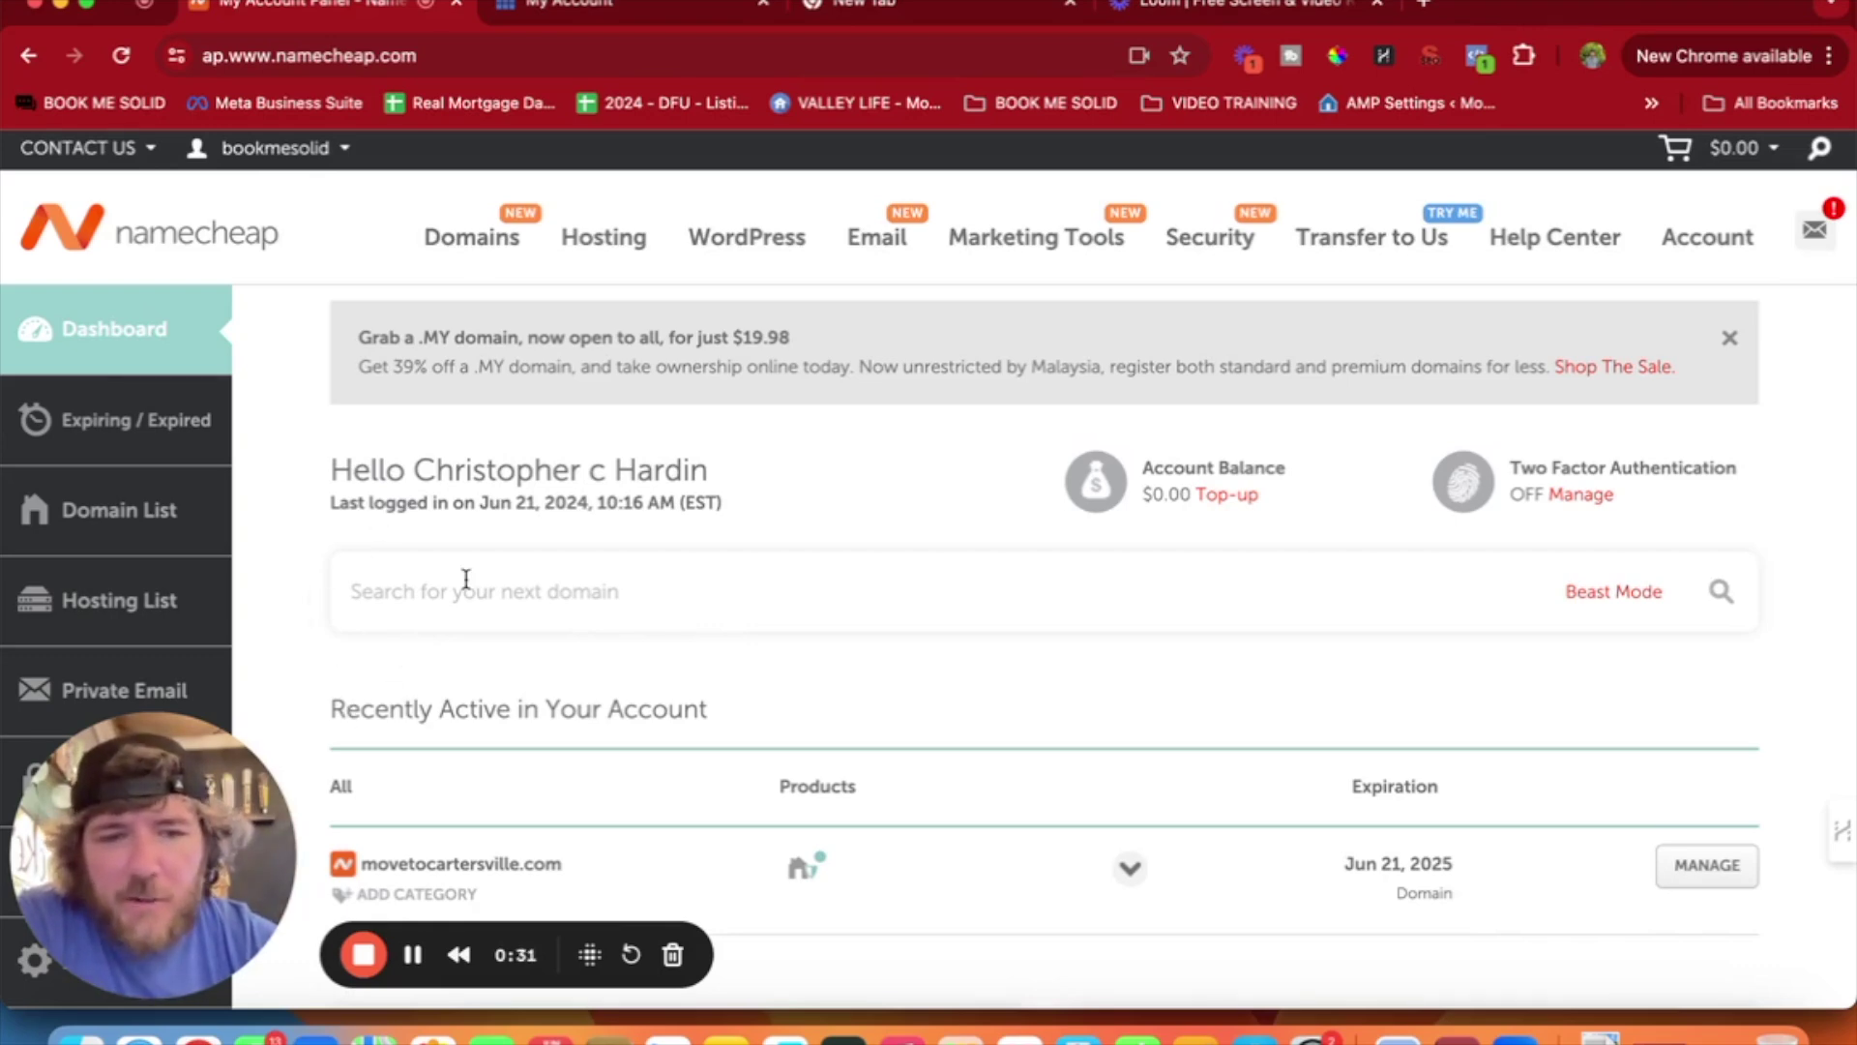
Open the Namecheap management page for movetocartersville.com from the domain list.
{"action": "scroll", "coordinate": [465, 578], "scroll_direction": "down", "scroll_amount": 3}
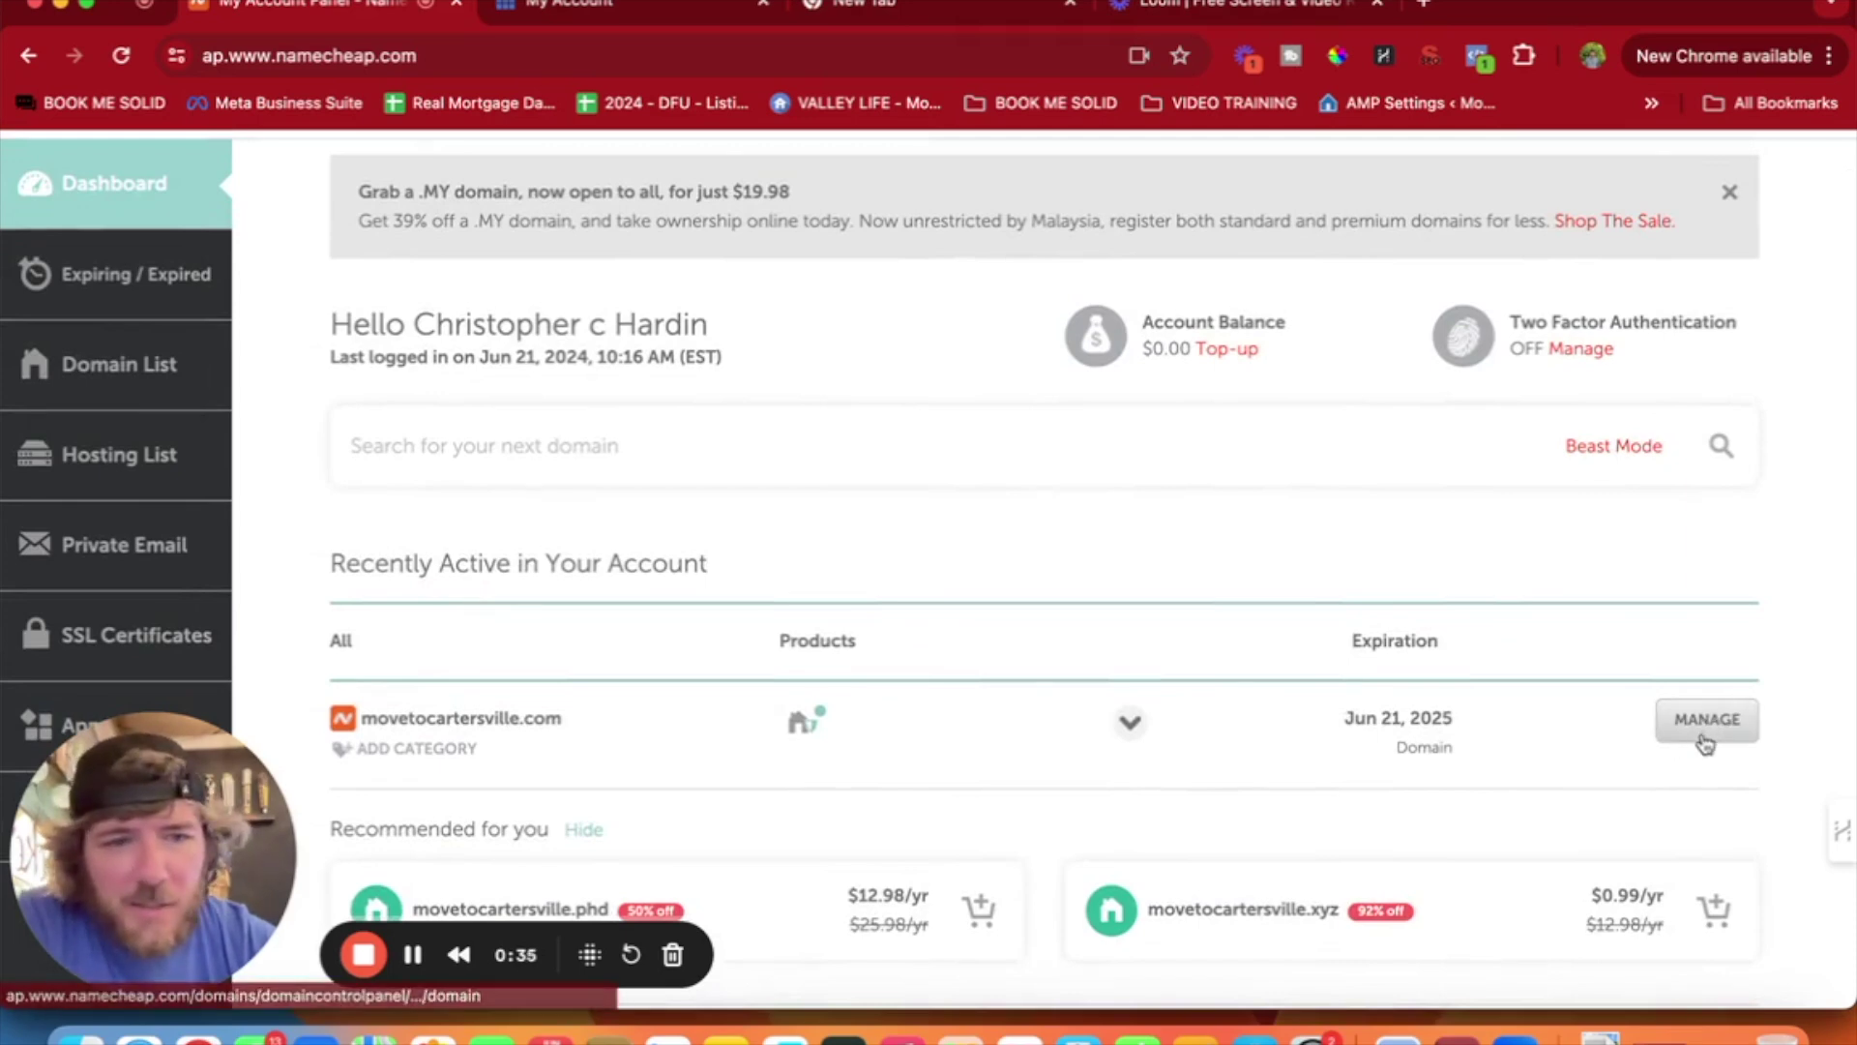
{"action": "left_click", "coordinate": [1688, 731]}
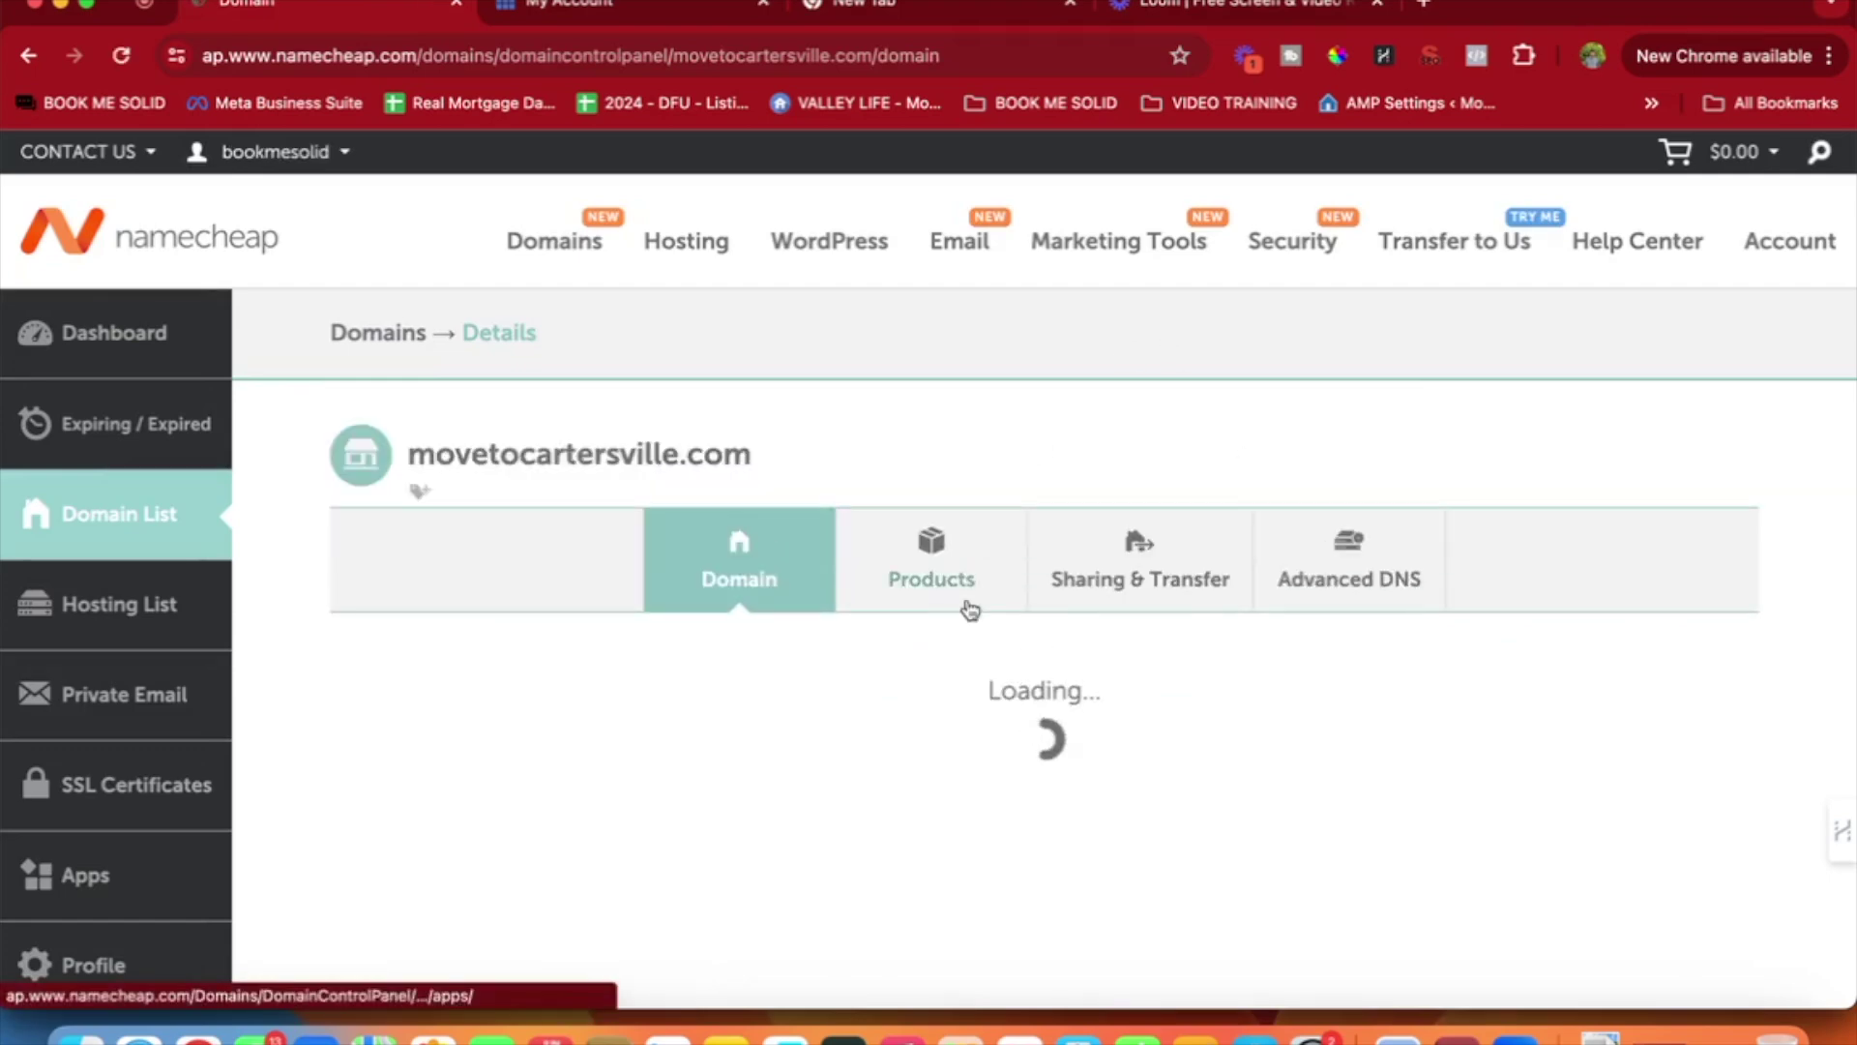
{"action": "scroll", "coordinate": [946, 450], "scroll_direction": "down", "scroll_amount": 3}
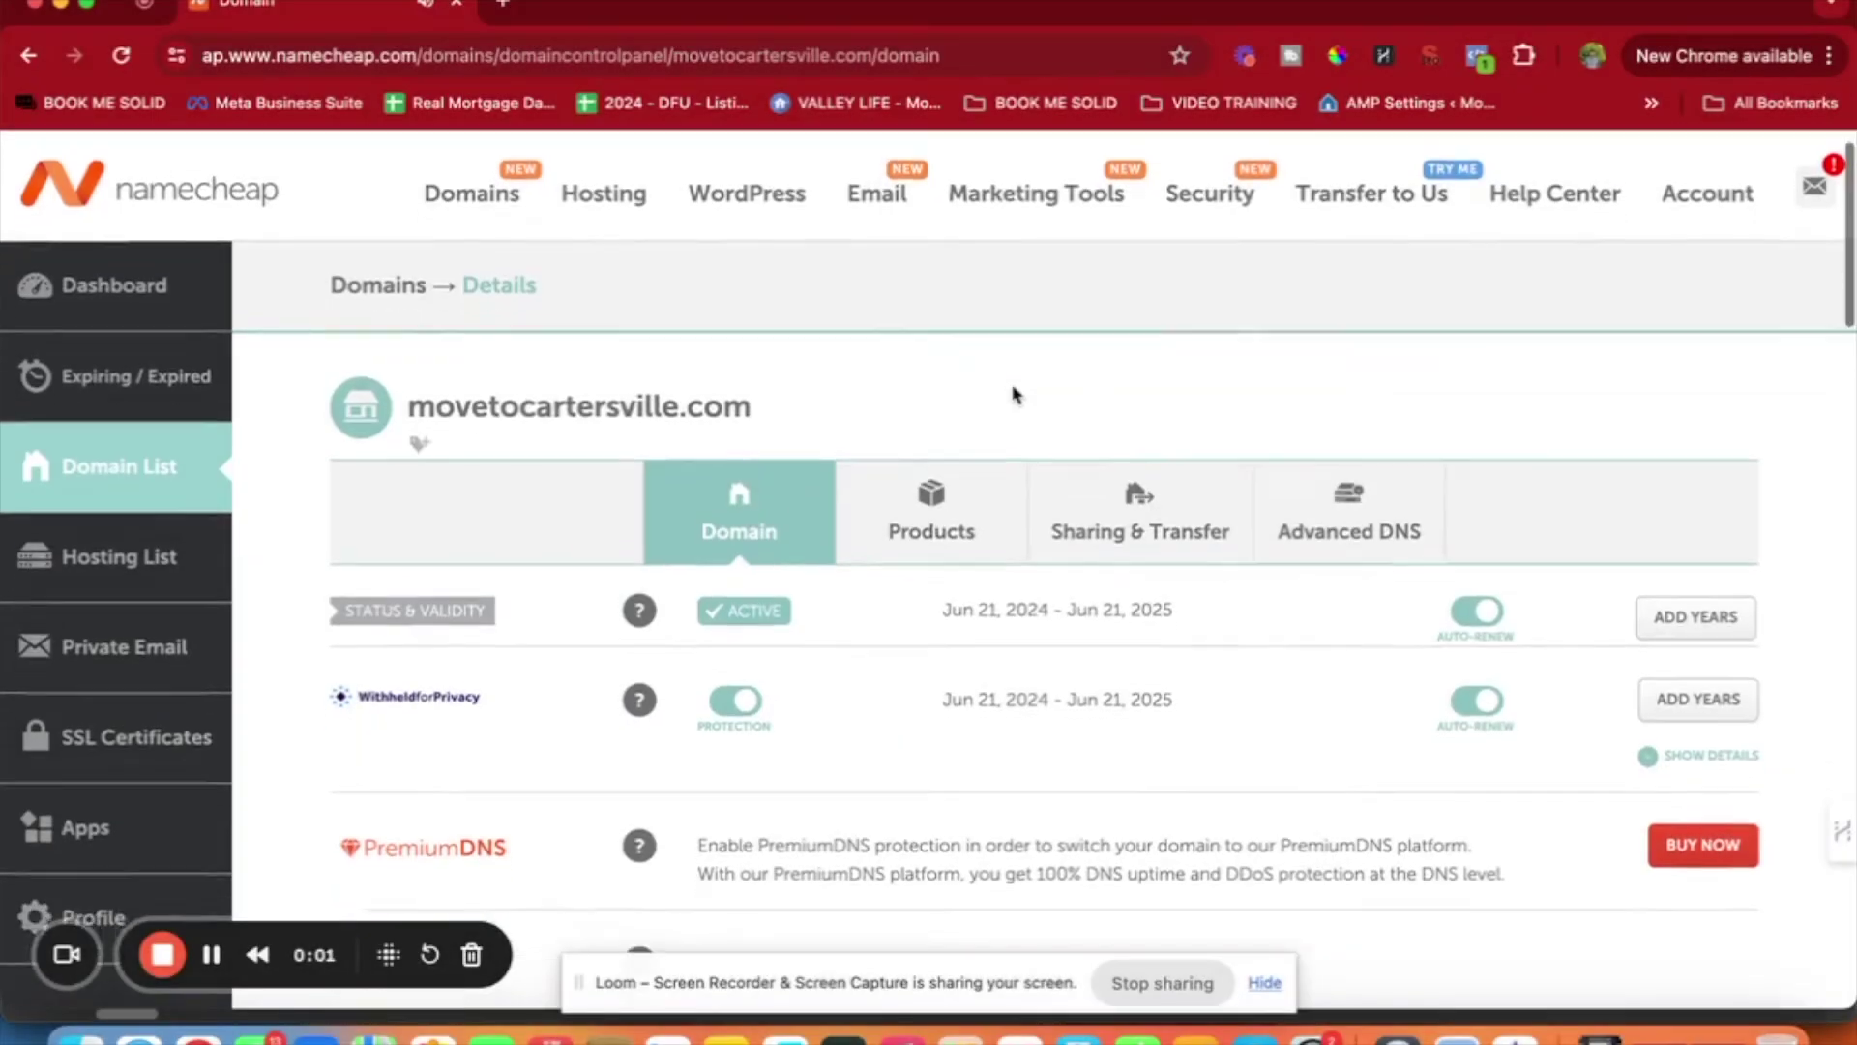
Check that the Nameservers row shows Custom DNS set to ns1.bluehost.com and ns2.bluehost.com.
{"action": "scroll", "coordinate": [1013, 394], "scroll_direction": "down", "scroll_amount": 5}
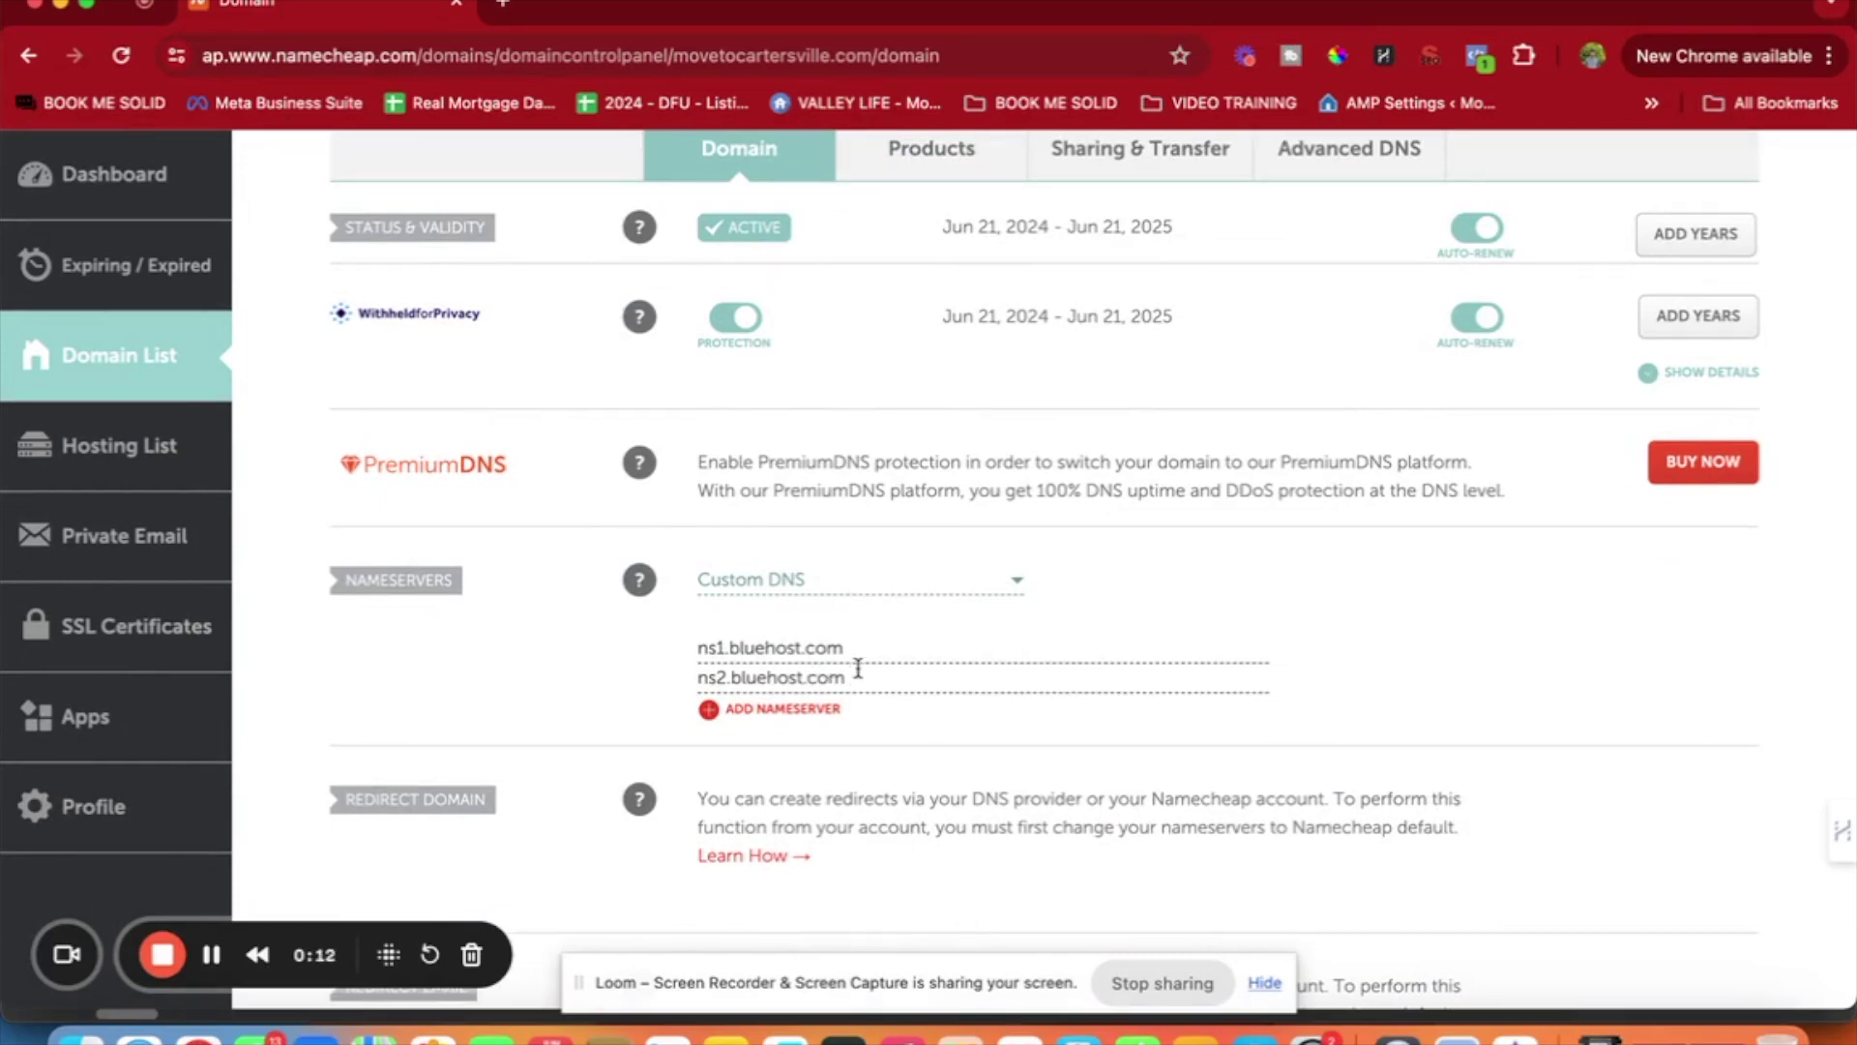
{"action": "scroll", "coordinate": [1017, 653], "scroll_direction": "down", "scroll_amount": 5}
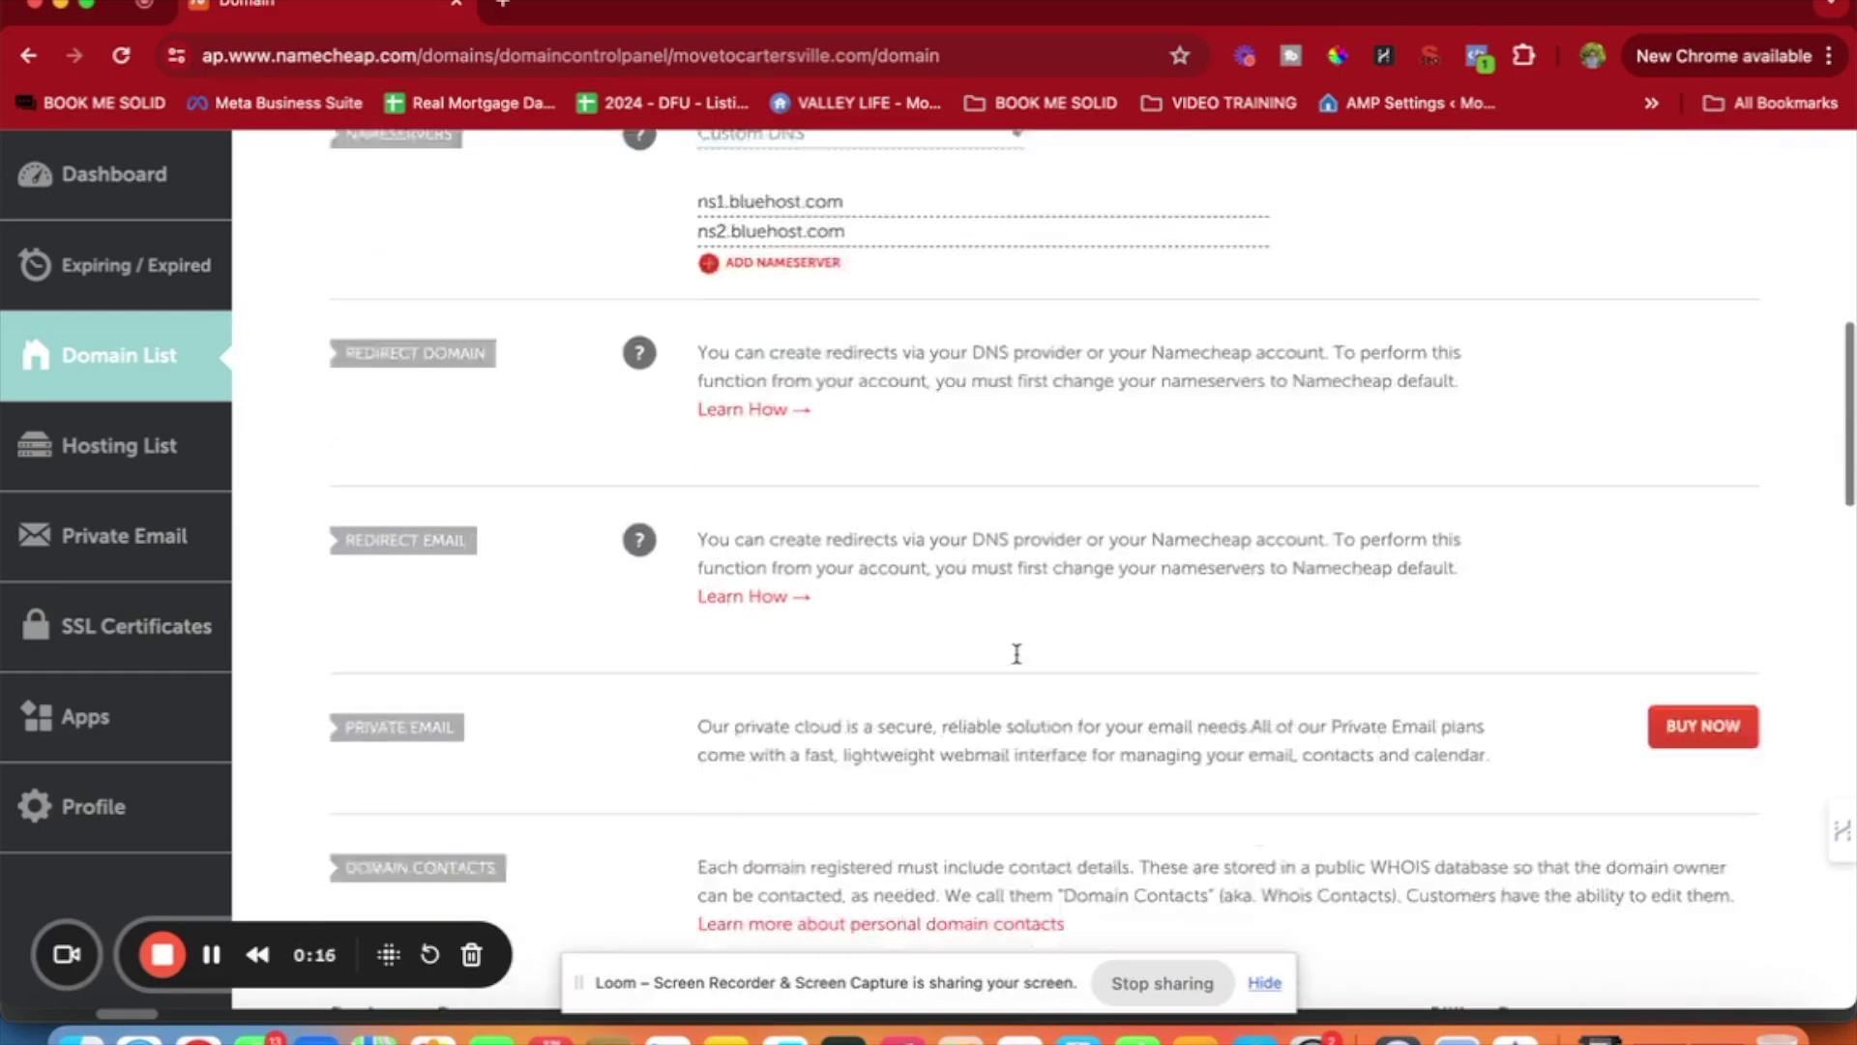
{"action": "scroll", "coordinate": [1017, 653], "scroll_direction": "down", "scroll_amount": 10}
{"action": "scroll", "coordinate": [1017, 658], "scroll_direction": "up", "scroll_amount": 20}
{"action": "scroll", "coordinate": [1016, 662], "scroll_direction": "up", "scroll_amount": 2}
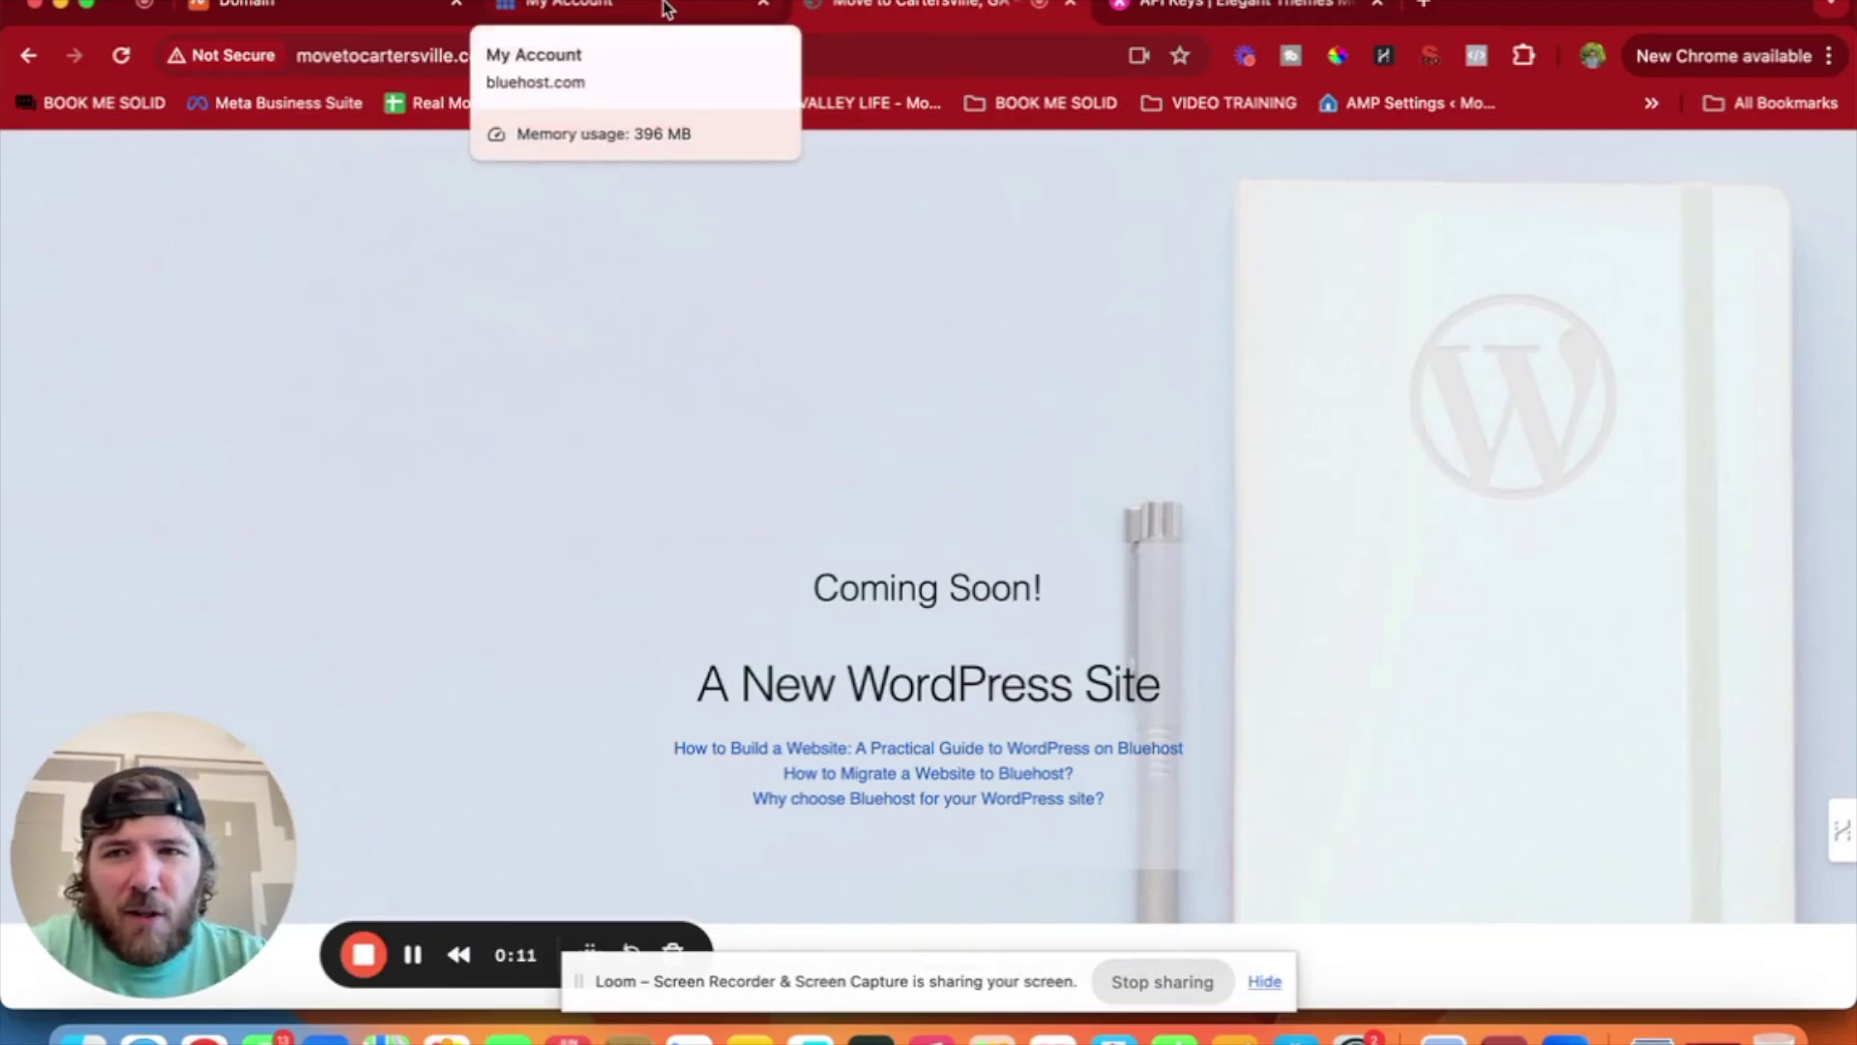
Find Move to Cartersville, GA on page 3 of the Bluehost sites list and launch its WordPress admin.
{"action": "left_click", "coordinate": [664, 9]}
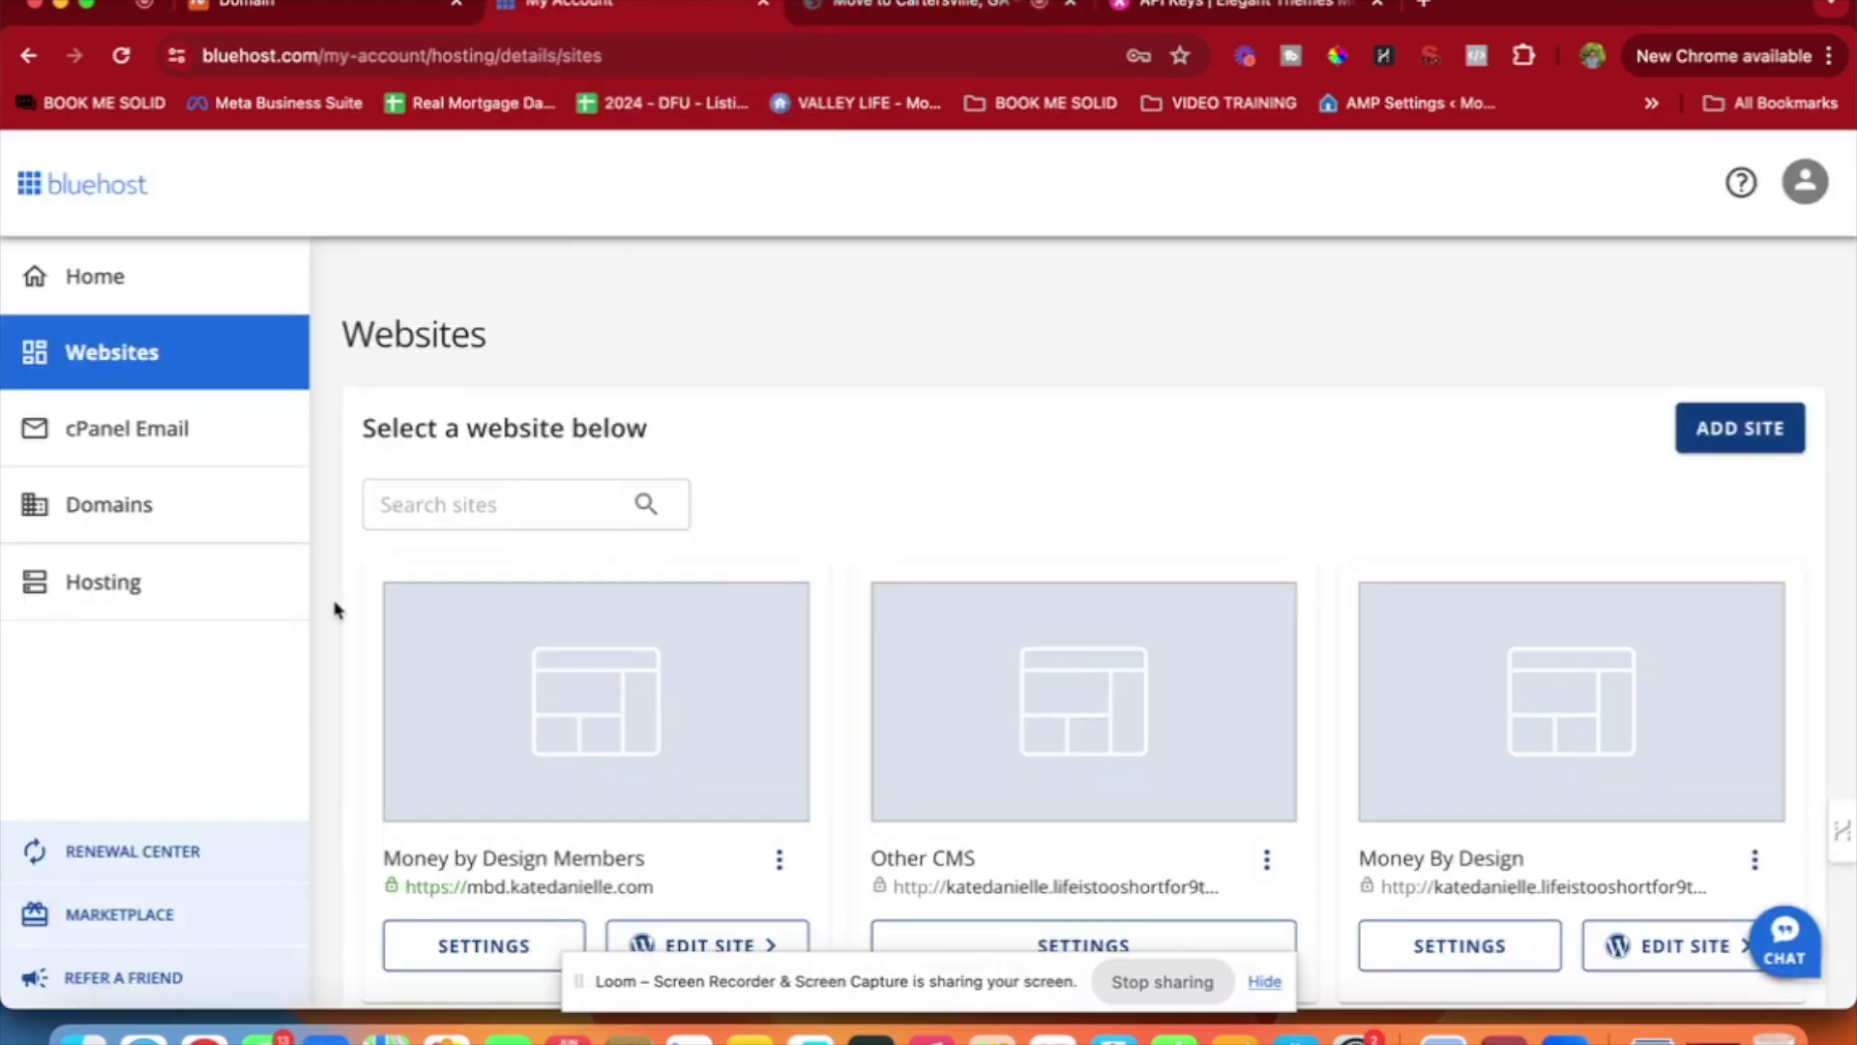
{"action": "key", "text": "ctrl+f"}
{"action": "type", "text": "moveto"}
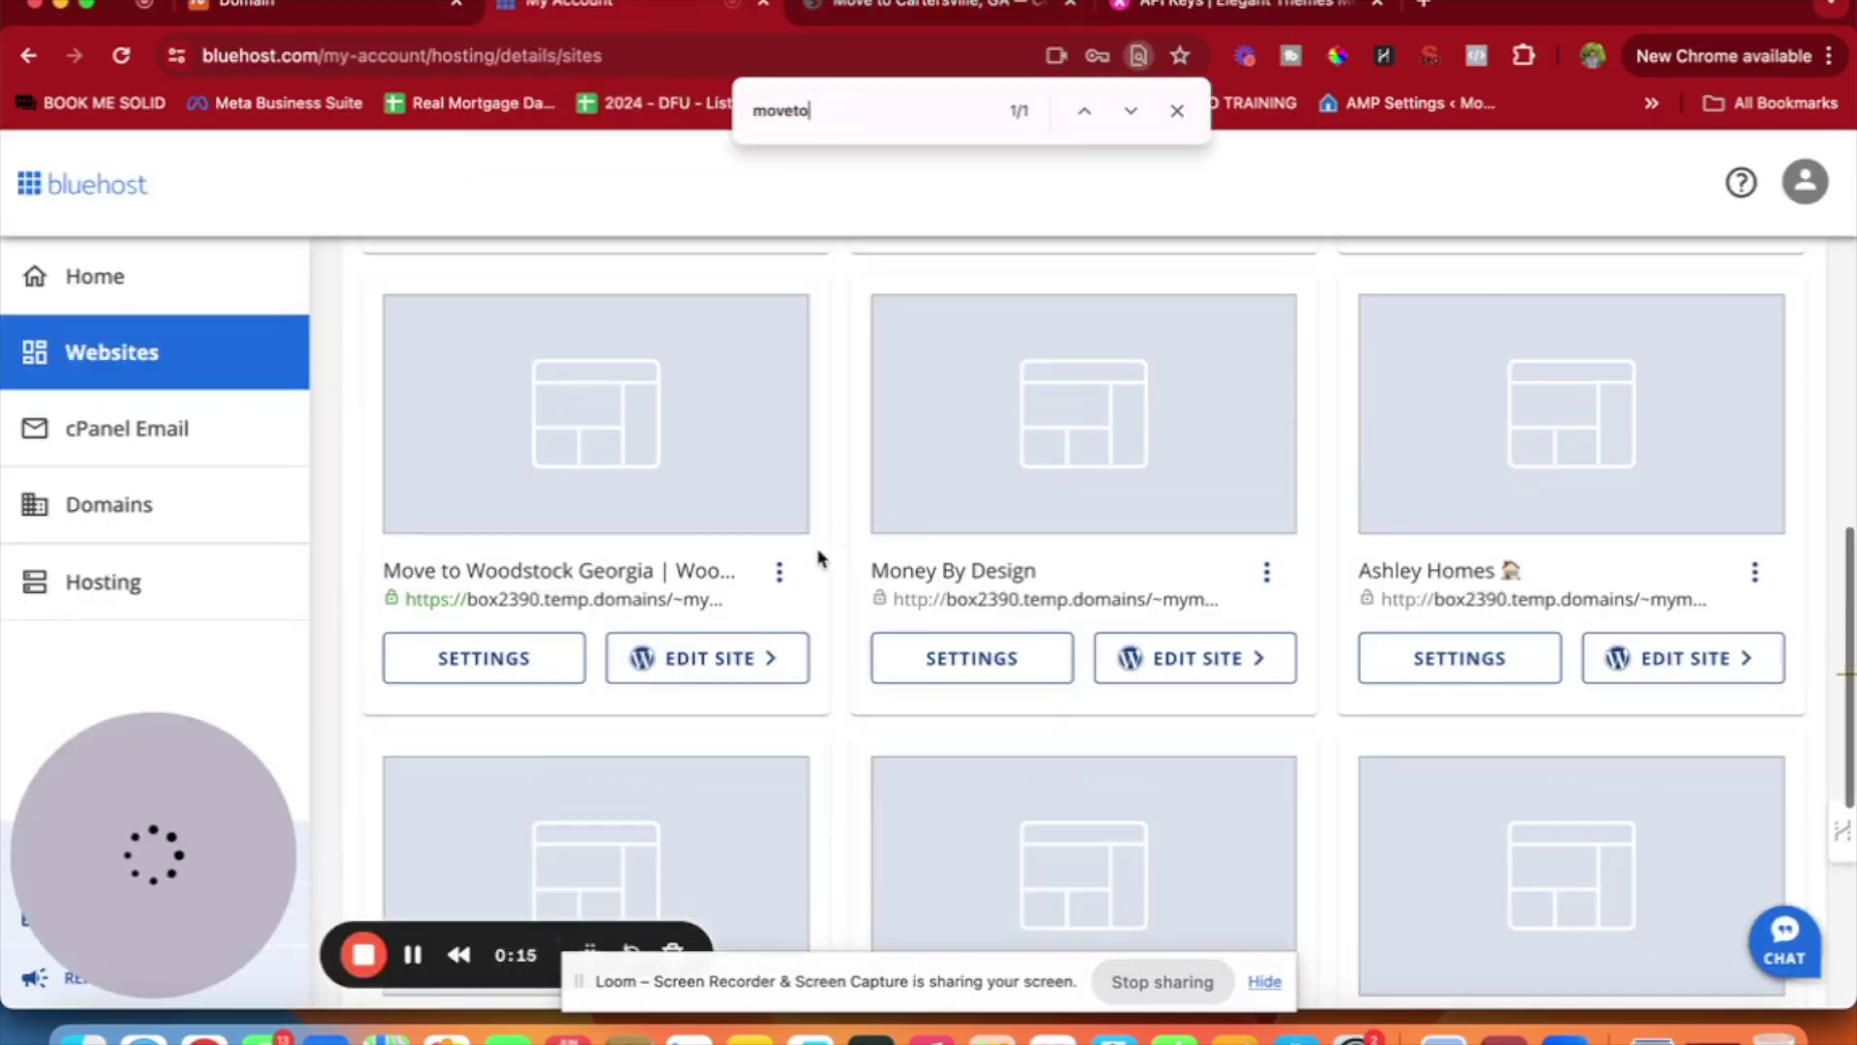
{"action": "type", "text": "carter"}
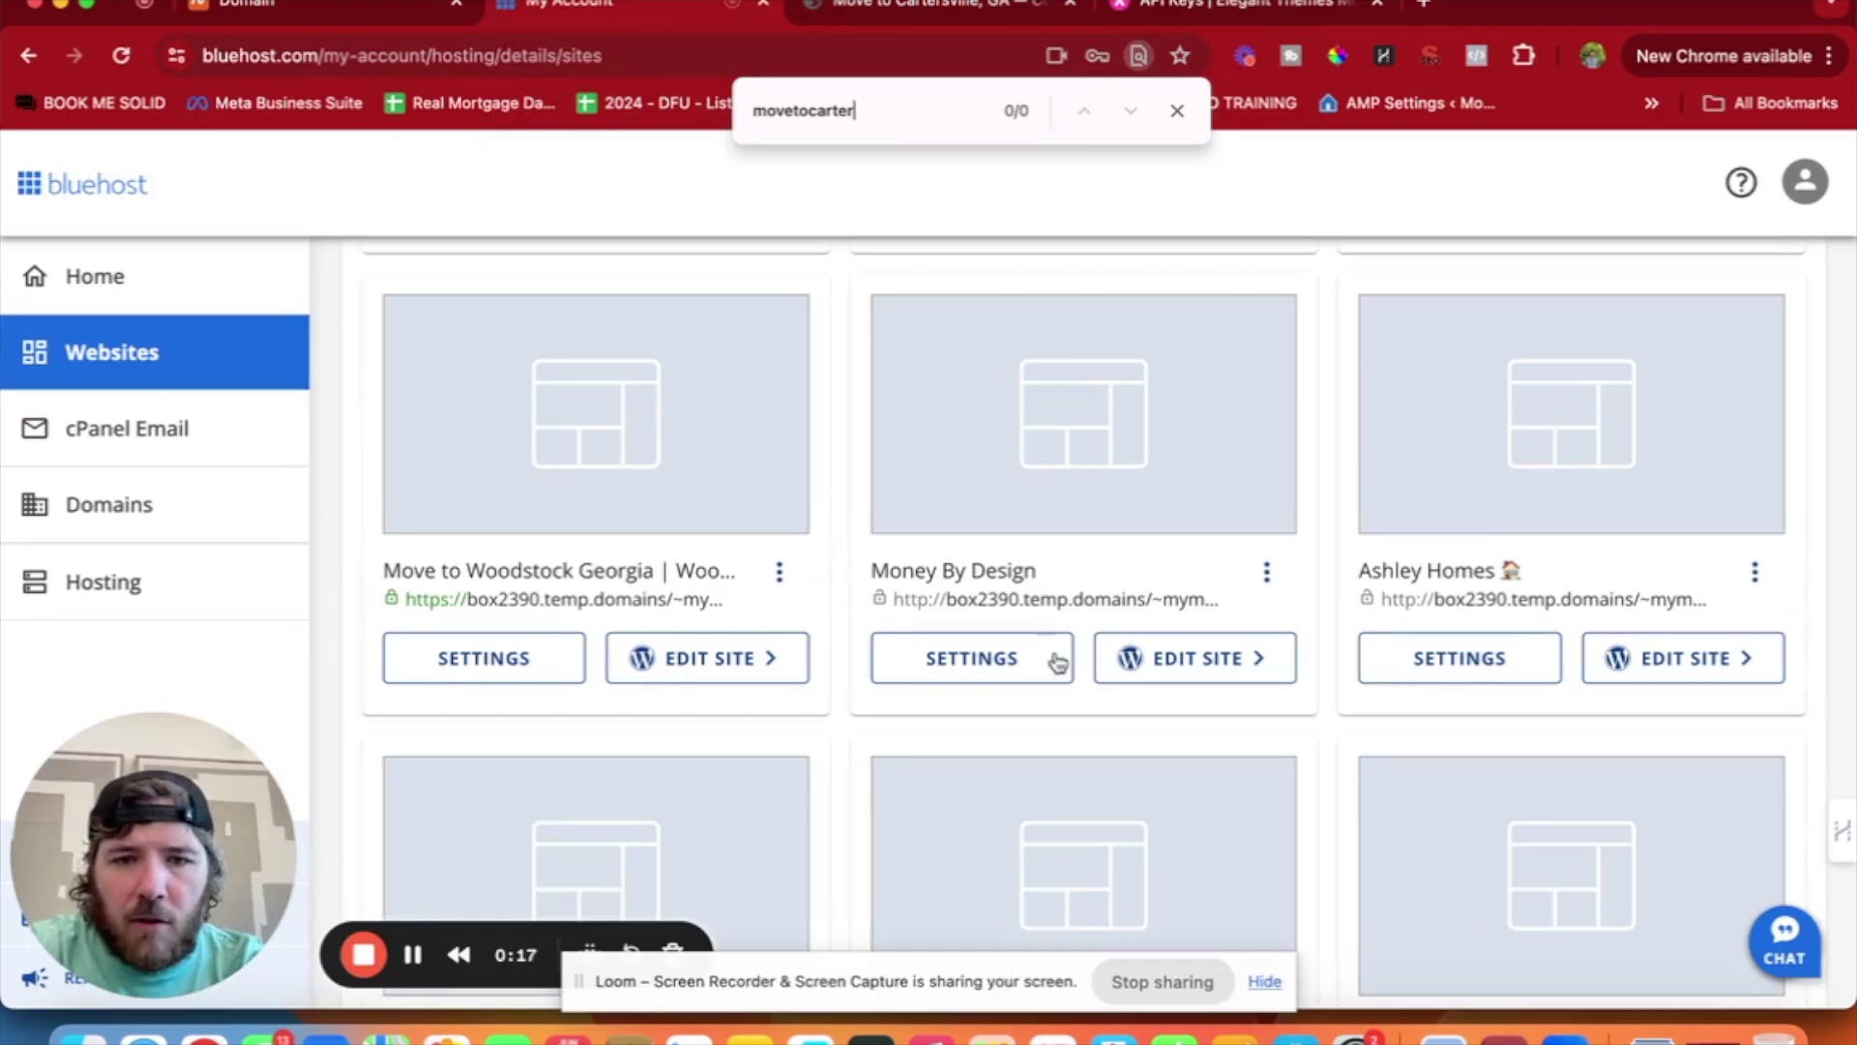
{"action": "scroll", "coordinate": [1134, 699], "scroll_direction": "down", "scroll_amount": 8}
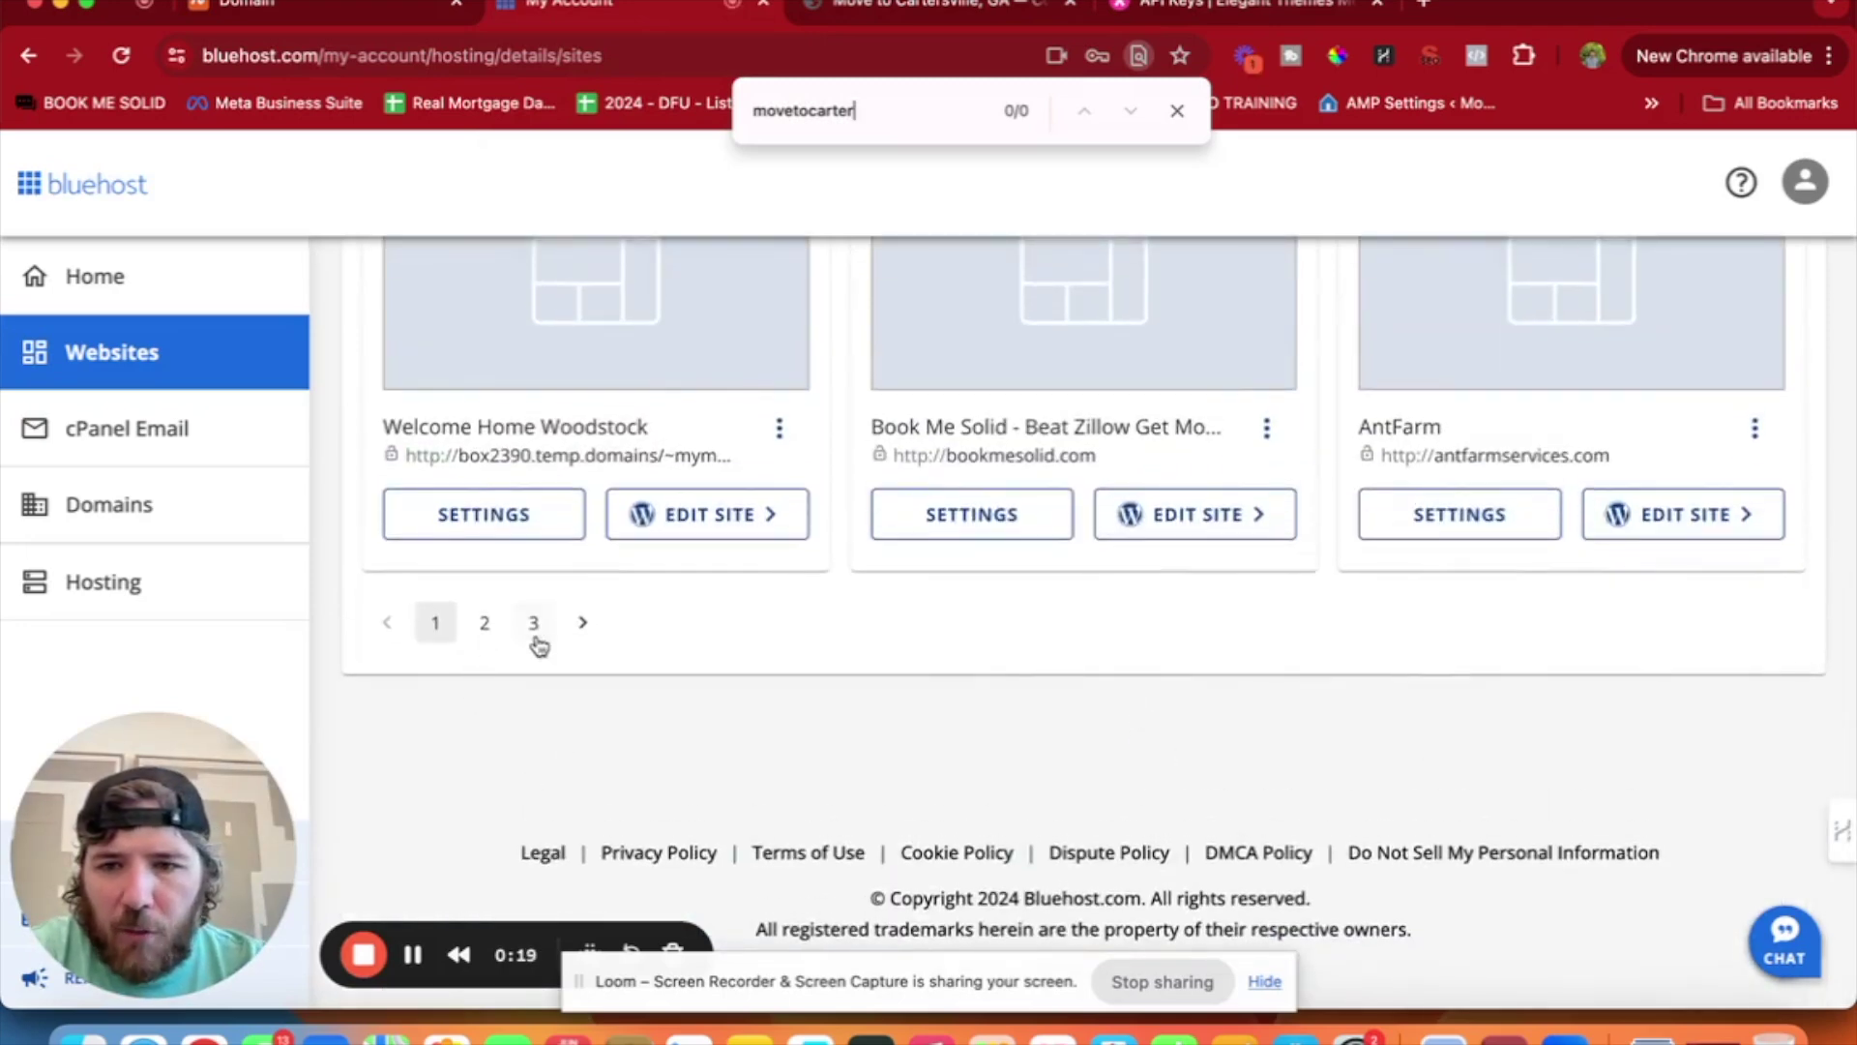
{"action": "left_click", "coordinate": [533, 624]}
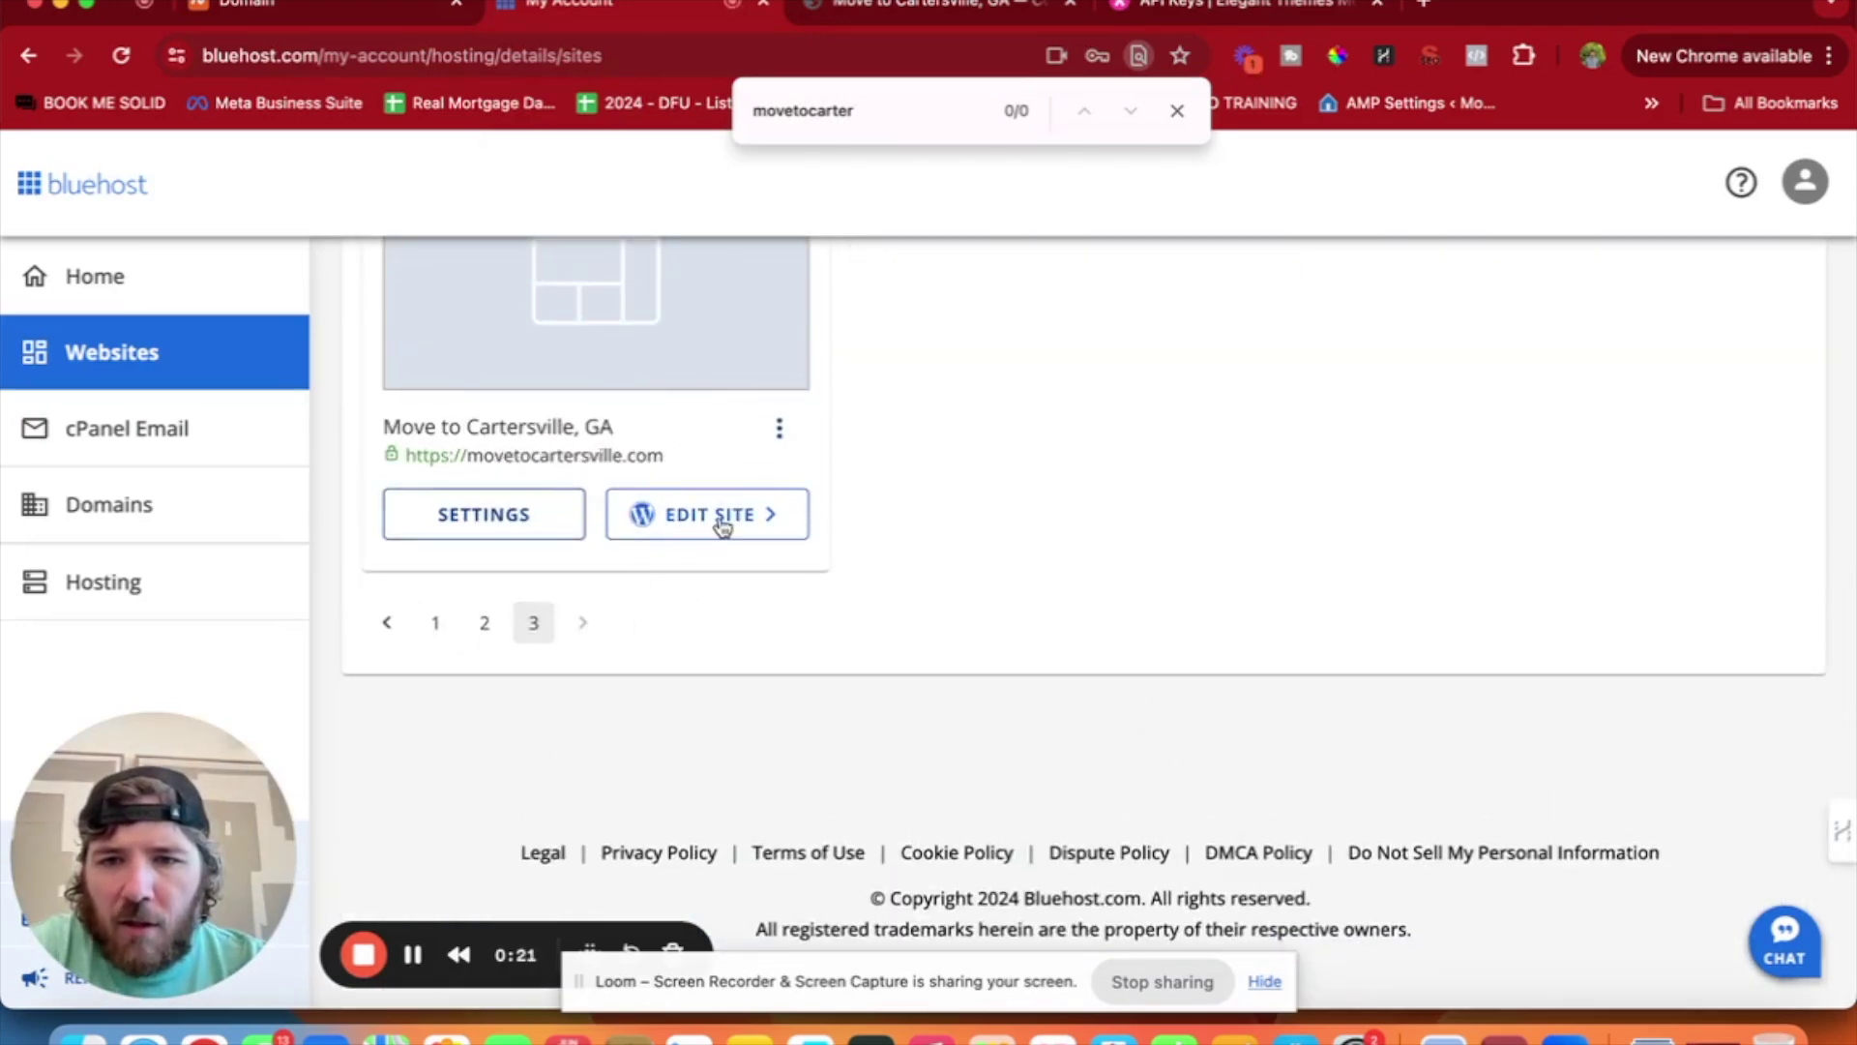
{"action": "scroll", "coordinate": [743, 576], "scroll_direction": "up", "scroll_amount": 2}
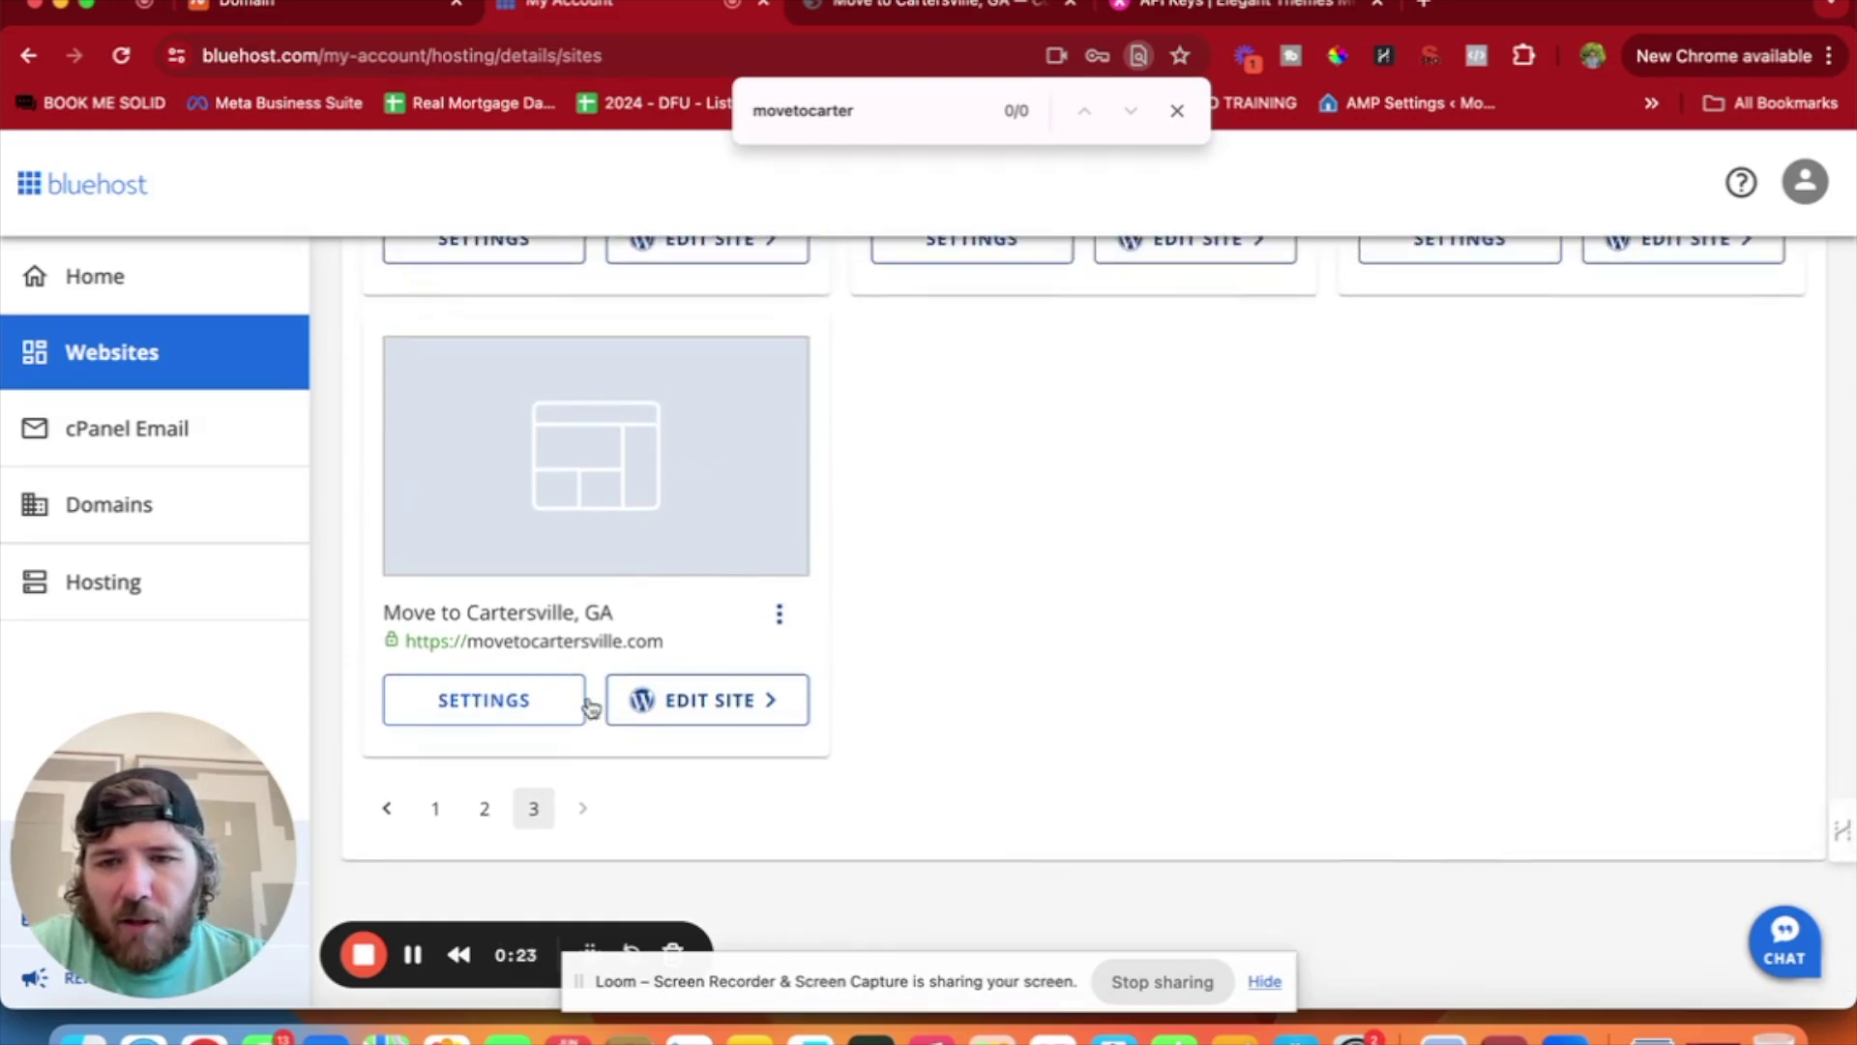
{"action": "left_click", "coordinate": [738, 714]}
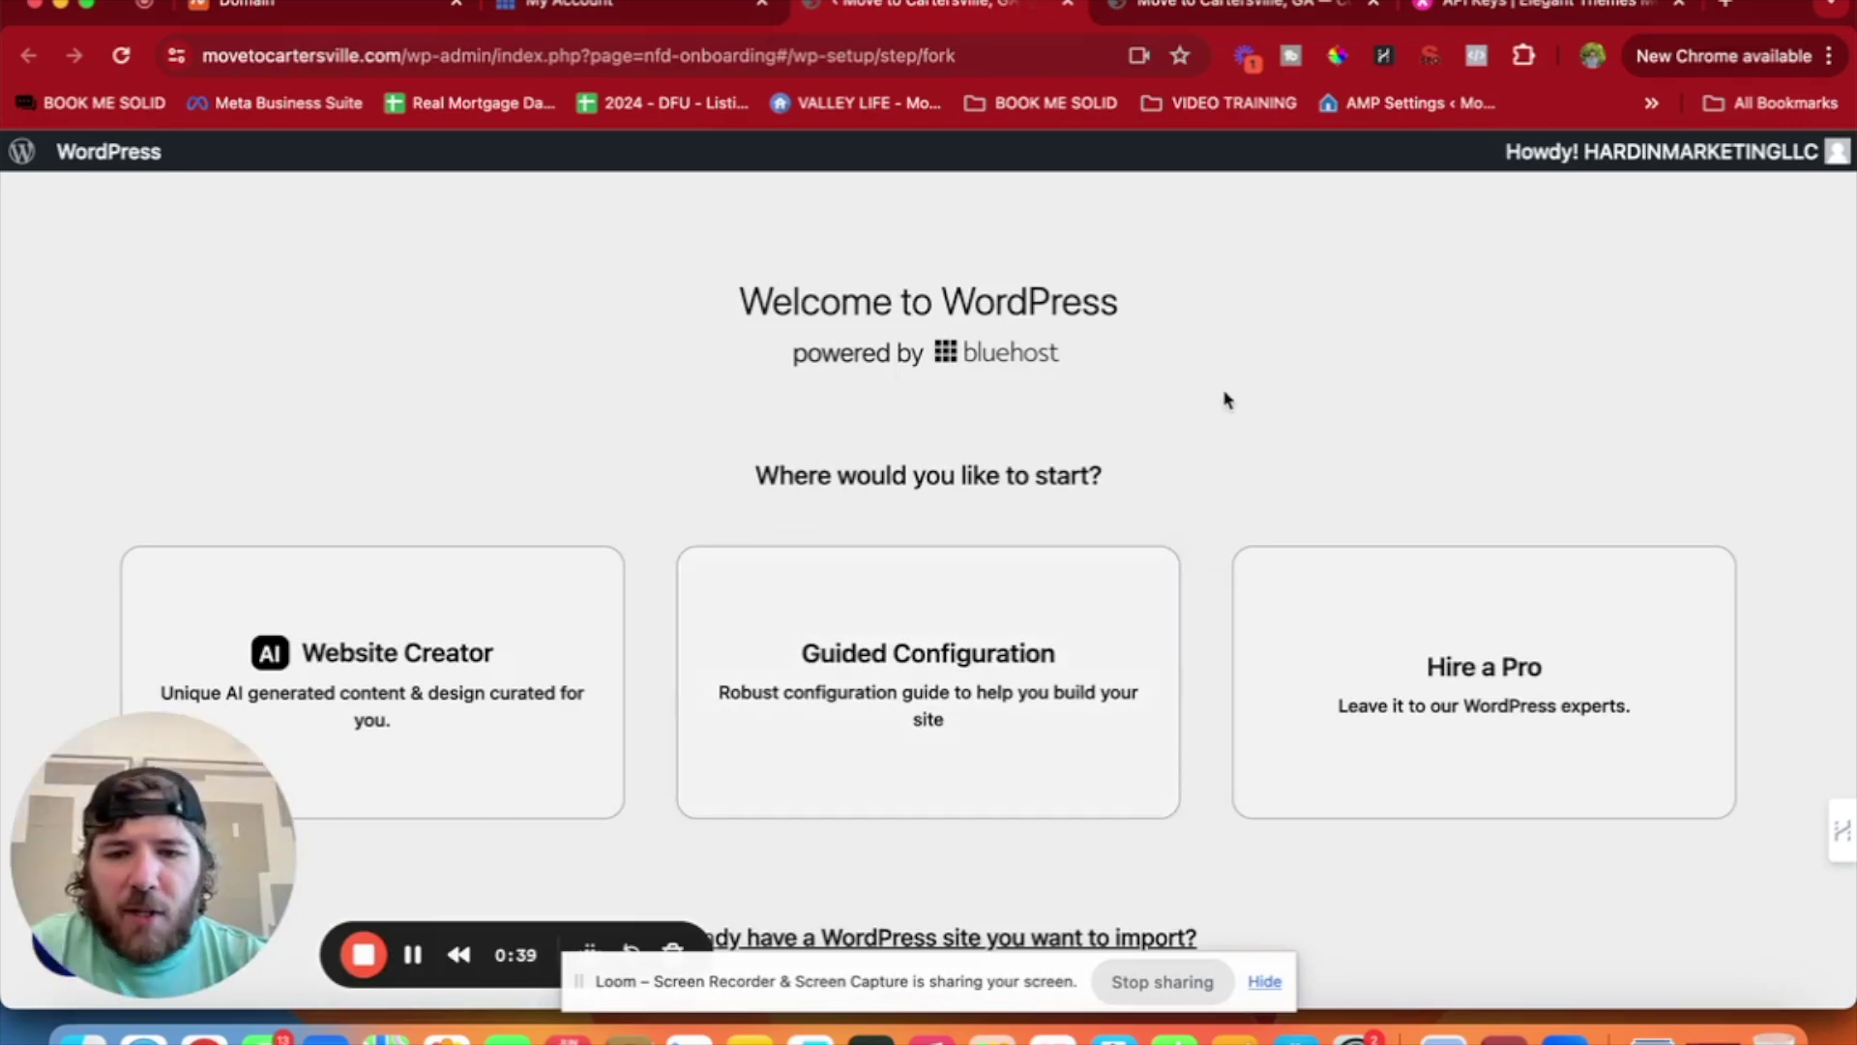
Switch off the Coming Soon page in the Bluehost settings so the site status reads LIVE.
{"action": "left_click", "coordinate": [1266, 981]}
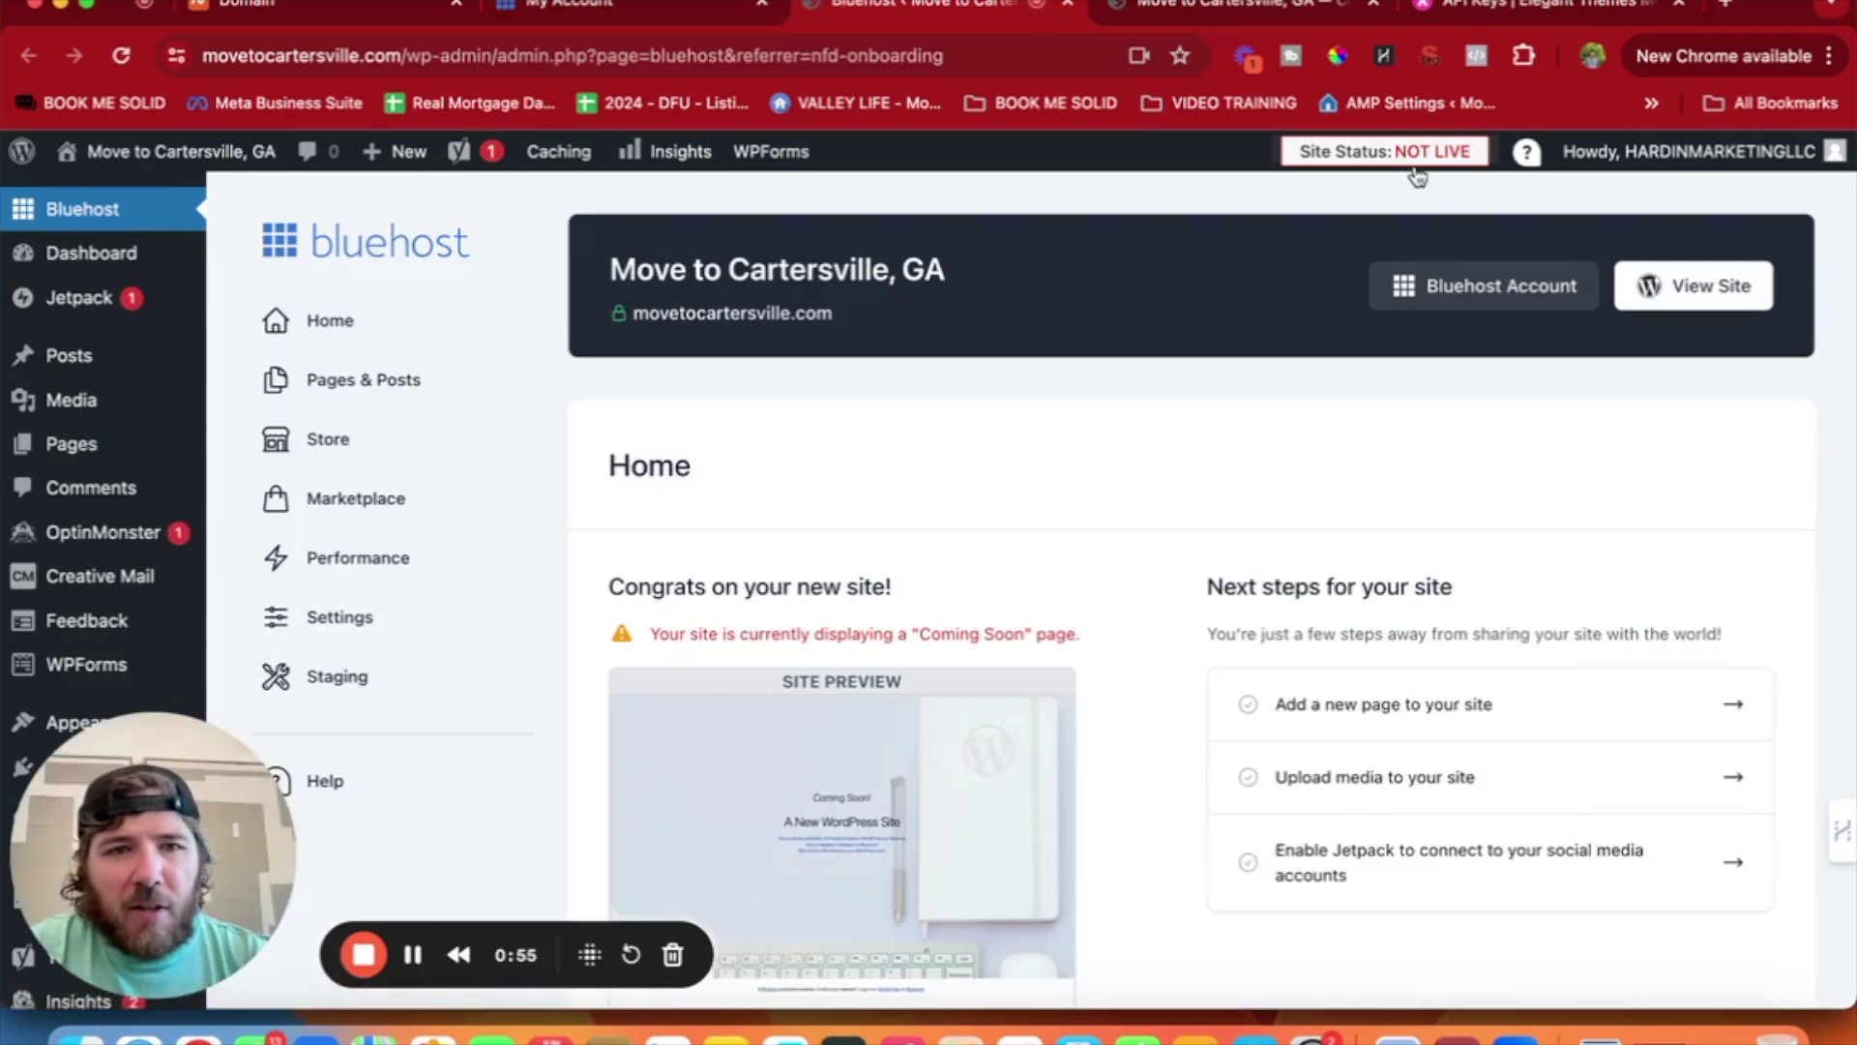
{"action": "left_click", "coordinate": [1337, 153]}
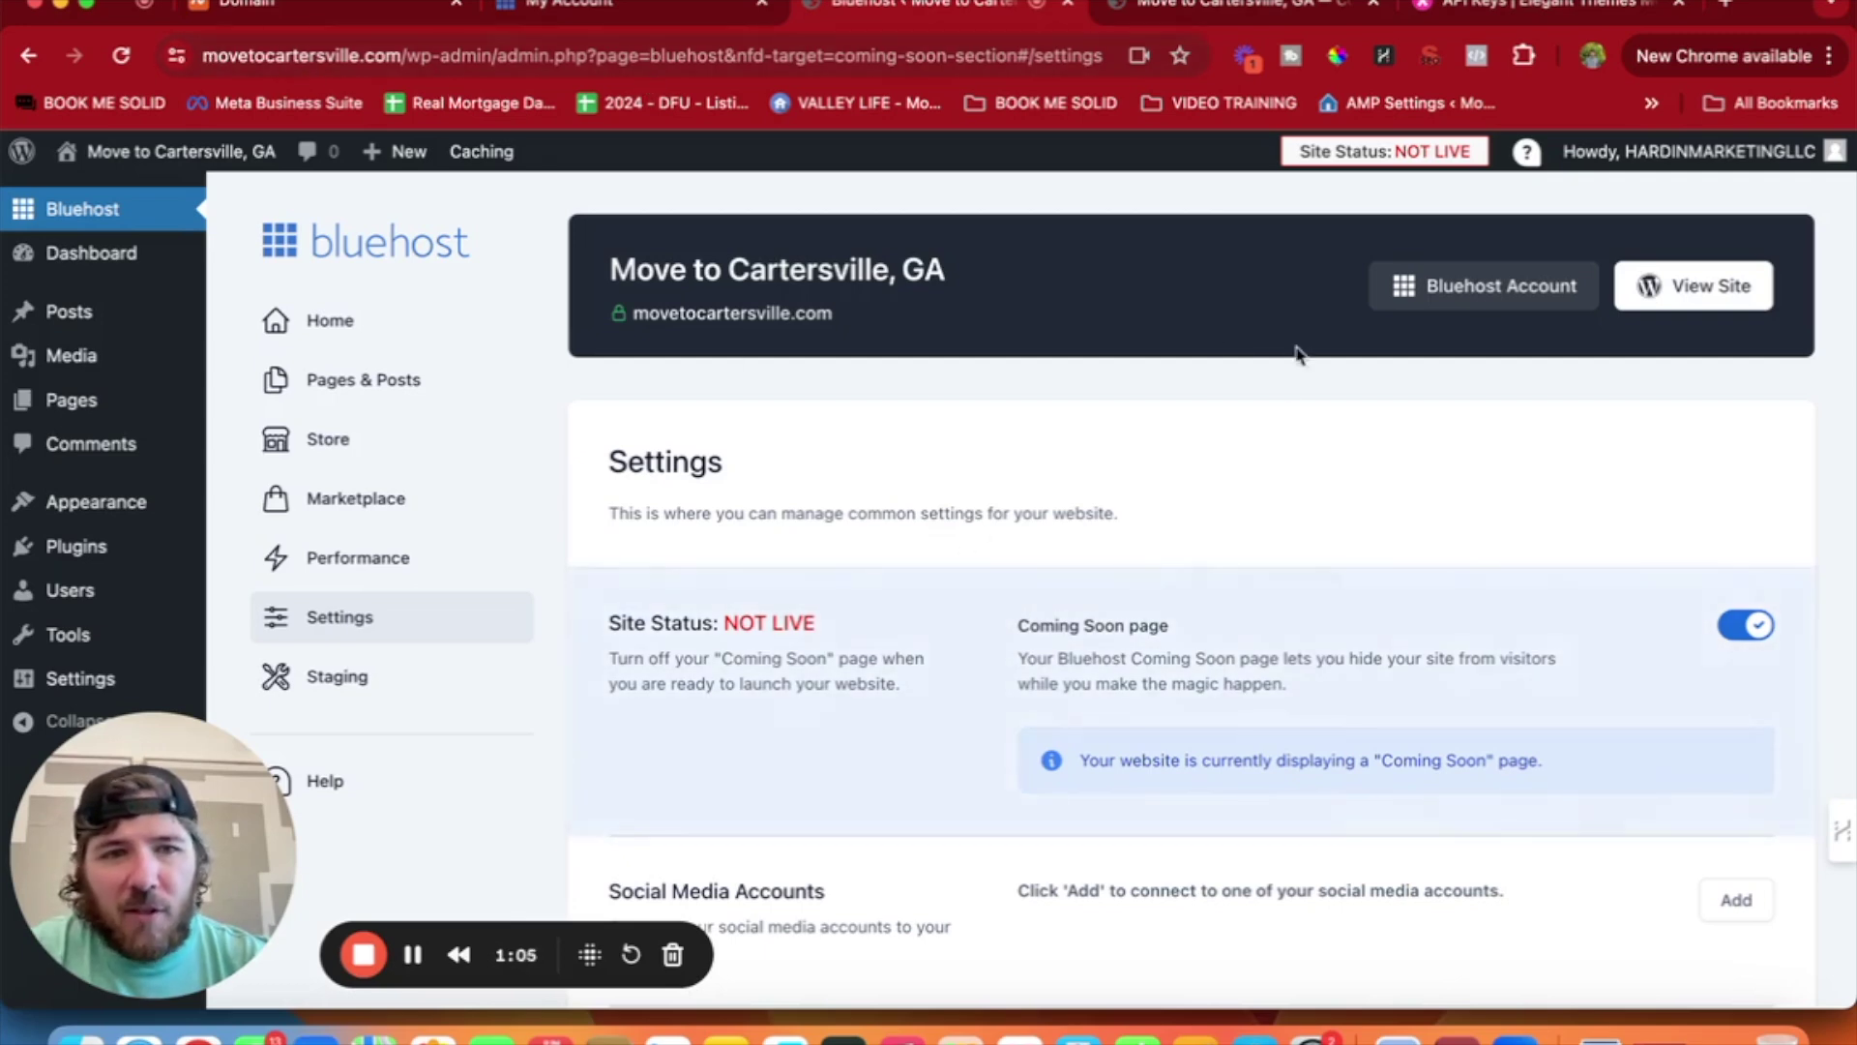
{"action": "scroll", "coordinate": [1178, 532], "scroll_direction": "down", "scroll_amount": 3}
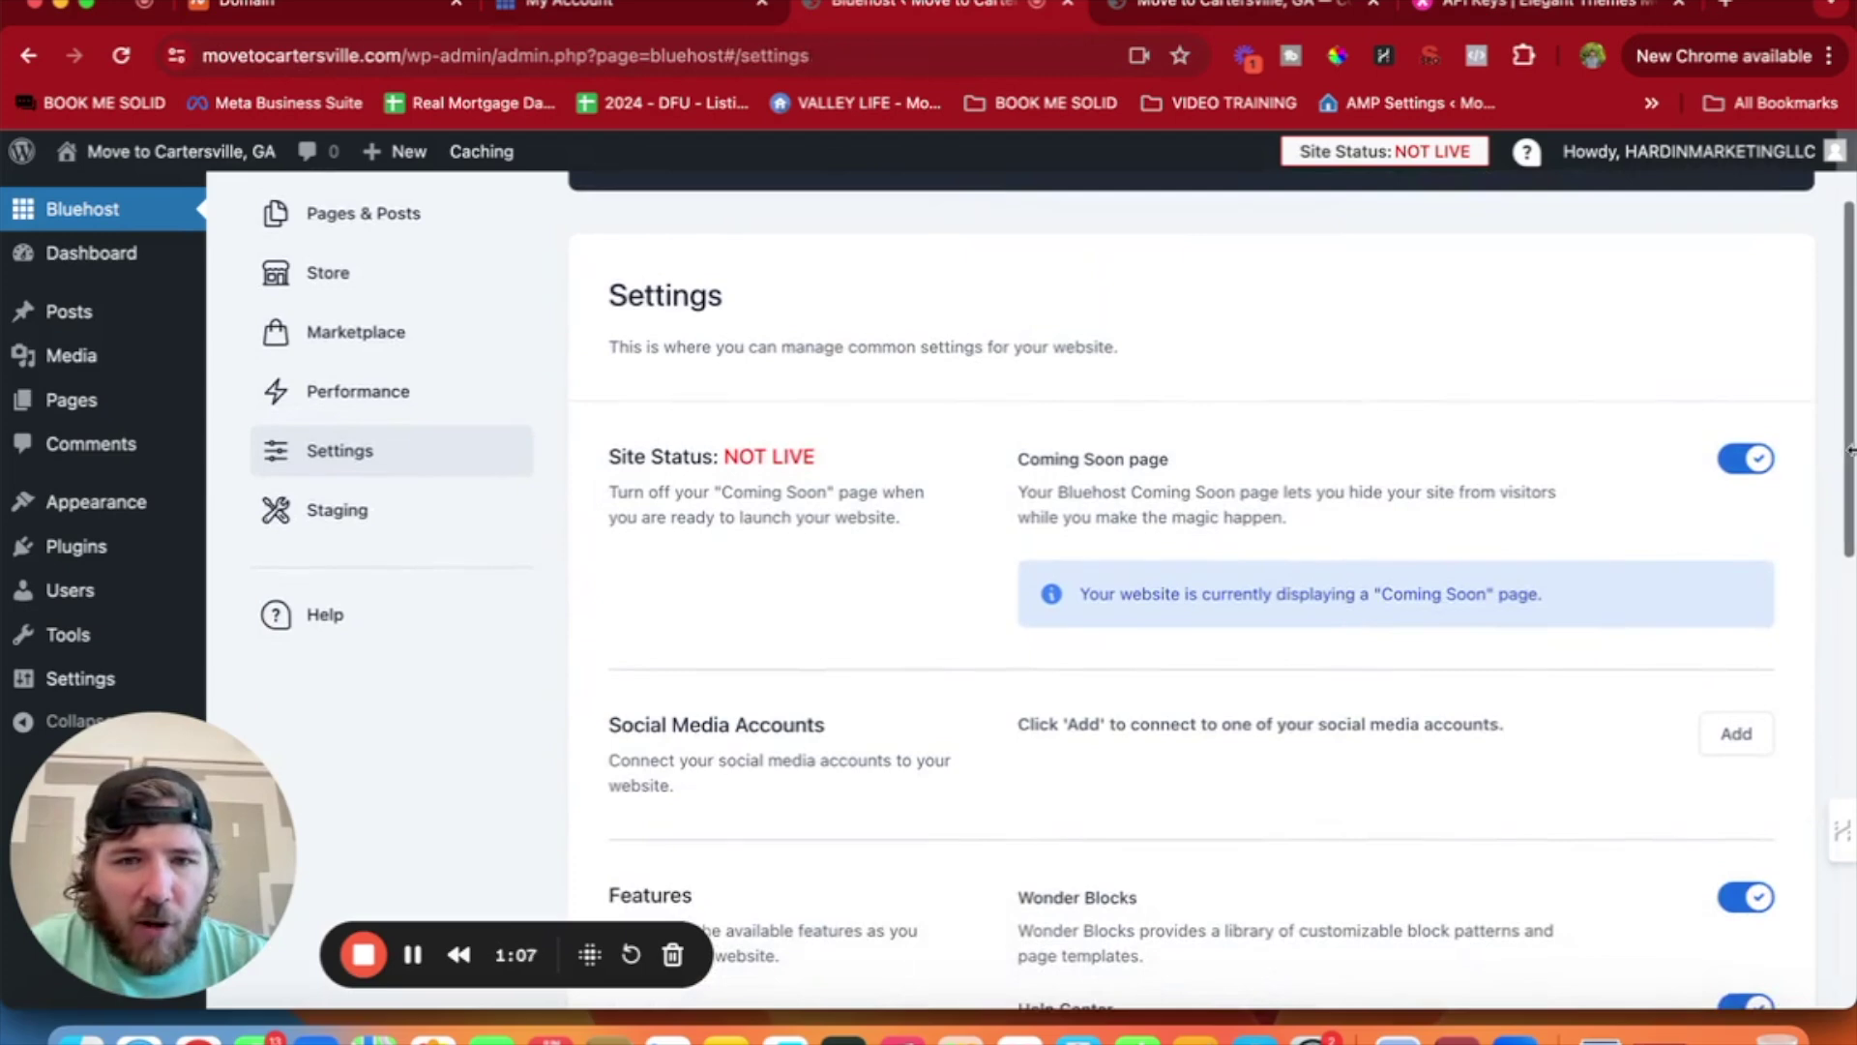
{"action": "left_click", "coordinate": [1759, 465]}
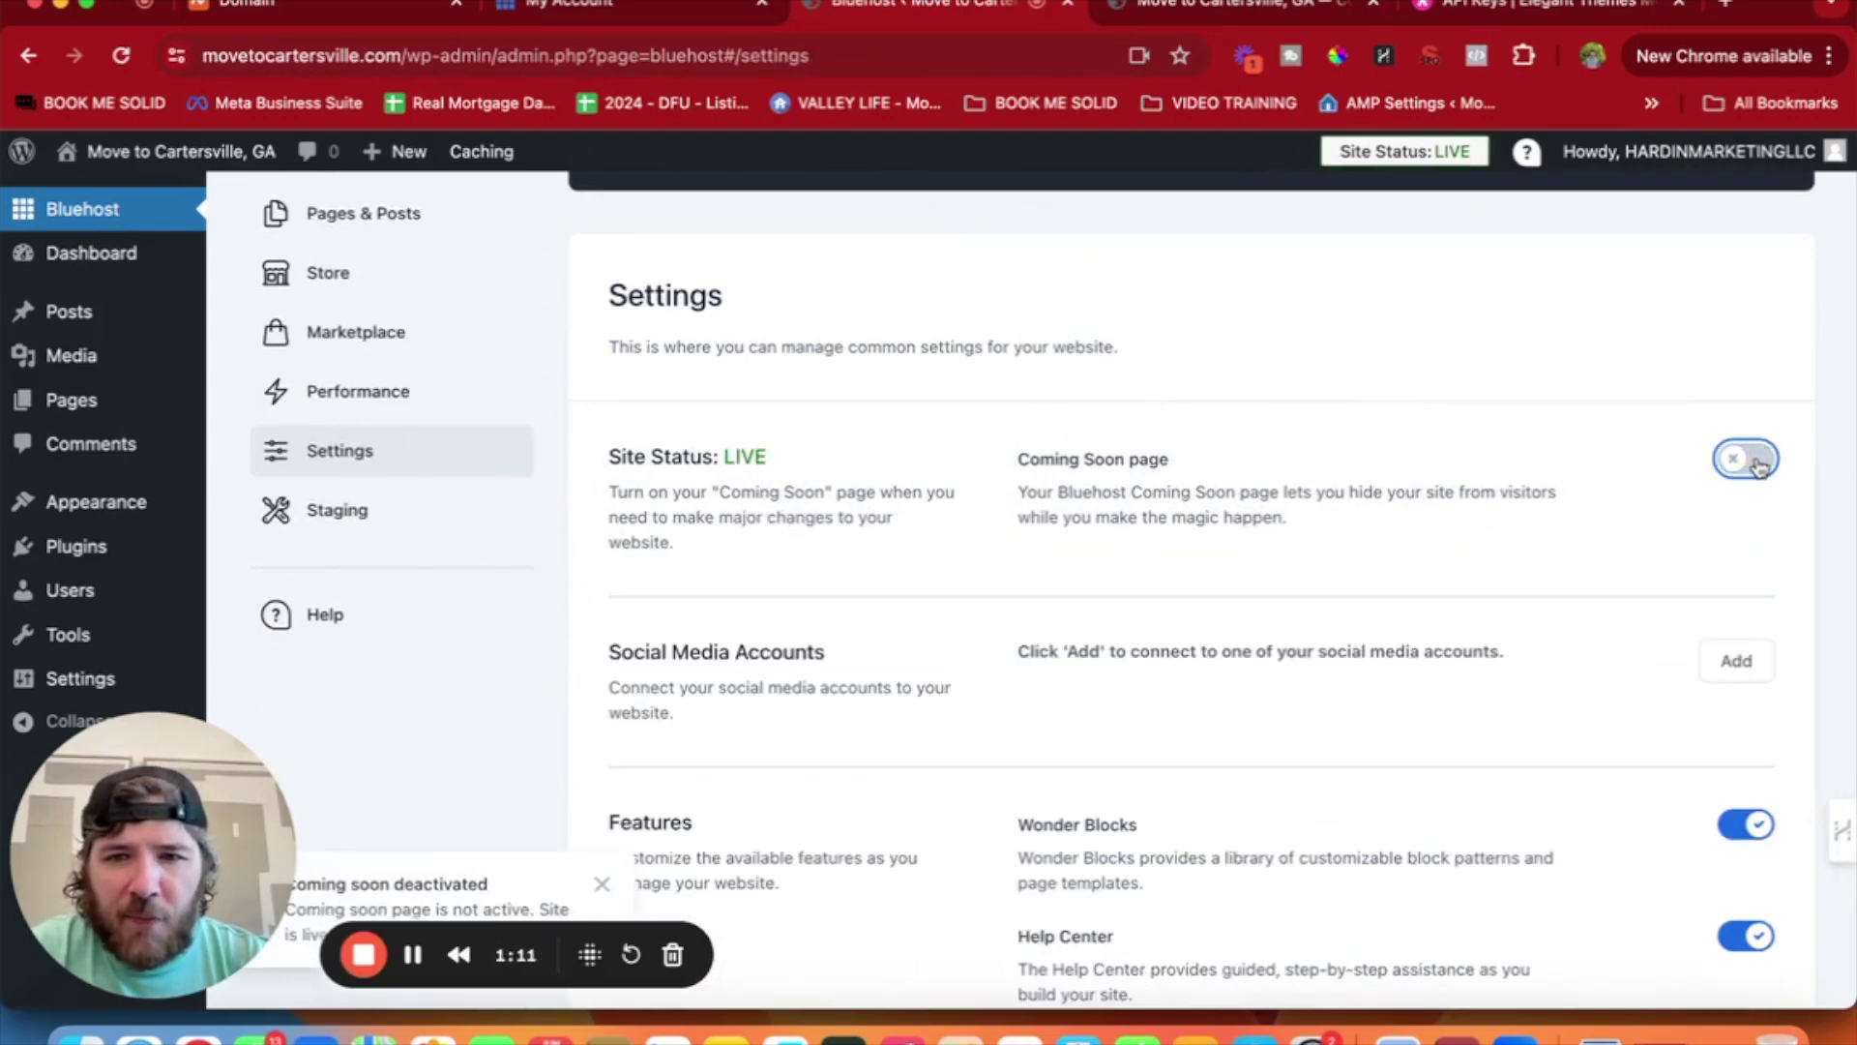
{"action": "scroll", "coordinate": [978, 514], "scroll_direction": "up", "scroll_amount": 3}
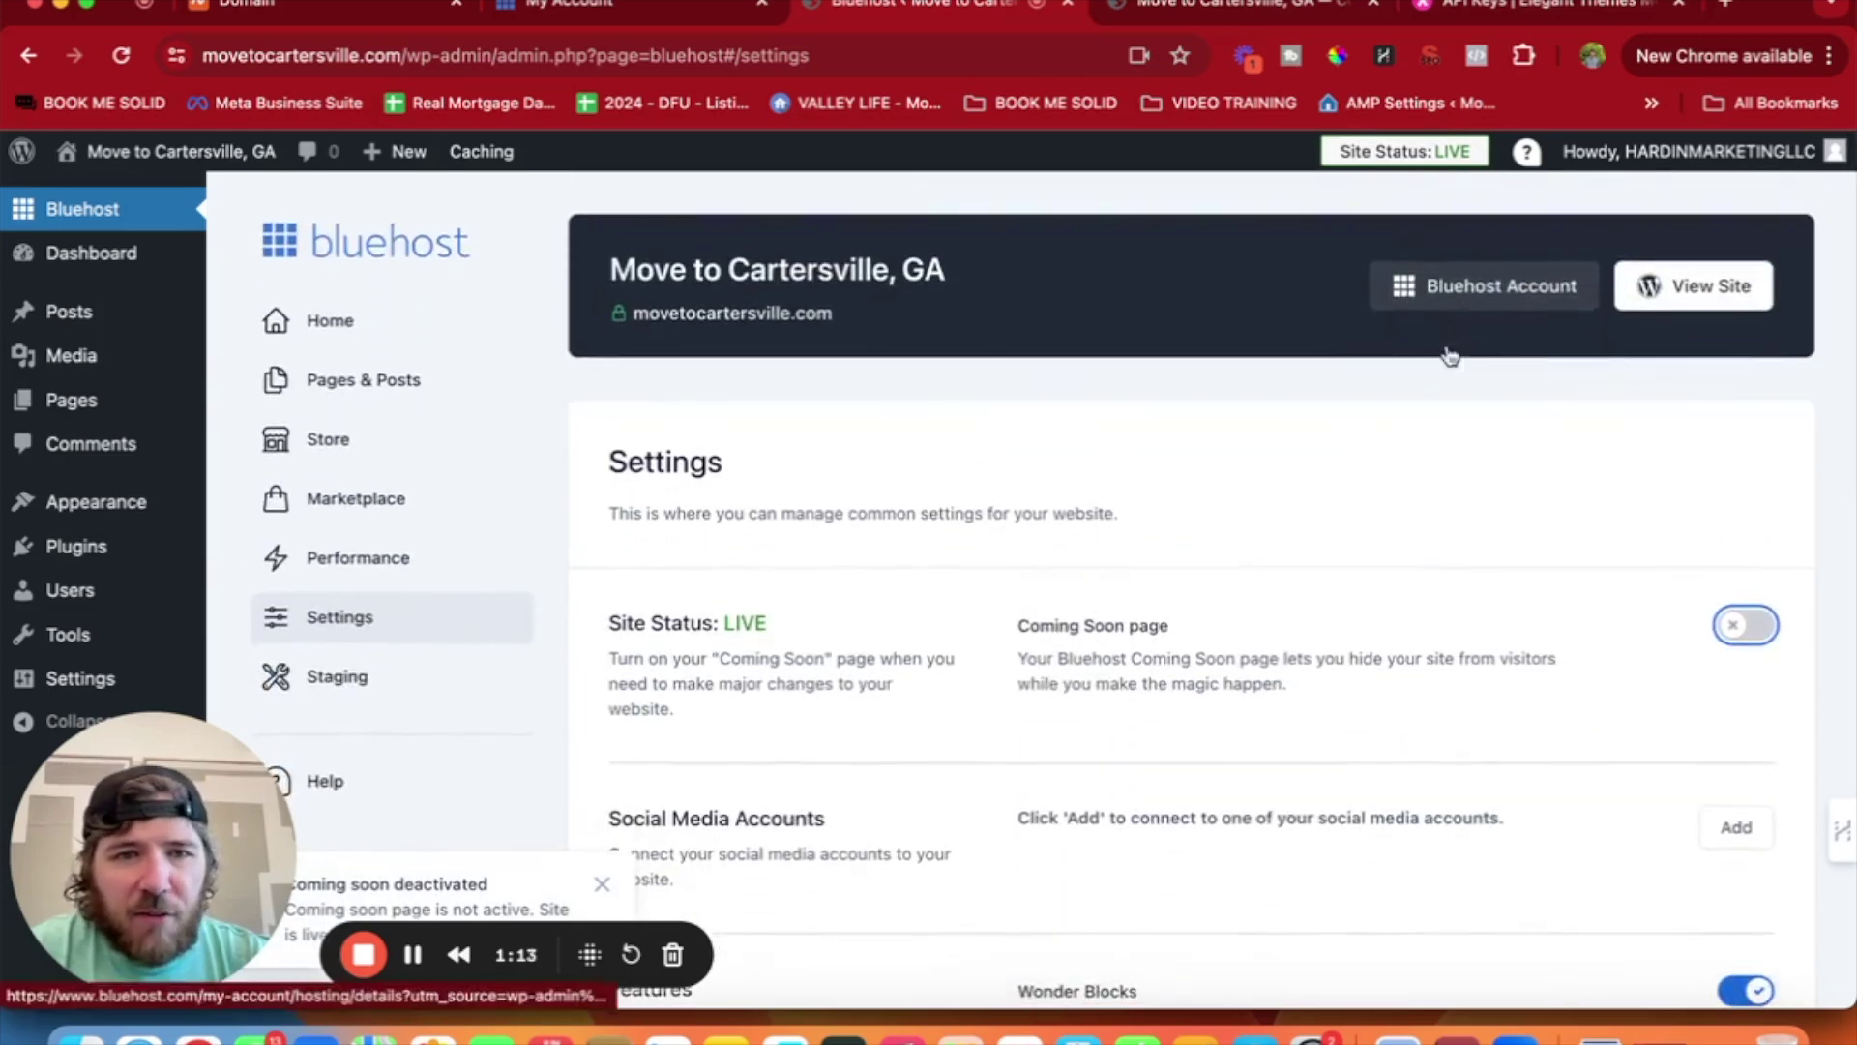
Preview the public site in a new tab, then return to the WordPress admin.
{"action": "left_click", "coordinate": [1724, 286]}
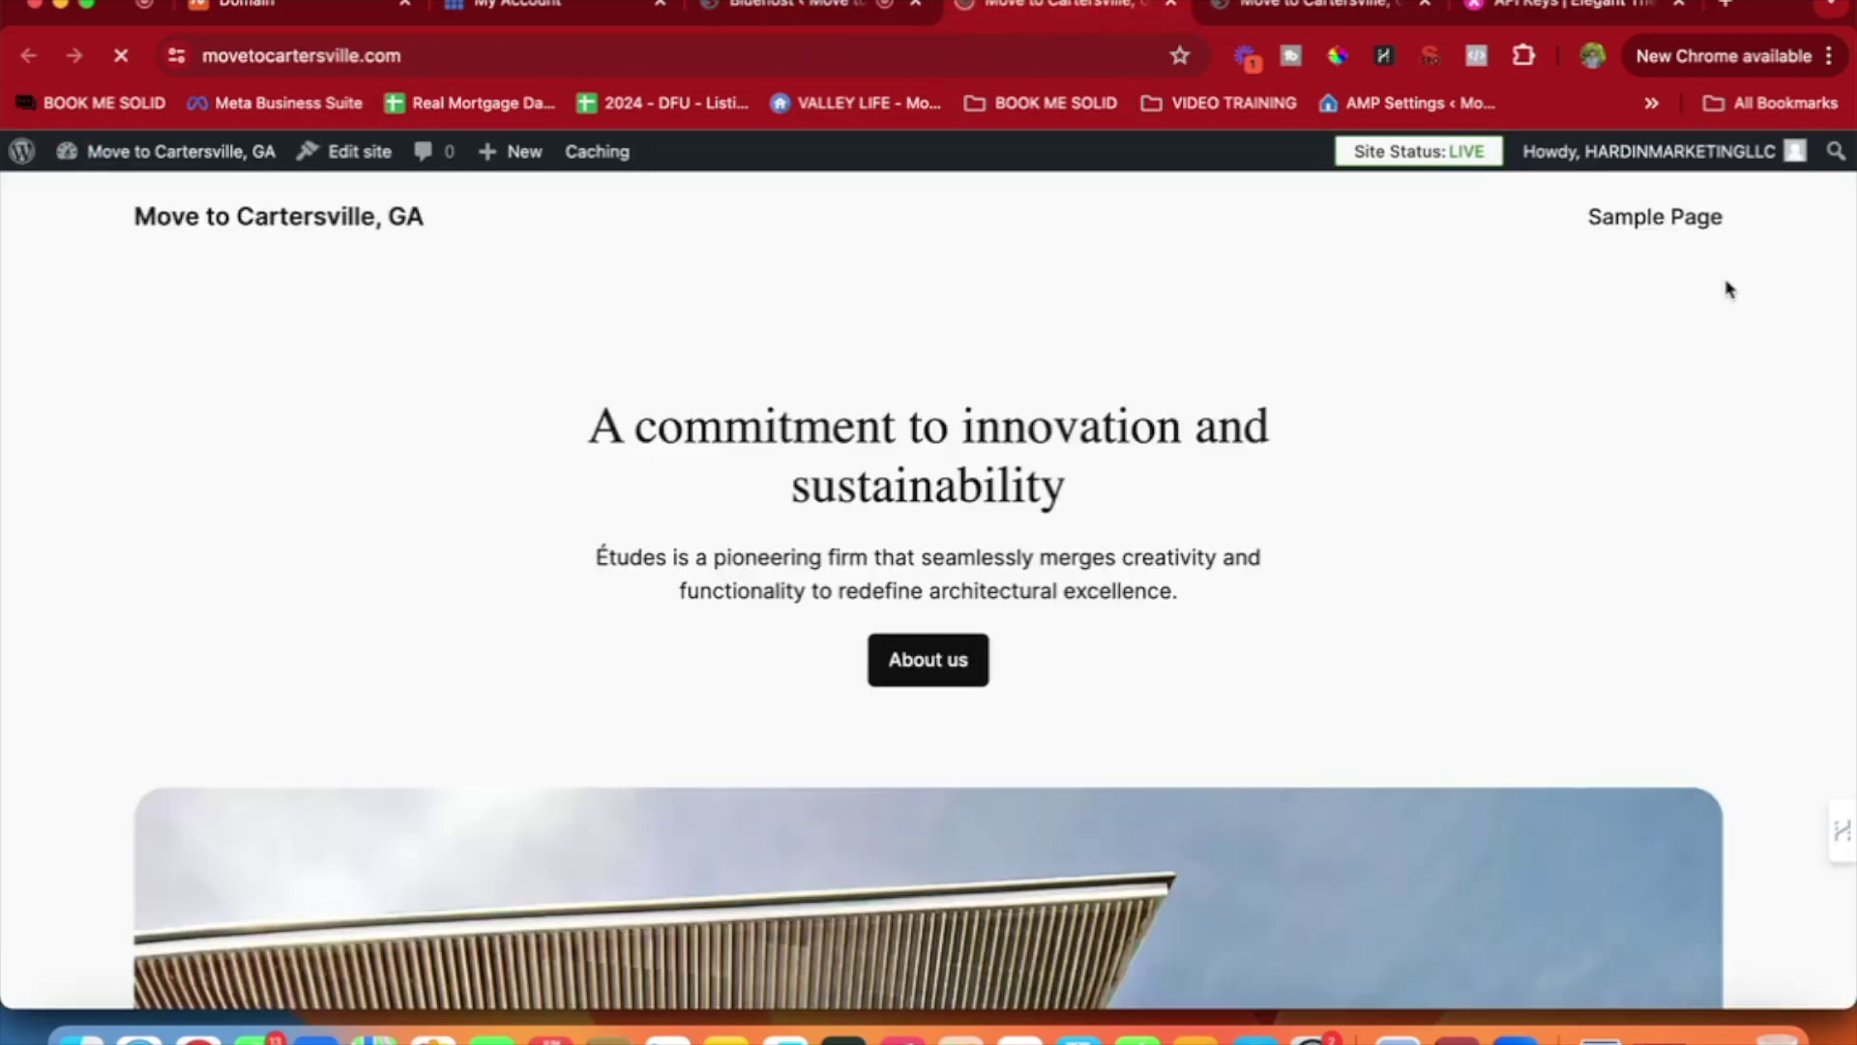
{"action": "scroll", "coordinate": [1147, 619], "scroll_direction": "down", "scroll_amount": 3}
{"action": "scroll", "coordinate": [1145, 642], "scroll_direction": "down", "scroll_amount": 15}
{"action": "scroll", "coordinate": [1144, 637], "scroll_direction": "up", "scroll_amount": 20}
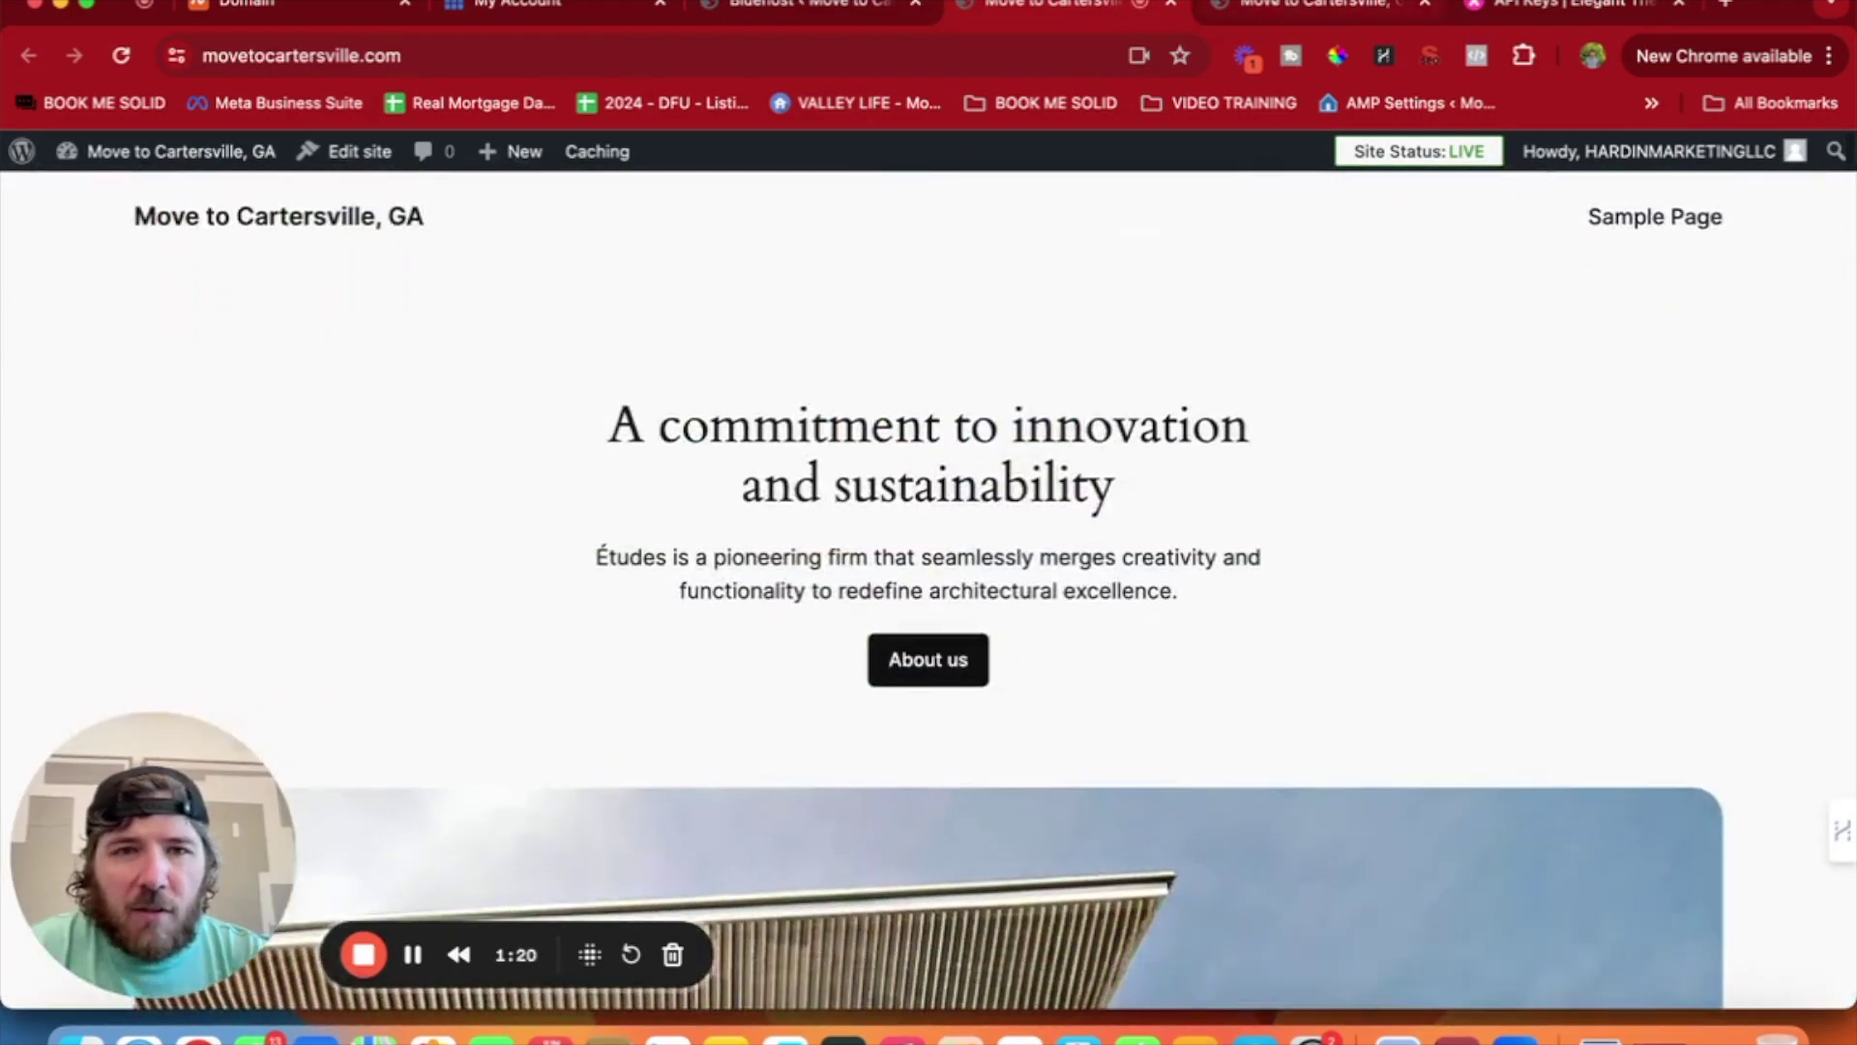
{"action": "left_click", "coordinate": [1355, 9]}
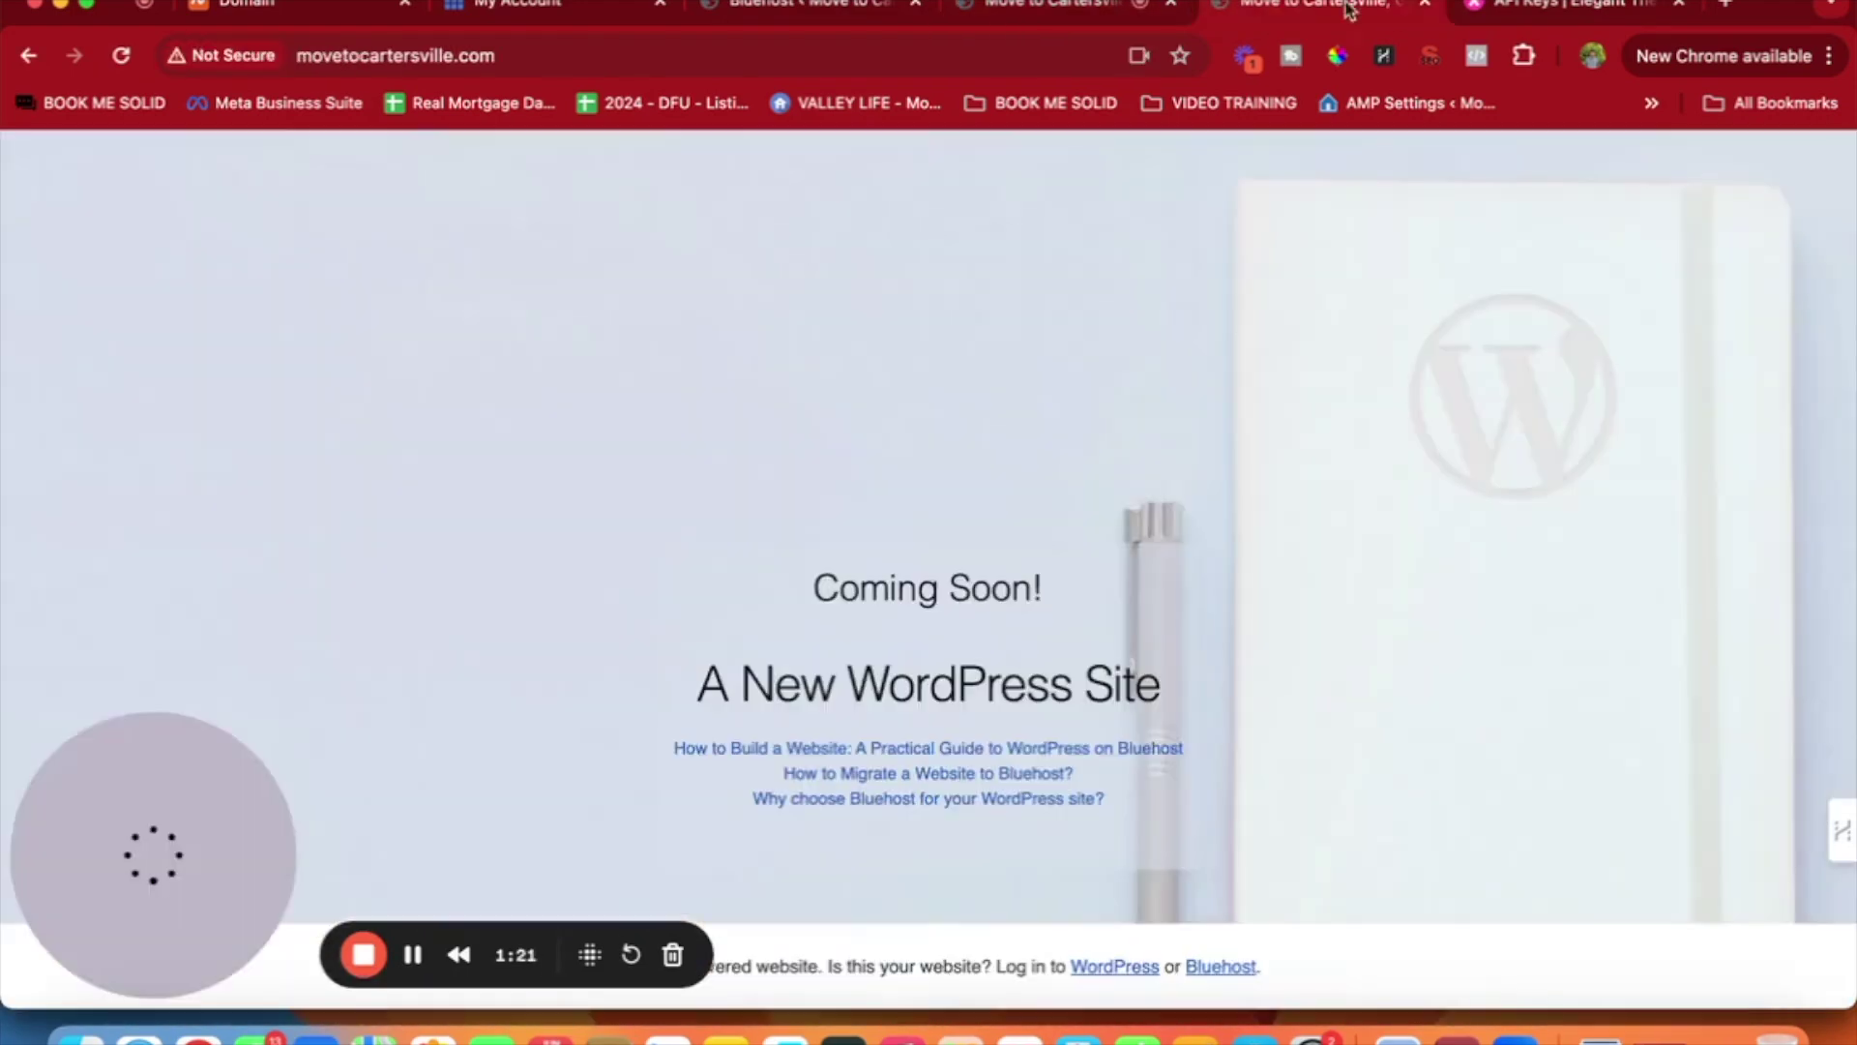
{"action": "left_click", "coordinate": [825, 5]}
Trash the default Hello world! post and the Sample Page.
{"action": "mouse_move", "coordinate": [85, 356]}
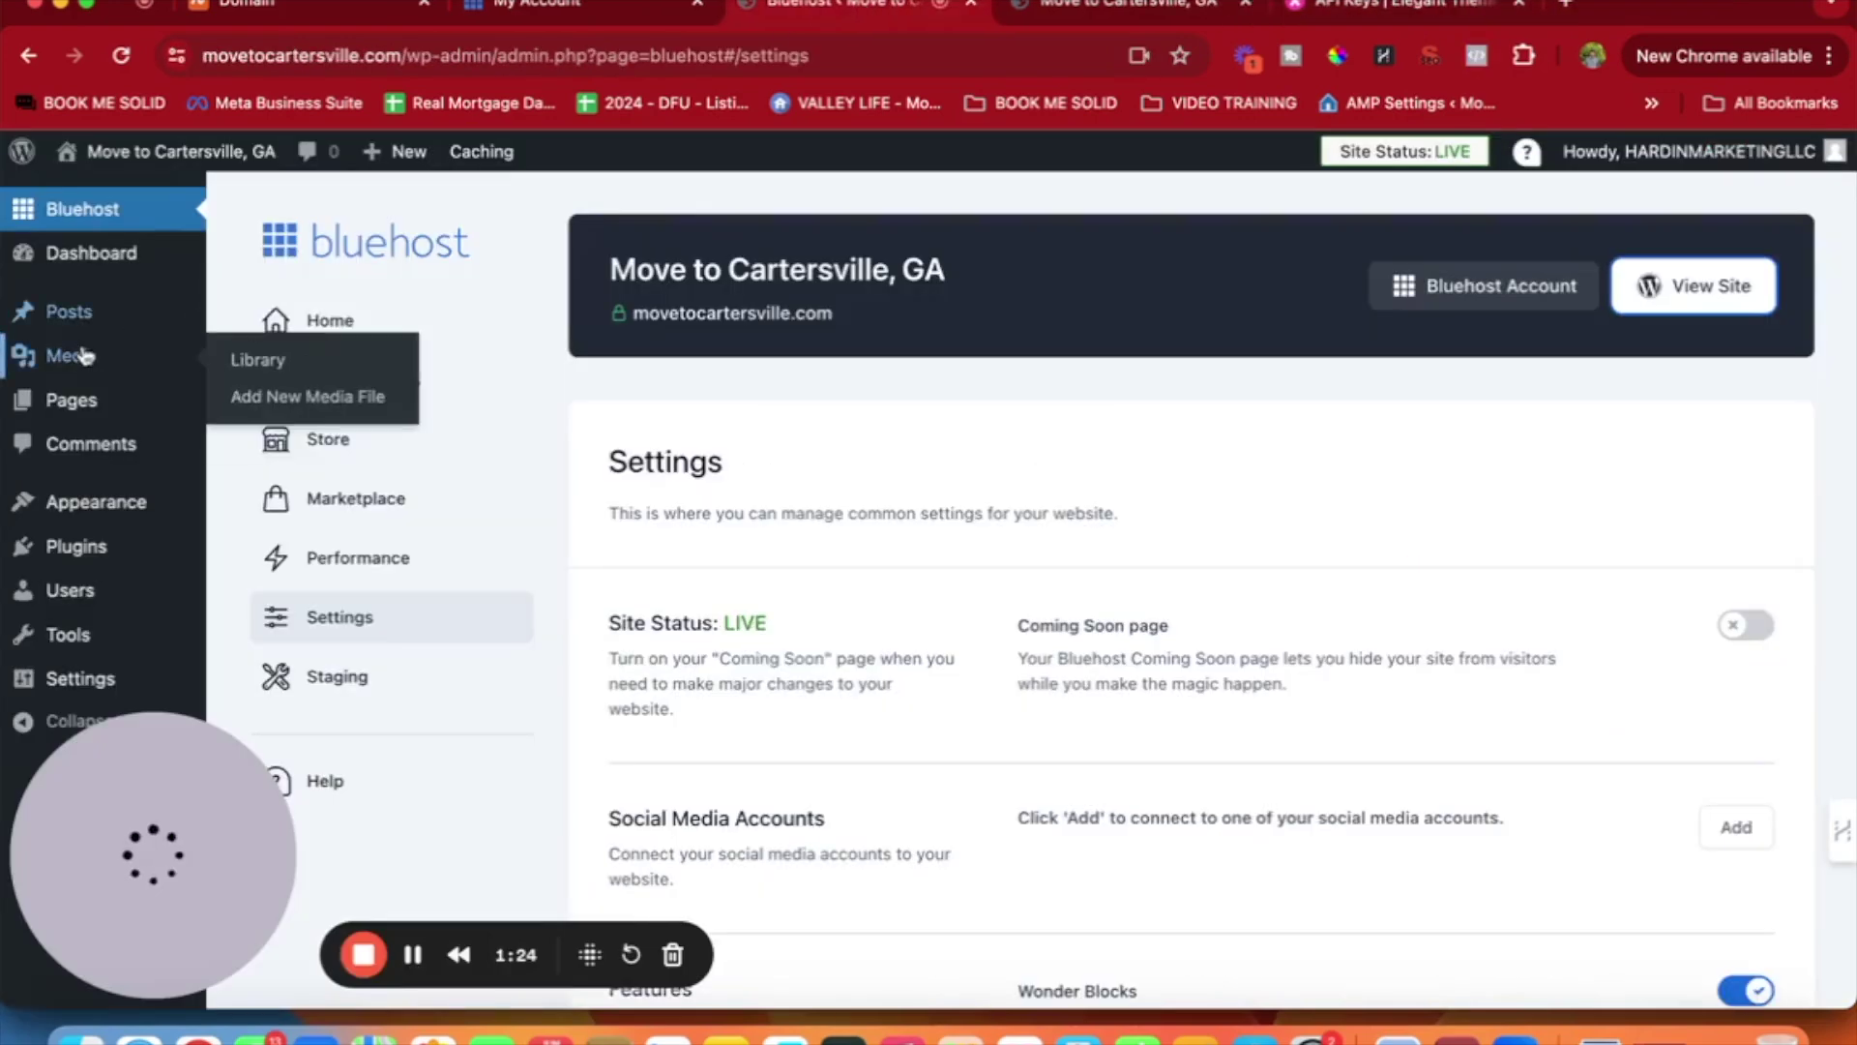
{"action": "left_click", "coordinate": [58, 328]}
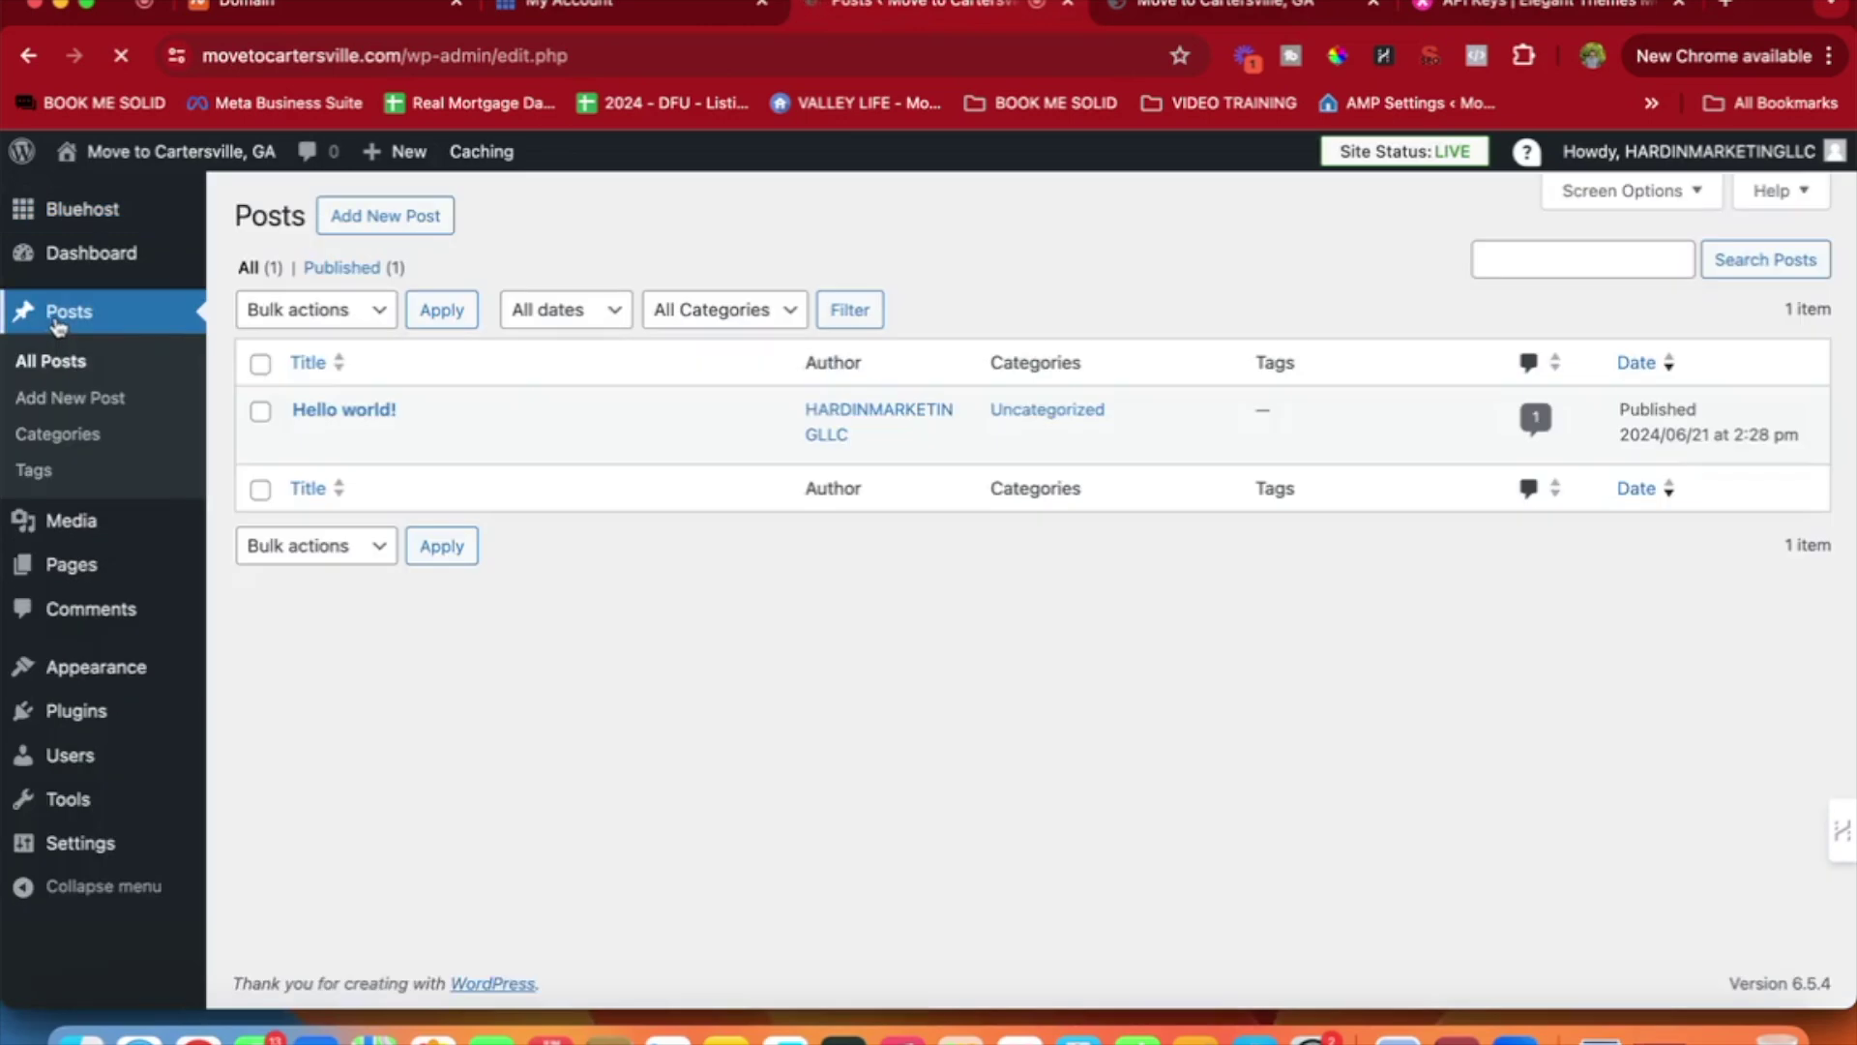
{"action": "left_click", "coordinate": [450, 441]}
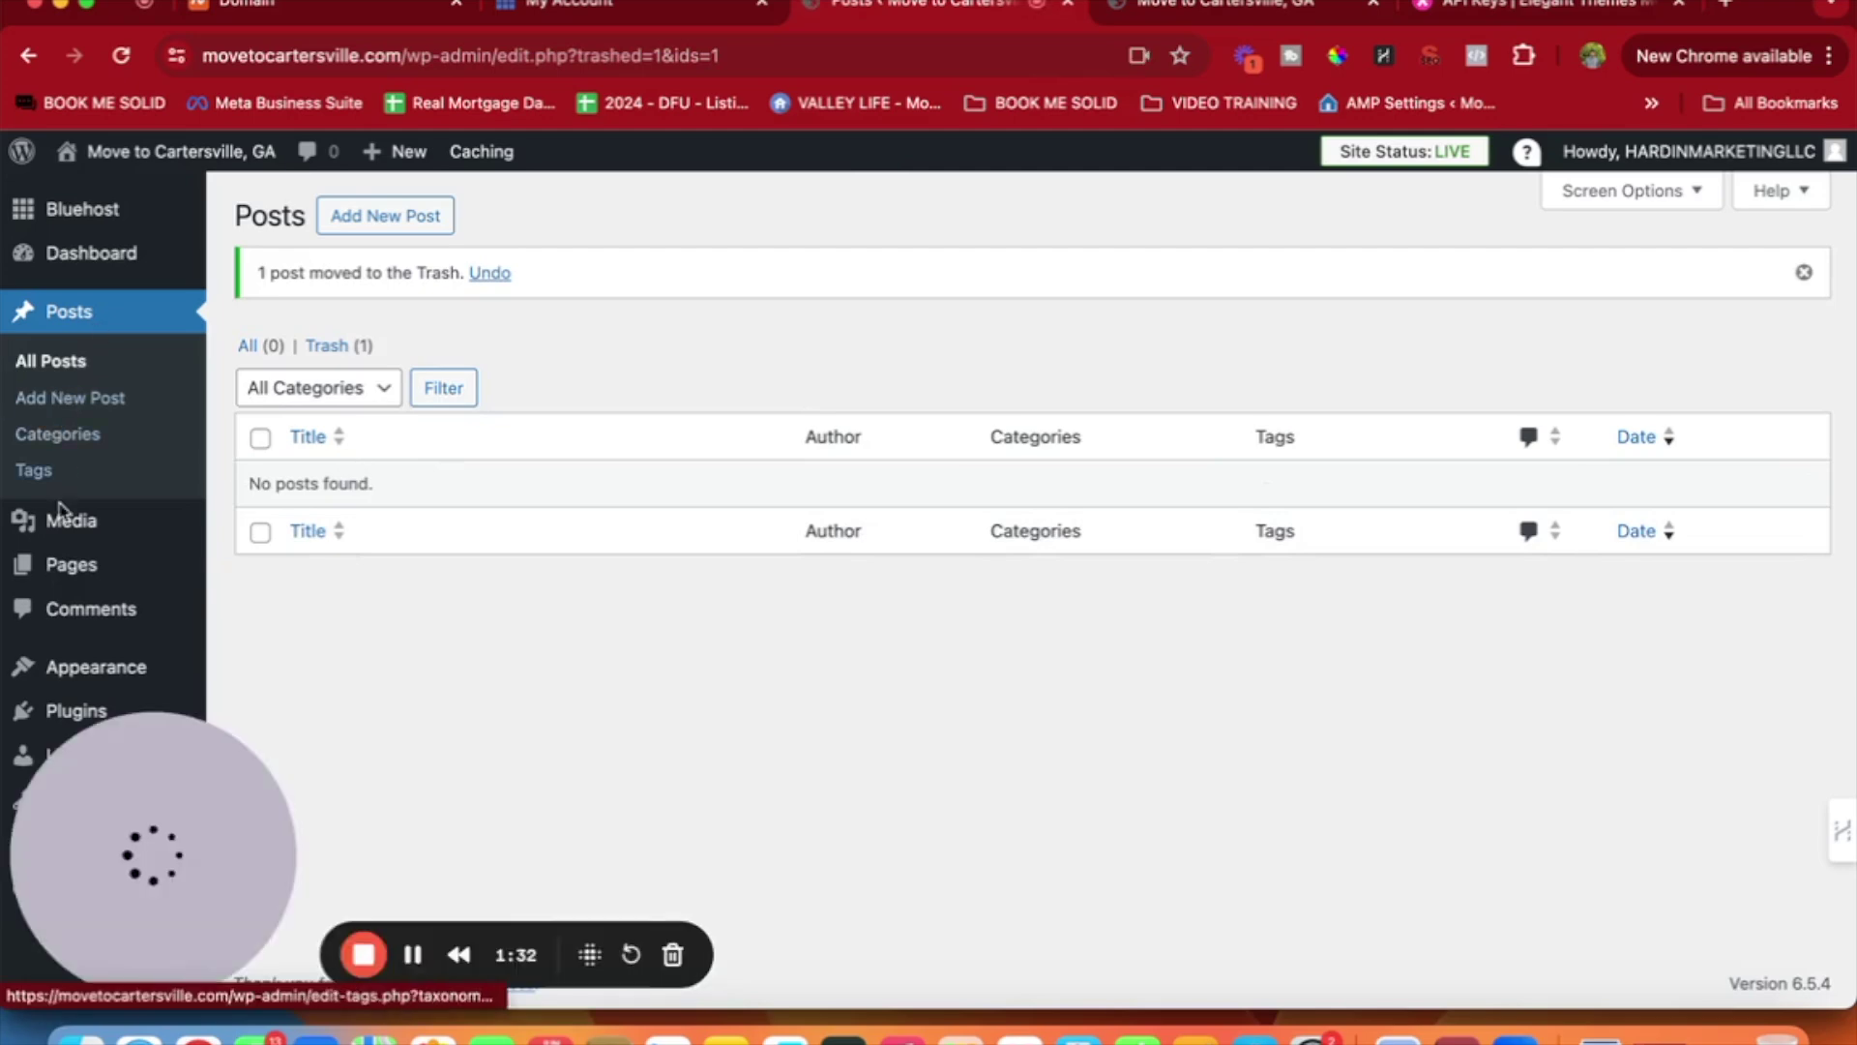
{"action": "left_click", "coordinate": [85, 571]}
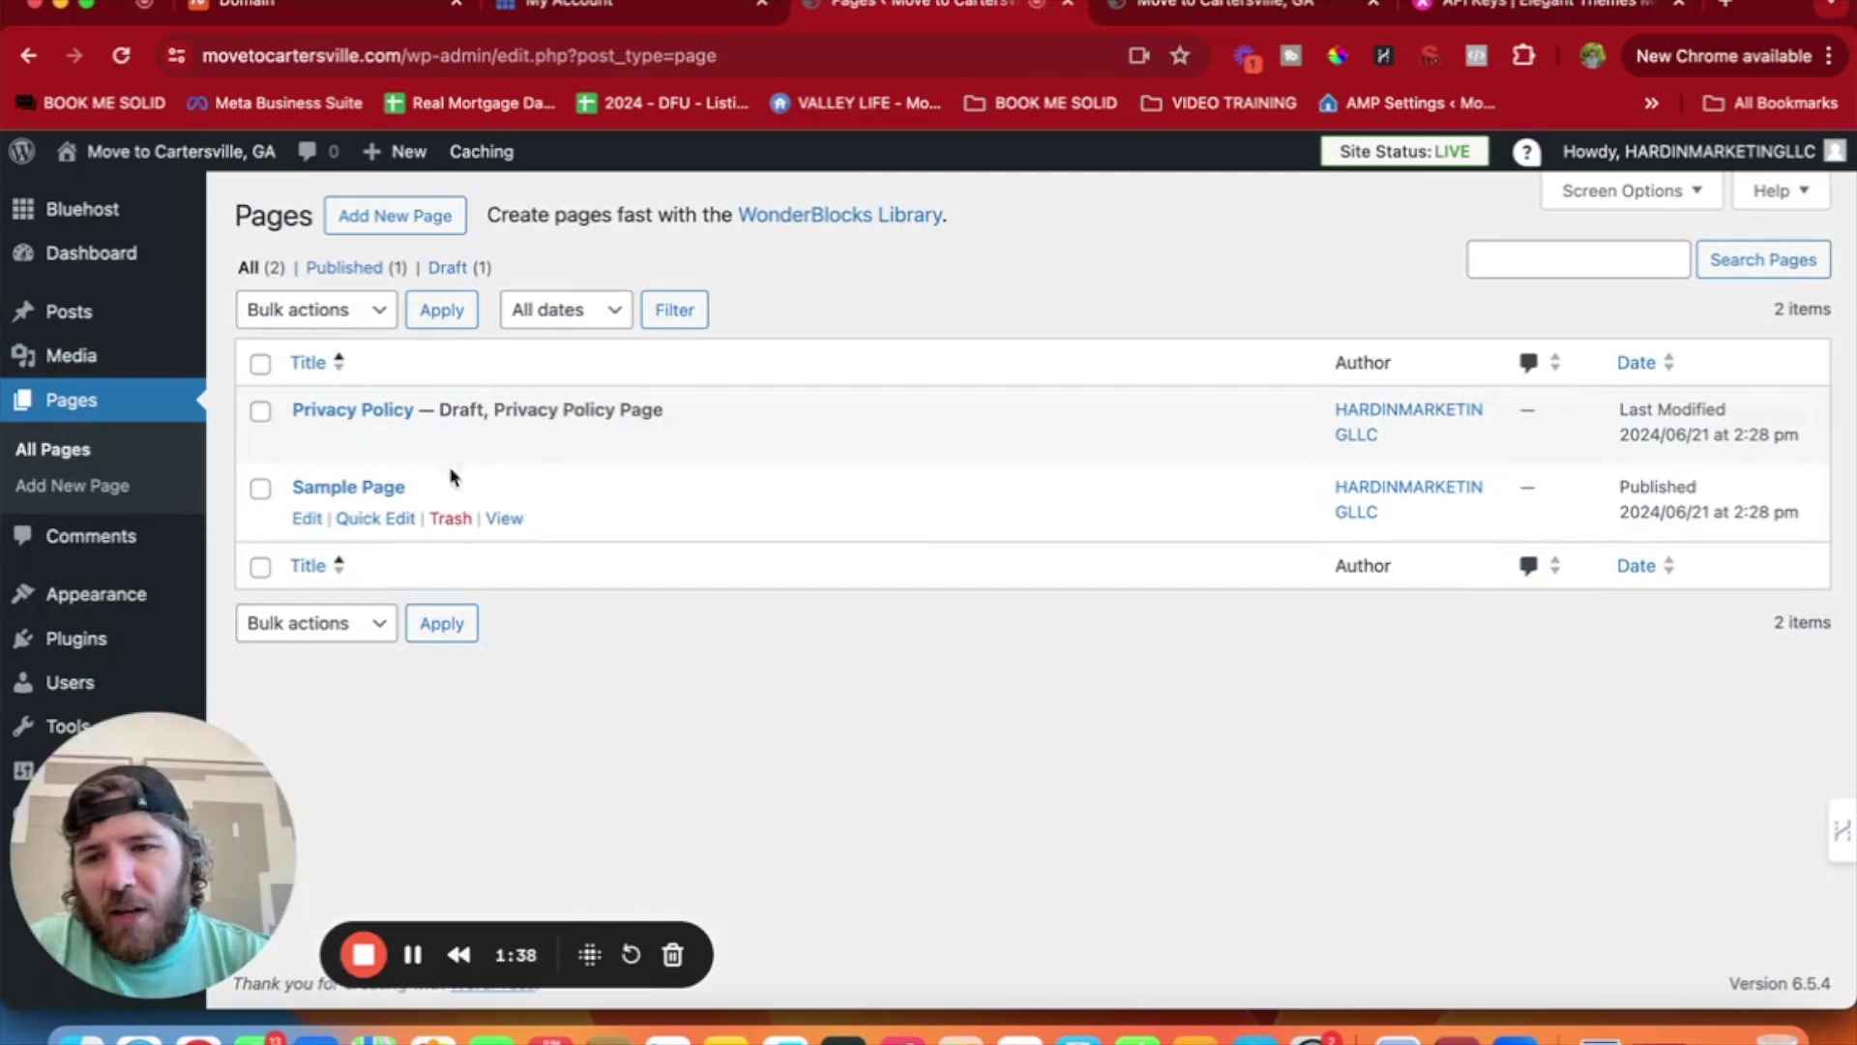
{"action": "left_click", "coordinate": [452, 520]}
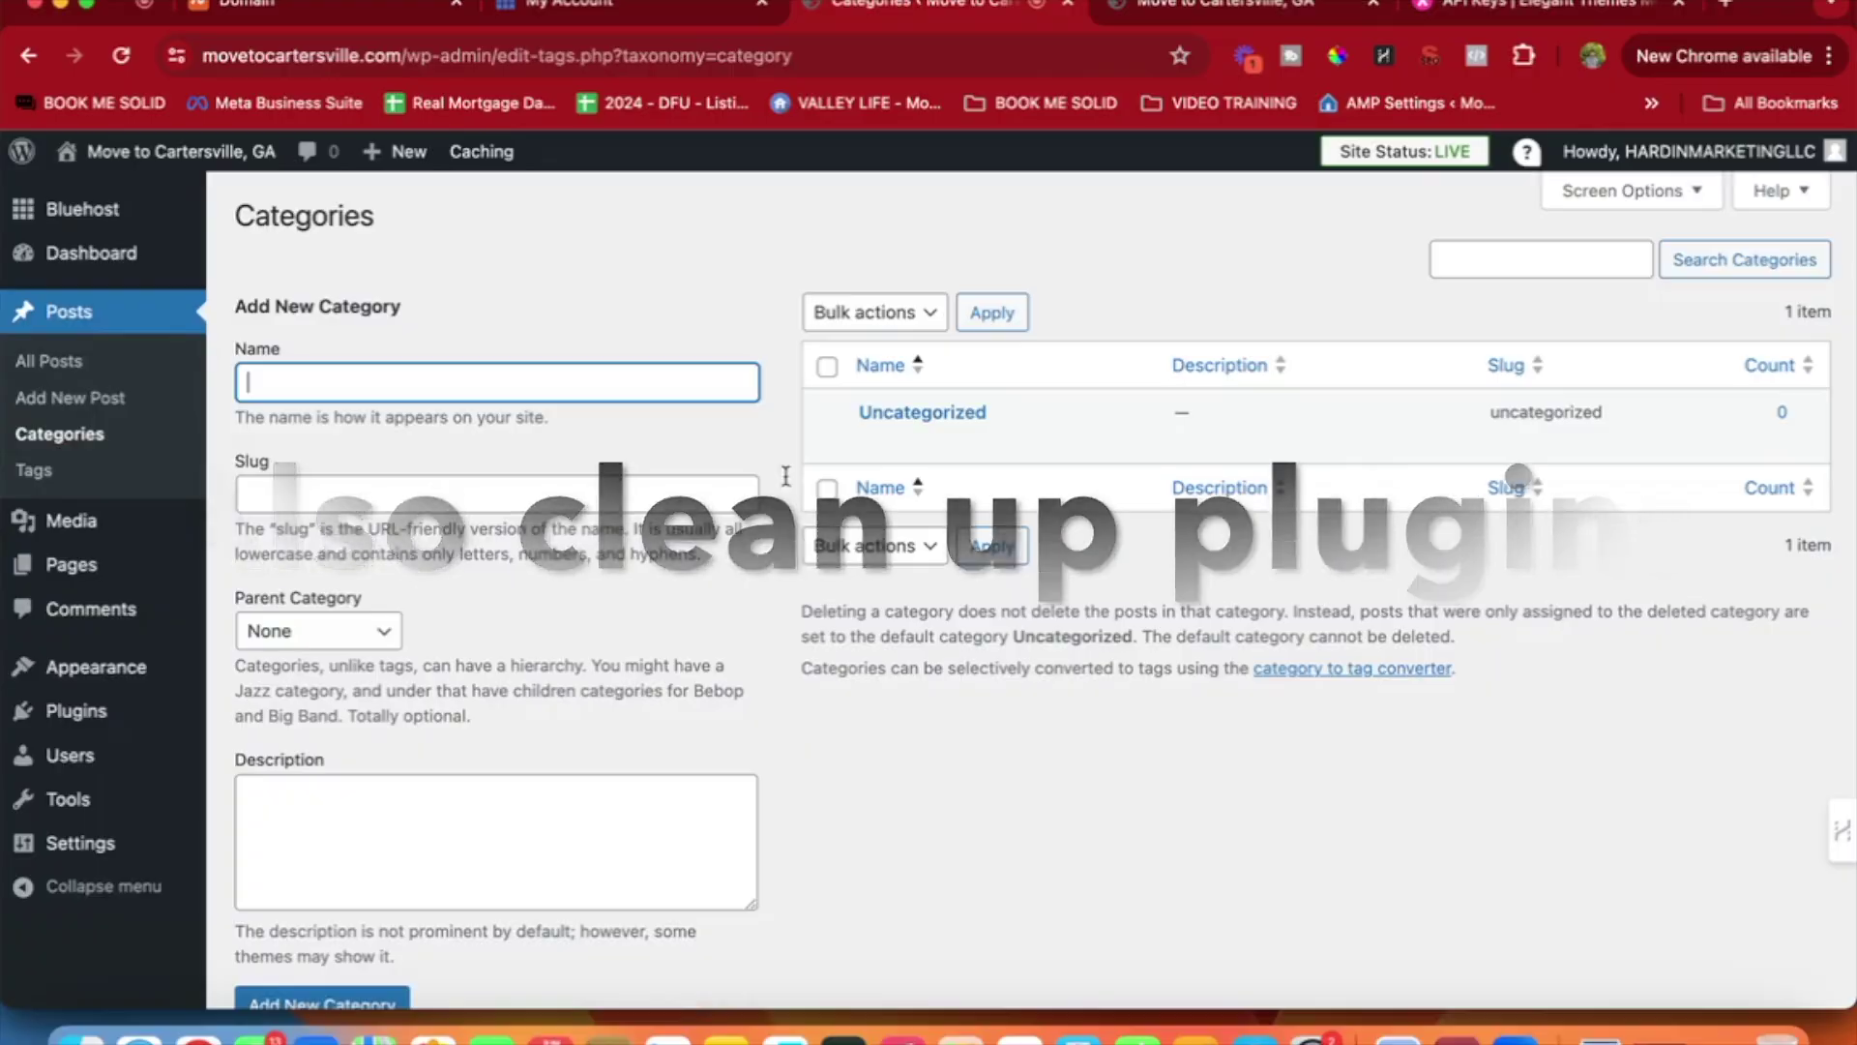
Quick Edit Uncategorized to 'Living in Cartersville Georgia' with slug living-in-cartersville-georgia.
{"action": "mouse_move", "coordinate": [929, 421]}
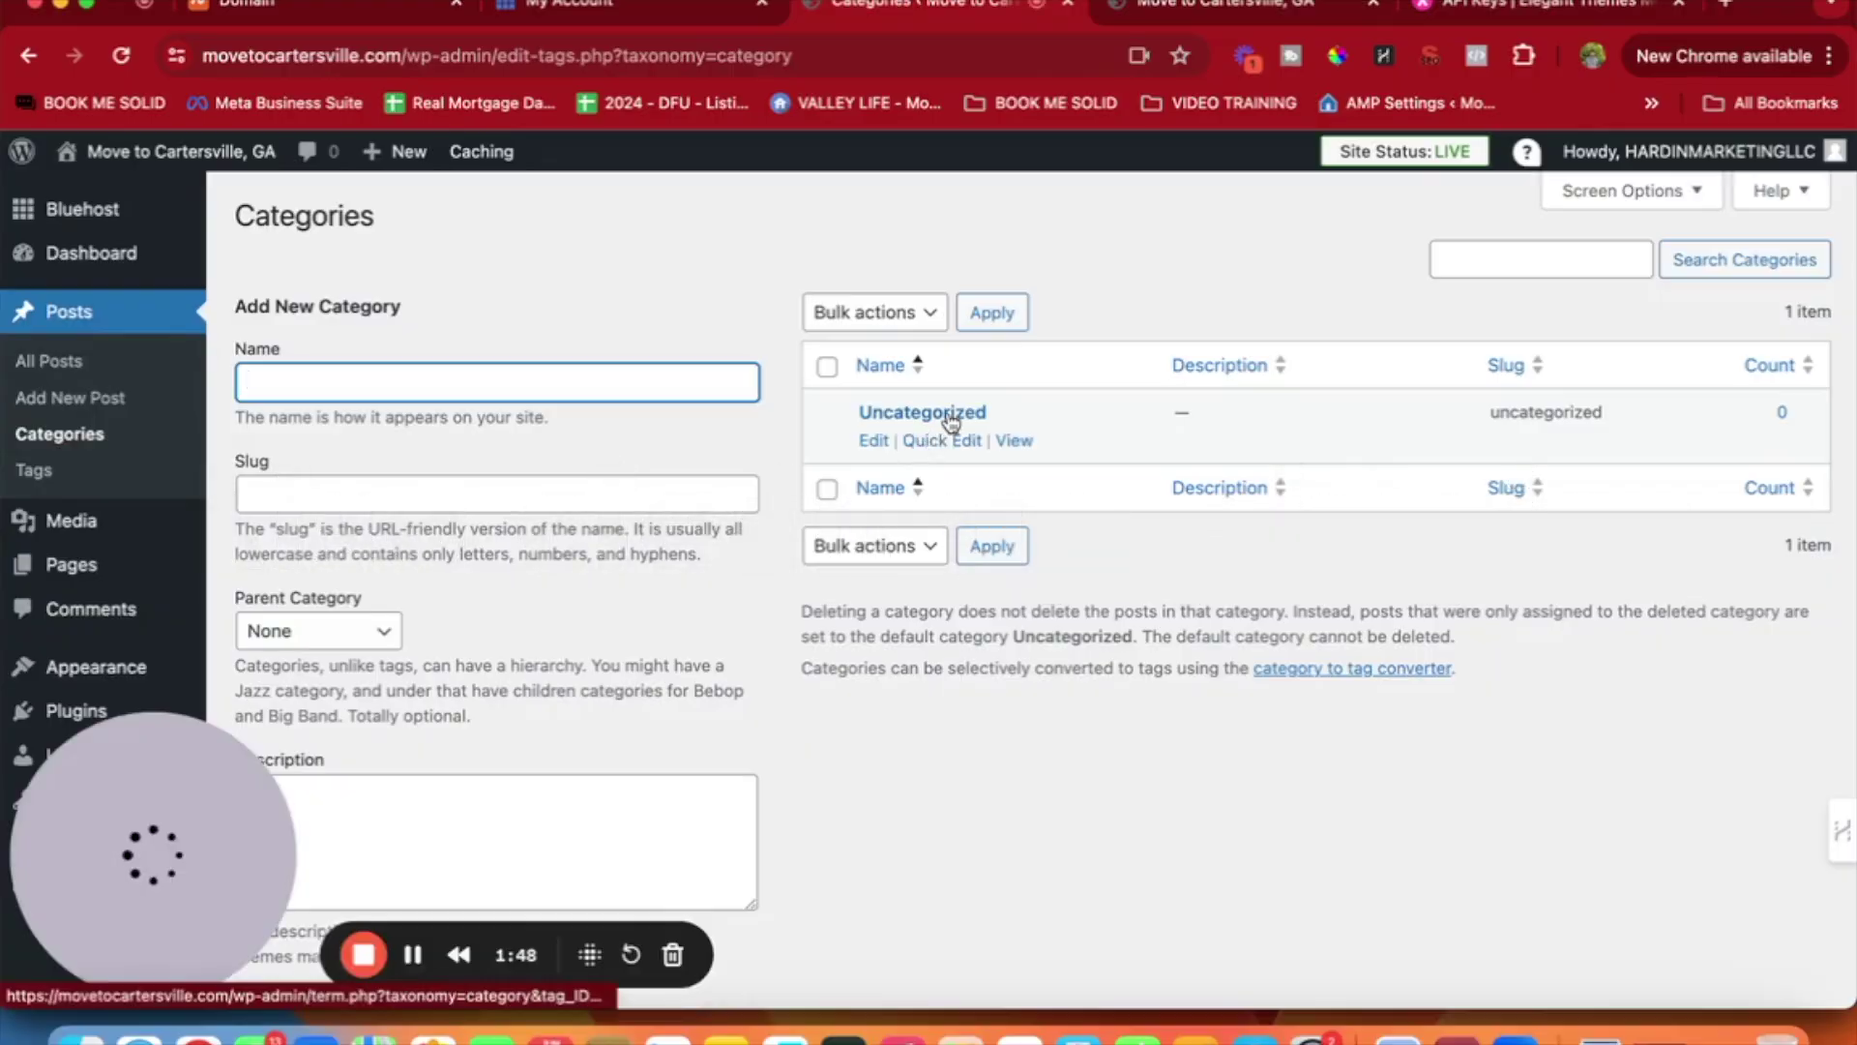
{"action": "left_click", "coordinate": [947, 442]}
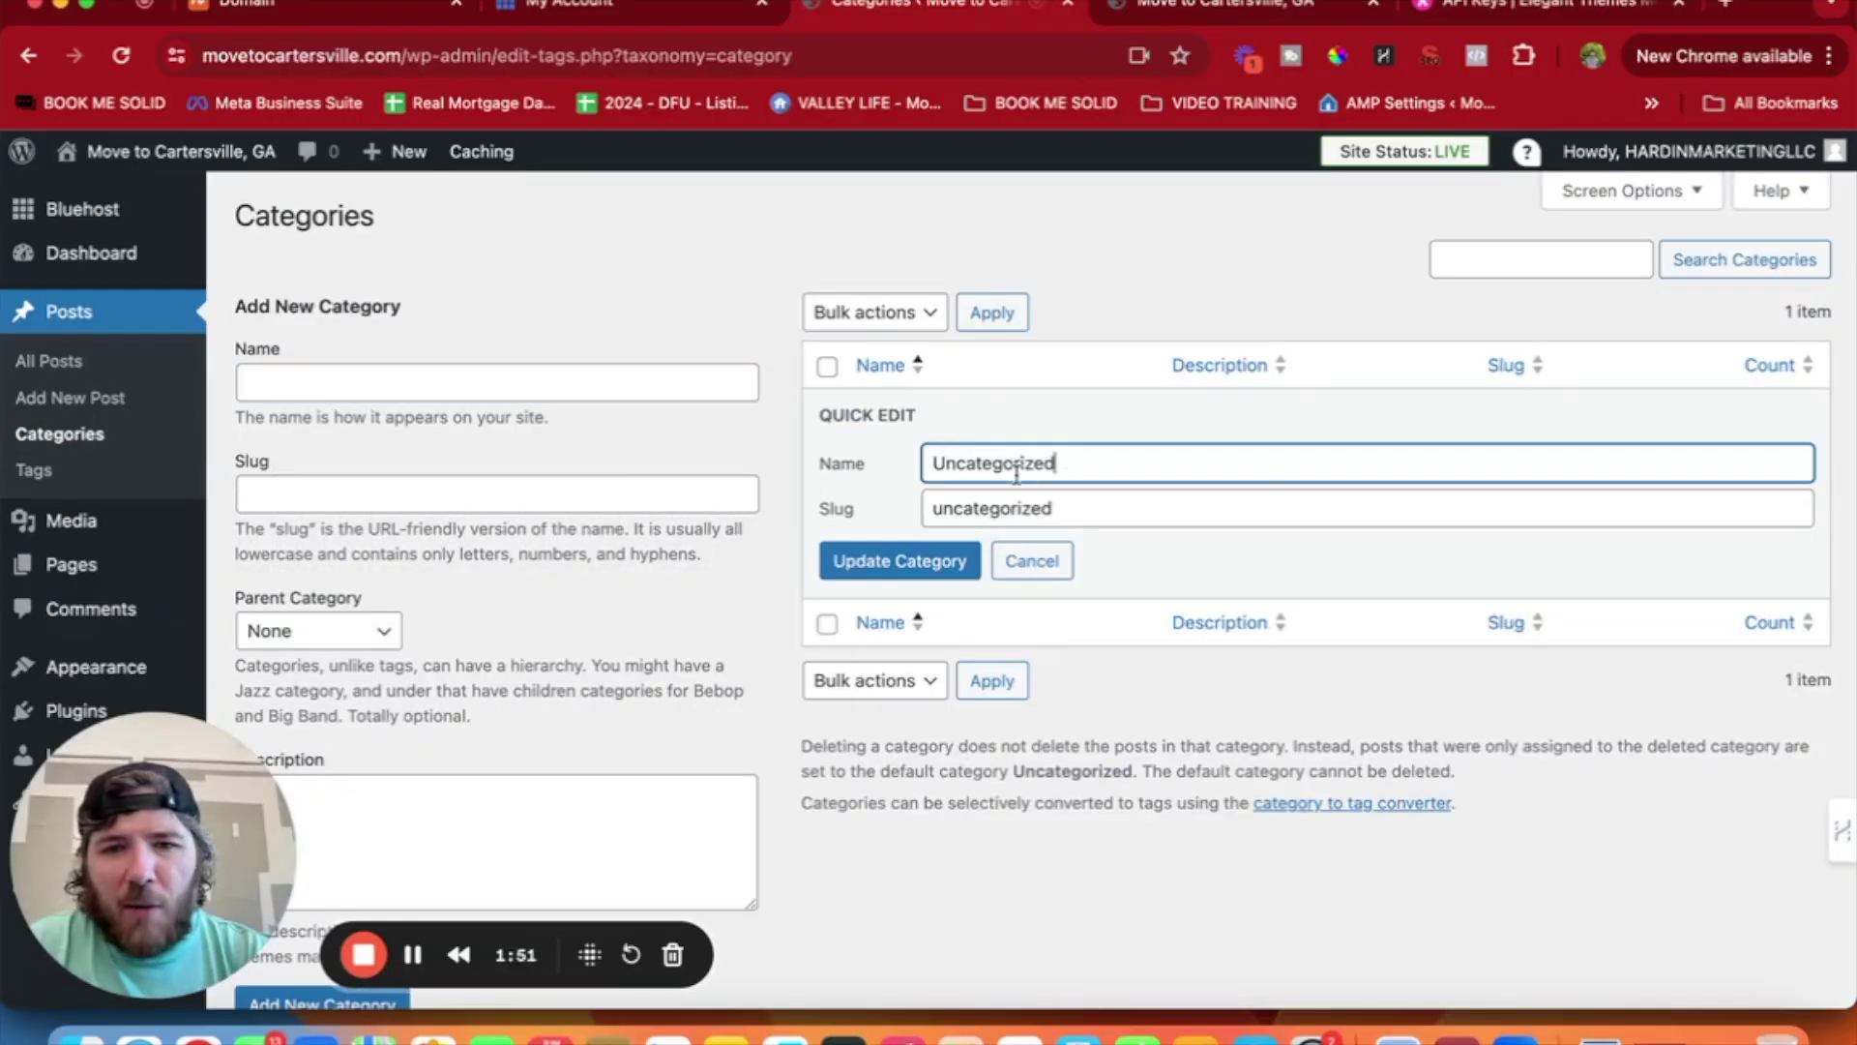
{"action": "double_click", "coordinate": [1051, 464]}
{"action": "type", "text": "Moving"}
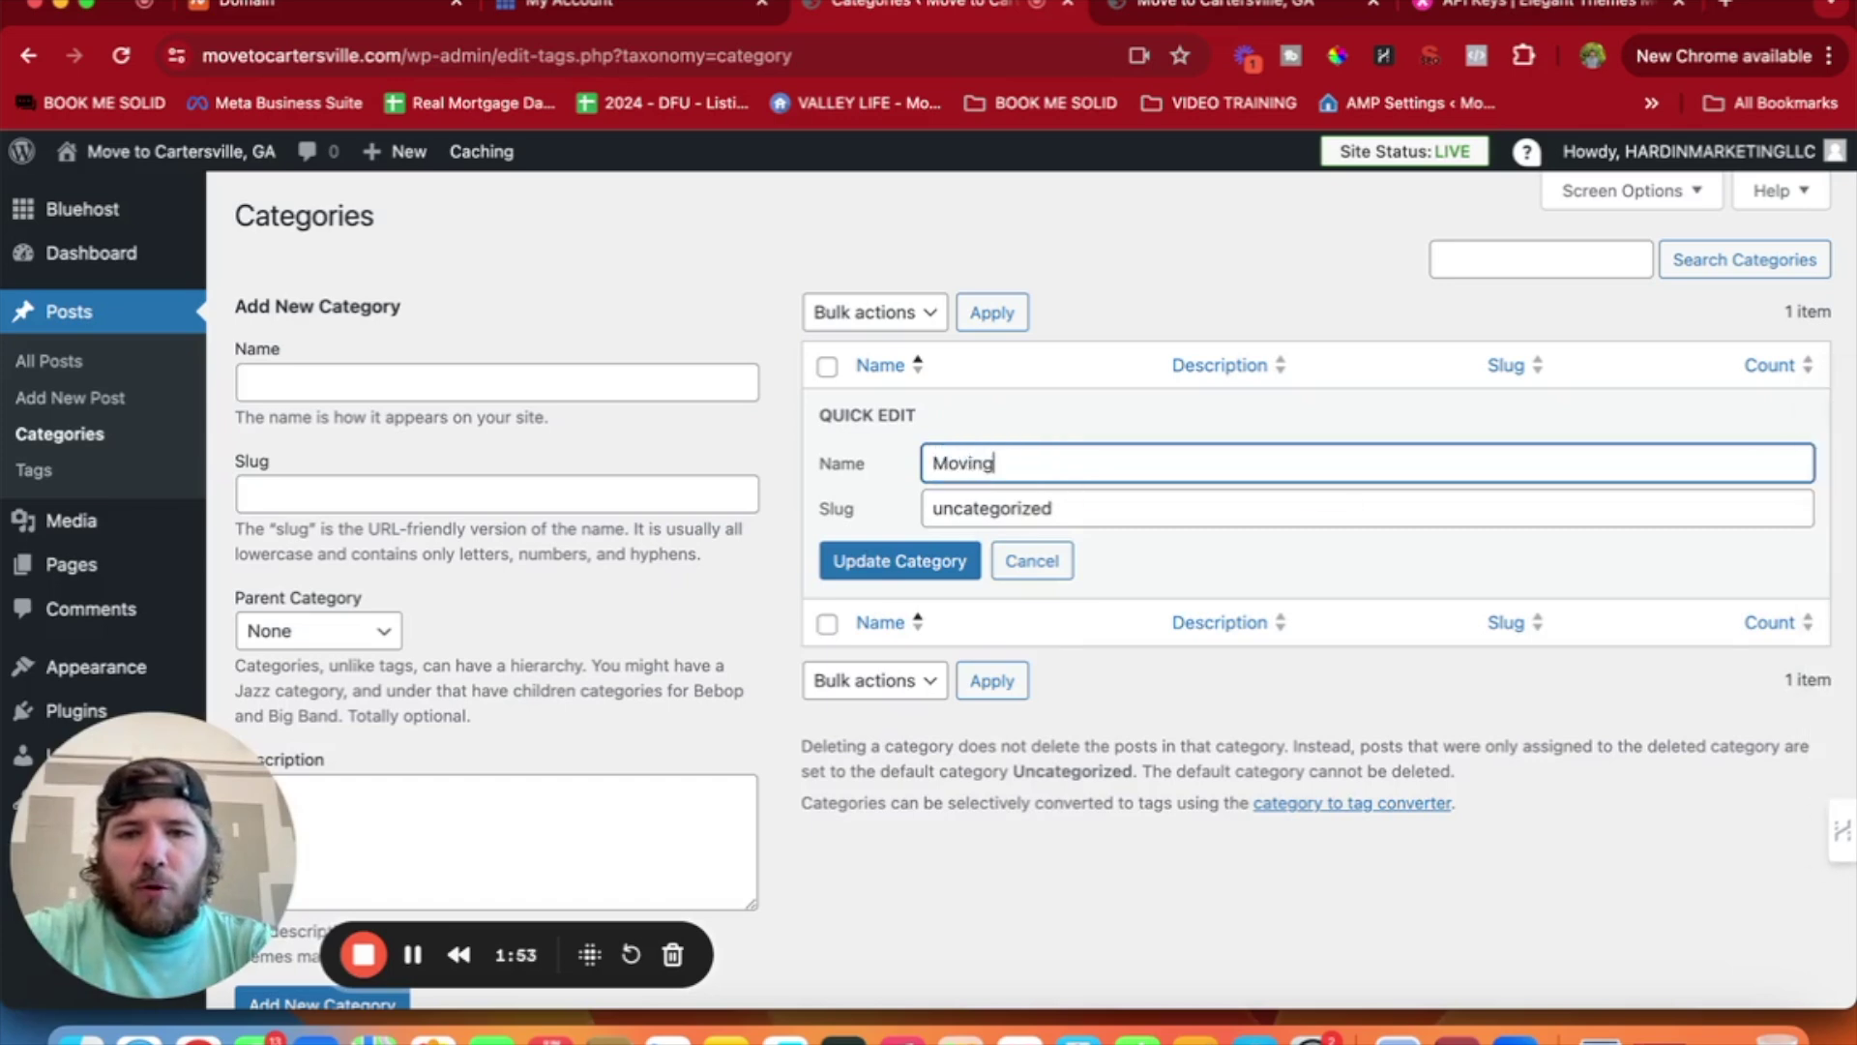
{"action": "type", "text": " to Cart"}
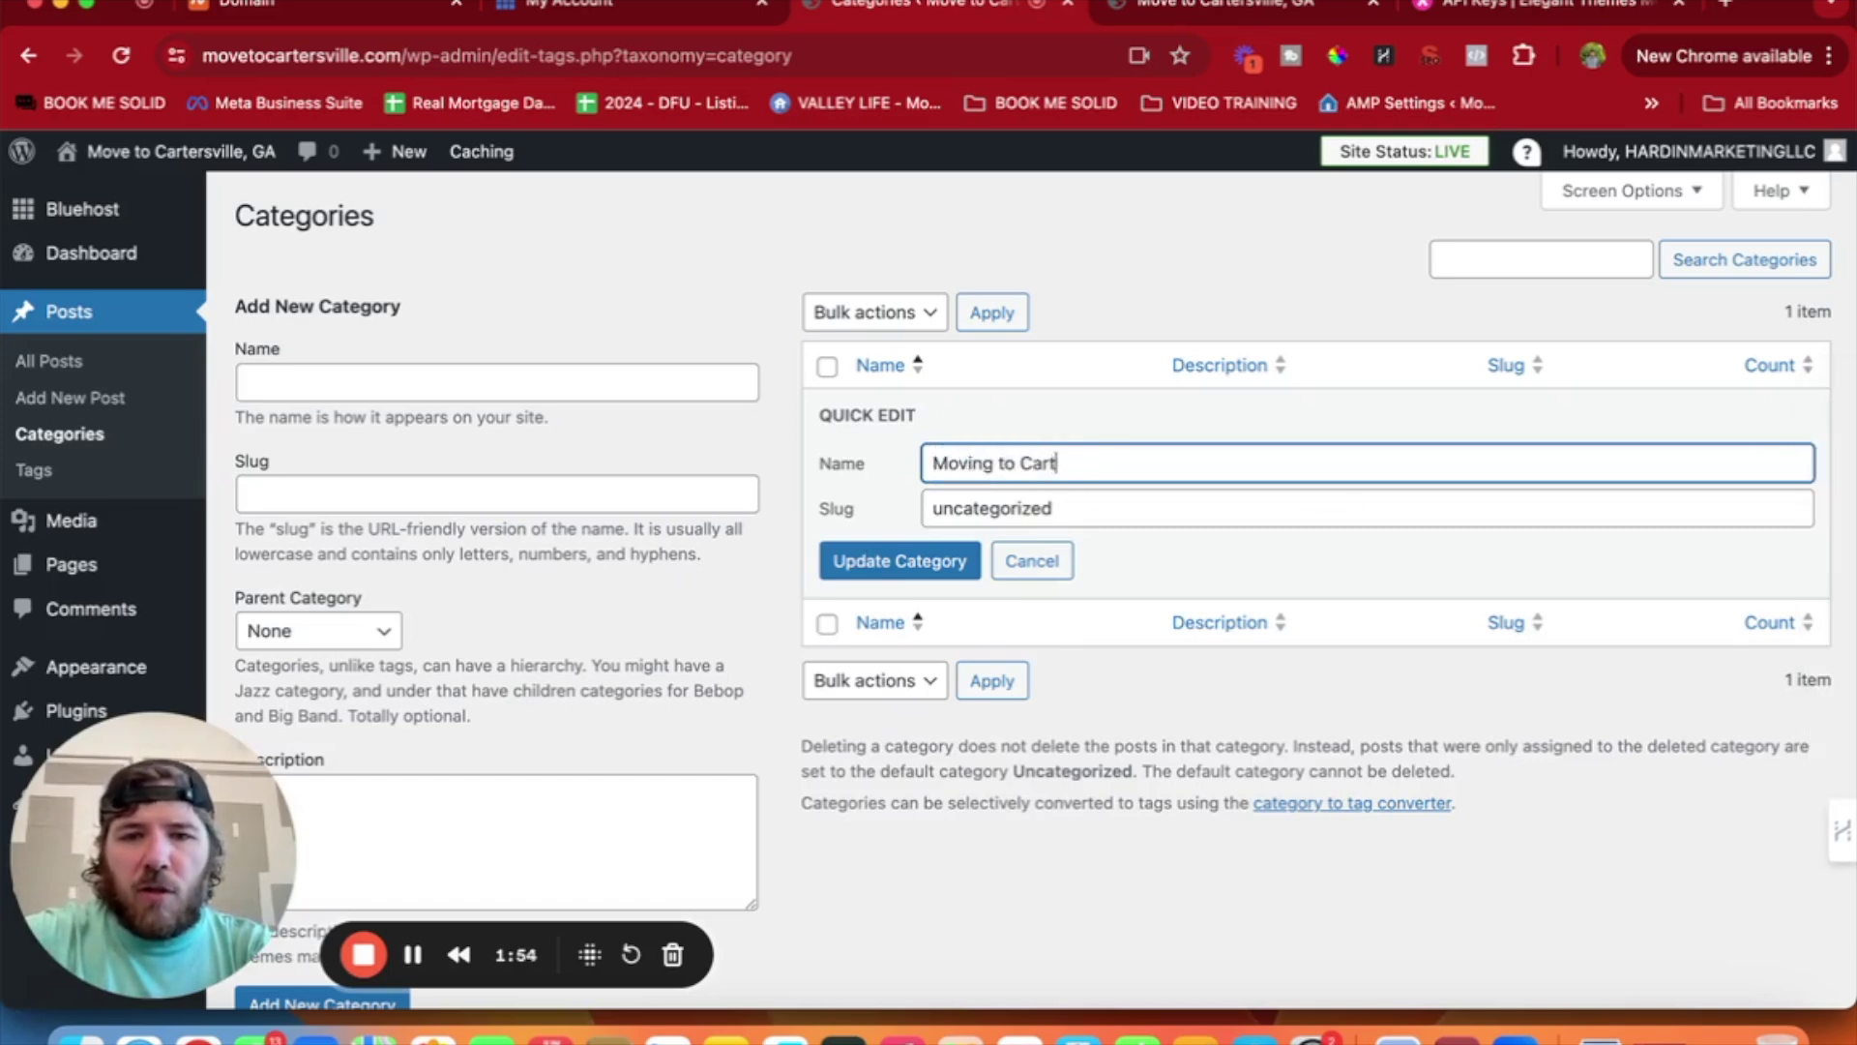
{"action": "key", "text": "super+a"}
{"action": "type", "text": "Livin"}
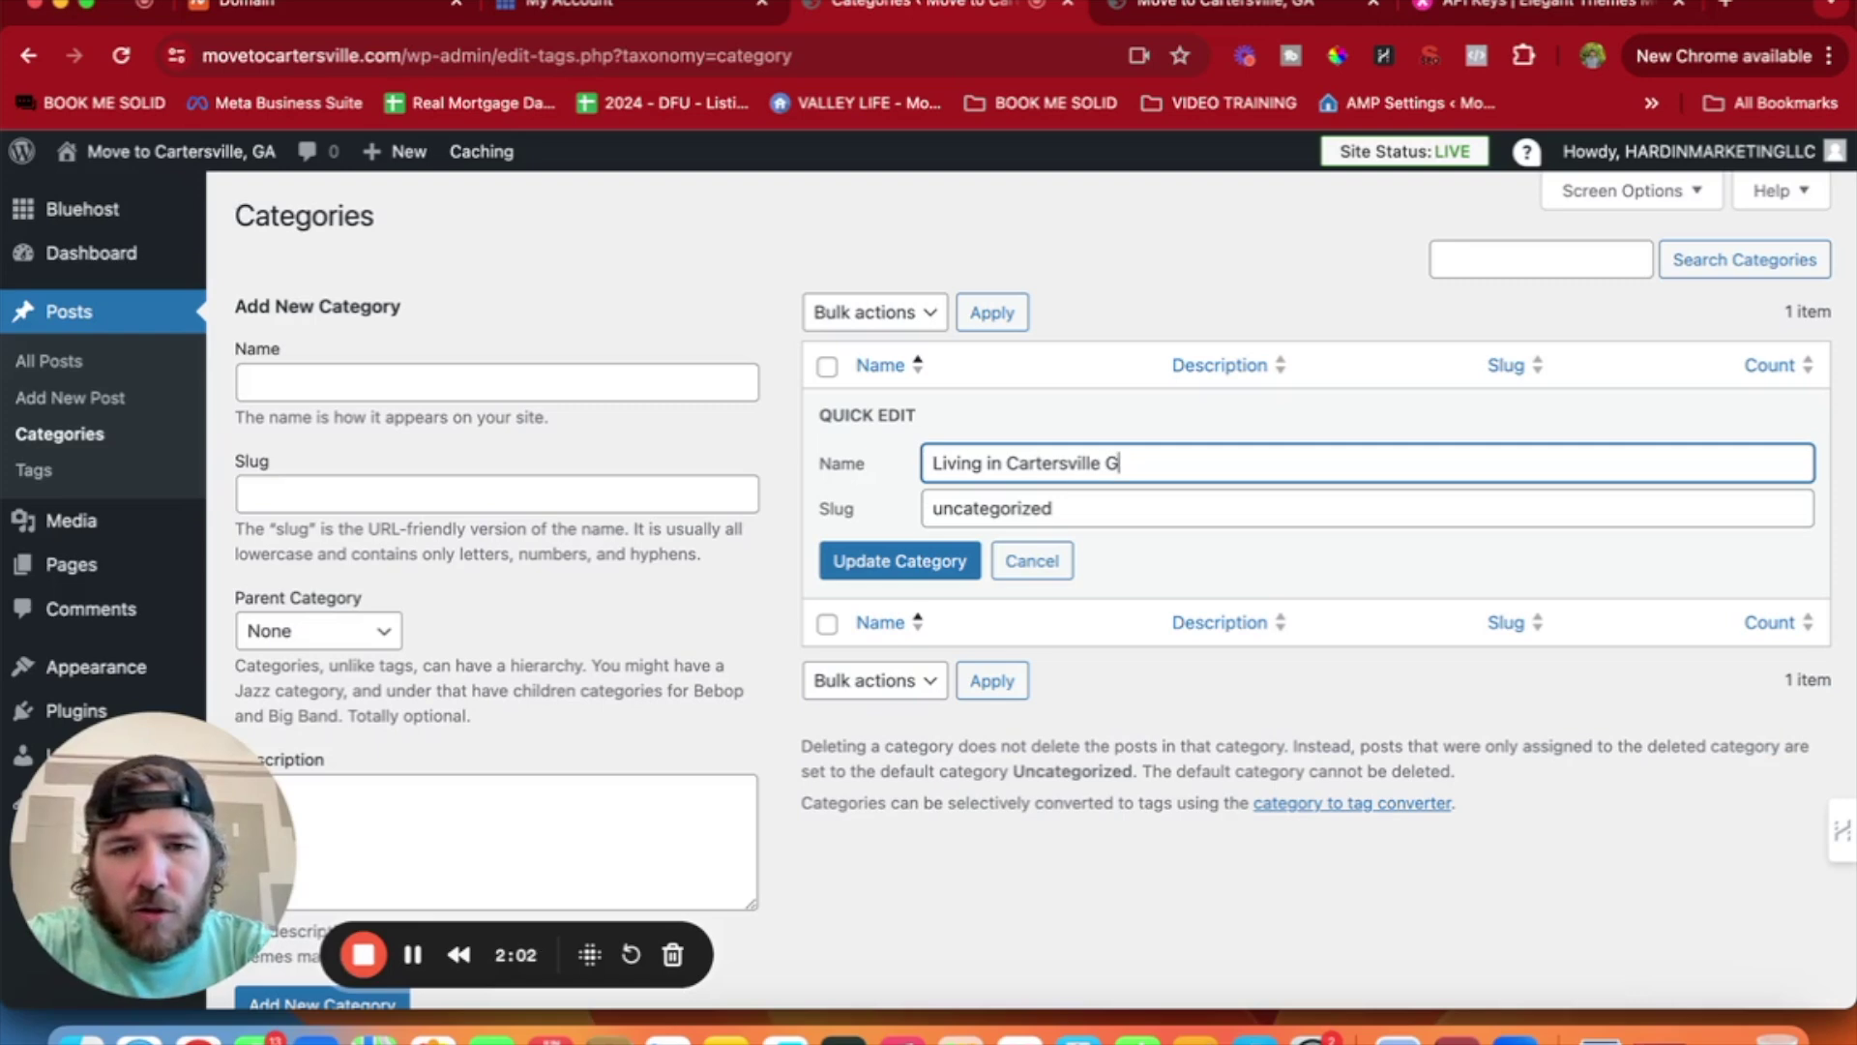
{"action": "key", "text": "super+a"}
{"action": "key", "text": "super+c"}
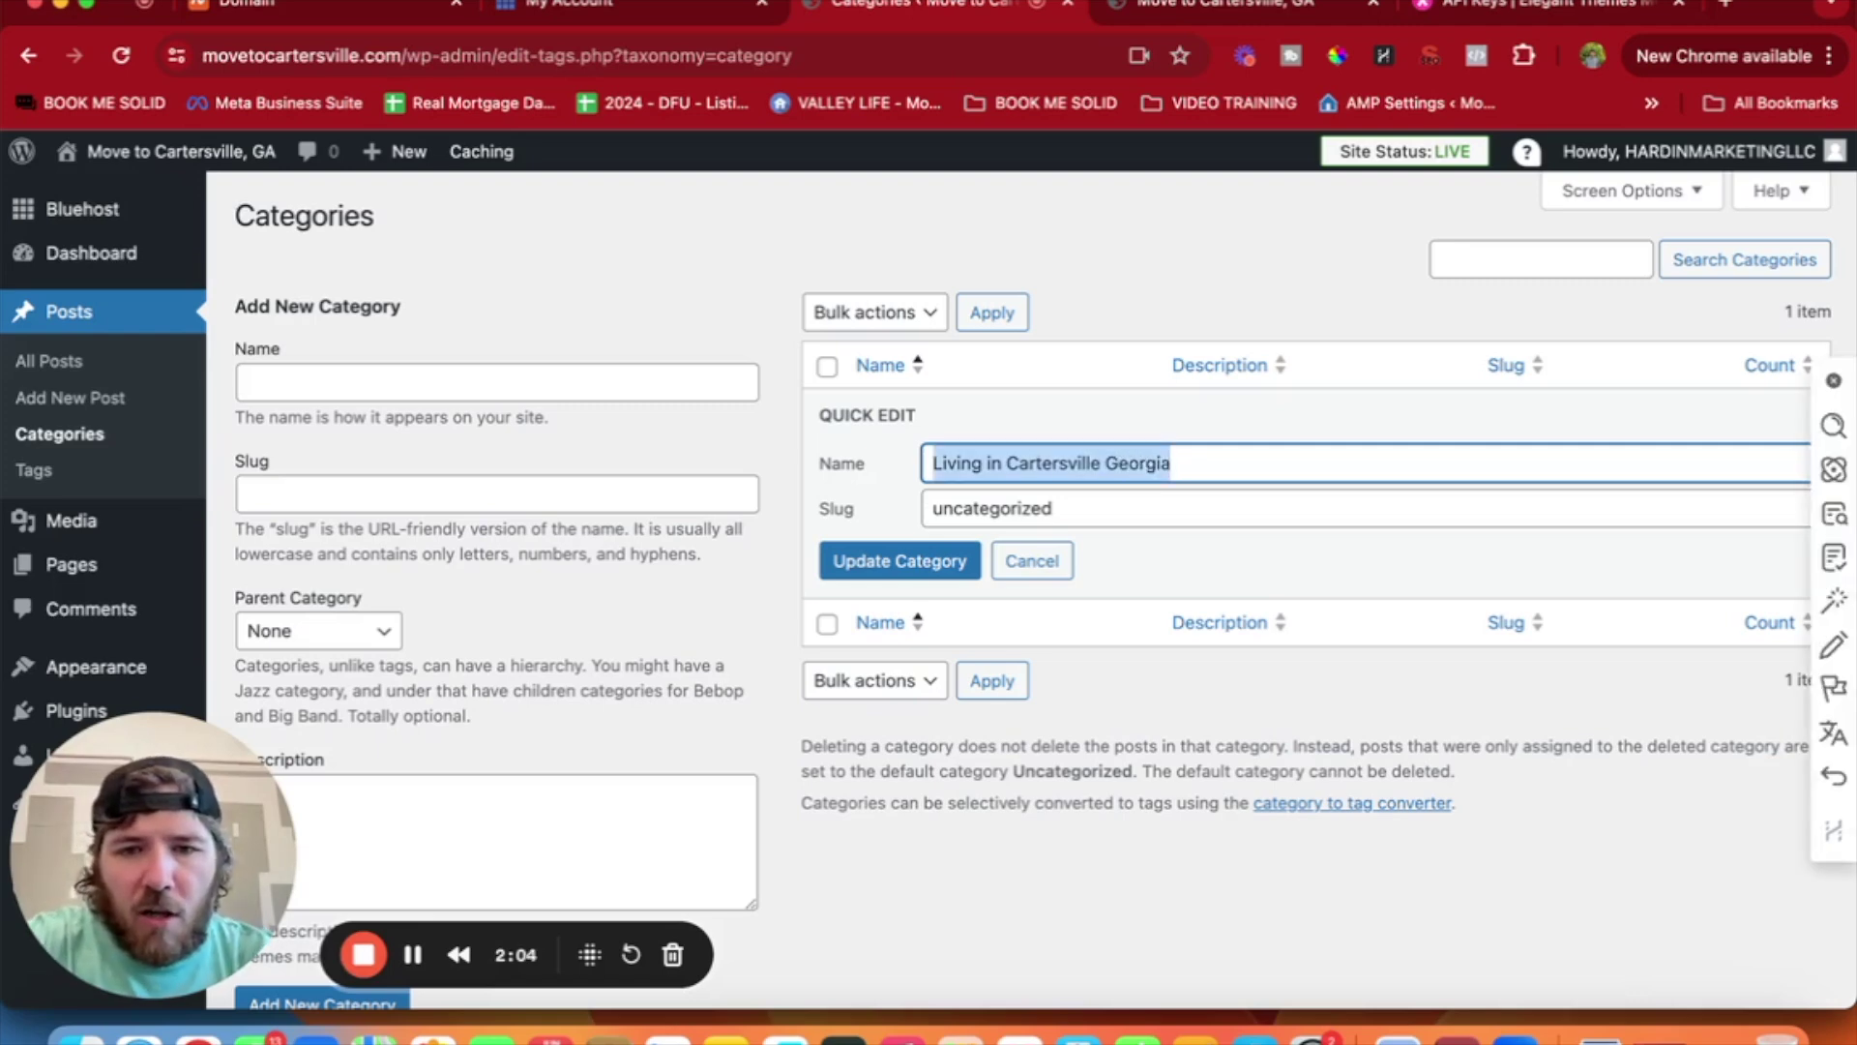
{"action": "left_click", "coordinate": [996, 510]}
{"action": "key", "text": "super+a"}
{"action": "key", "text": "super+v"}
{"action": "left_click", "coordinate": [898, 561]}
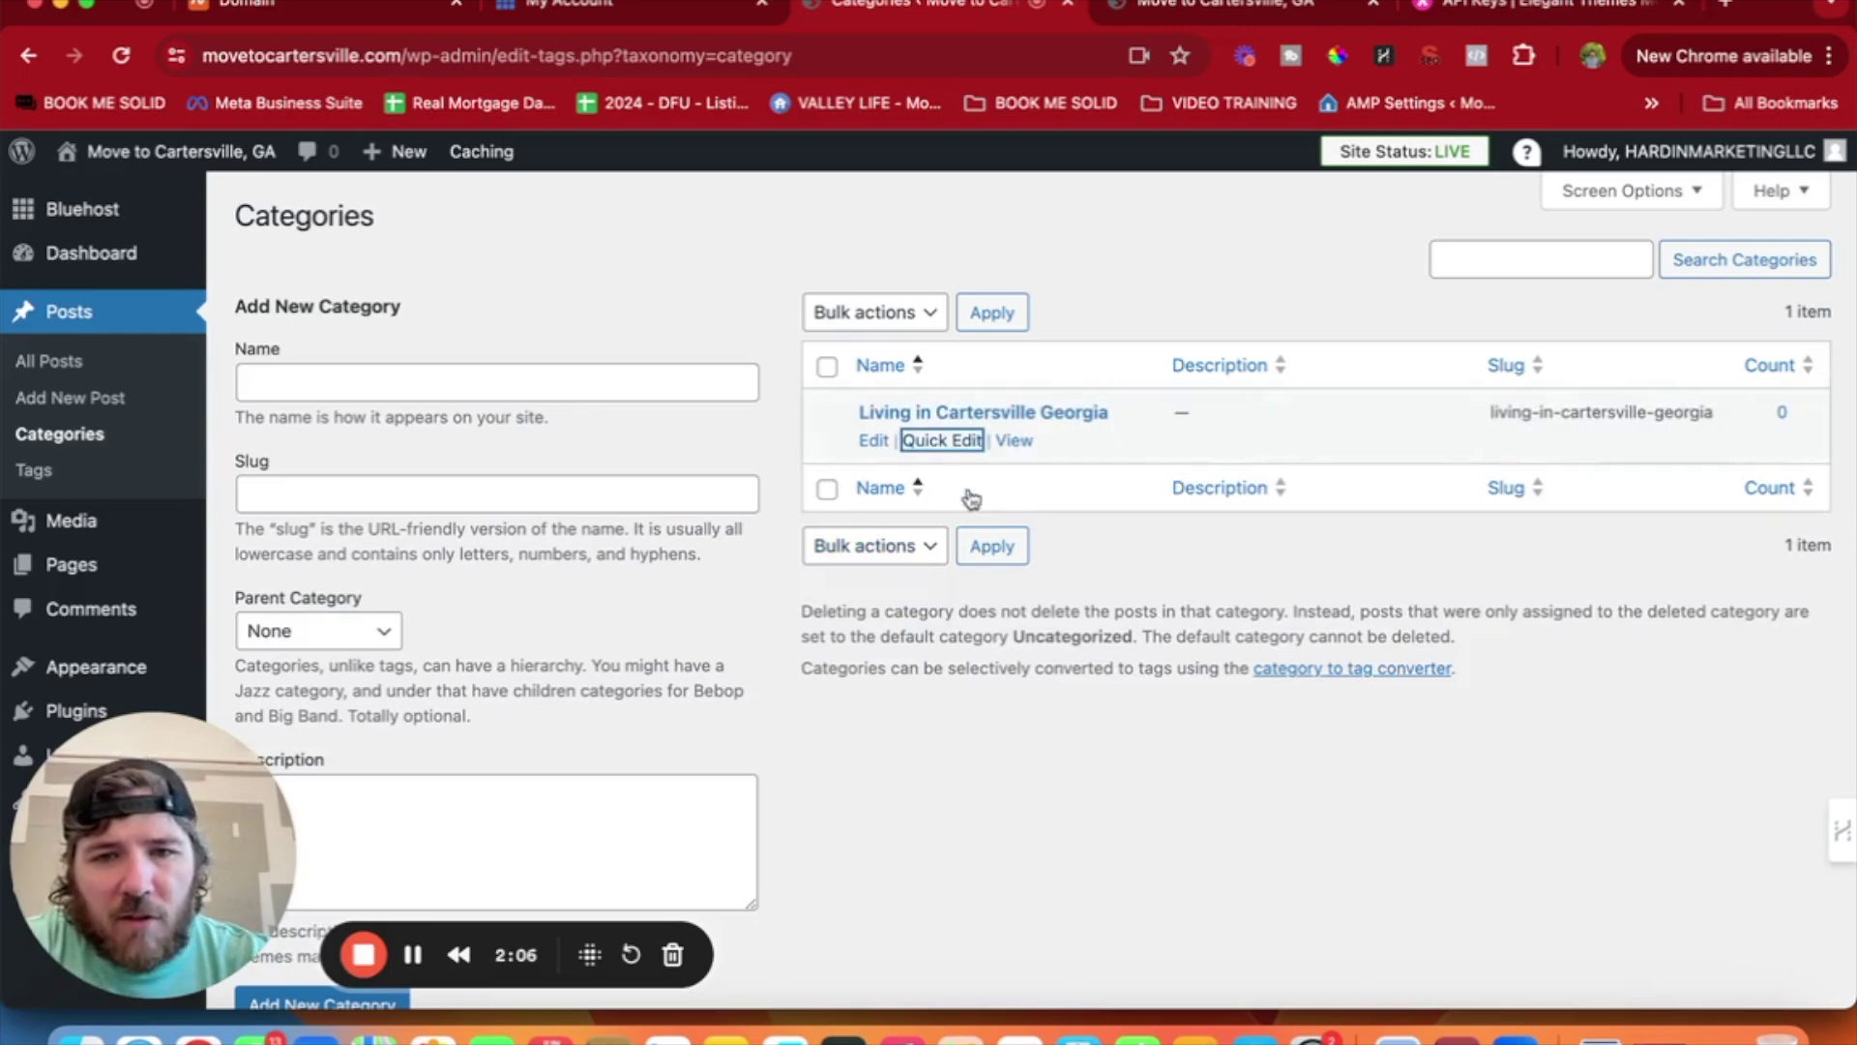
{"action": "left_click", "coordinate": [946, 442]}
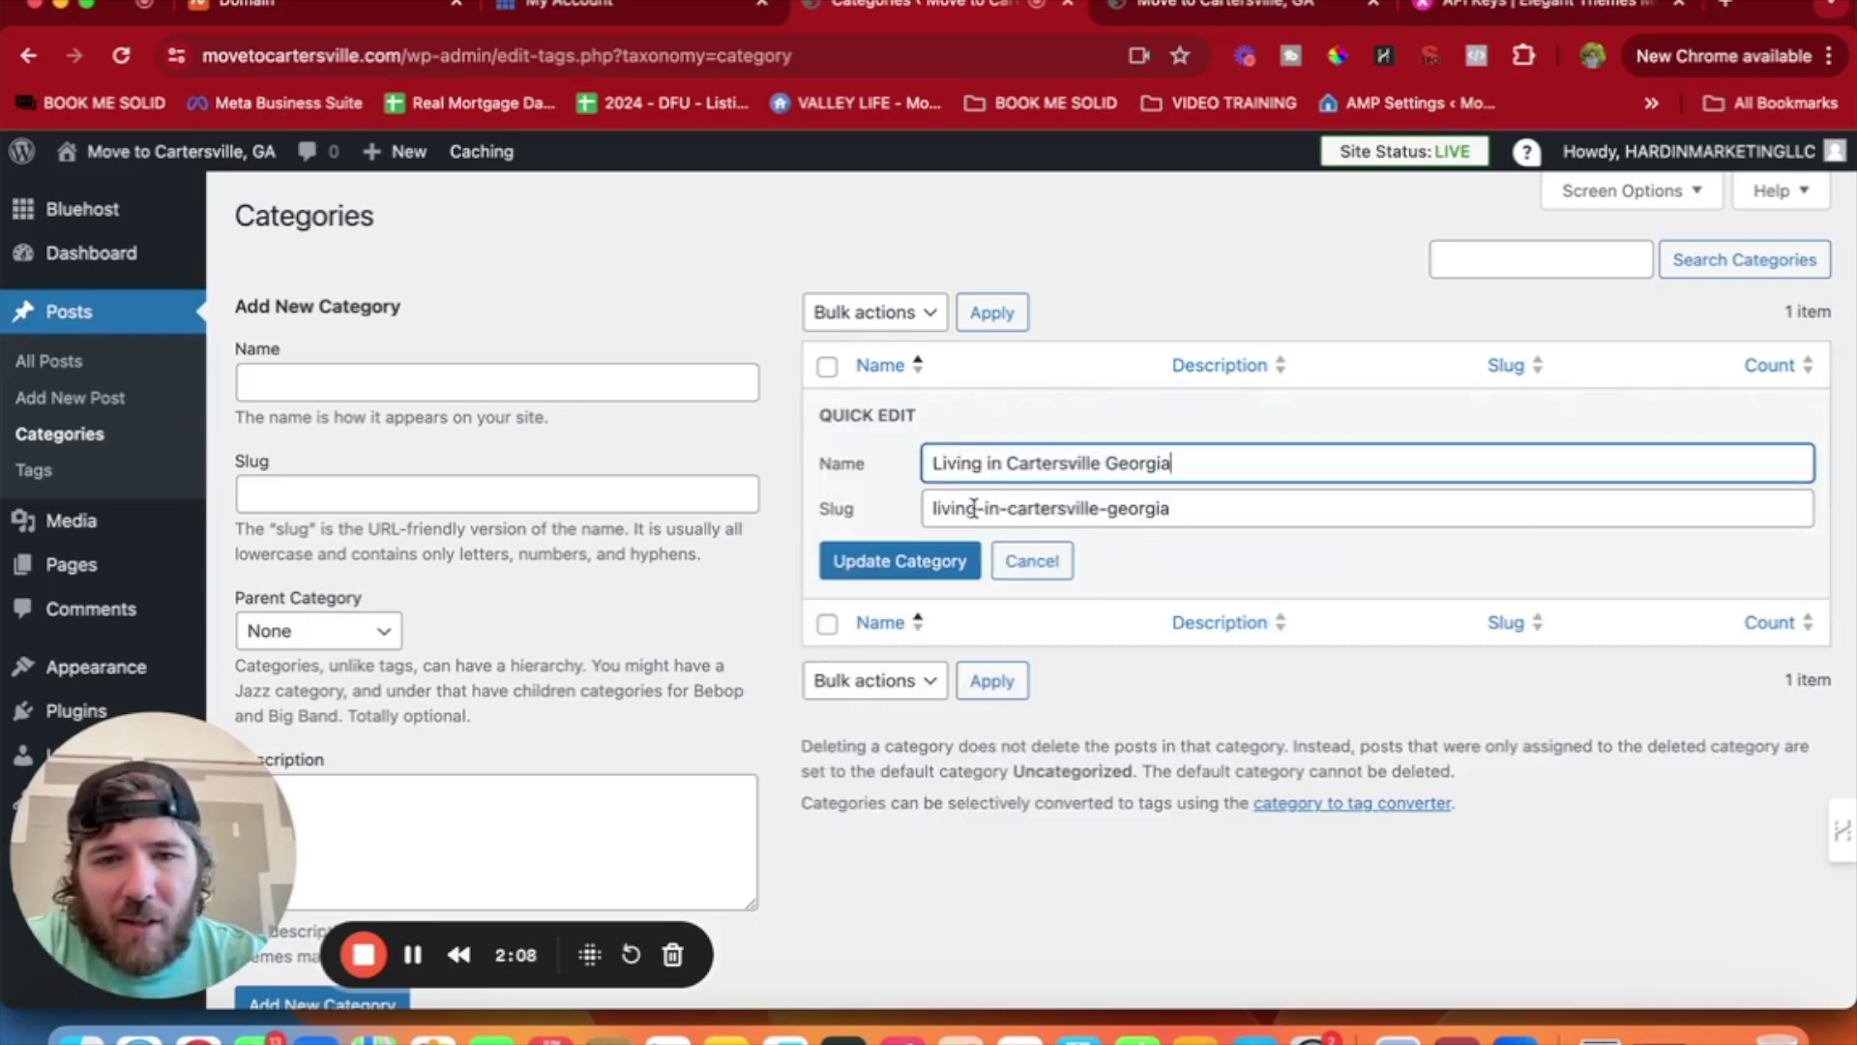
{"action": "left_click", "coordinate": [1053, 563]}
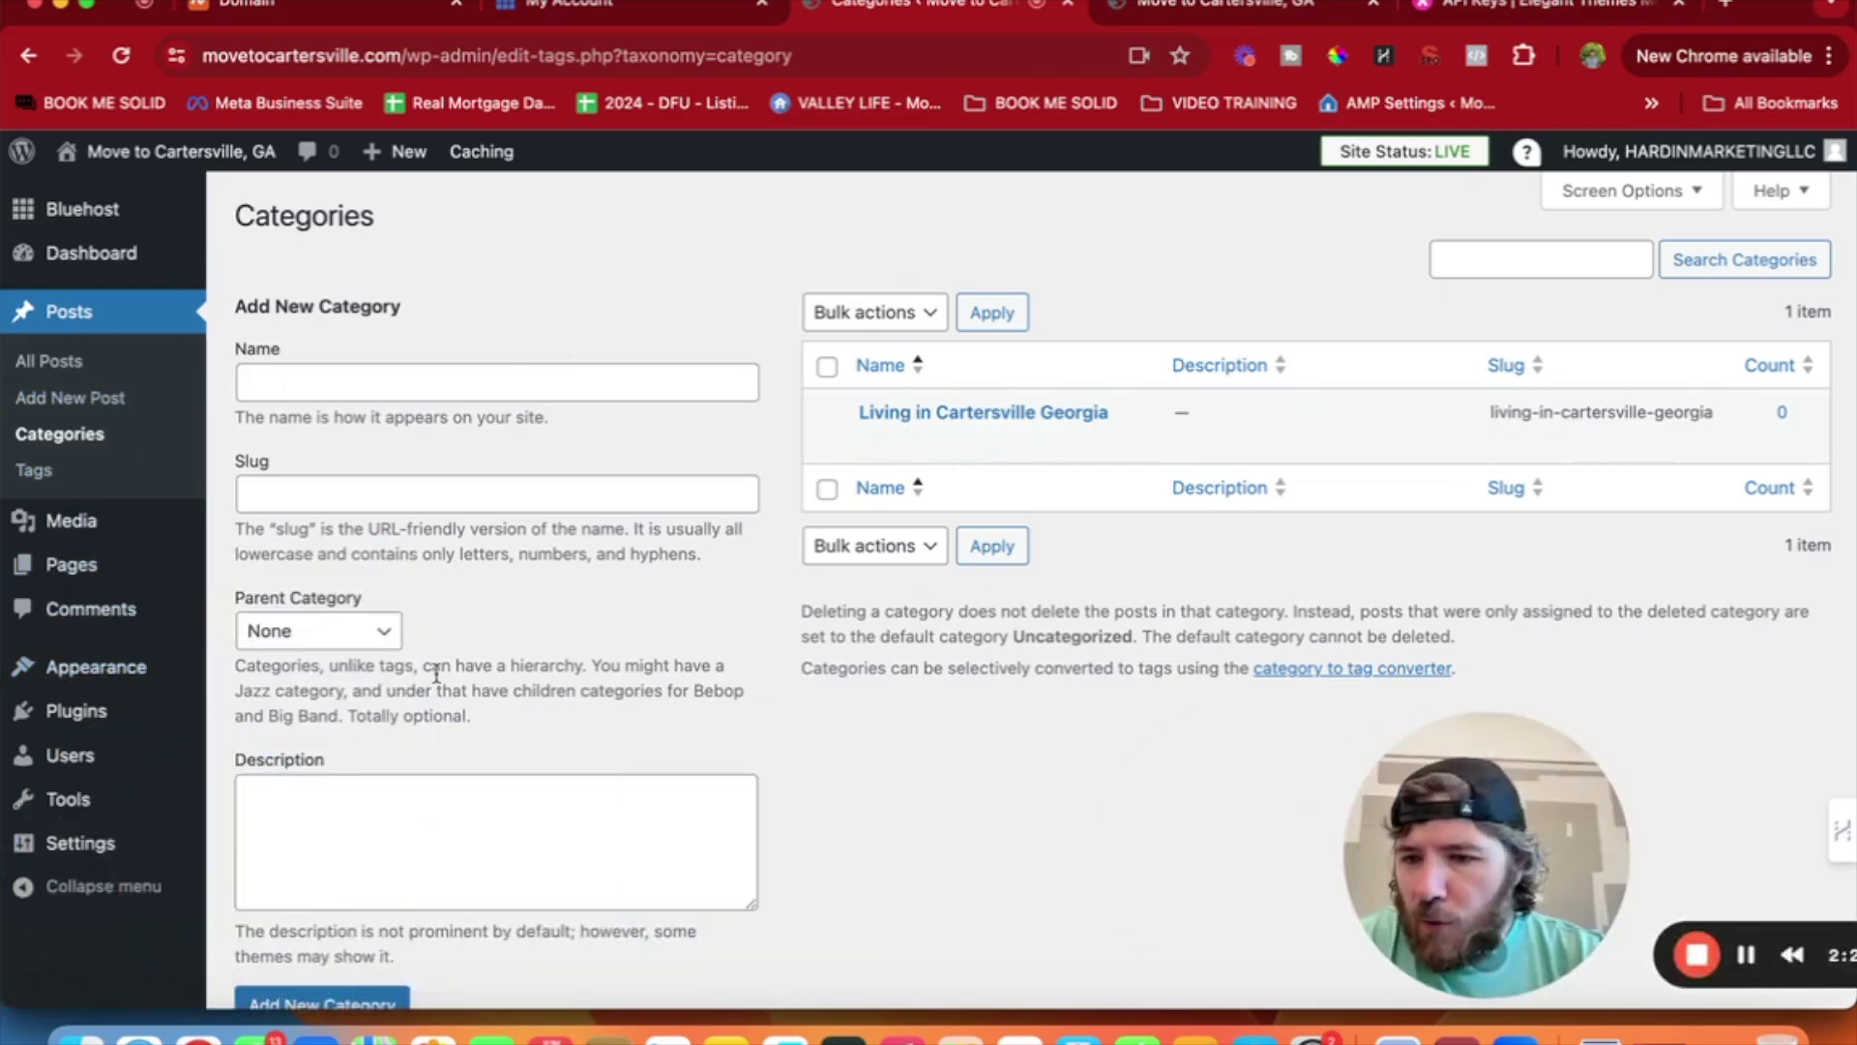
Delete the Twenty Twenty-Three theme from Appearance > Themes.
{"action": "left_click", "coordinate": [100, 670]}
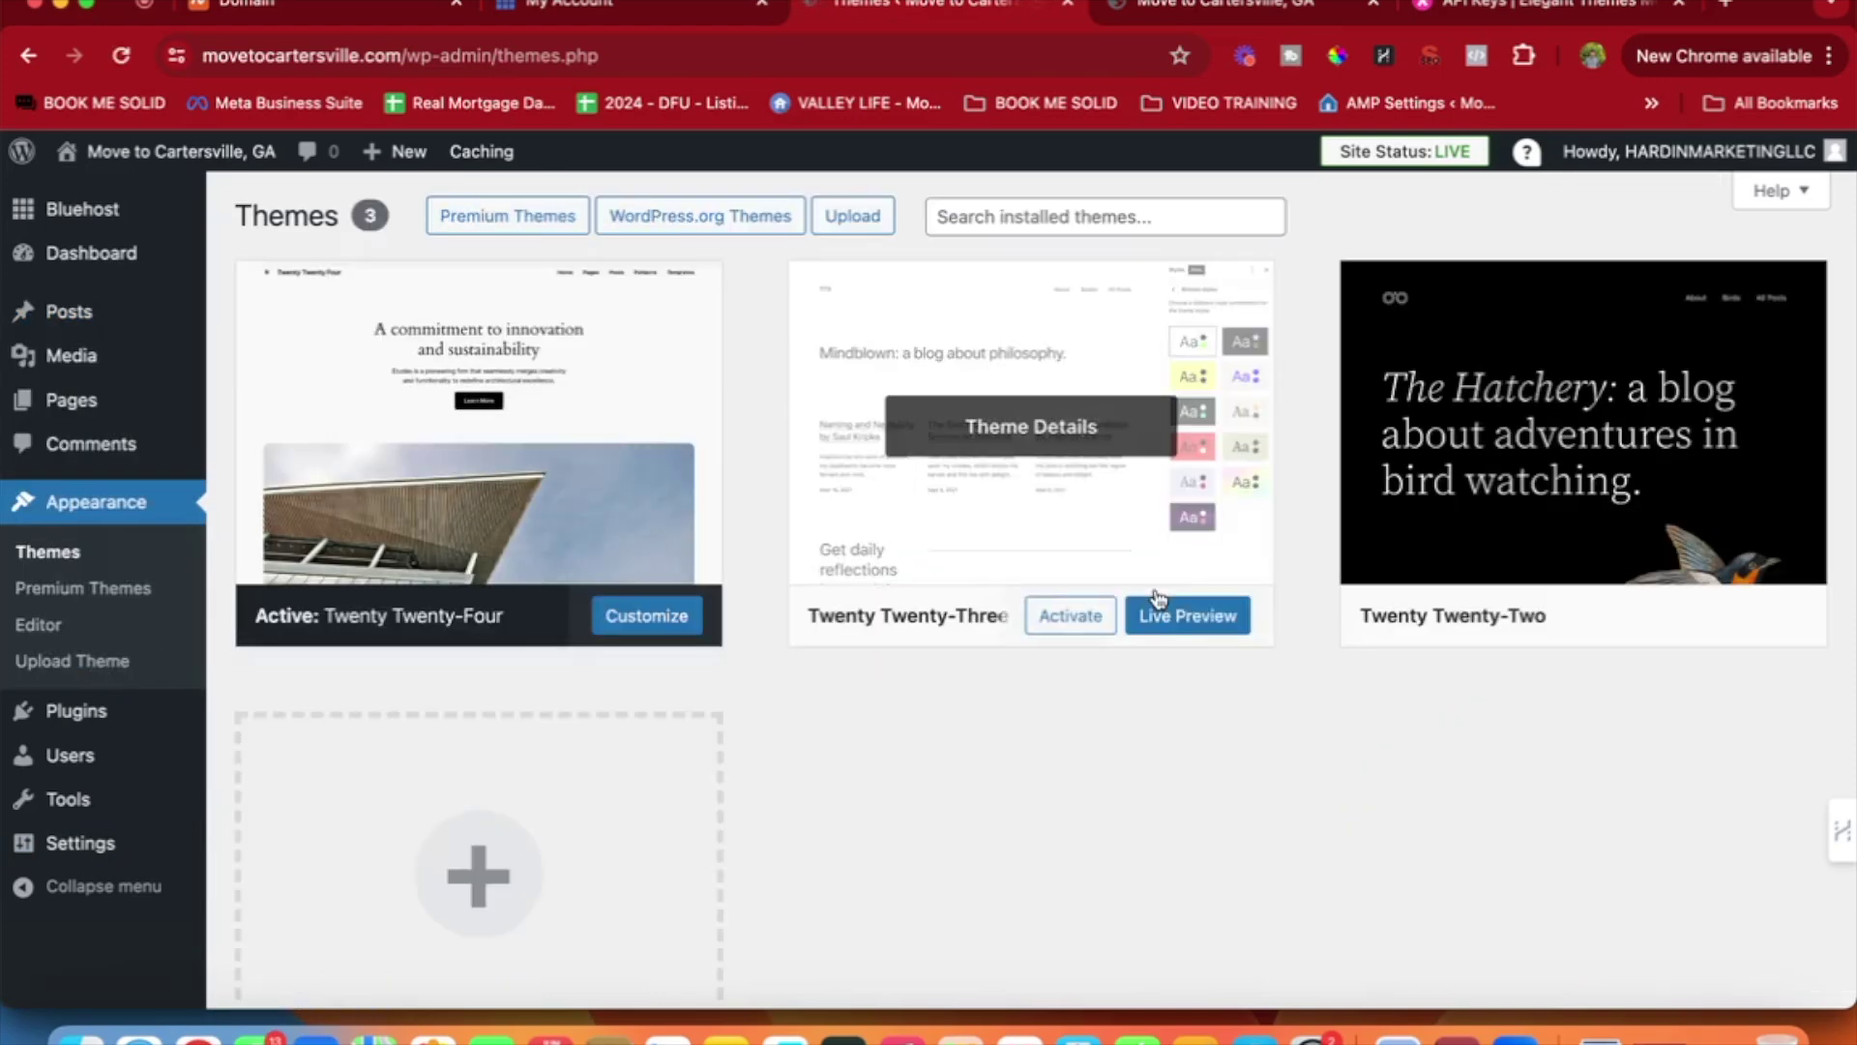
{"action": "left_click", "coordinate": [1073, 452]}
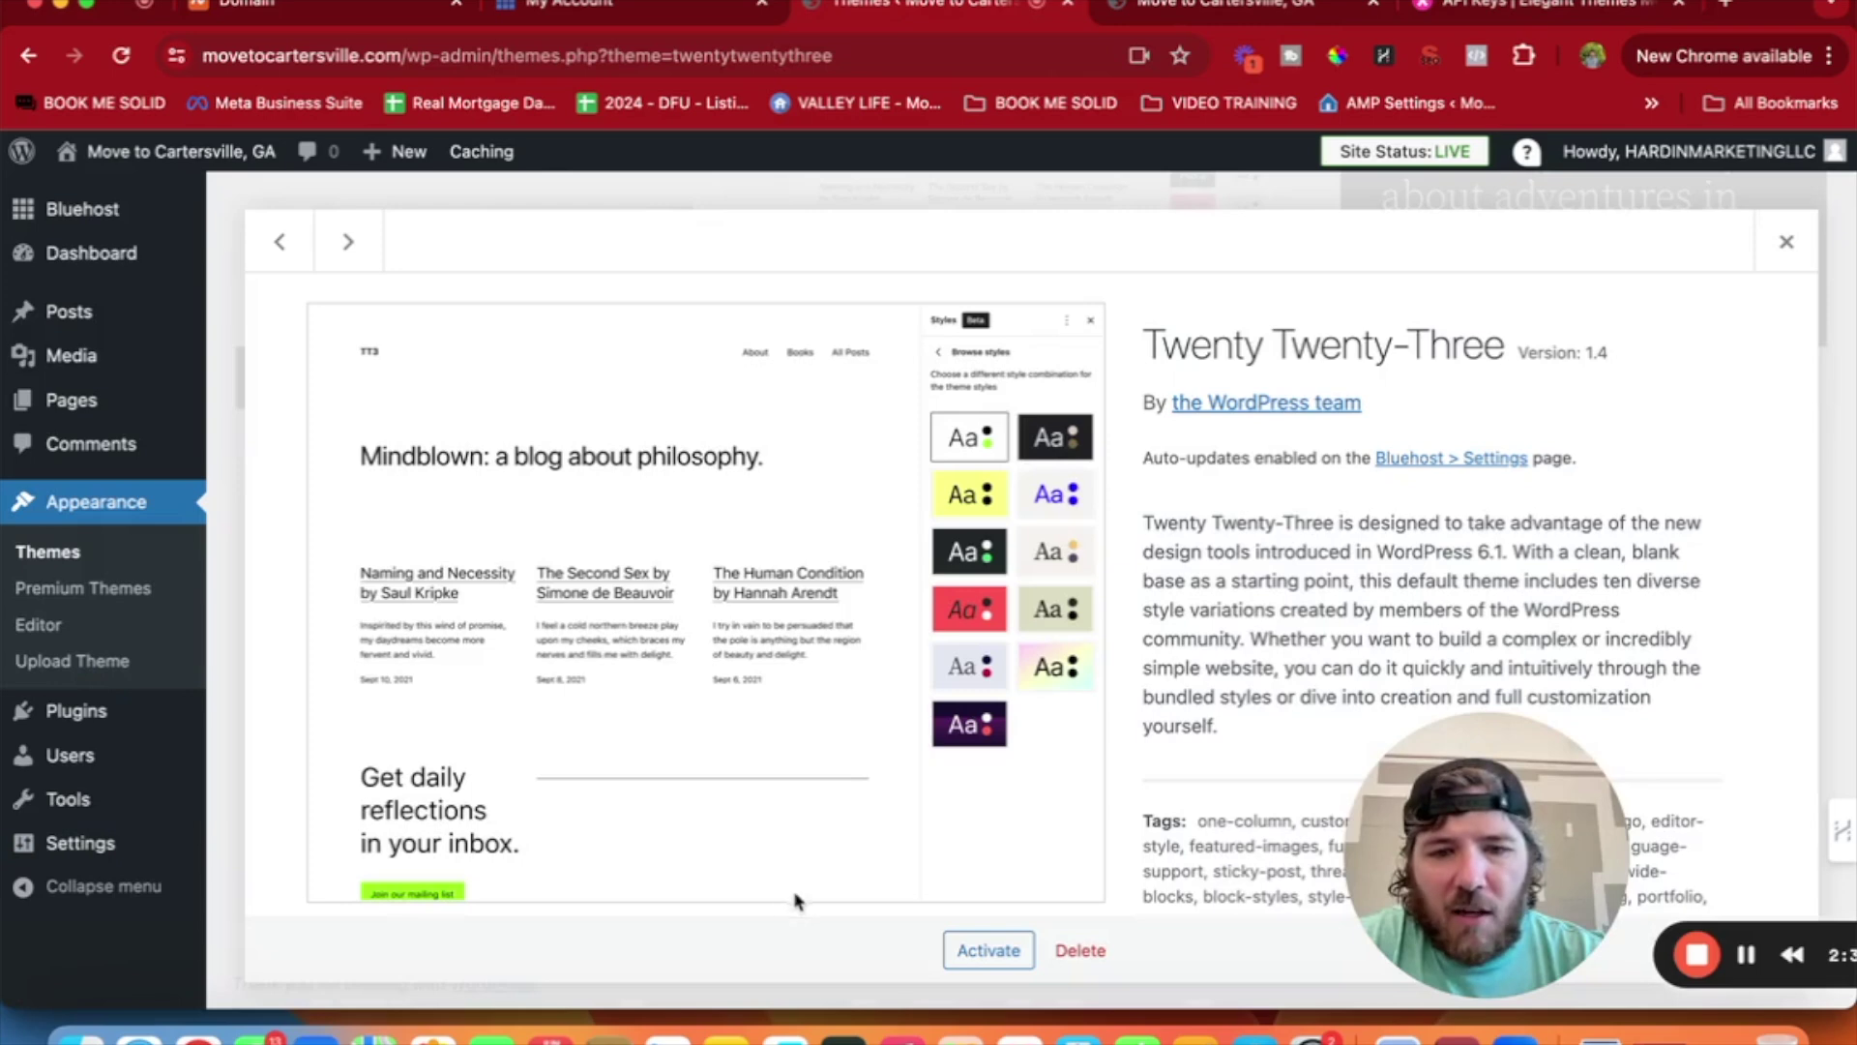
{"action": "scroll", "coordinate": [1037, 899], "scroll_direction": "down", "scroll_amount": 1}
{"action": "left_click", "coordinate": [1080, 950]}
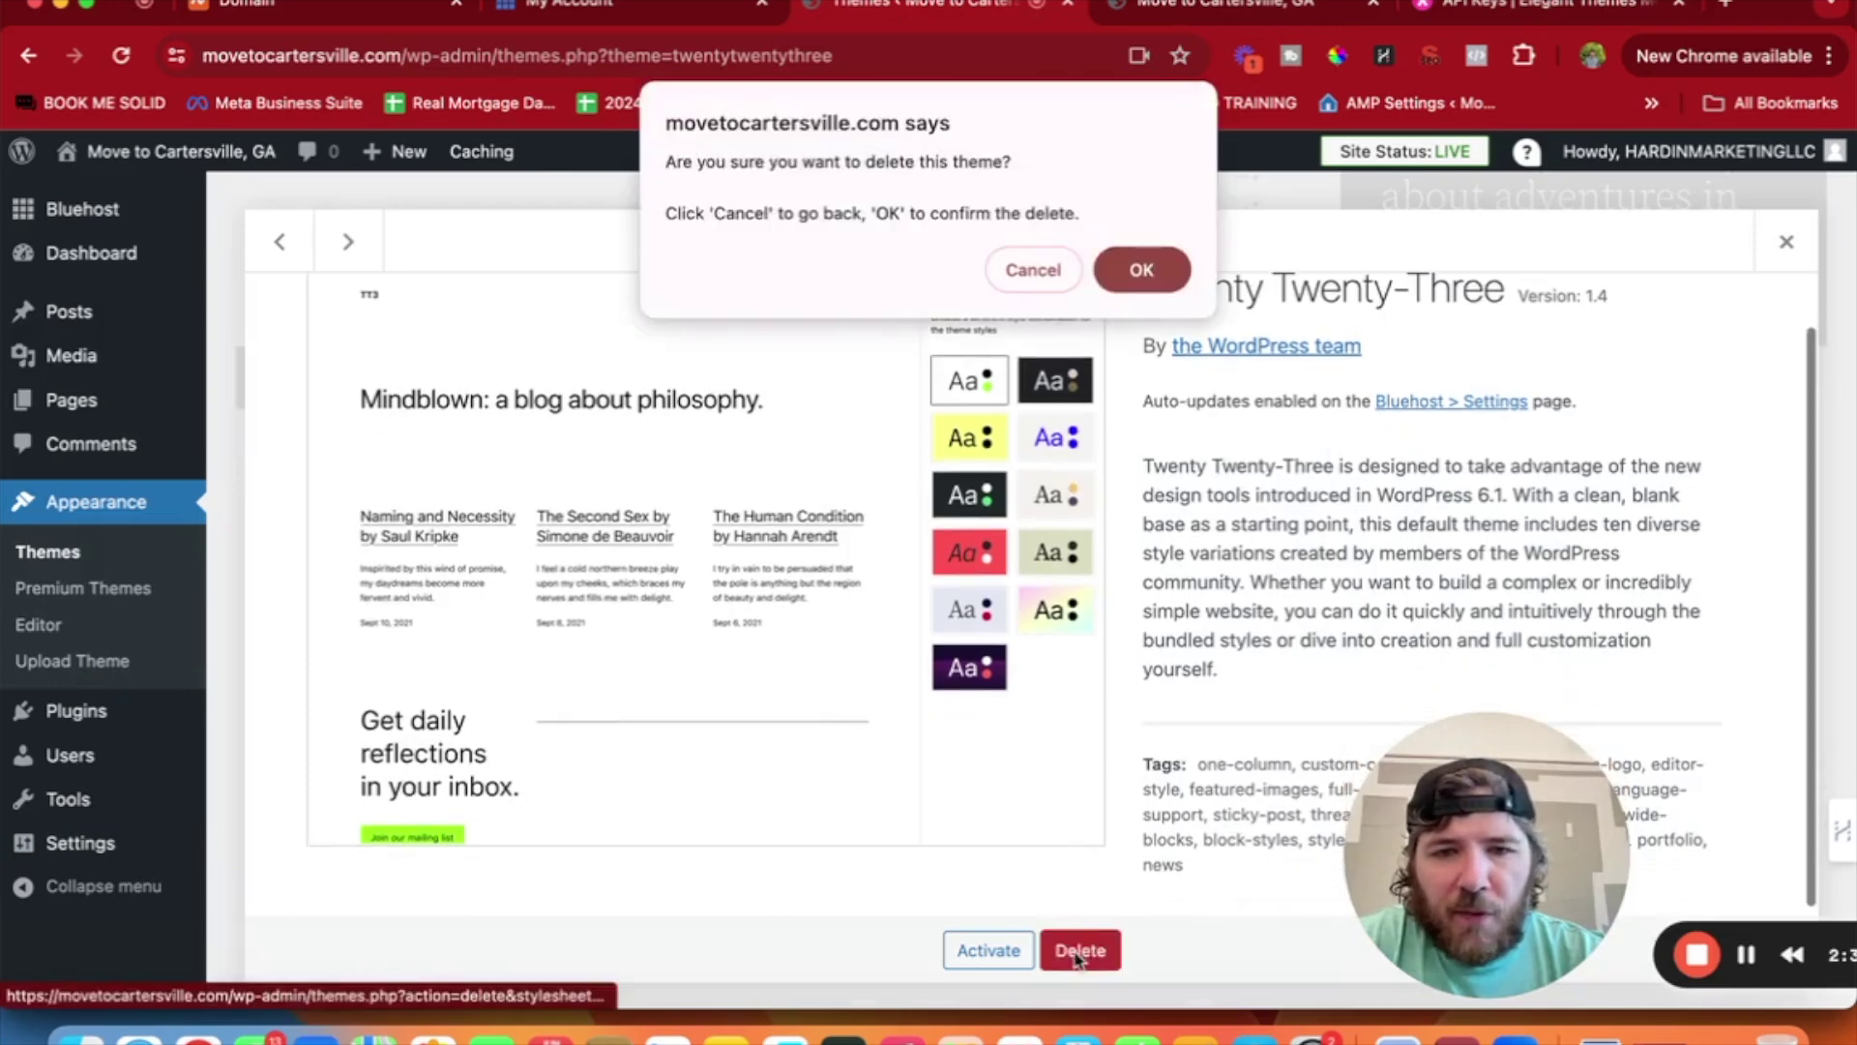
{"action": "left_click", "coordinate": [1139, 271]}
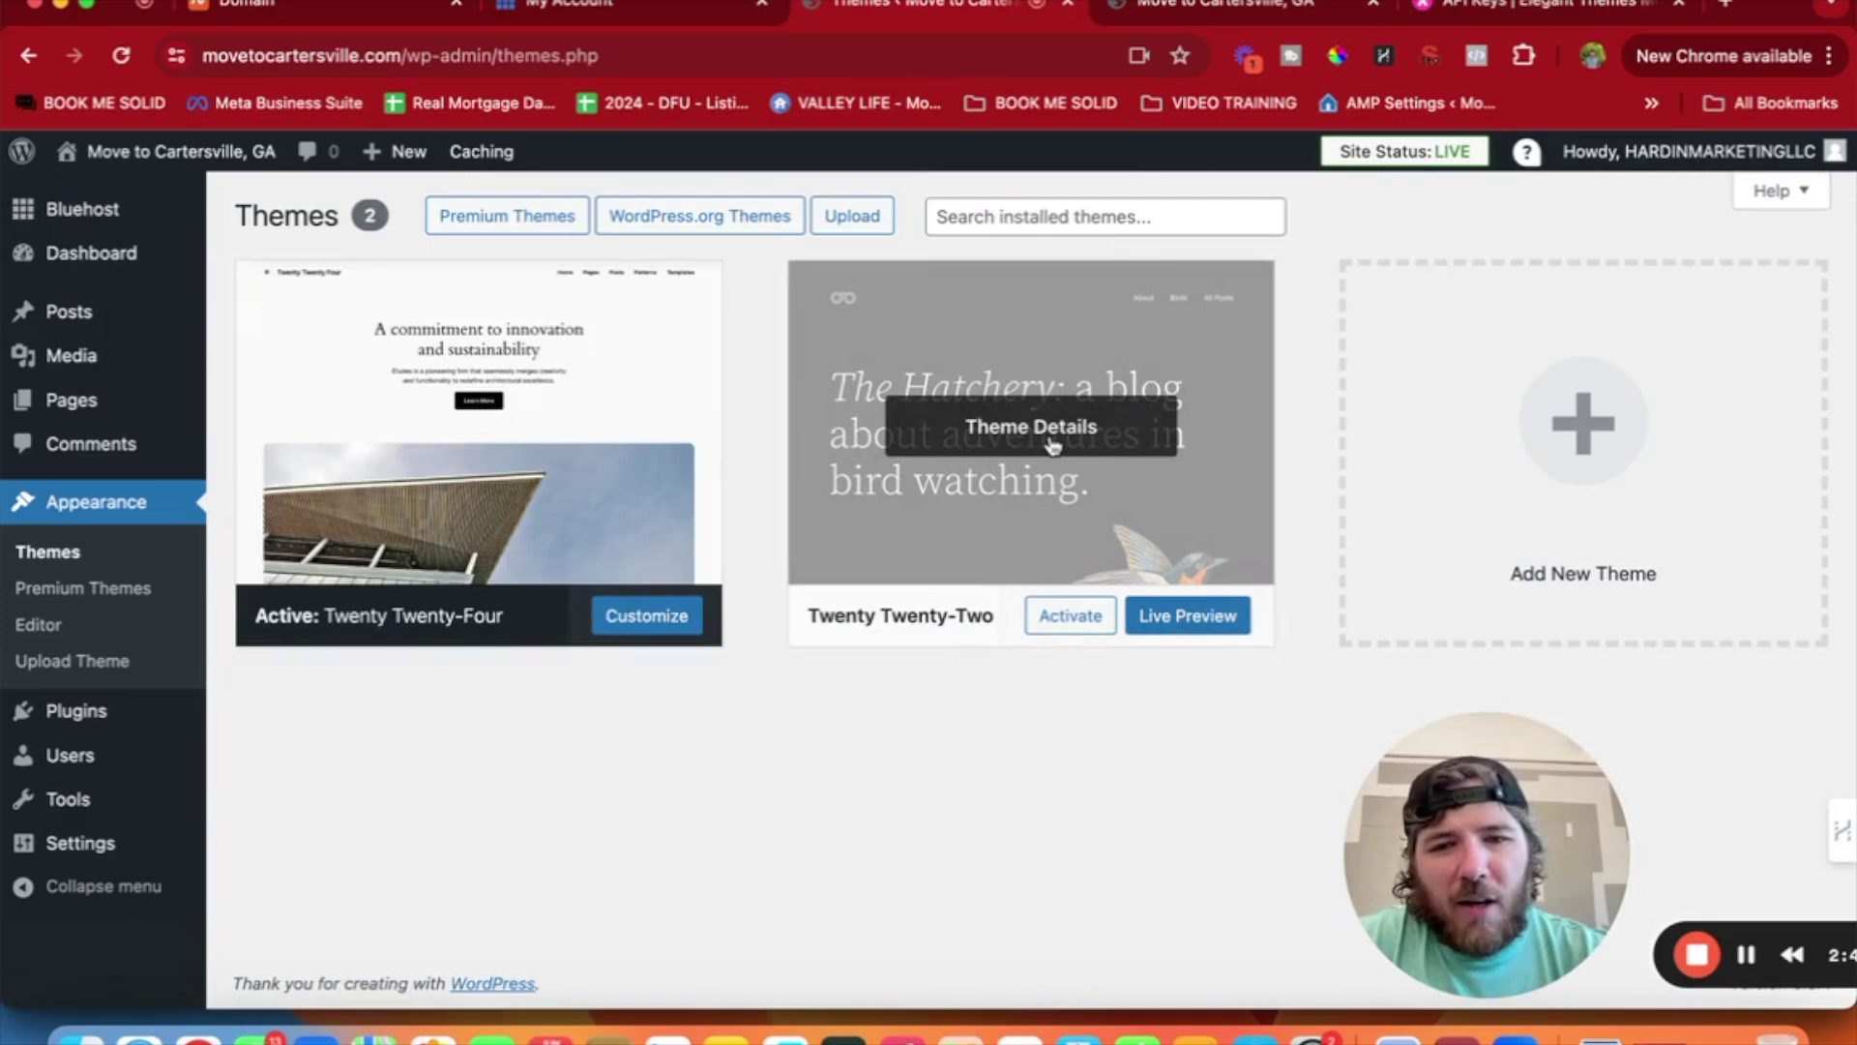
Delete the Twenty Twenty-Two theme, leaving only Twenty Twenty-Four installed.
{"action": "left_click", "coordinate": [1053, 446]}
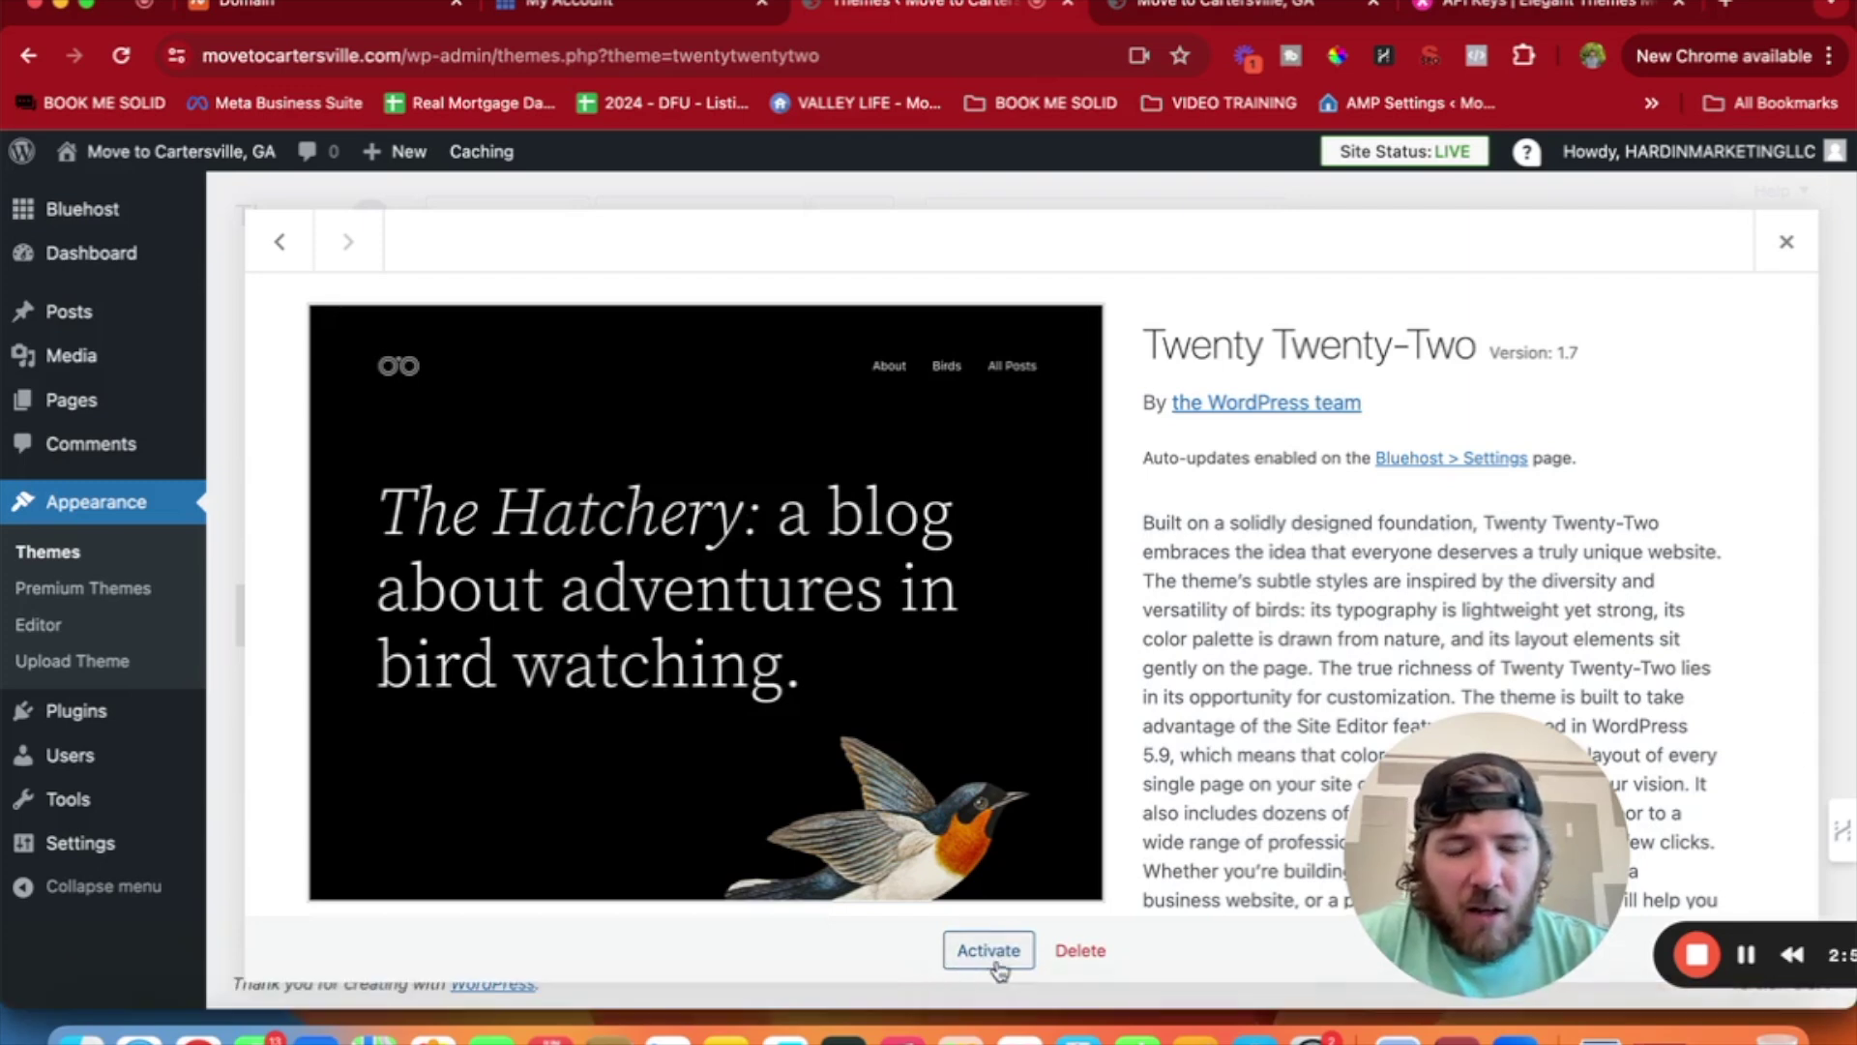
{"action": "left_click", "coordinate": [1080, 951]}
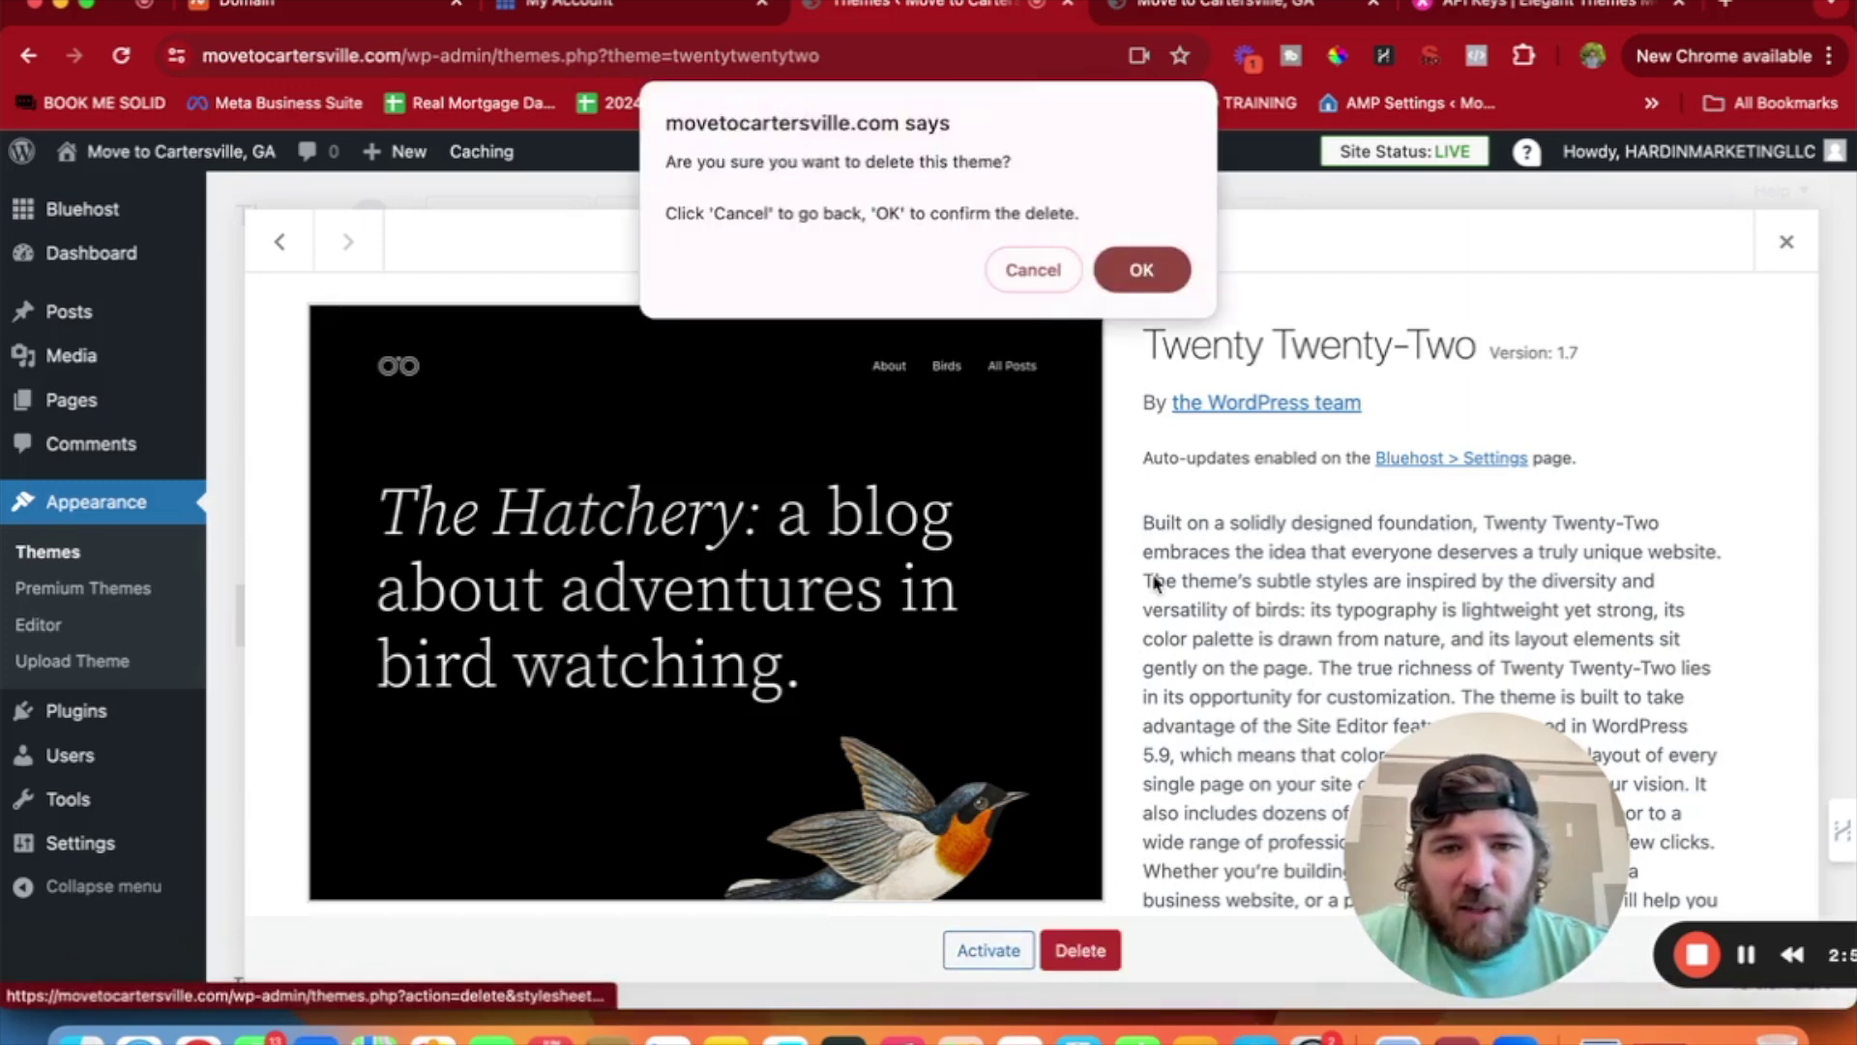
{"action": "left_click", "coordinate": [1141, 270]}
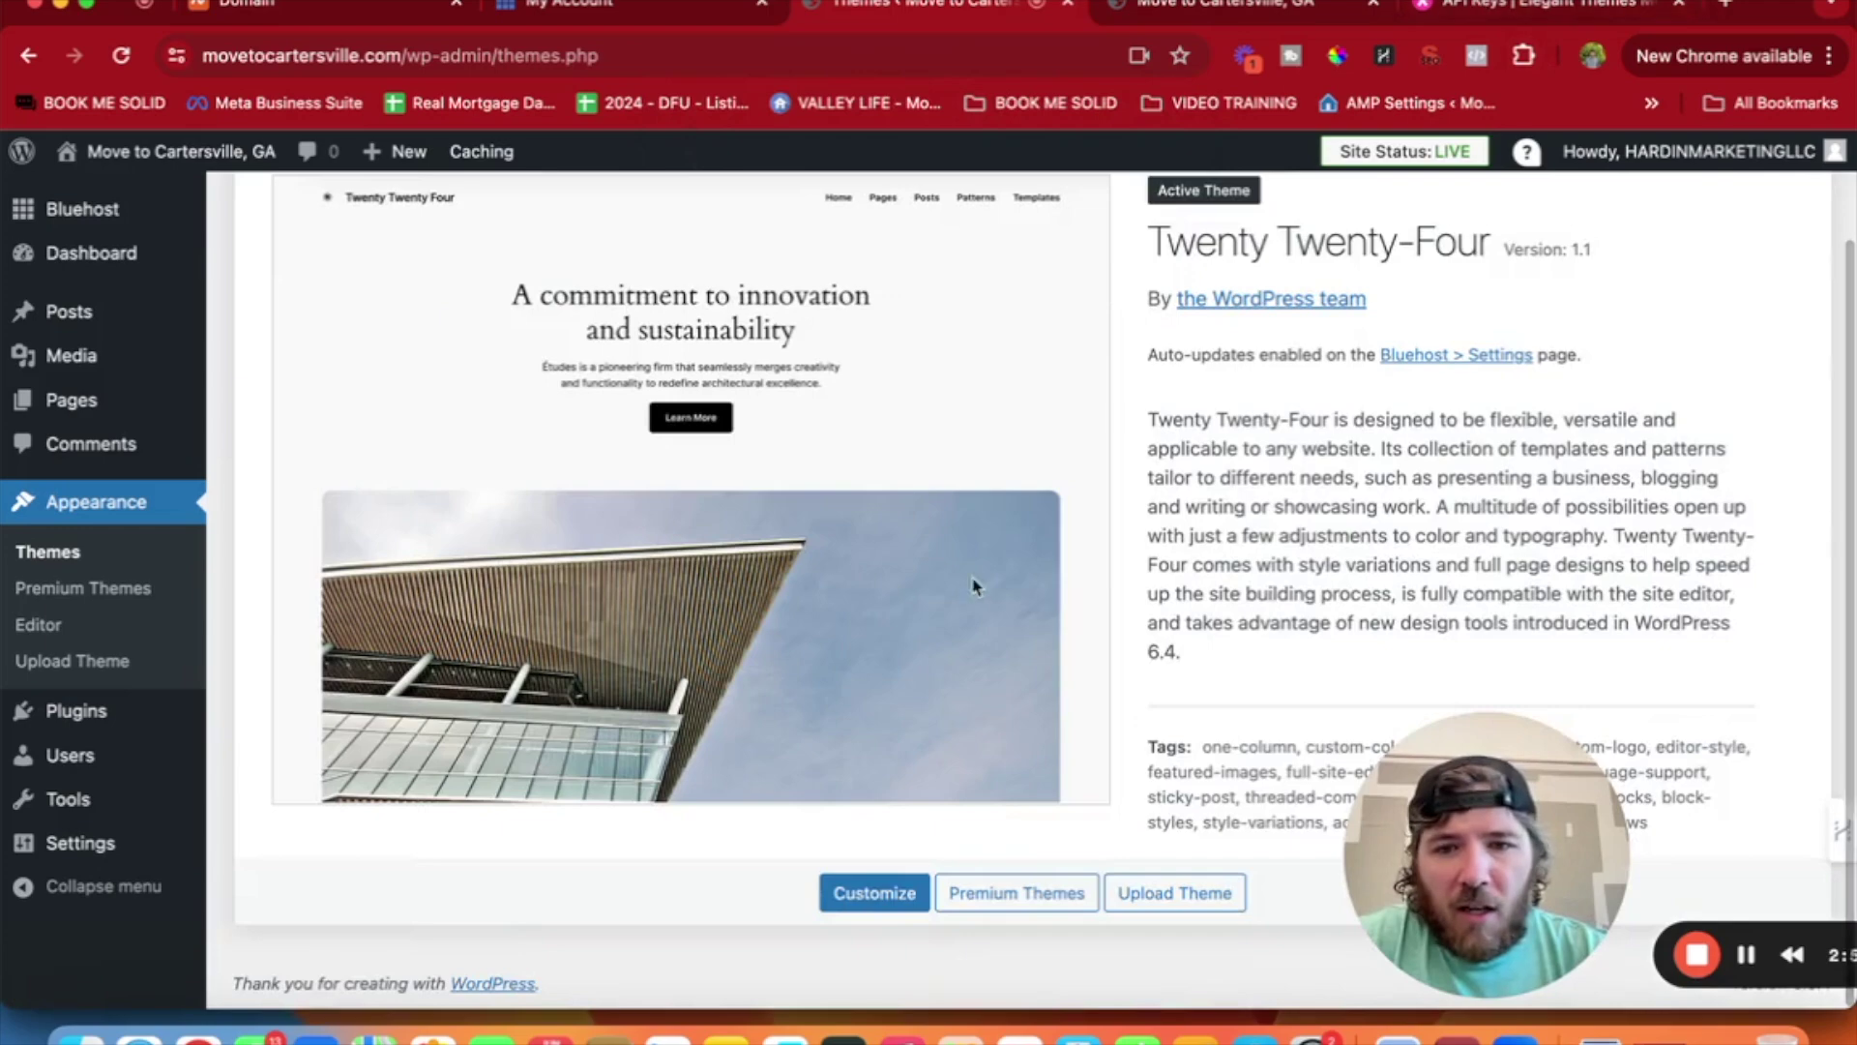
{"action": "scroll", "coordinate": [974, 590], "scroll_direction": "up", "scroll_amount": 3}
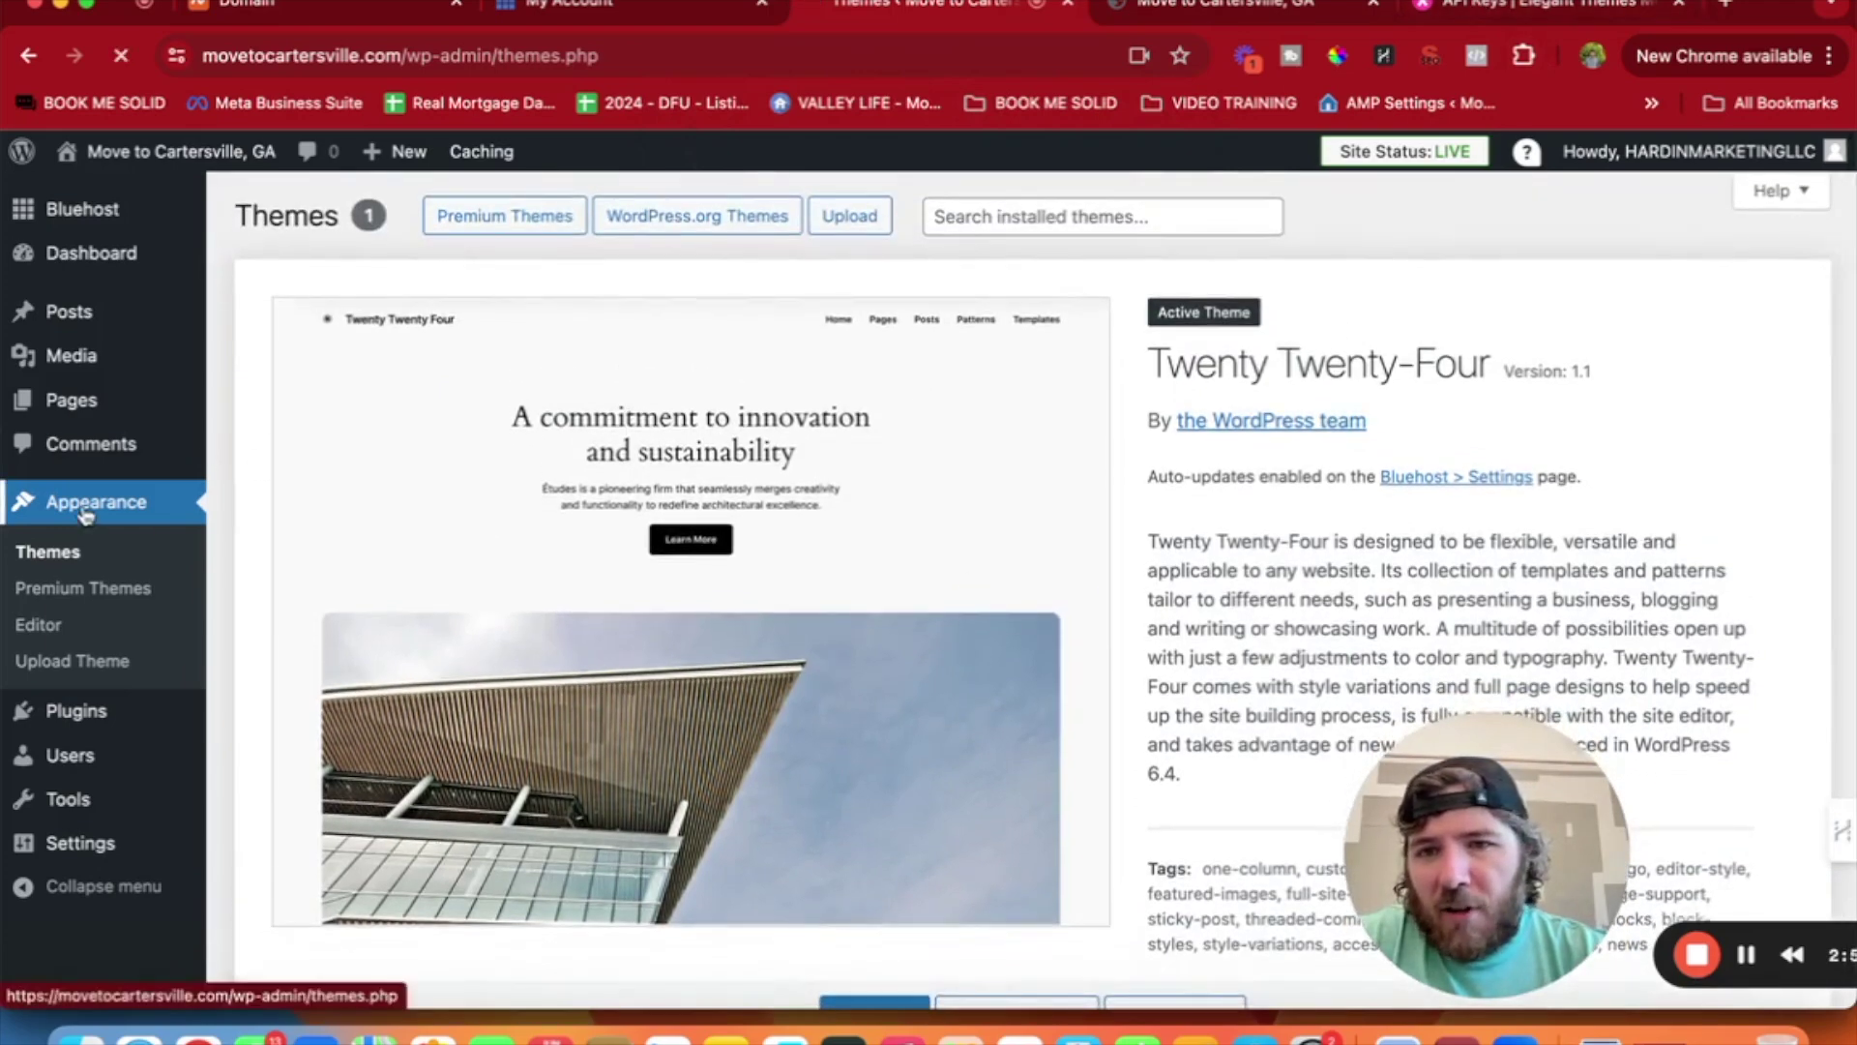
{"action": "left_click", "coordinate": [97, 513]}
{"action": "scroll", "coordinate": [943, 373], "scroll_direction": "down", "scroll_amount": 3}
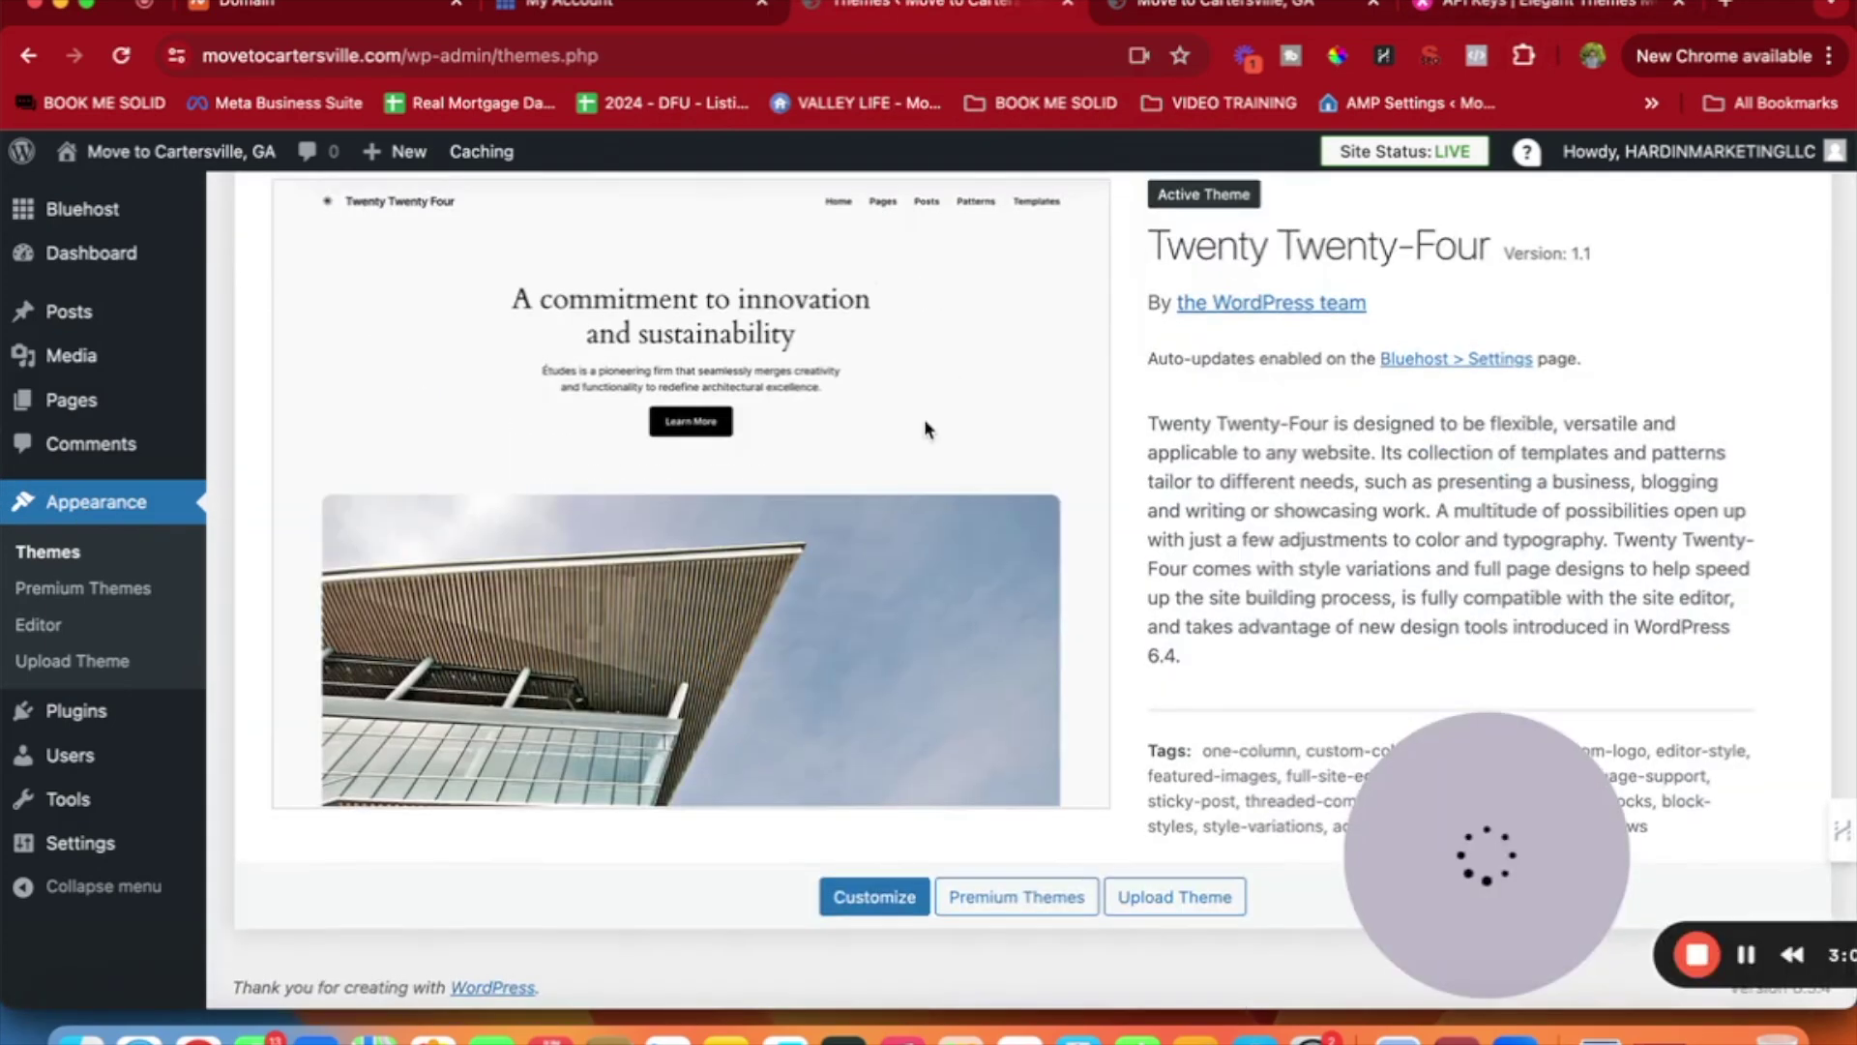
{"action": "scroll", "coordinate": [923, 426], "scroll_direction": "up", "scroll_amount": 3}
{"action": "left_click", "coordinate": [860, 216]}
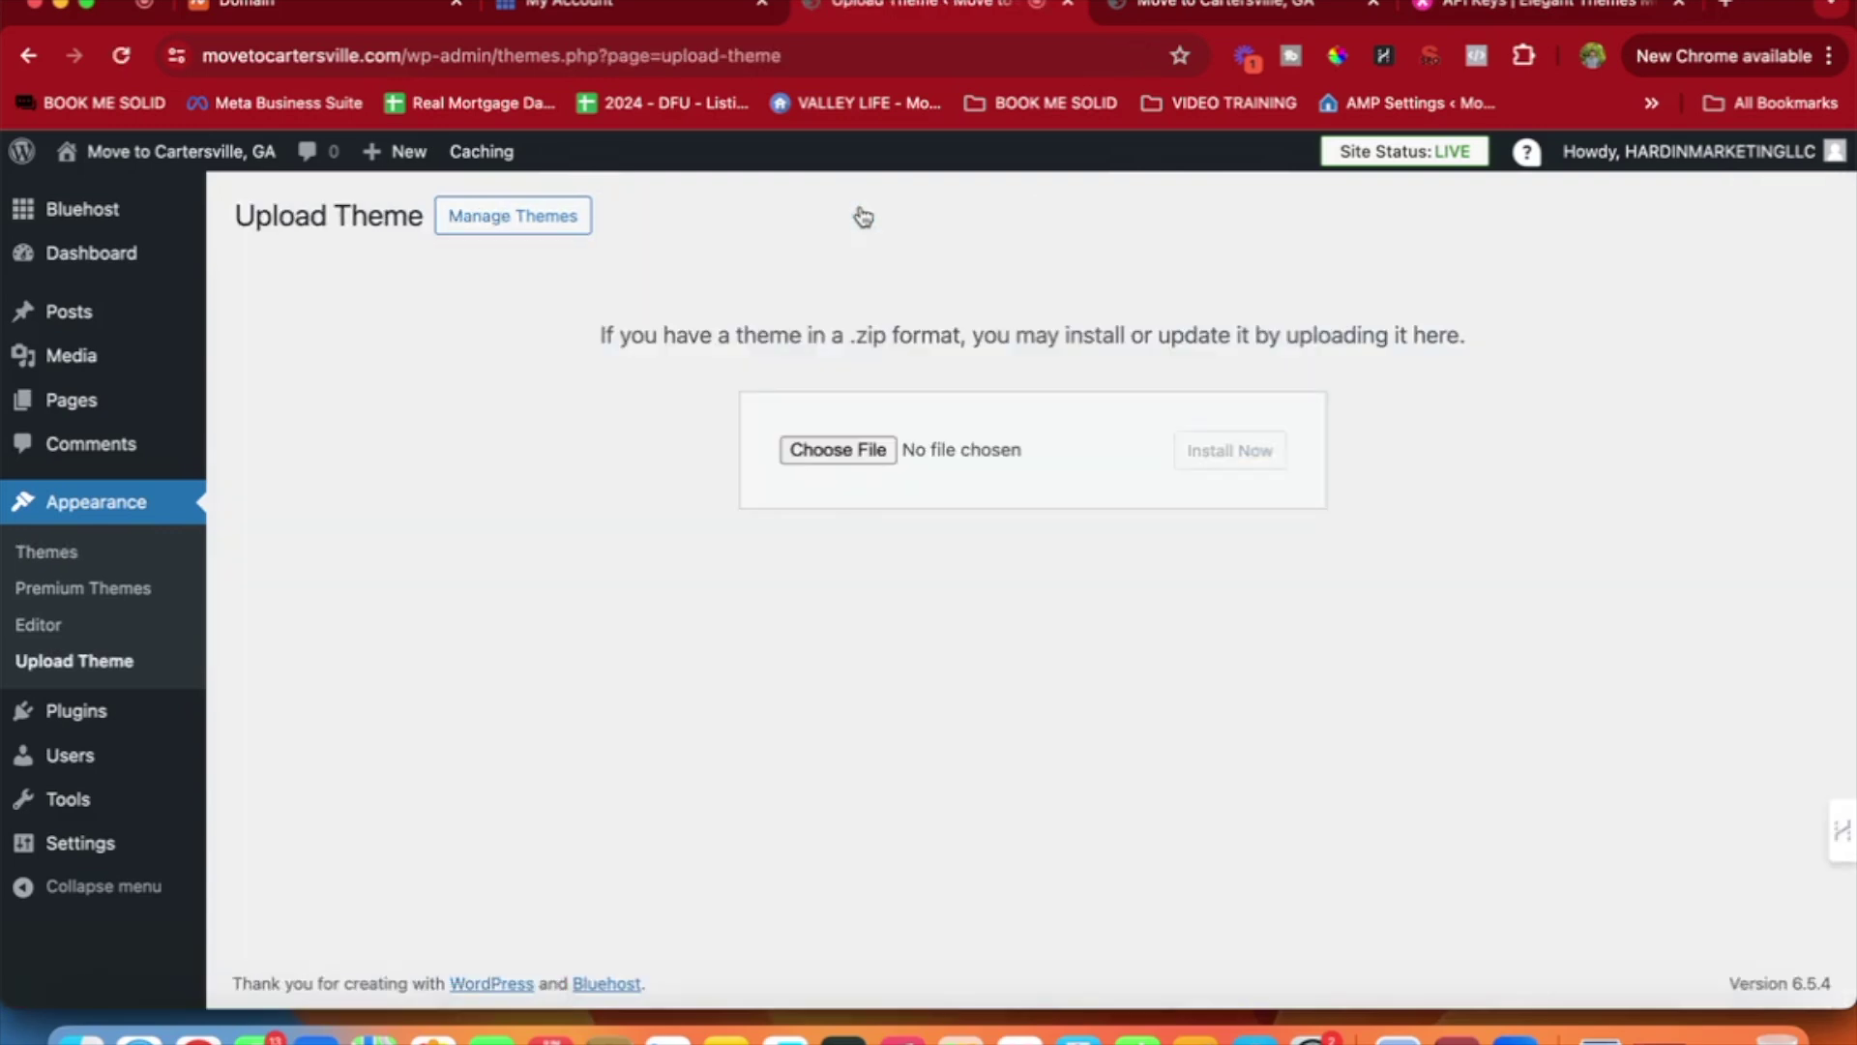
Upload Divi.zip from the computer and install the Divi theme.
{"action": "left_click", "coordinate": [839, 451]}
{"action": "left_click", "coordinate": [1546, 254]}
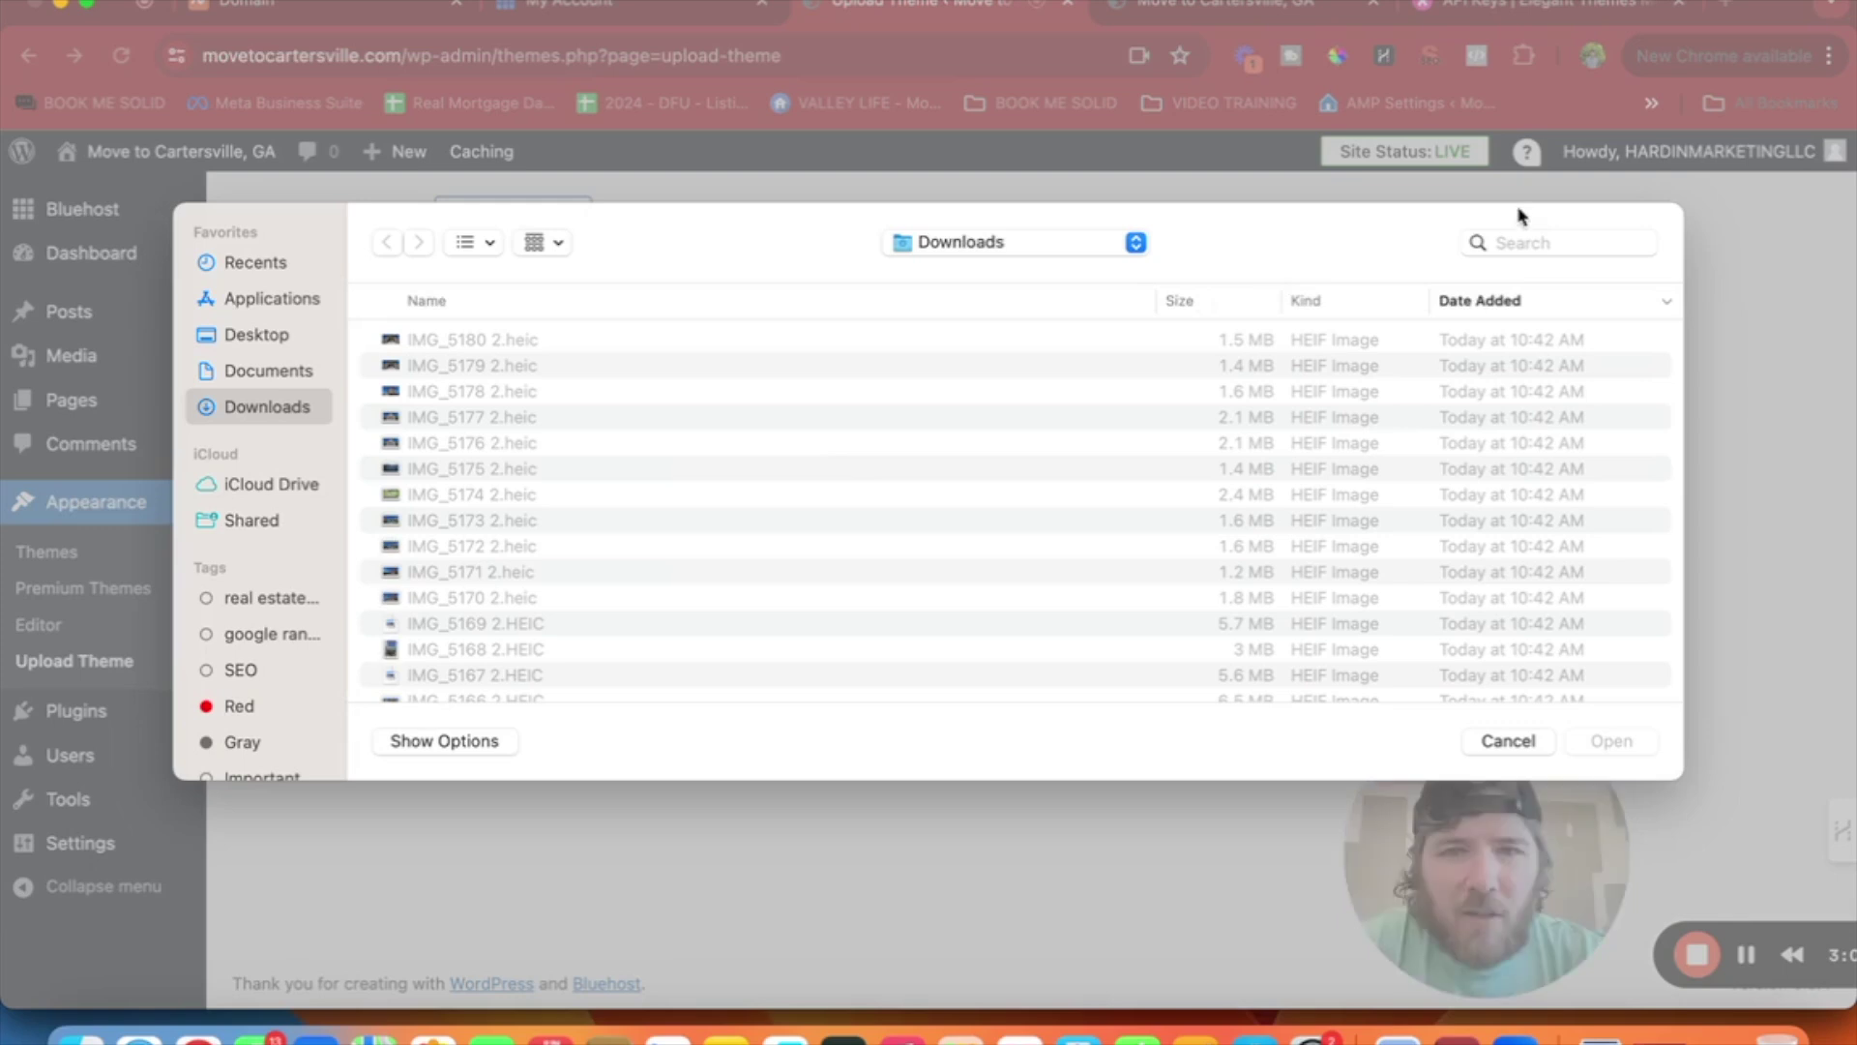
{"action": "type", "text": "divi"}
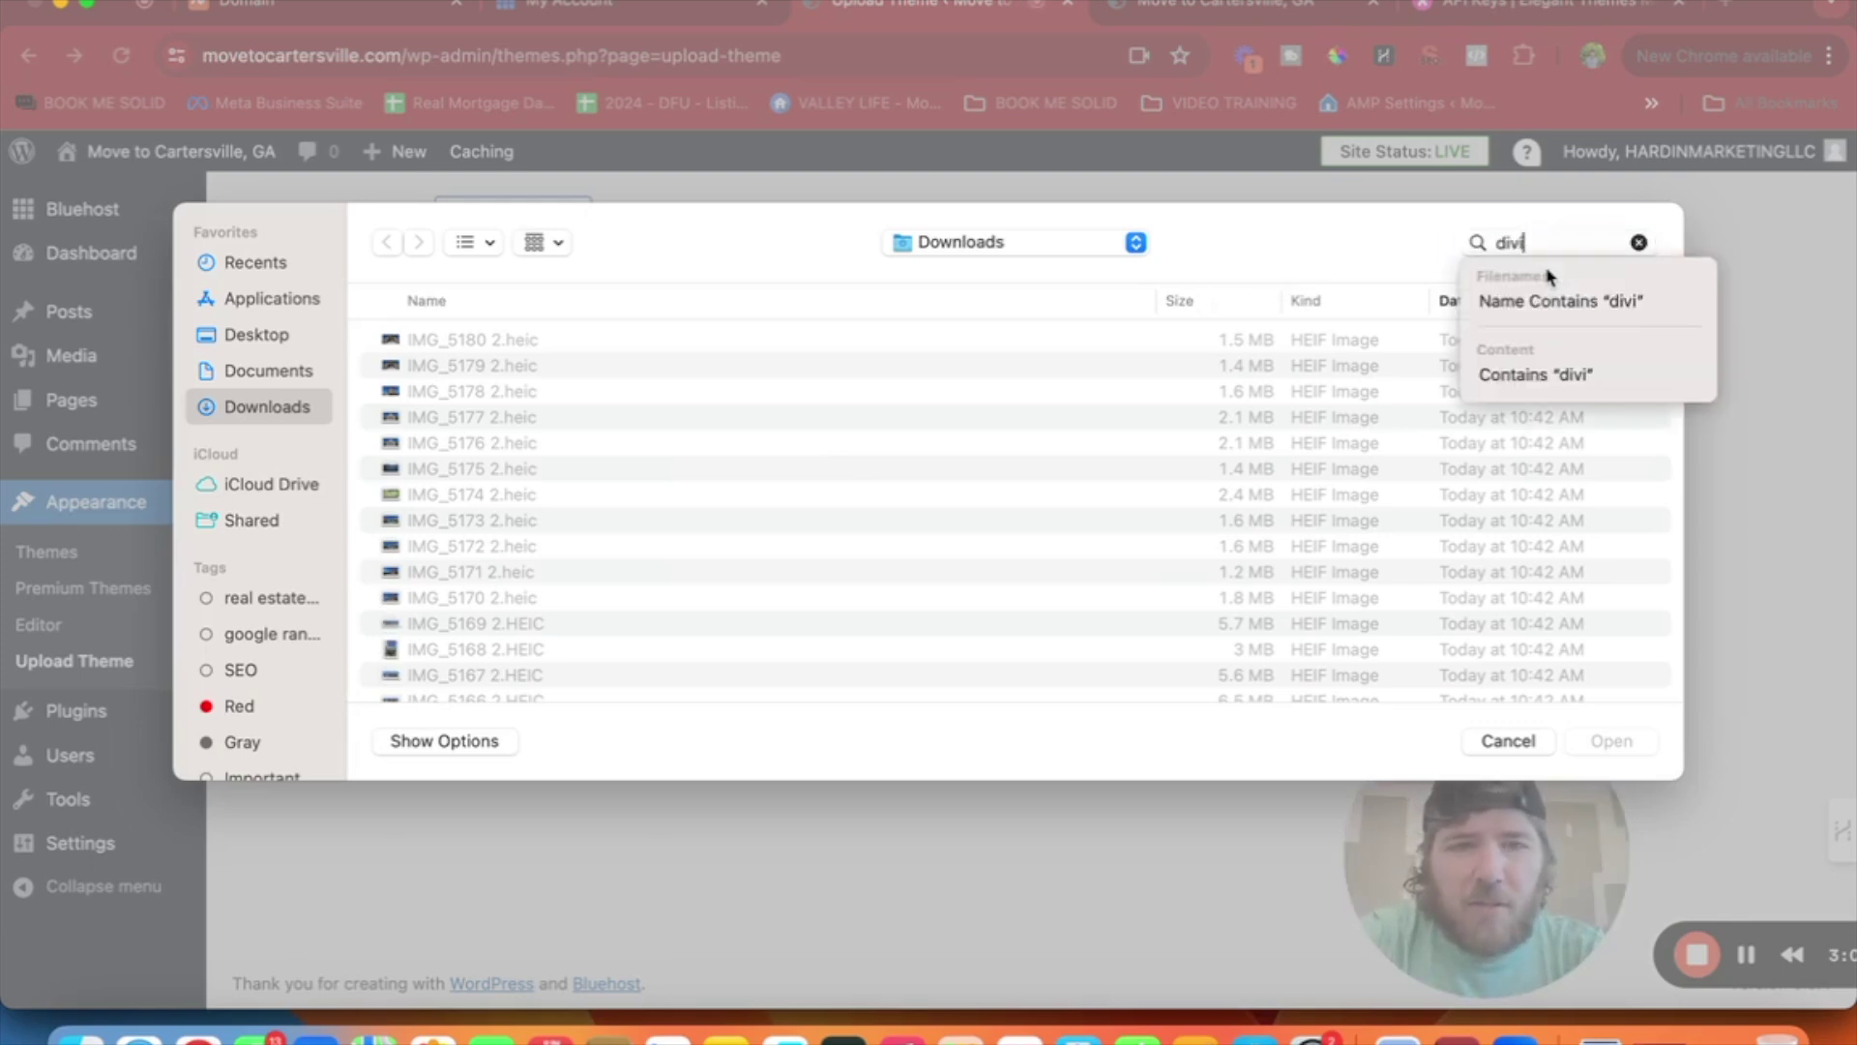
{"action": "left_click", "coordinate": [435, 432]}
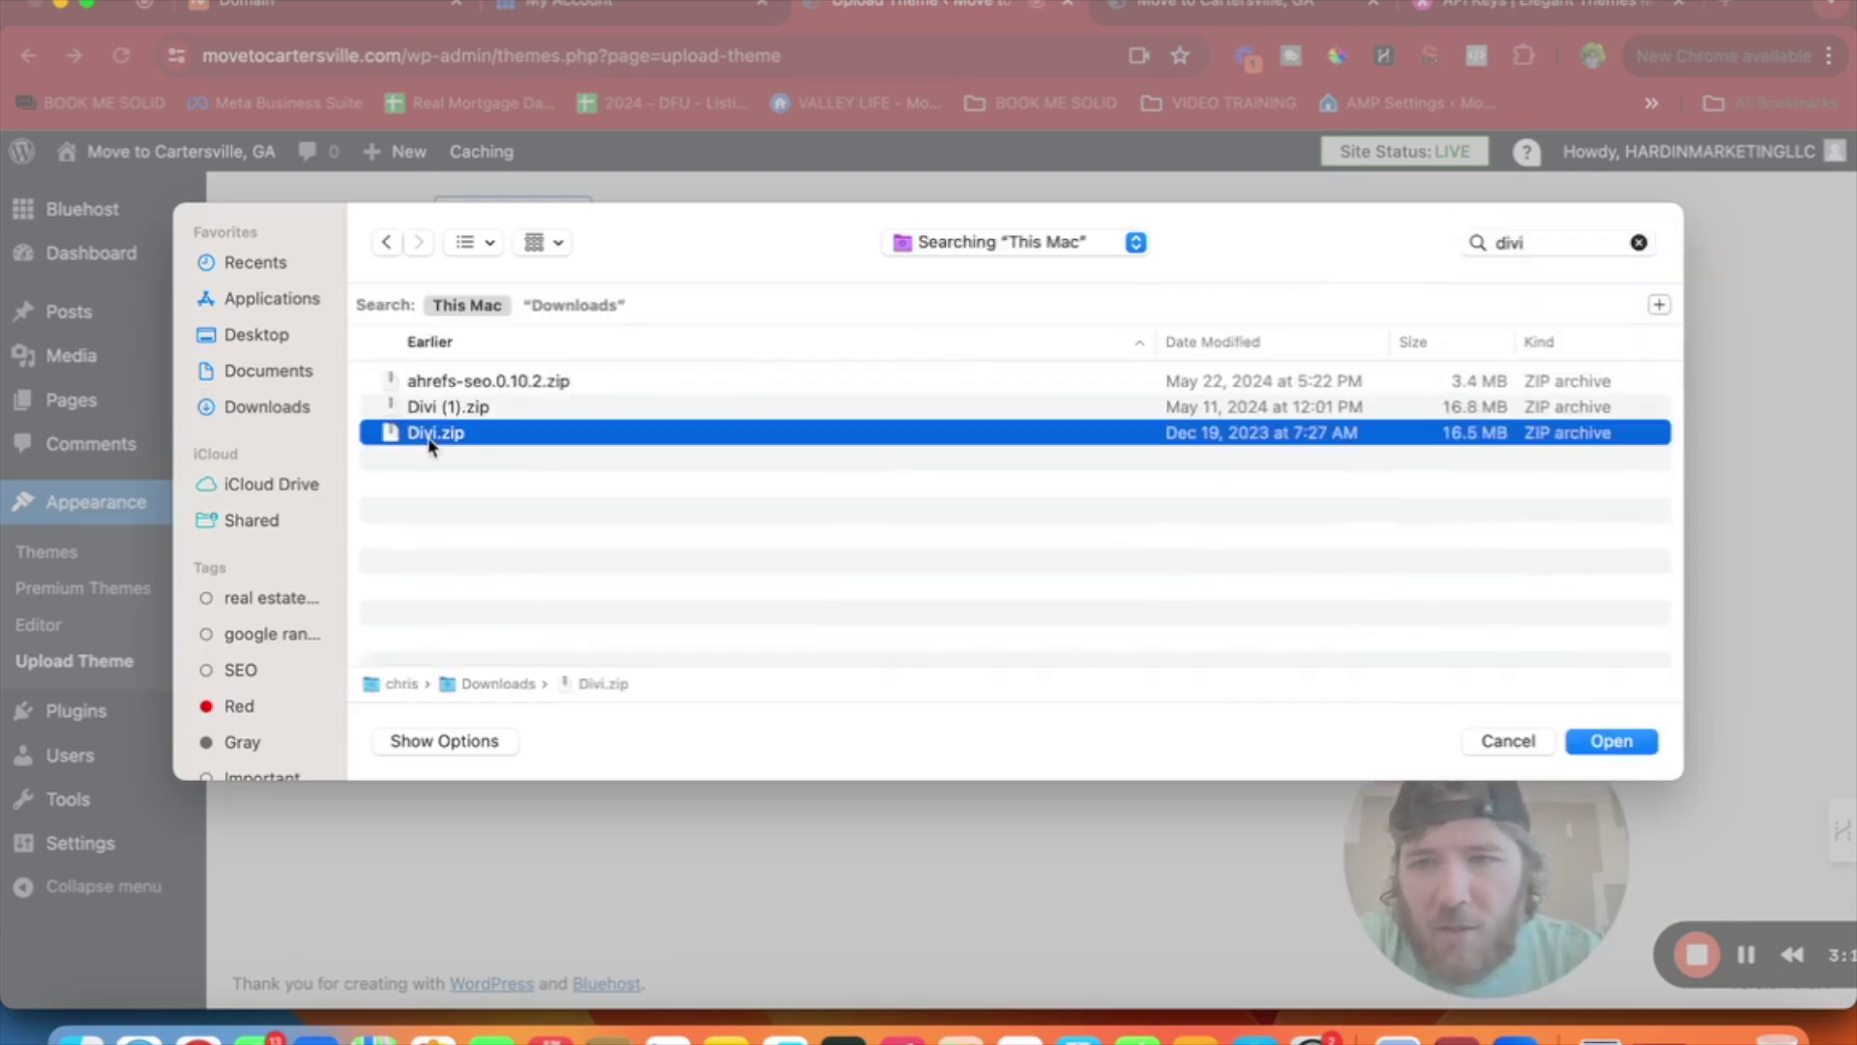
{"action": "left_click", "coordinate": [1612, 741]}
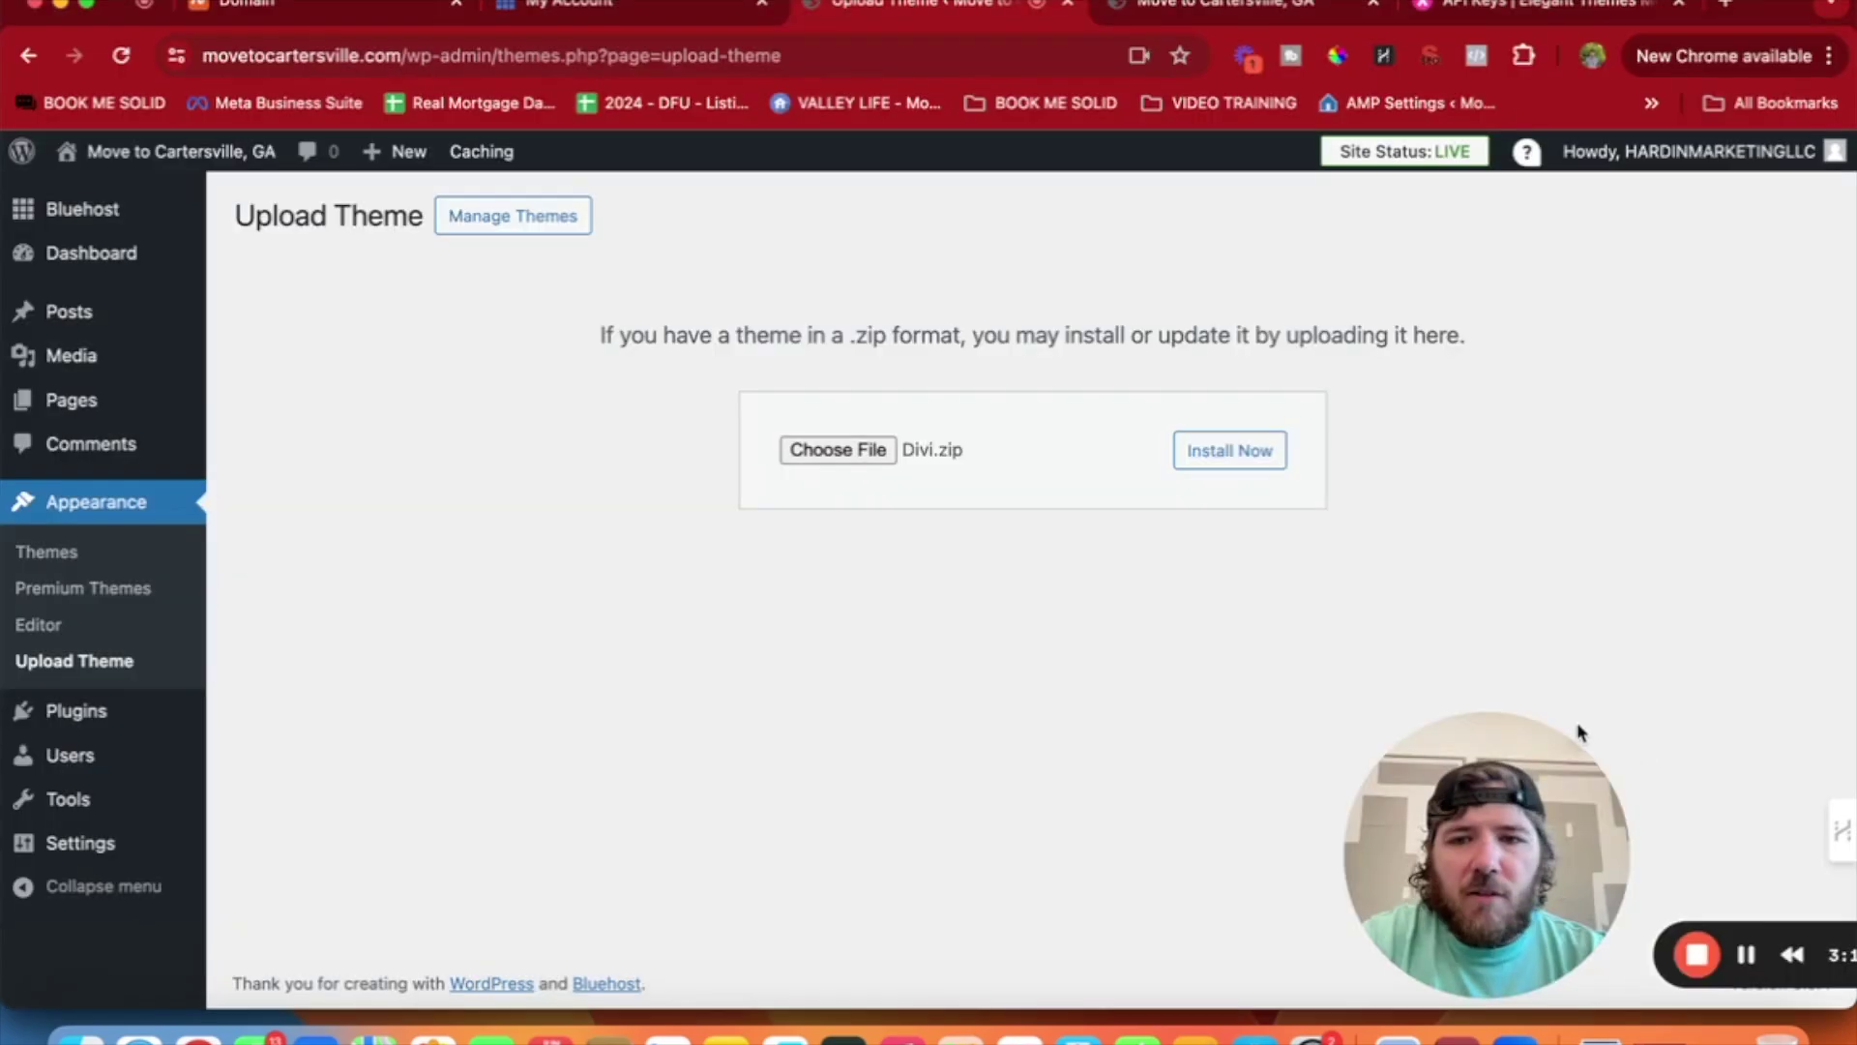
{"action": "left_click", "coordinate": [1204, 463]}
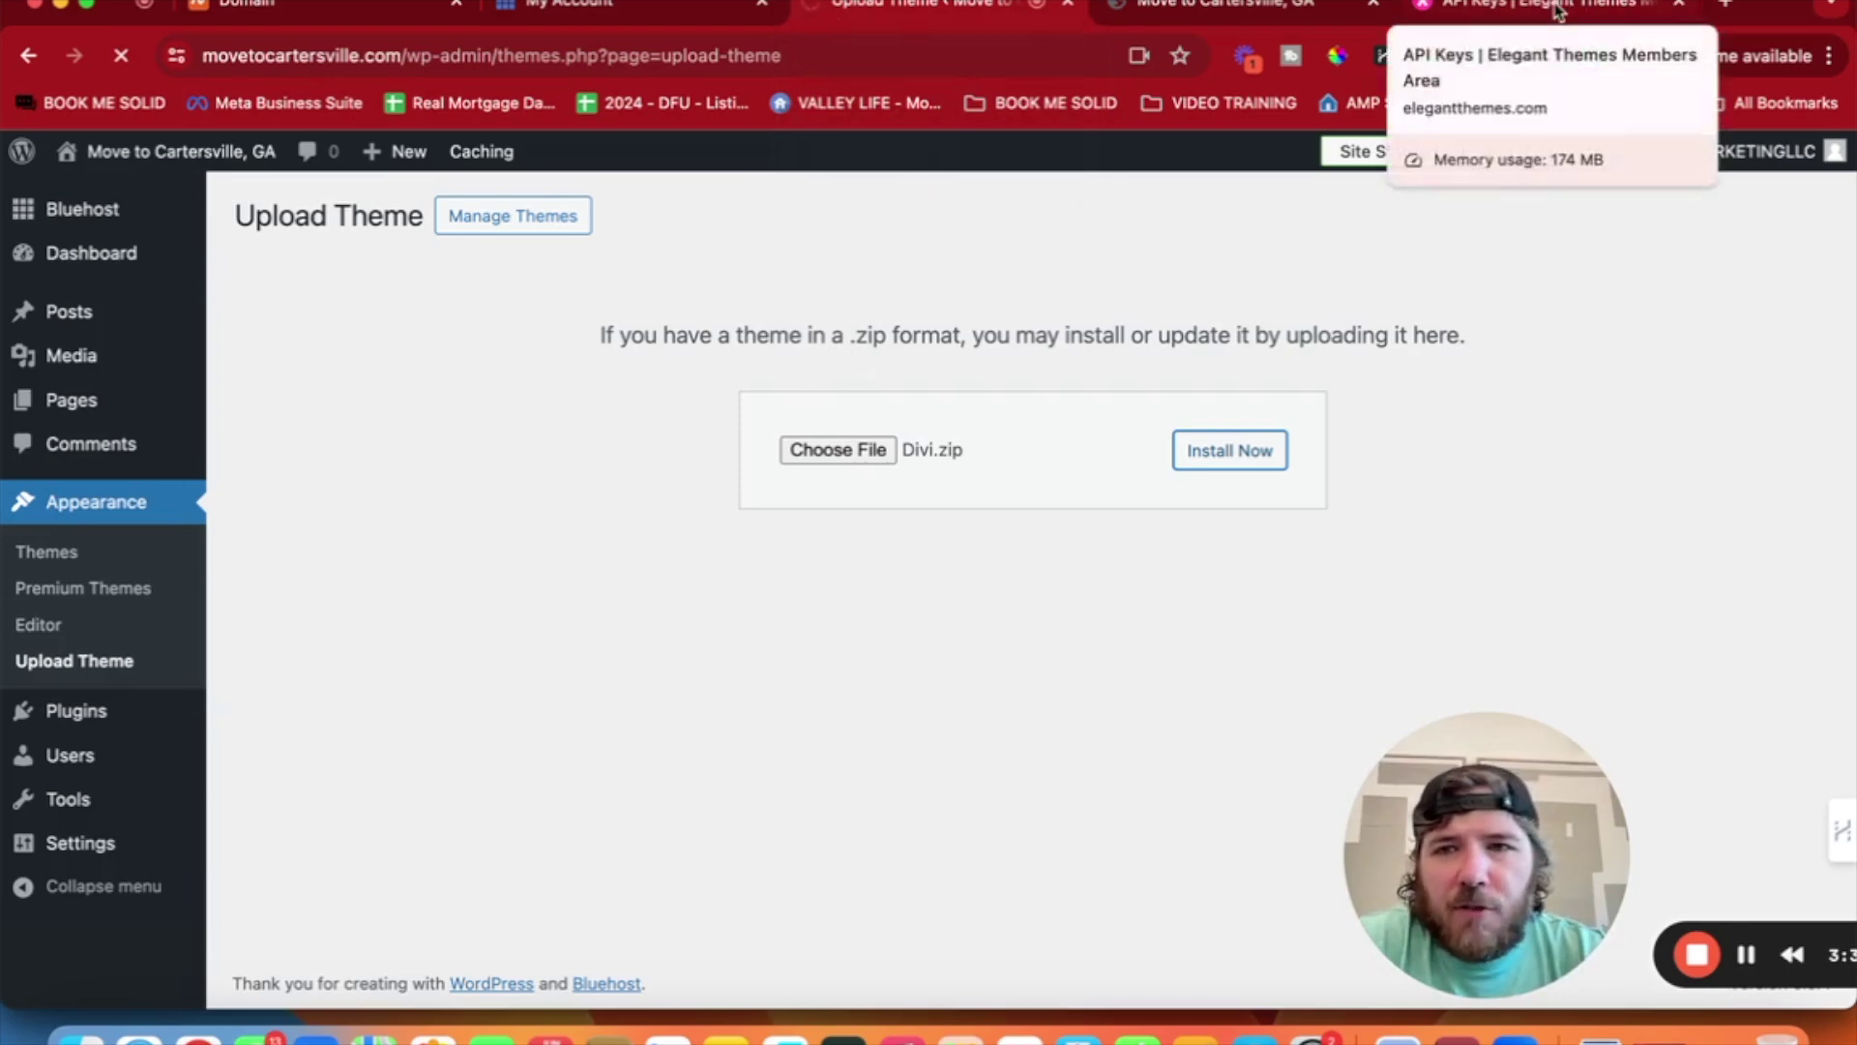
{"action": "left_click_drag", "start_coordinate": [400, 59], "coordinate": [203, 64]}
Activate the newly installed Divi theme.
{"action": "left_click", "coordinate": [402, 55]}
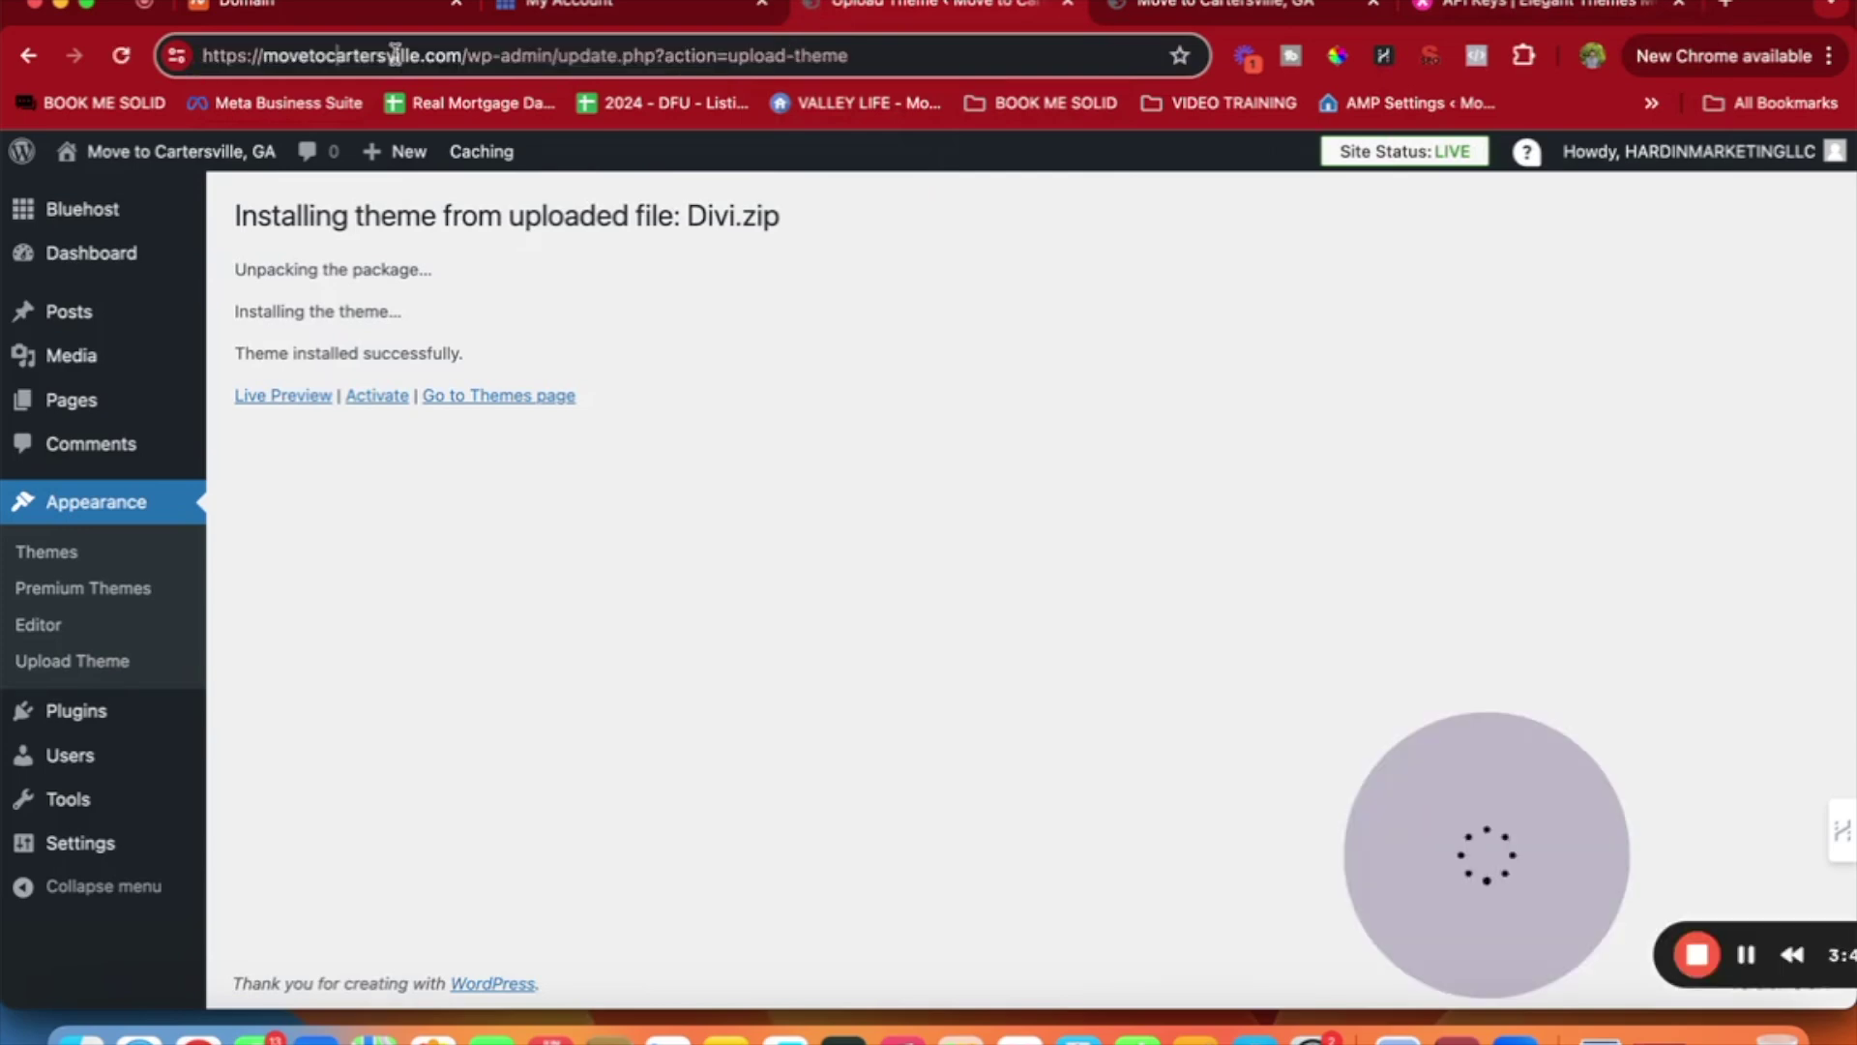
{"action": "left_click_drag", "start_coordinate": [452, 55], "coordinate": [267, 62]}
{"action": "key", "text": "super+c"}
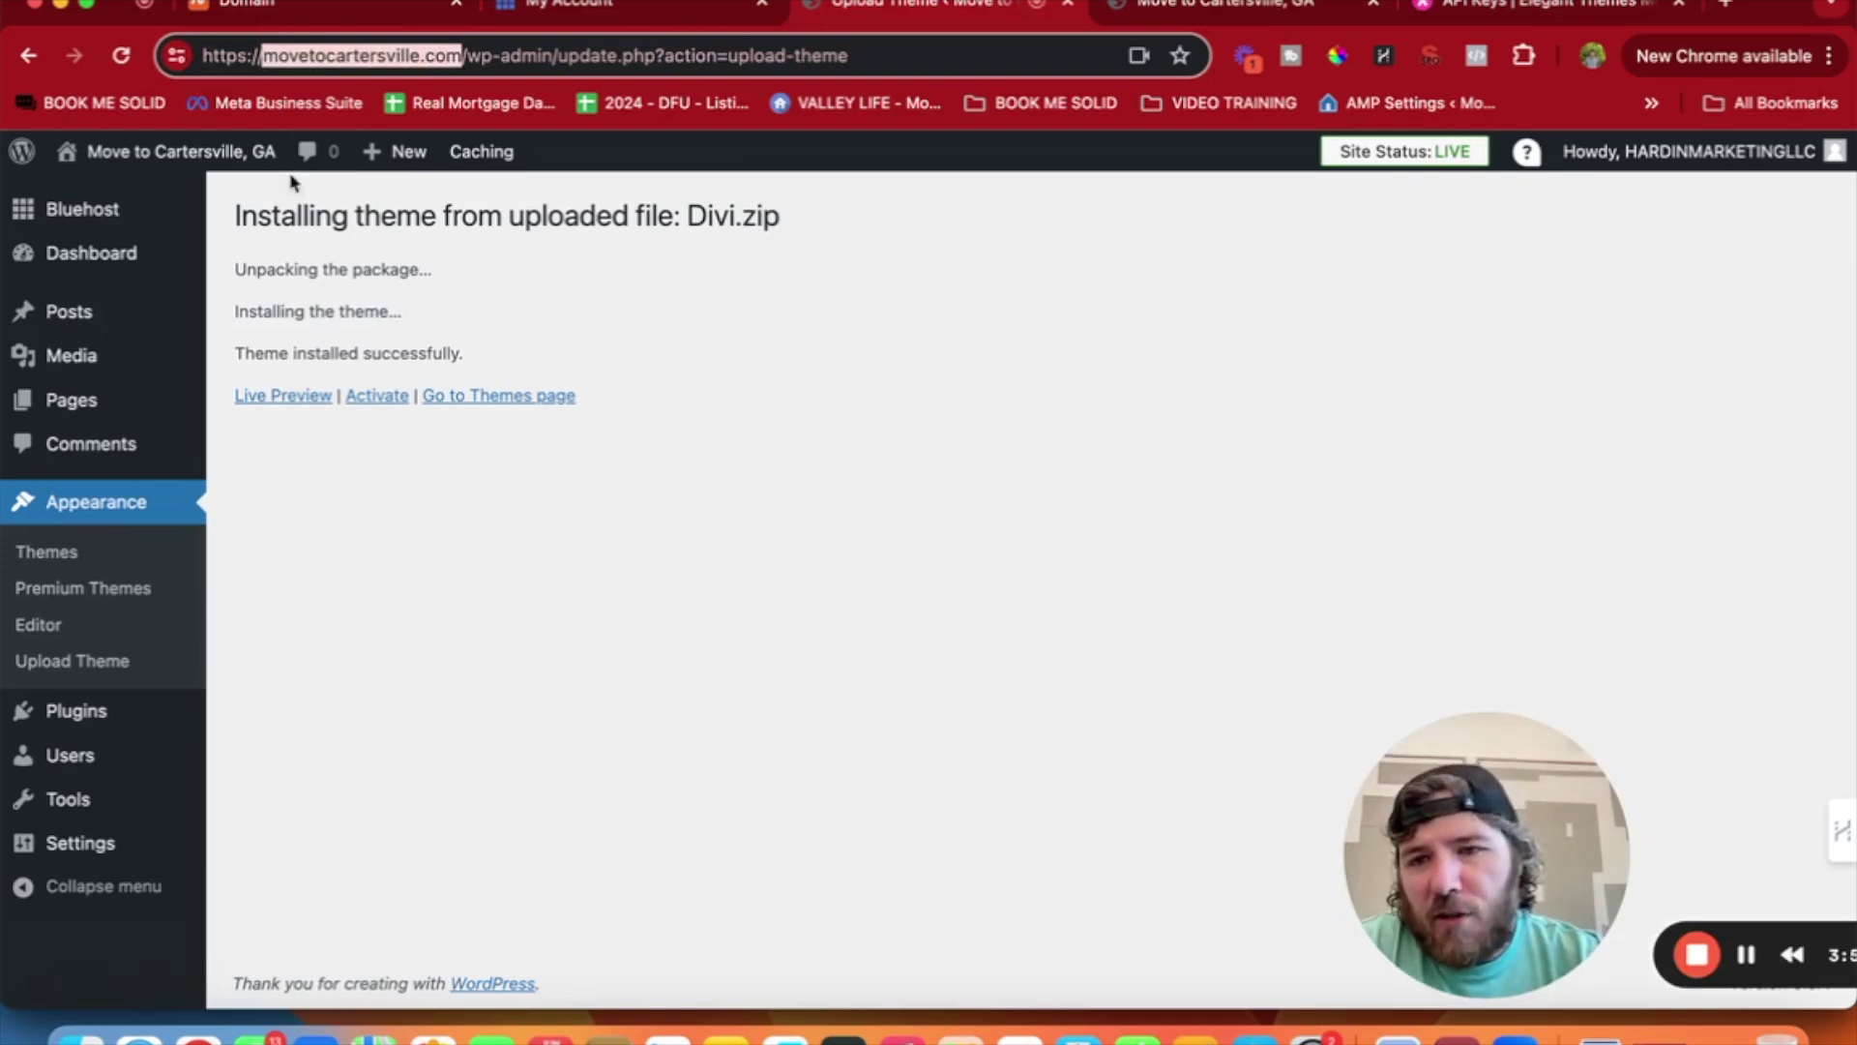
{"action": "left_click", "coordinate": [379, 399]}
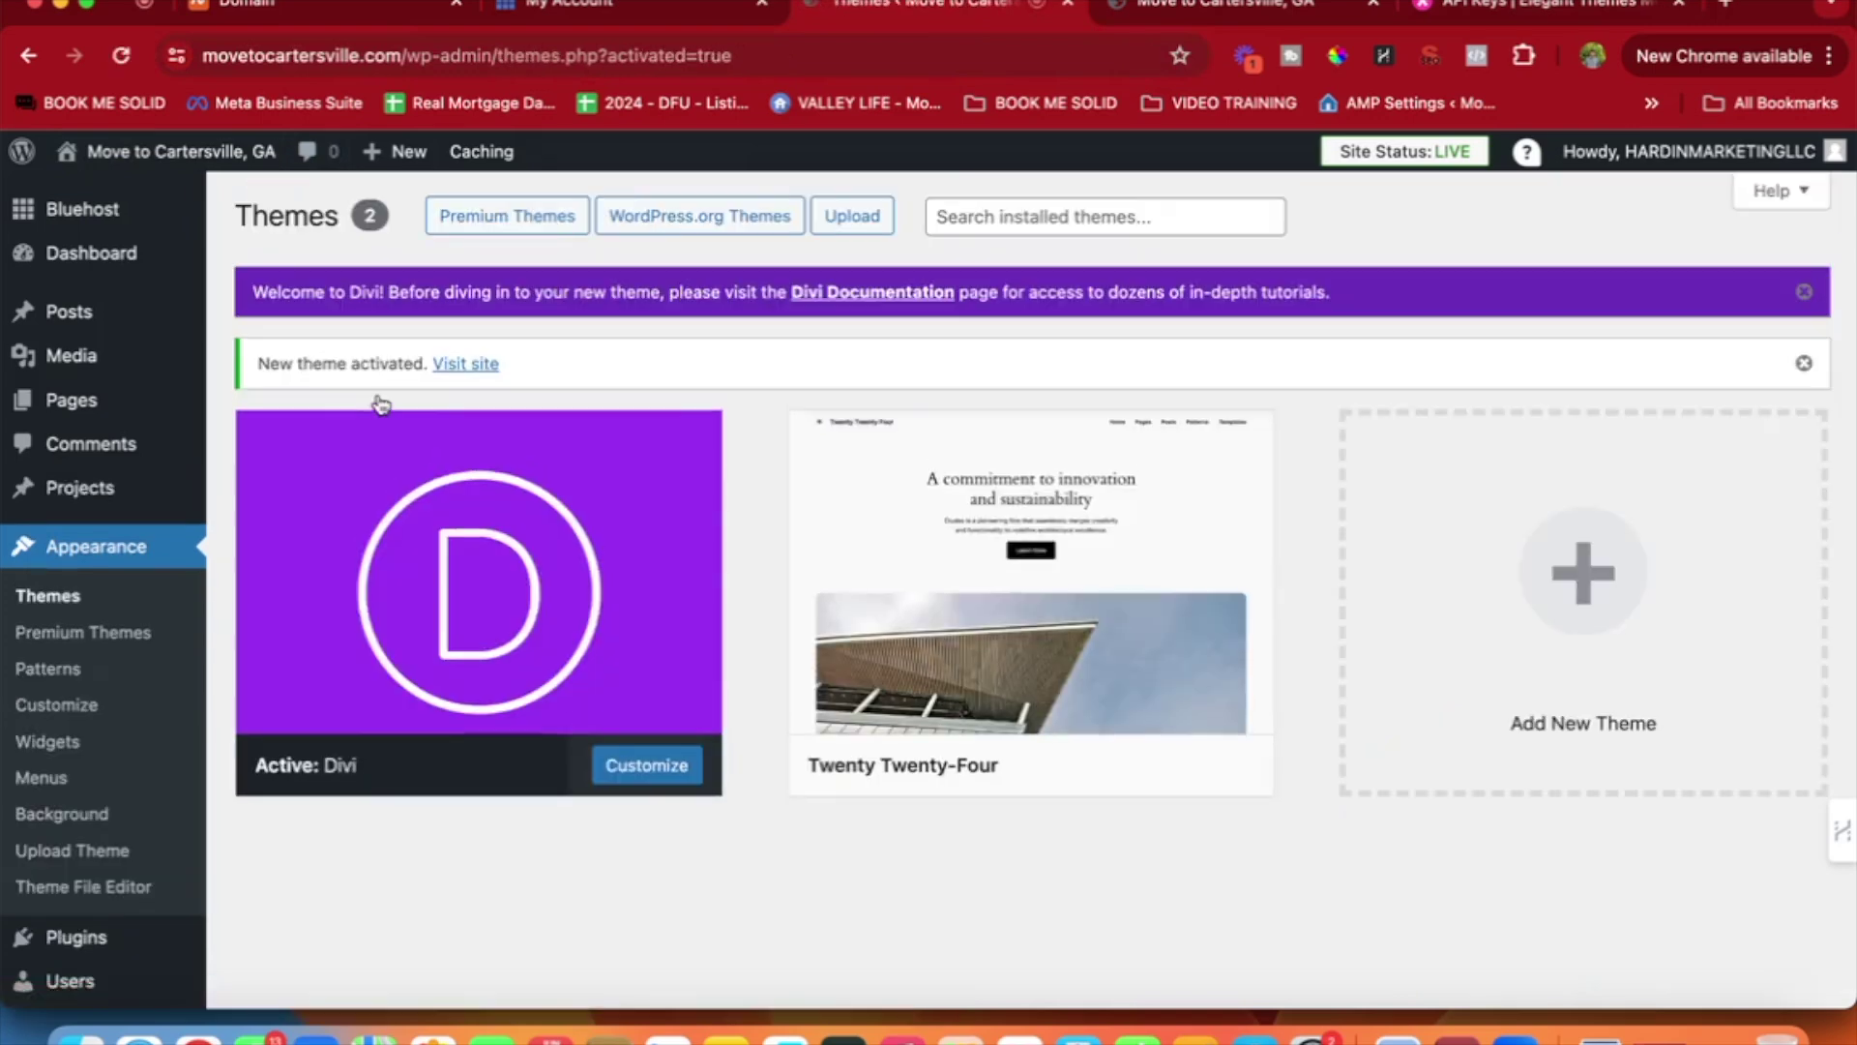
View the live site showing the Divi layout with a No Results Found page.
{"action": "left_click", "coordinate": [1281, 19]}
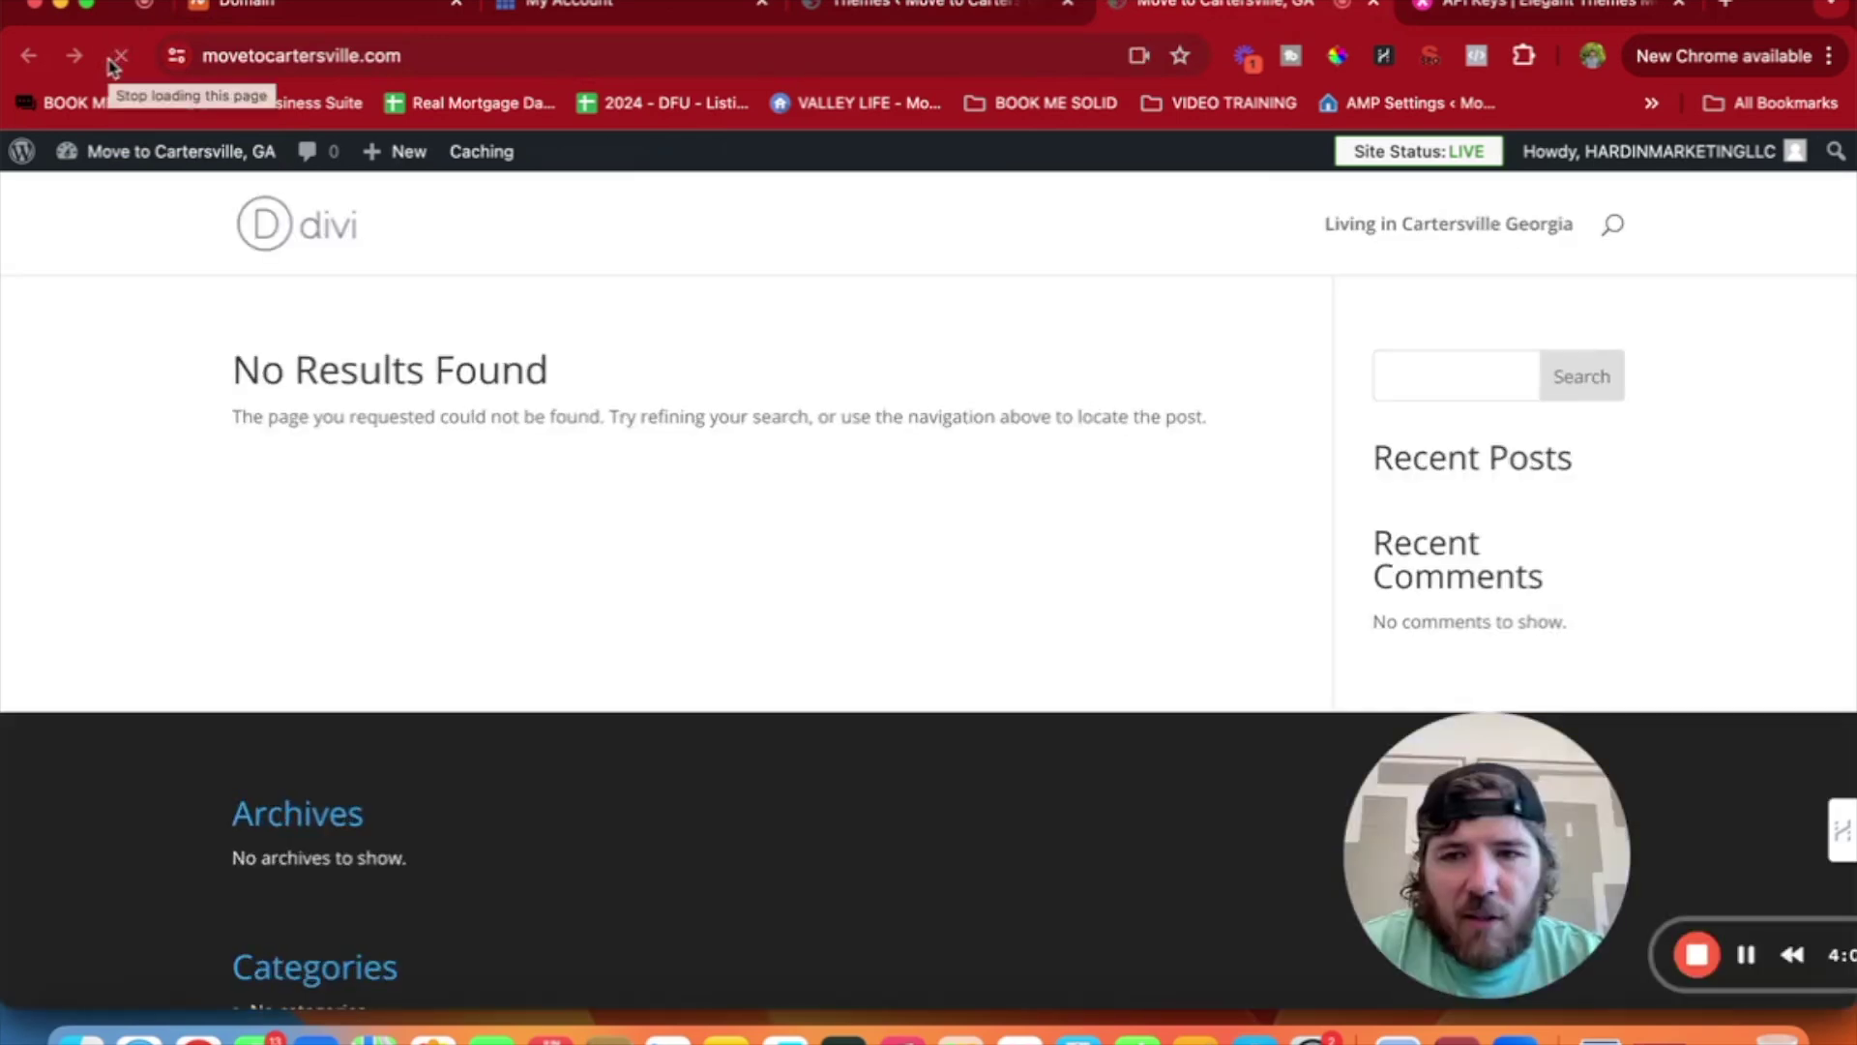
{"action": "scroll", "coordinate": [846, 698], "scroll_direction": "down", "scroll_amount": 3}
{"action": "scroll", "coordinate": [845, 698], "scroll_direction": "up", "scroll_amount": 3}
{"action": "scroll", "coordinate": [846, 698], "scroll_direction": "down", "scroll_amount": 2}
{"action": "scroll", "coordinate": [848, 698], "scroll_direction": "up", "scroll_amount": 1}
{"action": "scroll", "coordinate": [847, 699], "scroll_direction": "up", "scroll_amount": 1}
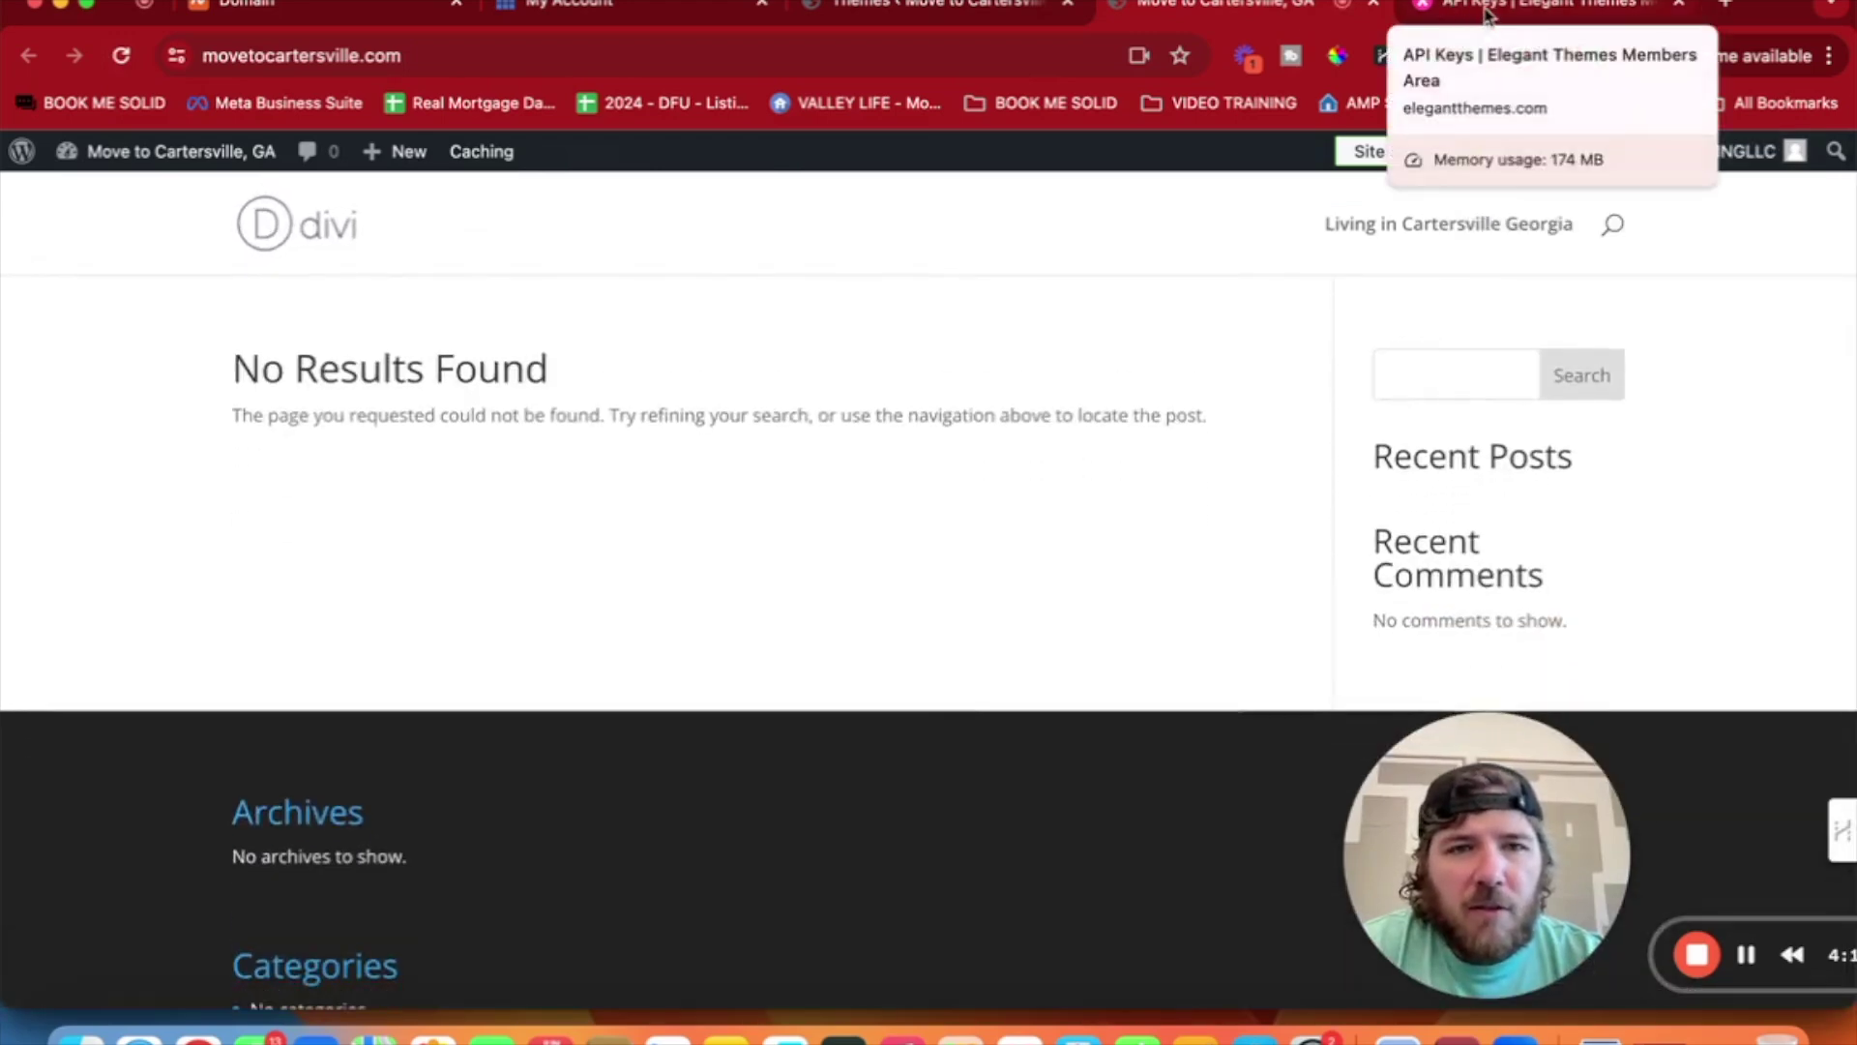
Go to the Username & API Key page in the Elegant Themes members area.
{"action": "left_click", "coordinate": [1451, 10]}
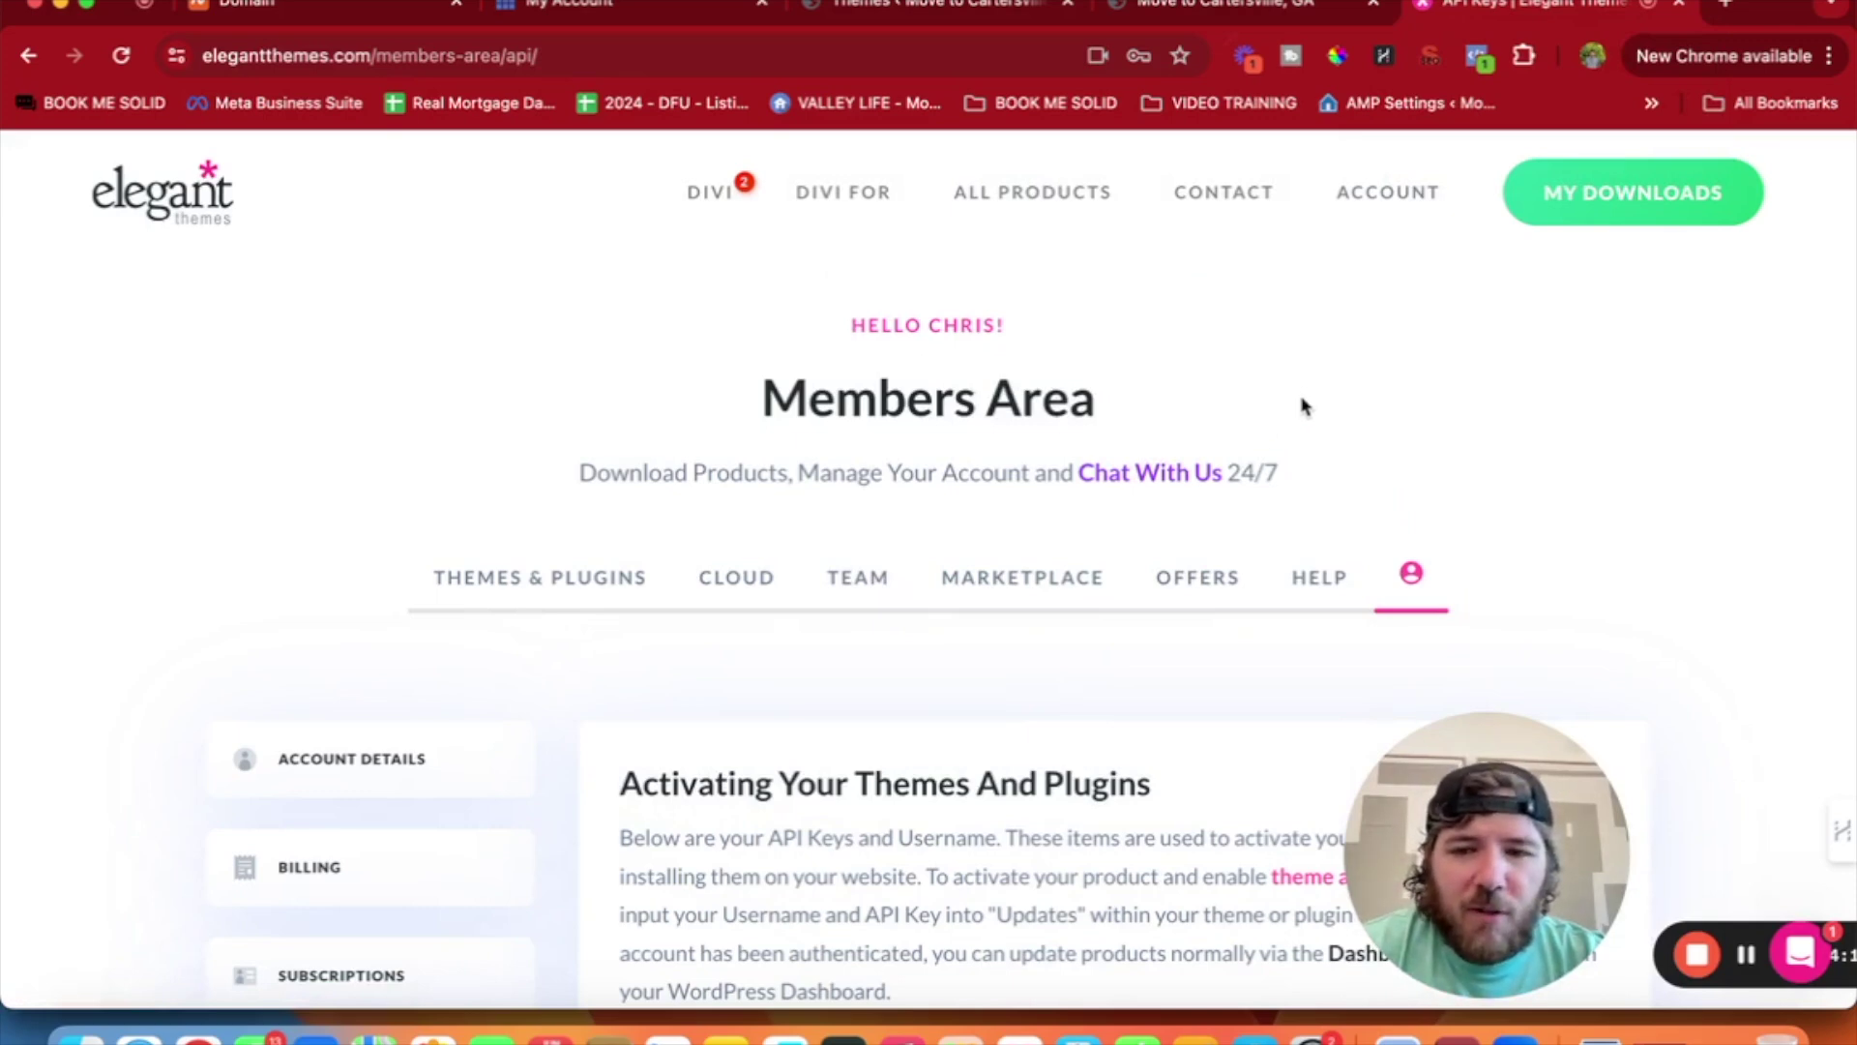
{"action": "scroll", "coordinate": [1302, 406], "scroll_direction": "down", "scroll_amount": 1}
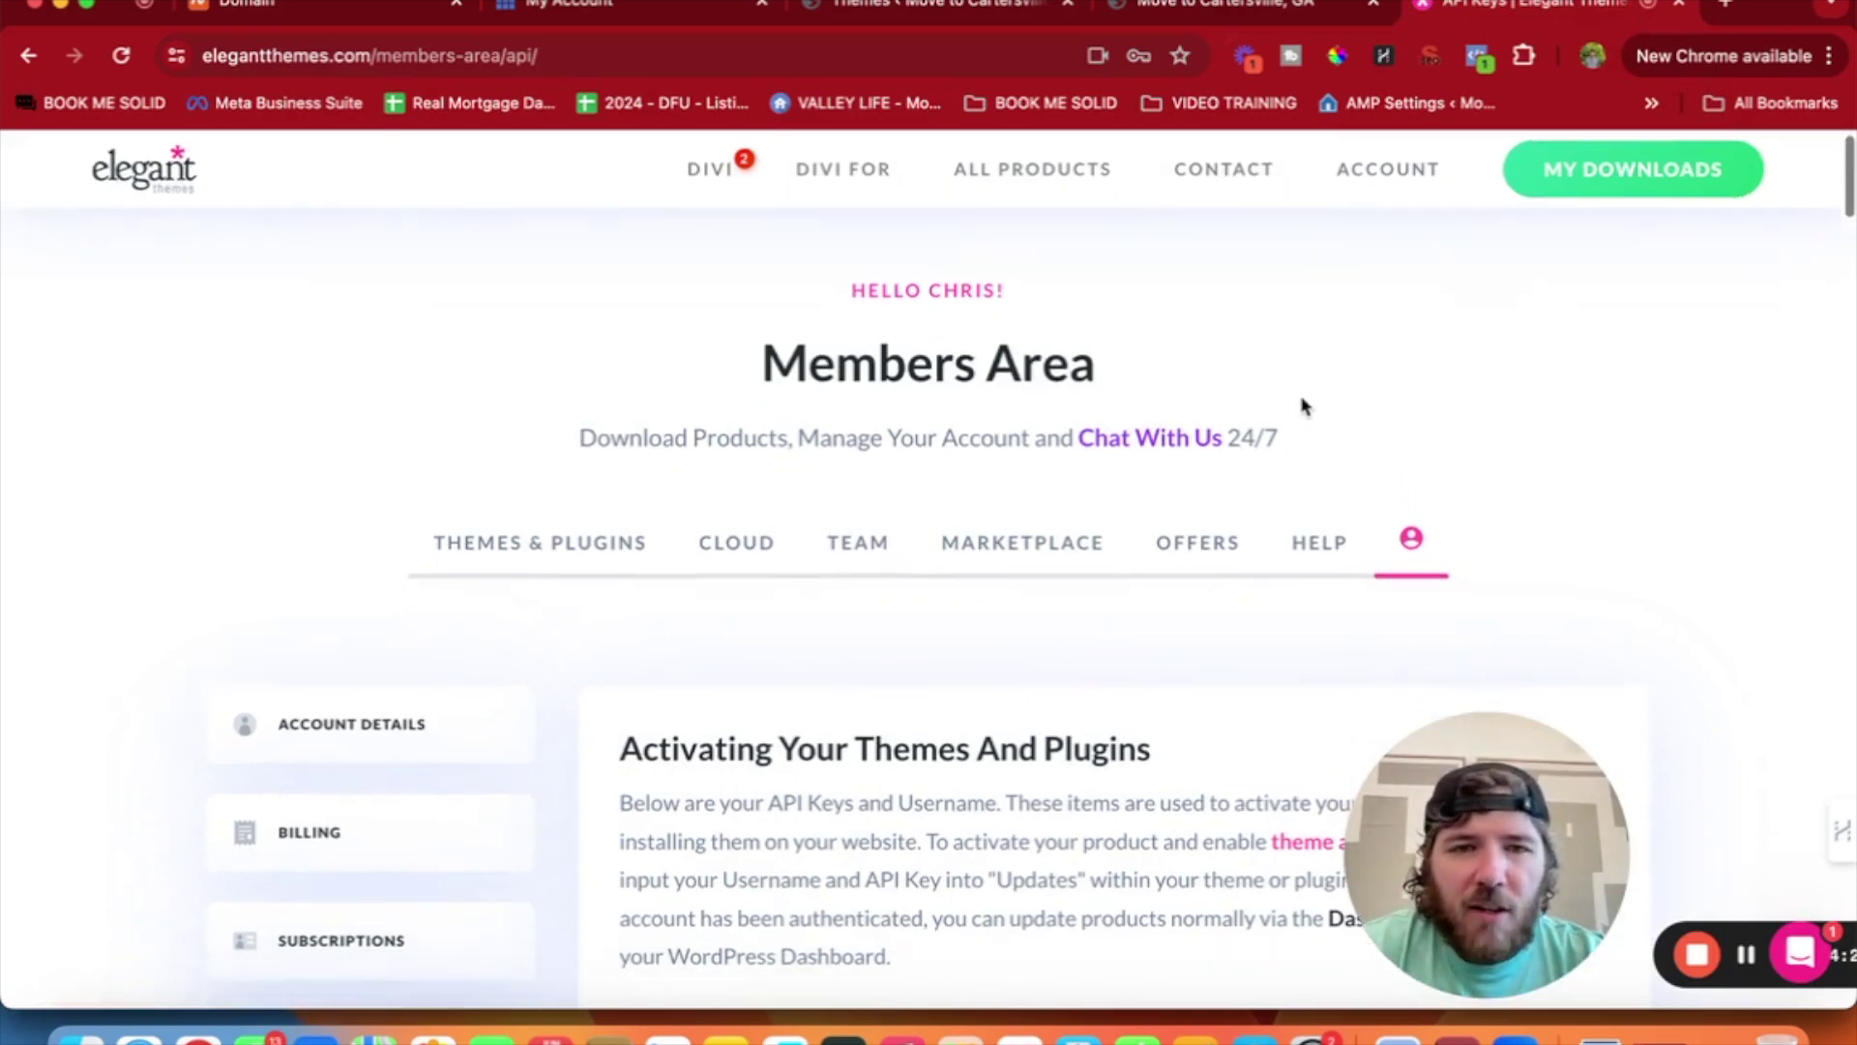
{"action": "scroll", "coordinate": [1302, 404], "scroll_direction": "down", "scroll_amount": 1}
{"action": "scroll", "coordinate": [1302, 404], "scroll_direction": "up", "scroll_amount": 2}
{"action": "mouse_move", "coordinate": [1400, 179]}
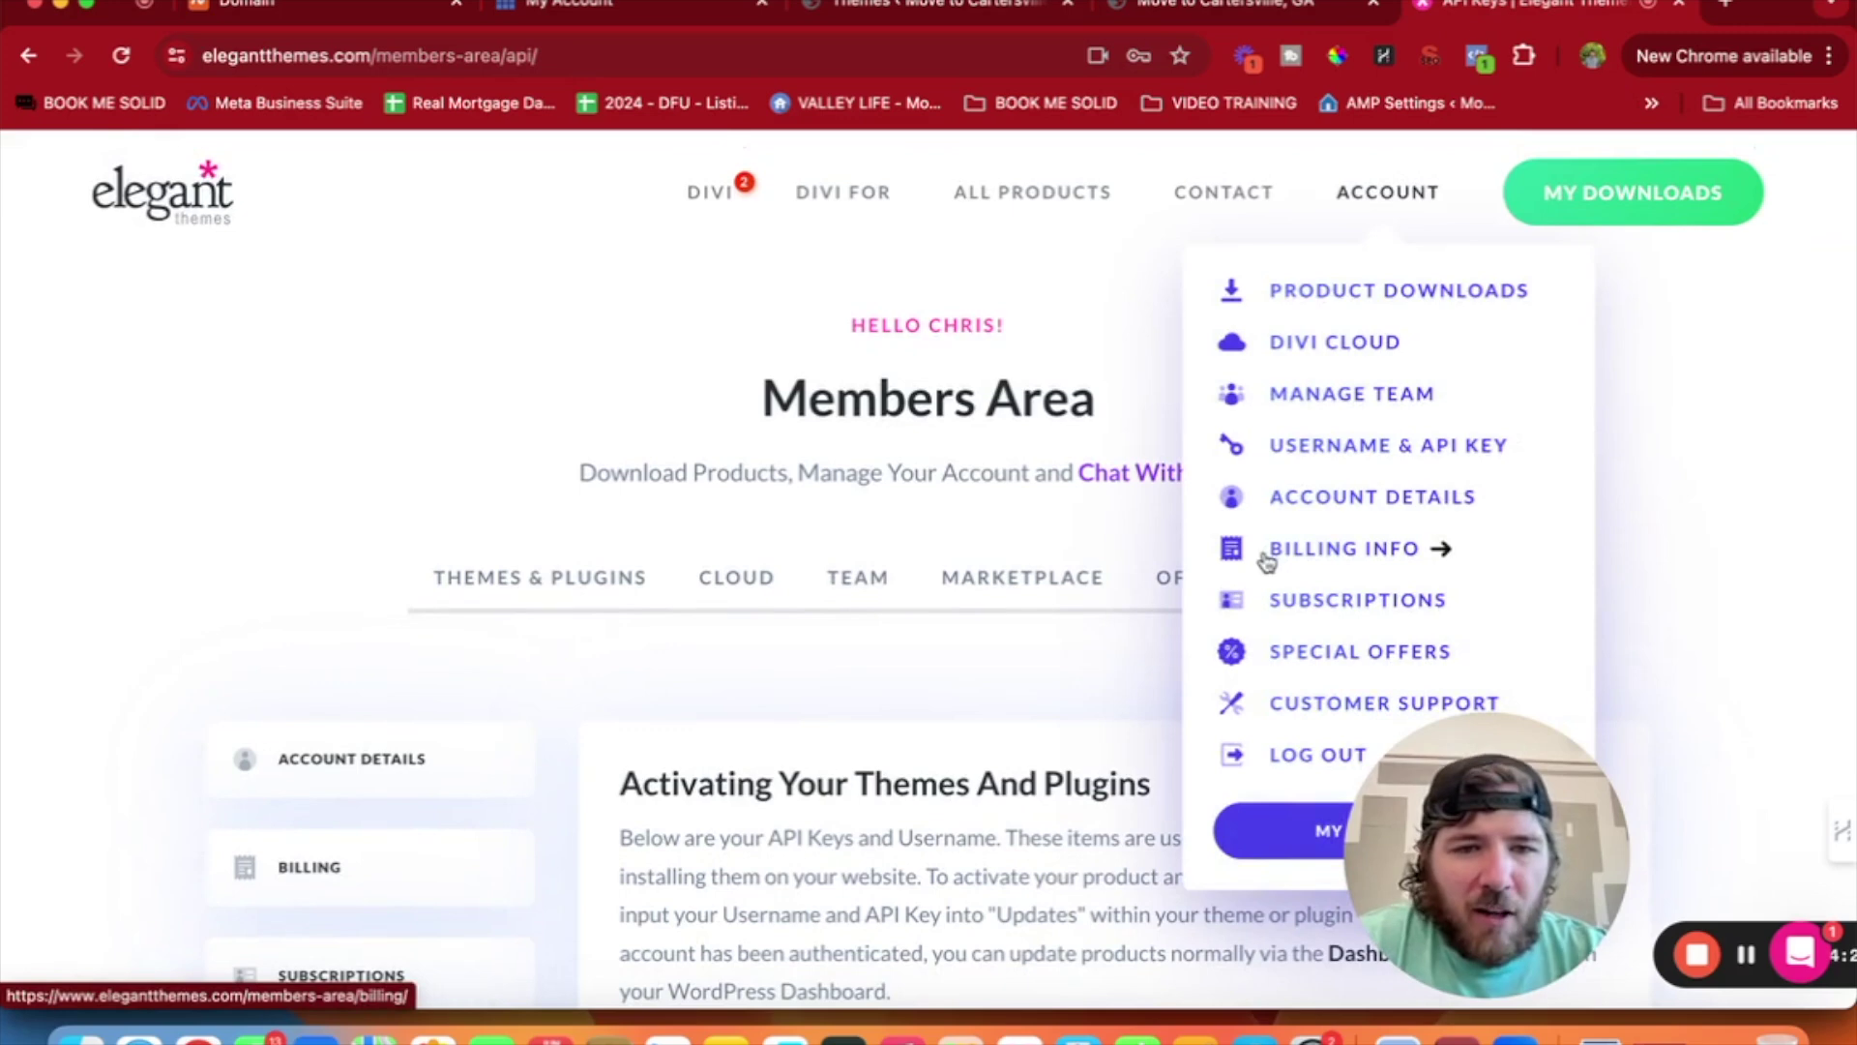
{"action": "scroll", "coordinate": [1270, 548], "scroll_direction": "down", "scroll_amount": 1}
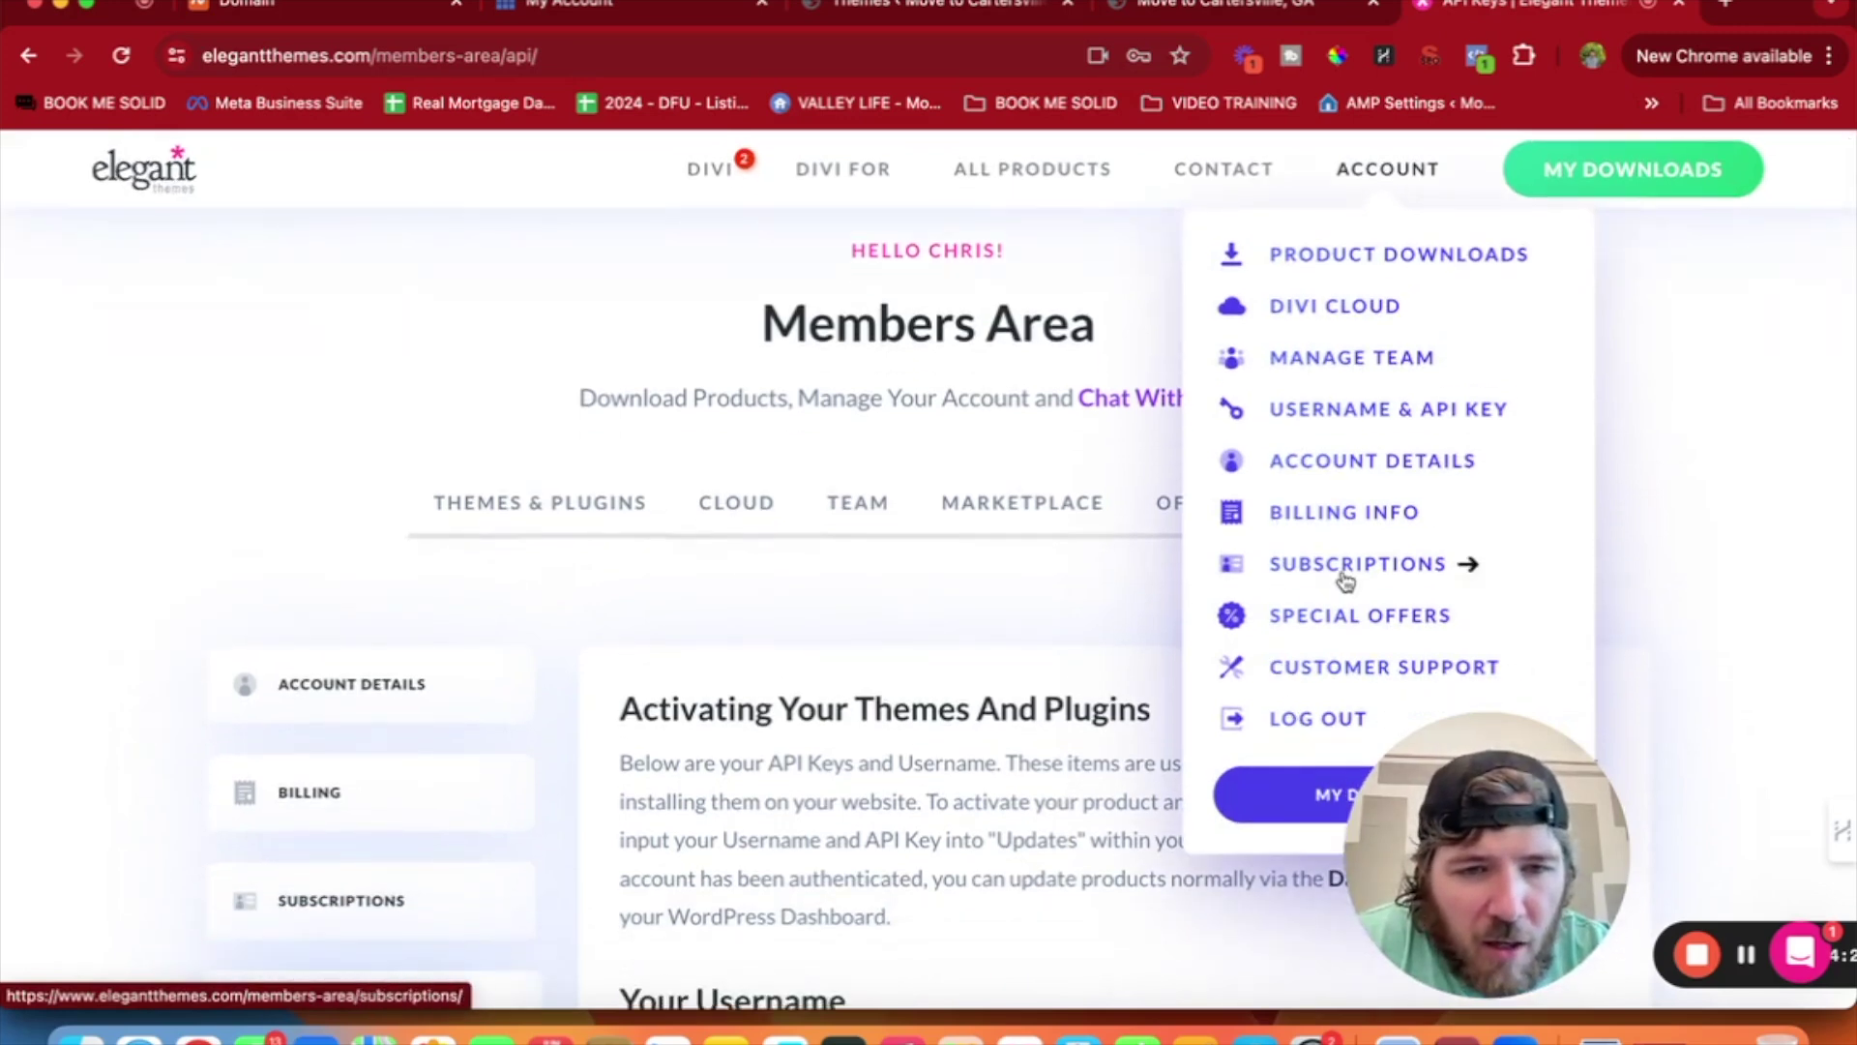
{"action": "left_click", "coordinate": [1342, 414]}
Generate a new API key labelled movetocartersville.com and copy it.
{"action": "scroll", "coordinate": [981, 678], "scroll_direction": "down", "scroll_amount": 10}
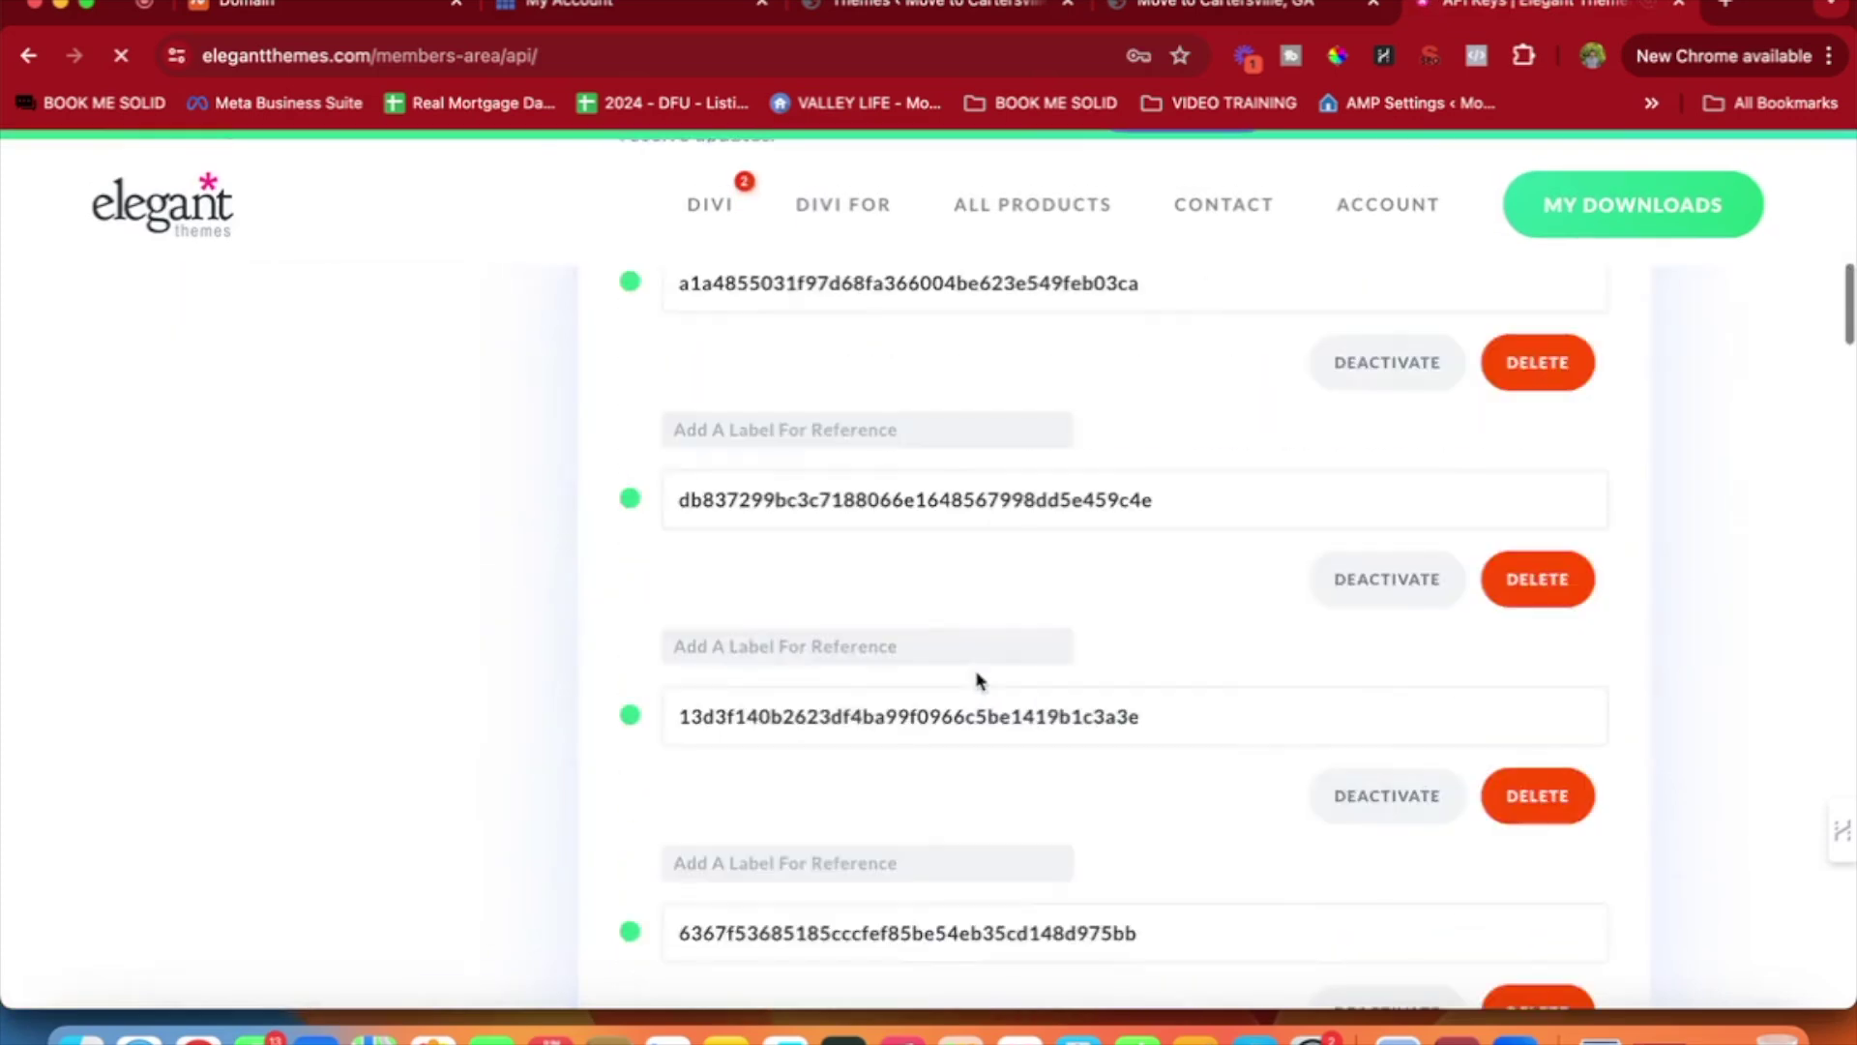
{"action": "scroll", "coordinate": [978, 680], "scroll_direction": "down", "scroll_amount": 10}
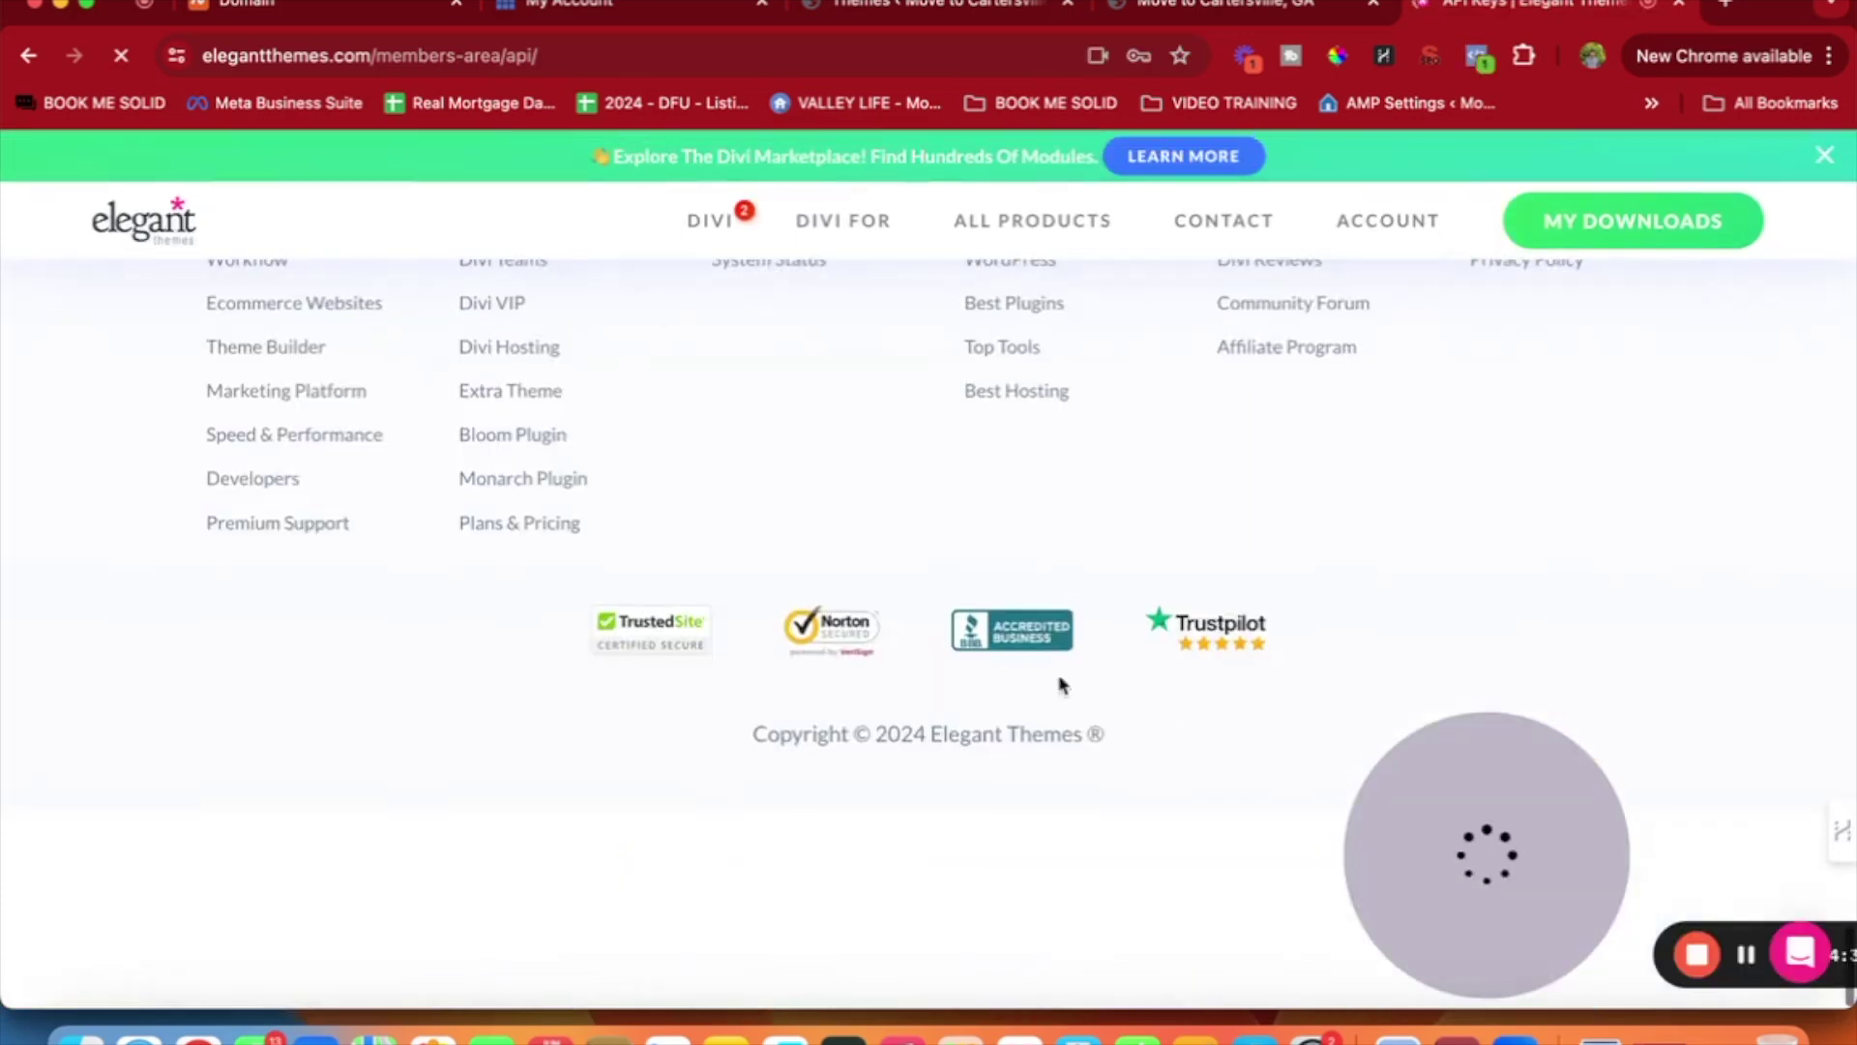
{"action": "scroll", "coordinate": [1033, 715], "scroll_direction": "up", "scroll_amount": 8}
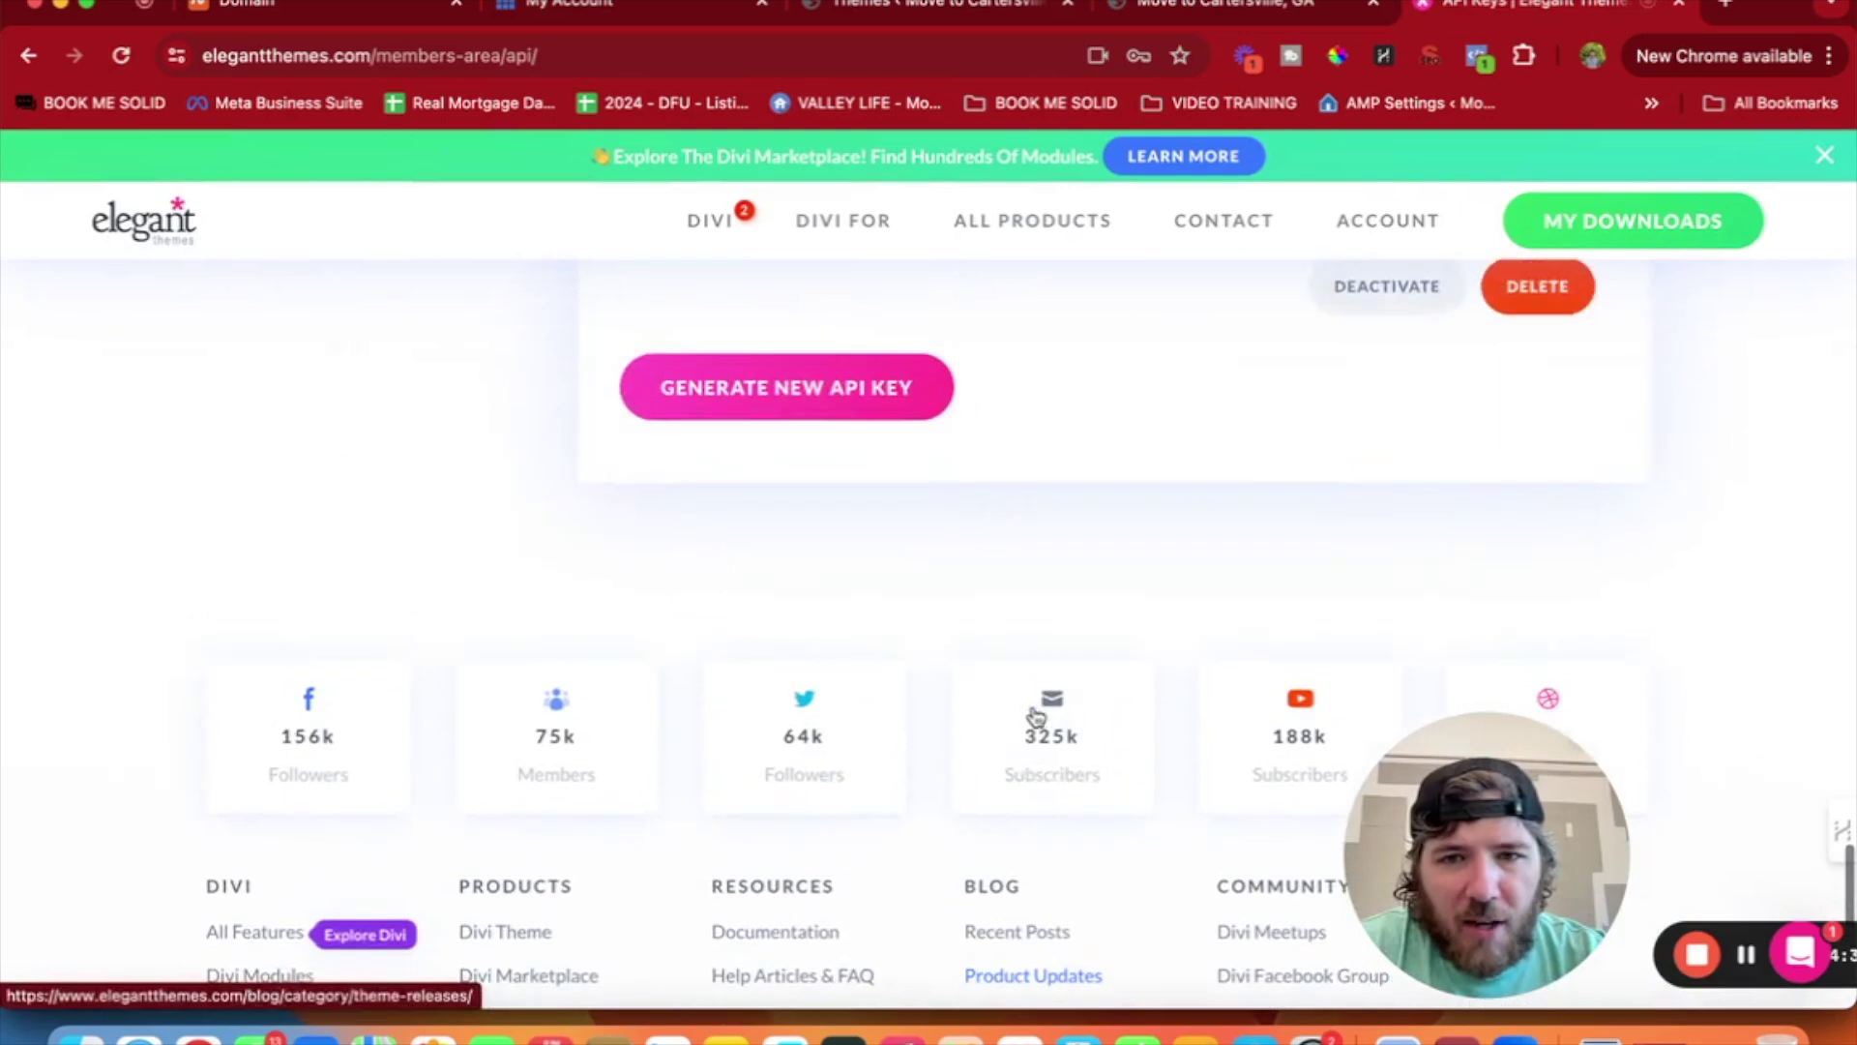
{"action": "left_click", "coordinate": [801, 414]}
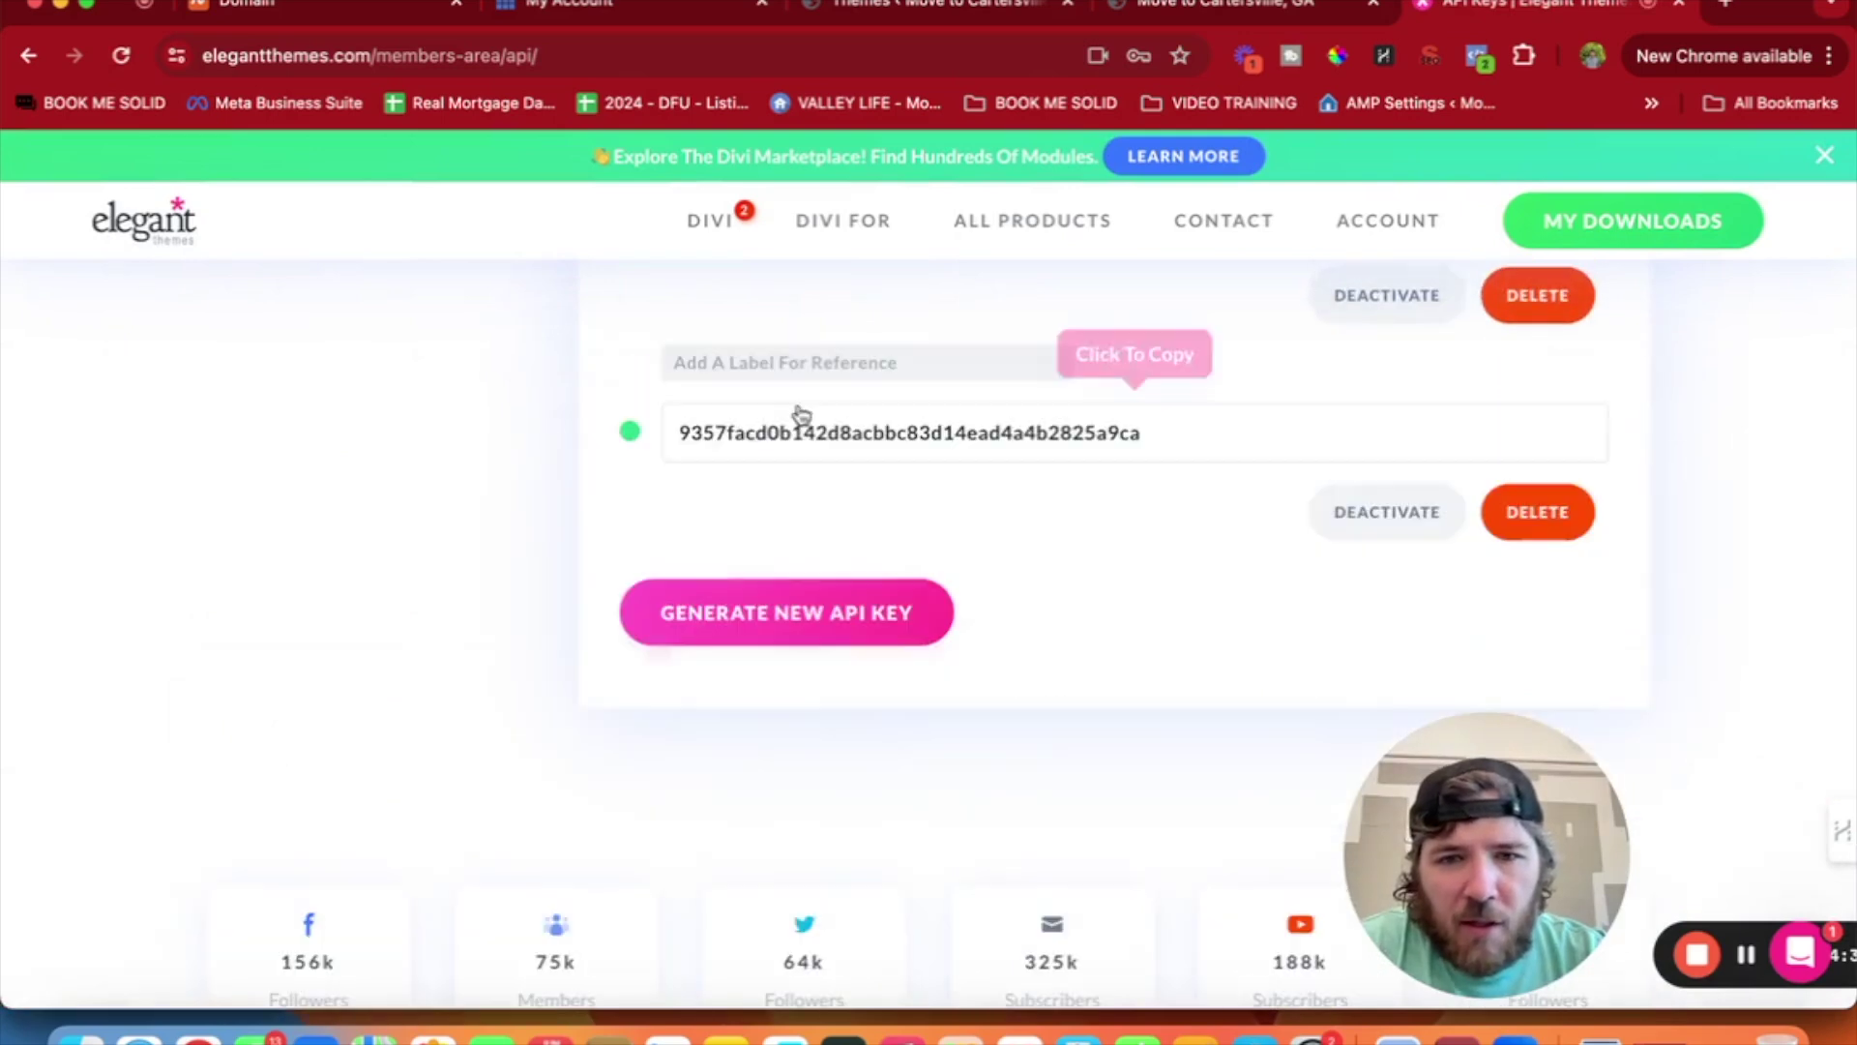
{"action": "left_click", "coordinate": [860, 358]}
{"action": "key", "text": "super+v"}
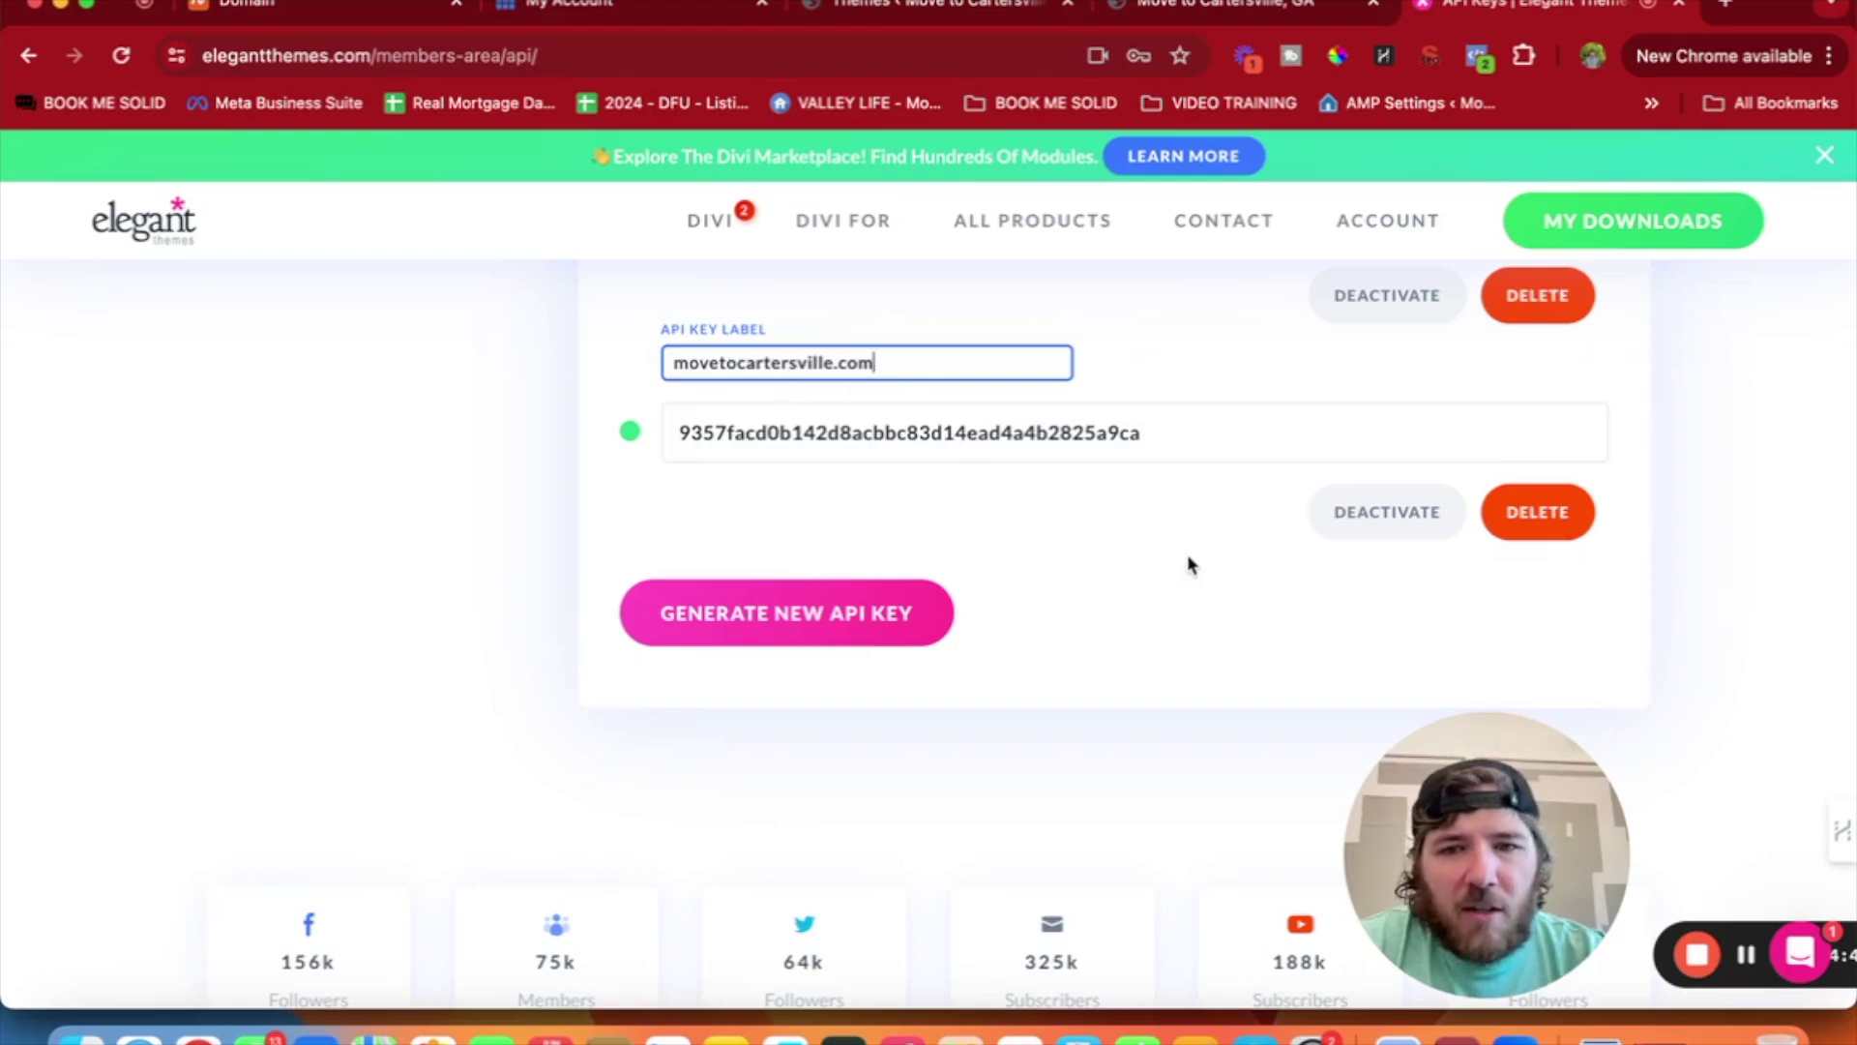
{"action": "scroll", "coordinate": [1189, 563], "scroll_direction": "down", "scroll_amount": 20}
{"action": "scroll", "coordinate": [1260, 568], "scroll_direction": "up", "scroll_amount": 10}
{"action": "scroll", "coordinate": [1260, 569], "scroll_direction": "up", "scroll_amount": 1}
{"action": "left_click", "coordinate": [1151, 534]}
{"action": "left_click", "coordinate": [849, 416]}
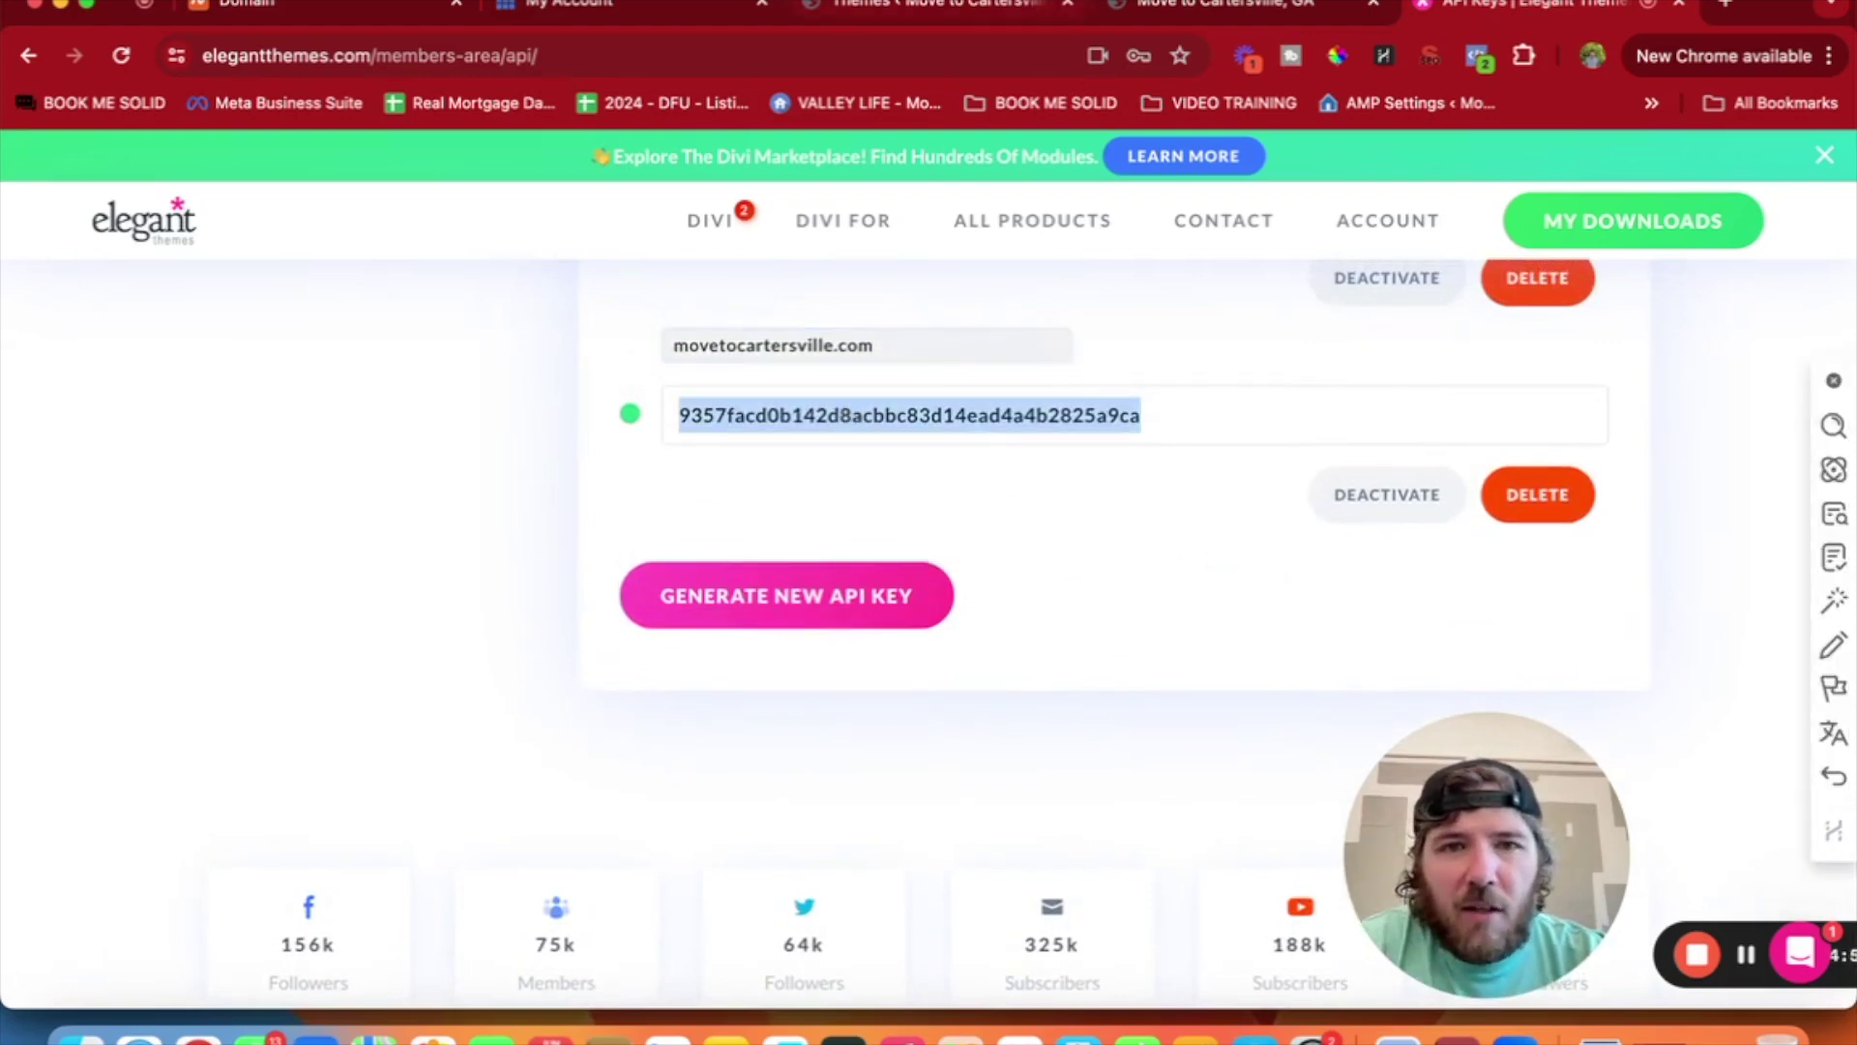
{"action": "left_click", "coordinate": [1229, 11]}
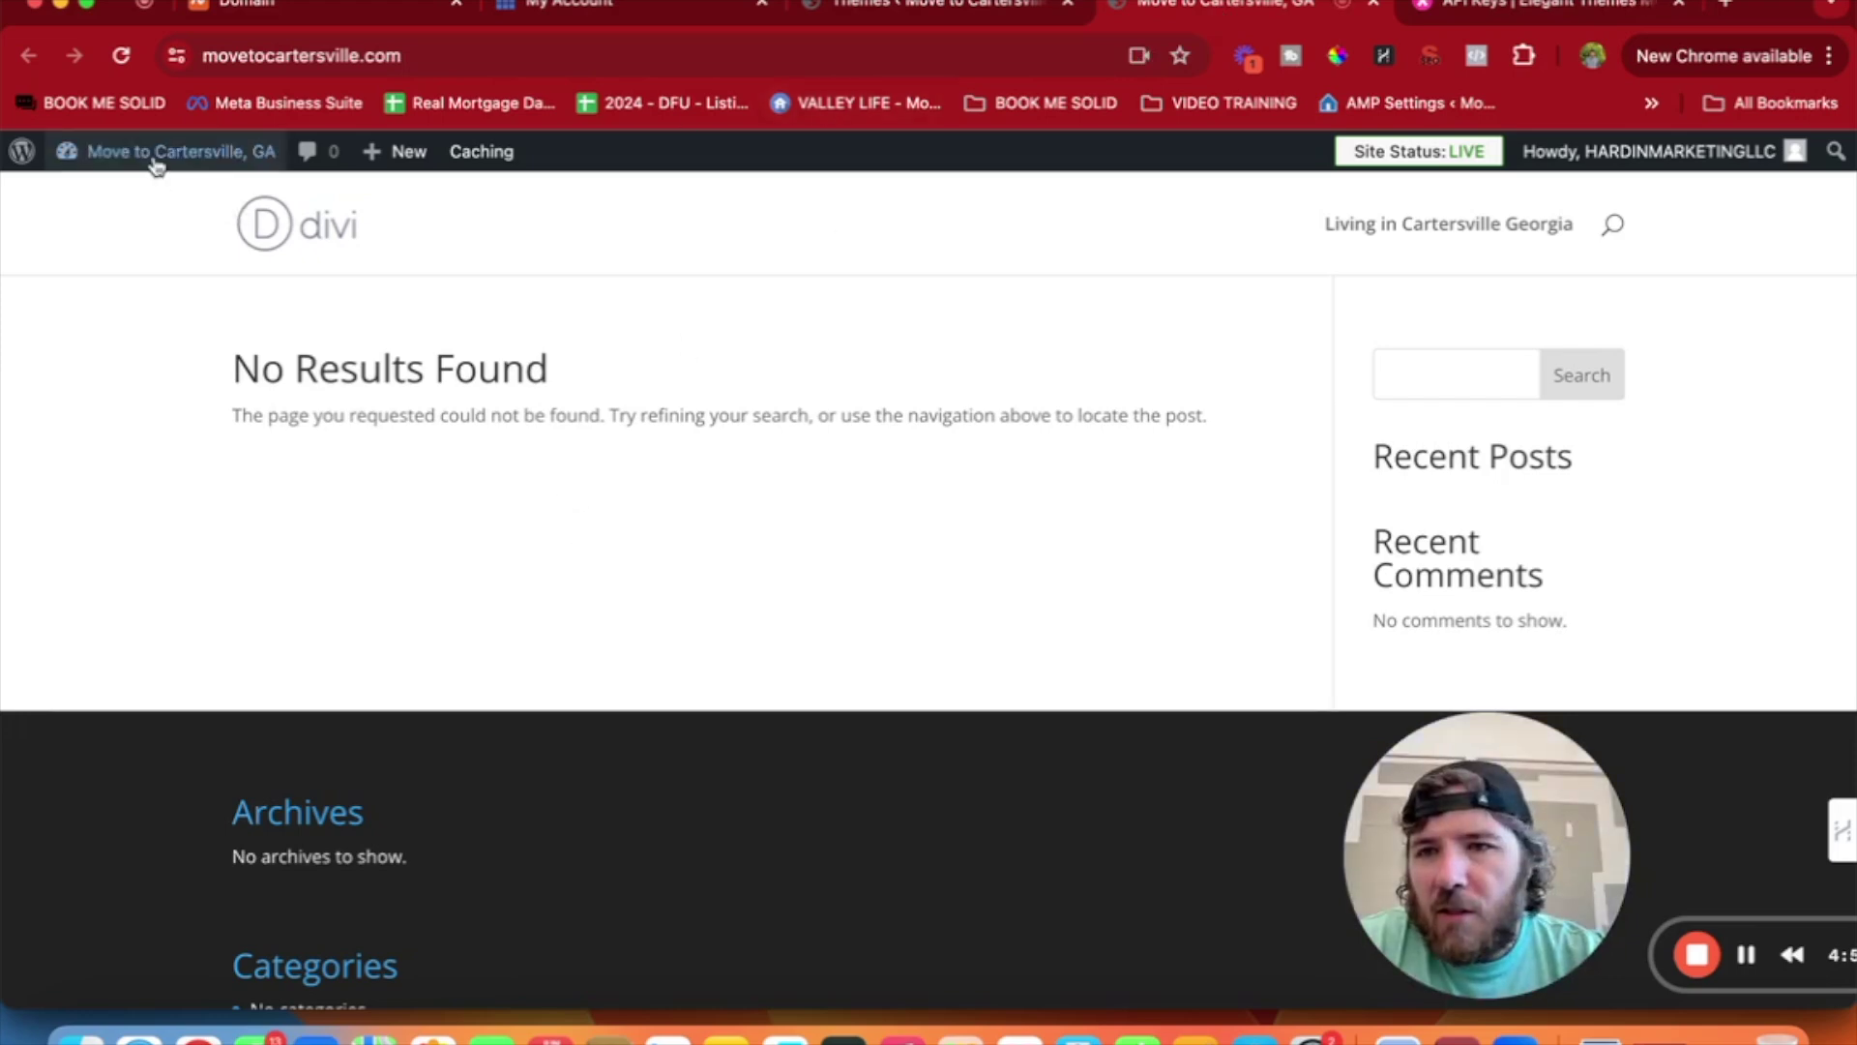
In Divi Theme Options > Updates, enter the Elegant Themes username and paste the API key.
{"action": "mouse_move", "coordinate": [155, 165]}
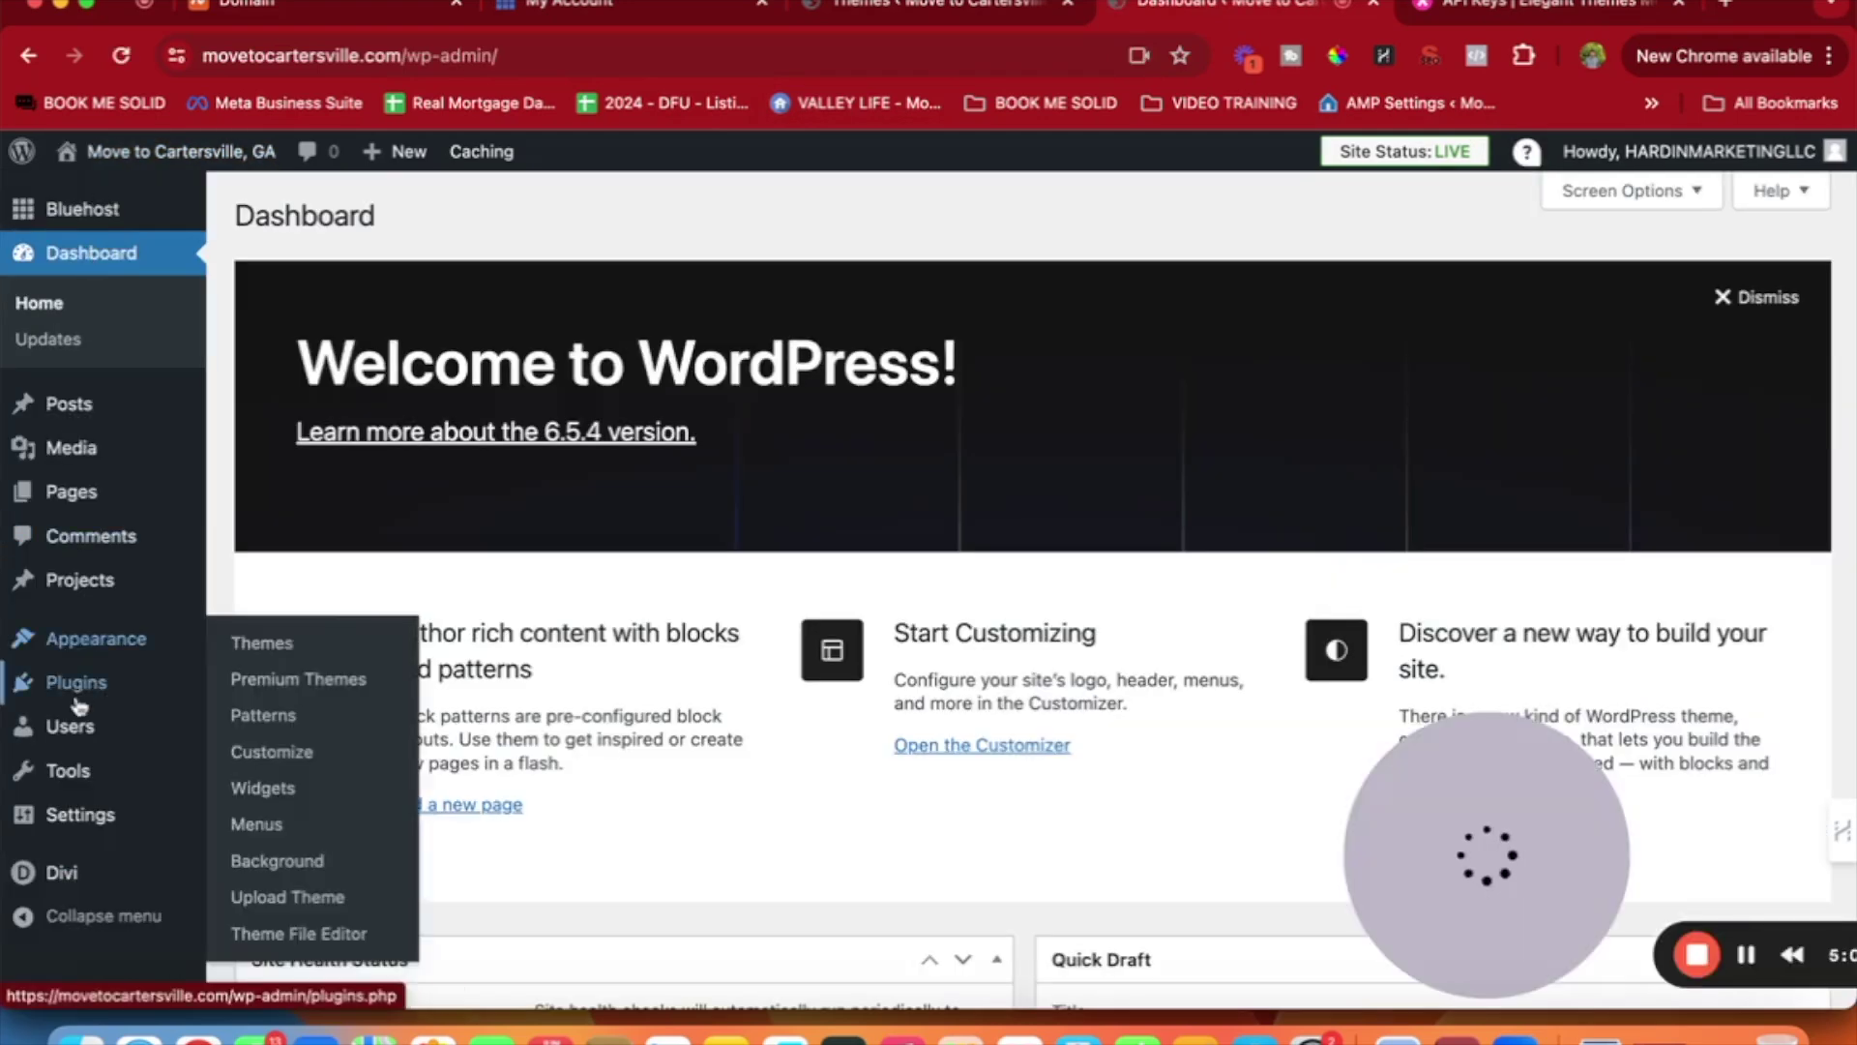
{"action": "mouse_move", "coordinate": [58, 875]}
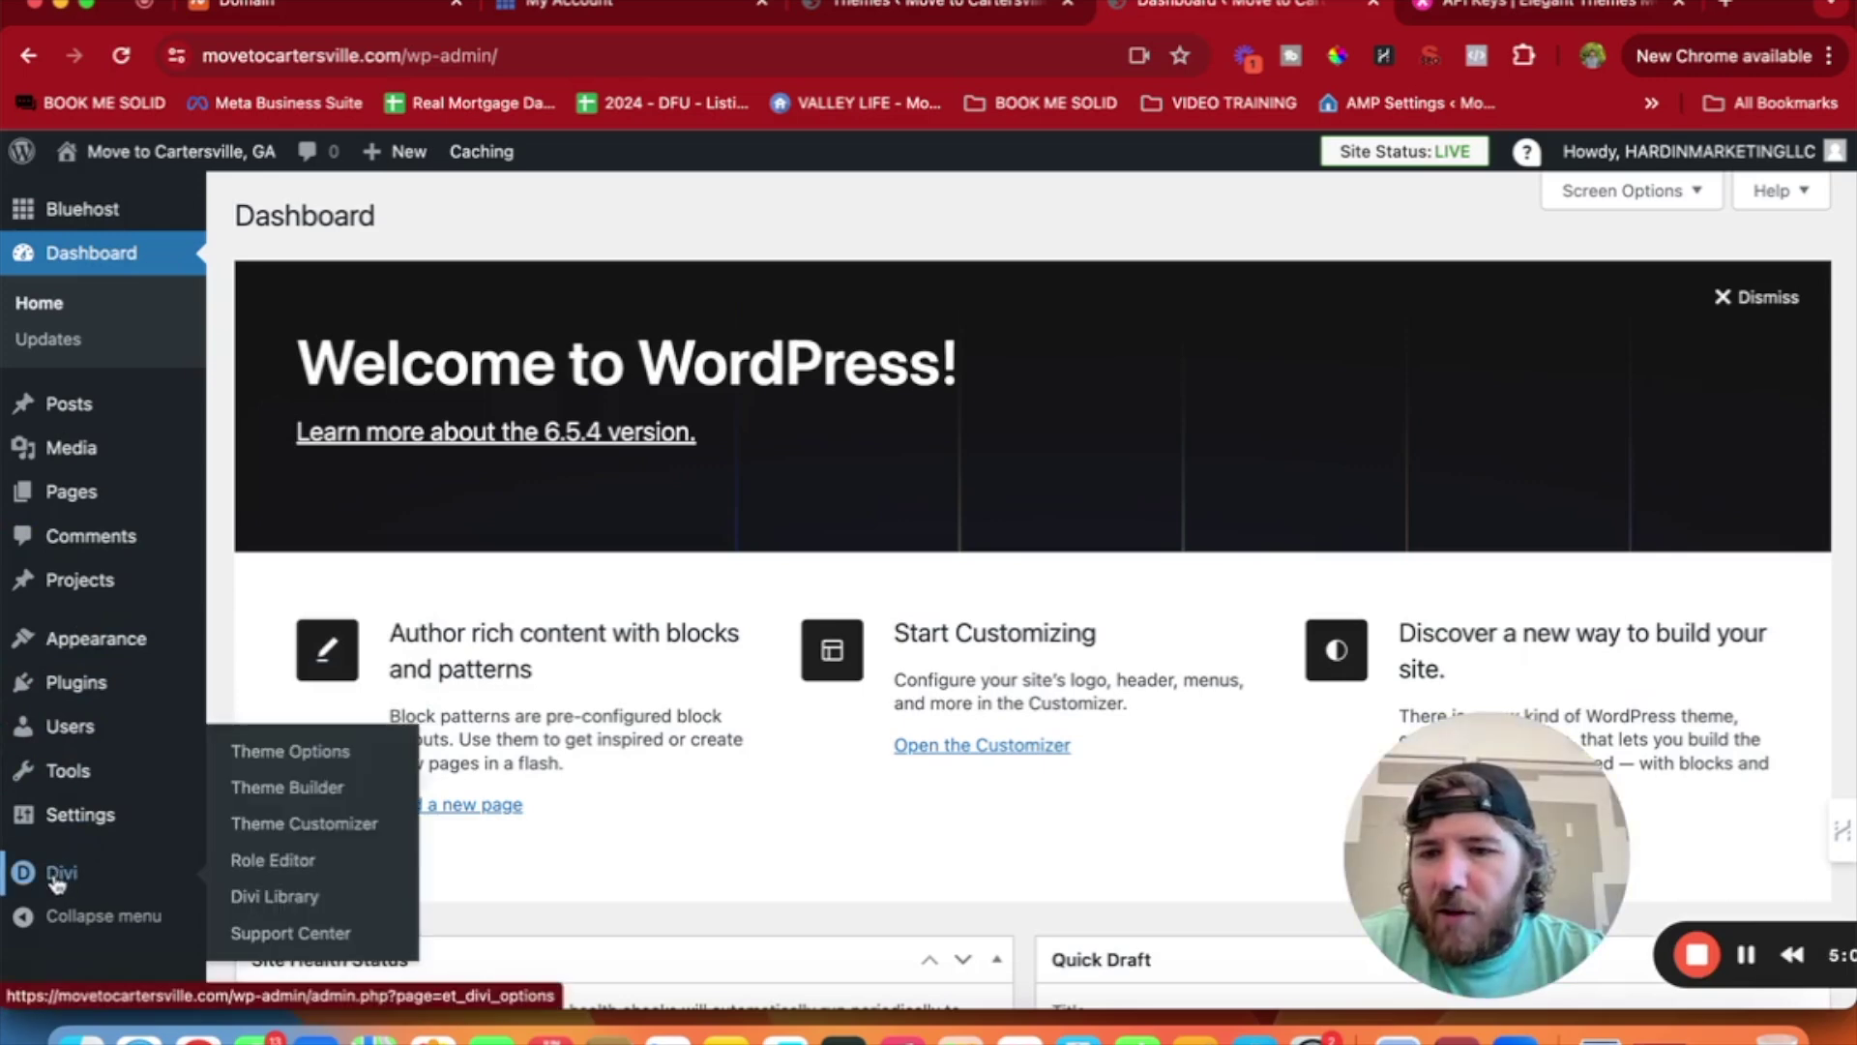
{"action": "left_click", "coordinate": [56, 879]}
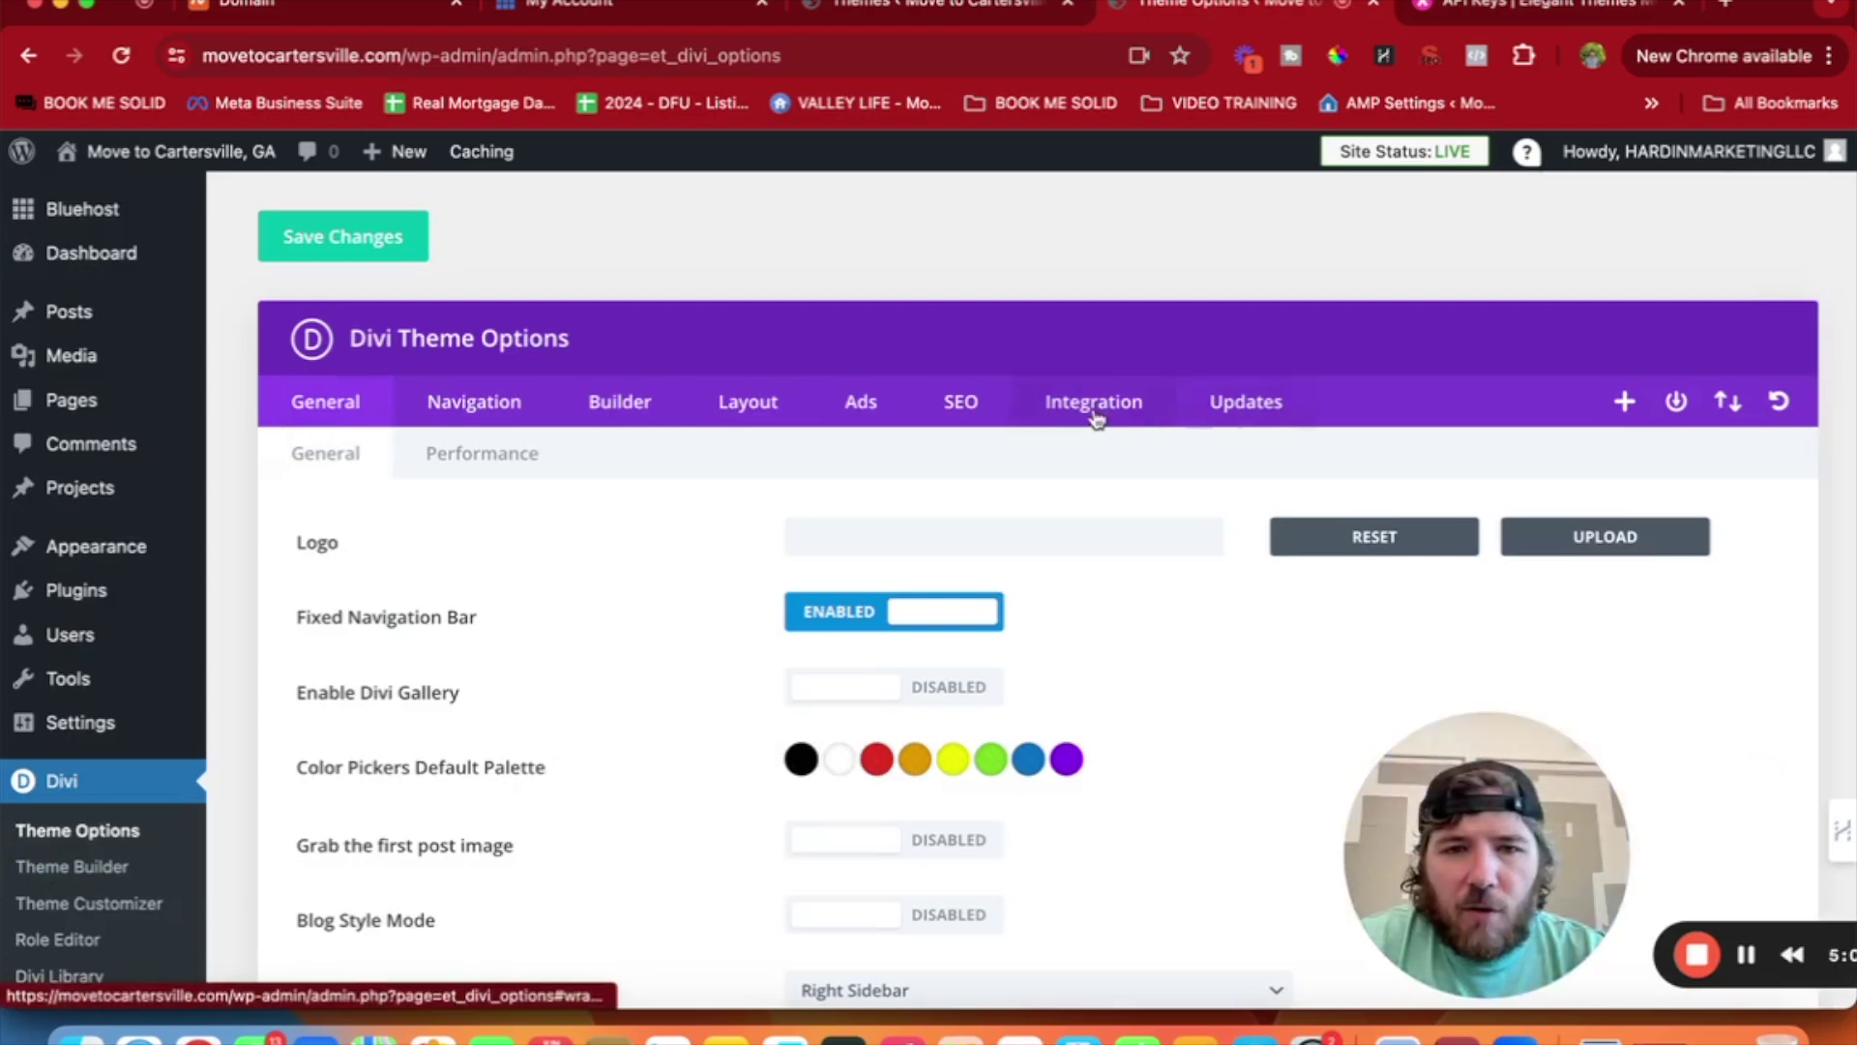
{"action": "left_click", "coordinate": [1262, 414]}
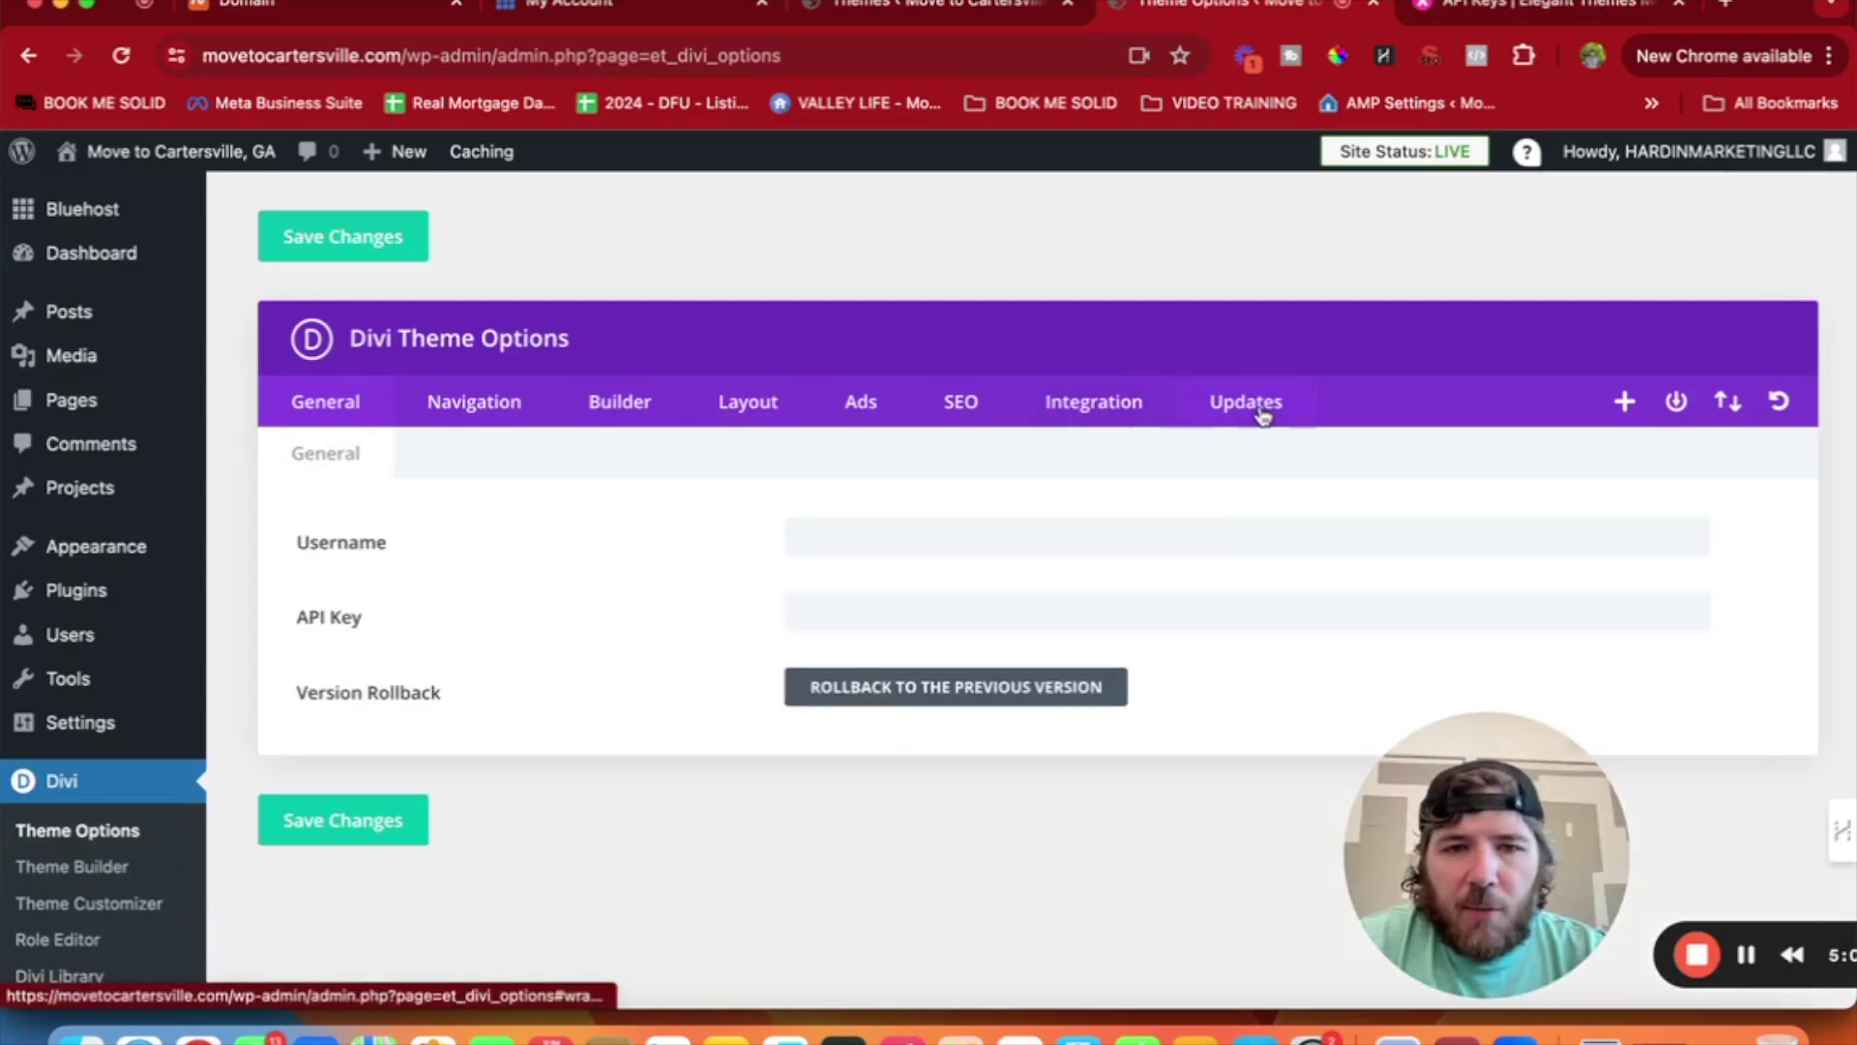
{"action": "left_click", "coordinate": [866, 542]}
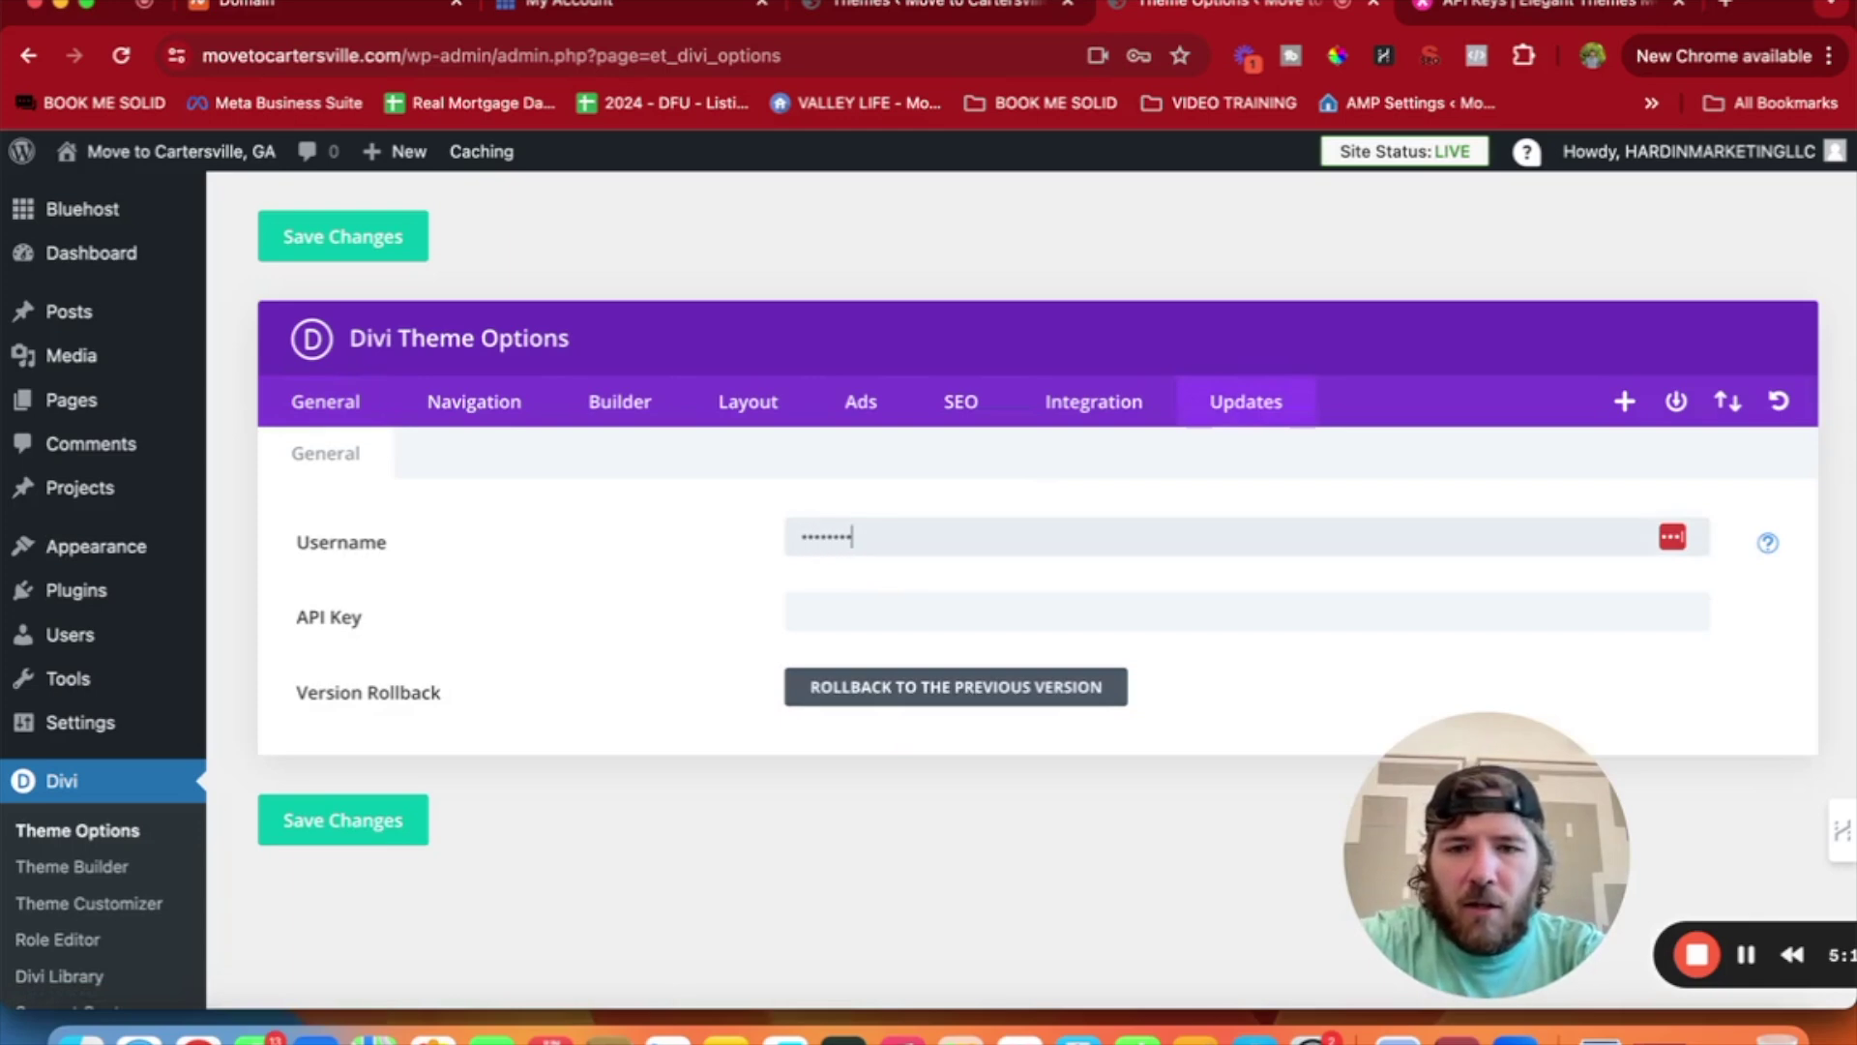
{"action": "key", "text": "super+v"}
Recheck the key on the Elegant Themes API keys page, then save the Divi theme options.
{"action": "left_click", "coordinate": [1538, 9]}
{"action": "scroll", "coordinate": [1130, 509], "scroll_direction": "up", "scroll_amount": 20}
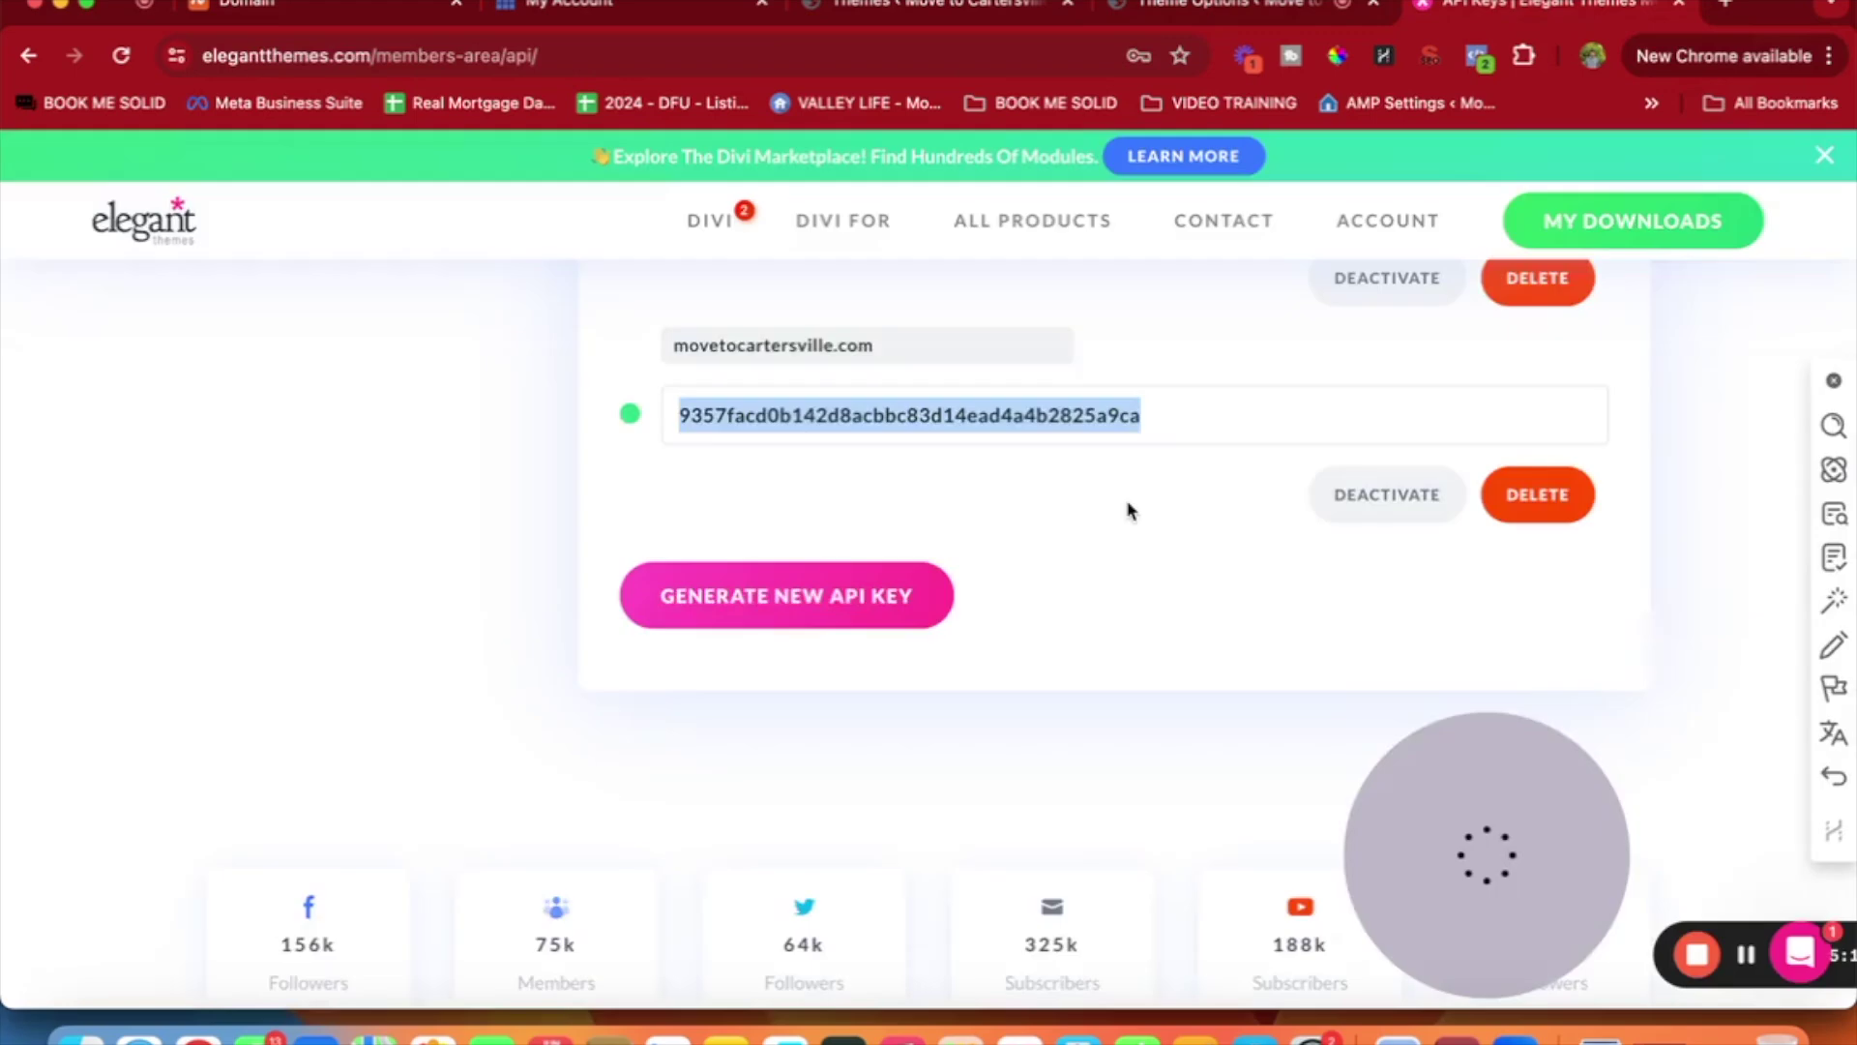
{"action": "scroll", "coordinate": [1130, 509], "scroll_direction": "down", "scroll_amount": 20}
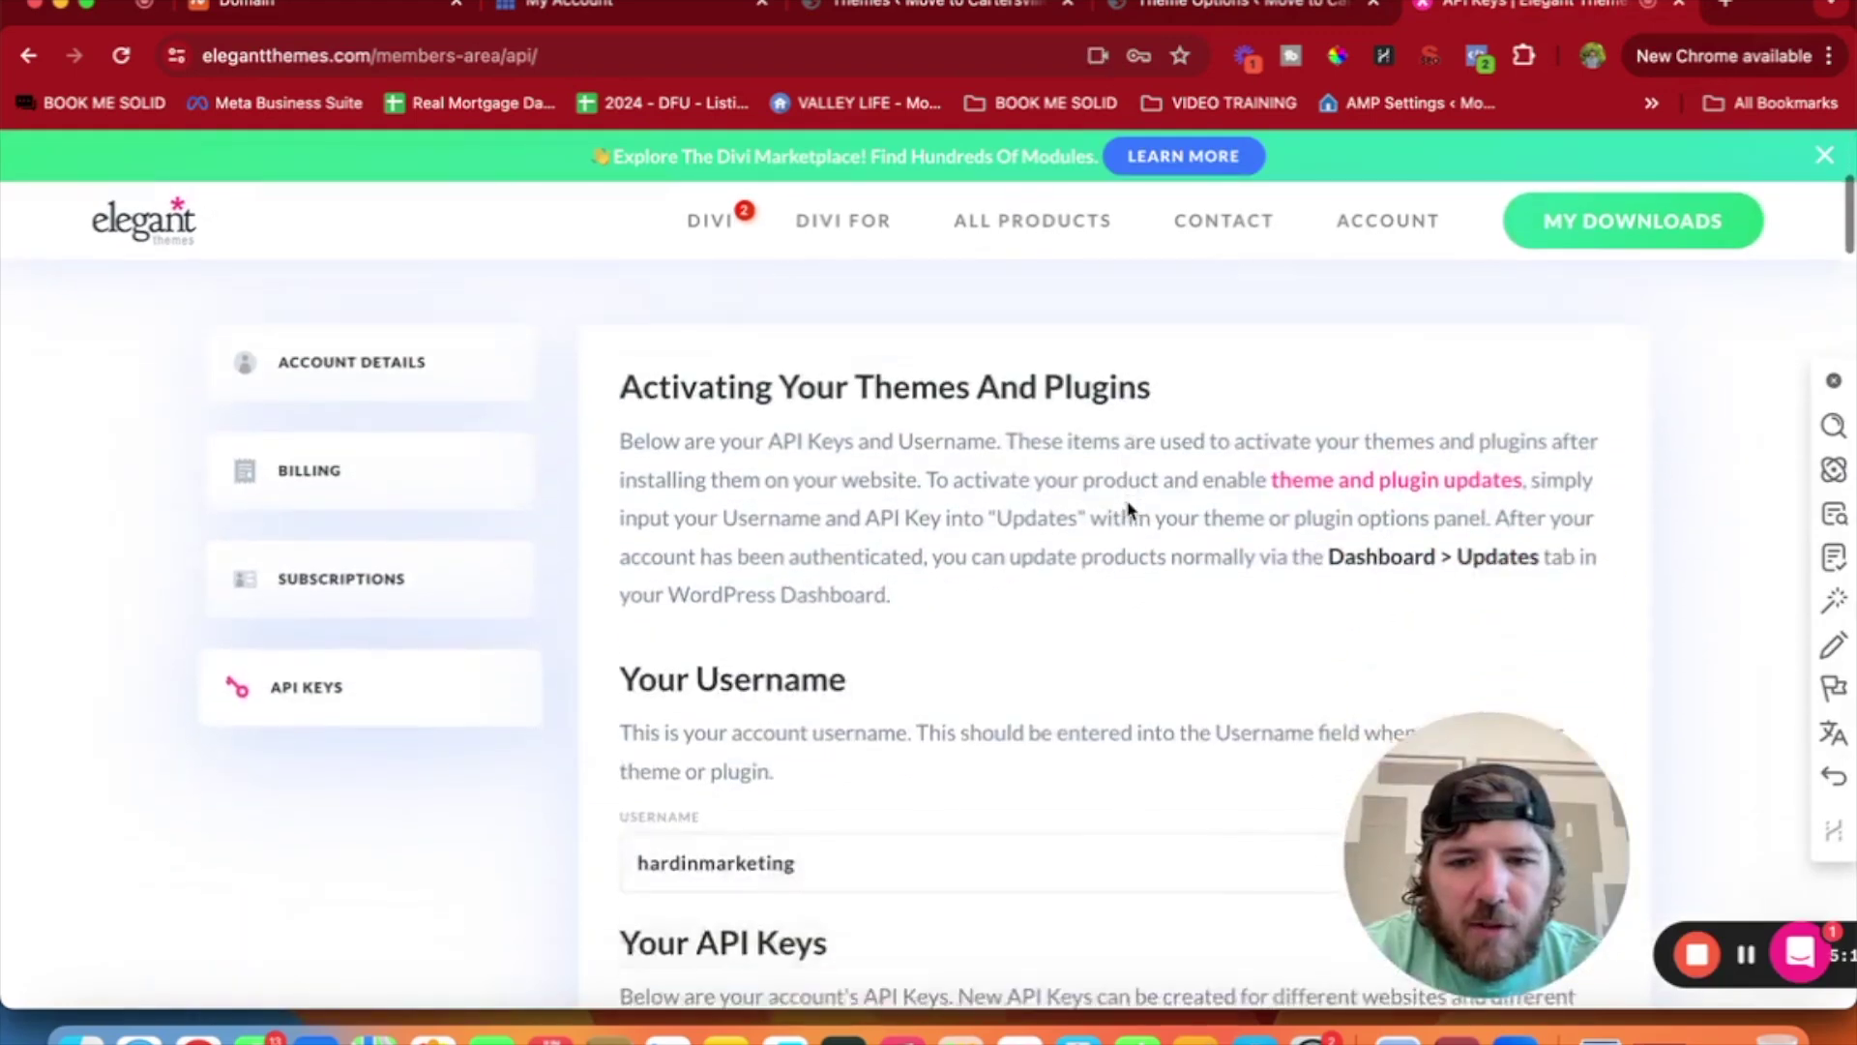
{"action": "scroll", "coordinate": [1129, 509], "scroll_direction": "down", "scroll_amount": 15}
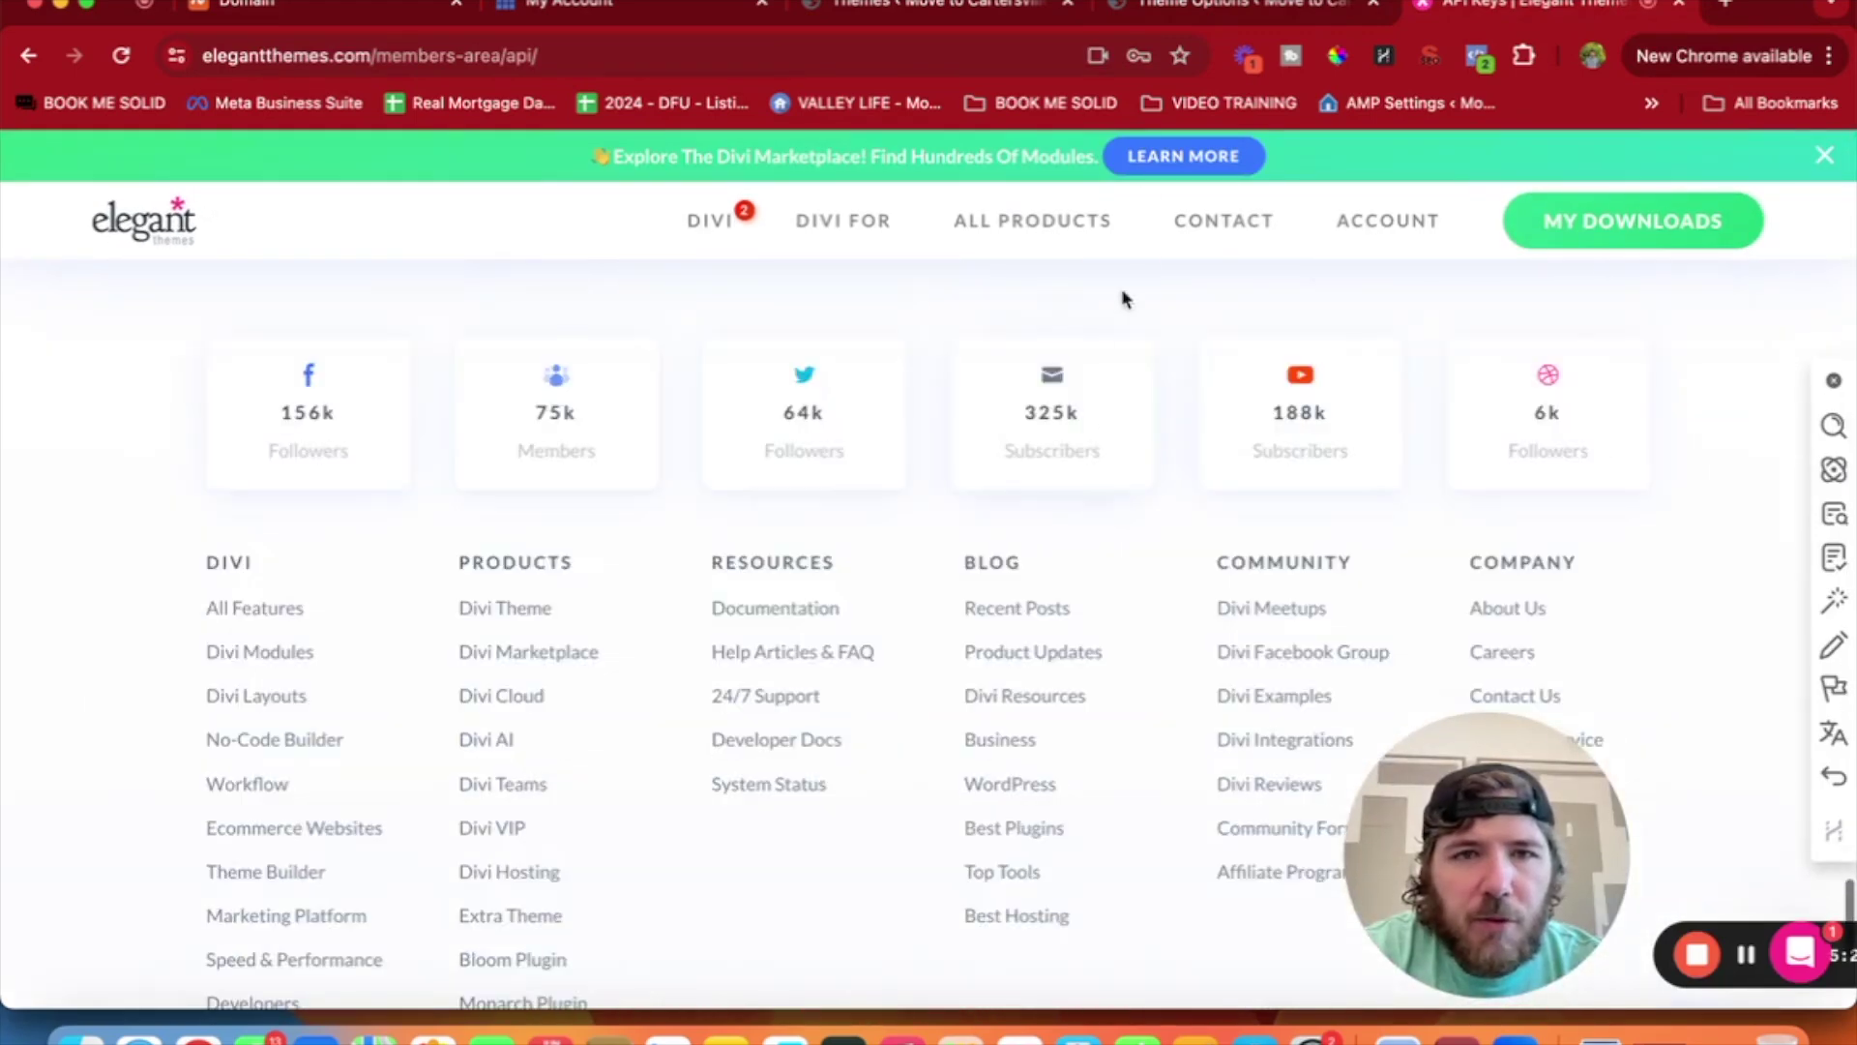
{"action": "left_click", "coordinate": [1233, 12]}
{"action": "left_click", "coordinate": [363, 822]}
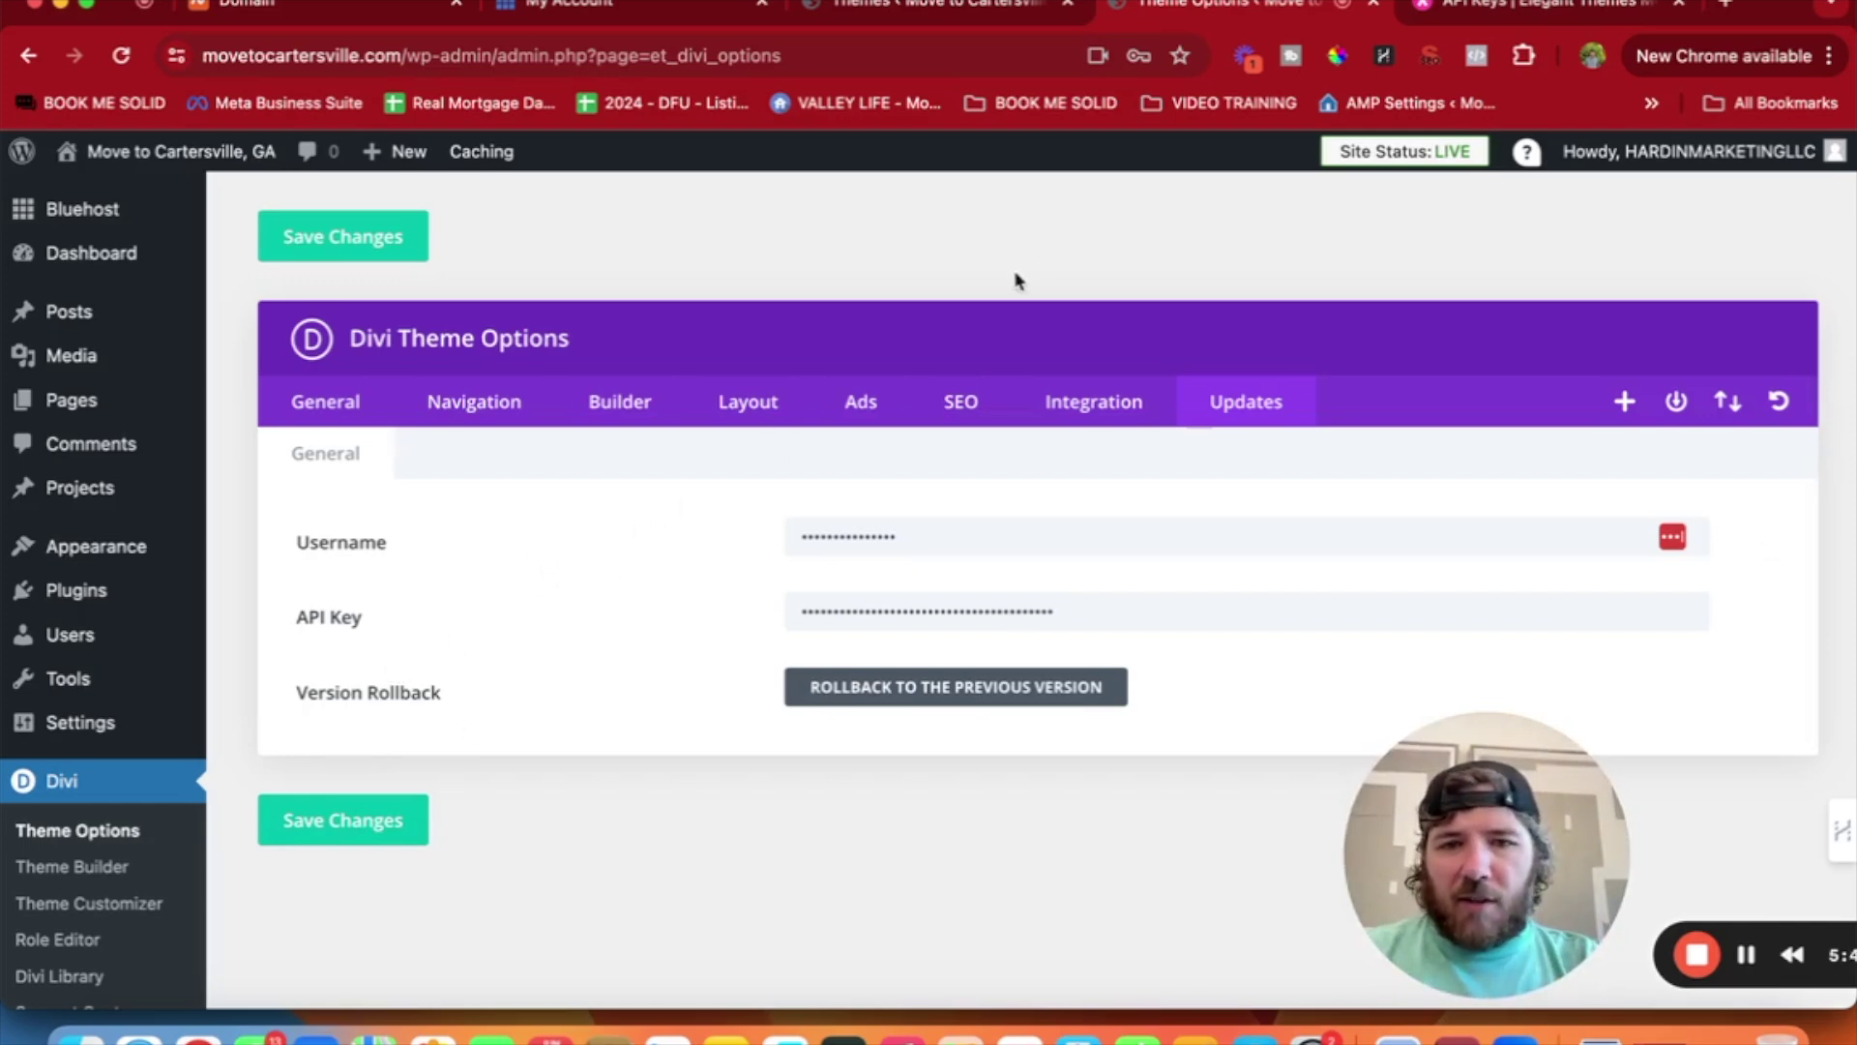
In the homepage SEO settings, enable meta descriptions and meta keywords.
{"action": "left_click", "coordinate": [960, 402]}
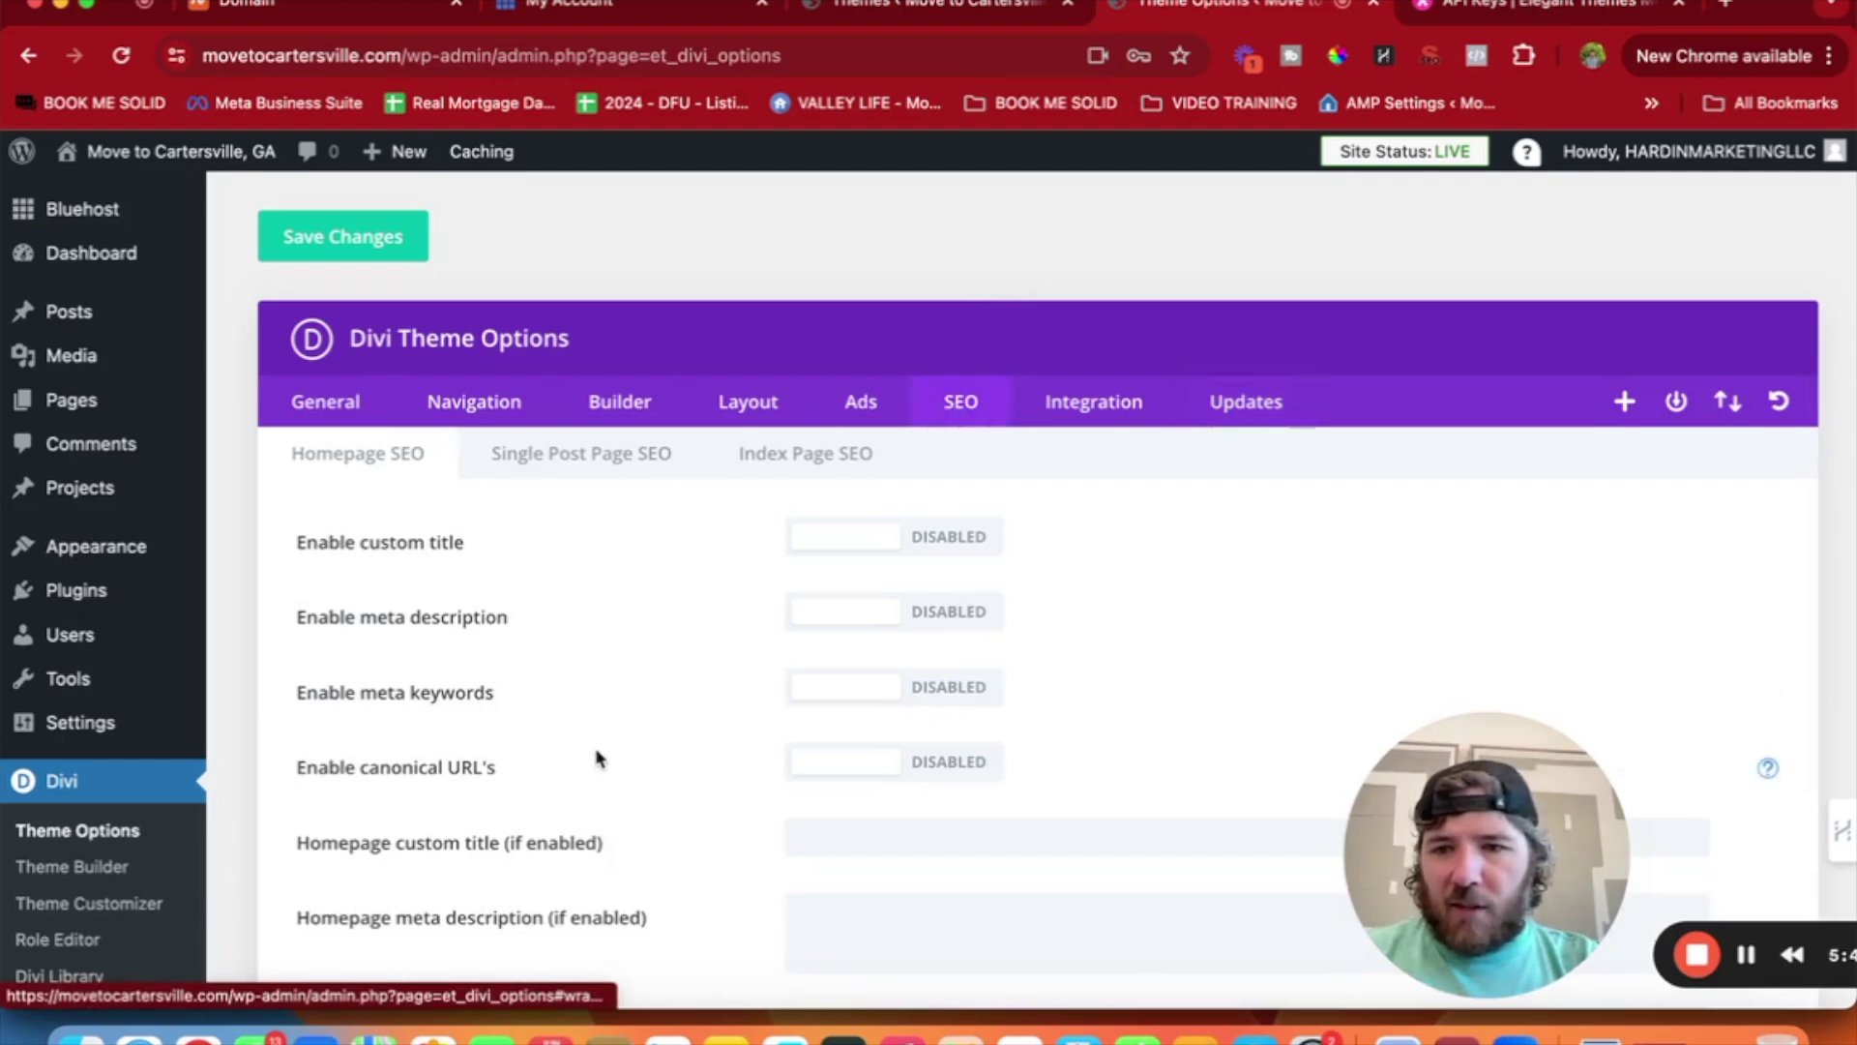
{"action": "scroll", "coordinate": [597, 754], "scroll_direction": "down", "scroll_amount": 5}
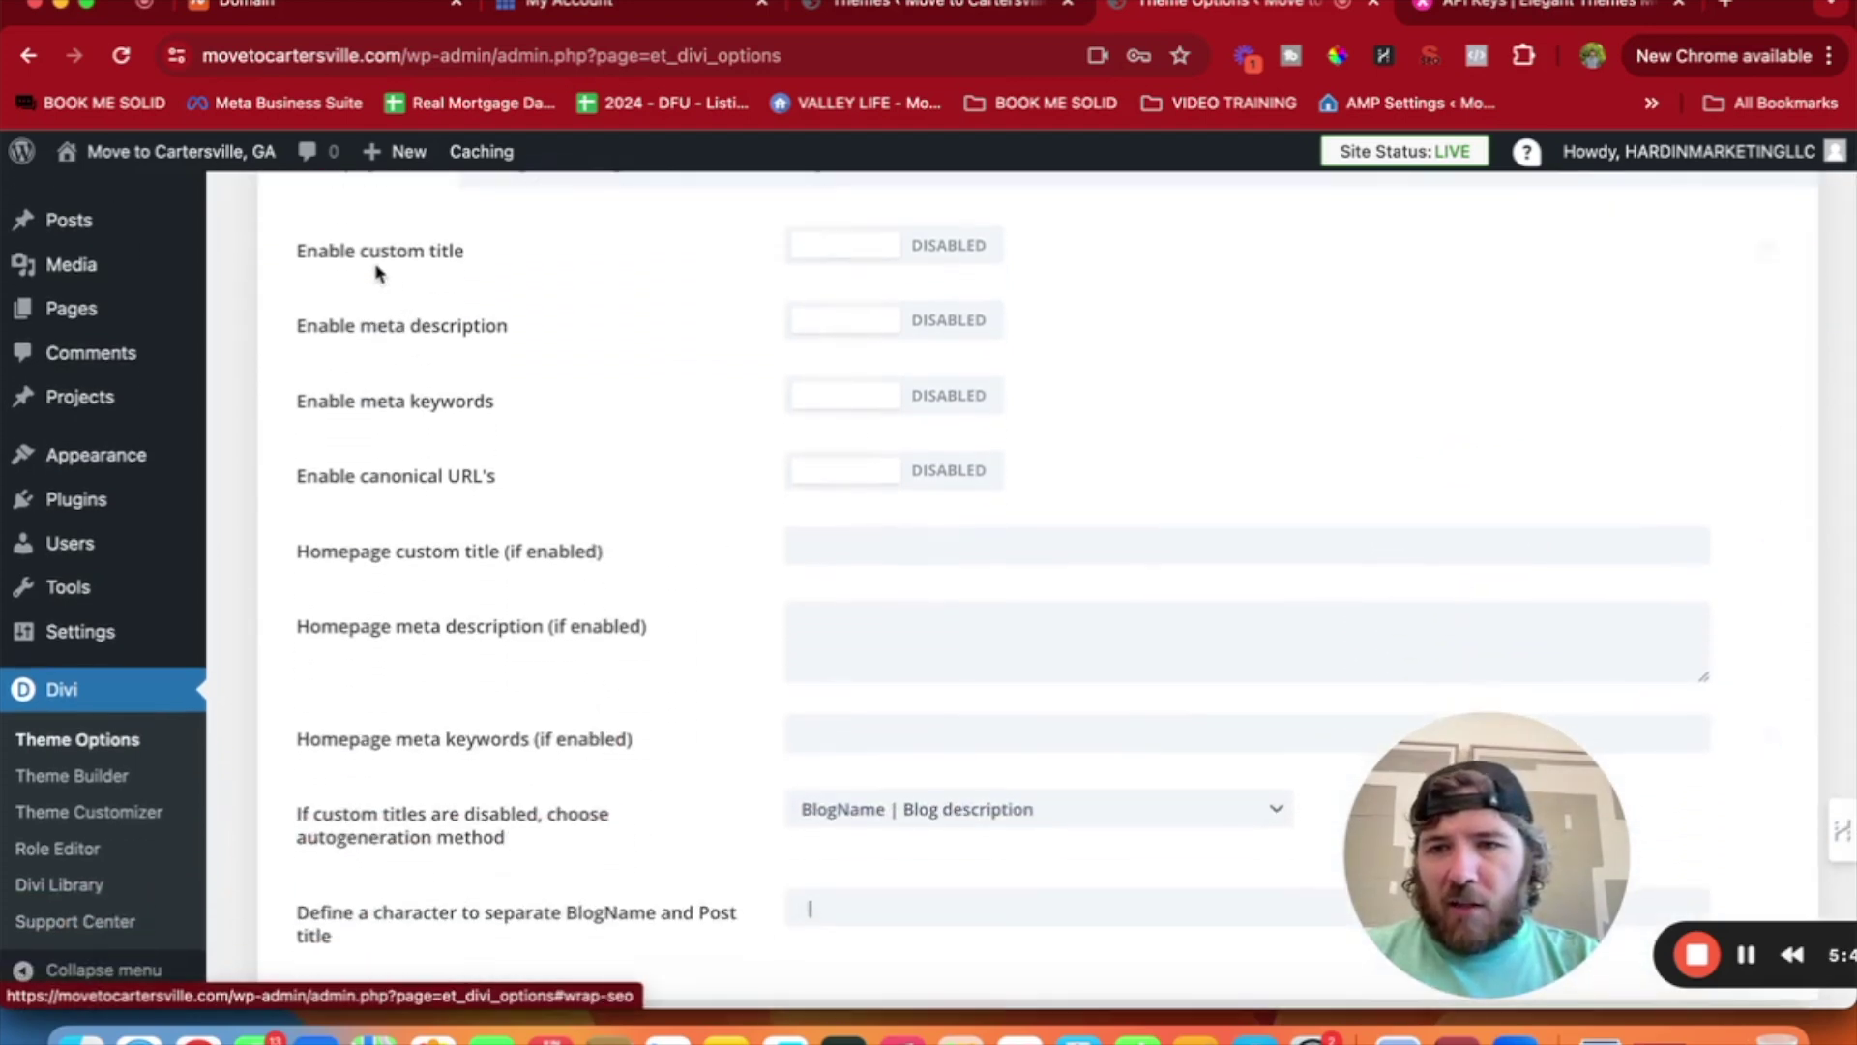
{"action": "left_click", "coordinate": [870, 326]}
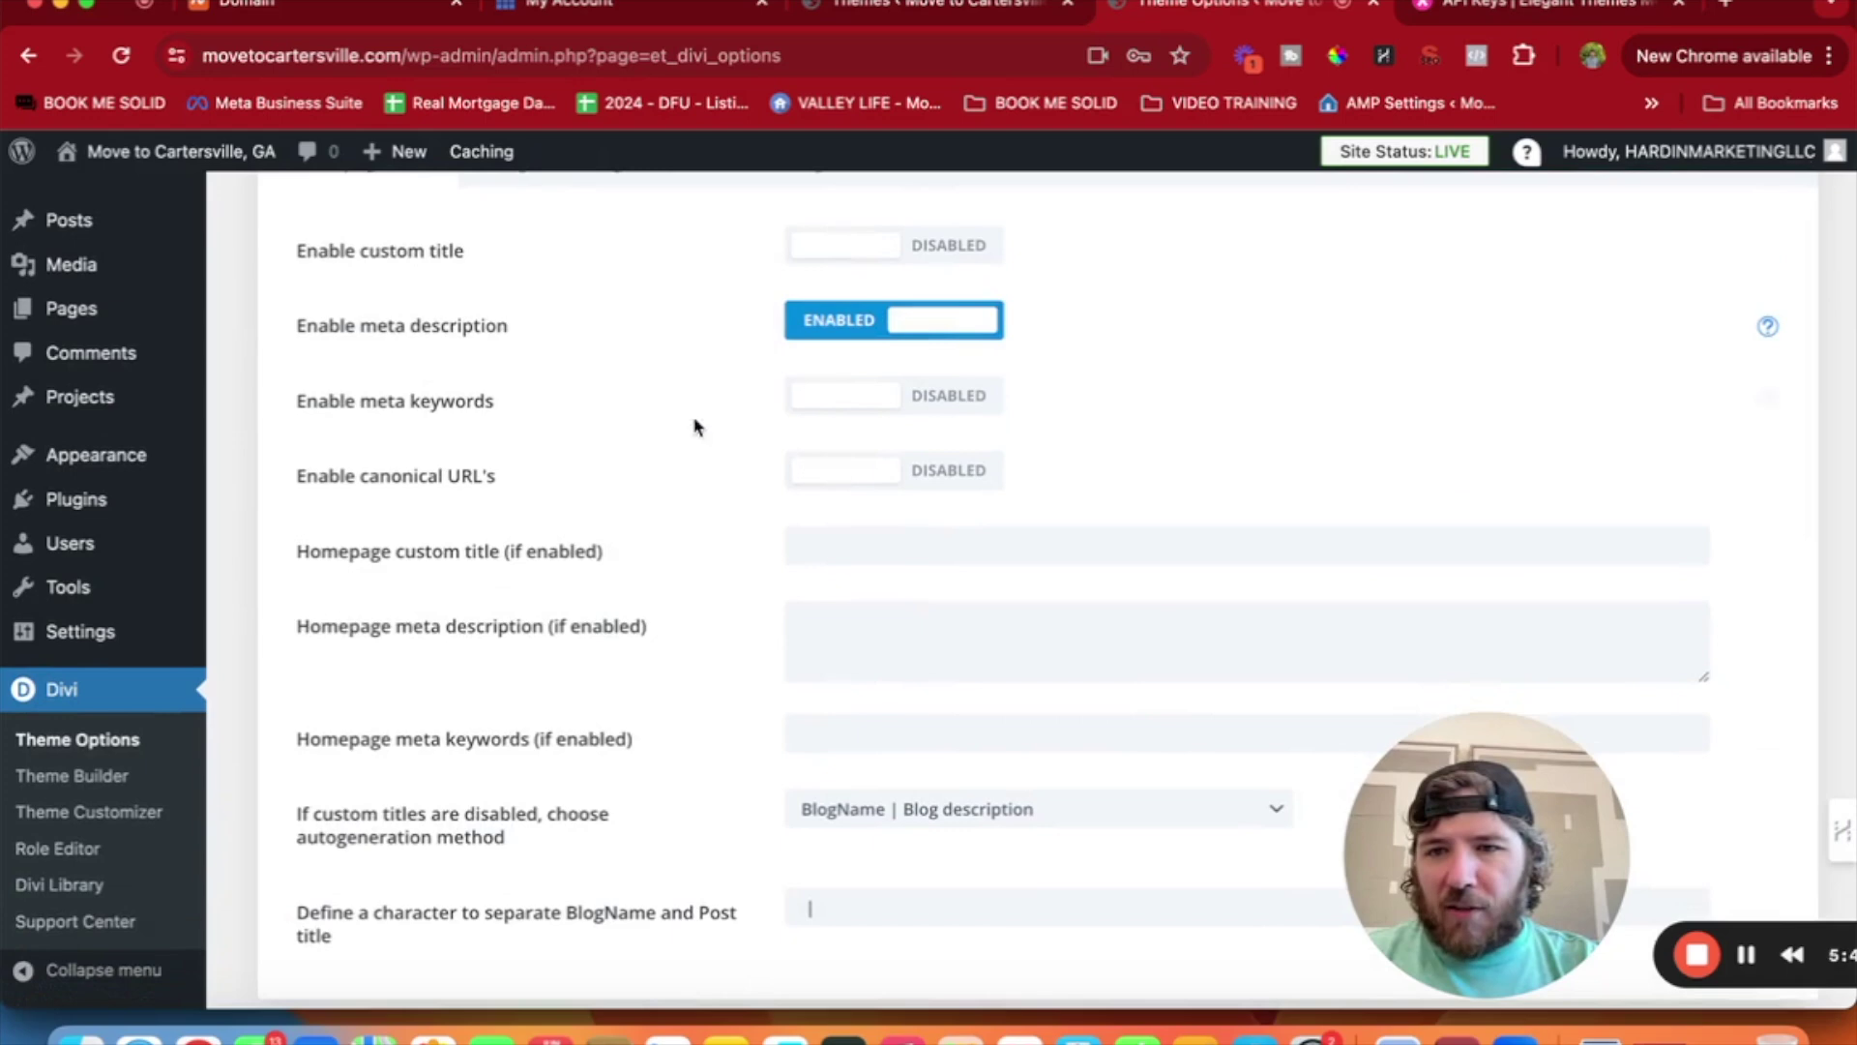
{"action": "left_click", "coordinate": [867, 400]}
Keep the current title autogeneration format and save the SEO settings.
{"action": "scroll", "coordinate": [616, 488], "scroll_direction": "down", "scroll_amount": 1}
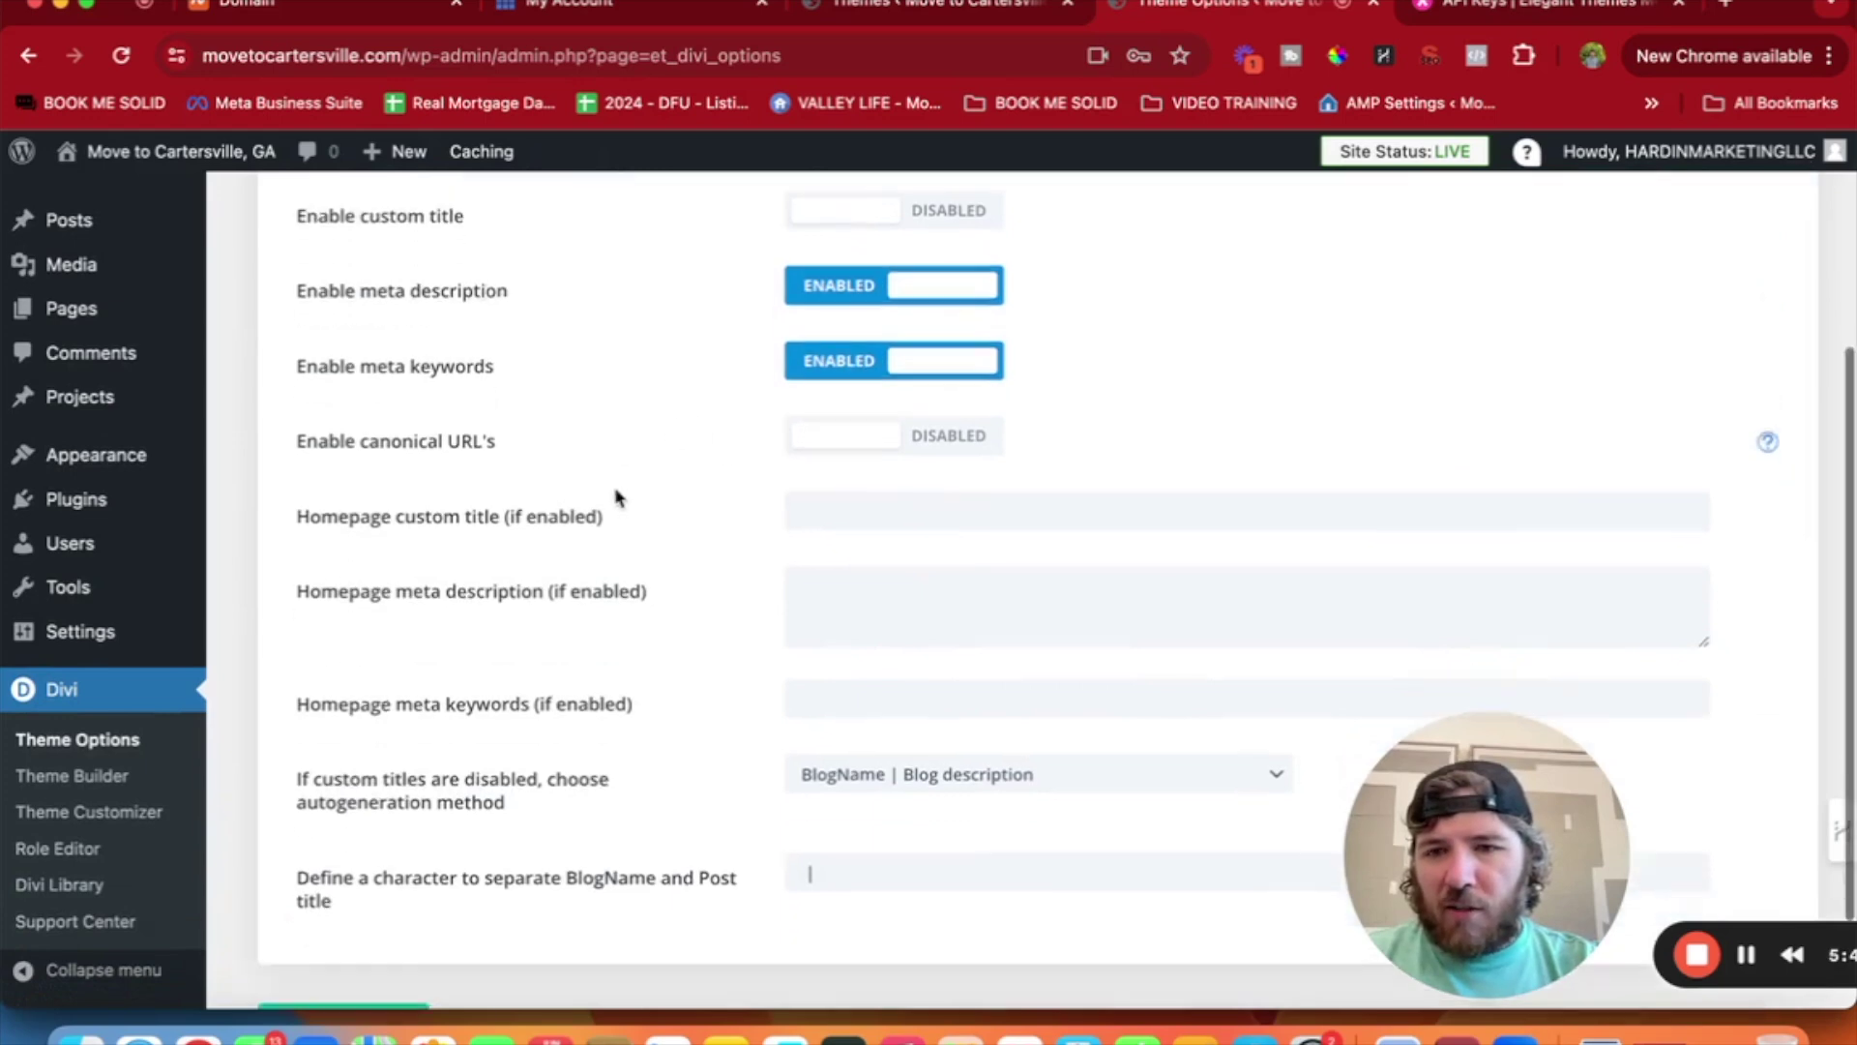
{"action": "scroll", "coordinate": [615, 496], "scroll_direction": "down", "scroll_amount": 2}
{"action": "scroll", "coordinate": [942, 306], "scroll_direction": "down", "scroll_amount": 1}
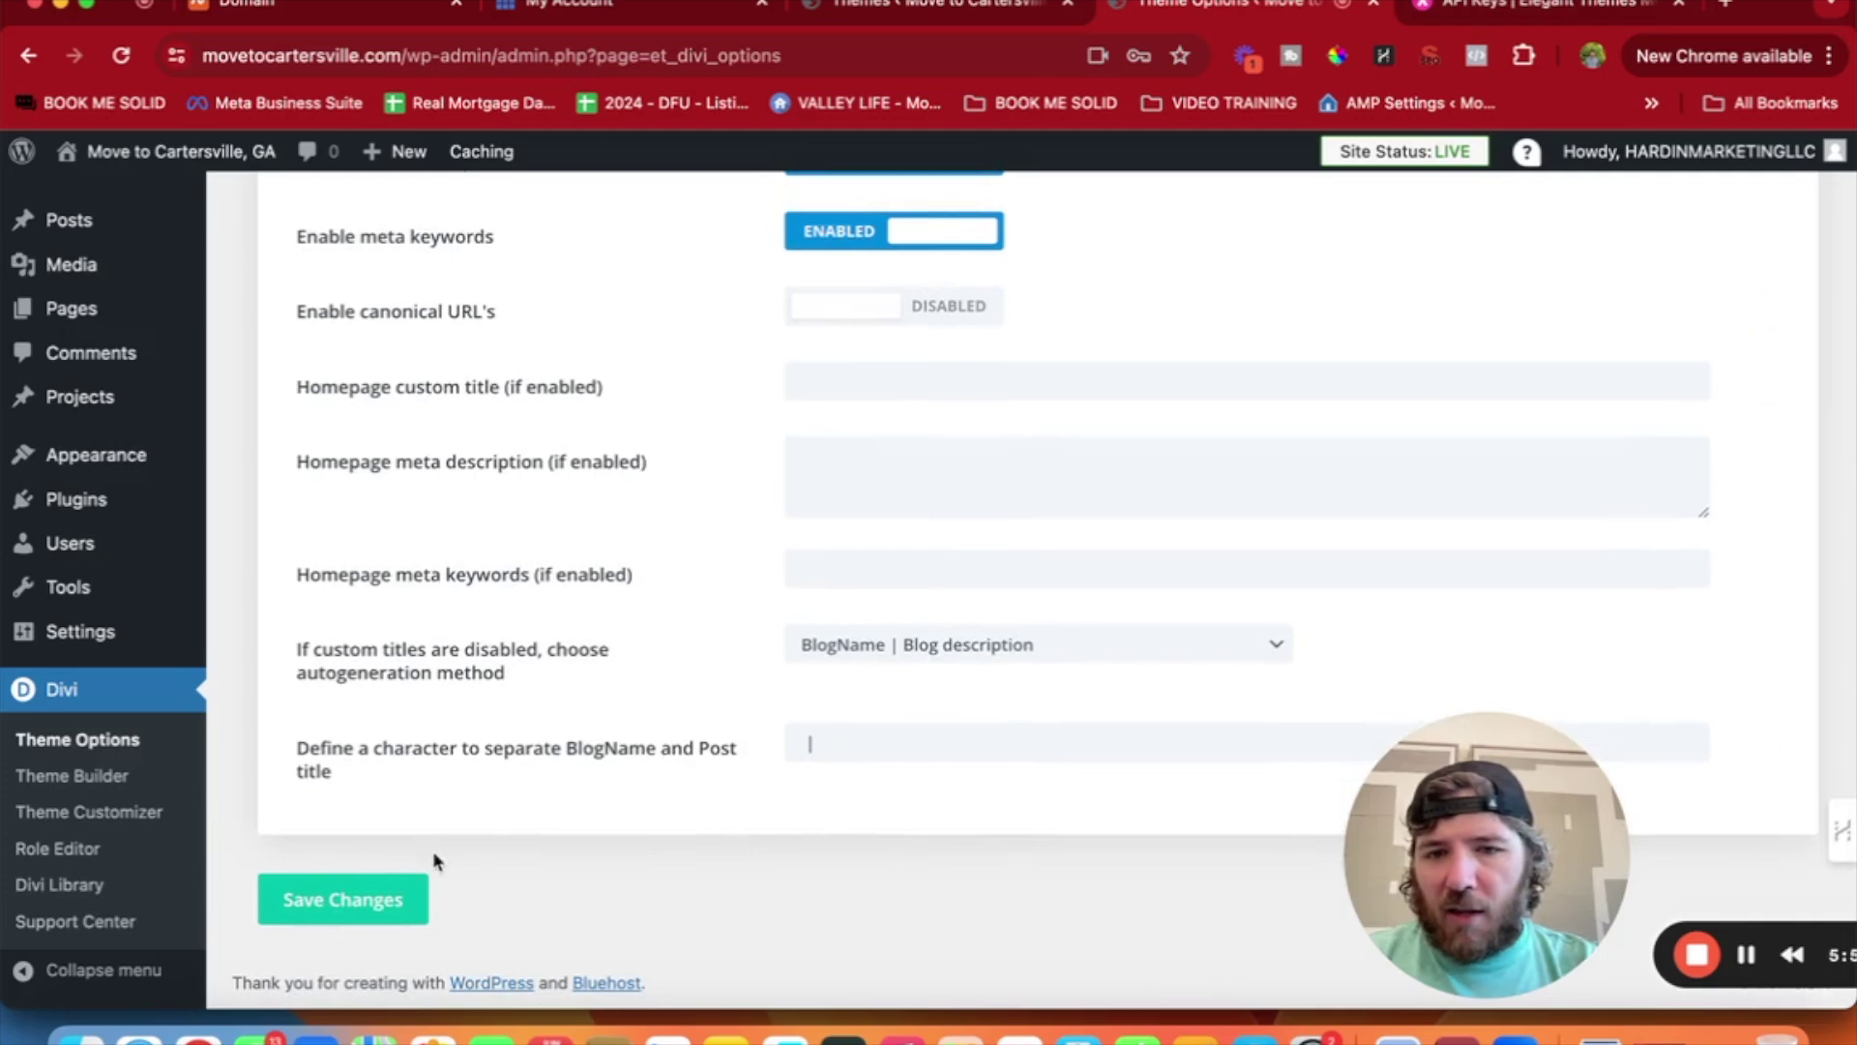
{"action": "left_click", "coordinate": [1004, 660]}
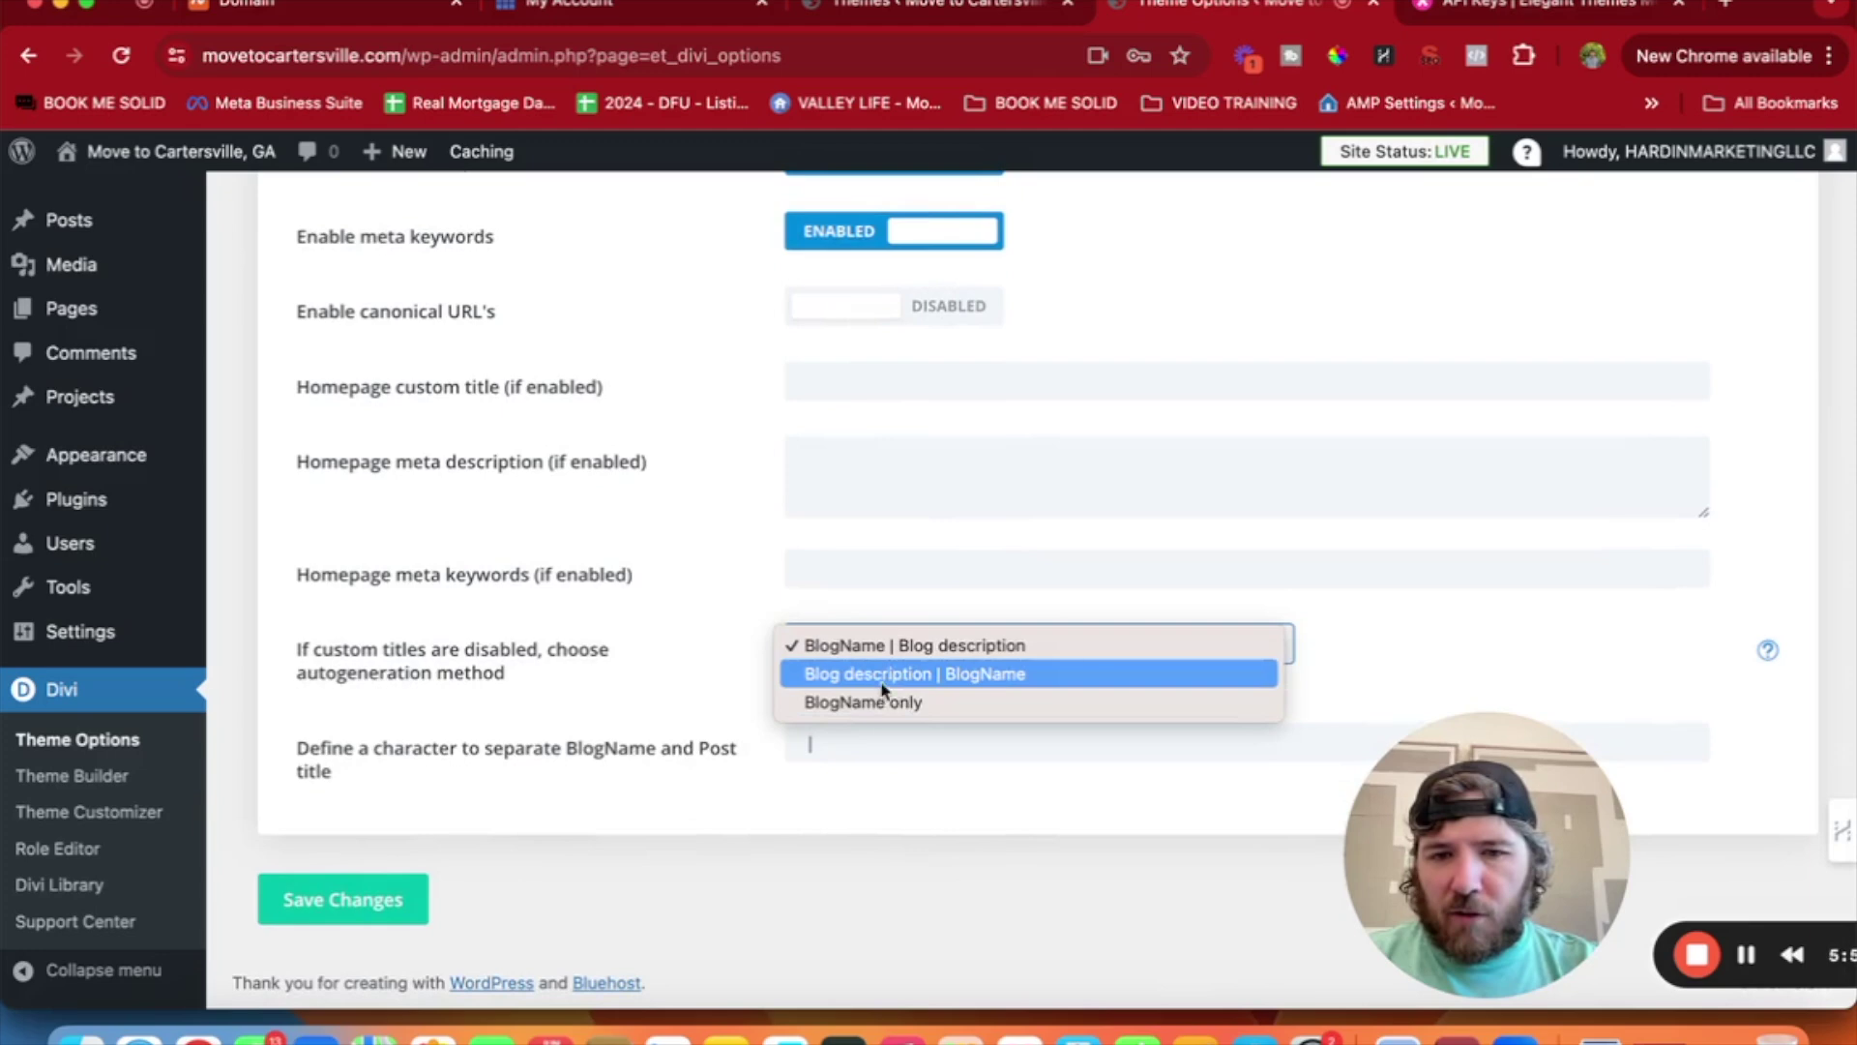
{"action": "left_click", "coordinate": [411, 643]}
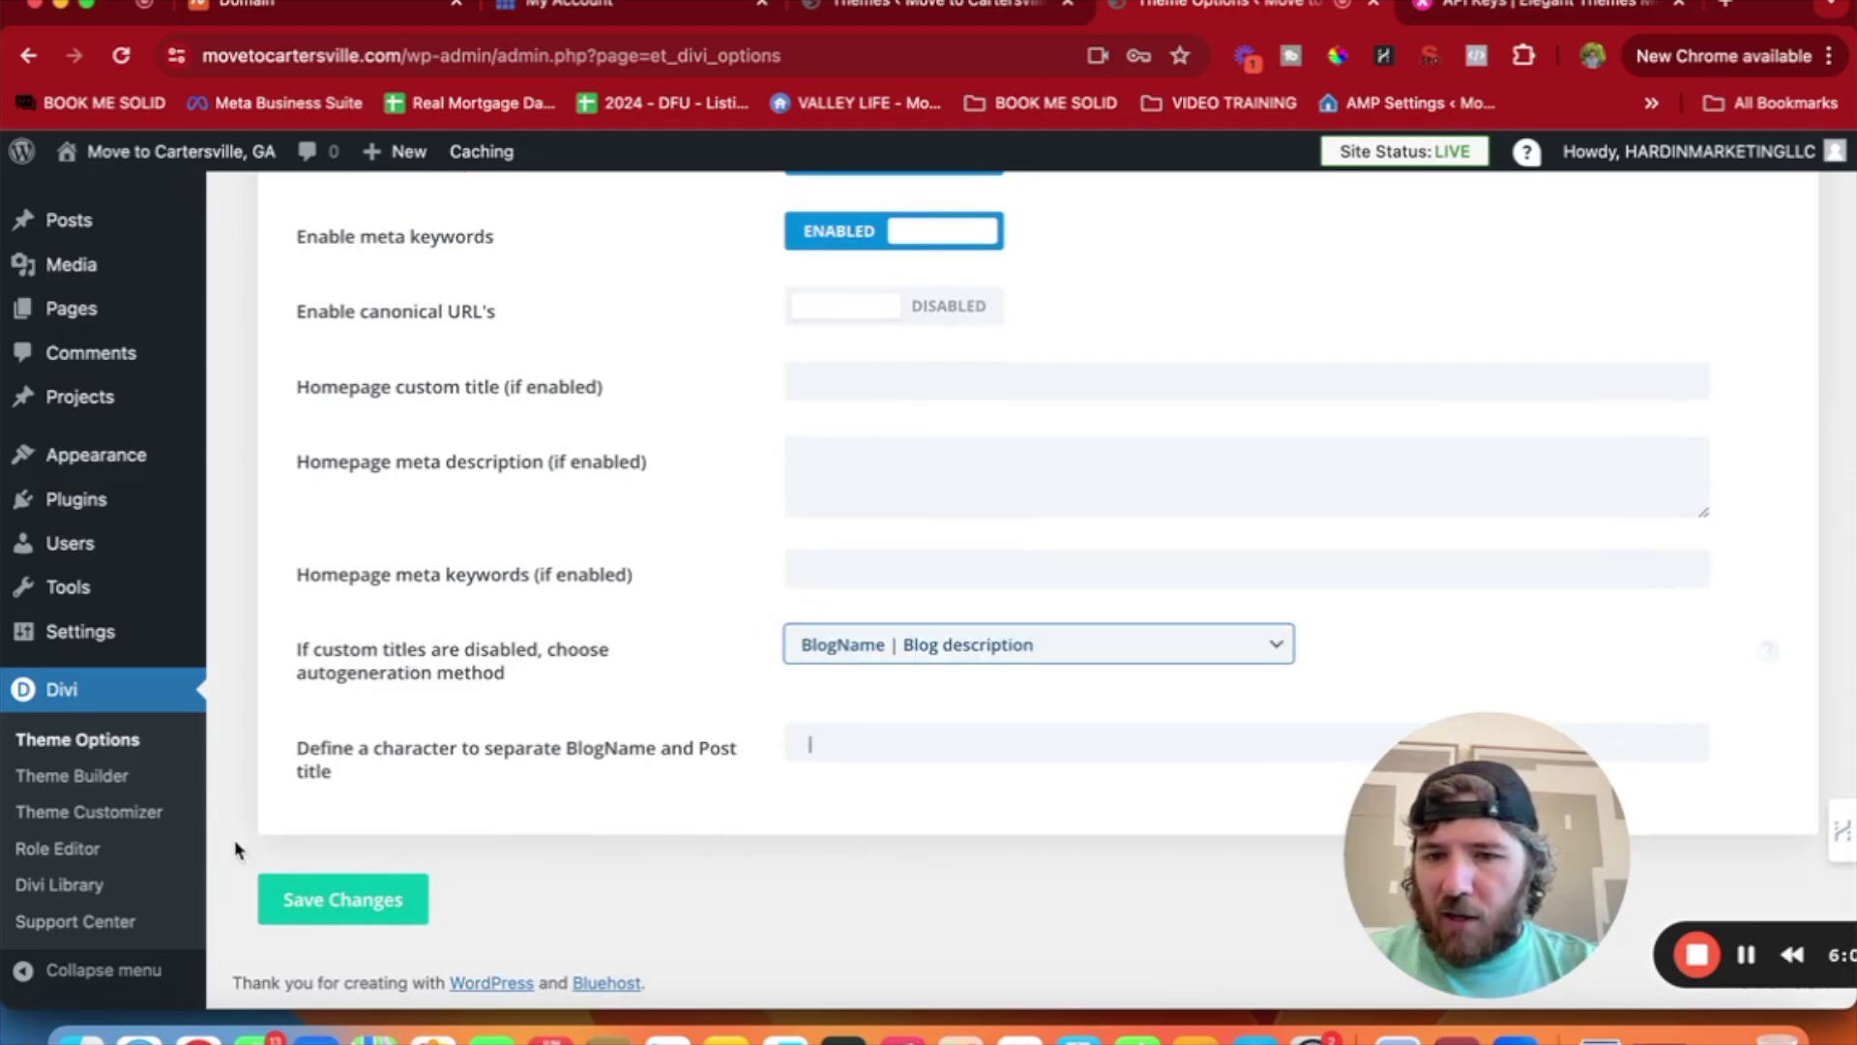
{"action": "left_click", "coordinate": [310, 914]}
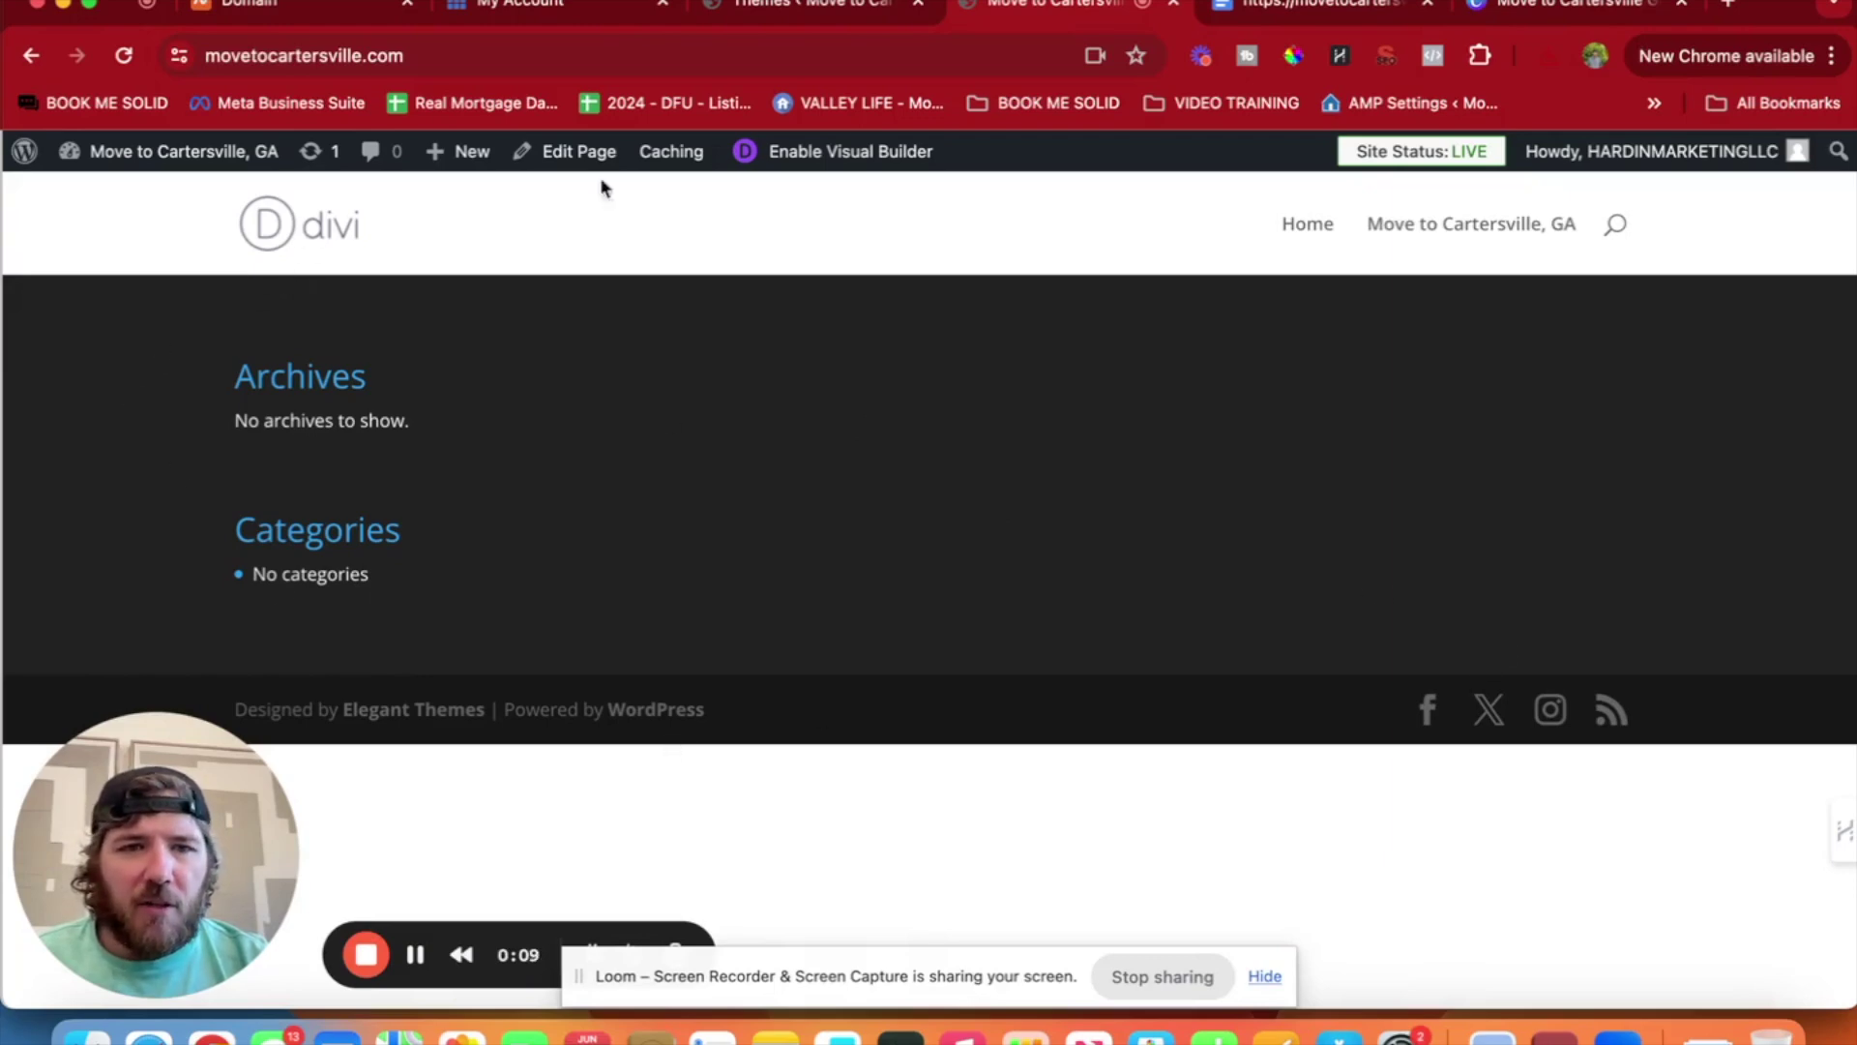
Enable the Visual Builder on the live homepage from the admin bar.
{"action": "left_click", "coordinate": [786, 155]}
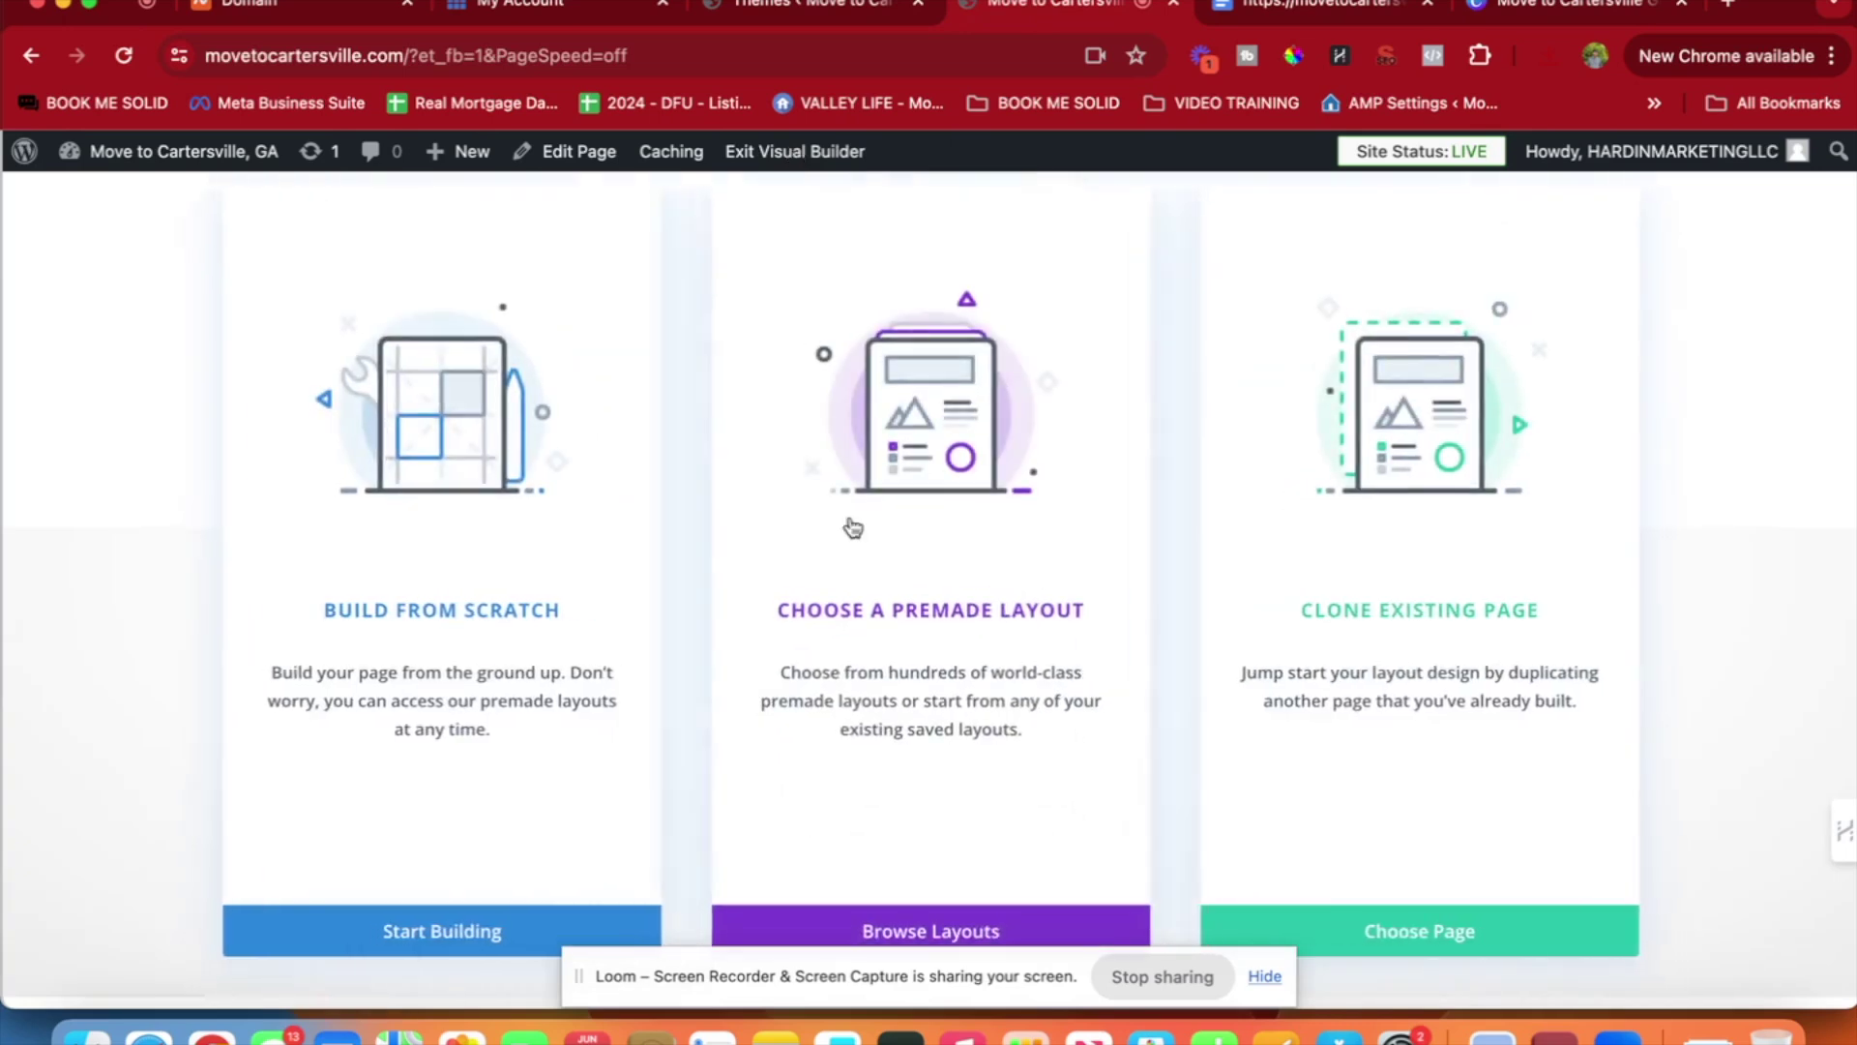
Build from scratch with a one-column row and add a Text module found by searching 'text'.
{"action": "left_click", "coordinate": [423, 930]}
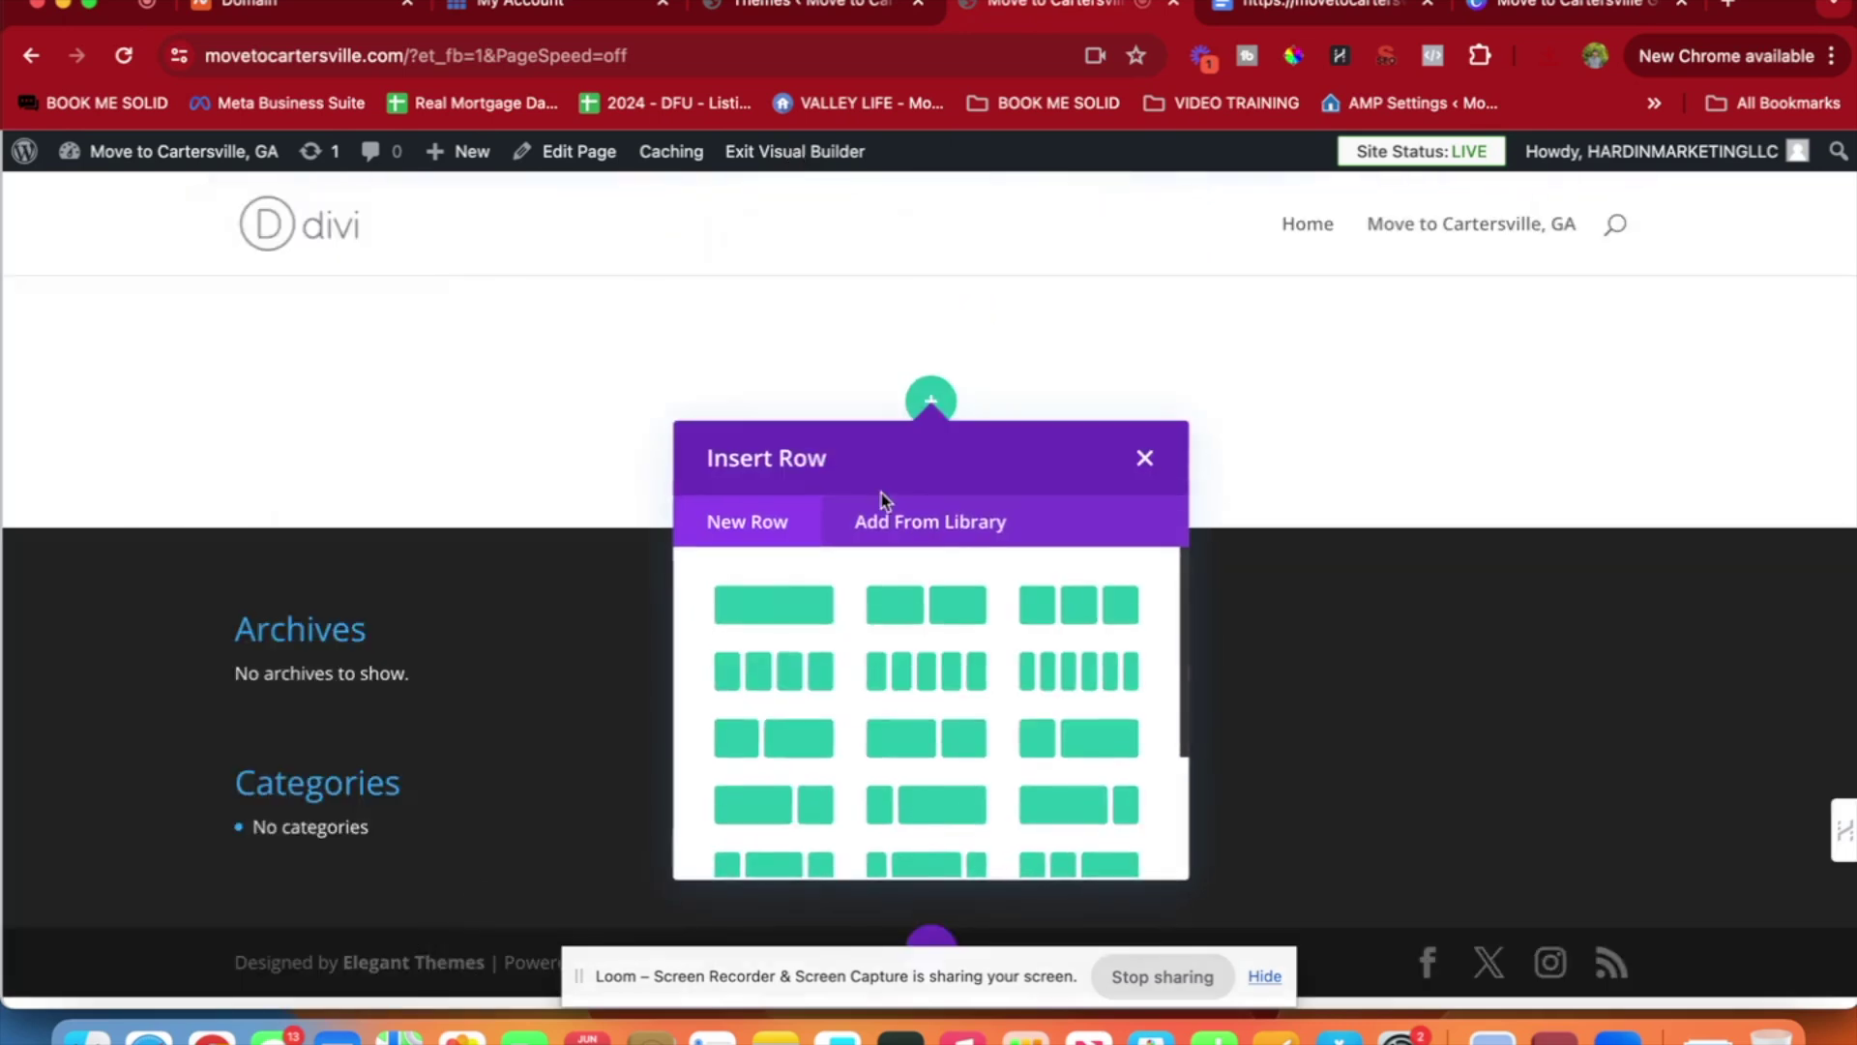
{"action": "left_click", "coordinate": [786, 622]}
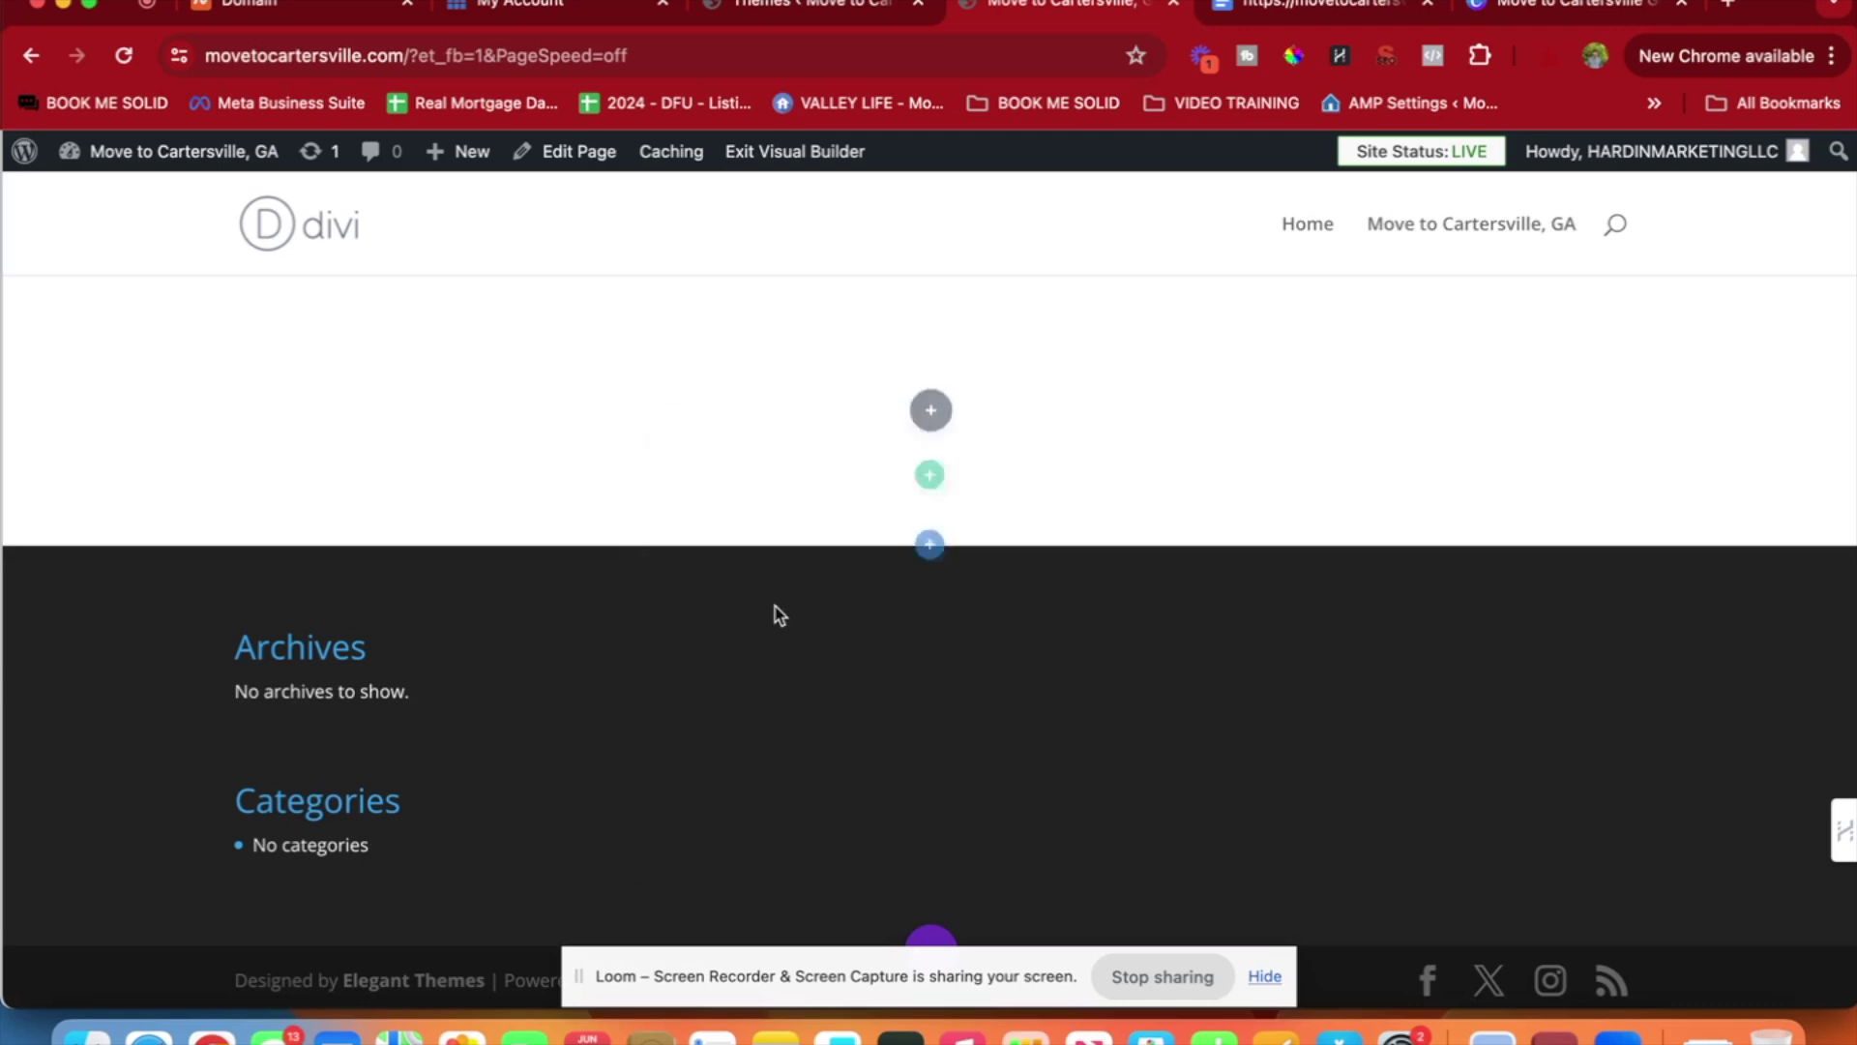
{"action": "left_click", "coordinate": [971, 513]}
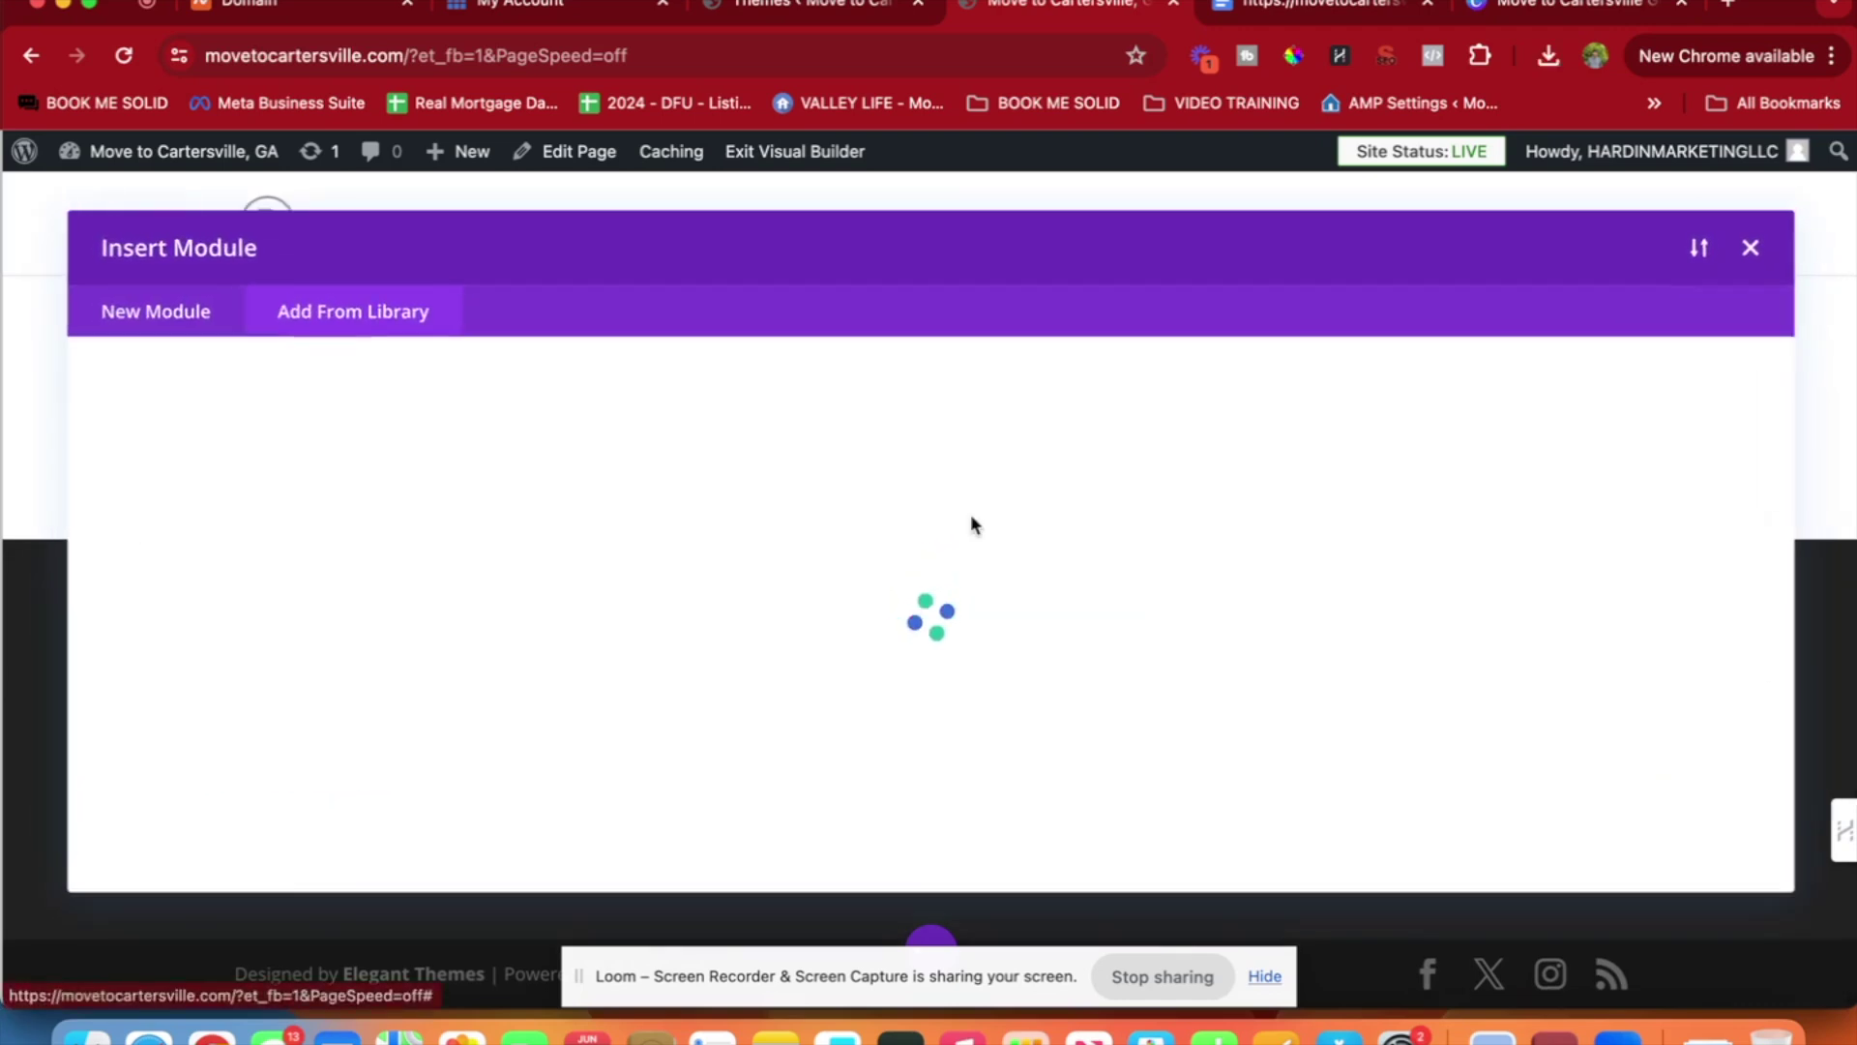
{"action": "left_click", "coordinate": [193, 312]}
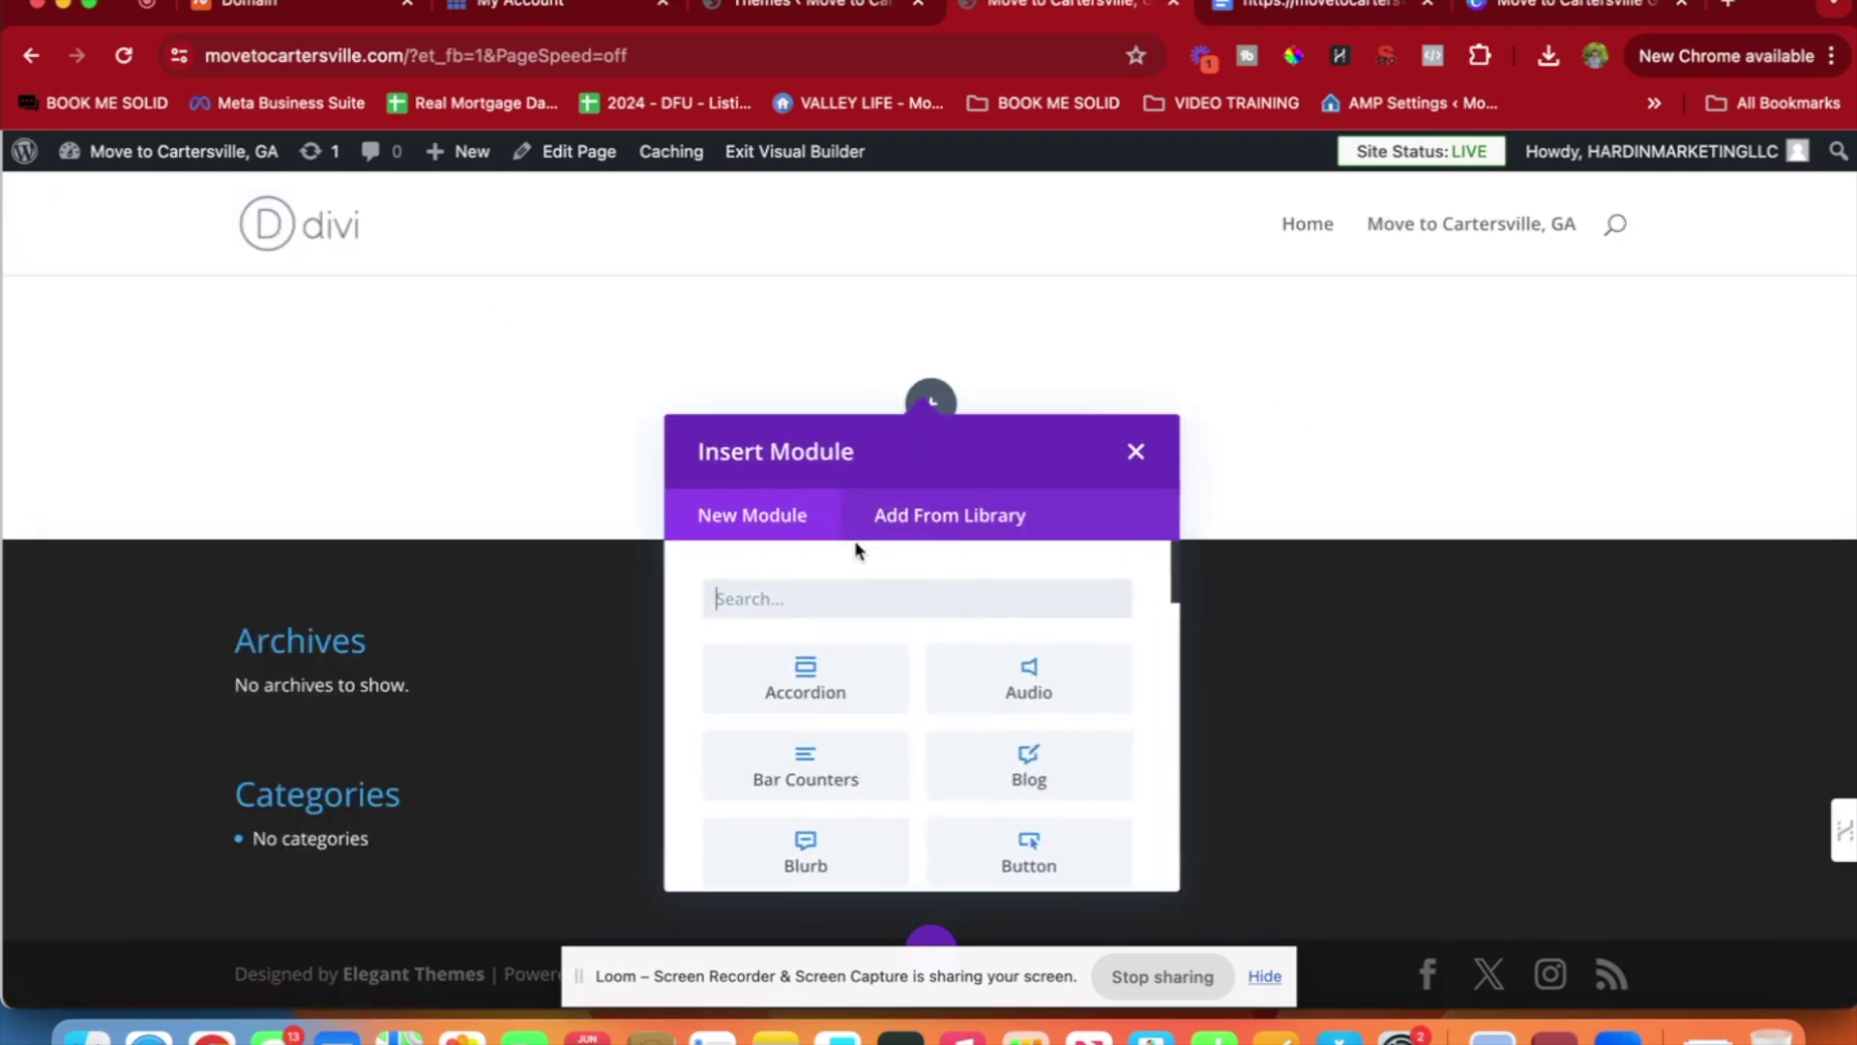
{"action": "type", "text": "text"}
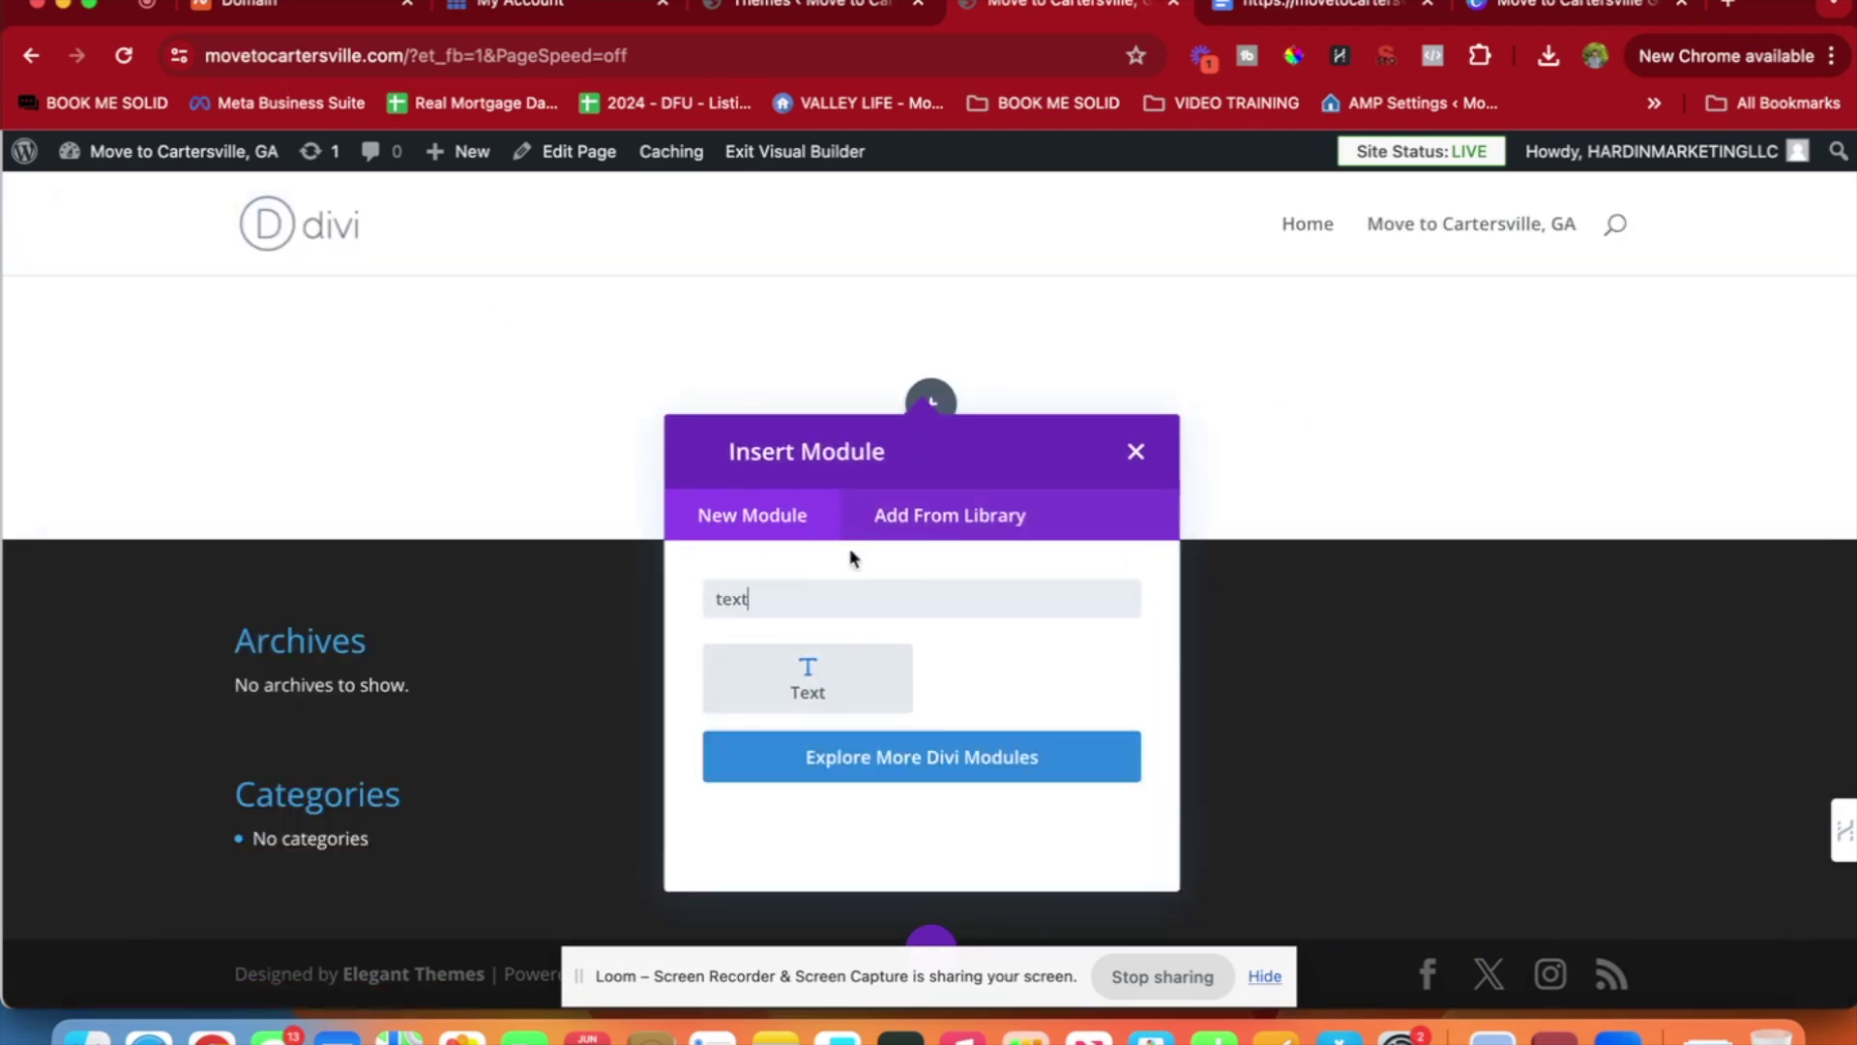
{"action": "left_click", "coordinate": [809, 684]}
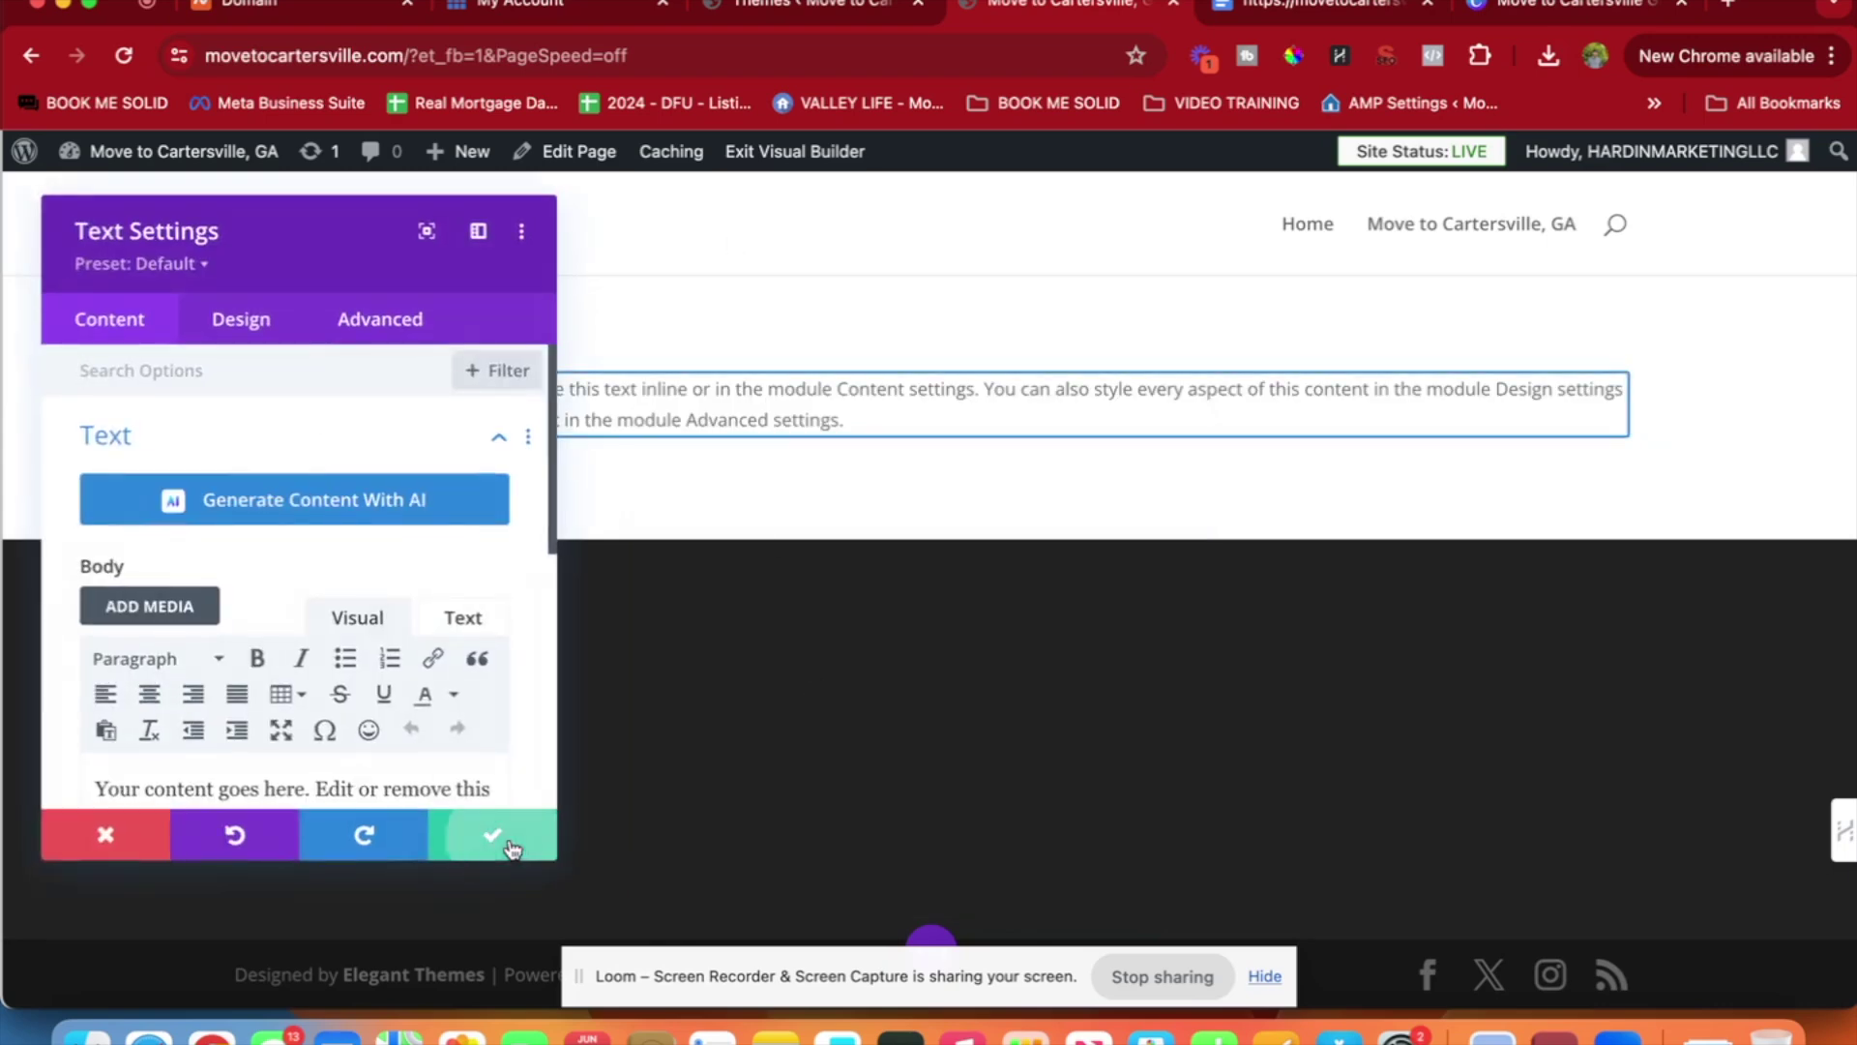
{"action": "left_click", "coordinate": [486, 857]}
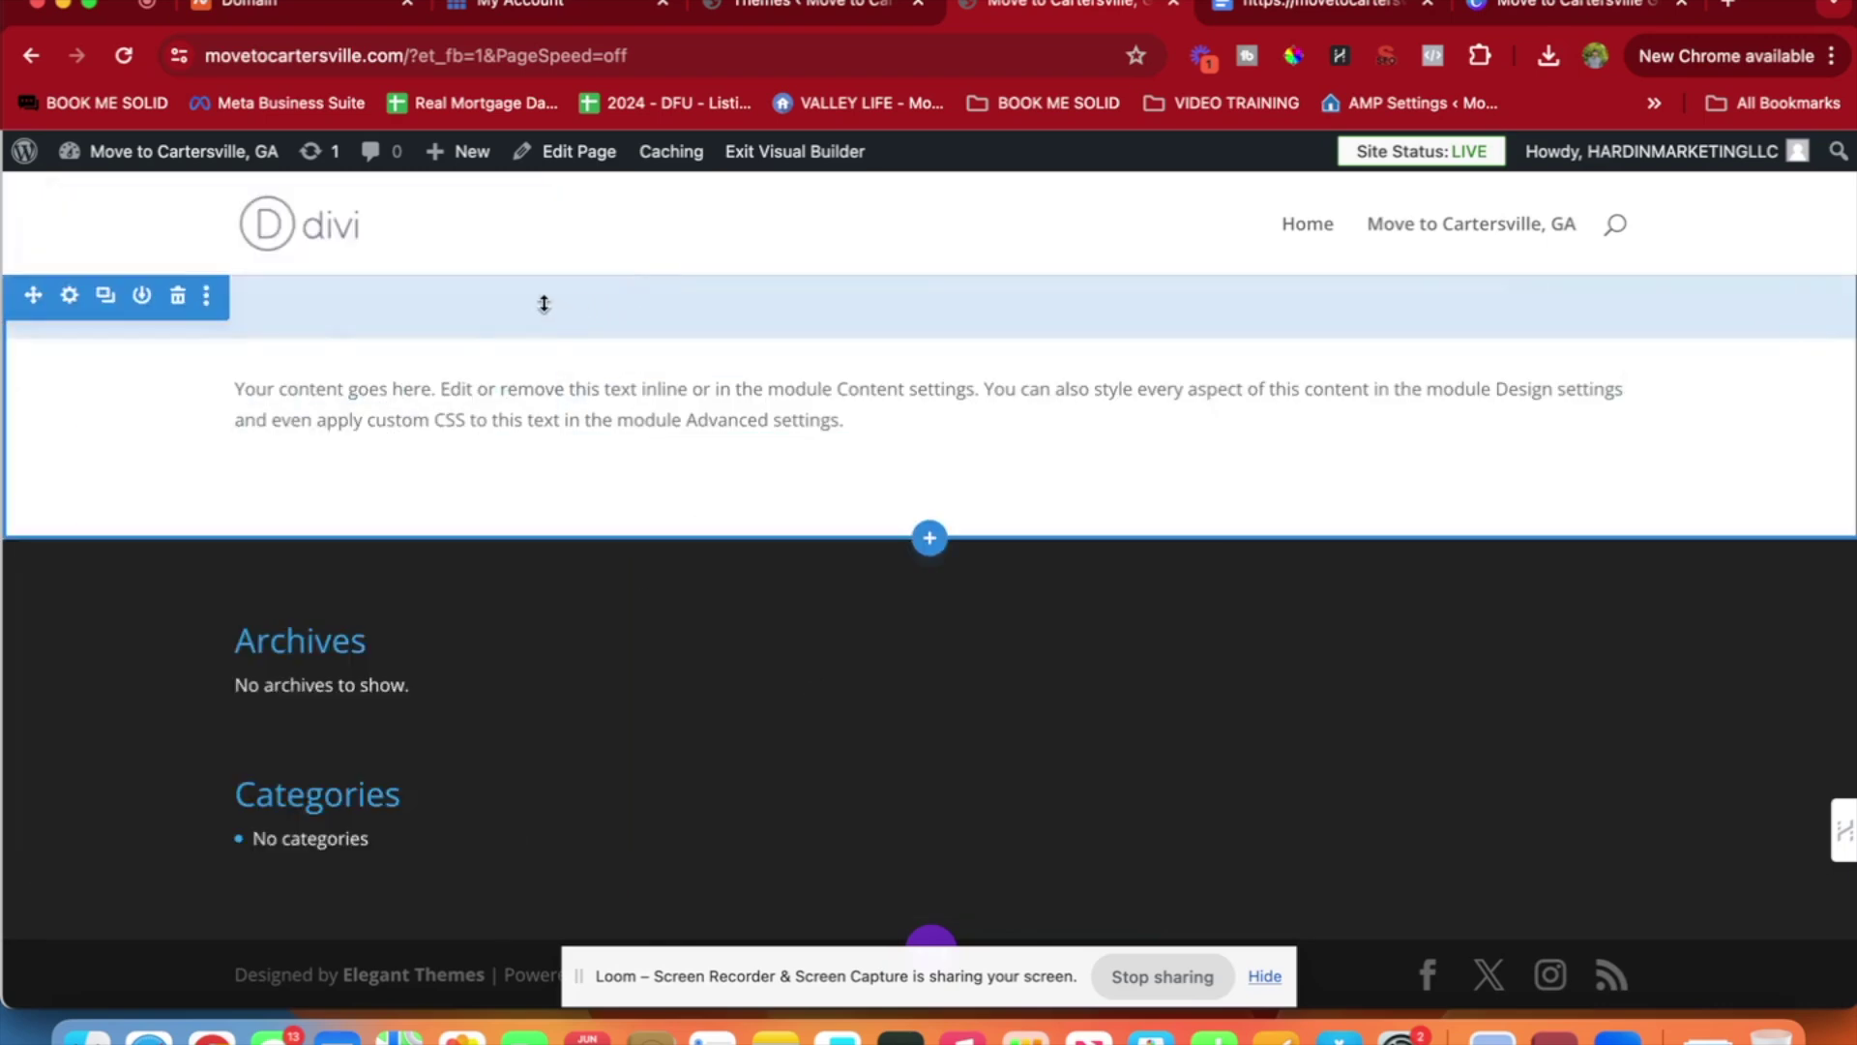
In Section Settings, set the background to an image and open the background image picker.
{"action": "left_click", "coordinate": [68, 295]}
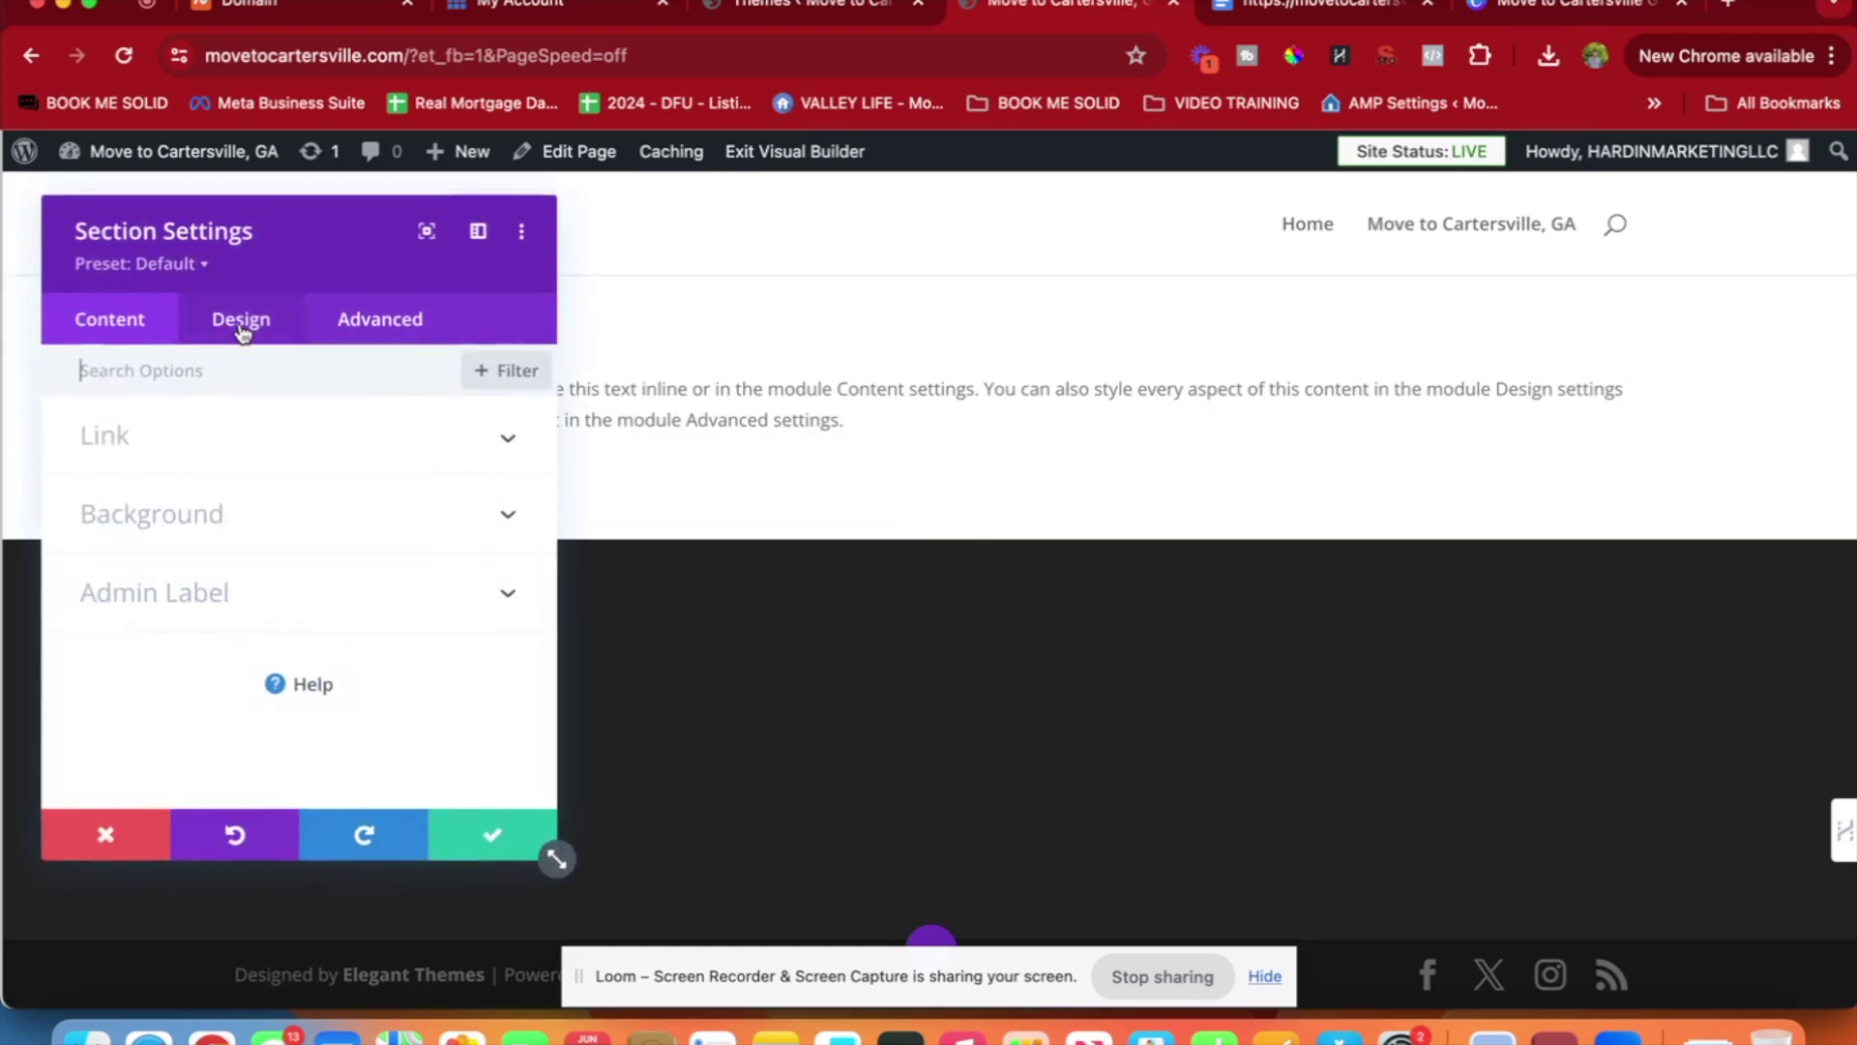
{"action": "left_click", "coordinate": [213, 515]}
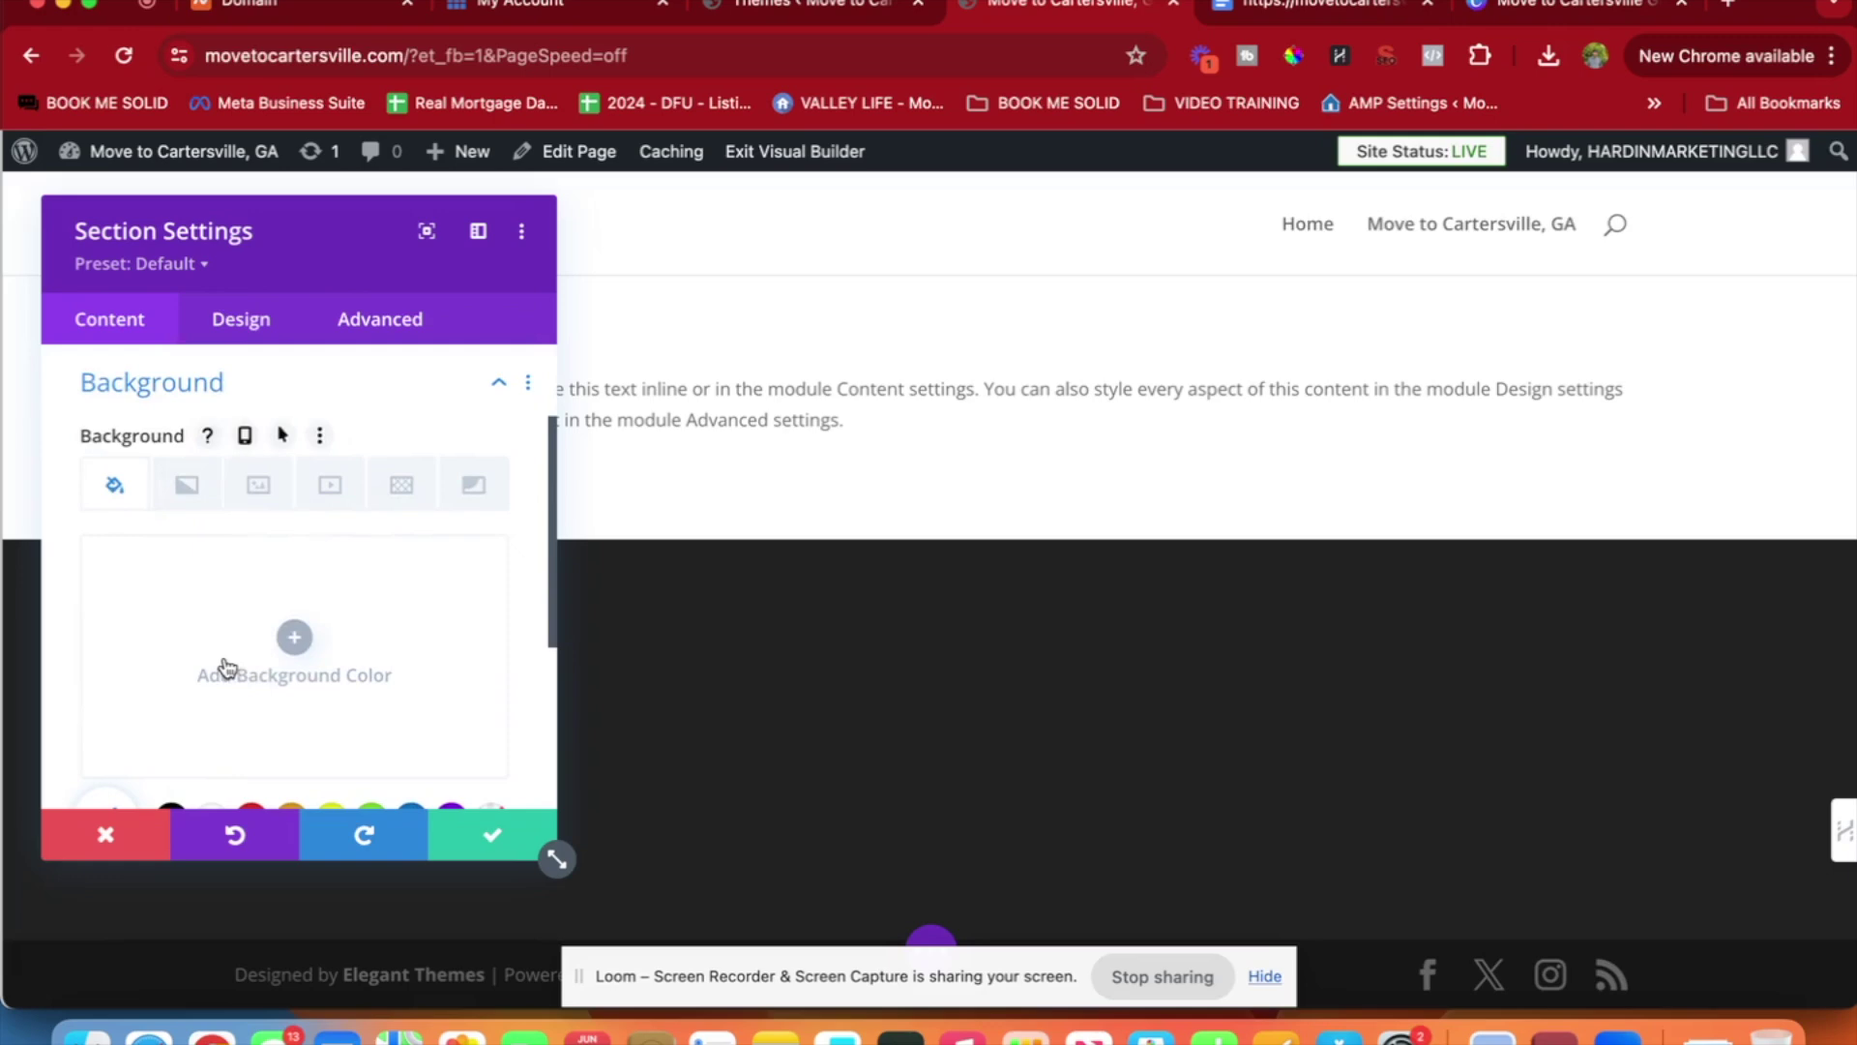
{"action": "scroll", "coordinate": [223, 664], "scroll_direction": "down", "scroll_amount": 5}
{"action": "scroll", "coordinate": [224, 664], "scroll_direction": "up", "scroll_amount": 8}
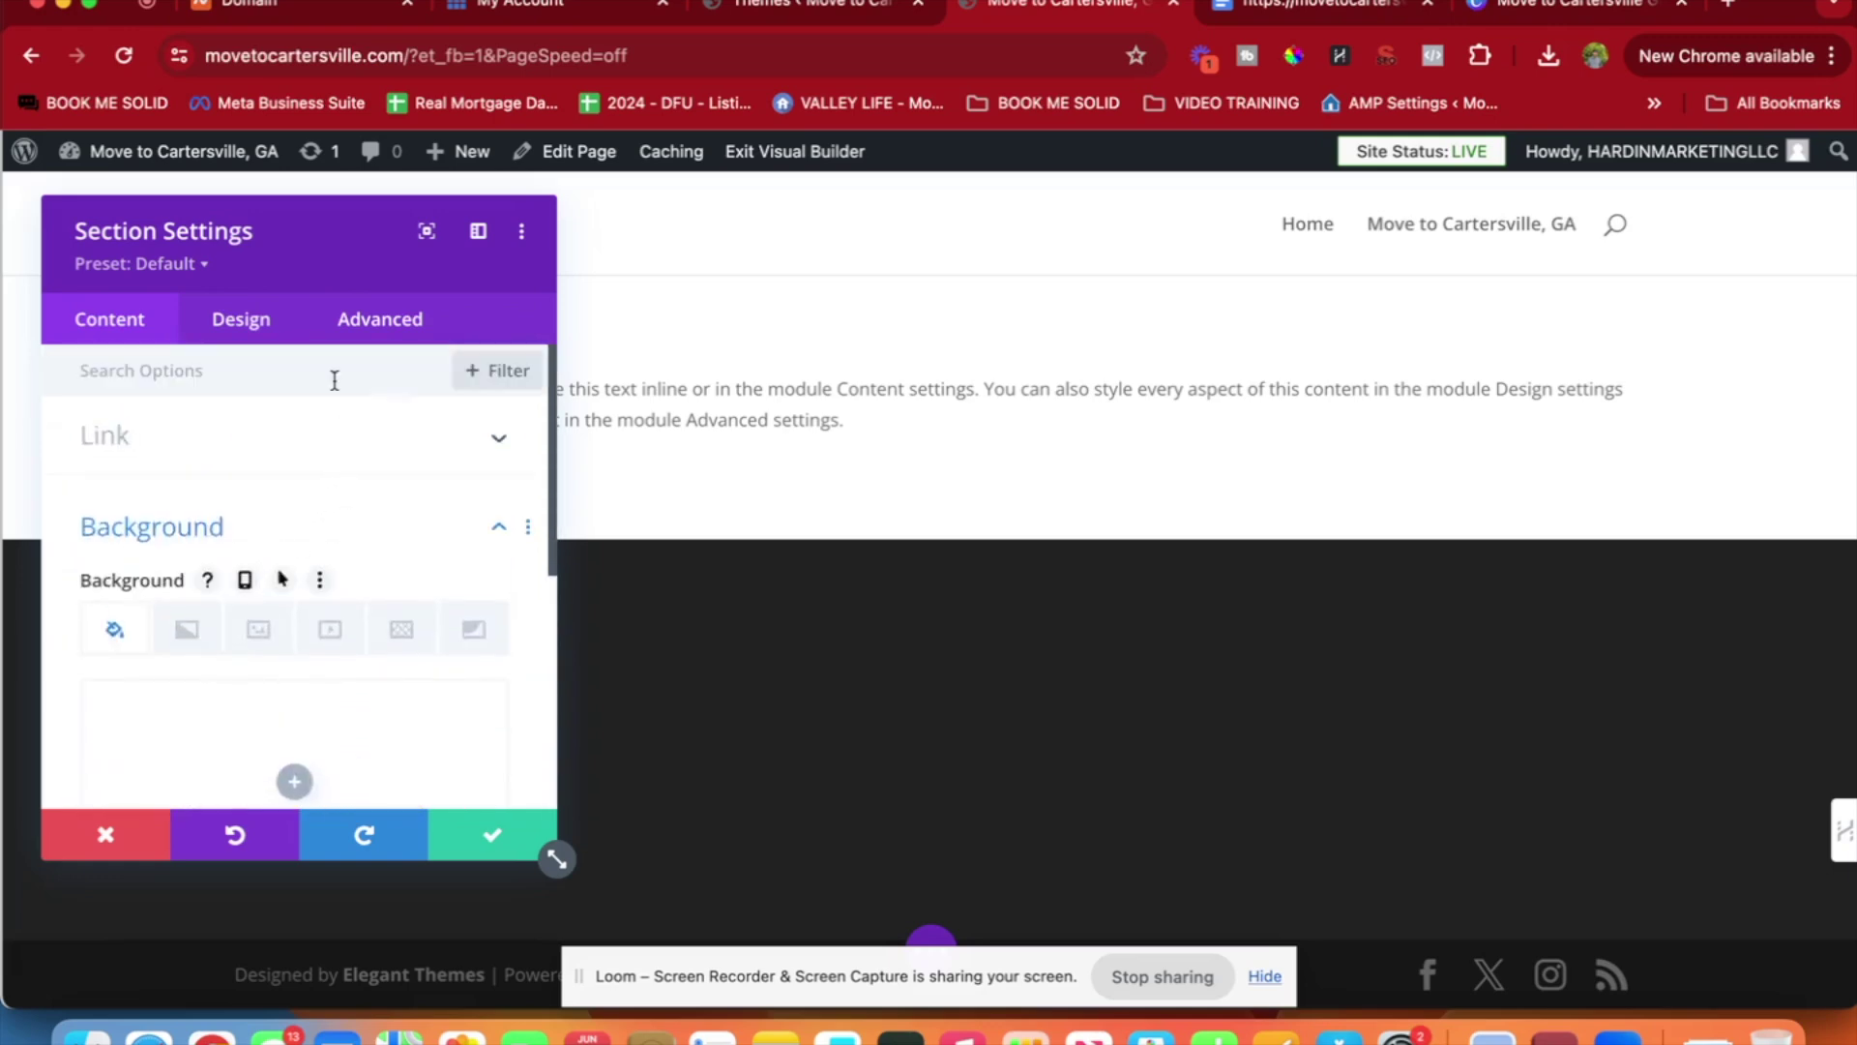
{"action": "left_click", "coordinate": [258, 633]}
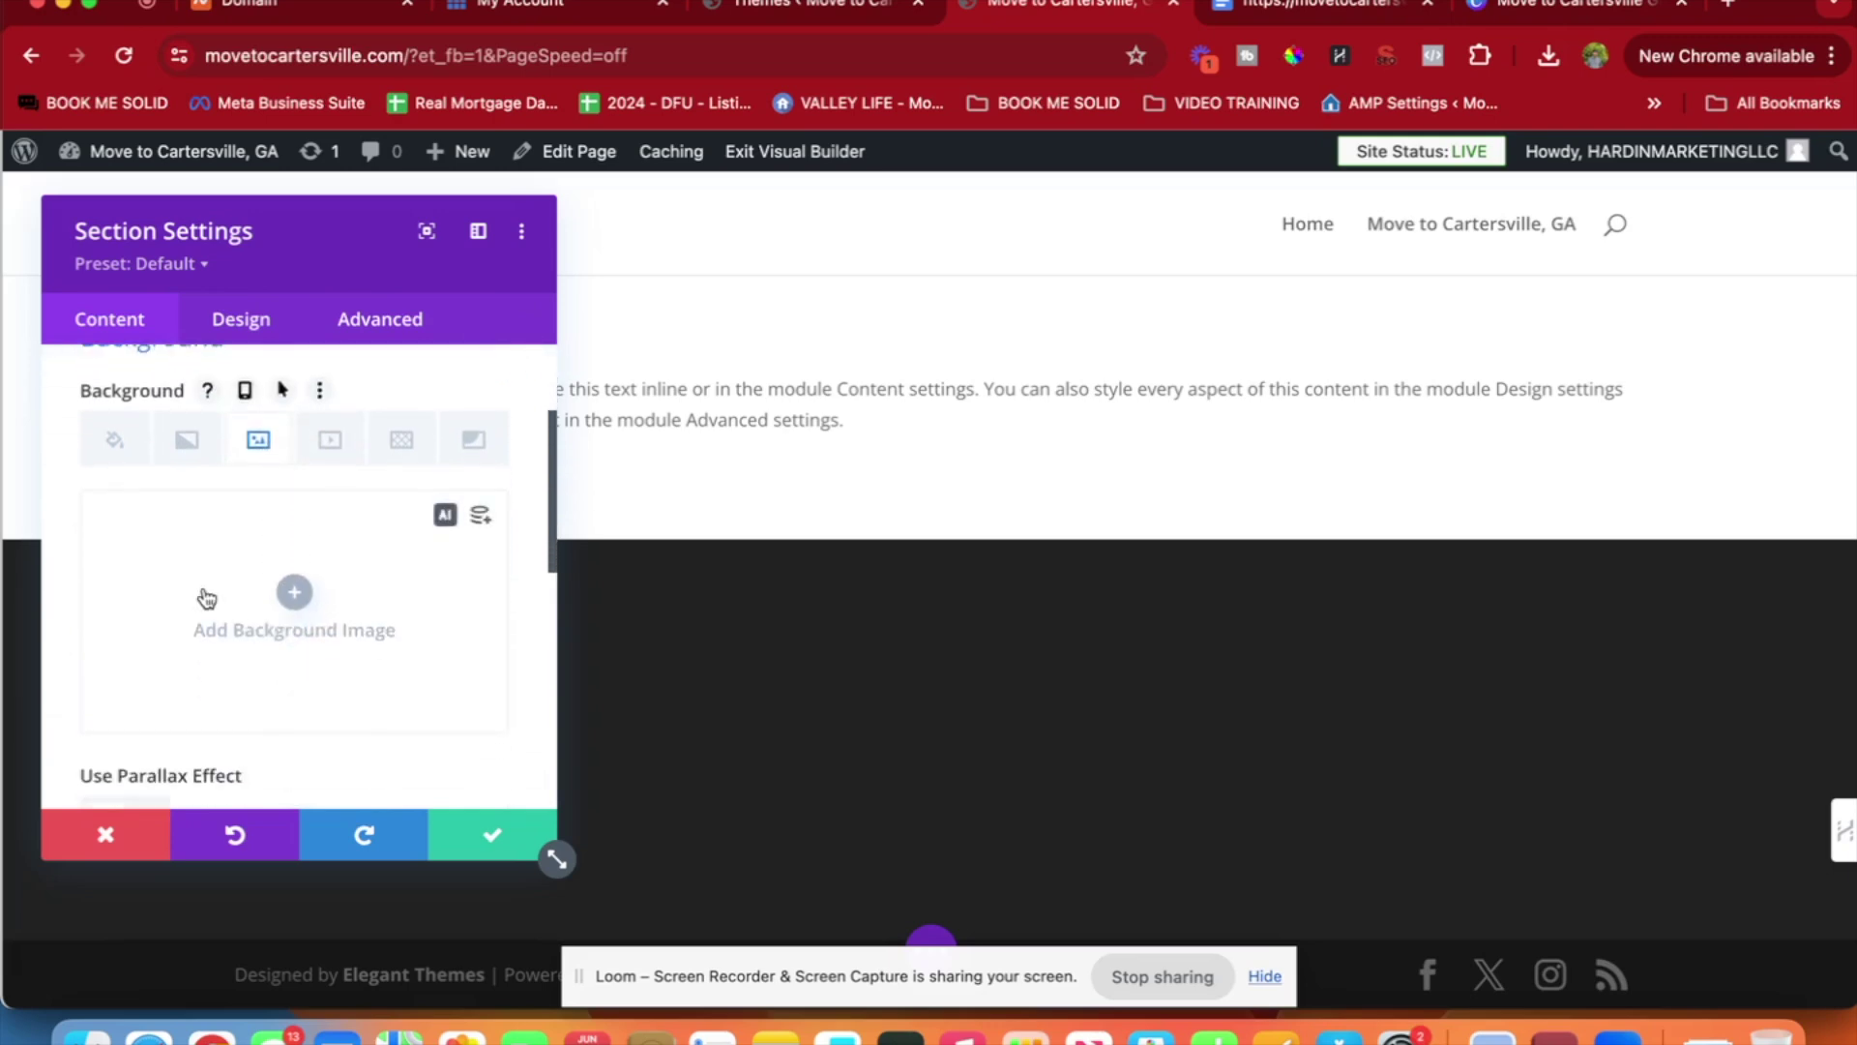
{"action": "left_click", "coordinate": [206, 597]}
Upload Move to Cartersville Georgia.png from the computer, then check the Canva design.
{"action": "left_click", "coordinate": [370, 257]}
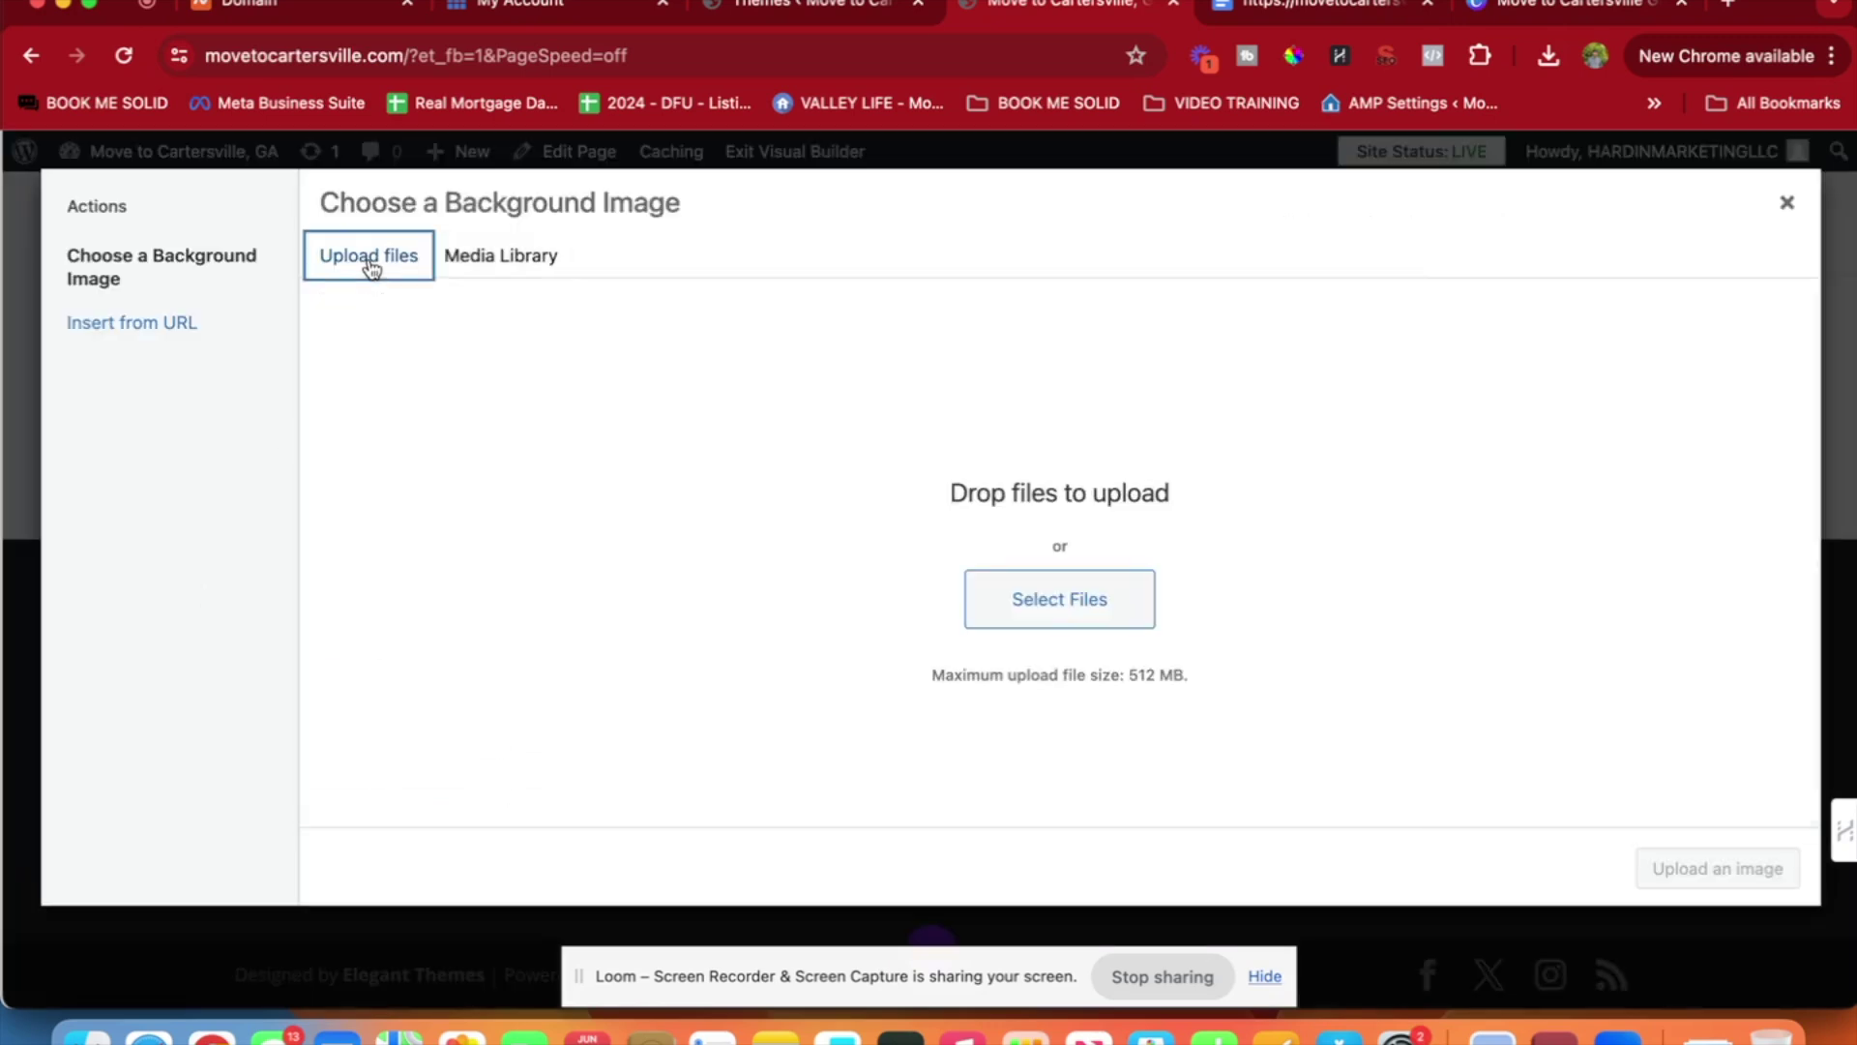
{"action": "left_click", "coordinate": [1019, 594]}
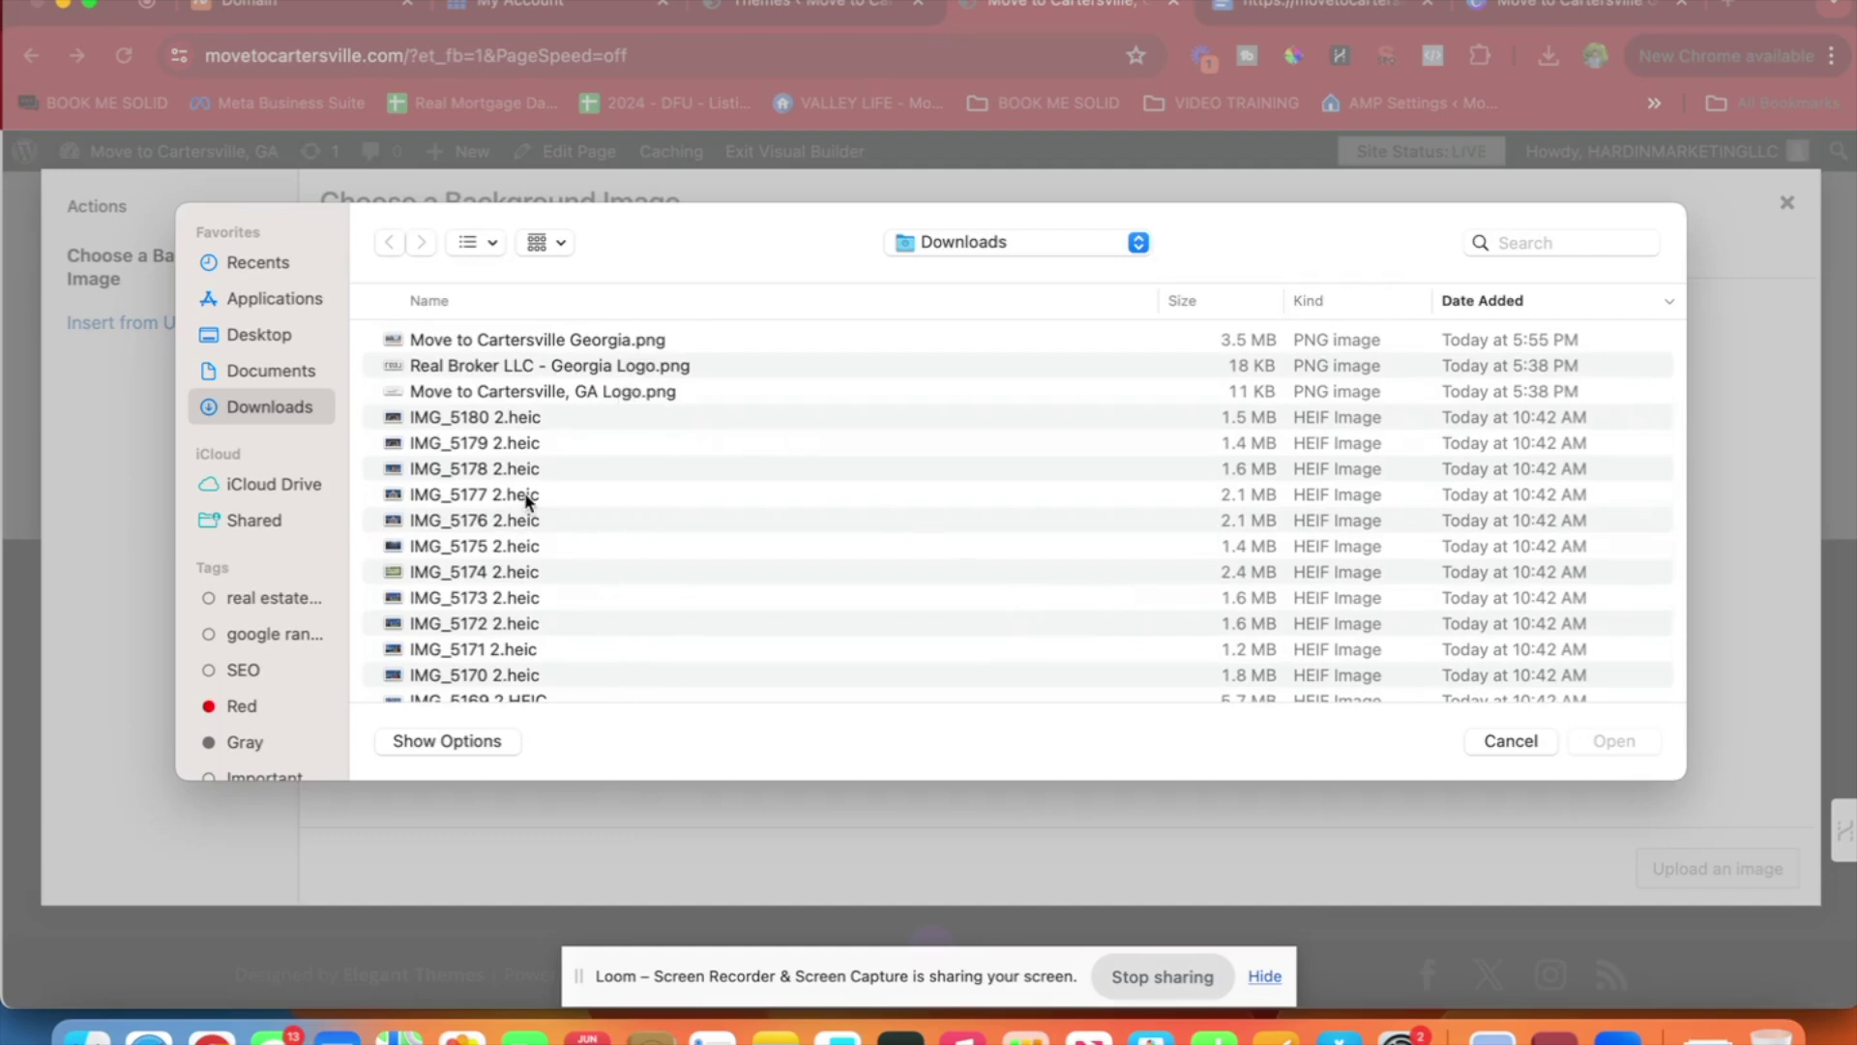
{"action": "left_click", "coordinate": [593, 344]}
{"action": "double_click", "coordinate": [583, 341]}
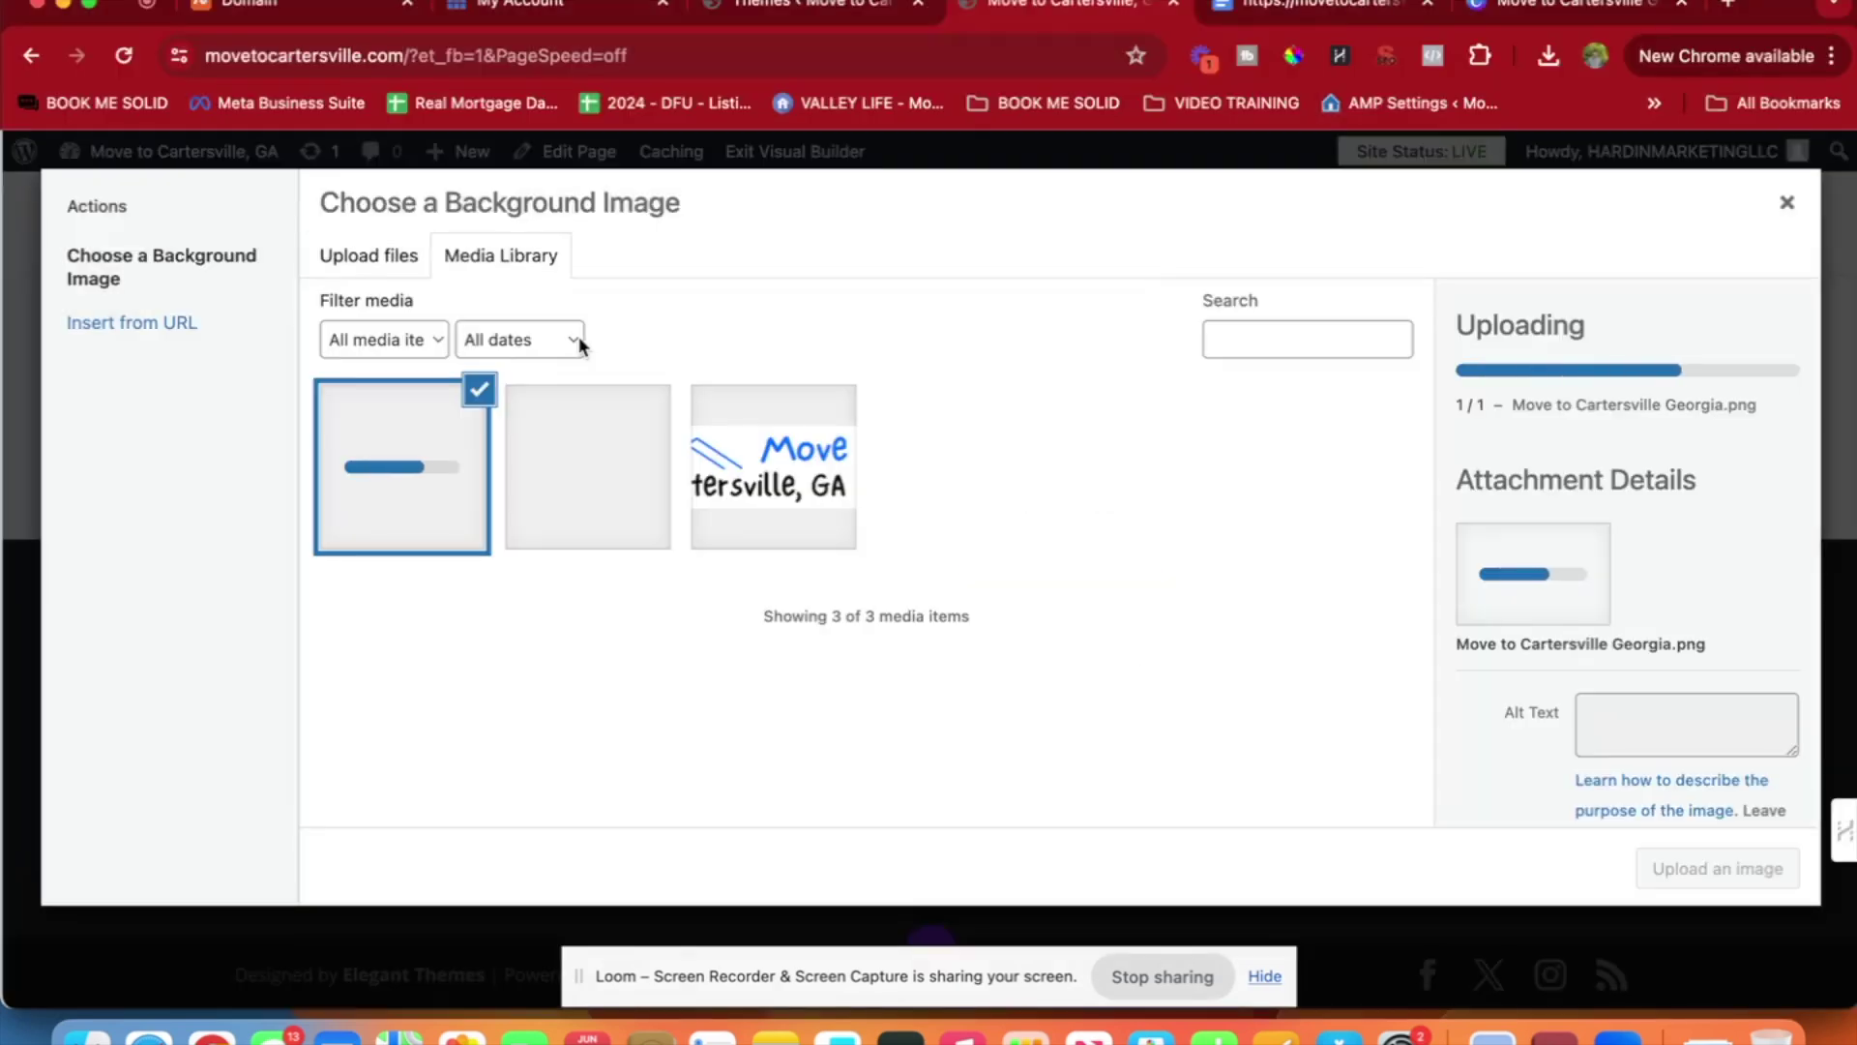
{"action": "left_click", "coordinate": [1550, 9]}
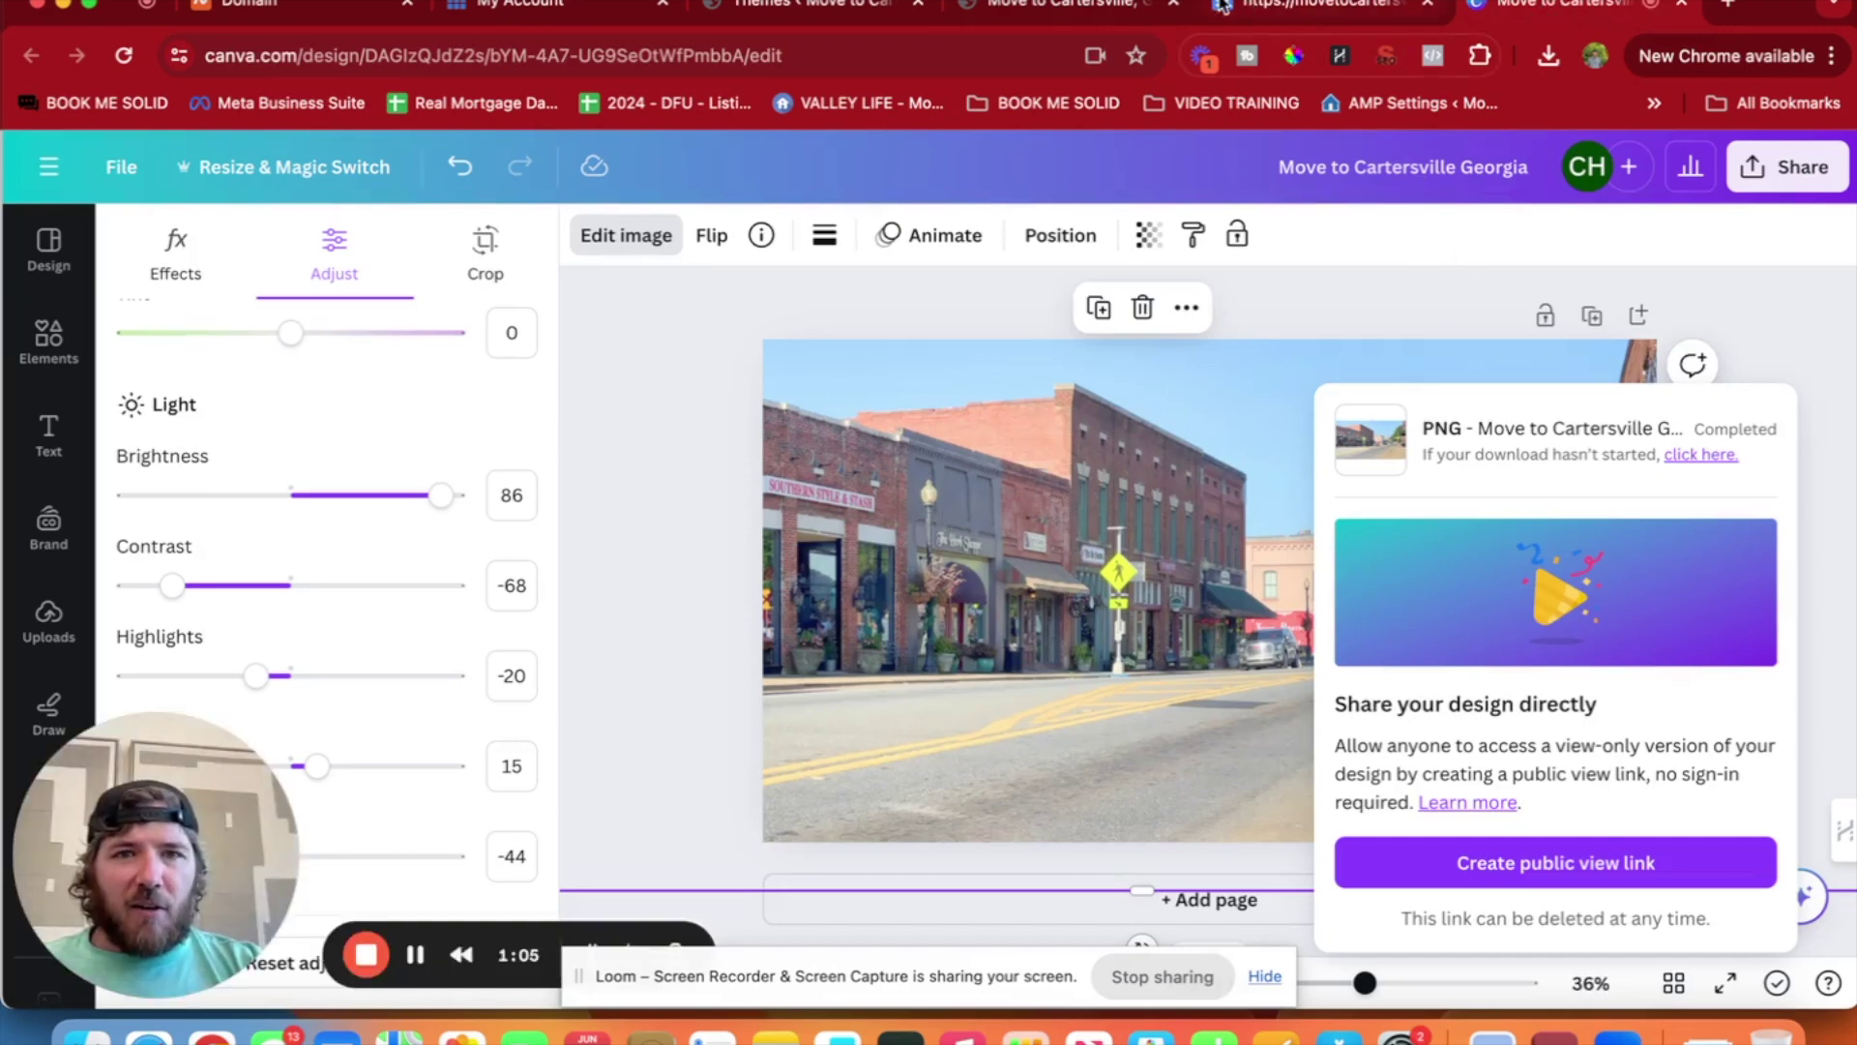
Return to the WordPress background-image media dialog.
{"action": "left_click", "coordinate": [1084, 8]}
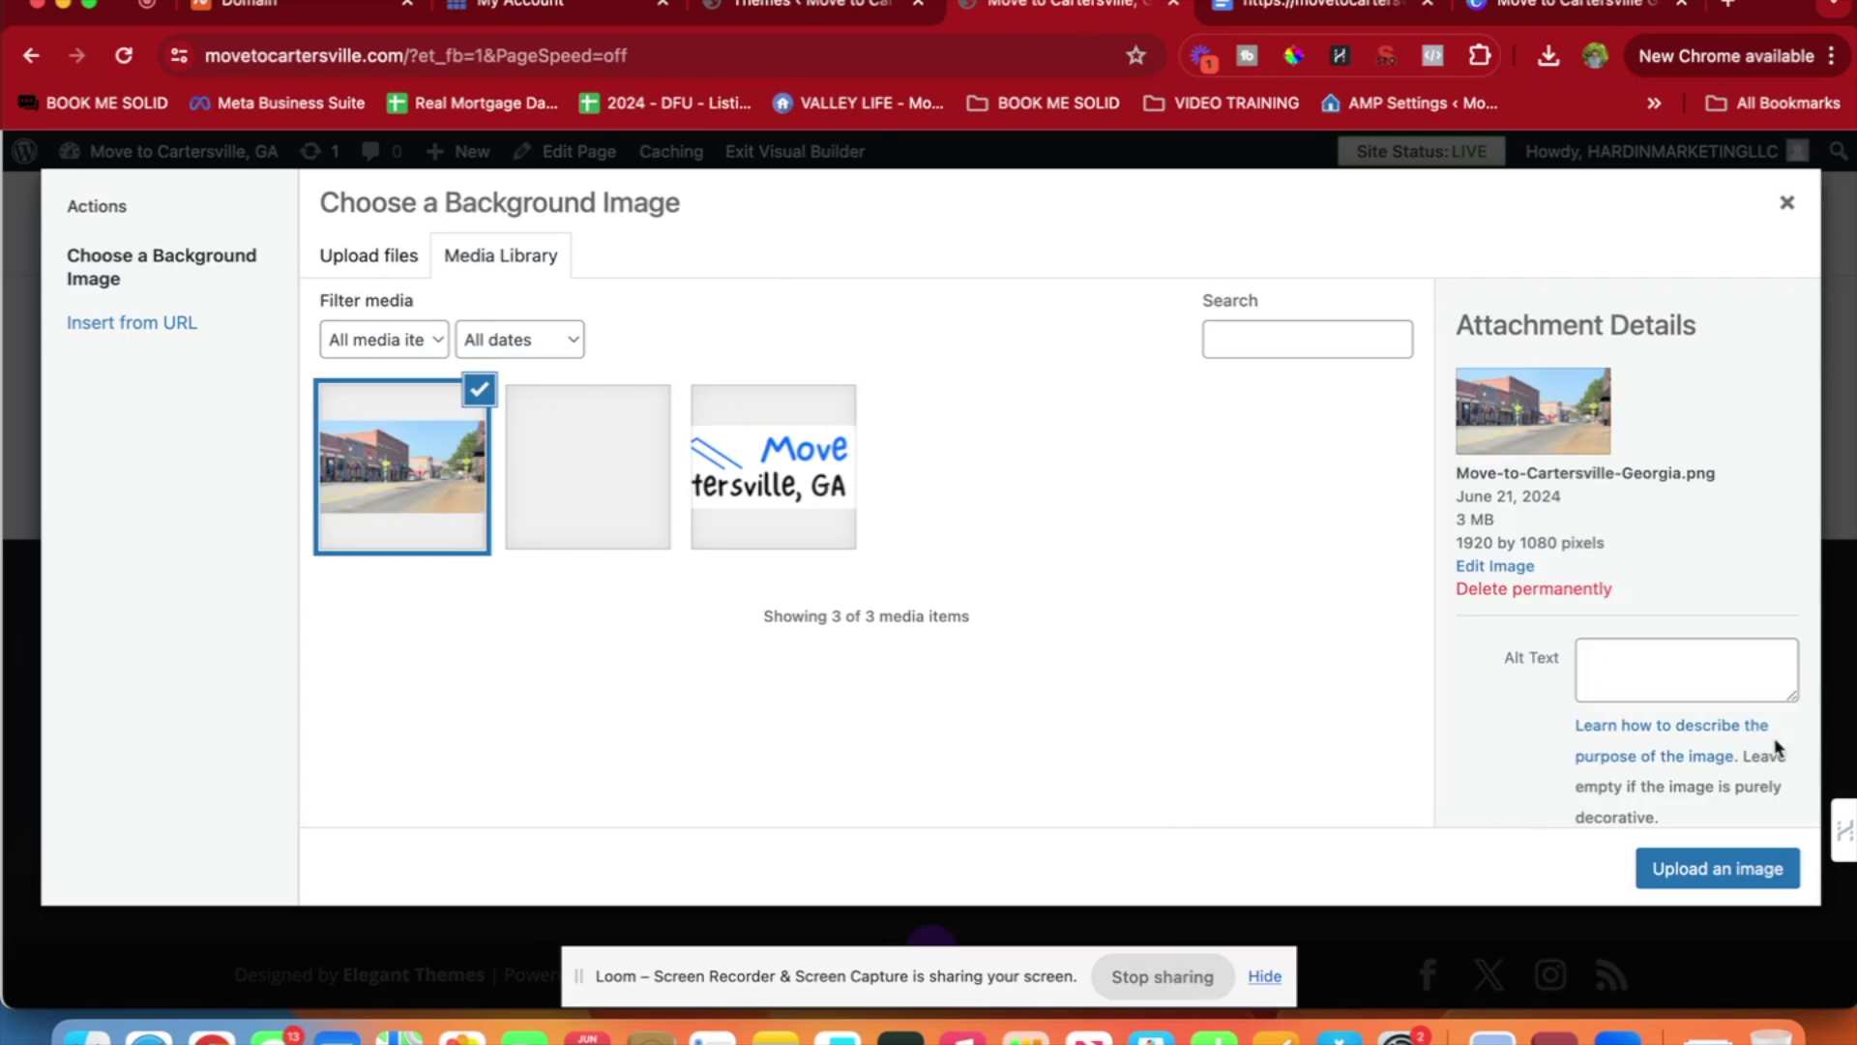
Paste 'Move to Cartersville, GA Logo' into the photo's Alt Text and Description fields.
{"action": "scroll", "coordinate": [1647, 643], "scroll_direction": "down", "scroll_amount": 3}
{"action": "scroll", "coordinate": [1644, 629], "scroll_direction": "up", "scroll_amount": 1}
{"action": "left_click", "coordinate": [1638, 602]}
{"action": "type", "text": "Move to Cartersville, GA Logo"}
{"action": "scroll", "coordinate": [1635, 631], "scroll_direction": "down", "scroll_amount": 3}
{"action": "left_click", "coordinate": [1616, 705]}
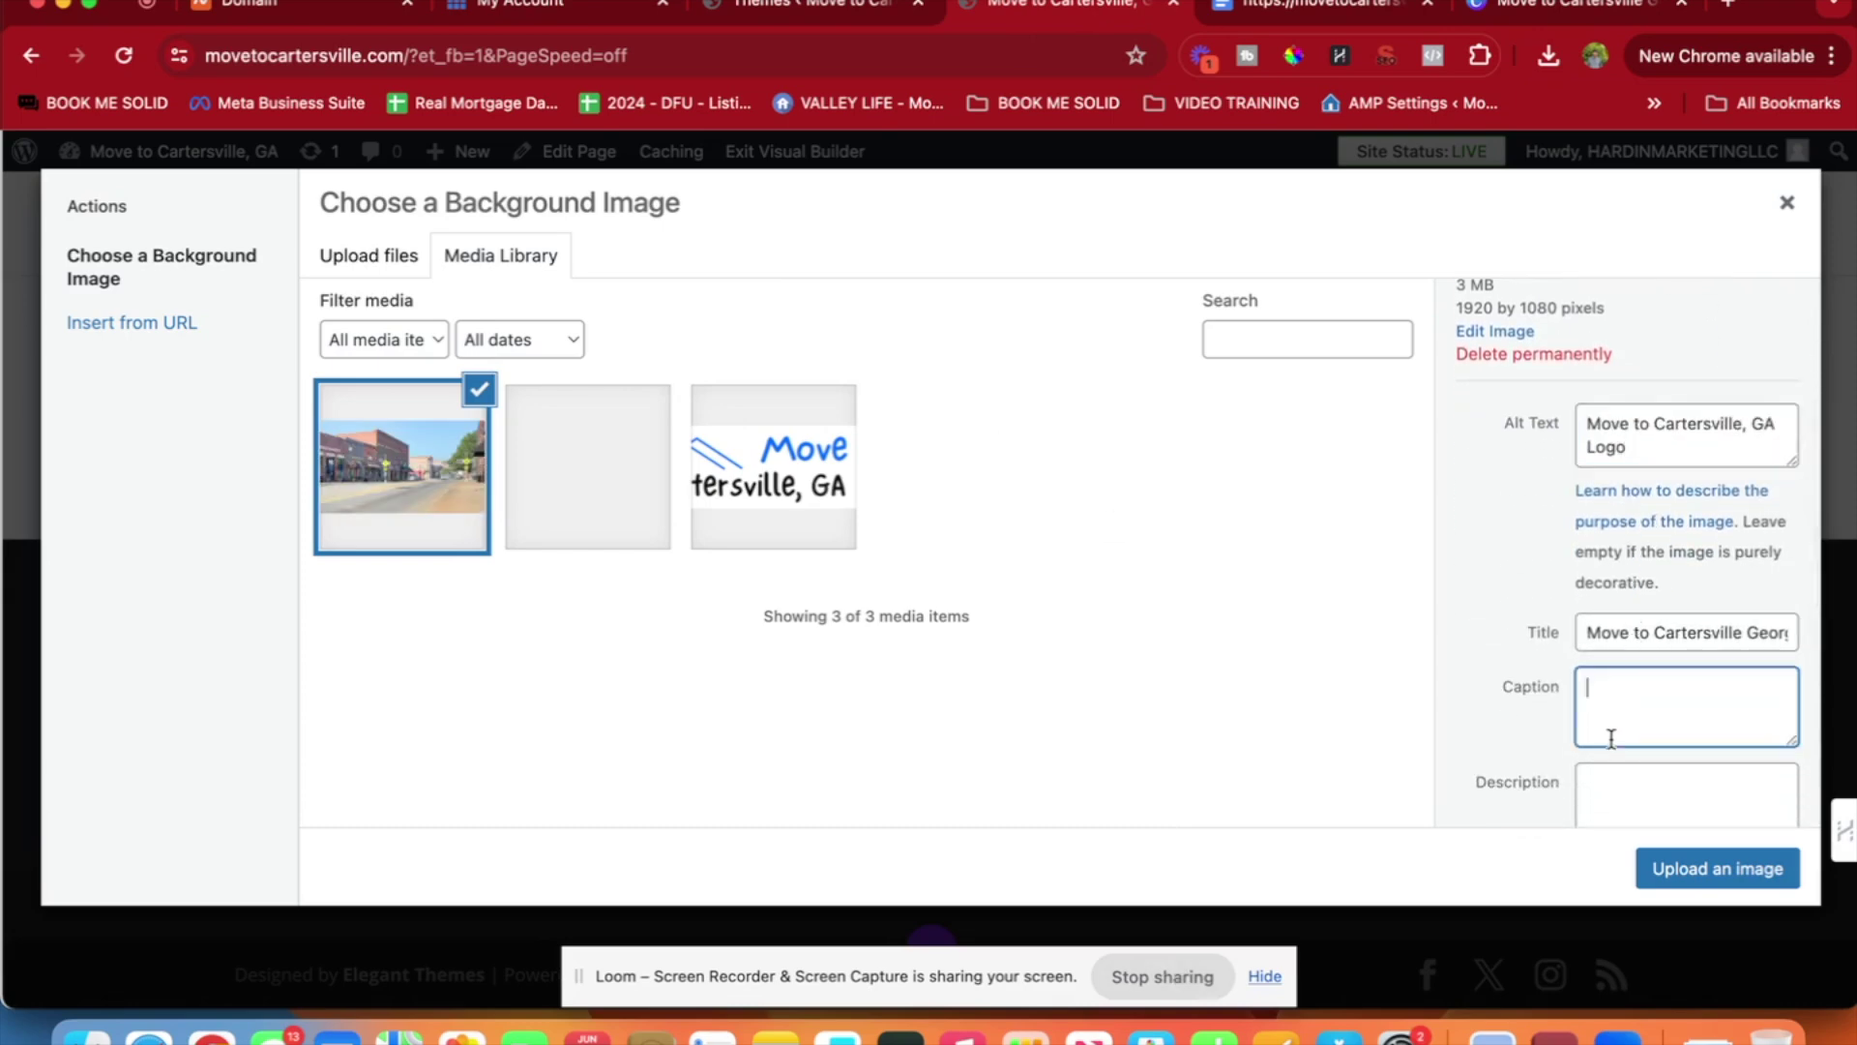
{"action": "scroll", "coordinate": [1616, 705], "scroll_direction": "down", "scroll_amount": 1}
{"action": "left_click", "coordinate": [1609, 753]}
{"action": "type", "text": "Move to Cartersville, GA Logo"}
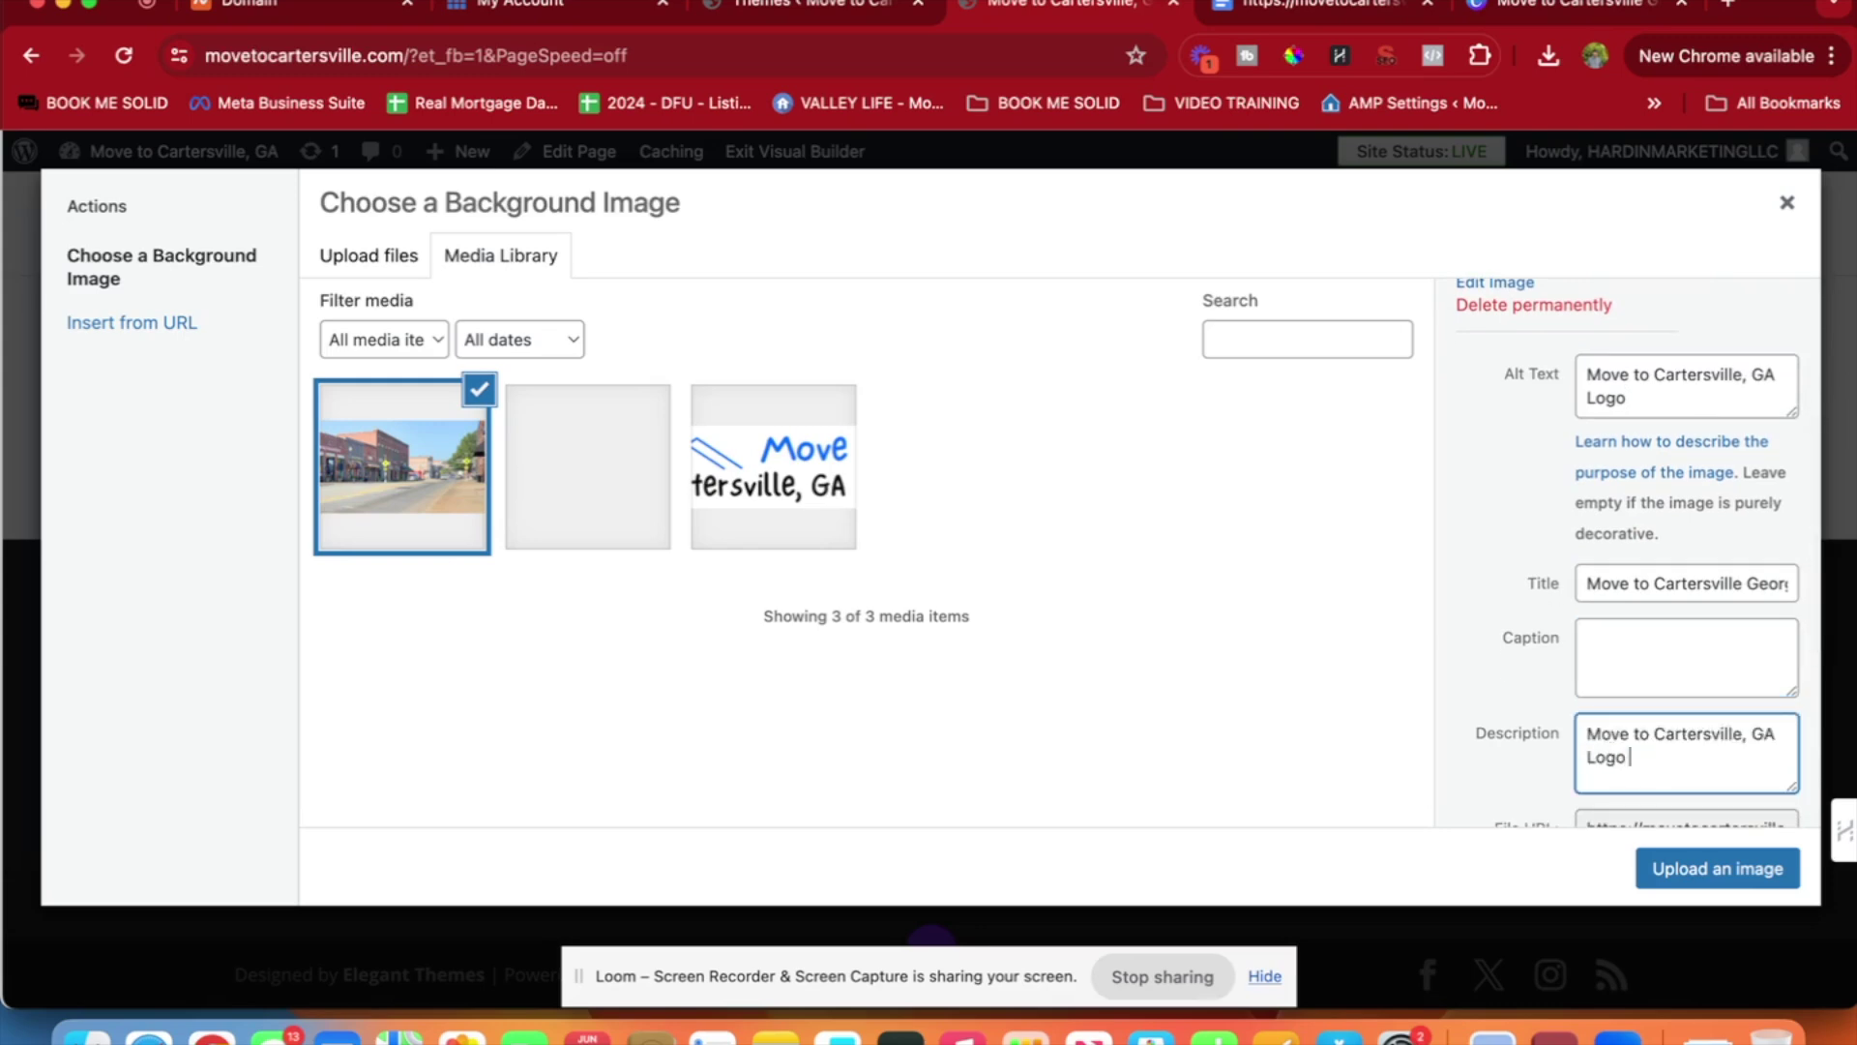
{"action": "scroll", "coordinate": [1672, 433], "scroll_direction": "up", "scroll_amount": 3}
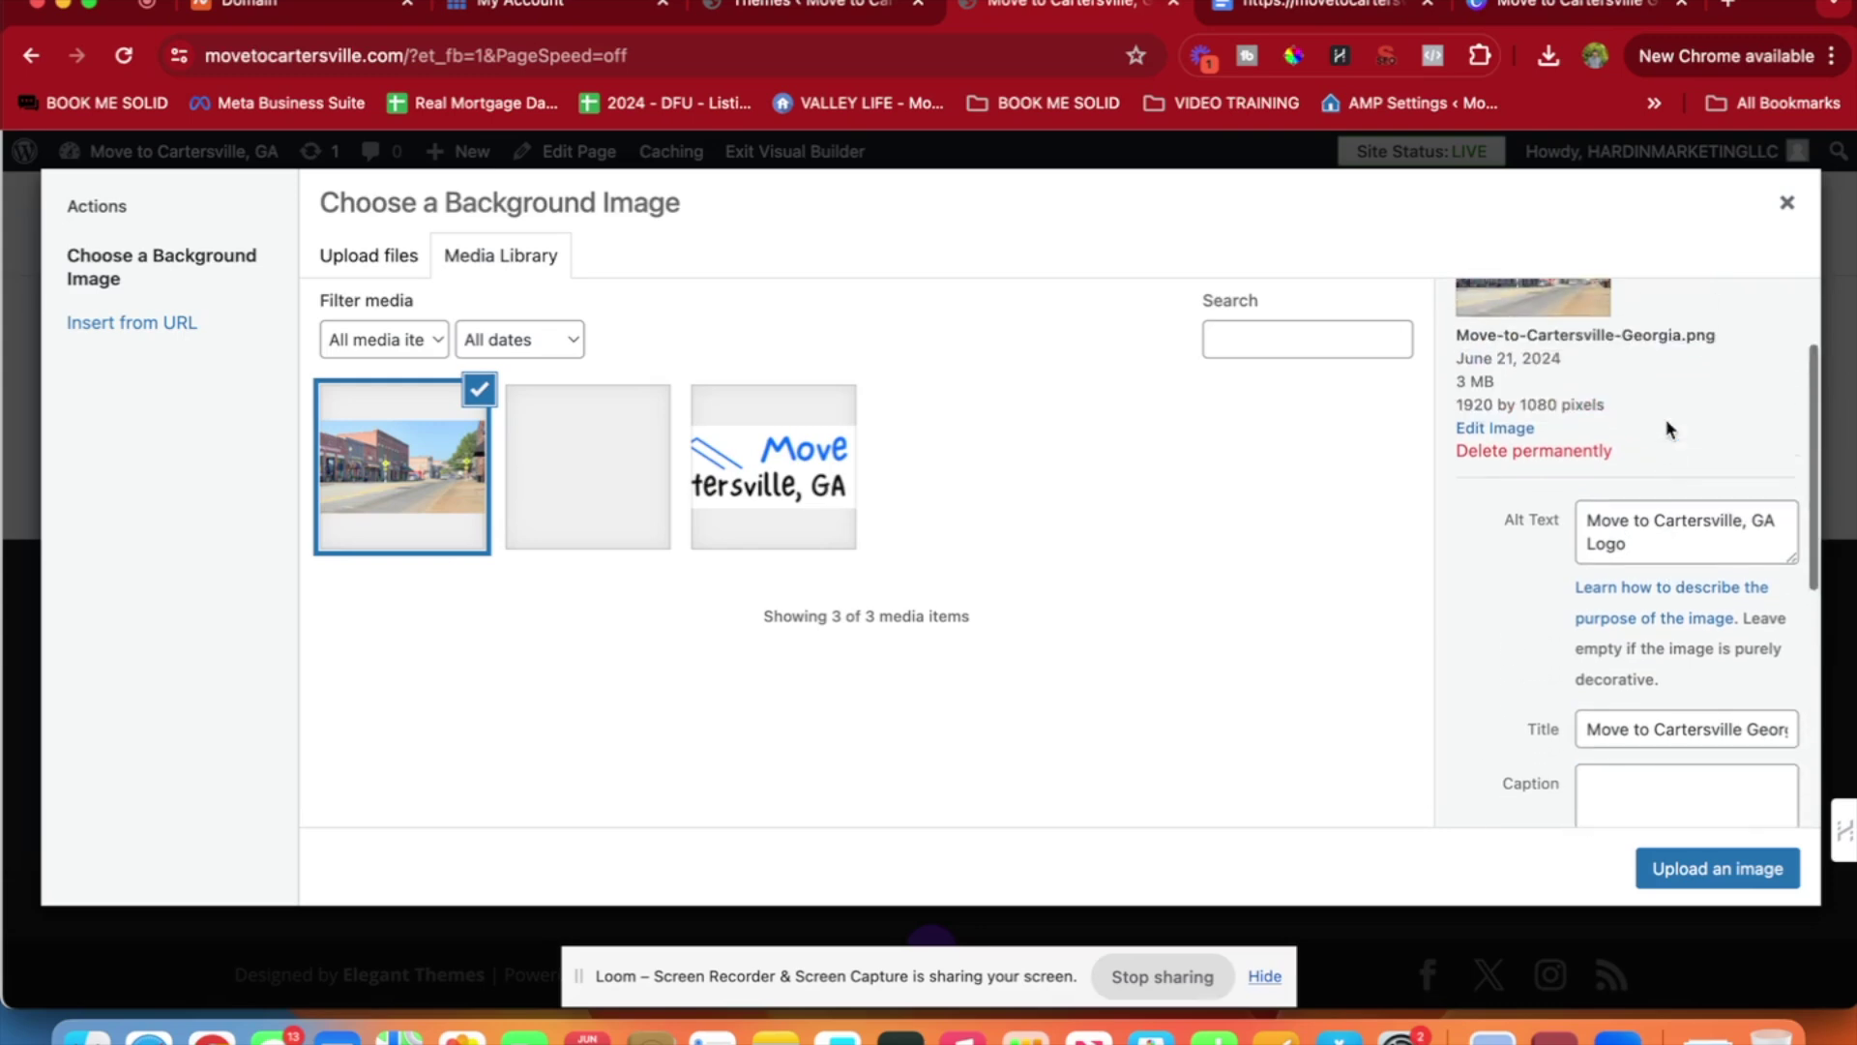
Change the alt text to 'Image of downtown Cartersville, GA'.
{"action": "double_click", "coordinate": [1614, 573]}
{"action": "type", "text": "Image of dow"}
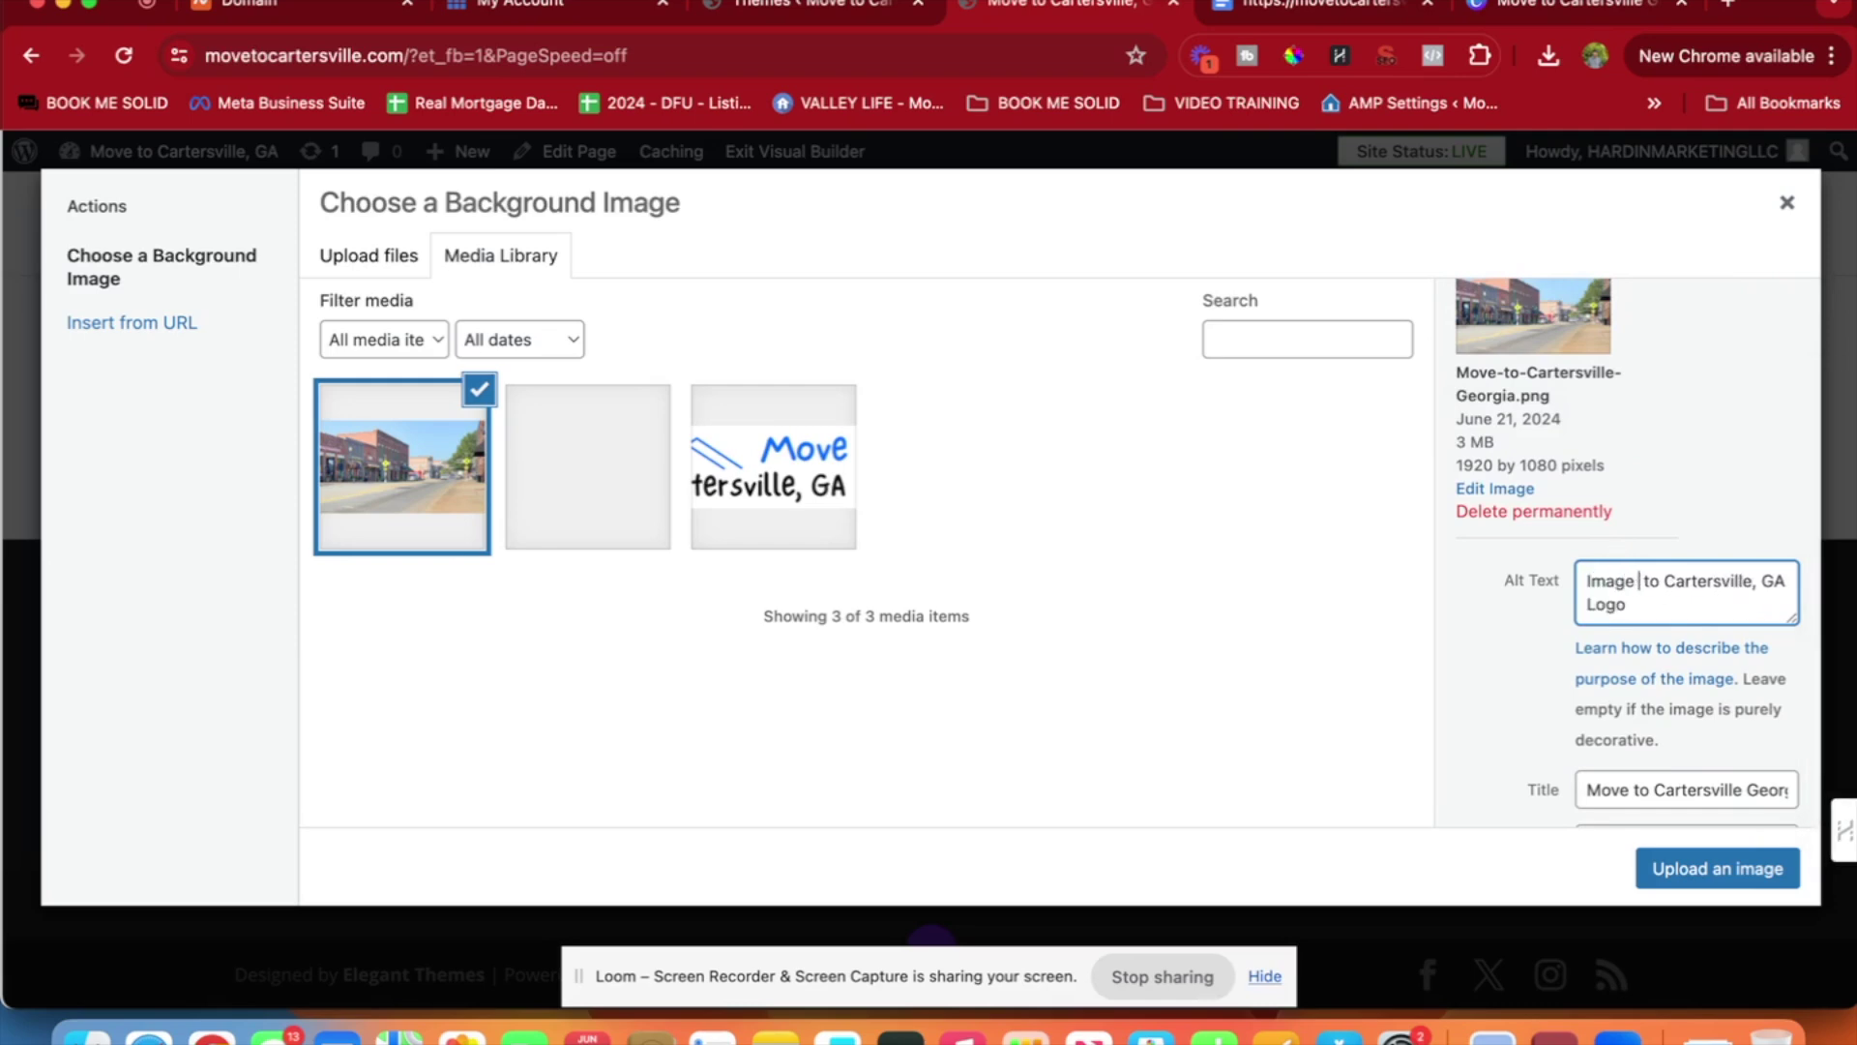
{"action": "type", "text": "ntown"}
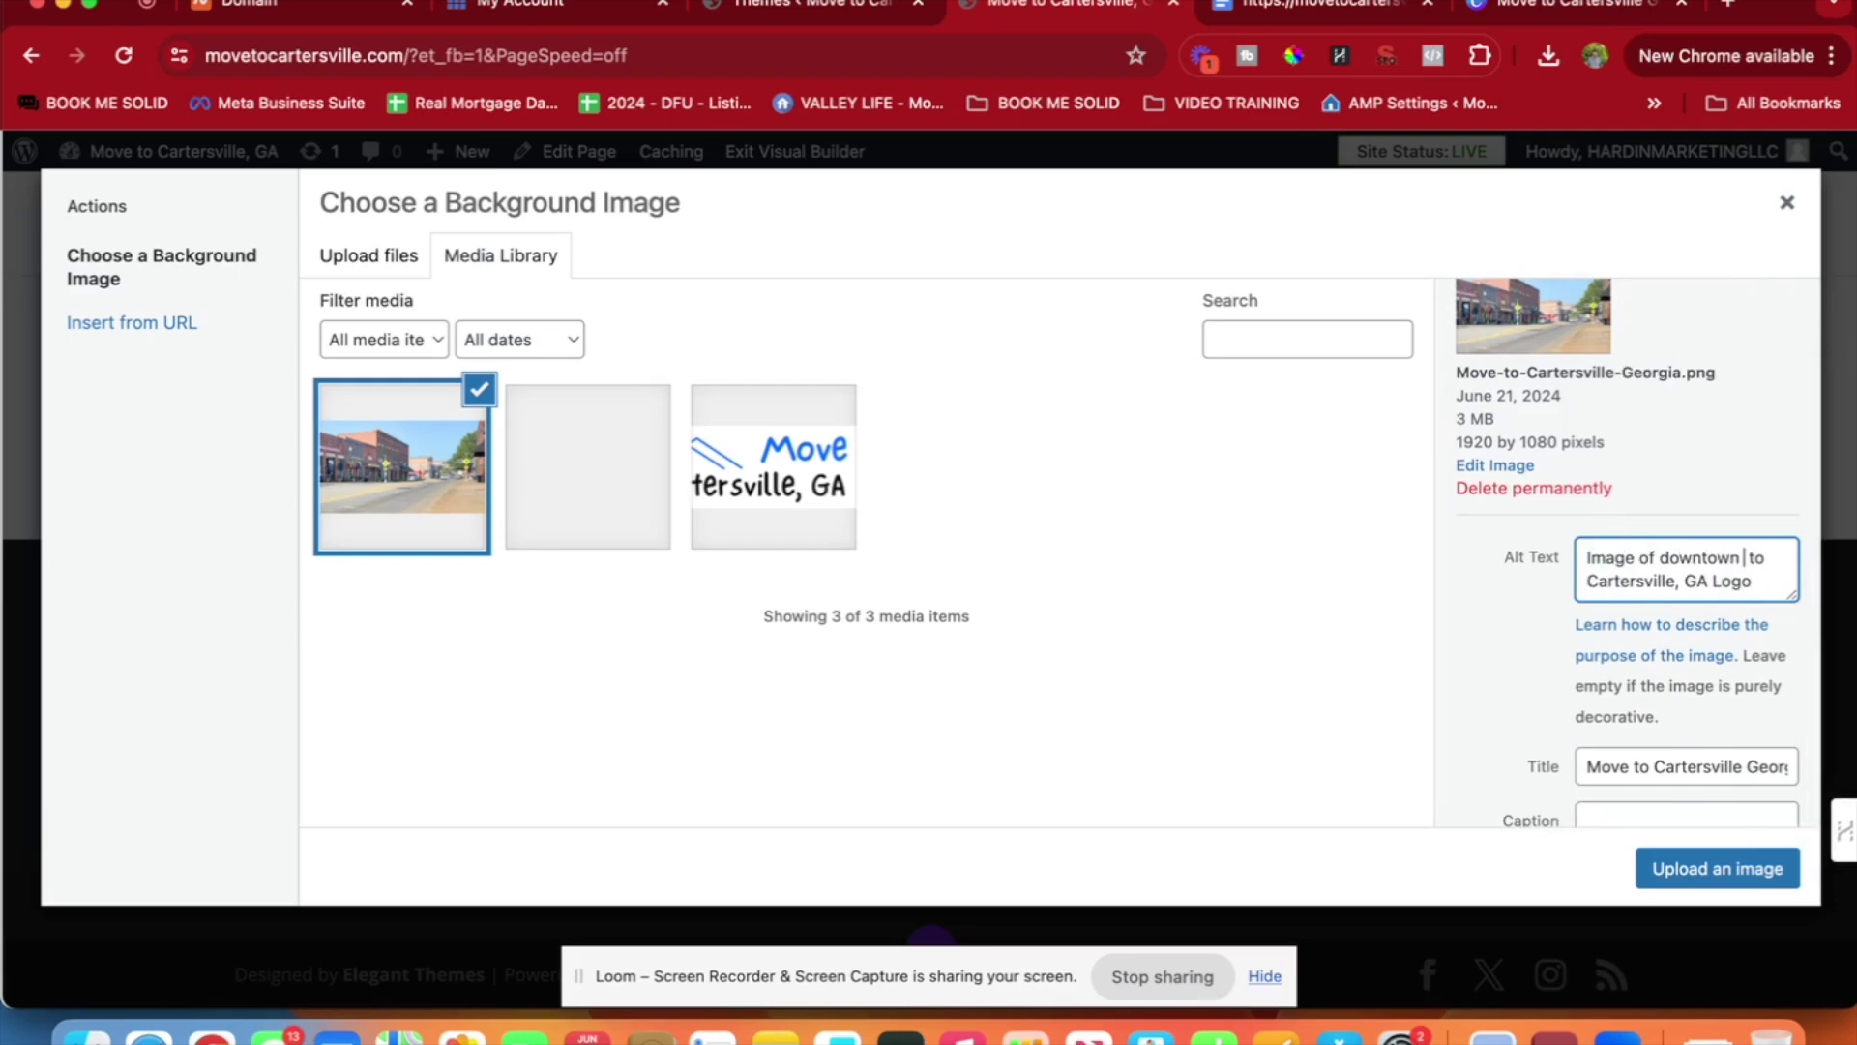
{"action": "key", "text": "shift+Right"}
{"action": "key", "text": "shift+Right"}
{"action": "key", "text": "shift+Right"}
{"action": "key", "text": "BackSpace"}
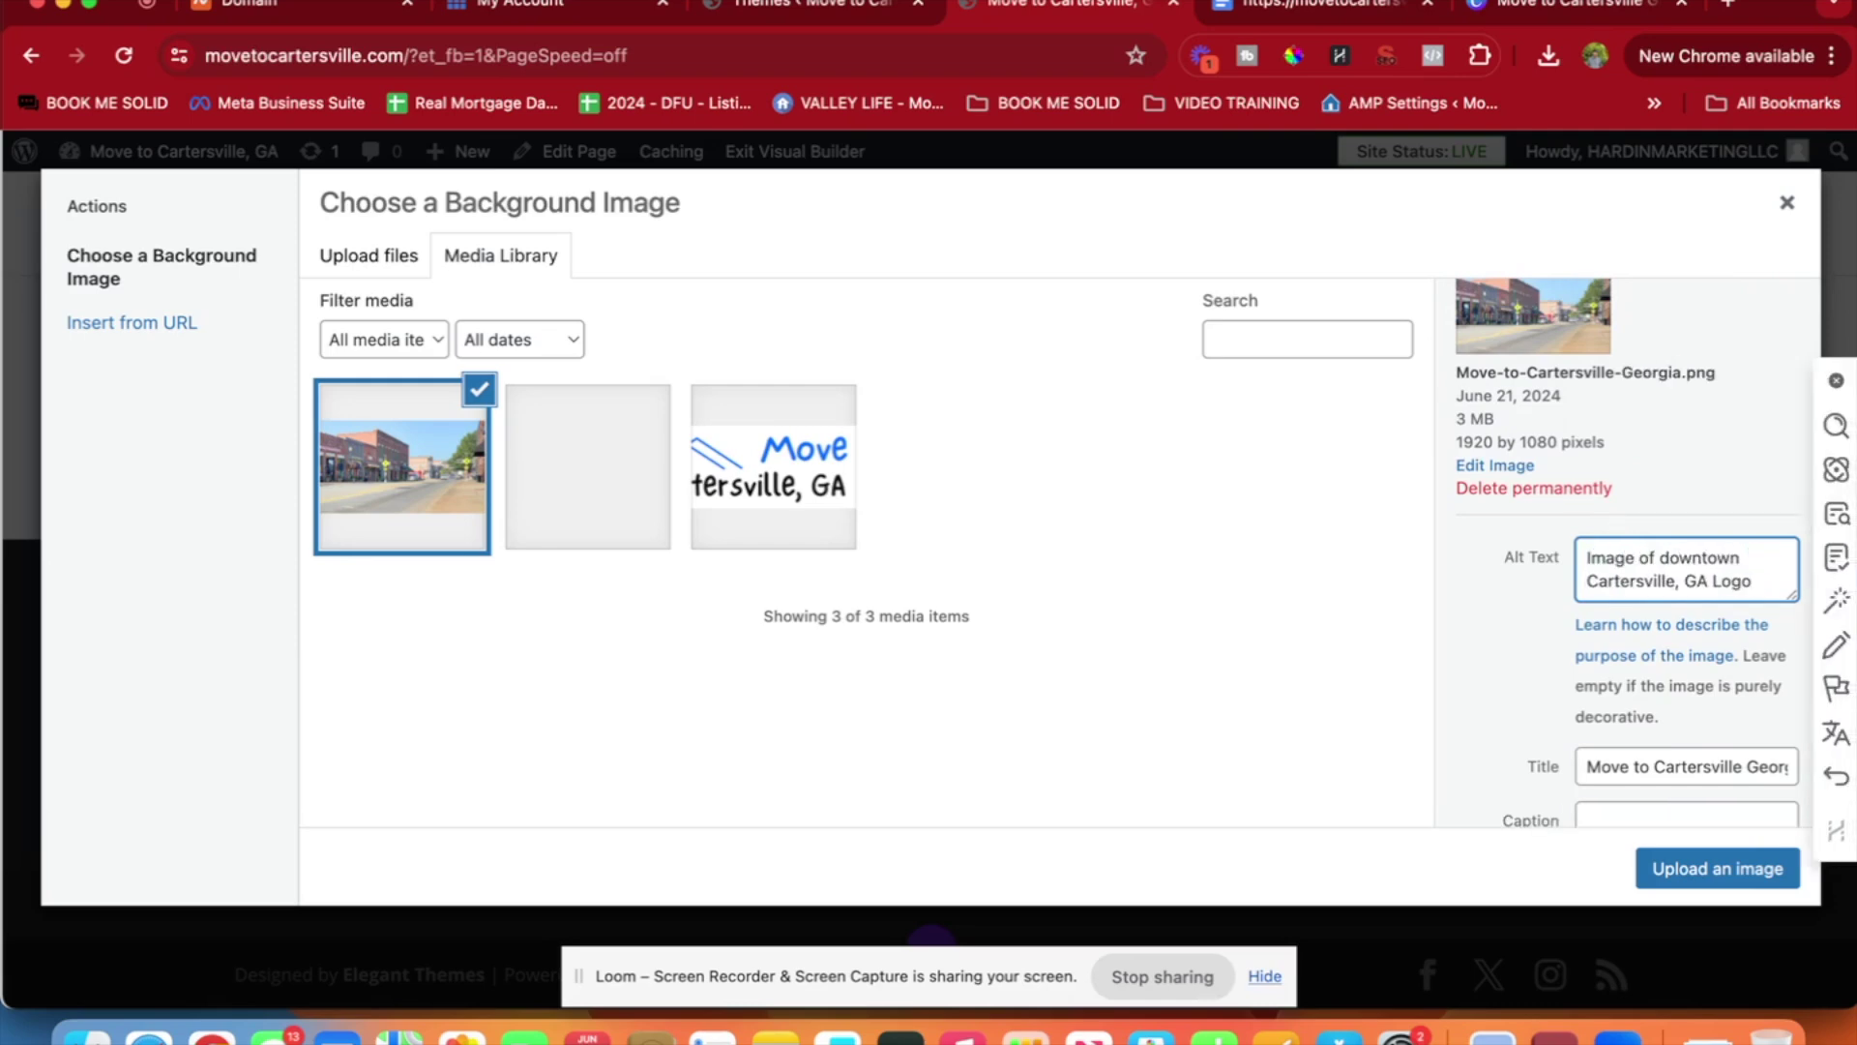
{"action": "left_click_drag", "start_coordinate": [1713, 578], "coordinate": [1836, 573]}
{"action": "key", "text": "BackSpace"}
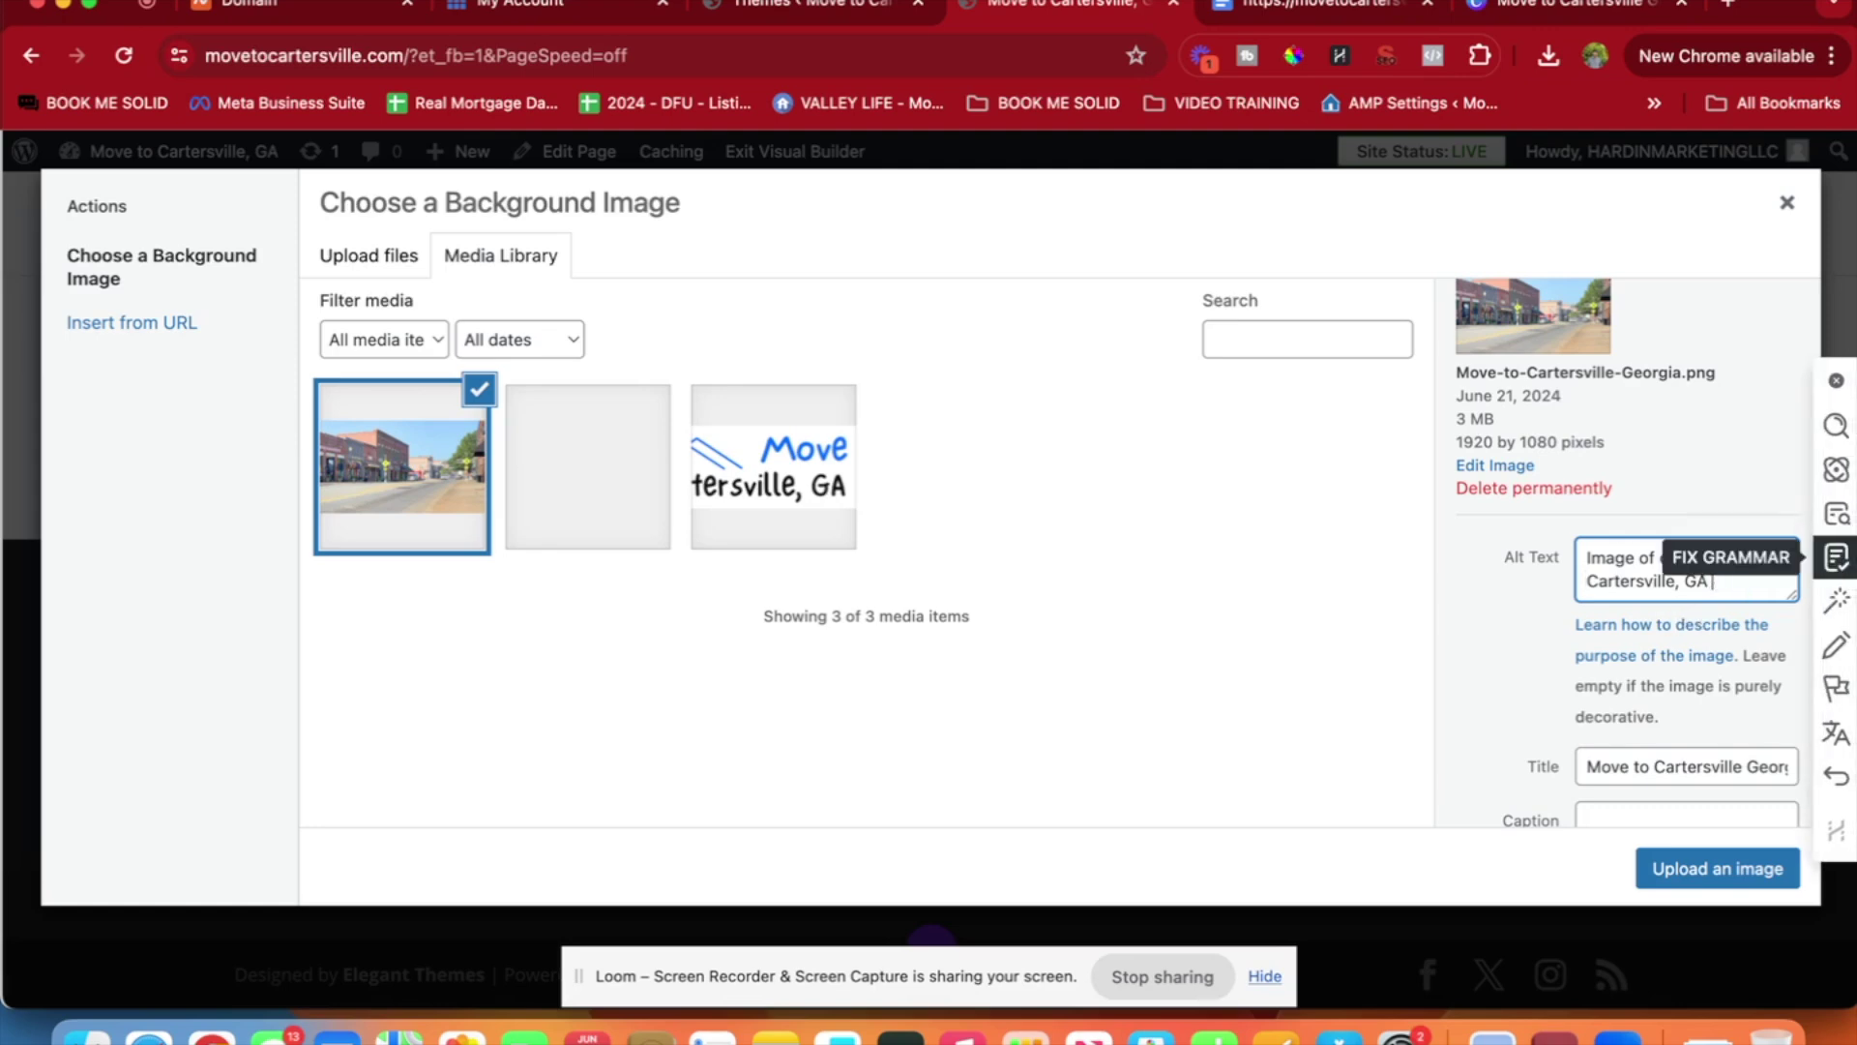
Change the photo's title to 'Moving to Cartersville Georgia' with a trailing question mark.
{"action": "left_click", "coordinate": [1680, 766]}
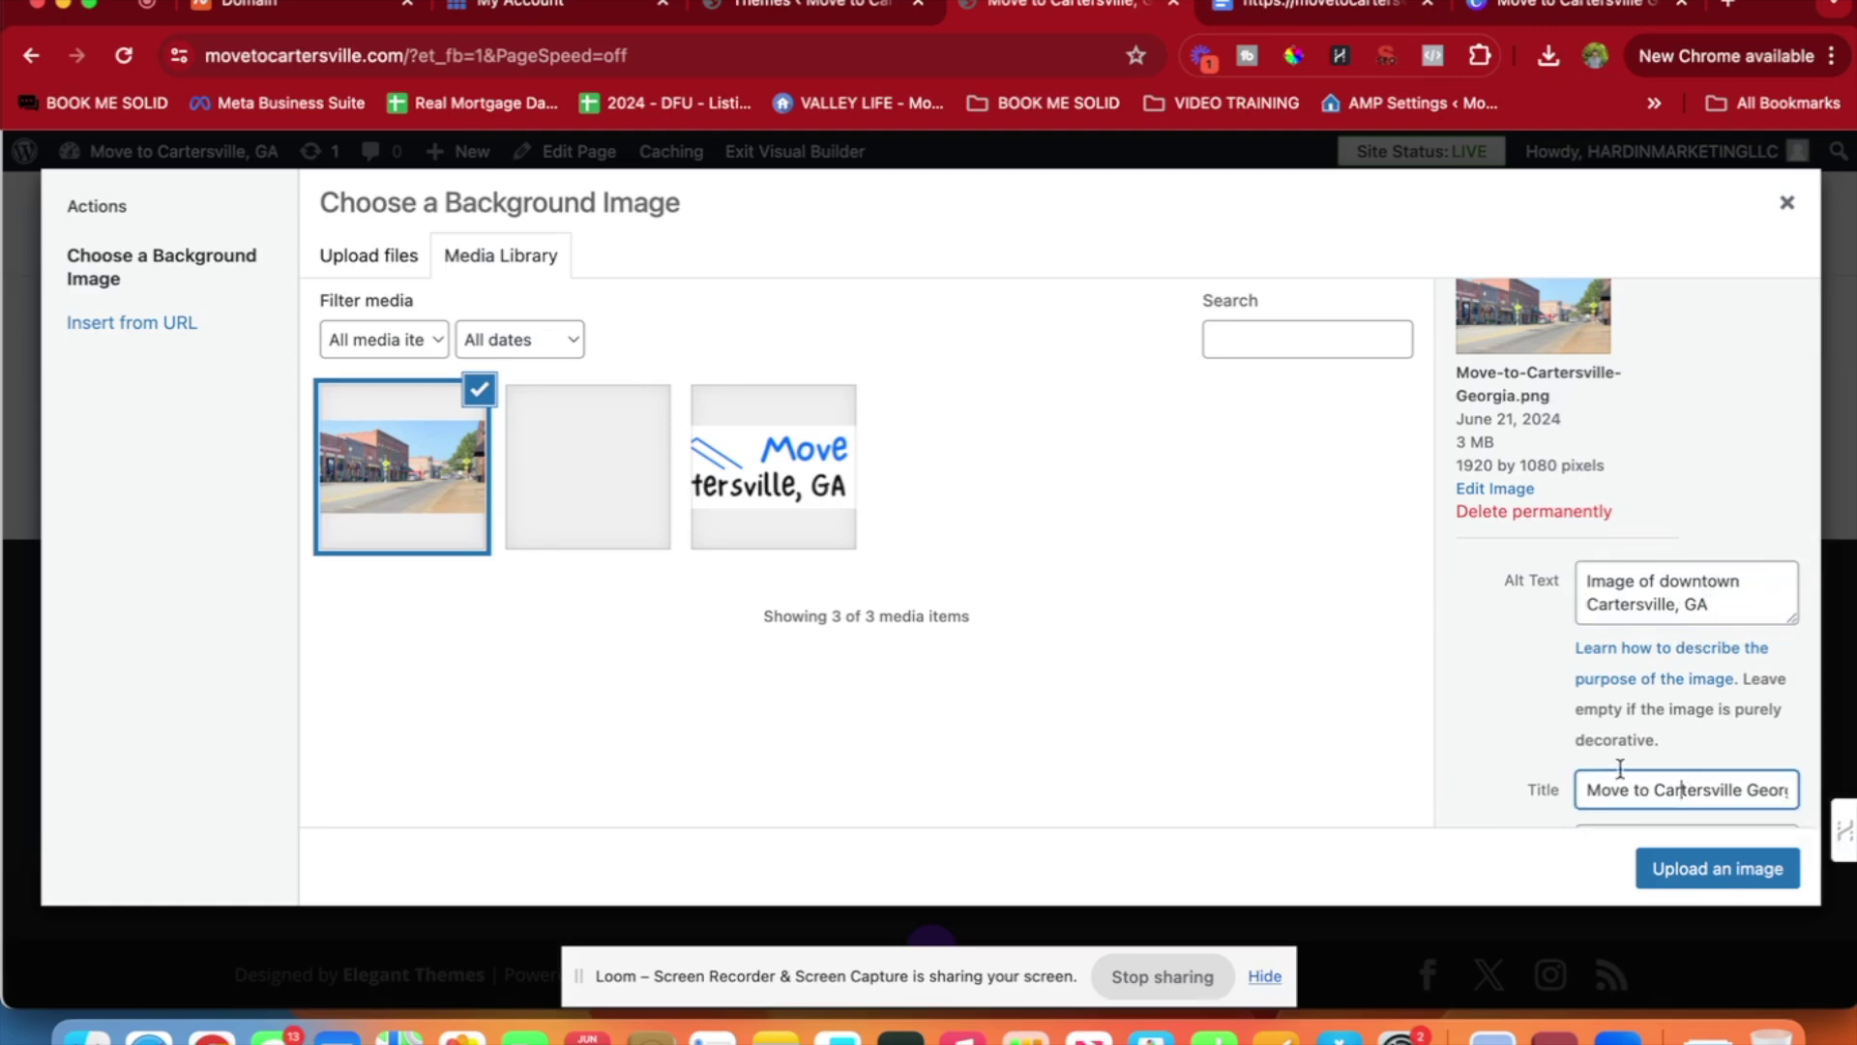
{"action": "double_click", "coordinate": [1611, 795]}
{"action": "type", "text": "Movoing"}
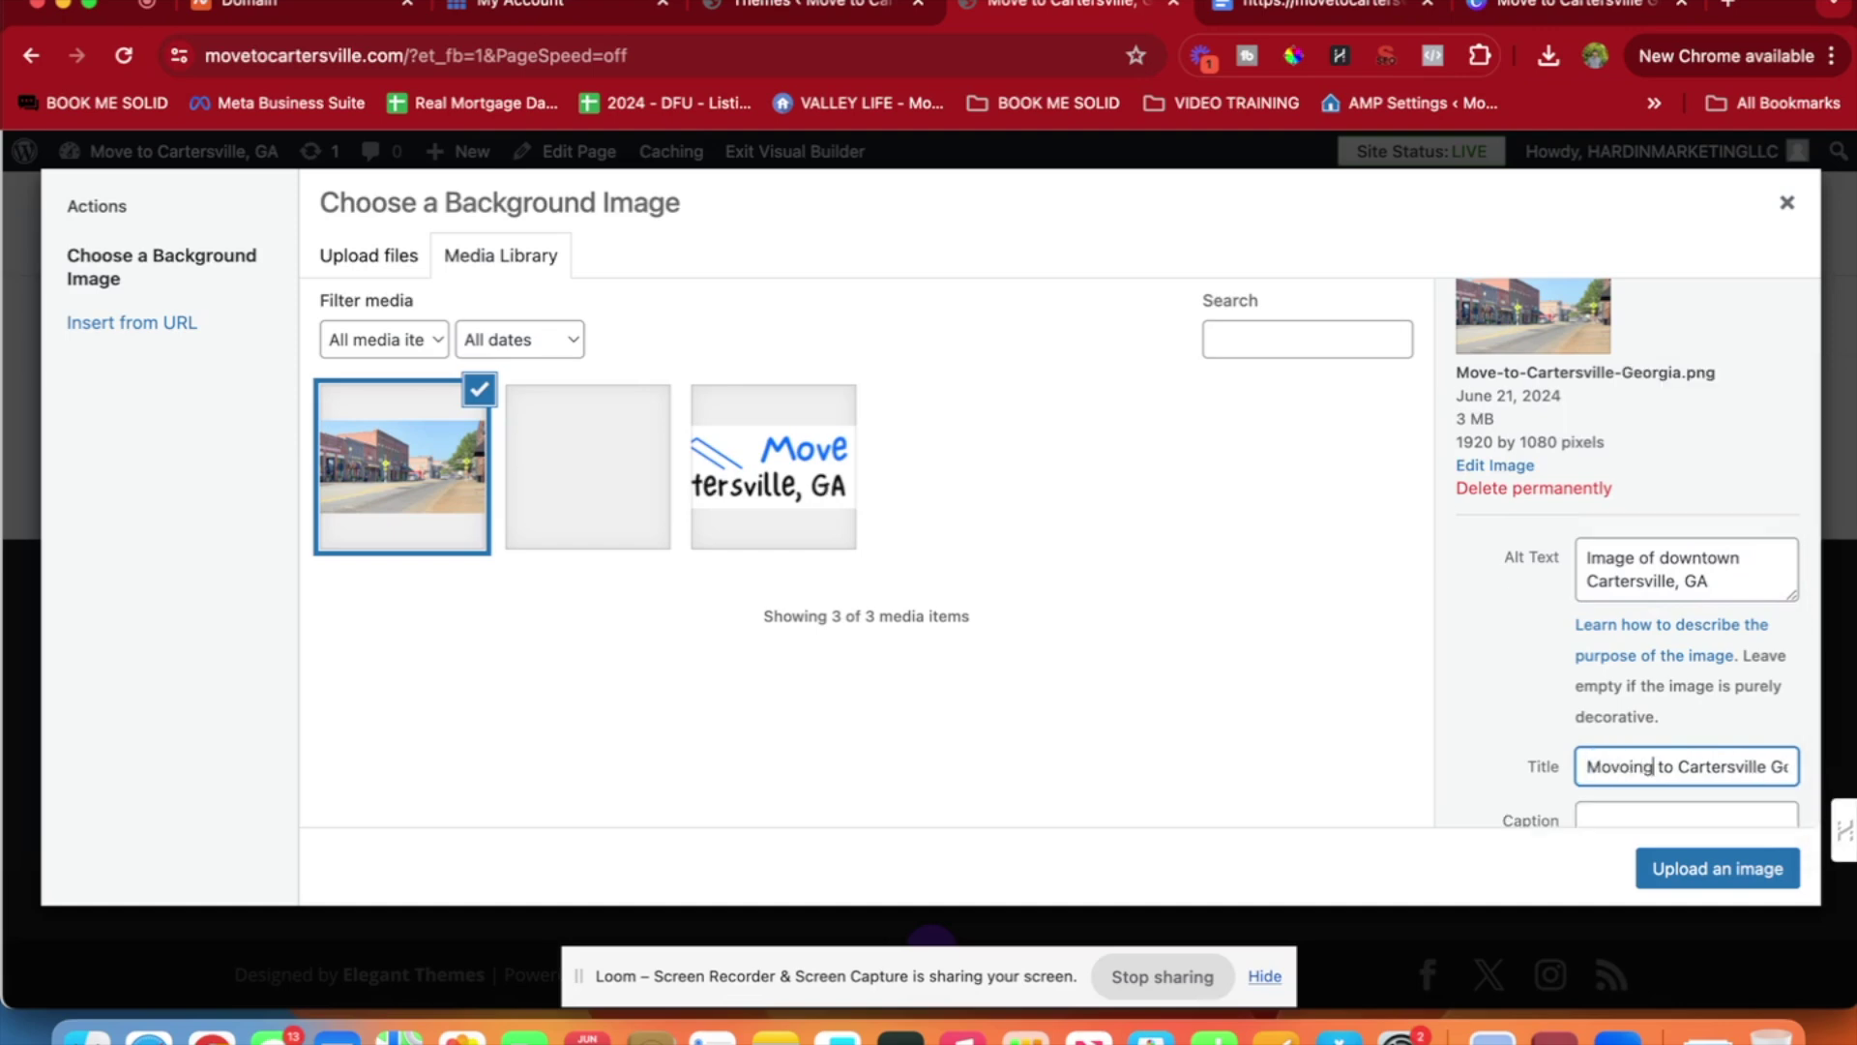
{"action": "key", "text": "BackSpace"}
{"action": "key", "text": "BackSpace"}
{"action": "key", "text": "BackSpace"}
{"action": "type", "text": "ing"}
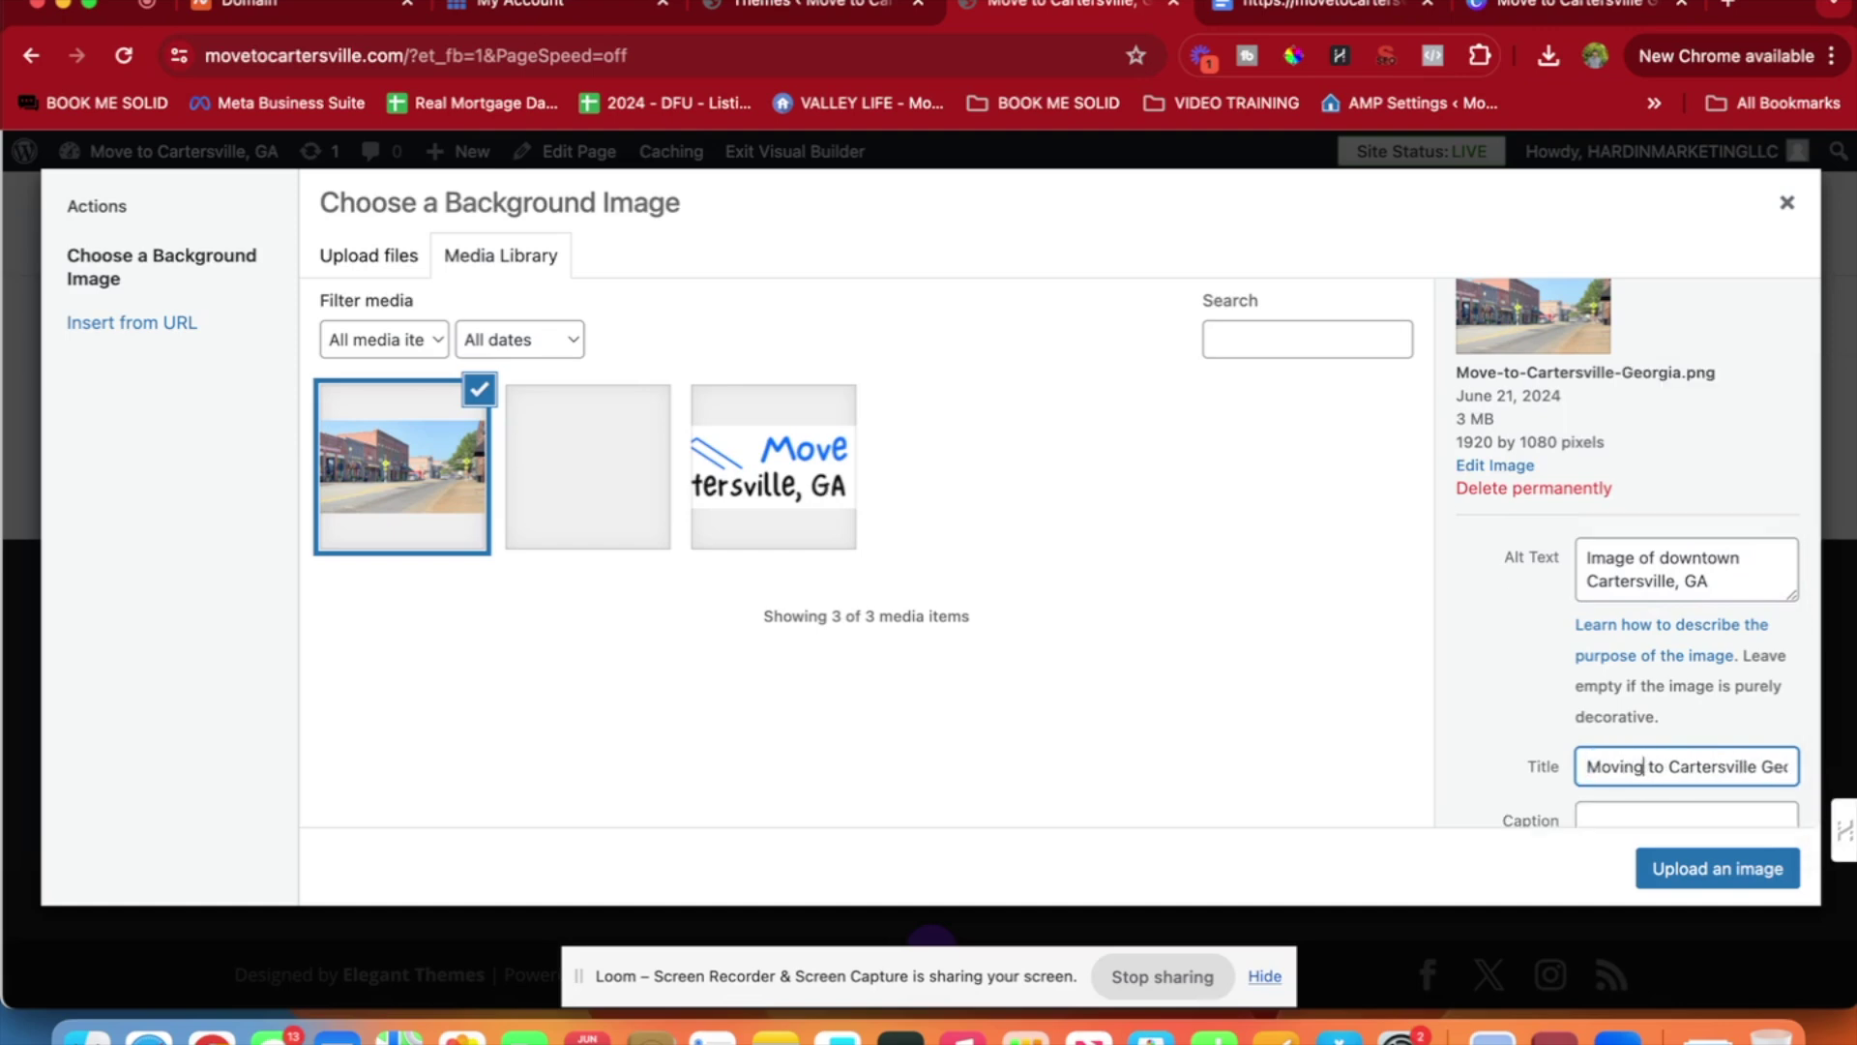
{"action": "left_click", "coordinate": [1785, 766]}
{"action": "type", "text": "?"}
Copy the title into the description and use the photo as the section background.
{"action": "key", "text": "super+a"}
{"action": "scroll", "coordinate": [1761, 676], "scroll_direction": "down", "scroll_amount": 3}
{"action": "key", "text": "super+c"}
{"action": "left_click", "coordinate": [1654, 671]}
{"action": "key", "text": "super+a"}
{"action": "key", "text": "super+v"}
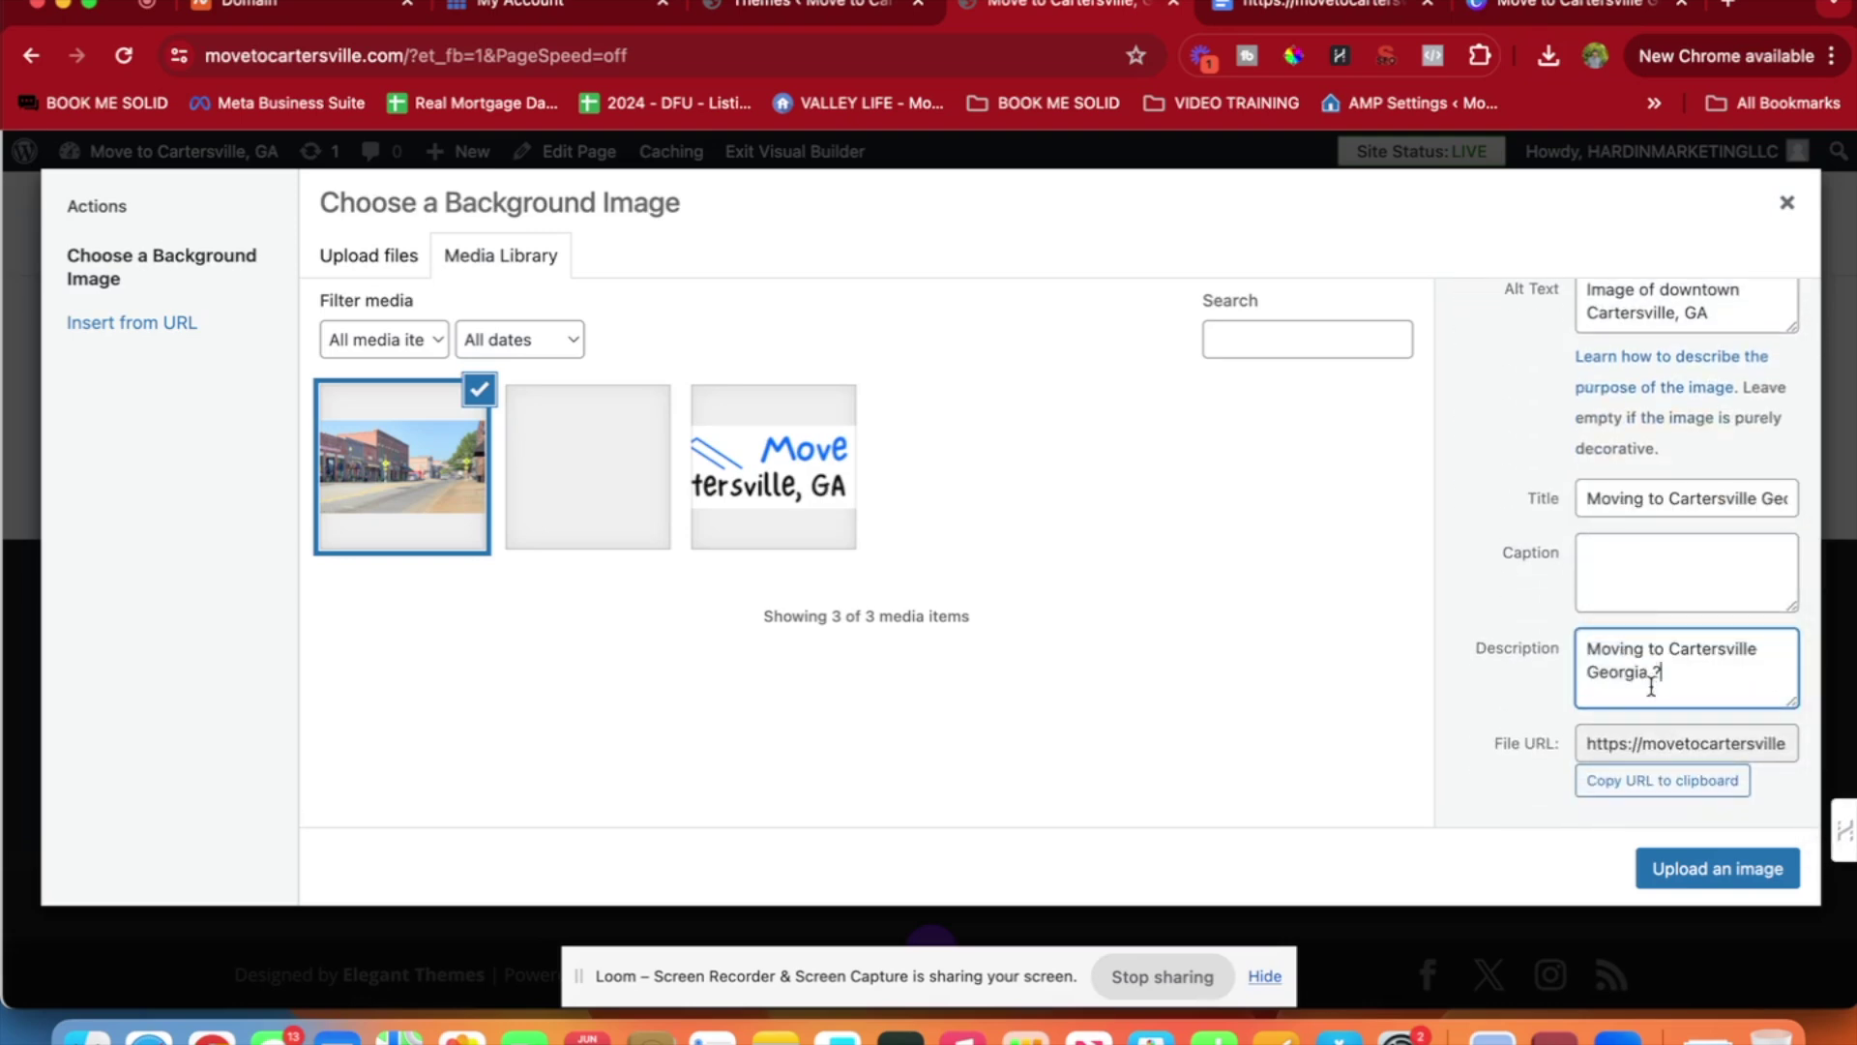
{"action": "left_click", "coordinate": [1717, 868]}
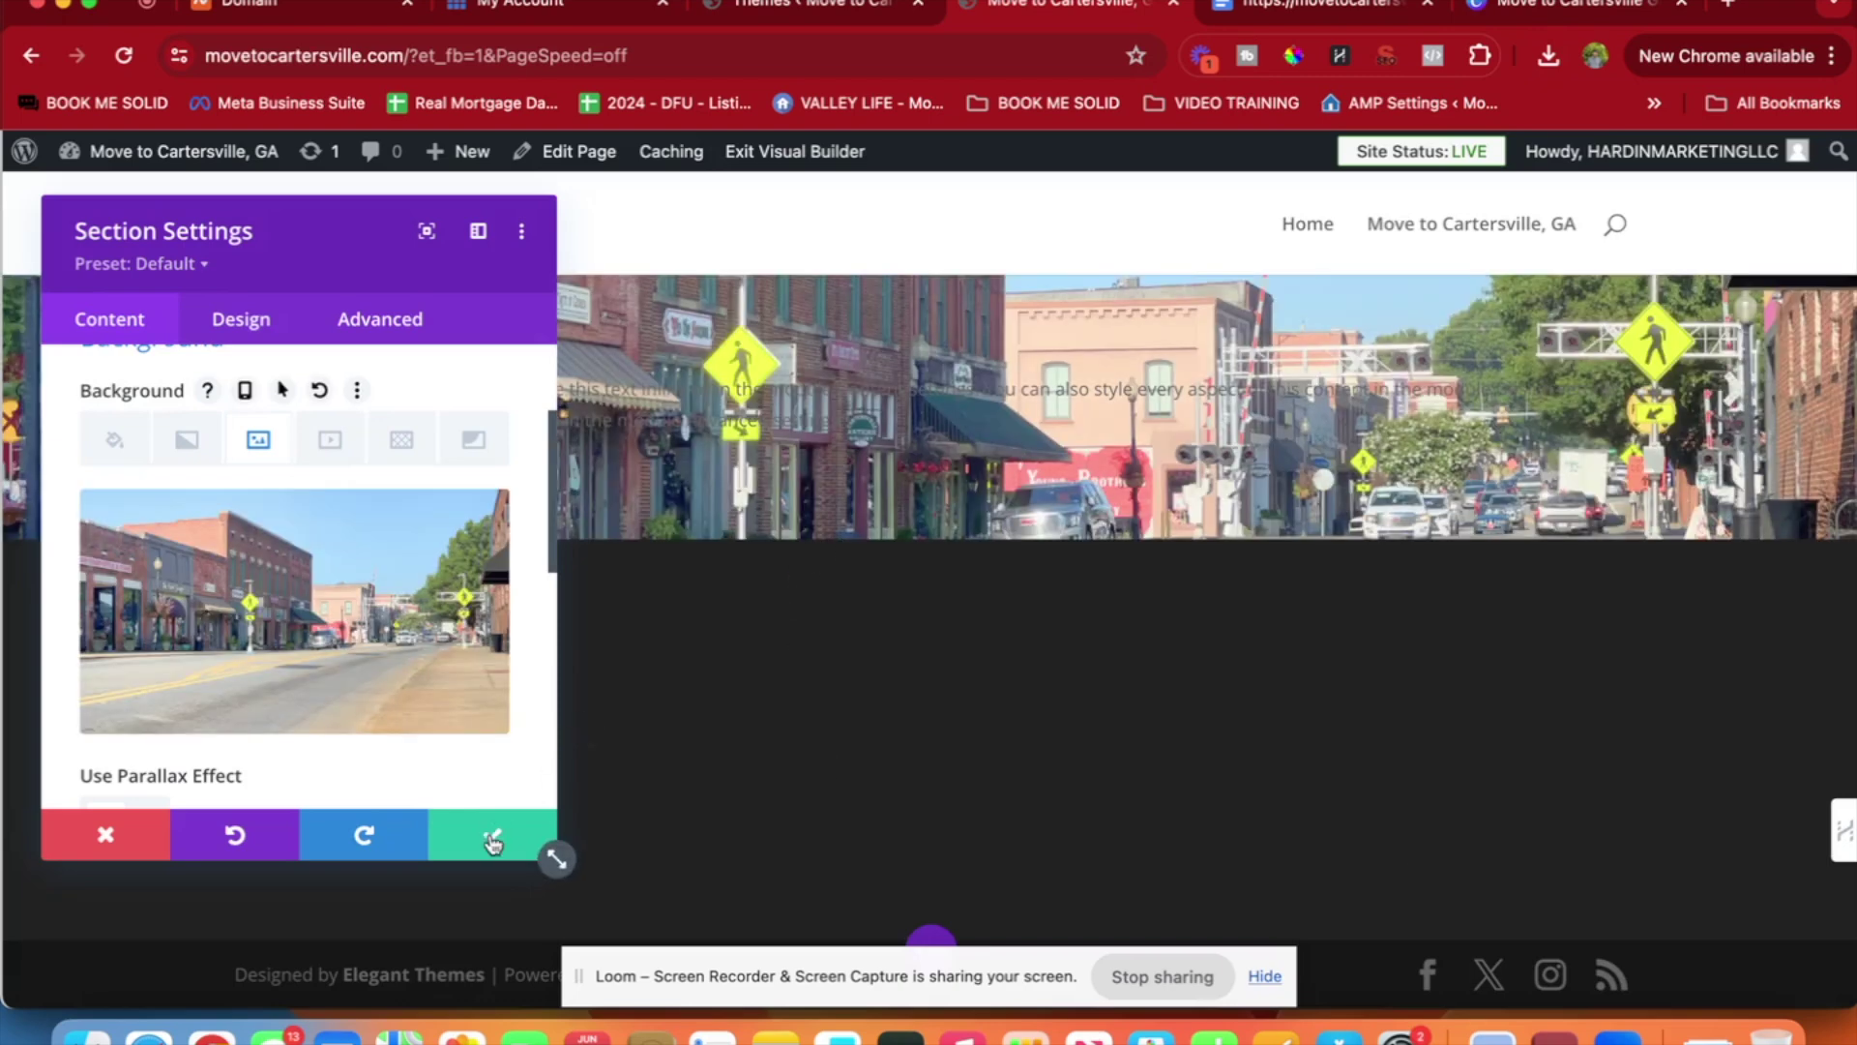
Save the background image and drag the hero section's bottom padding to make it taller.
{"action": "left_click", "coordinate": [546, 851]}
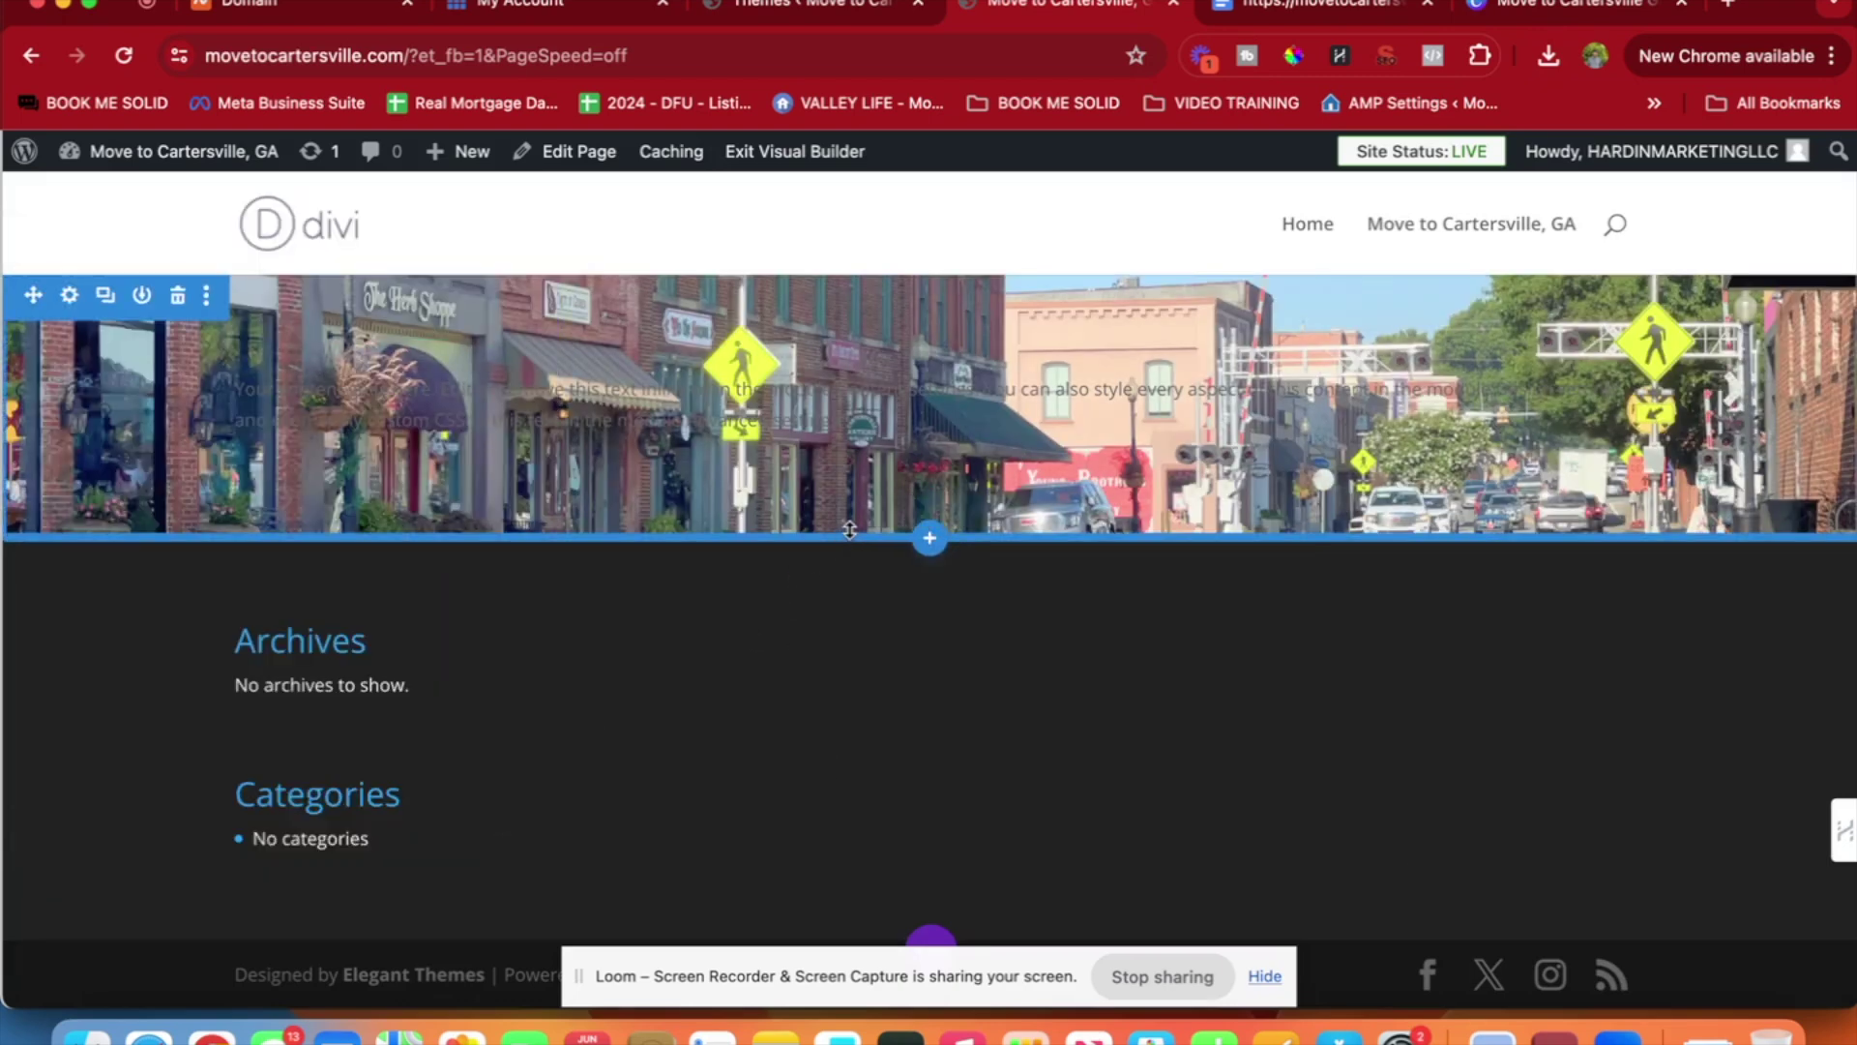
{"action": "left_click_drag", "start_coordinate": [848, 526], "coordinate": [874, 998]}
{"action": "scroll", "coordinate": [909, 822], "scroll_direction": "down", "scroll_amount": 4}
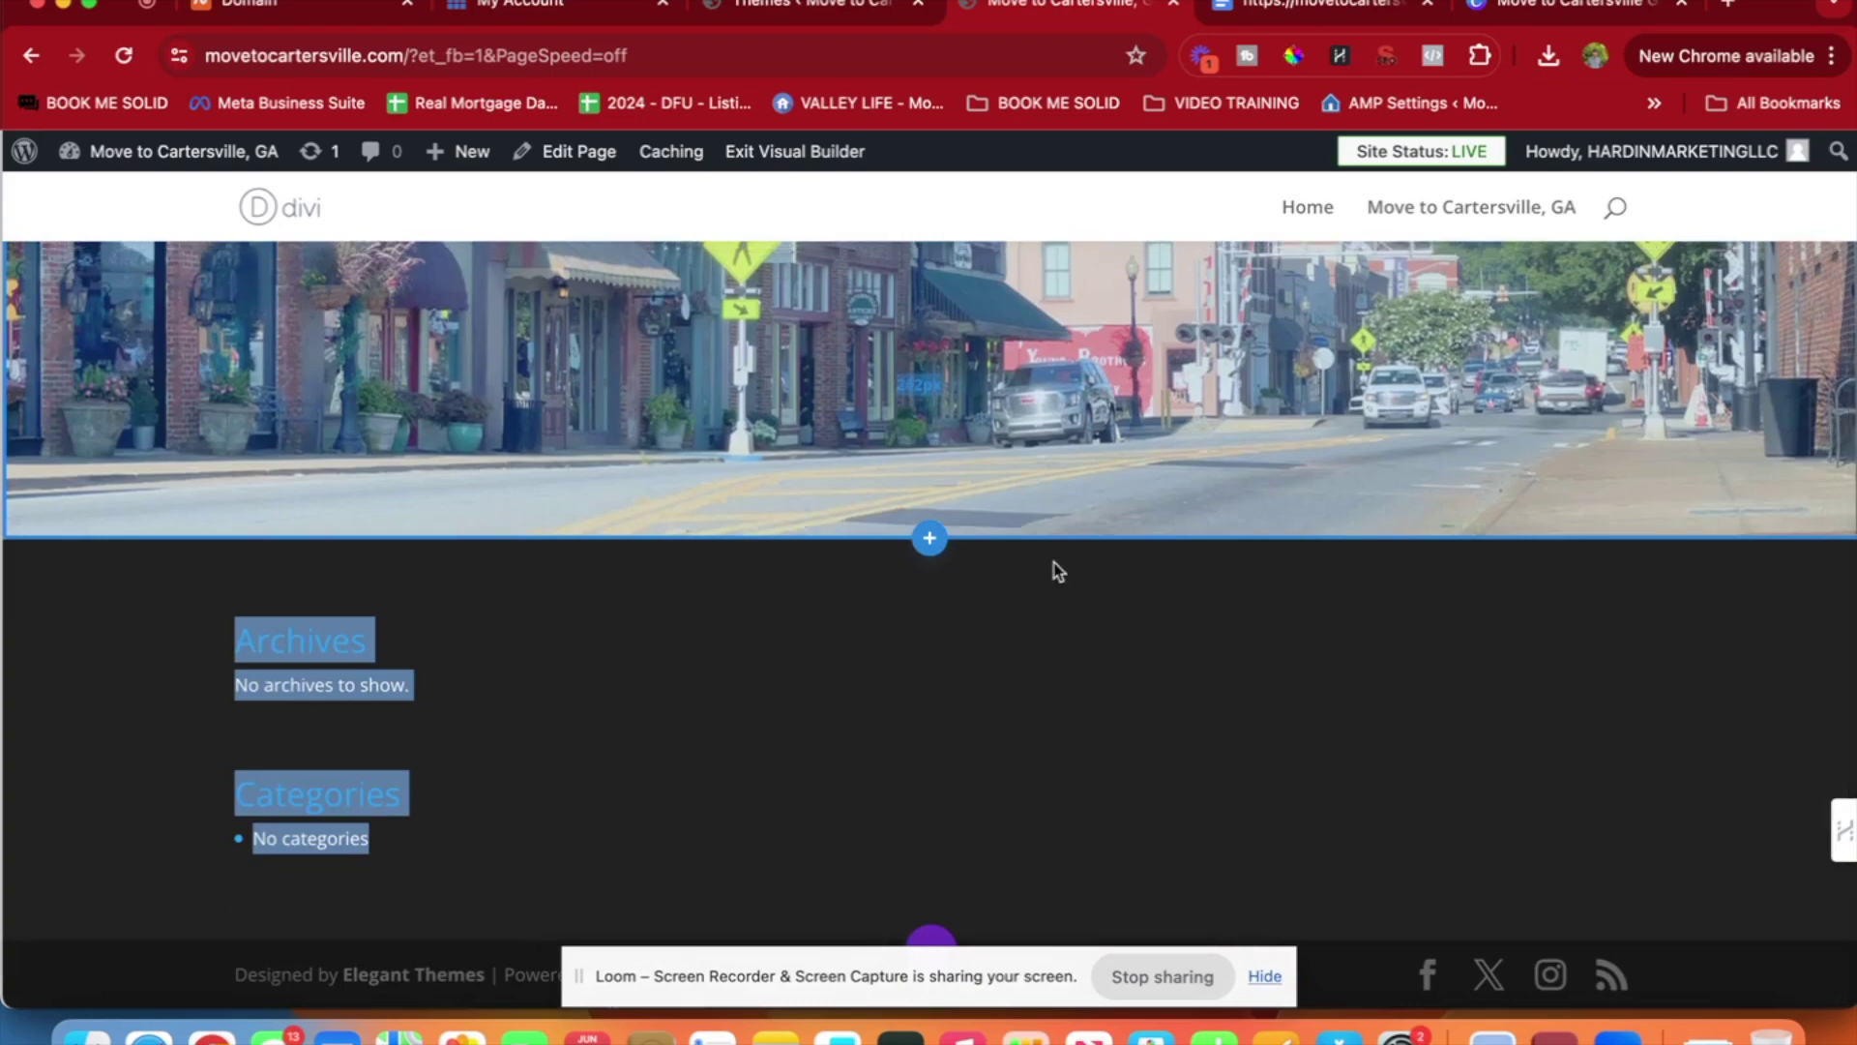
{"action": "scroll", "coordinate": [1054, 568], "scroll_direction": "up", "scroll_amount": 5}
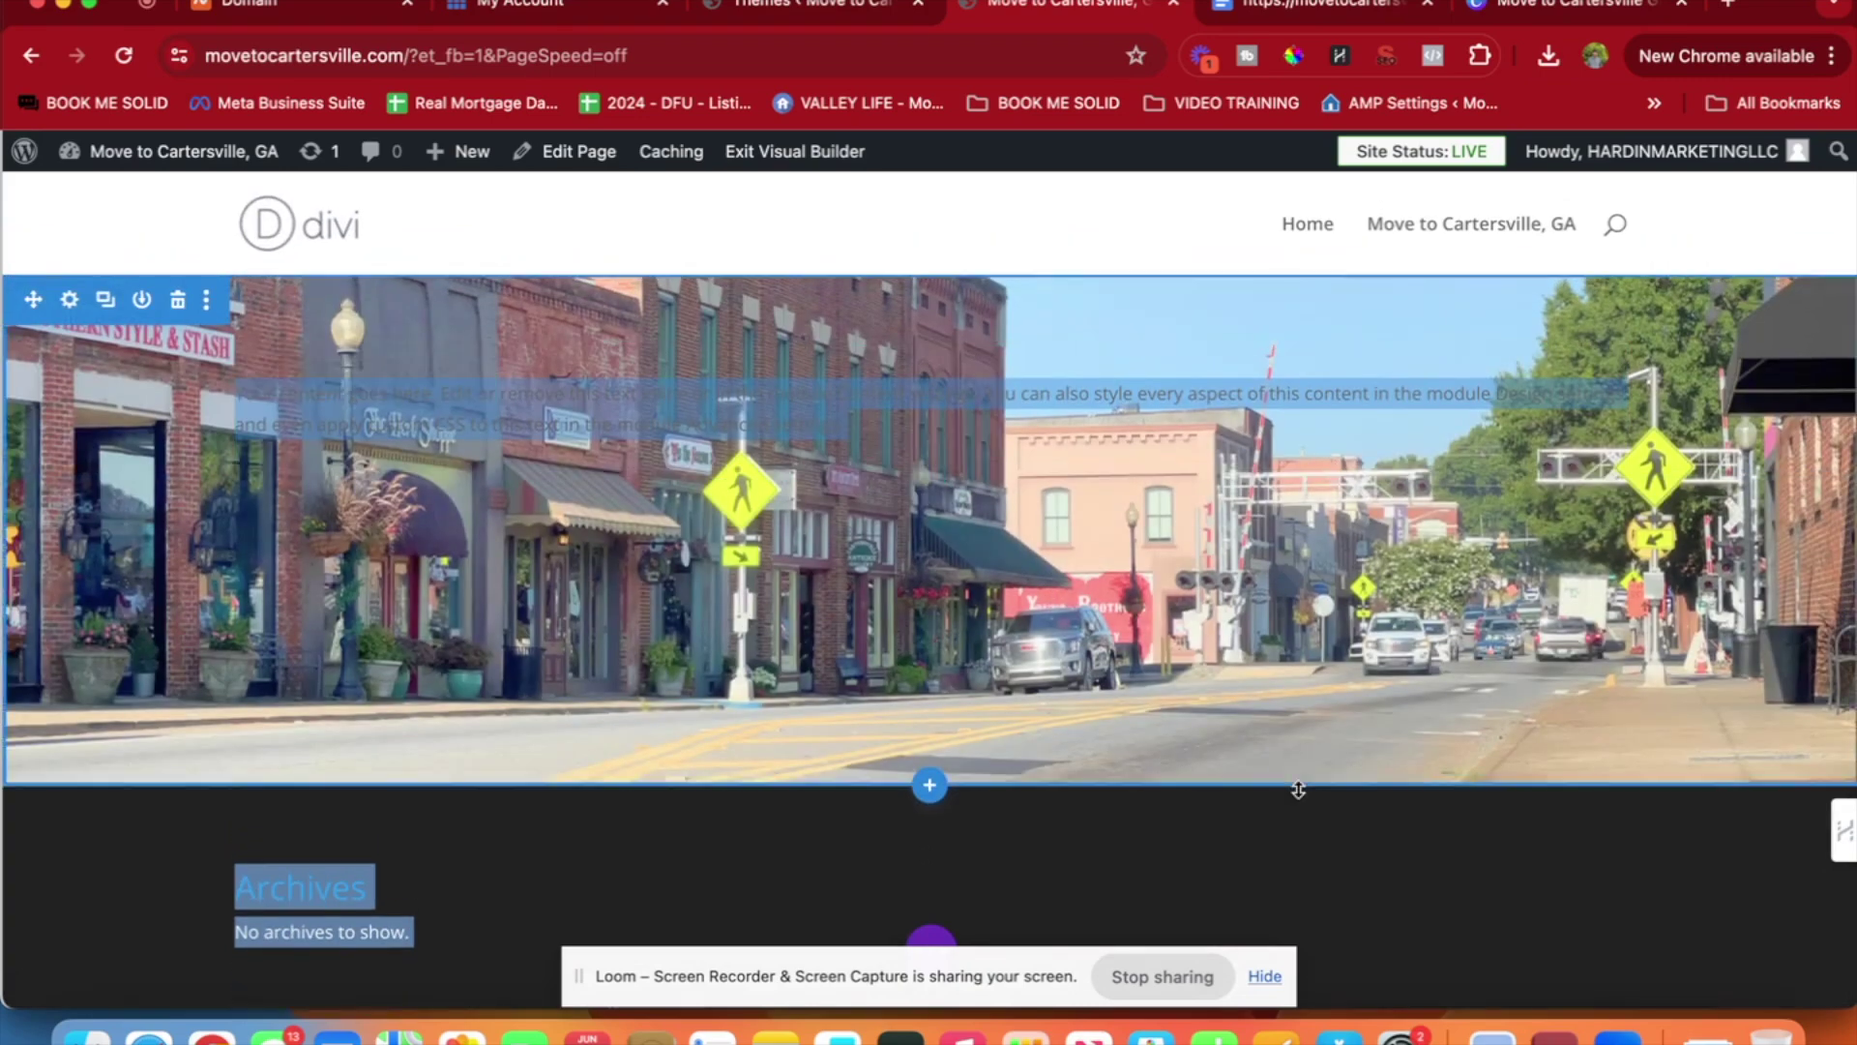
{"action": "left_click_drag", "start_coordinate": [1309, 765], "coordinate": [1318, 958]}
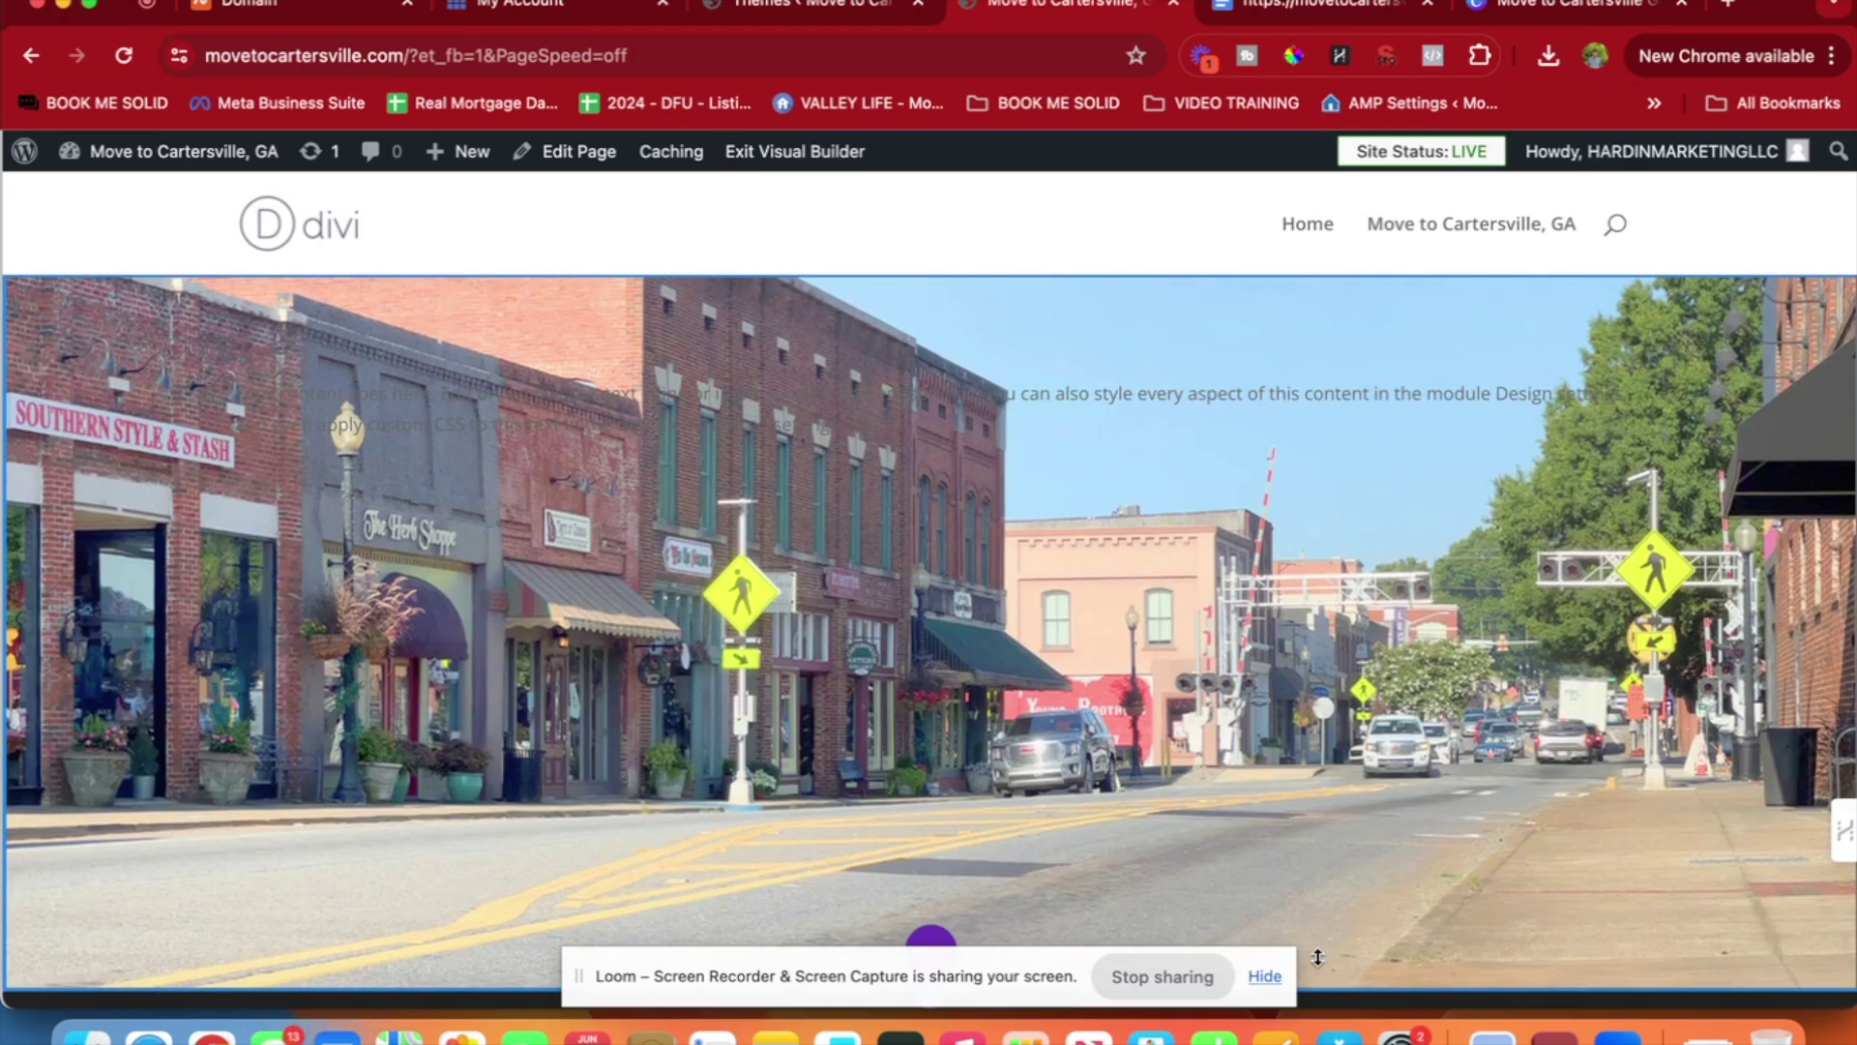
{"action": "mouse_move", "coordinate": [1027, 408]}
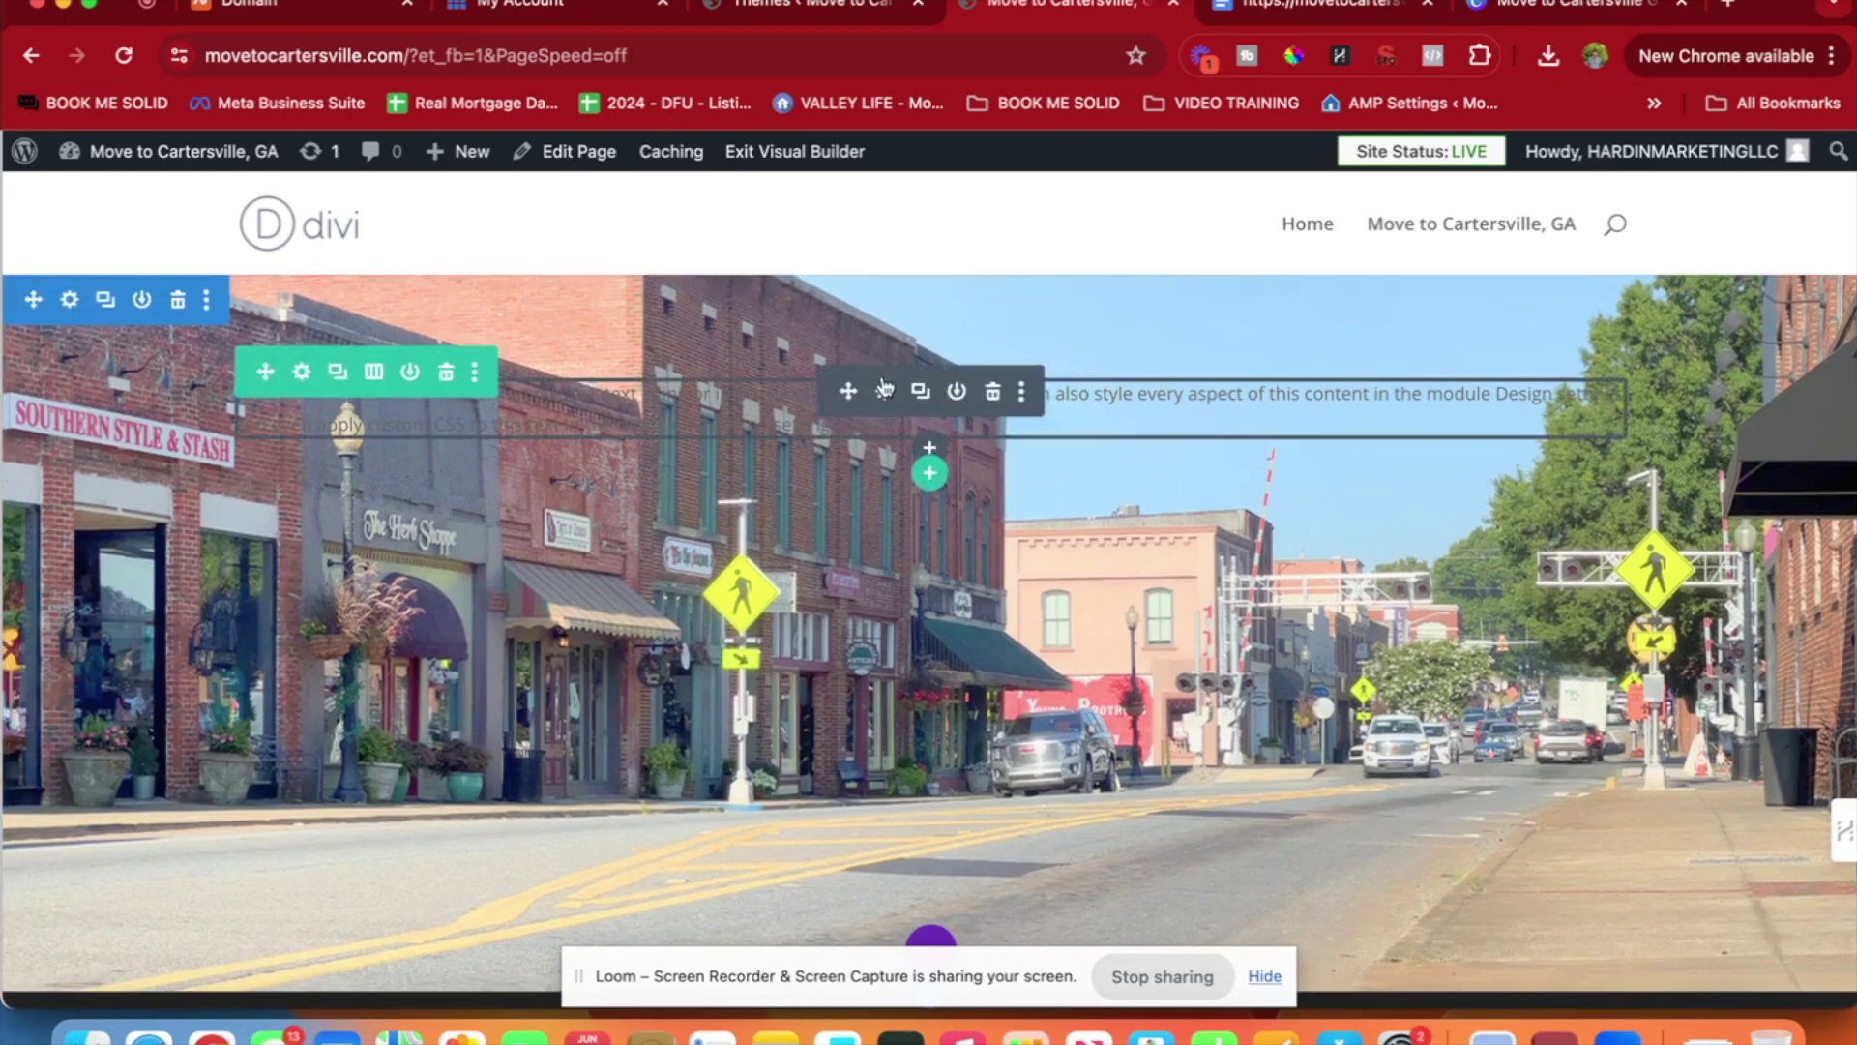
Replace the placeholder with 'Moving to Cartersville, Georgia ?' as a centred Heading 1.
{"action": "scroll", "coordinate": [468, 771], "scroll_direction": "down", "scroll_amount": 3}
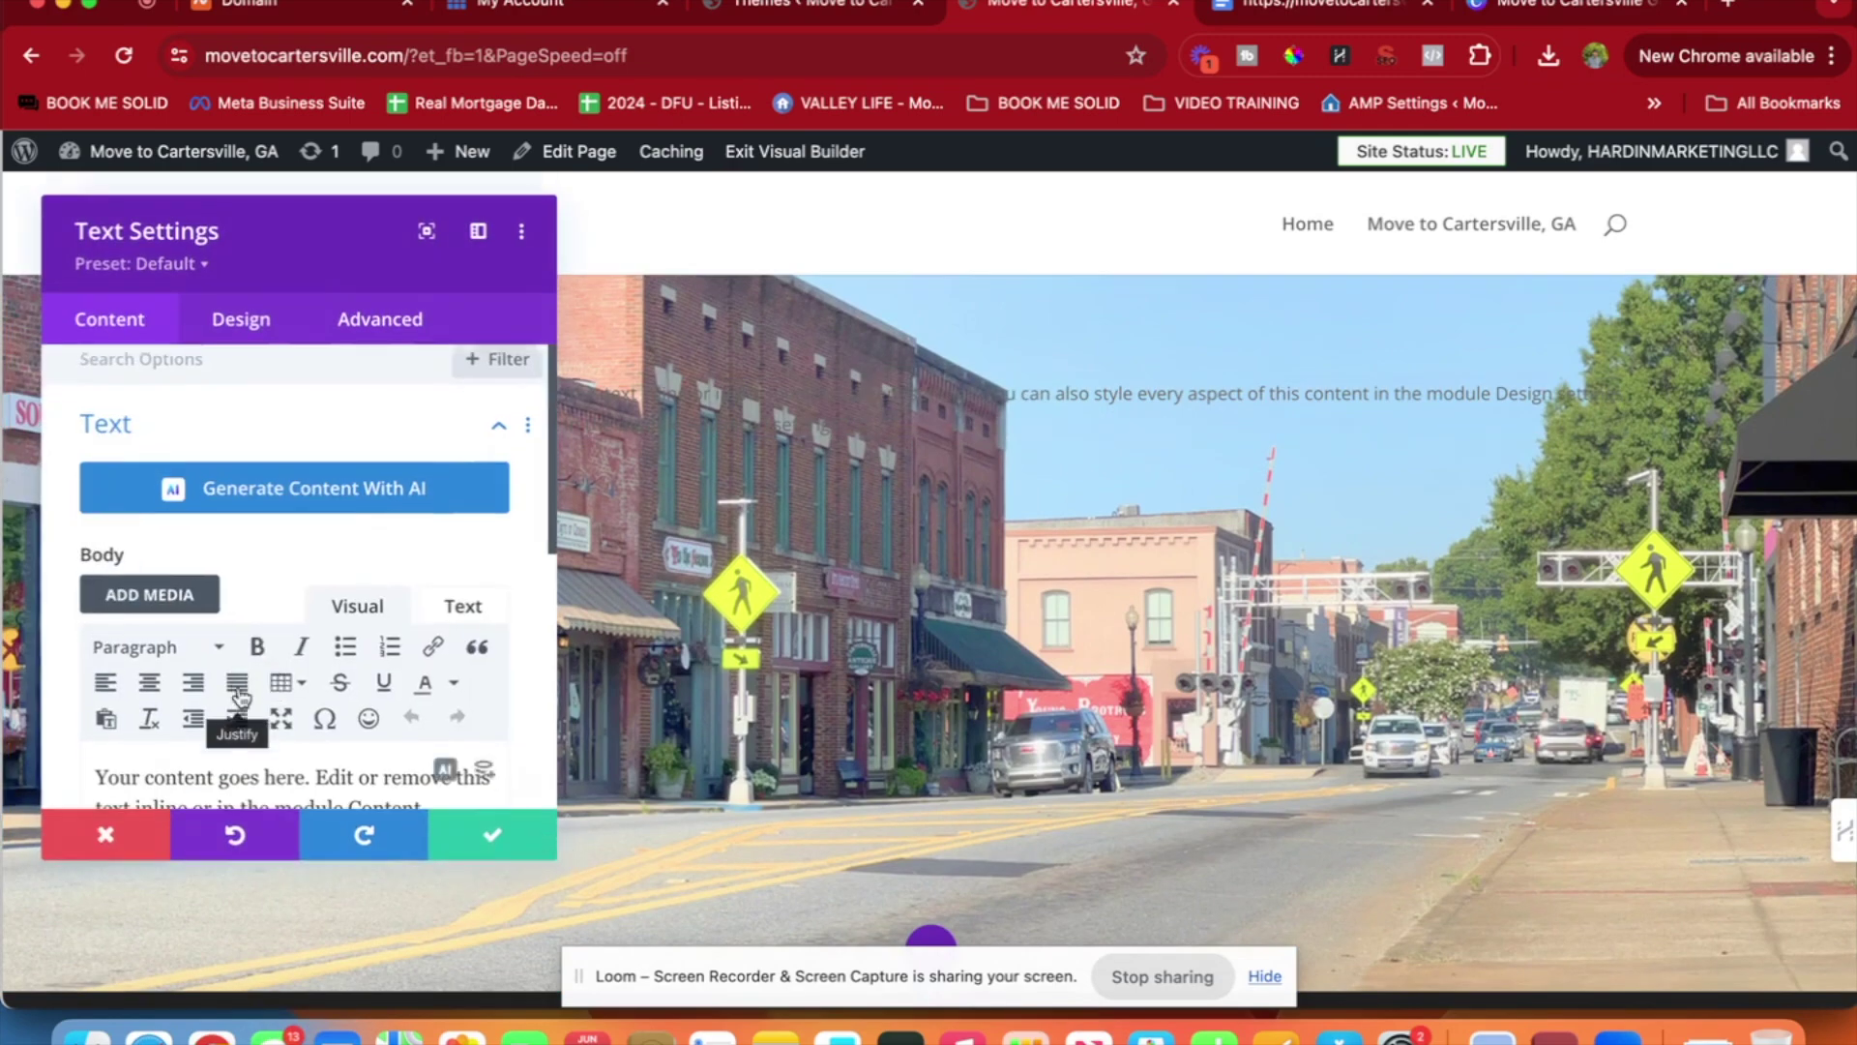
{"action": "triple_click", "coordinate": [250, 696]}
{"action": "type", "text": "Moving to Cartersville, Georgia ?"}
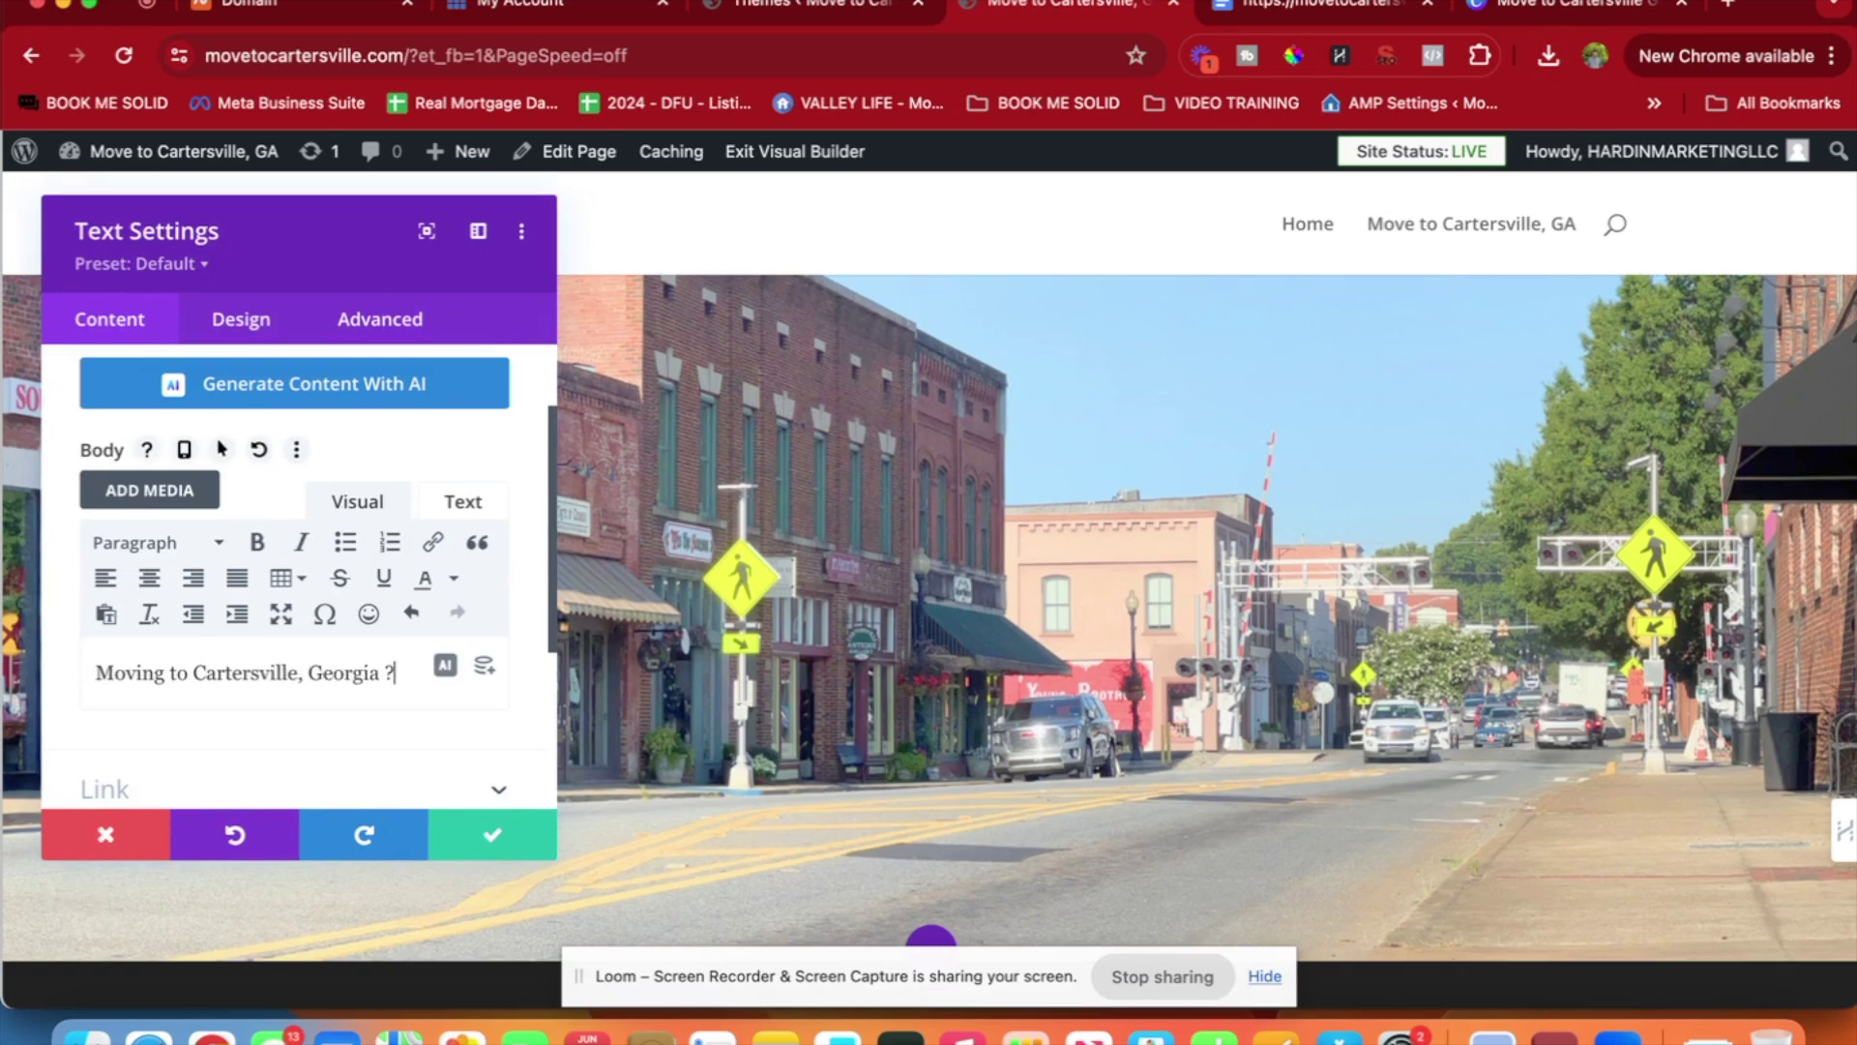
{"action": "key", "text": "super+a"}
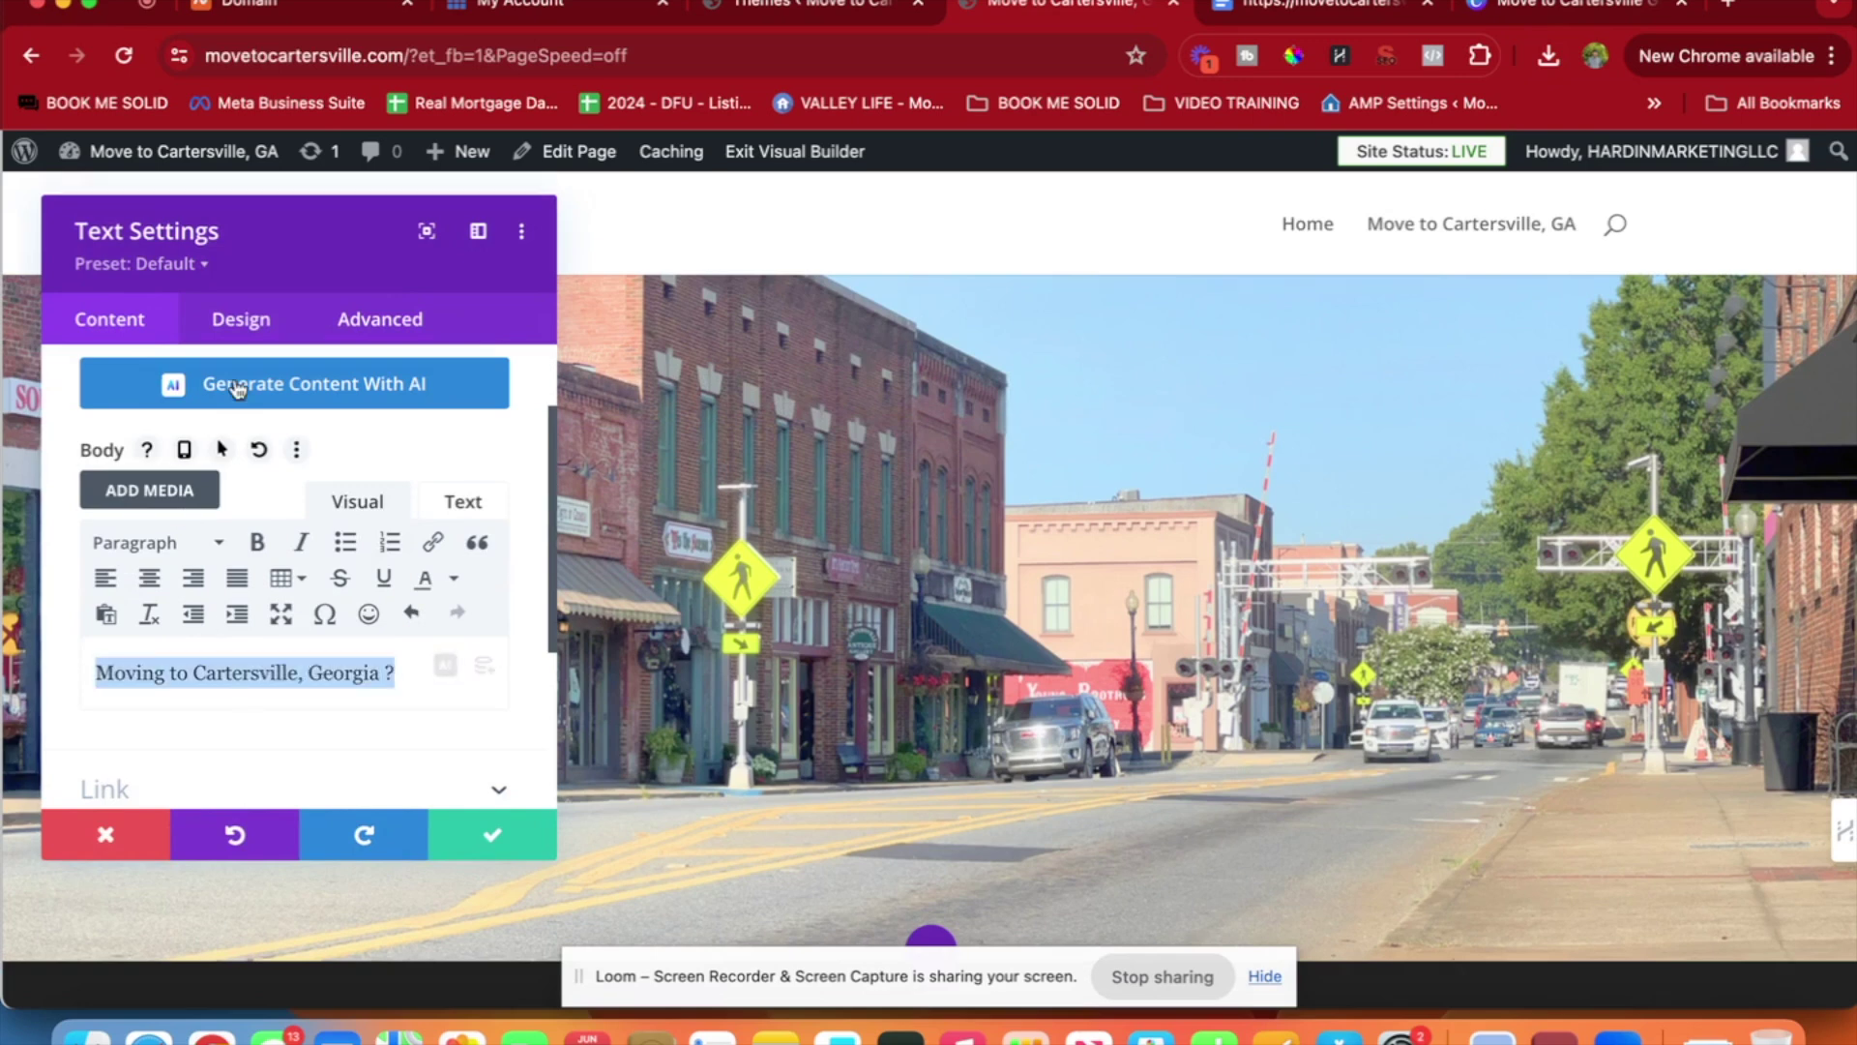
{"action": "left_click", "coordinate": [155, 543]}
{"action": "left_click", "coordinate": [176, 646]}
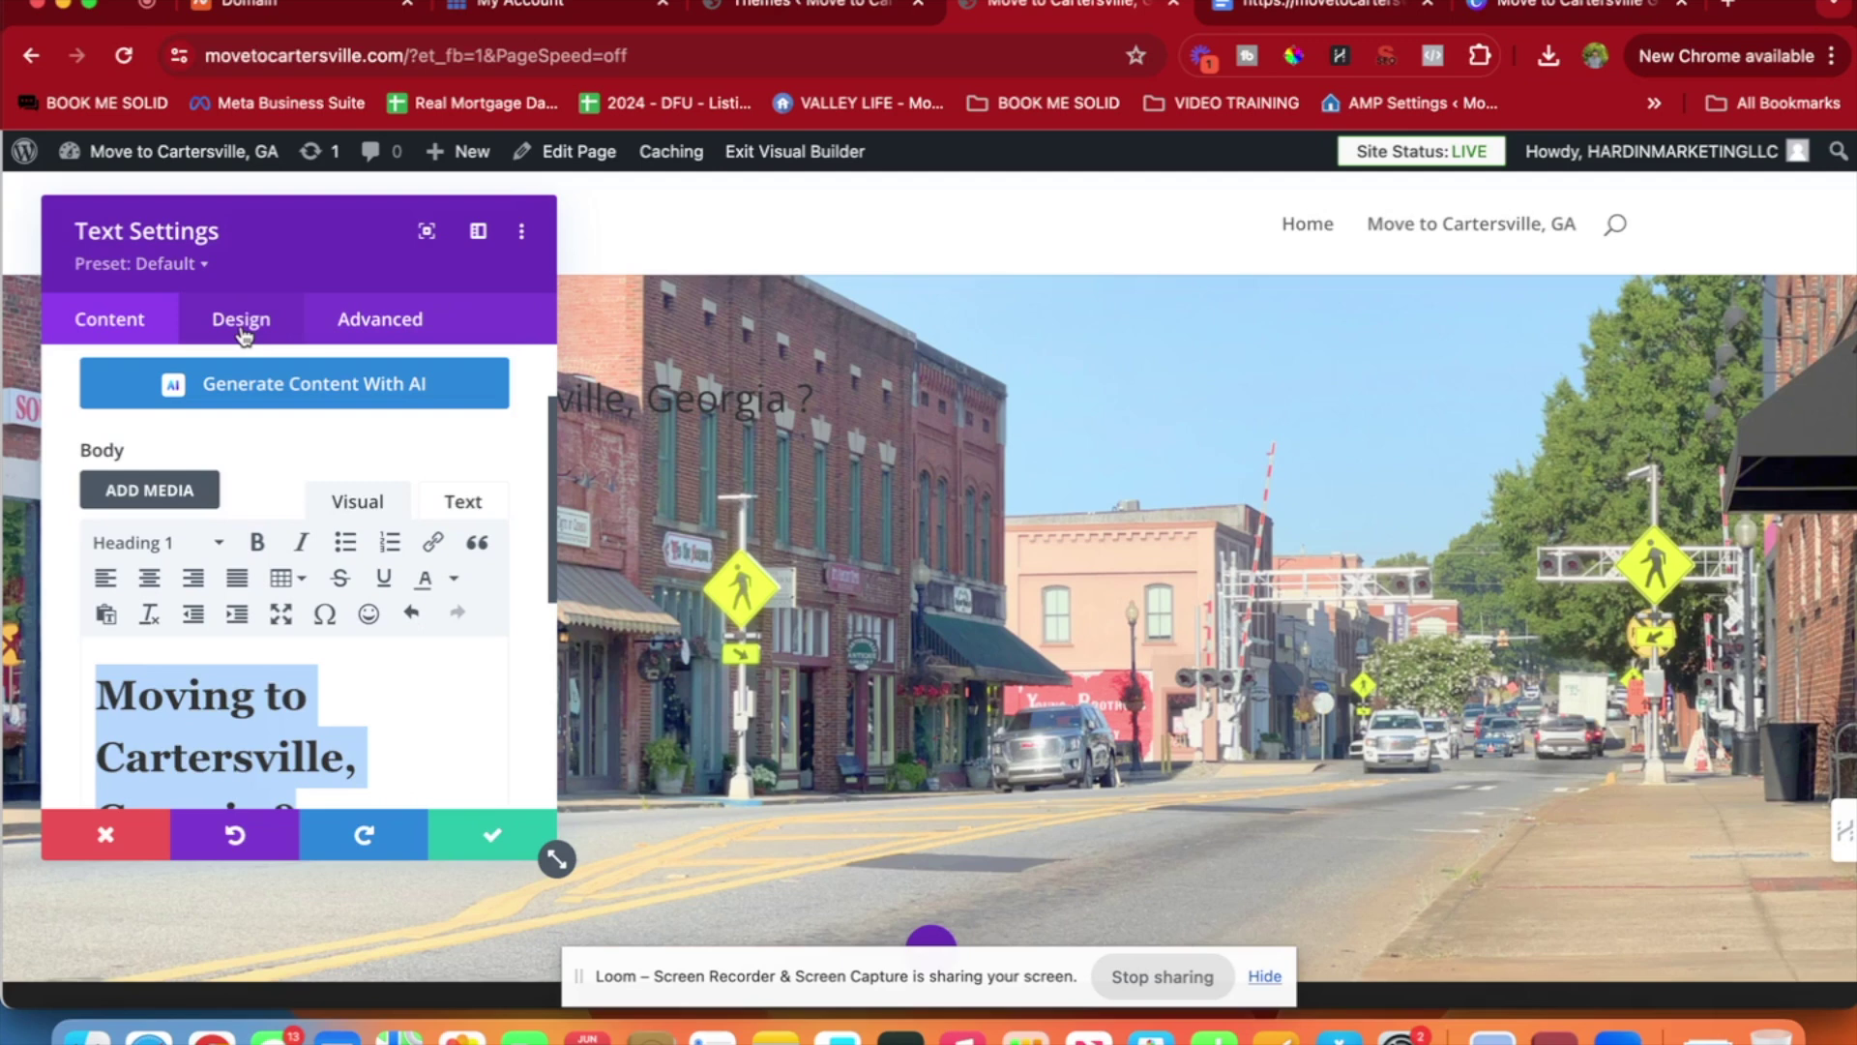
{"action": "left_click", "coordinate": [149, 577]}
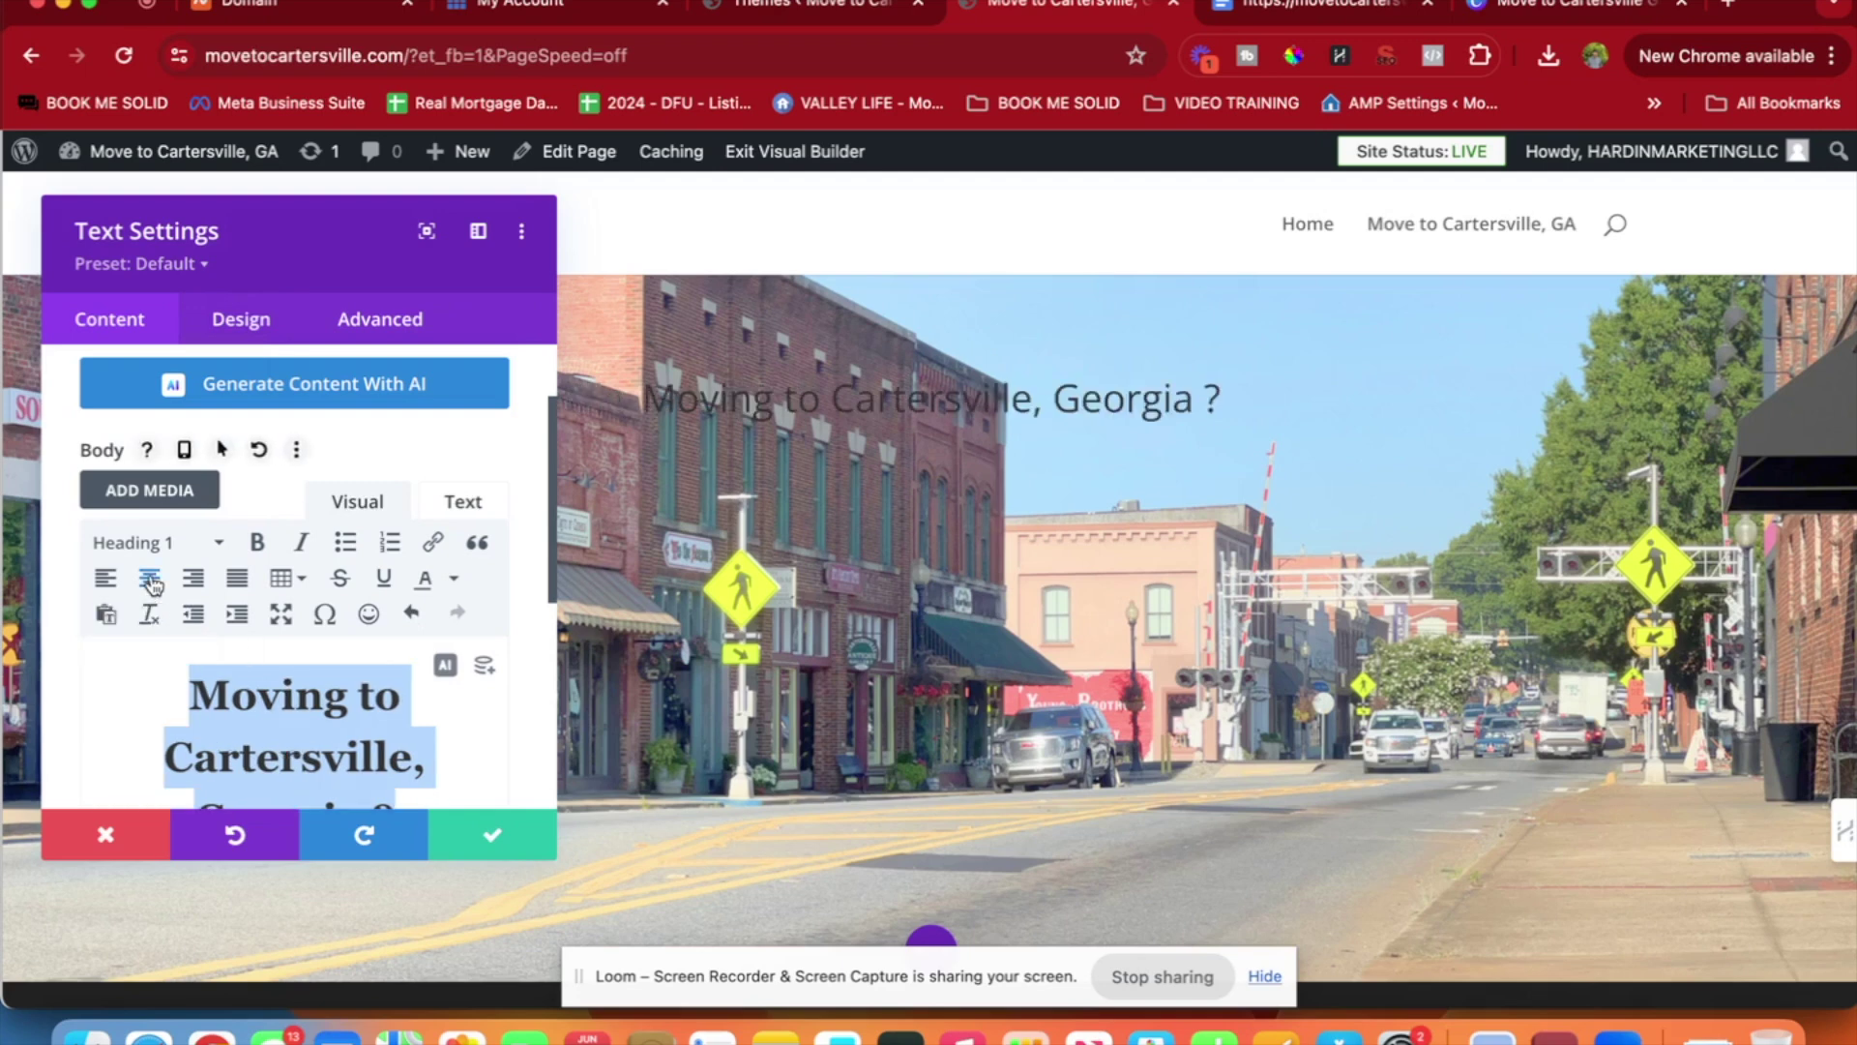
Style the heading text white at 56px in the Design tab.
{"action": "left_click", "coordinate": [261, 324]}
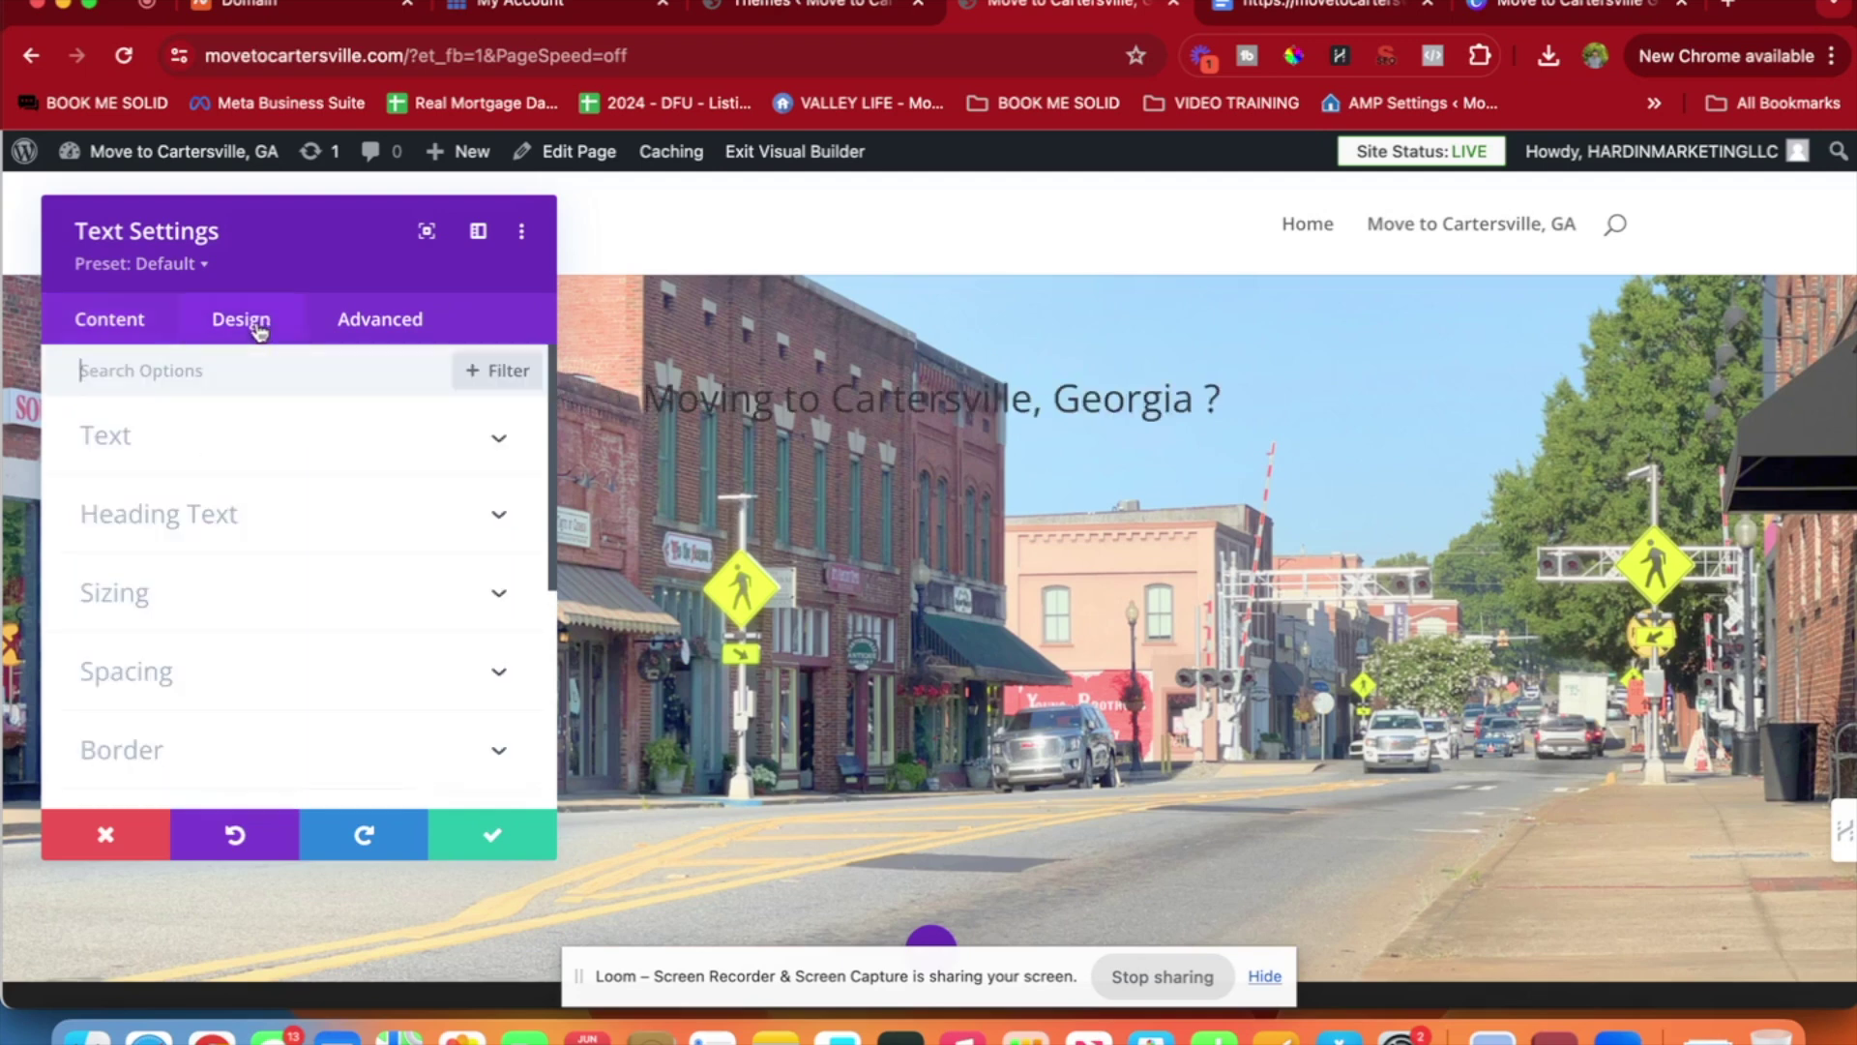
{"action": "left_click", "coordinate": [175, 527]}
{"action": "scroll", "coordinate": [300, 619], "scroll_direction": "down", "scroll_amount": 5}
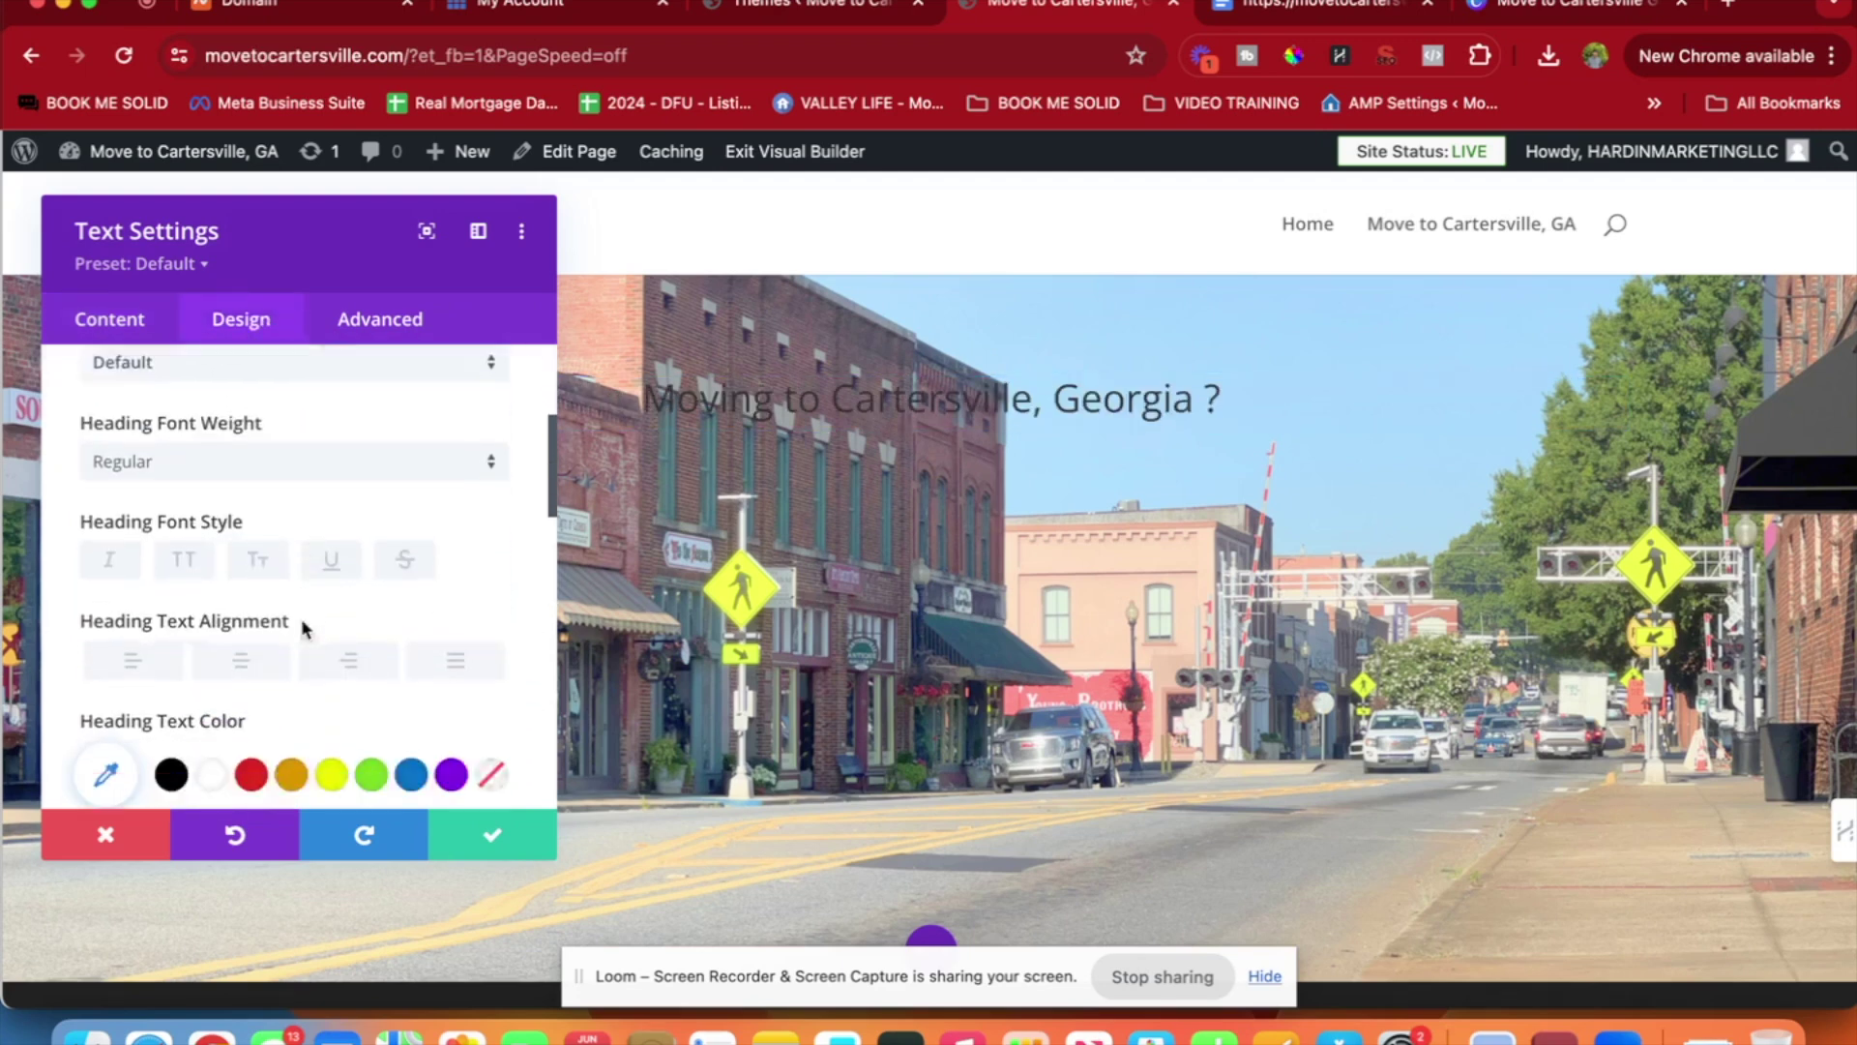
{"action": "left_click", "coordinate": [211, 550]}
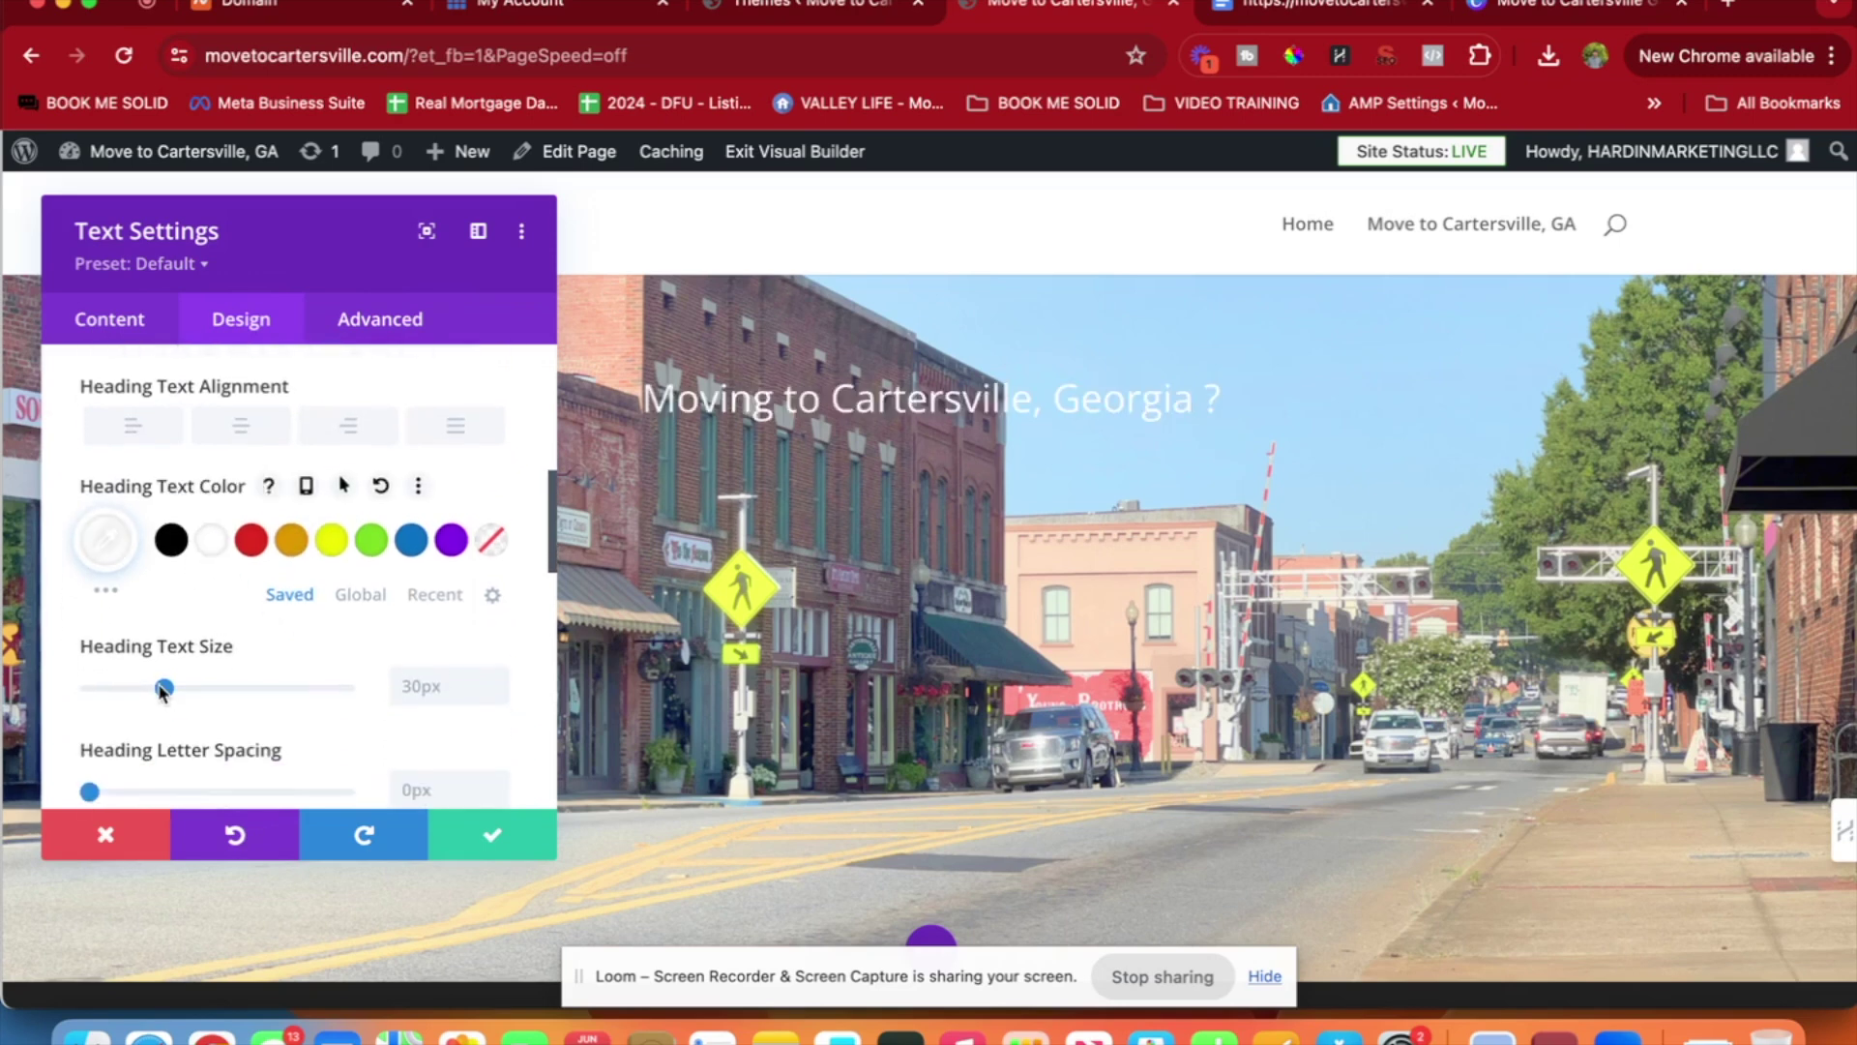
{"action": "left_click_drag", "start_coordinate": [165, 688], "coordinate": [232, 689]}
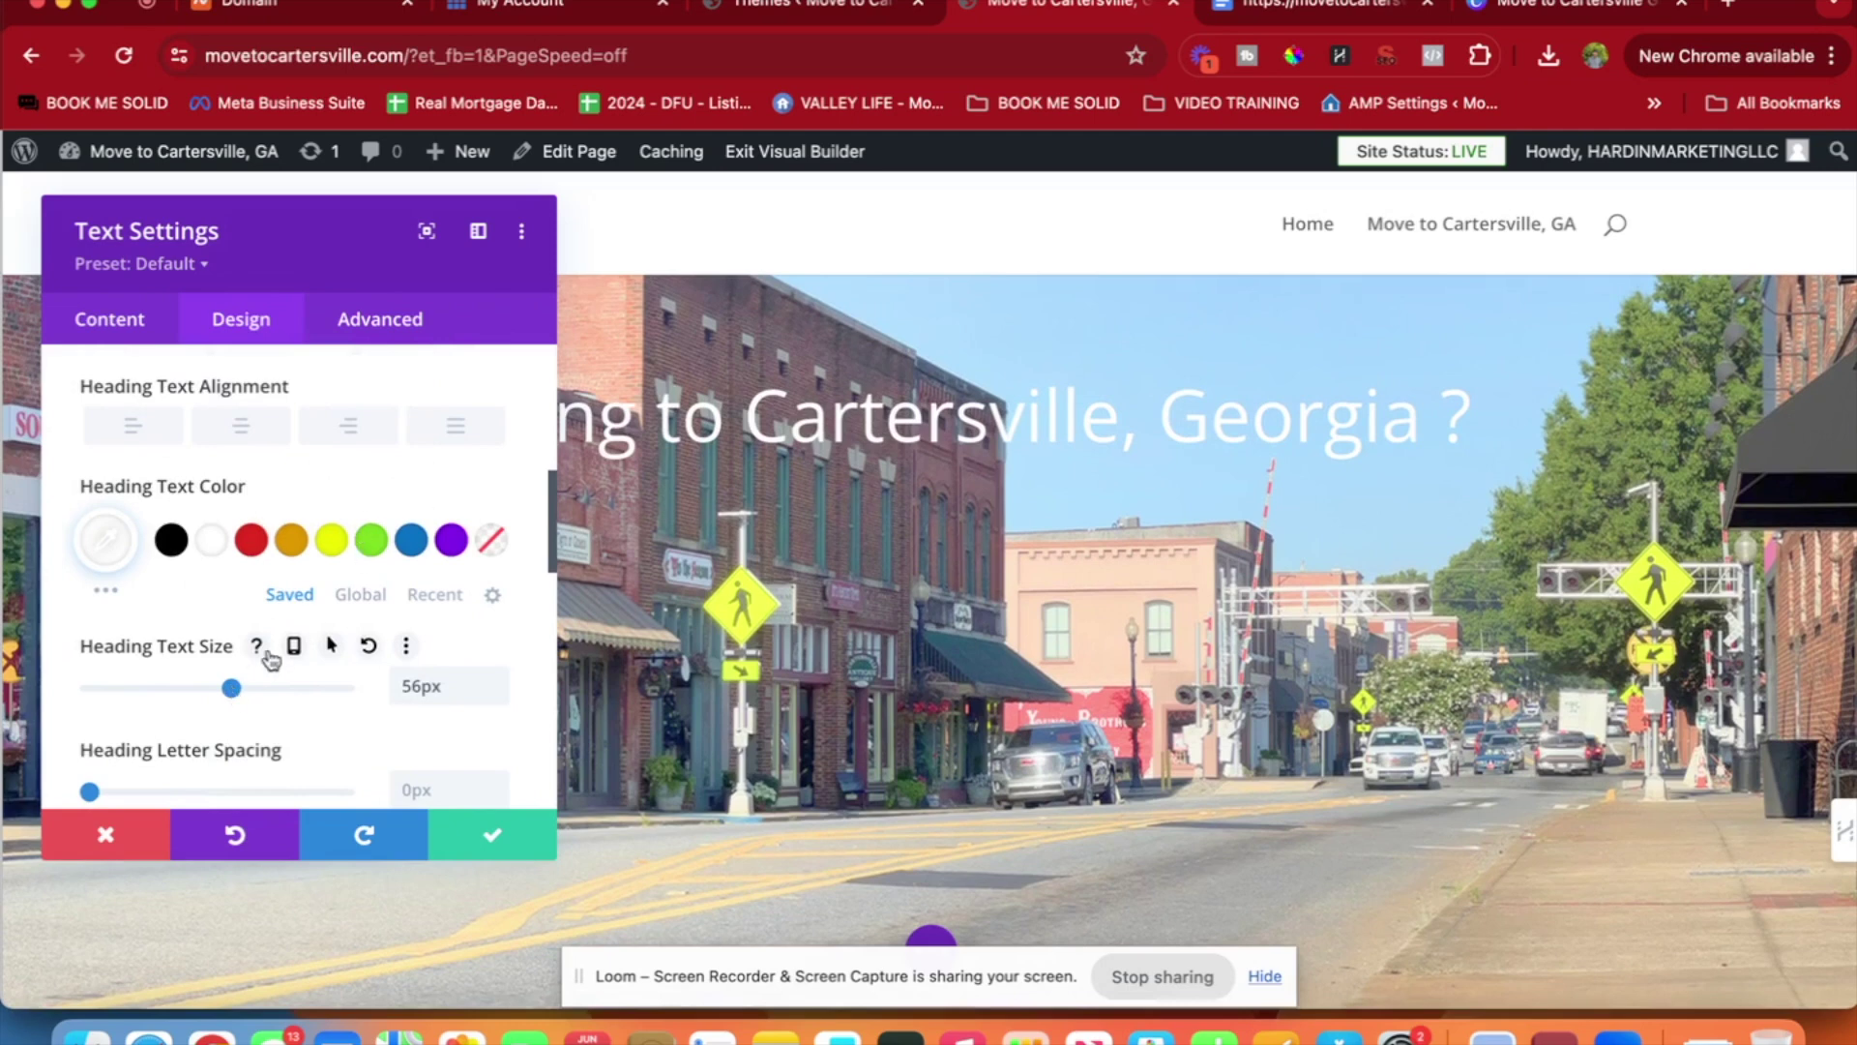
Give the heading a drop-shadow preset and save the text module.
{"action": "scroll", "coordinate": [271, 661], "scroll_direction": "down", "scroll_amount": 5}
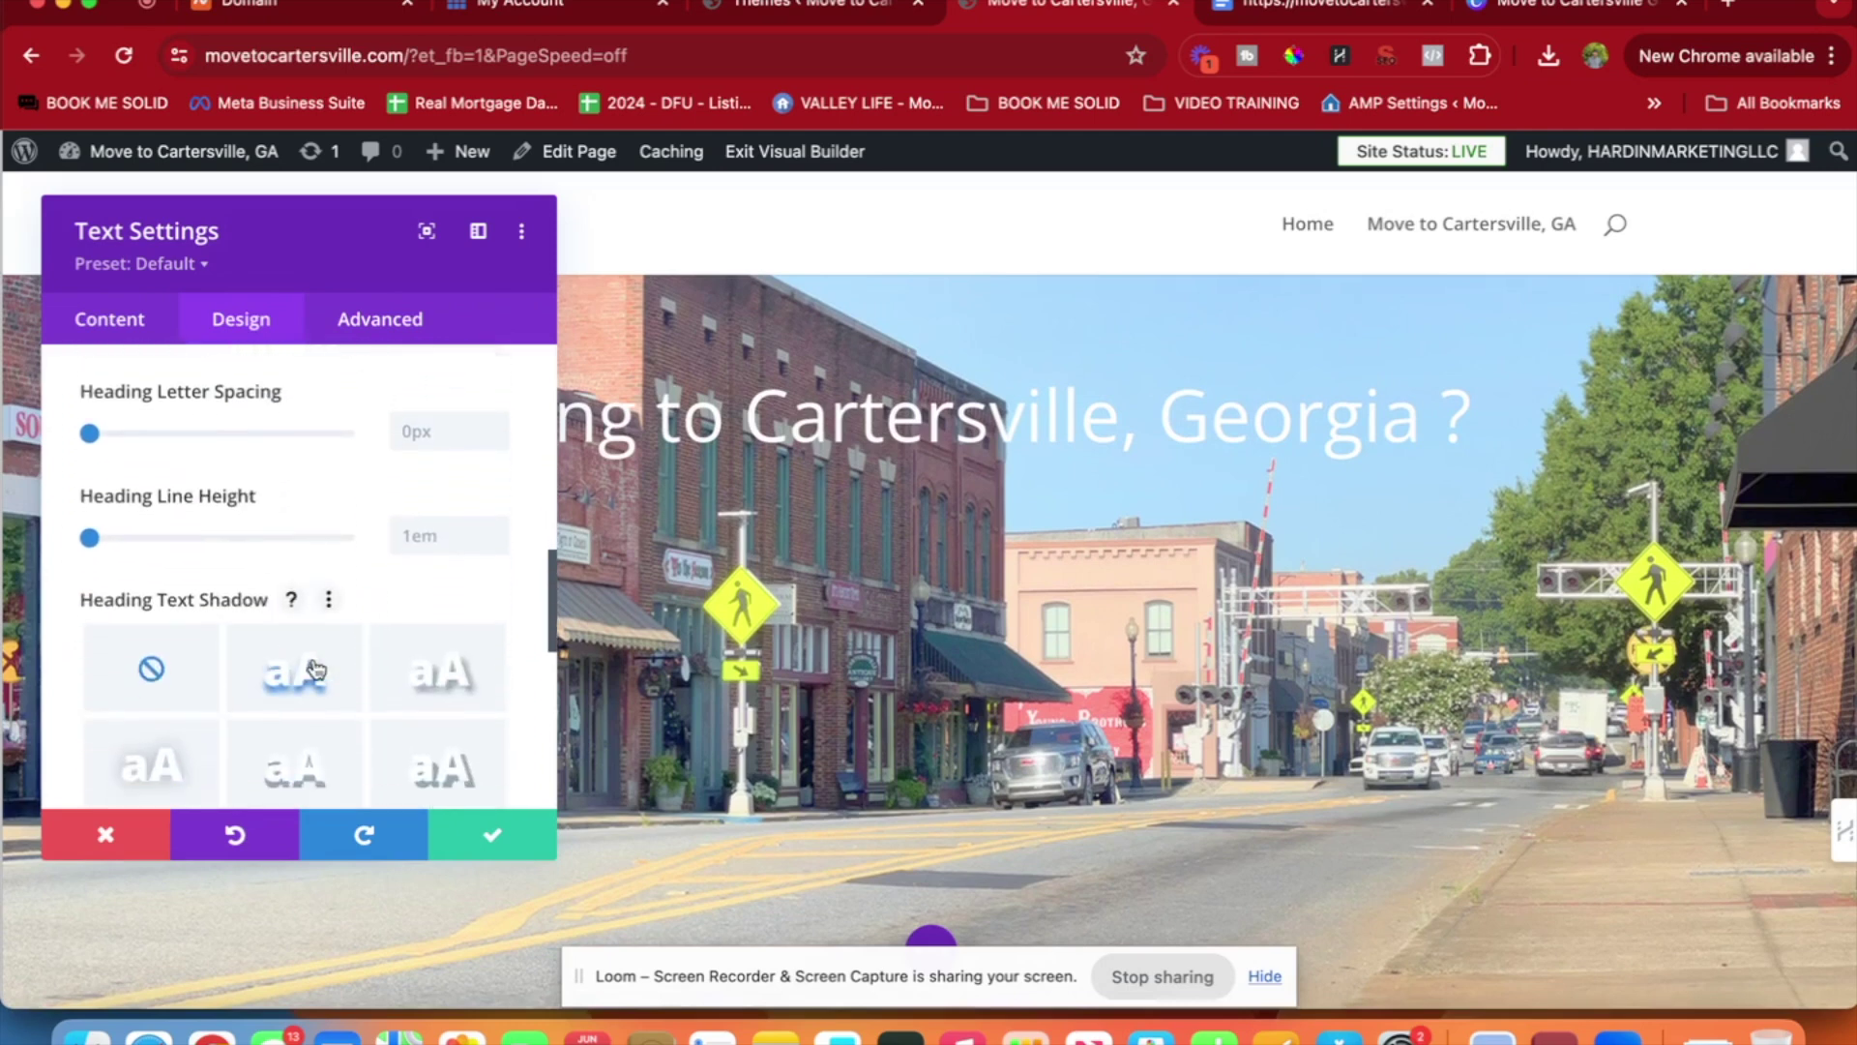
{"action": "left_click", "coordinate": [313, 669]}
{"action": "left_click", "coordinate": [447, 669]}
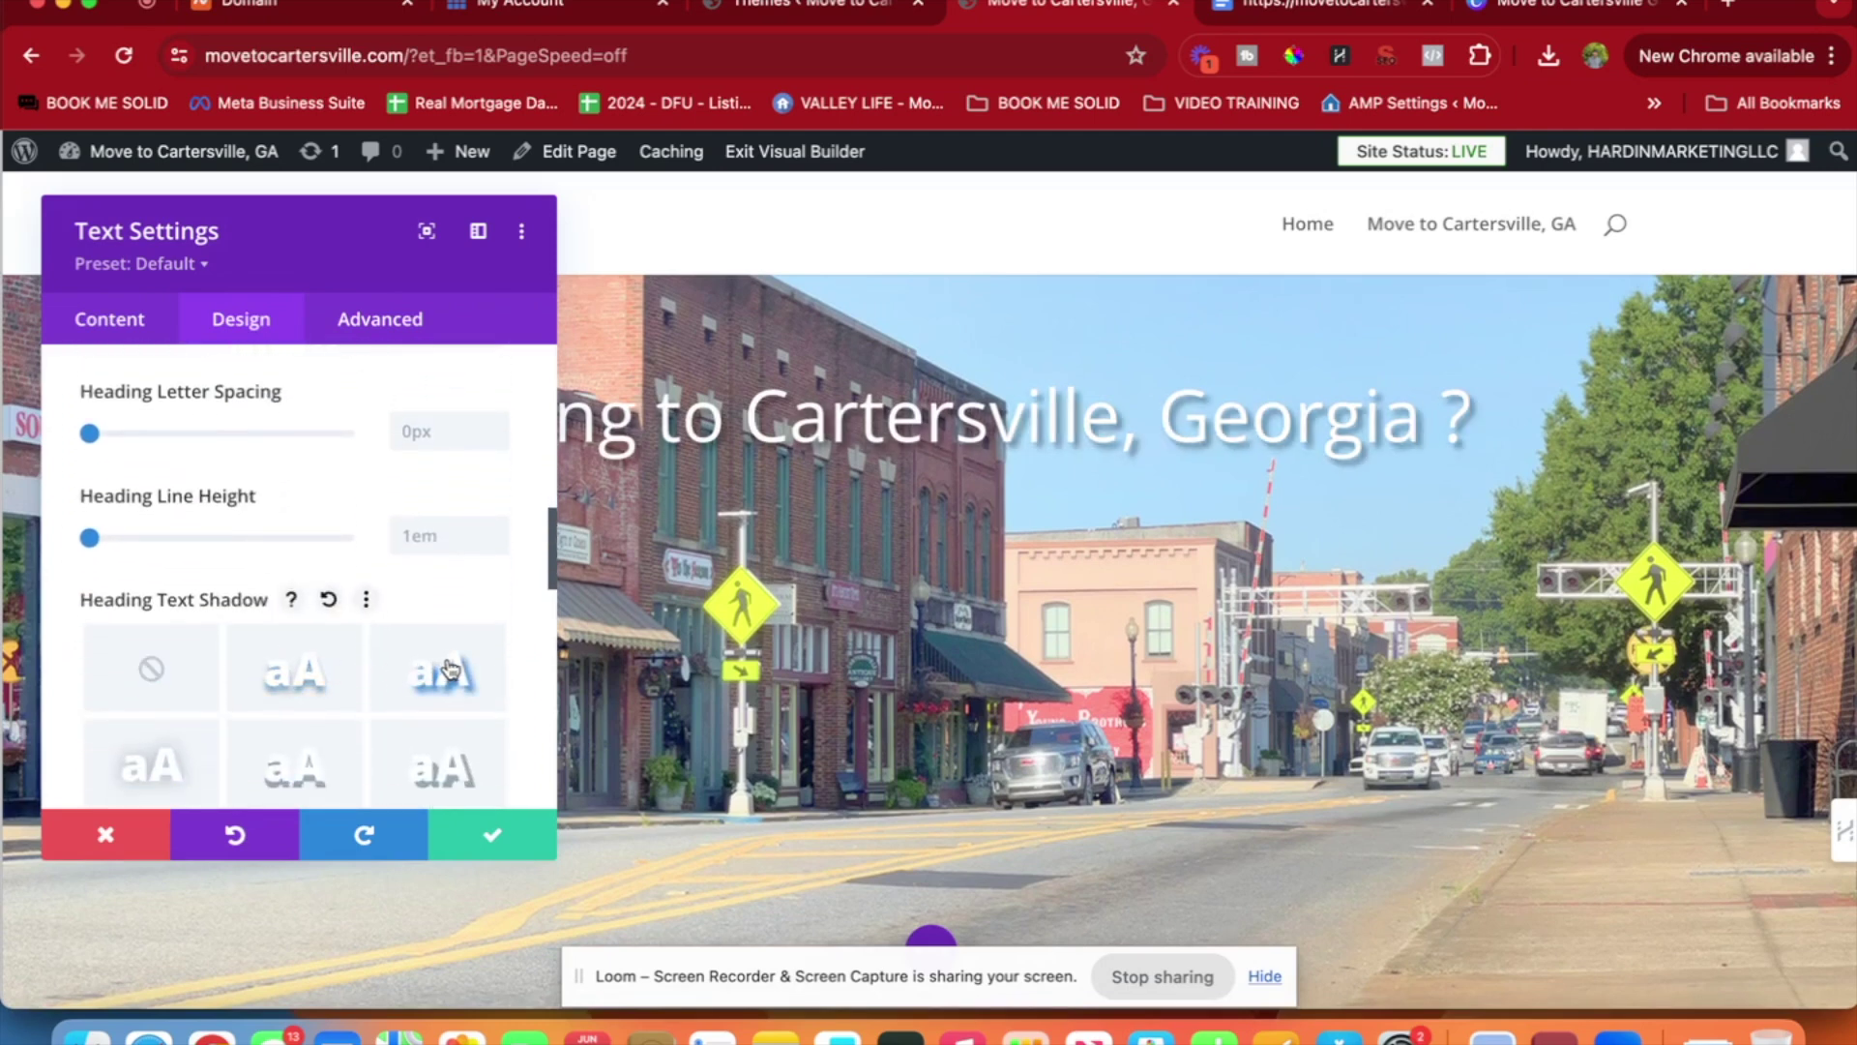
{"action": "left_click", "coordinate": [355, 674]}
{"action": "scroll", "coordinate": [345, 676], "scroll_direction": "down", "scroll_amount": 2}
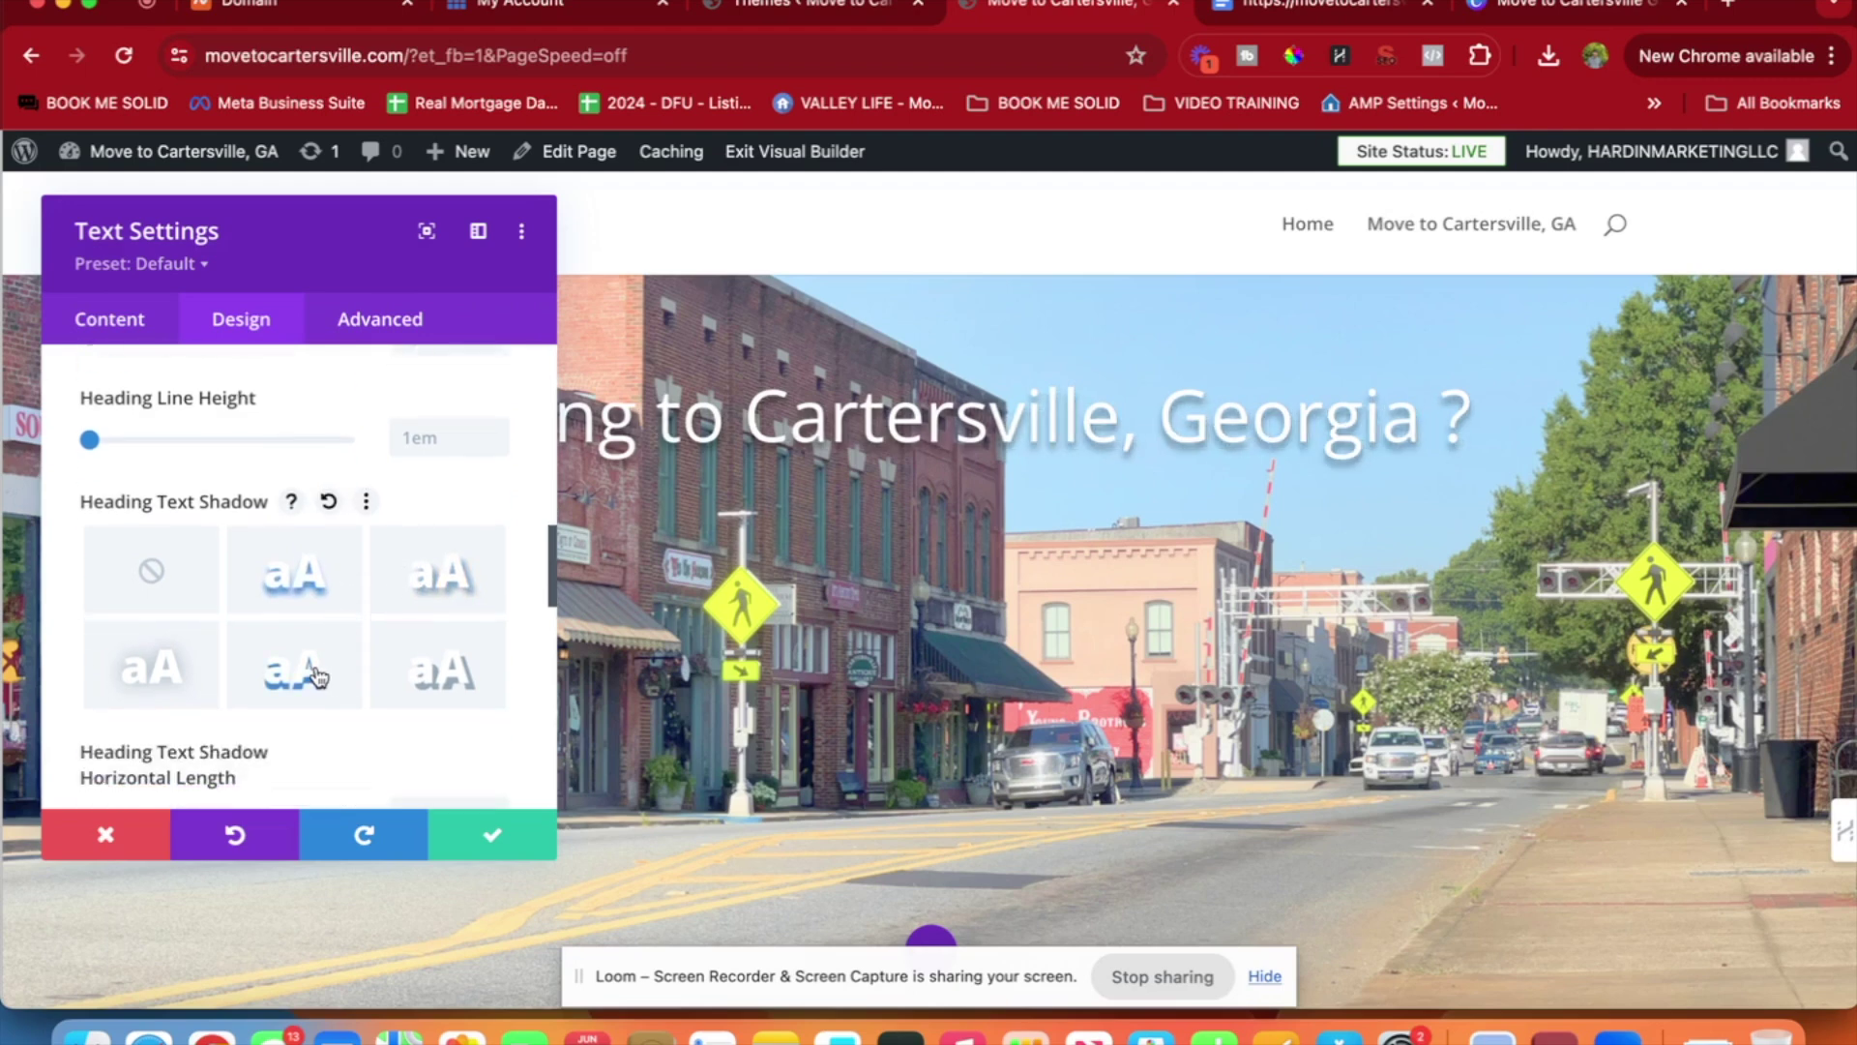
{"action": "left_click", "coordinate": [414, 586]}
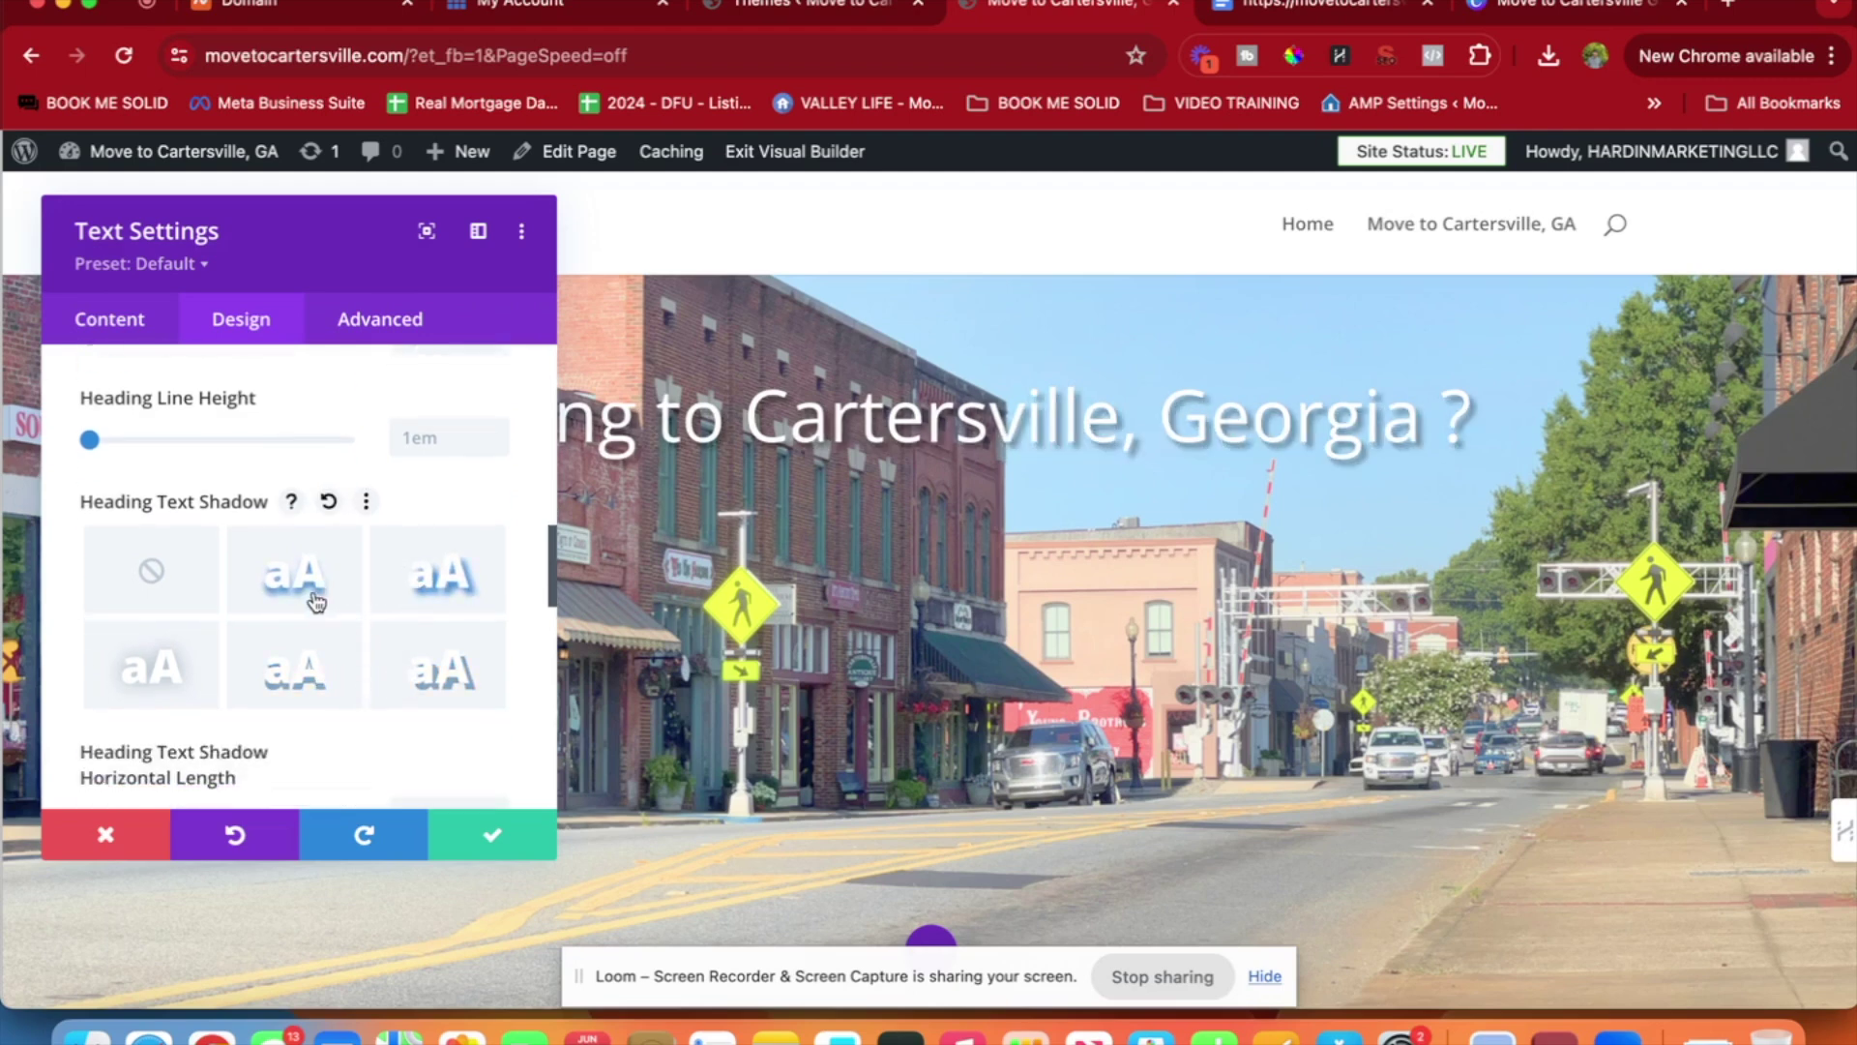
{"action": "left_click", "coordinate": [412, 592]}
{"action": "scroll", "coordinate": [319, 620], "scroll_direction": "up", "scroll_amount": 3}
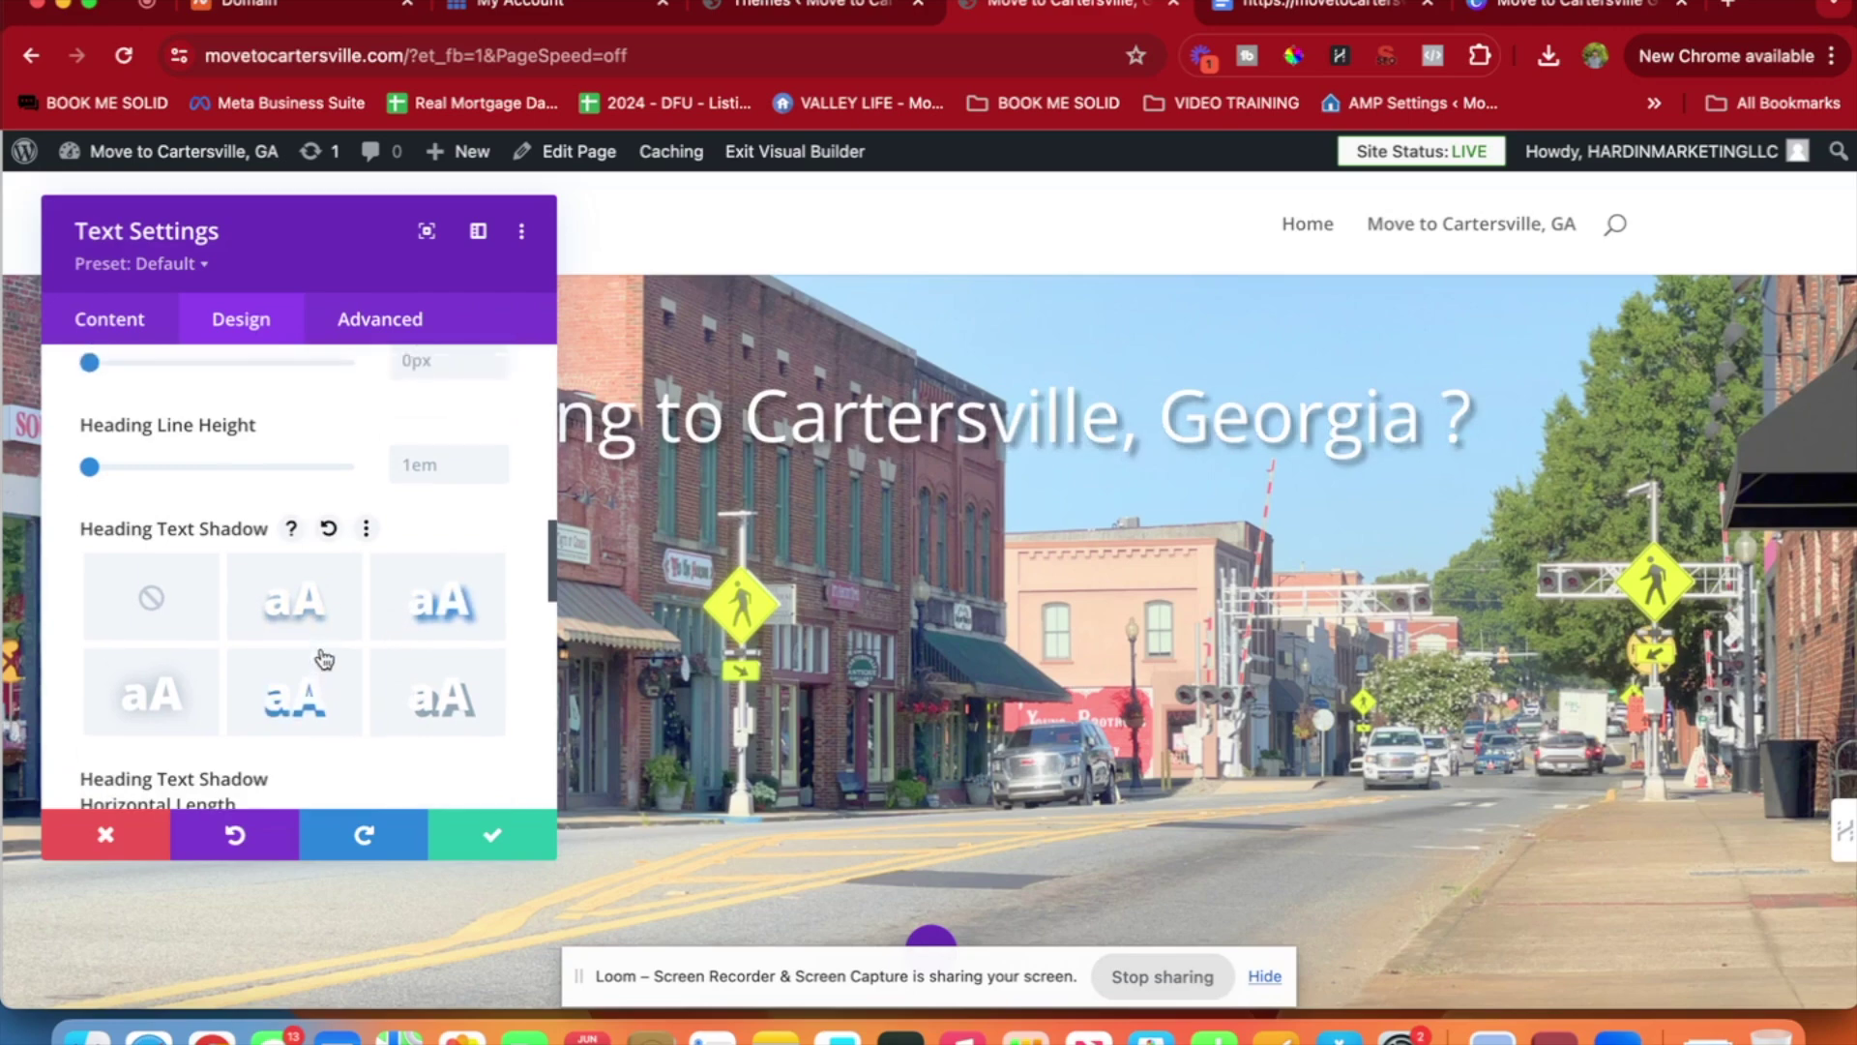
{"action": "left_click", "coordinate": [504, 854]}
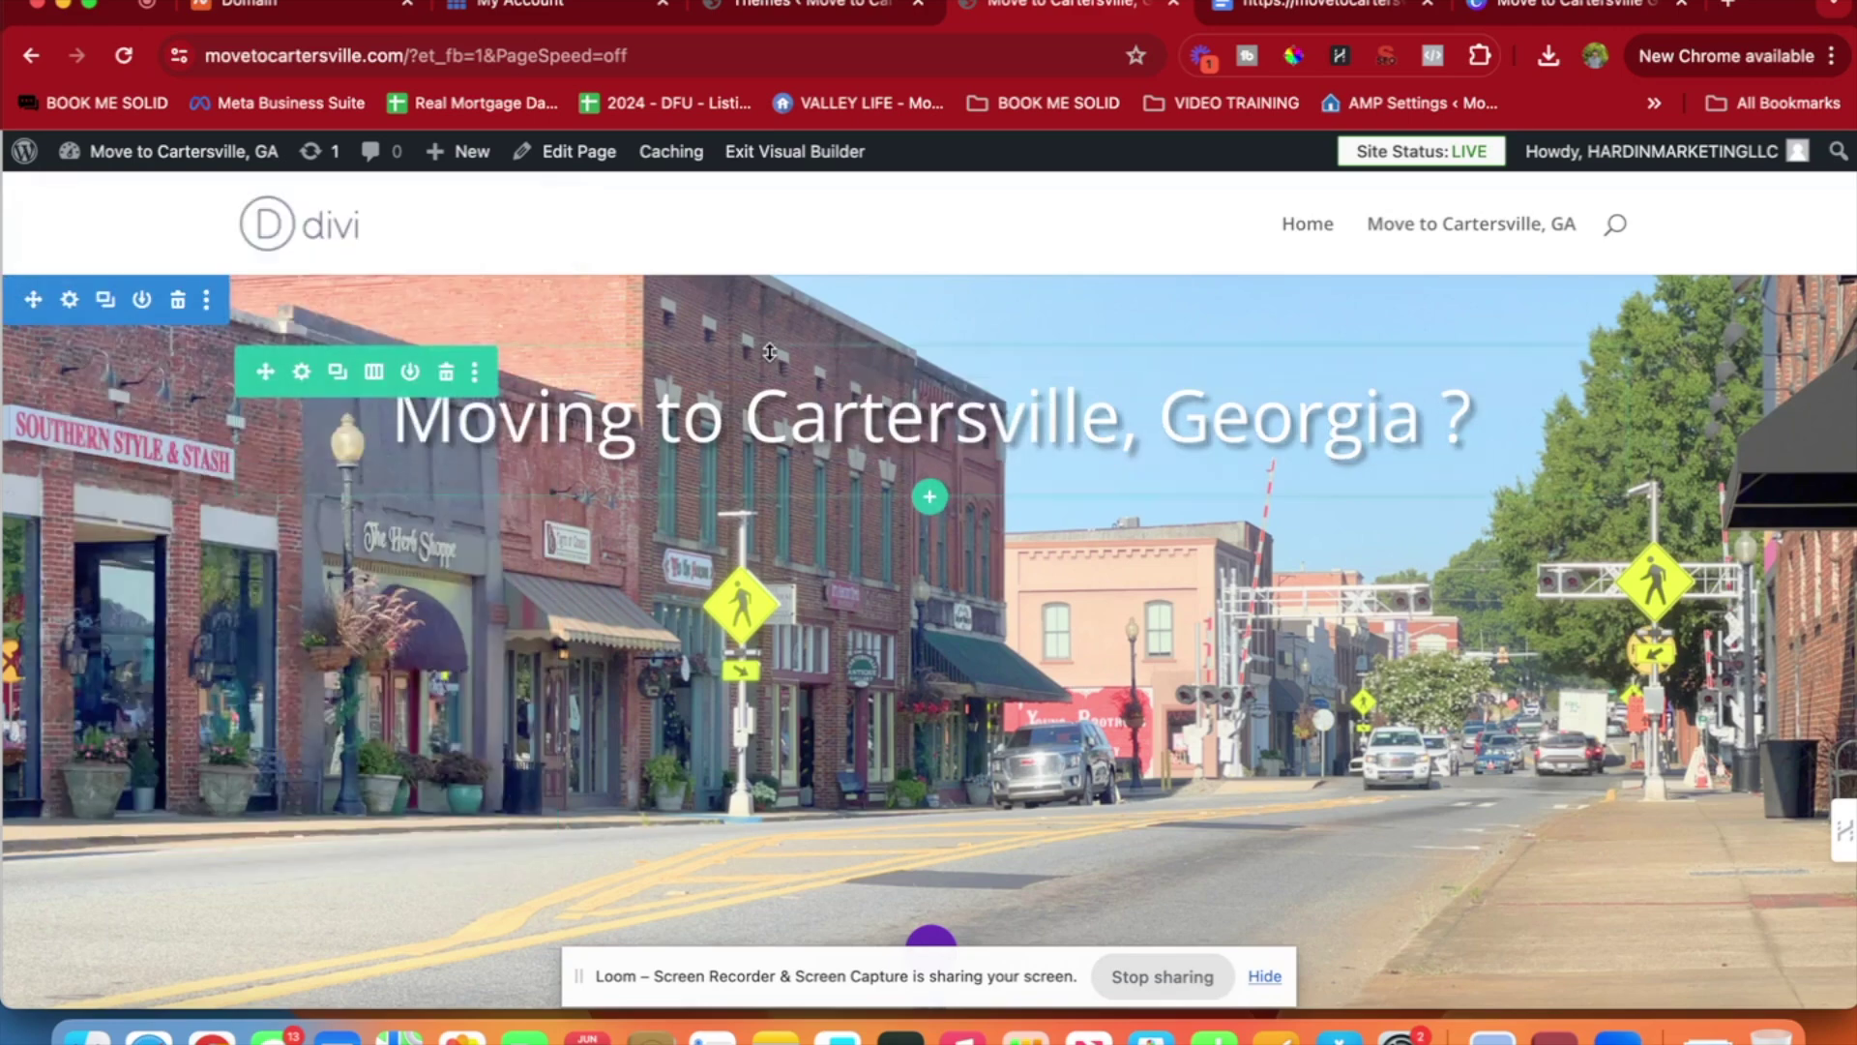
Give the heading 150px top padding and reduce the section's bottom padding to 194px.
{"action": "left_click_drag", "start_coordinate": [769, 358], "coordinate": [776, 525]}
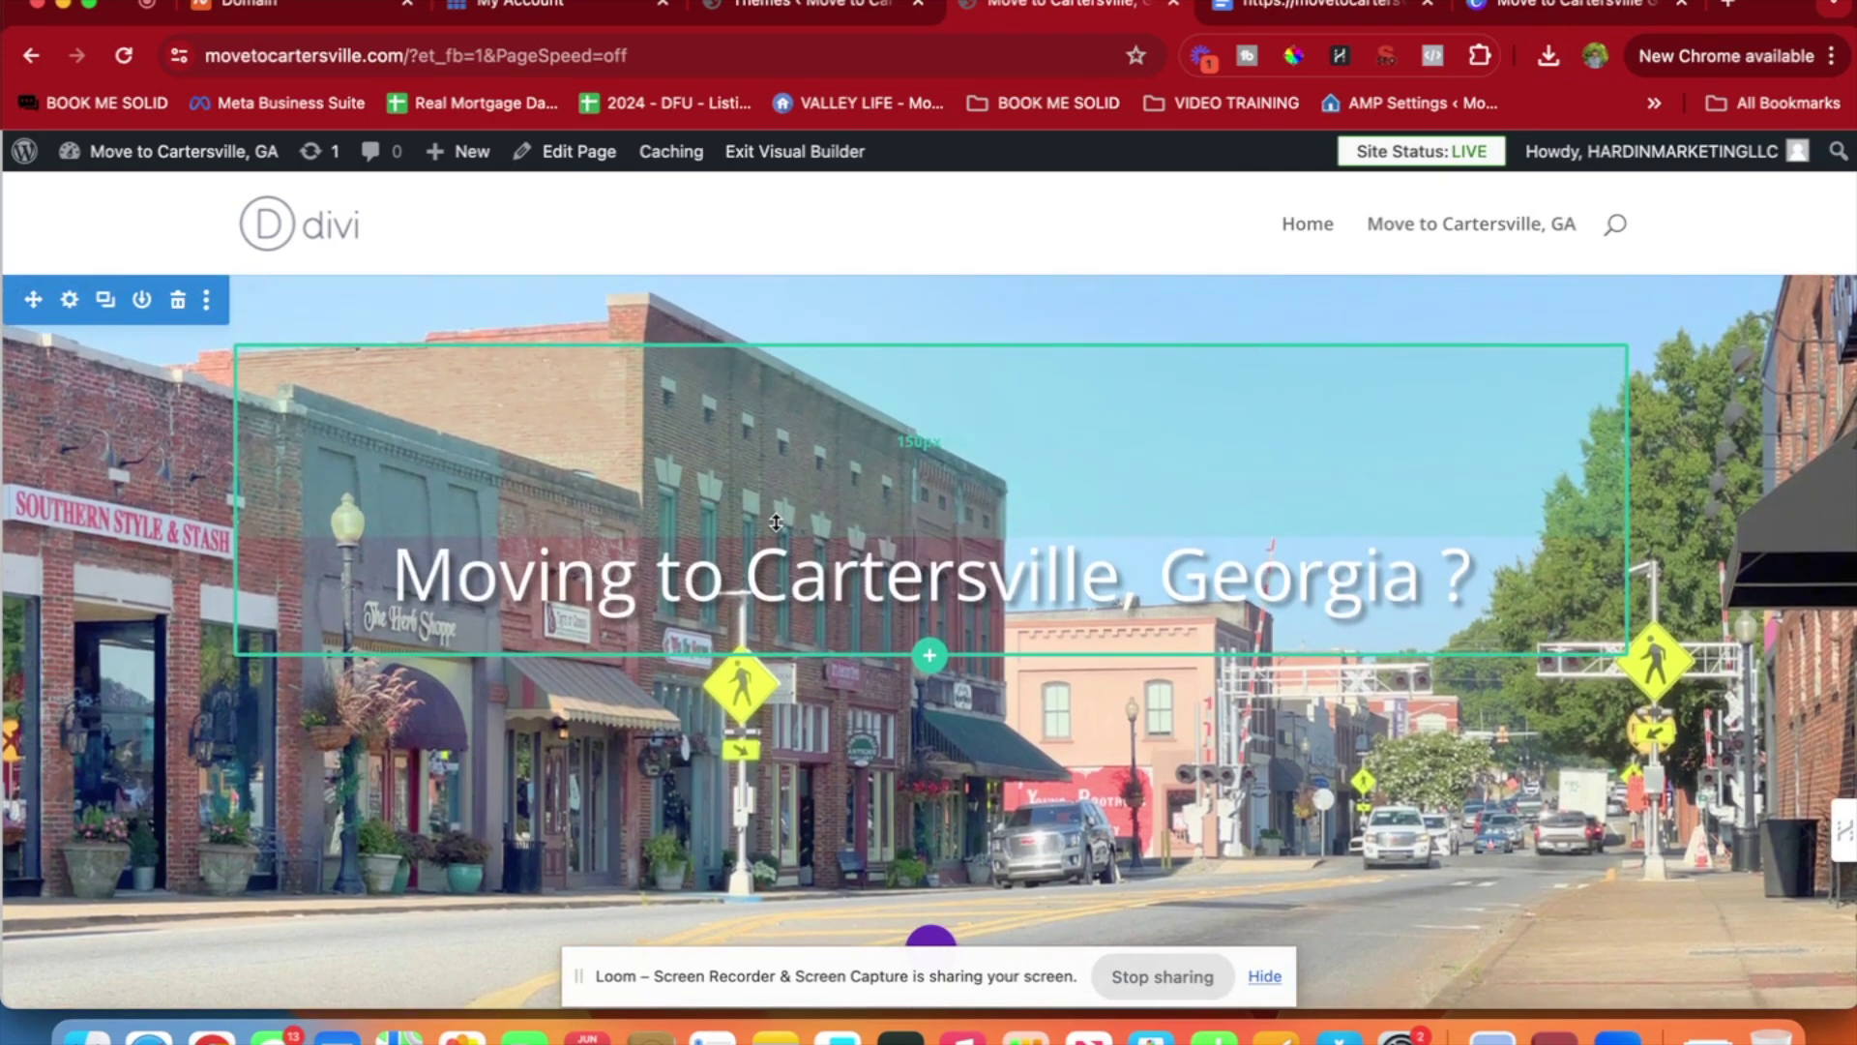
{"action": "scroll", "coordinate": [769, 709], "scroll_direction": "down", "scroll_amount": 2}
{"action": "scroll", "coordinate": [769, 711], "scroll_direction": "down", "scroll_amount": 2}
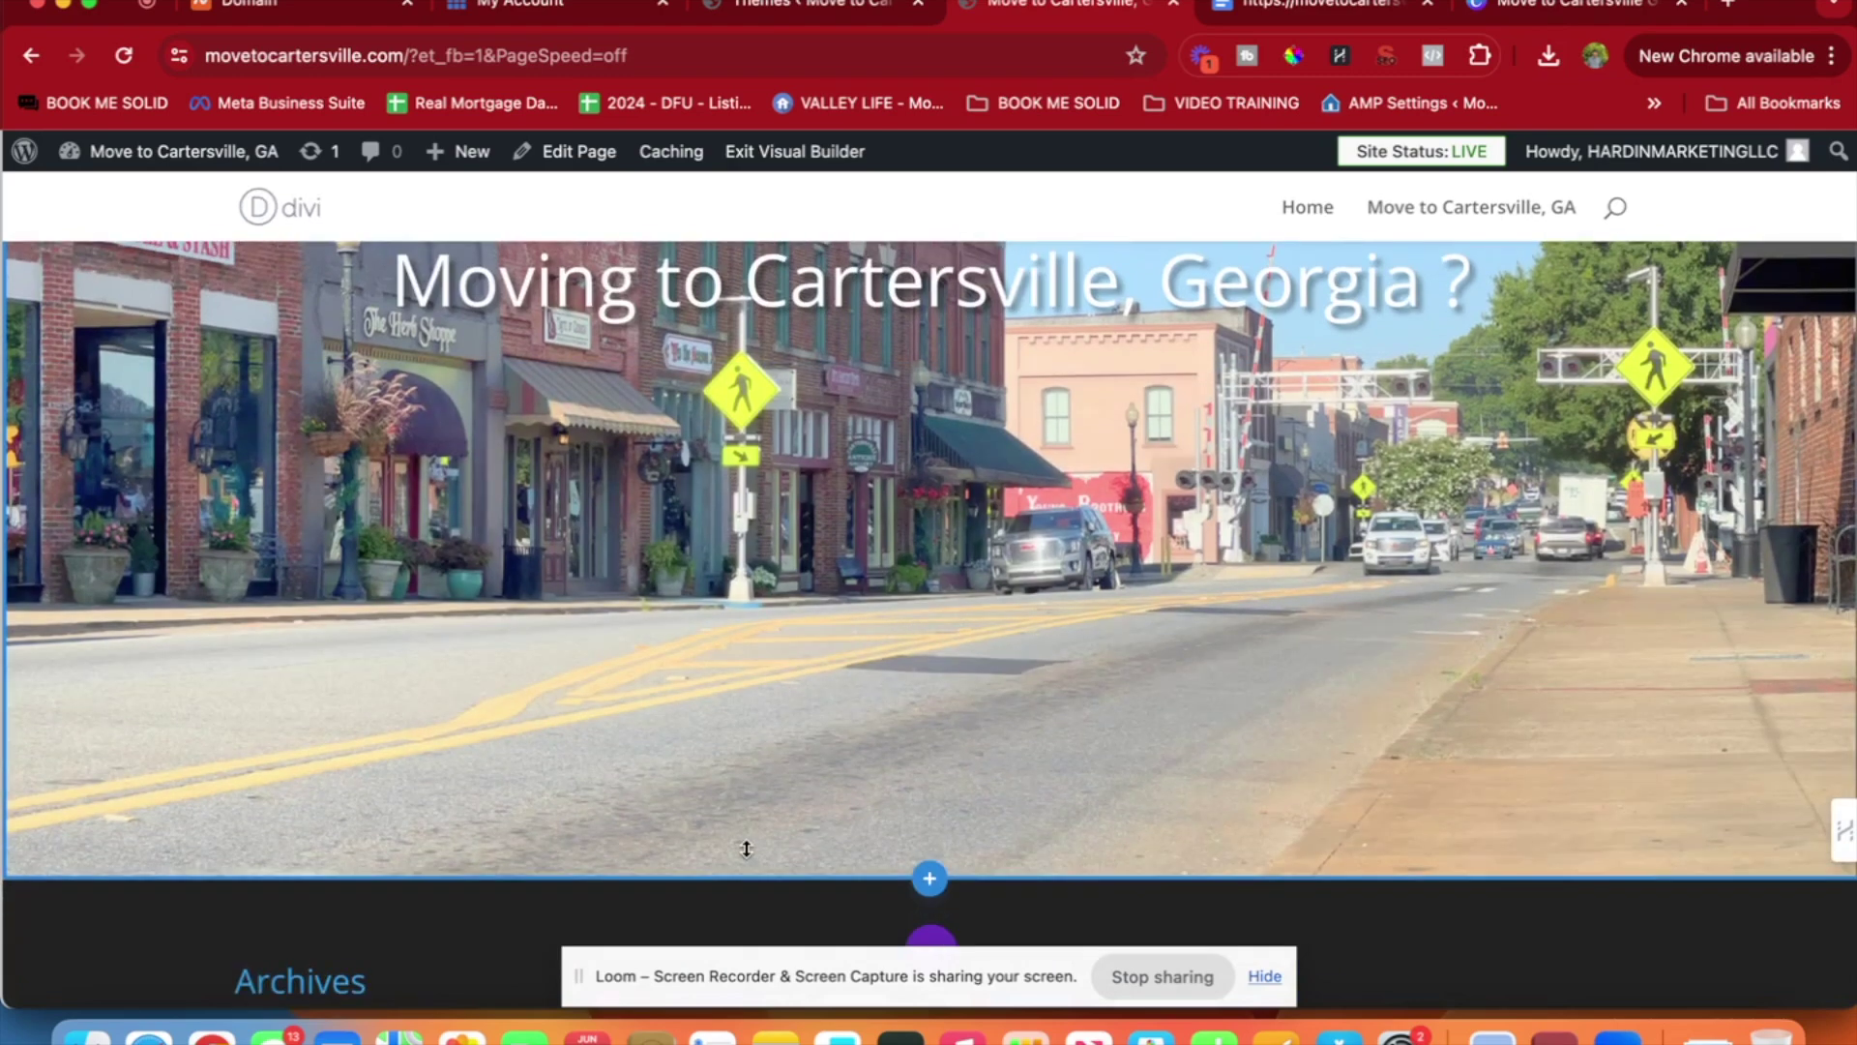
{"action": "left_click_drag", "start_coordinate": [746, 848], "coordinate": [789, 580]}
{"action": "scroll", "coordinate": [796, 682], "scroll_direction": "up", "scroll_amount": 3}
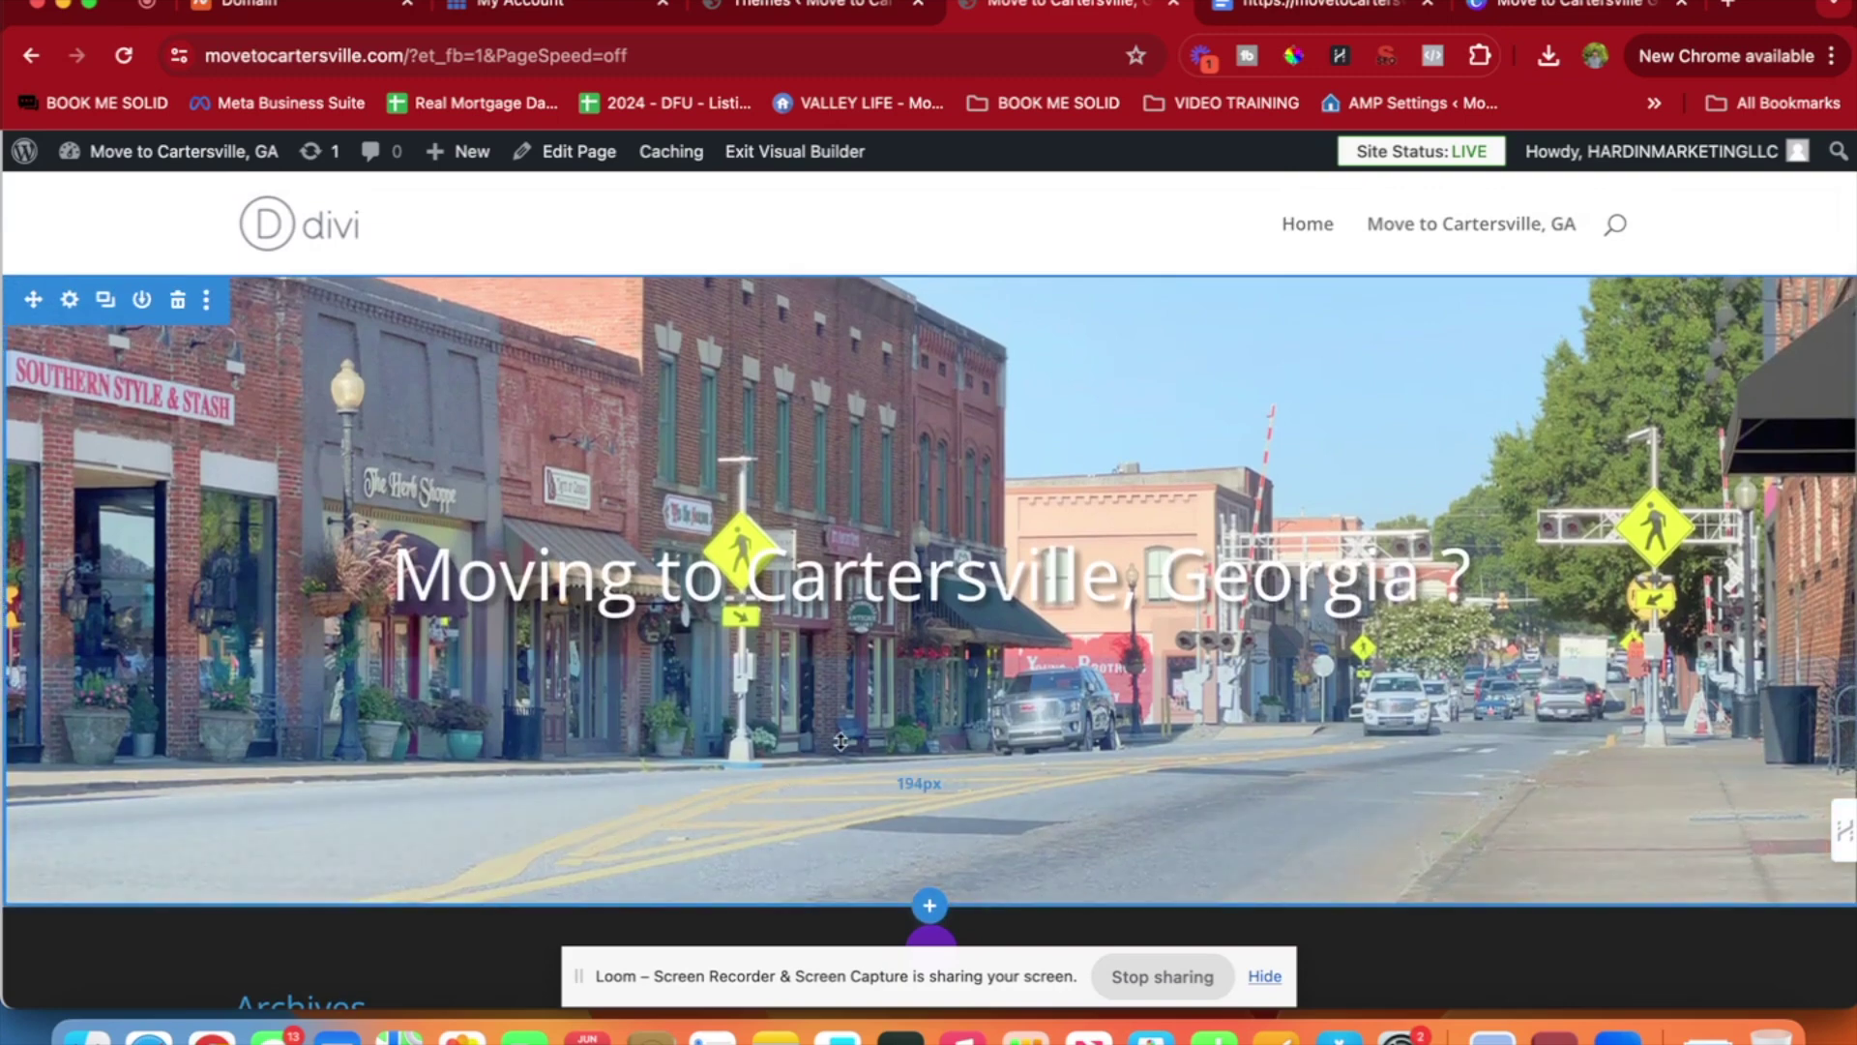
Add a two-column row below the hero heading with a Button labelled 'Get Pre-Approved'.
{"action": "left_click", "coordinate": [924, 662]}
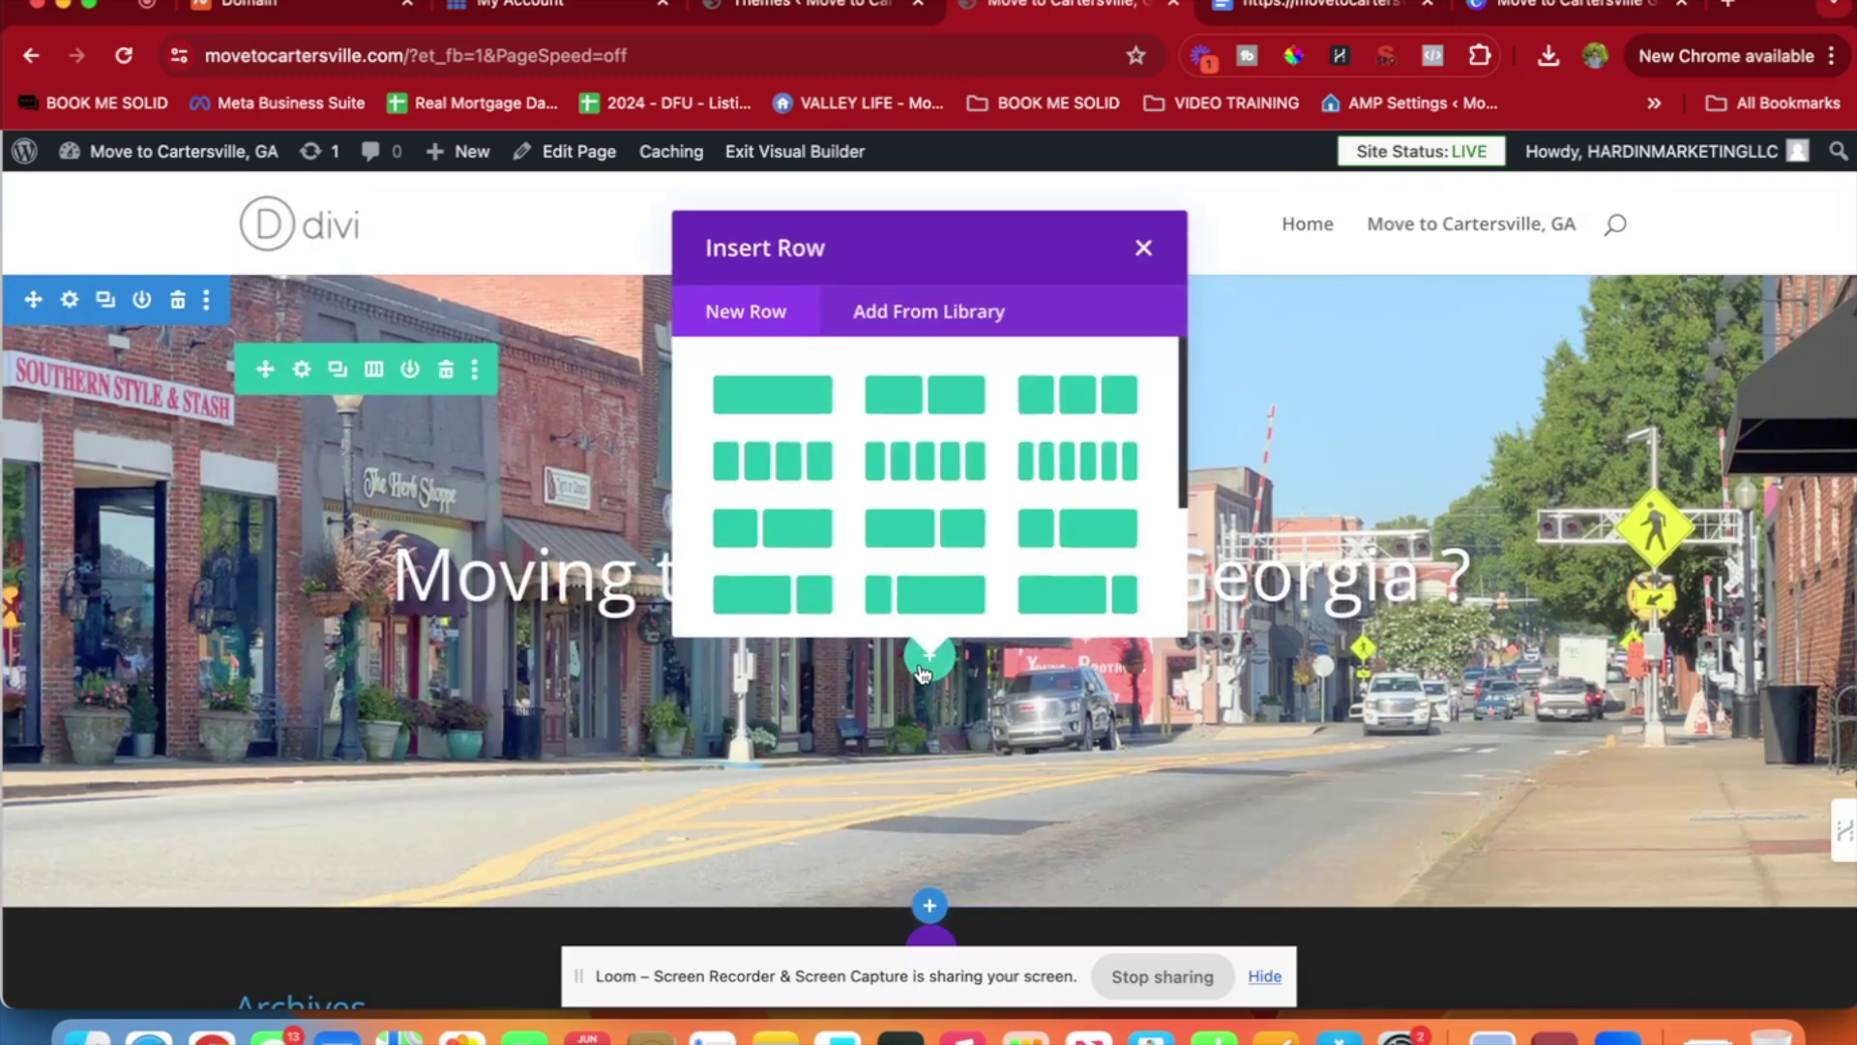
{"action": "left_click", "coordinate": [957, 395]}
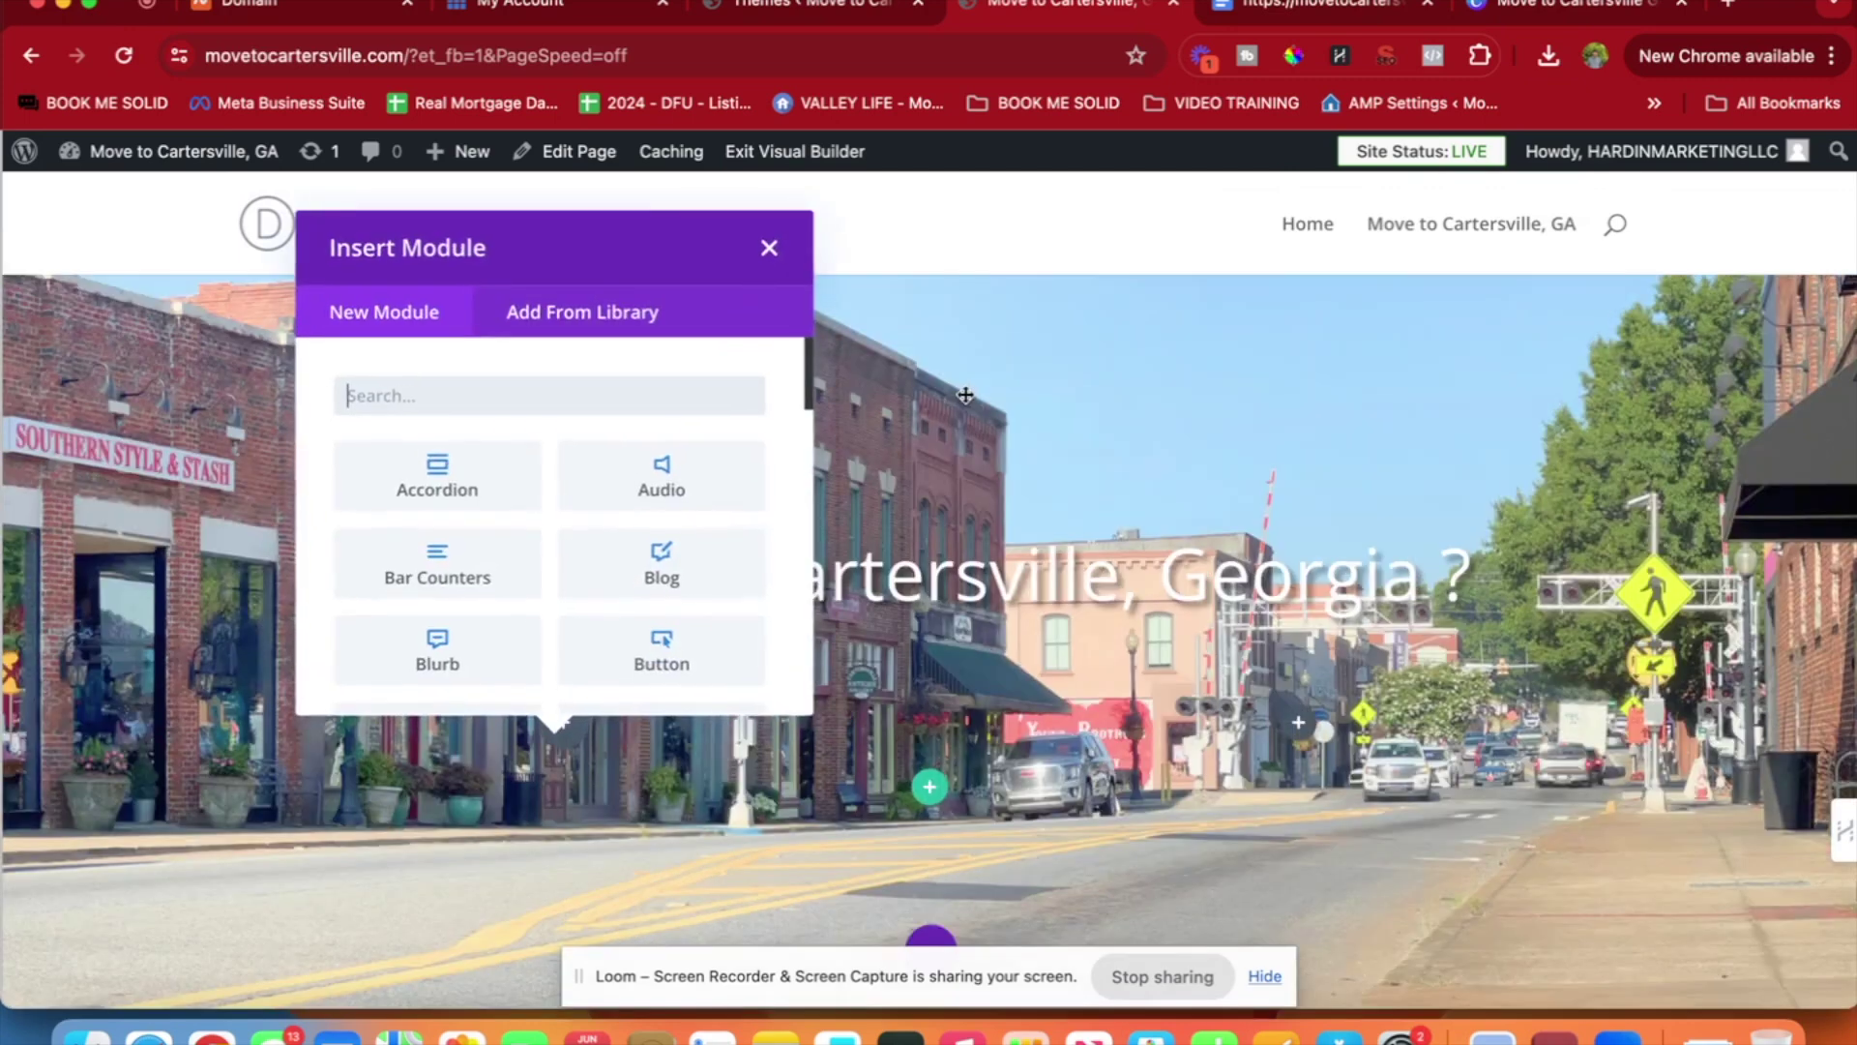
{"action": "type", "text": "button"}
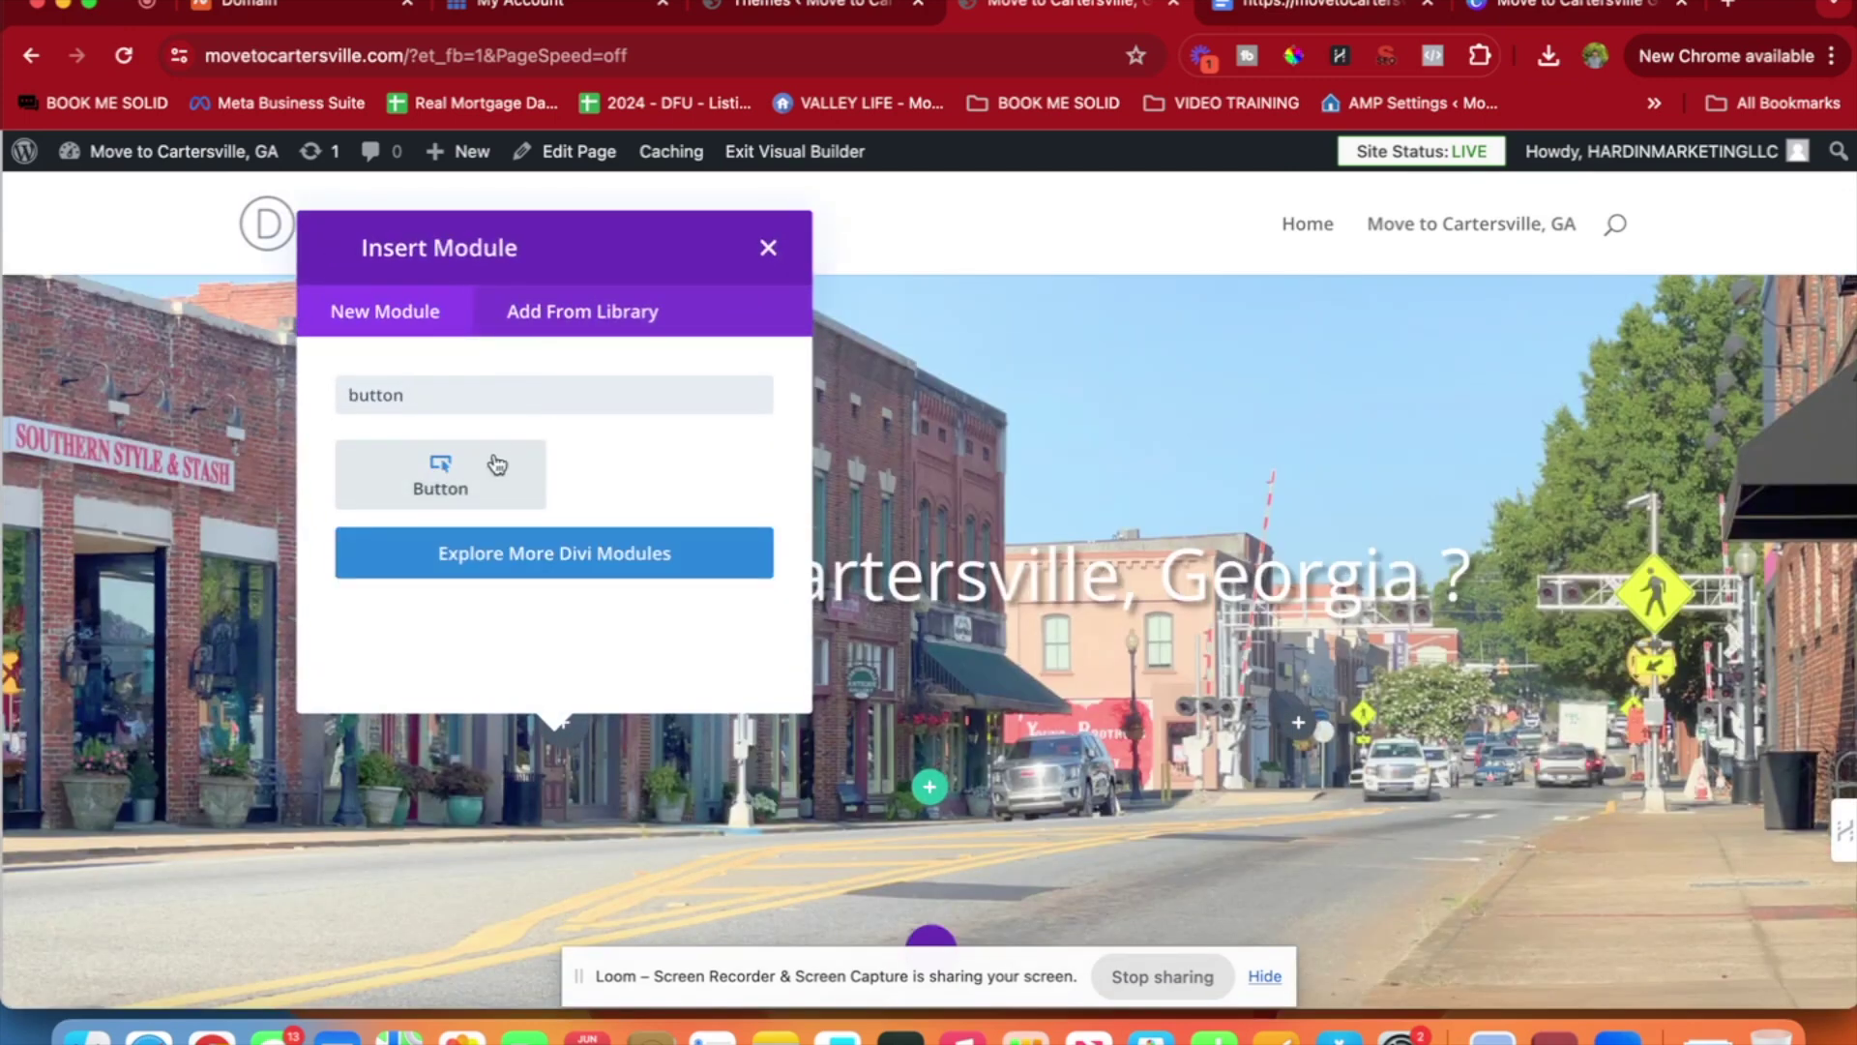
{"action": "left_click", "coordinate": [496, 465]}
{"action": "left_click", "coordinate": [227, 605]}
{"action": "key", "text": "super+a"}
{"action": "key", "text": "BackSpace"}
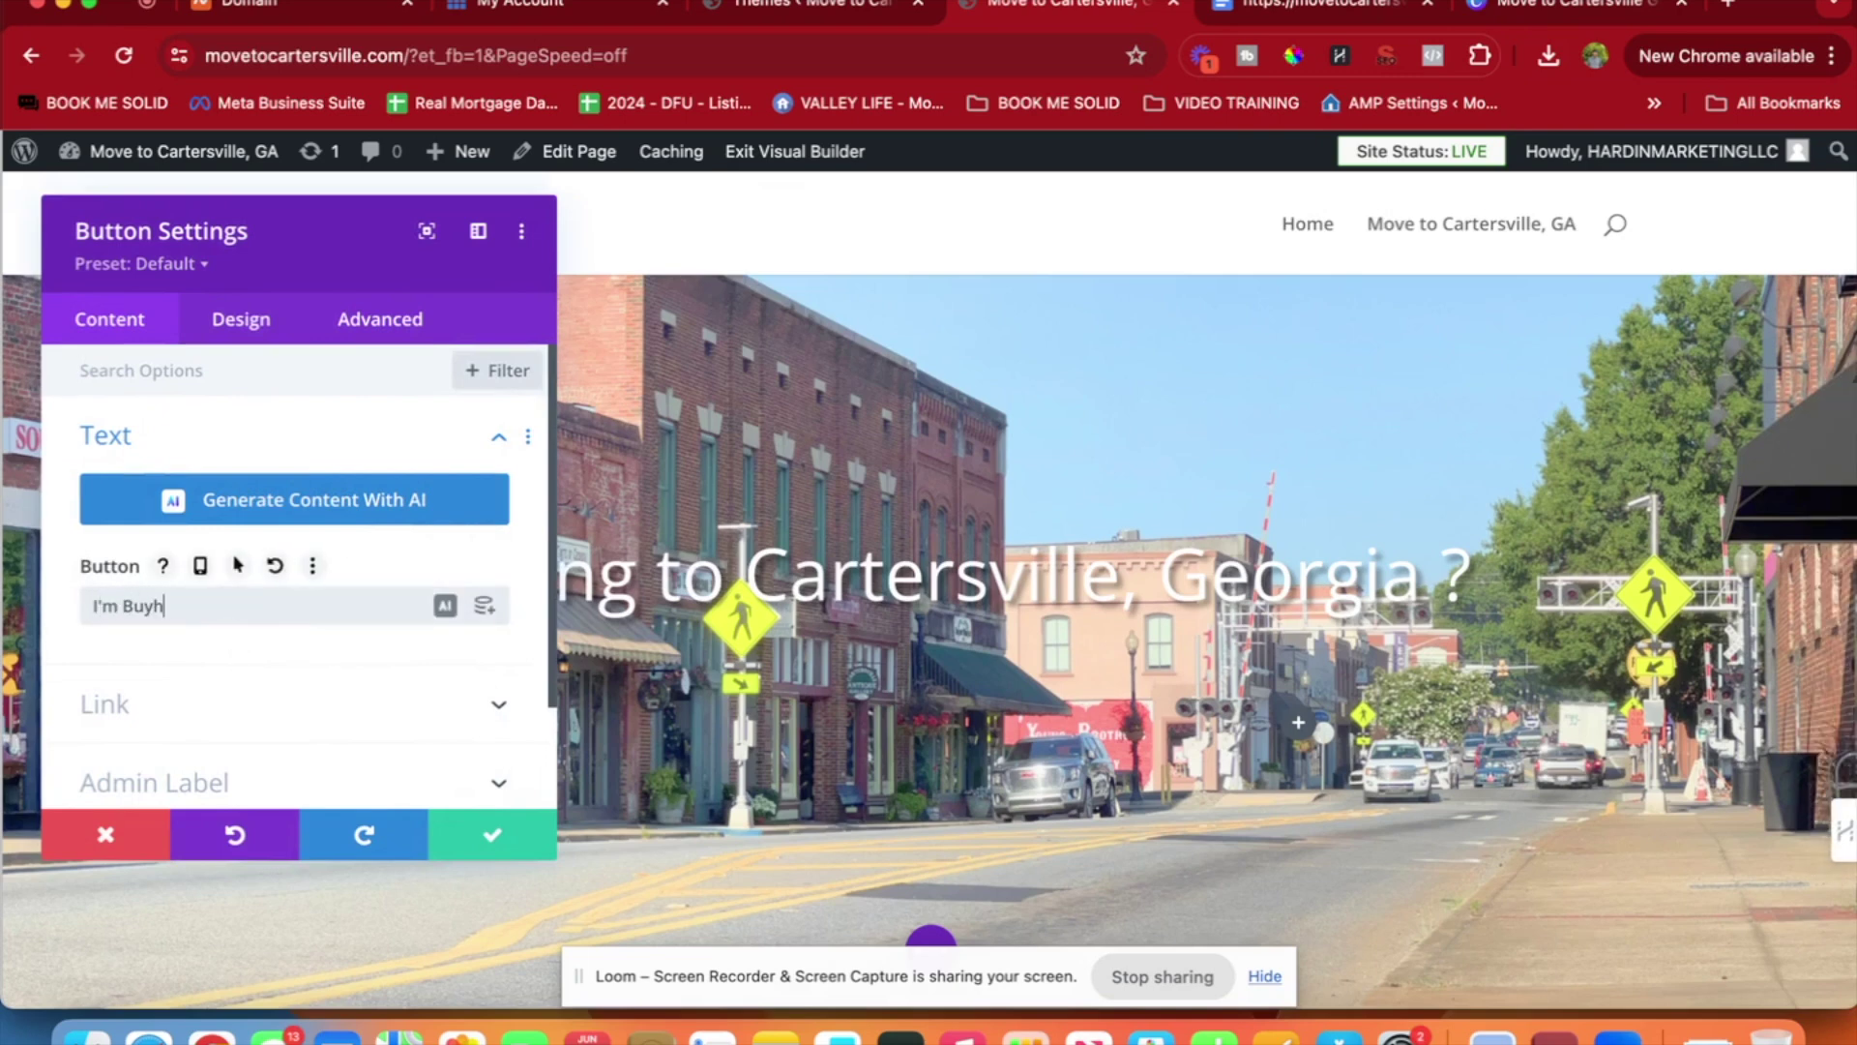
{"action": "type", "text": "I'm Buyhin"}
{"action": "key", "text": "BackSpace"}
{"action": "key", "text": "super+a"}
{"action": "type", "text": "Get"}
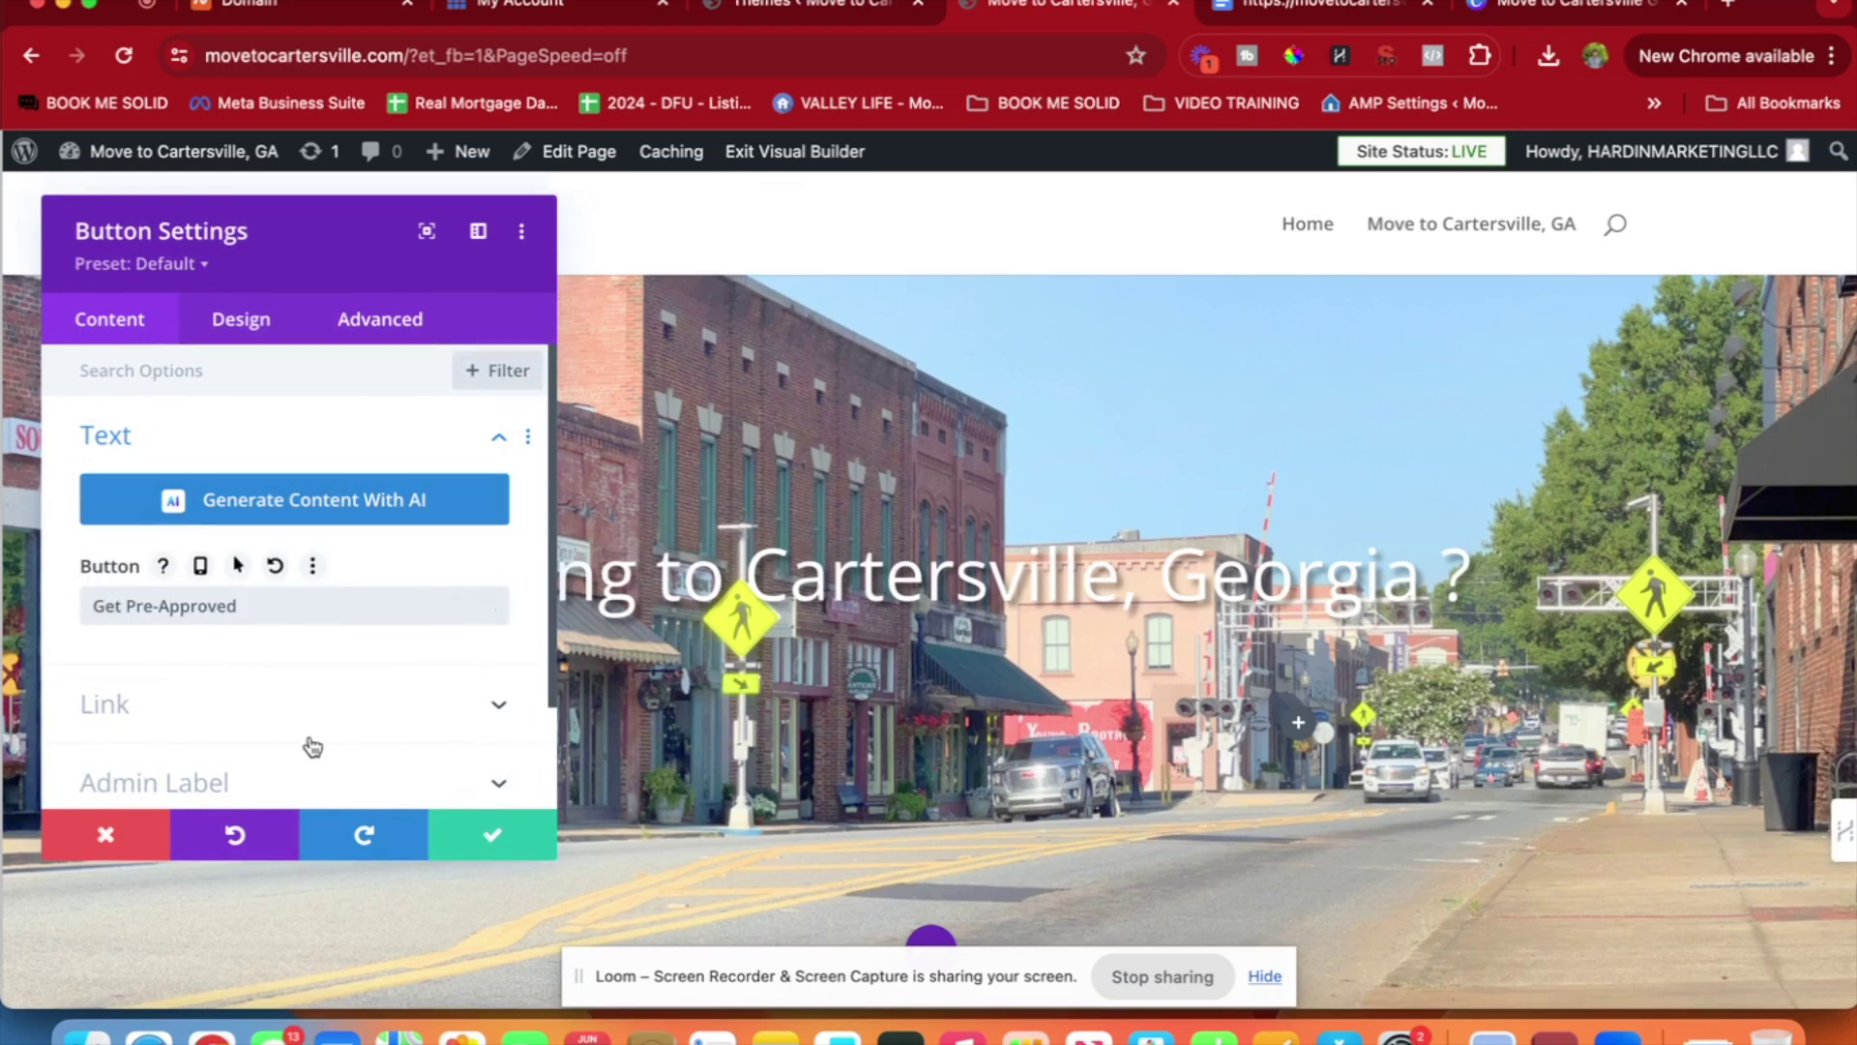
{"action": "left_click", "coordinate": [493, 834]}
Set the Get Pre-Approved button's link URL to #.
{"action": "mouse_move", "coordinate": [352, 739]}
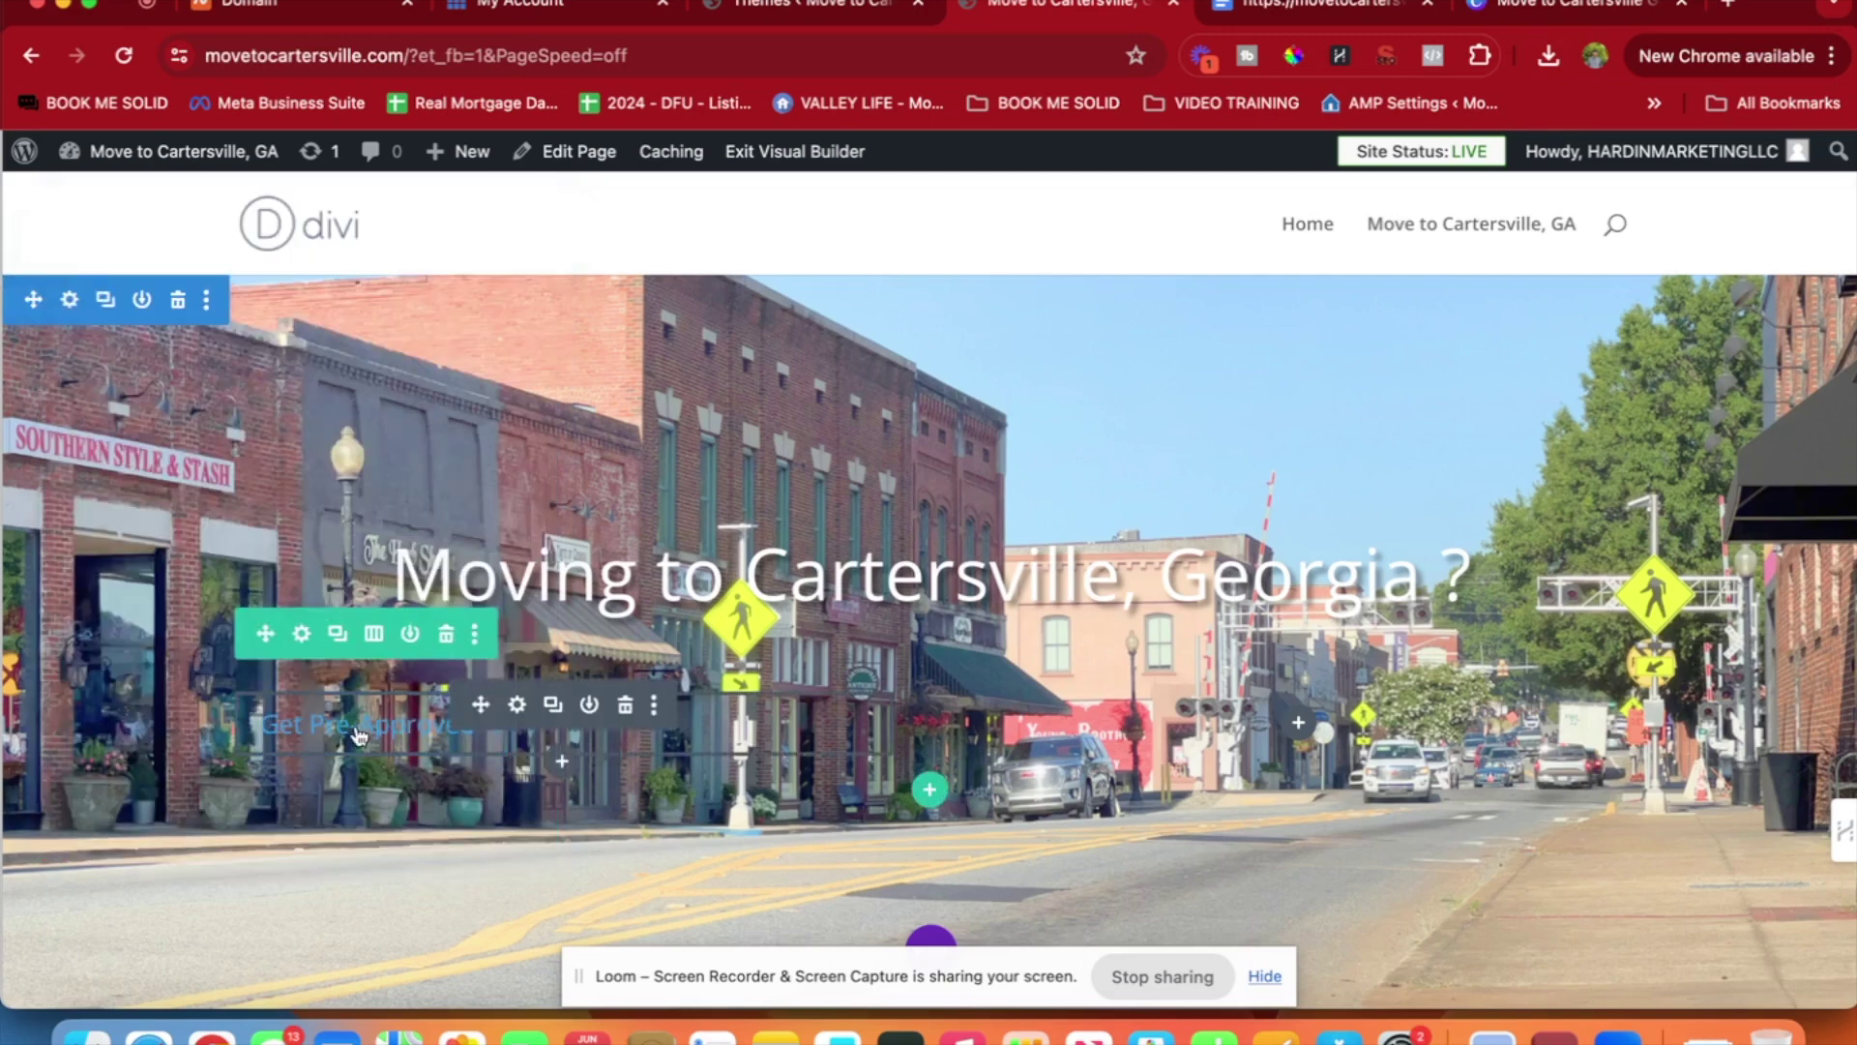
{"action": "left_click", "coordinate": [518, 705]}
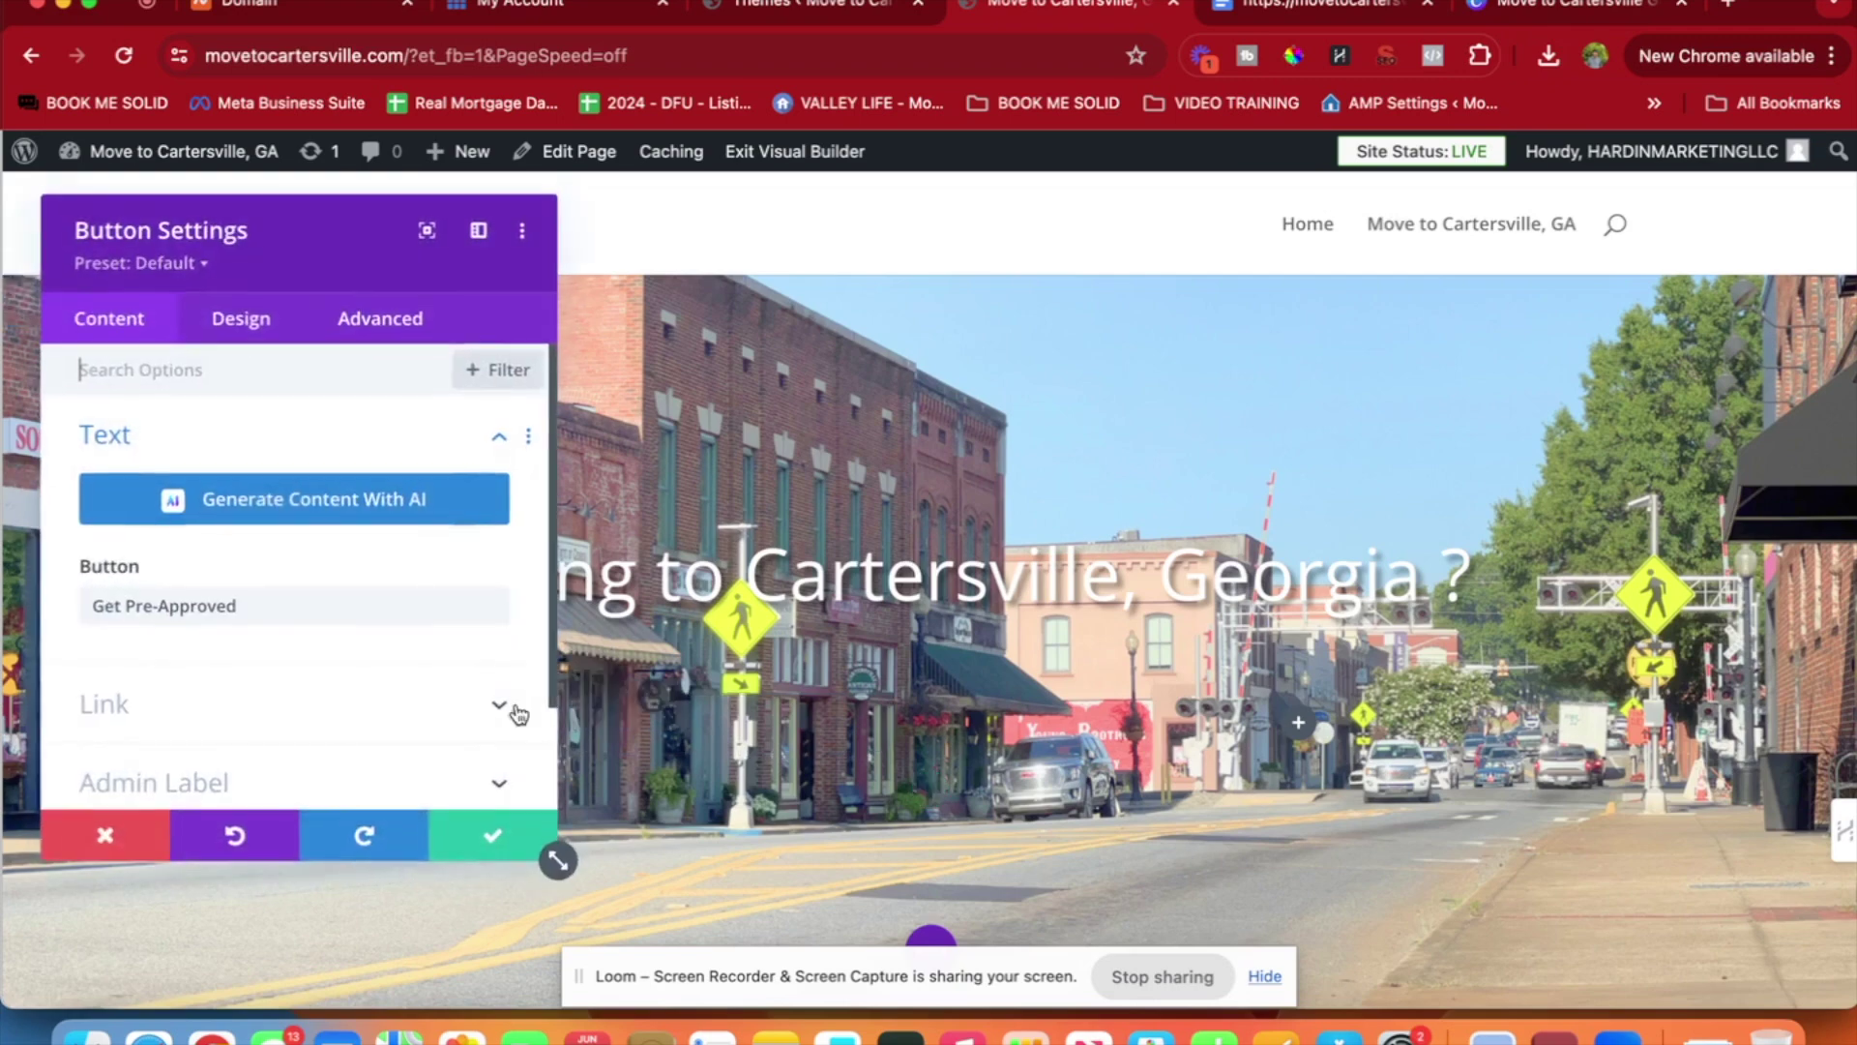
{"action": "scroll", "coordinate": [201, 580], "scroll_direction": "down", "scroll_amount": 1}
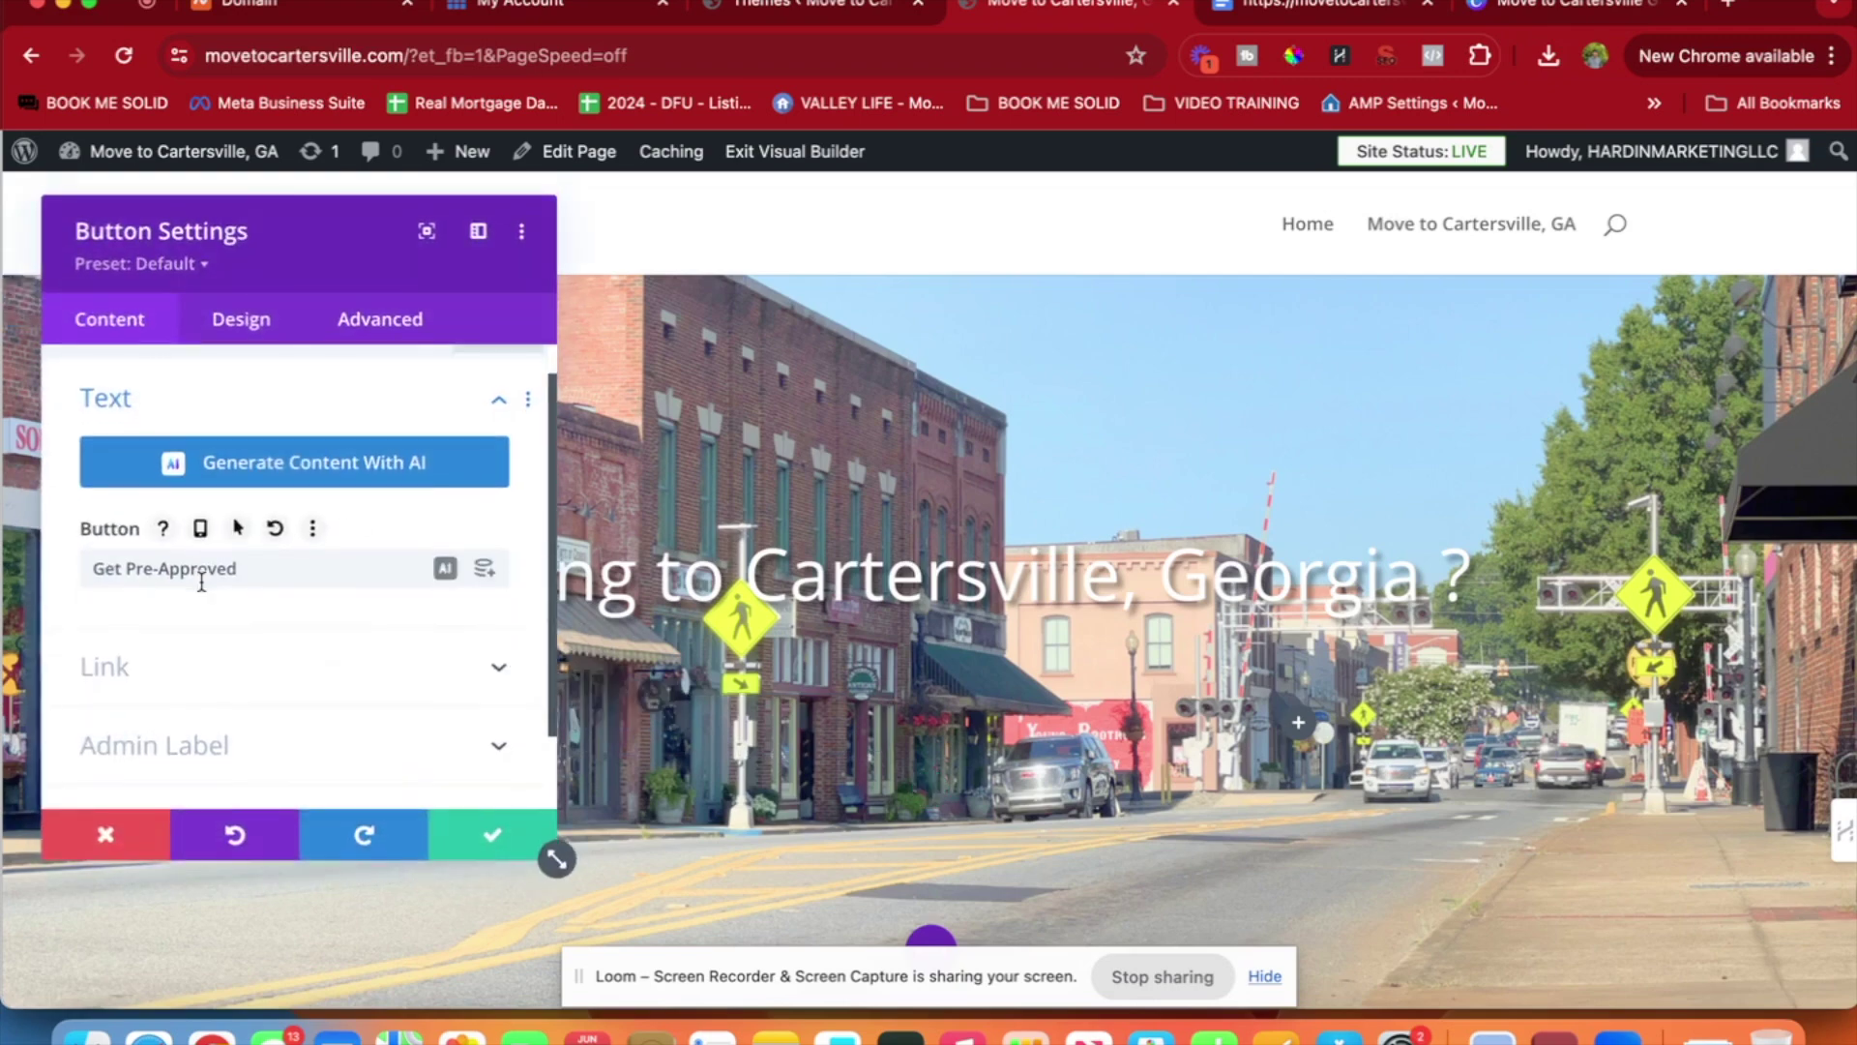
{"action": "left_click", "coordinate": [199, 665]}
{"action": "type", "text": "#"}
{"action": "scroll", "coordinate": [263, 540], "scroll_direction": "up", "scroll_amount": 2}
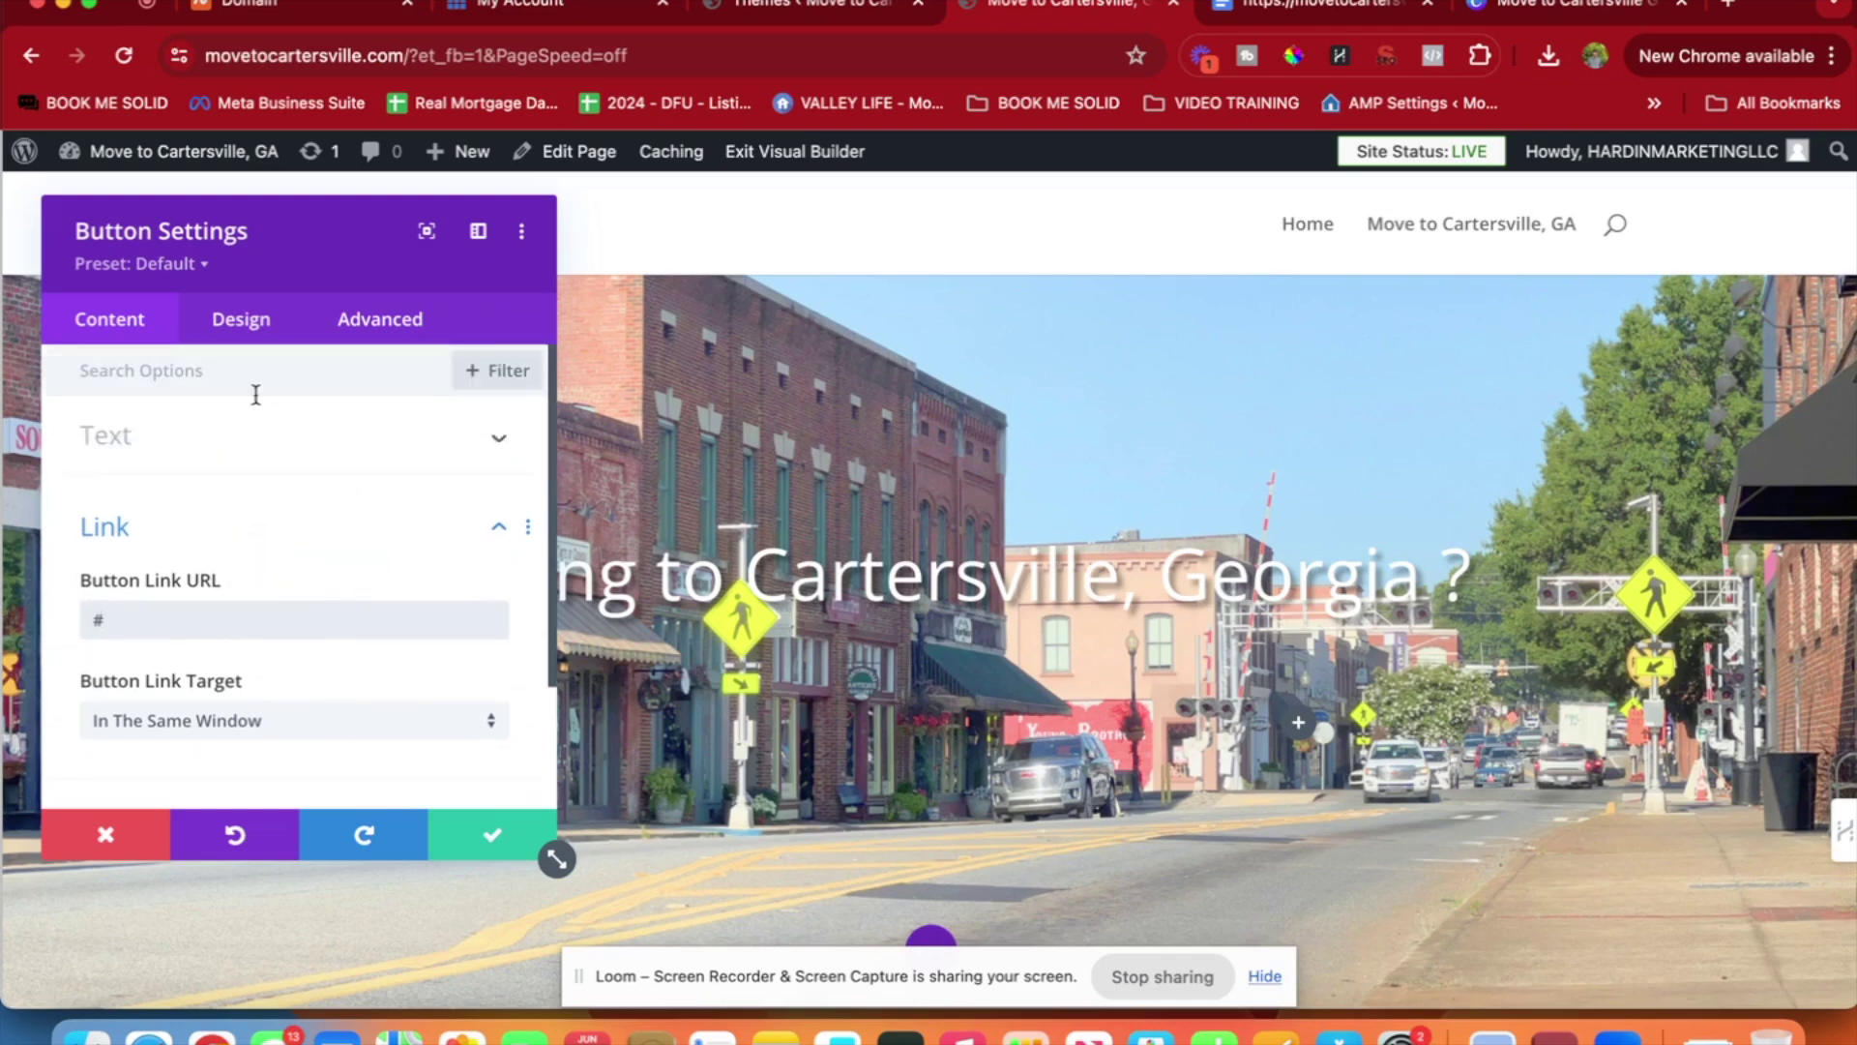
{"action": "left_click", "coordinate": [250, 330]}
{"action": "left_click_drag", "start_coordinate": [239, 210], "coordinate": [1067, 228]}
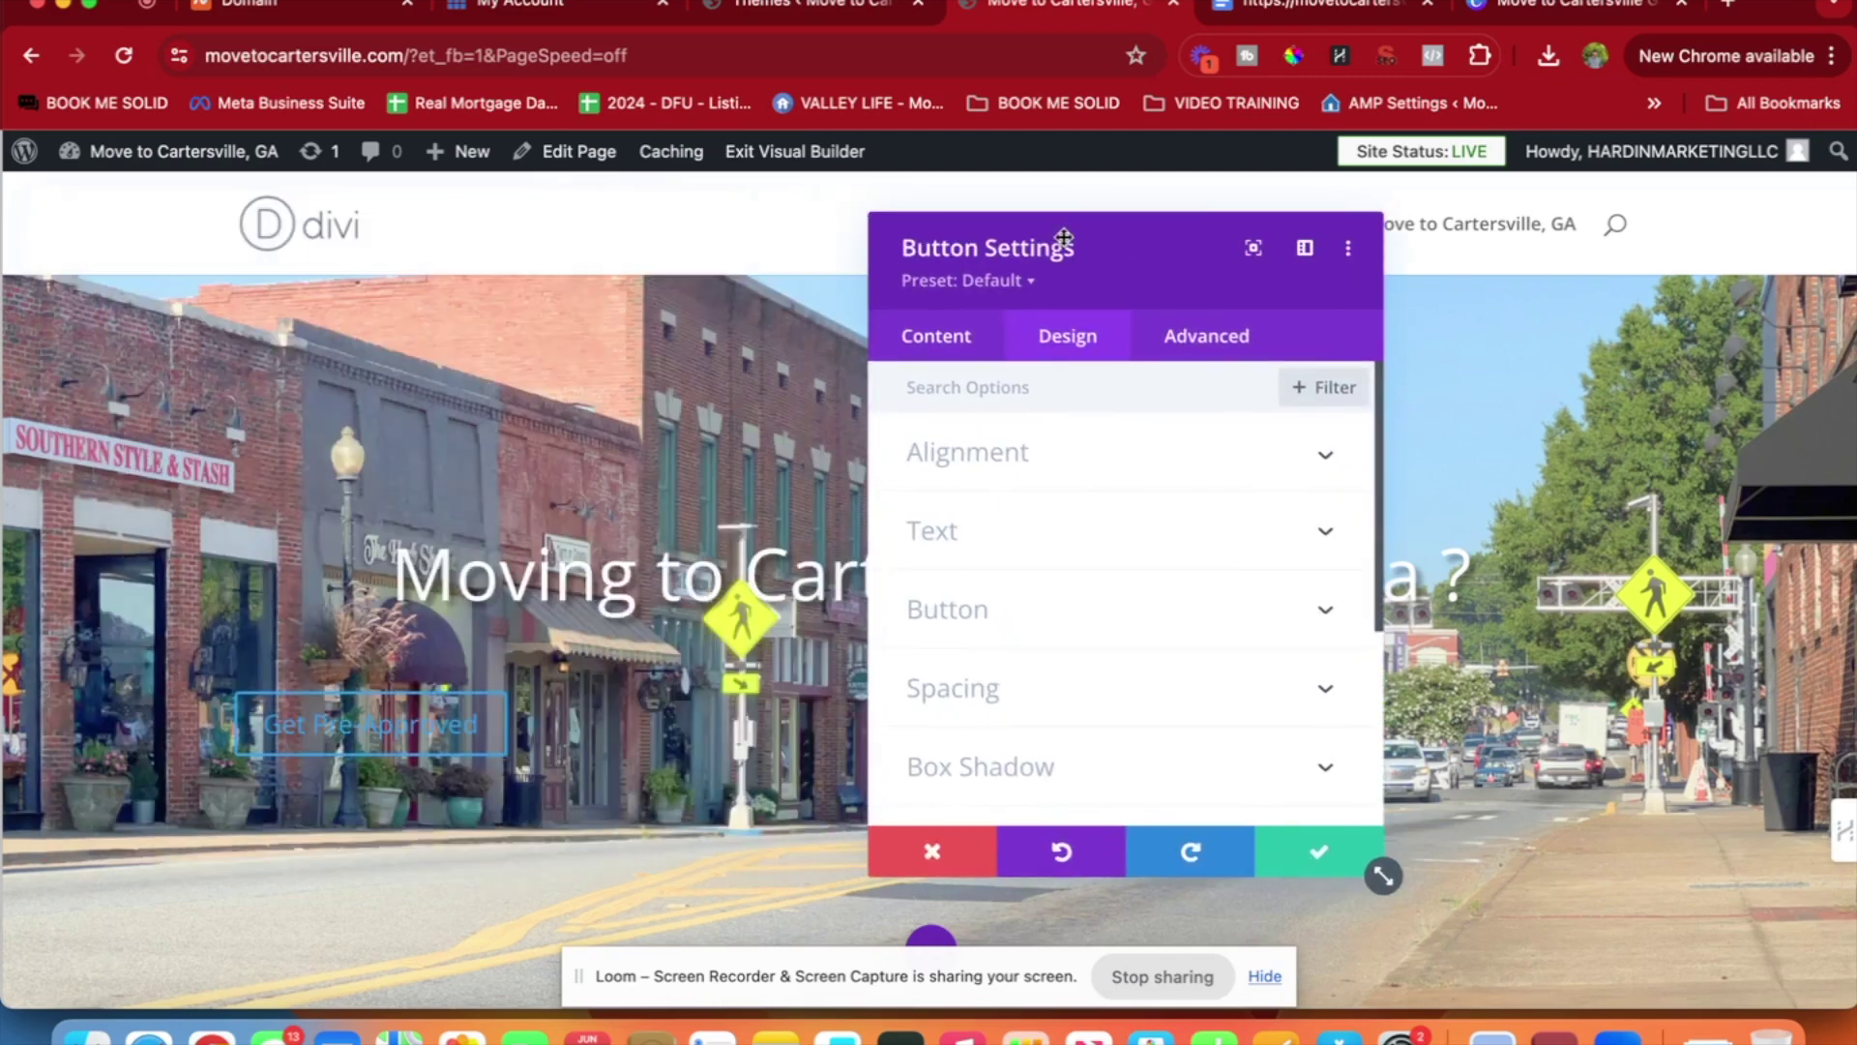
Enable custom button styles with a #7cda24 green background and white text, and save.
{"action": "left_click", "coordinate": [1014, 613]}
{"action": "left_click", "coordinate": [934, 517]}
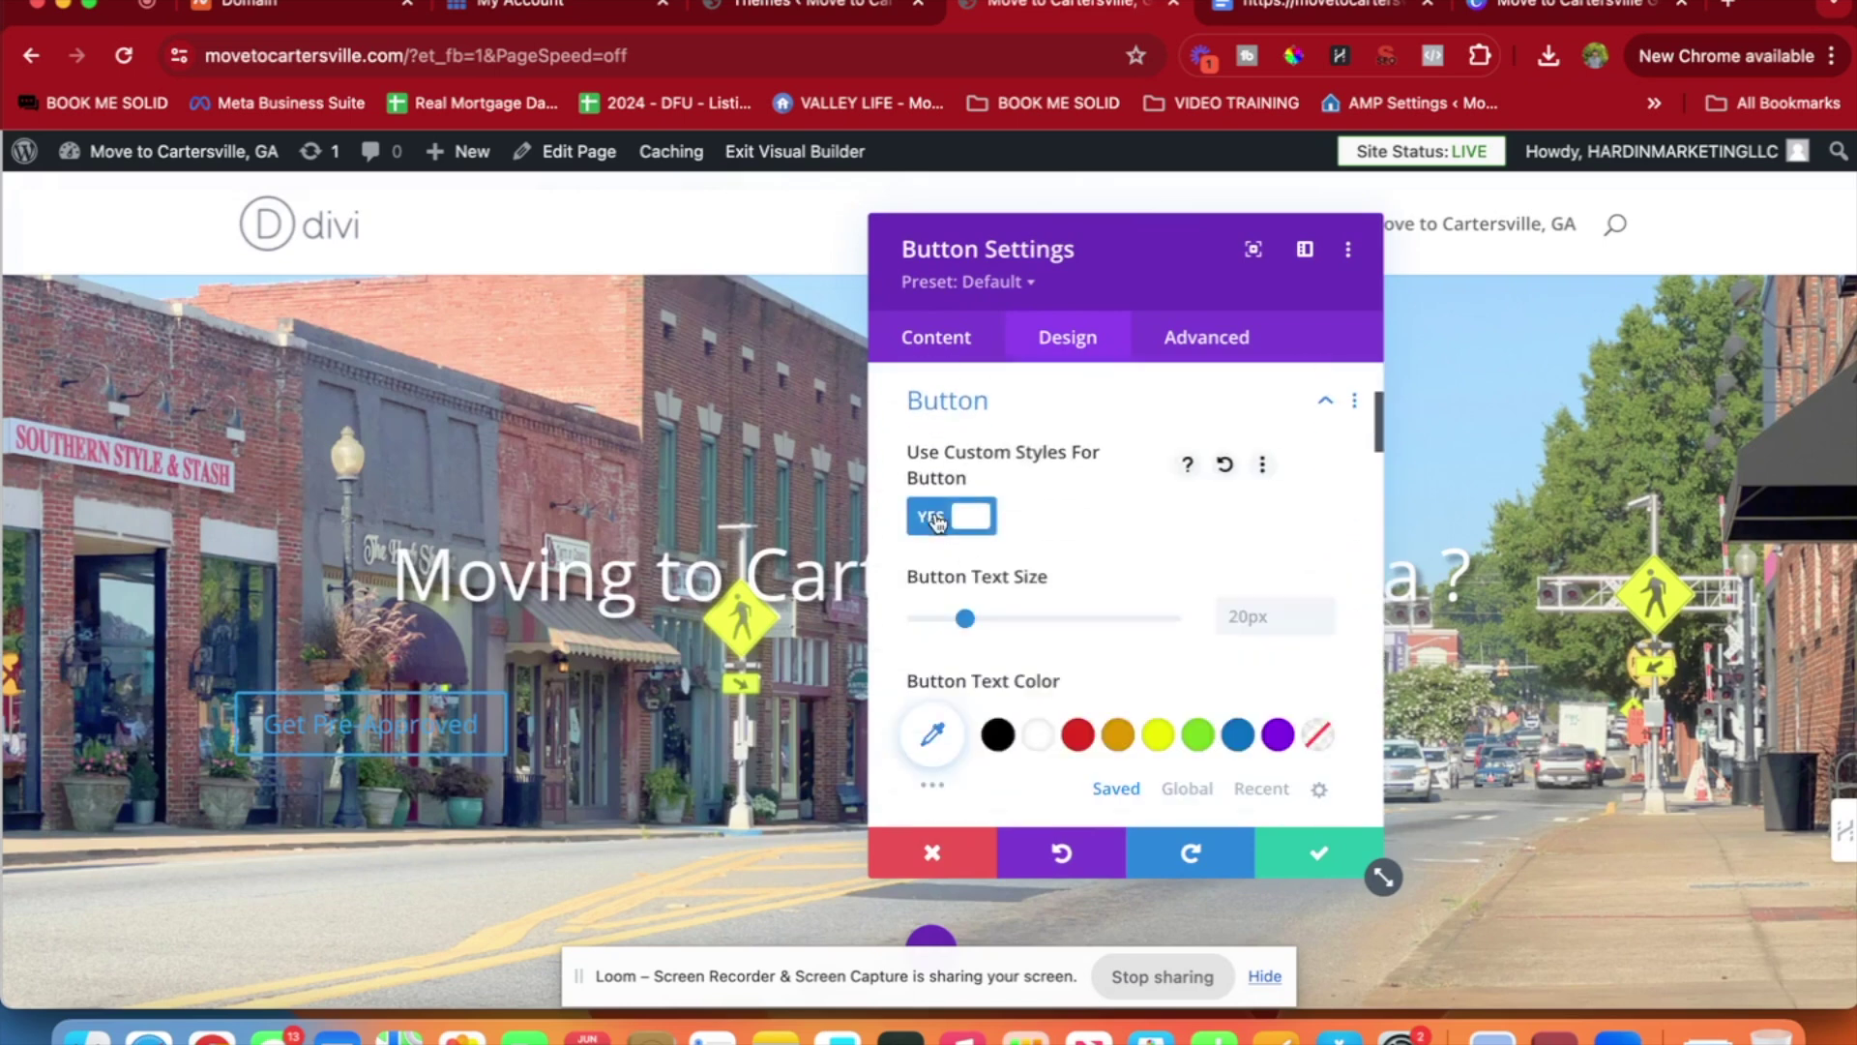
{"action": "scroll", "coordinate": [967, 542], "scroll_direction": "down", "scroll_amount": 1}
{"action": "left_click", "coordinate": [1199, 704]}
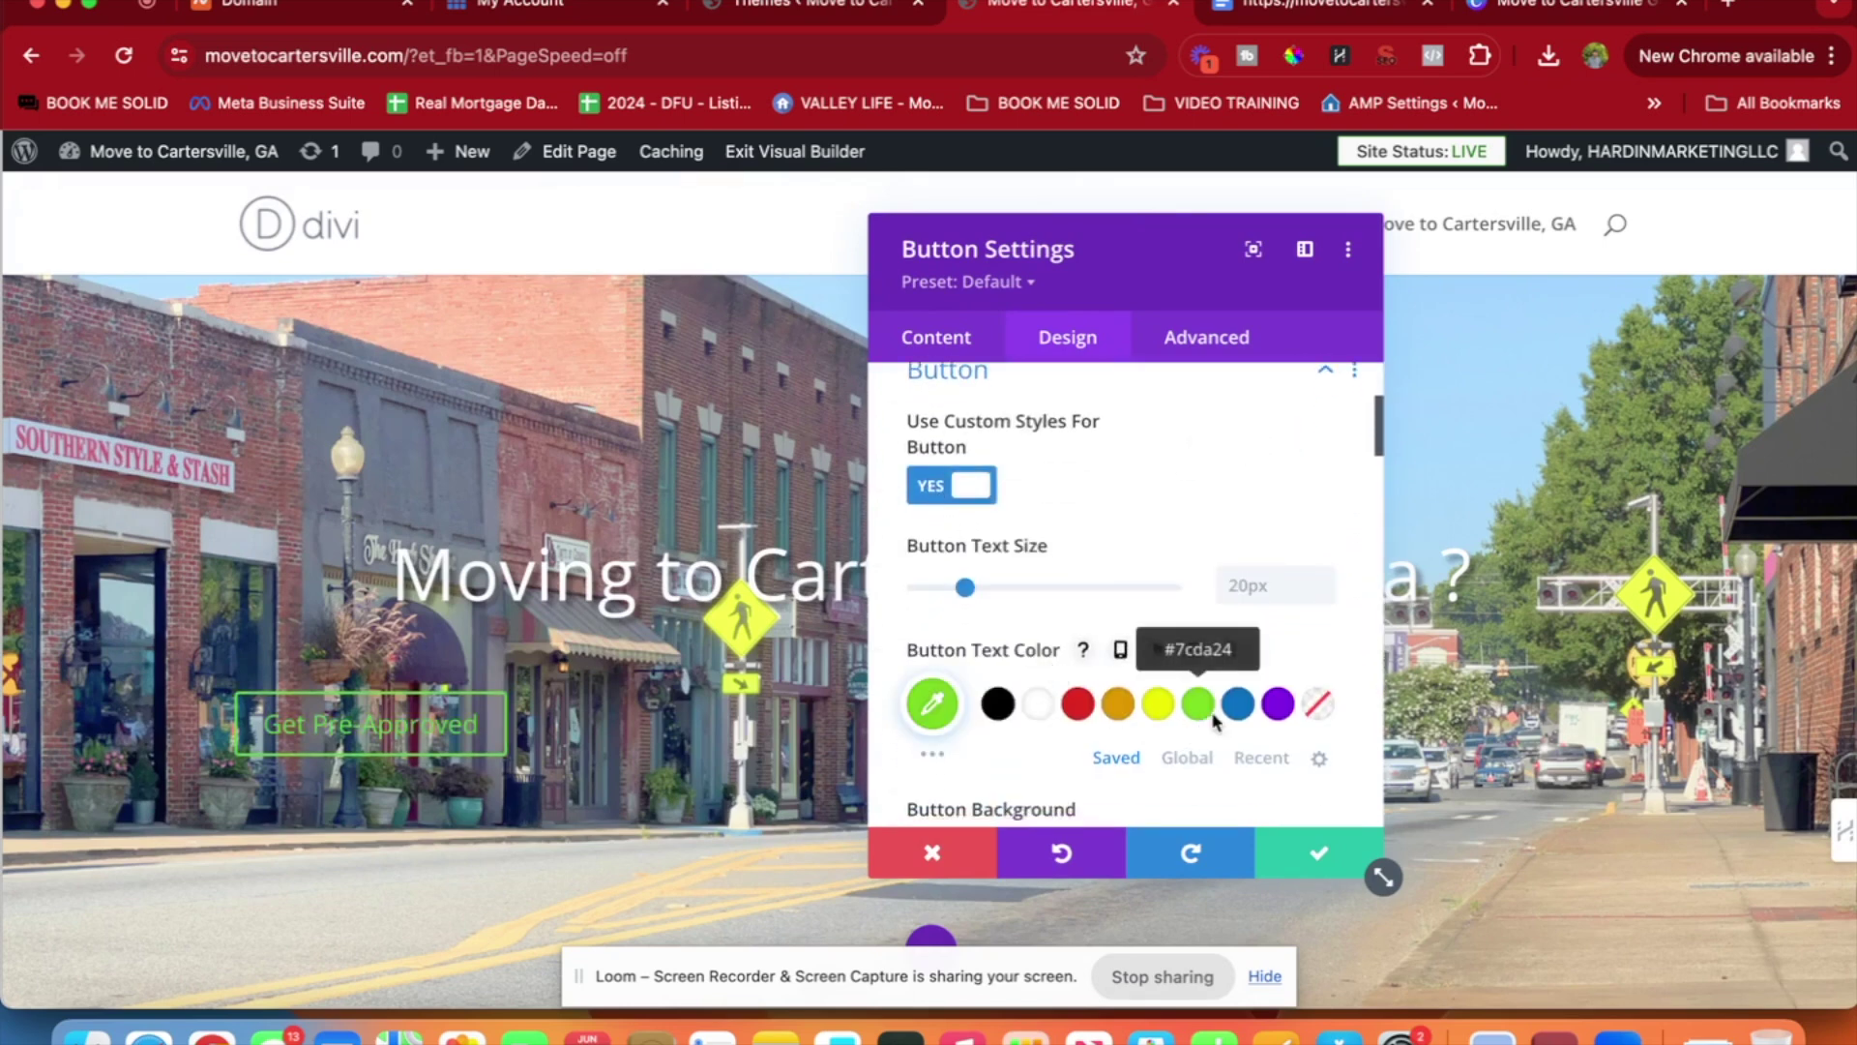
{"action": "scroll", "coordinate": [1122, 677], "scroll_direction": "down", "scroll_amount": 4}
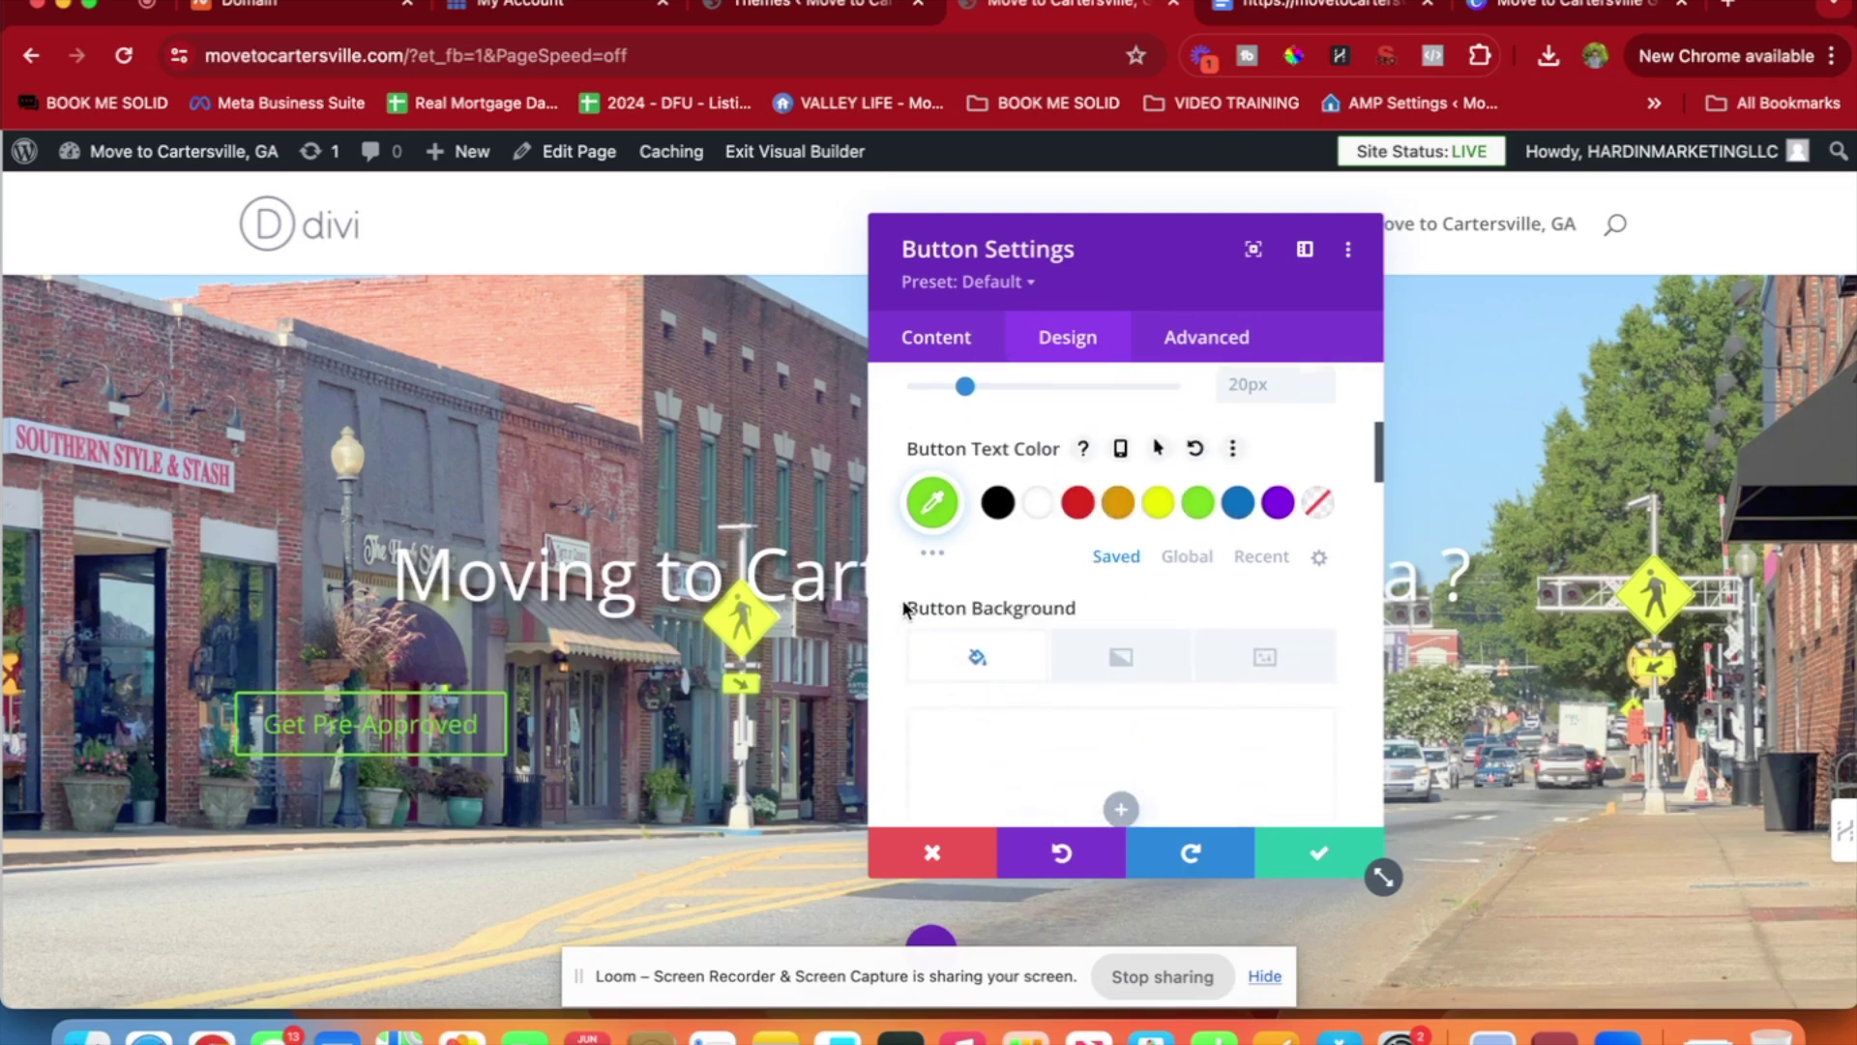
{"action": "scroll", "coordinate": [1042, 677], "scroll_direction": "down", "scroll_amount": 1}
{"action": "left_click", "coordinate": [1037, 697]}
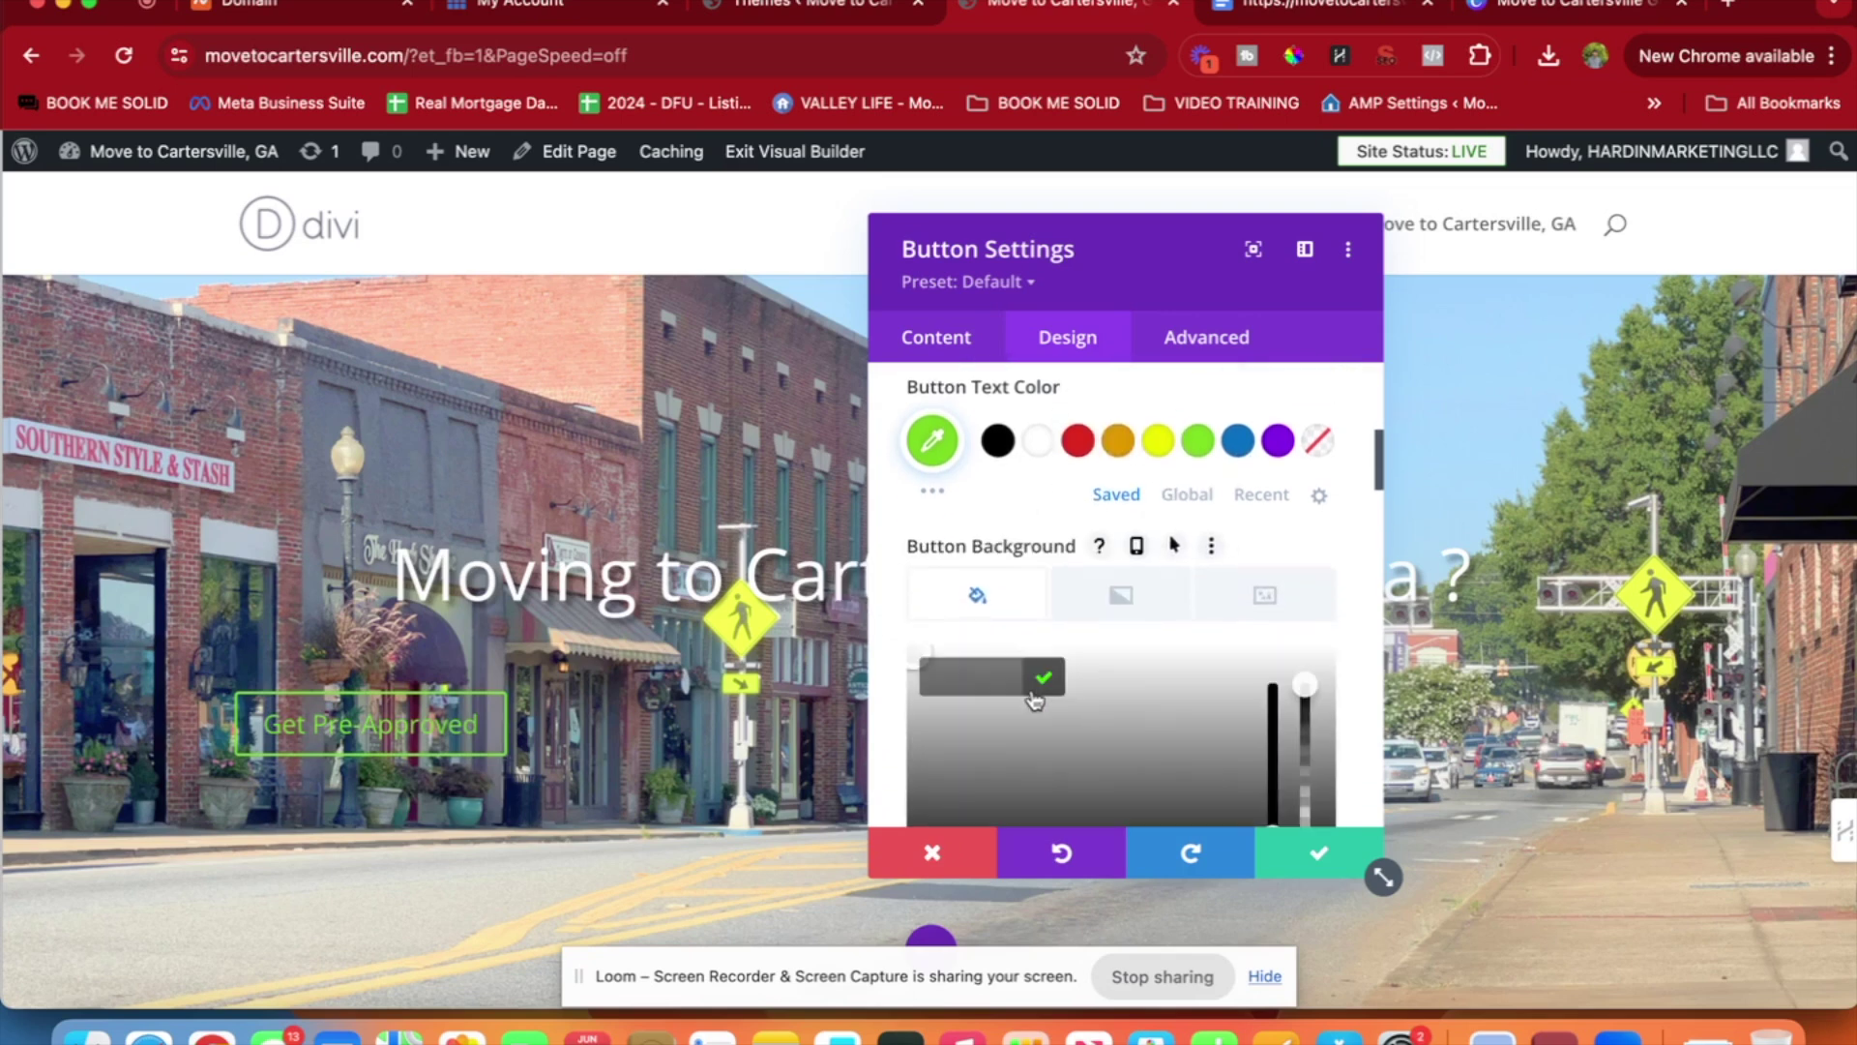
{"action": "scroll", "coordinate": [1044, 716], "scroll_direction": "down", "scroll_amount": 3}
{"action": "left_click", "coordinate": [1200, 769]}
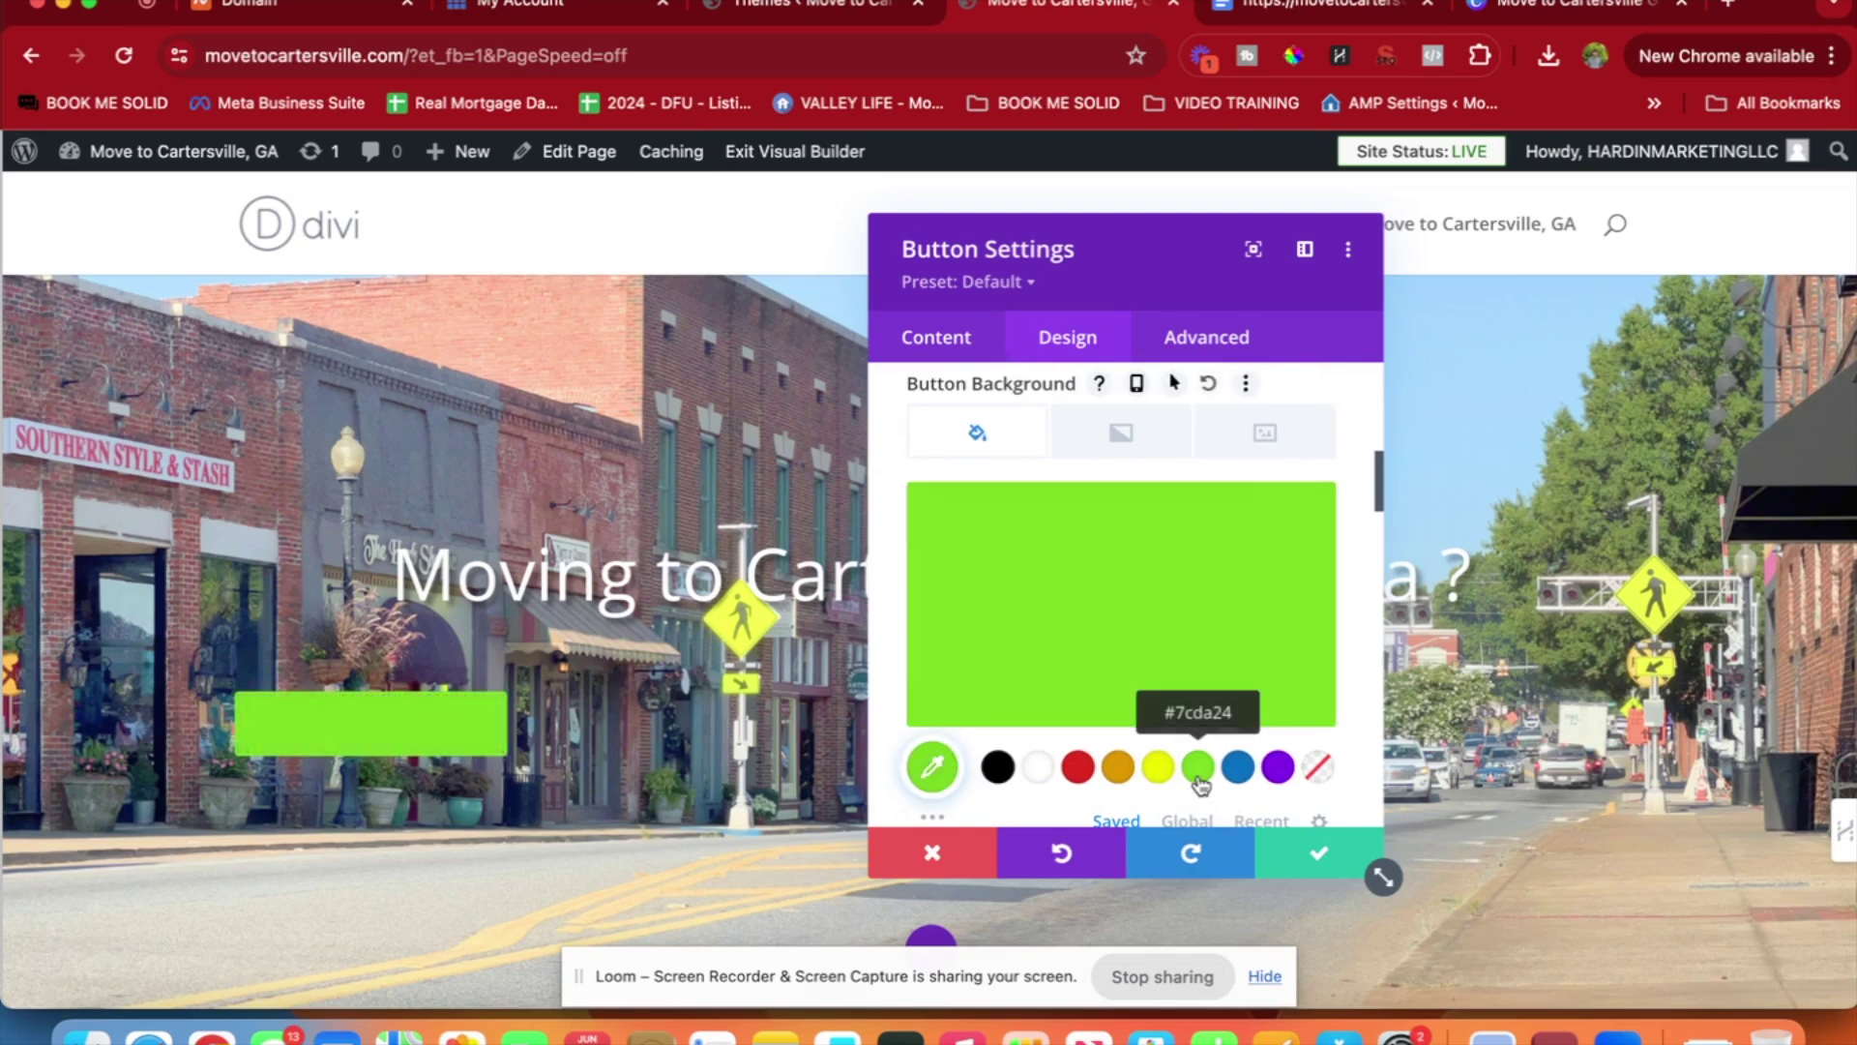
{"action": "scroll", "coordinate": [1107, 655], "scroll_direction": "up", "scroll_amount": 4}
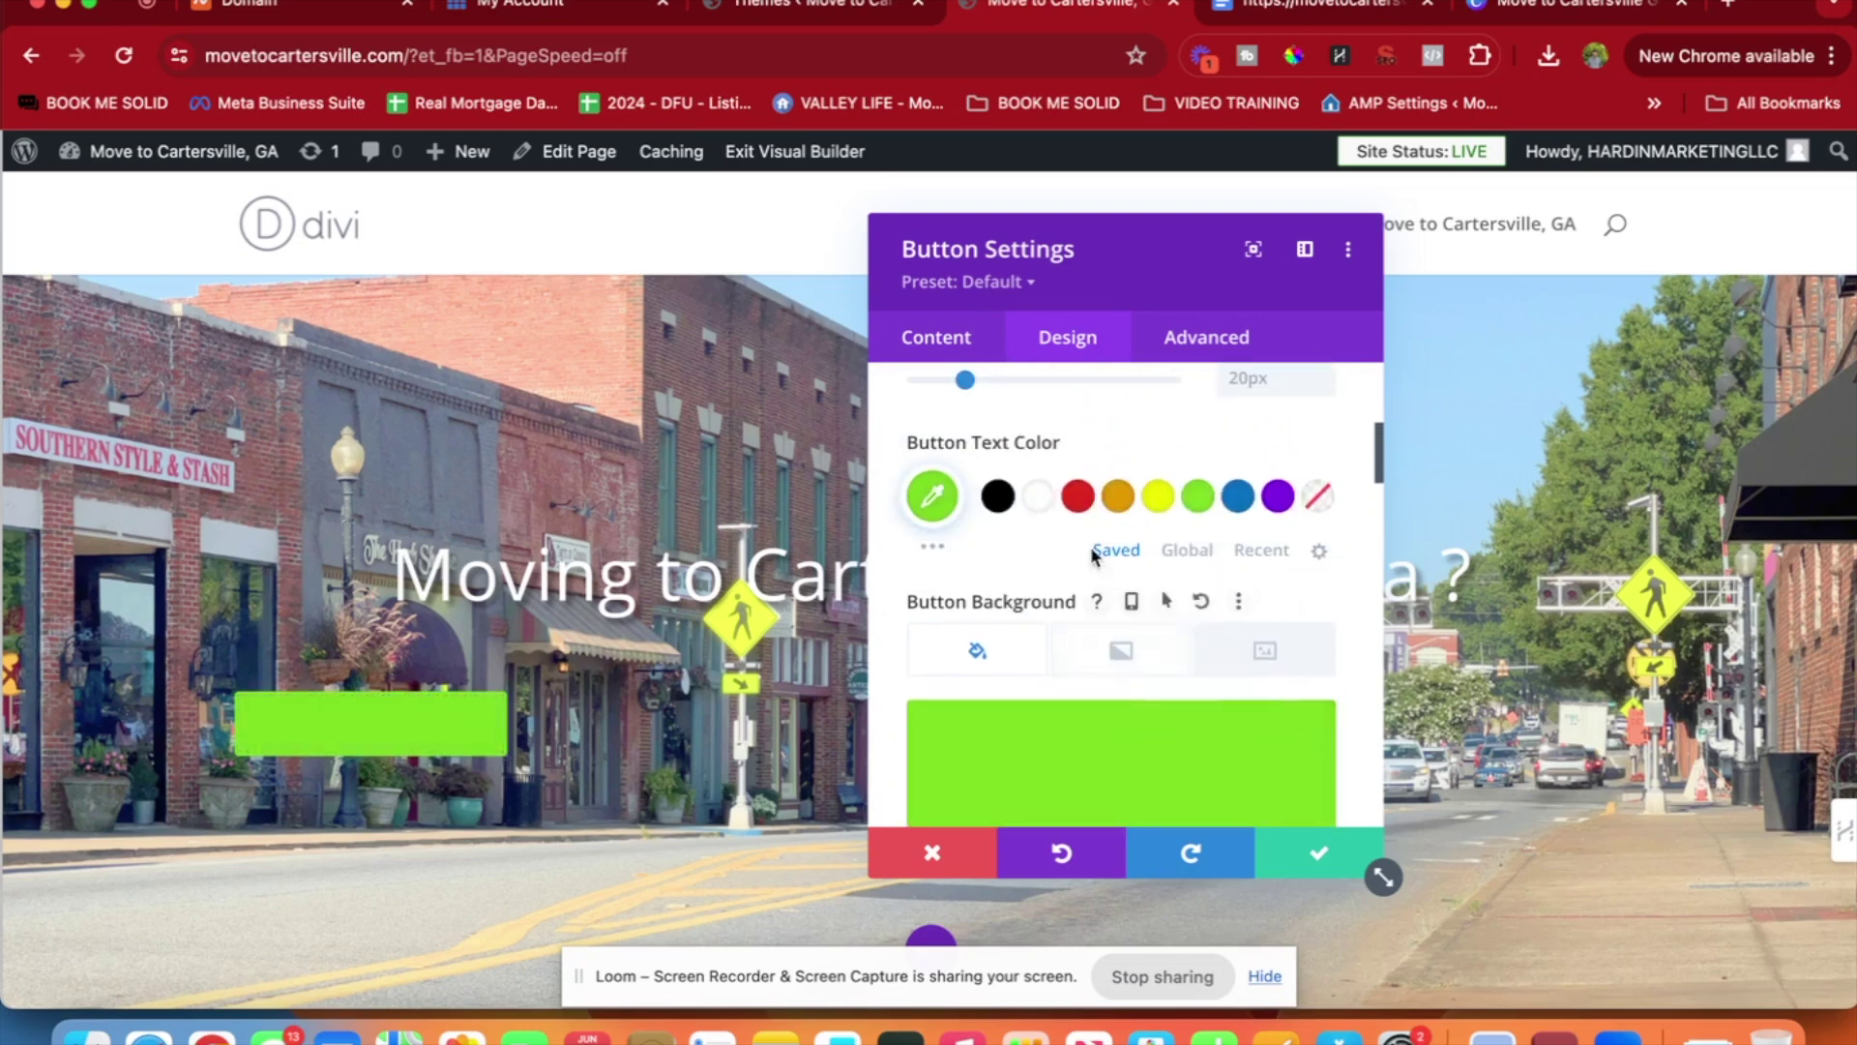
{"action": "left_click", "coordinate": [1036, 497]}
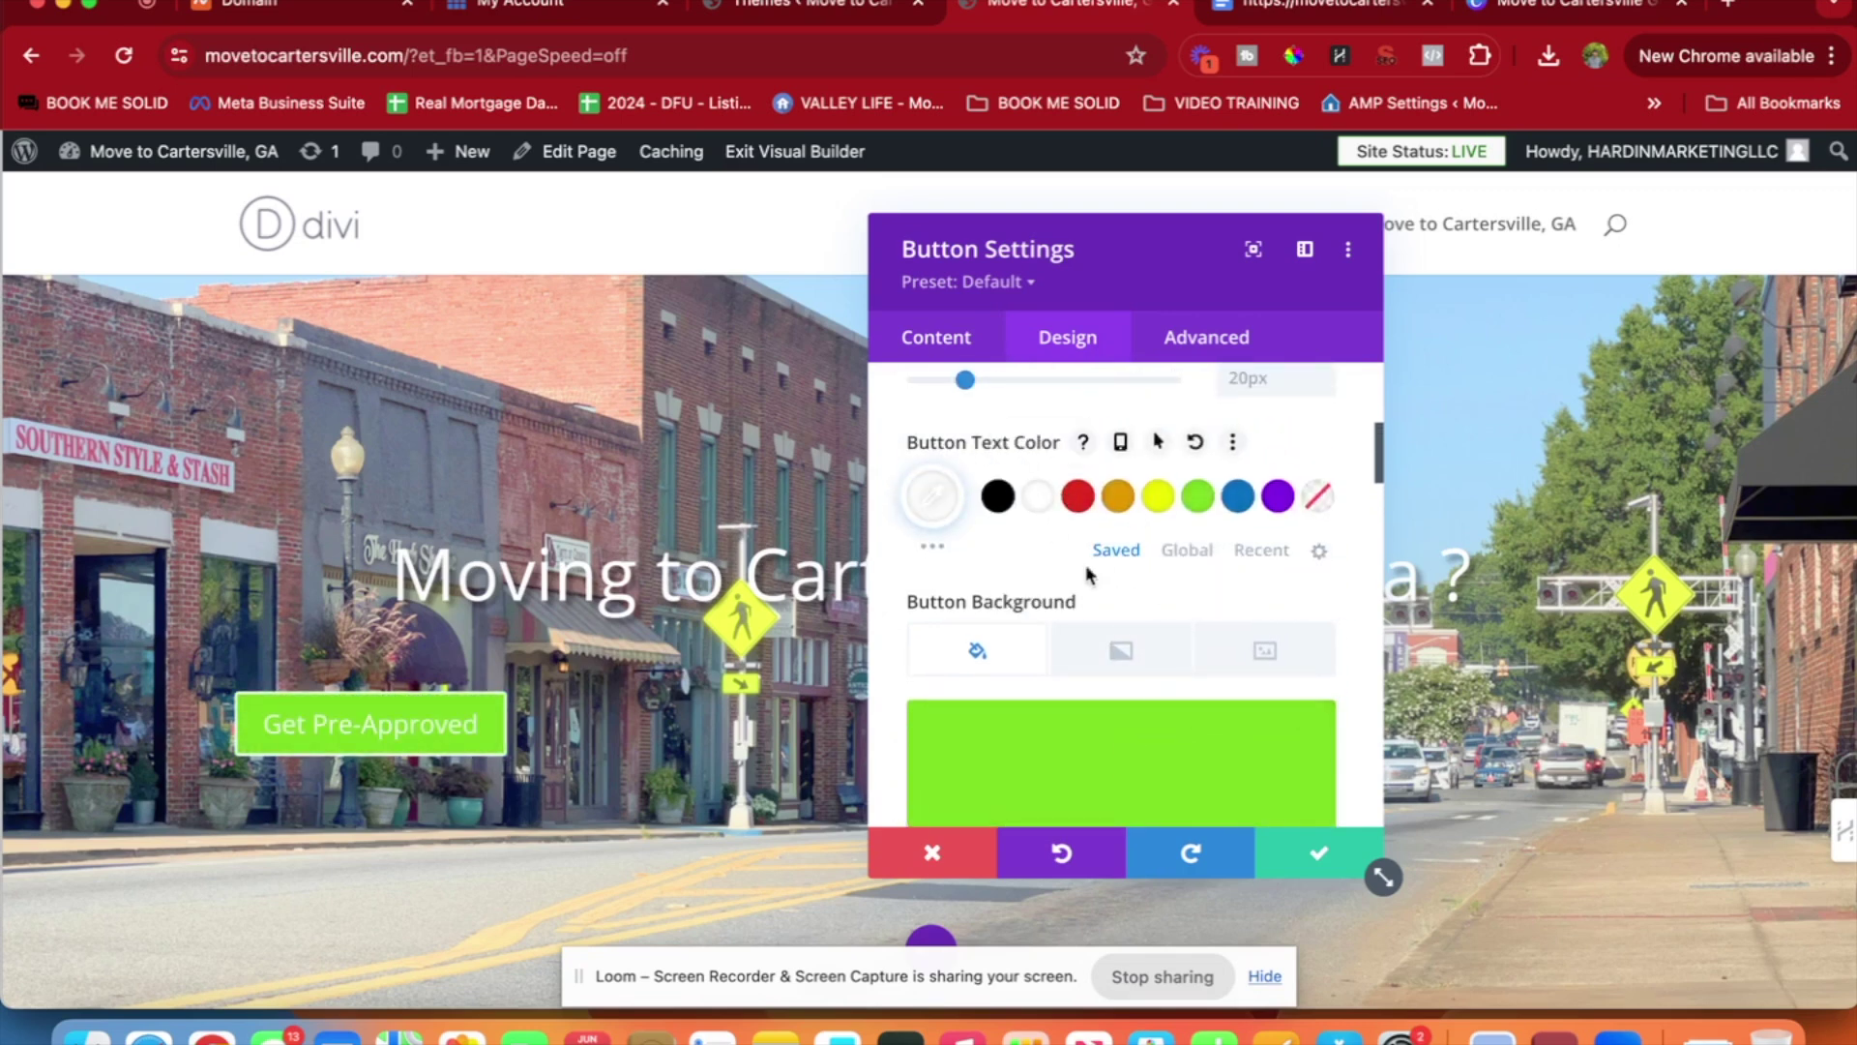
{"action": "left_click", "coordinate": [1314, 855]}
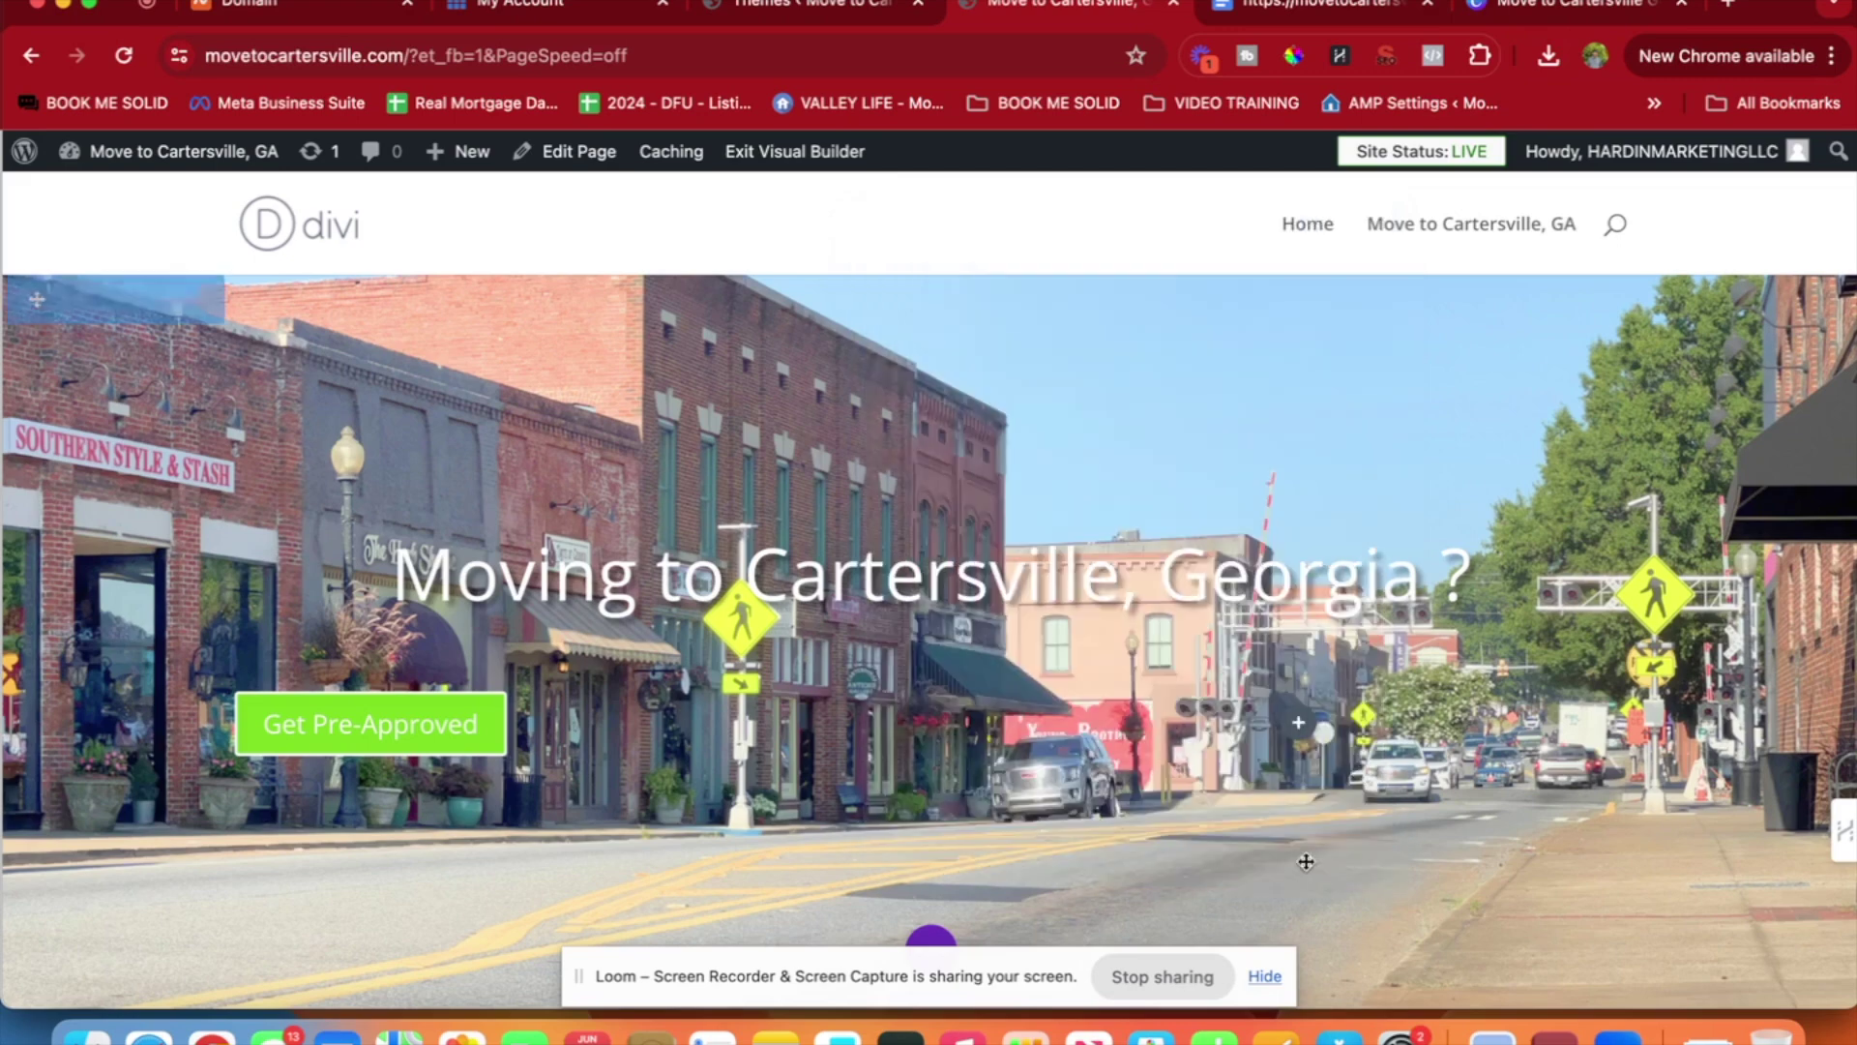
Duplicate the button, place the copy beside the first, and relabel it 'I'm Selling'.
{"action": "left_click", "coordinate": [557, 715]}
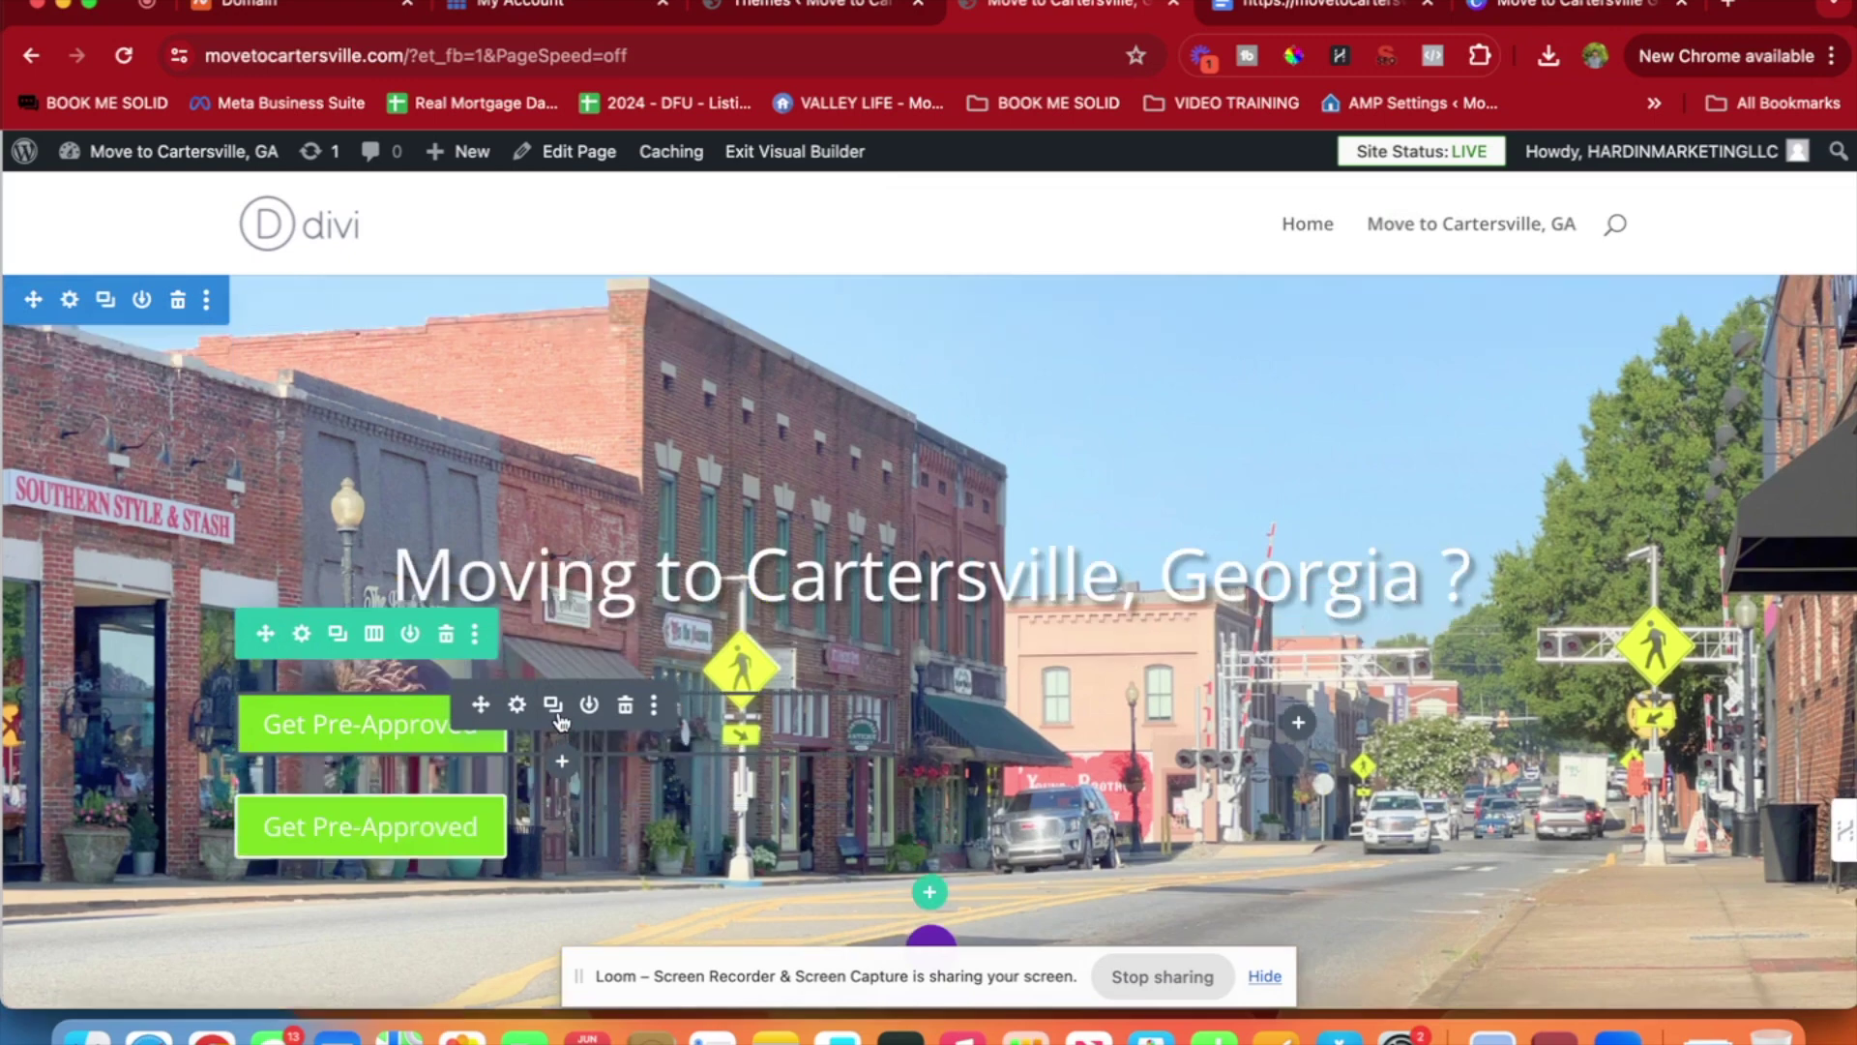
{"action": "left_click_drag", "start_coordinate": [479, 708], "coordinate": [921, 727]}
{"action": "mouse_move", "coordinate": [903, 709]}
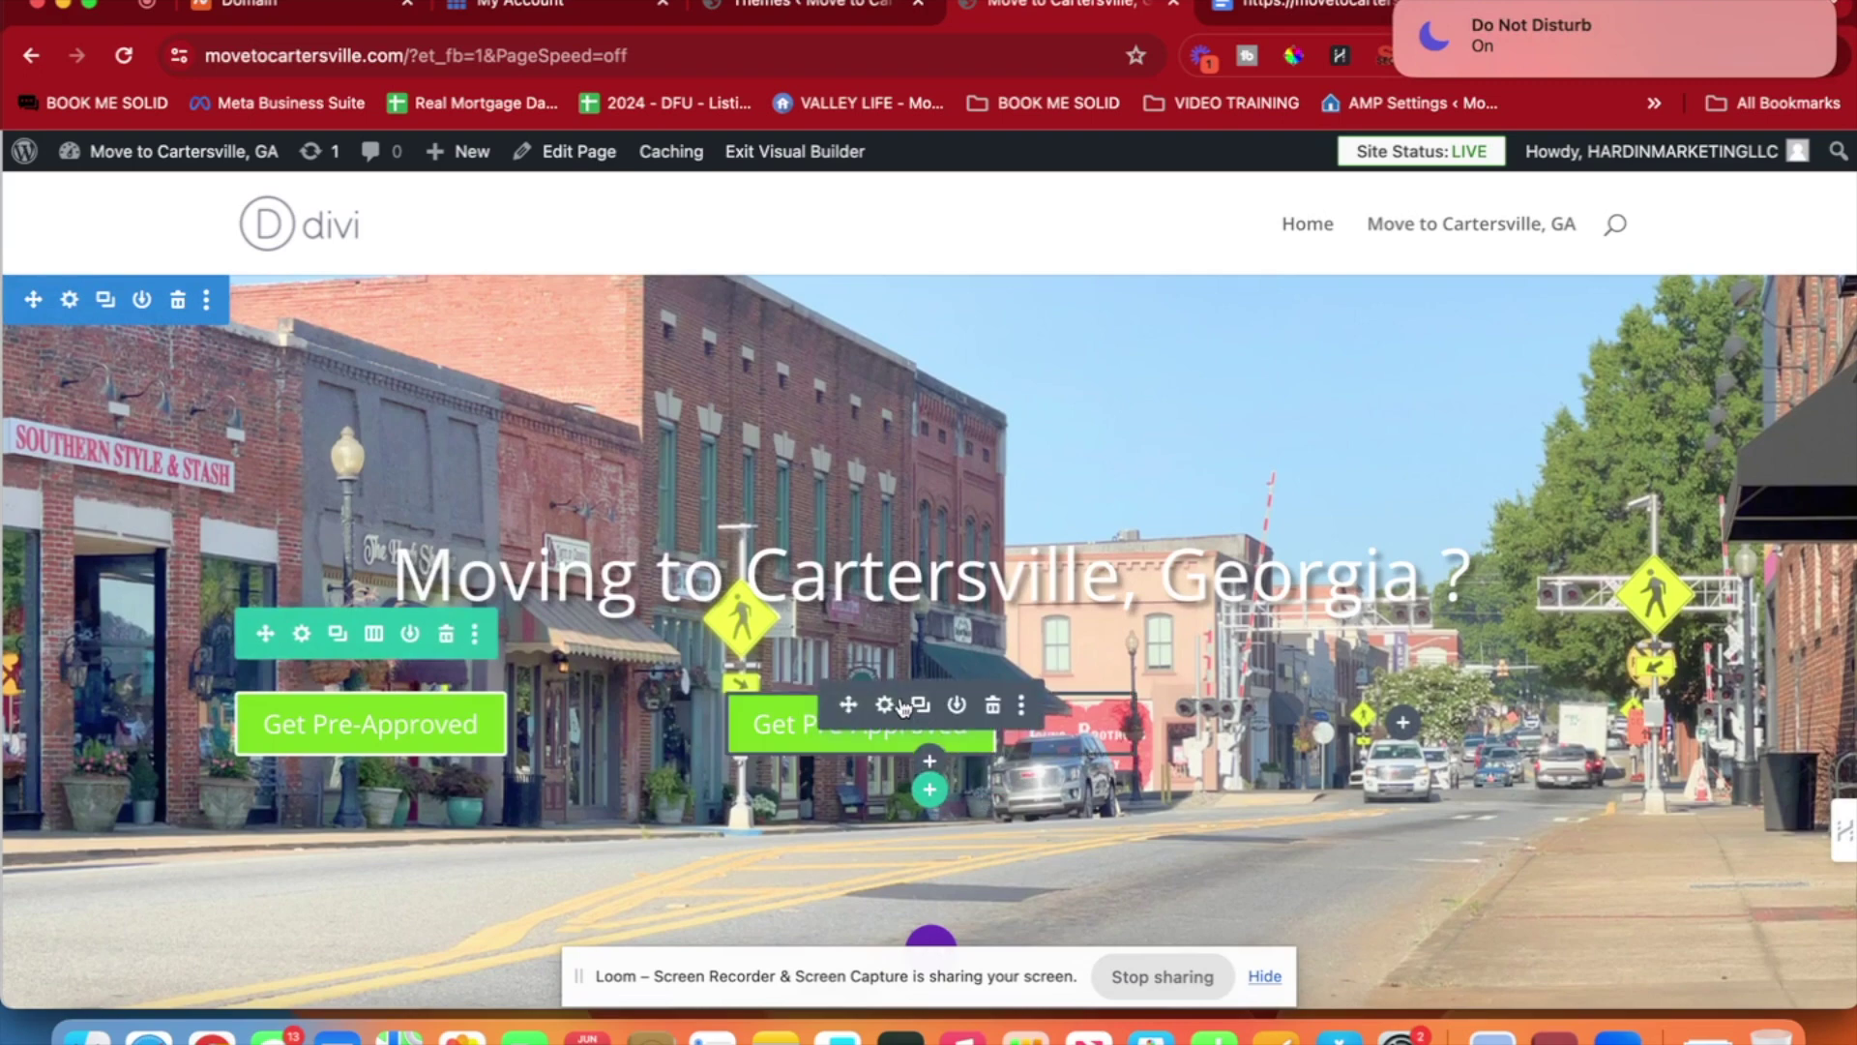
{"action": "left_click", "coordinate": [884, 709]}
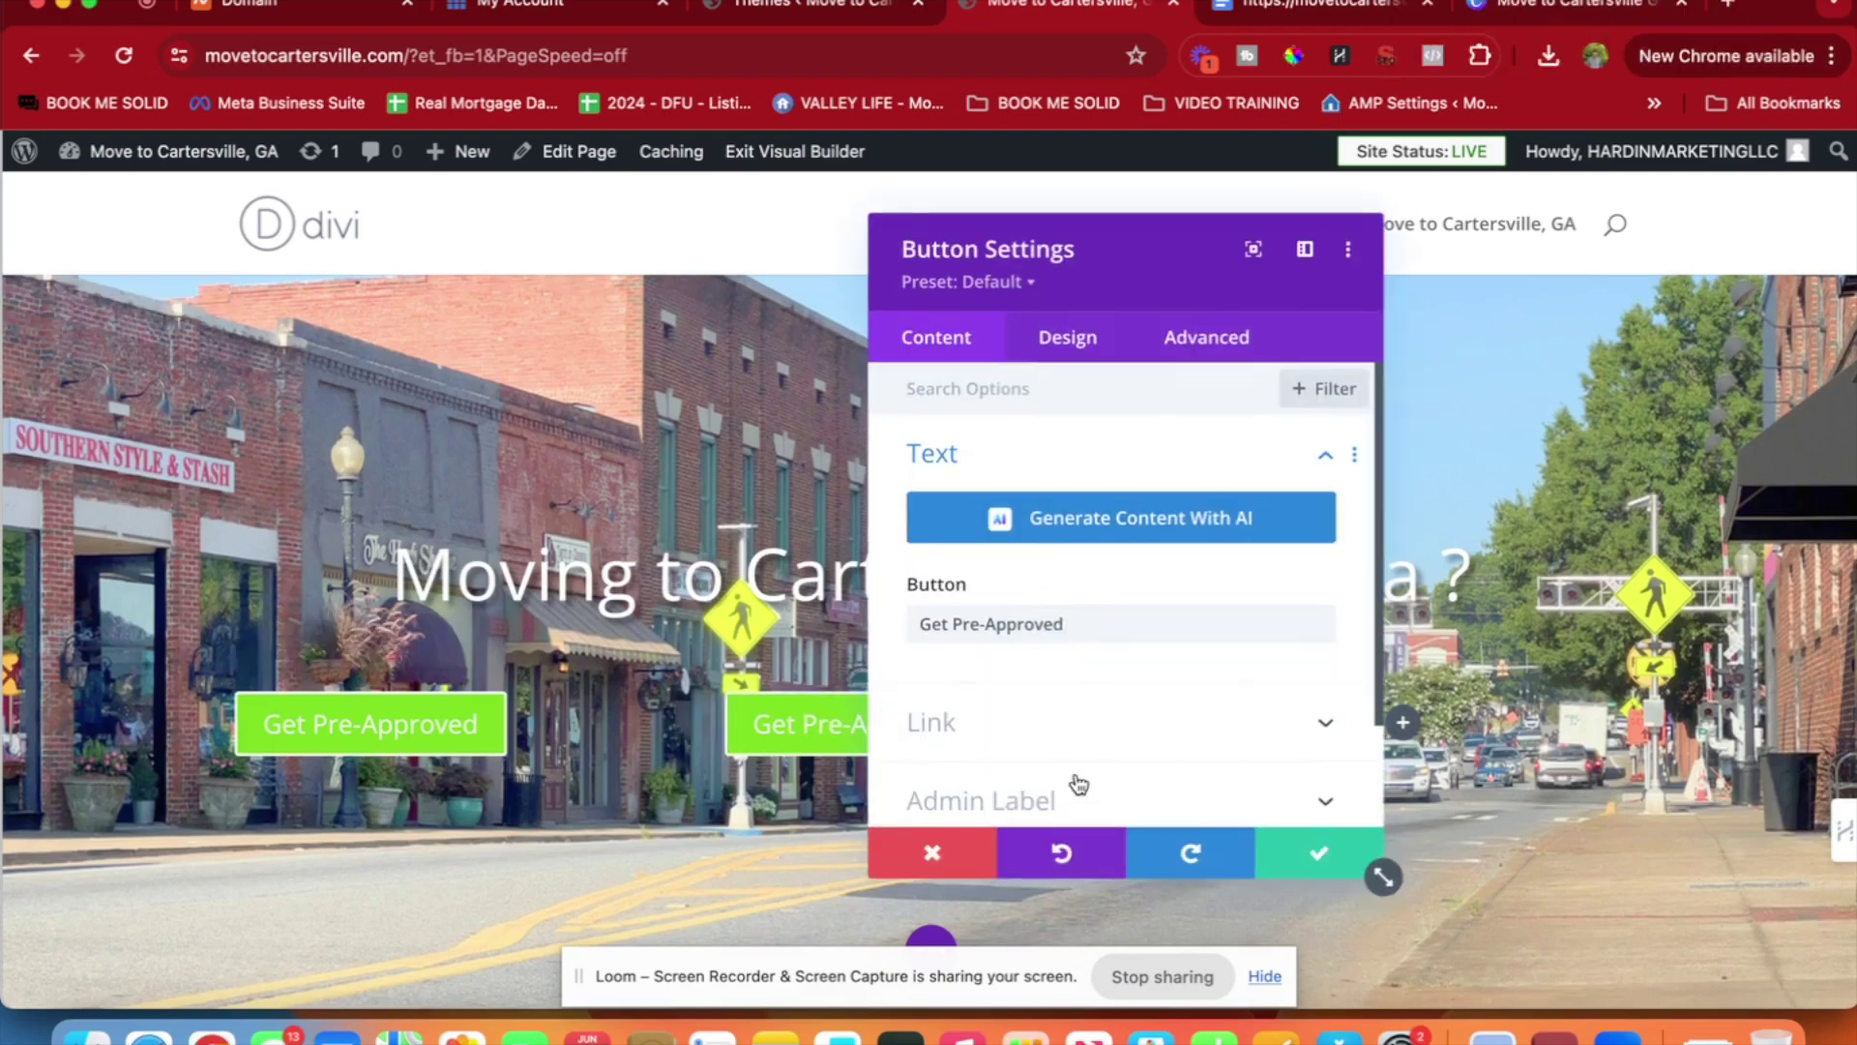
{"action": "triple_click", "coordinate": [1023, 627]}
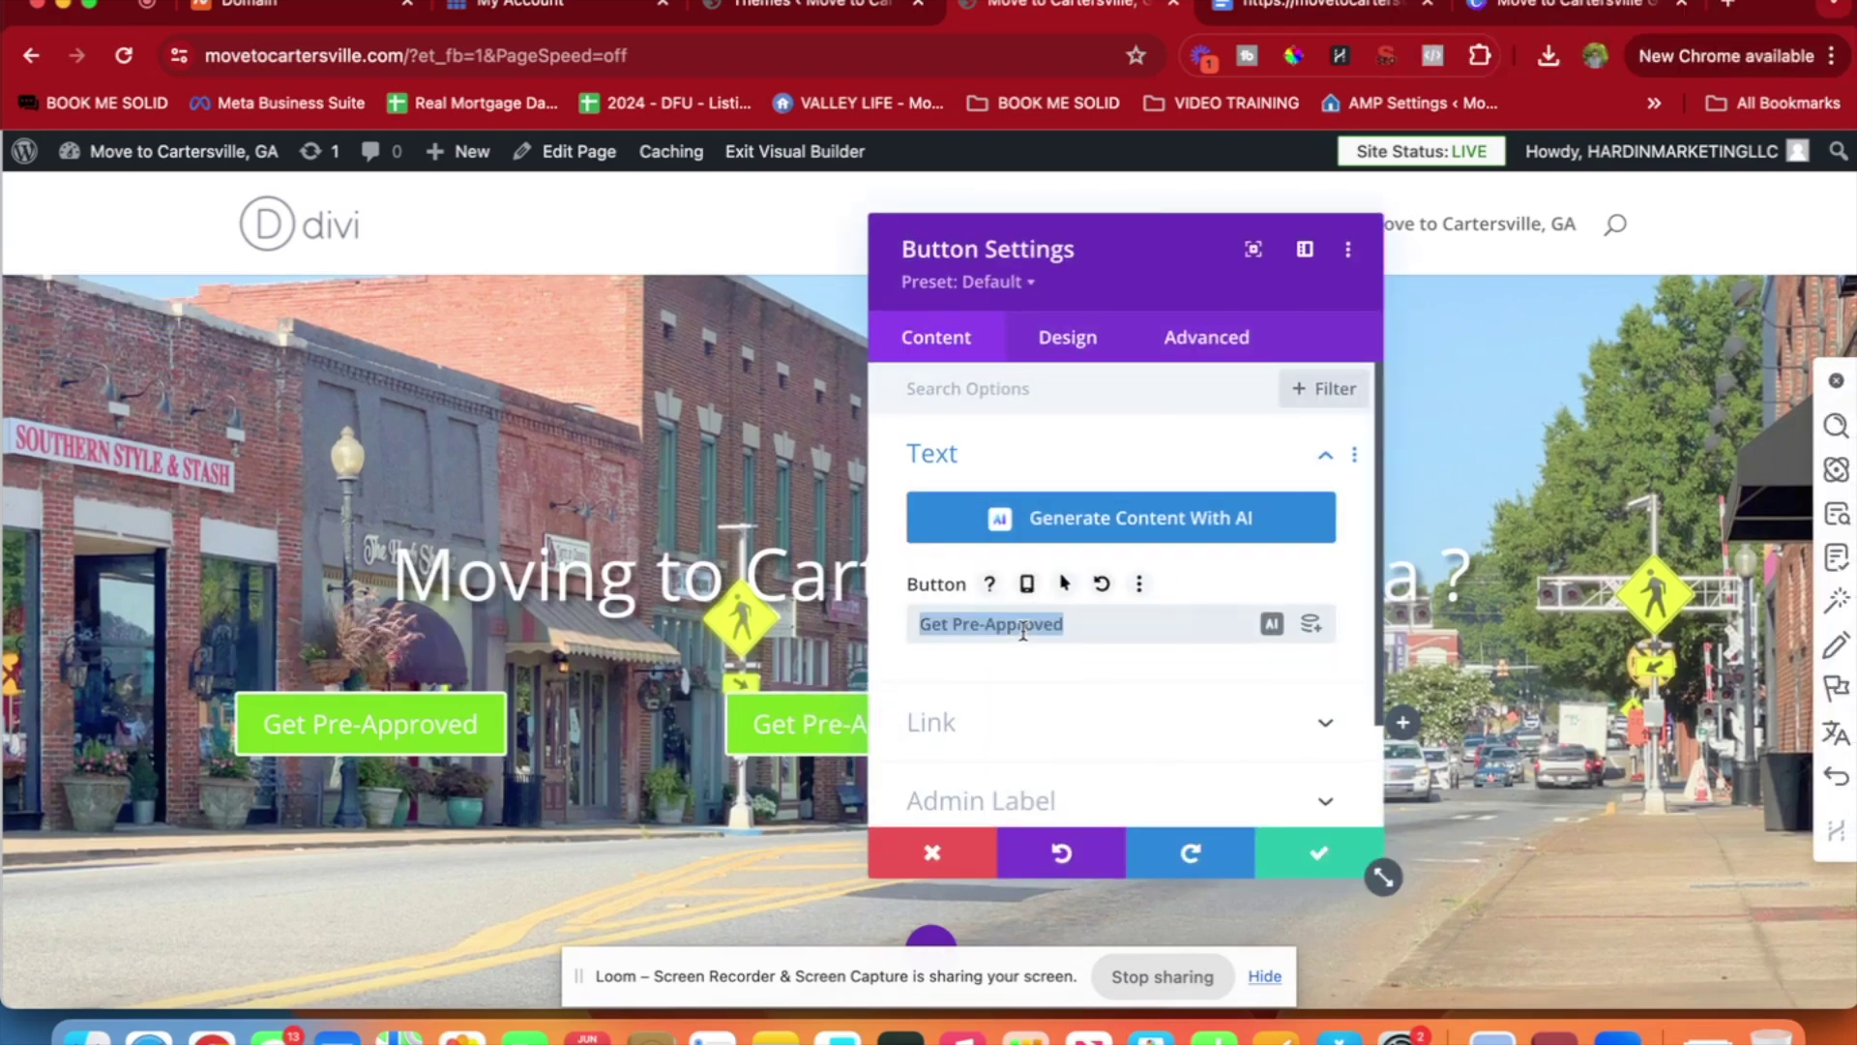
{"action": "key", "text": "BackSpace"}
{"action": "type", "text": "I'm Selling"}
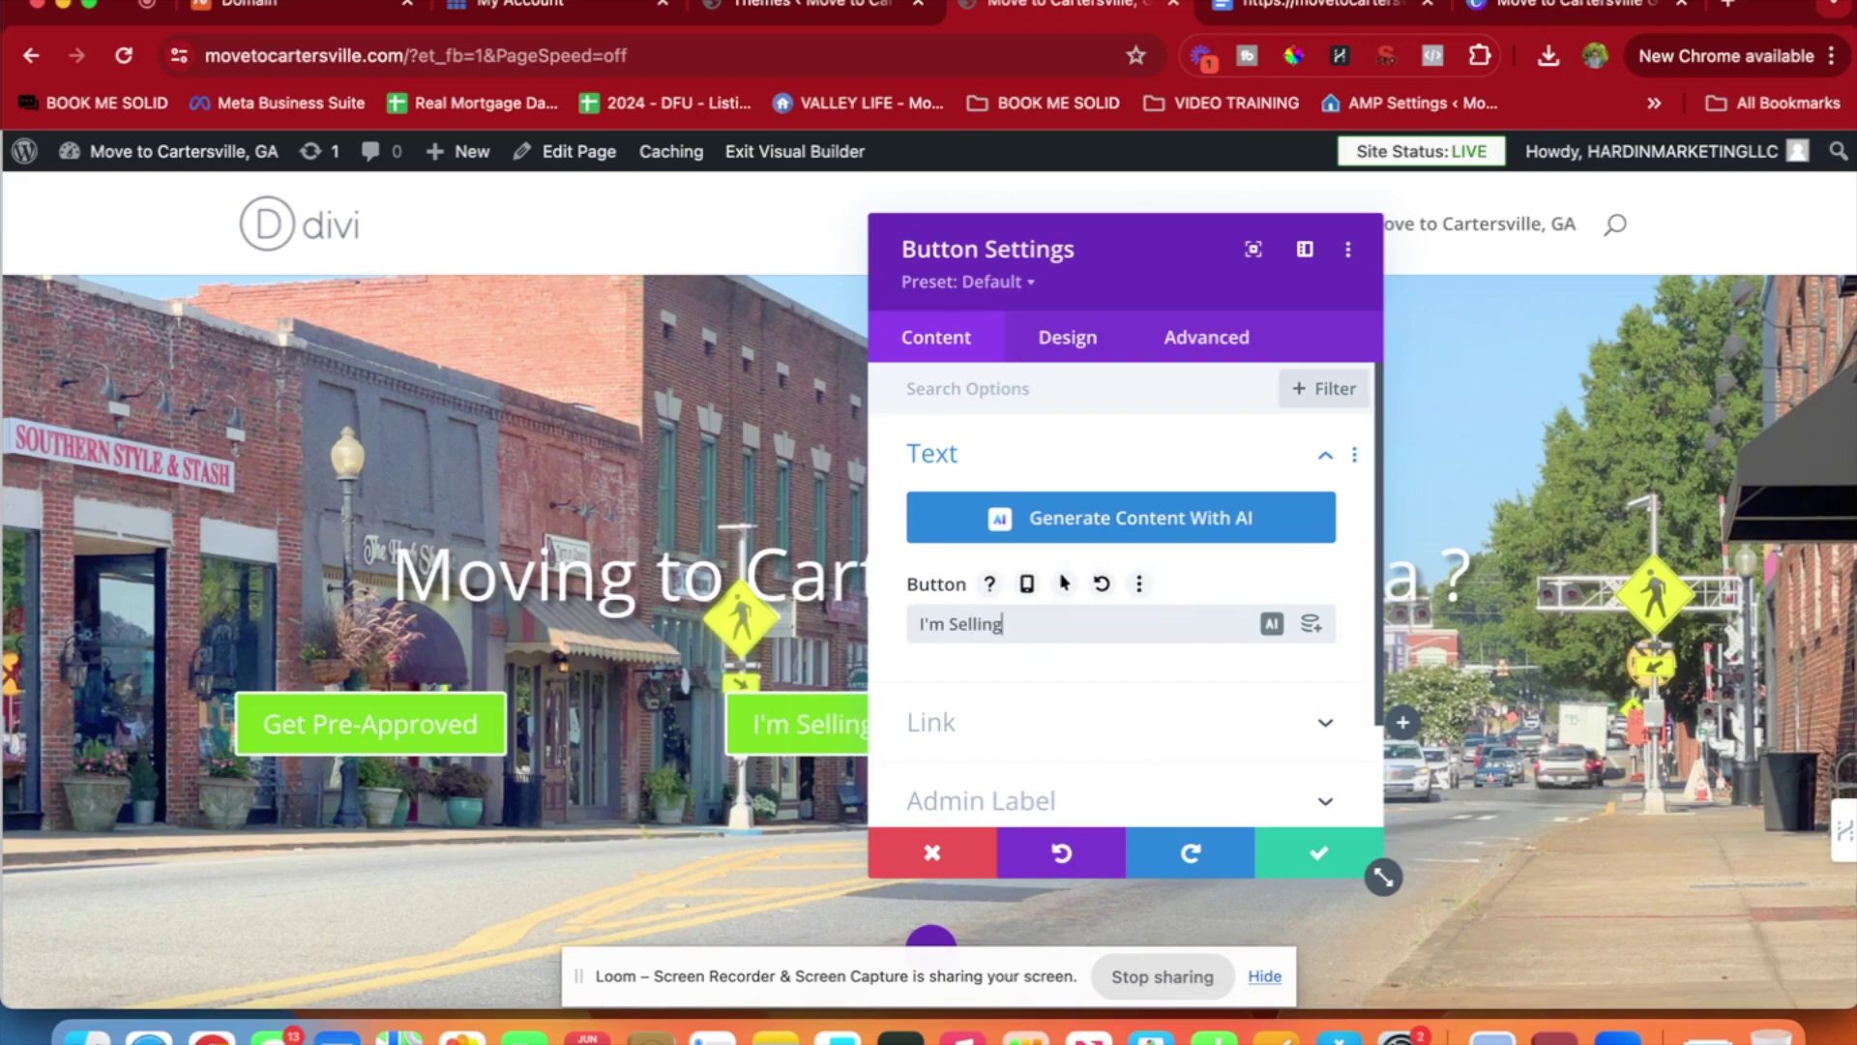
{"action": "left_click", "coordinate": [1310, 853]}
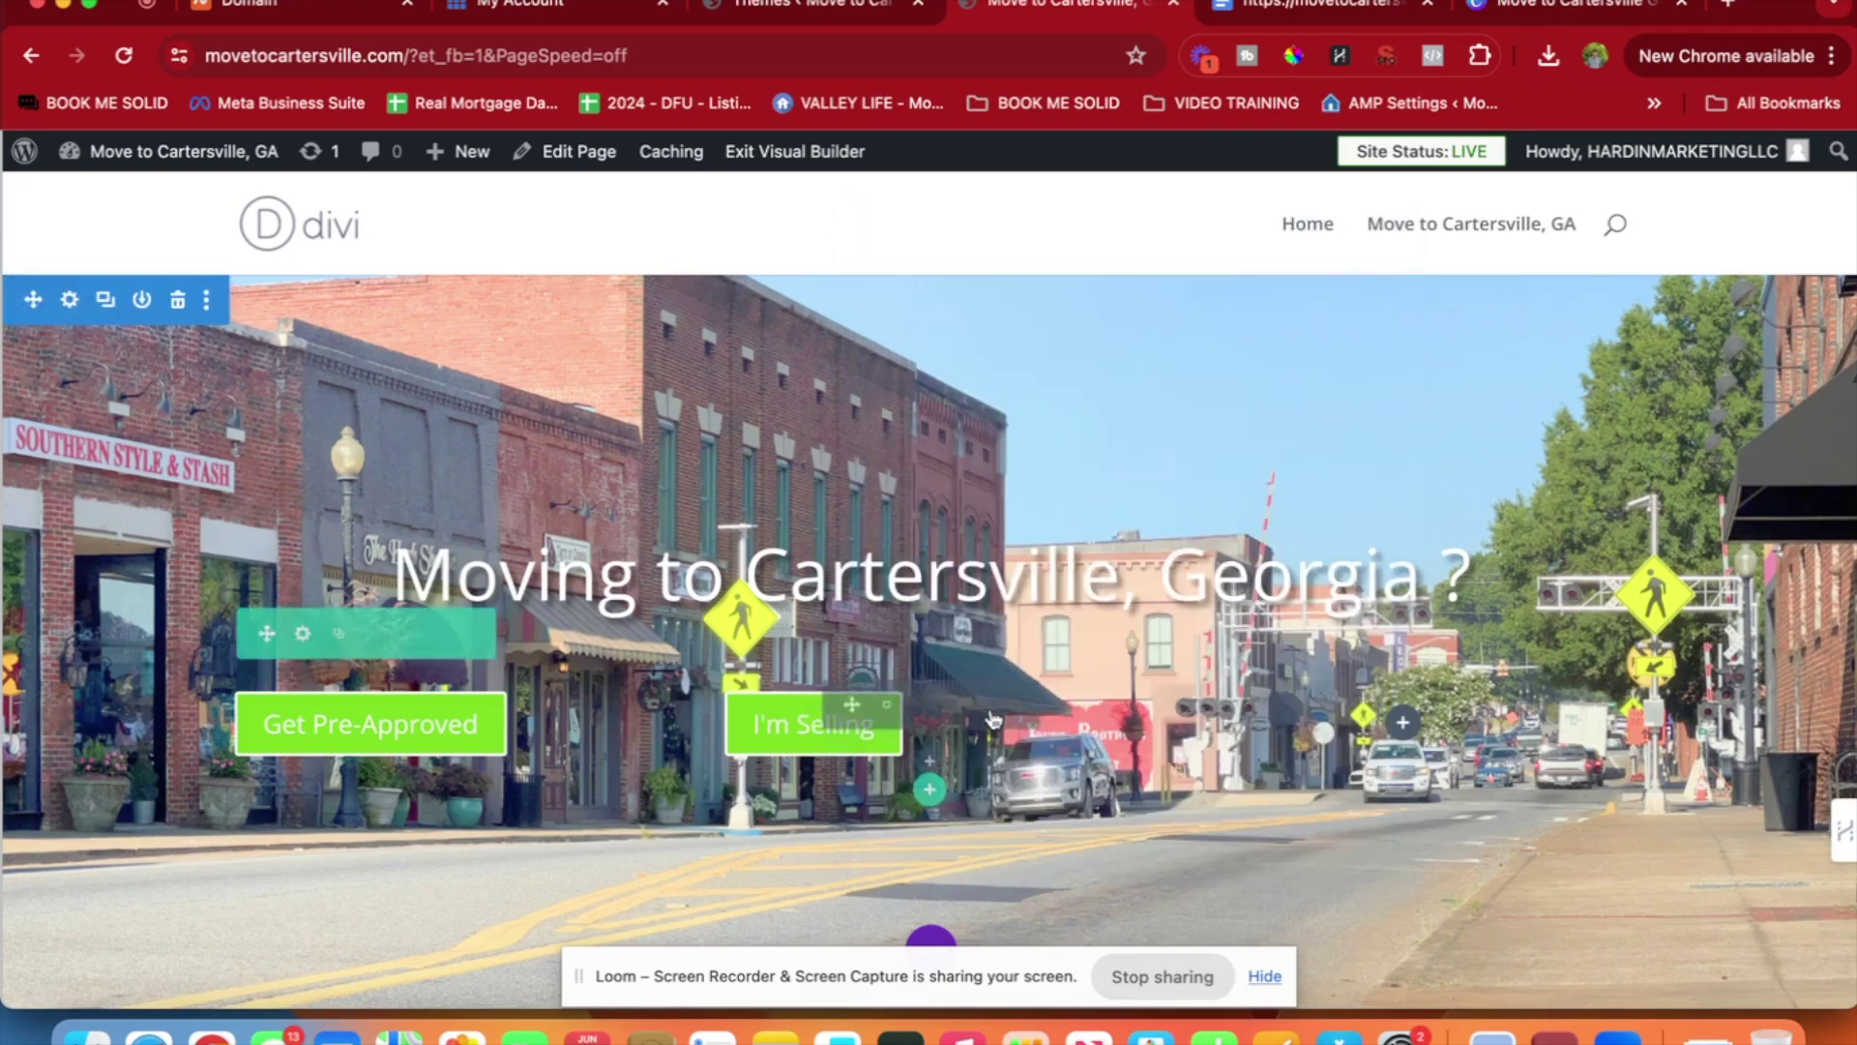
Change the middle button's label to 'I need Help Downsizing'.
{"action": "left_click", "coordinate": [883, 706]}
{"action": "triple_click", "coordinate": [1032, 624]}
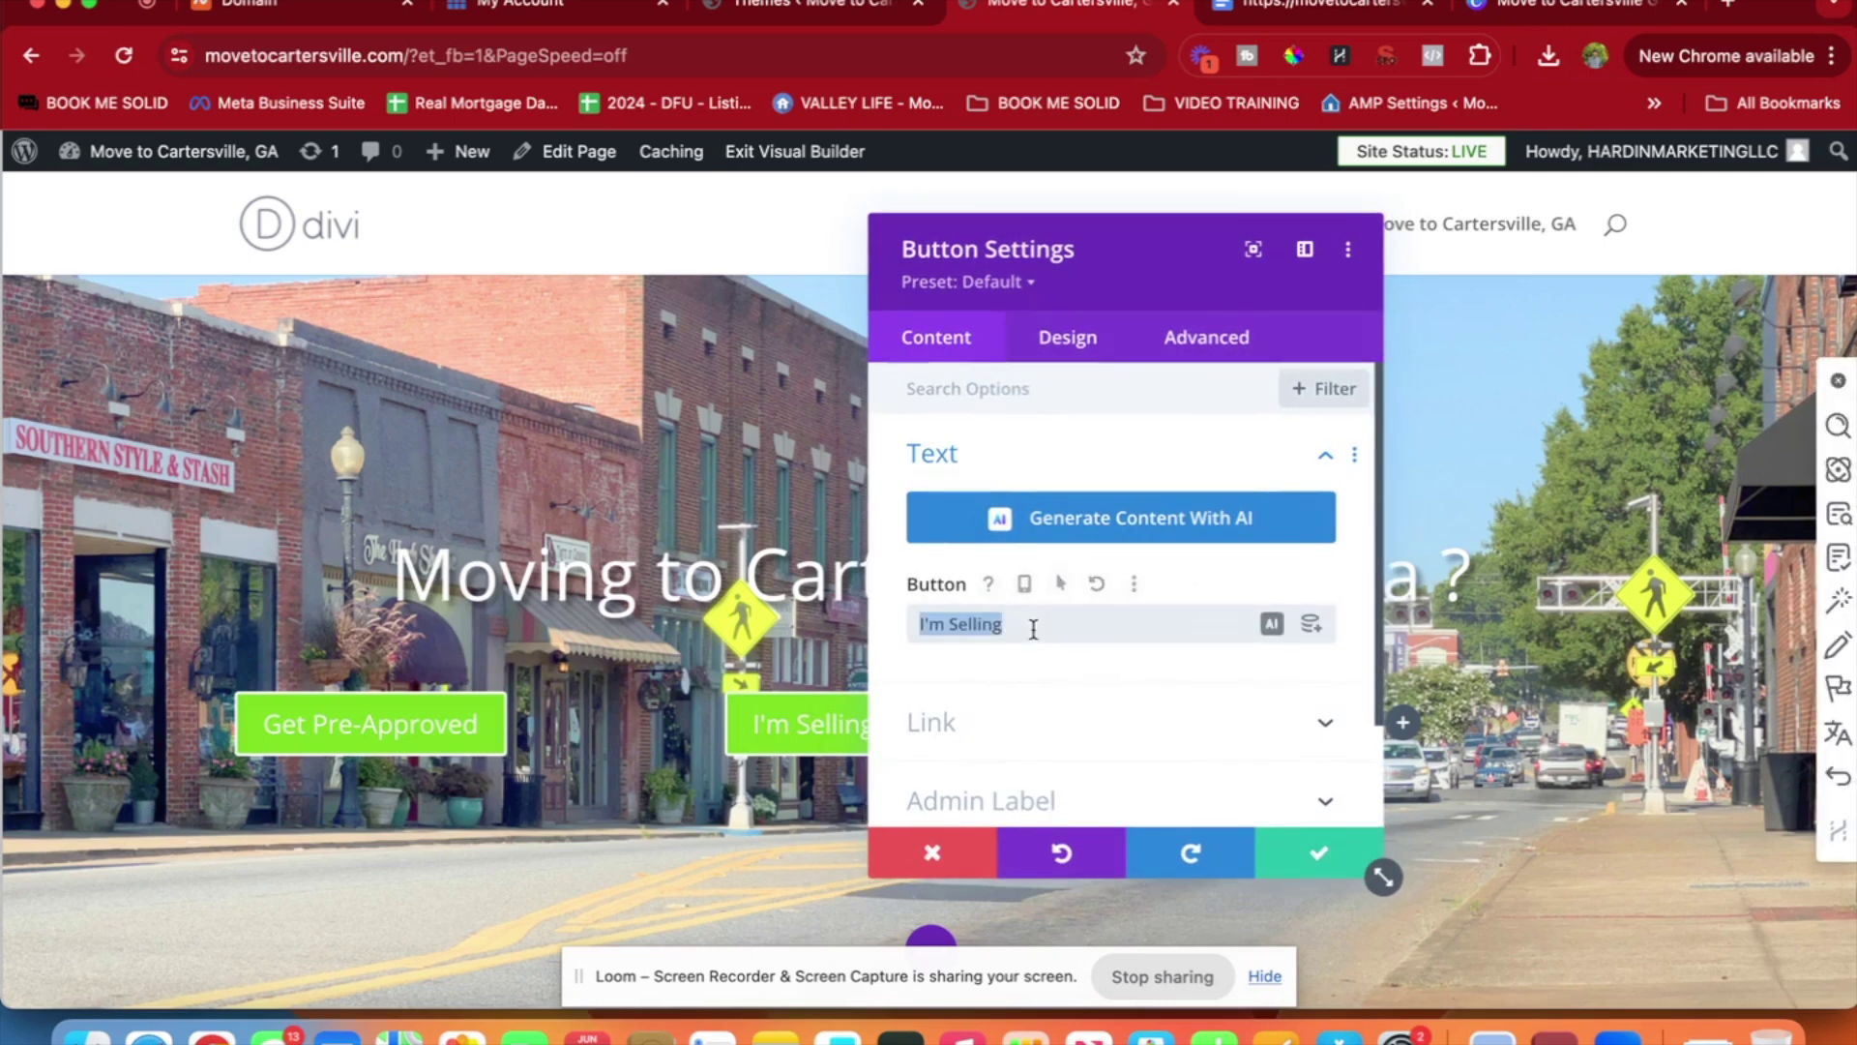
{"action": "type", "text": "How"}
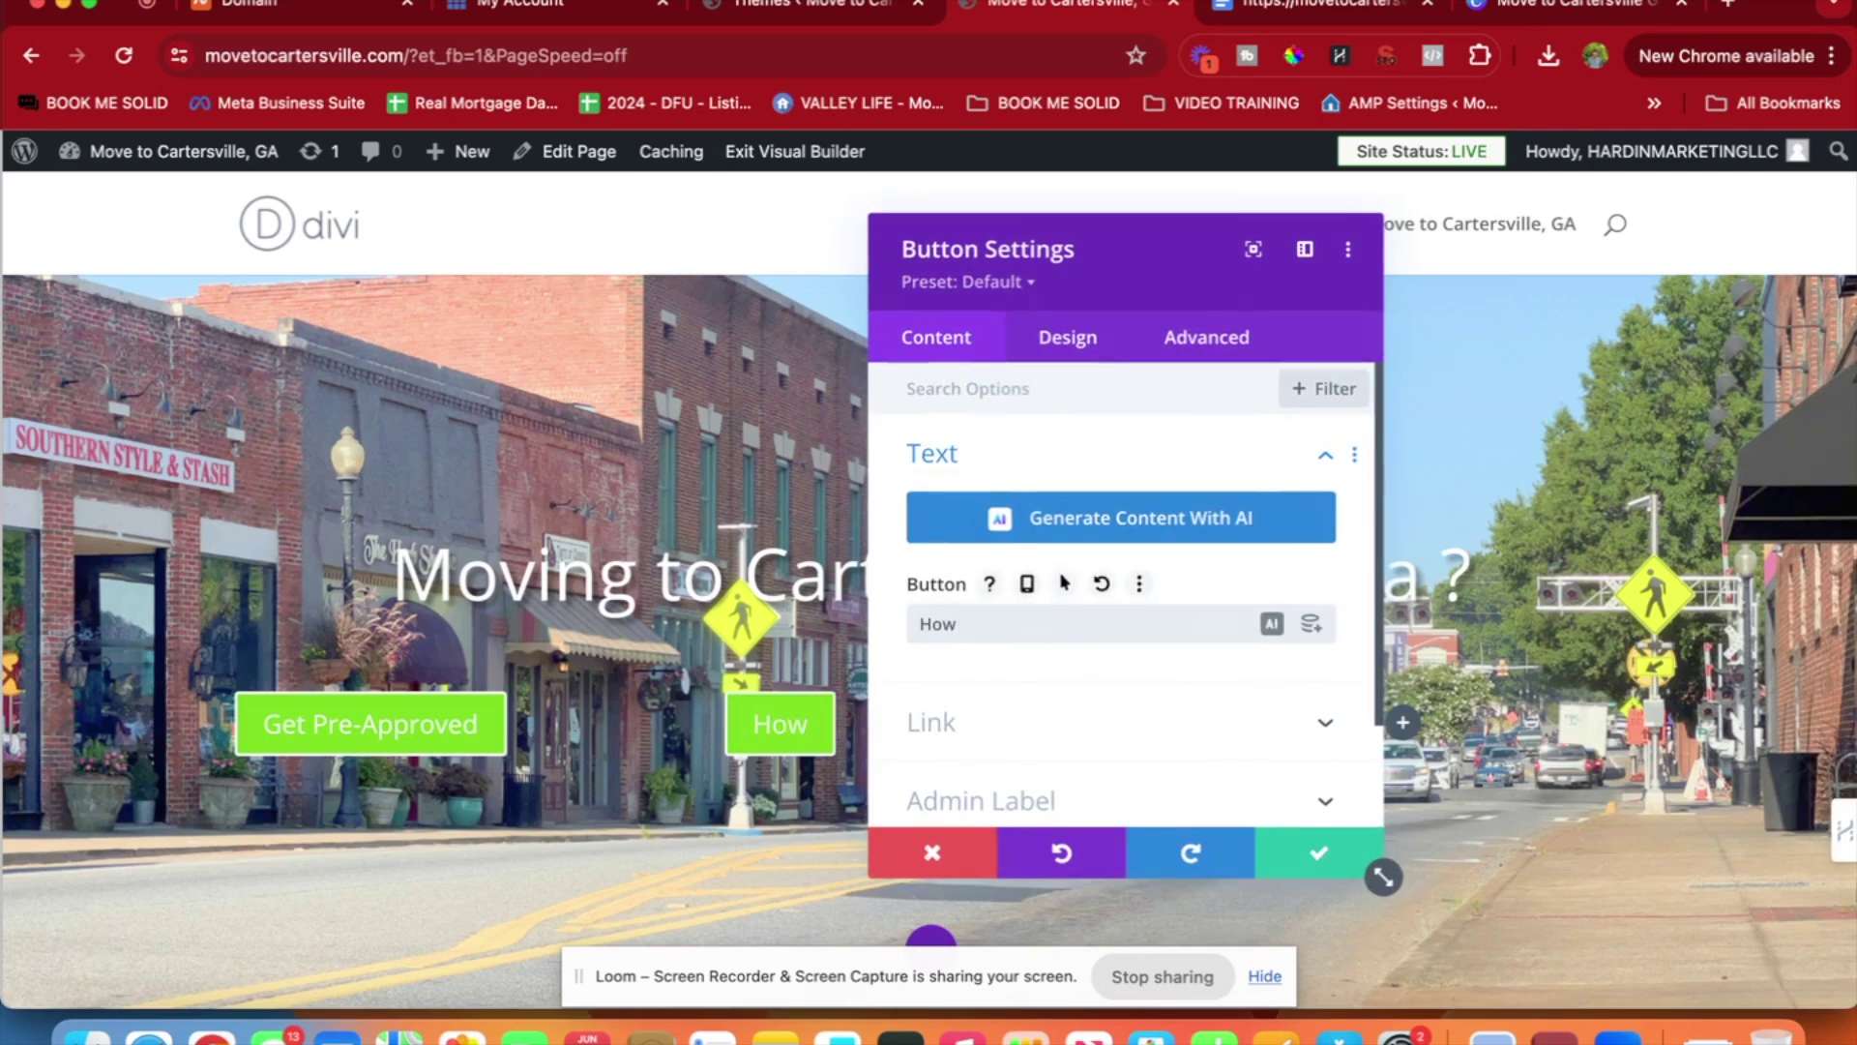
{"action": "key", "text": "super+a"}
{"action": "type", "text": "I need H"}
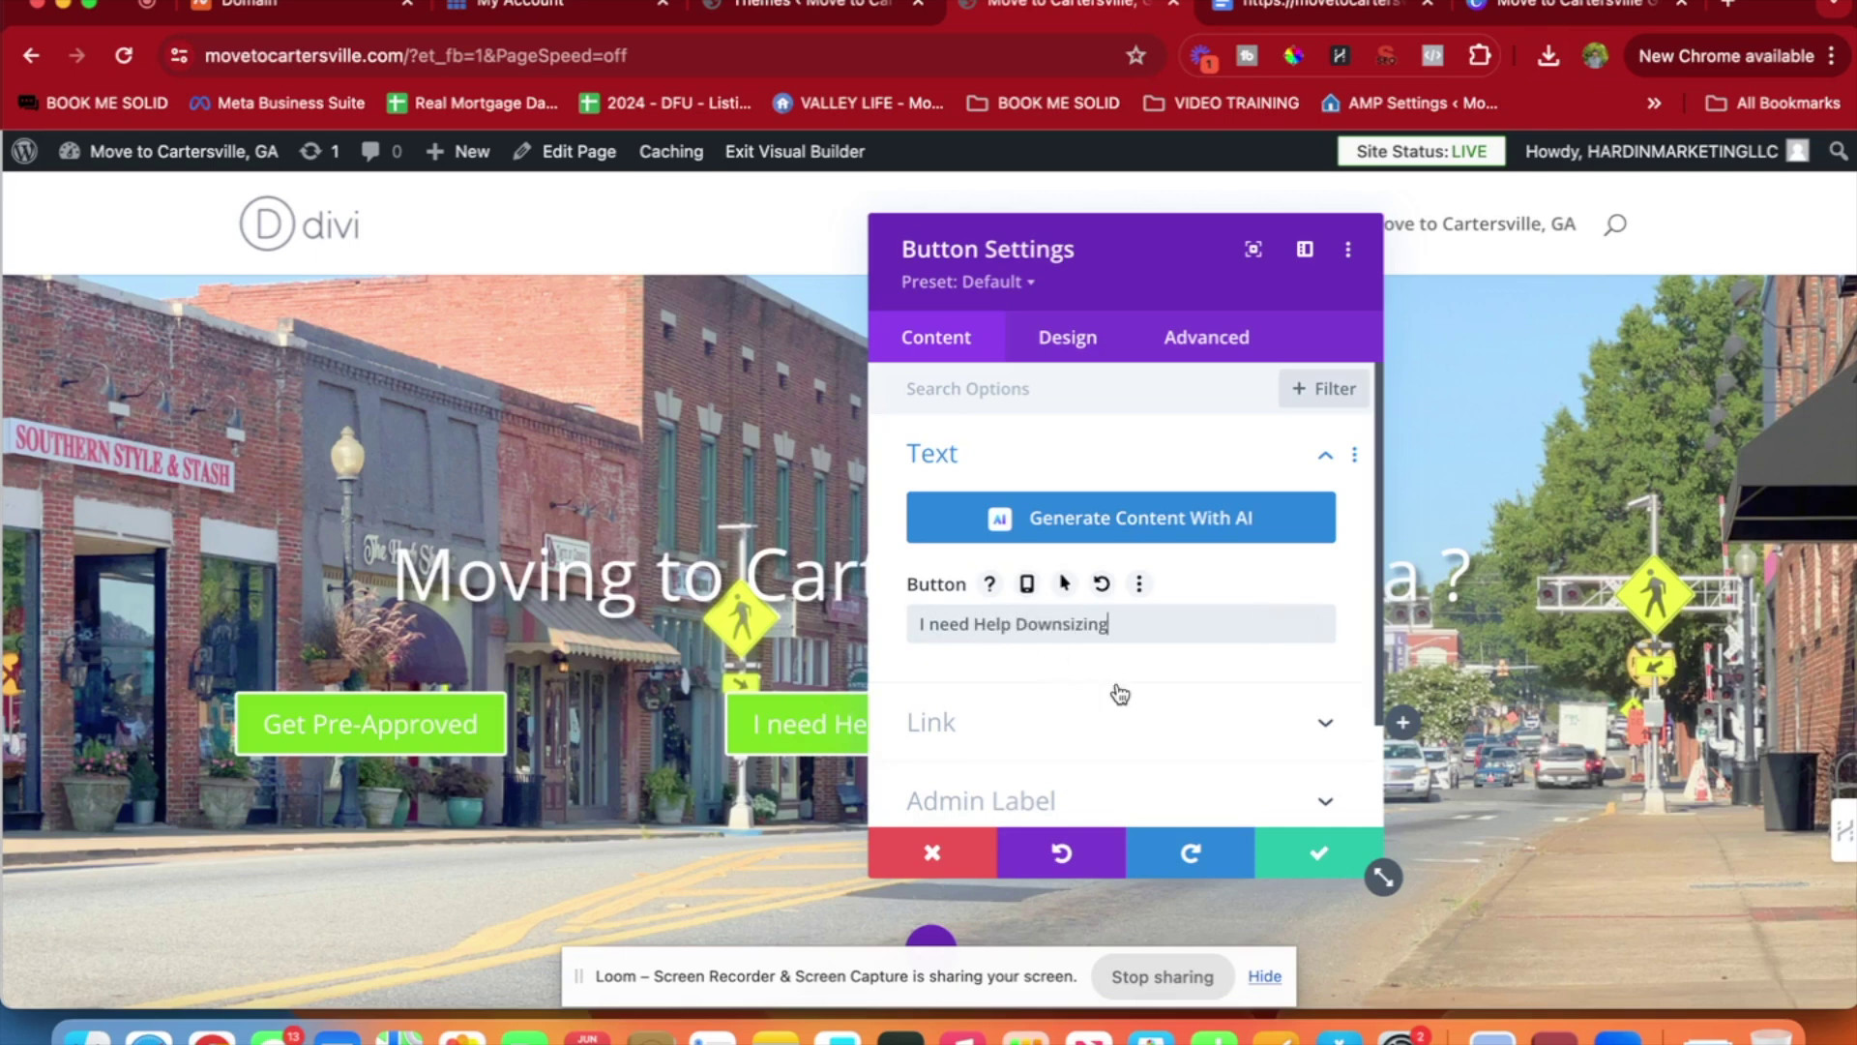
Save the Downsizing label and add a third copy at right reading 'I need help Relocating'.
{"action": "left_click", "coordinate": [1315, 855]}
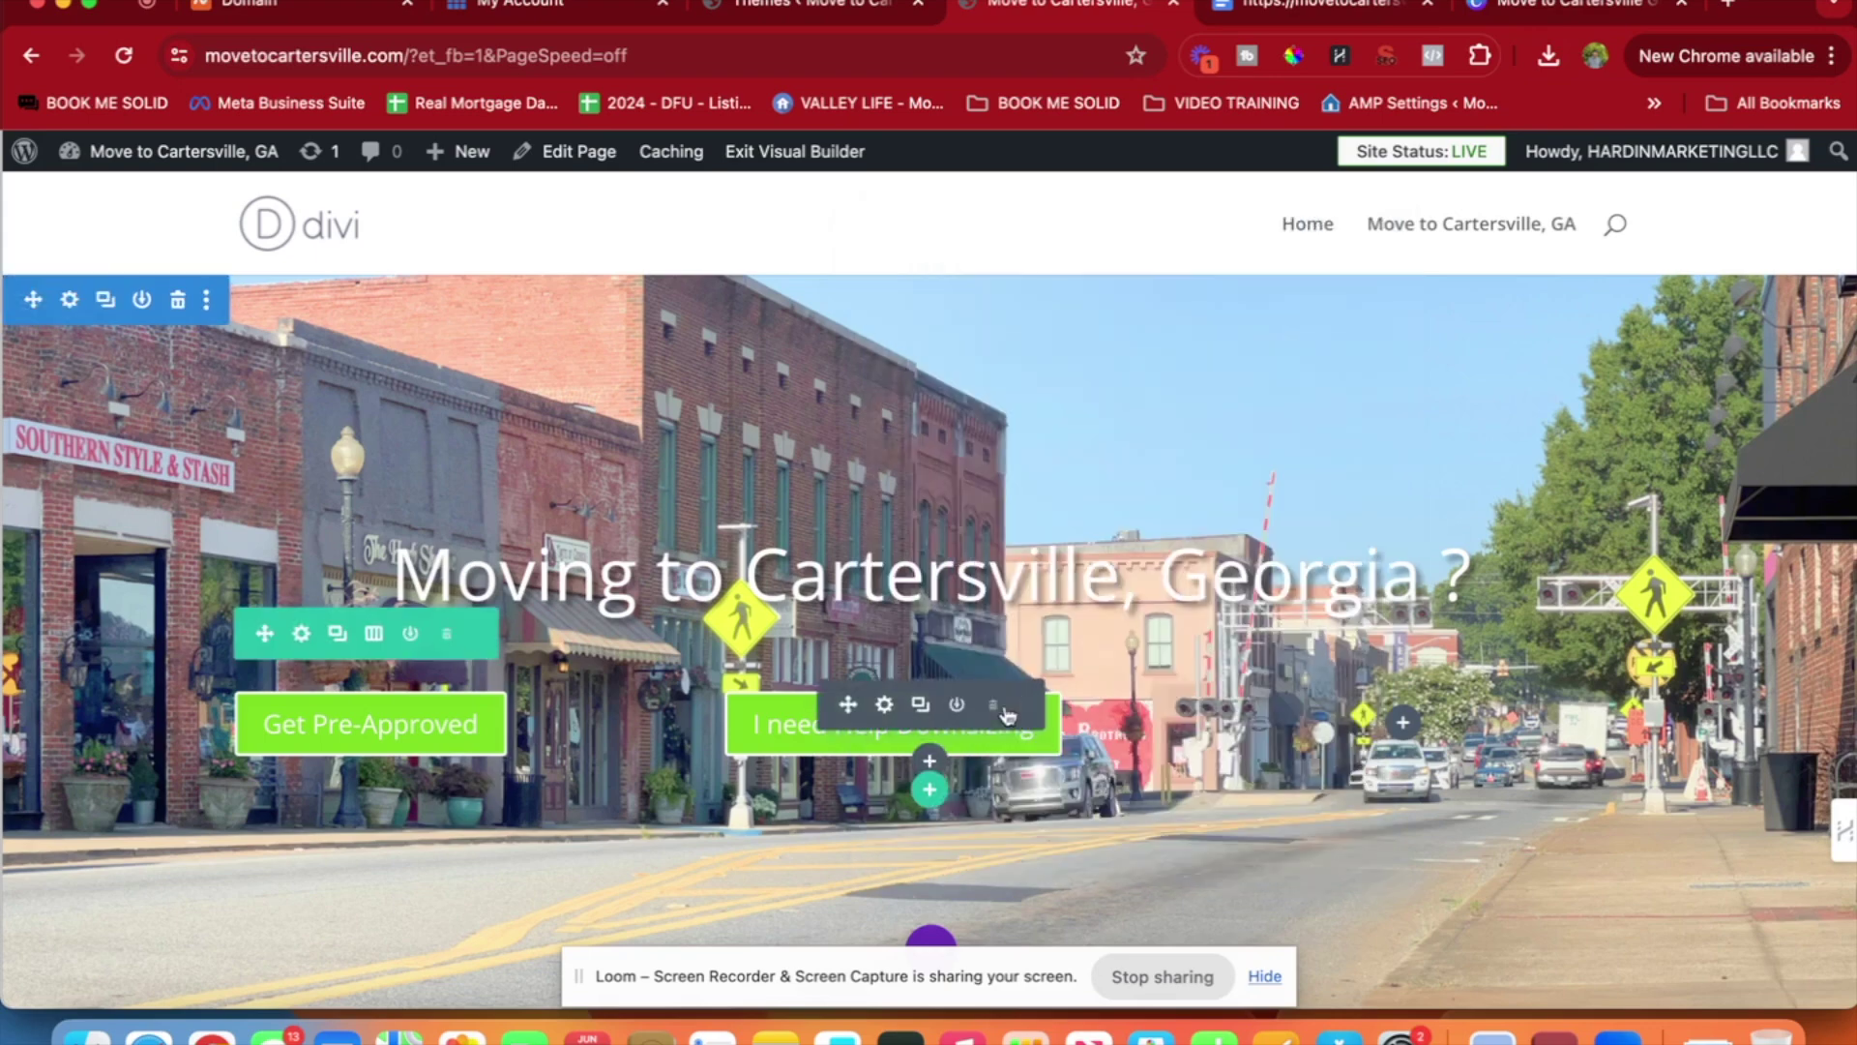
{"action": "left_click", "coordinate": [922, 706]}
{"action": "left_click_drag", "start_coordinate": [848, 707], "coordinate": [1385, 721]}
{"action": "left_click", "coordinate": [1374, 705]}
{"action": "triple_click", "coordinate": [986, 624]}
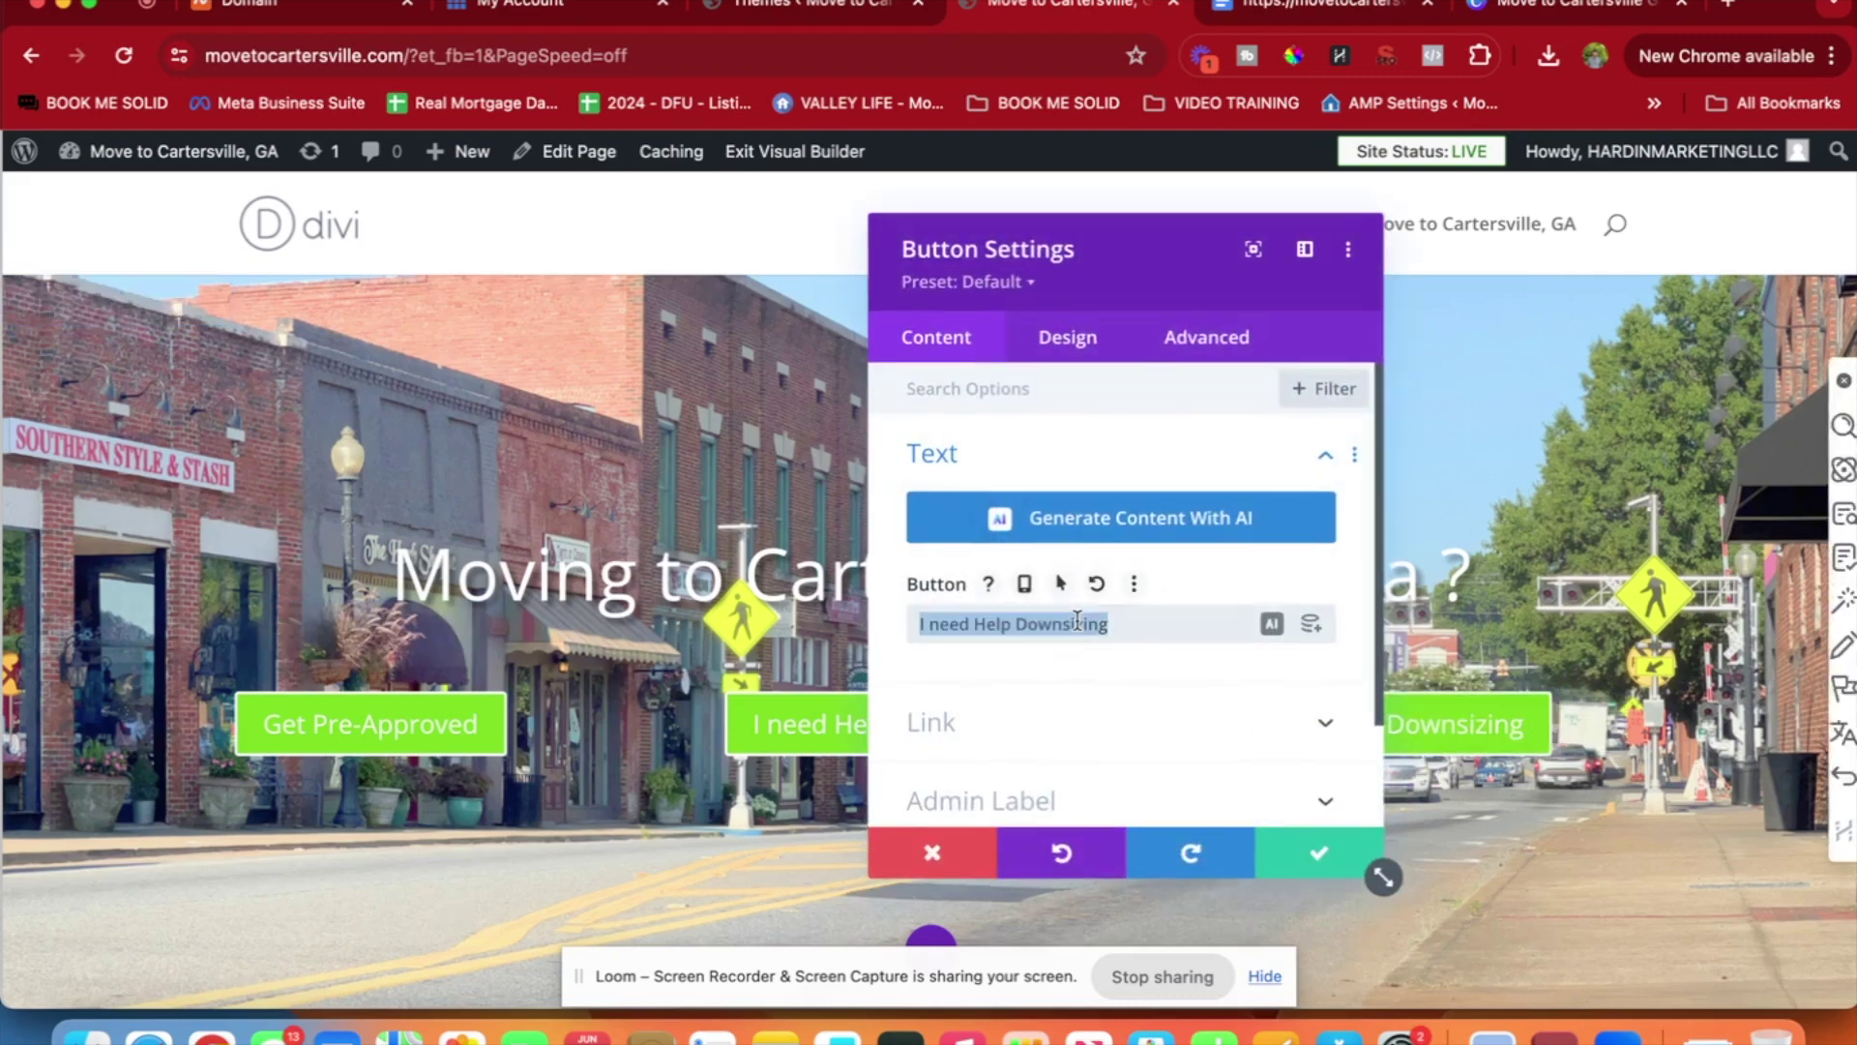
{"action": "type", "text": "I need help Relocating"}
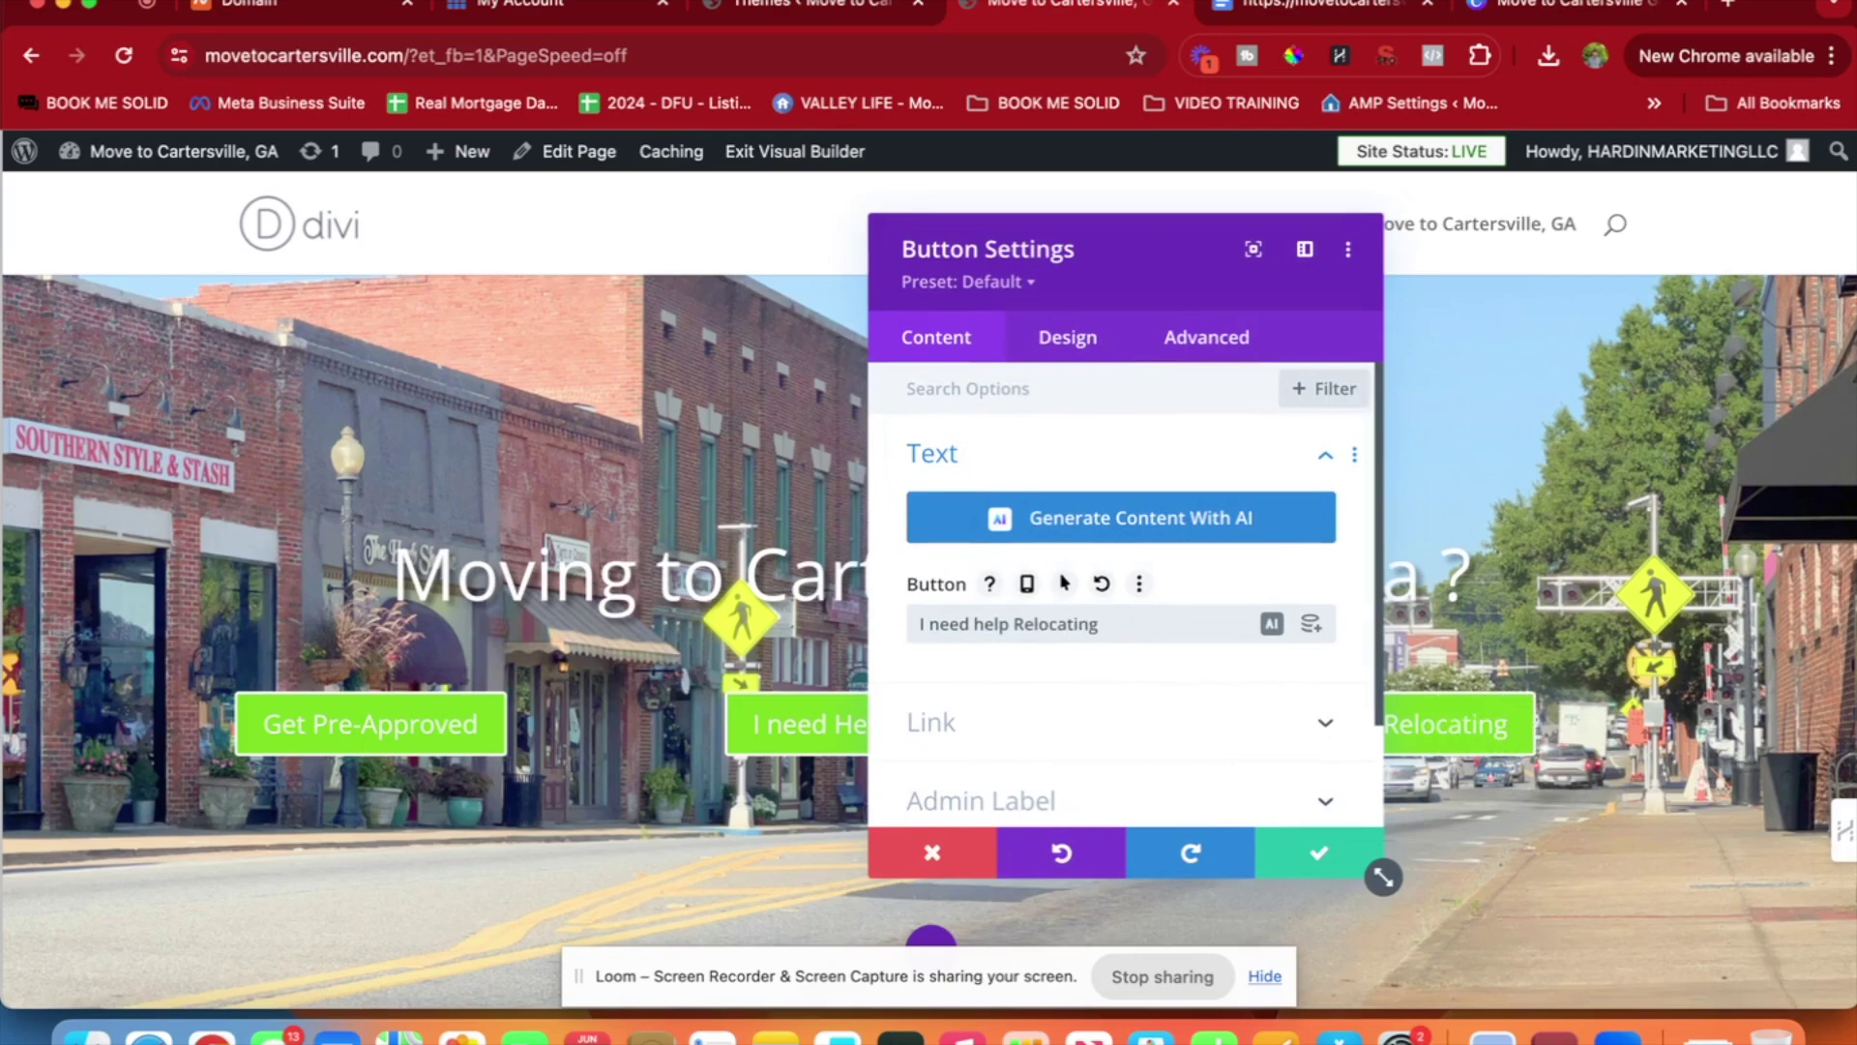
{"action": "left_click", "coordinate": [1318, 852]}
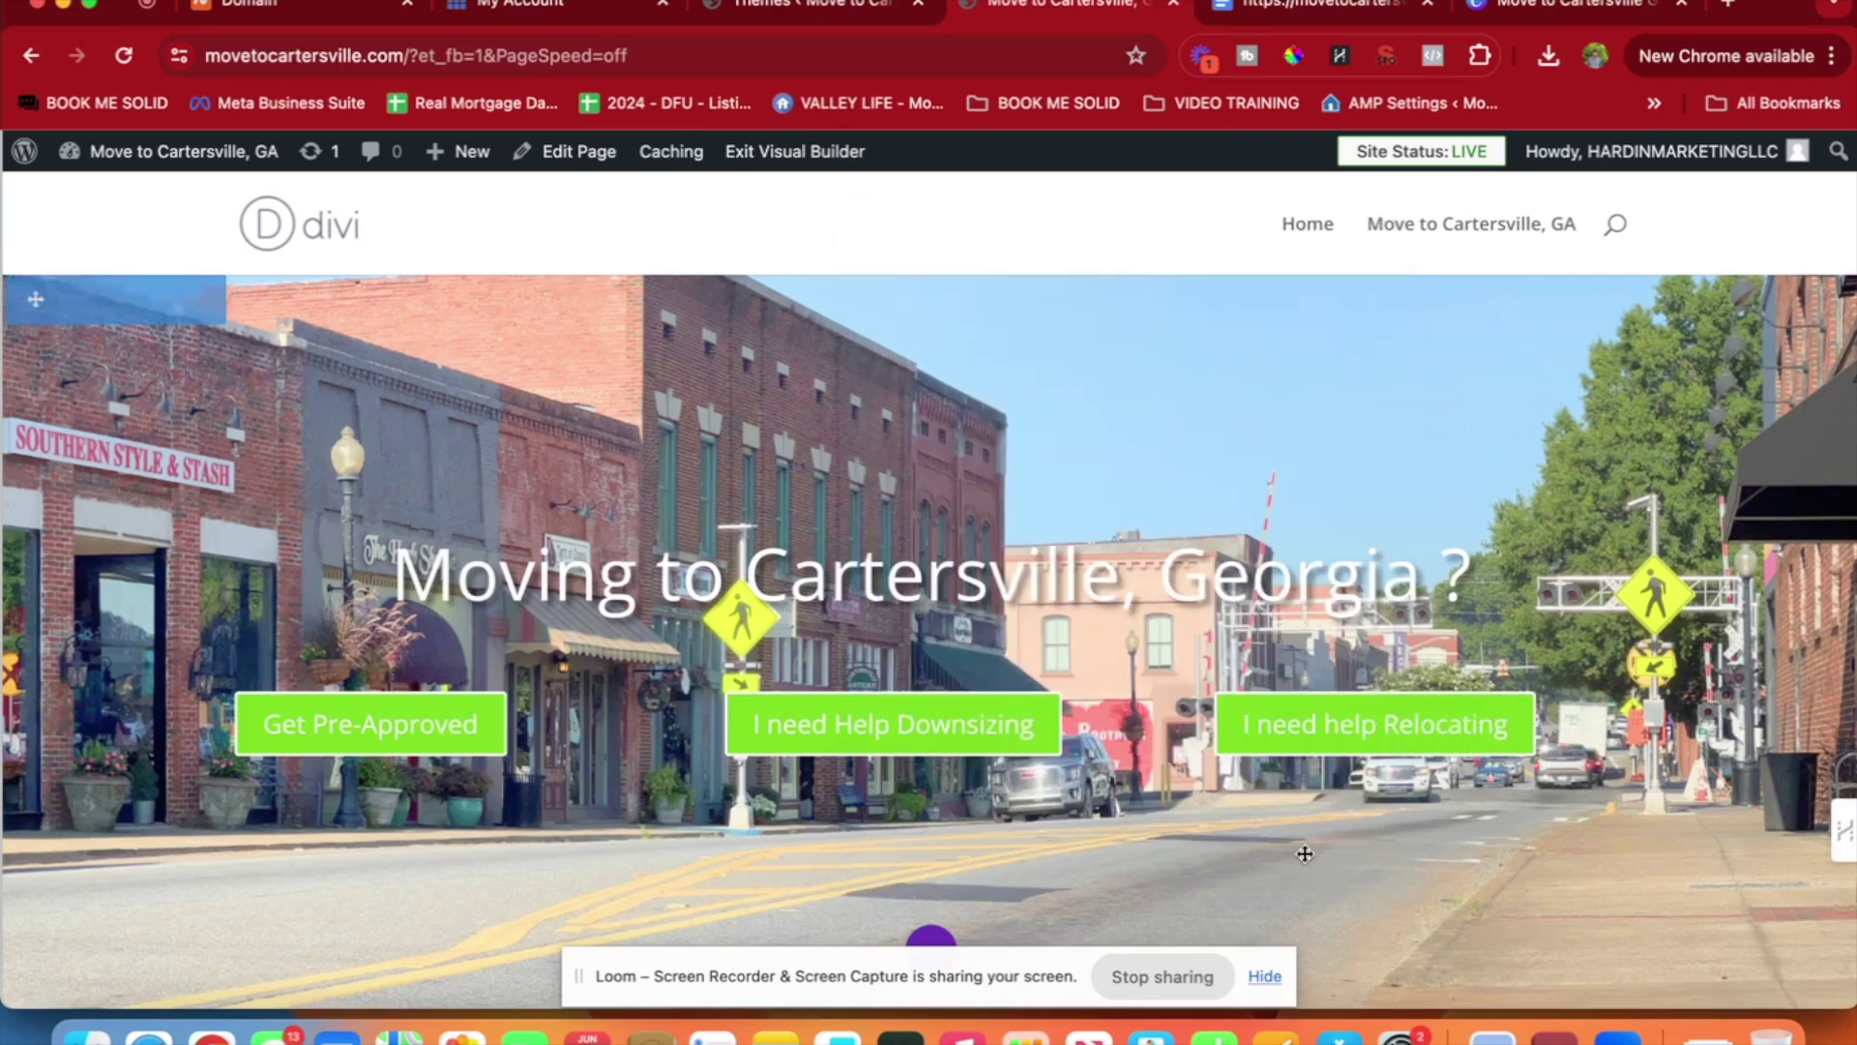
Reduce the hero section's top and bottom padding.
{"action": "left_click_drag", "start_coordinate": [989, 501], "coordinate": [1025, 389]}
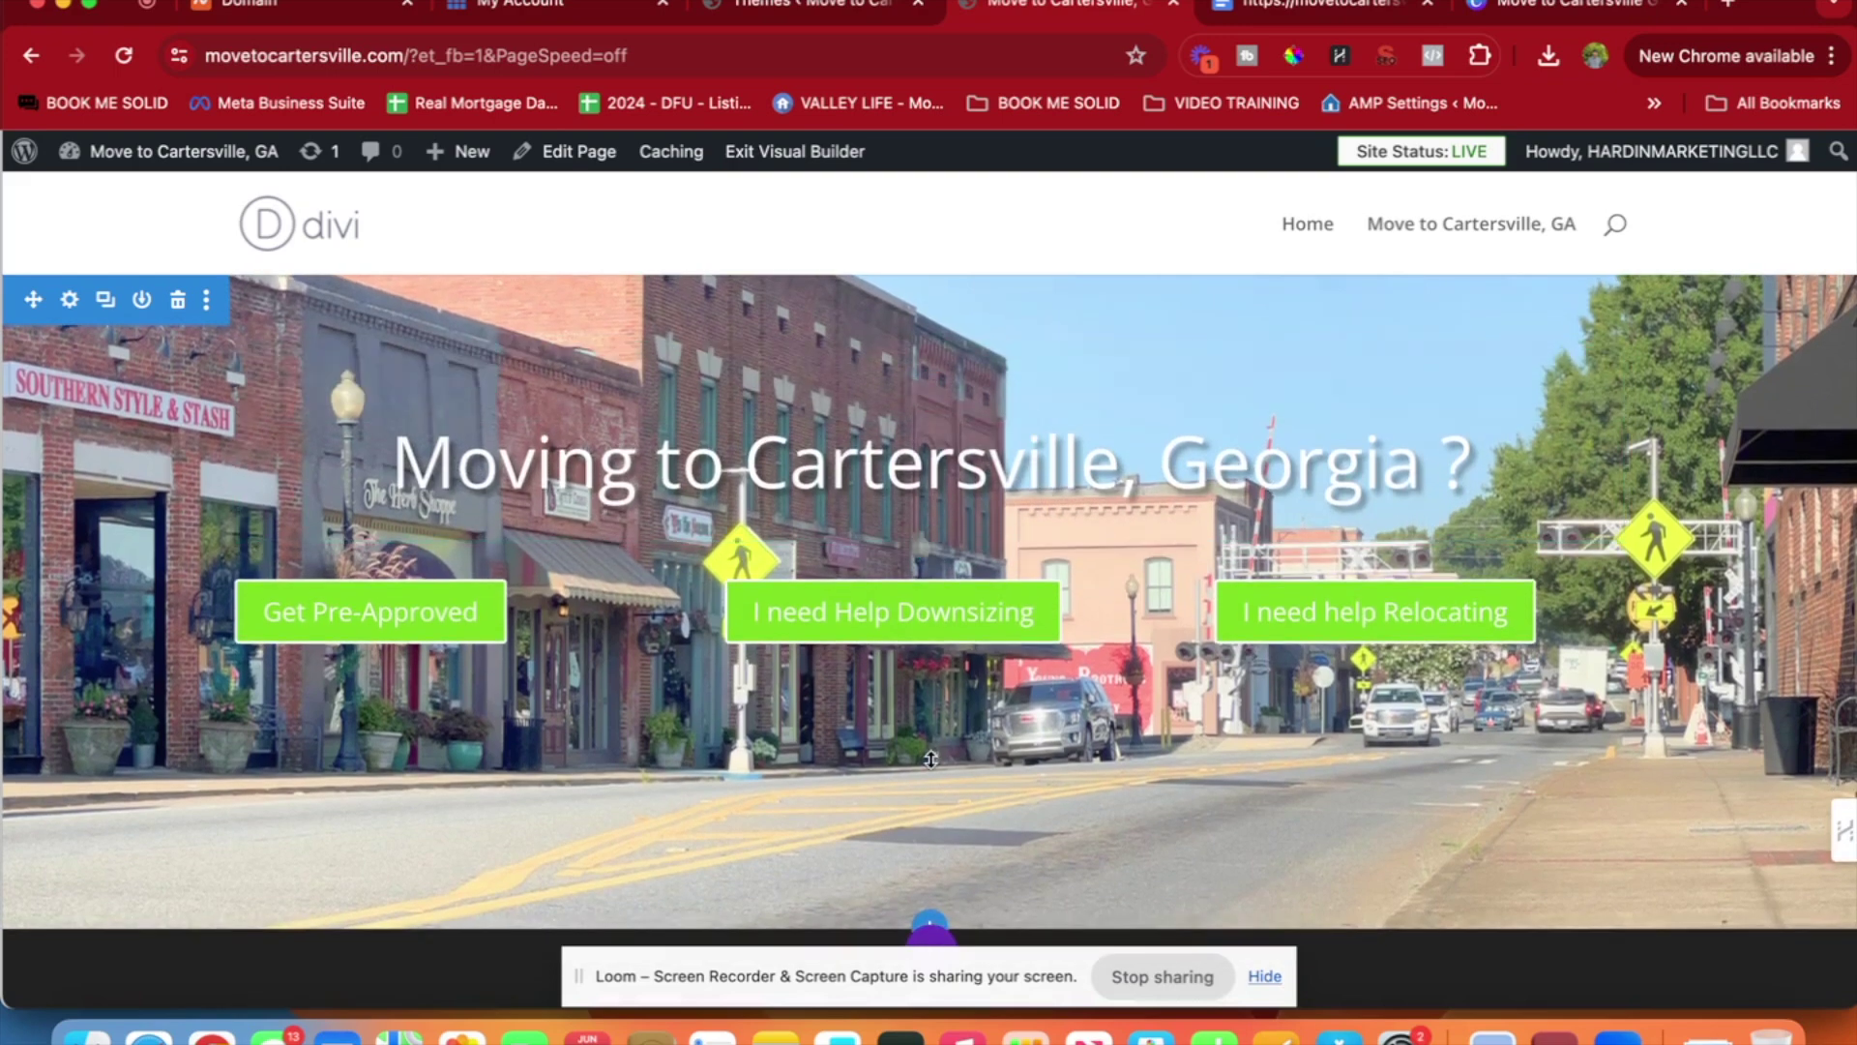
{"action": "scroll", "coordinate": [904, 851], "scroll_direction": "down", "scroll_amount": 3}
{"action": "left_click_drag", "start_coordinate": [883, 733], "coordinate": [897, 662]}
Add a regular section with an empty single-column row below the hero.
{"action": "left_click", "coordinate": [930, 725]}
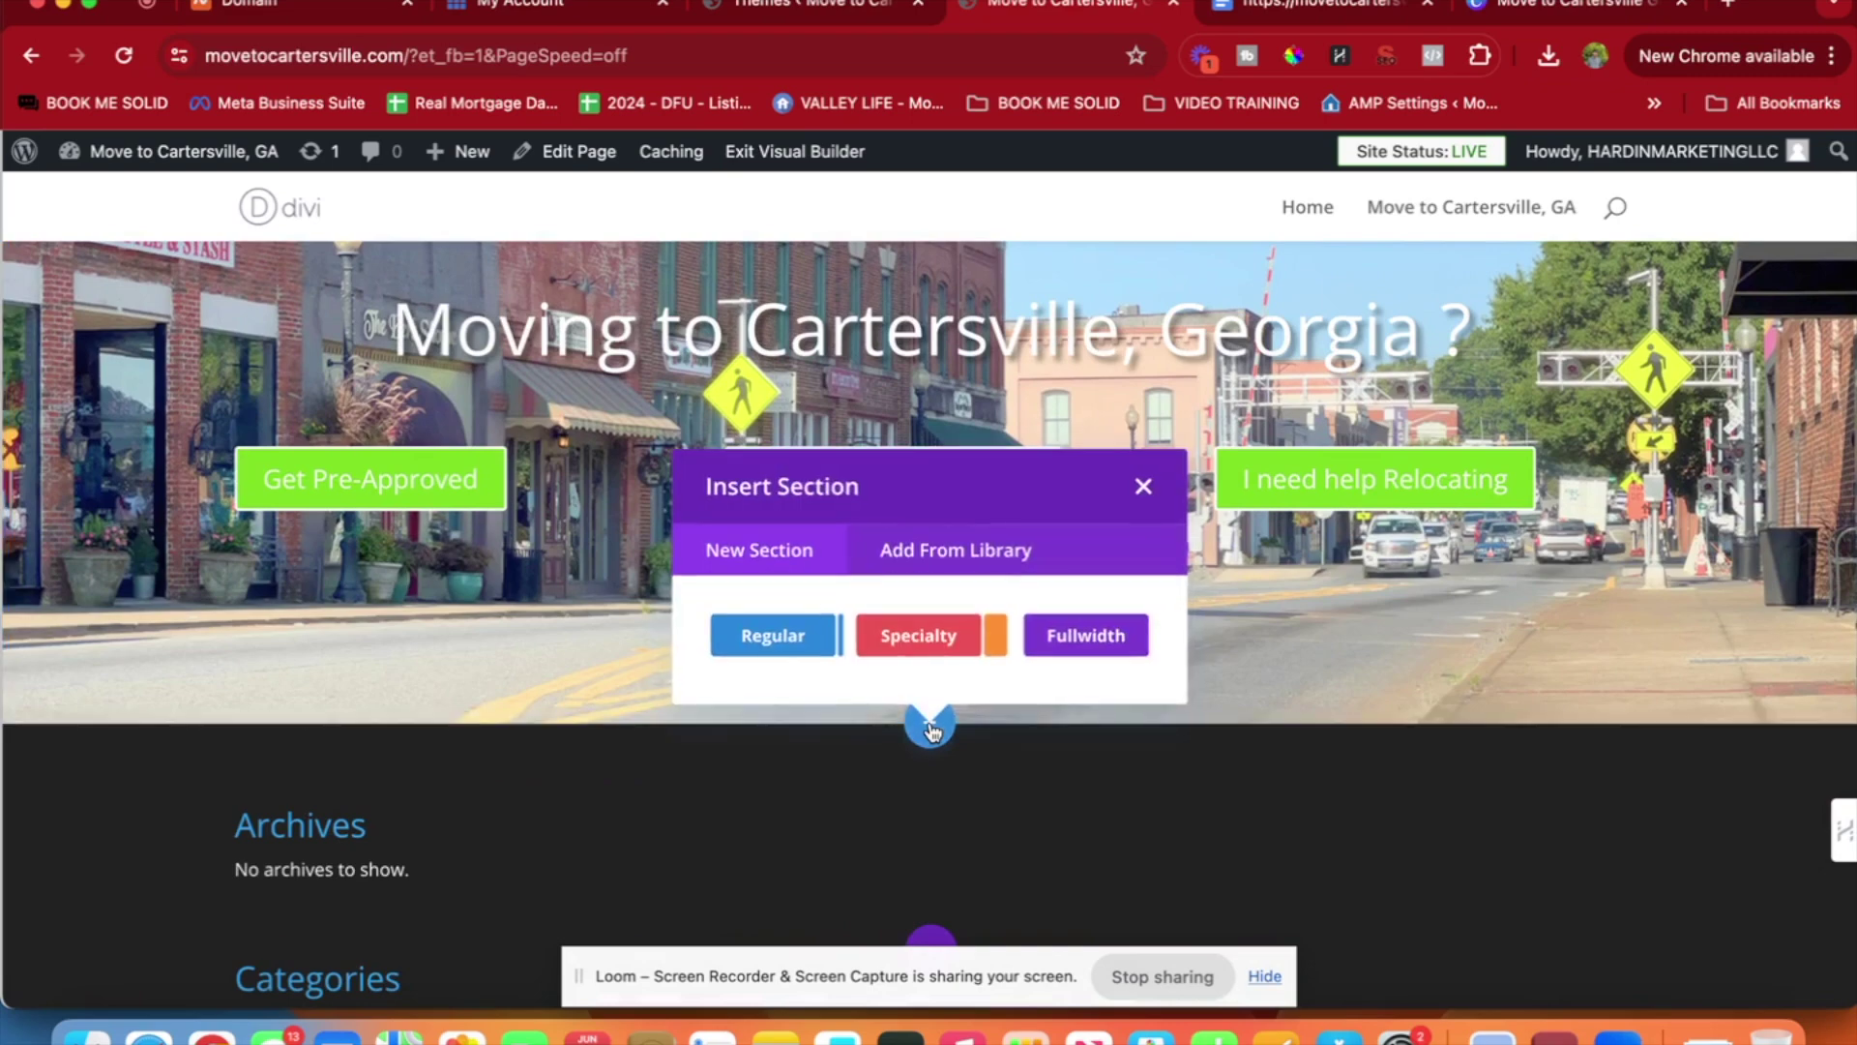
{"action": "left_click", "coordinate": [782, 641]}
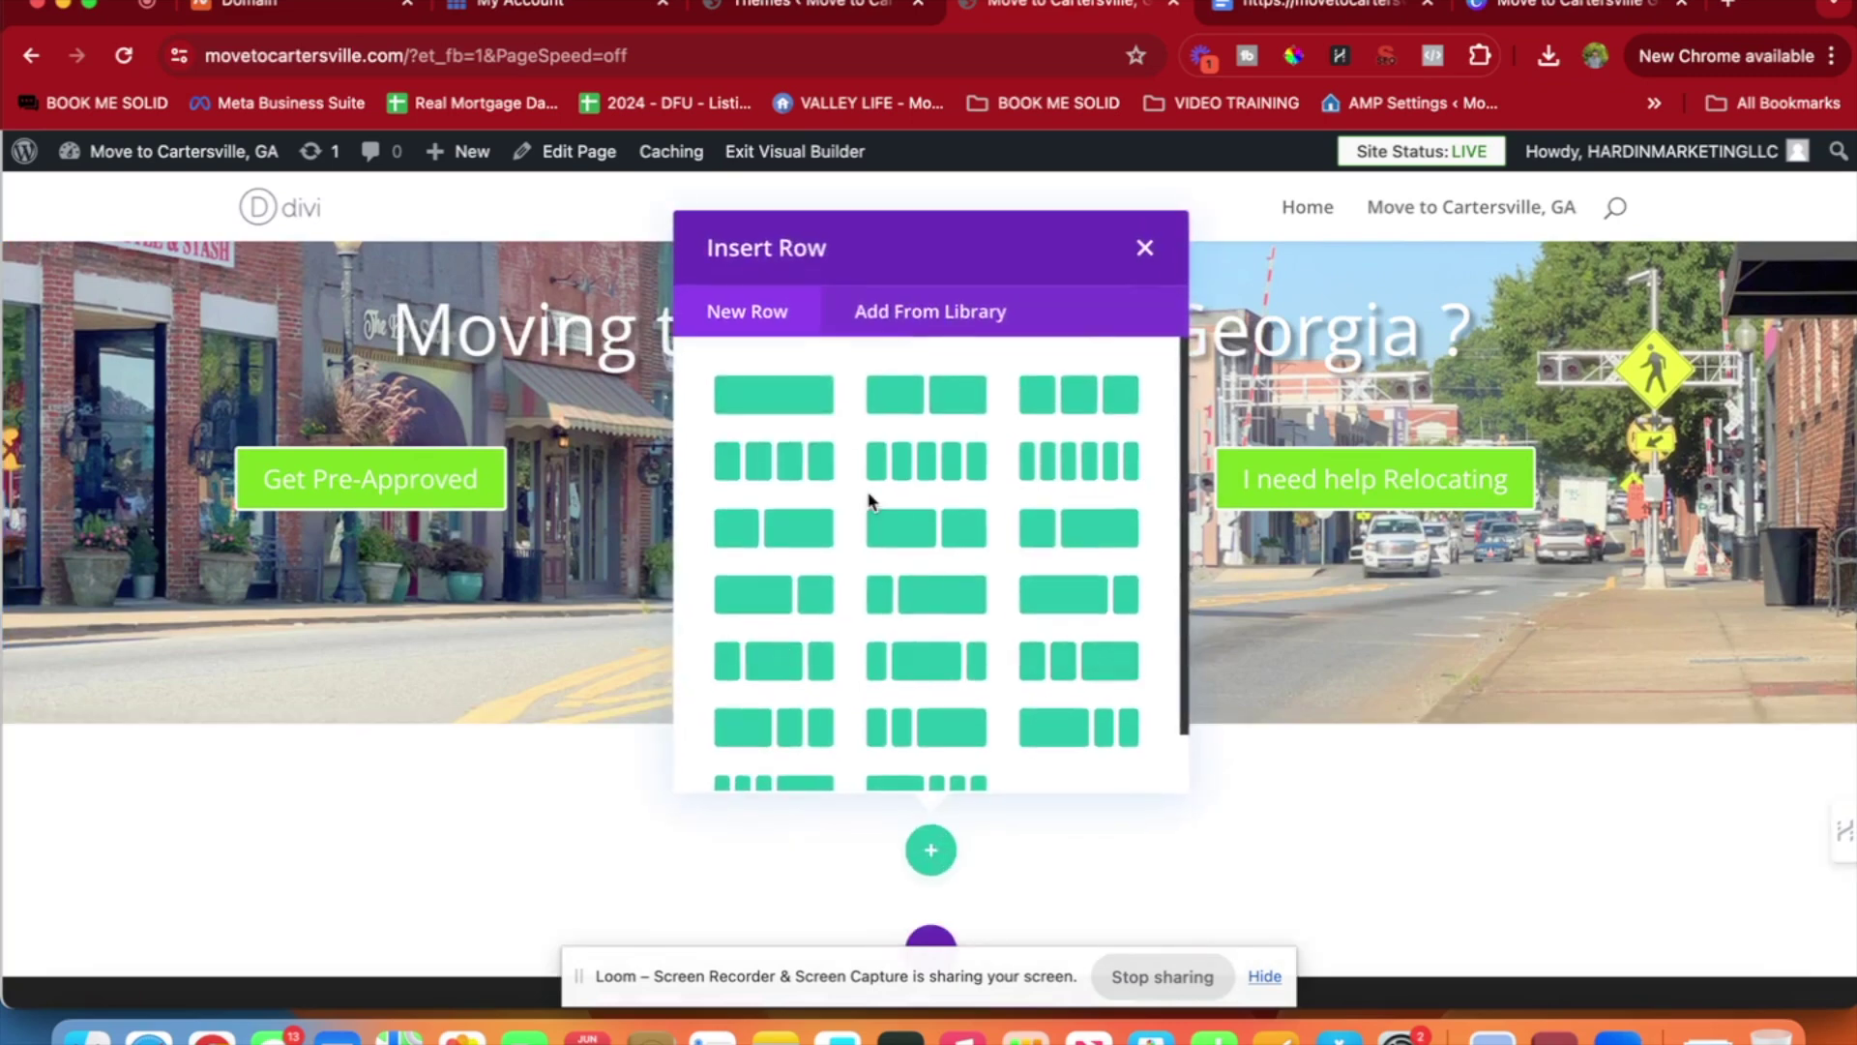
{"action": "left_click", "coordinate": [808, 395]}
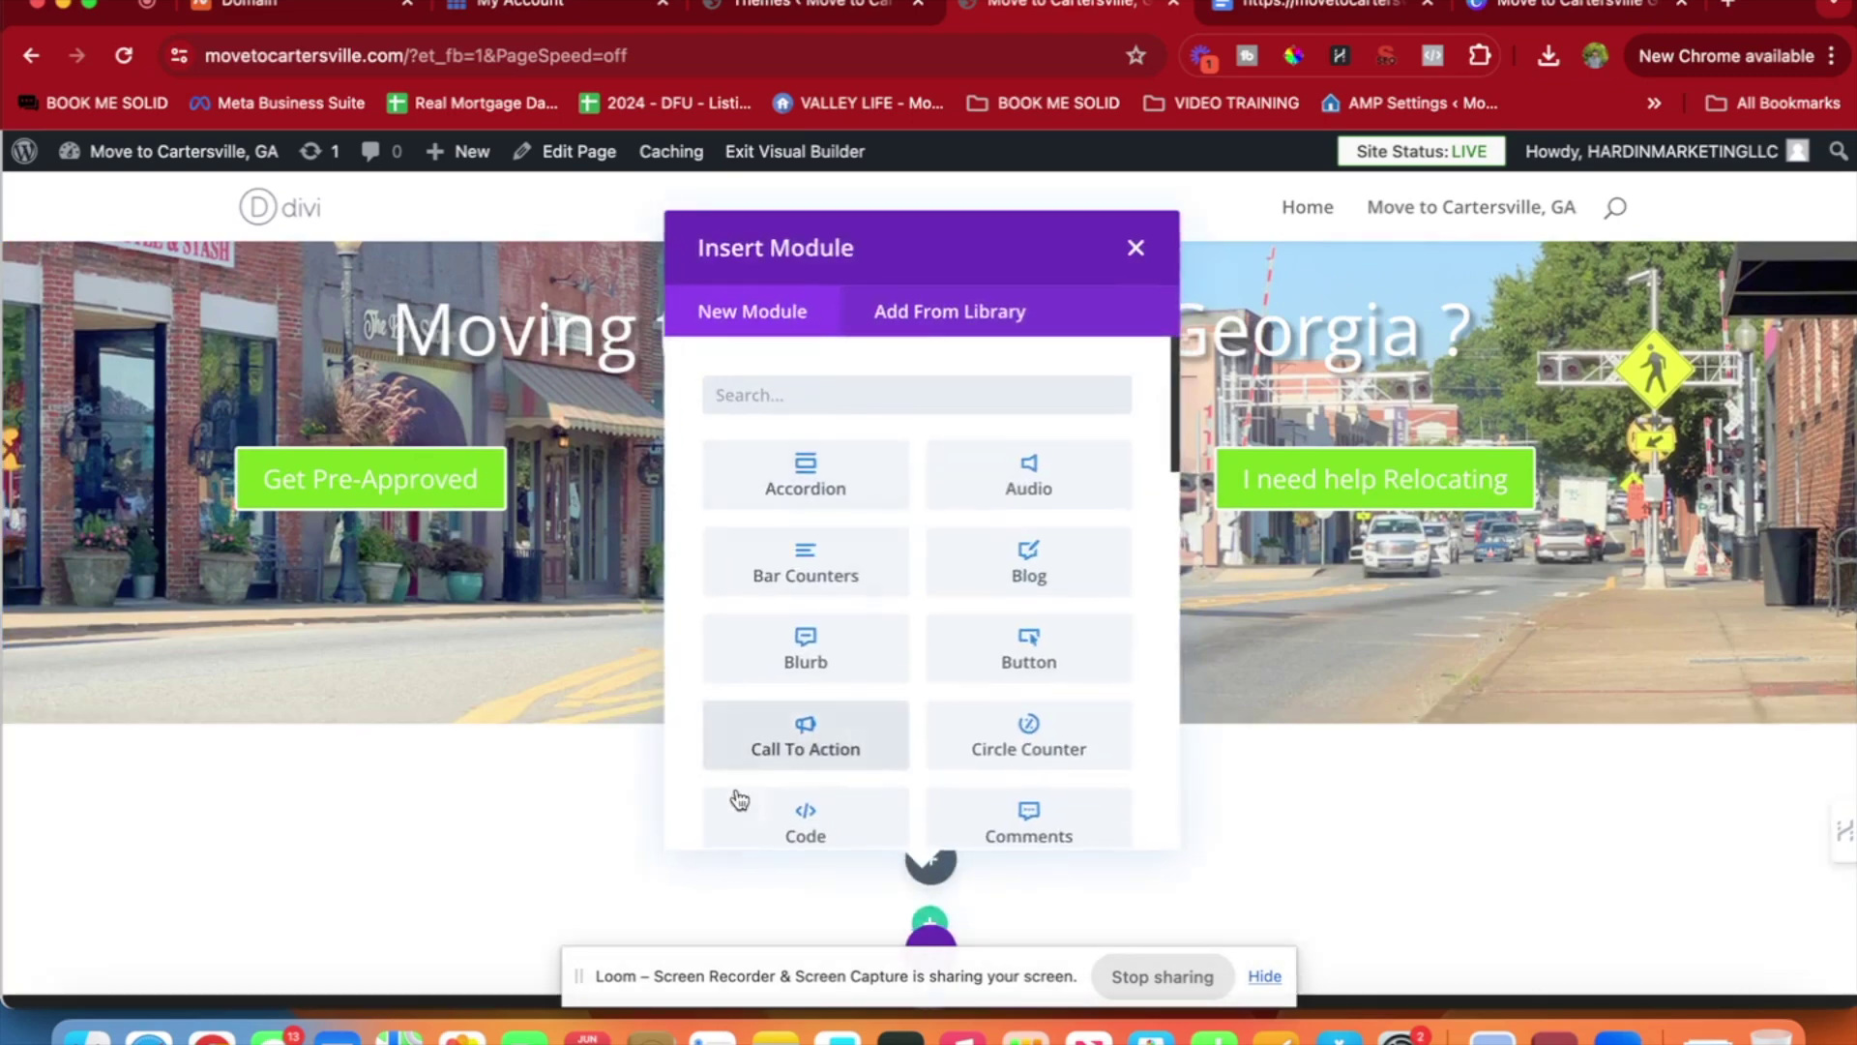
{"action": "scroll", "coordinate": [642, 775], "scroll_direction": "down", "scroll_amount": 3}
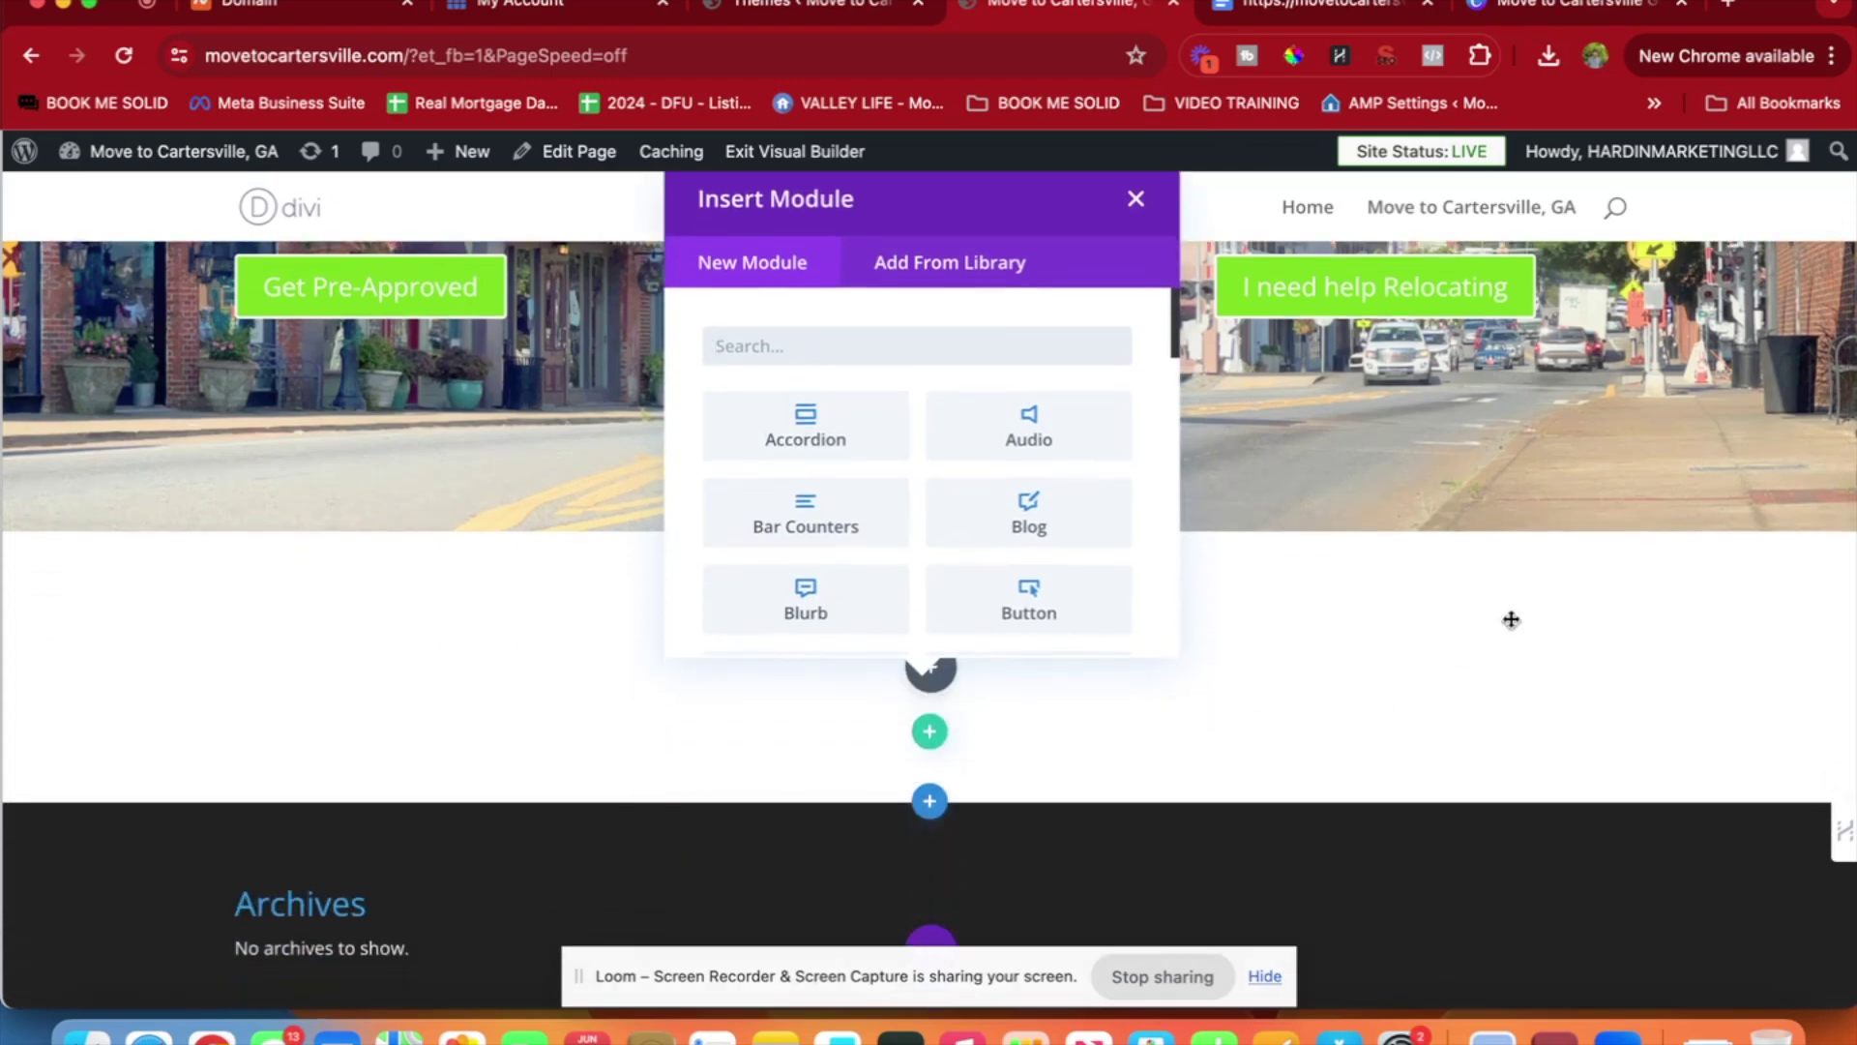
{"action": "left_click", "coordinate": [1690, 590]}
{"action": "scroll", "coordinate": [893, 670], "scroll_direction": "down", "scroll_amount": 1}
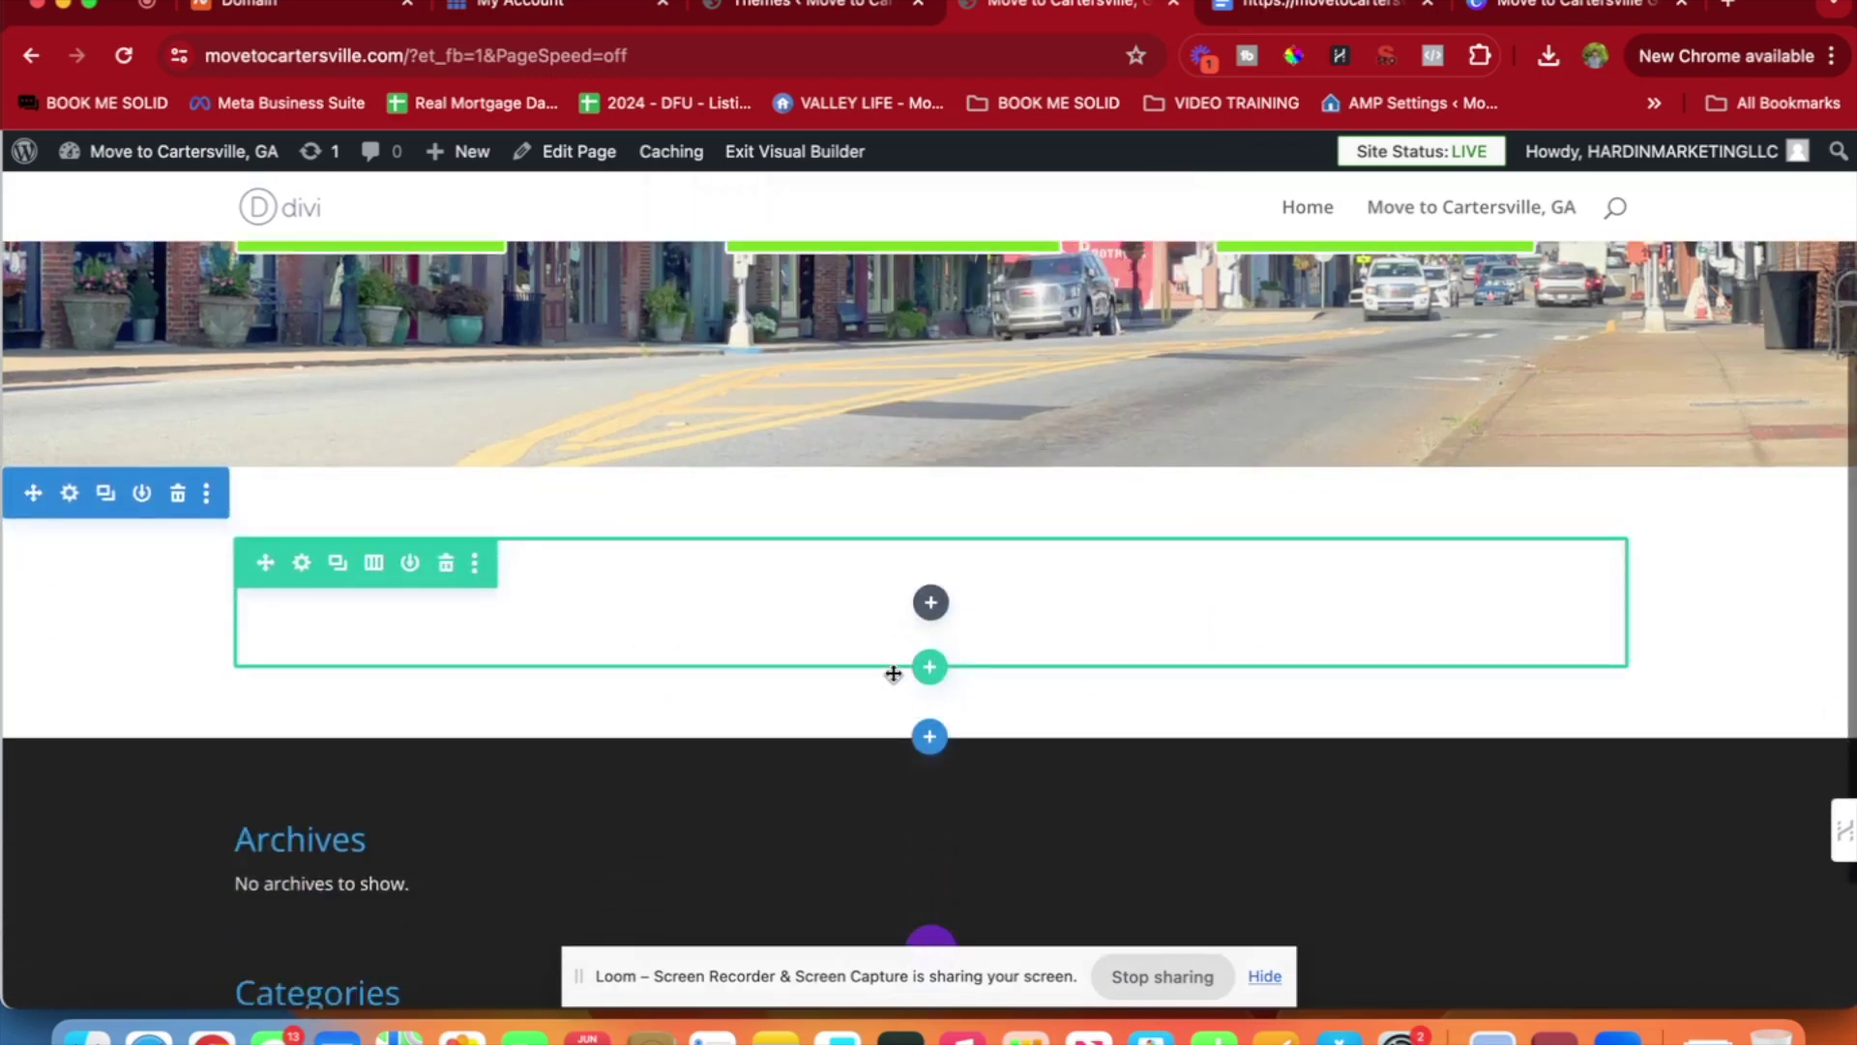
{"action": "scroll", "coordinate": [891, 667], "scroll_direction": "up", "scroll_amount": 5}
{"action": "scroll", "coordinate": [505, 528], "scroll_direction": "down", "scroll_amount": 5}
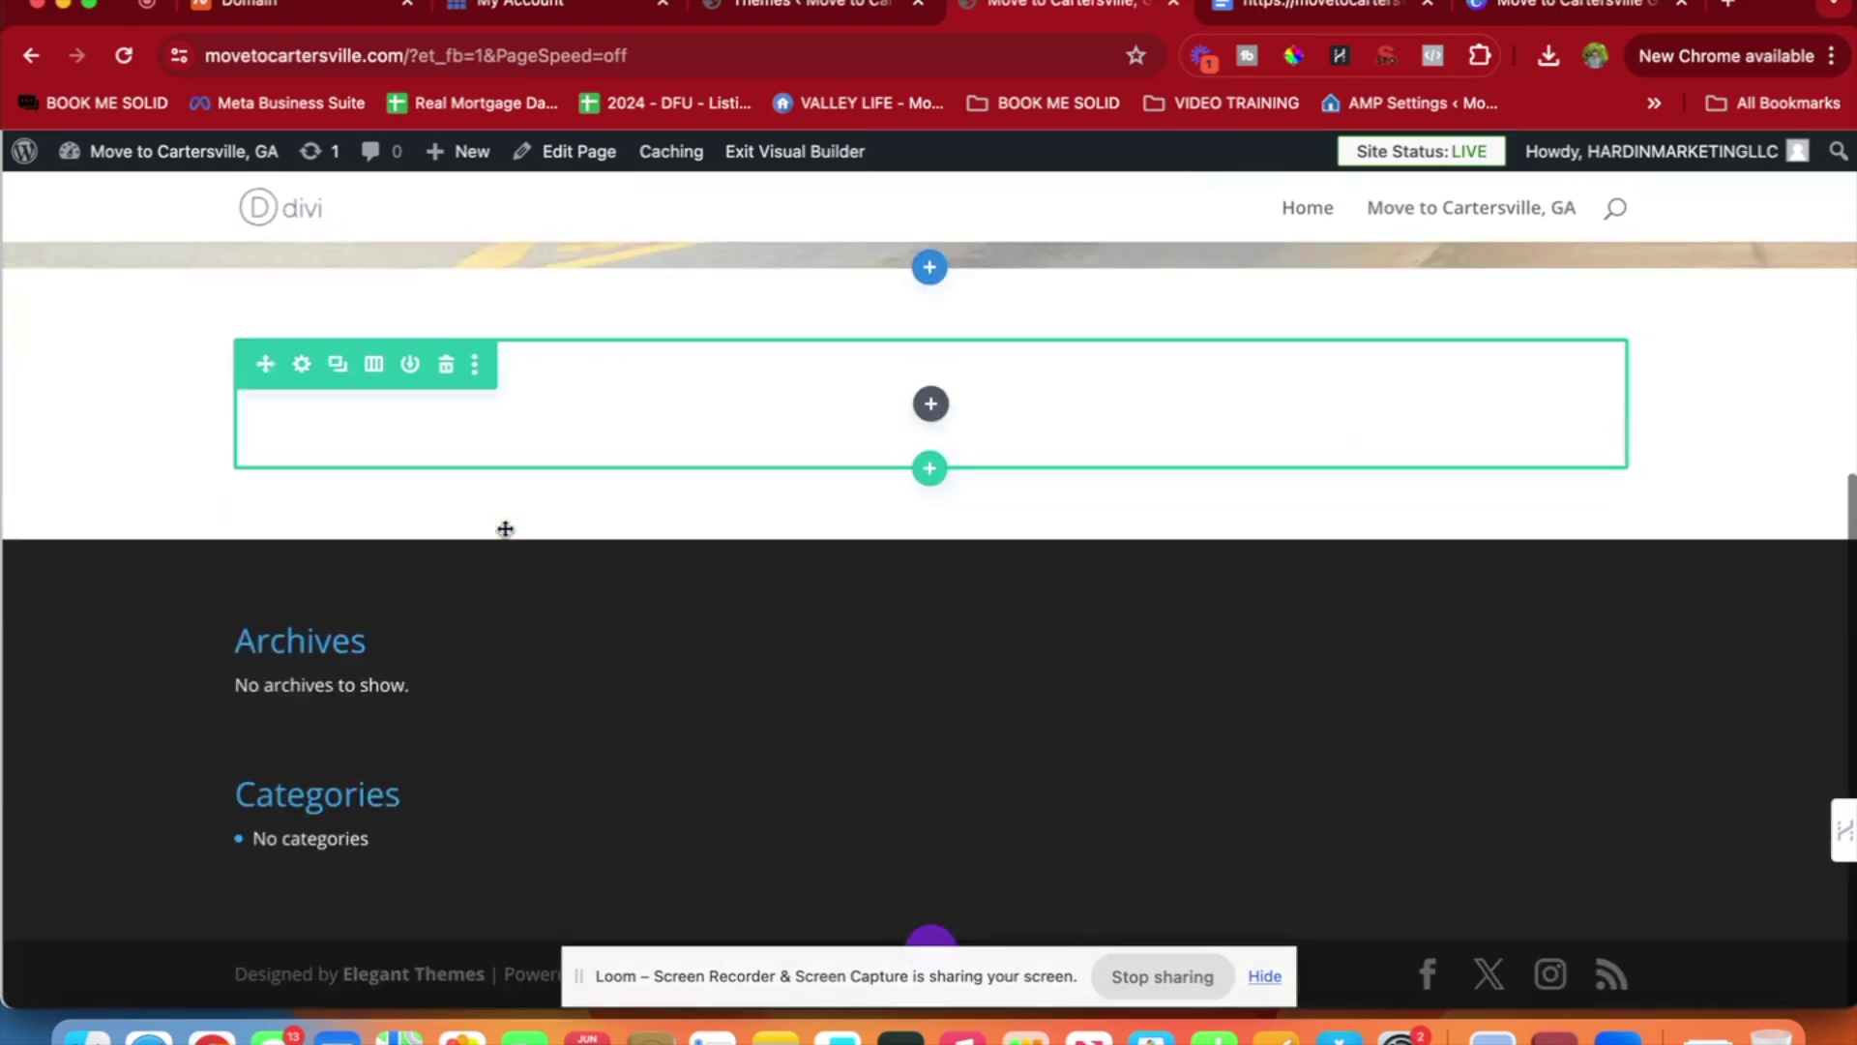
{"action": "scroll", "coordinate": [505, 528], "scroll_direction": "up", "scroll_amount": 5}
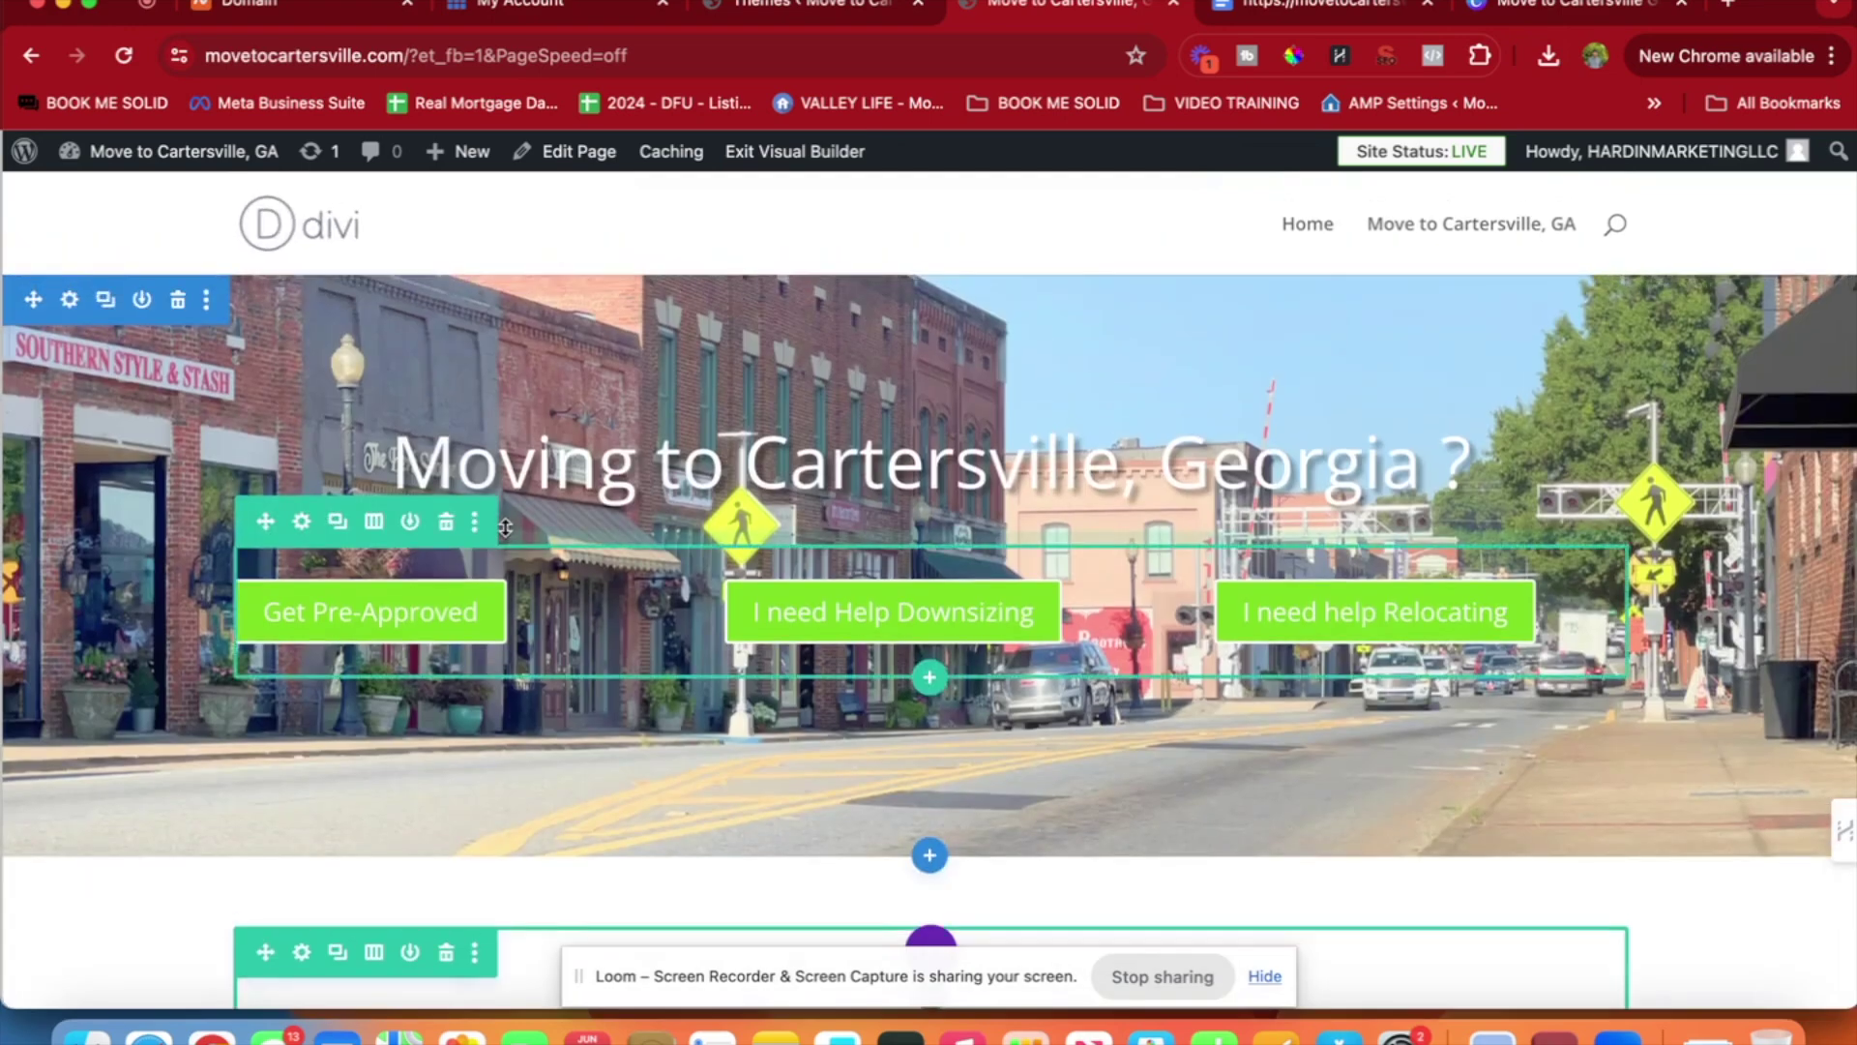
Save and exit the Visual Builder, then scroll through the live homepage to review it.
{"action": "left_click", "coordinate": [815, 152]}
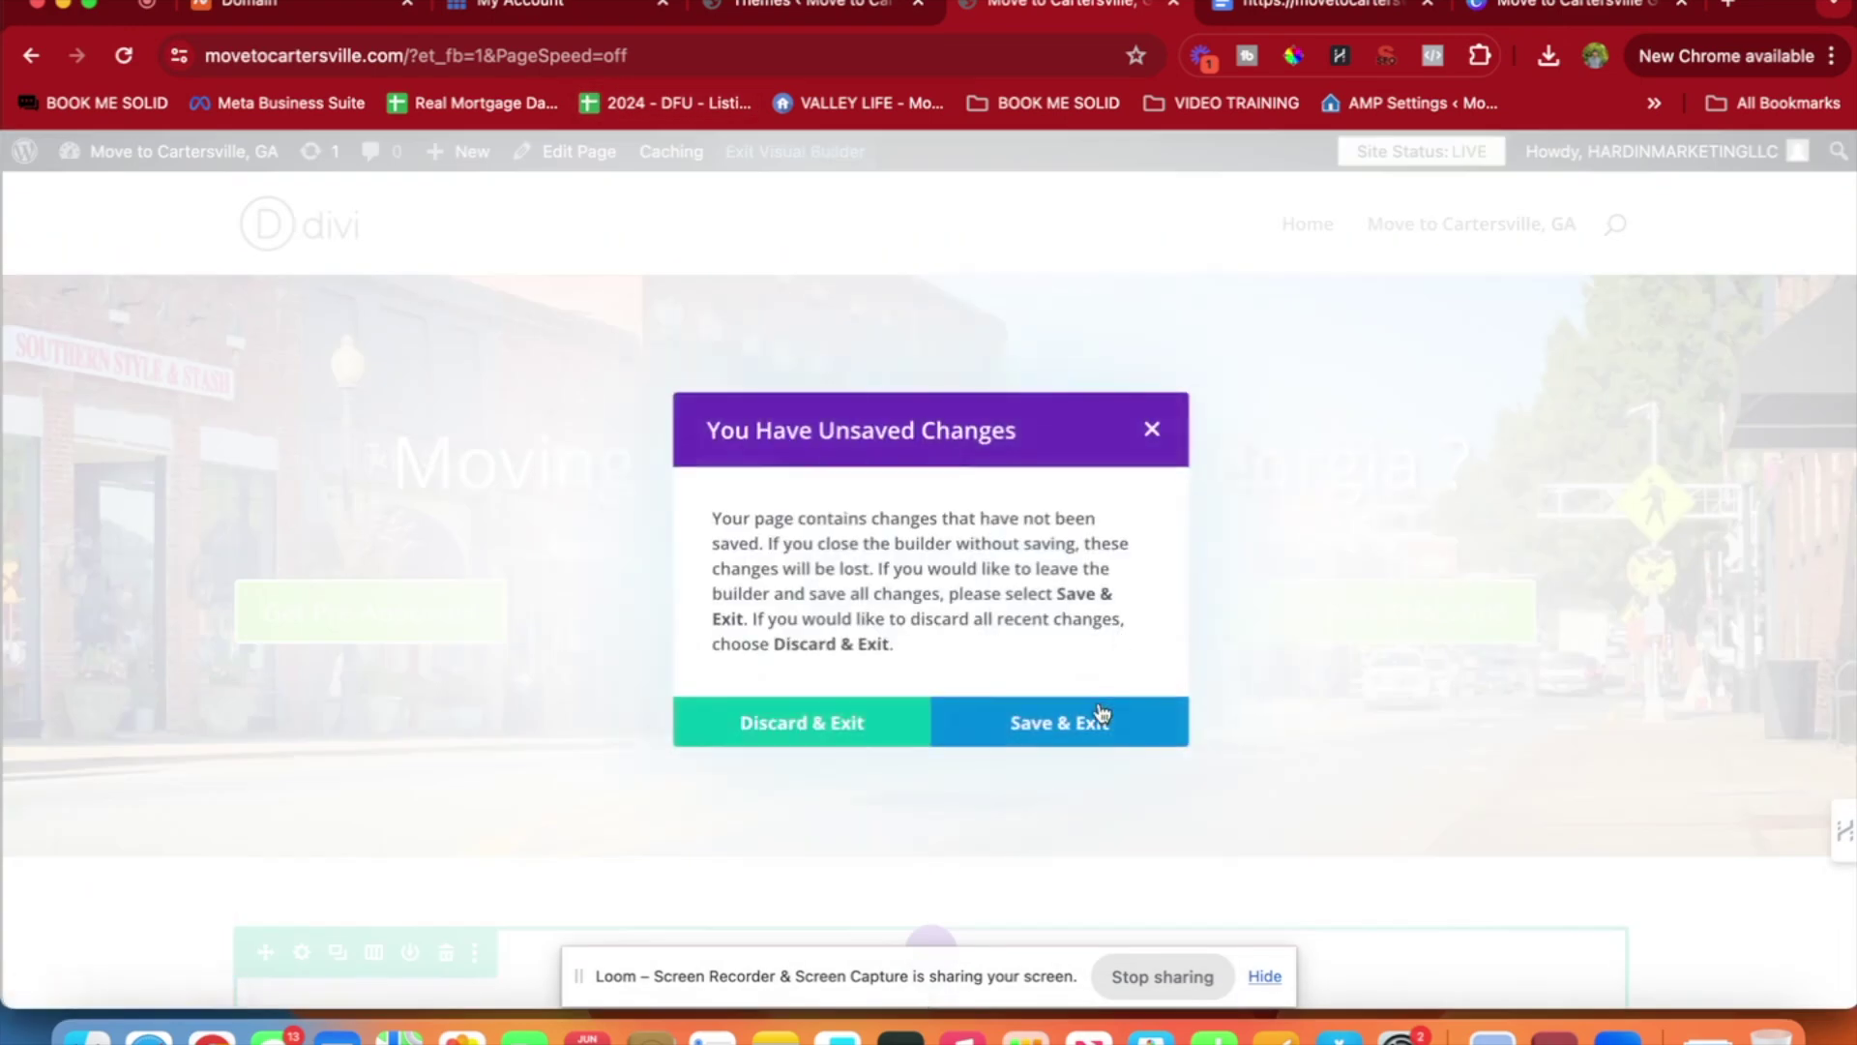
{"action": "left_click", "coordinate": [1103, 716]}
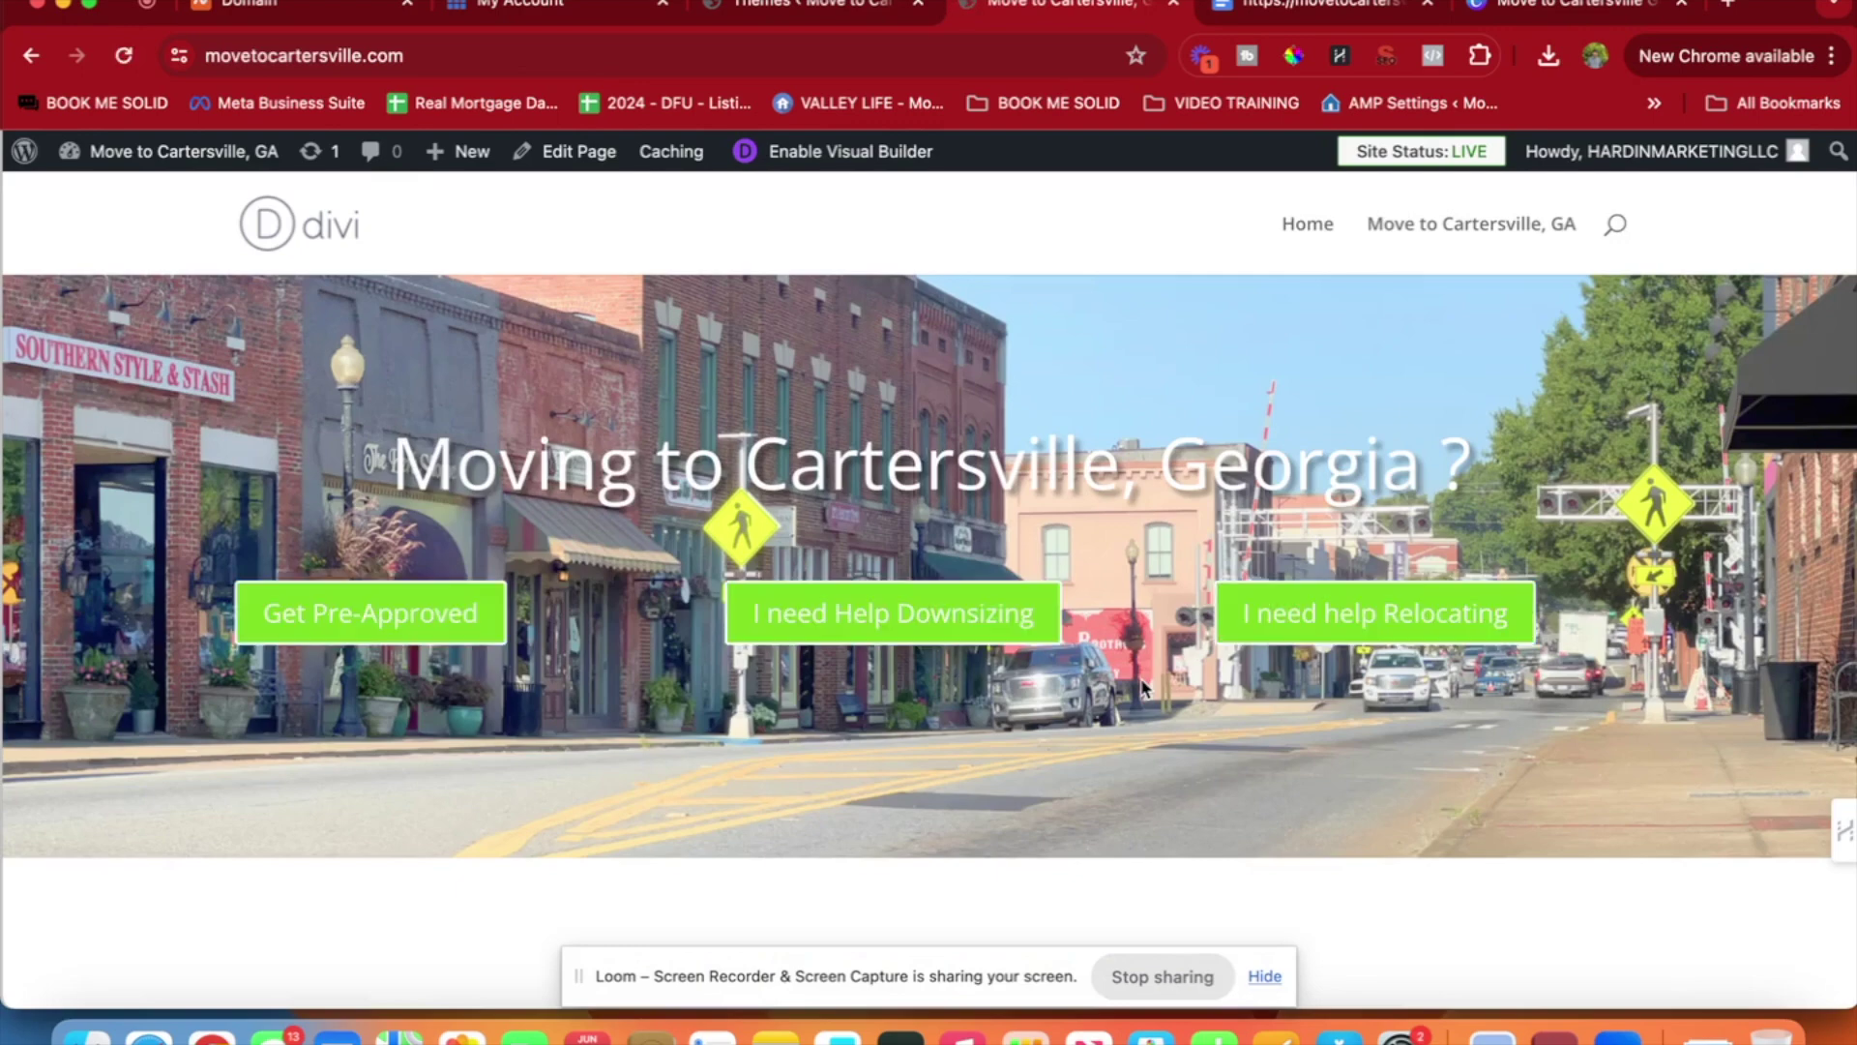
{"action": "scroll", "coordinate": [1143, 686], "scroll_direction": "down", "scroll_amount": 5}
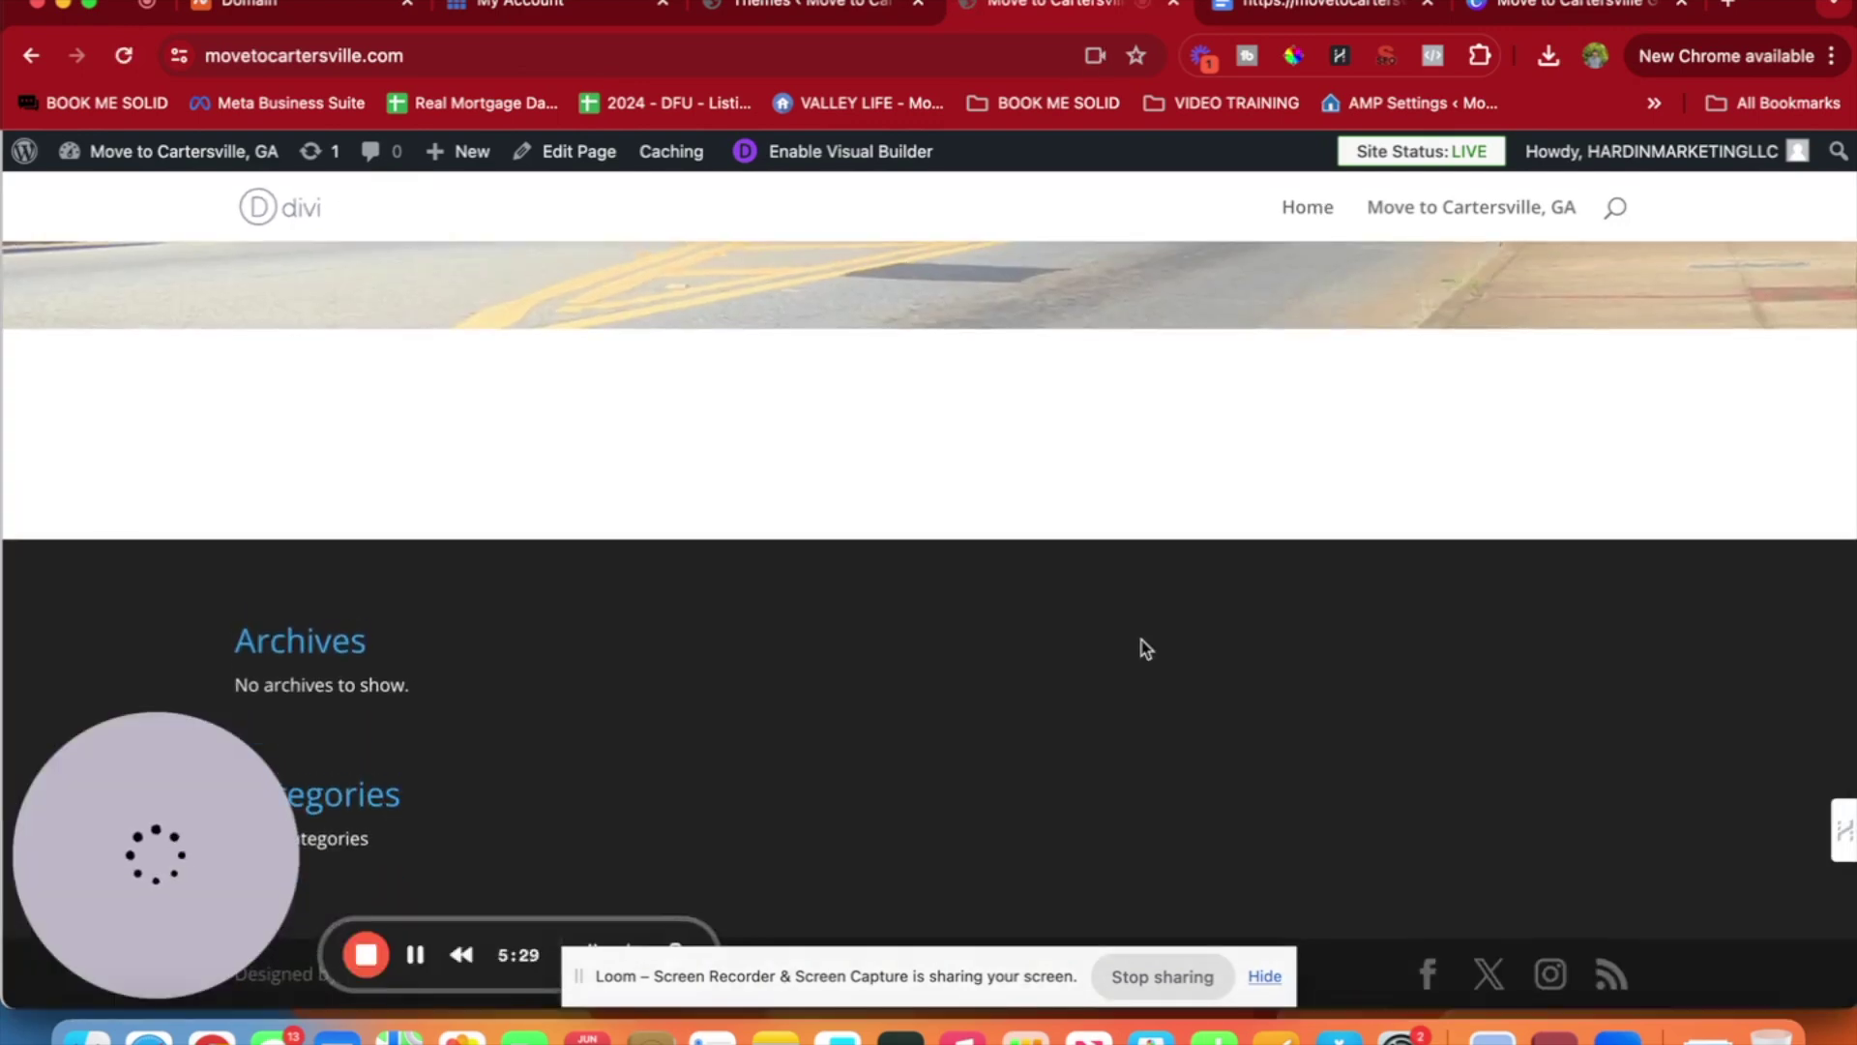
{"action": "scroll", "coordinate": [1144, 644], "scroll_direction": "up", "scroll_amount": 5}
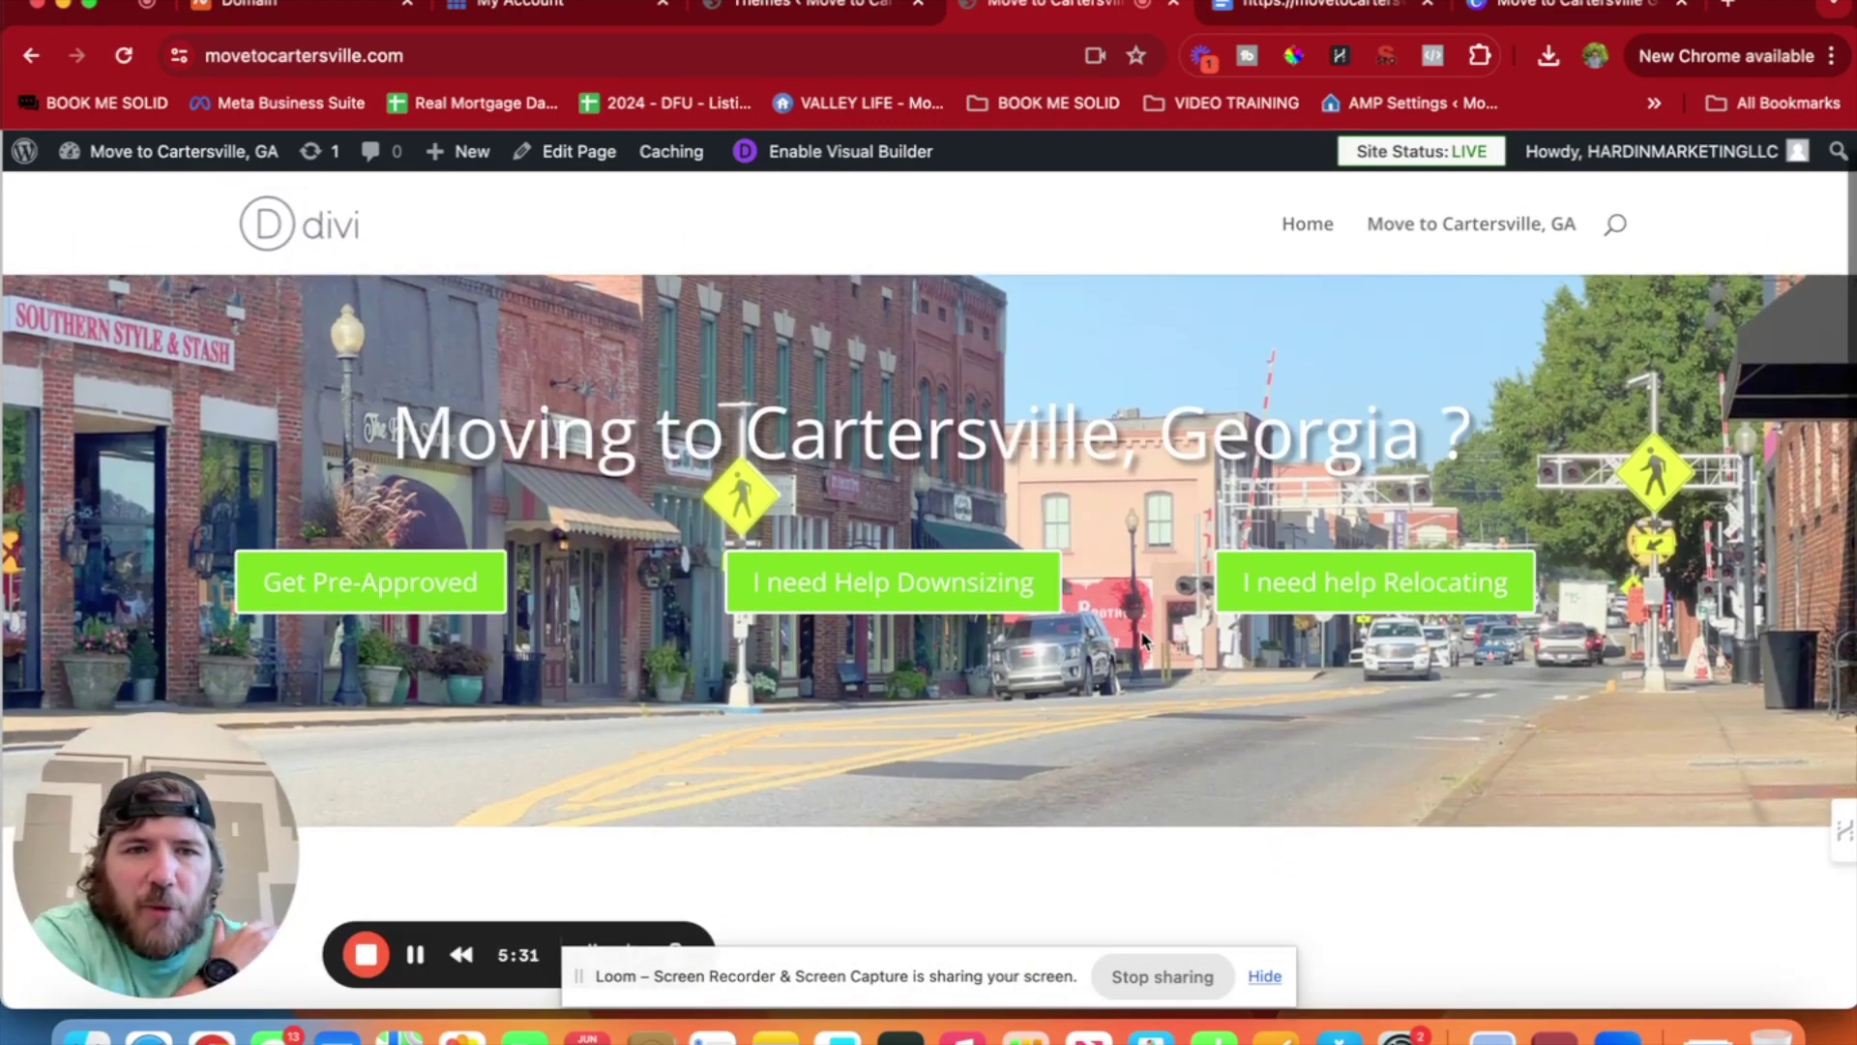
{"action": "scroll", "coordinate": [1141, 633], "scroll_direction": "down", "scroll_amount": 5}
{"action": "scroll", "coordinate": [1141, 634], "scroll_direction": "up", "scroll_amount": 5}
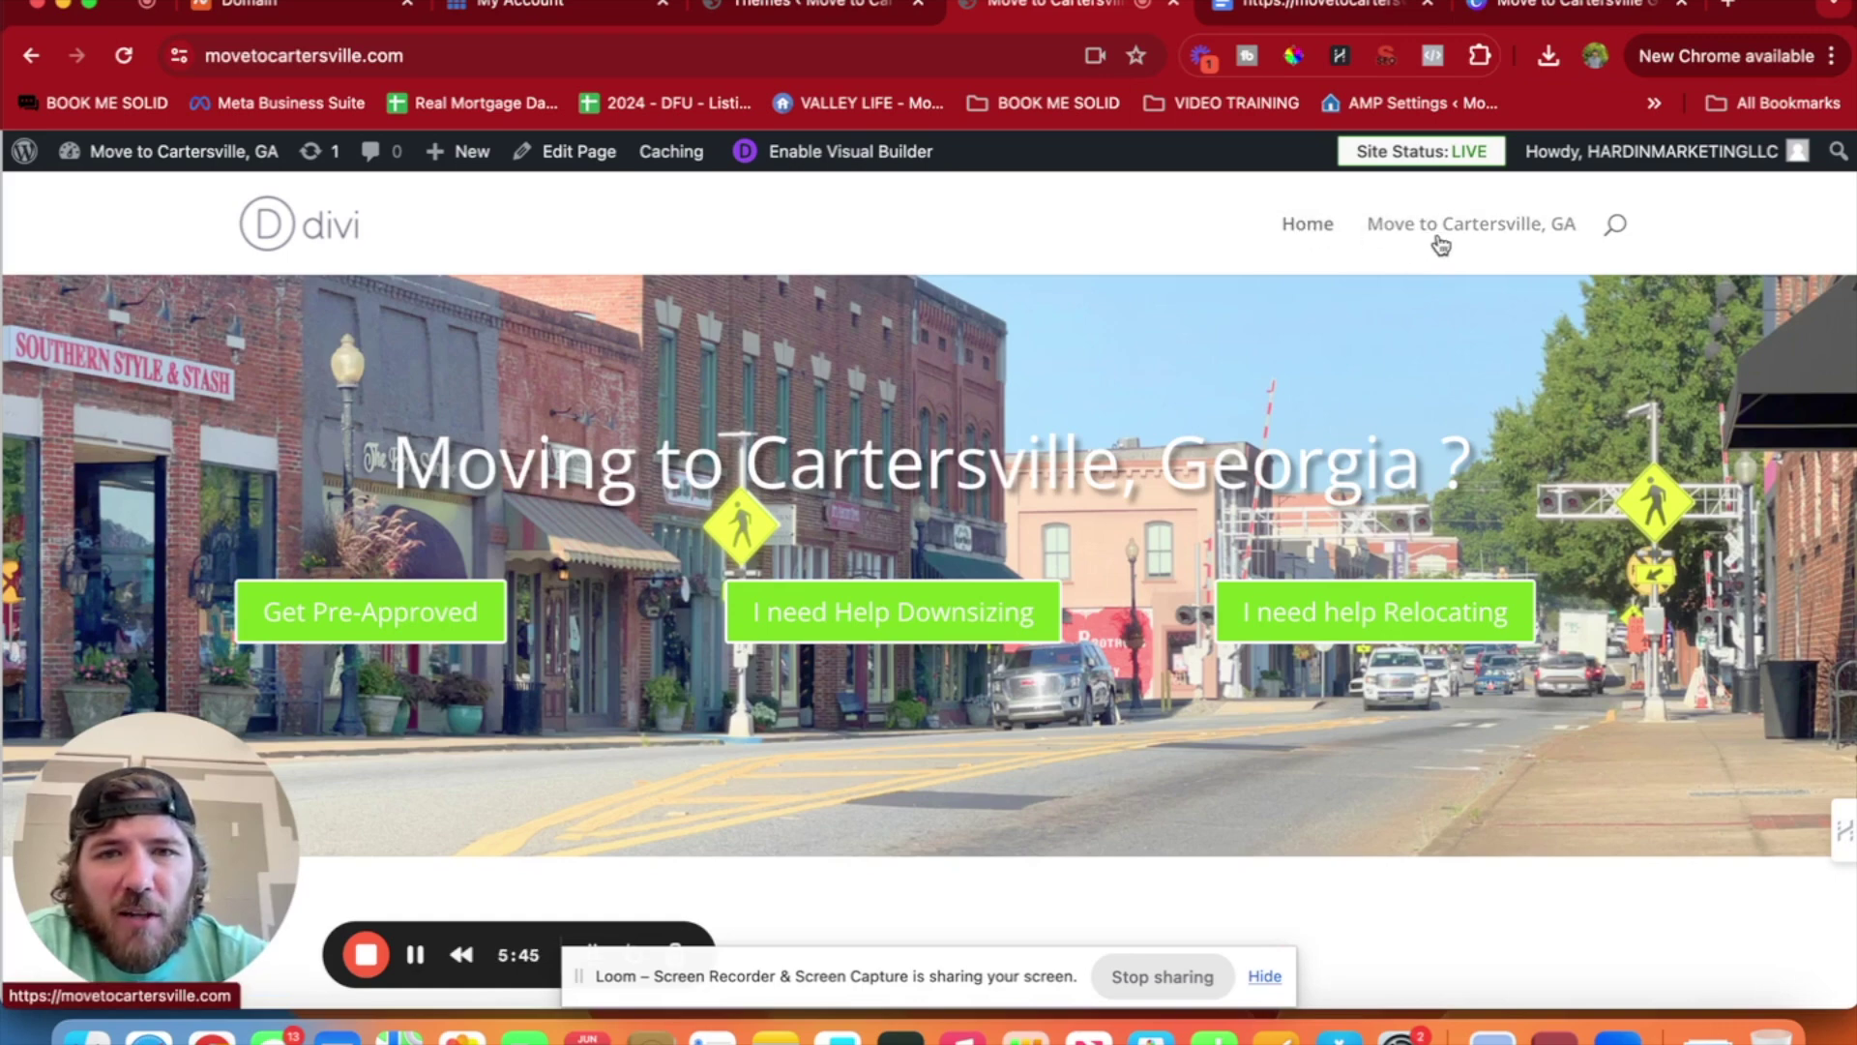
{"action": "left_click", "coordinate": [1320, 11]}
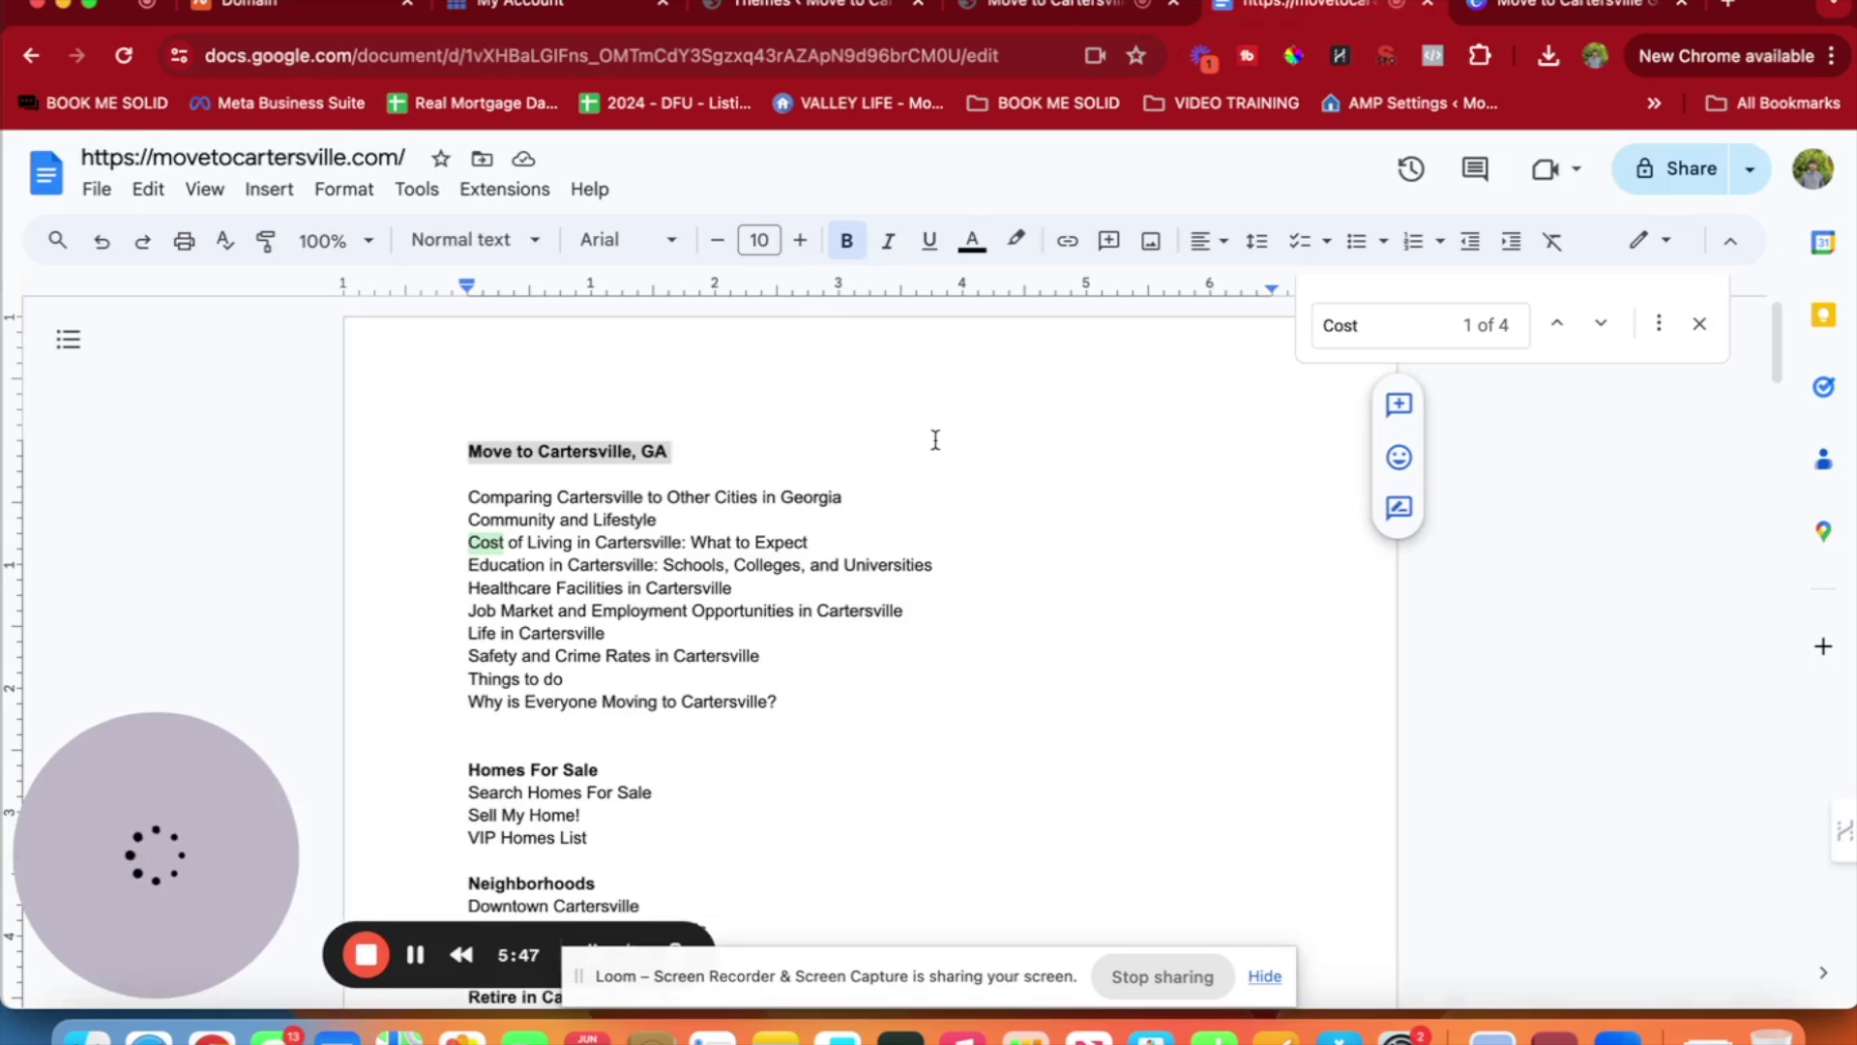
{"action": "scroll", "coordinate": [935, 440], "scroll_direction": "down", "scroll_amount": 2}
{"action": "left_click_drag", "start_coordinate": [714, 349], "coordinate": [436, 355]}
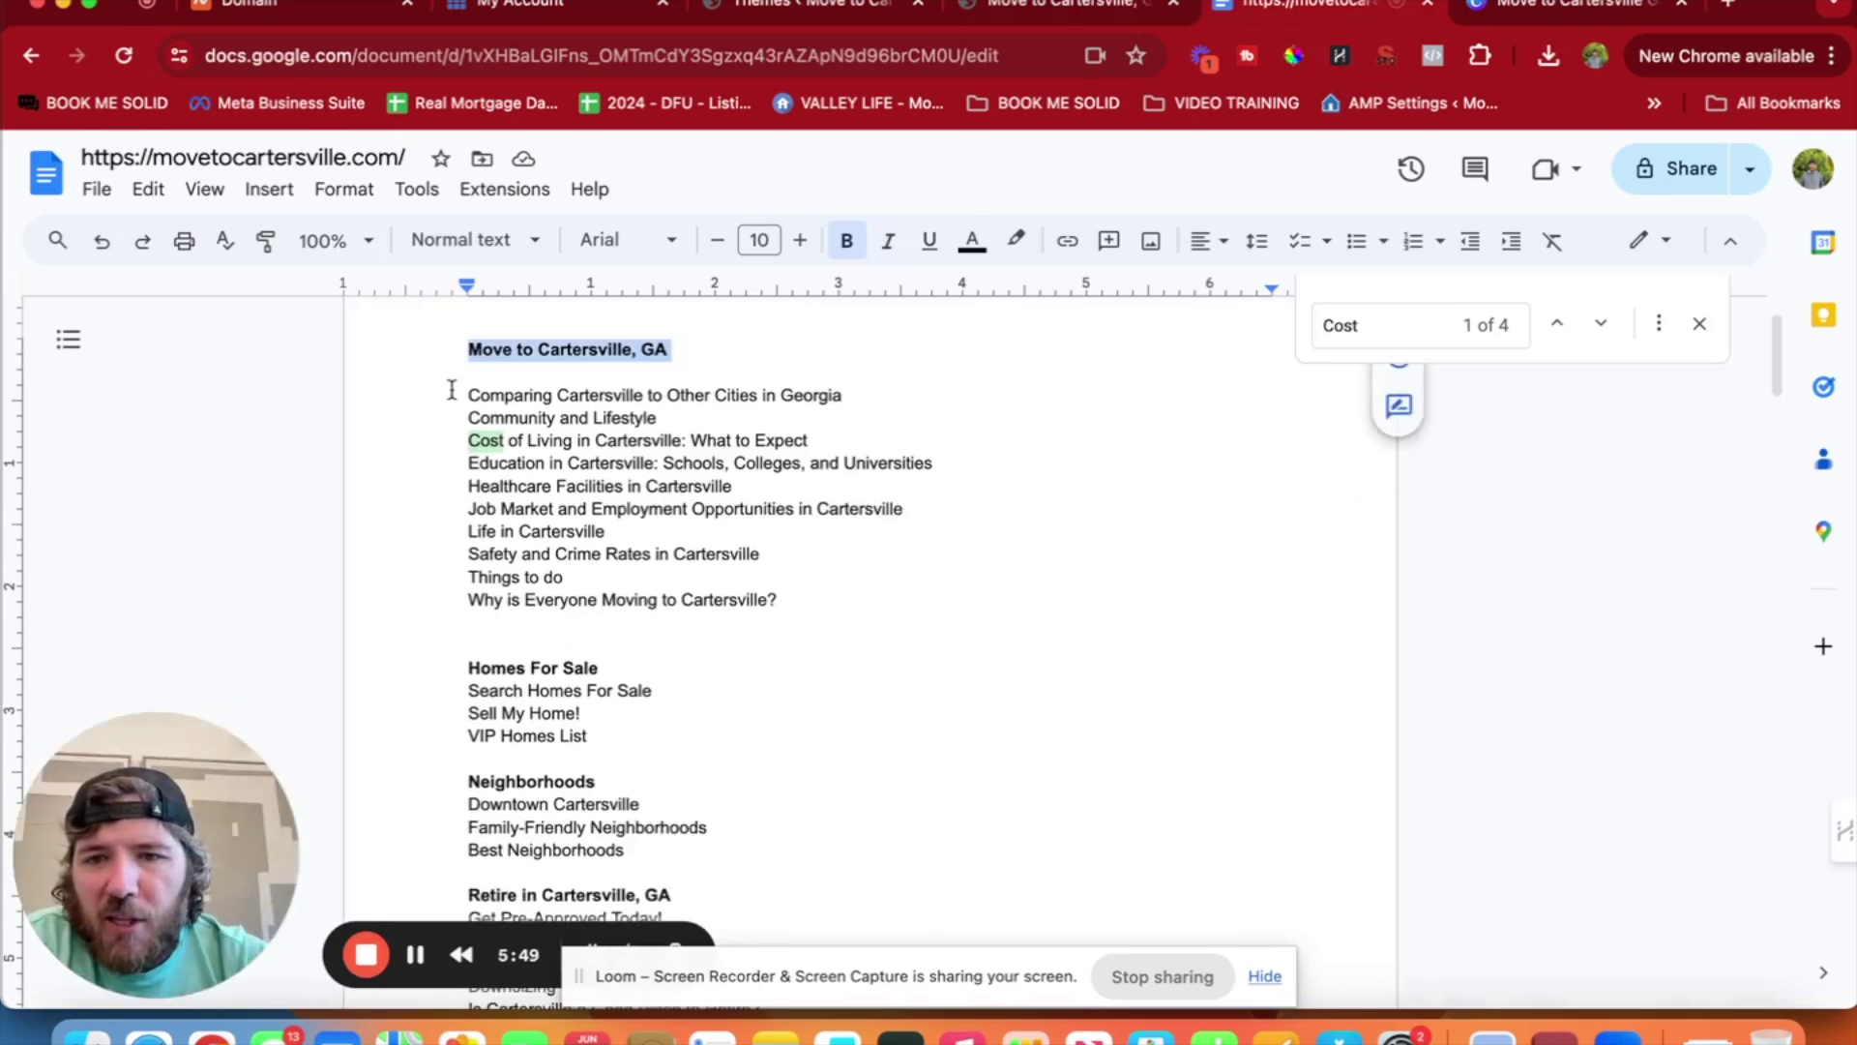
{"action": "left_click_drag", "start_coordinate": [639, 672], "coordinate": [439, 669]}
{"action": "scroll", "coordinate": [778, 673], "scroll_direction": "down", "scroll_amount": 3}
{"action": "left_click_drag", "start_coordinate": [639, 621], "coordinate": [450, 621]}
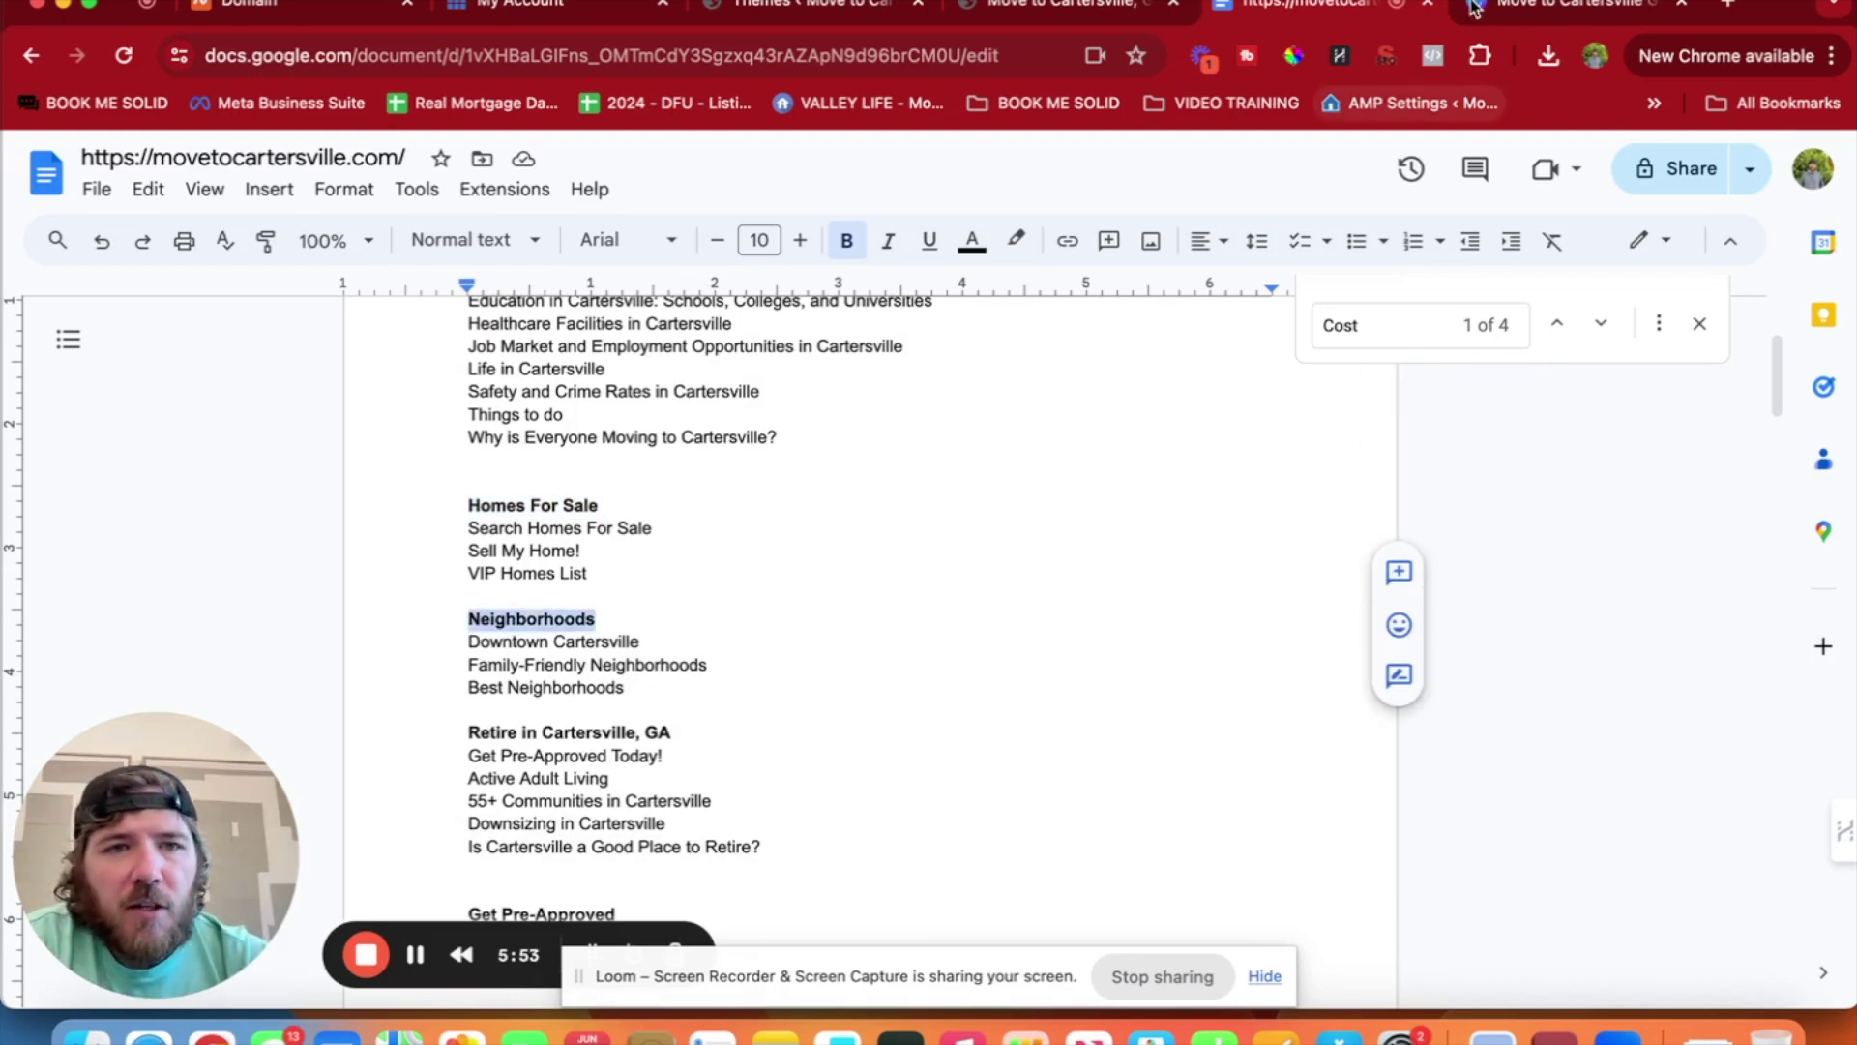
{"action": "left_click", "coordinate": [1520, 10]}
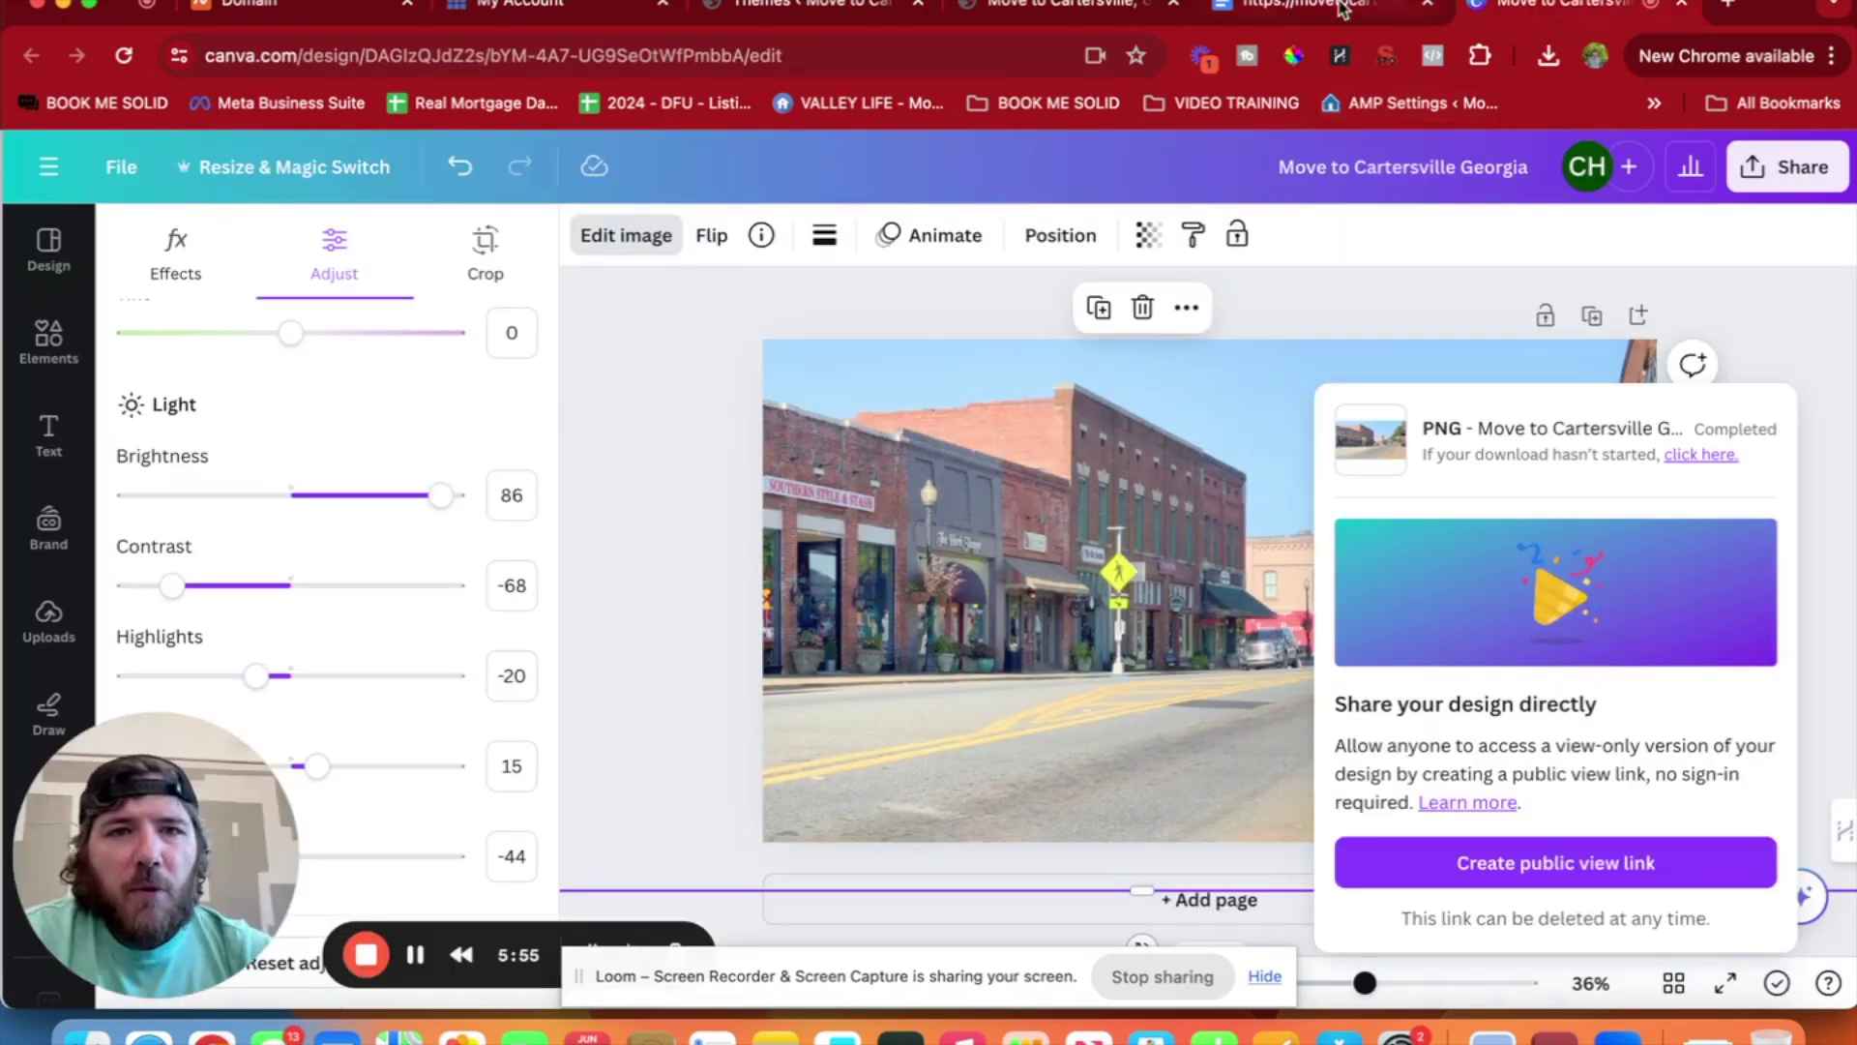
{"action": "left_click", "coordinate": [1102, 10]}
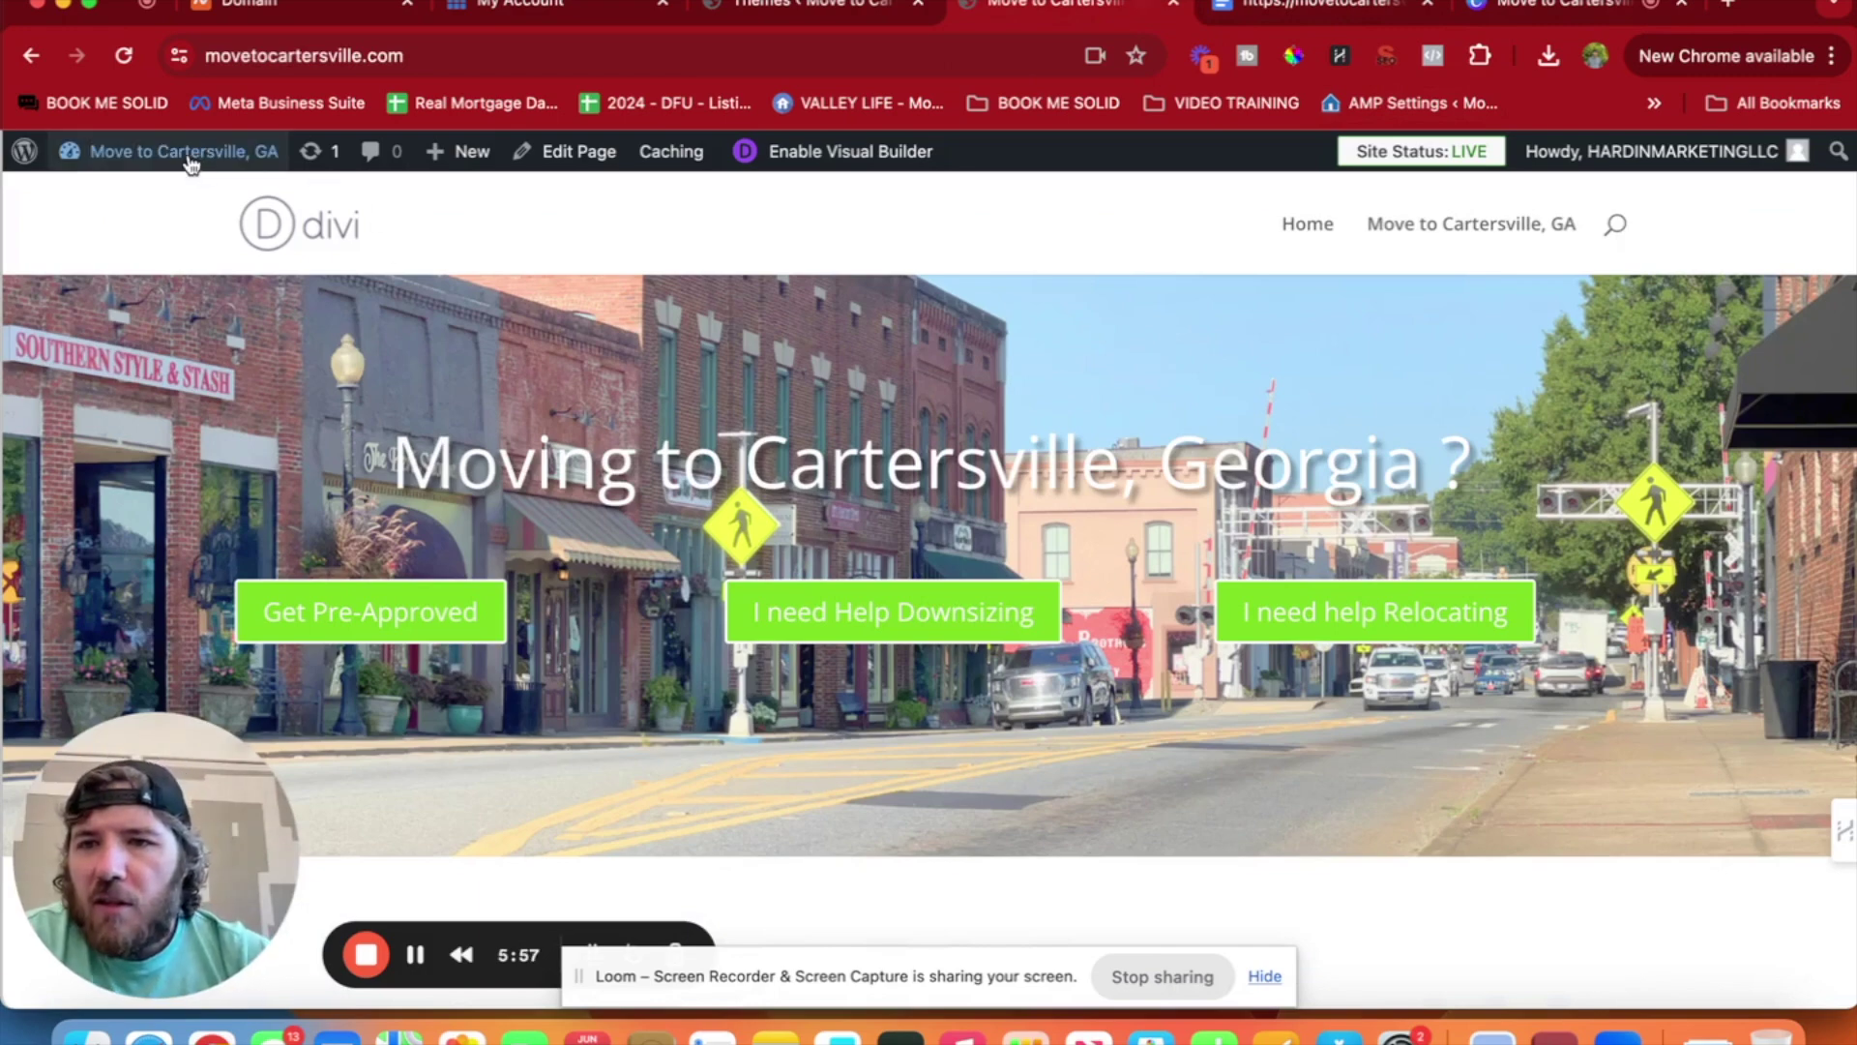
On the Menus screen, name a new menu 'Top Nav' and tick Primary Menu as its location.
{"action": "mouse_move", "coordinate": [192, 165]}
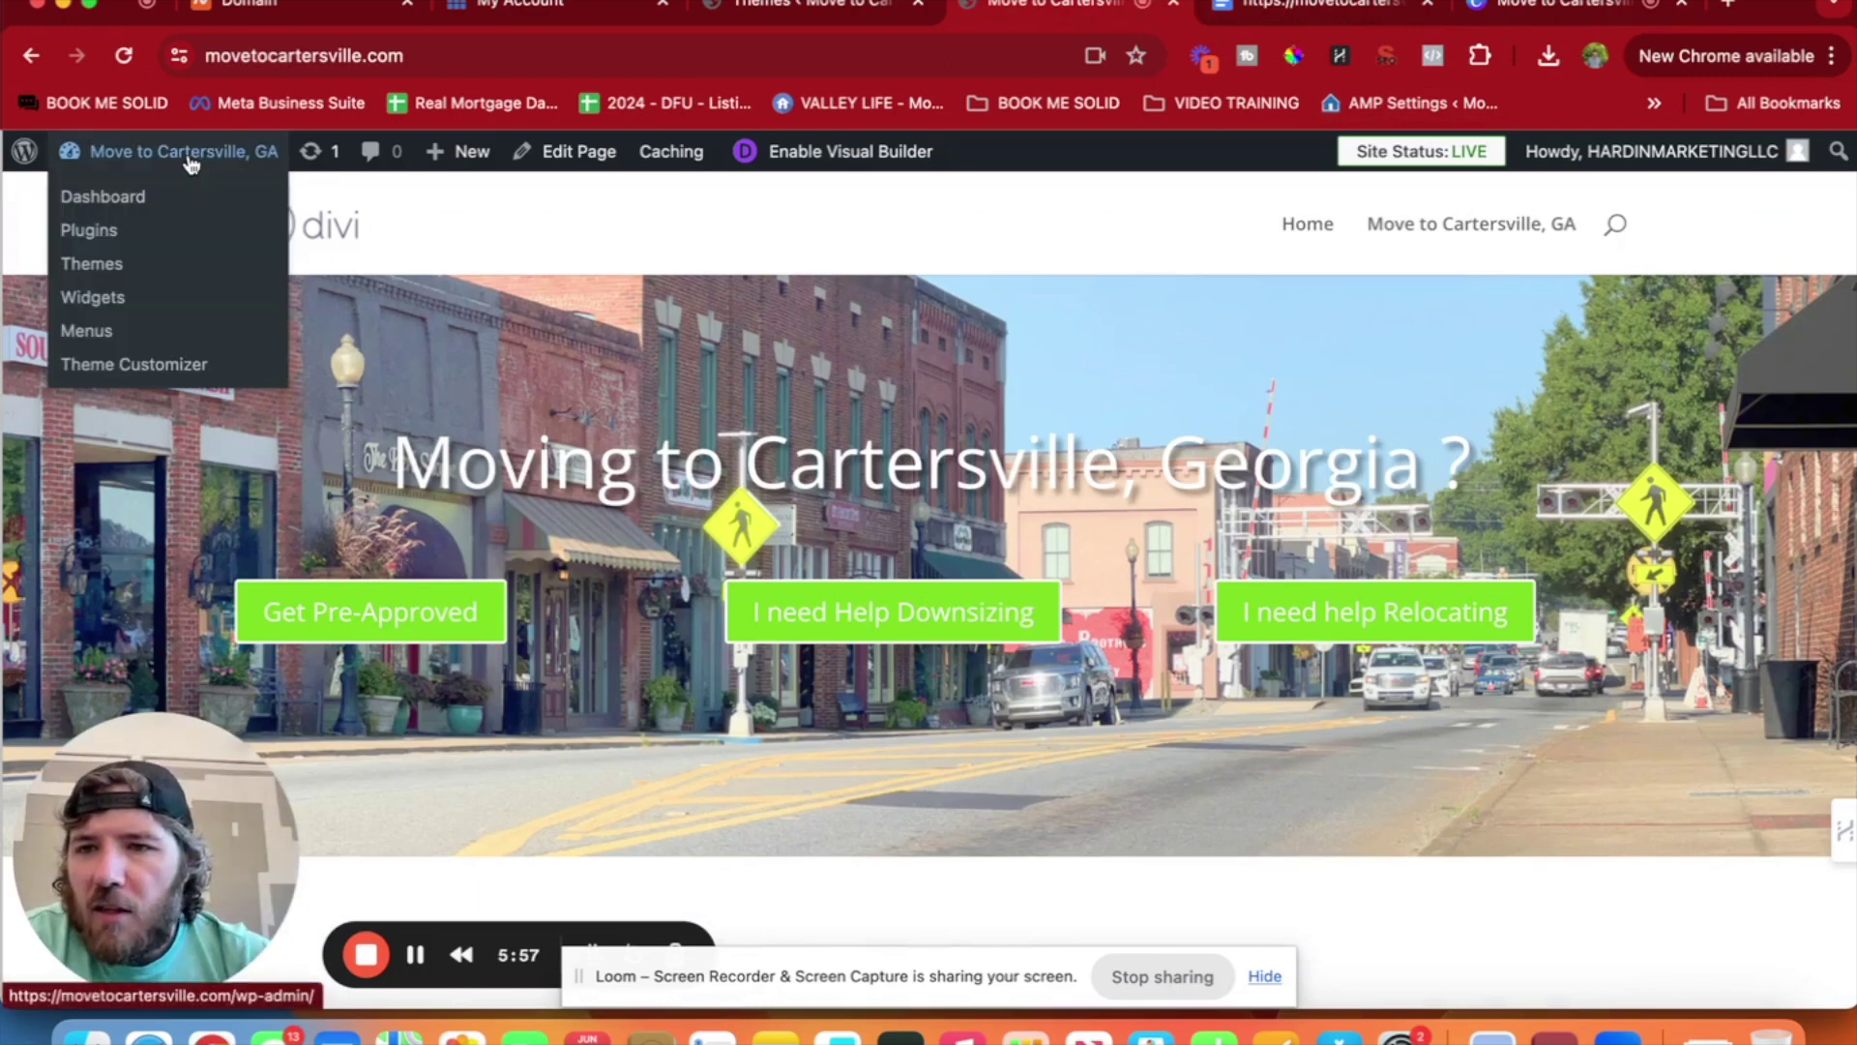
{"action": "left_click", "coordinate": [99, 338]}
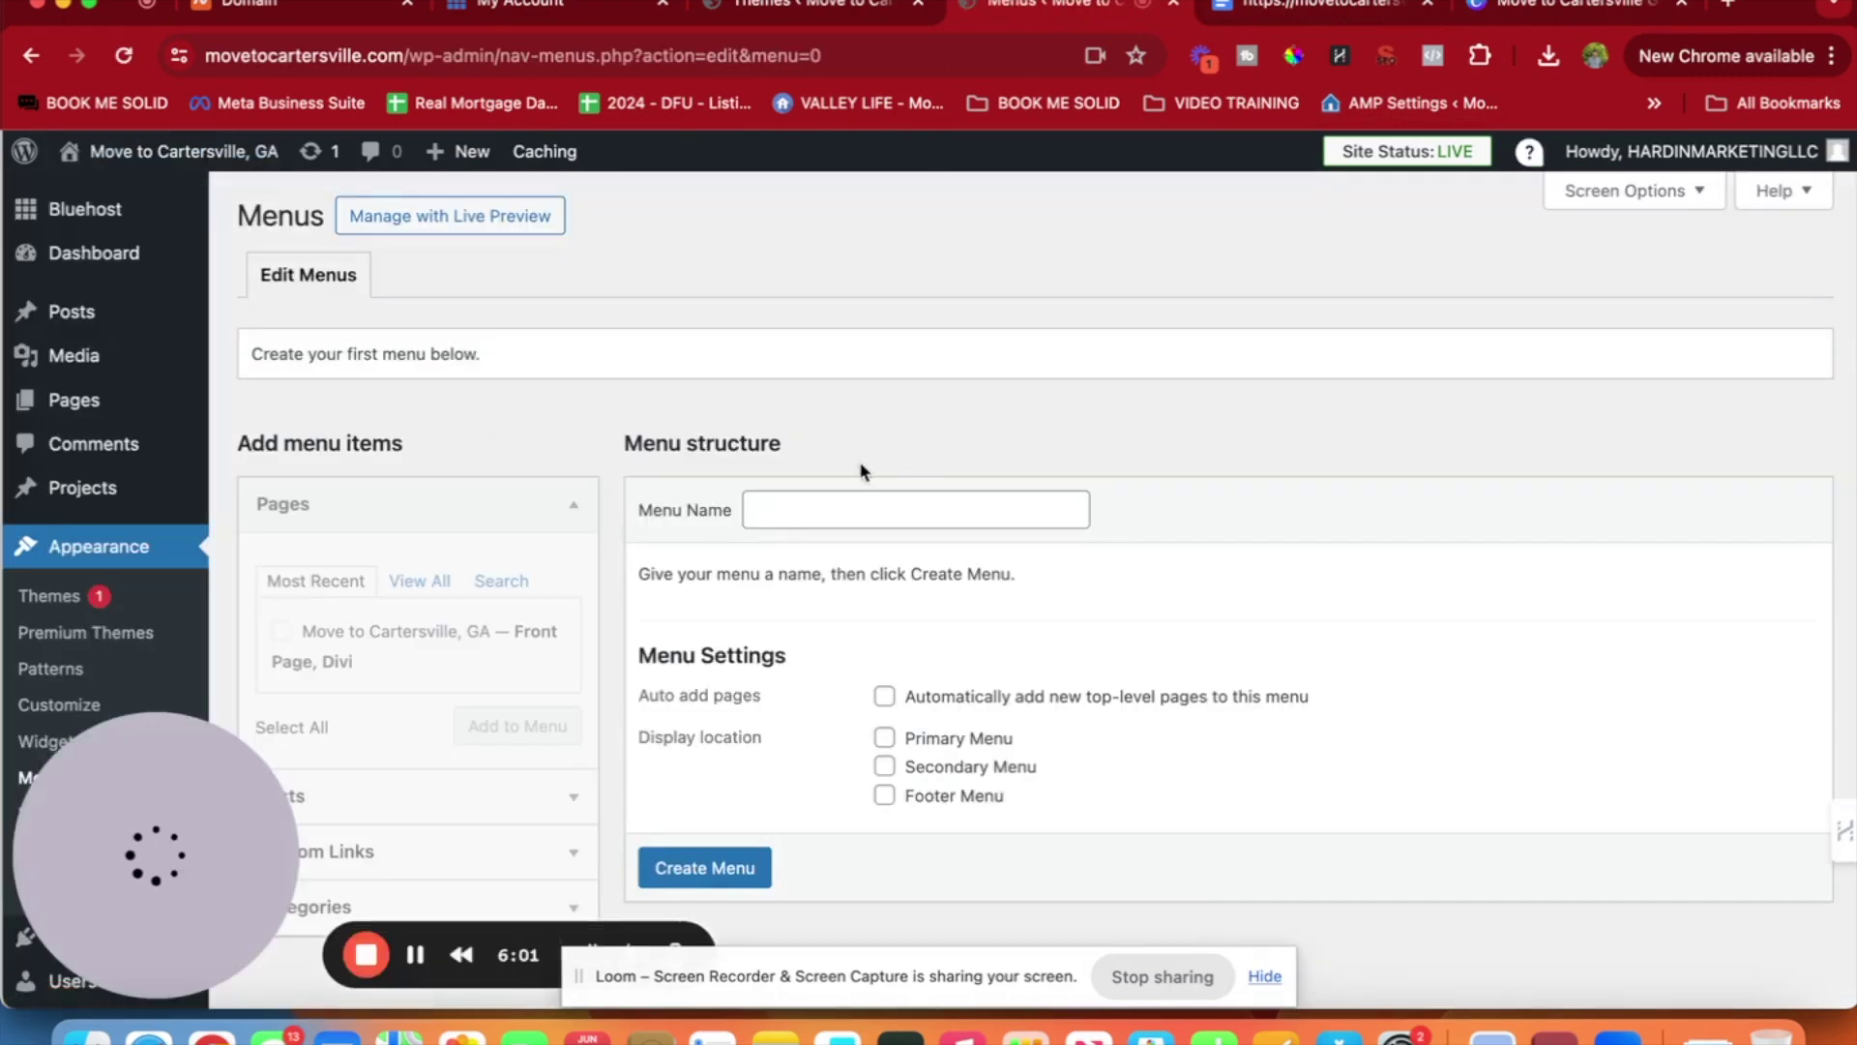
{"action": "scroll", "coordinate": [522, 387], "scroll_direction": "down", "scroll_amount": 4}
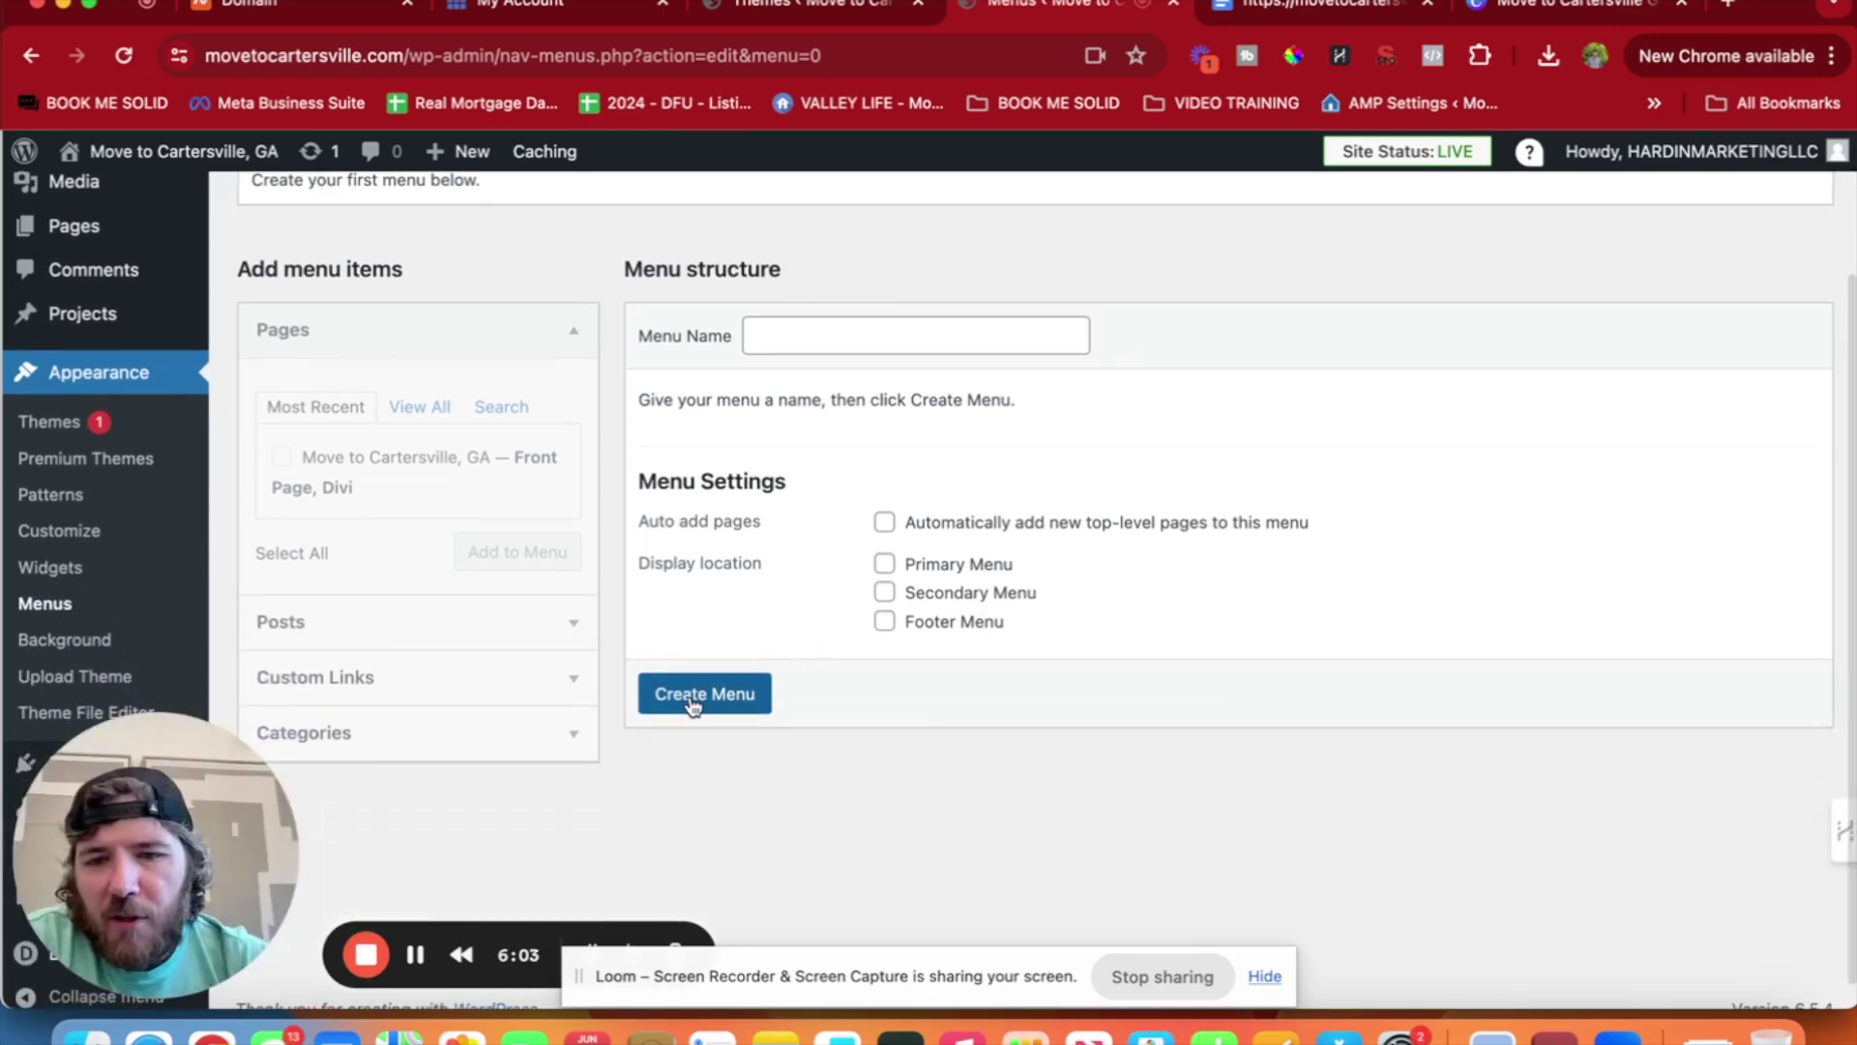
{"action": "left_click", "coordinate": [687, 704]}
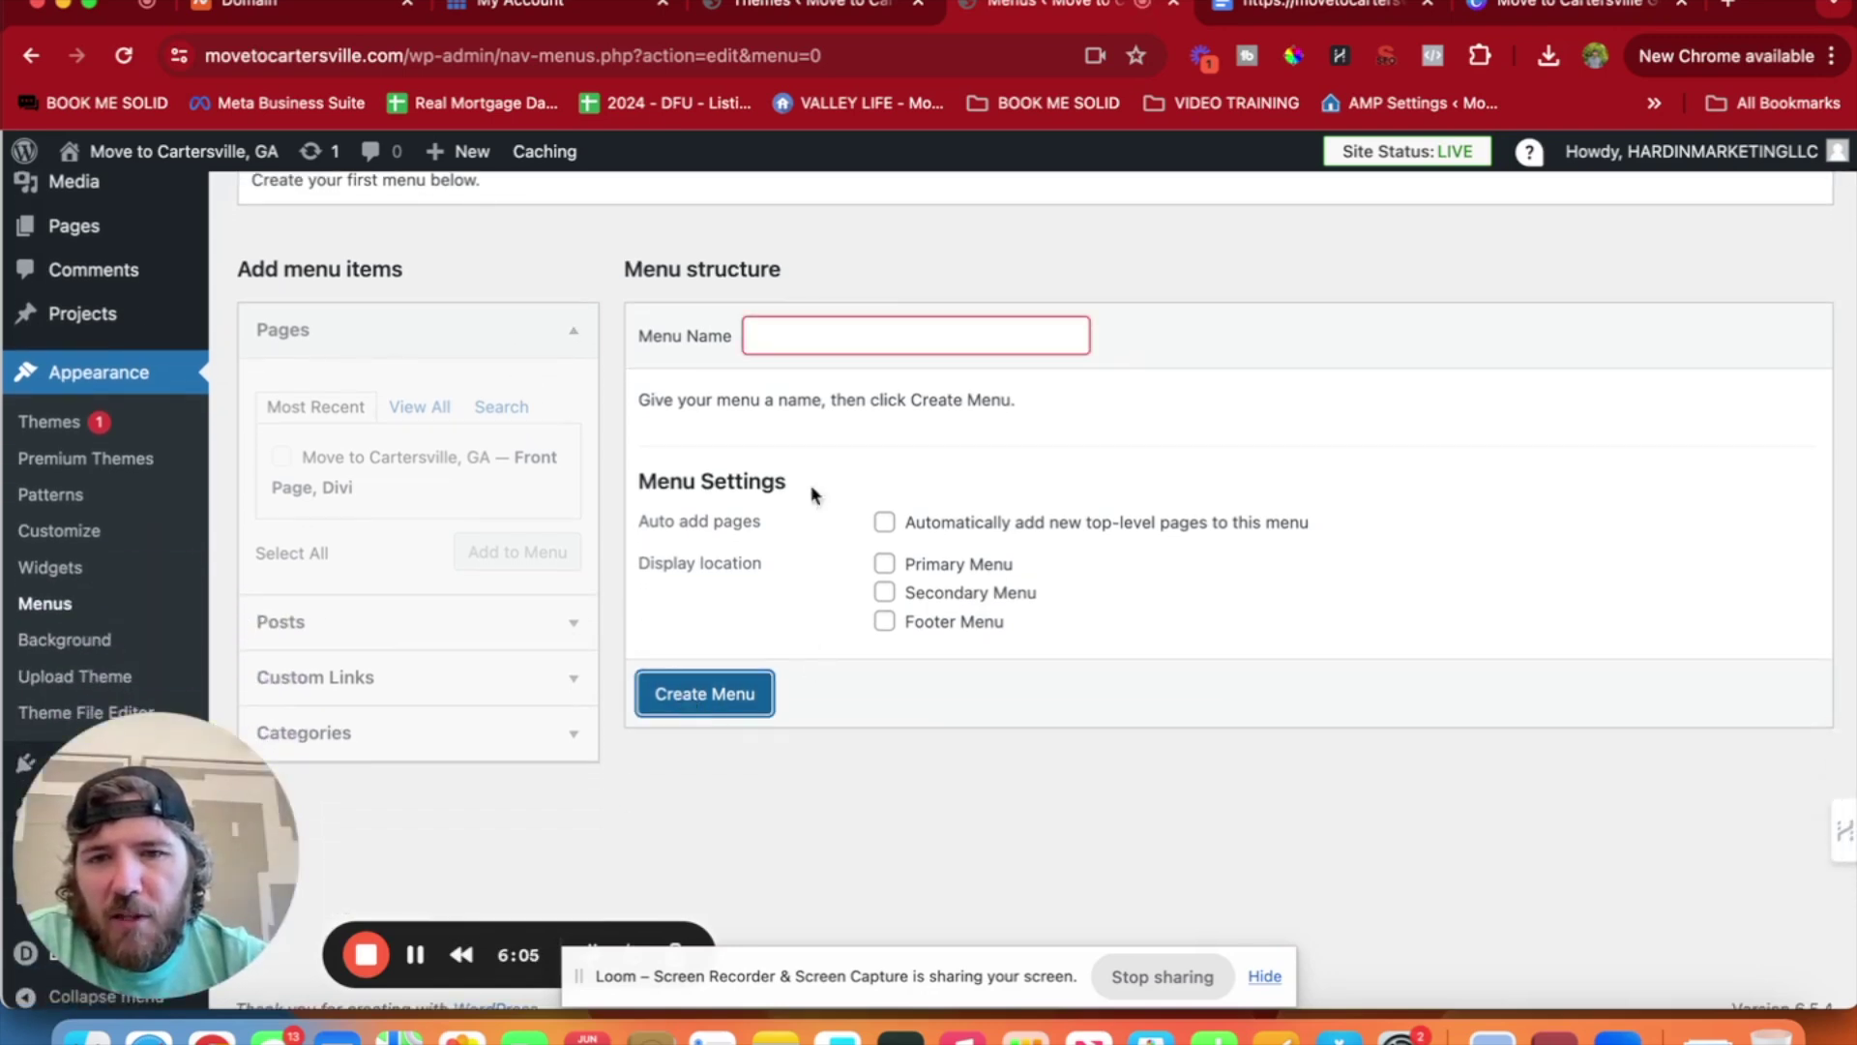
{"action": "left_click", "coordinate": [801, 341]}
{"action": "type", "text": "Top"}
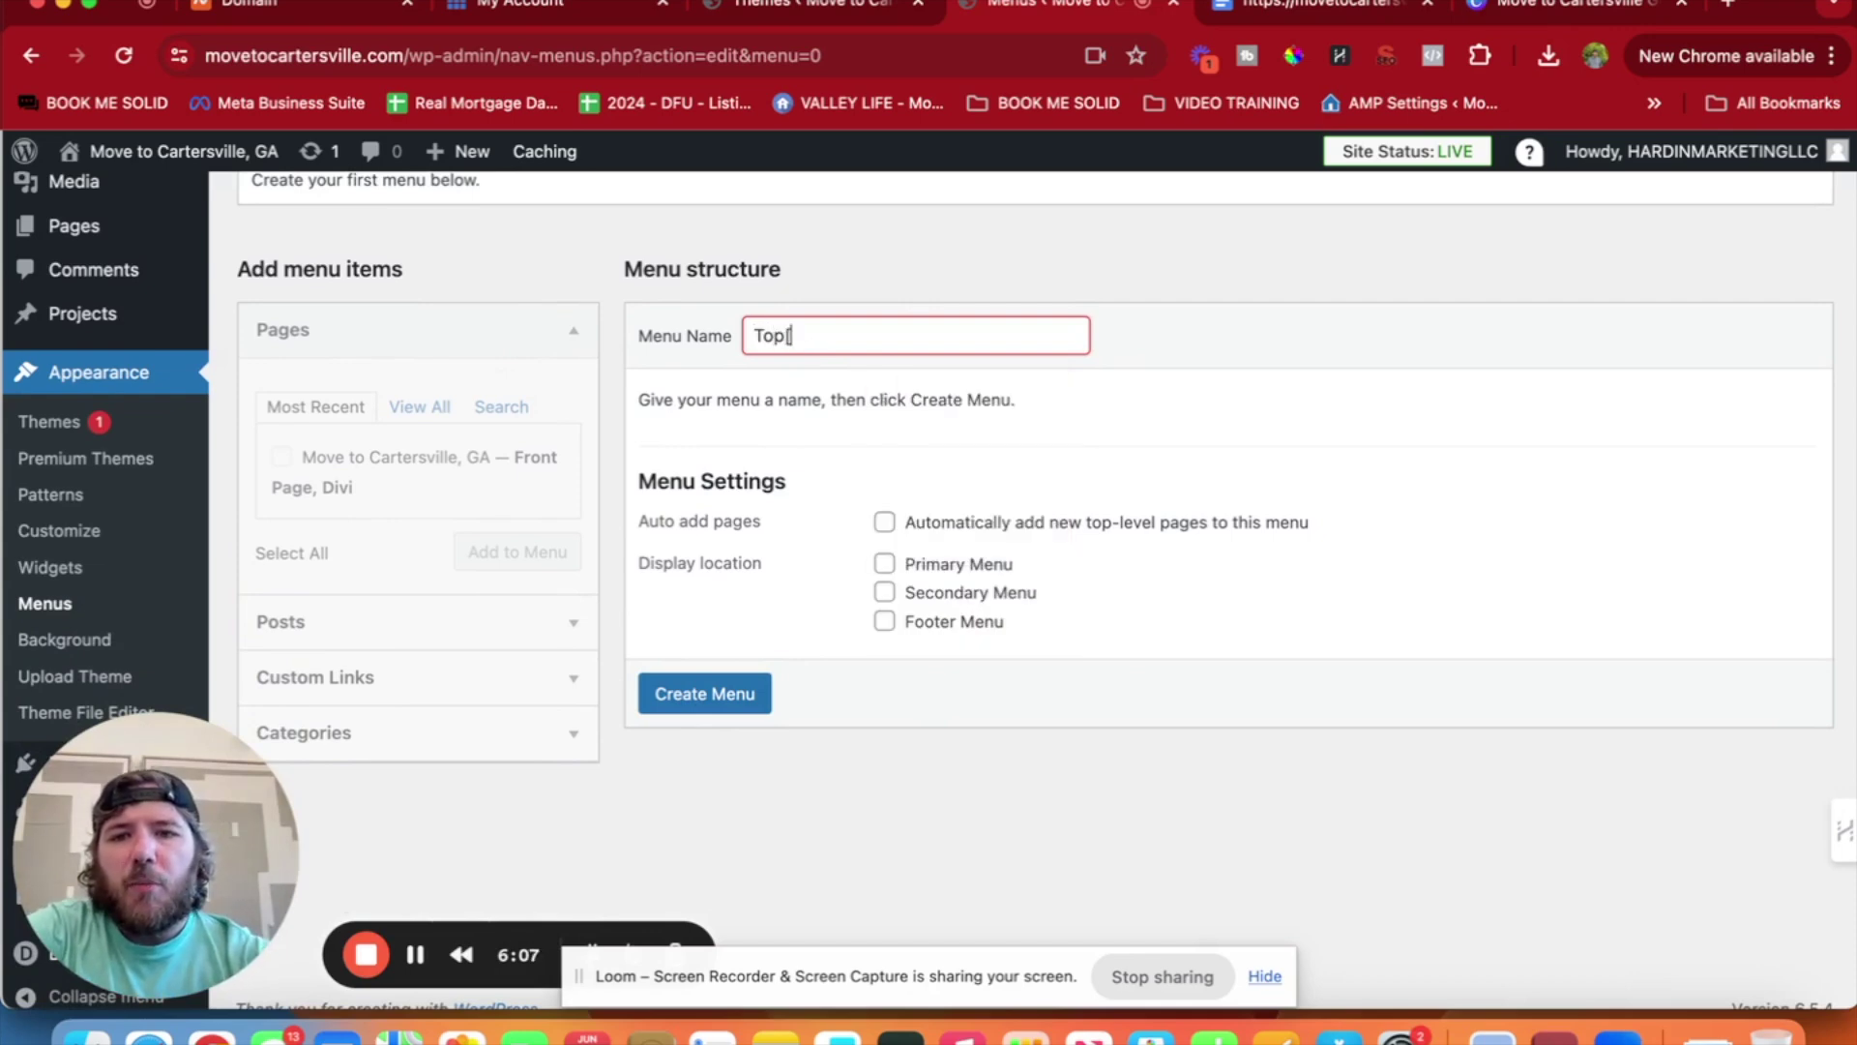
{"action": "type", "text": " Nav"}
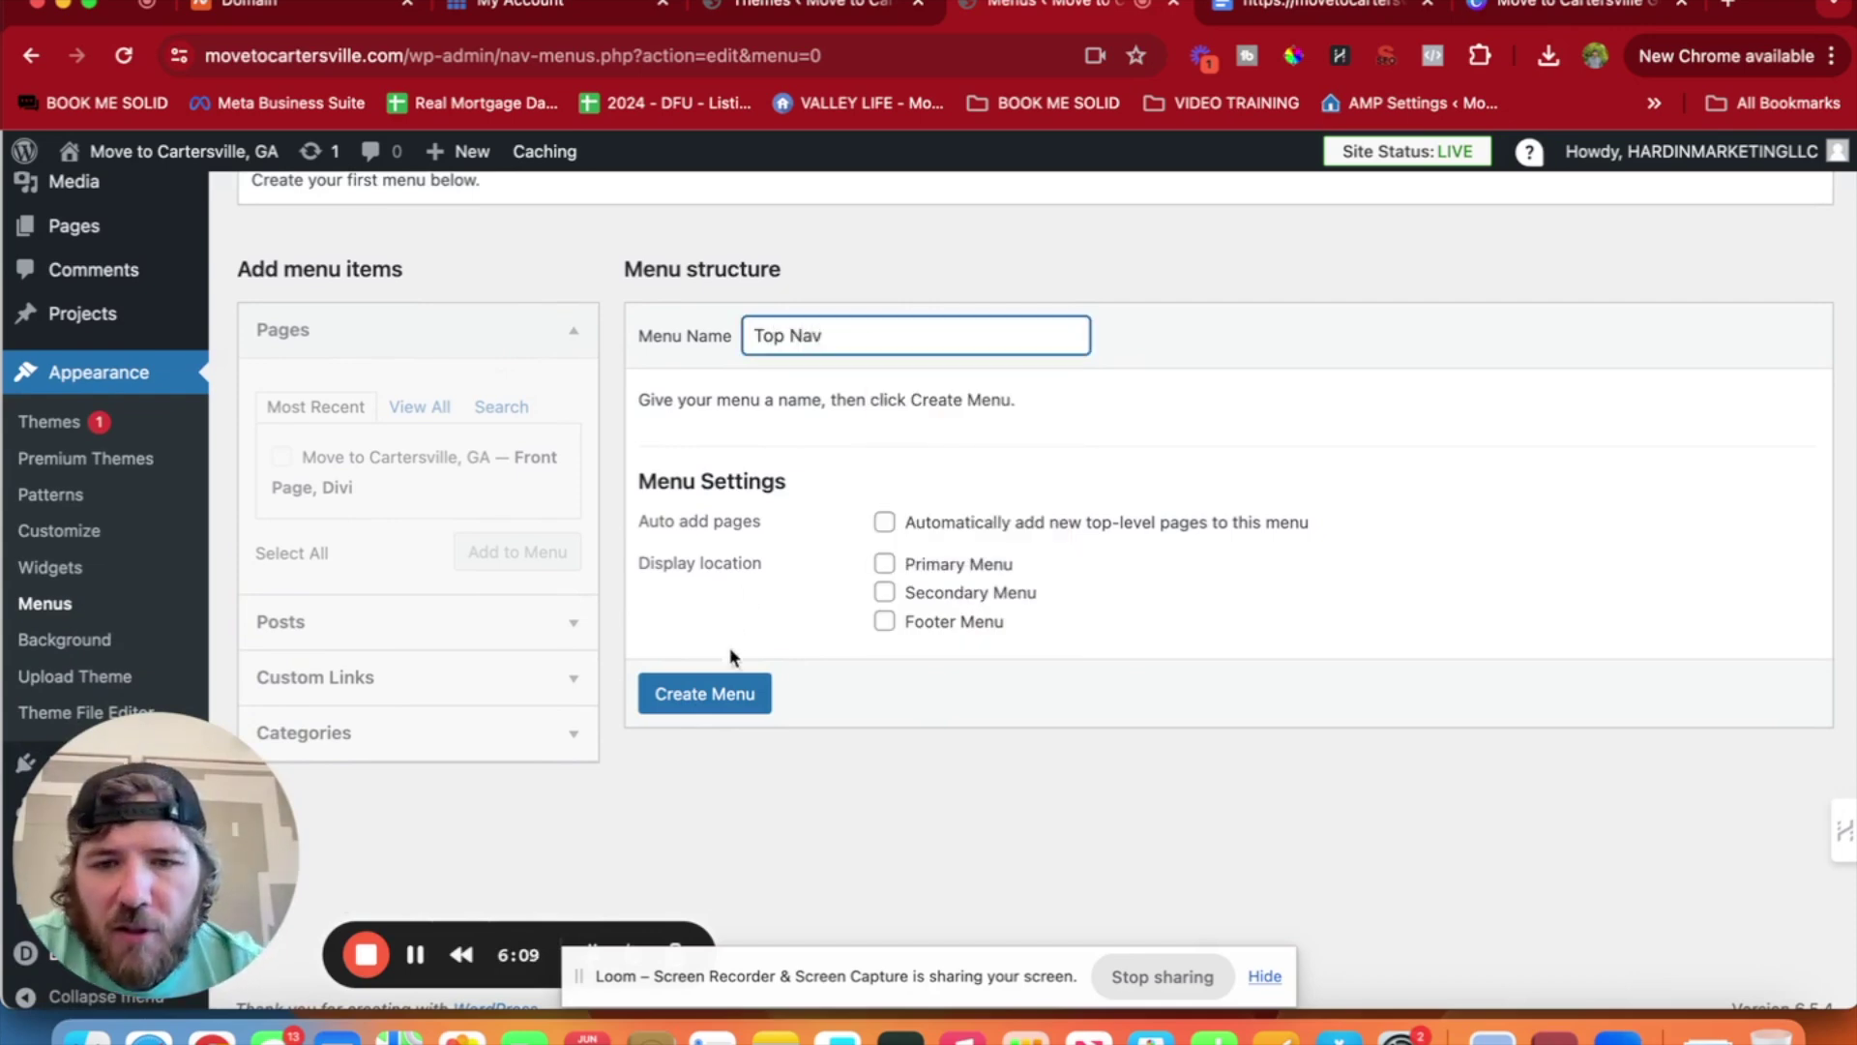
{"action": "left_click", "coordinate": [885, 564]}
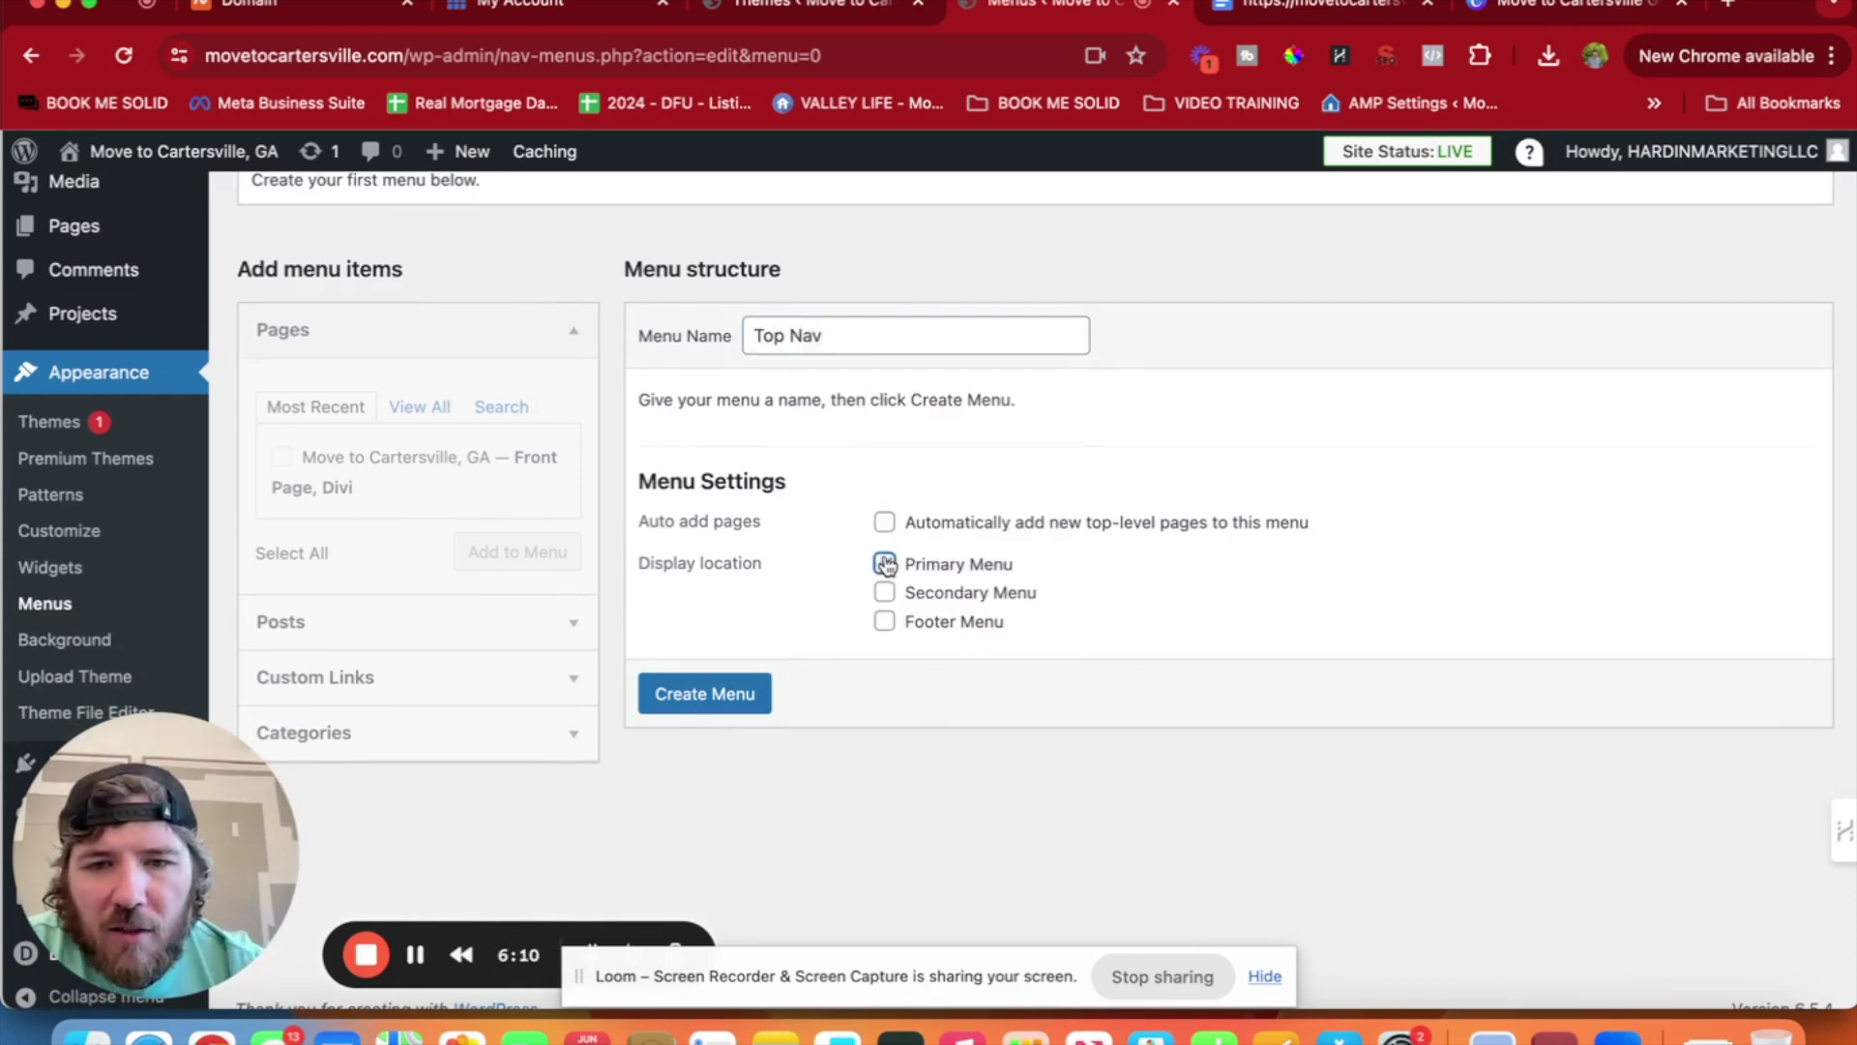
Create the Top Nav menu and browse the posts and pages available to add.
{"action": "left_click", "coordinate": [693, 695]}
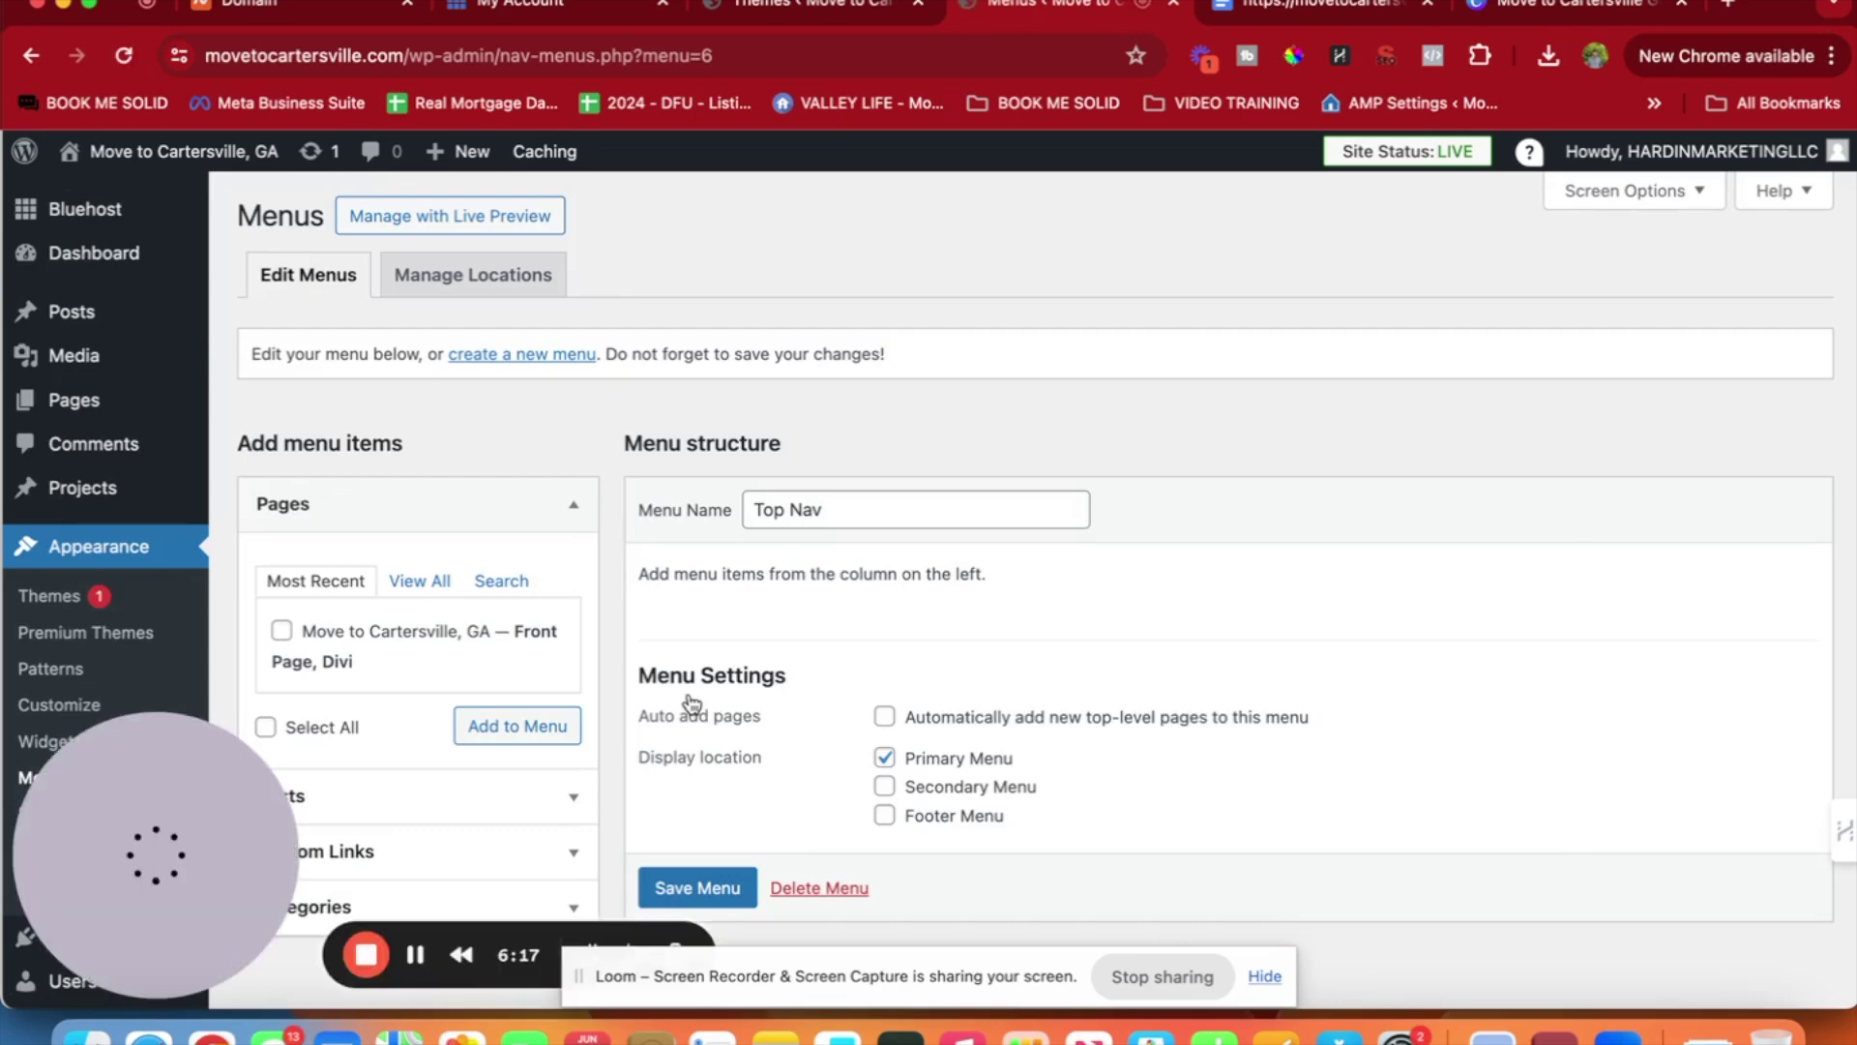
{"action": "scroll", "coordinate": [936, 658], "scroll_direction": "down", "scroll_amount": 2}
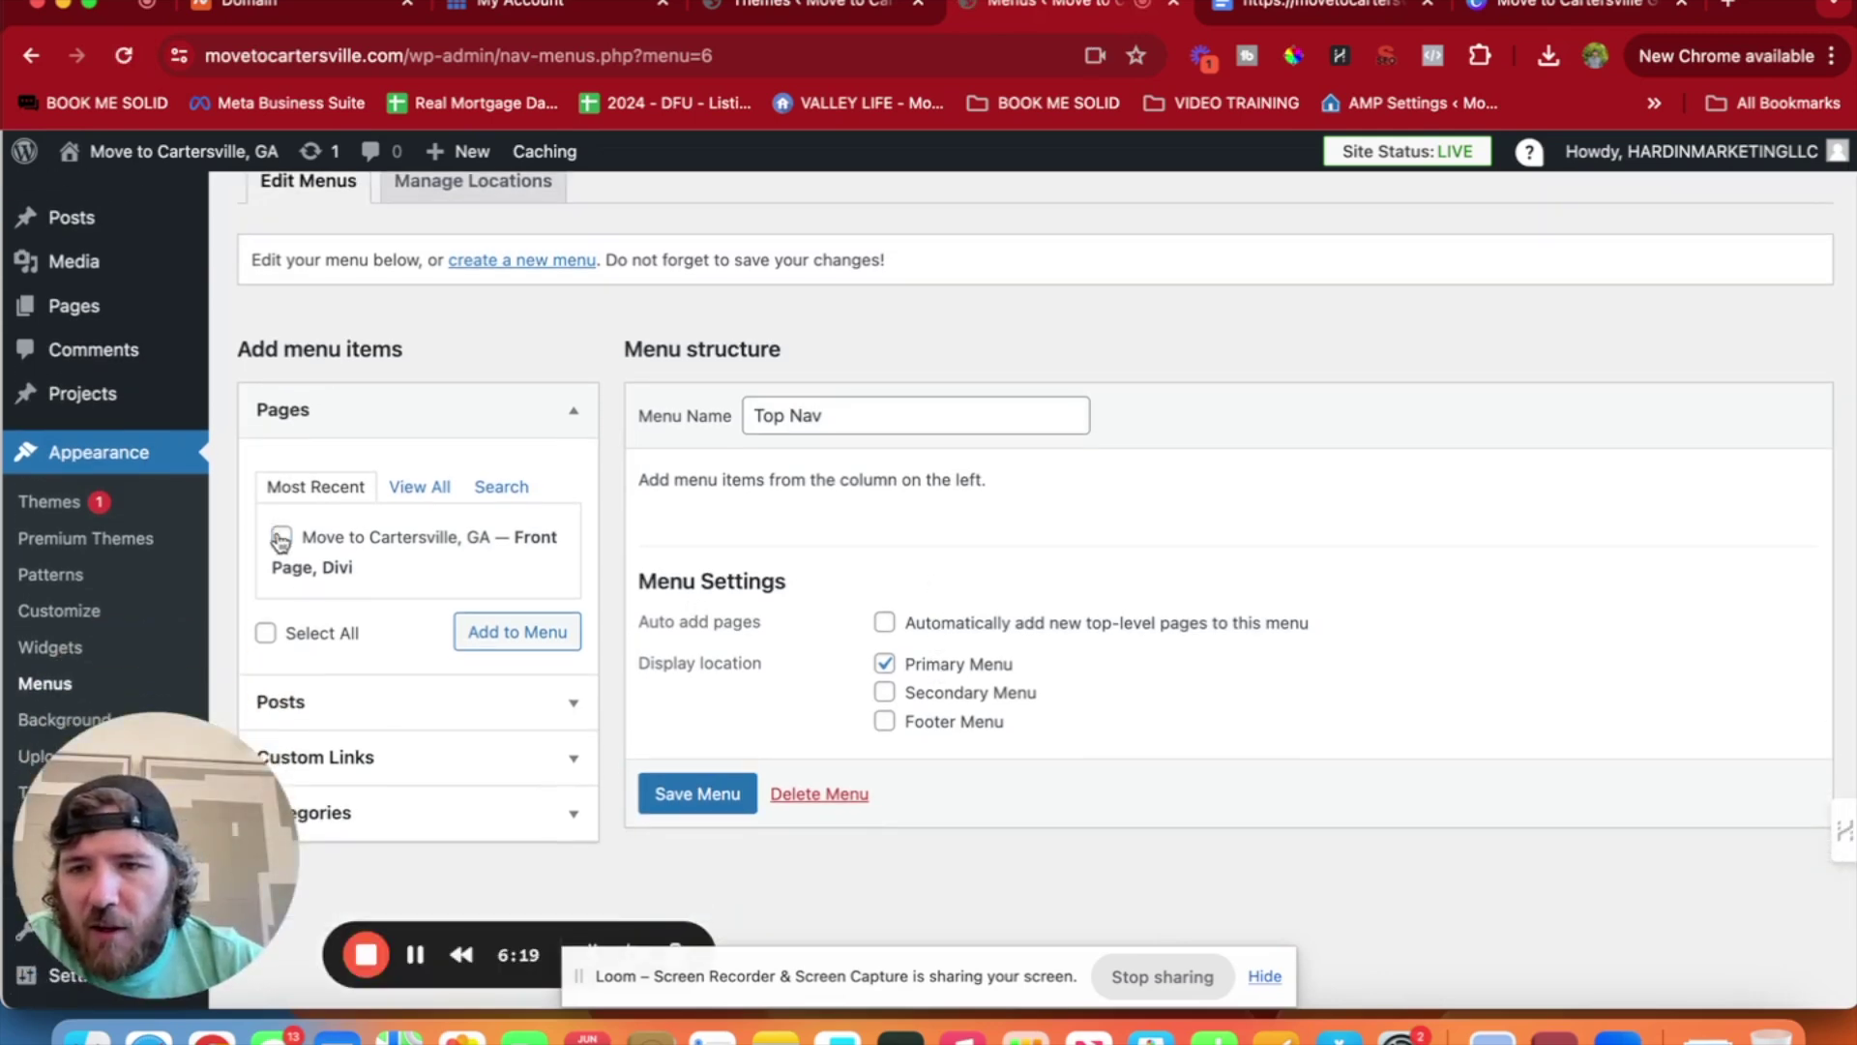
{"action": "scroll", "coordinate": [418, 627], "scroll_direction": "down", "scroll_amount": 2}
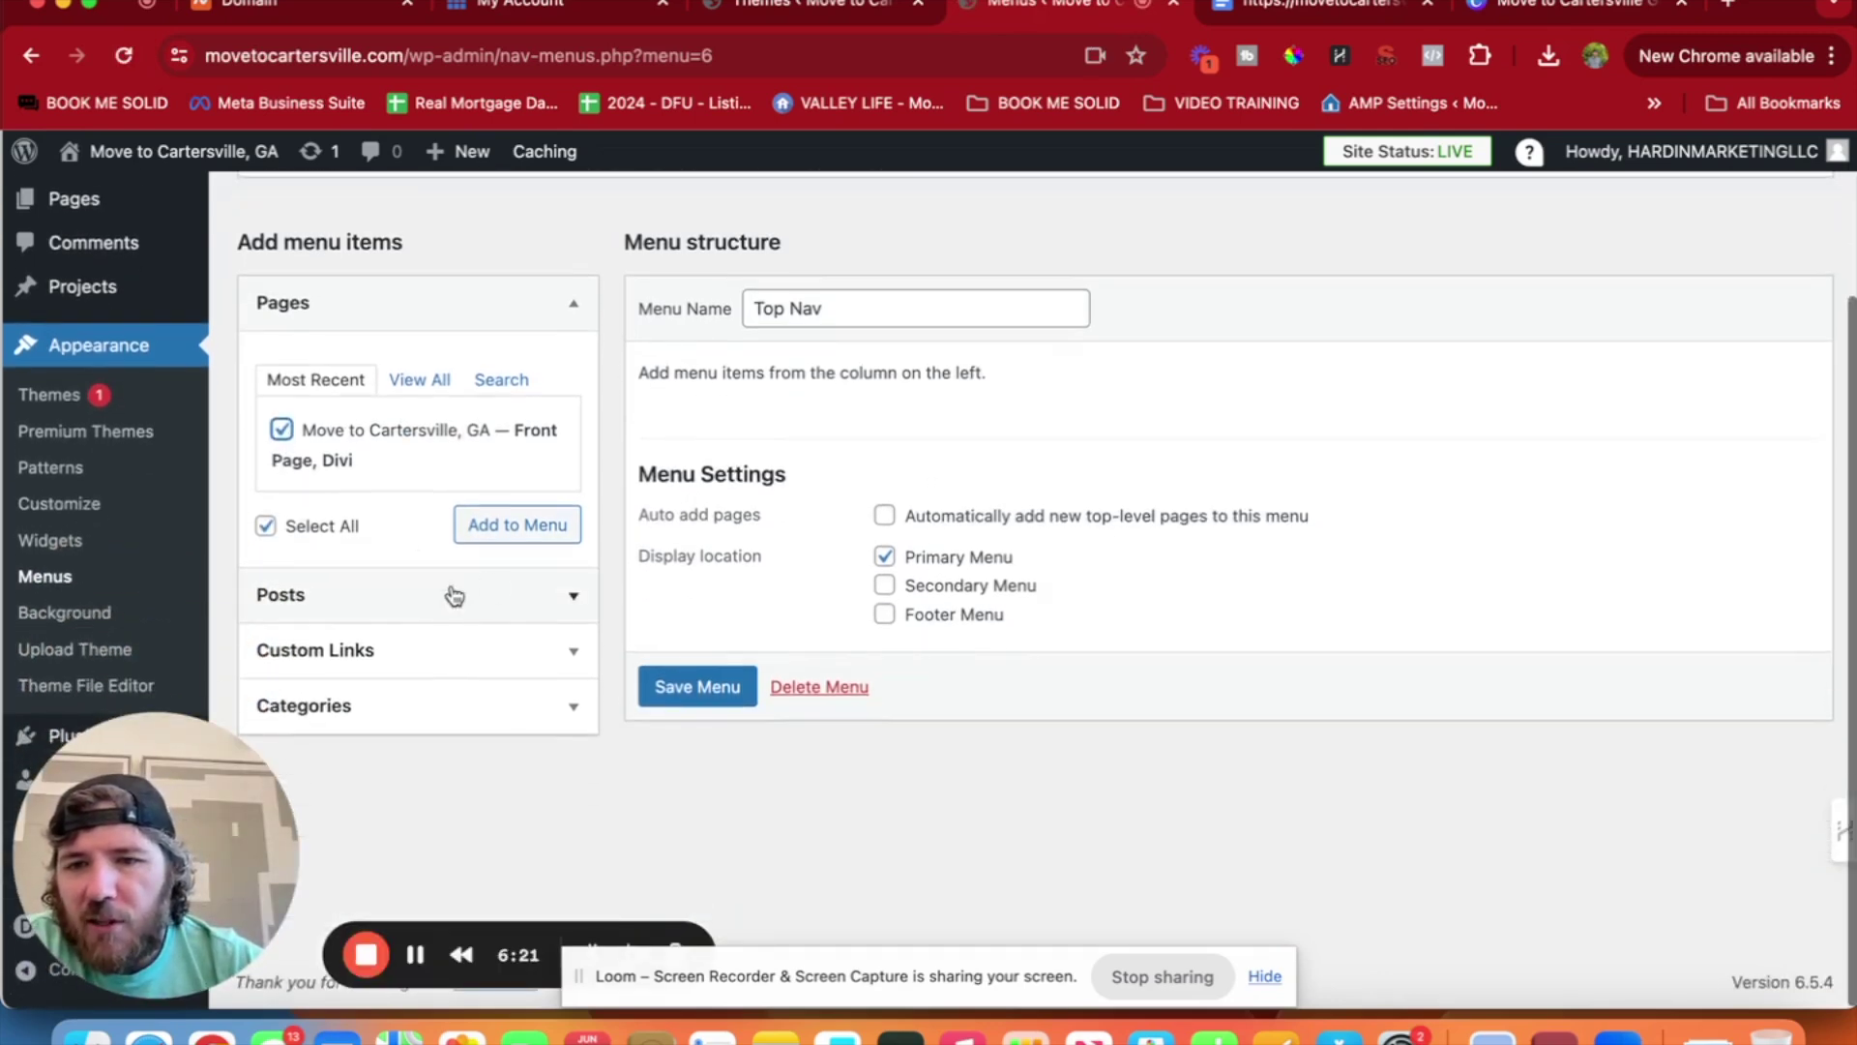
{"action": "left_click", "coordinate": [527, 600]}
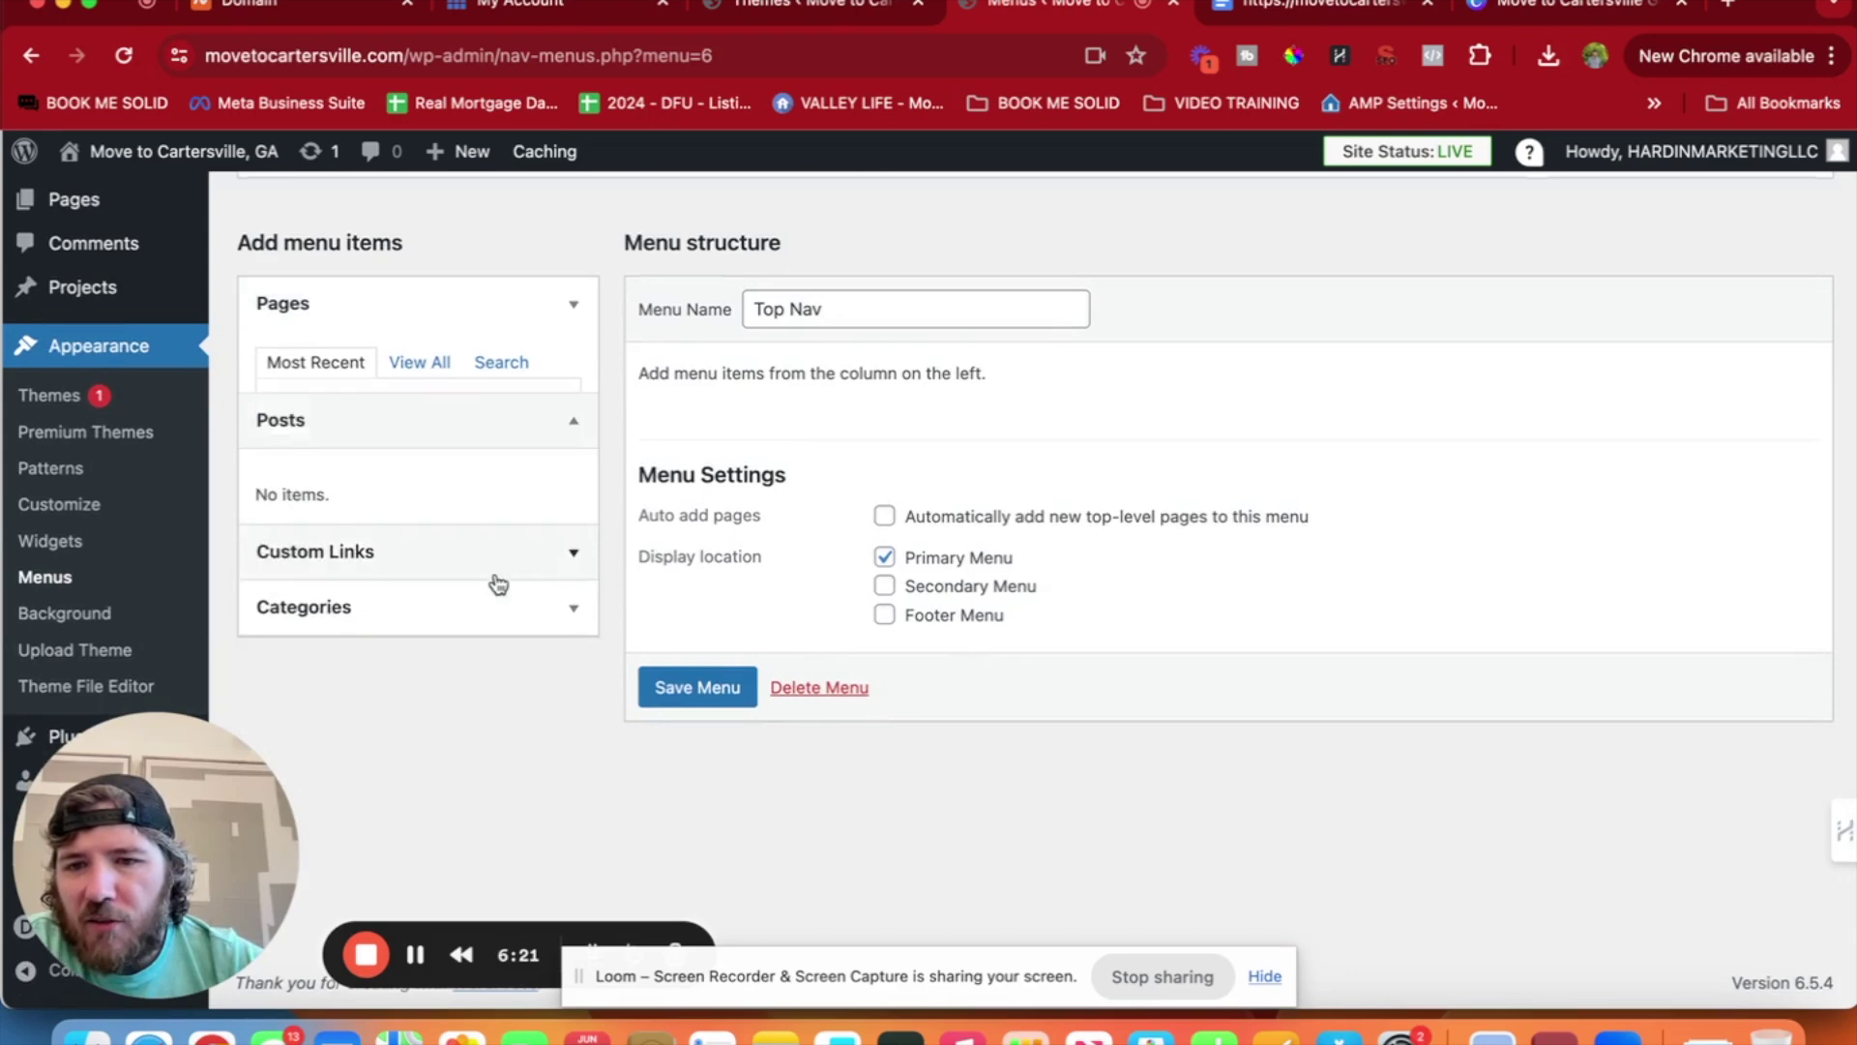
{"action": "left_click", "coordinate": [373, 306]}
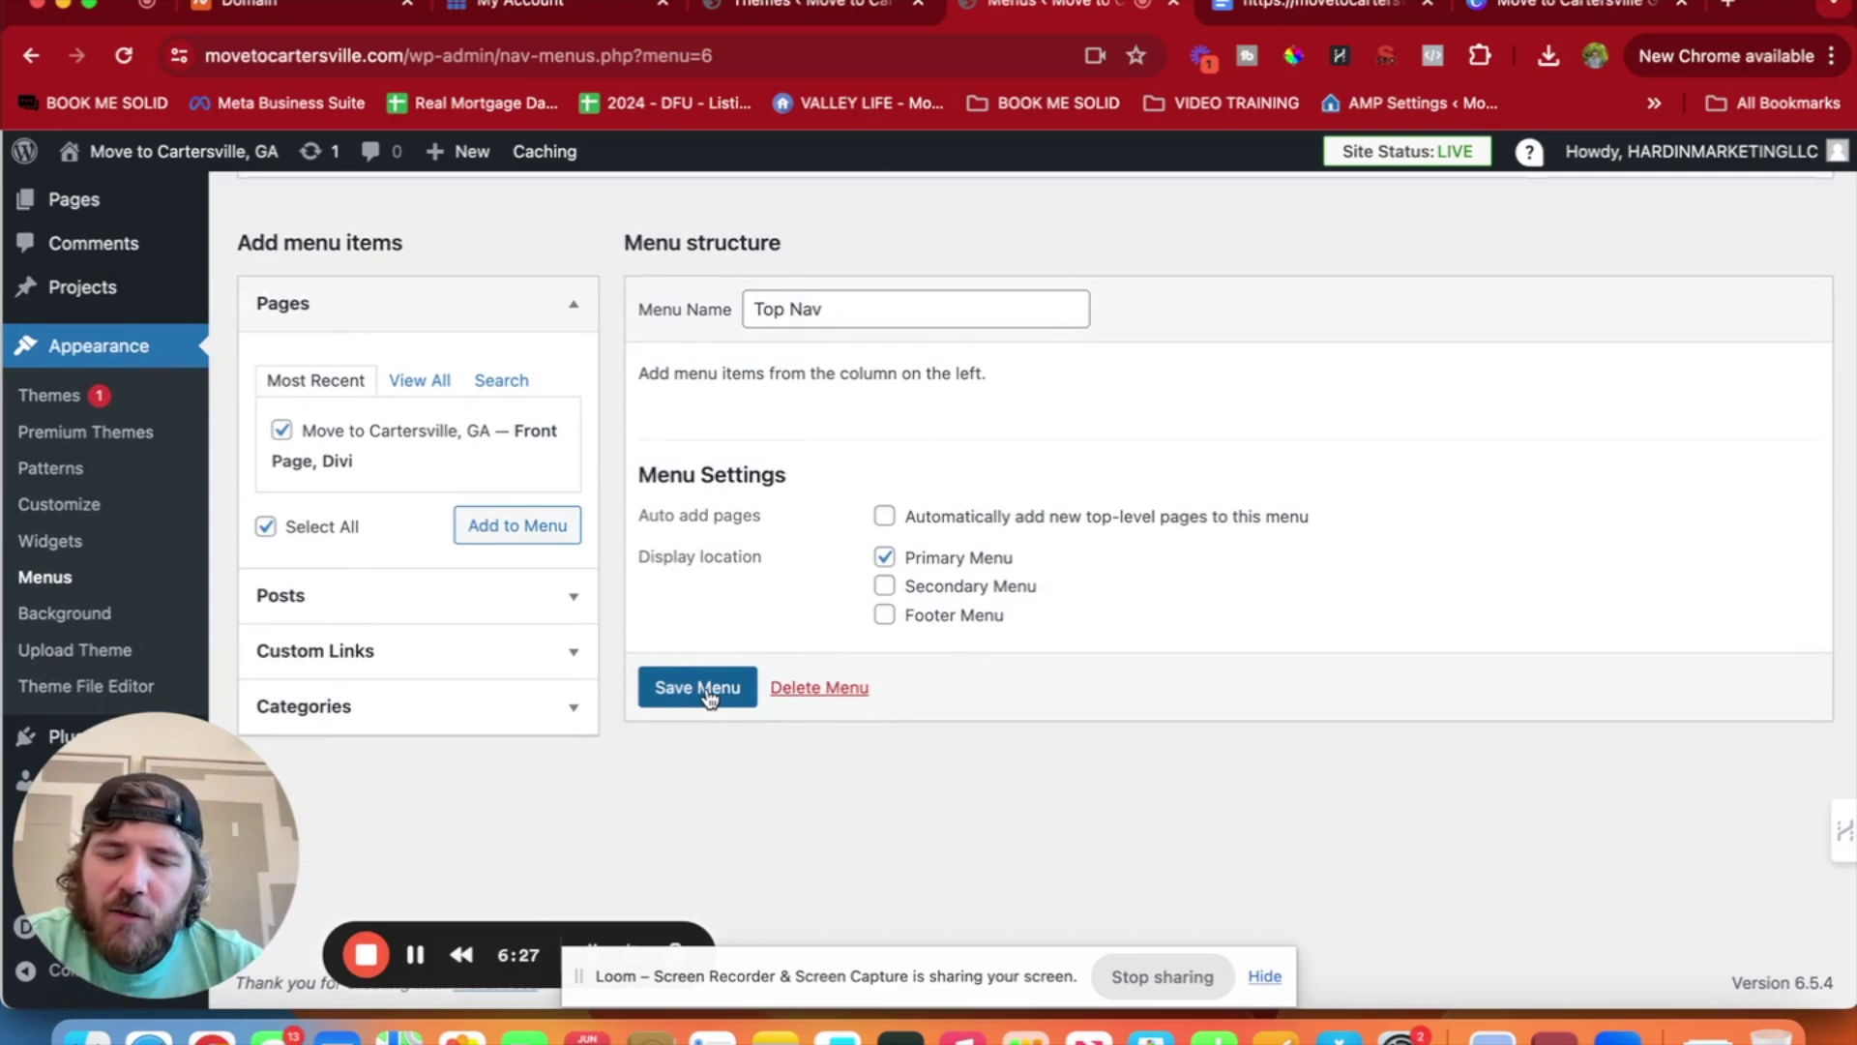
{"action": "left_click", "coordinate": [681, 704]}
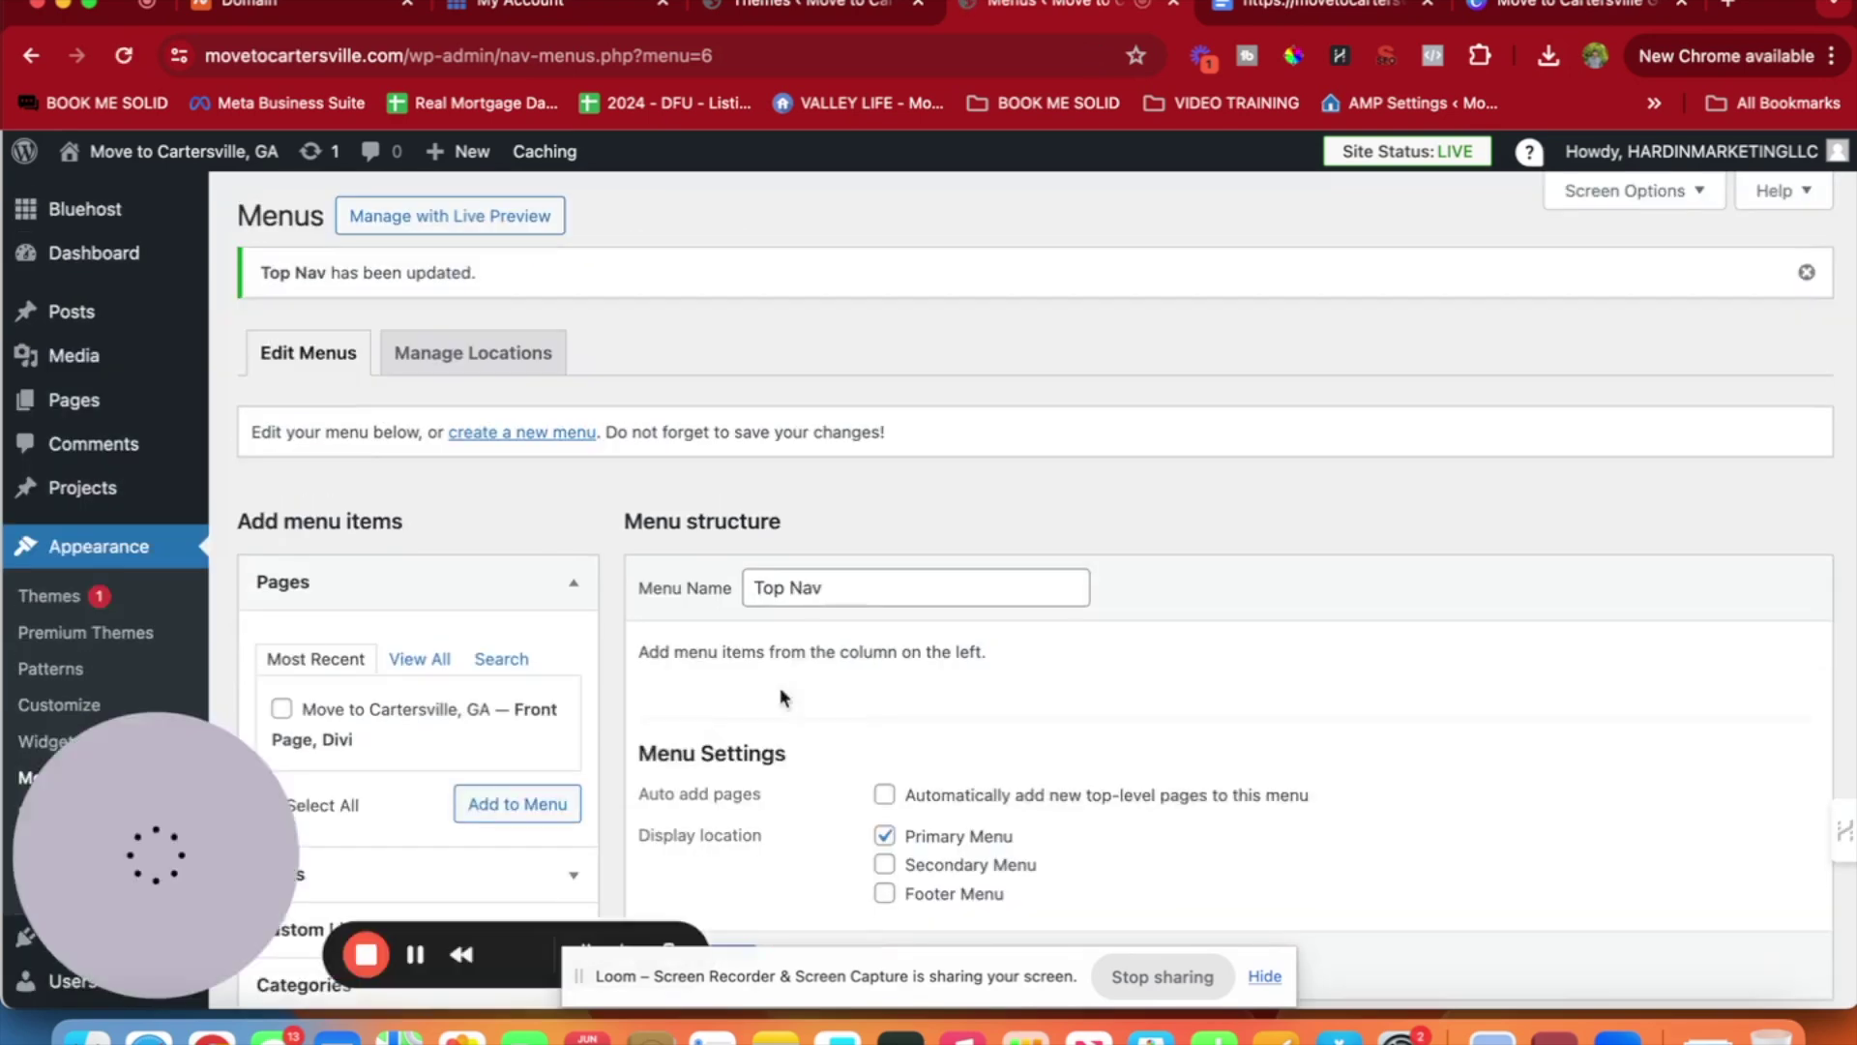
{"action": "scroll", "coordinate": [906, 665], "scroll_direction": "down", "scroll_amount": 3}
{"action": "scroll", "coordinate": [906, 664], "scroll_direction": "up", "scroll_amount": 2}
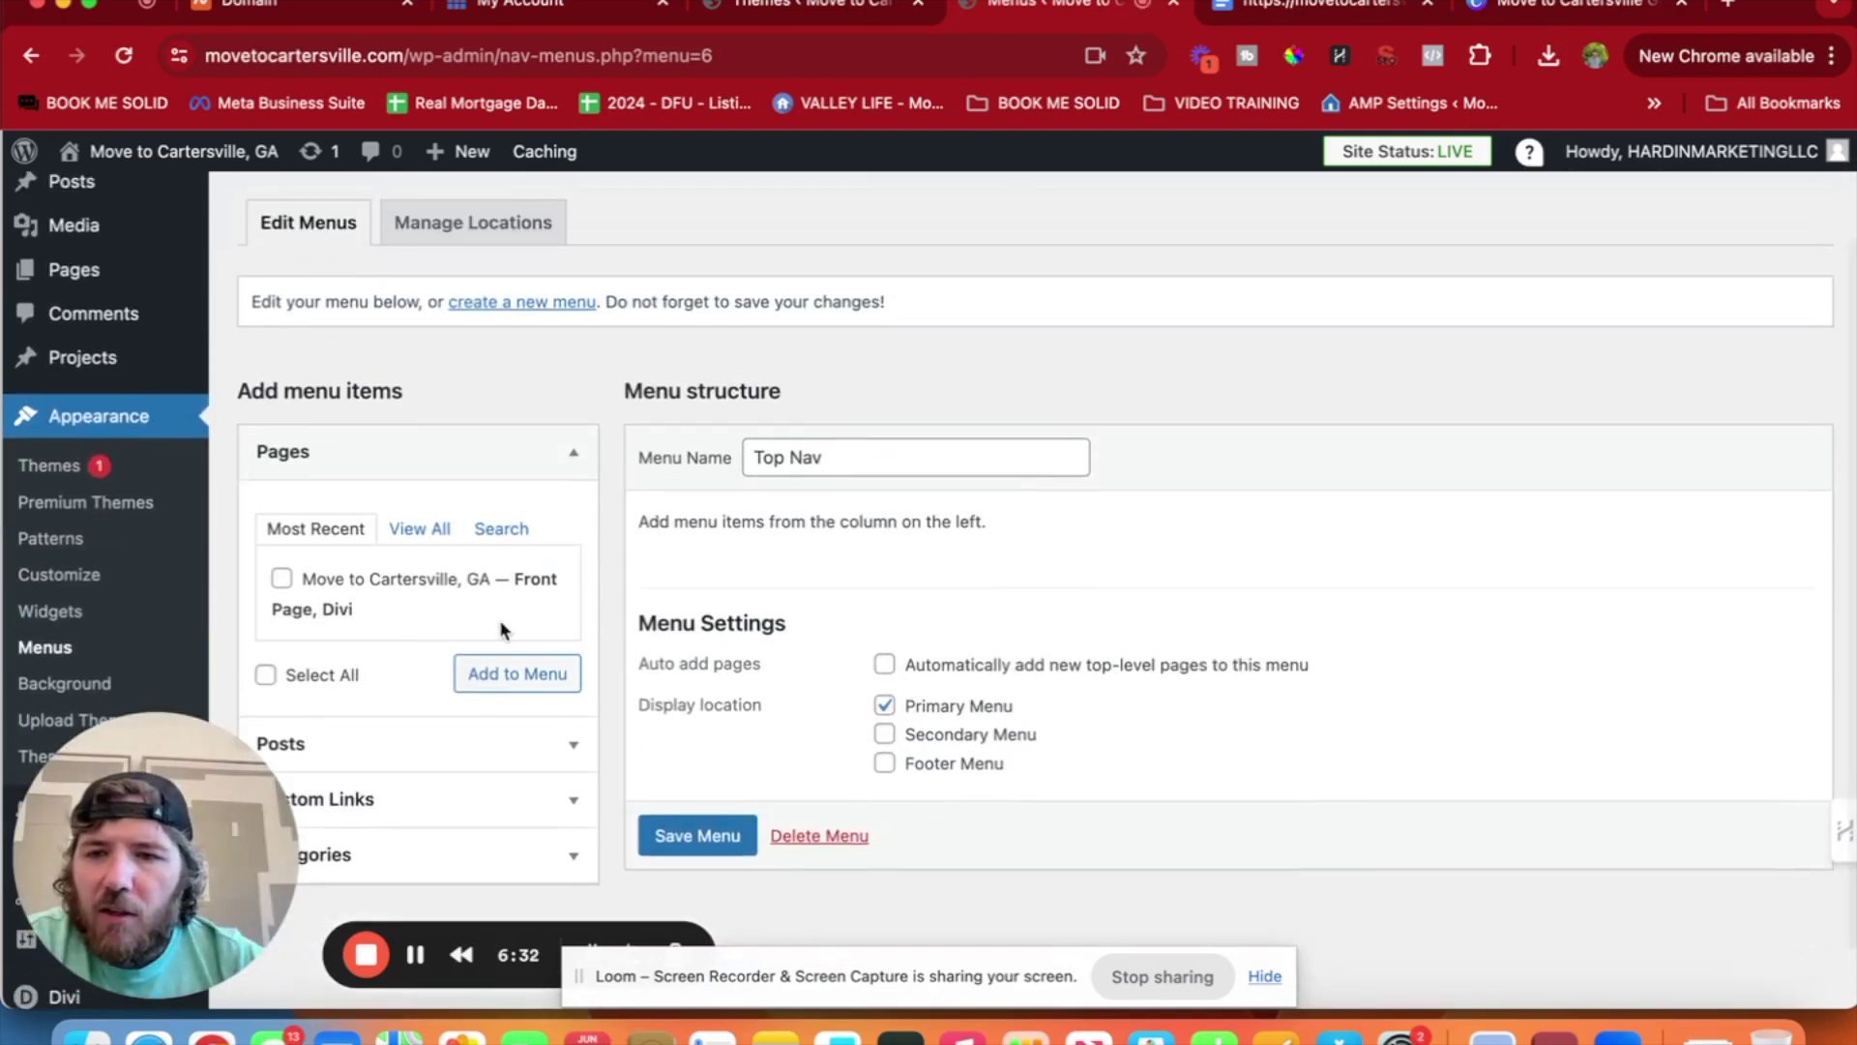
Add the Move to Cartersville, GA front page to the menu, save, and view the homepage.
{"action": "left_click", "coordinate": [532, 680]}
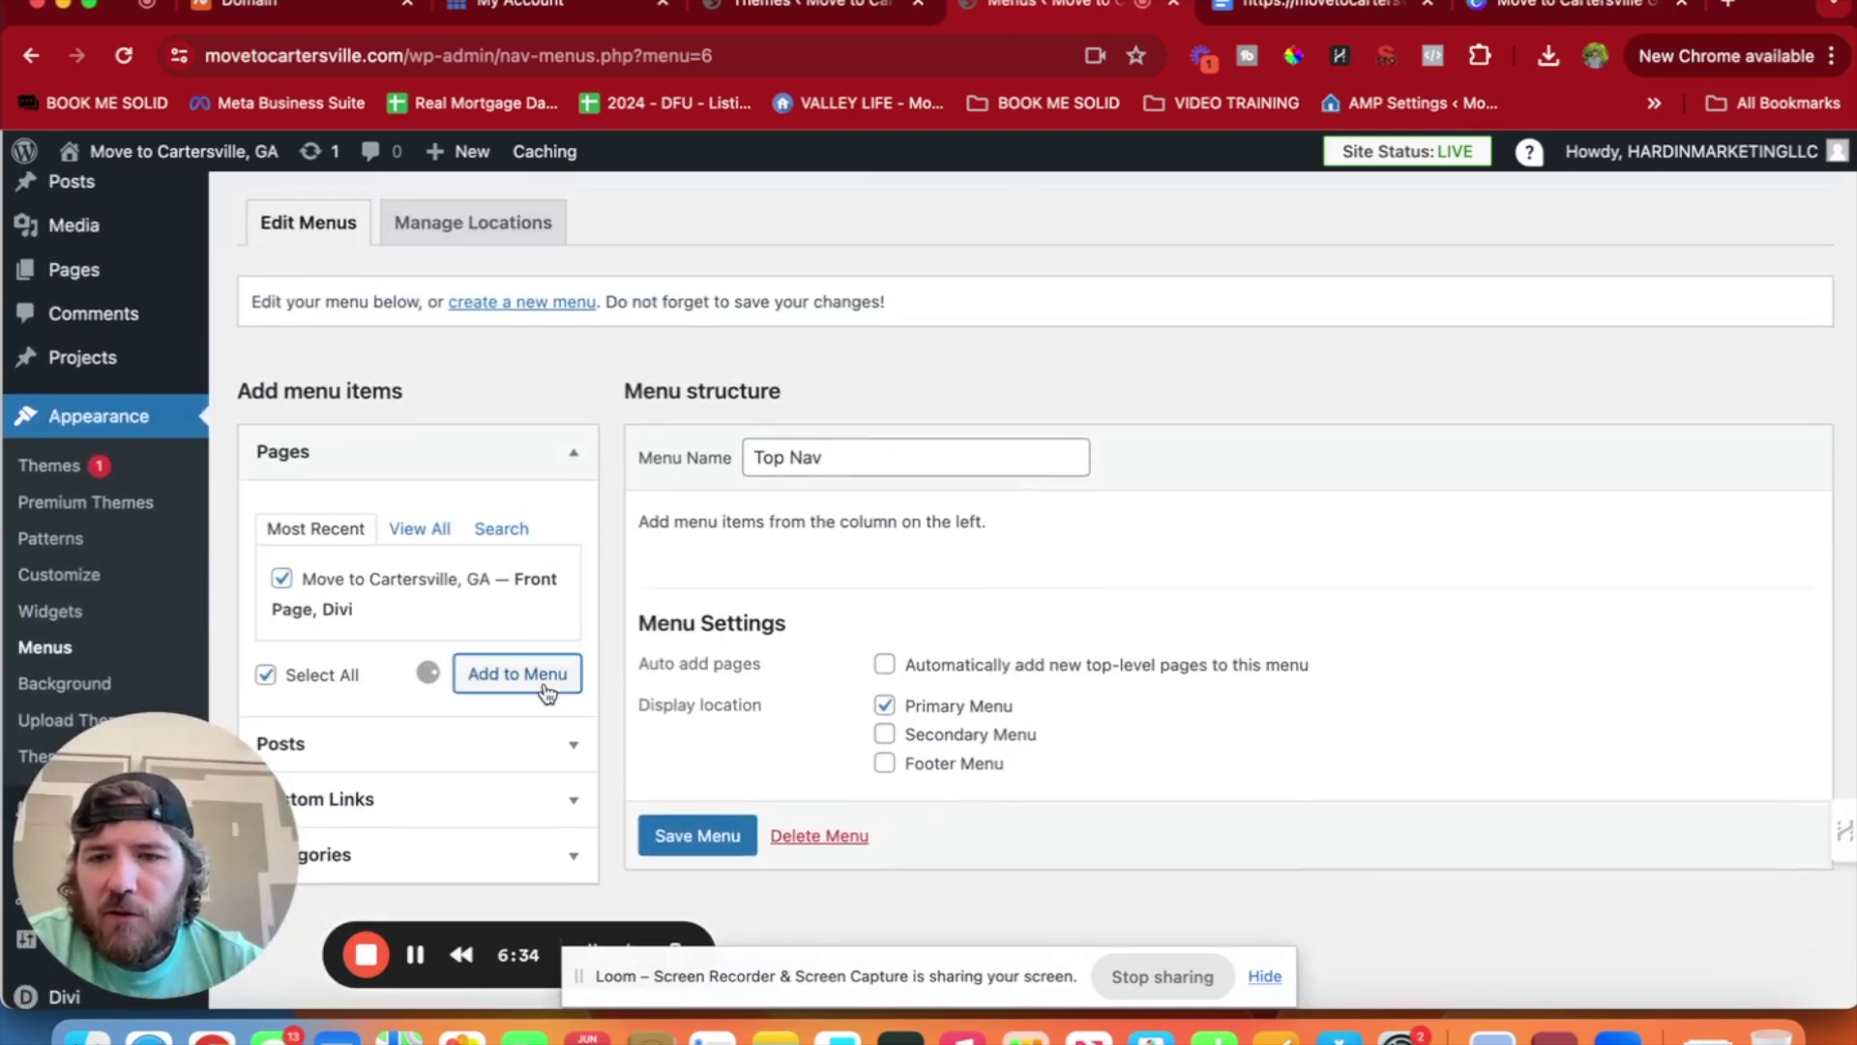
{"action": "scroll", "coordinate": [919, 693], "scroll_direction": "down", "scroll_amount": 2}
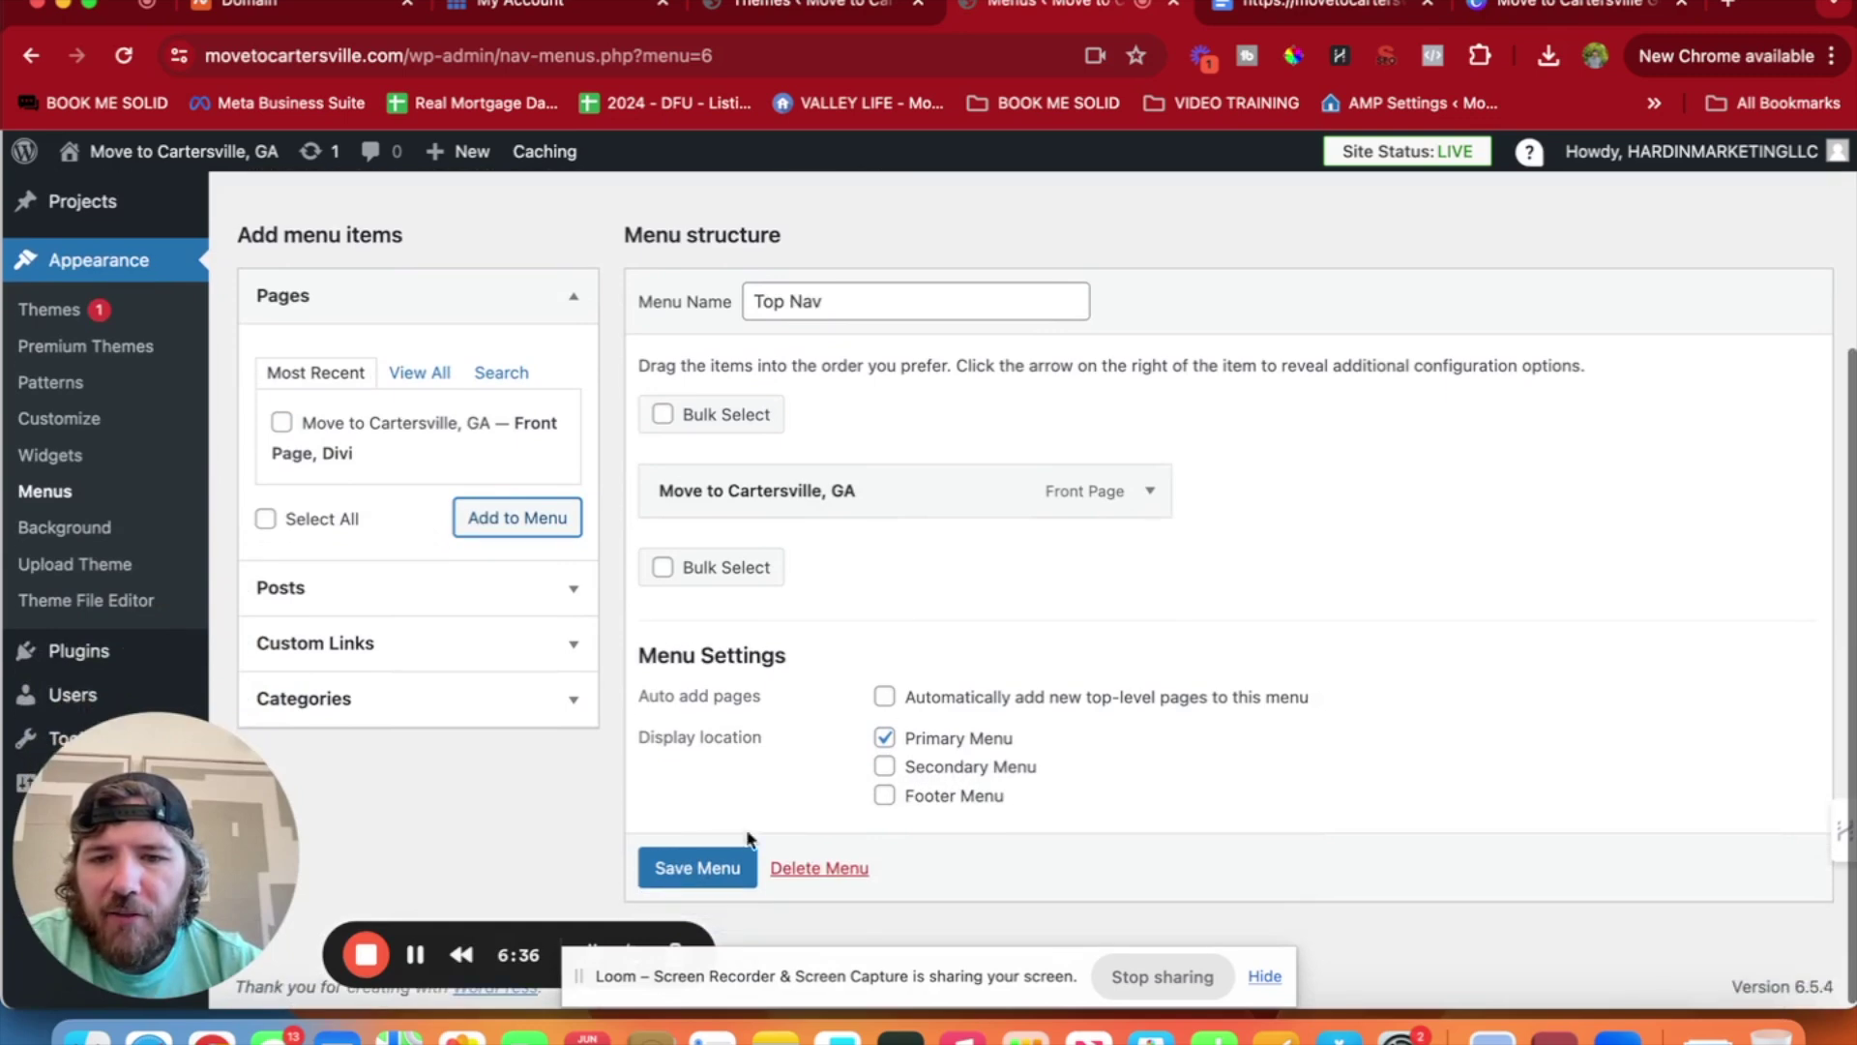
{"action": "left_click", "coordinate": [687, 871]}
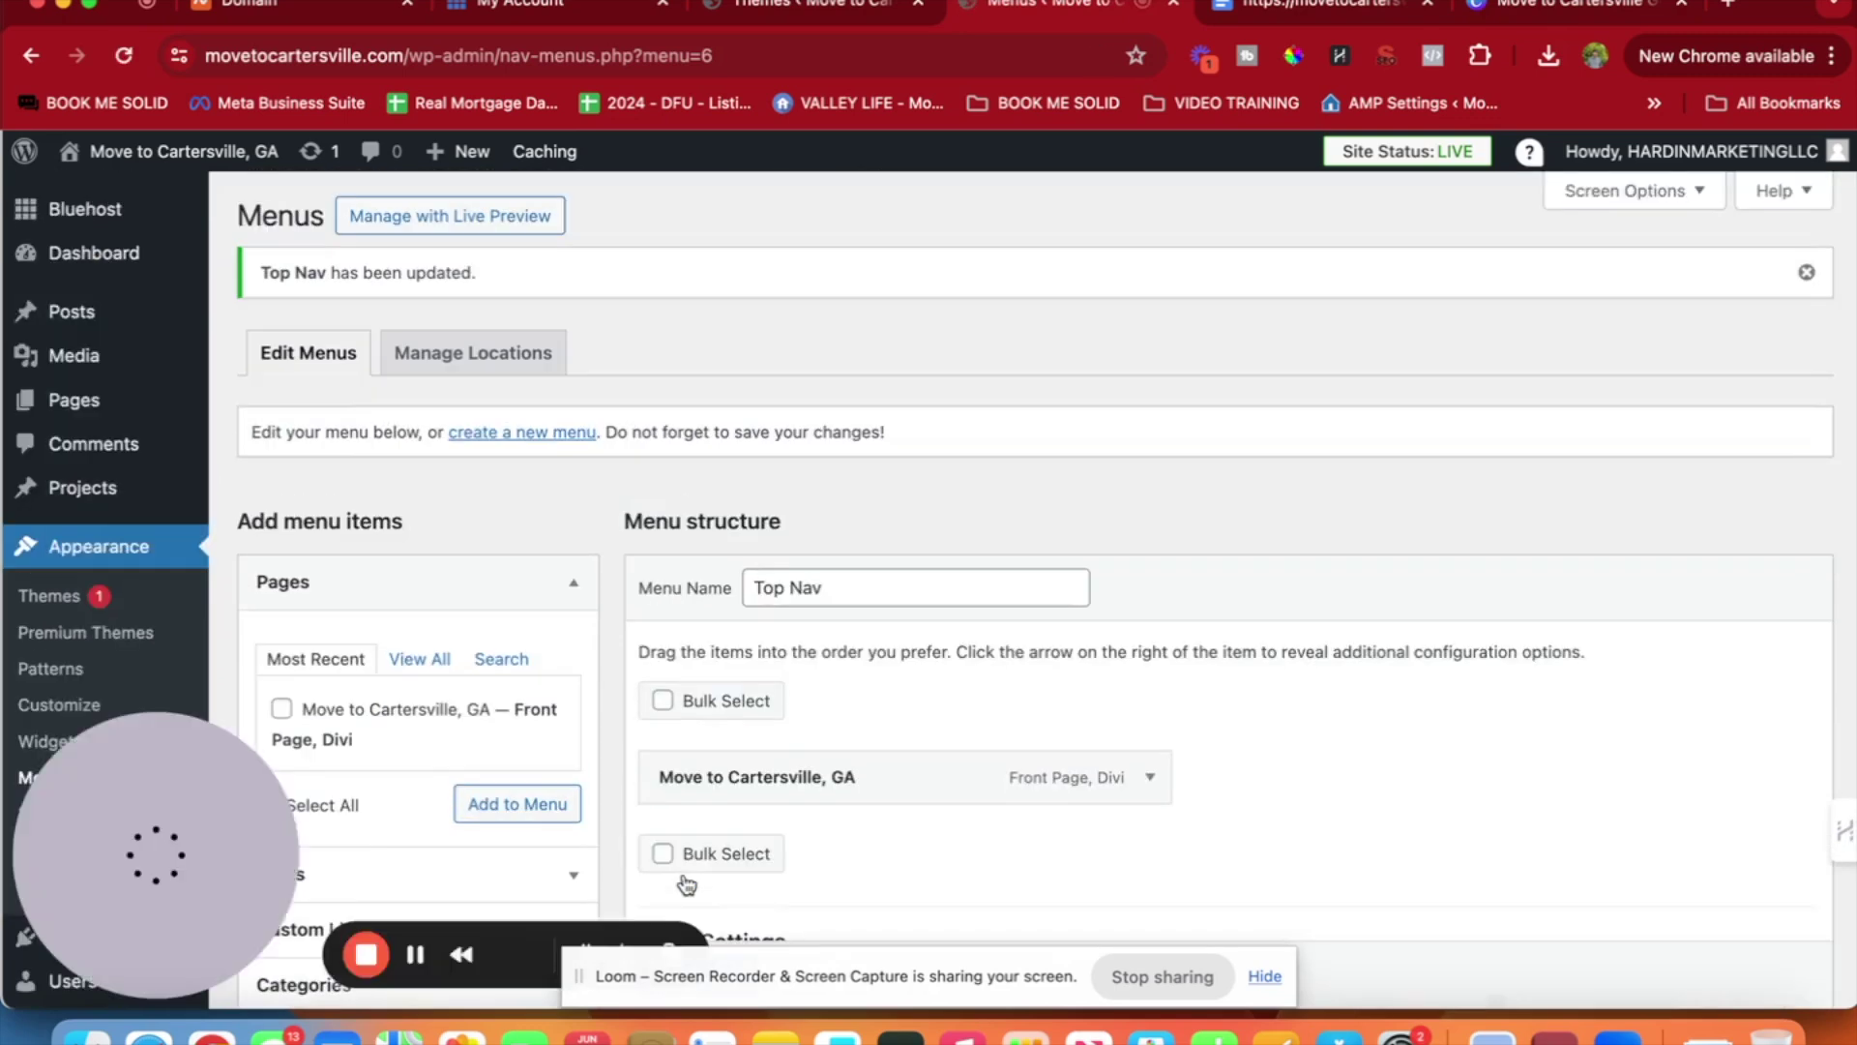
{"action": "left_click", "coordinate": [188, 160]}
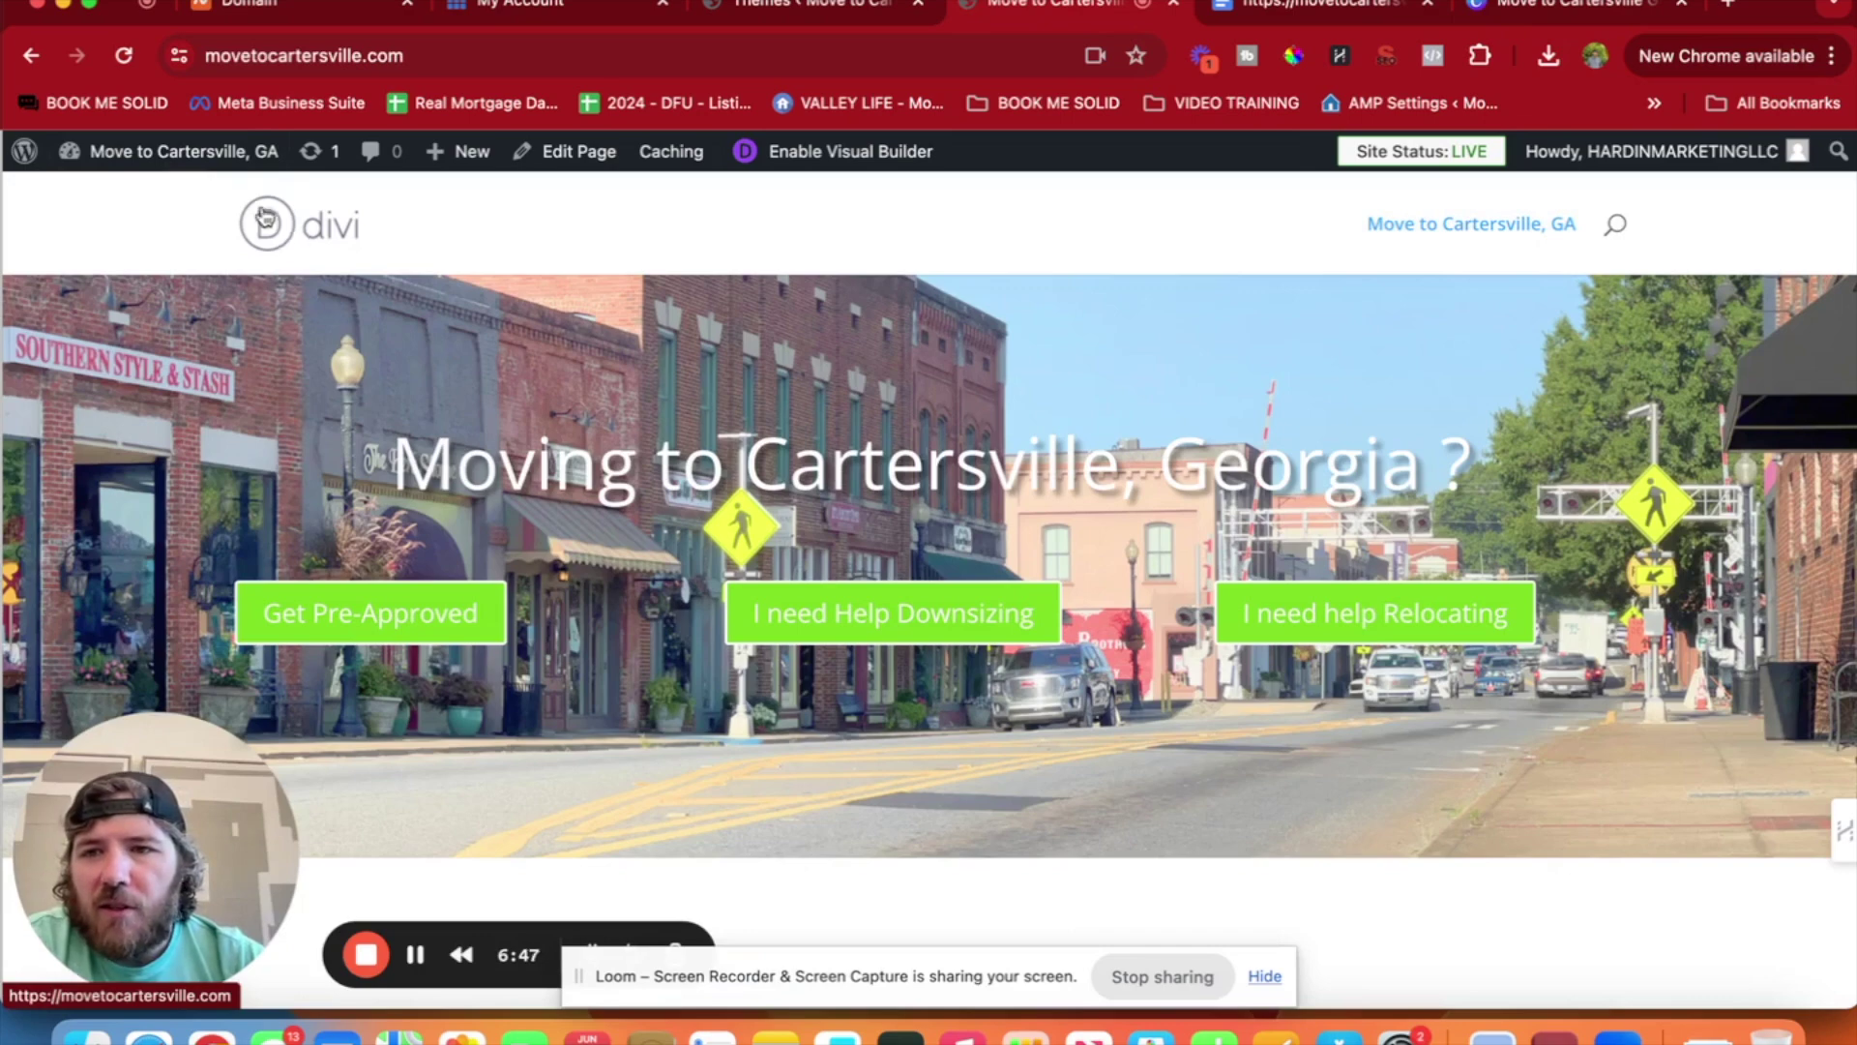
In Divi Theme Options, open the logo image chooser on its Upload files view.
{"action": "mouse_move", "coordinate": [192, 163]}
{"action": "left_click", "coordinate": [97, 201]}
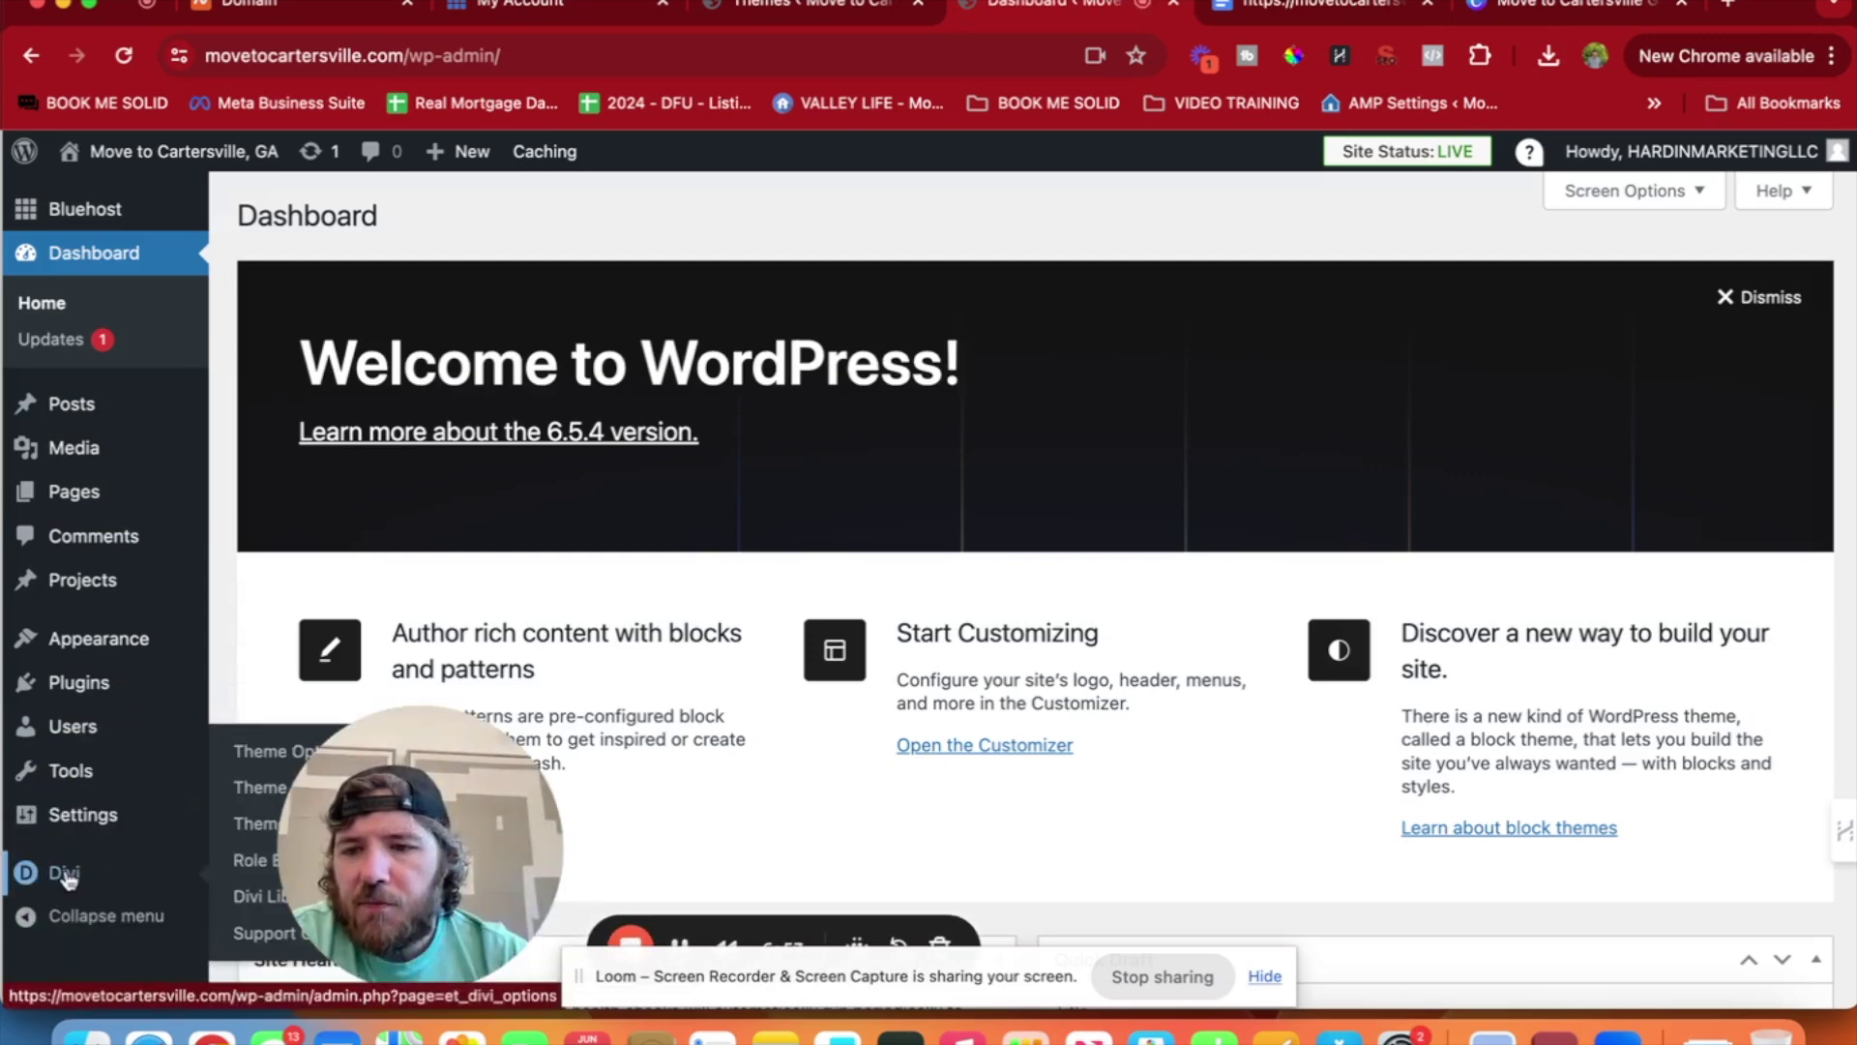
{"action": "left_click", "coordinate": [281, 751]}
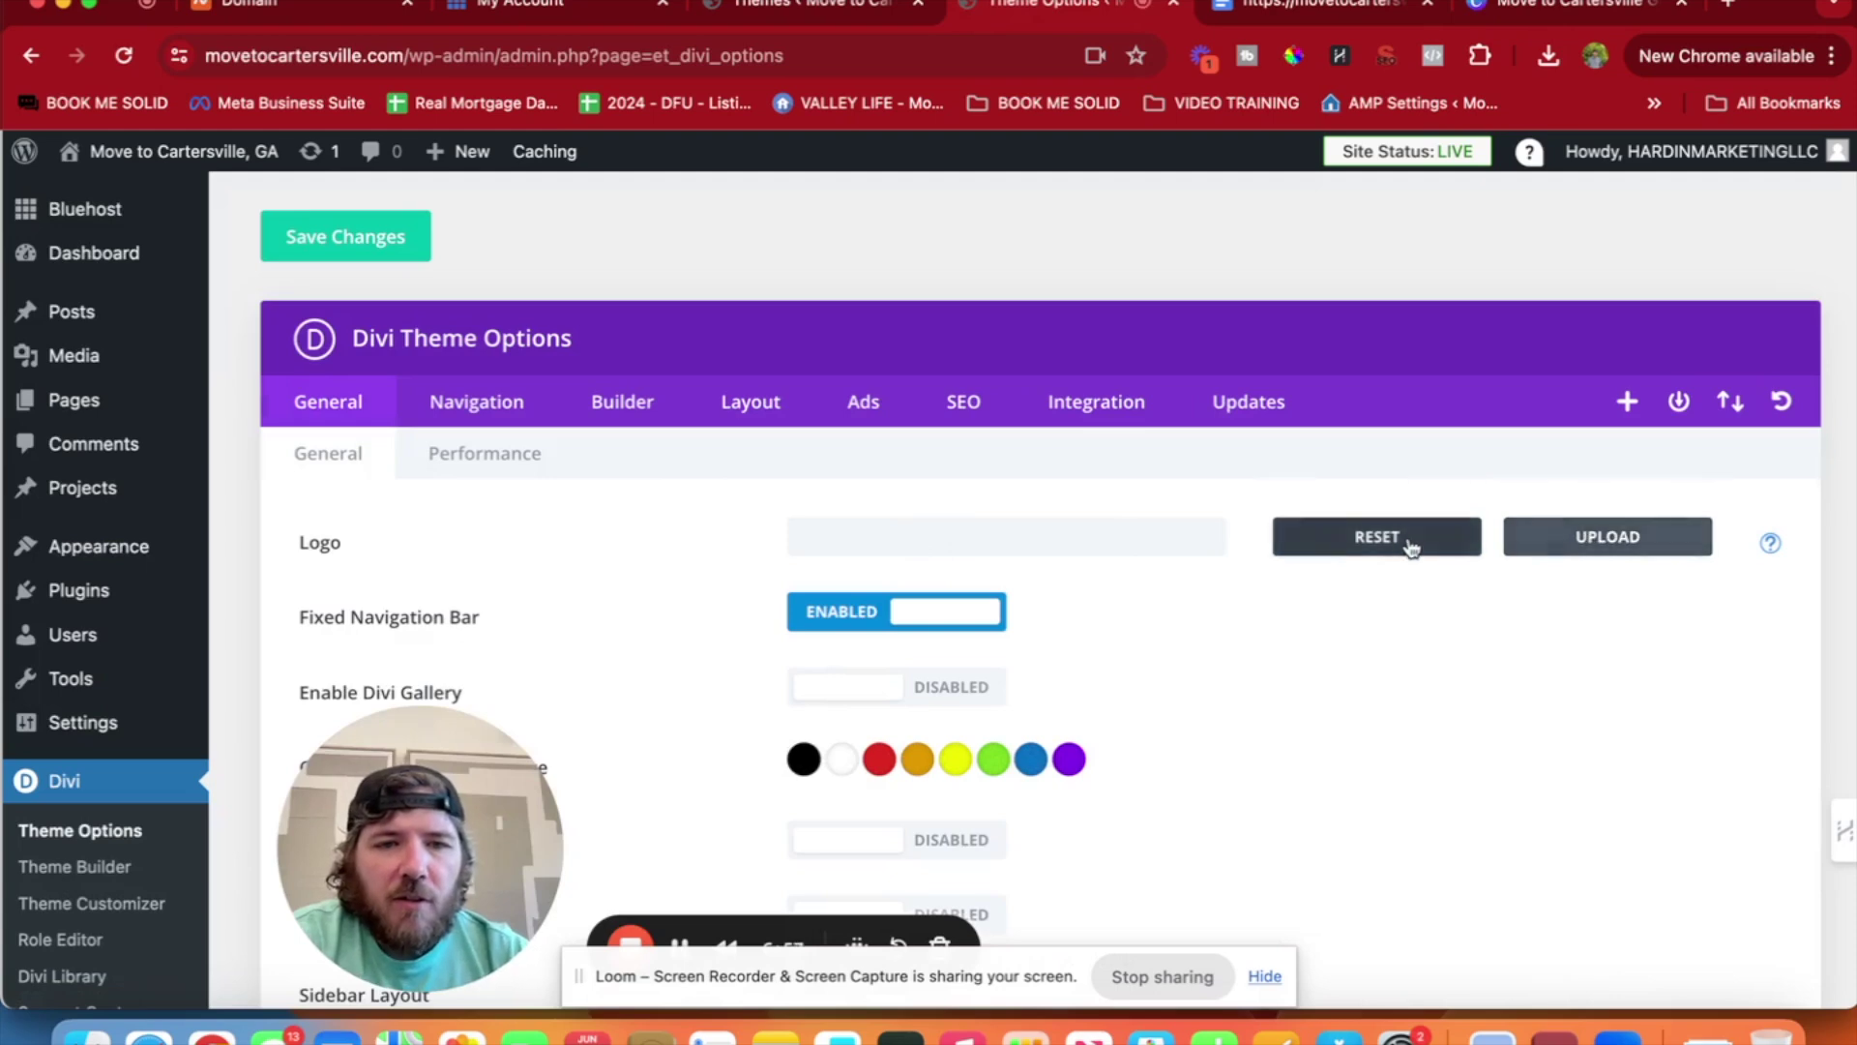
{"action": "left_click", "coordinate": [1547, 540]}
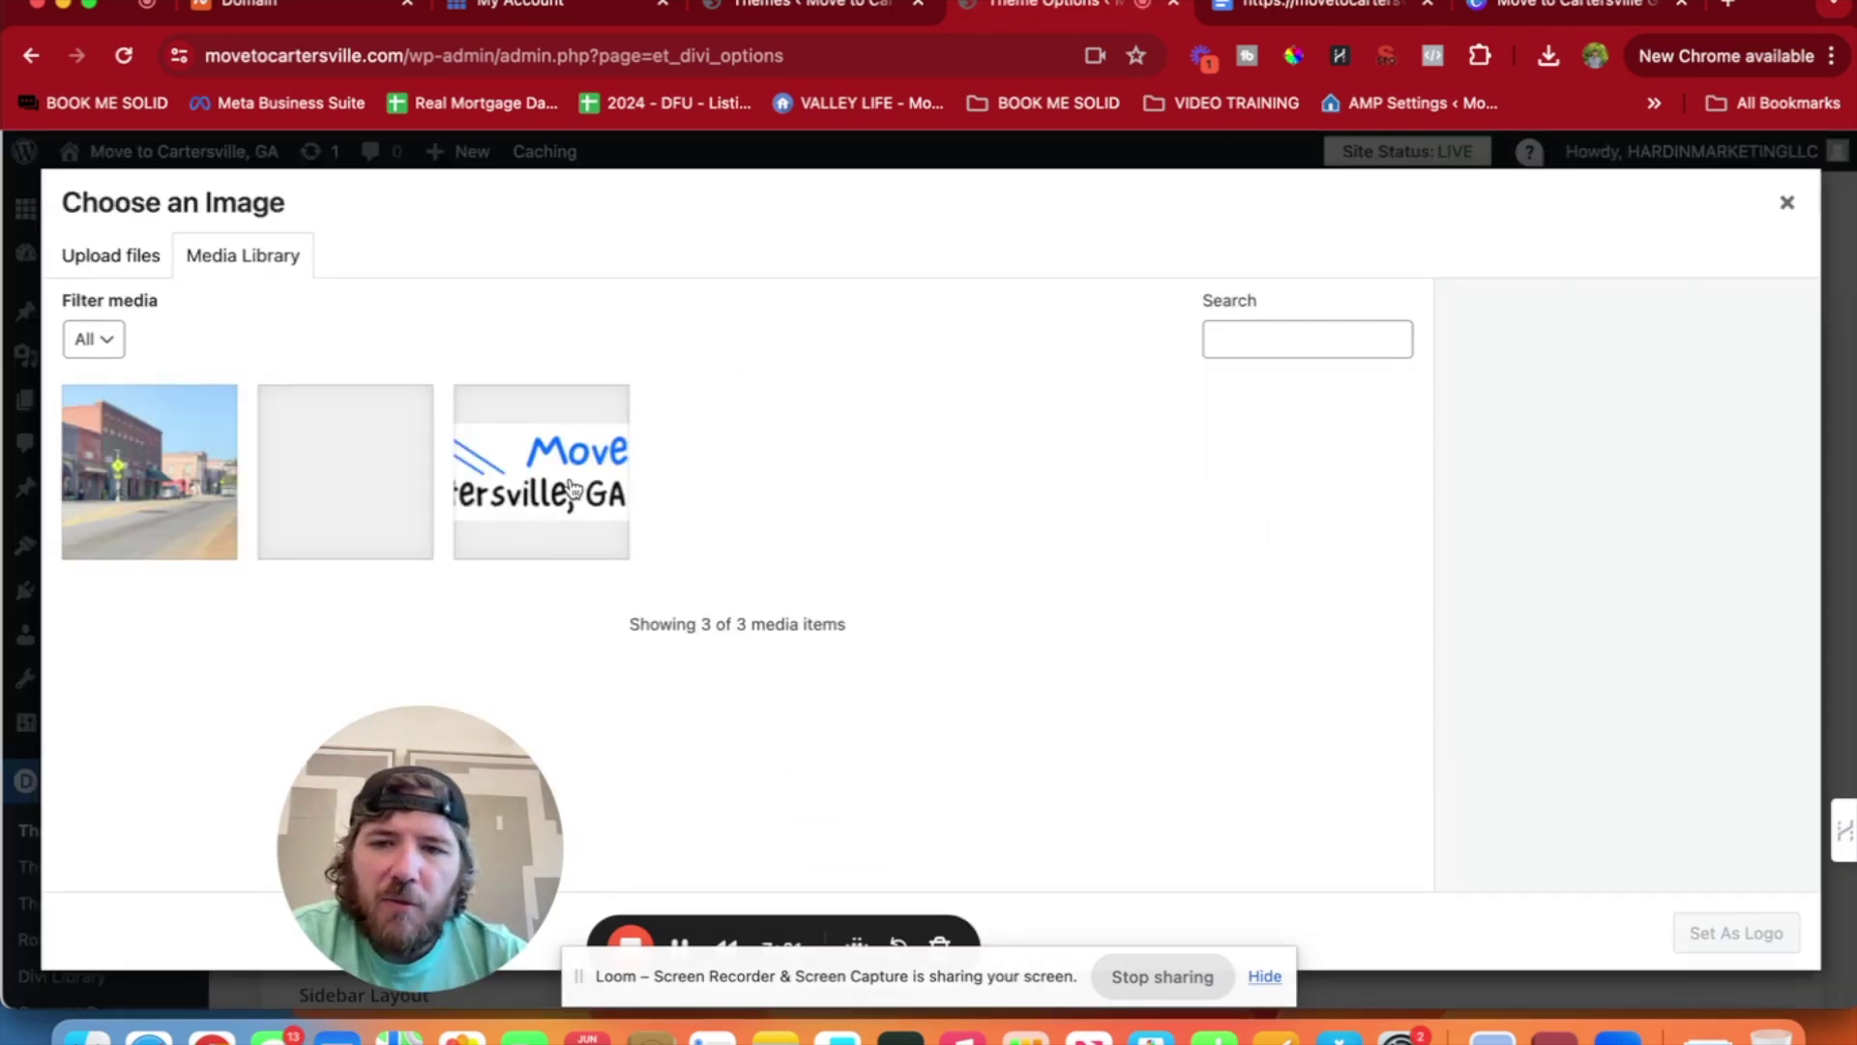
{"action": "left_click", "coordinate": [113, 259]}
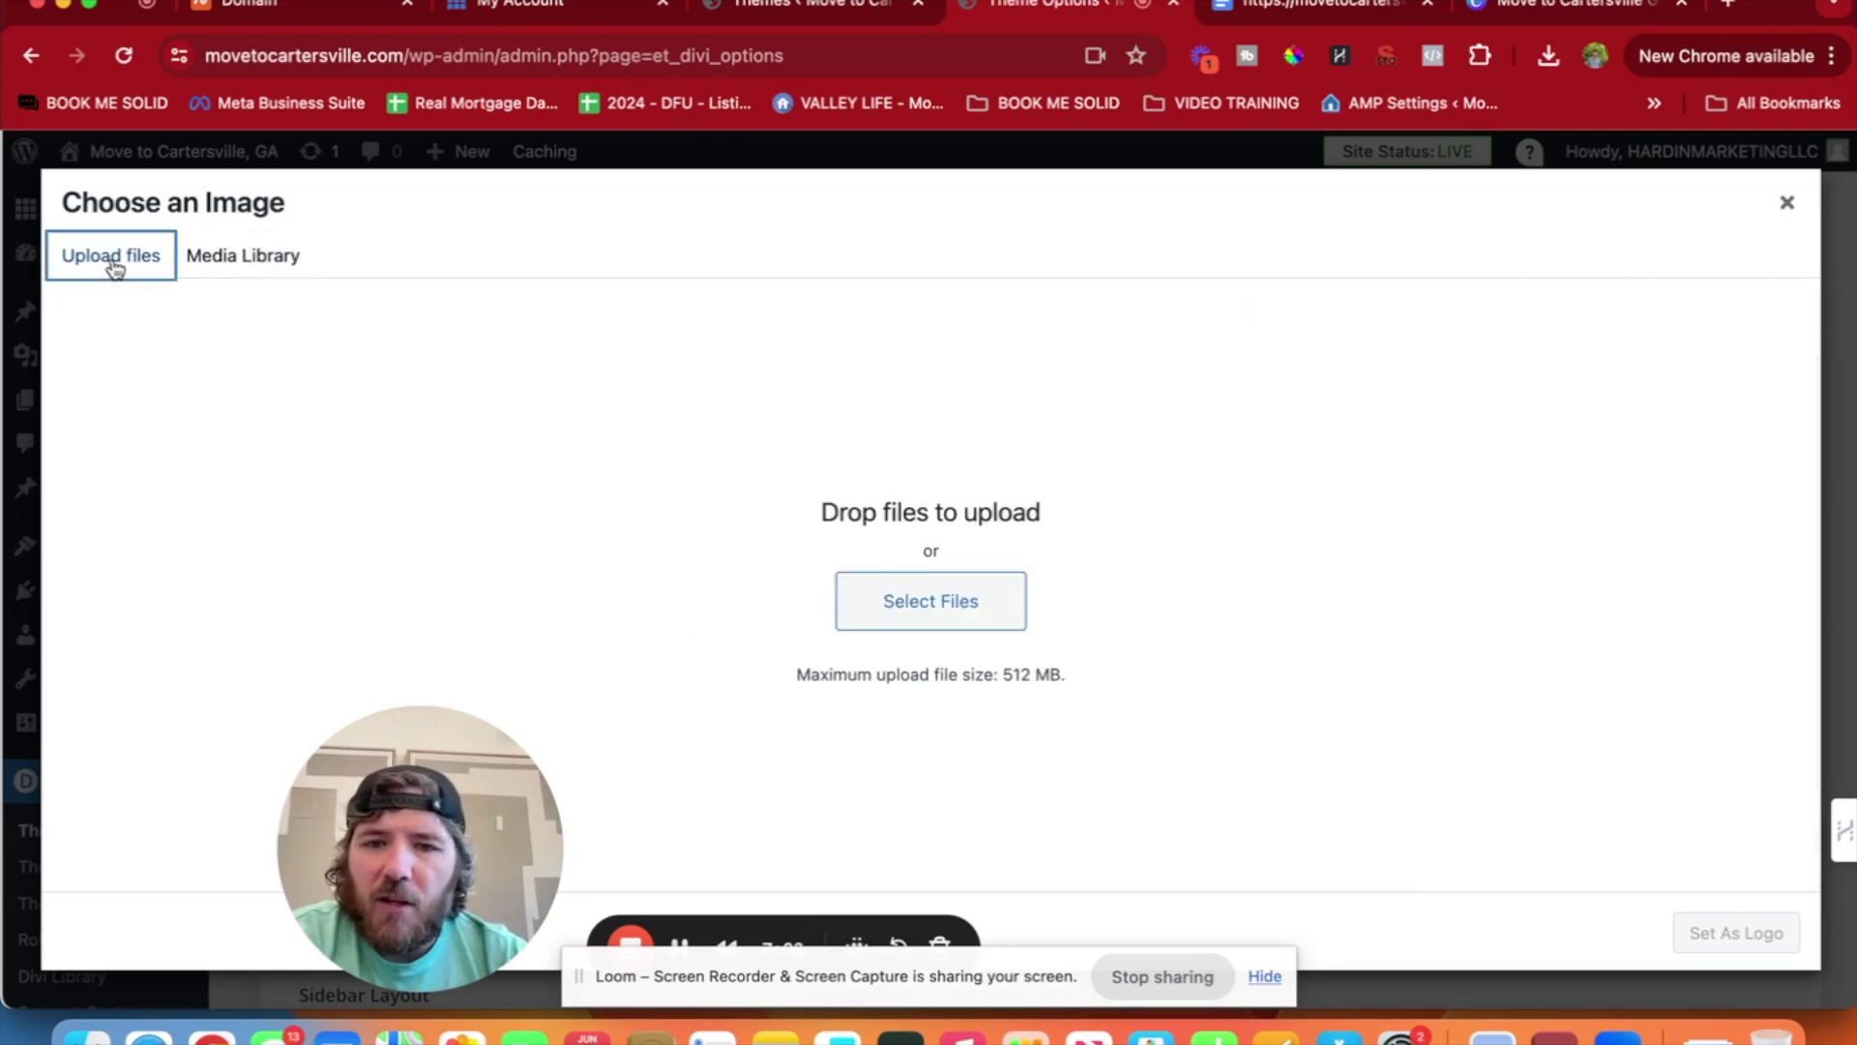
Upload Real Broker LLC - Georgia Logo.png from the Downloads folder.
{"action": "left_click", "coordinate": [926, 614]}
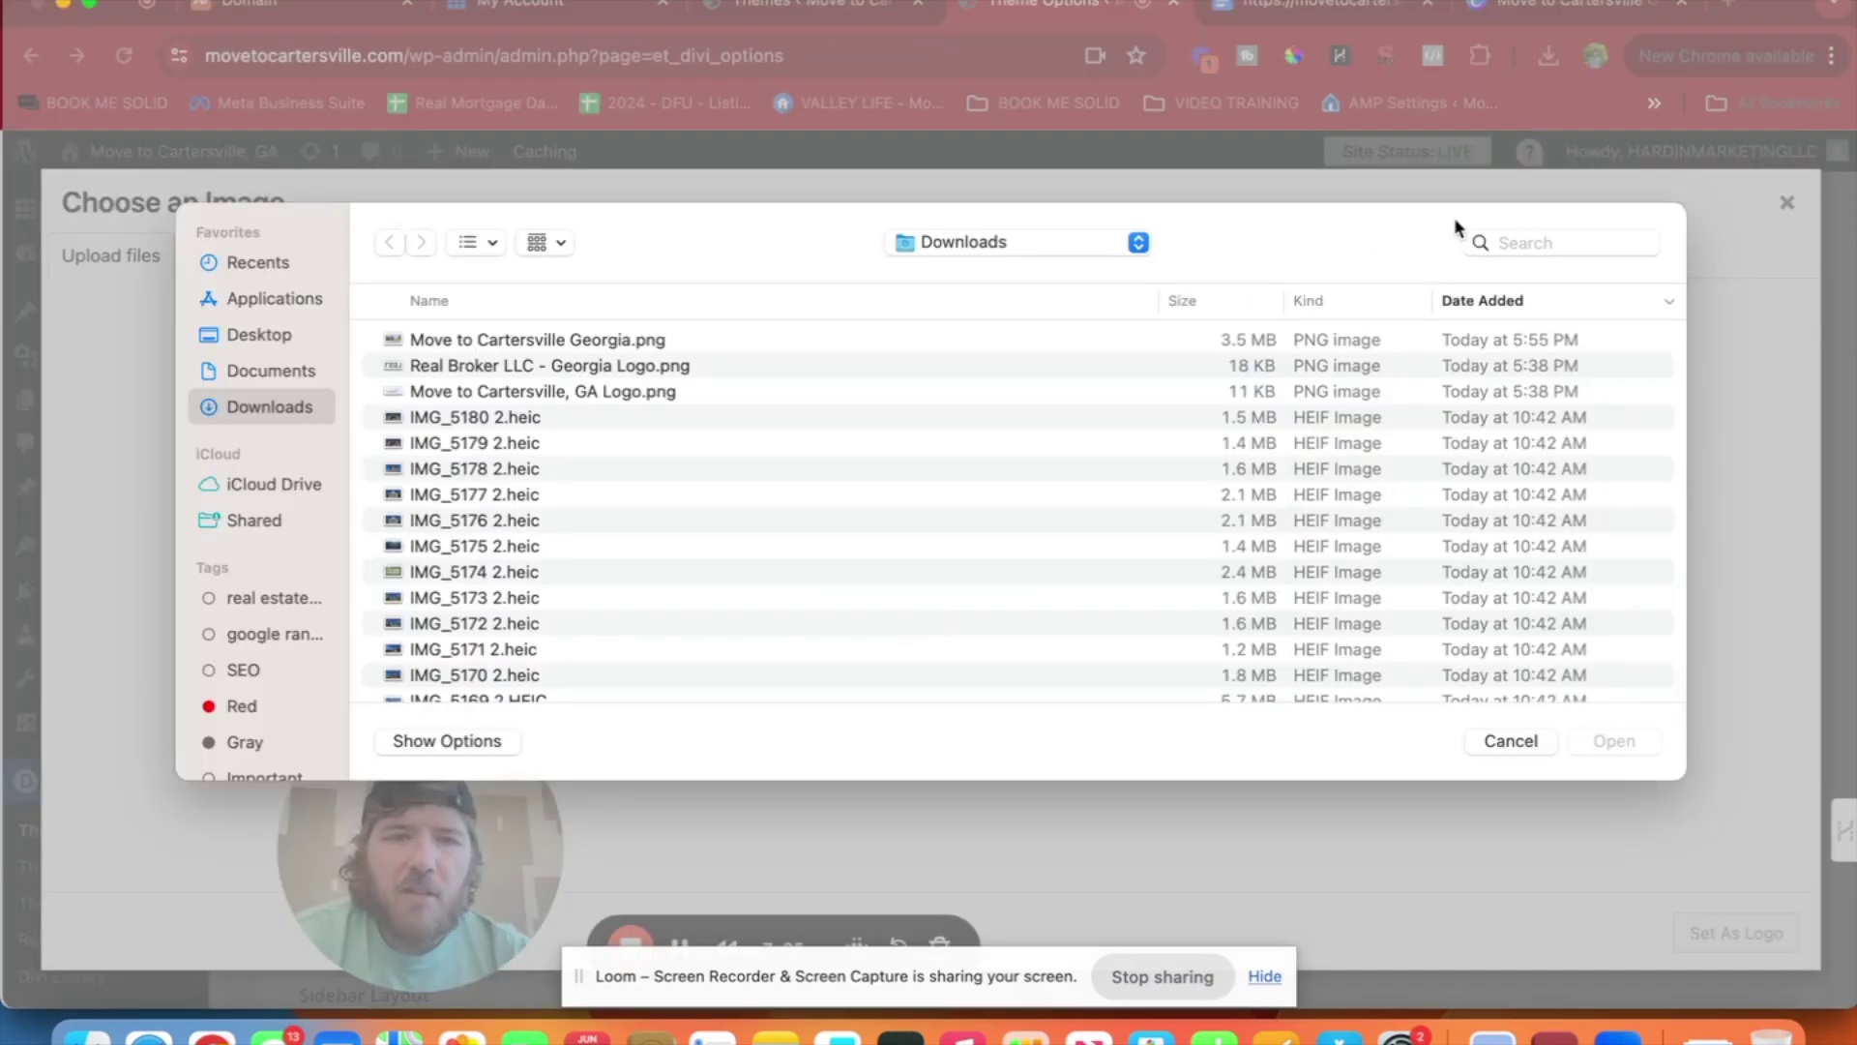
{"action": "left_click", "coordinate": [1526, 244]}
{"action": "type", "text": "real"}
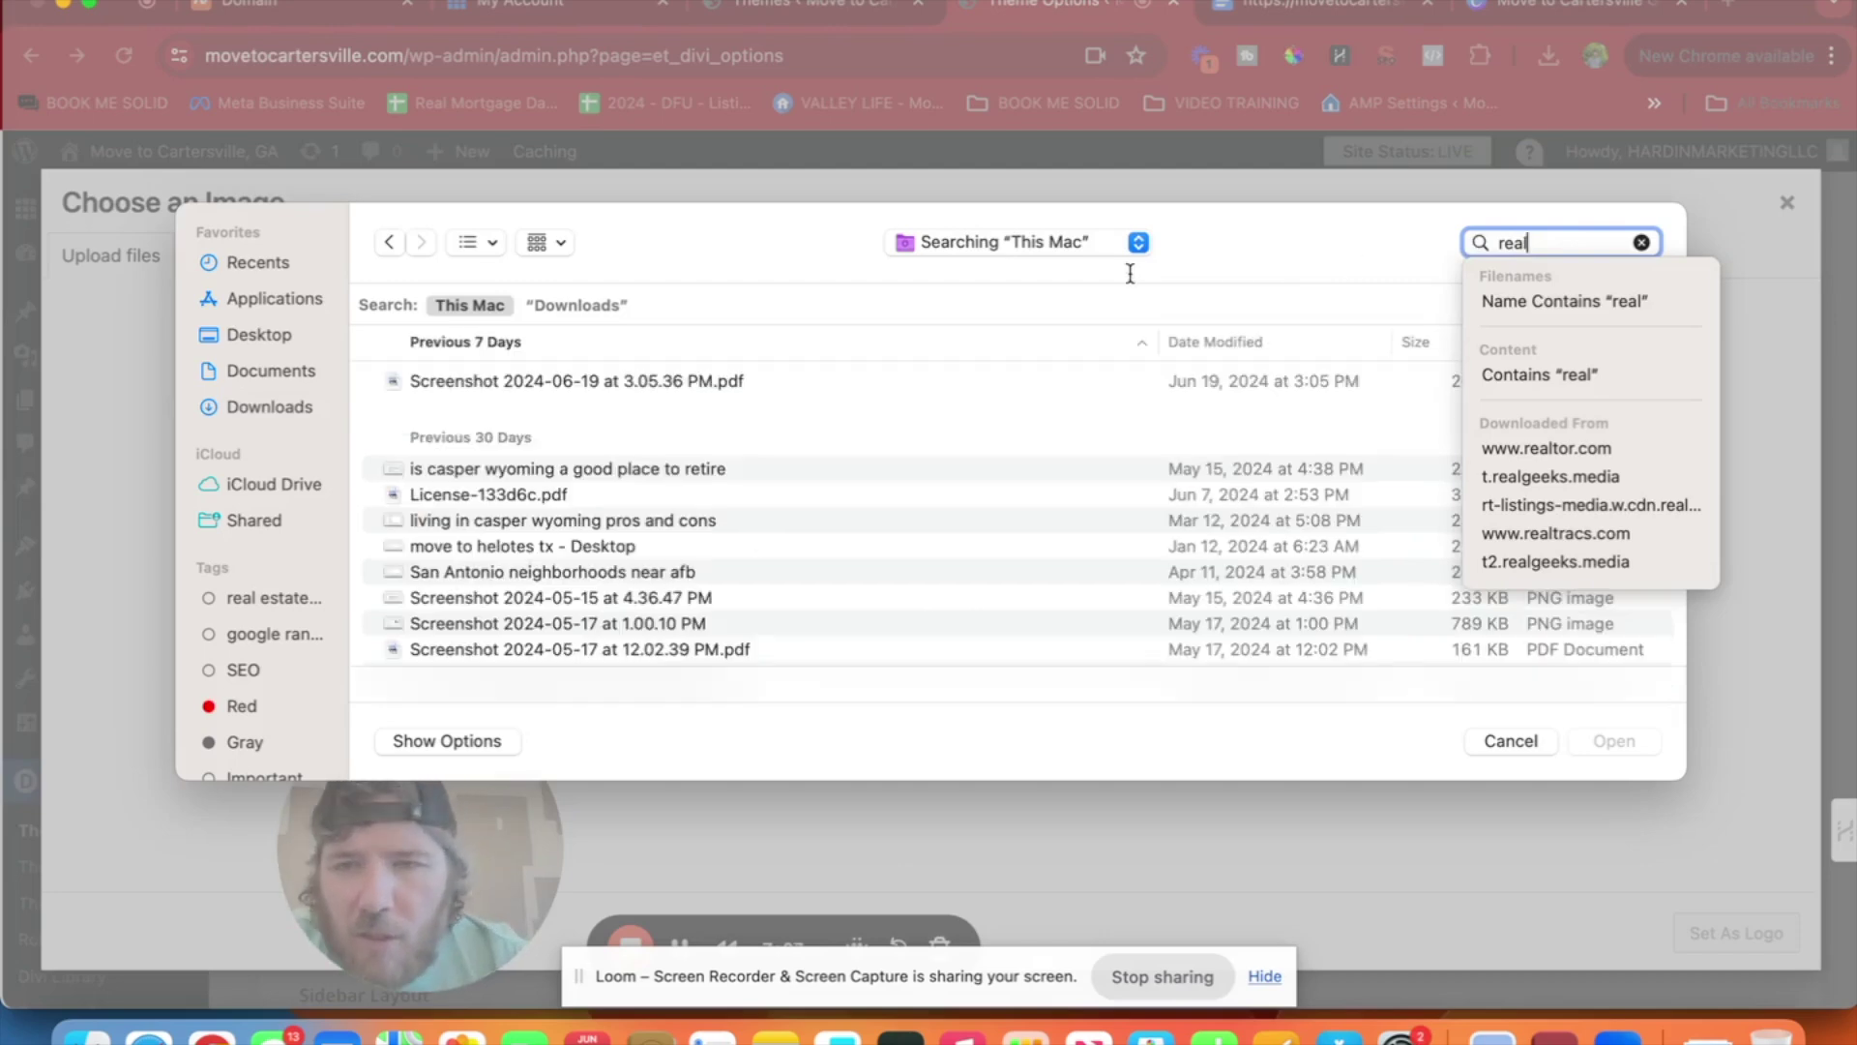
{"action": "type", "text": " broker"}
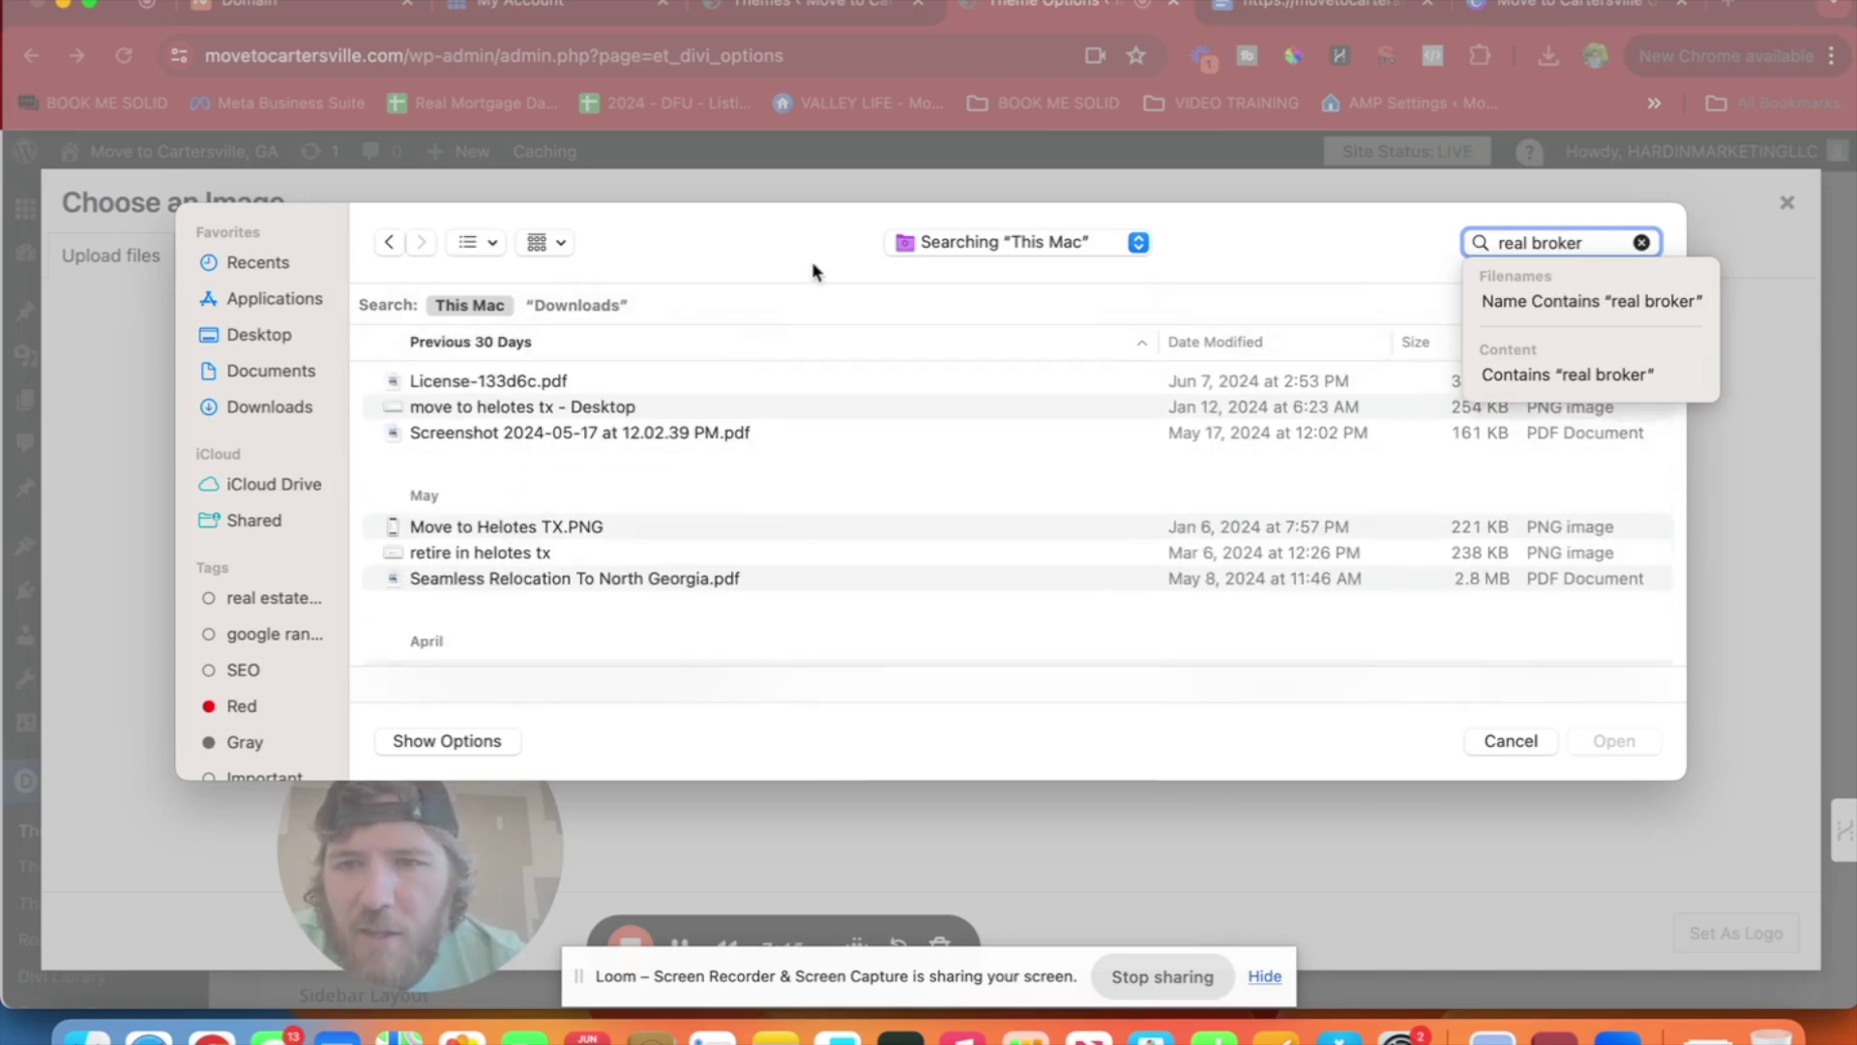
{"action": "left_click", "coordinate": [281, 409]}
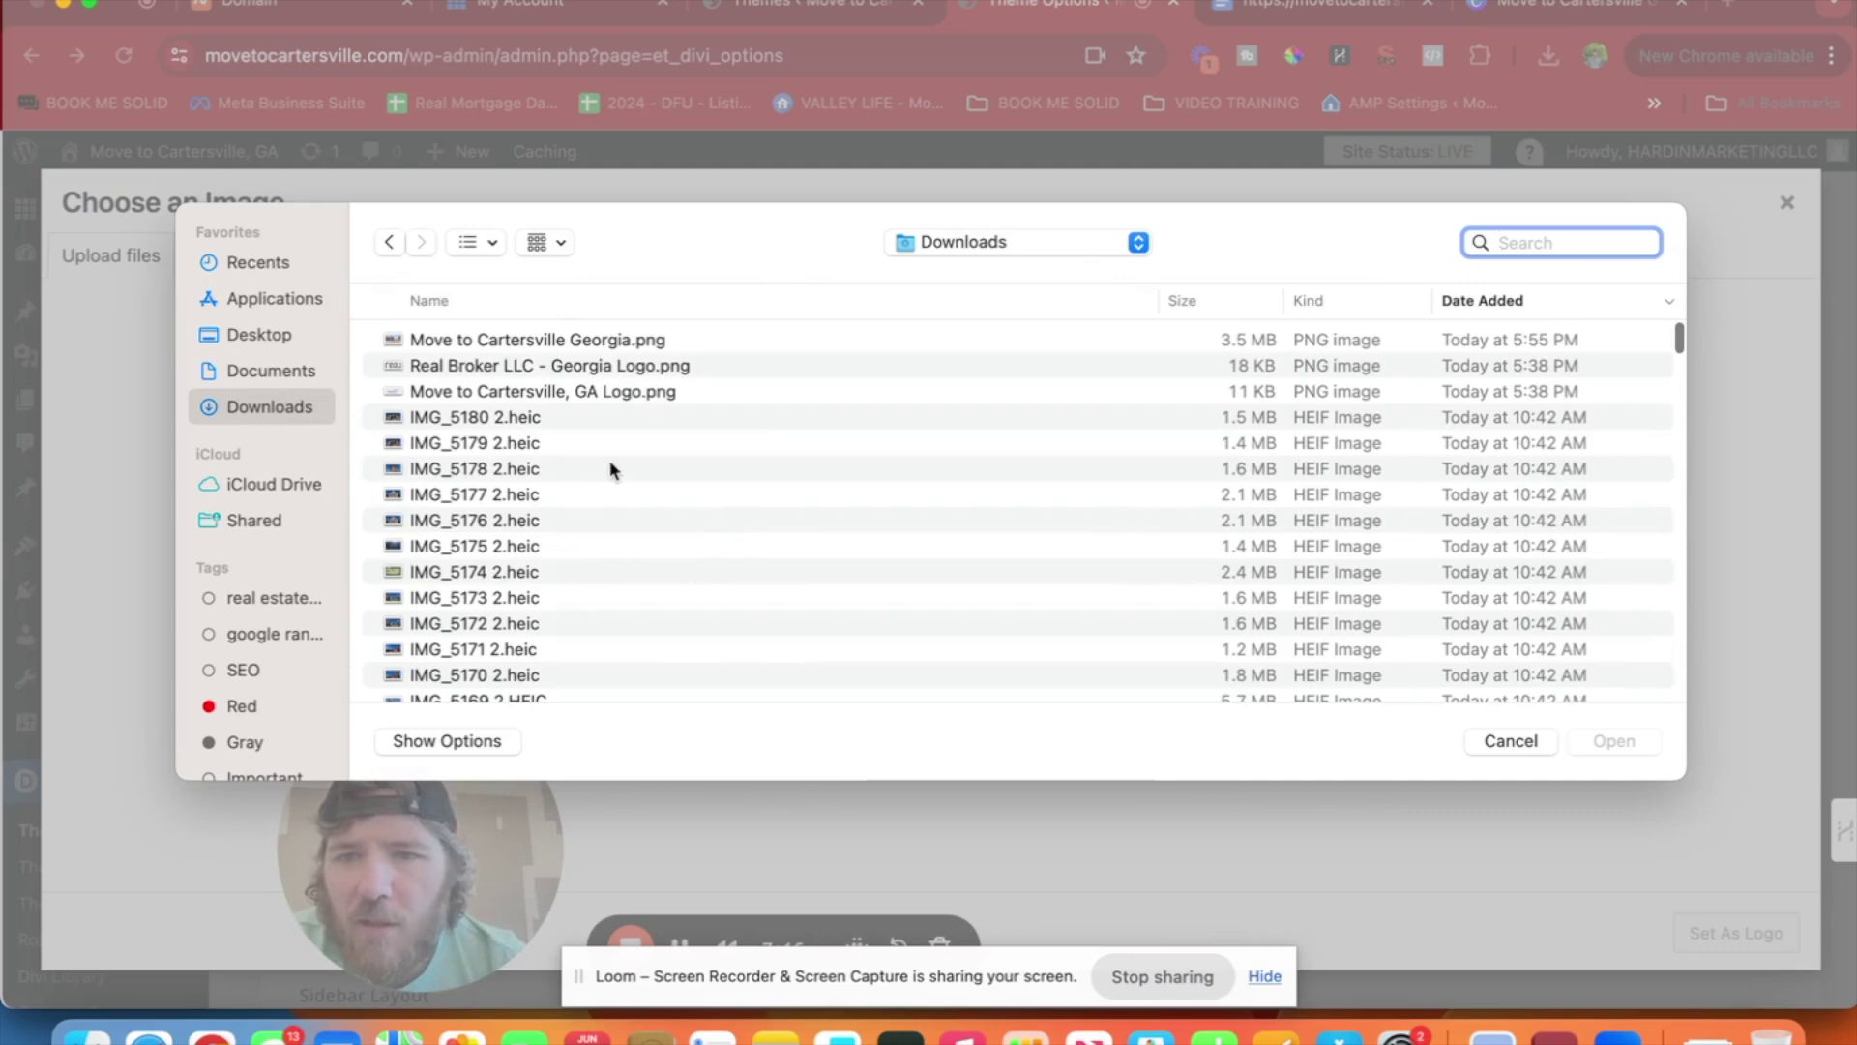
{"action": "left_click", "coordinate": [444, 365]}
{"action": "left_click", "coordinate": [1596, 742]}
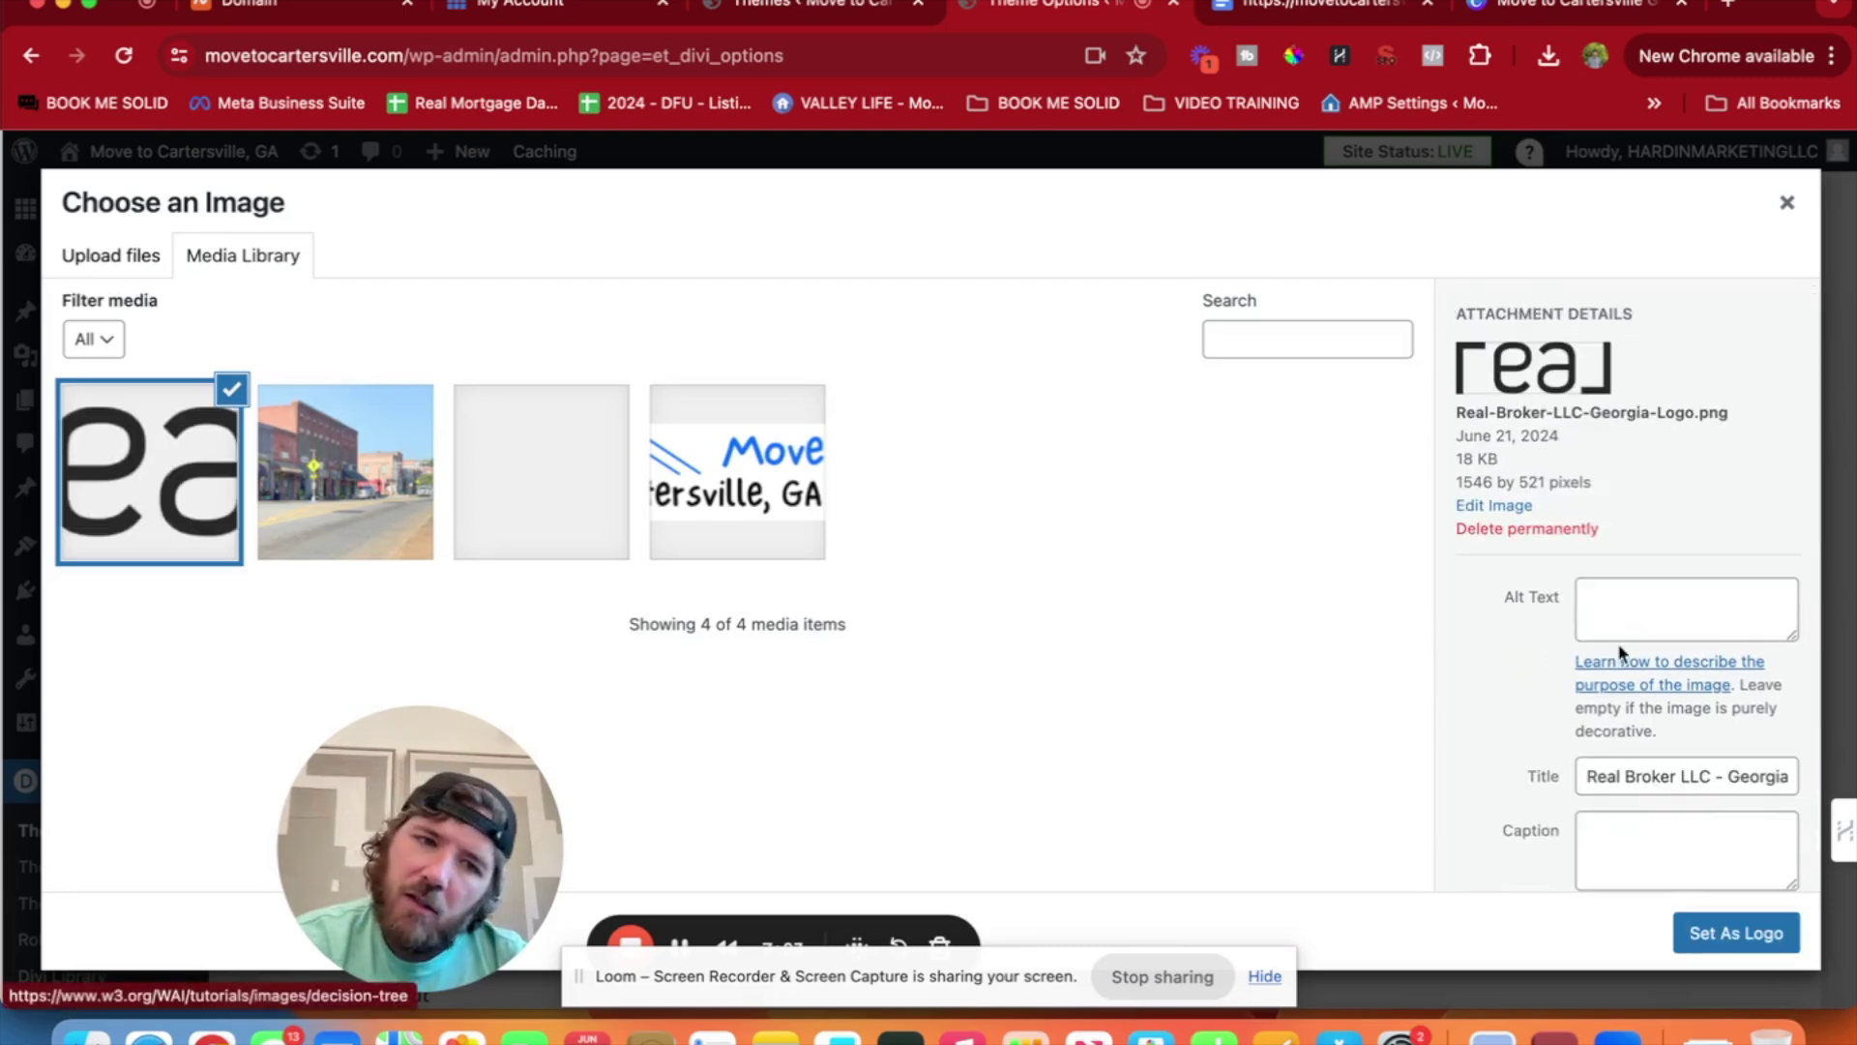
Copy the image's title into its Alt Text and Description fields.
{"action": "scroll", "coordinate": [1644, 630], "scroll_direction": "down", "scroll_amount": 1}
{"action": "left_click", "coordinate": [1645, 712]}
{"action": "key", "text": "cmd+a"}
{"action": "key", "text": "cmd+c"}
{"action": "left_click", "coordinate": [1613, 535]}
{"action": "key", "text": "cmd+v"}
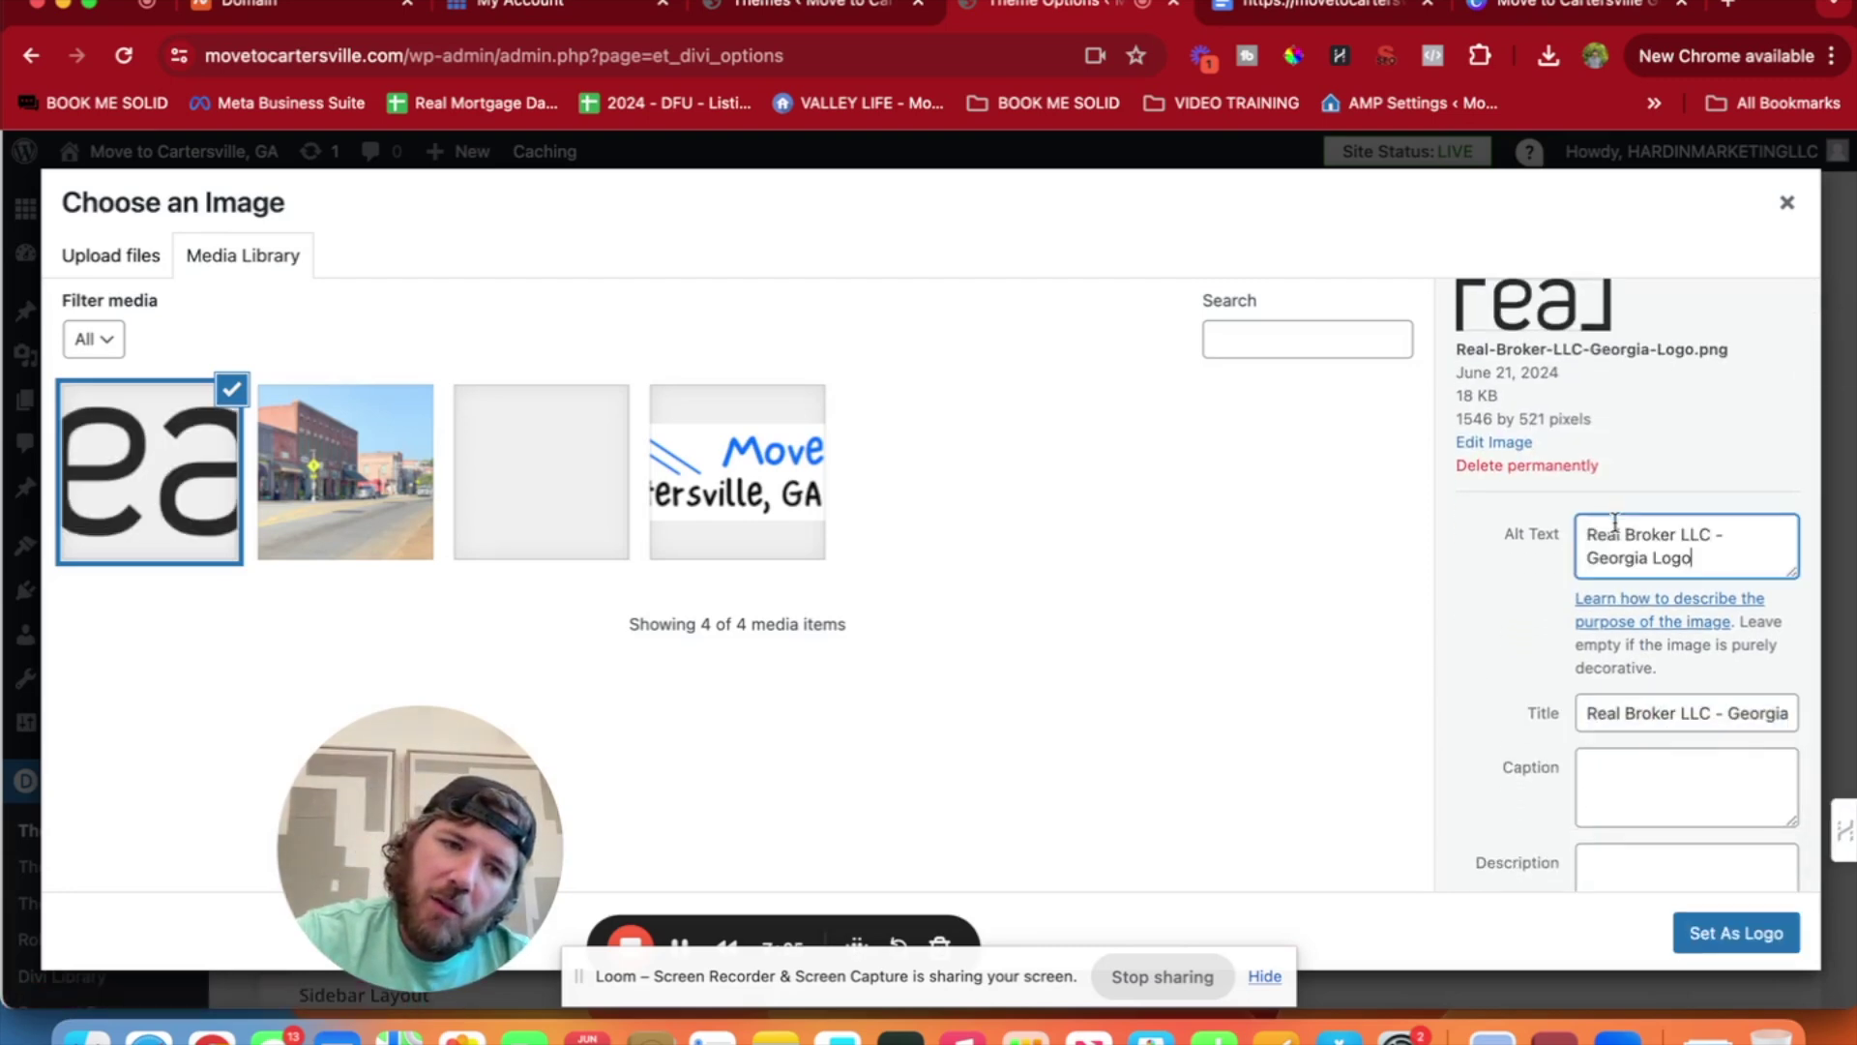
{"action": "scroll", "coordinate": [1613, 708], "scroll_direction": "down", "scroll_amount": 2}
{"action": "scroll", "coordinate": [1613, 709], "scroll_direction": "down", "scroll_amount": 1}
{"action": "left_click", "coordinate": [1612, 721]}
{"action": "key", "text": "cmd+v"}
Make the uploaded Real image the Divi logo, save, and check it on the live homepage.
{"action": "left_click", "coordinate": [1736, 932]}
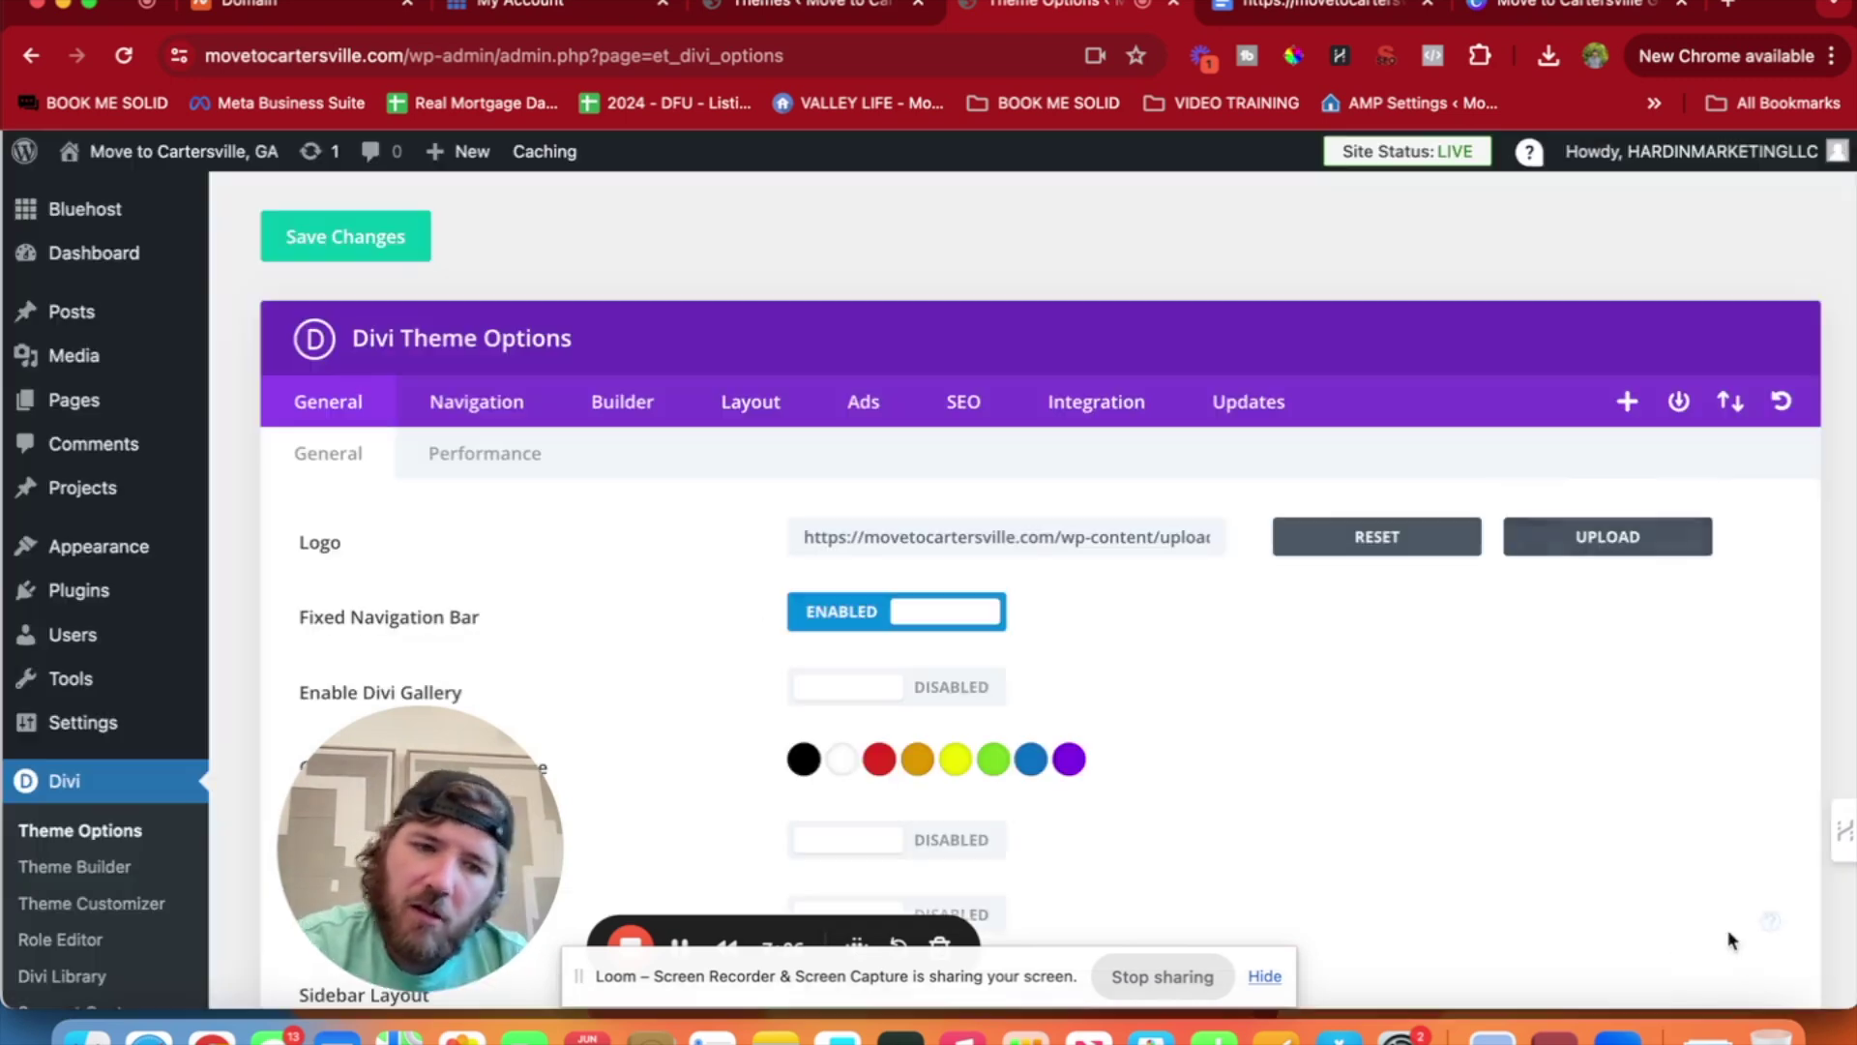
{"action": "left_click", "coordinate": [358, 247]}
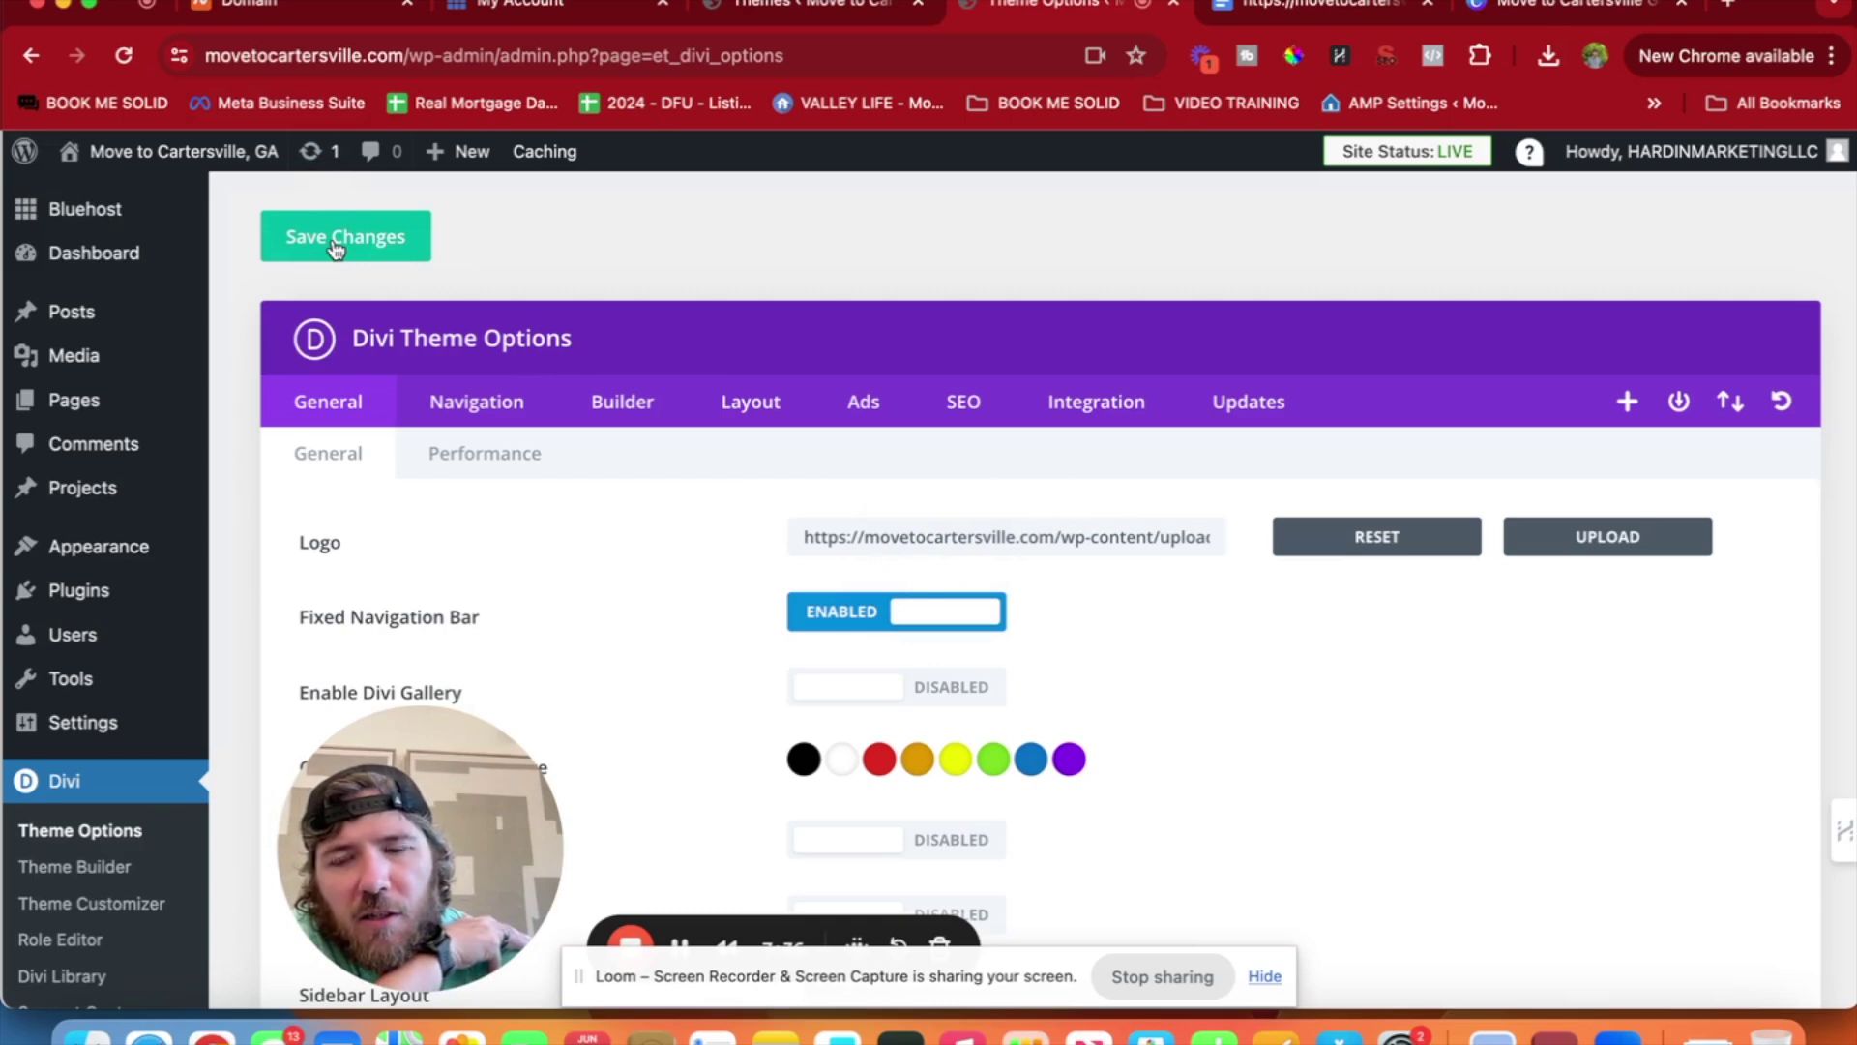
{"action": "mouse_move", "coordinate": [194, 158]}
{"action": "left_click", "coordinate": [187, 190]}
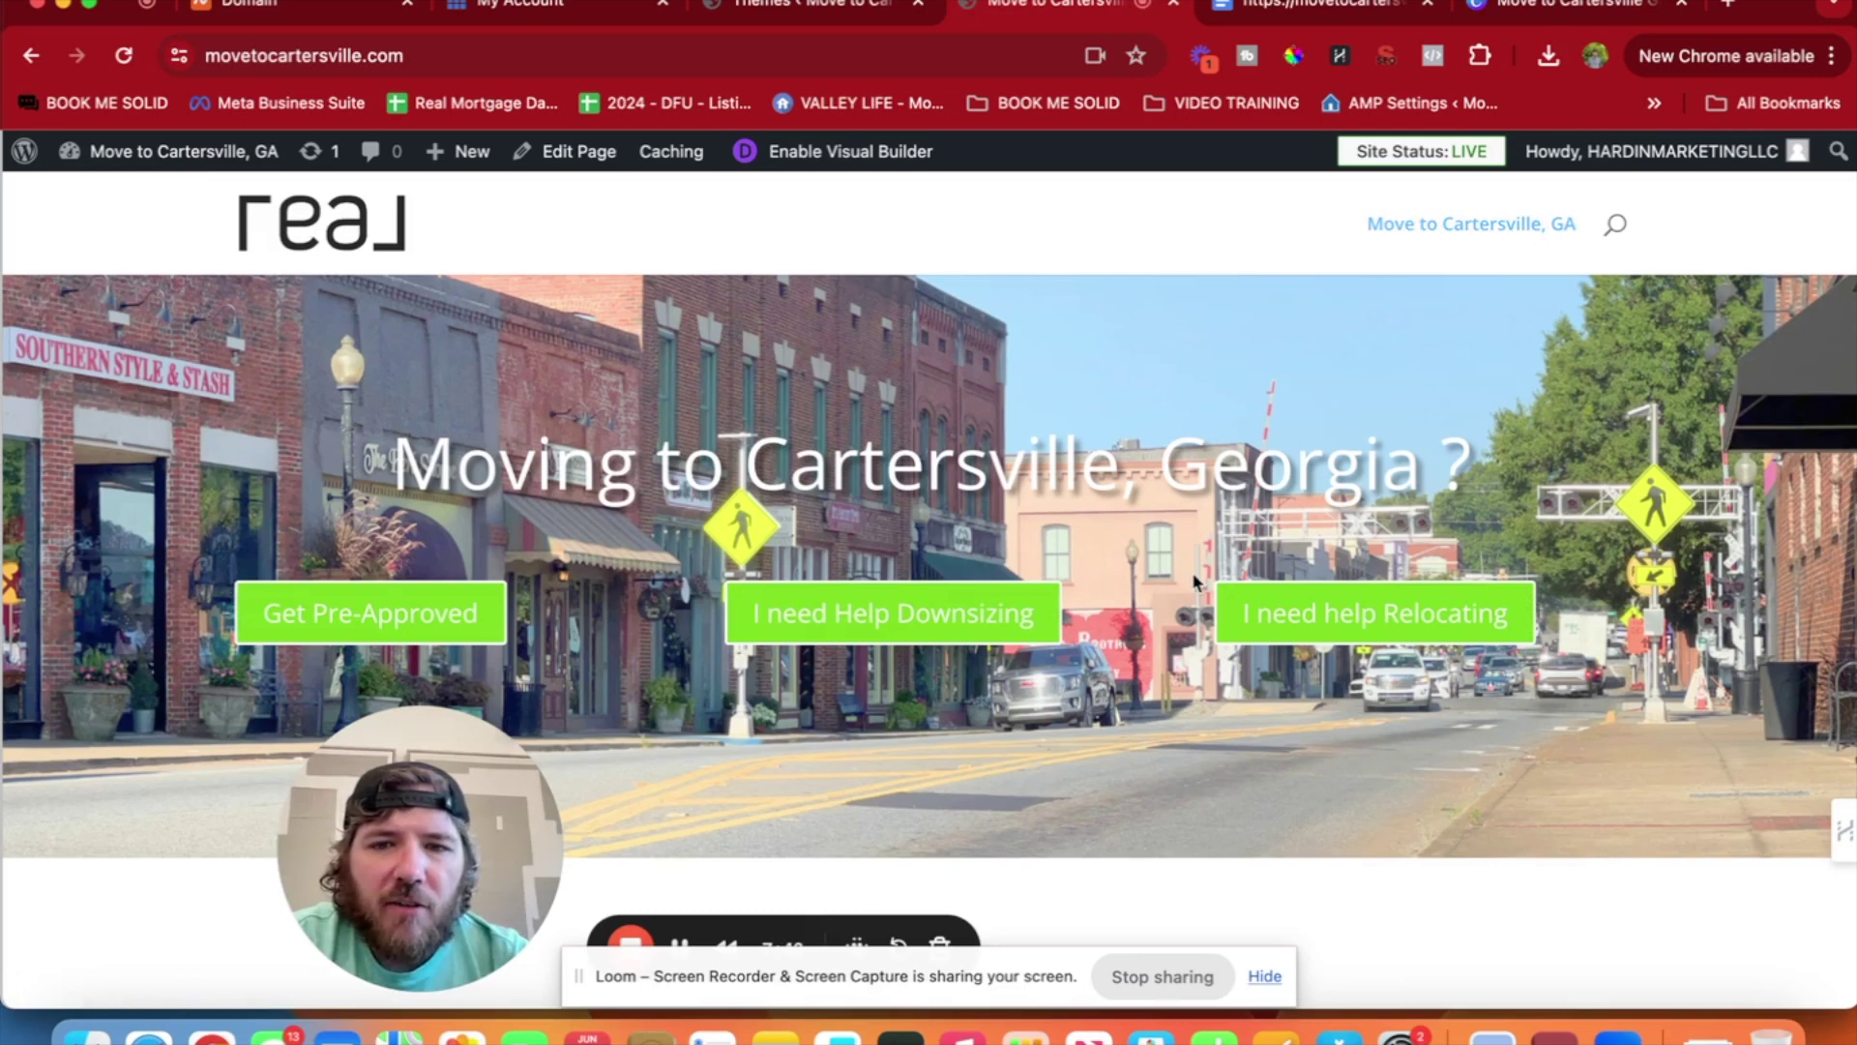
{"action": "scroll", "coordinate": [1191, 572], "scroll_direction": "down", "scroll_amount": 10}
{"action": "scroll", "coordinate": [1194, 574], "scroll_direction": "down", "scroll_amount": 1}
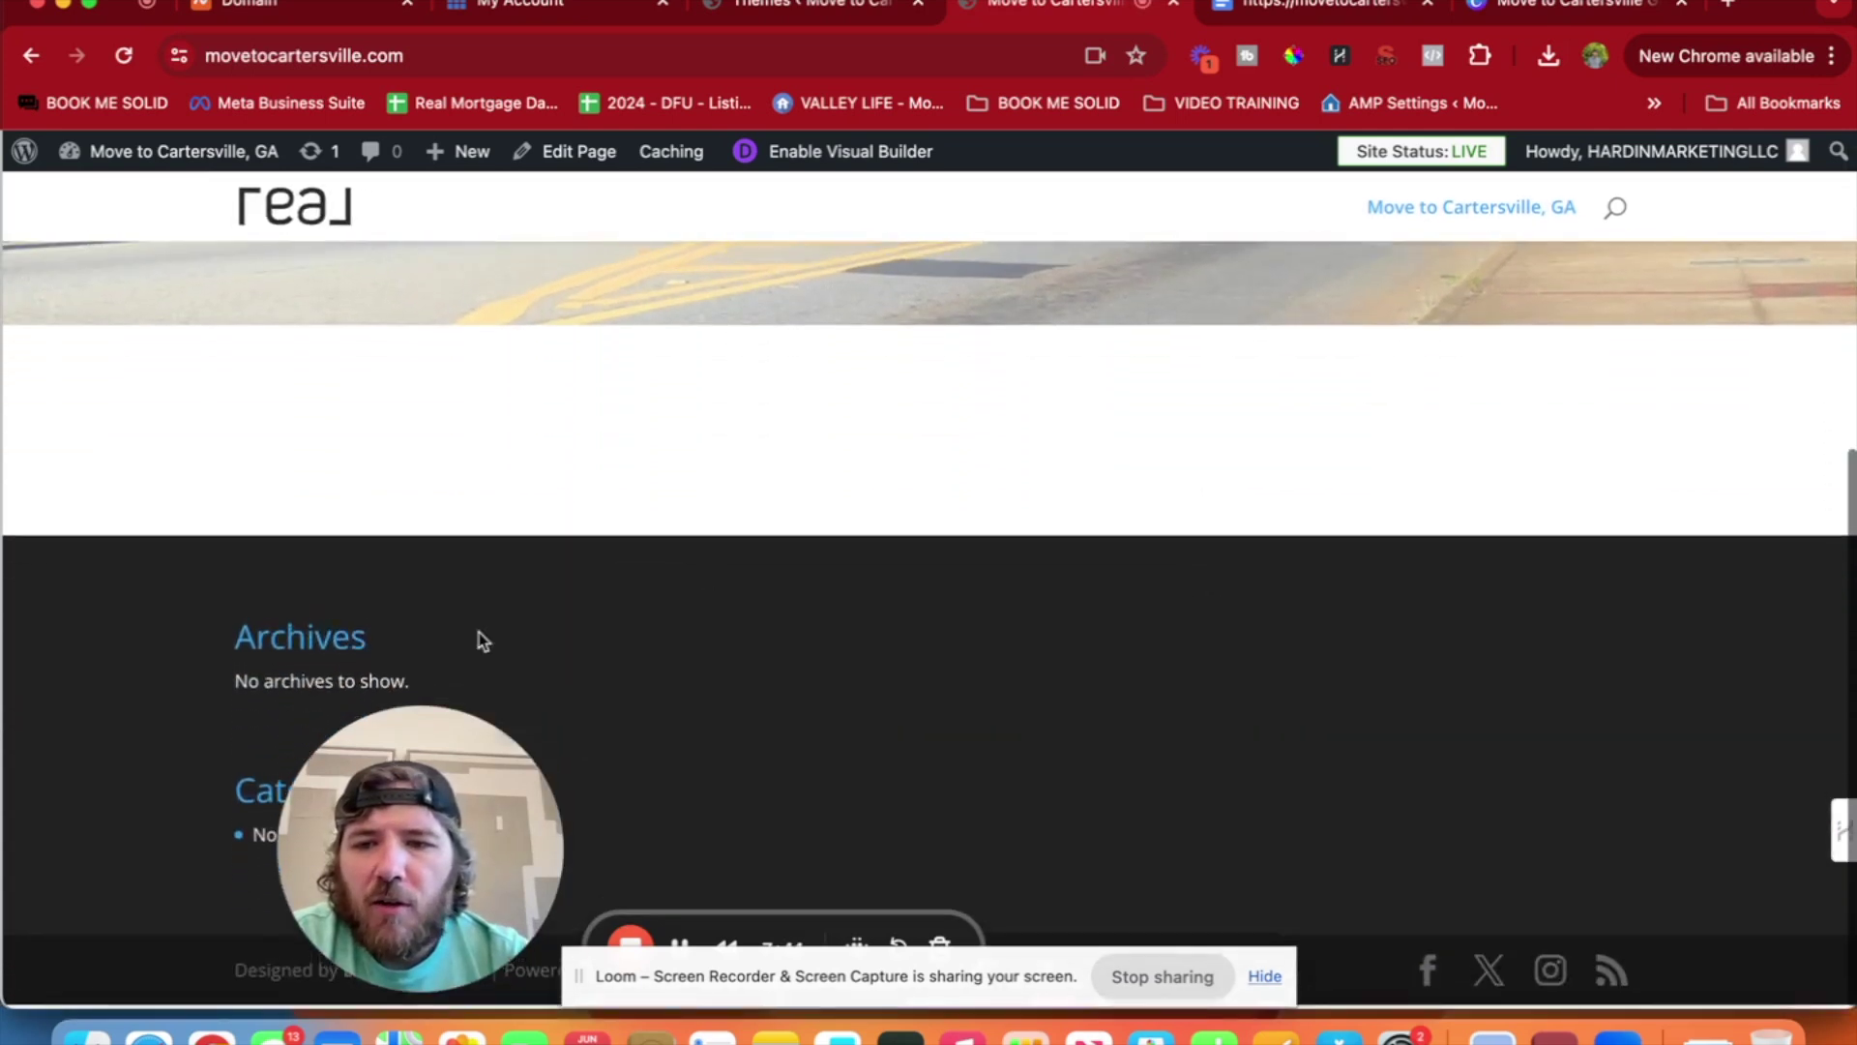
{"action": "left_click_drag", "start_coordinate": [509, 834], "coordinate": [1510, 665]}
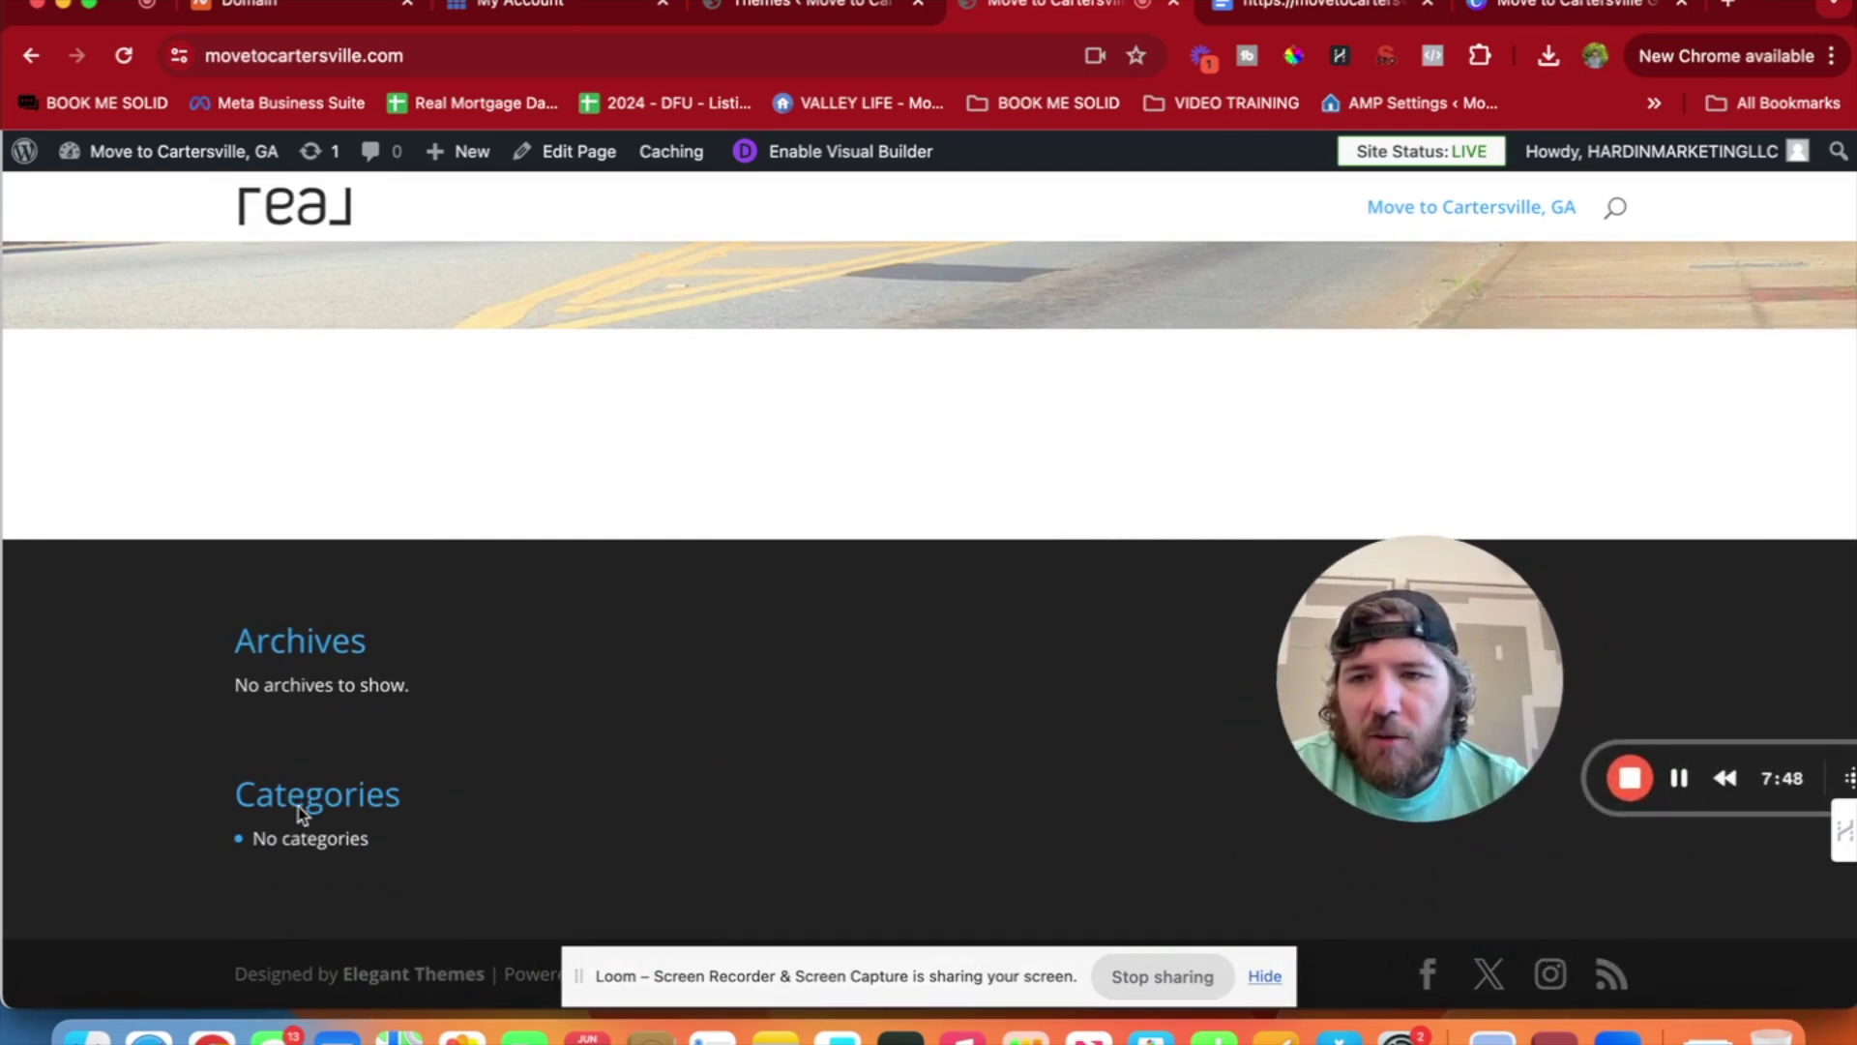
{"action": "mouse_move", "coordinate": [179, 151]}
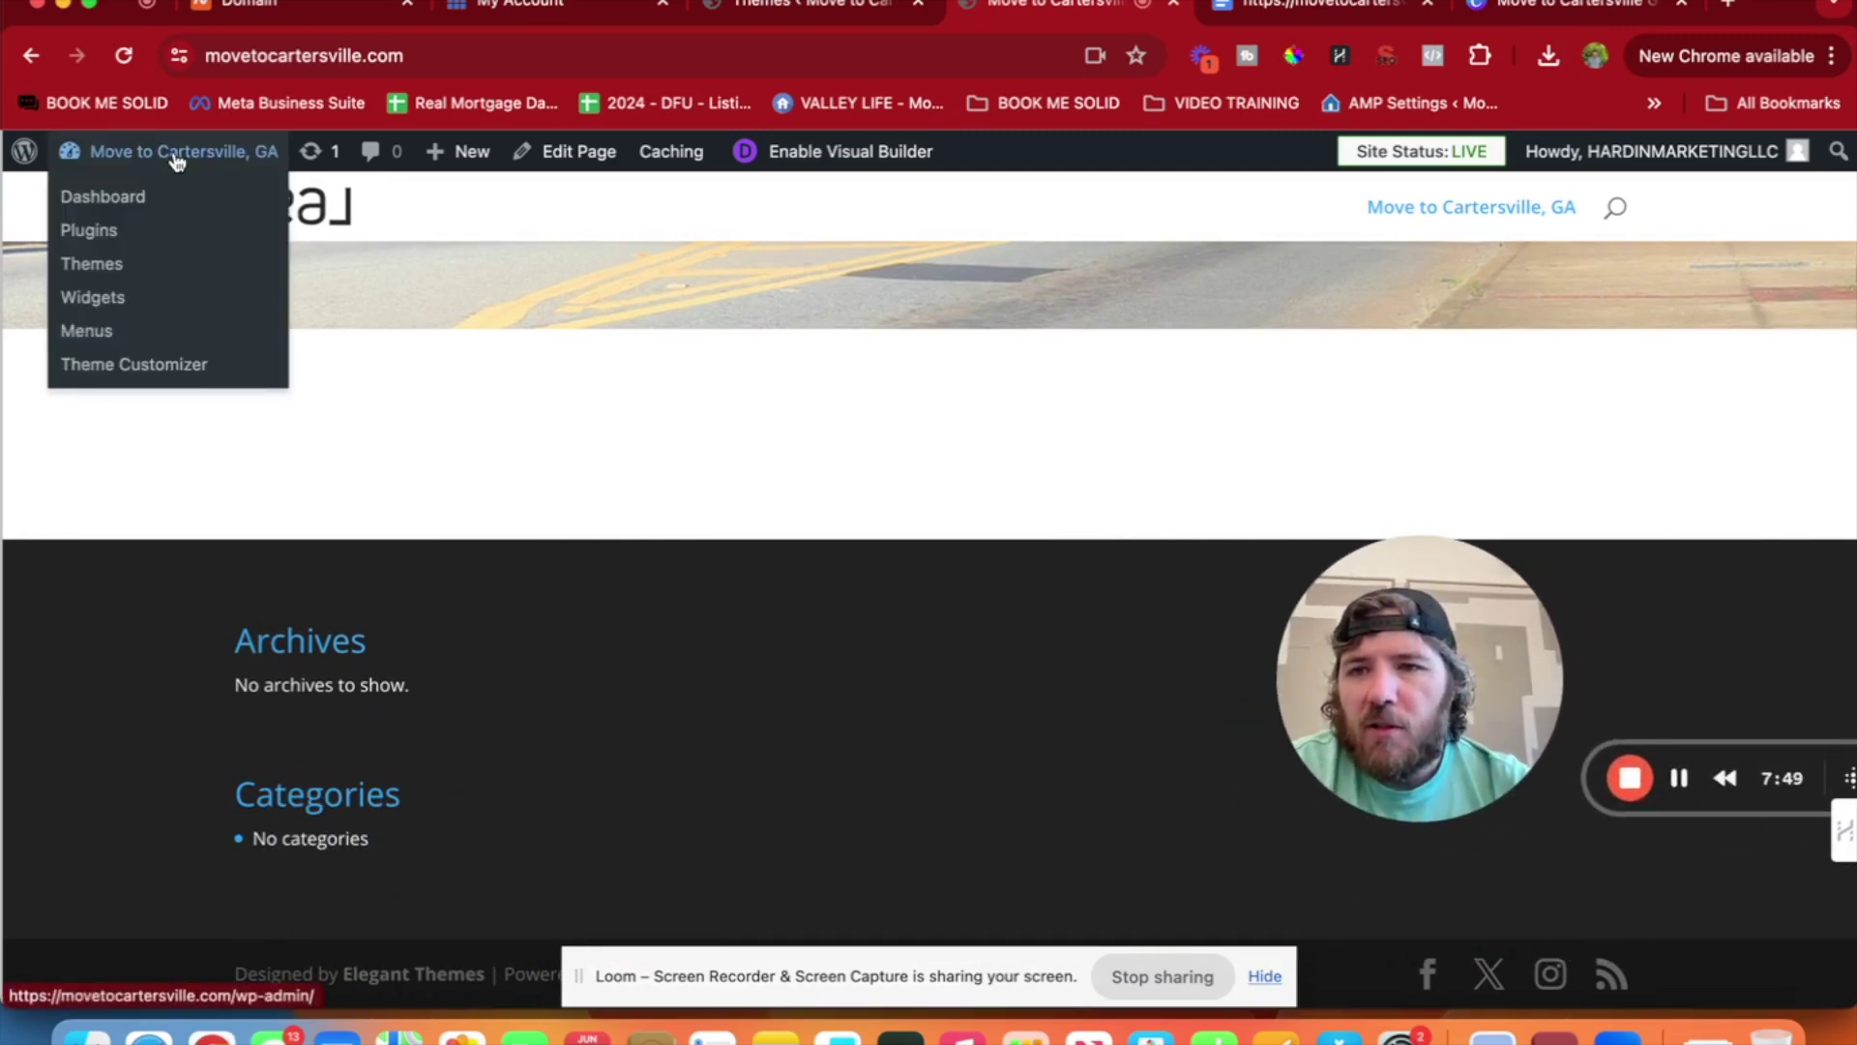
Open the Widgets screen, collapse the Sidebar area and expand Footer Area #1.
{"action": "left_click", "coordinate": [94, 298]}
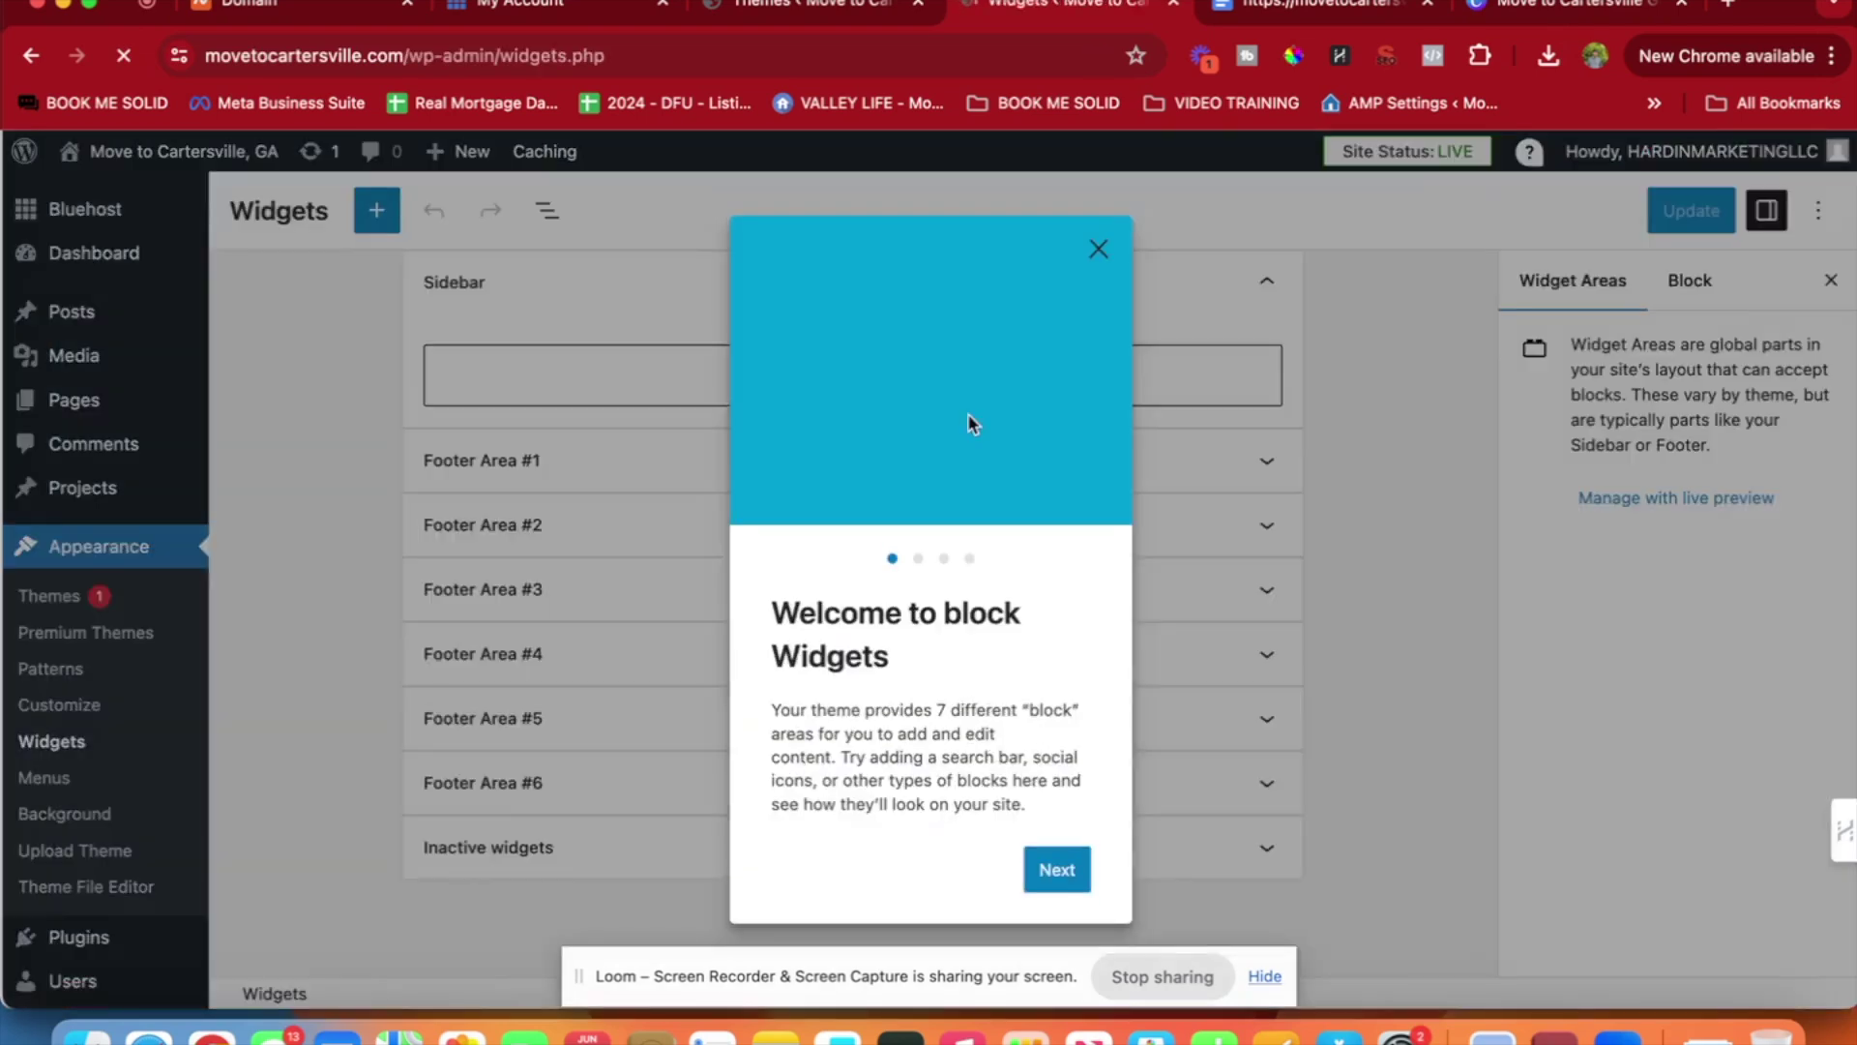
{"action": "left_click", "coordinate": [1097, 248]}
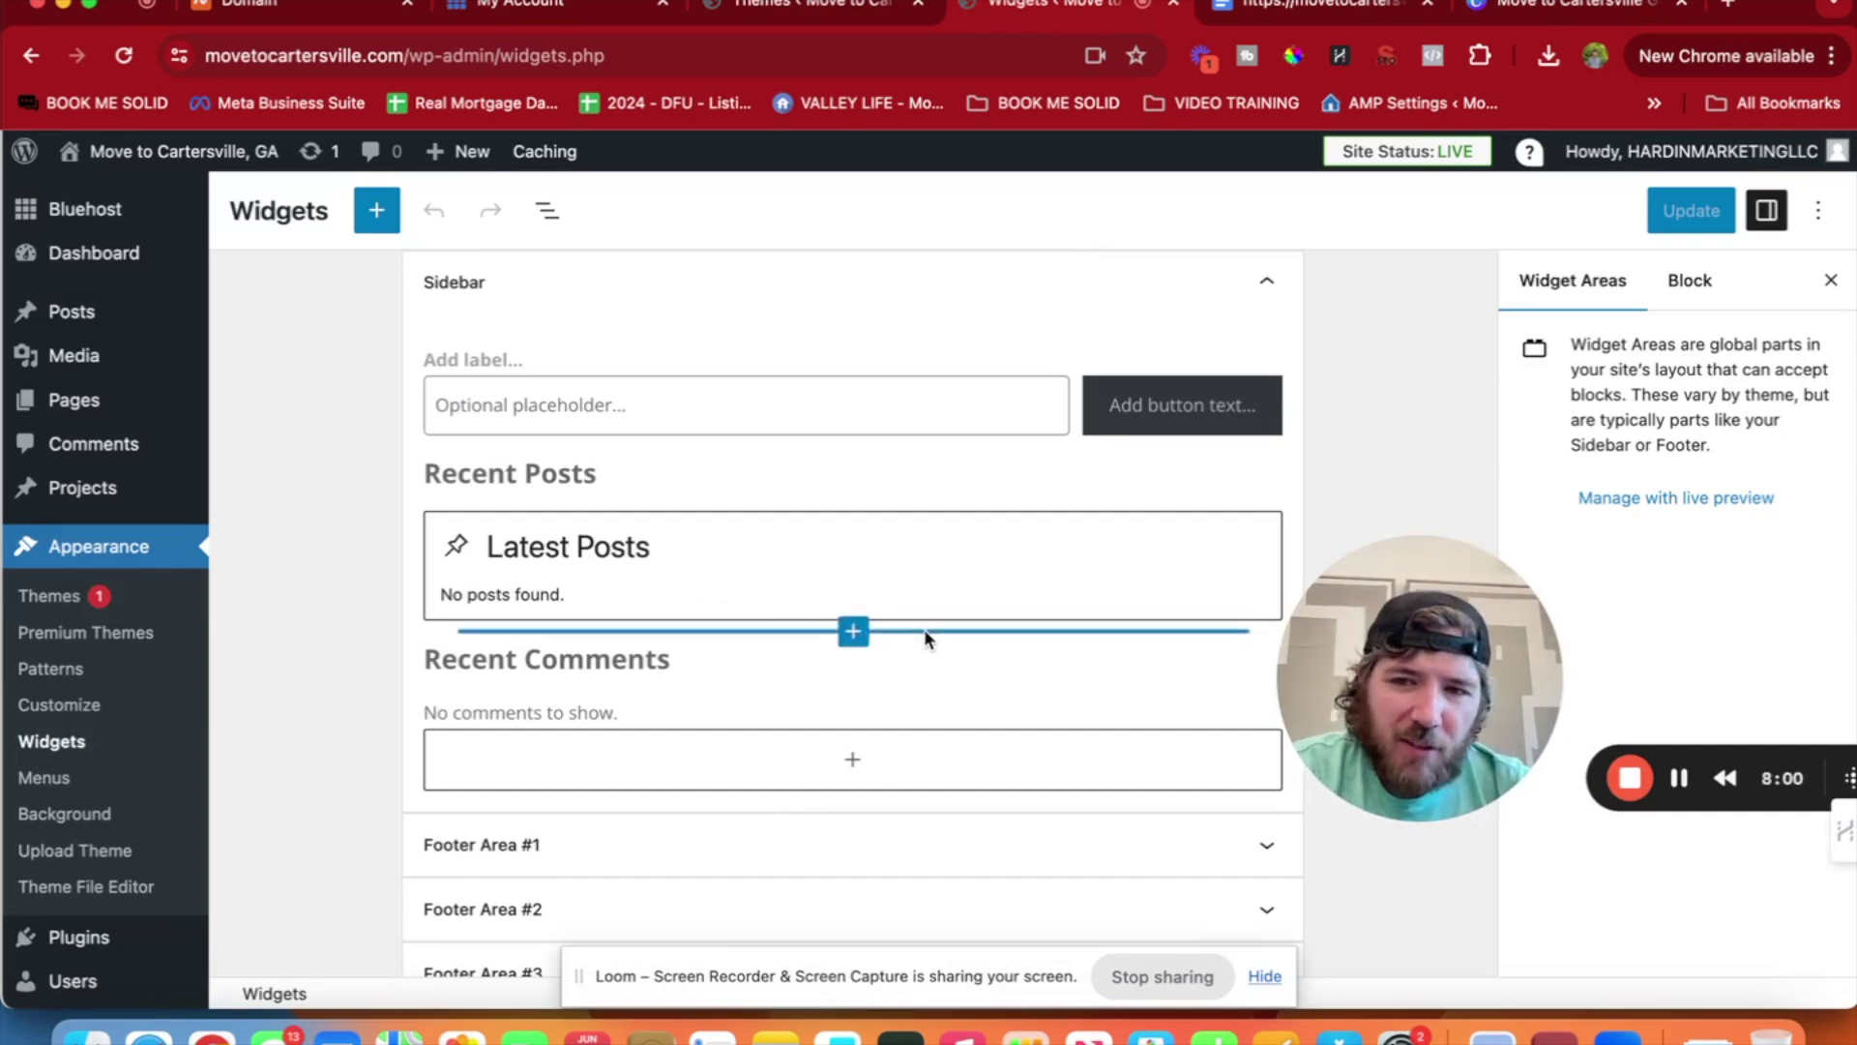
{"action": "left_click", "coordinate": [502, 290]}
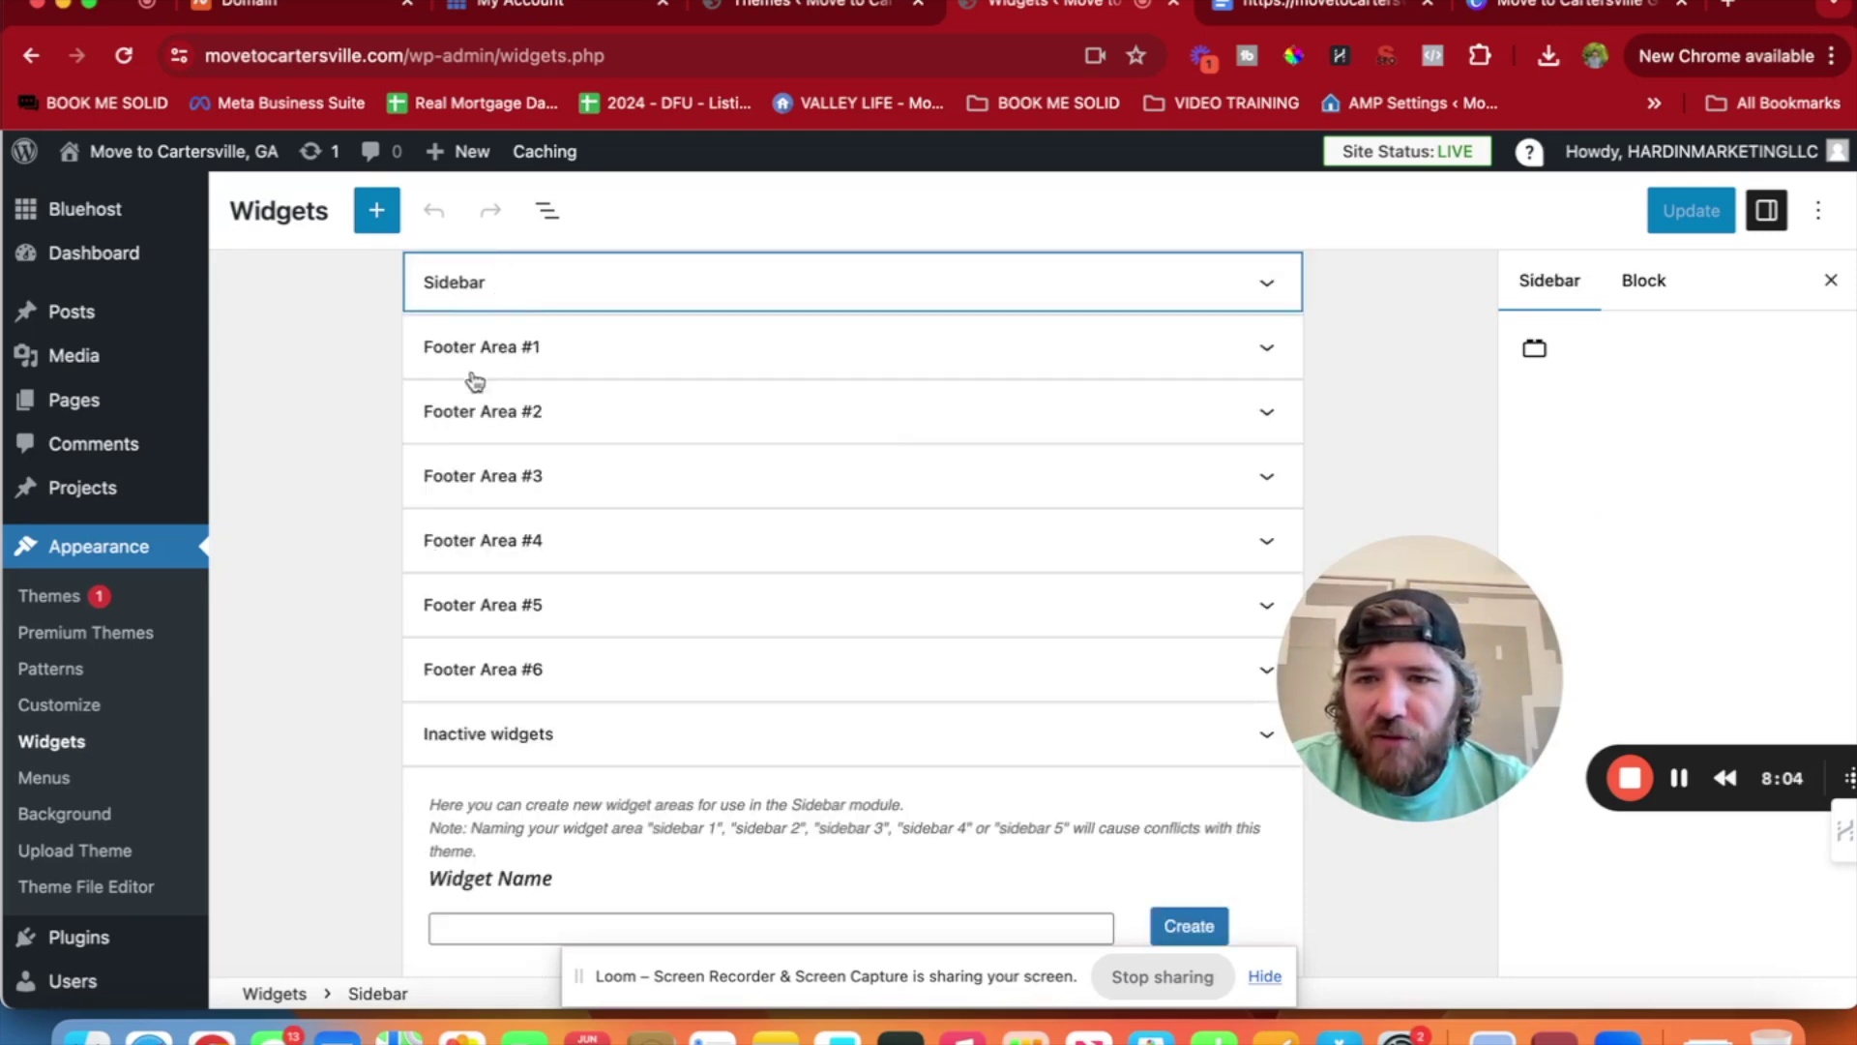
{"action": "left_click", "coordinate": [544, 353]}
{"action": "scroll", "coordinate": [580, 373], "scroll_direction": "down", "scroll_amount": 3}
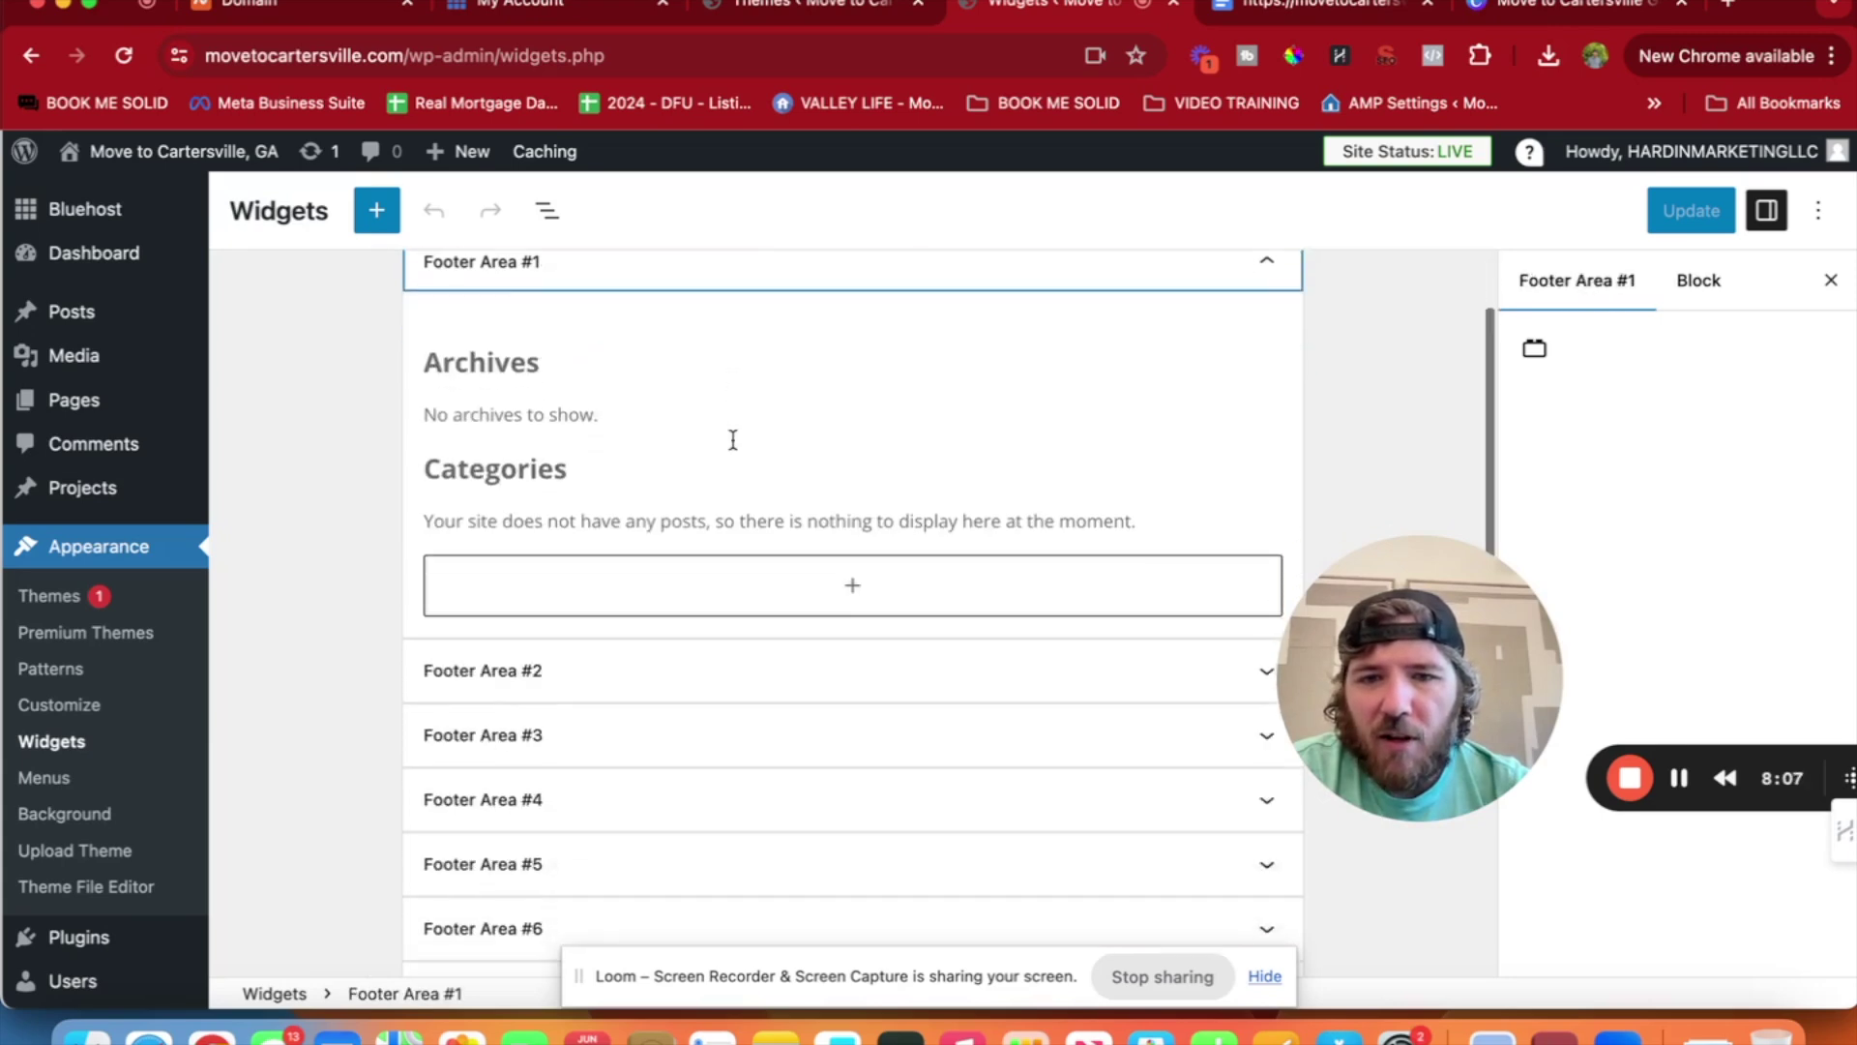
Delete the Categories and Archives blocks from Footer Area #1.
{"action": "left_click", "coordinate": [1119, 363]}
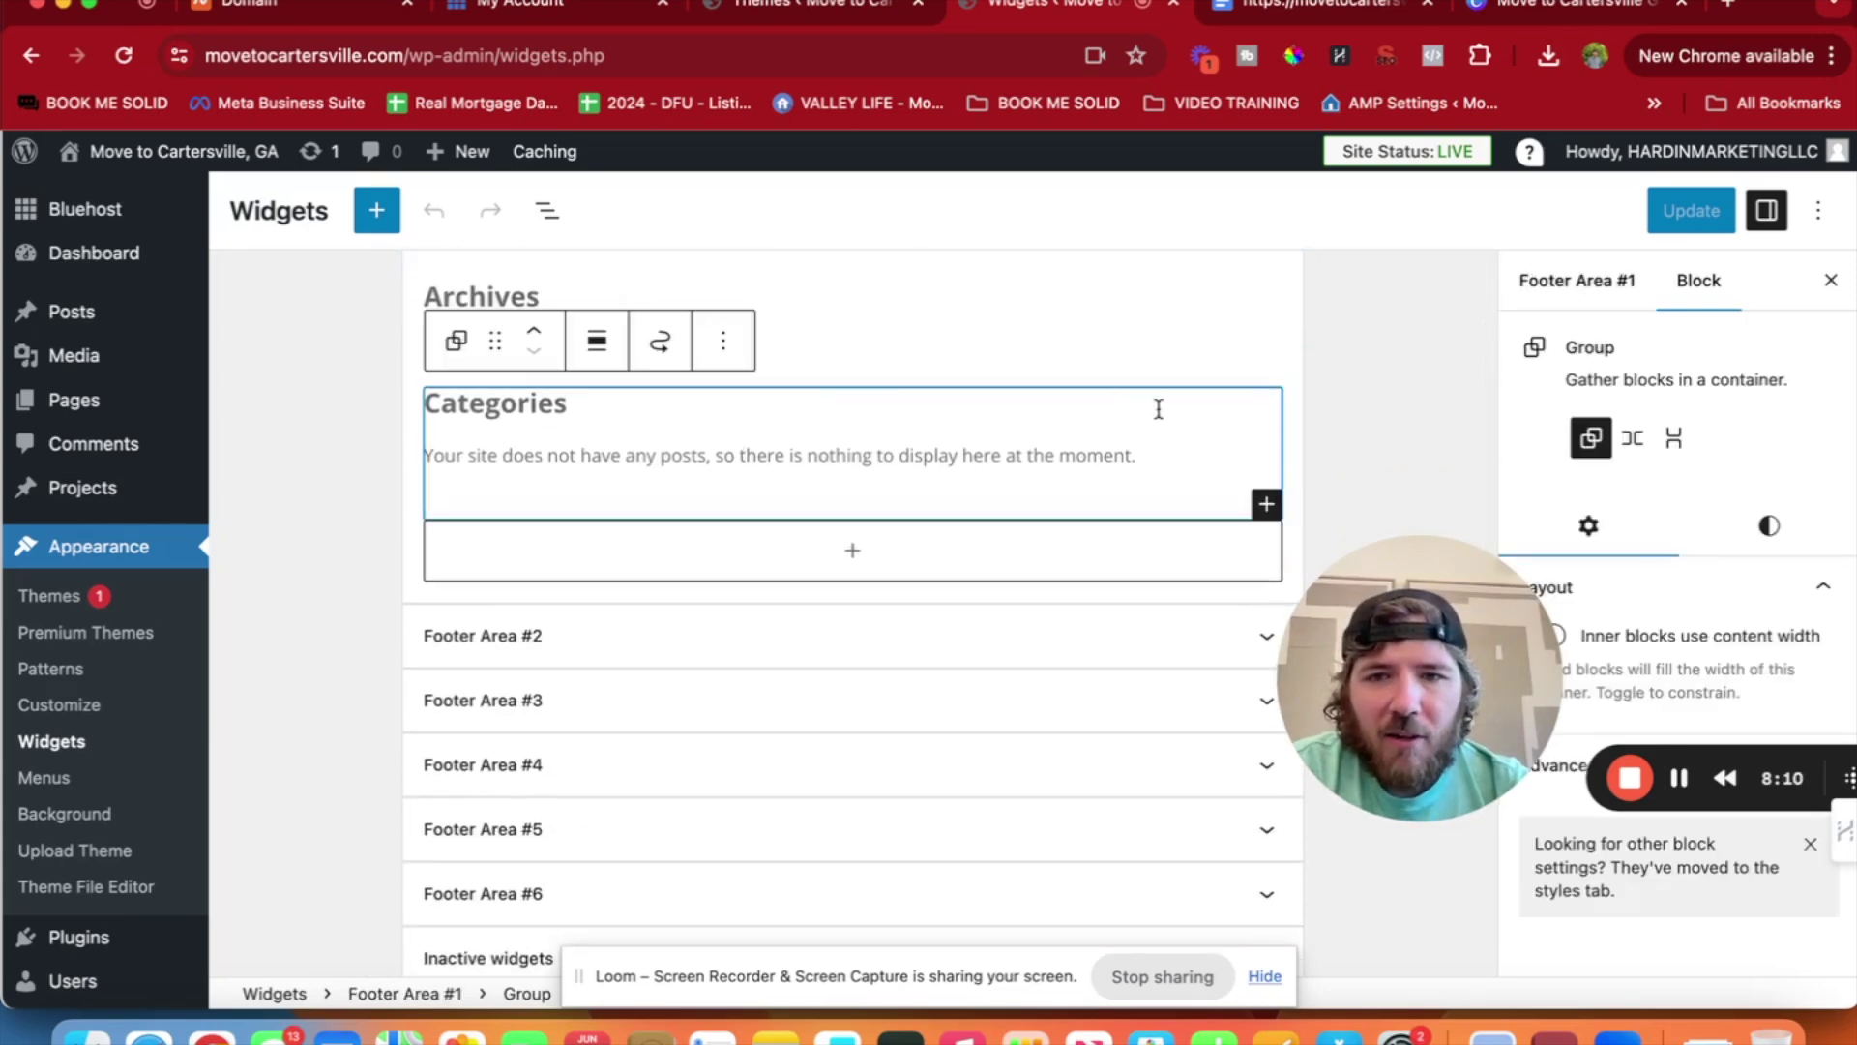
{"action": "left_click", "coordinate": [723, 339]}
{"action": "scroll", "coordinate": [797, 901], "scroll_direction": "down", "scroll_amount": 2}
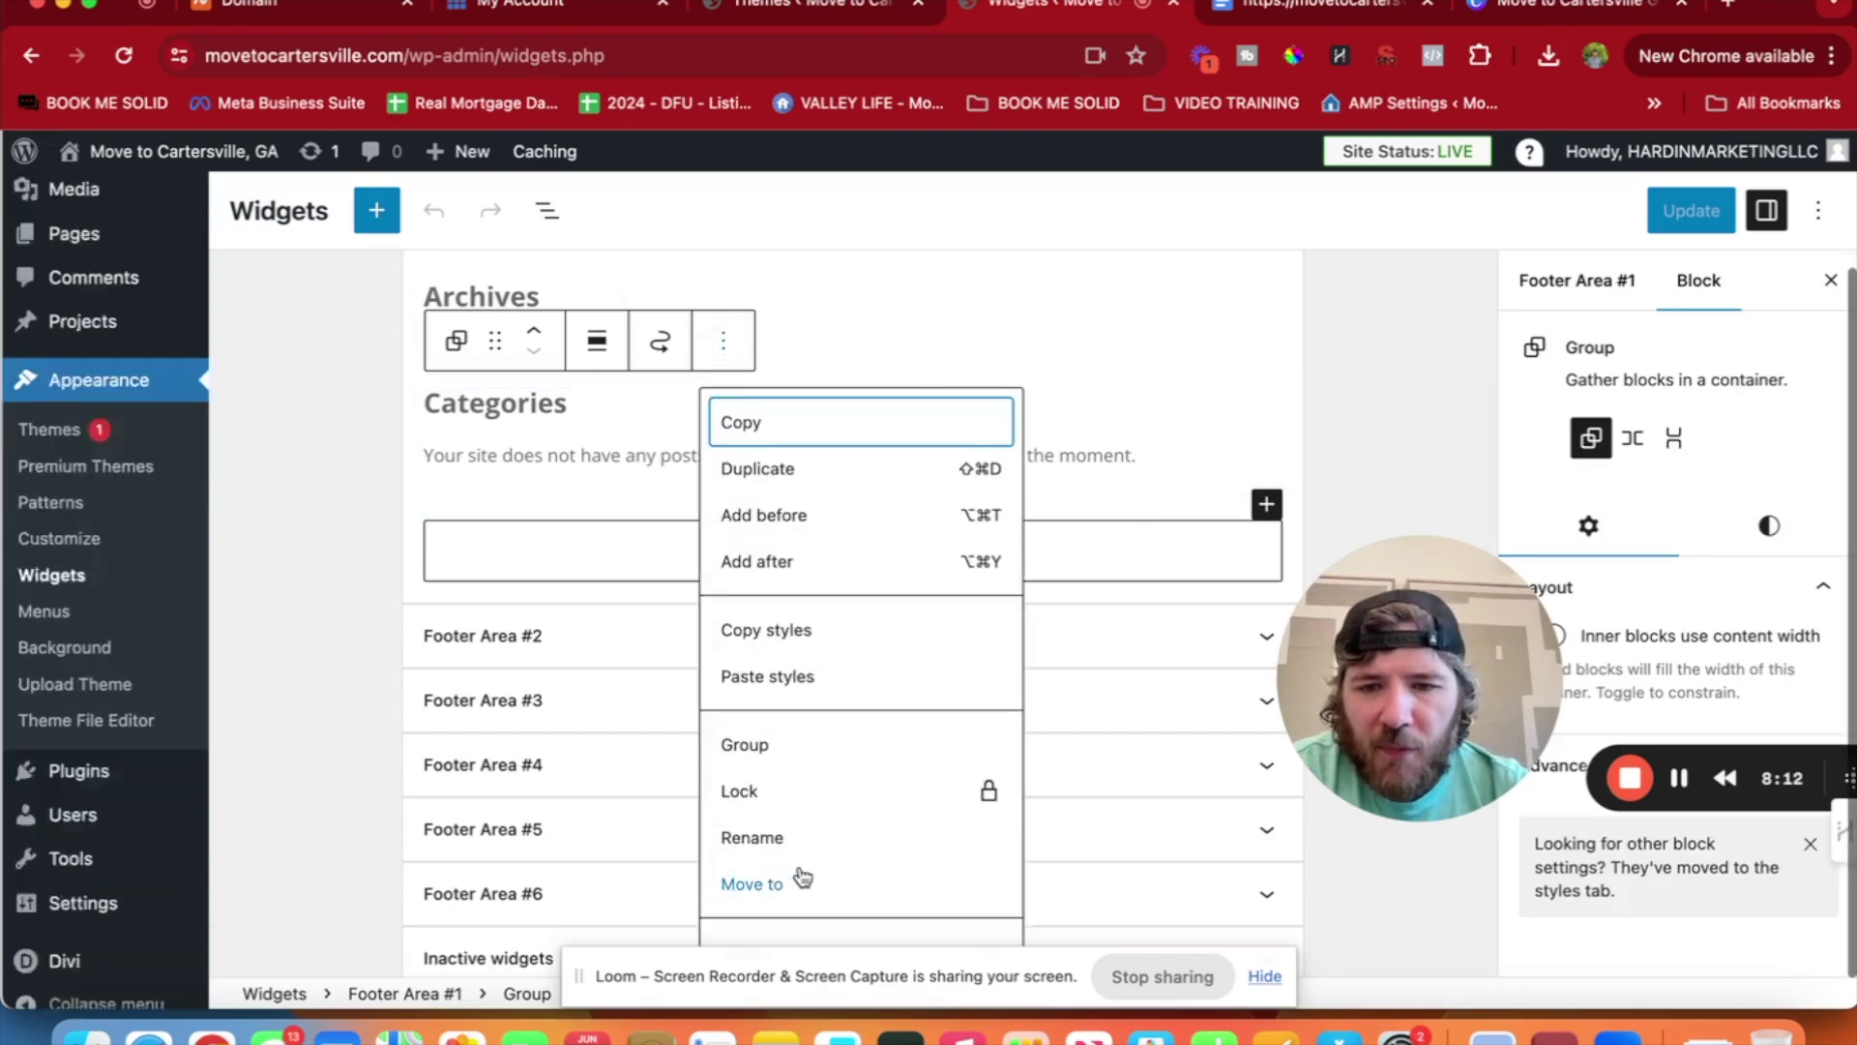
{"action": "left_click", "coordinate": [766, 949]}
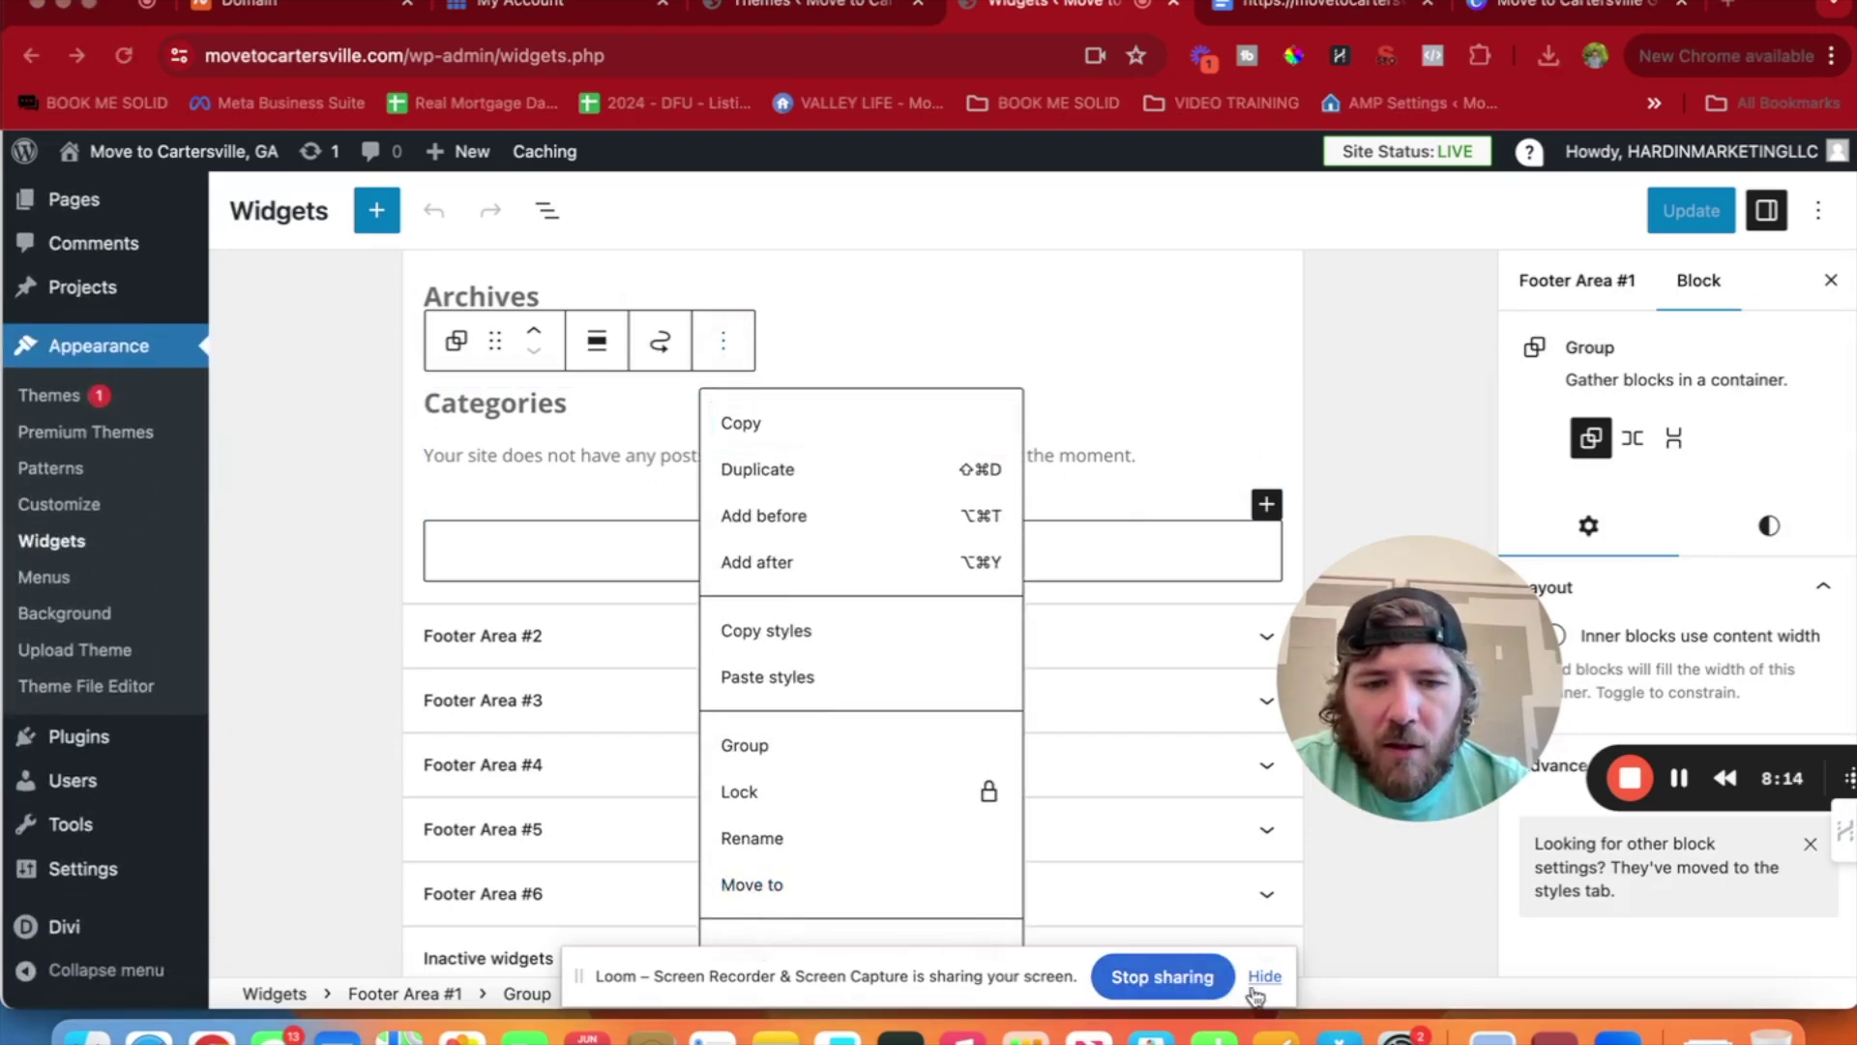
{"action": "left_click", "coordinate": [1265, 977]}
{"action": "left_click", "coordinate": [760, 958]}
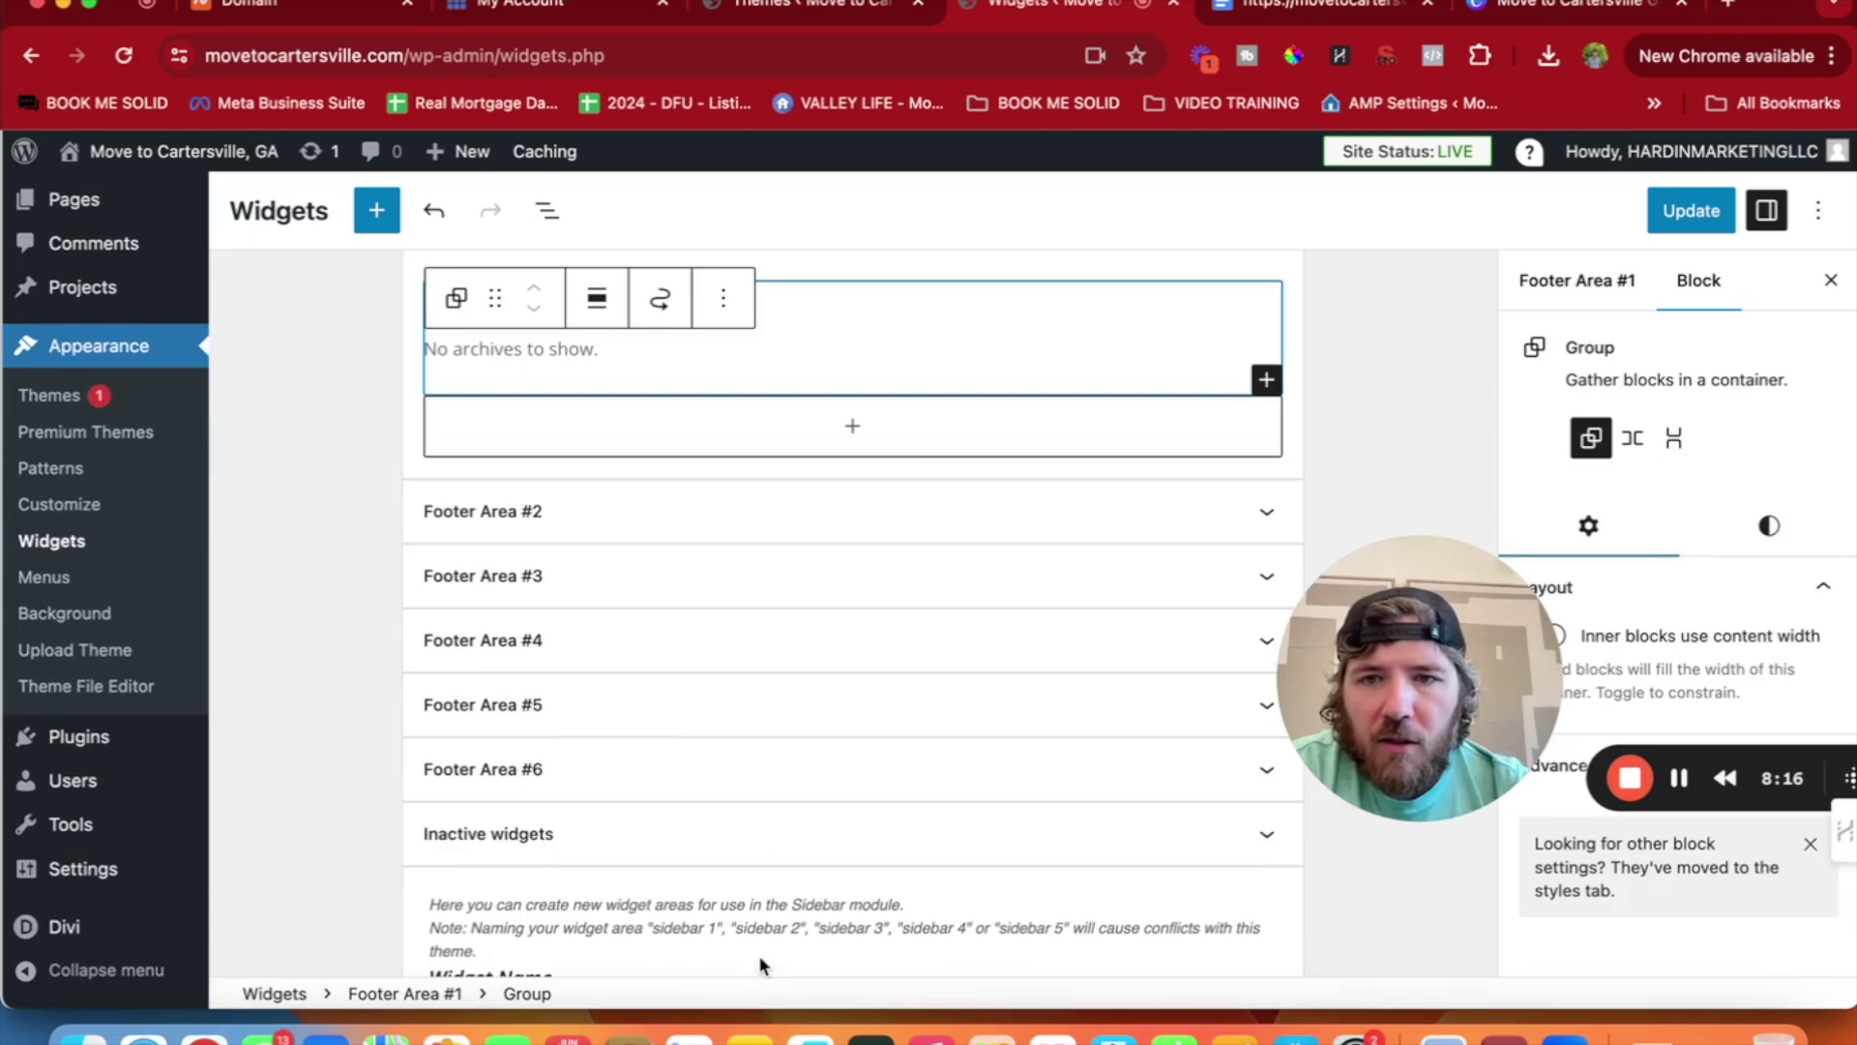
{"action": "left_click", "coordinate": [748, 290]}
{"action": "left_click", "coordinate": [813, 864]}
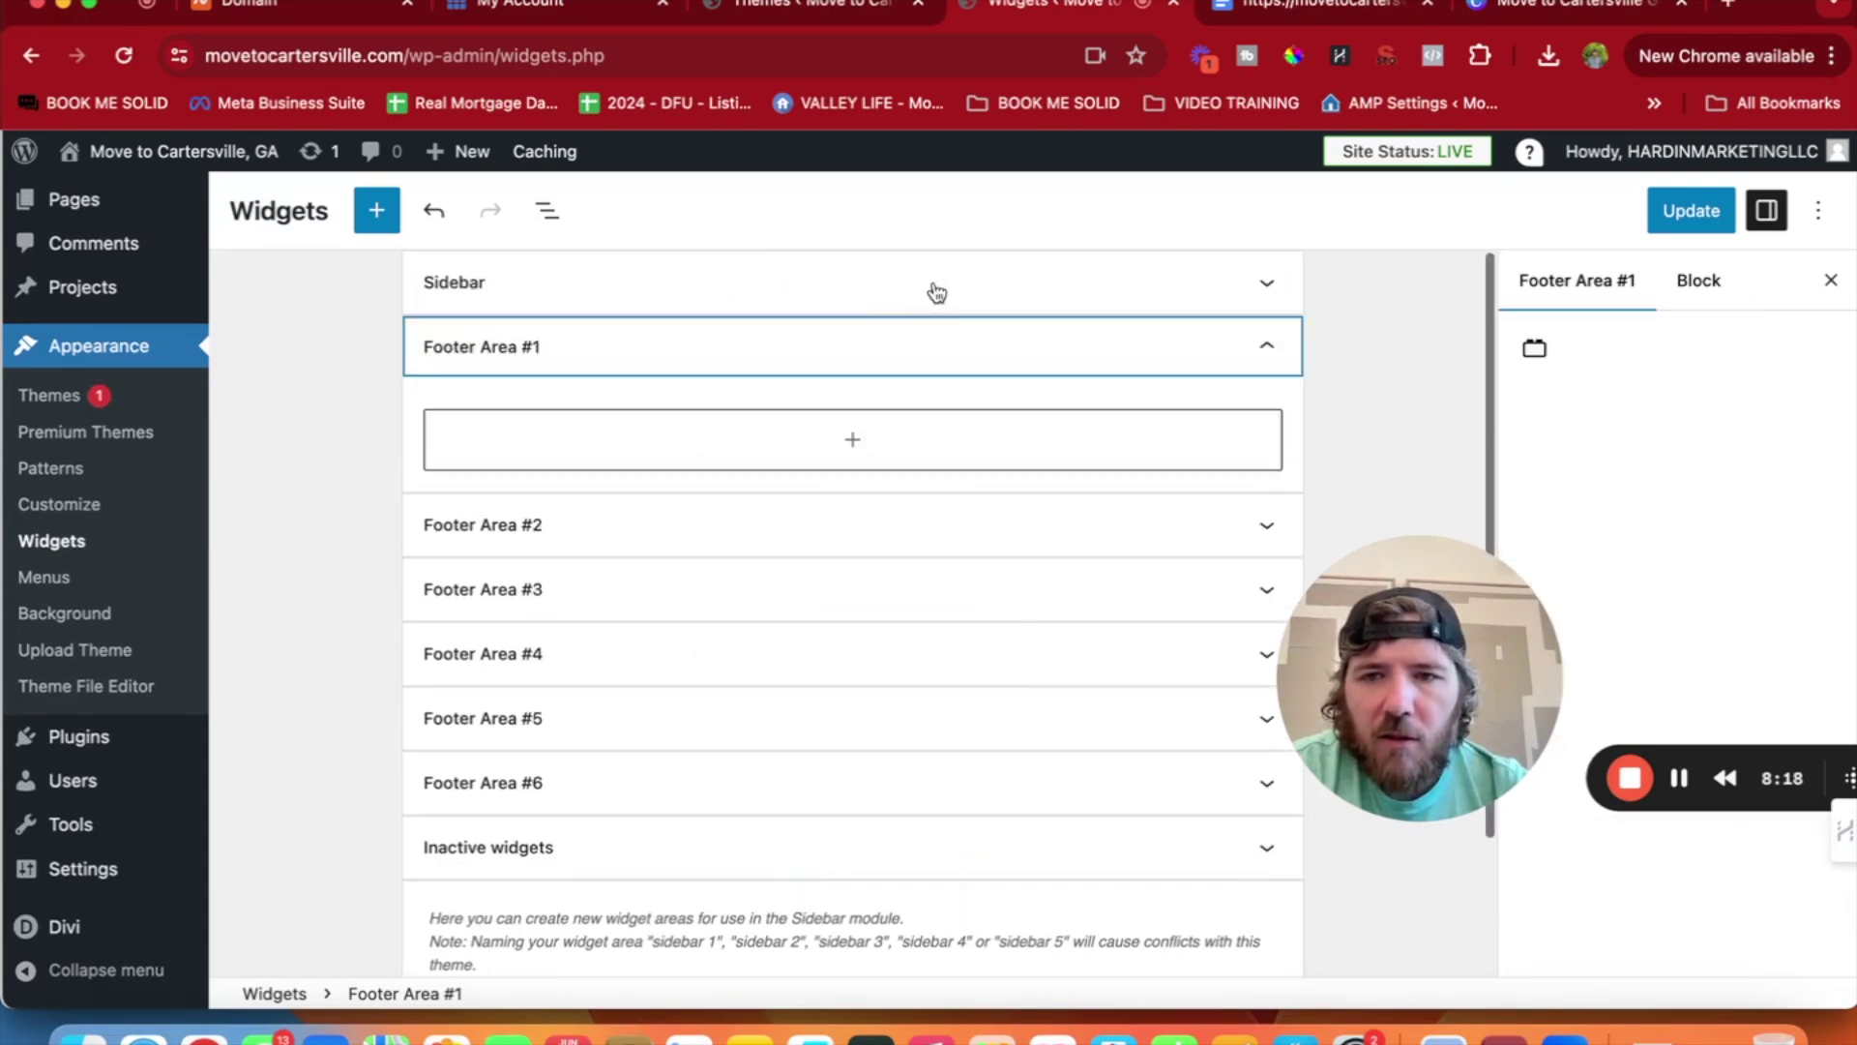
Check Footer Area #2, save the widget changes, and view the live homepage.
{"action": "left_click", "coordinate": [1254, 354]}
{"action": "left_click", "coordinate": [1262, 409]}
{"action": "left_click", "coordinate": [1266, 411]}
{"action": "scroll", "coordinate": [1197, 542], "scroll_direction": "down", "scroll_amount": 2}
{"action": "scroll", "coordinate": [1207, 539], "scroll_direction": "up", "scroll_amount": 2}
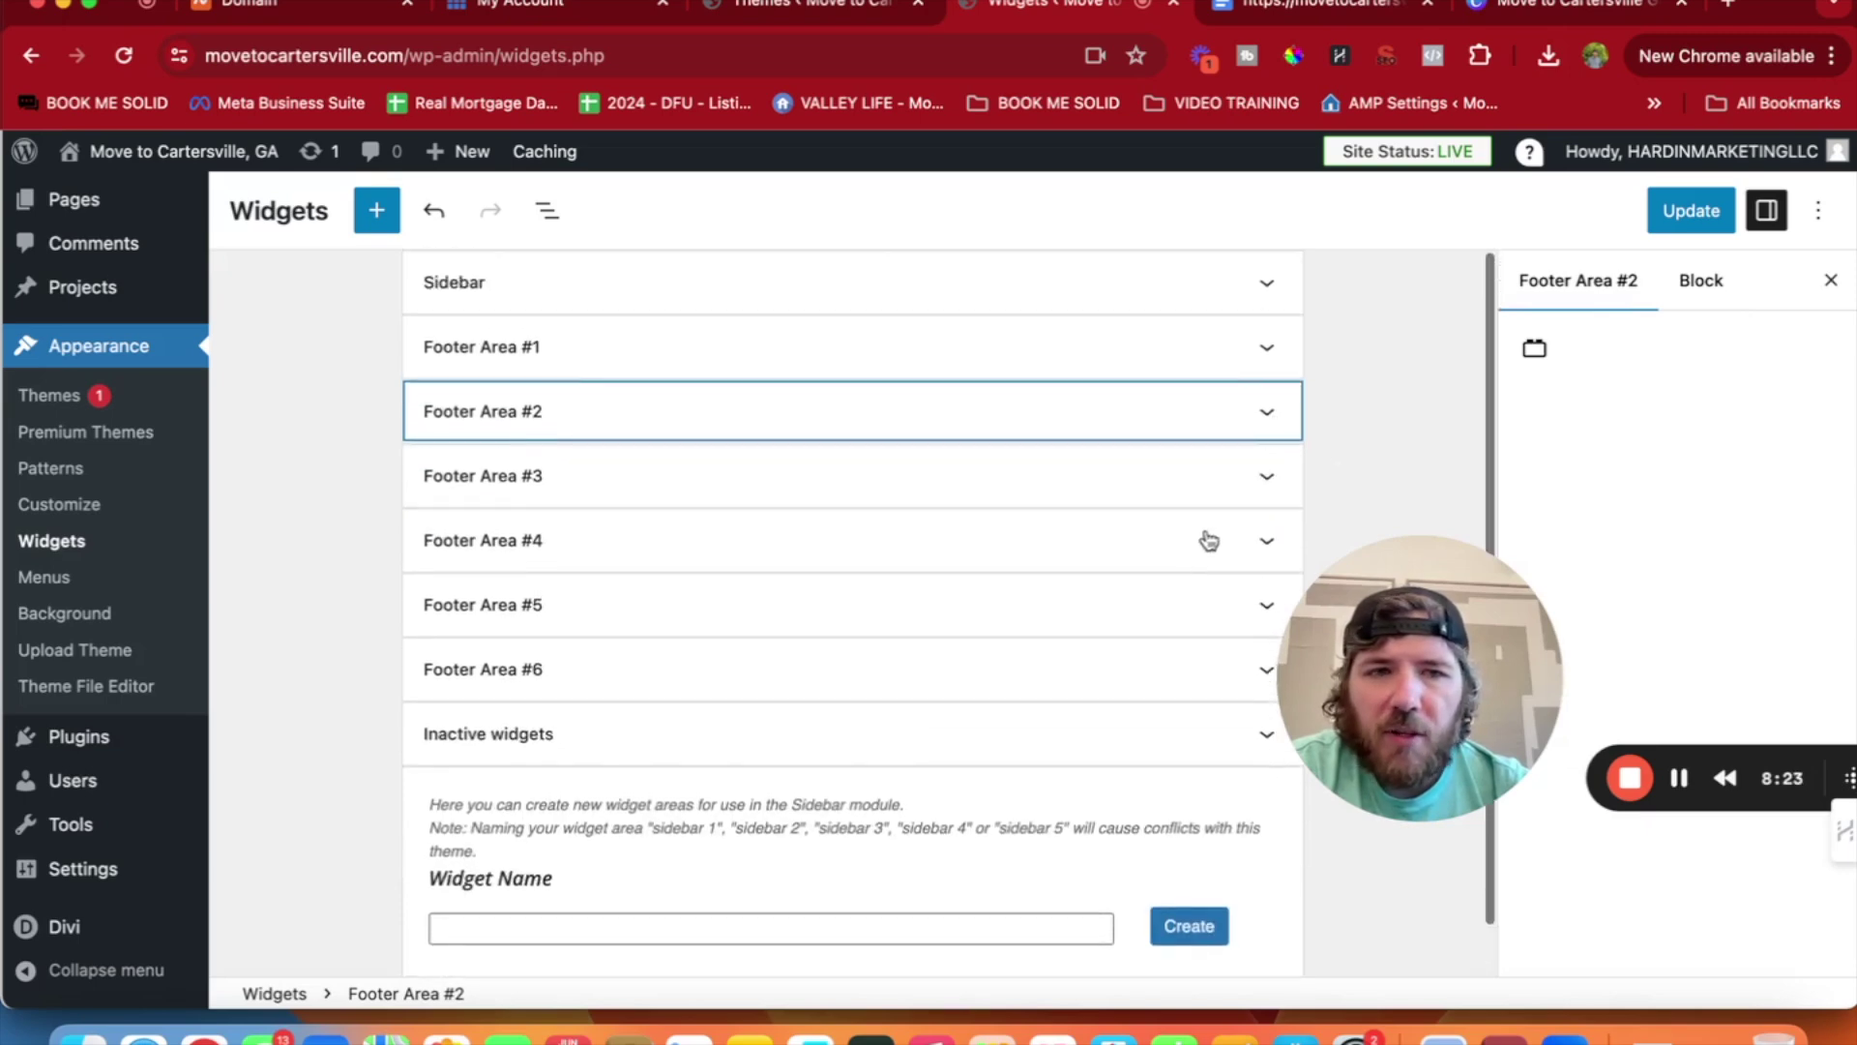
{"action": "left_click", "coordinate": [1694, 215]}
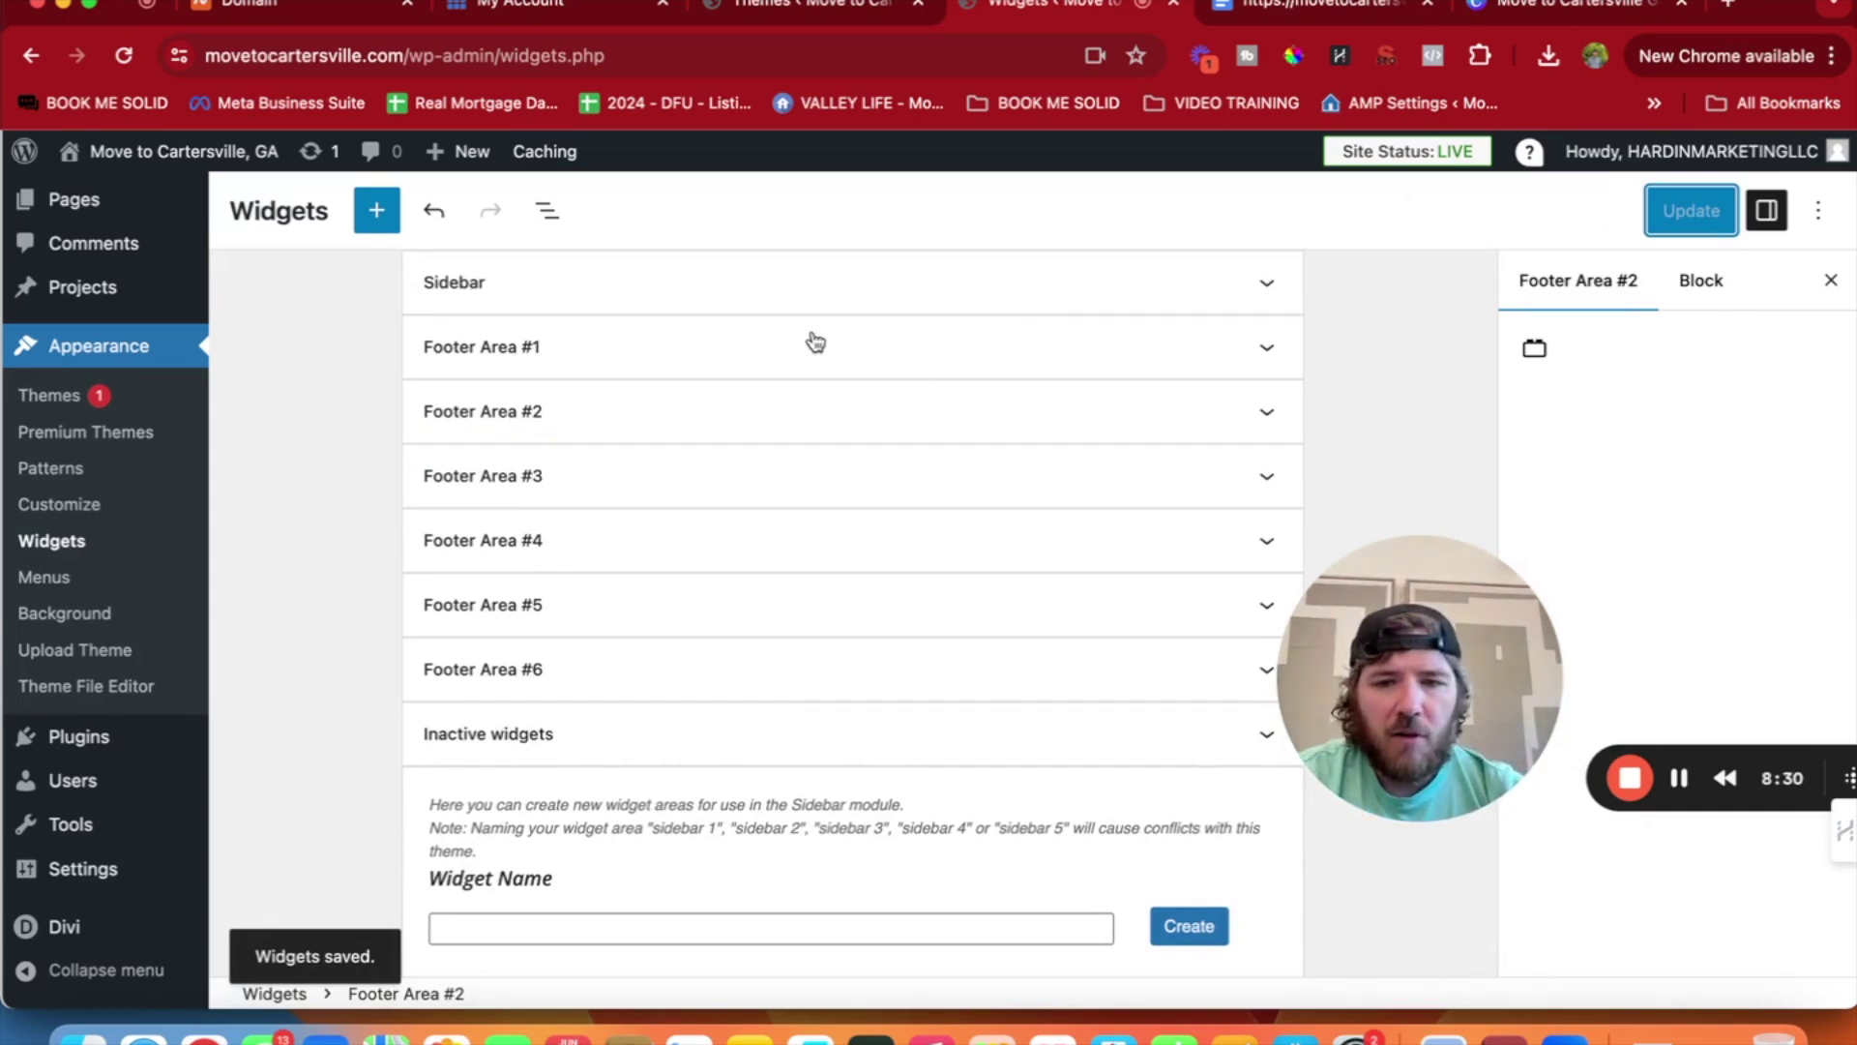
{"action": "left_click", "coordinate": [165, 152]}
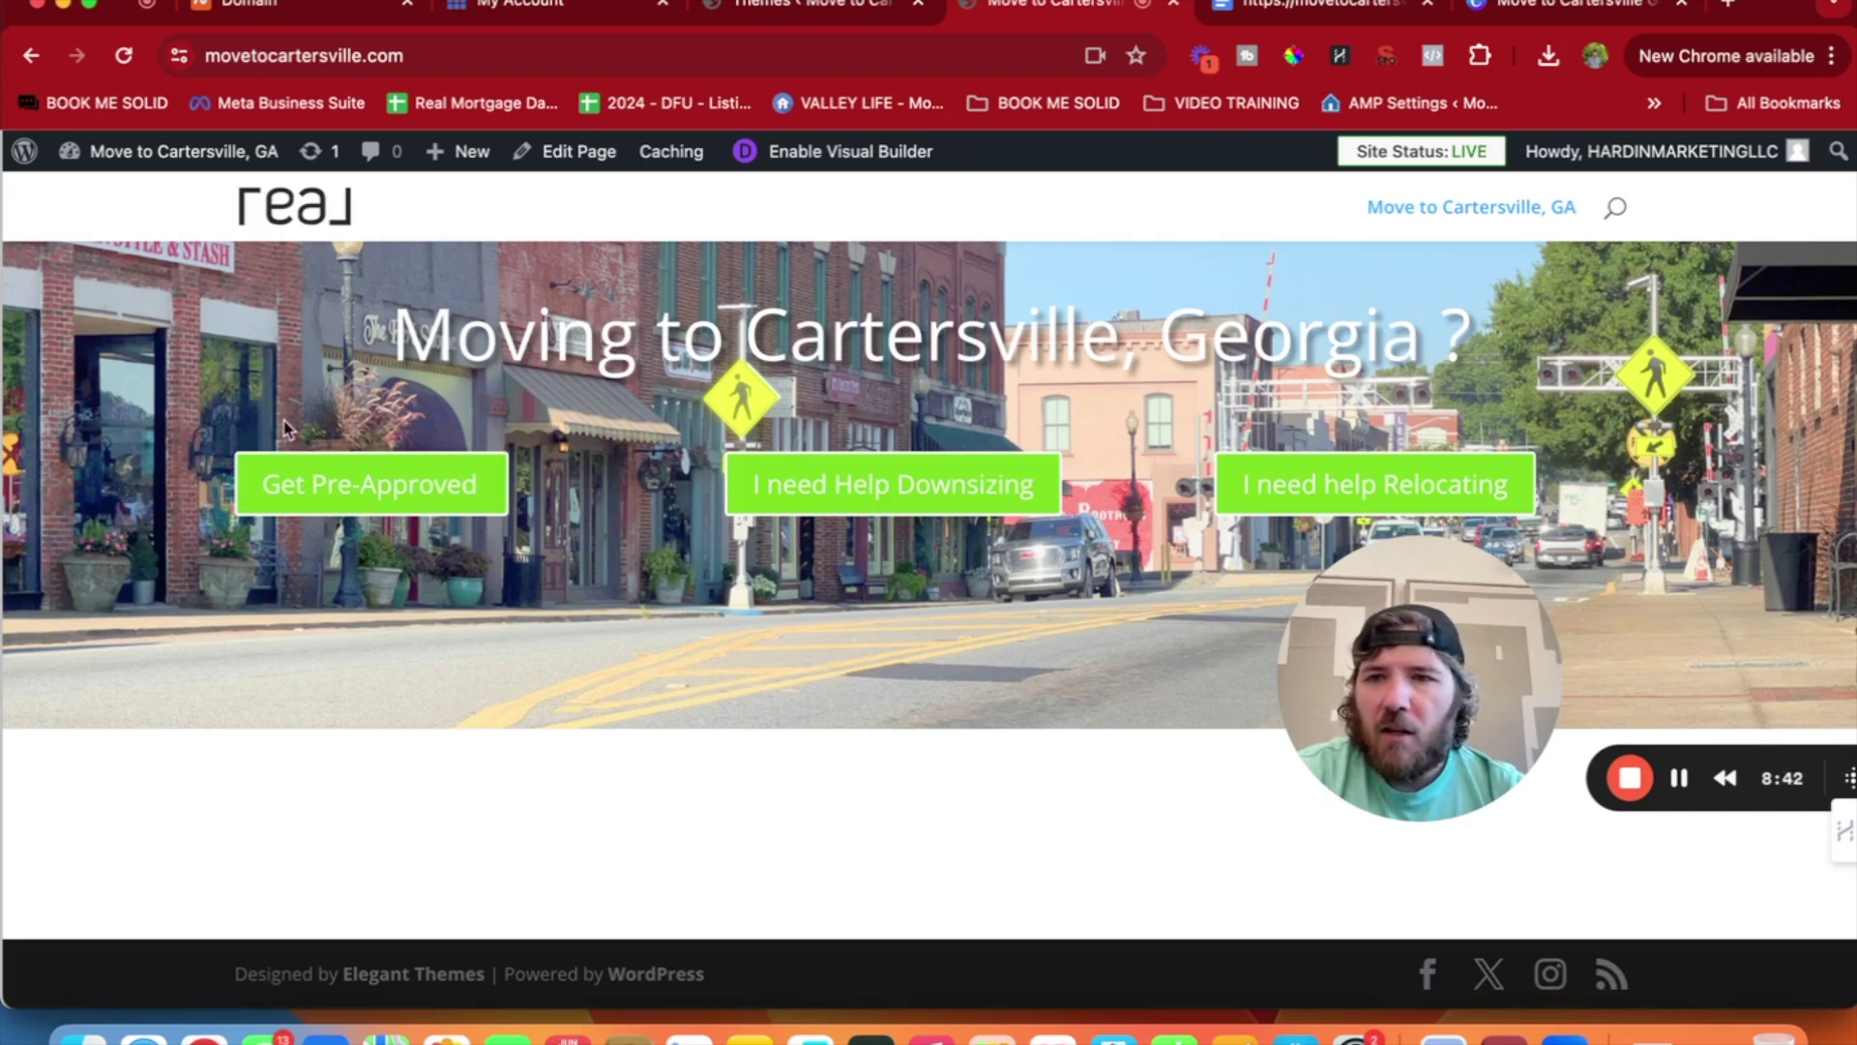
Open the Customizer to General Settings > Site Identity, showing the title 'Move to Cartersville, GA'.
{"action": "mouse_move", "coordinate": [179, 170]}
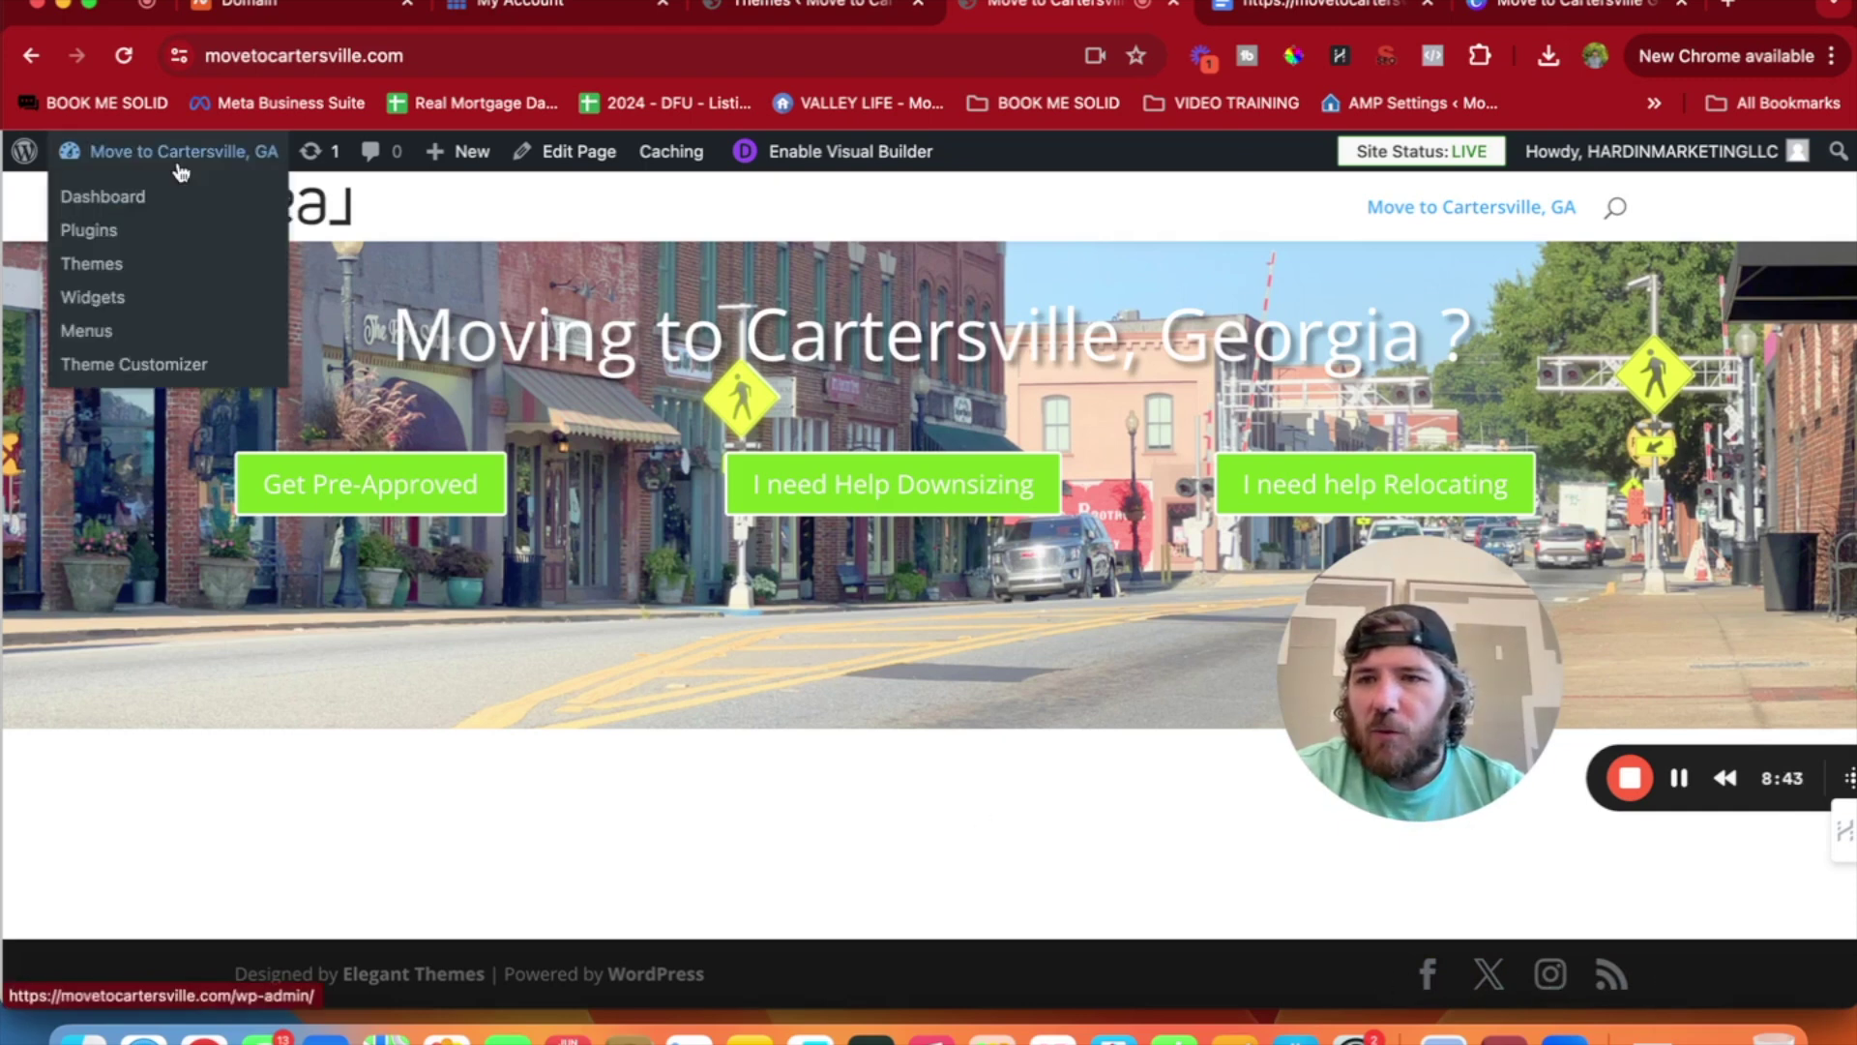
{"action": "left_click", "coordinate": [138, 368]}
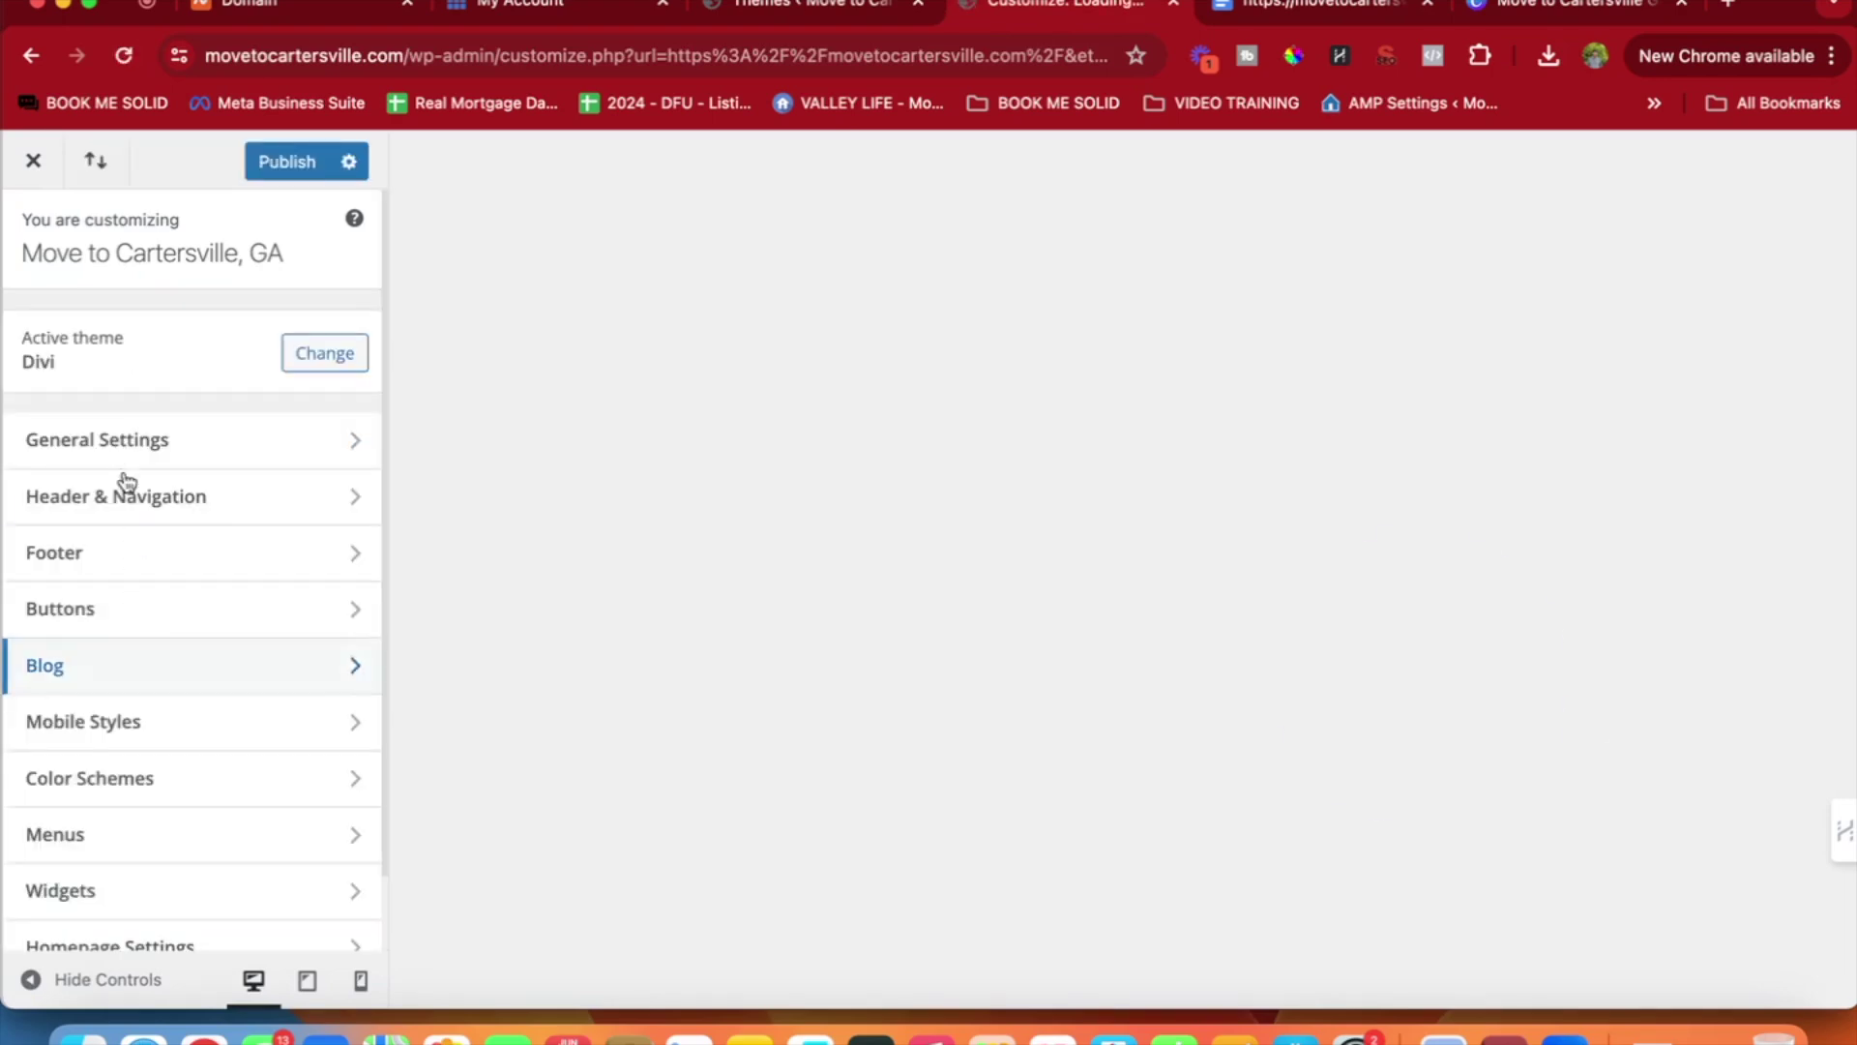
{"action": "left_click", "coordinate": [129, 439]}
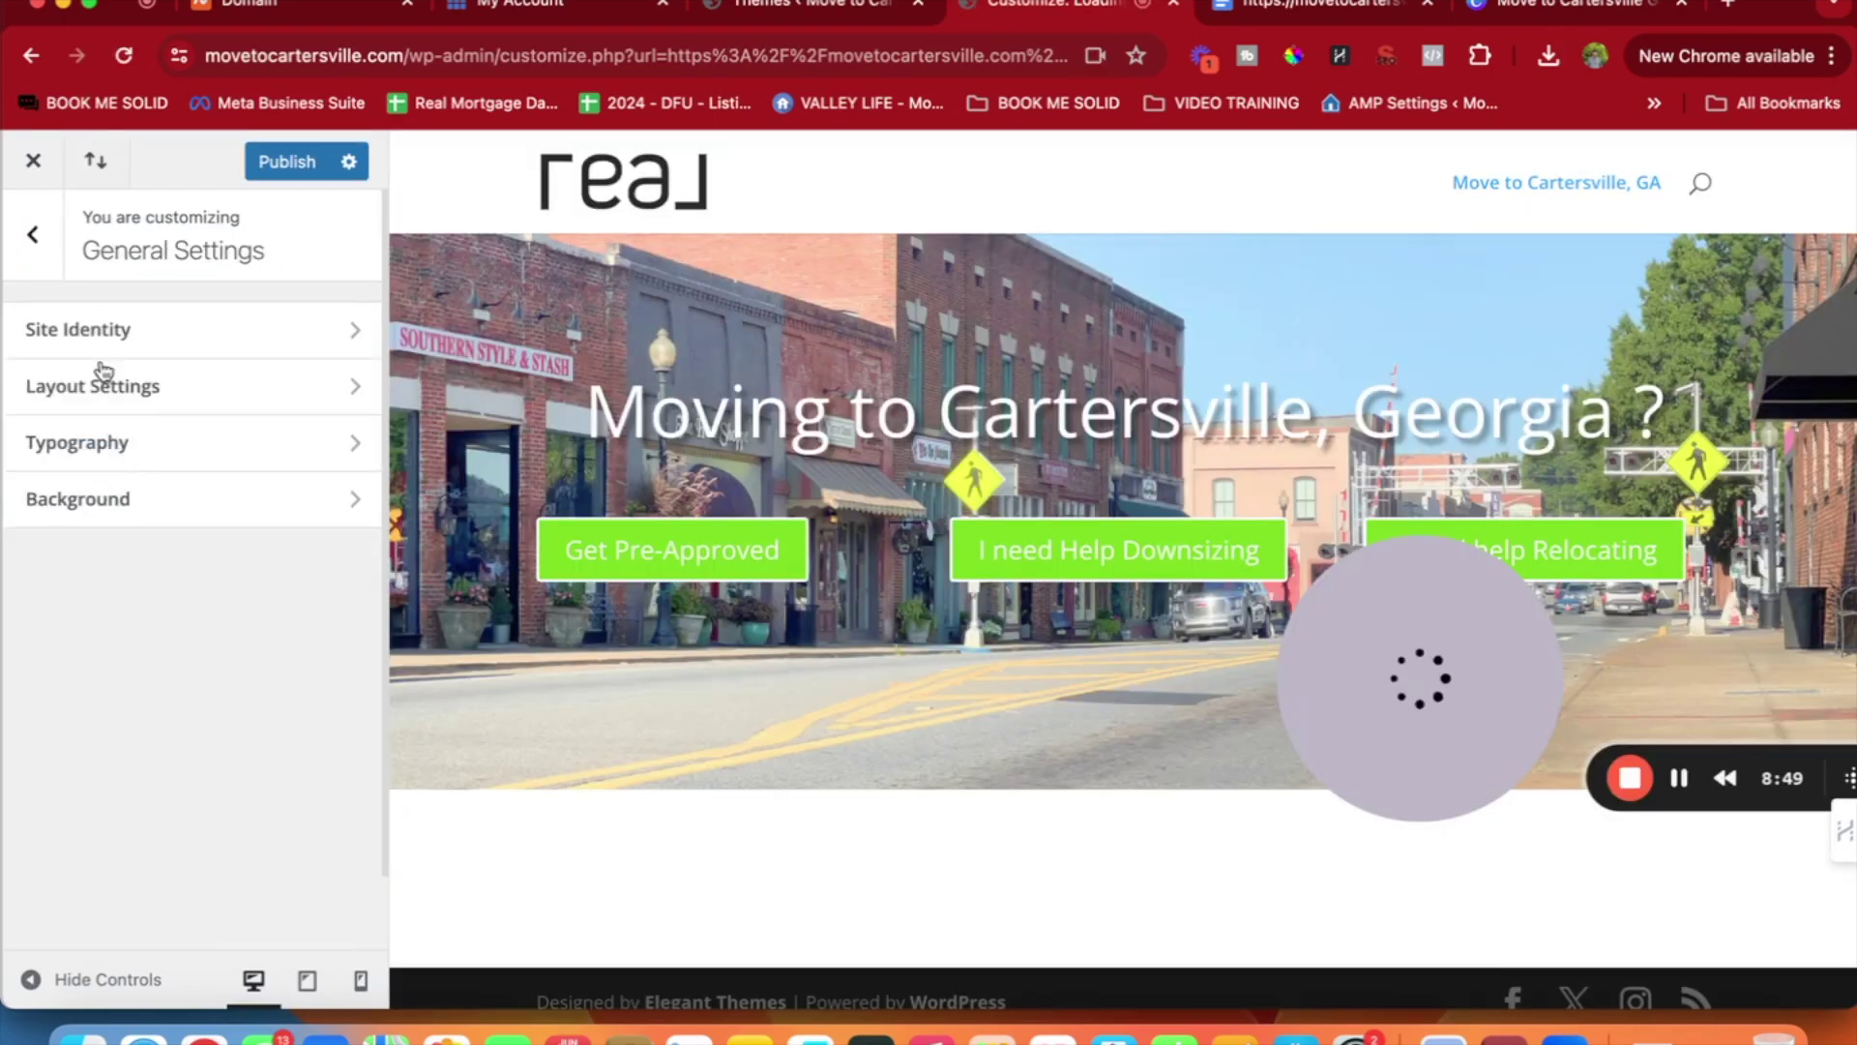
{"action": "left_click", "coordinate": [115, 333]}
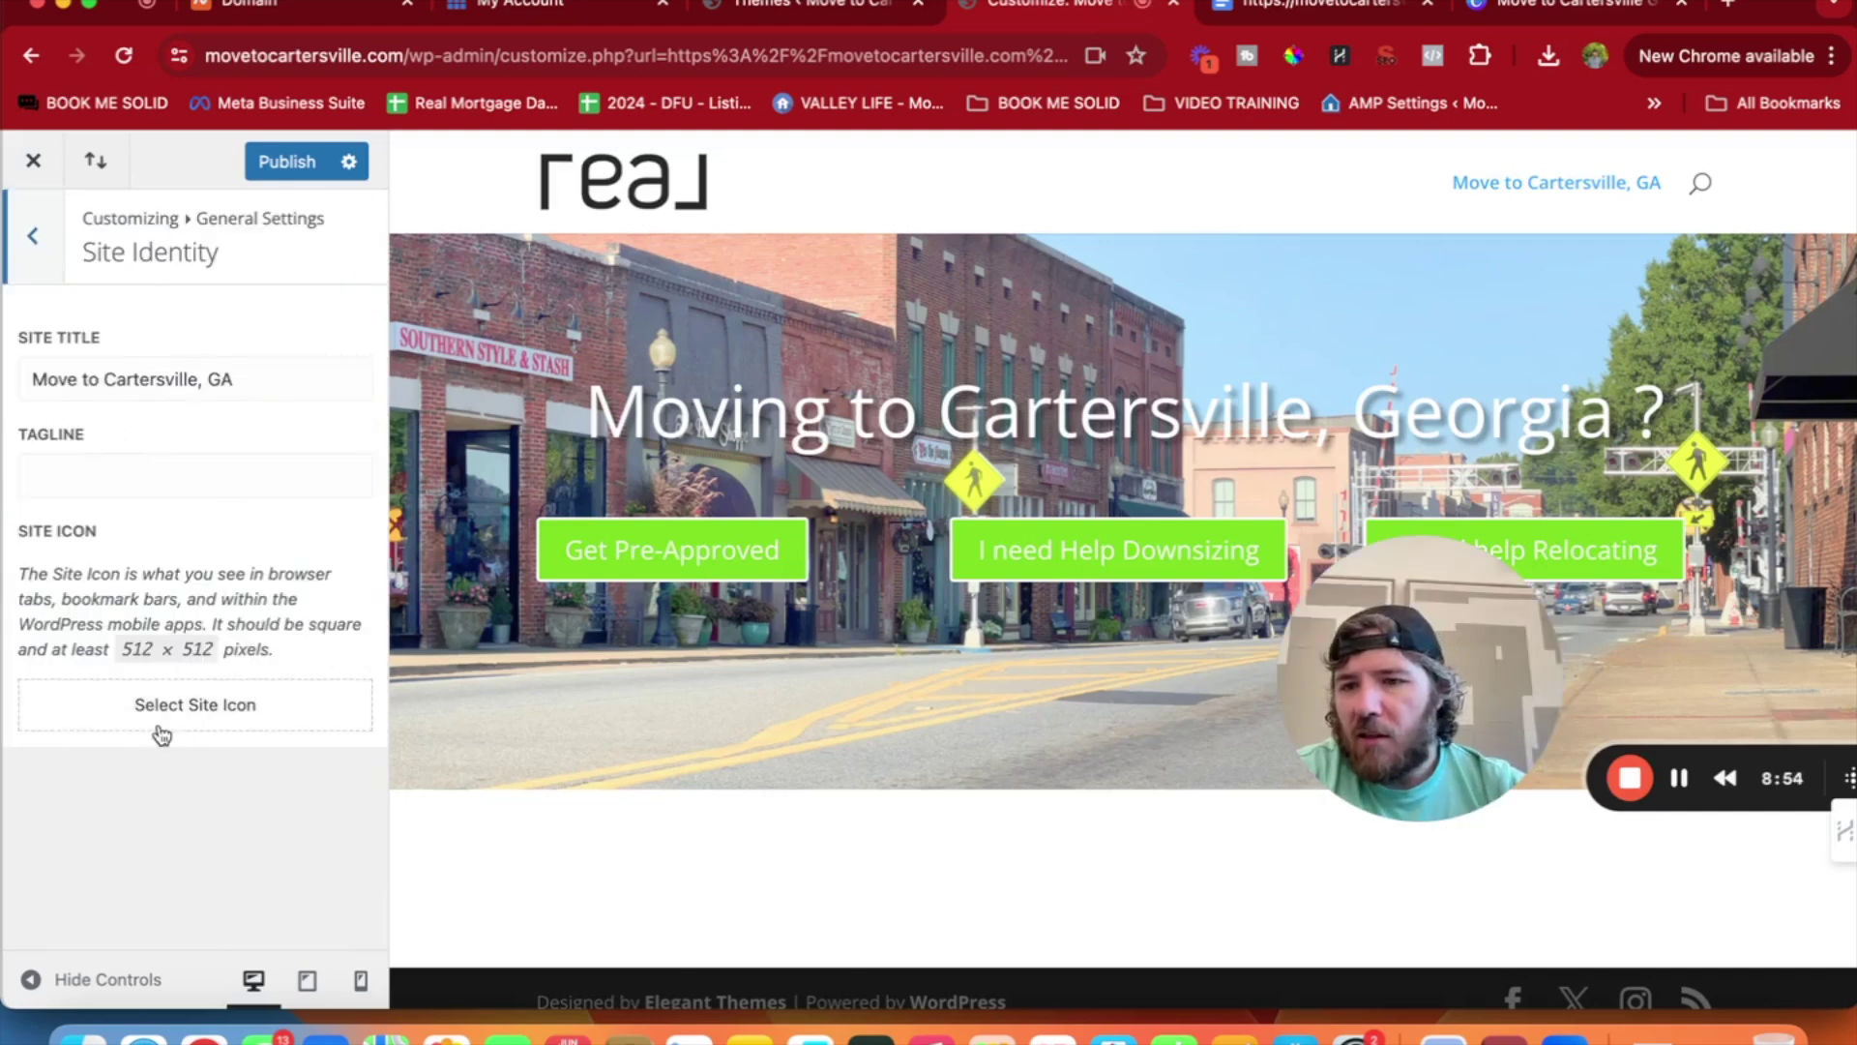
{"action": "left_click_drag", "start_coordinate": [19, 530], "coordinate": [77, 530]}
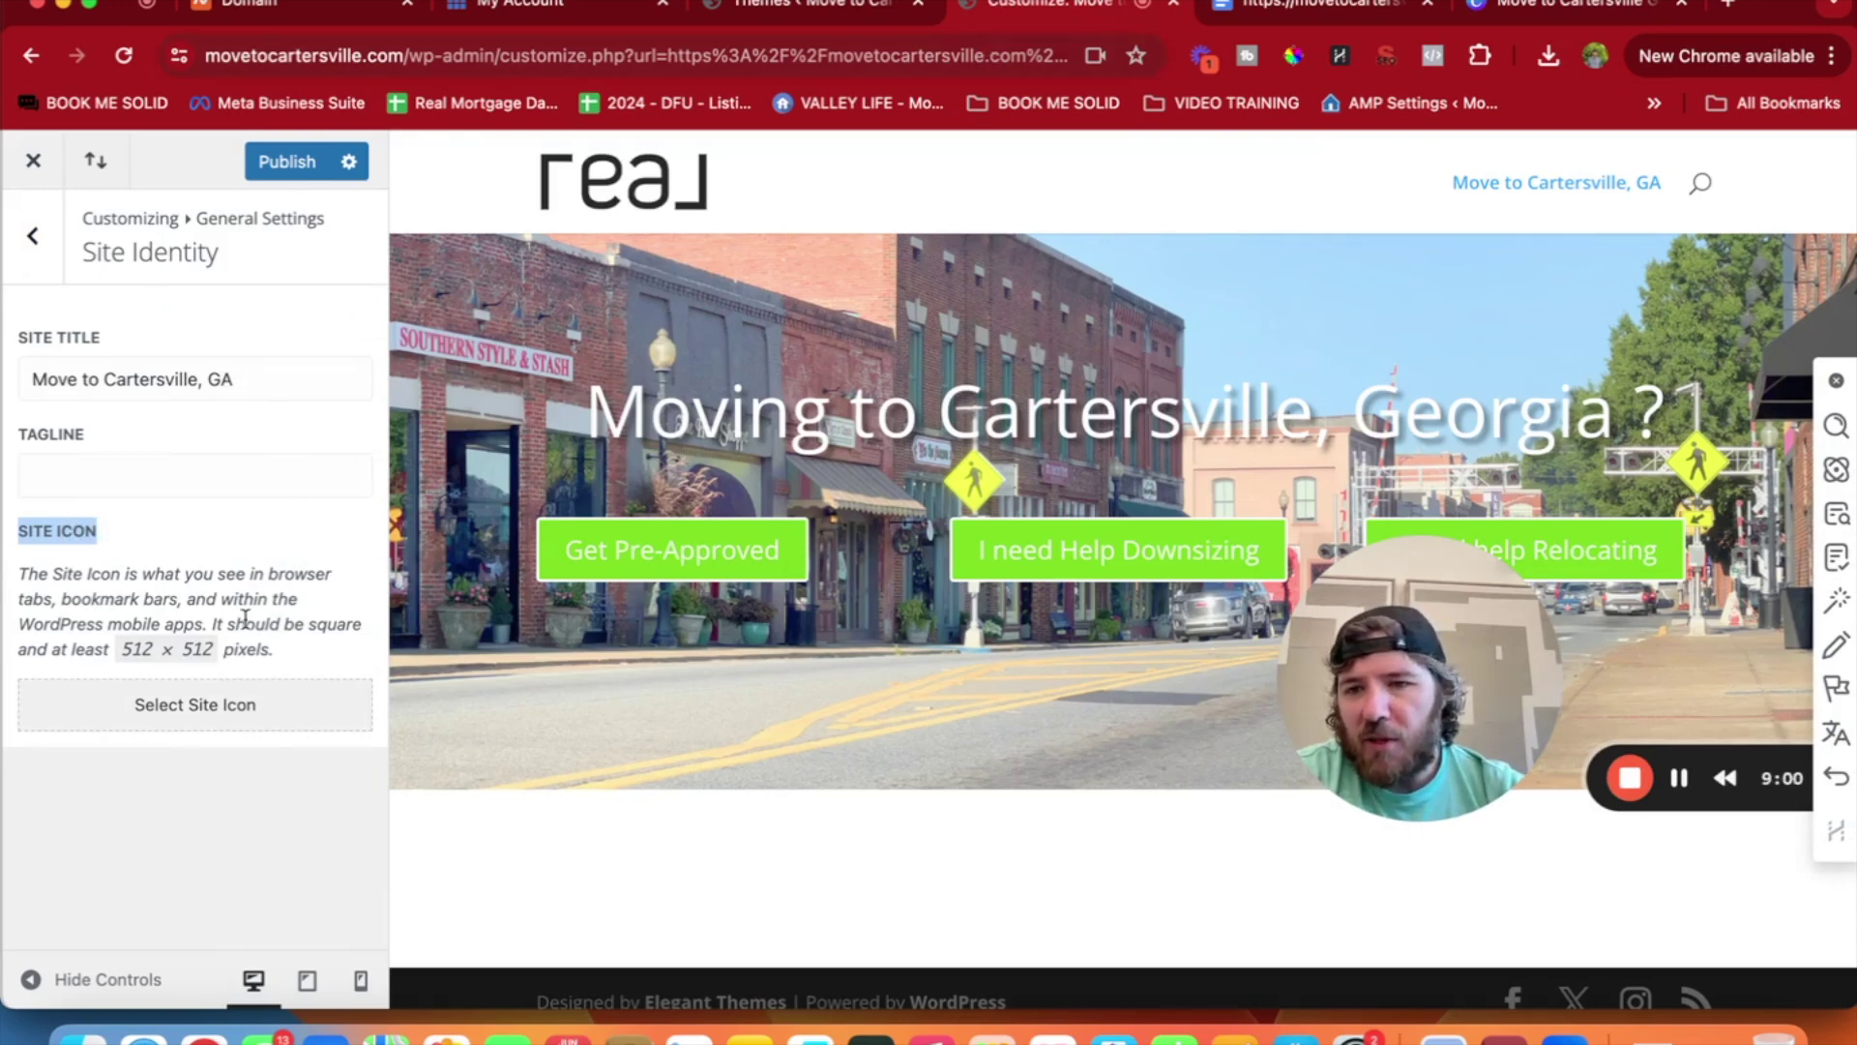
Start uploading a new site icon image and search the computer for 'home fav'.
{"action": "left_click", "coordinate": [189, 705]}
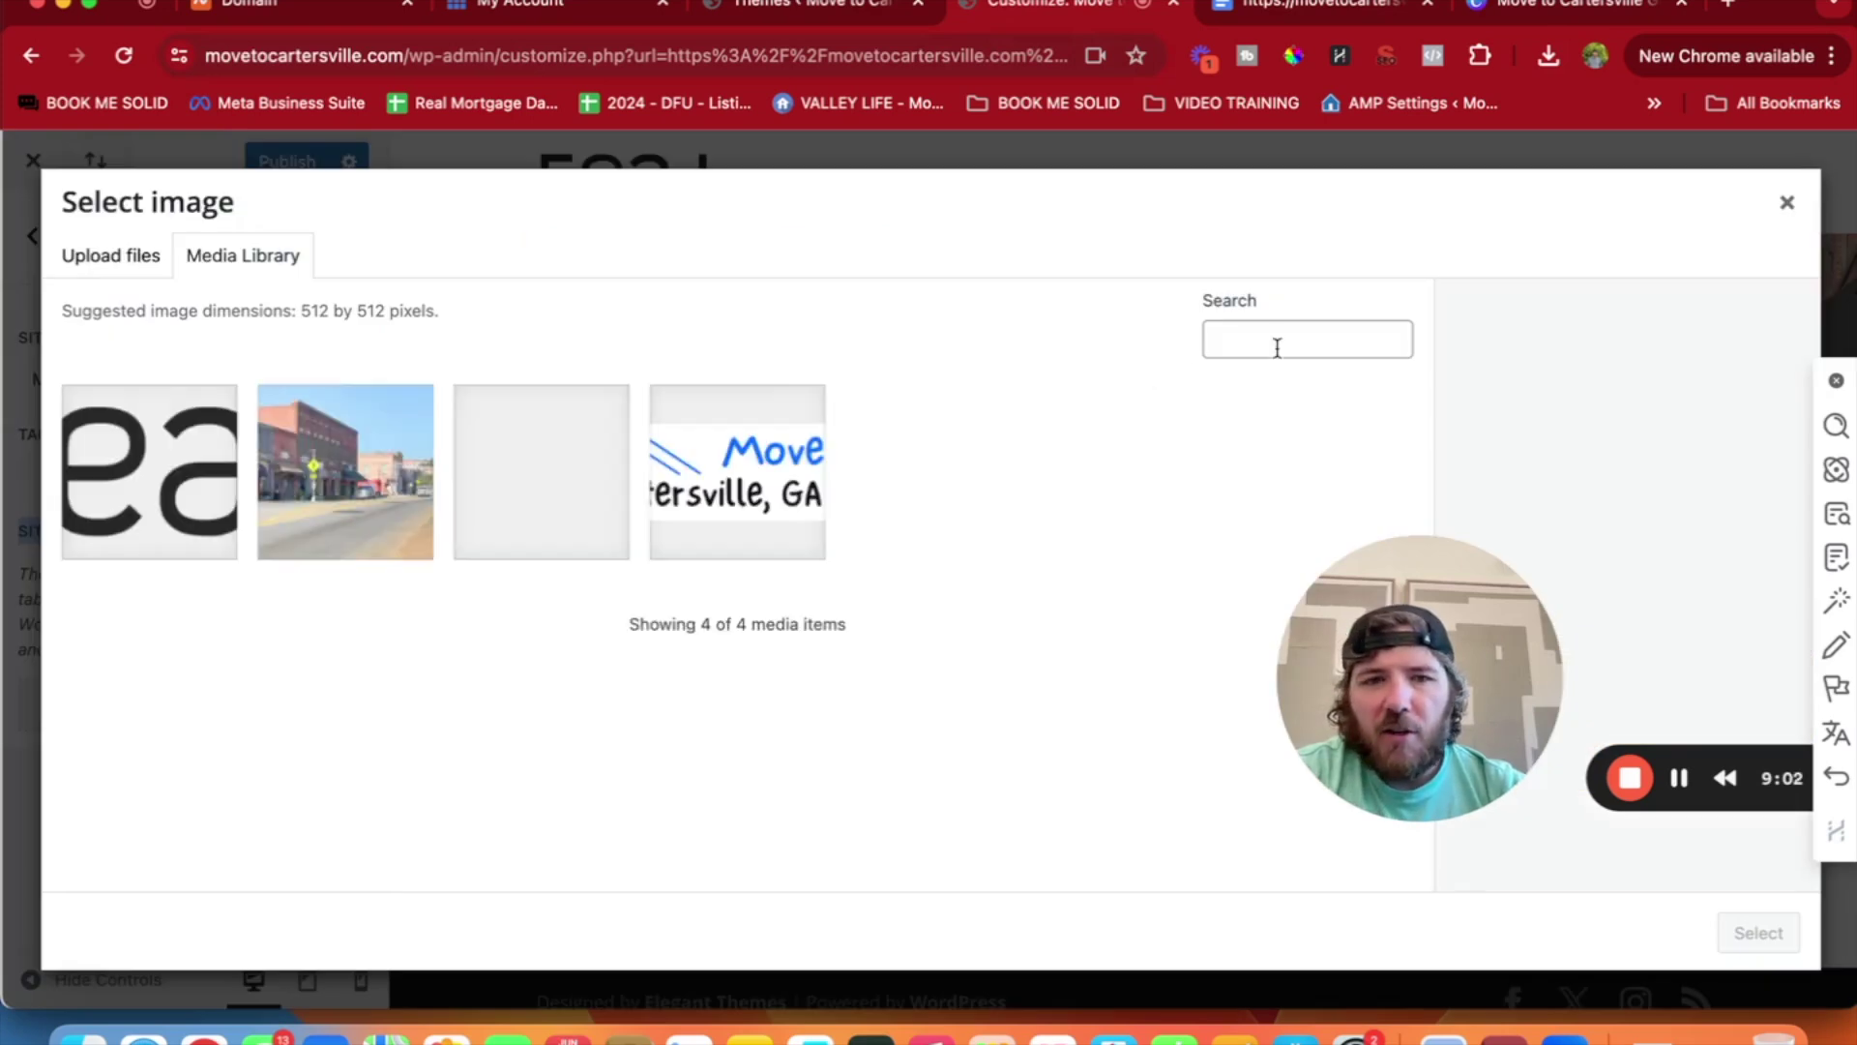
{"action": "left_click", "coordinate": [118, 260]}
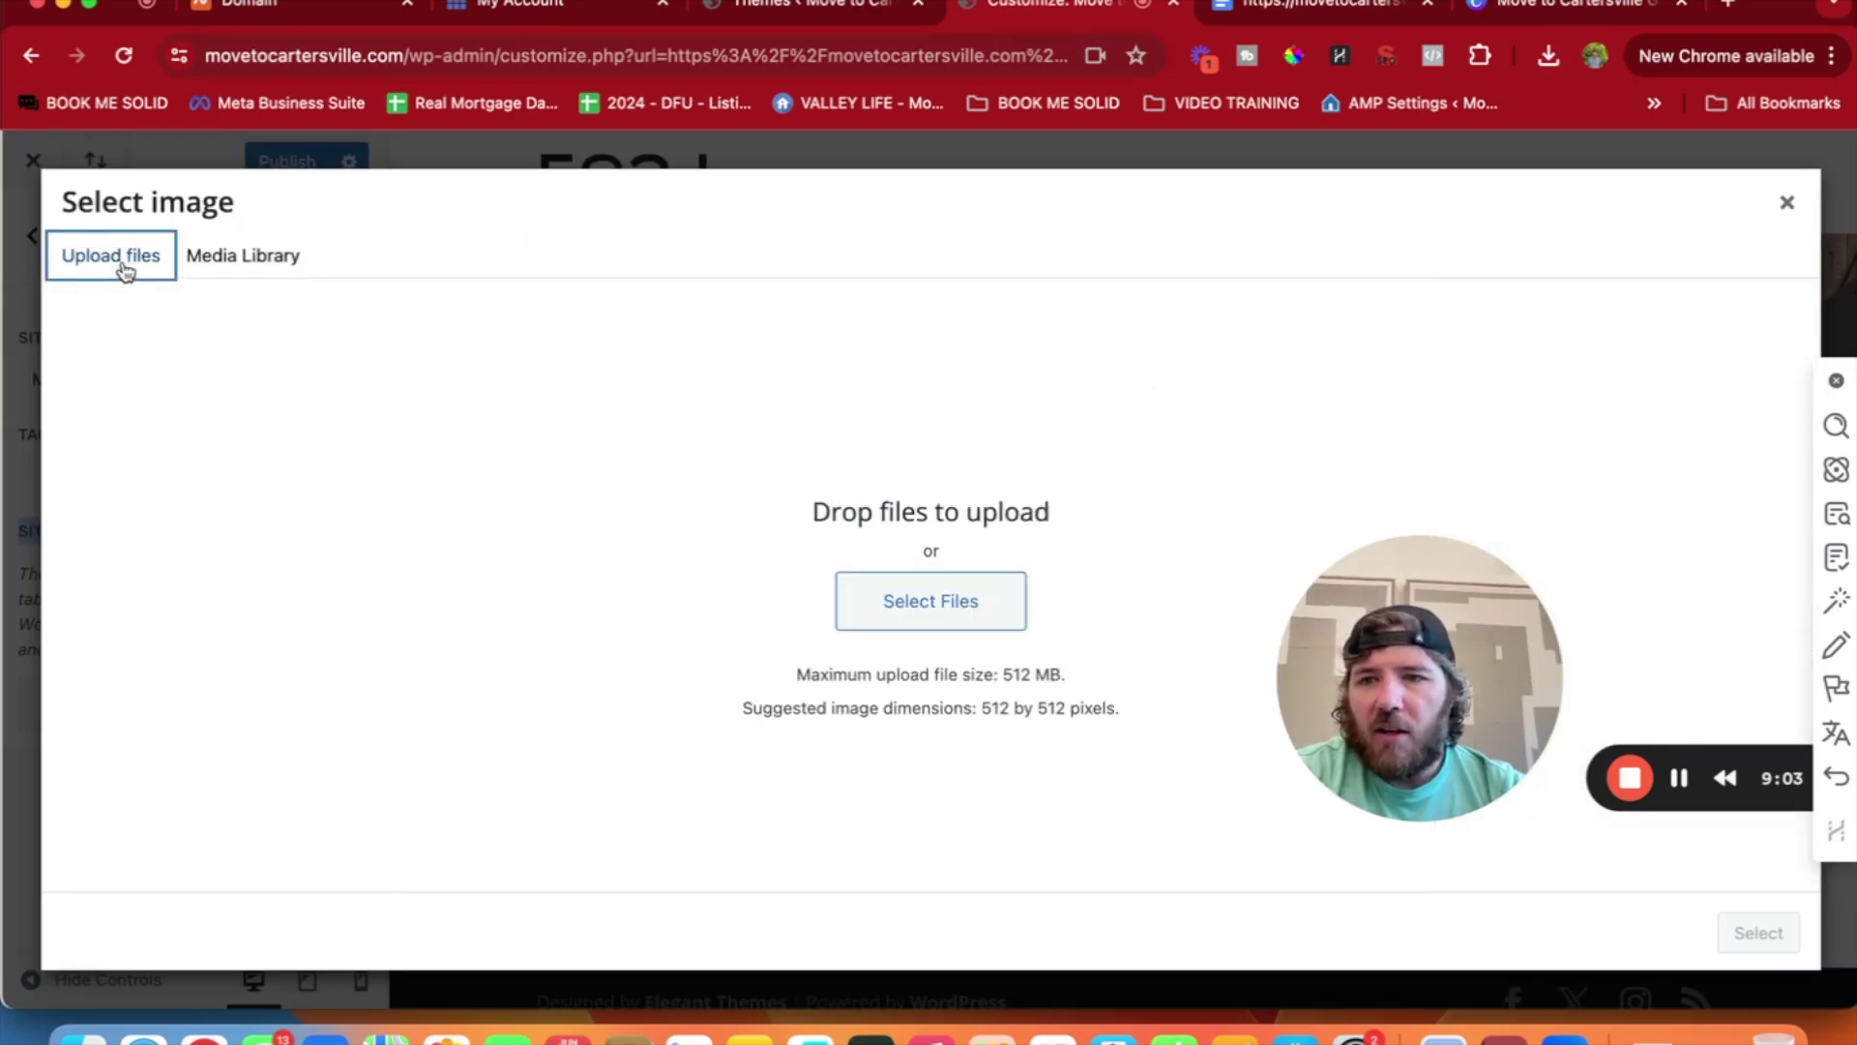
{"action": "left_click", "coordinate": [971, 612]}
{"action": "left_click", "coordinate": [1555, 247]}
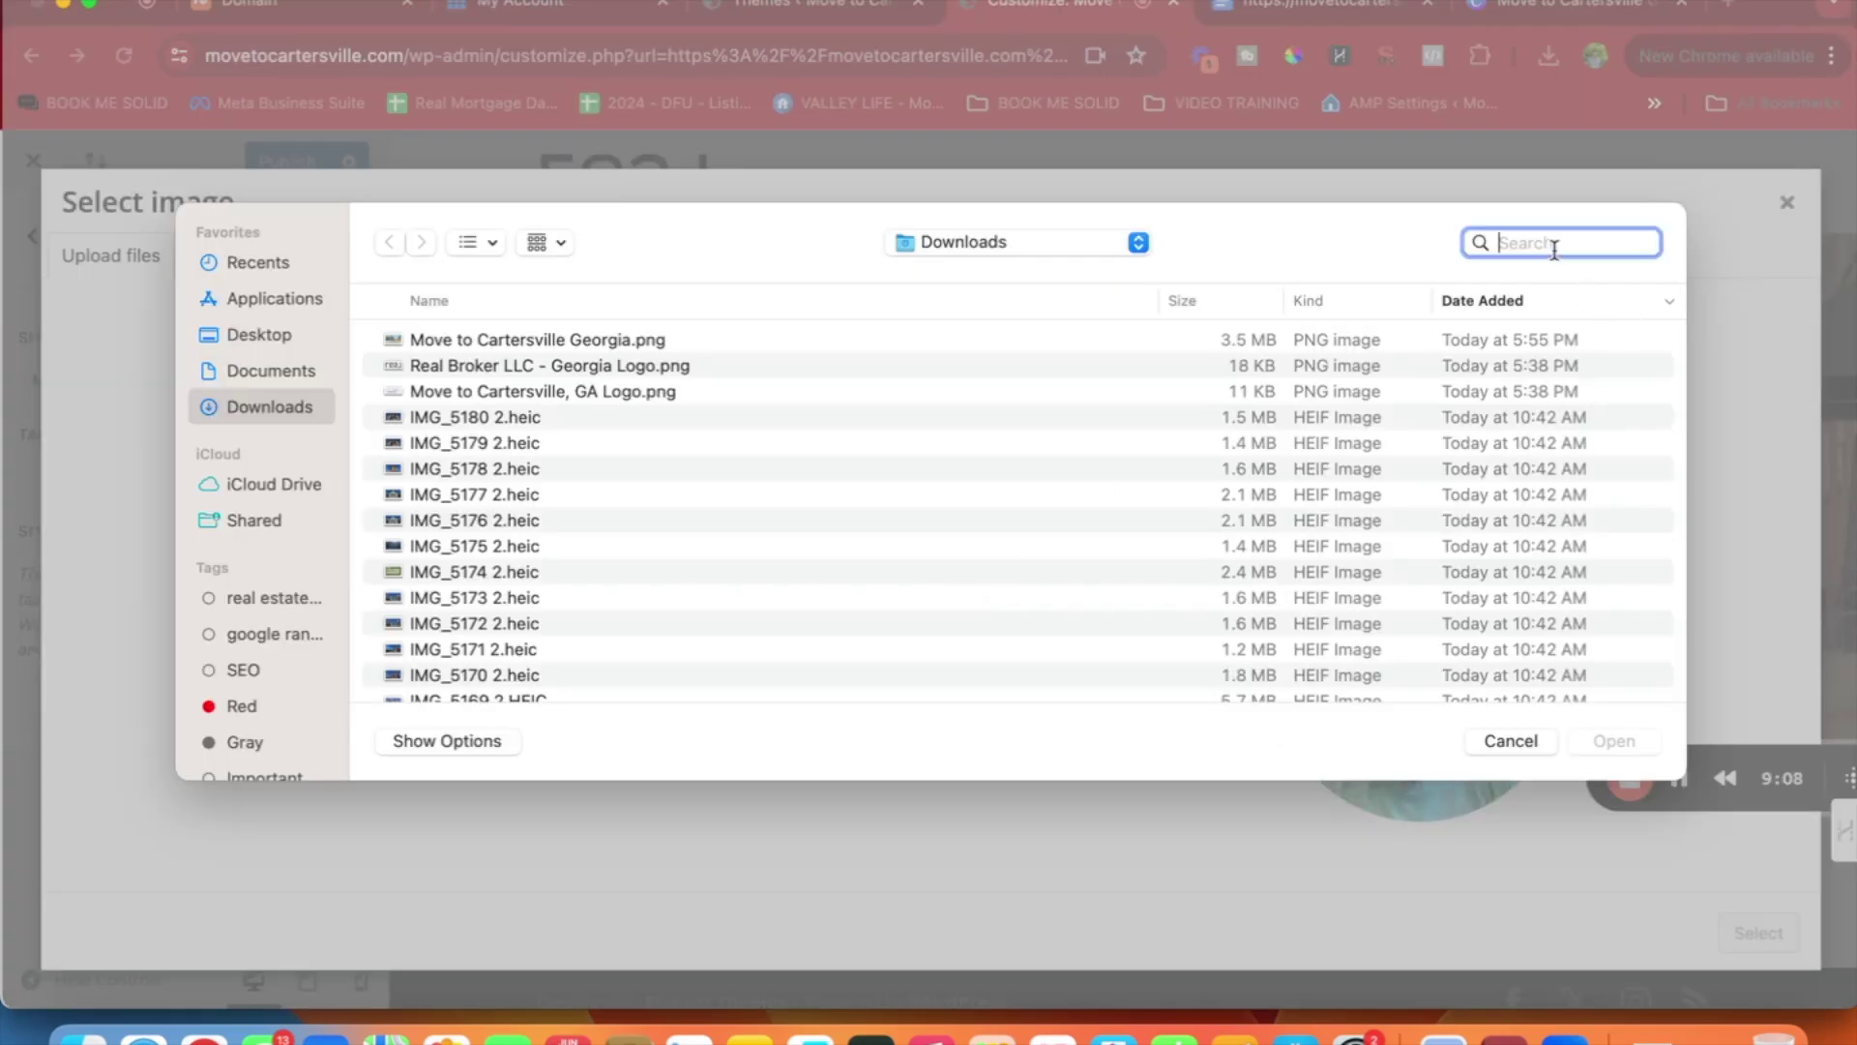
{"action": "type", "text": "home fav"}
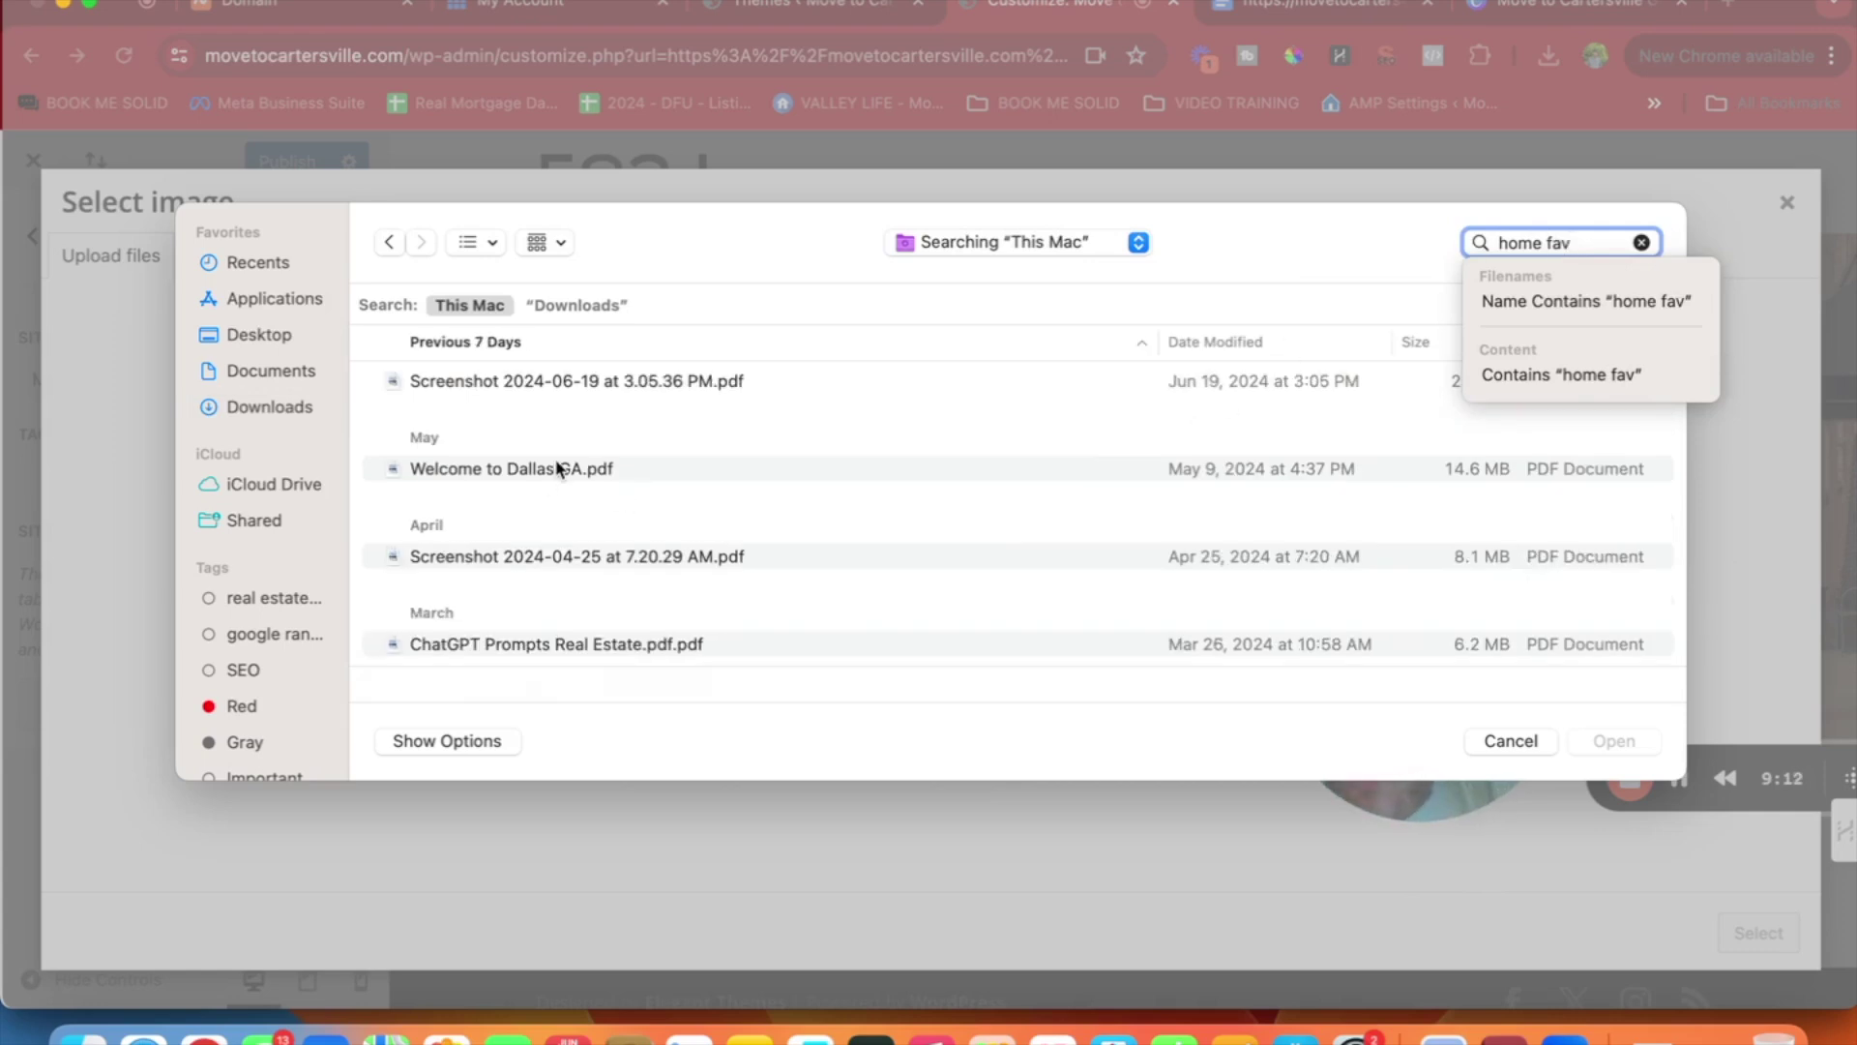
{"action": "scroll", "coordinate": [558, 468], "scroll_direction": "down", "scroll_amount": 10}
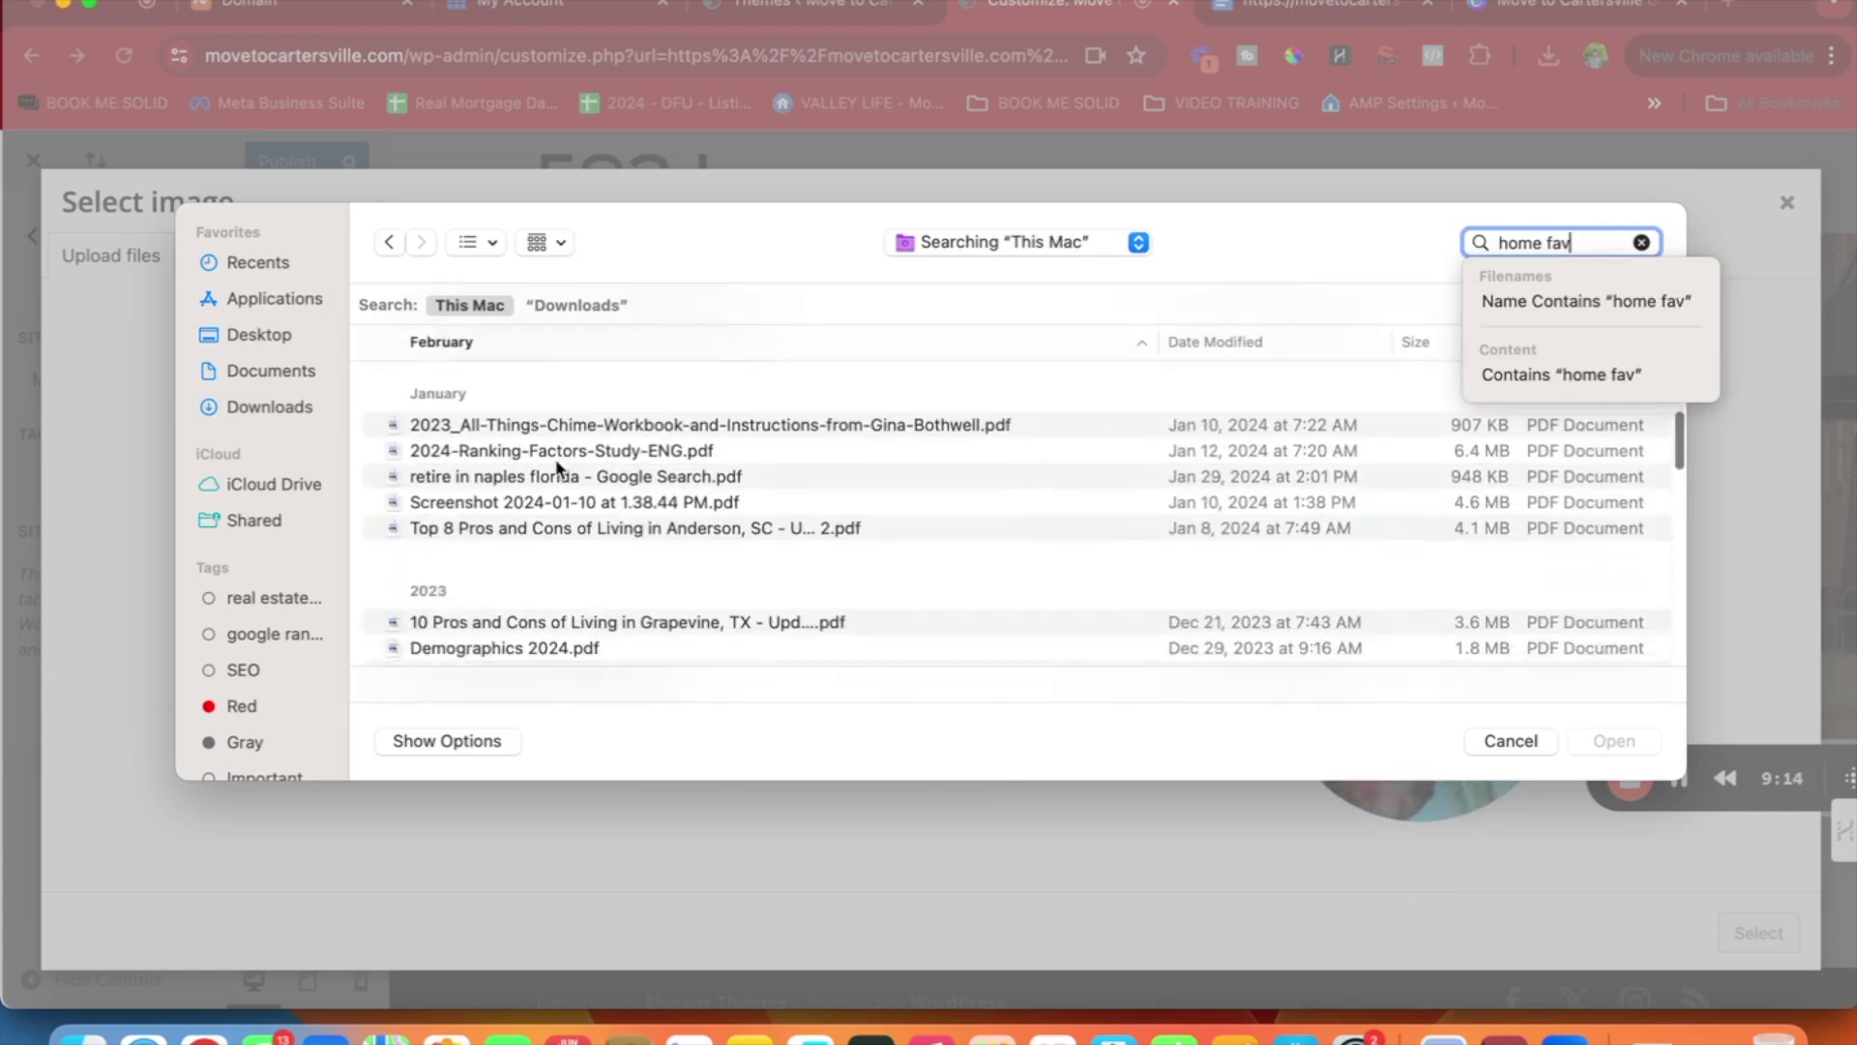
{"action": "scroll", "coordinate": [557, 469], "scroll_direction": "up", "scroll_amount": 3}
Search Downloads for 'favicon' and upload HouseFavIcon.png.
{"action": "left_click", "coordinate": [254, 406]}
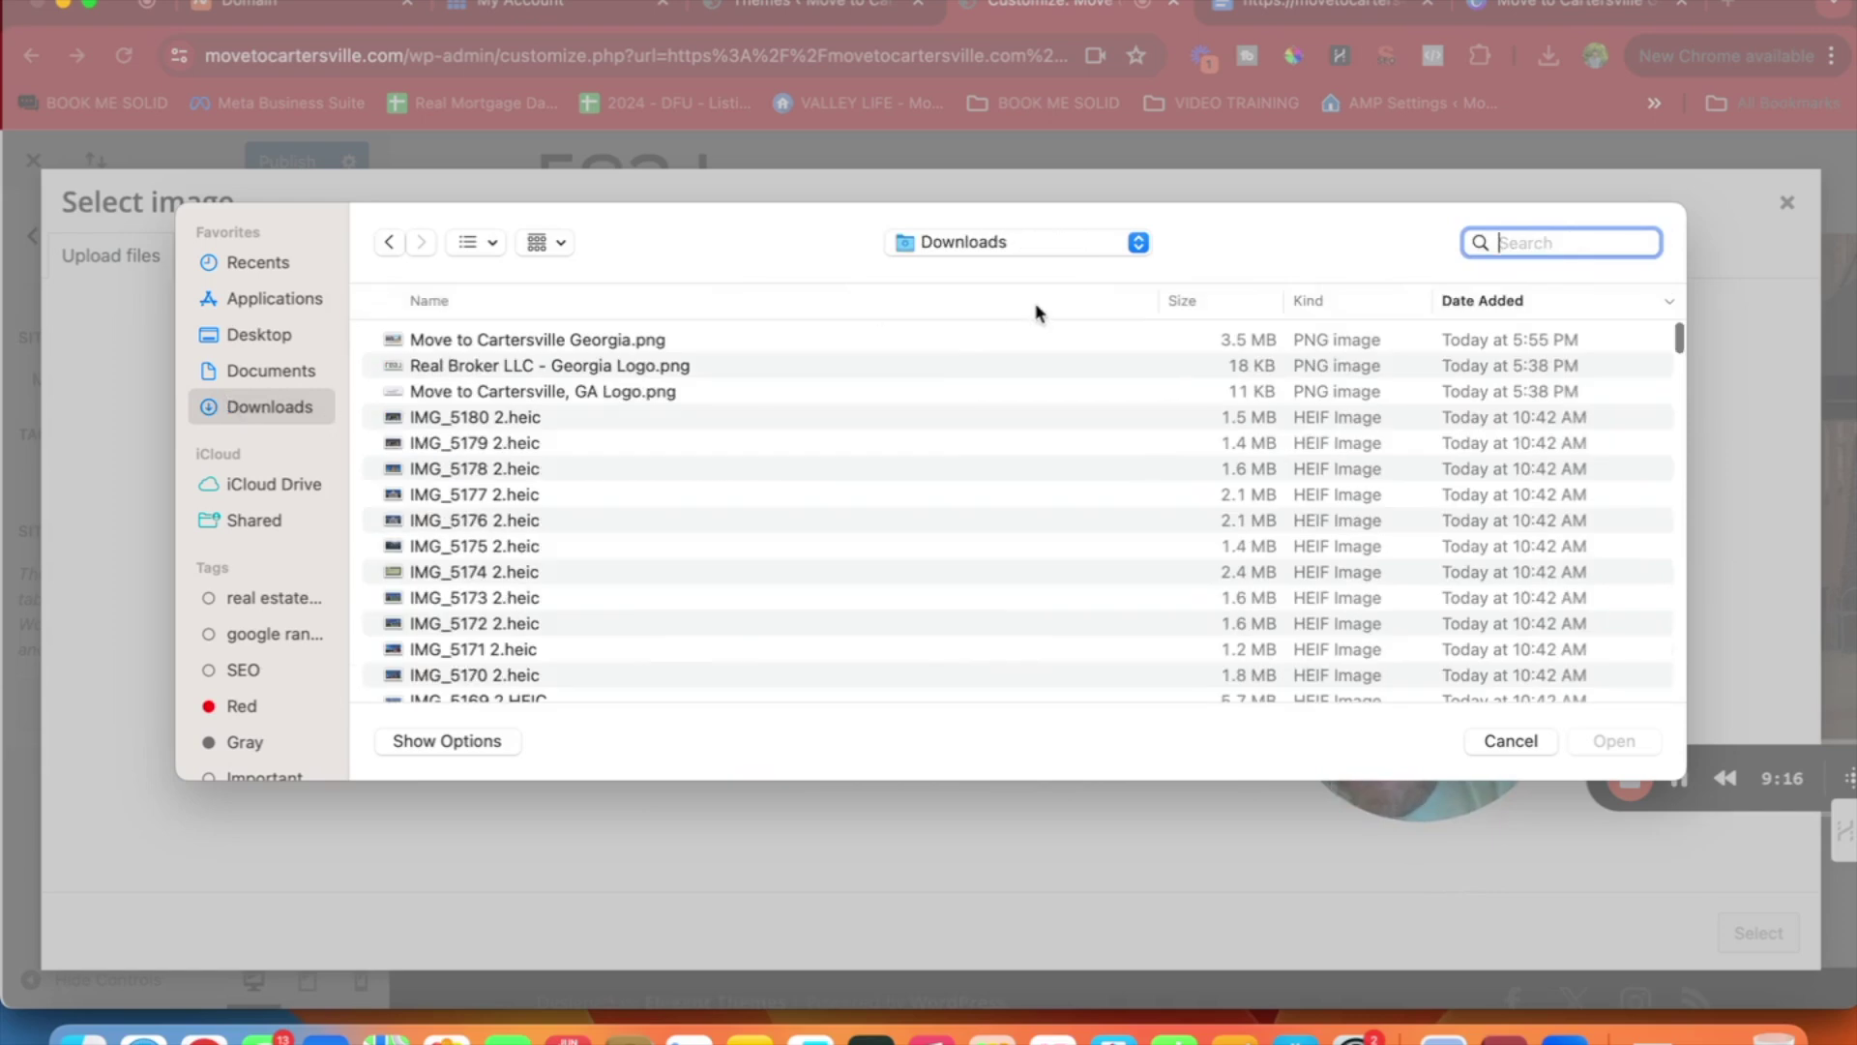
{"action": "type", "text": "home fav"}
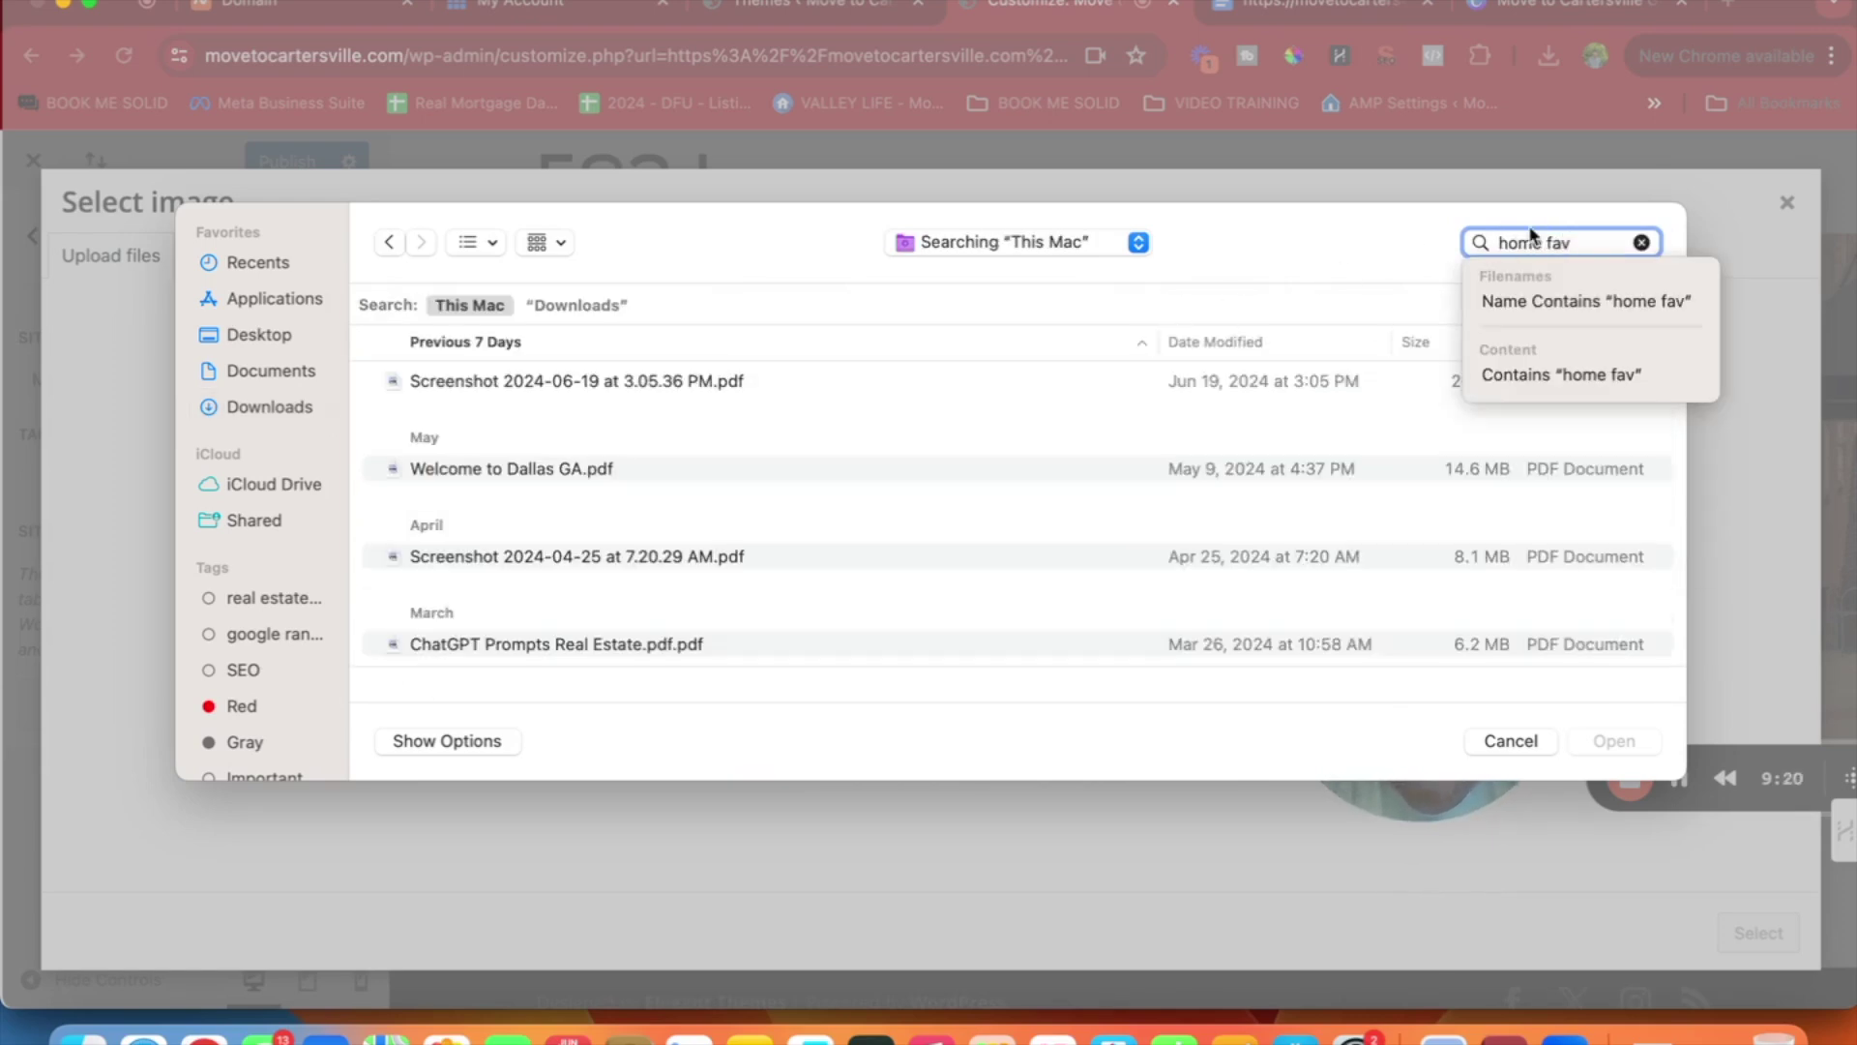
{"action": "triple_click", "coordinate": [1530, 234]}
{"action": "type", "text": "fav"}
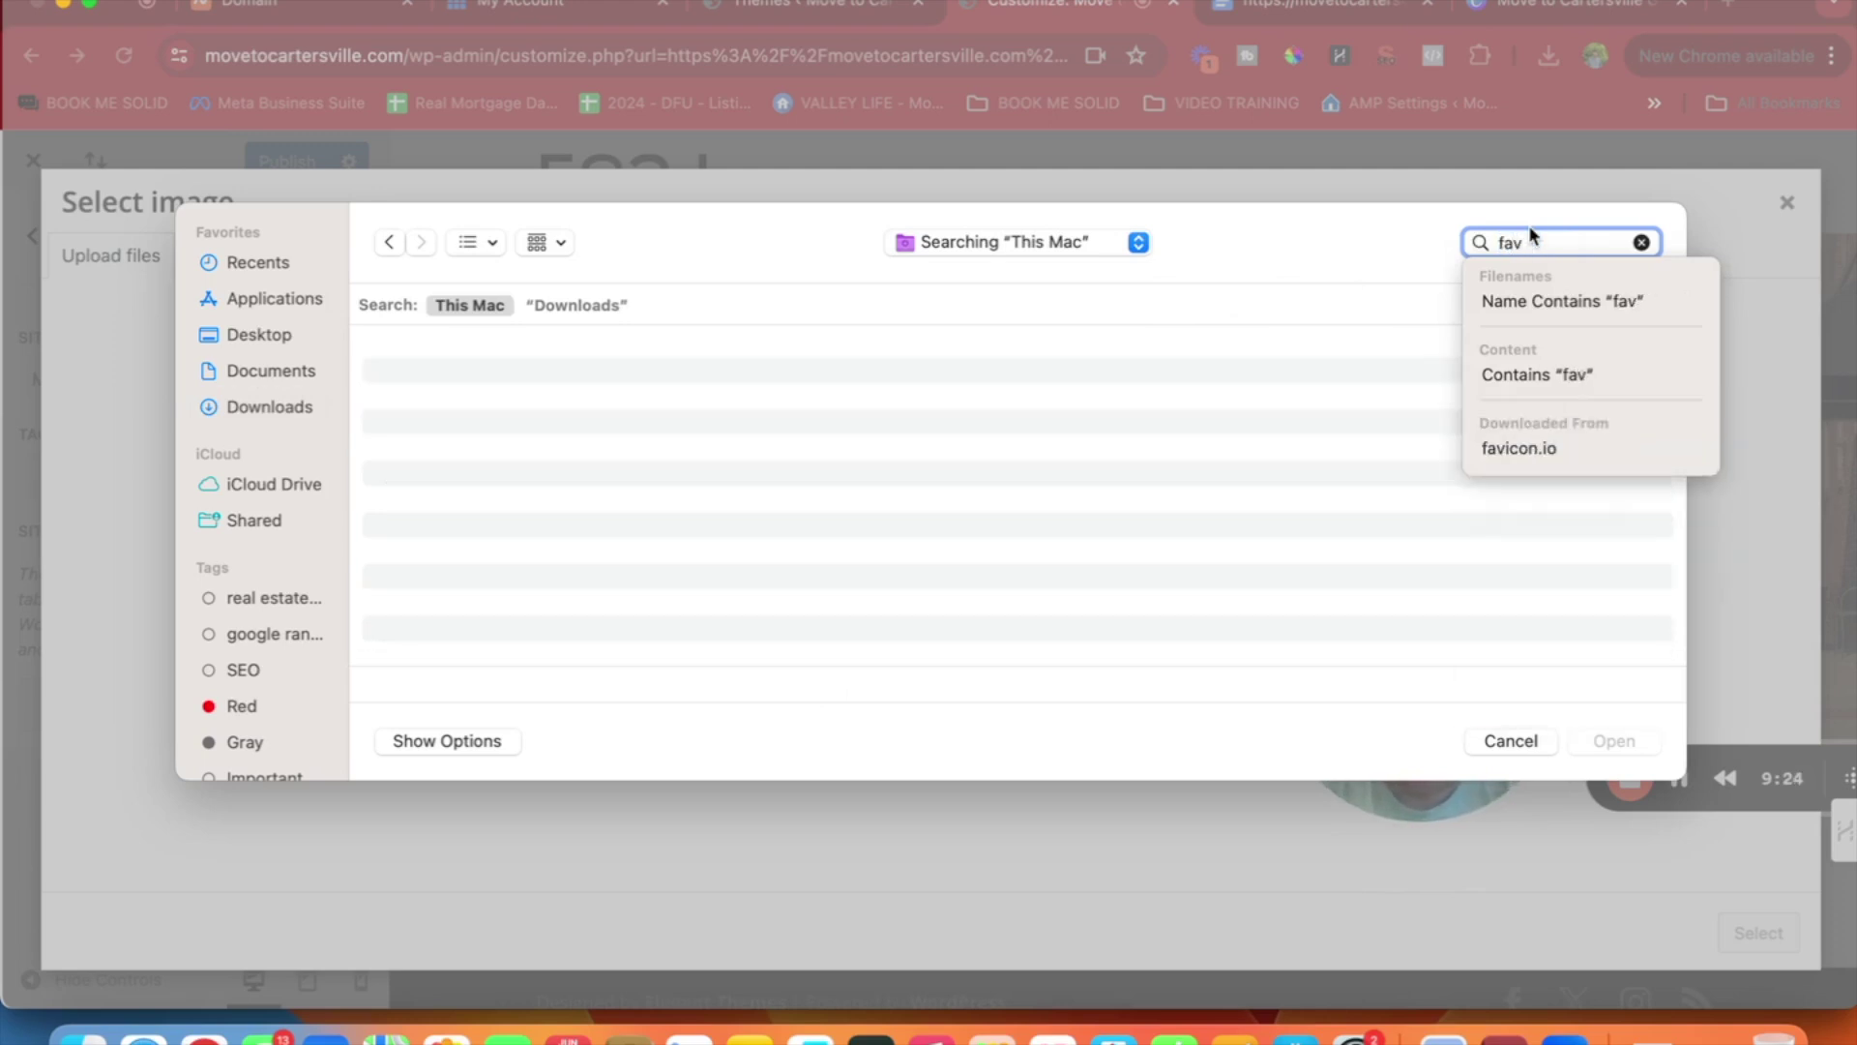
{"action": "type", "text": "icon"}
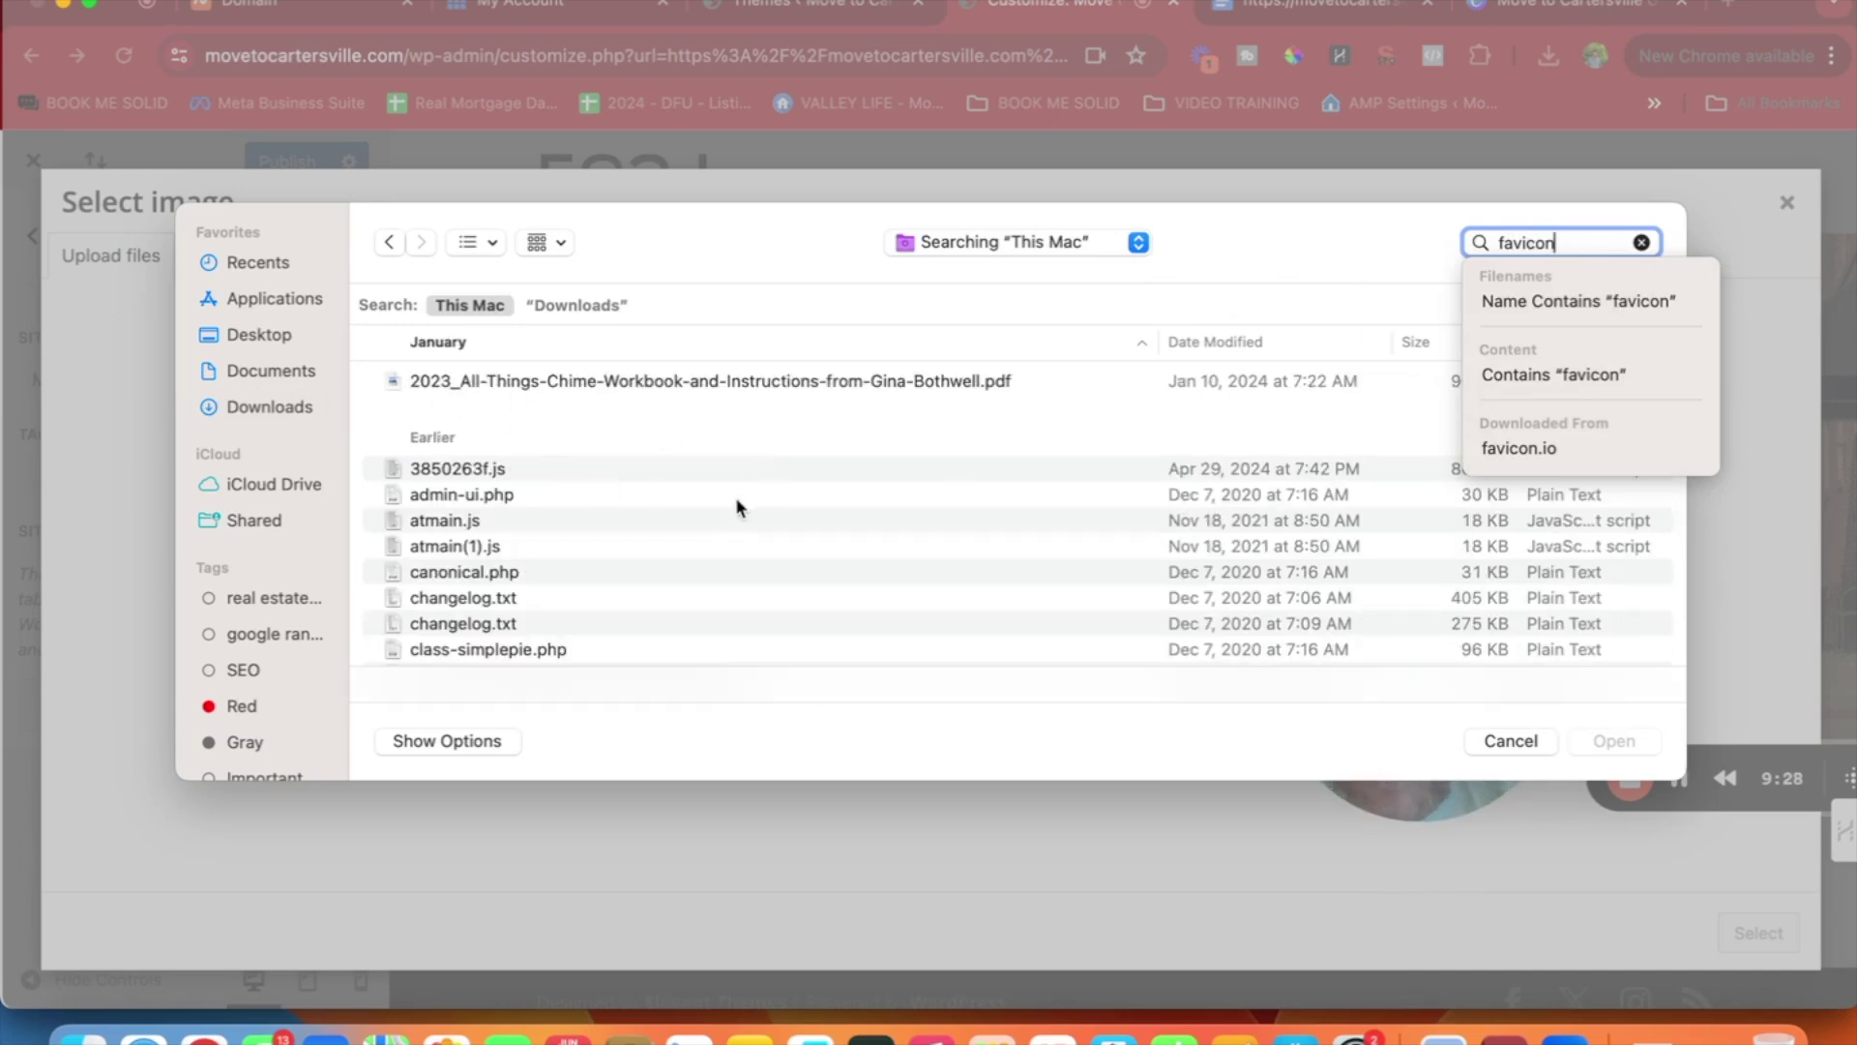
{"action": "scroll", "coordinate": [735, 499], "scroll_direction": "down", "scroll_amount": 5}
{"action": "scroll", "coordinate": [737, 505], "scroll_direction": "down", "scroll_amount": 5}
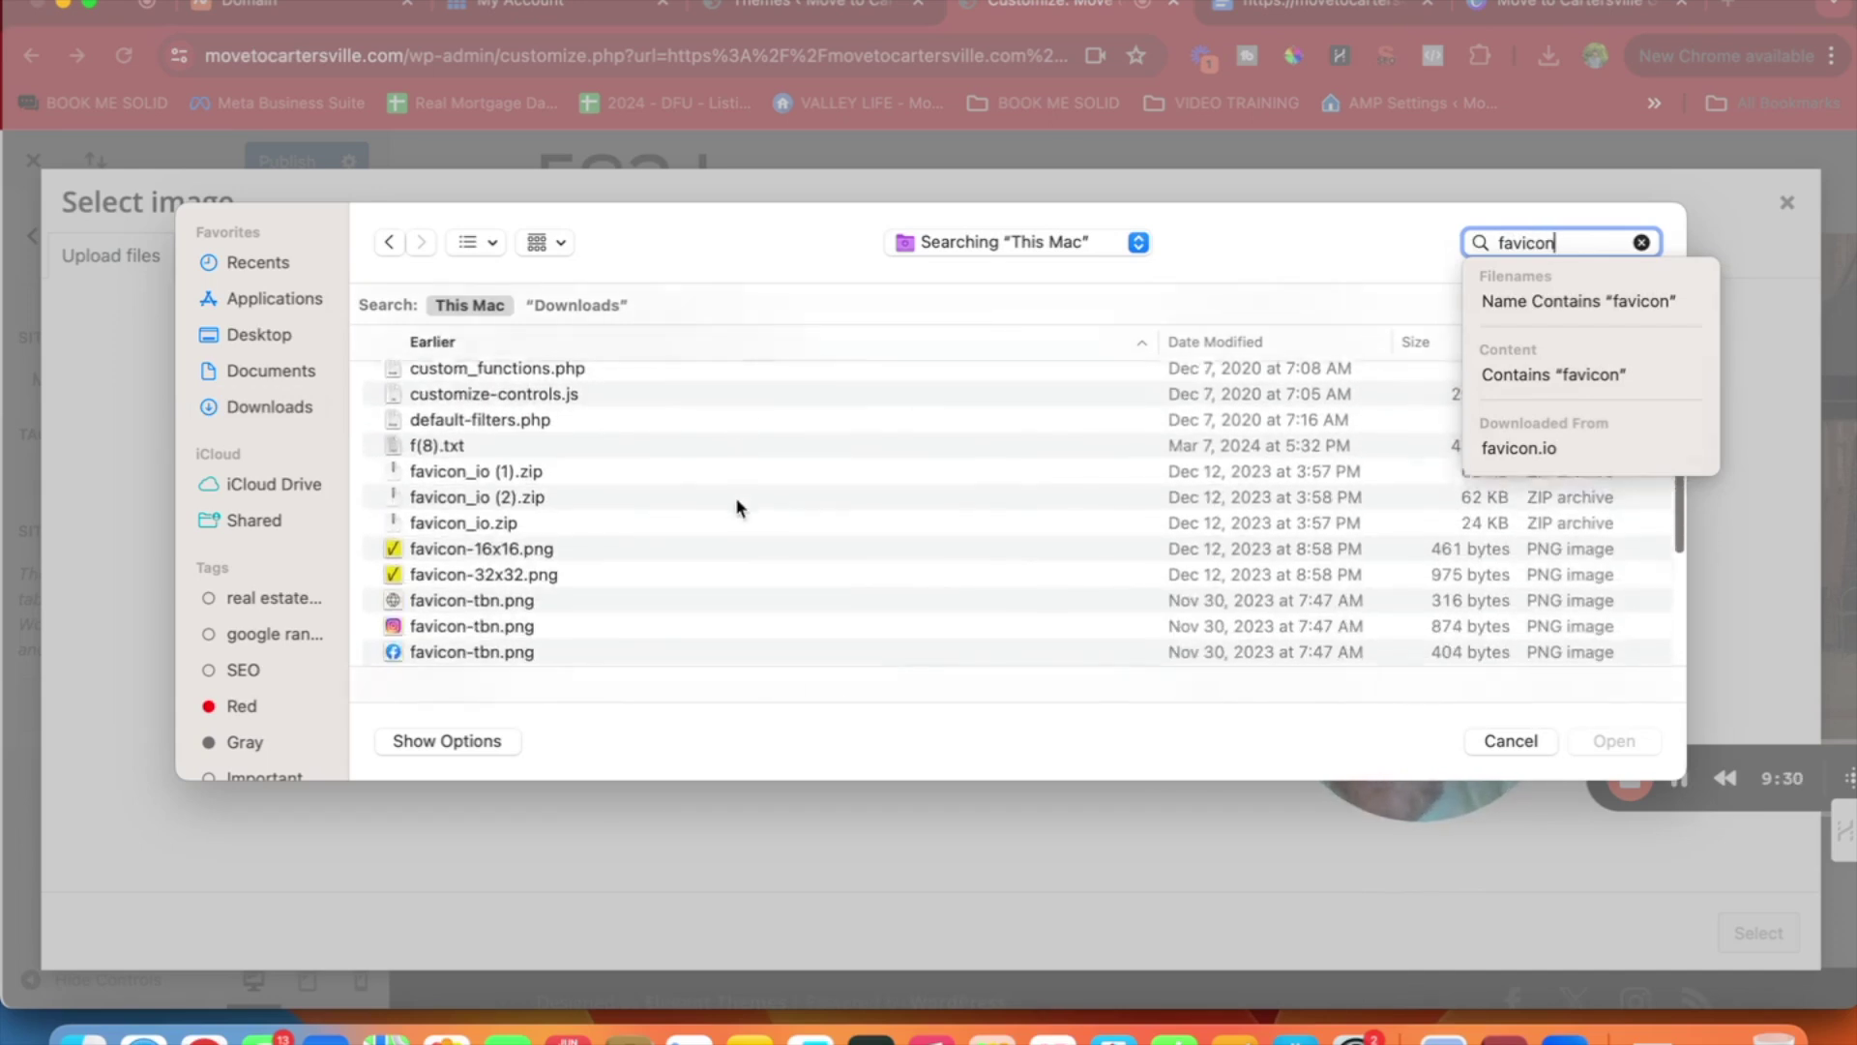
{"action": "scroll", "coordinate": [737, 505], "scroll_direction": "up", "scroll_amount": 1}
{"action": "scroll", "coordinate": [736, 500], "scroll_direction": "down", "scroll_amount": 4}
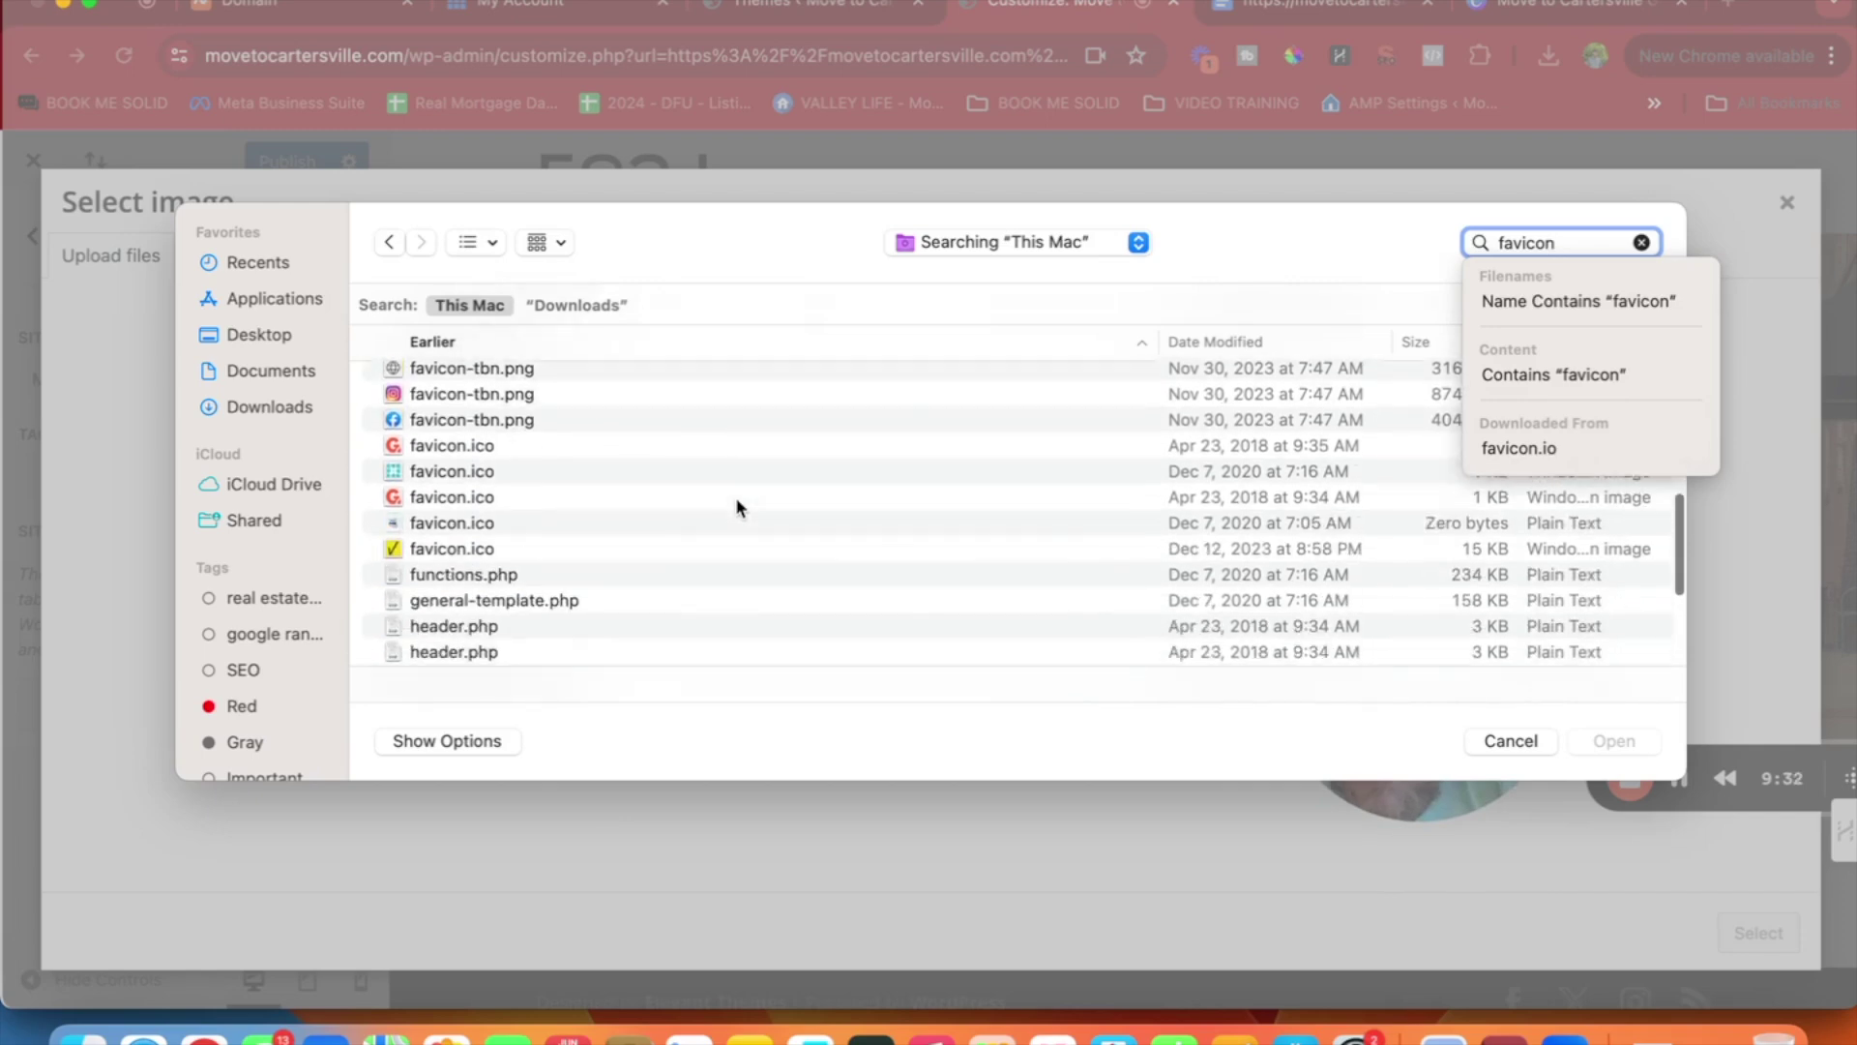
{"action": "scroll", "coordinate": [441, 595], "scroll_direction": "down", "scroll_amount": 2}
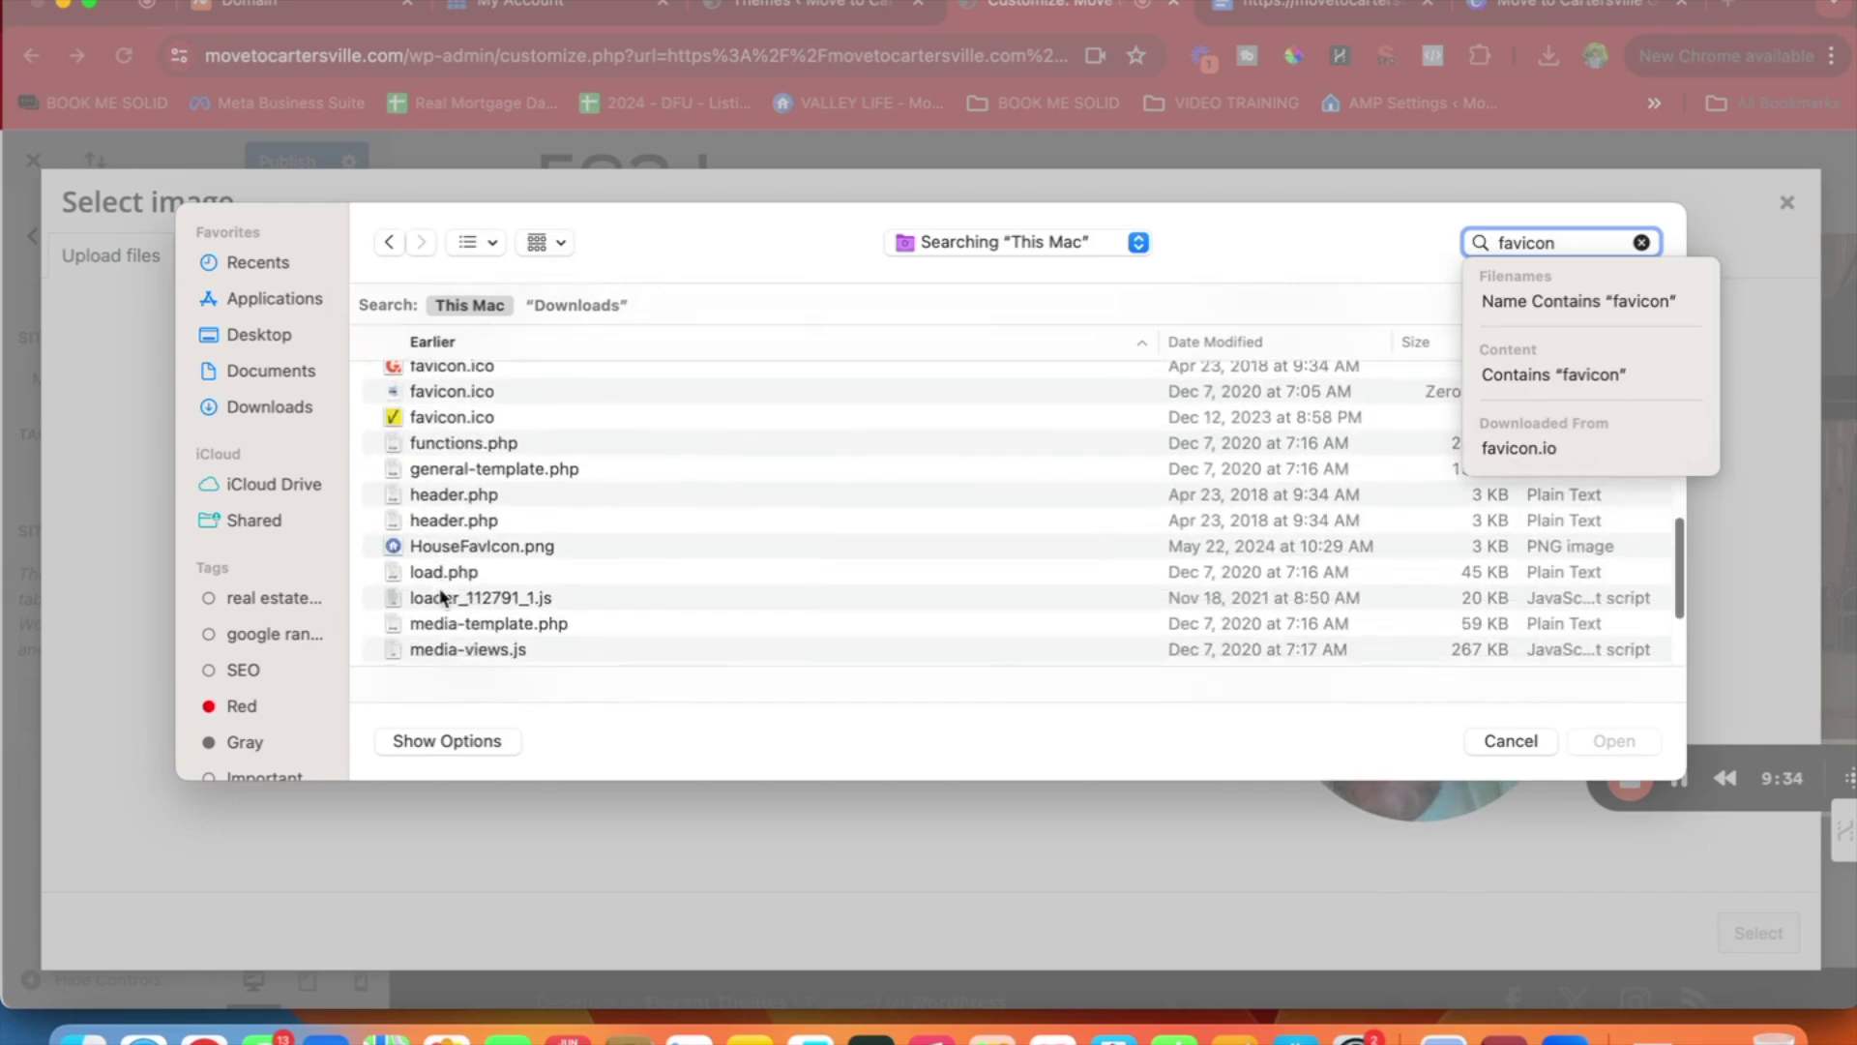
{"action": "left_click", "coordinate": [429, 543]}
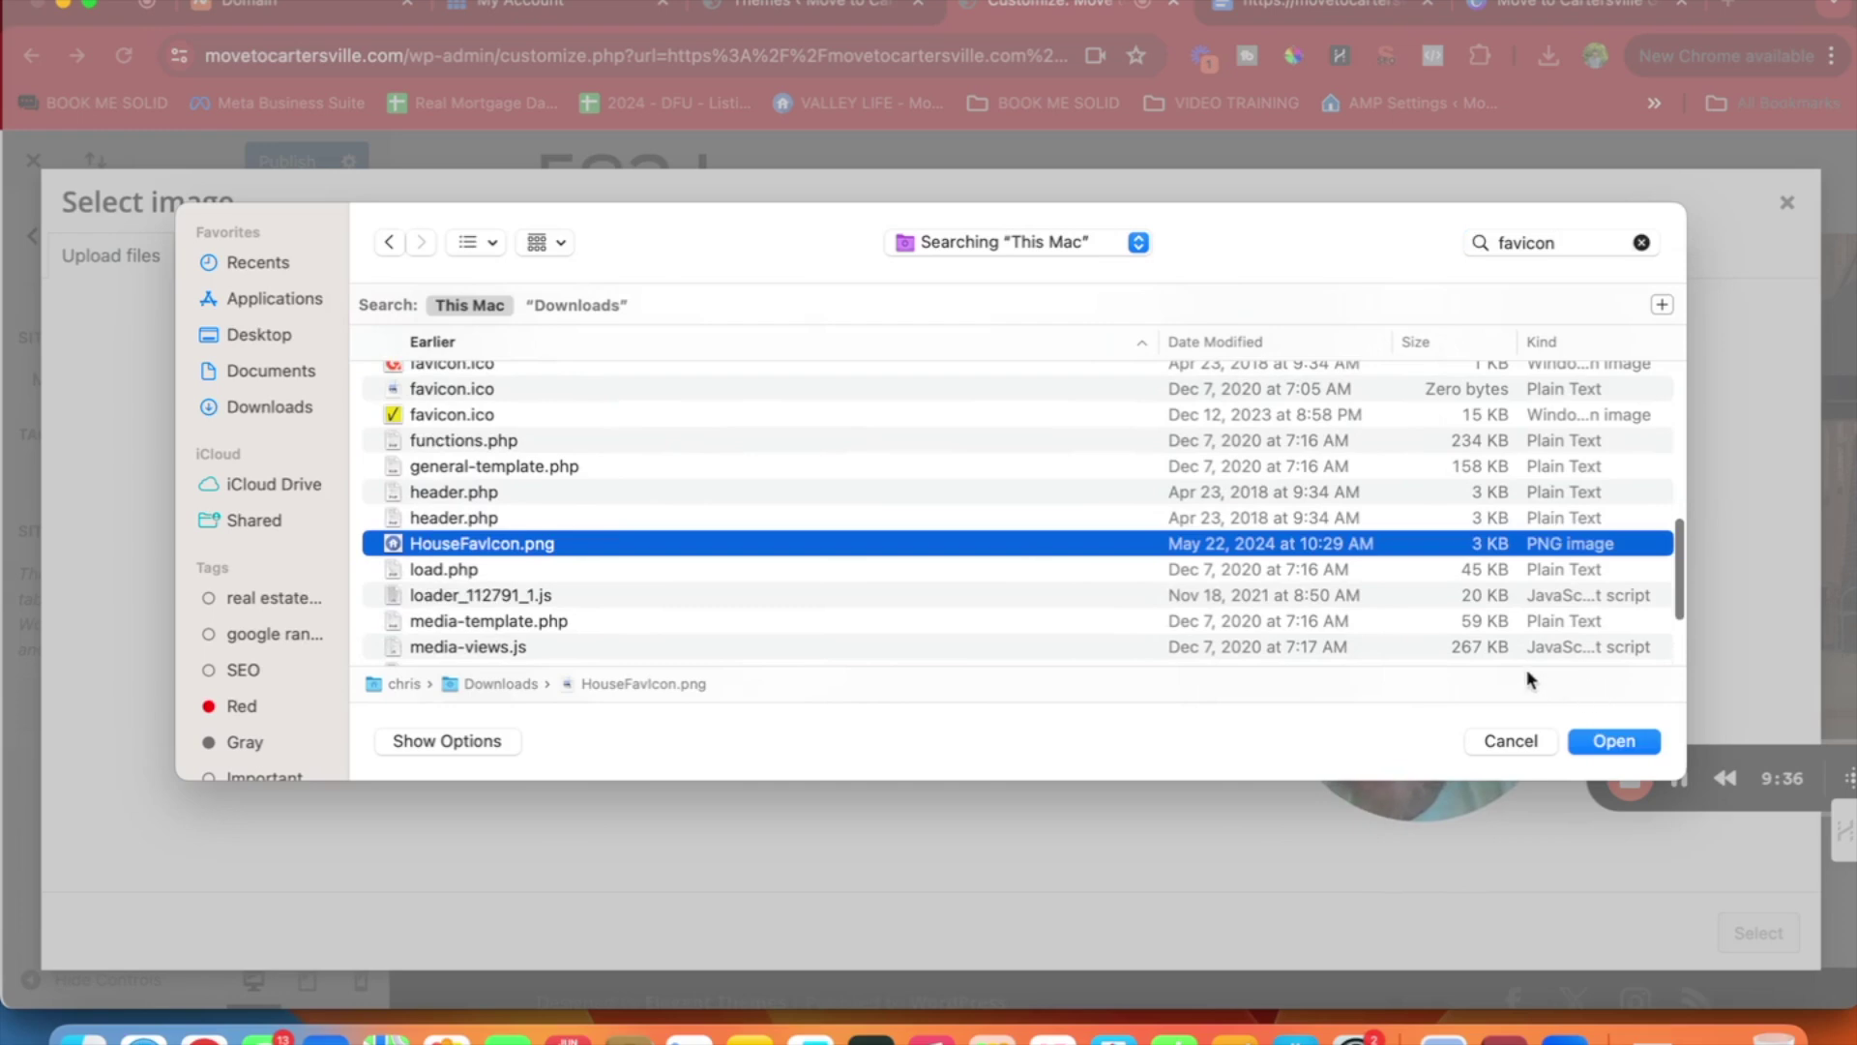
{"action": "left_click", "coordinate": [1613, 741]}
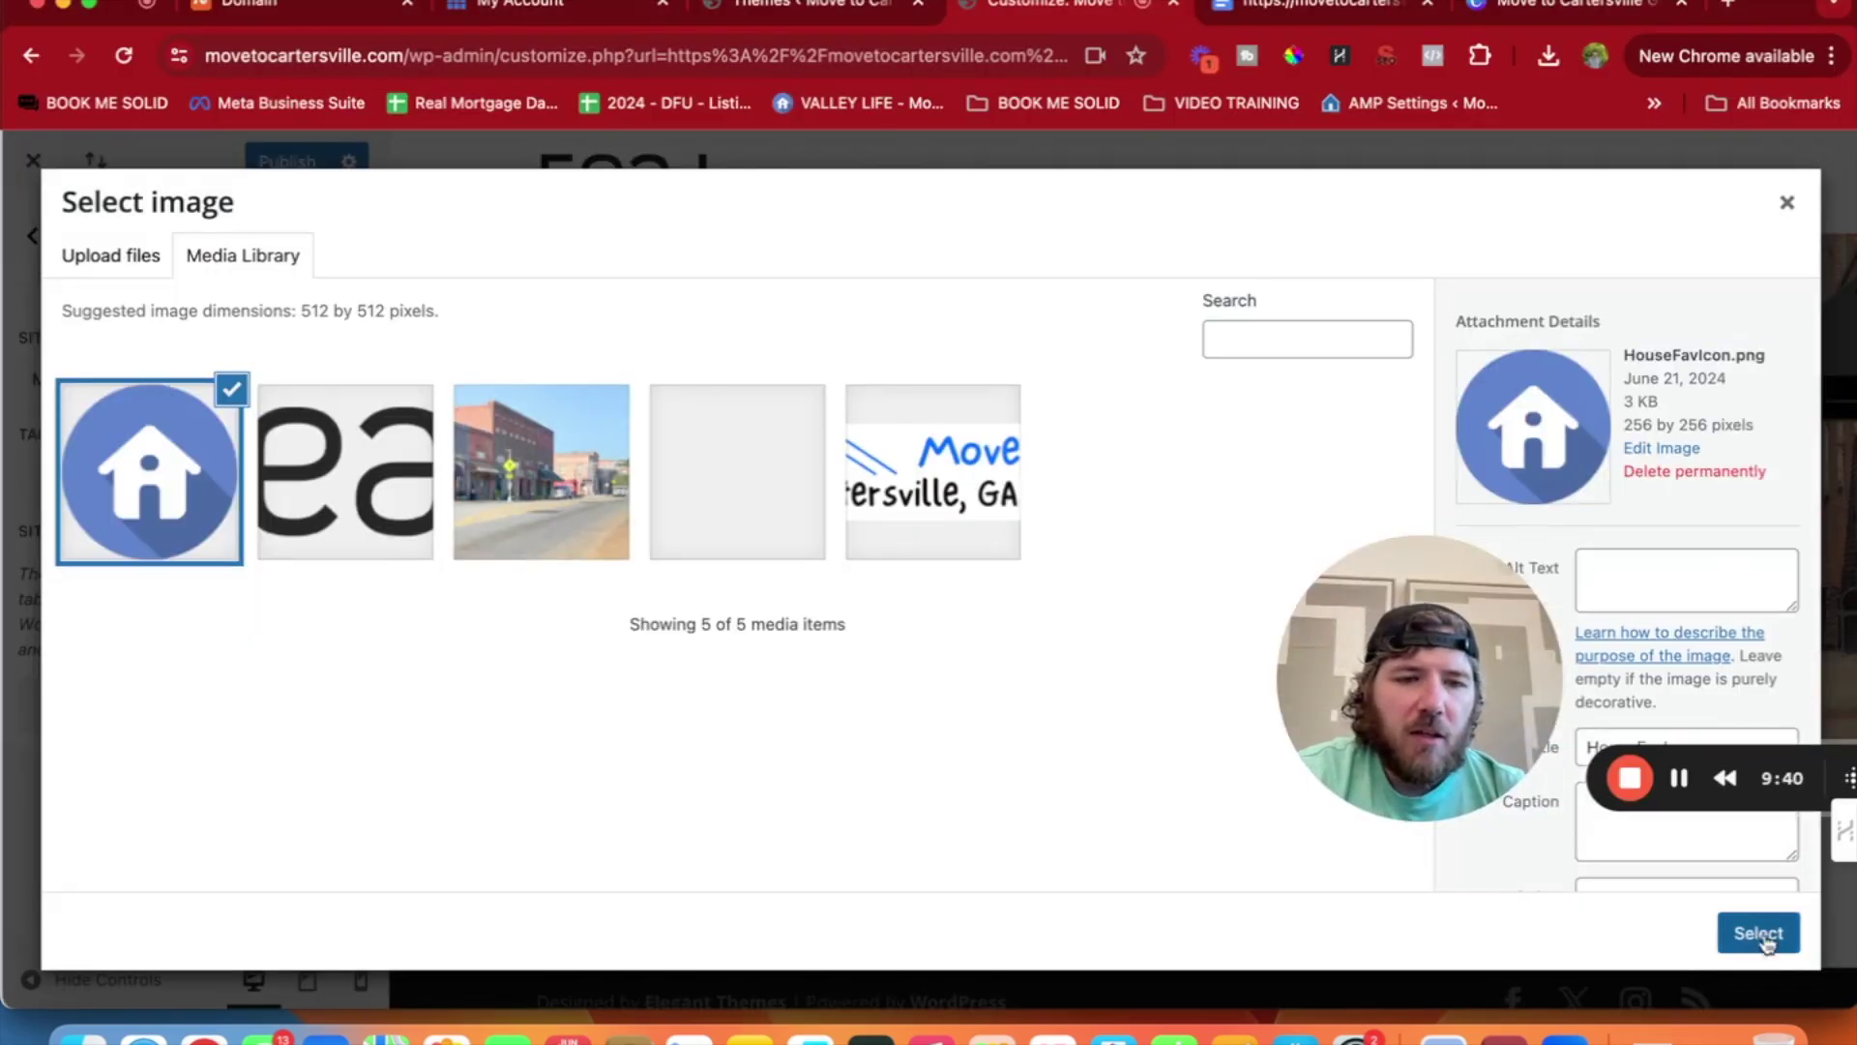
Select and crop the house image as site icon, publish, and return to General Settings.
{"action": "left_click", "coordinate": [1761, 935]}
{"action": "left_click", "coordinate": [1746, 936]}
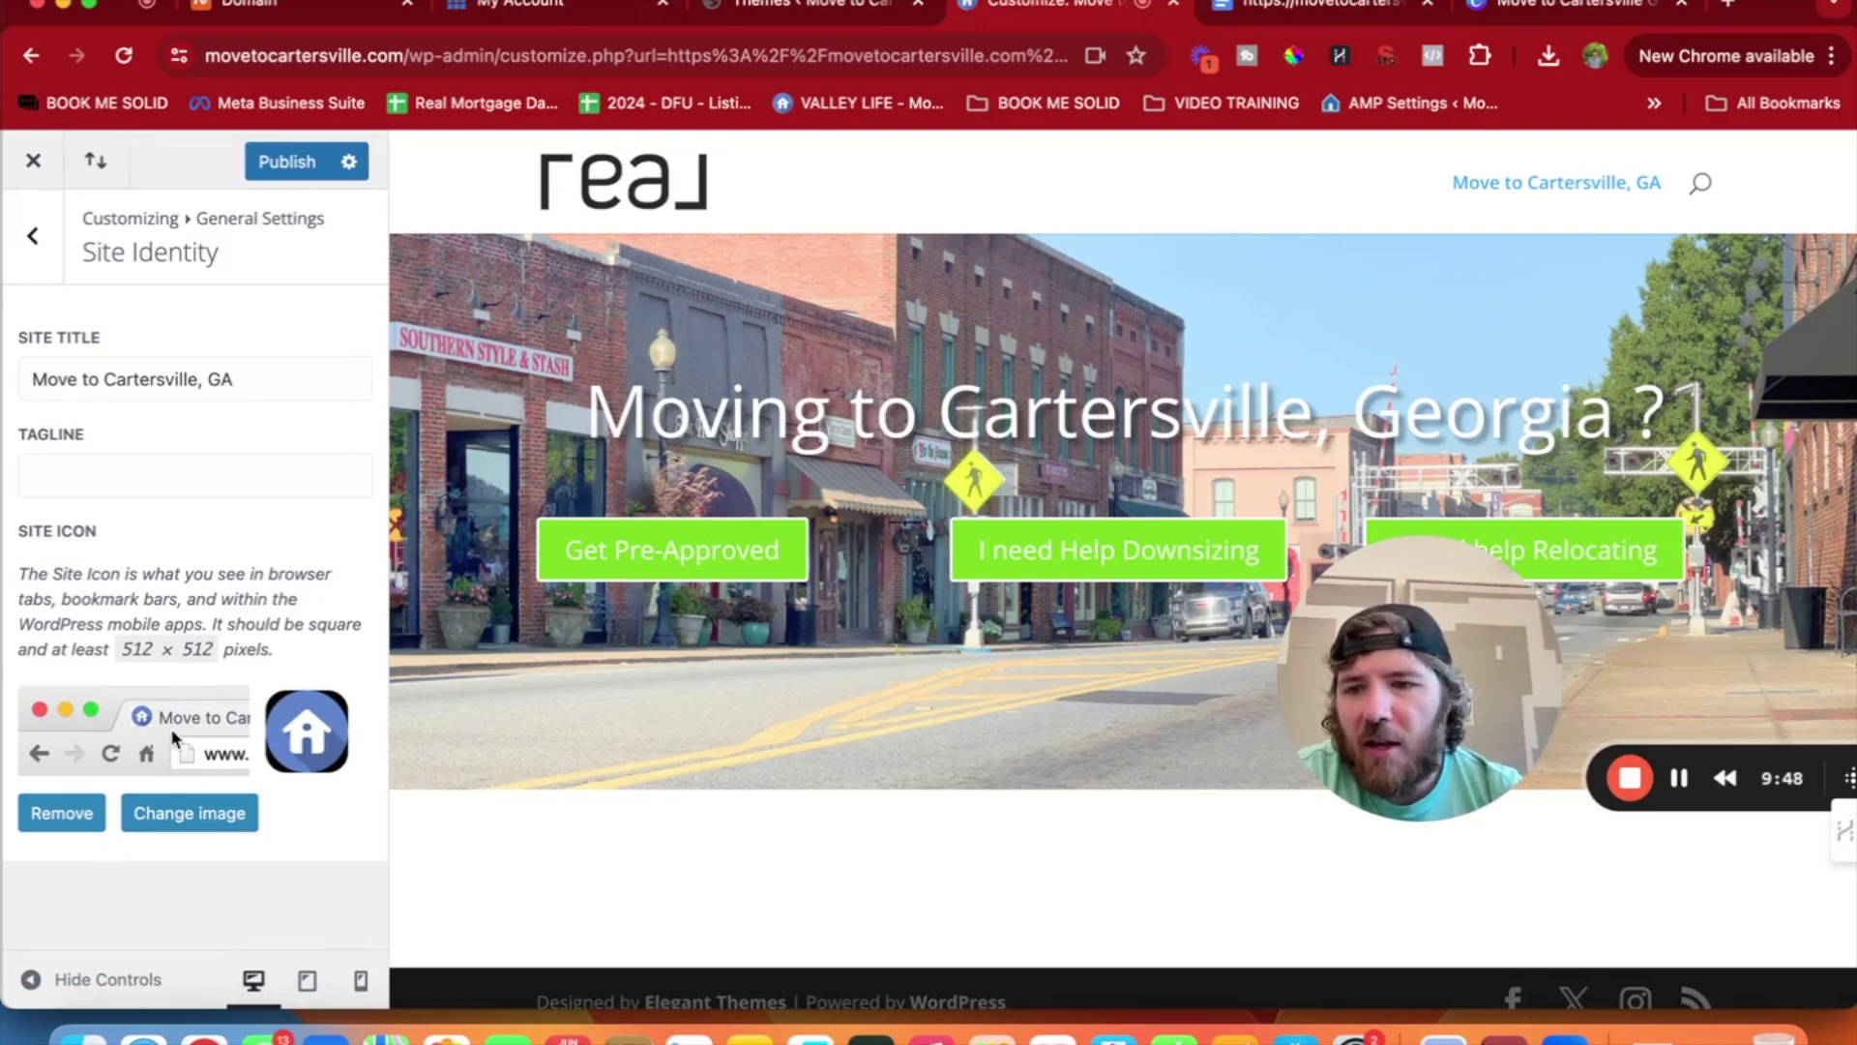
{"action": "left_click", "coordinate": [286, 164]}
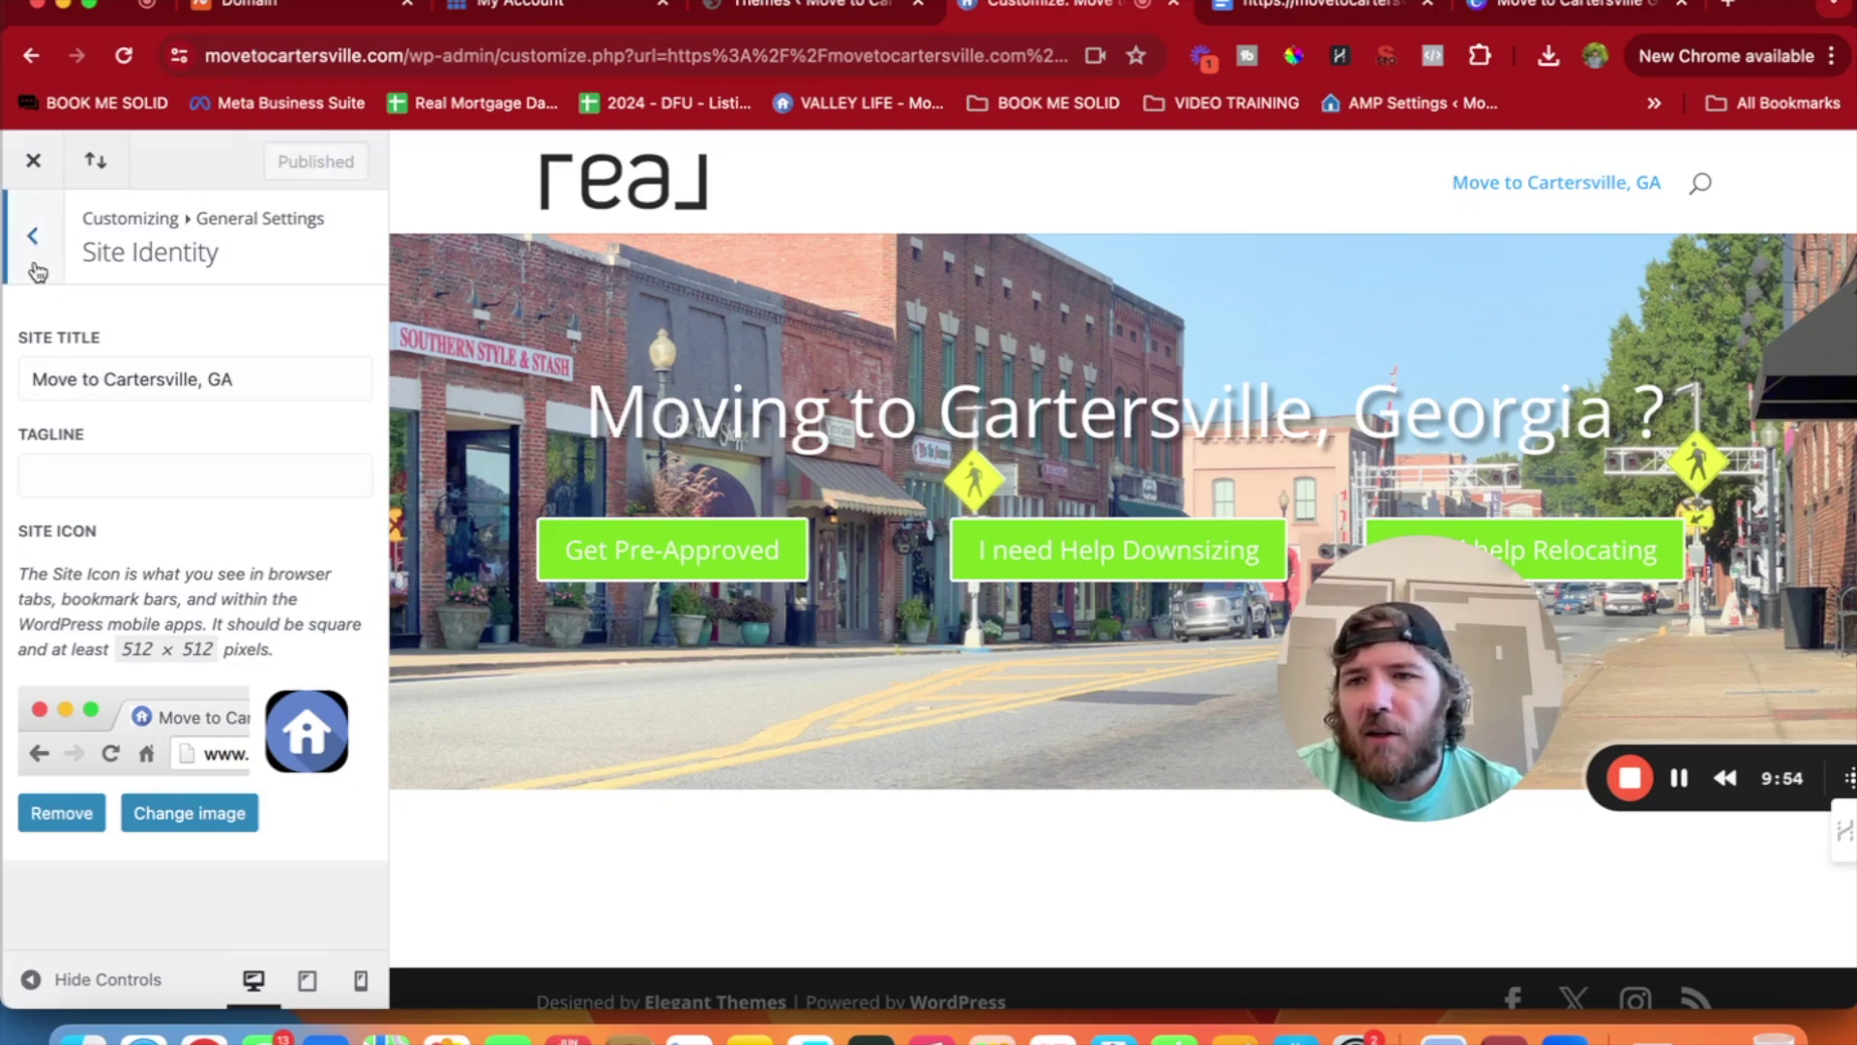
{"action": "left_click", "coordinate": [35, 242]}
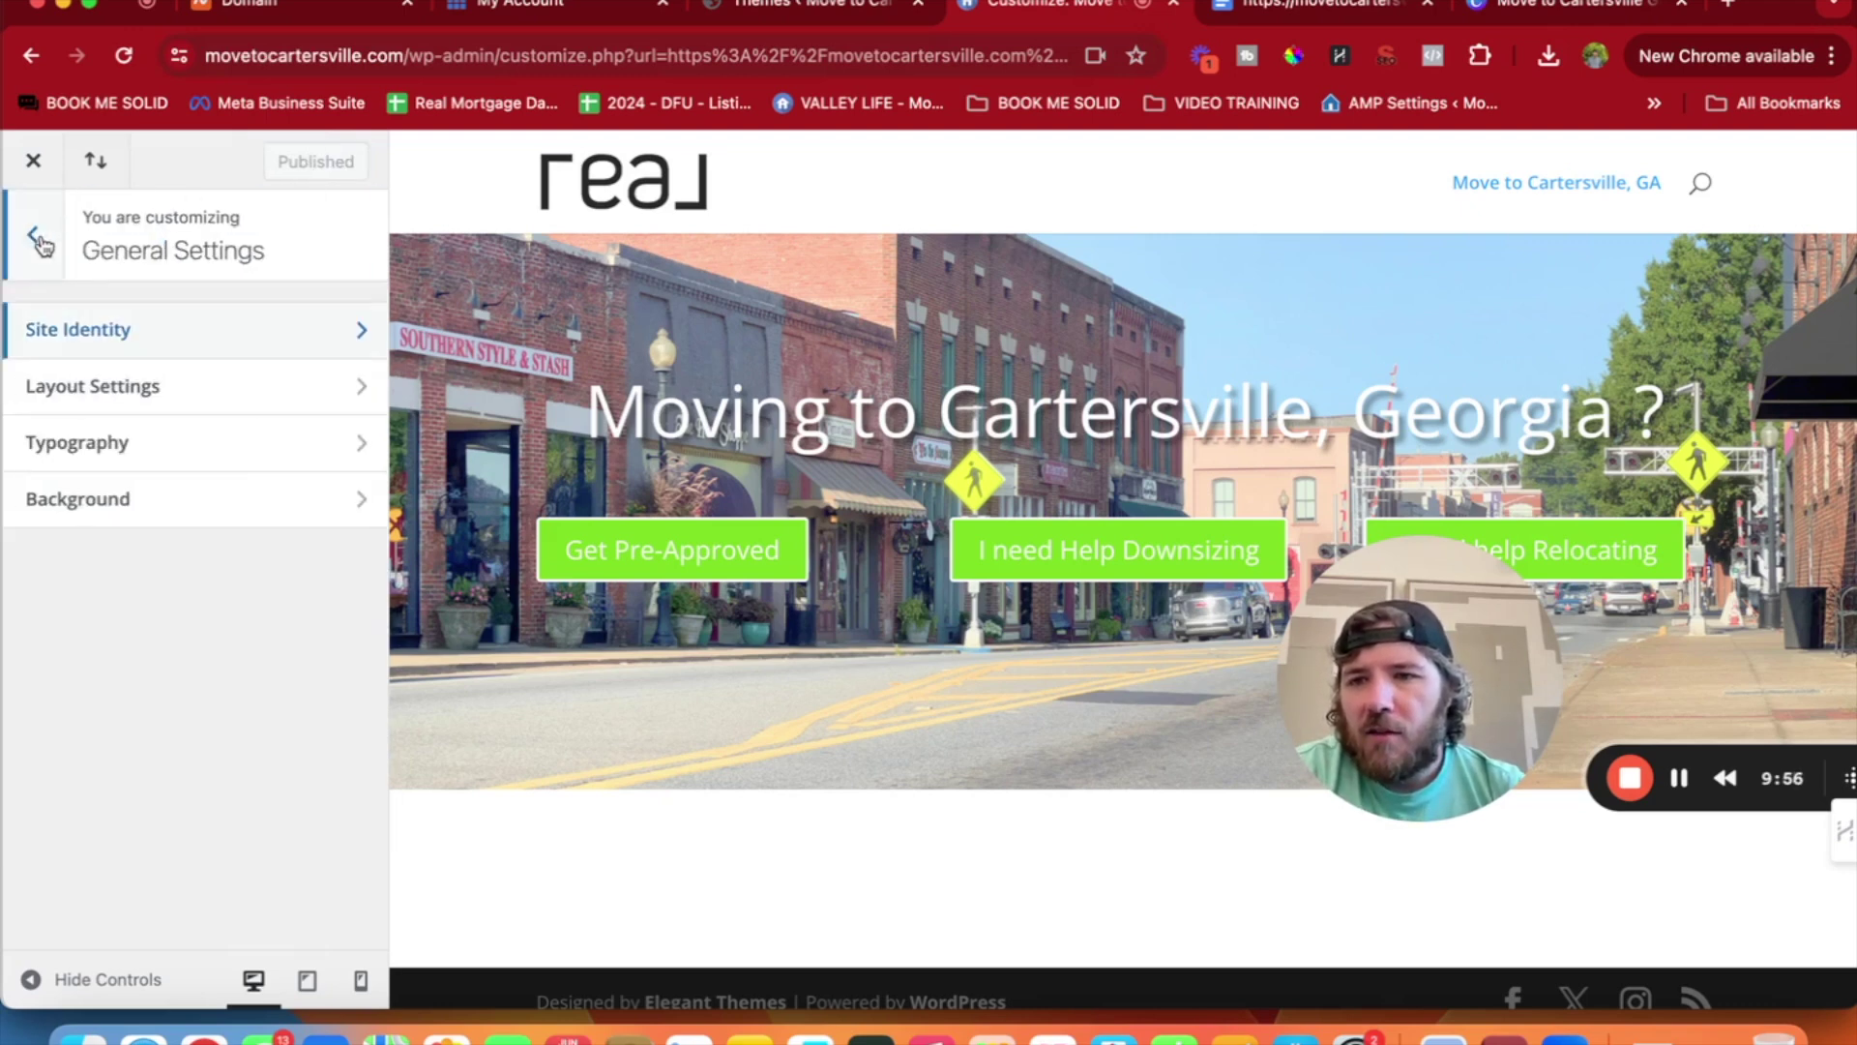
Set the theme accent color in Layout Settings to green #7cda24.
{"action": "left_click", "coordinate": [92, 384]}
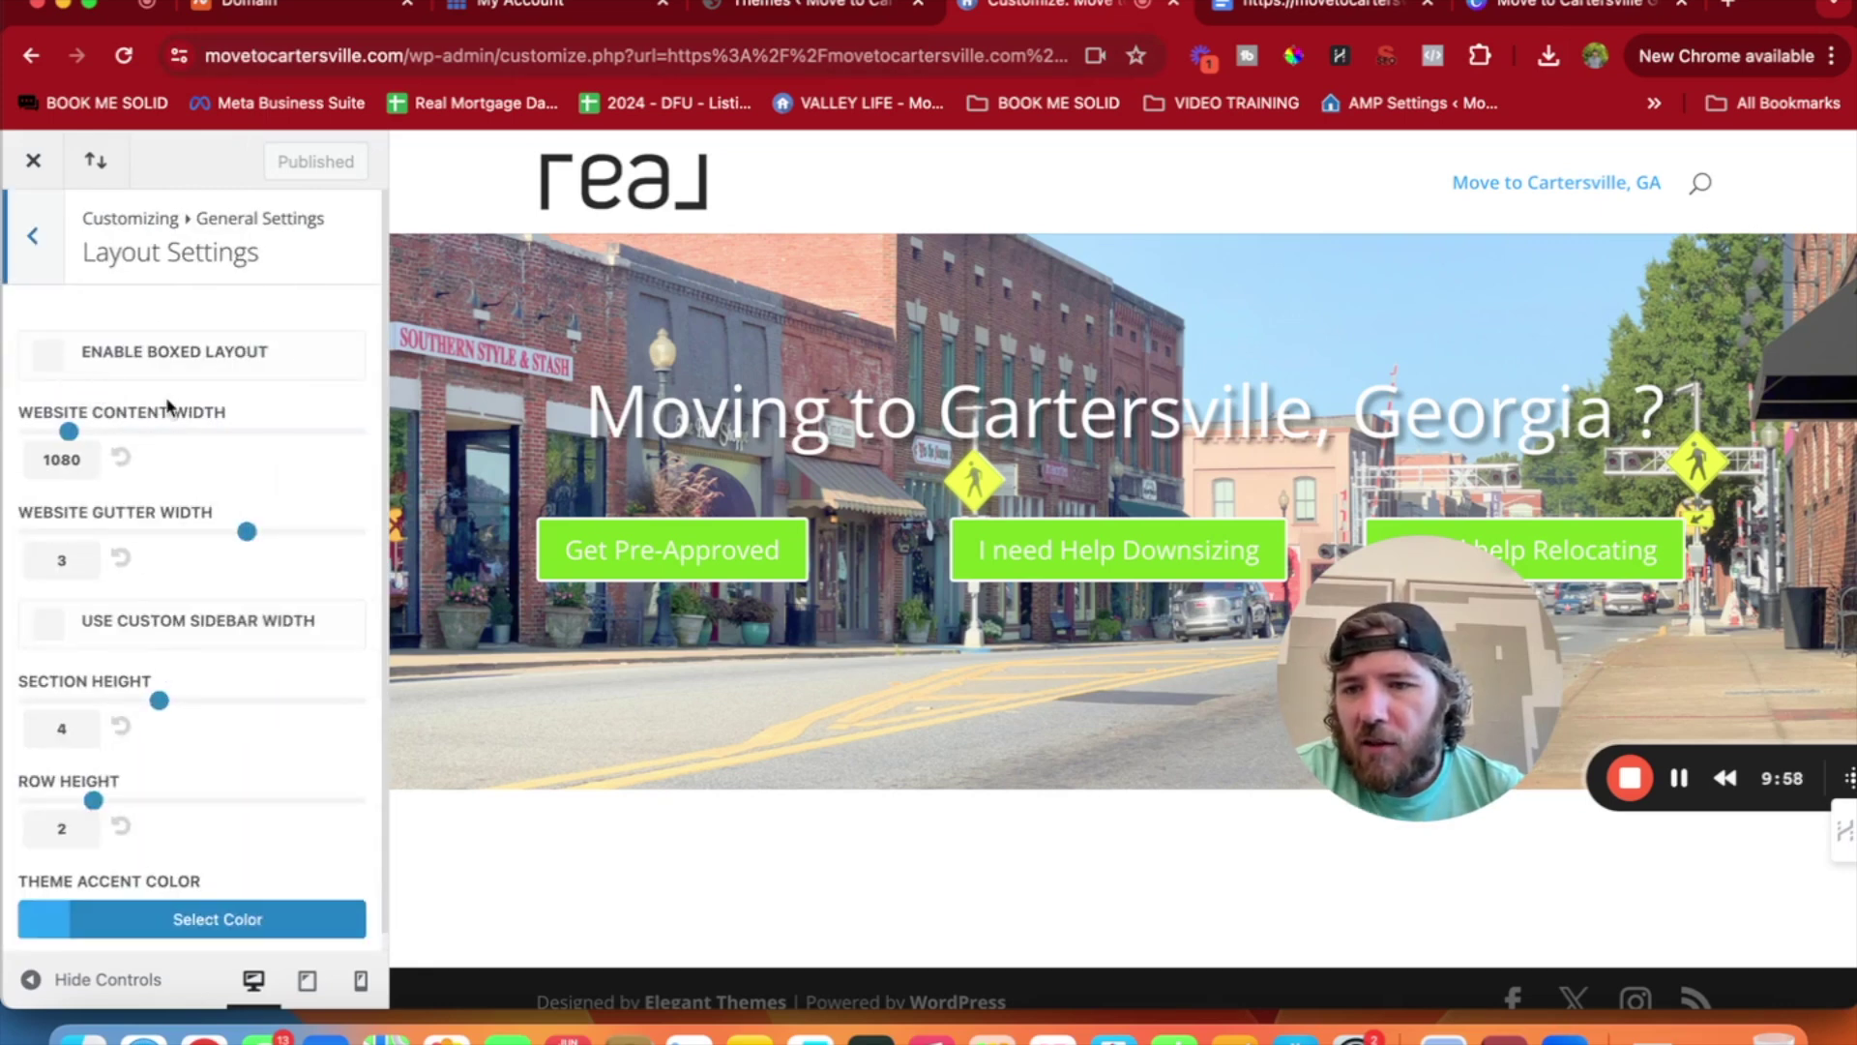
{"action": "scroll", "coordinate": [167, 406], "scroll_direction": "down", "scroll_amount": 1}
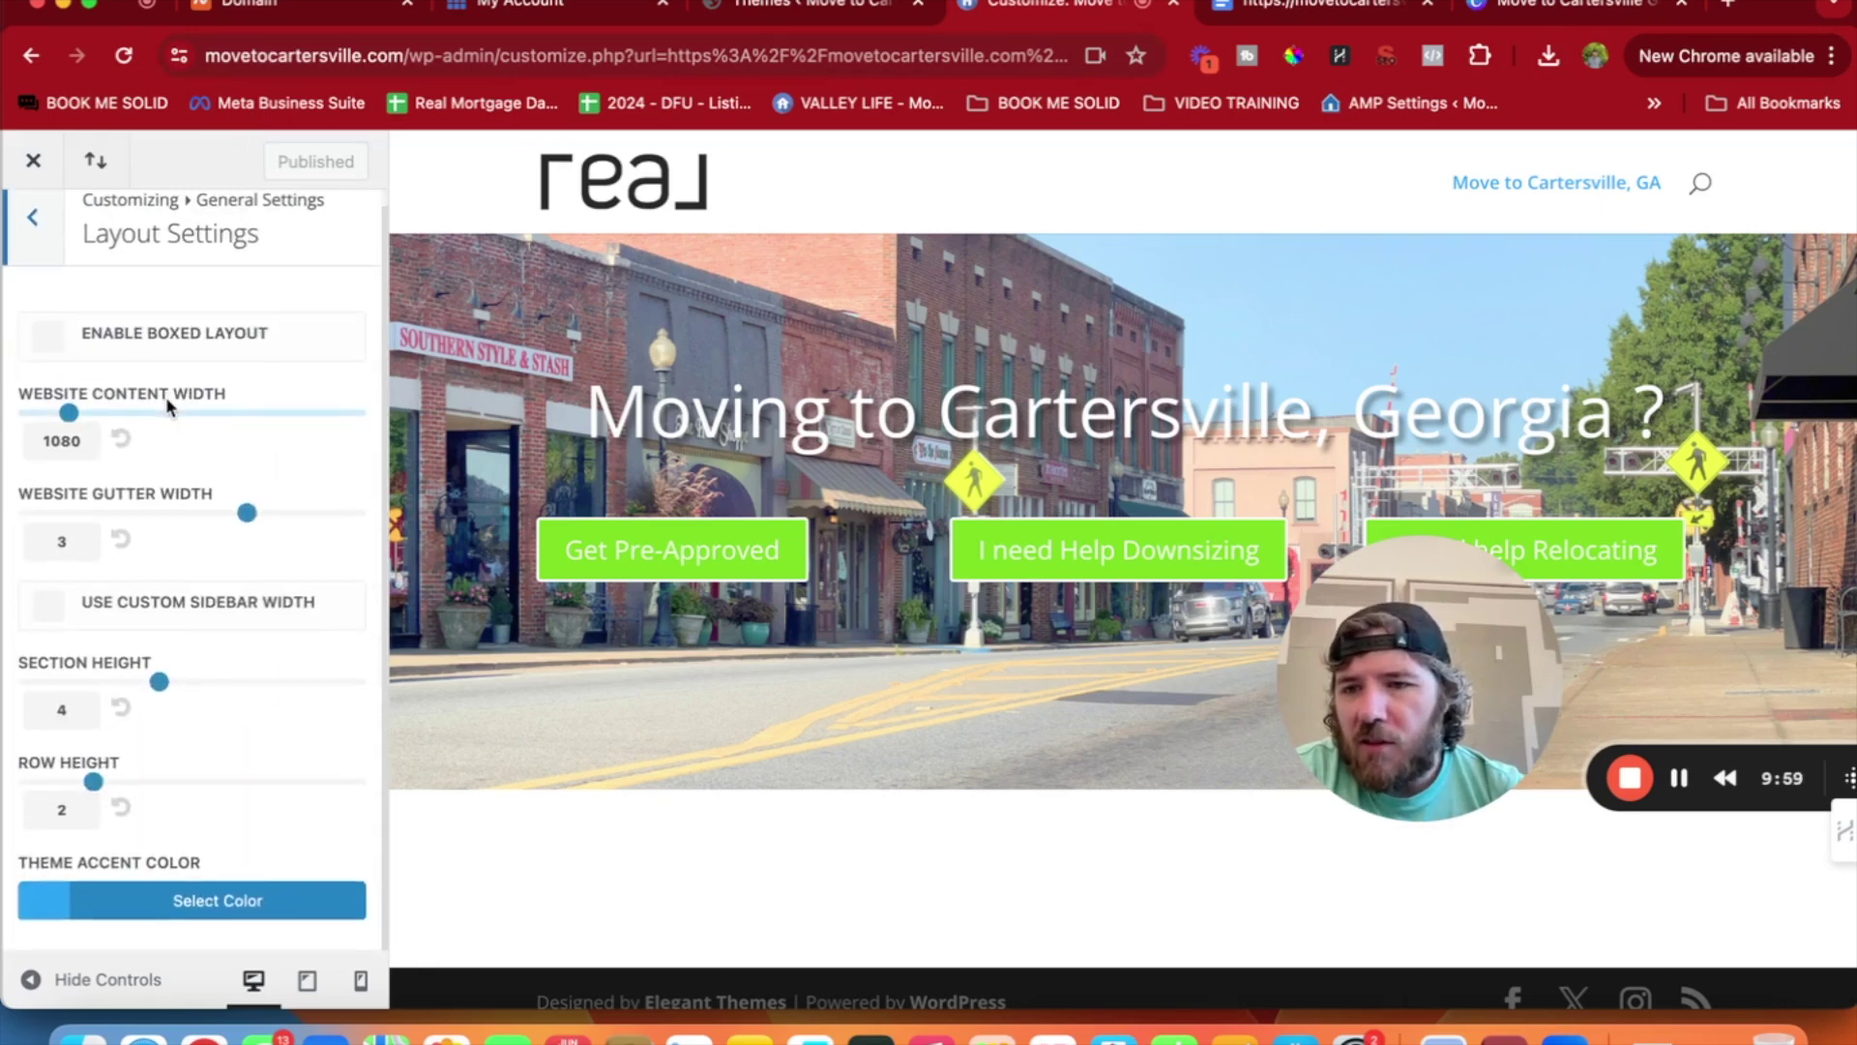
{"action": "left_click", "coordinate": [51, 909]}
{"action": "scroll", "coordinate": [194, 871], "scroll_direction": "down", "scroll_amount": 8}
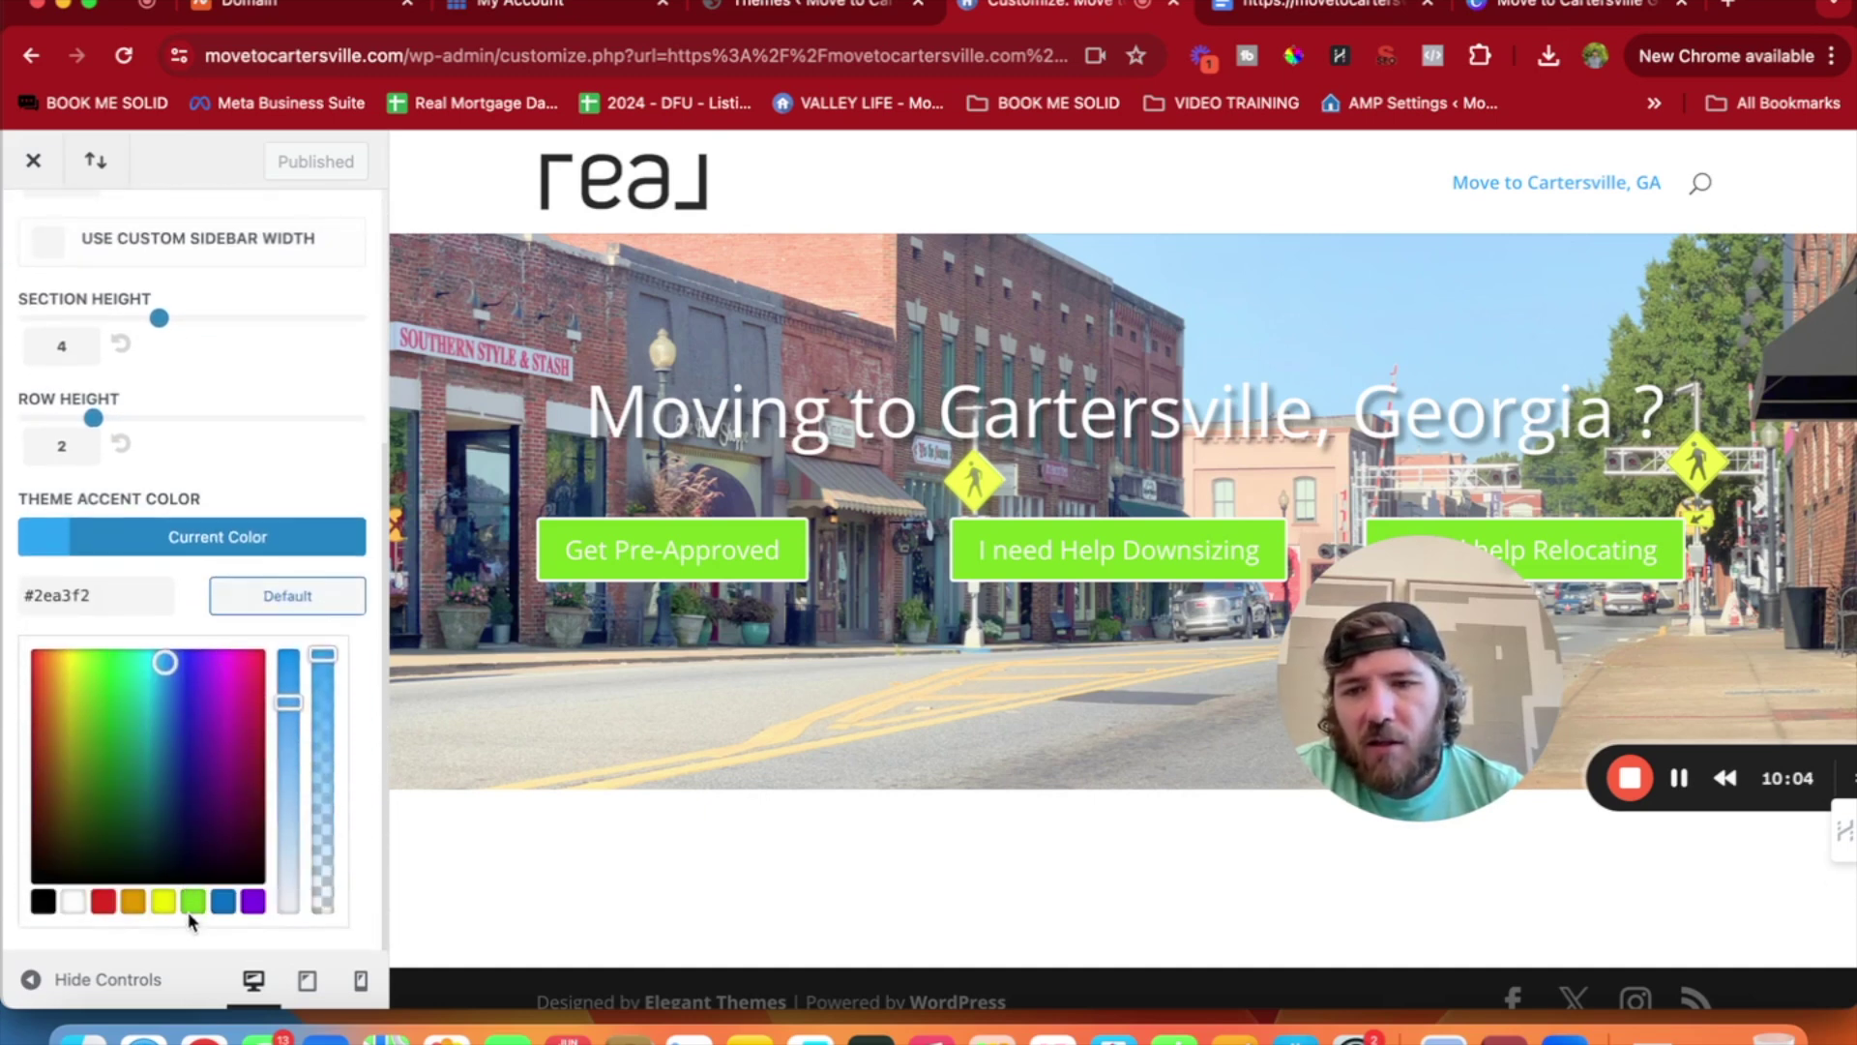
{"action": "left_click", "coordinate": [191, 902]}
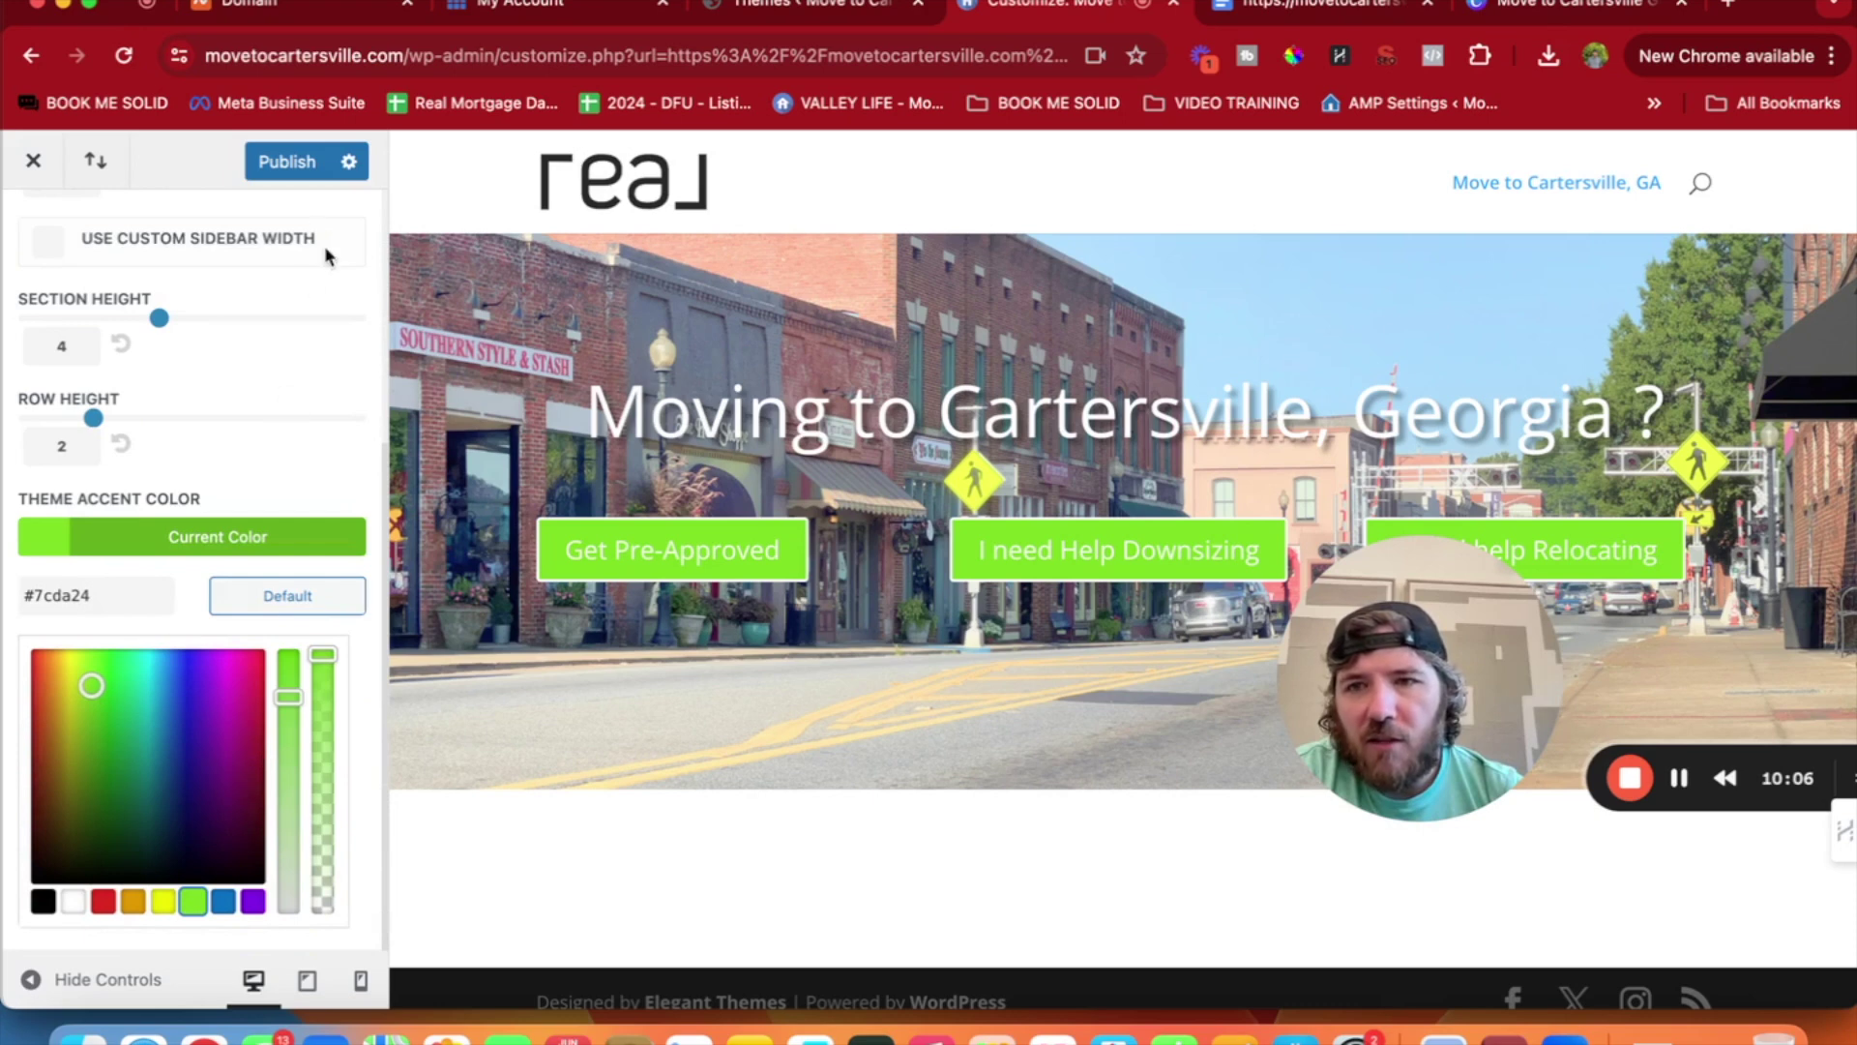
{"action": "scroll", "coordinate": [629, 629], "scroll_direction": "down", "scroll_amount": 1}
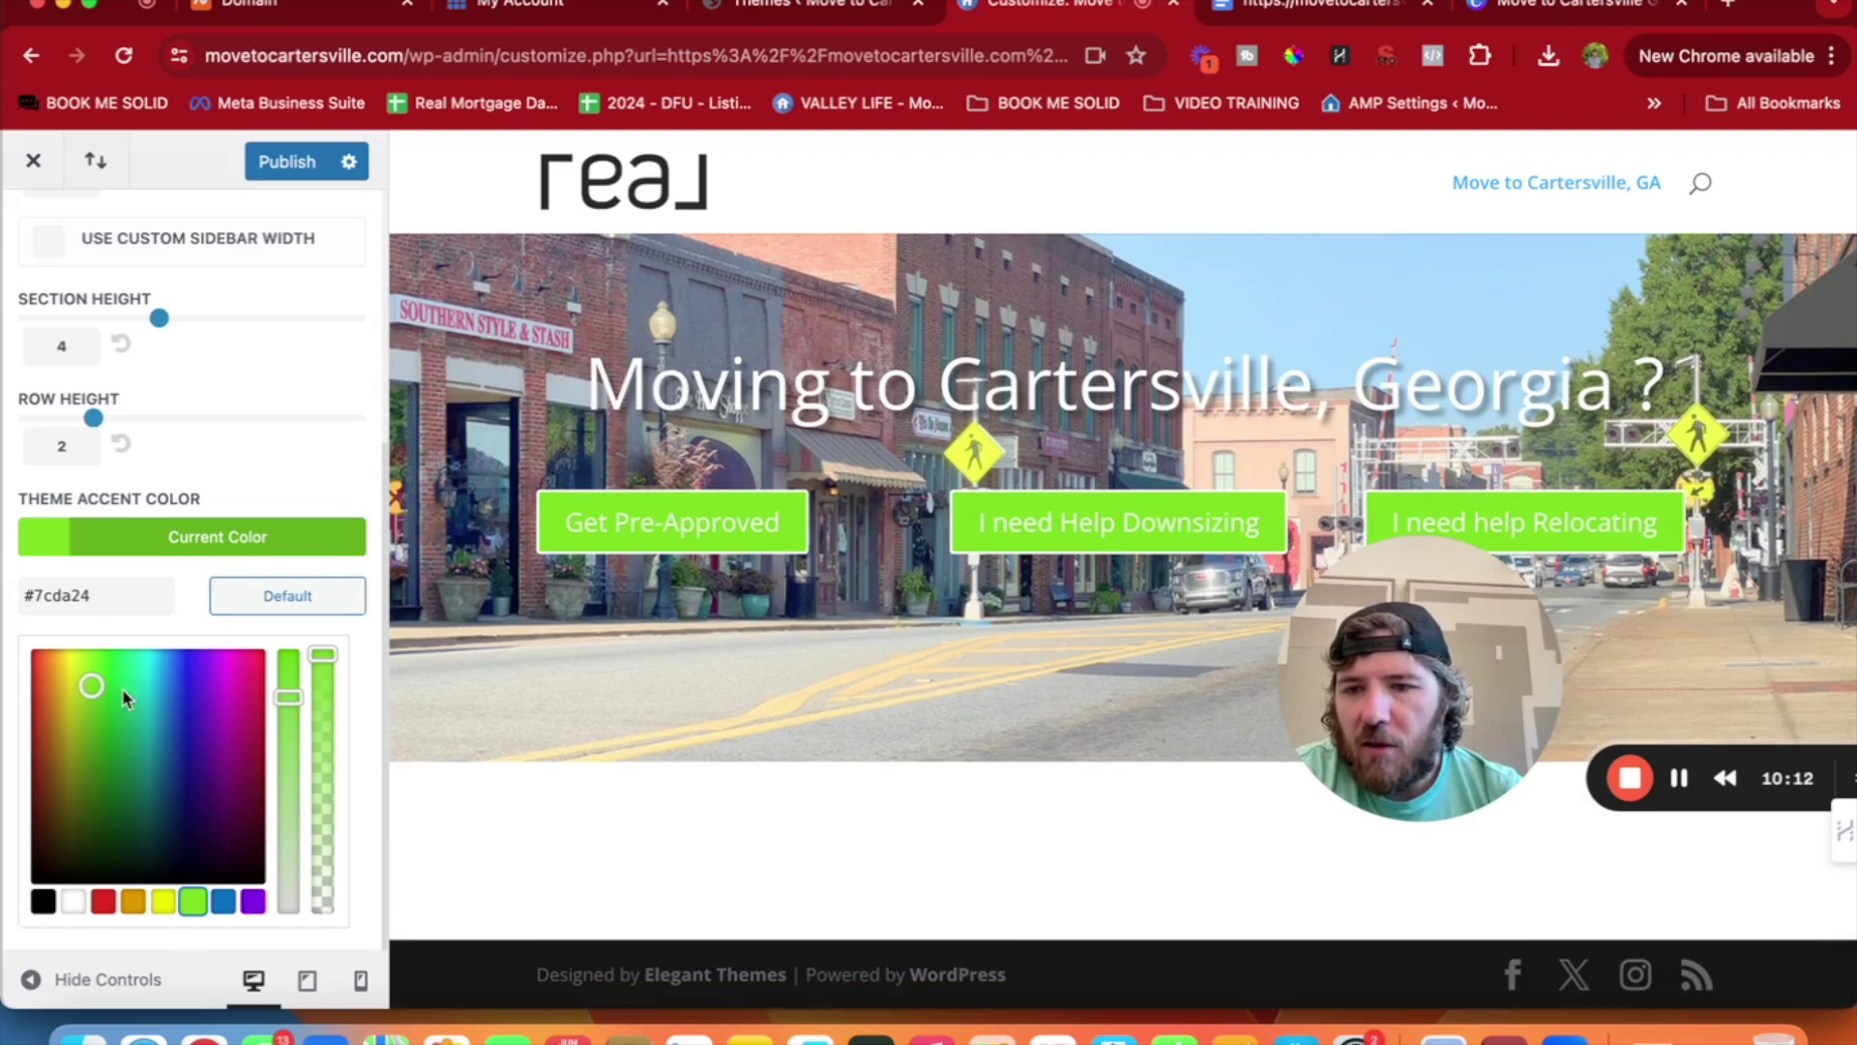
{"action": "left_click", "coordinate": [162, 534]}
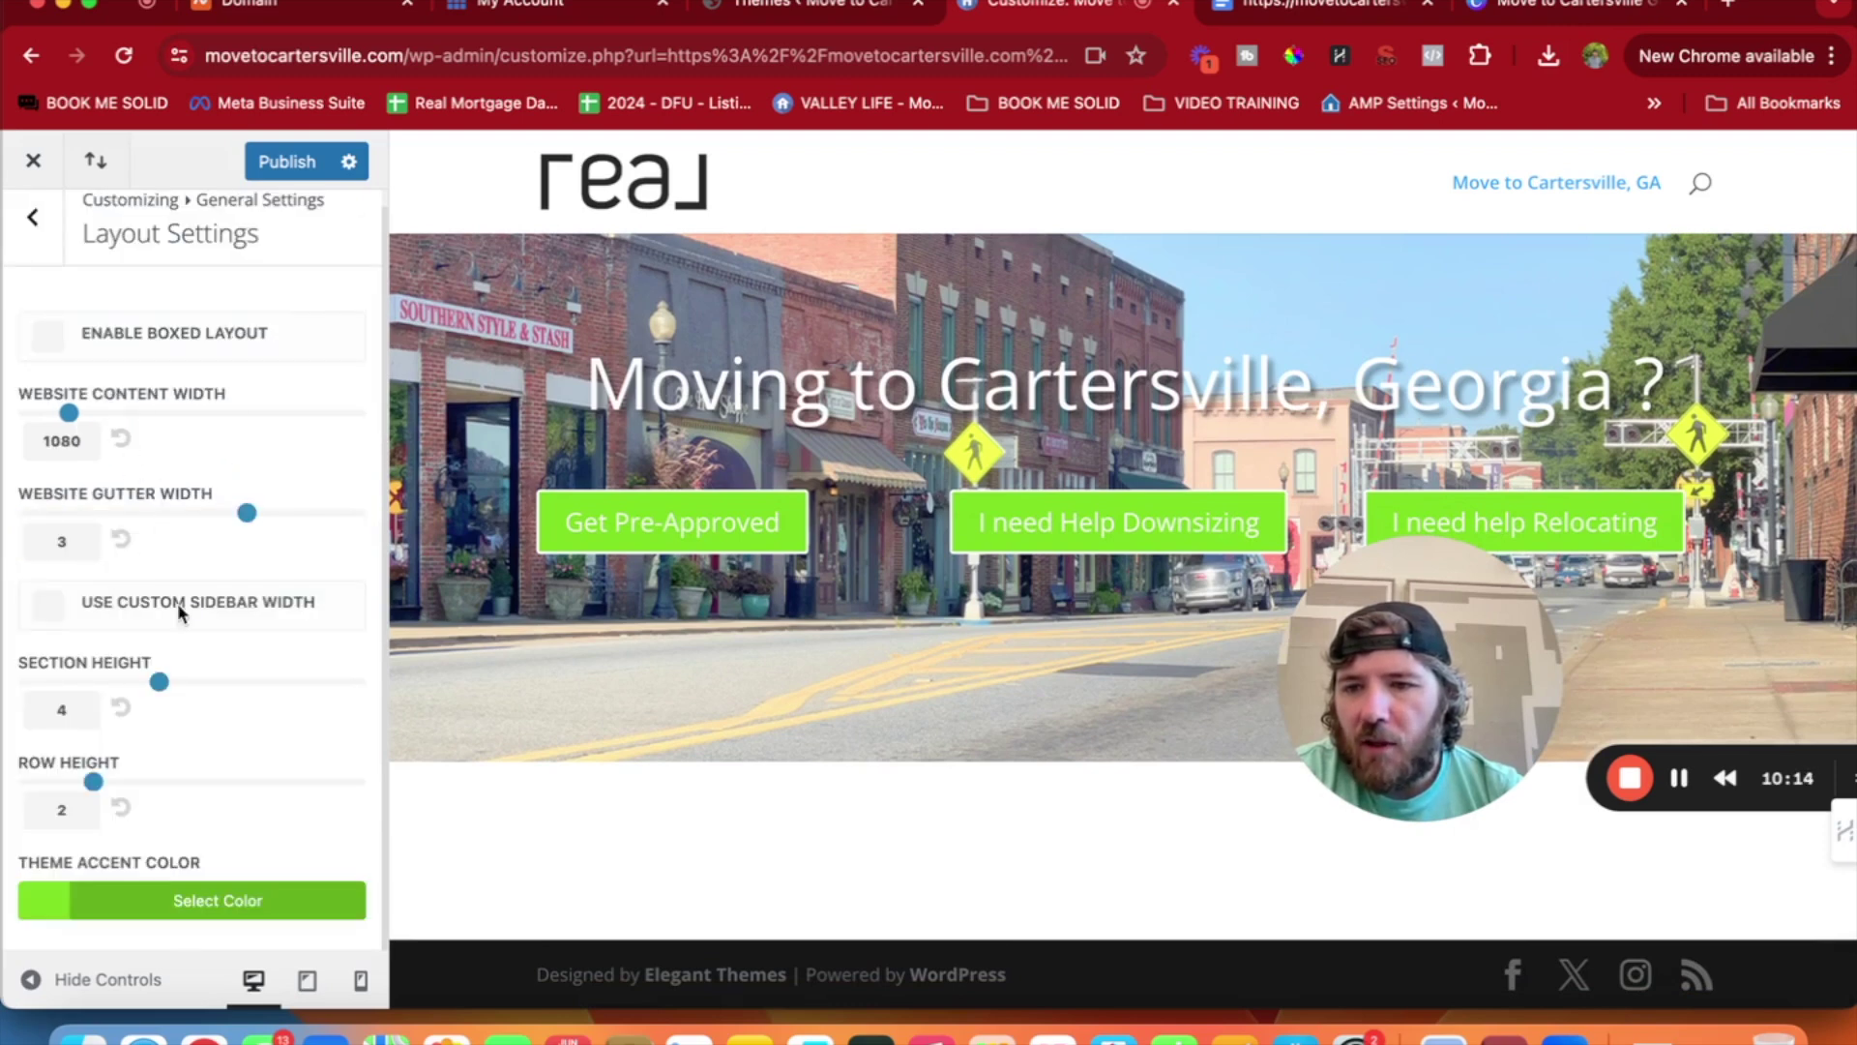
{"action": "left_click", "coordinate": [150, 906]}
{"action": "left_click", "coordinate": [61, 900]}
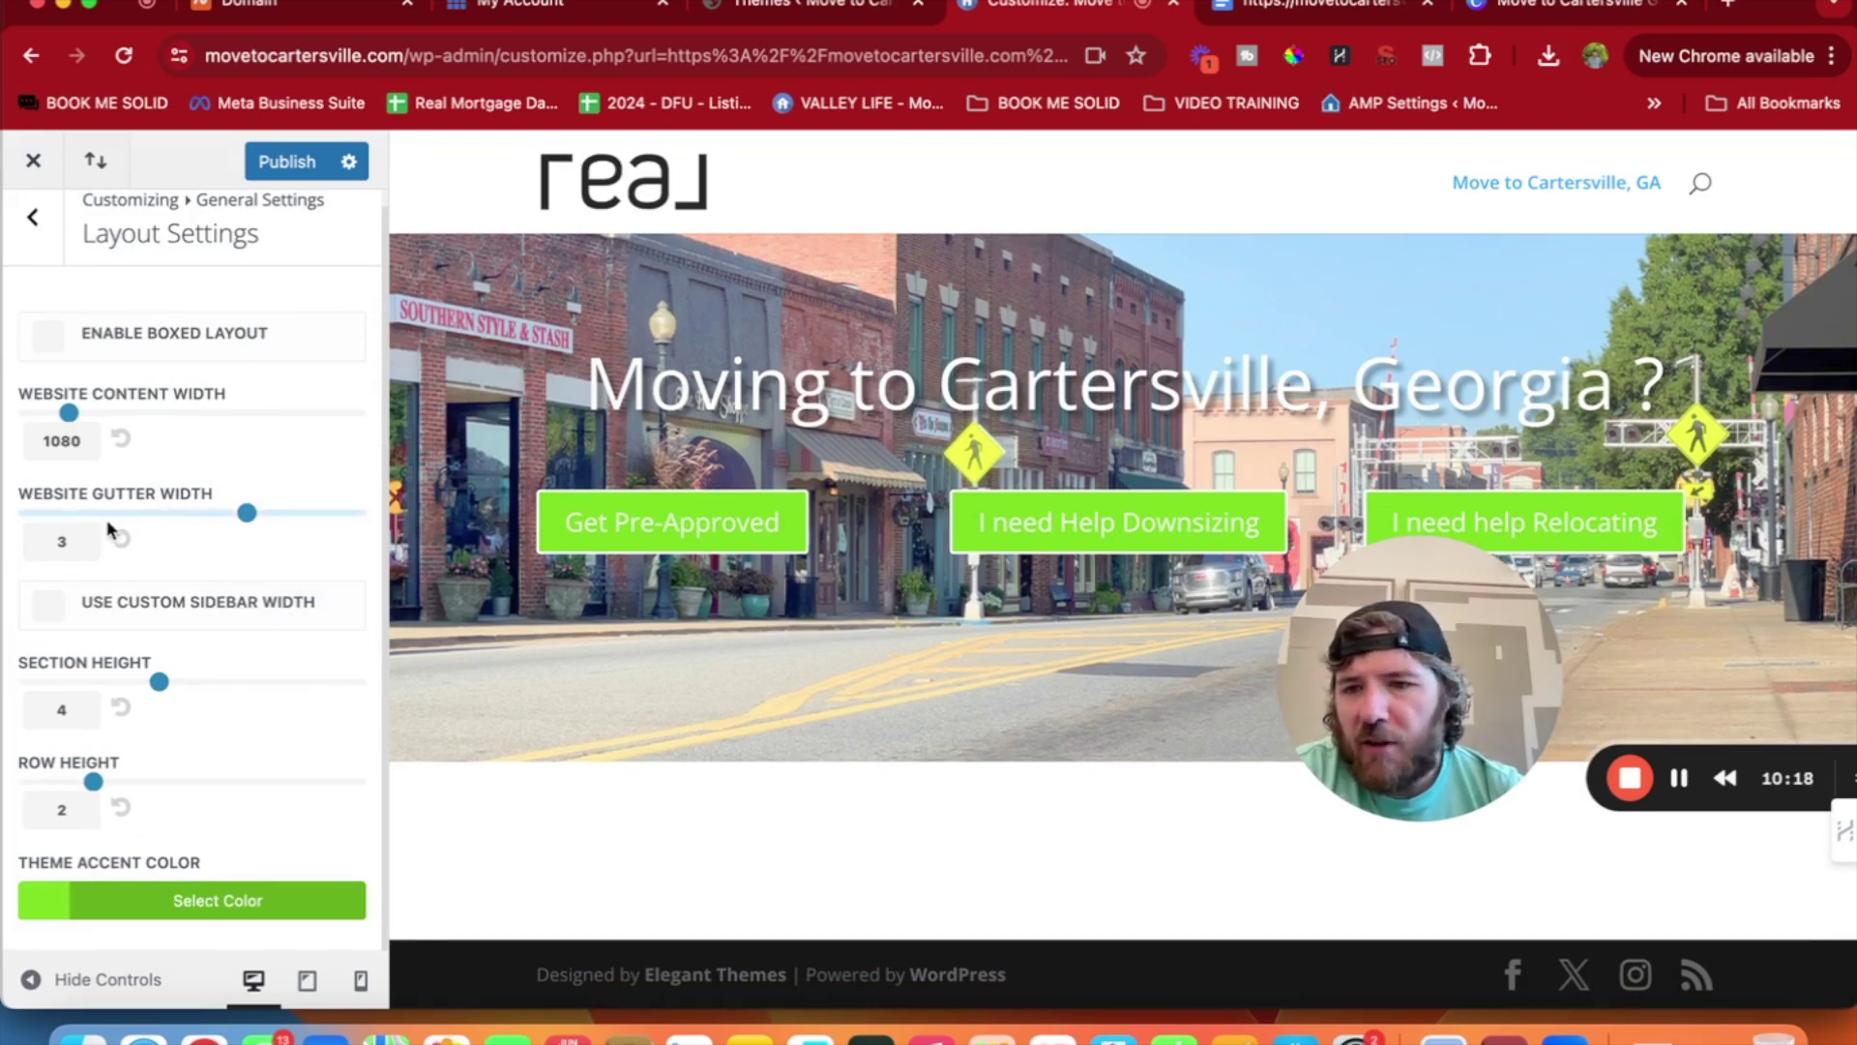
{"action": "scroll", "coordinate": [155, 454], "scroll_direction": "up", "scroll_amount": 1}
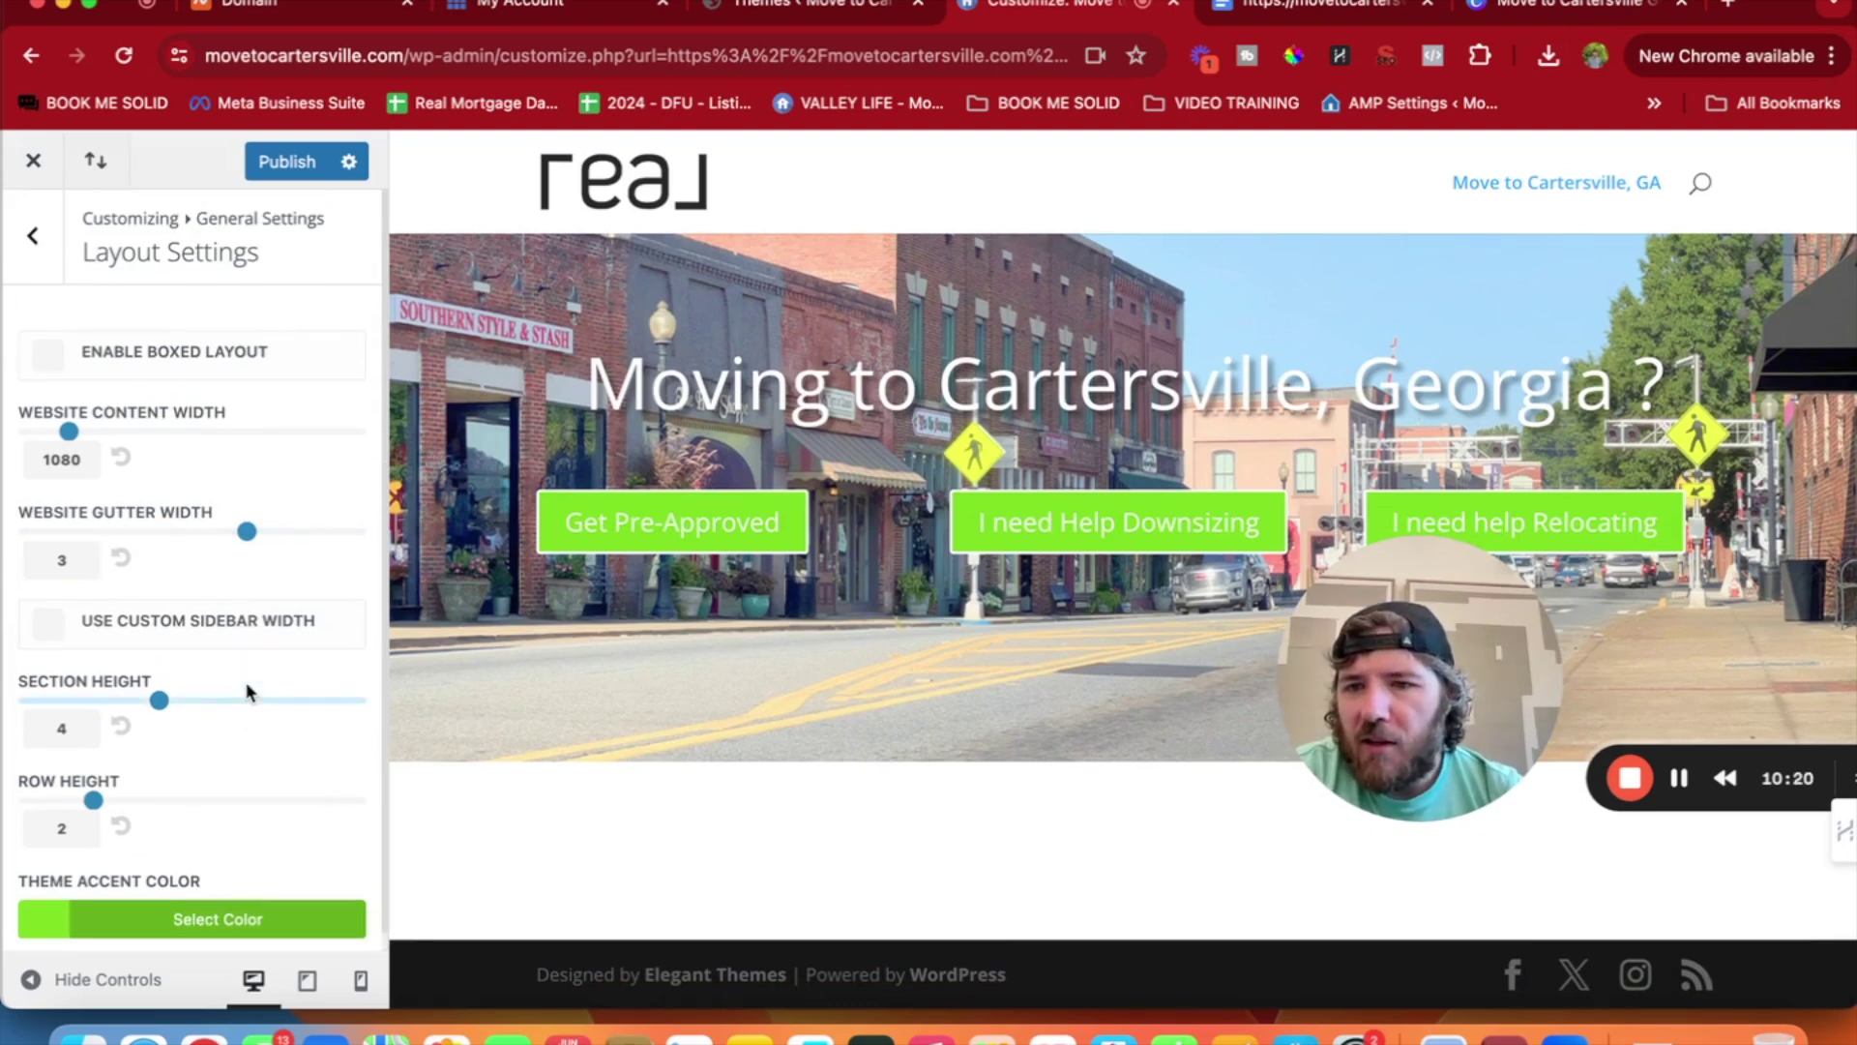
{"action": "left_click", "coordinate": [37, 261]}
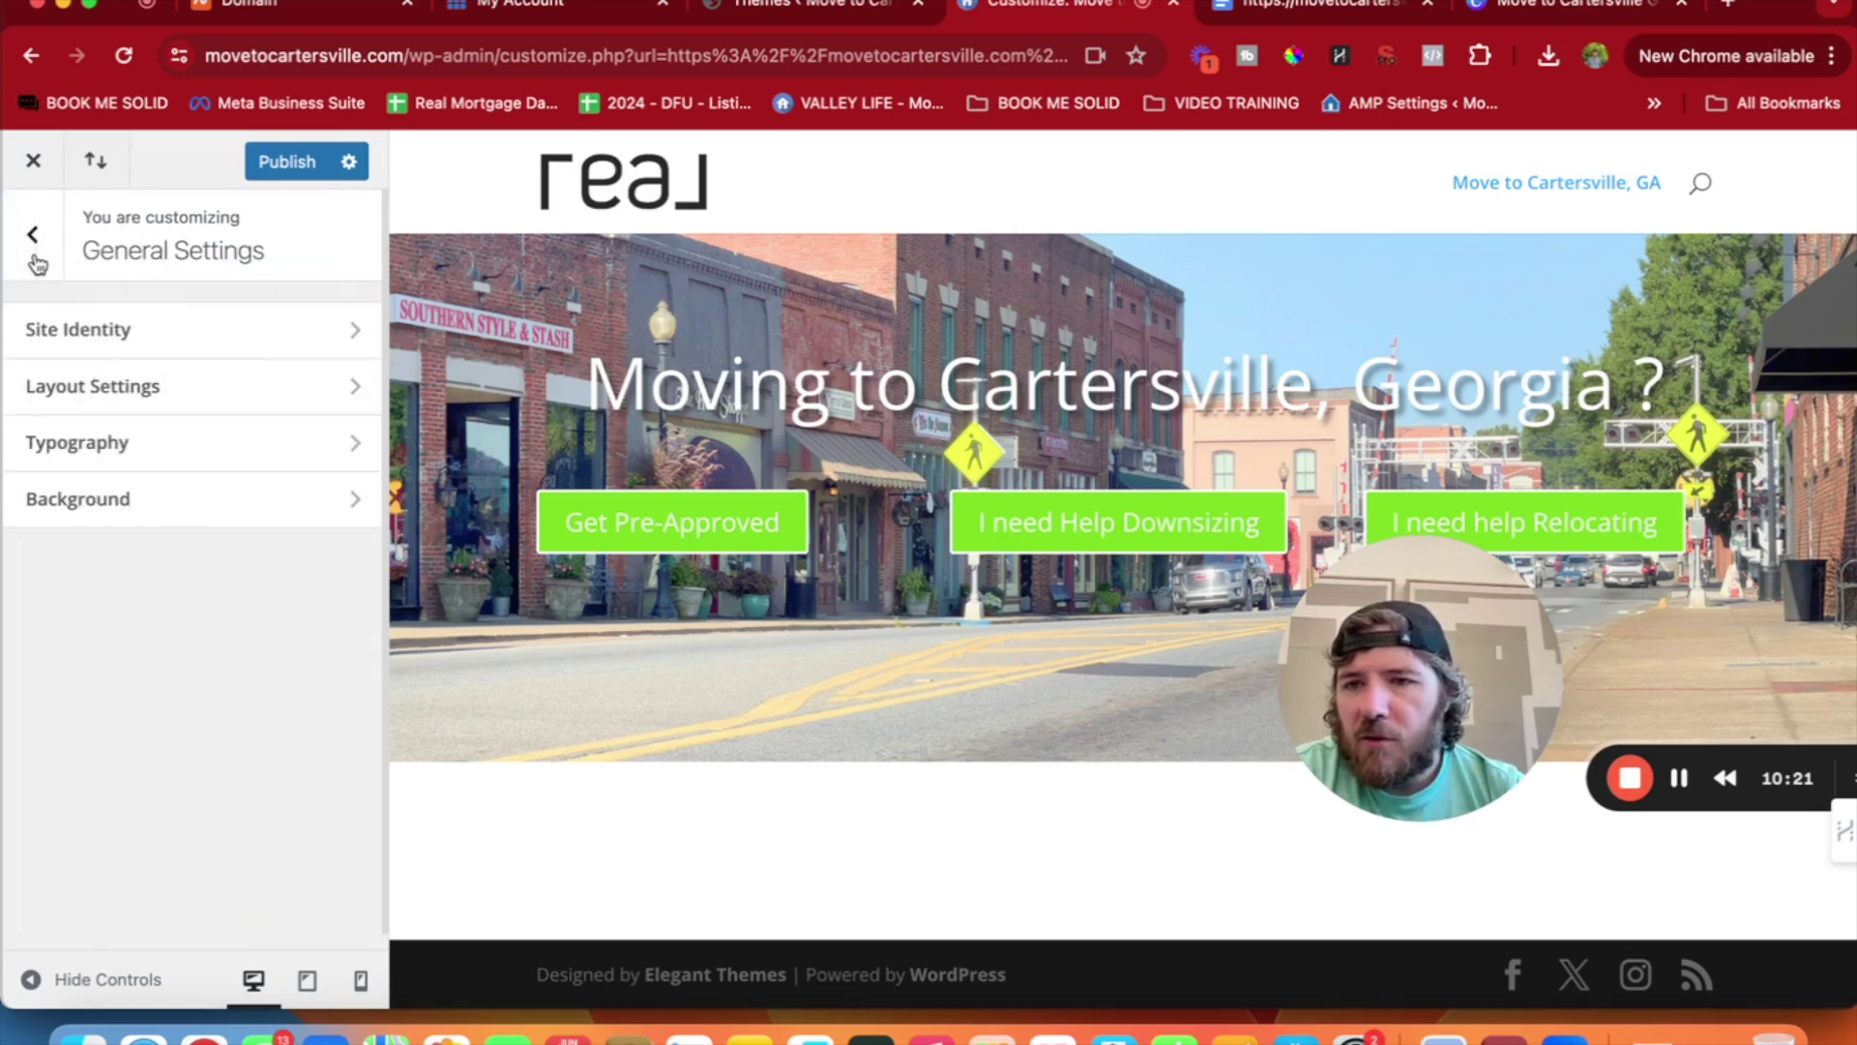
Change the Typography body text size from 14 to 16, then look over the Background settings.
{"action": "left_click", "coordinate": [87, 443]}
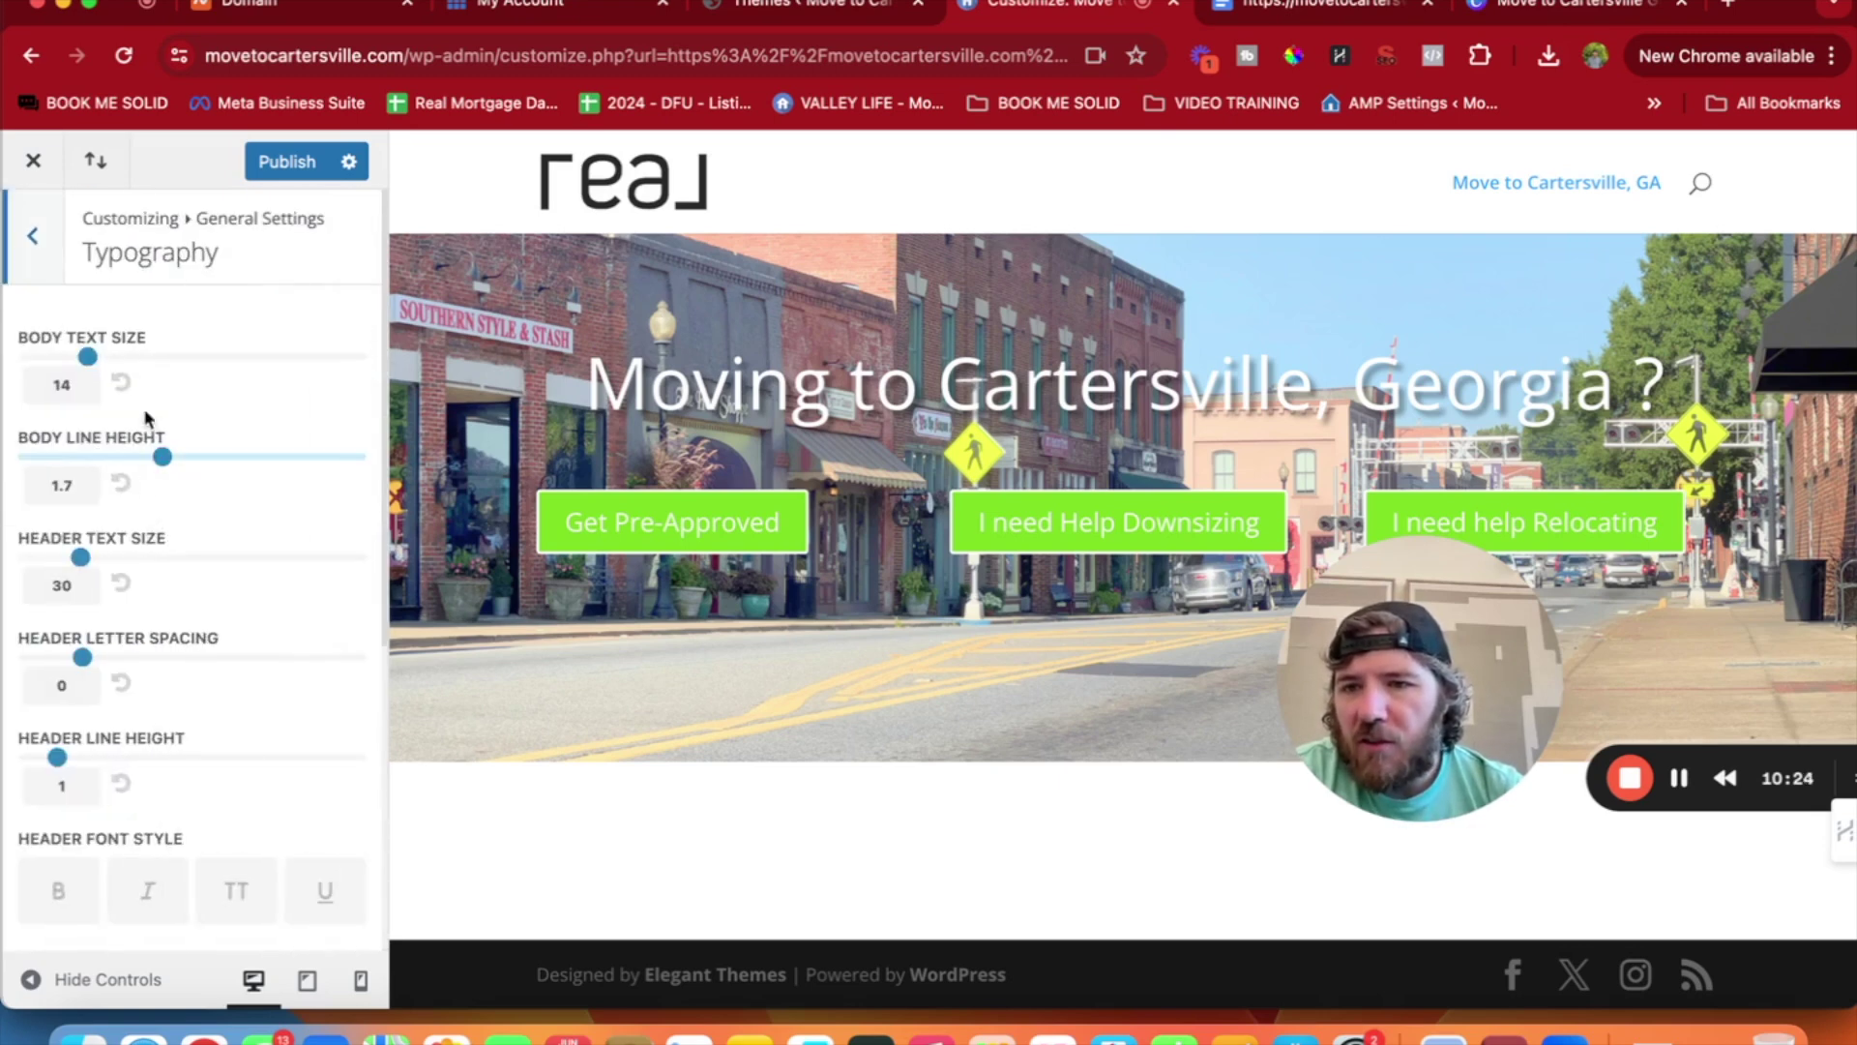
{"action": "scroll", "coordinate": [124, 677], "scroll_direction": "down", "scroll_amount": 1}
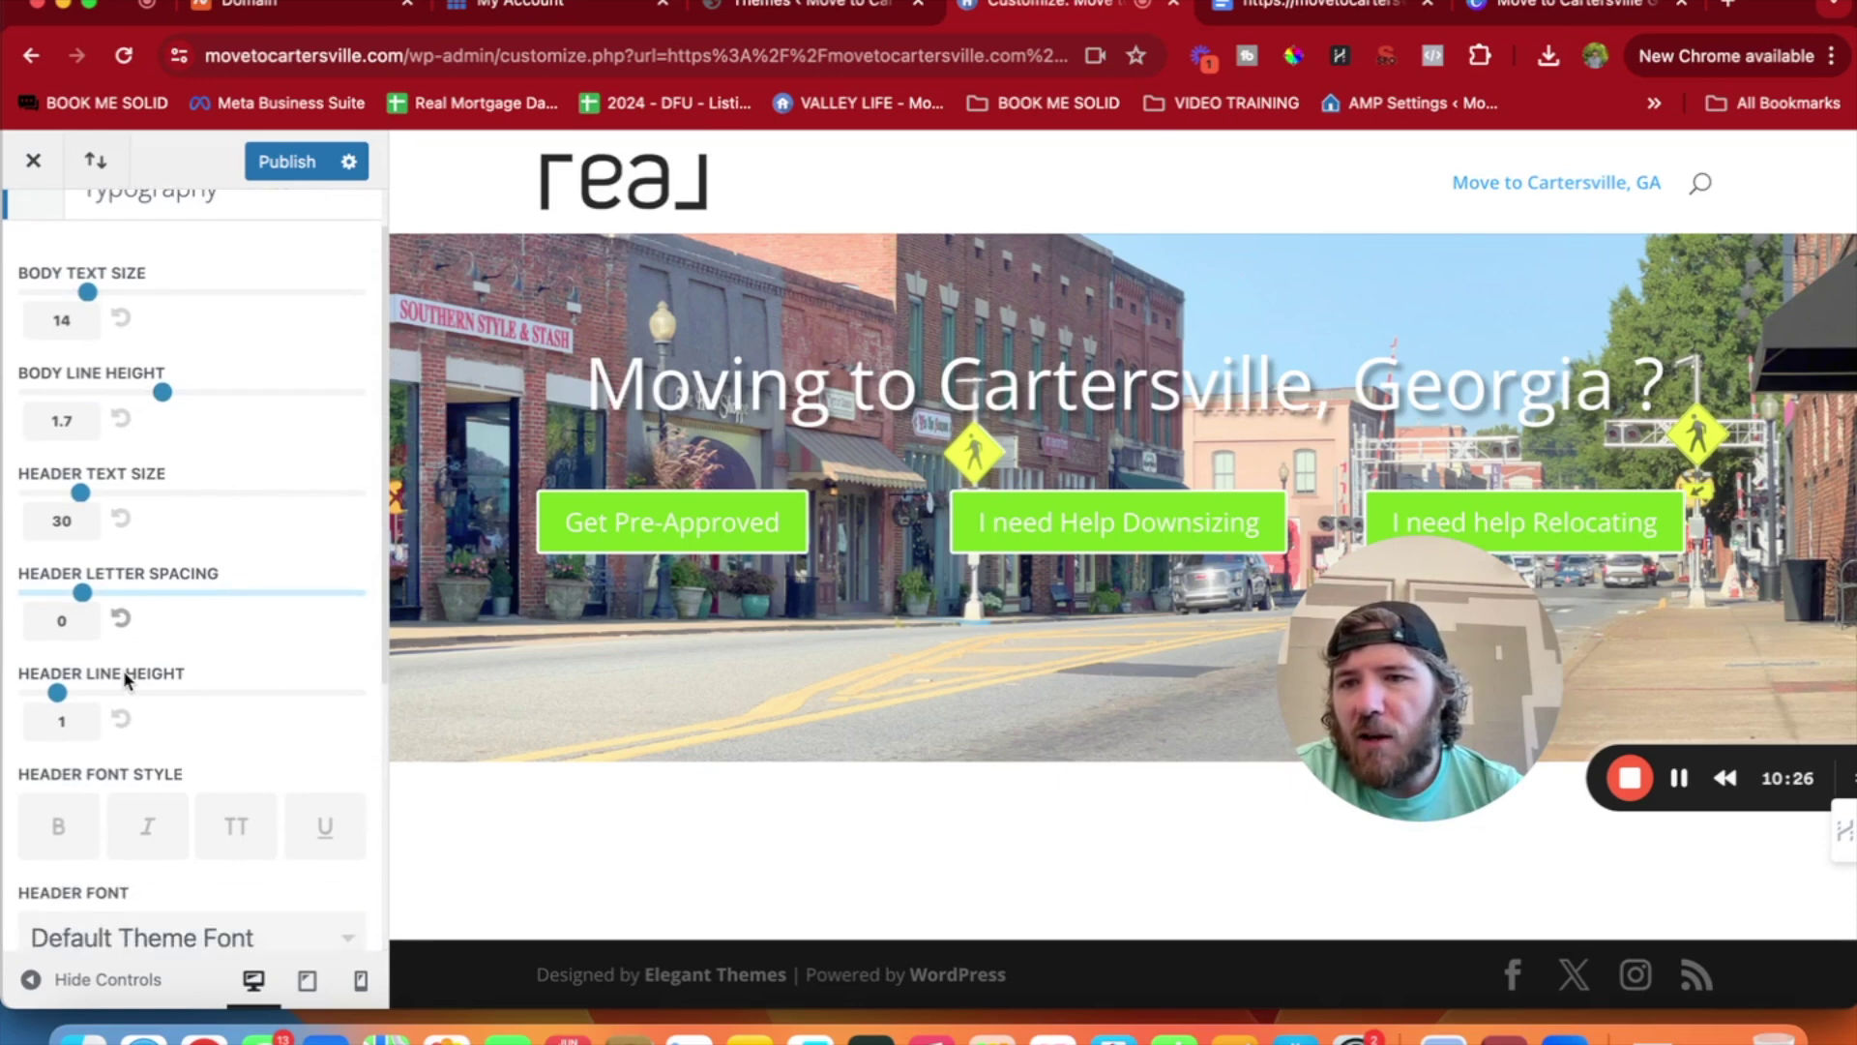
{"action": "scroll", "coordinate": [124, 682], "scroll_direction": "up", "scroll_amount": 1}
{"action": "left_click", "coordinate": [73, 387]}
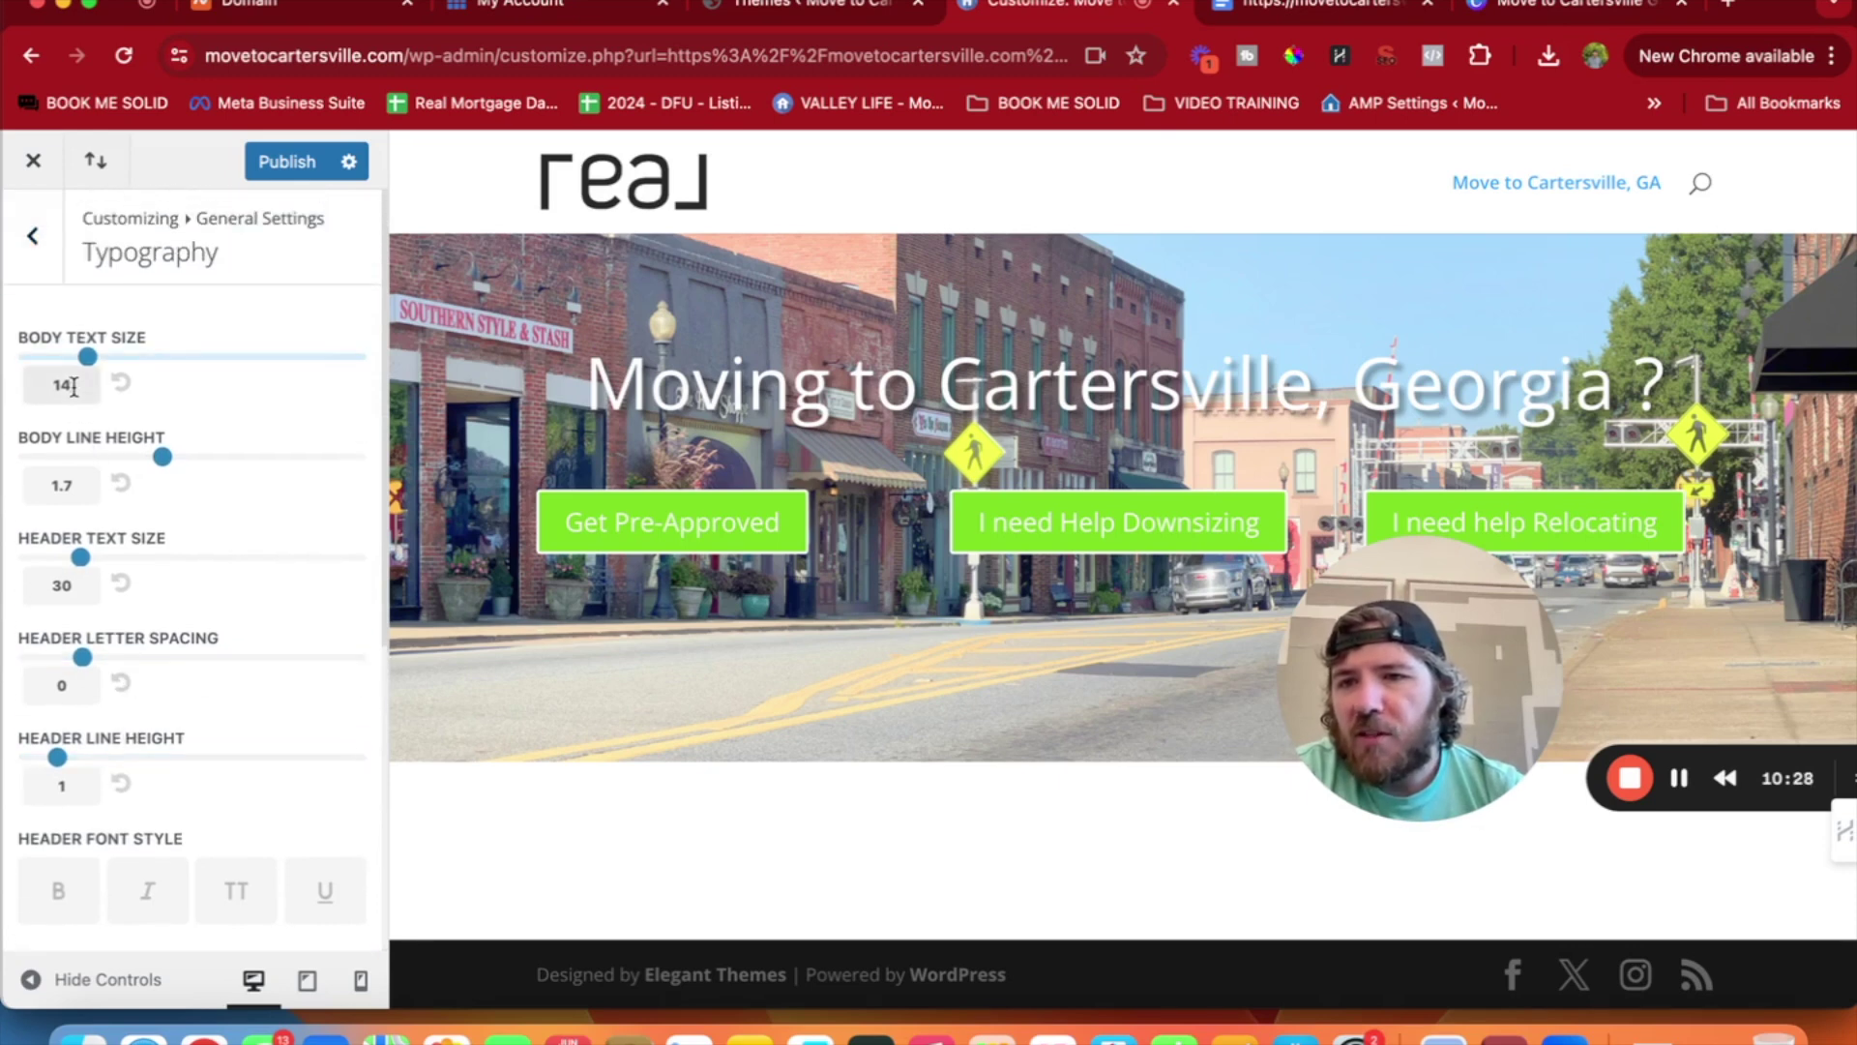
{"action": "left_click_drag", "start_coordinate": [73, 387], "coordinate": [35, 387]}
{"action": "type", "text": "16"}
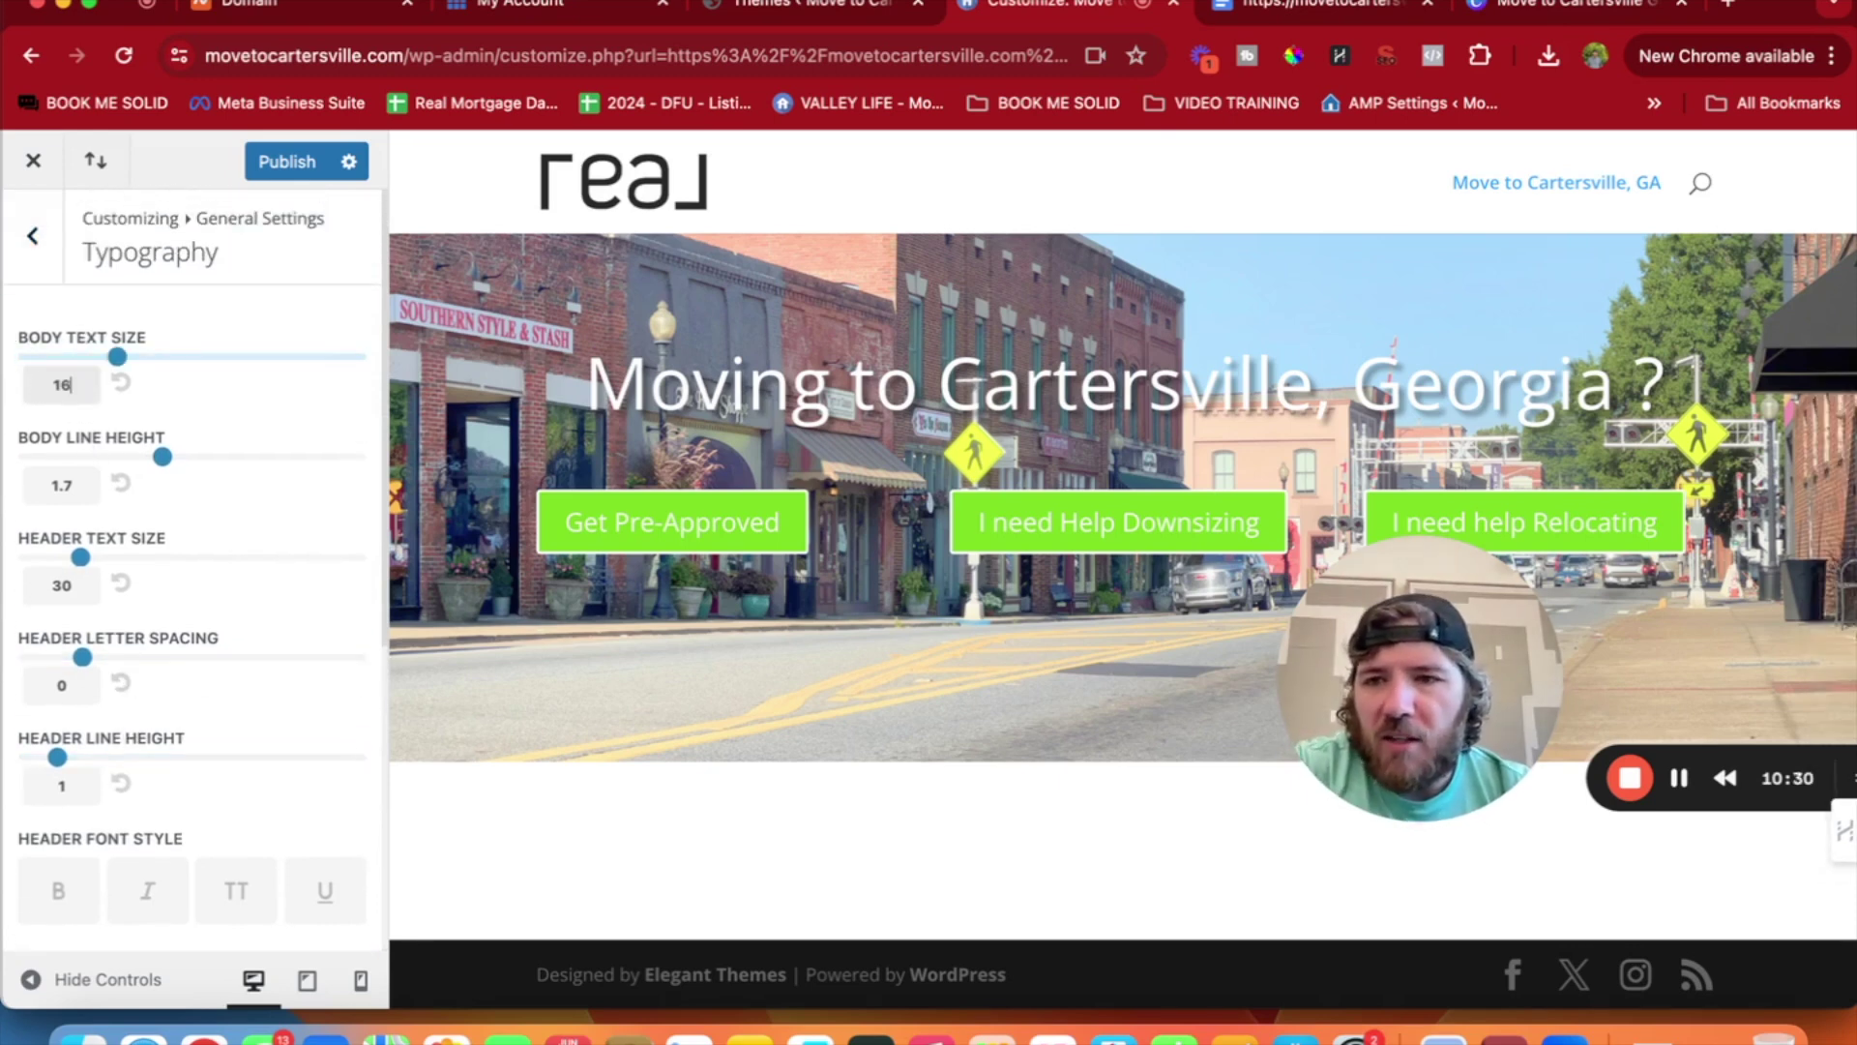
{"action": "scroll", "coordinate": [230, 399], "scroll_direction": "down", "scroll_amount": 5}
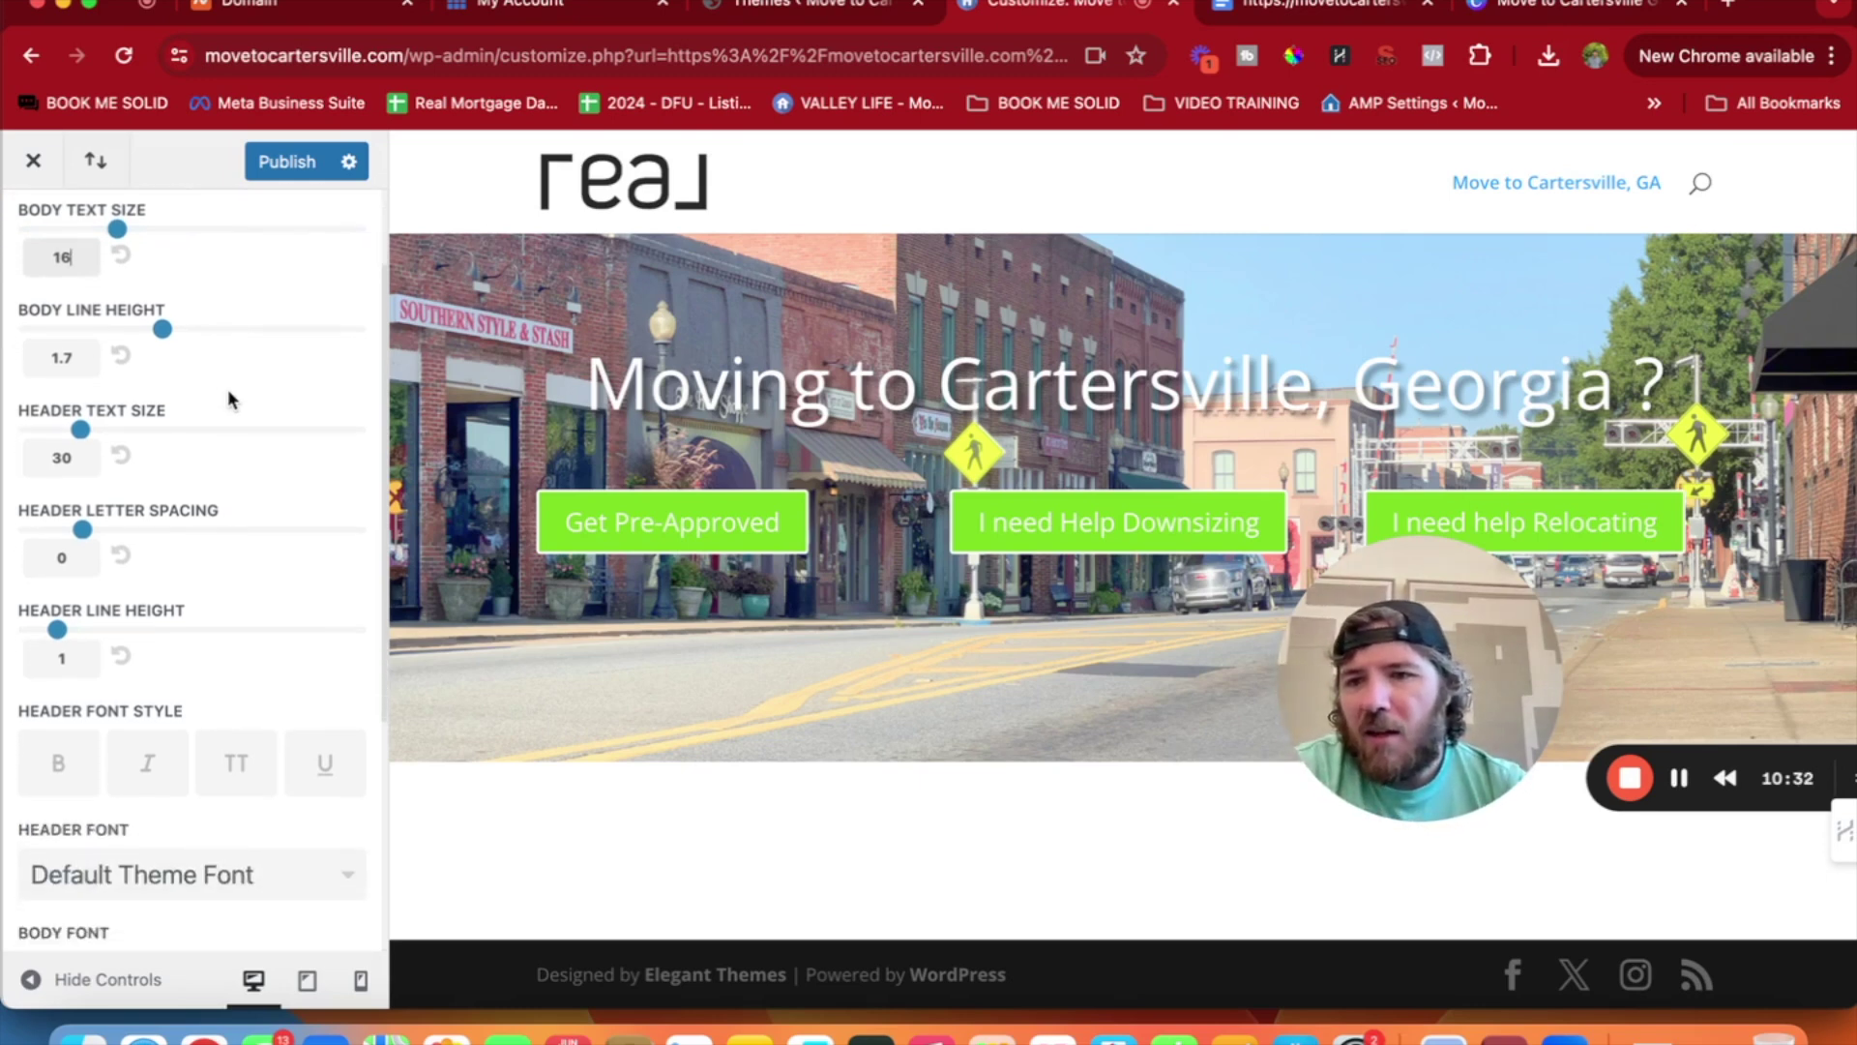
{"action": "scroll", "coordinate": [152, 363], "scroll_direction": "down", "scroll_amount": 5}
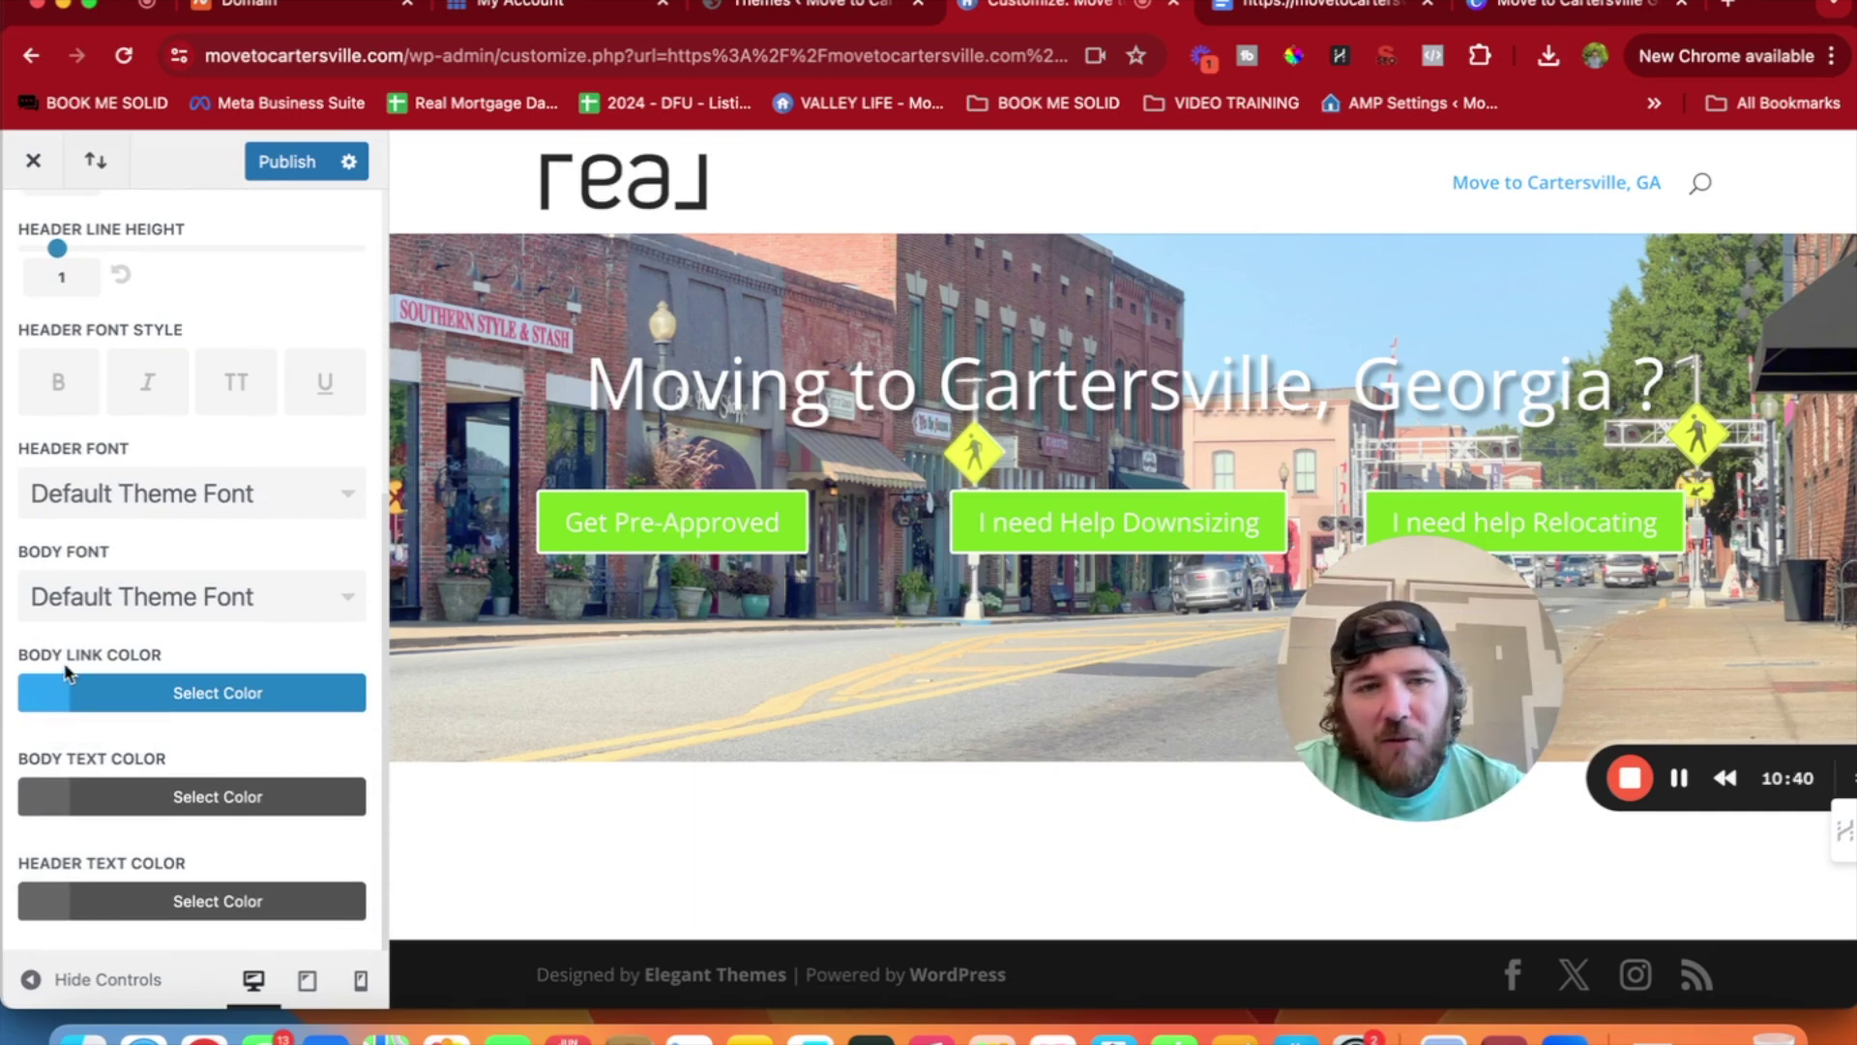
{"action": "scroll", "coordinate": [101, 645], "scroll_direction": "up", "scroll_amount": 5}
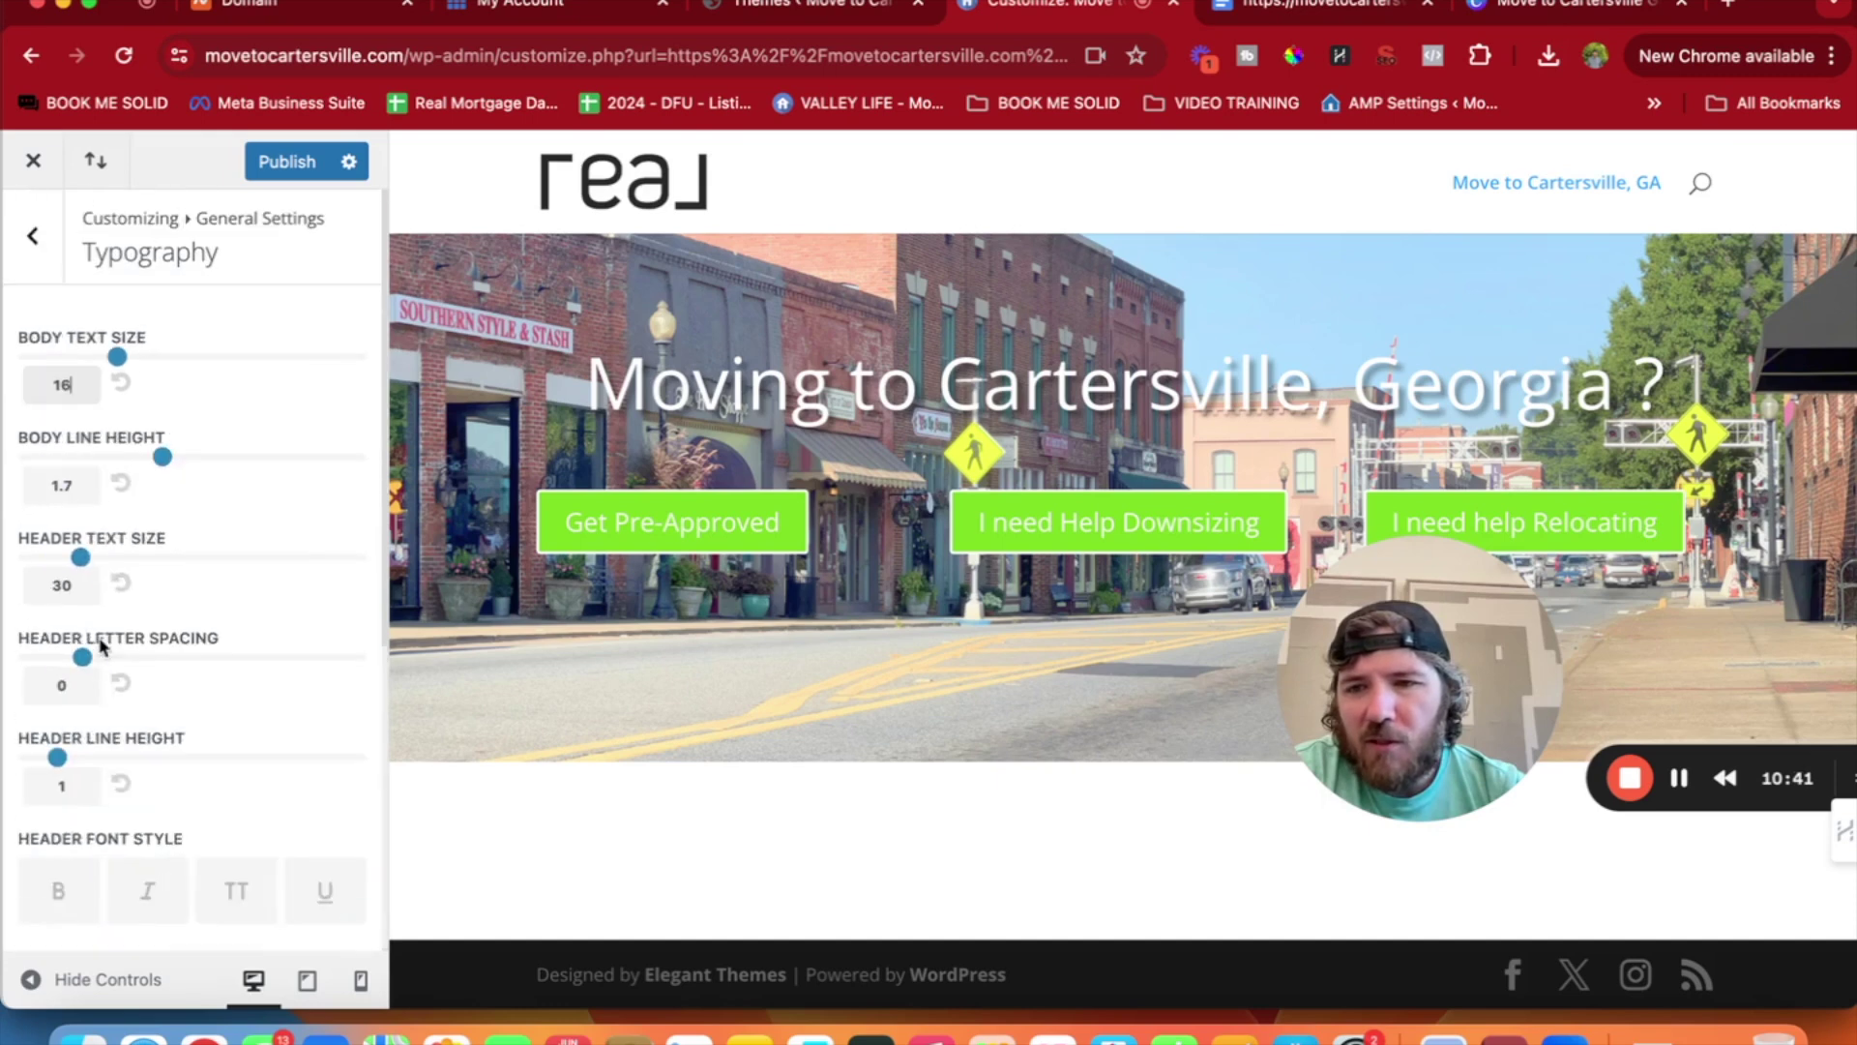
{"action": "left_click", "coordinate": [32, 237]}
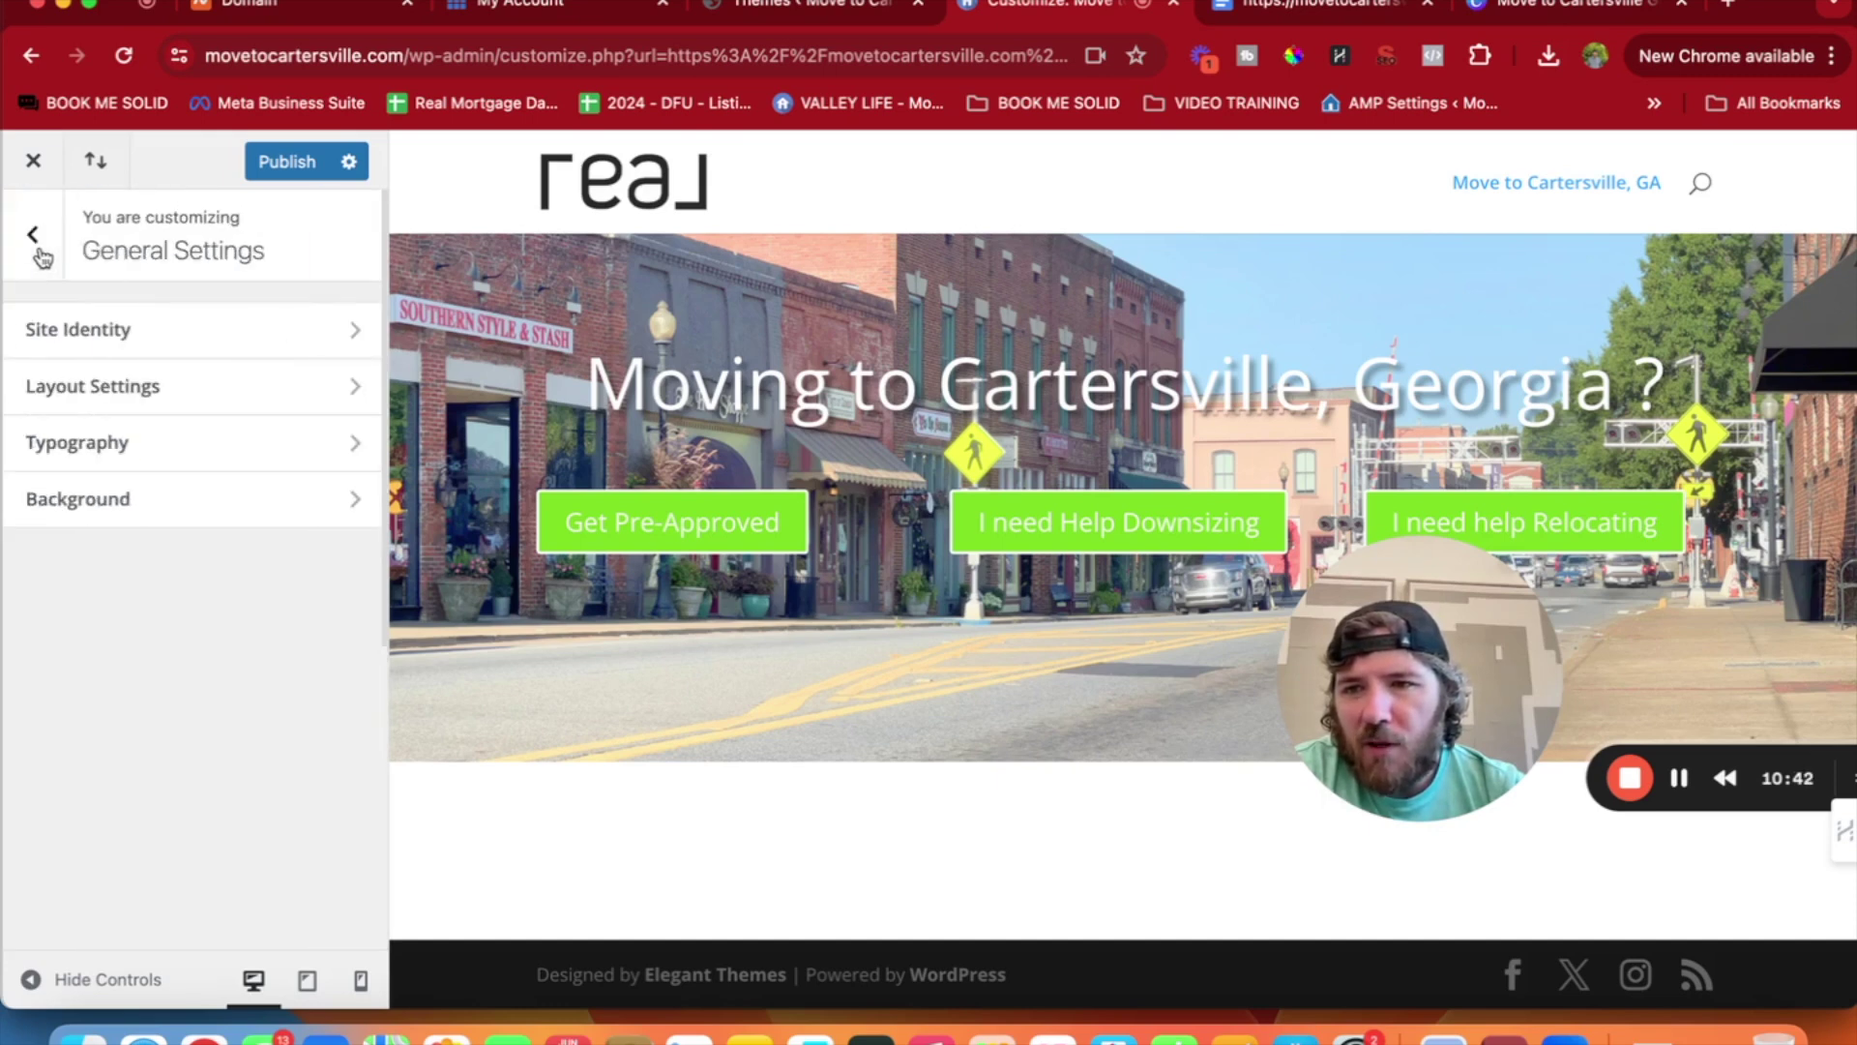
{"action": "left_click", "coordinate": [150, 512]}
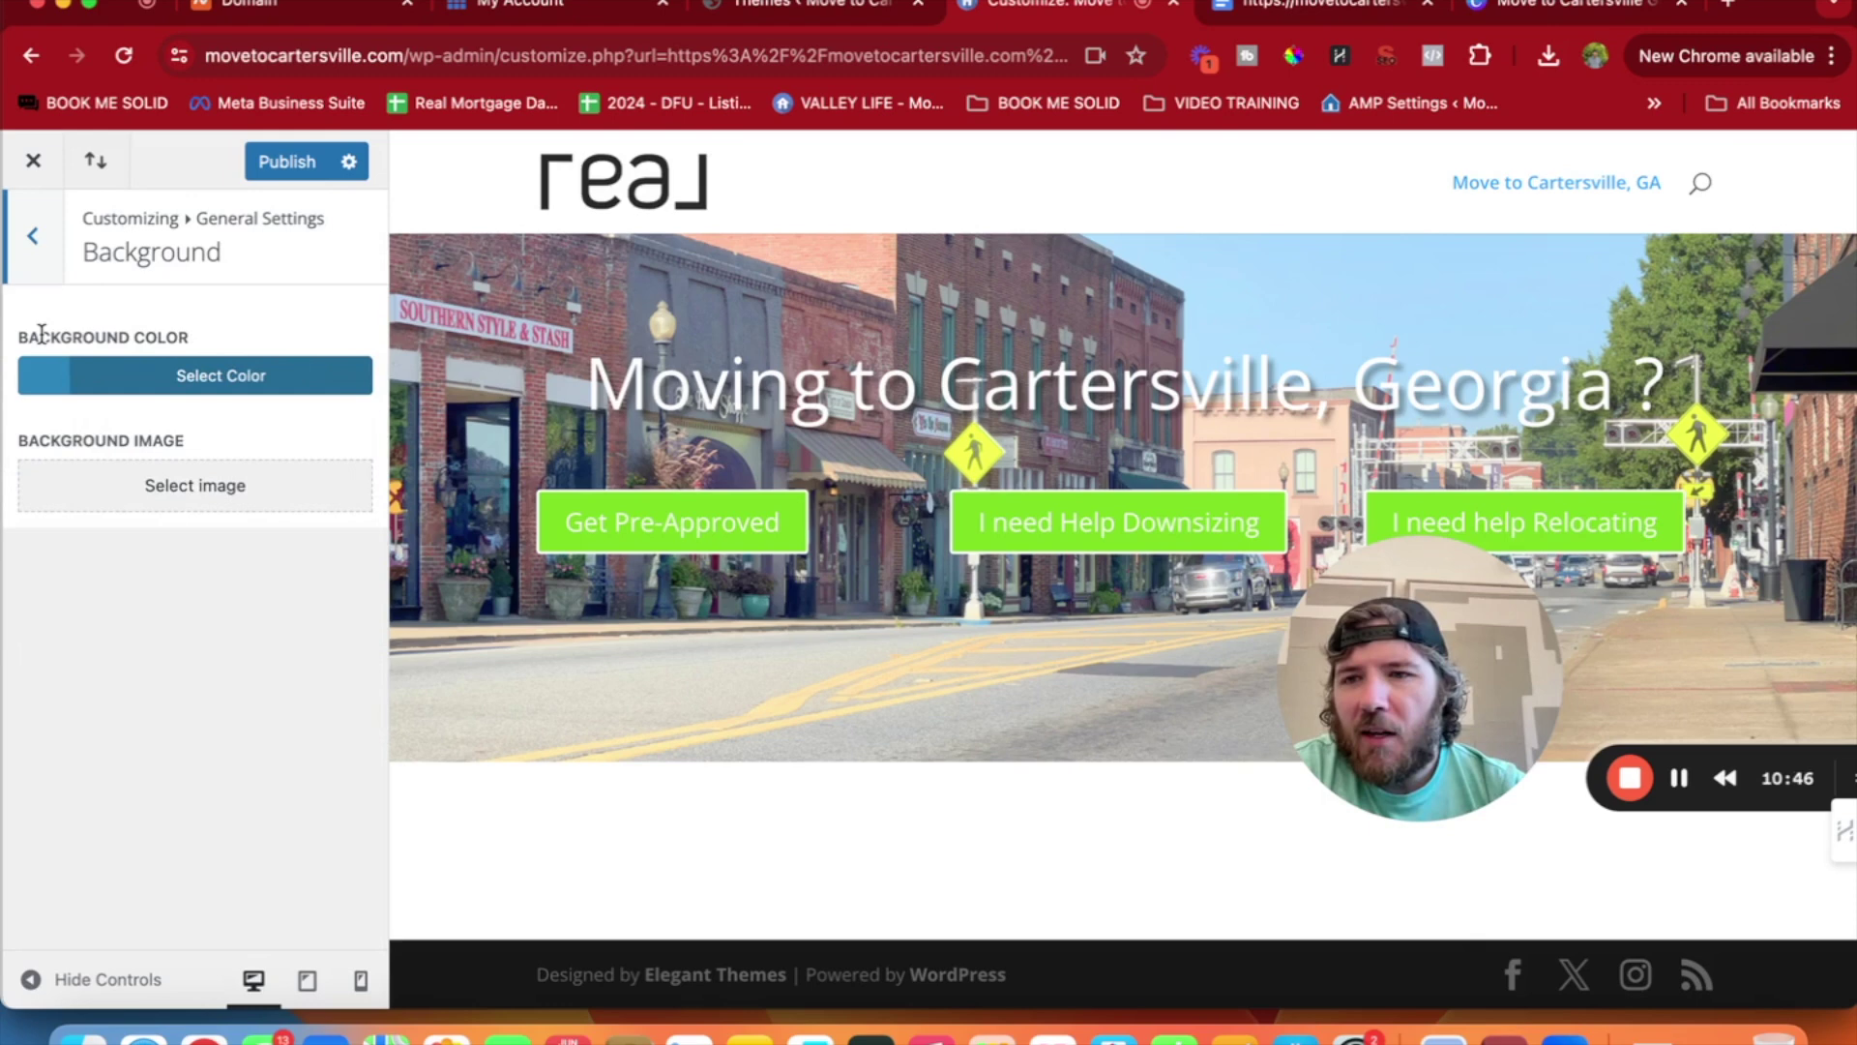
{"action": "left_click", "coordinate": [22, 238]}
Try Vertical Navigation and Hide Navigation Until Scroll in Header Format, then turn both off.
{"action": "left_click", "coordinate": [32, 238]}
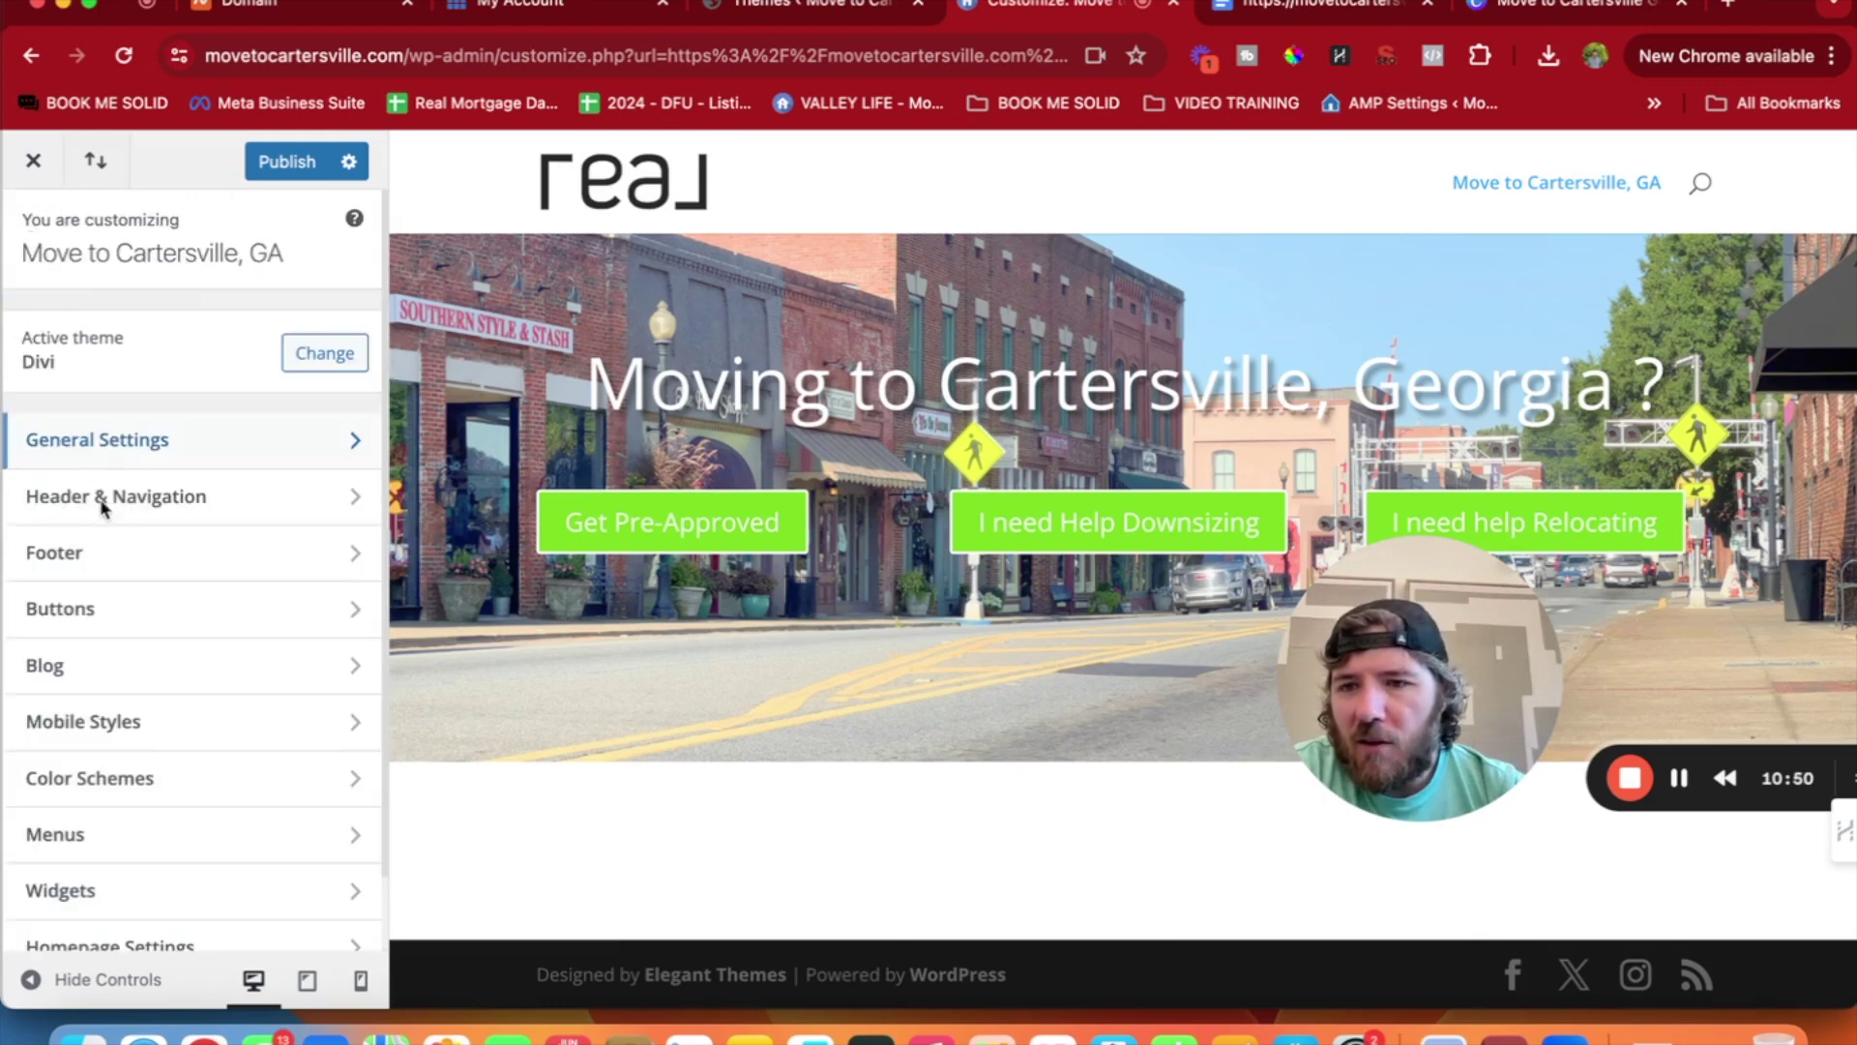
{"action": "left_click", "coordinate": [91, 495]}
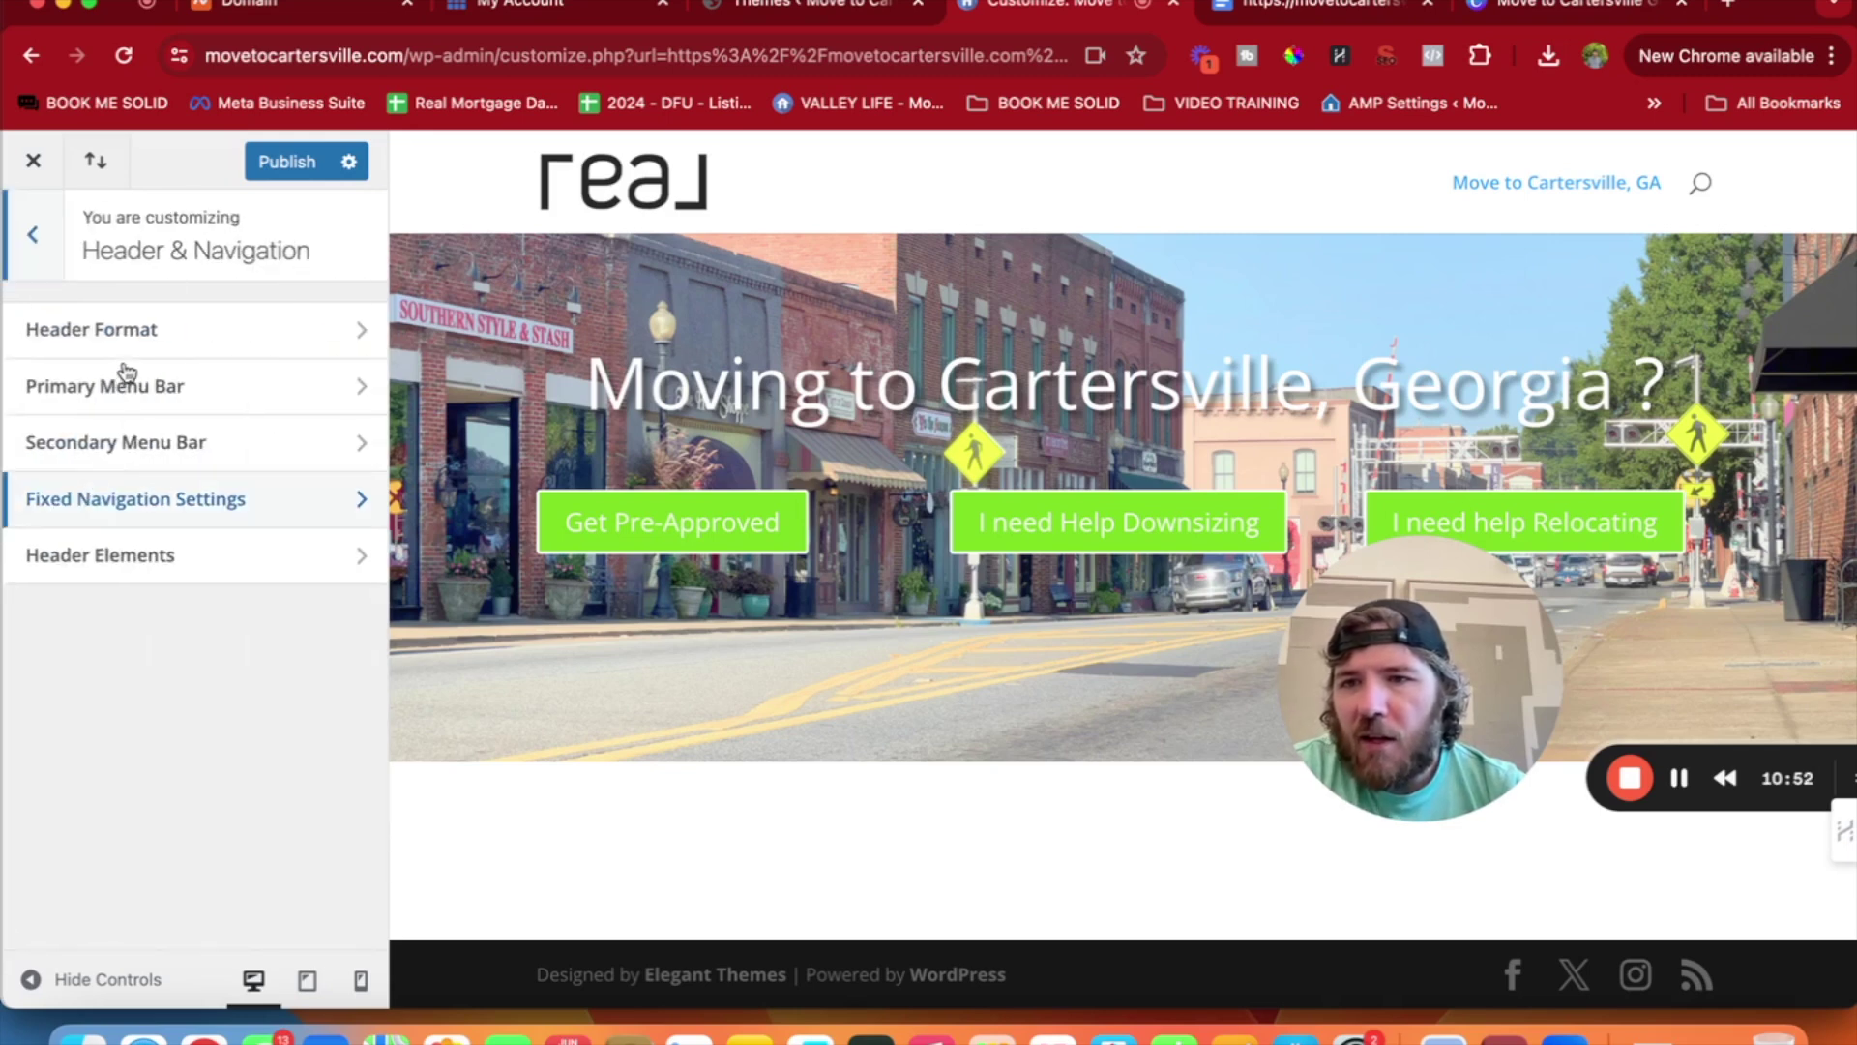
{"action": "left_click", "coordinate": [138, 334]}
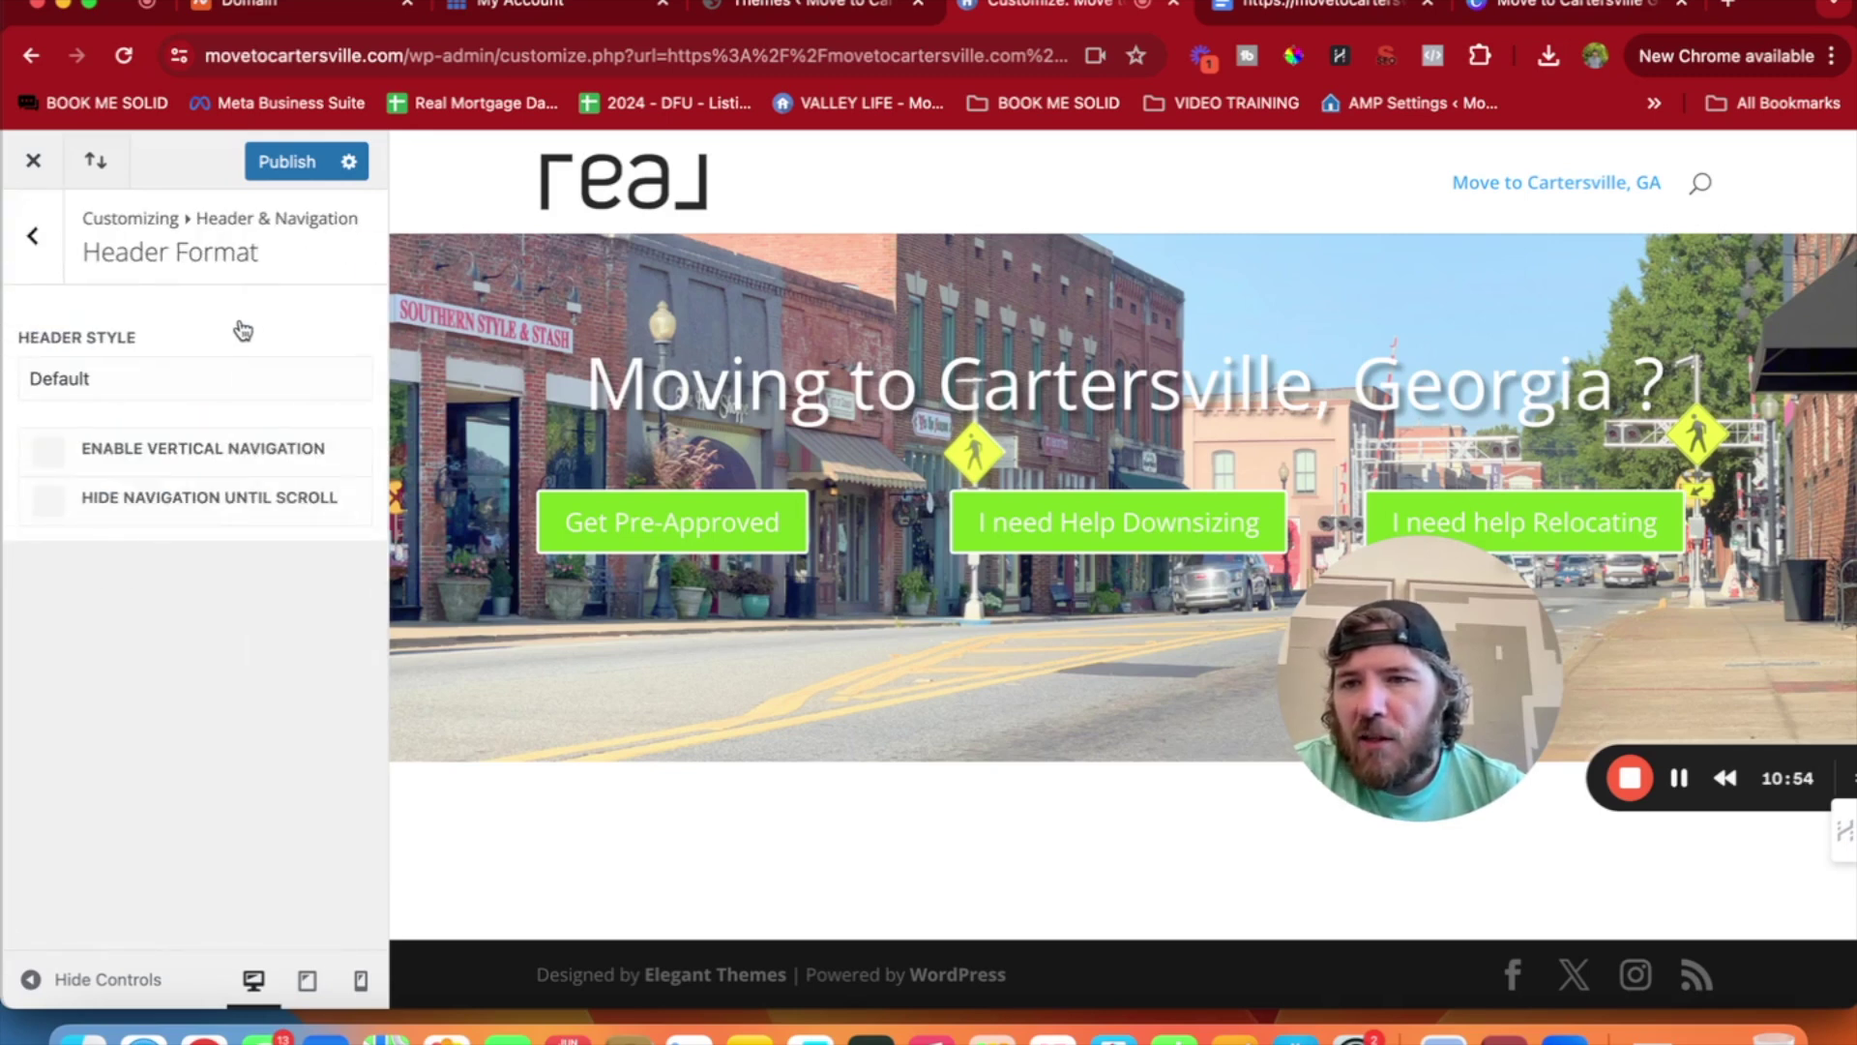
{"action": "left_click", "coordinate": [48, 460]}
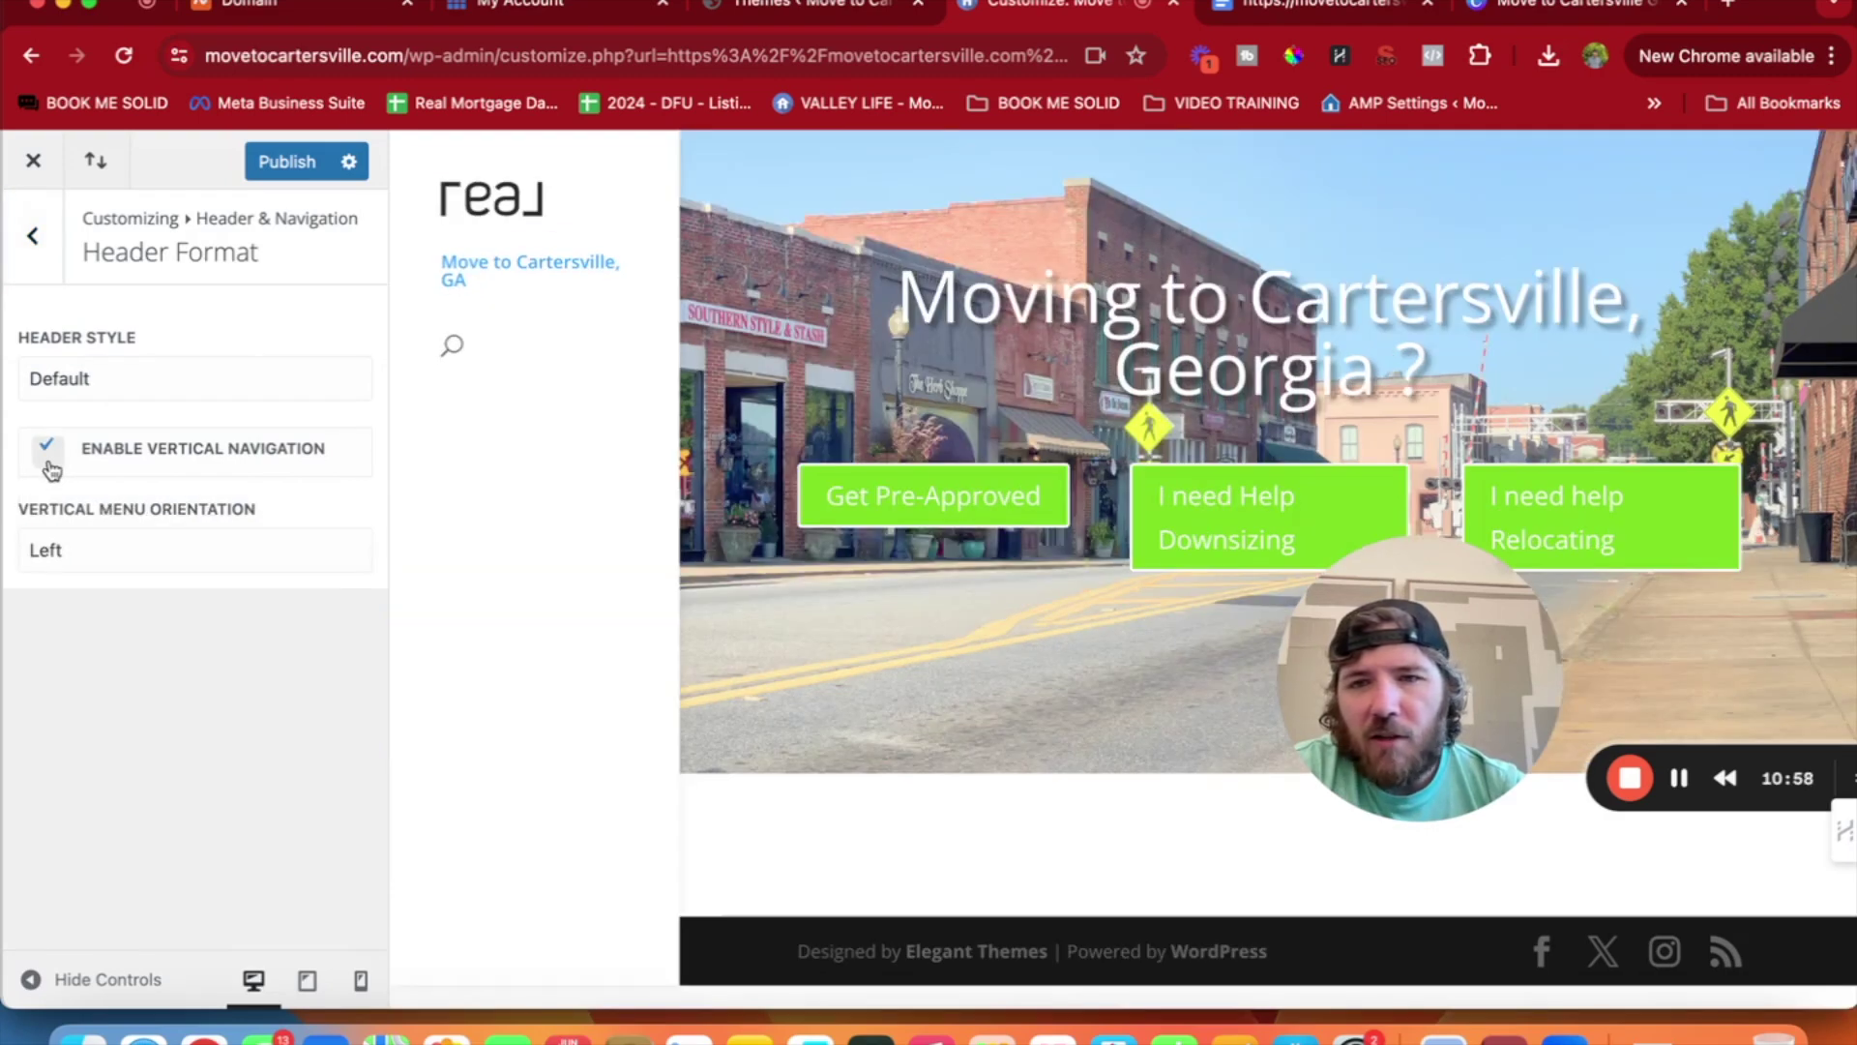
{"action": "left_click", "coordinate": [49, 461]}
{"action": "left_click", "coordinate": [51, 510]}
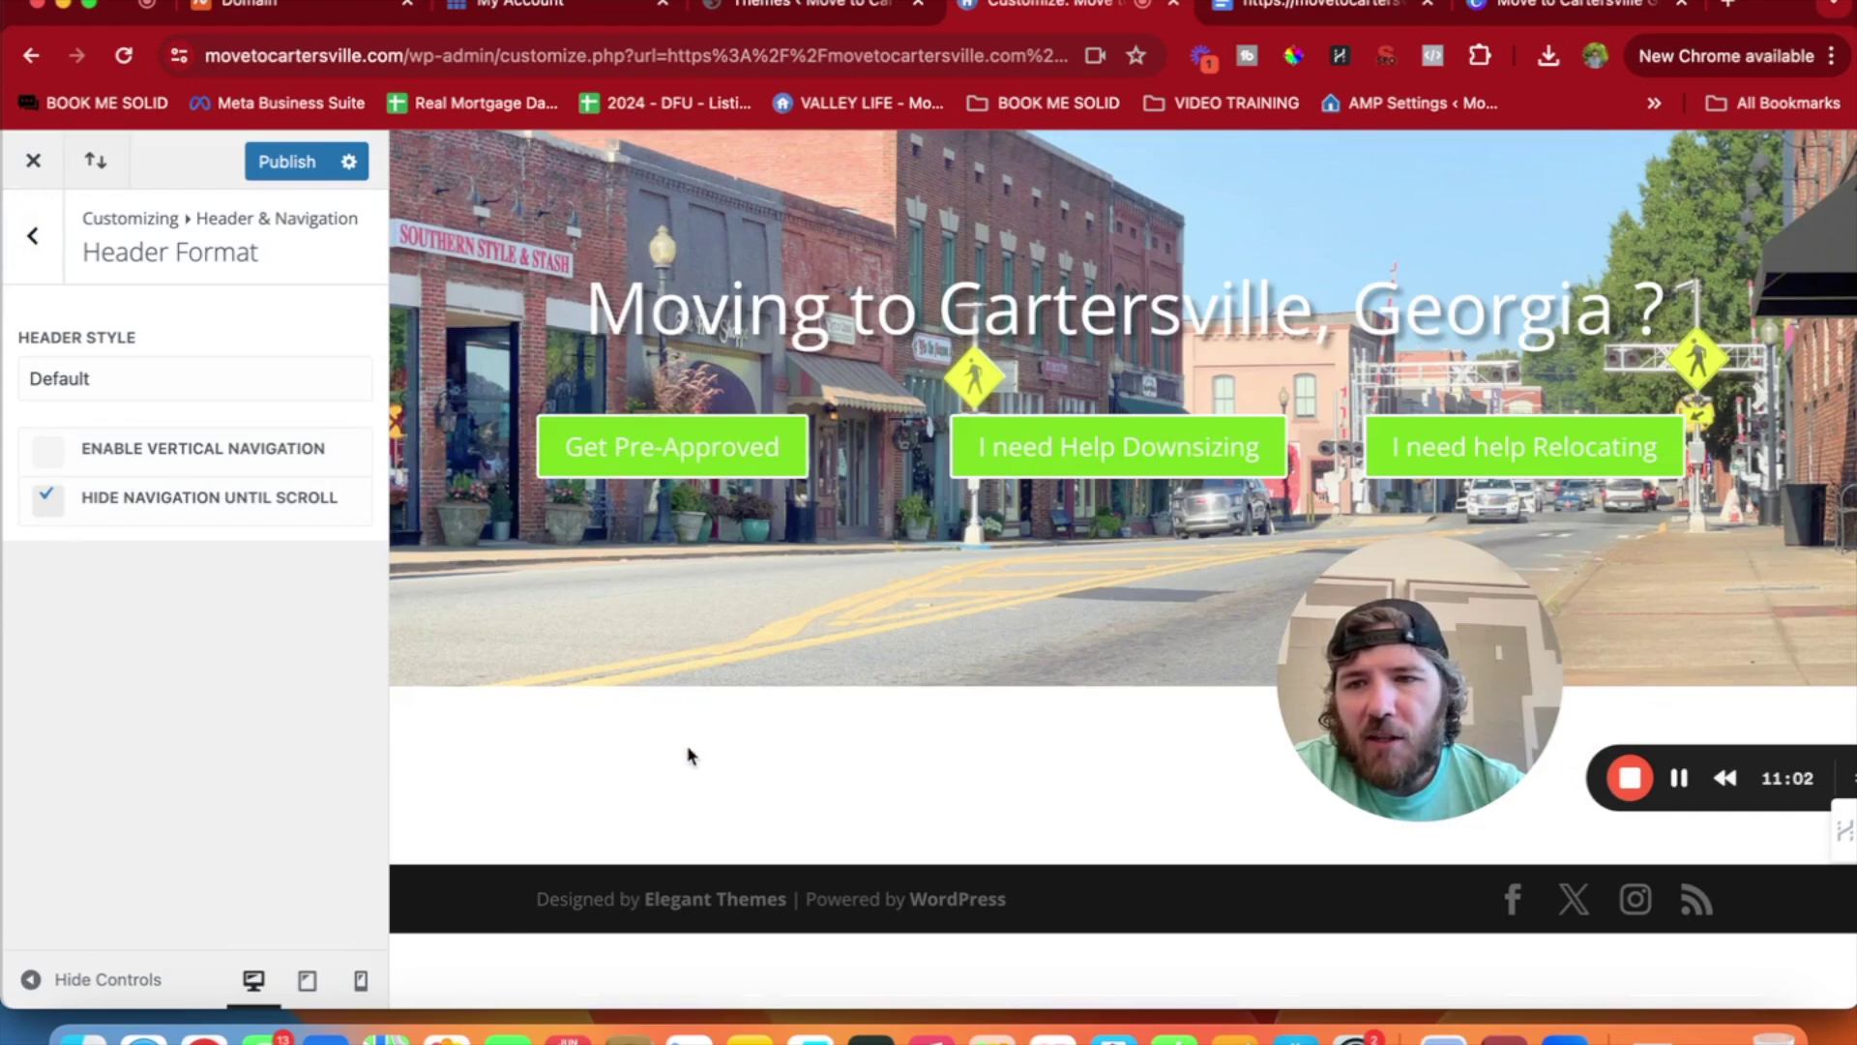
{"action": "left_click", "coordinate": [49, 499]}
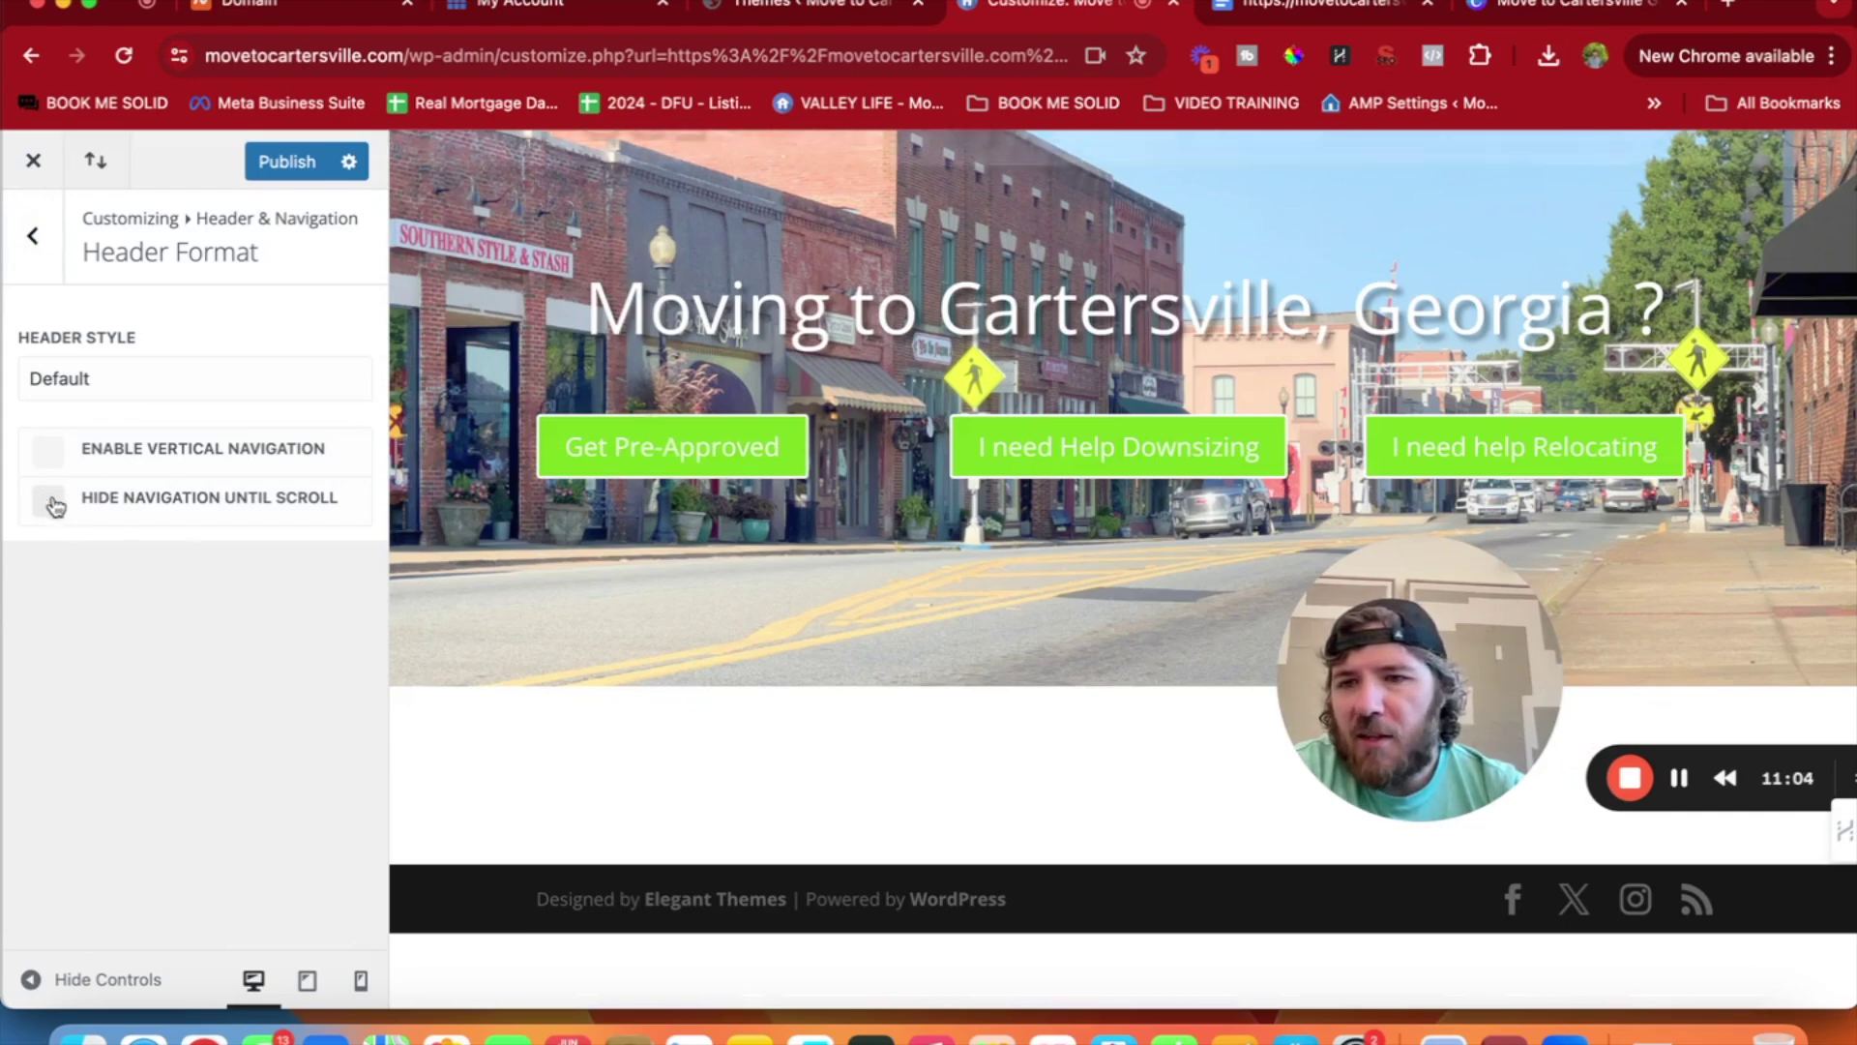
{"action": "left_click", "coordinate": [33, 236]}
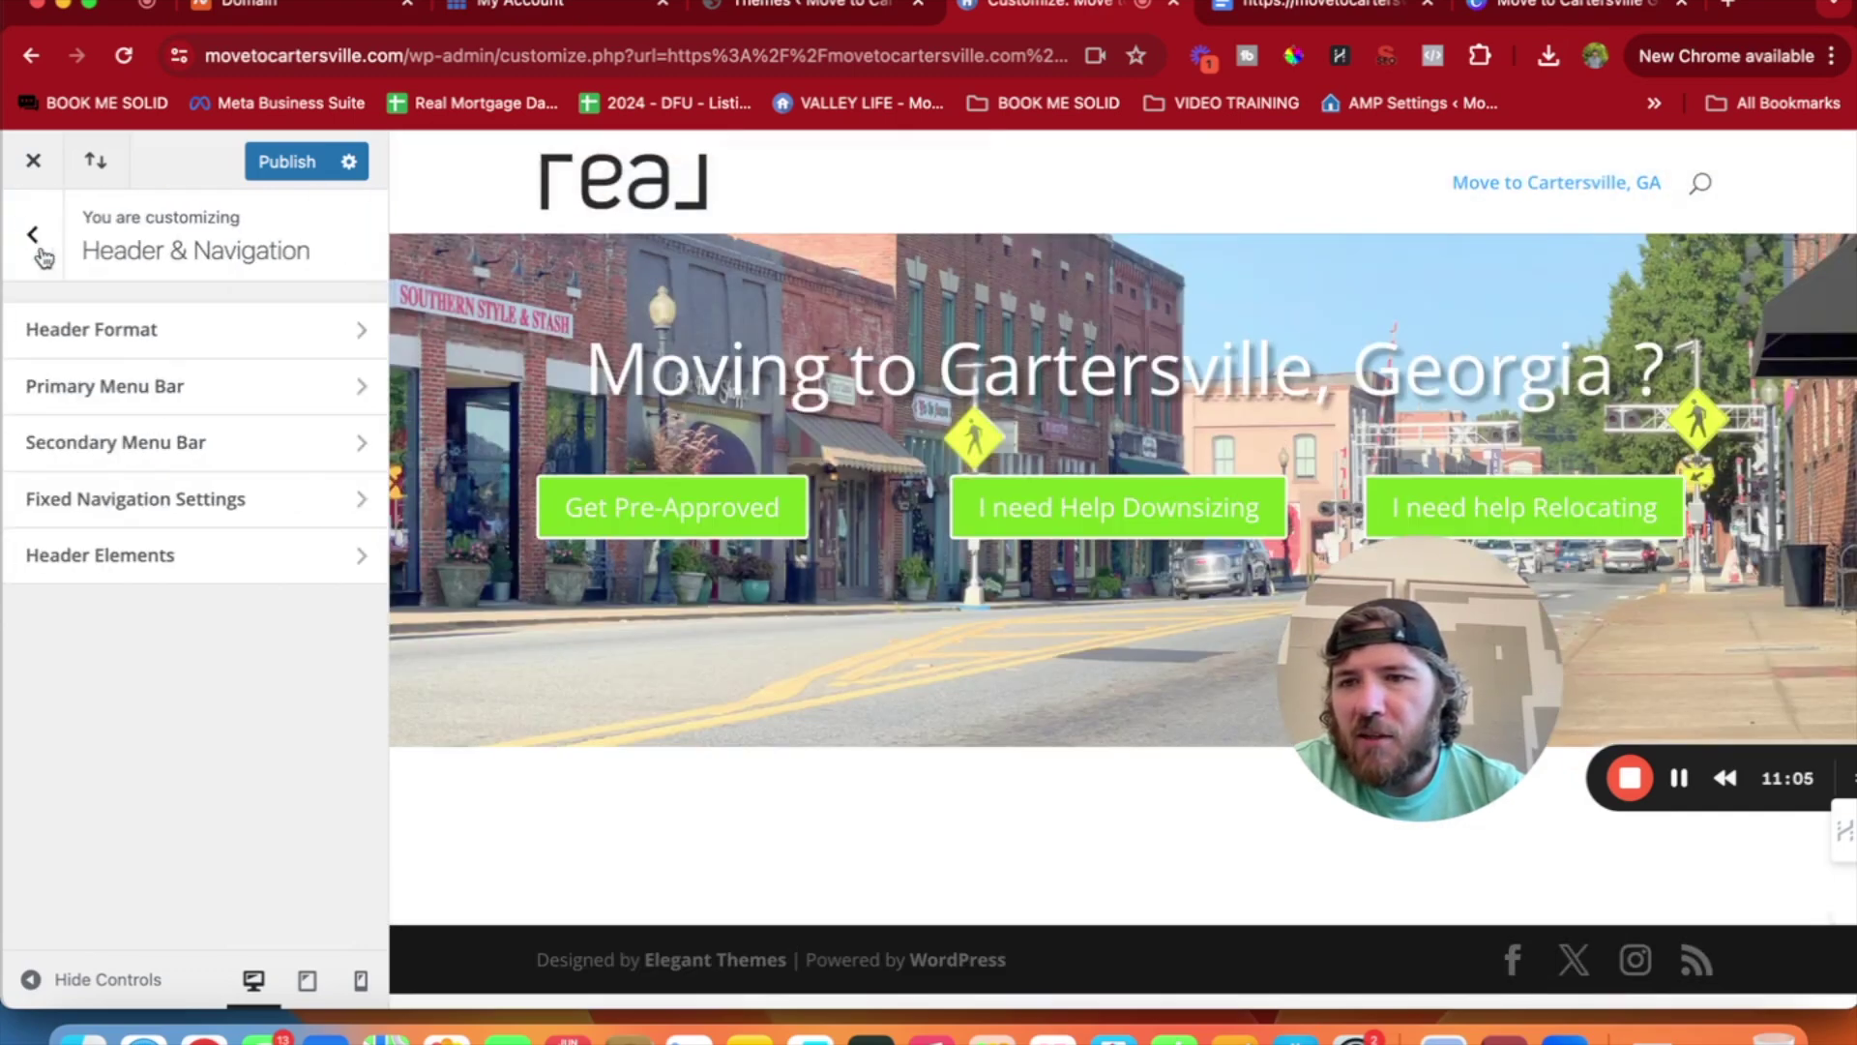
Make the Primary Menu Bar full width with menu height 80 and logo max height 80.
{"action": "left_click", "coordinate": [105, 399]}
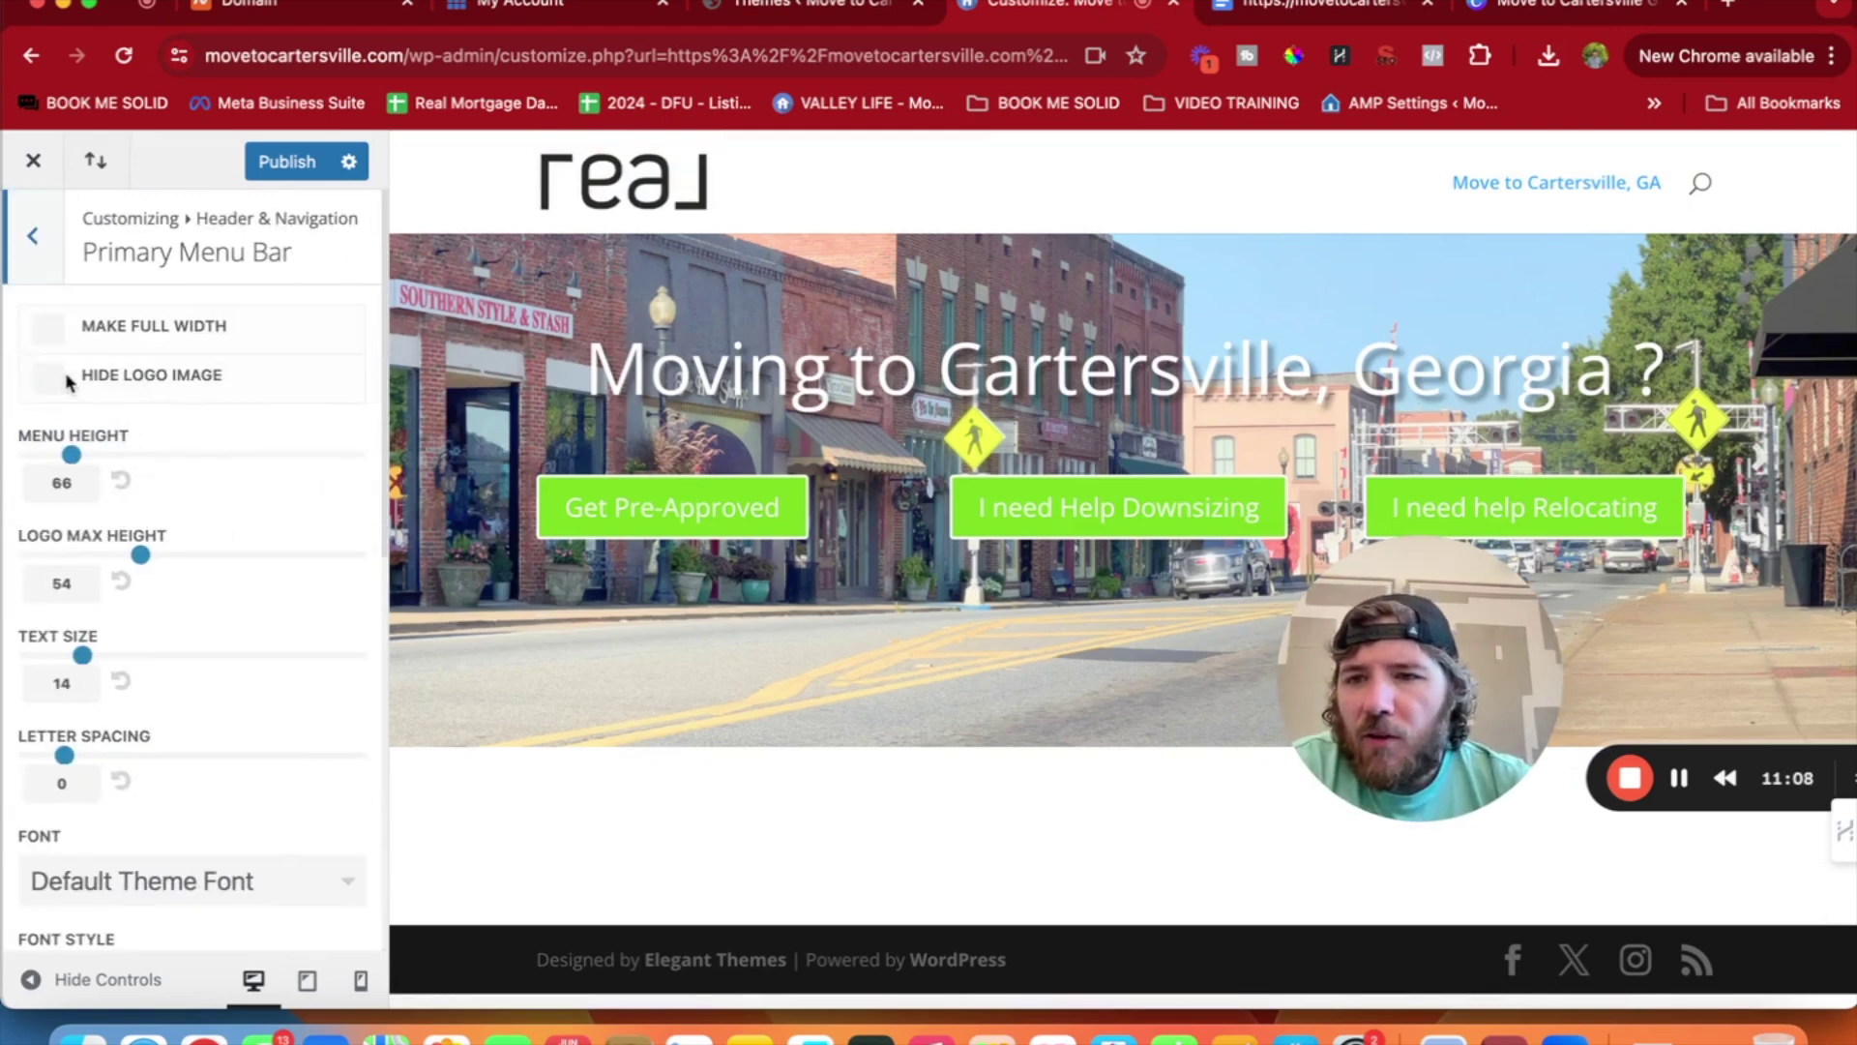
{"action": "left_click", "coordinate": [49, 329]}
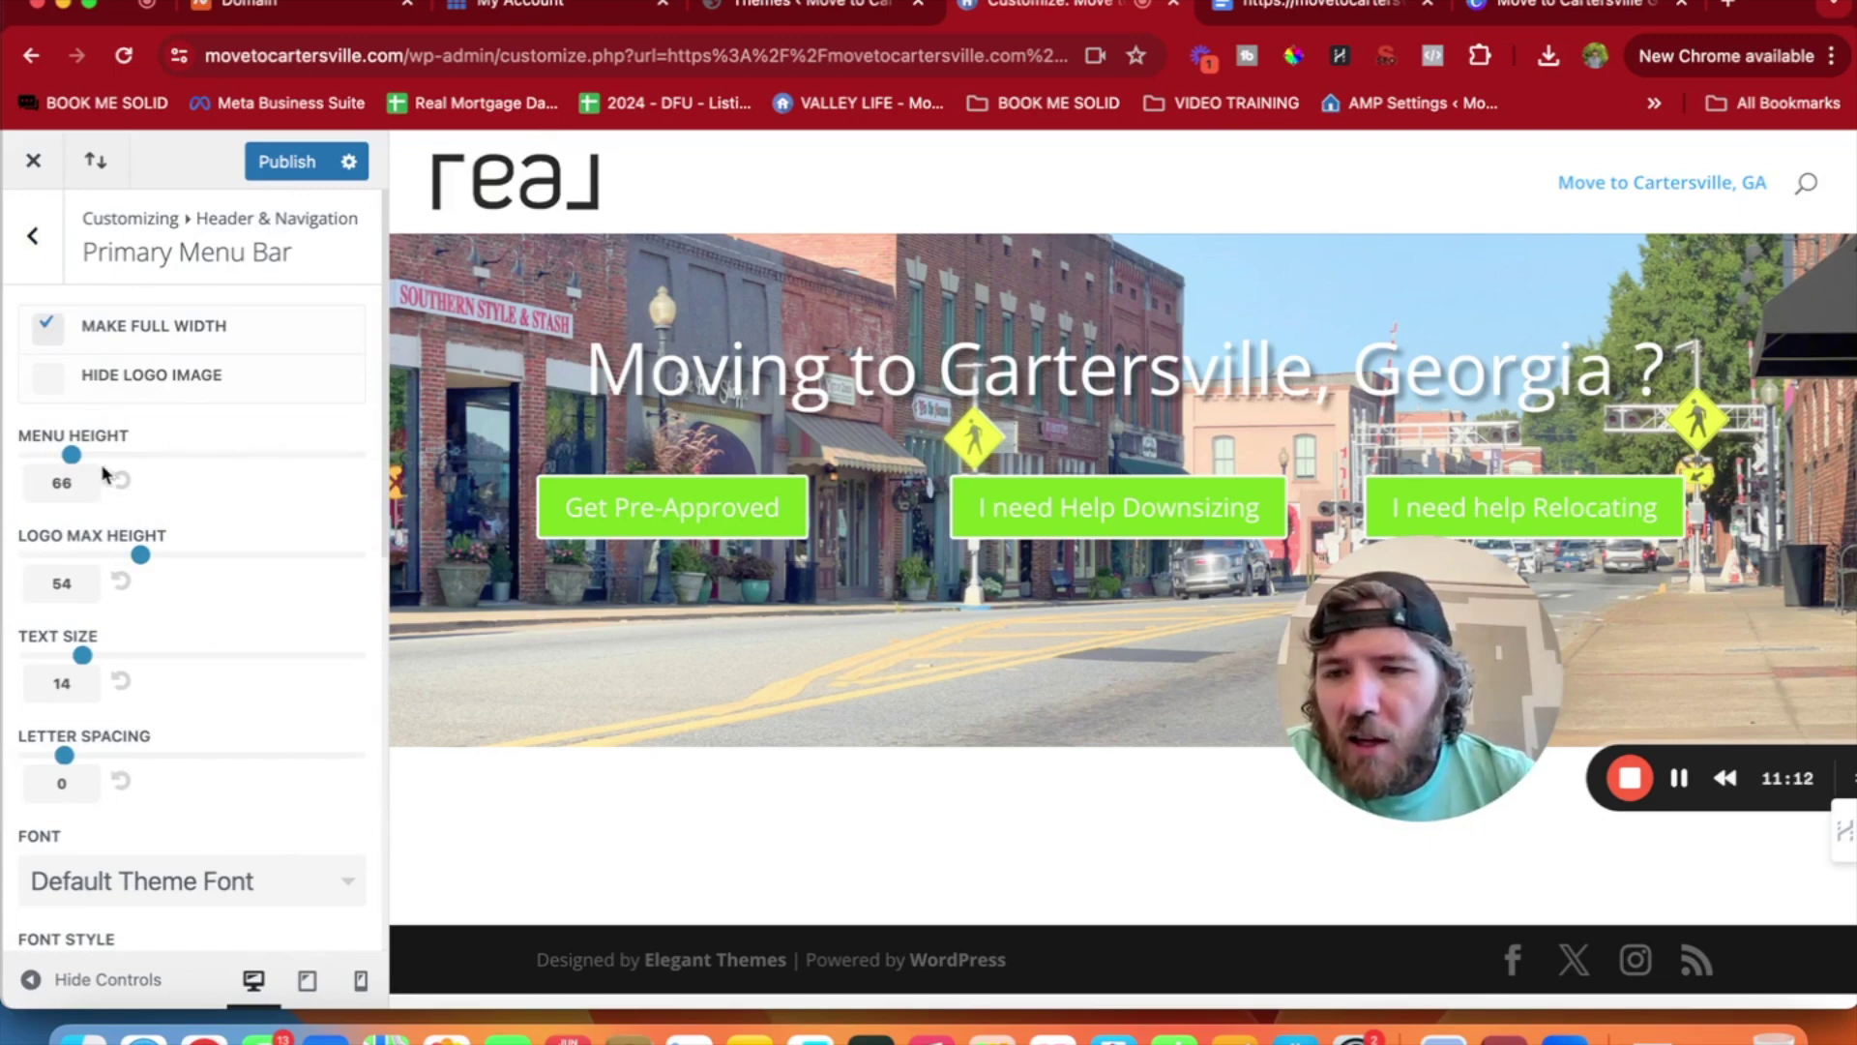
{"action": "left_click_drag", "start_coordinate": [74, 462], "coordinate": [114, 468]}
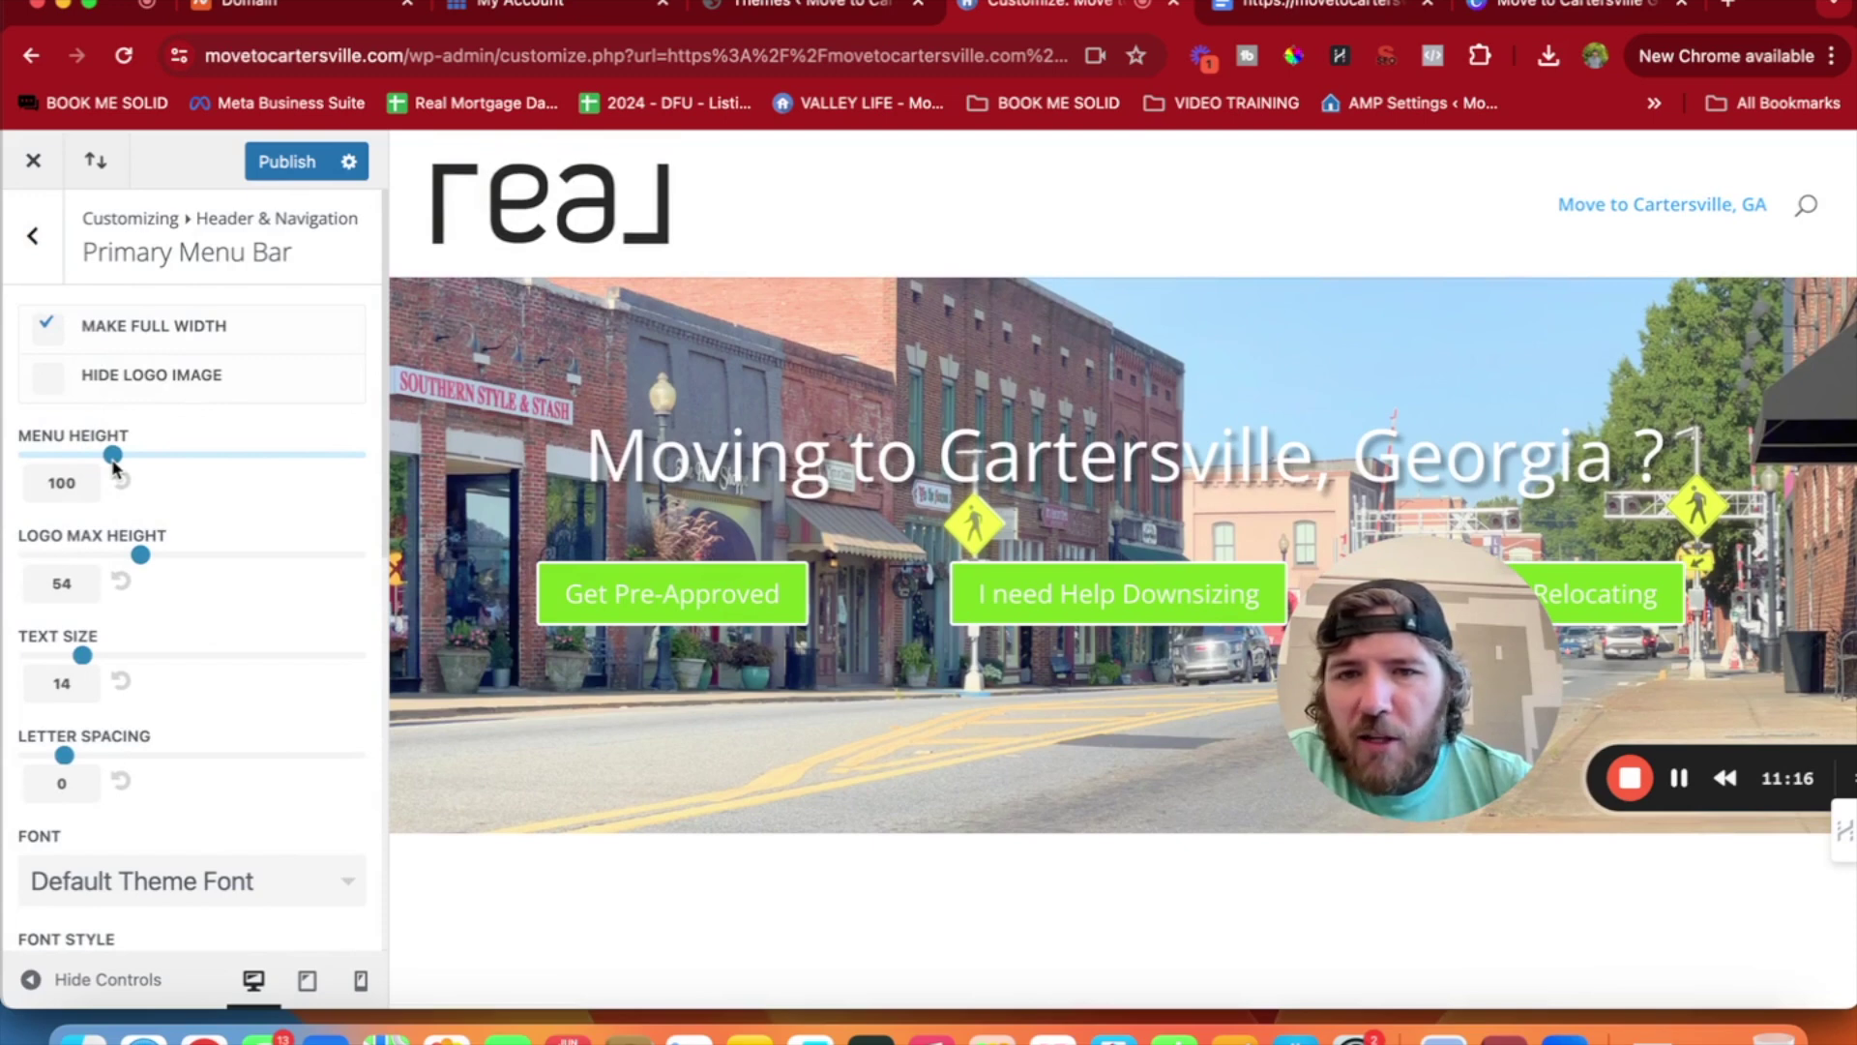
{"action": "left_click_drag", "start_coordinate": [114, 468], "coordinate": [90, 465]}
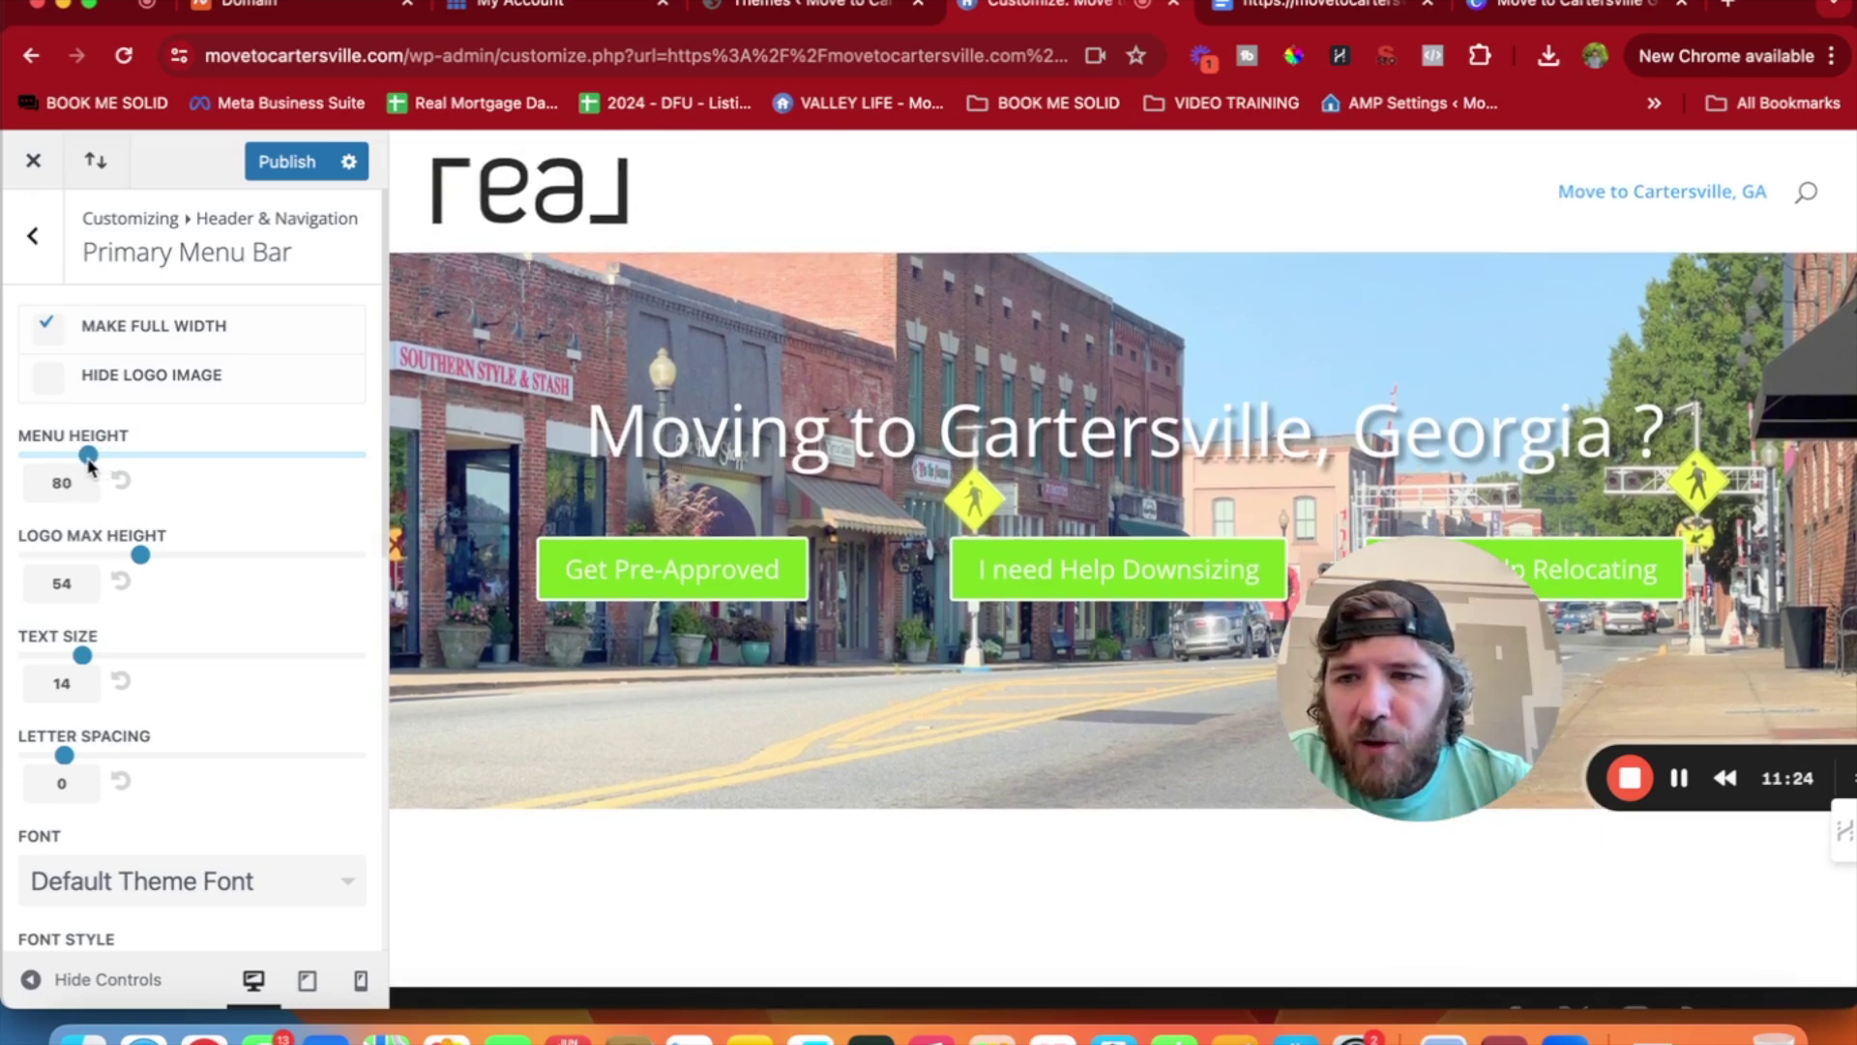
{"action": "left_click", "coordinate": [78, 584]}
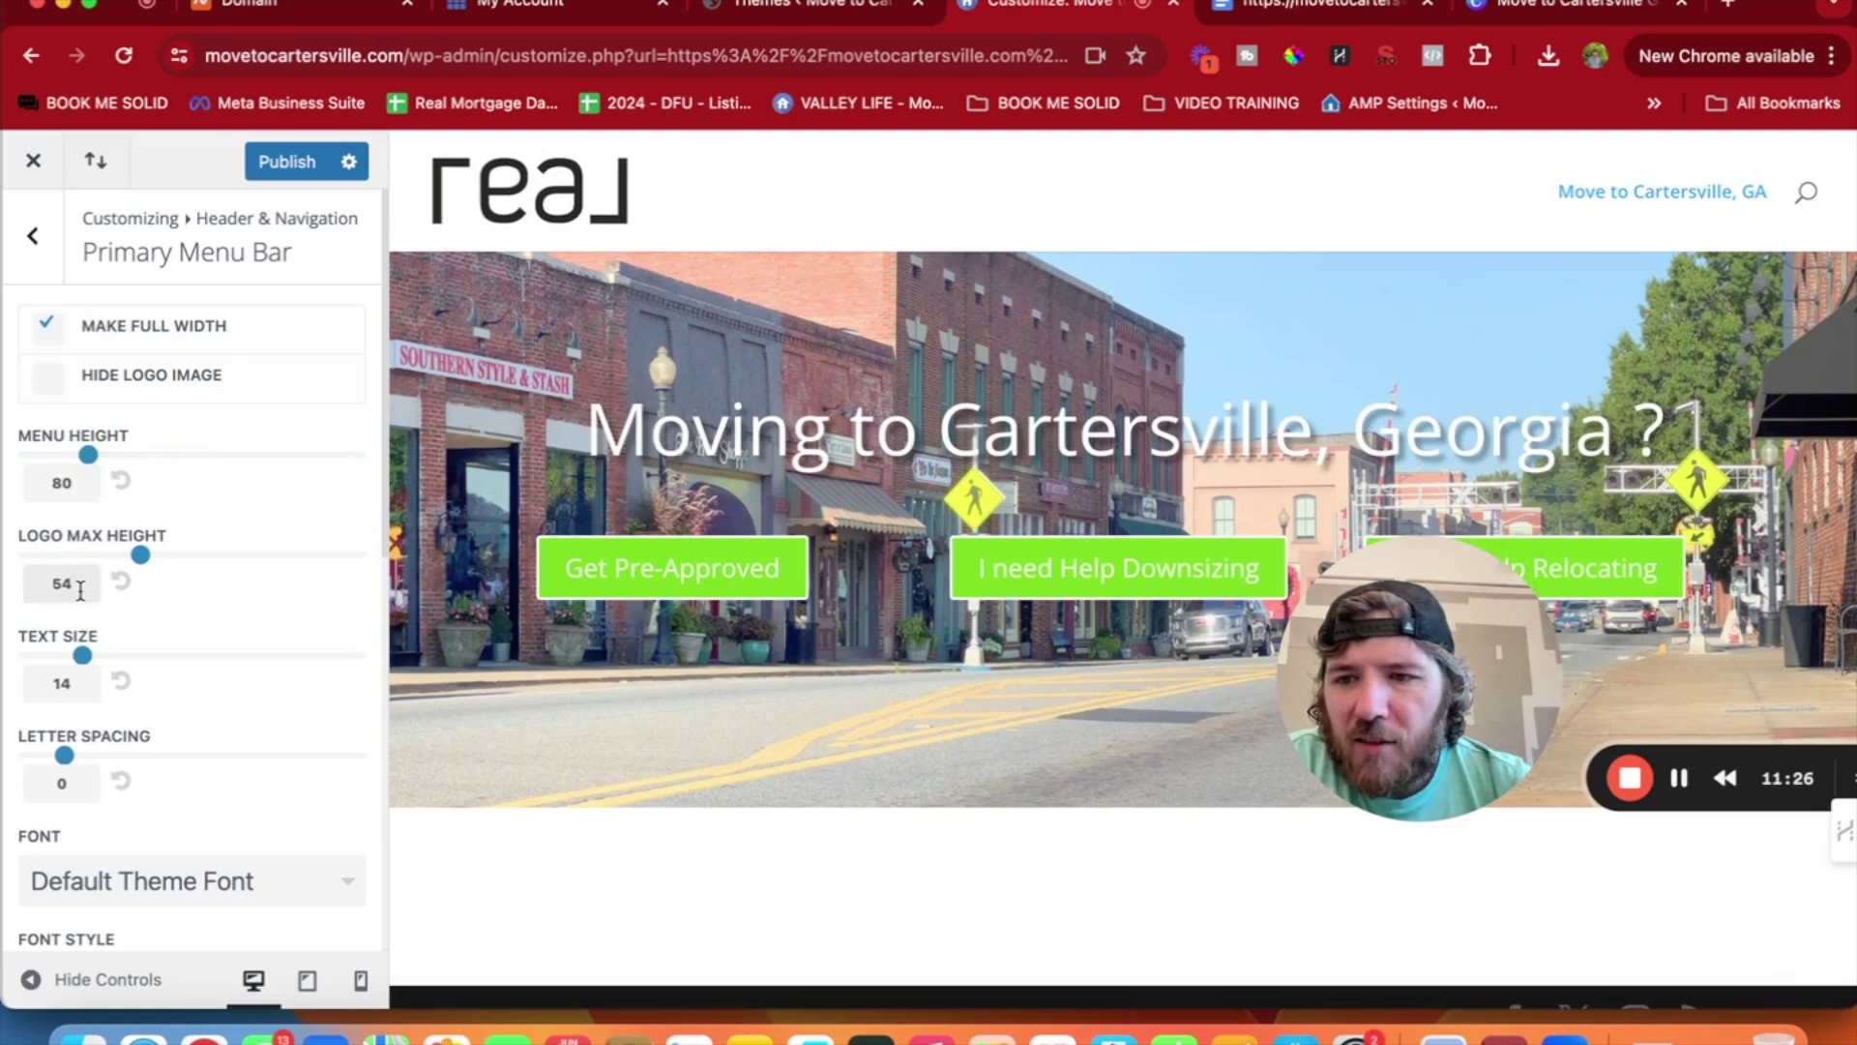
{"action": "key", "text": "BackSpace"}
{"action": "key", "text": "BackSpace"}
{"action": "type", "text": "80"}
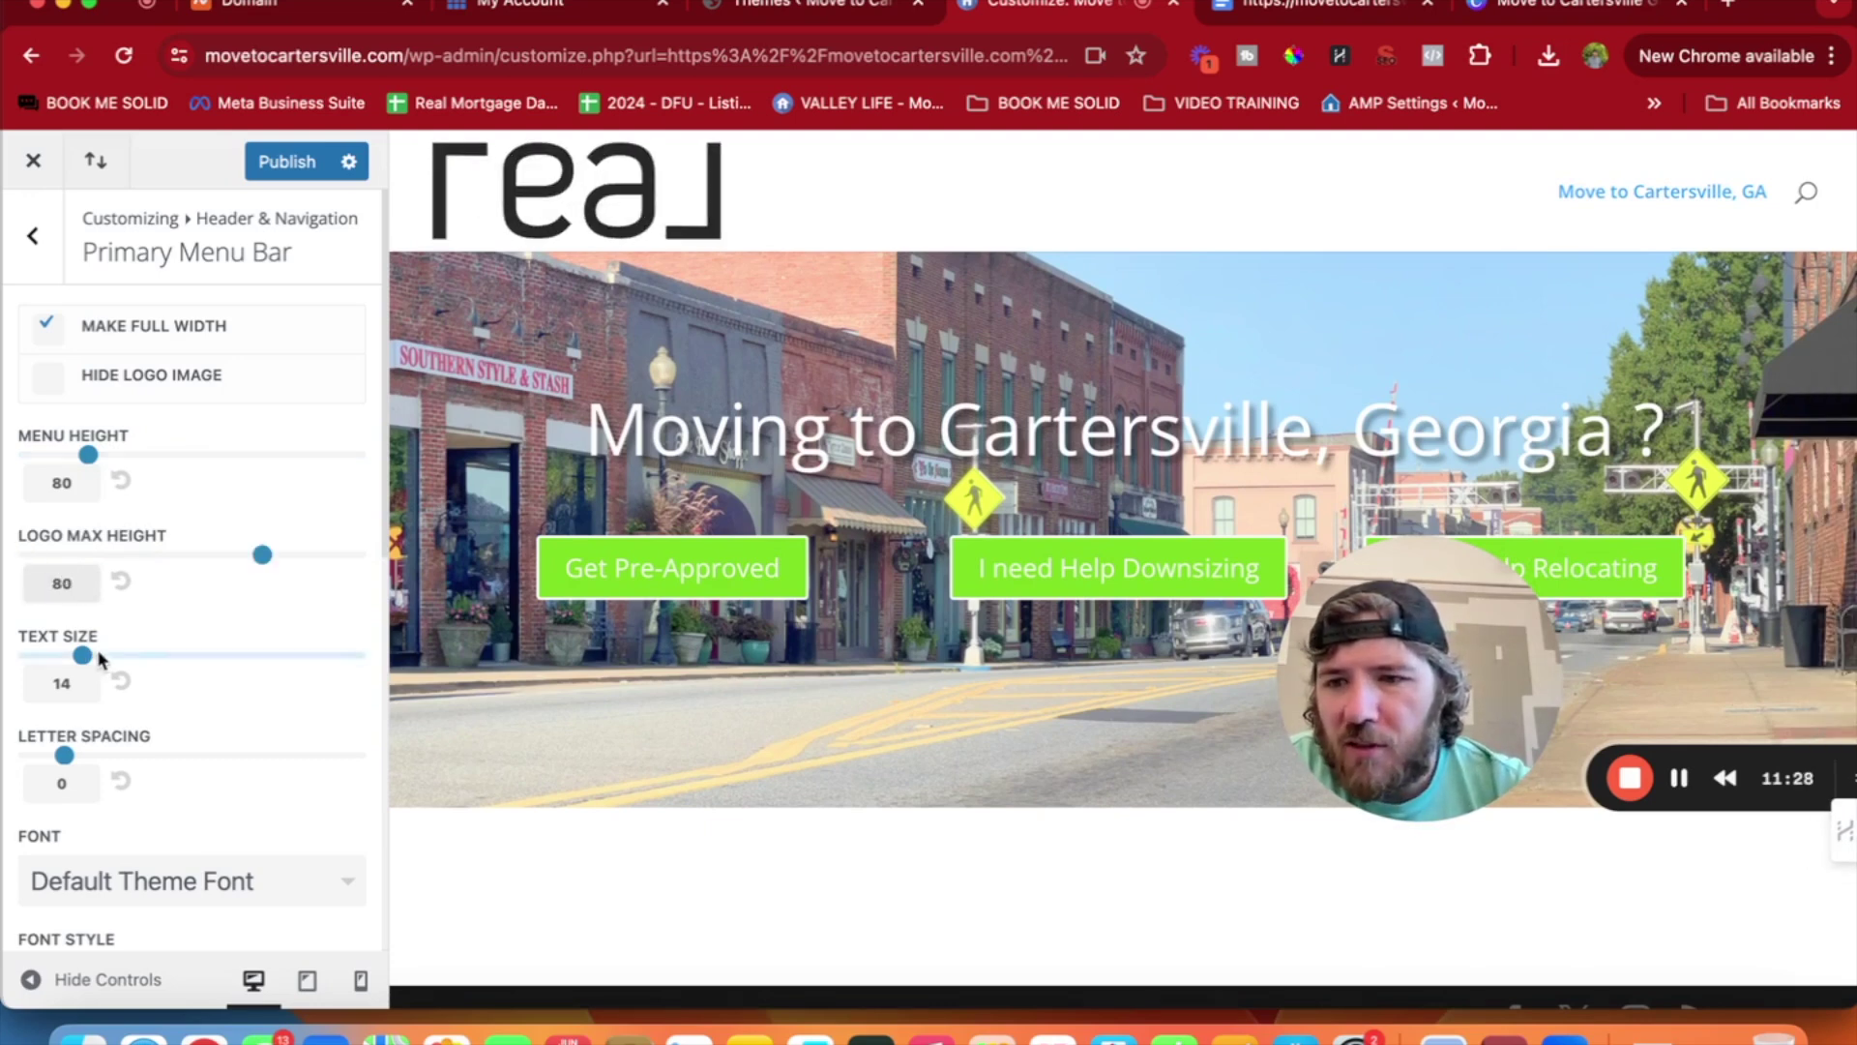
{"action": "scroll", "coordinate": [166, 607], "scroll_direction": "down", "scroll_amount": 3}
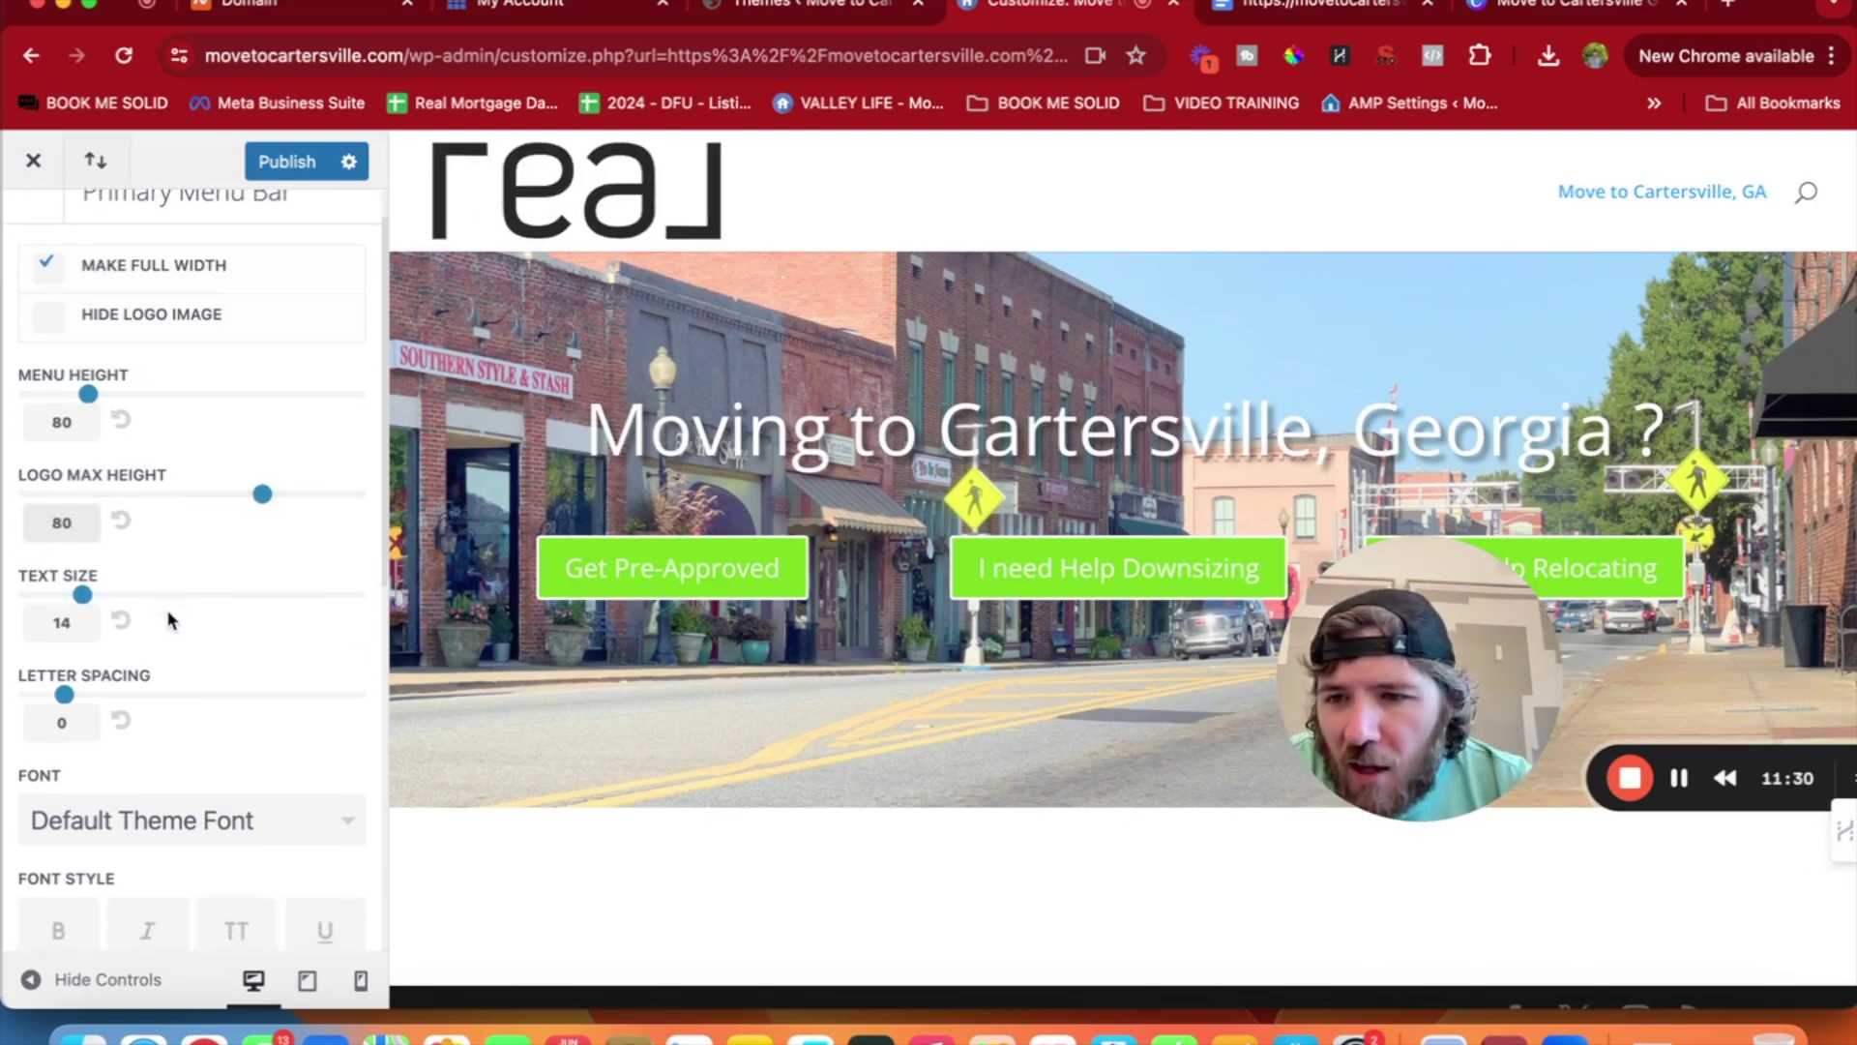
Try menu text sizes 16 and 24, then set it back to 14.
{"action": "left_click", "coordinate": [74, 554]}
{"action": "key", "text": "BackSpace"}
{"action": "key", "text": "BackSpace"}
{"action": "type", "text": "16"}
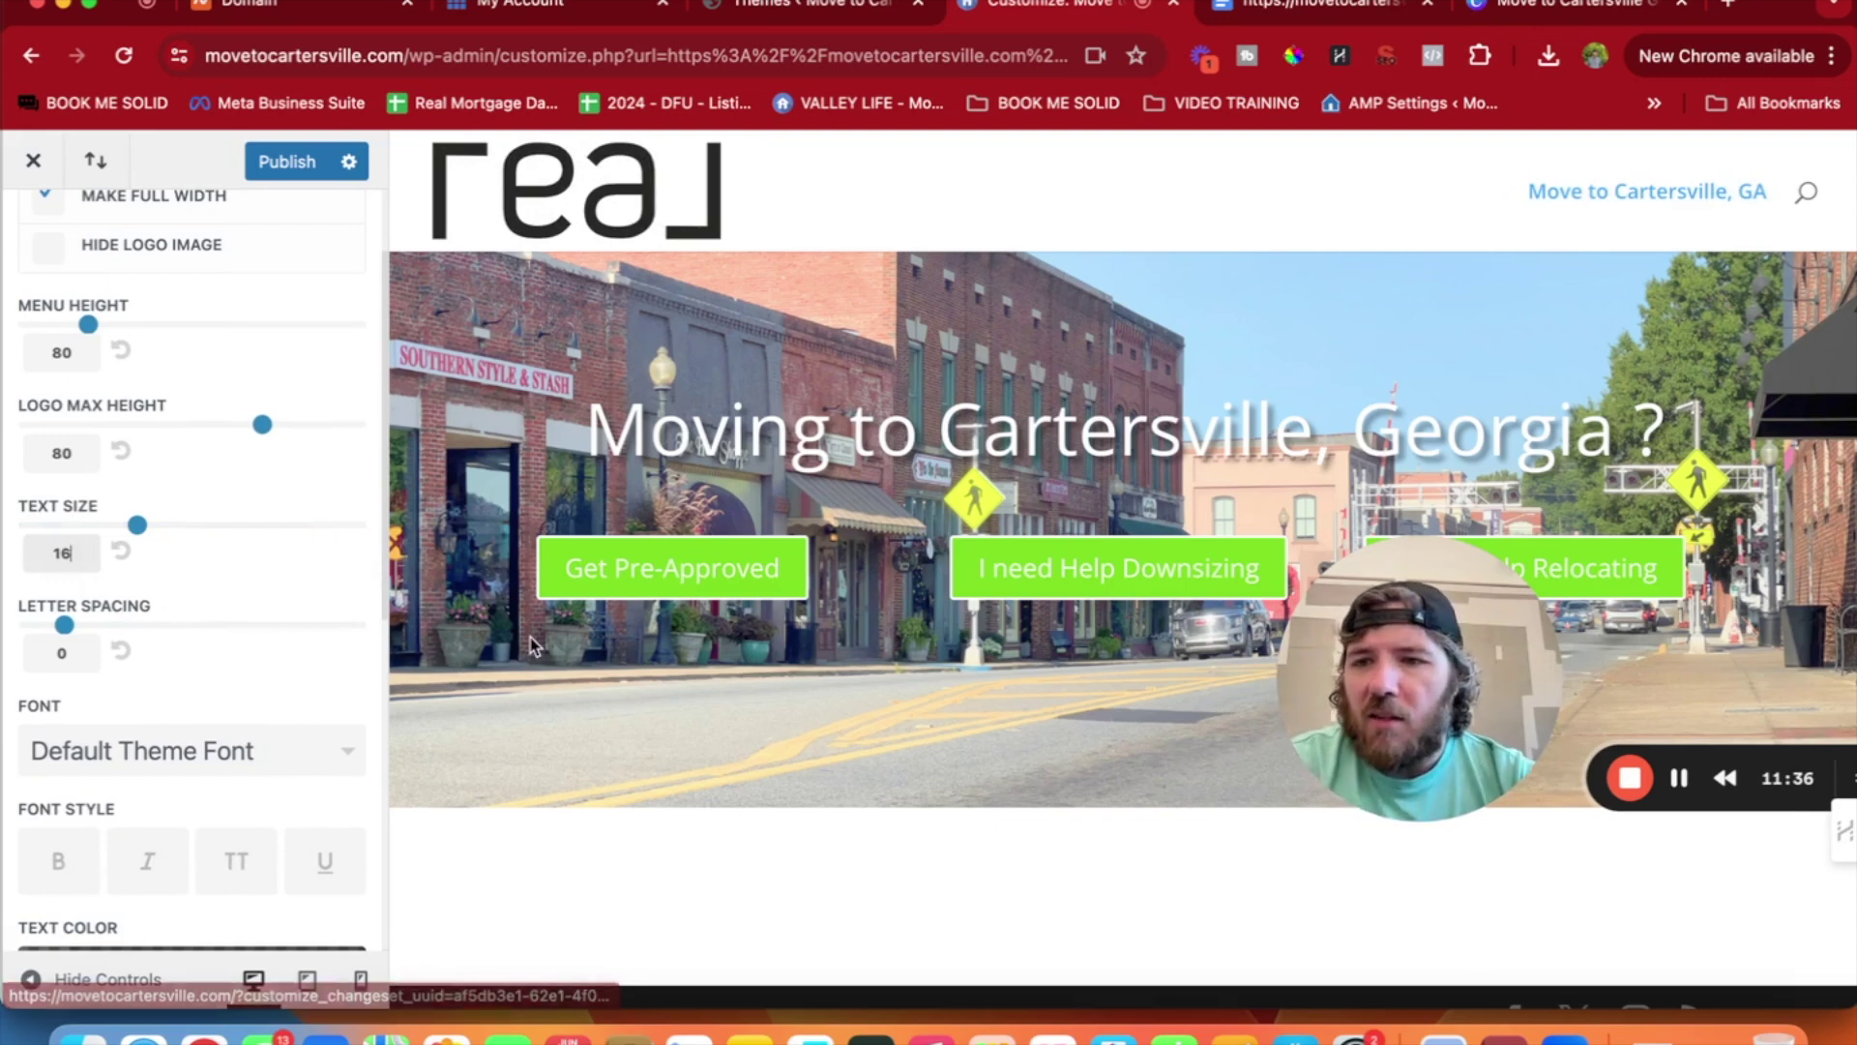
{"action": "key", "text": "BackSpace"}
{"action": "key", "text": "BackSpace"}
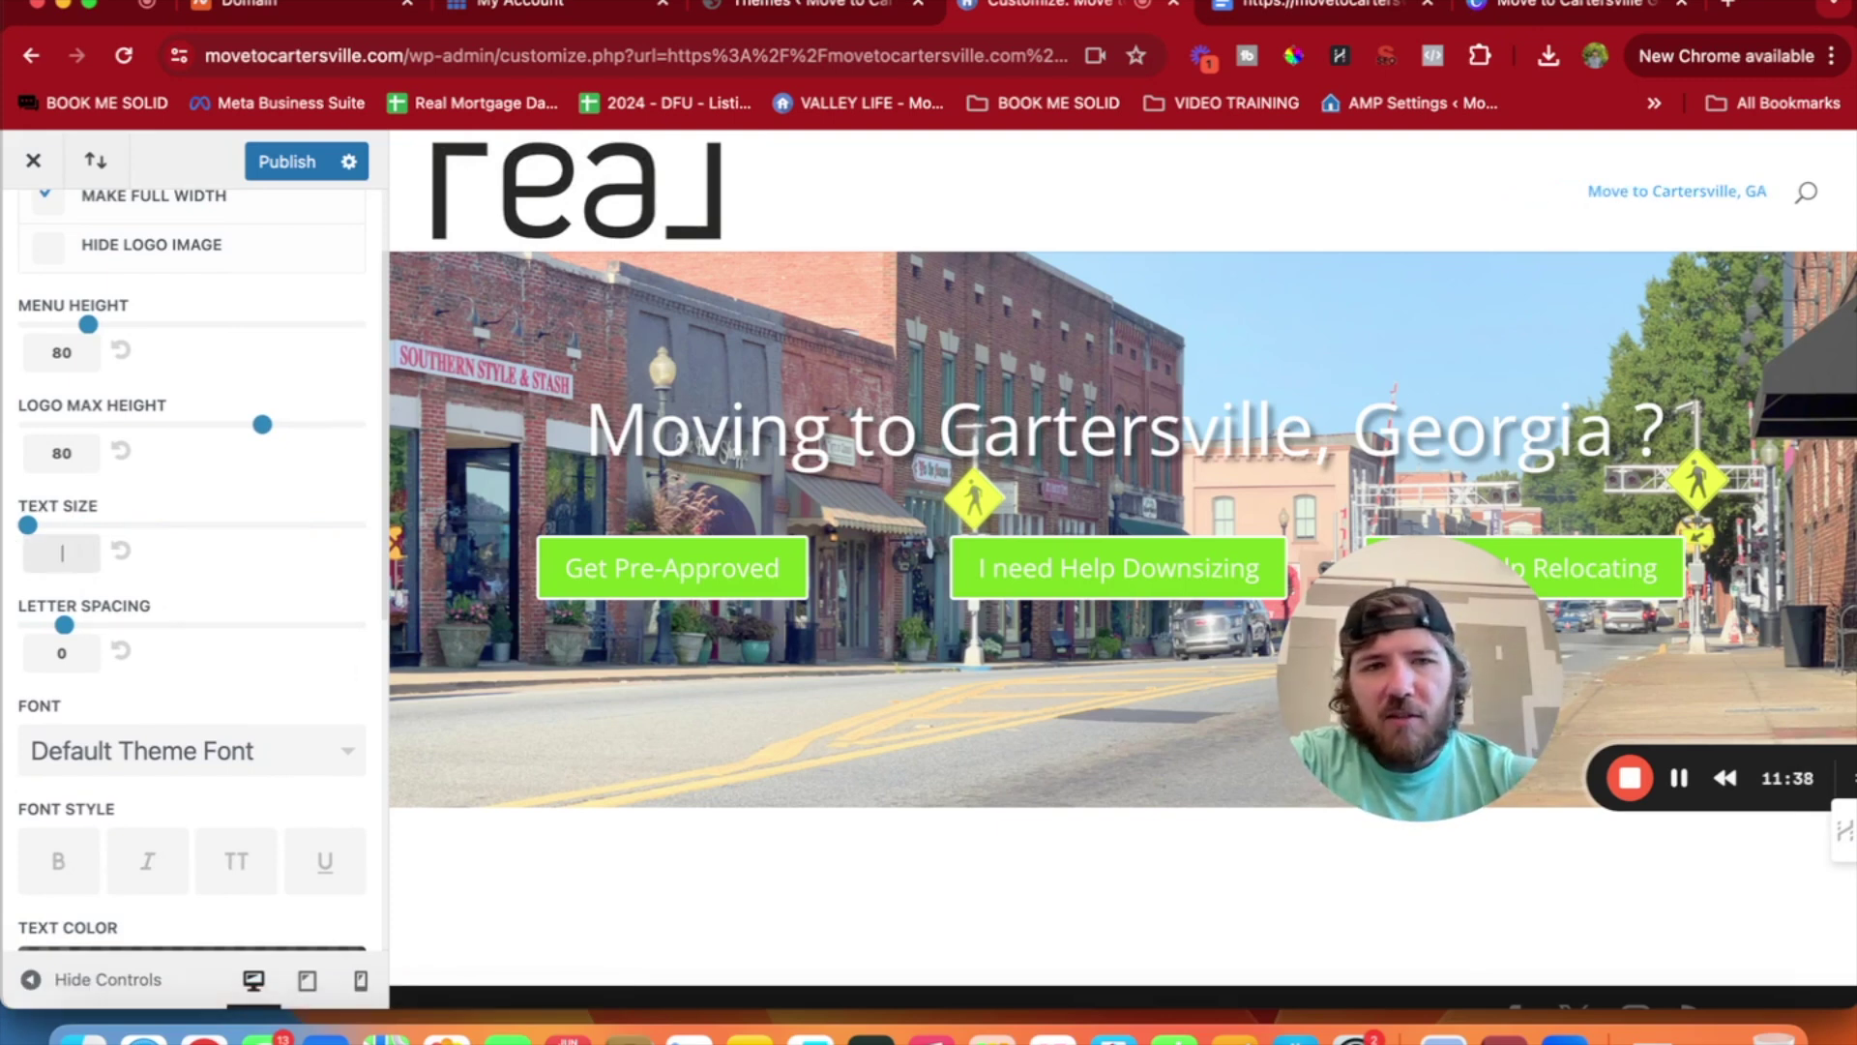
{"action": "type", "text": "1414"}
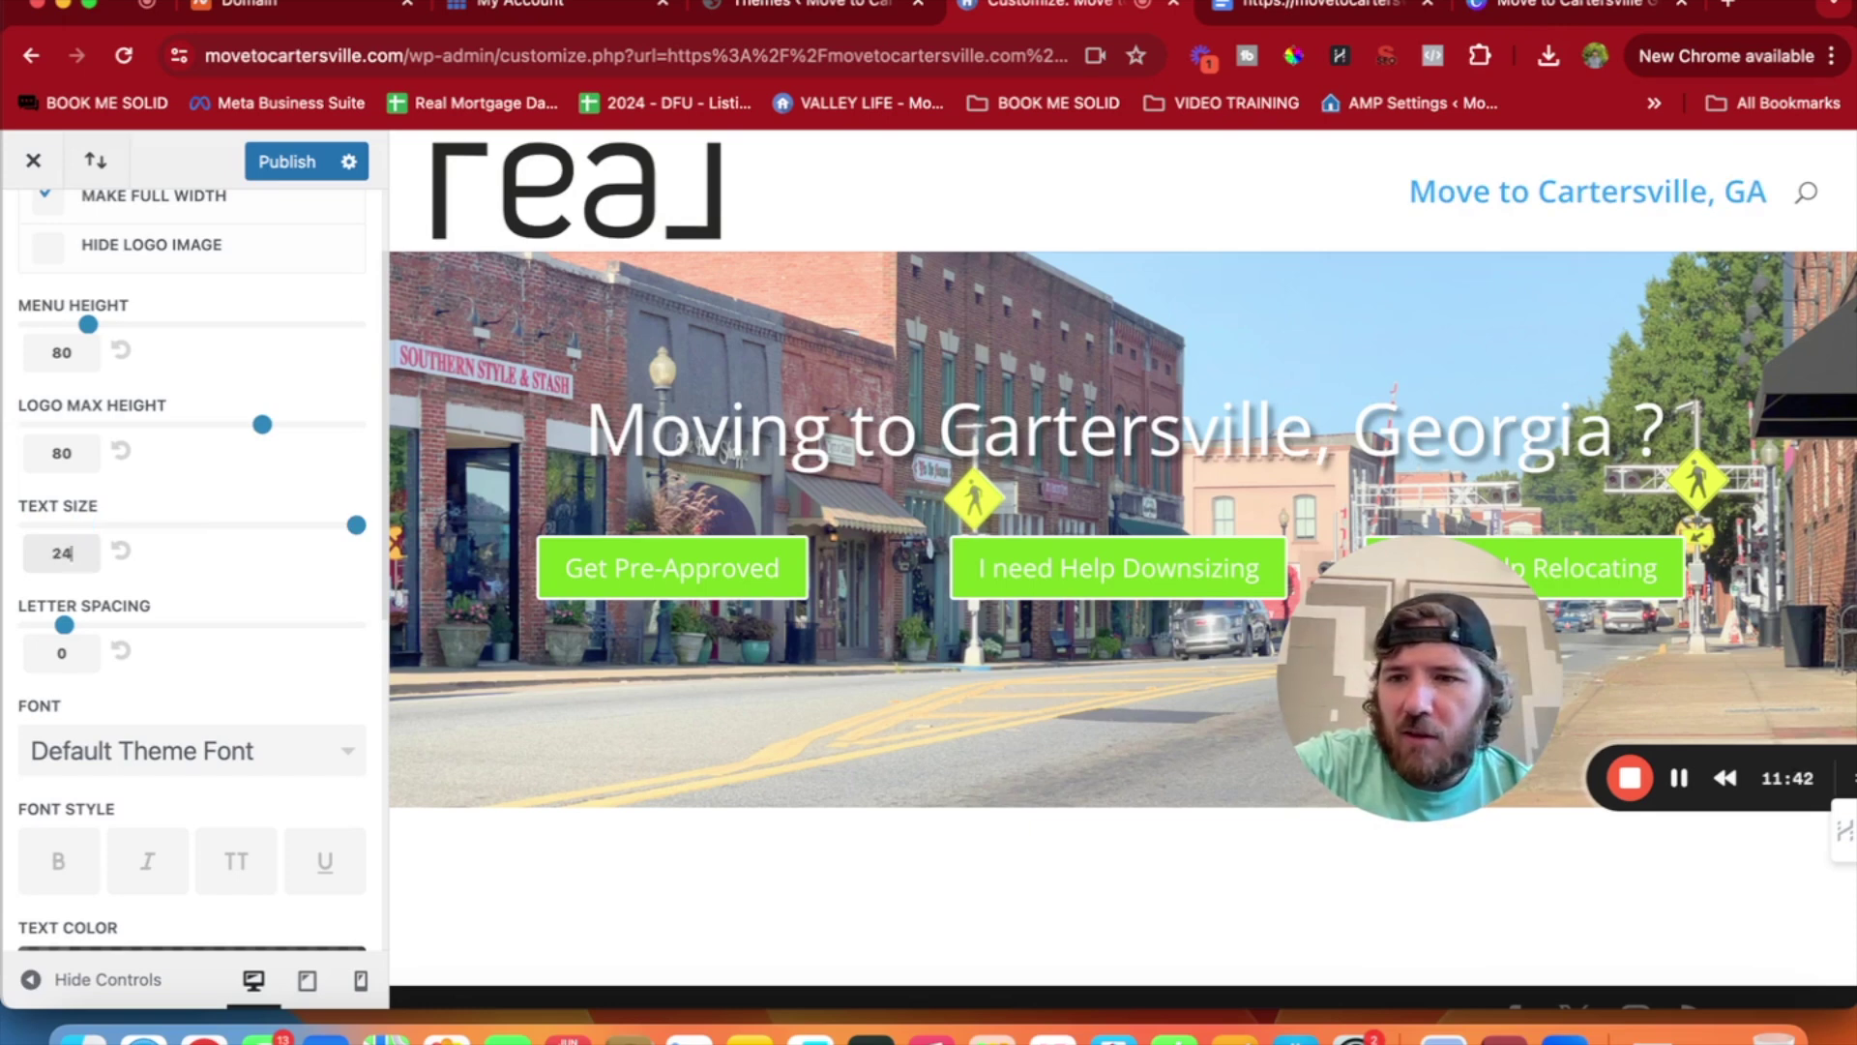
{"action": "key", "text": "BackSpace"}
{"action": "key", "text": "BackSpace"}
{"action": "type", "text": "14"}
{"action": "key", "text": "BackSpace"}
{"action": "type", "text": "2"}
{"action": "key", "text": "BackSpace"}
{"action": "type", "text": "4"}
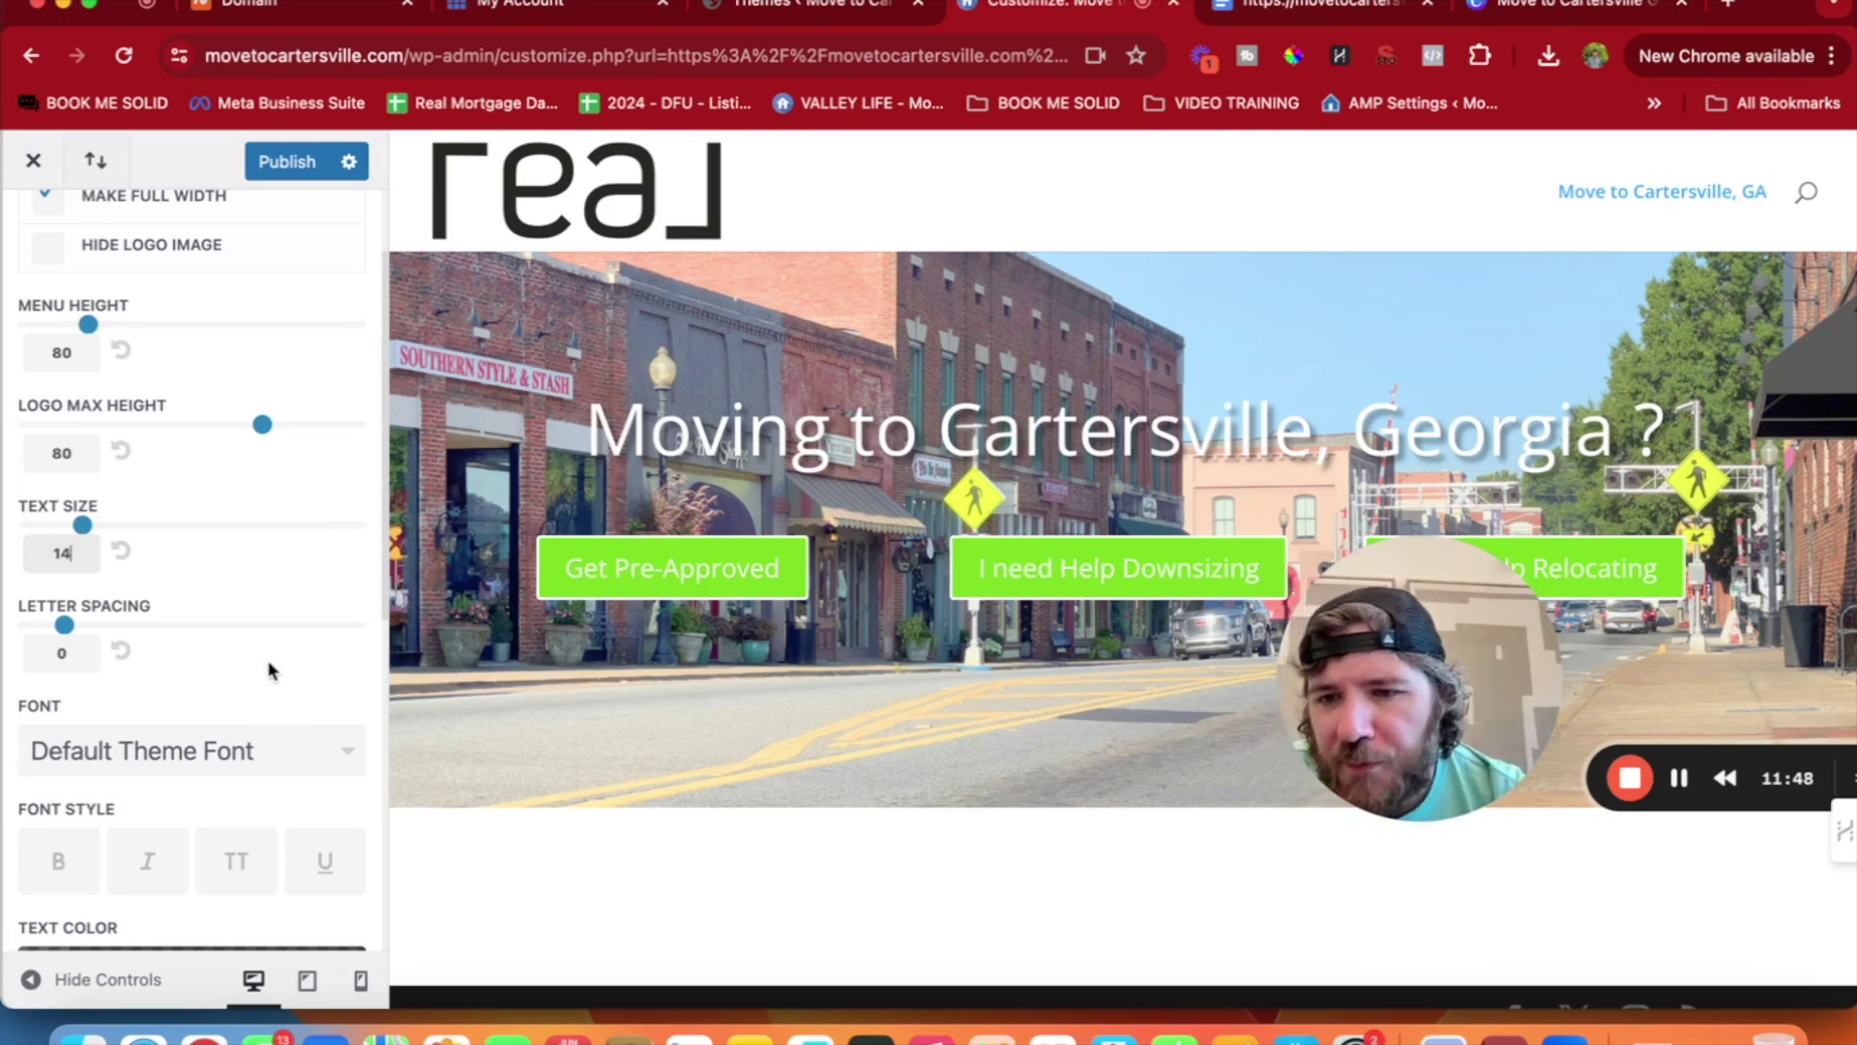
{"action": "scroll", "coordinate": [280, 687], "scroll_direction": "down", "scroll_amount": 5}
{"action": "scroll", "coordinate": [192, 512], "scroll_direction": "down", "scroll_amount": 5}
{"action": "scroll", "coordinate": [193, 513], "scroll_direction": "down", "scroll_amount": 3}
{"action": "scroll", "coordinate": [192, 512], "scroll_direction": "up", "scroll_amount": 12}
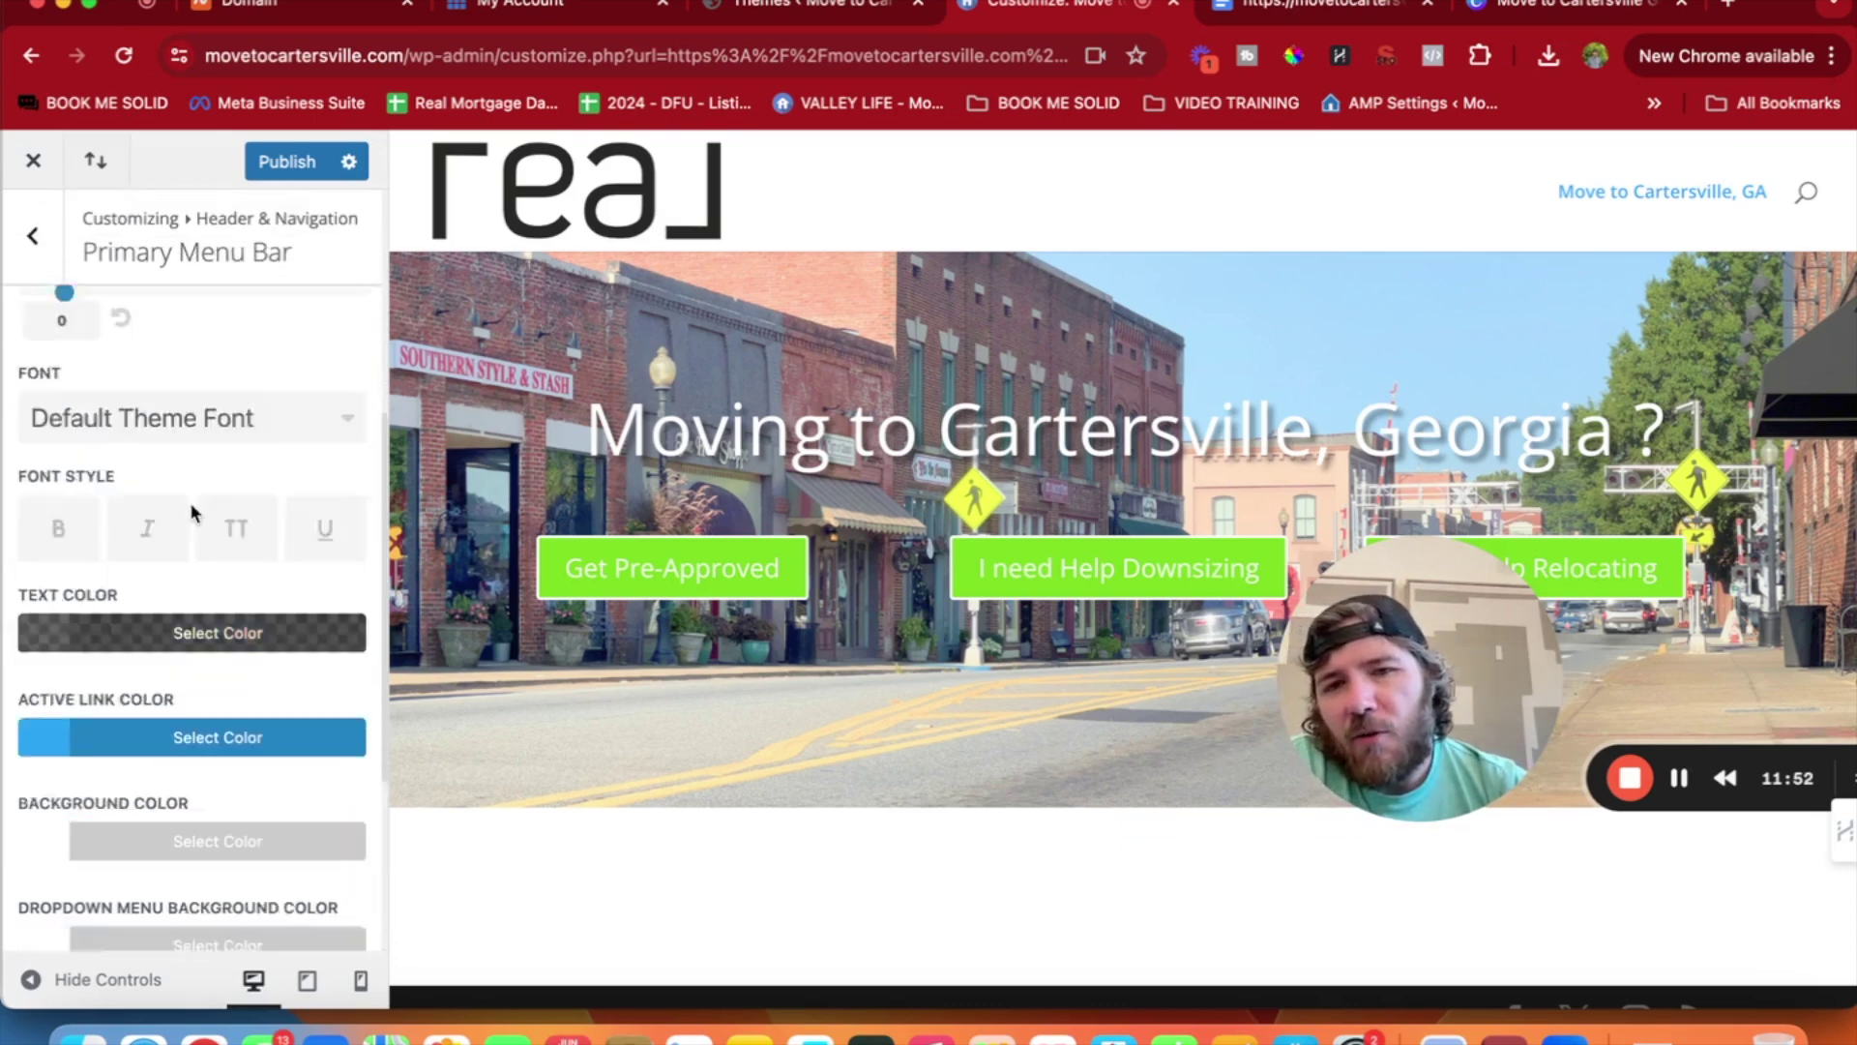
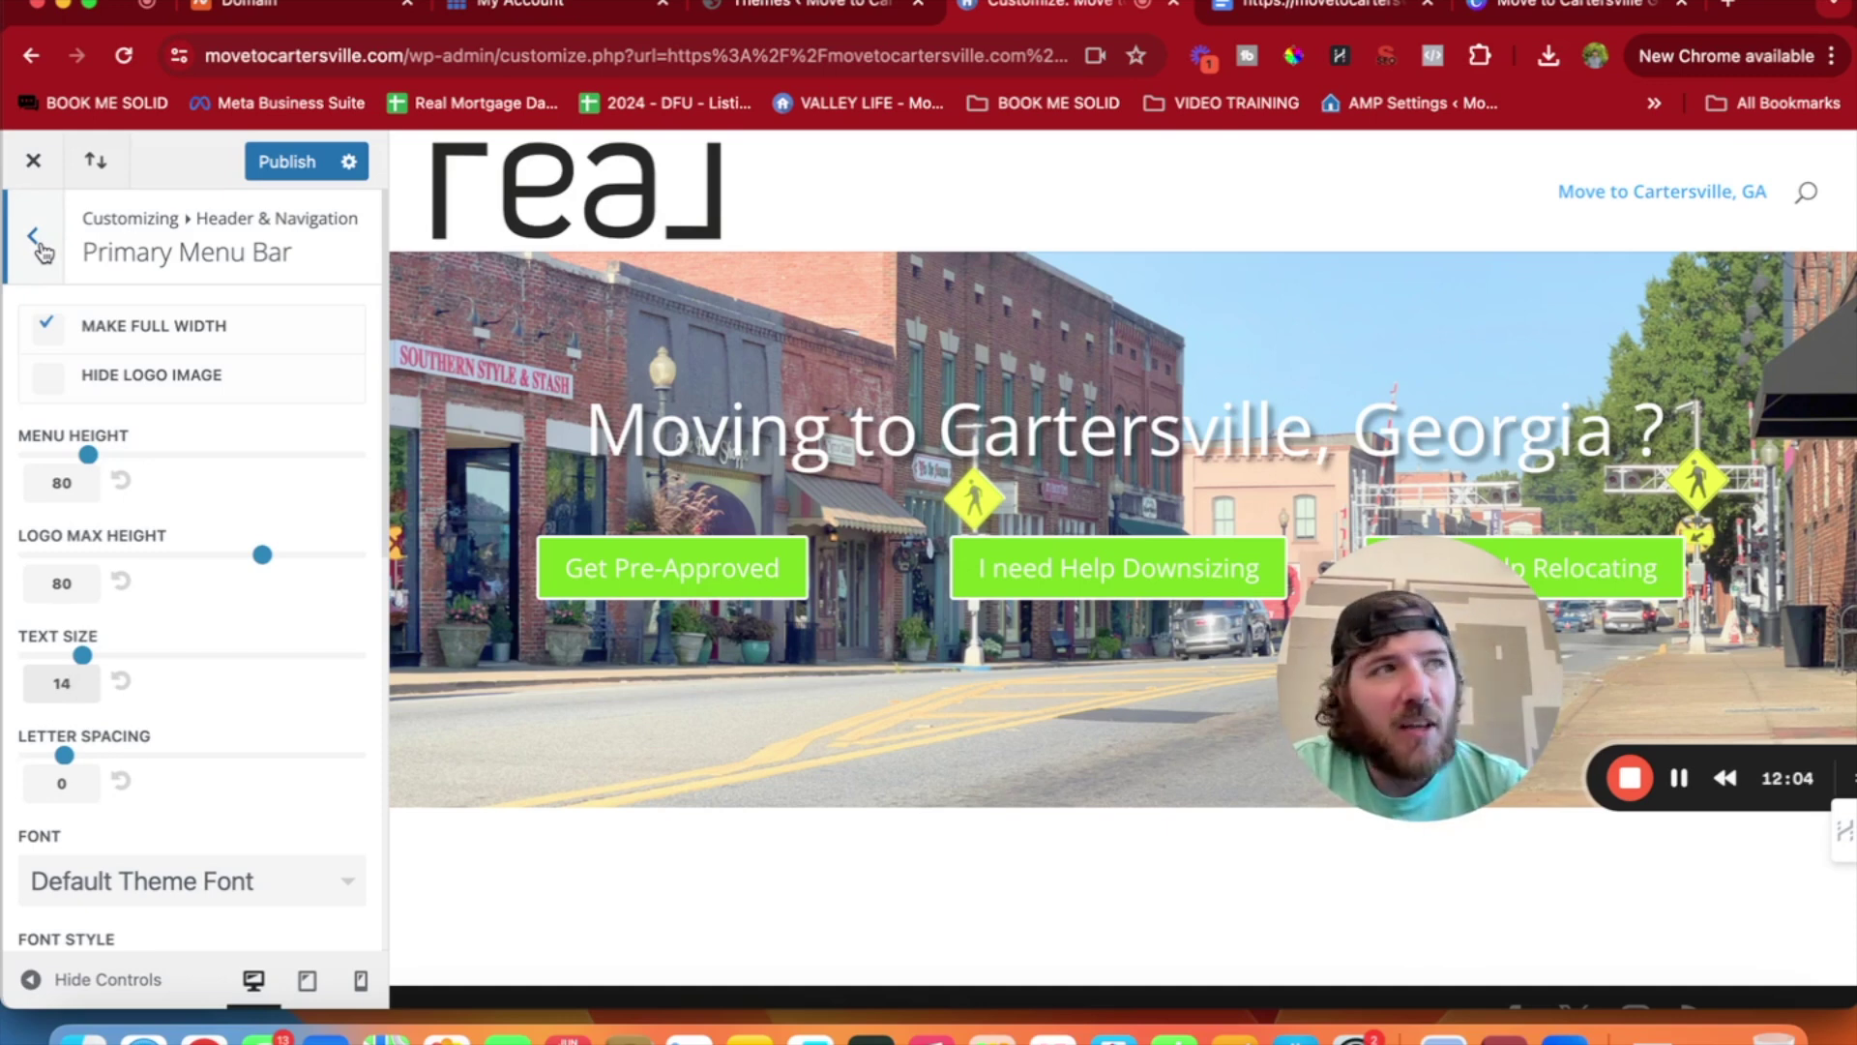
Look through the Secondary Menu Bar and Header & Navigation settings, then return to the main Customizer panel.
{"action": "scroll", "coordinate": [78, 349], "scroll_direction": "down", "scroll_amount": 10}
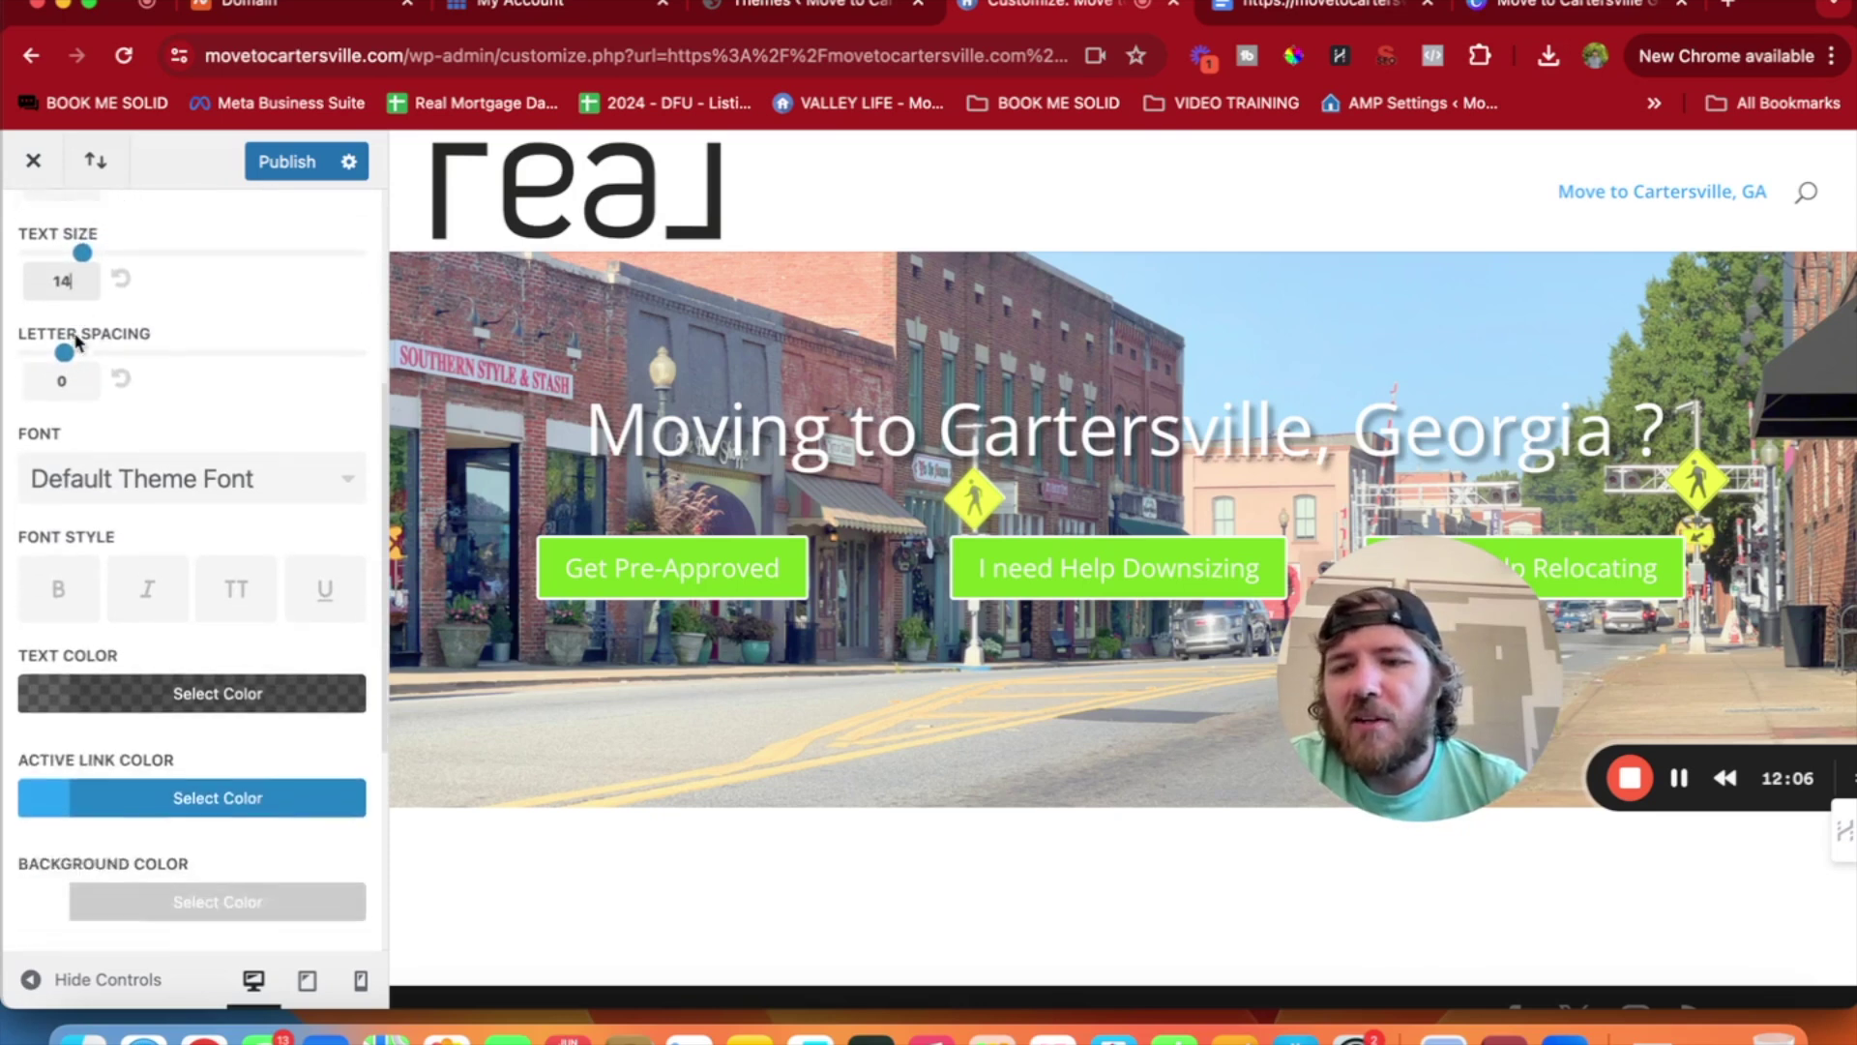
{"action": "scroll", "coordinate": [78, 343], "scroll_direction": "up", "scroll_amount": 10}
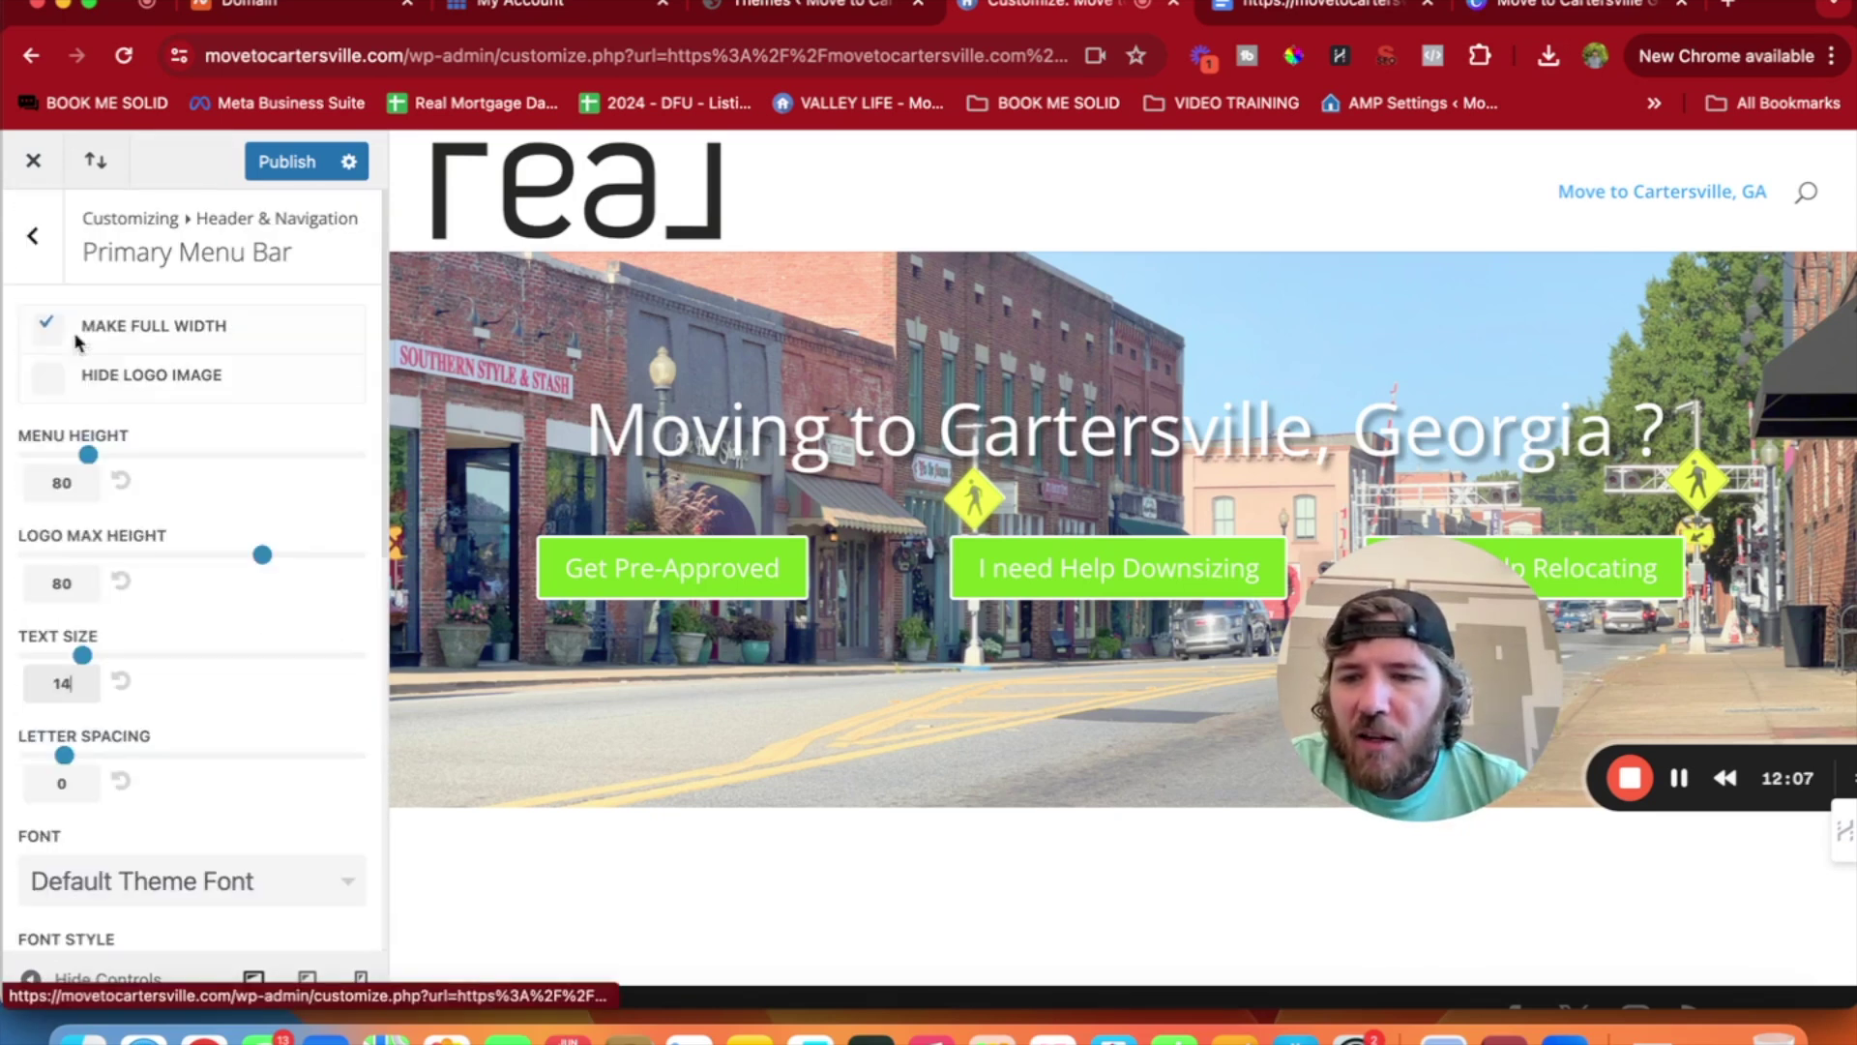
{"action": "left_click", "coordinate": [41, 235]}
{"action": "left_click", "coordinate": [94, 440]}
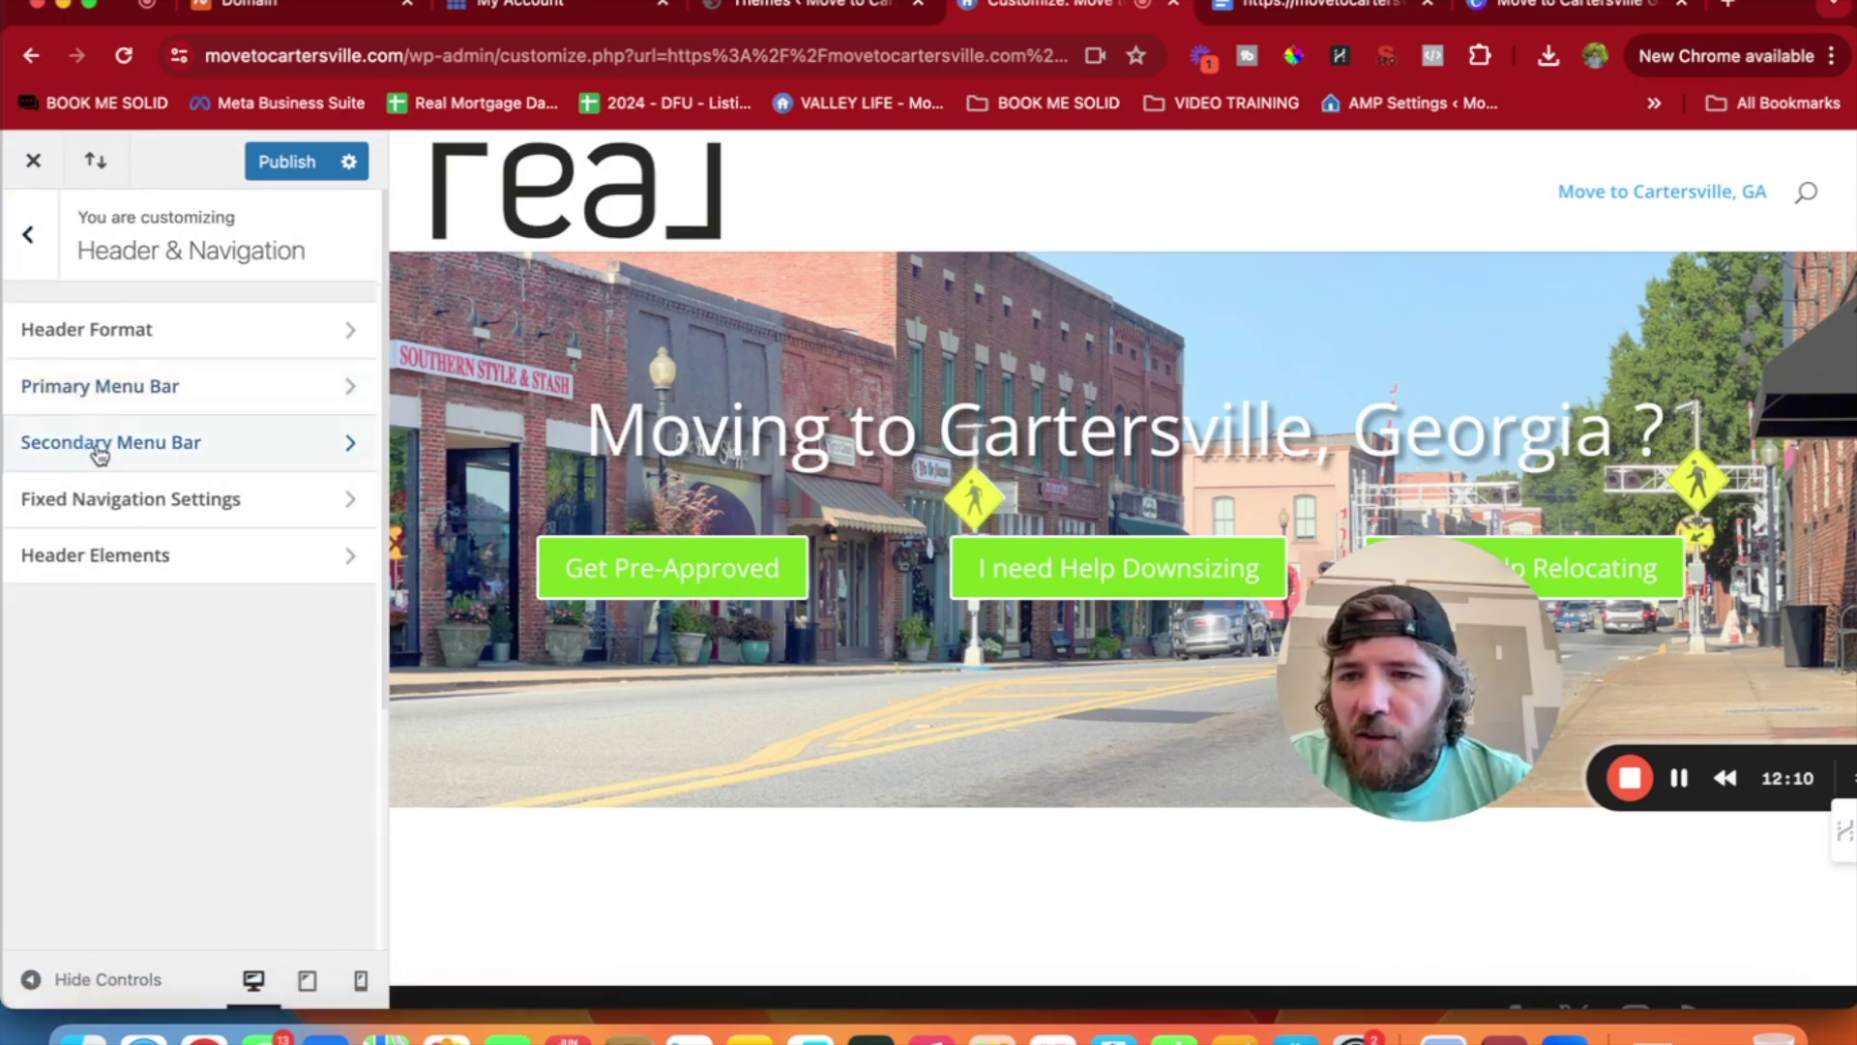
{"action": "left_click", "coordinate": [34, 240]}
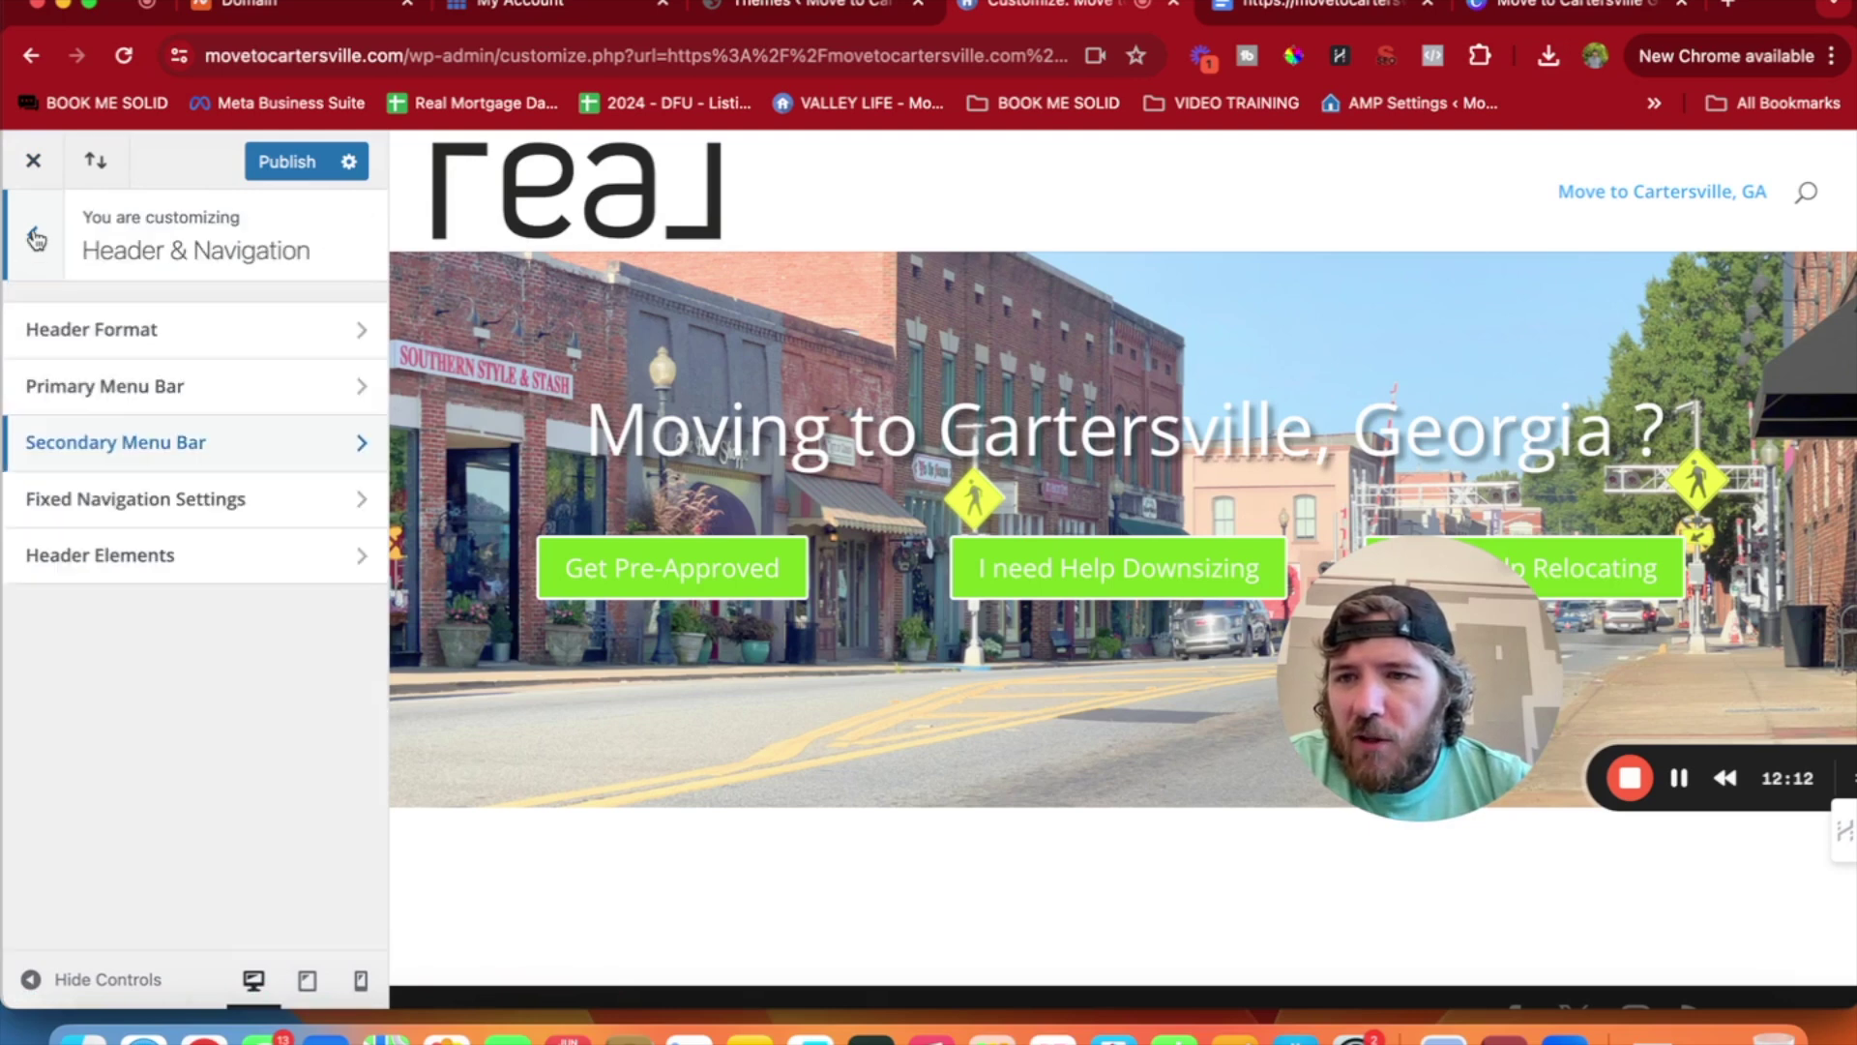
{"action": "left_click", "coordinate": [36, 239]}
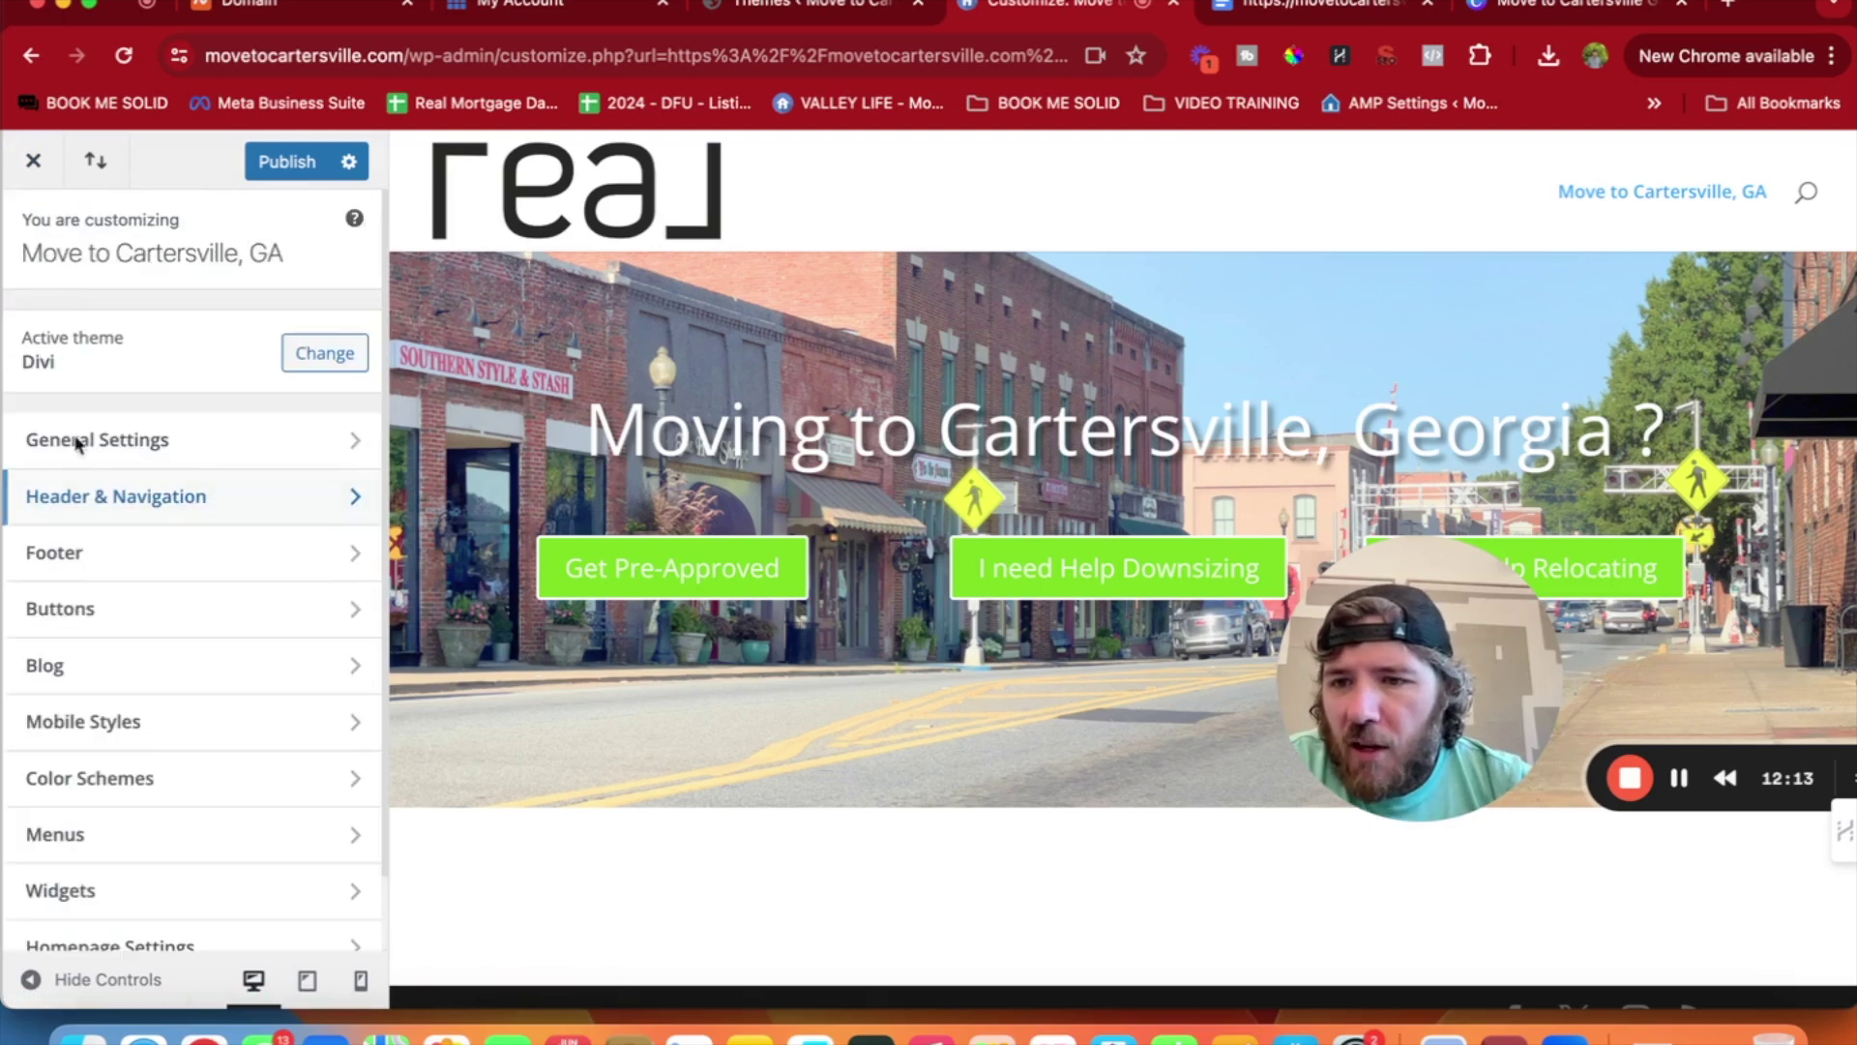
{"action": "left_click", "coordinate": [89, 503]}
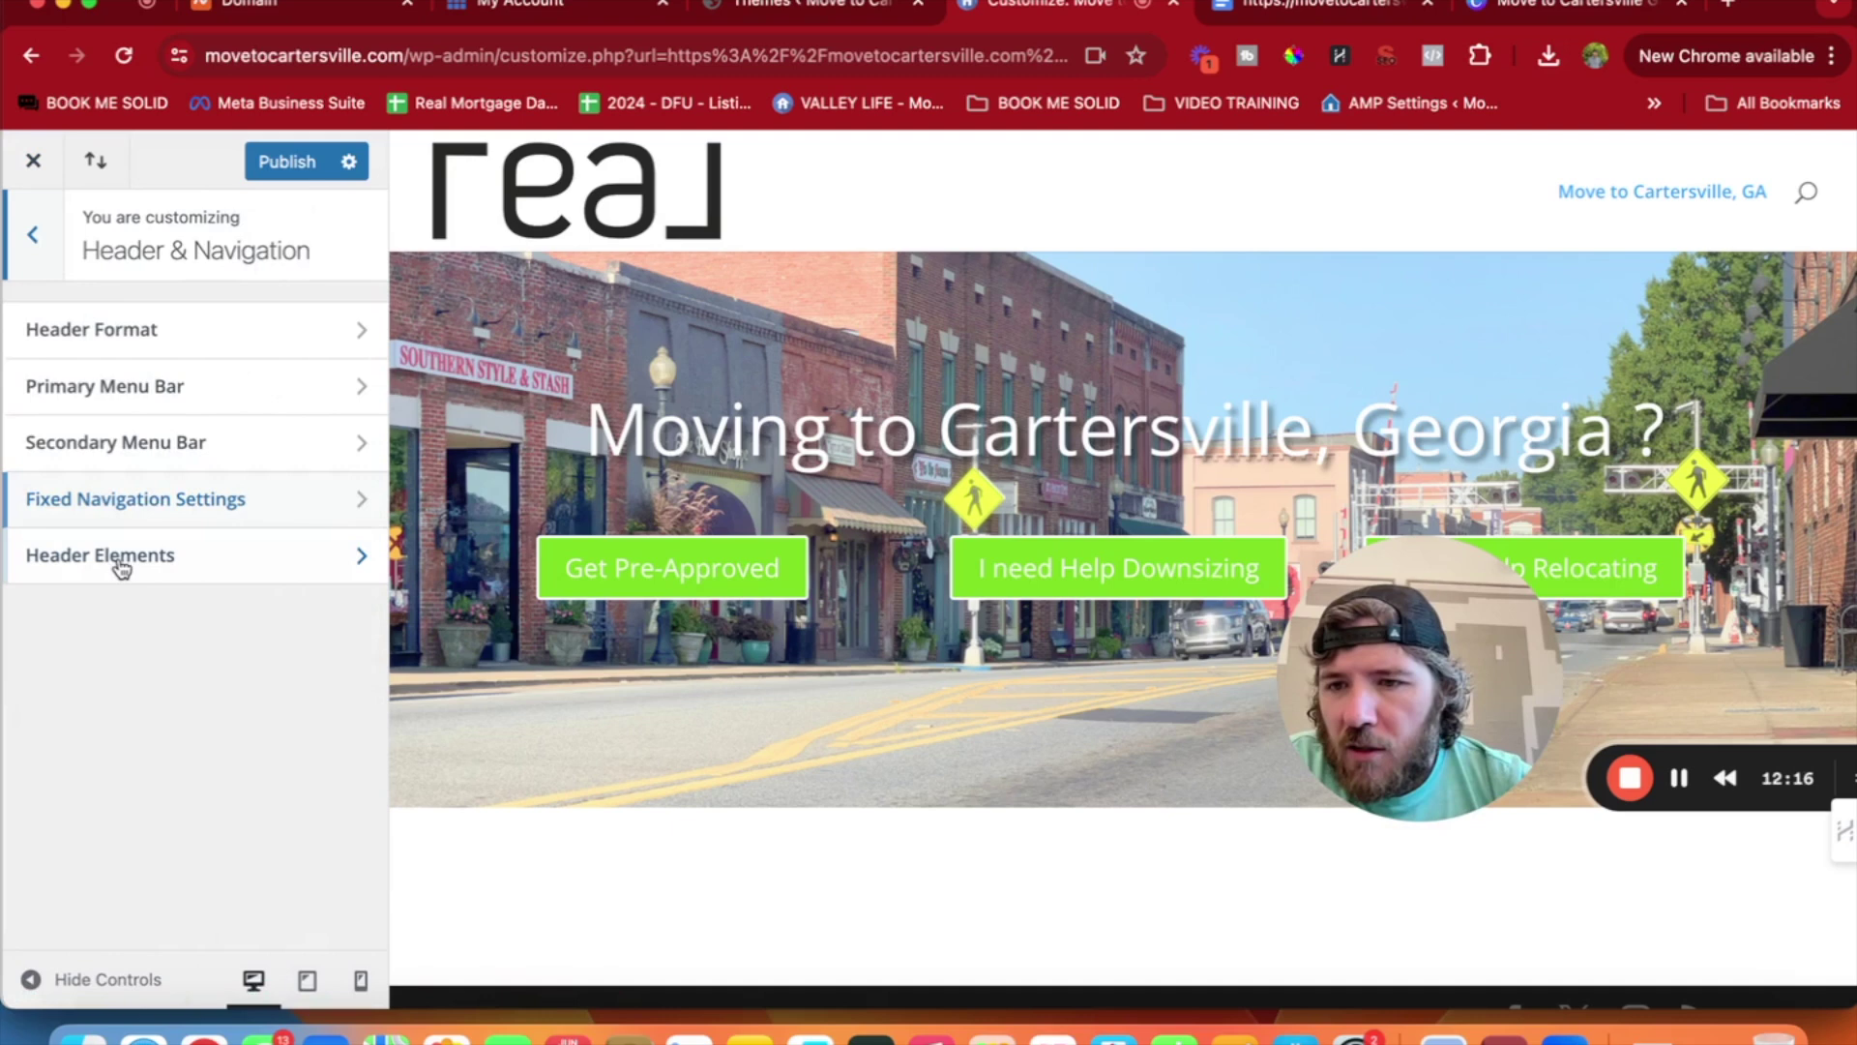
{"action": "left_click", "coordinate": [41, 262]}
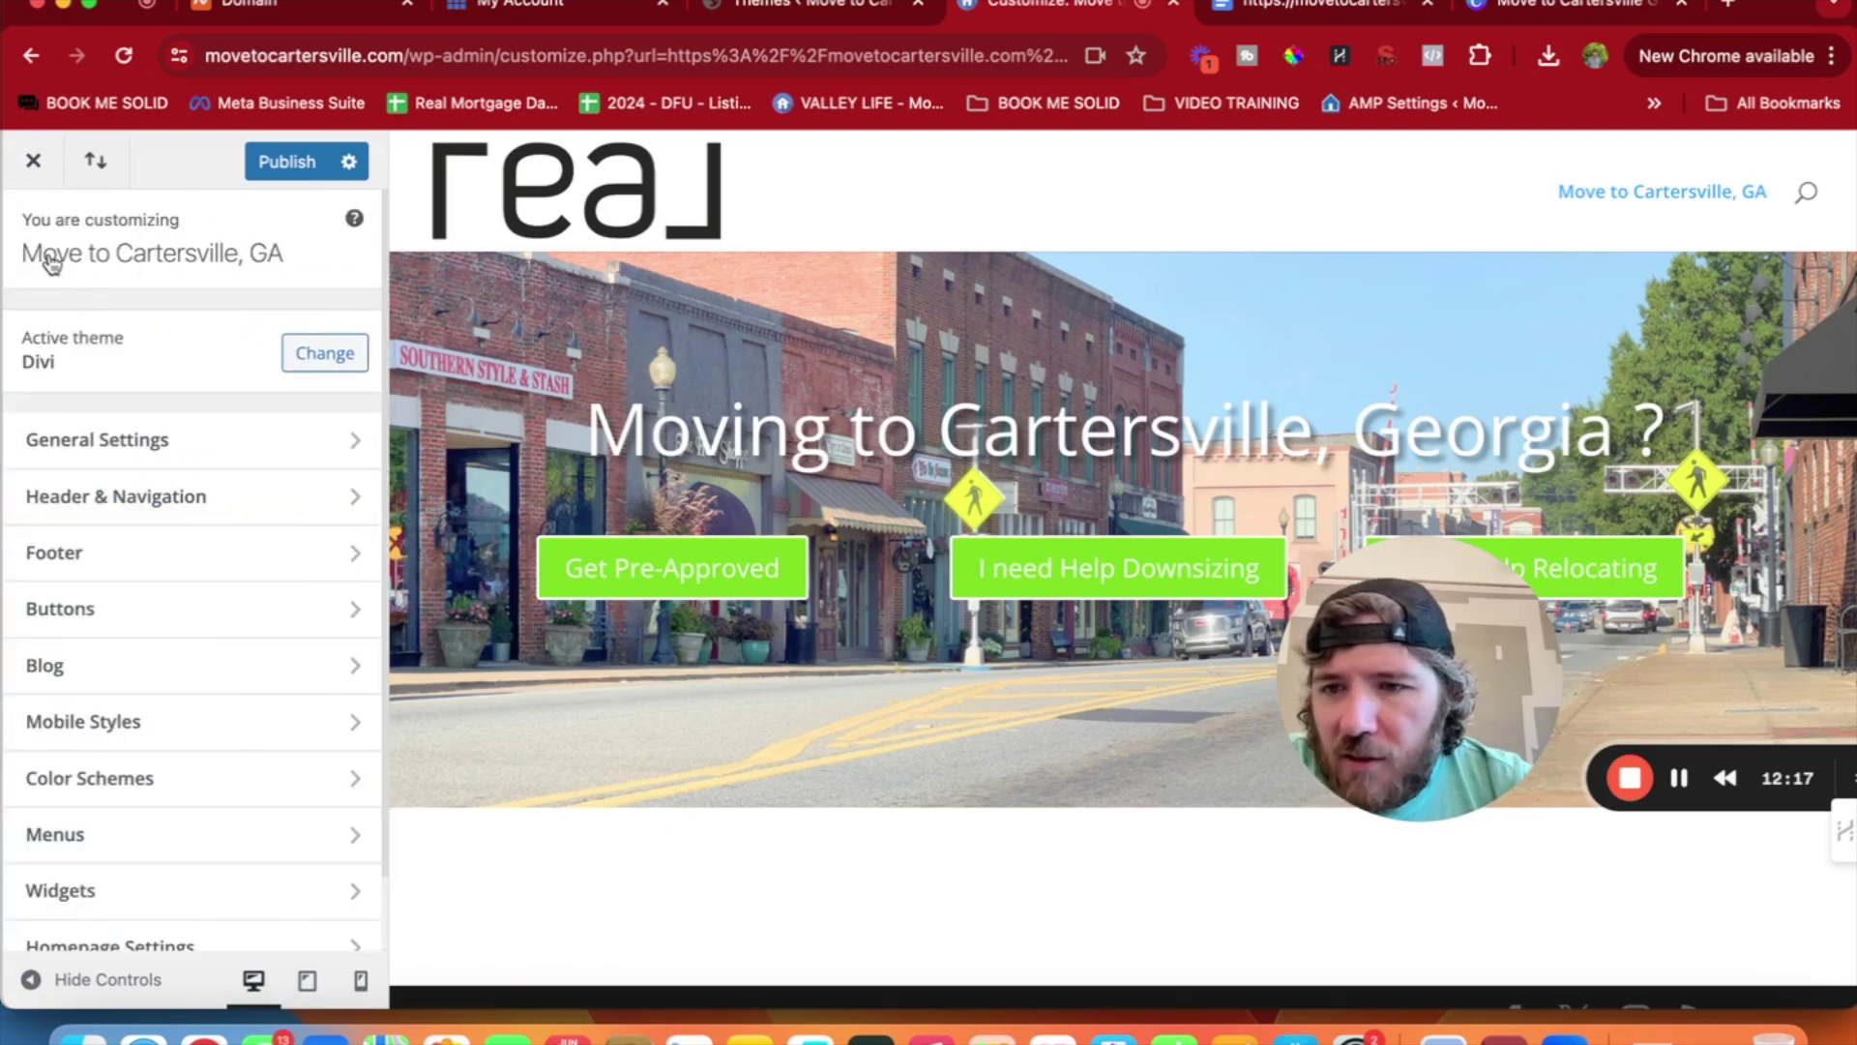
In Footer > Bottom Bar, type 'Designed by Ch' into Edit Footer Credits, then clear it back to default.
{"action": "left_click", "coordinate": [70, 559]}
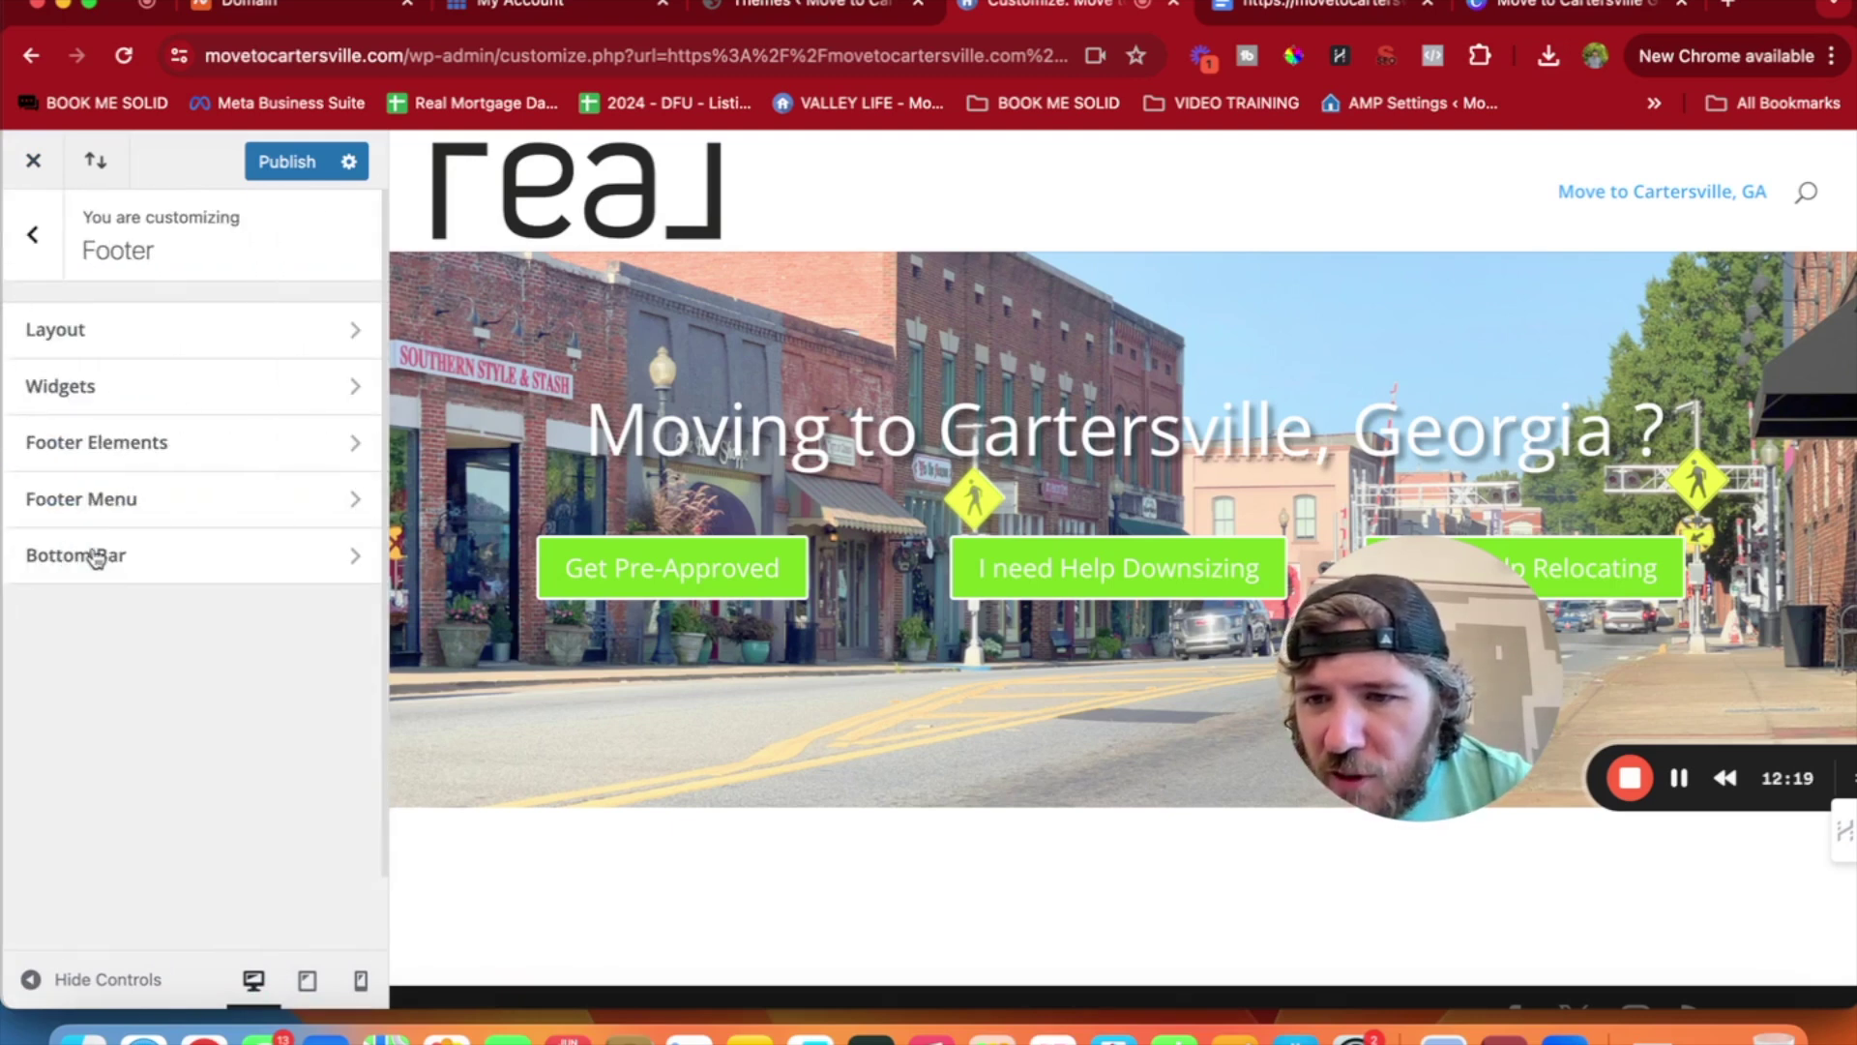
{"action": "left_click", "coordinate": [148, 574]}
{"action": "scroll", "coordinate": [596, 803], "scroll_direction": "down", "scroll_amount": 2}
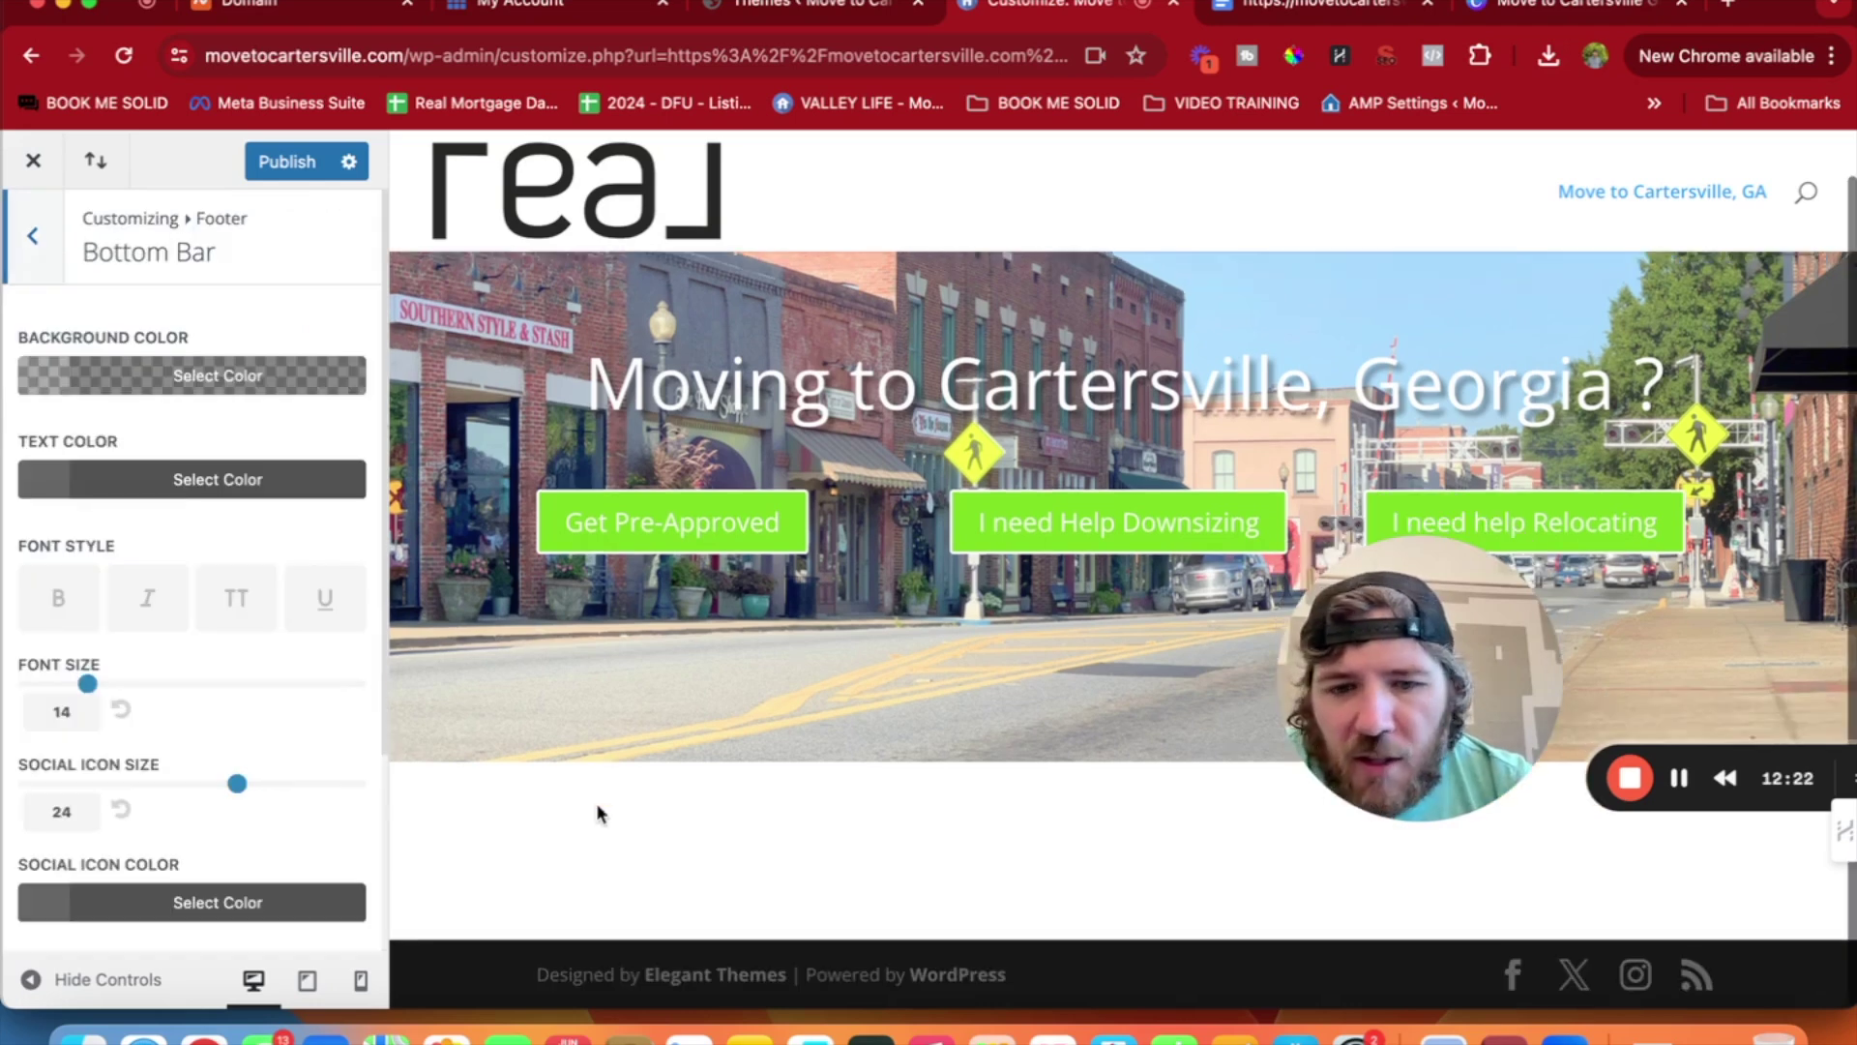
{"action": "scroll", "coordinate": [164, 688], "scroll_direction": "down", "scroll_amount": 3}
{"action": "left_click", "coordinate": [121, 822]}
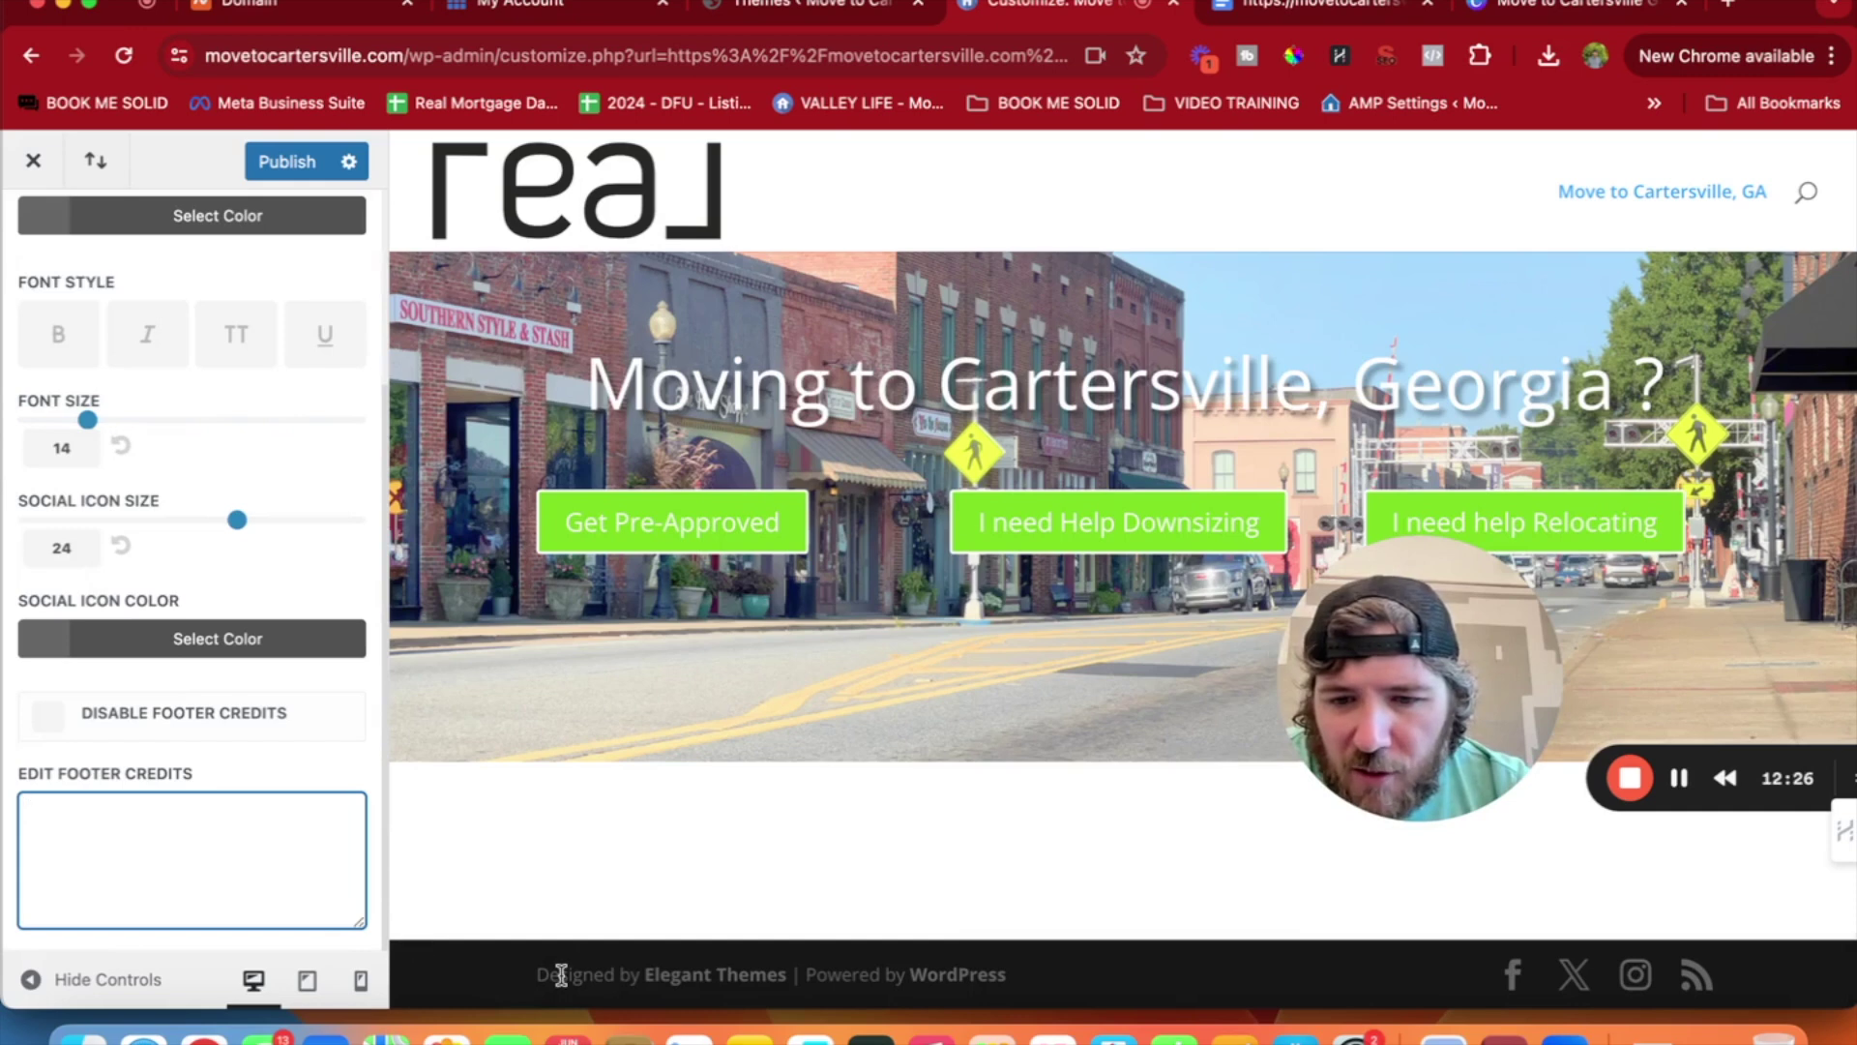
{"action": "type", "text": "De"}
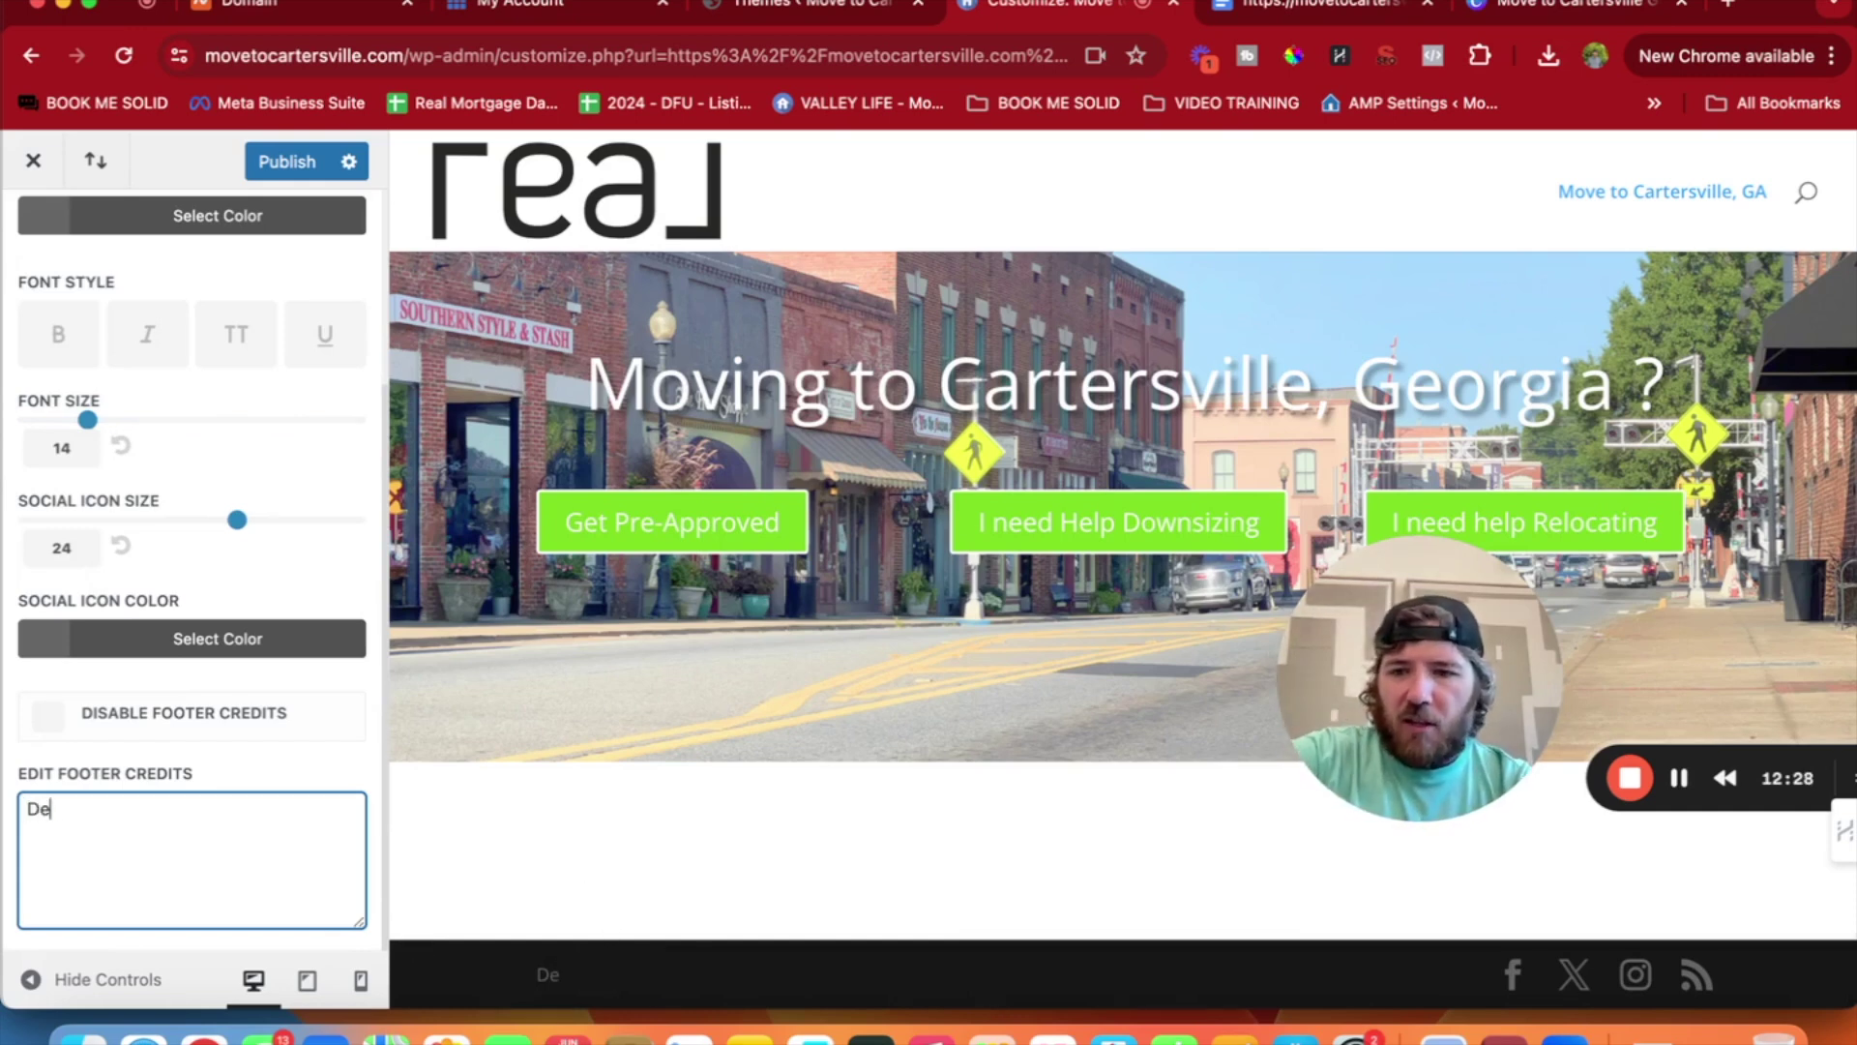
{"action": "type", "text": "signed by Chris Hardin"}
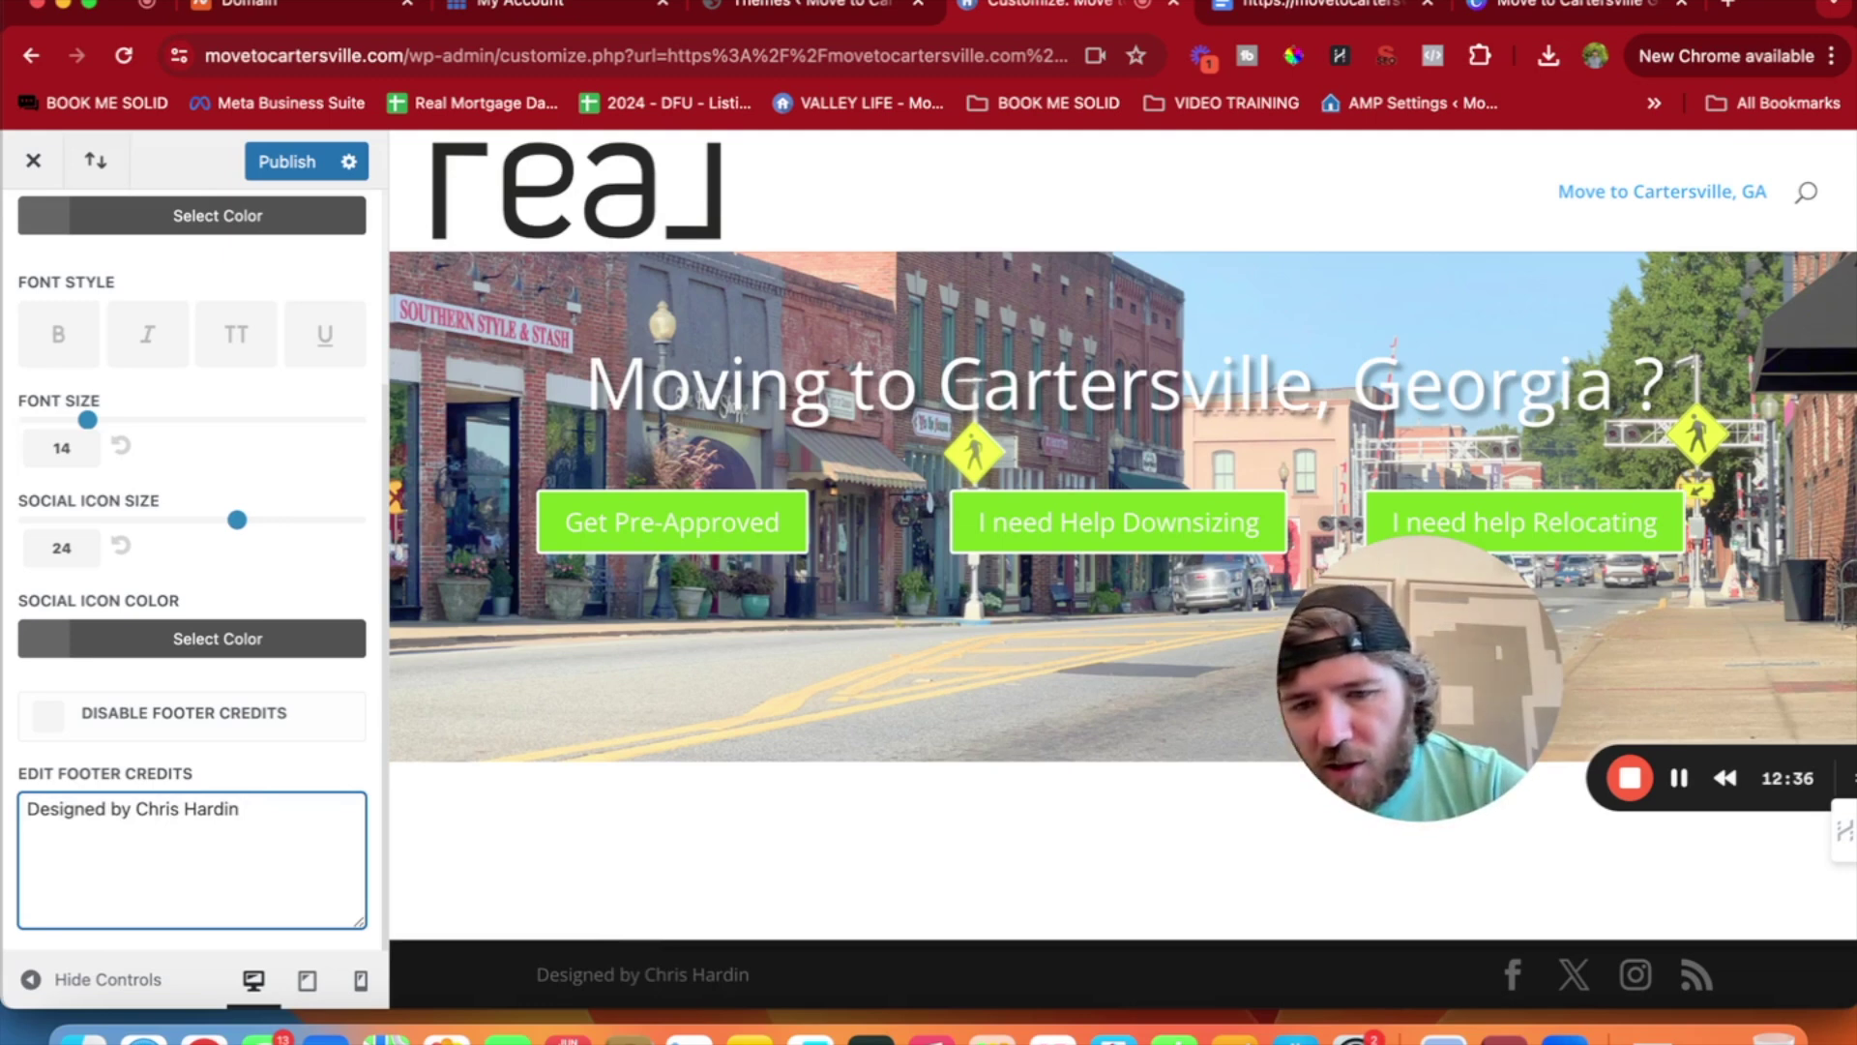
{"action": "key", "text": "BackSpace"}
{"action": "key", "text": "BackSpace"}
{"action": "key", "text": "BackSpace"}
{"action": "key", "text": "BackSpace"}
{"action": "key", "text": "BackSpace"}
{"action": "key", "text": "BackSpace"}
{"action": "key", "text": "super+a"}
{"action": "key", "text": "BackSpace"}
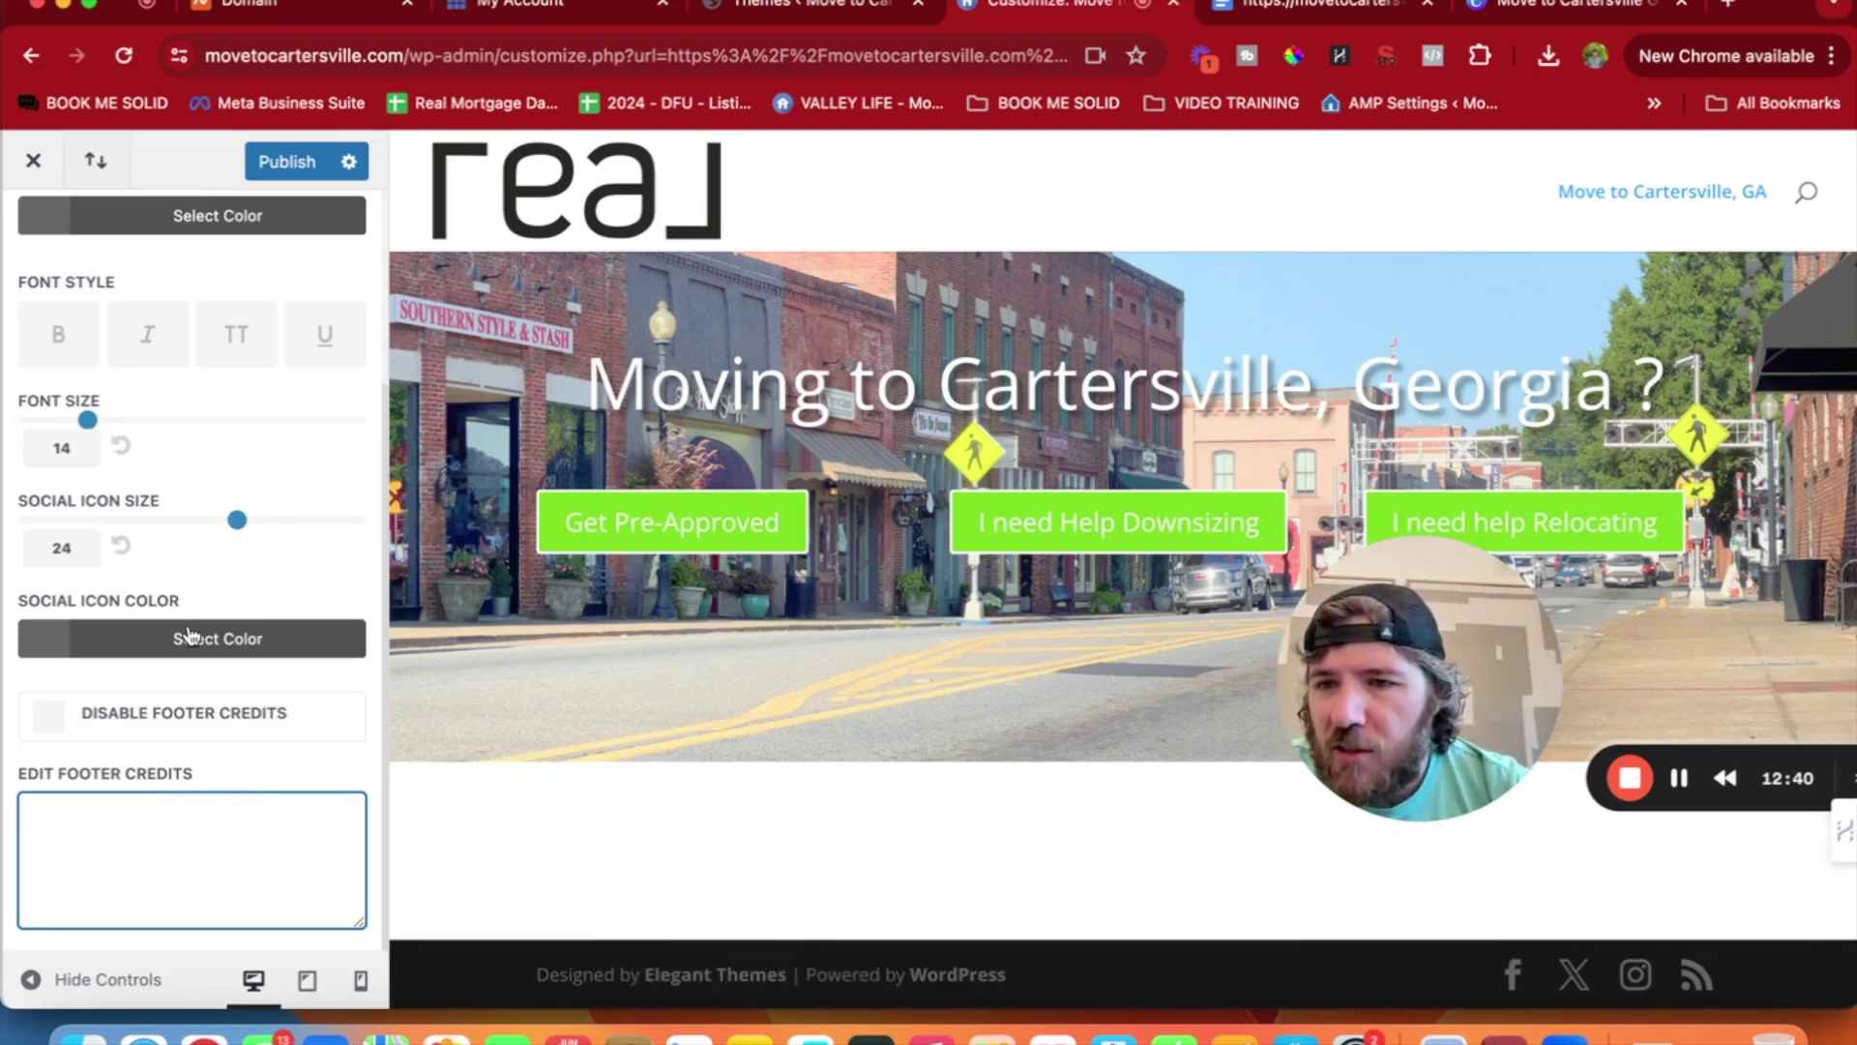
{"action": "scroll", "coordinate": [141, 577], "scroll_direction": "up", "scroll_amount": 3}
Uncheck Show Social Icons in Footer Elements and publish the change.
{"action": "left_click", "coordinate": [38, 261]}
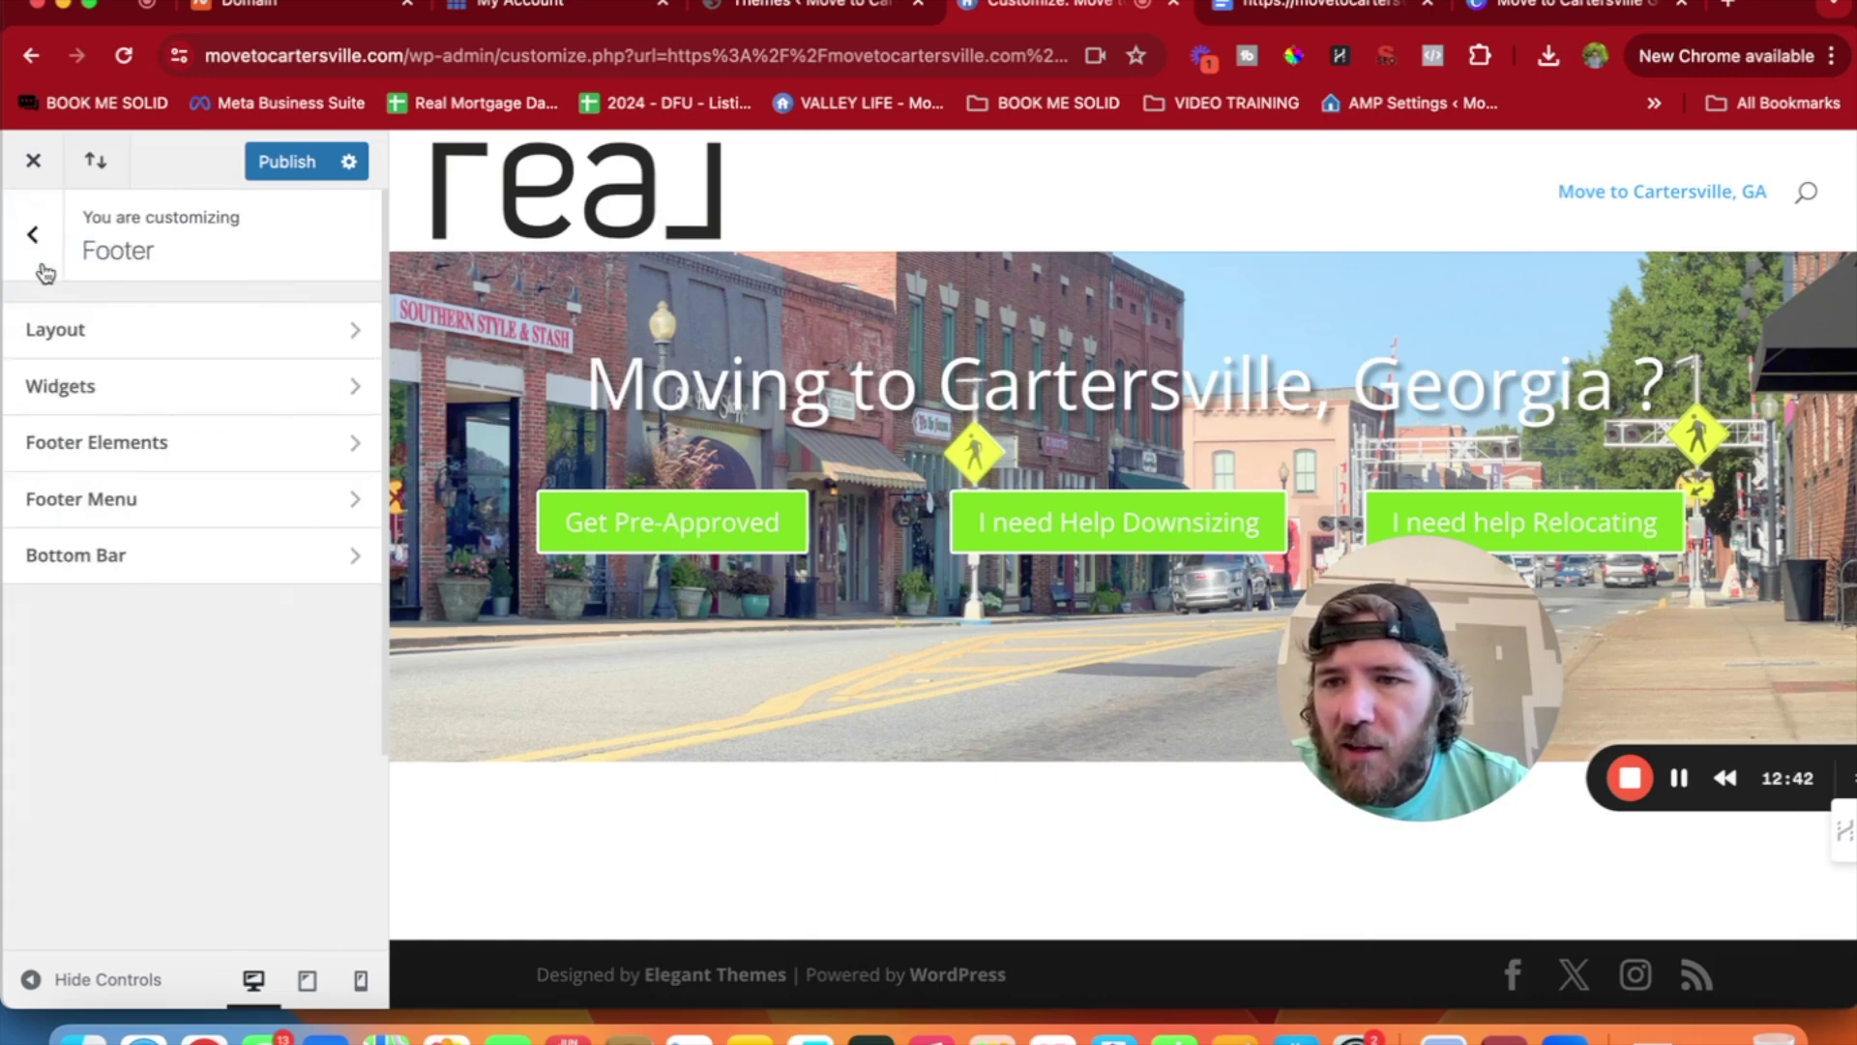
{"action": "left_click", "coordinate": [72, 499]}
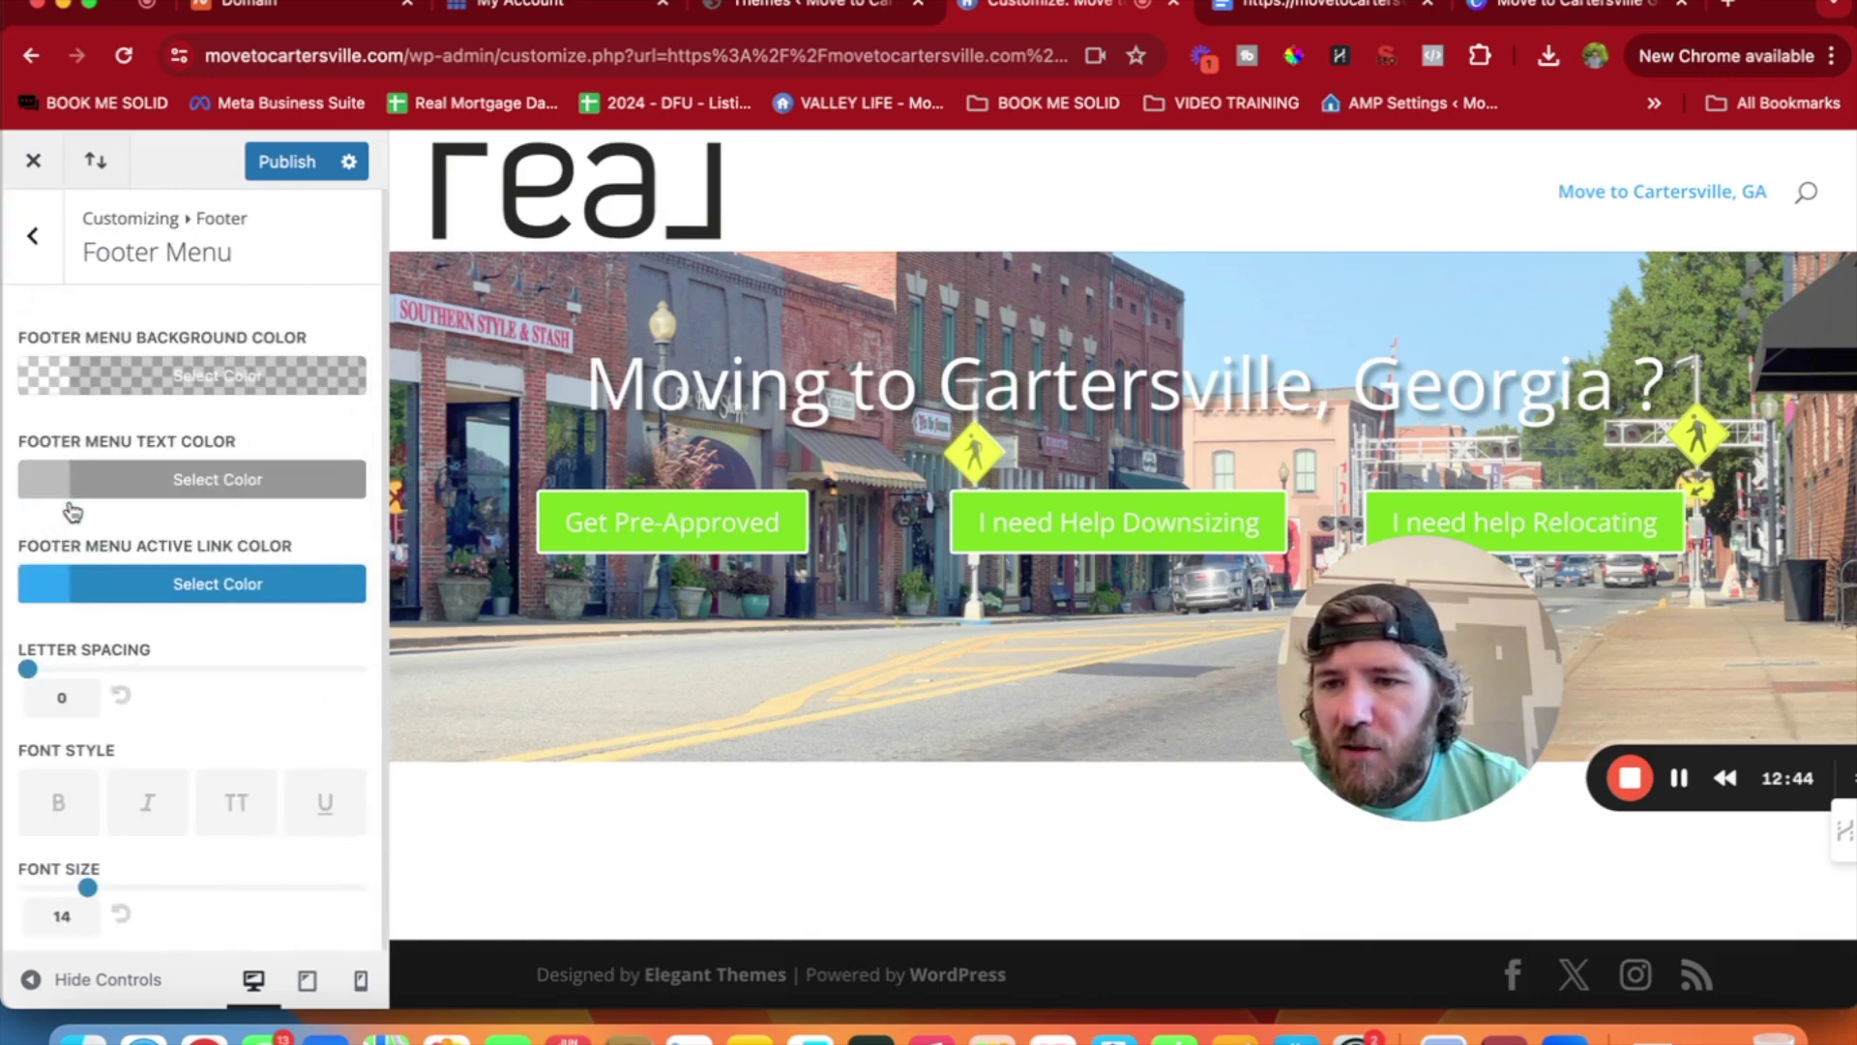
{"action": "left_click", "coordinate": [53, 235]}
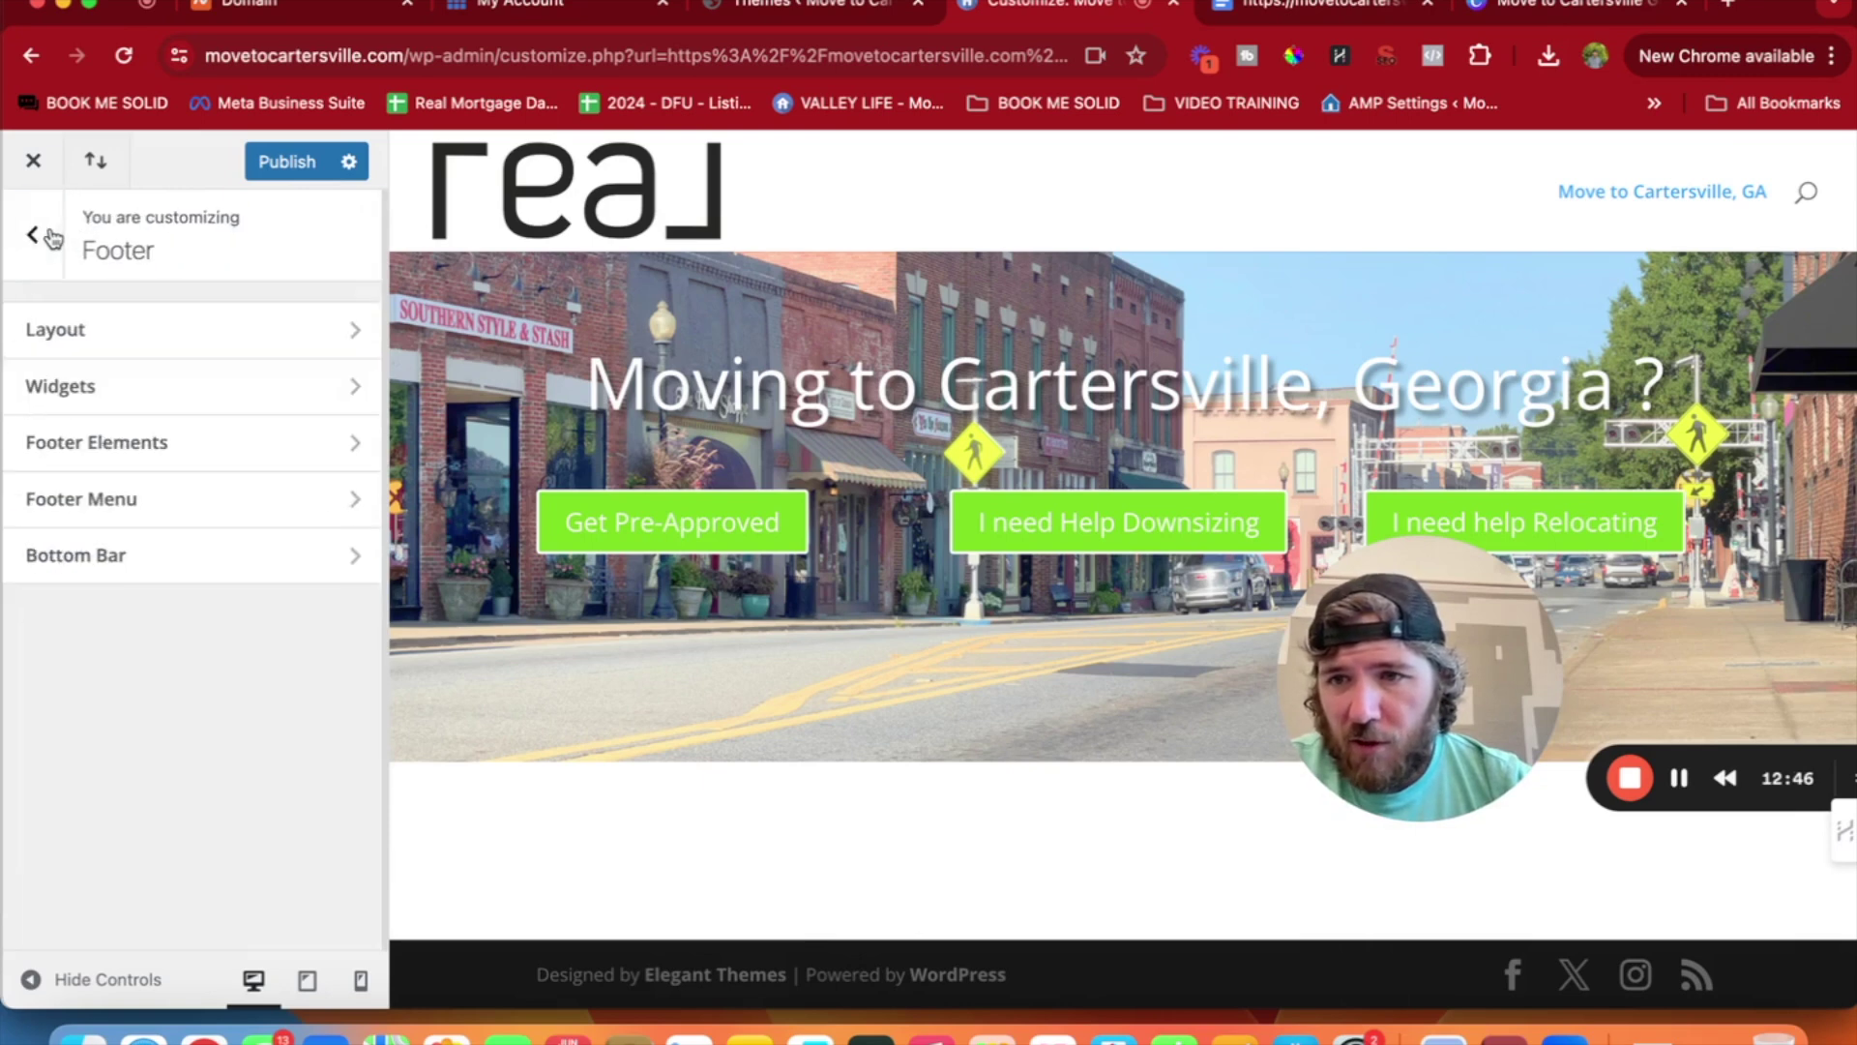
{"action": "left_click", "coordinate": [78, 455]}
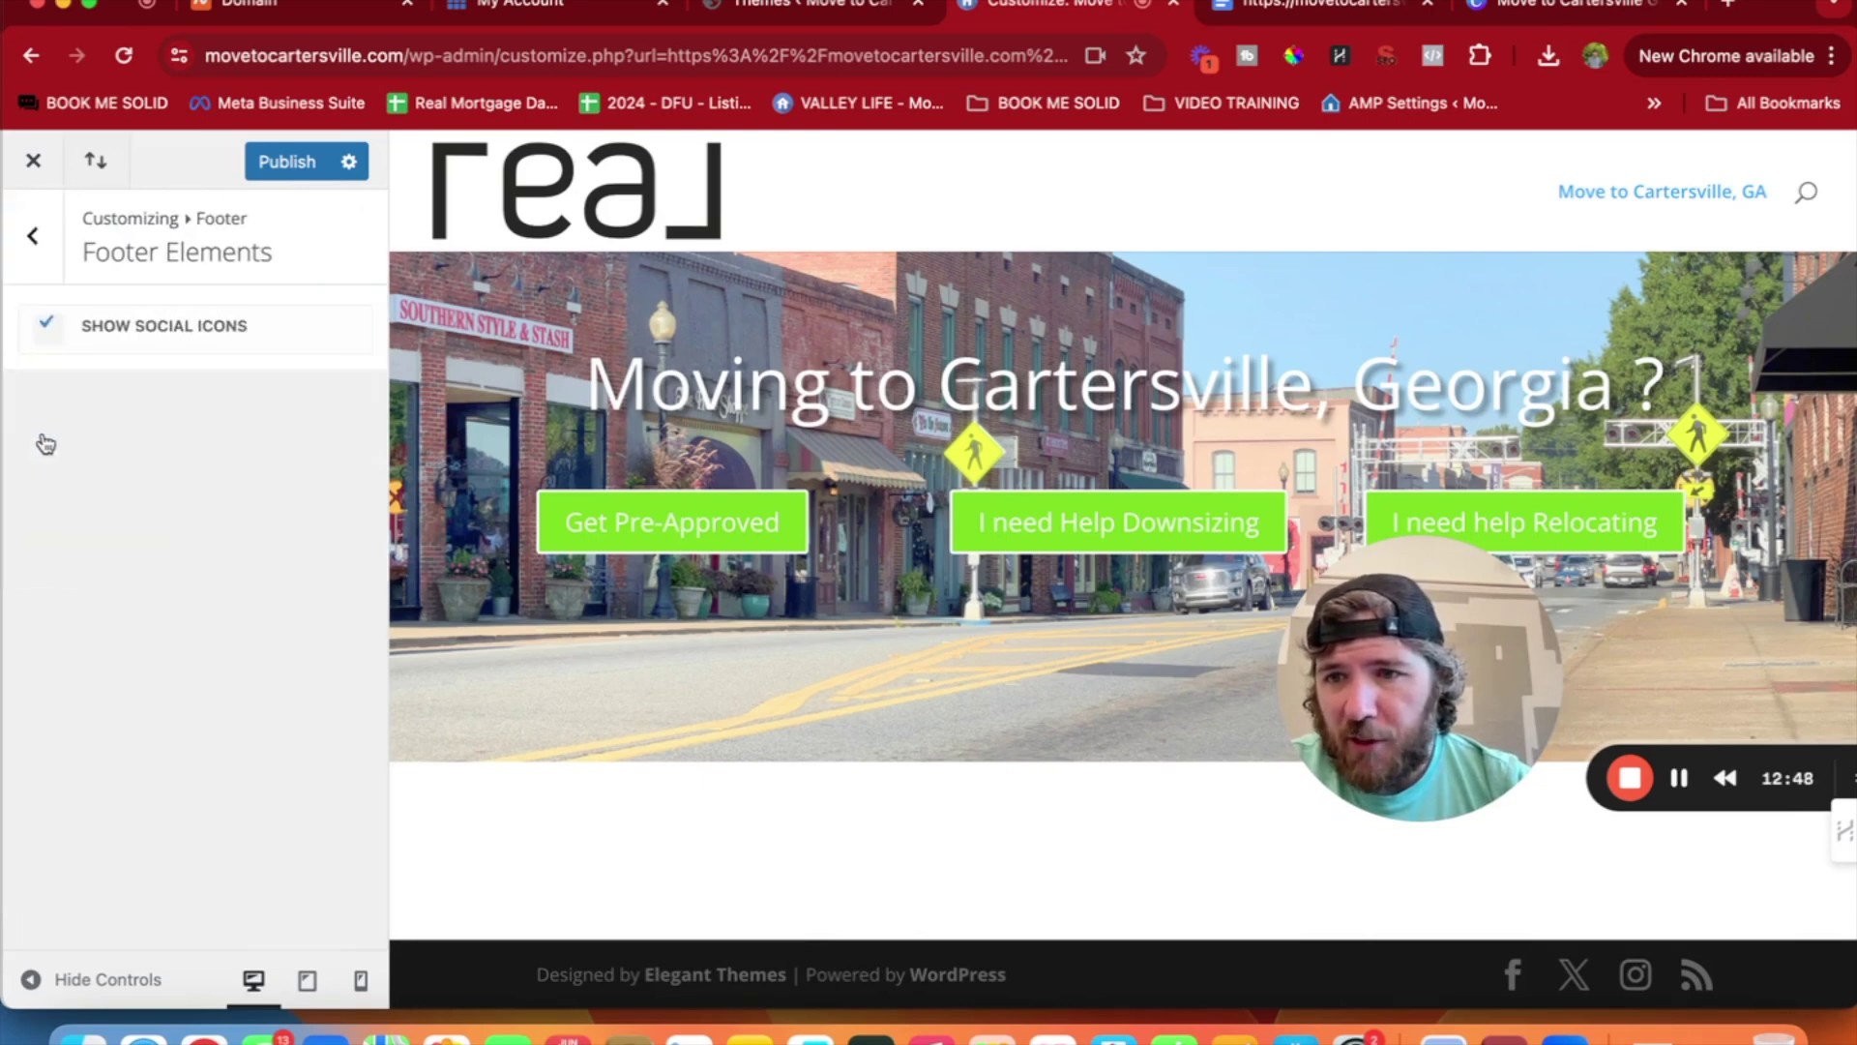
{"action": "left_click", "coordinate": [45, 330]}
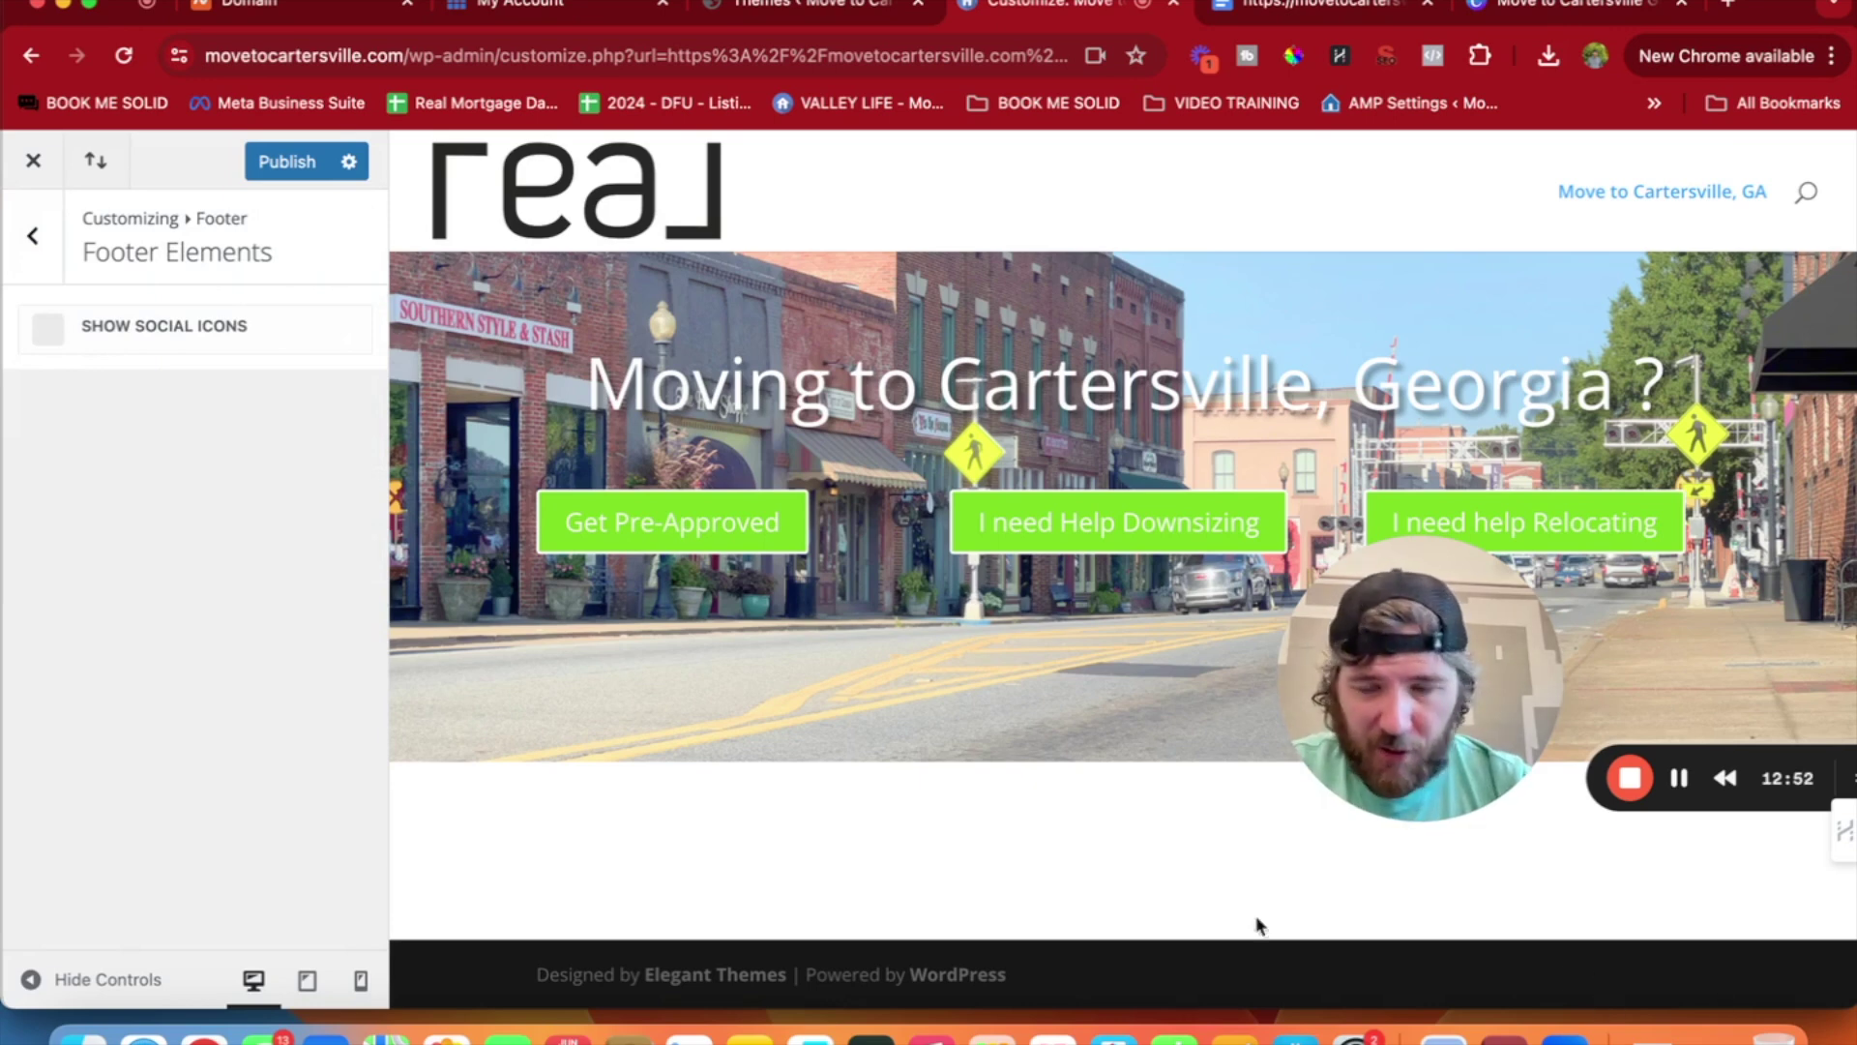
{"action": "left_click", "coordinate": [282, 165]}
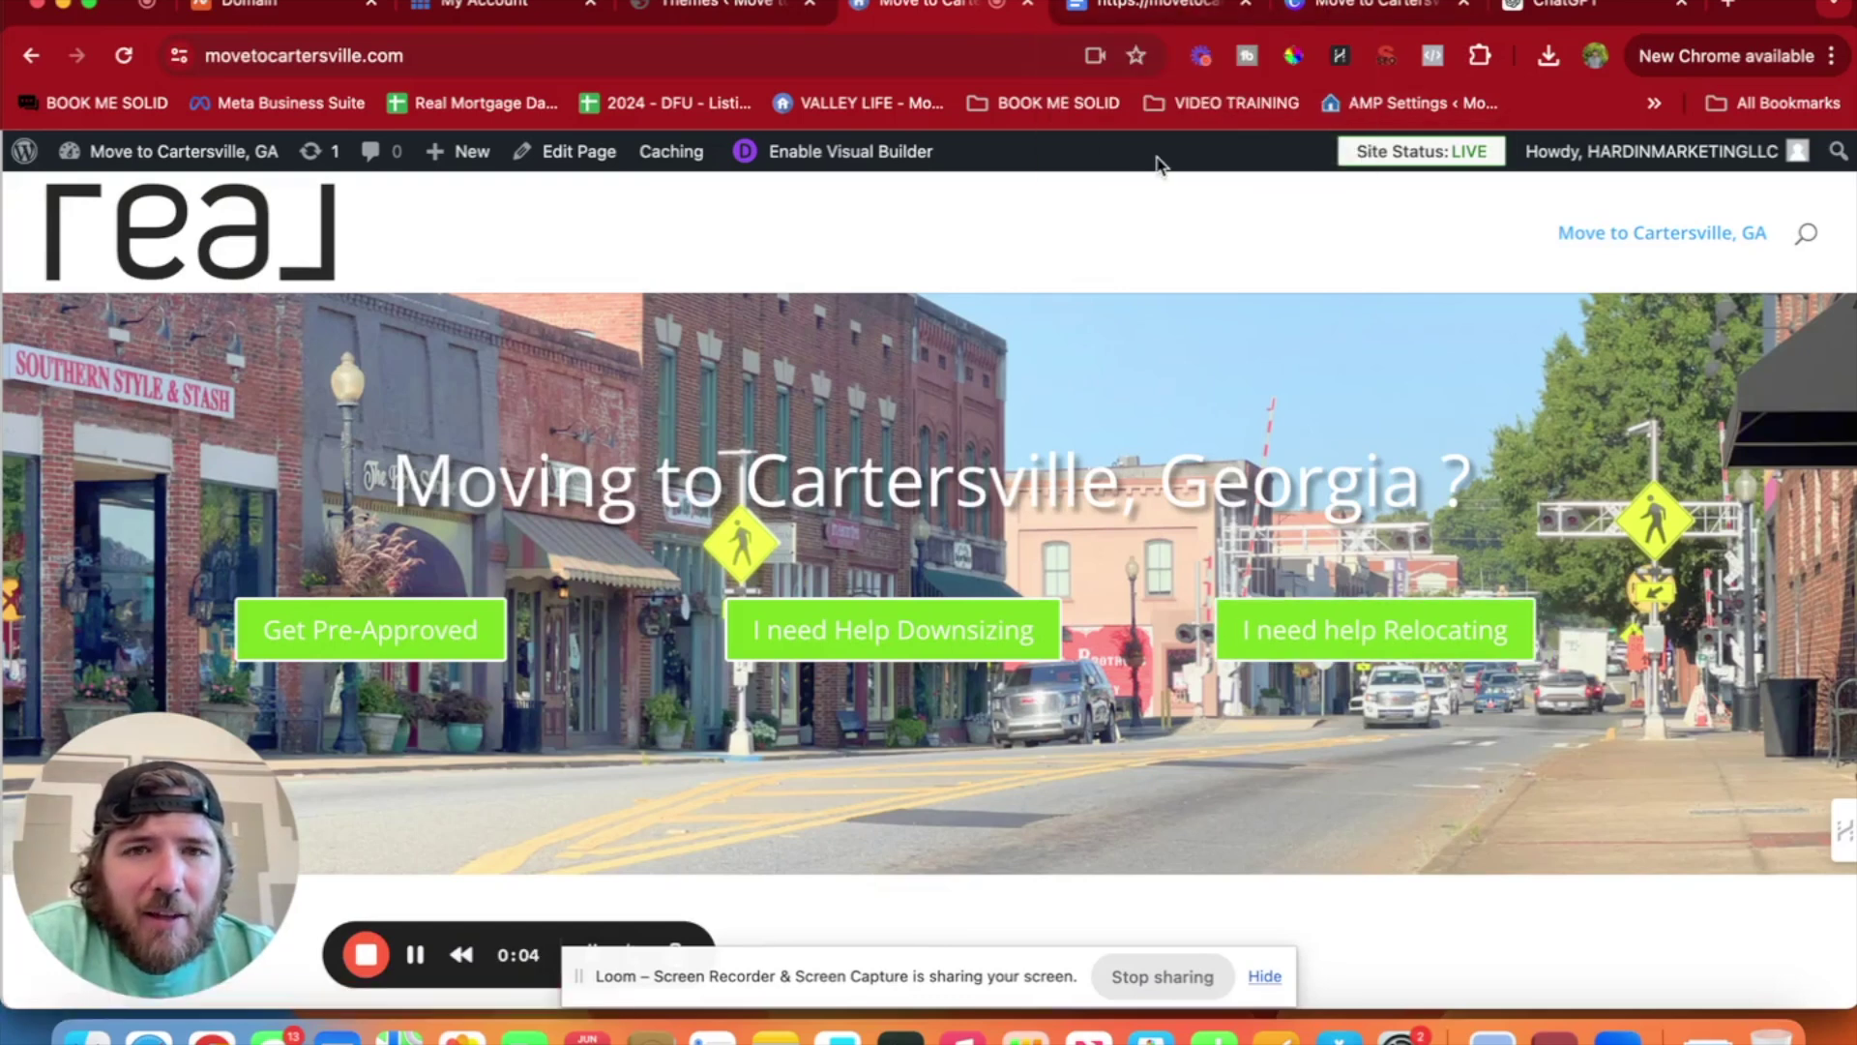
Scroll through the live Move to Cartersville, GA homepage to review the result.
{"action": "scroll", "coordinate": [1083, 536], "scroll_direction": "down", "scroll_amount": 3}
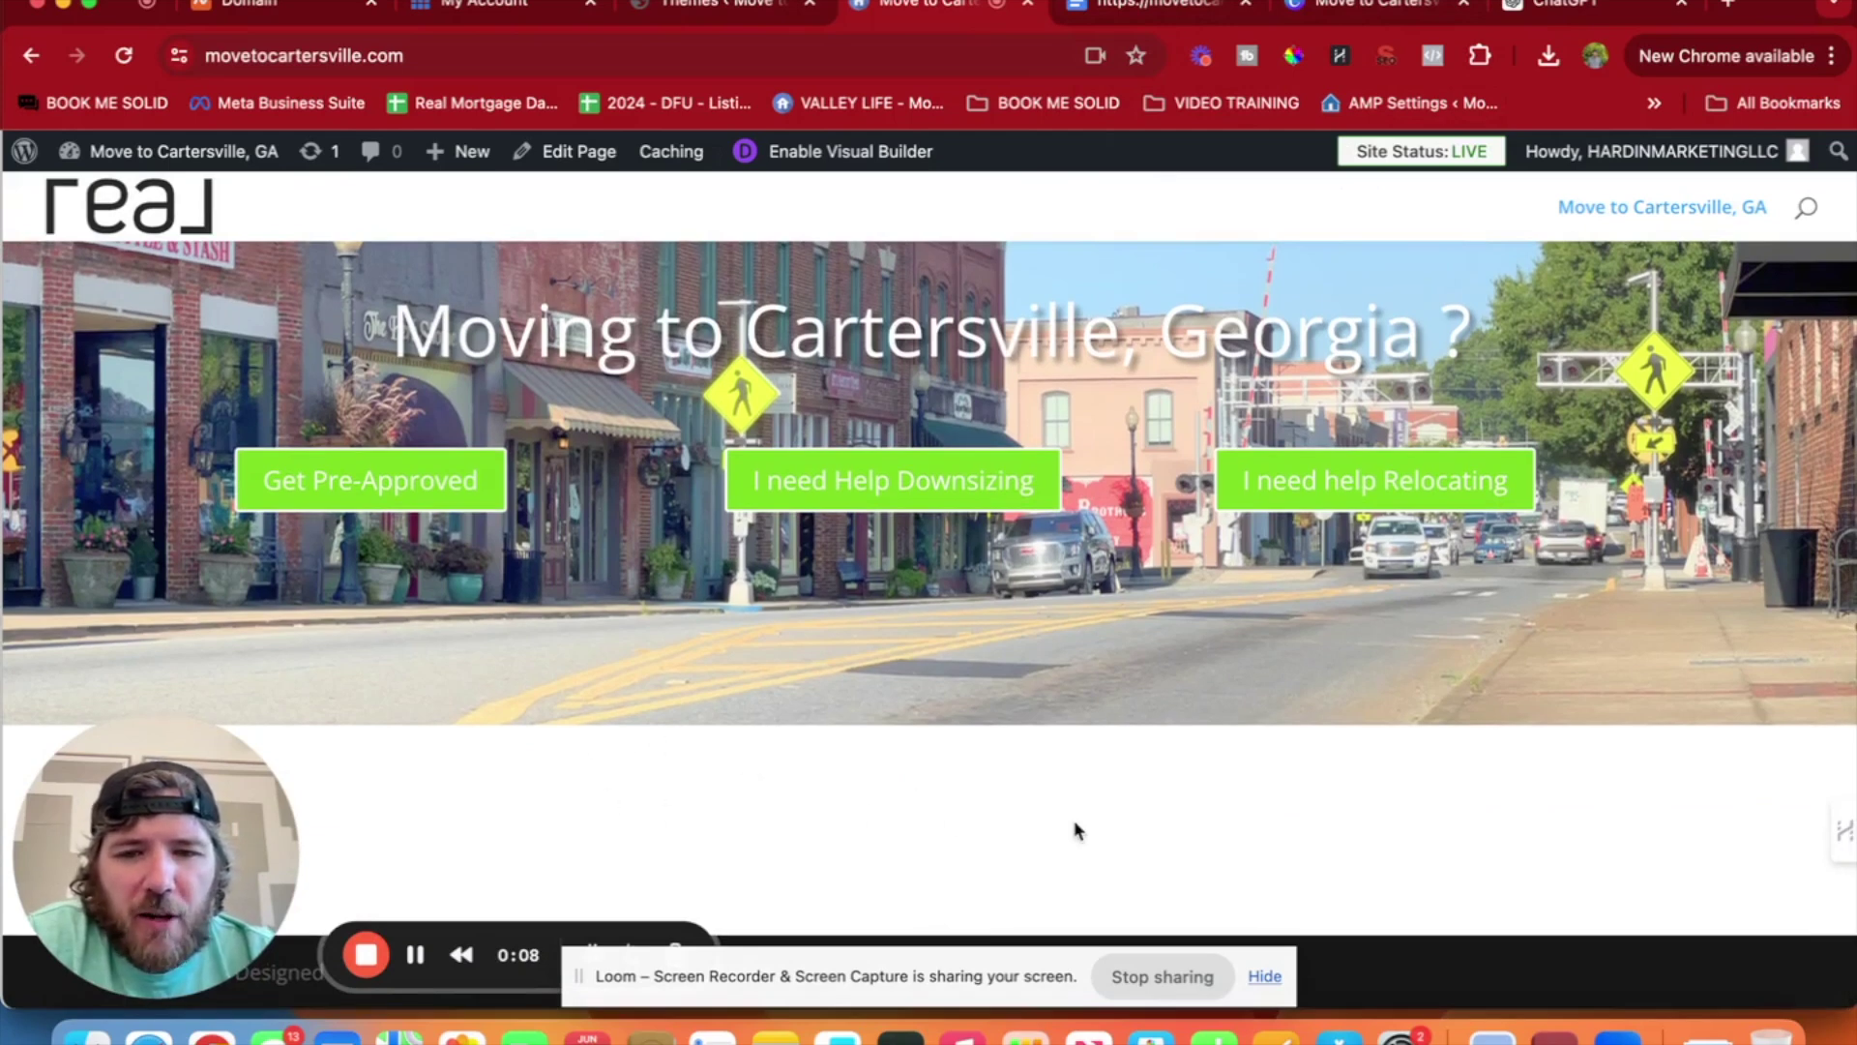
{"action": "scroll", "coordinate": [1246, 673], "scroll_direction": "up", "scroll_amount": 3}
{"action": "scroll", "coordinate": [1246, 670], "scroll_direction": "down", "scroll_amount": 3}
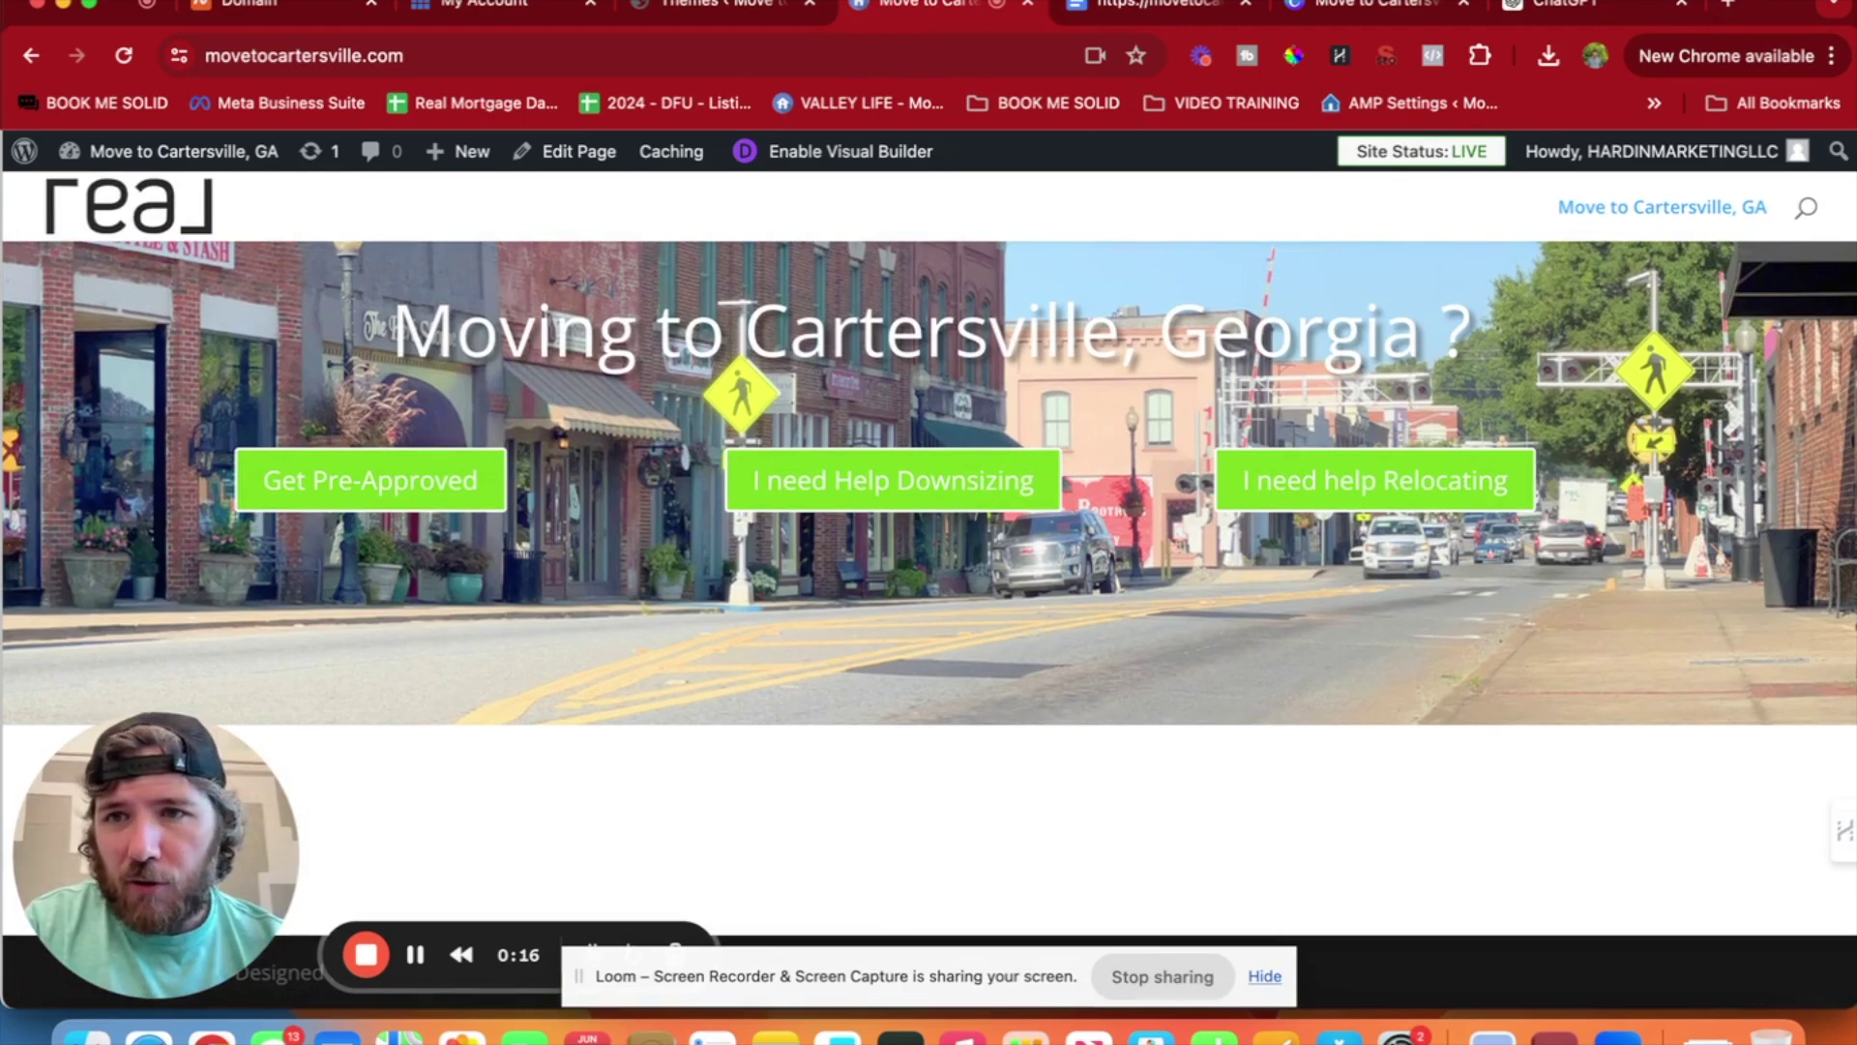
In a new incognito window, search Google for 'move to cartersville ga'.
{"action": "left_click", "coordinate": [169, 0]}
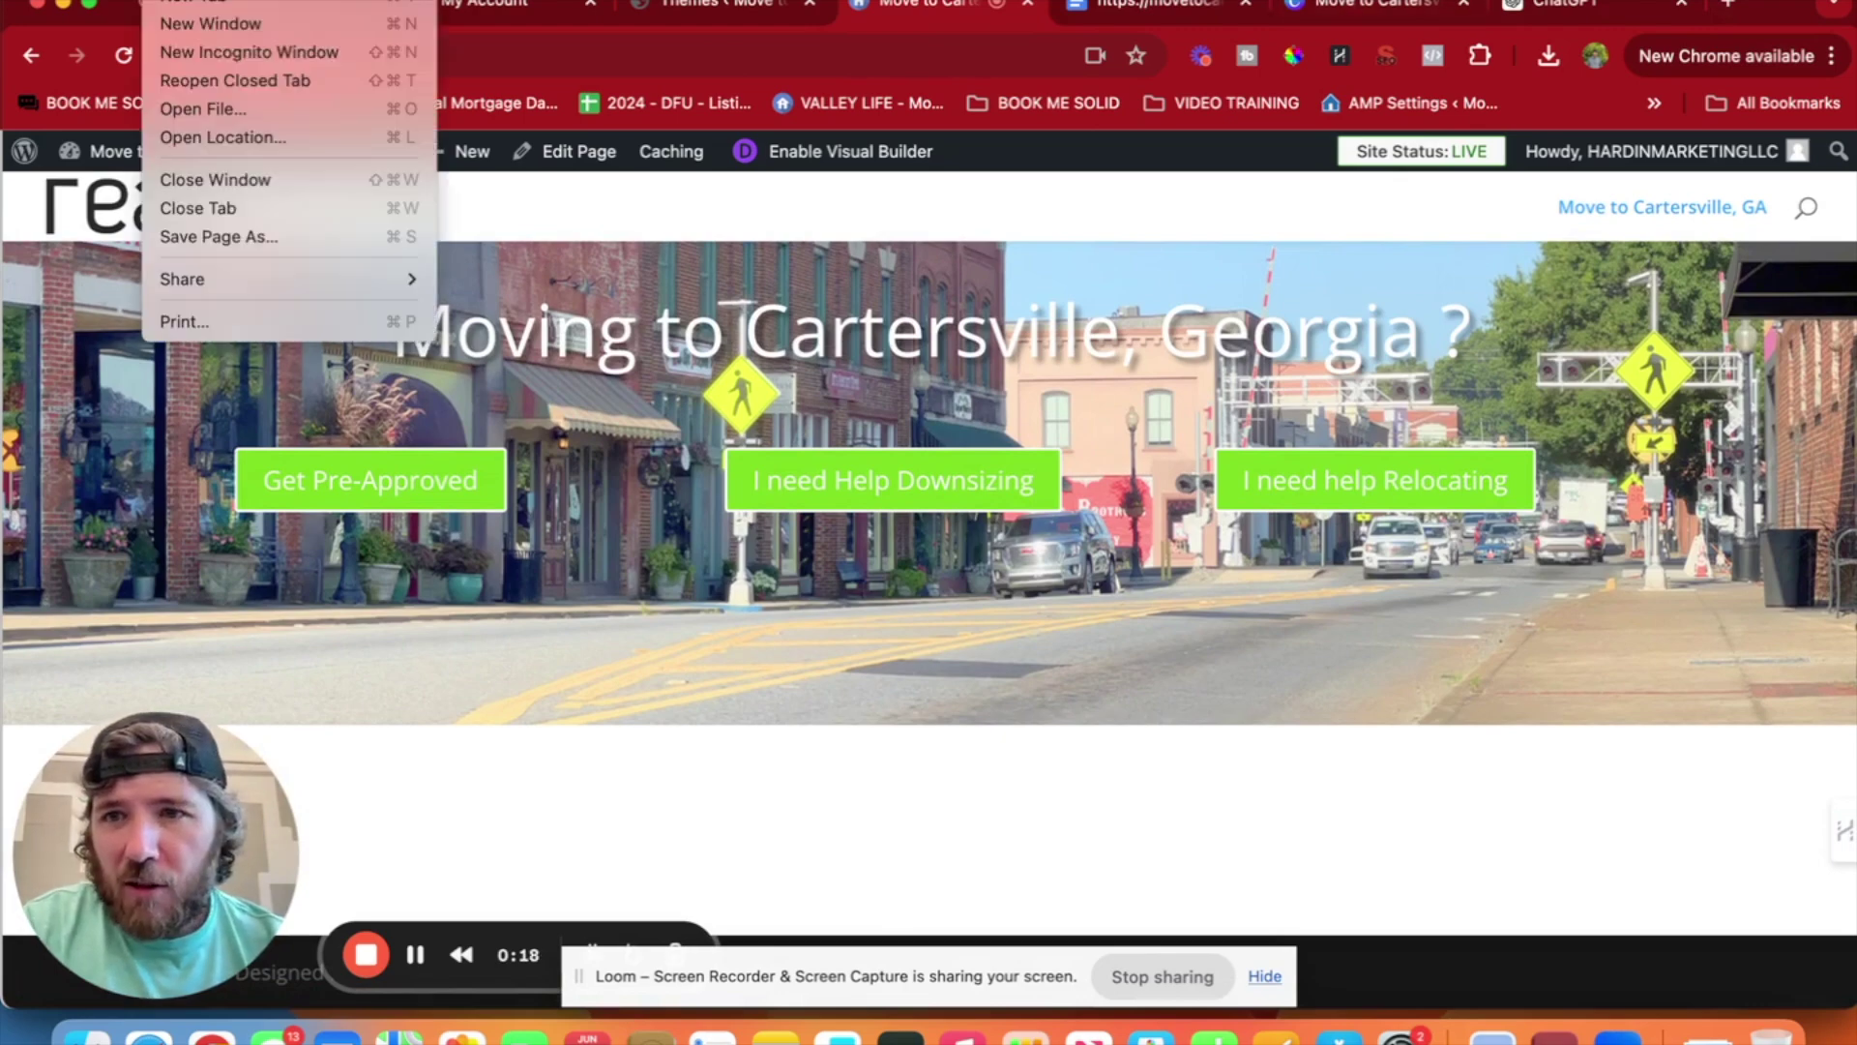
{"action": "left_click", "coordinate": [228, 51]}
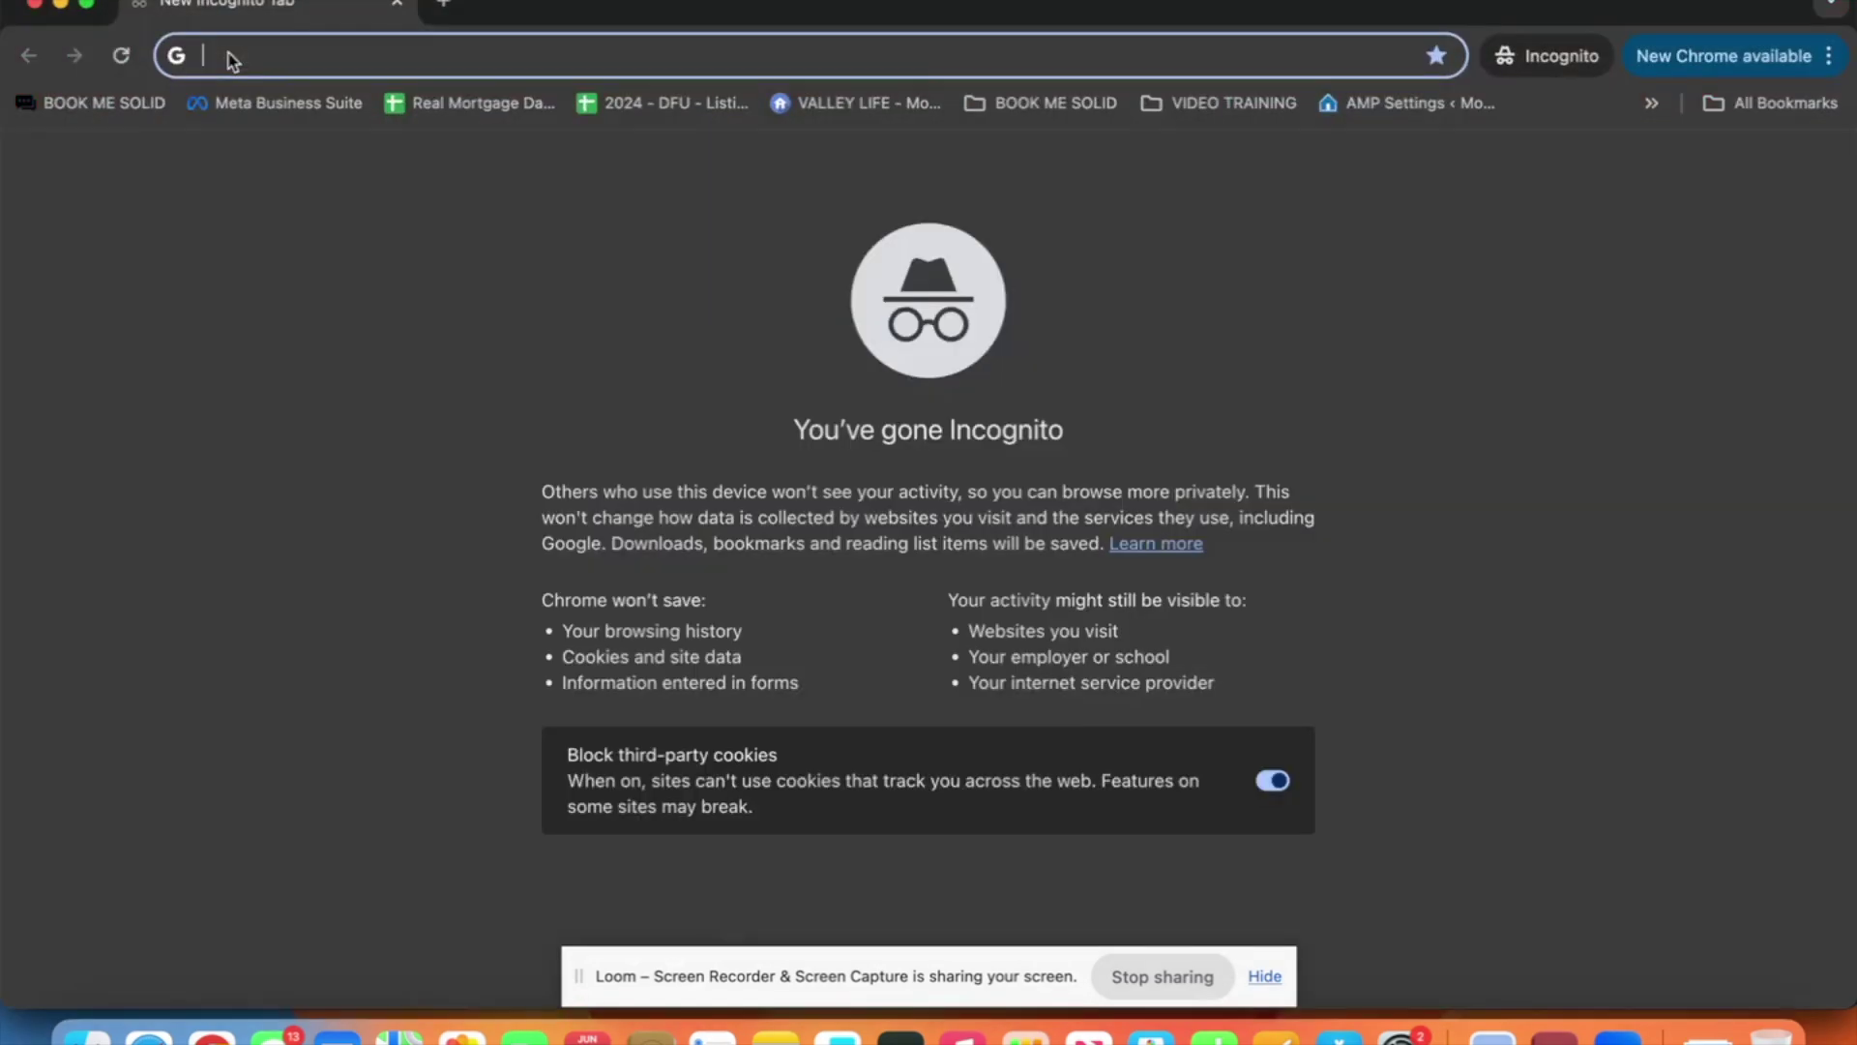
{"action": "type", "text": "move to carter"}
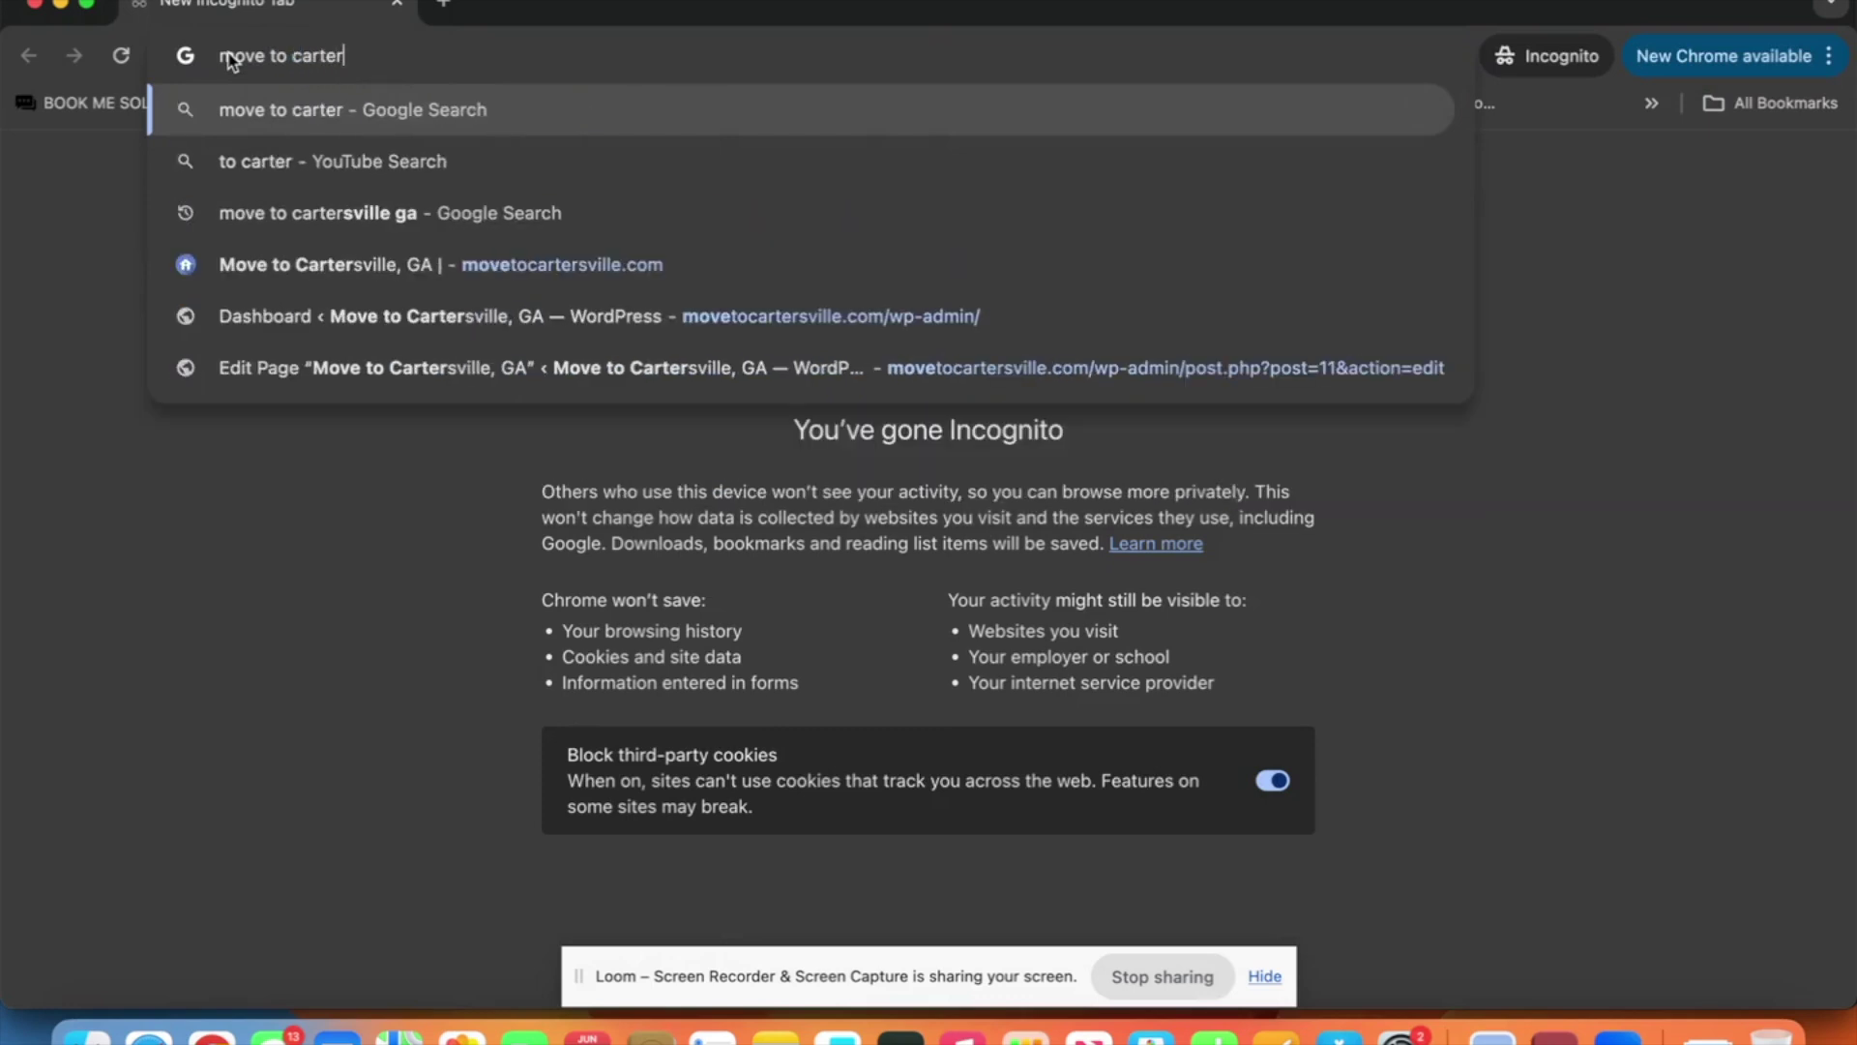
{"action": "type", "text": "sville ga"}
{"action": "key", "text": "Return"}
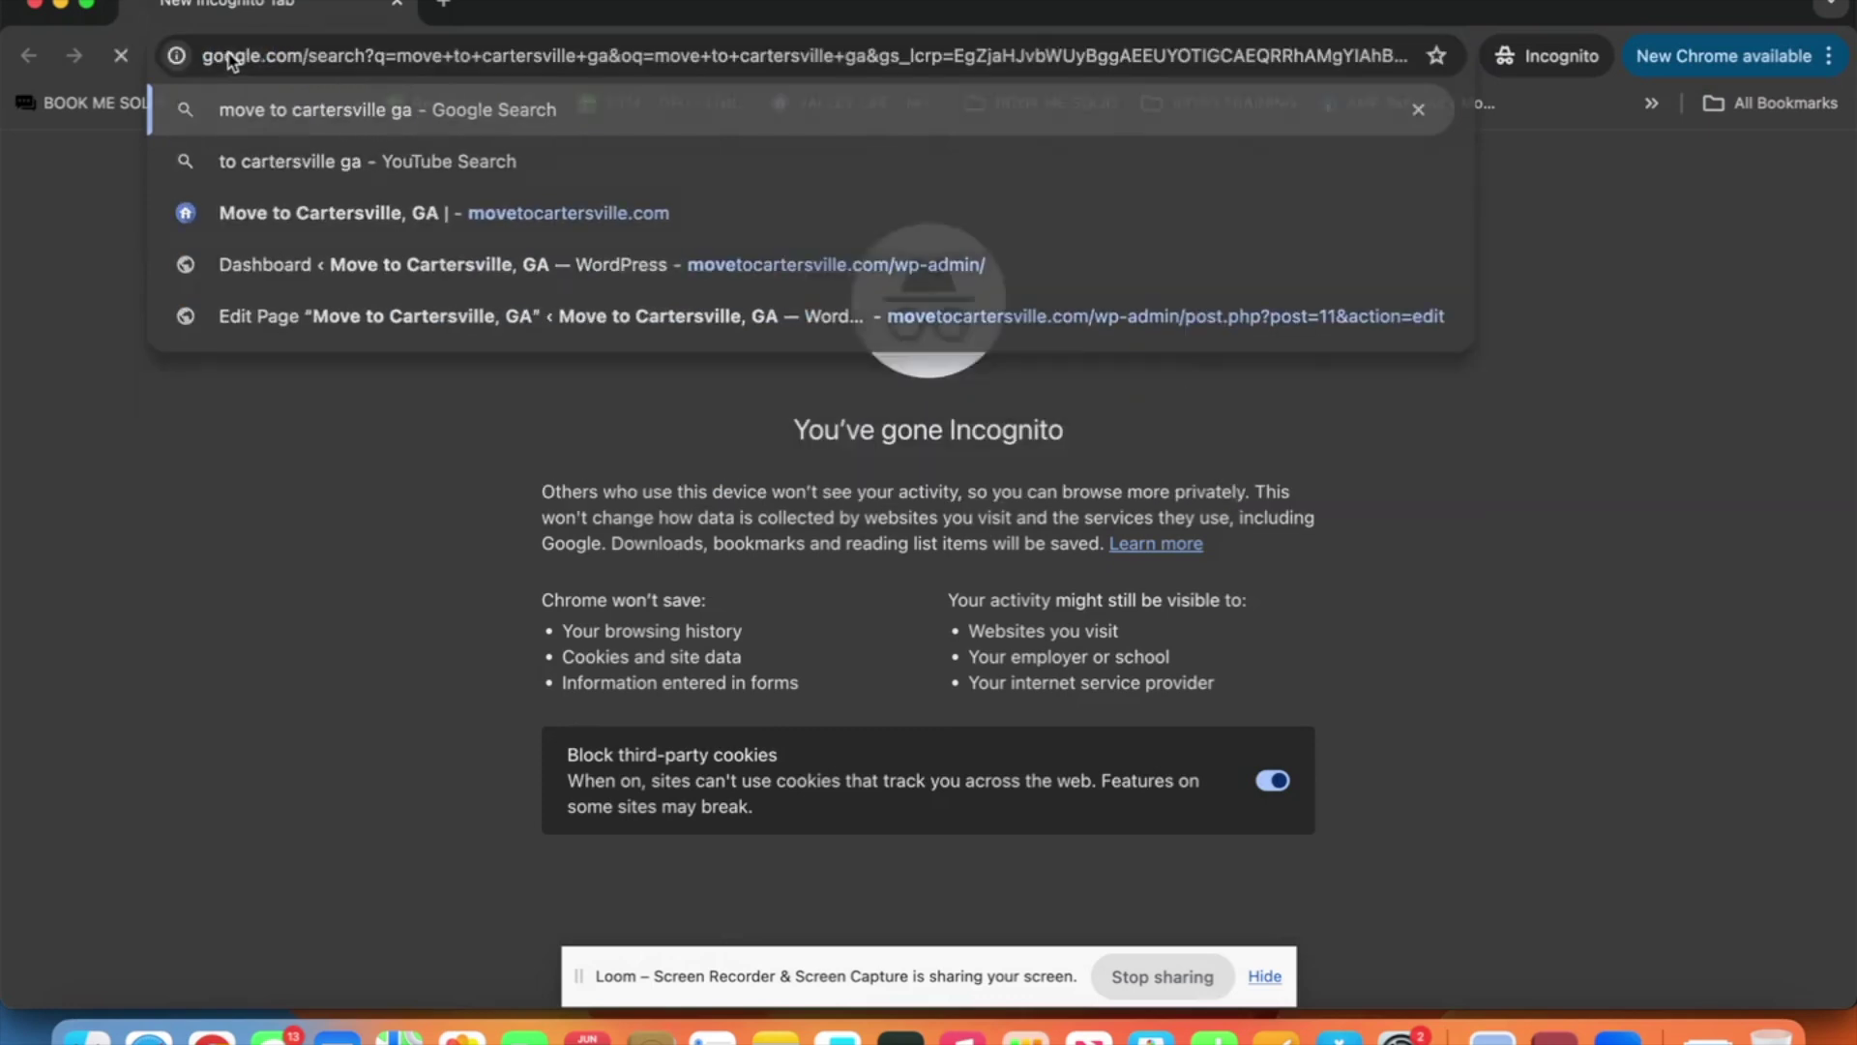
Open the KNOWAtlanta 'Moving To: Cartersville' article from the search results.
{"action": "scroll", "coordinate": [155, 658], "scroll_direction": "down", "scroll_amount": 5}
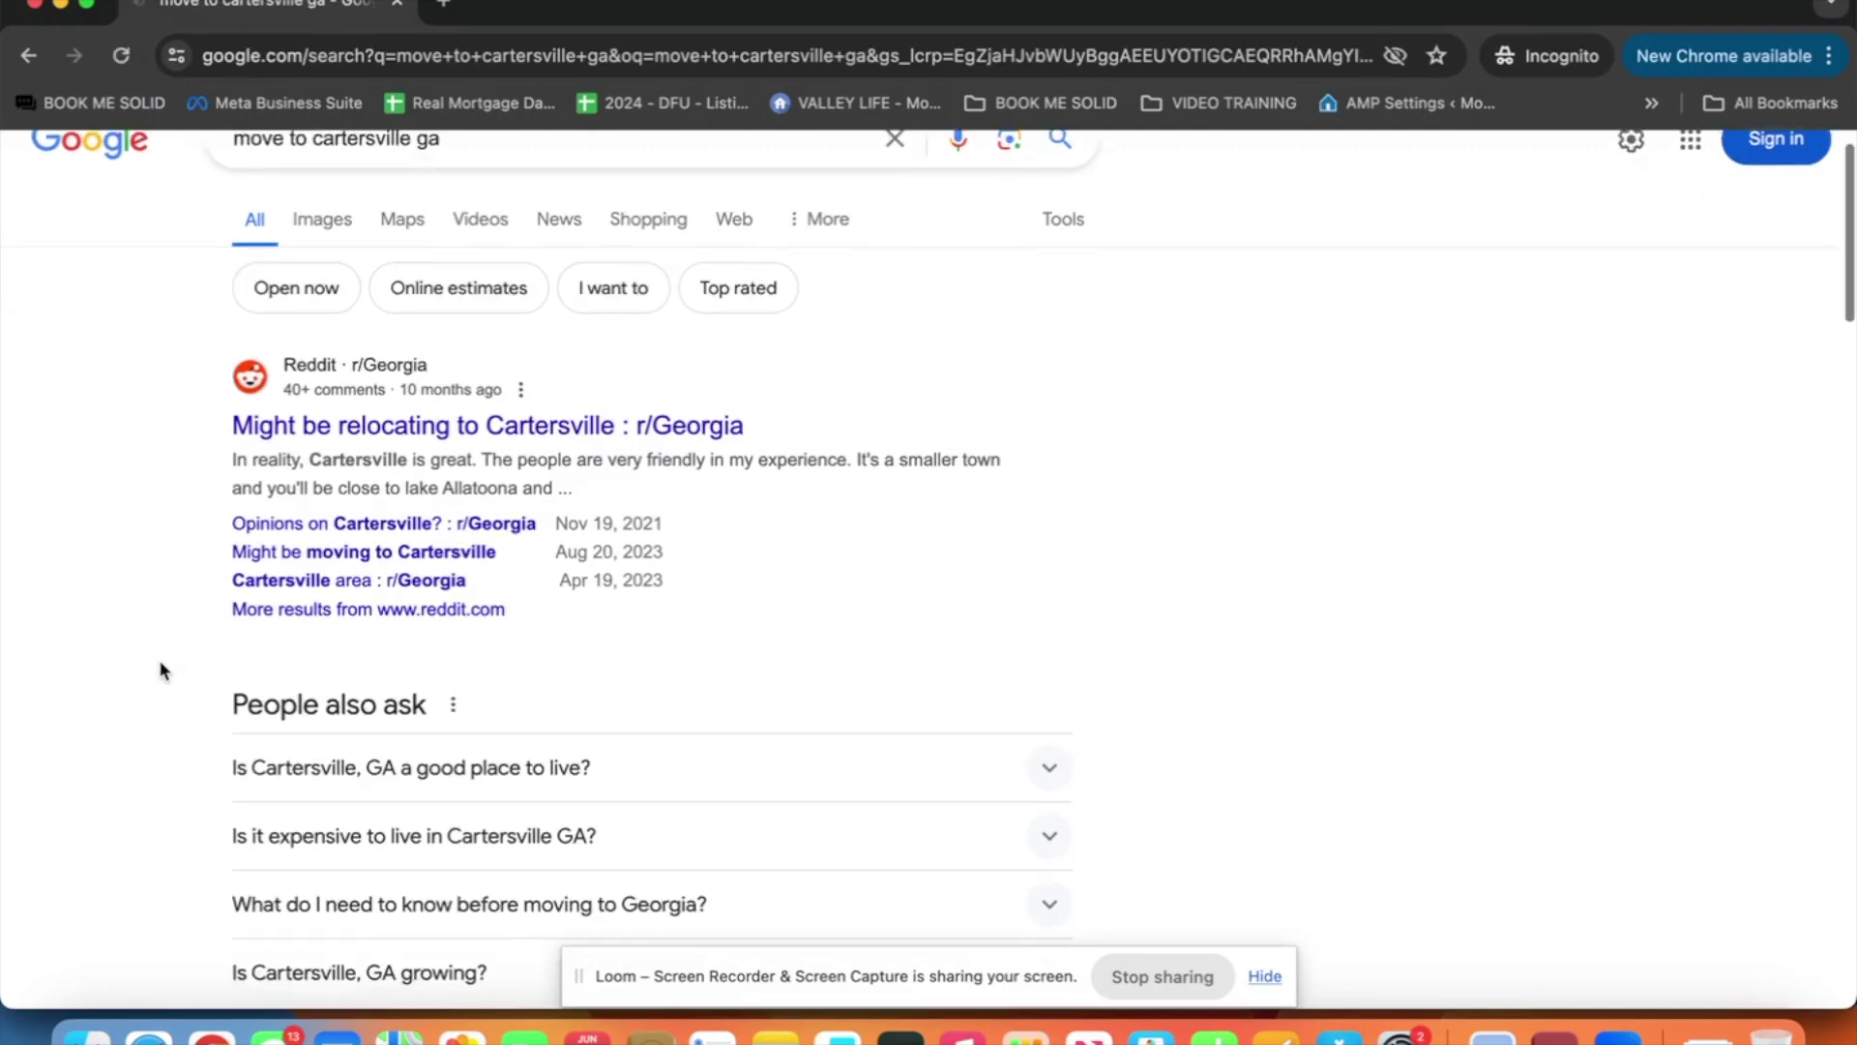
{"action": "scroll", "coordinate": [161, 670], "scroll_direction": "down", "scroll_amount": 12}
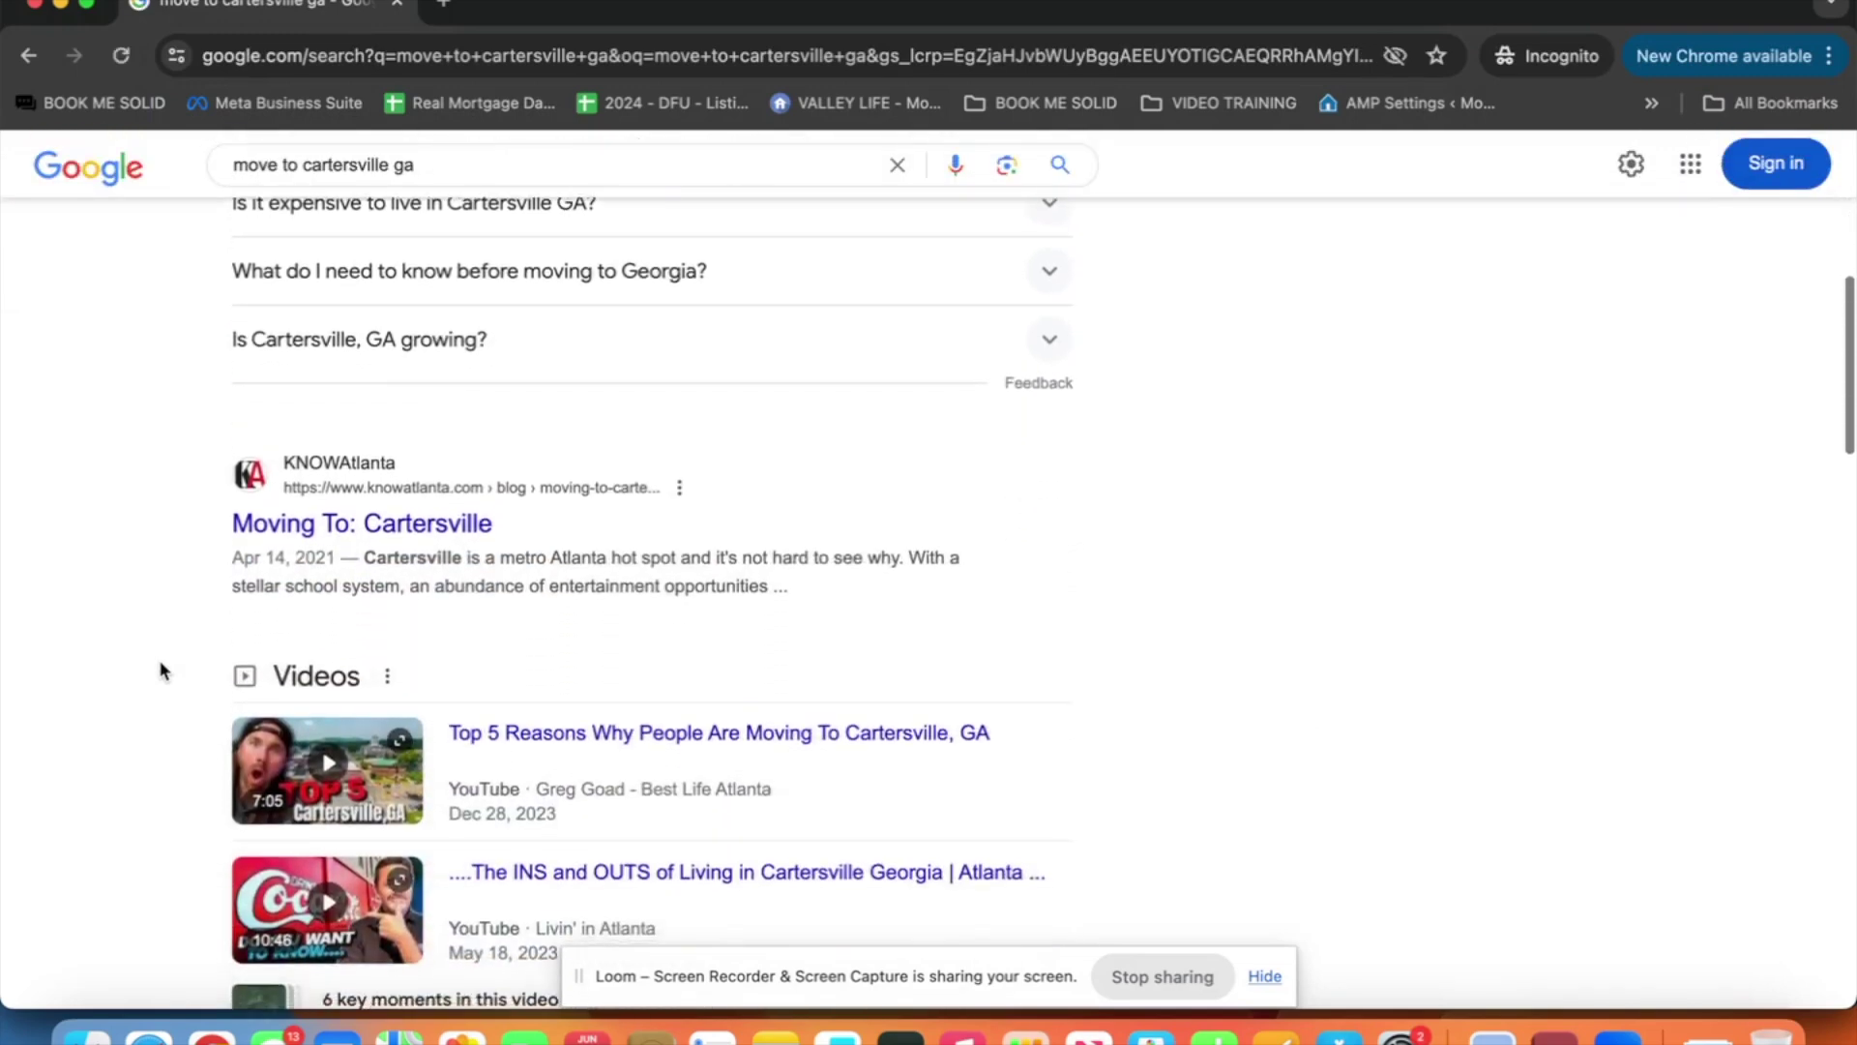
{"action": "scroll", "coordinate": [161, 669], "scroll_direction": "down", "scroll_amount": 10}
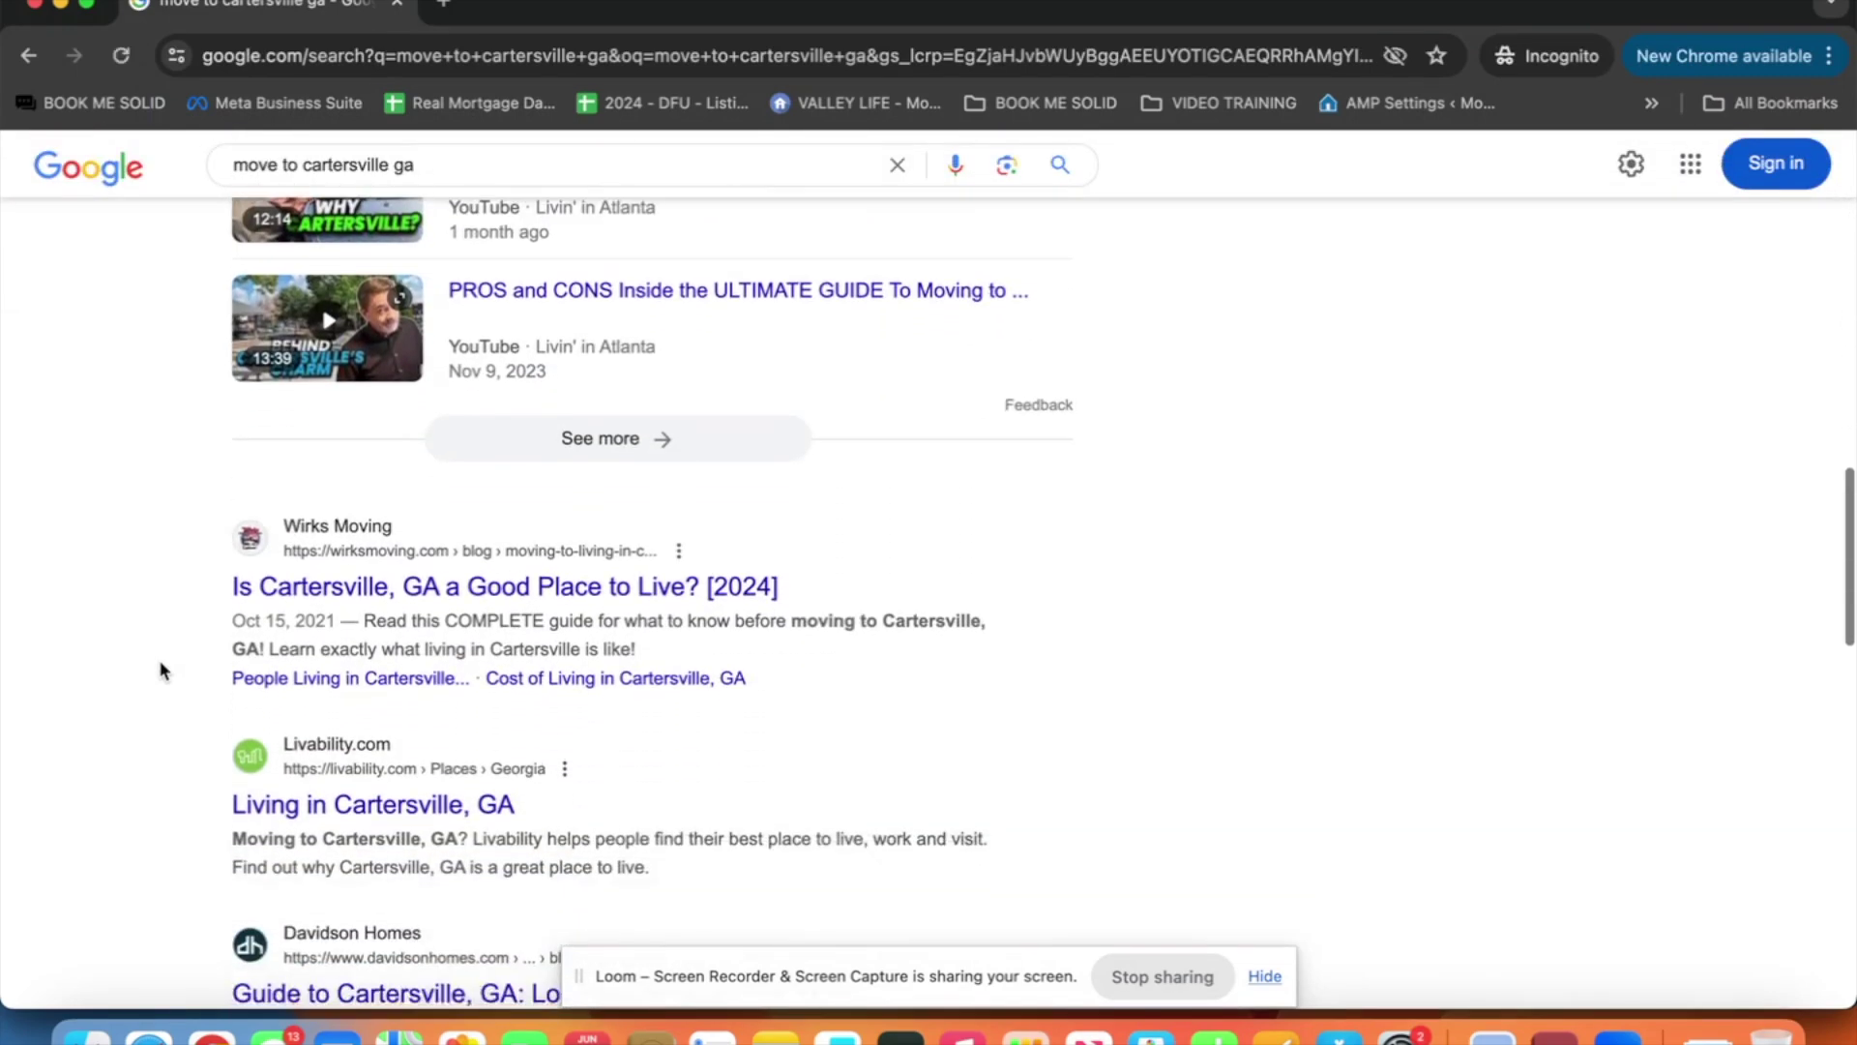
{"action": "scroll", "coordinate": [164, 665], "scroll_direction": "up", "scroll_amount": 20}
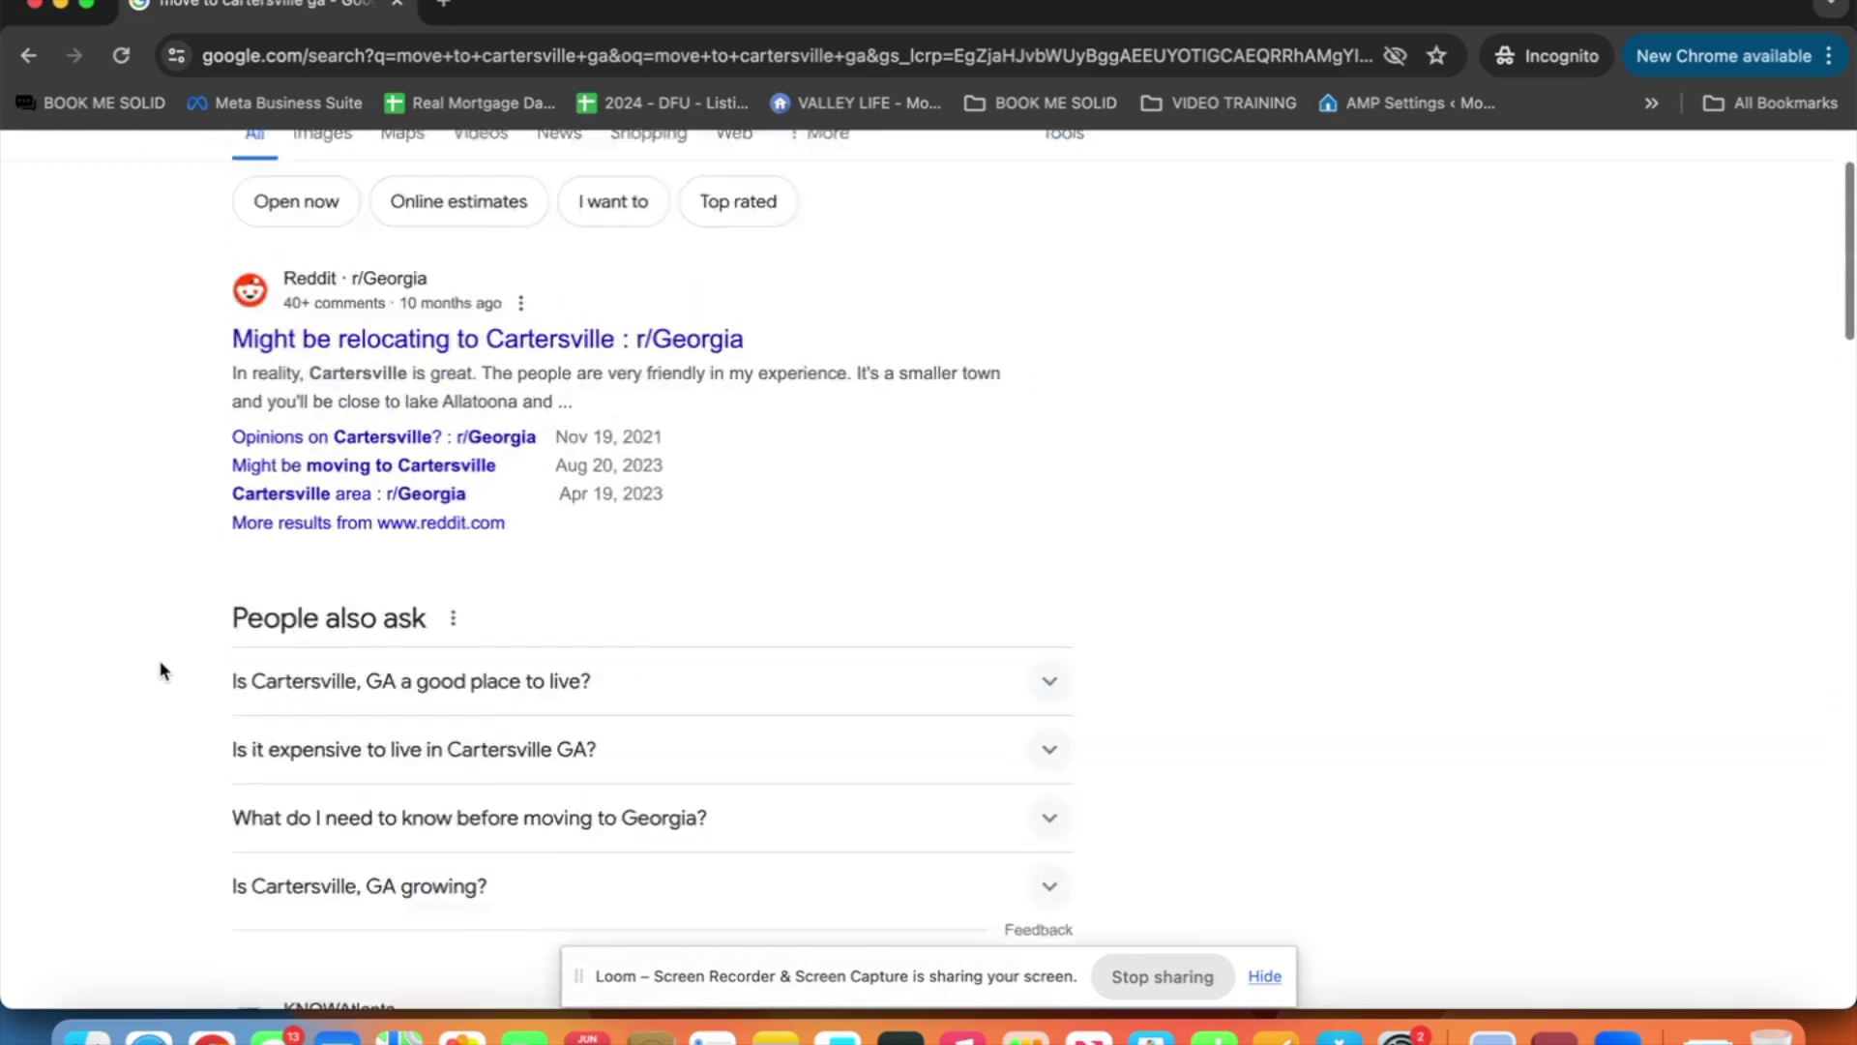
{"action": "scroll", "coordinate": [329, 624], "scroll_direction": "down", "scroll_amount": 6}
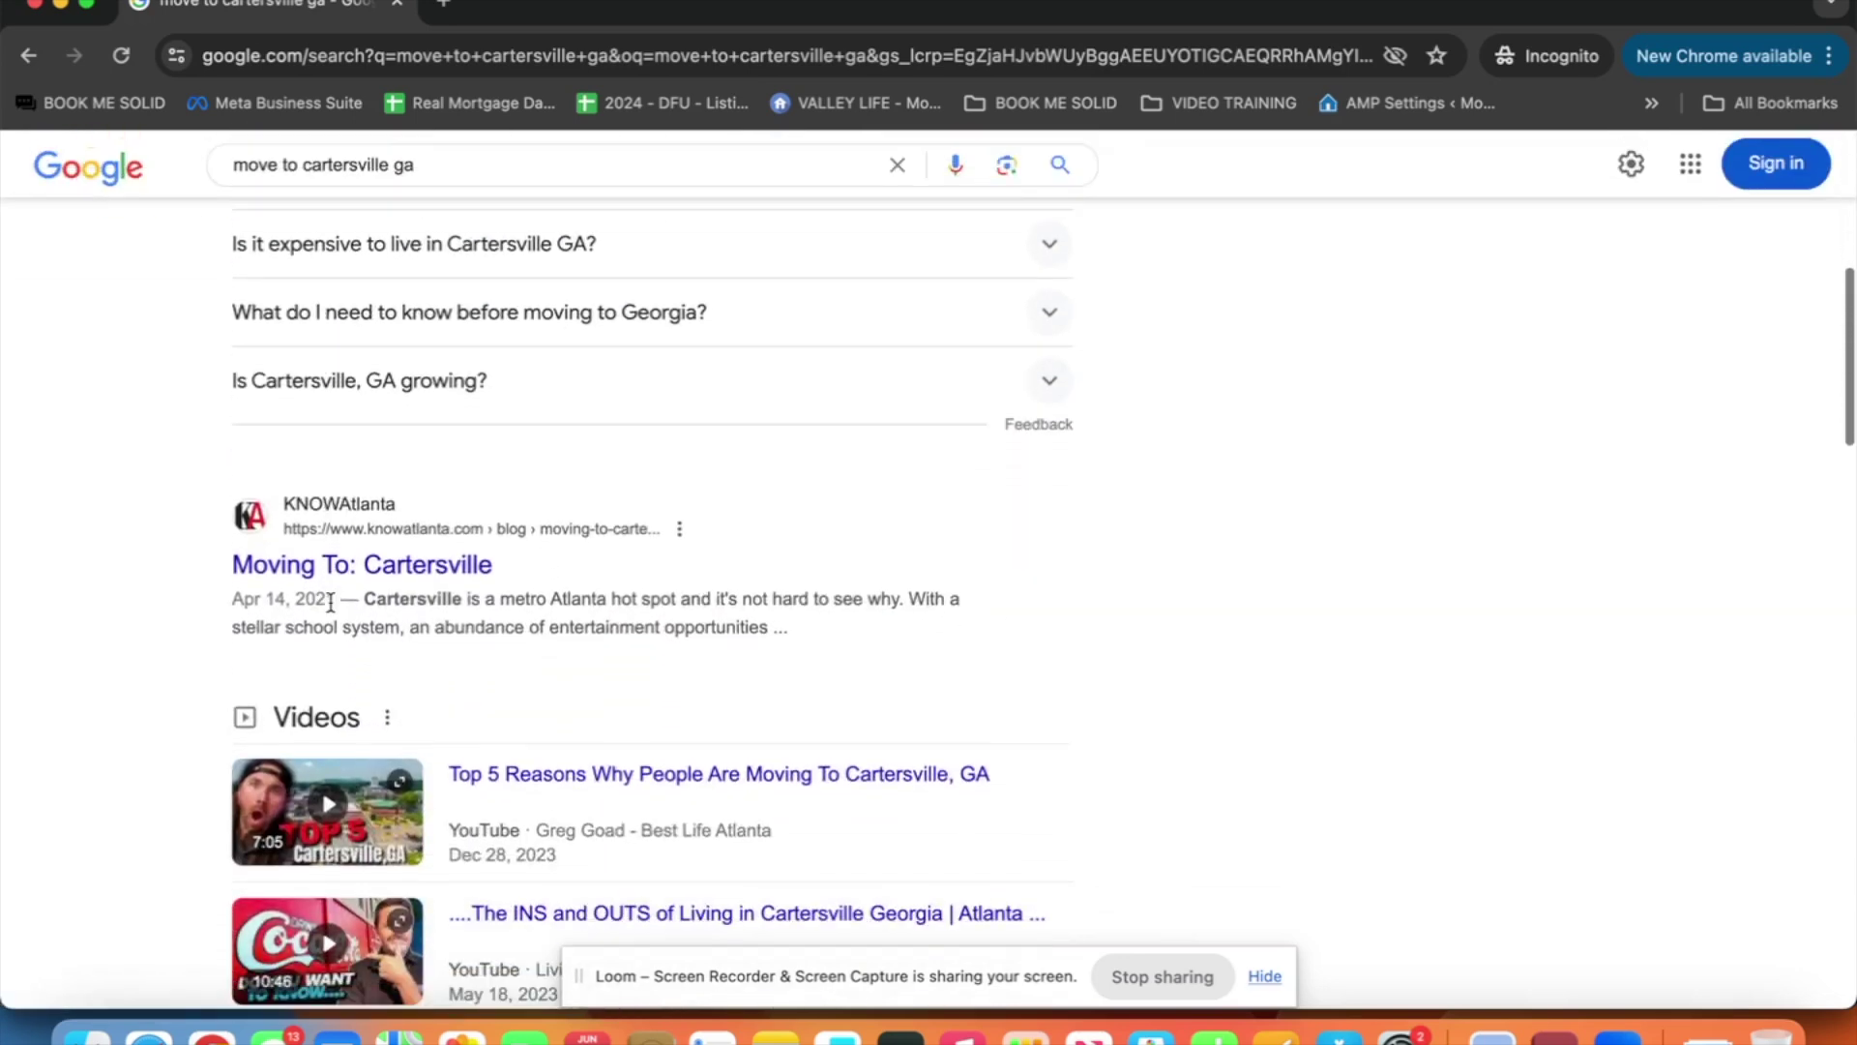
{"action": "left_click", "coordinate": [361, 569]}
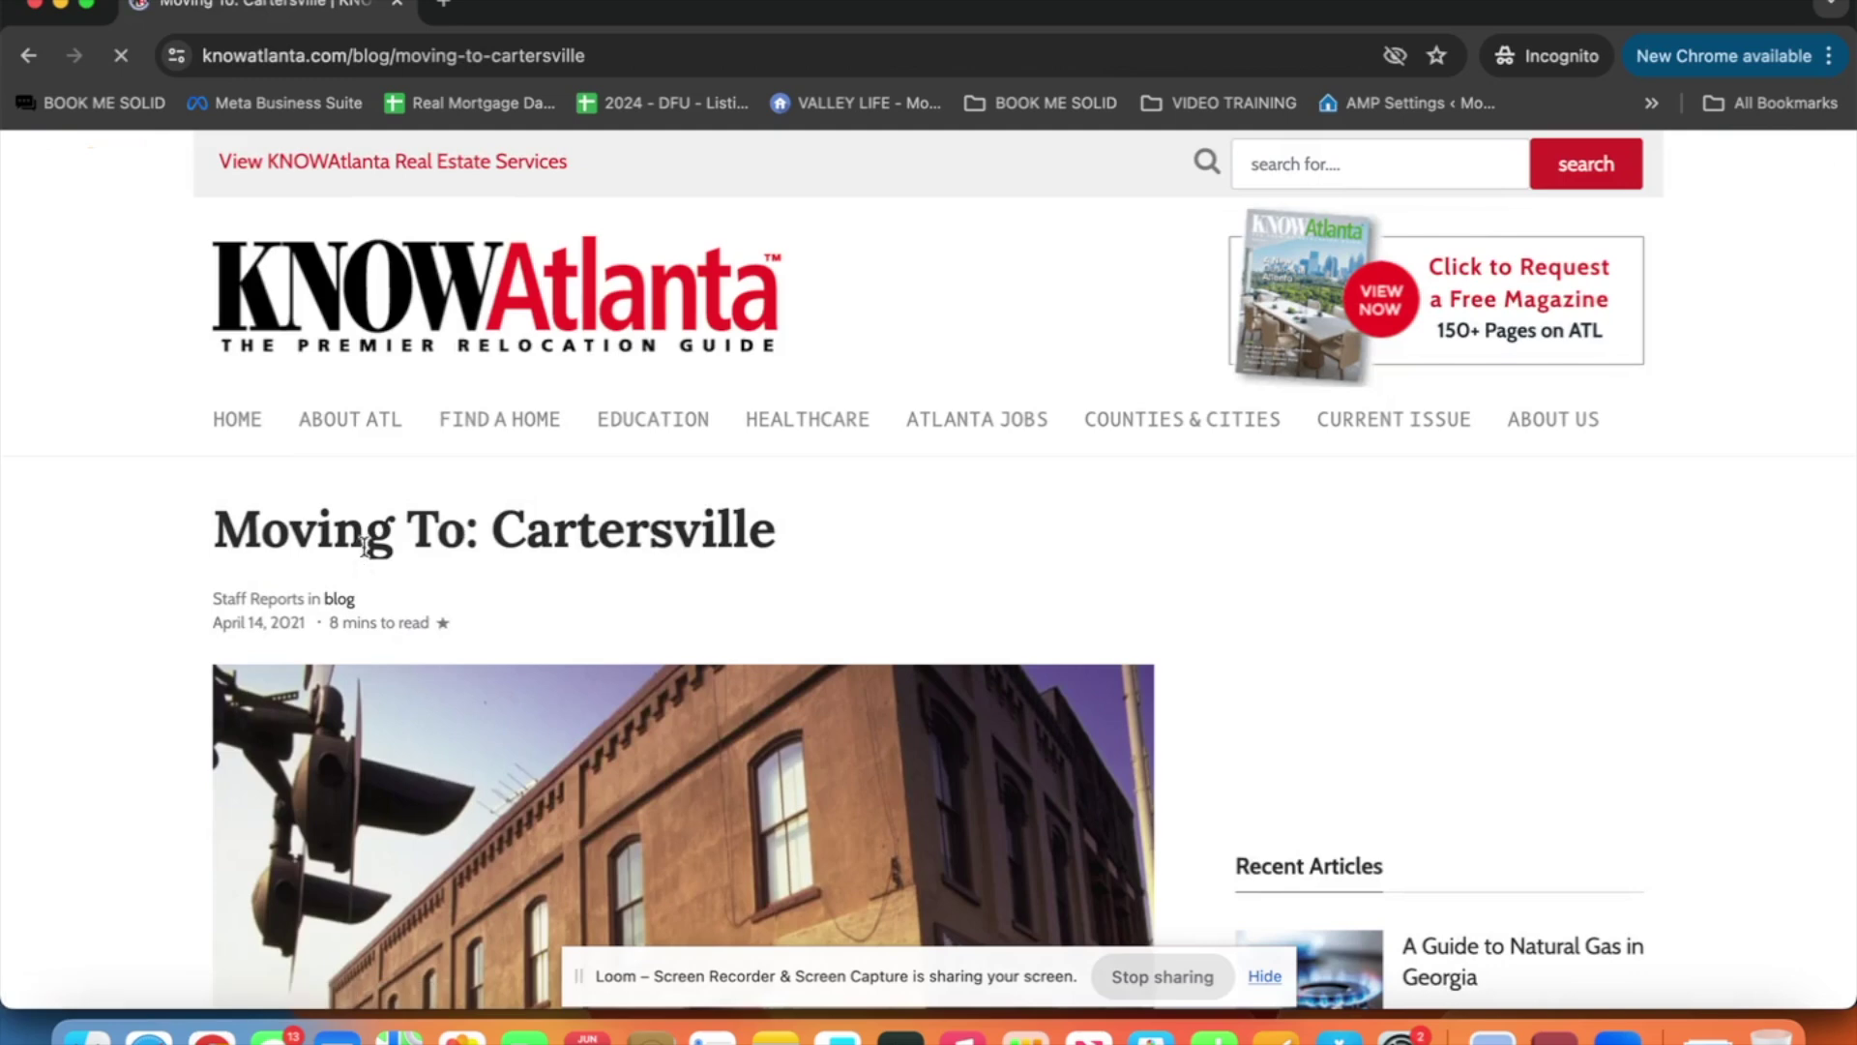
Start saving the article with File > Save Page As, then cancel it.
{"action": "left_click", "coordinate": [166, 0]}
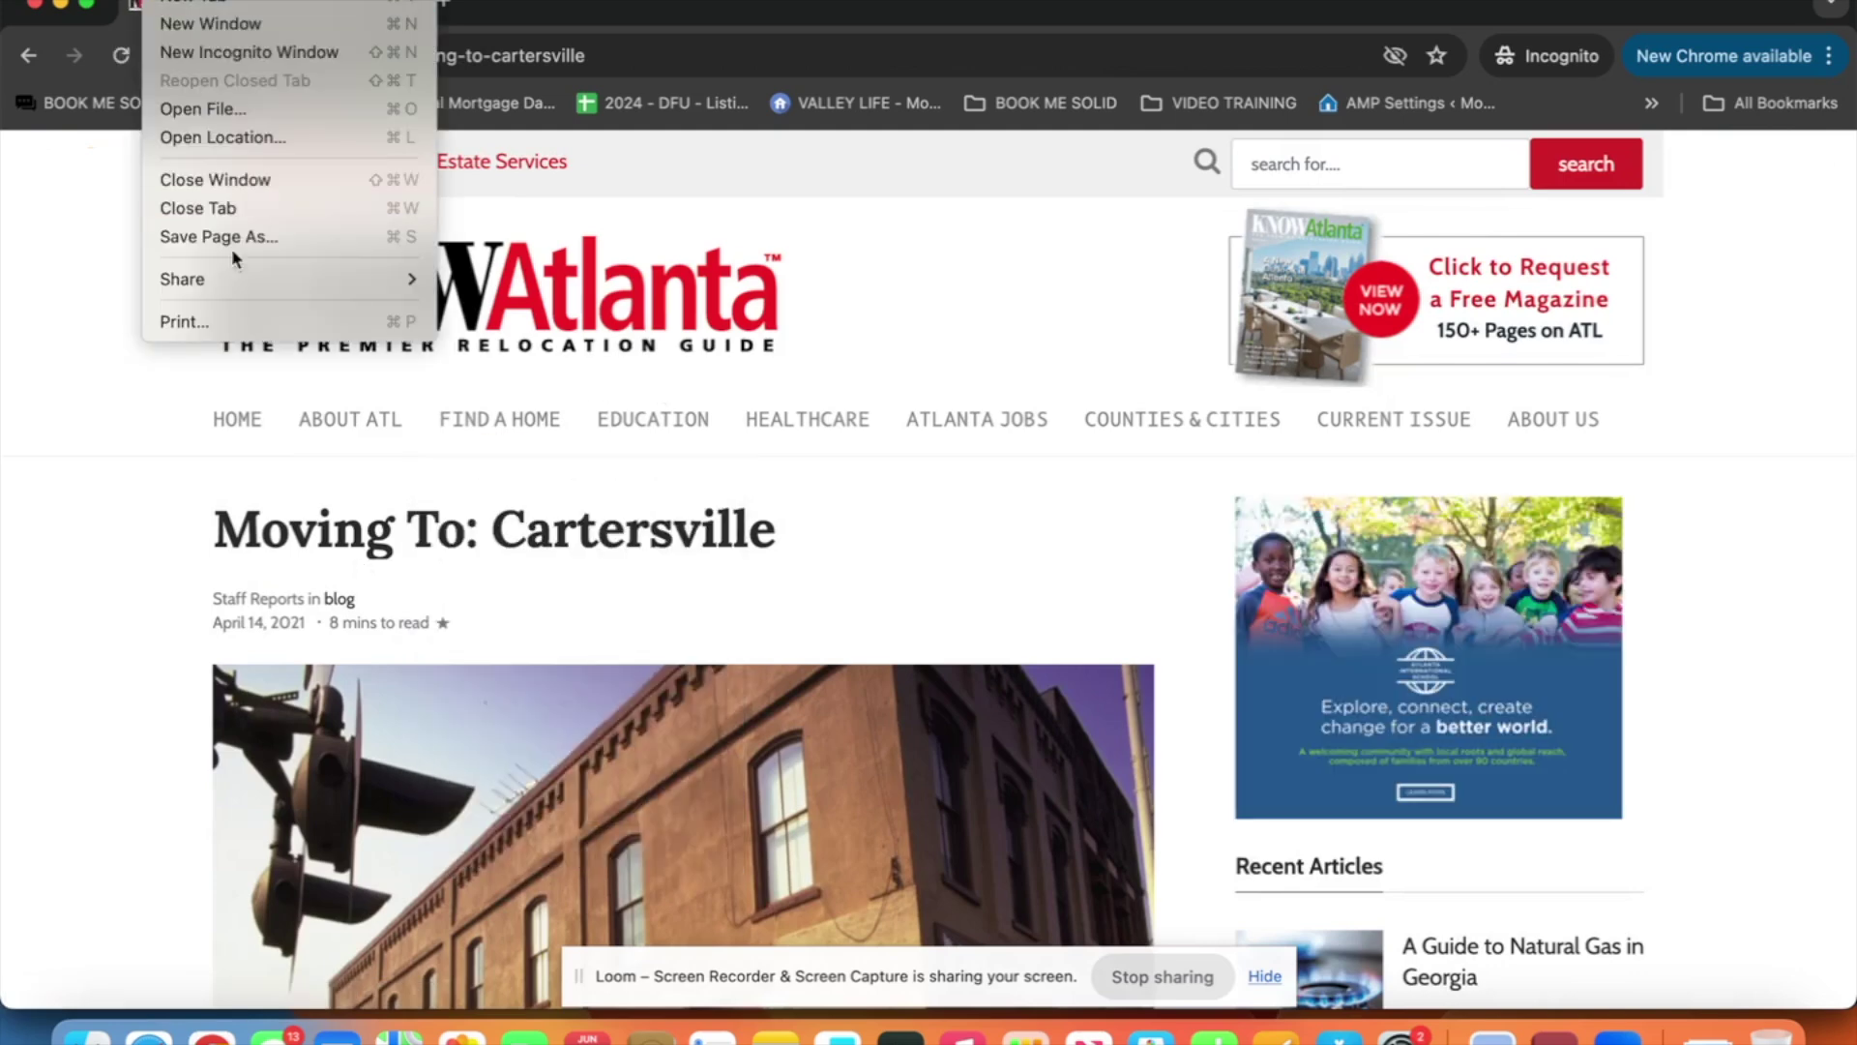
{"action": "left_click", "coordinate": [384, 237]}
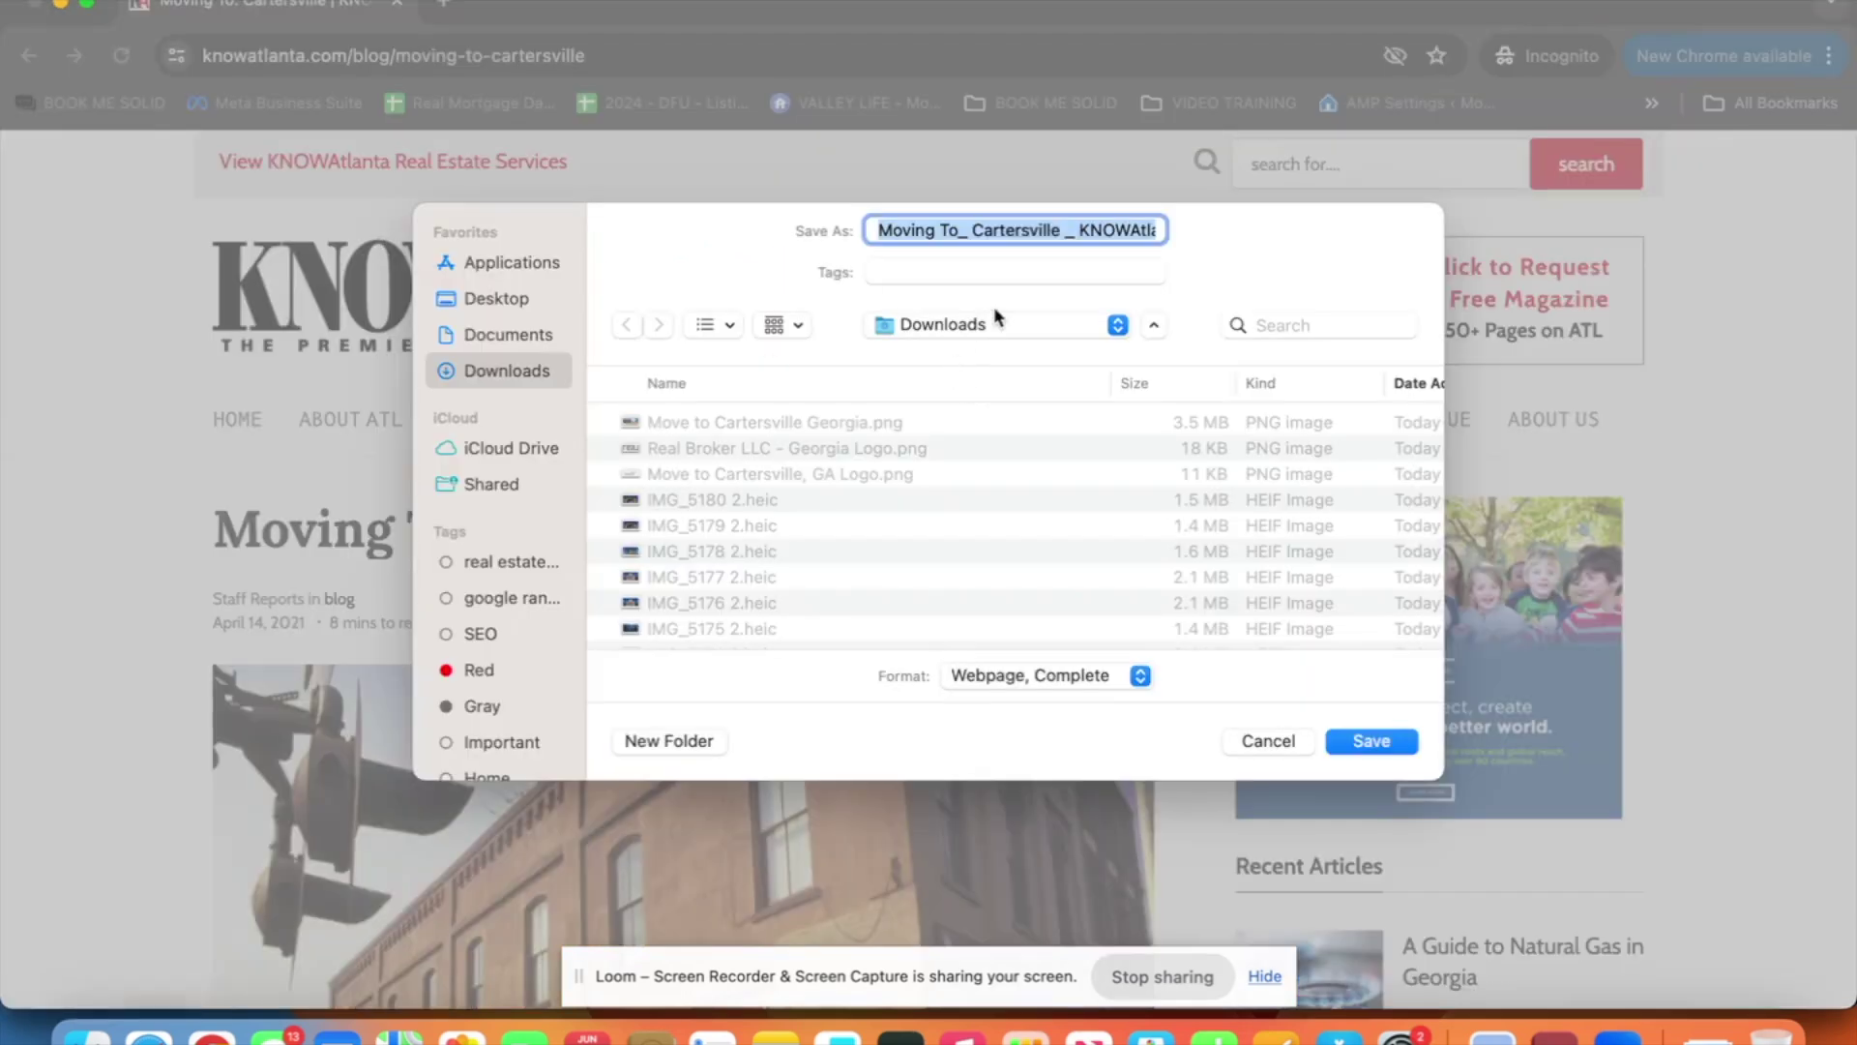
{"action": "key", "text": "BackSpace"}
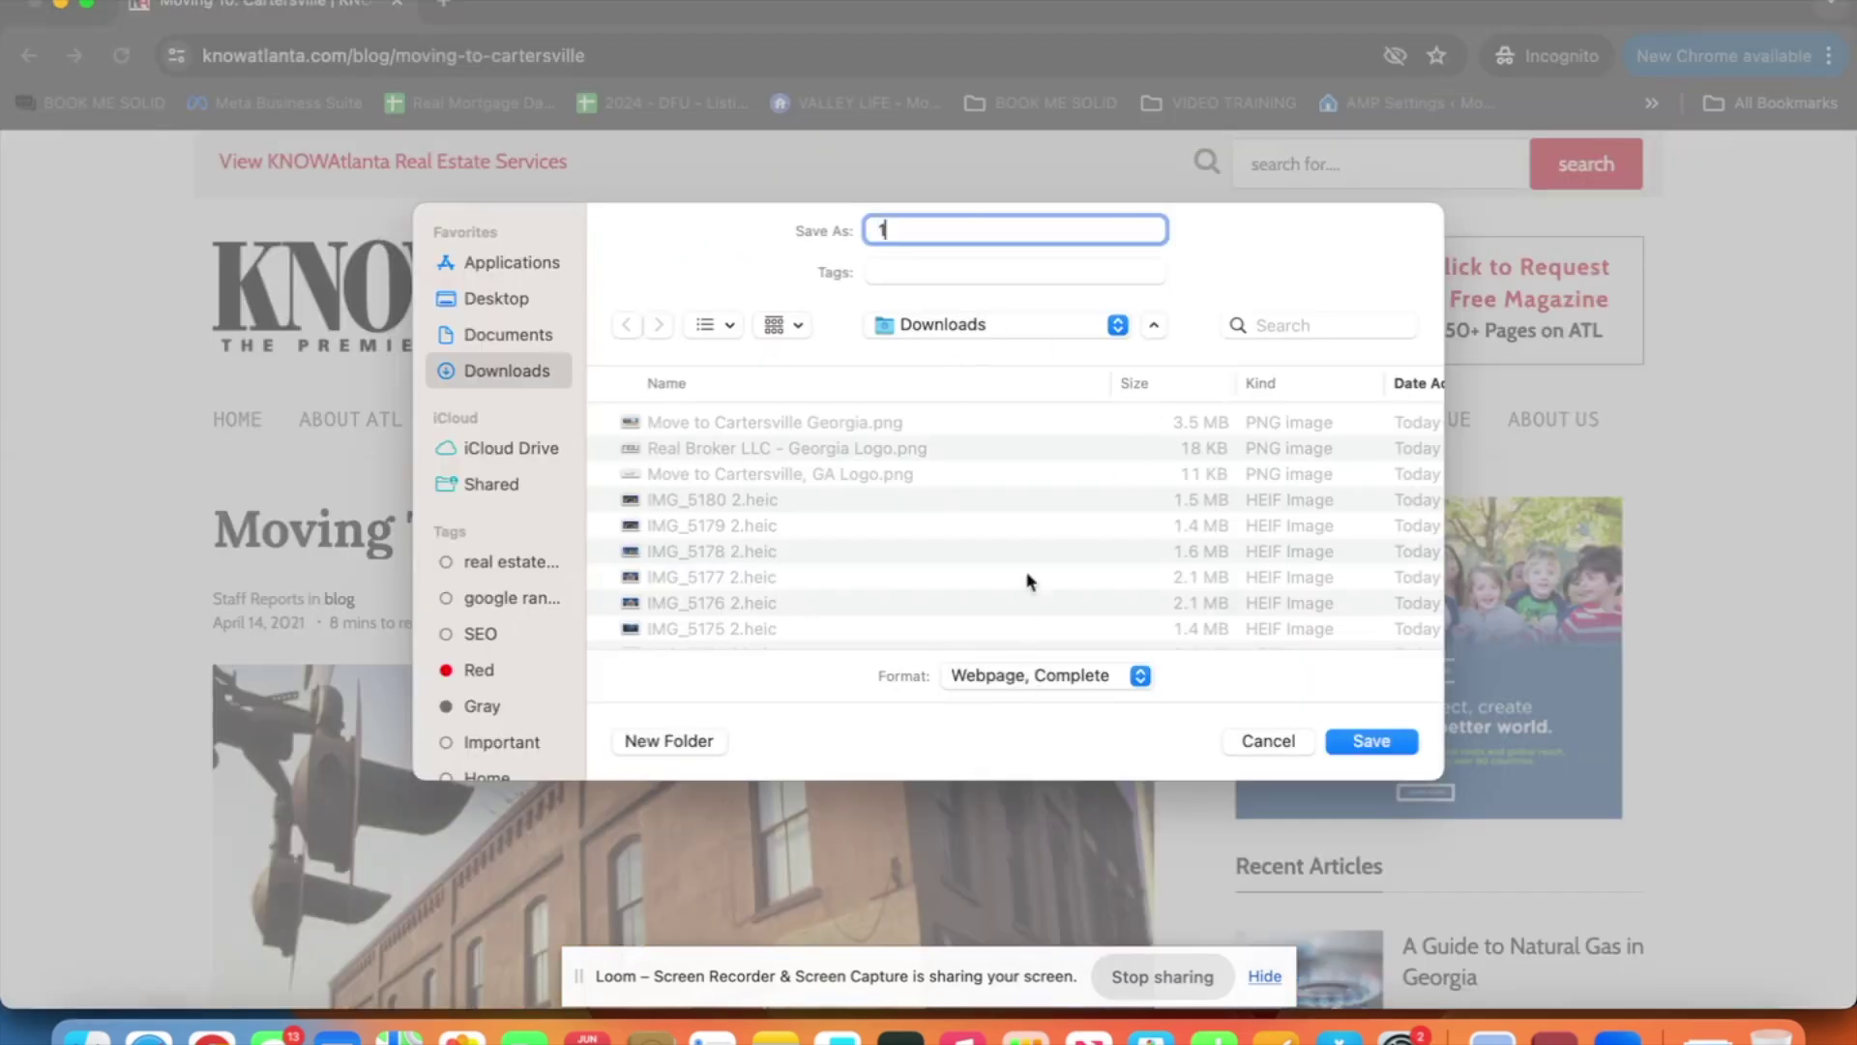
{"action": "left_click", "coordinate": [1268, 740]}
Print the article to PDF as 1.pdf, replacing the existing file, then return to the search results.
{"action": "left_click", "coordinate": [167, 0]}
{"action": "left_click", "coordinate": [205, 323]}
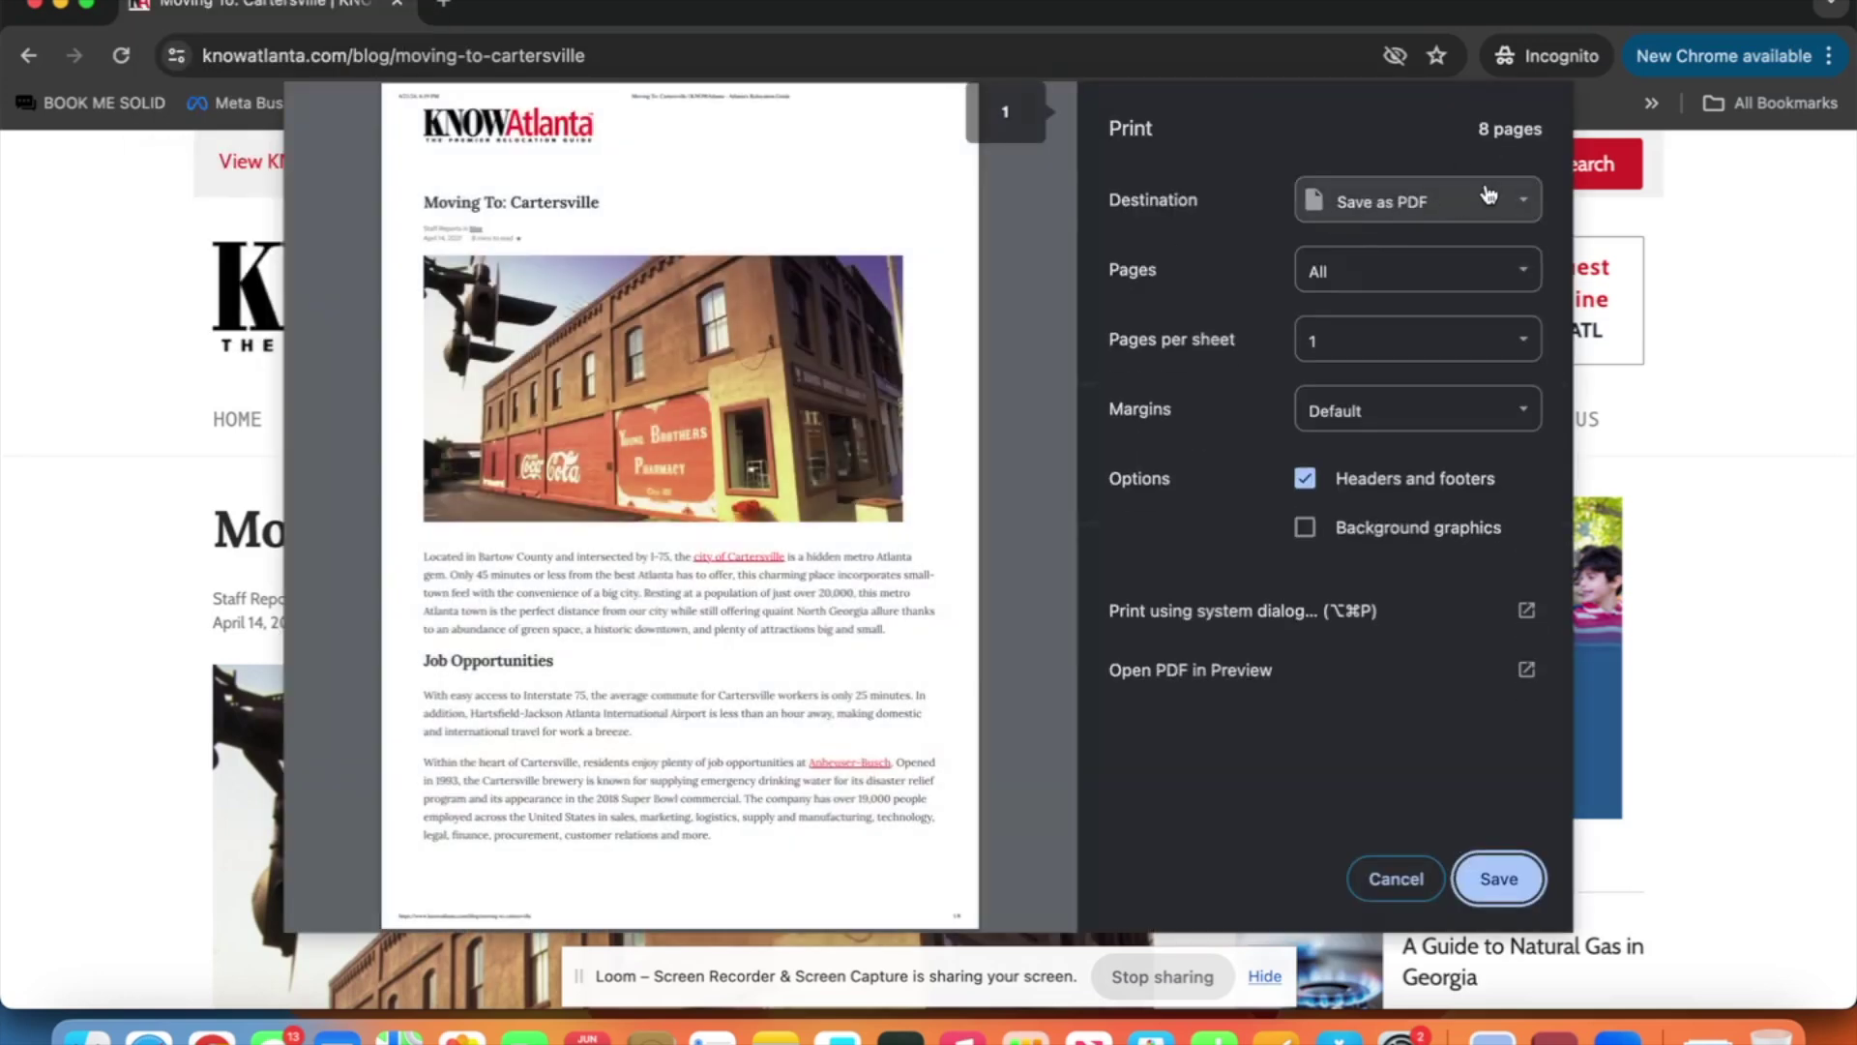
{"action": "scroll", "coordinate": [719, 583], "scroll_direction": "down", "scroll_amount": 20}
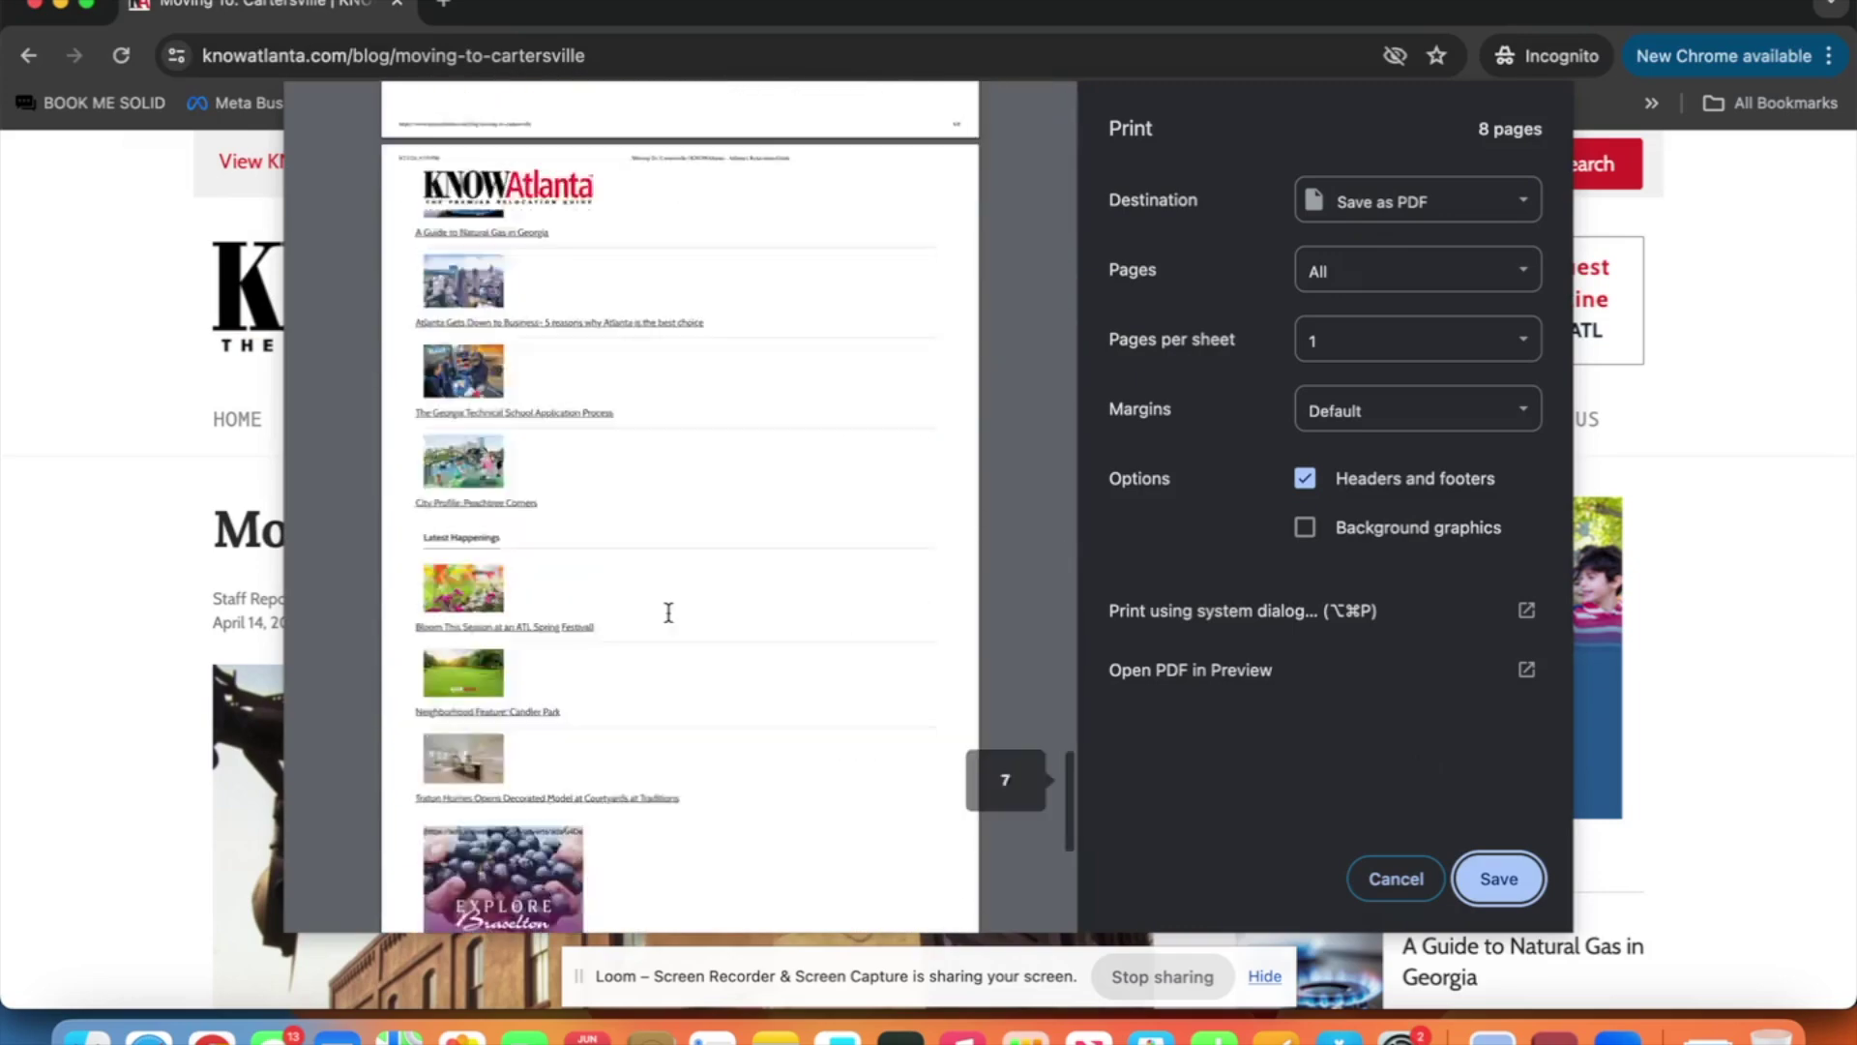
{"action": "scroll", "coordinate": [667, 612], "scroll_direction": "up", "scroll_amount": 20}
{"action": "scroll", "coordinate": [668, 612], "scroll_direction": "up", "scroll_amount": 9}
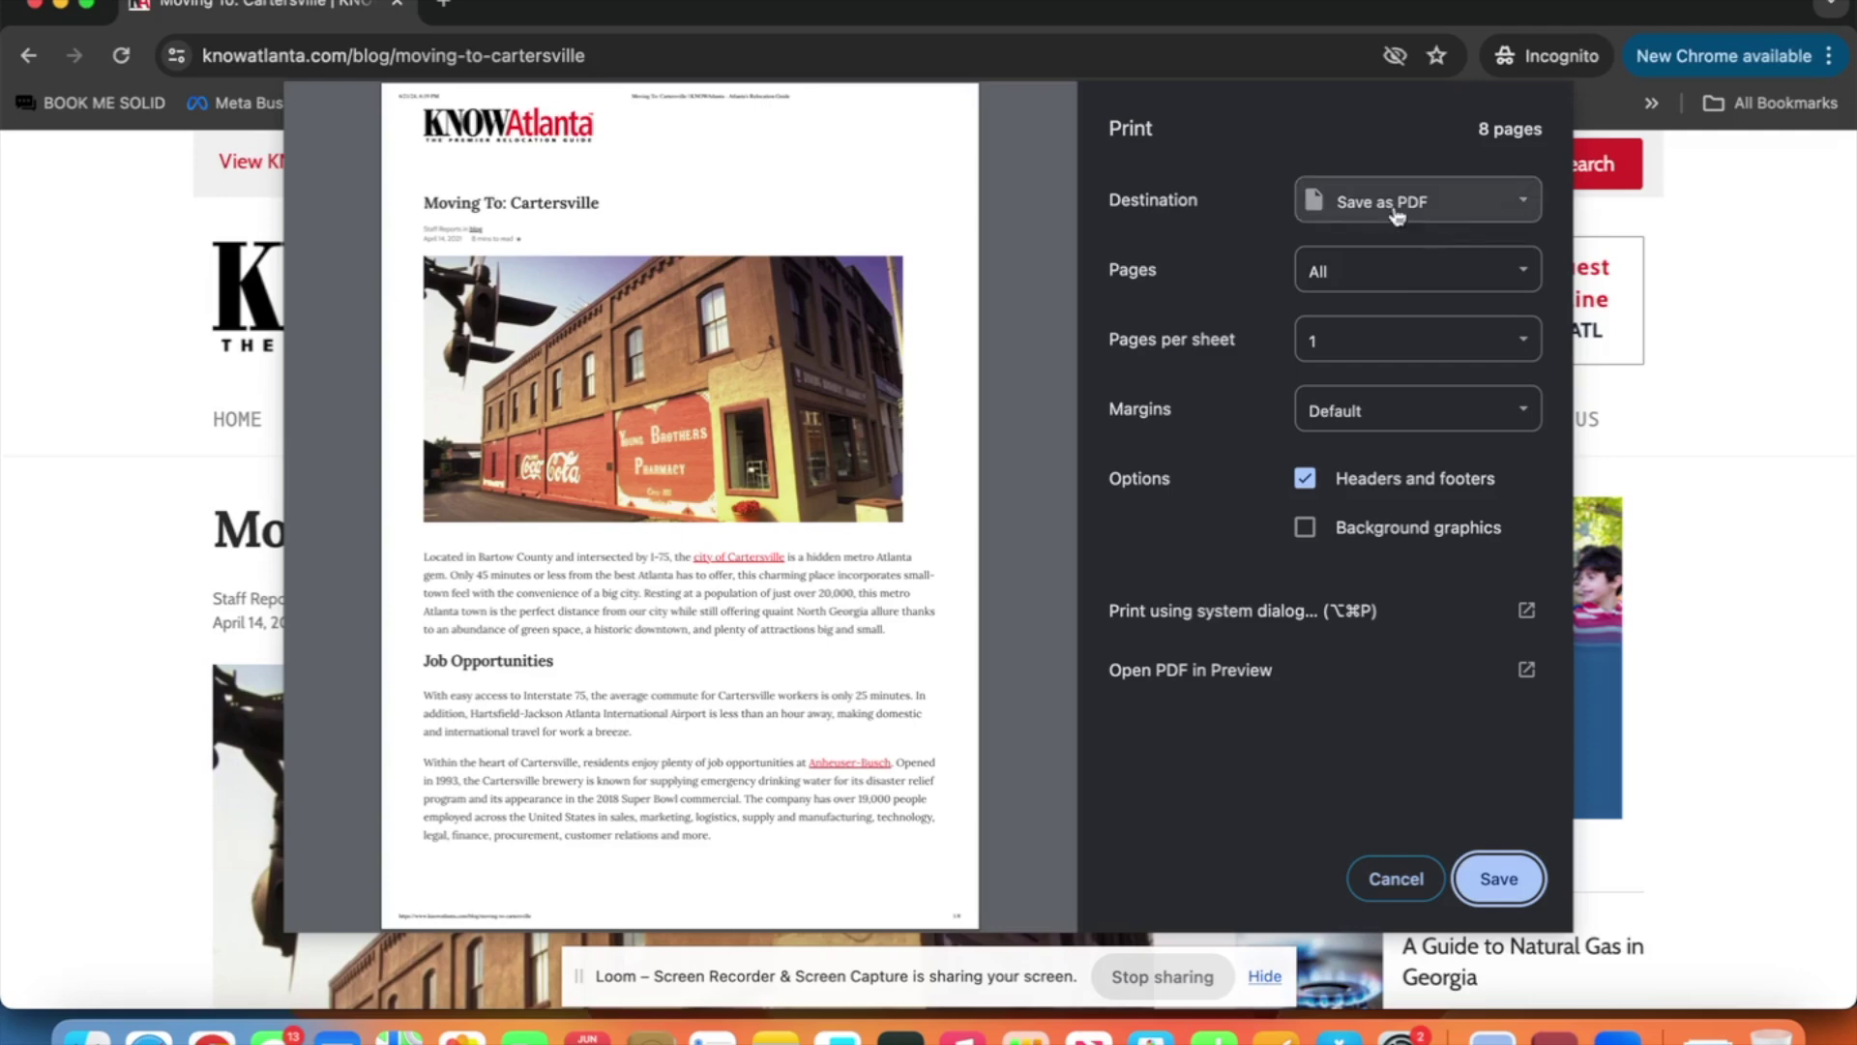
{"action": "left_click", "coordinate": [1499, 878]}
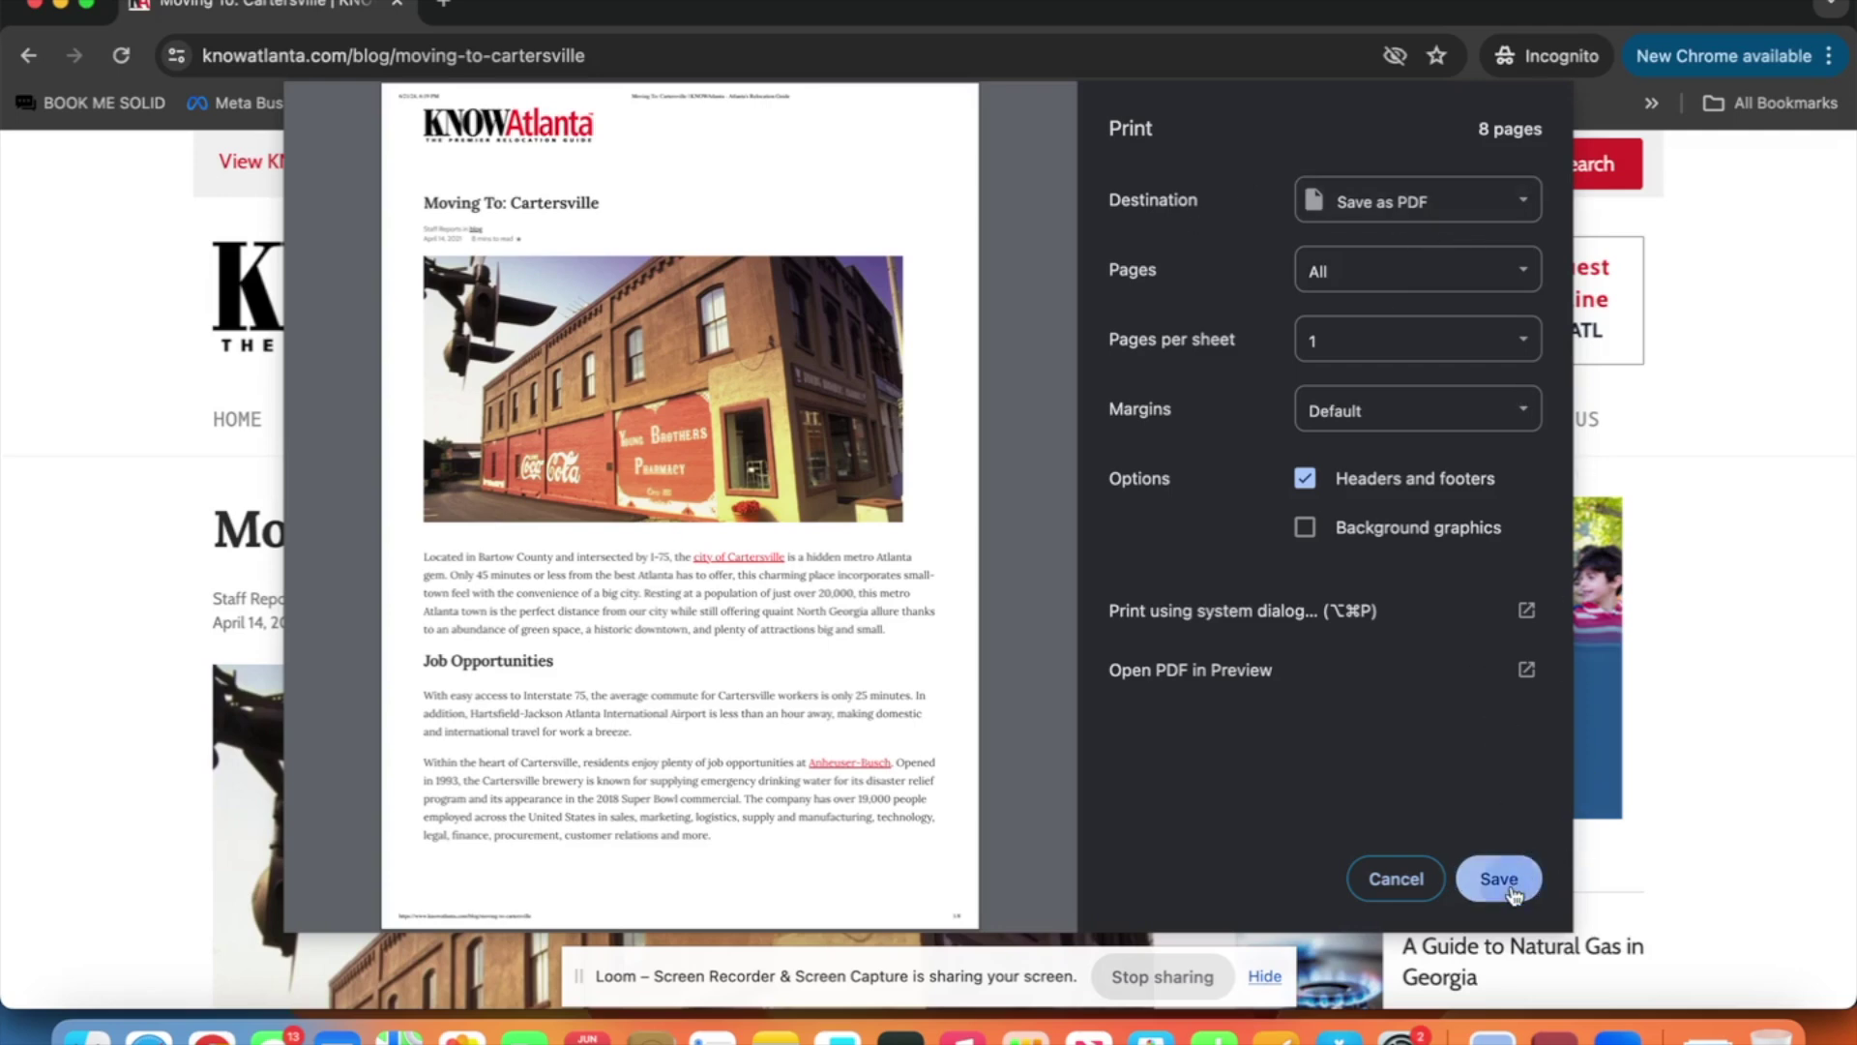
{"action": "type", "text": "1"}
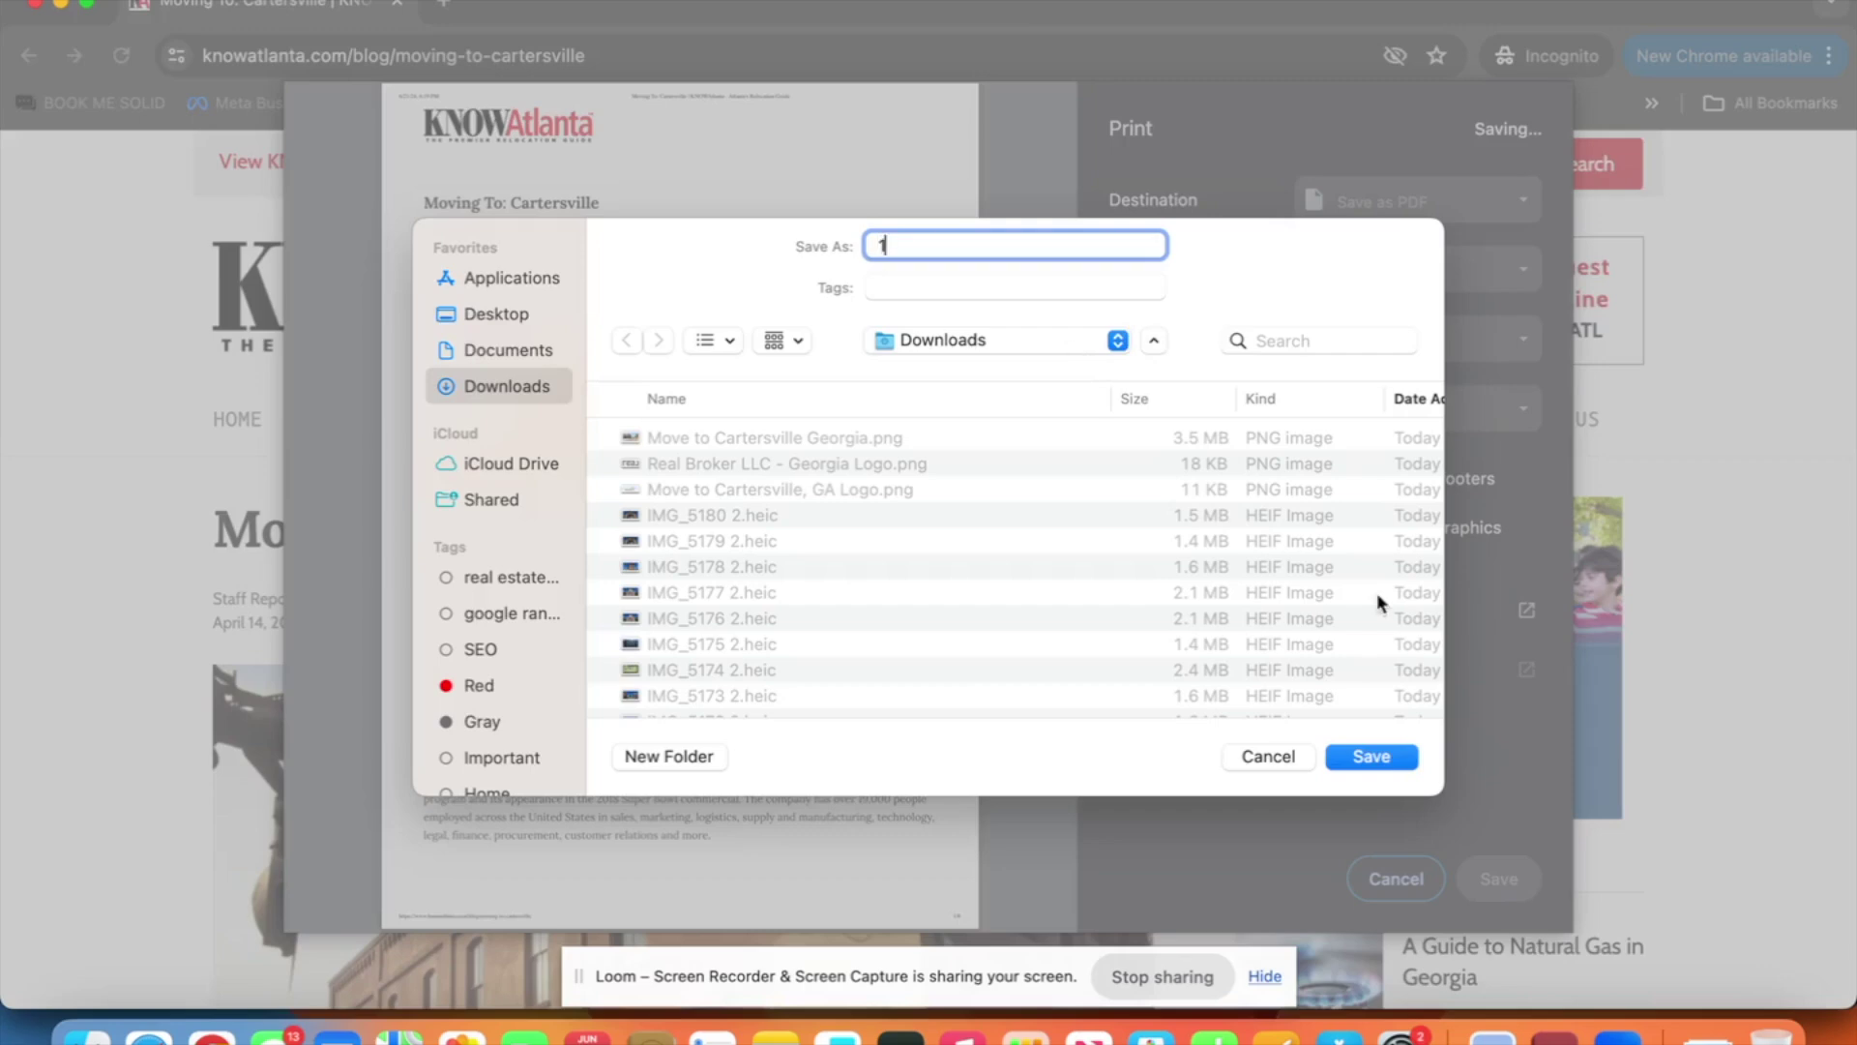
{"action": "left_click", "coordinate": [1380, 753]}
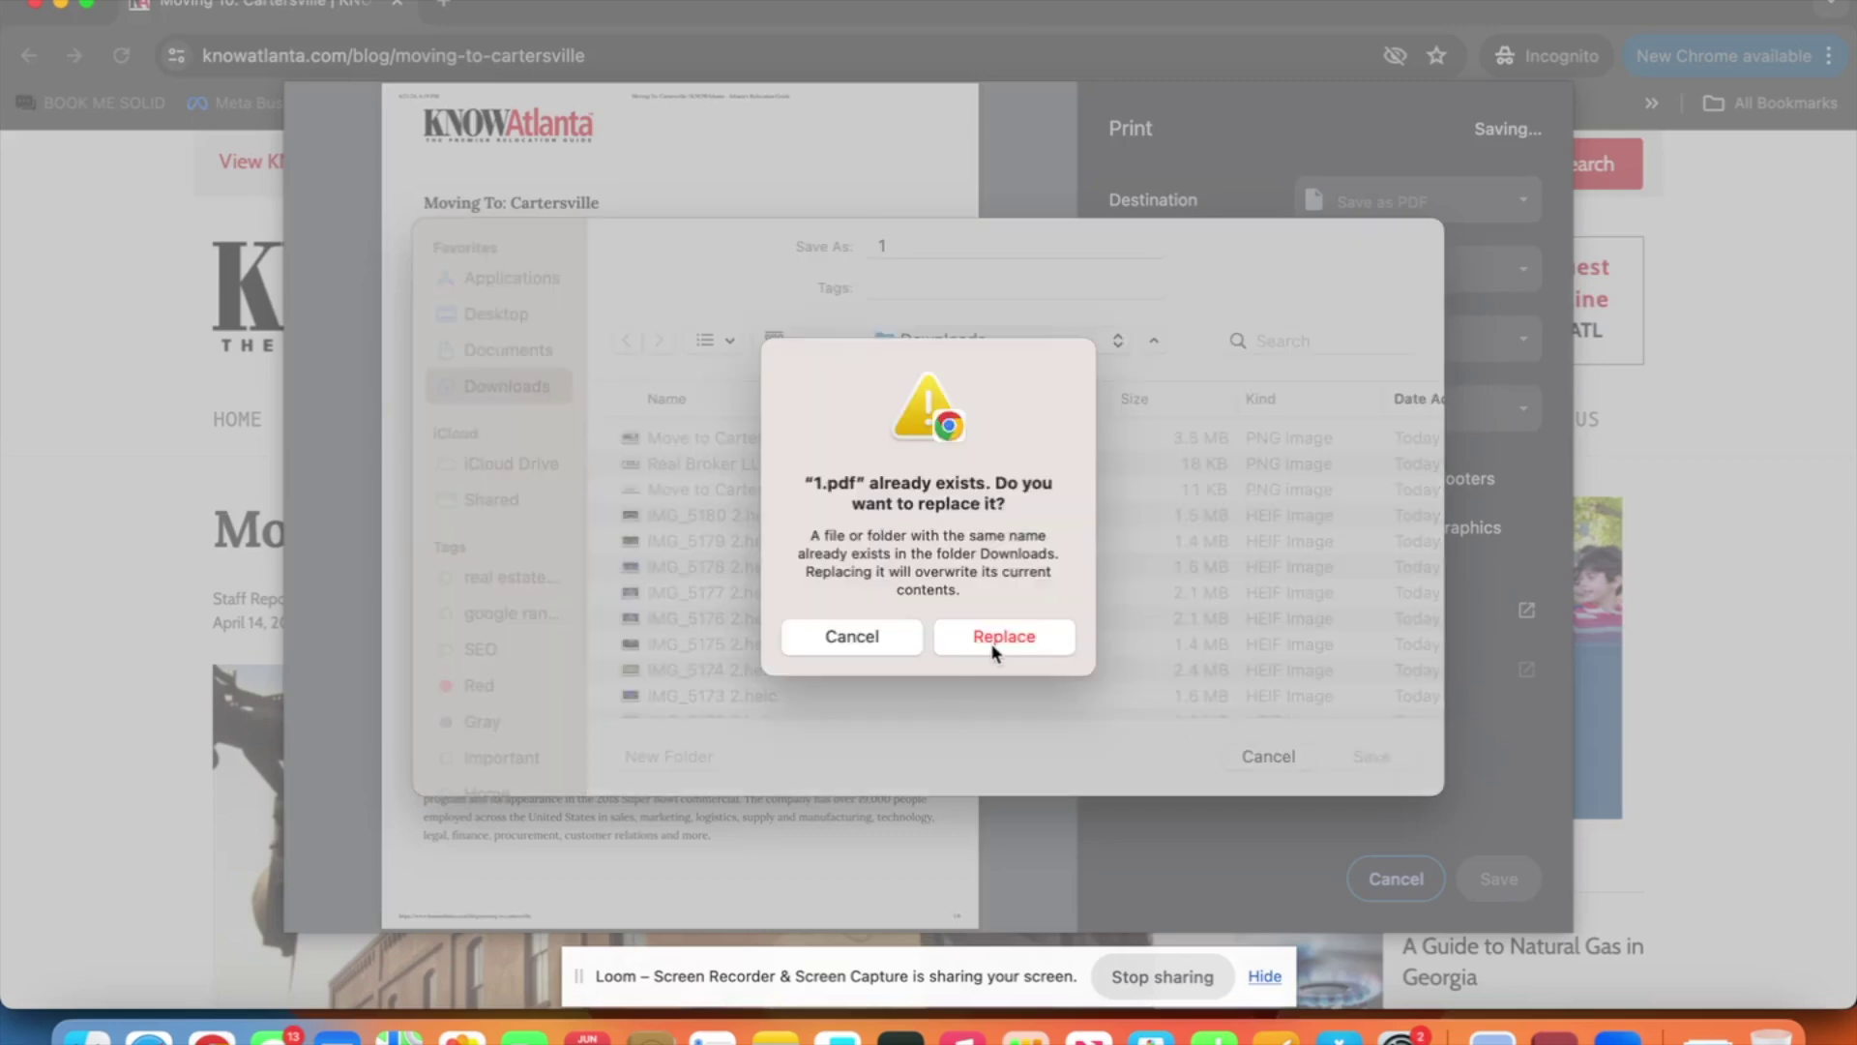
{"action": "left_click", "coordinate": [986, 648]}
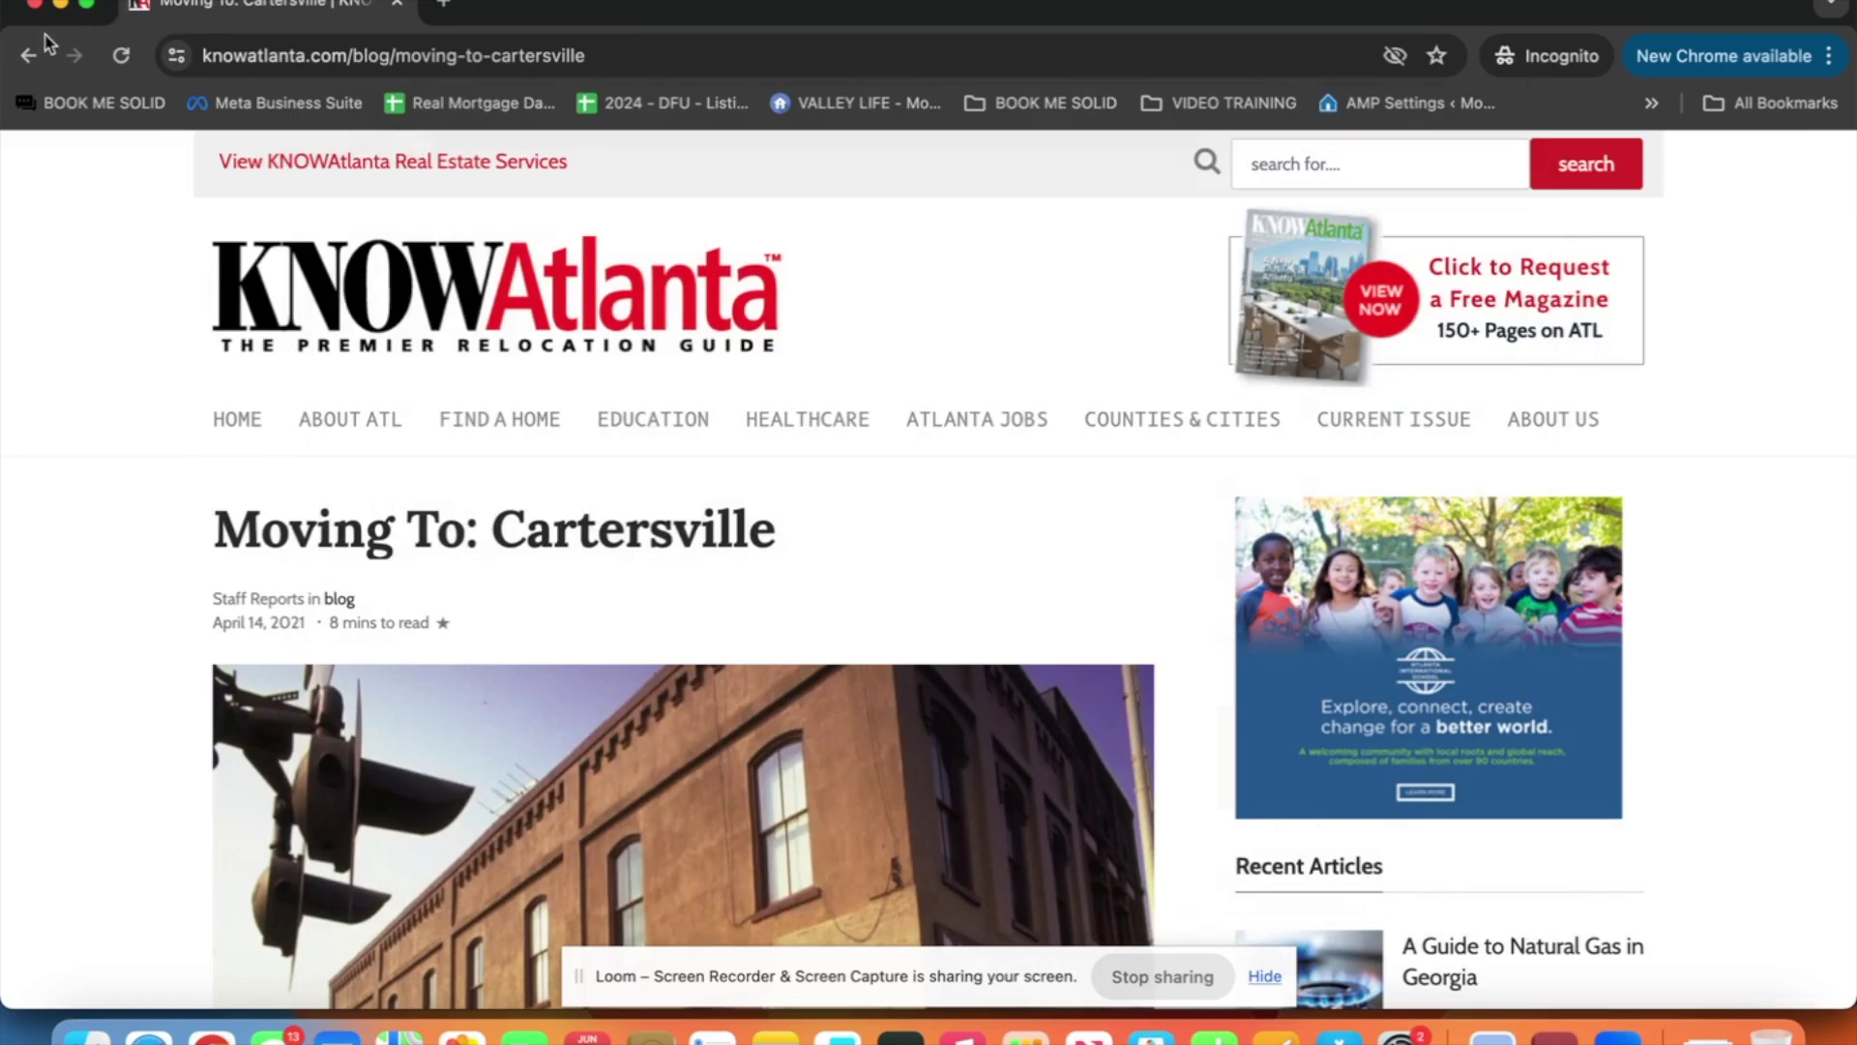
{"action": "left_click", "coordinate": [29, 55]}
{"action": "scroll", "coordinate": [339, 677], "scroll_direction": "down", "scroll_amount": 7}
Open the Wirks Moving Cartersville article from the search results.
{"action": "scroll", "coordinate": [355, 717], "scroll_direction": "down", "scroll_amount": 5}
{"action": "left_click", "coordinate": [412, 435]}
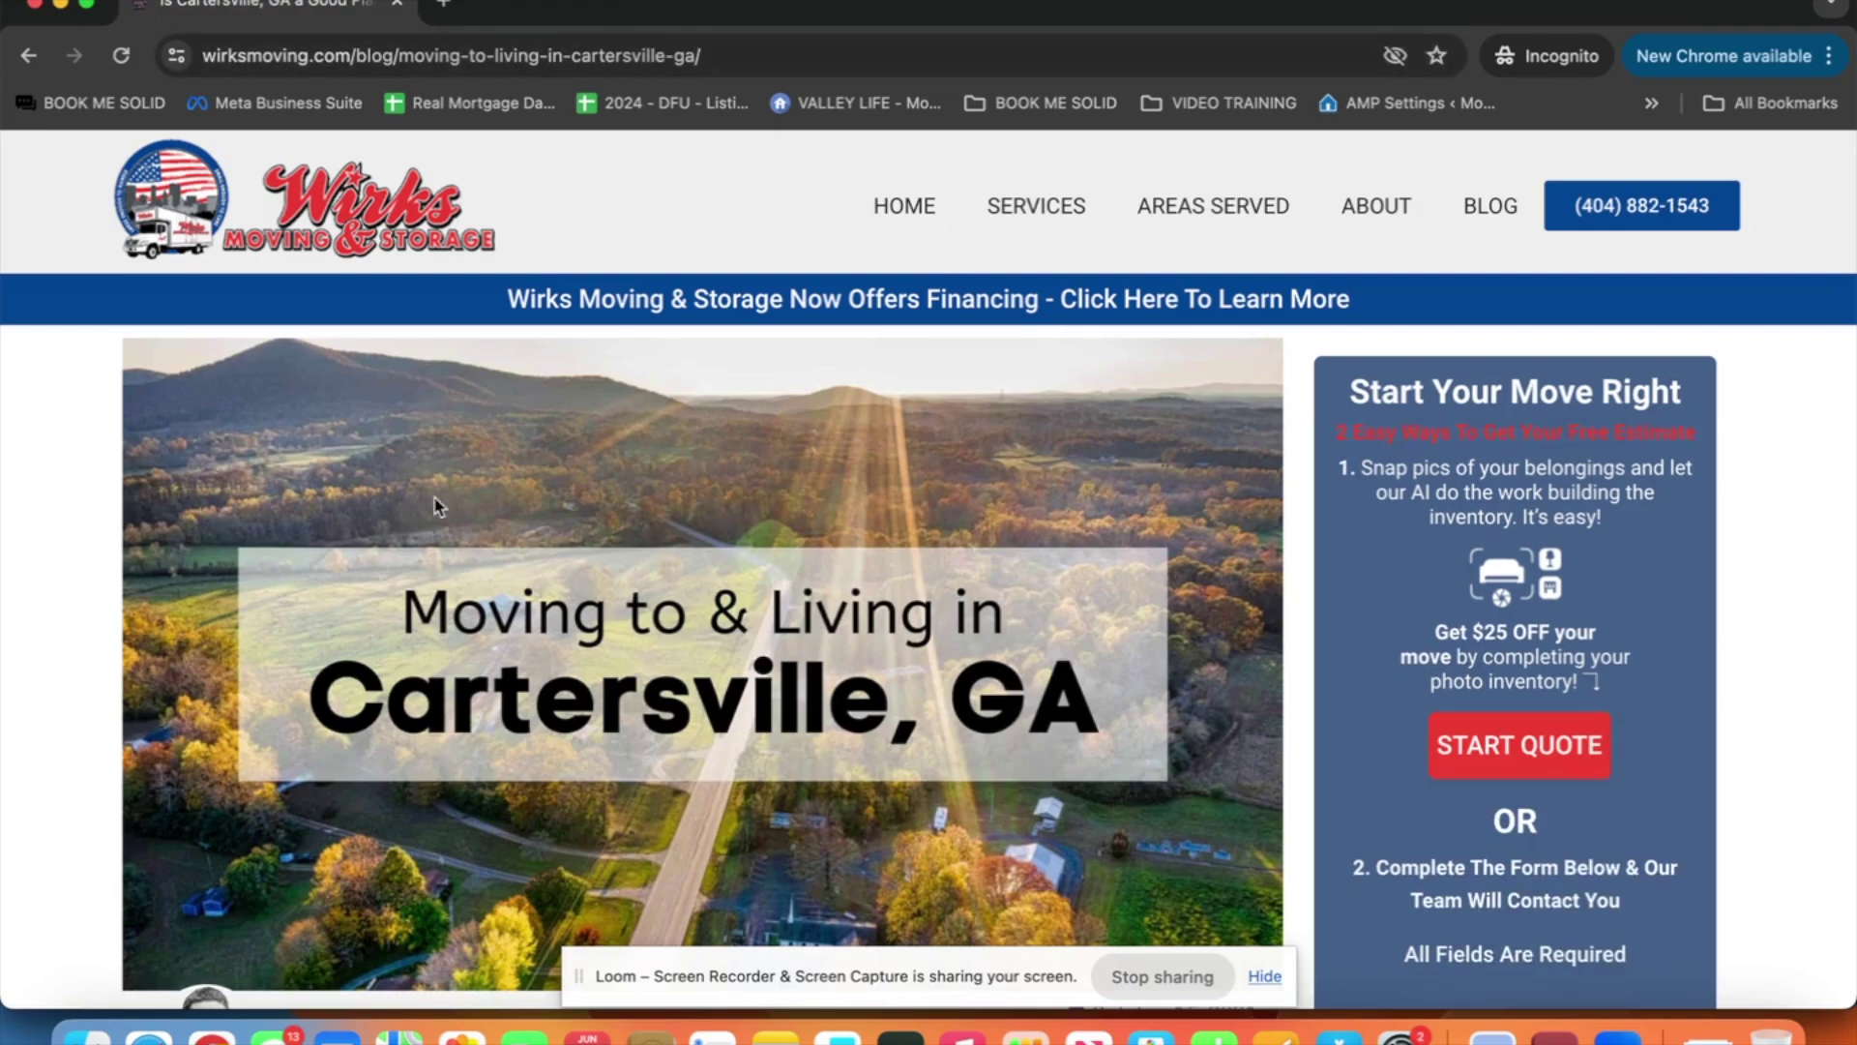
{"action": "scroll", "coordinate": [437, 505], "scroll_direction": "down", "scroll_amount": 20}
{"action": "scroll", "coordinate": [433, 499], "scroll_direction": "up", "scroll_amount": 10}
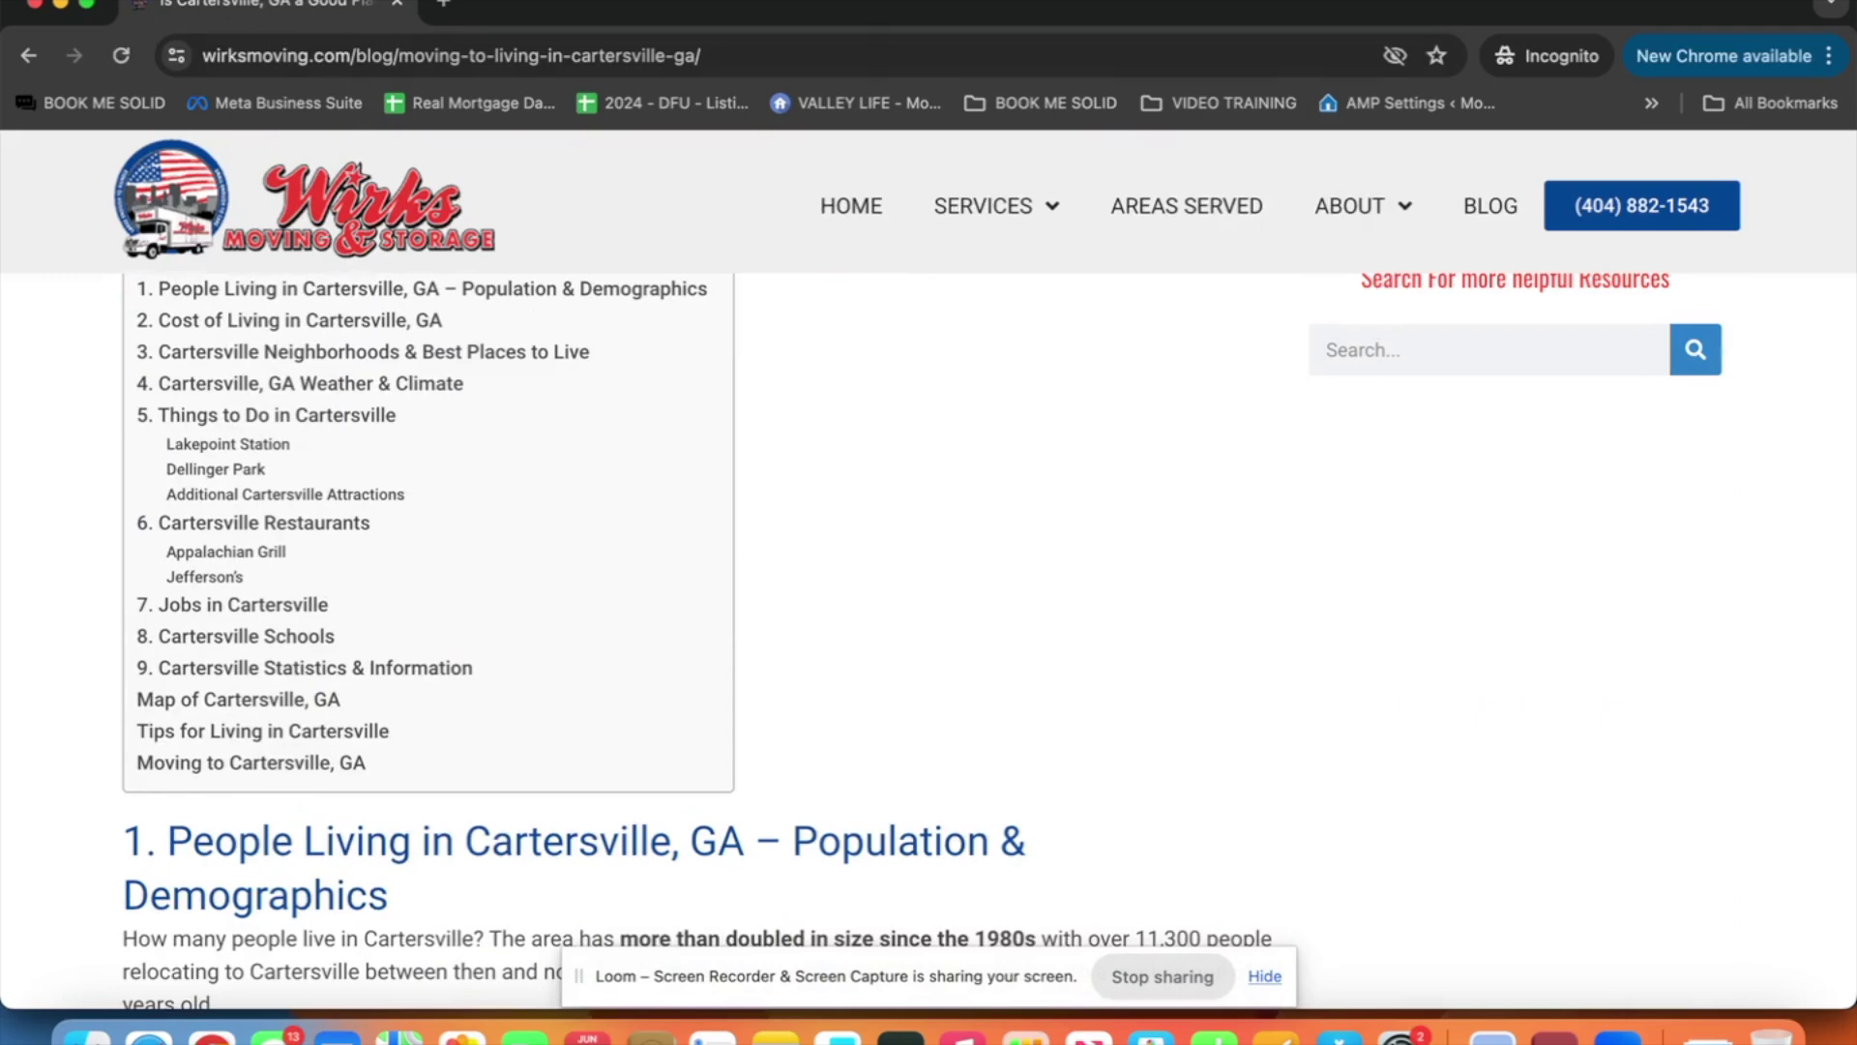
Print the Wirks Moving article to PDF as 2.pdf, replacing the old file, then go back.
{"action": "left_click", "coordinate": [162, 0]}
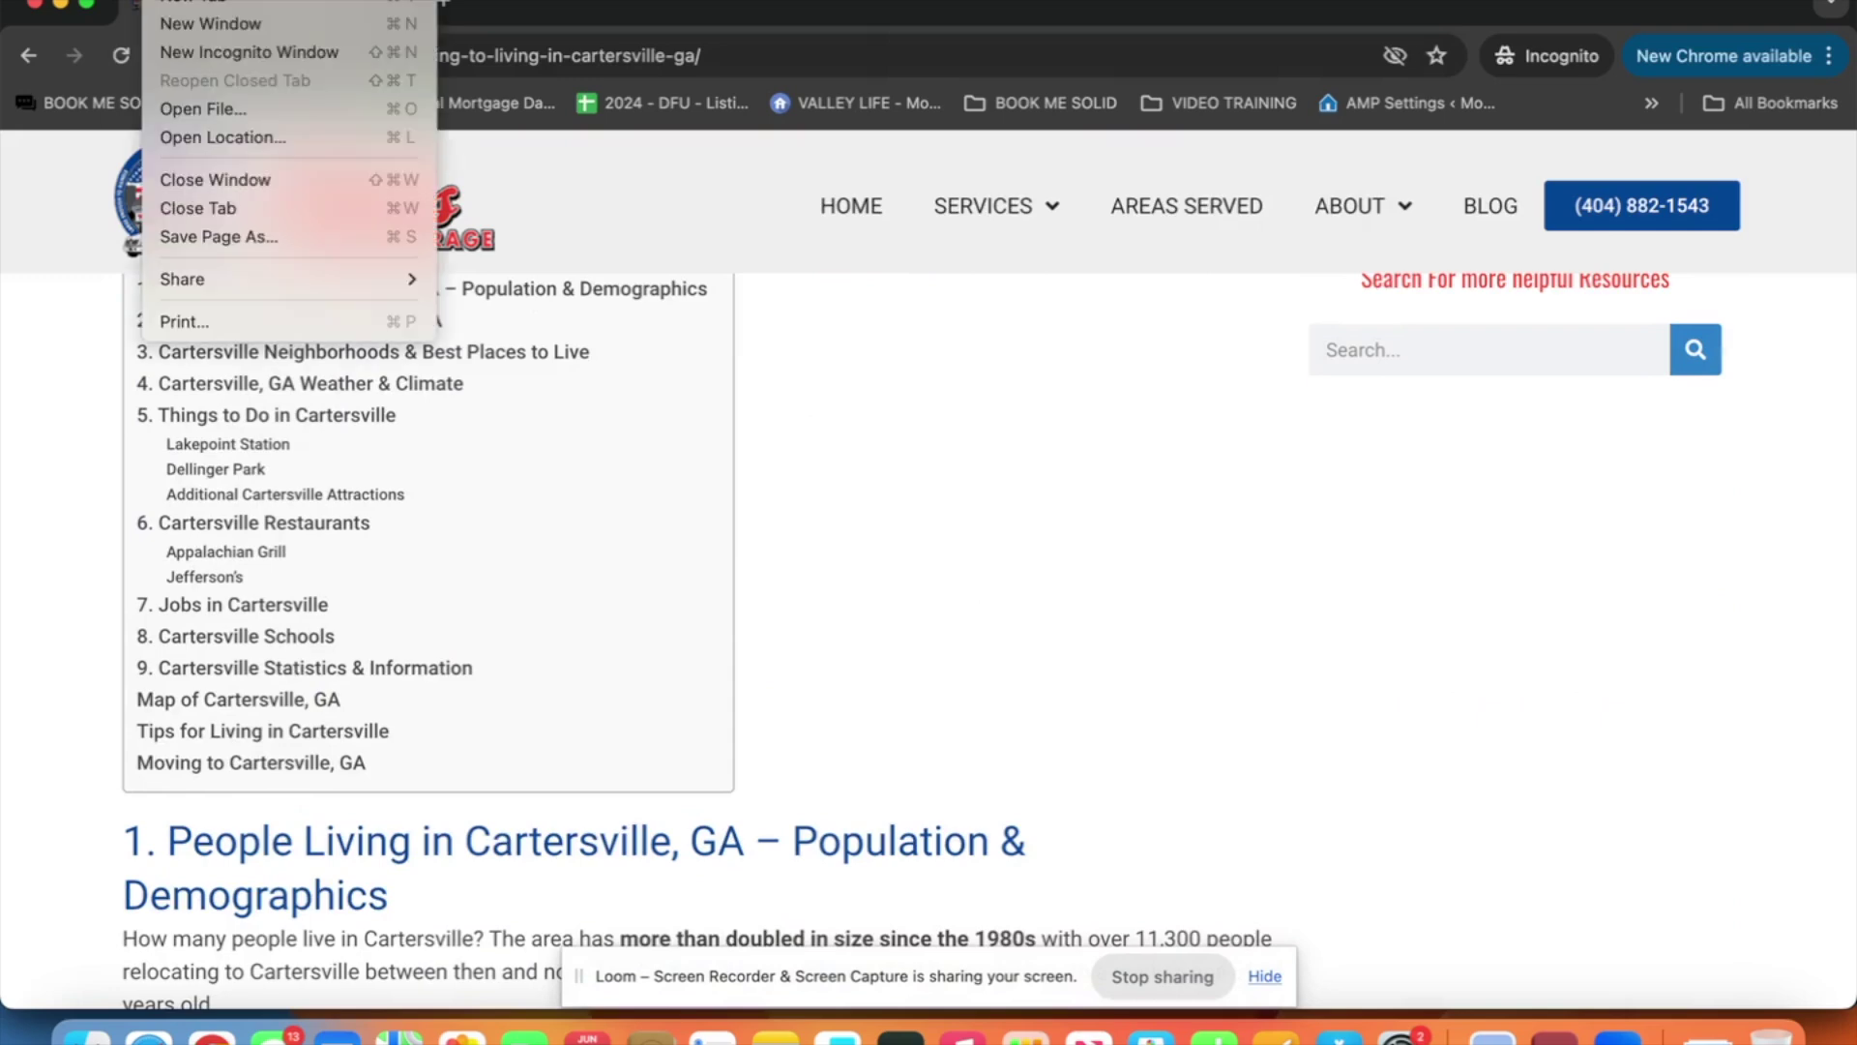
{"action": "left_click", "coordinate": [315, 323]}
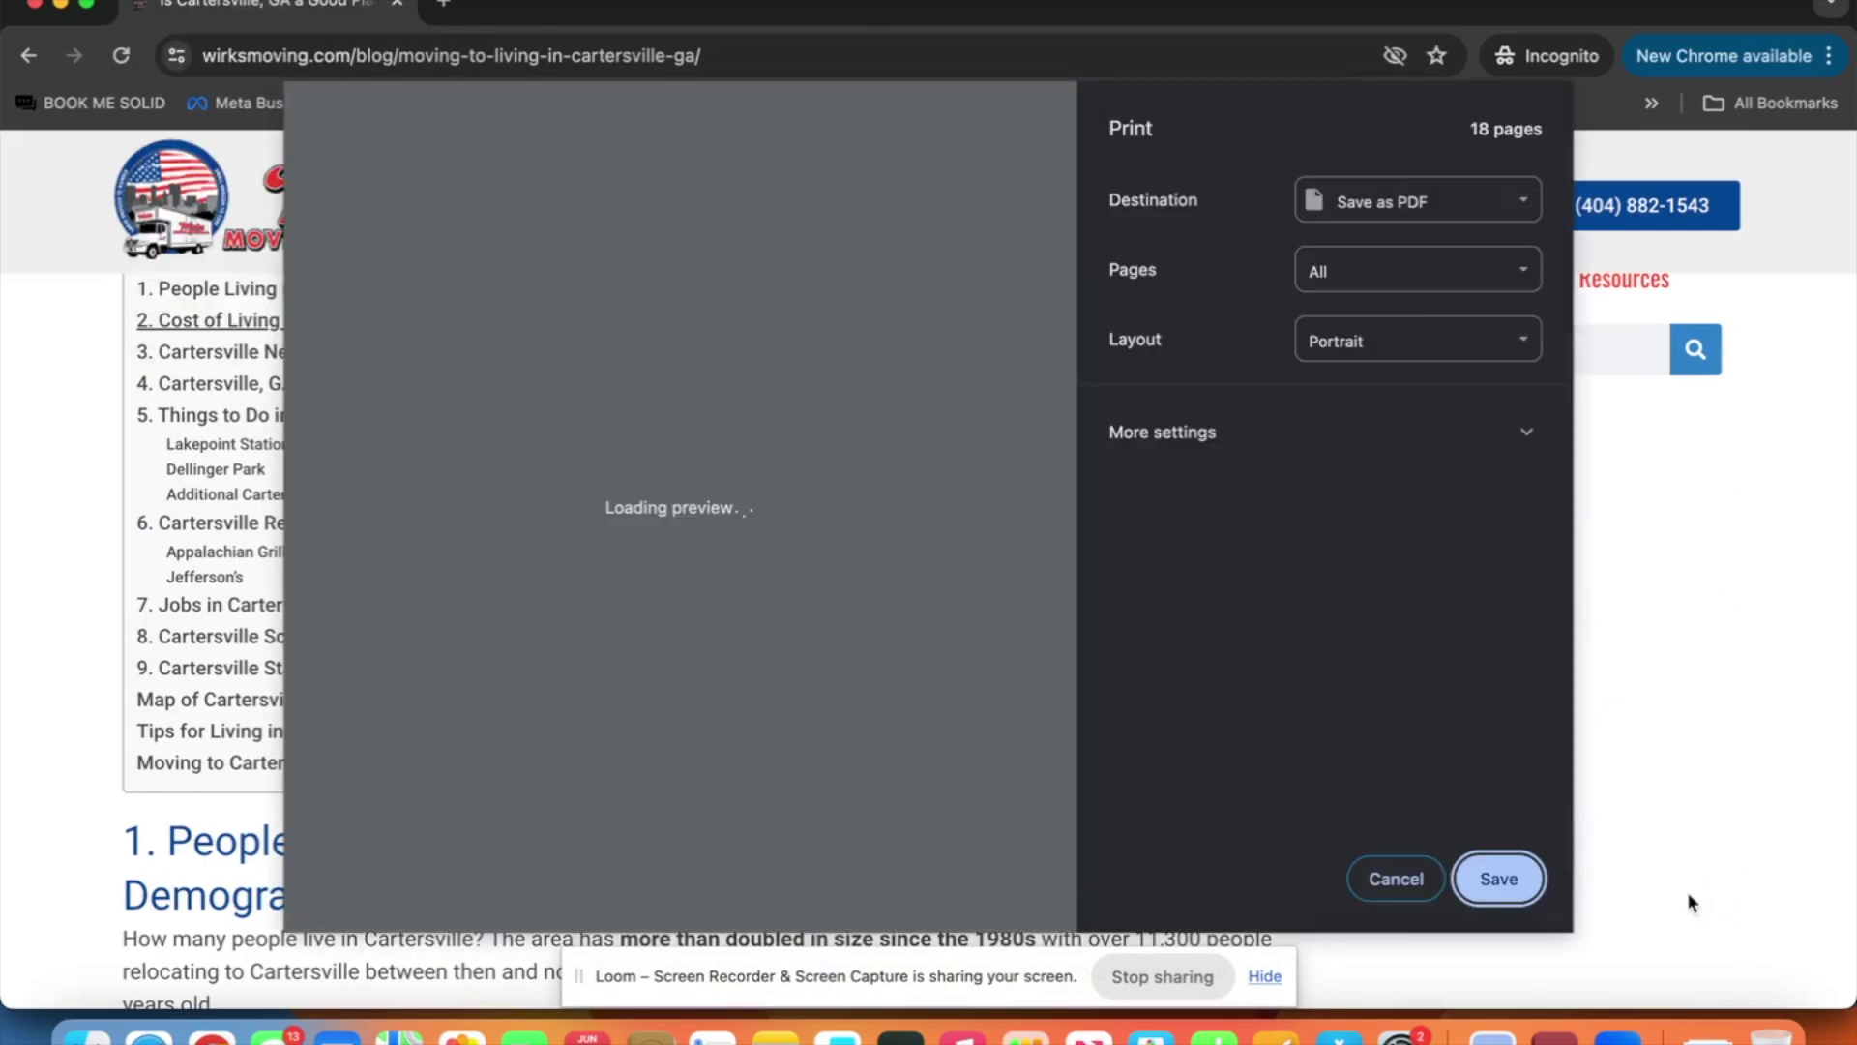
{"action": "left_click", "coordinate": [1506, 885]}
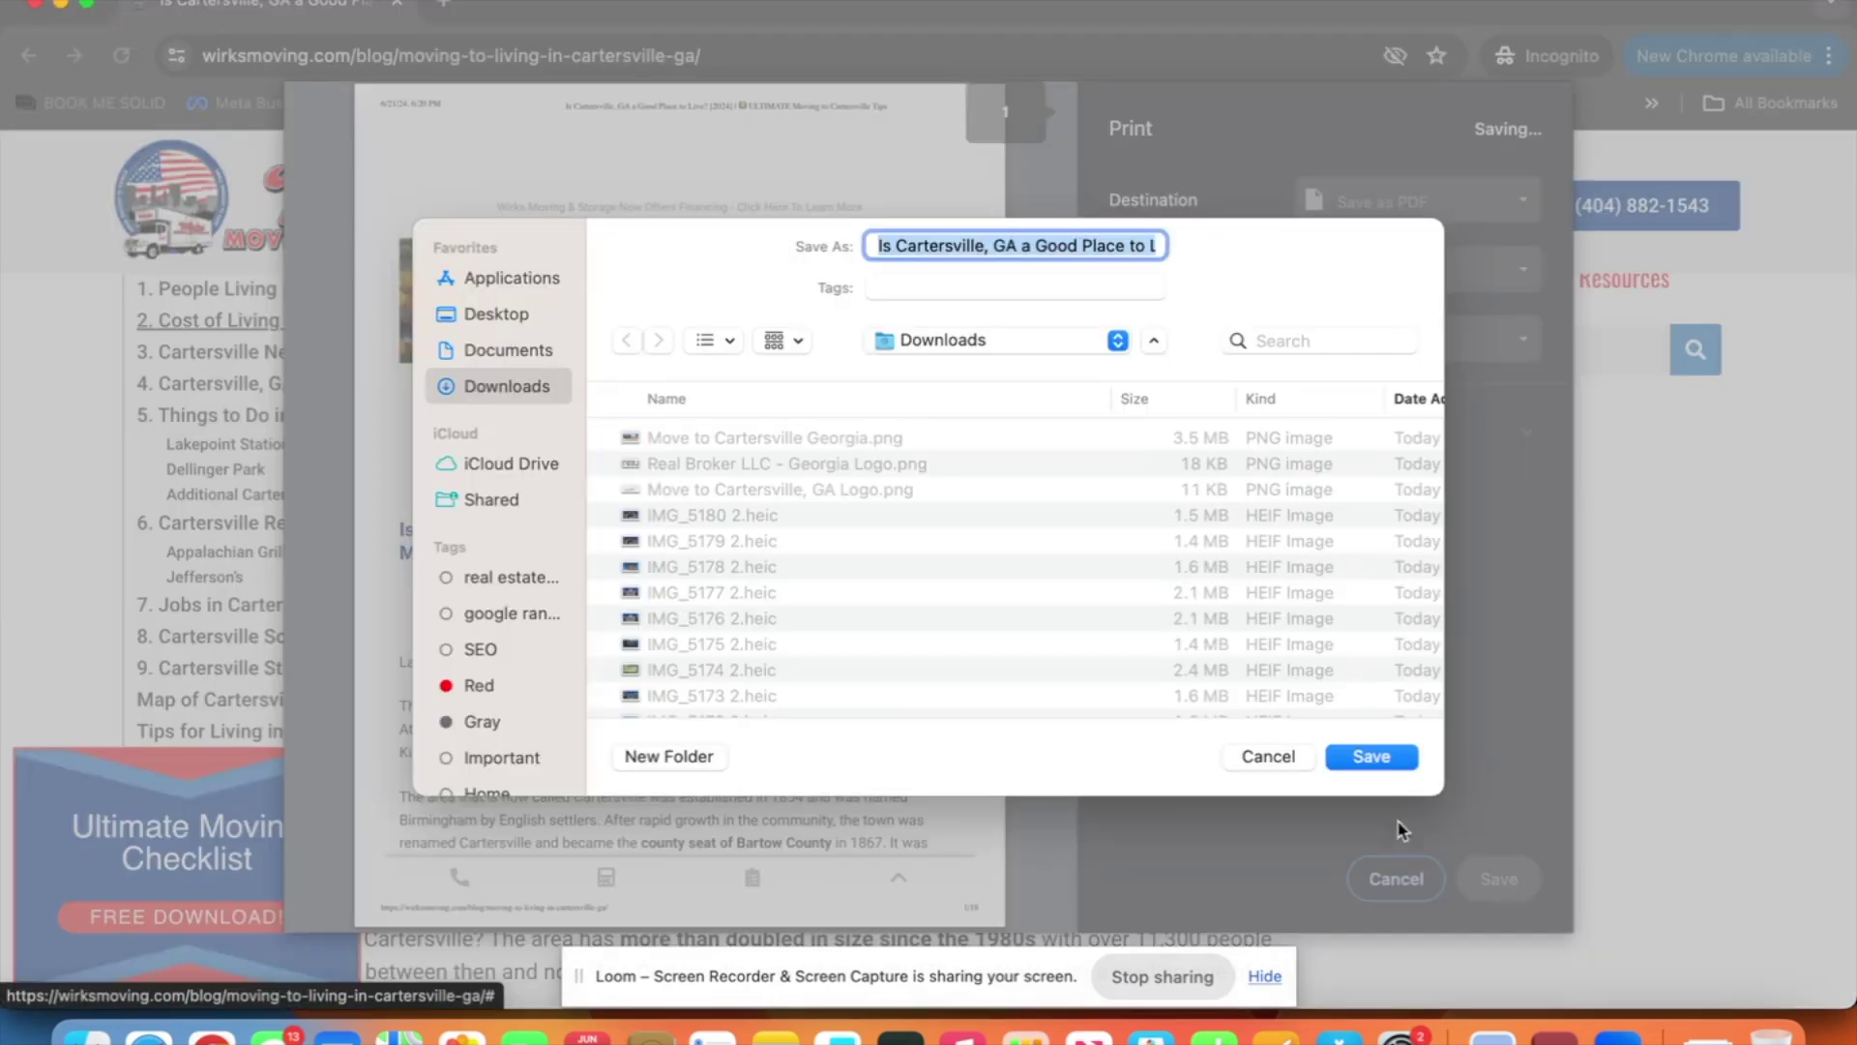
{"action": "type", "text": "2"}
{"action": "key", "text": "Return"}
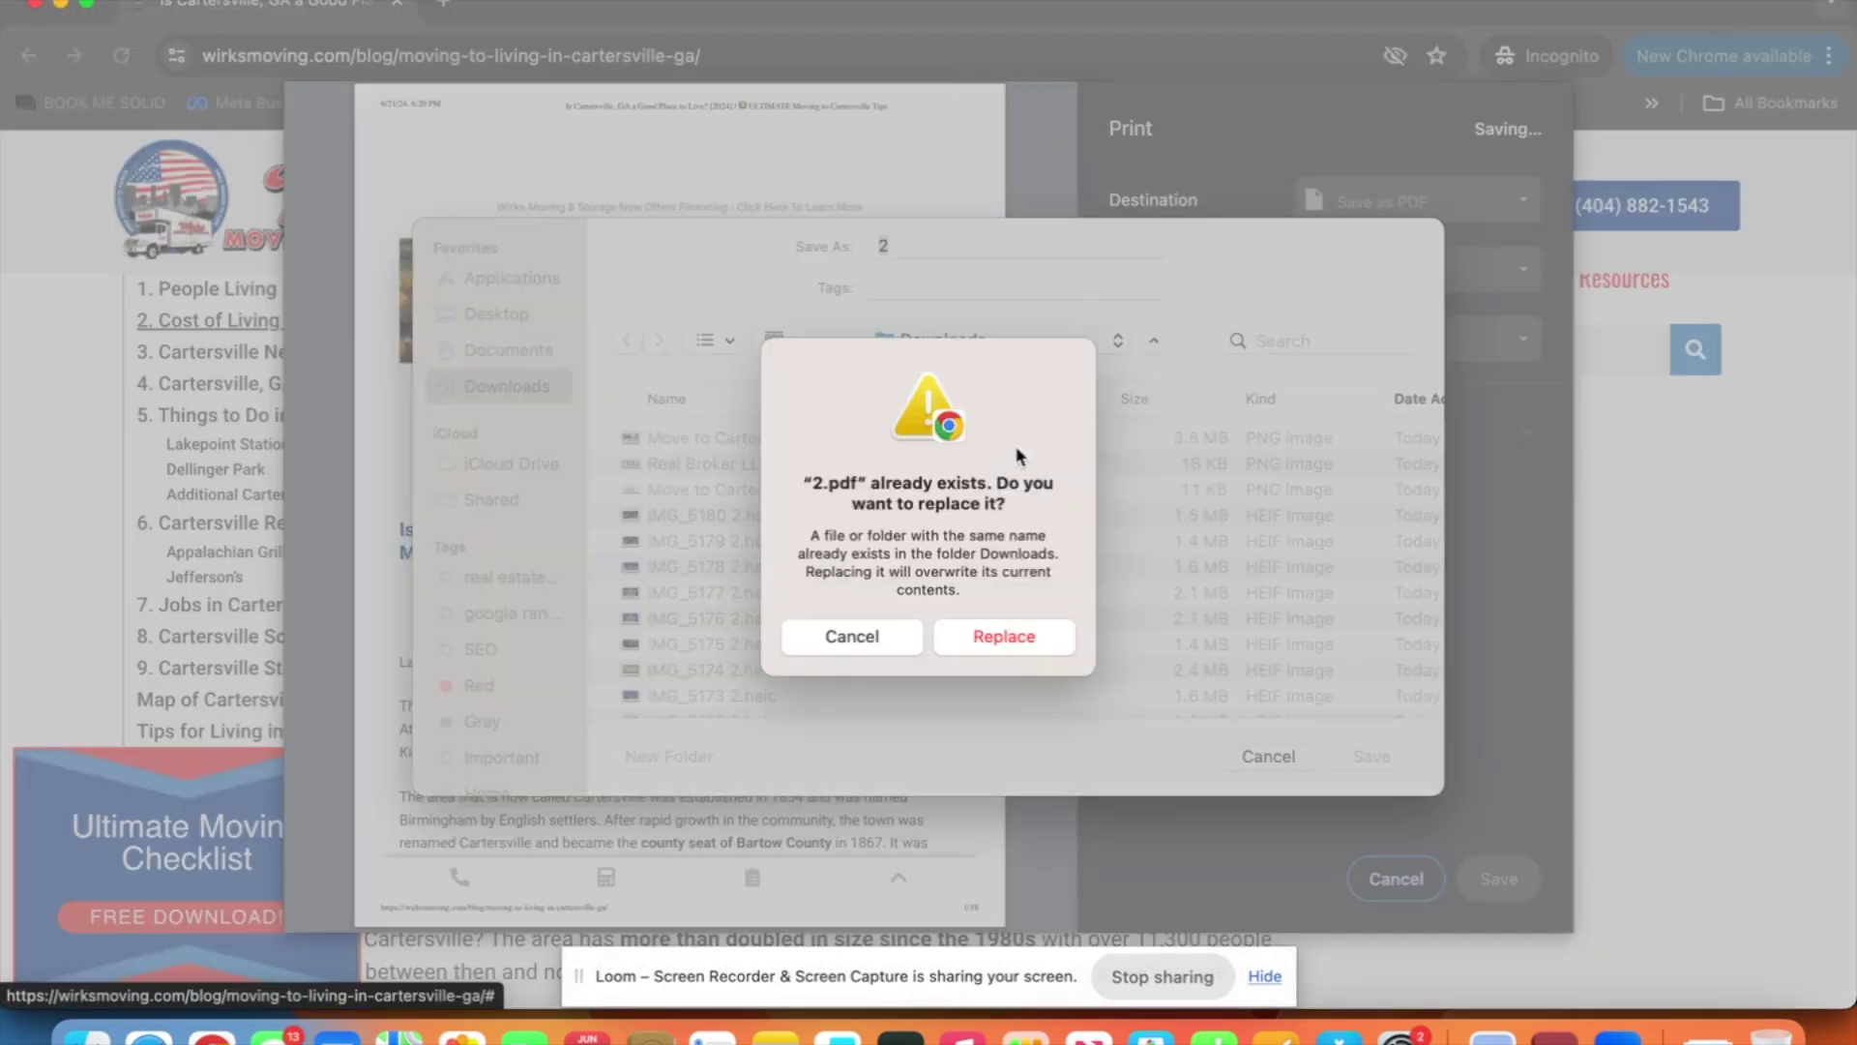
{"action": "left_click", "coordinate": [1015, 631]}
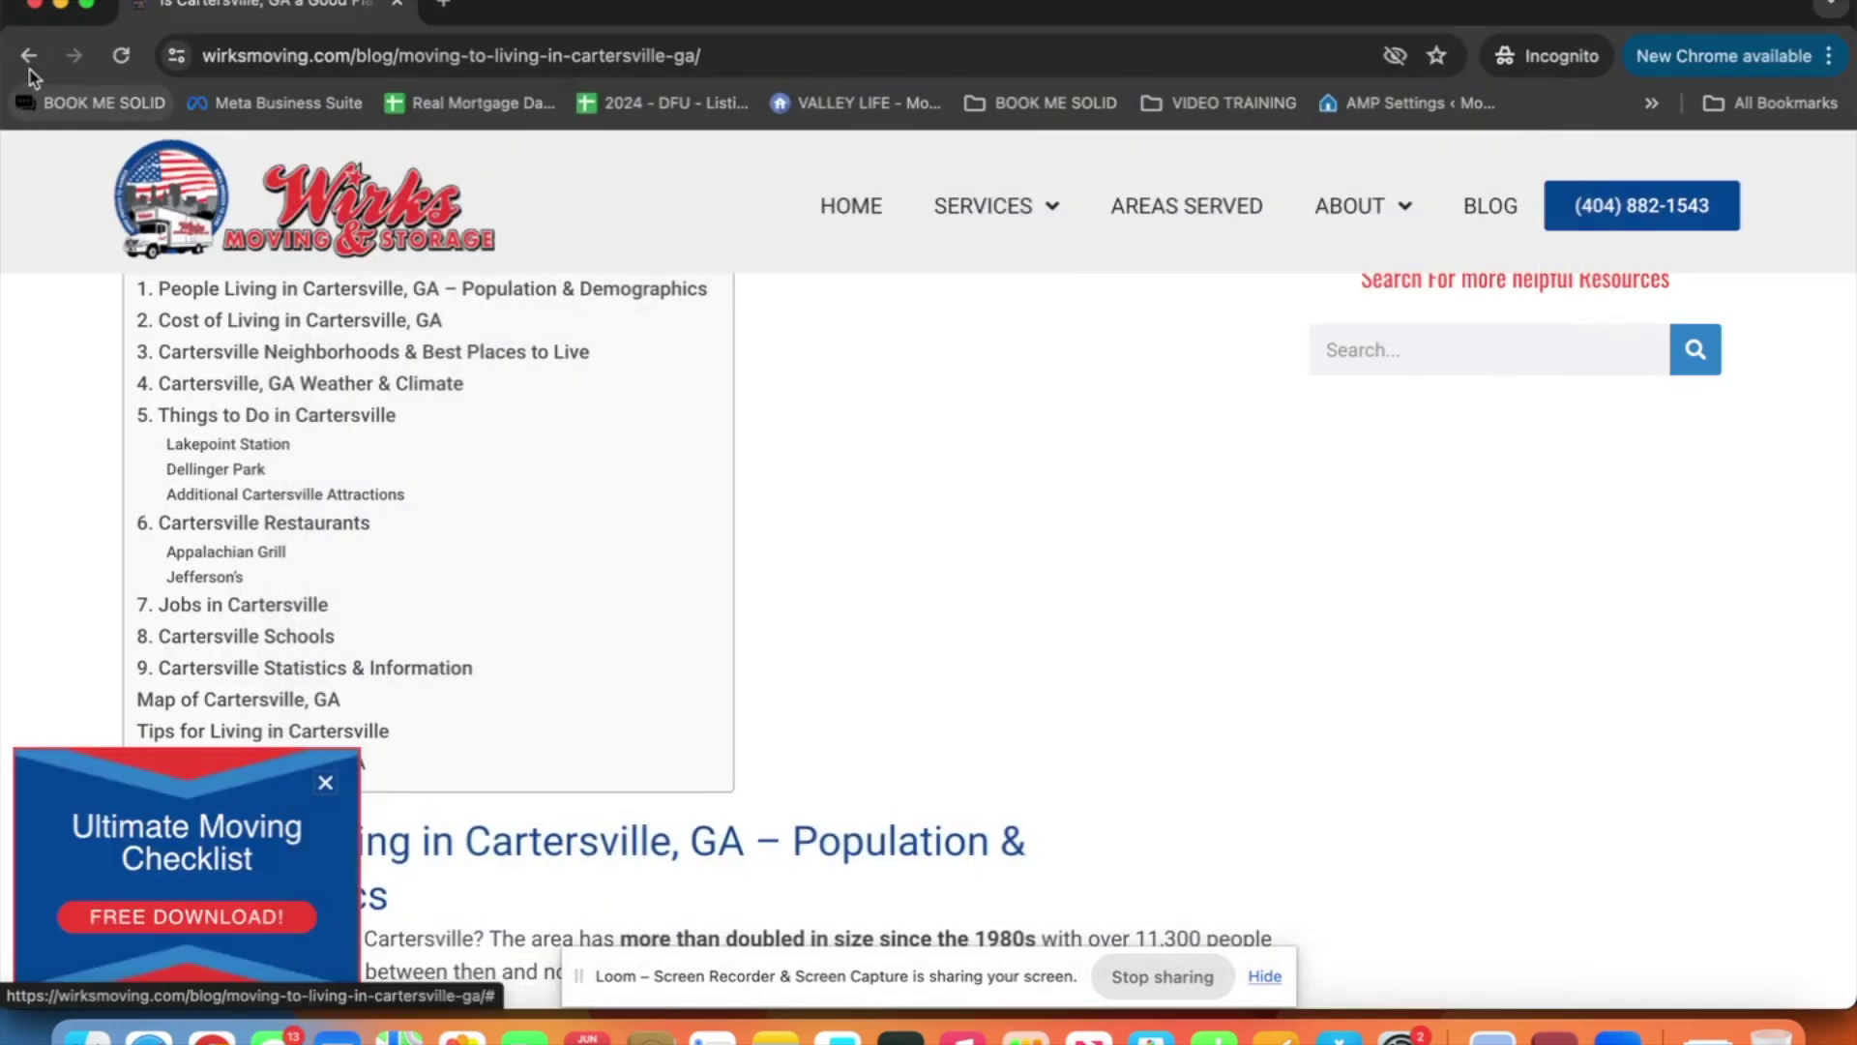
{"action": "left_click", "coordinate": [29, 68]}
{"action": "scroll", "coordinate": [360, 653], "scroll_direction": "down", "scroll_amount": 3}
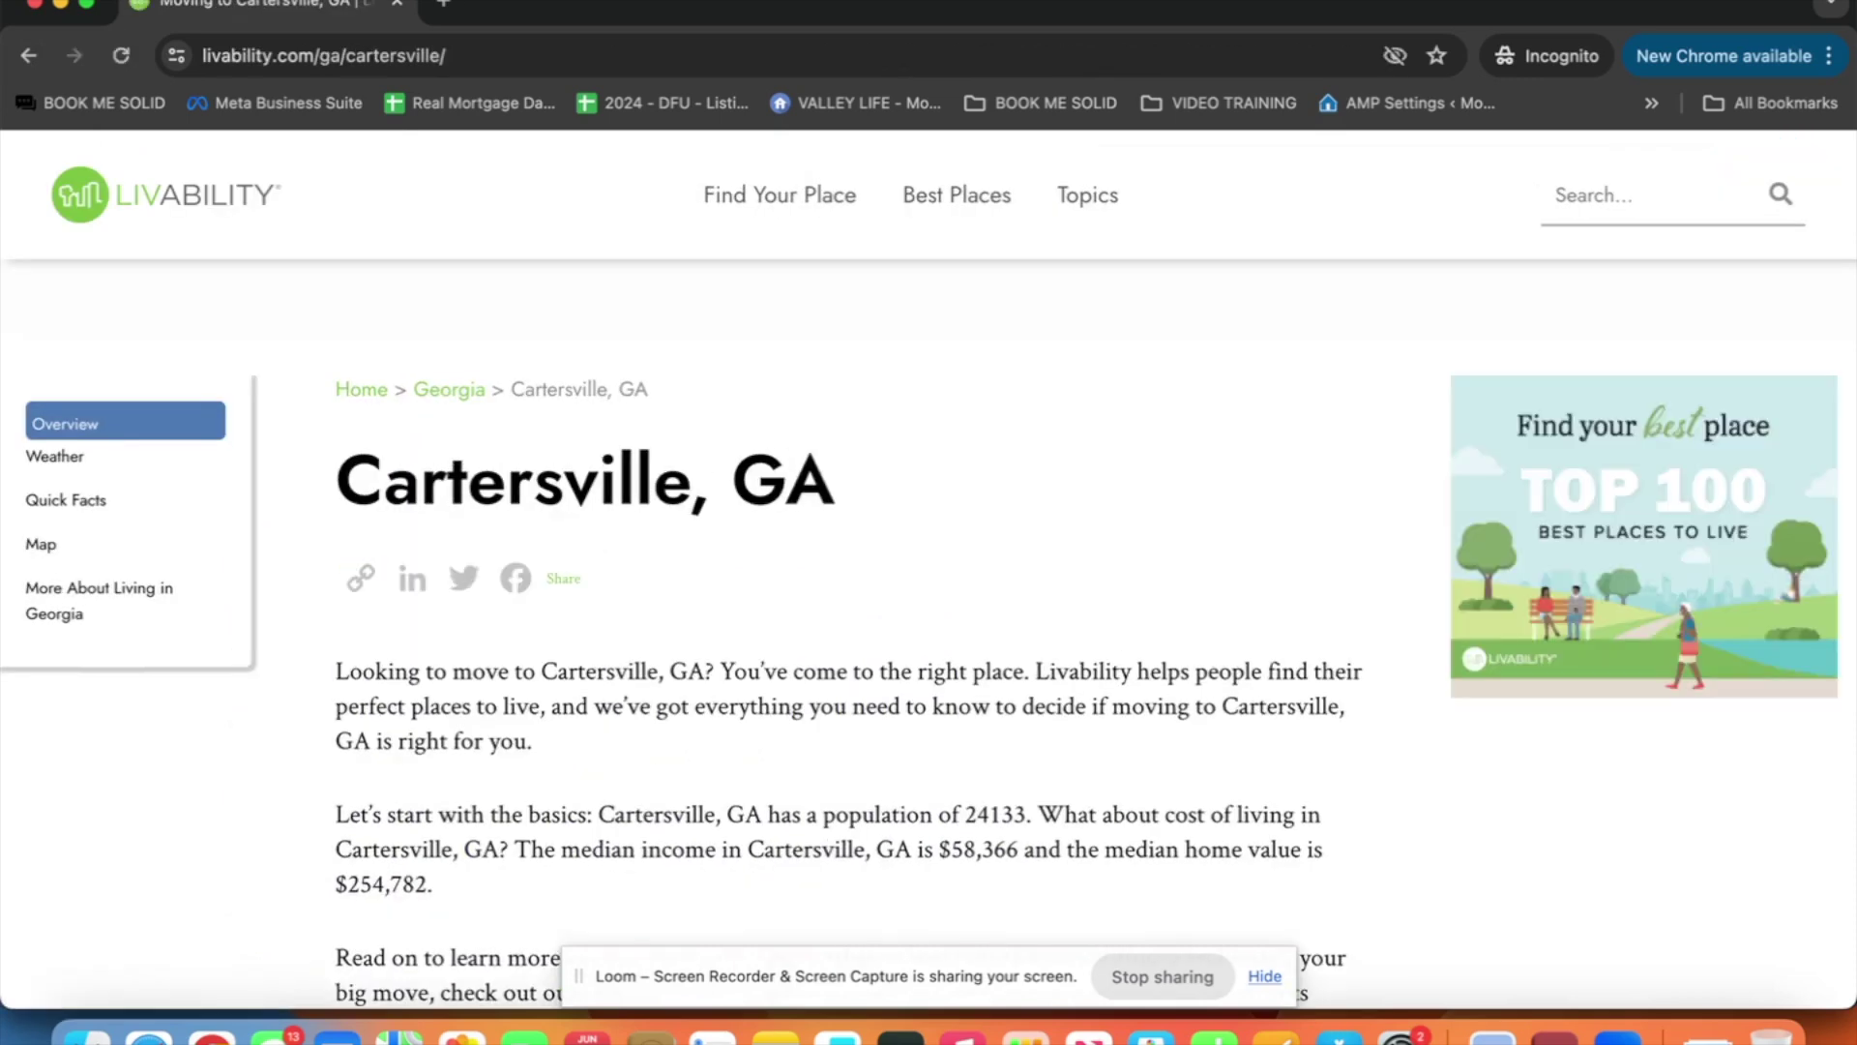
Print the Livability Cartersville, GA page to PDF as 3.pdf, overwriting the existing file.
{"action": "left_click", "coordinate": [170, 5]}
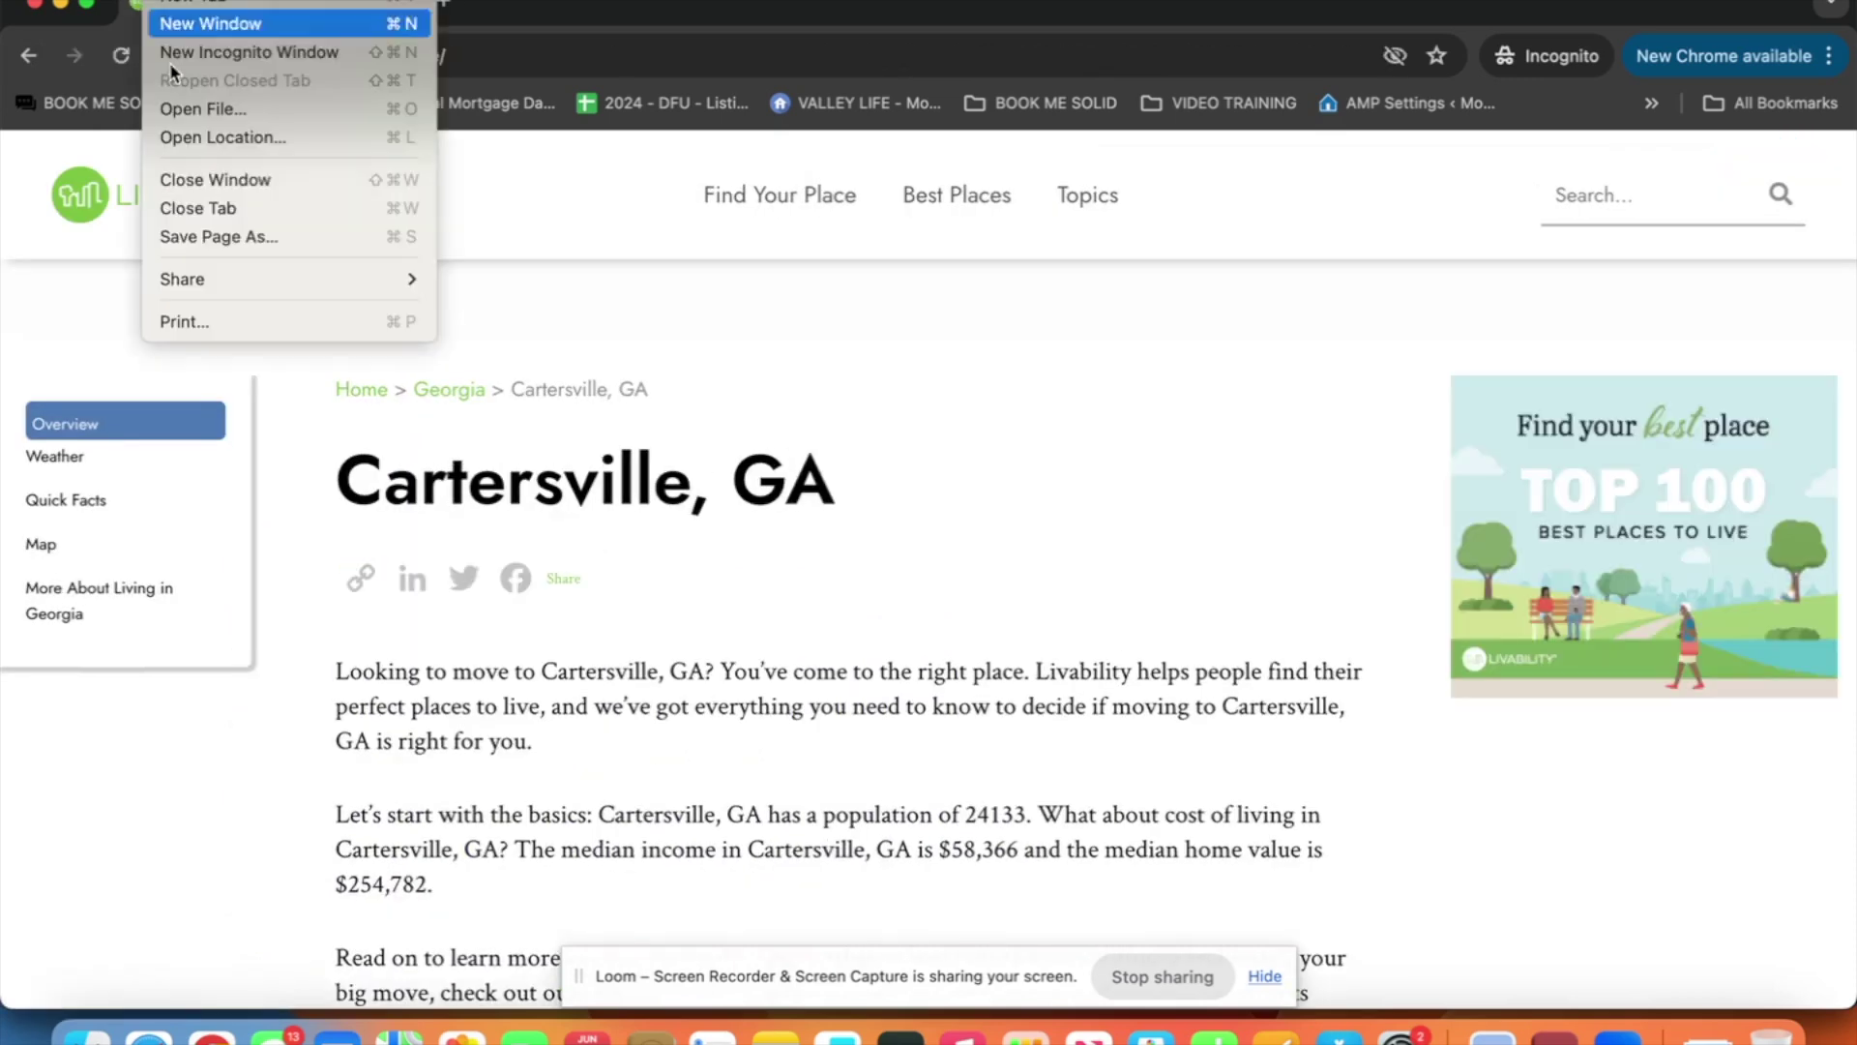
{"action": "left_click", "coordinate": [249, 322]}
{"action": "left_click", "coordinate": [1499, 878]}
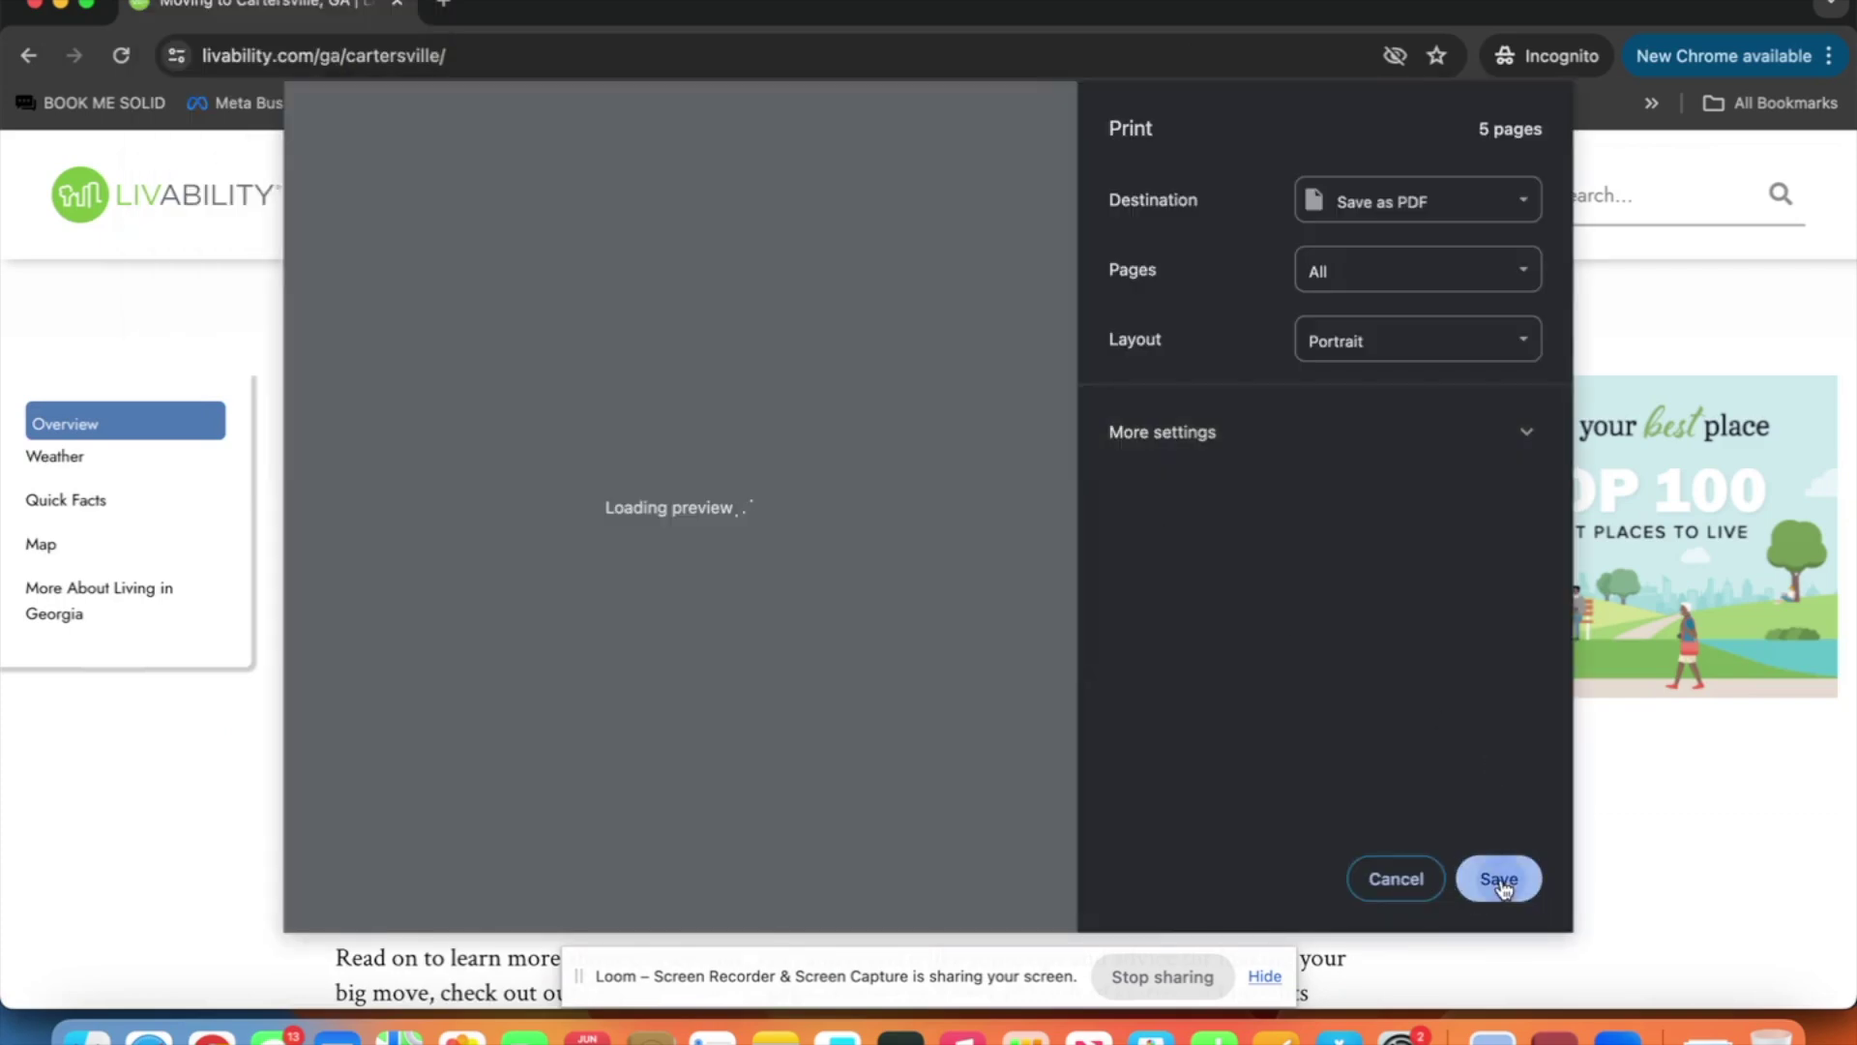
{"action": "type", "text": "3"}
{"action": "key", "text": "Return"}
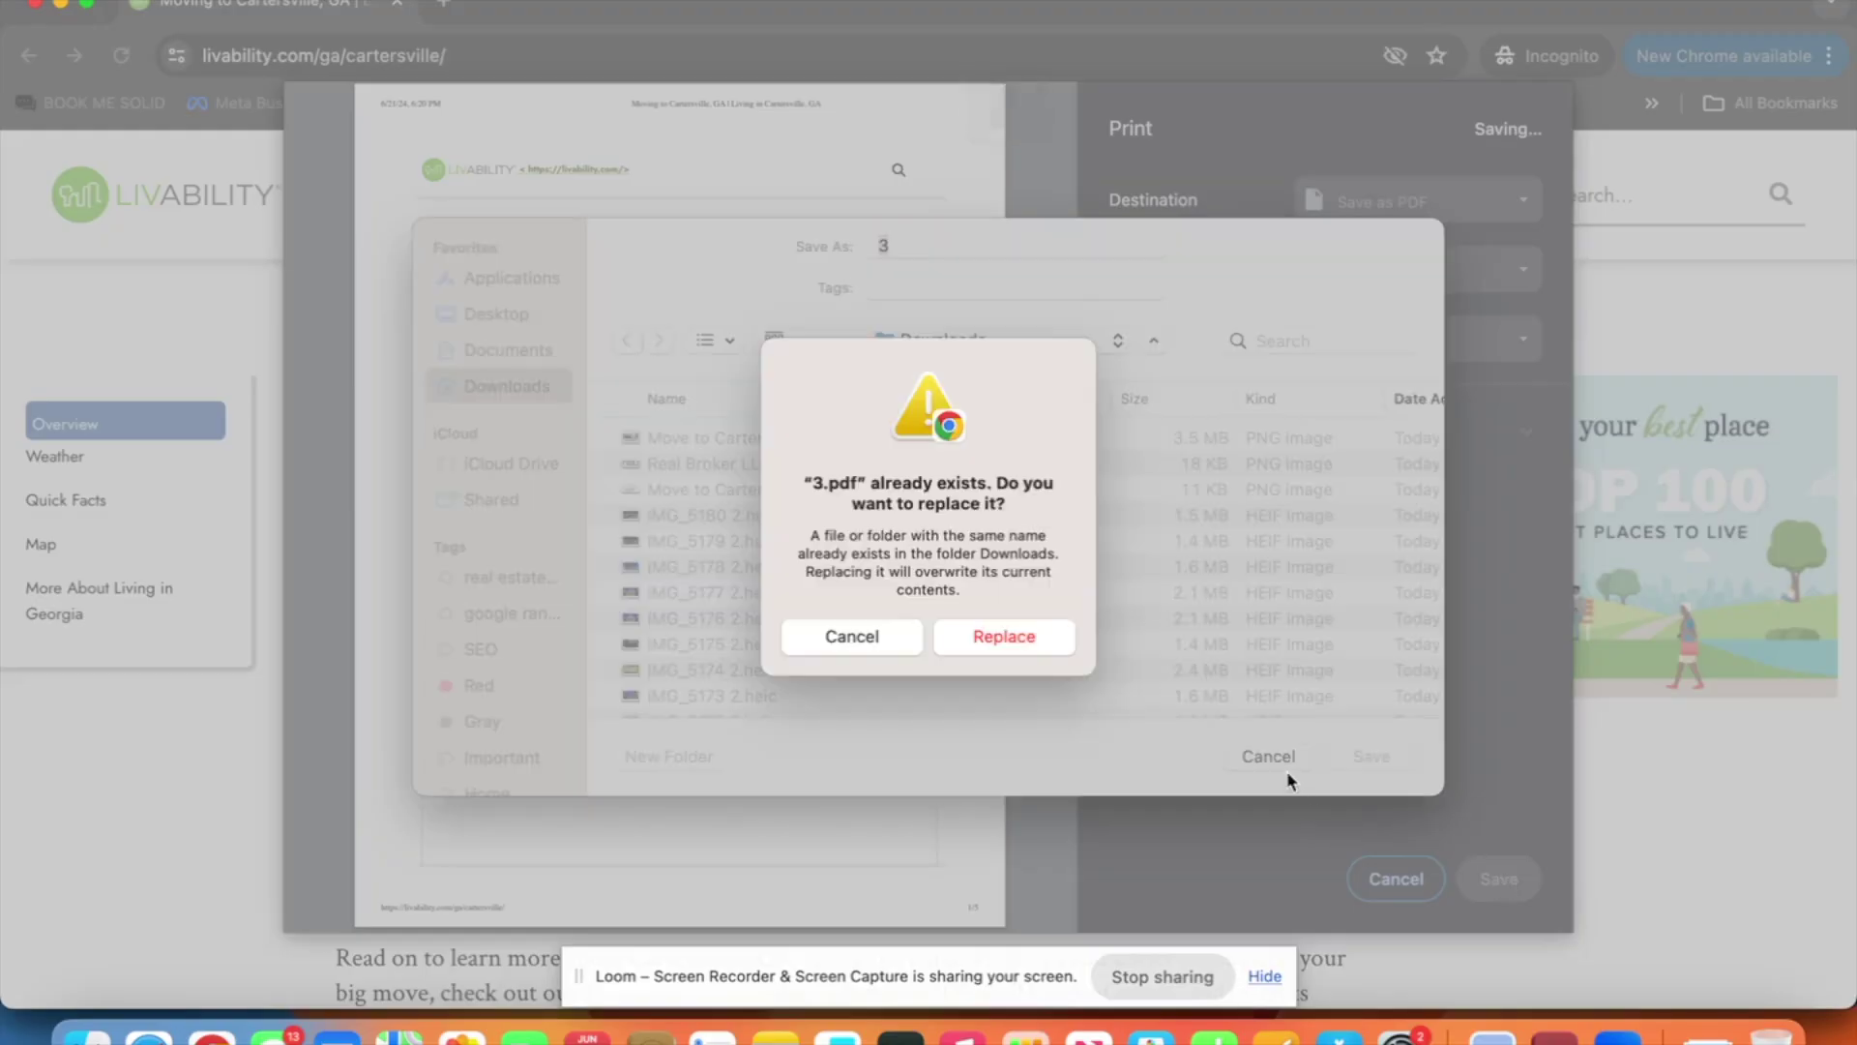
{"action": "left_click", "coordinate": [1043, 635]}
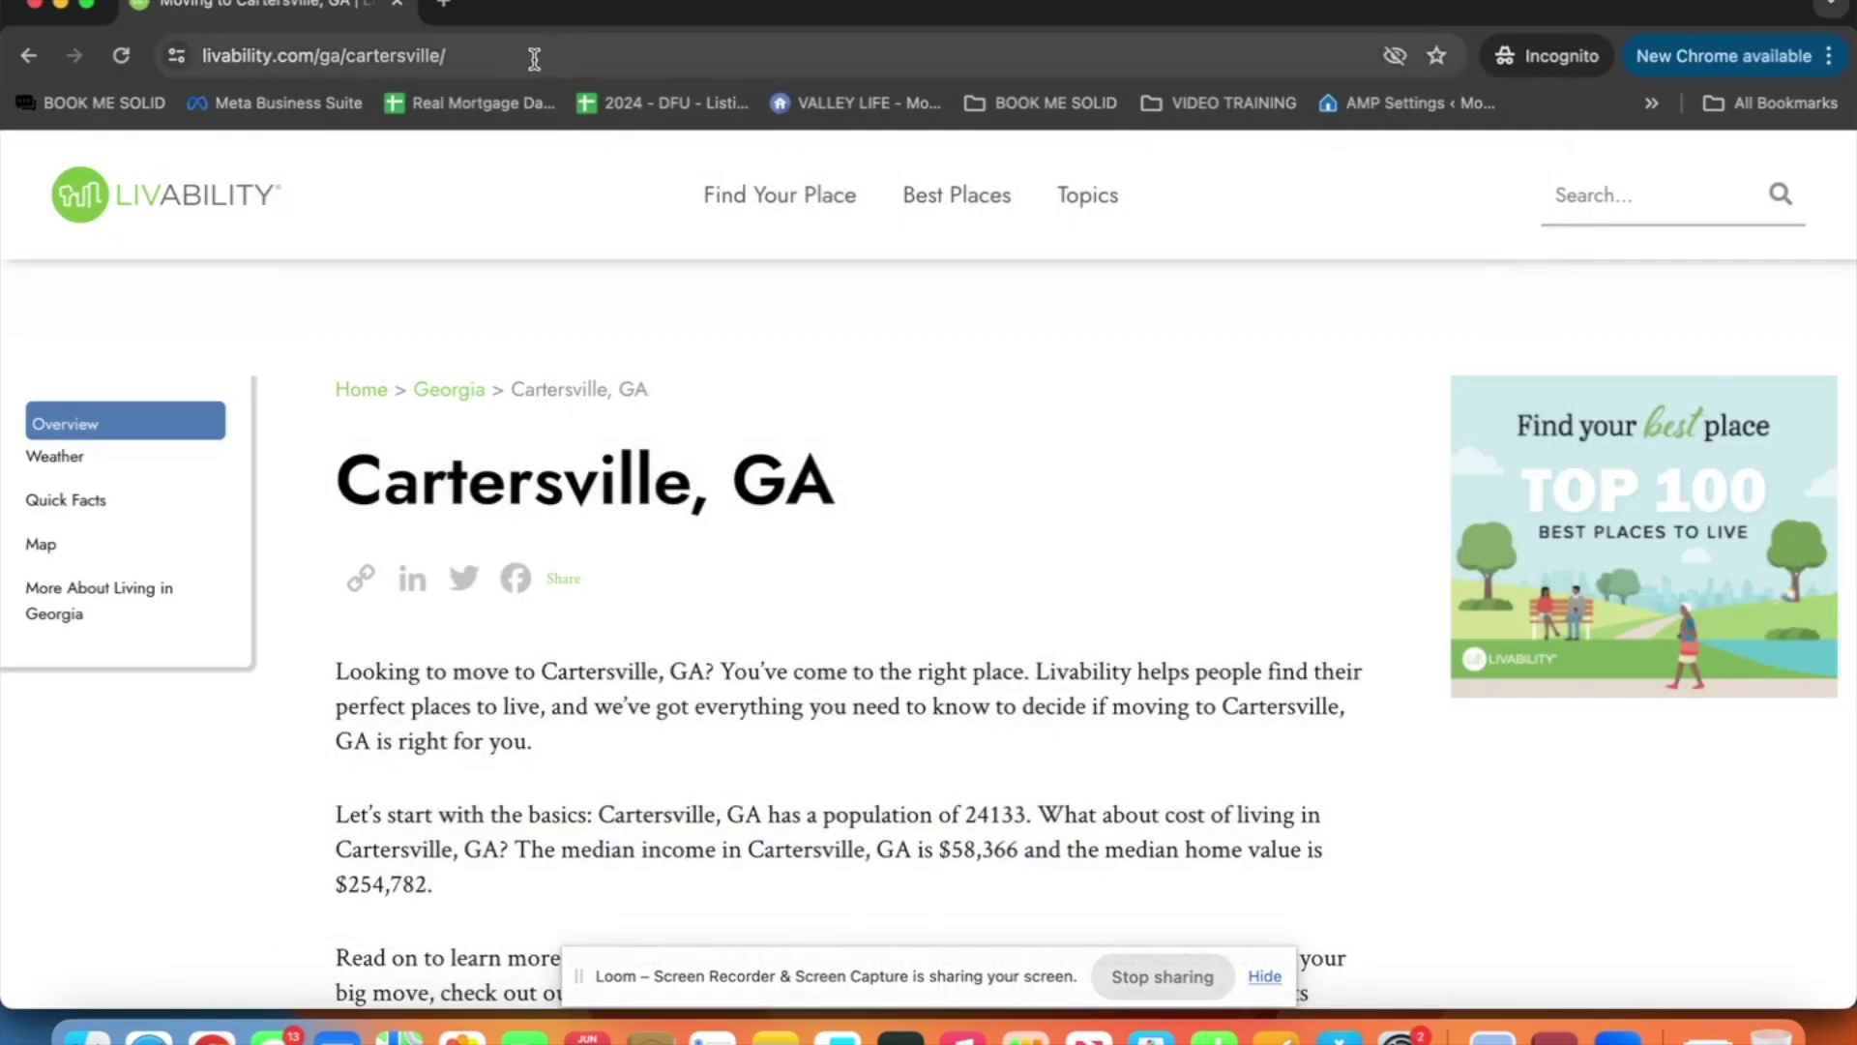
Close the incognito window and switch to the ChatGPT tab.
{"action": "left_click", "coordinate": [37, 12]}
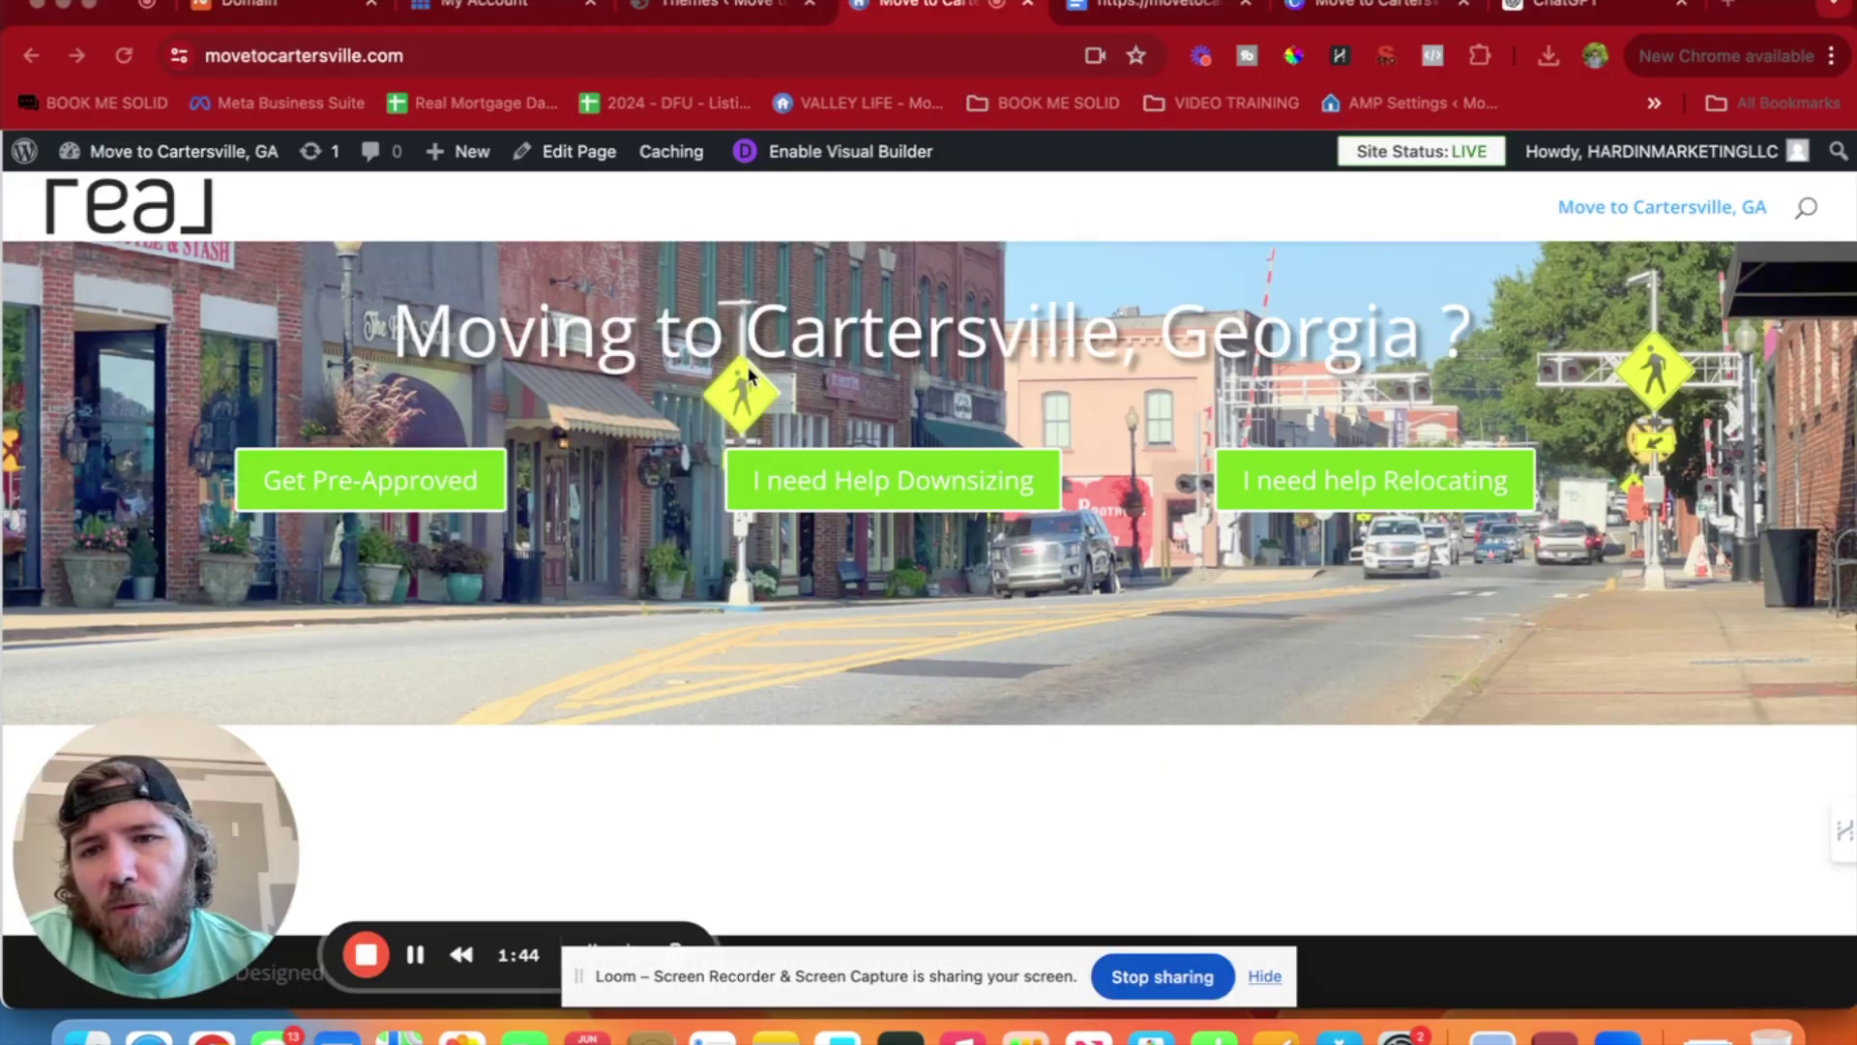
{"action": "scroll", "coordinate": [1166, 429], "scroll_direction": "up", "scroll_amount": 3}
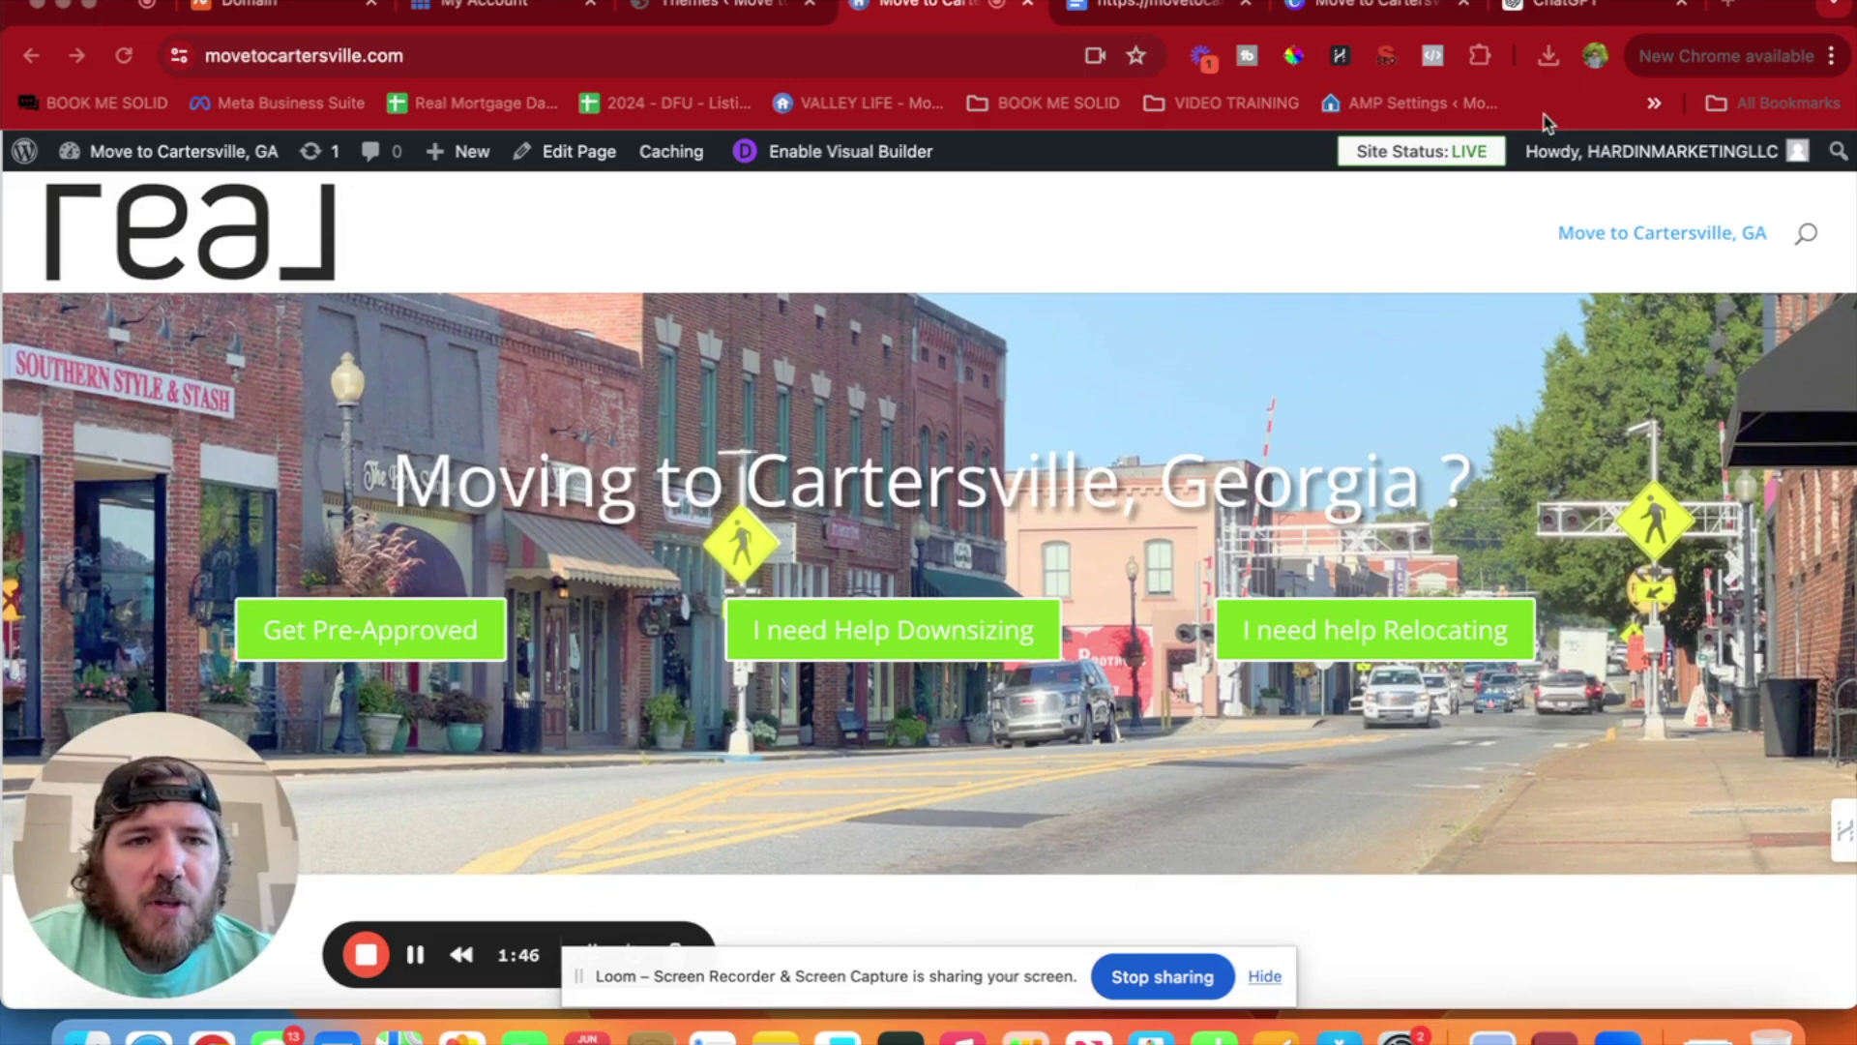
{"action": "left_click", "coordinate": [1550, 3]}
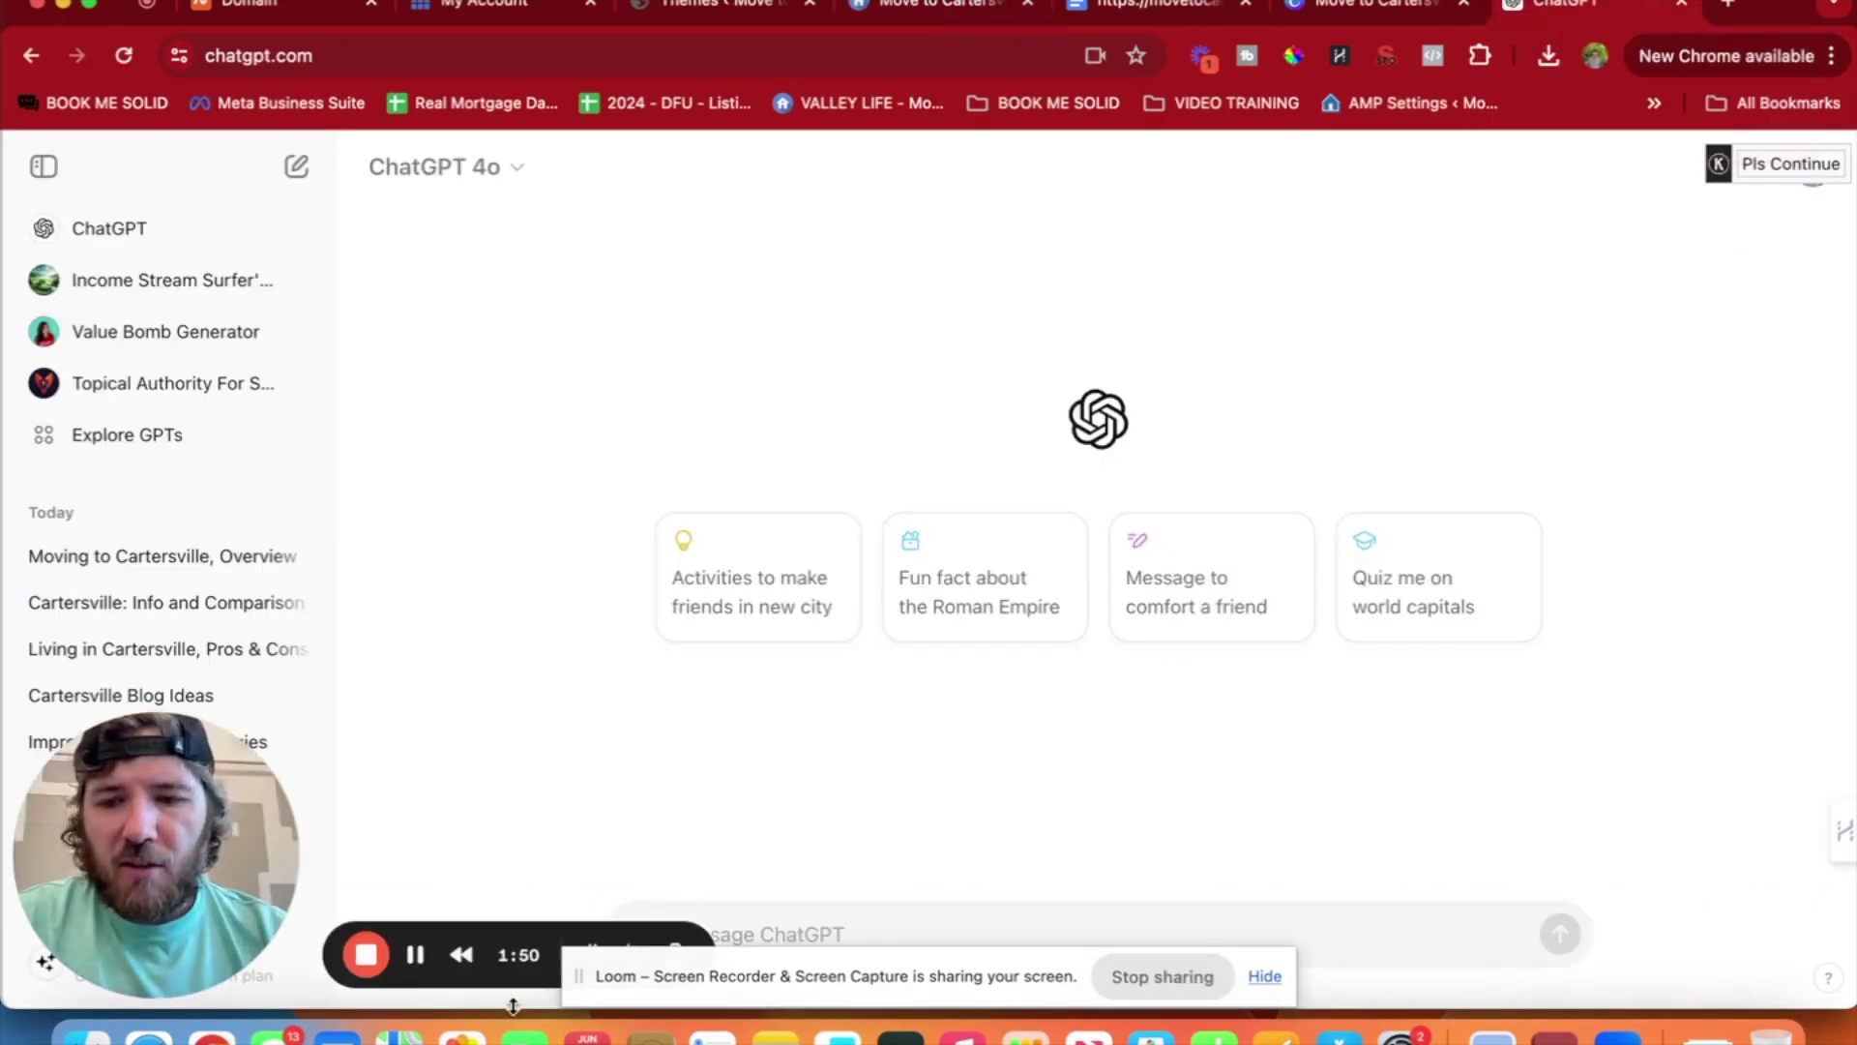
Hide the Loom toolbar and bring up ChatGPT's file attachment options.
{"action": "left_click_drag", "start_coordinate": [474, 935], "coordinate": [419, 531]}
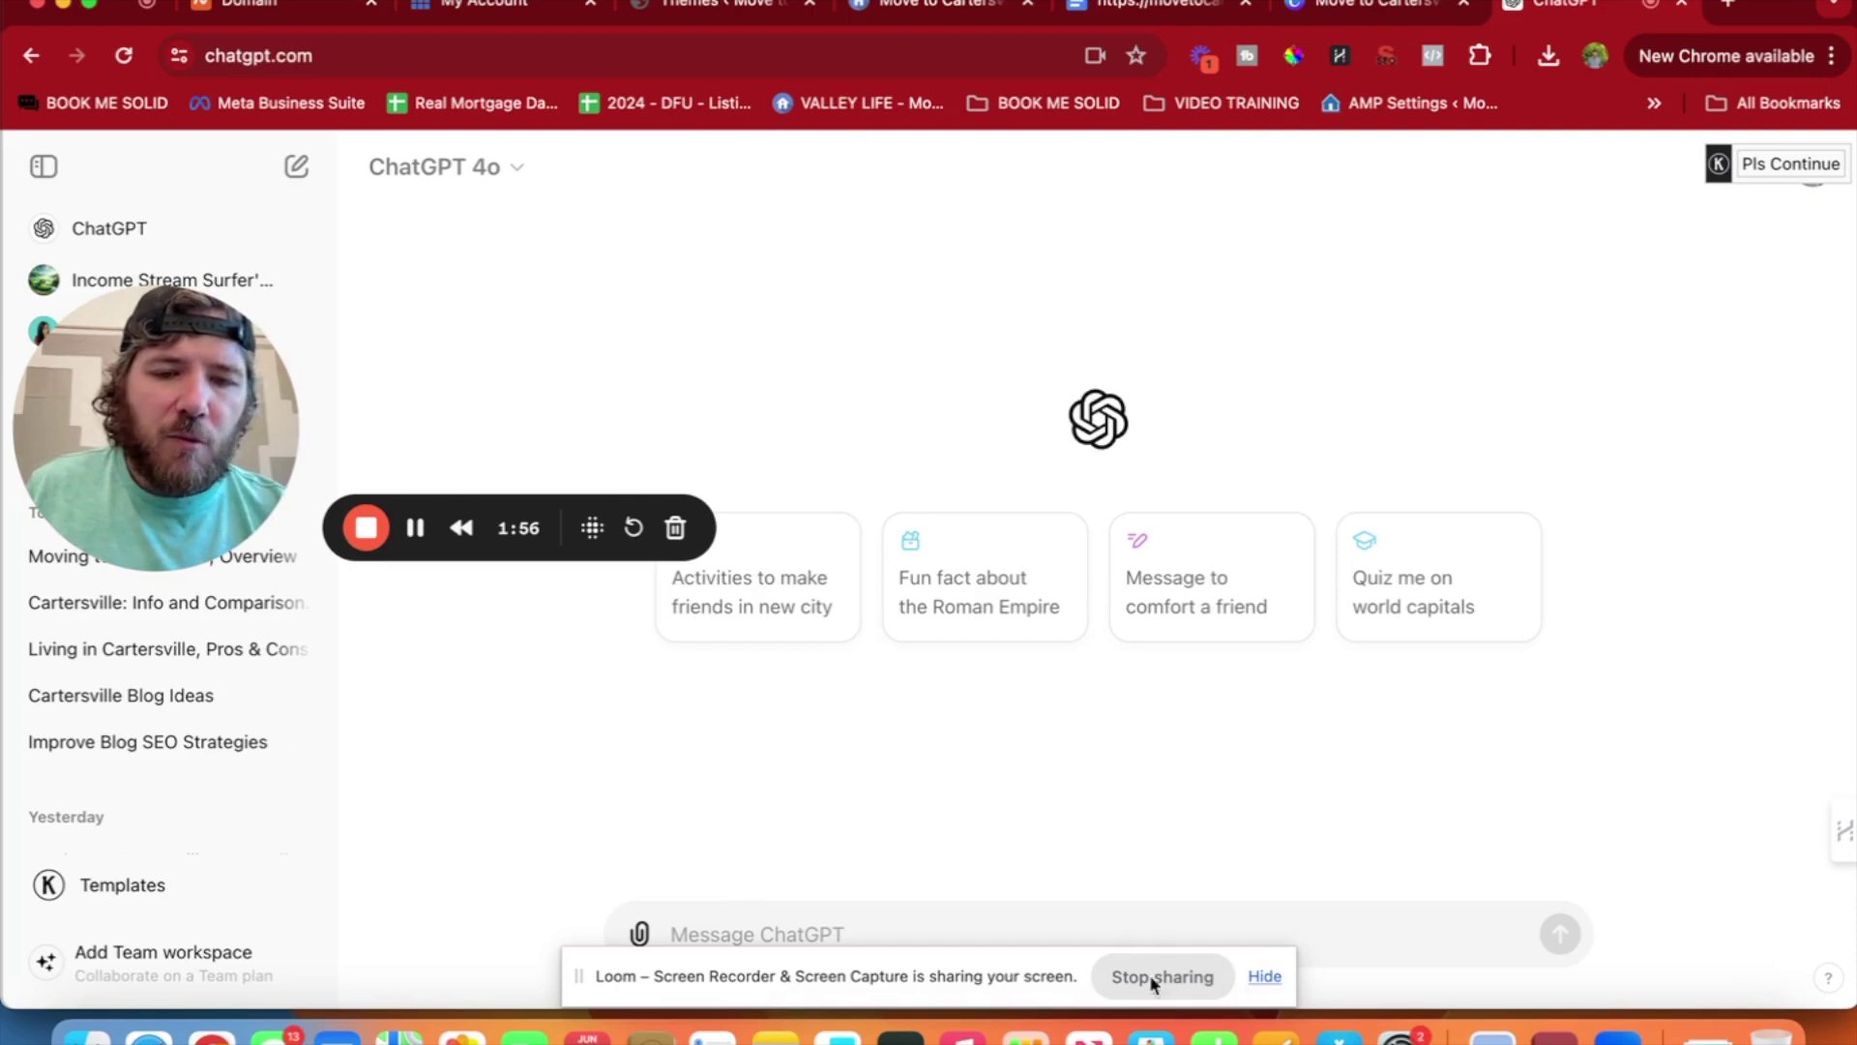
{"action": "left_click", "coordinate": [1264, 988]}
{"action": "left_click", "coordinate": [1265, 992]}
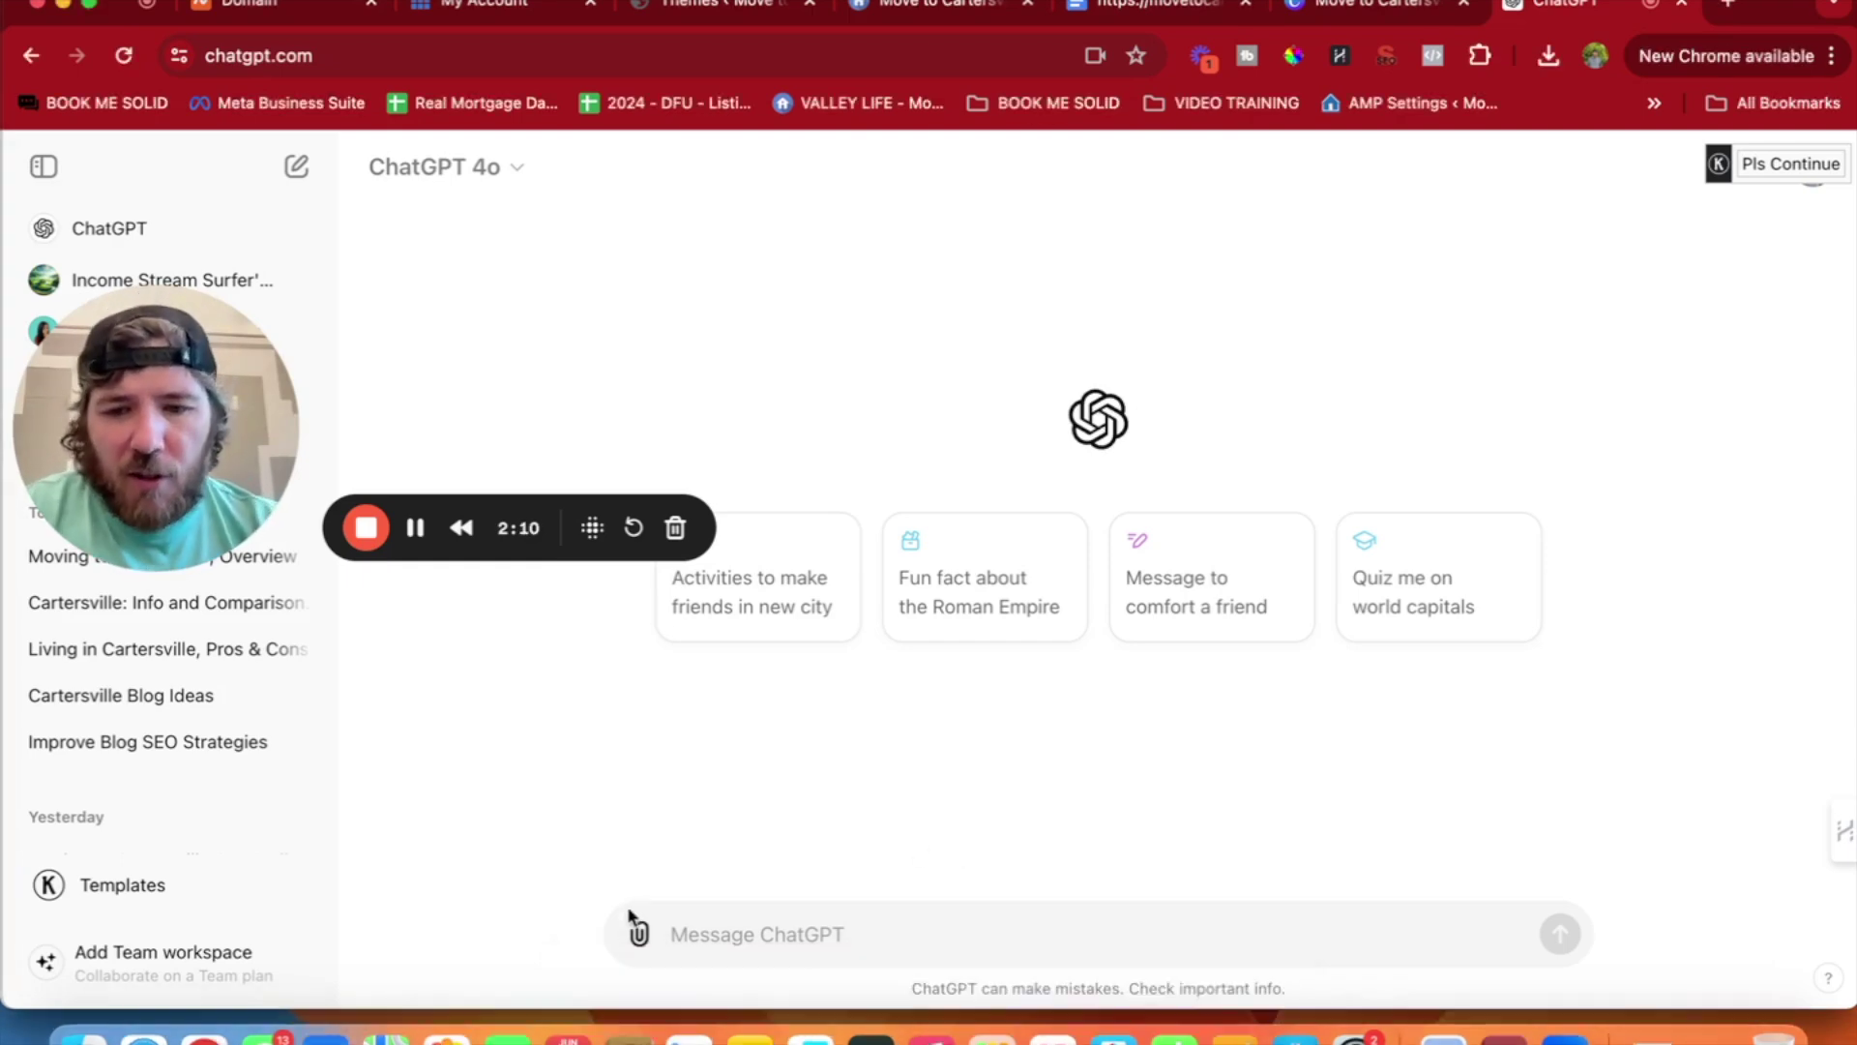
{"action": "left_click", "coordinate": [641, 939]}
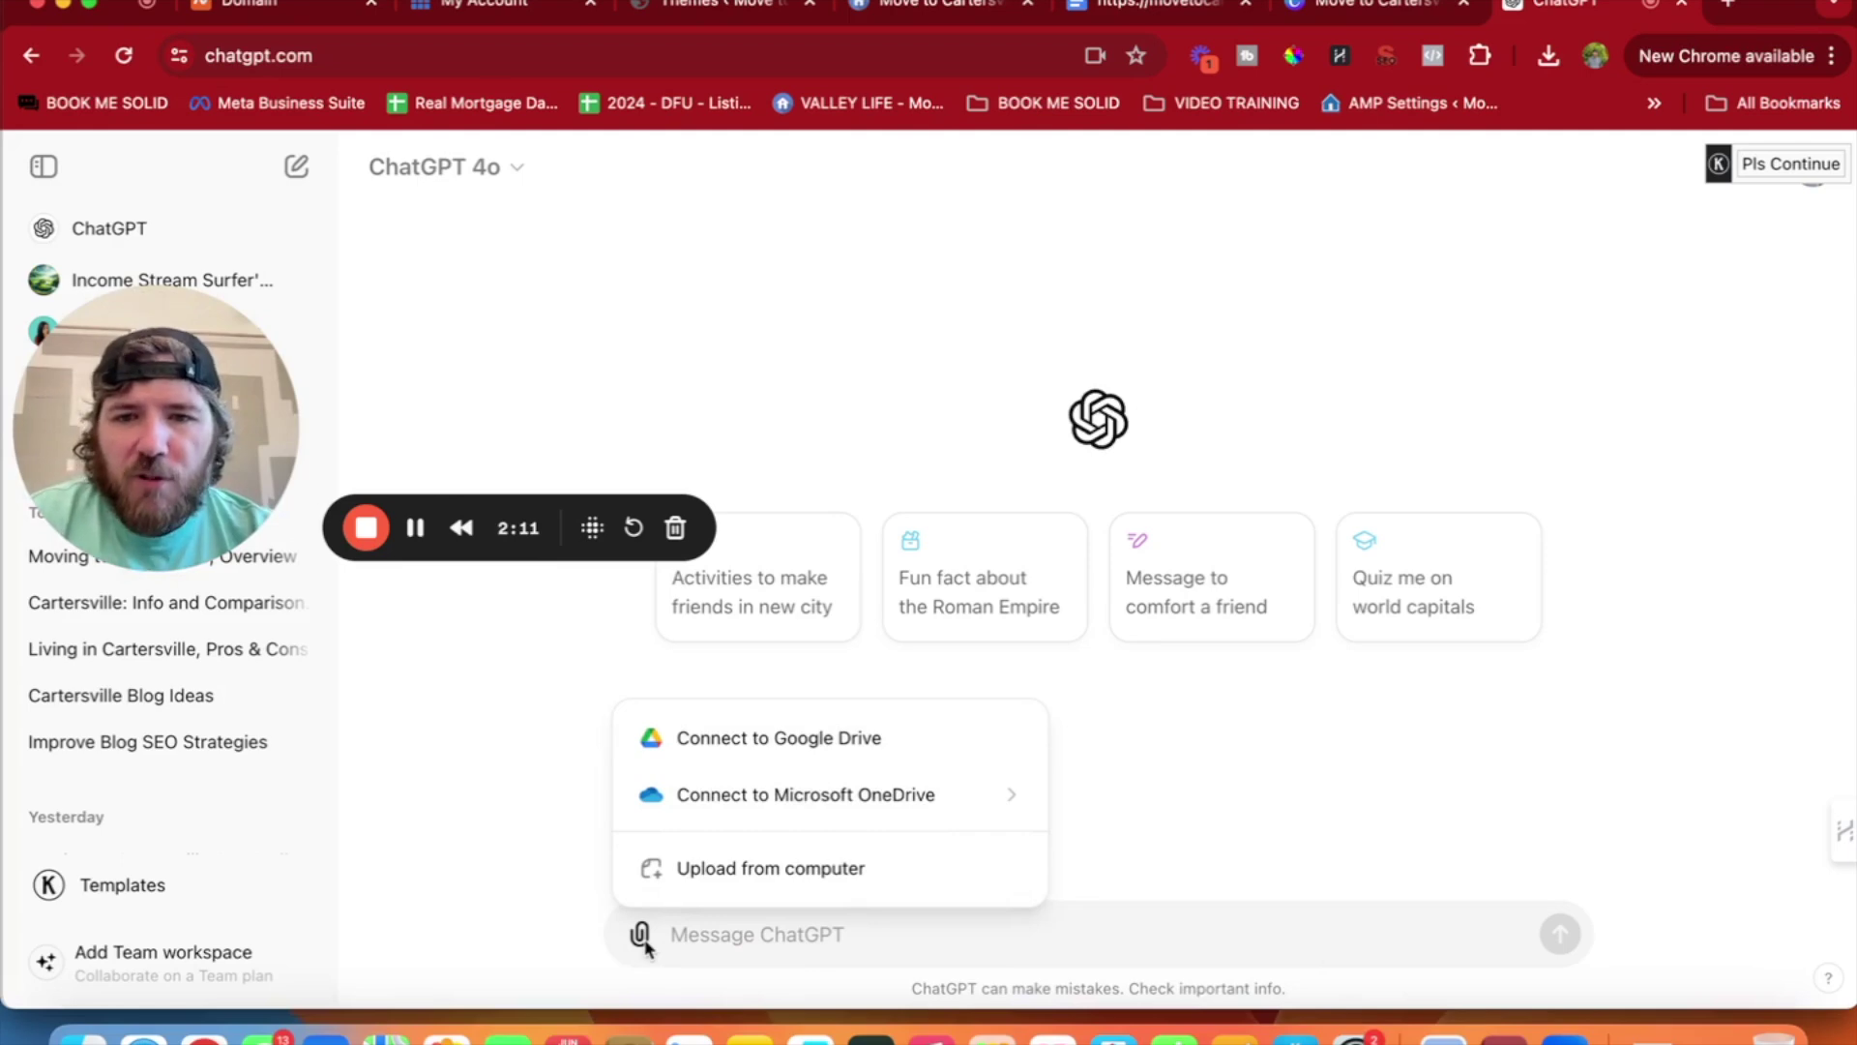
Upload #1.pdf from Downloads to the chat, locating it by searching '1.pdf'.
{"action": "left_click", "coordinate": [655, 881]}
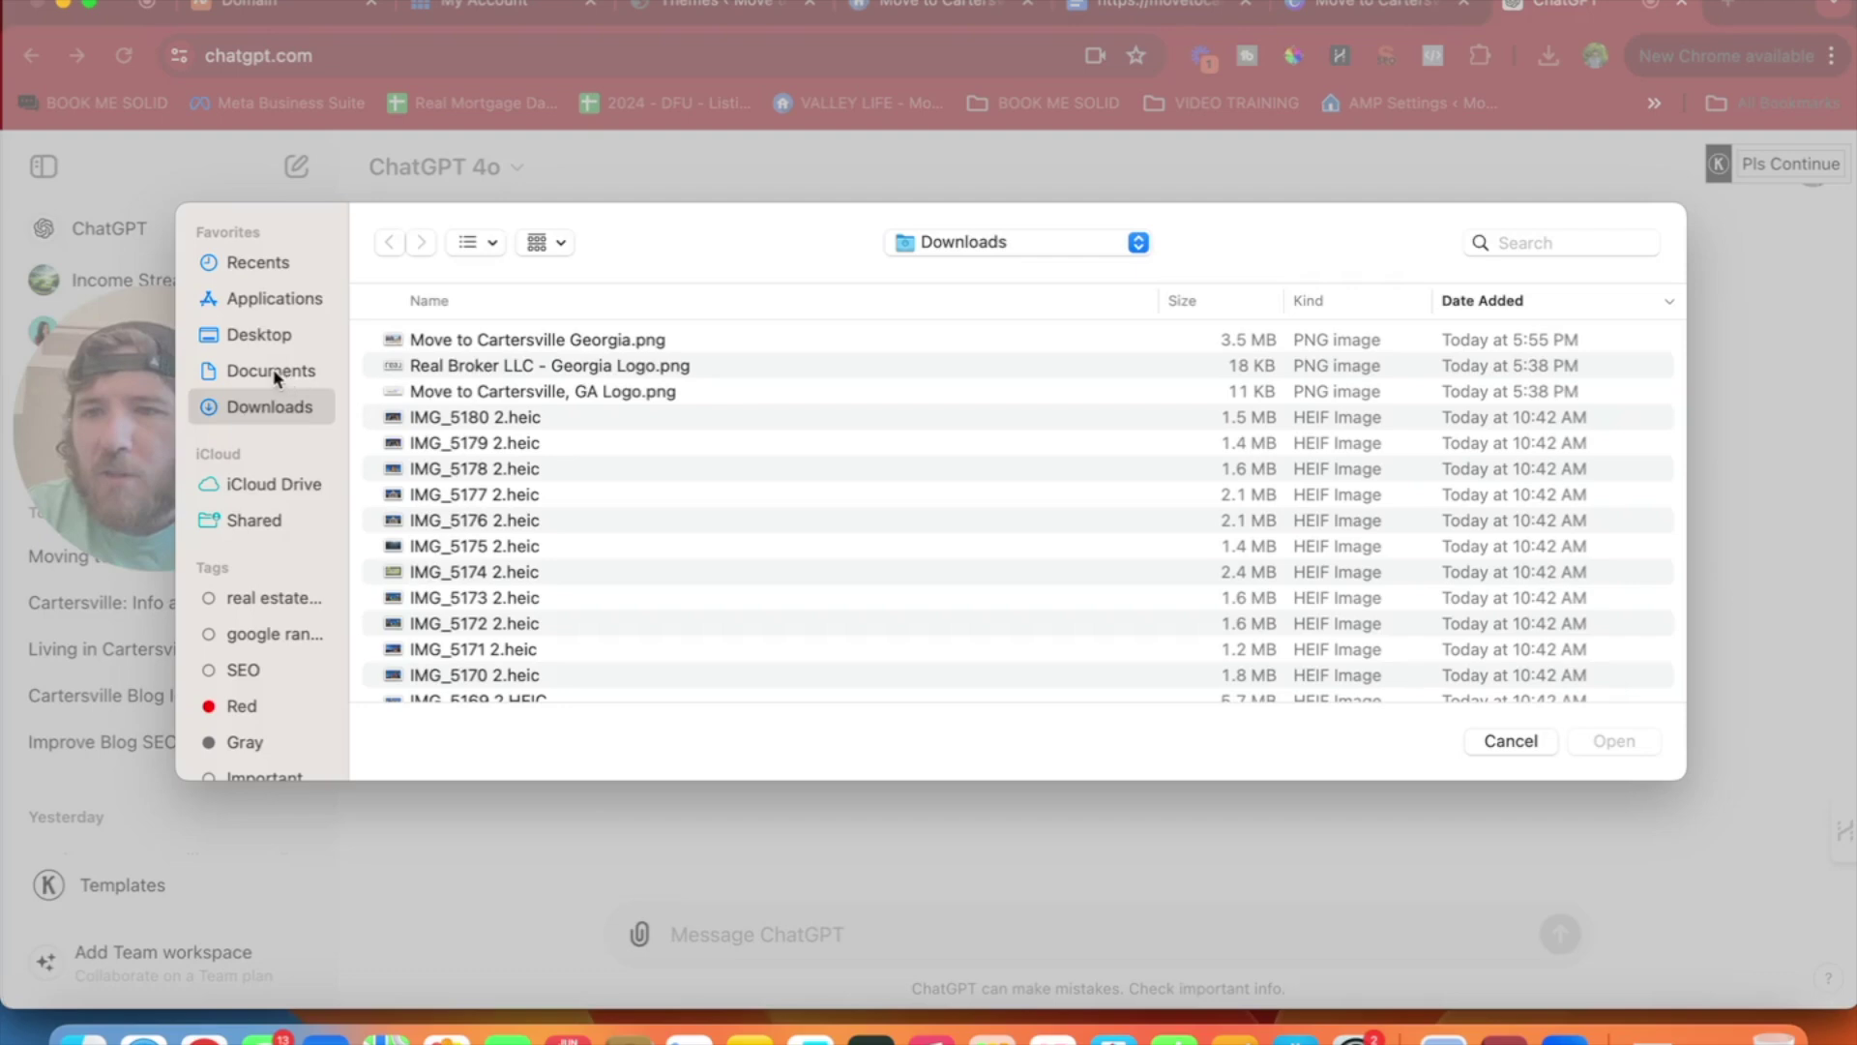
{"action": "left_click", "coordinate": [1530, 297]}
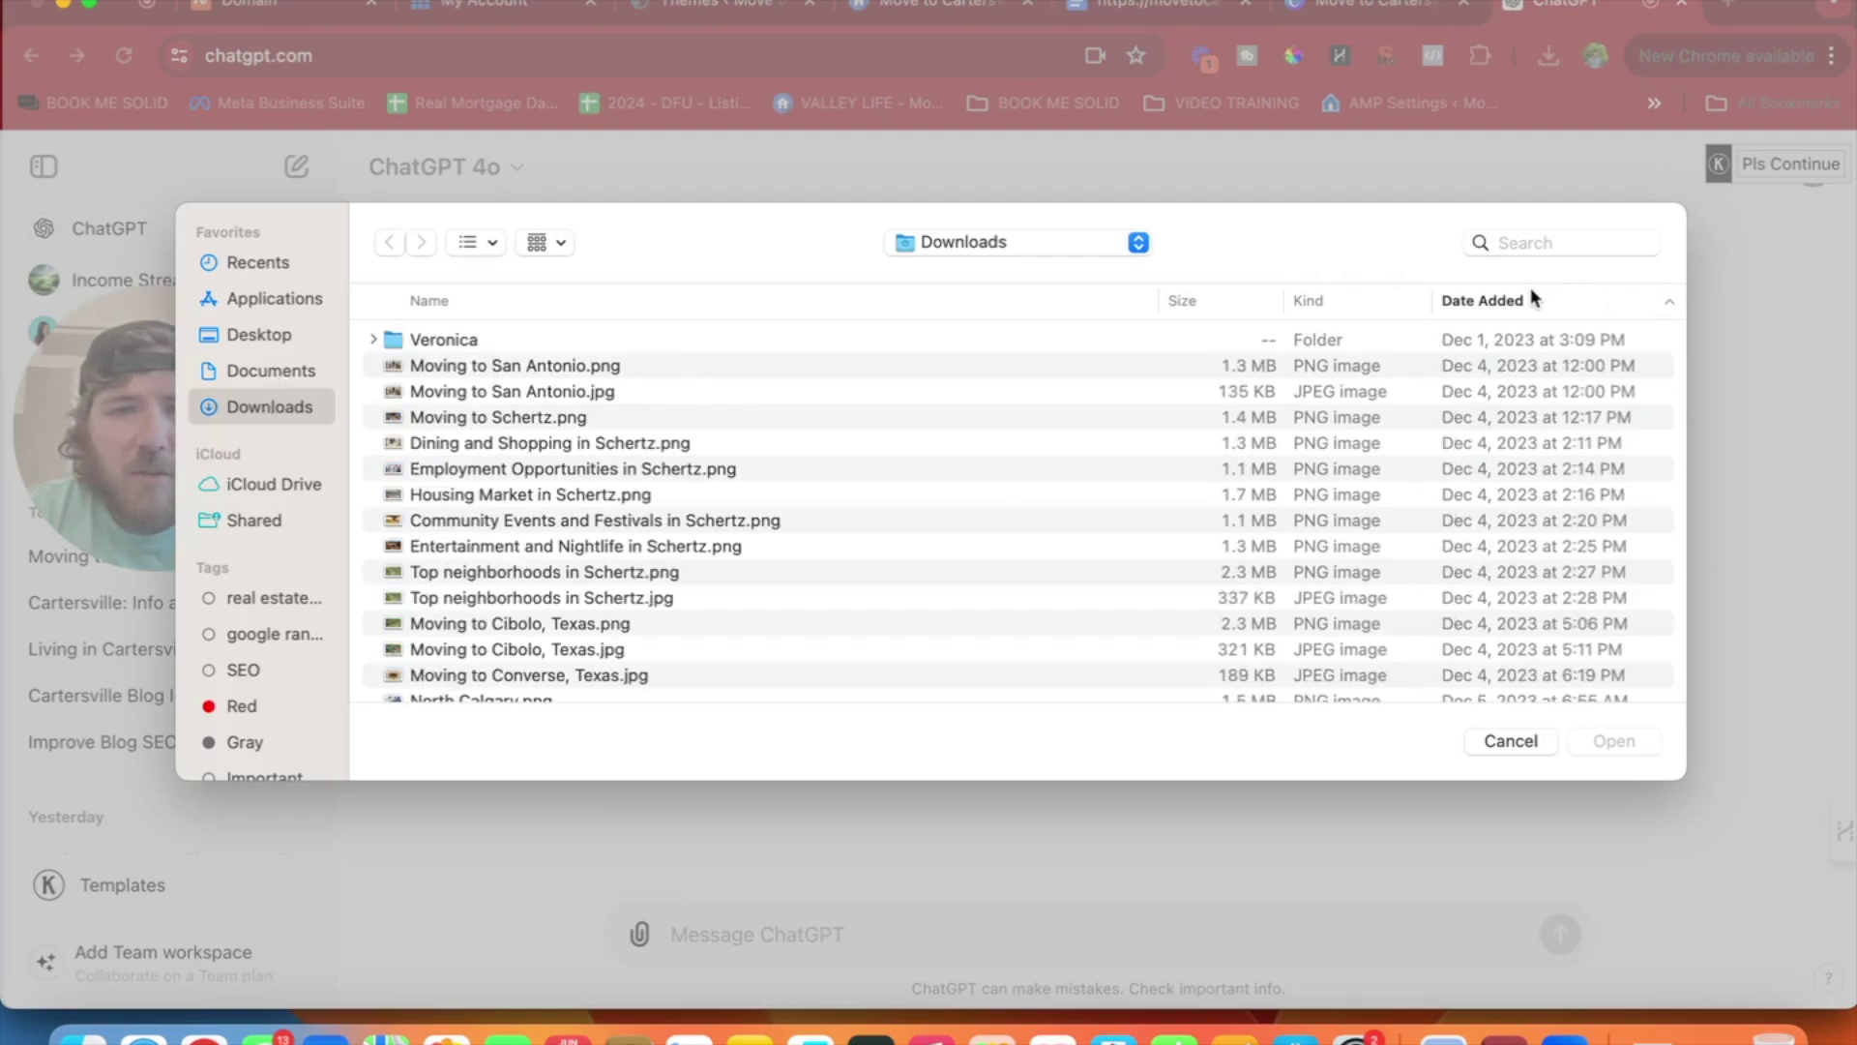
{"action": "left_click", "coordinate": [1530, 300]}
{"action": "scroll", "coordinate": [1321, 553], "scroll_direction": "down", "scroll_amount": 15}
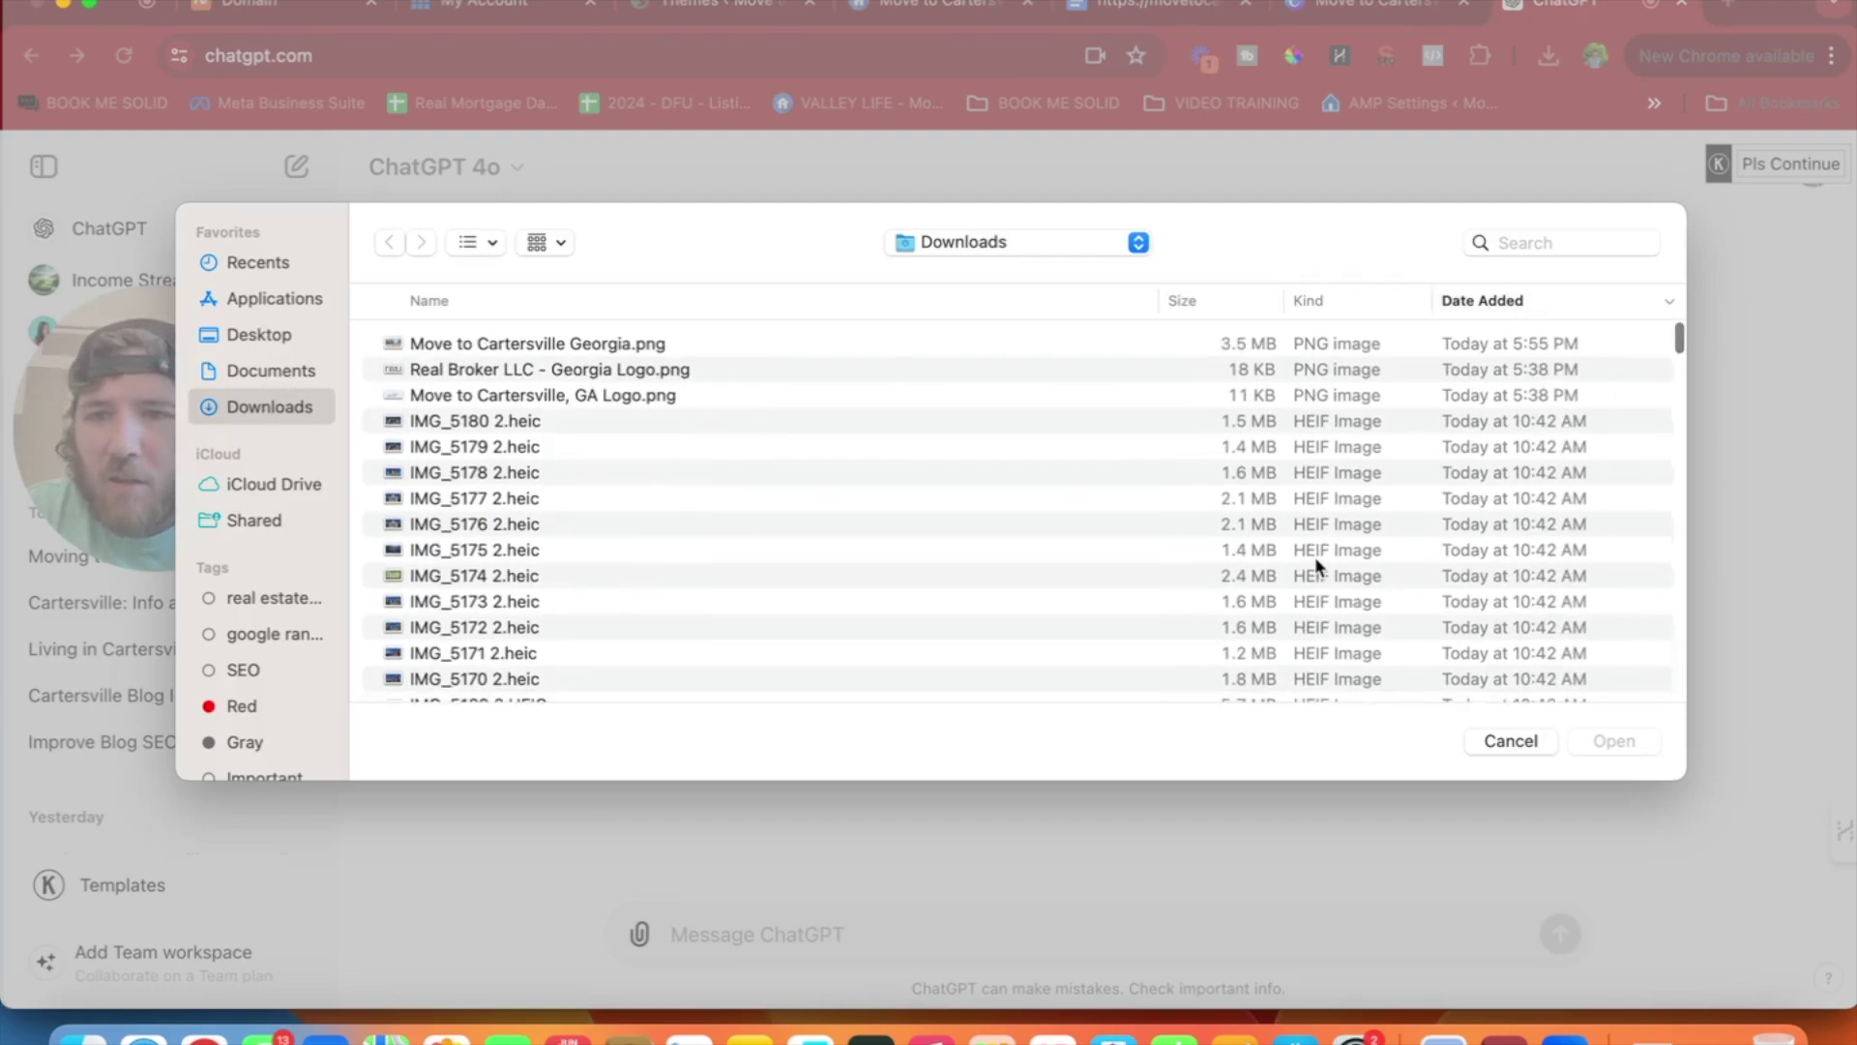
{"action": "scroll", "coordinate": [1269, 648], "scroll_direction": "down", "scroll_amount": 5}
{"action": "scroll", "coordinate": [1275, 624], "scroll_direction": "up", "scroll_amount": 20}
{"action": "left_click", "coordinate": [1509, 242]}
{"action": "type", "text": "1.pdf"}
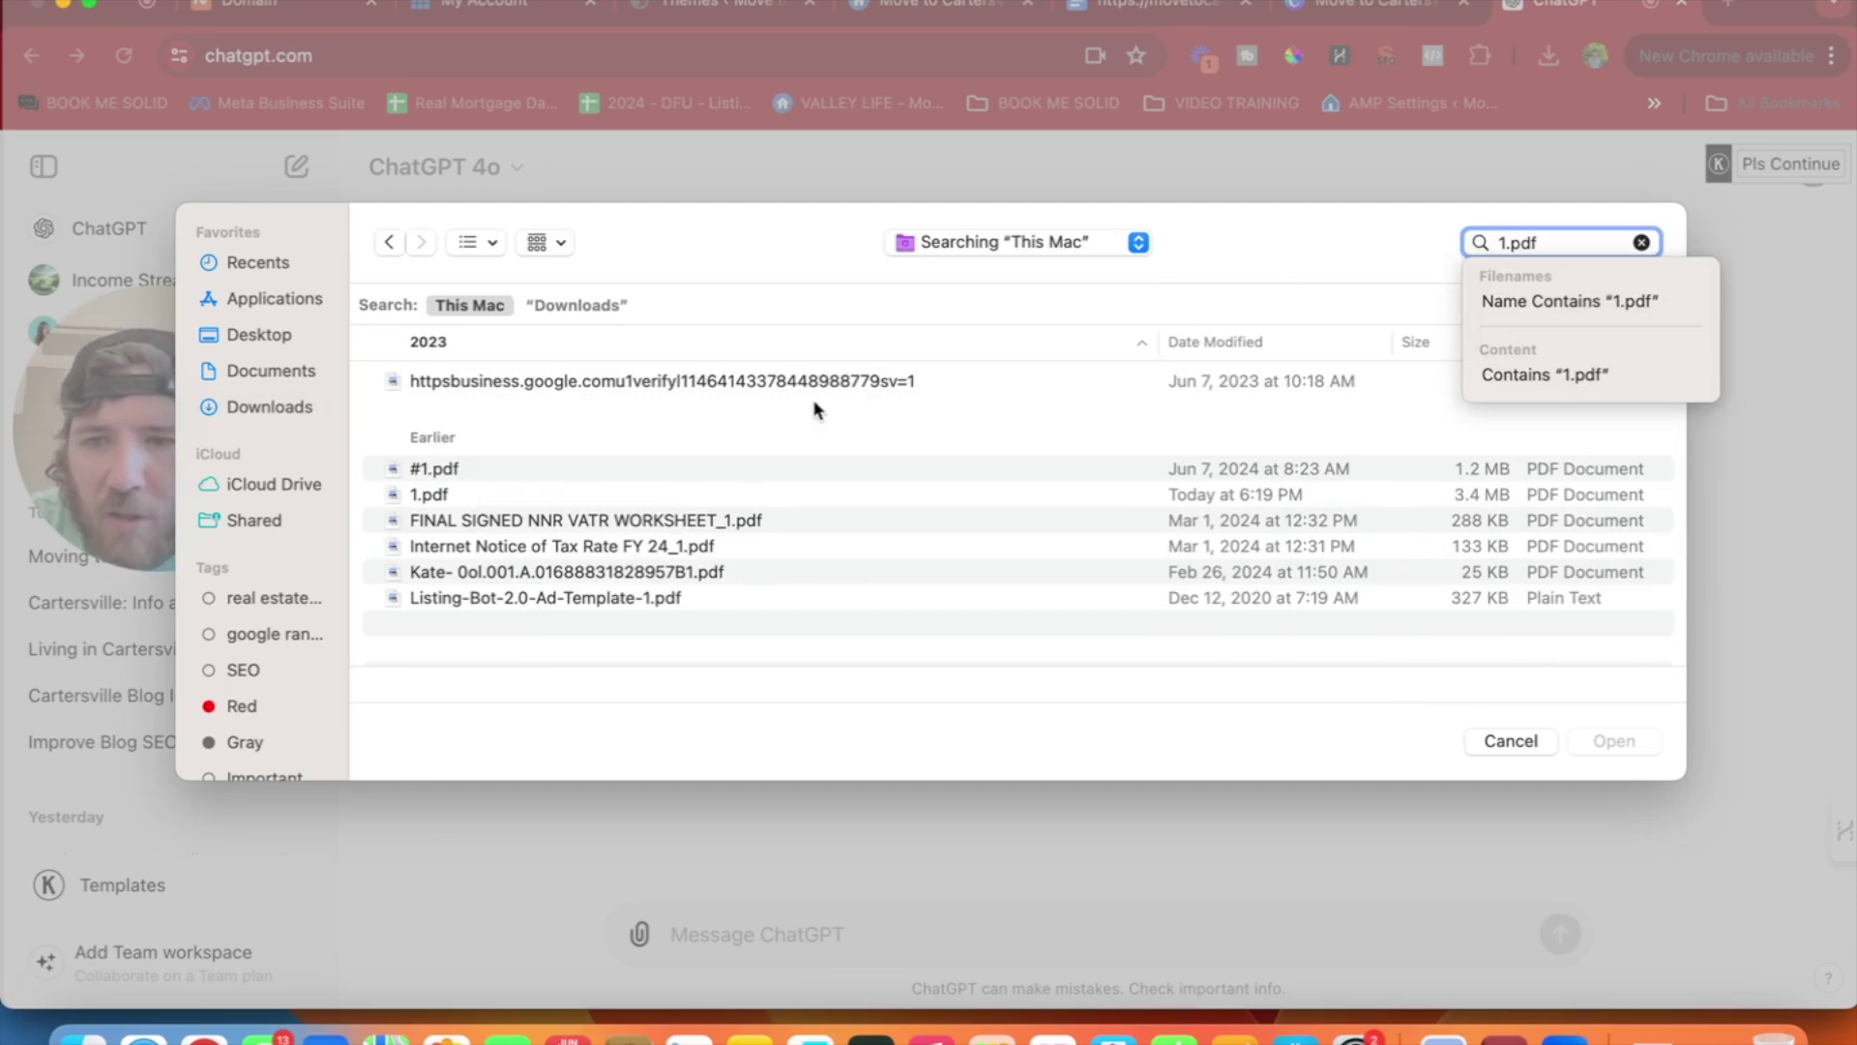
{"action": "left_click", "coordinate": [448, 474]}
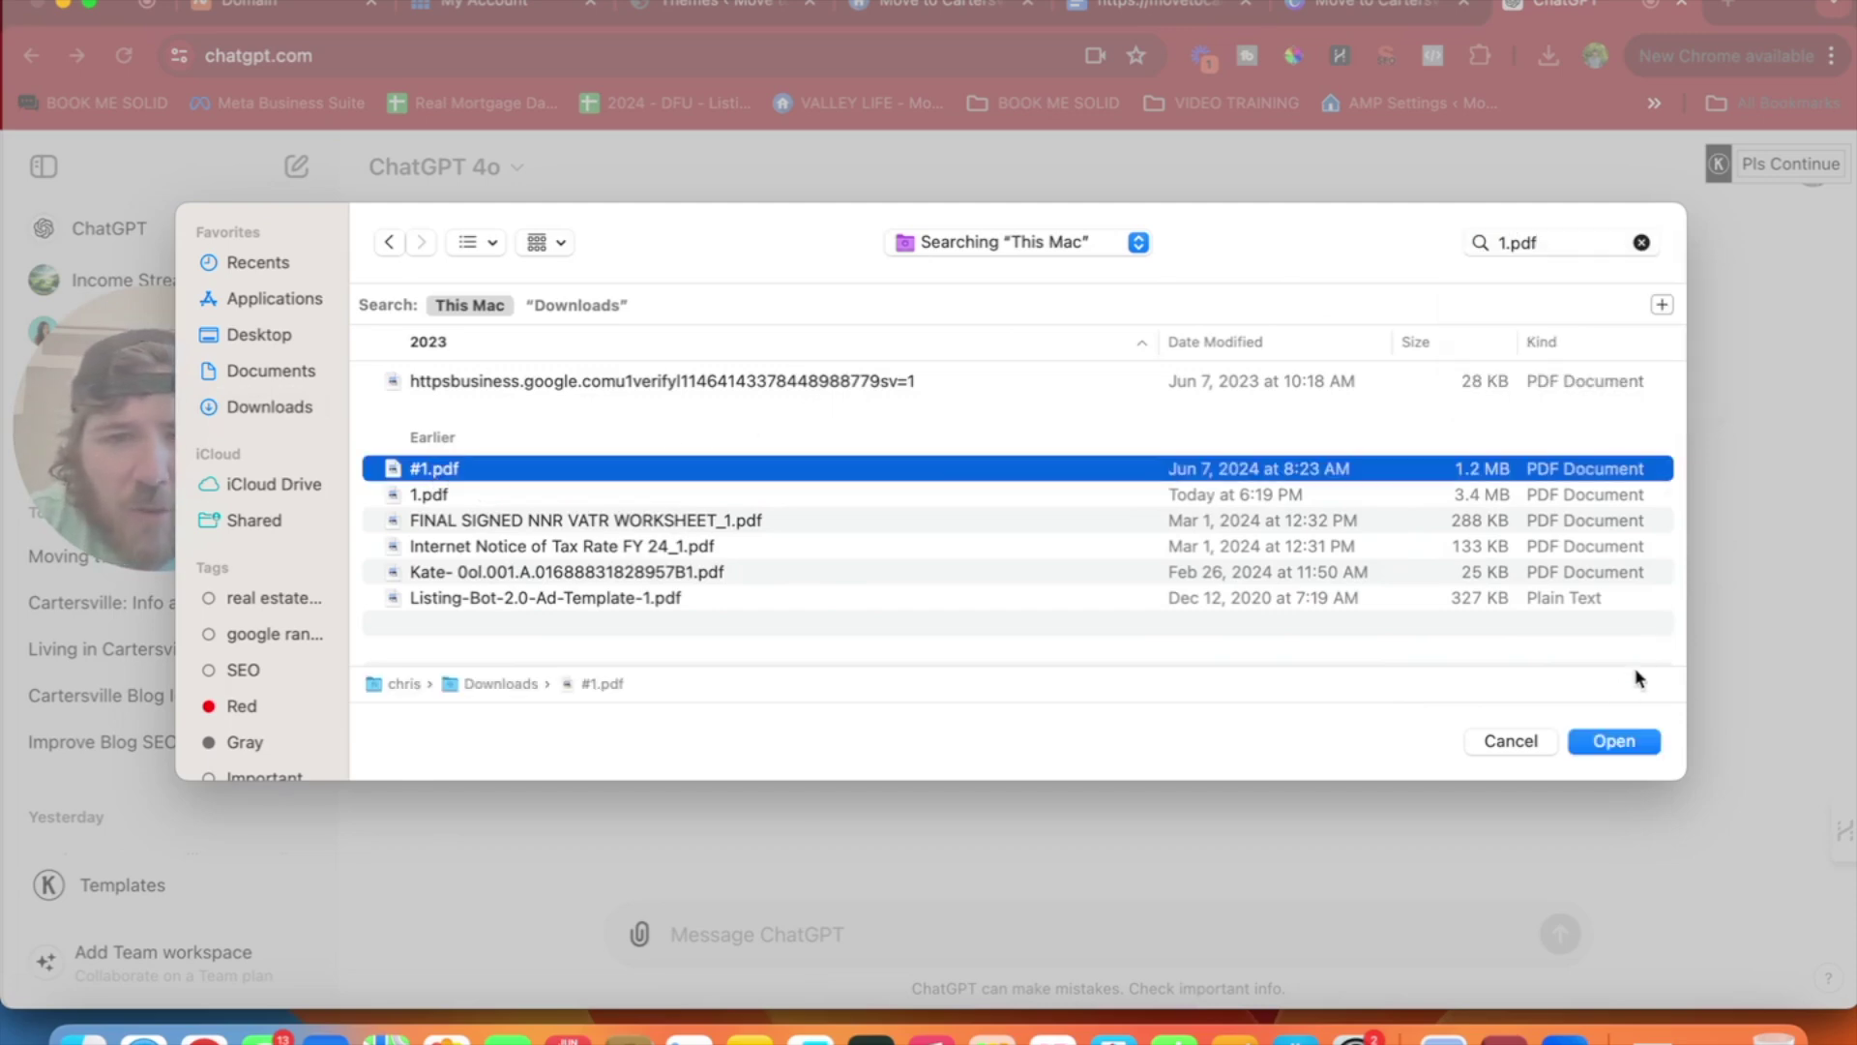
{"action": "left_click", "coordinate": [1616, 741]}
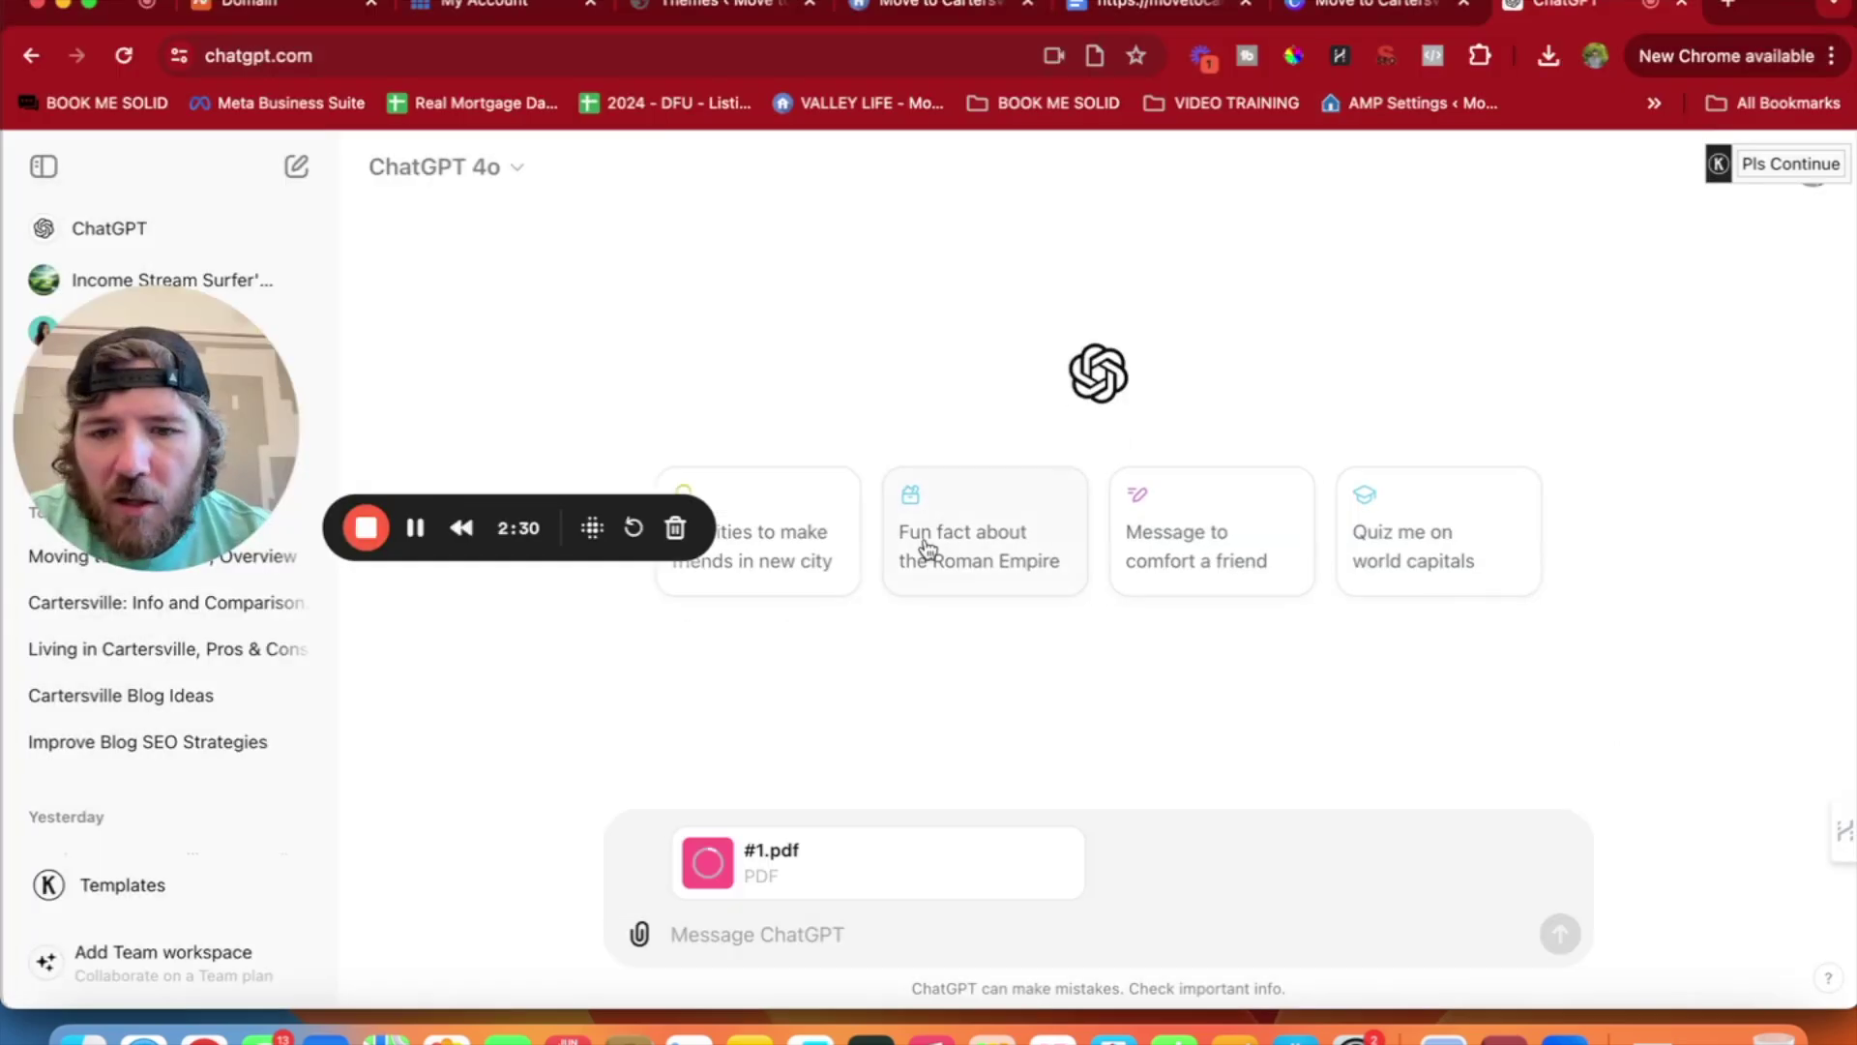
{"action": "left_click", "coordinate": [639, 933]}
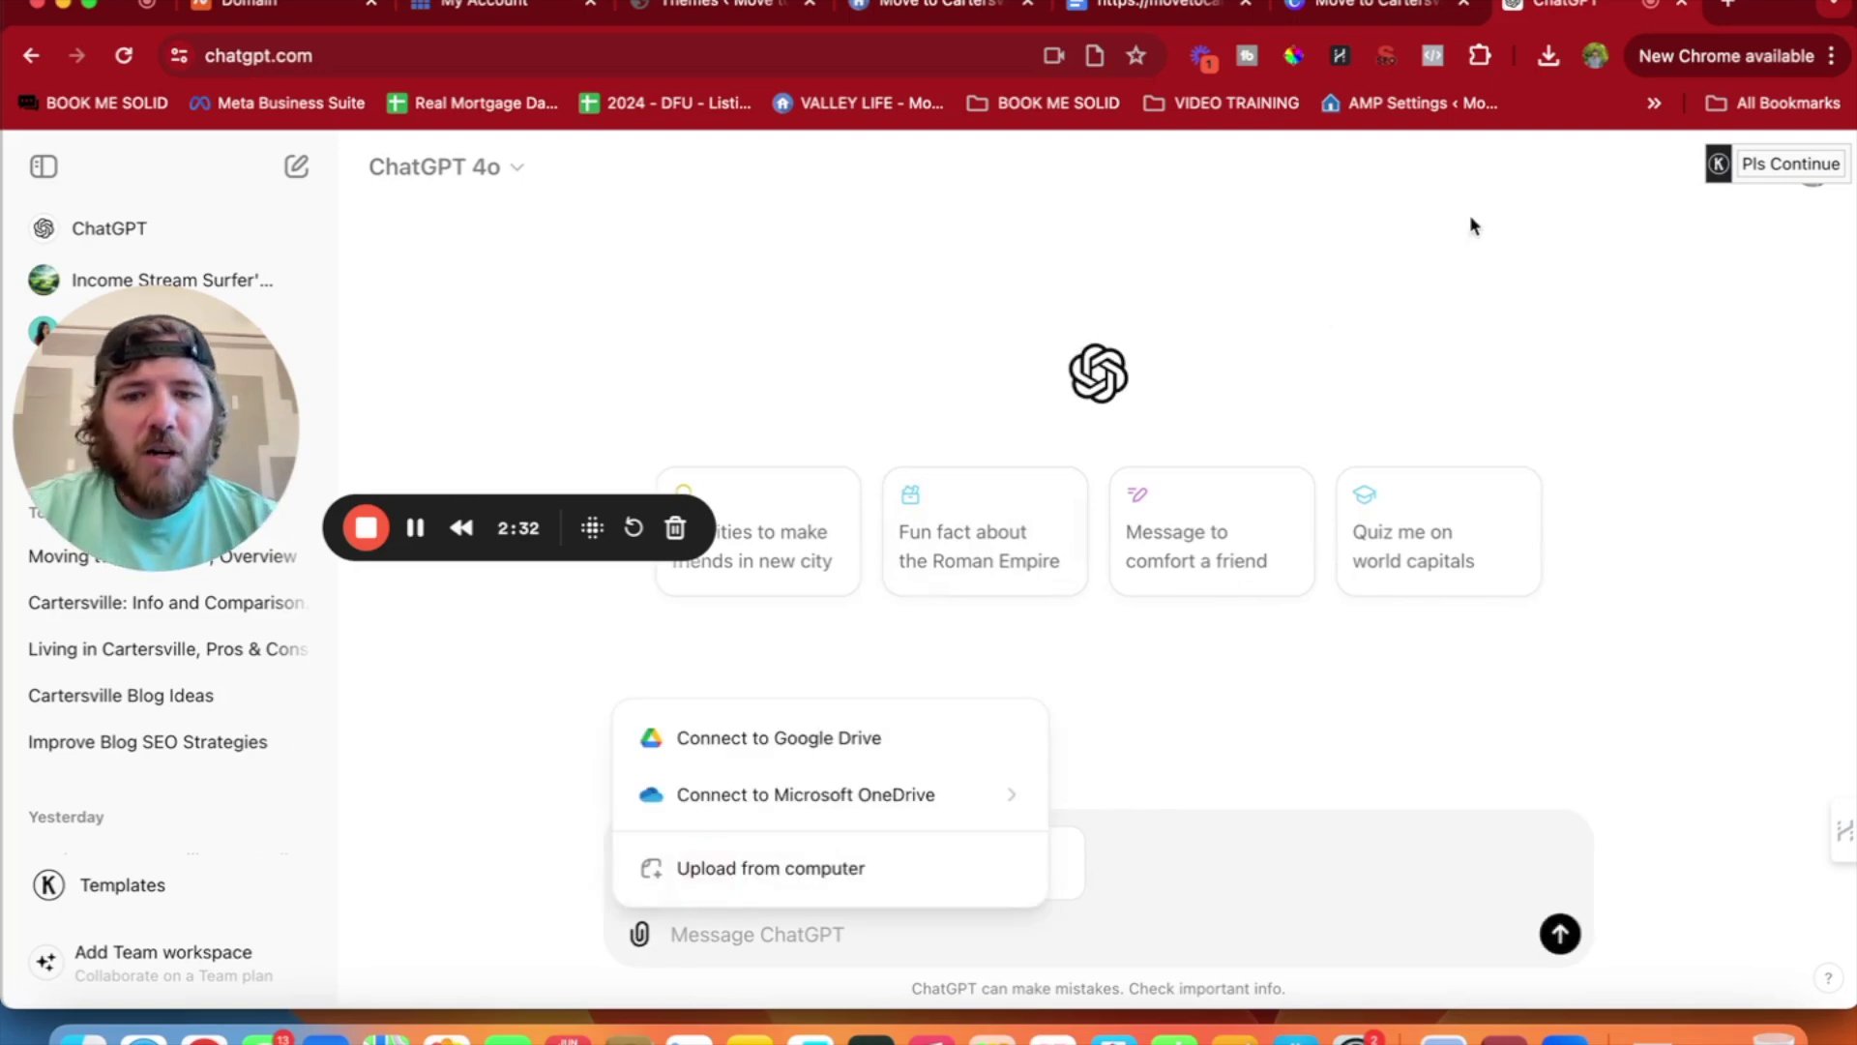
Look for the second PDF among recent files sorted by modification date.
{"action": "left_click", "coordinate": [895, 870]}
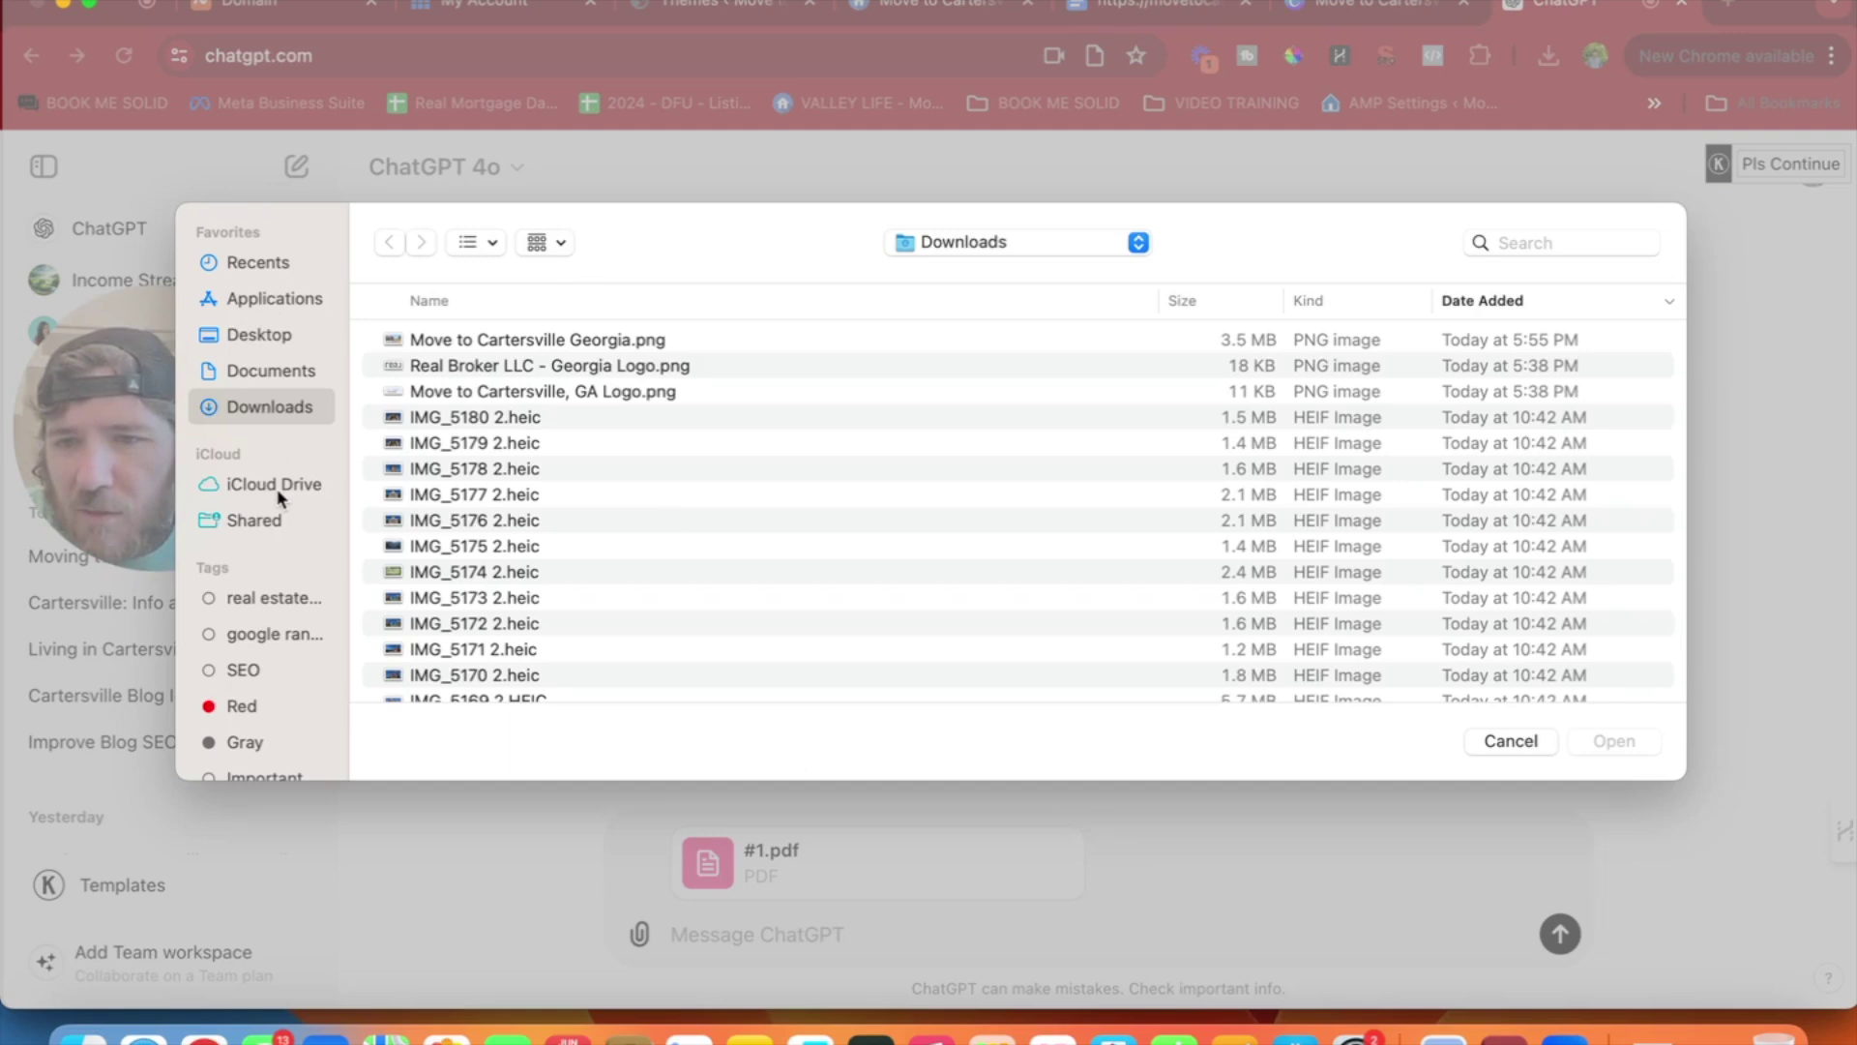
{"action": "left_click", "coordinate": [249, 262]}
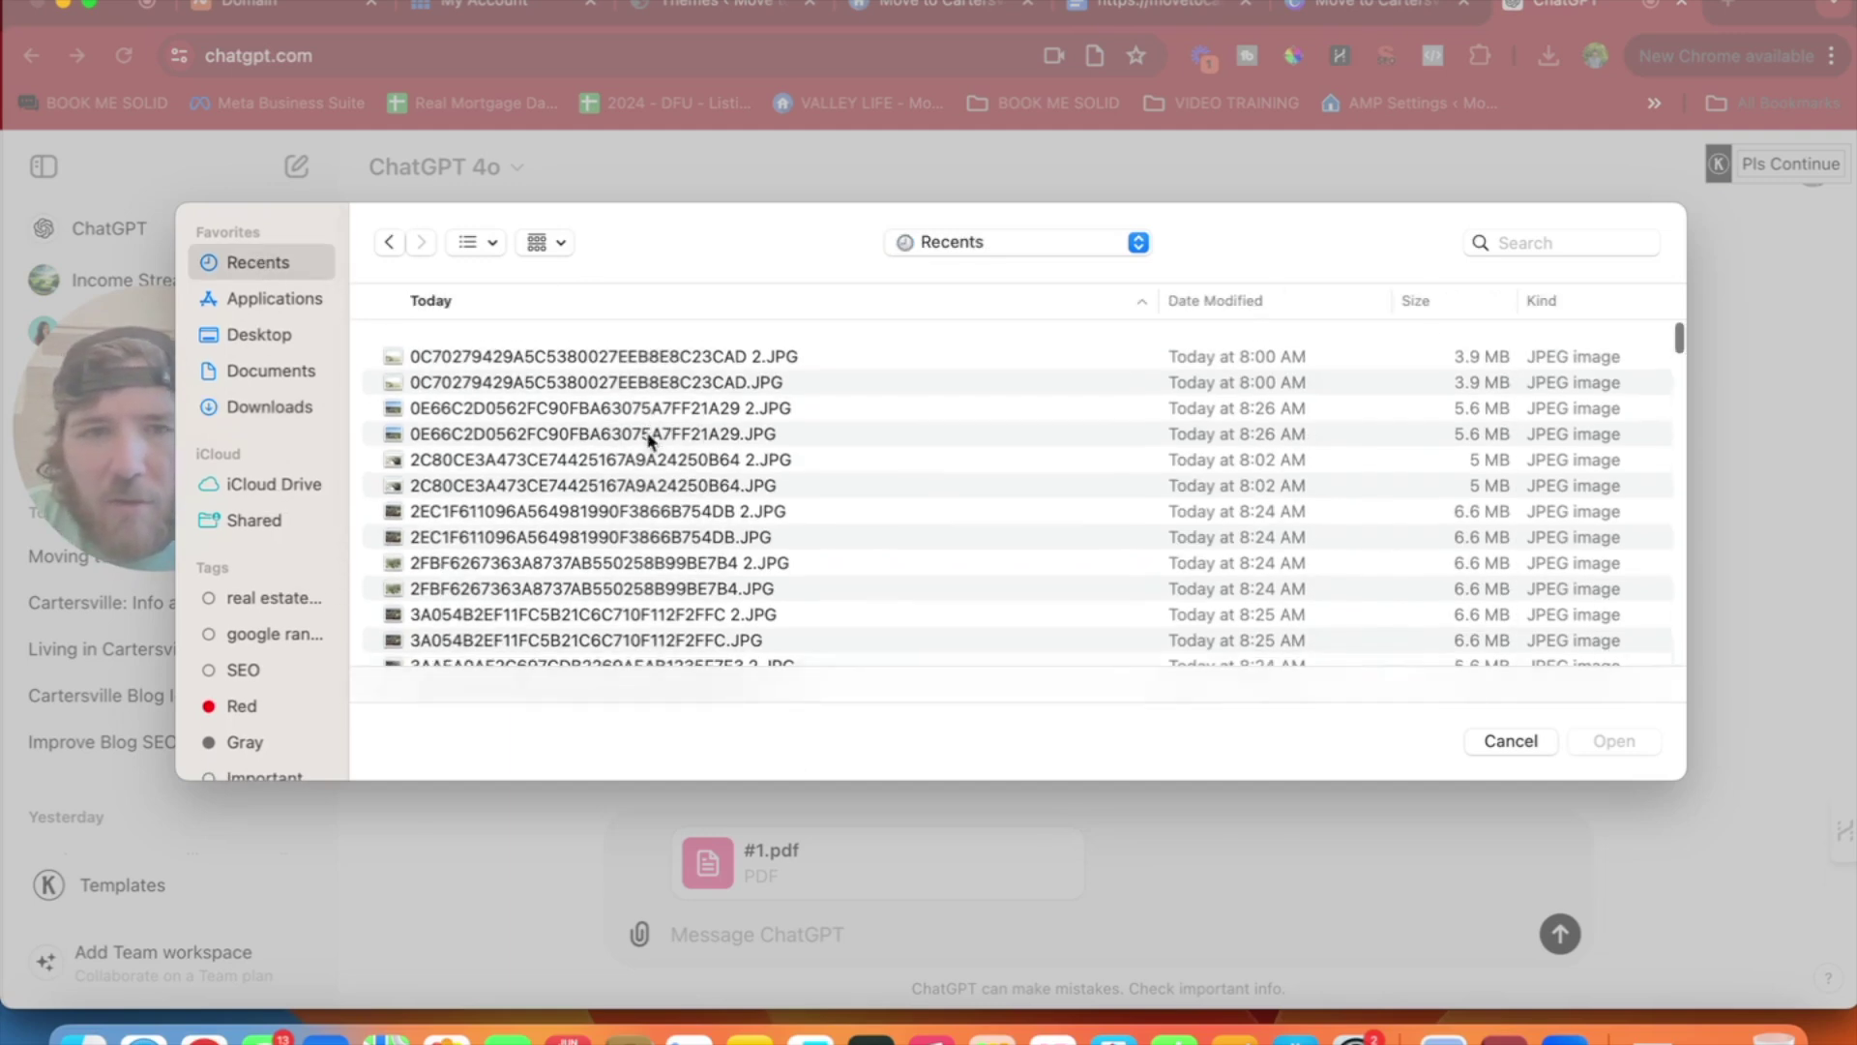
{"action": "left_click", "coordinate": [1286, 300]}
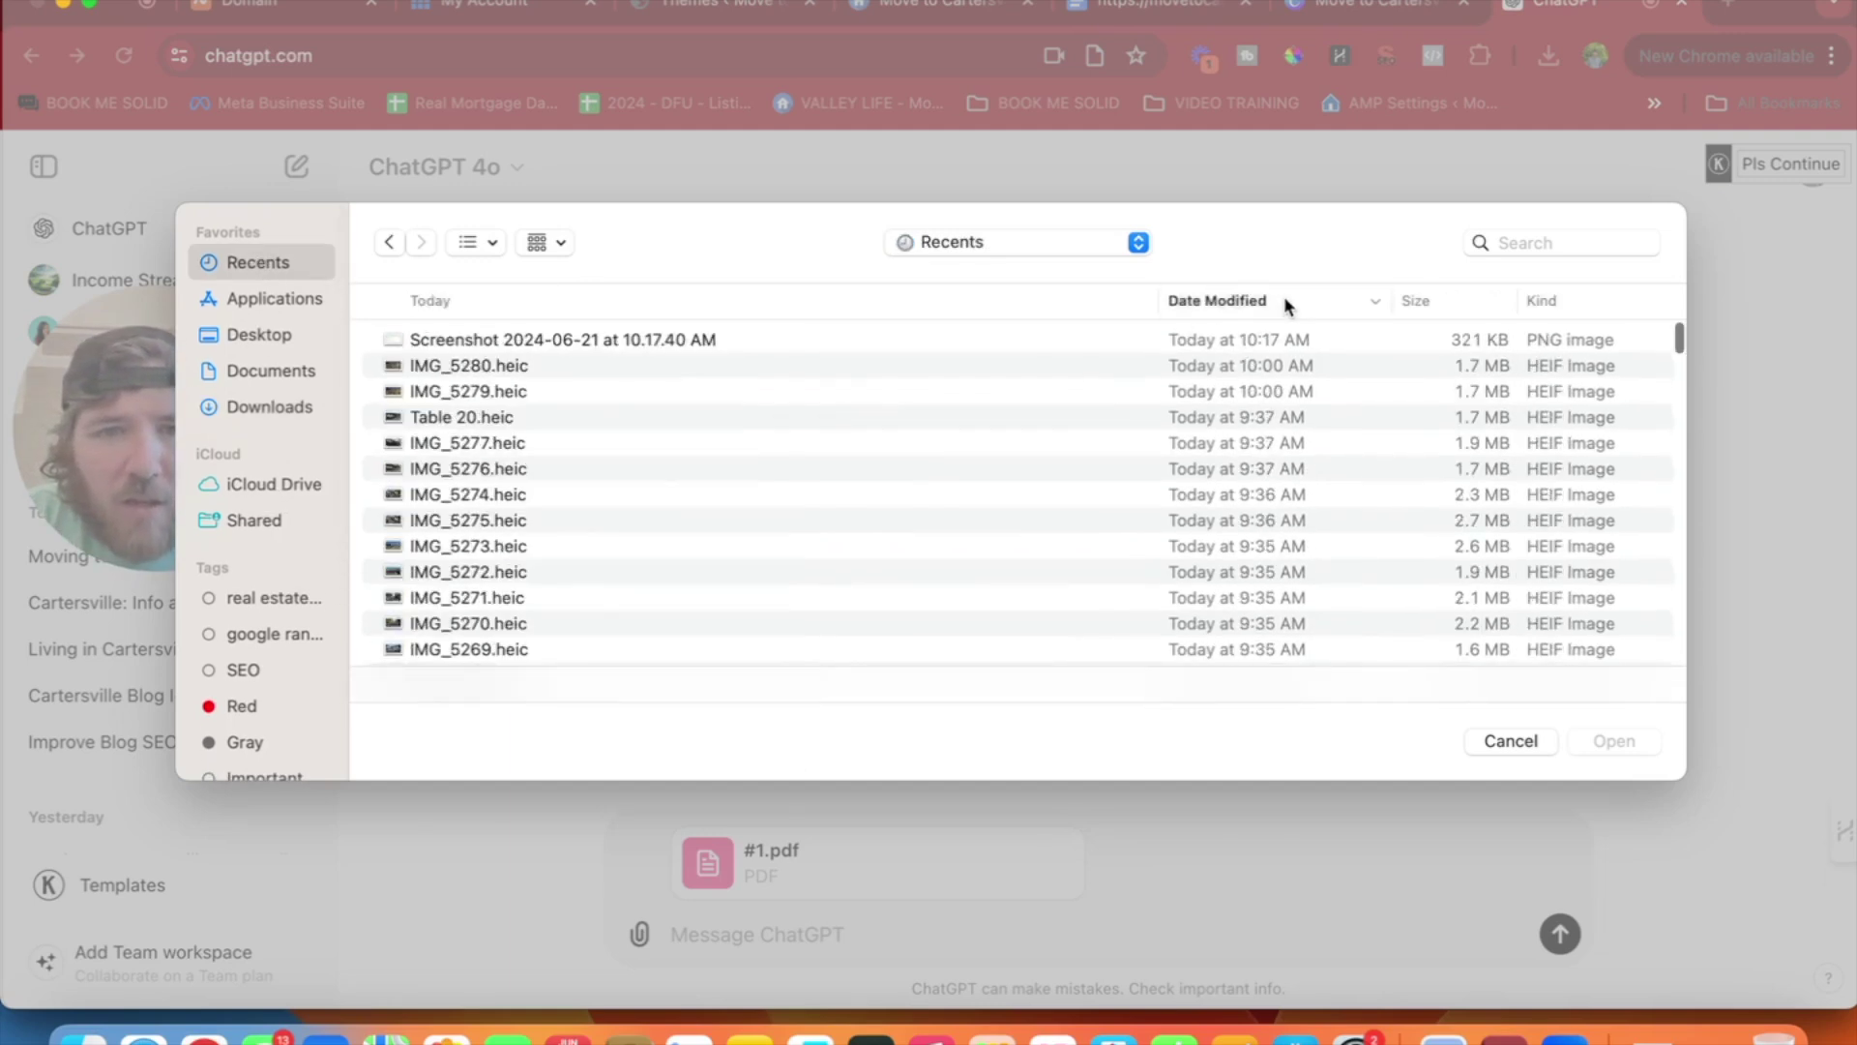
{"action": "left_click", "coordinate": [1273, 300]}
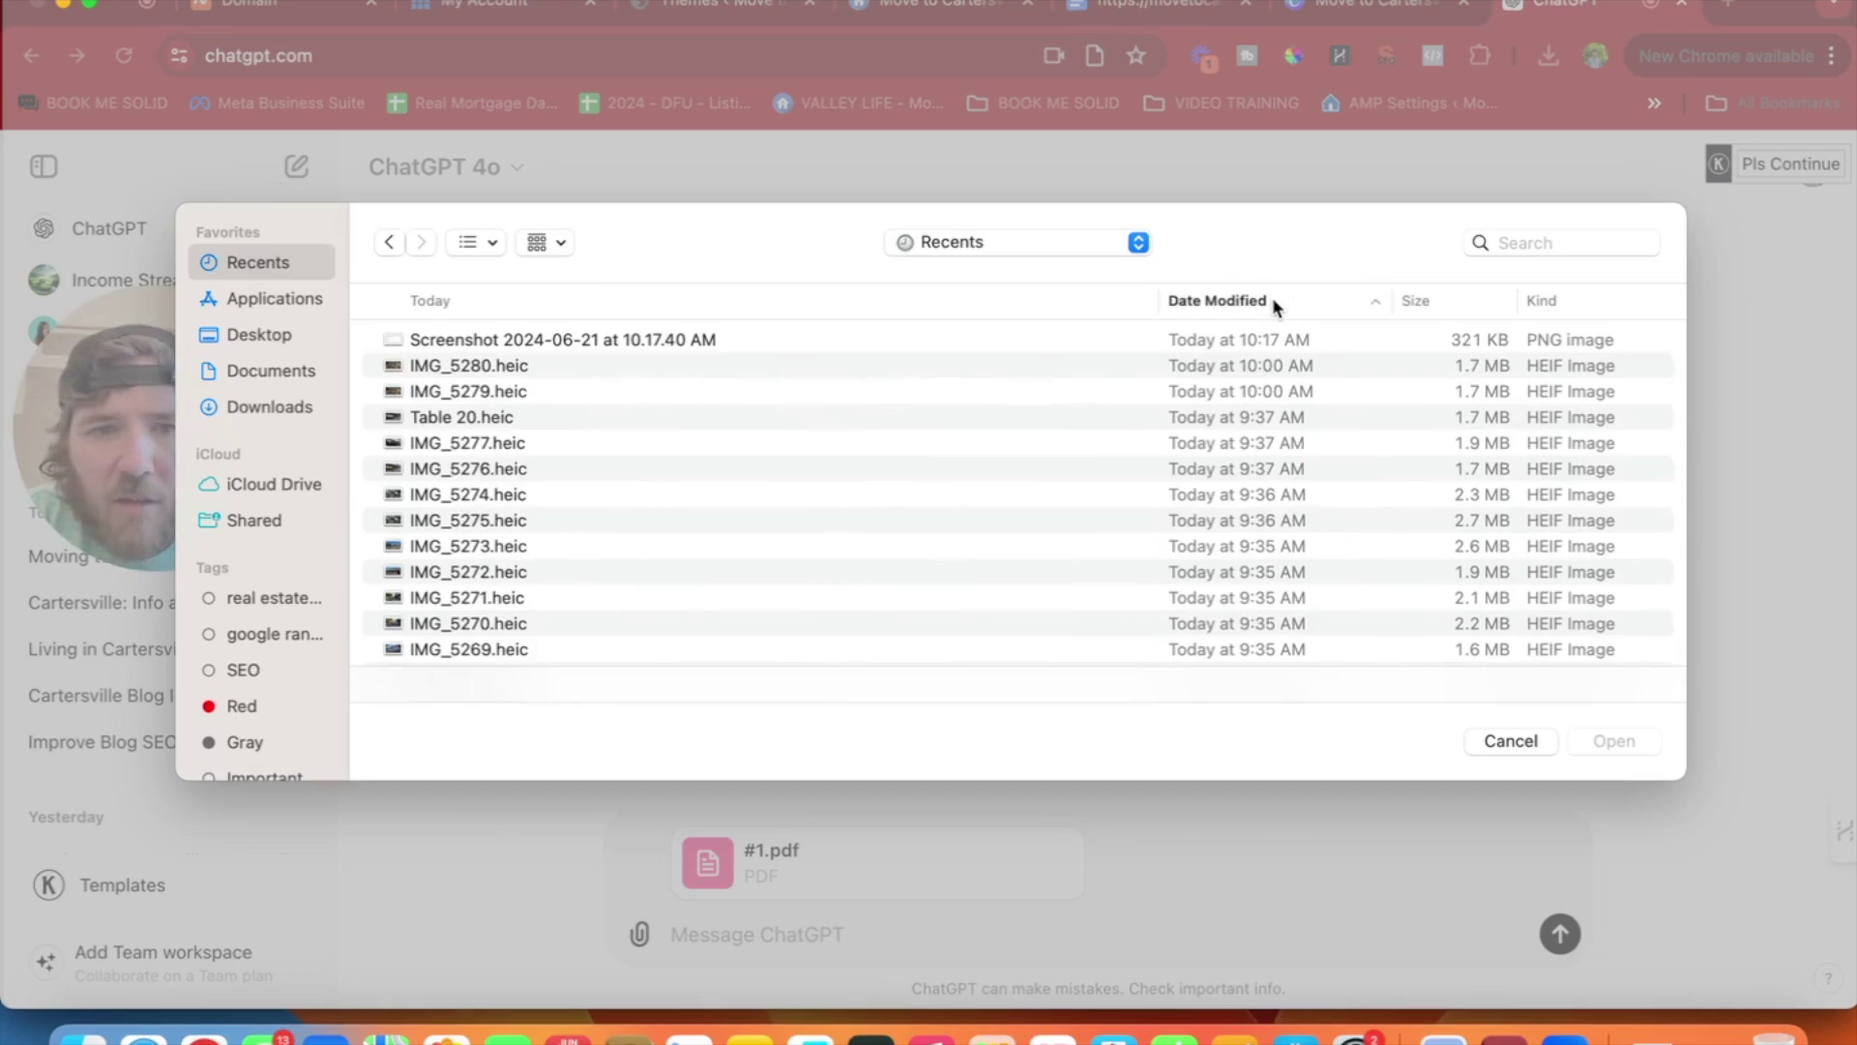
{"action": "scroll", "coordinate": [1308, 436], "scroll_direction": "down", "scroll_amount": 10}
{"action": "scroll", "coordinate": [1308, 432], "scroll_direction": "down", "scroll_amount": 20}
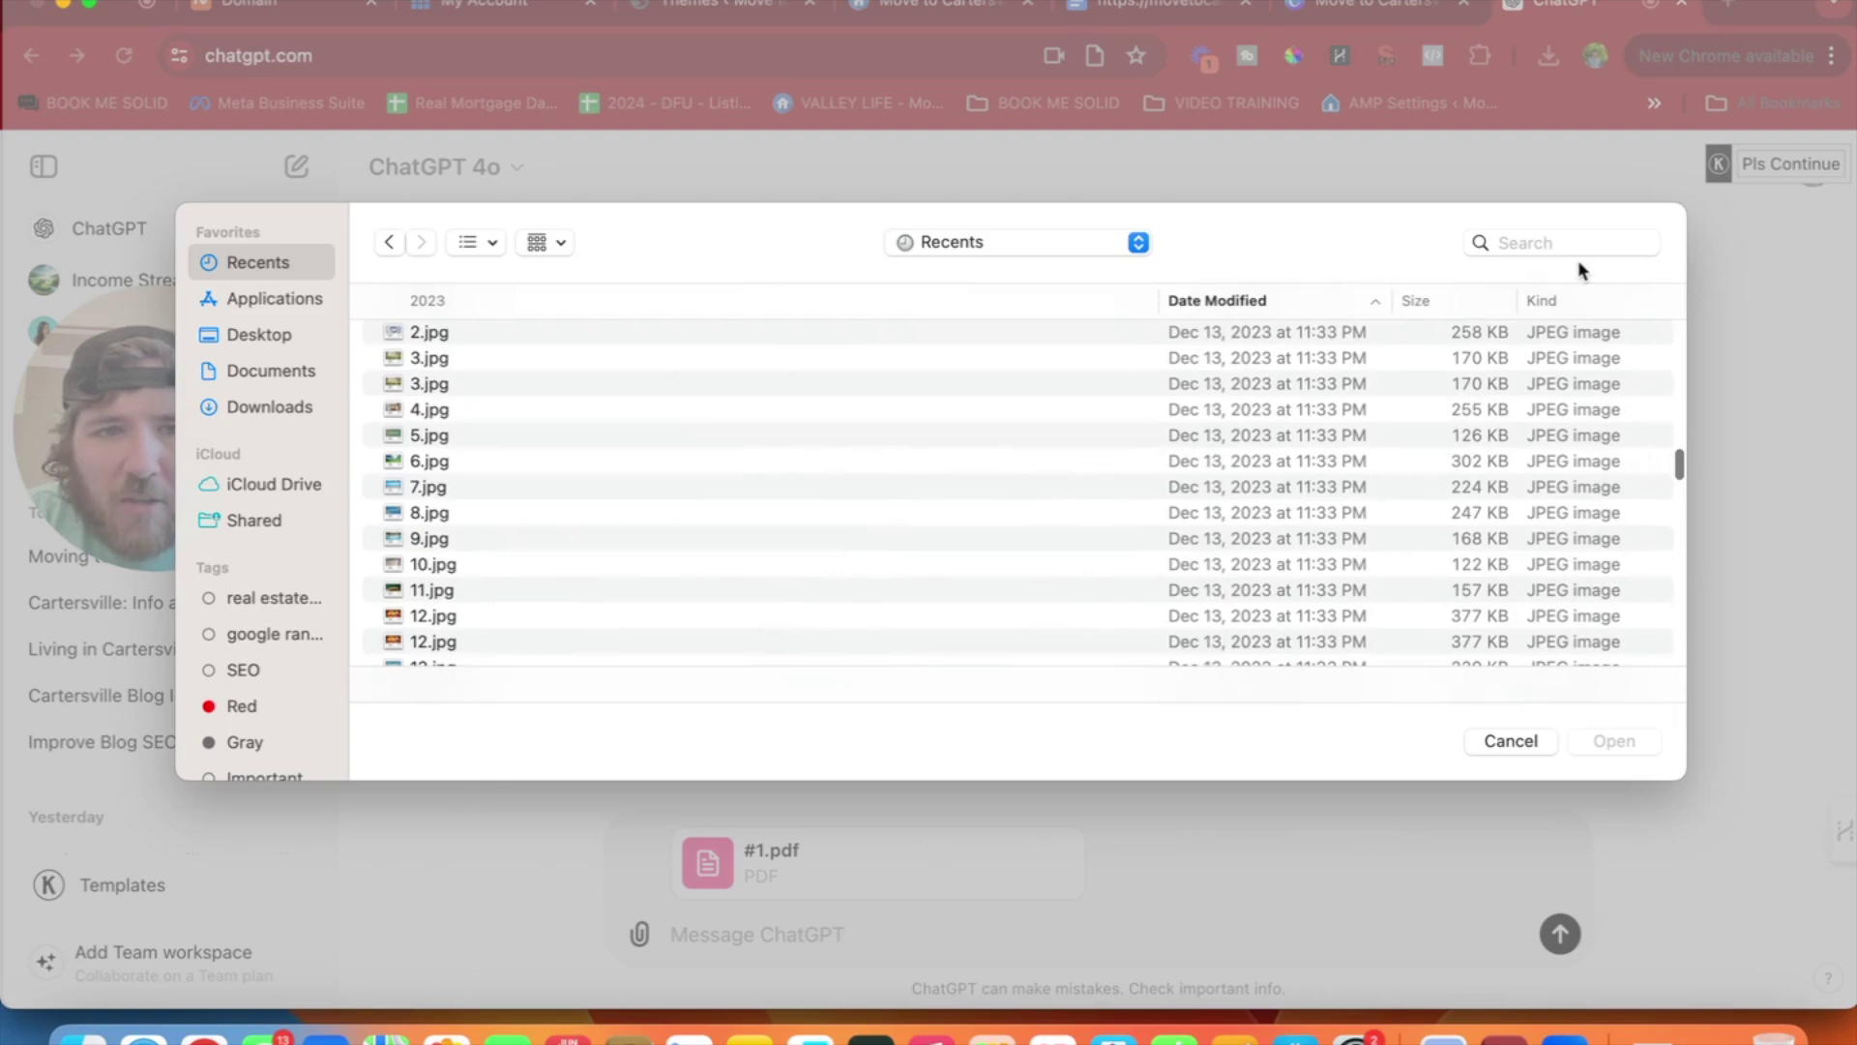
Find 2.pdf by searching the Downloads folder and attach it to the message.
{"action": "left_click", "coordinate": [1545, 242]}
{"action": "type", "text": "2,"}
{"action": "key", "text": "BackSpace"}
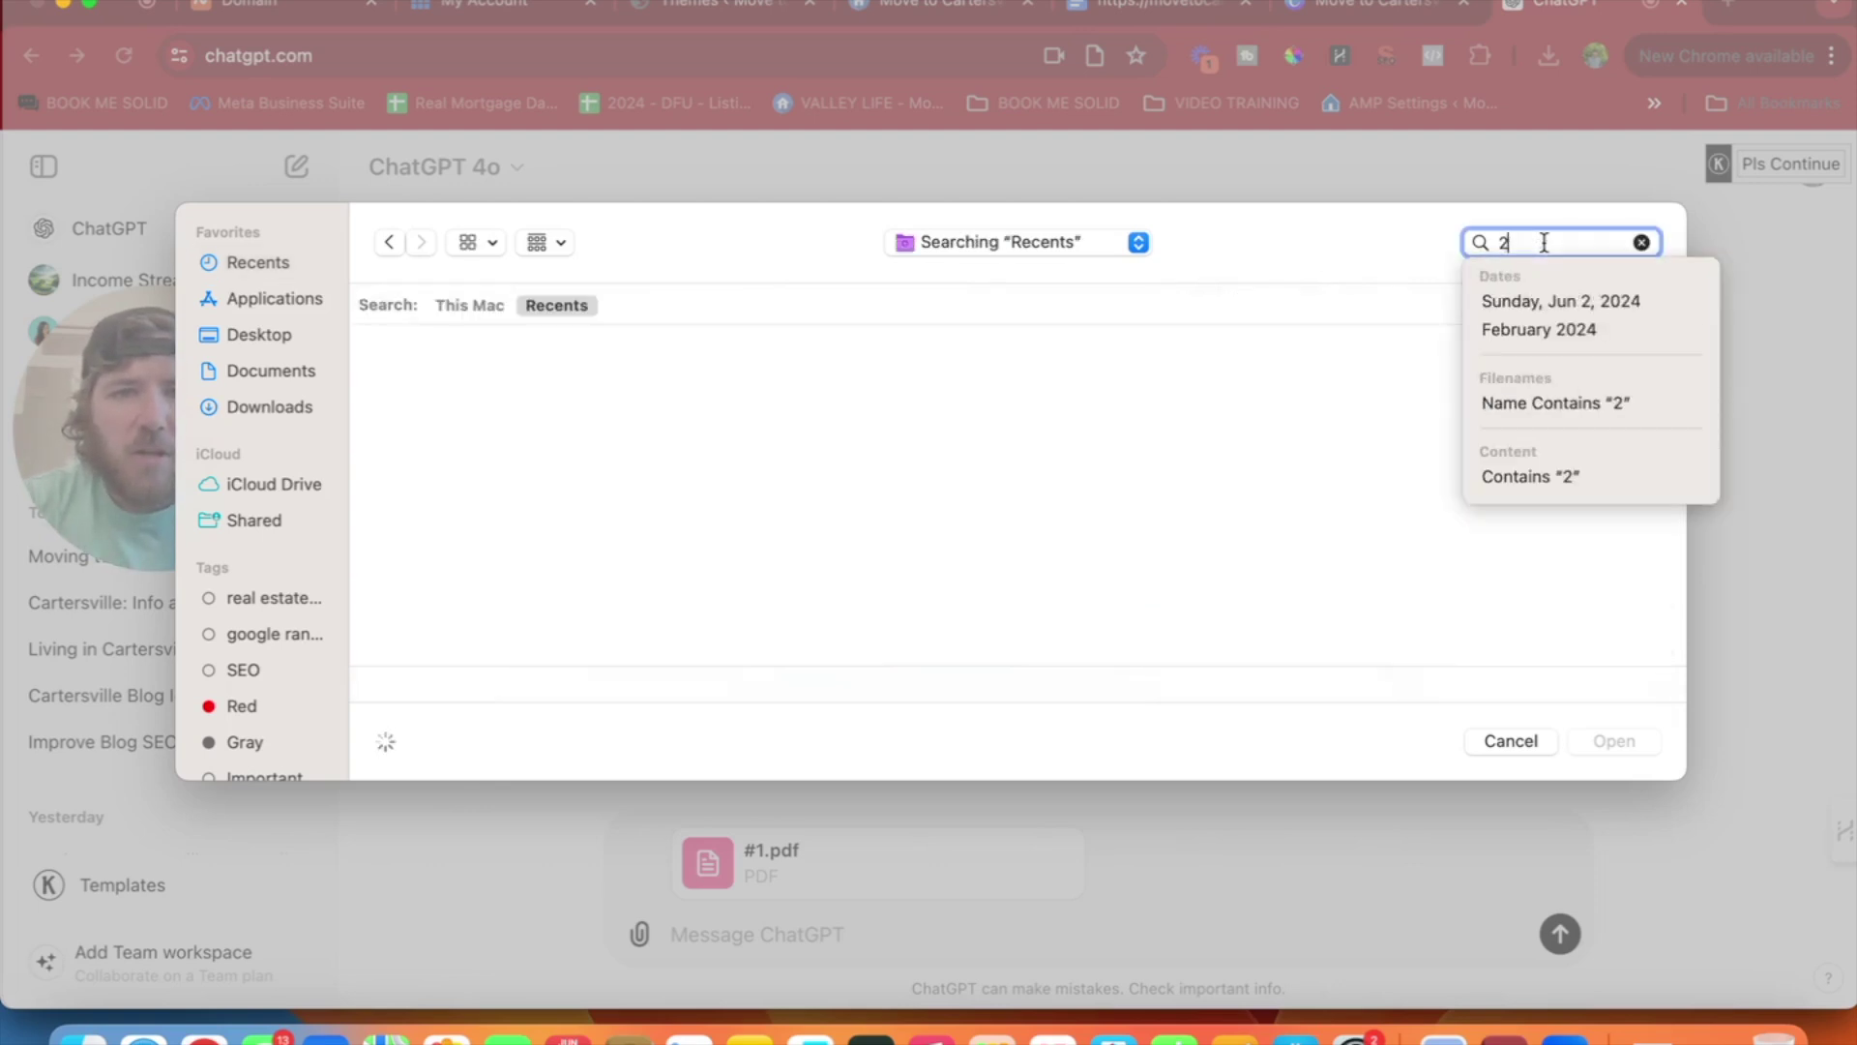
{"action": "type", "text": ".pdf"}
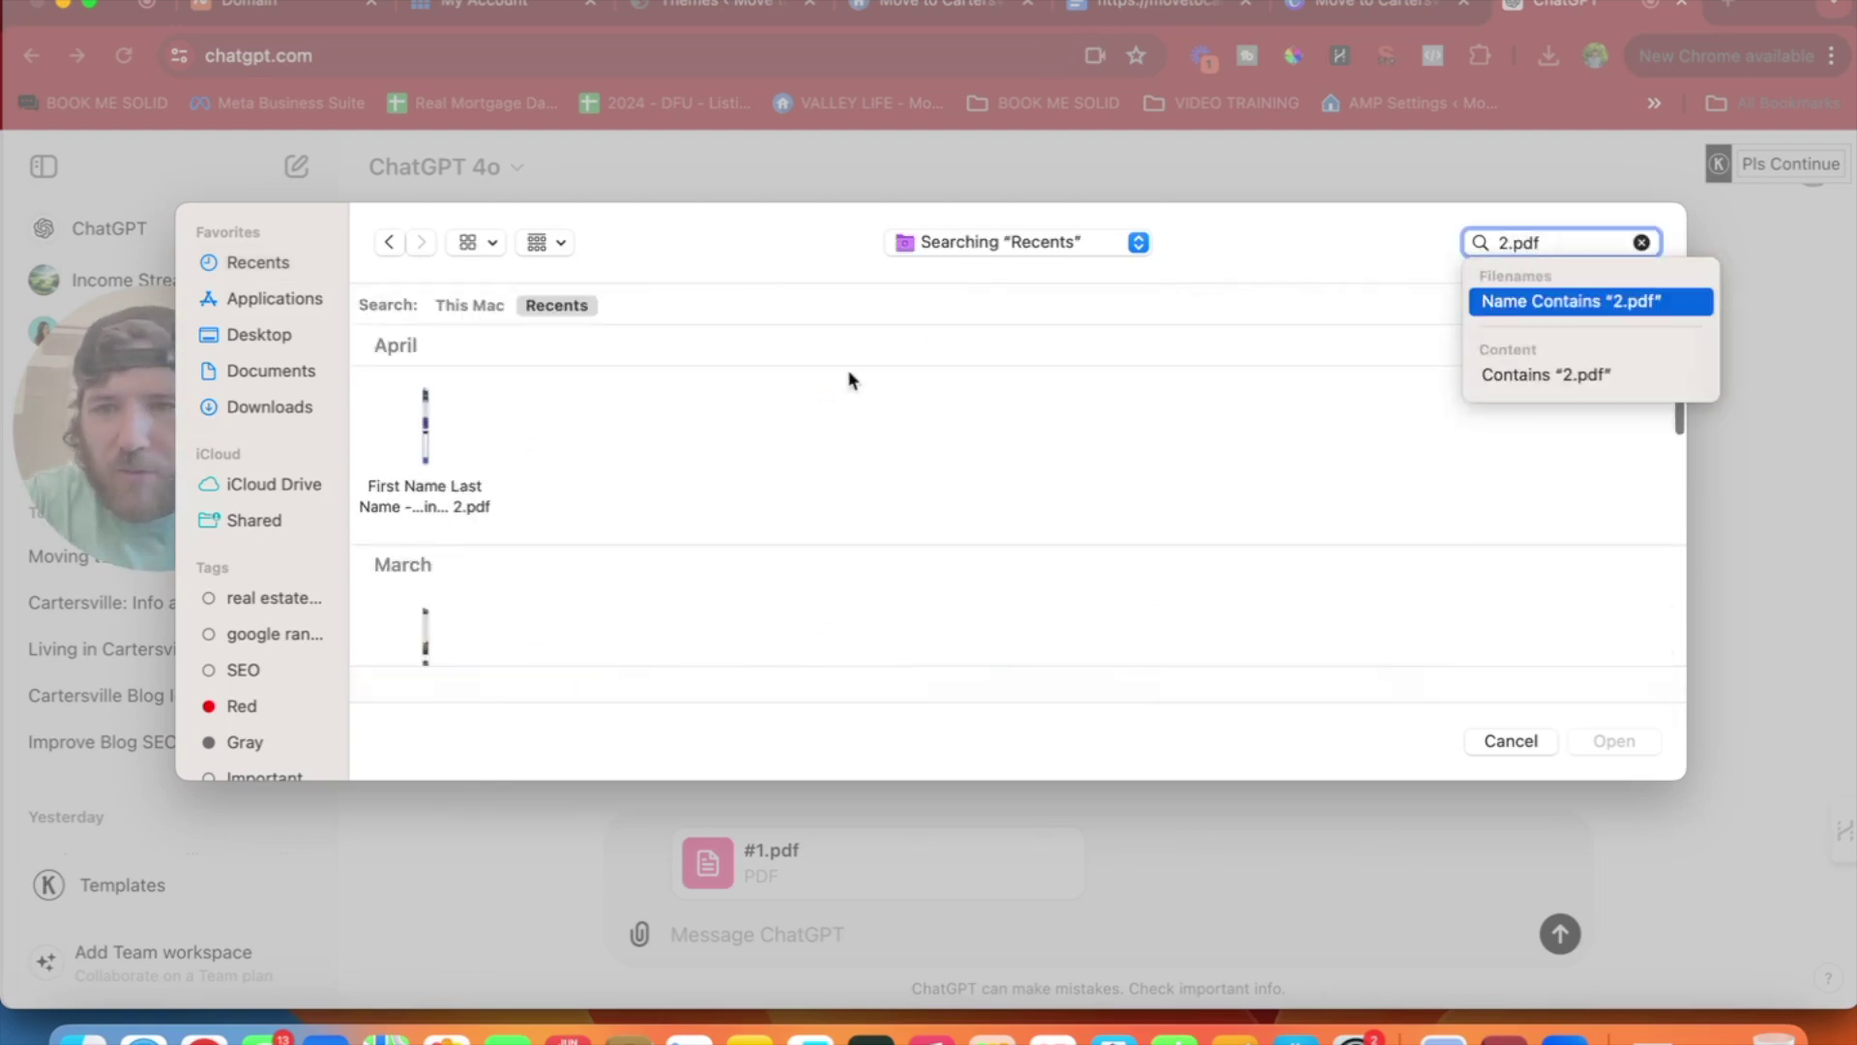
{"action": "scroll", "coordinate": [578, 616], "scroll_direction": "down", "scroll_amount": 12}
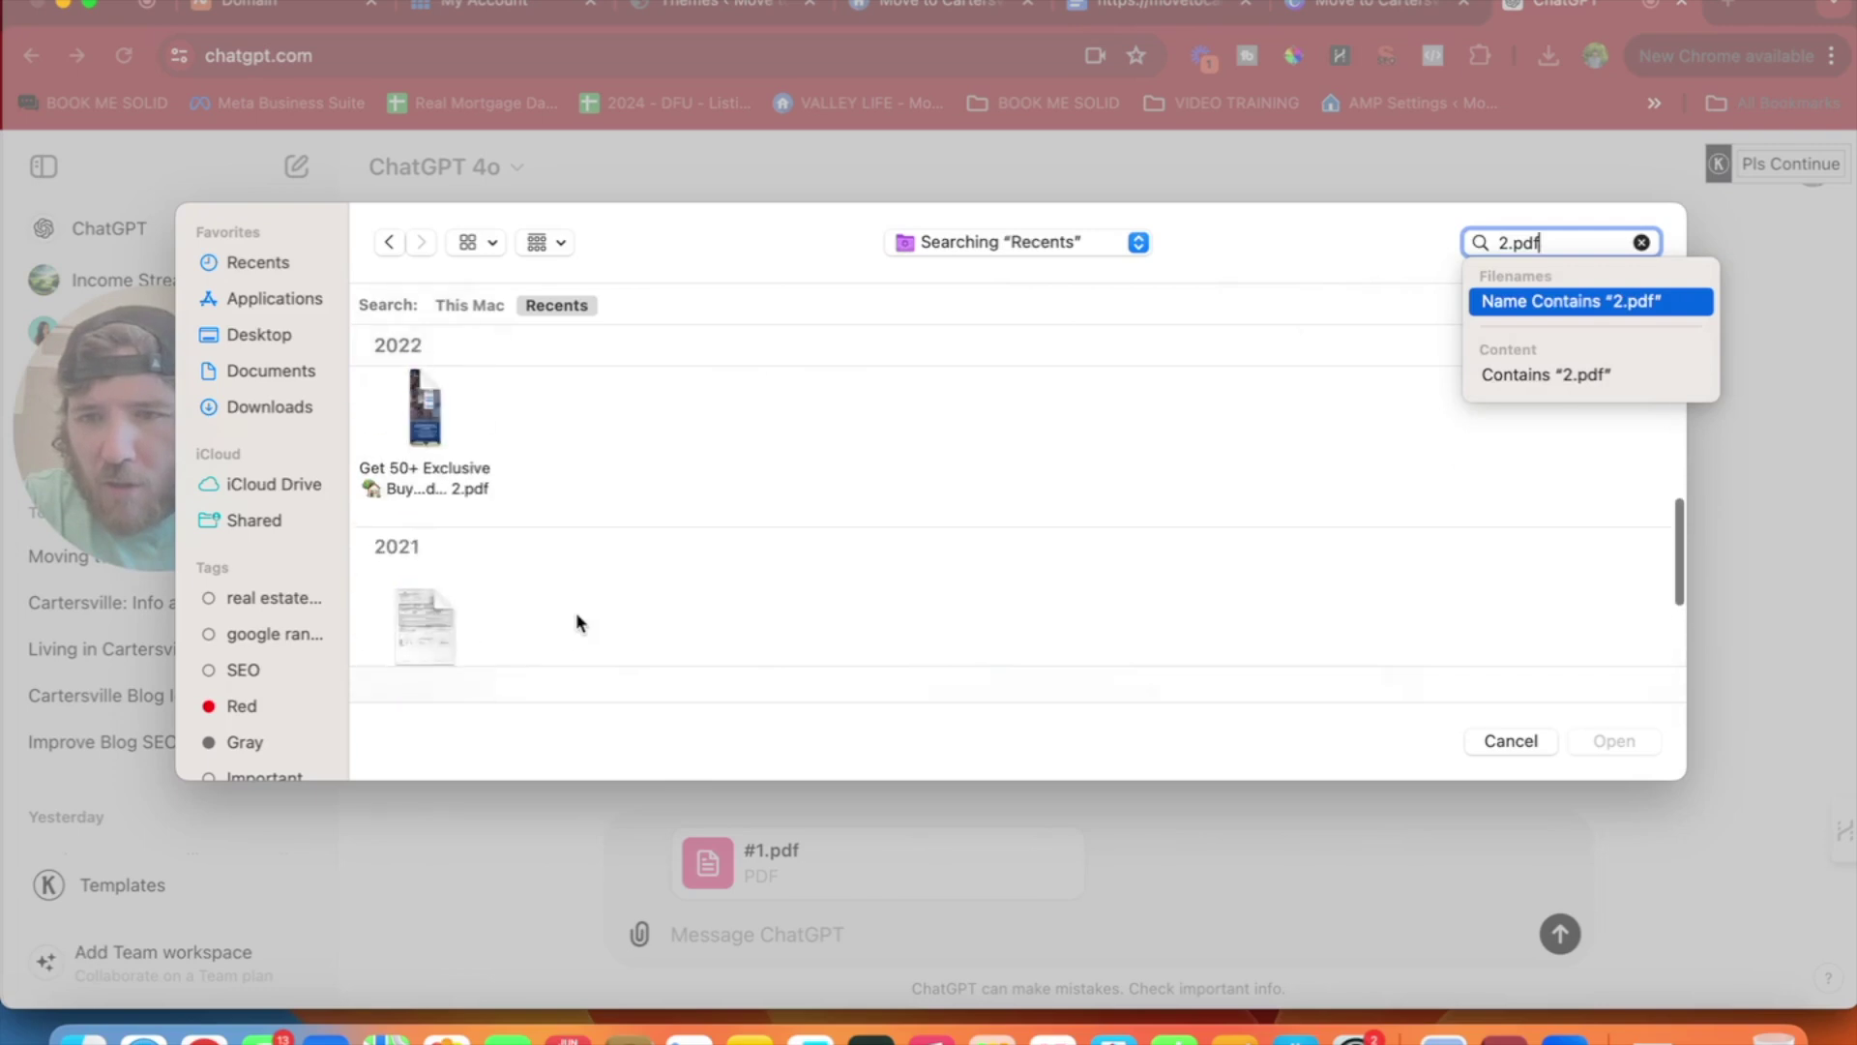
{"action": "left_click", "coordinate": [248, 406]}
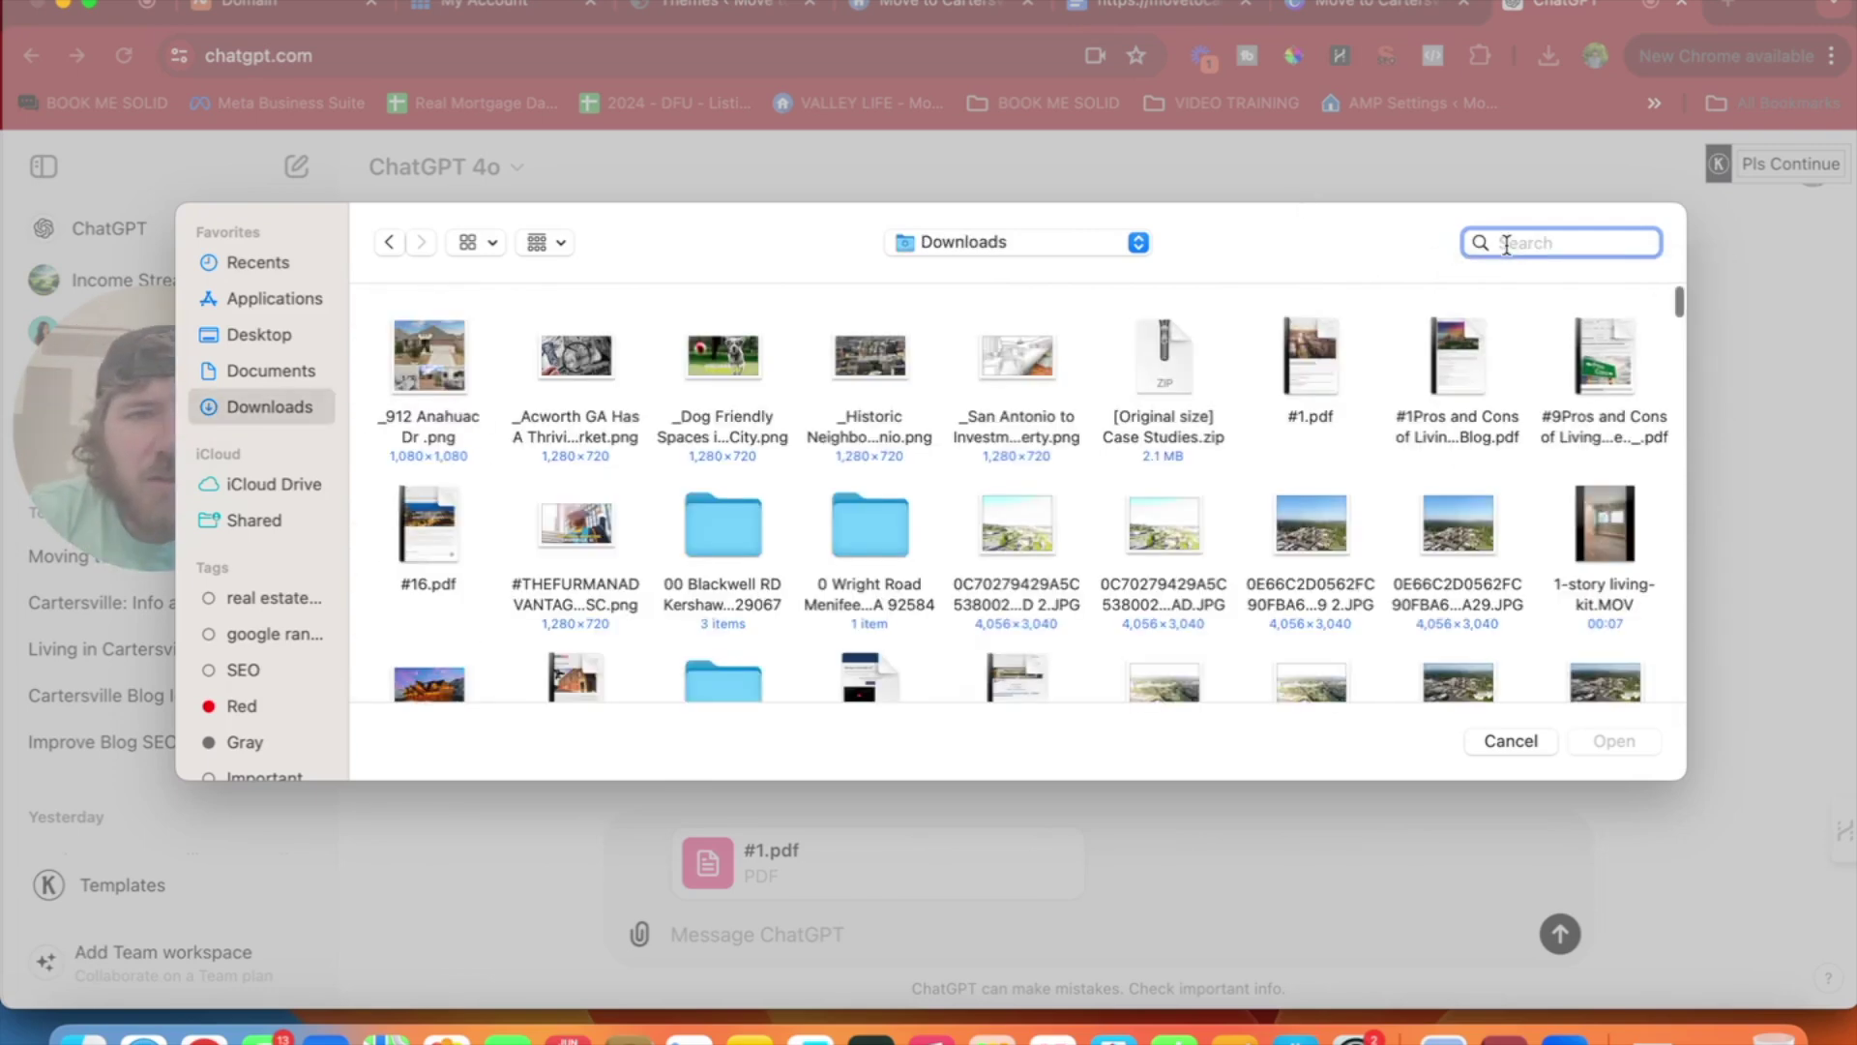
{"action": "type", "text": "2.pdf"}
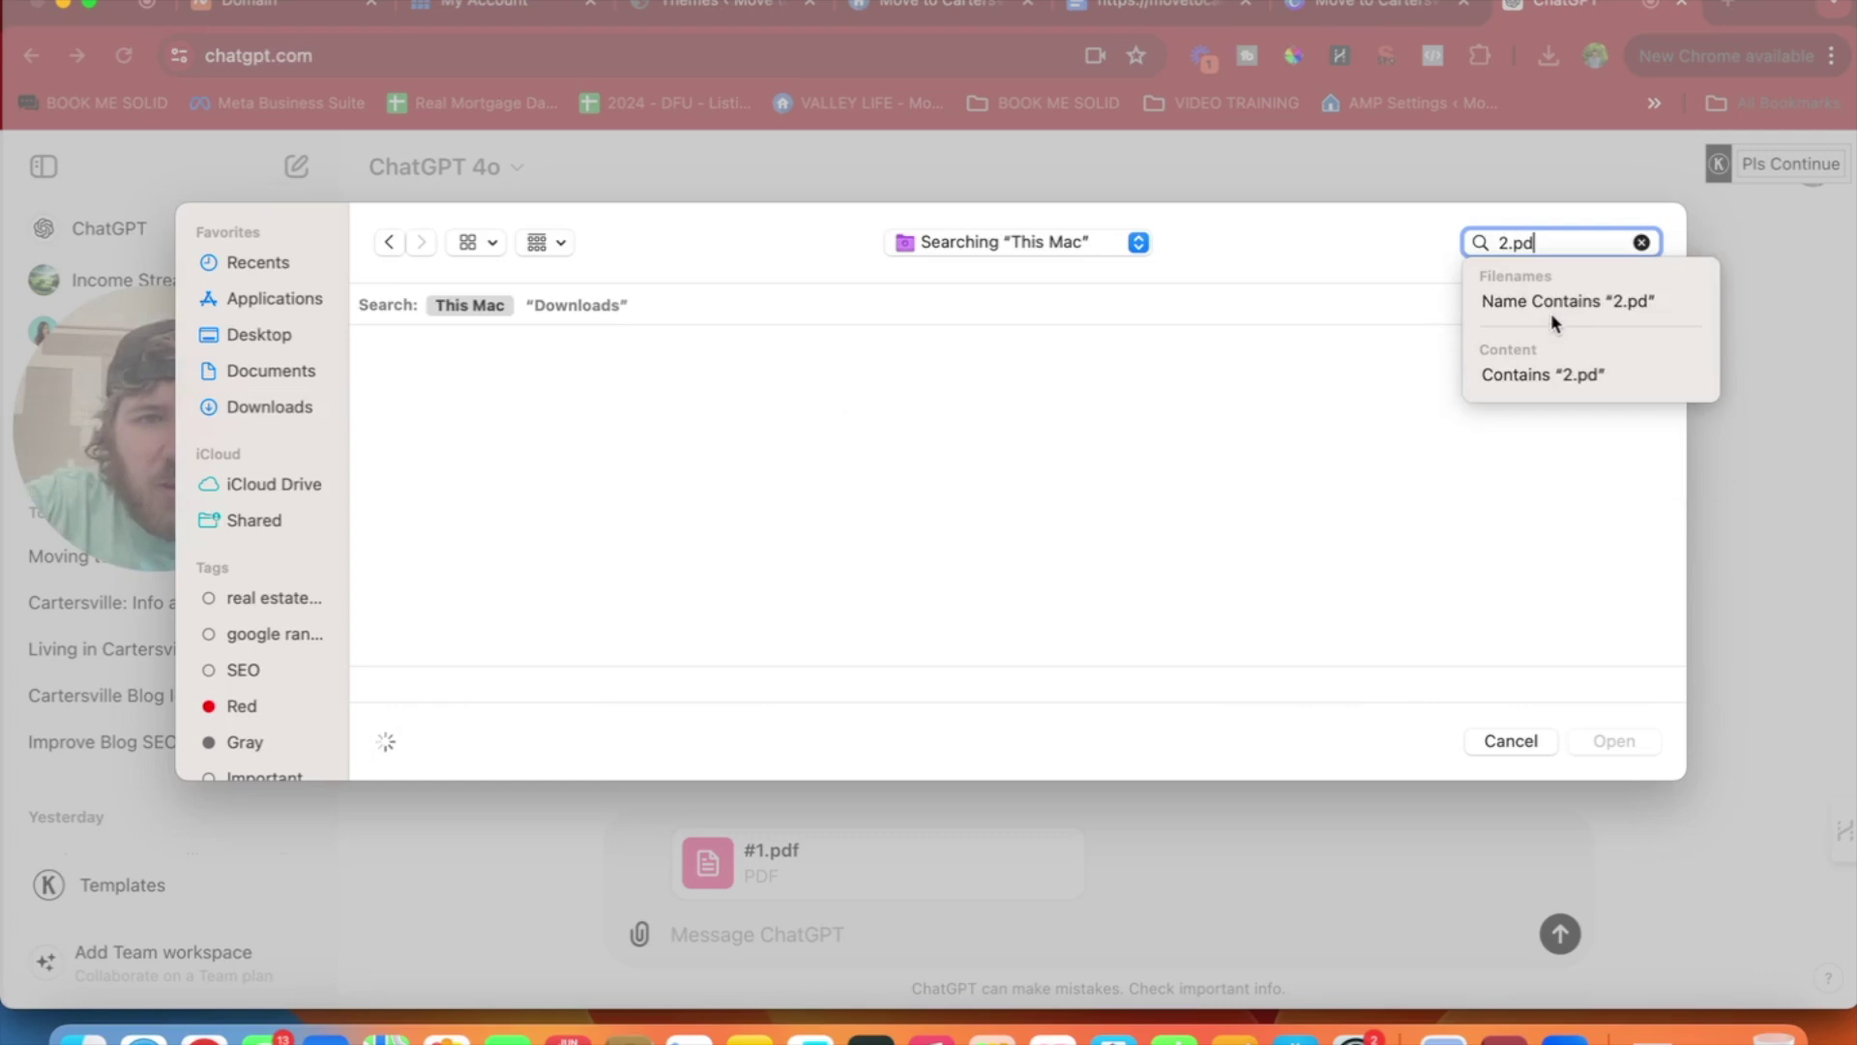
{"action": "scroll", "coordinate": [509, 606], "scroll_direction": "down", "scroll_amount": 15}
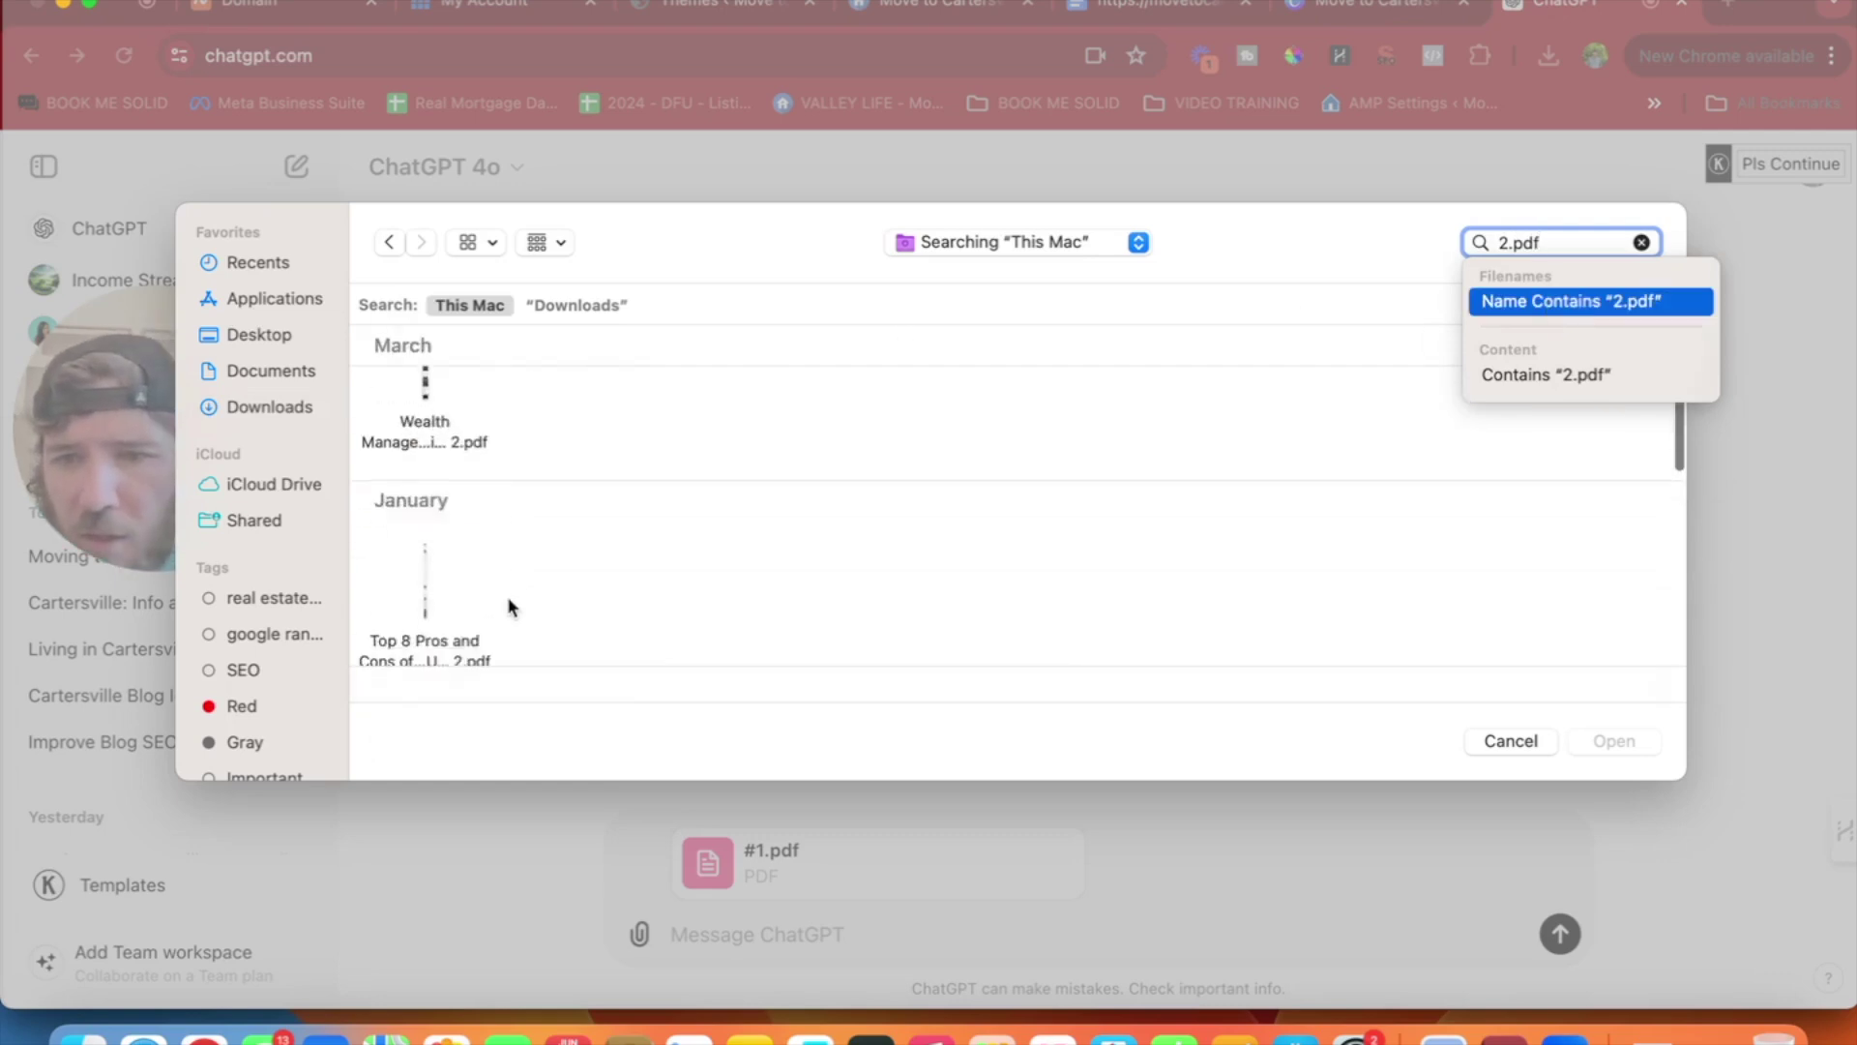
{"action": "left_click", "coordinate": [455, 571]}
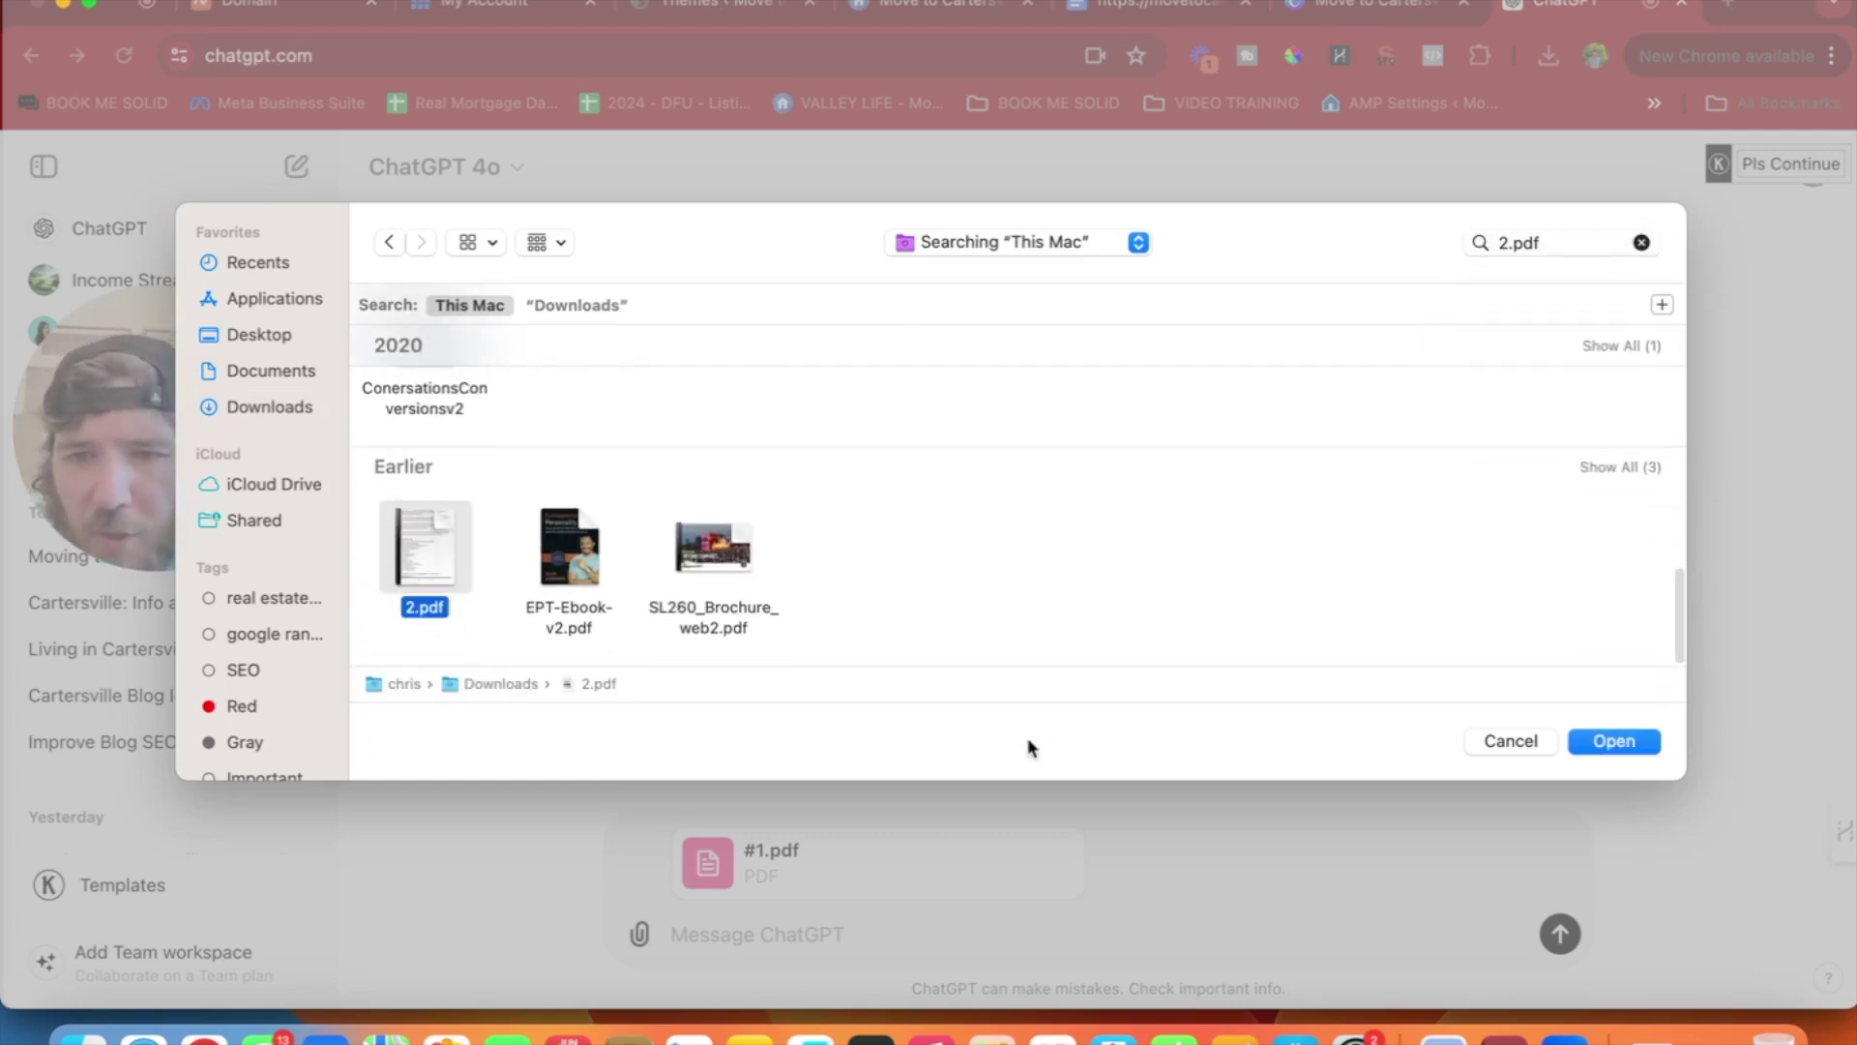
{"action": "left_click", "coordinate": [1613, 741]}
Attach 3.pdf from the computer as the third attachment.
{"action": "left_click", "coordinate": [640, 934]}
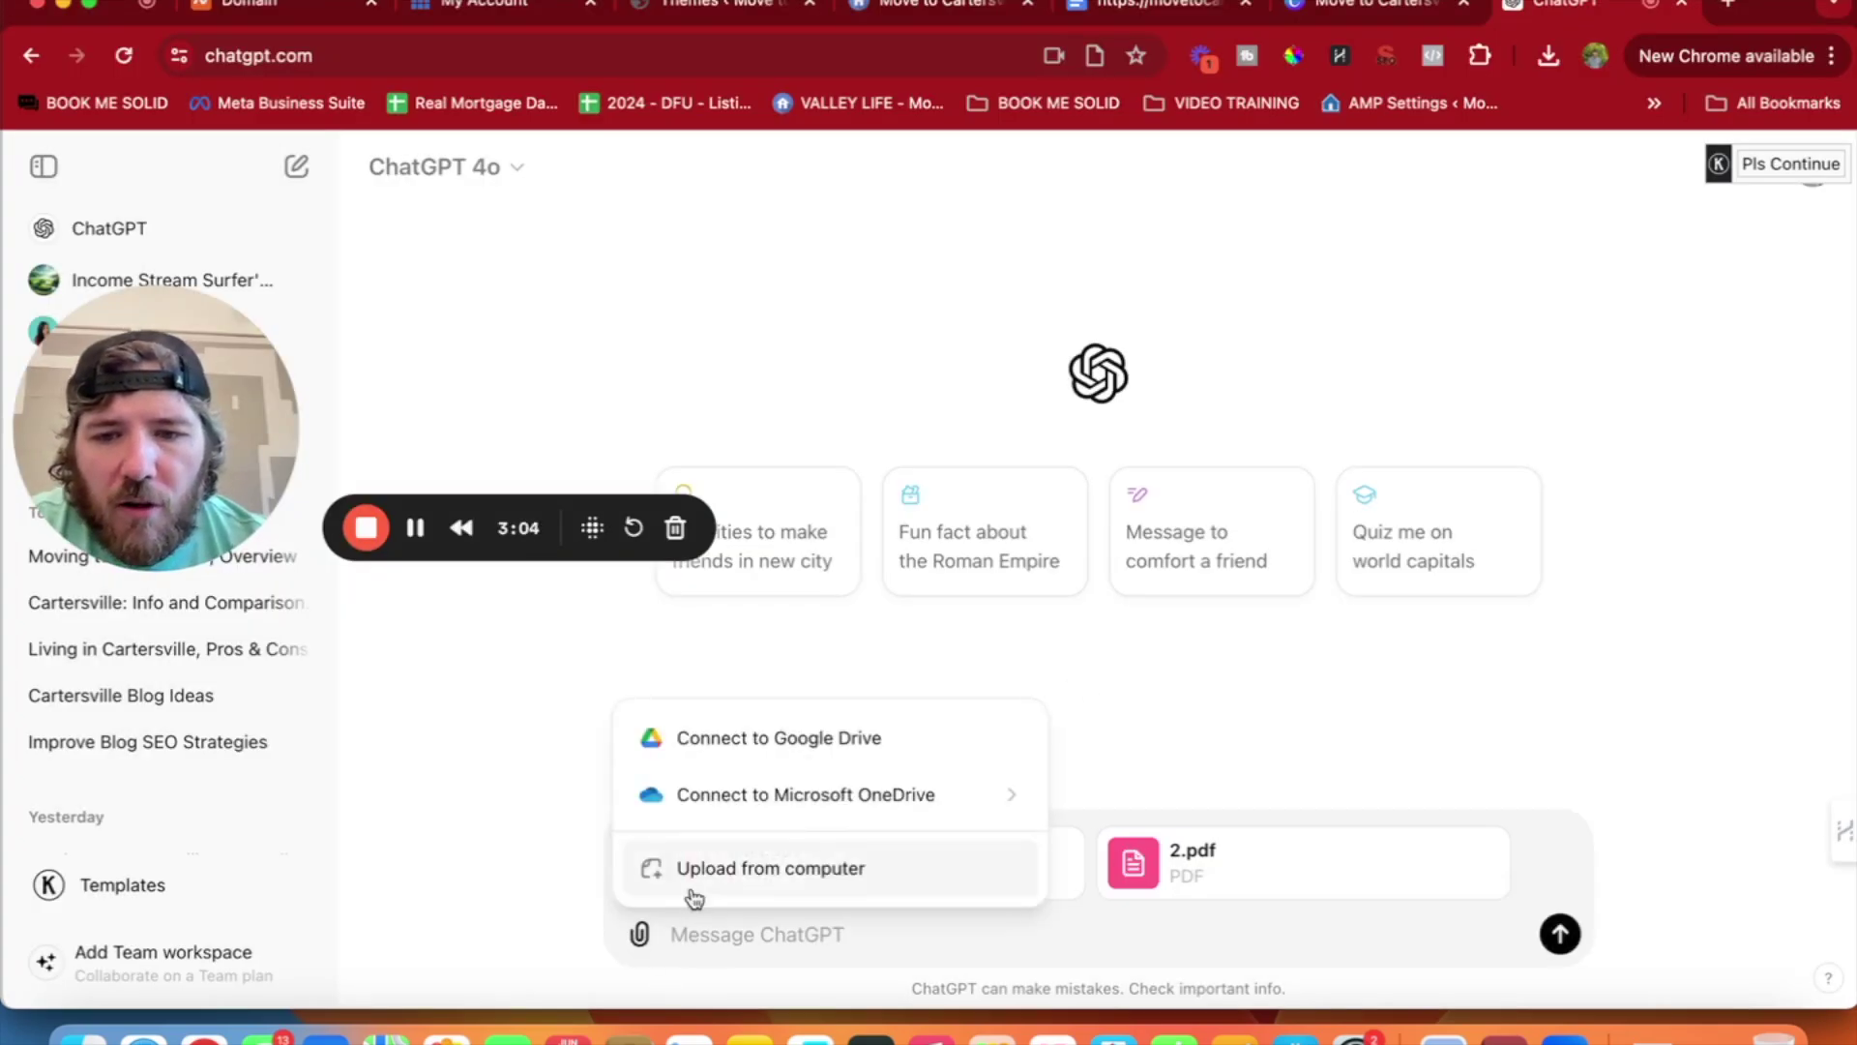
{"action": "left_click", "coordinate": [693, 896]}
{"action": "left_click", "coordinate": [1564, 241]}
{"action": "type", "text": "3.pdf"}
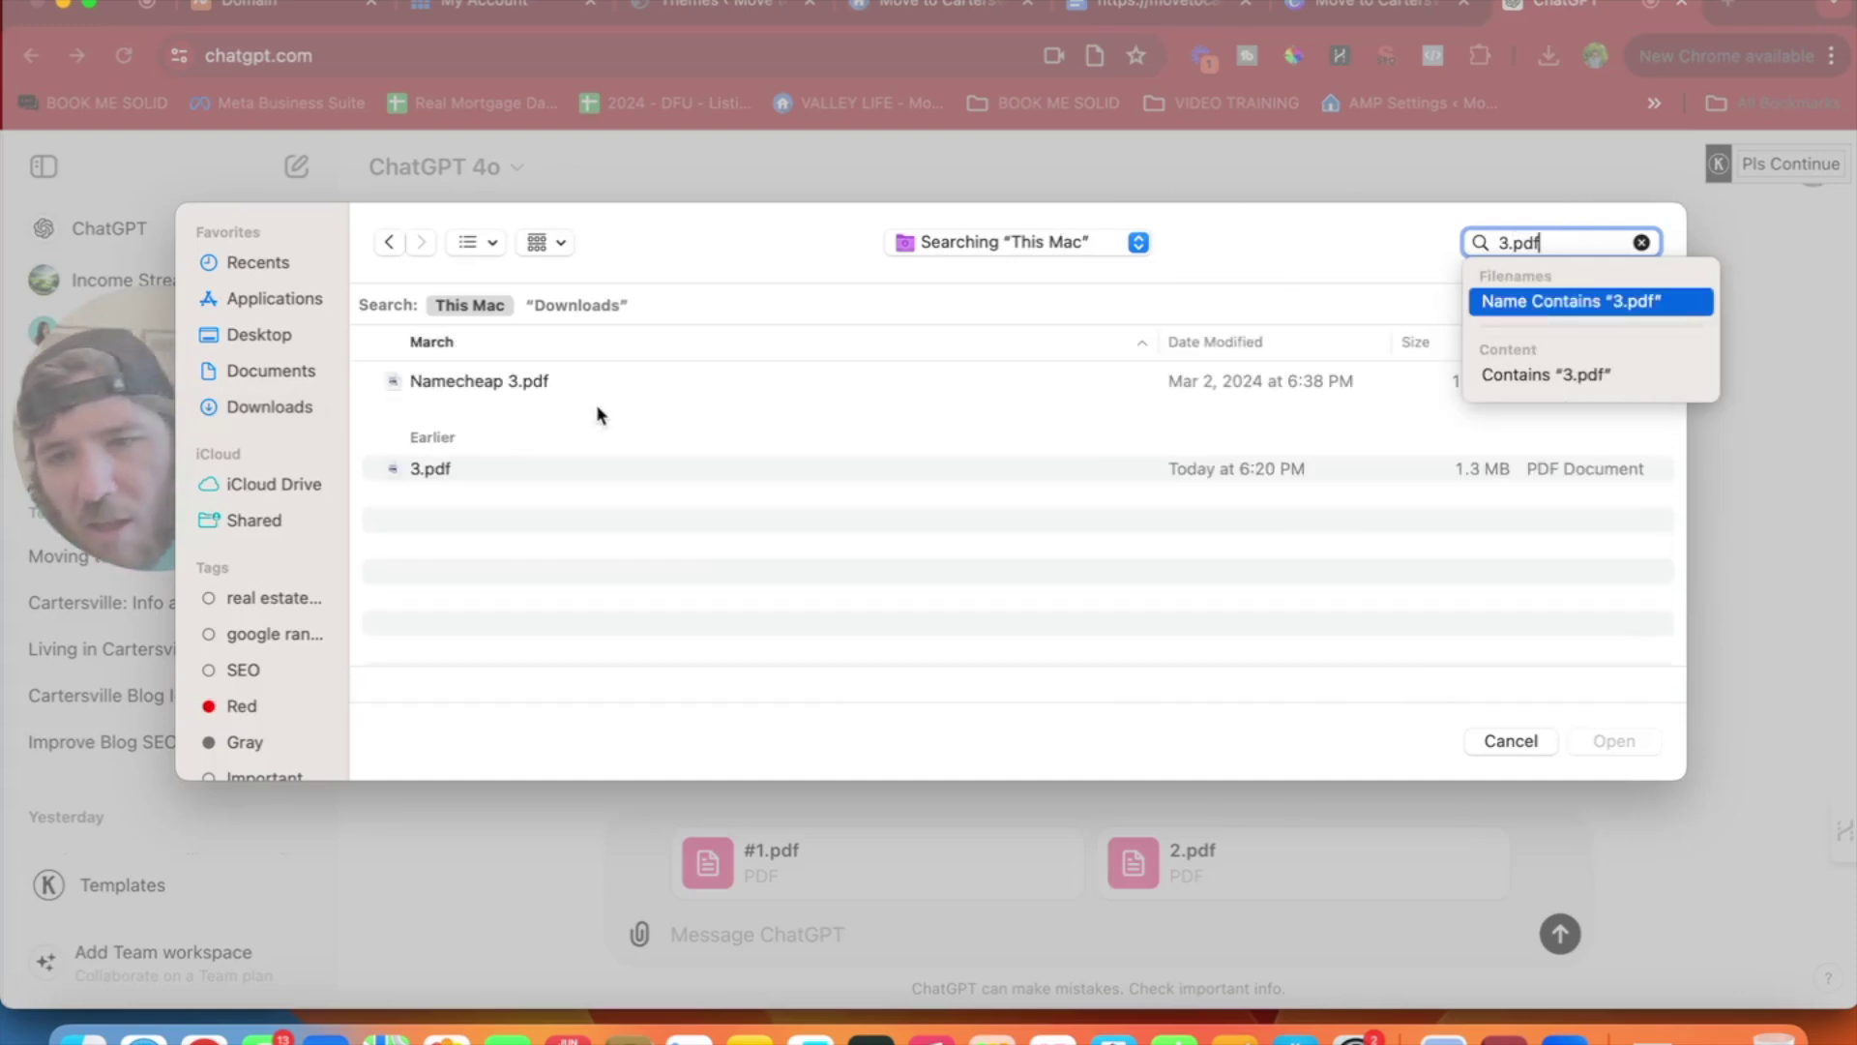
{"action": "left_click", "coordinate": [425, 470]}
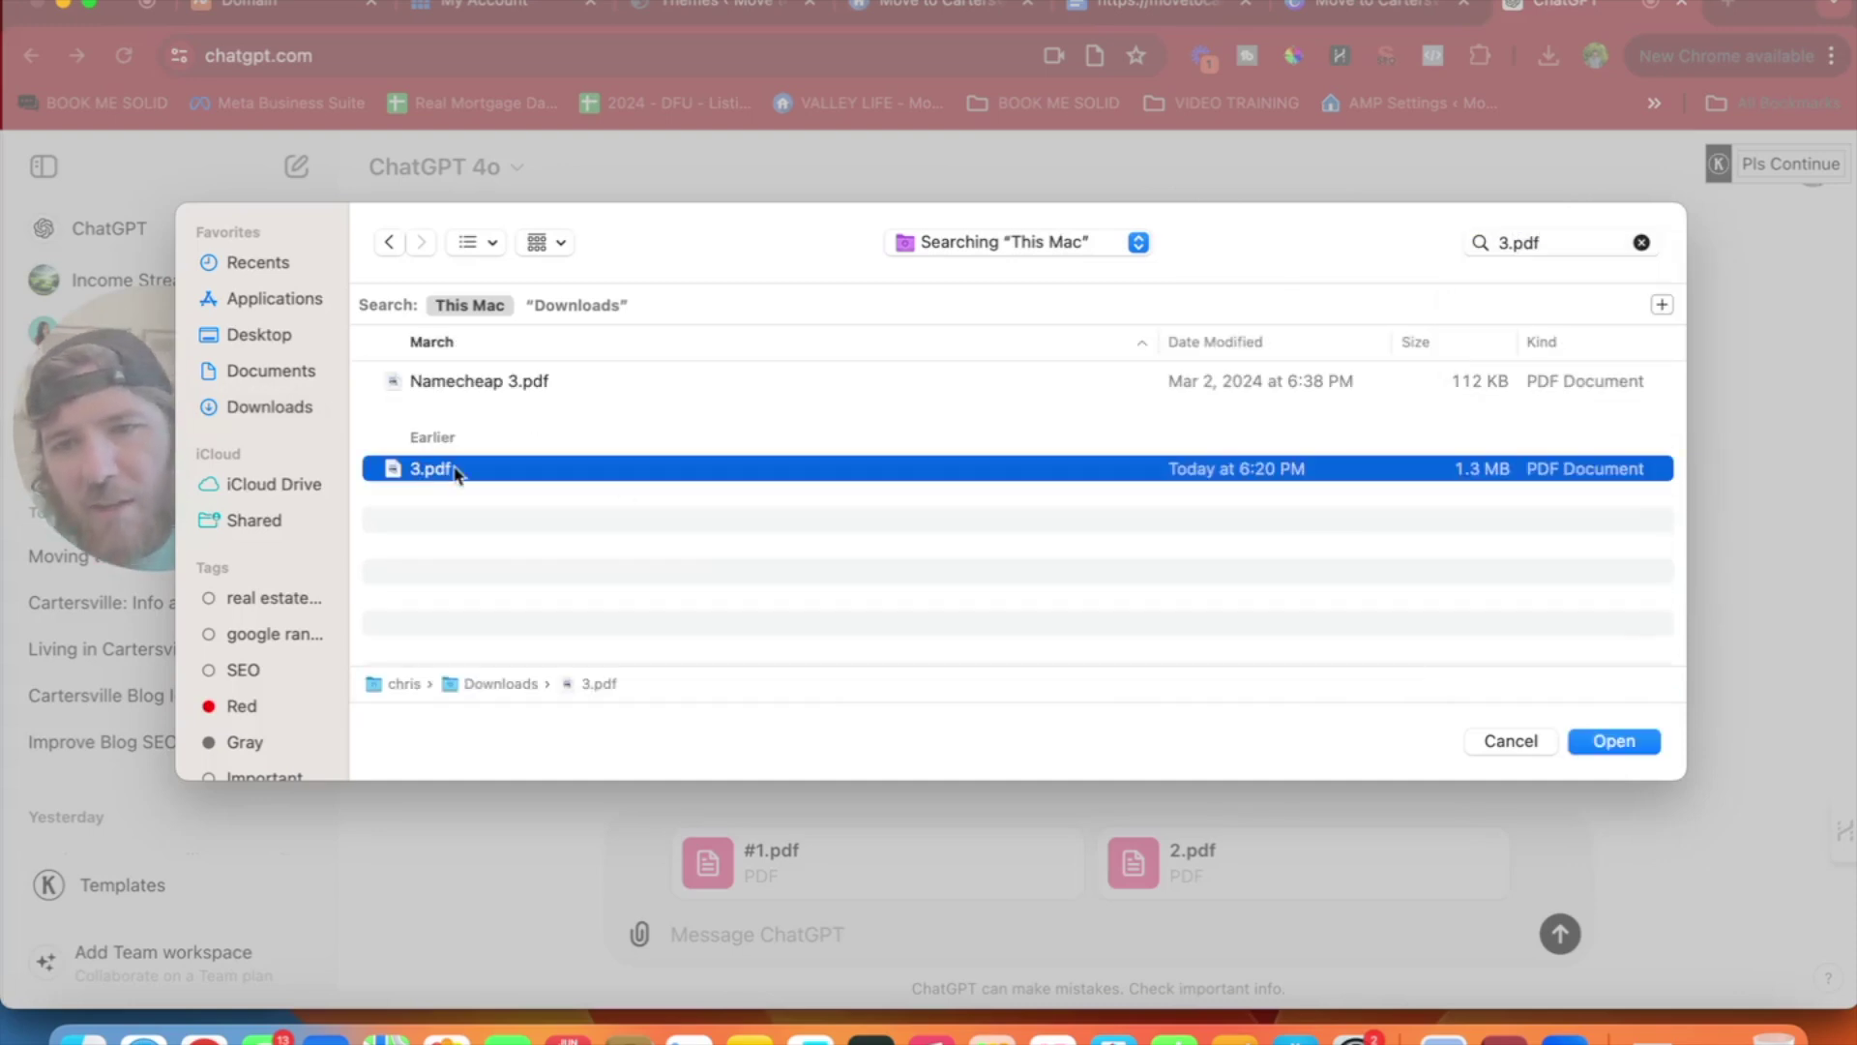
{"action": "left_click", "coordinate": [1610, 741]}
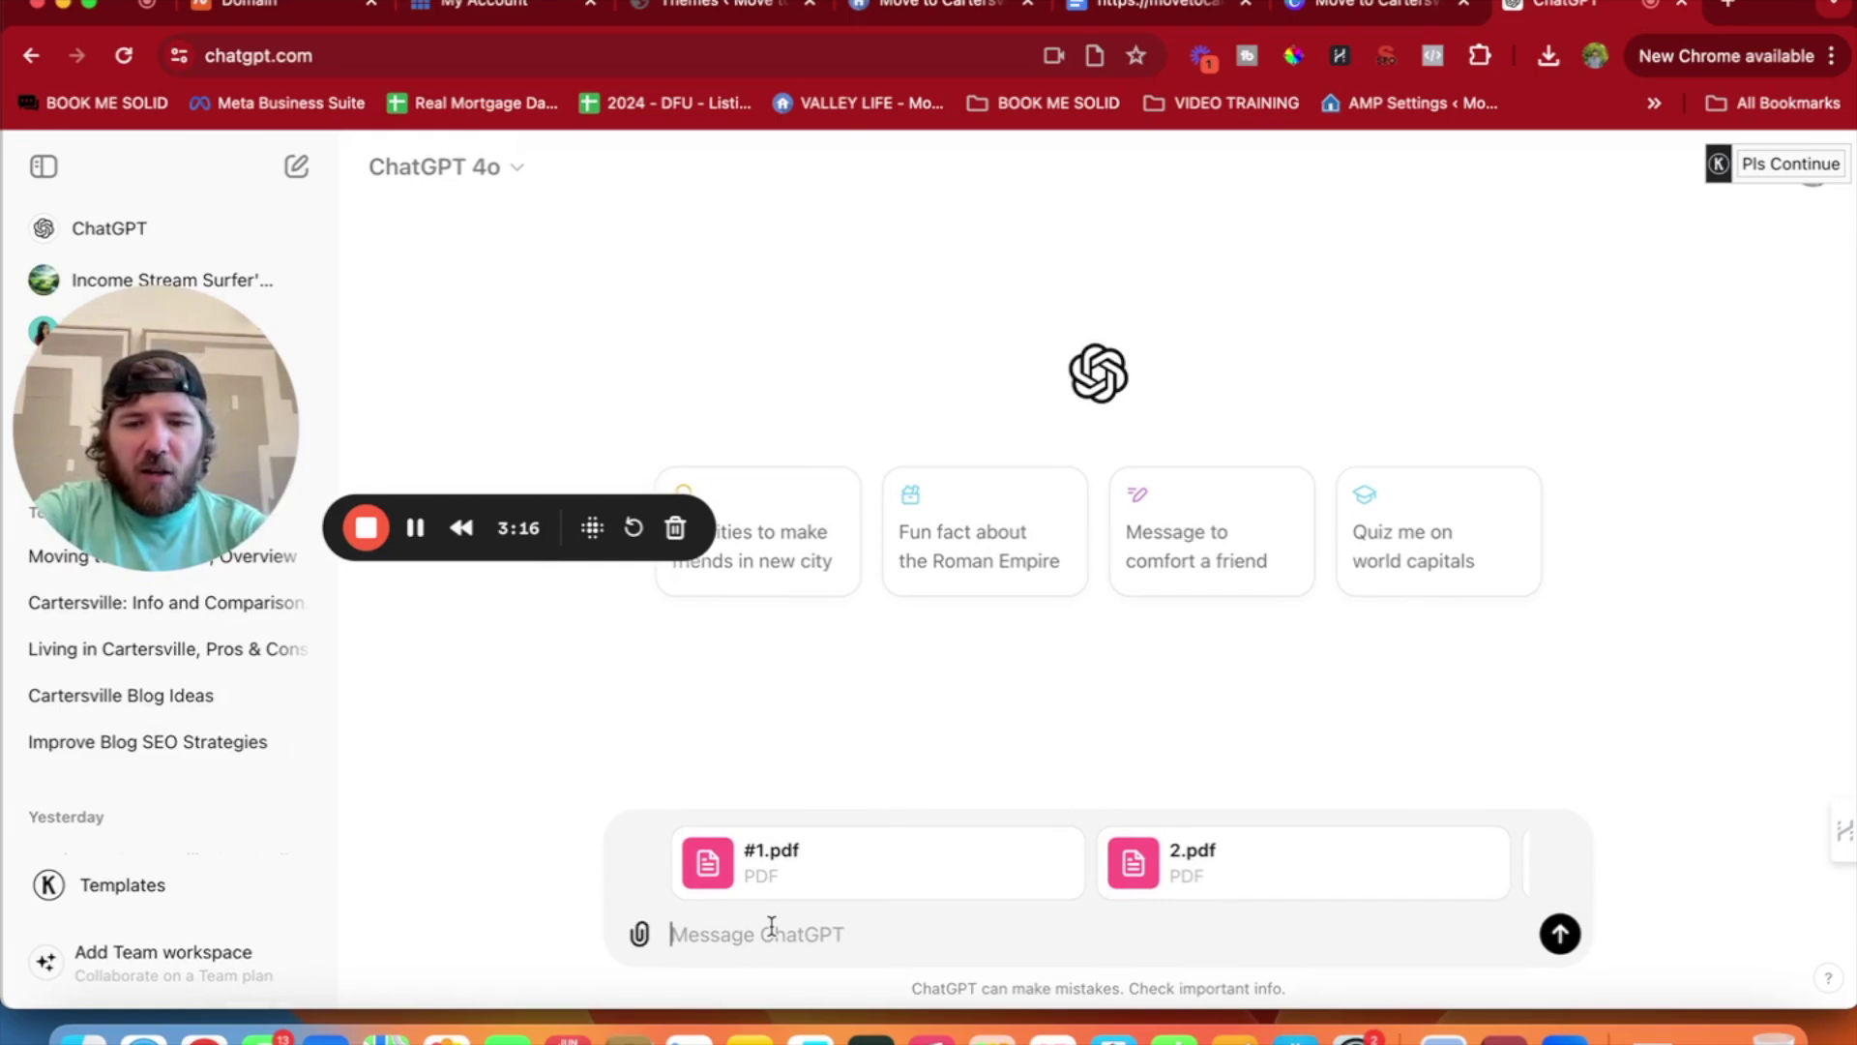
Write a prompt asking for an outline from the 3 ranked posts to become topic authority on moving to Cartersville GA.
{"action": "type", "text": "Please w"}
{"action": "type", "text": "nlize"}
{"action": "key", "text": "BackSpace"}
{"action": "key", "text": "BackSpace"}
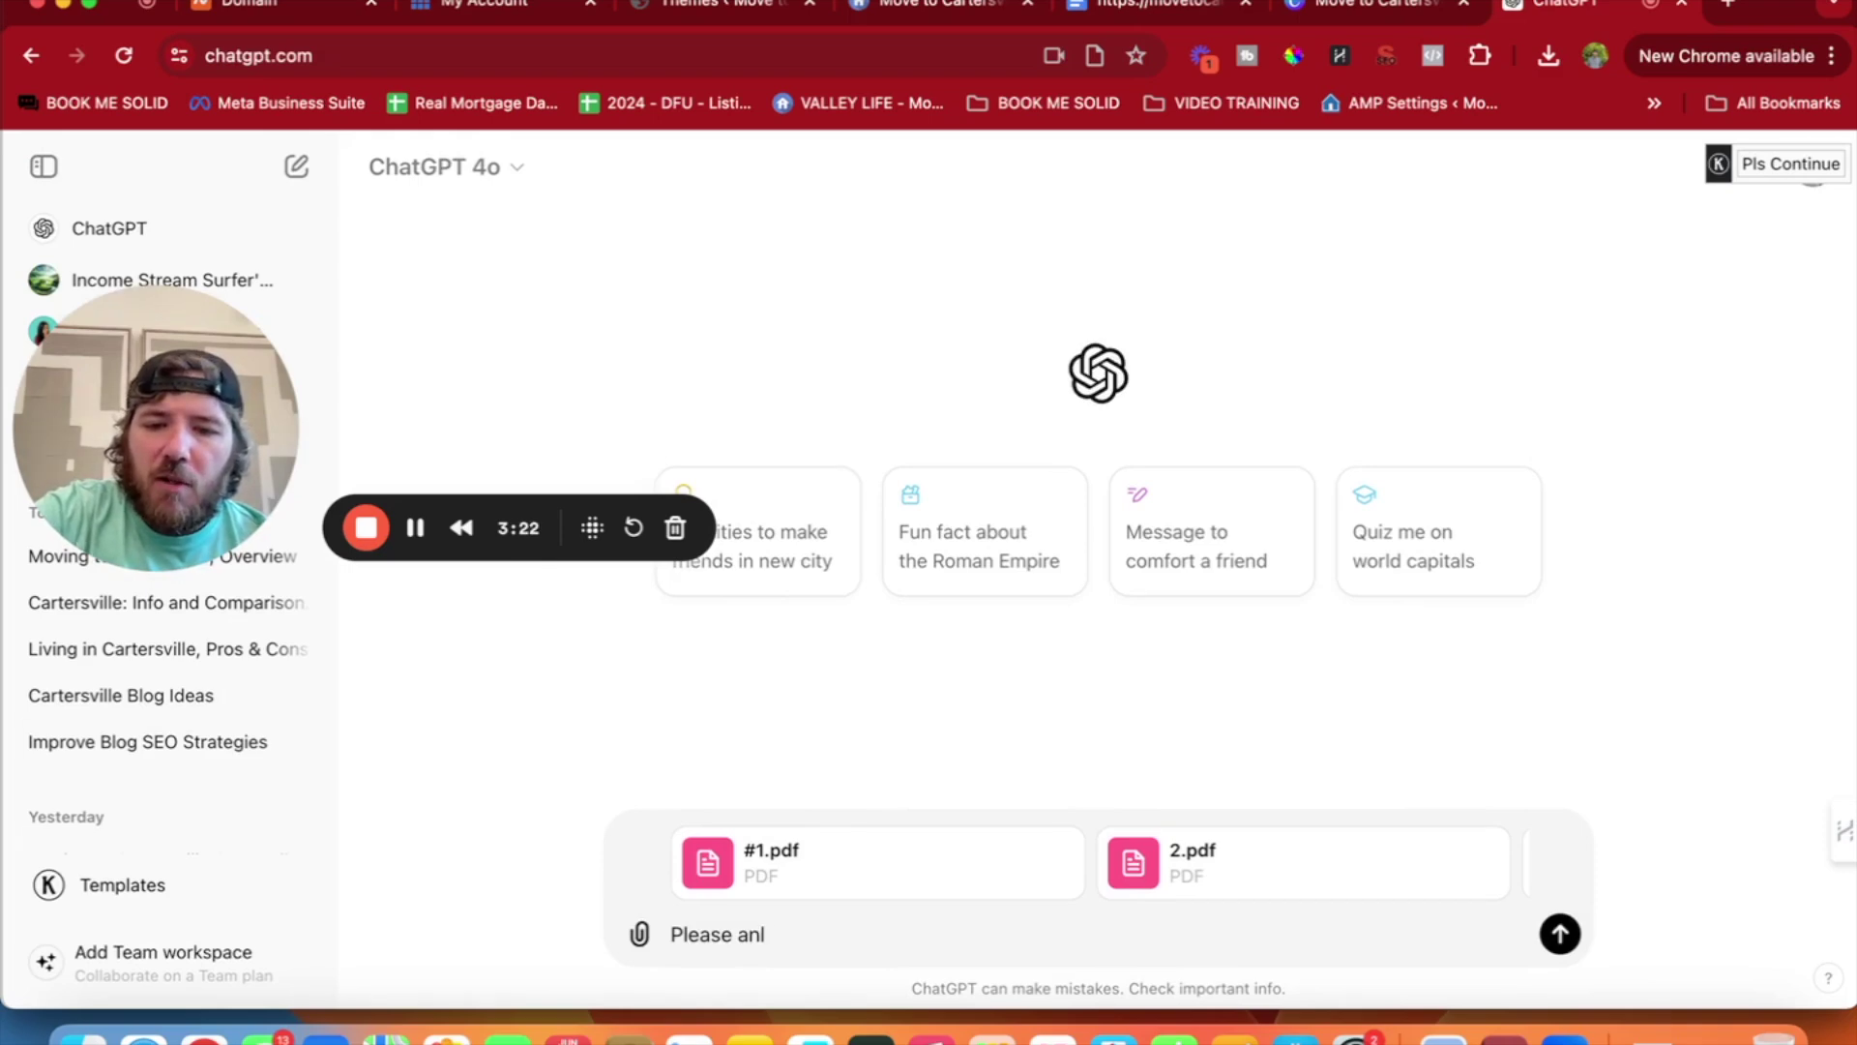
{"action": "type", "text": "ize "}
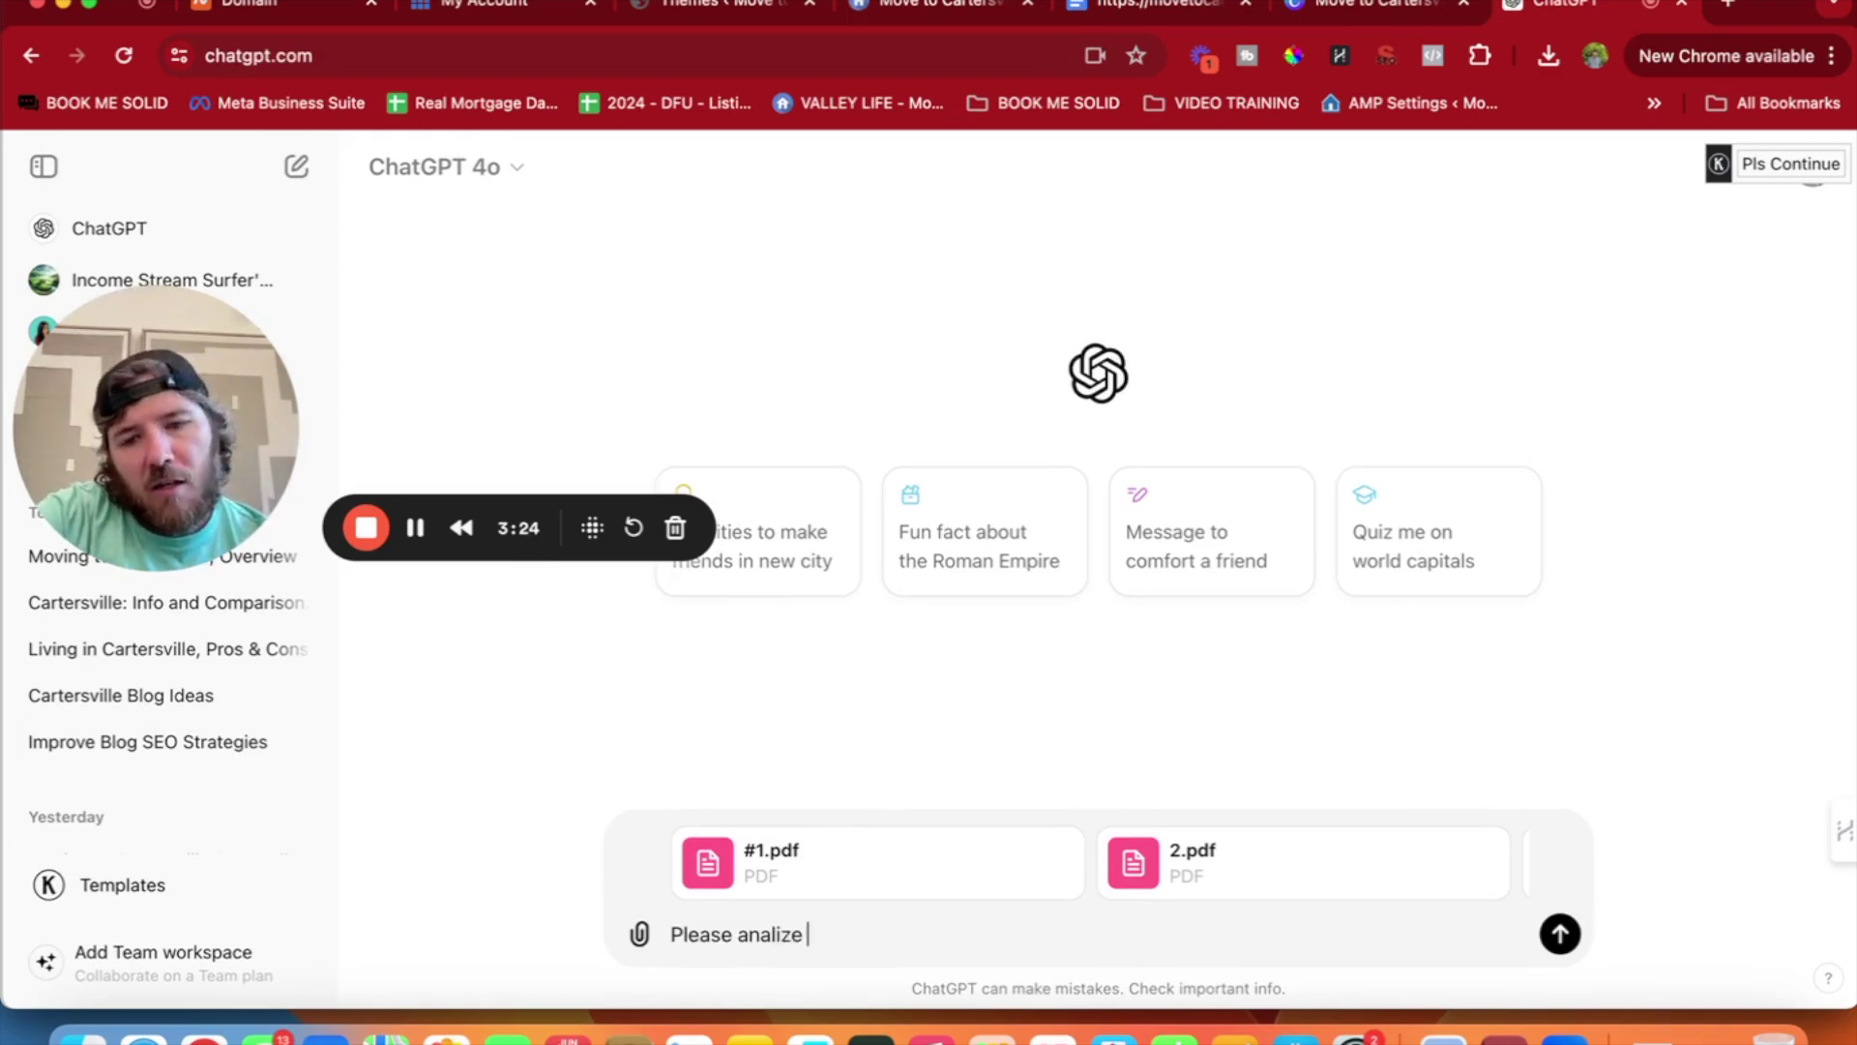
{"action": "type", "text": "the follow"}
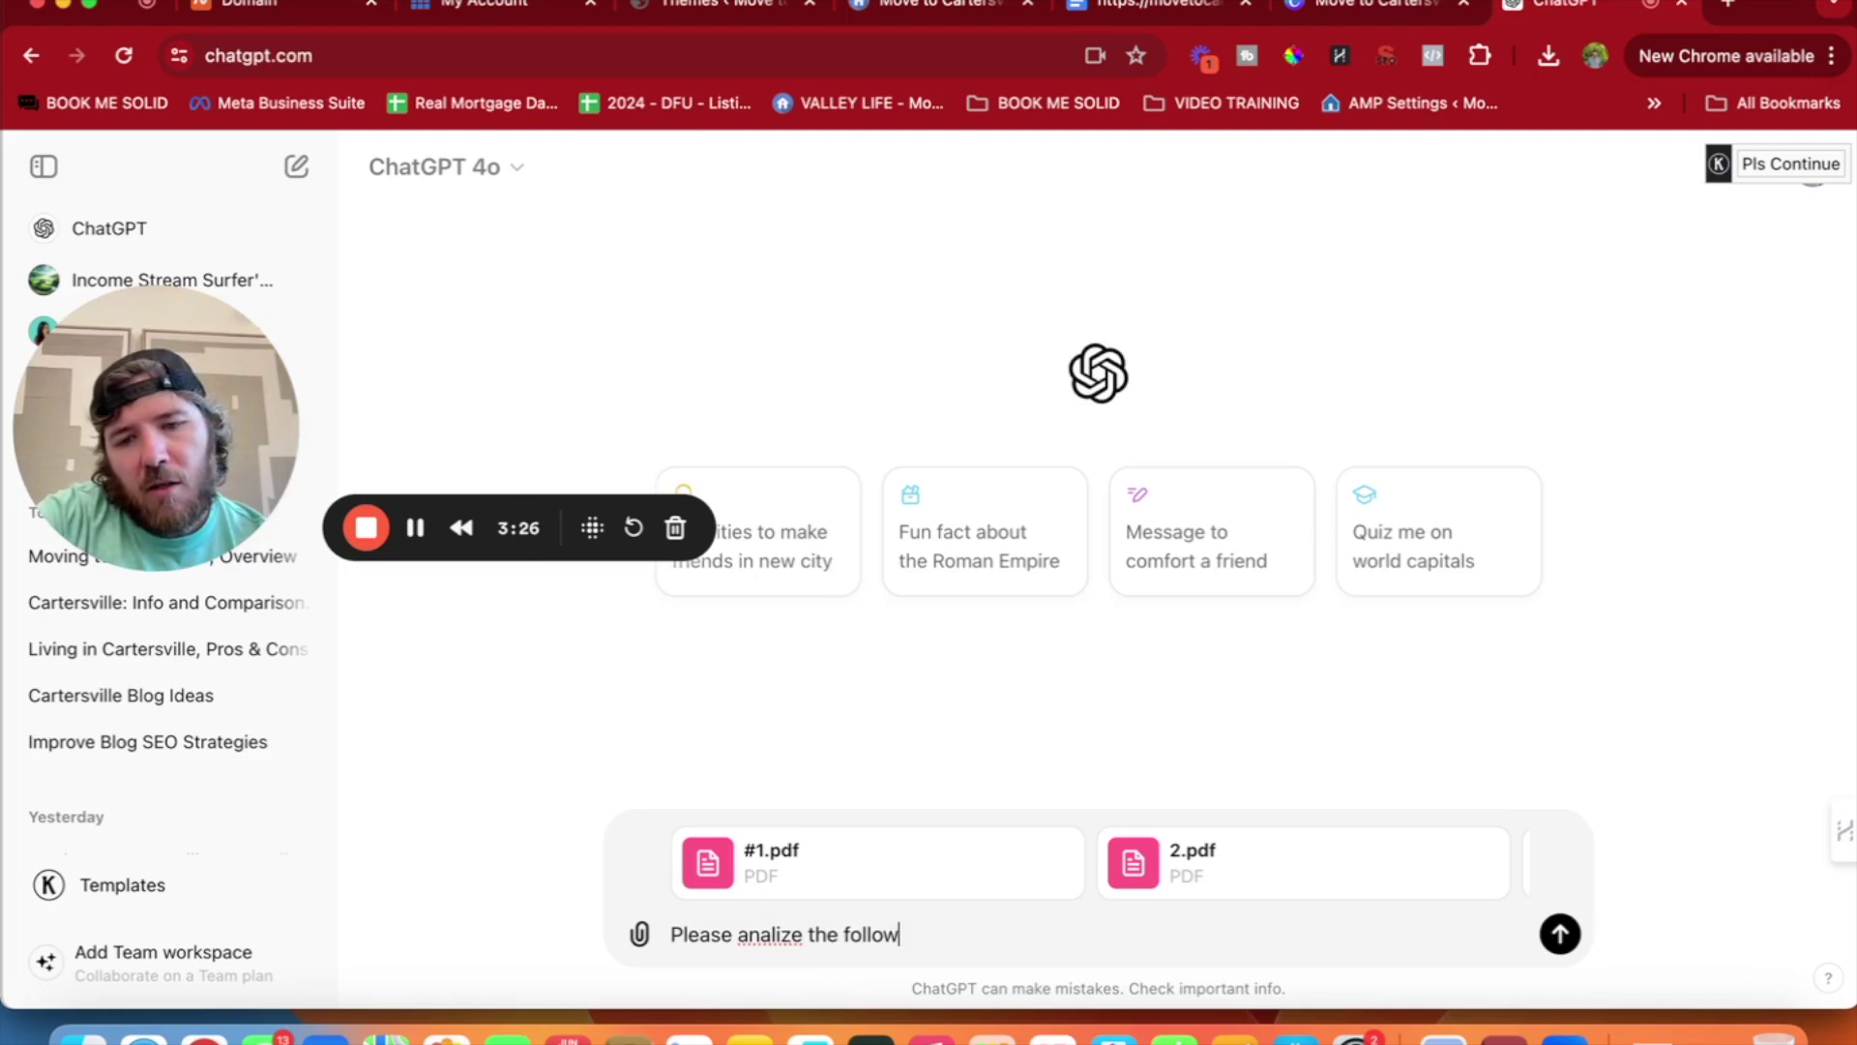
{"action": "type", "text": "ing blog post each"}
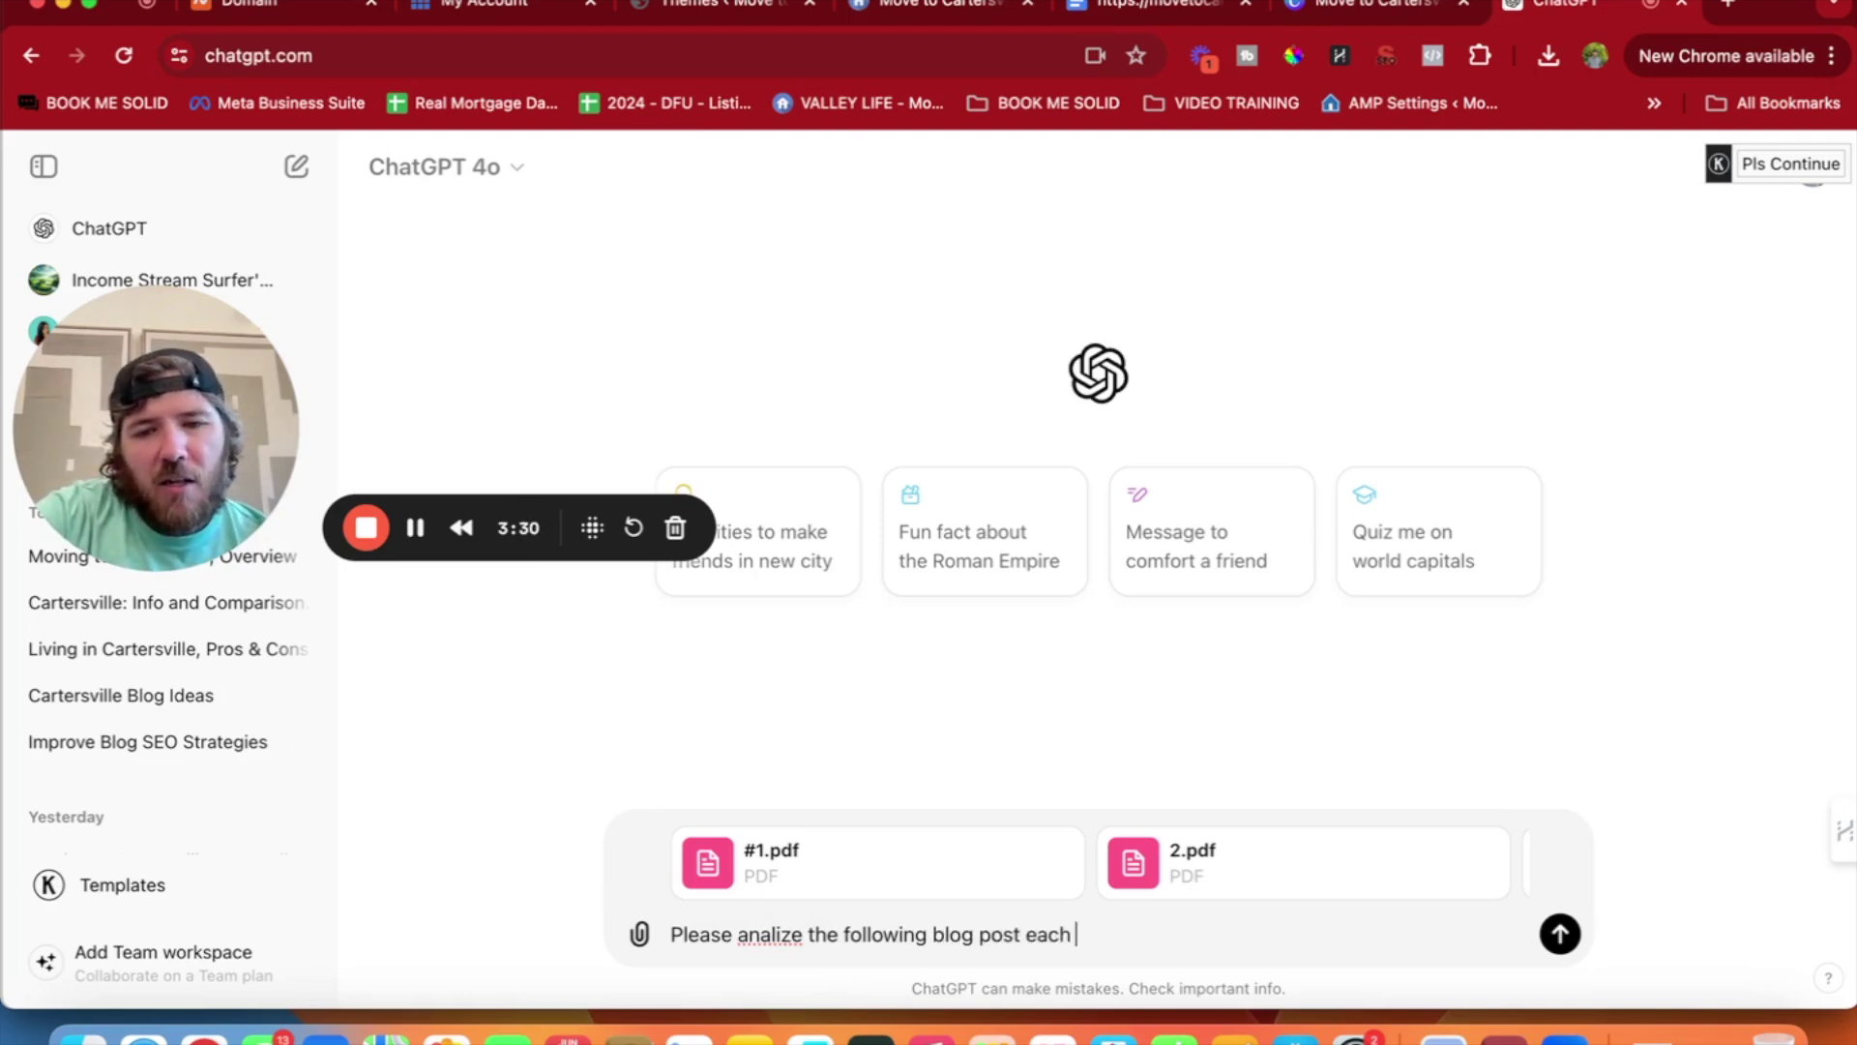
{"action": "type", "text": " # represnet"}
{"action": "key", "text": "BackSpace"}
{"action": "key", "text": "BackSpace"}
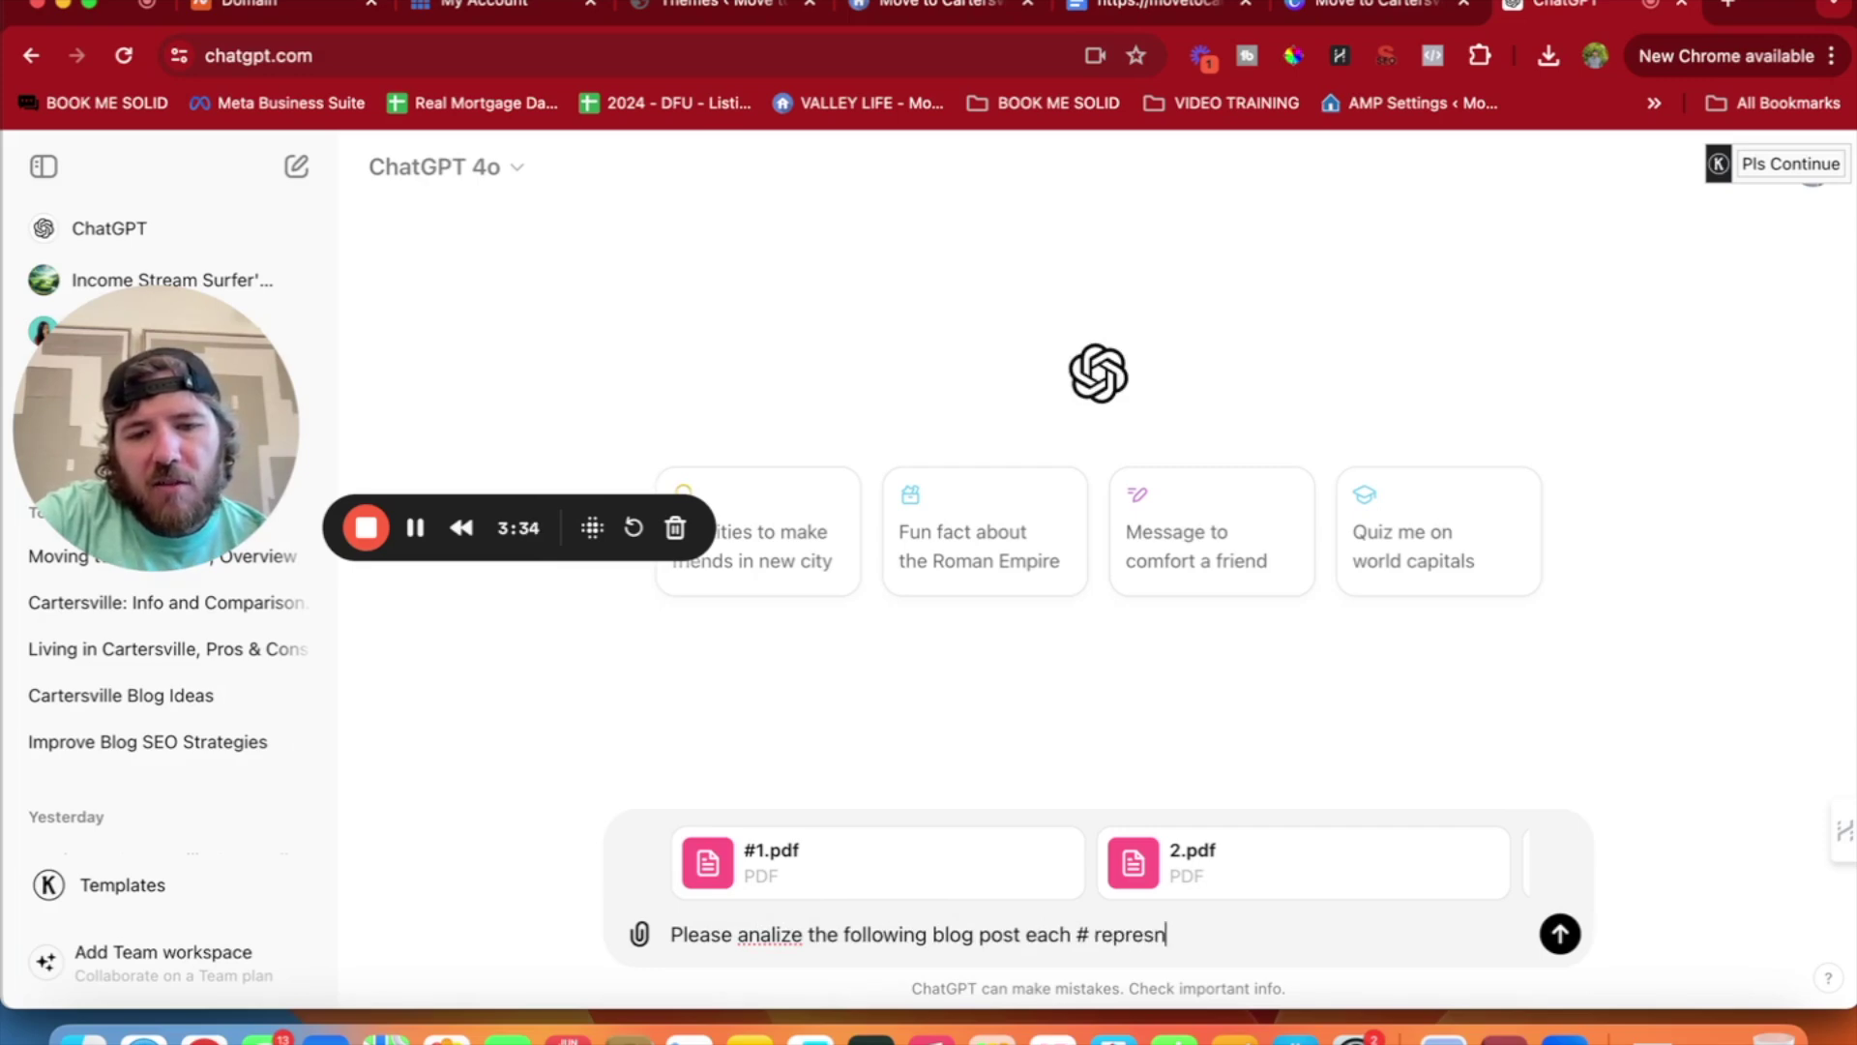
{"action": "type", "text": "ng blog post each # represents where it ranks in google,"}
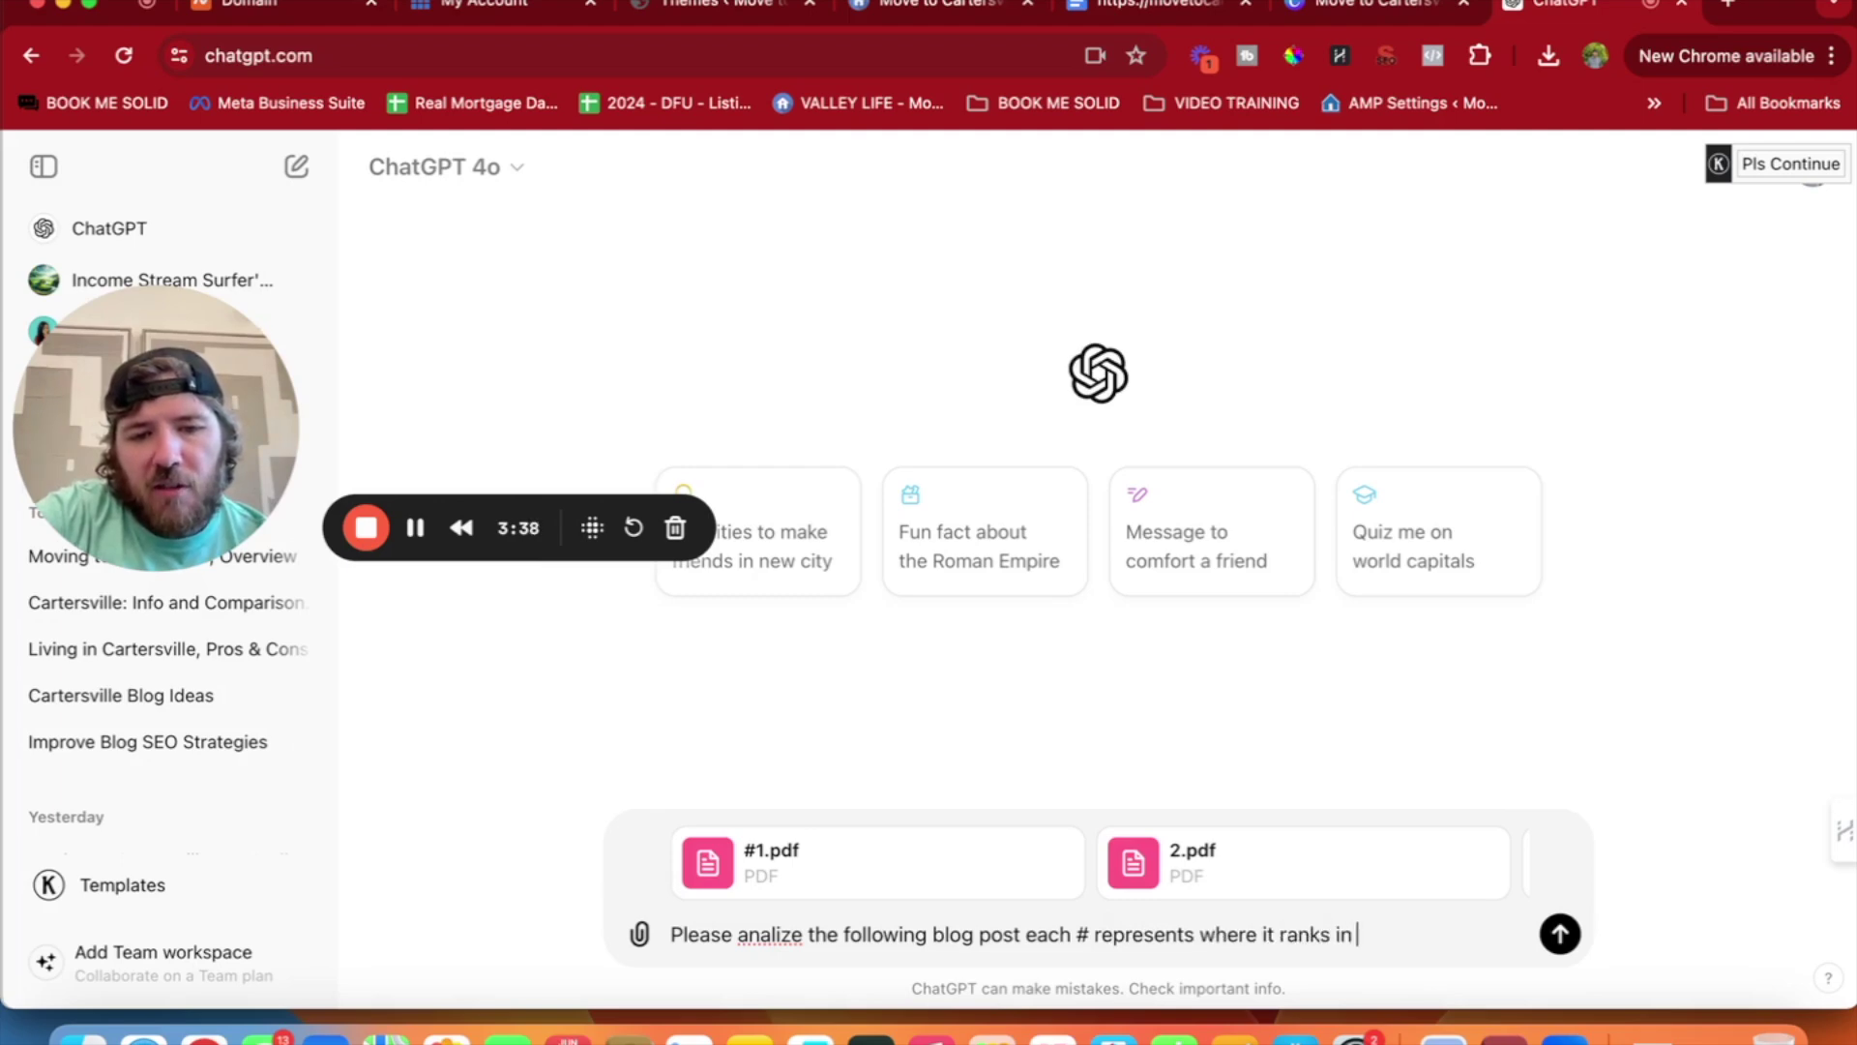
{"action": "type", "text": " my goal is to ccre"}
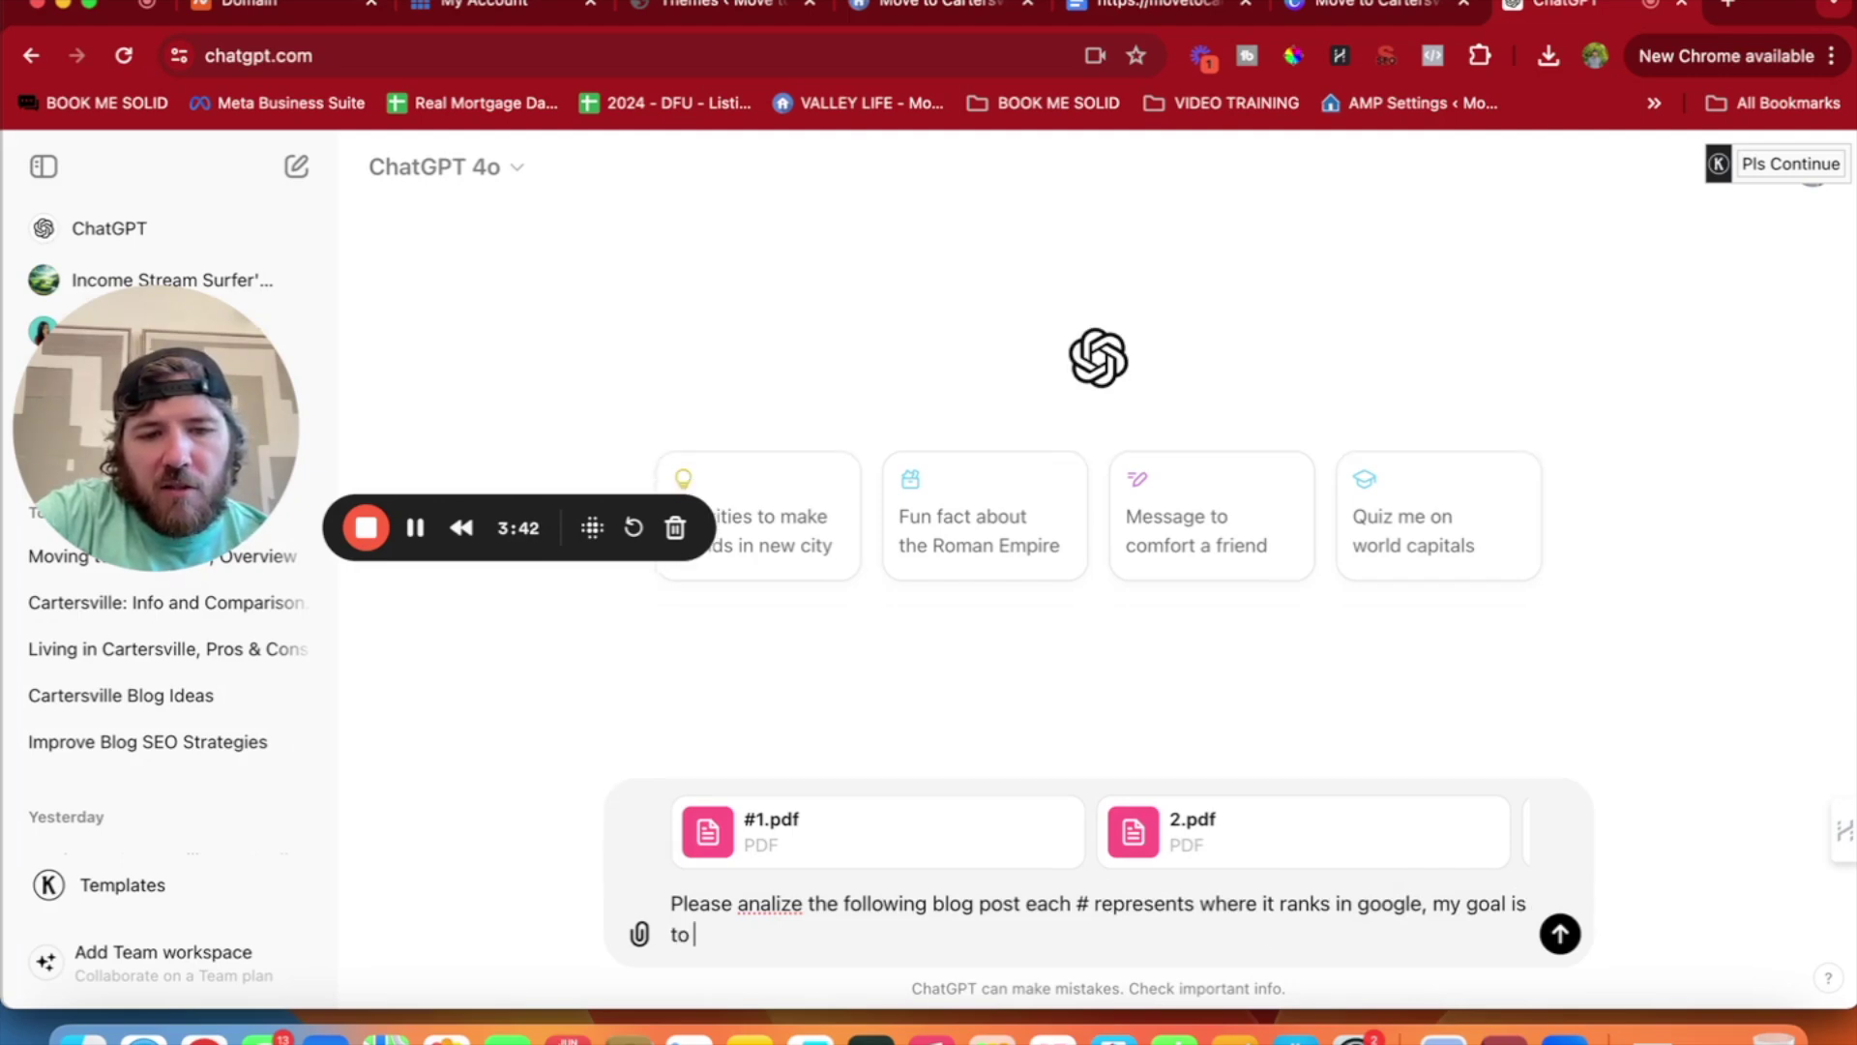
{"action": "key", "text": "BackSpace"}
{"action": "key", "text": "BackSpace"}
{"action": "key", "text": "BackSpace"}
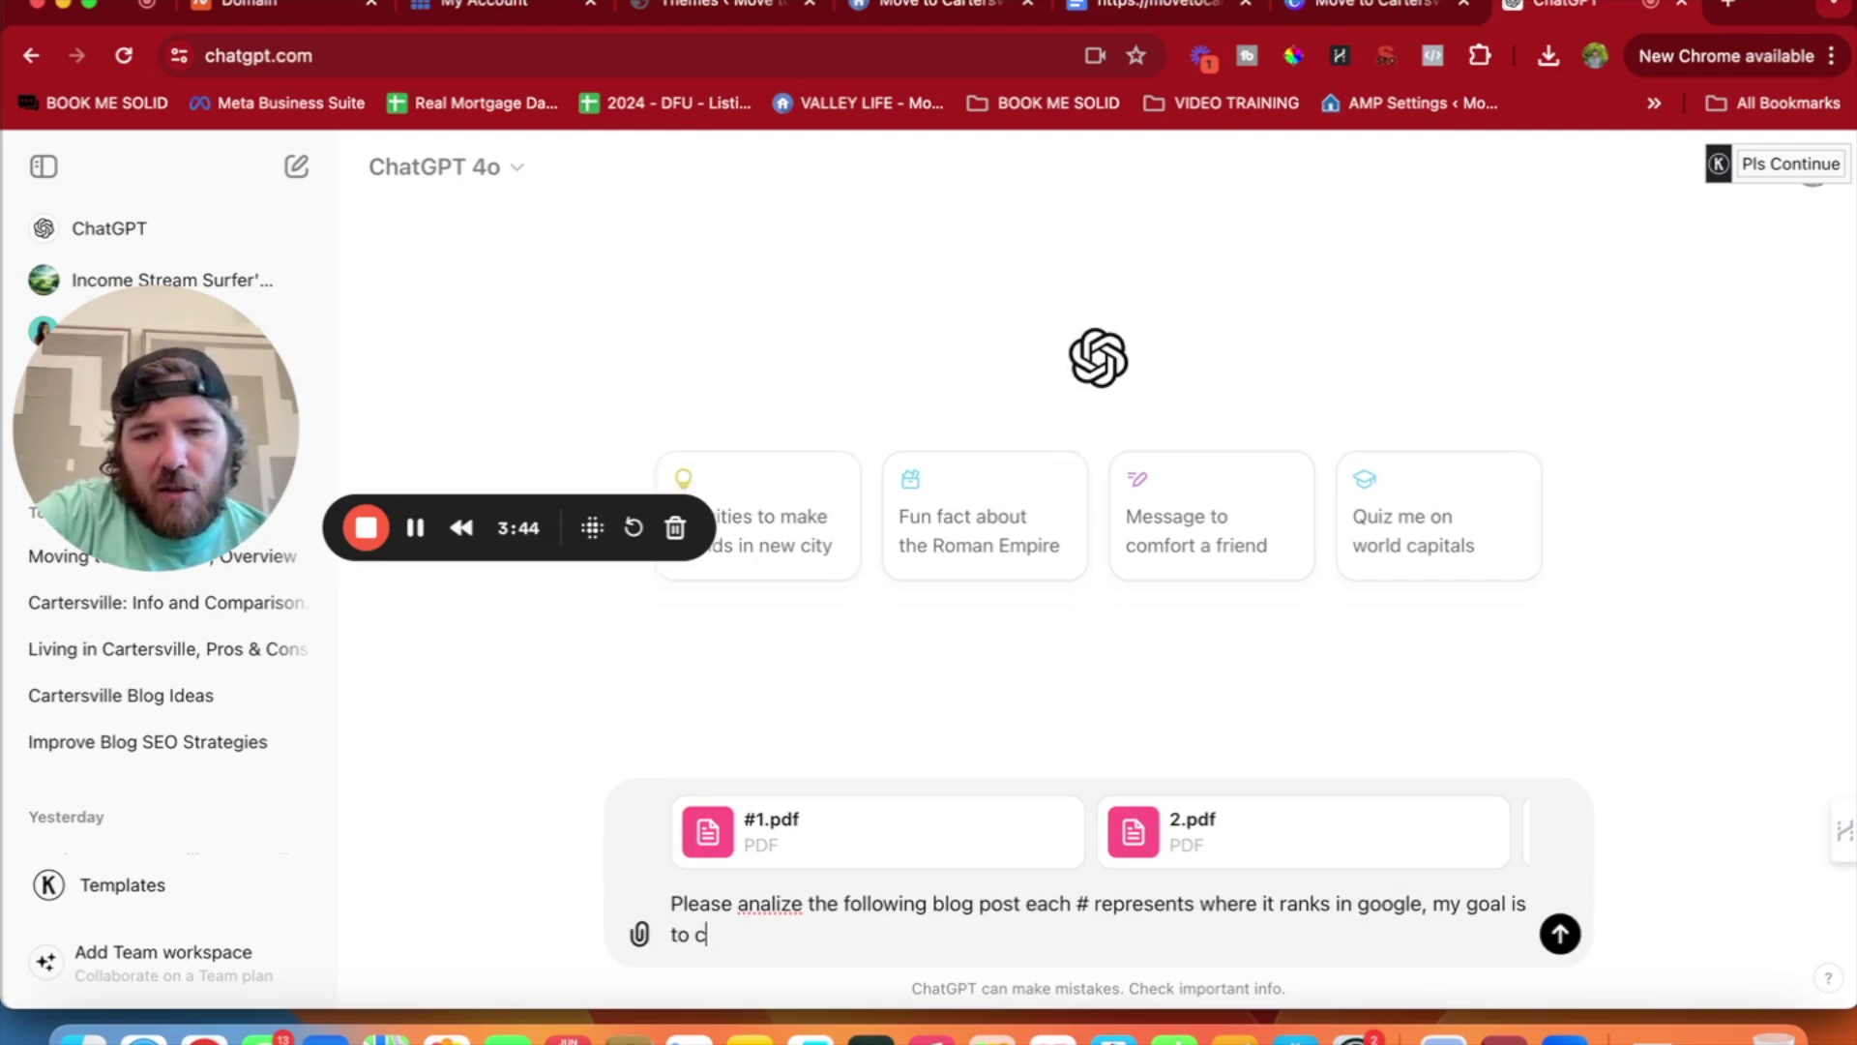
{"action": "type", "text": "eat"}
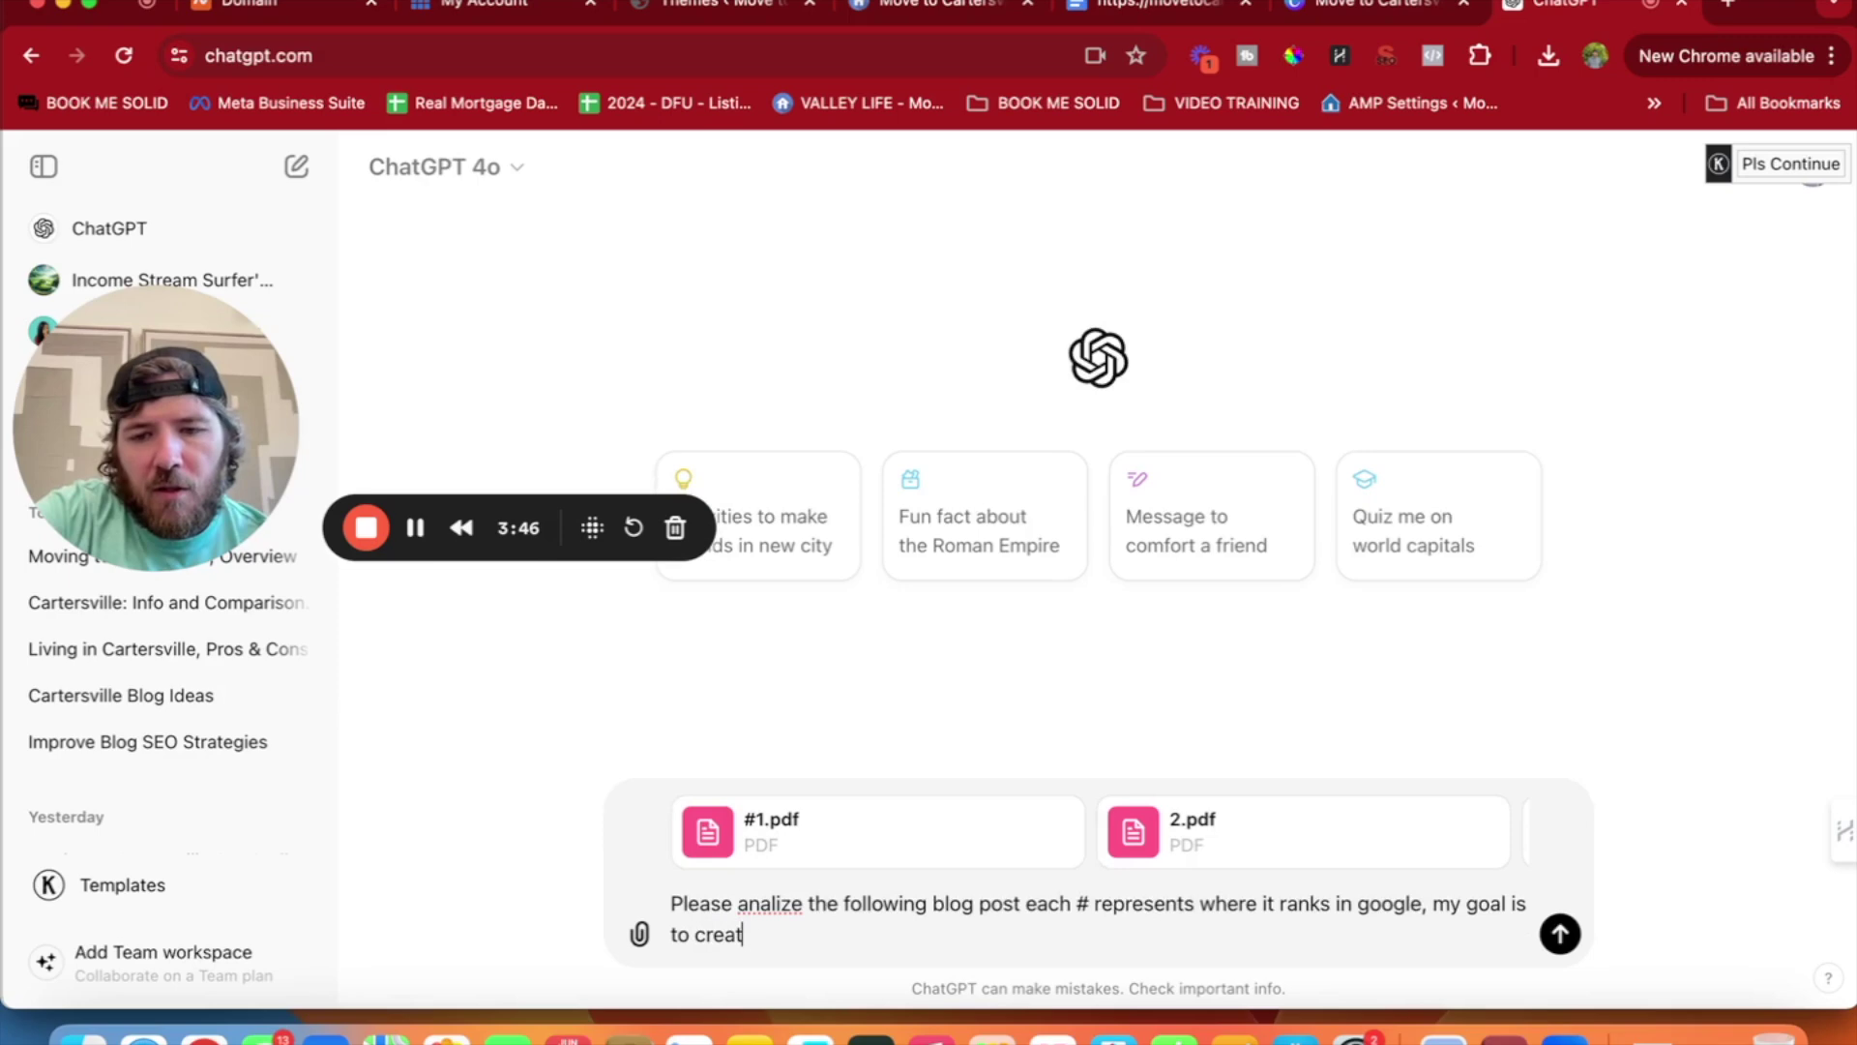
{"action": "type", "text": "e a new blog post th"}
{"action": "type", "text": "o ao"}
{"action": "type", "text": "t rank all 3"}
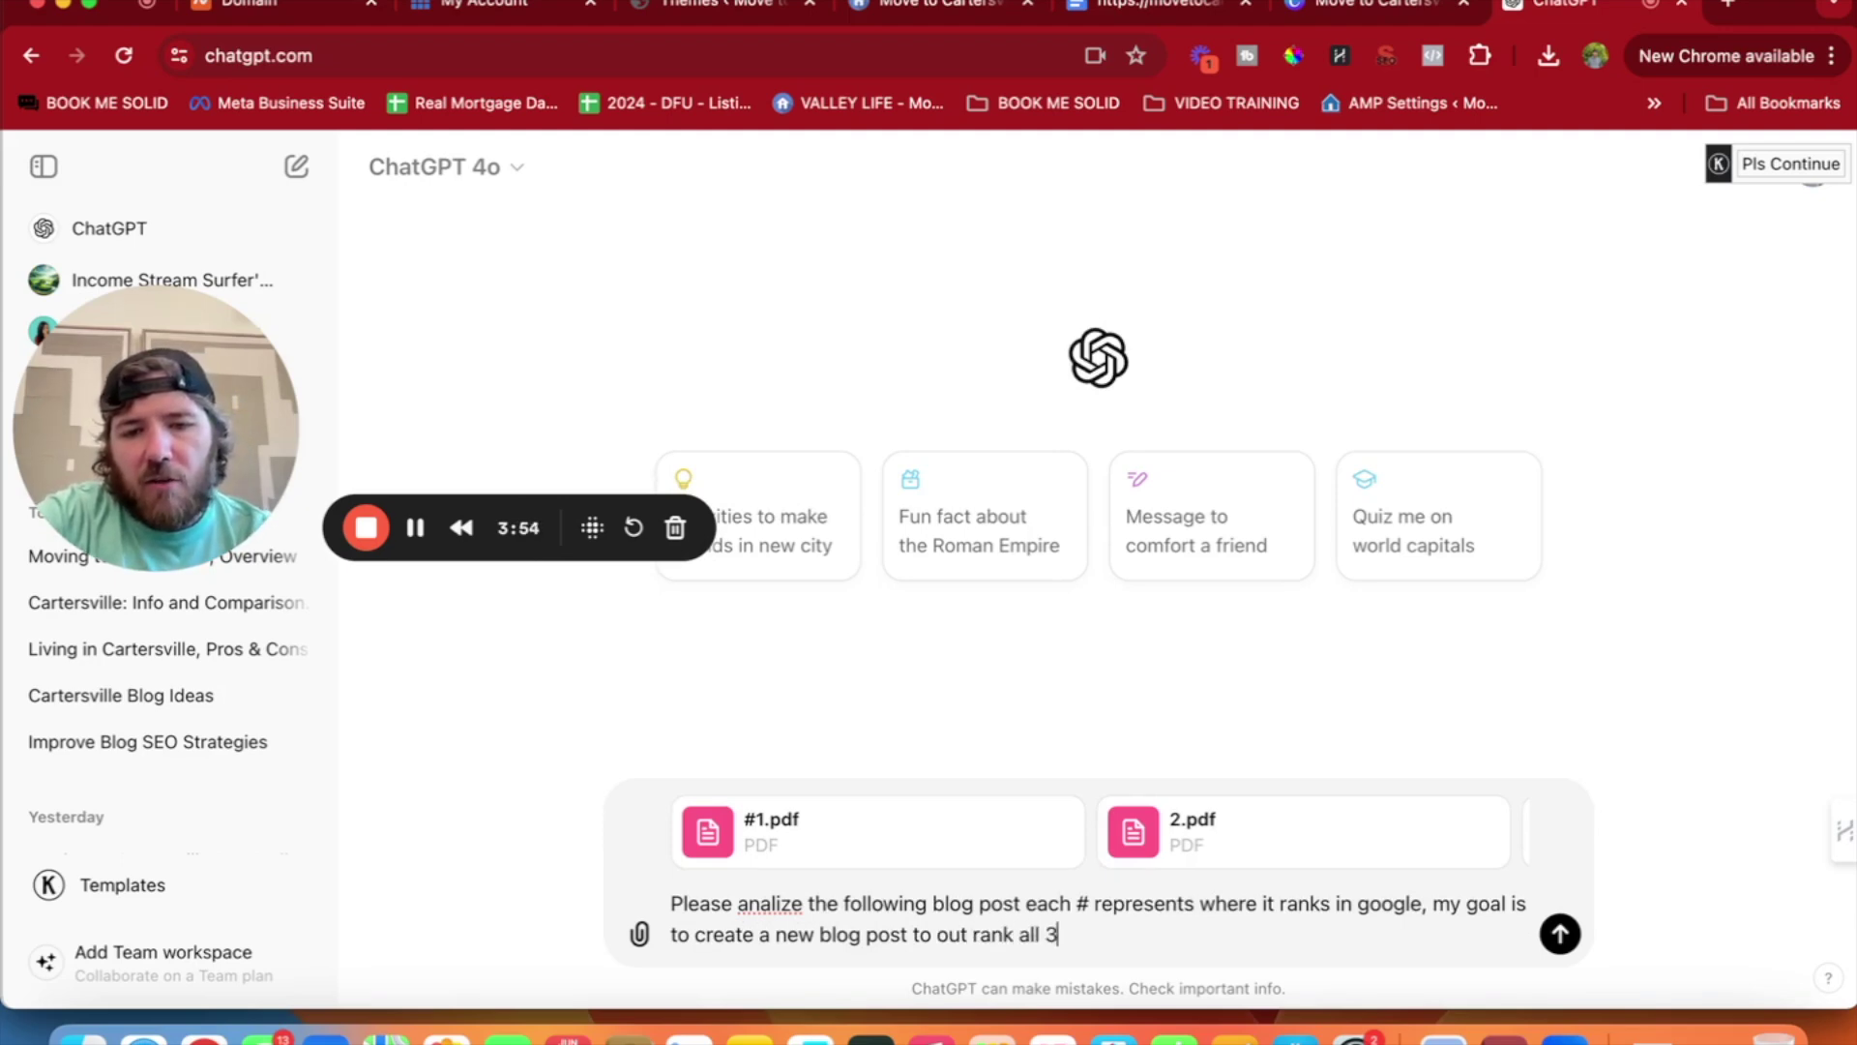
{"action": "type", "text": " - please cvrea"}
{"action": "type", "text": "eate a"}
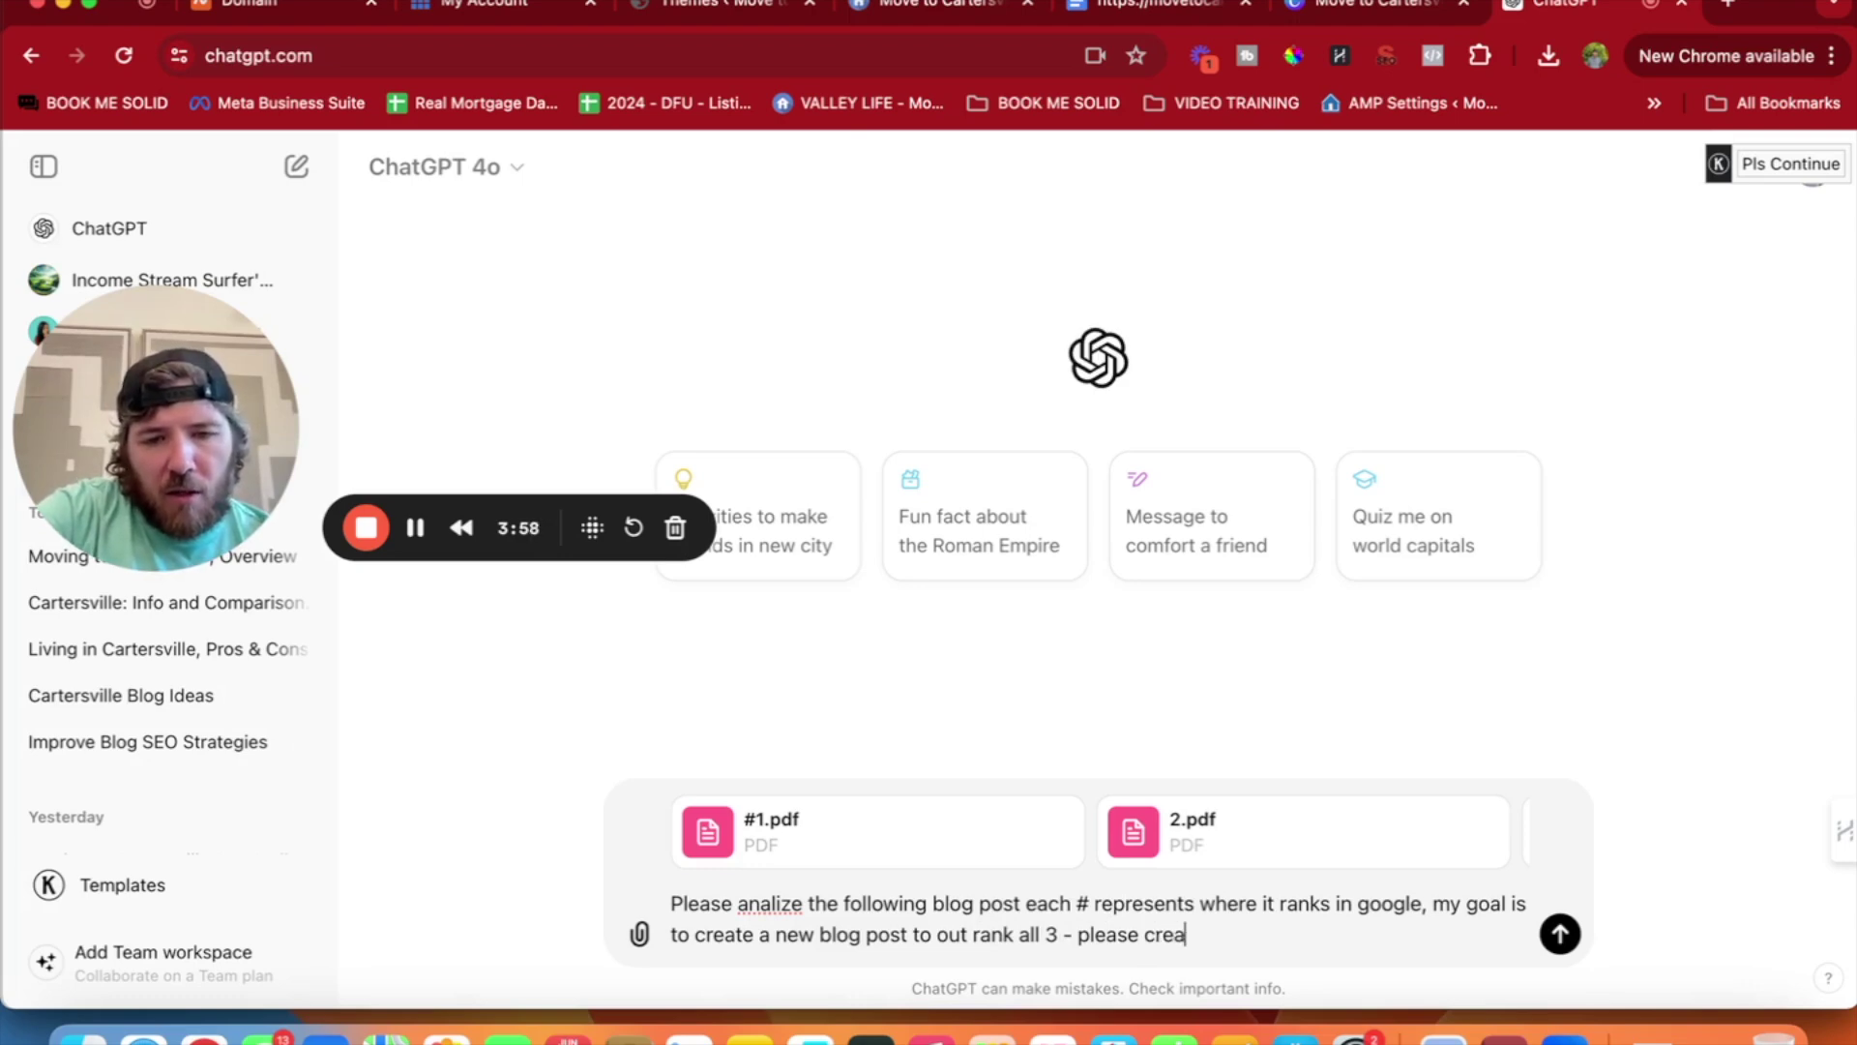
{"action": "type", "text": "n outline"}
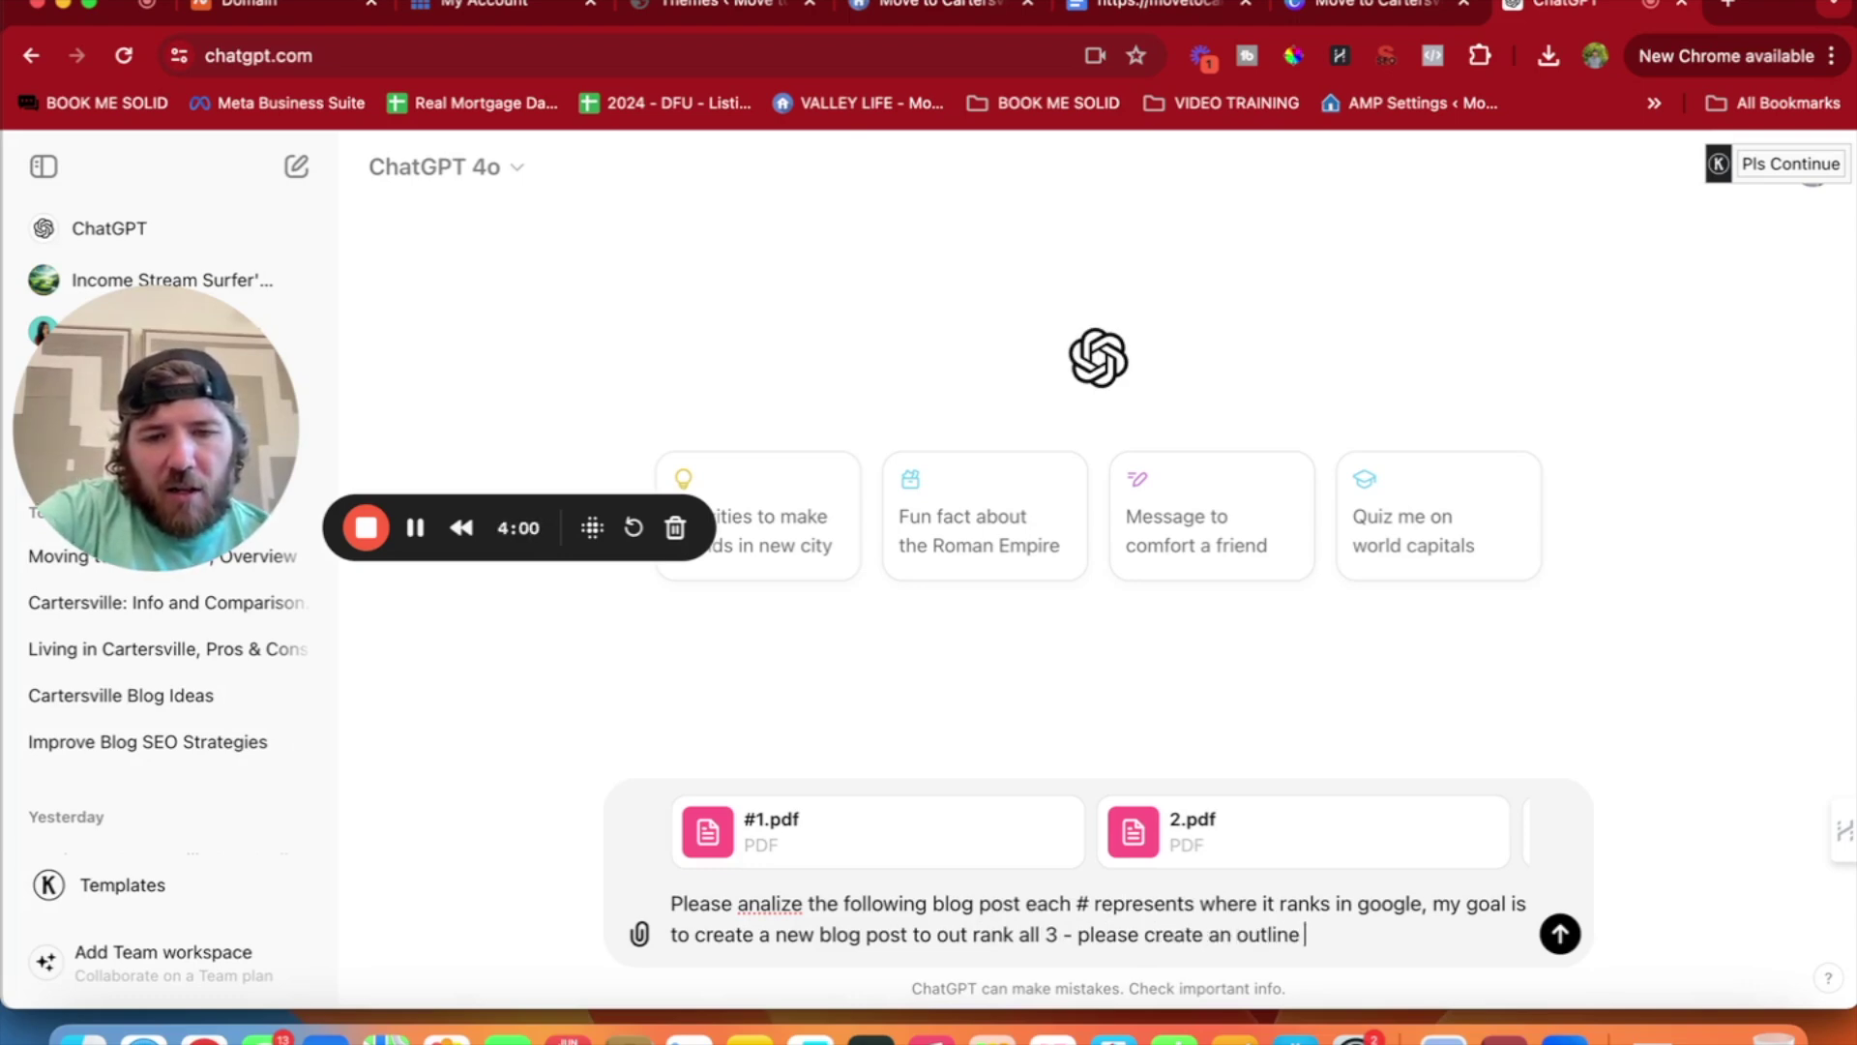
{"action": "type", "text": " from the 3 that will be a"}
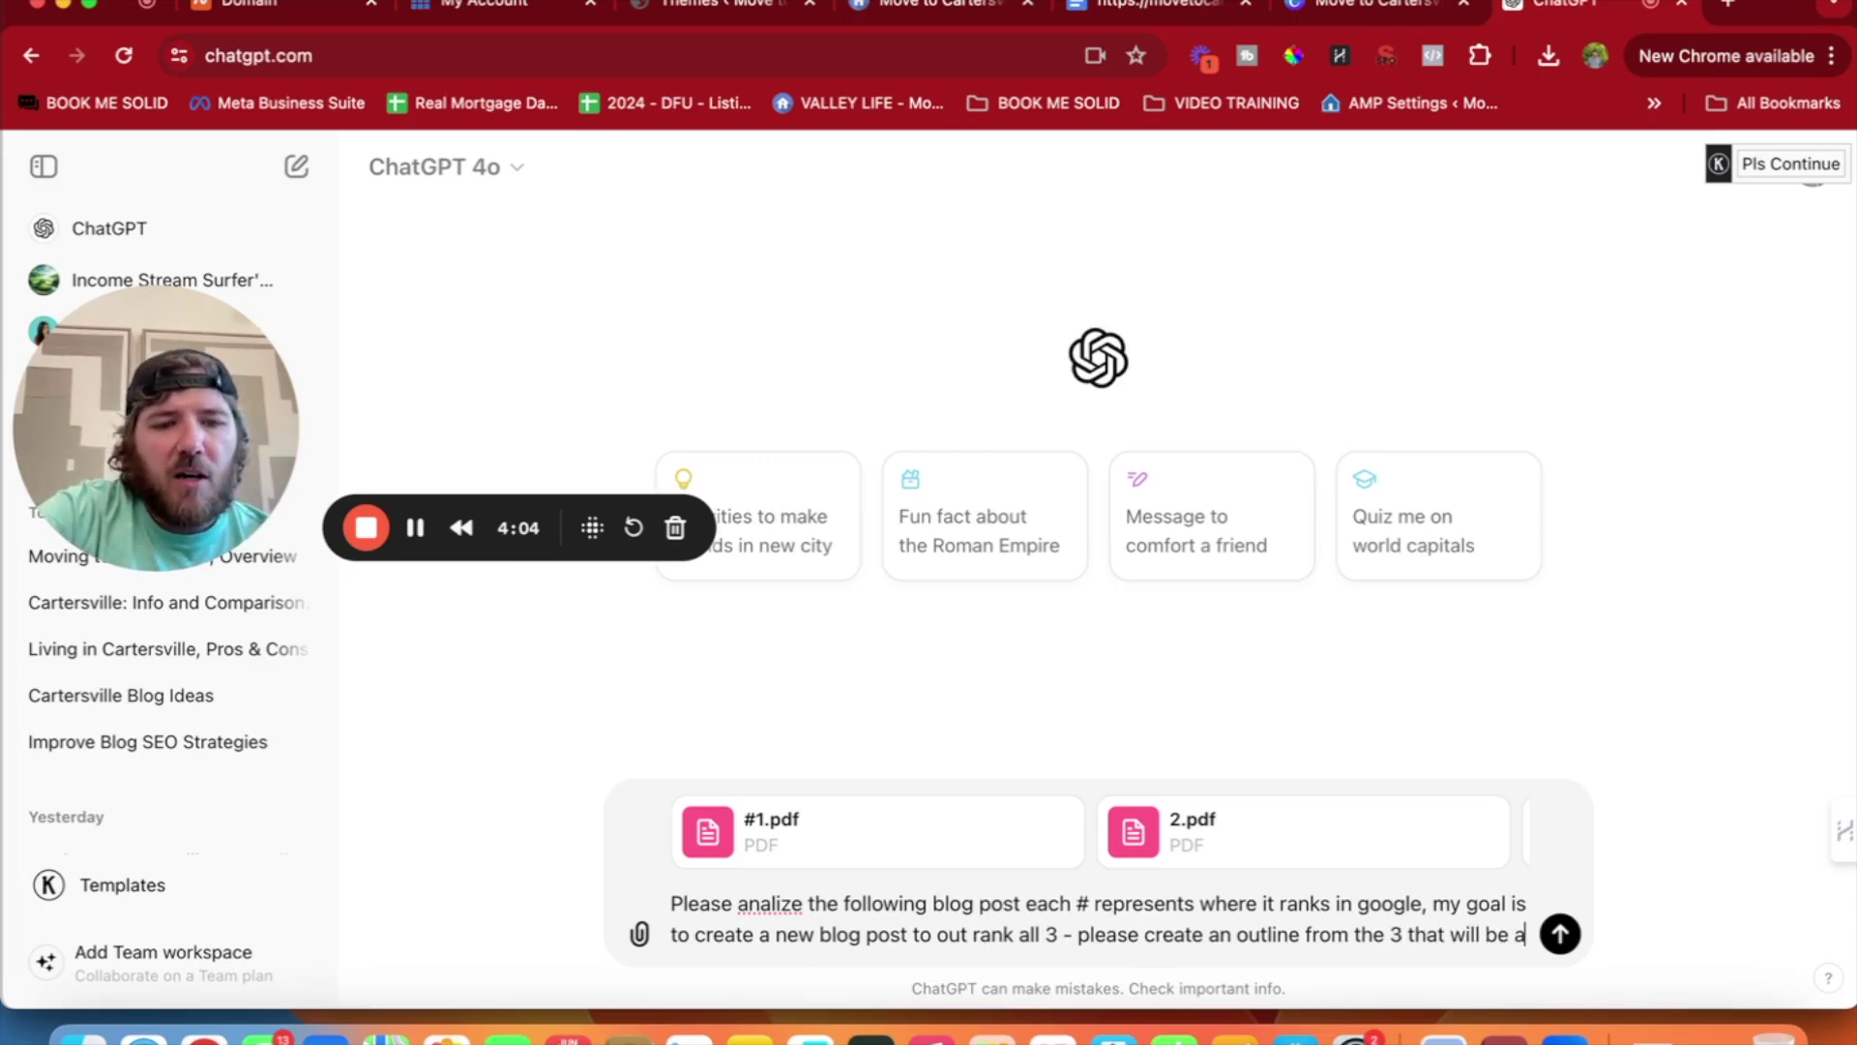
{"action": "type", "text": "ll inclusive and help me achieve my "}
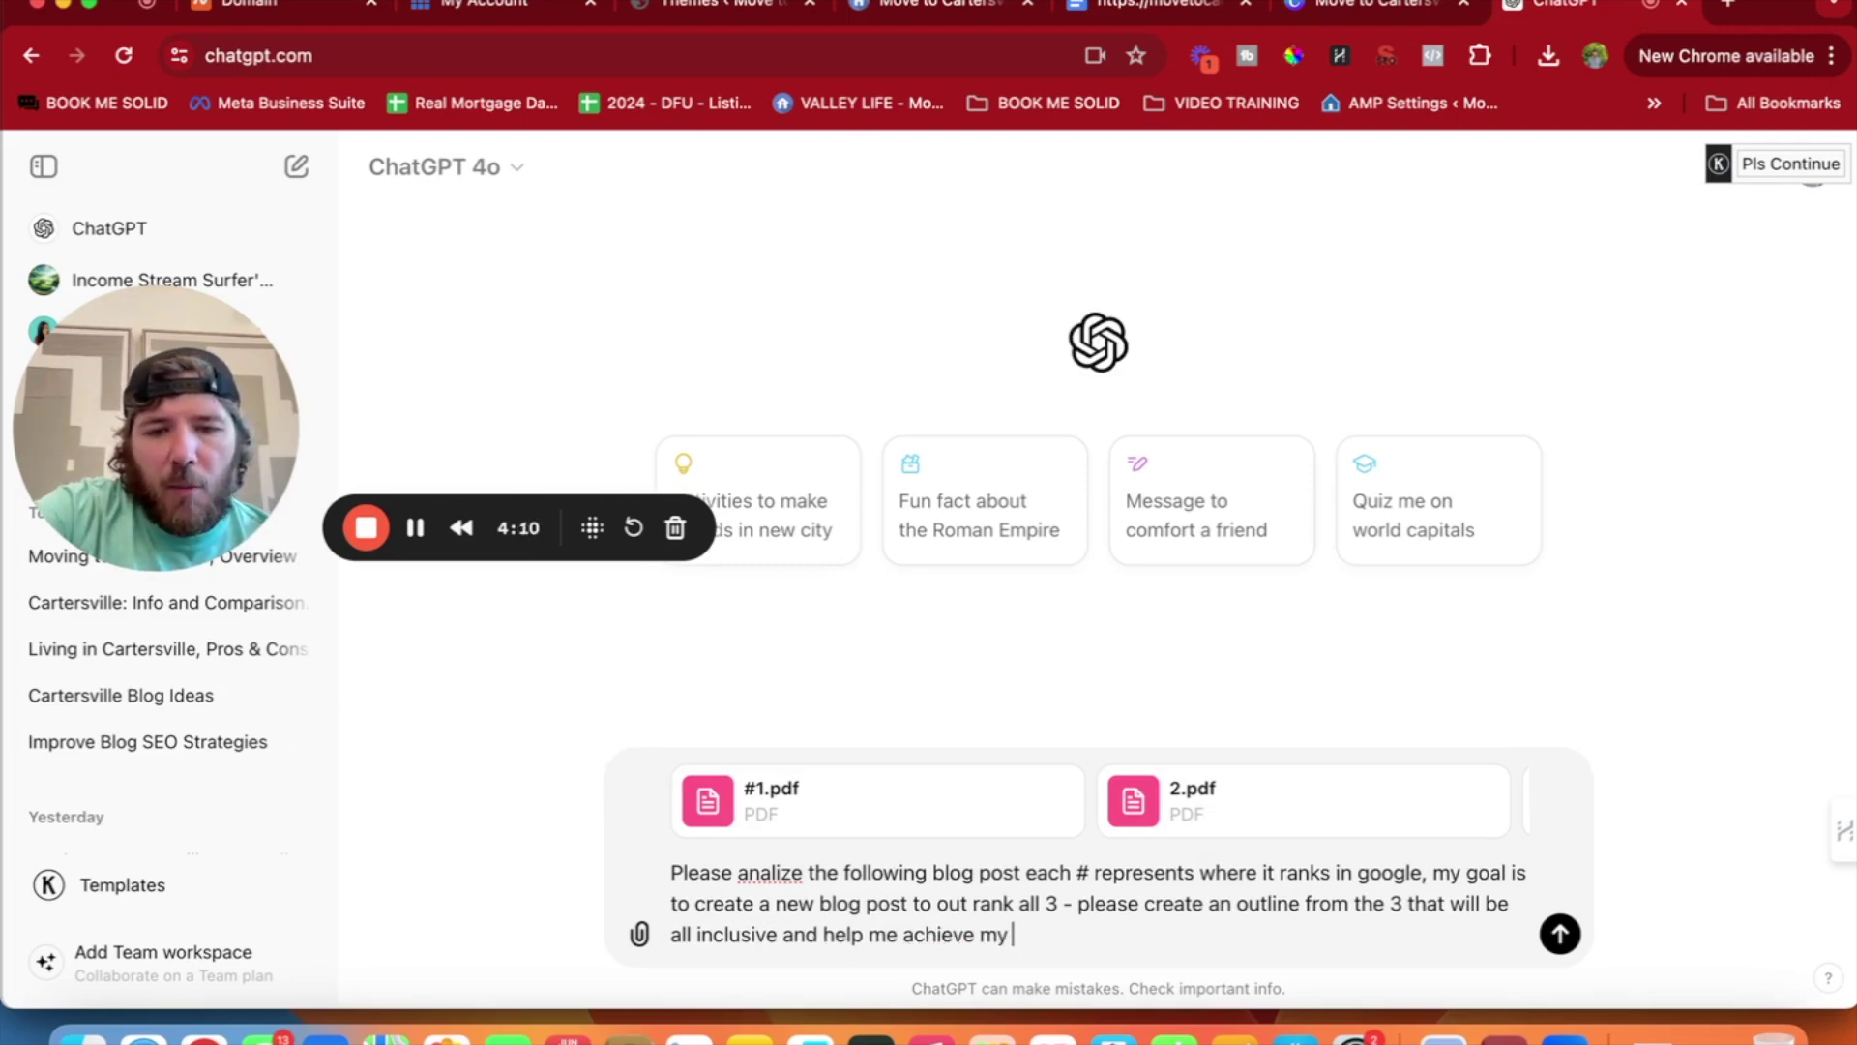
{"action": "type", "text": "goal f"}
{"action": "key", "text": "BackSpace"}
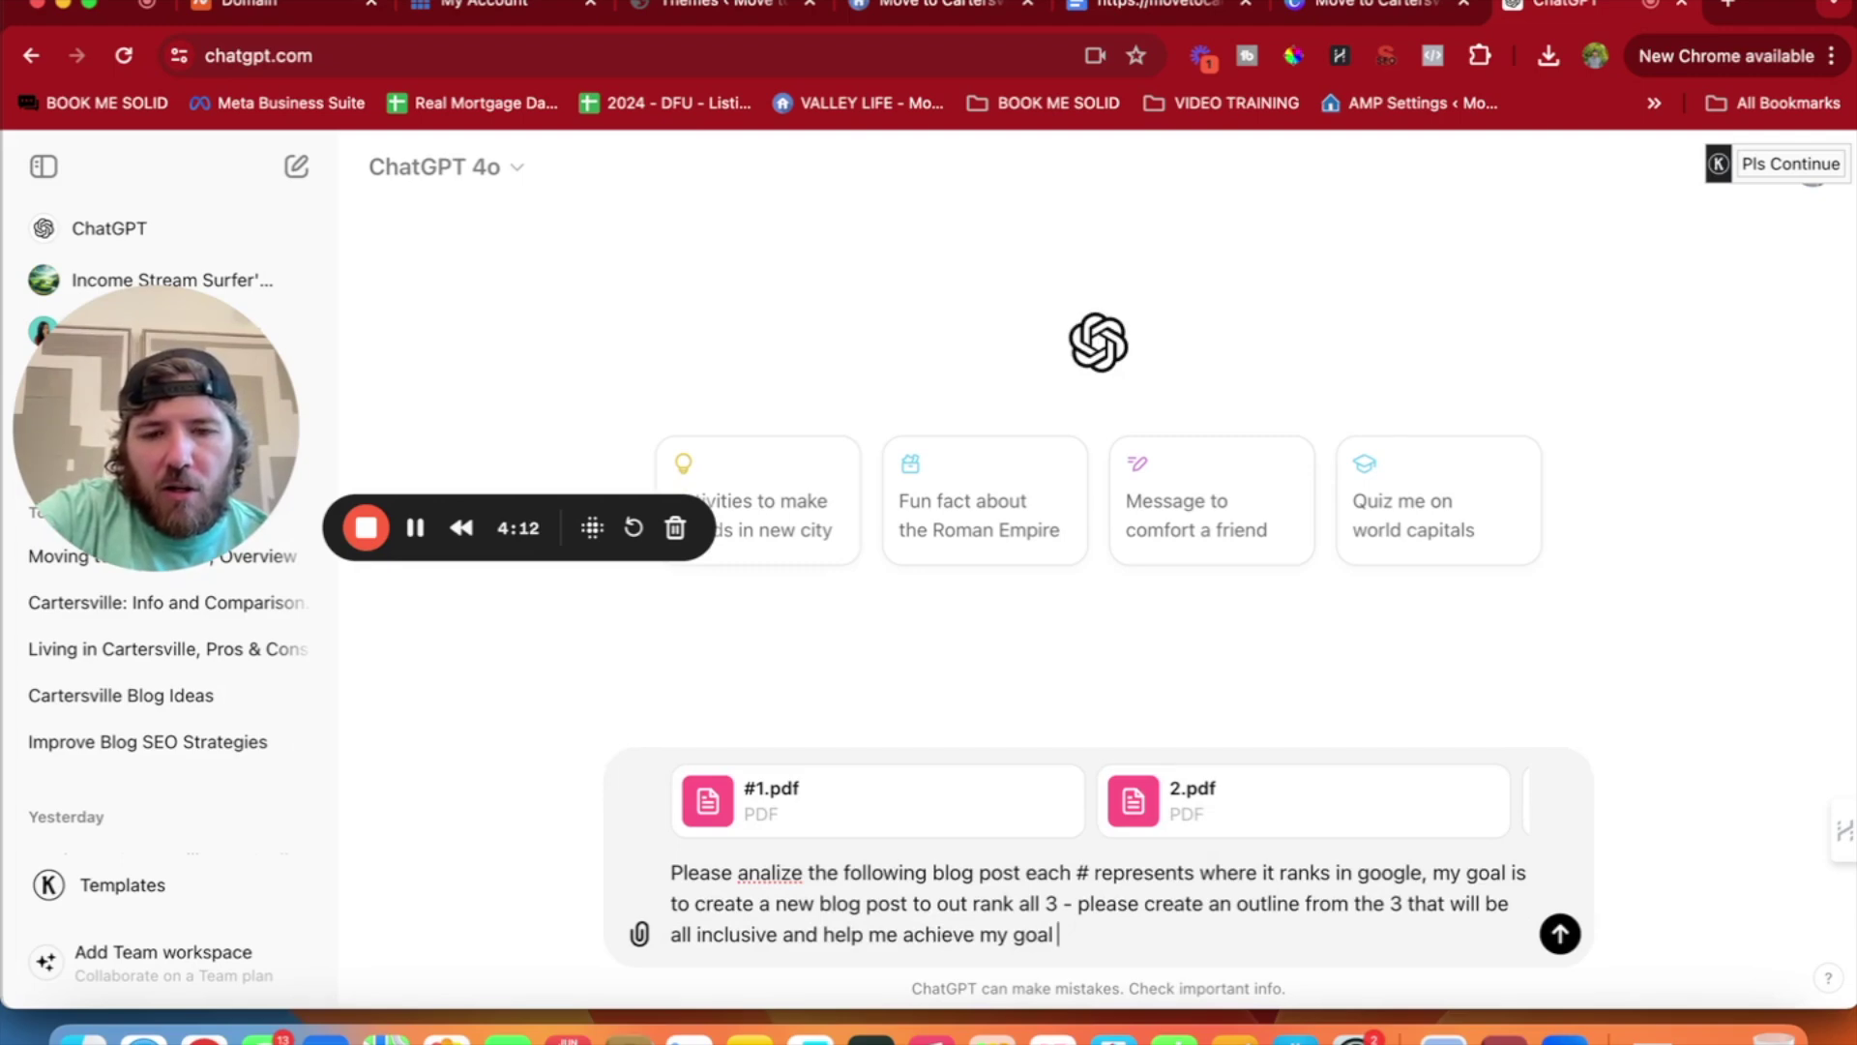
{"action": "type", "text": "of becoming t"}
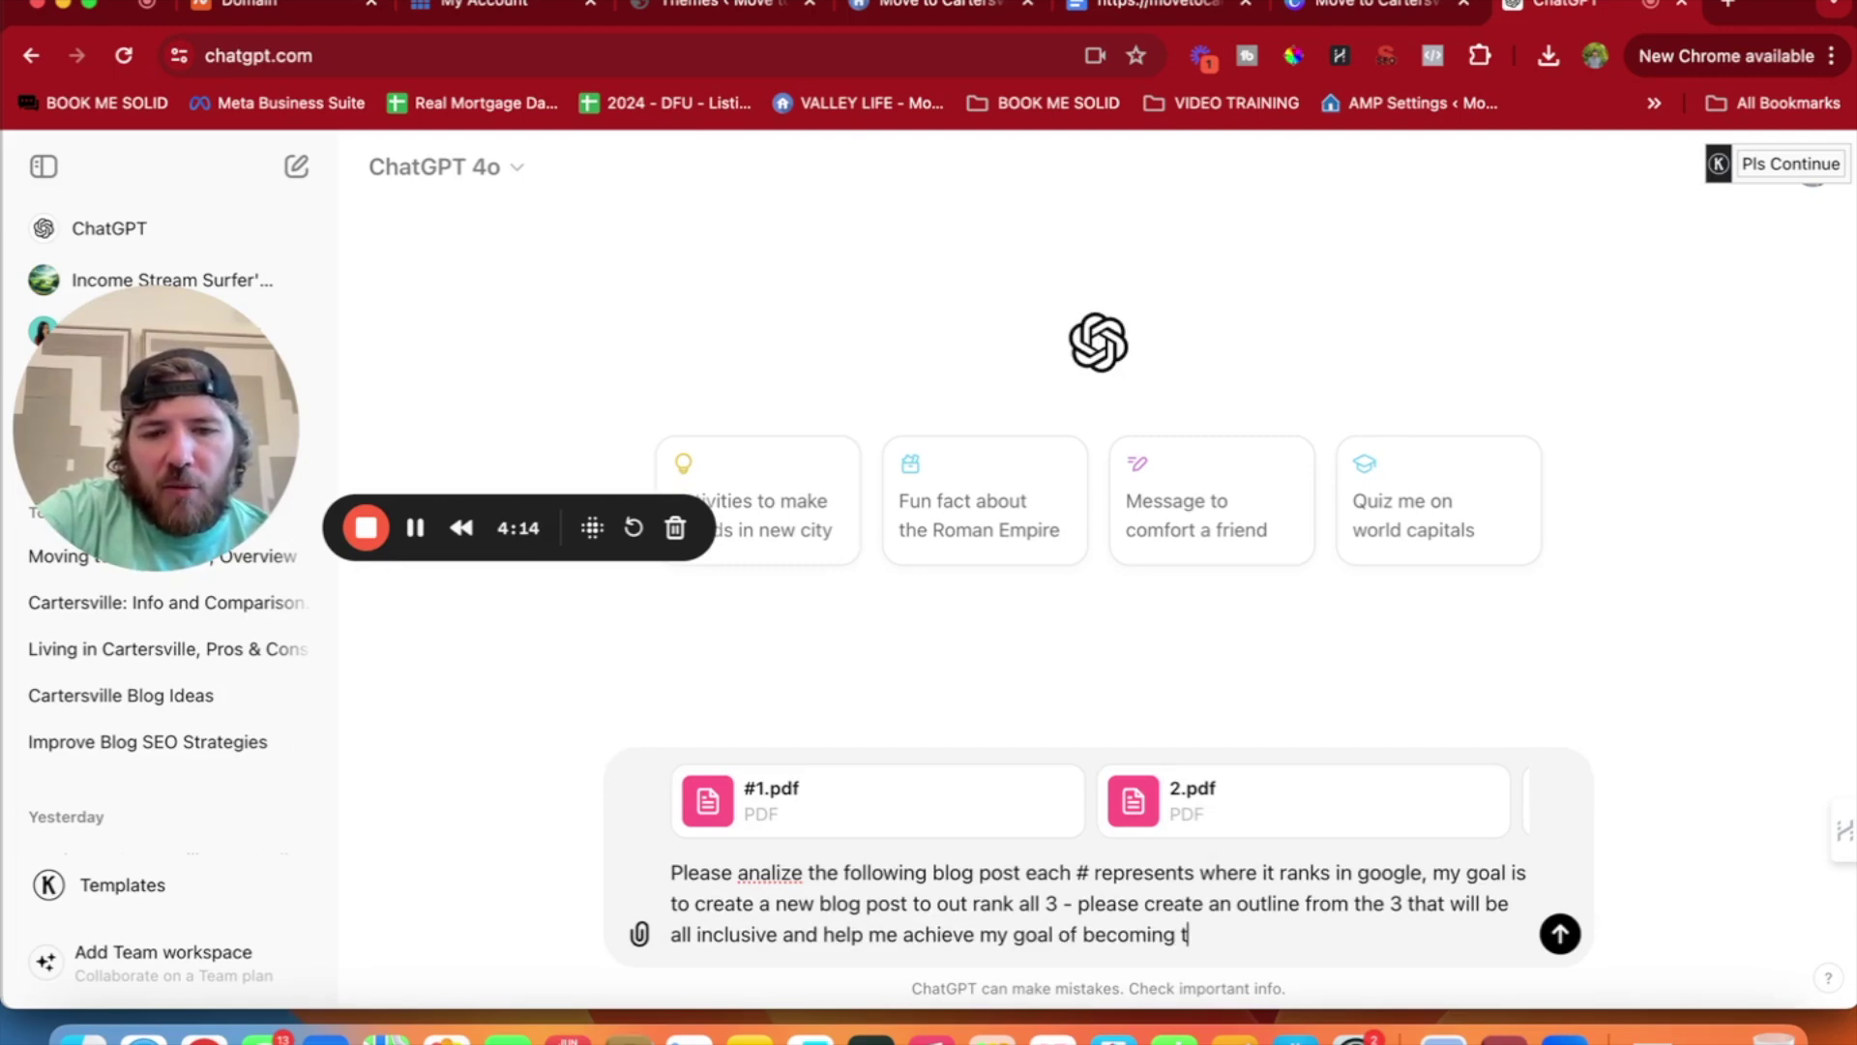
{"action": "type", "text": "he topic authoiry"}
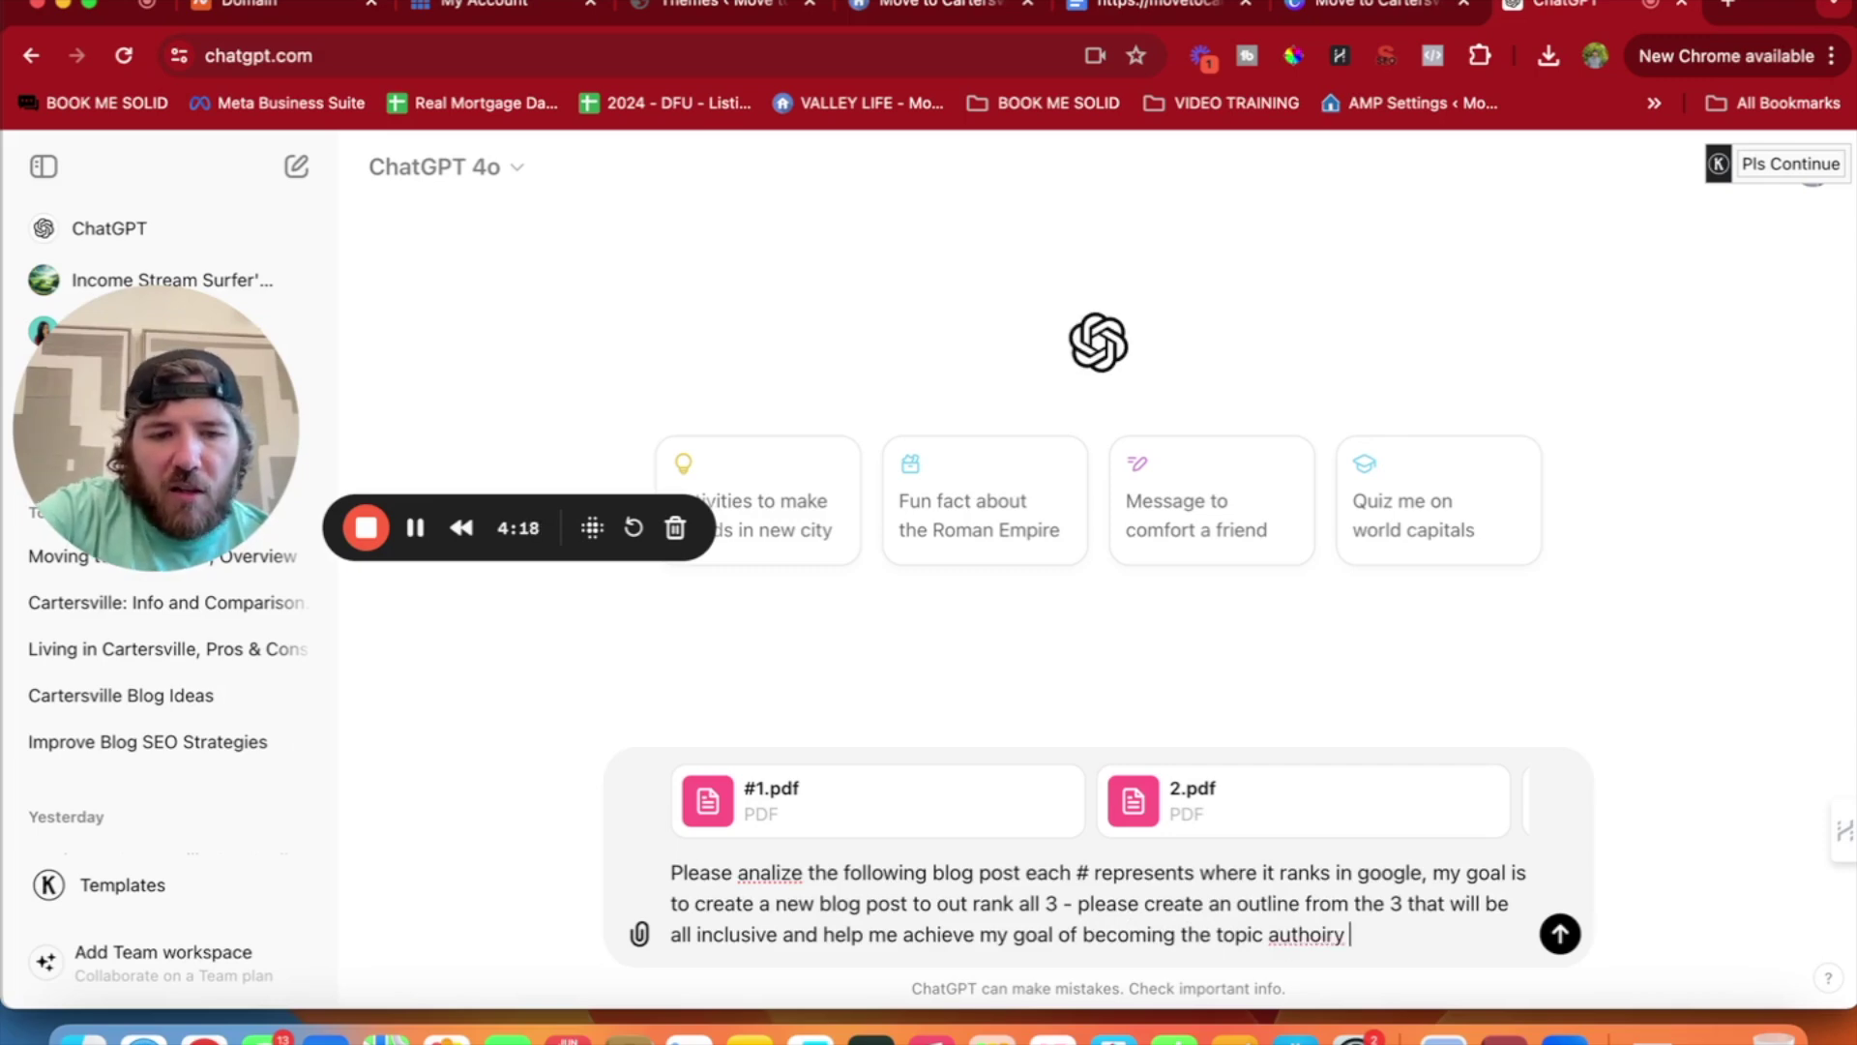
{"action": "key", "text": "BackSpace"}
{"action": "key", "text": "BackSpace"}
{"action": "key", "text": "BackSpace"}
{"action": "key", "text": "BackSpace"}
{"action": "type", "text": "rity"}
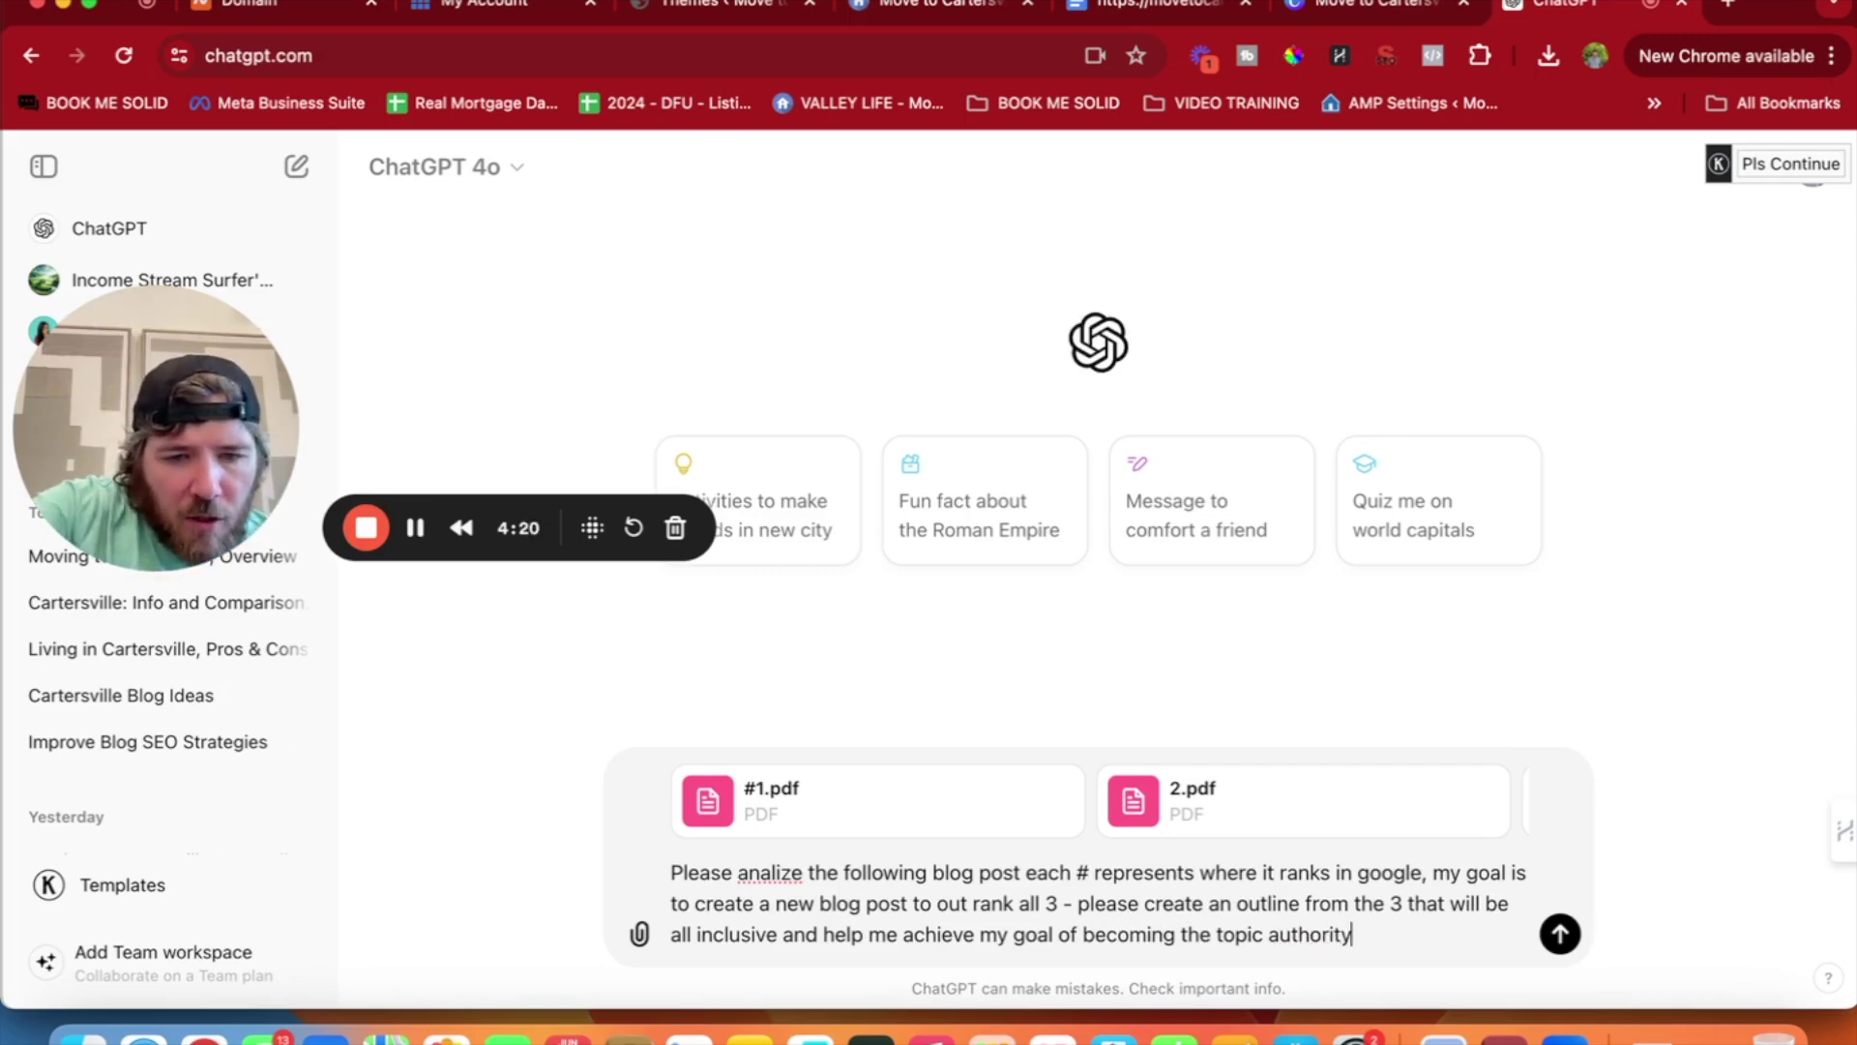
{"action": "type", "text": " for movinhg"}
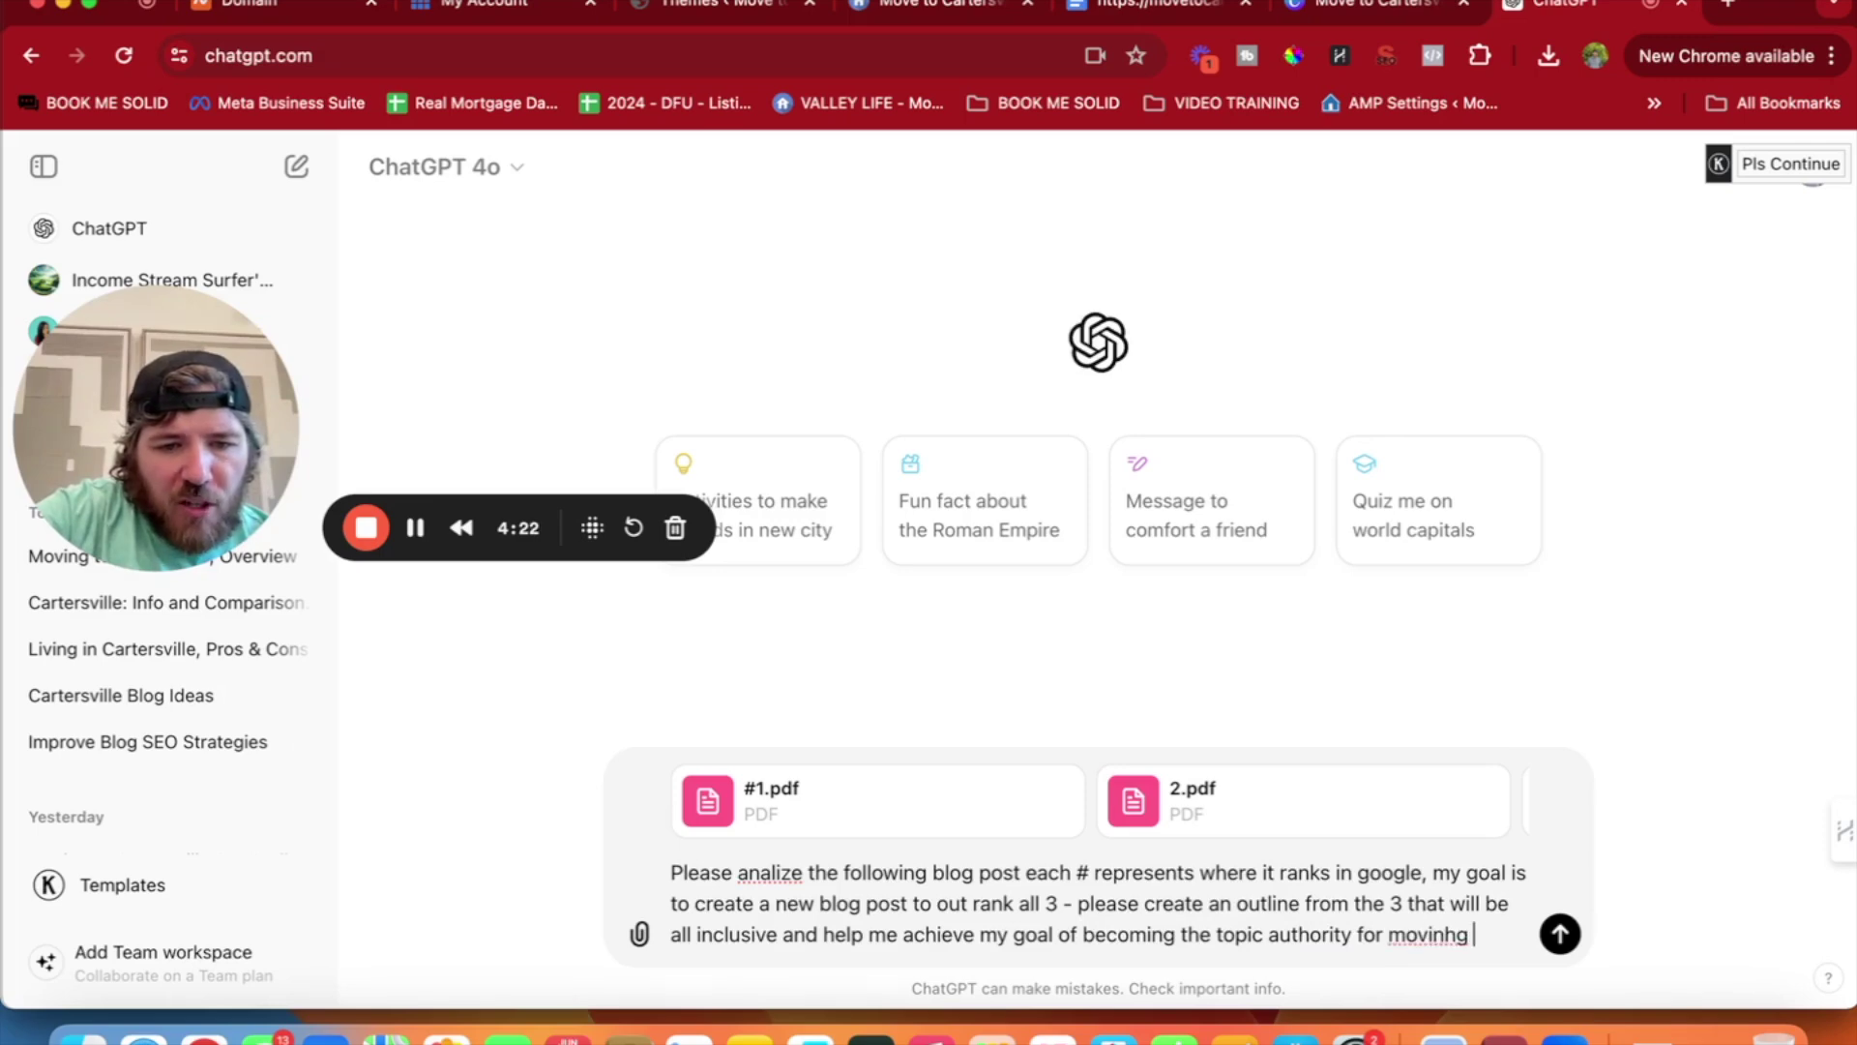
{"action": "key", "text": "BackSpace"}
{"action": "key", "text": "BackSpace"}
{"action": "key", "text": "BackSpace"}
{"action": "type", "text": "g to cartersville ga"}
Send the outline request with the three PDFs and let ChatGPT generate it.
{"action": "key", "text": "Return"}
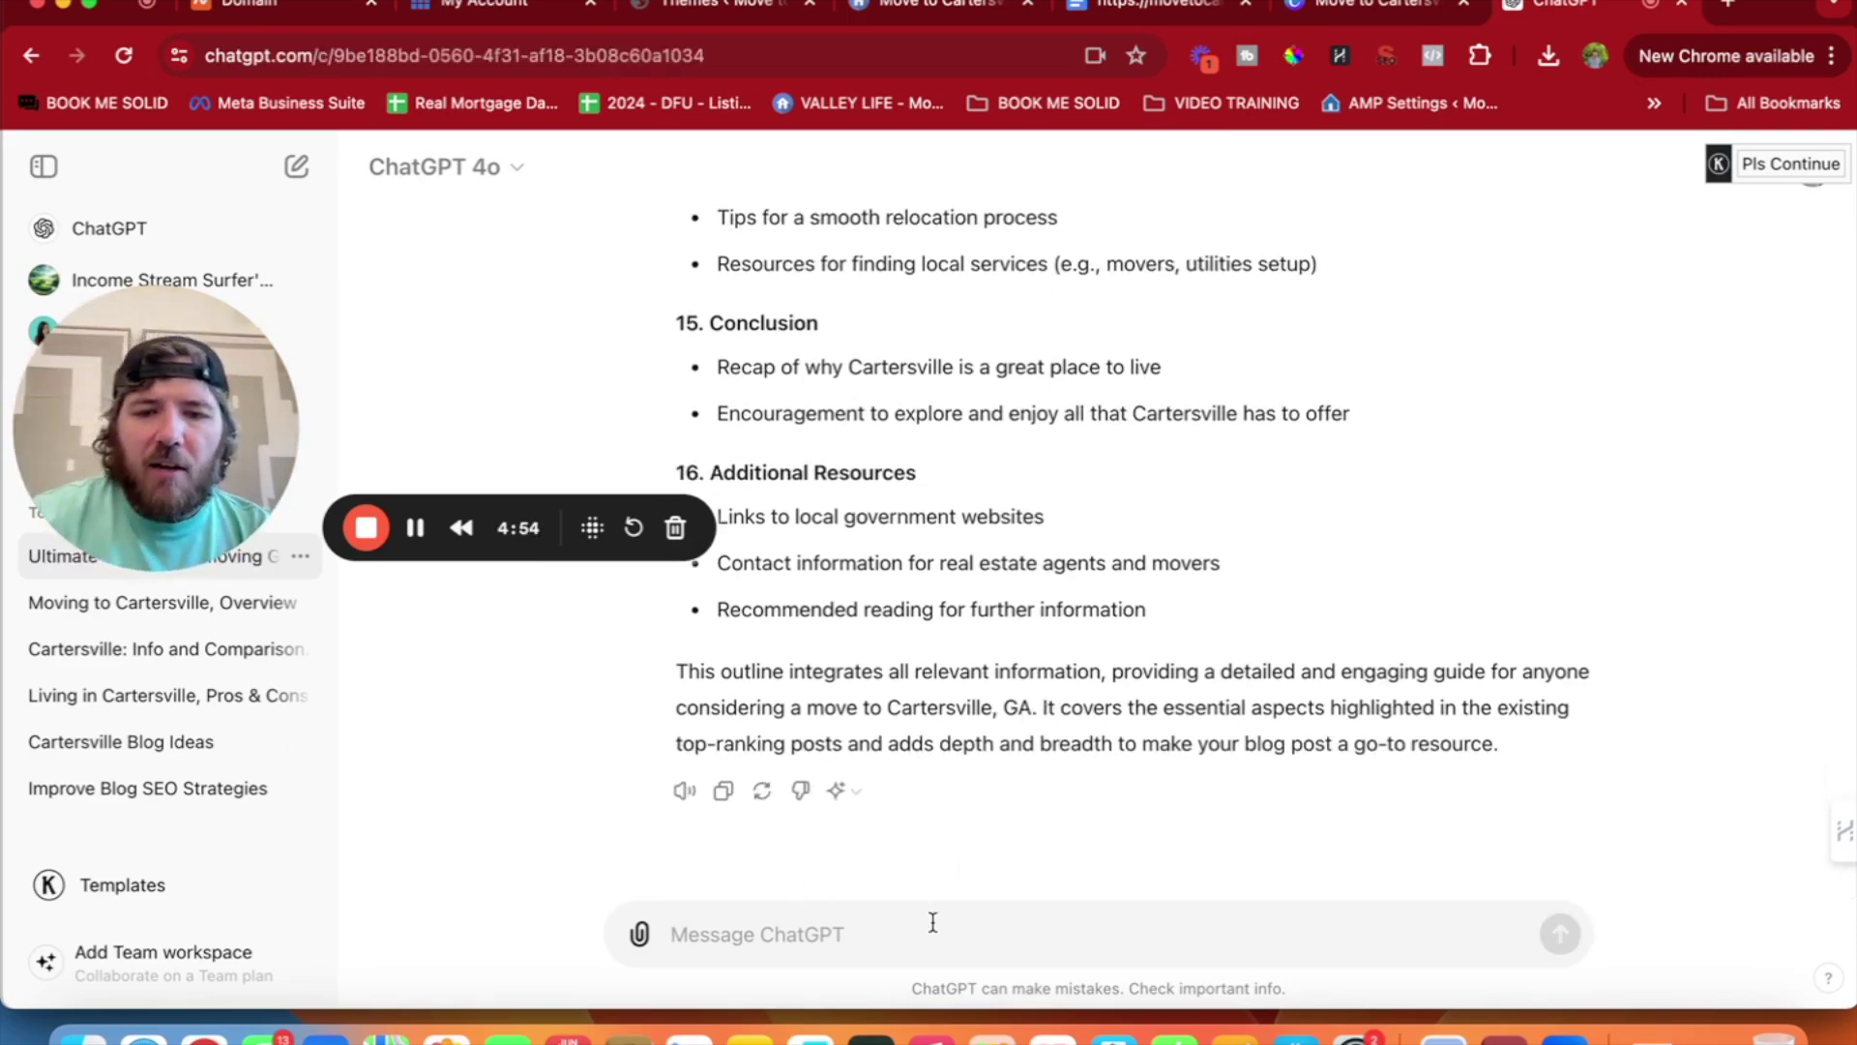
Request a 1500-word SEO article for 'move to cartersville ga' in a local realtor's voice.
{"action": "type", "text": "Please use the outline to write an sepo"}
{"action": "key", "text": "BackSpace"}
{"action": "key", "text": "BackSpace"}
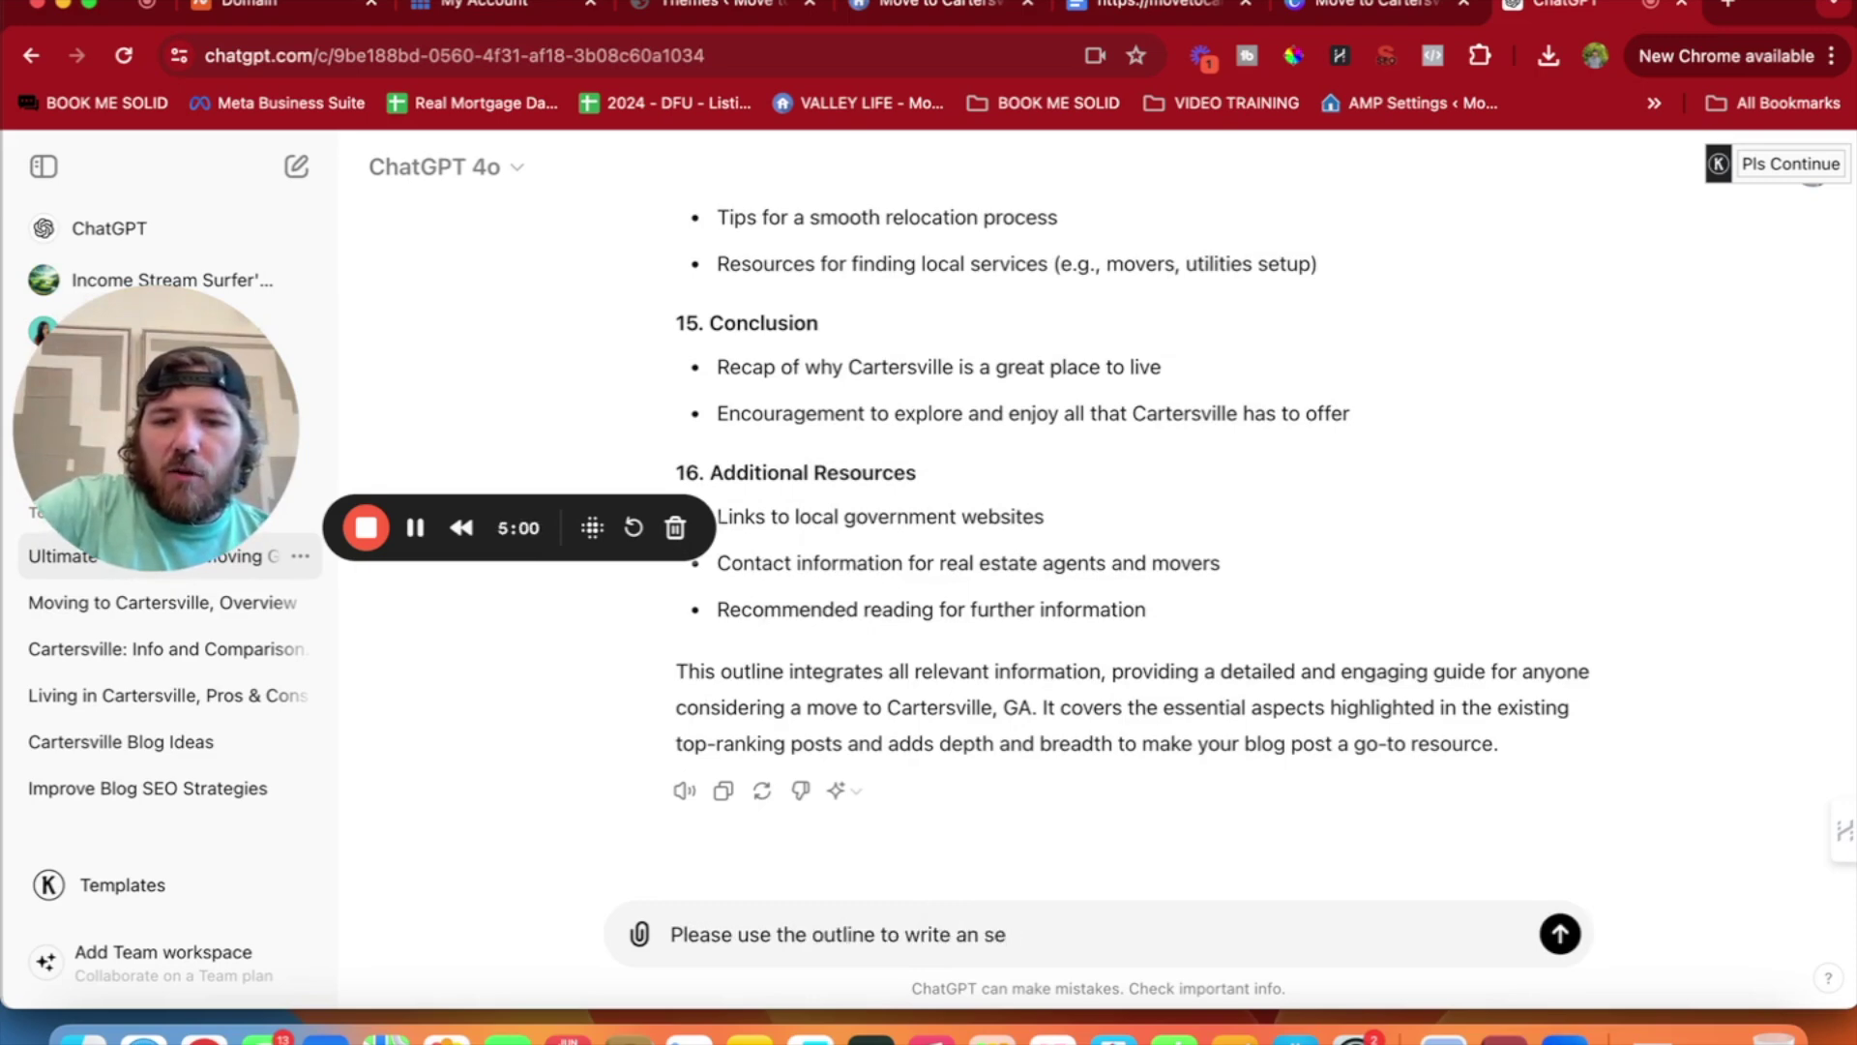
{"action": "type", "text": "o rich article "}
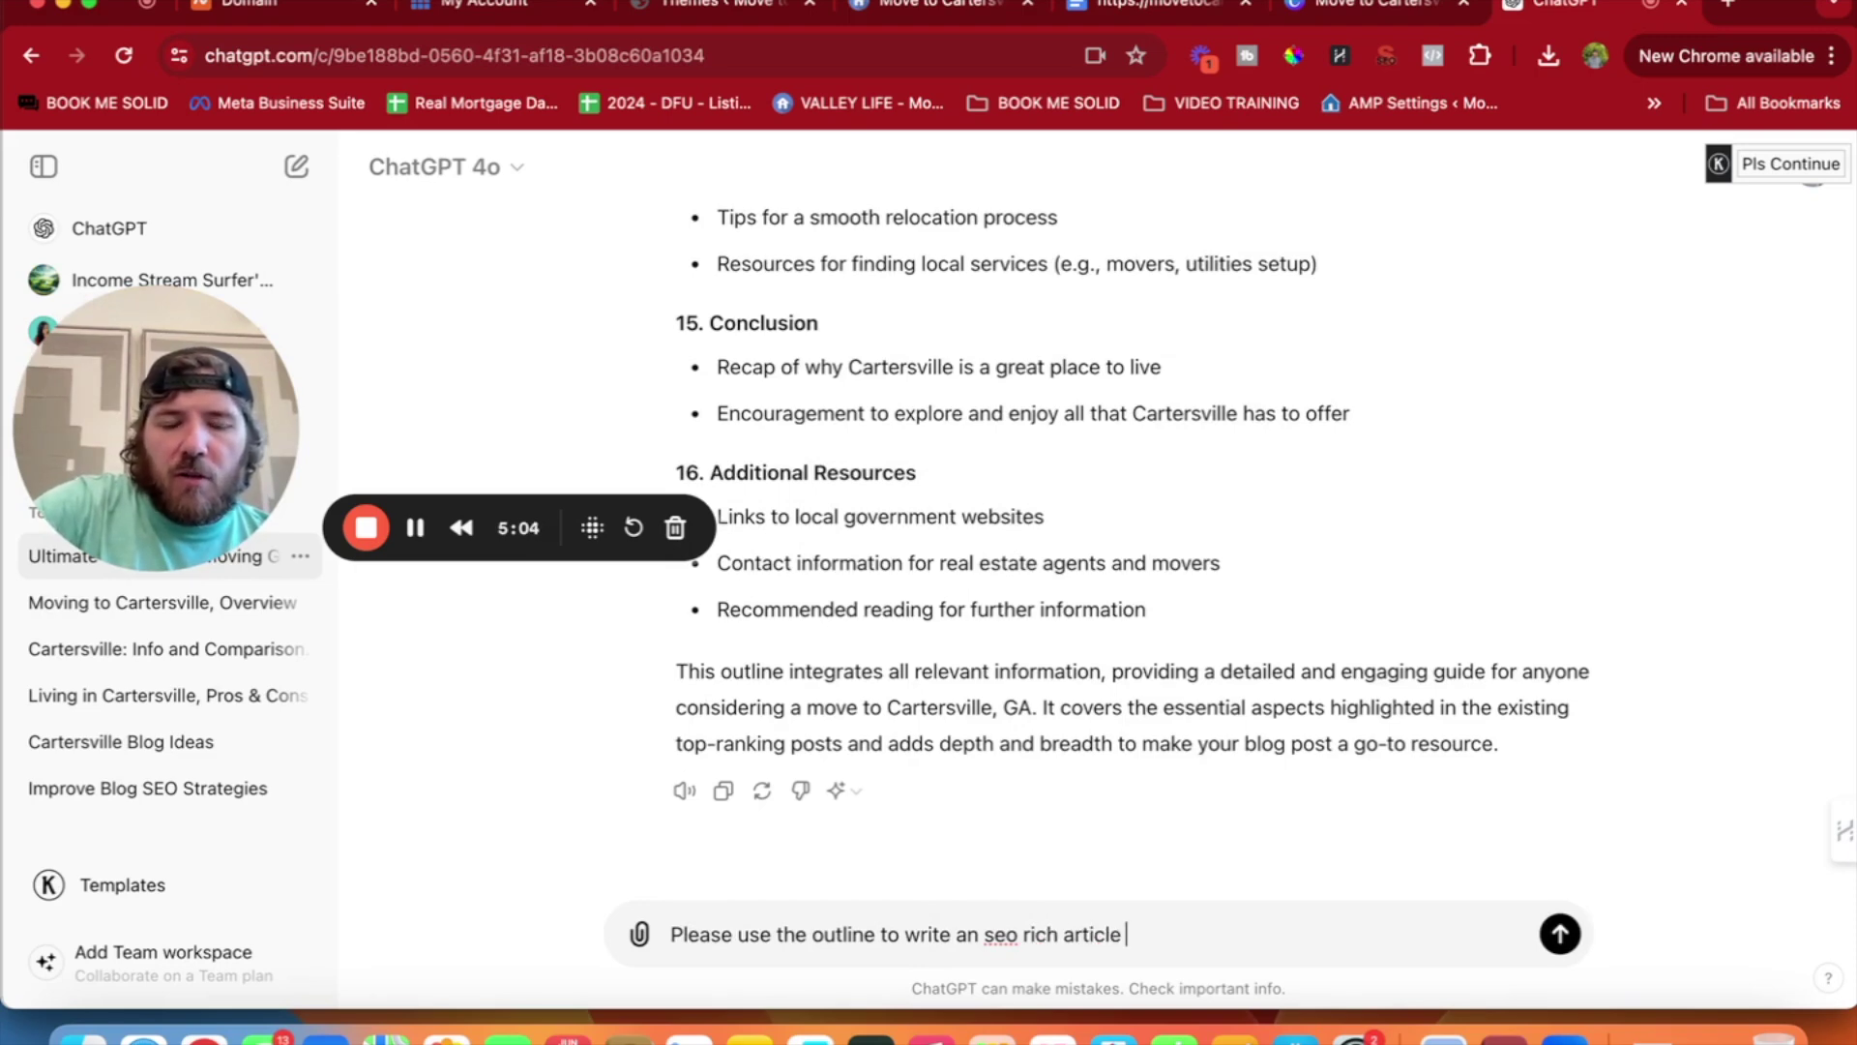
{"action": "type", "text": "1500 words that"}
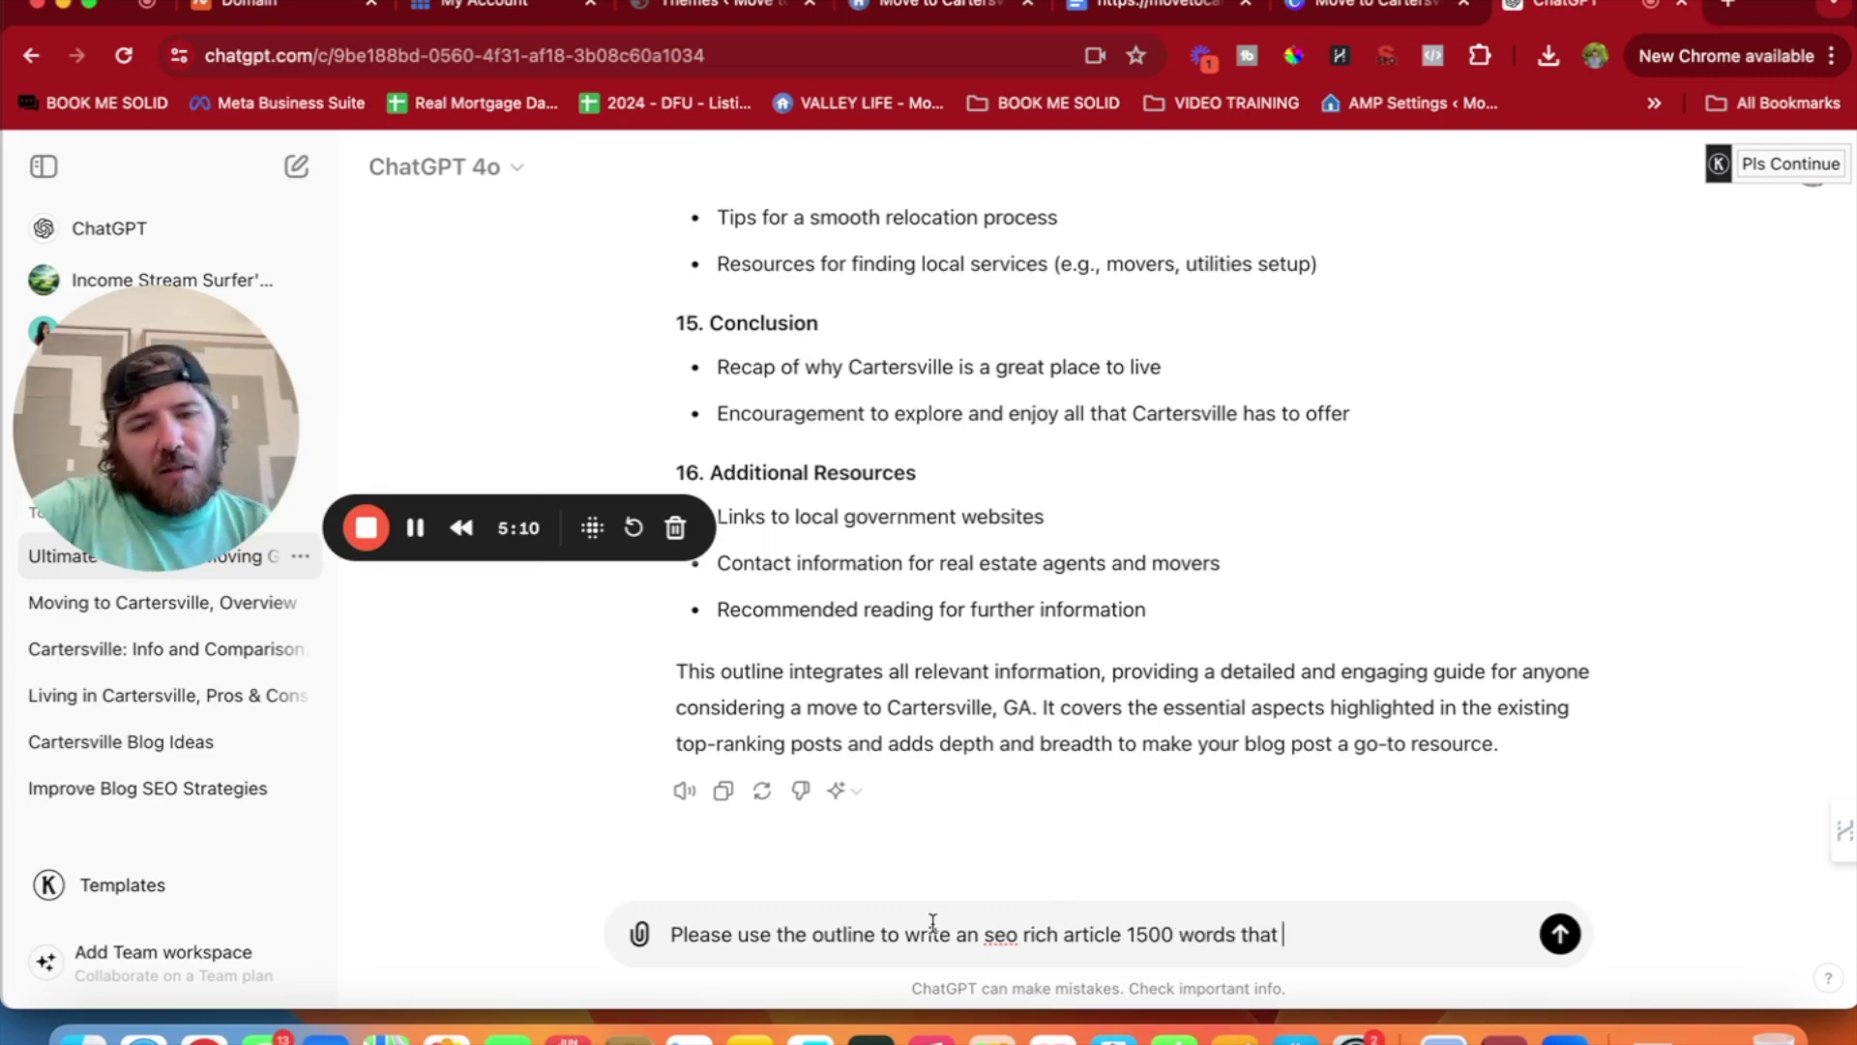
{"action": "type", "text": " rank for the"}
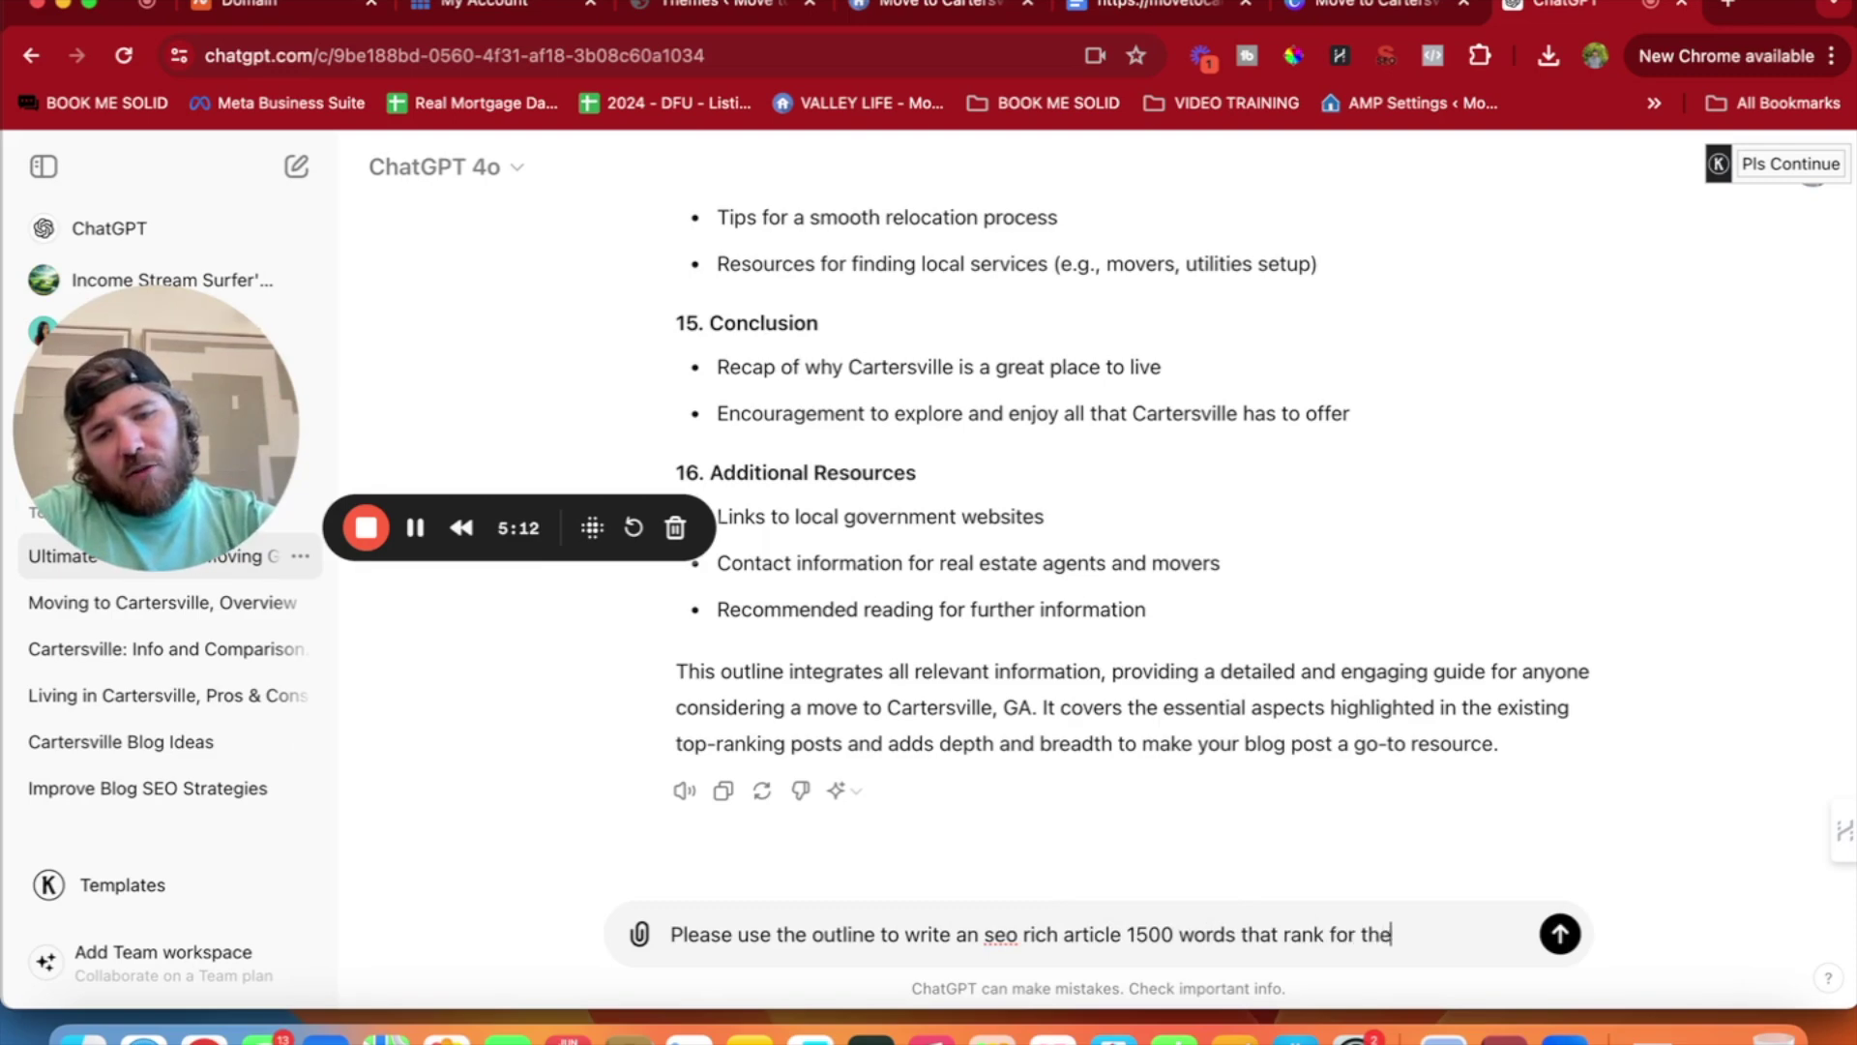
{"action": "type", "text": " keyword move"}
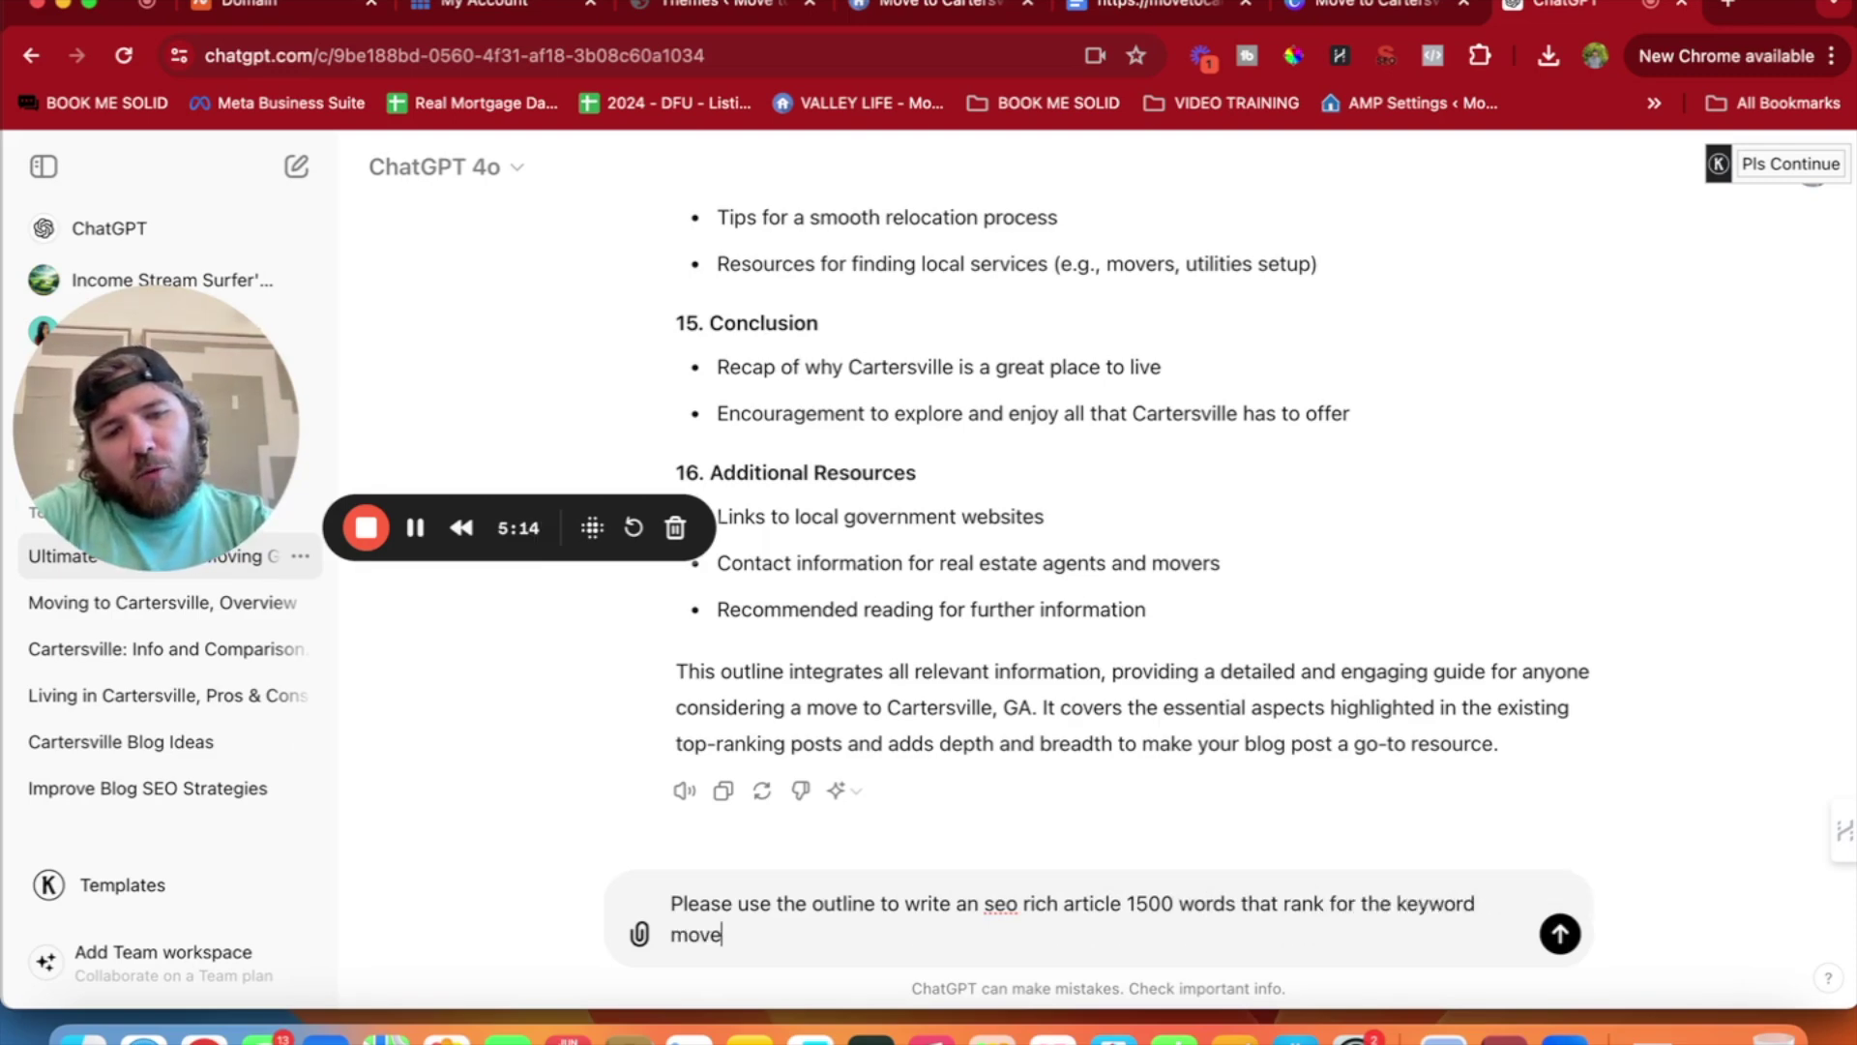
{"action": "type", "text": " to carters"}
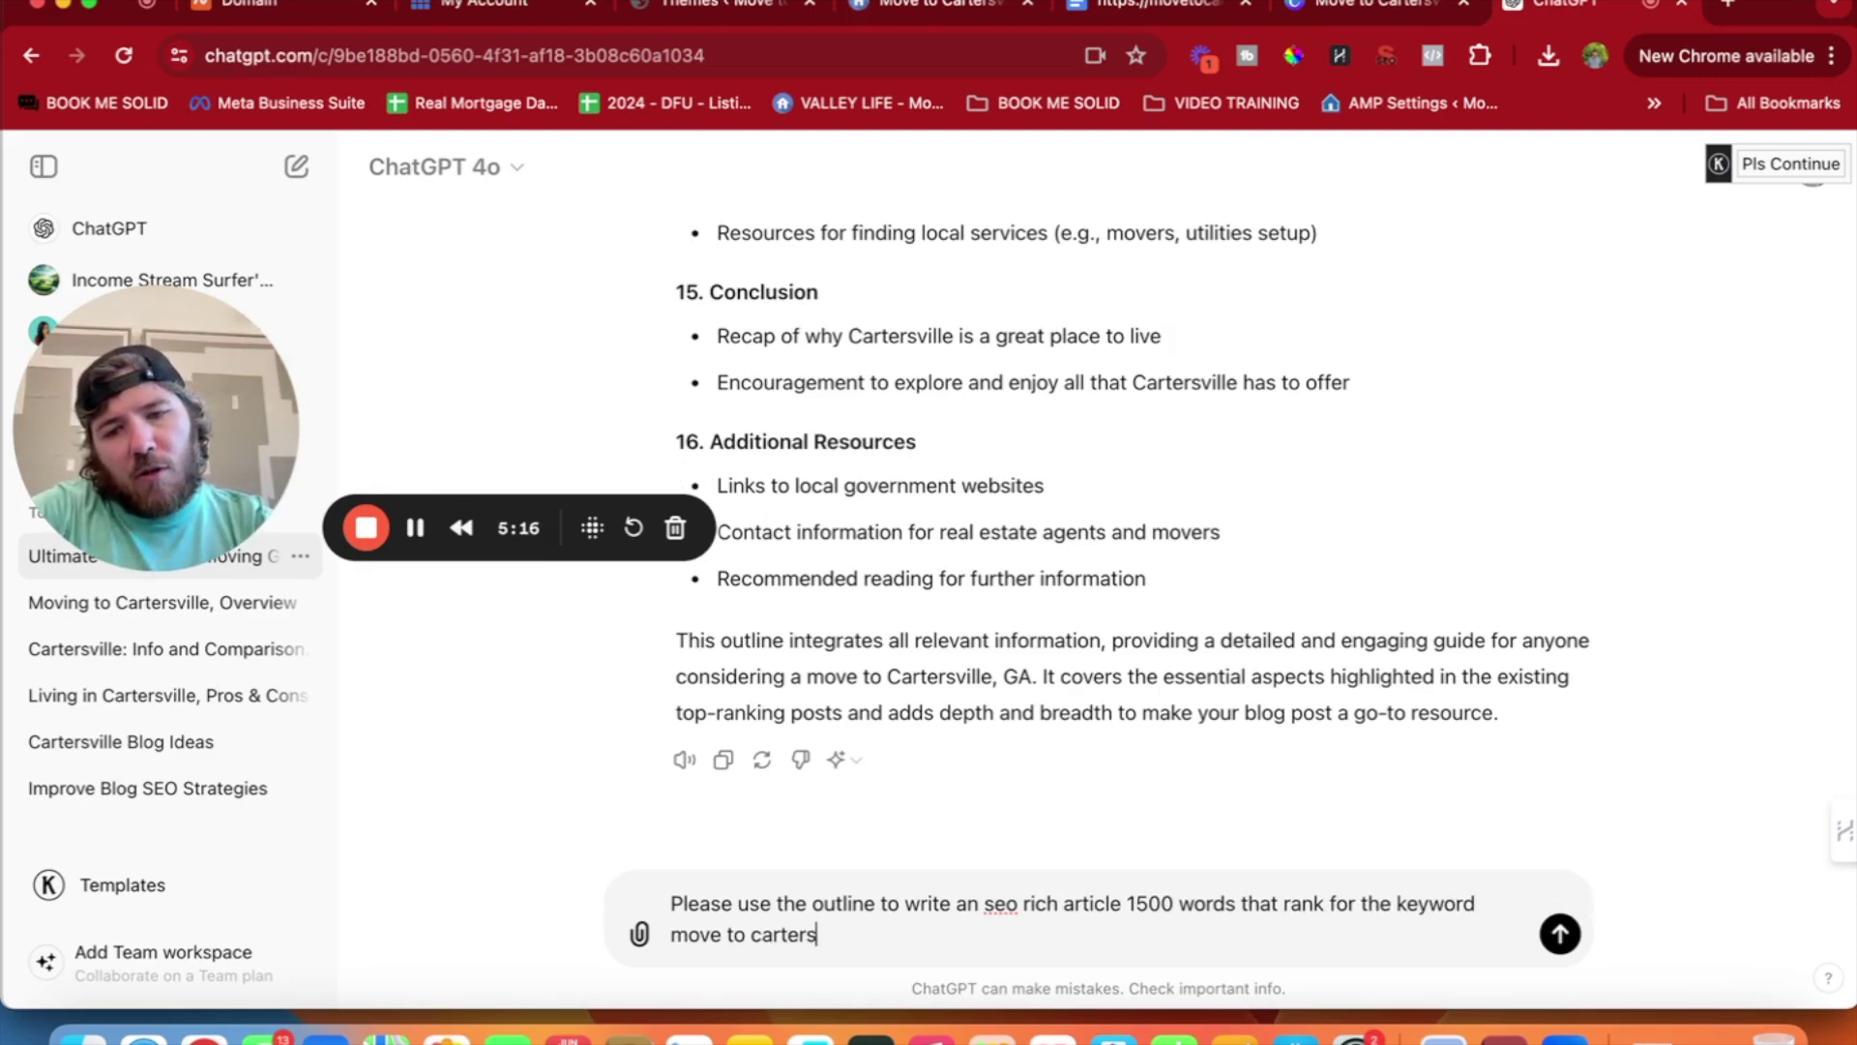
{"action": "type", "text": "ville ga"}
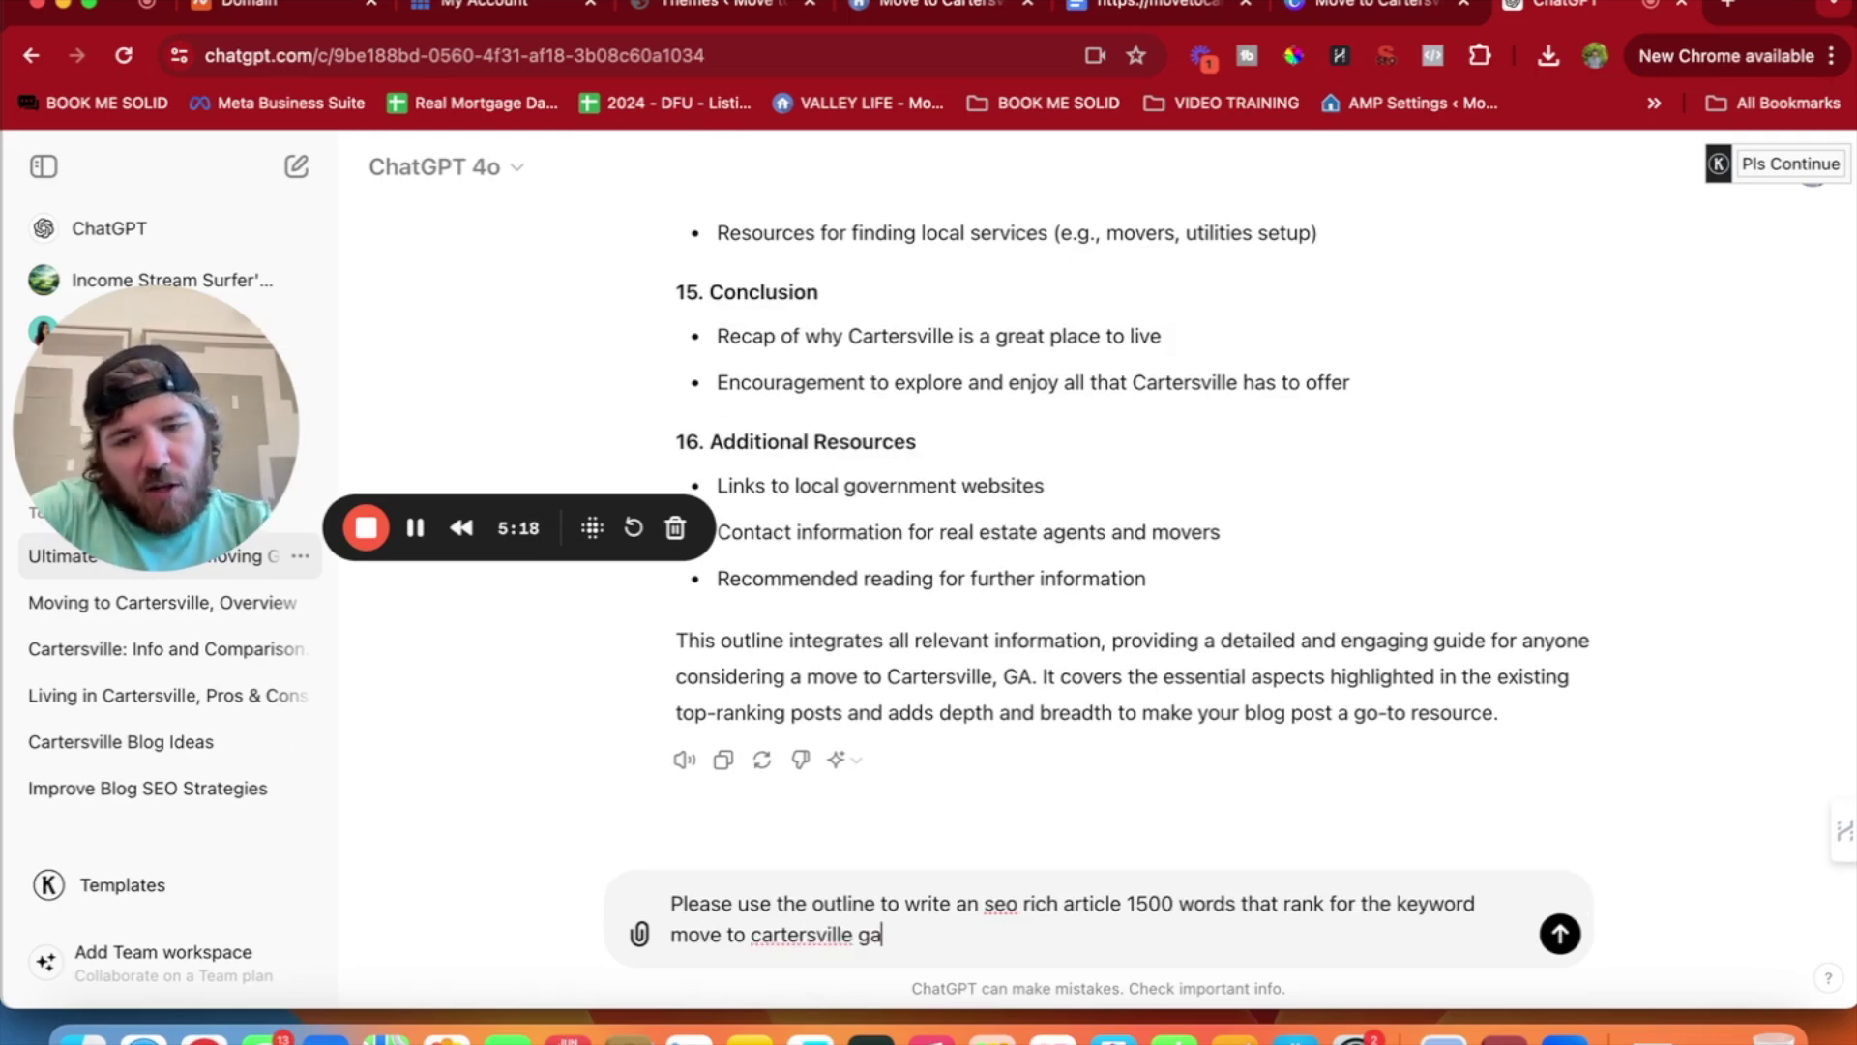
{"action": "type", "text": ", please"}
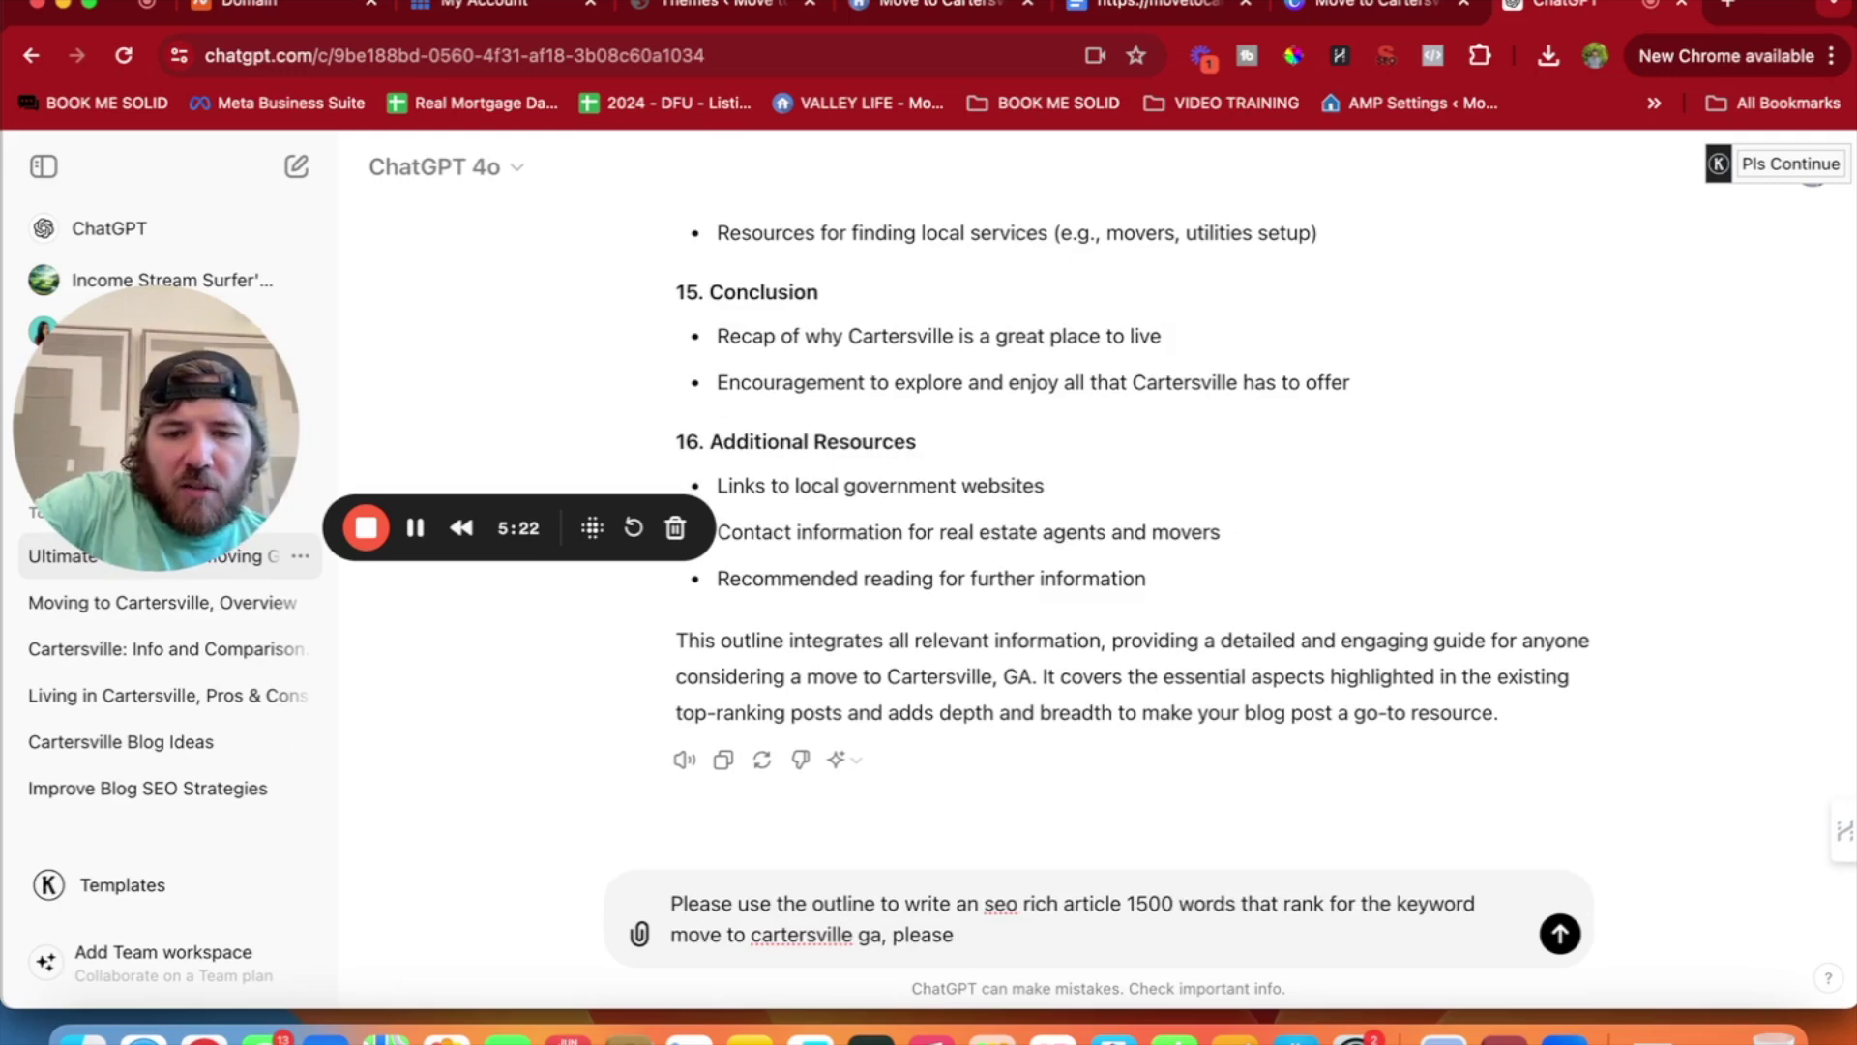
{"action": "type", "text": " wri"}
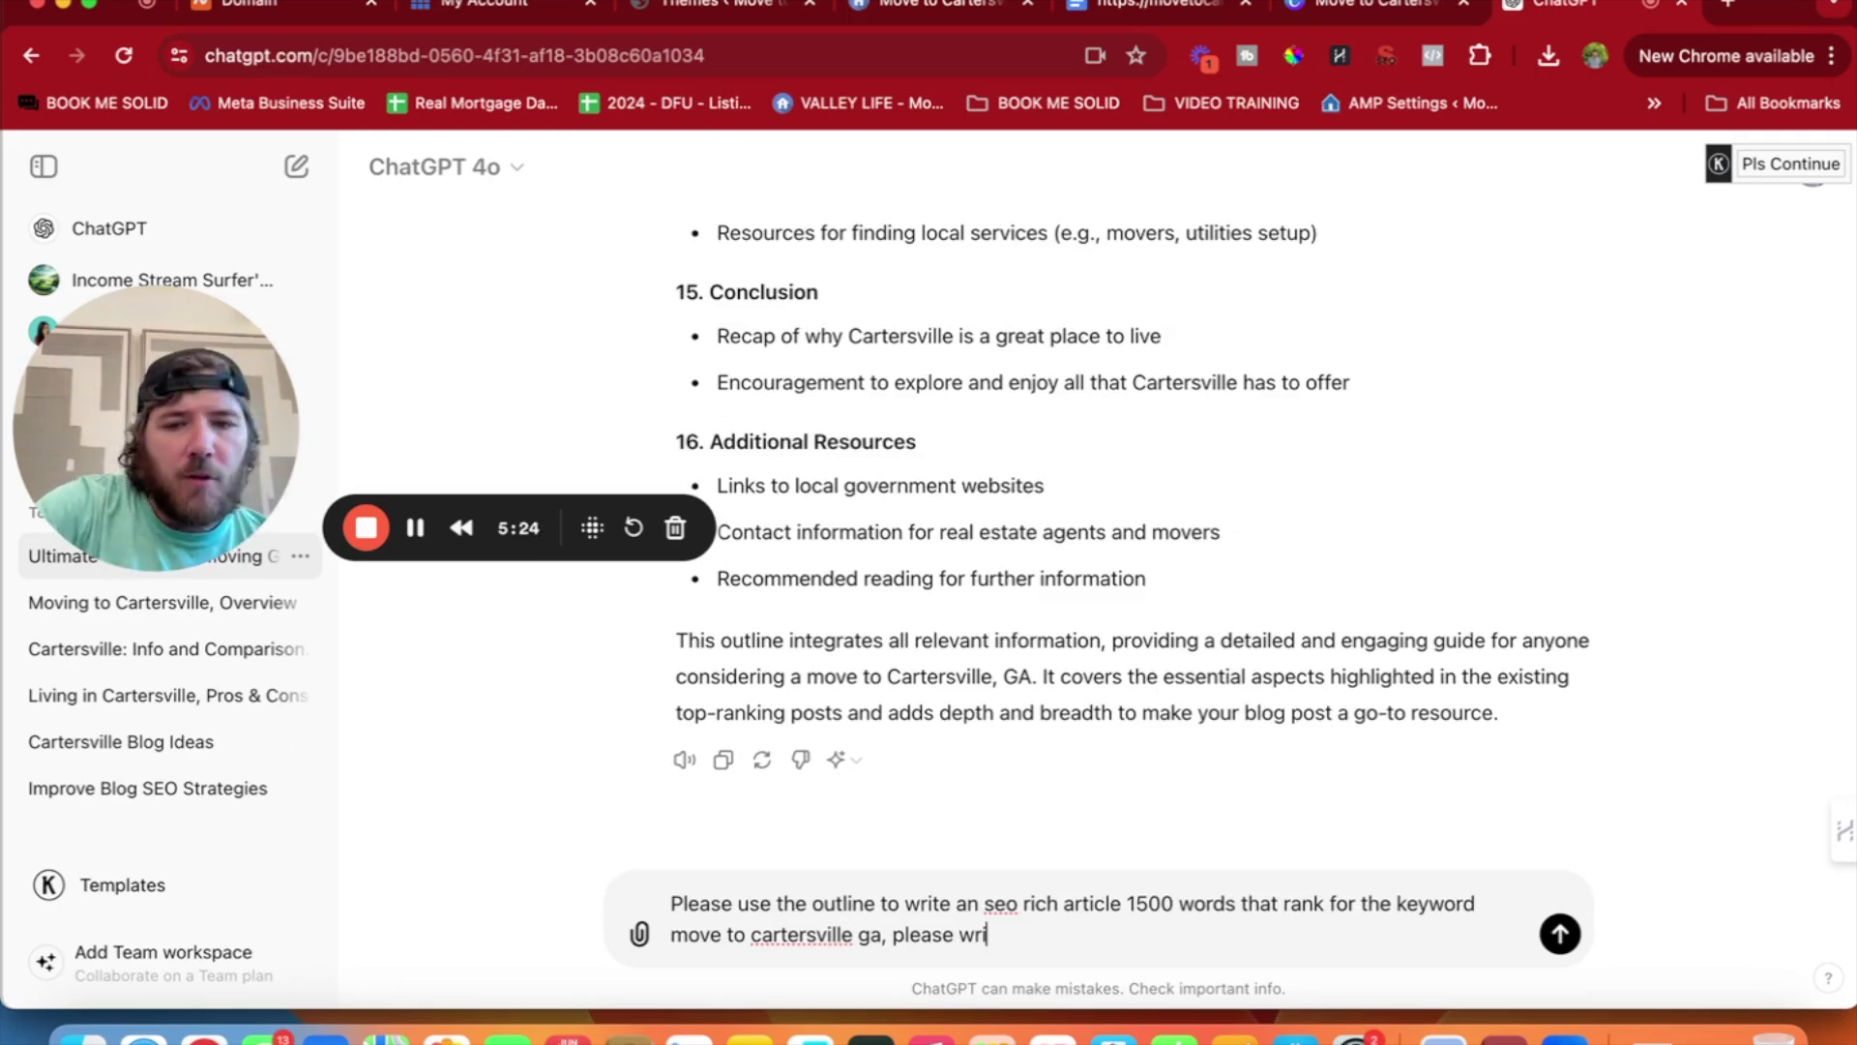
{"action": "type", "text": "te it from the pers"}
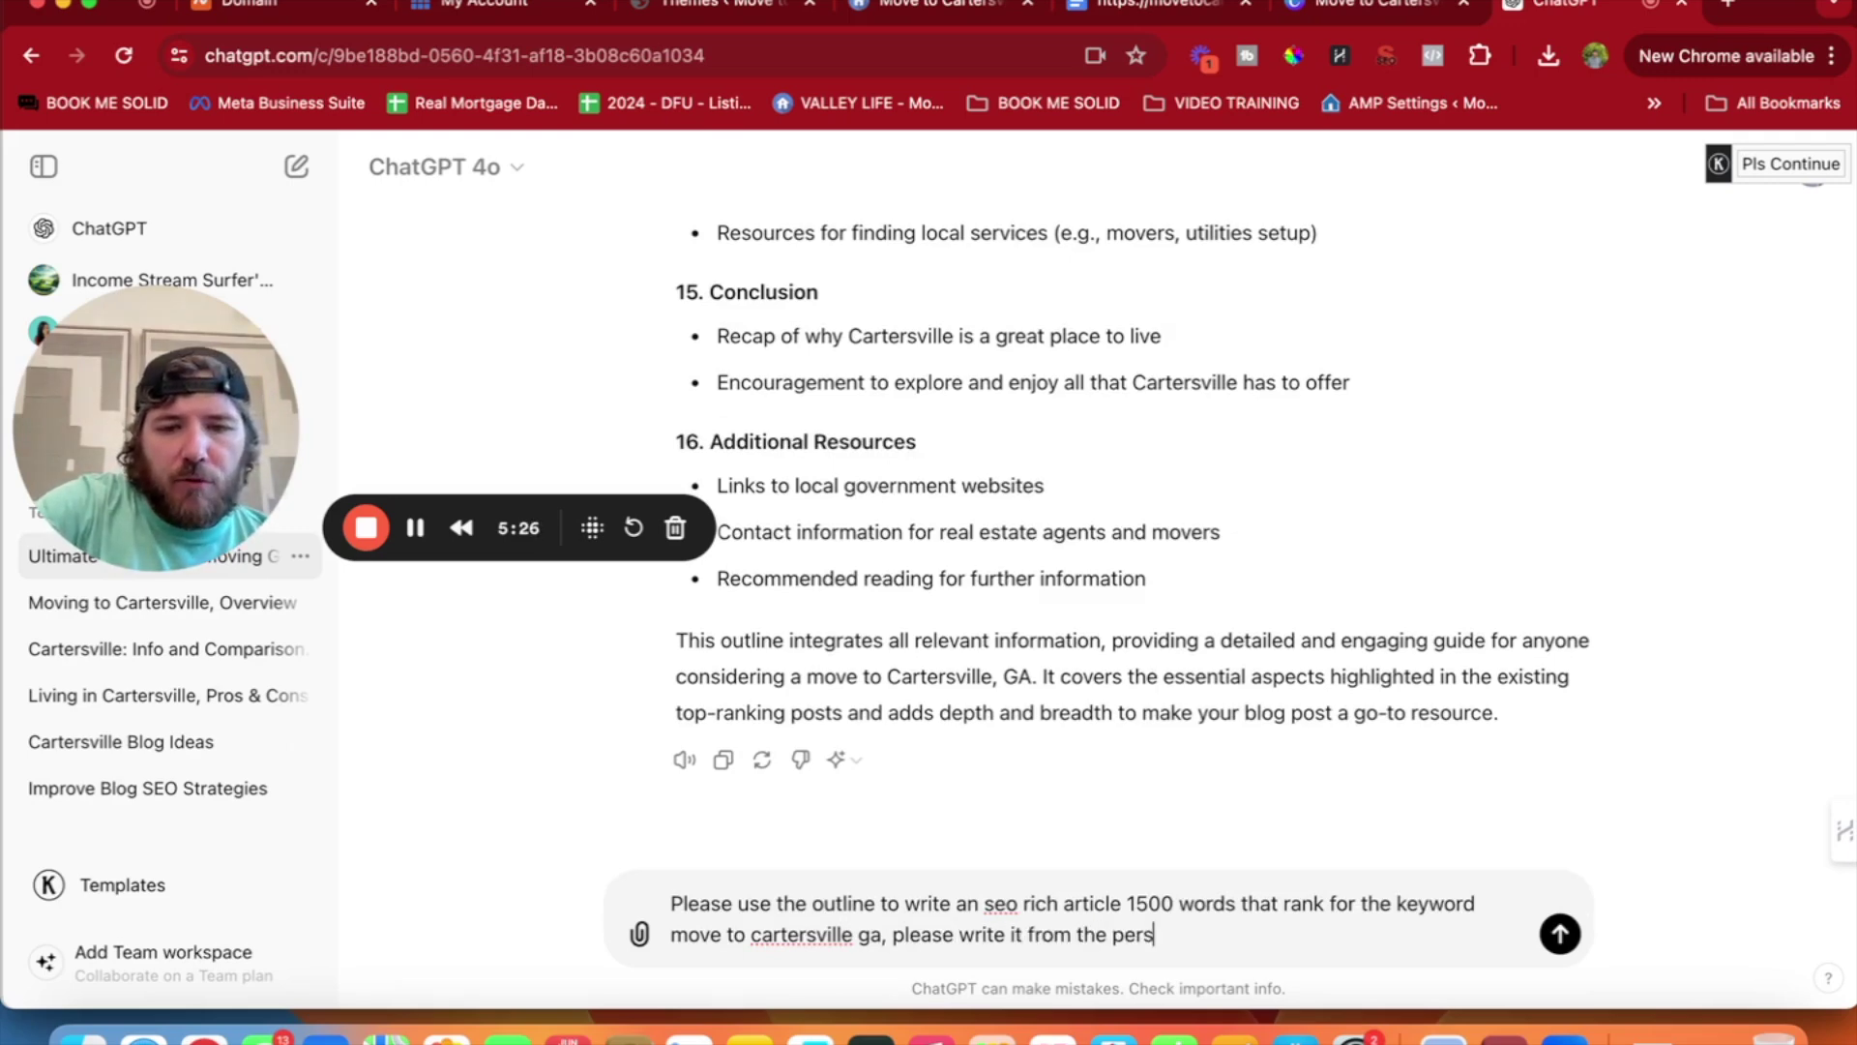
{"action": "type", "text": "p"}
{"action": "key", "text": "BackSpace"}
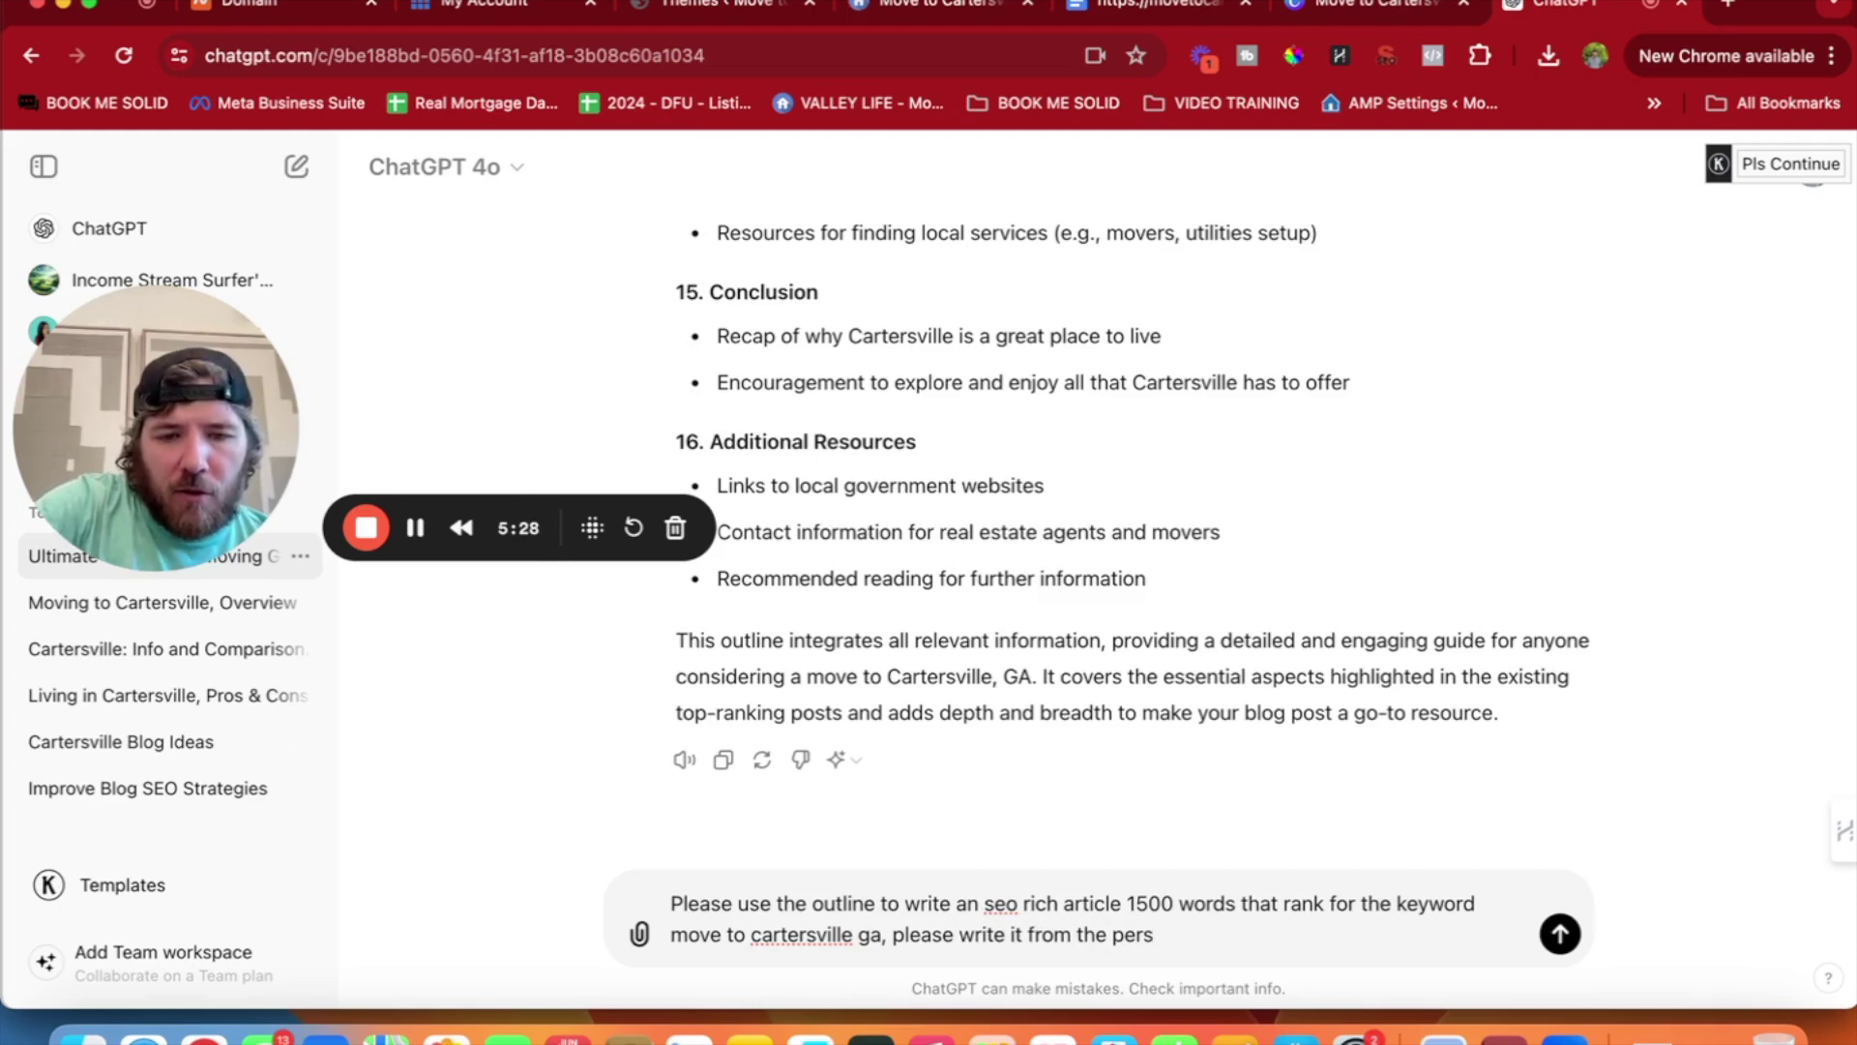
{"action": "type", "text": "pective of a local real"}
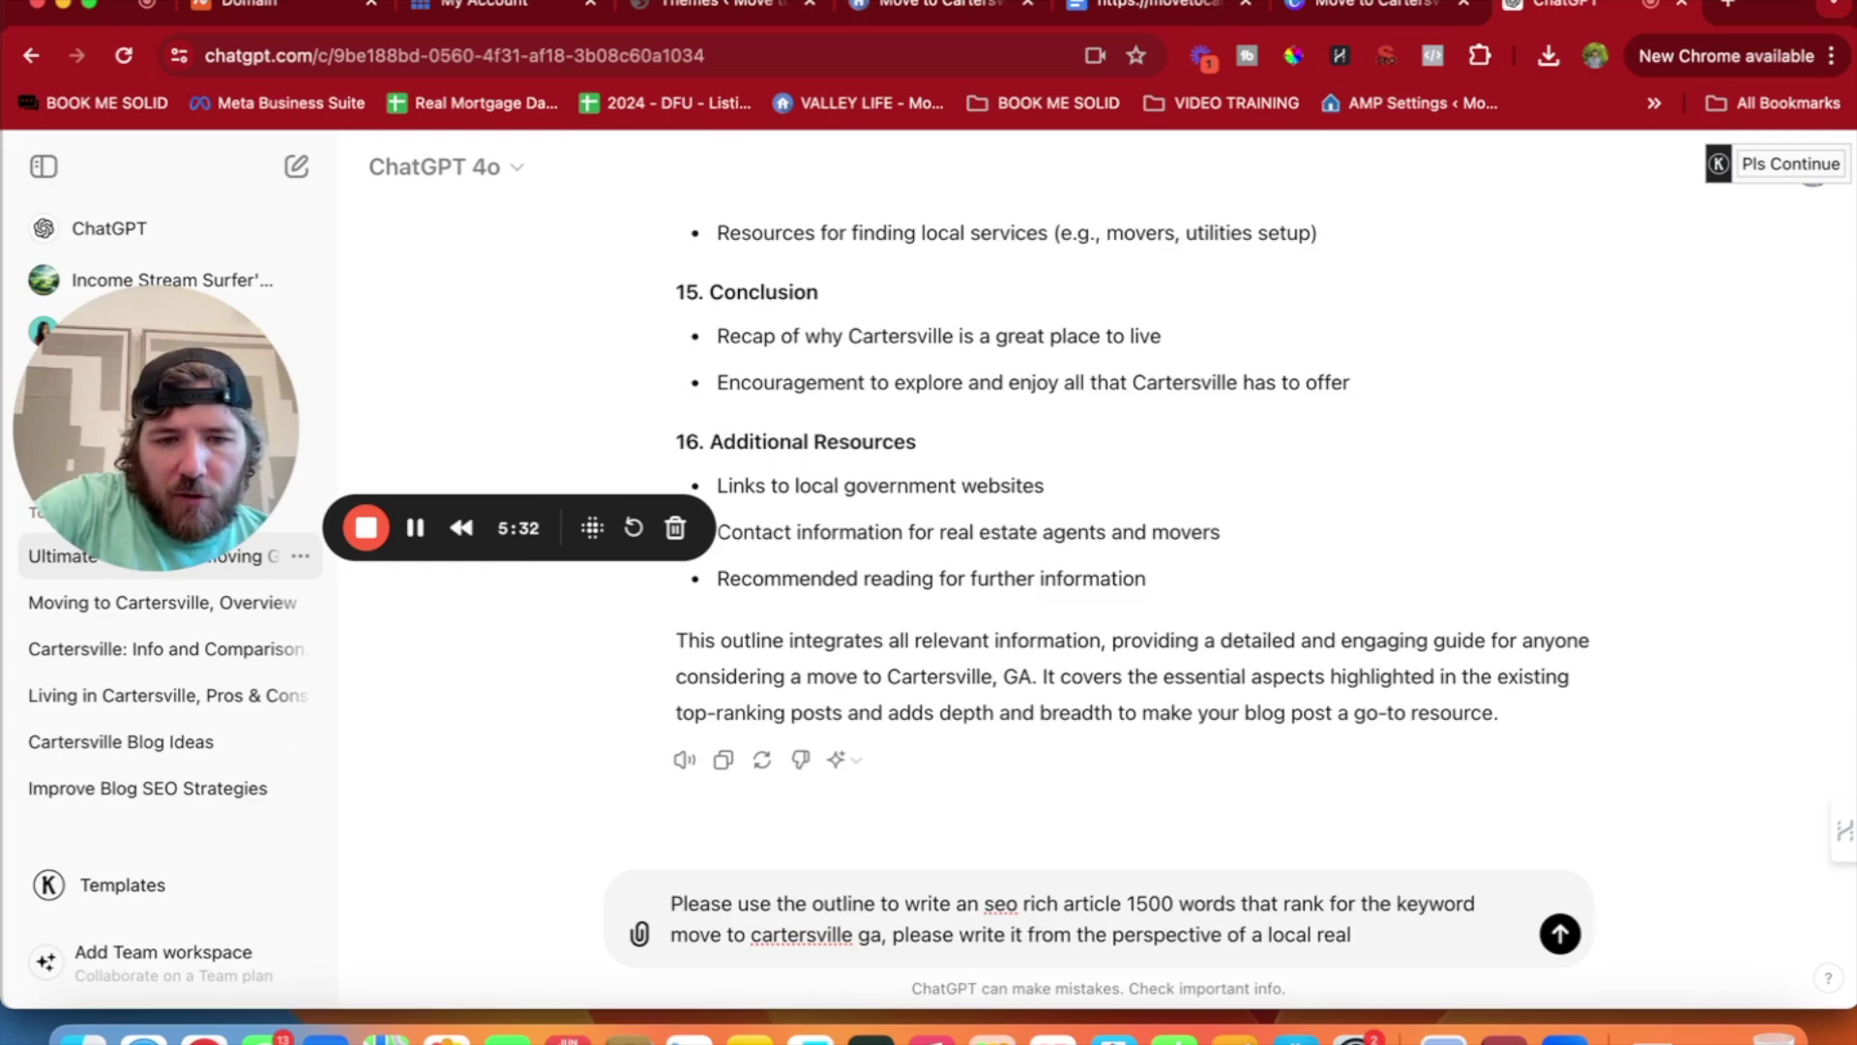
{"action": "type", "text": "tor wh"}
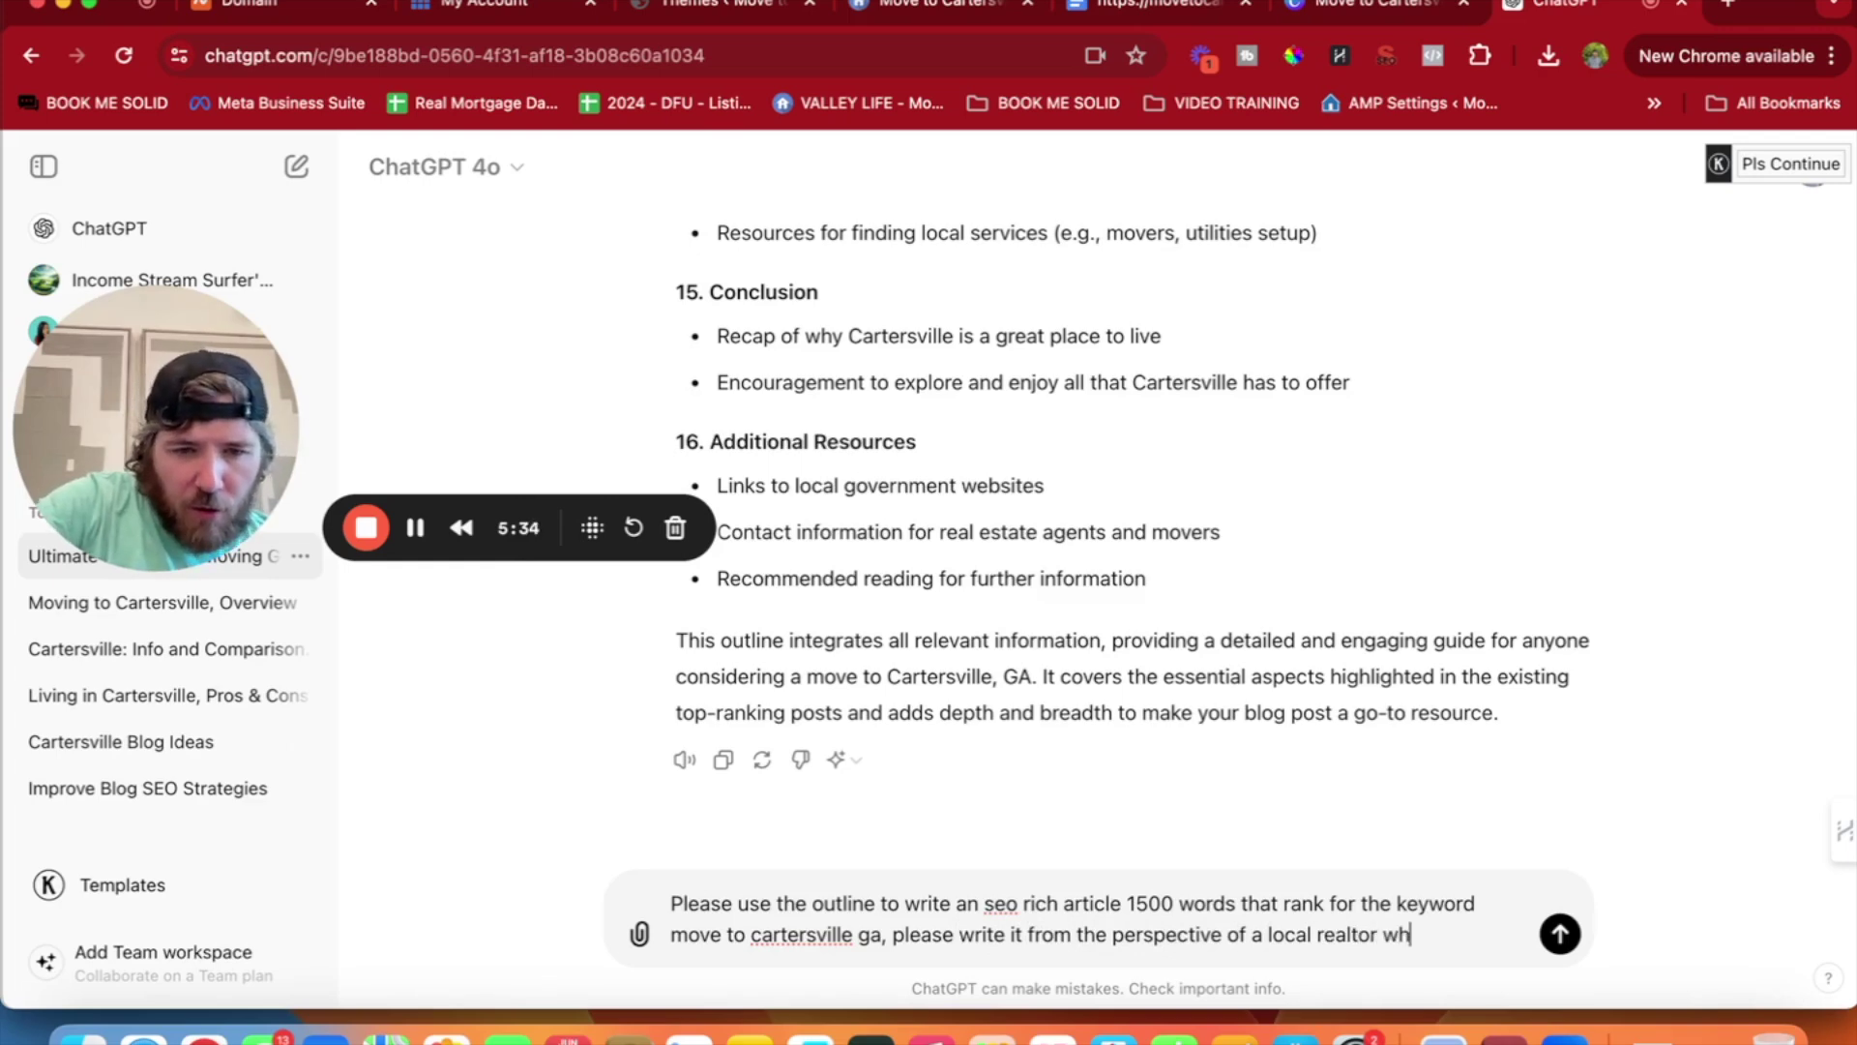
{"action": "type", "text": "o is an expert"}
{"action": "key", "text": "BackSpace"}
{"action": "key", "text": "BackSpace"}
{"action": "type", "text": "t in the "}
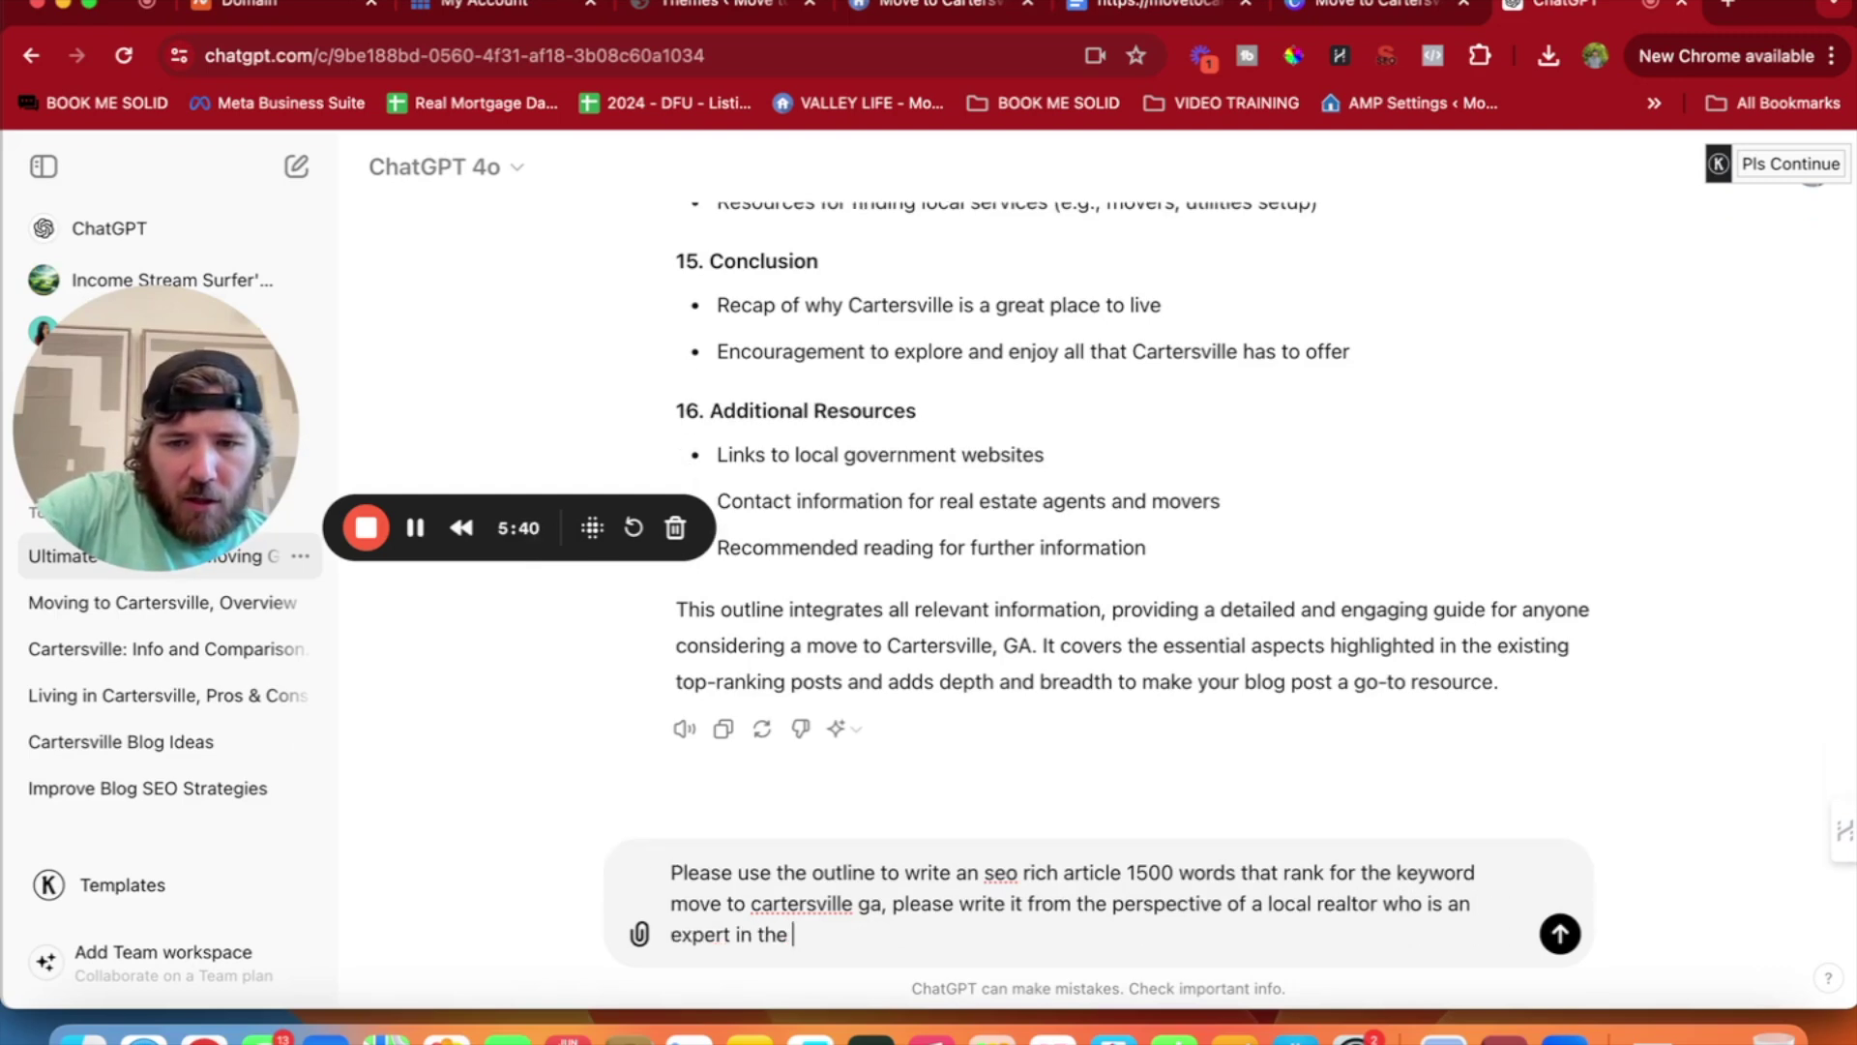
{"action": "type", "text": "area and h"}
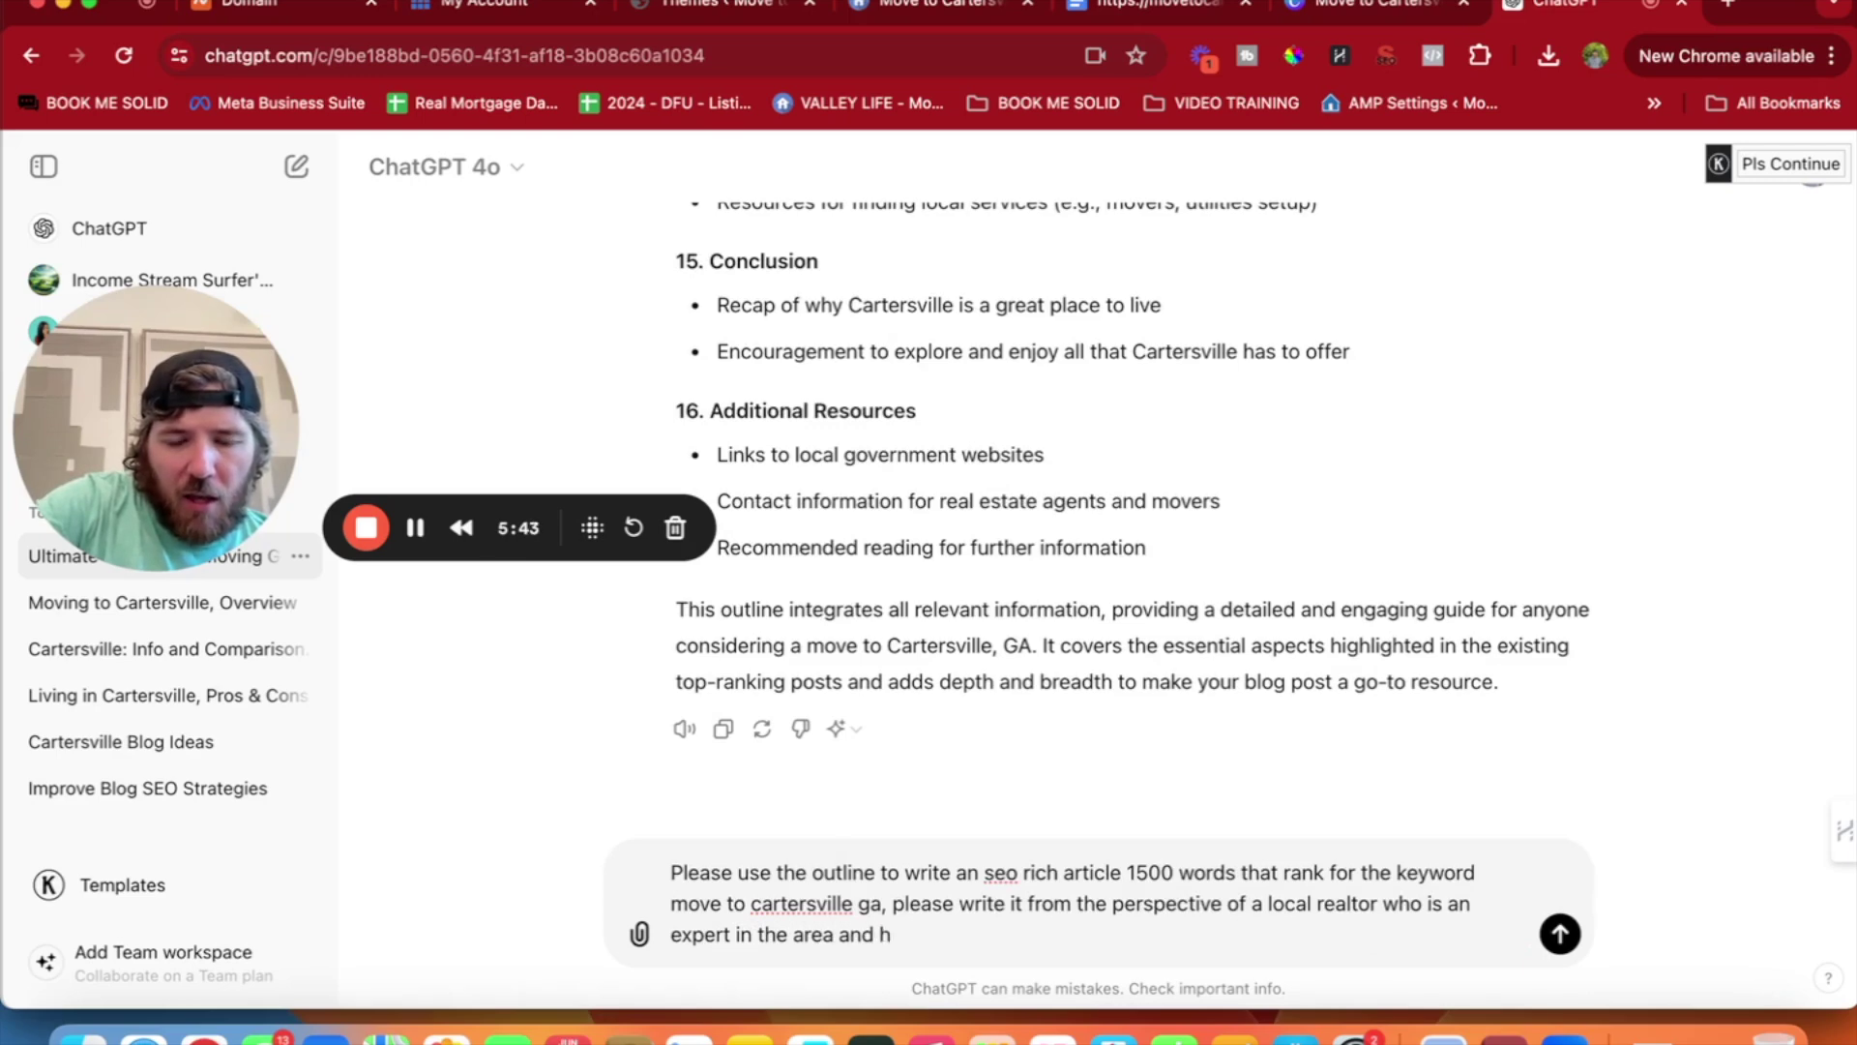
{"action": "key", "text": "BackSpace"}
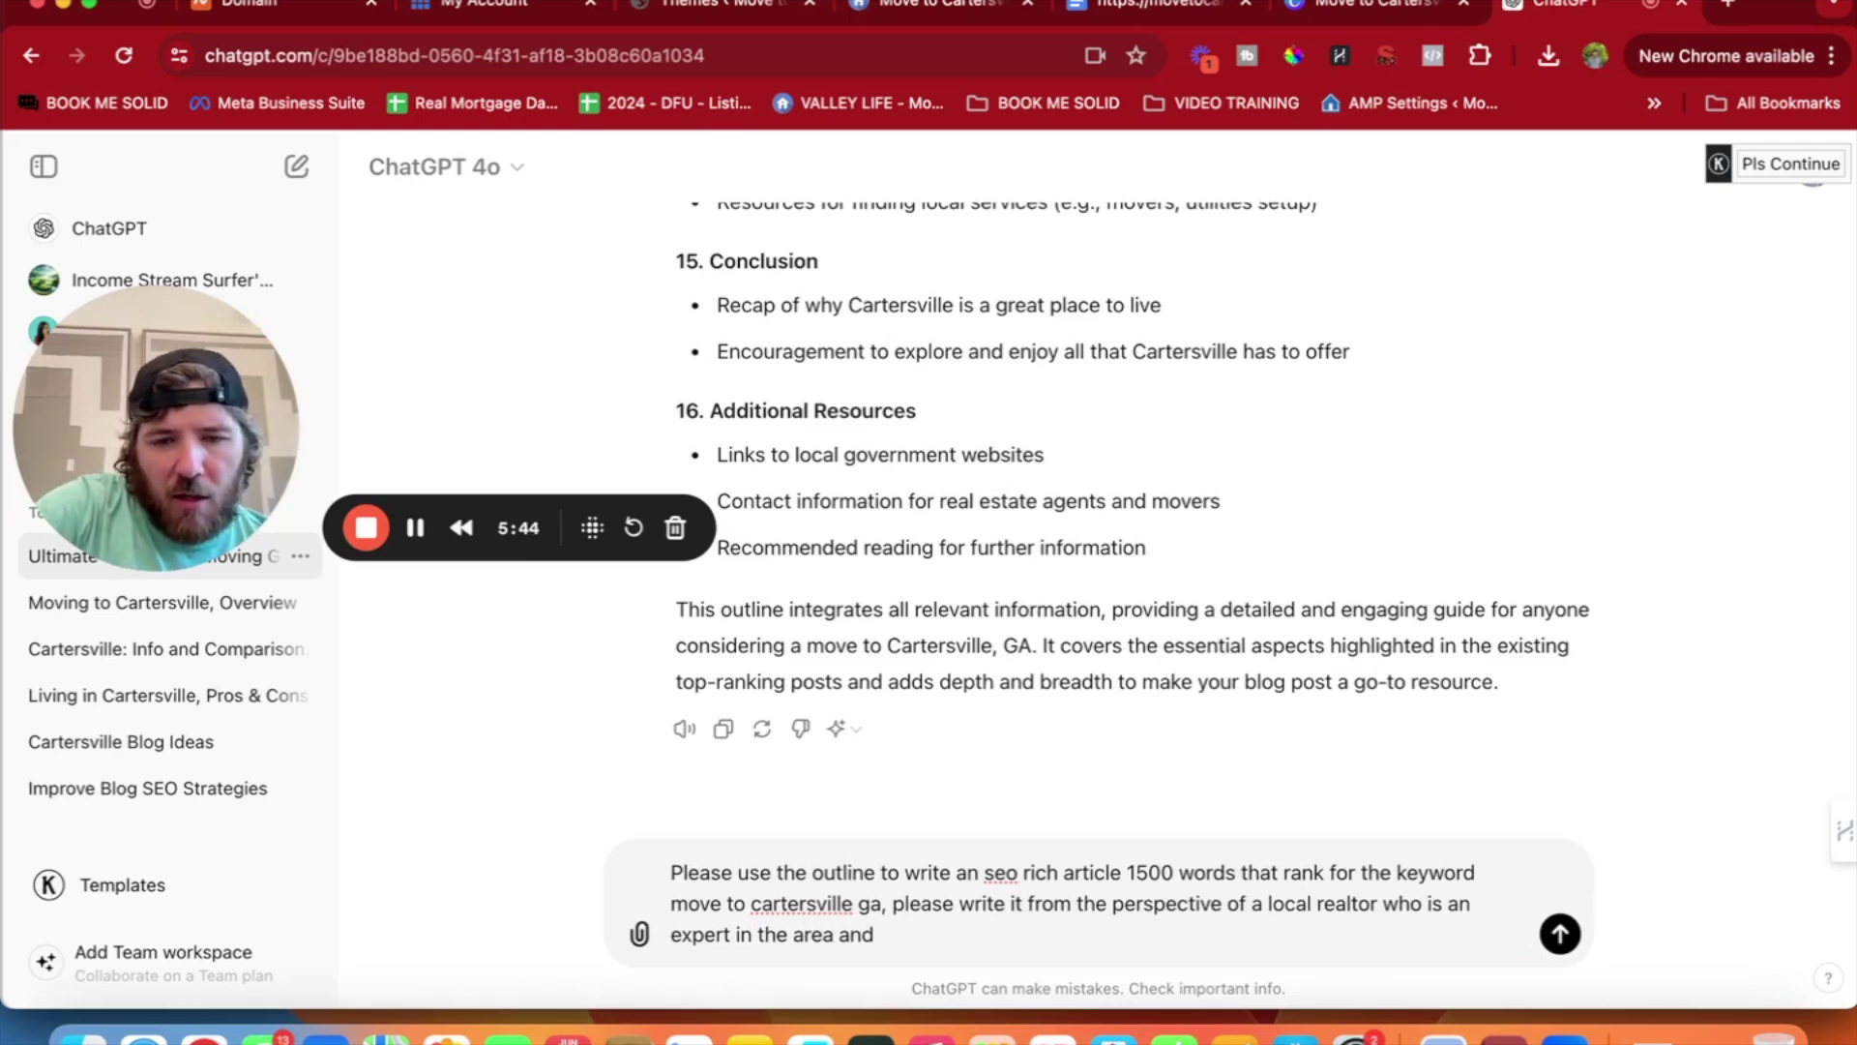
{"action": "type", "text": "do not mo"}
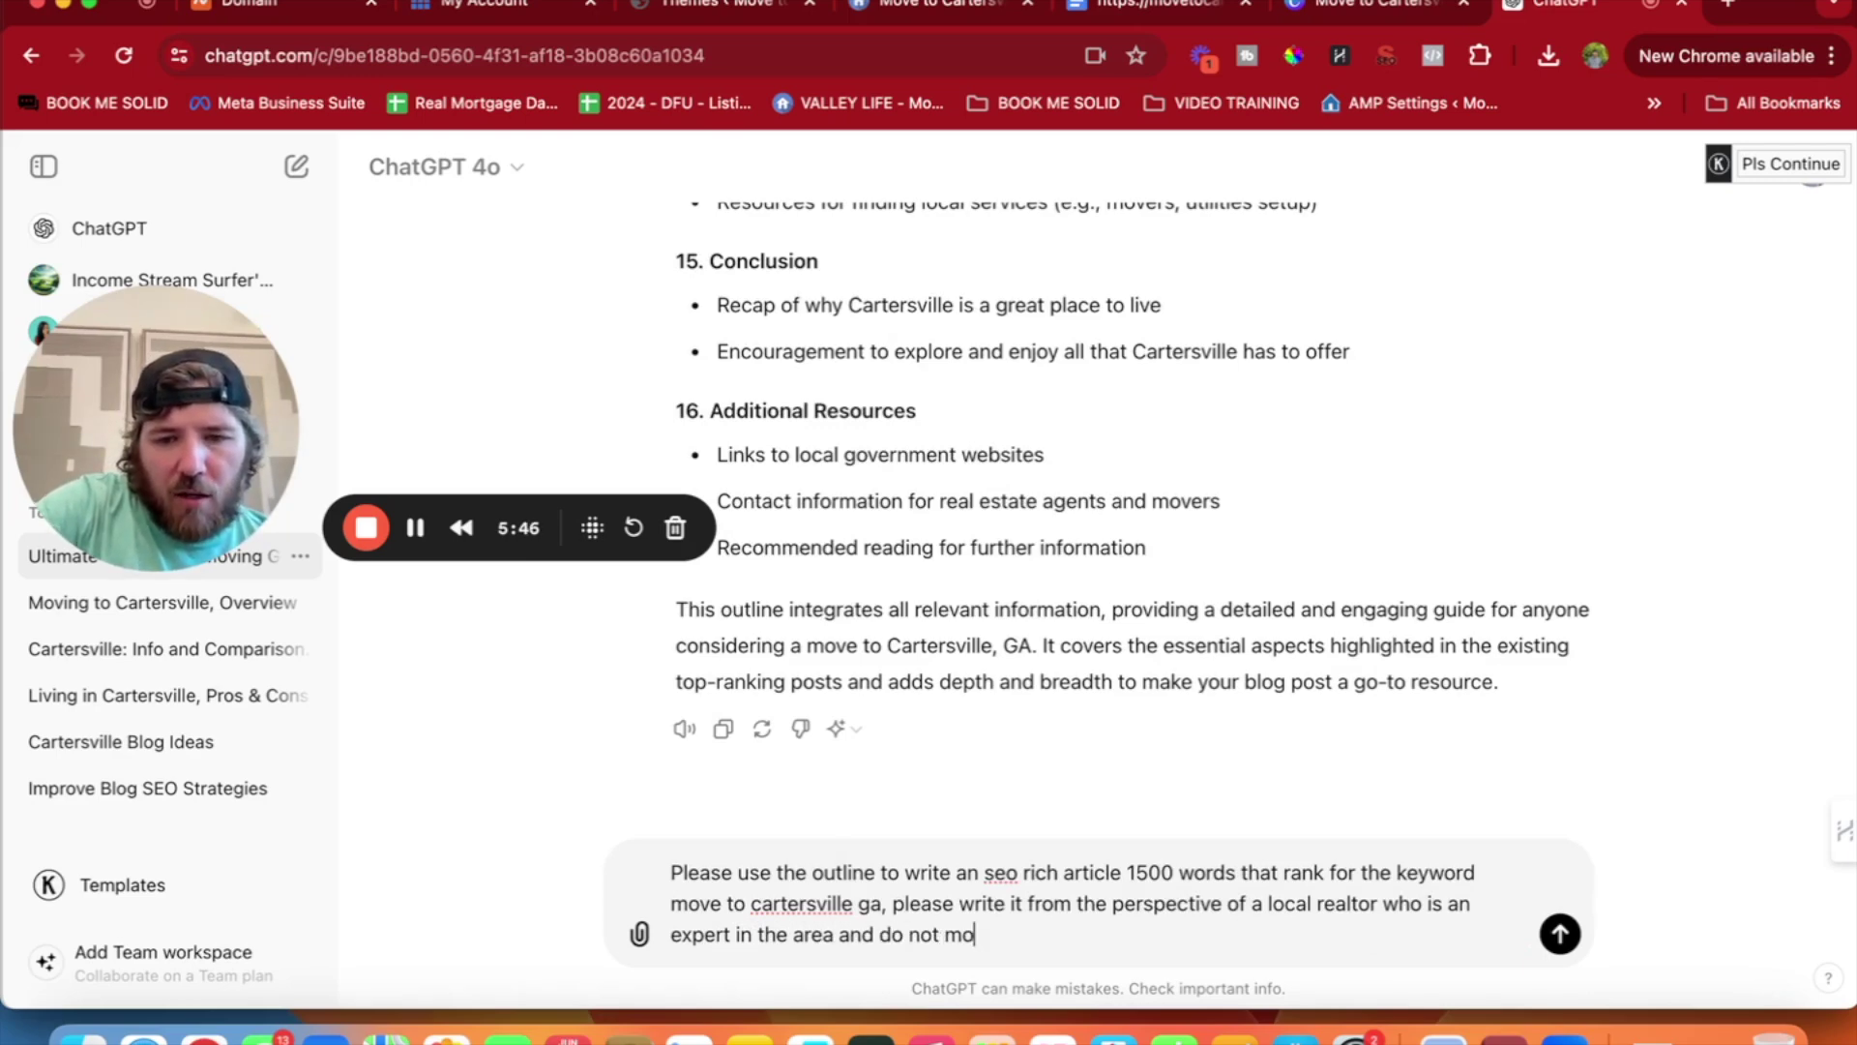
{"action": "type", "text": "mtion "}
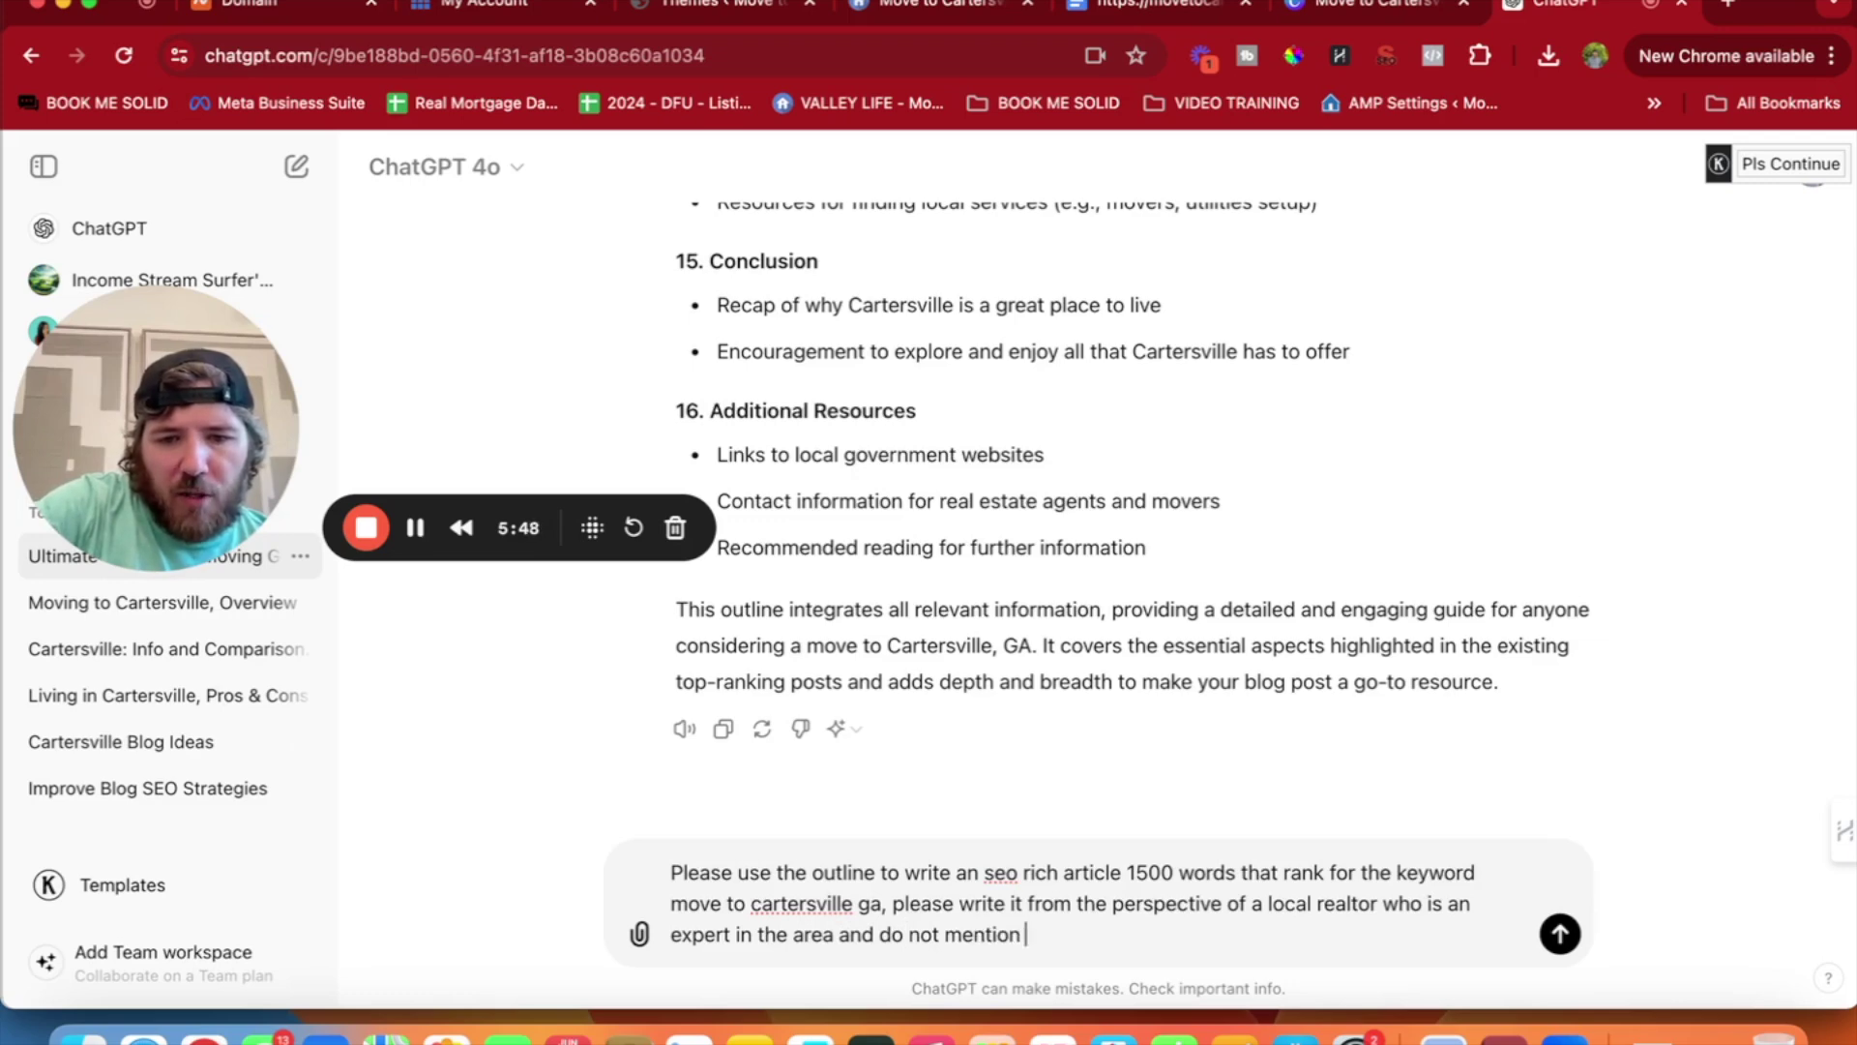
{"action": "type", "text": "it word of"}
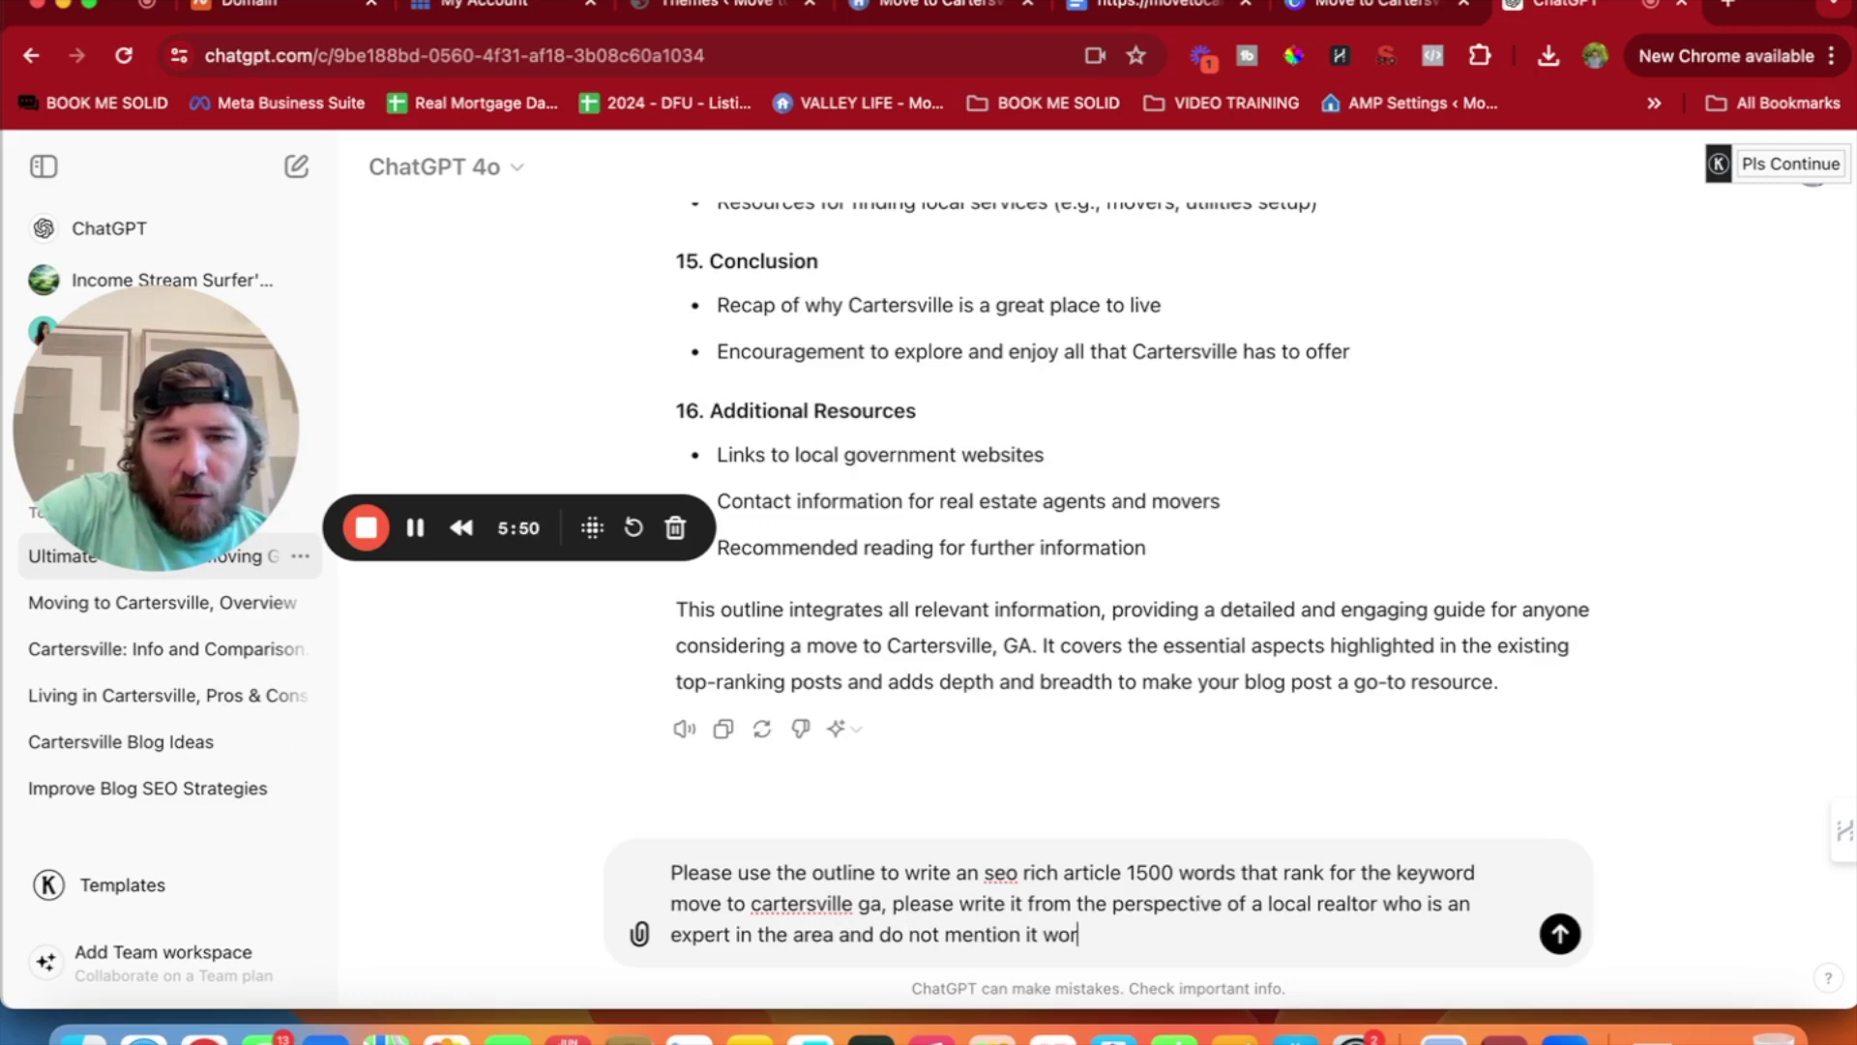
{"action": "key", "text": "BackSpace"}
{"action": "key", "text": "BackSpace"}
{"action": "type", "text": "f"}
{"action": "key", "text": "BackSpace"}
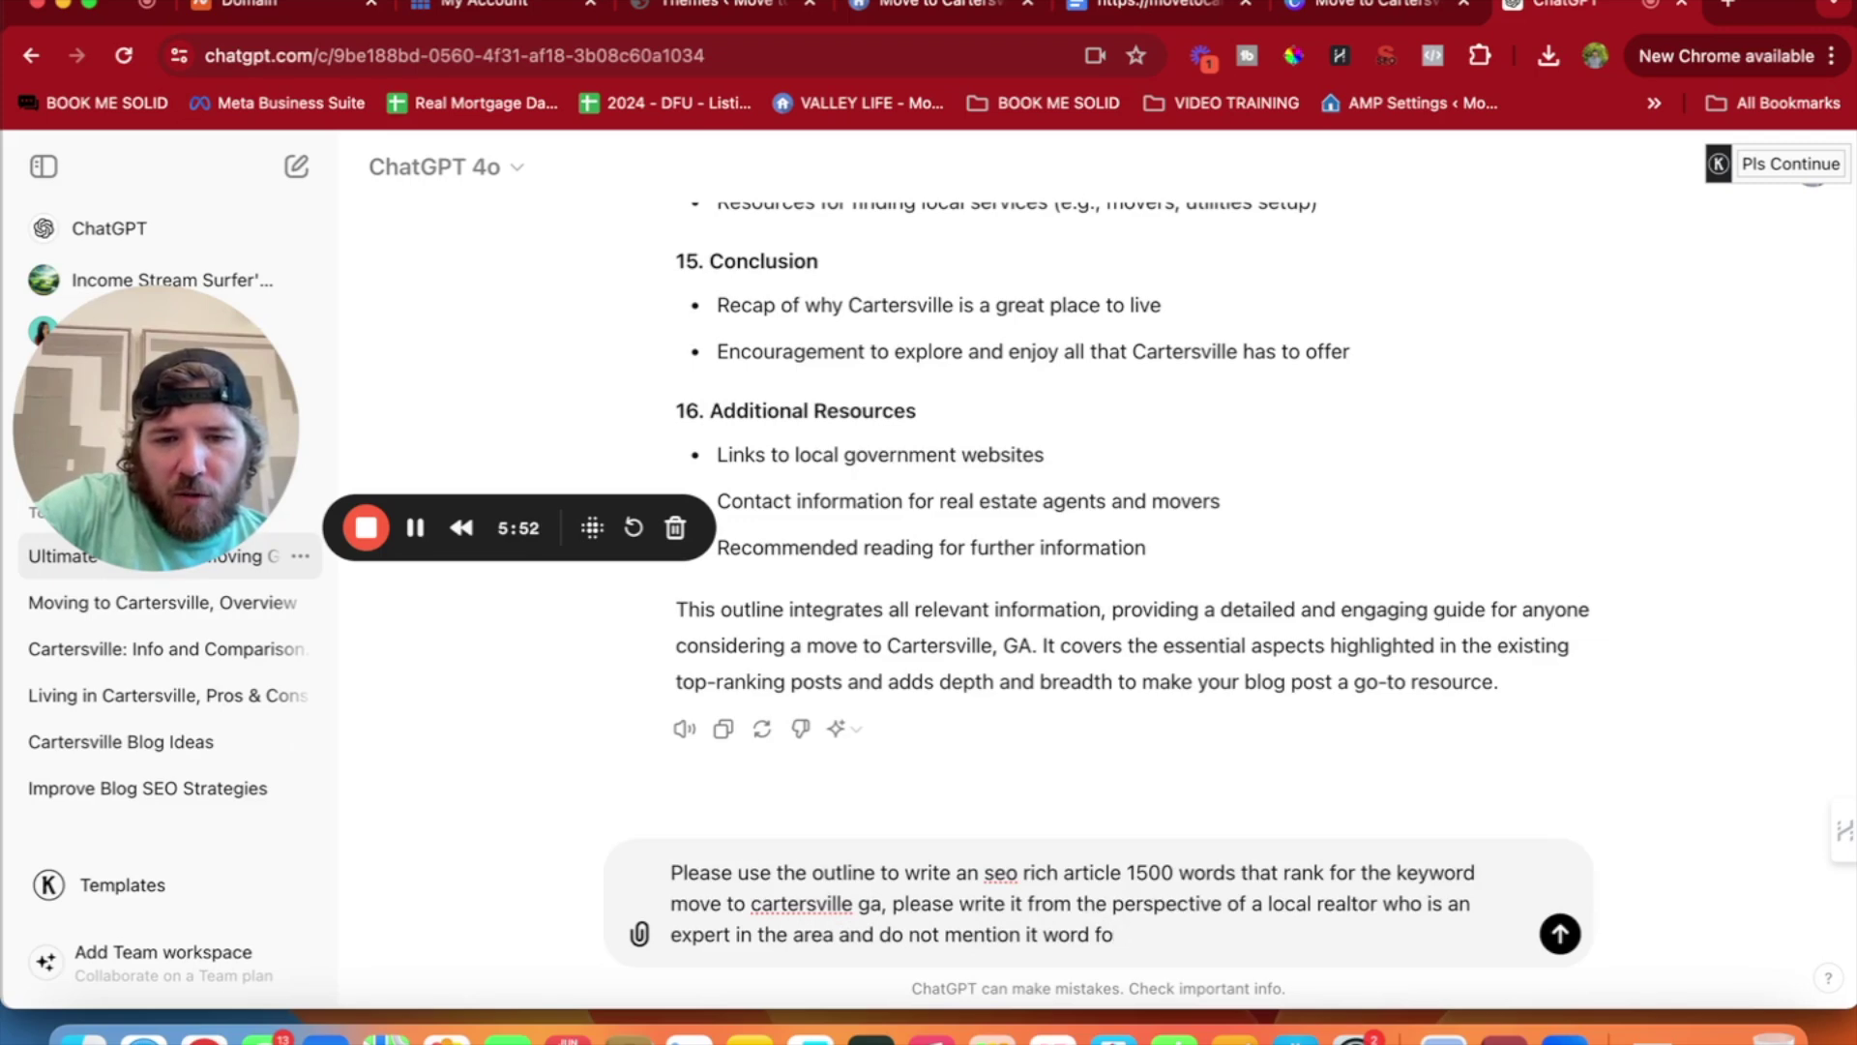
{"action": "type", "text": "r word, only write "}
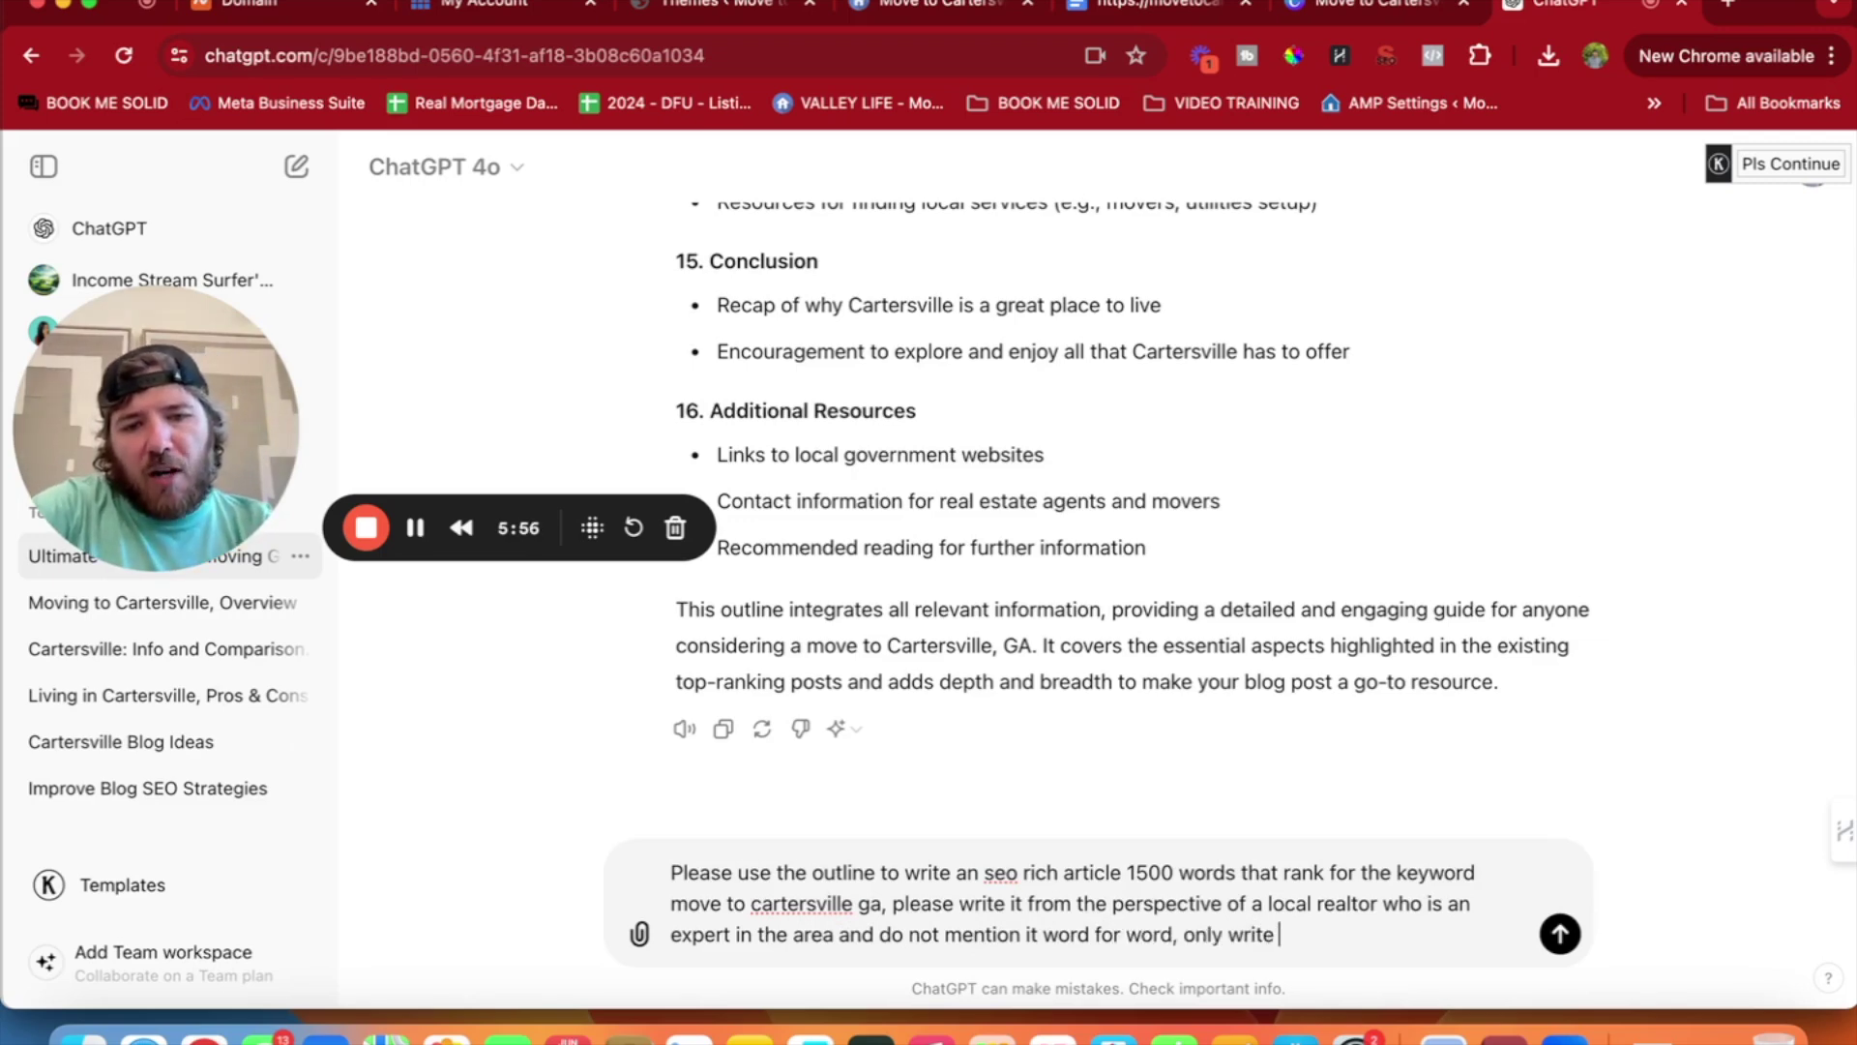
{"action": "type", "text": "from their experience y"}
{"action": "type", "text": "ou are an awesome writer who has won awards for copywriting go get em"}
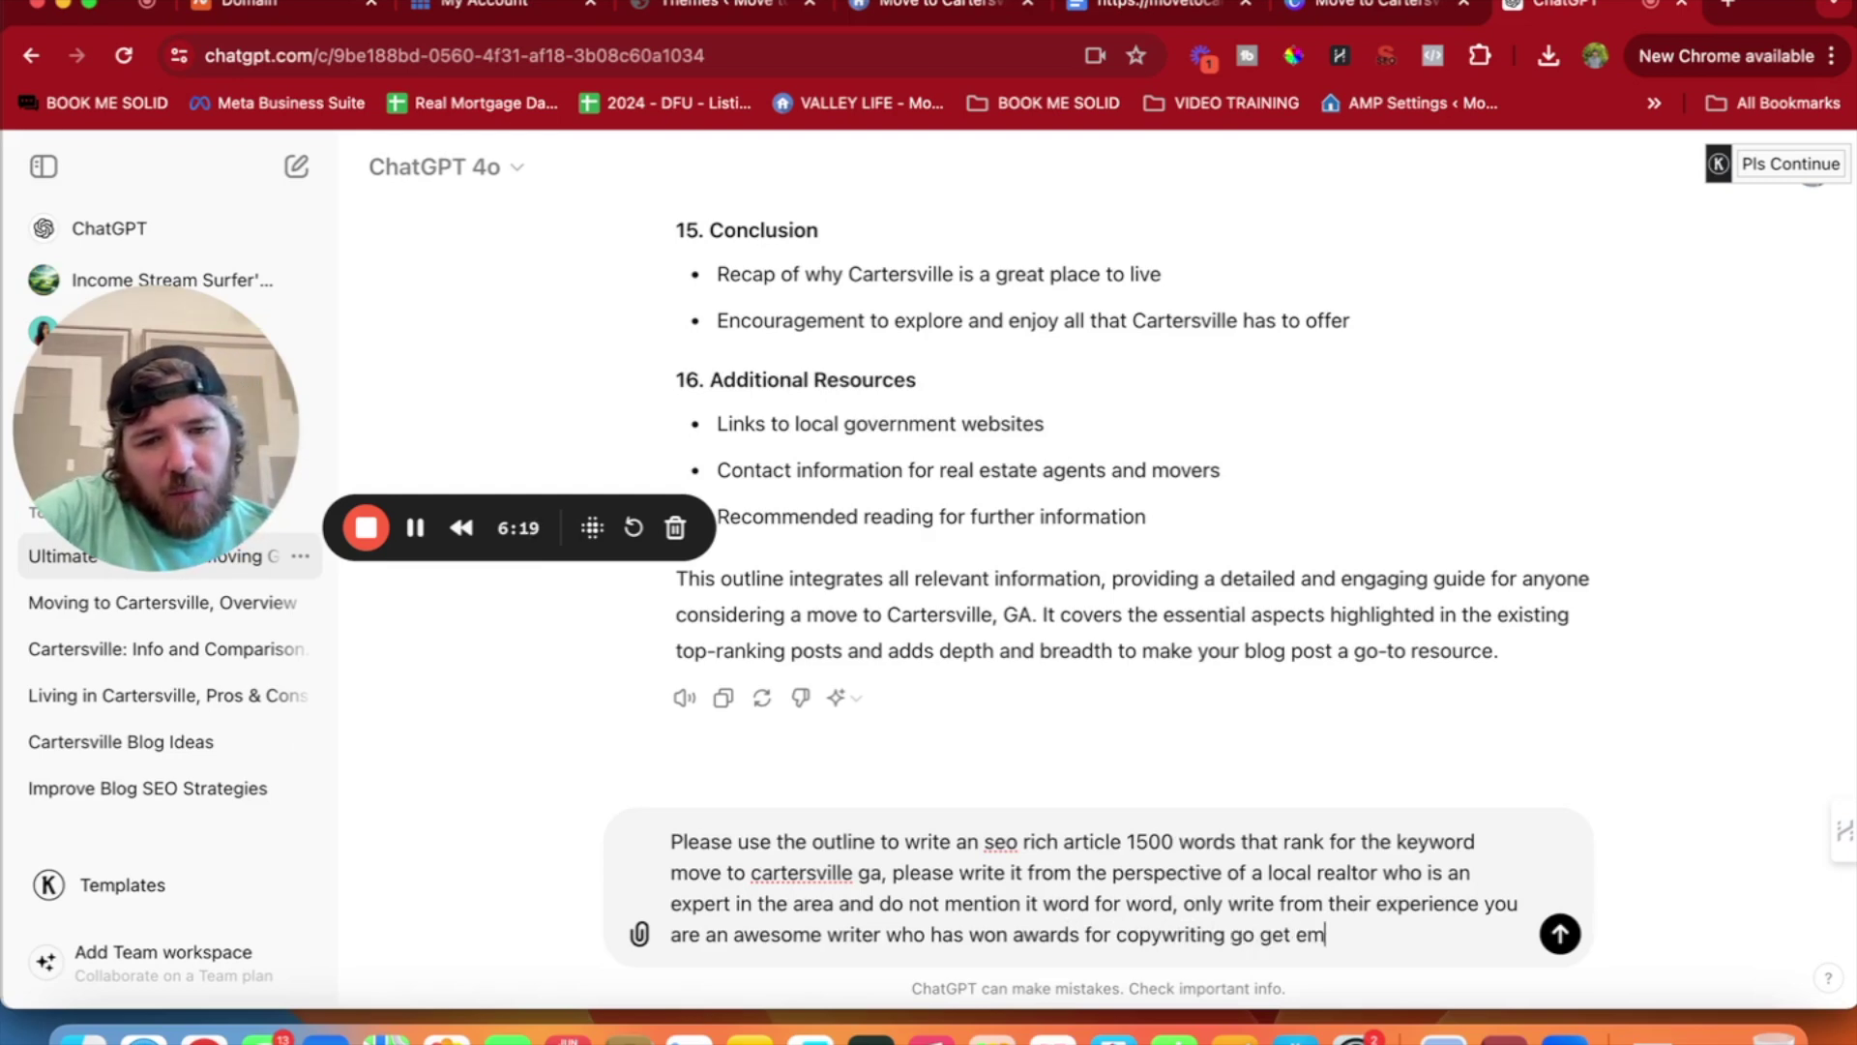
{"action": "key", "text": "Return"}
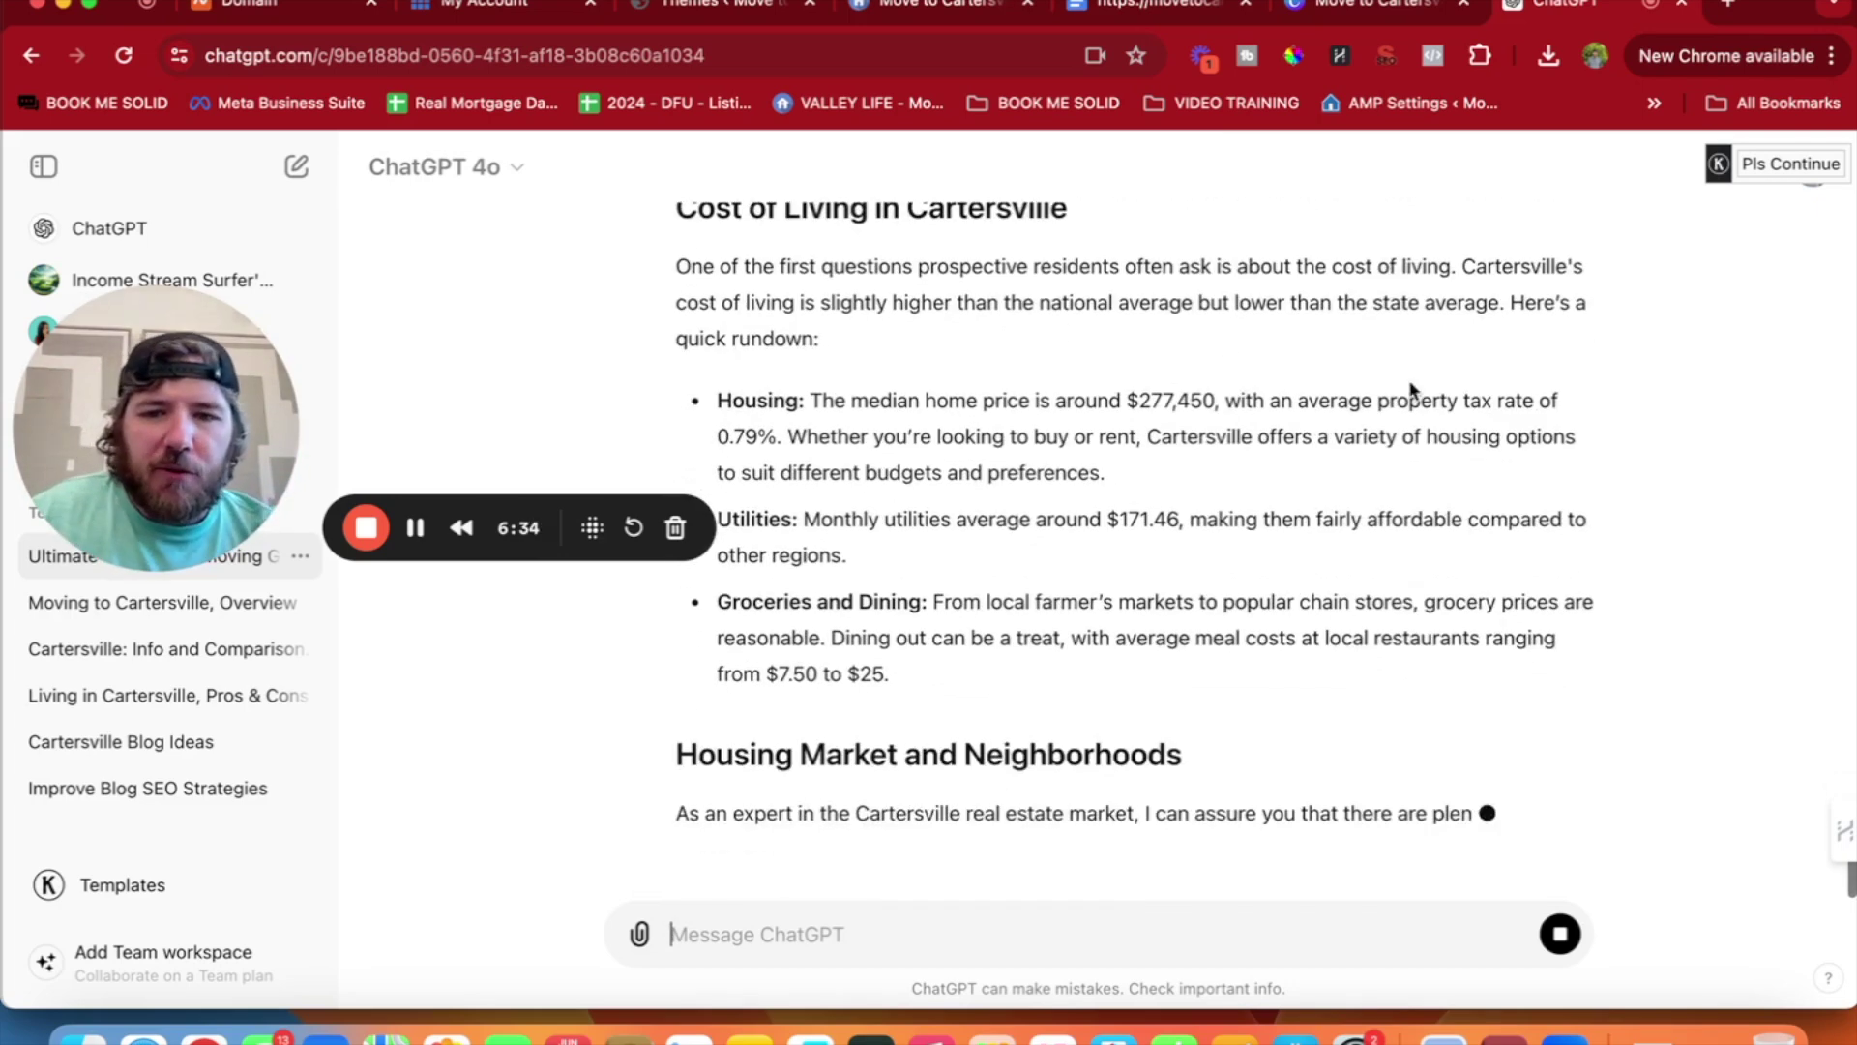
Review the generated Cartersville article through its Conclusion and copy the whole response.
{"action": "scroll", "coordinate": [1669, 421], "scroll_direction": "up", "scroll_amount": 2}
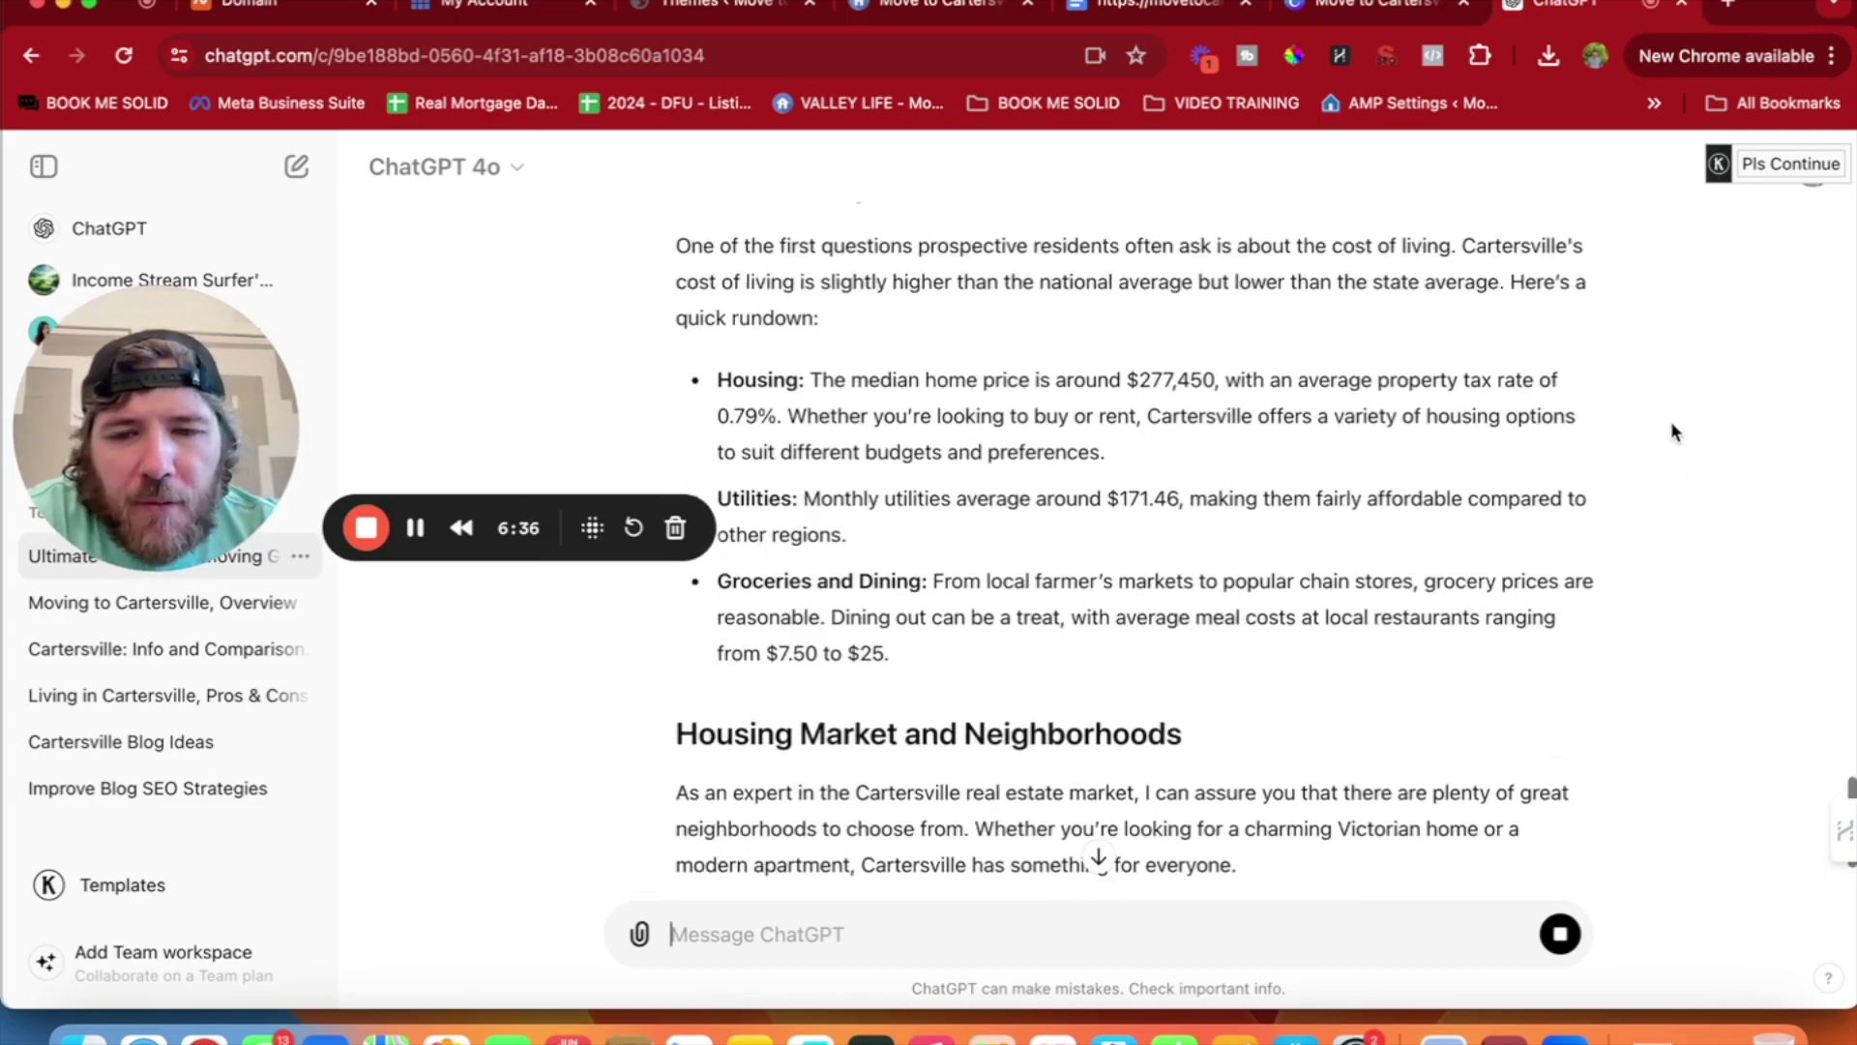
{"action": "scroll", "coordinate": [1565, 409], "scroll_direction": "down", "scroll_amount": 6}
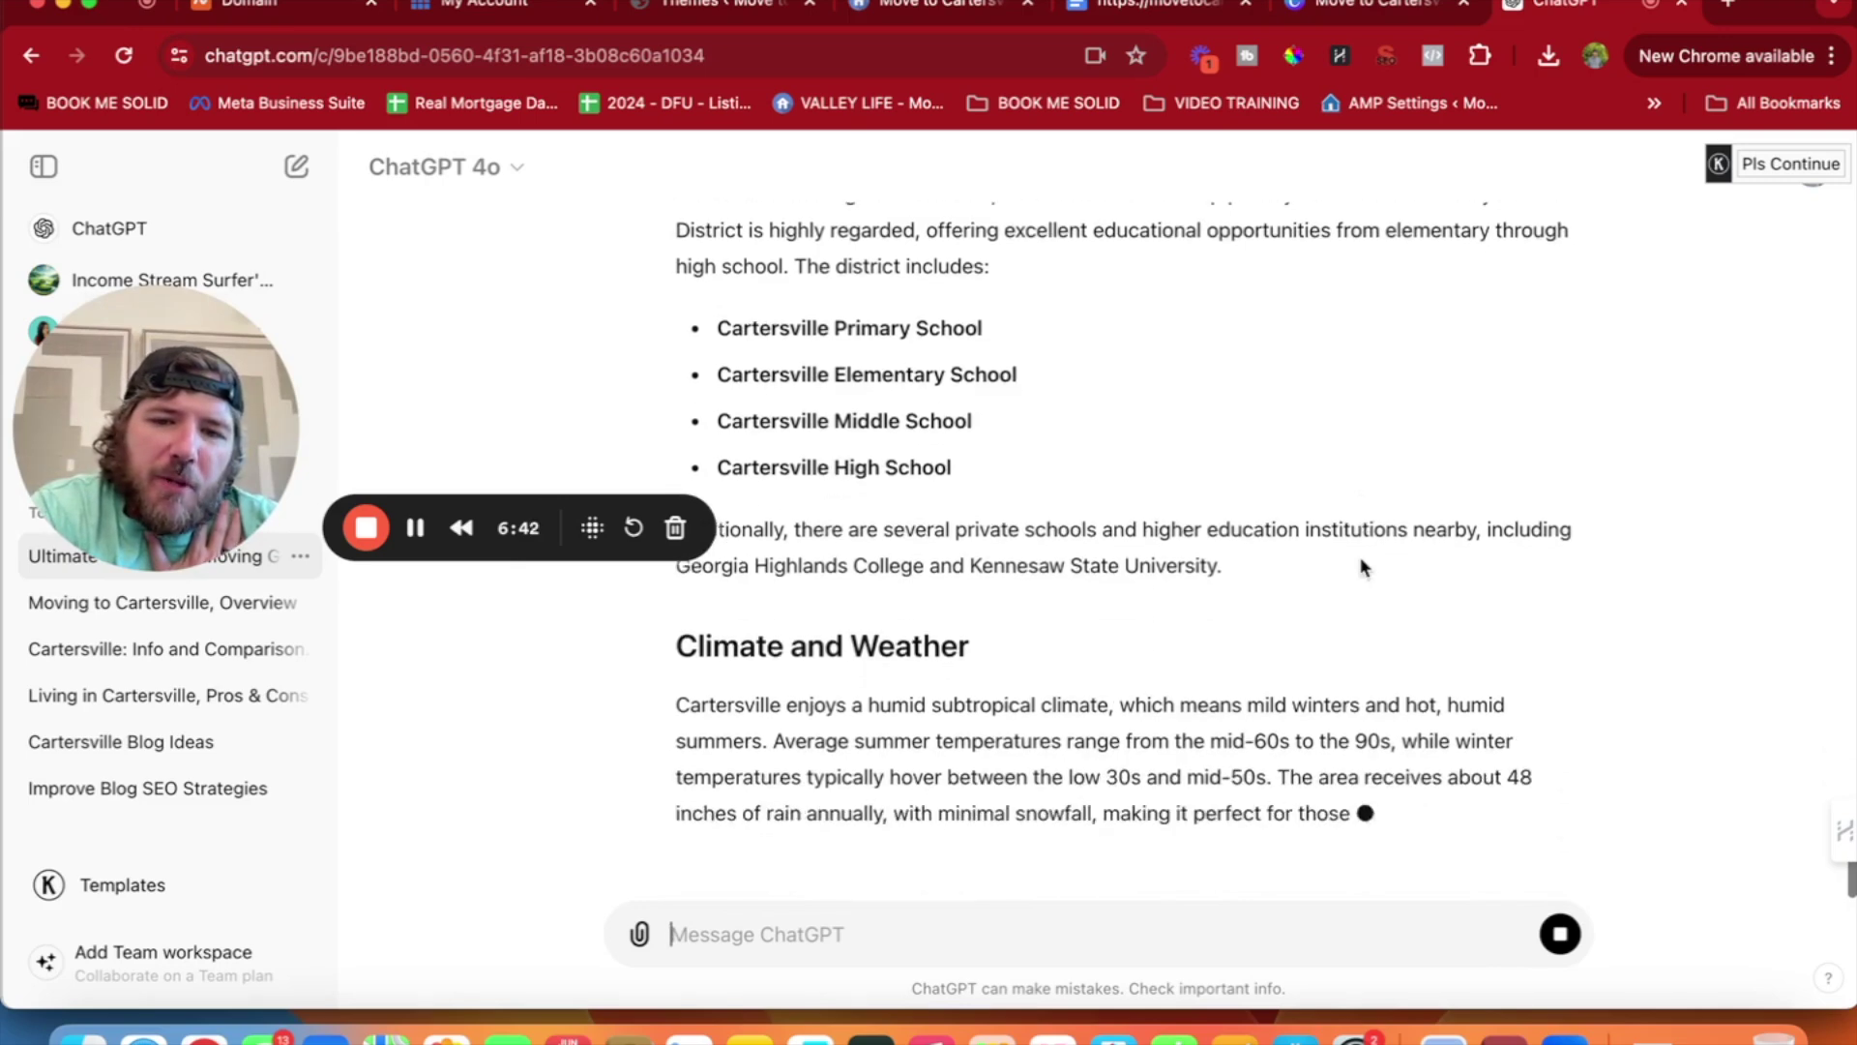
{"action": "scroll", "coordinate": [1358, 560], "scroll_direction": "up", "scroll_amount": 6}
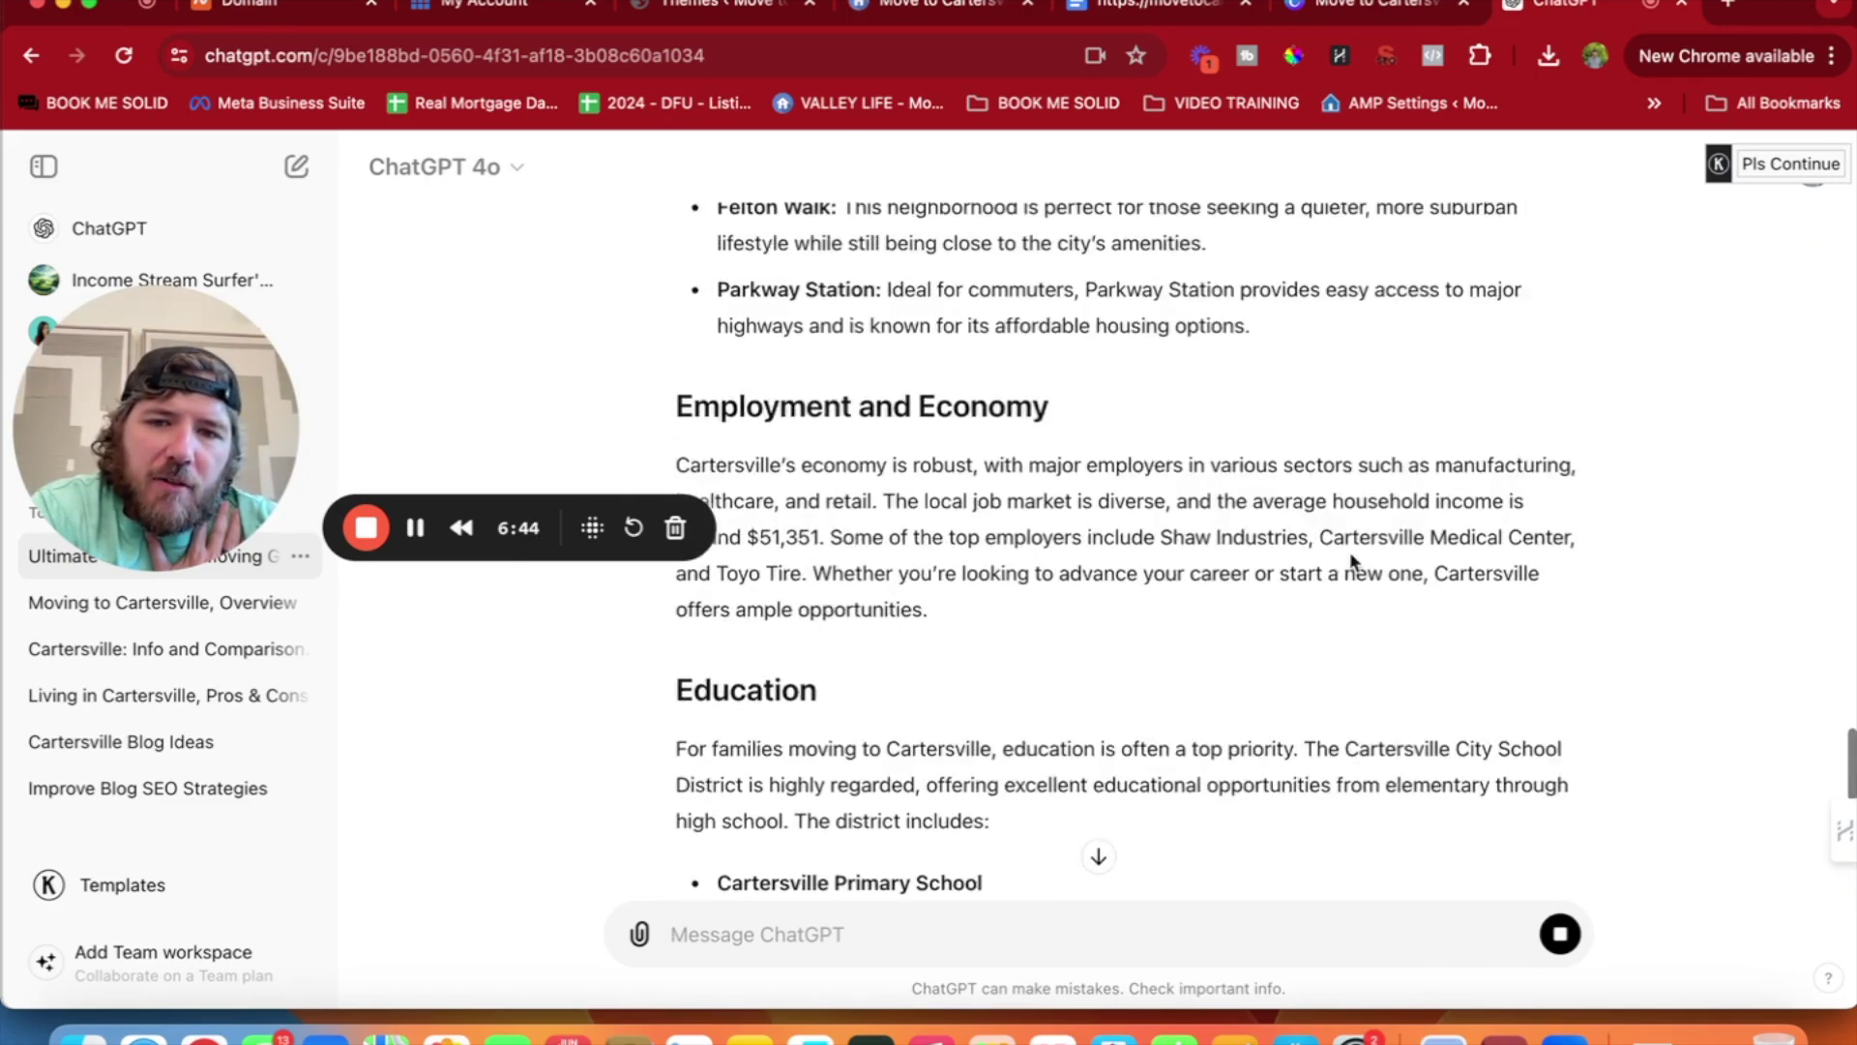
{"action": "scroll", "coordinate": [1254, 501], "scroll_direction": "up", "scroll_amount": 2}
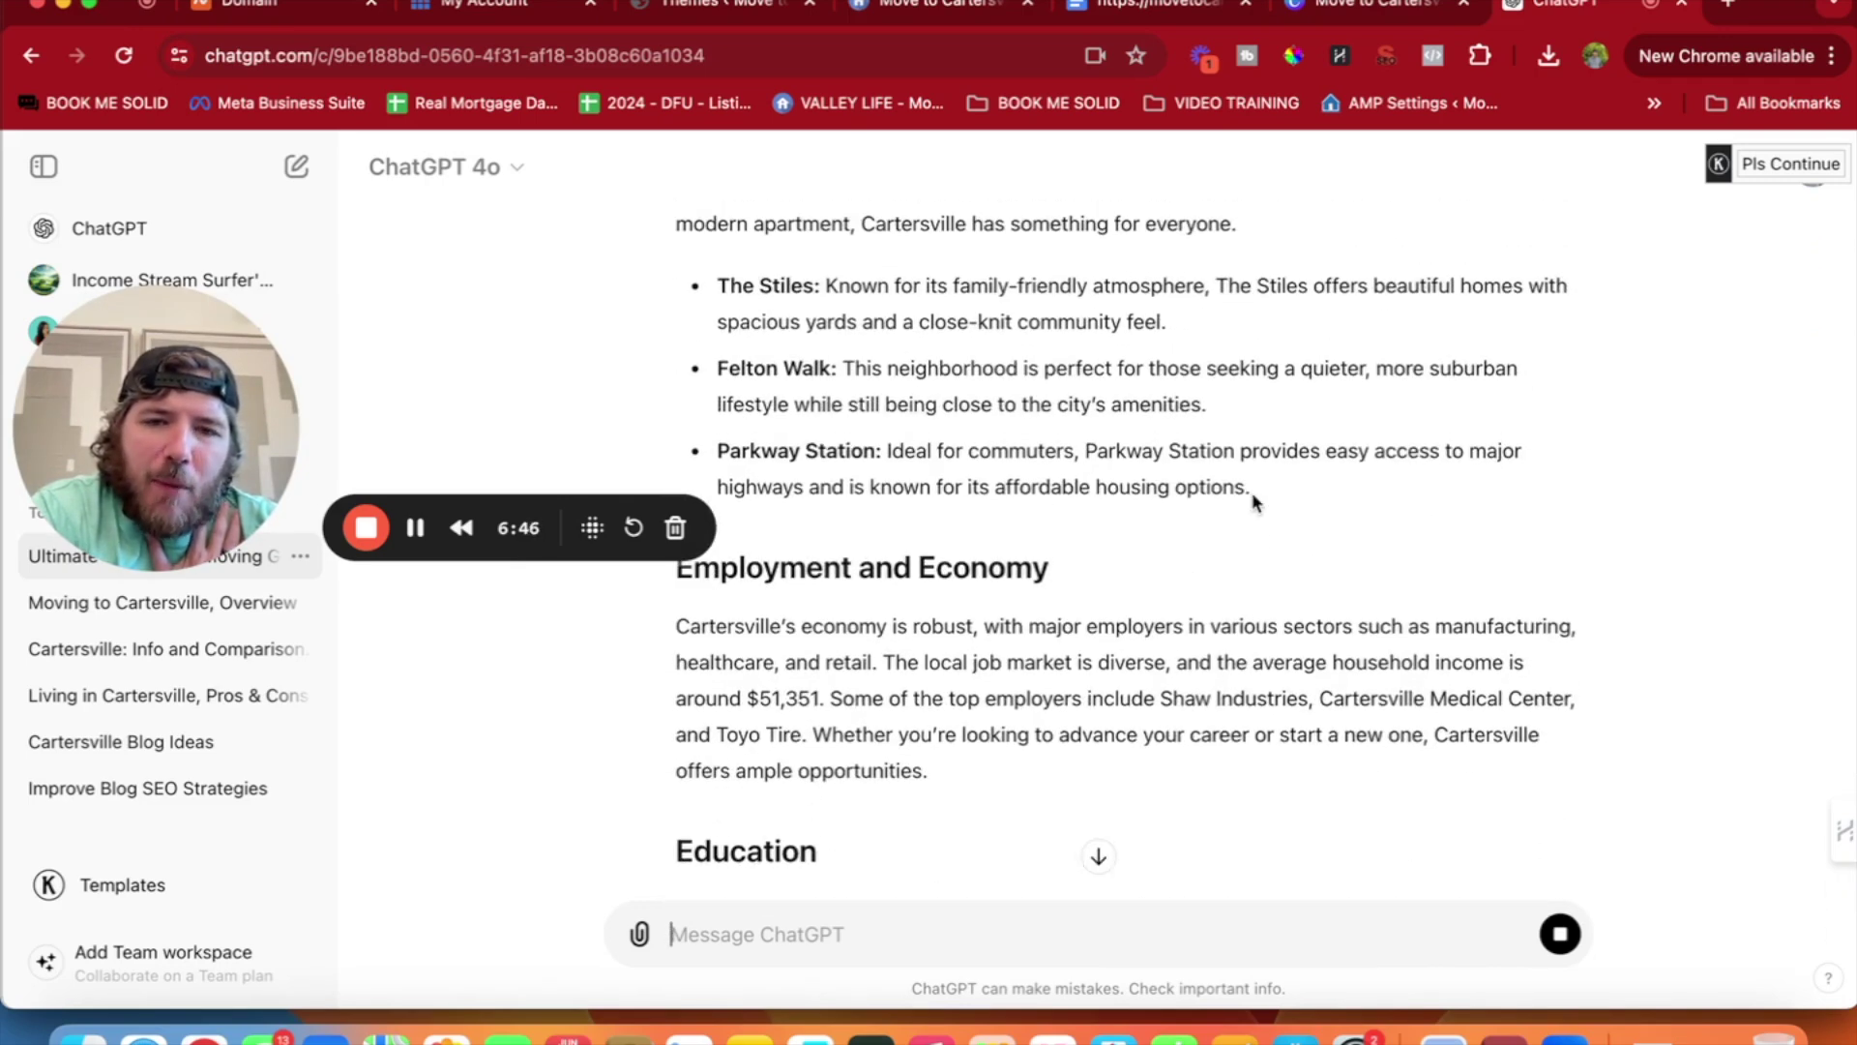
{"action": "scroll", "coordinate": [1254, 501], "scroll_direction": "up", "scroll_amount": 1}
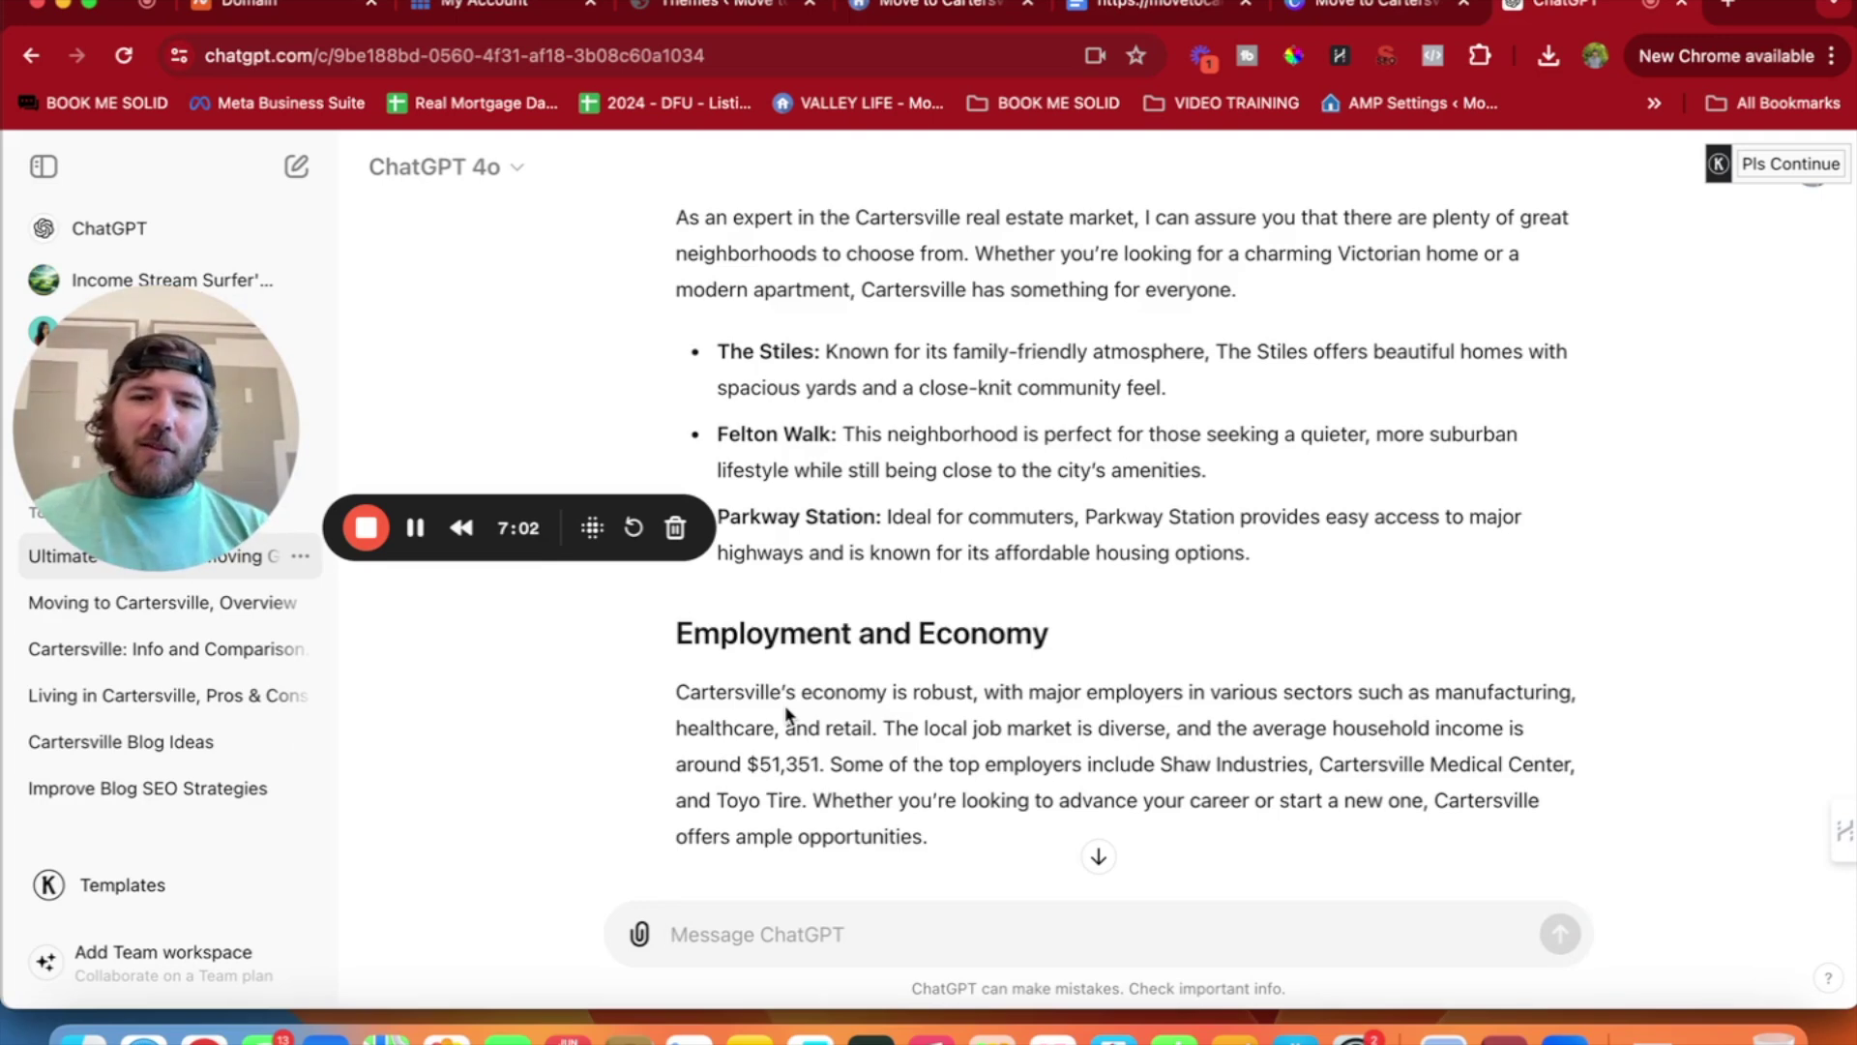
{"action": "scroll", "coordinate": [1039, 620], "scroll_direction": "down", "scroll_amount": 10}
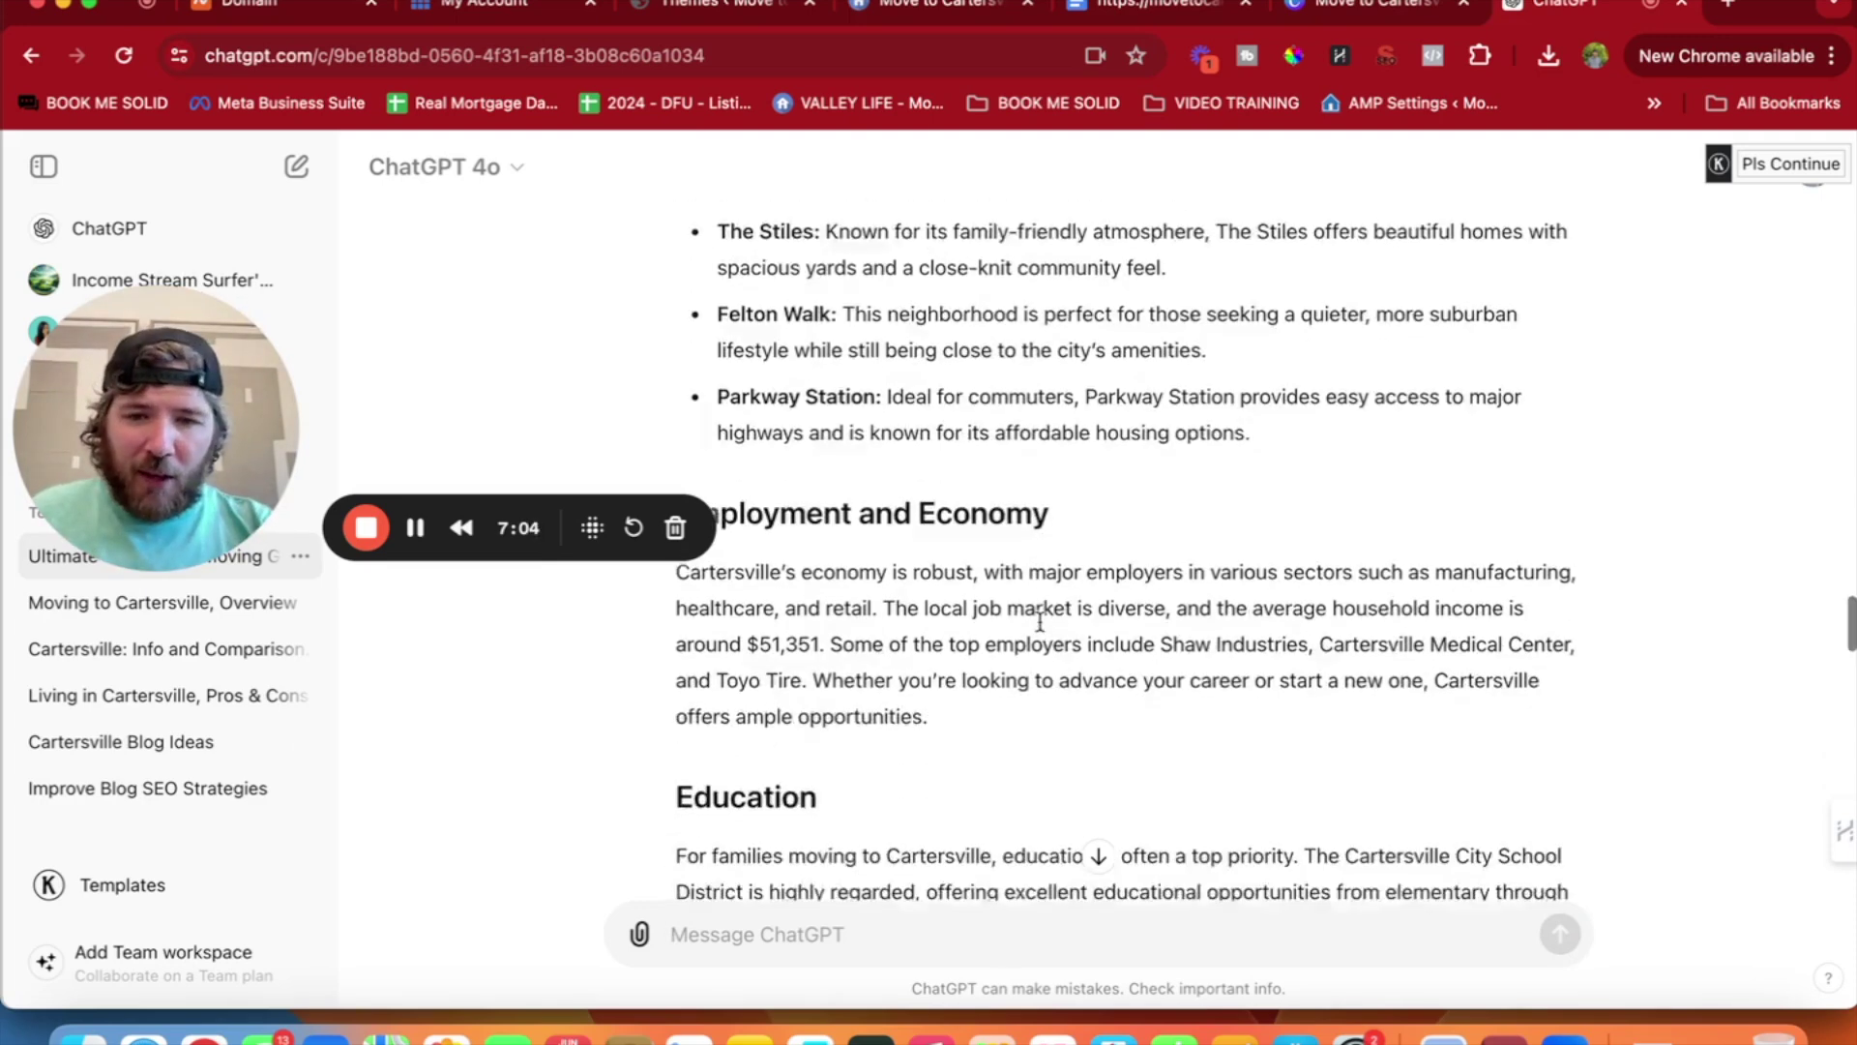
{"action": "scroll", "coordinate": [1043, 629], "scroll_direction": "down", "scroll_amount": 15}
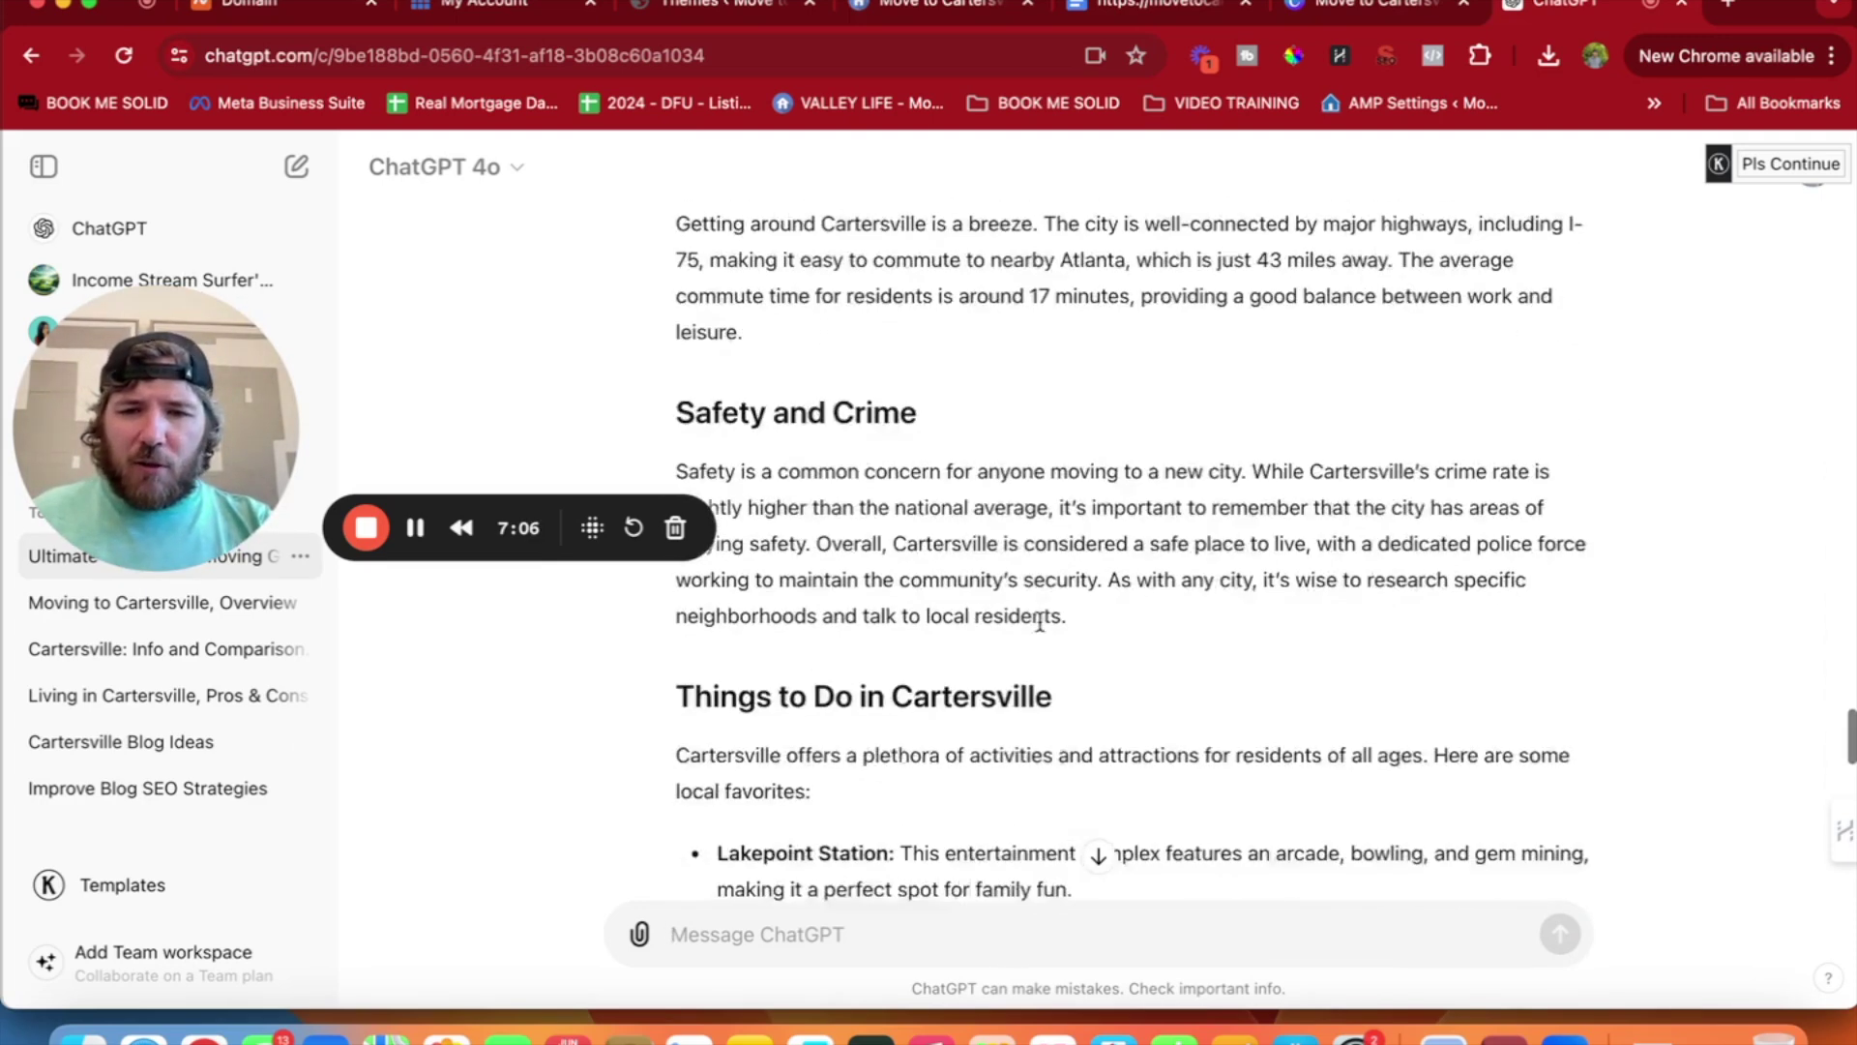
{"action": "scroll", "coordinate": [1040, 620], "scroll_direction": "down", "scroll_amount": 5}
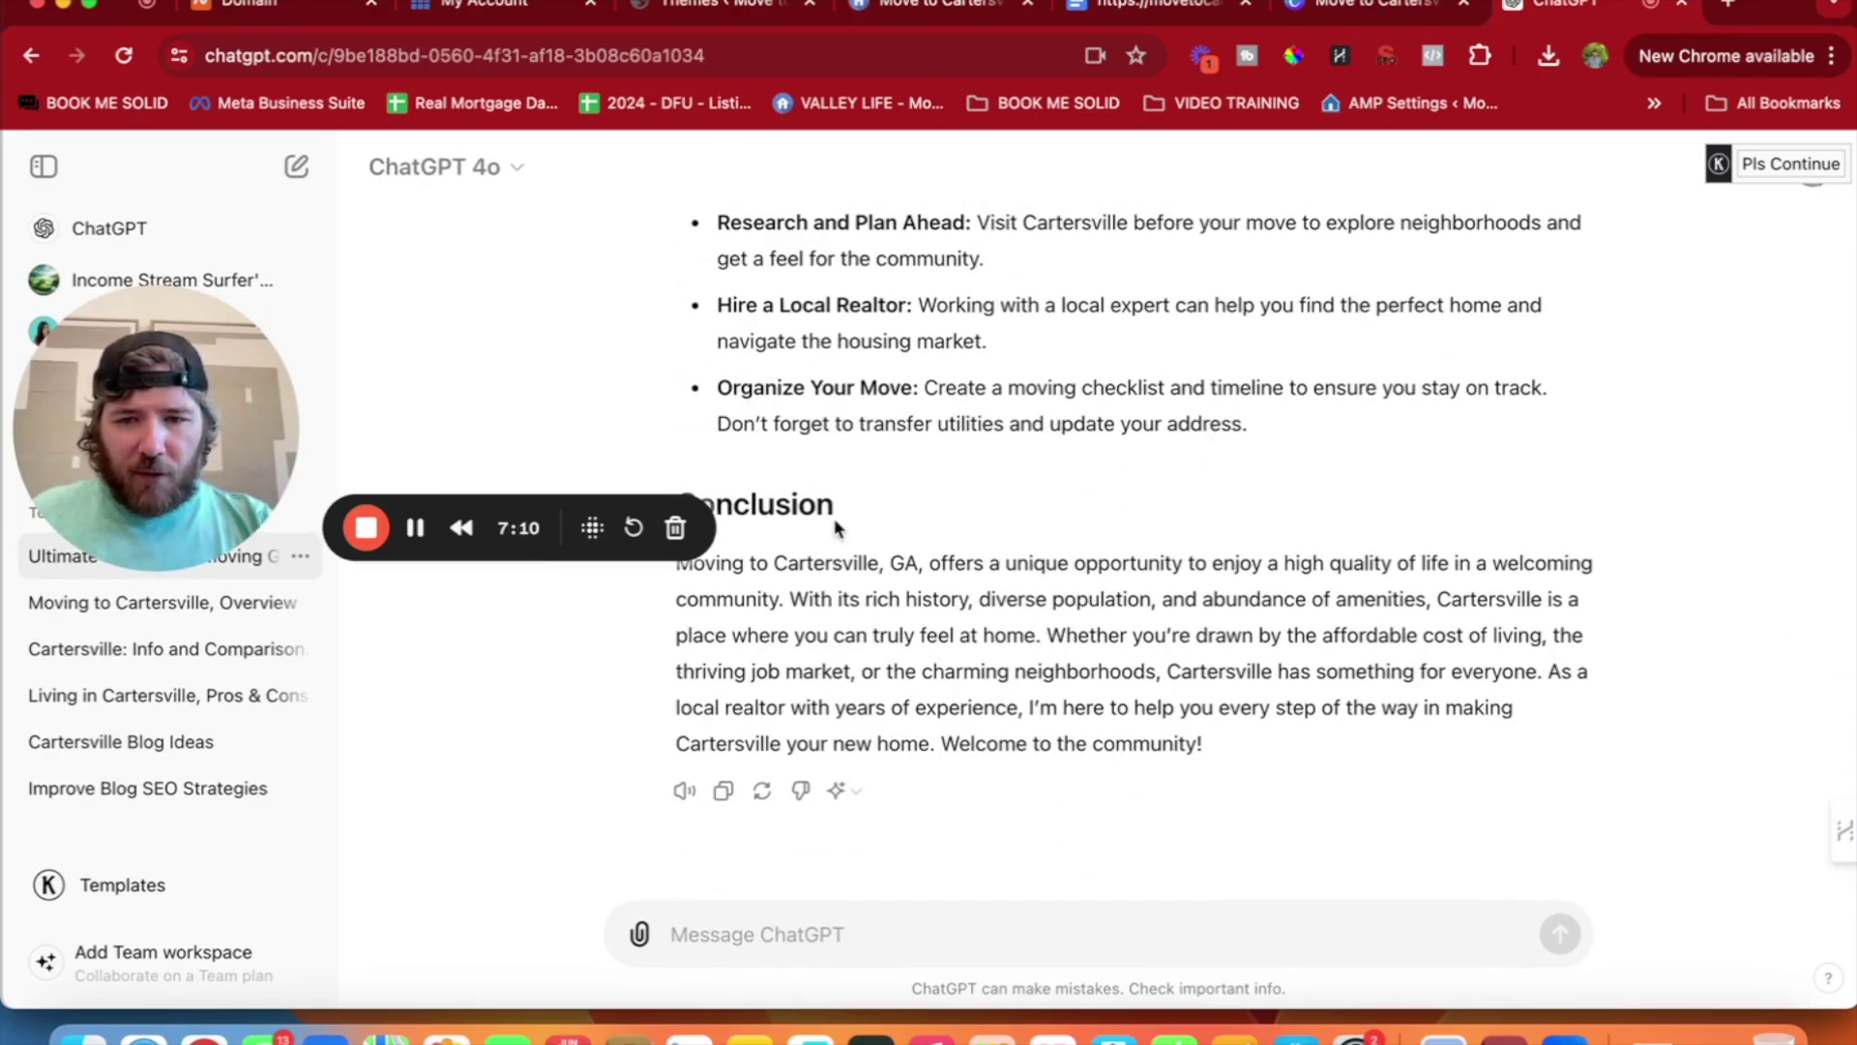
{"action": "scroll", "coordinate": [835, 527], "scroll_direction": "up", "scroll_amount": 20}
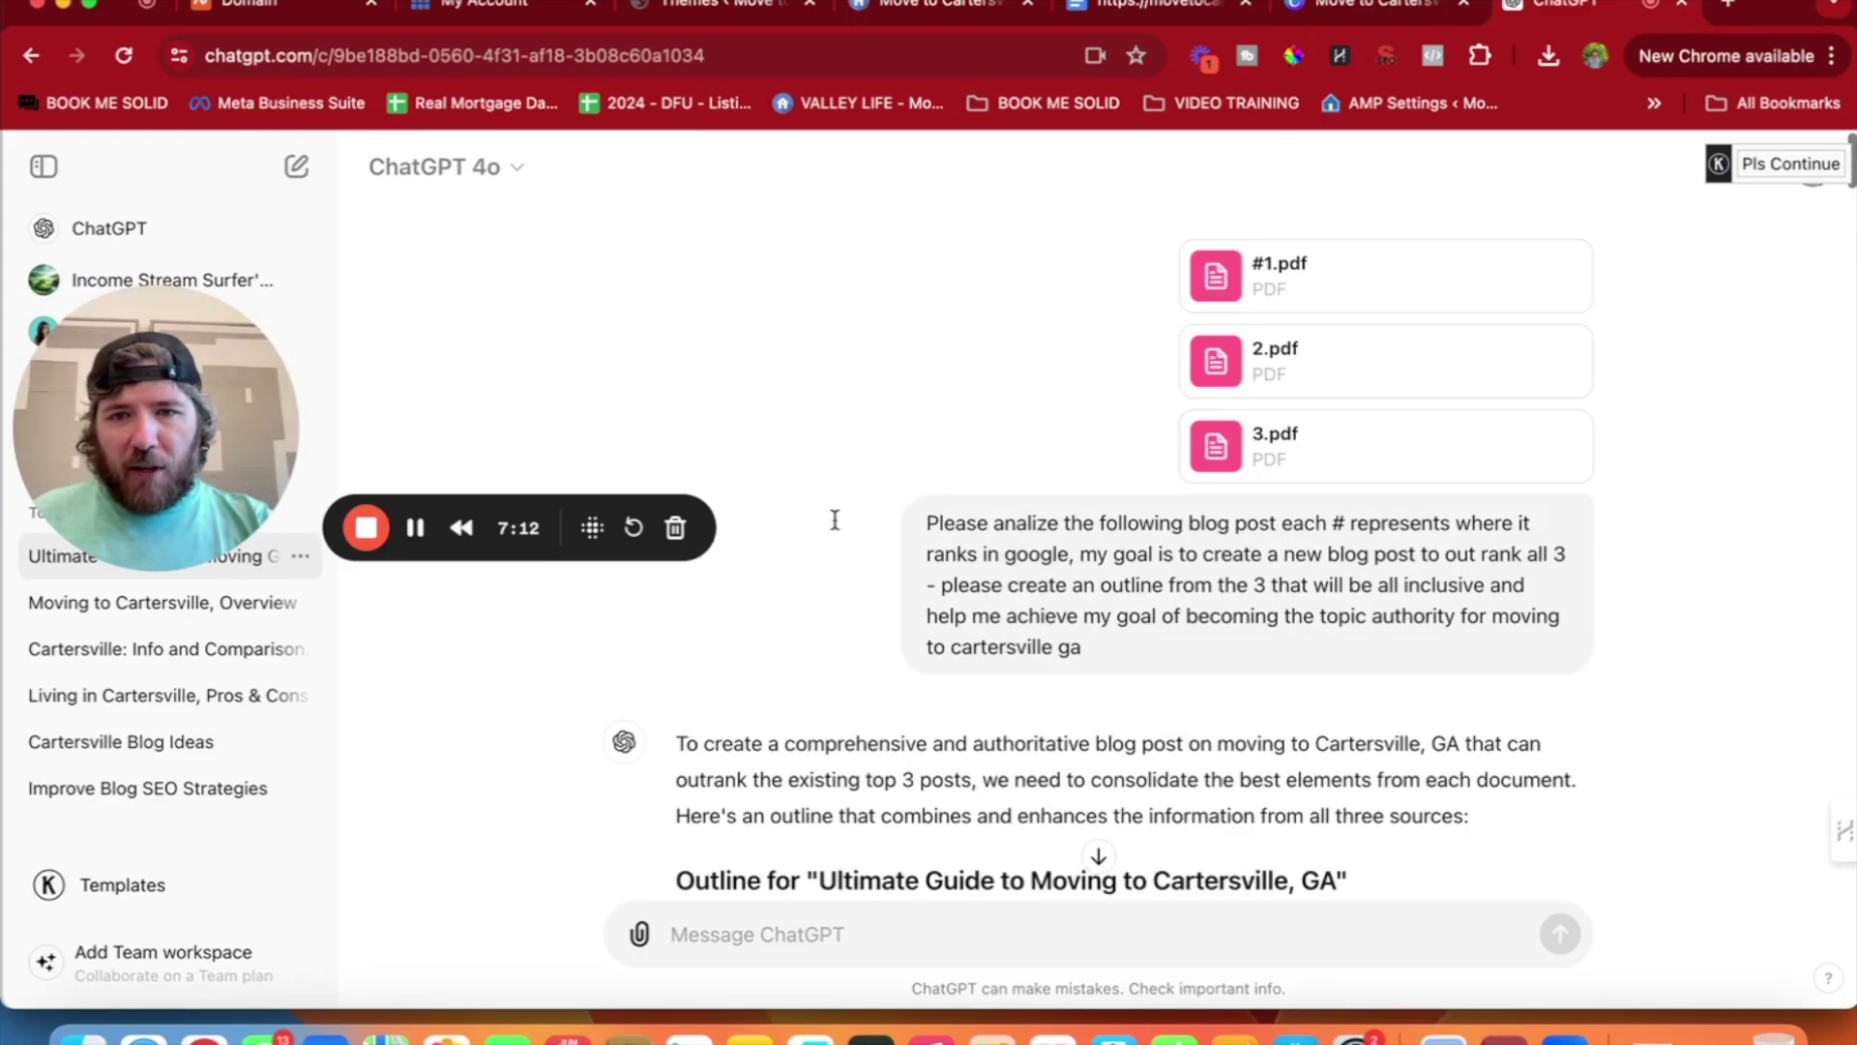
{"action": "scroll", "coordinate": [834, 523], "scroll_direction": "down", "scroll_amount": 10}
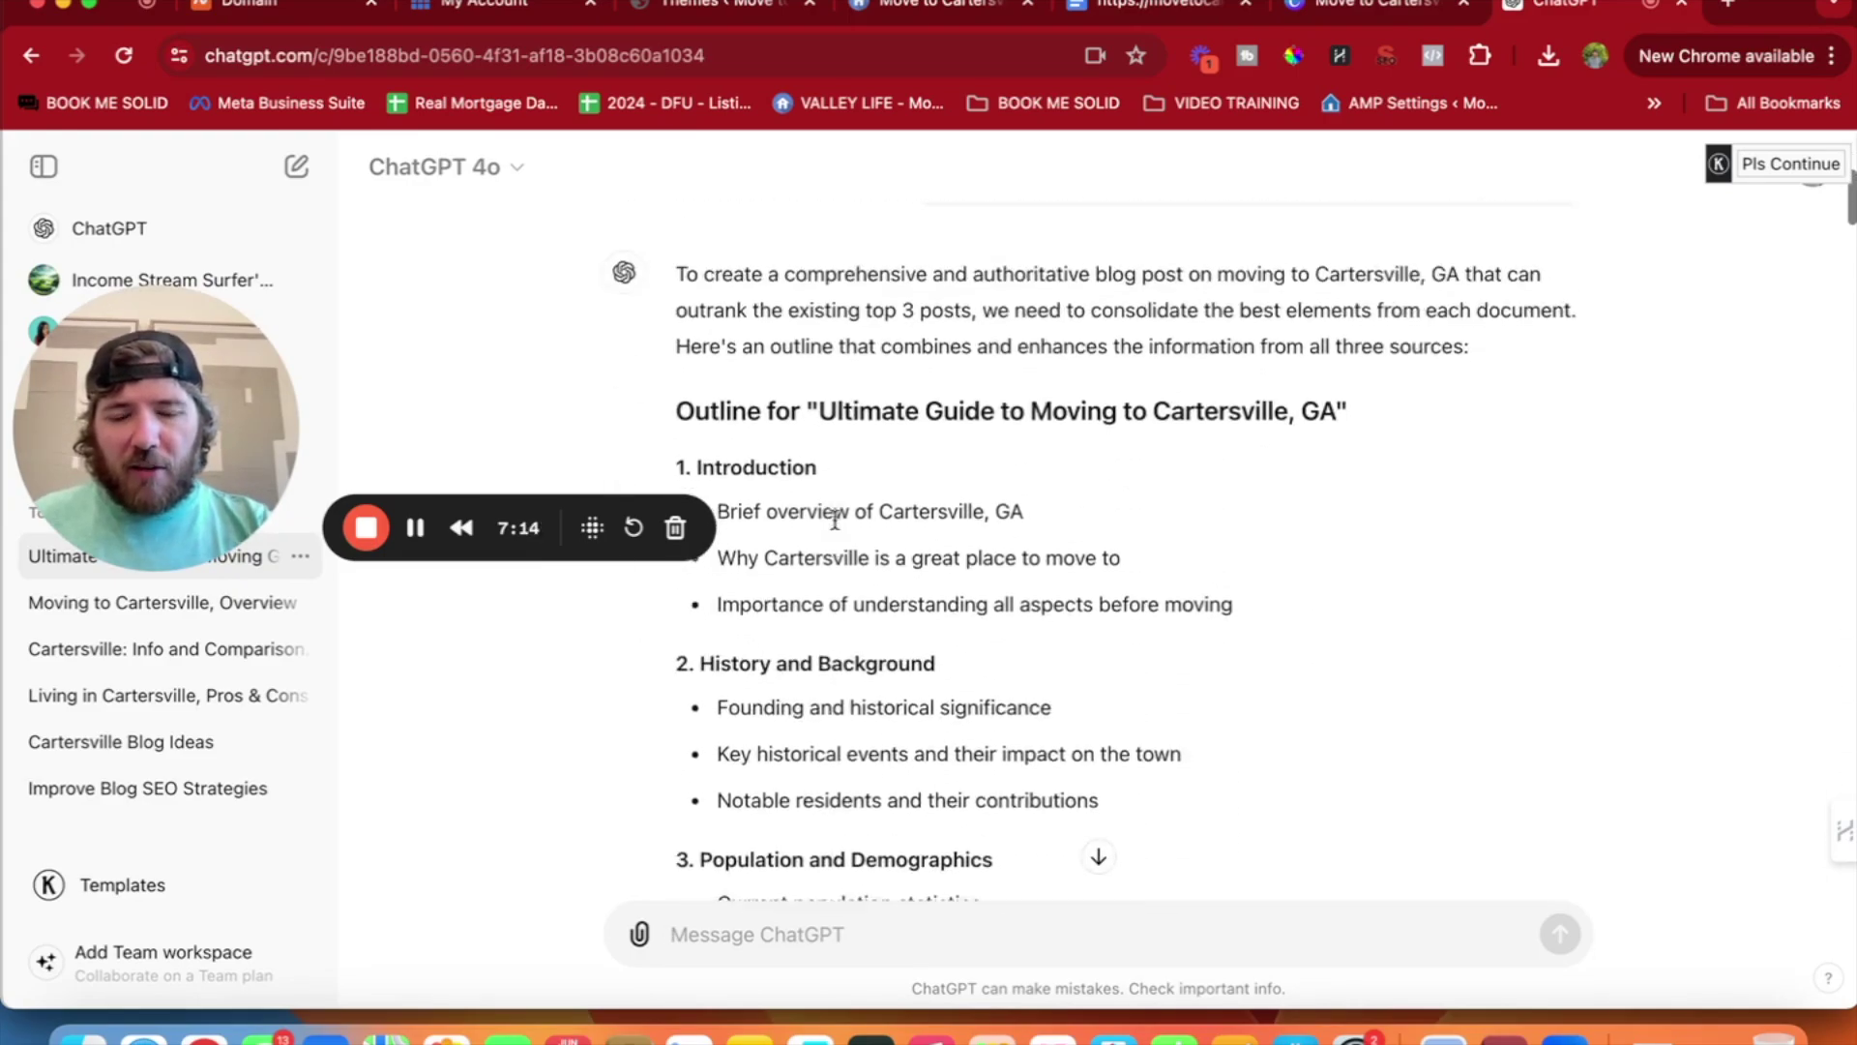
{"action": "scroll", "coordinate": [835, 527], "scroll_direction": "down", "scroll_amount": 15}
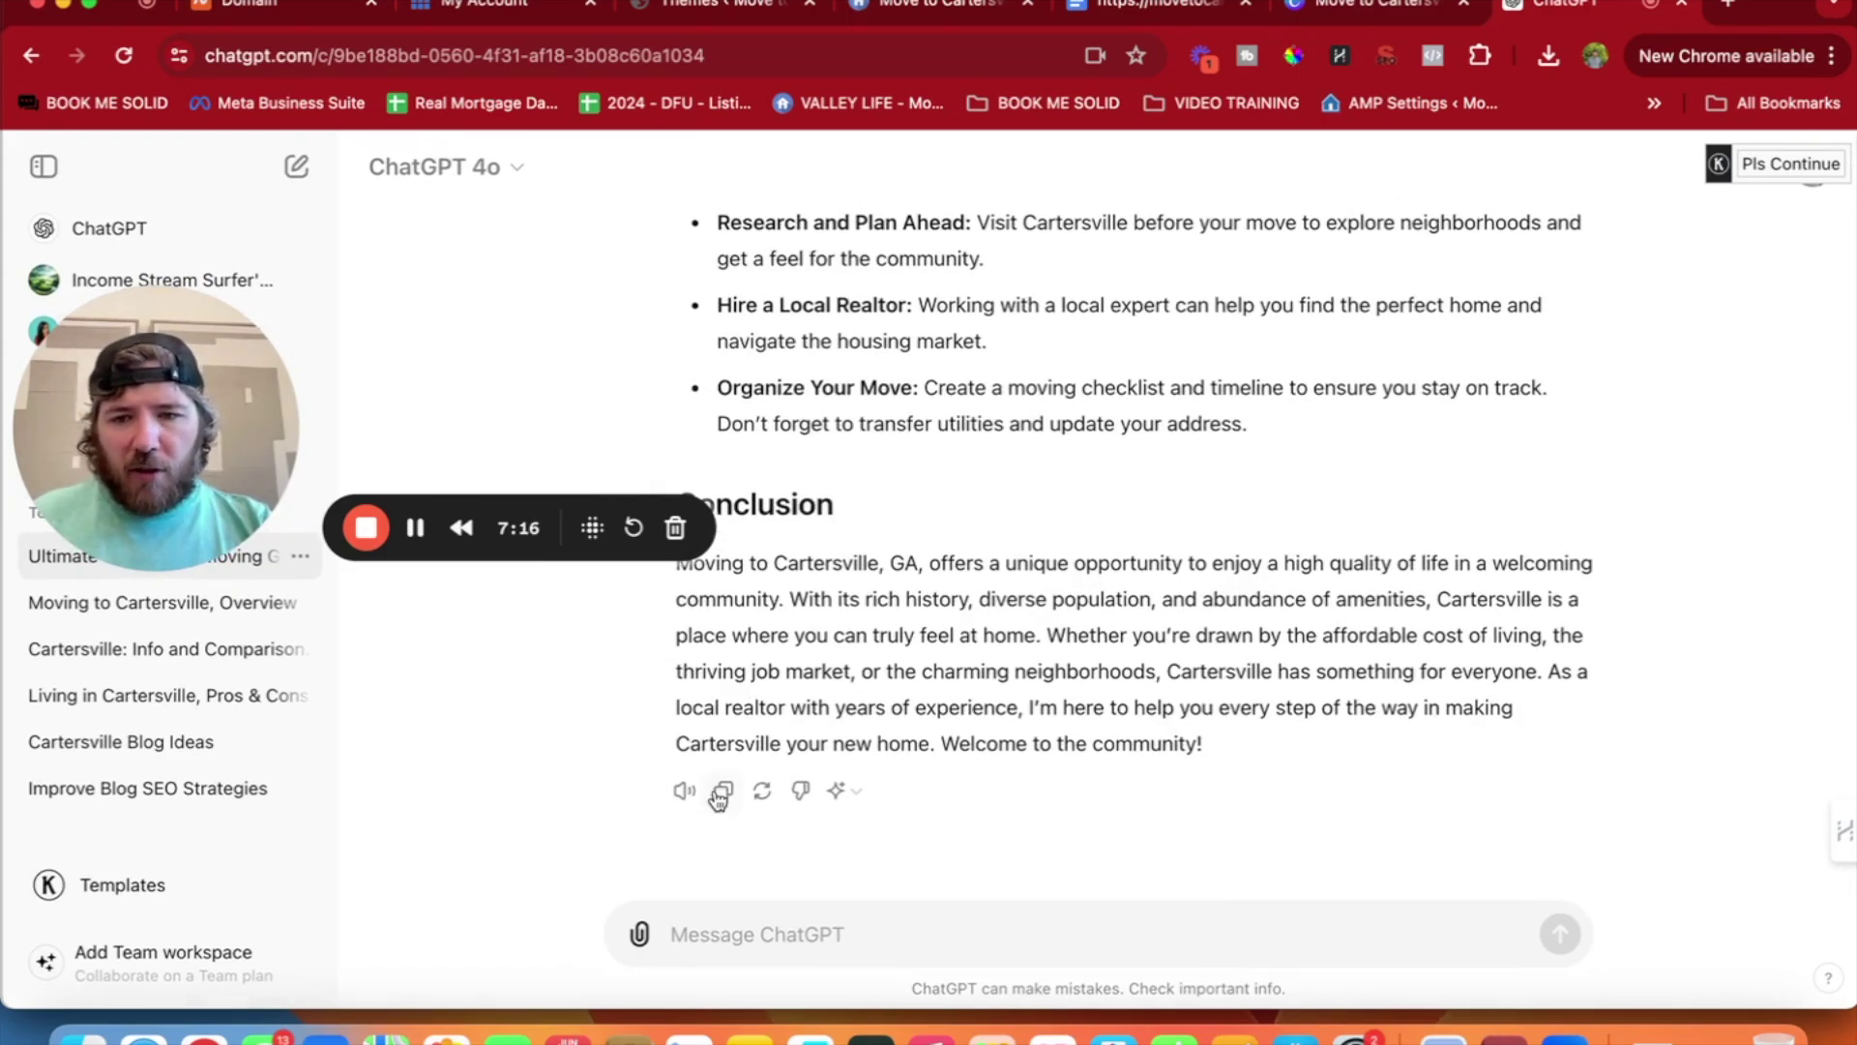
{"action": "left_click", "coordinate": [722, 793]}
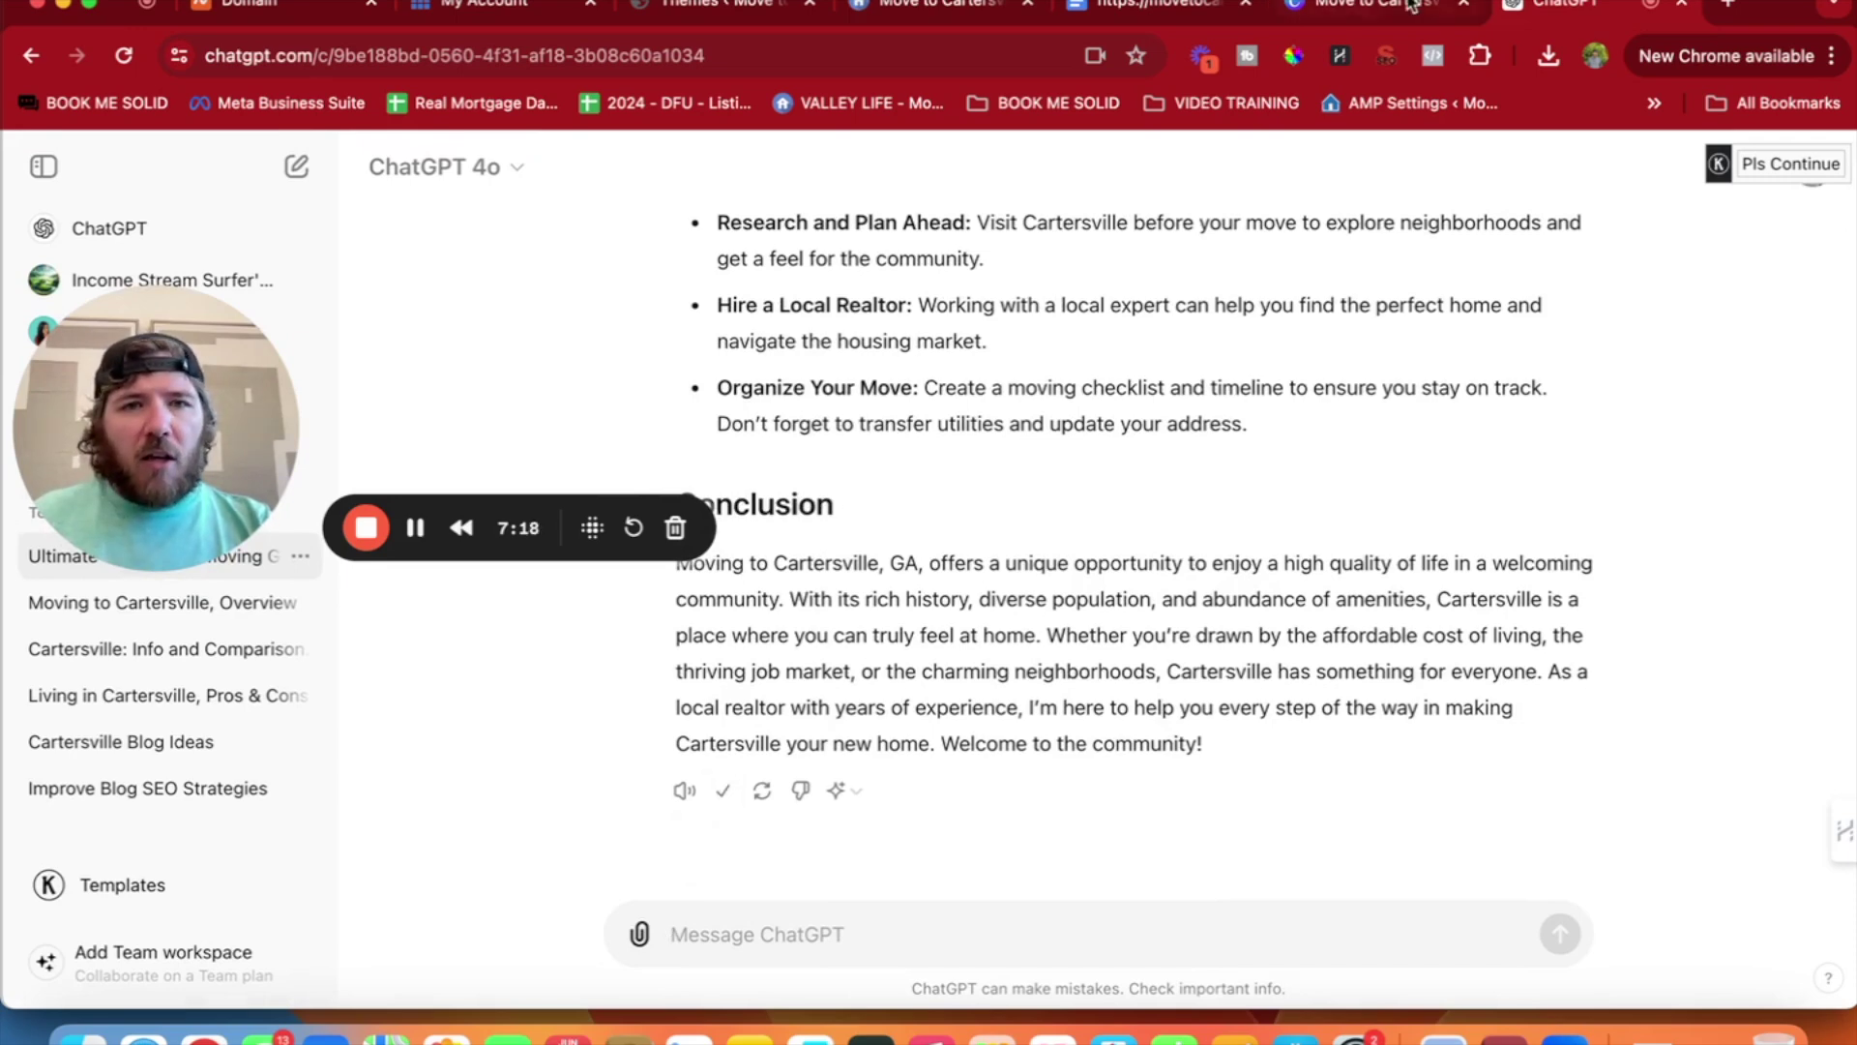
Open the Move to Cartersville homepage in the Divi Visual Builder, down to the empty row.
{"action": "left_click", "coordinate": [1344, 6]}
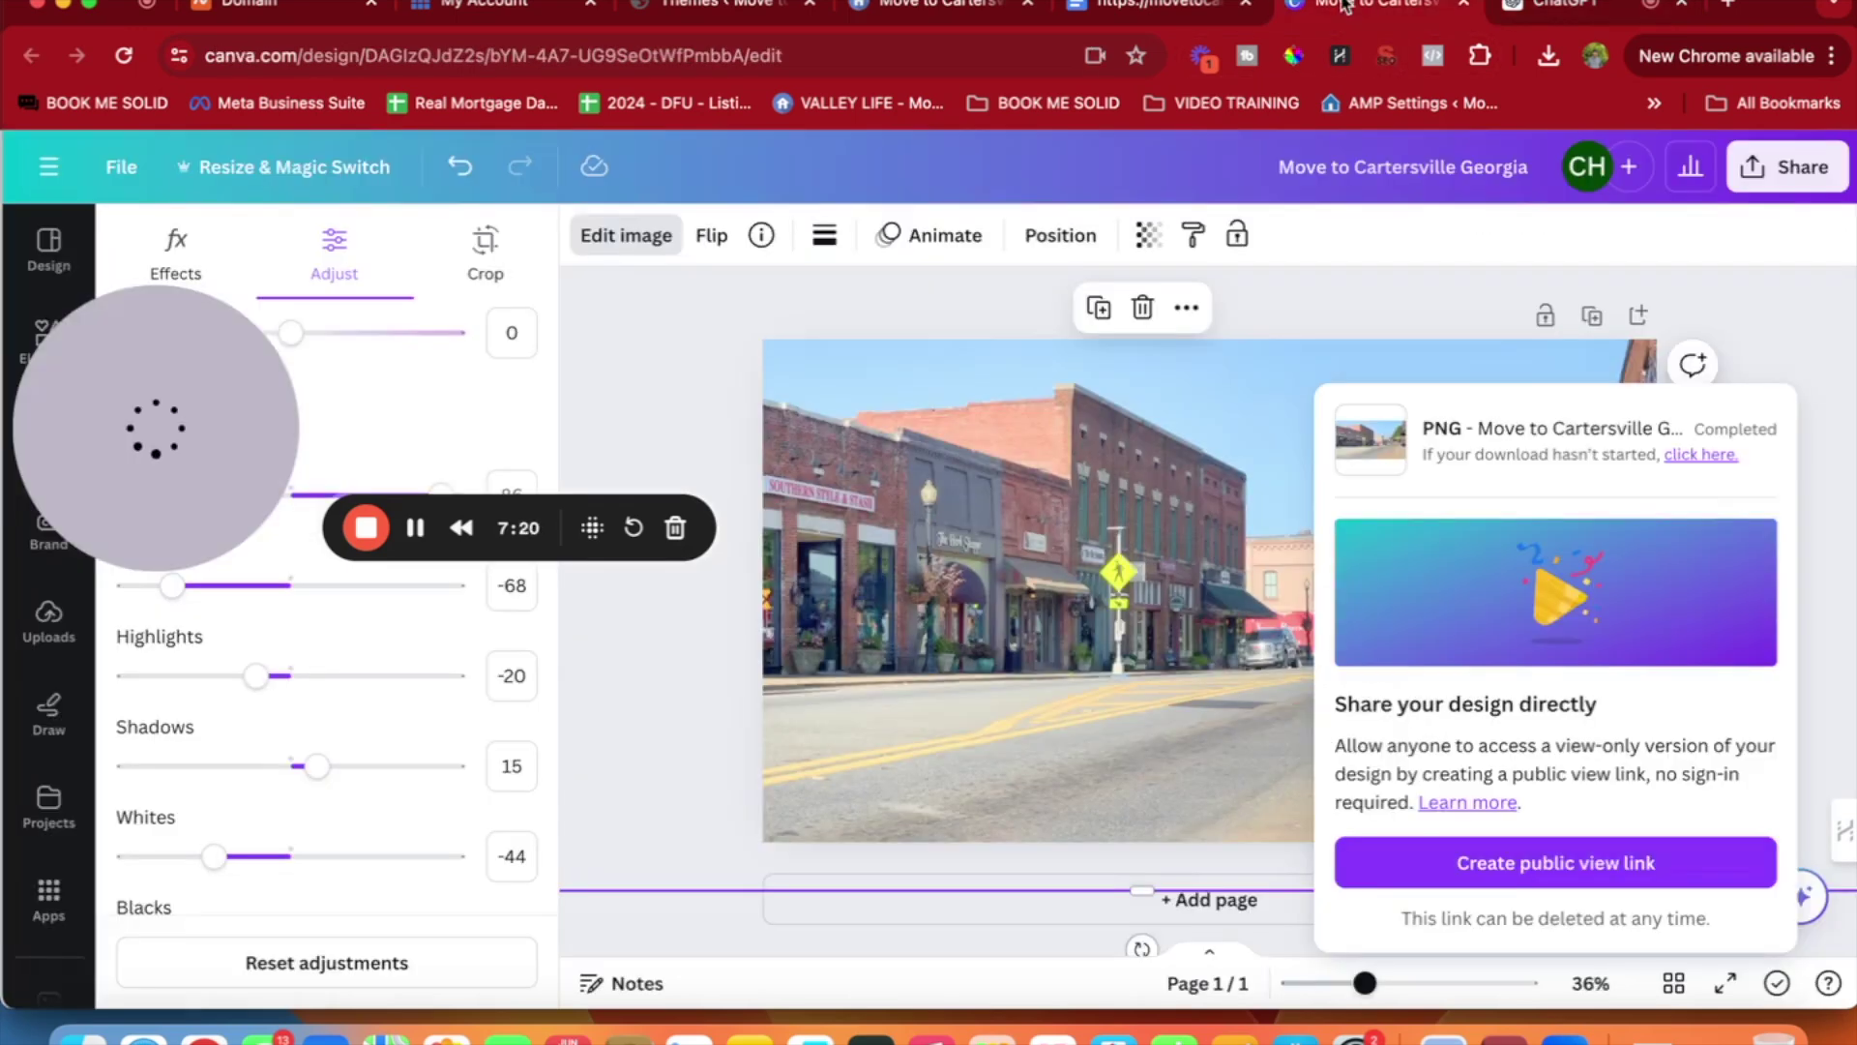
{"action": "left_click", "coordinate": [924, 8]}
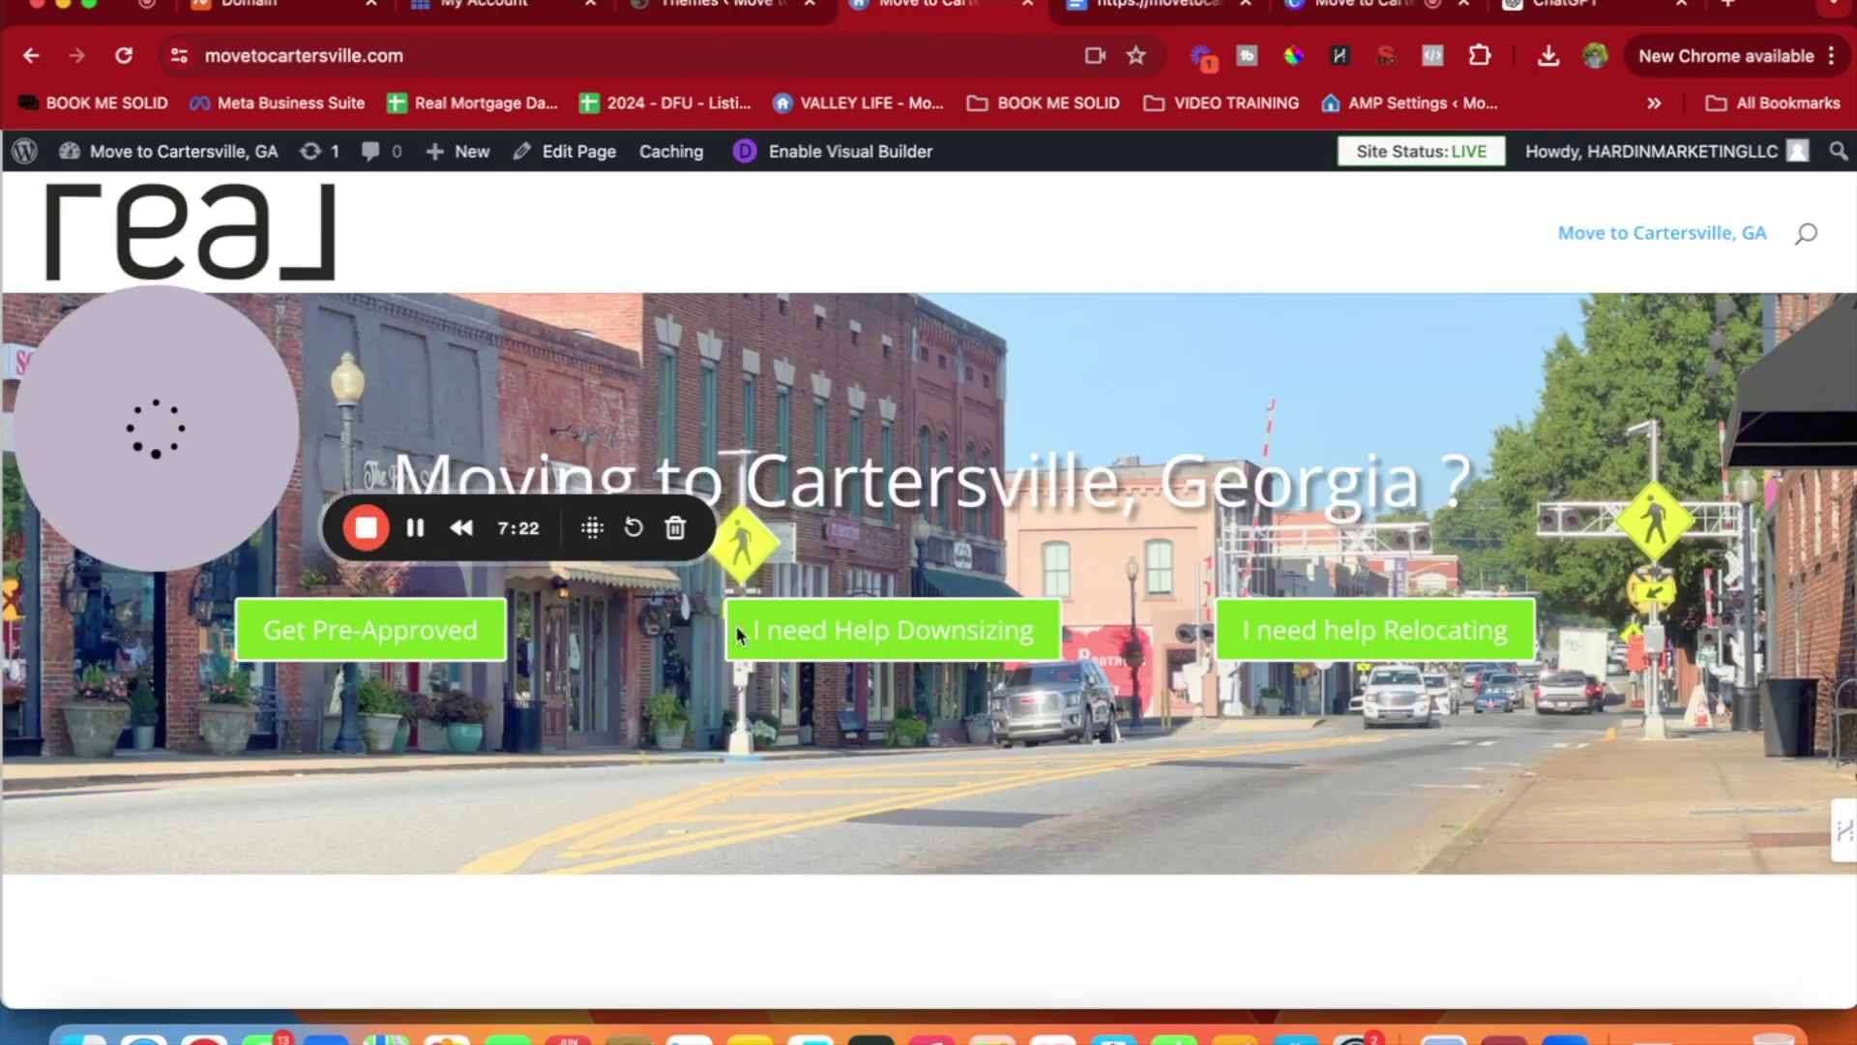
{"action": "scroll", "coordinate": [886, 851], "scroll_direction": "down", "scroll_amount": 3}
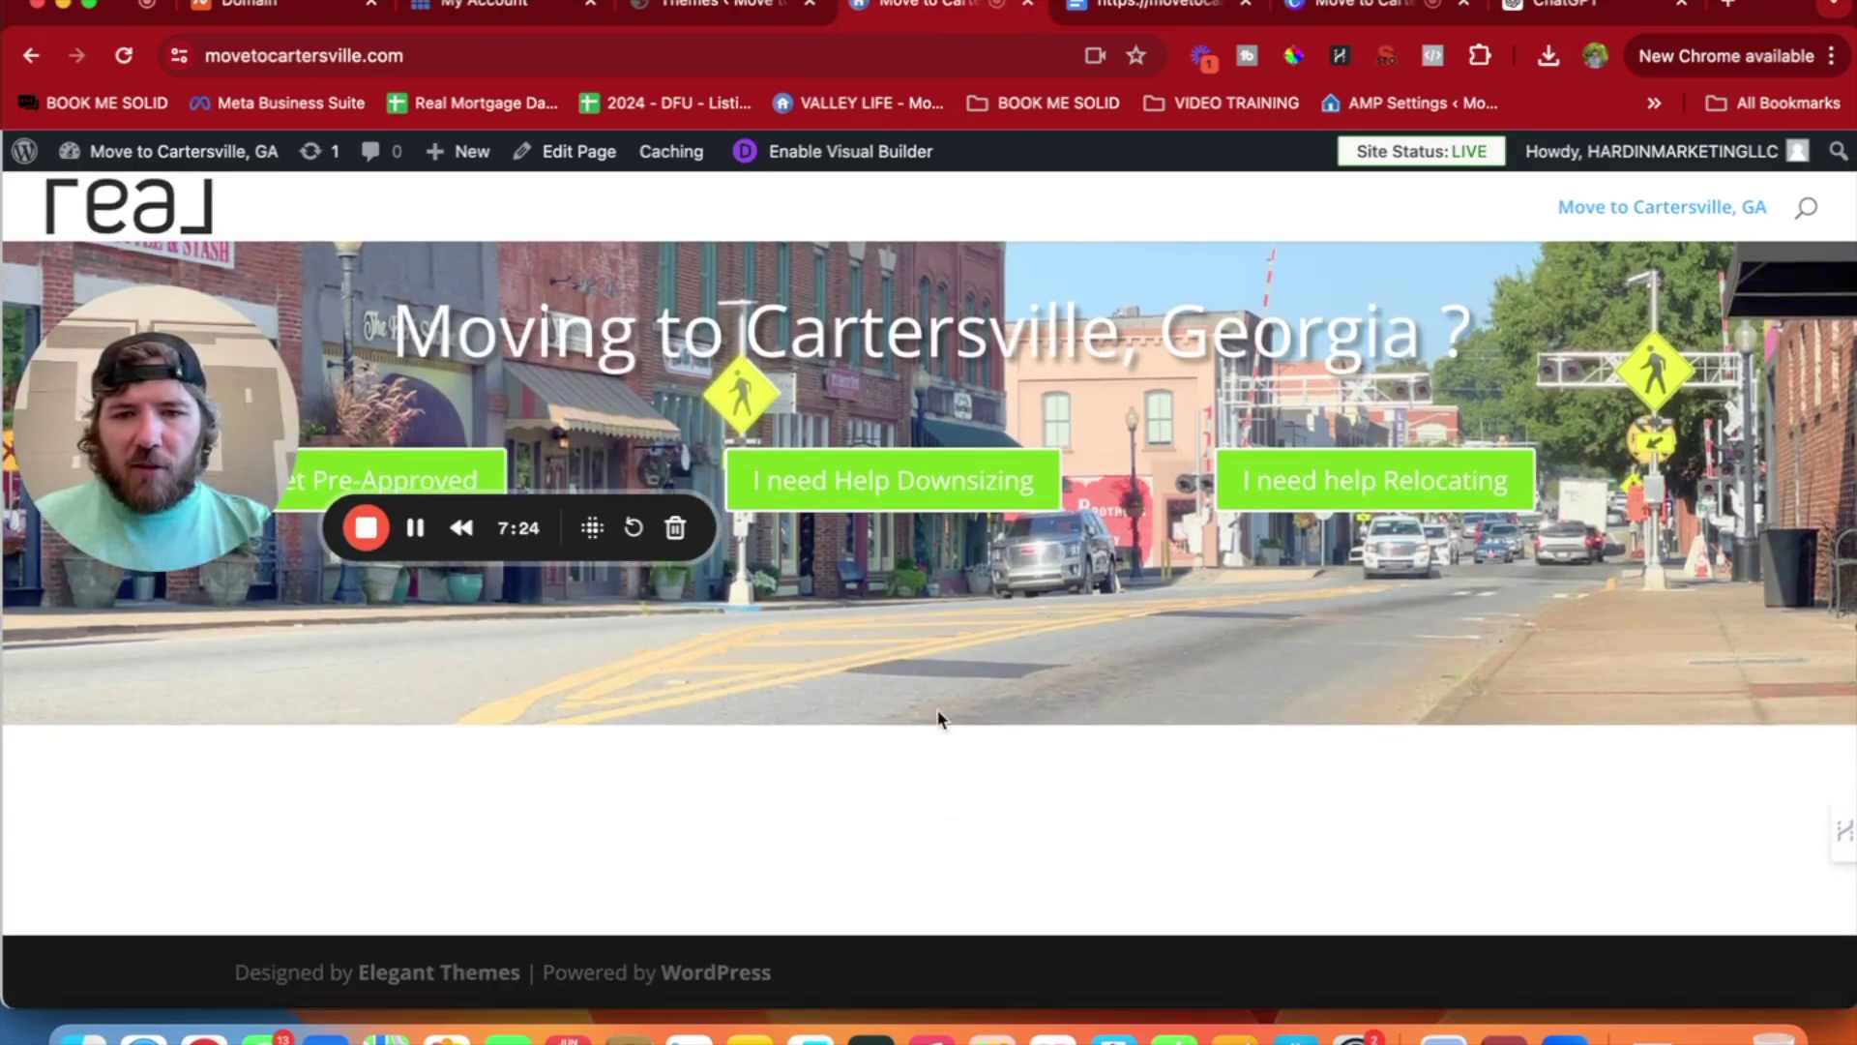
{"action": "left_click", "coordinate": [843, 155]}
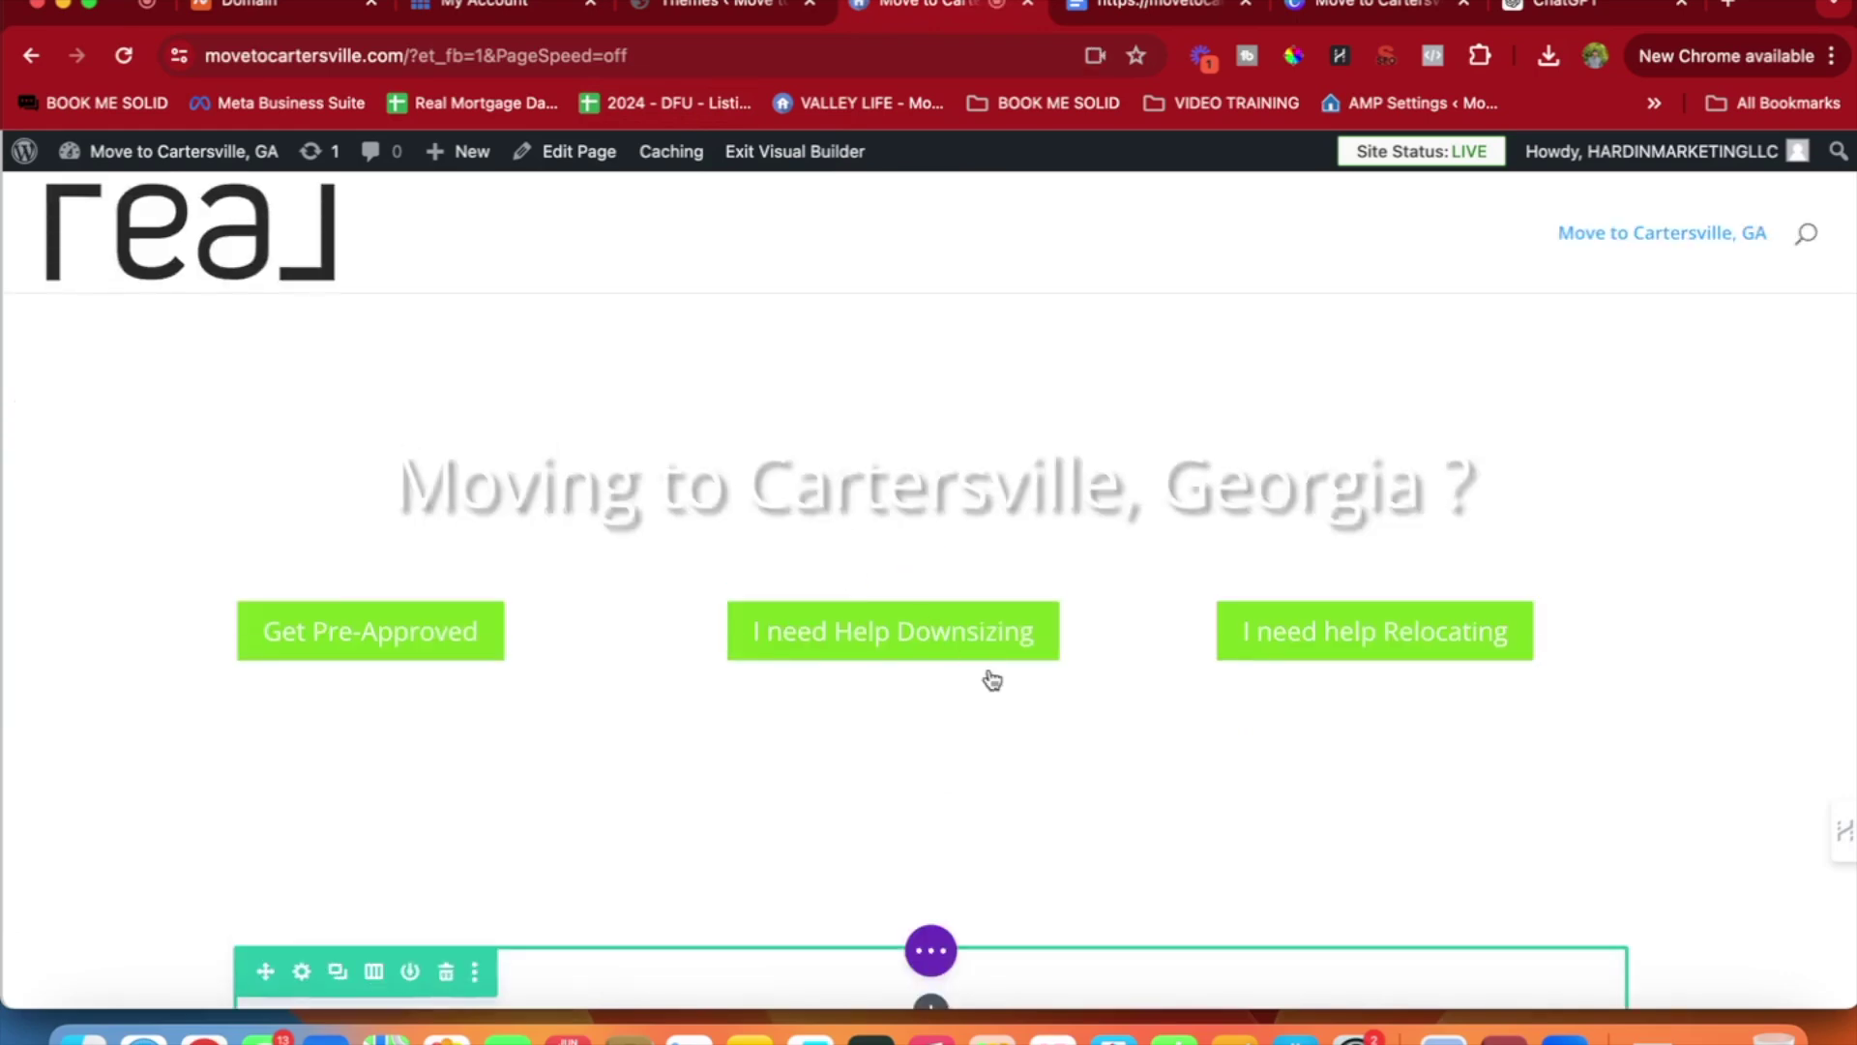
{"action": "scroll", "coordinate": [989, 669], "scroll_direction": "down", "scroll_amount": 3}
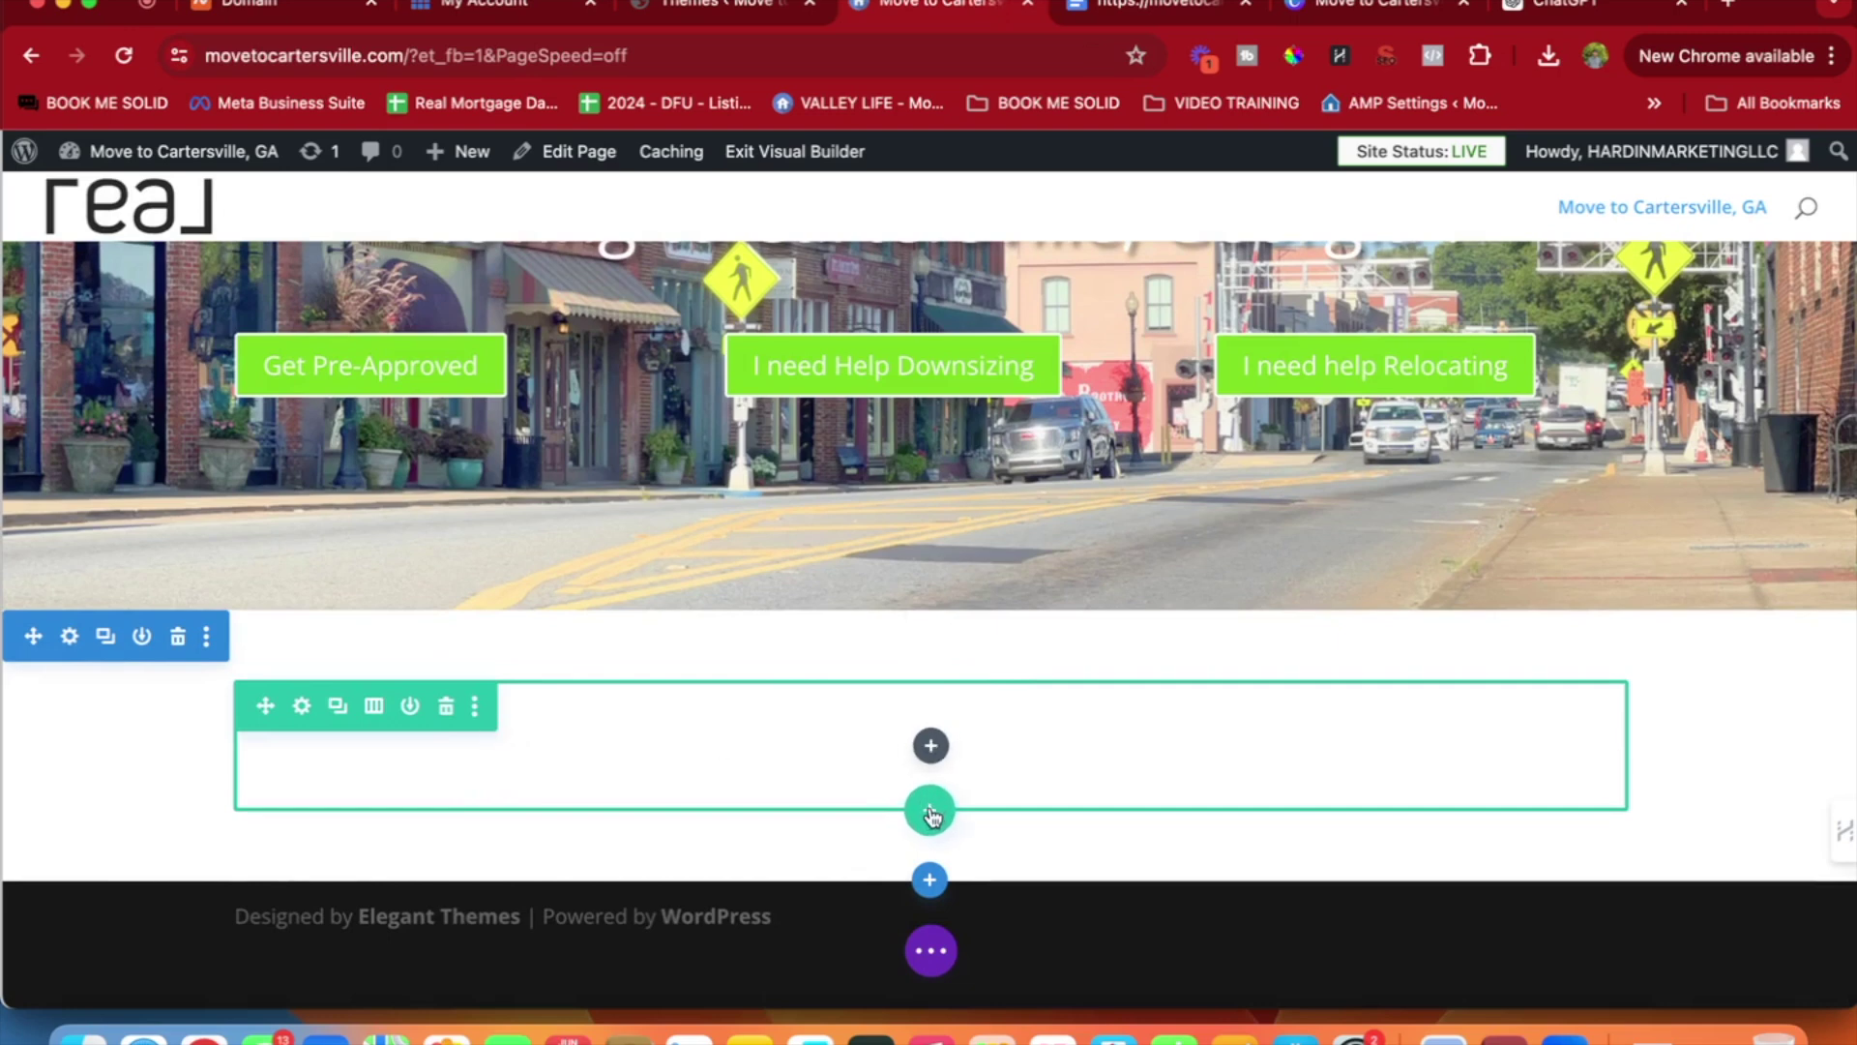
Add a Text module to the empty row and paste the copied article into it.
{"action": "left_click", "coordinate": [930, 747]}
{"action": "type", "text": "text"}
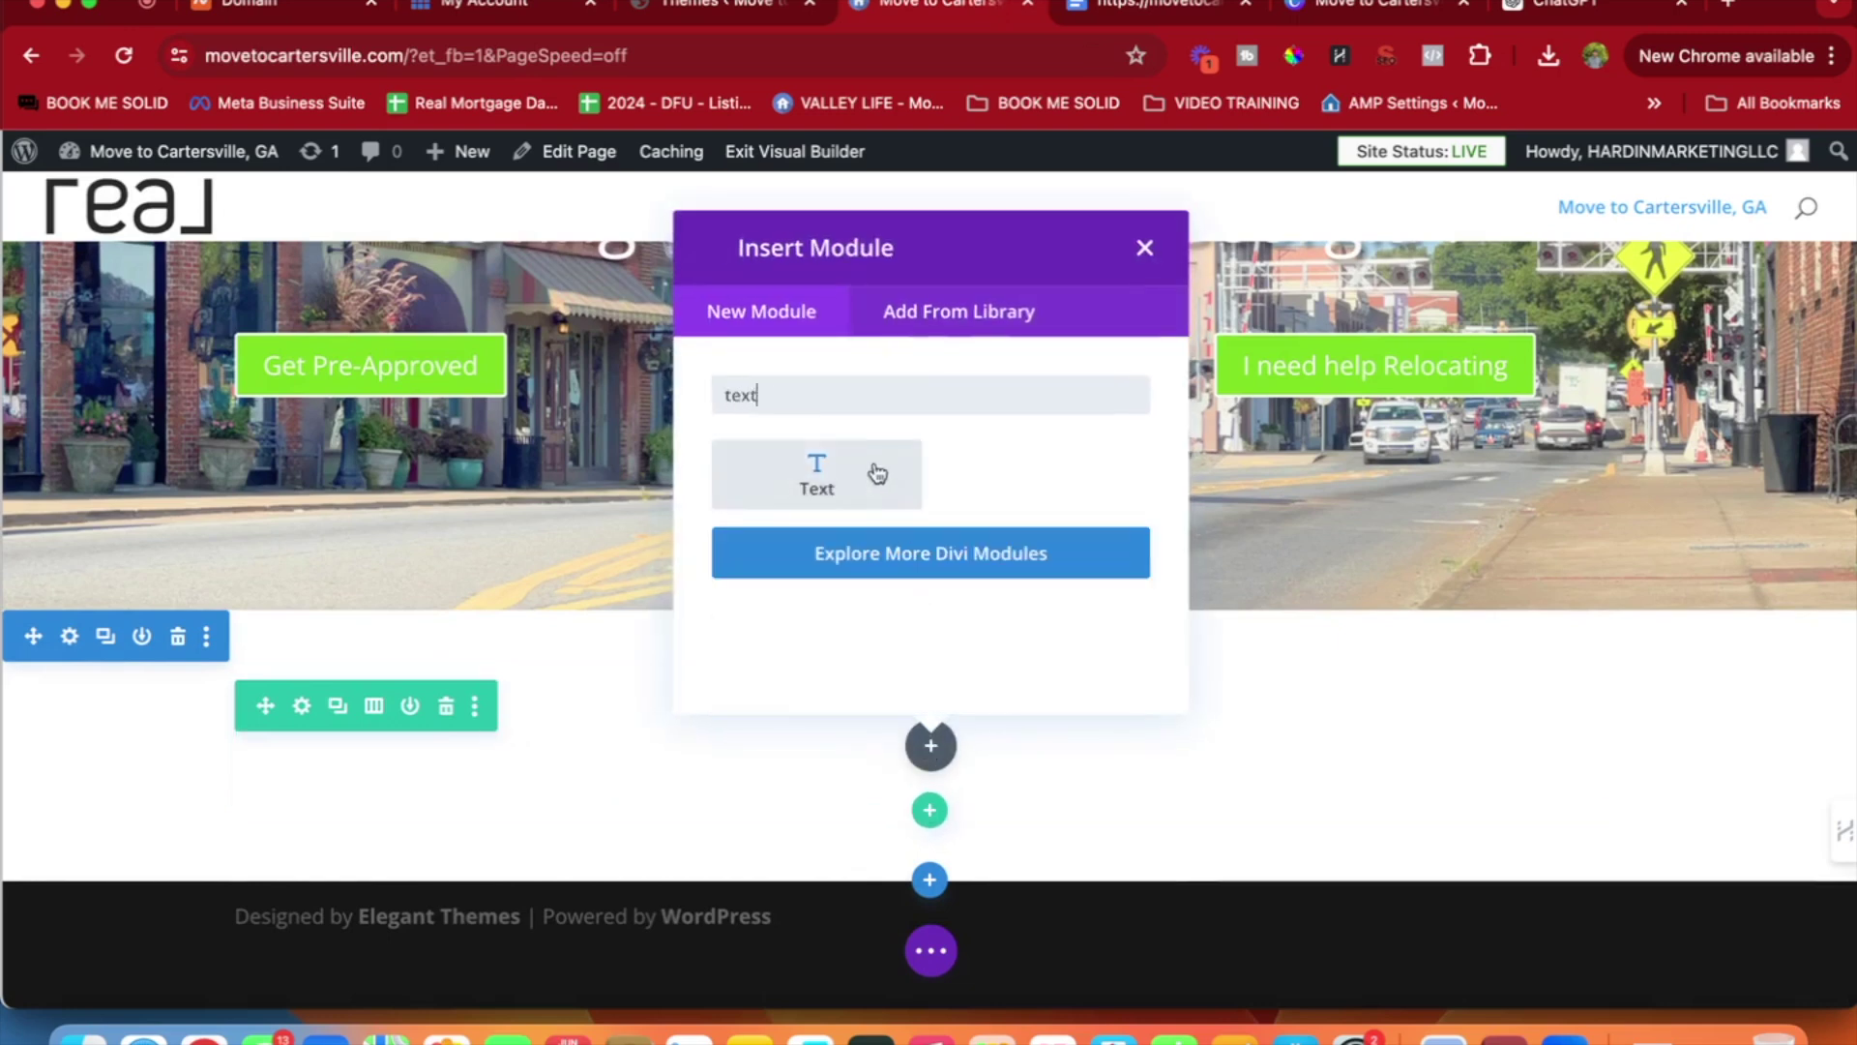
{"action": "left_click", "coordinate": [878, 473]}
{"action": "scroll", "coordinate": [1036, 539], "scroll_direction": "down", "scroll_amount": 3}
{"action": "key", "text": "super+a"}
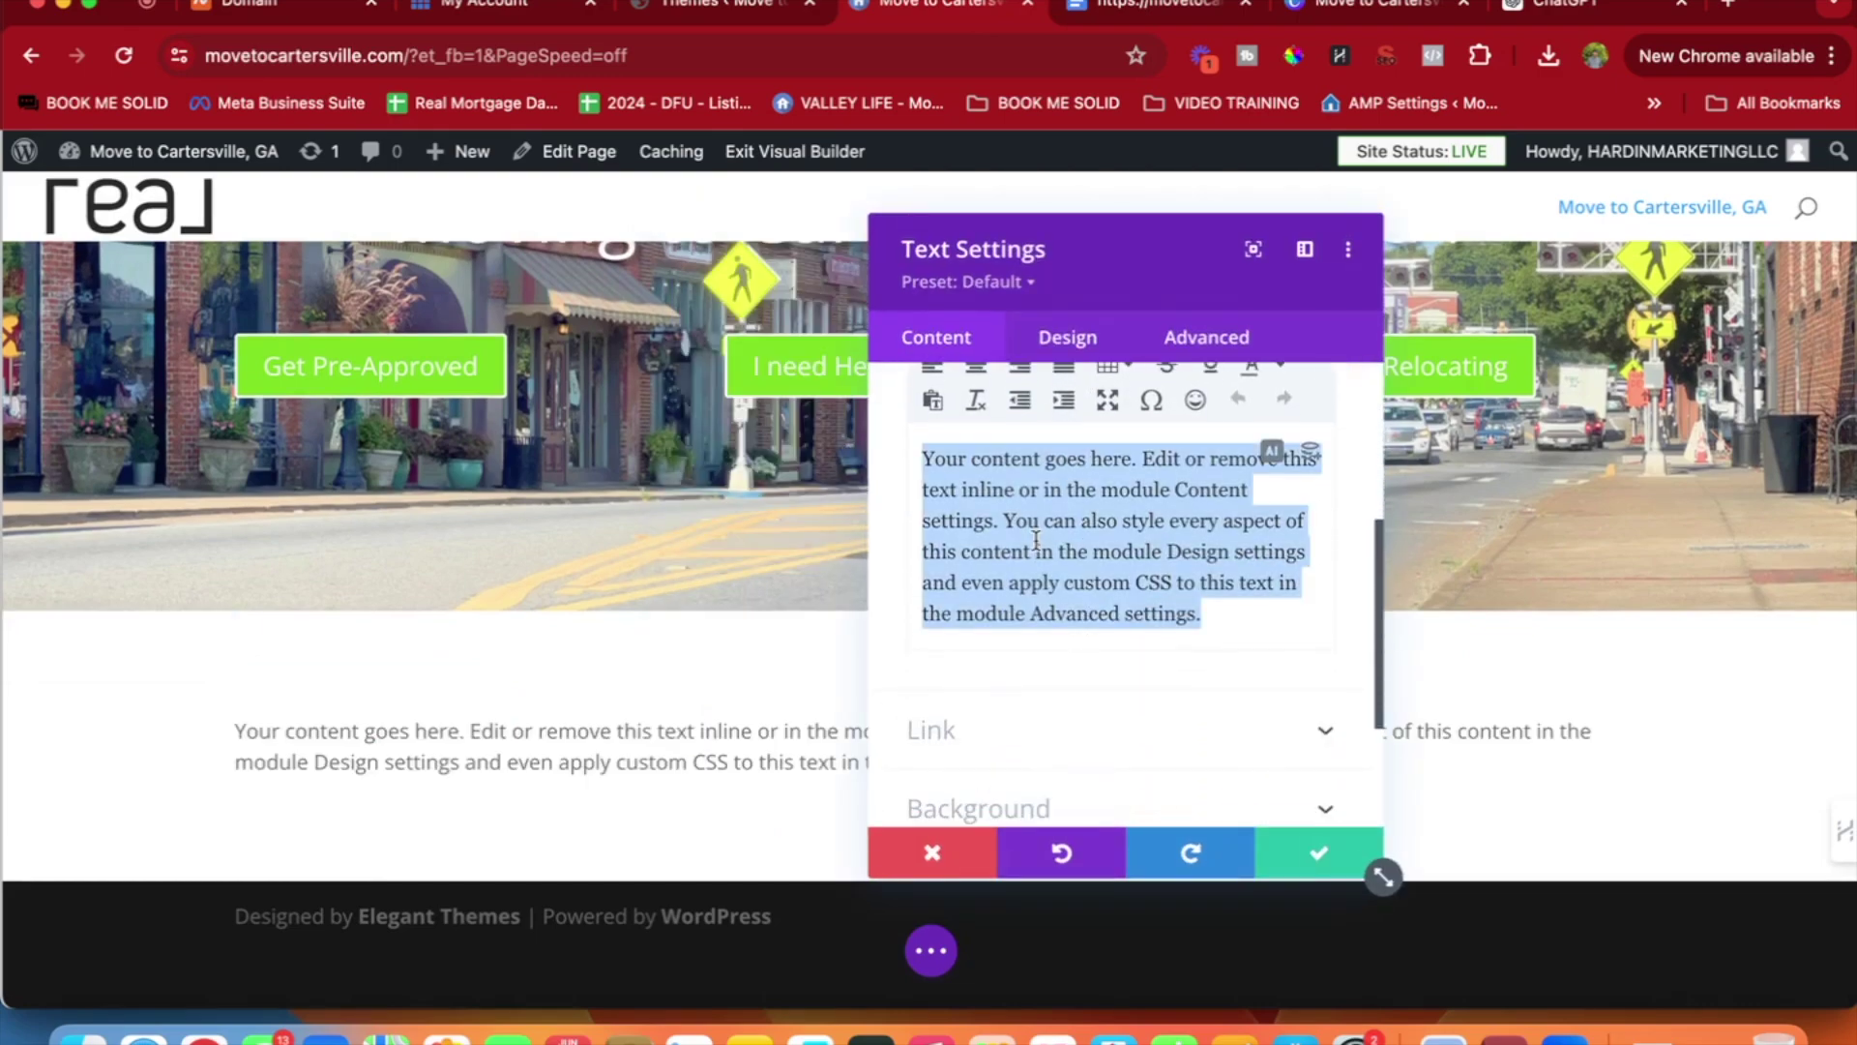
{"action": "key", "text": "super+v"}
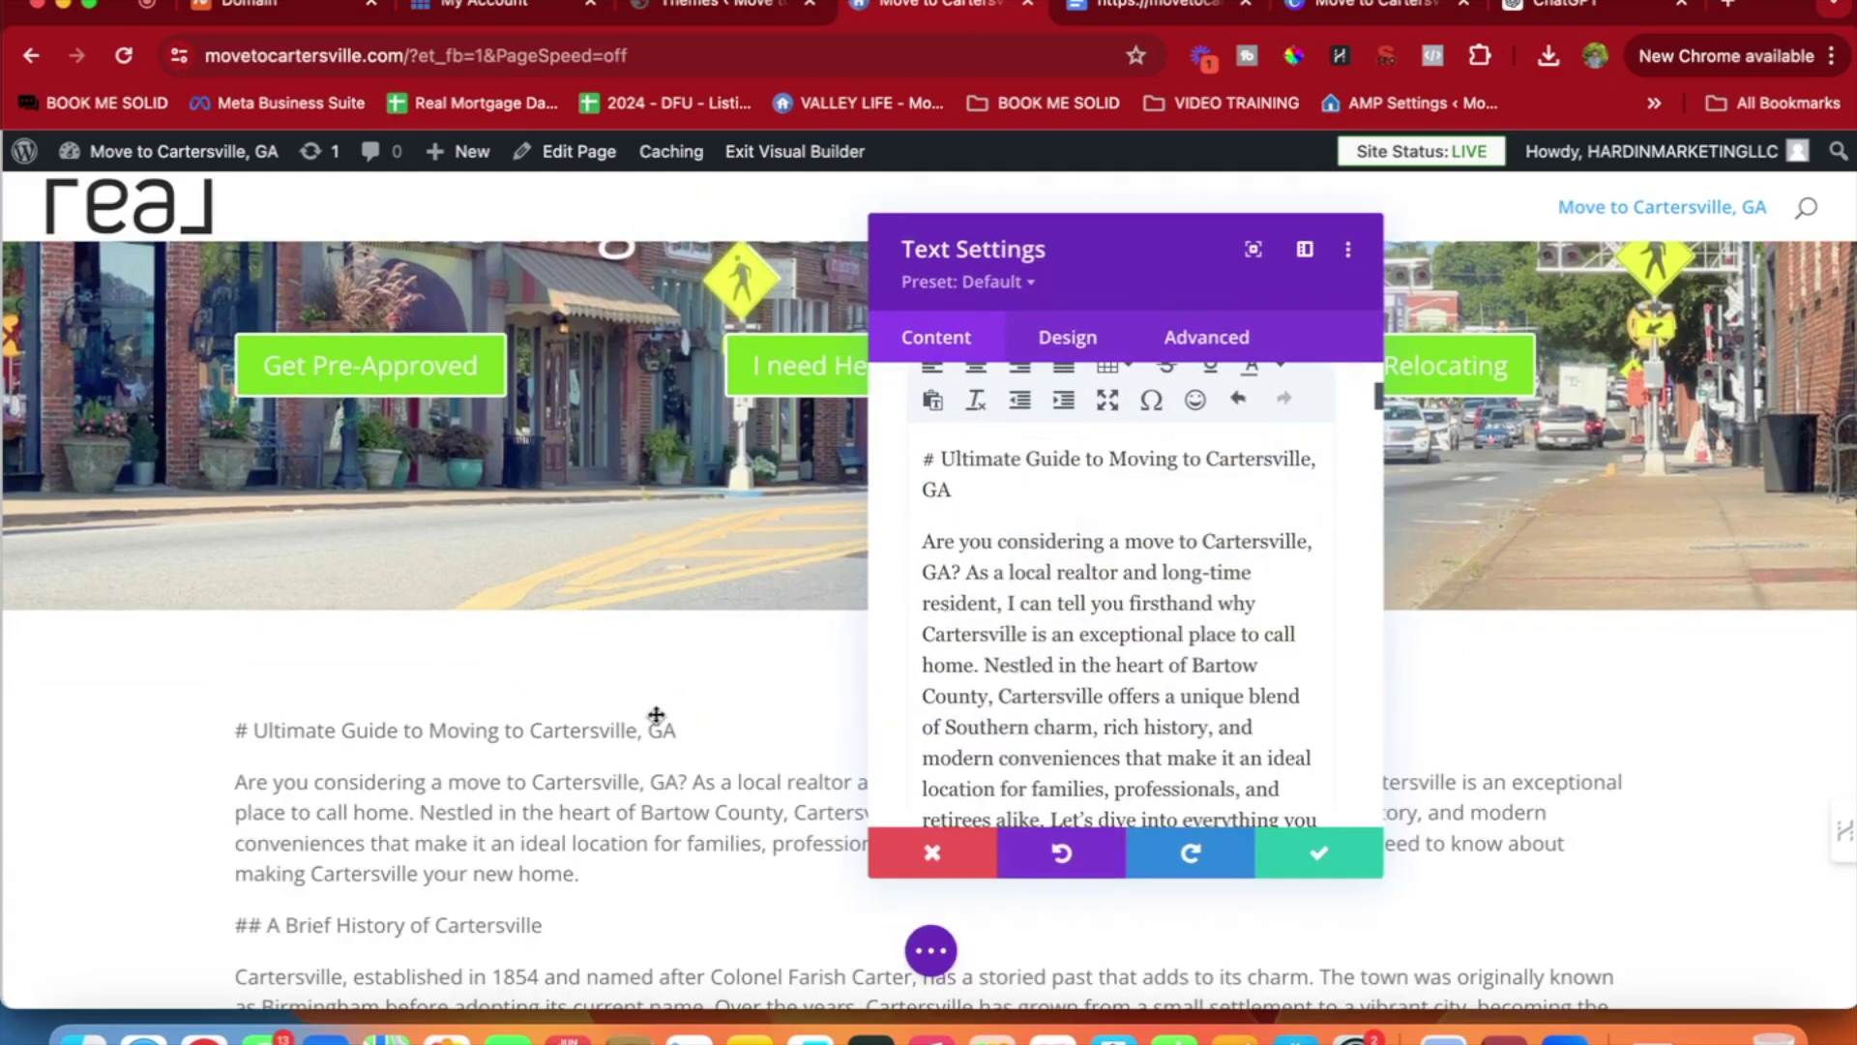
{"action": "scroll", "coordinate": [1097, 695], "scroll_direction": "up", "scroll_amount": 3}
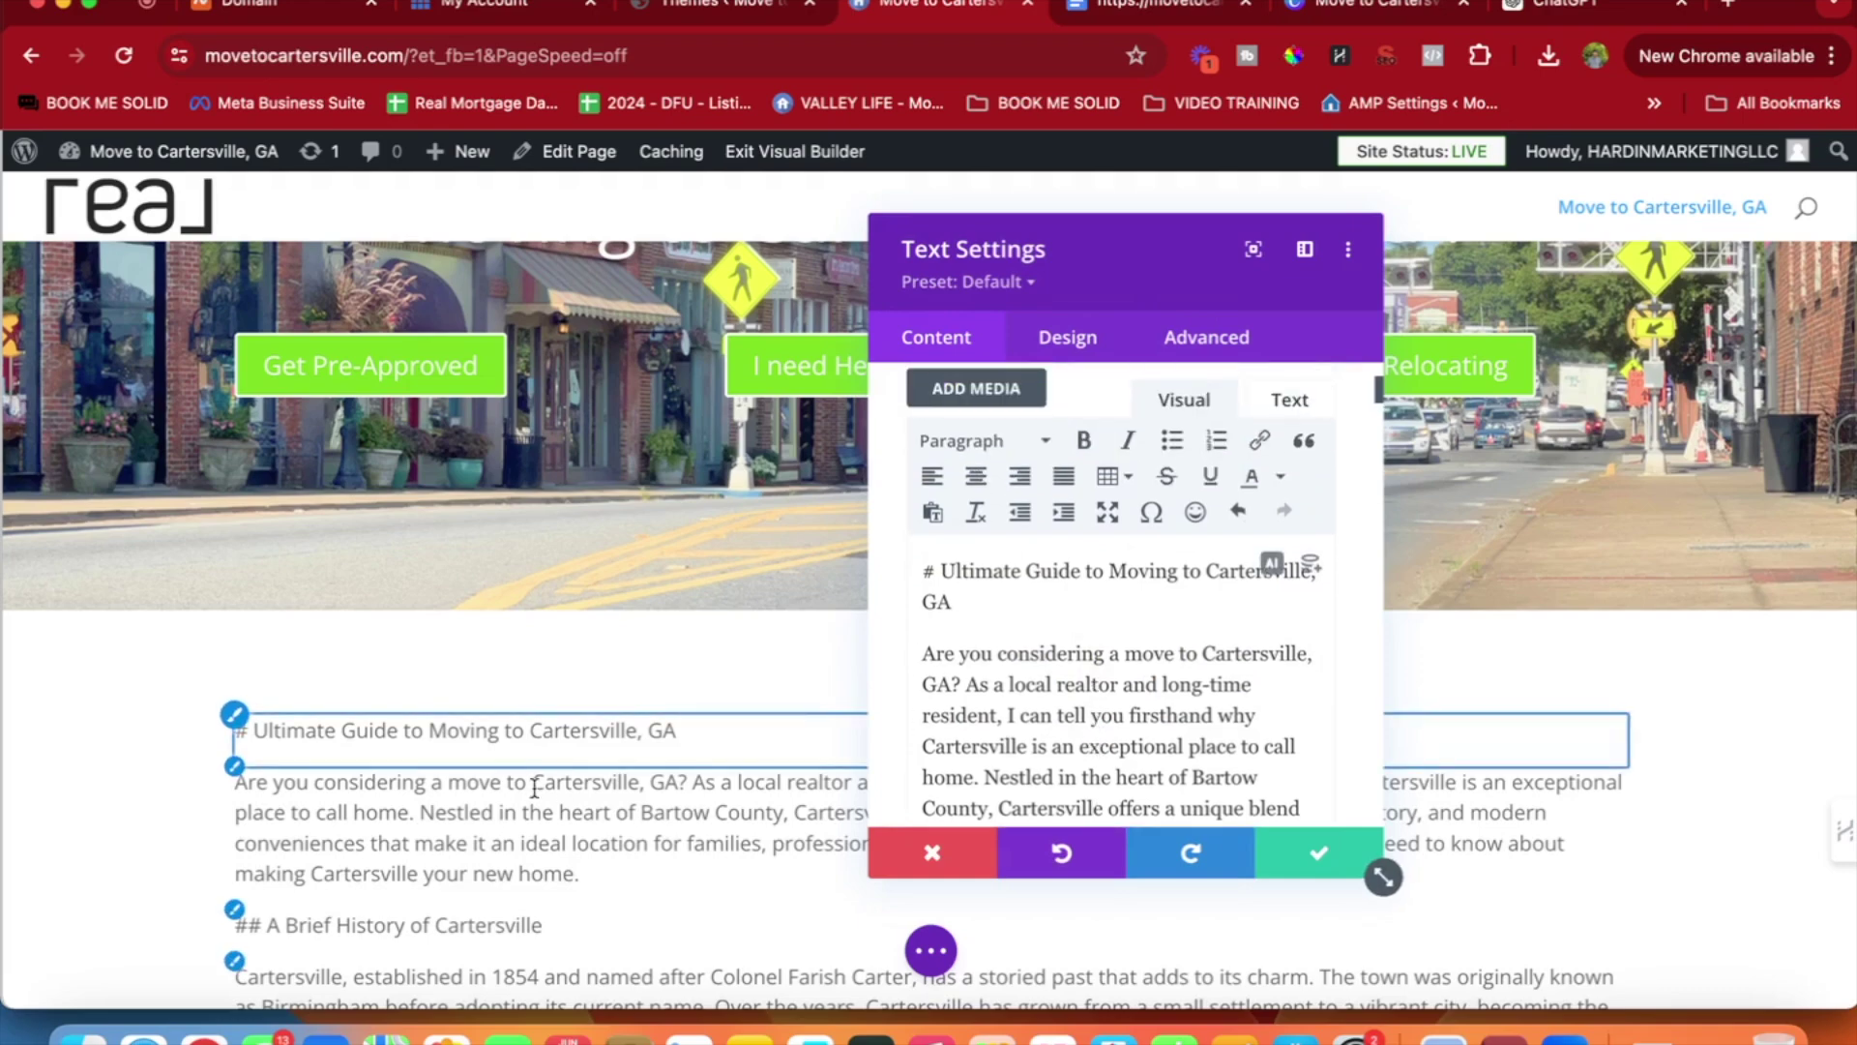
{"action": "scroll", "coordinate": [535, 786], "scroll_direction": "down", "scroll_amount": 15}
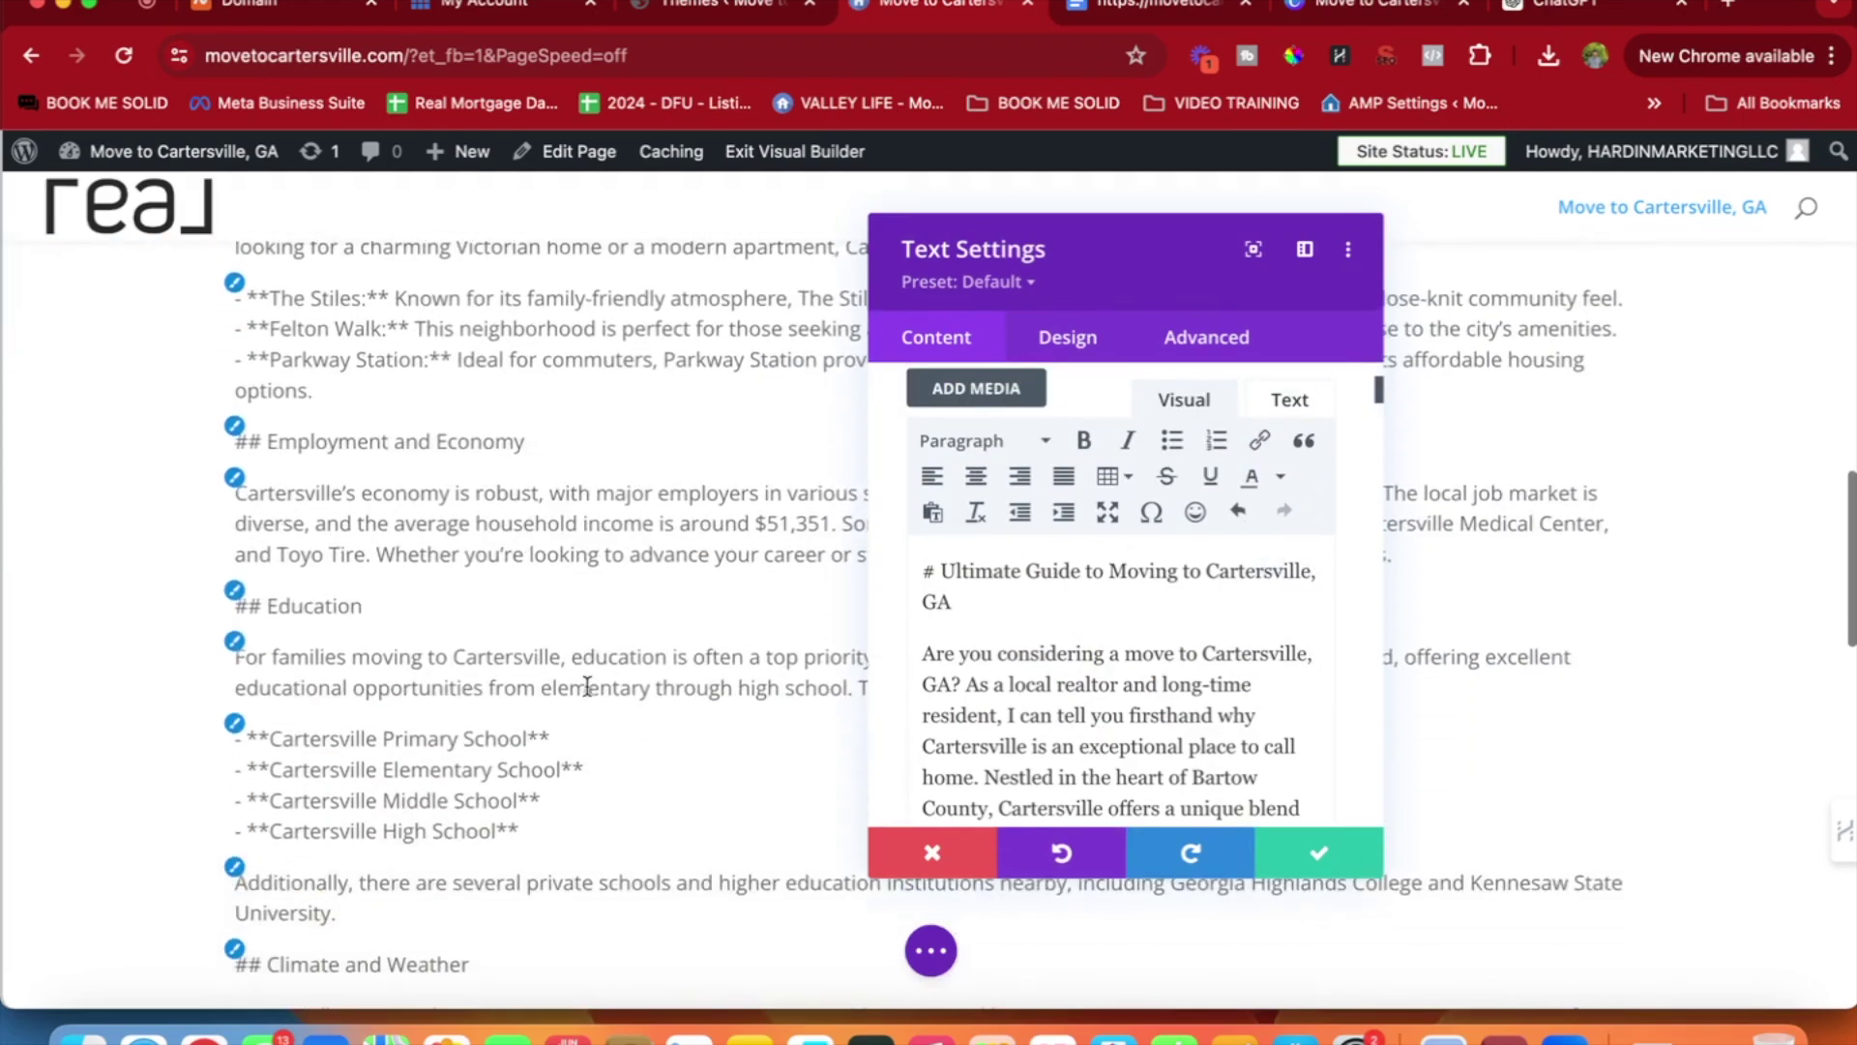
{"action": "scroll", "coordinate": [1064, 677], "scroll_direction": "up", "scroll_amount": 2}
Delete the pasted article from the module's raw Text view.
{"action": "left_click", "coordinate": [1041, 700]}
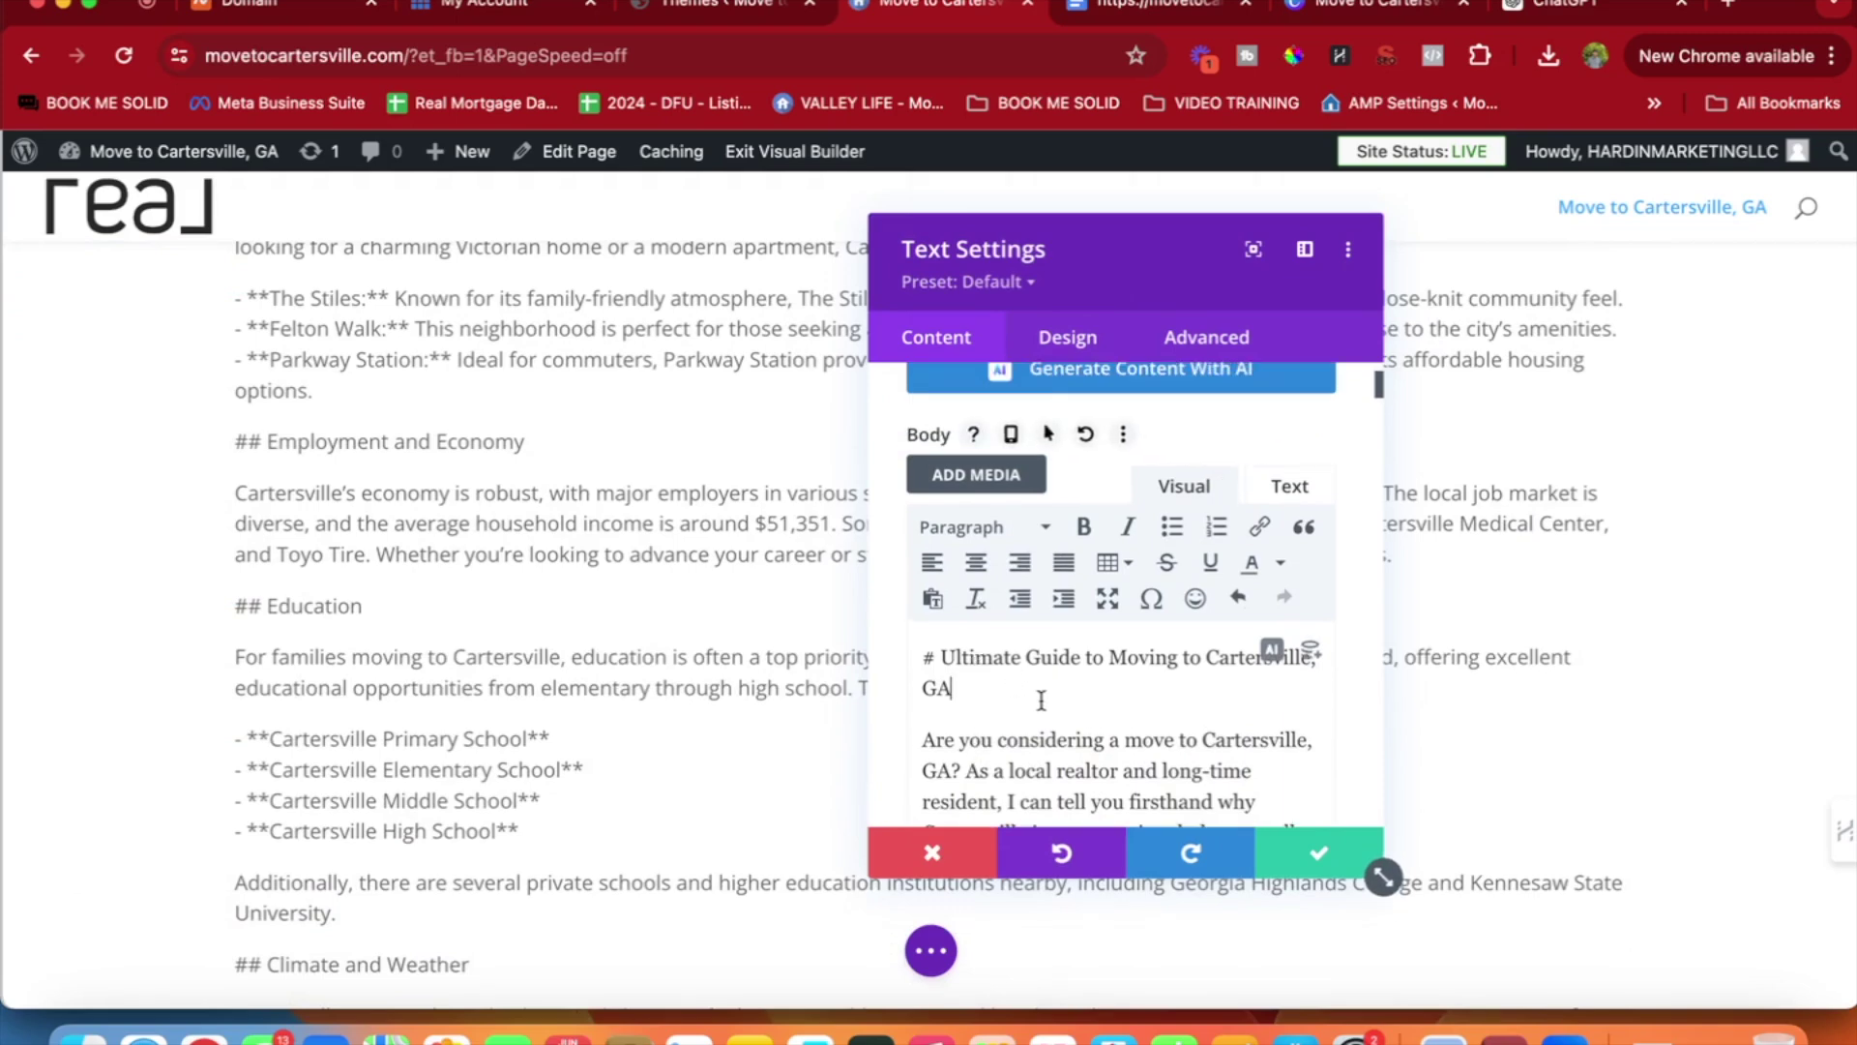
{"action": "left_click", "coordinate": [1277, 489]}
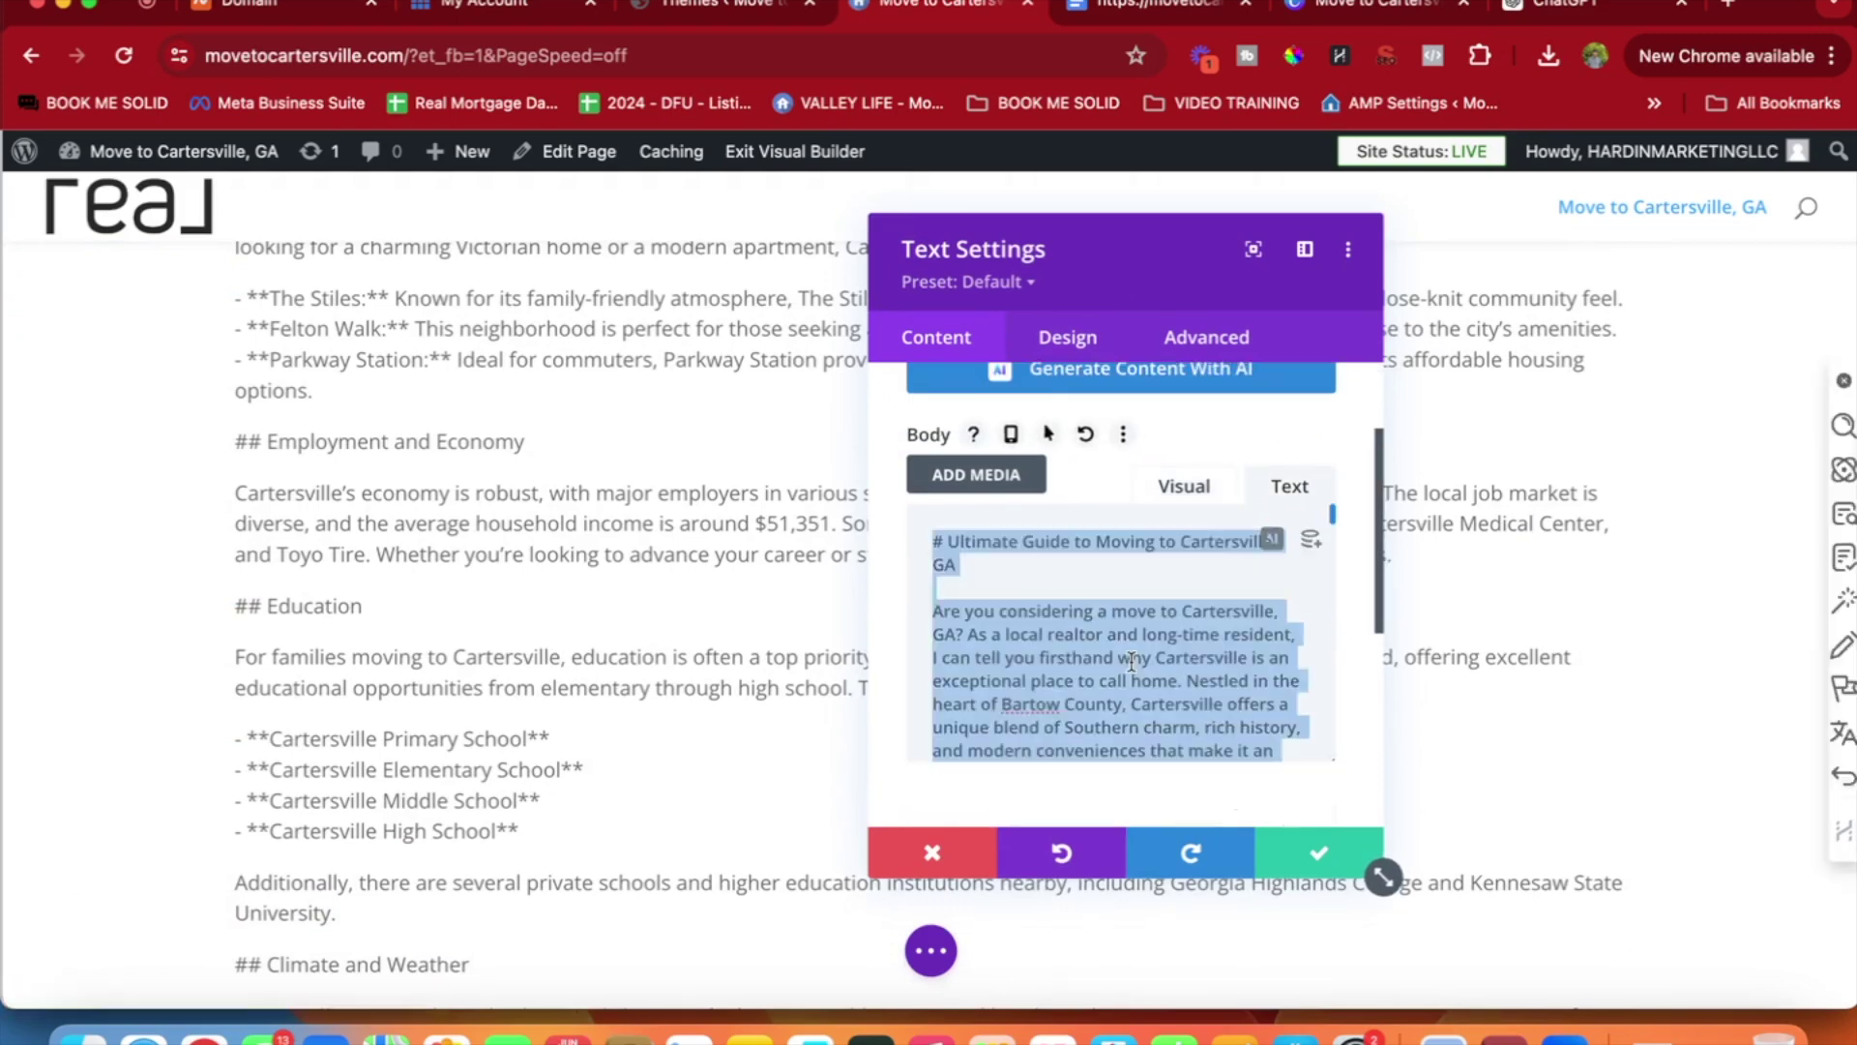
{"action": "key", "text": "super+a"}
{"action": "key", "text": "BackSpace"}
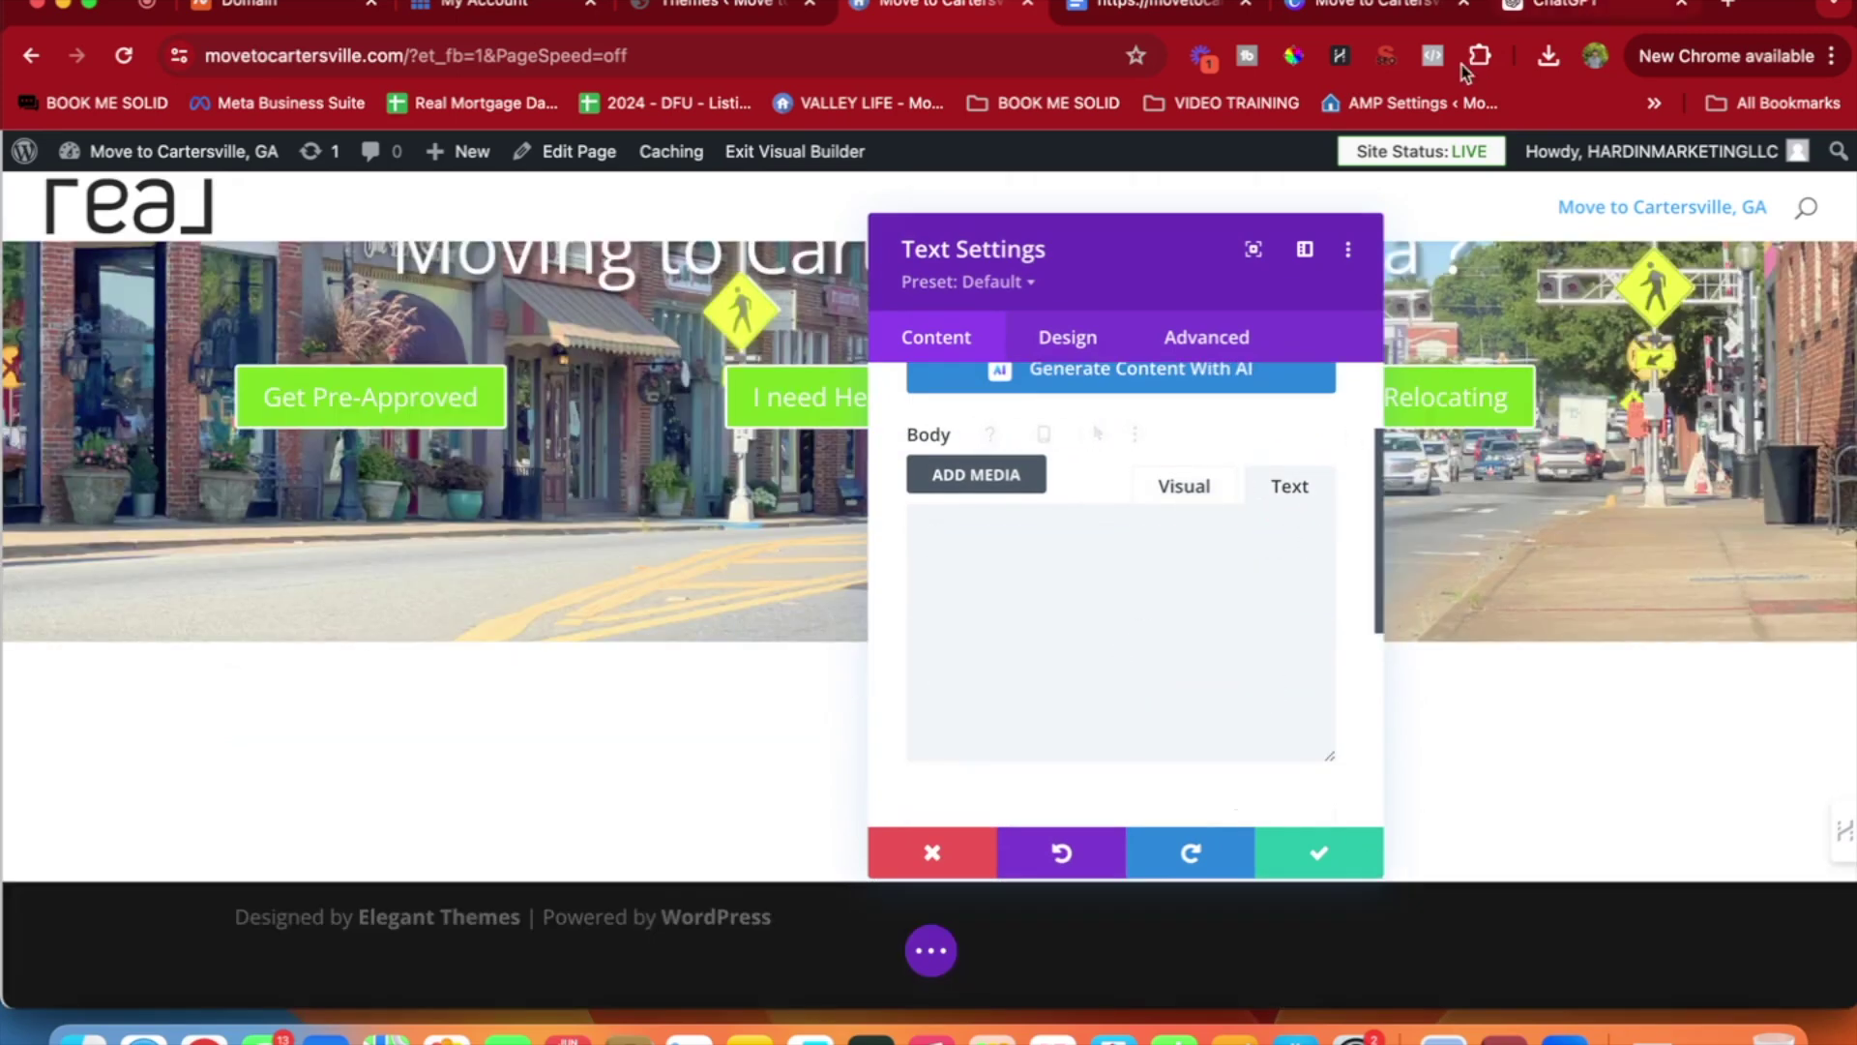
{"action": "left_click", "coordinate": [1567, 5]}
Ask ChatGPT to rewrite the article as WordPress-ready HTML.
{"action": "left_click", "coordinate": [689, 935]}
{"action": "type", "text": "please u"}
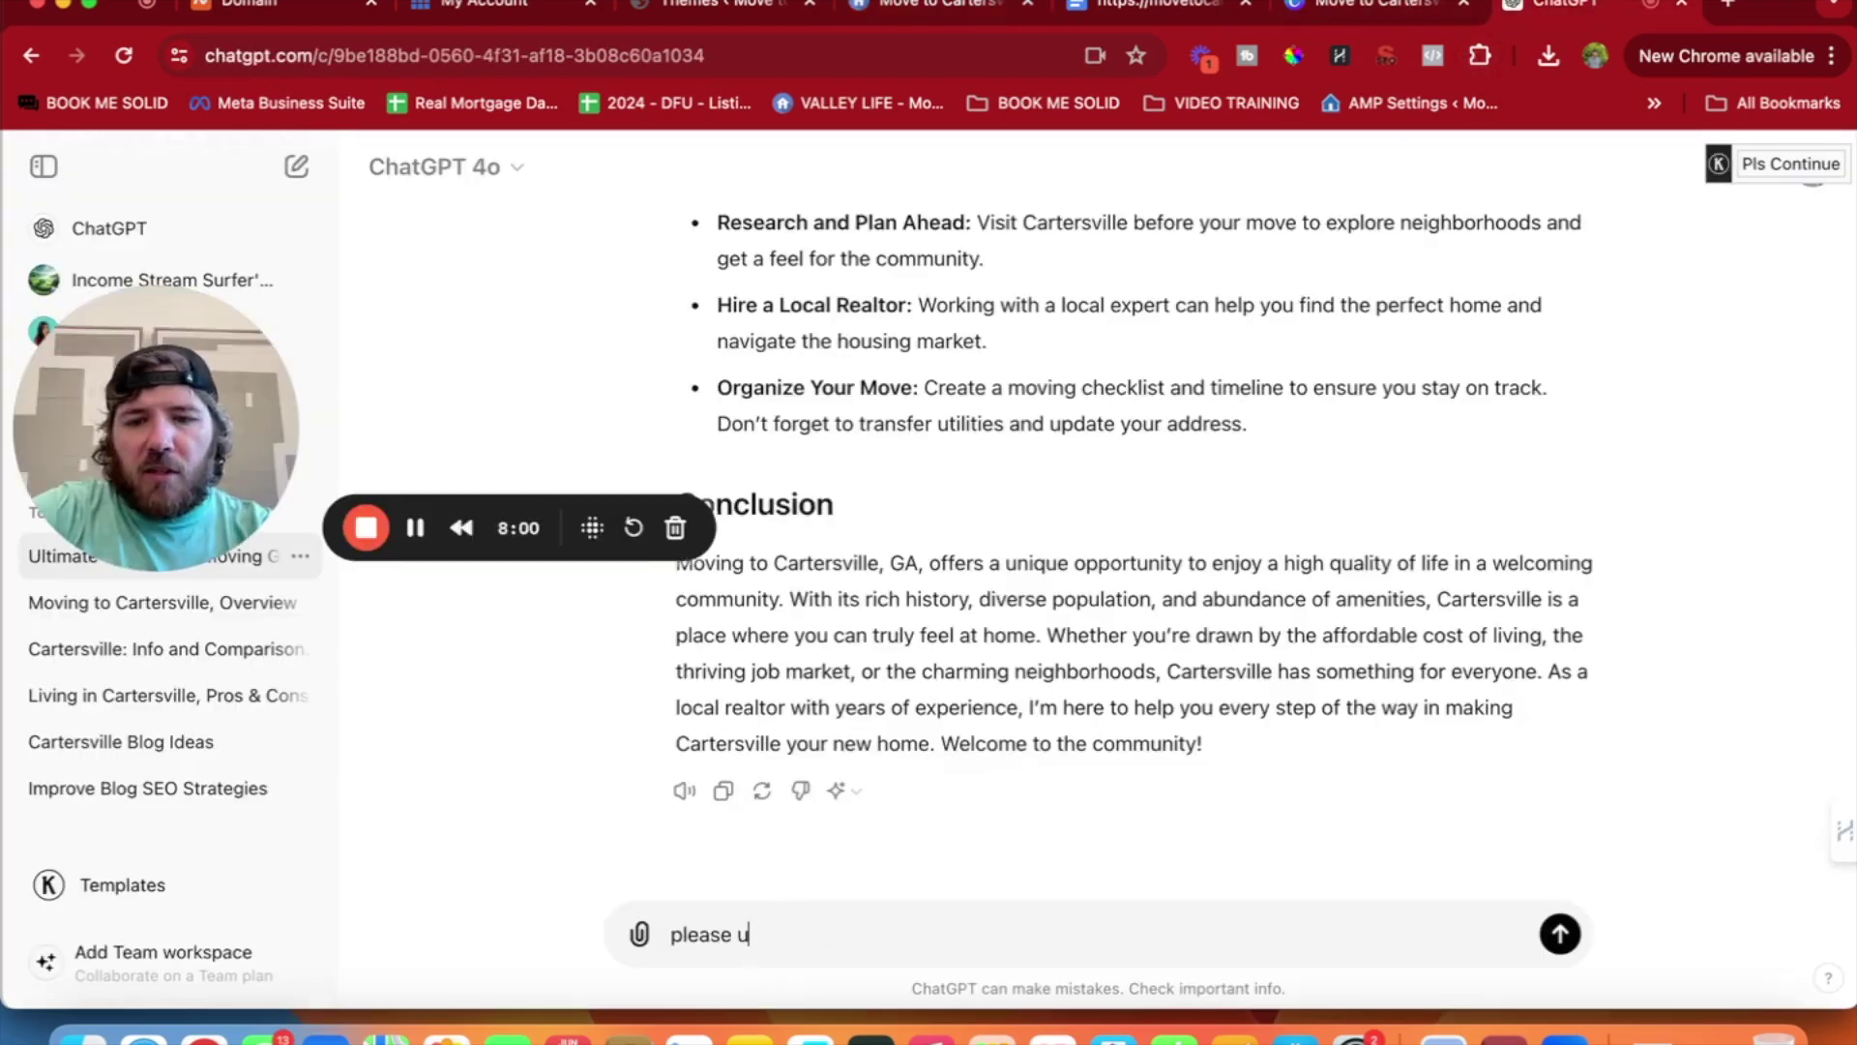
{"action": "type", "text": "ewrite article with html markdown that I can copy and paste into wordpress"}
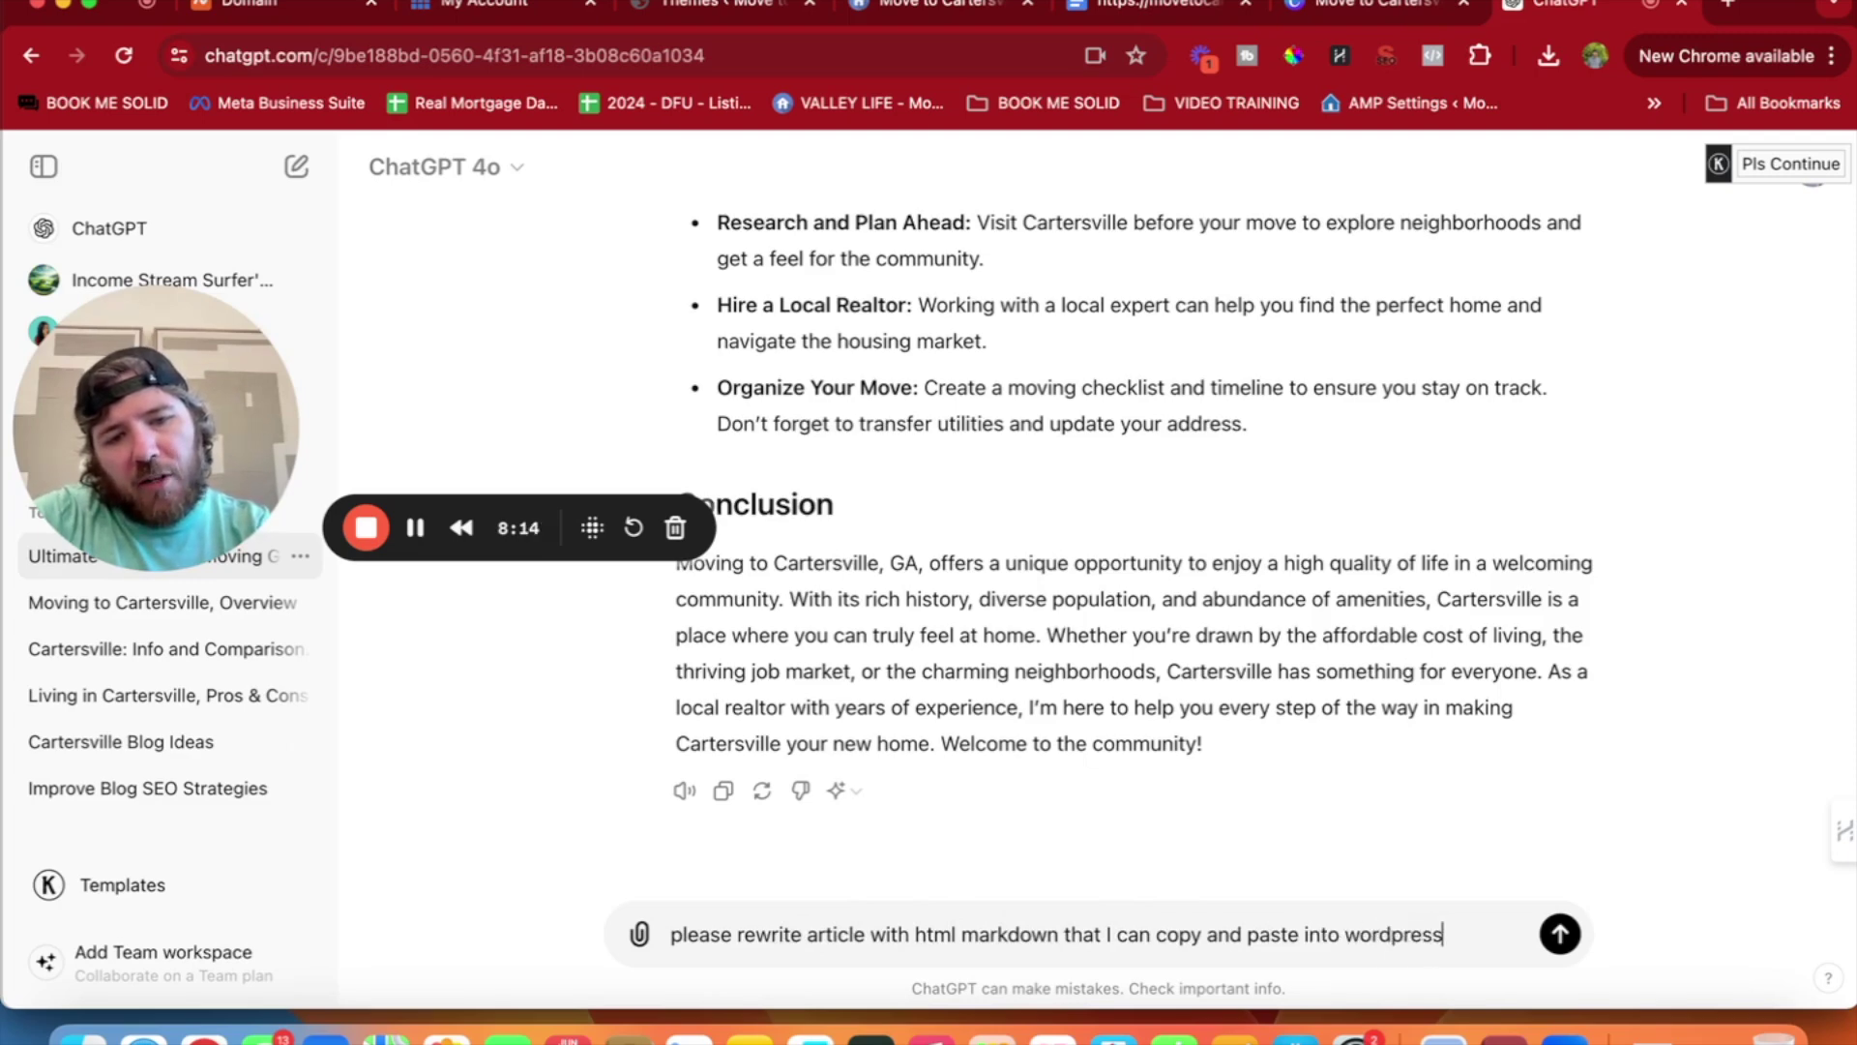
{"action": "key", "text": "Return"}
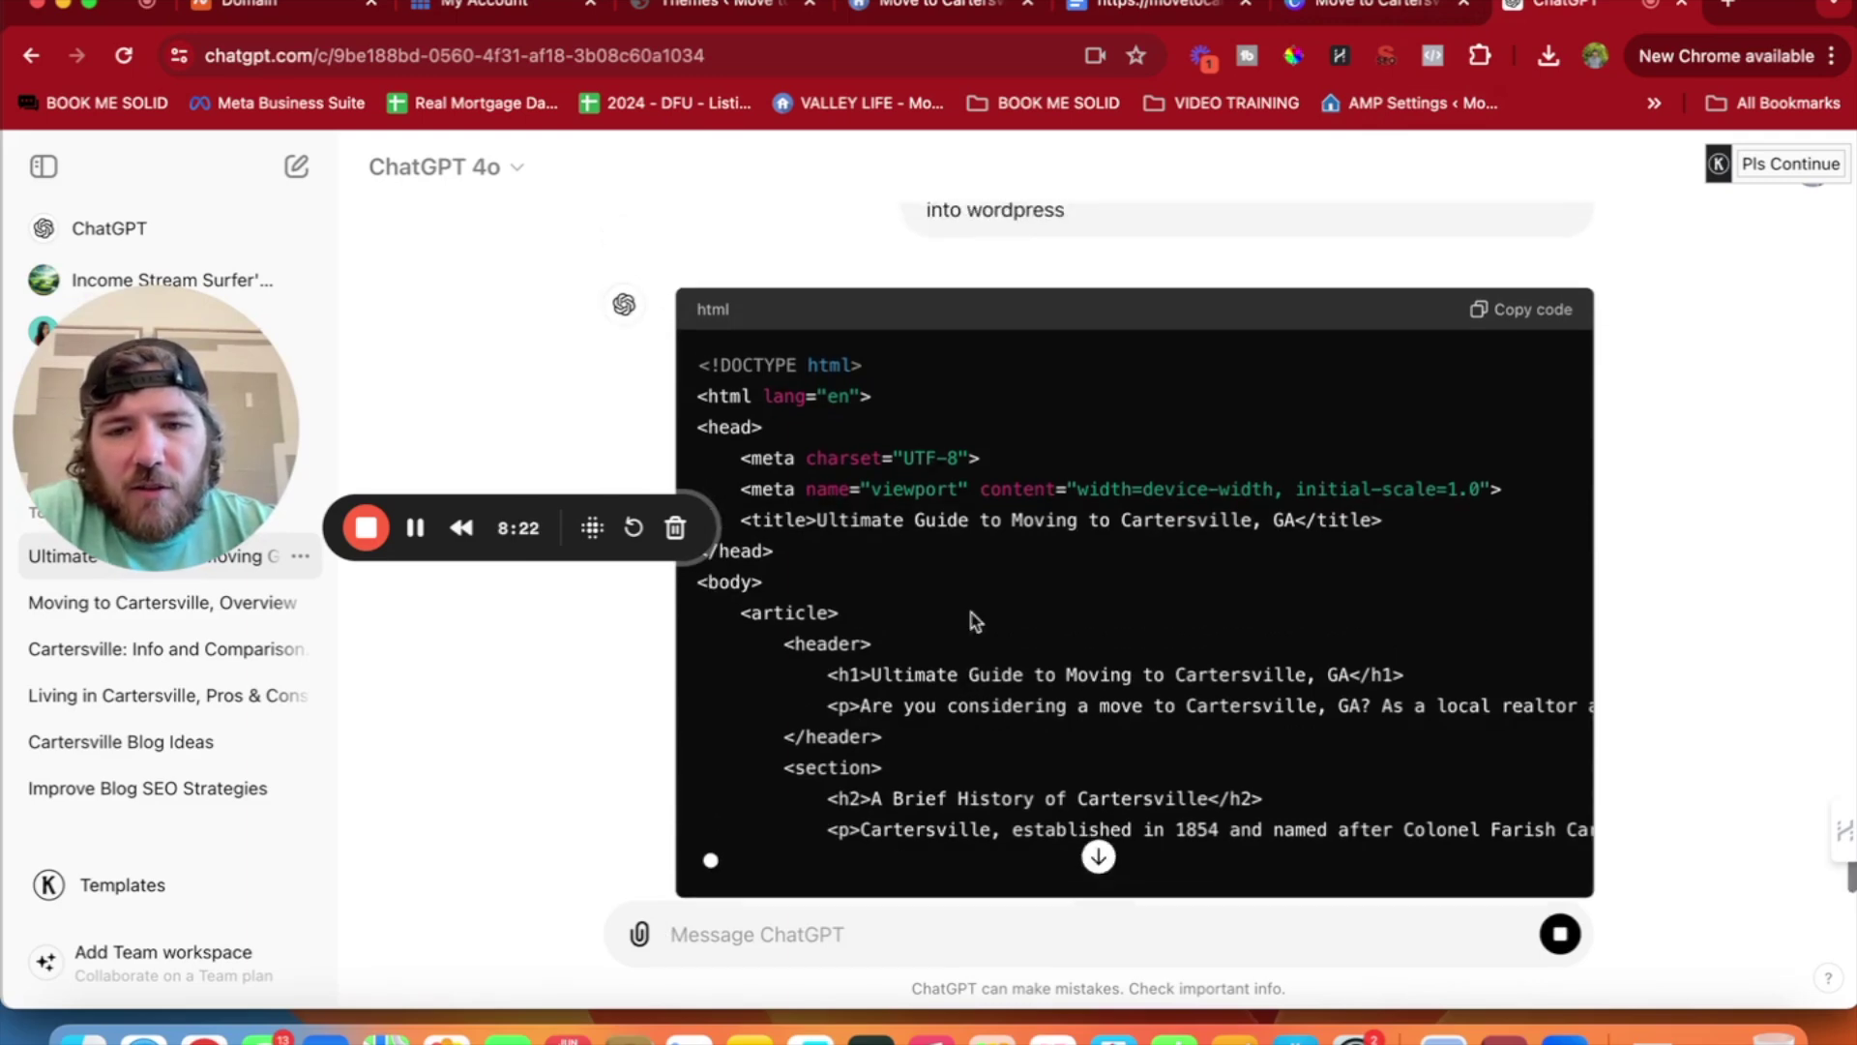
Select the 'Ultimate Guide to Moving to Cartersville, GA' title in the generated HTML.
{"action": "scroll", "coordinate": [1367, 450], "scroll_direction": "up", "scroll_amount": 1}
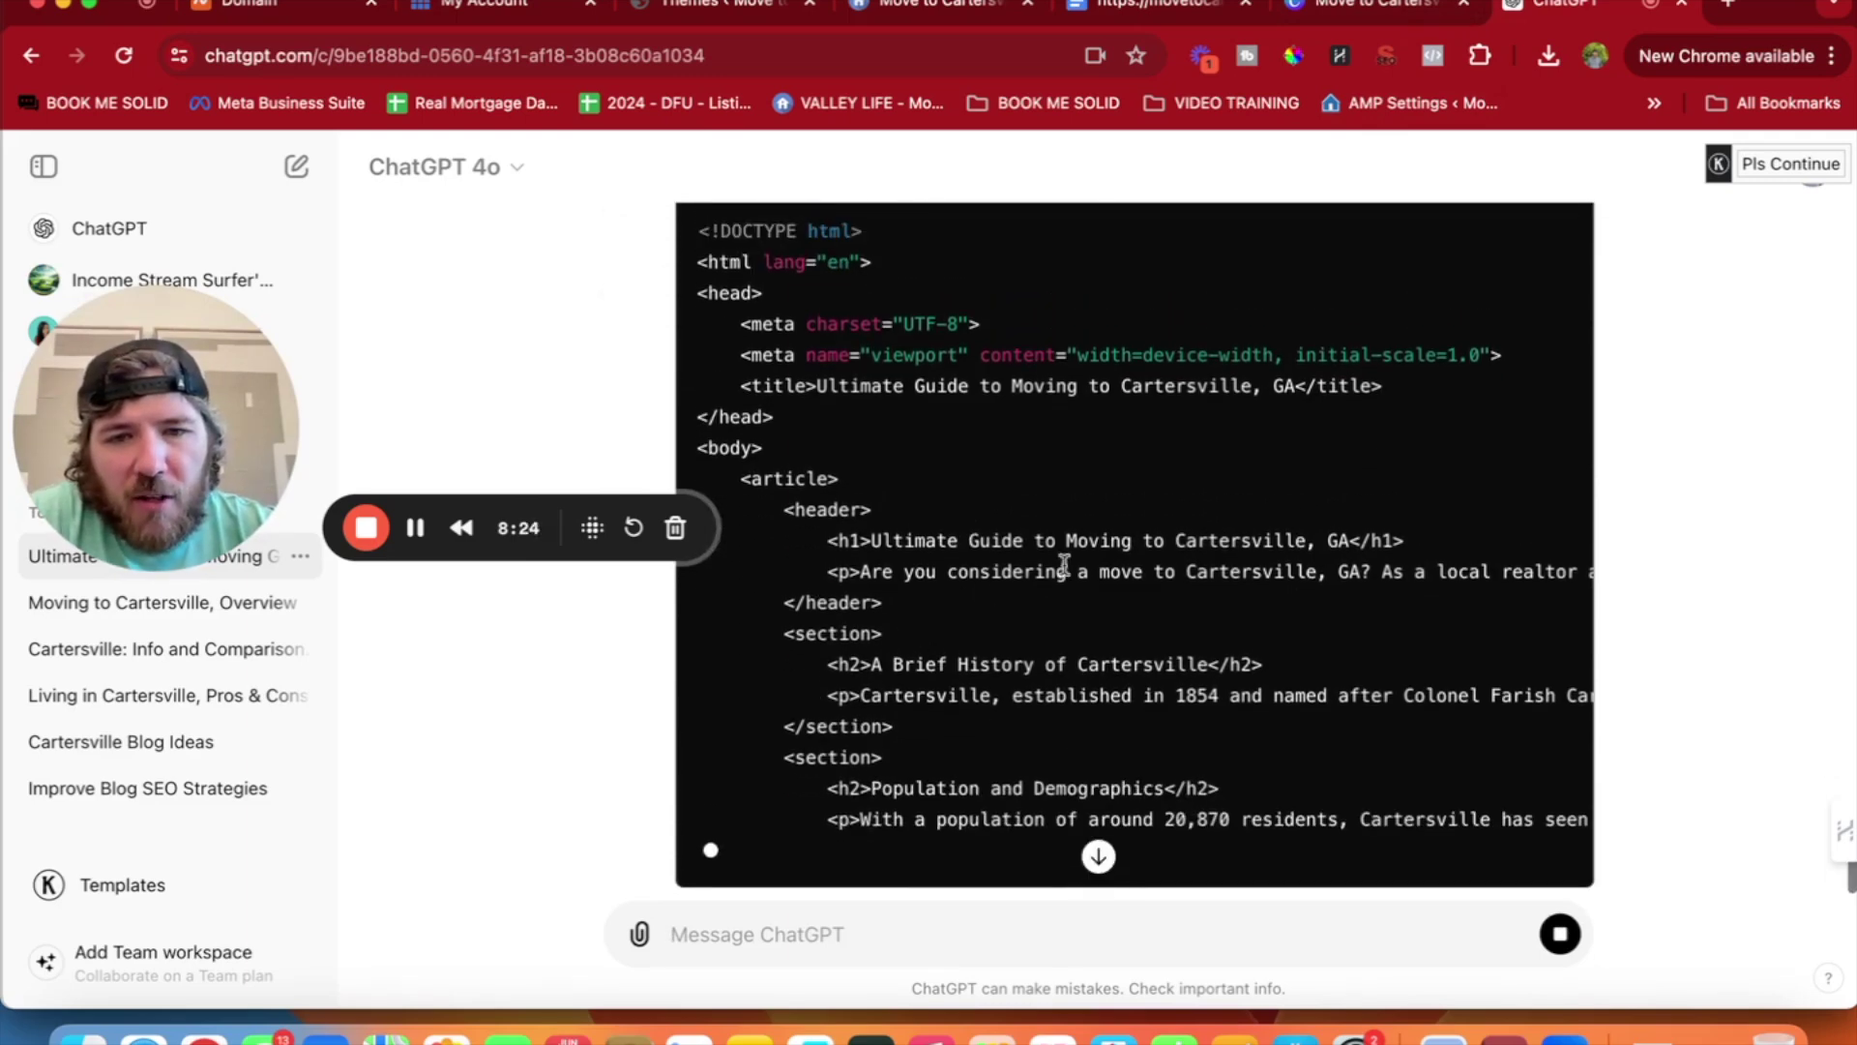
{"action": "left_click_drag", "start_coordinate": [1350, 541], "coordinate": [874, 537]}
{"action": "key", "text": "super+c"}
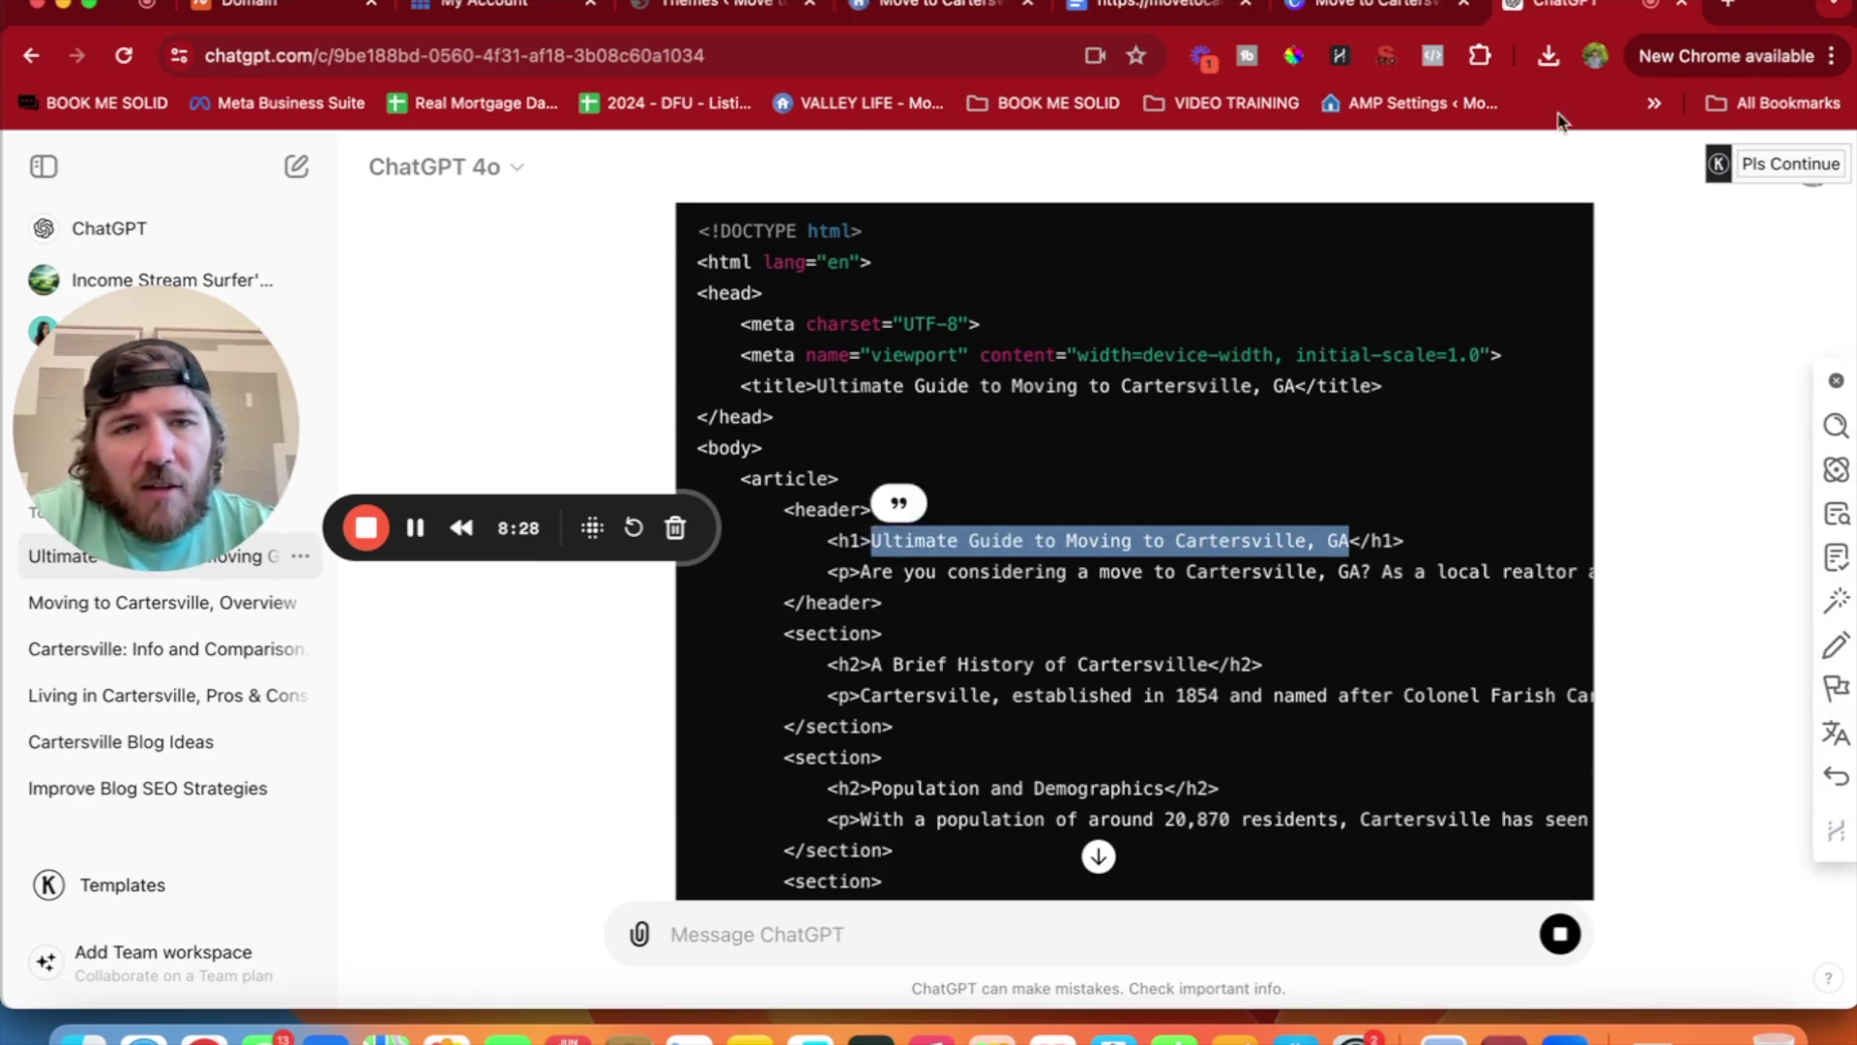
{"action": "left_click", "coordinate": [1328, 21]}
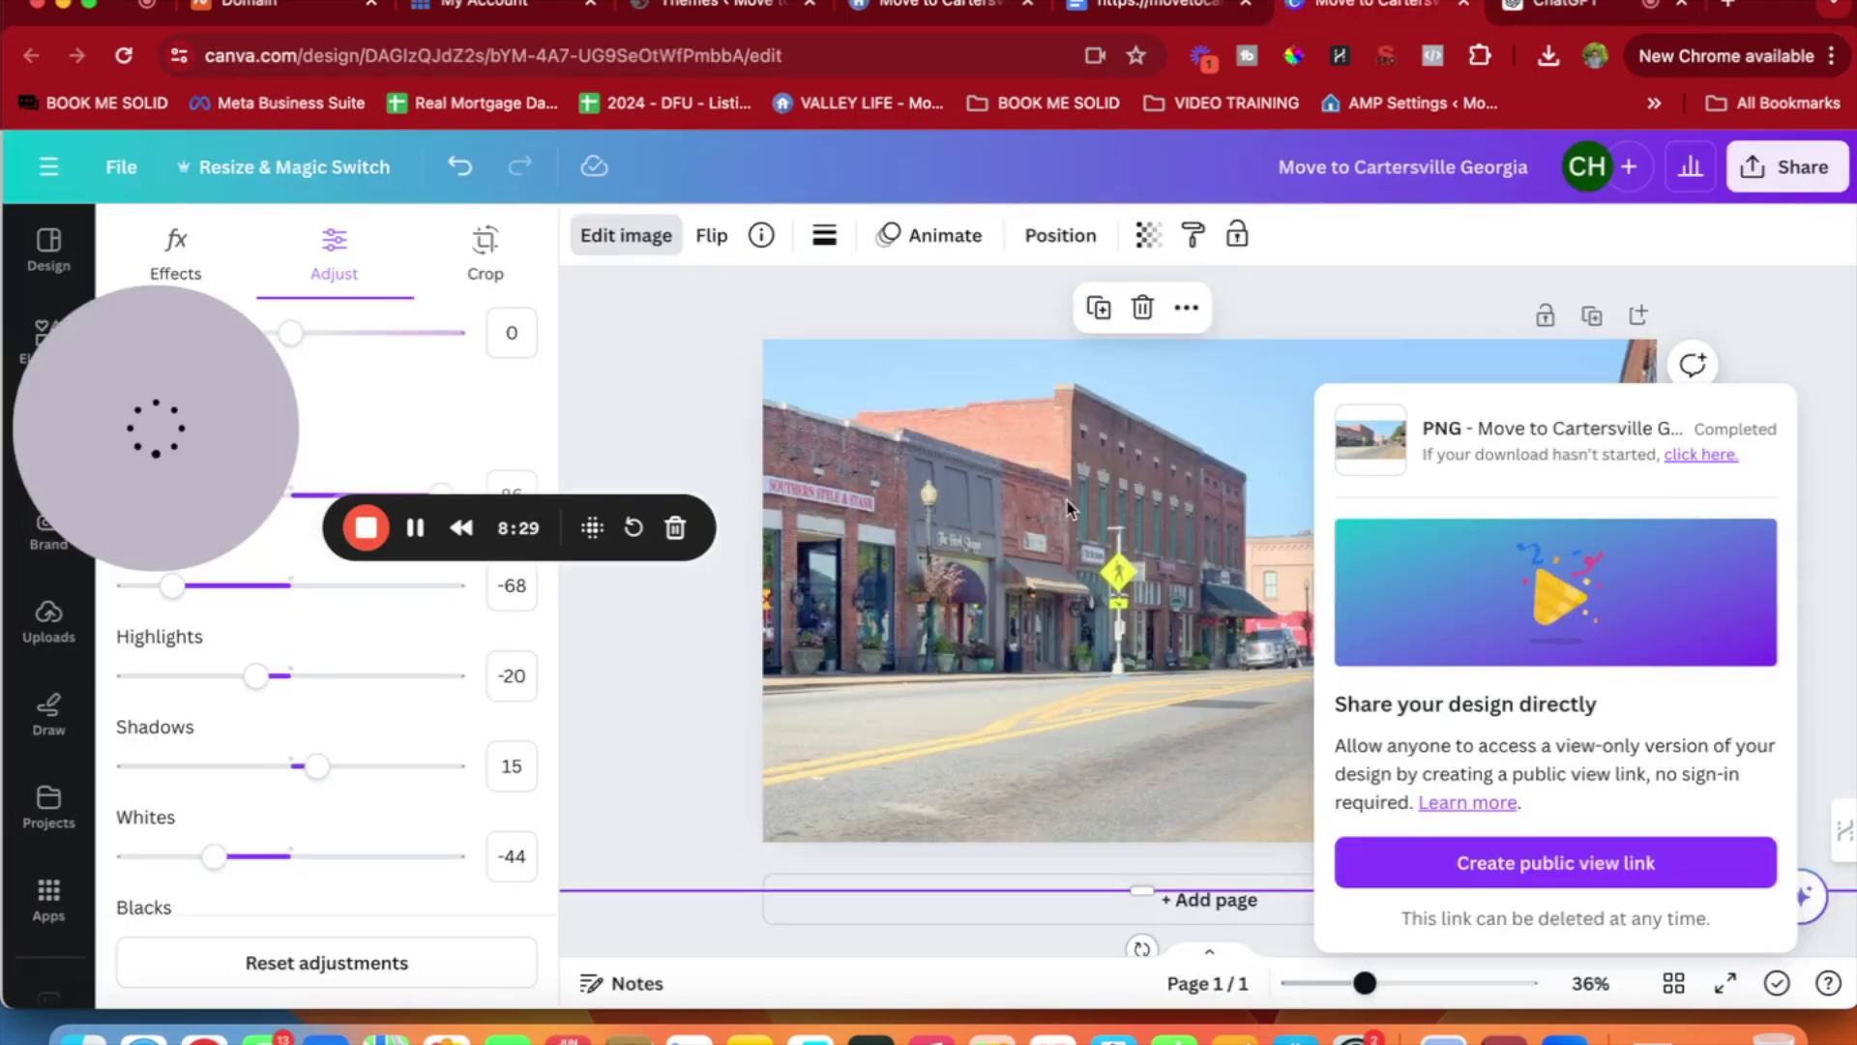
Replace the hero heading with 'Ultimate Guide to Moving to Cartersville, GA' and save.
{"action": "left_click", "coordinate": [1194, 12]}
{"action": "left_click", "coordinate": [901, 8]}
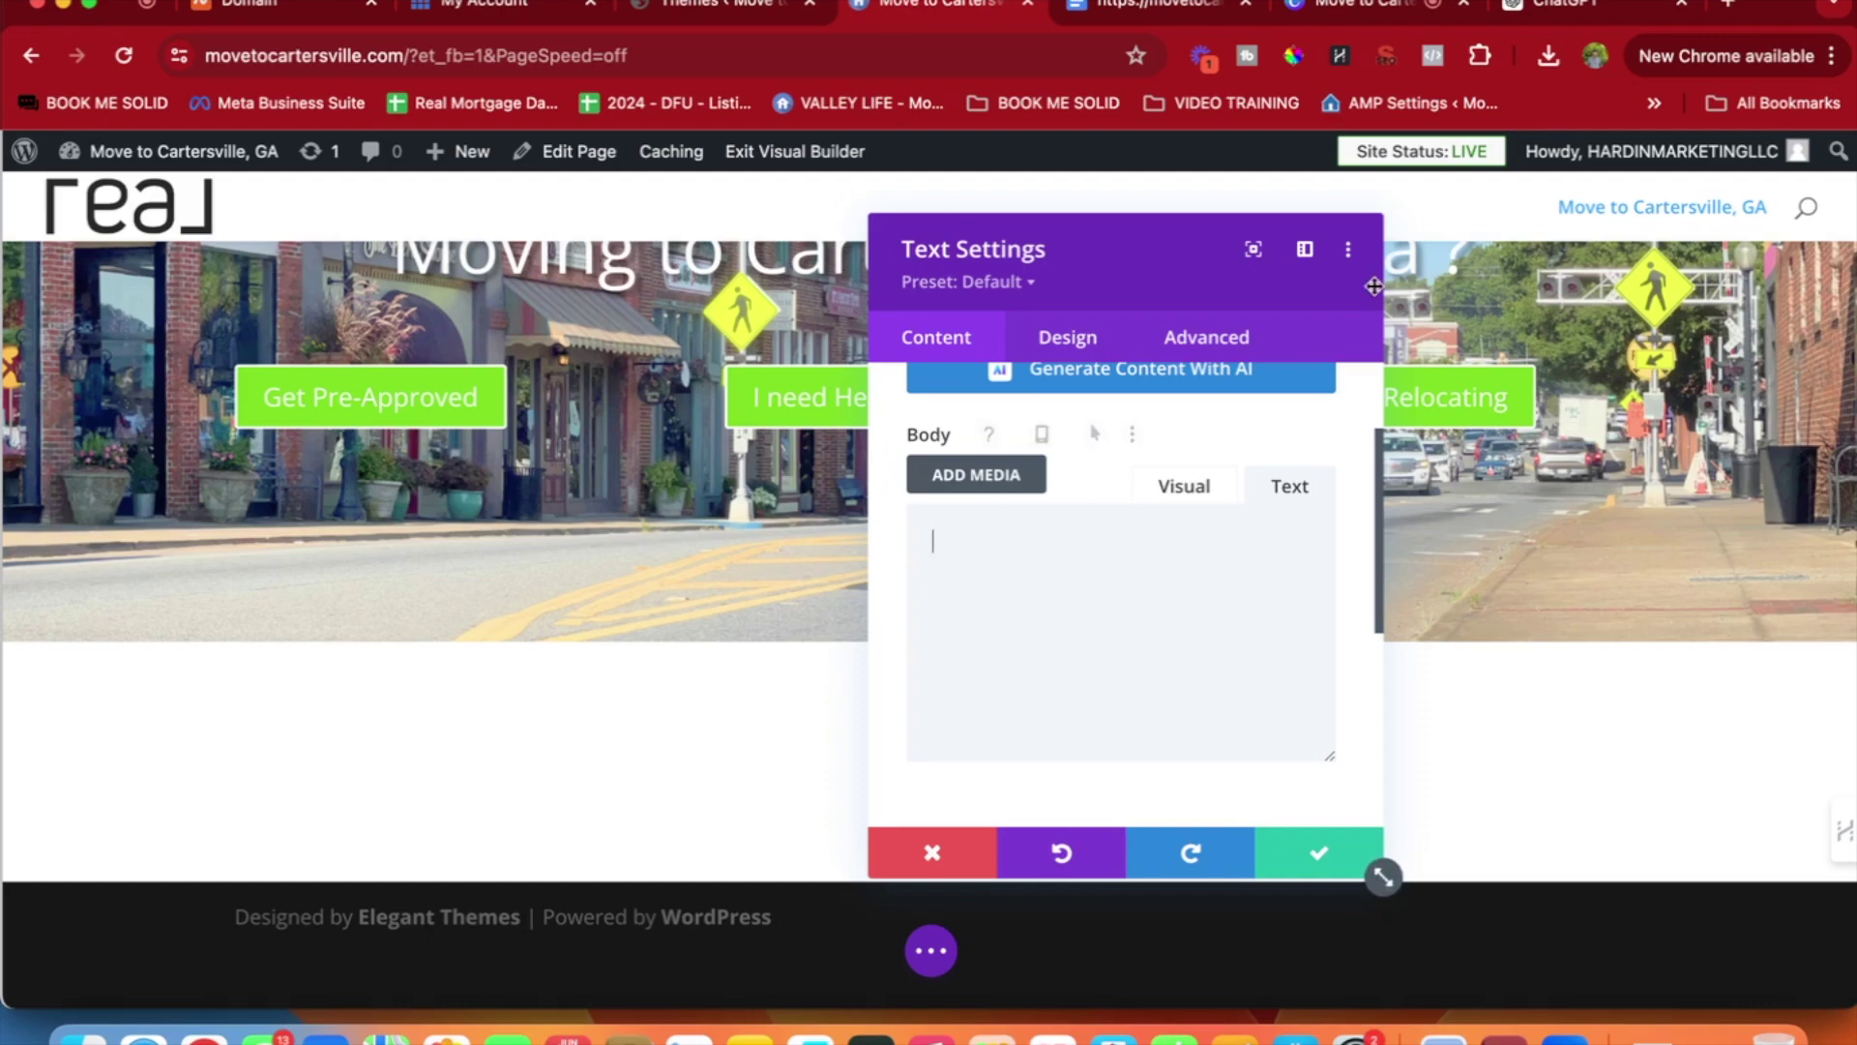
{"action": "left_click", "coordinate": [932, 851]}
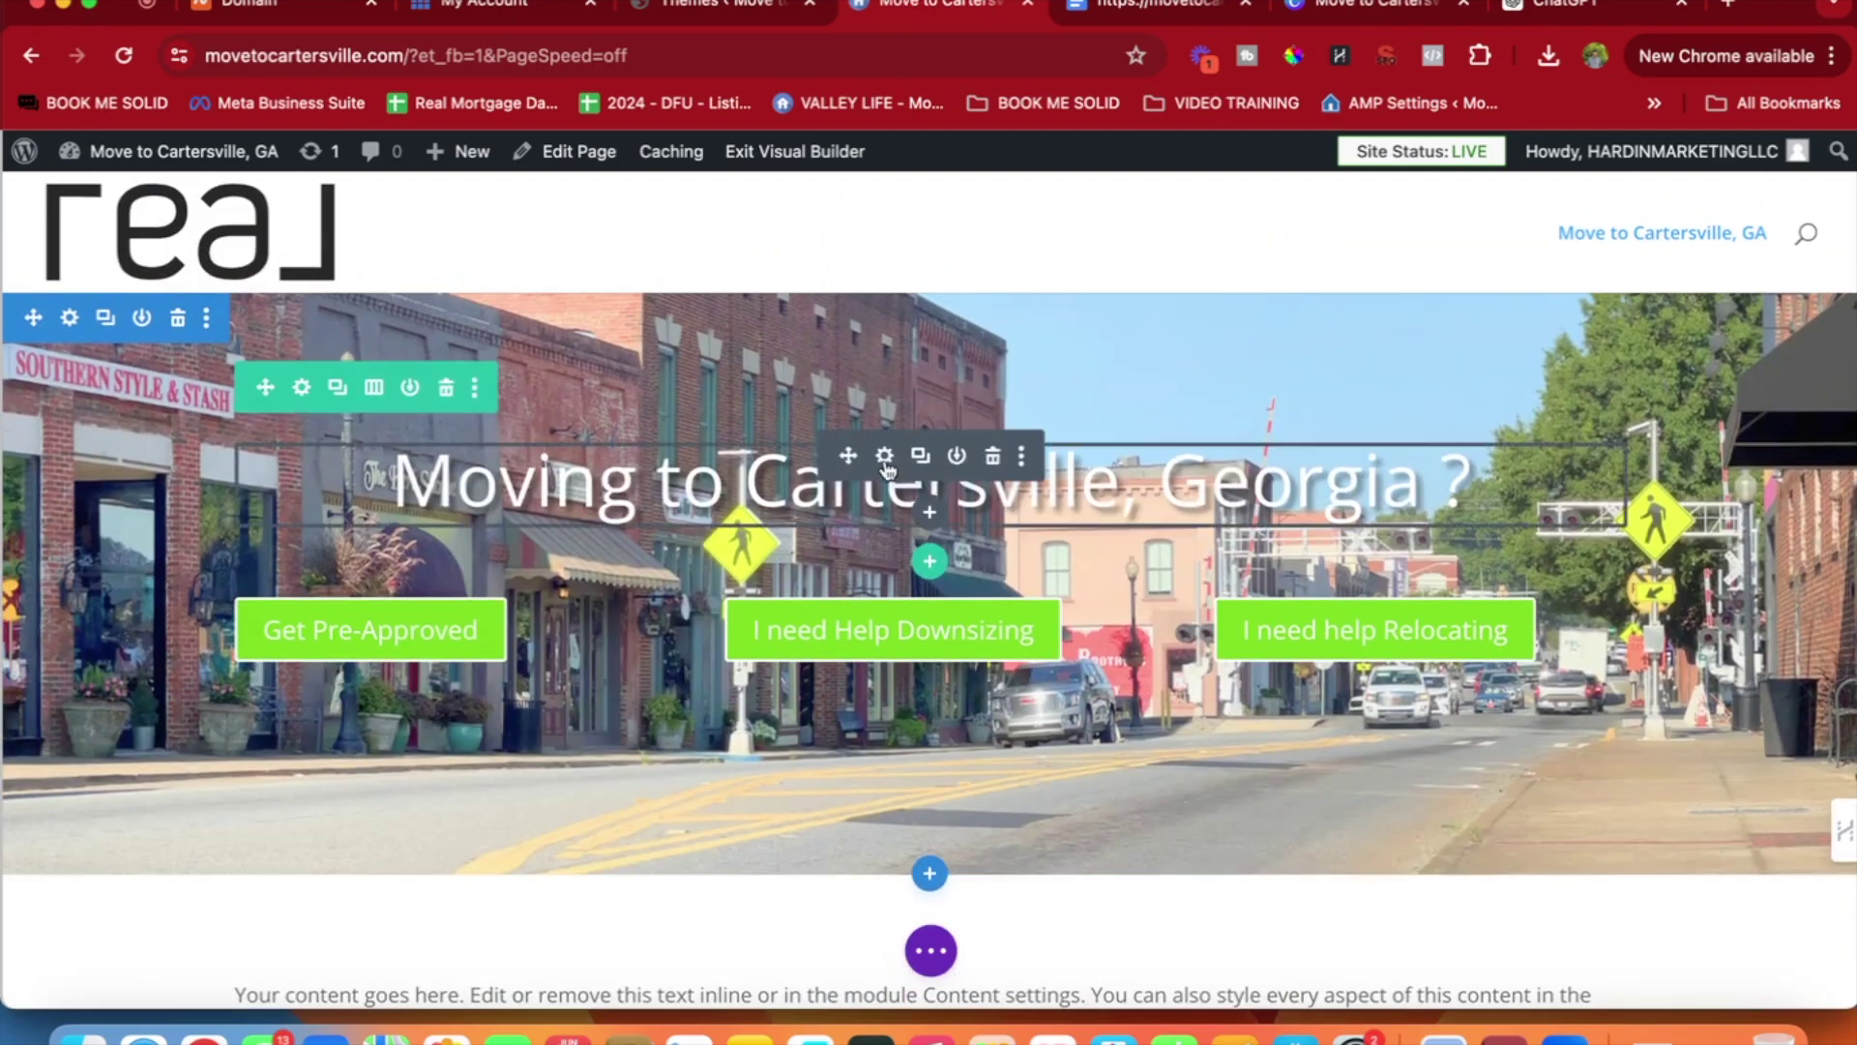
{"action": "left_click", "coordinate": [888, 471]}
{"action": "scroll", "coordinate": [1074, 785], "scroll_direction": "down", "scroll_amount": 2}
{"action": "triple_click", "coordinate": [1086, 746]}
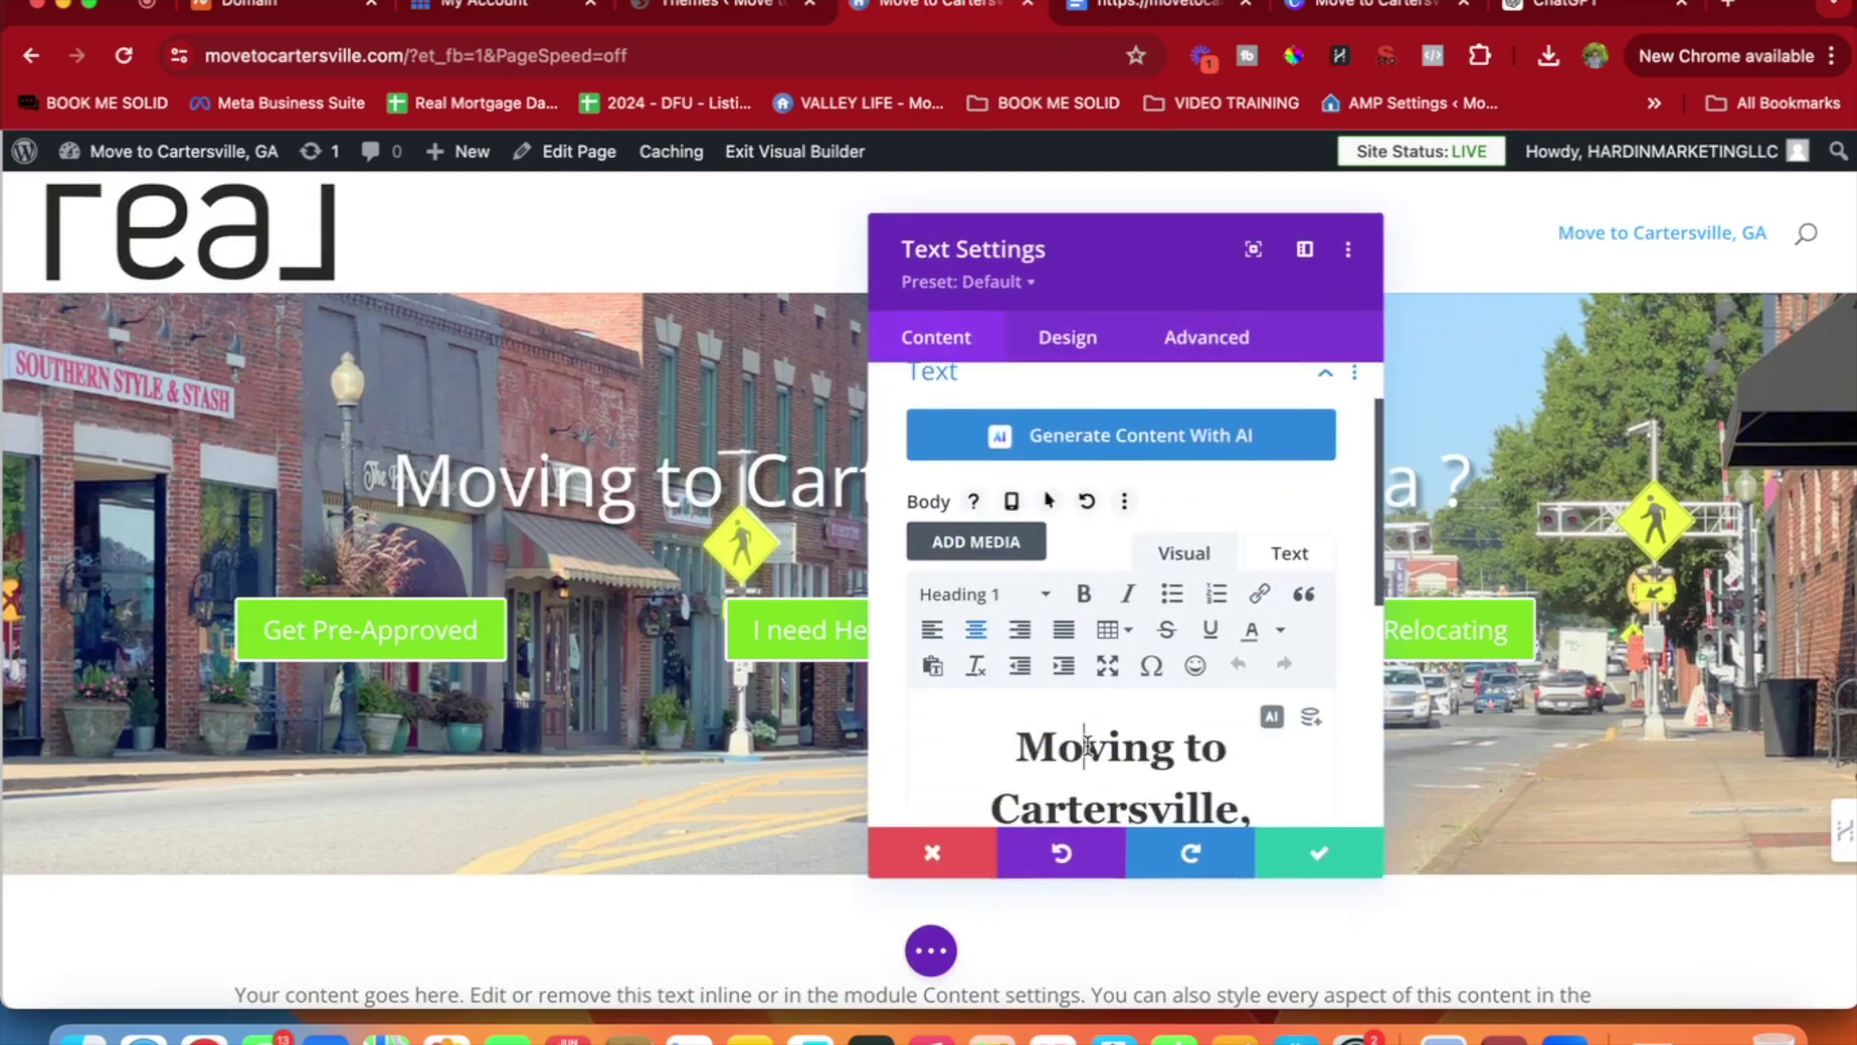
{"action": "key", "text": "super+v"}
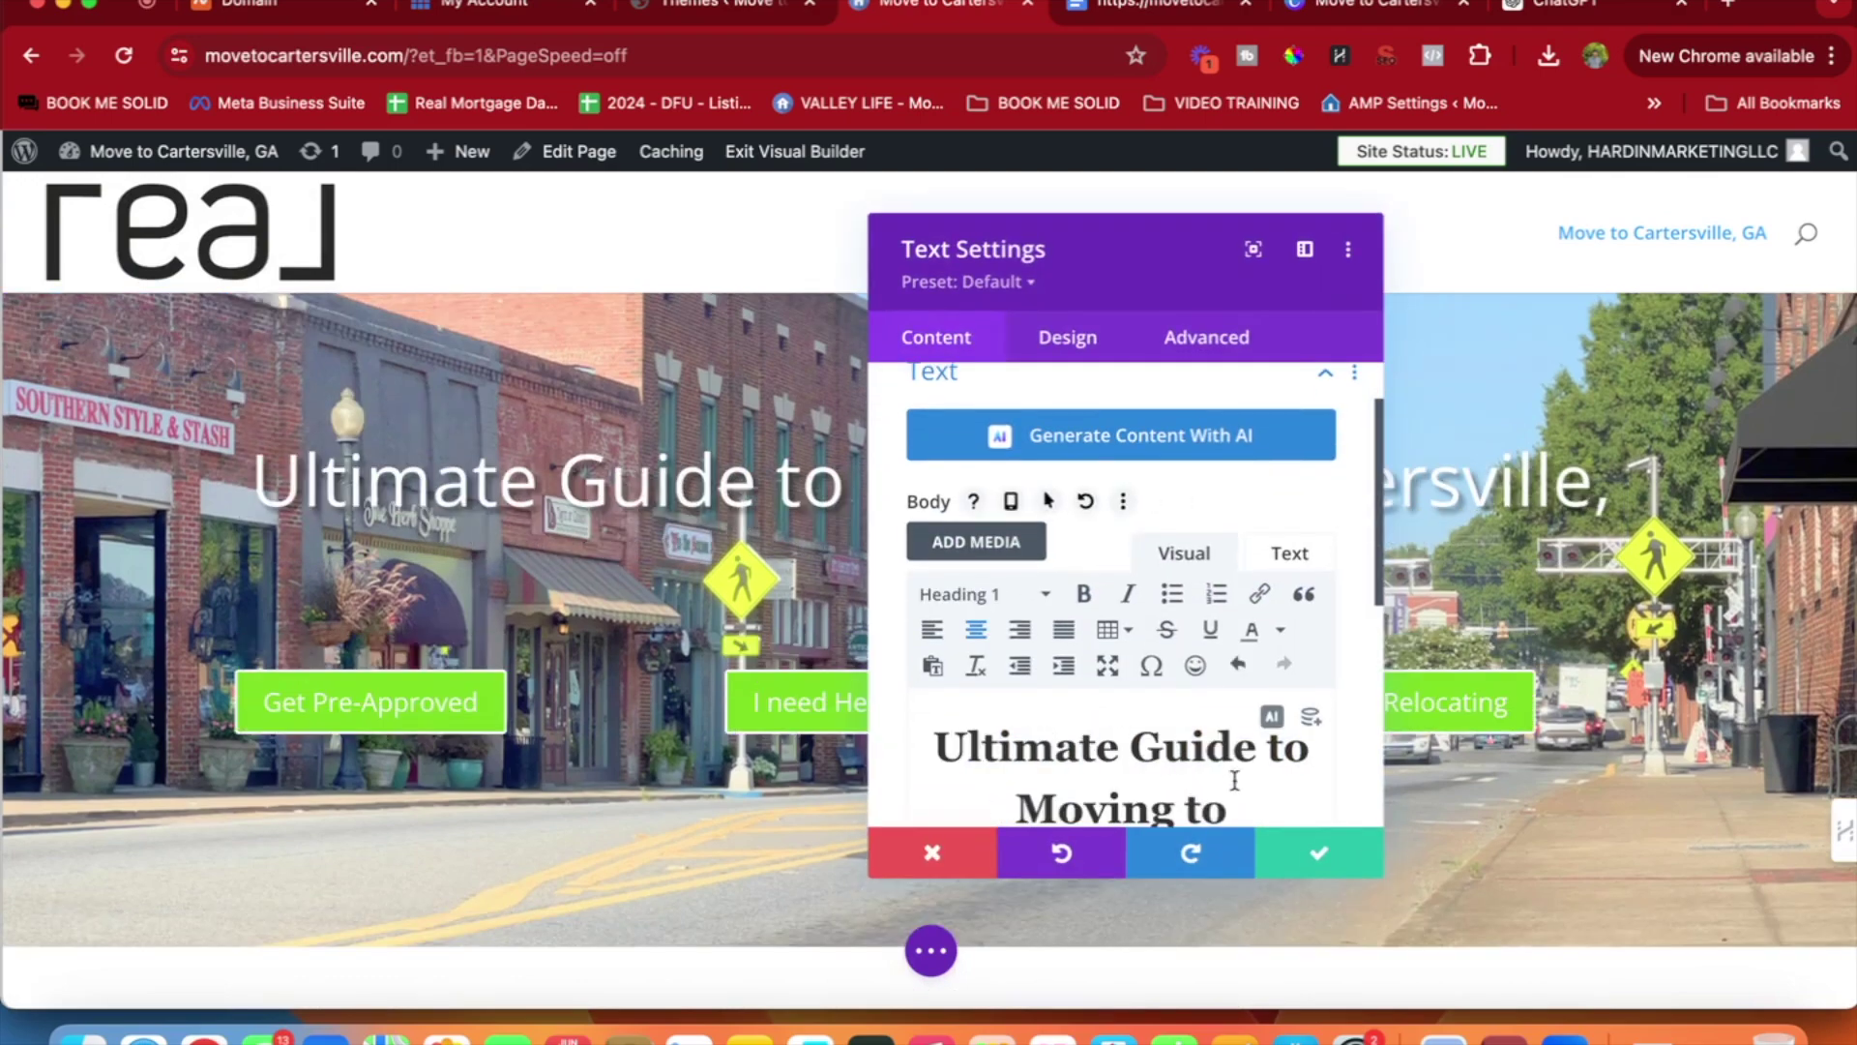
{"action": "left_click", "coordinate": [1318, 851]}
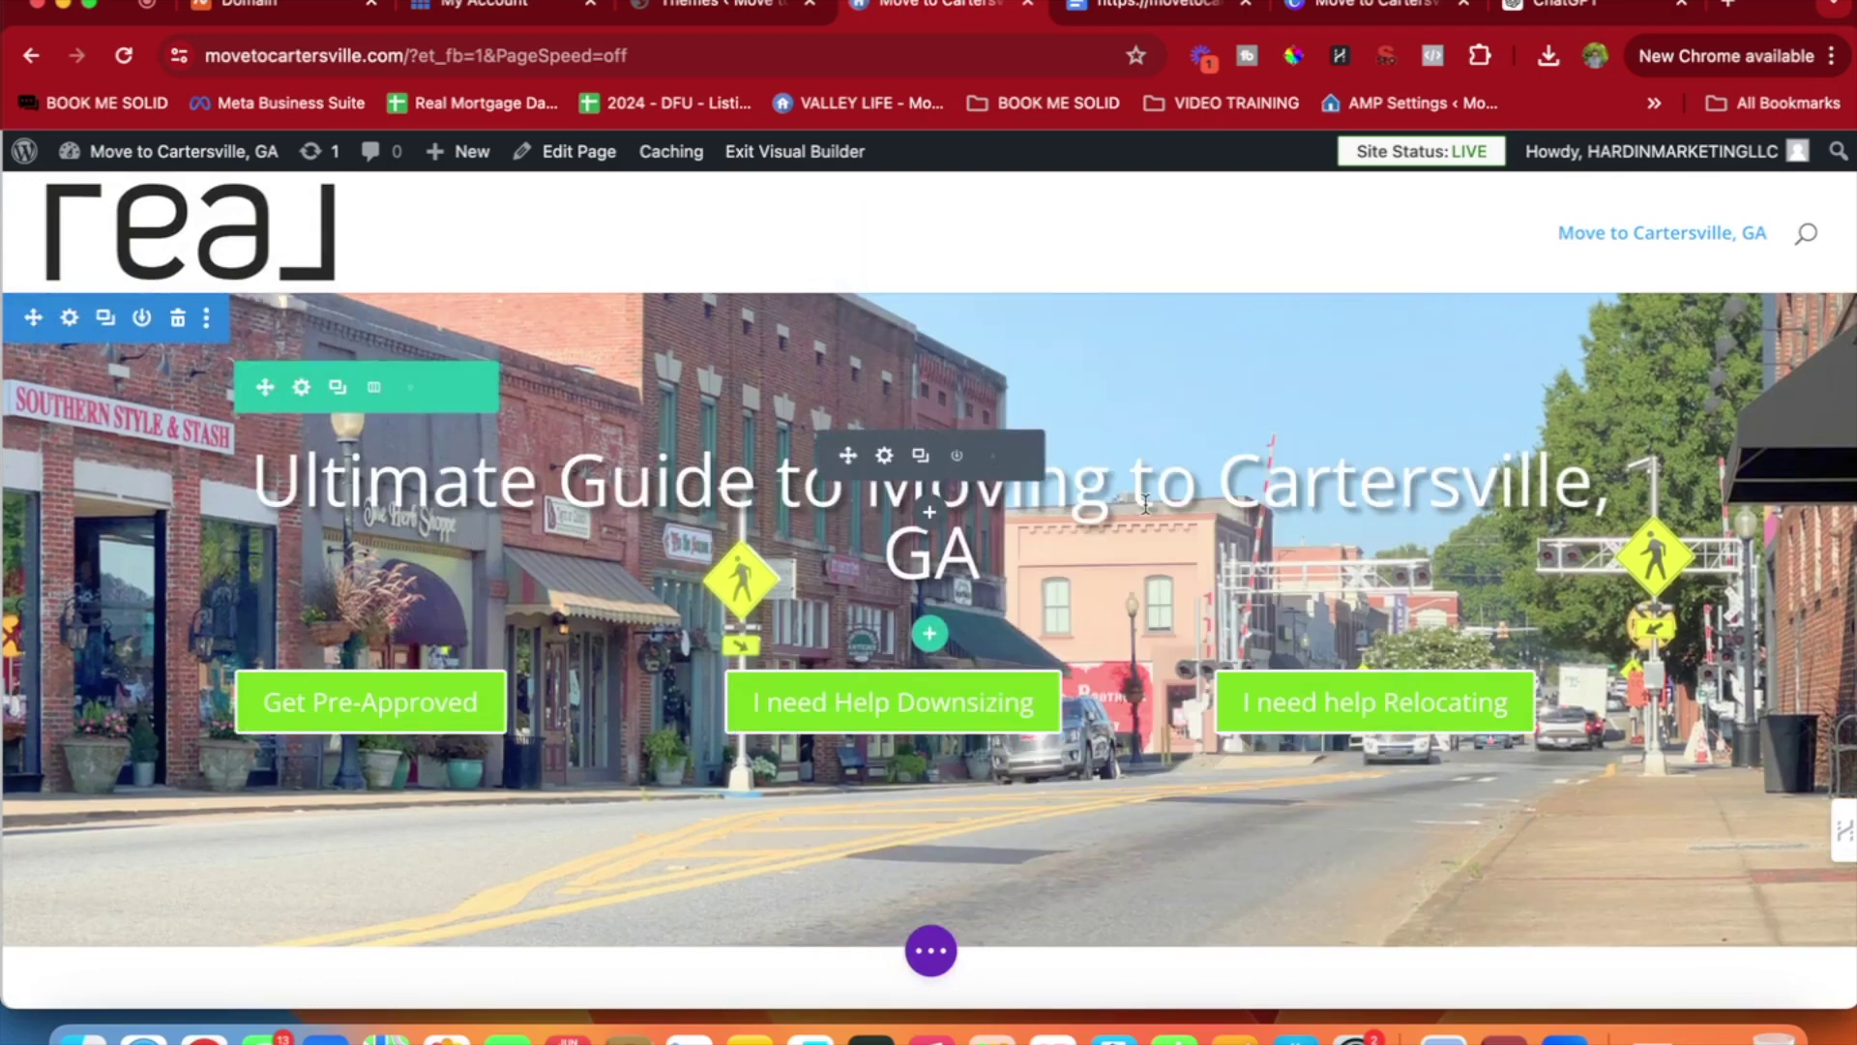
Shrink the hero heading text from 56px to 41px and save.
{"action": "left_click", "coordinate": [884, 455]}
{"action": "left_click", "coordinate": [1098, 336]}
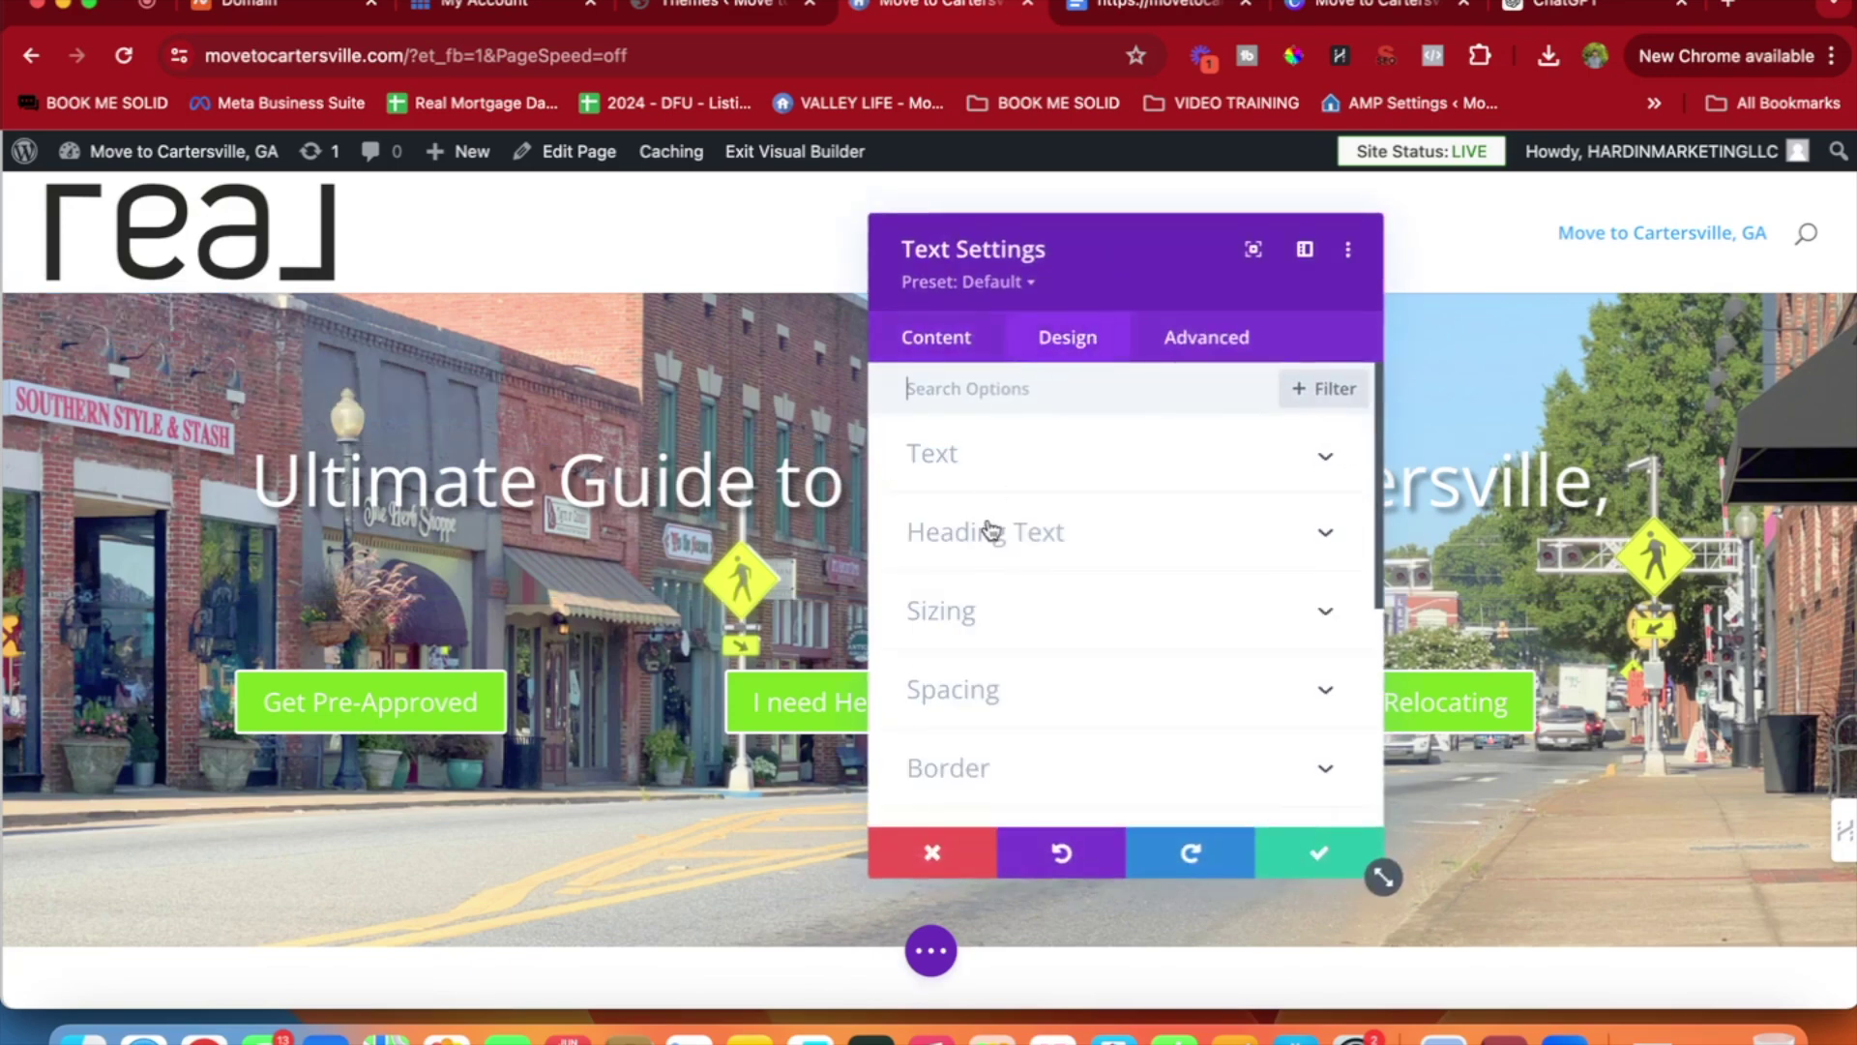
{"action": "left_click", "coordinate": [1030, 534]}
{"action": "scroll", "coordinate": [1057, 593], "scroll_direction": "down", "scroll_amount": 8}
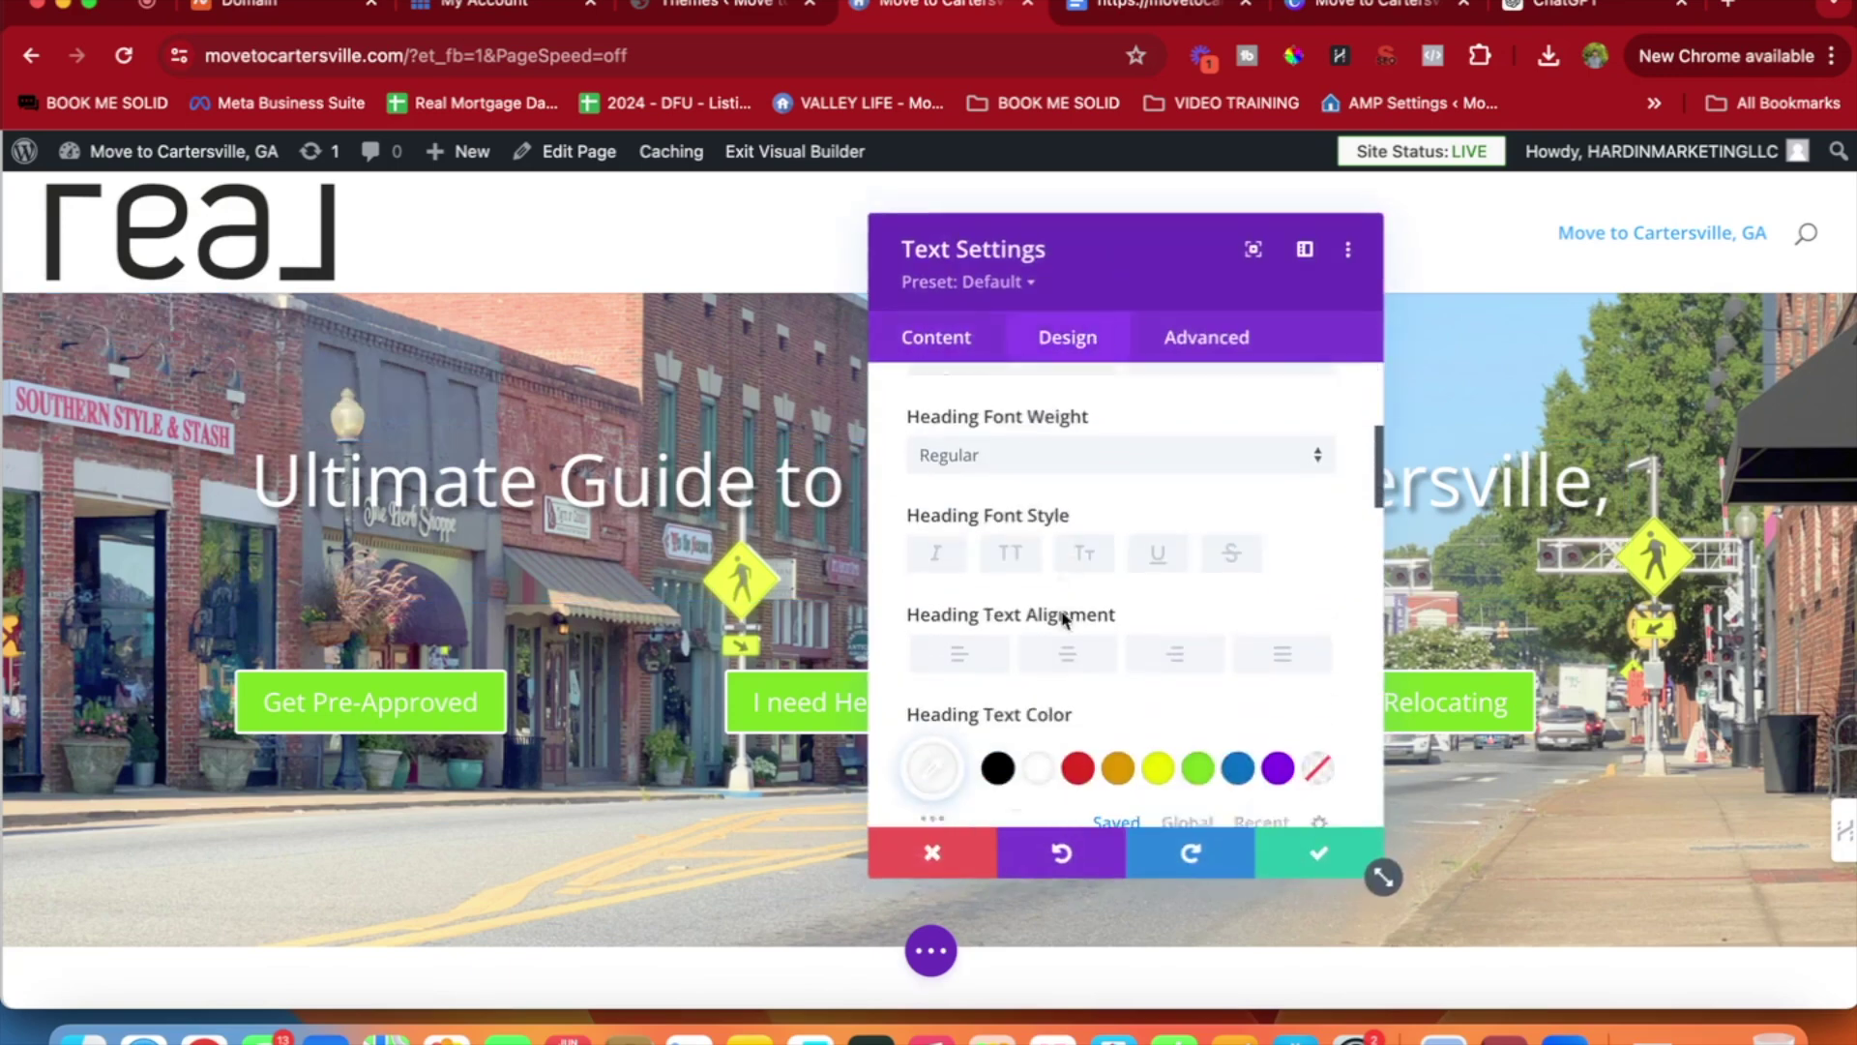
{"action": "left_click_drag", "start_coordinate": [1060, 674], "coordinate": [1020, 680]}
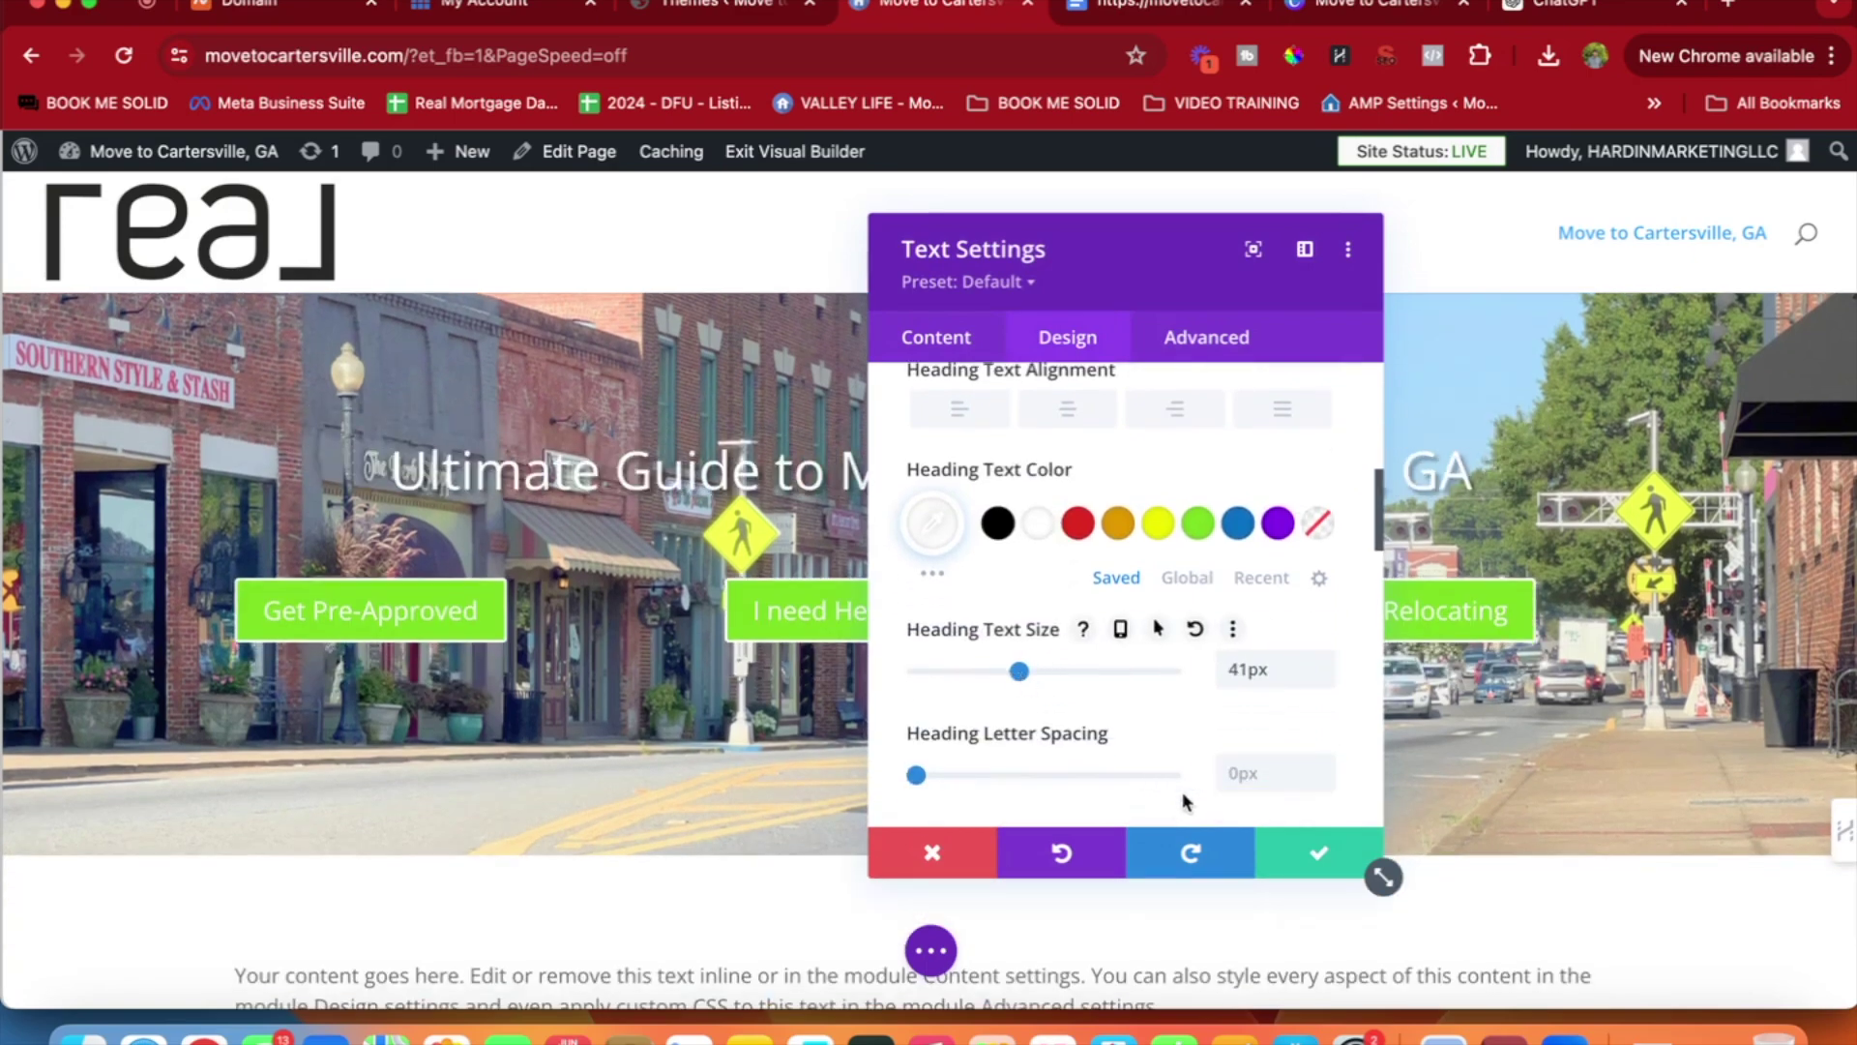
{"action": "left_click", "coordinate": [1319, 853]}
{"action": "left_click", "coordinate": [1580, 11]}
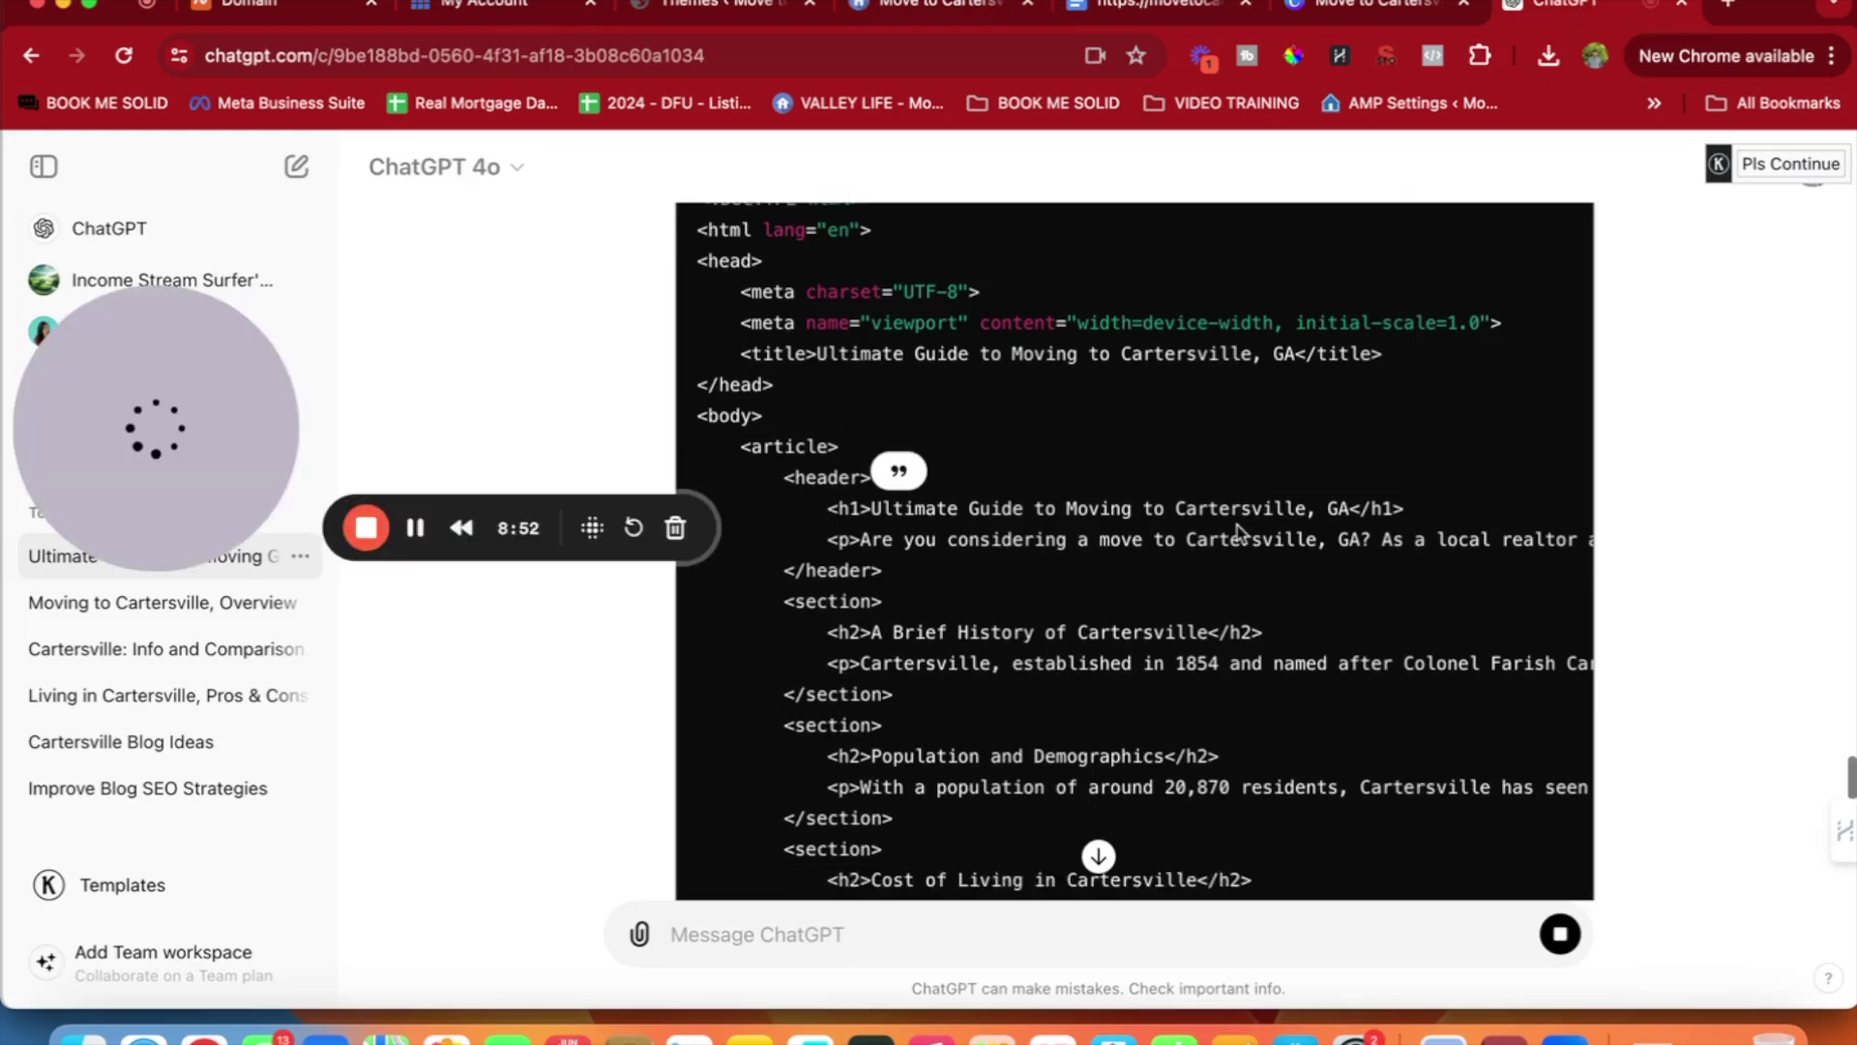
{"action": "scroll", "coordinate": [1130, 513], "scroll_direction": "up", "scroll_amount": 1}
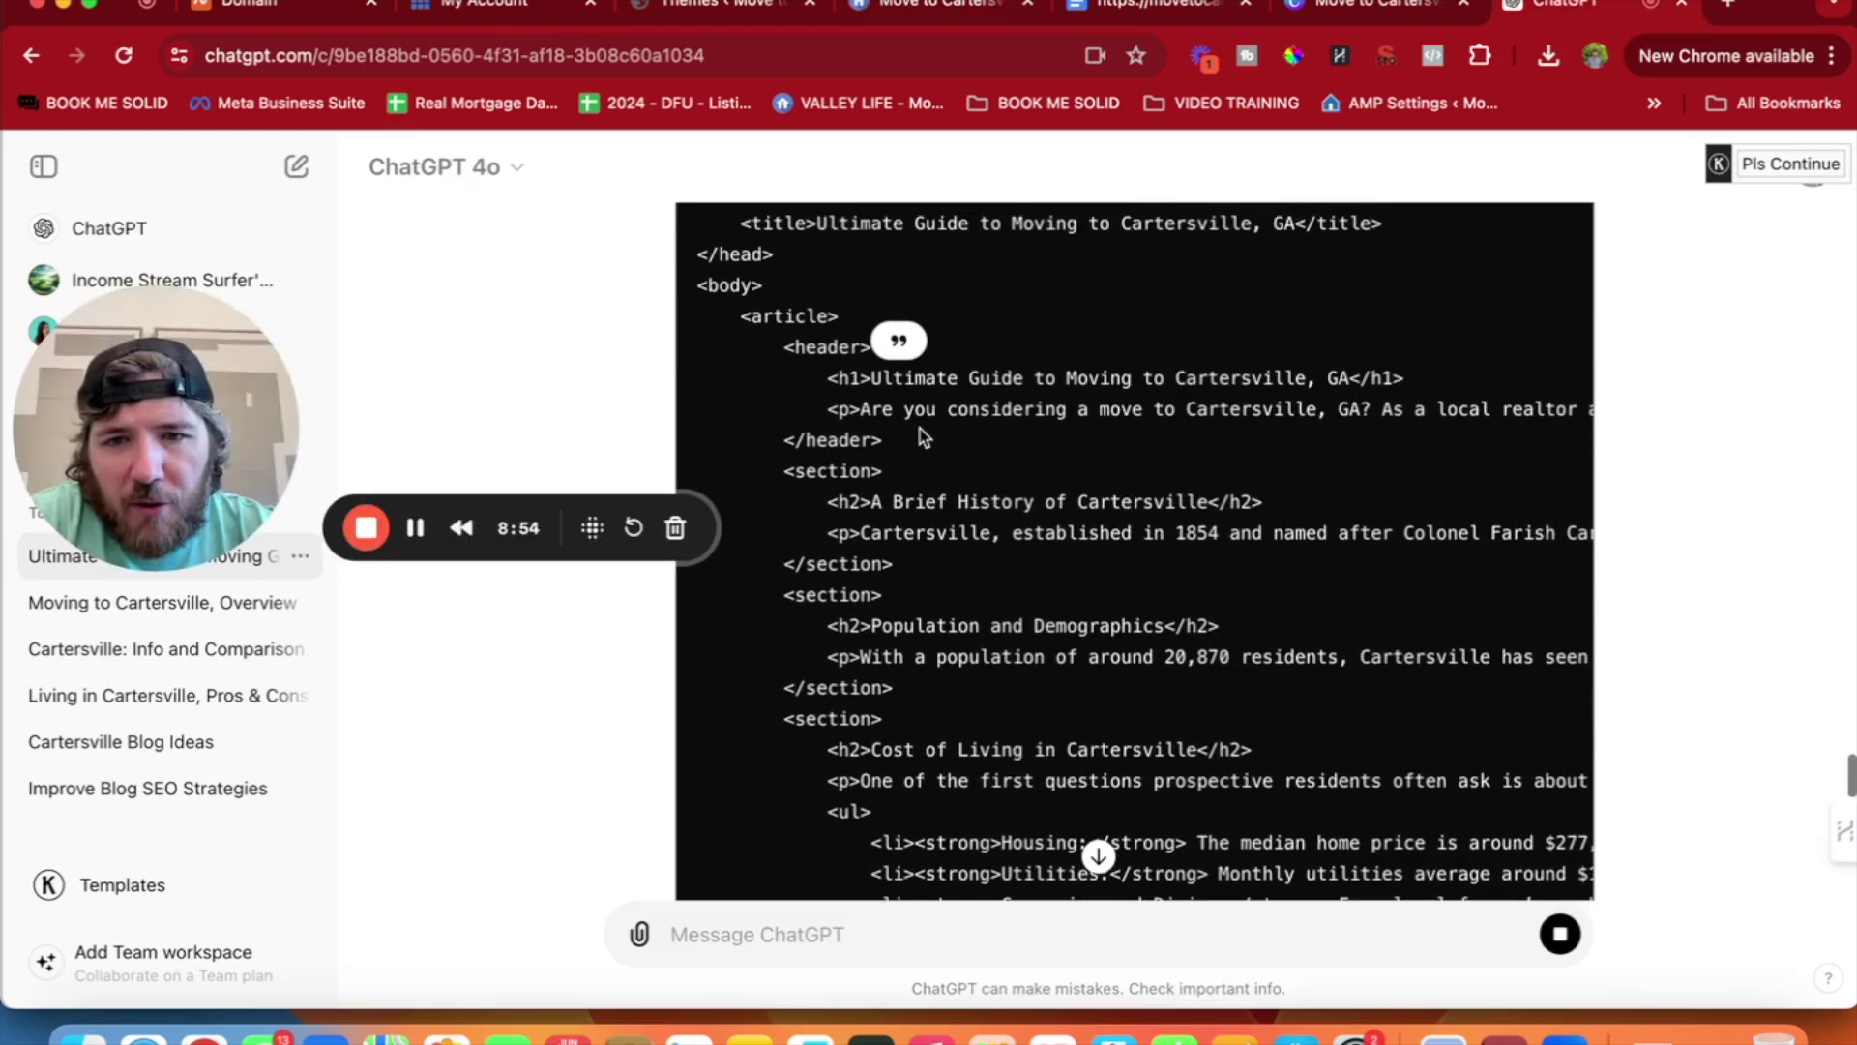
{"action": "scroll", "coordinate": [948, 474], "scroll_direction": "up", "scroll_amount": 2}
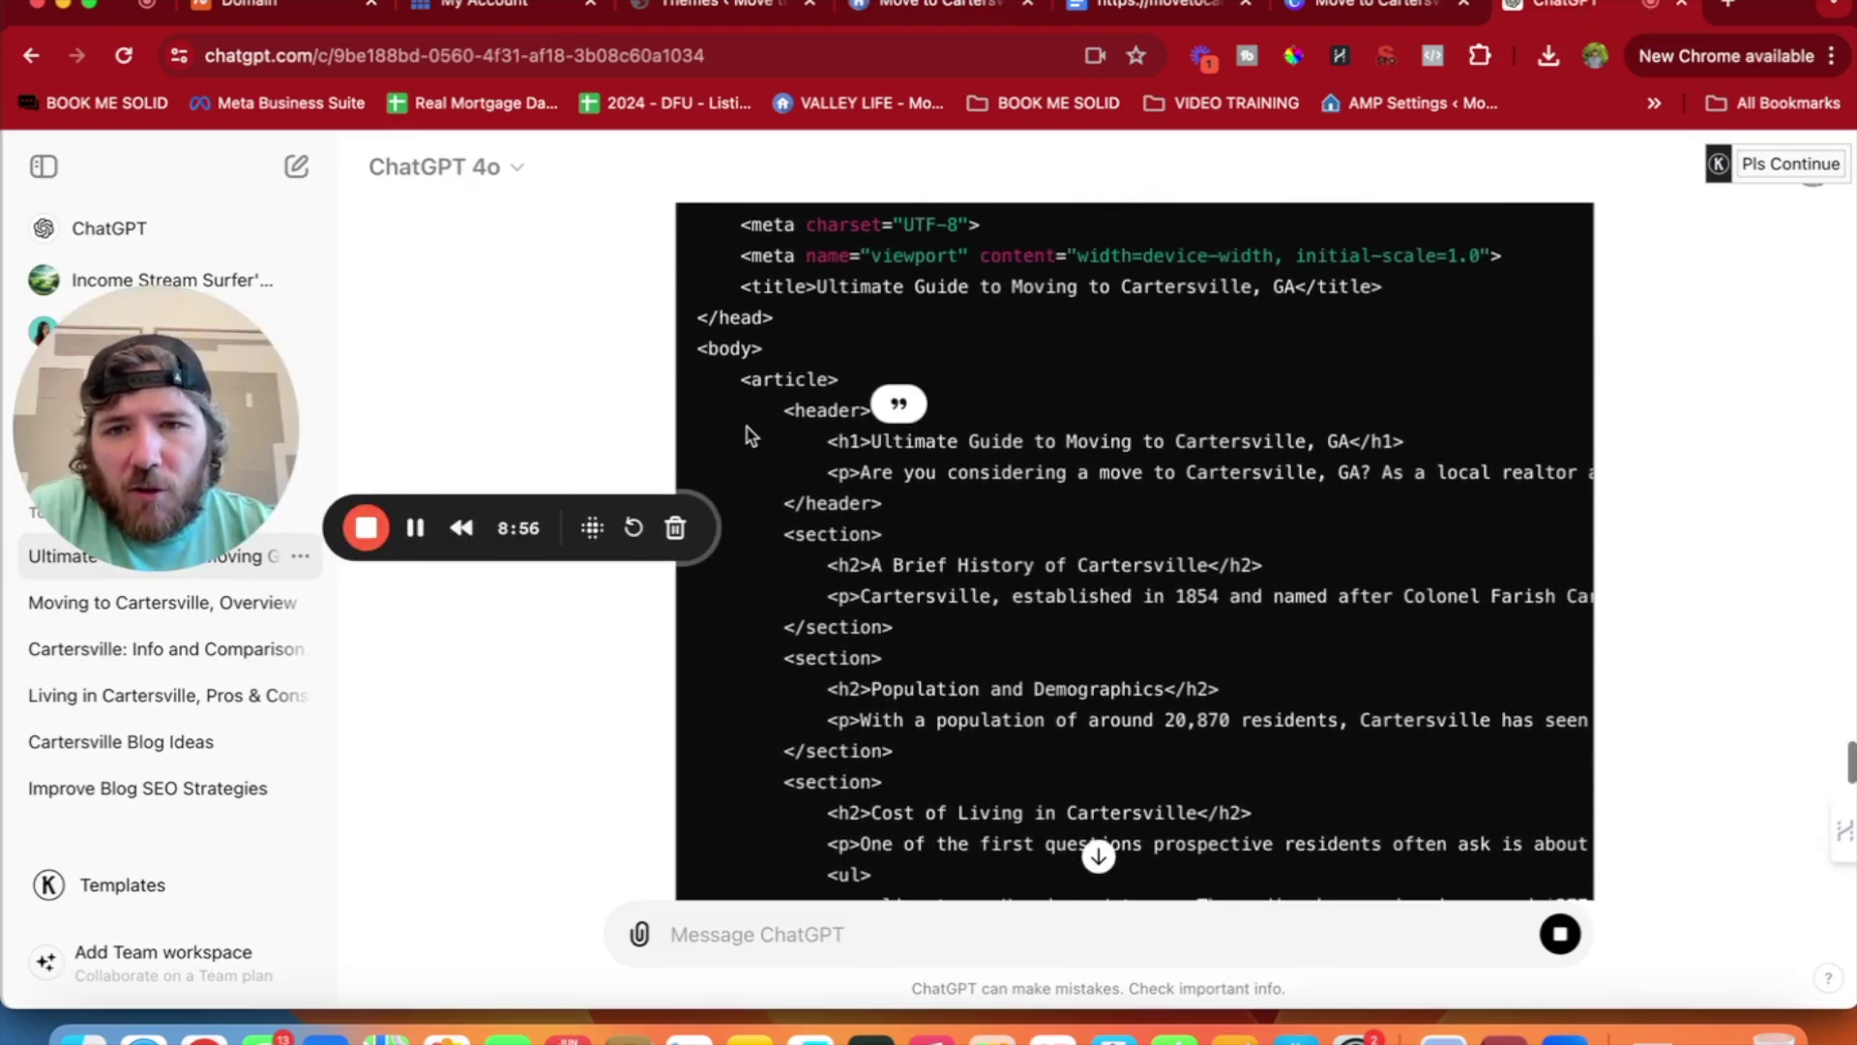
{"action": "left_click_drag", "start_coordinate": [741, 379], "coordinate": [901, 876]}
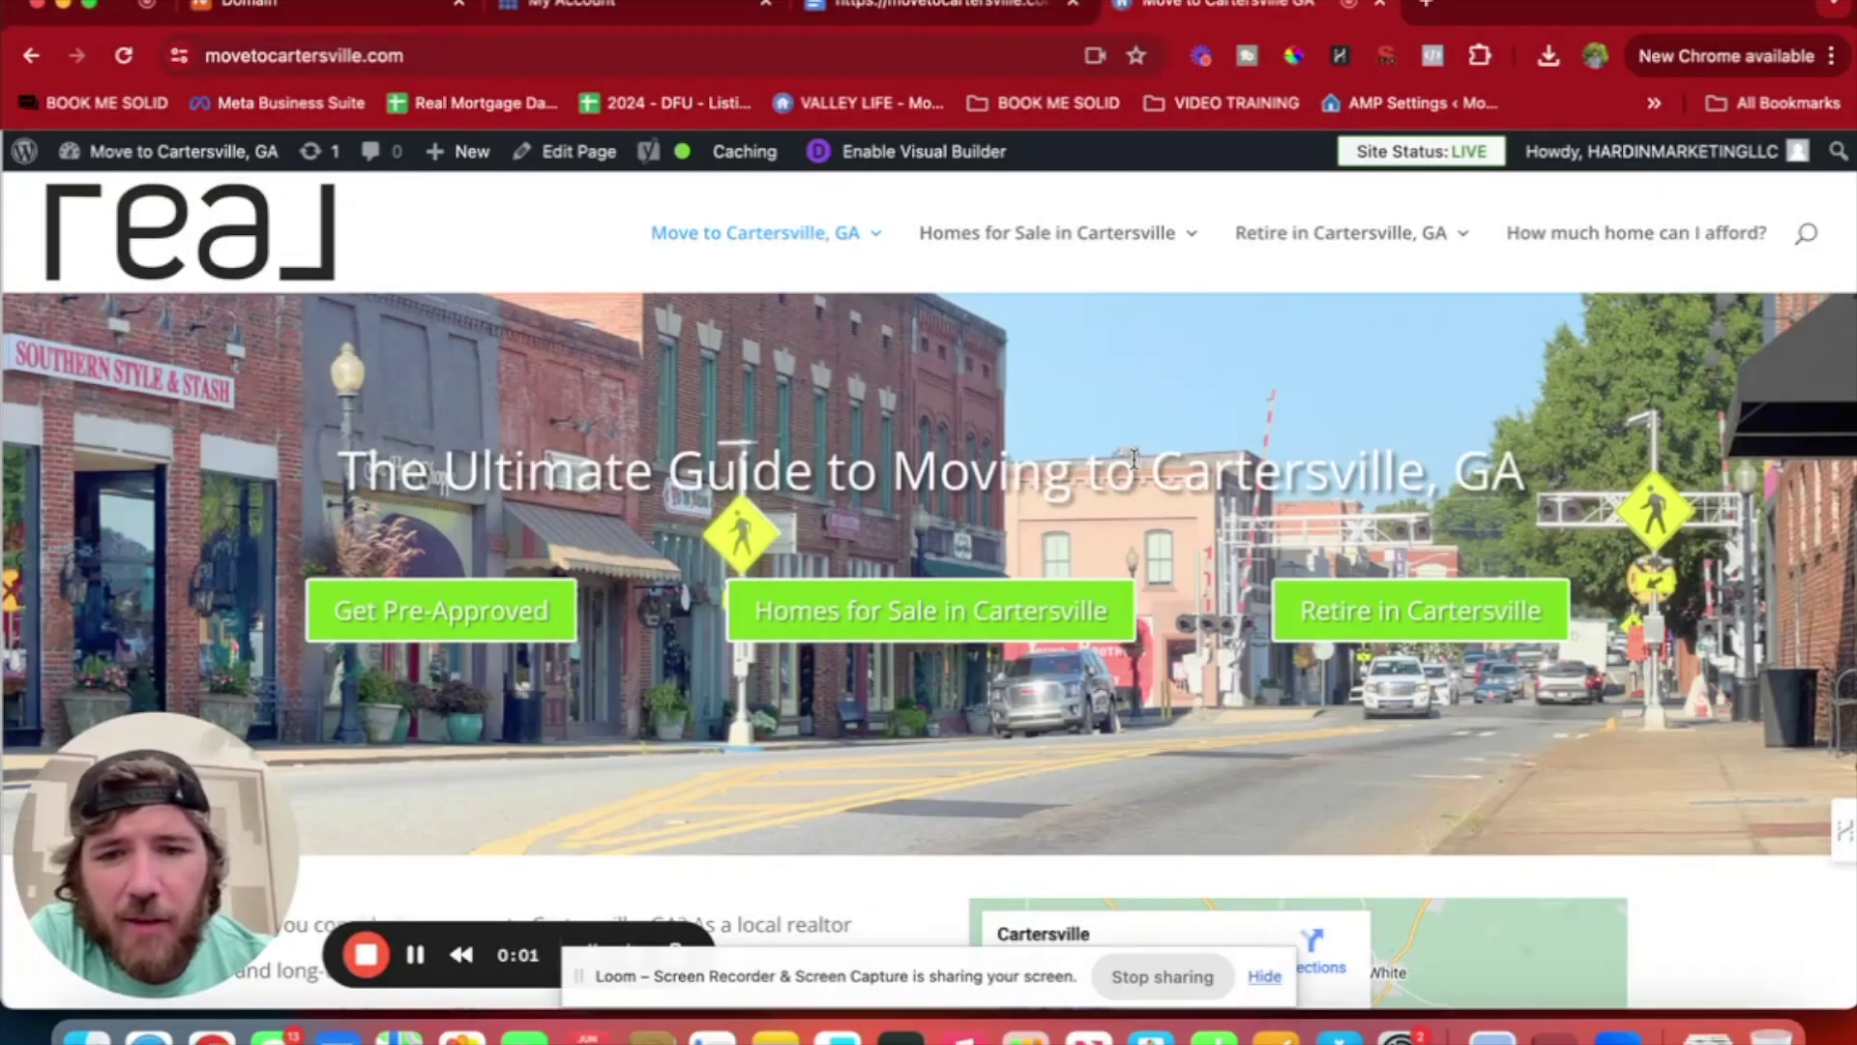
{"action": "scroll", "coordinate": [1246, 479], "scroll_direction": "down", "scroll_amount": 10}
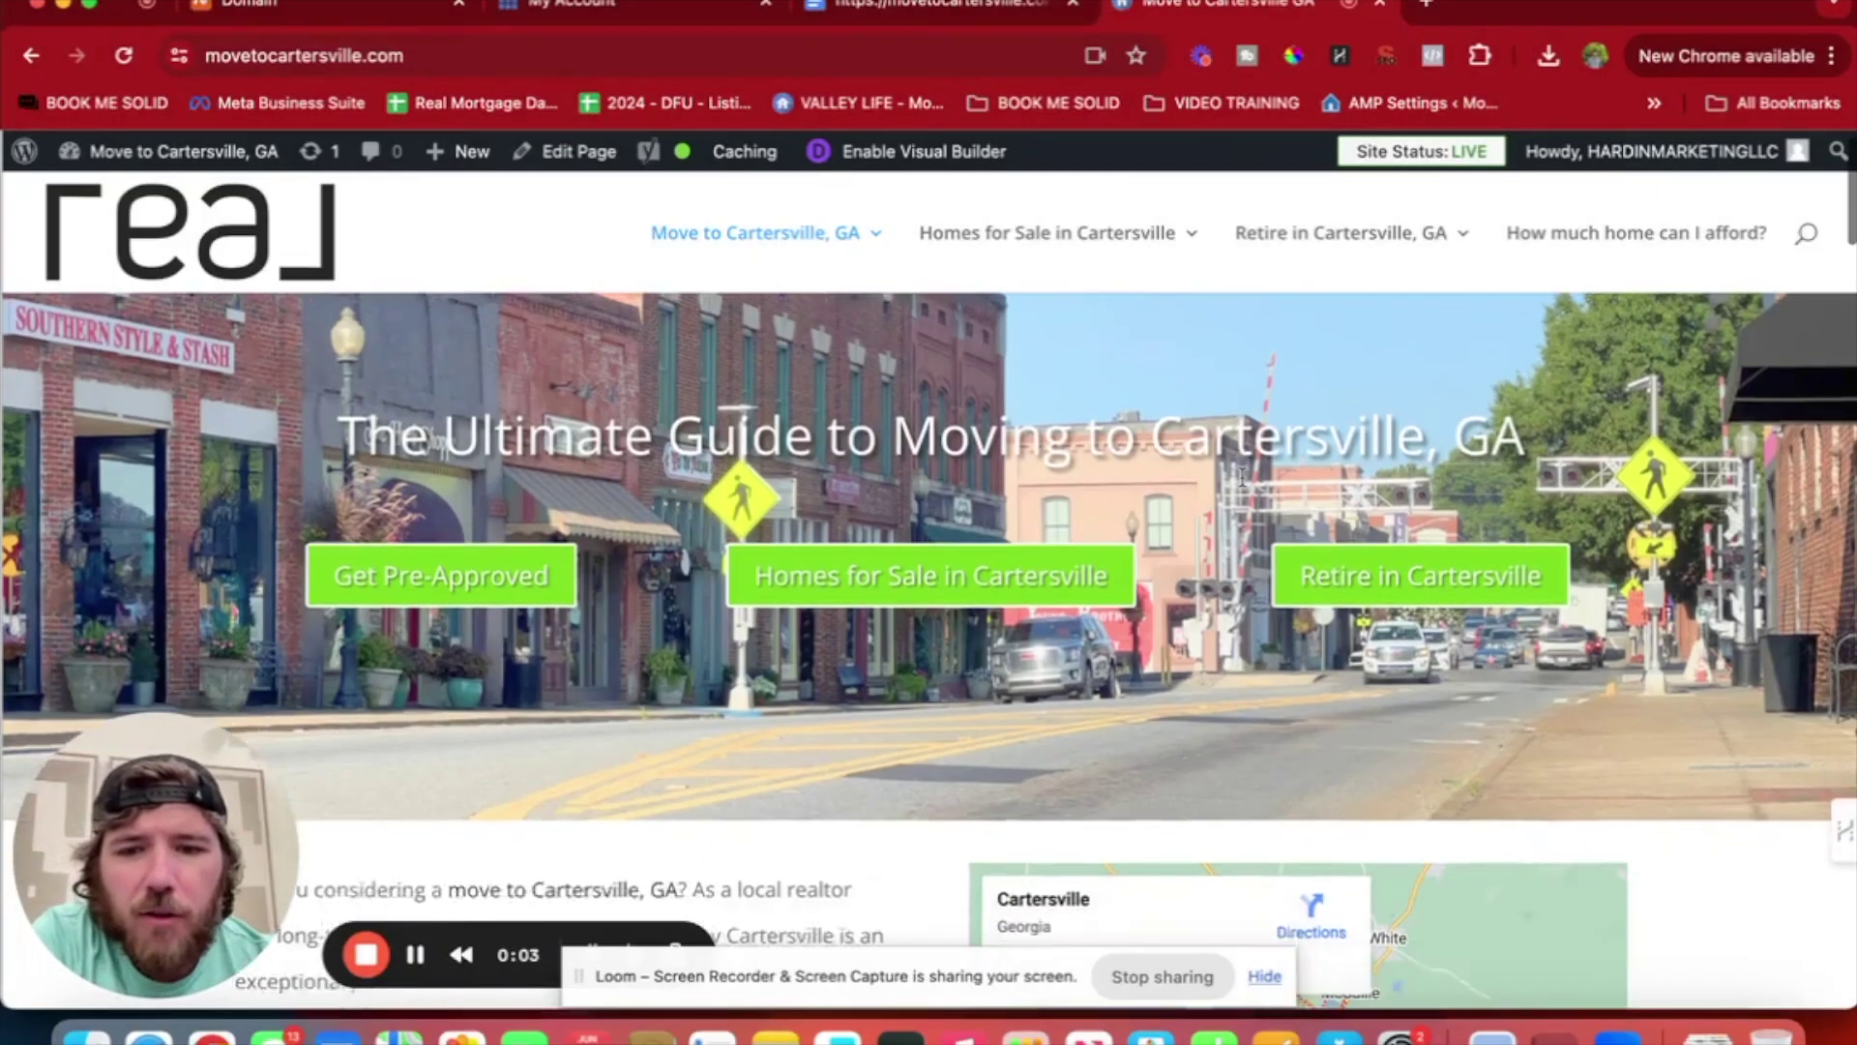
{"action": "scroll", "coordinate": [1246, 483], "scroll_direction": "down", "scroll_amount": 12}
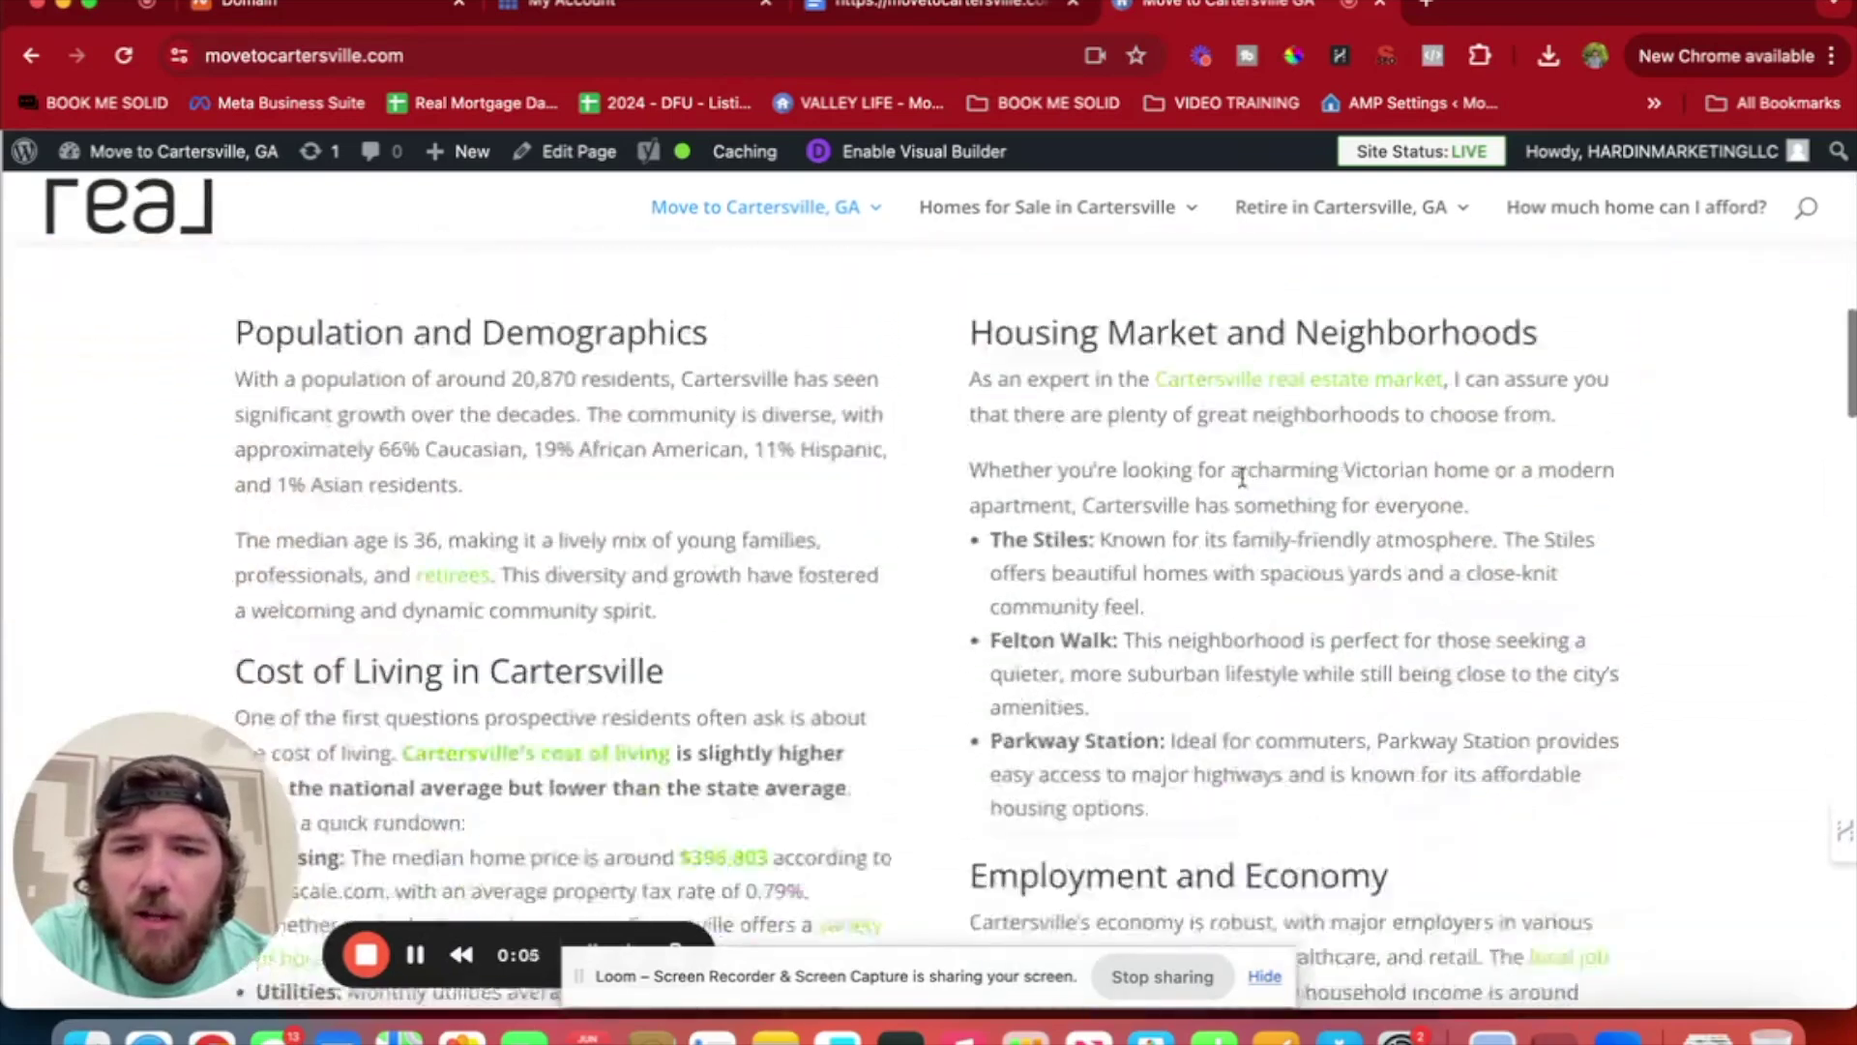
{"action": "scroll", "coordinate": [1242, 478], "scroll_direction": "down", "scroll_amount": 12}
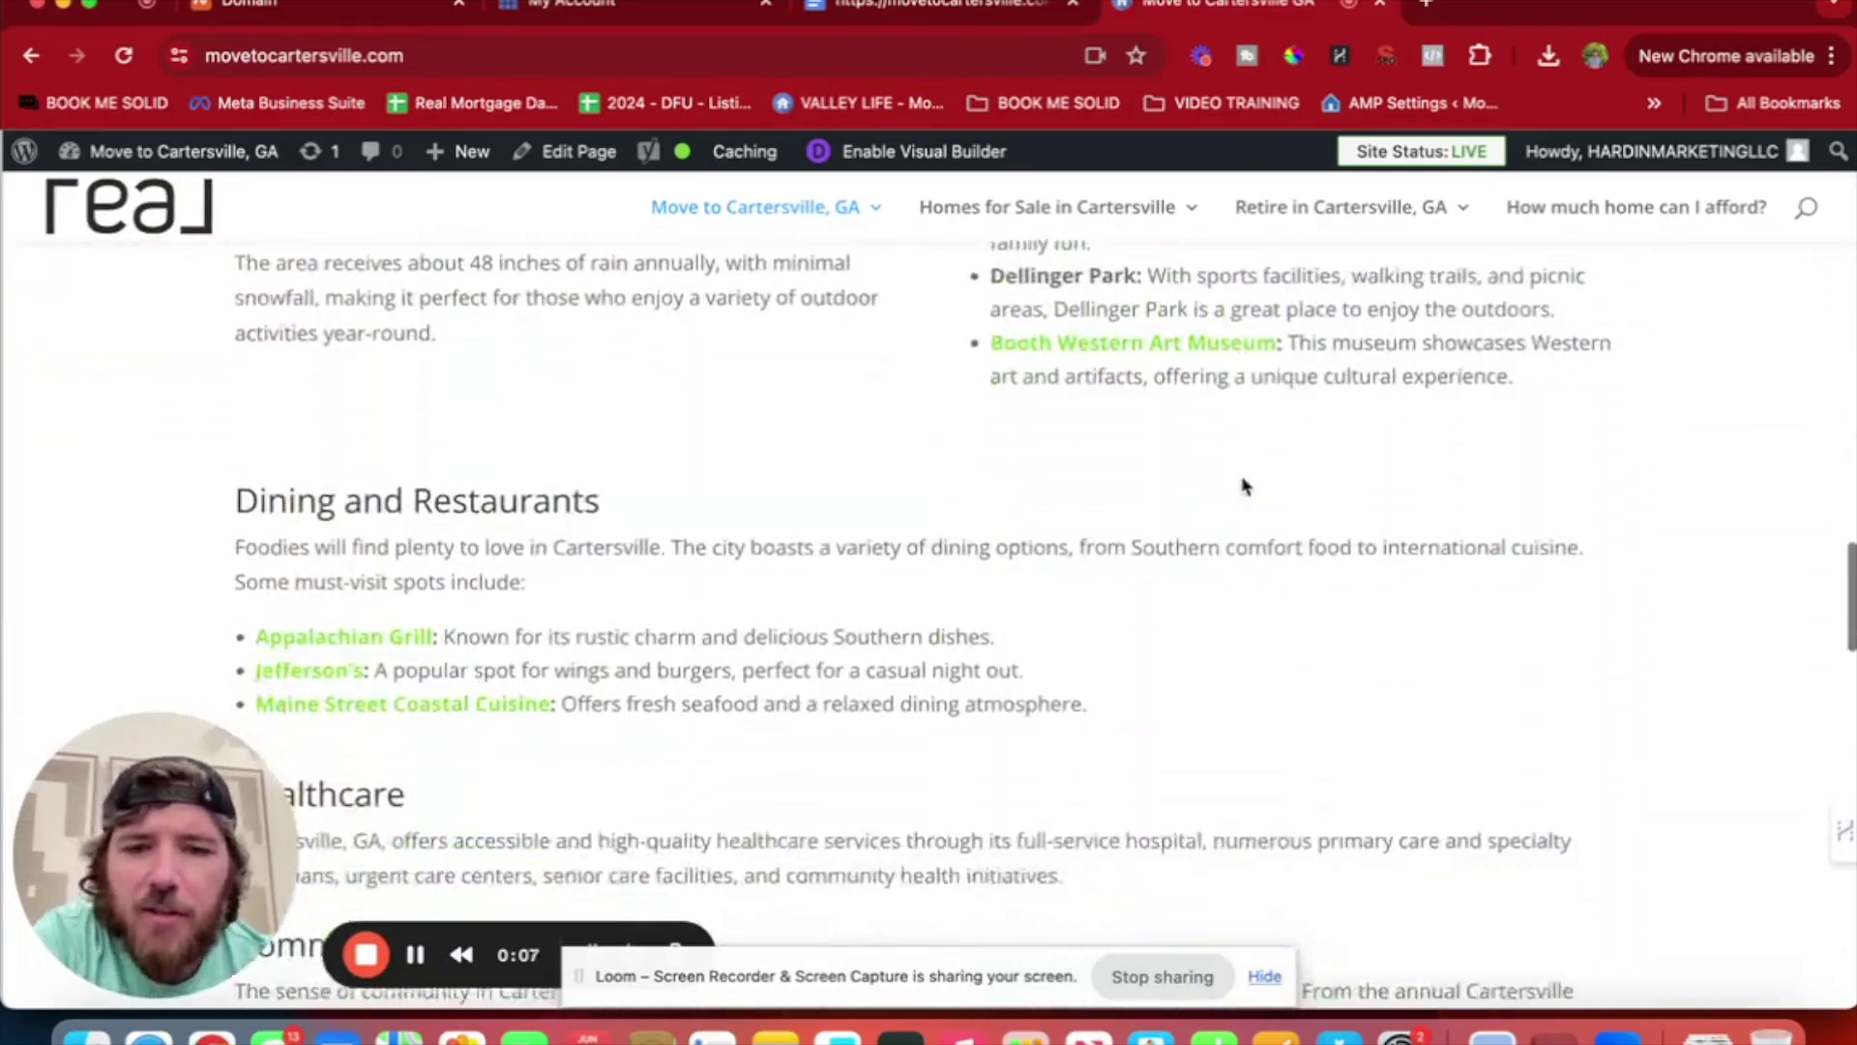
{"action": "scroll", "coordinate": [1244, 482], "scroll_direction": "down", "scroll_amount": 12}
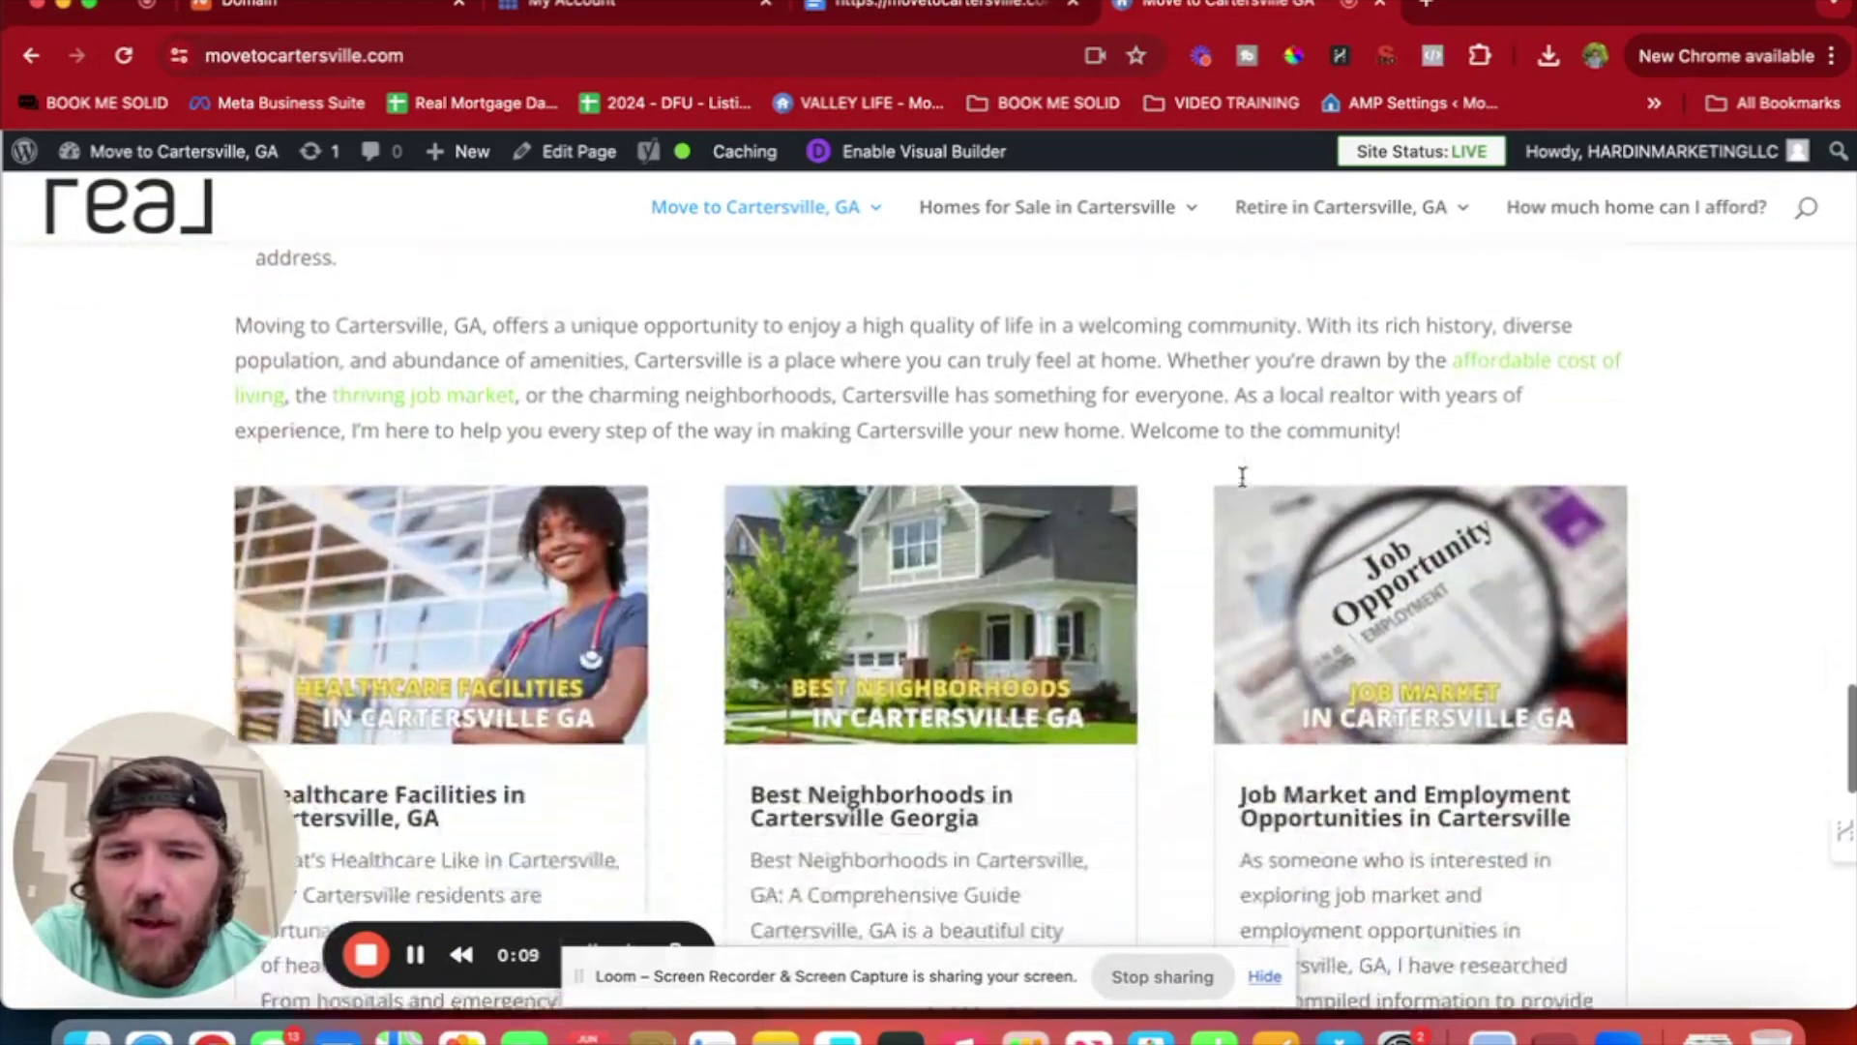
{"action": "scroll", "coordinate": [1242, 483], "scroll_direction": "down", "scroll_amount": 1}
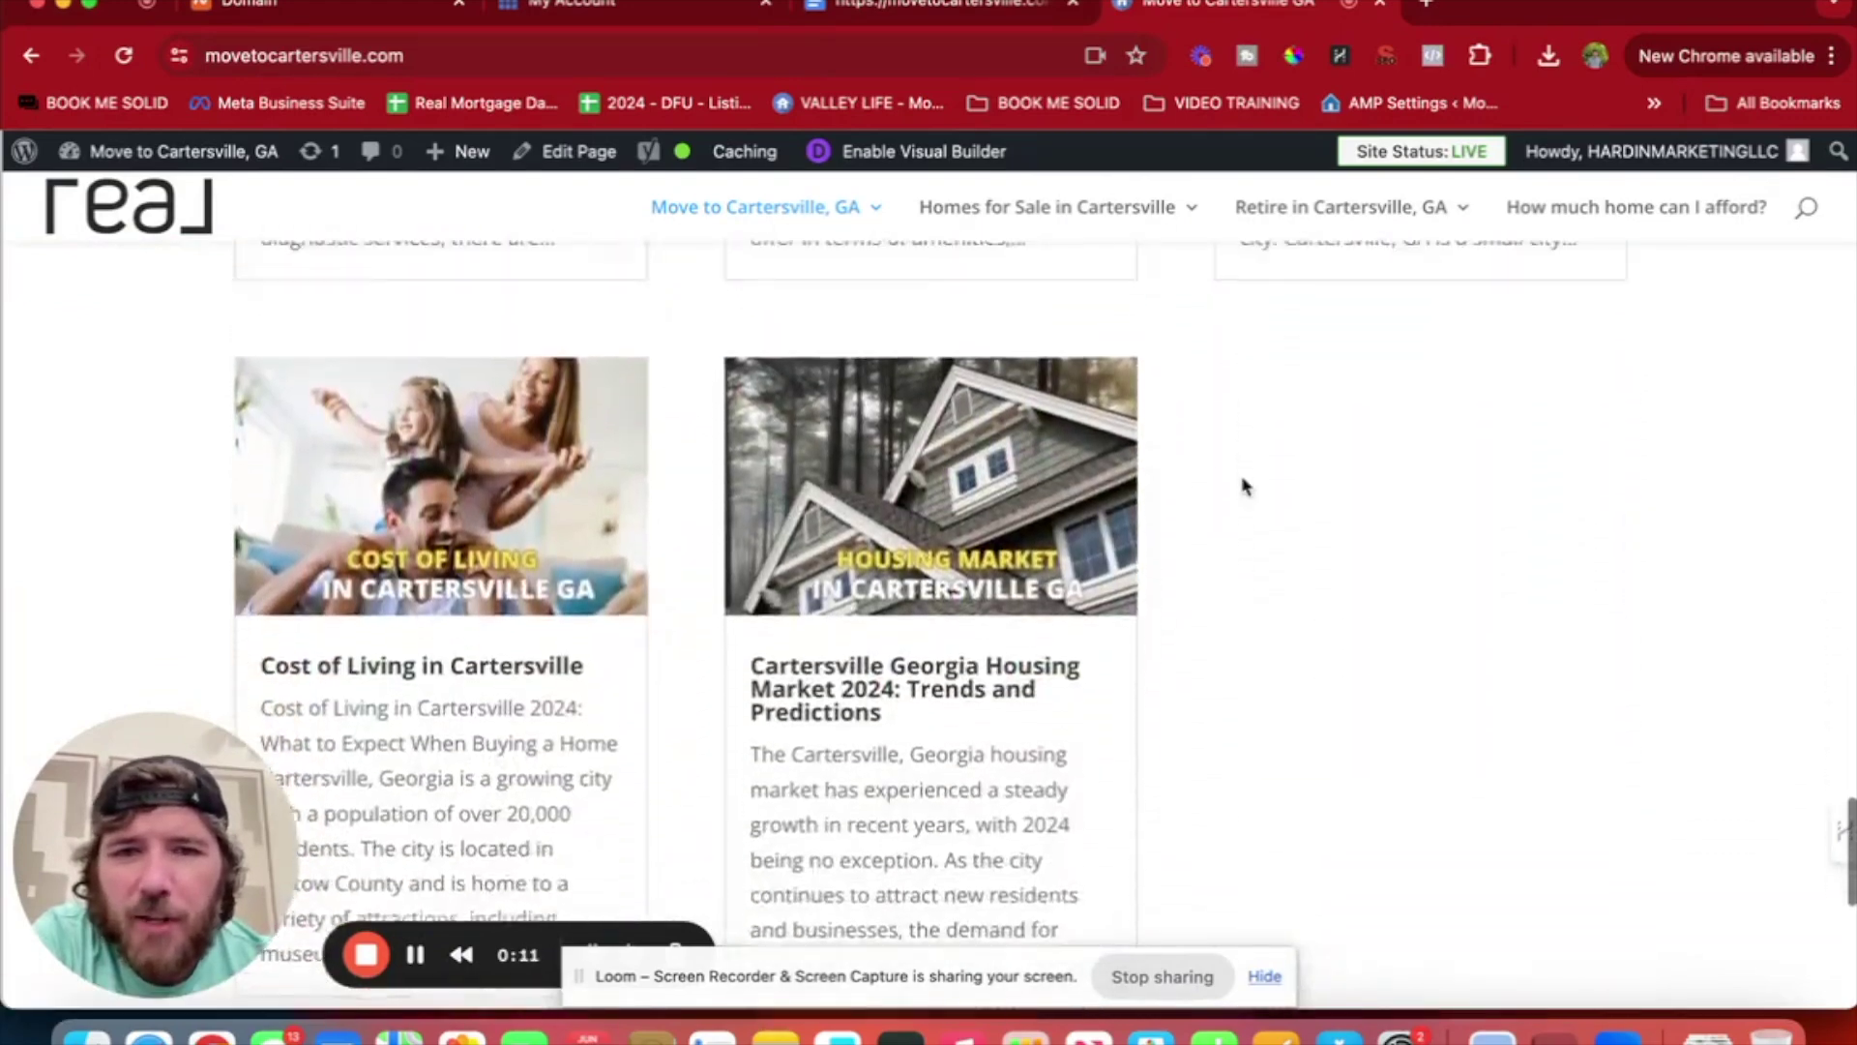
{"action": "scroll", "coordinate": [1160, 416], "scroll_direction": "up", "scroll_amount": 15}
{"action": "mouse_move", "coordinate": [856, 228]}
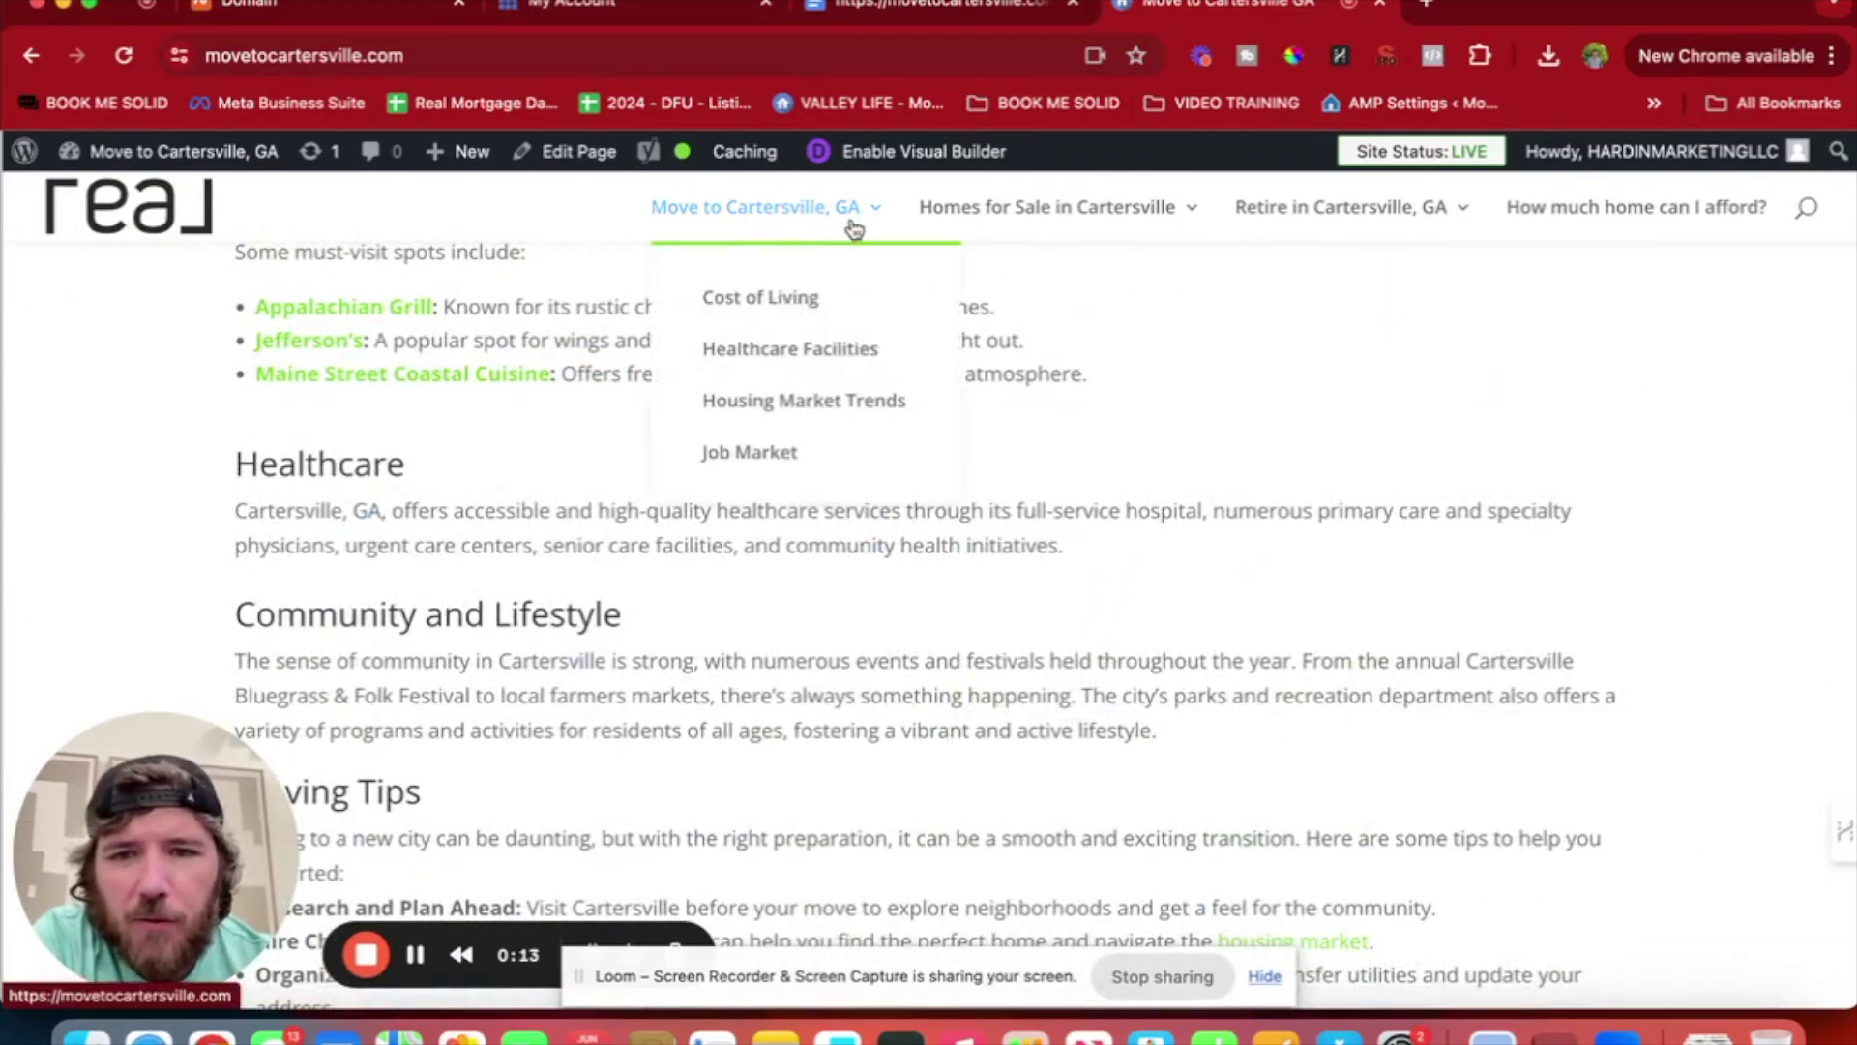
{"action": "mouse_move", "coordinate": [1095, 214]}
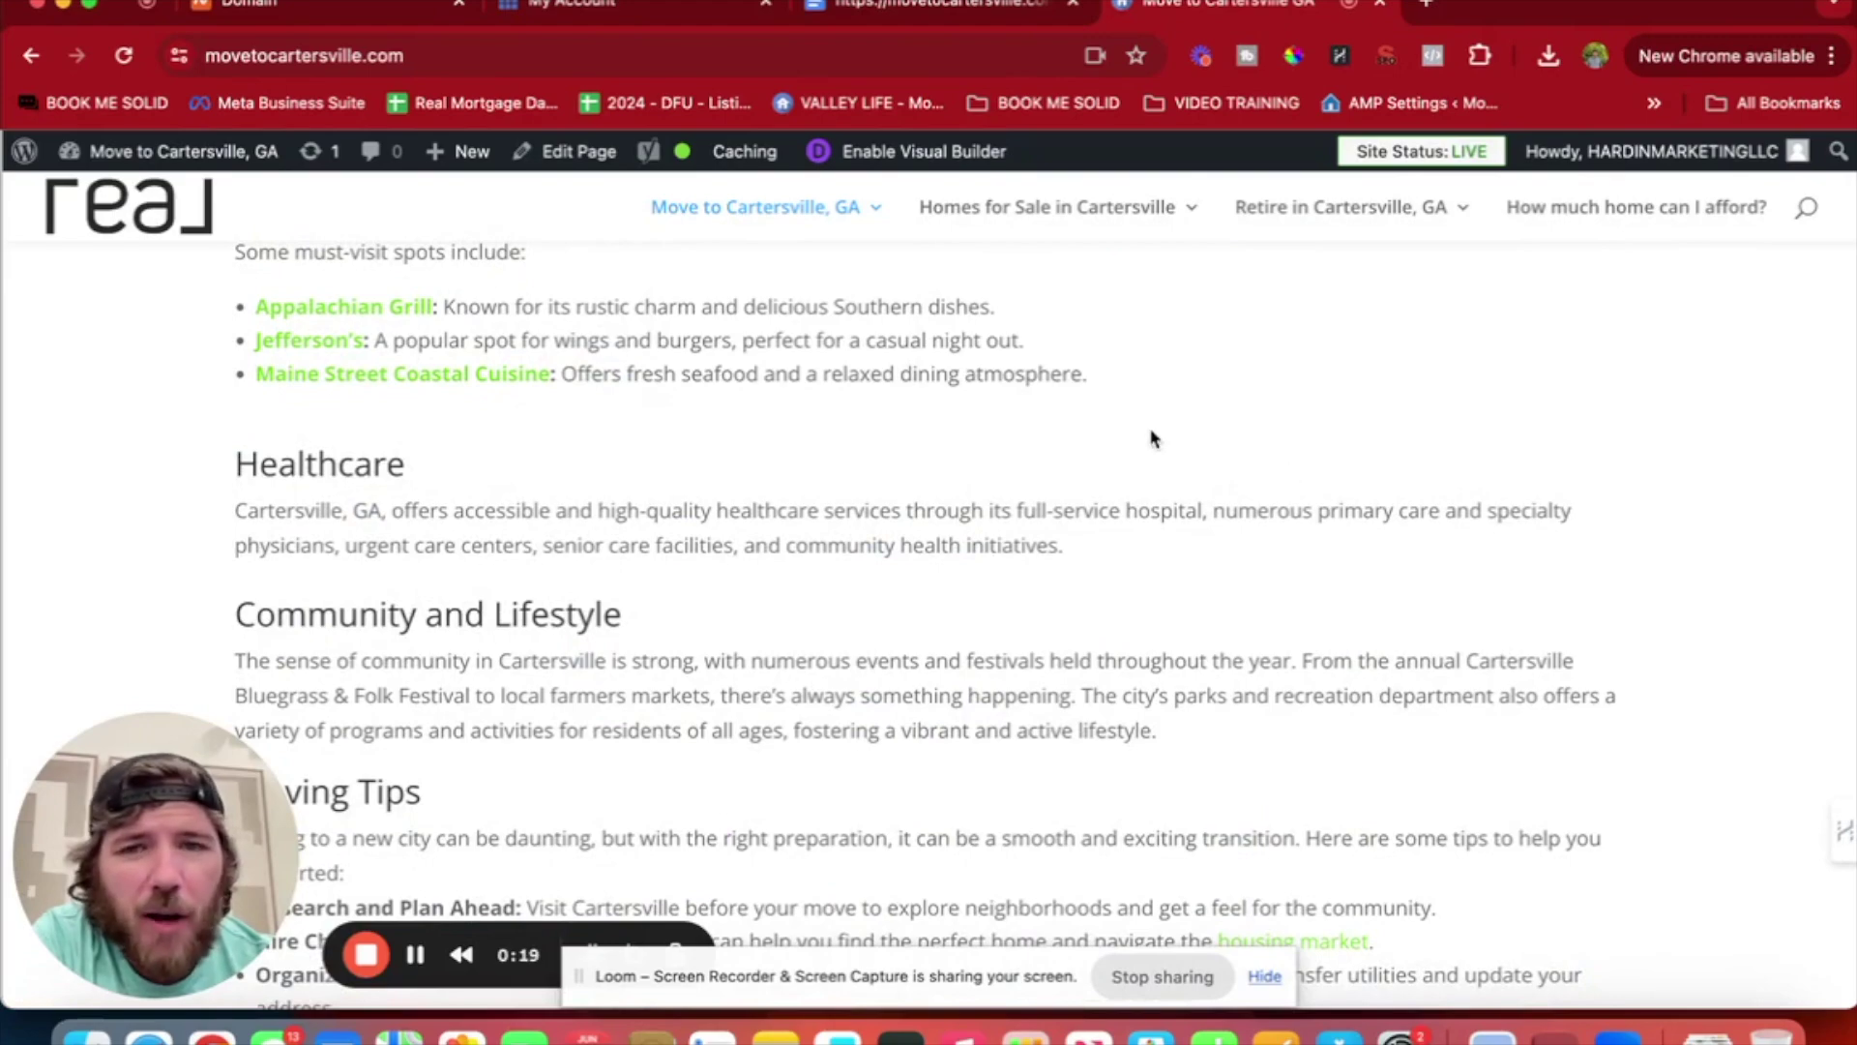
{"action": "scroll", "coordinate": [1151, 439], "scroll_direction": "up", "scroll_amount": 20}
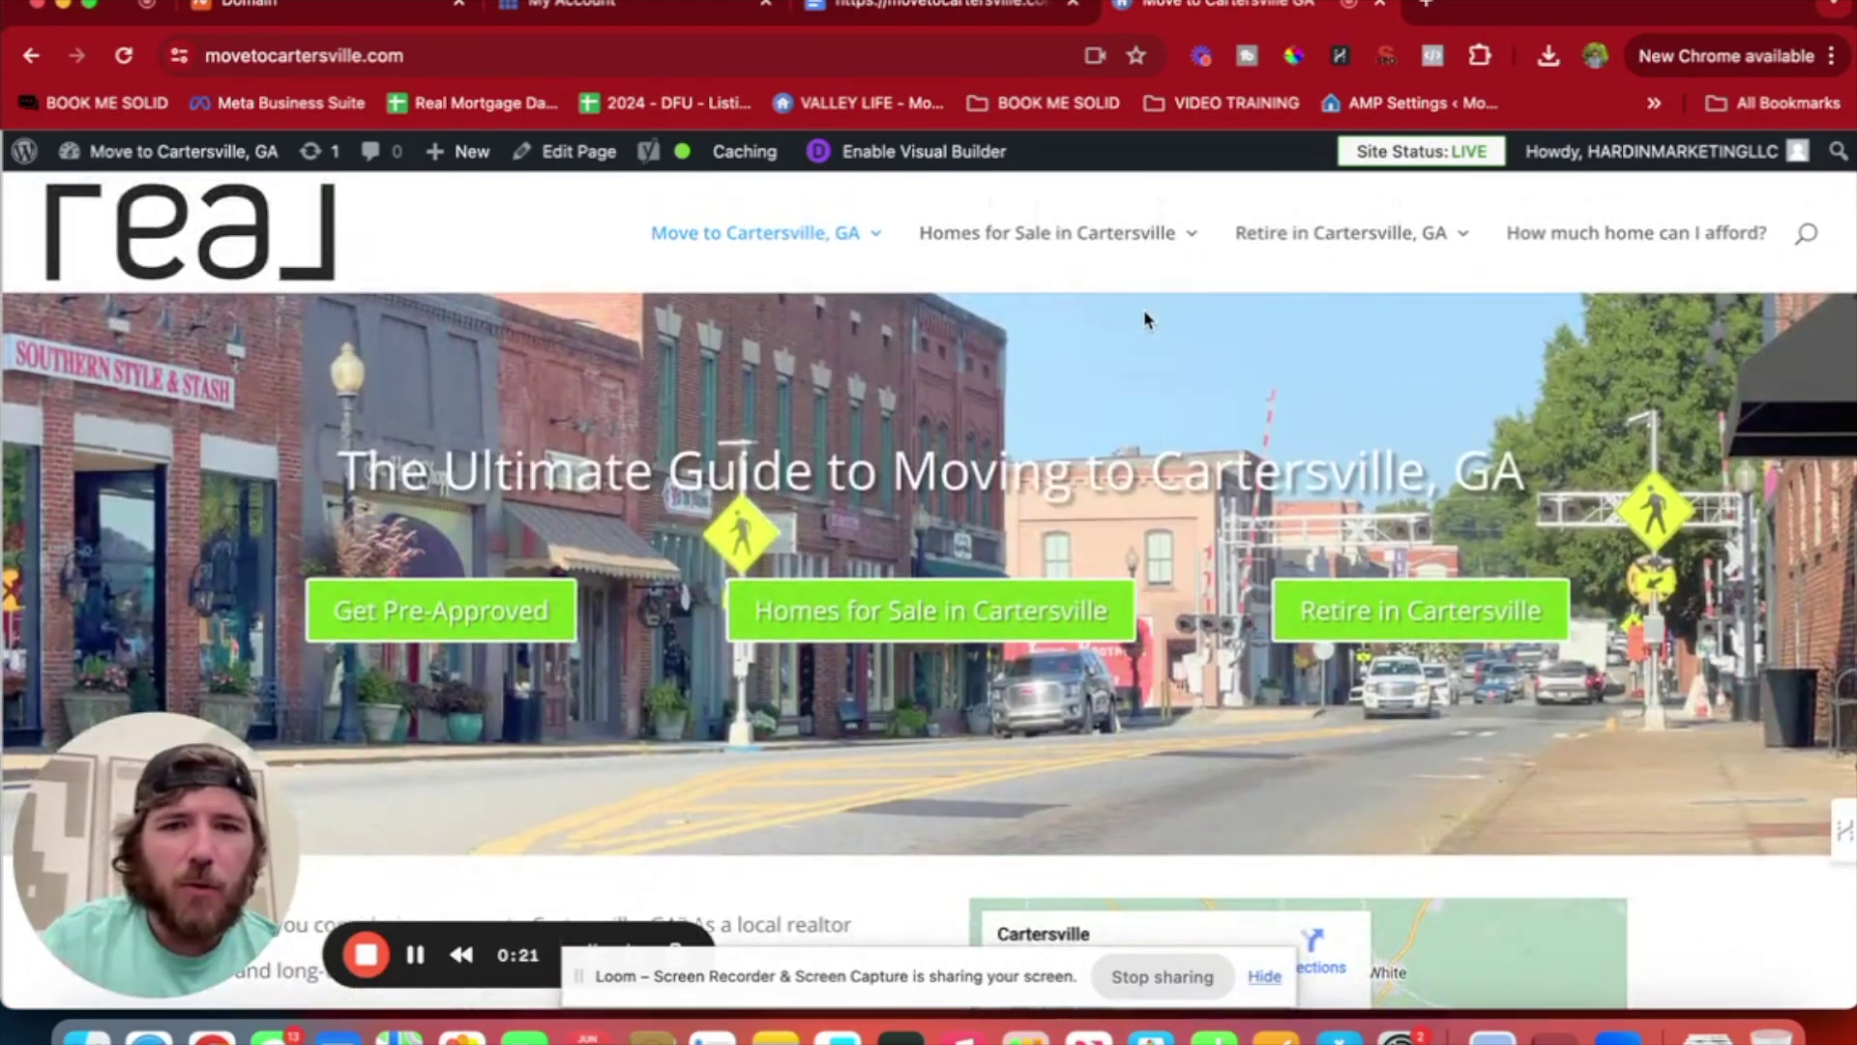
{"action": "mouse_move", "coordinate": [883, 263]}
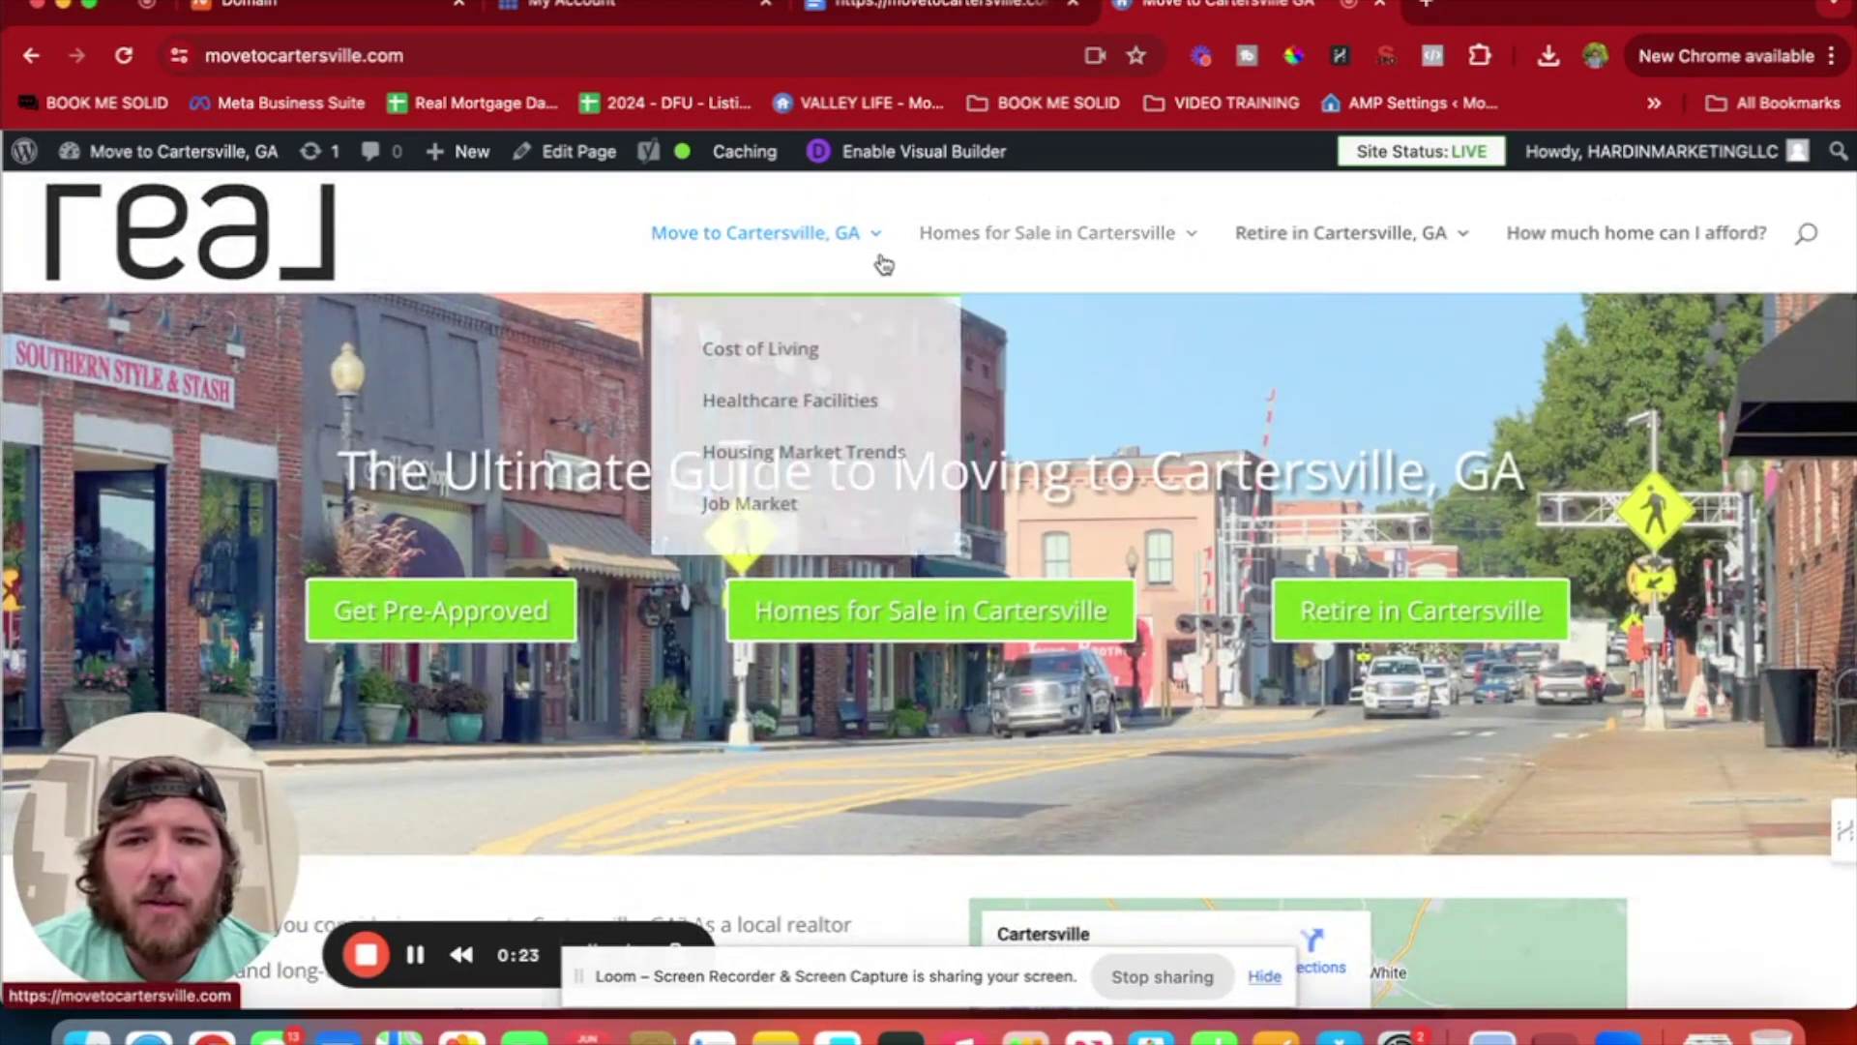
{"action": "mouse_move", "coordinate": [1272, 247]}
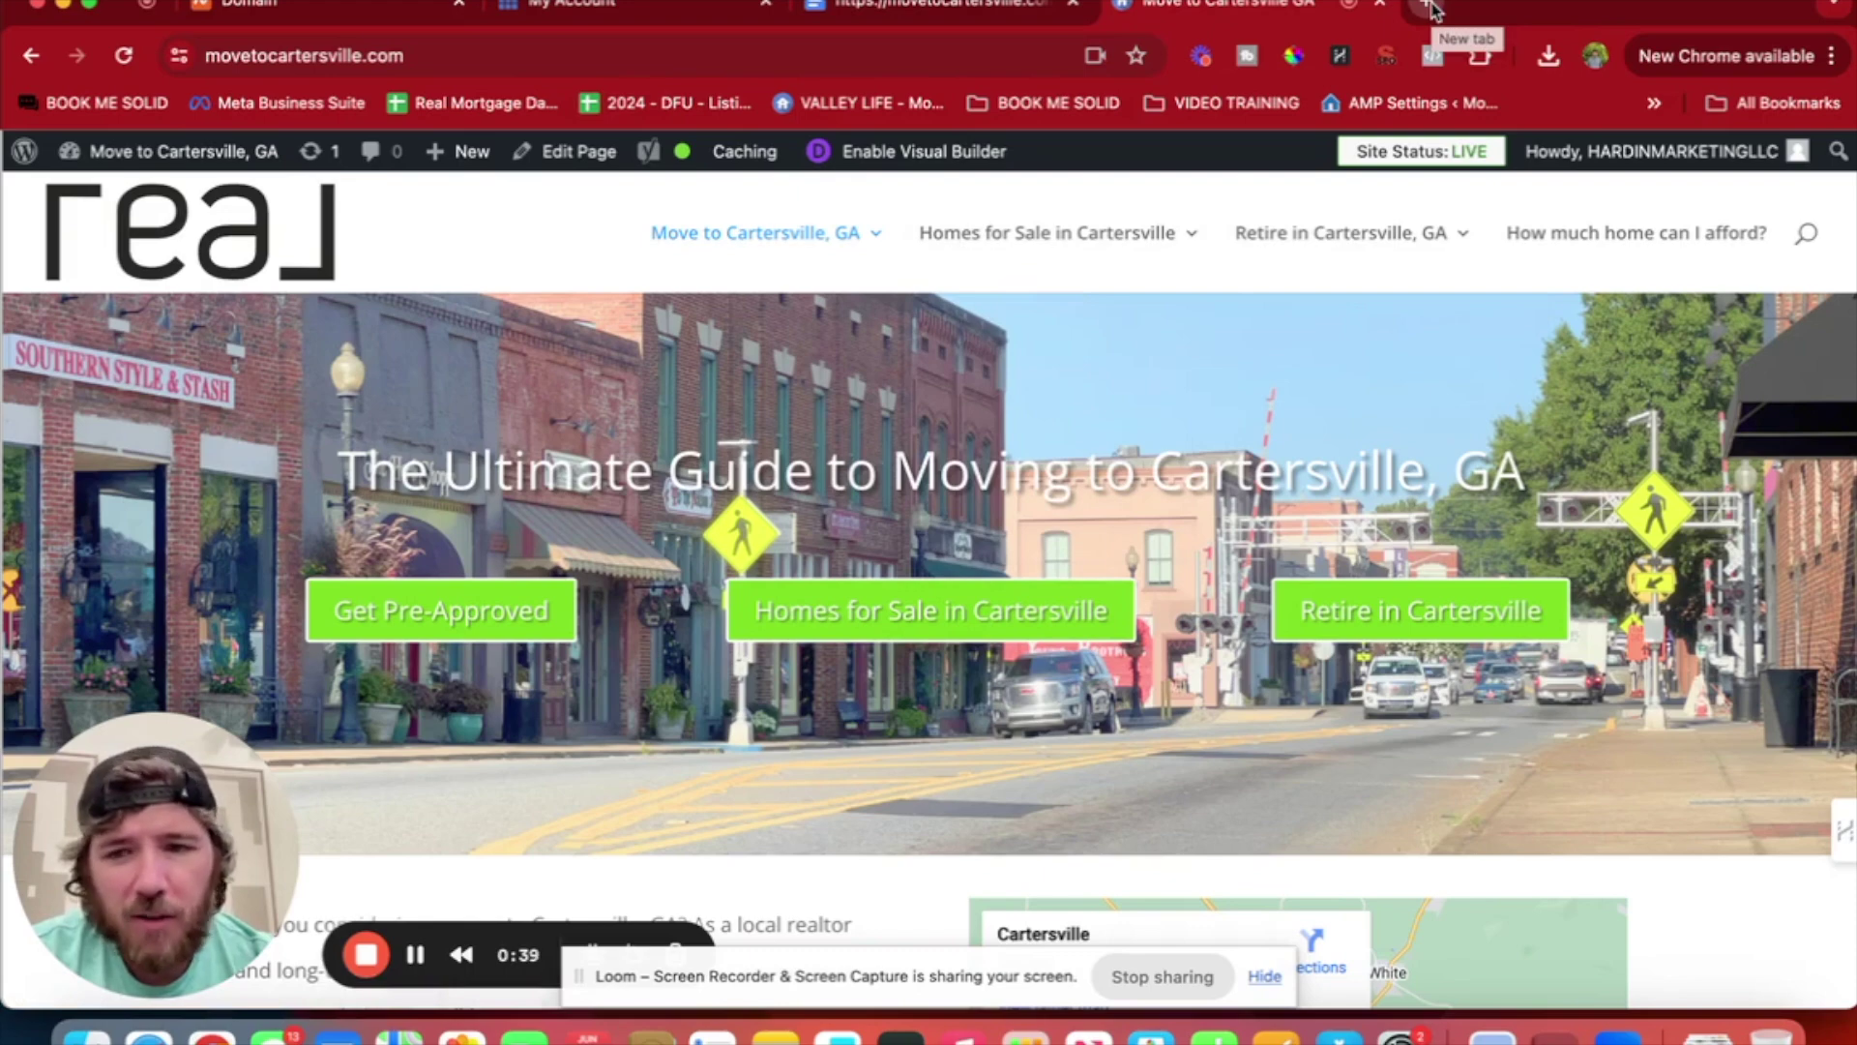
Google site:movetocartersville.com/ in a new tab to check whether the site is indexed.
{"action": "left_click", "coordinate": [780, 58]}
{"action": "key", "text": "cmd+c"}
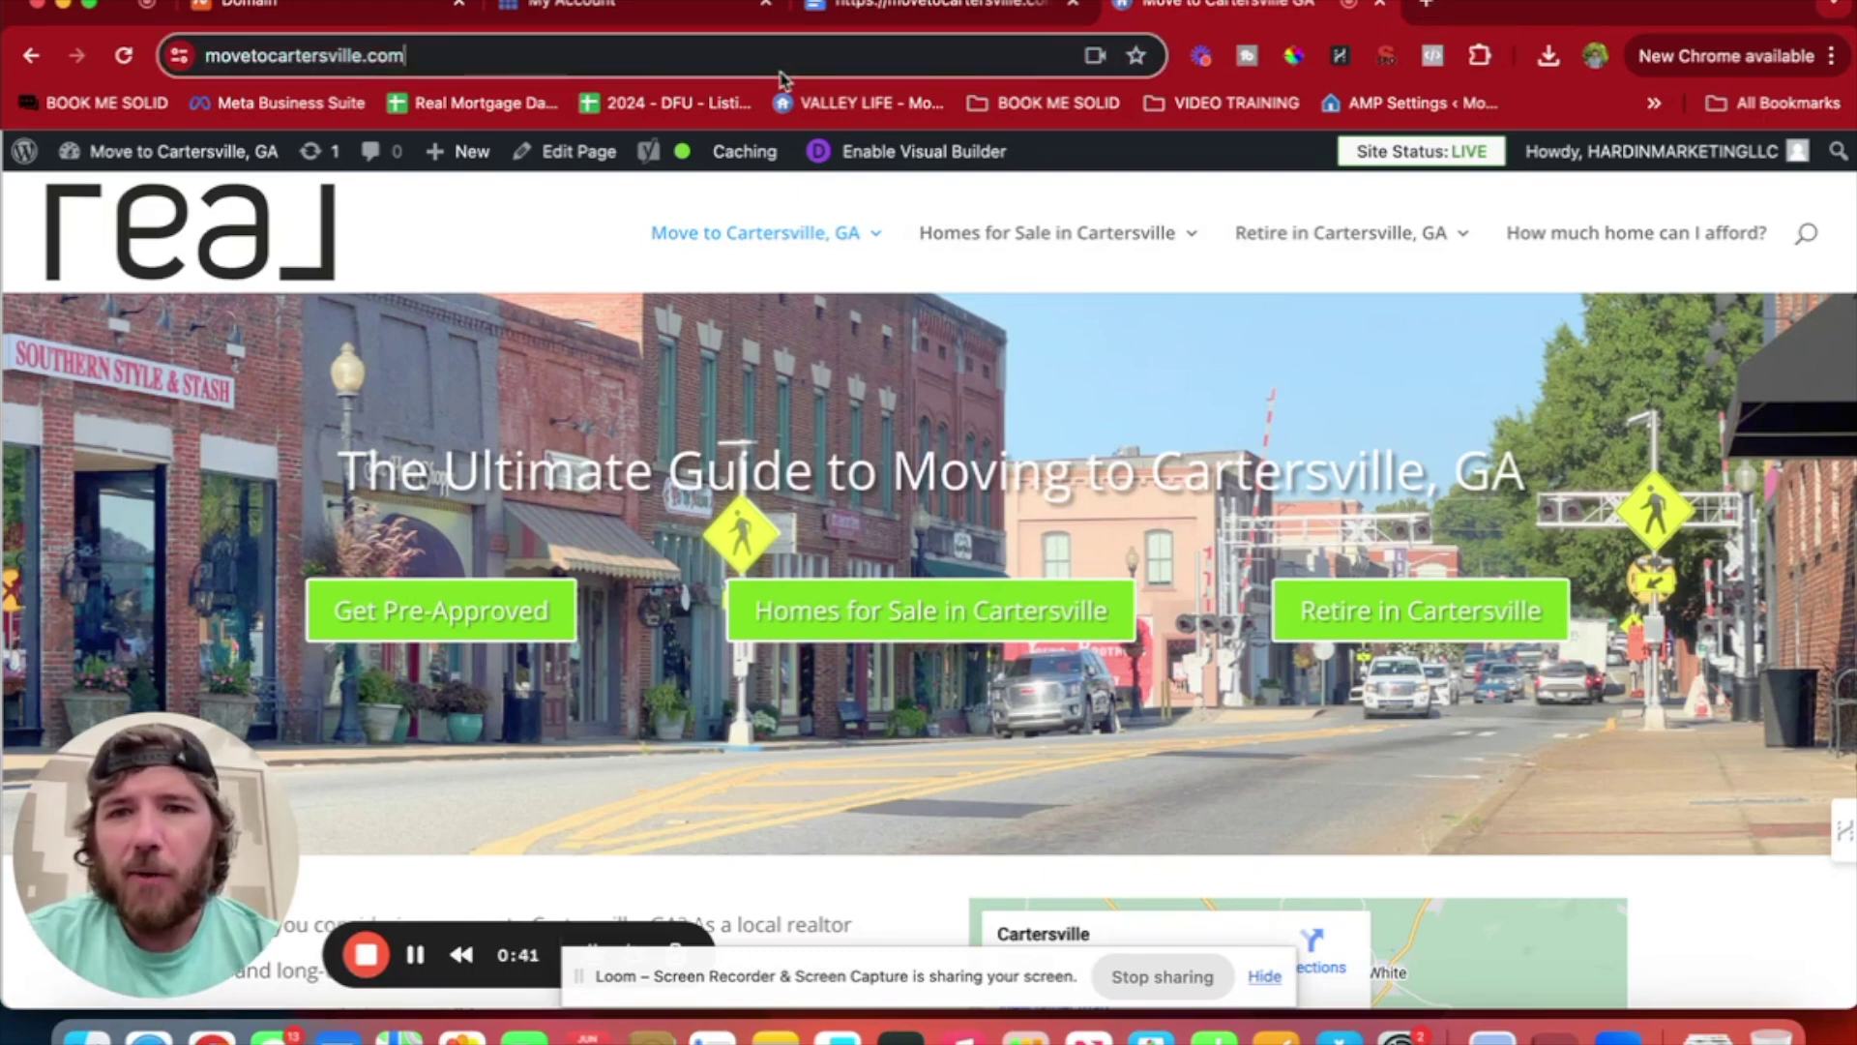
{"action": "left_click", "coordinate": [1445, 6]}
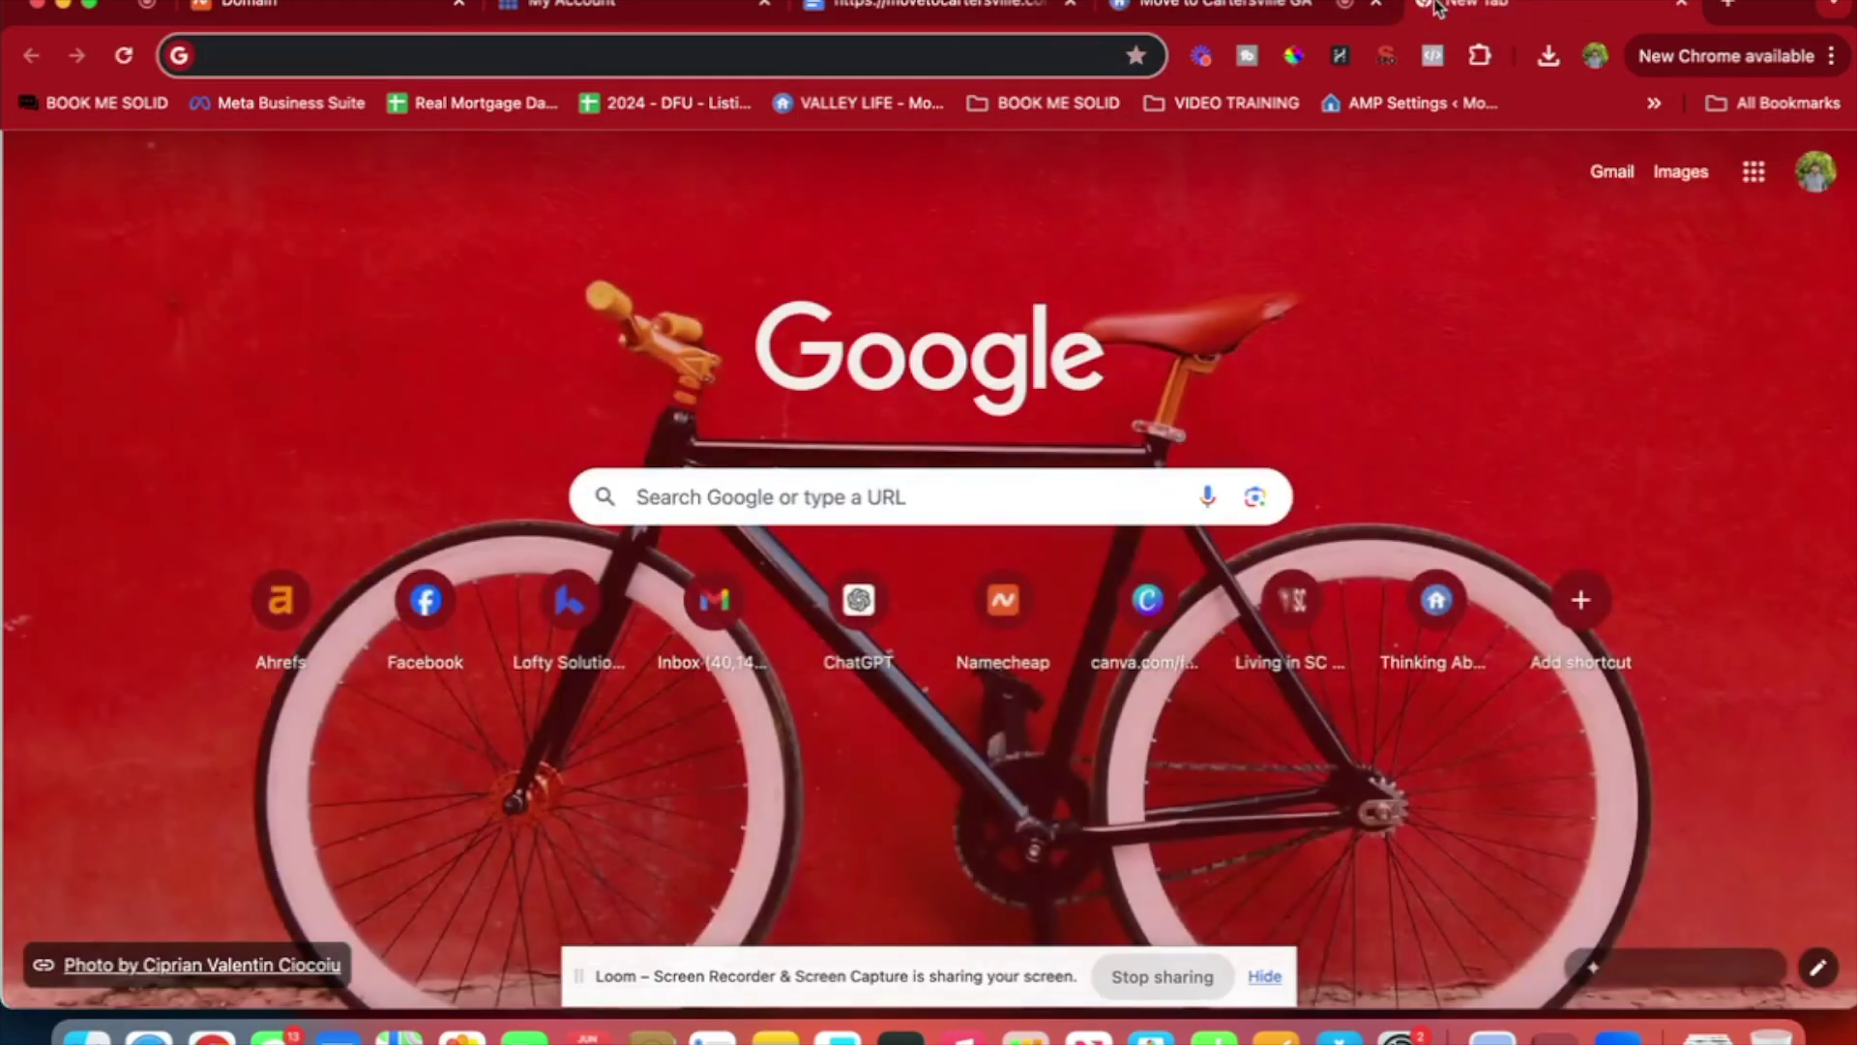
{"action": "type", "text": "site:"}
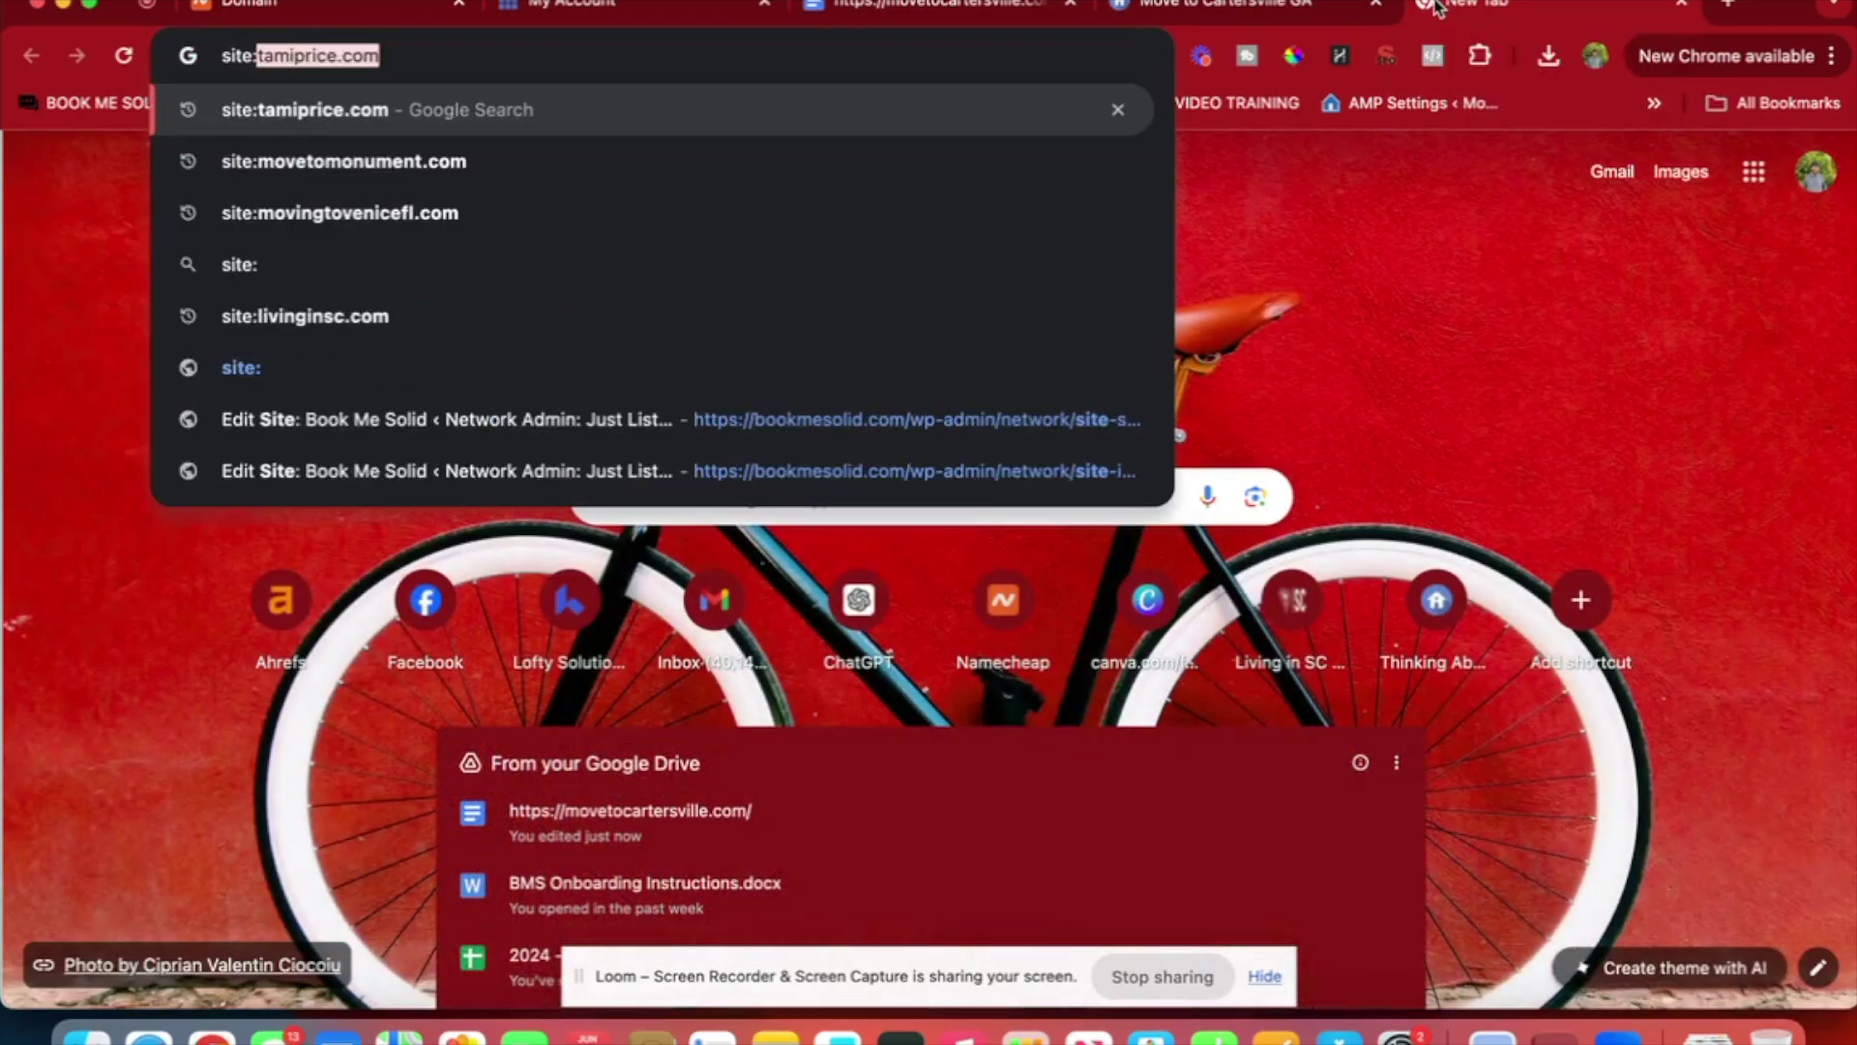
{"action": "key", "text": "cmd+v"}
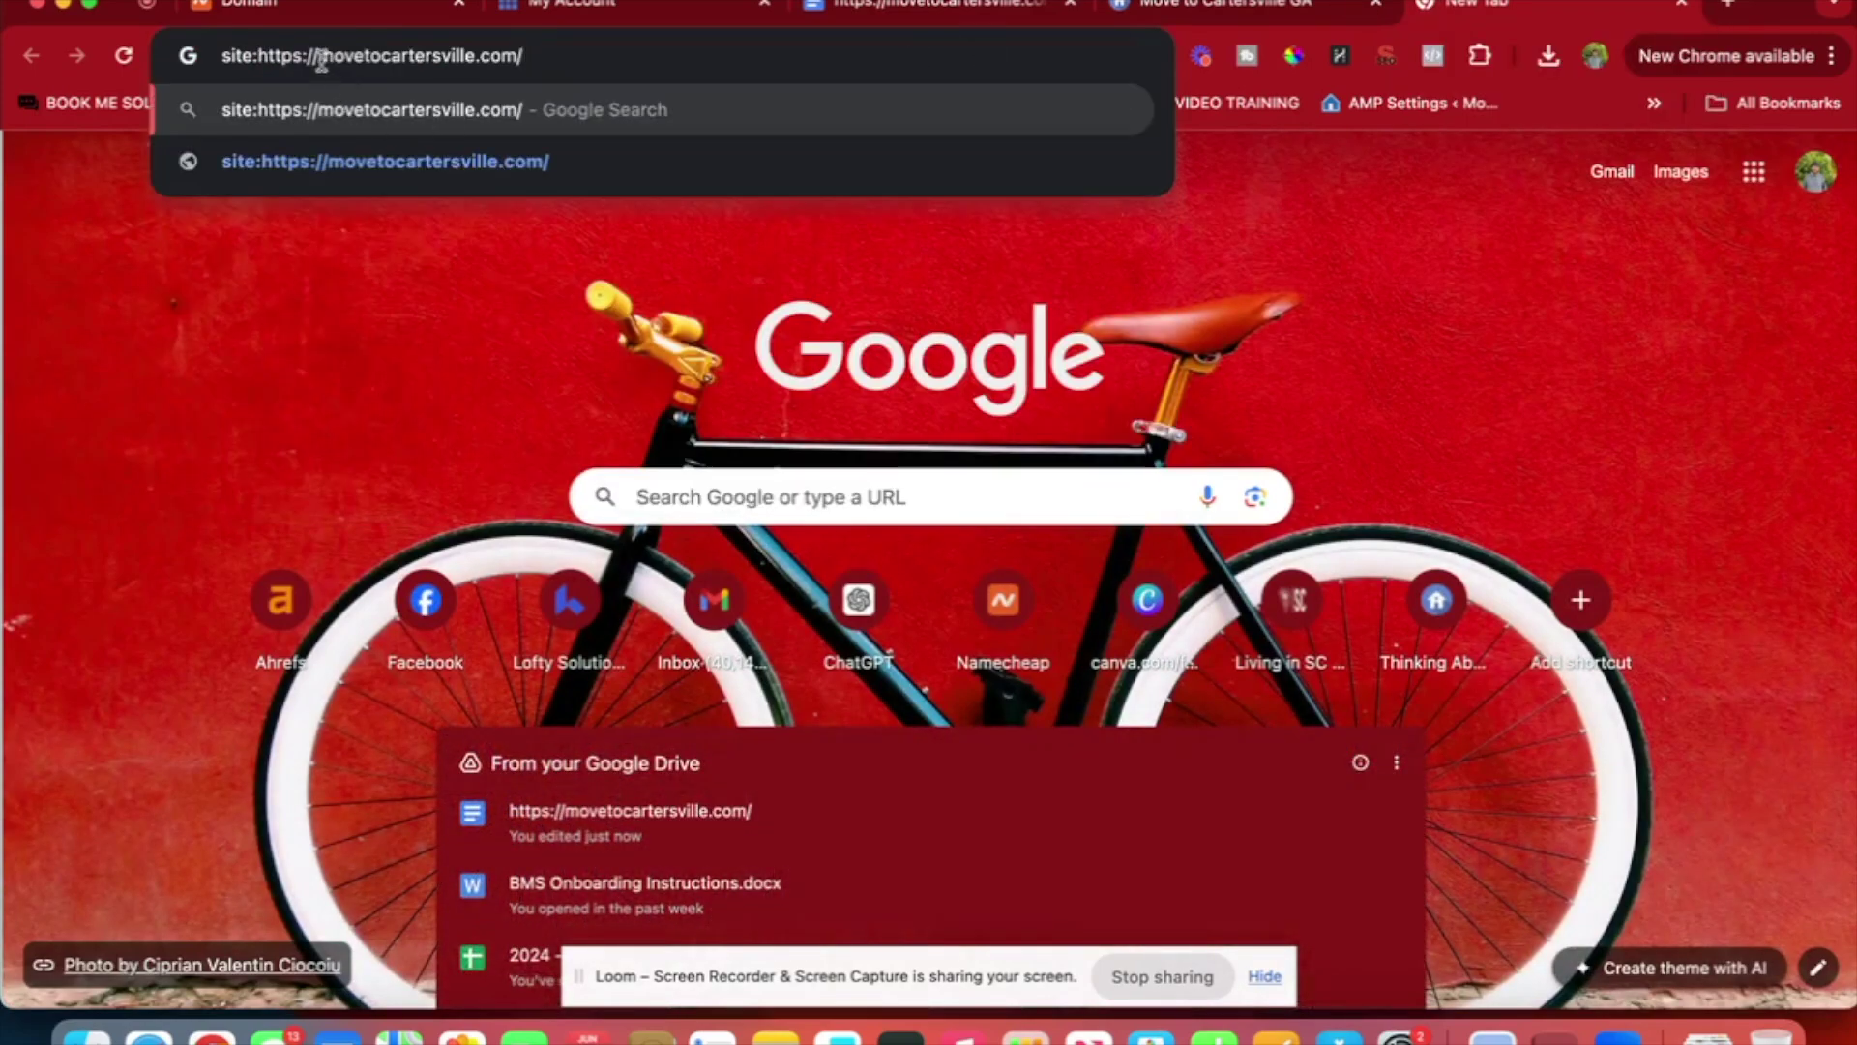
{"action": "key", "text": "BackSpace"}
{"action": "key", "text": "BackSpace"}
{"action": "key", "text": "BackSpace"}
{"action": "key", "text": "BackSpace"}
{"action": "key", "text": "BackSpace"}
{"action": "key", "text": "BackSpace"}
{"action": "key", "text": "BackSpace"}
{"action": "key", "text": "BackSpace"}
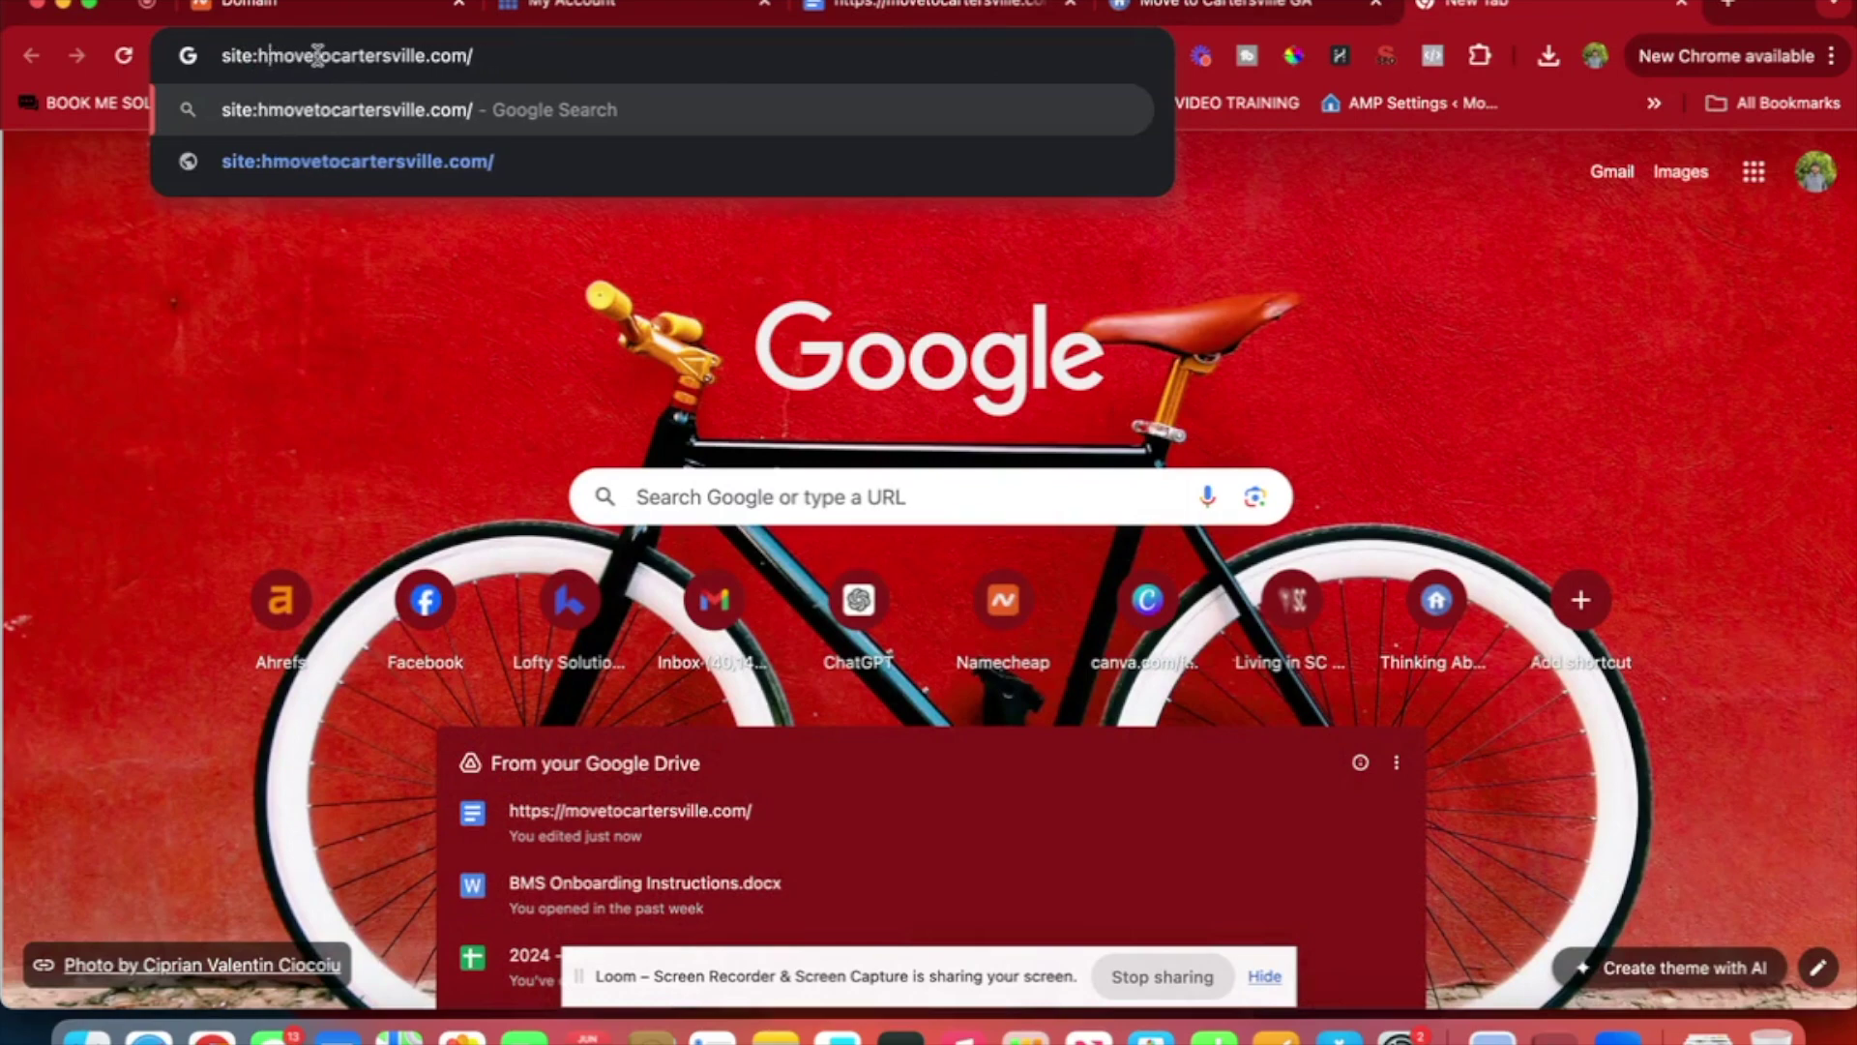
{"action": "key", "text": "Return"}
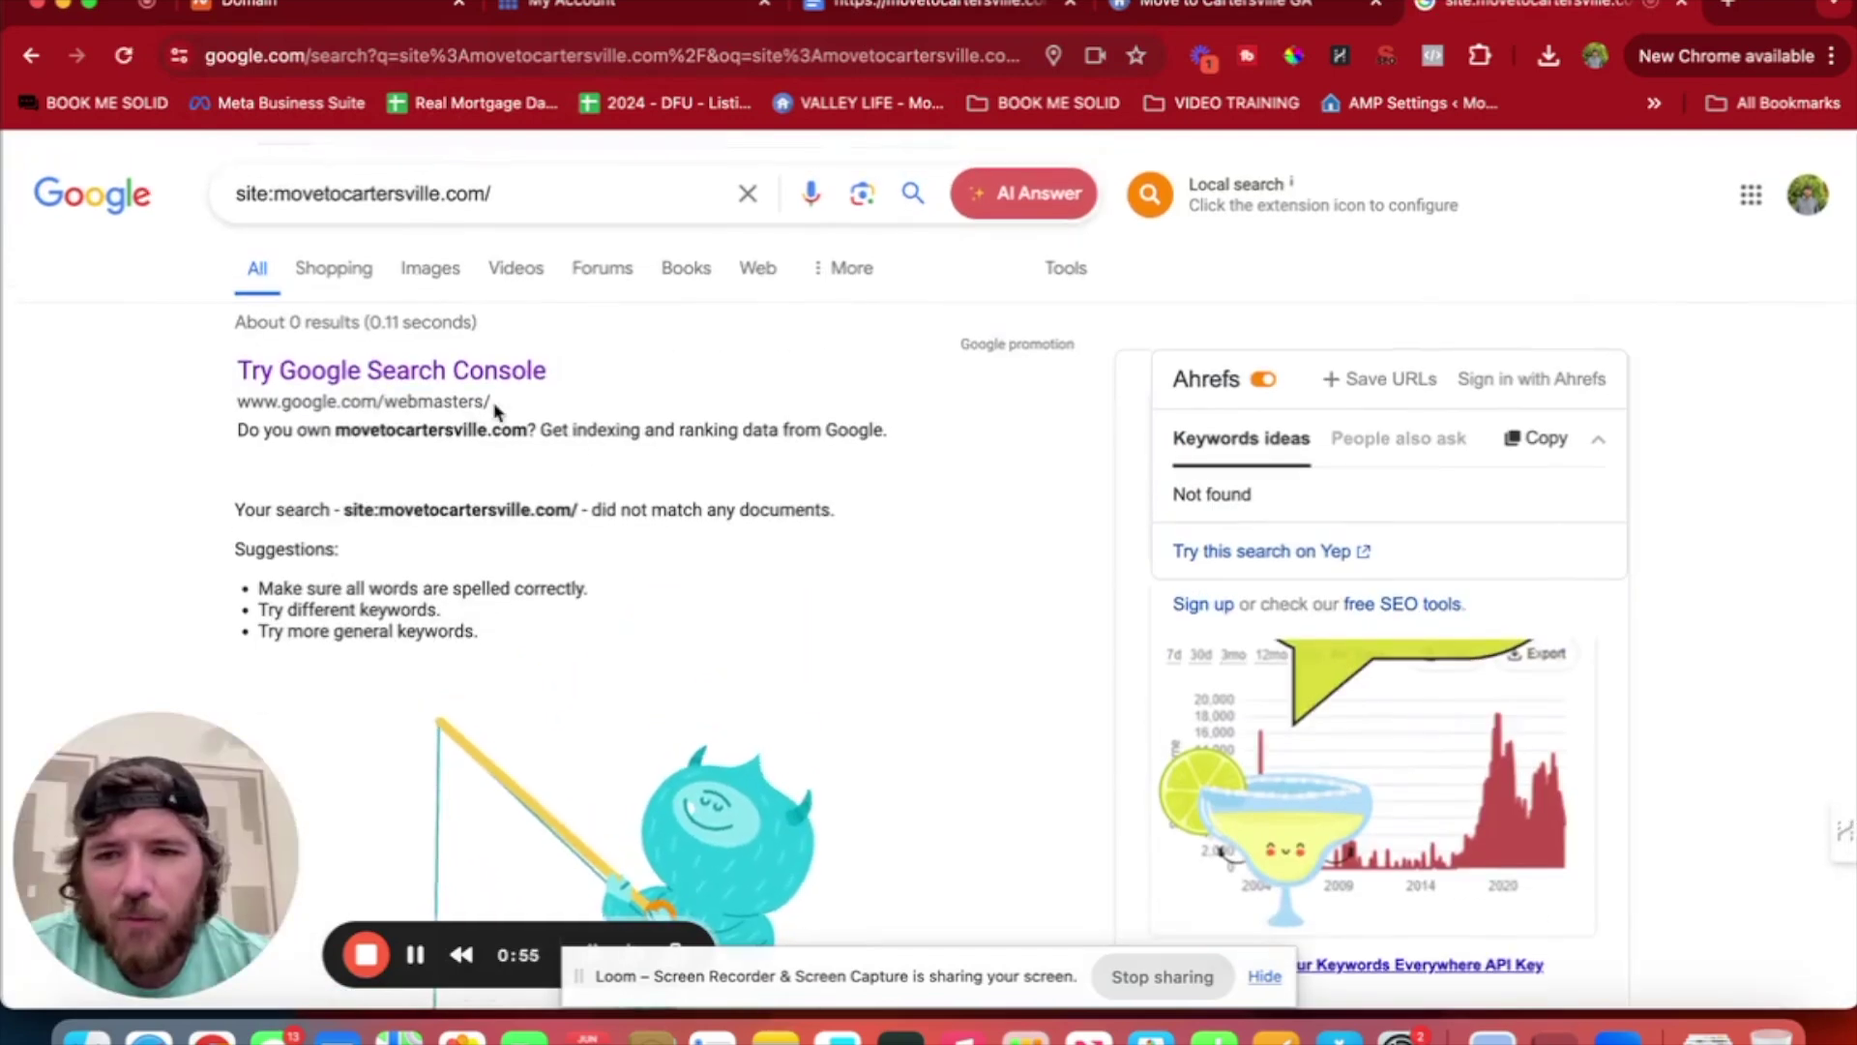
Open Google Search Console's property list and choose Add property.
{"action": "left_click", "coordinate": [478, 380]}
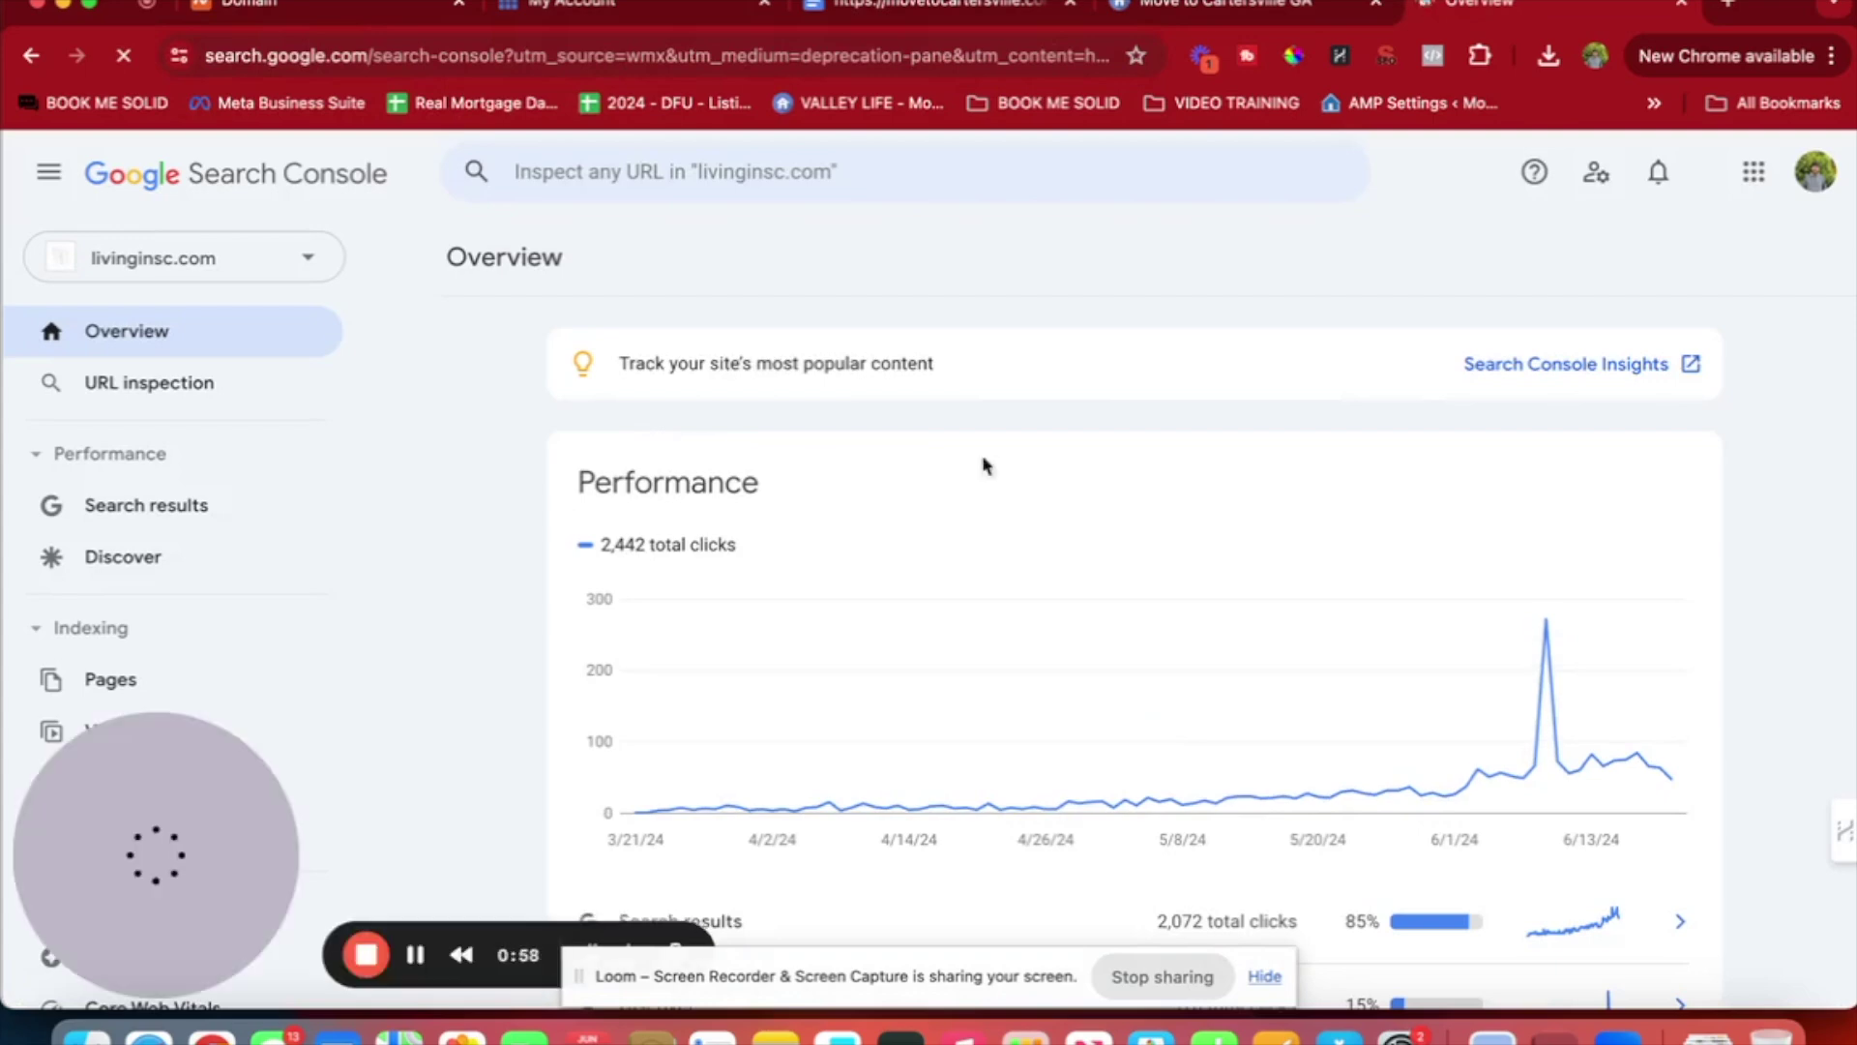
{"action": "left_click", "coordinate": [291, 255]}
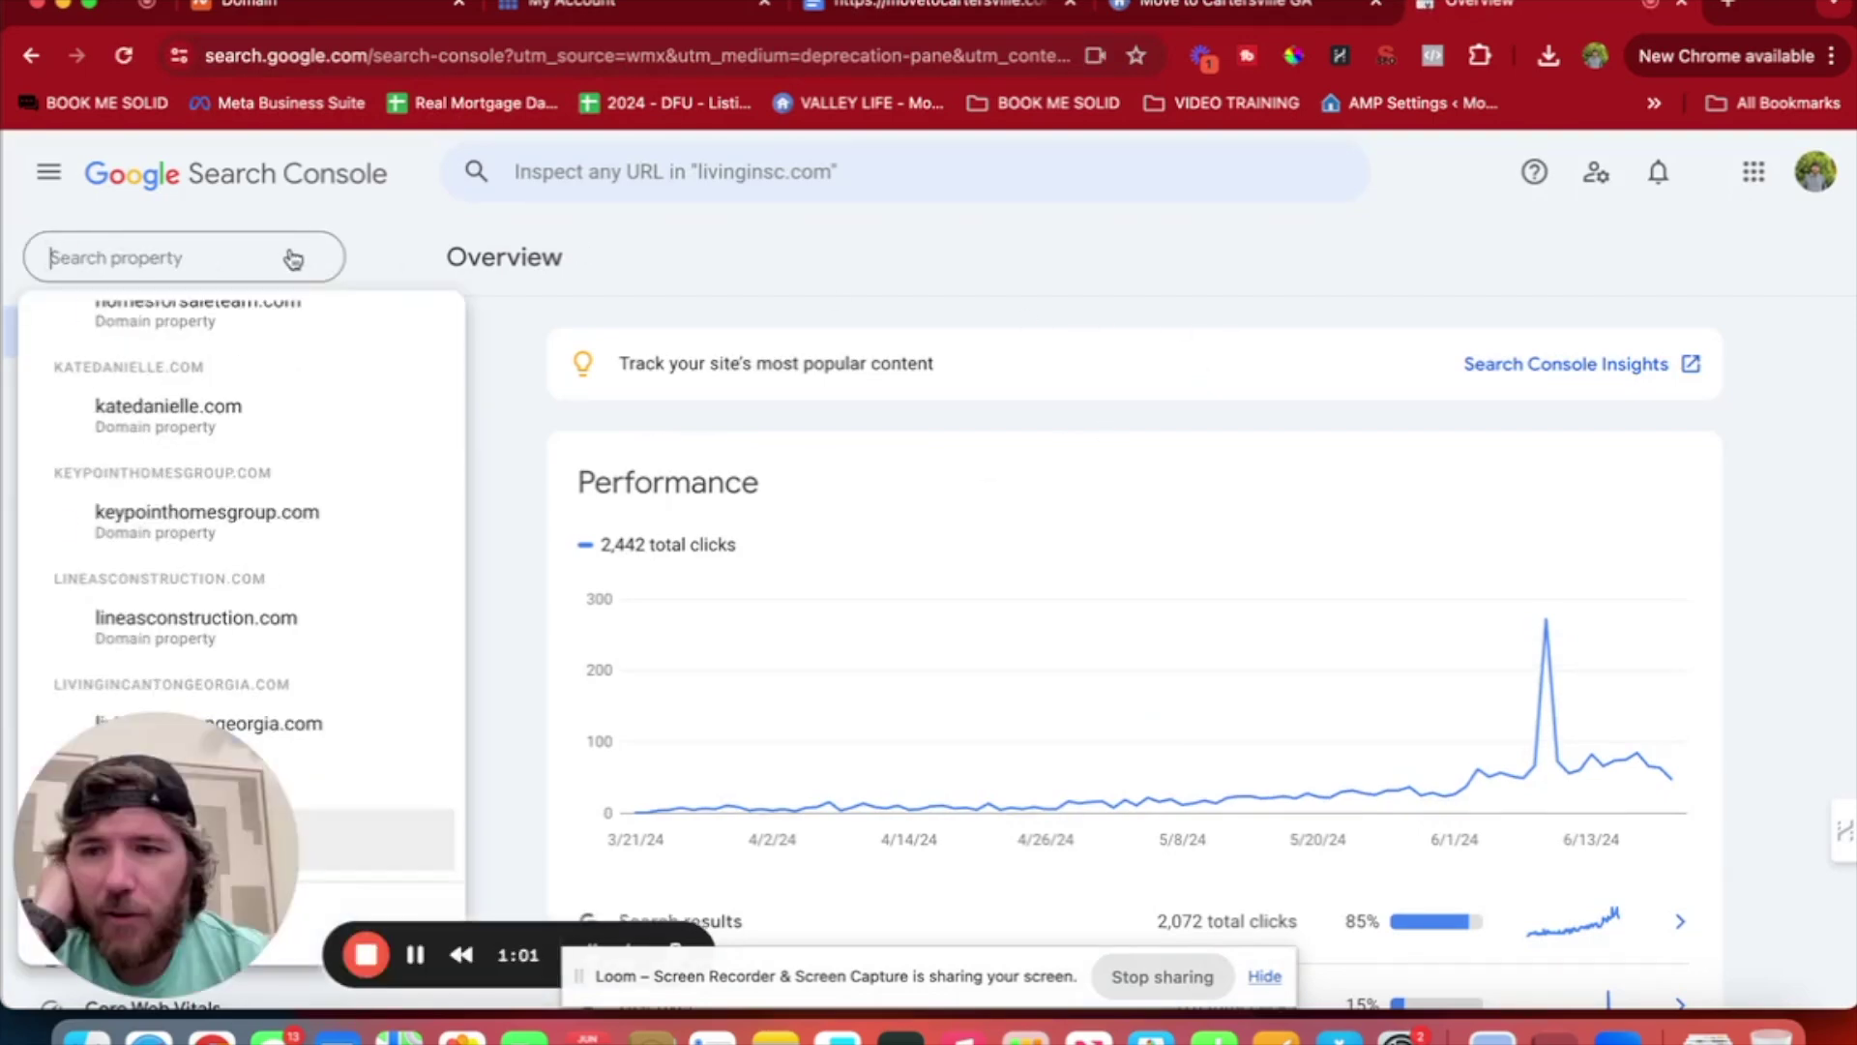
{"action": "left_click_drag", "start_coordinate": [218, 803], "coordinate": [904, 387]}
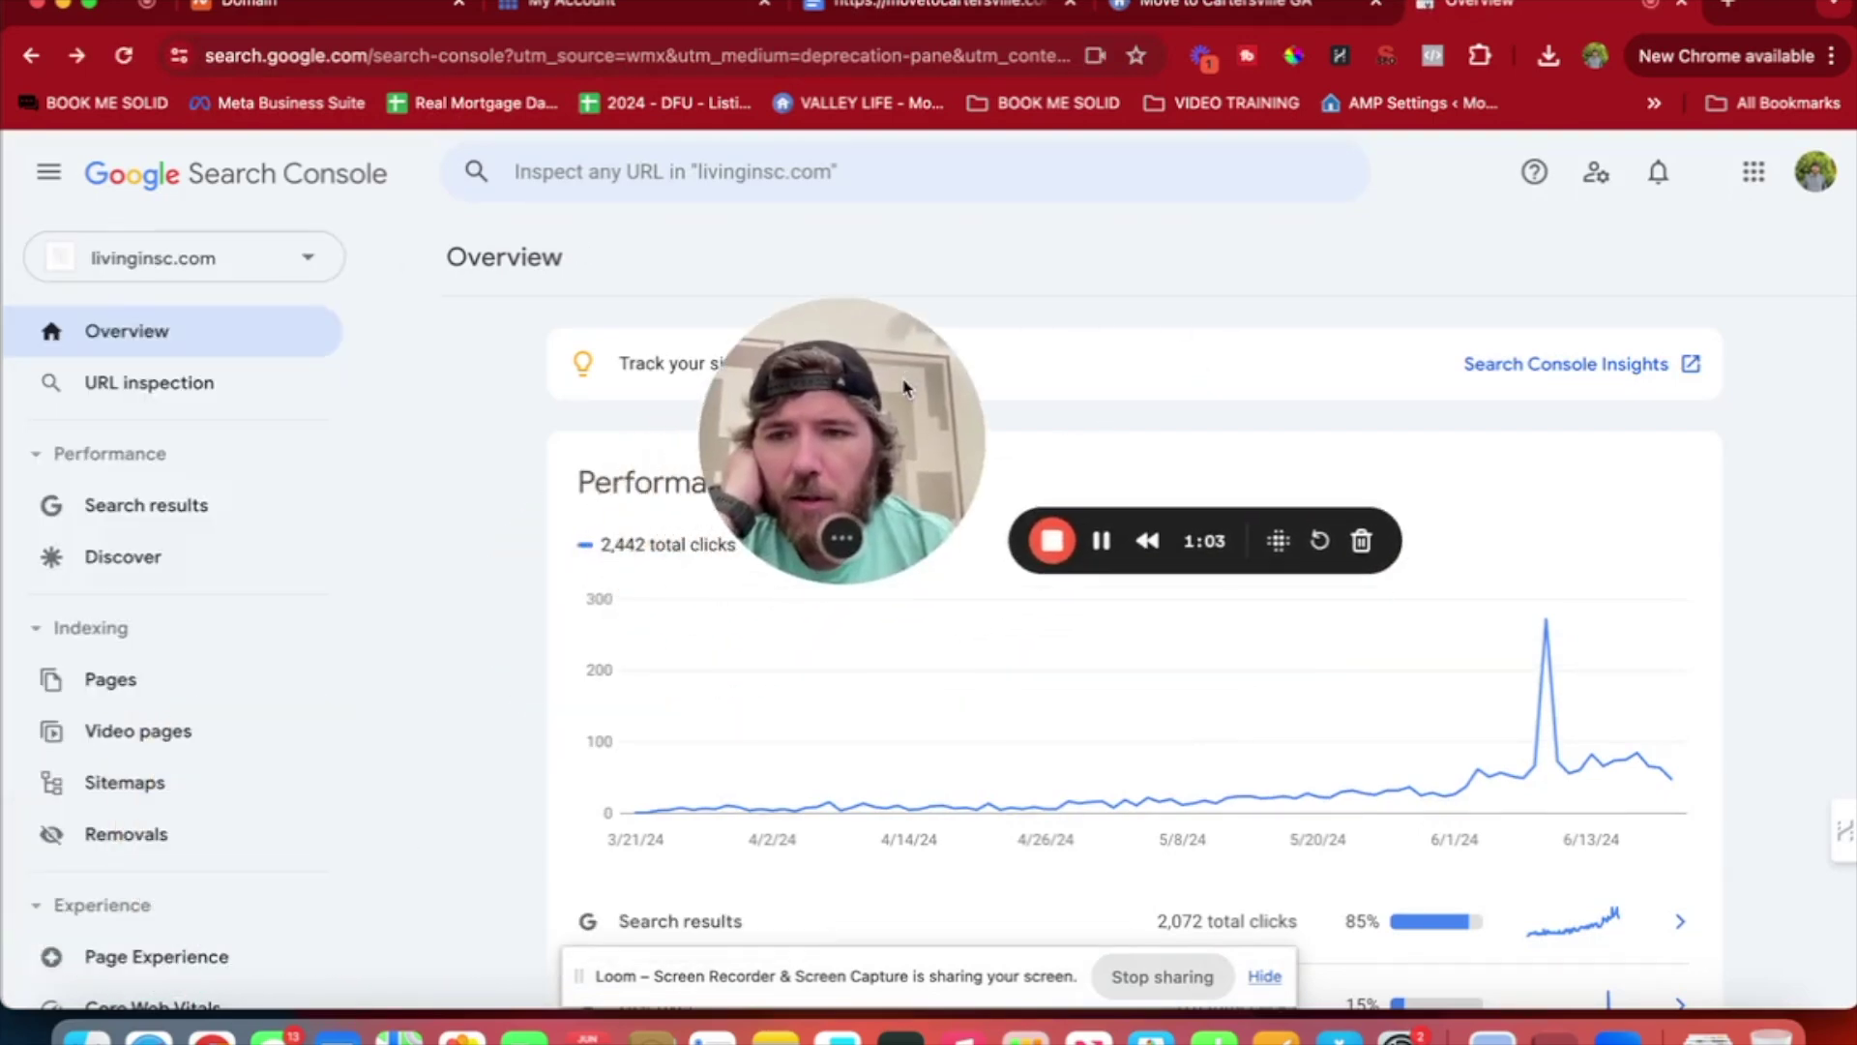
{"action": "left_click", "coordinate": [254, 264]}
{"action": "scroll", "coordinate": [257, 701], "scroll_direction": "down", "scroll_amount": 15}
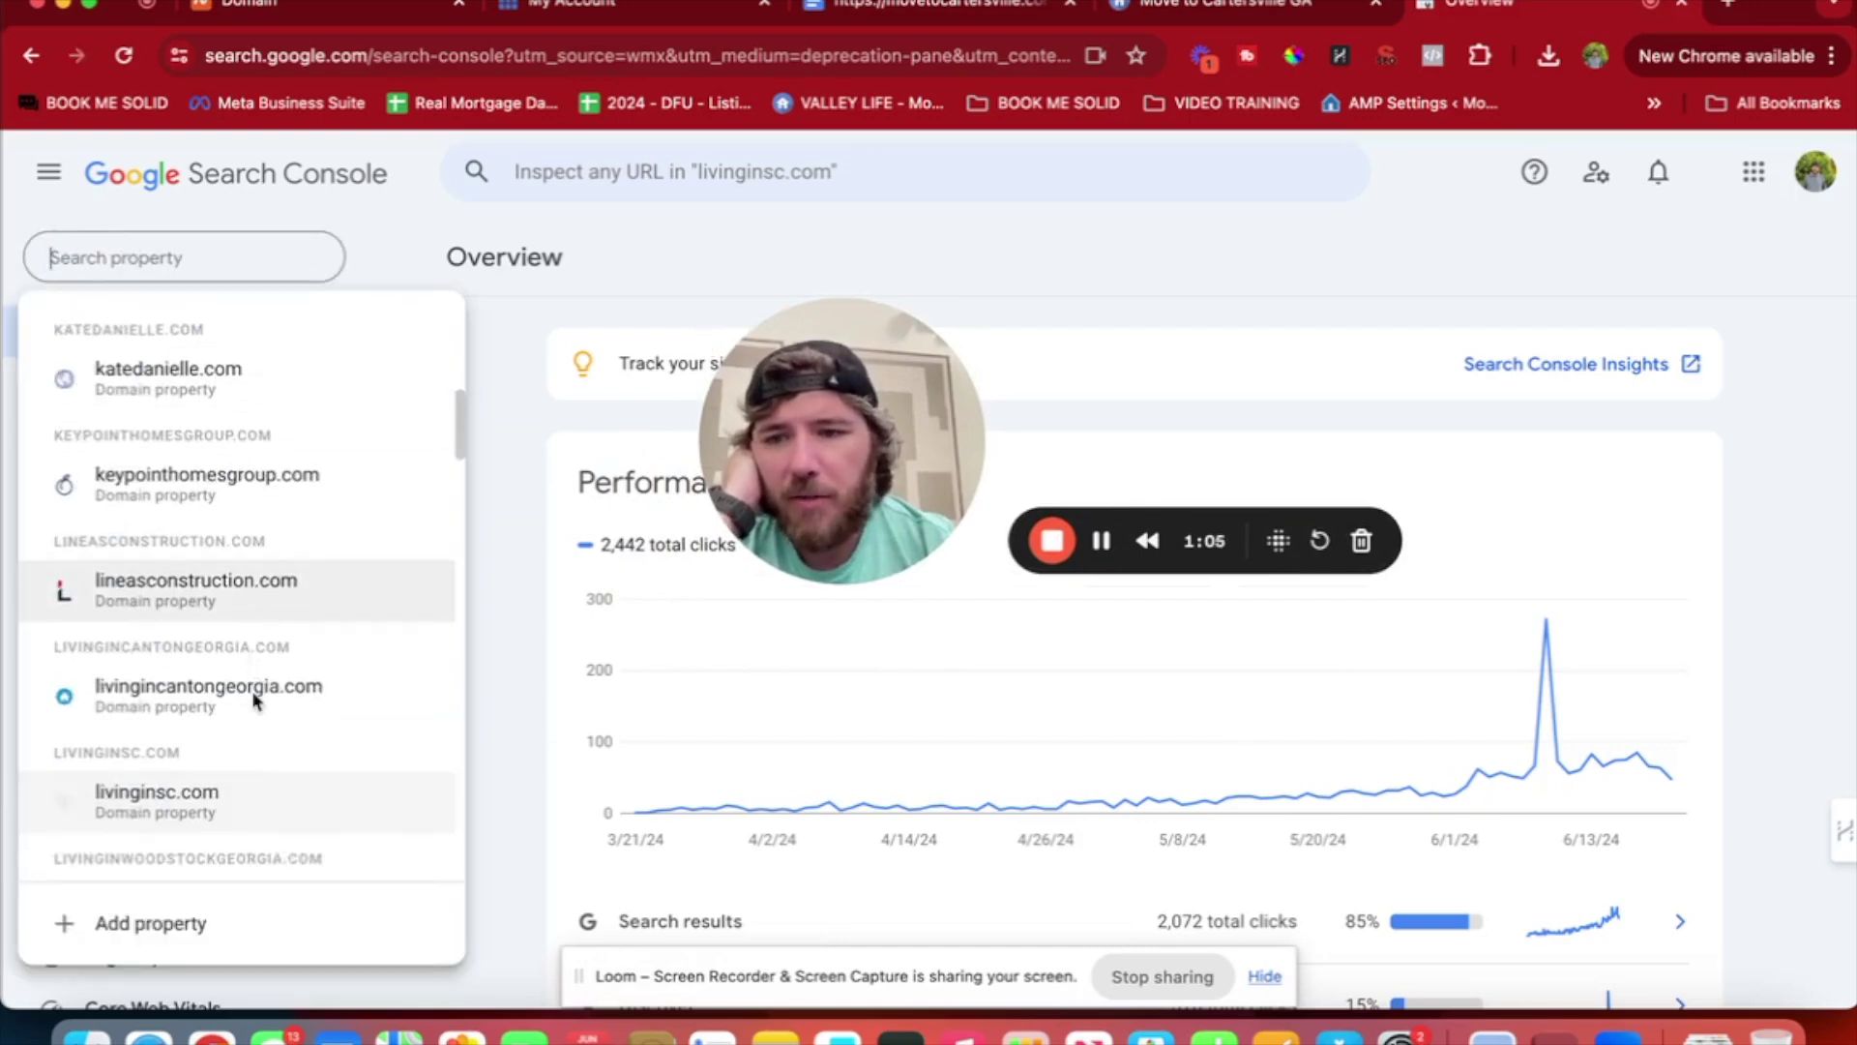
{"action": "scroll", "coordinate": [254, 699], "scroll_direction": "down", "scroll_amount": 8}
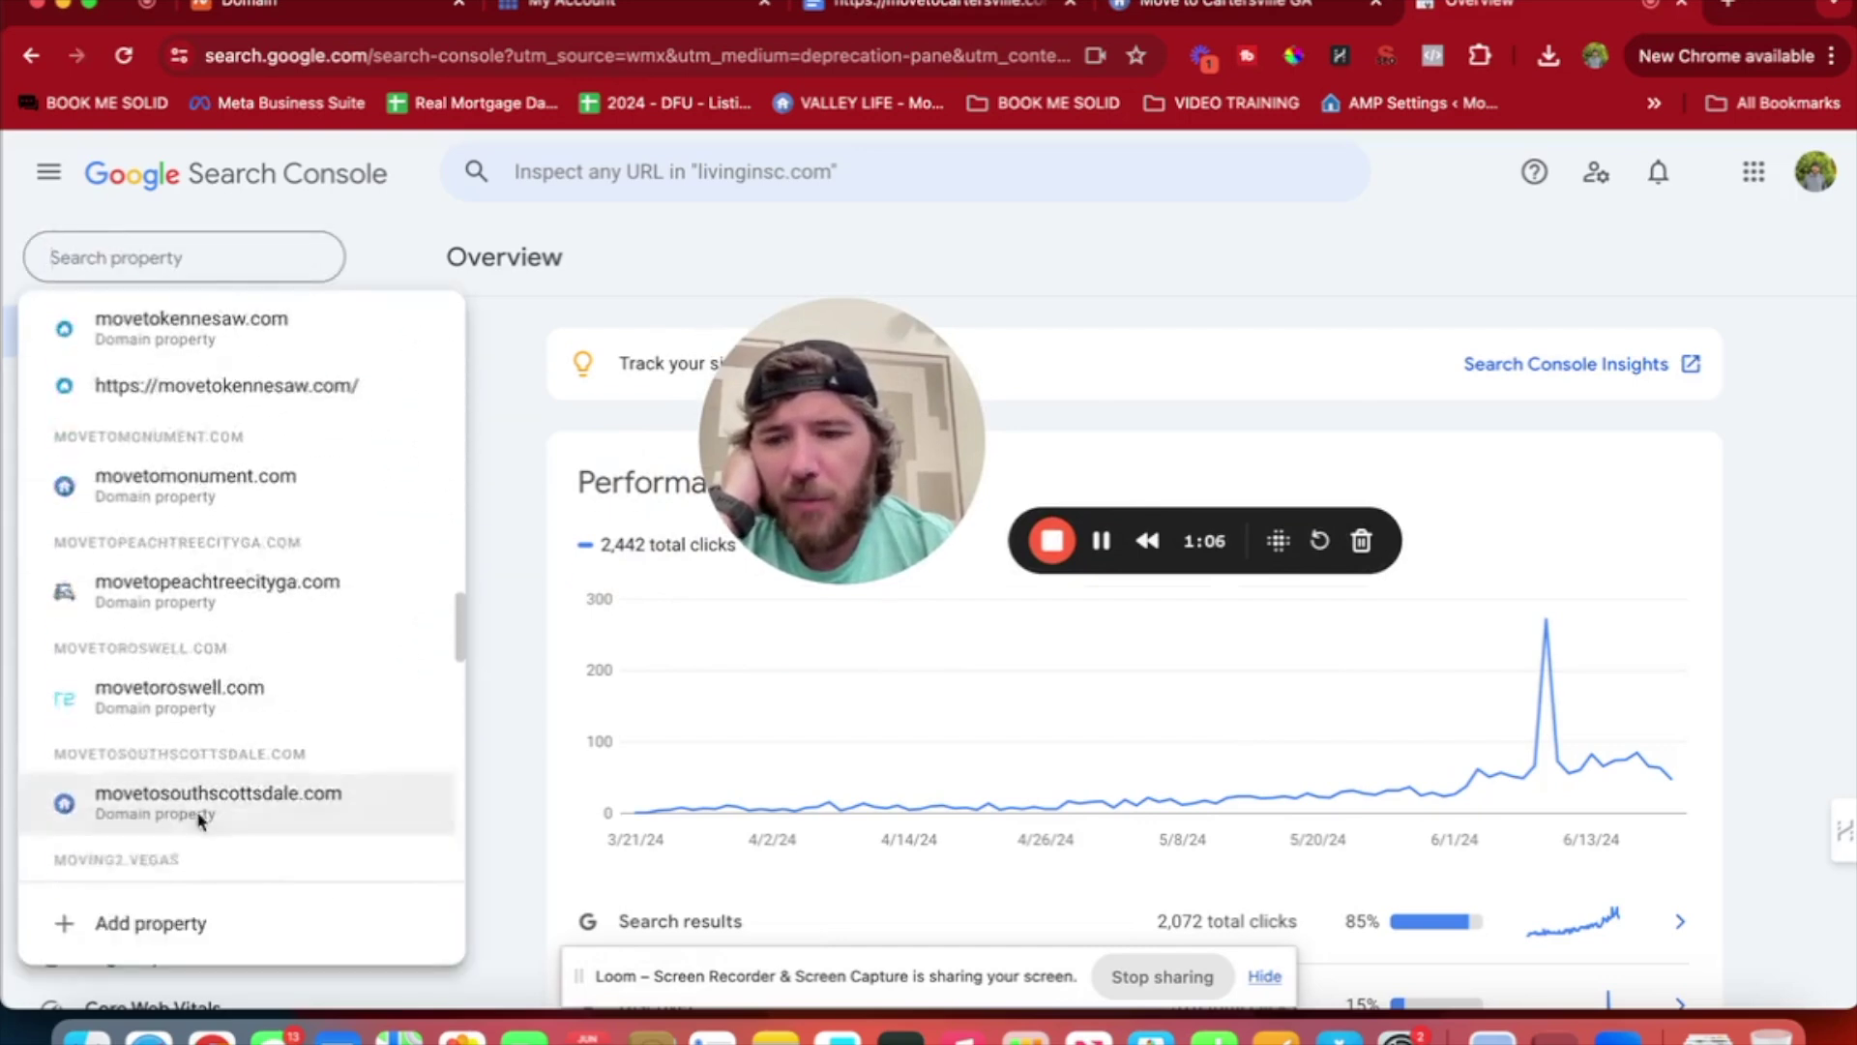
{"action": "left_click", "coordinate": [92, 930]}
Add movetocartersville.com as a Domain property and copy its TXT verification record.
{"action": "left_click_drag", "start_coordinate": [808, 405], "coordinate": [1180, 255]}
{"action": "left_click", "coordinate": [652, 672]}
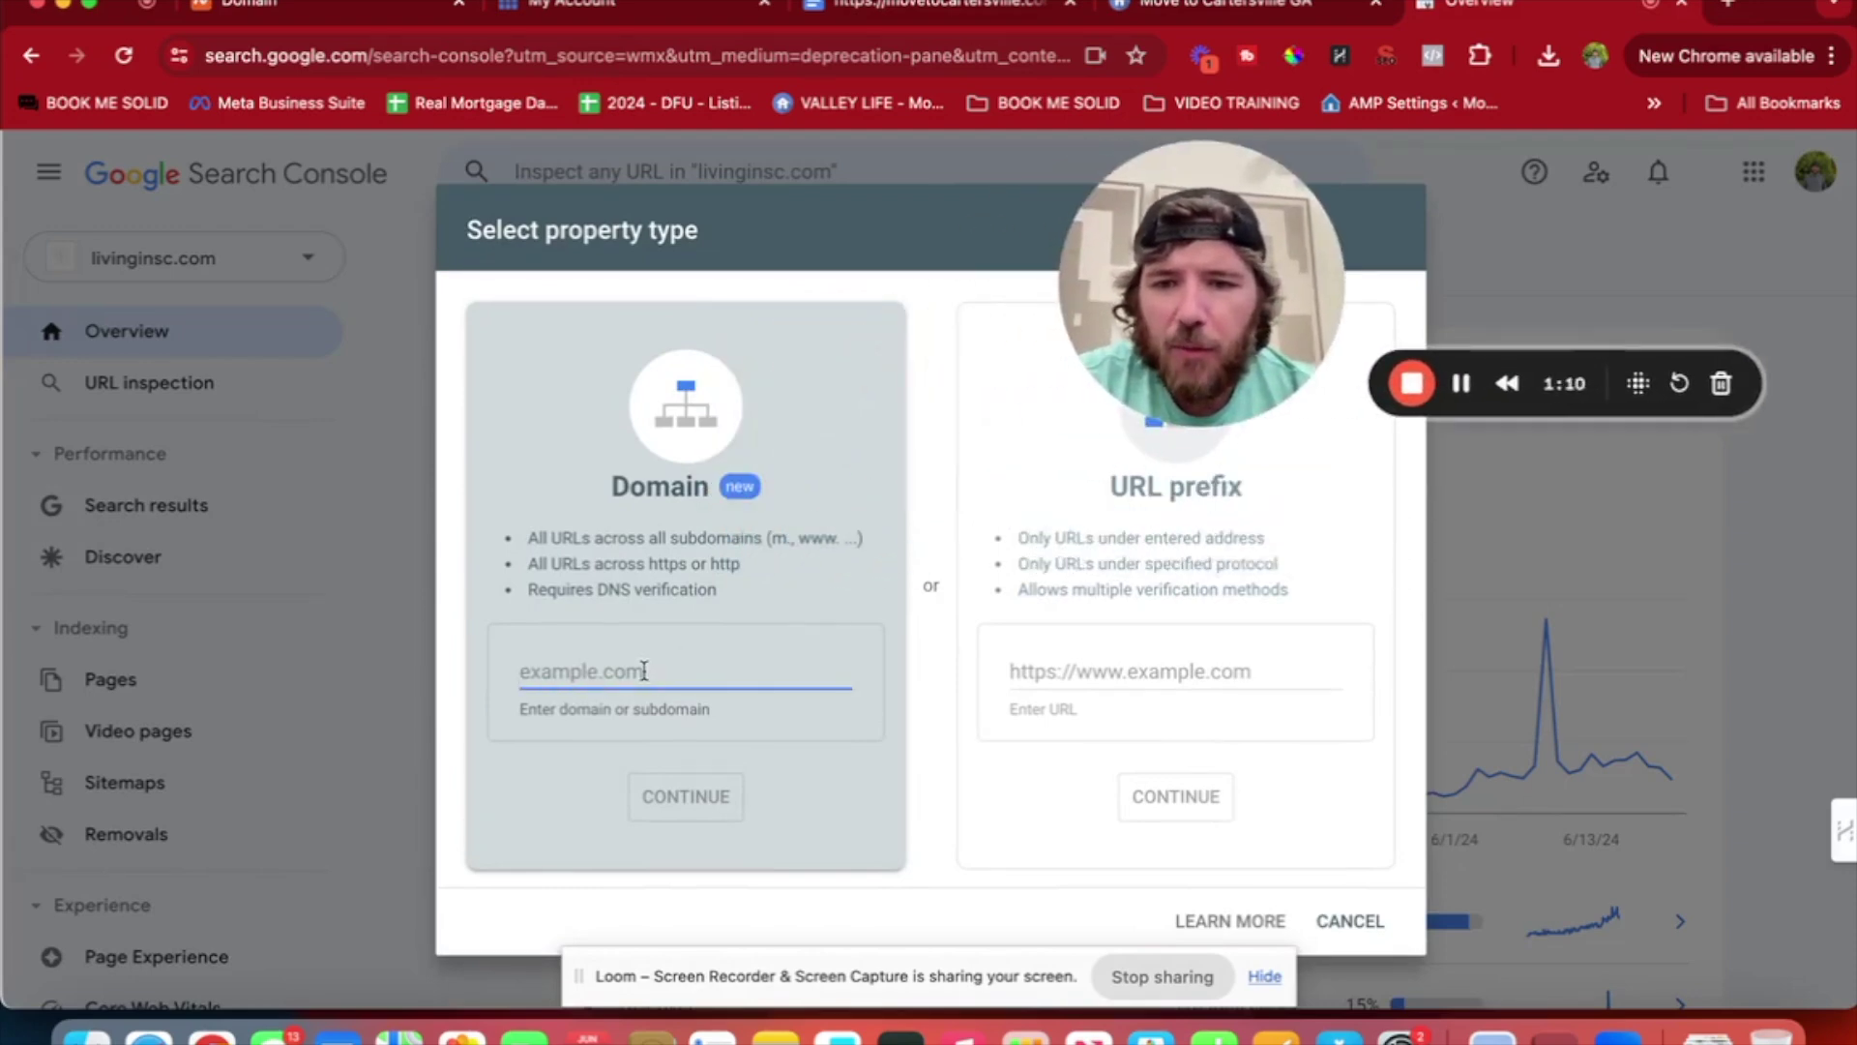
{"action": "key", "text": "super+v"}
{"action": "left_click", "coordinate": [826, 803]}
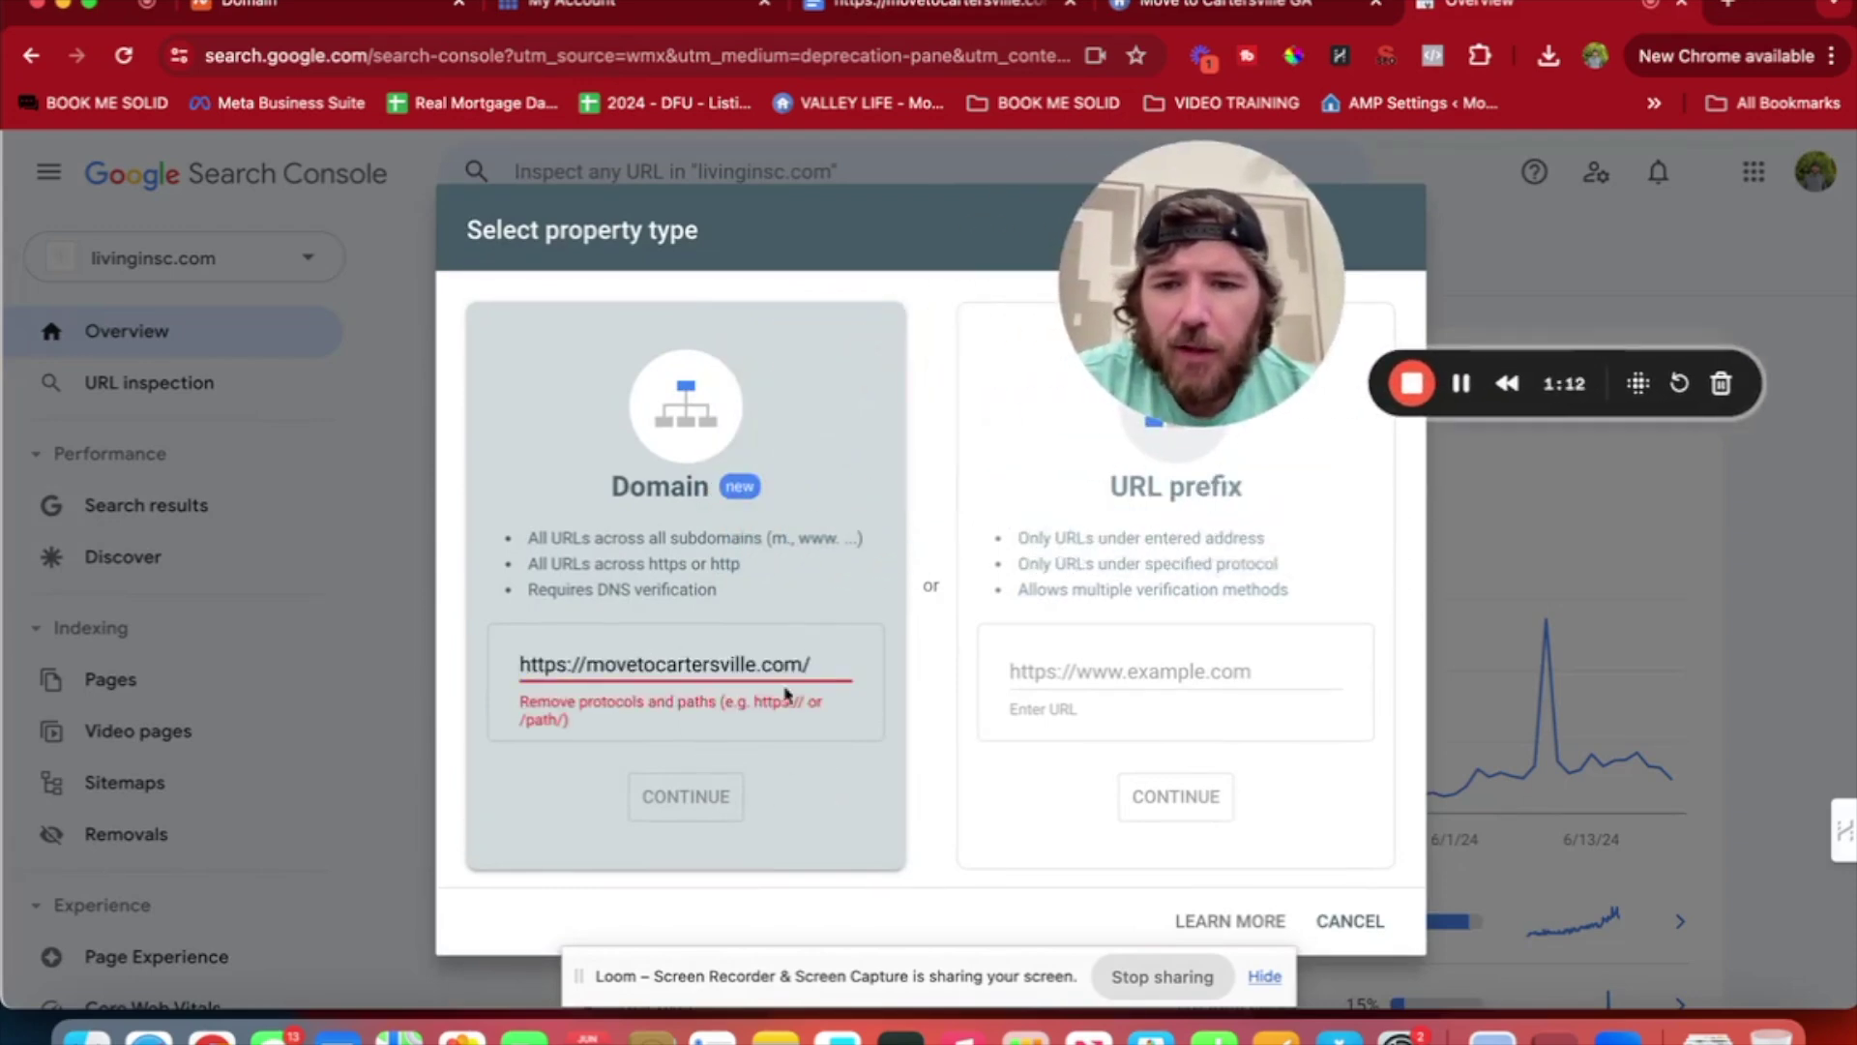
{"action": "left_click", "coordinate": [823, 670]}
{"action": "key", "text": "BackSpace"}
{"action": "left_click", "coordinate": [829, 800]}
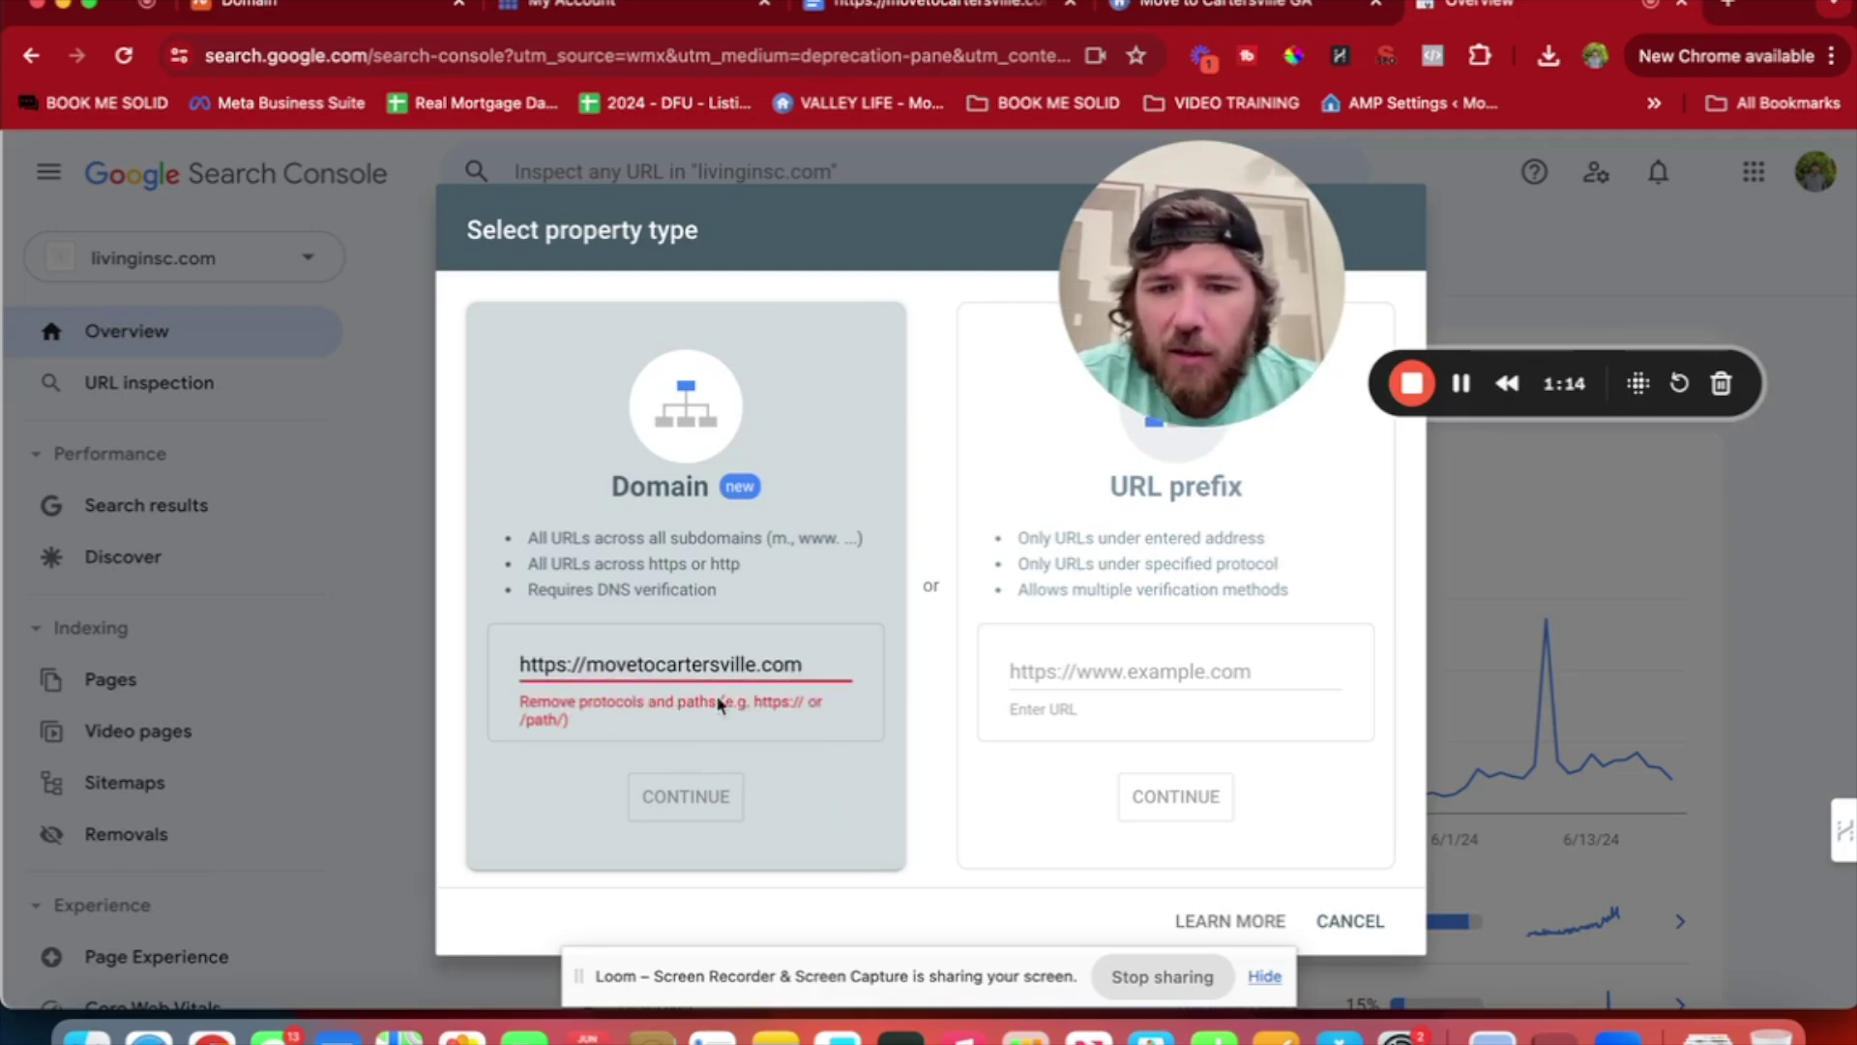
{"action": "left_click", "coordinate": [592, 664]}
{"action": "key", "text": "BackSpace"}
{"action": "key", "text": "BackSpace"}
{"action": "key", "text": "BackSpace"}
{"action": "key", "text": "BackSpace"}
{"action": "key", "text": "BackSpace"}
{"action": "key", "text": "BackSpace"}
{"action": "key", "text": "BackSpace"}
{"action": "key", "text": "BackSpace"}
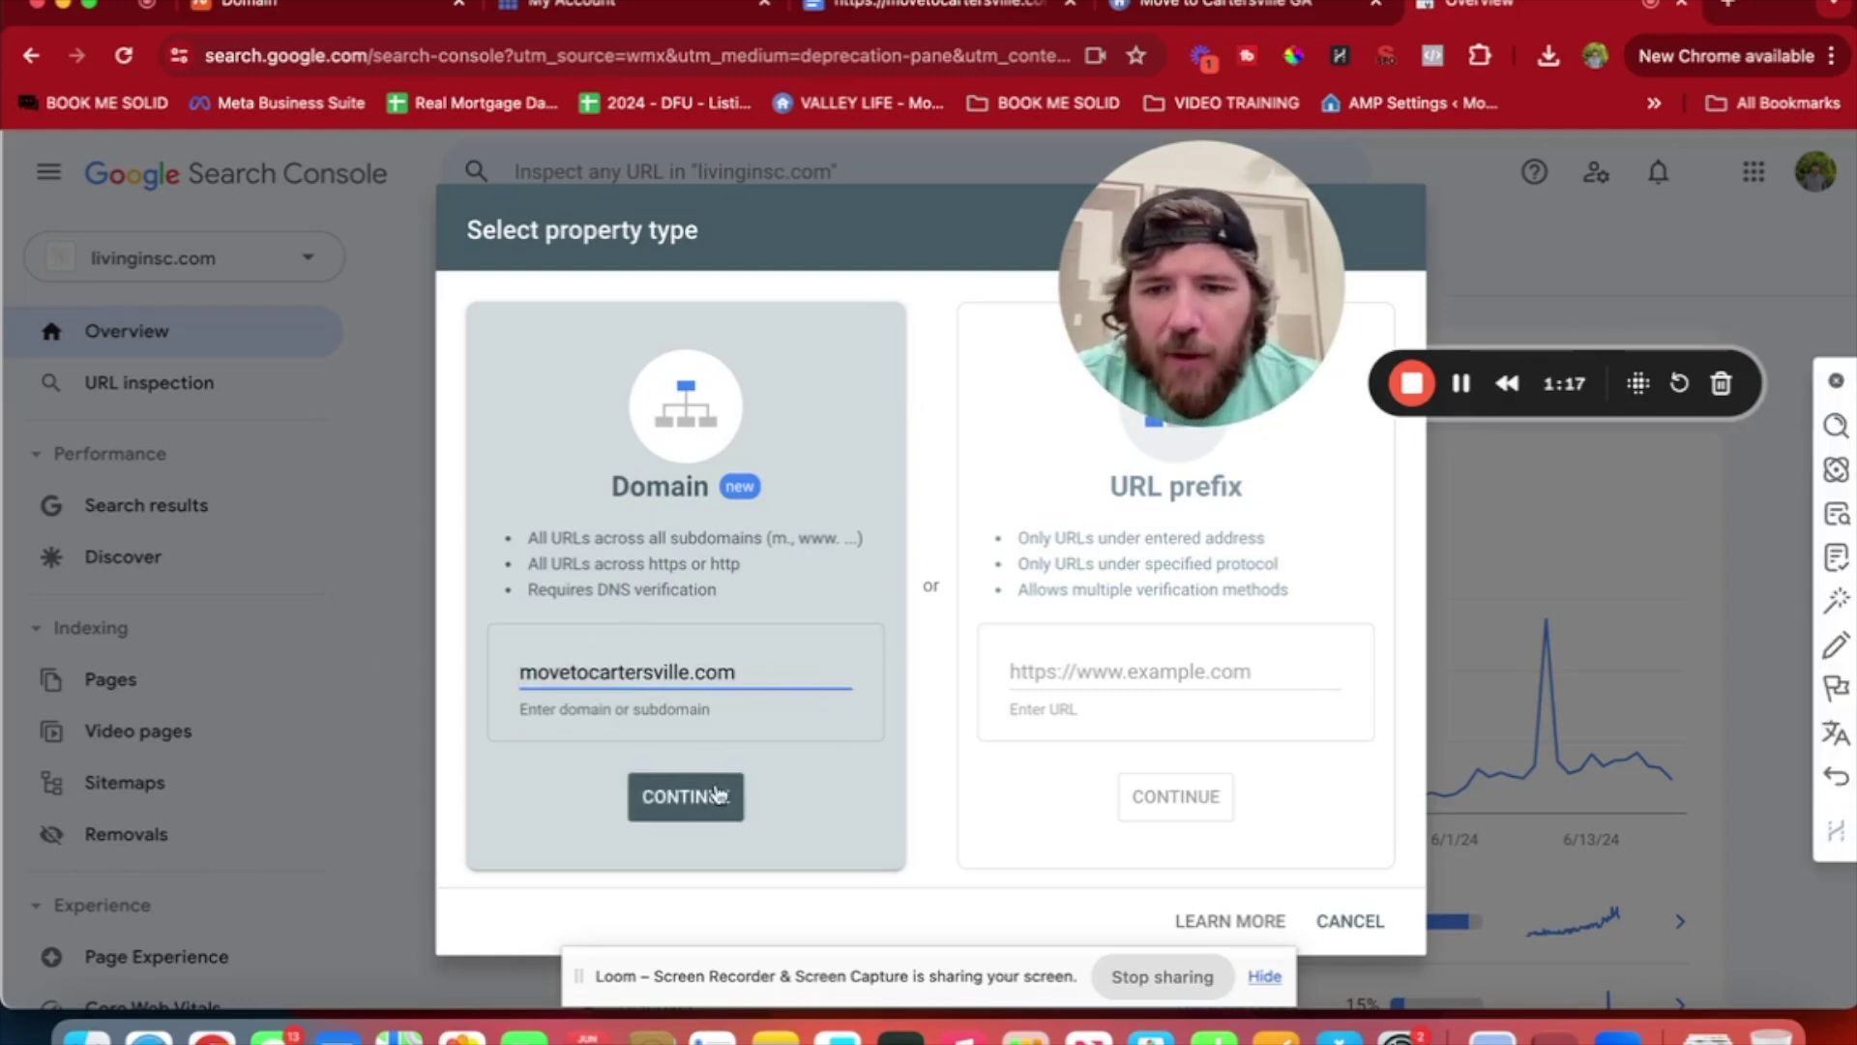
{"action": "left_click", "coordinate": [716, 805]}
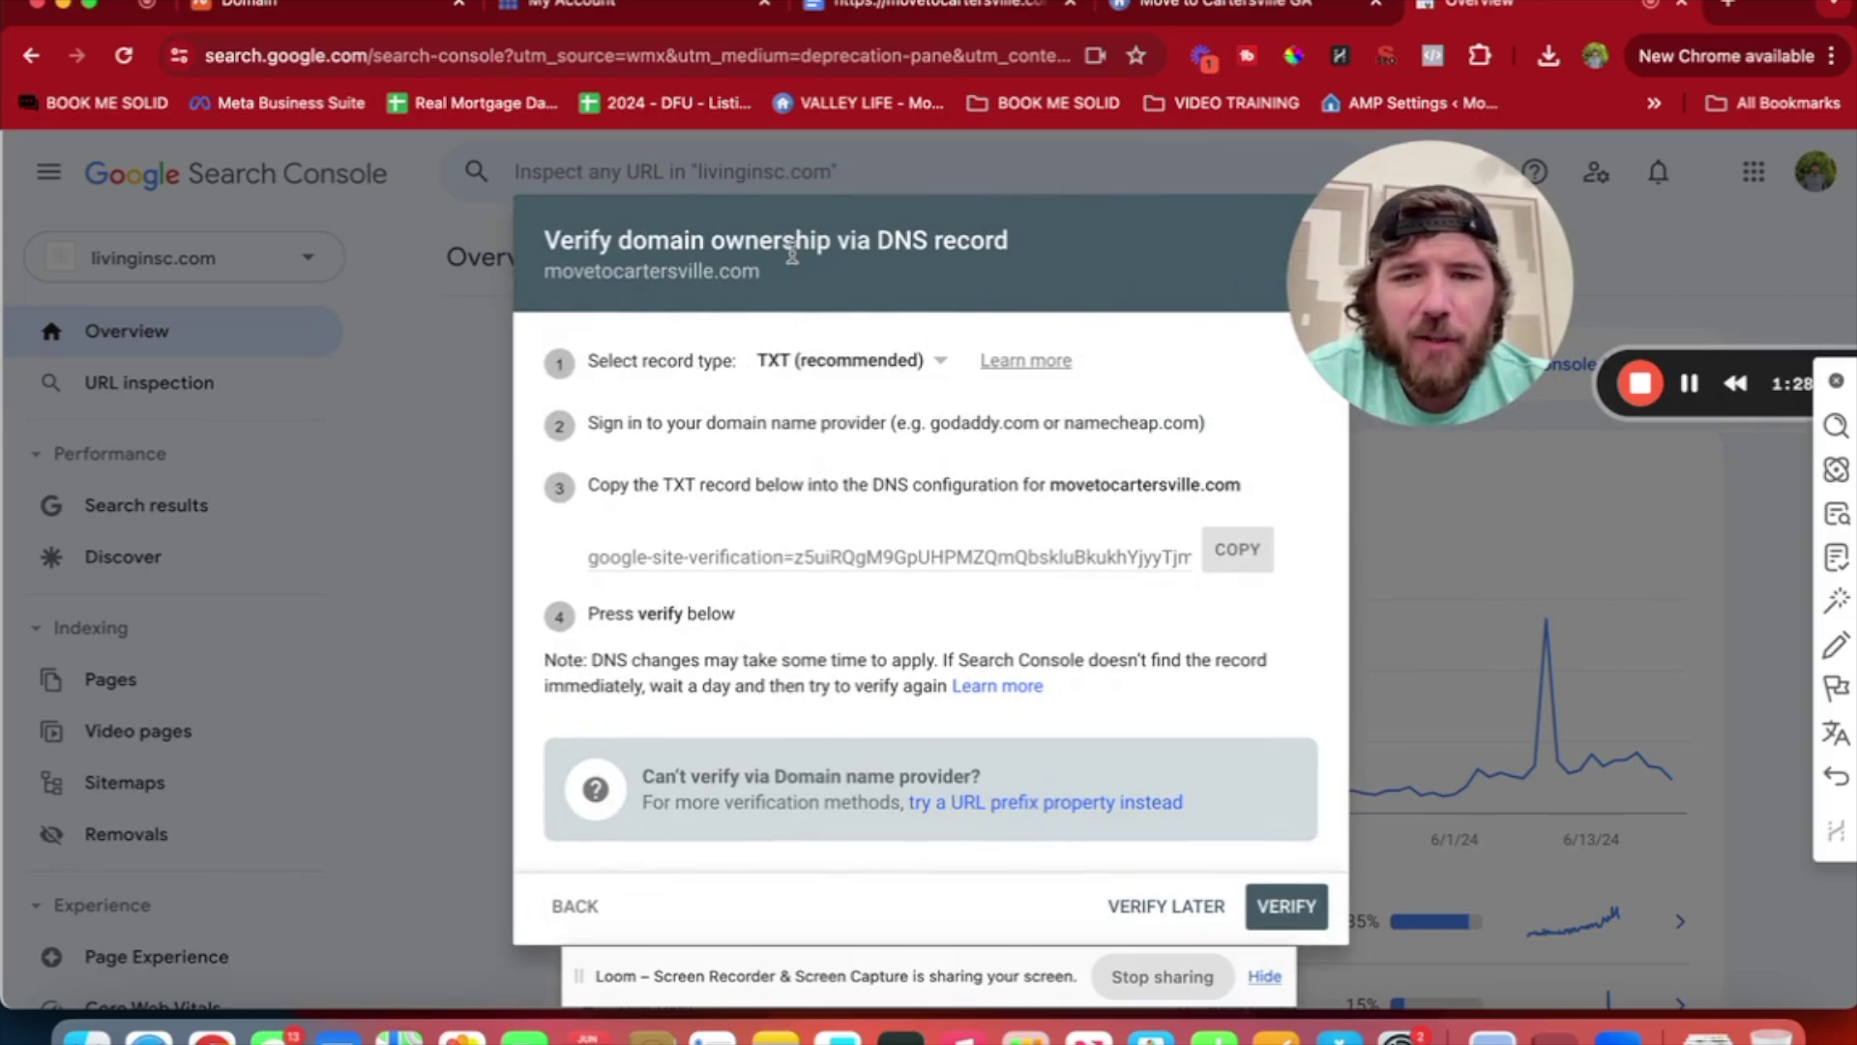
{"action": "left_click", "coordinate": [1237, 559]}
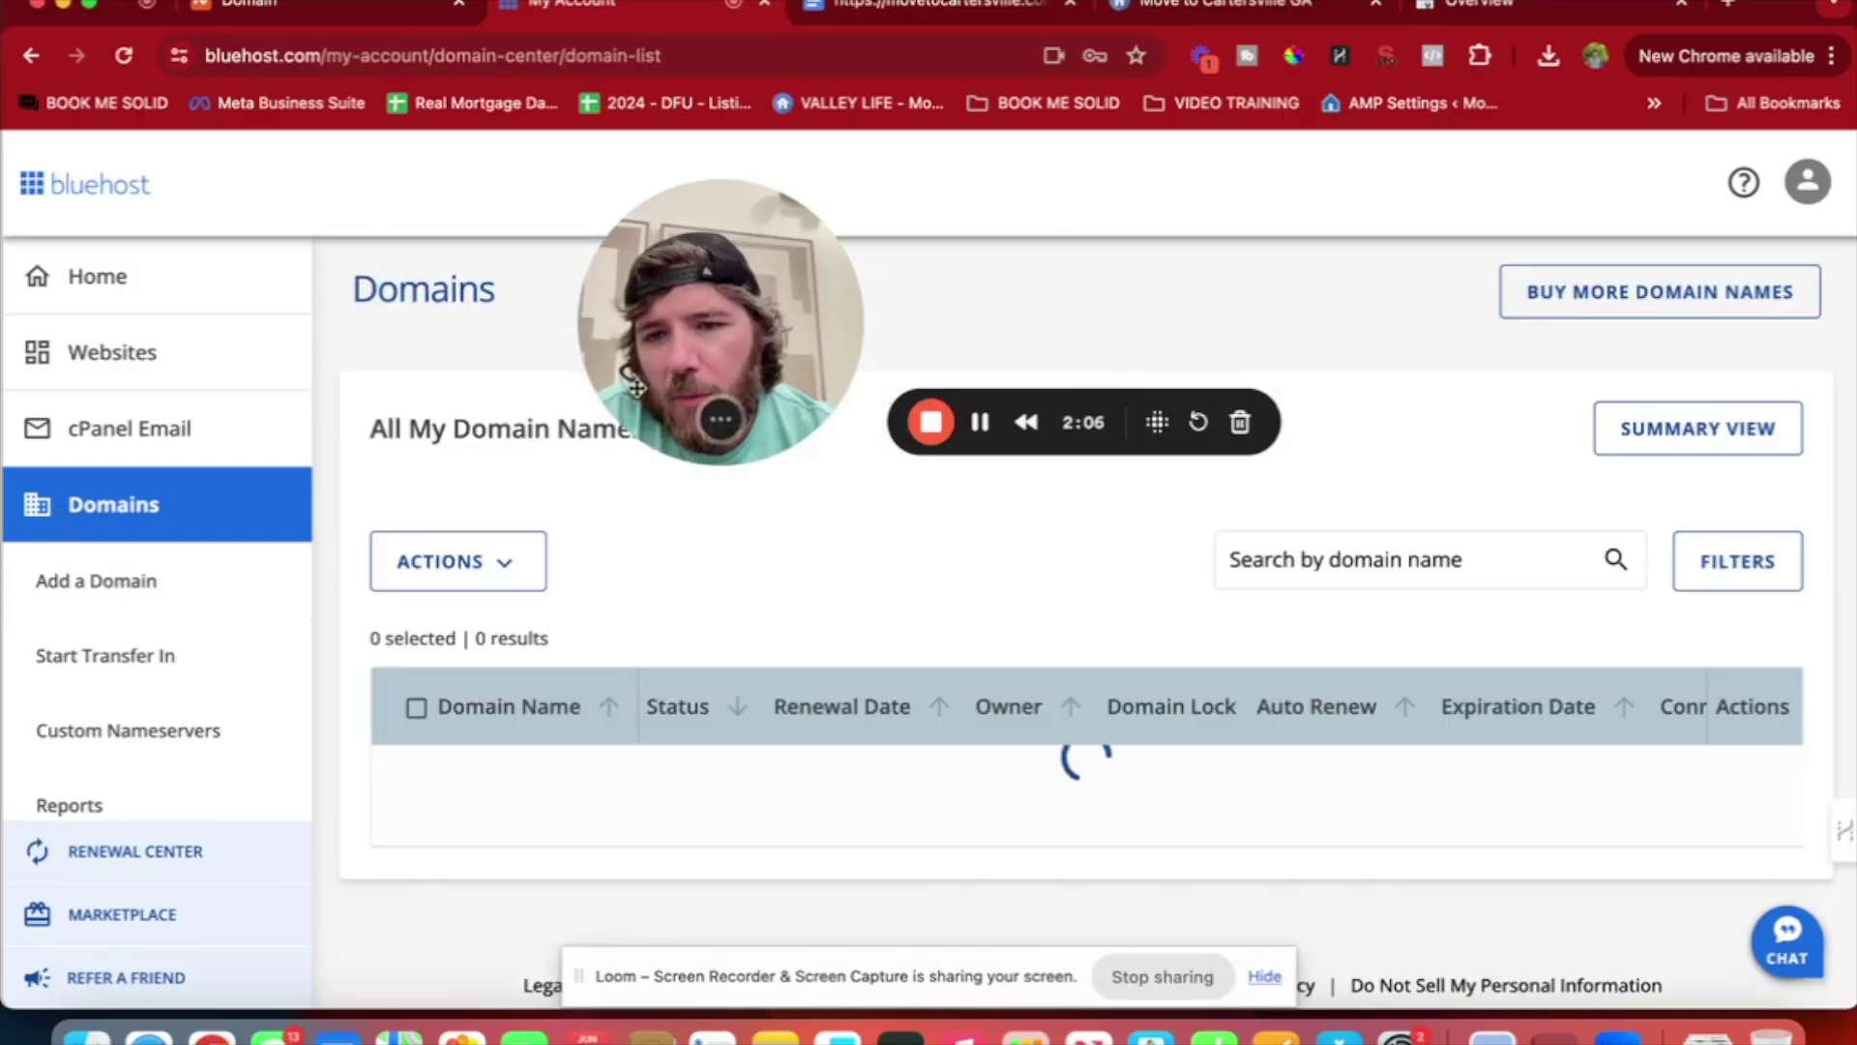
Find movetocartersville.com in Bluehost's domain list and open its details.
{"action": "left_click_drag", "start_coordinate": [637, 388], "coordinate": [981, 399]}
{"action": "scroll", "coordinate": [626, 774], "scroll_direction": "down", "scroll_amount": 1}
{"action": "scroll", "coordinate": [625, 774], "scroll_direction": "down", "scroll_amount": 2}
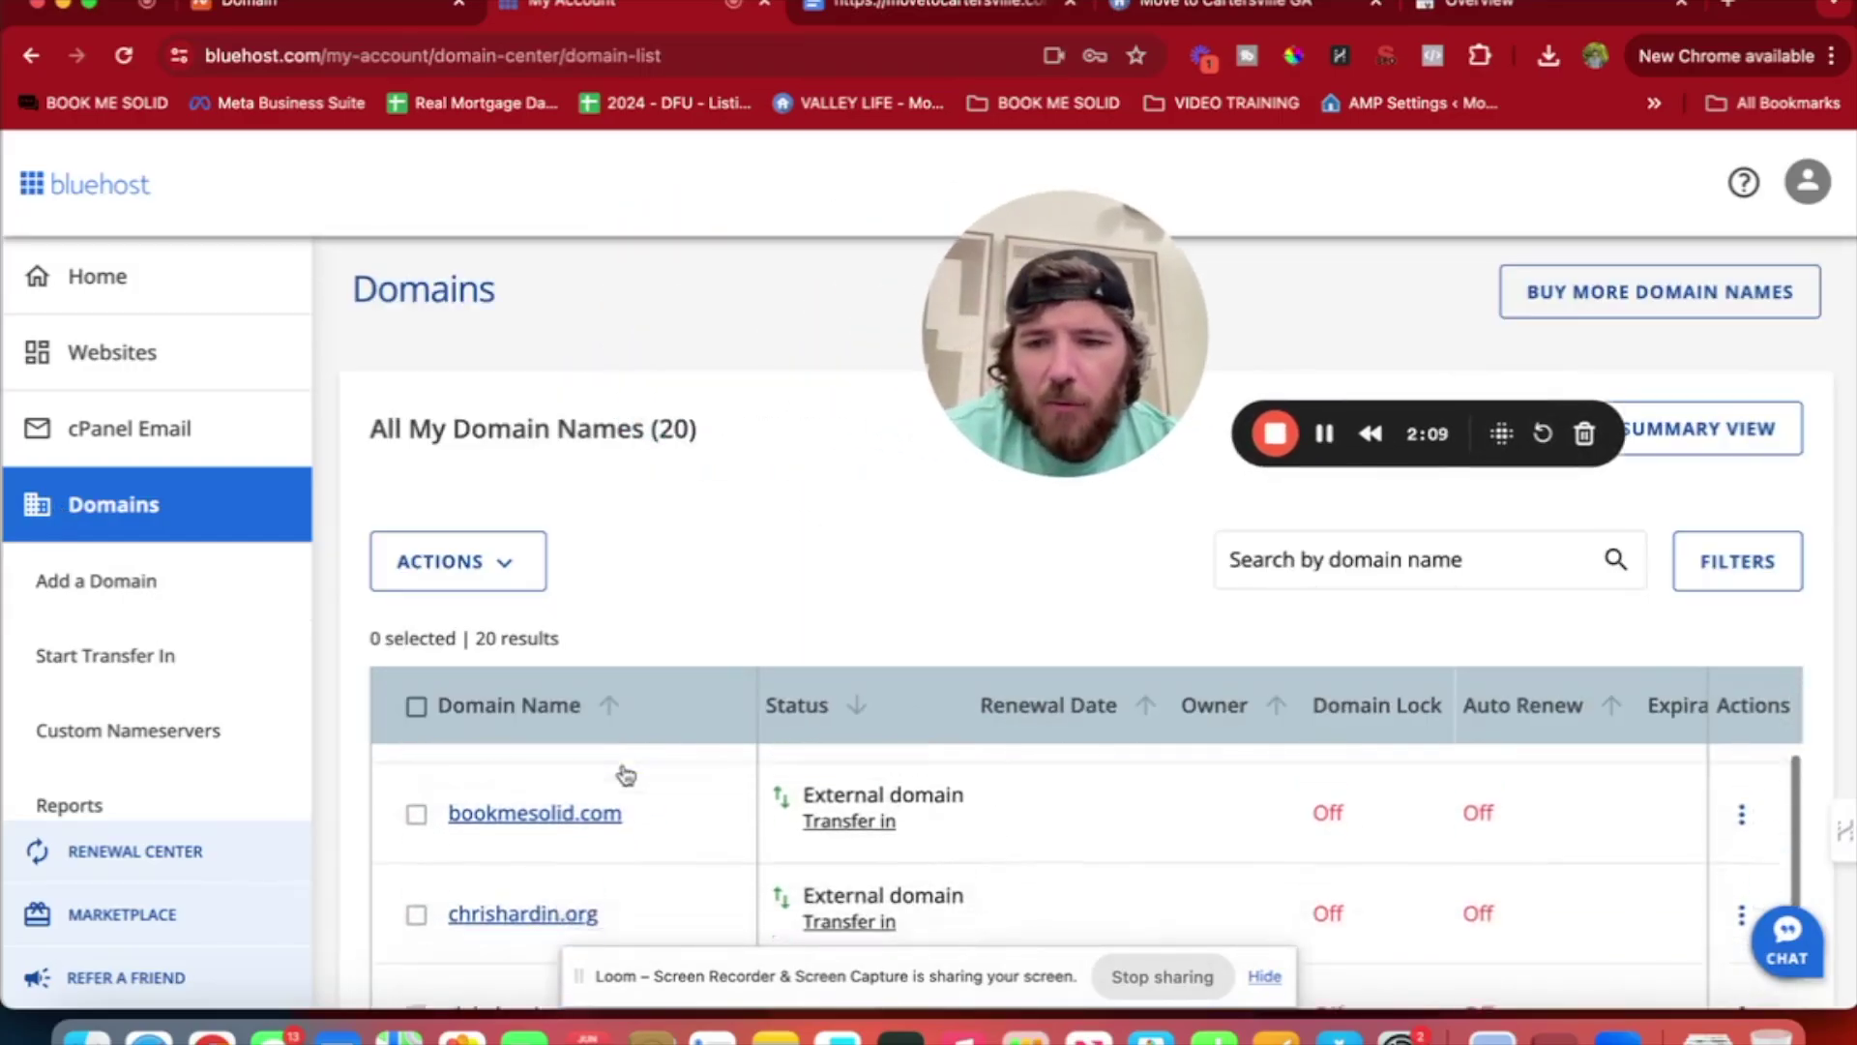
{"action": "key", "text": "super+f"}
{"action": "type", "text": "movetocar"}
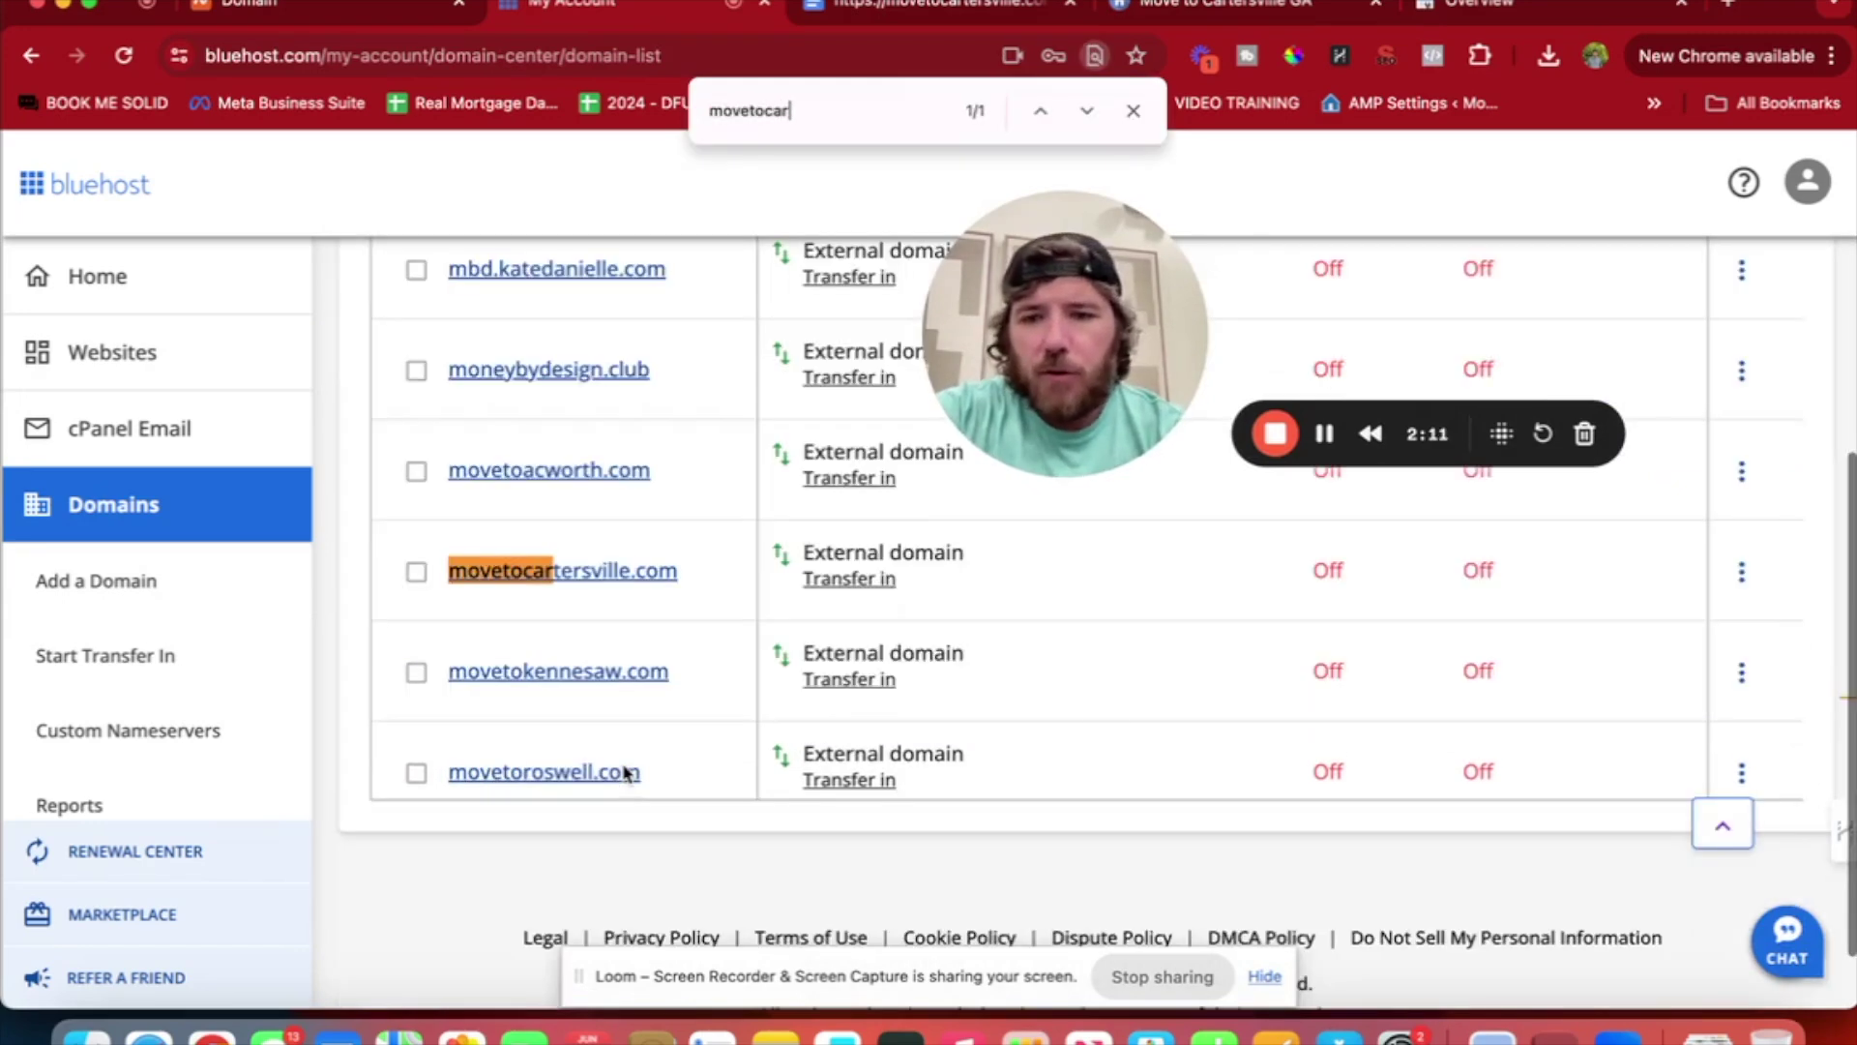
{"action": "left_click", "coordinate": [519, 573]}
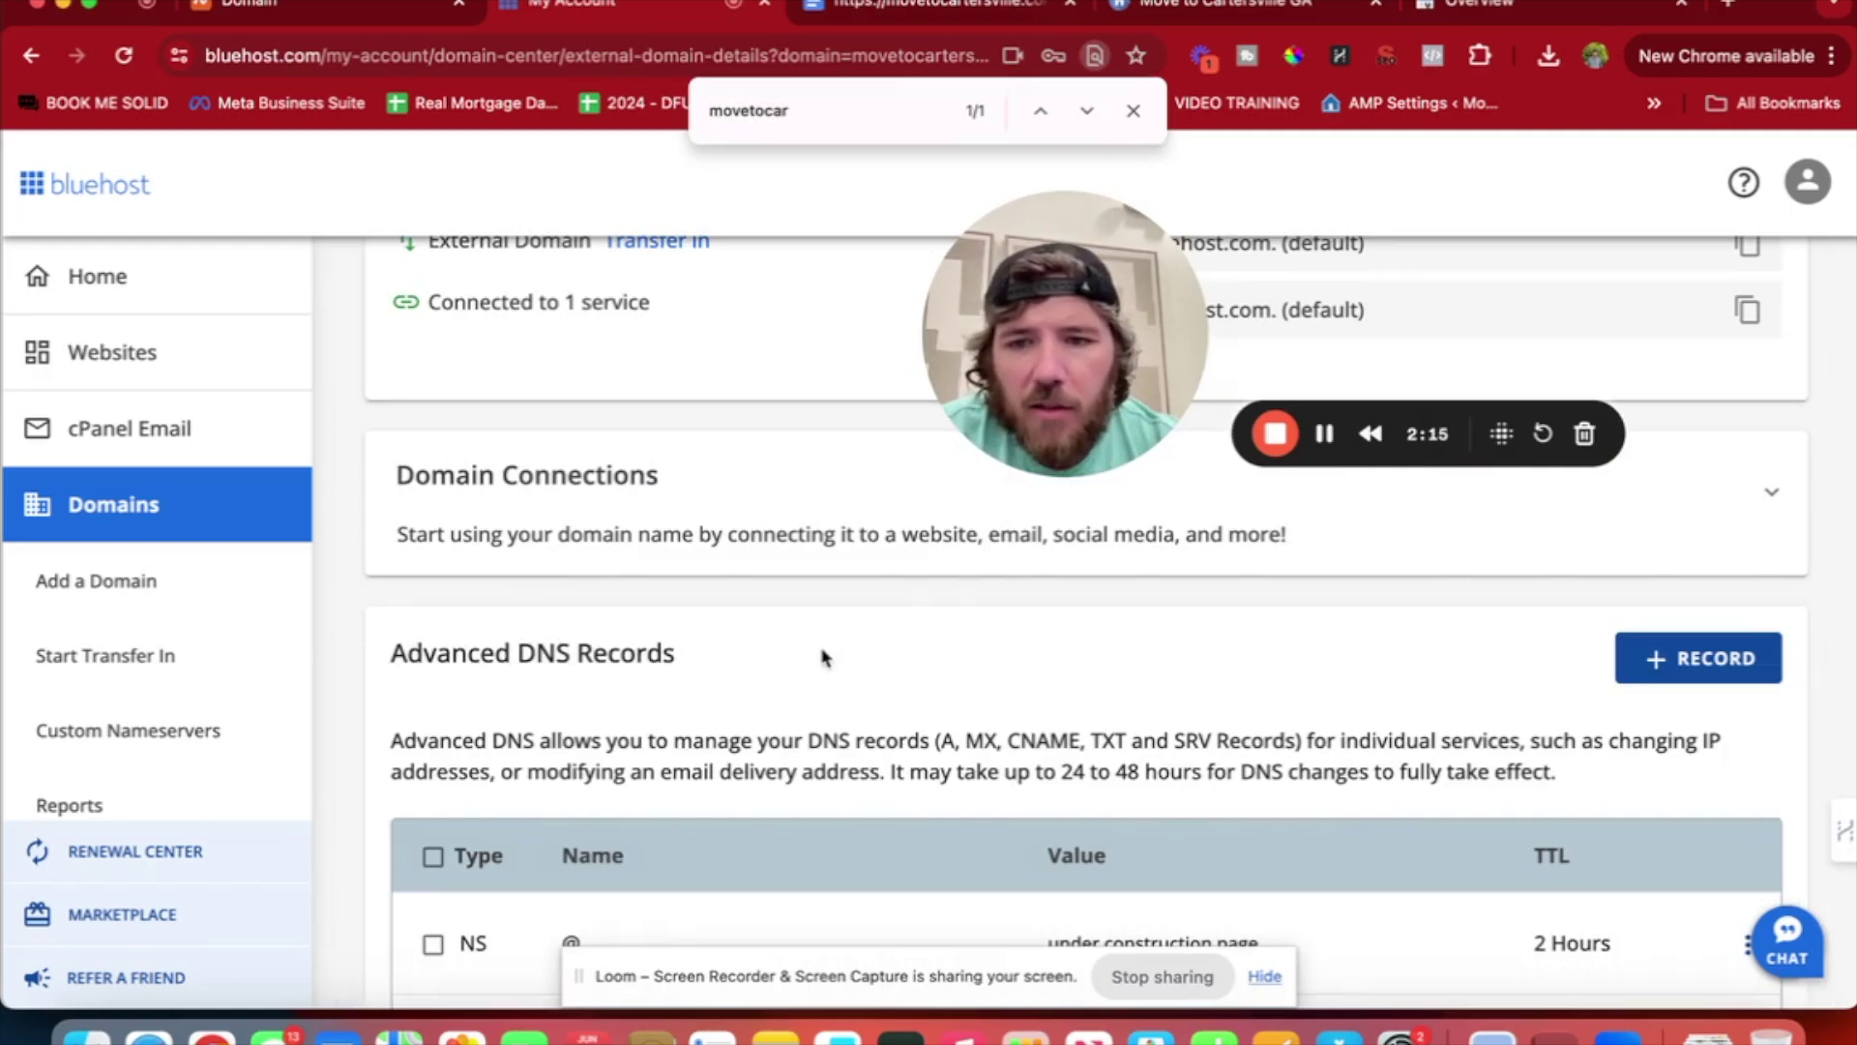
{"action": "scroll", "coordinate": [817, 657], "scroll_direction": "down", "scroll_amount": 3}
{"action": "left_click_drag", "start_coordinate": [1075, 389], "coordinate": [1079, 340]}
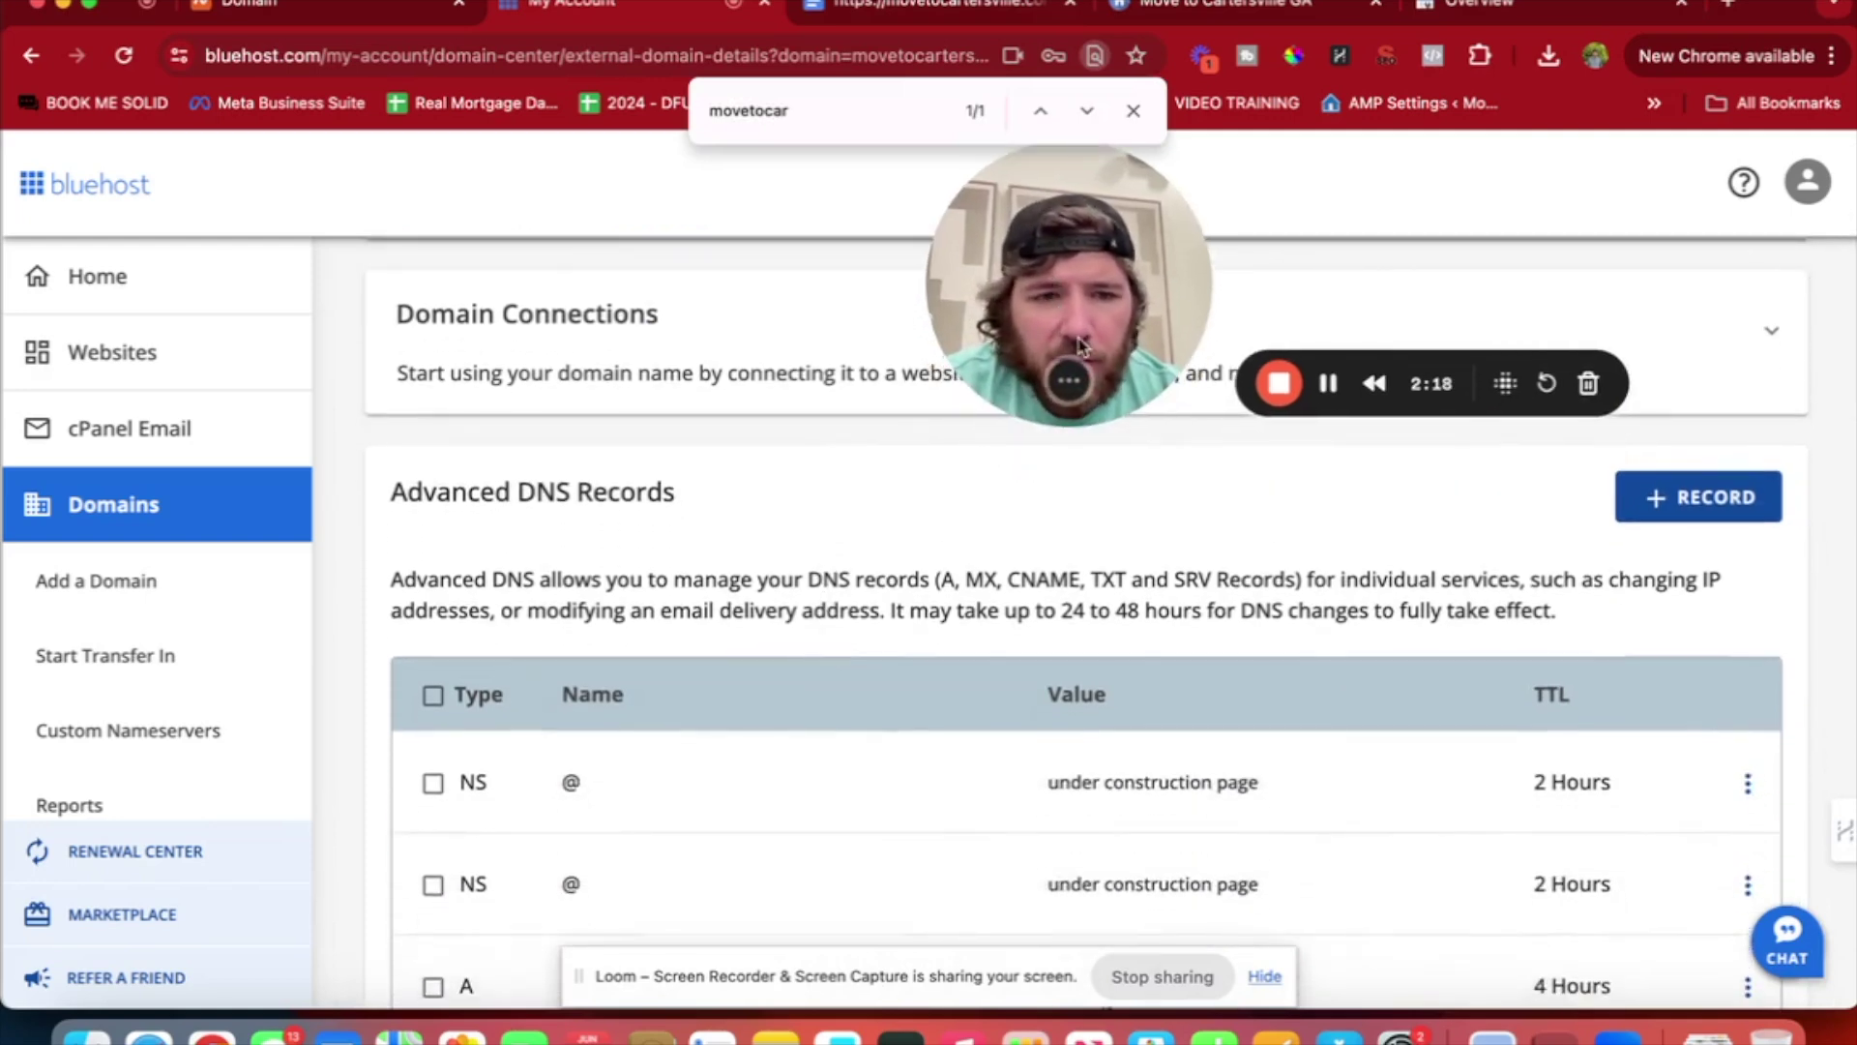
Start a new TXT record holding the Google site-verification value with a 15 Minutes TTL.
{"action": "left_click", "coordinate": [1695, 498]}
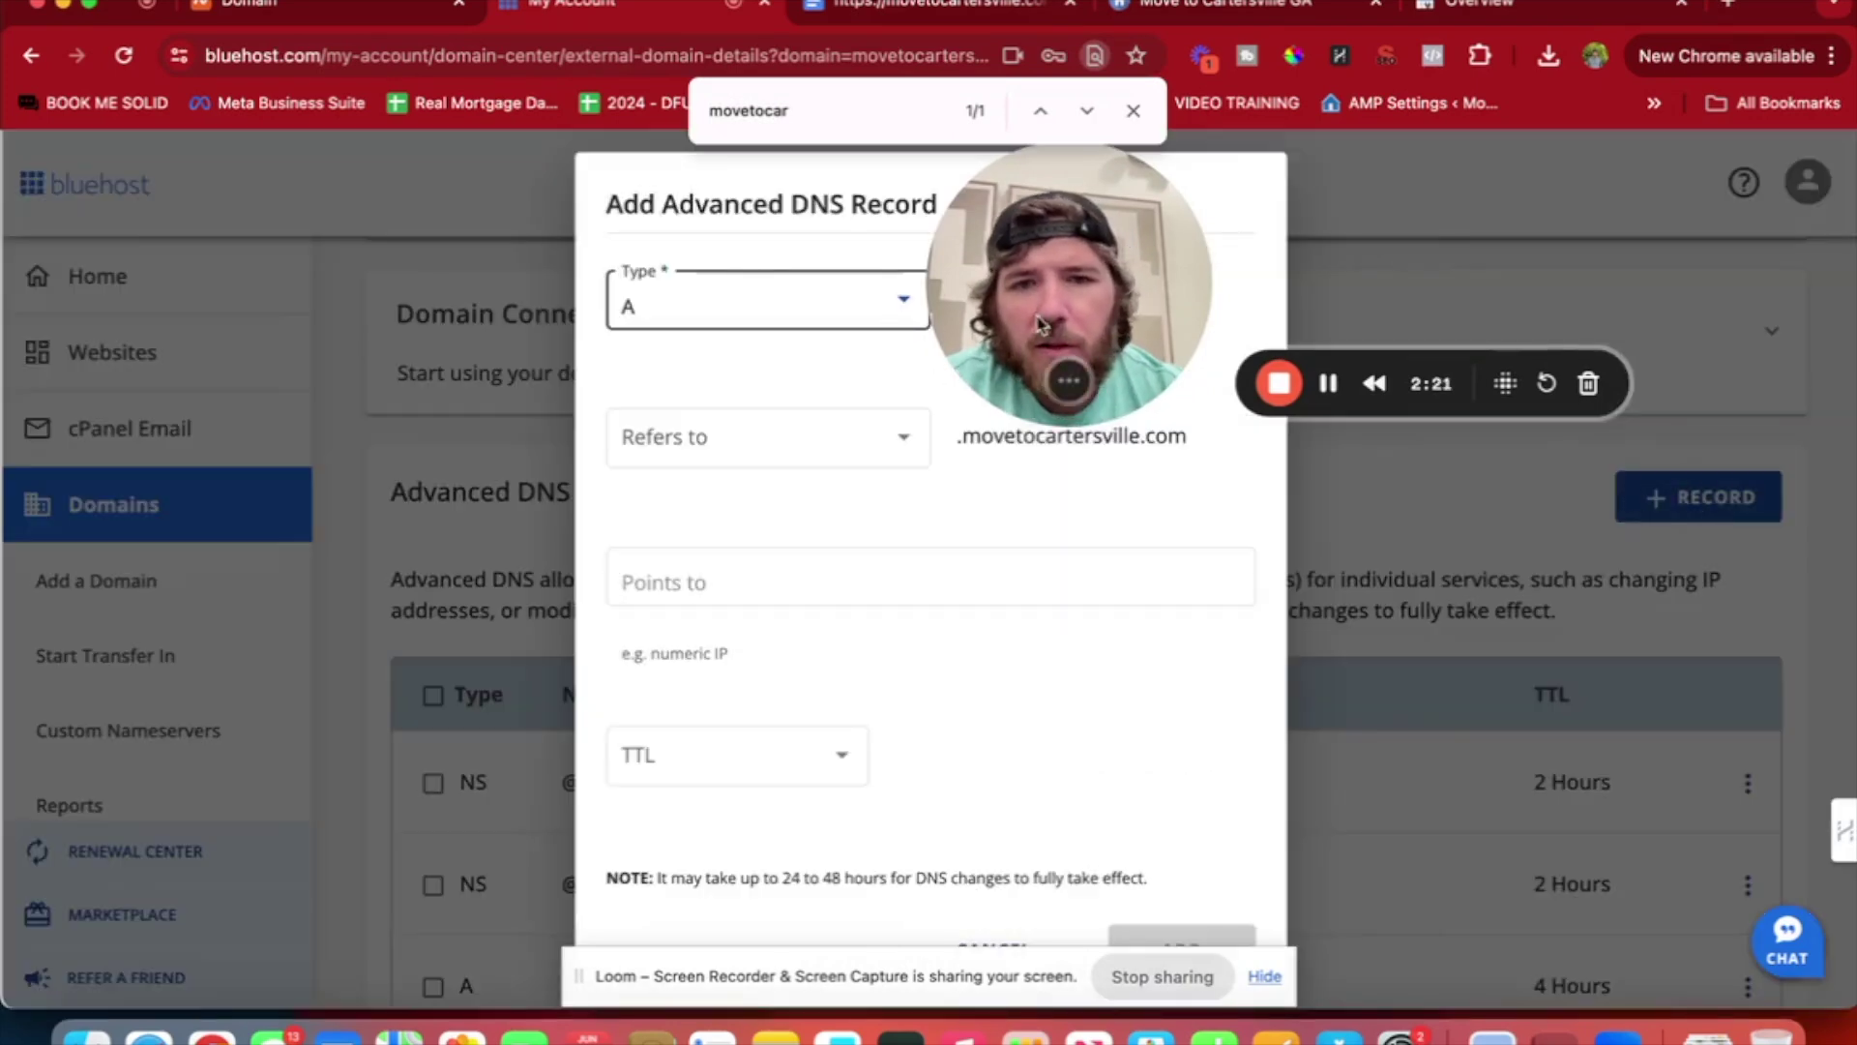
{"action": "left_click_drag", "start_coordinate": [1041, 319], "coordinate": [1286, 317]}
{"action": "left_click", "coordinate": [801, 318]}
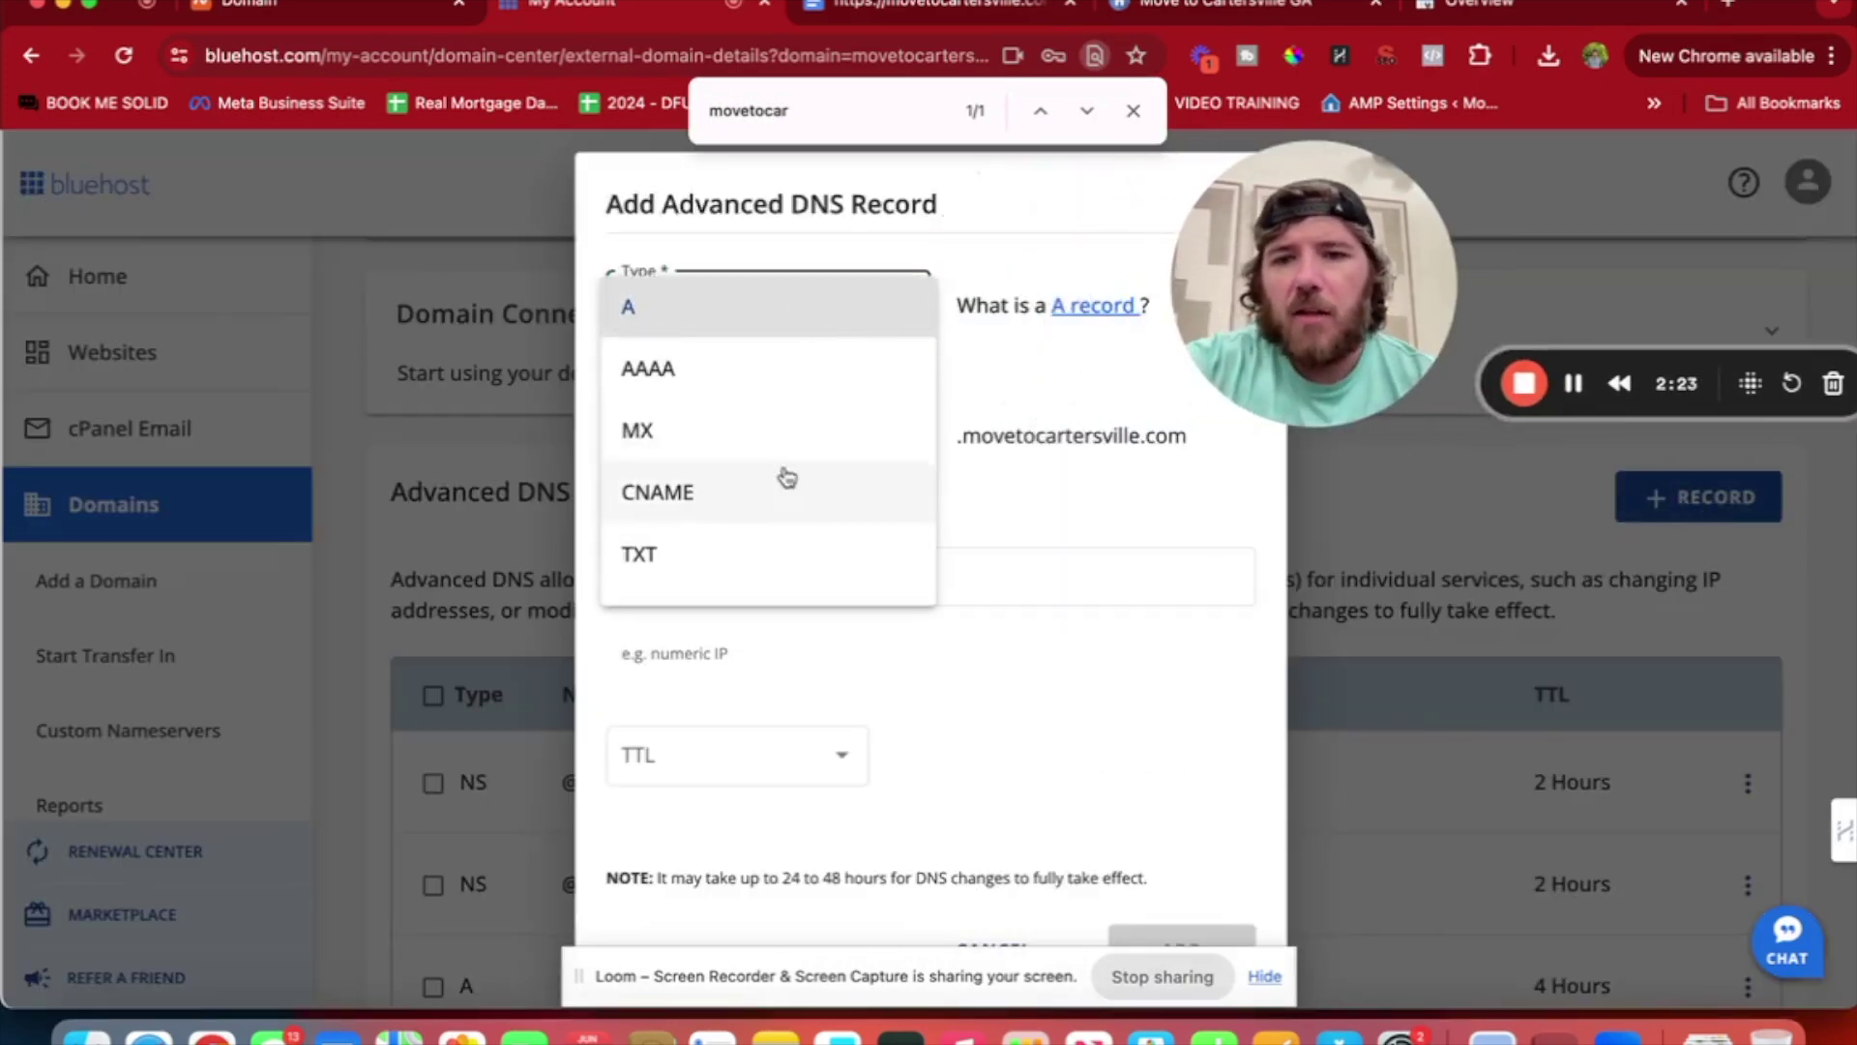
{"action": "left_click", "coordinate": [730, 555]}
{"action": "left_click", "coordinate": [713, 608]}
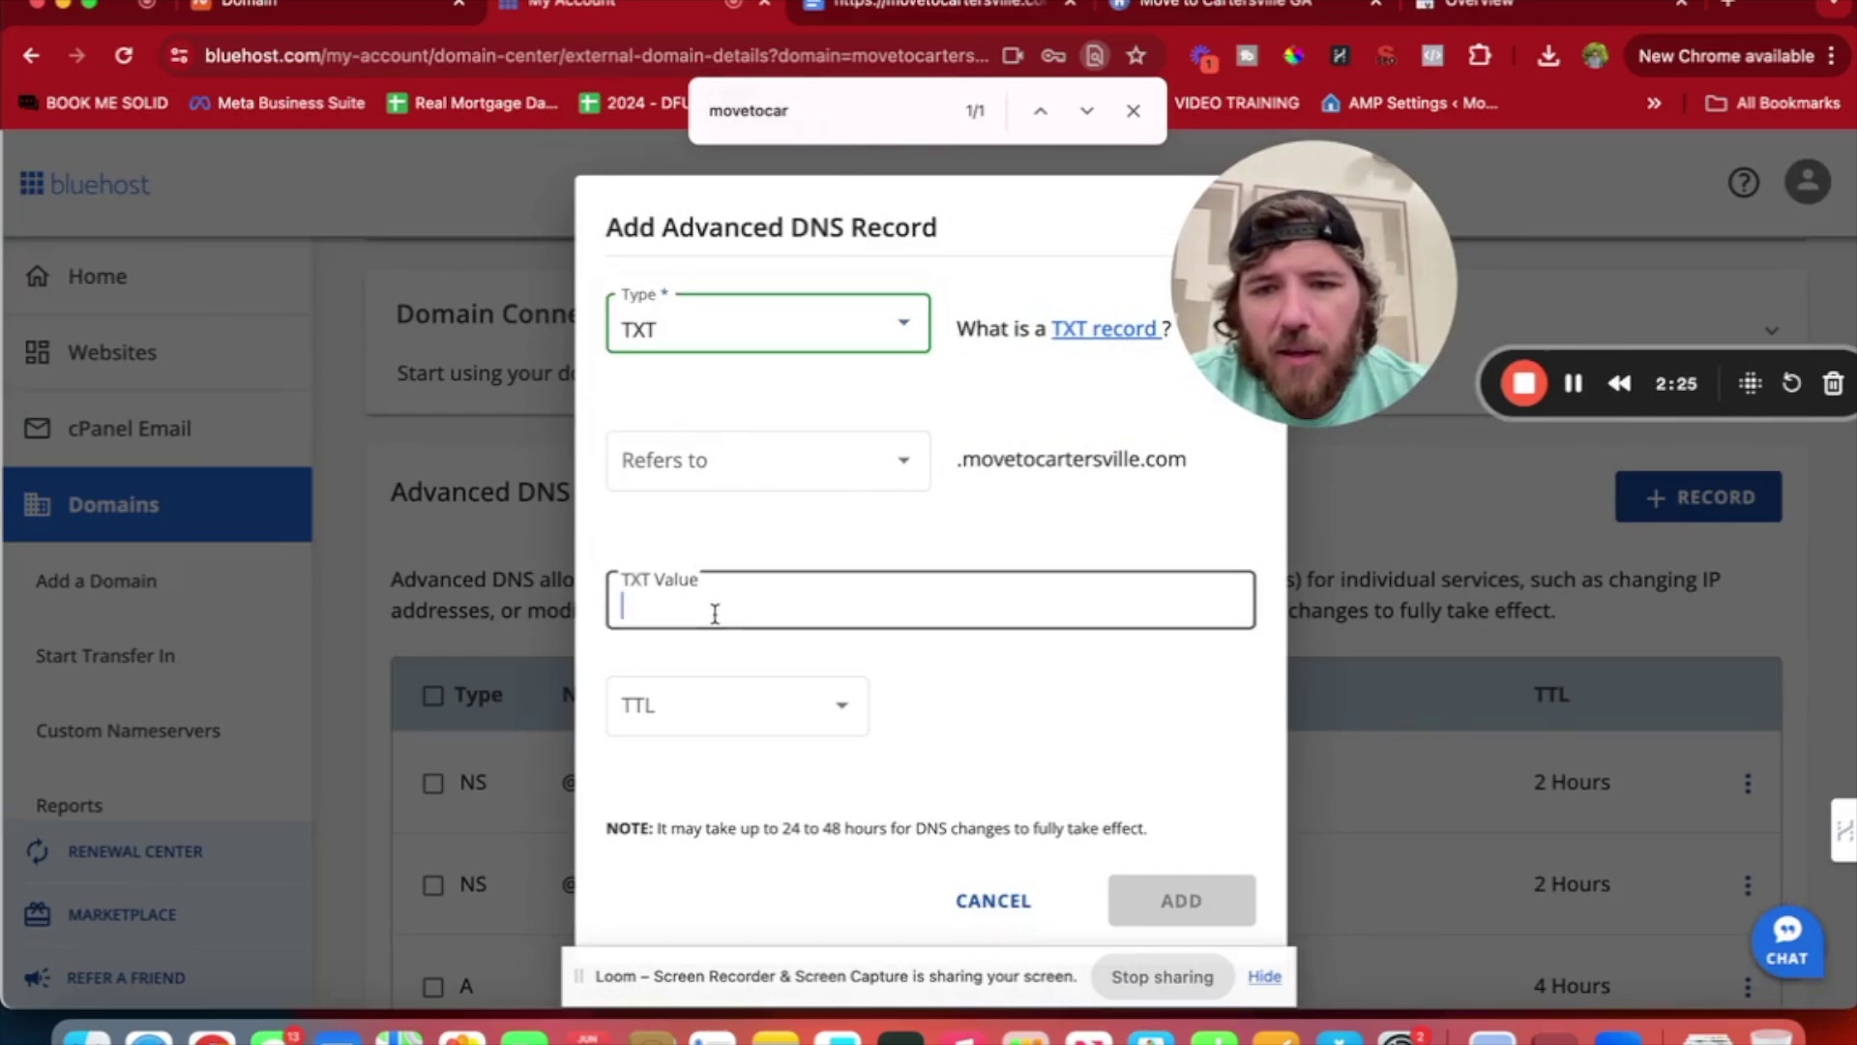
{"action": "type", "text": "google-site-verification=r5uiRQgM9GpUHPMZQmQbskluBkukhYjyyTjm2qUlFho"}
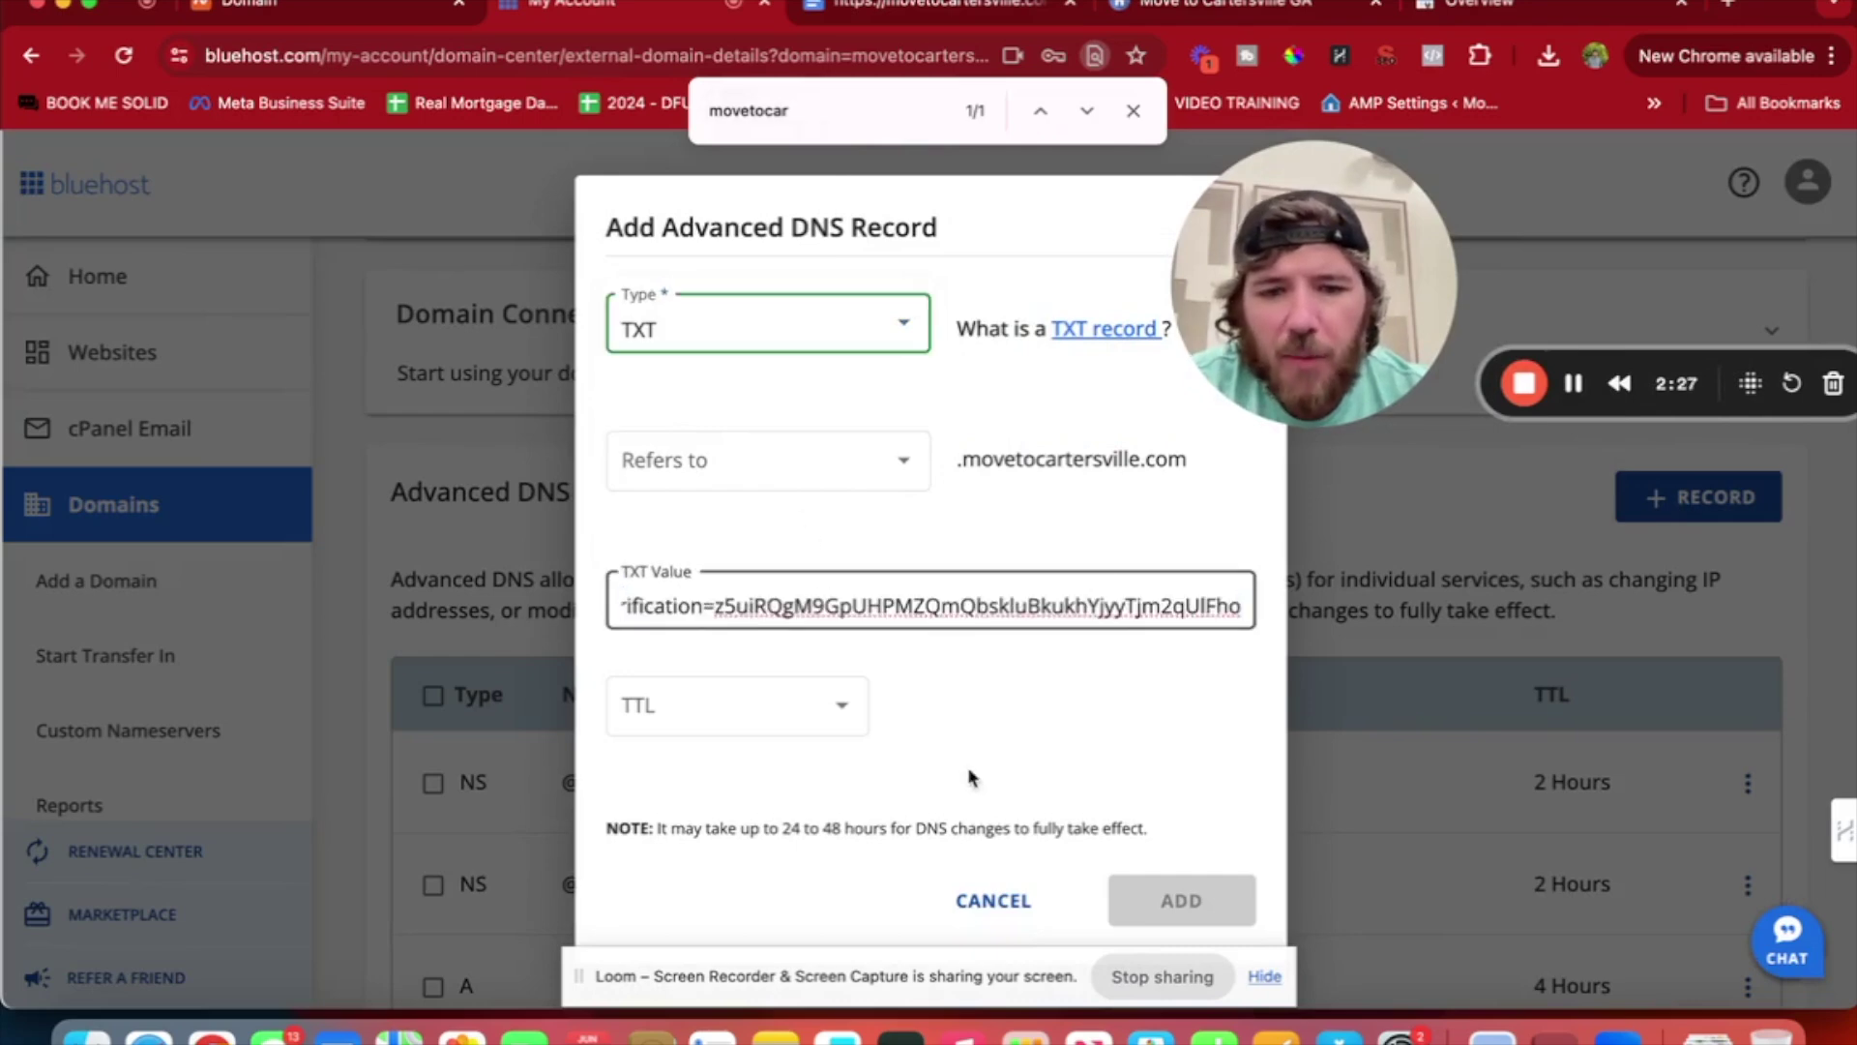
{"action": "left_click", "coordinate": [994, 693]}
{"action": "left_click", "coordinate": [815, 731]}
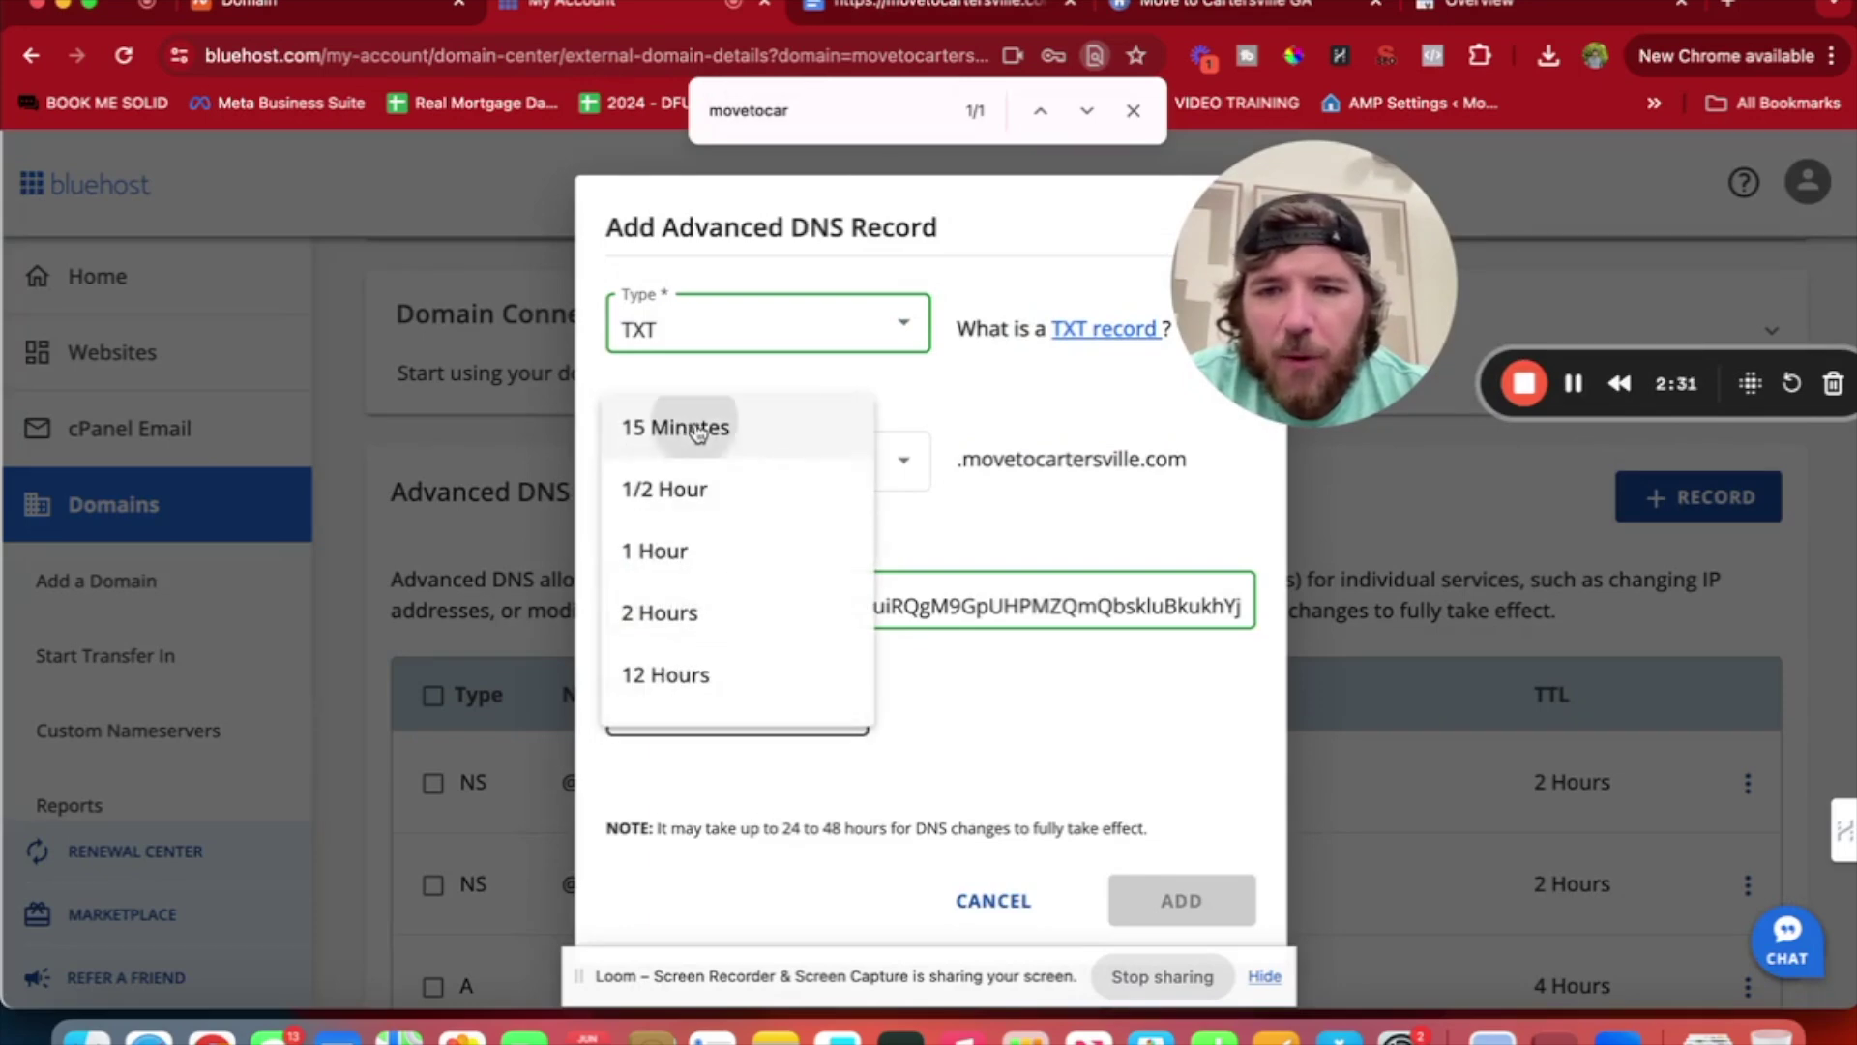
{"action": "left_click", "coordinate": [713, 427]}
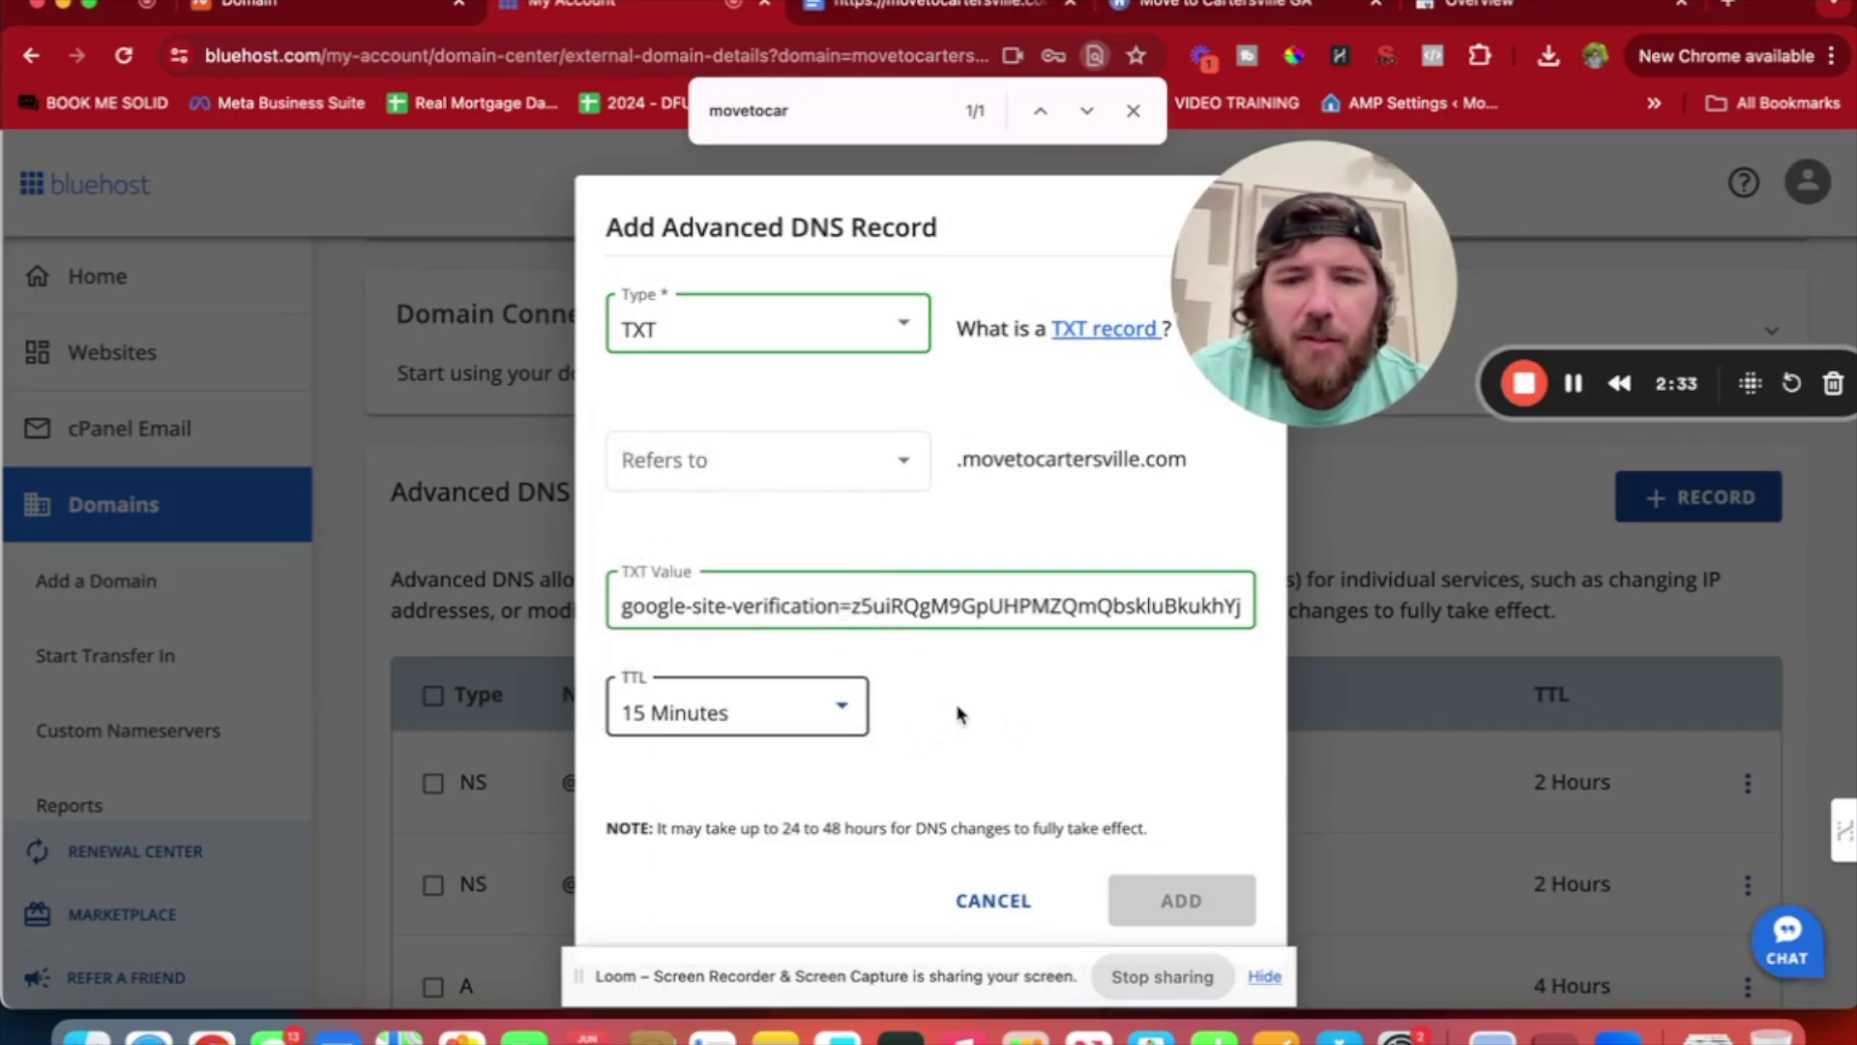
{"action": "left_click", "coordinate": [799, 473]}
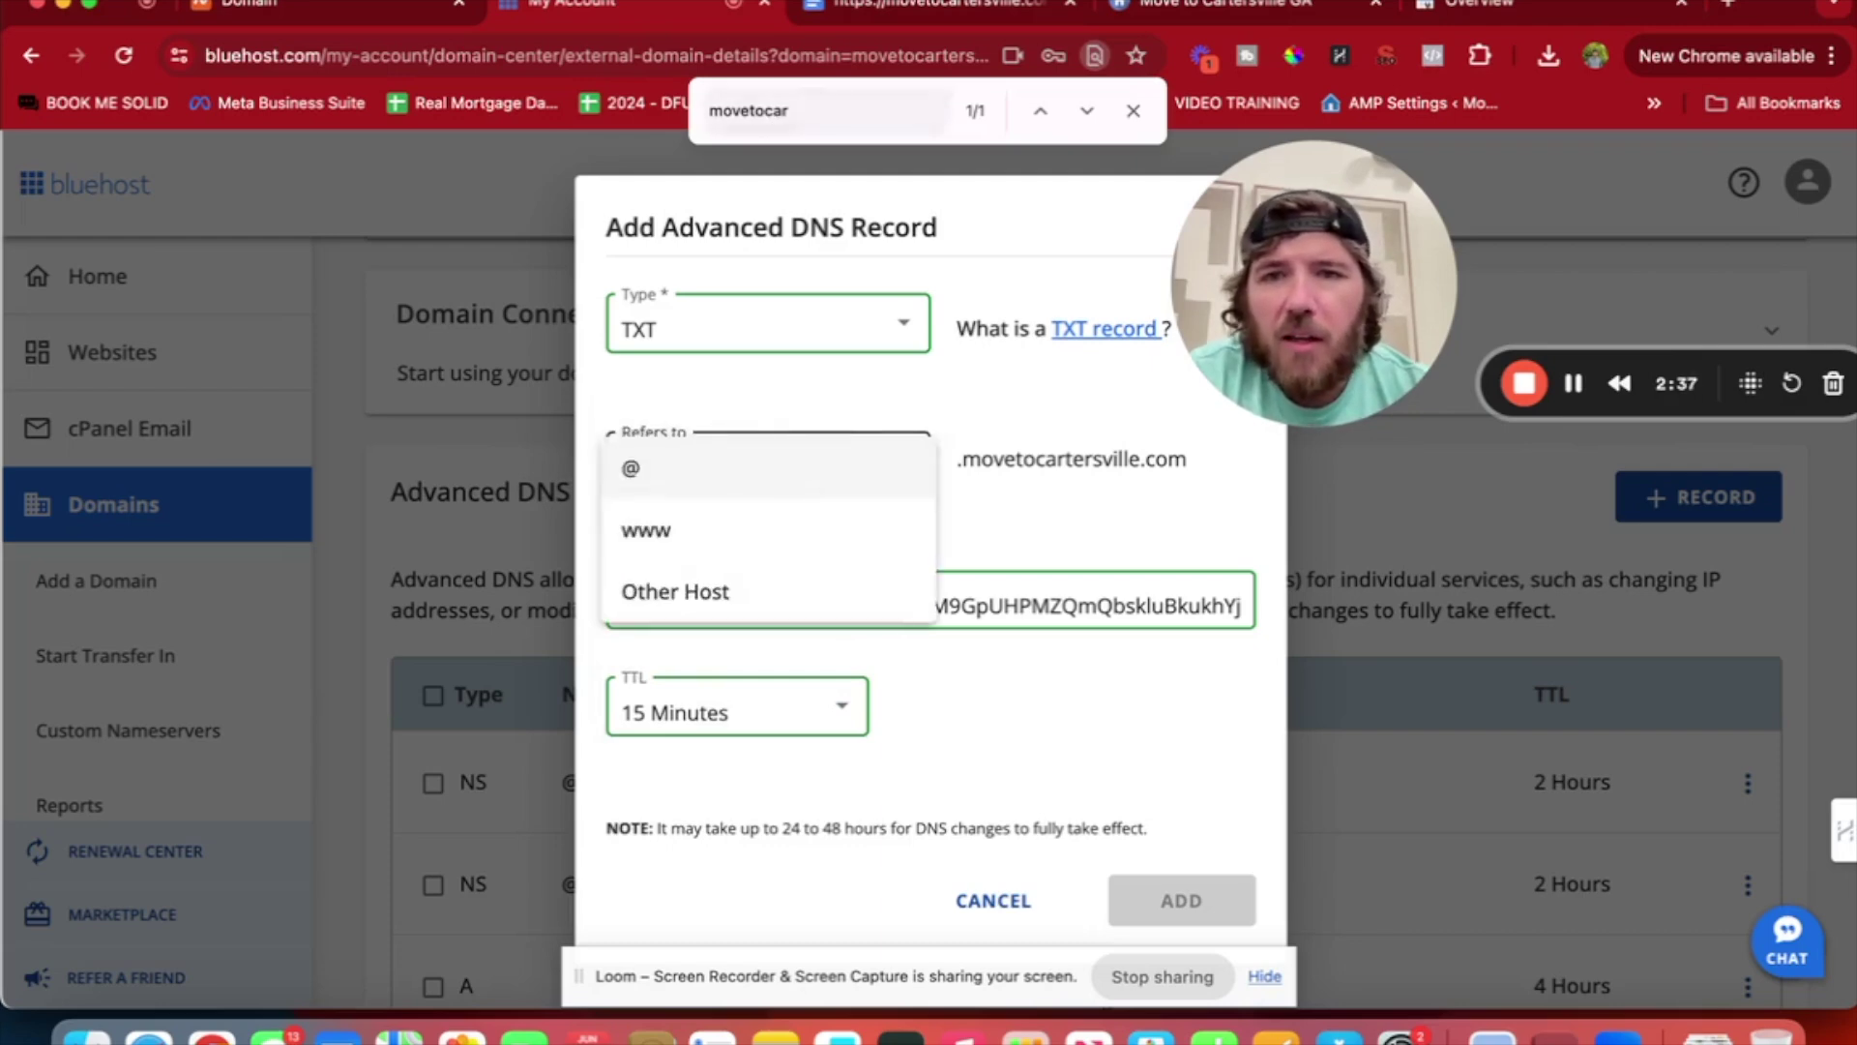
{"action": "left_click", "coordinate": [401, 12]}
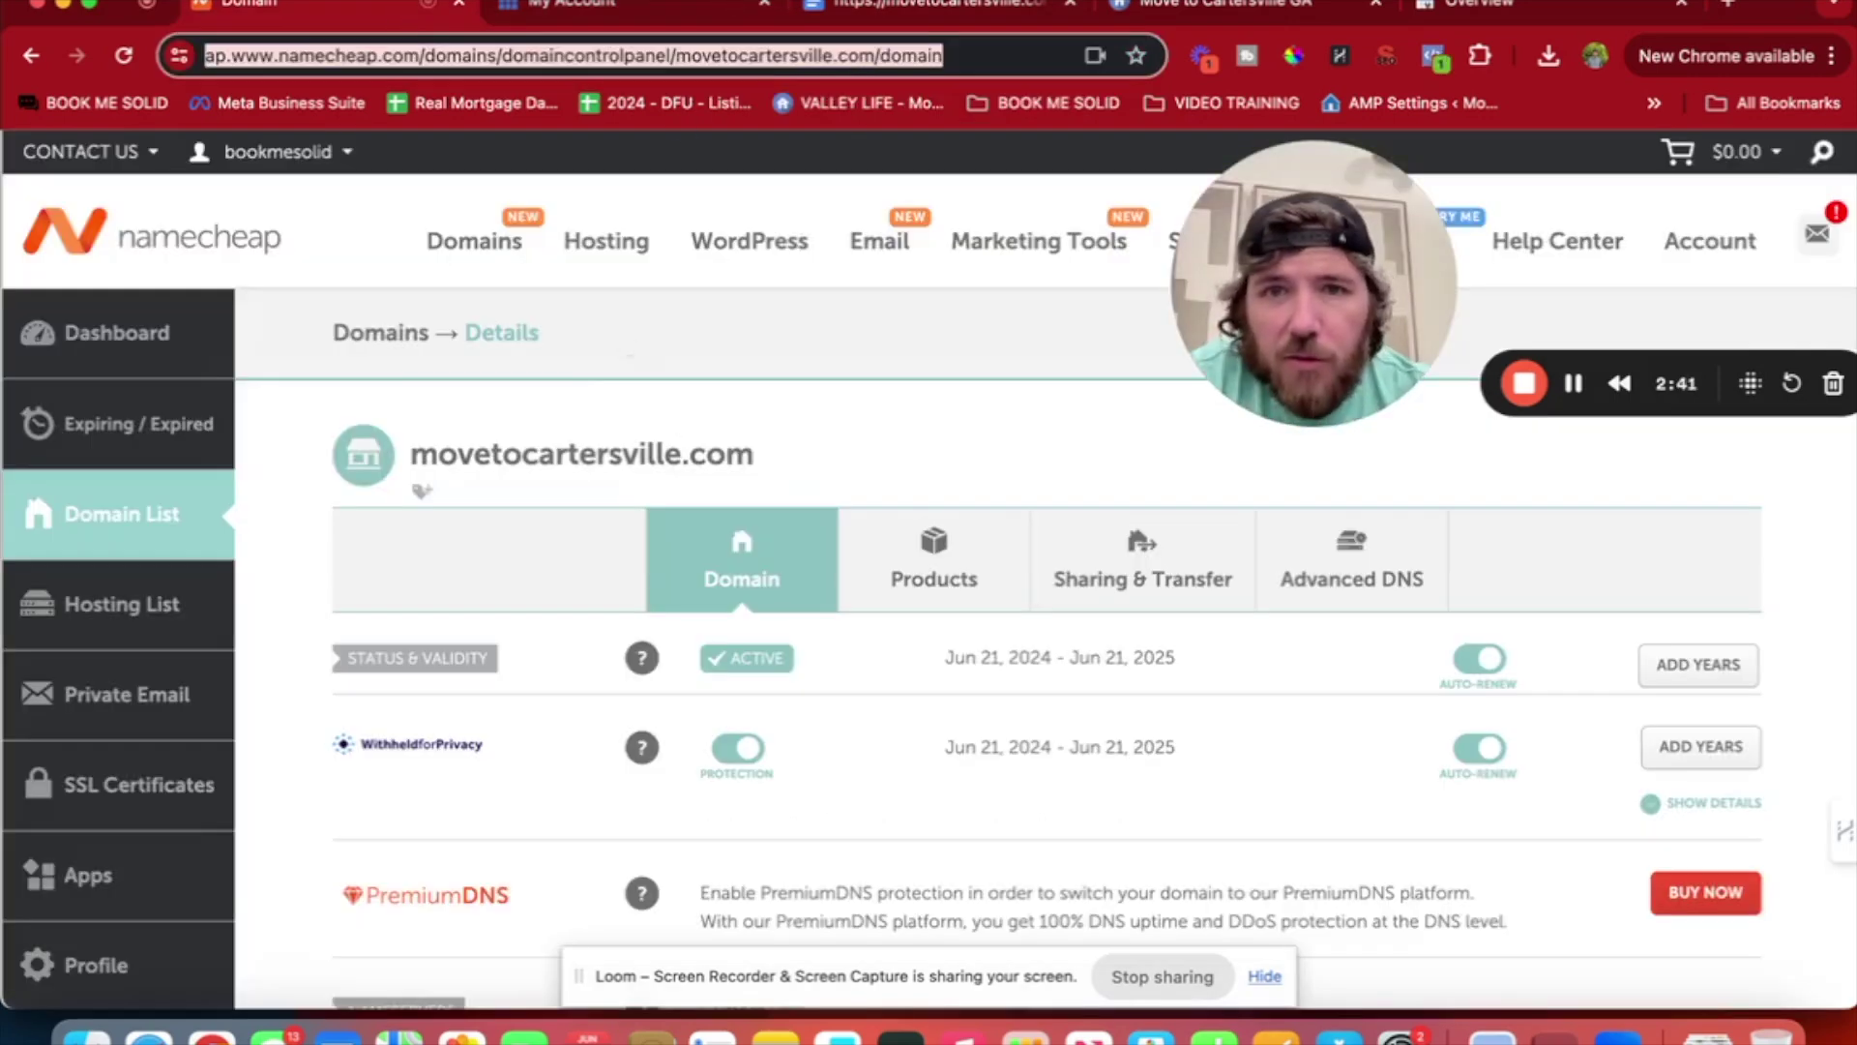
{"action": "left_click", "coordinate": [1479, 5]}
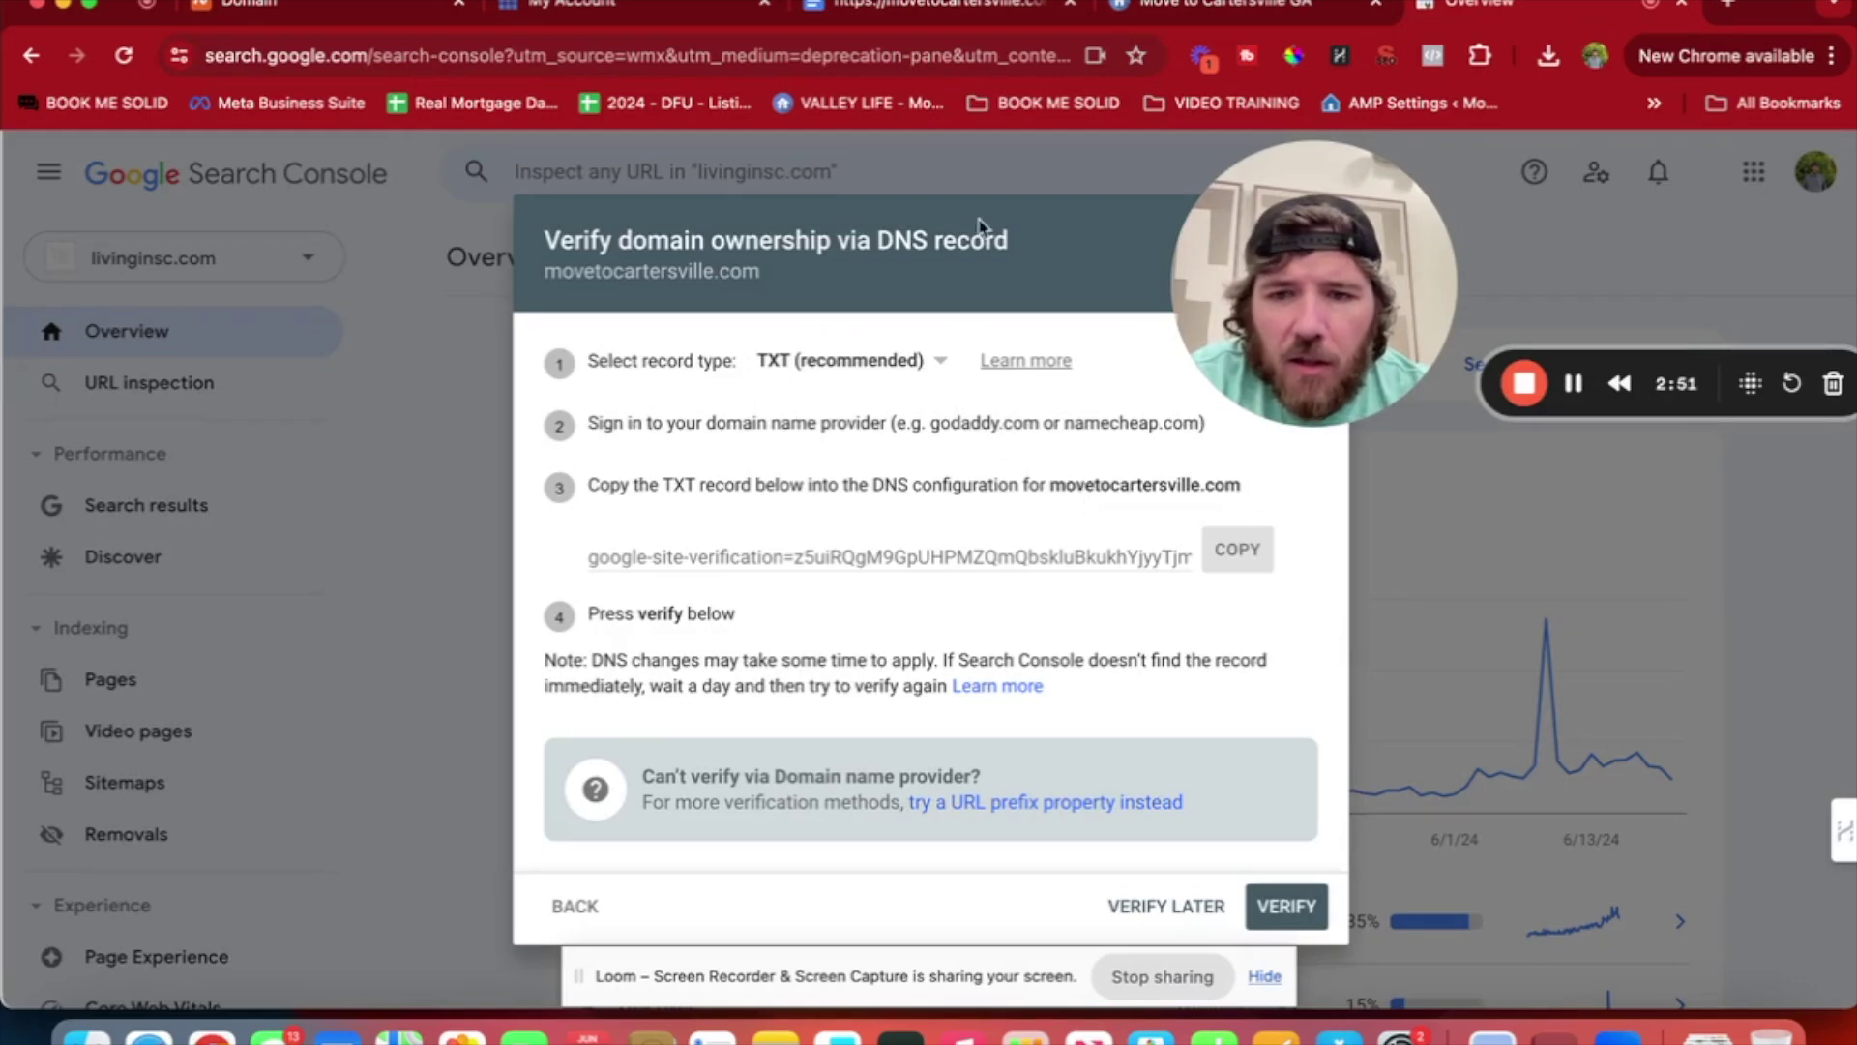
{"action": "left_click", "coordinate": [358, 12]}
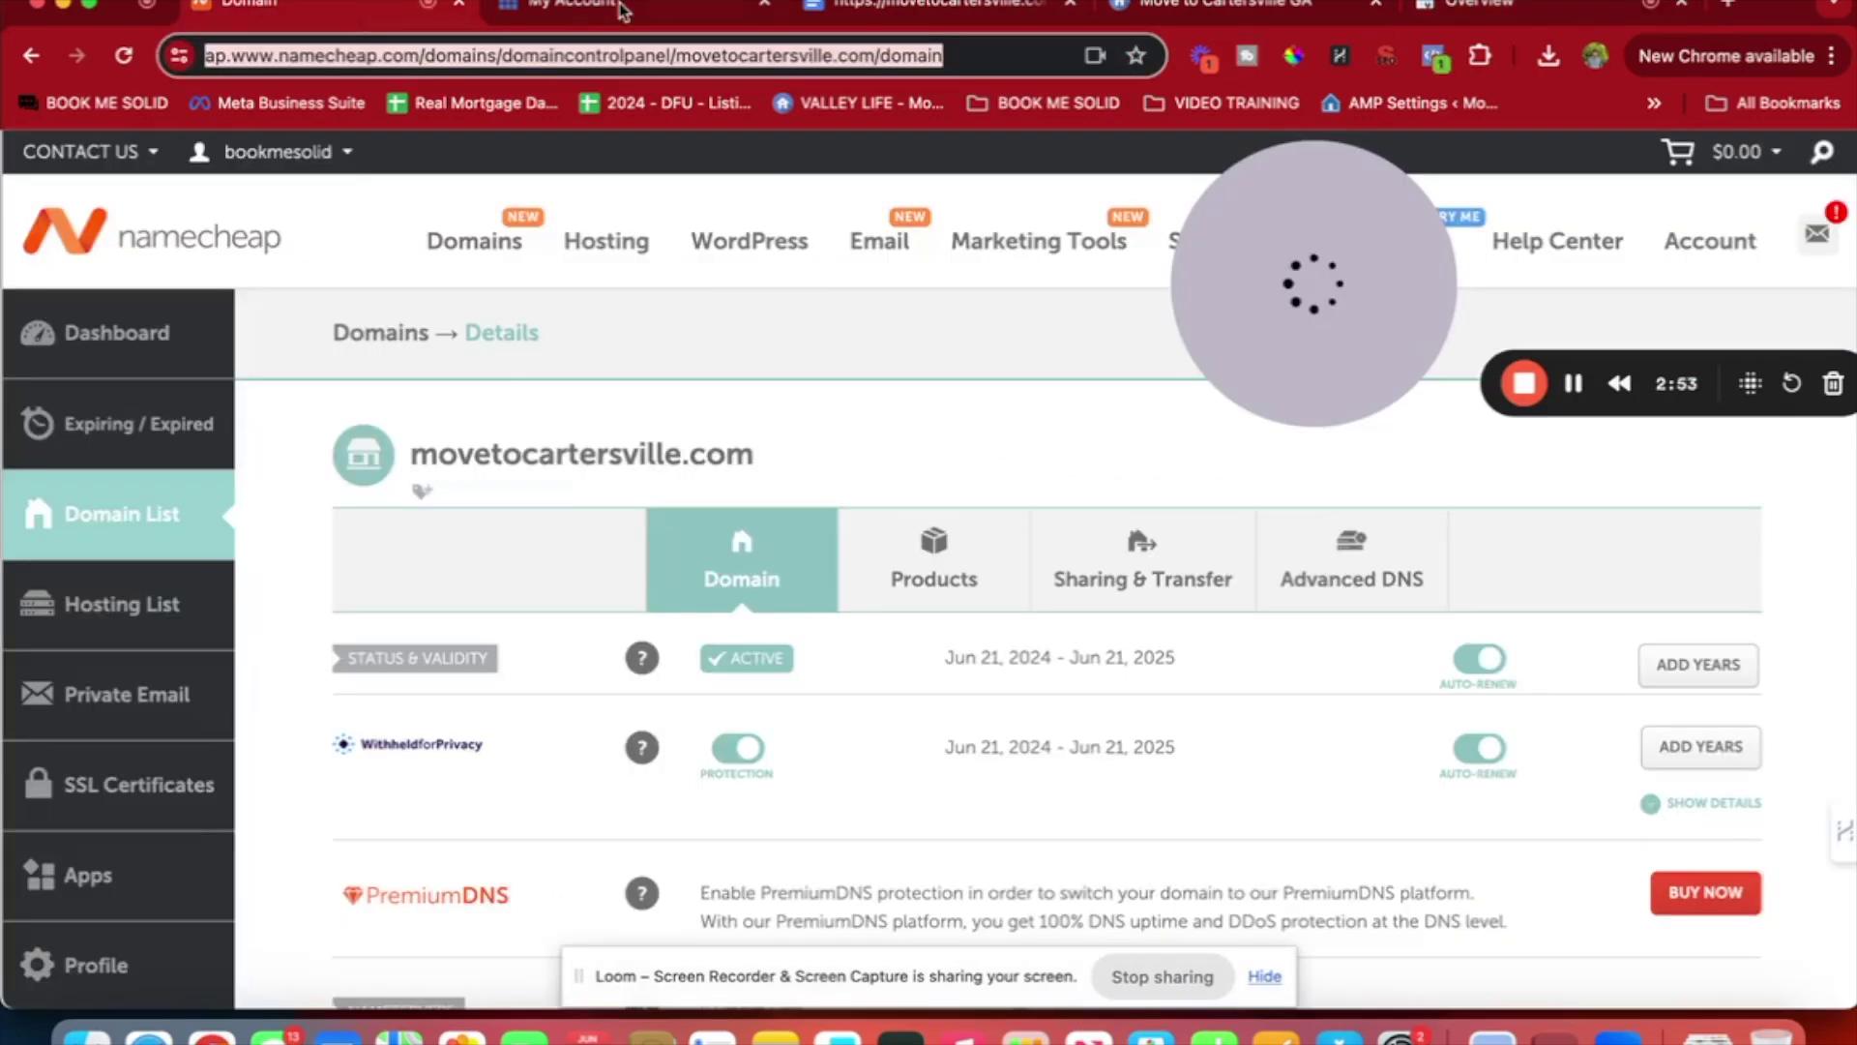
{"action": "left_click", "coordinate": [931, 21]}
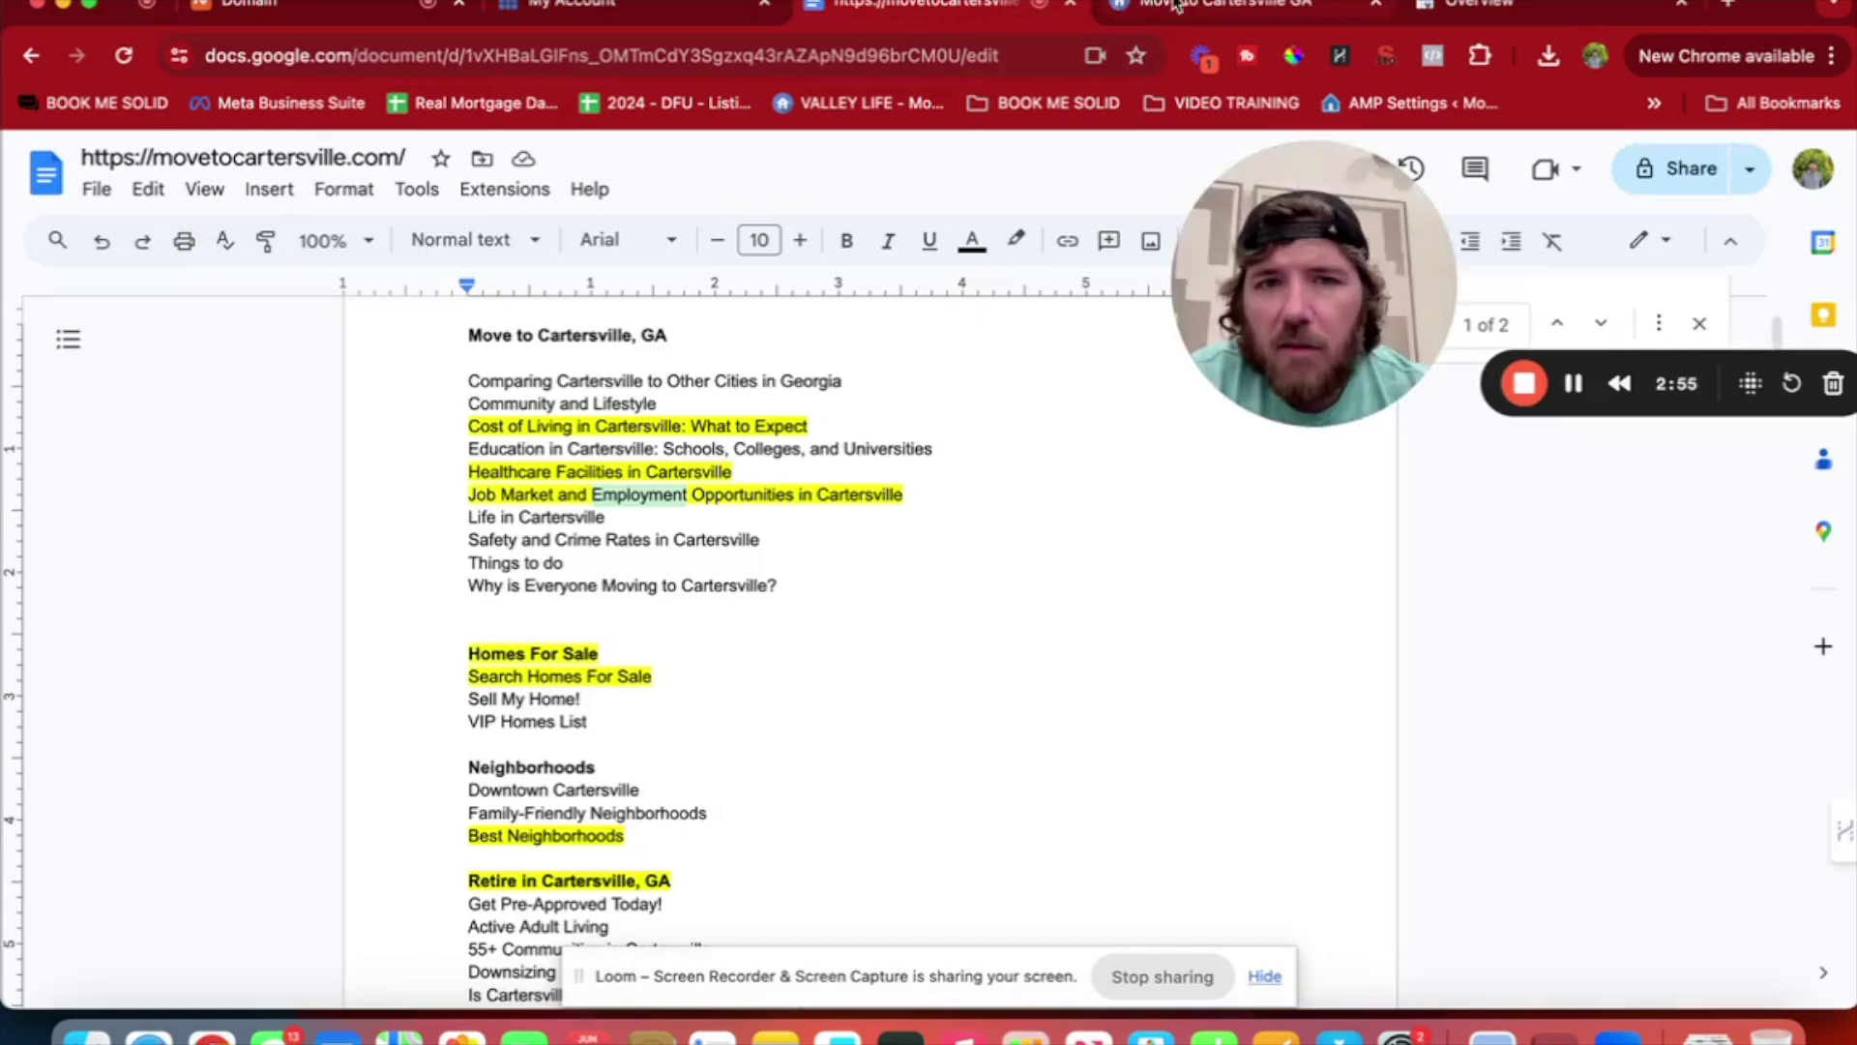
{"action": "left_click", "coordinate": [1176, 5]}
{"action": "left_click", "coordinate": [639, 8]}
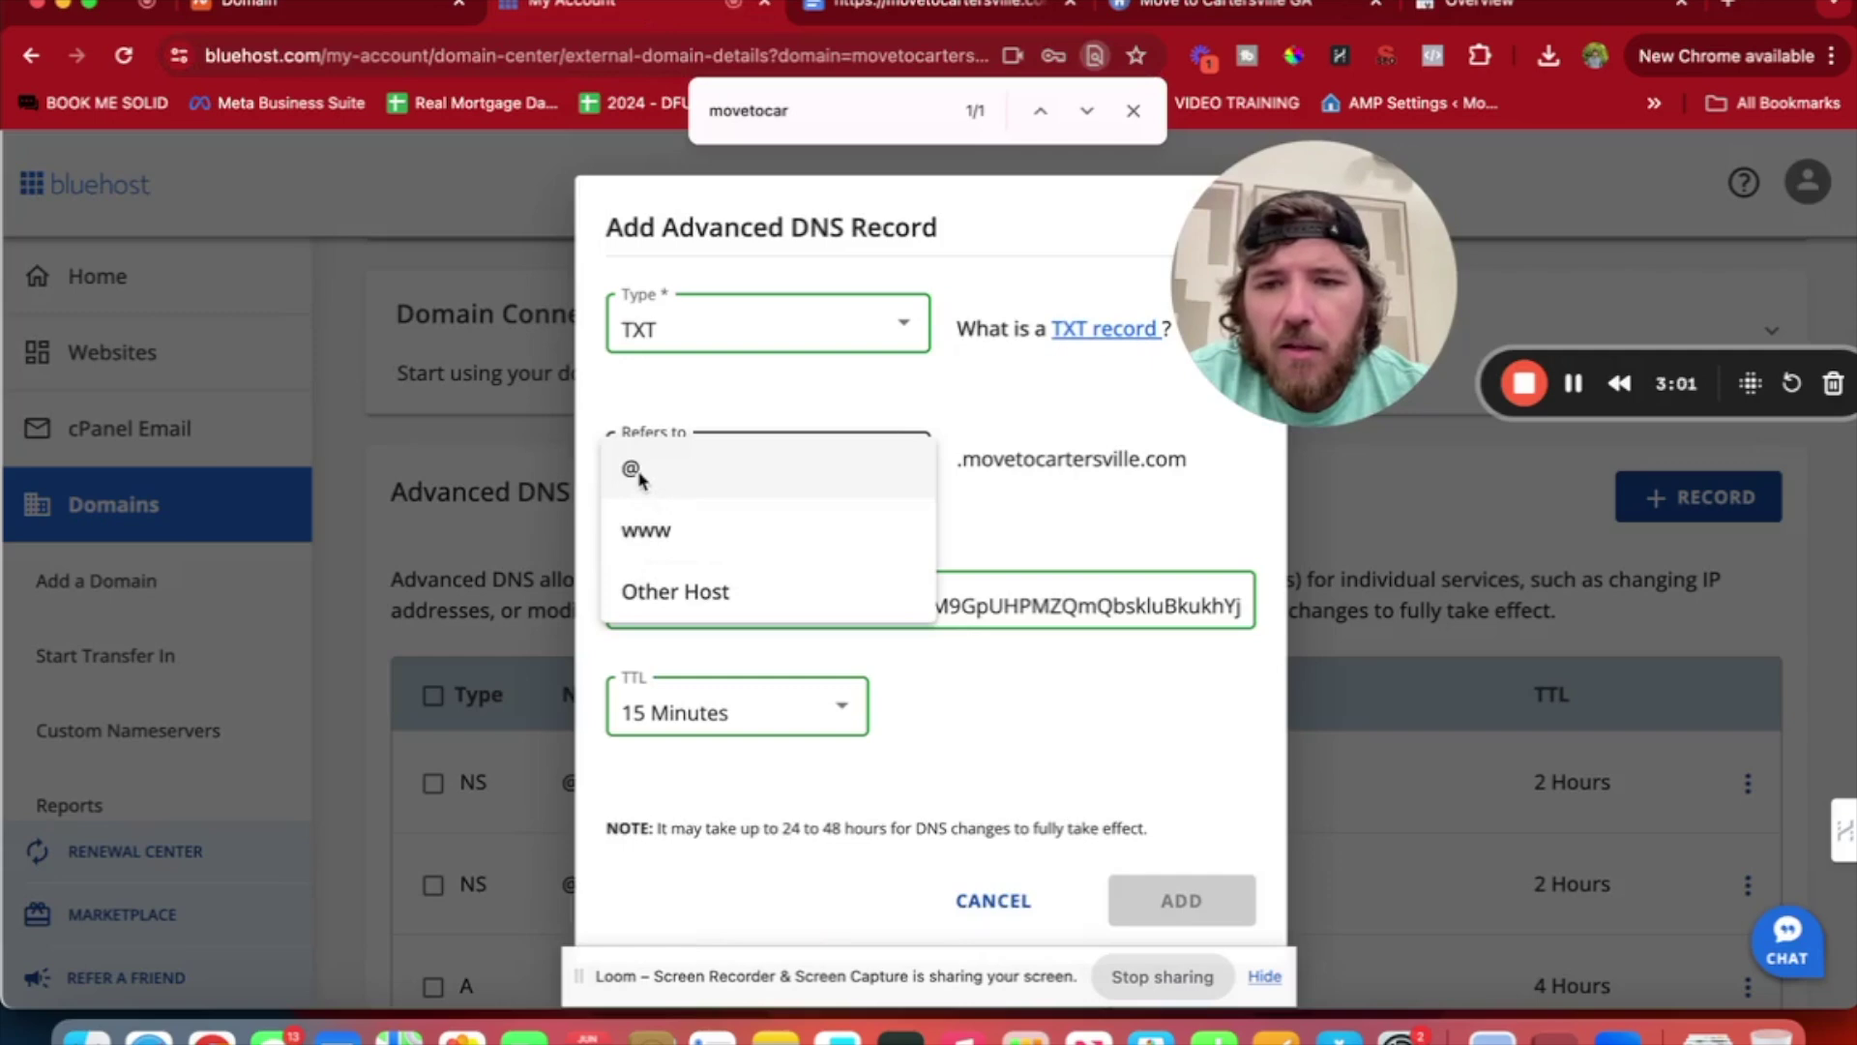
Point the TXT verification record at @ and save it.
{"action": "left_click", "coordinate": [1050, 527]}
{"action": "left_click", "coordinate": [771, 471]}
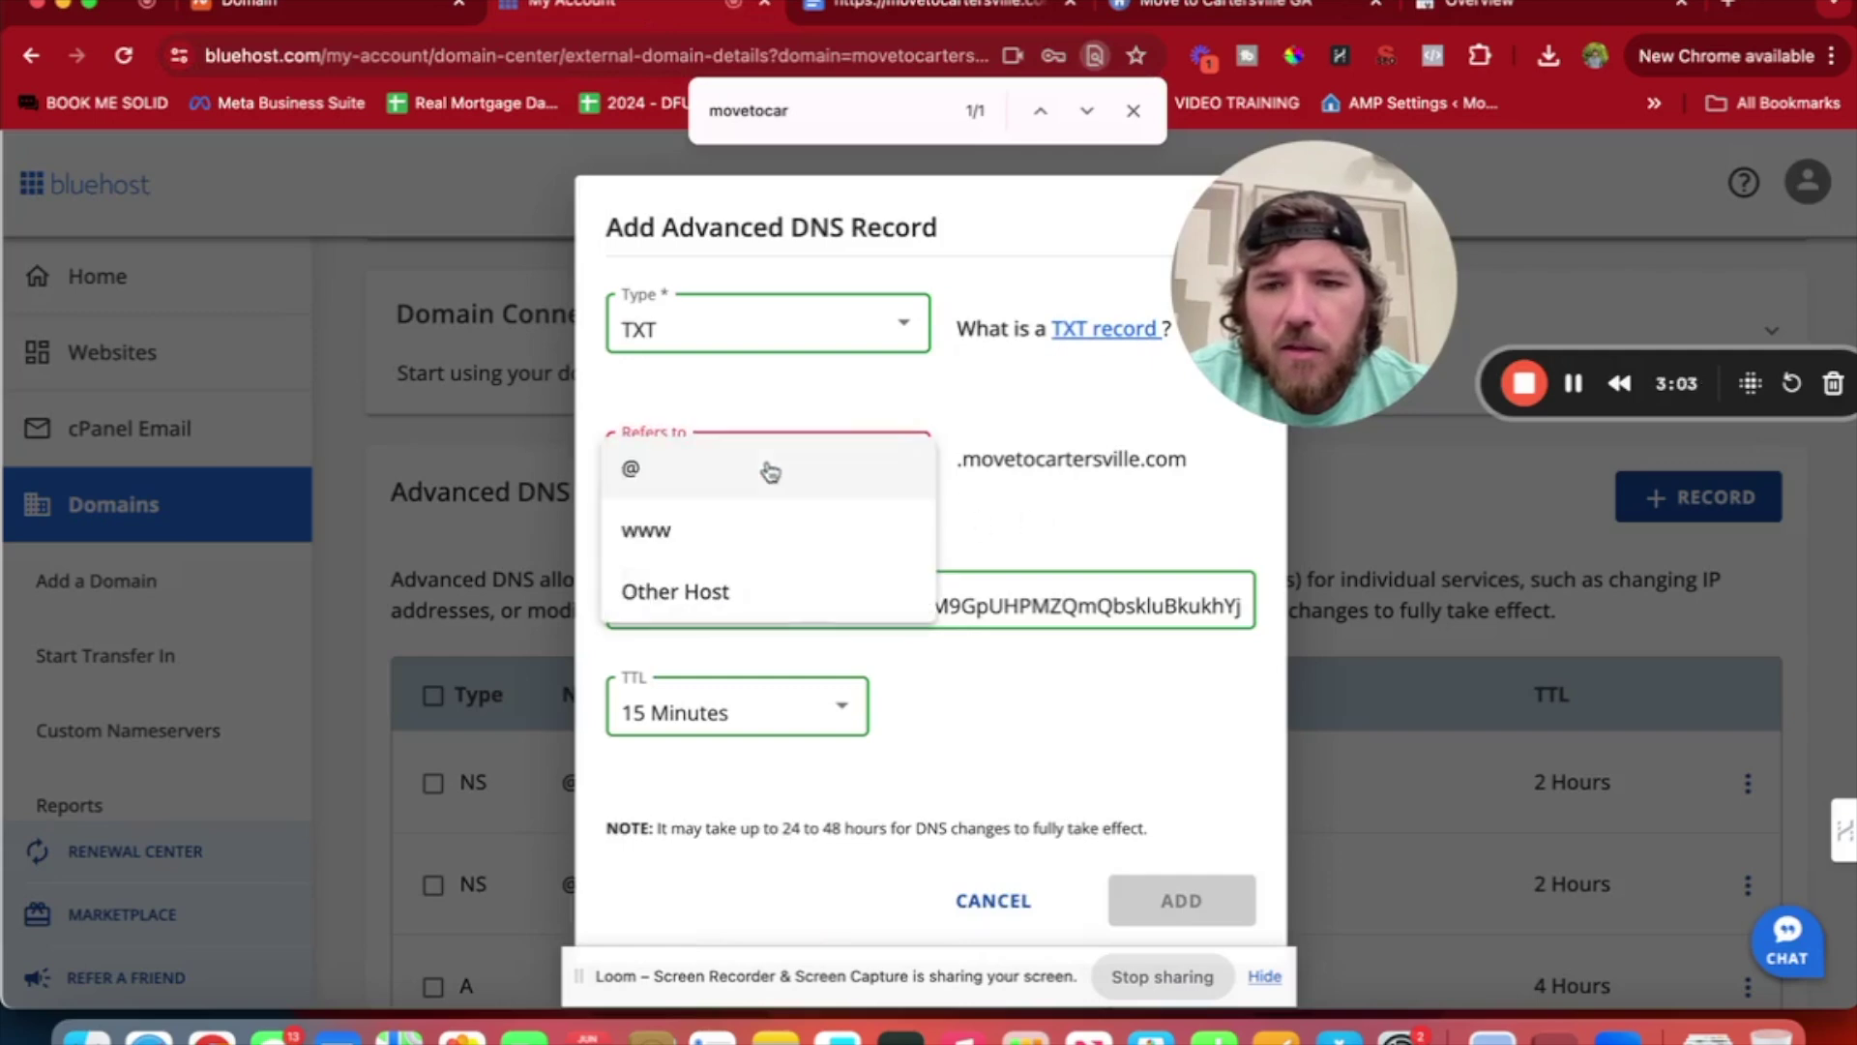
{"action": "left_click", "coordinate": [624, 490]}
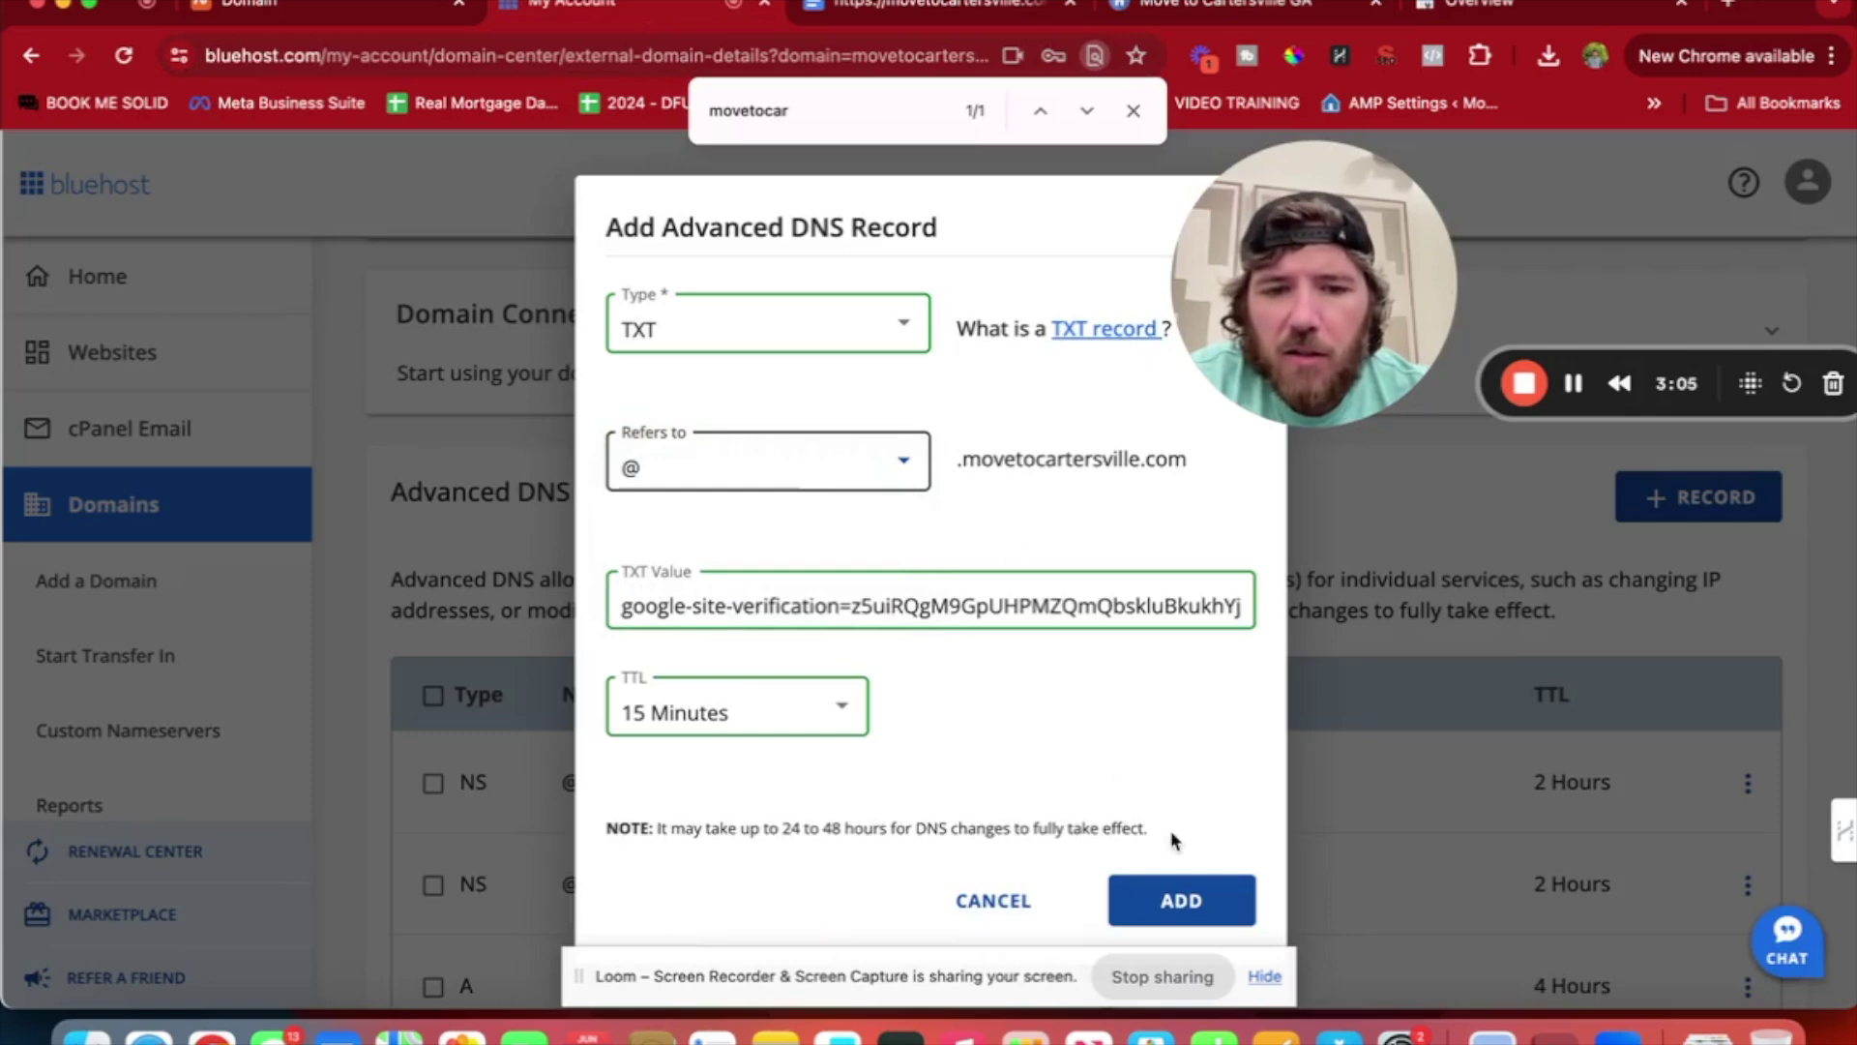
{"action": "left_click", "coordinate": [1181, 898]}
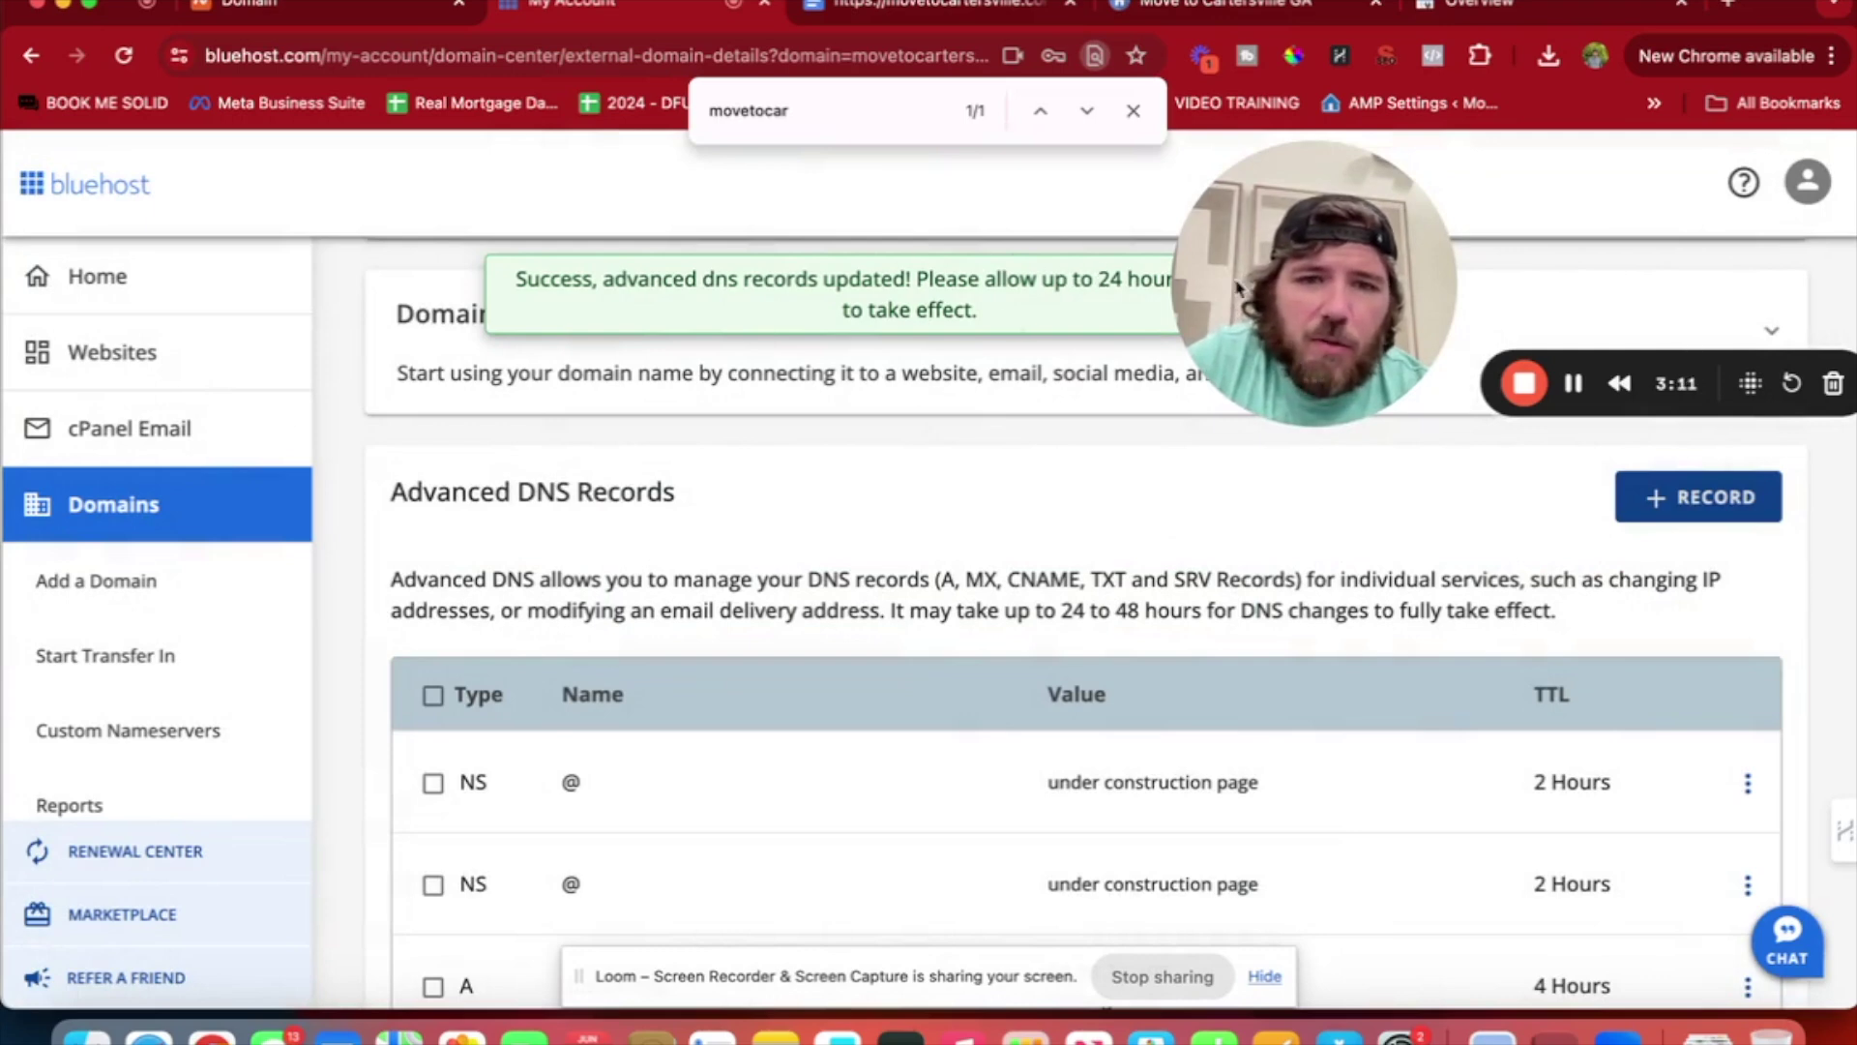
{"action": "left_click_drag", "start_coordinate": [1238, 287], "coordinate": [1482, 253]}
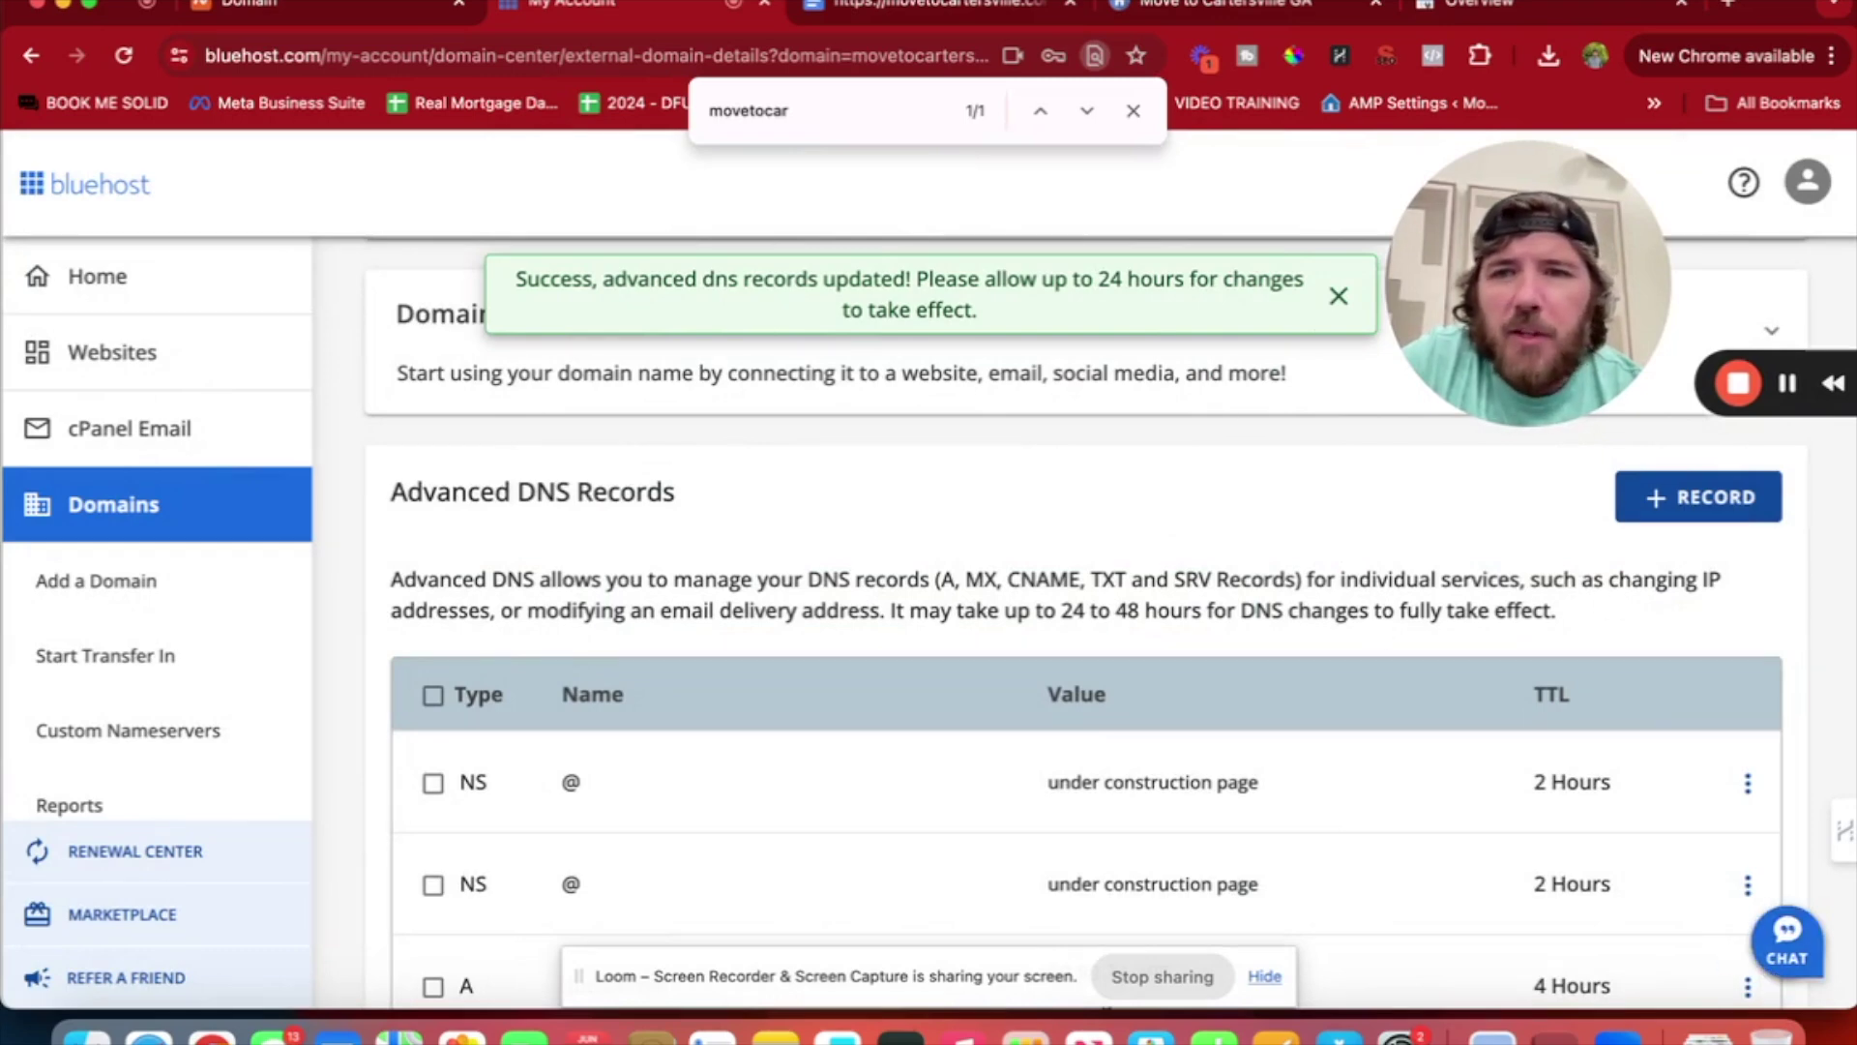
Try verifying movetocartersville.com ownership twice, dismissing each failure notice.
{"action": "left_click", "coordinate": [1470, 7]}
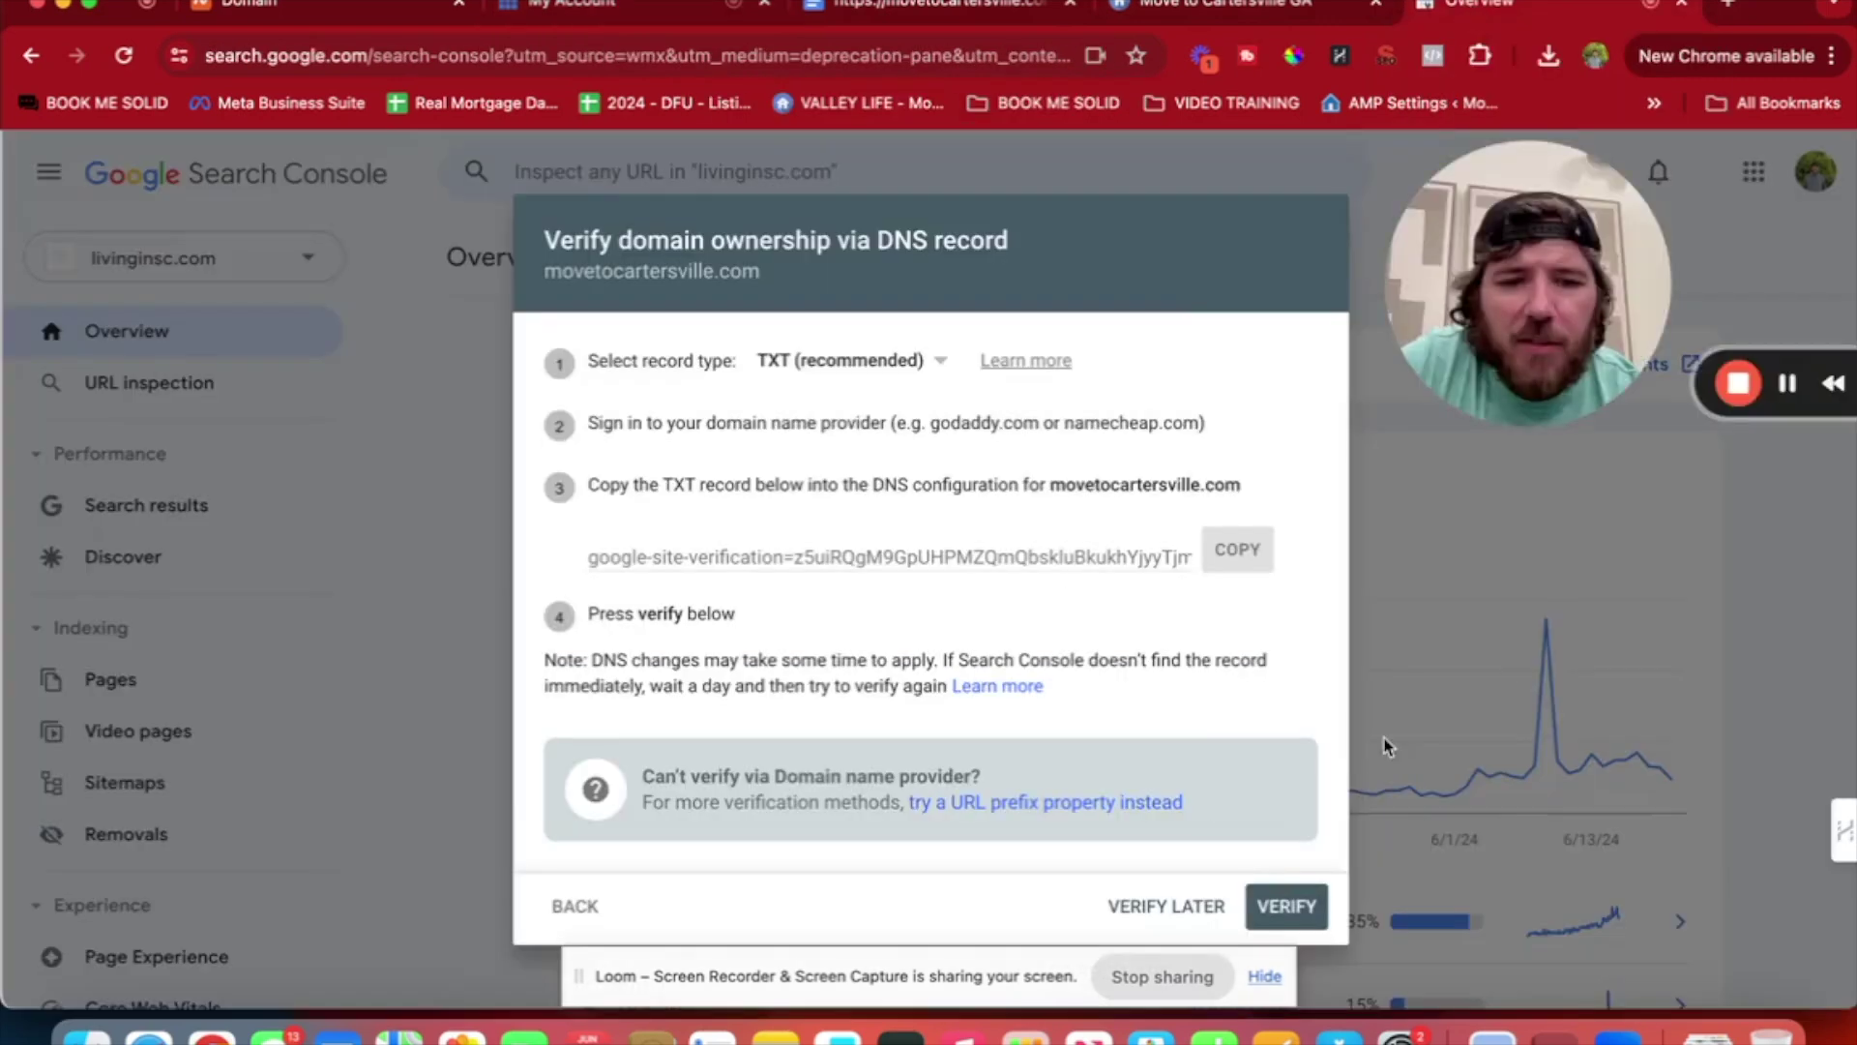
{"action": "left_click", "coordinate": [1300, 919]}
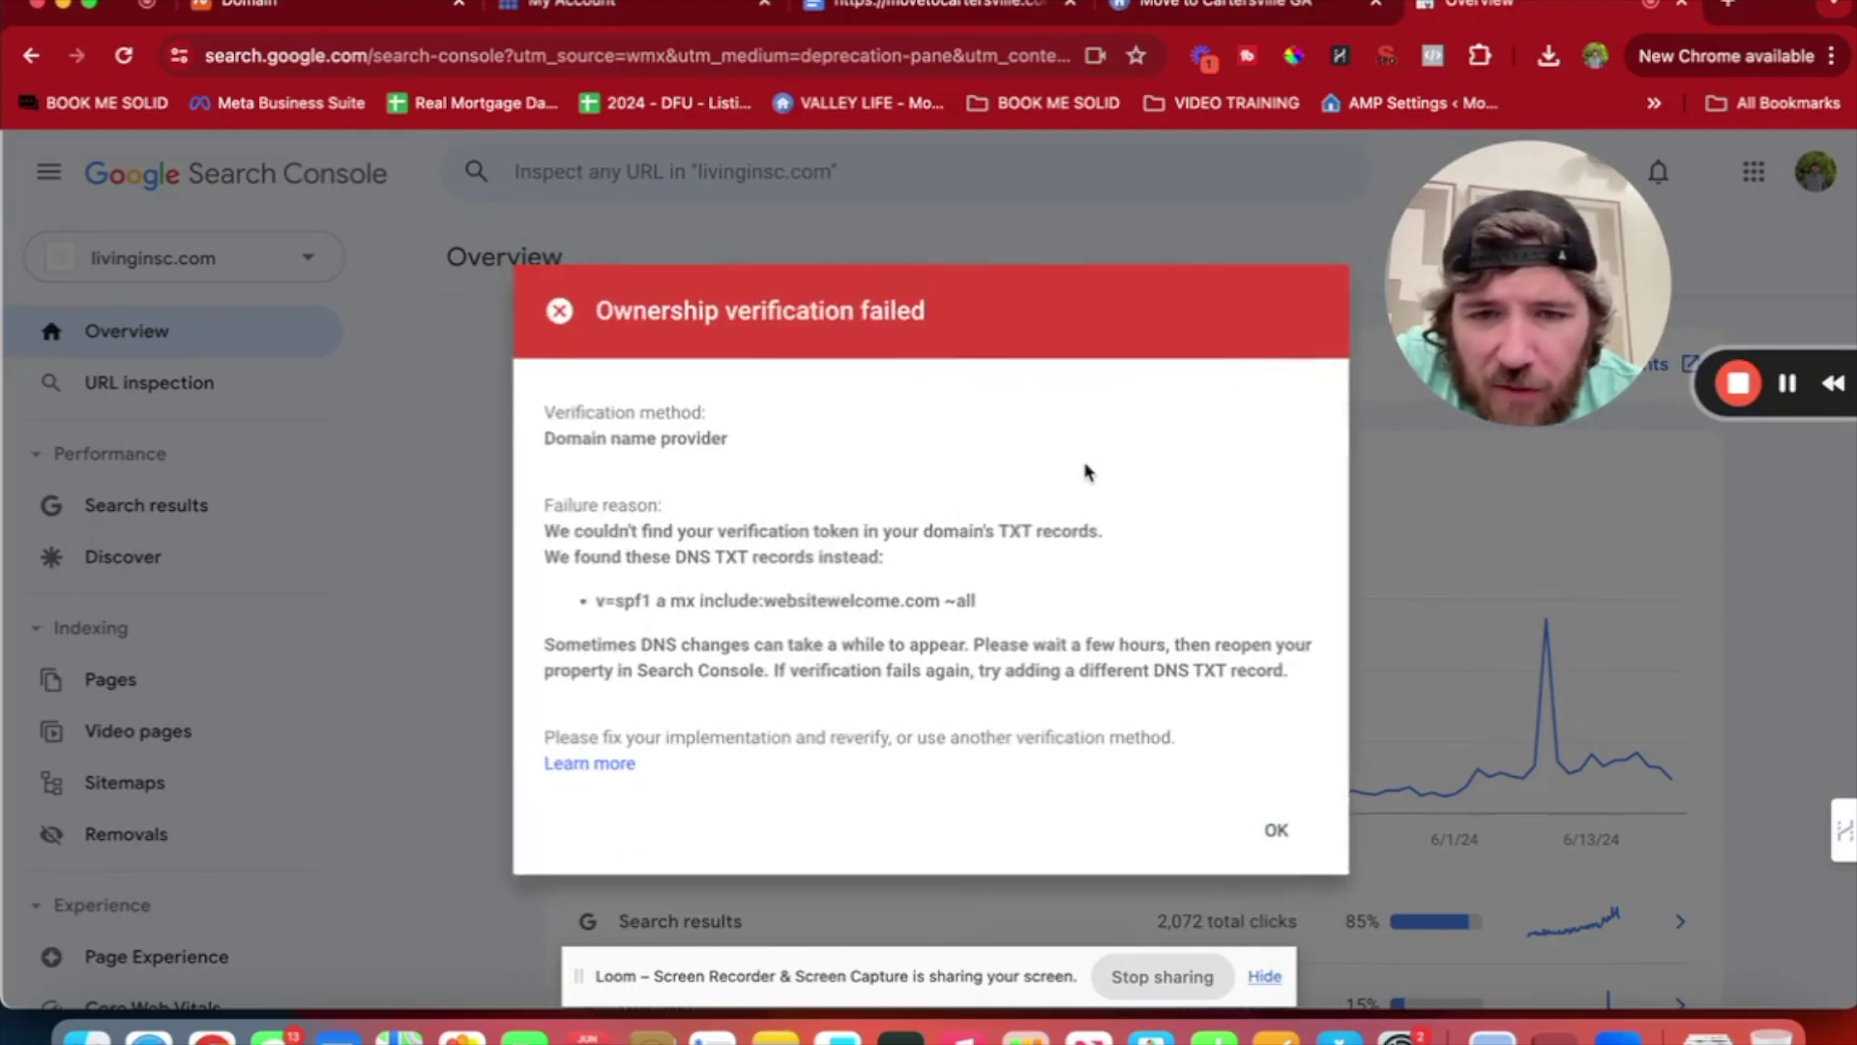
{"action": "left_click", "coordinate": [1277, 832]}
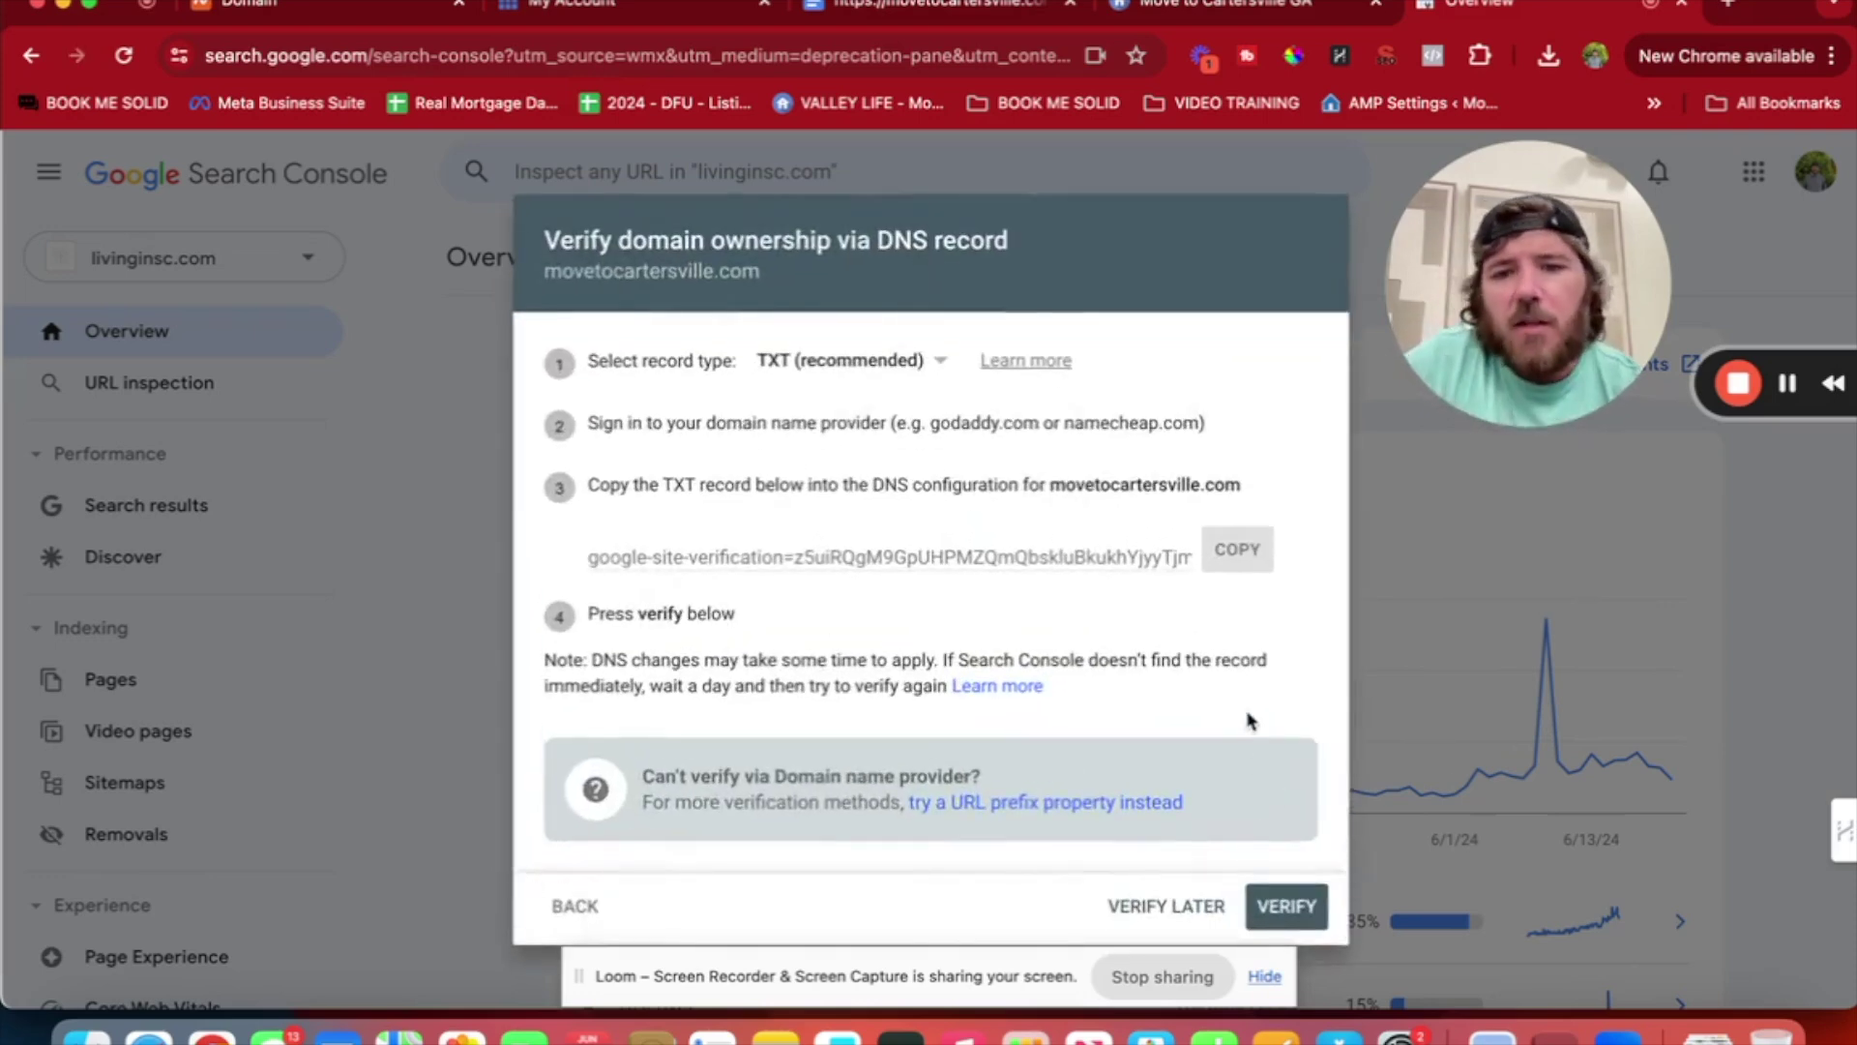
{"action": "left_click", "coordinate": [1288, 907]}
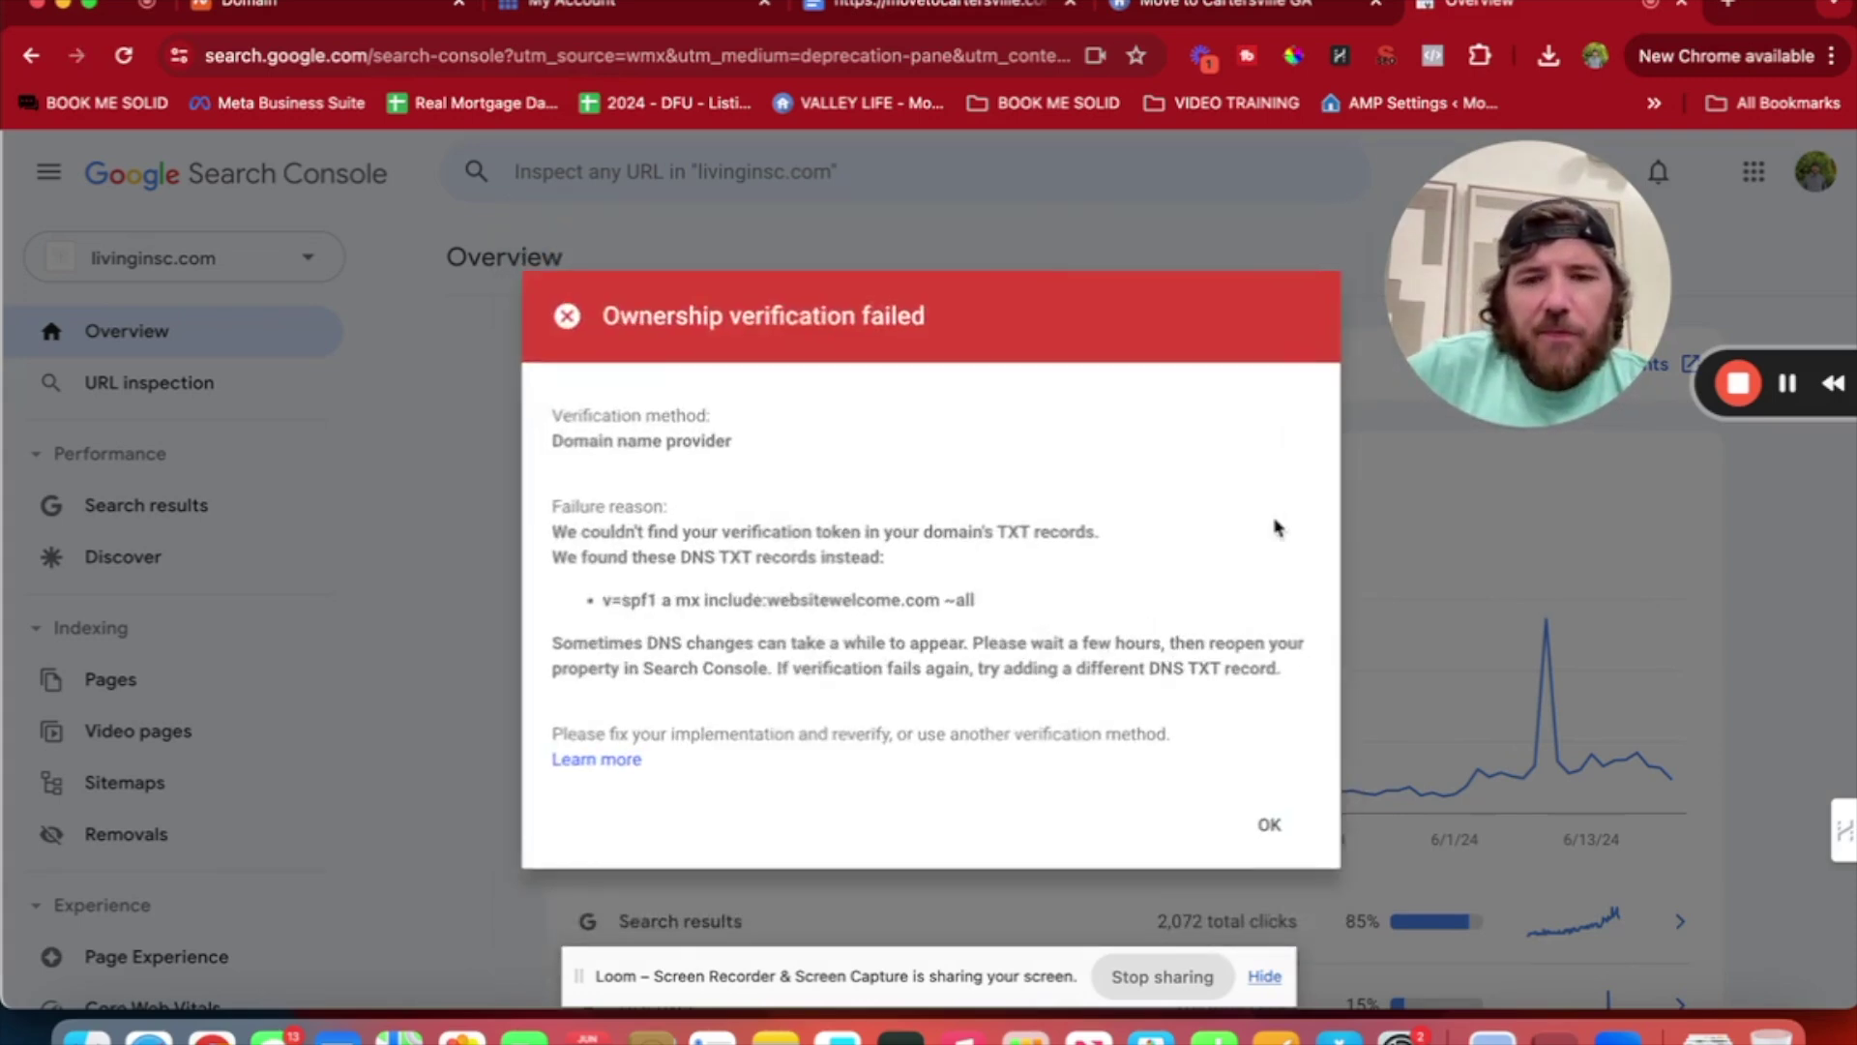
{"action": "left_click", "coordinate": [1278, 832]}
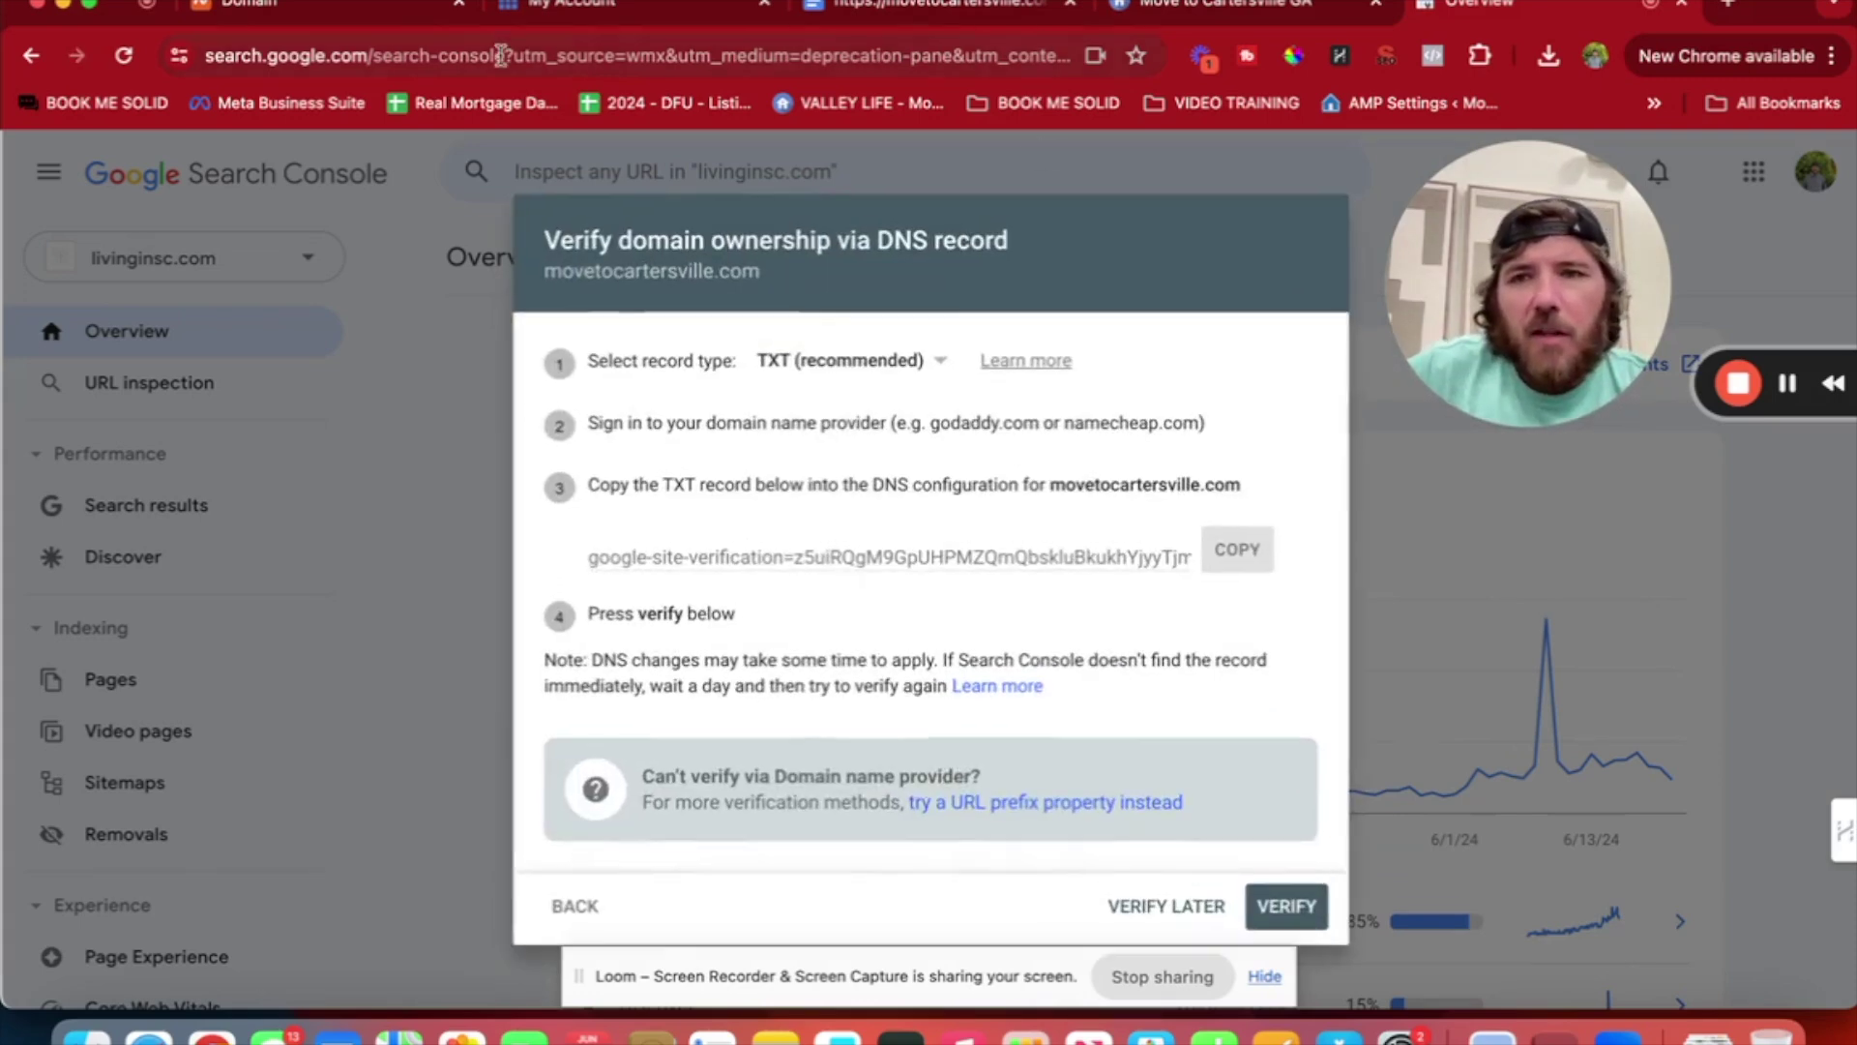
Search Bluehost's DNS records for the verification string, finding no matching record.
{"action": "left_click", "coordinate": [628, 19]}
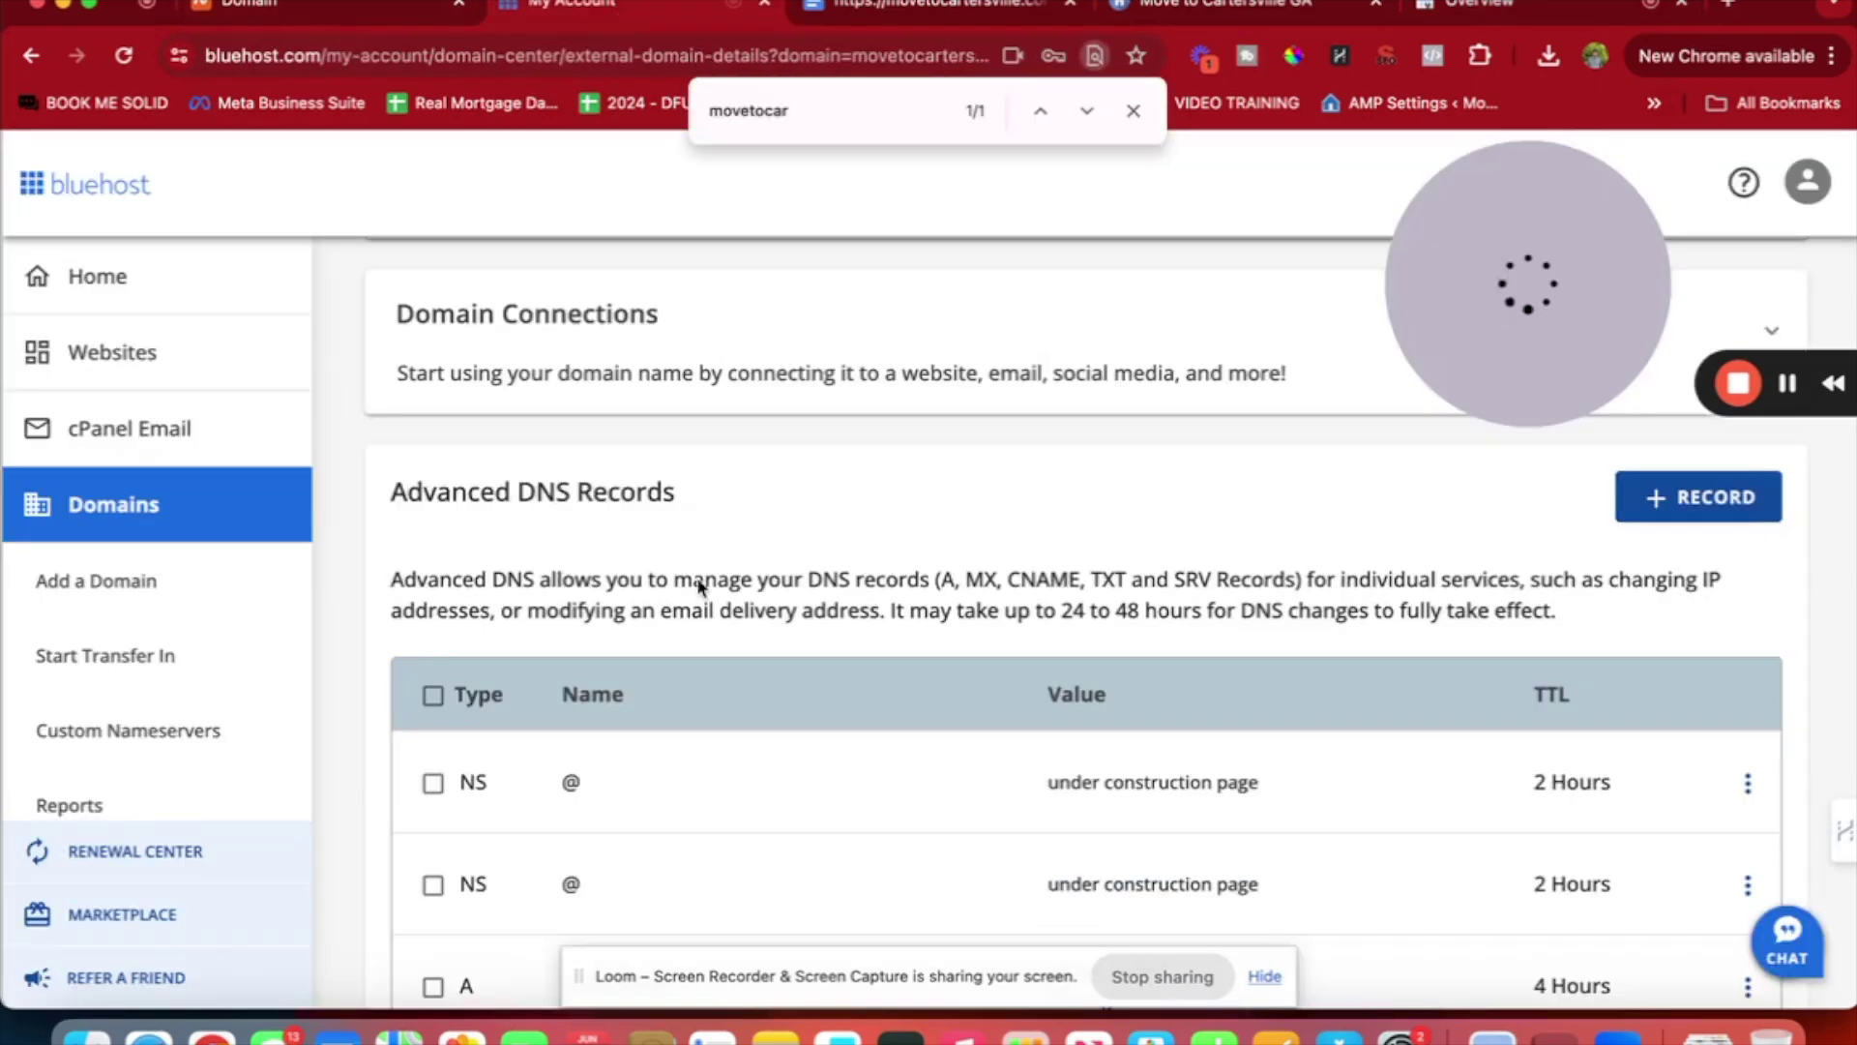
{"action": "scroll", "coordinate": [698, 584], "scroll_direction": "down", "scroll_amount": 12}
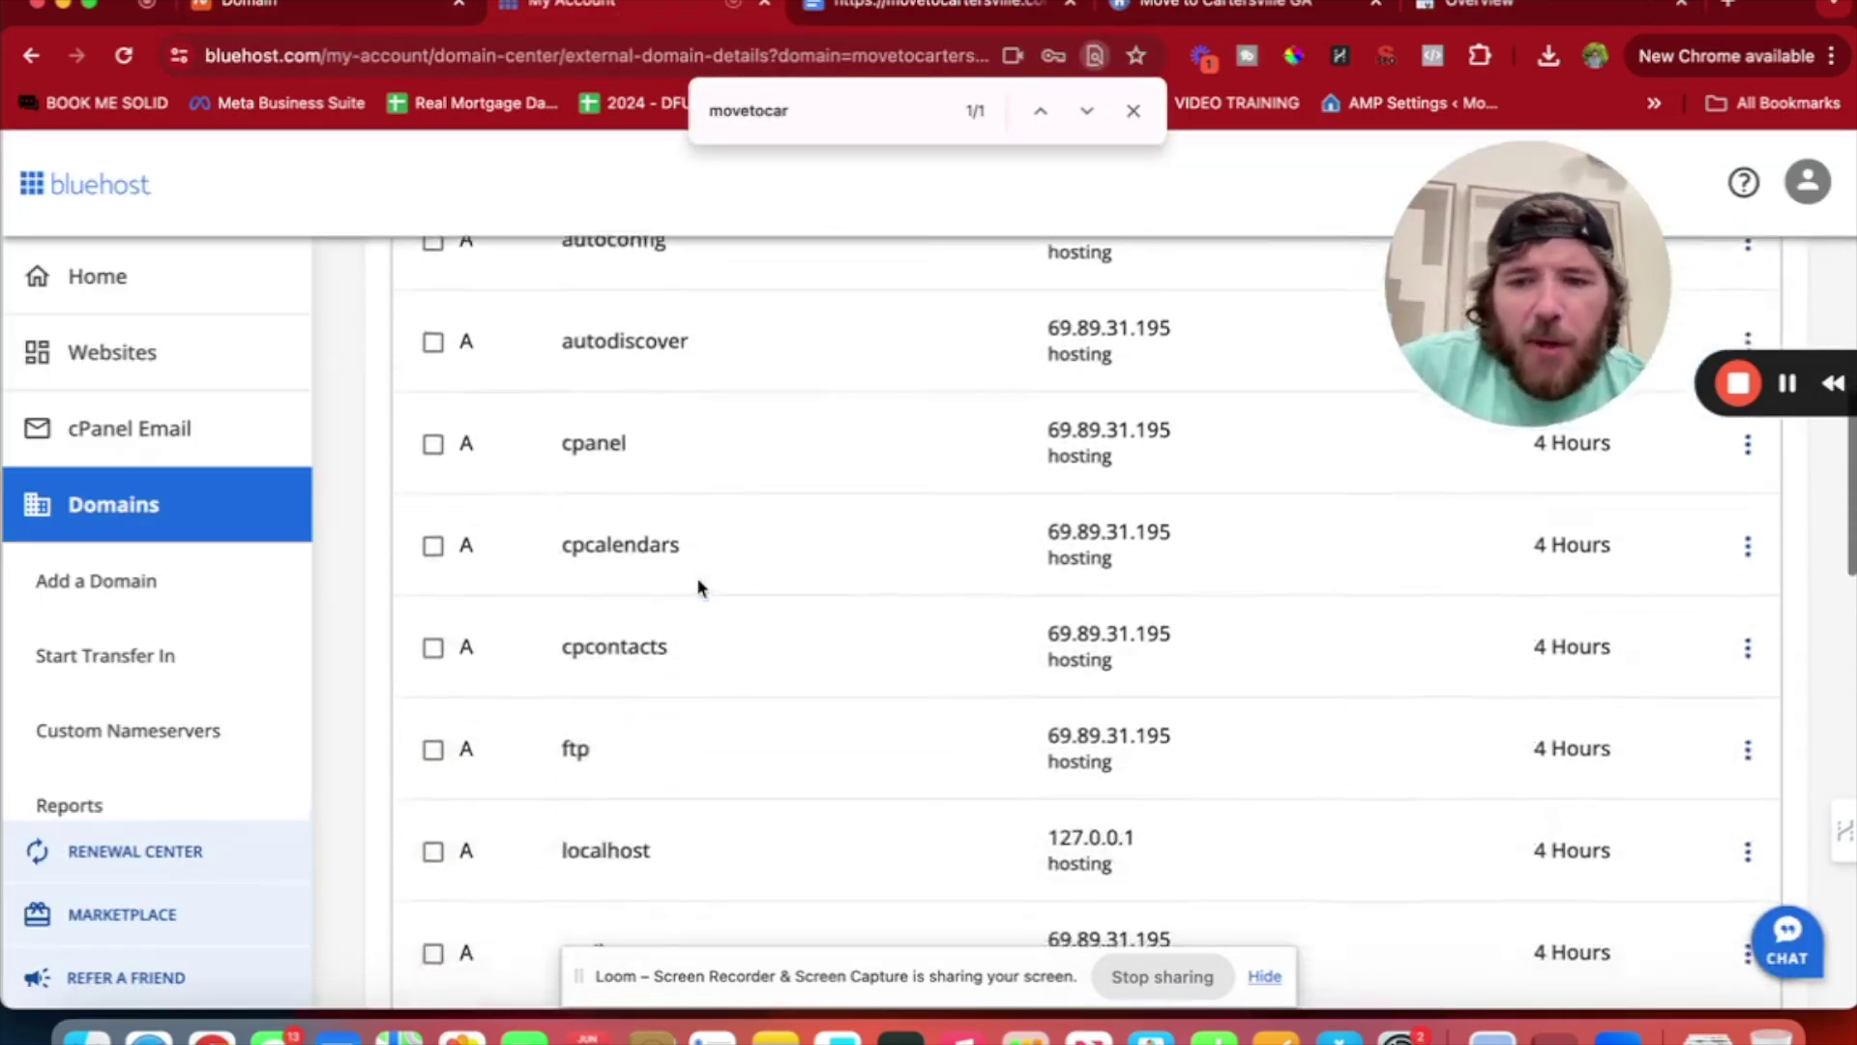
{"action": "scroll", "coordinate": [698, 585], "scroll_direction": "down", "scroll_amount": 12}
{"action": "scroll", "coordinate": [698, 584], "scroll_direction": "up", "scroll_amount": 4}
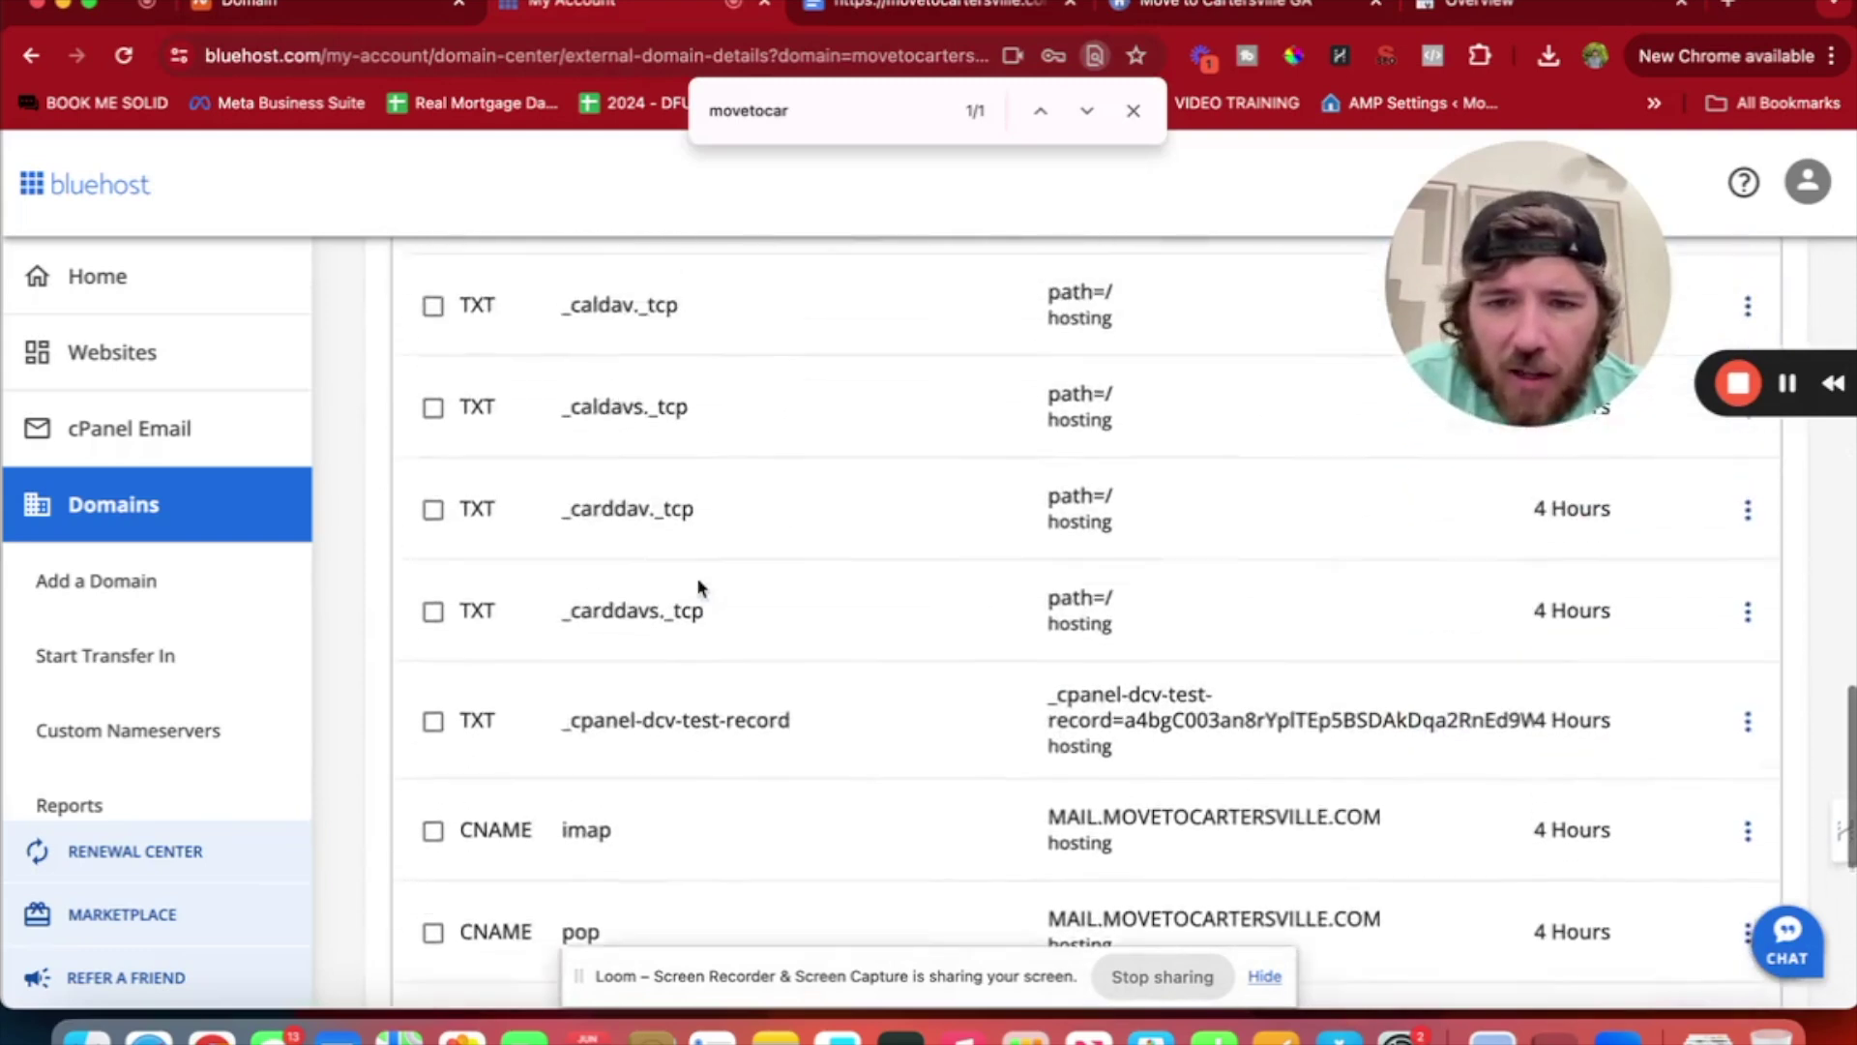
{"action": "key", "text": "super+v"}
{"action": "scroll", "coordinate": [779, 712], "scroll_direction": "up", "scroll_amount": 20}
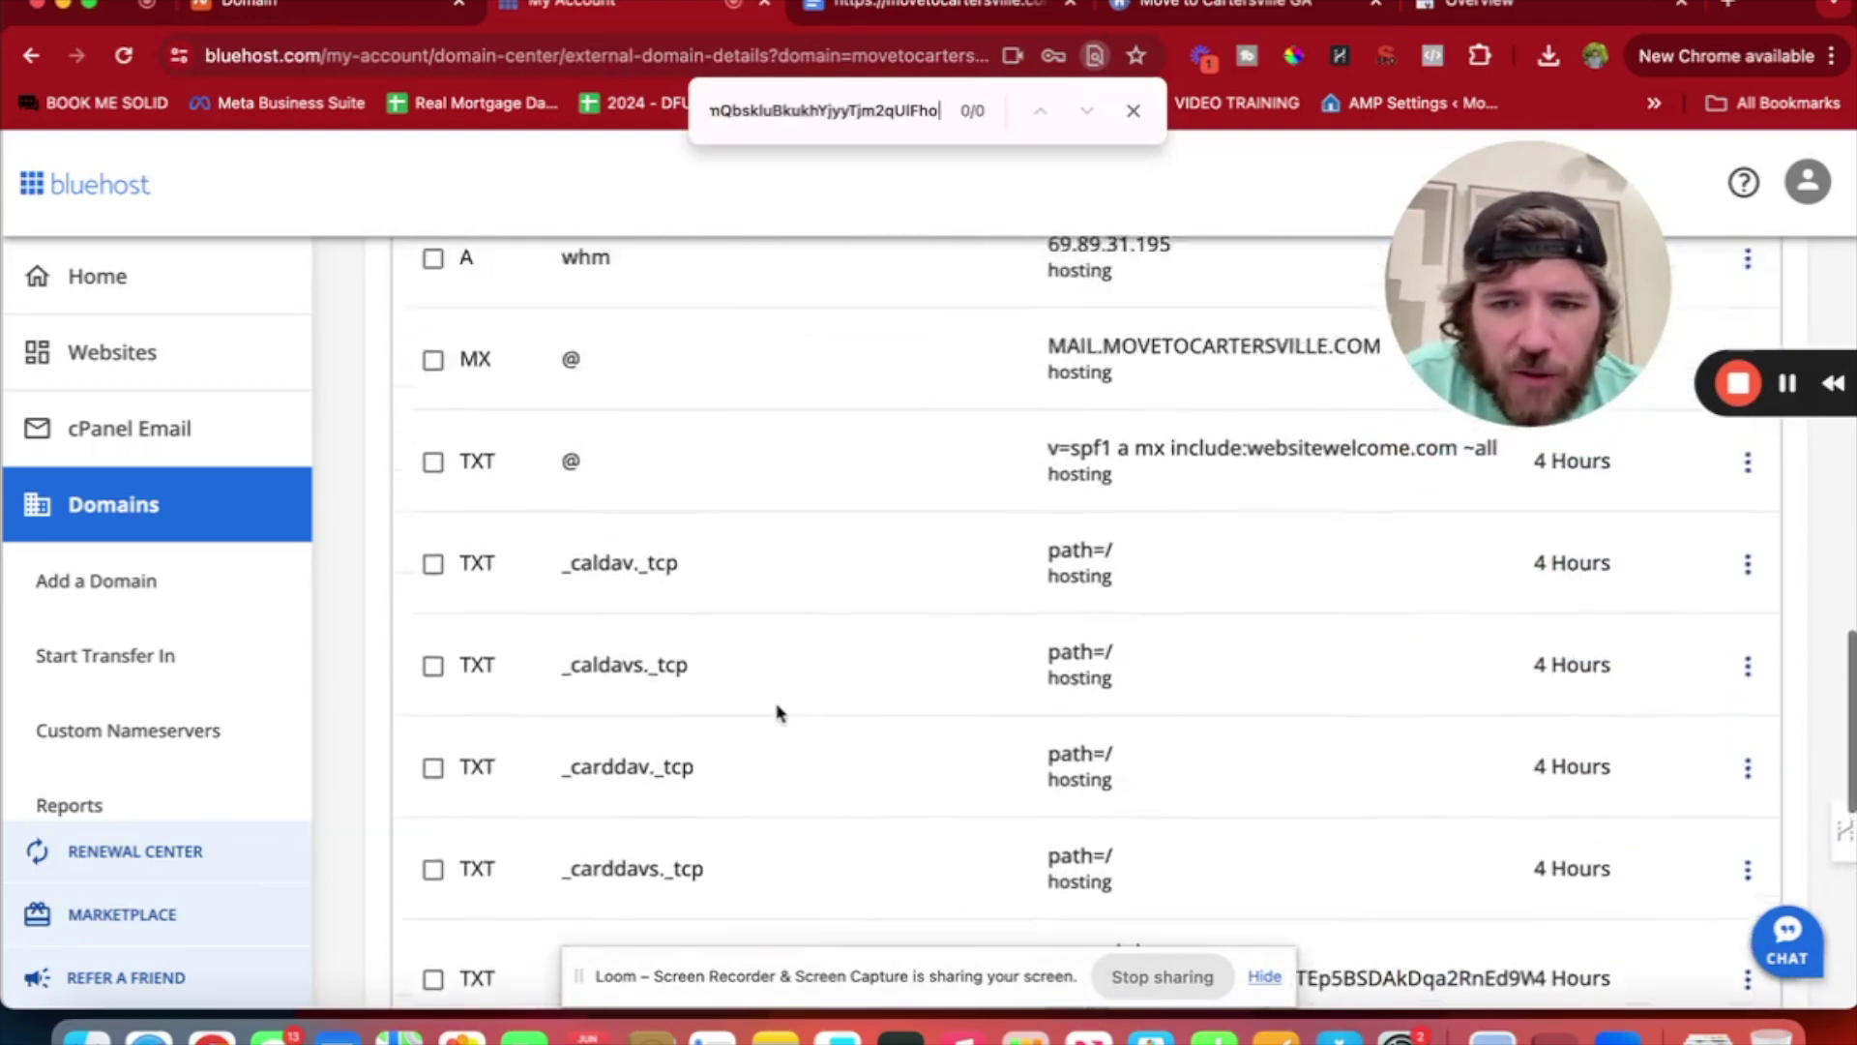
{"action": "scroll", "coordinate": [779, 713], "scroll_direction": "up", "scroll_amount": 7}
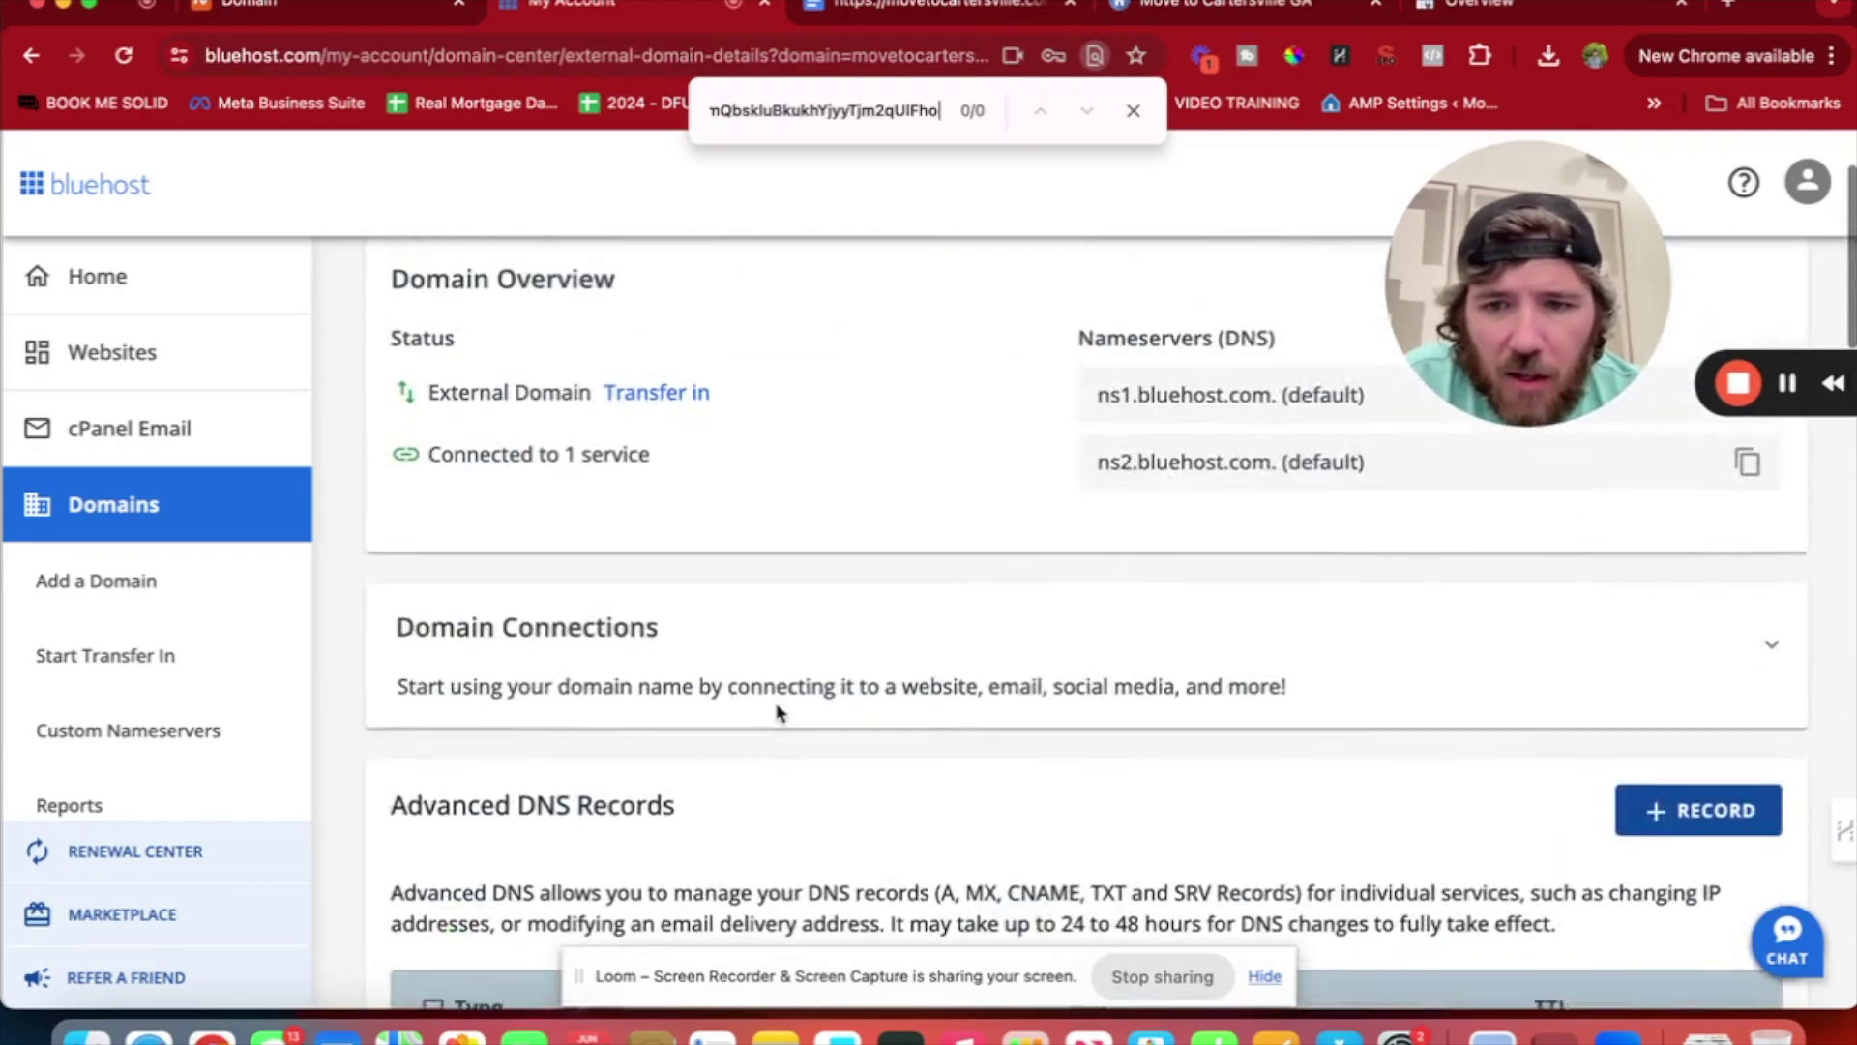
{"action": "scroll", "coordinate": [778, 713], "scroll_direction": "down", "scroll_amount": 13}
{"action": "scroll", "coordinate": [779, 713], "scroll_direction": "down", "scroll_amount": 8}
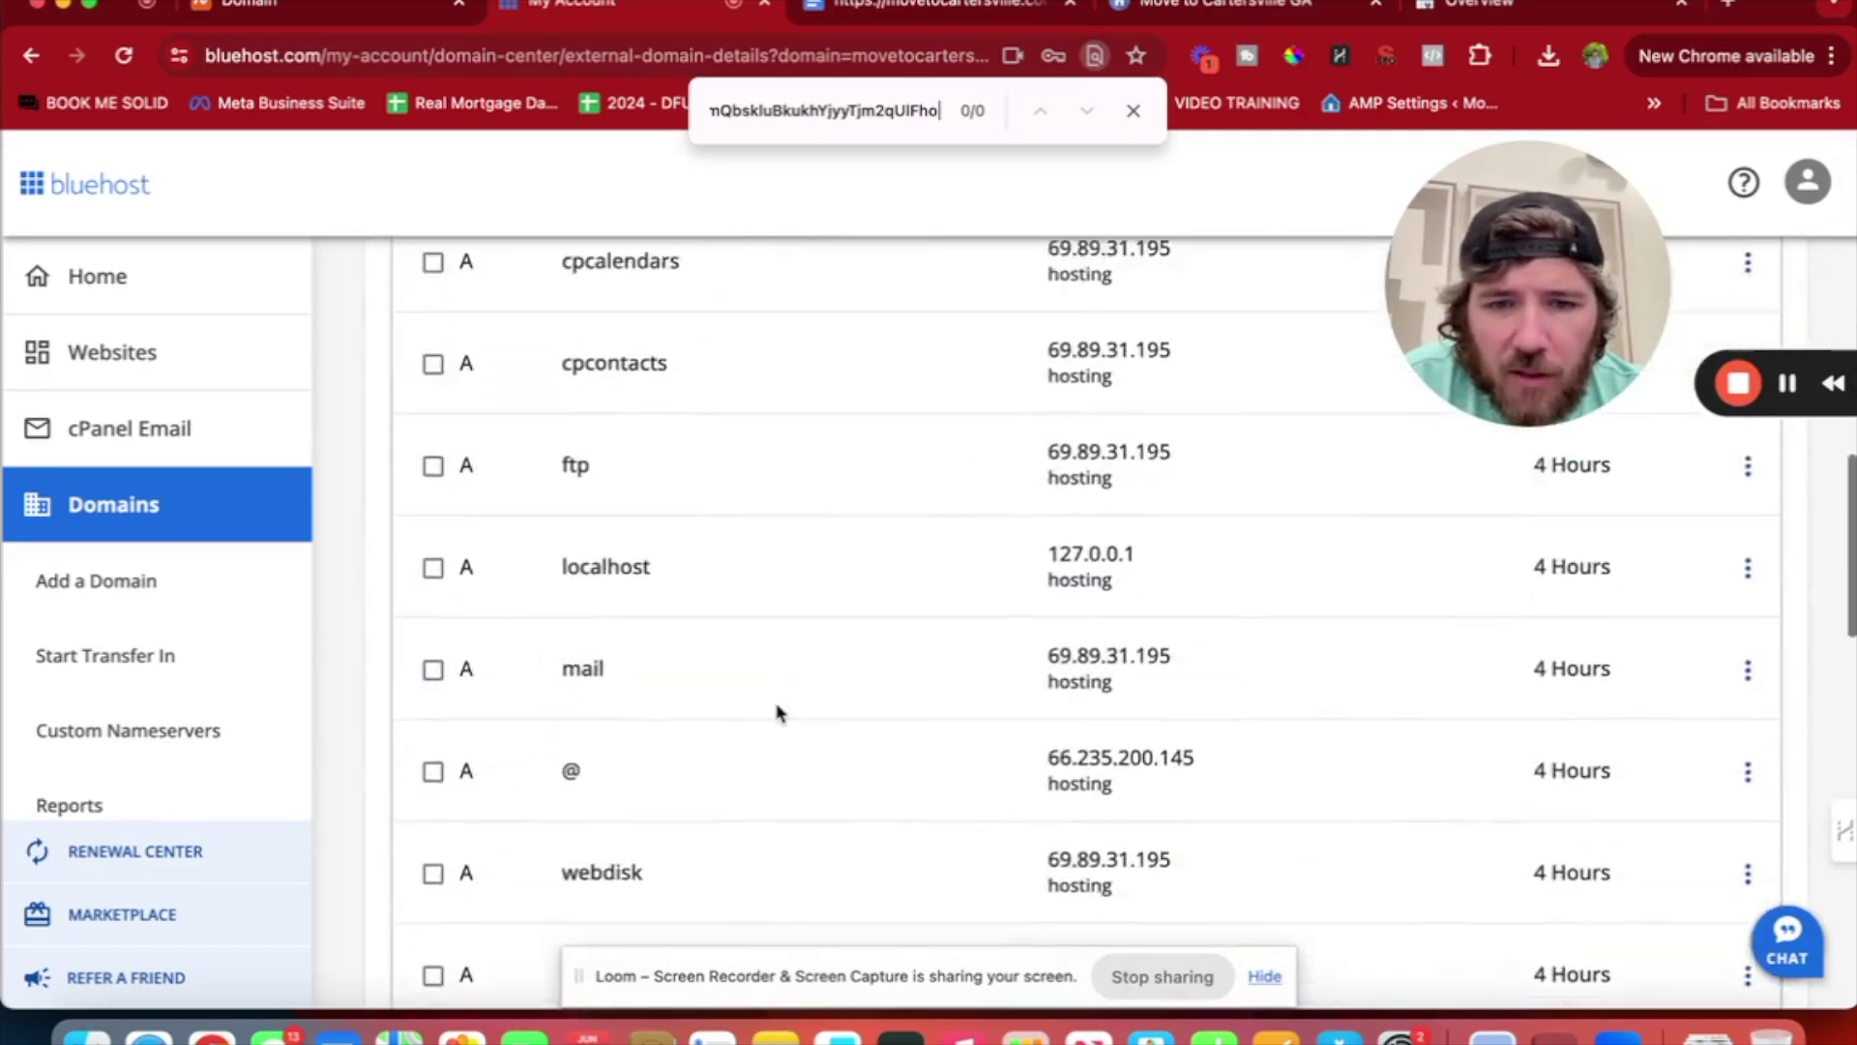
{"action": "scroll", "coordinate": [779, 713], "scroll_direction": "down", "scroll_amount": 10}
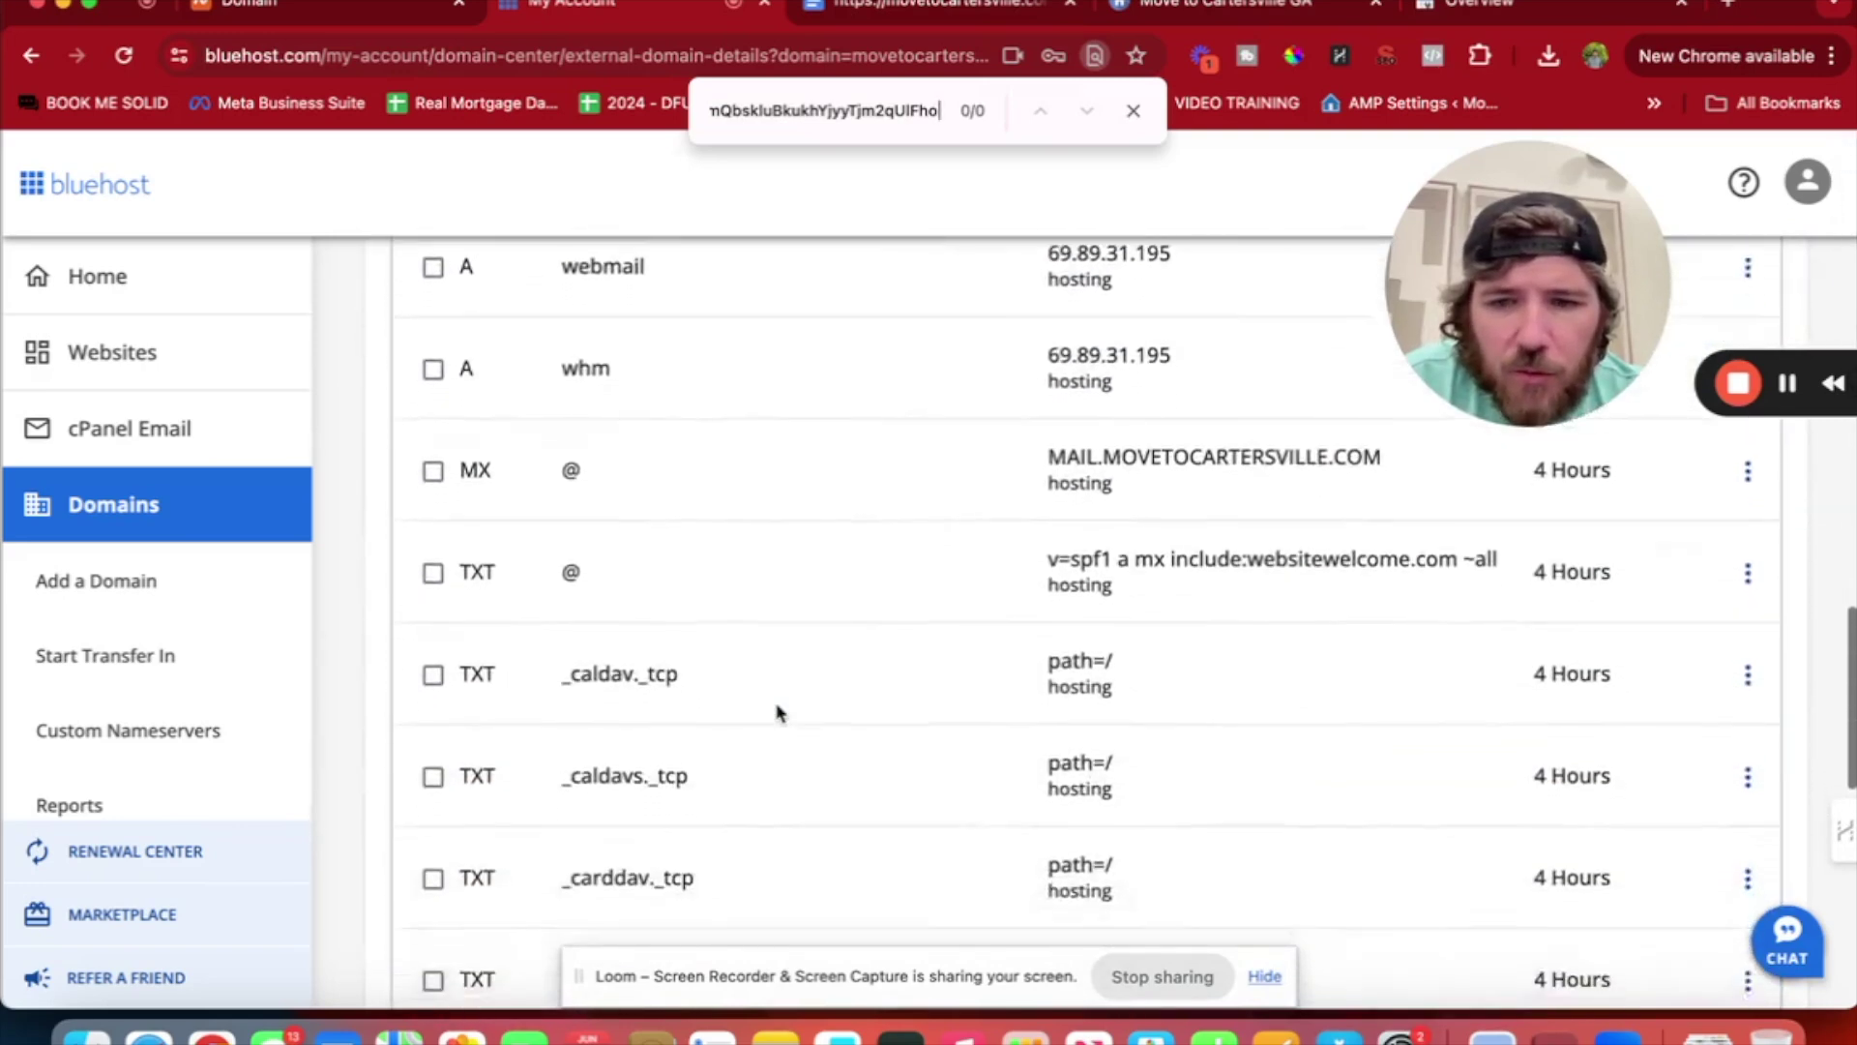
{"action": "scroll", "coordinate": [779, 713], "scroll_direction": "down", "scroll_amount": 4}
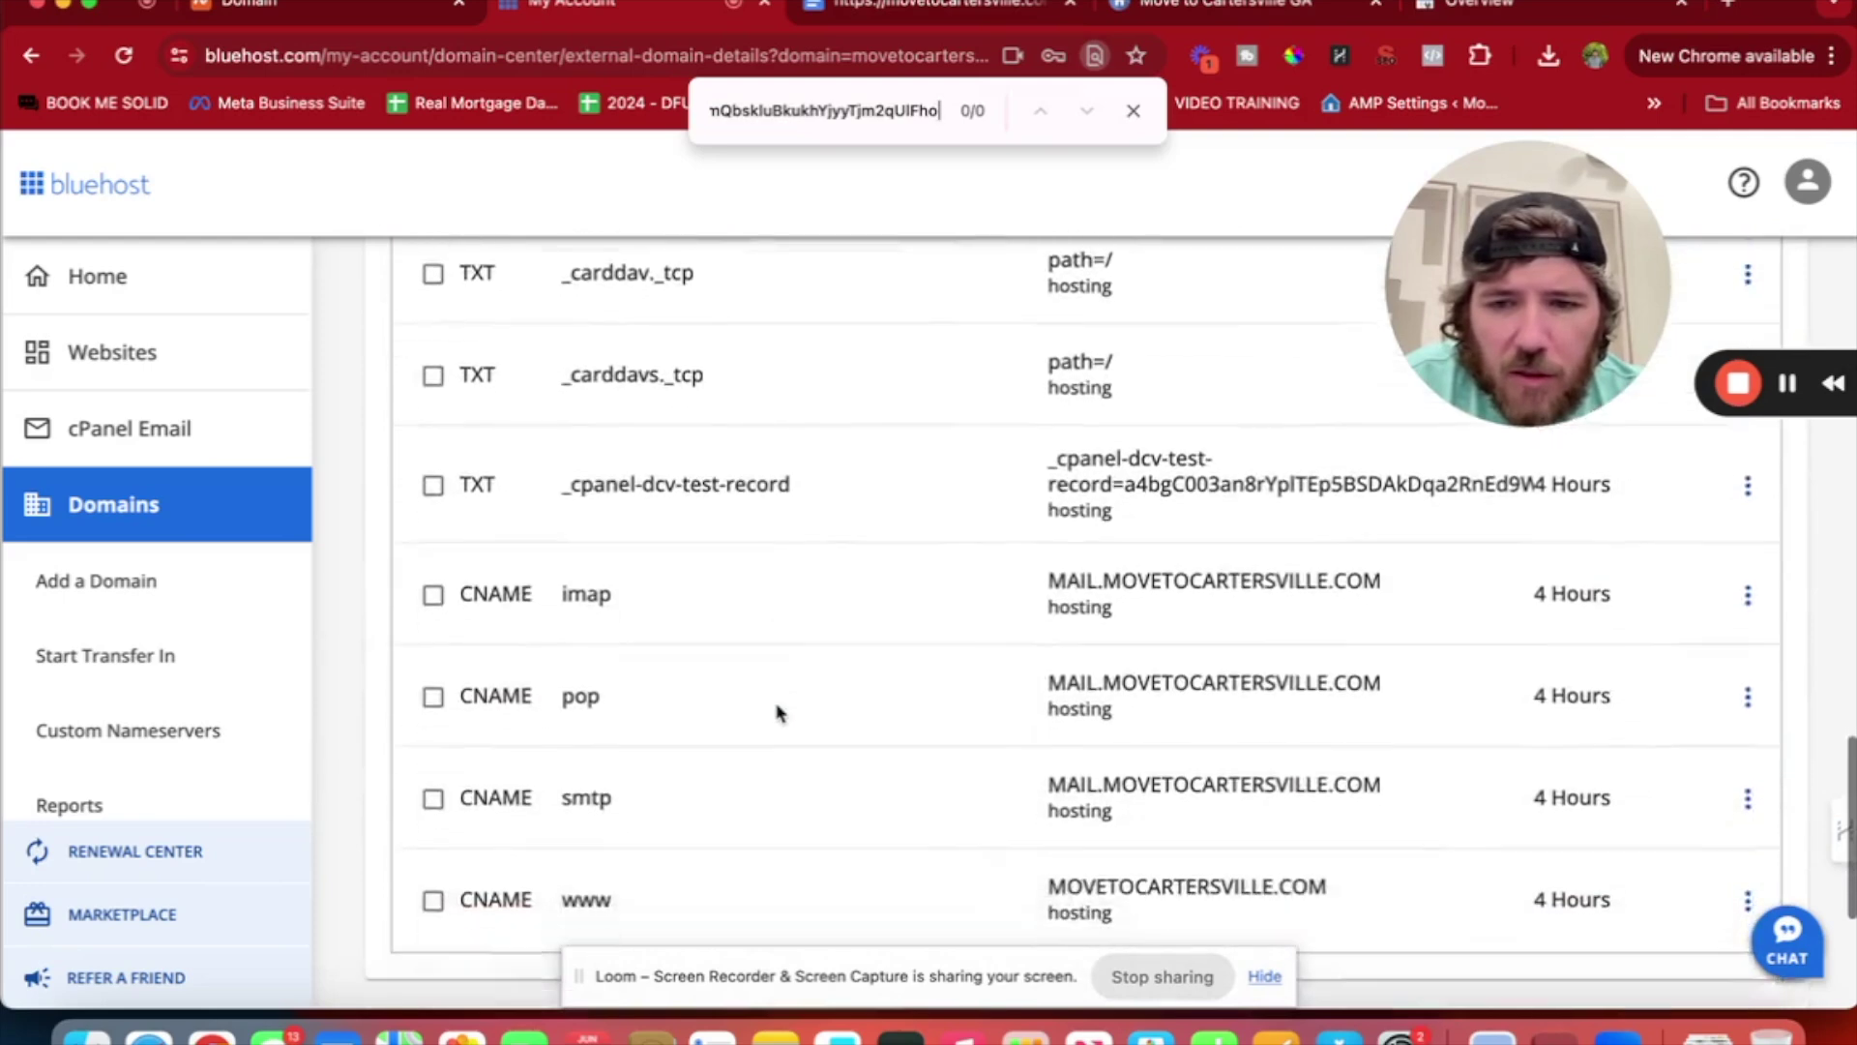
{"action": "scroll", "coordinate": [614, 497], "scroll_direction": "up", "scroll_amount": 1}
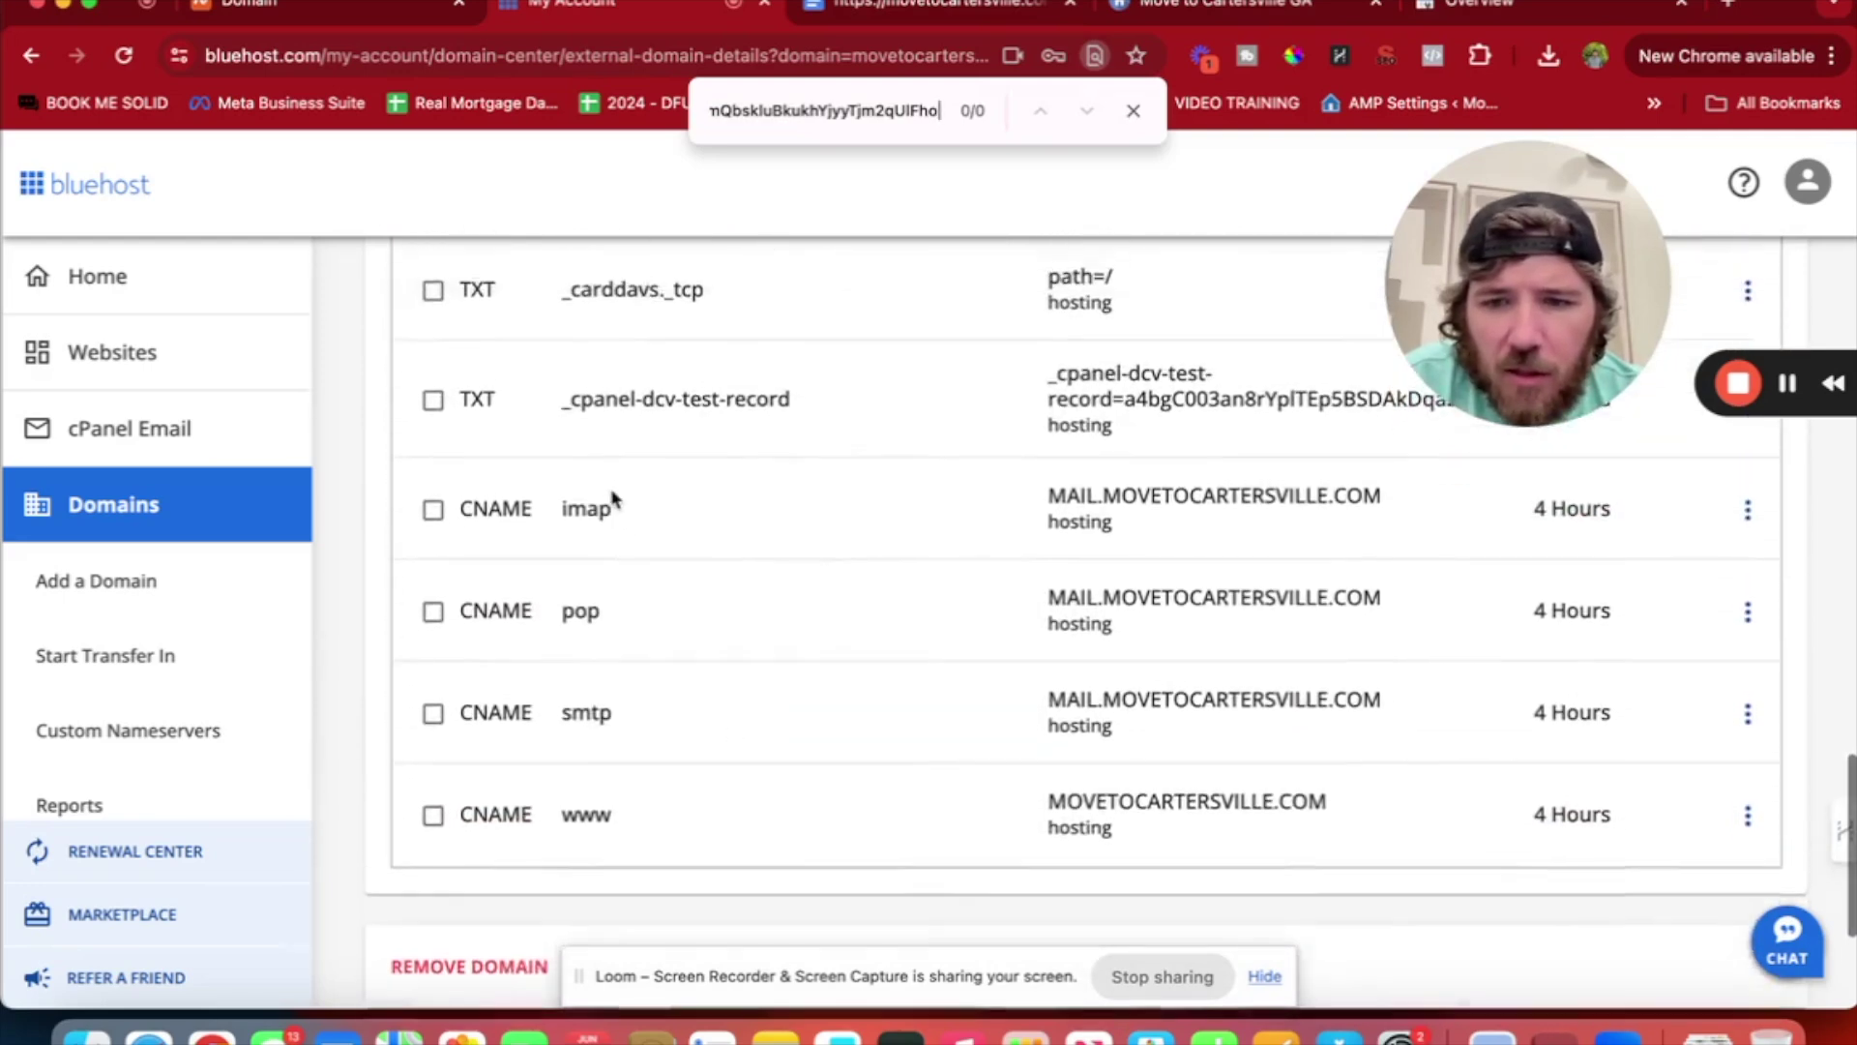
{"action": "scroll", "coordinate": [1162, 844], "scroll_direction": "up", "scroll_amount": 3}
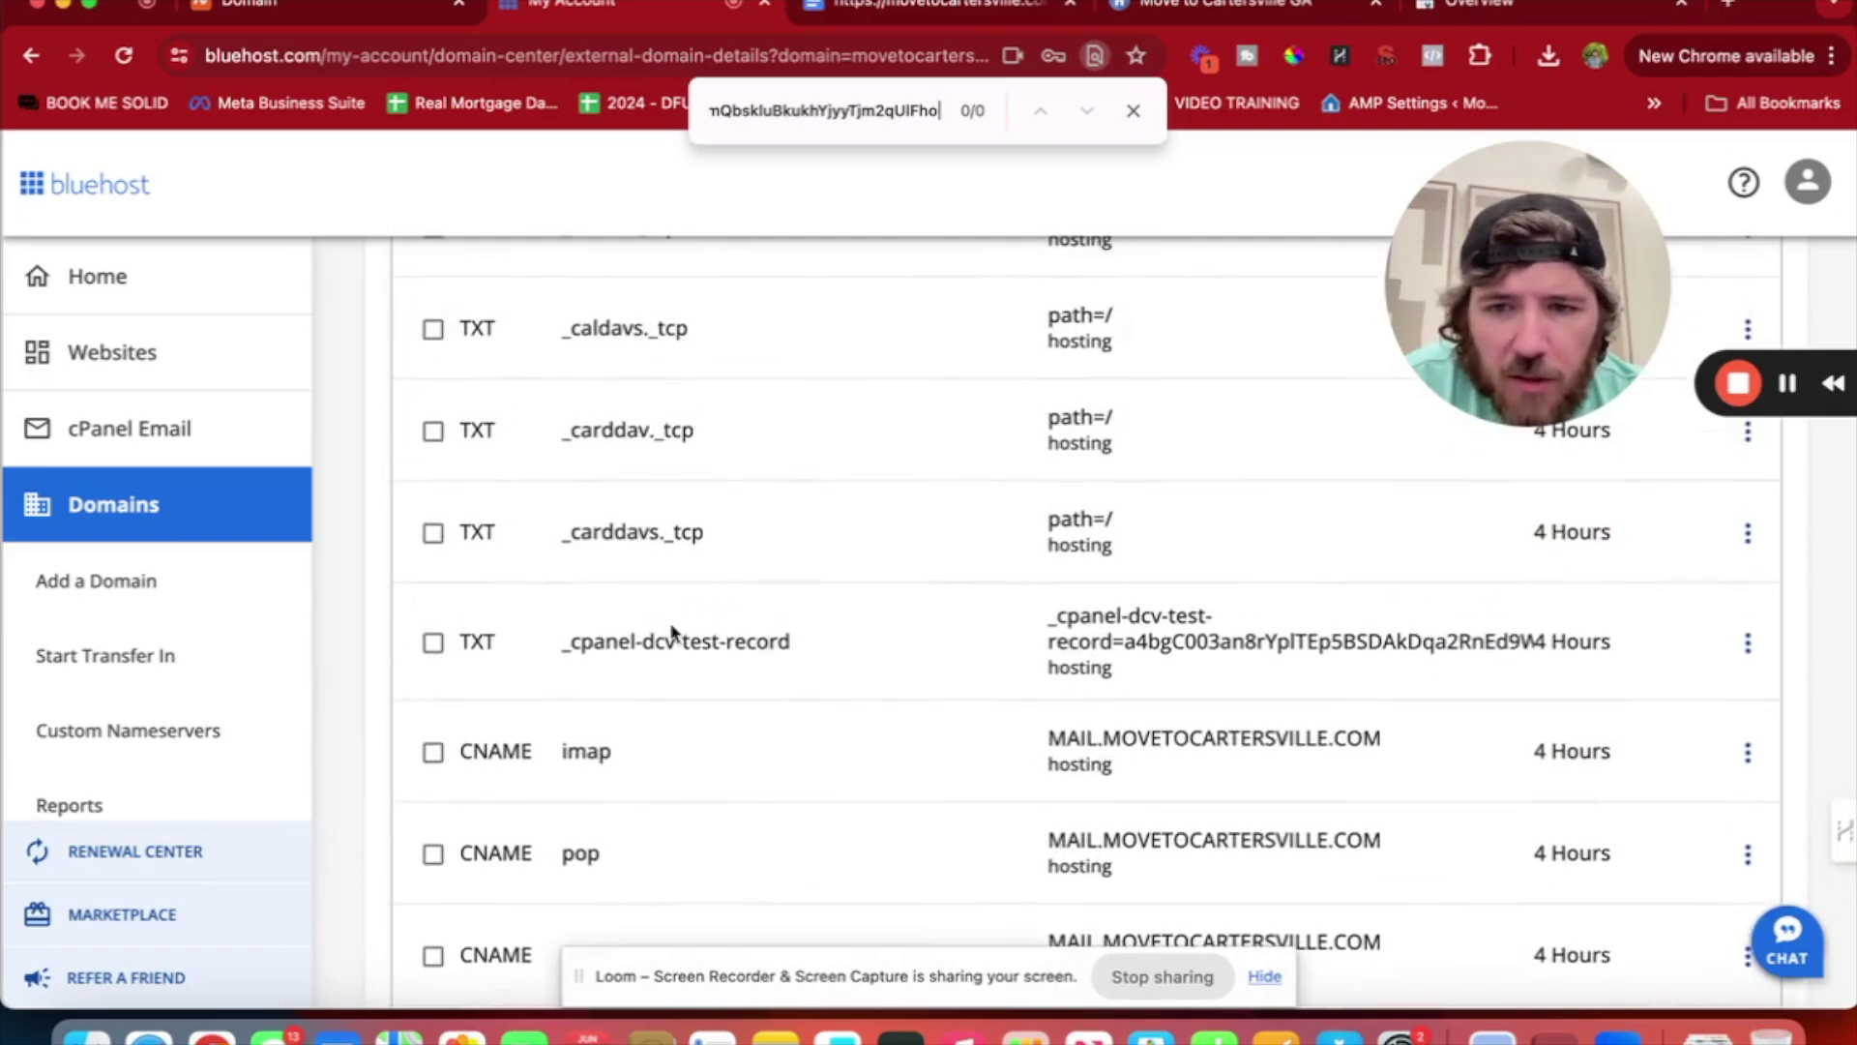
Begin a new DNS record of type TXT pointing at @.
{"action": "scroll", "coordinate": [674, 630], "scroll_direction": "up", "scroll_amount": 4}
{"action": "scroll", "coordinate": [674, 631], "scroll_direction": "up", "scroll_amount": 15}
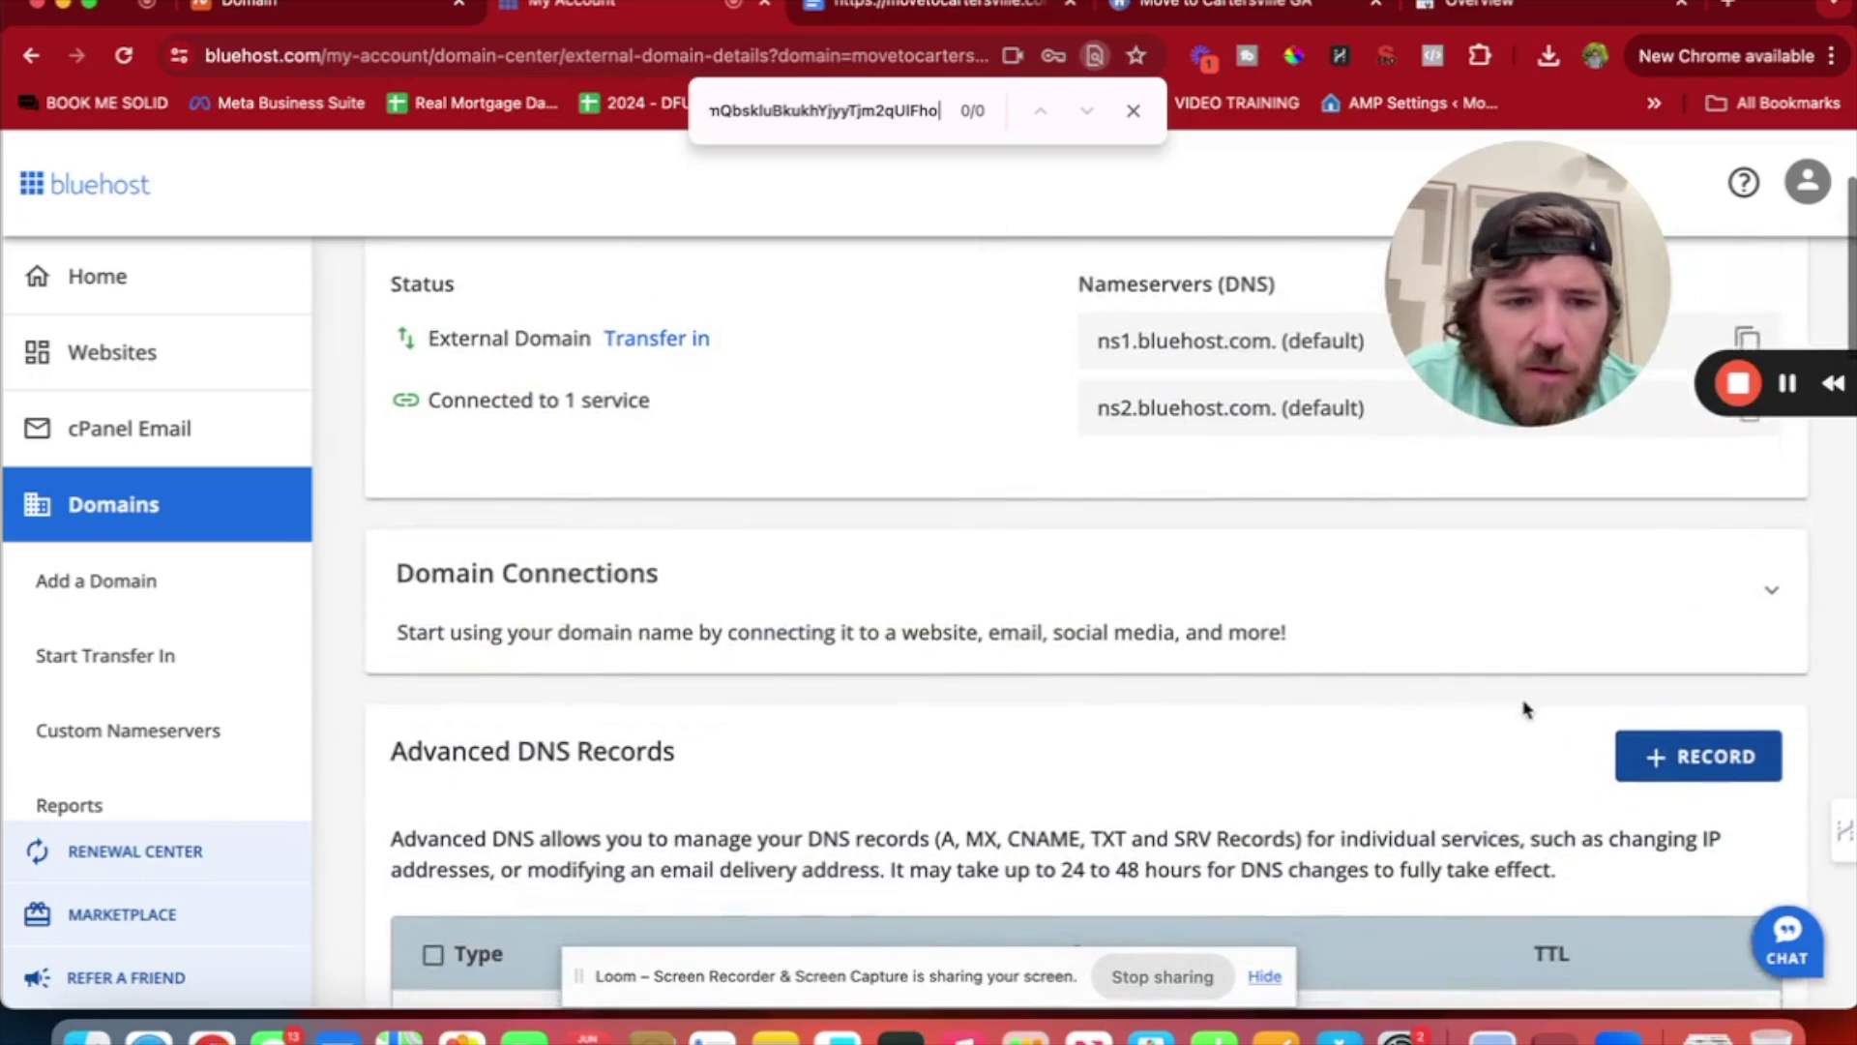
{"action": "left_click", "coordinate": [1700, 756]}
{"action": "left_click", "coordinate": [818, 324]}
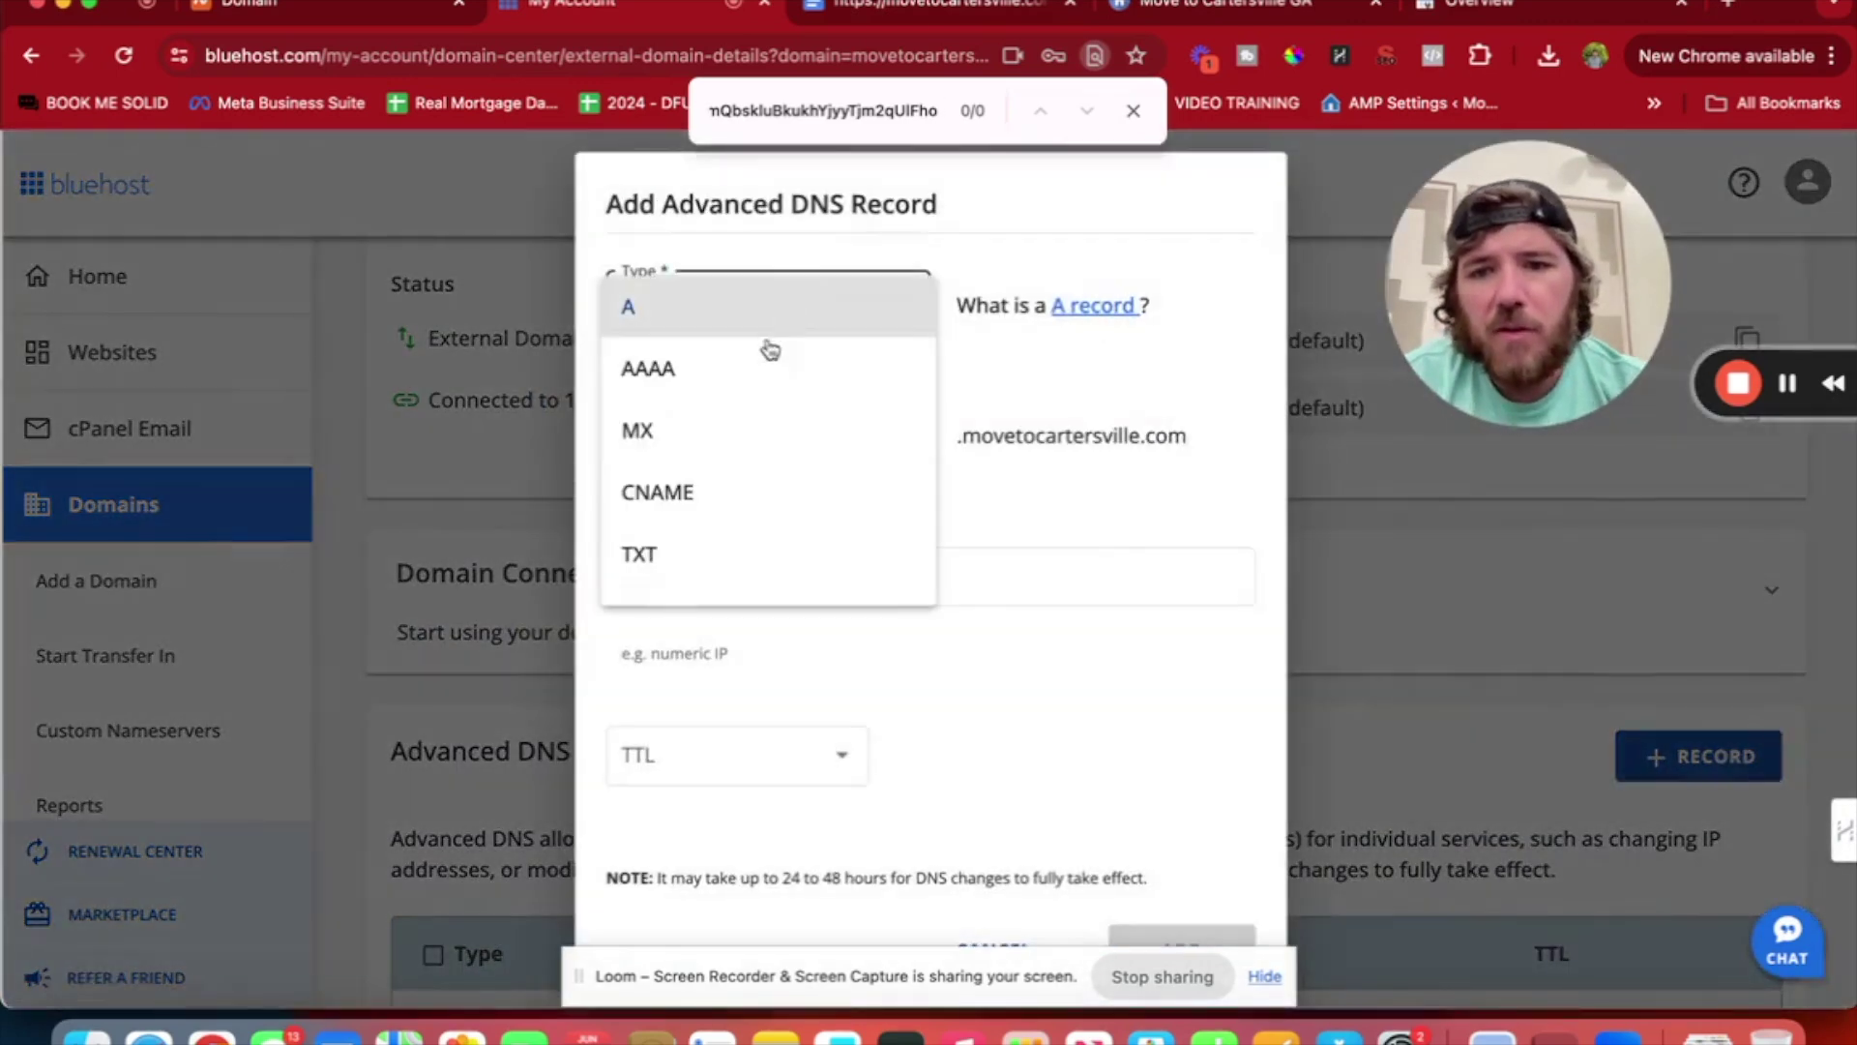
{"action": "left_click", "coordinate": [746, 551]}
{"action": "left_click", "coordinate": [740, 469]}
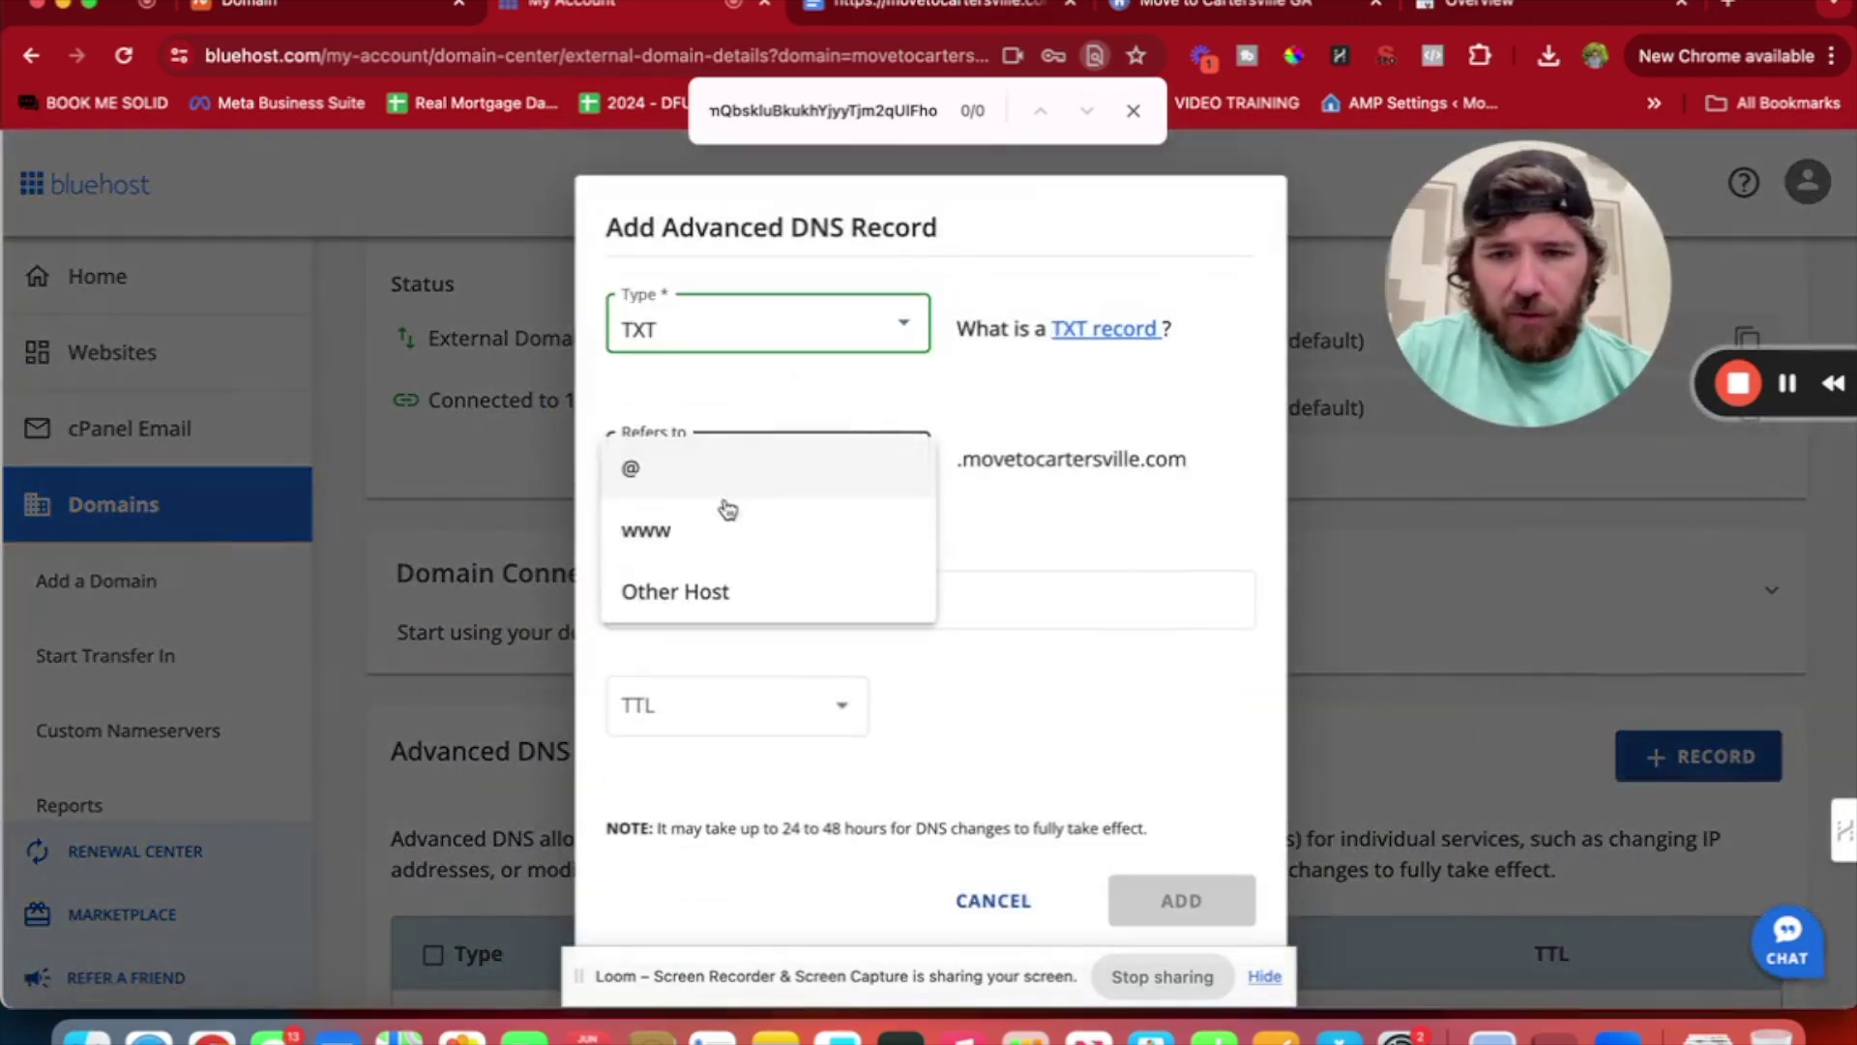
{"action": "left_click", "coordinate": [634, 472]}
Paste the google-site-verification value, set TTL 15 Minutes, save, and dismiss the duplicate error.
{"action": "left_click", "coordinate": [724, 600]}
{"action": "type", "text": "google-site-verification=z5uiRQgM9GpUHPMZQmQbskluBkukhYjyyTjm2qUlFho"}
{"action": "left_click", "coordinate": [746, 722]}
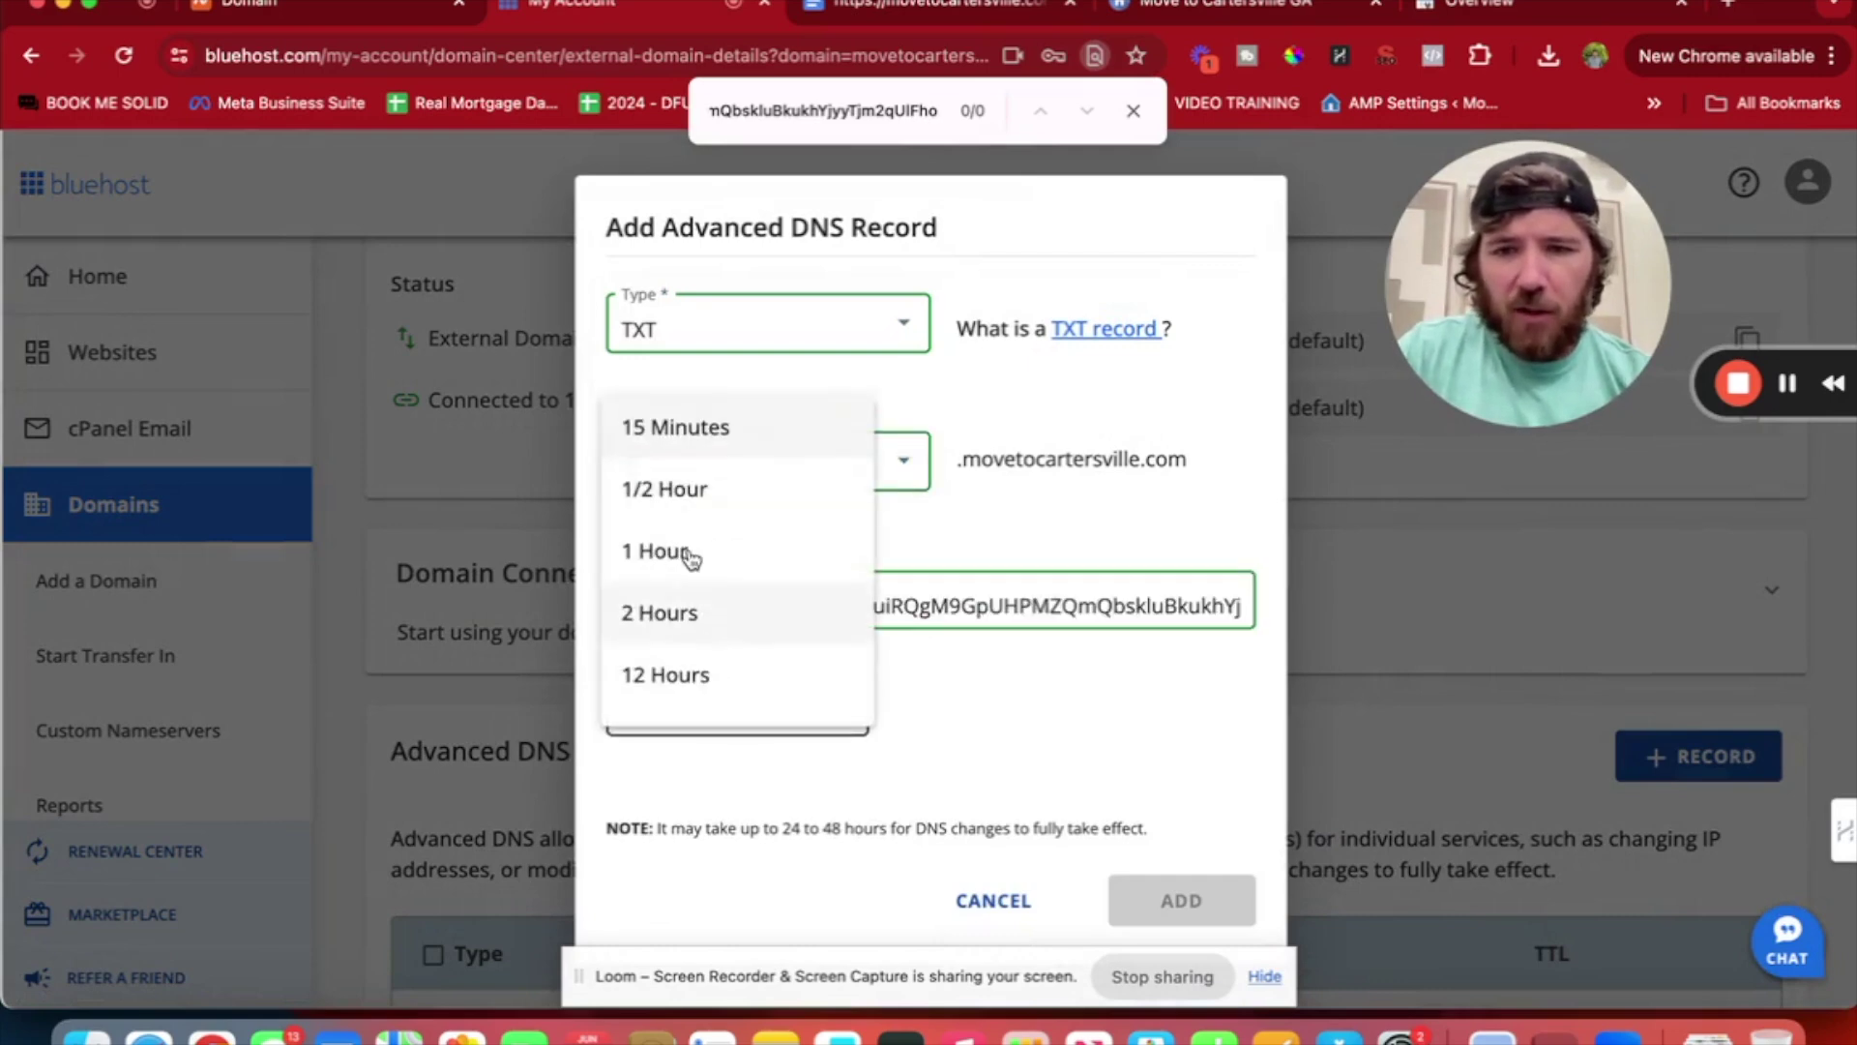
{"action": "left_click", "coordinate": [676, 423]}
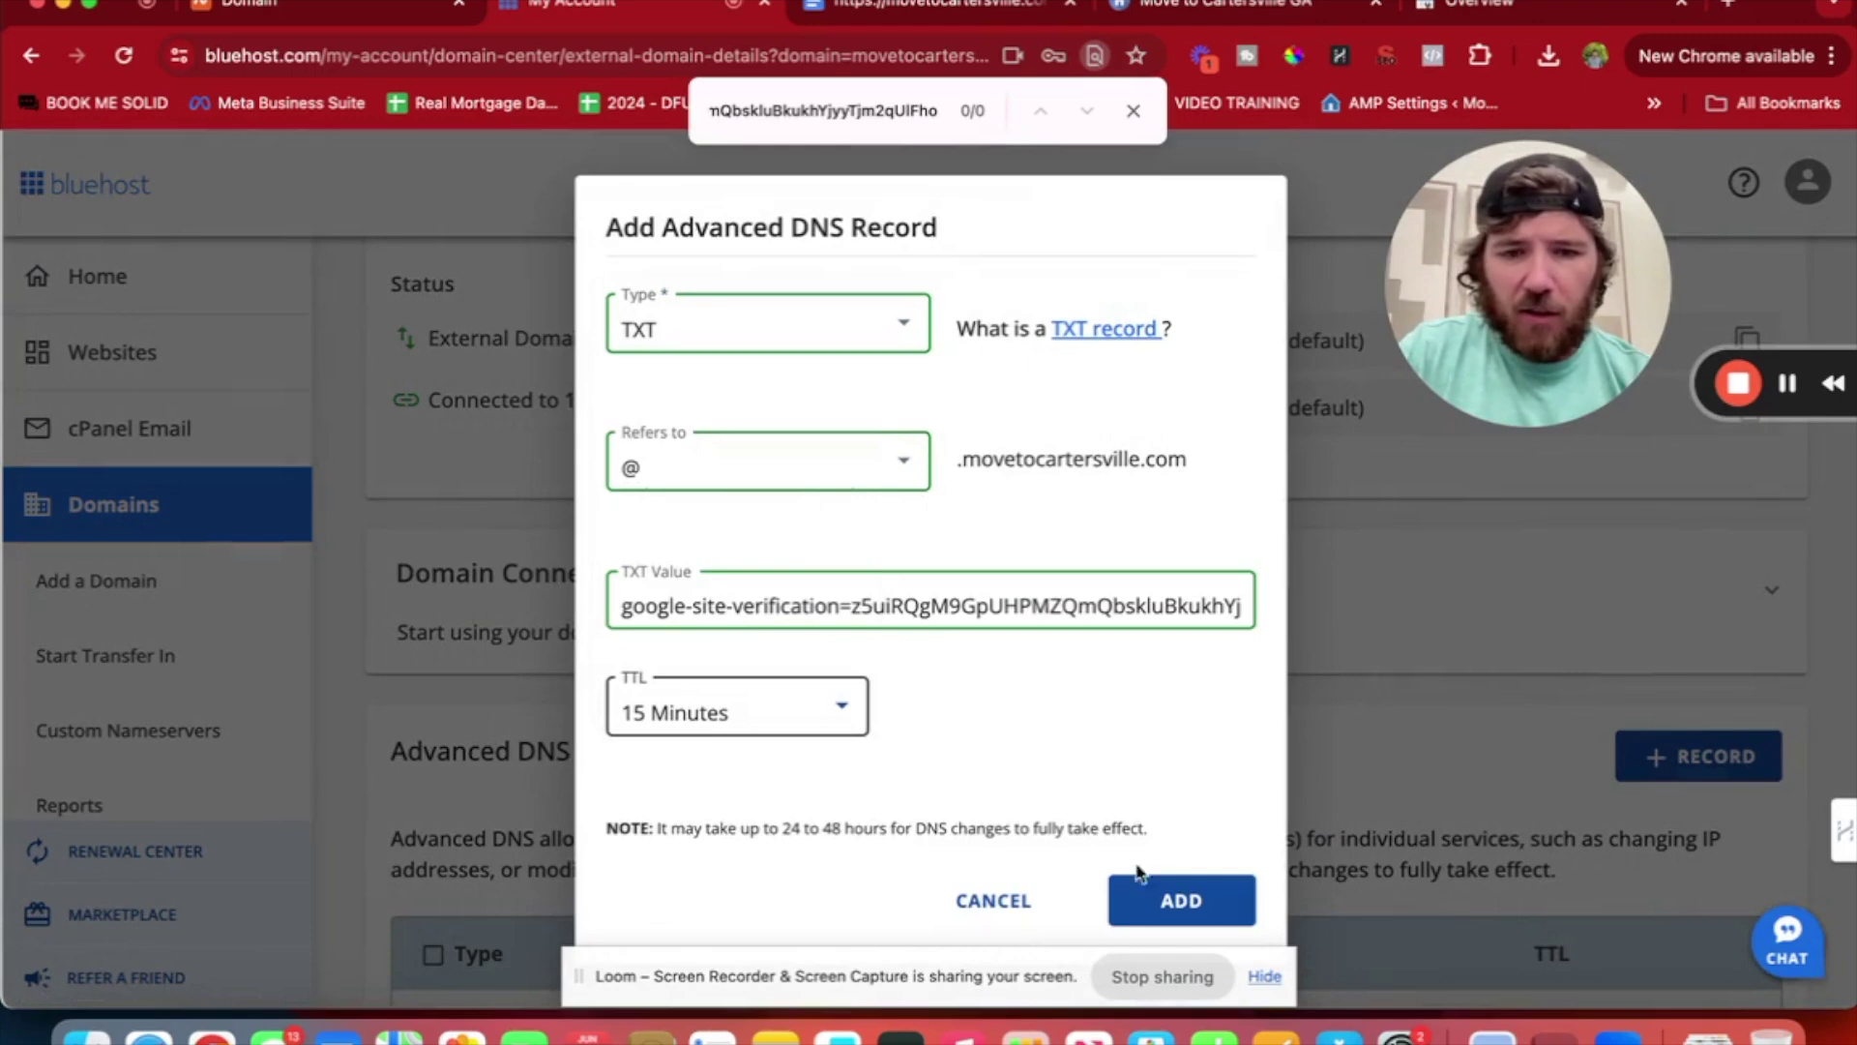
{"action": "left_click", "coordinate": [1202, 912]}
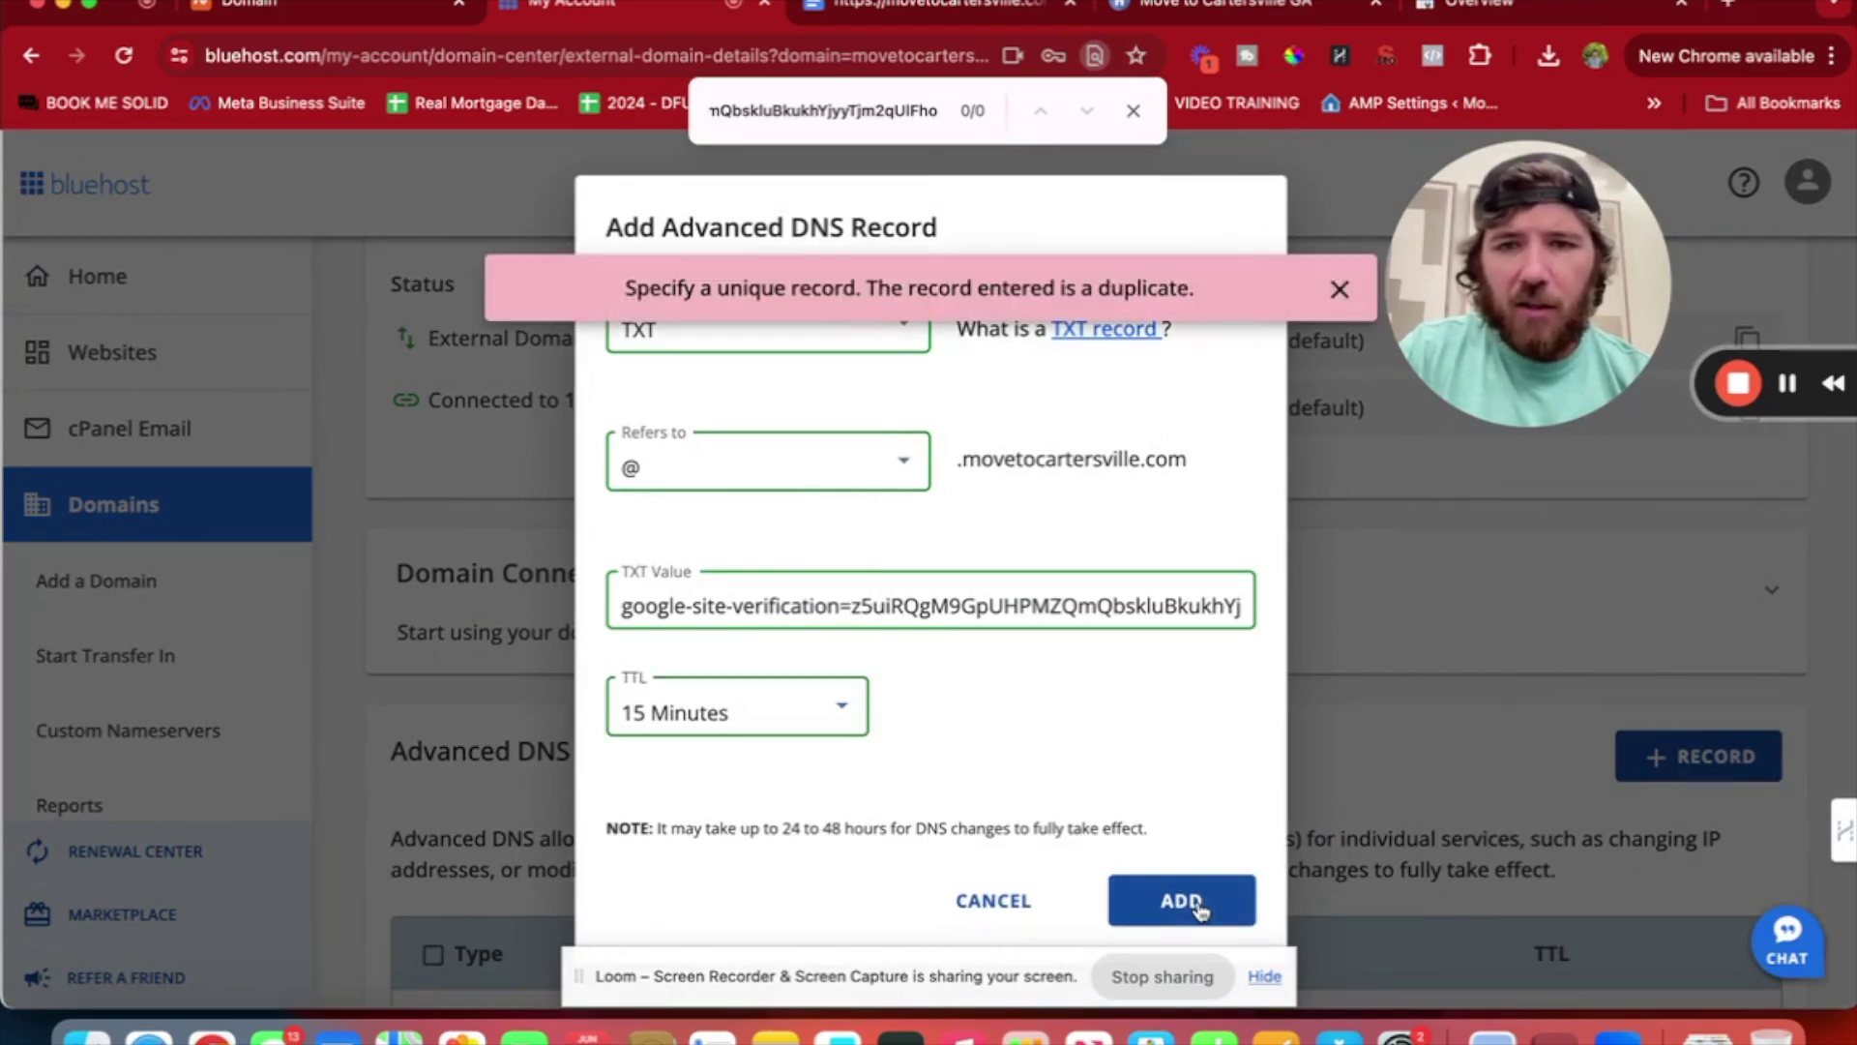
{"action": "left_click", "coordinate": [1343, 296]}
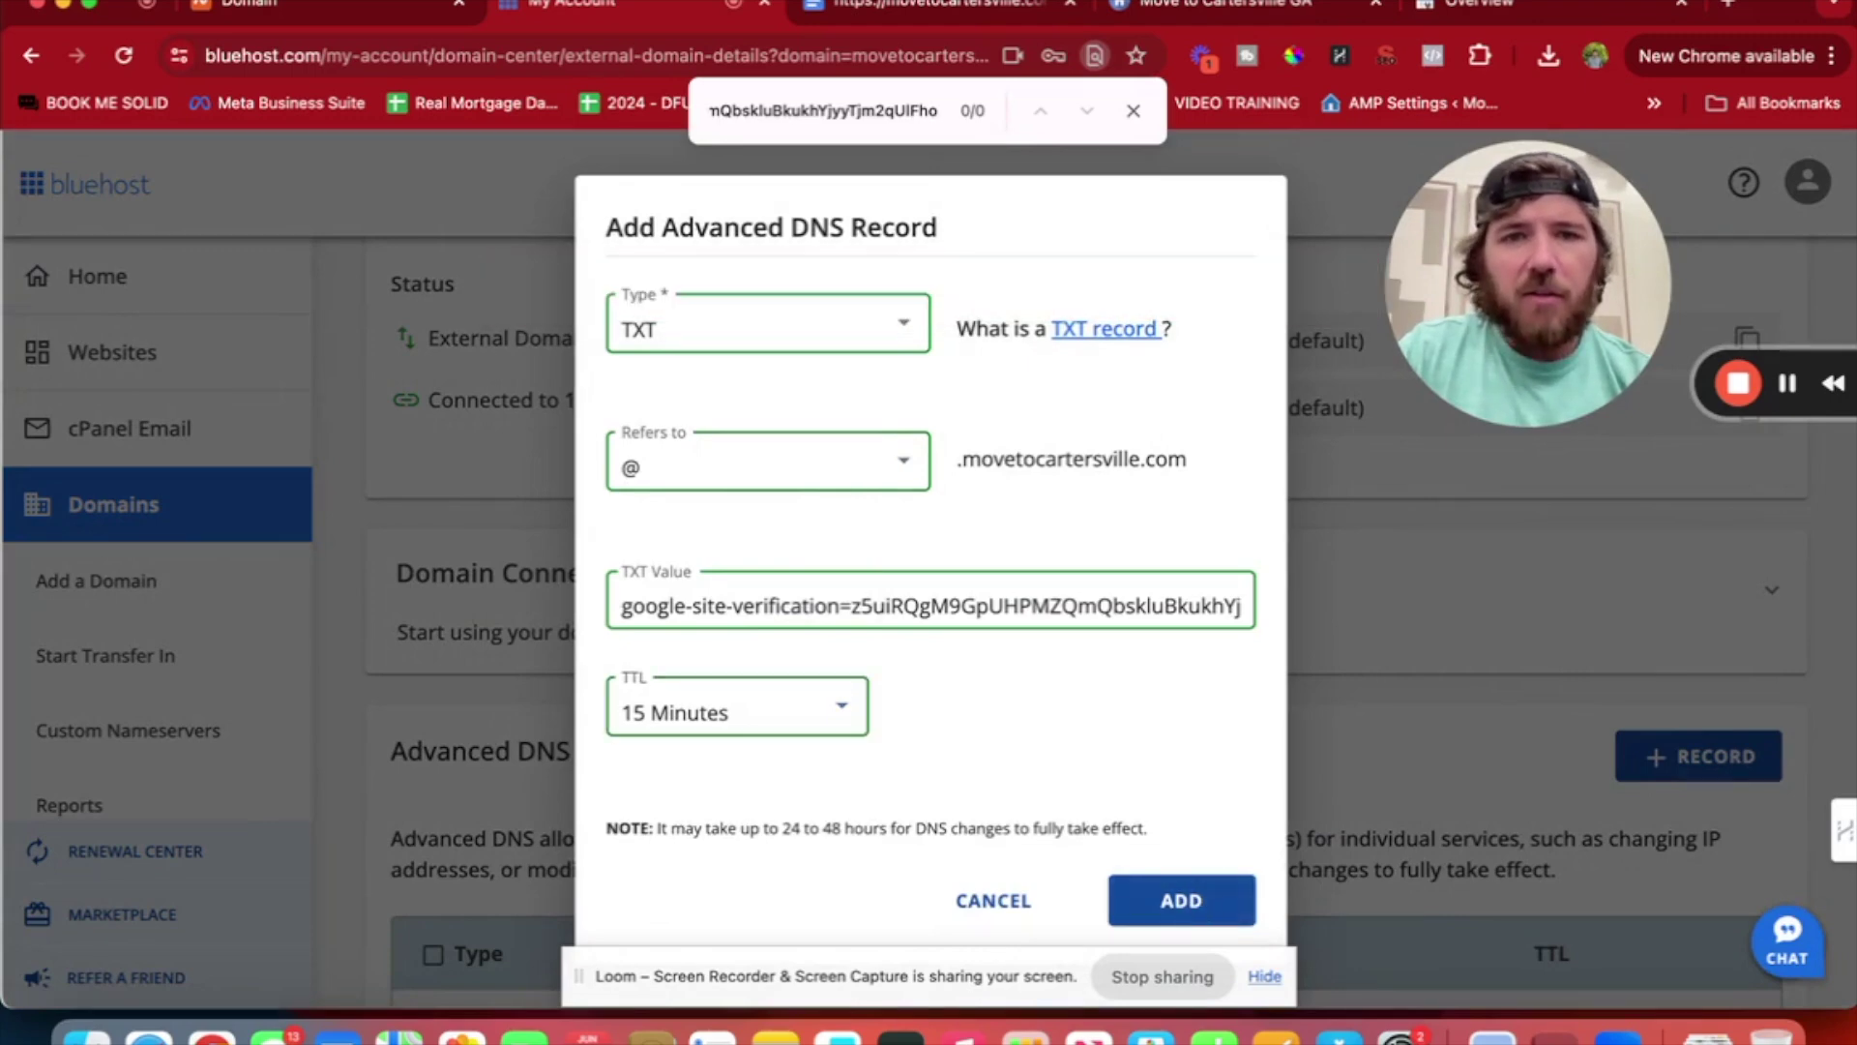
{"action": "left_click", "coordinate": [1249, 14]}
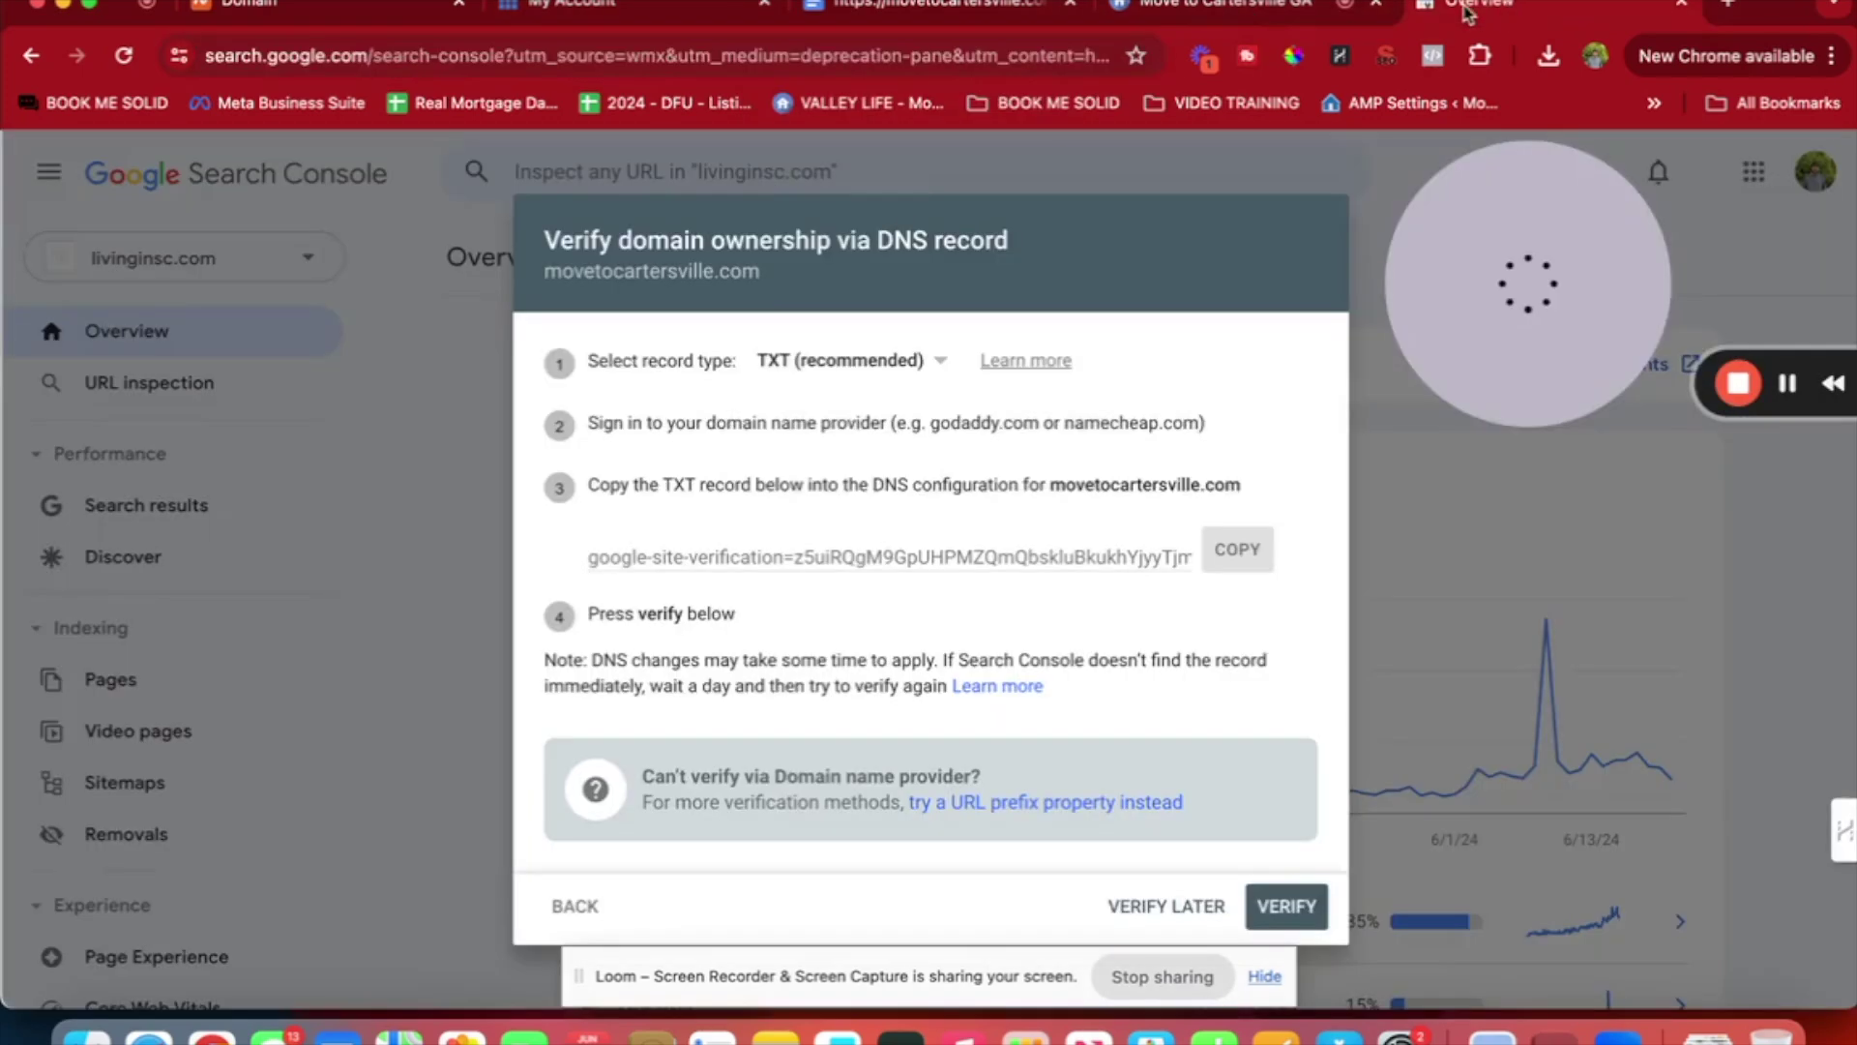
Verify ownership of movetocartersville.com and open its new property overview.
{"action": "left_click", "coordinate": [1494, 8]}
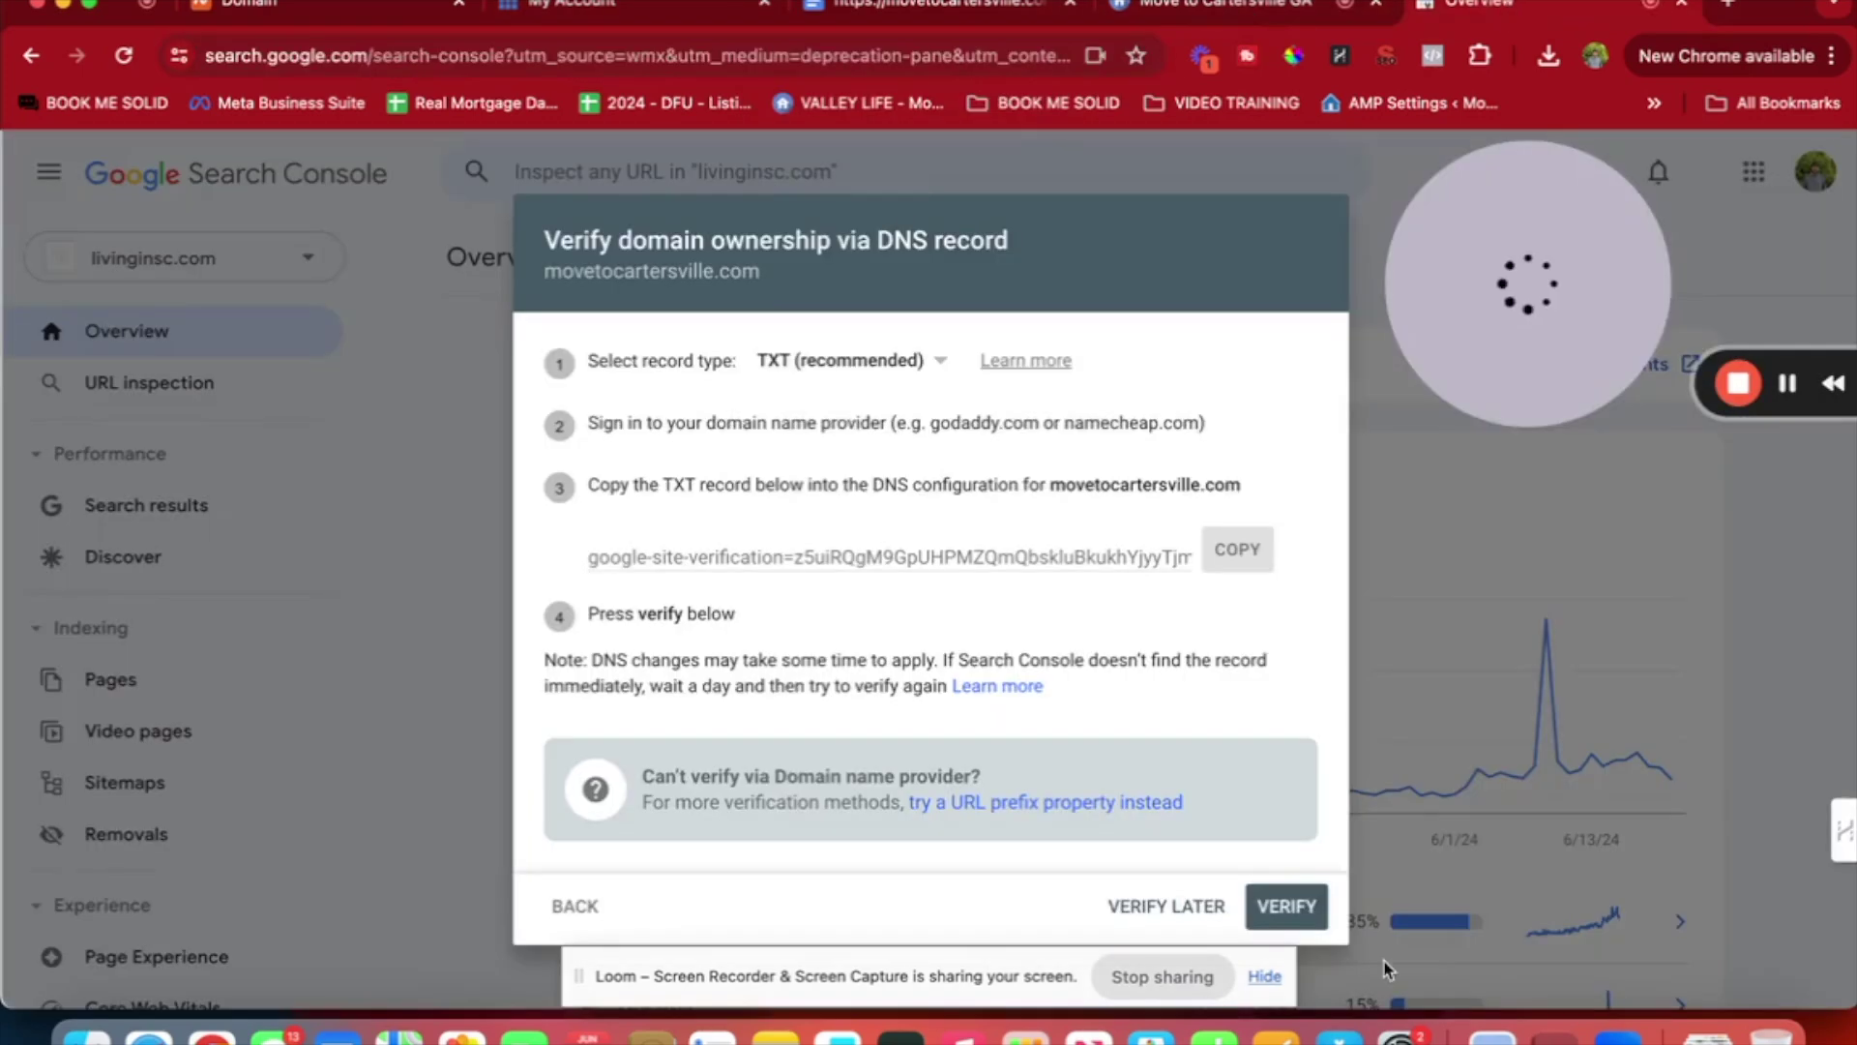
{"action": "left_click", "coordinate": [1285, 906]}
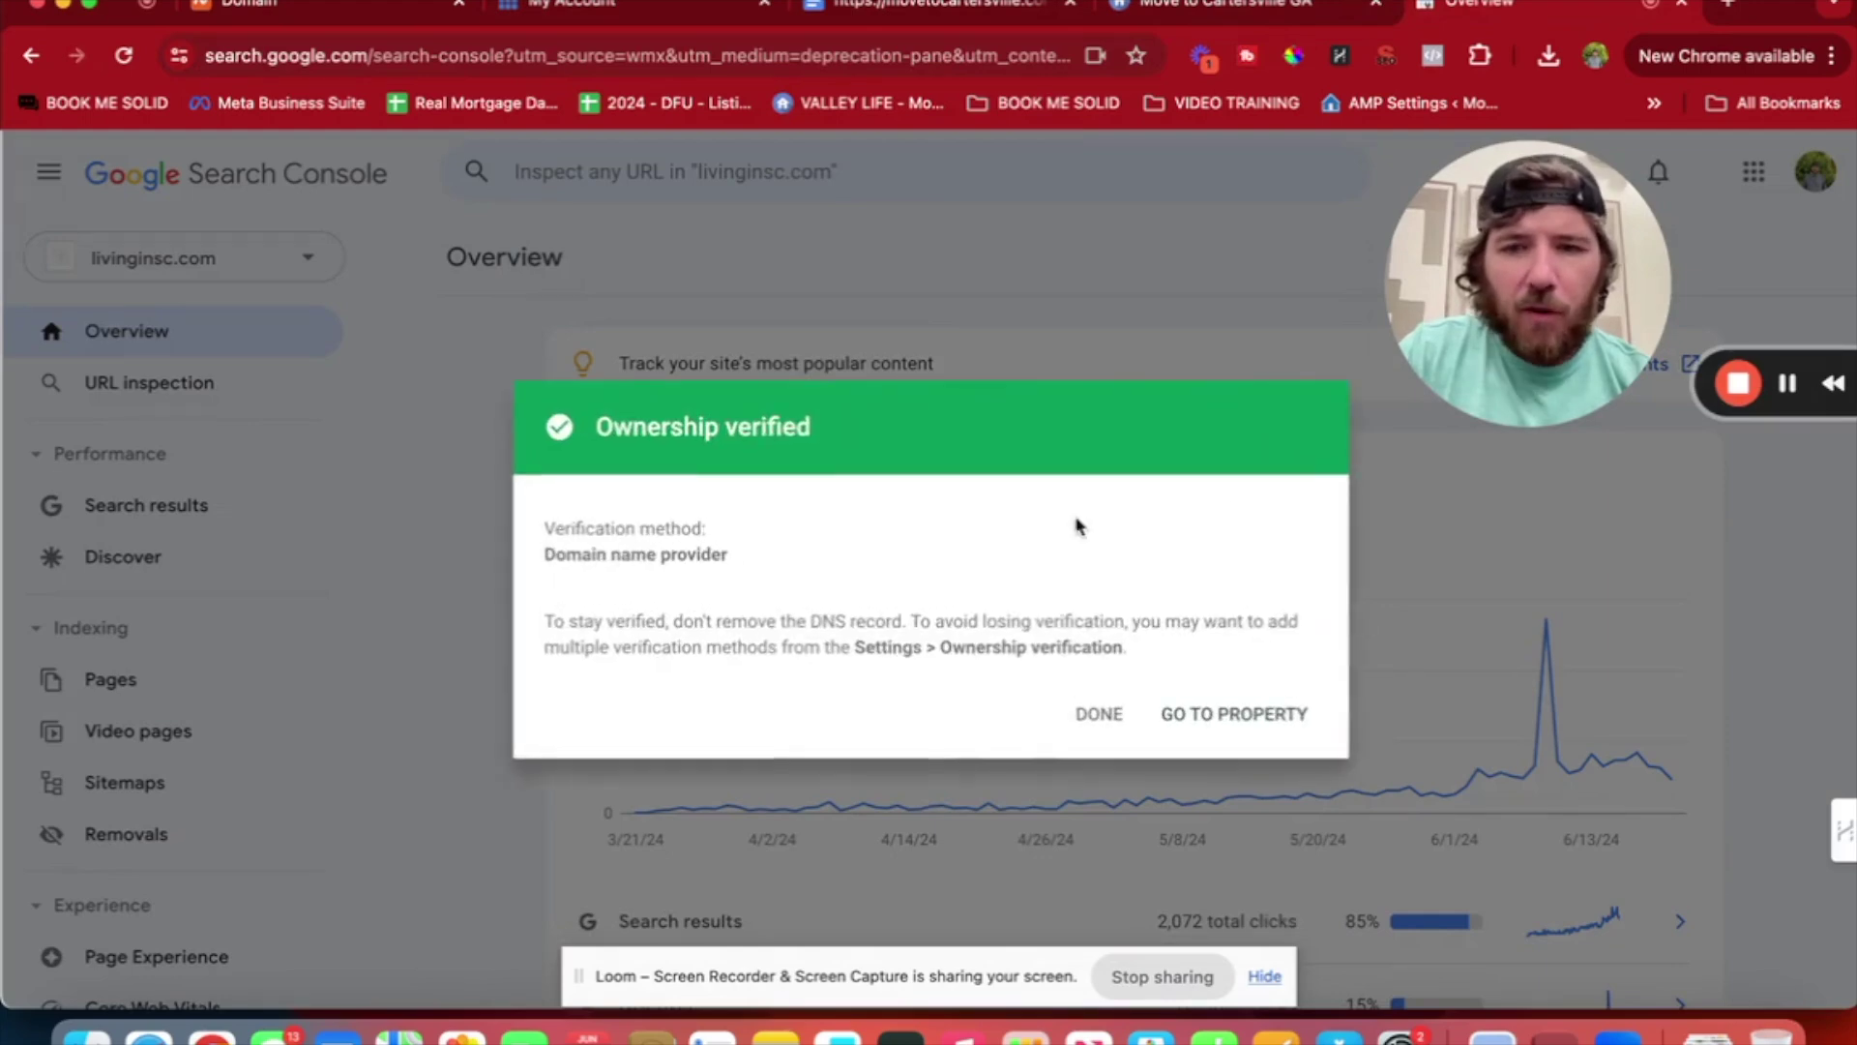
{"action": "left_click", "coordinate": [1222, 718]}
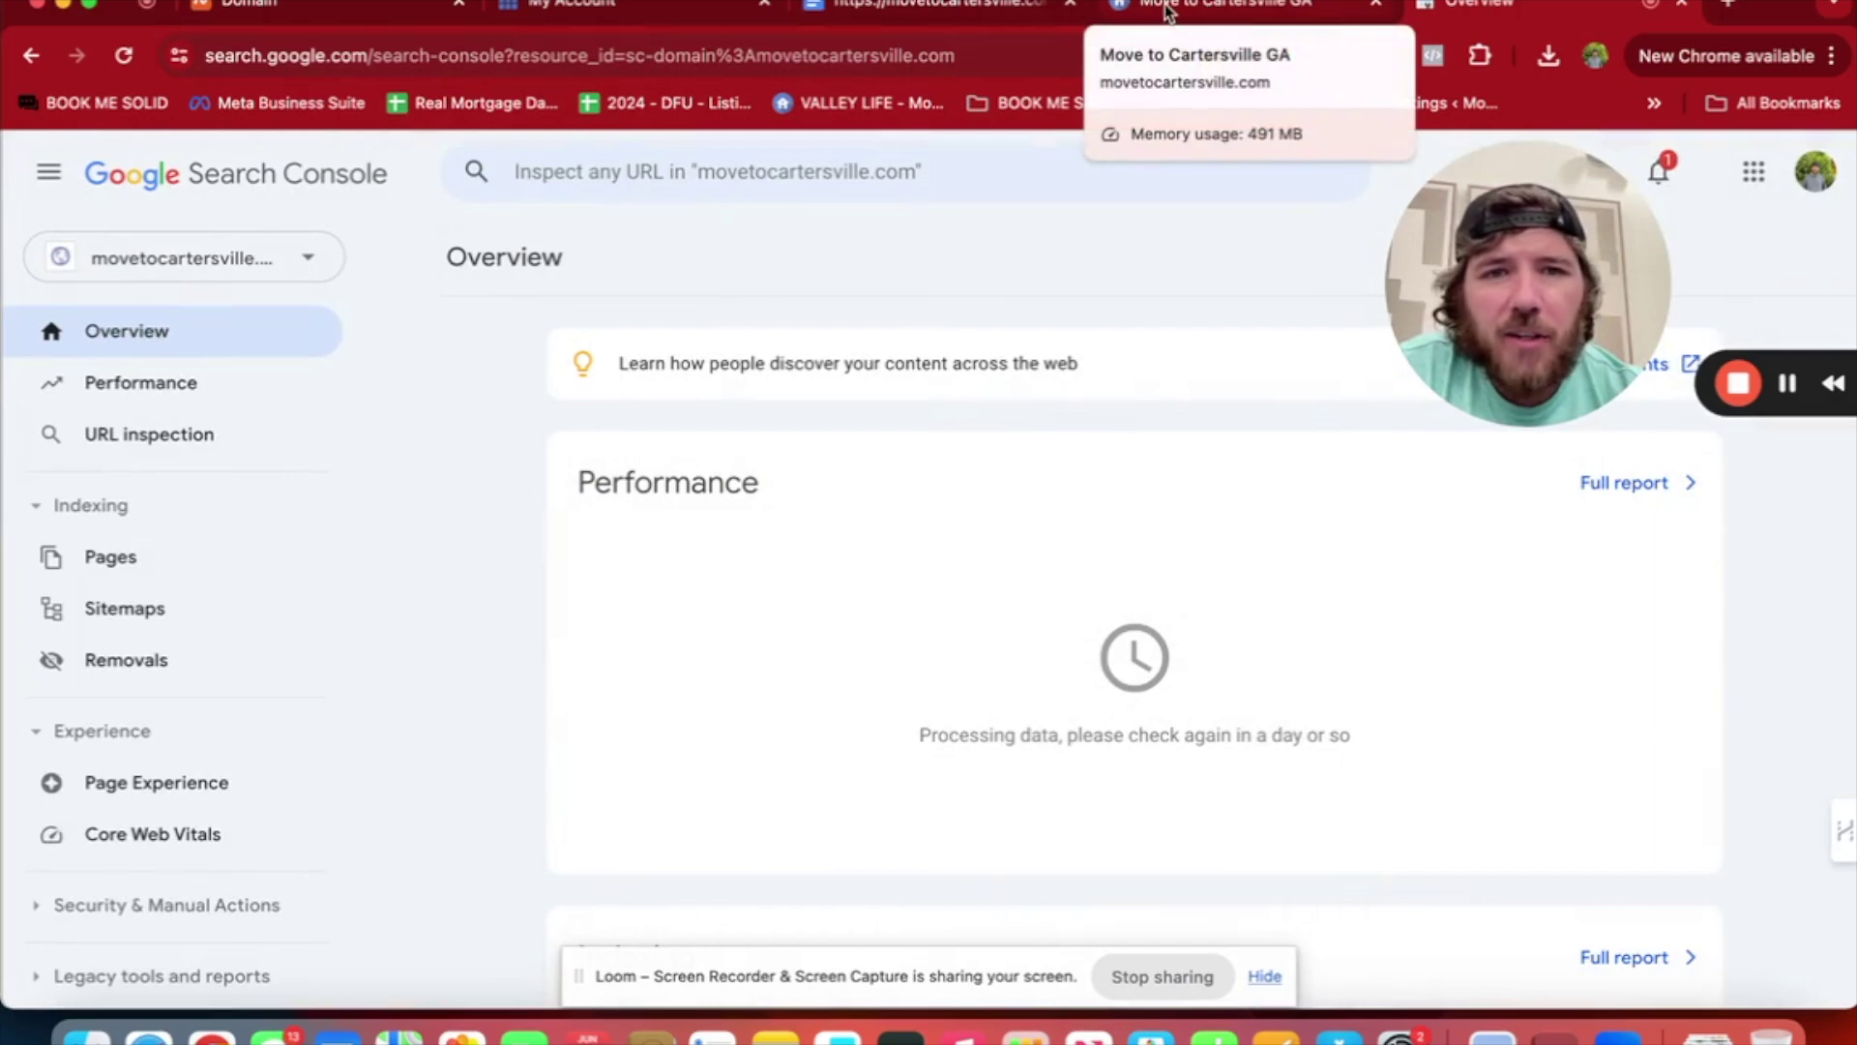
Load the site's /sitemap.xml, showing the Yoast sitemap_index.xml, and copy its full URL.
{"action": "left_click", "coordinate": [1168, 9]}
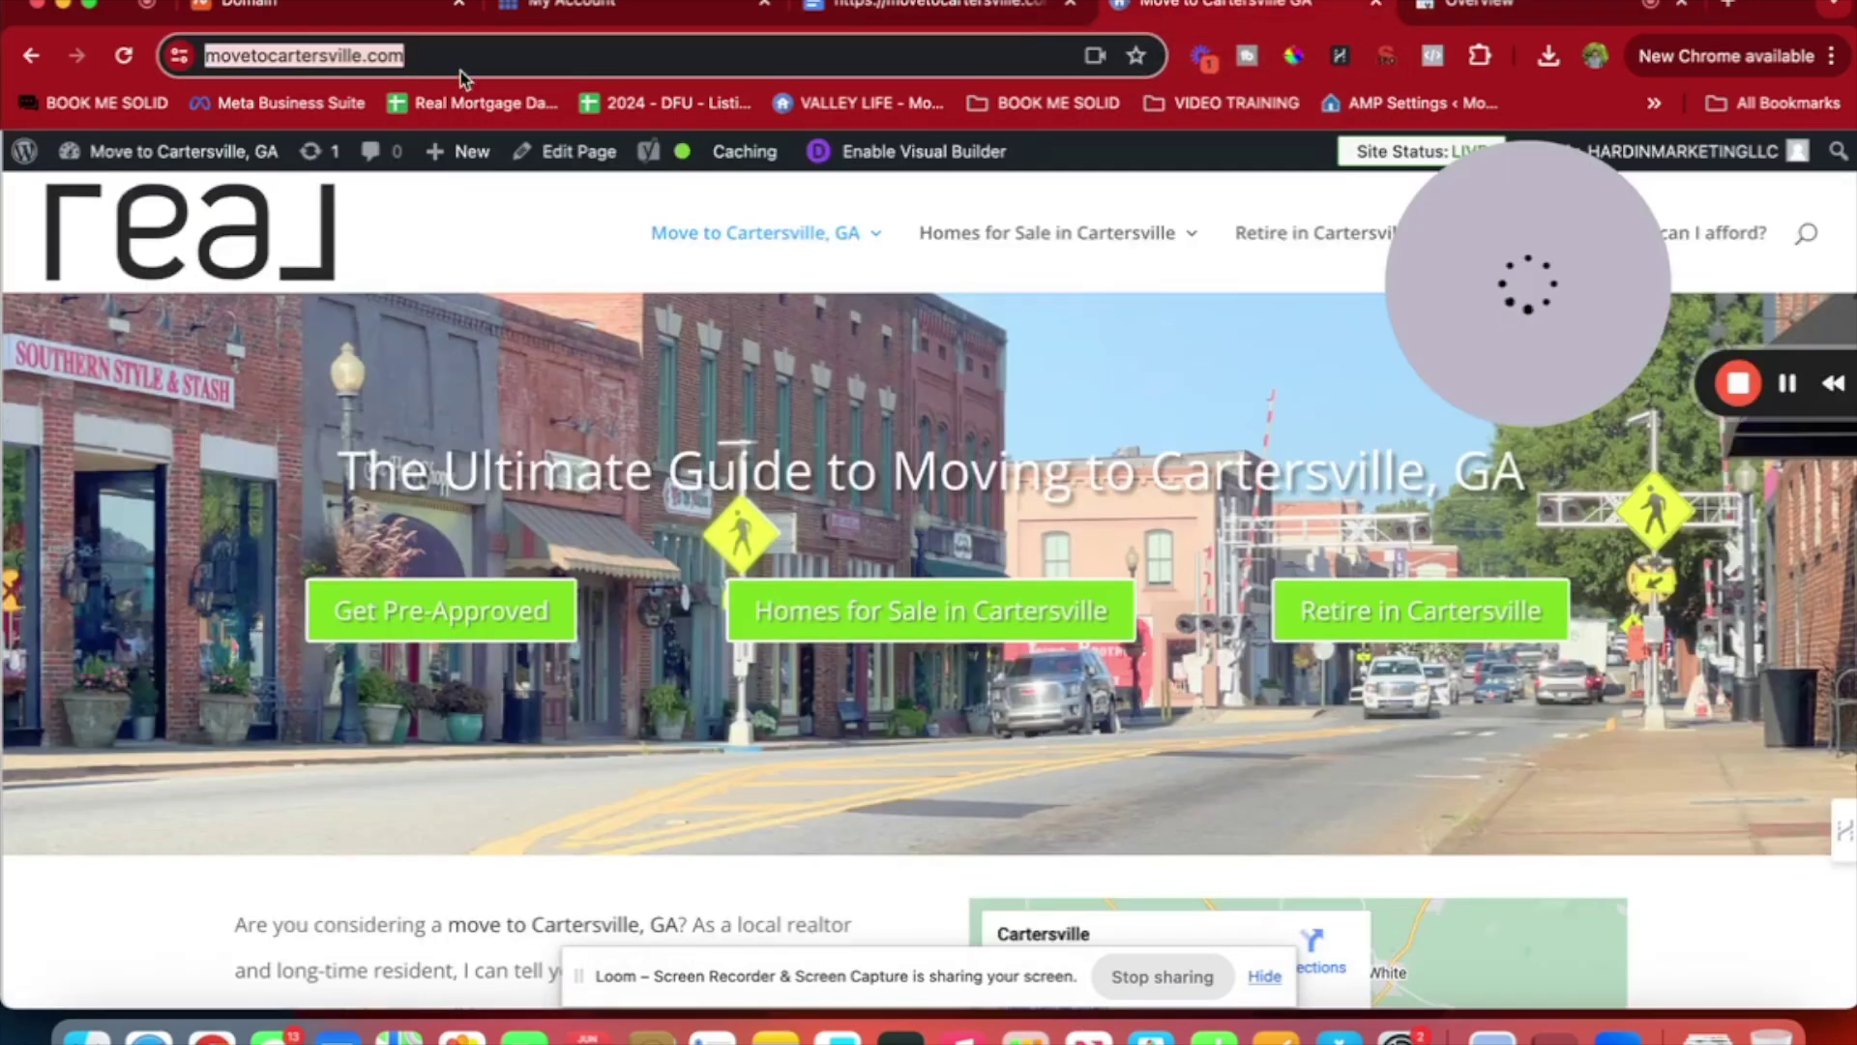
{"action": "type", "text": "//"}
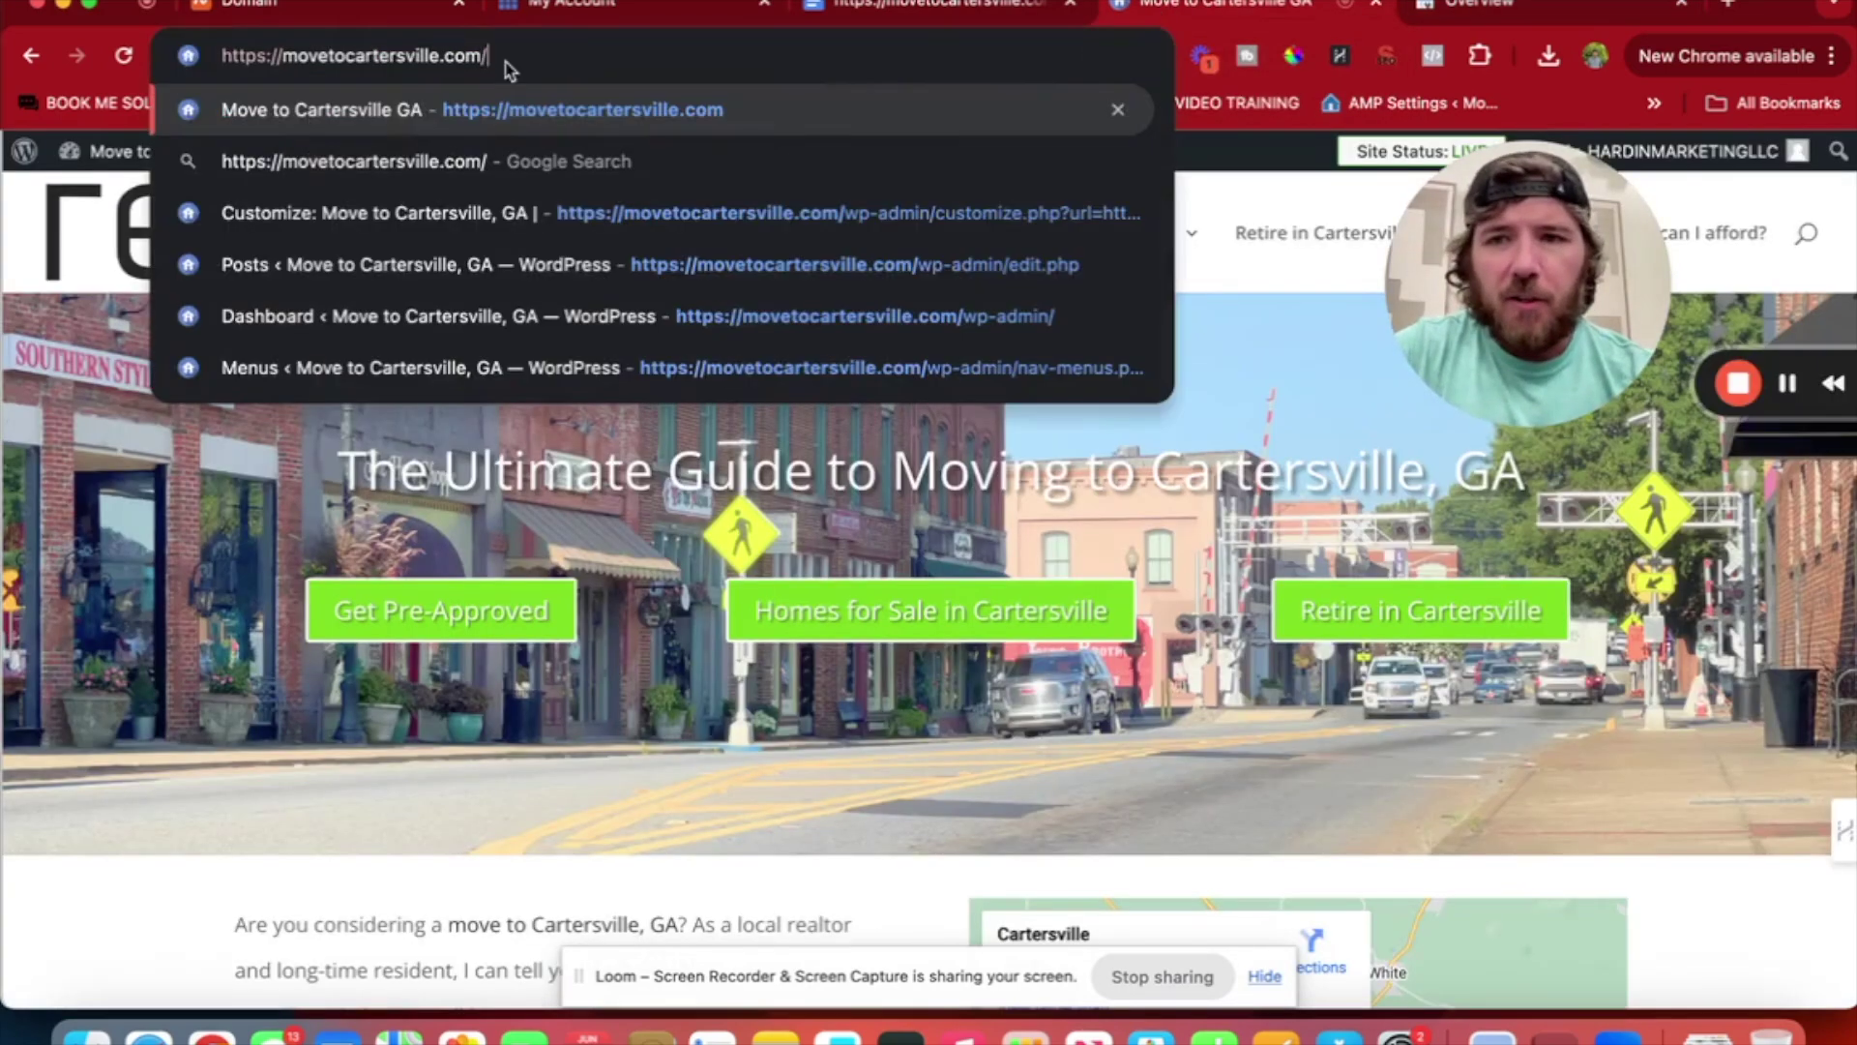
{"action": "type", "text": "s"}
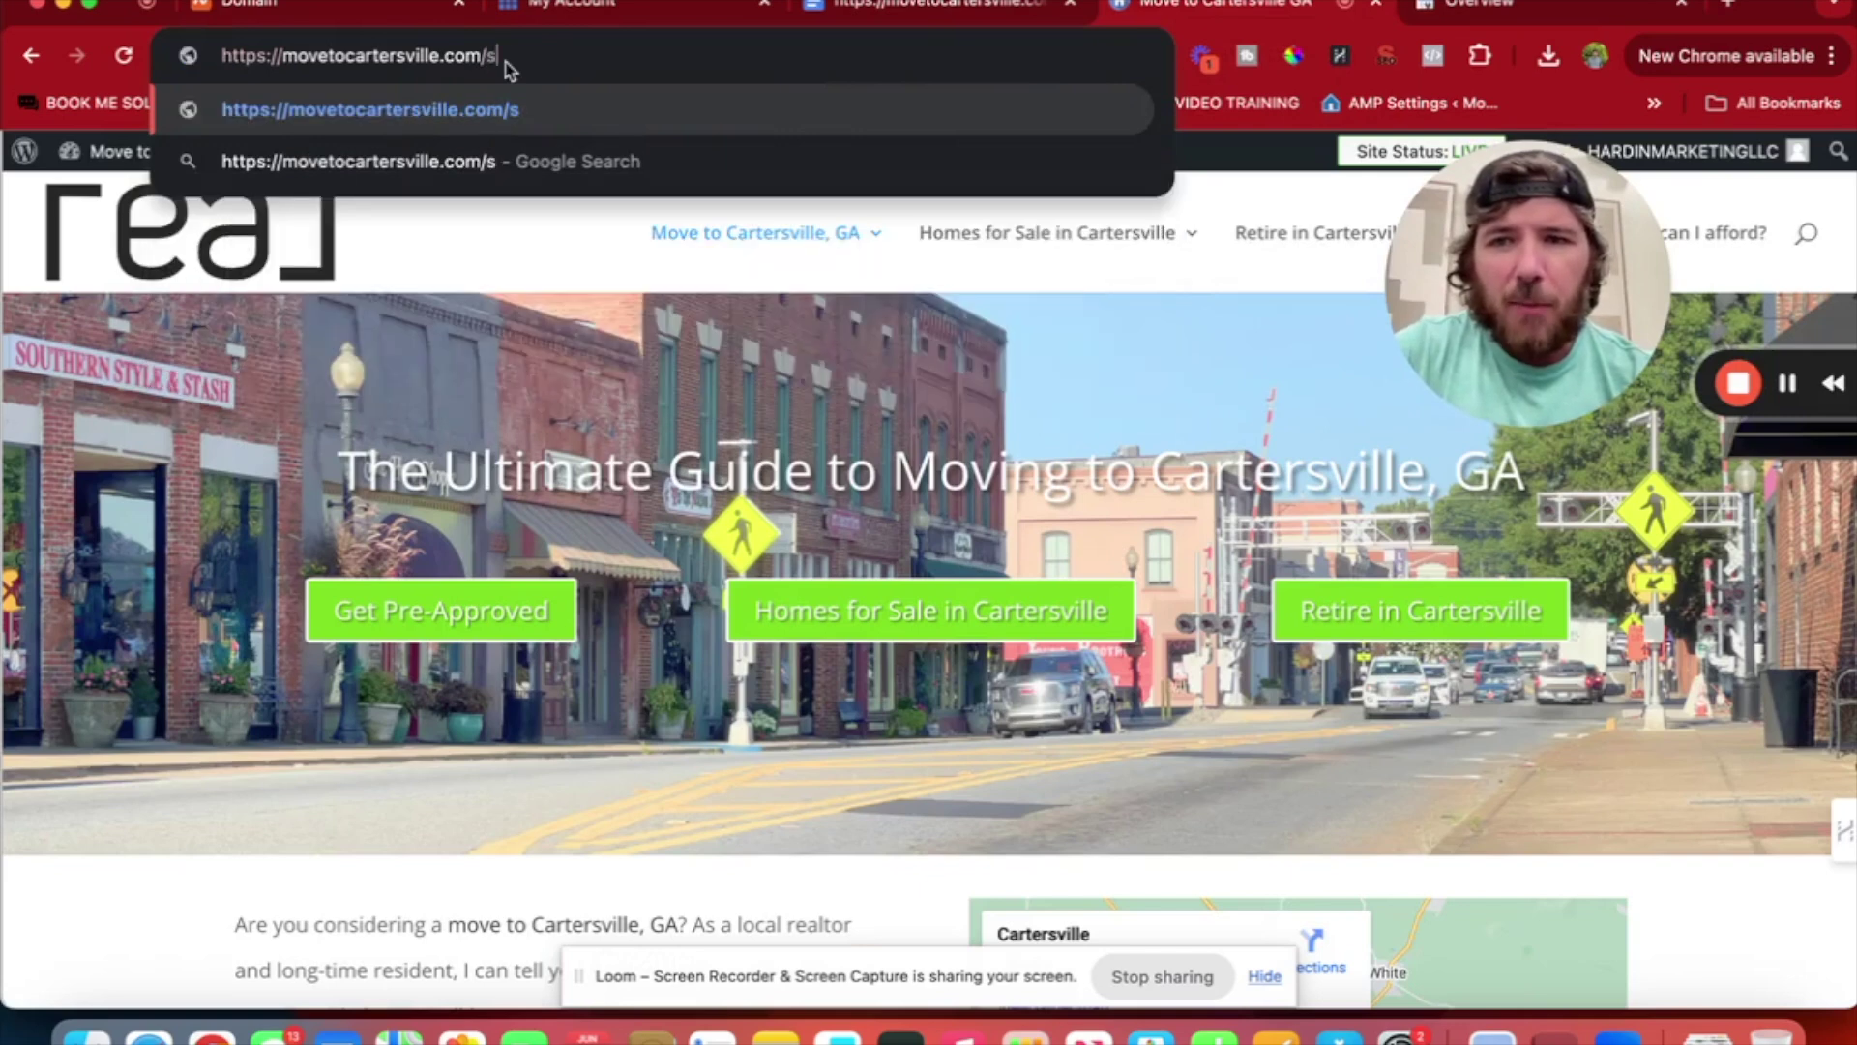
{"action": "type", "text": "itemap.xml"}
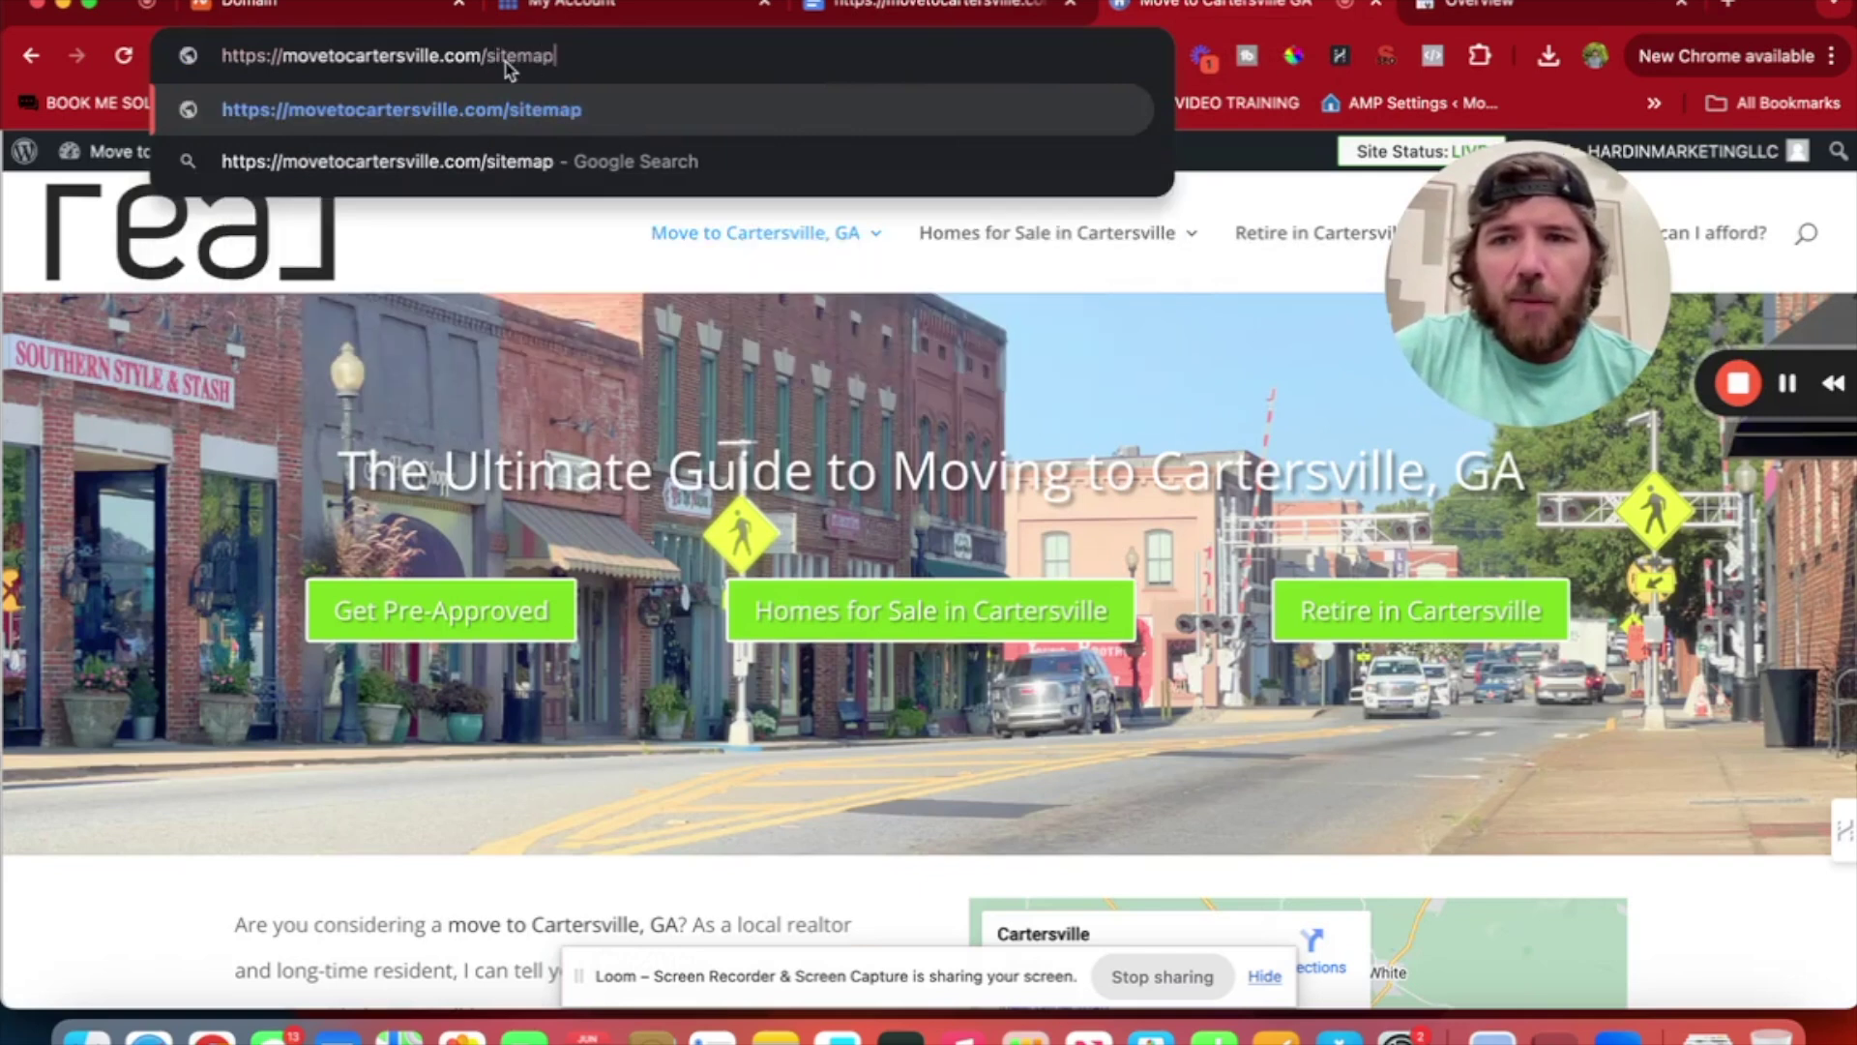
{"action": "key", "text": "Return"}
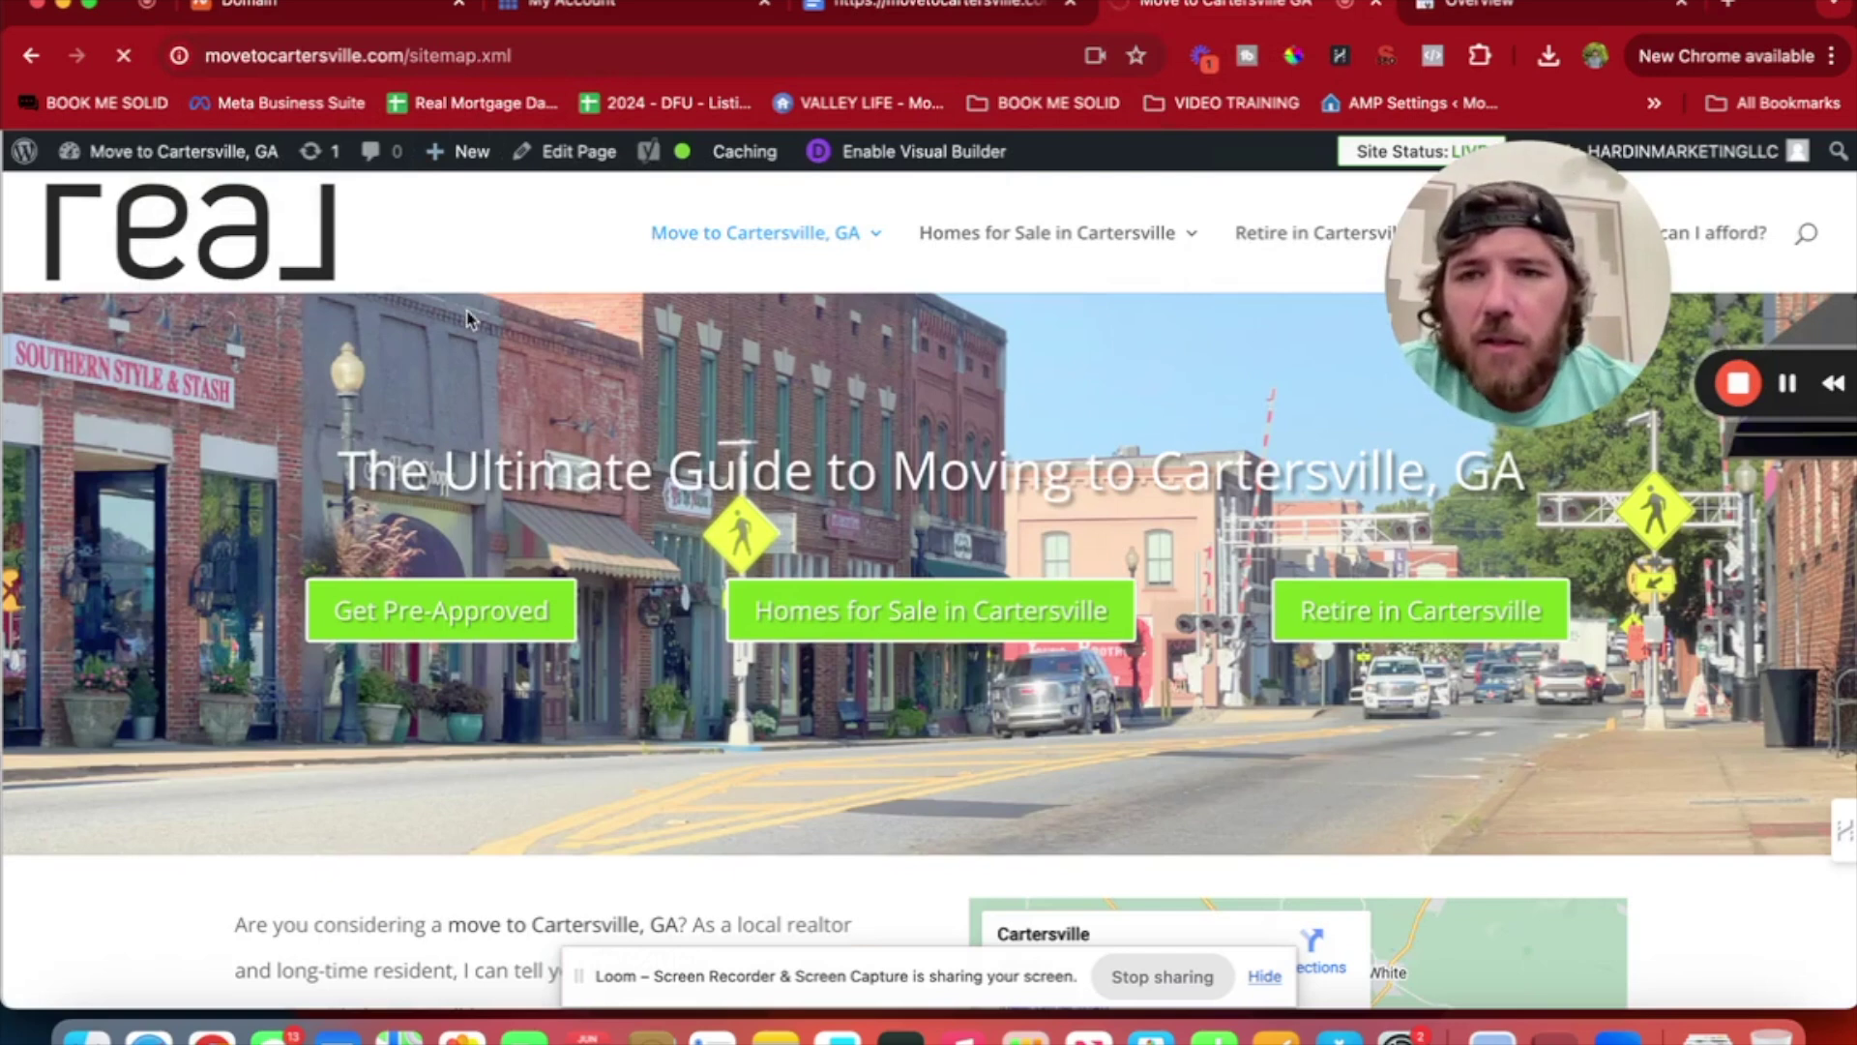
{"action": "left_click", "coordinate": [573, 56]}
{"action": "key", "text": "super+c"}
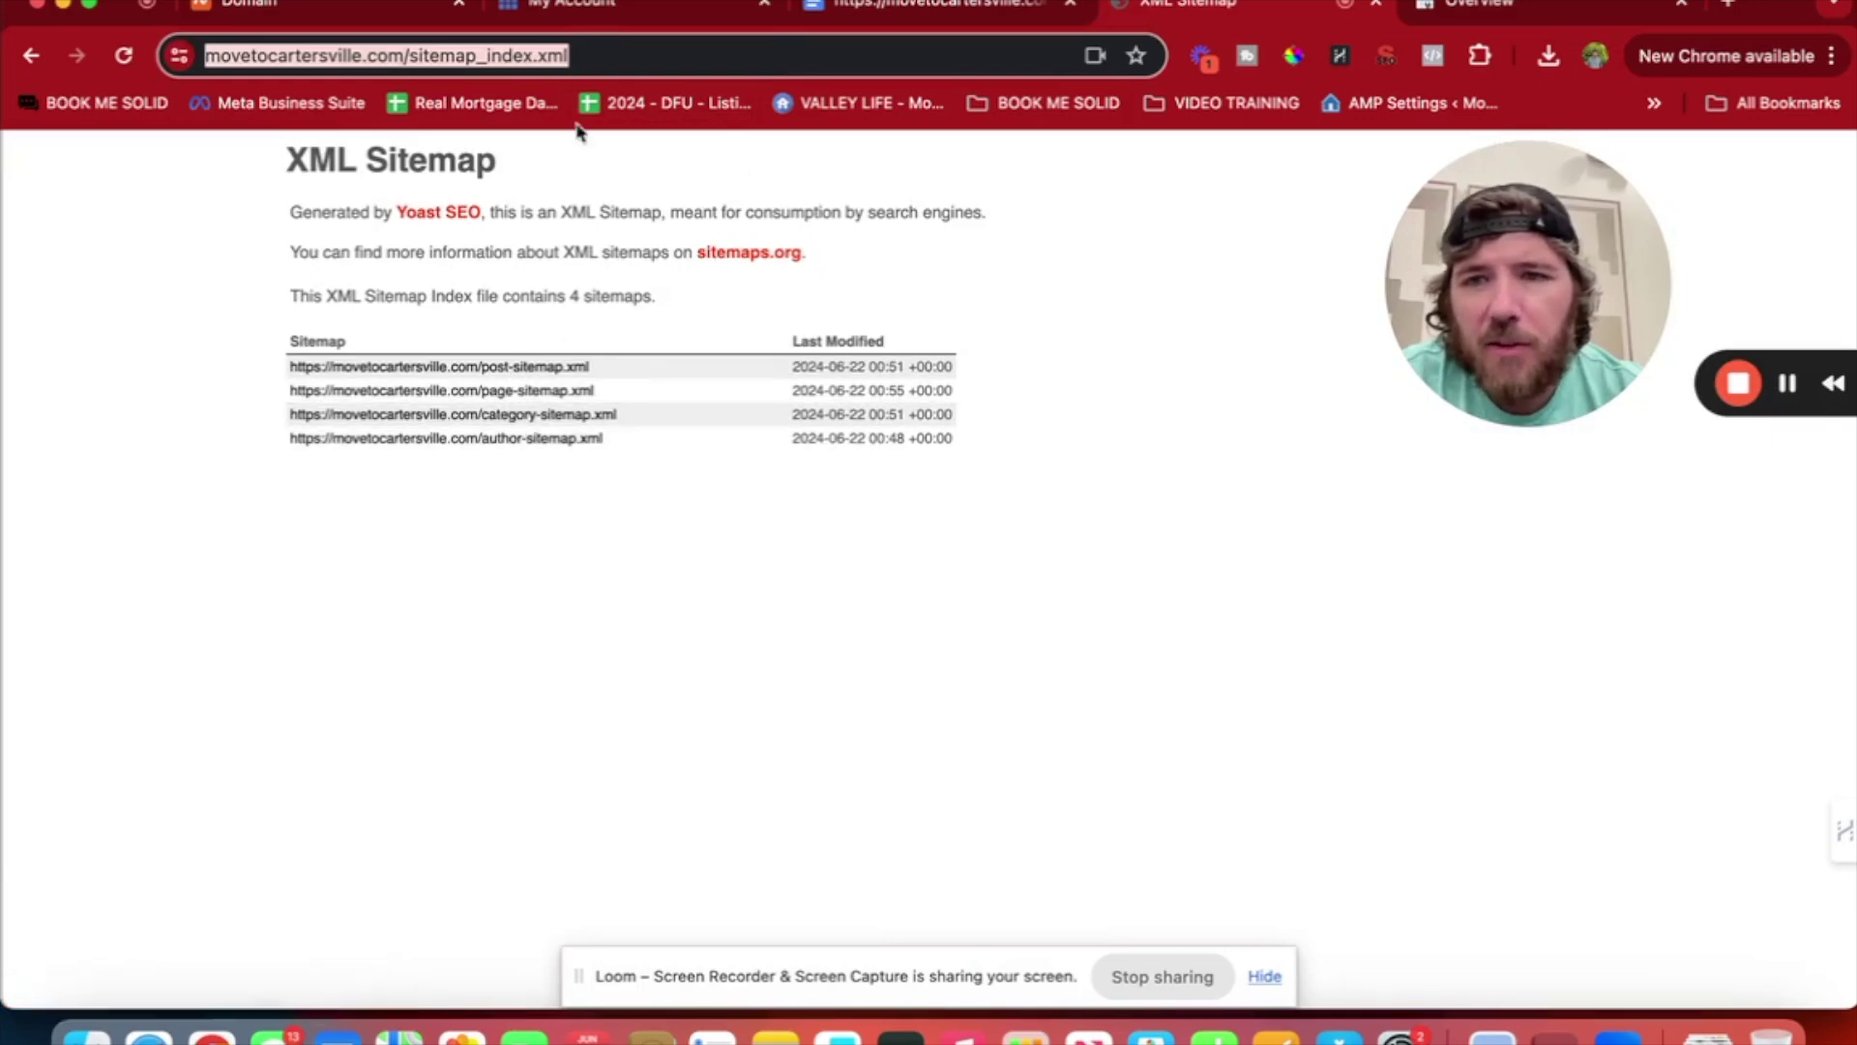
{"action": "left_click", "coordinate": [491, 60]}
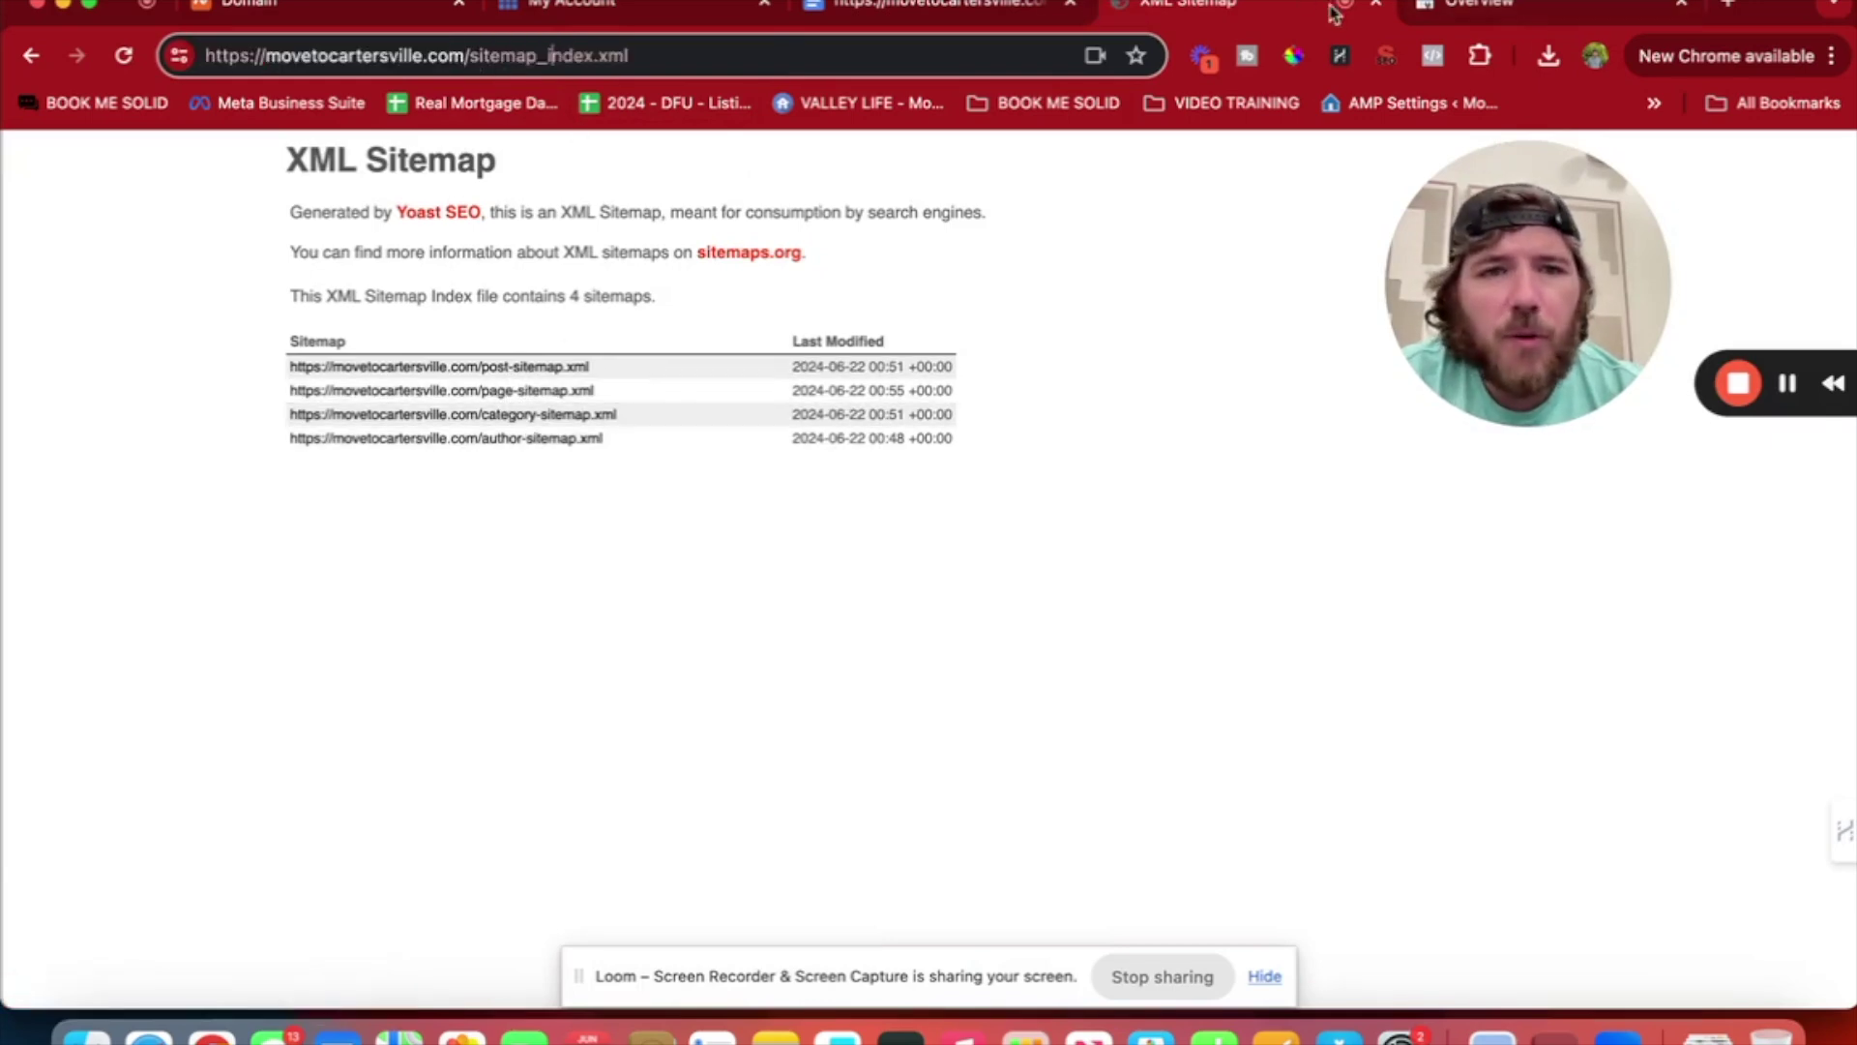
{"action": "left_click", "coordinate": [1543, 15]}
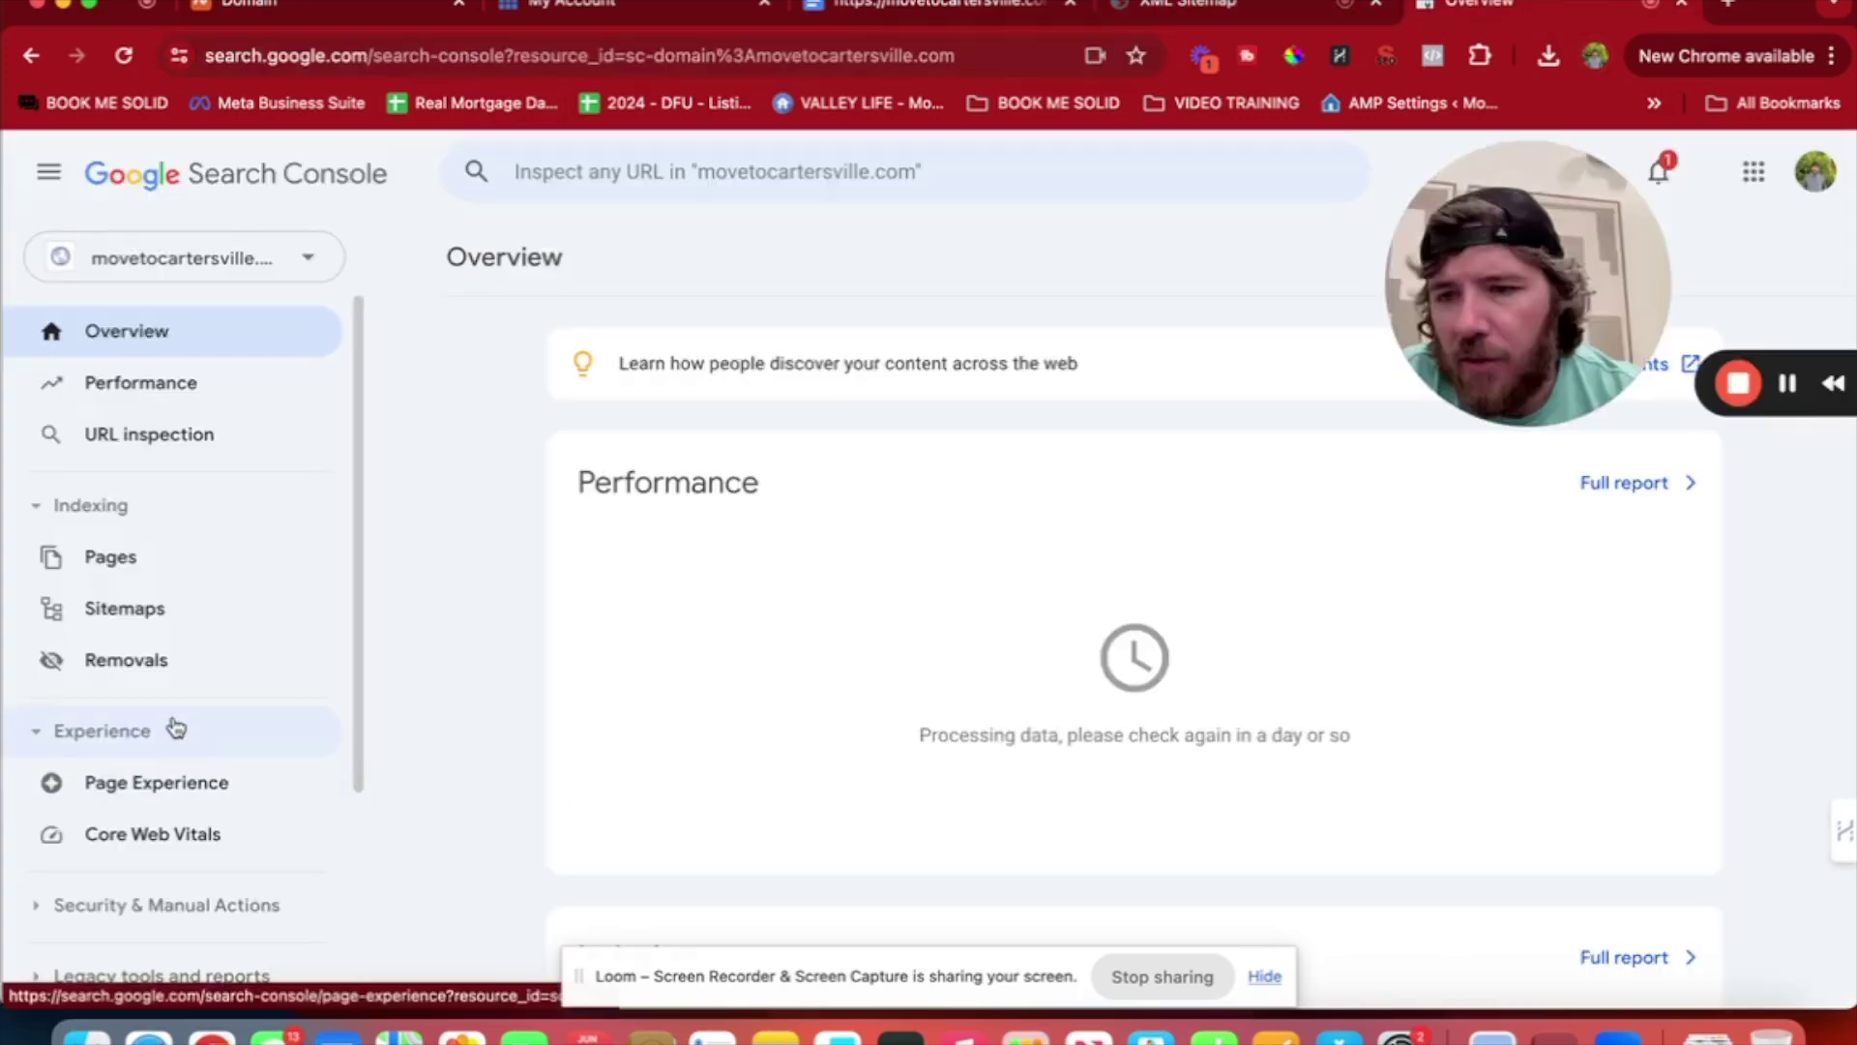
{"action": "left_click", "coordinate": [149, 588]}
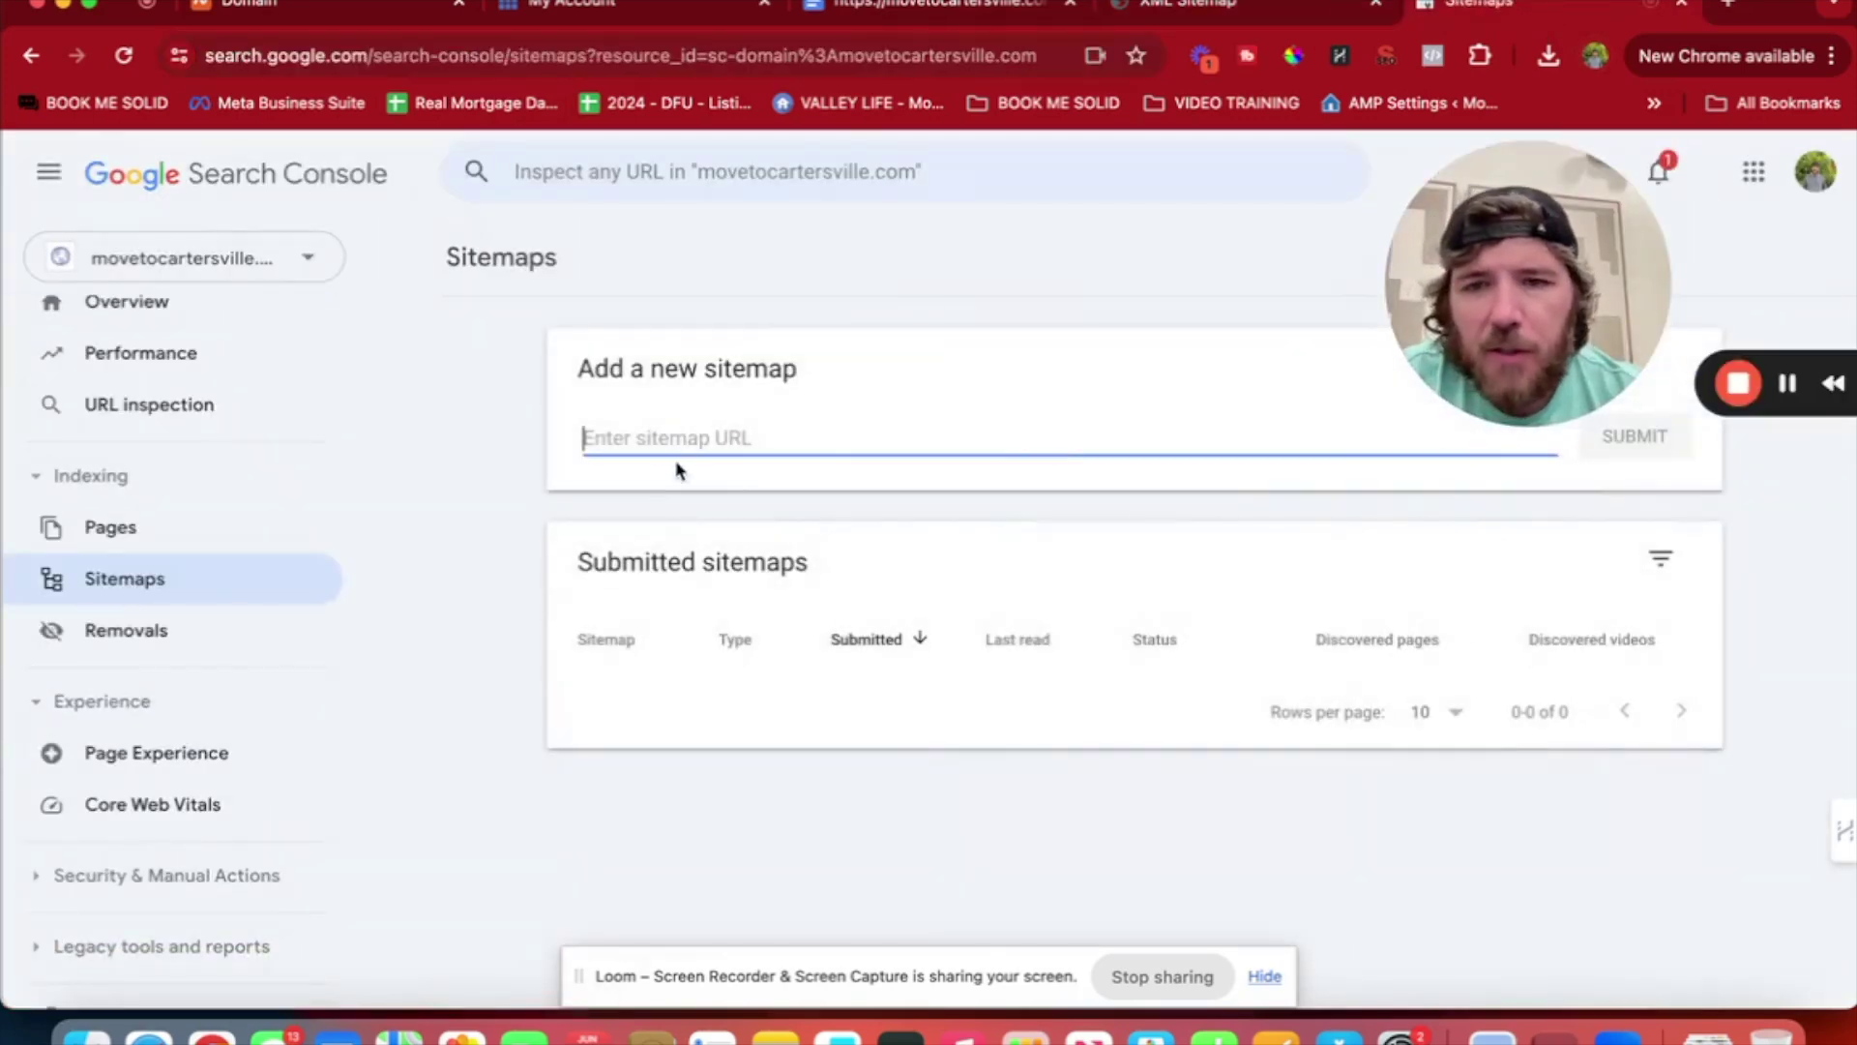
{"action": "key", "text": "super+v"}
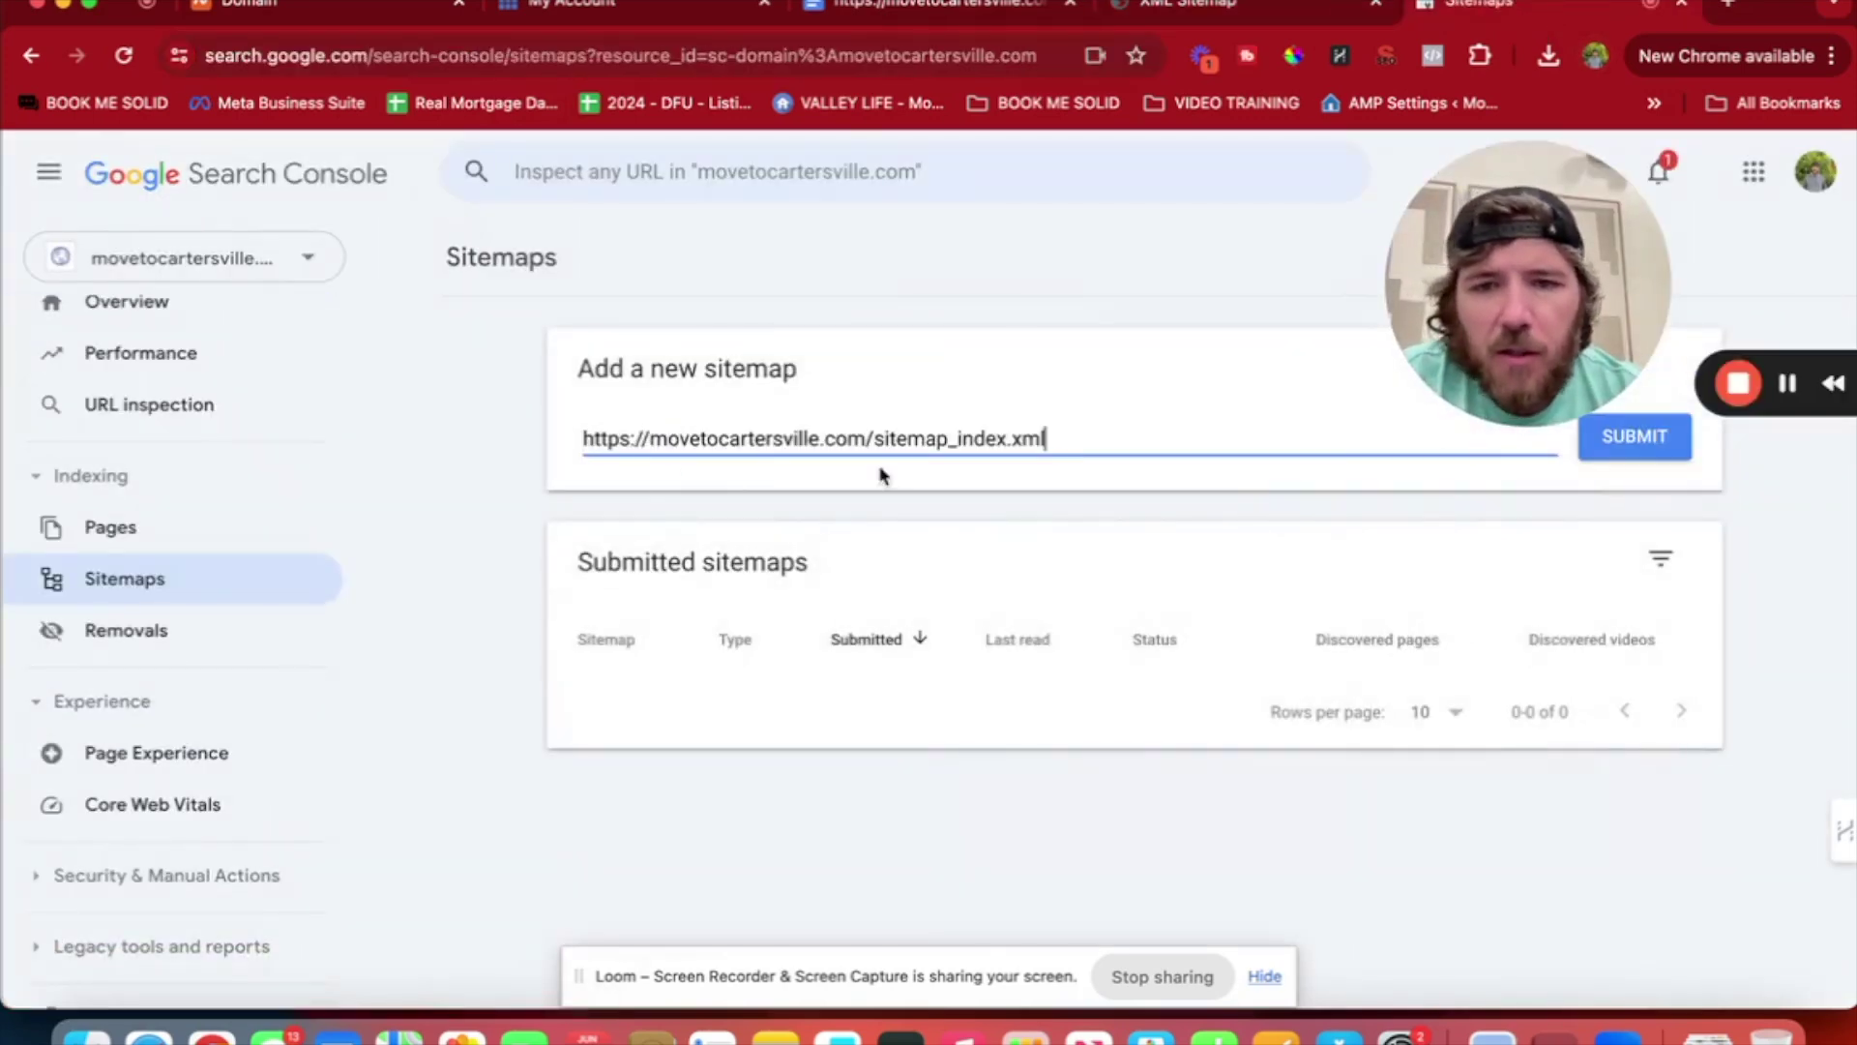
{"action": "left_click", "coordinate": [1006, 440]}
{"action": "key", "text": "BackSpace"}
{"action": "key", "text": "BackSpace"}
{"action": "key", "text": "BackSpace"}
{"action": "key", "text": "BackSpace"}
{"action": "key", "text": "BackSpace"}
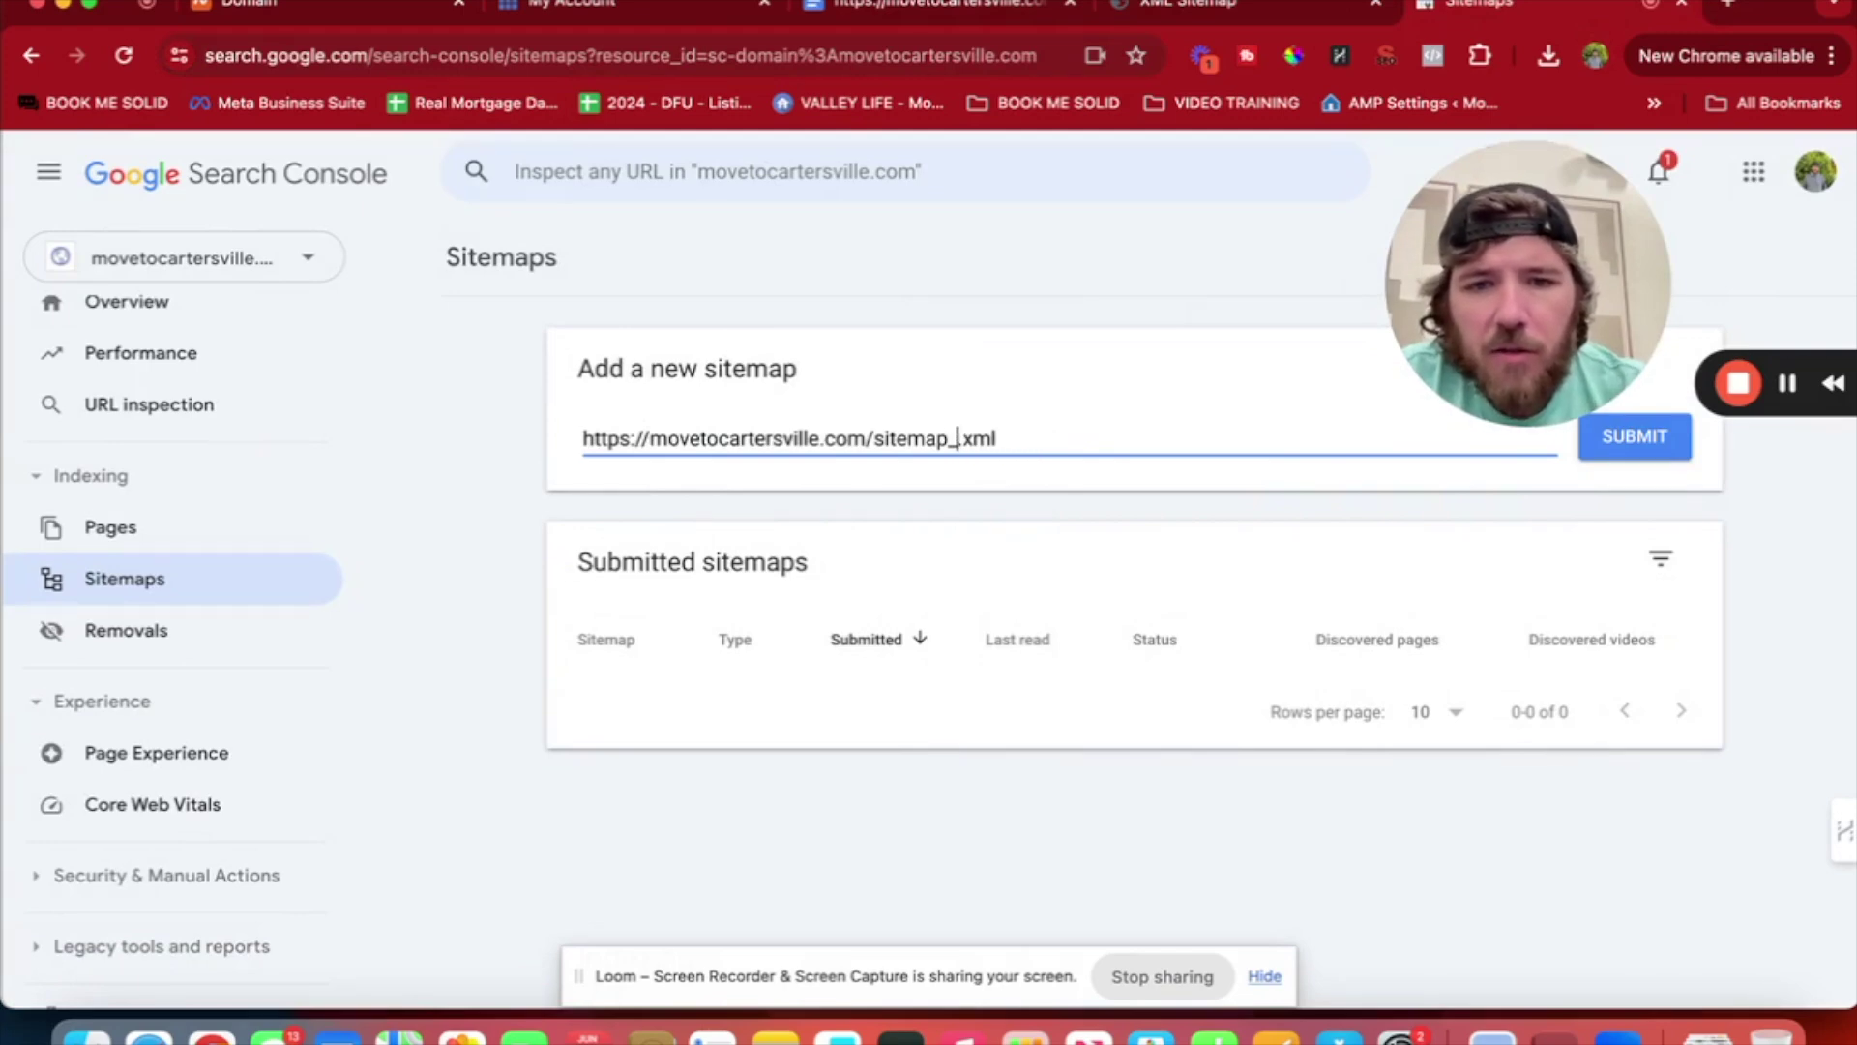
{"action": "left_click", "coordinate": [1639, 455]}
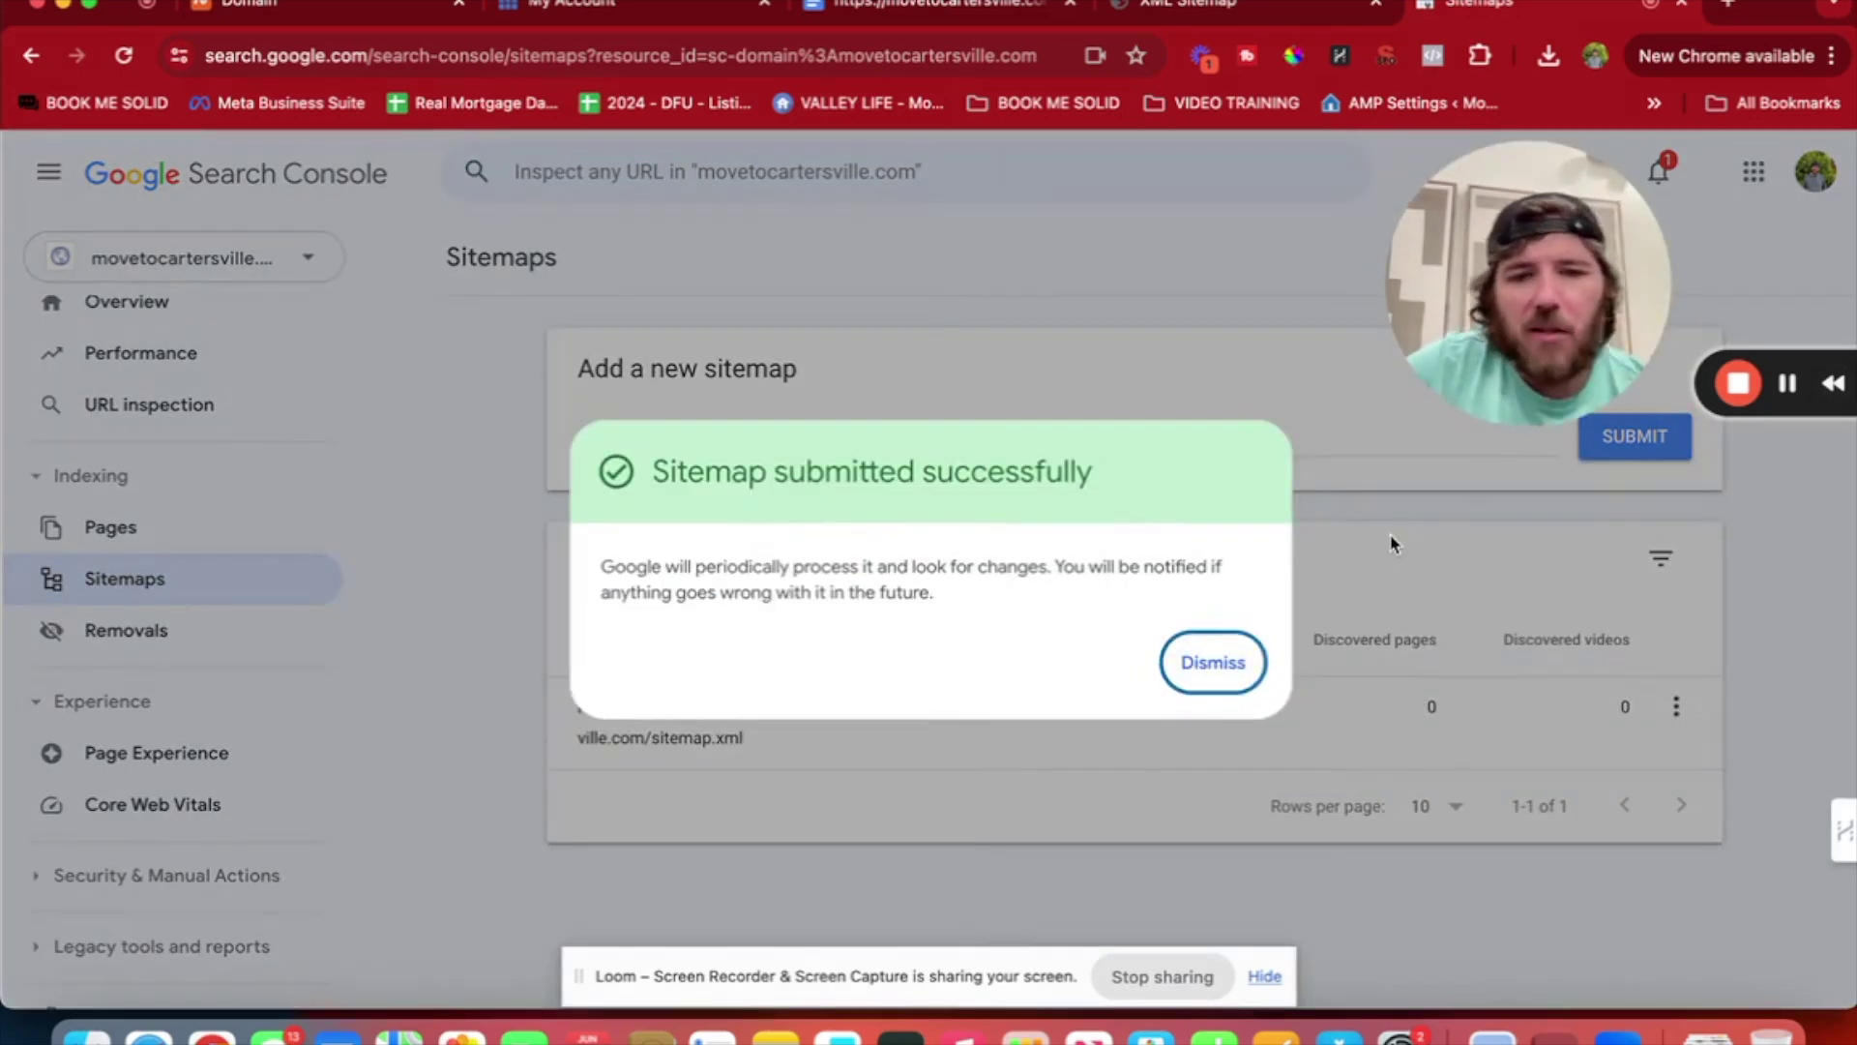
{"action": "left_click", "coordinate": [1239, 685]}
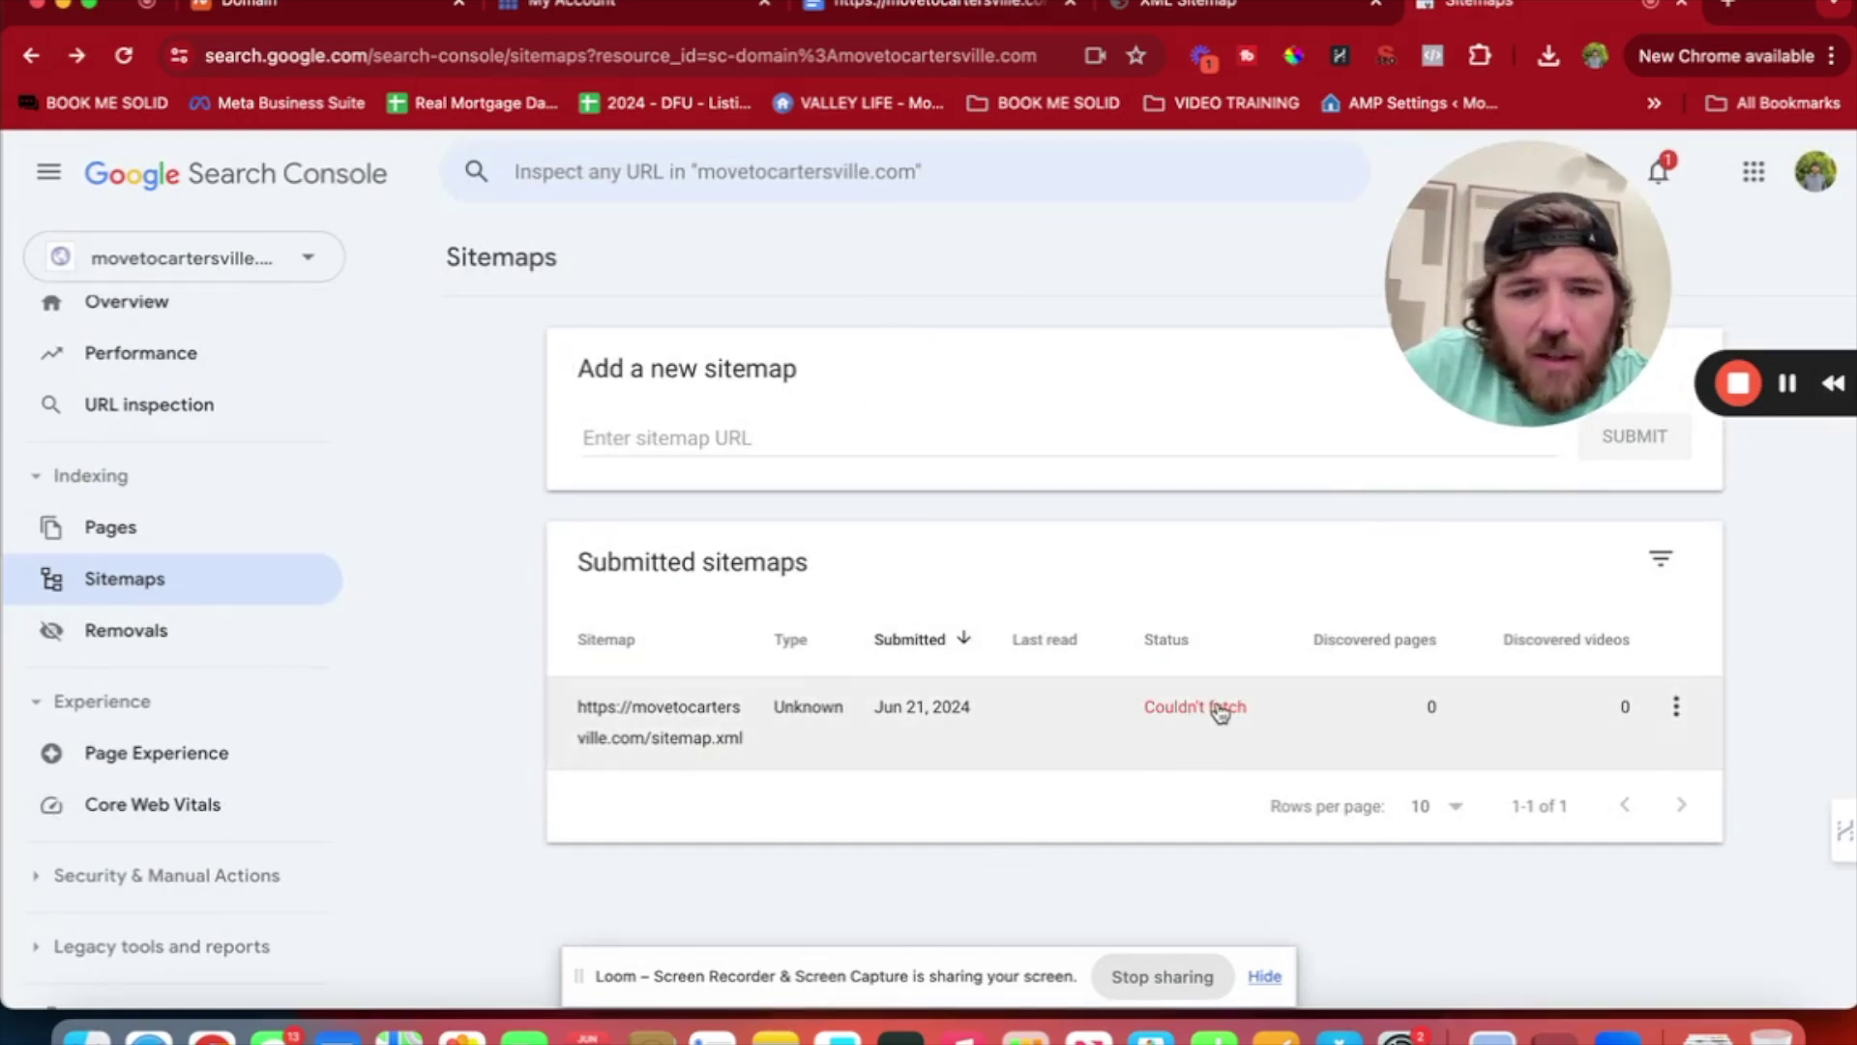
{"action": "left_click", "coordinate": [1676, 706]}
{"action": "left_click", "coordinate": [888, 536]}
{"action": "scroll", "coordinate": [165, 323], "scroll_direction": "up", "scroll_amount": 1}
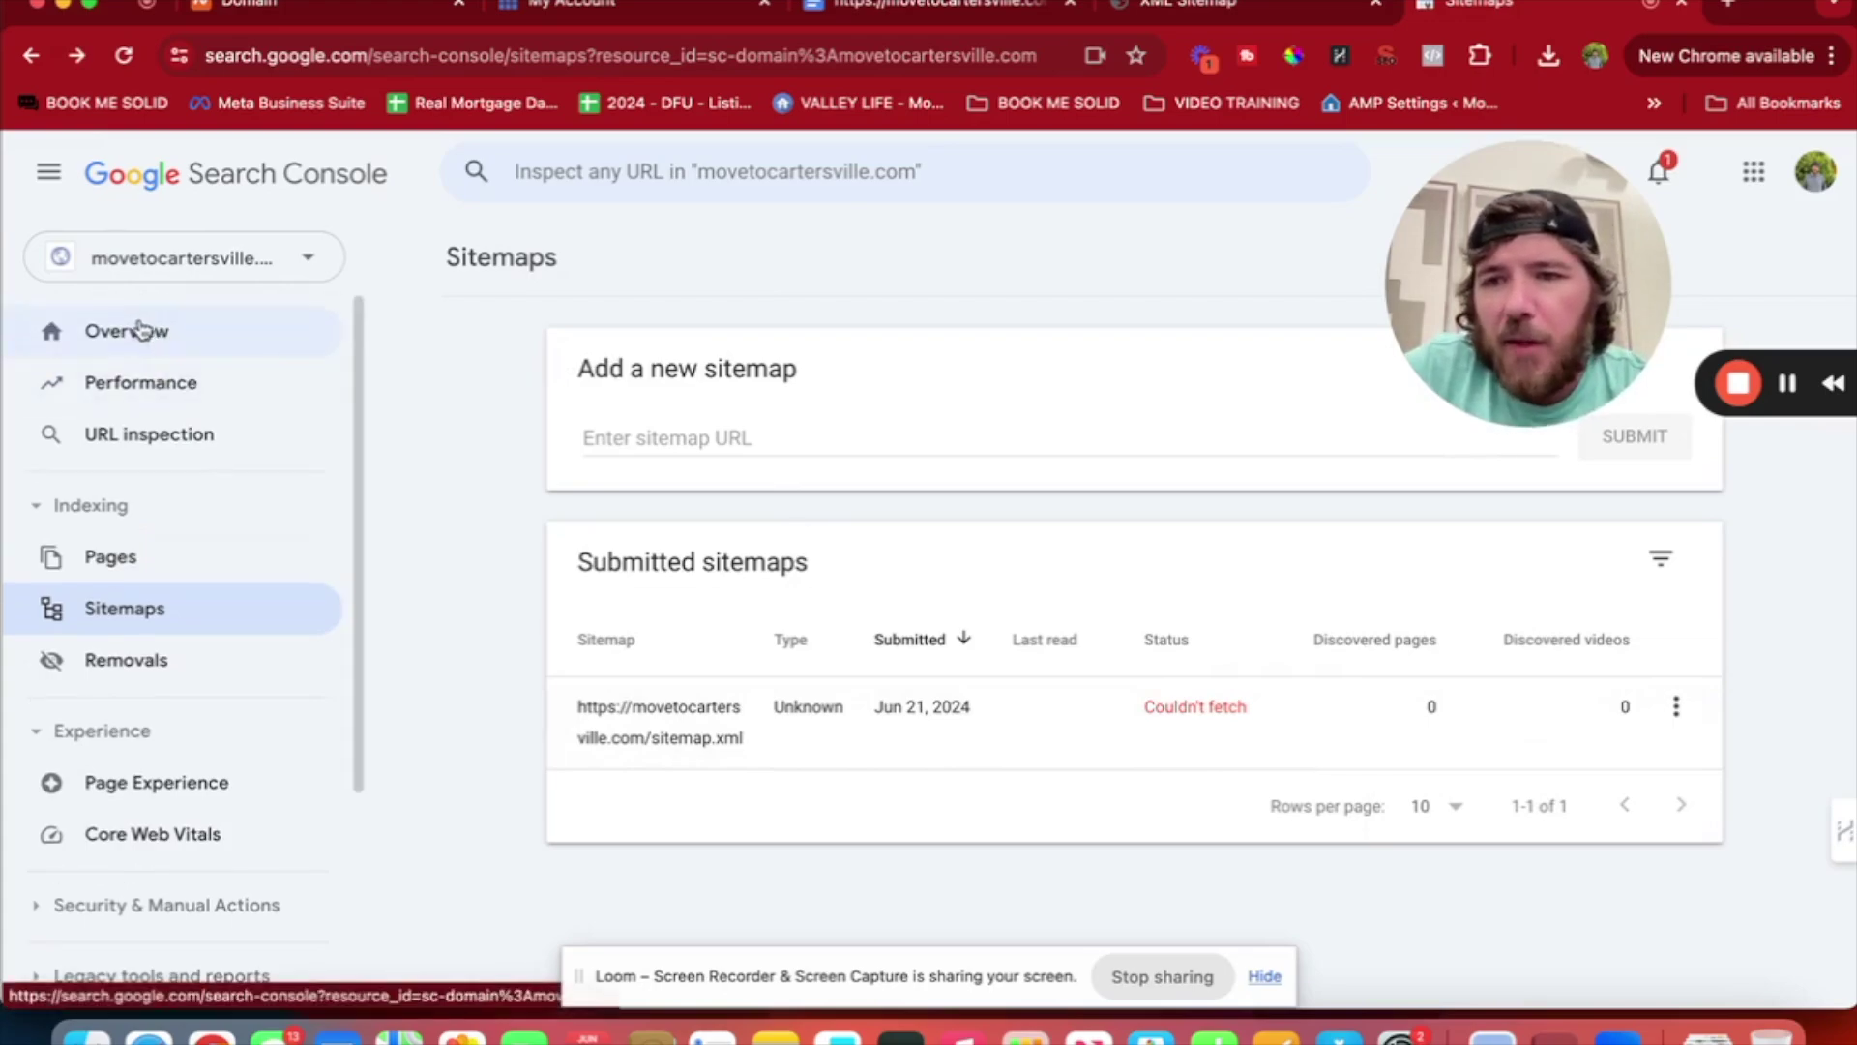
{"action": "left_click", "coordinate": [145, 328]}
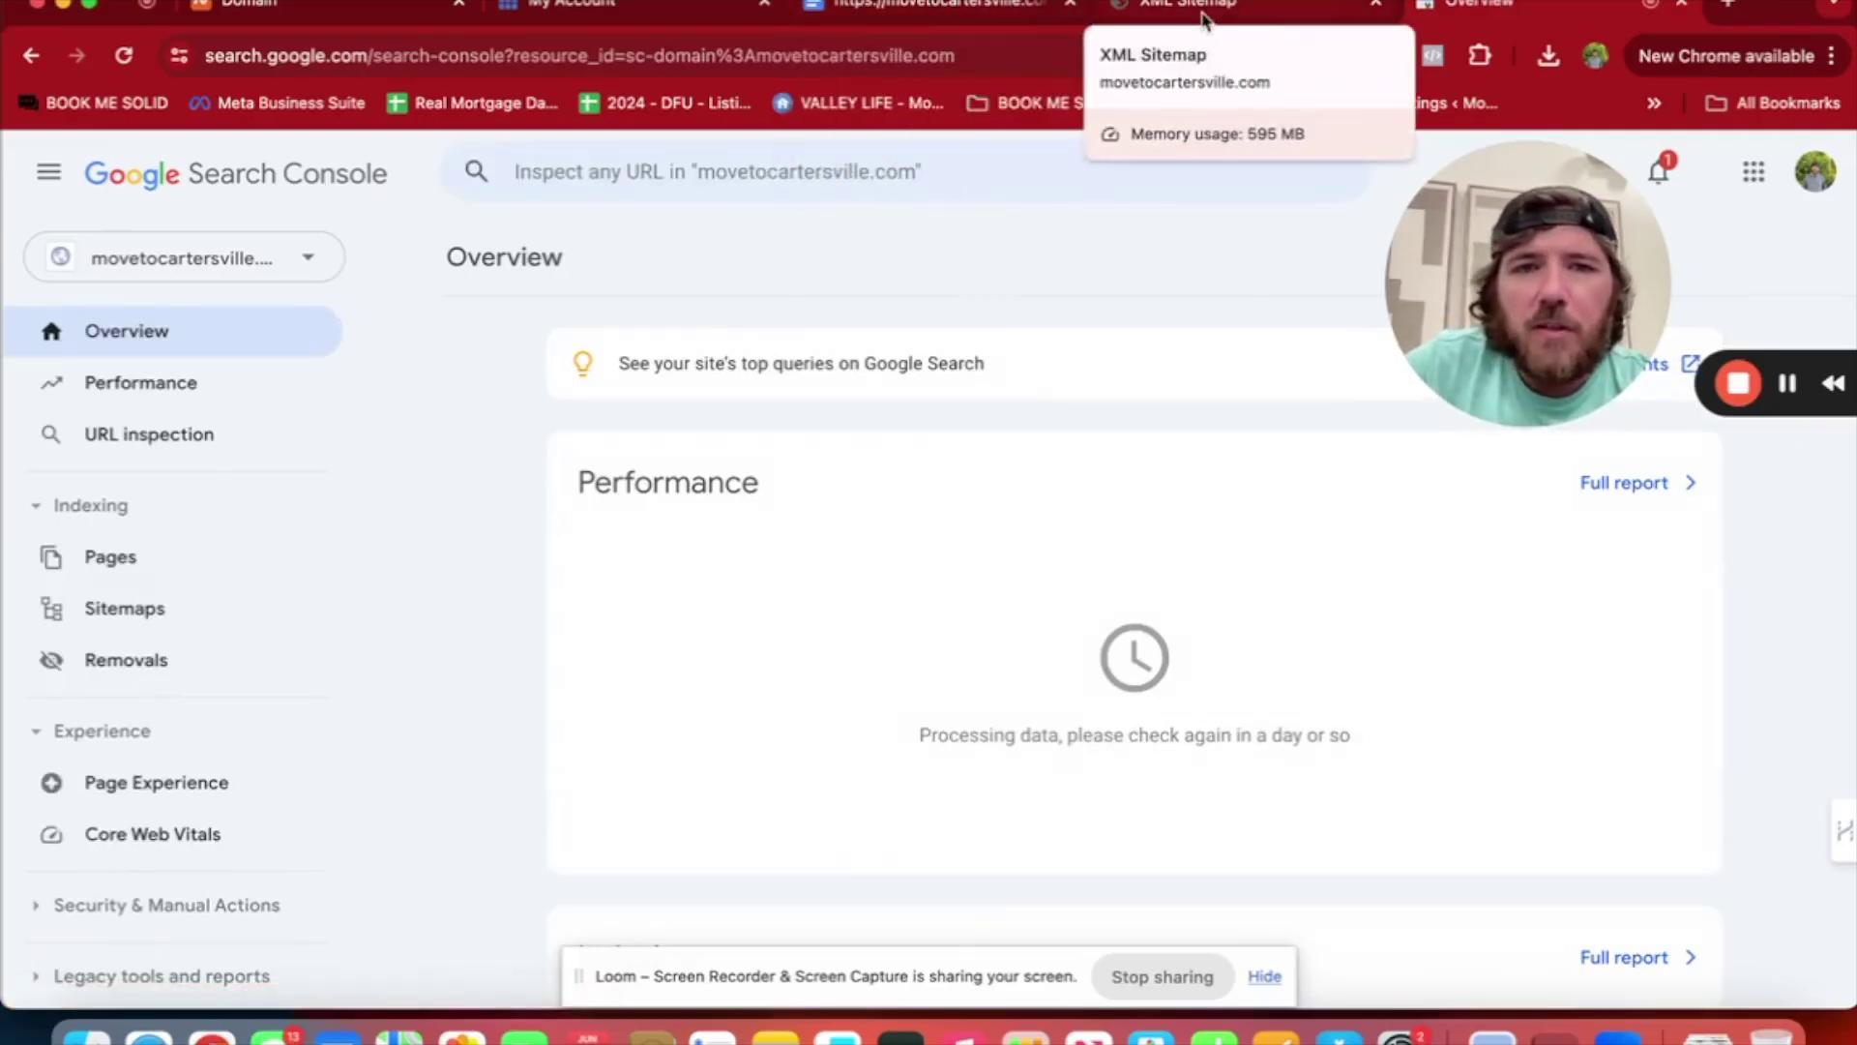
Strip sitemap_index.xml from the address to load the homepage and copy its URL.
{"action": "left_click", "coordinate": [1214, 5]}
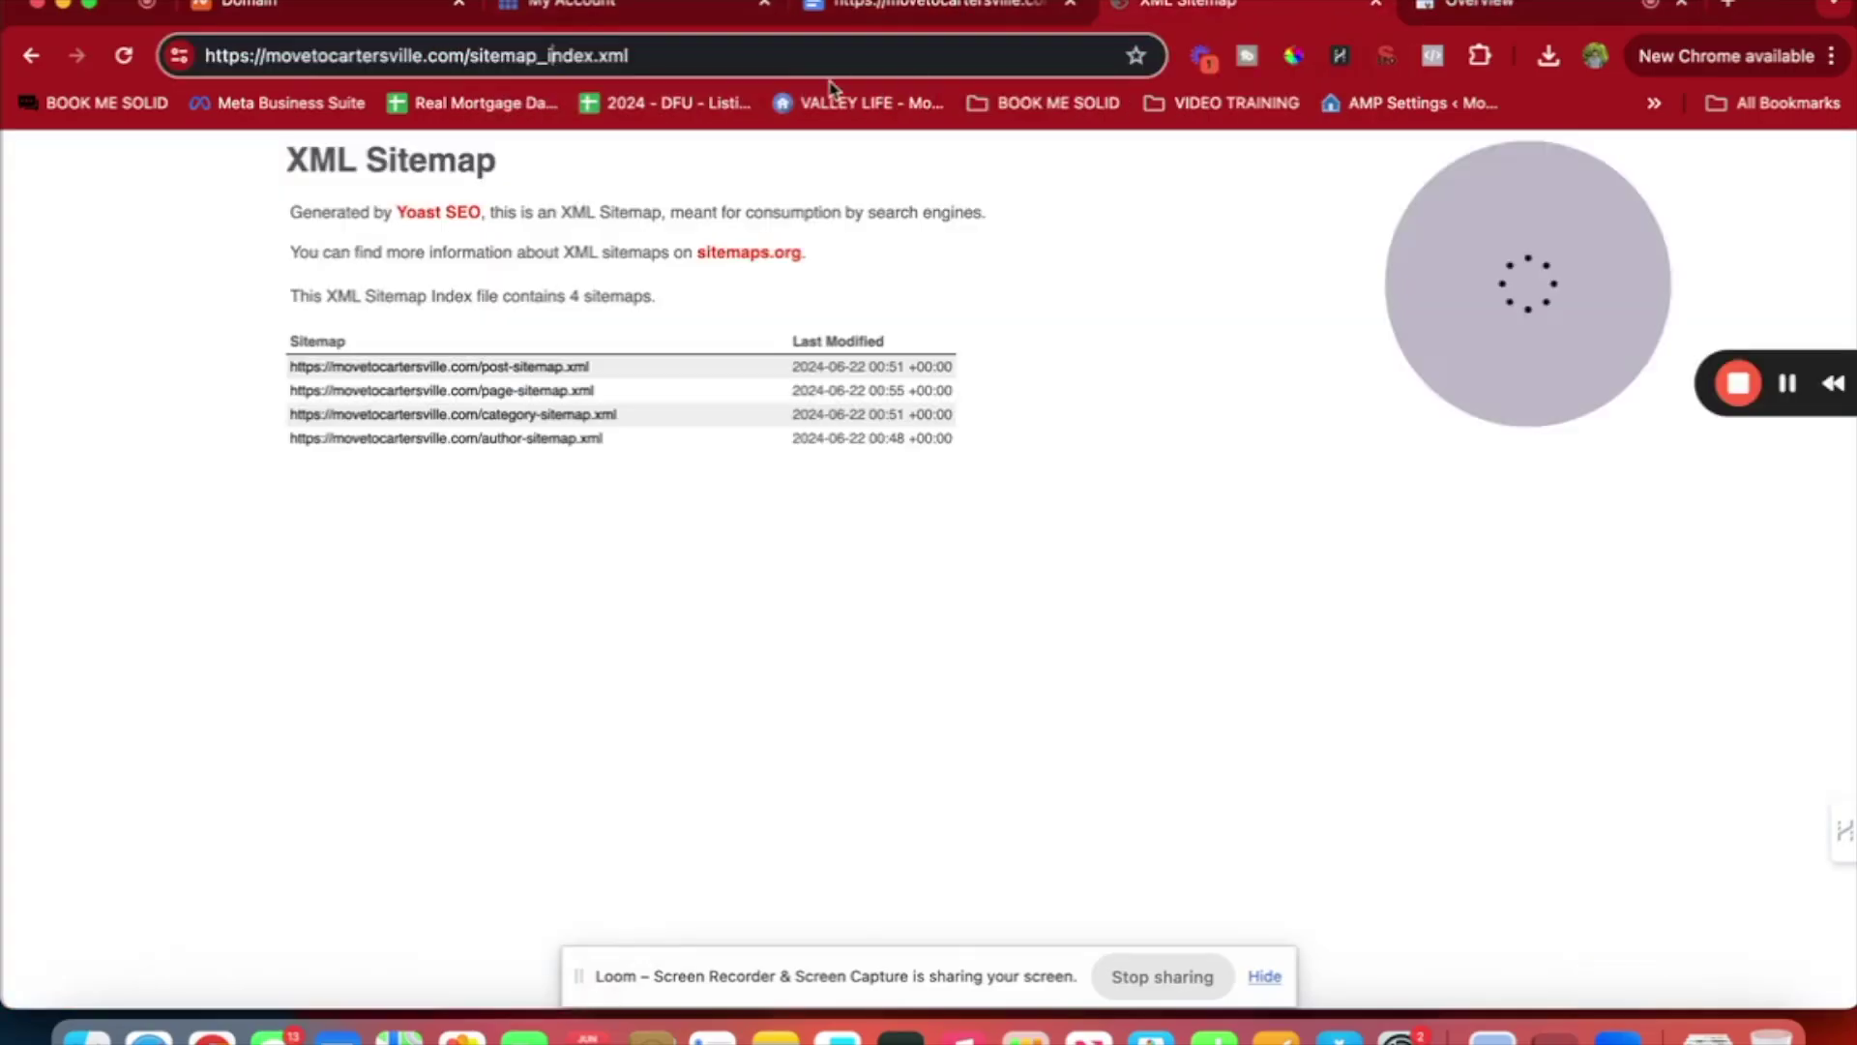
{"action": "left_click_drag", "start_coordinate": [470, 58], "coordinate": [849, 48]}
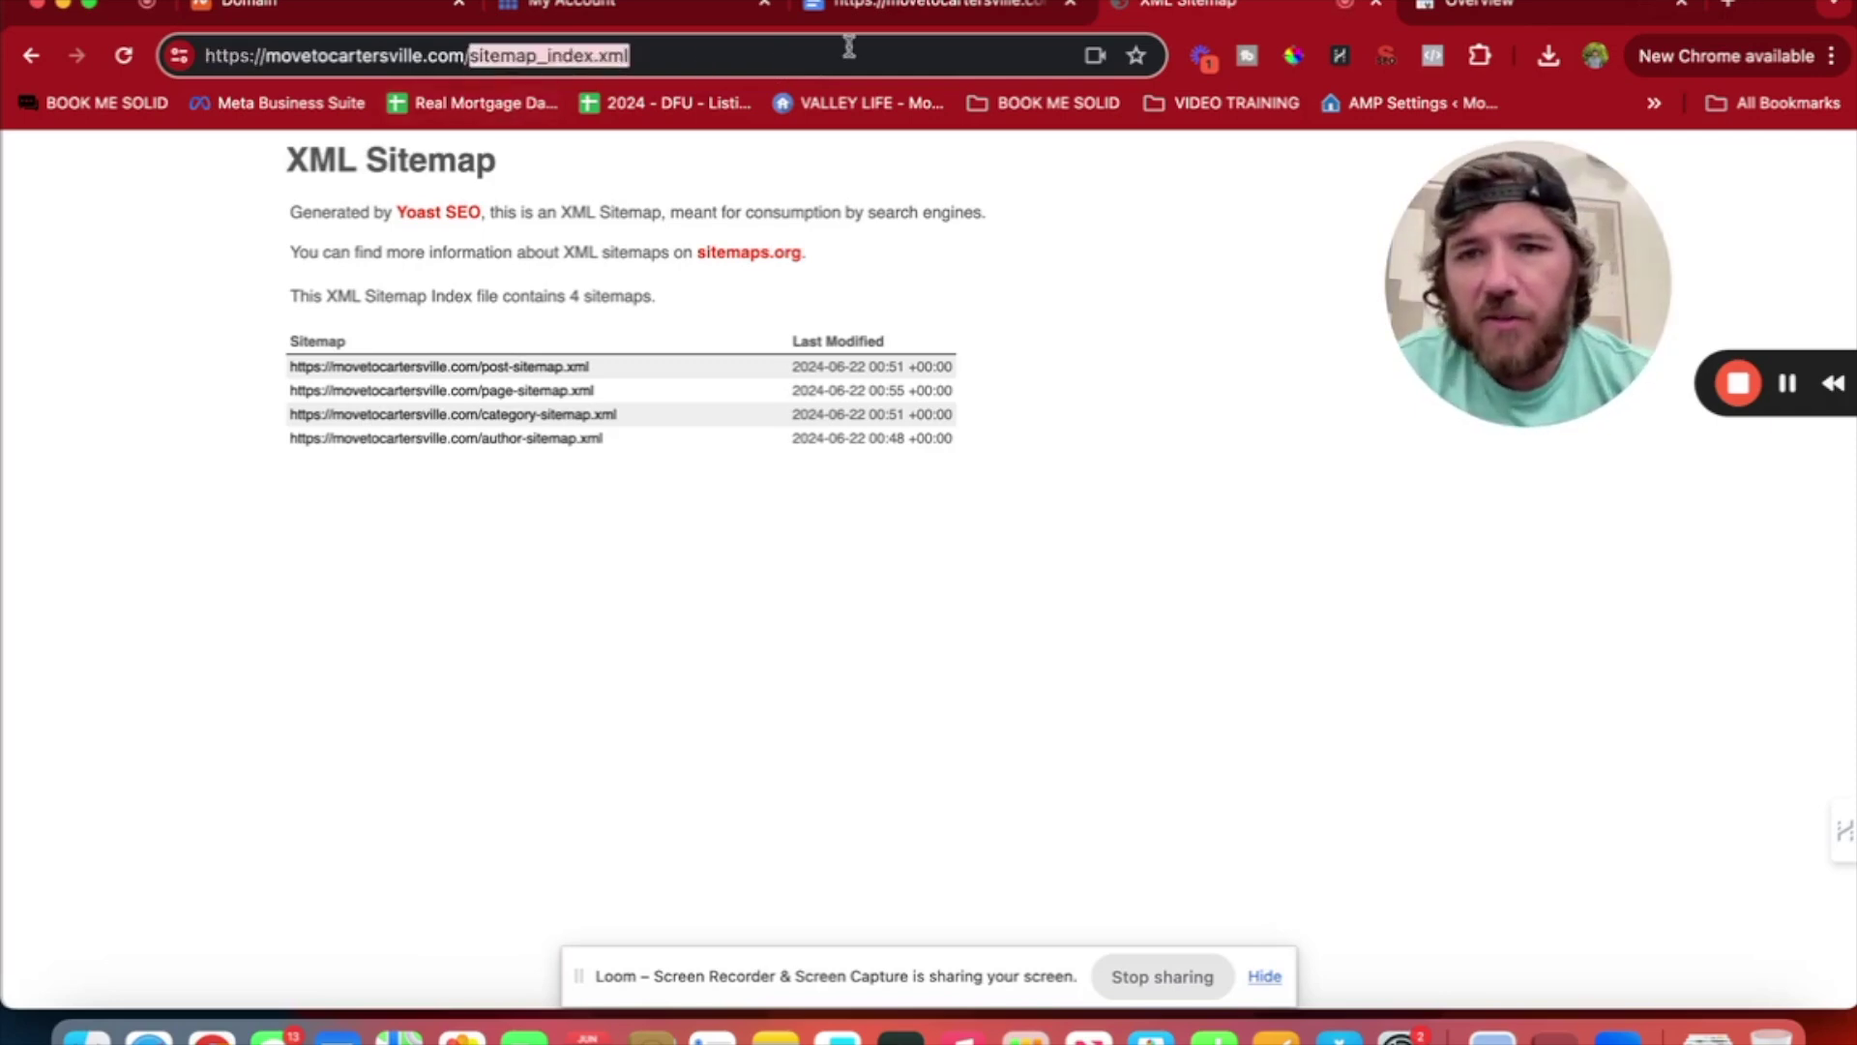
{"action": "key", "text": "BackSpace"}
{"action": "key", "text": "Return"}
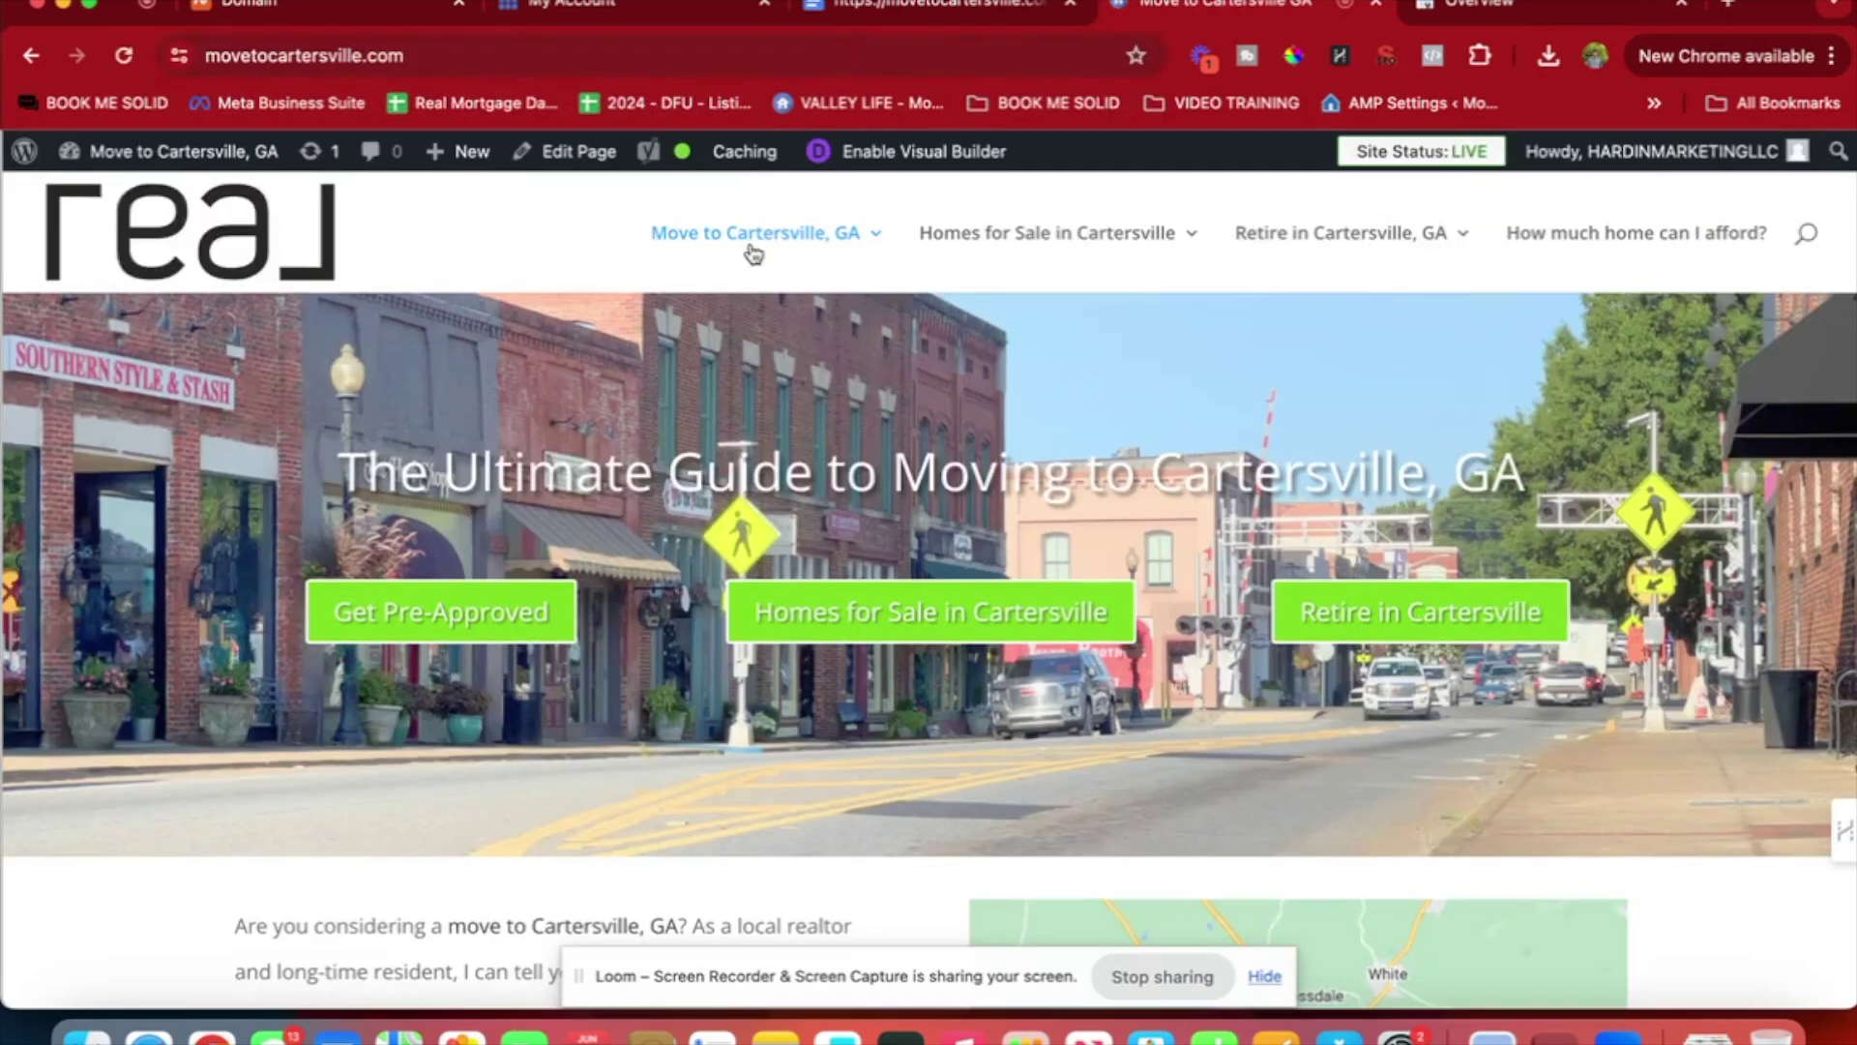
{"action": "mouse_move", "coordinate": [694, 251]}
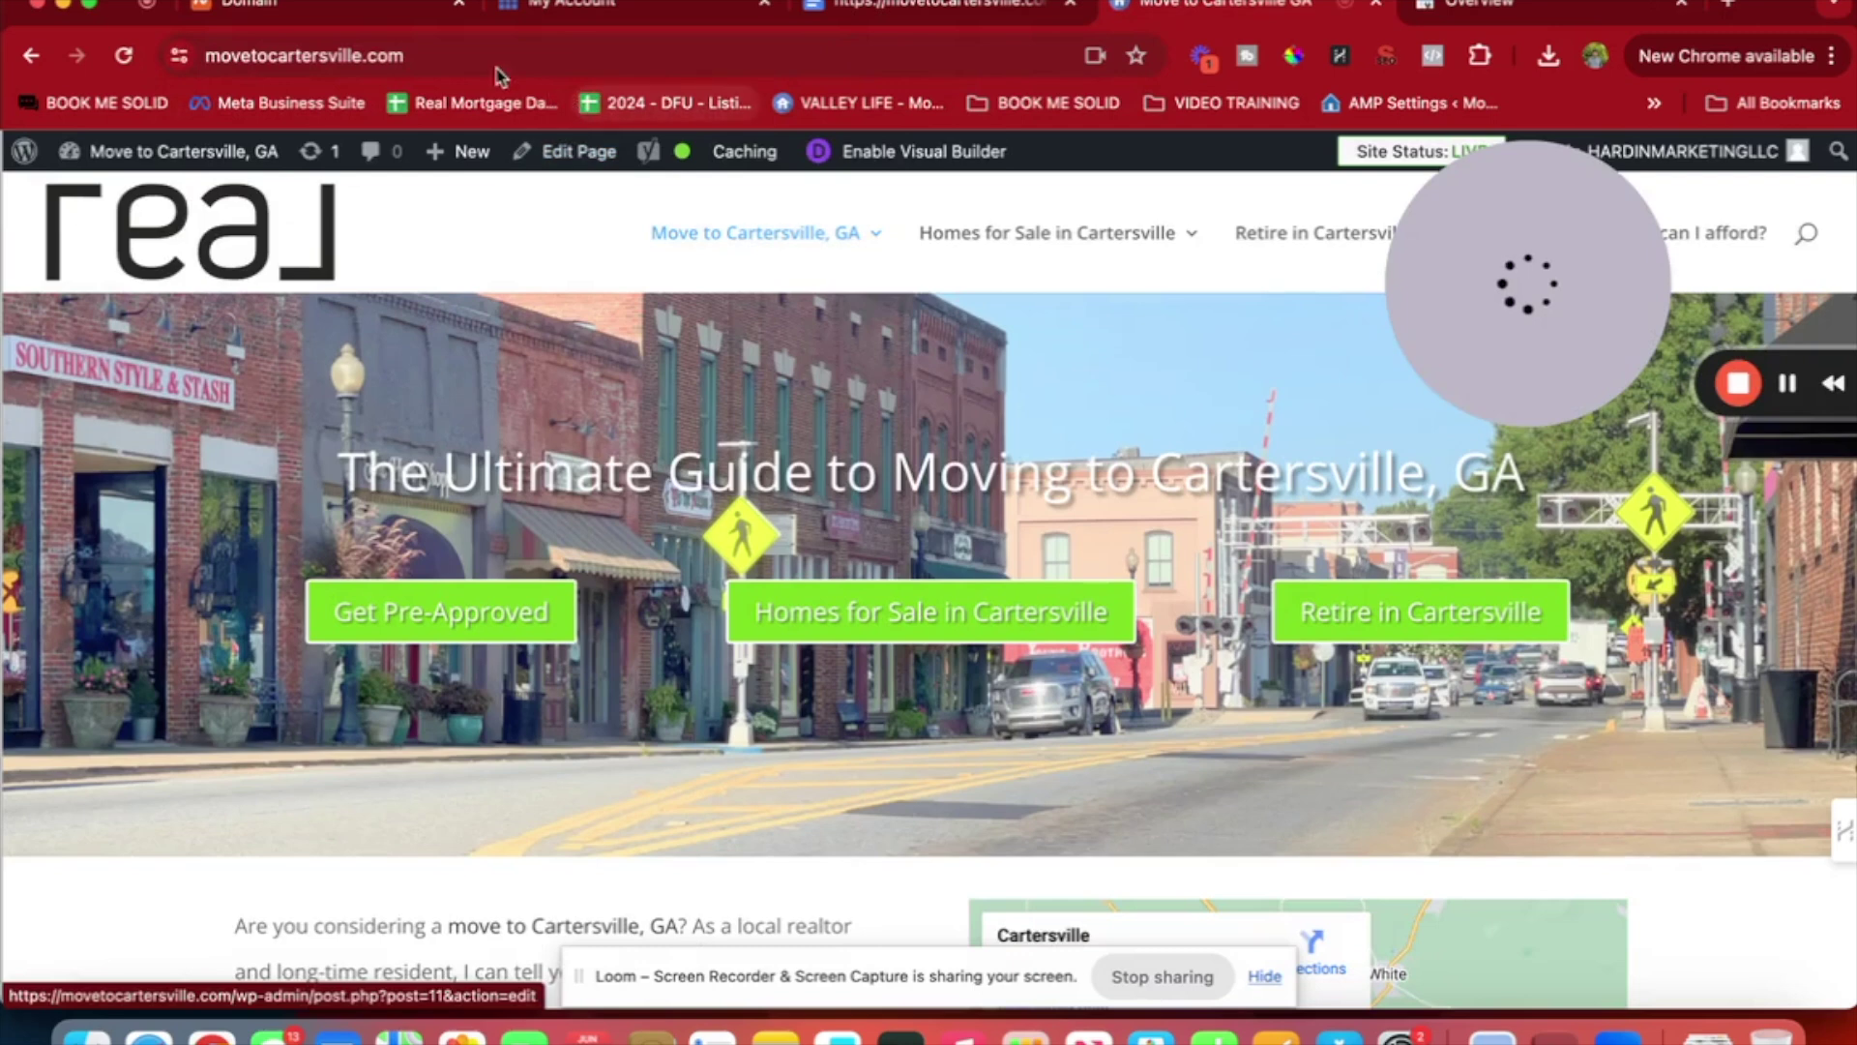
{"action": "left_click", "coordinate": [437, 56]}
{"action": "key", "text": "super+c"}
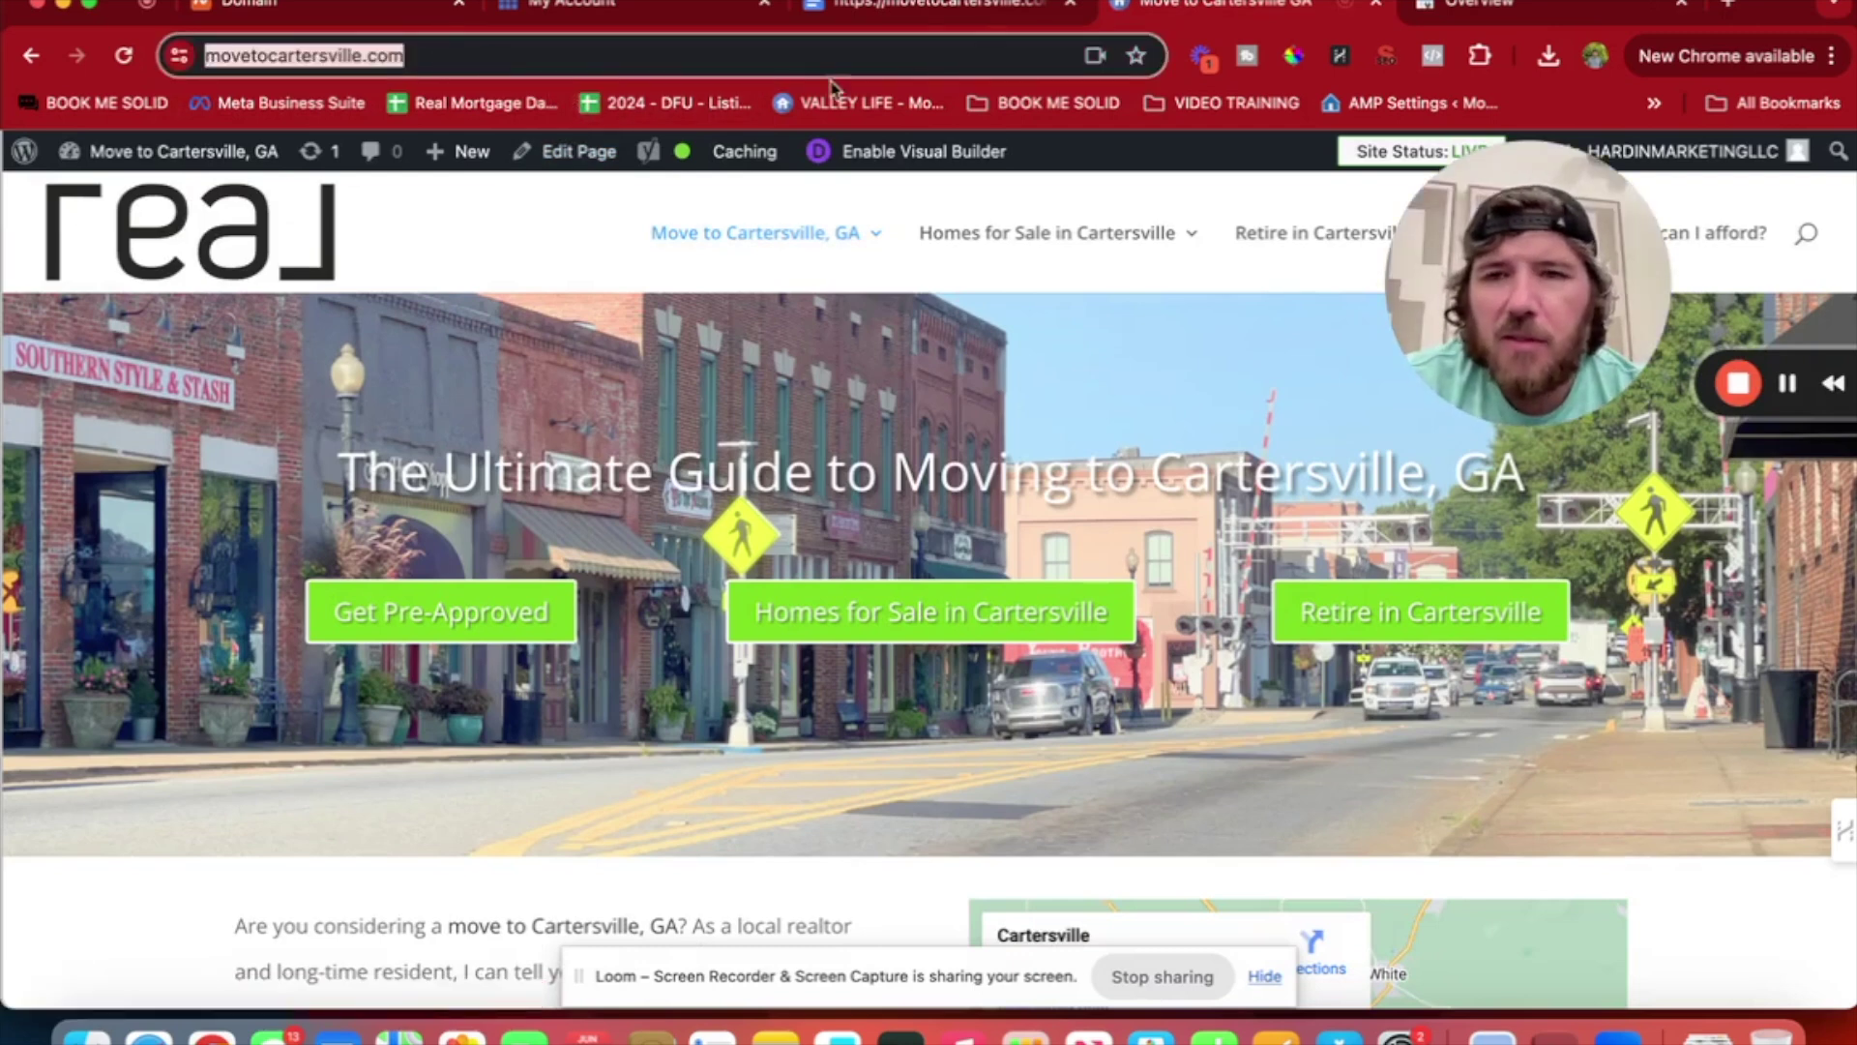
{"action": "mouse_move", "coordinate": [1545, 299]}
{"action": "left_click_drag", "start_coordinate": [1545, 300], "coordinate": [1370, 875]}
{"action": "mouse_move", "coordinate": [1077, 253]}
{"action": "mouse_move", "coordinate": [873, 240]}
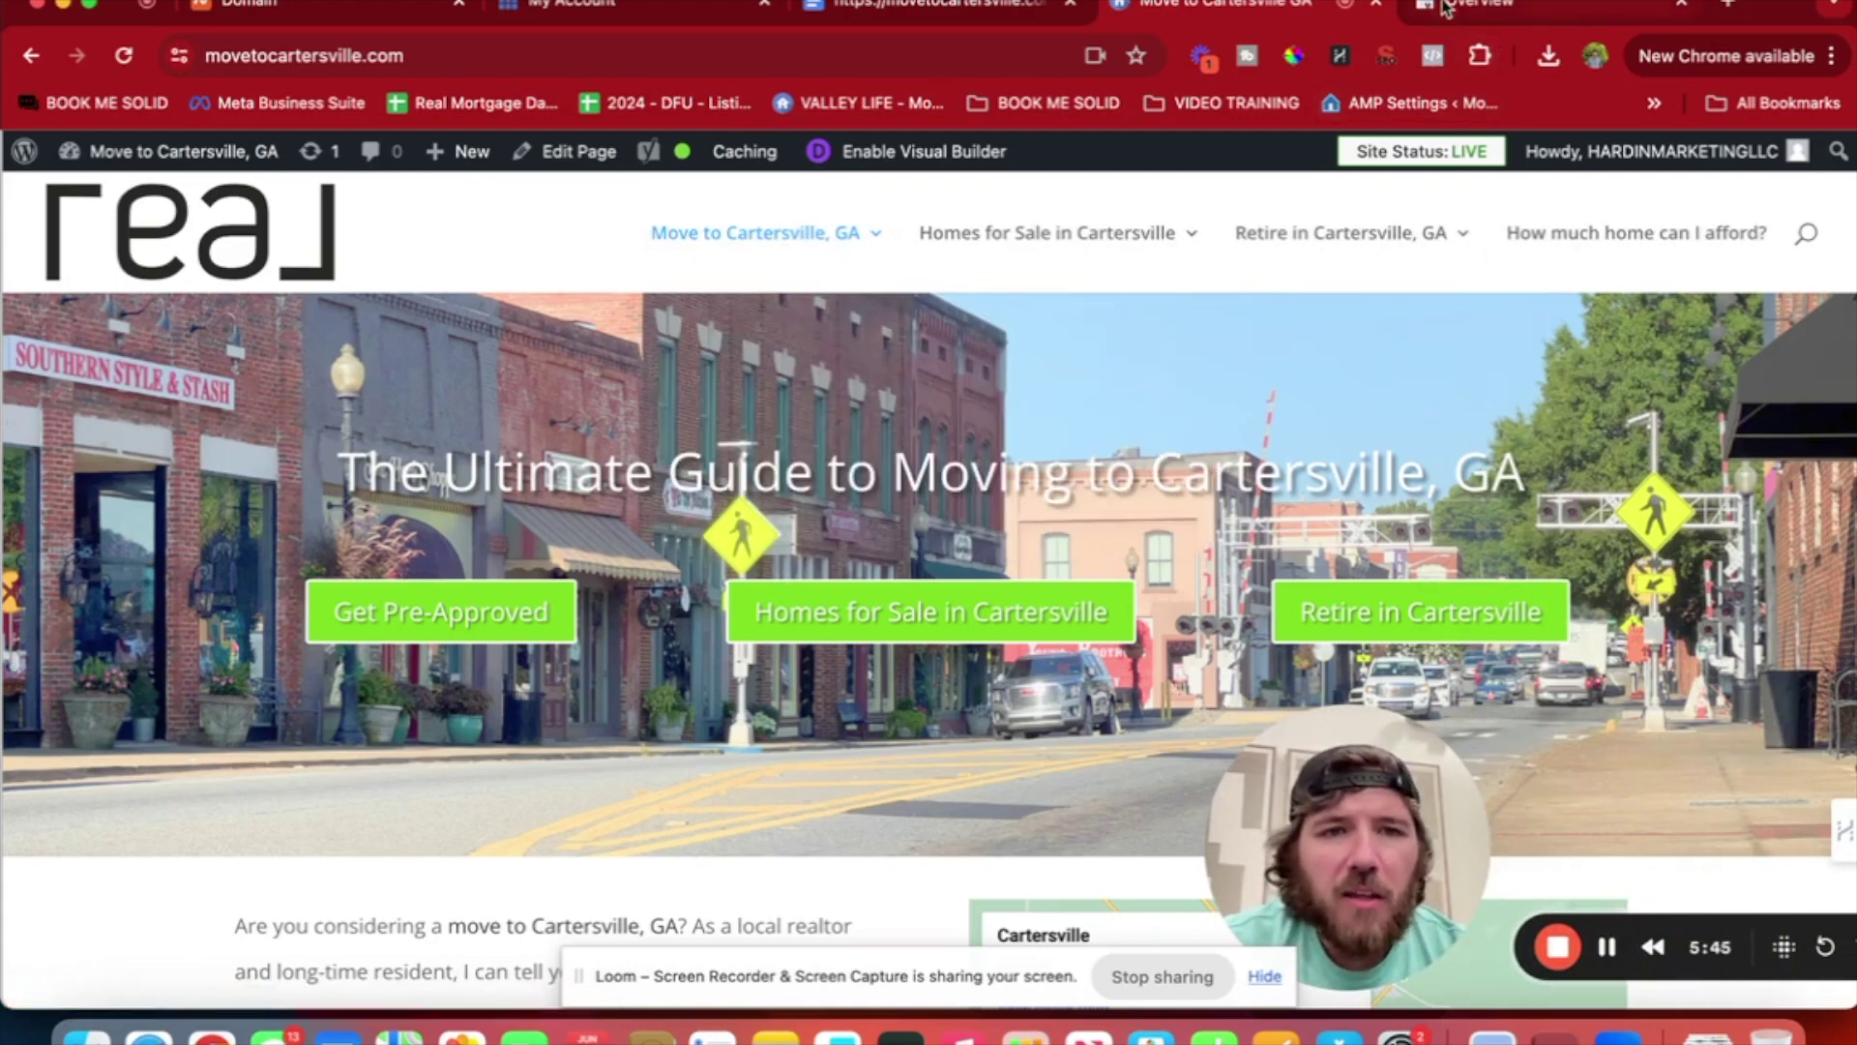
{"action": "left_click", "coordinate": [1460, 6]}
{"action": "left_click", "coordinate": [789, 181]}
{"action": "key", "text": "super+v"}
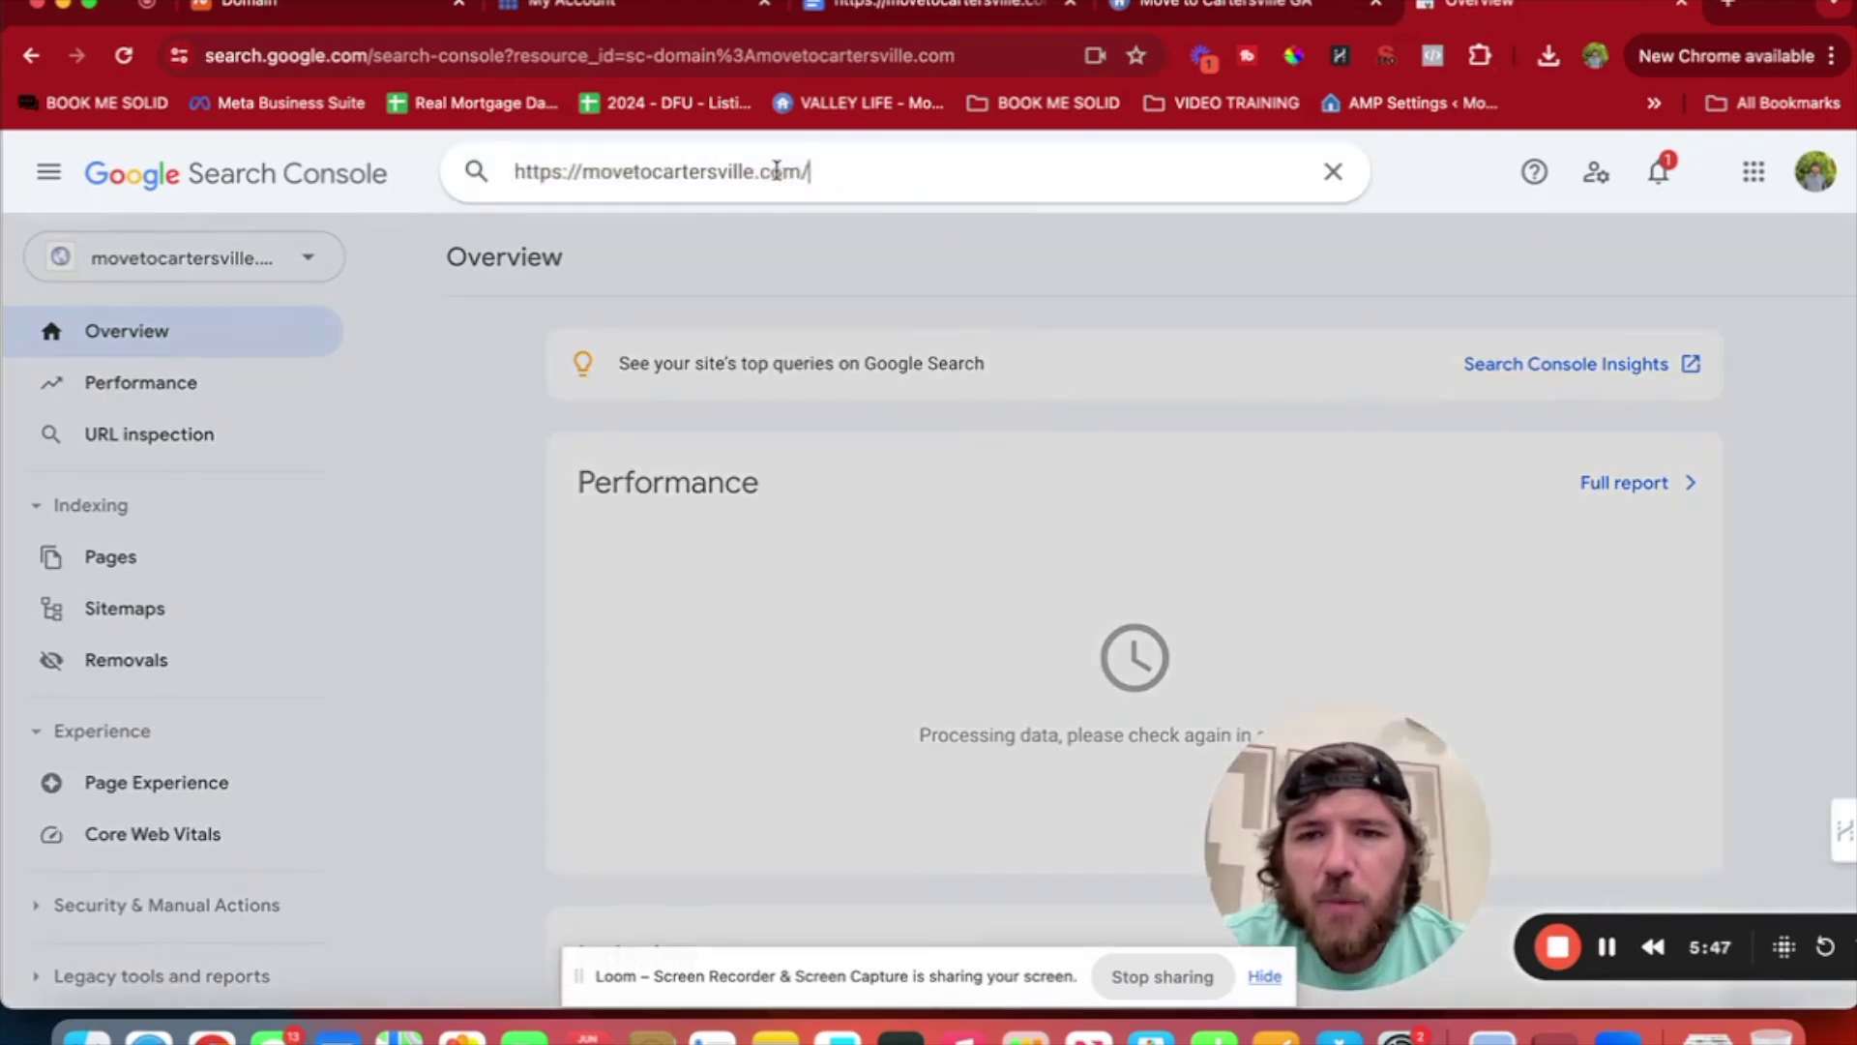
{"action": "key", "text": "Return"}
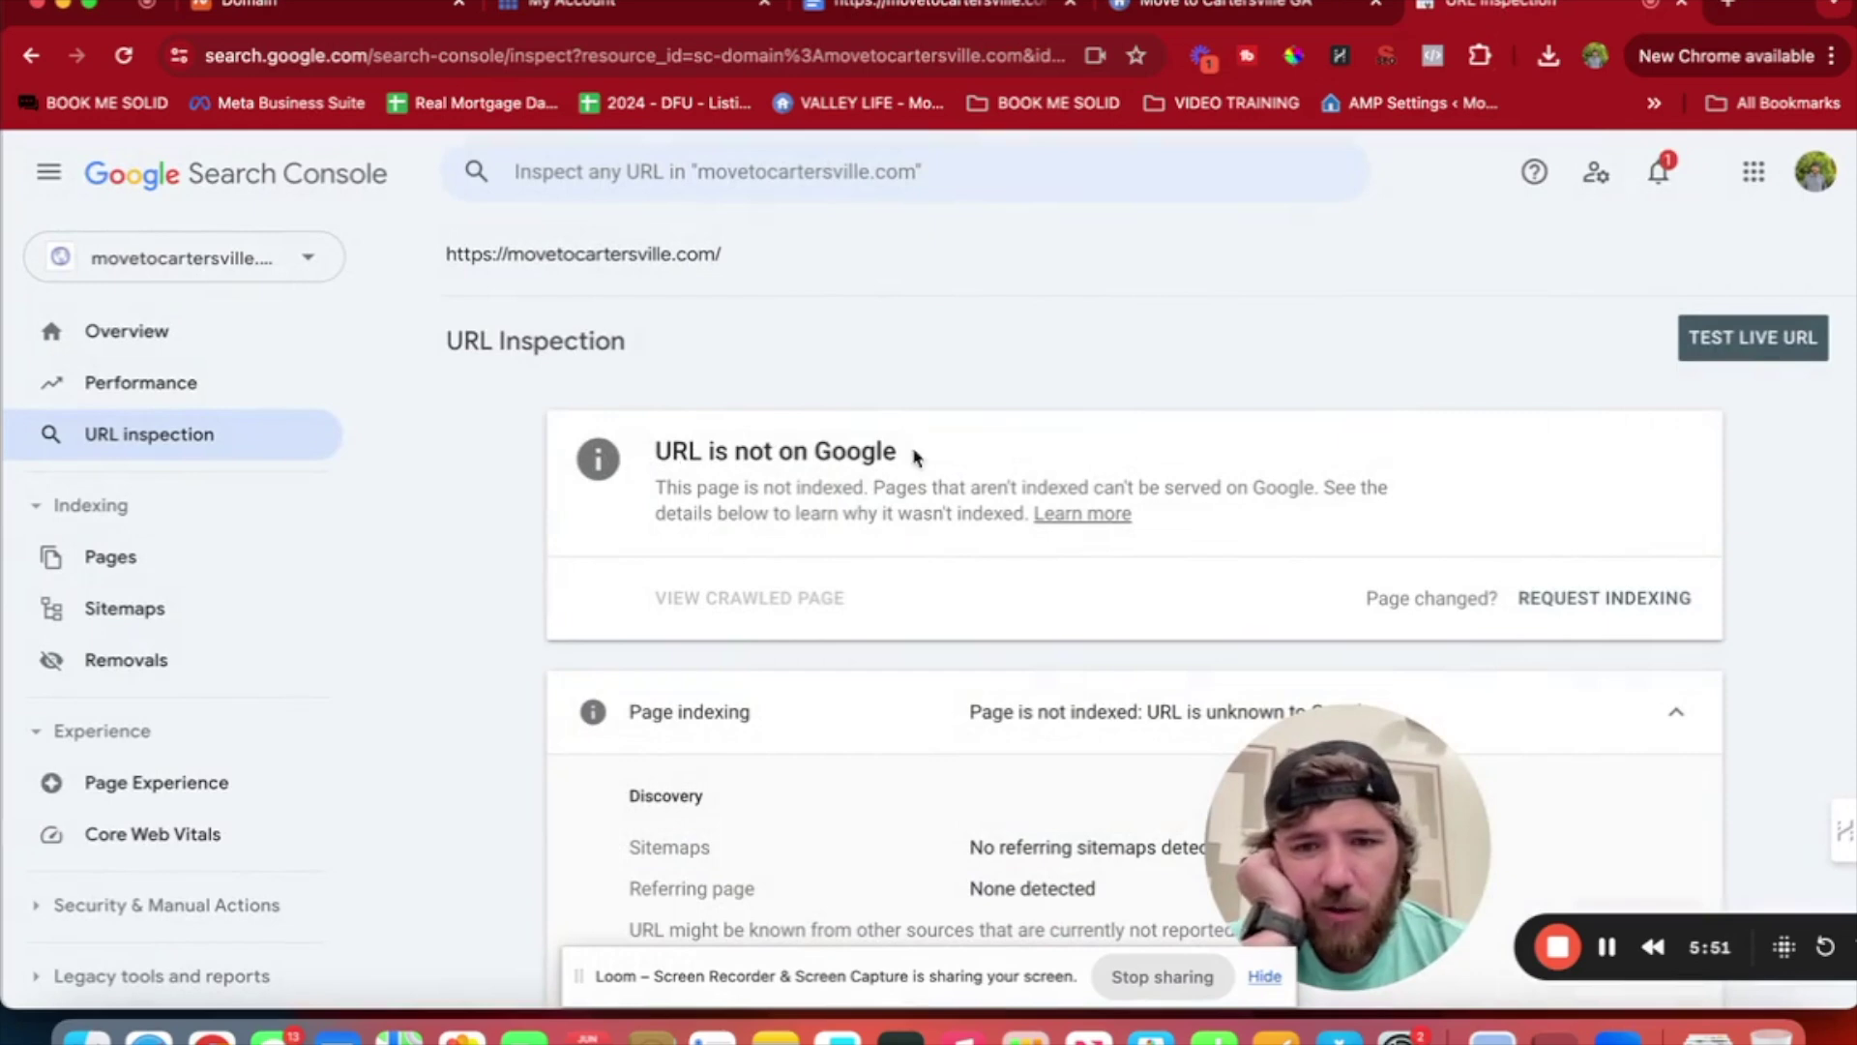
{"action": "left_click", "coordinate": [1593, 599]}
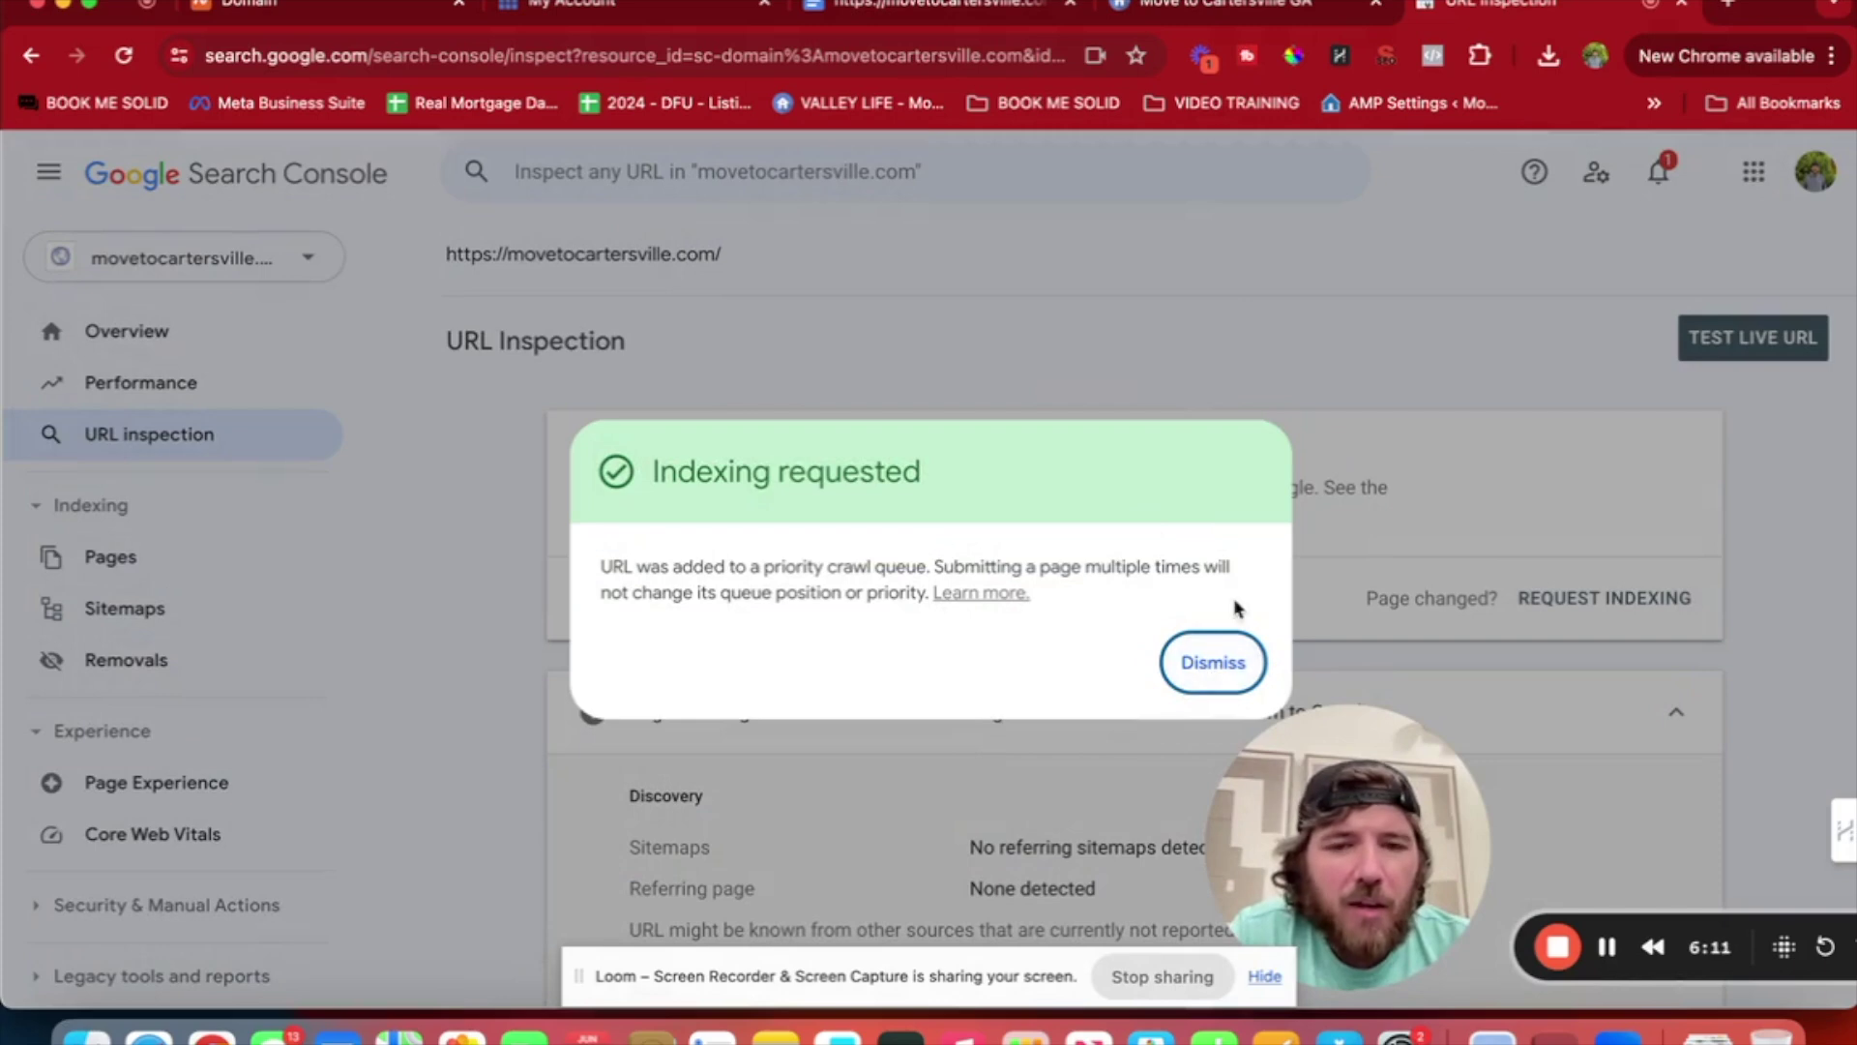
{"action": "left_click", "coordinate": [1203, 664]}
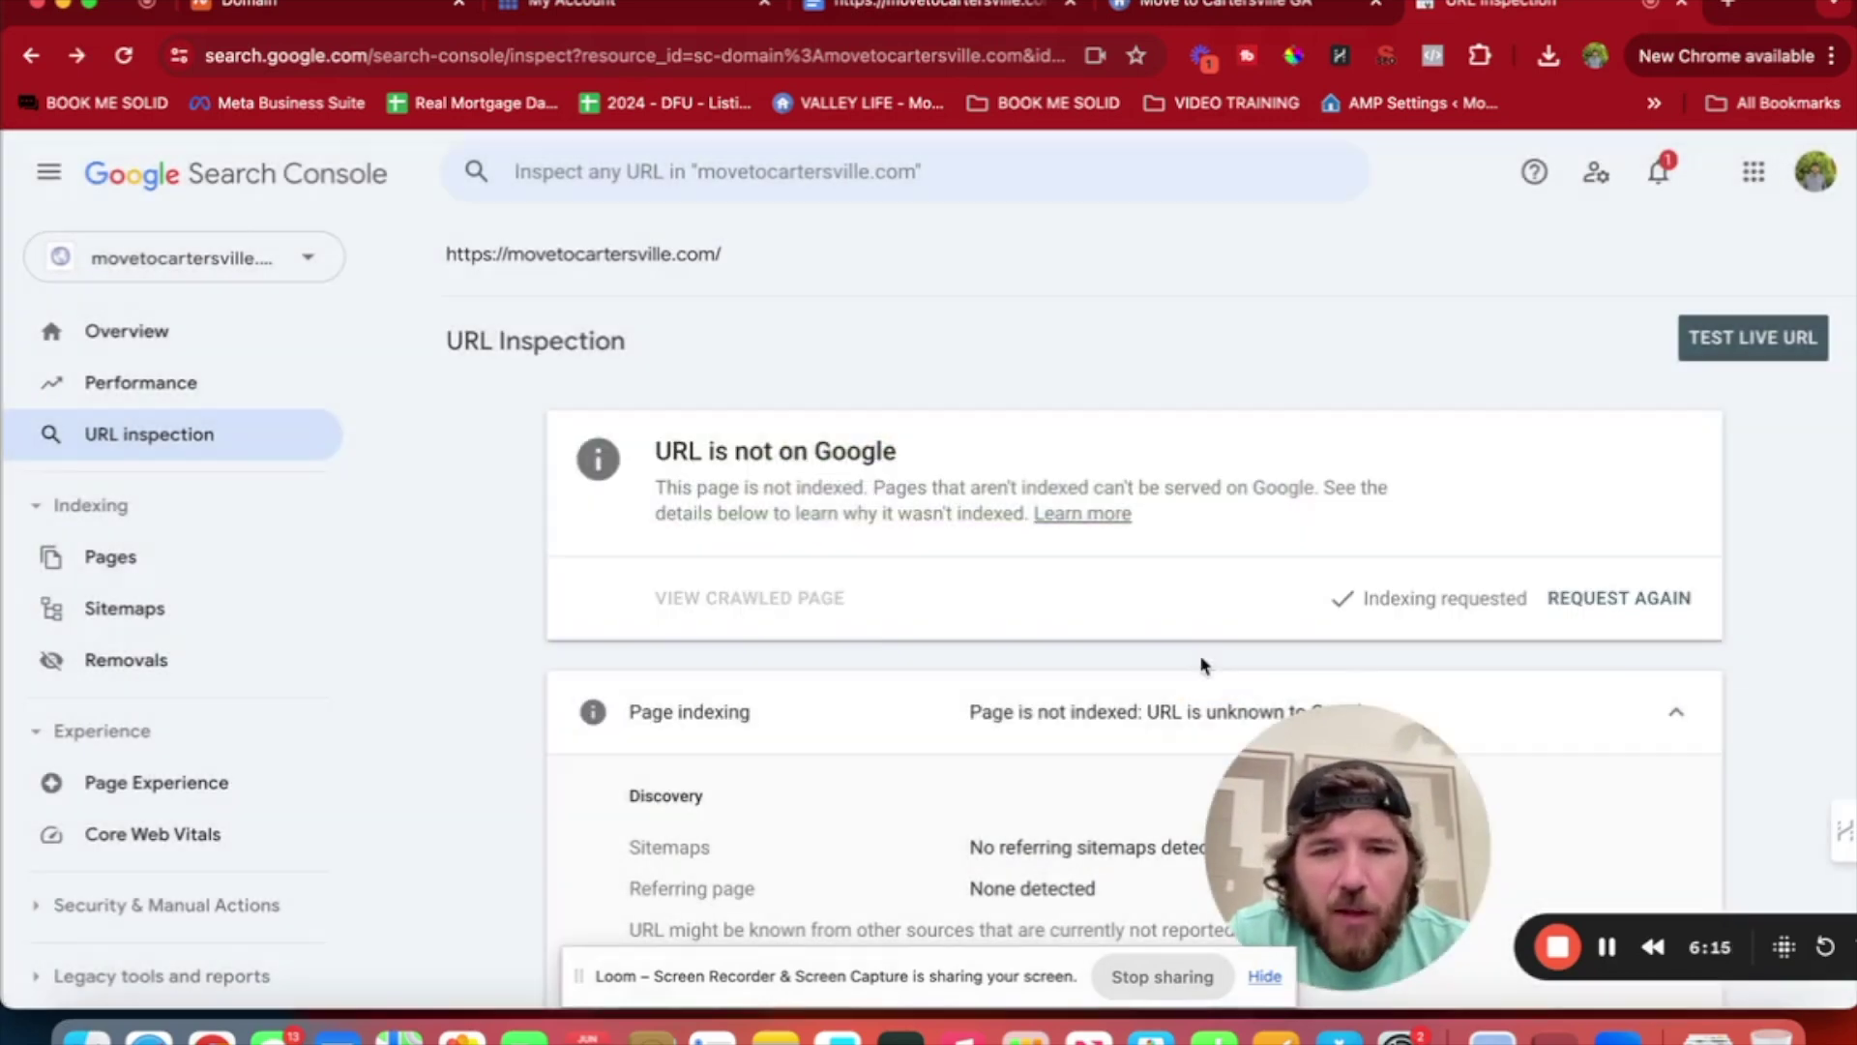
{"action": "left_click", "coordinate": [1191, 6]}
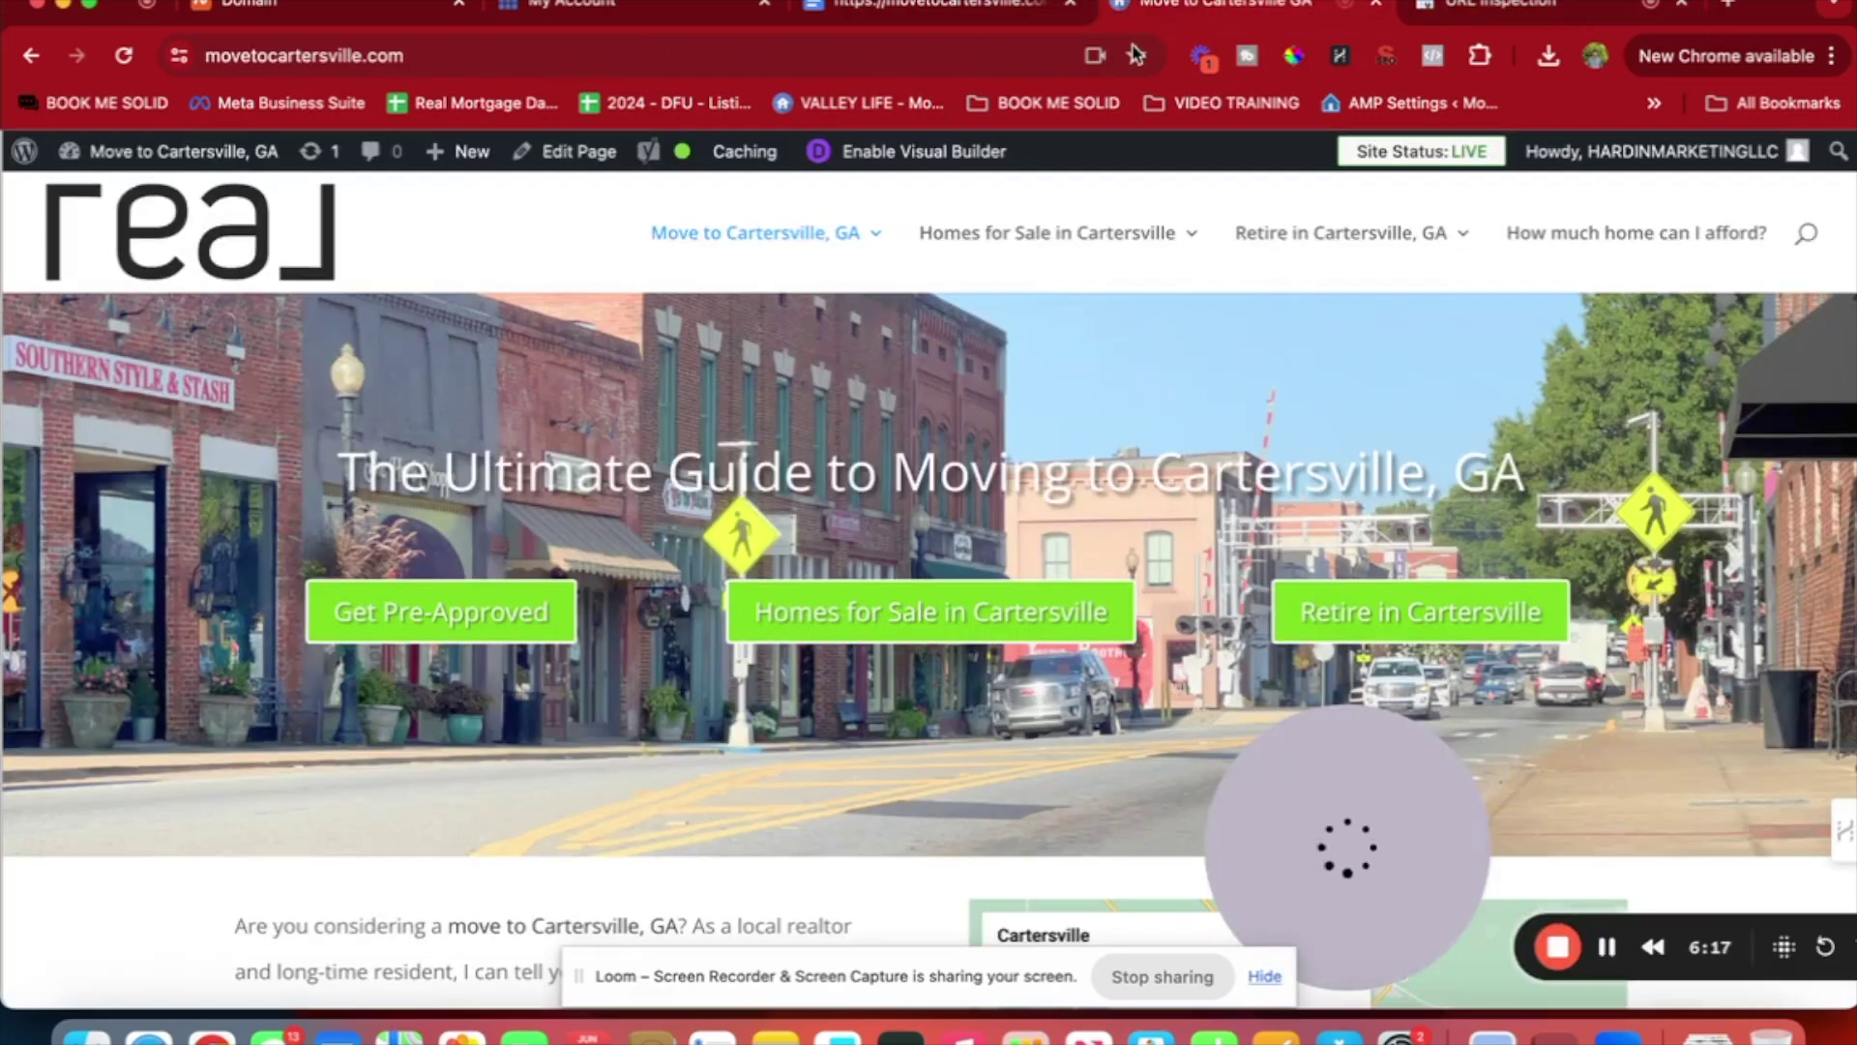
Open the Homes for Sale in Cartersville page and copy its address.
{"action": "left_click", "coordinate": [1064, 240]}
{"action": "left_click", "coordinate": [1030, 55]}
{"action": "key", "text": "super+c"}
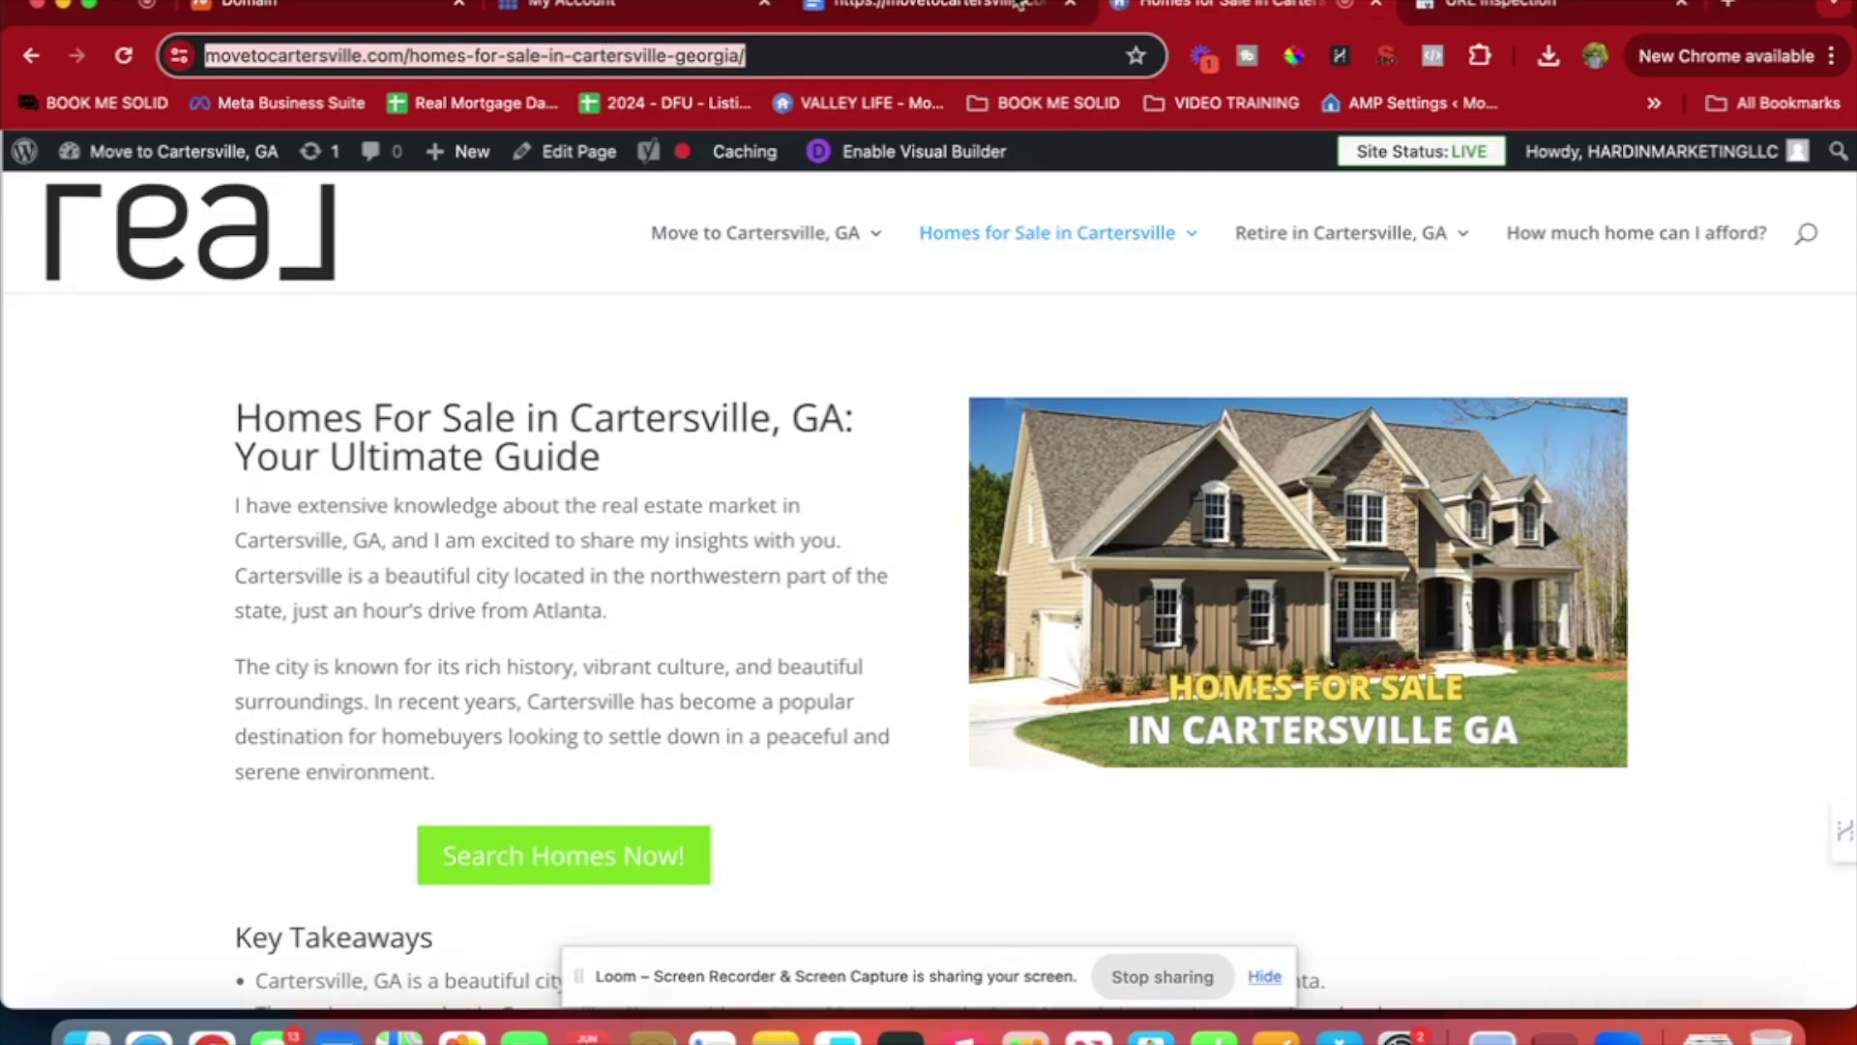
{"action": "left_click", "coordinate": [1020, 5]}
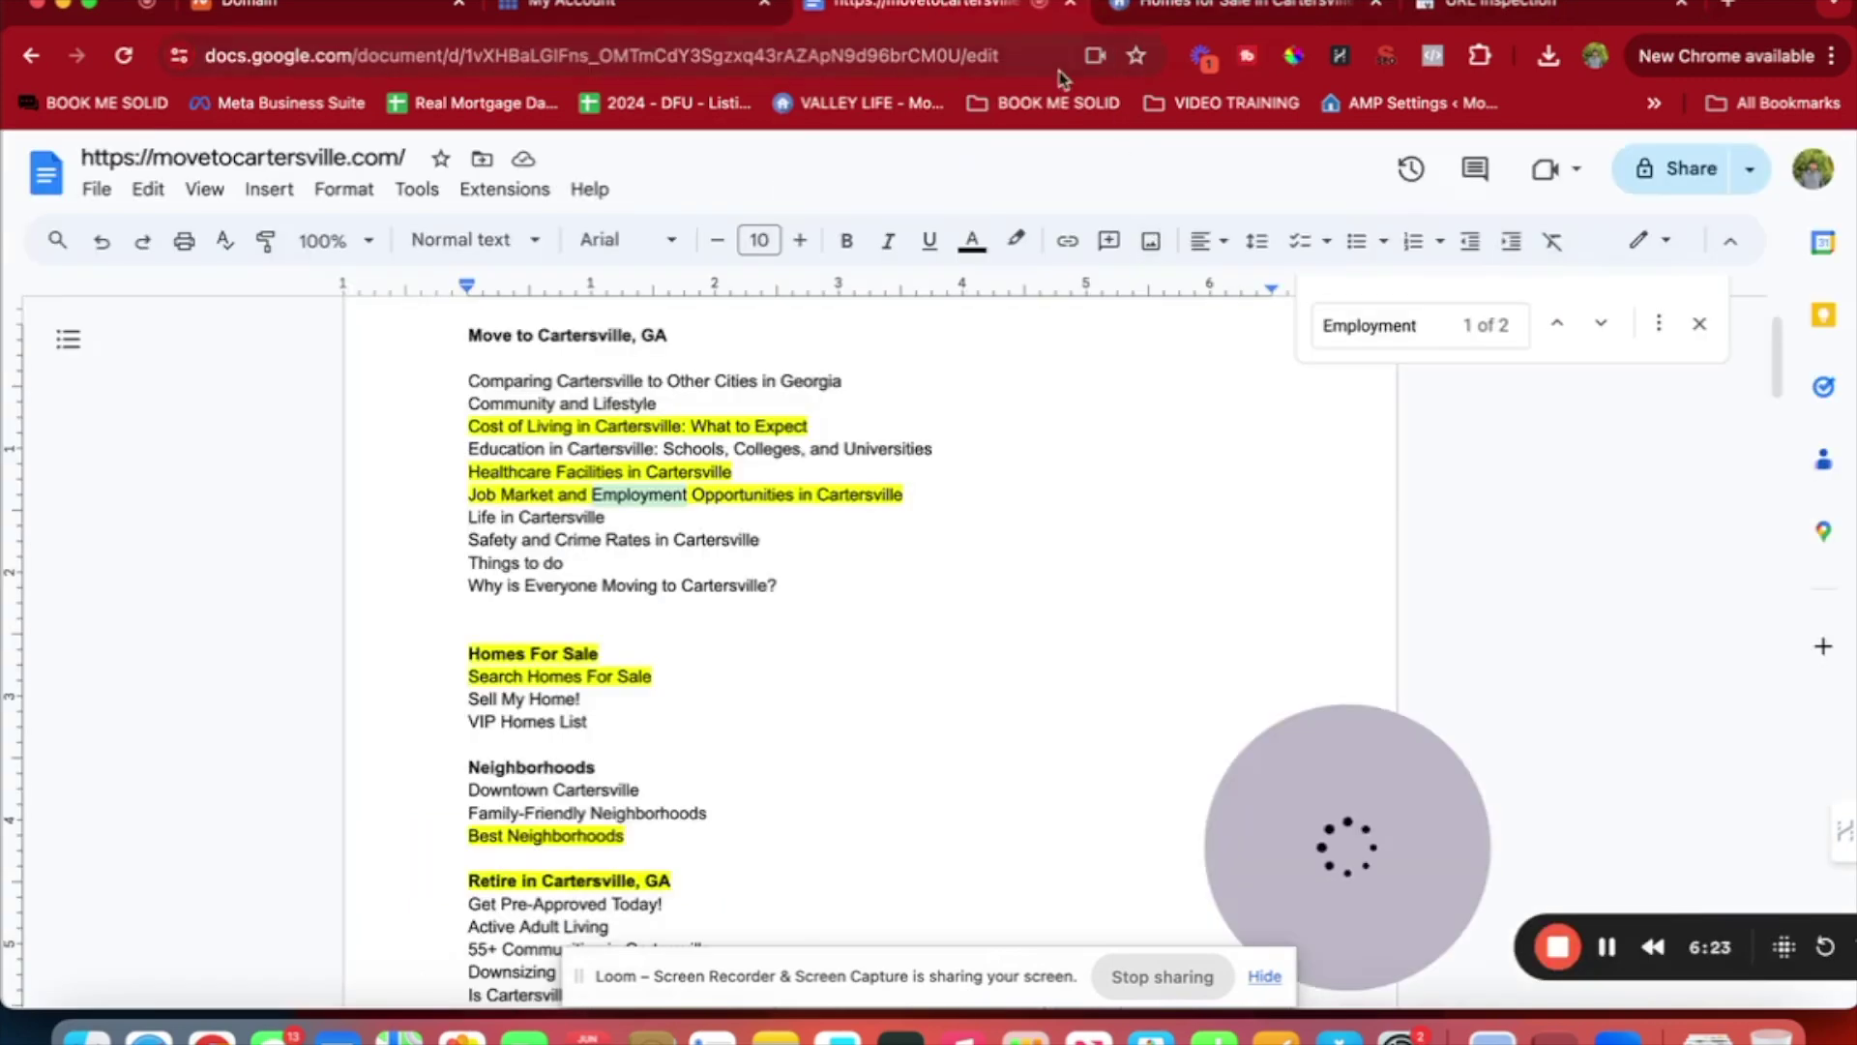
Inspect the homes-for-sale-in-cartersville-georgia URL in Search Console and request its indexing.
{"action": "left_click", "coordinate": [1494, 6]}
{"action": "left_click", "coordinate": [1008, 165]}
{"action": "key", "text": "super+v"}
{"action": "key", "text": "Return"}
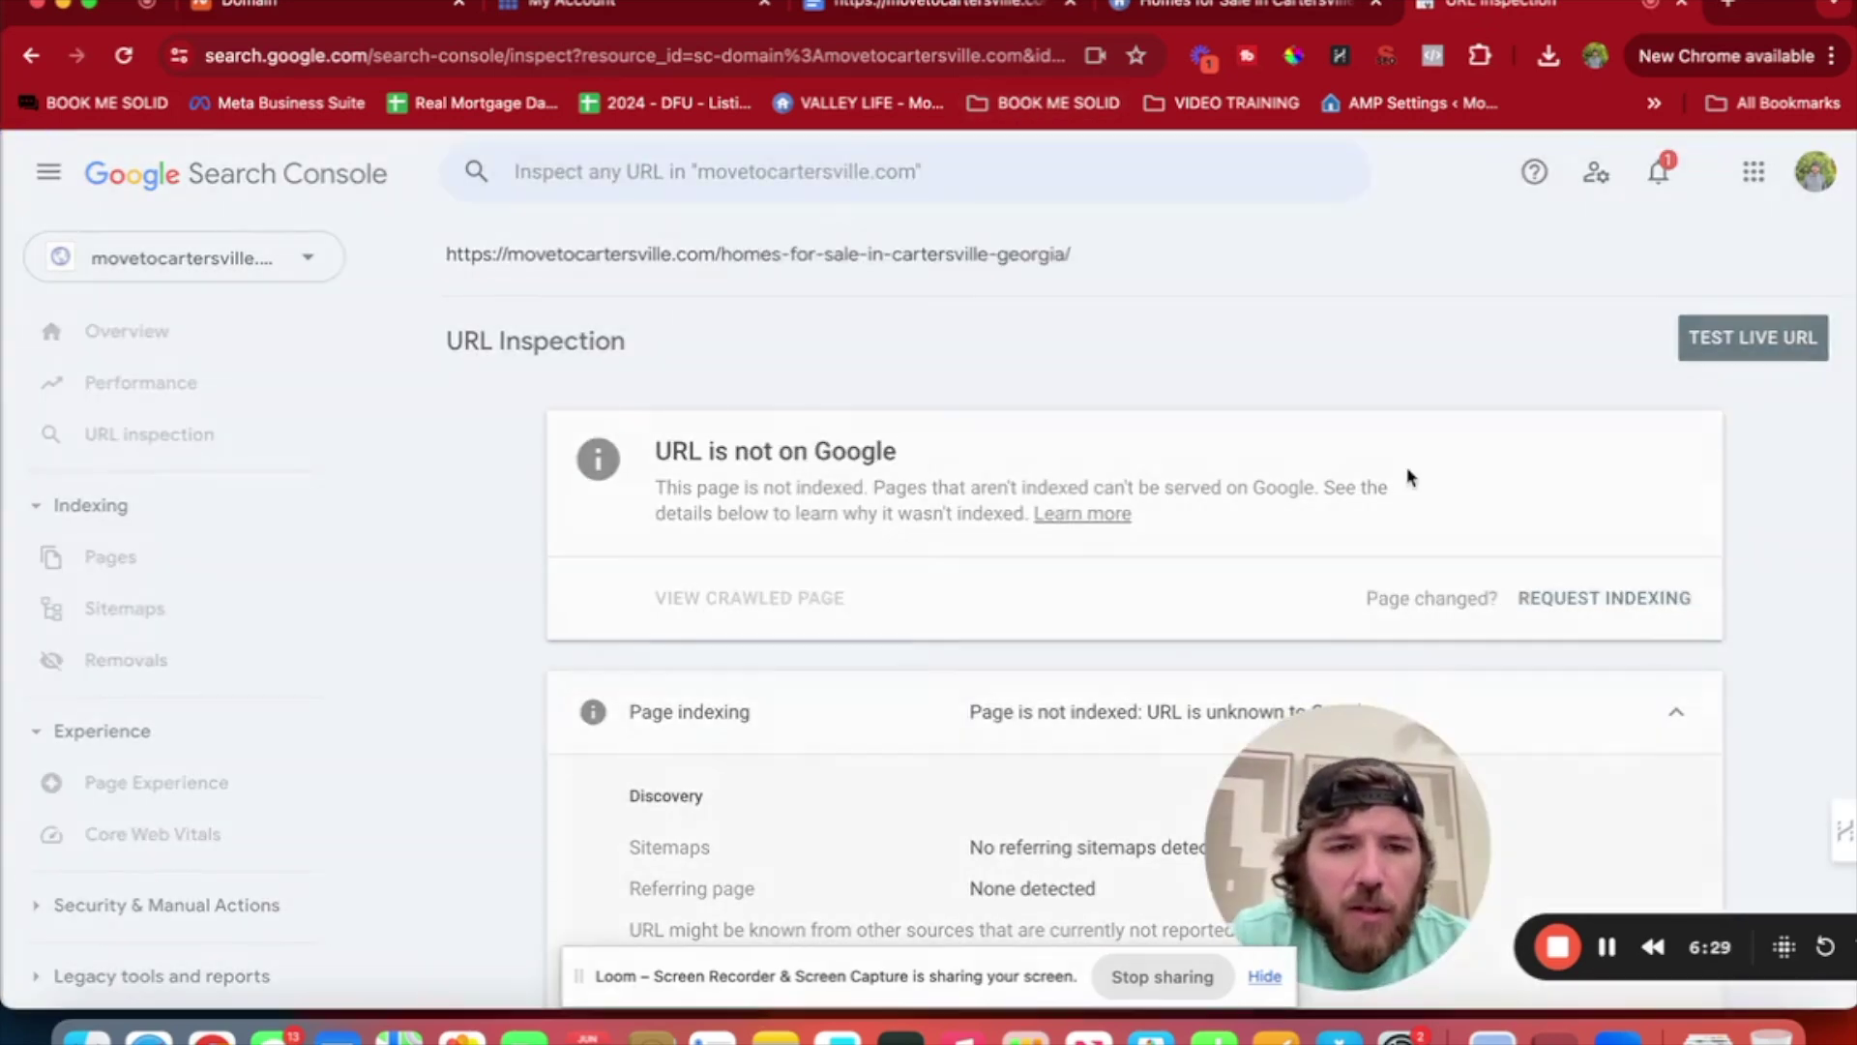
{"action": "left_click", "coordinate": [1526, 597]}
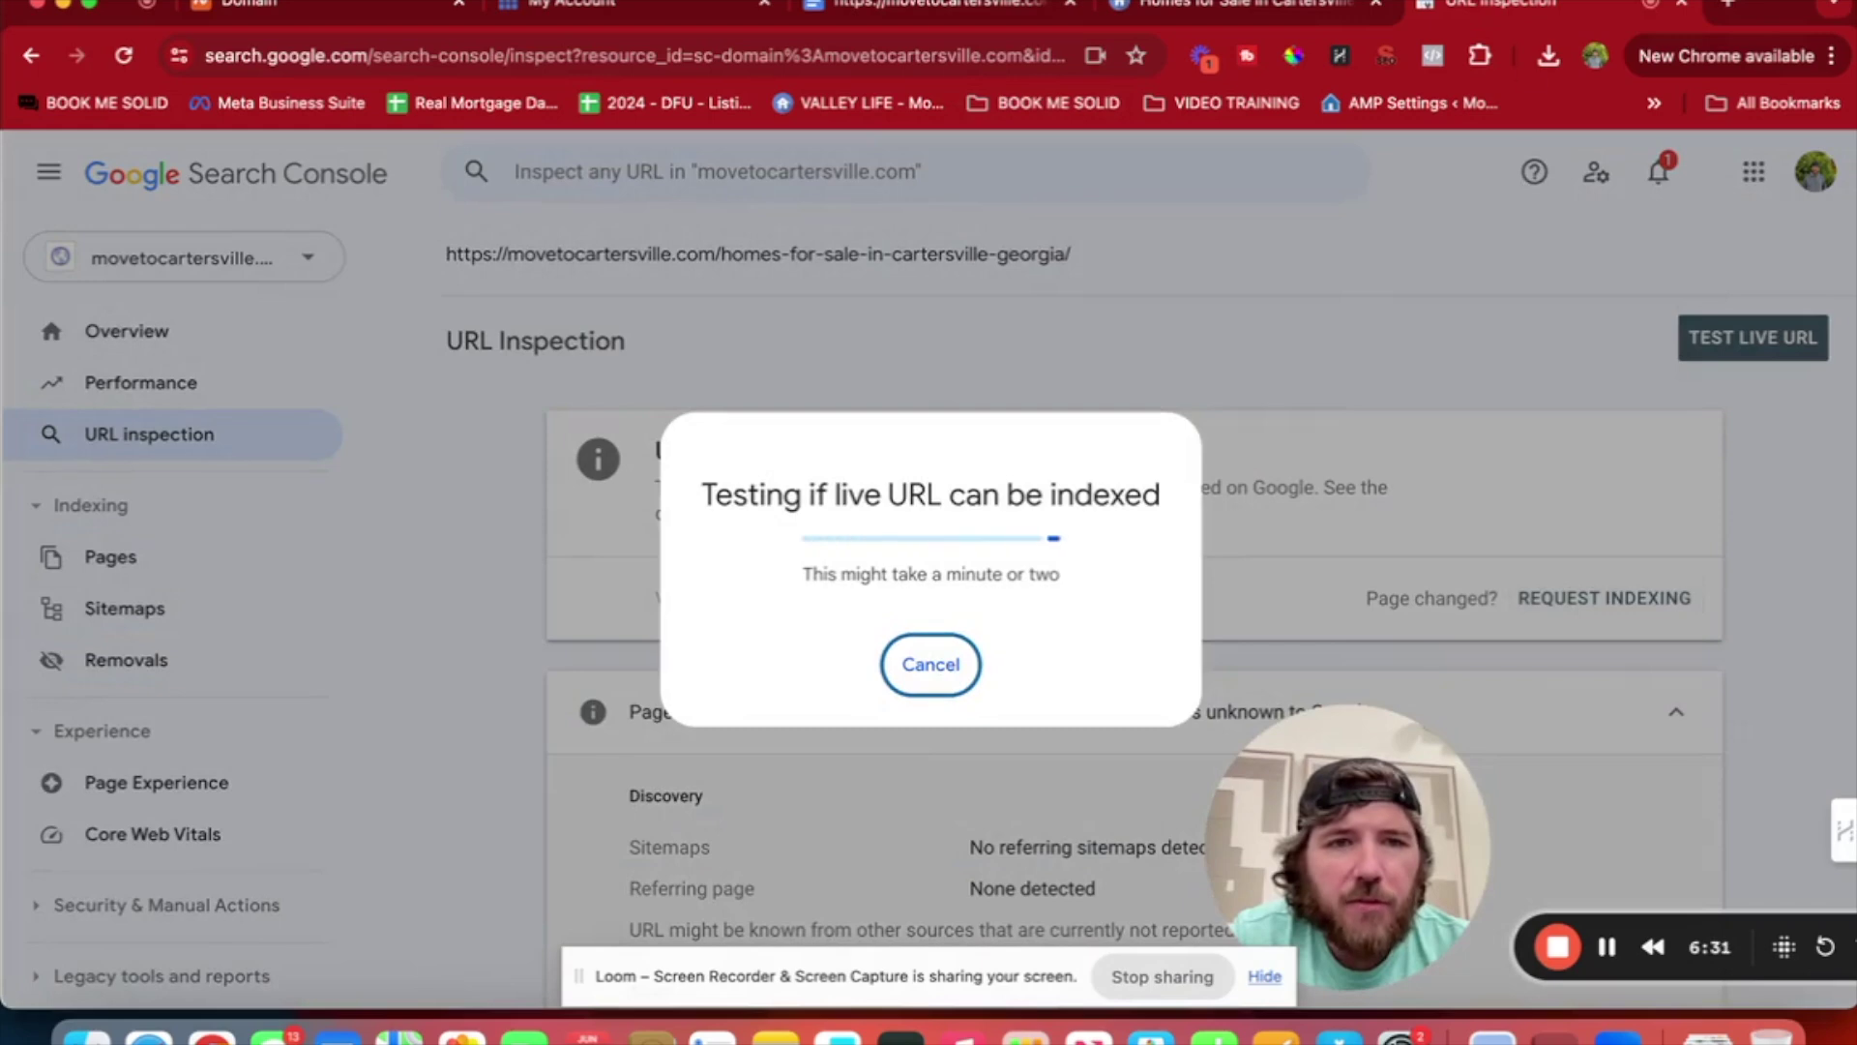
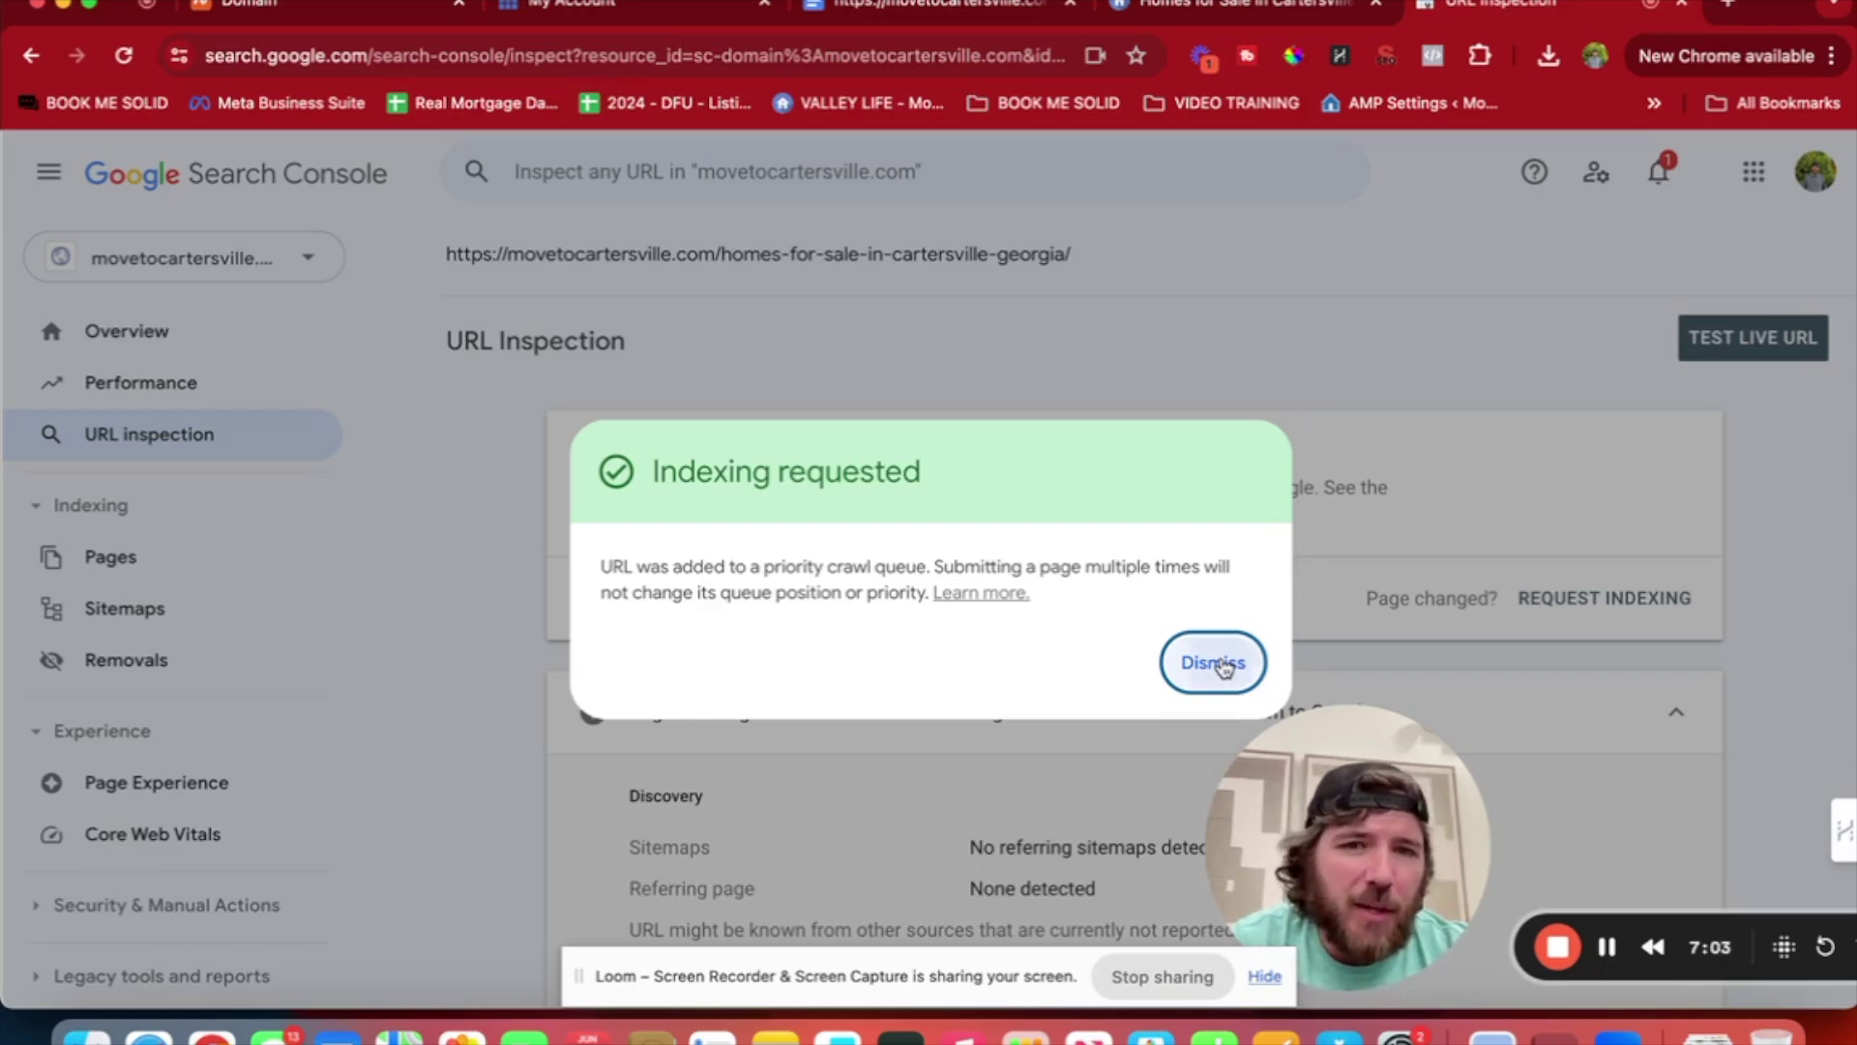
Copy the Retire in Cartersville, GA page URL, inspect it in Search Console, and request indexing.
{"action": "left_click", "coordinate": [1223, 665]}
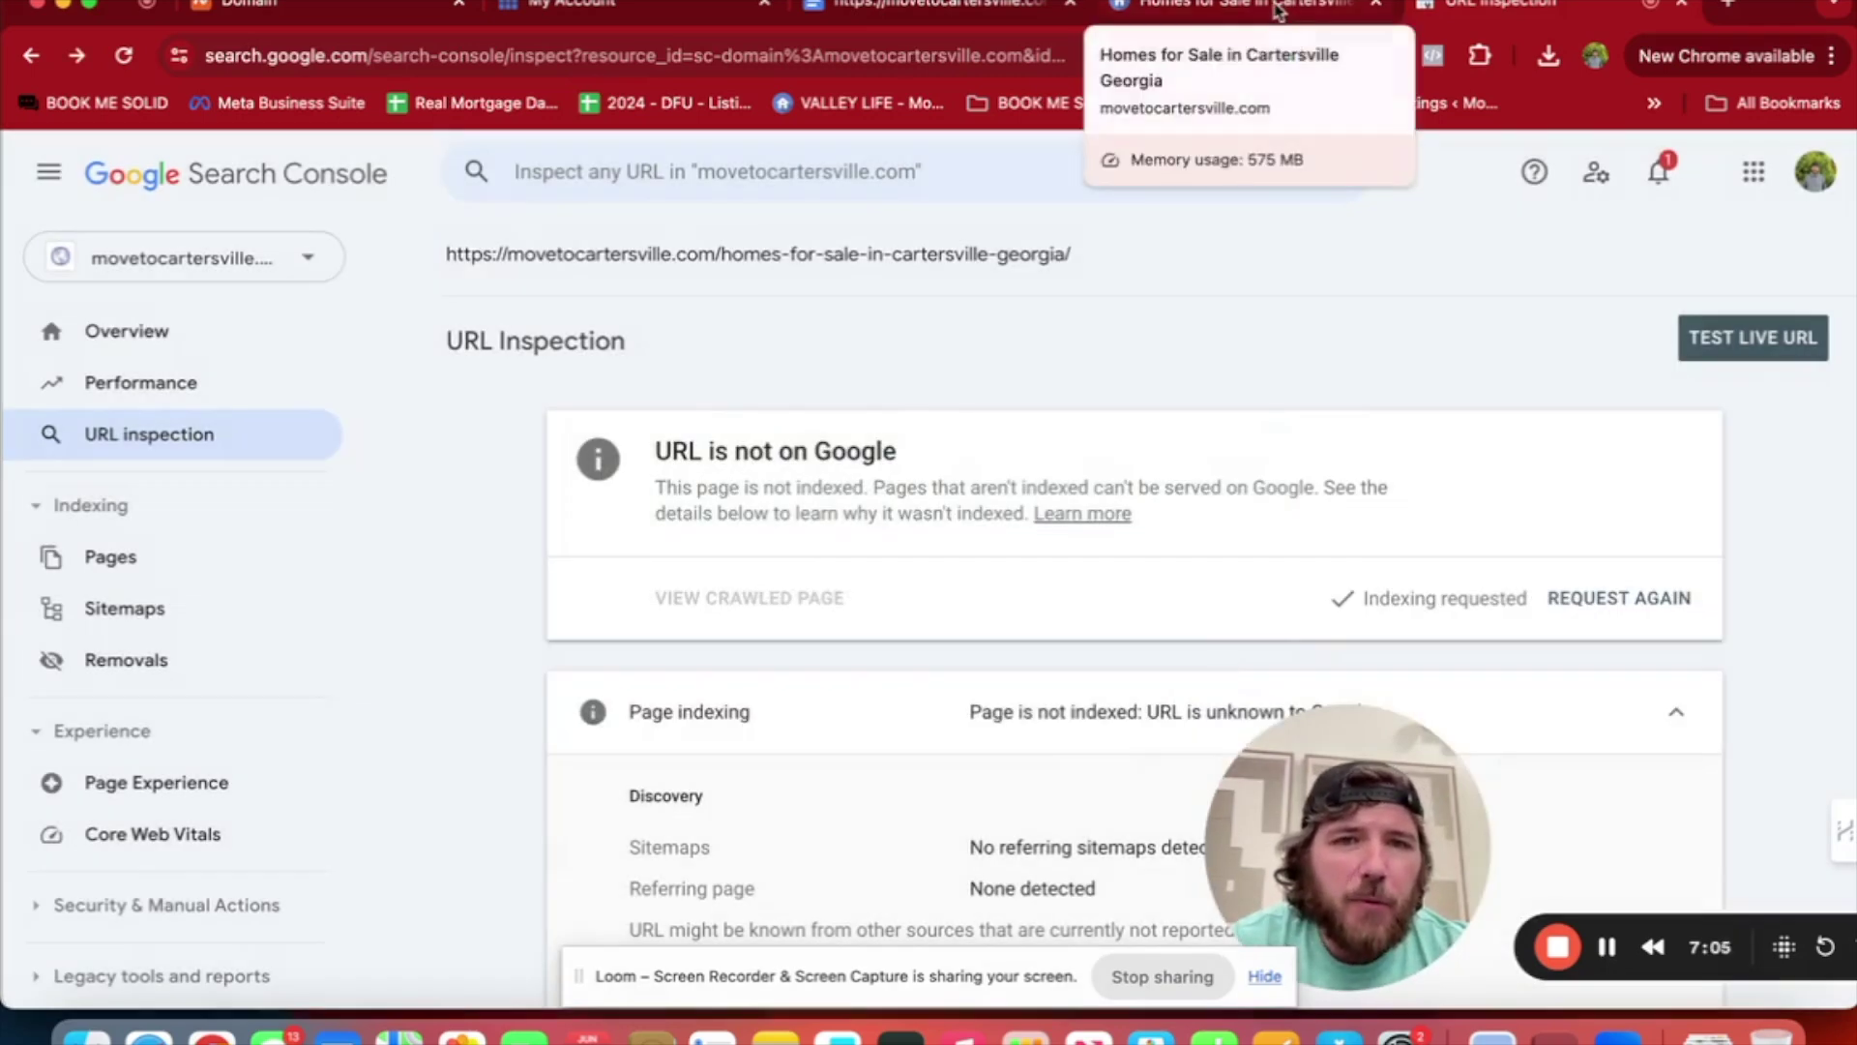
{"action": "left_click", "coordinate": [1279, 12]}
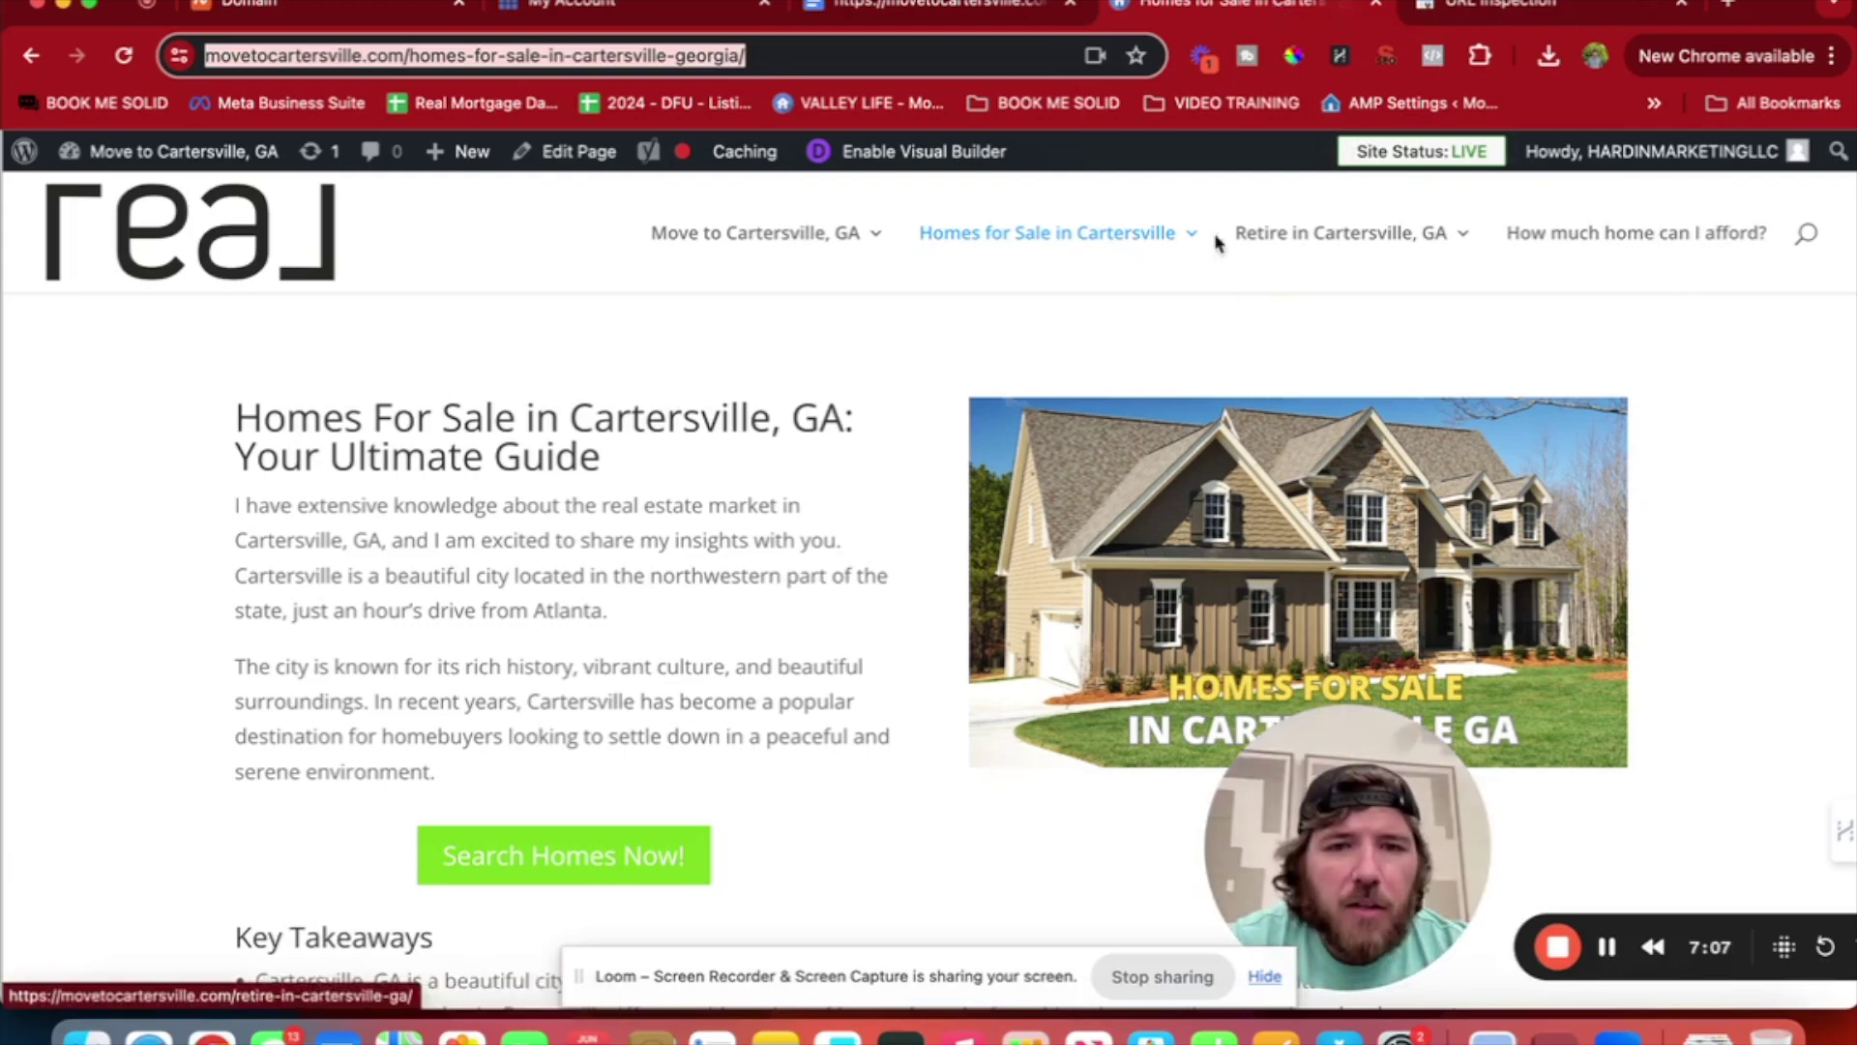
{"action": "left_click", "coordinate": [1318, 241]}
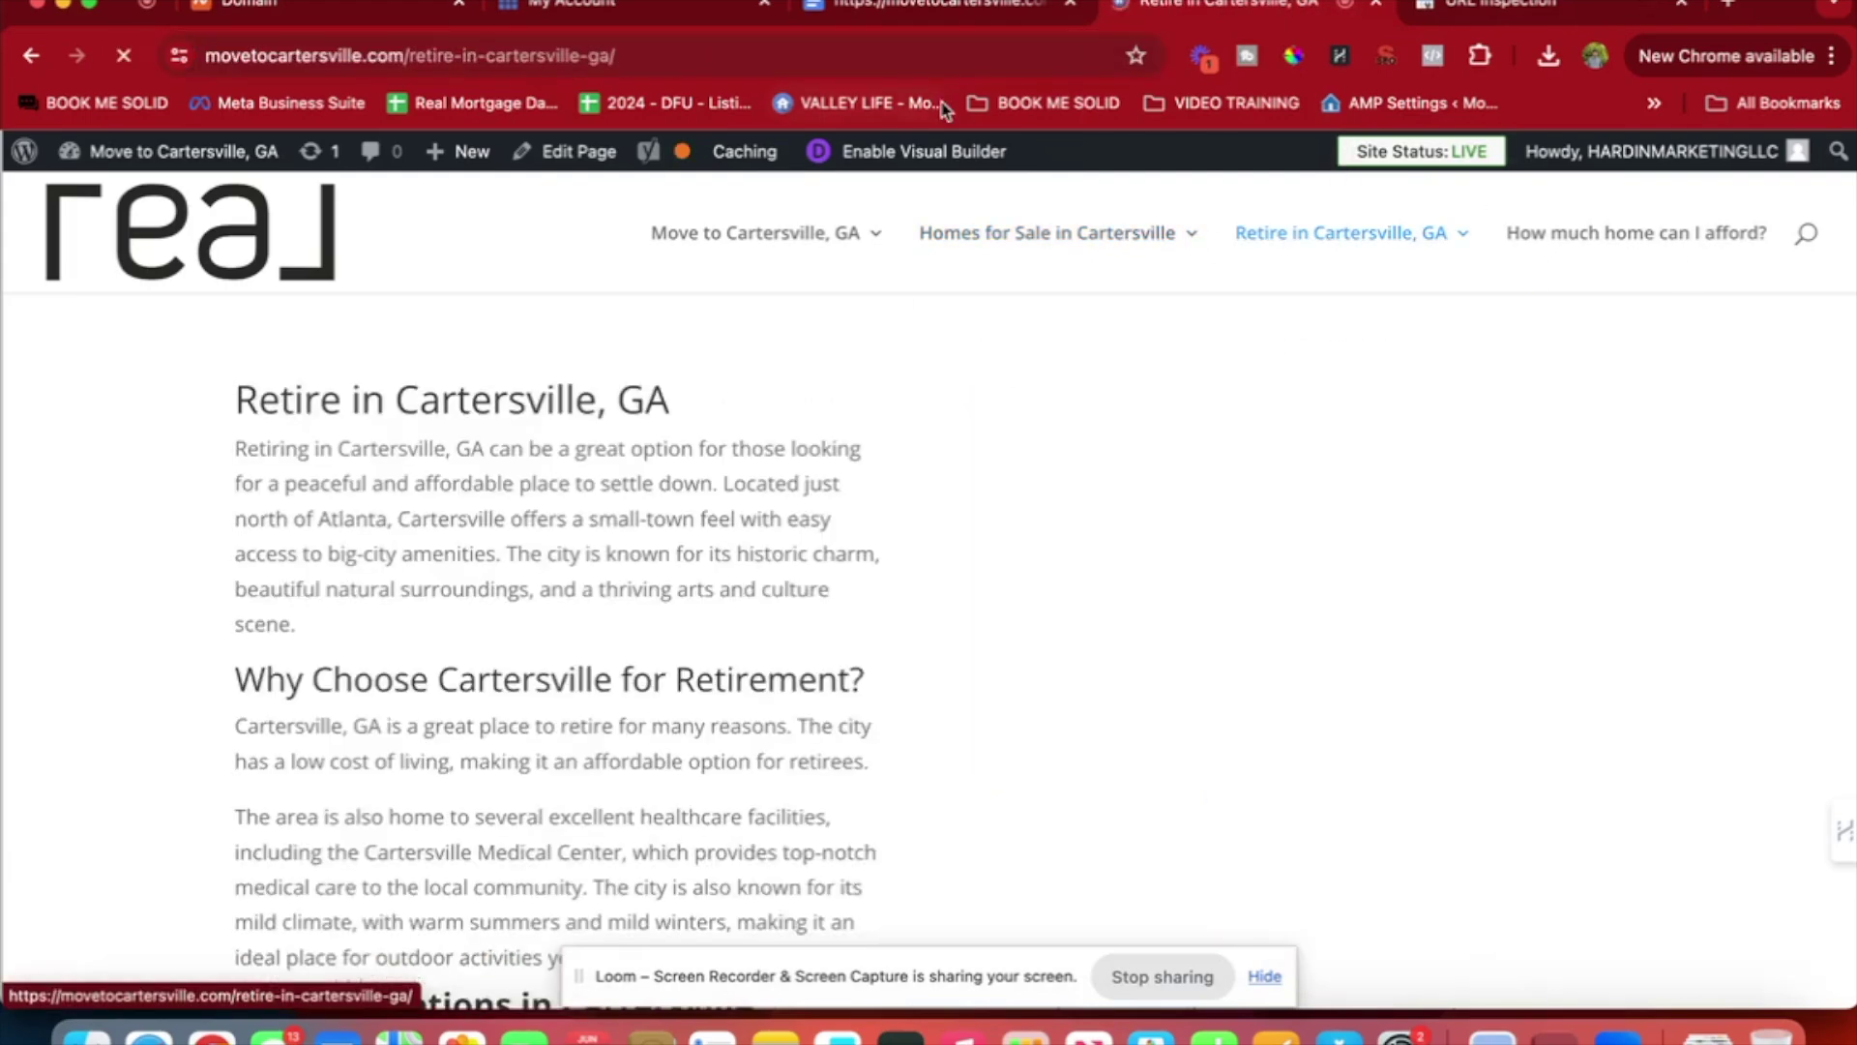
{"action": "left_click", "coordinate": [1500, 4]}
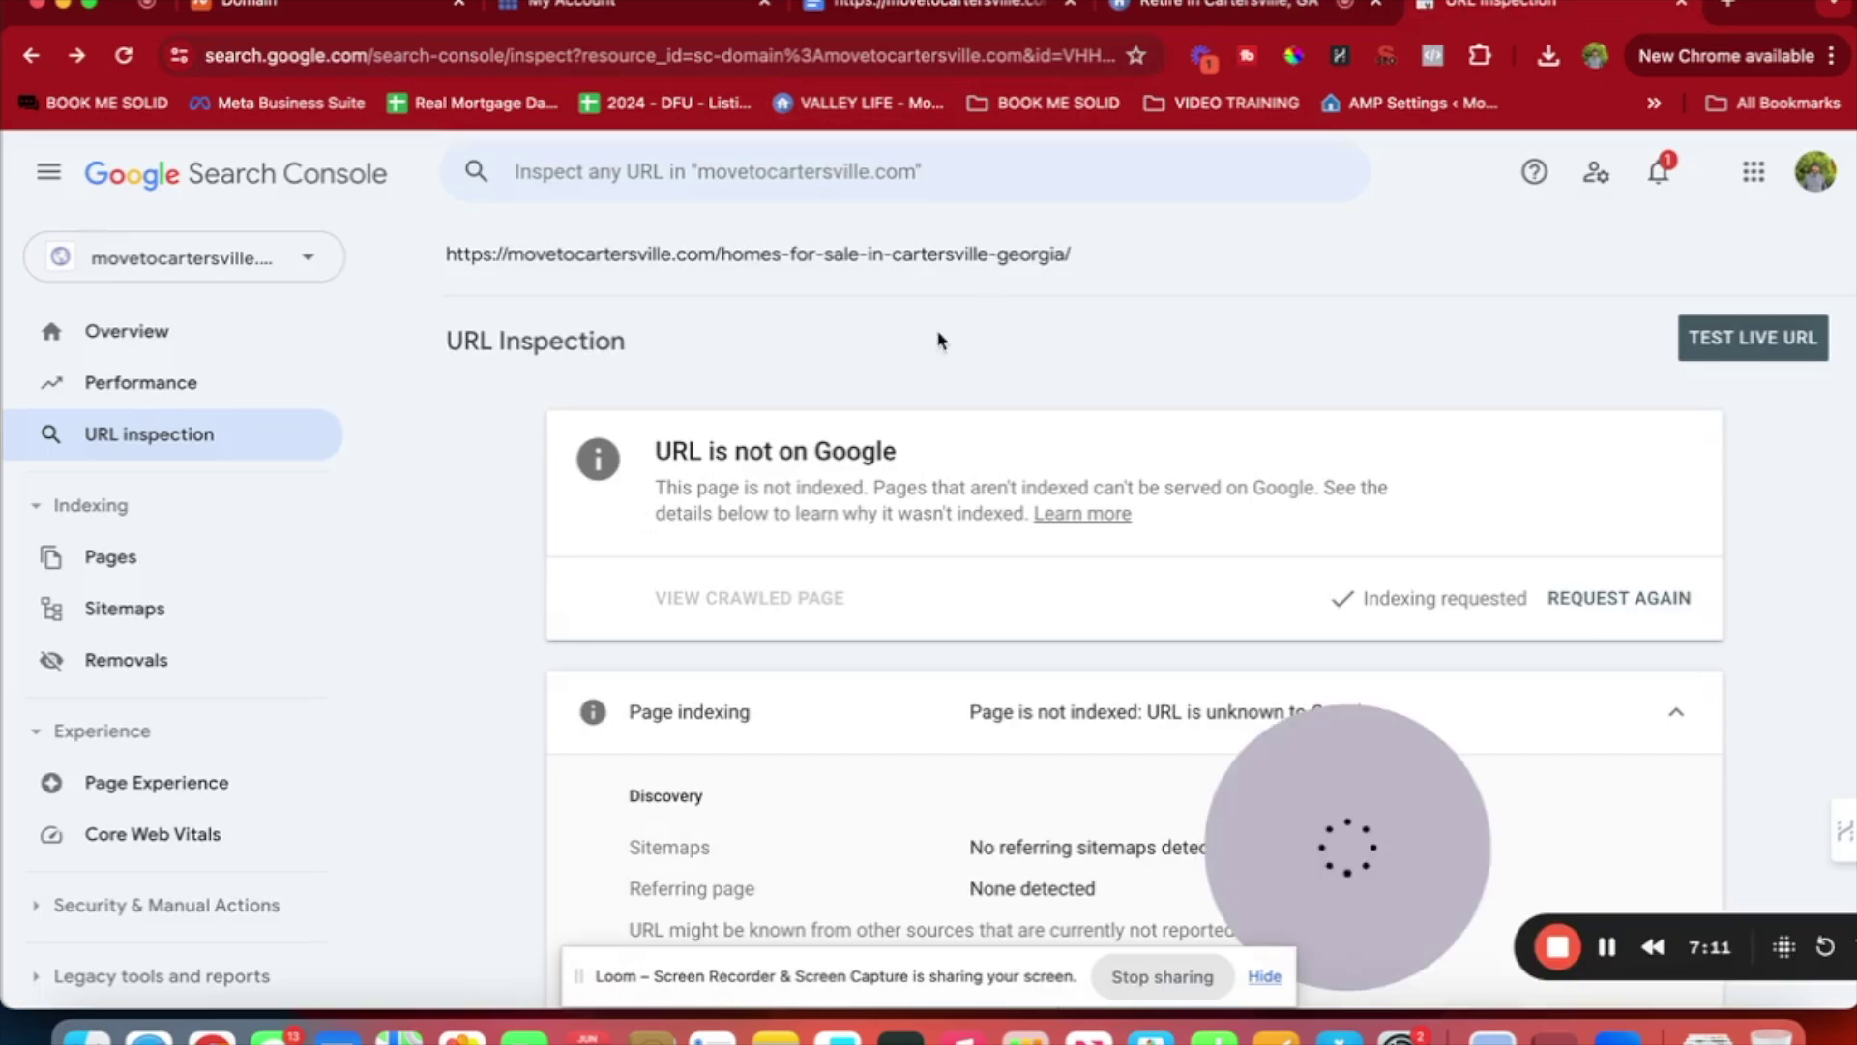
{"action": "left_click", "coordinate": [901, 171]}
{"action": "type", "text": "https://movetocartersville.com/retire-in-cartersville-ga/"}
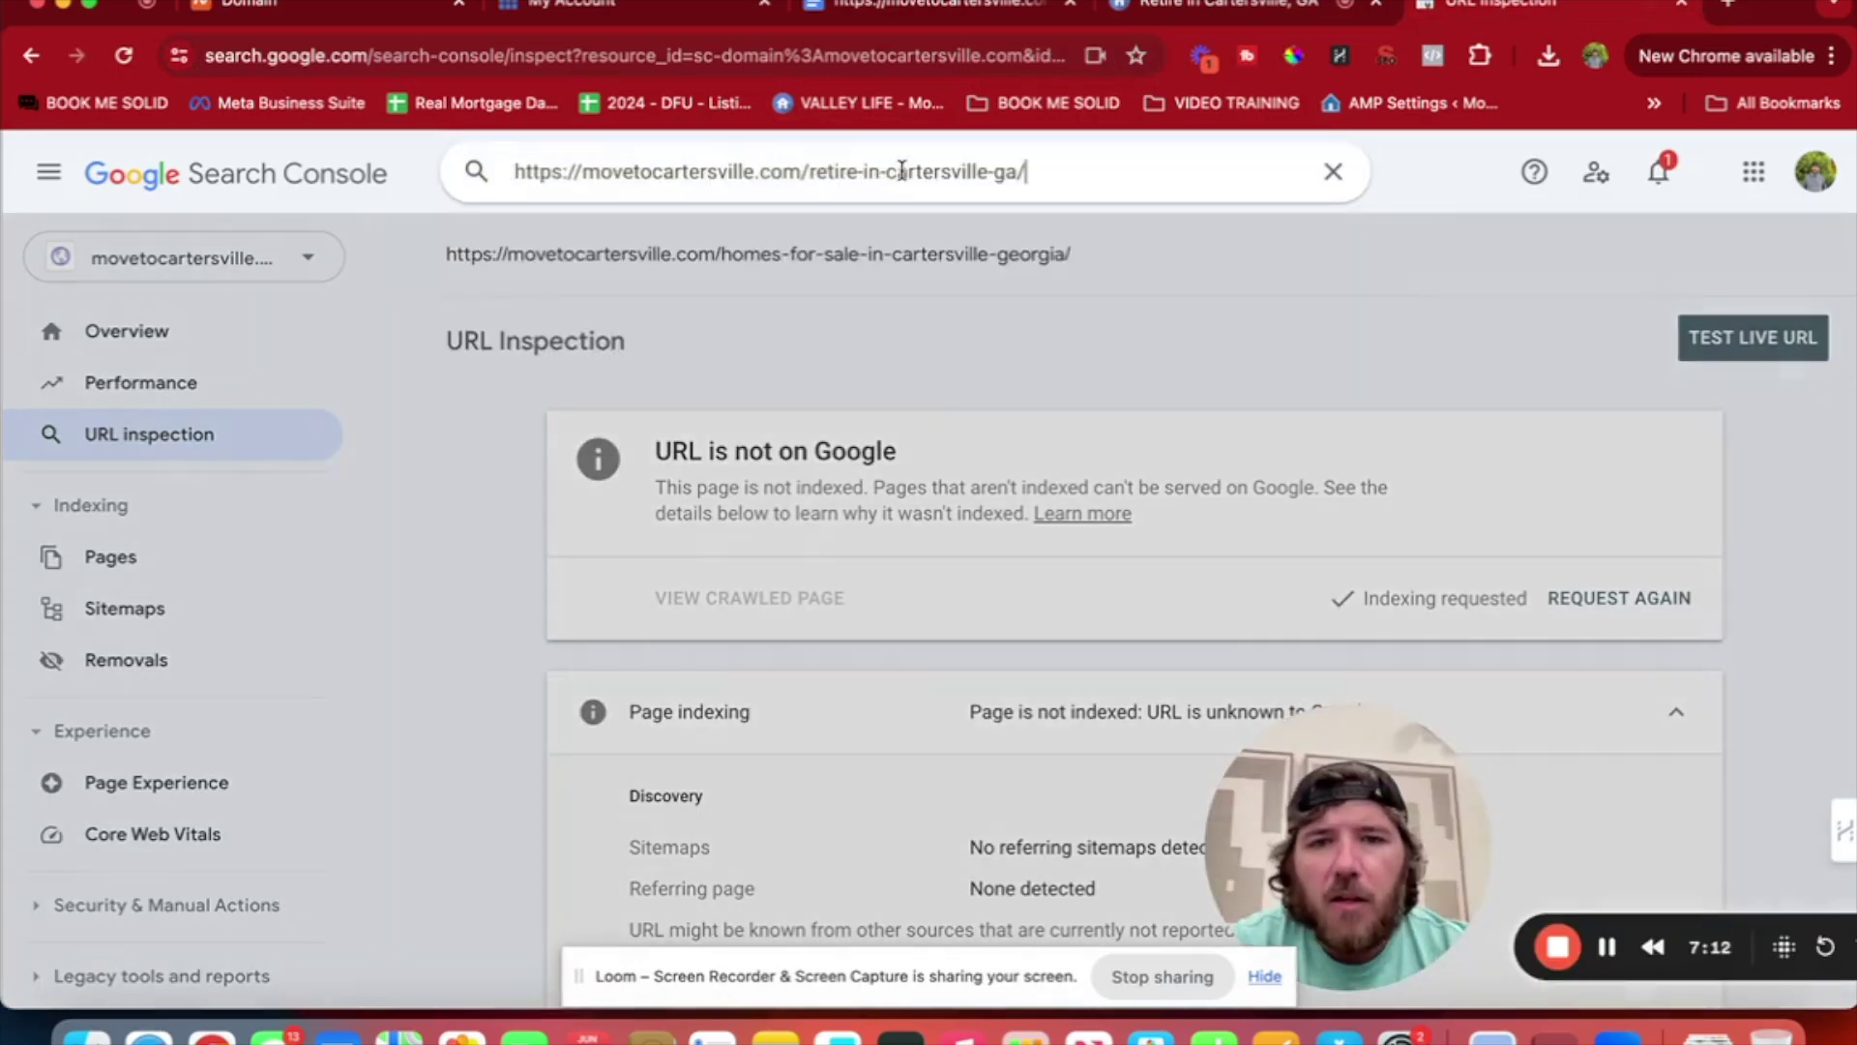
{"action": "key", "text": "Return"}
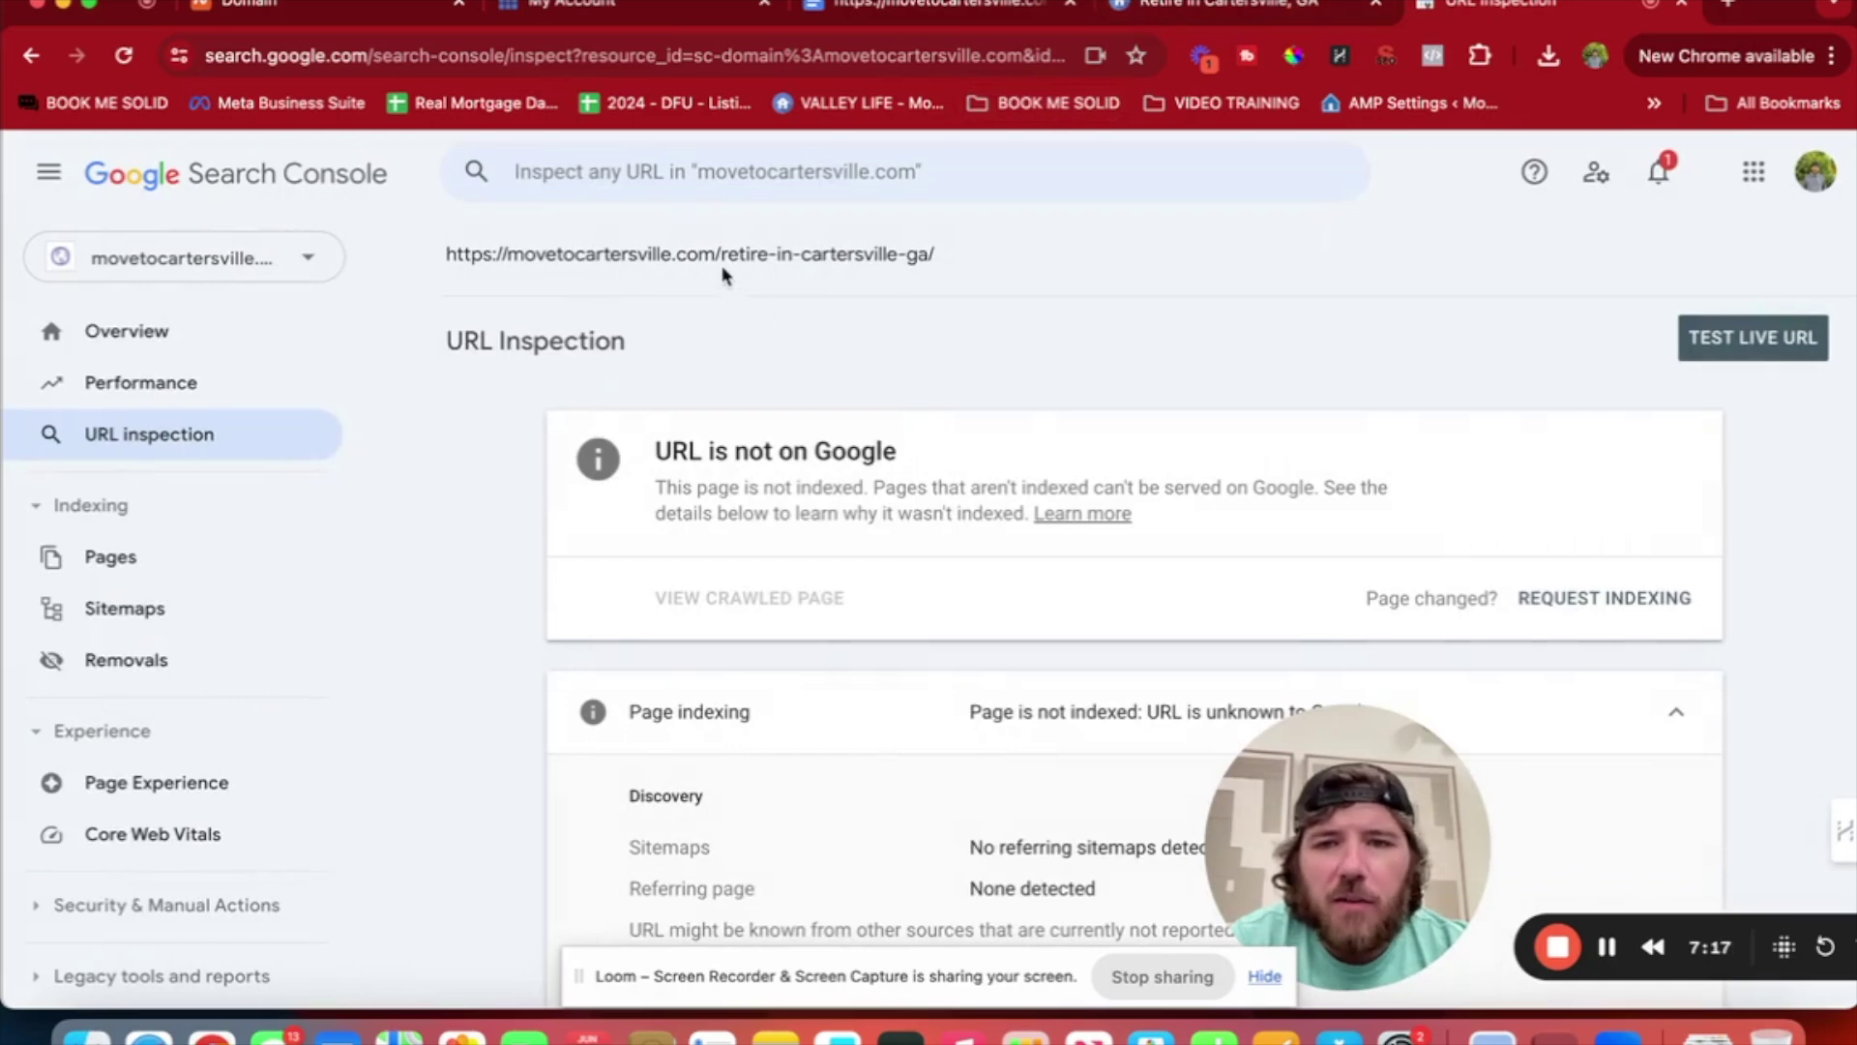
{"action": "left_click", "coordinate": [1609, 581]}
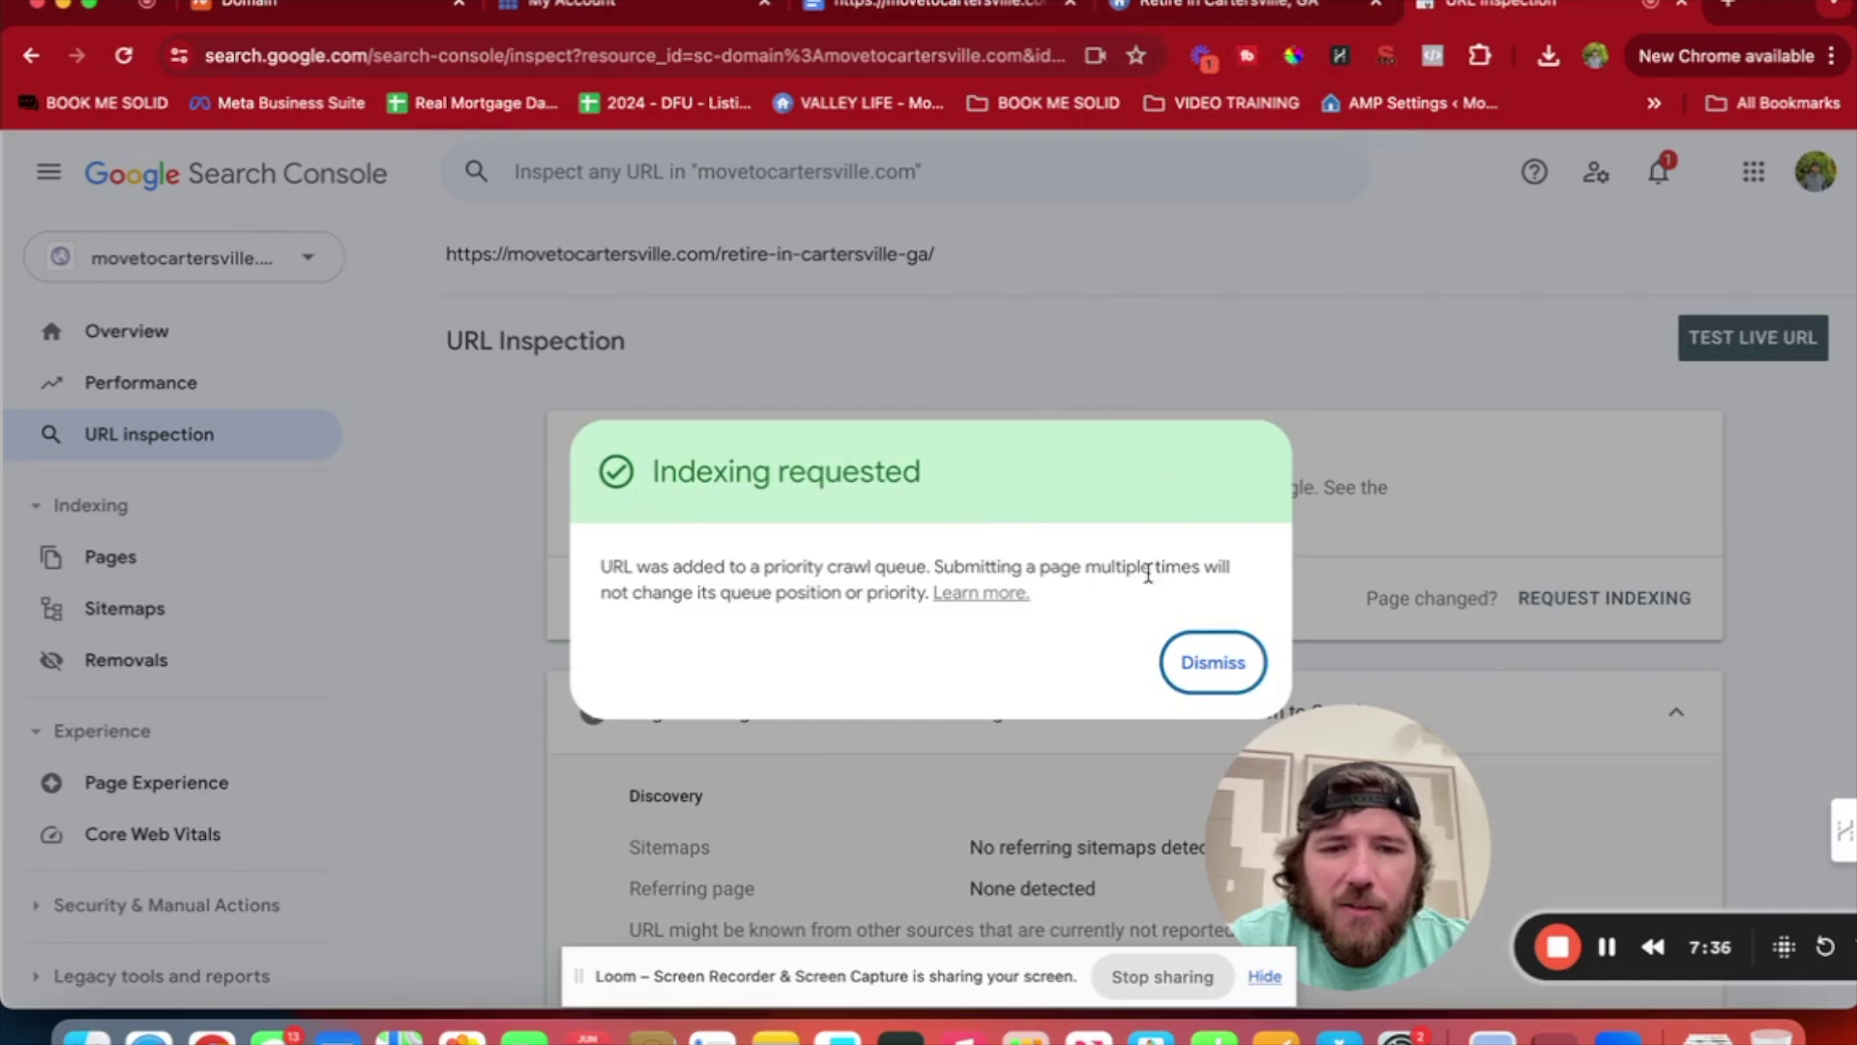
{"action": "left_click", "coordinate": [1208, 662]}
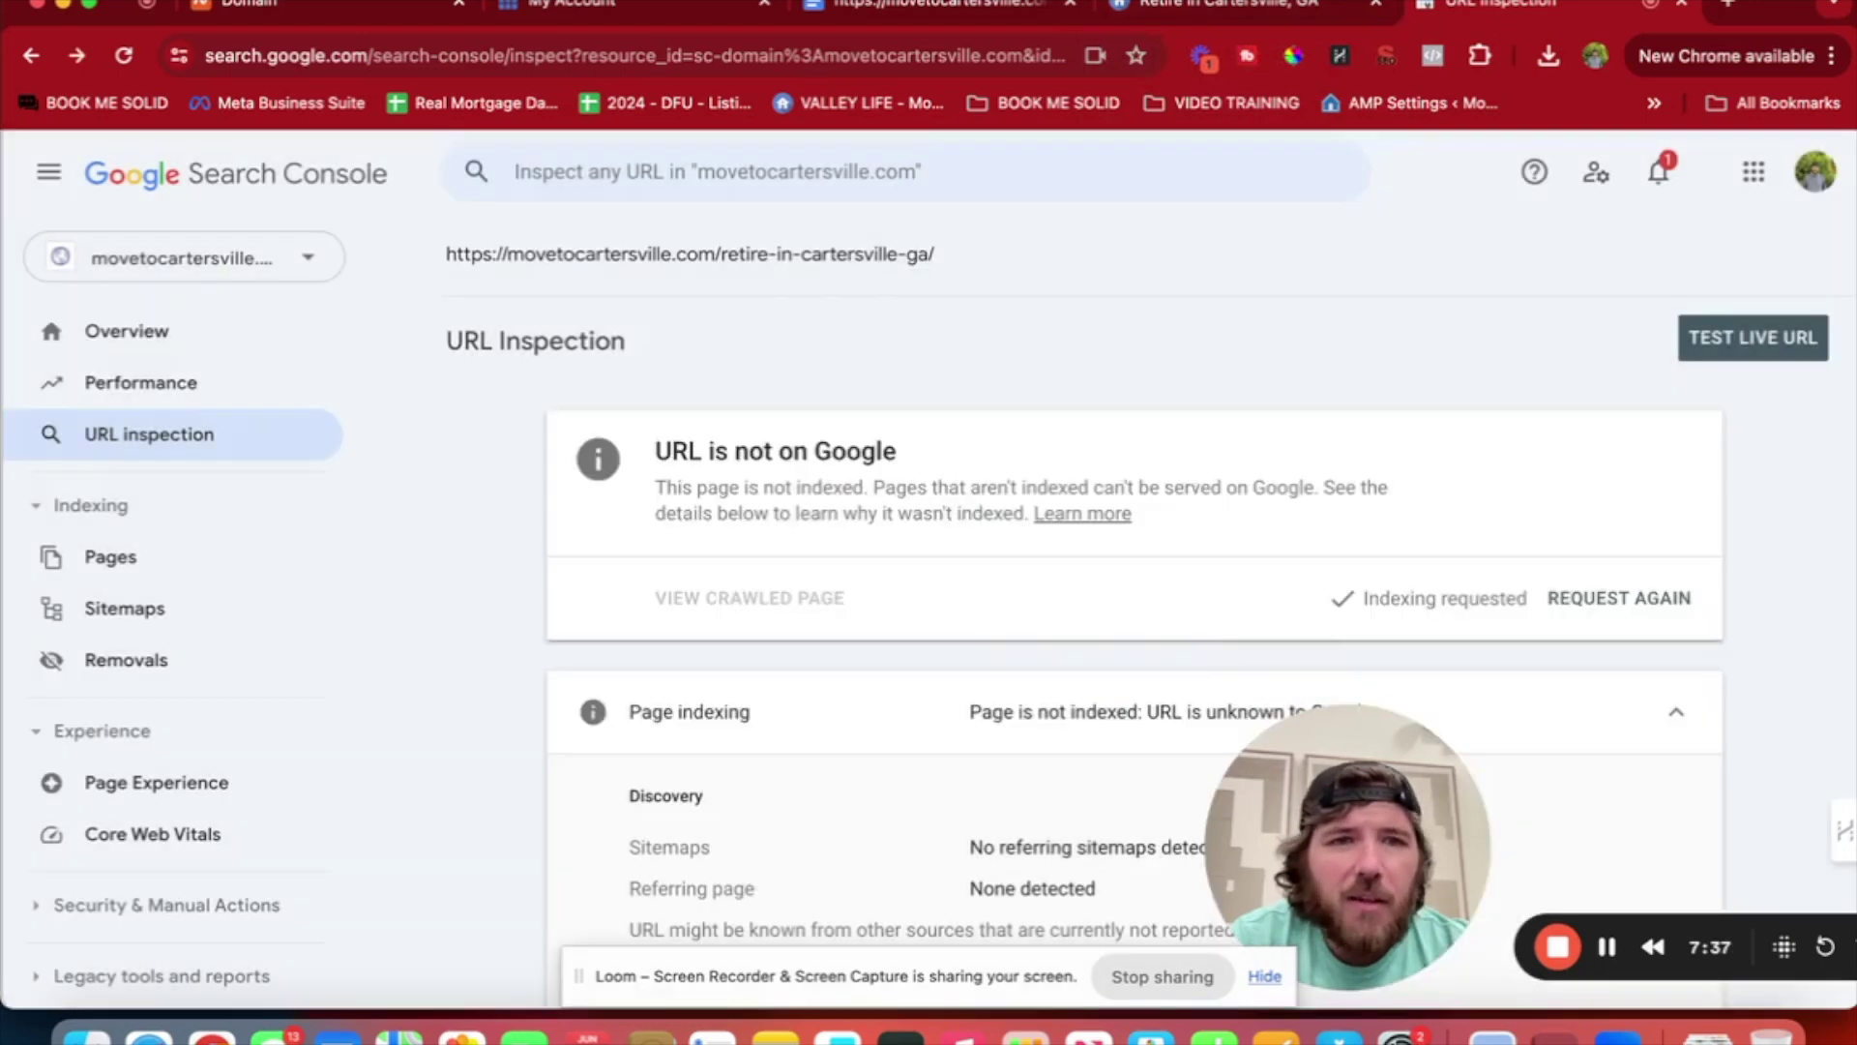
Open the mortgagemario.com 'How much home can I afford?' page, scroll through it, and go back.
{"action": "left_click", "coordinate": [1252, 8]}
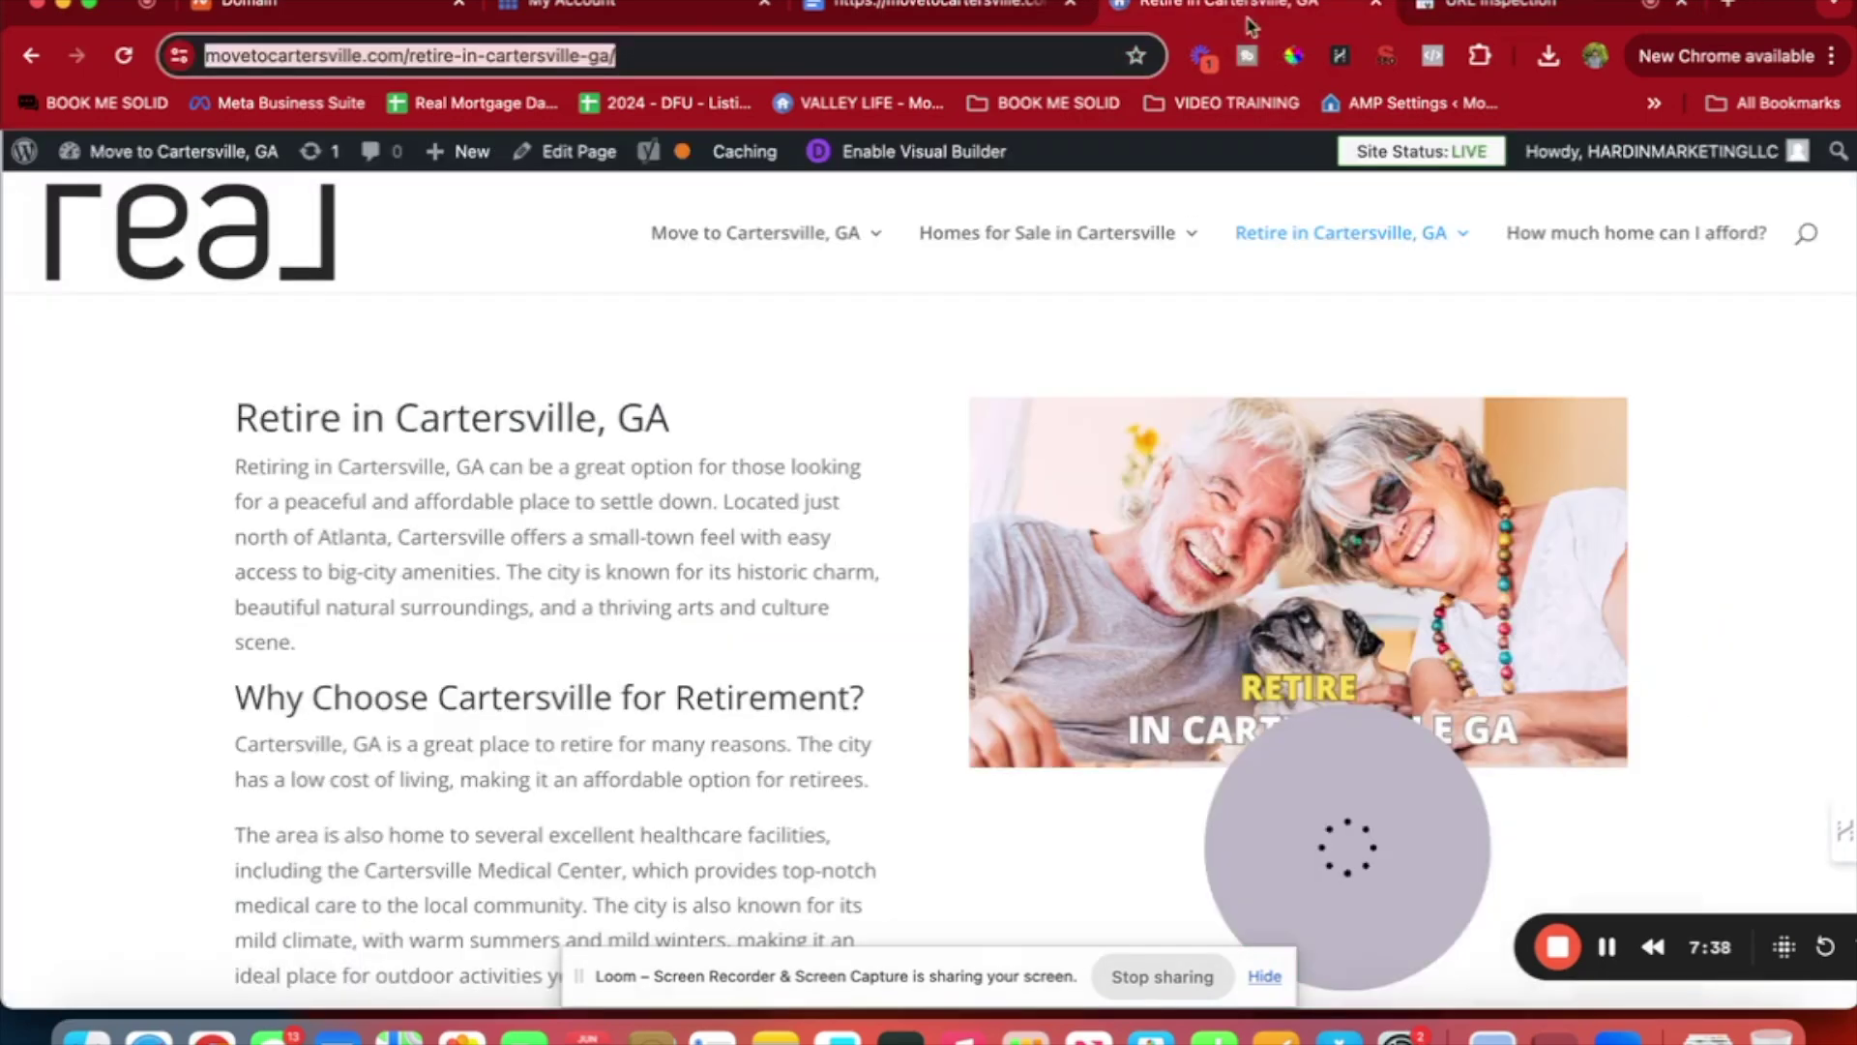
{"action": "left_click", "coordinate": [1607, 242]}
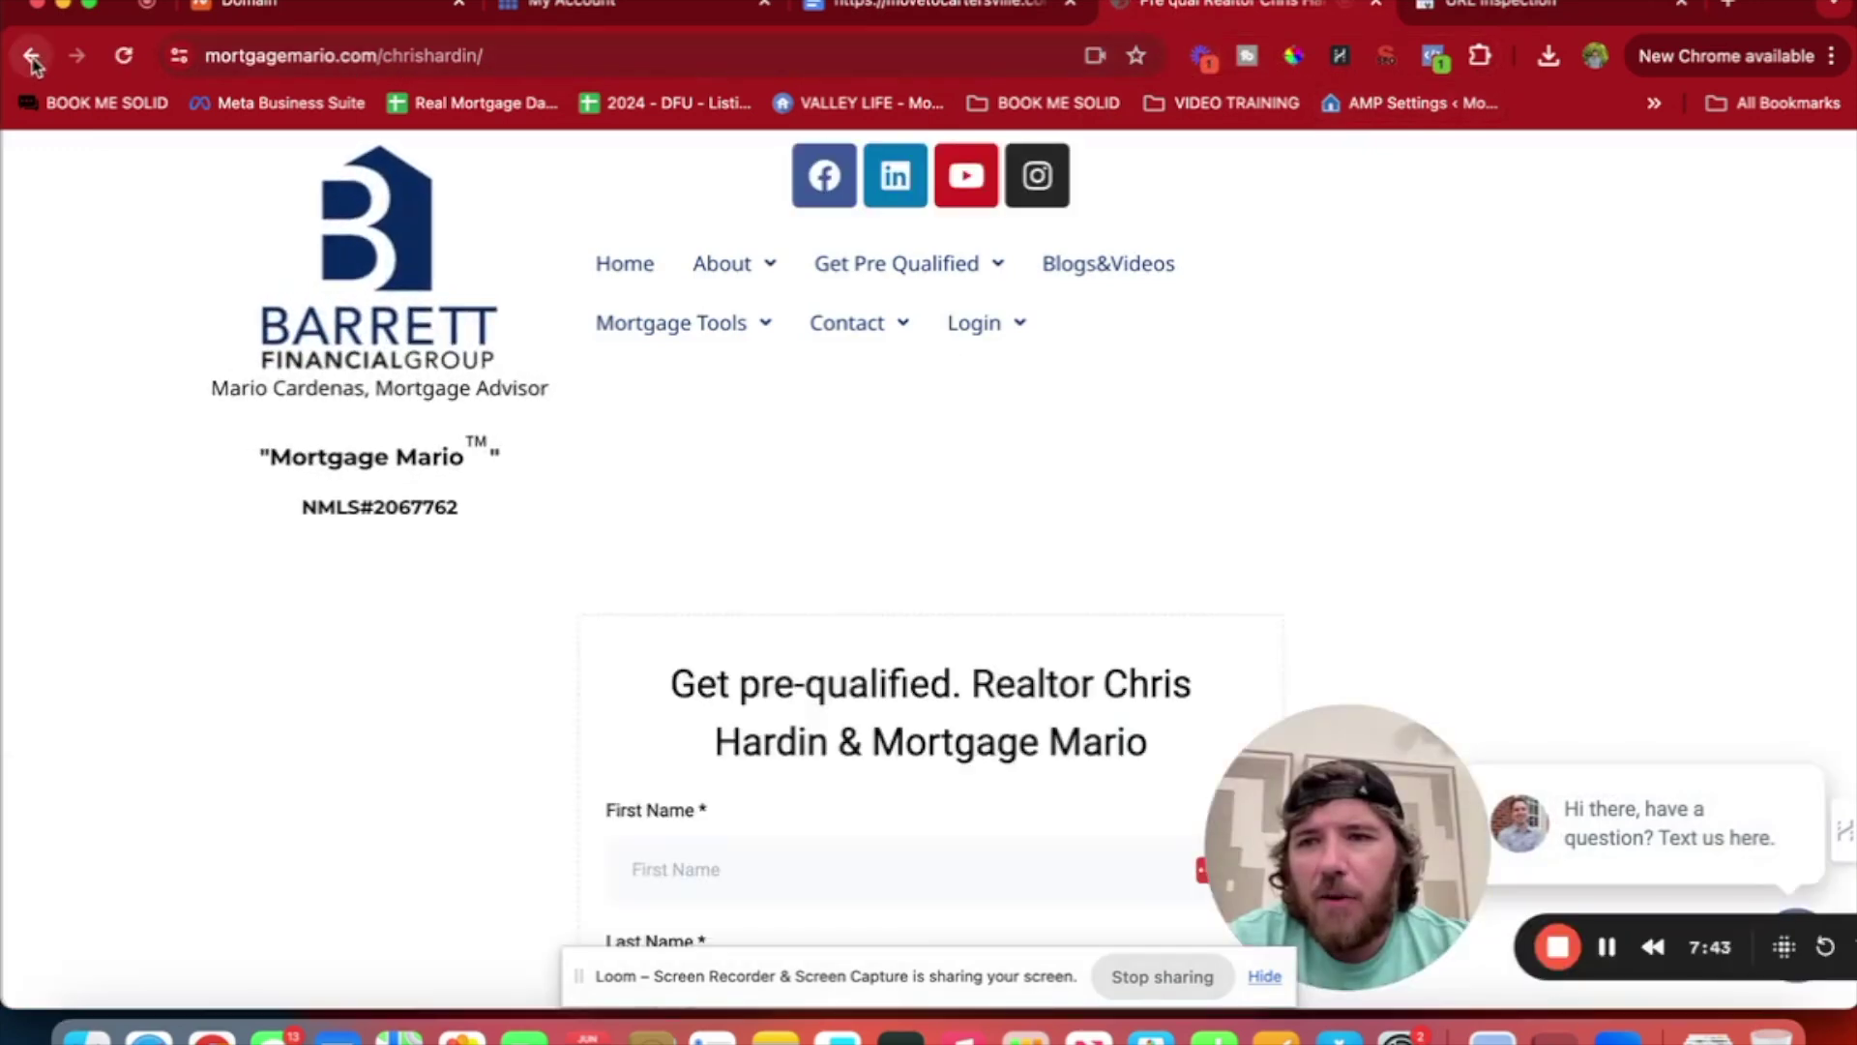
{"action": "scroll", "coordinate": [641, 489], "scroll_direction": "down", "scroll_amount": 3}
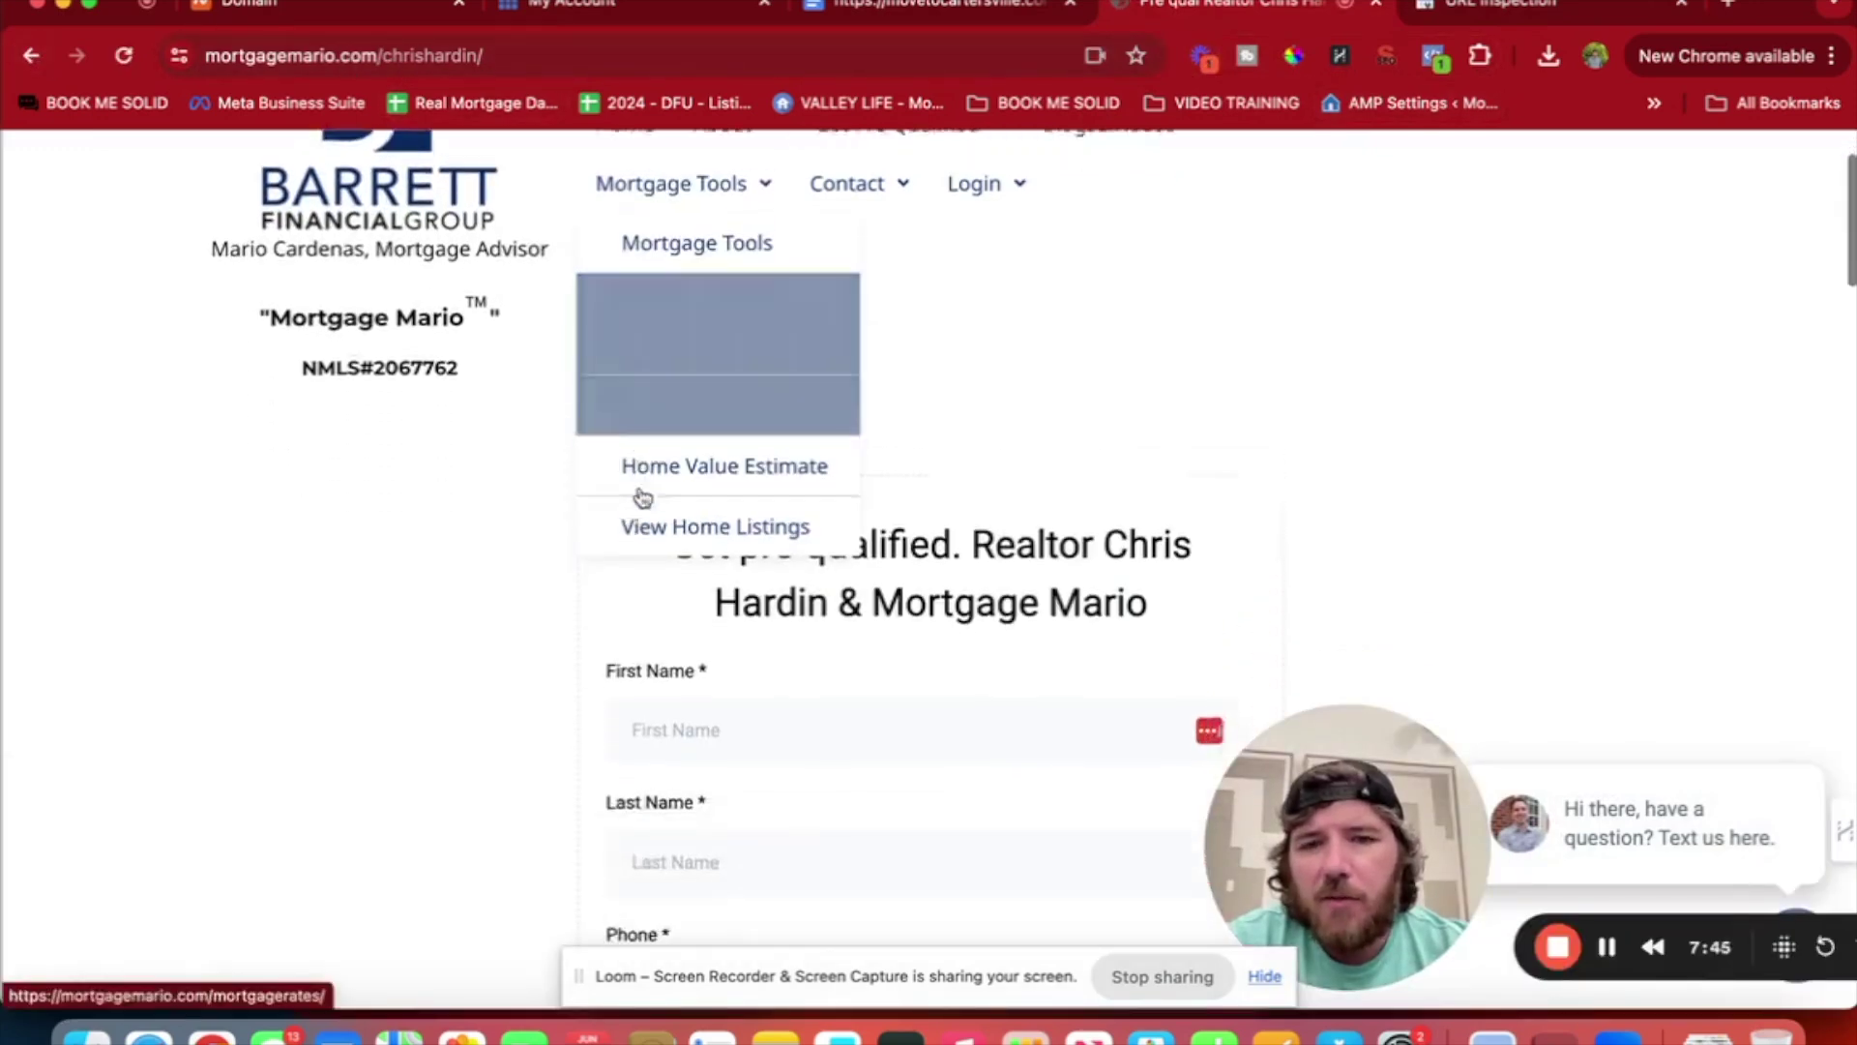
{"action": "scroll", "coordinate": [337, 789], "scroll_direction": "down", "scroll_amount": 15}
{"action": "scroll", "coordinate": [336, 788], "scroll_direction": "up", "scroll_amount": 13}
{"action": "scroll", "coordinate": [338, 789], "scroll_direction": "up", "scroll_amount": 4}
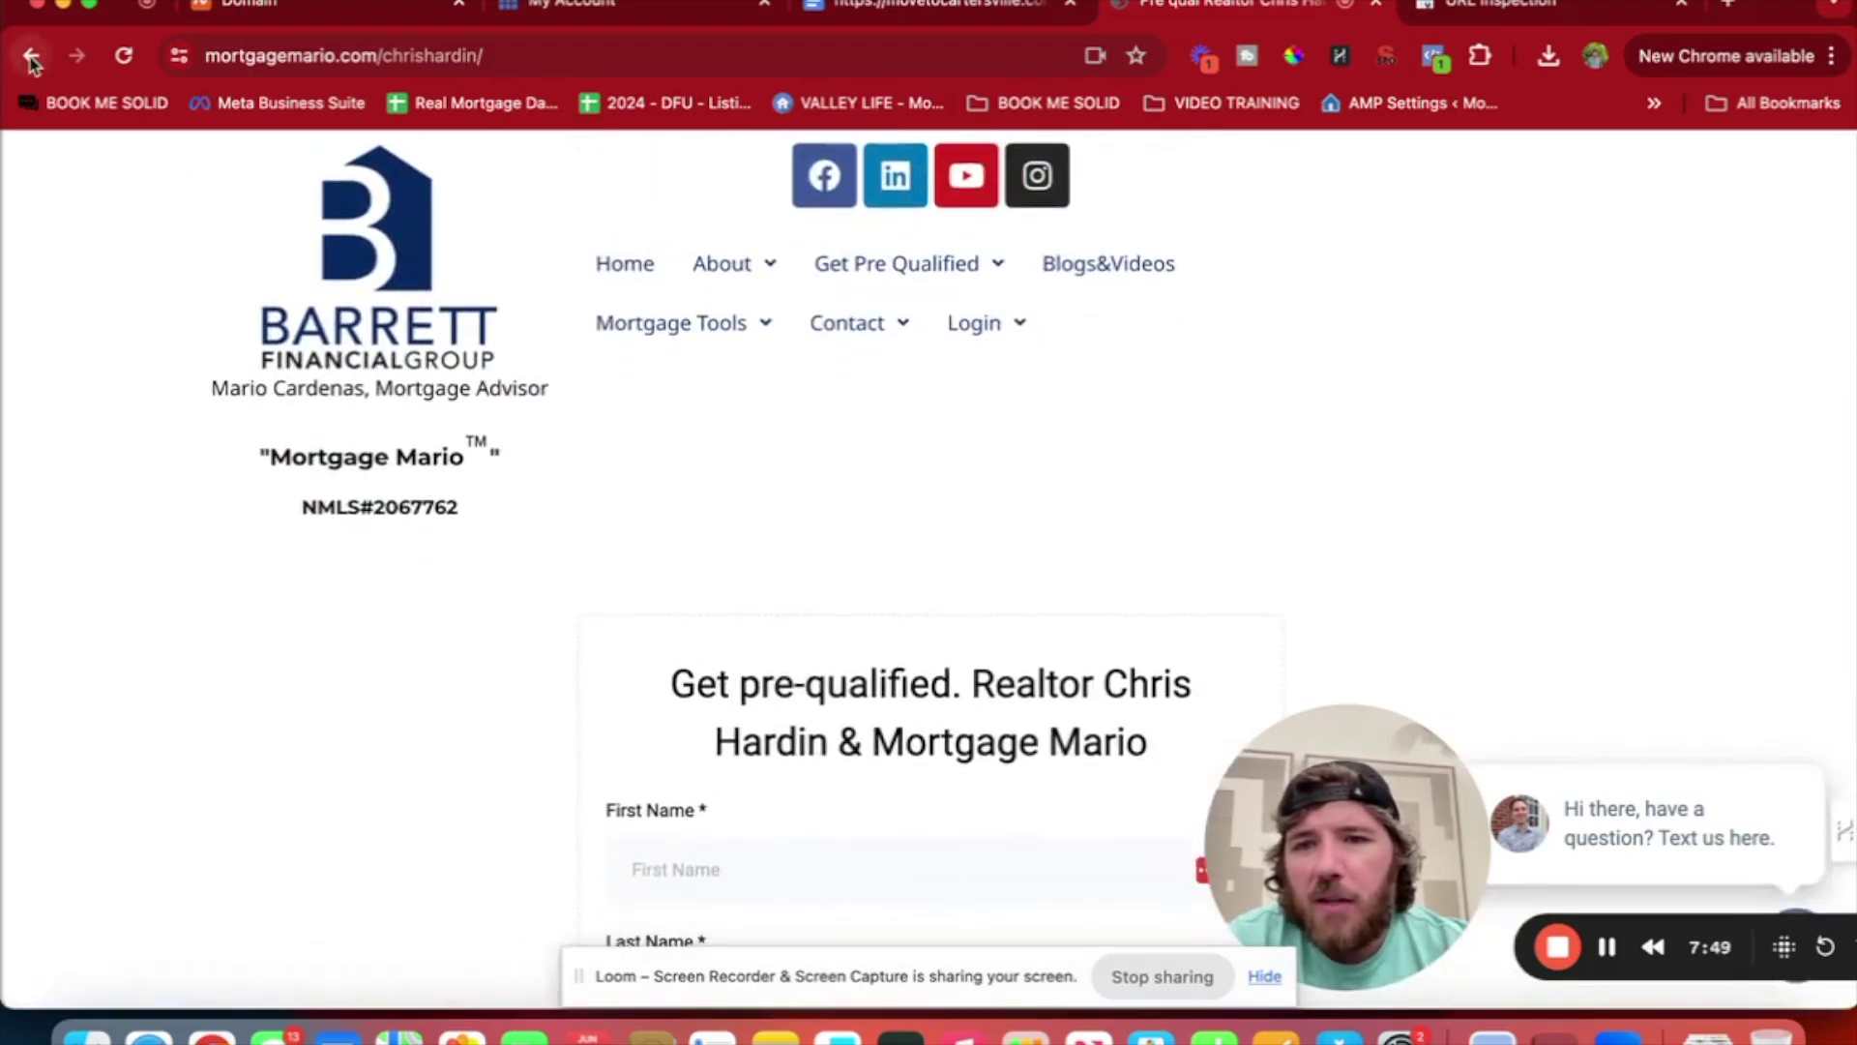
{"action": "scroll", "coordinate": [494, 526], "scroll_direction": "down", "scroll_amount": 20}
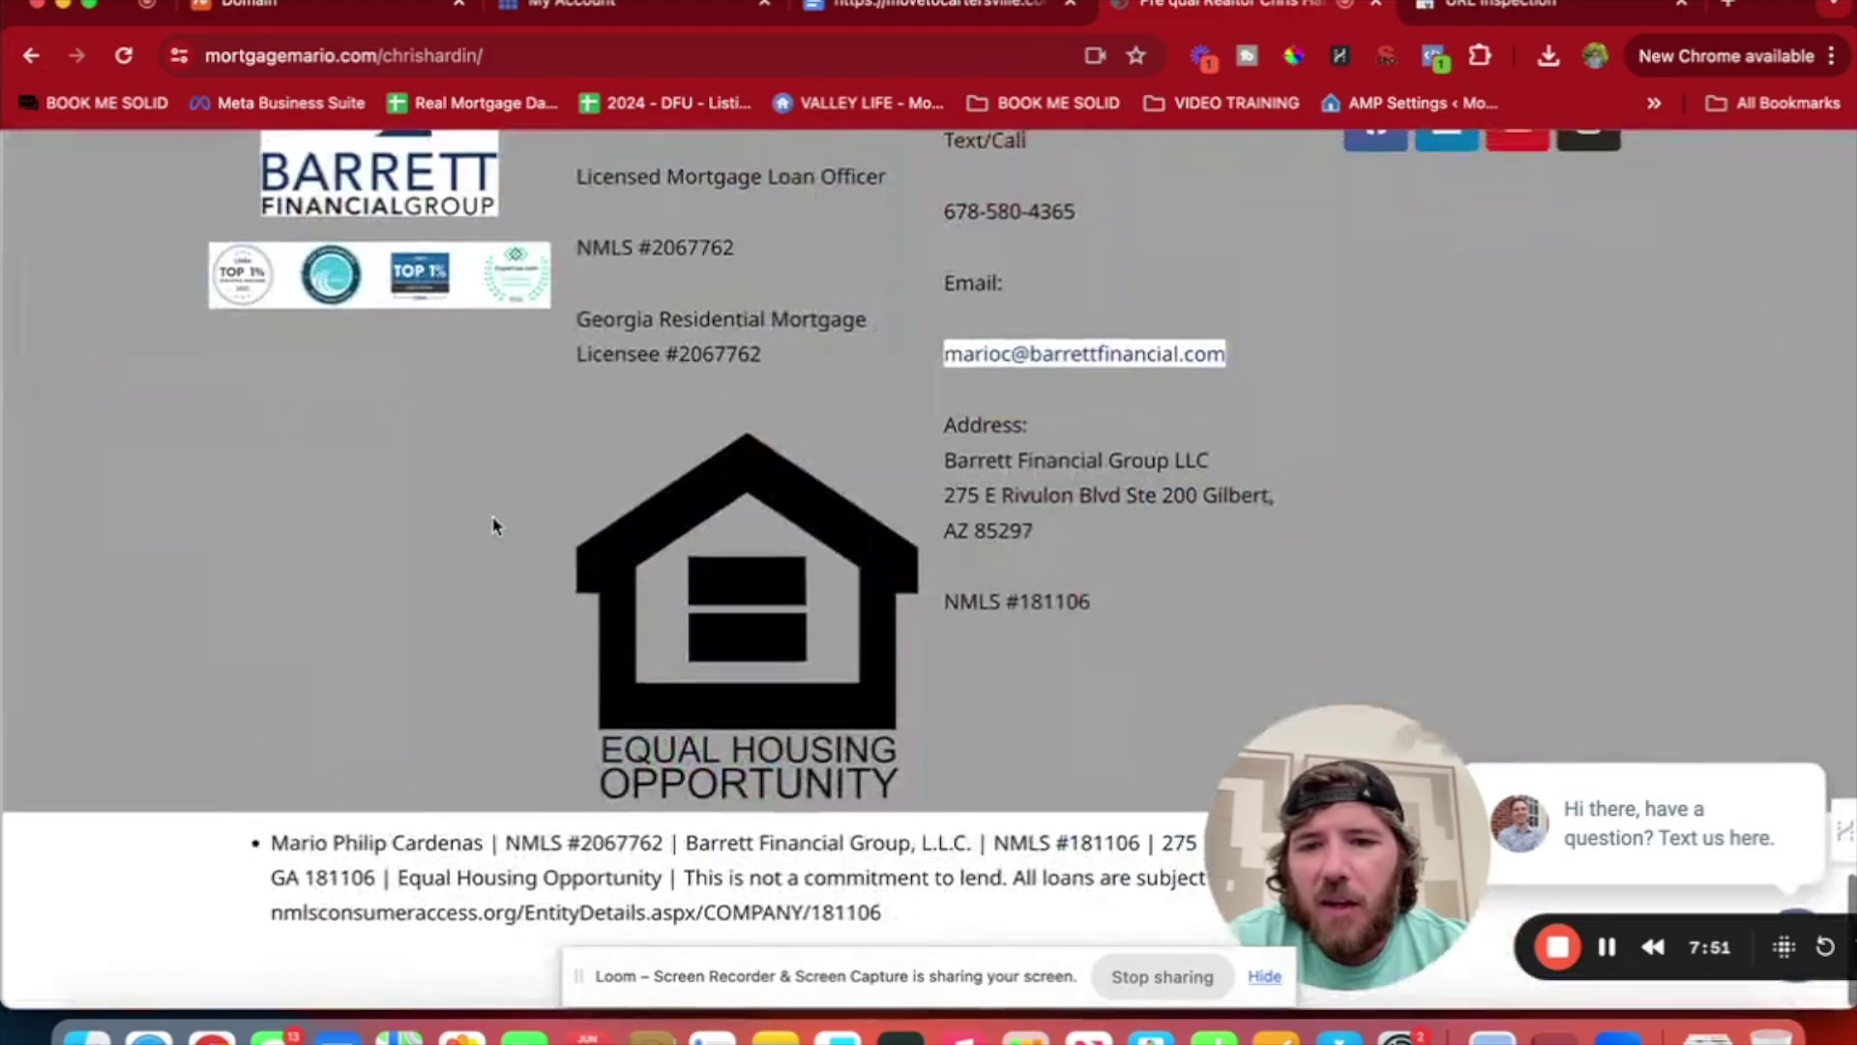
{"action": "scroll", "coordinate": [494, 526], "scroll_direction": "up", "scroll_amount": 20}
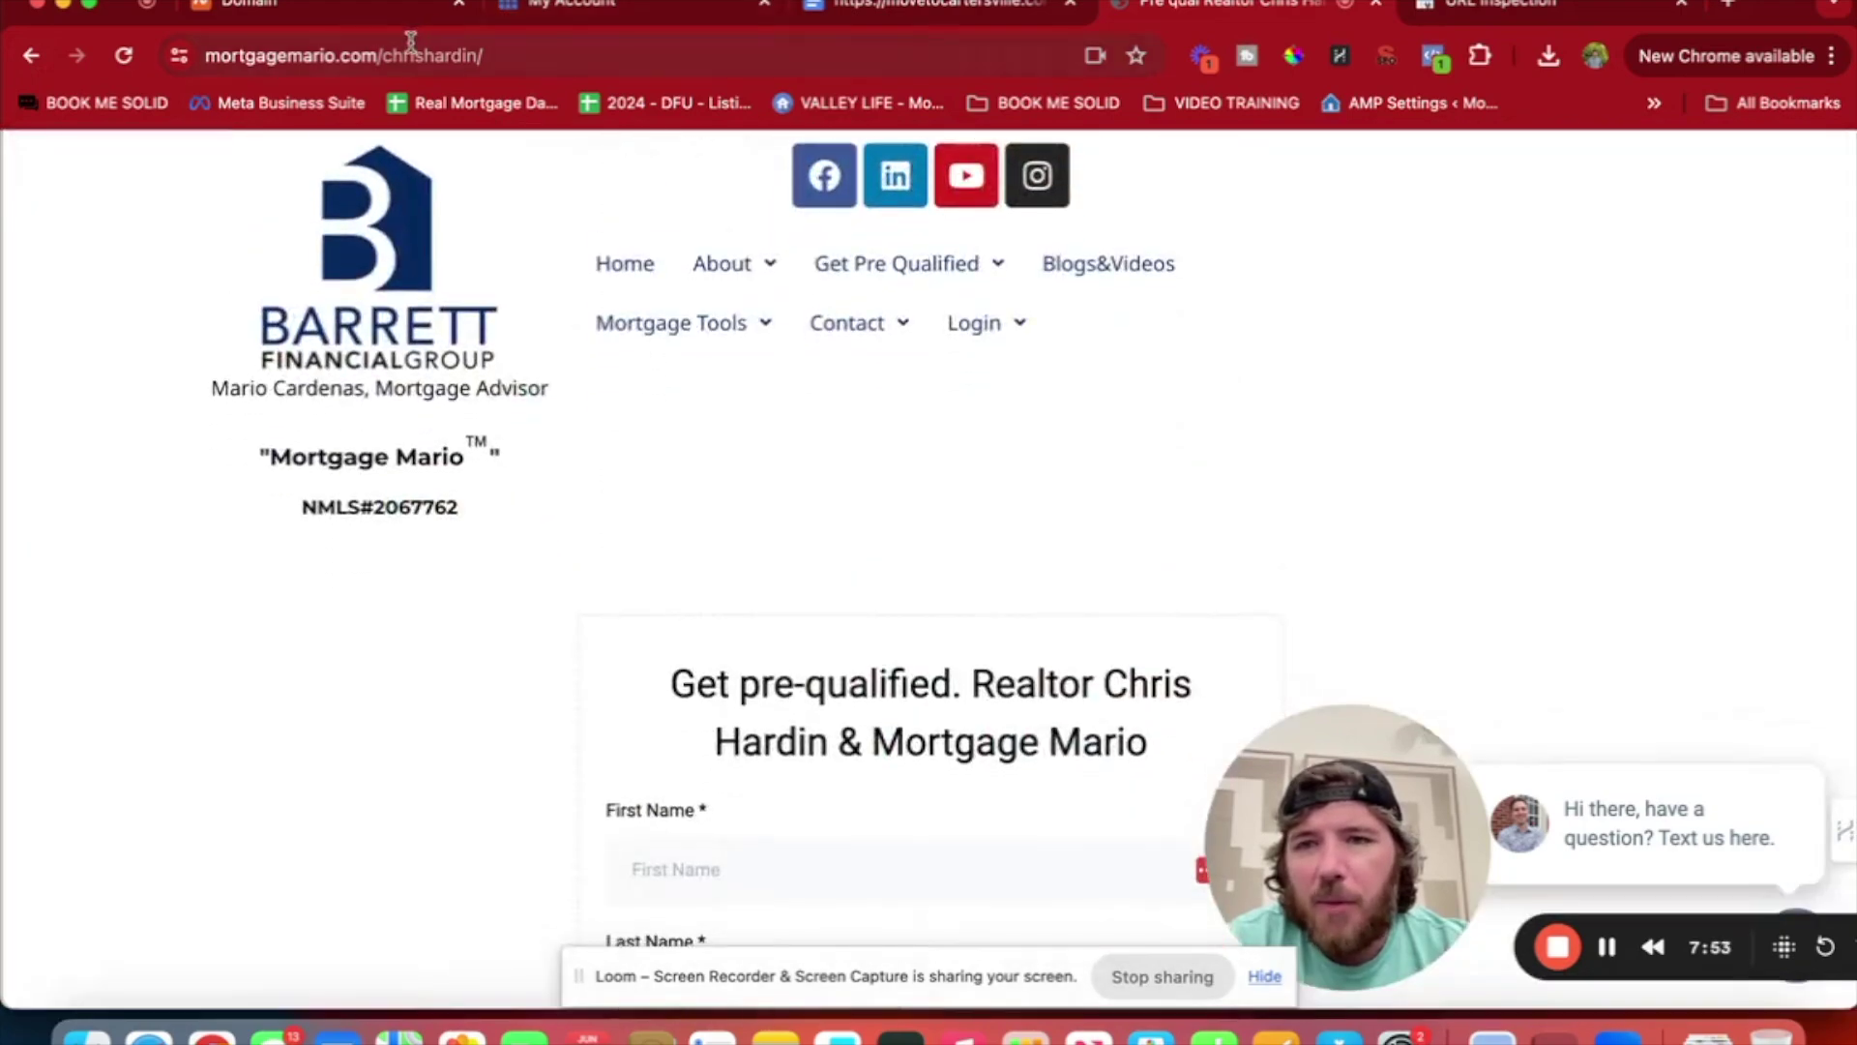
{"action": "left_click", "coordinate": [32, 58]}
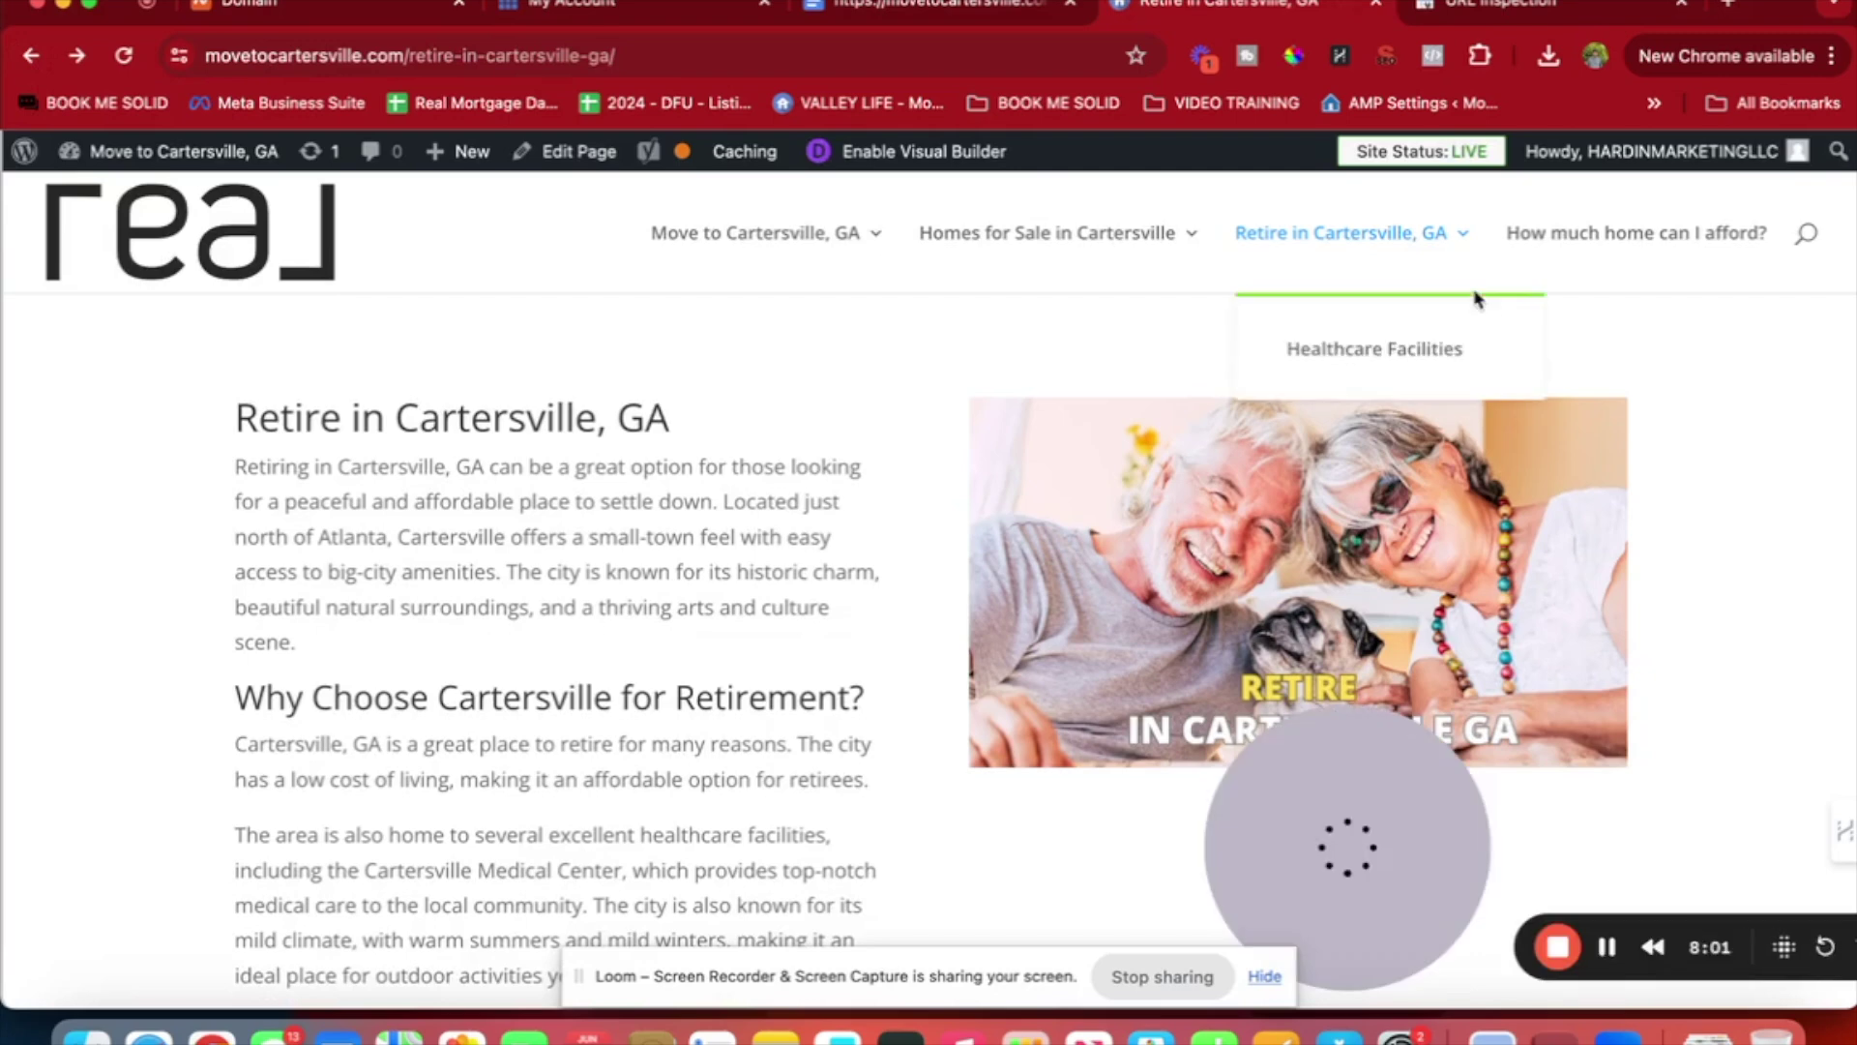
Copy the Cost of Living page URL into URL Inspection and request its indexing.
{"action": "mouse_move", "coordinate": [754, 253]}
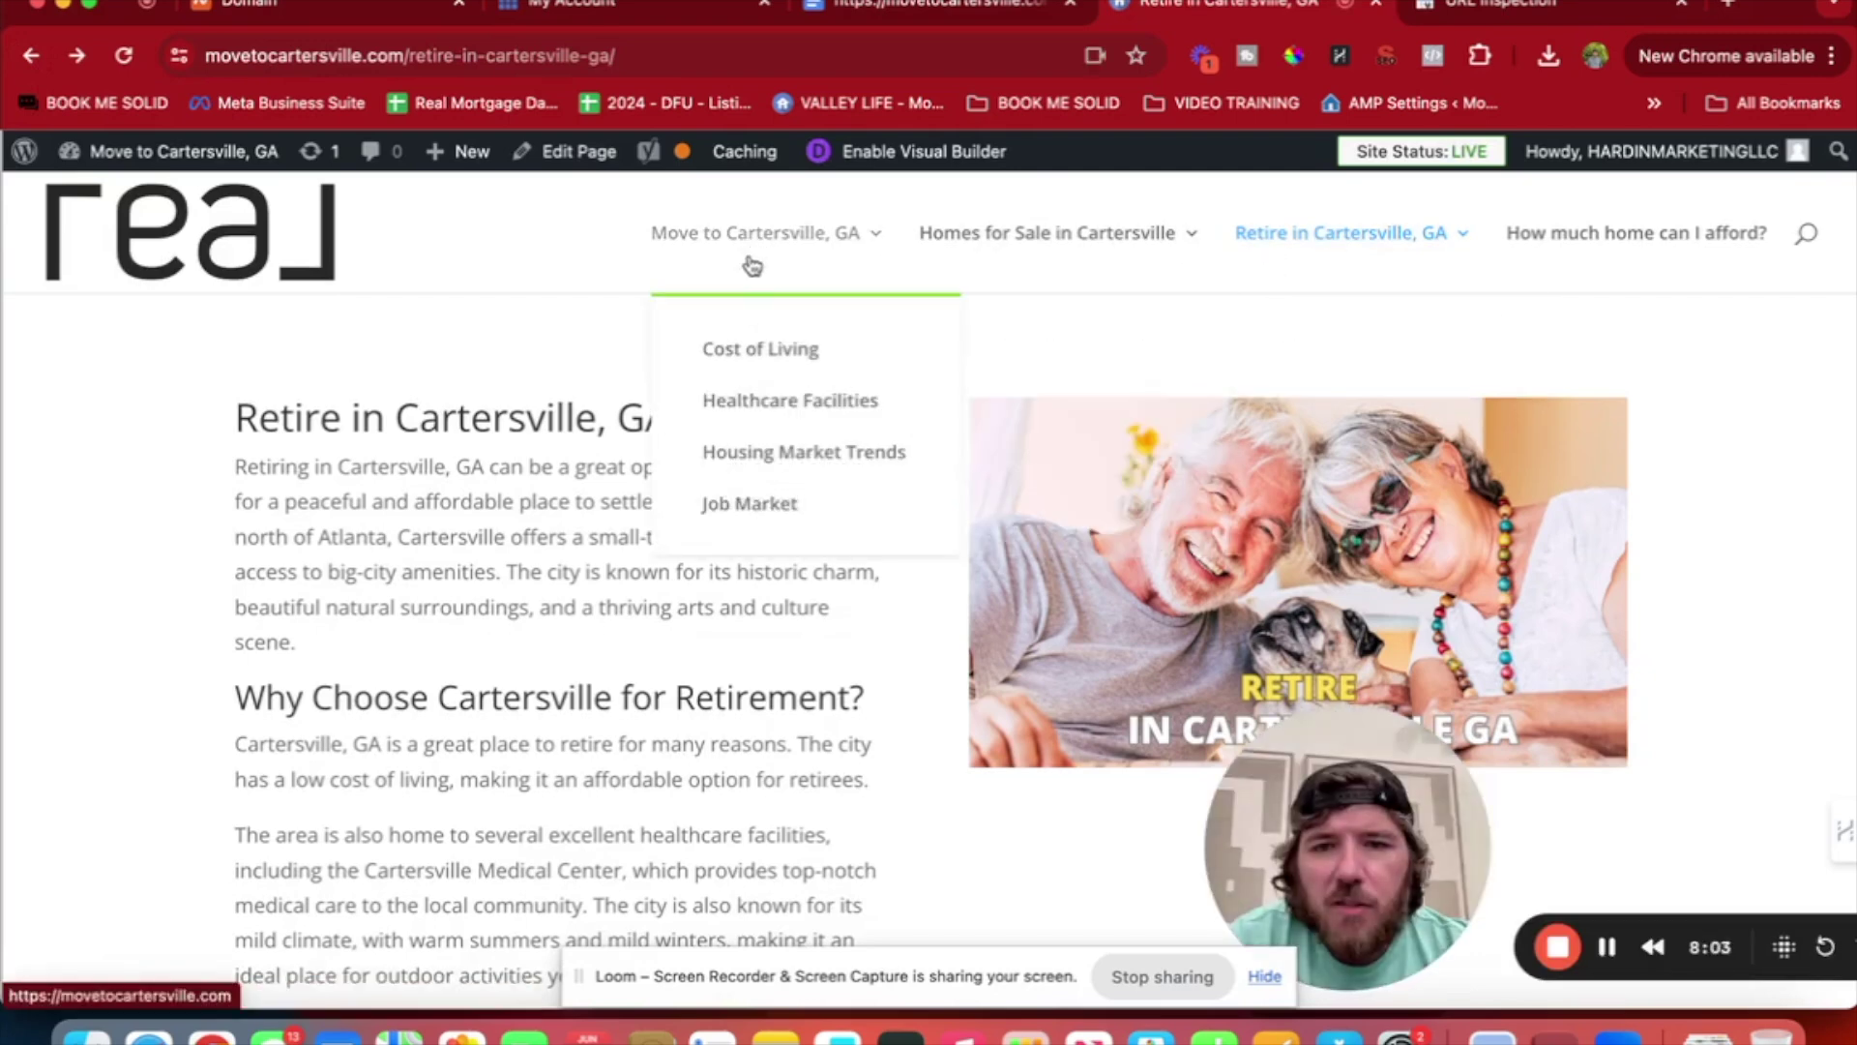
{"action": "left_click", "coordinate": [763, 350]}
{"action": "left_click", "coordinate": [721, 60]}
{"action": "key", "text": "cmd+c"}
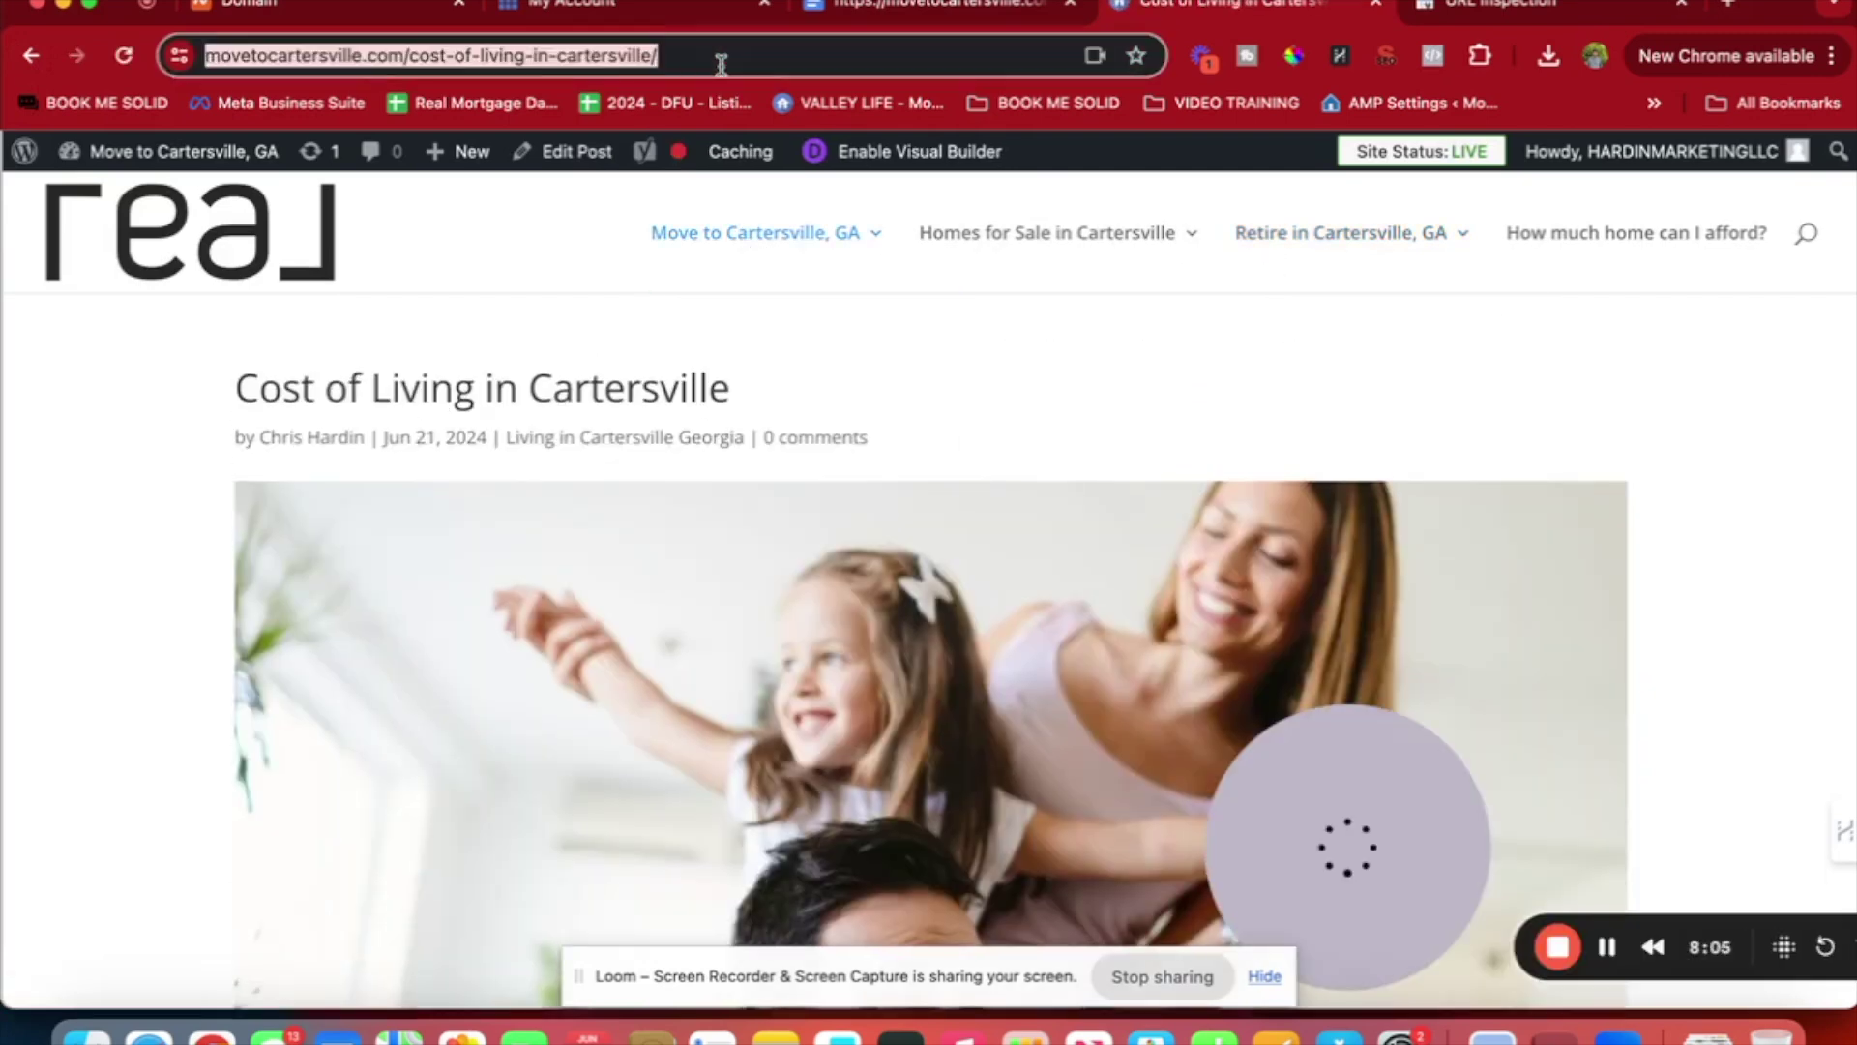
{"action": "left_click", "coordinate": [1480, 12]}
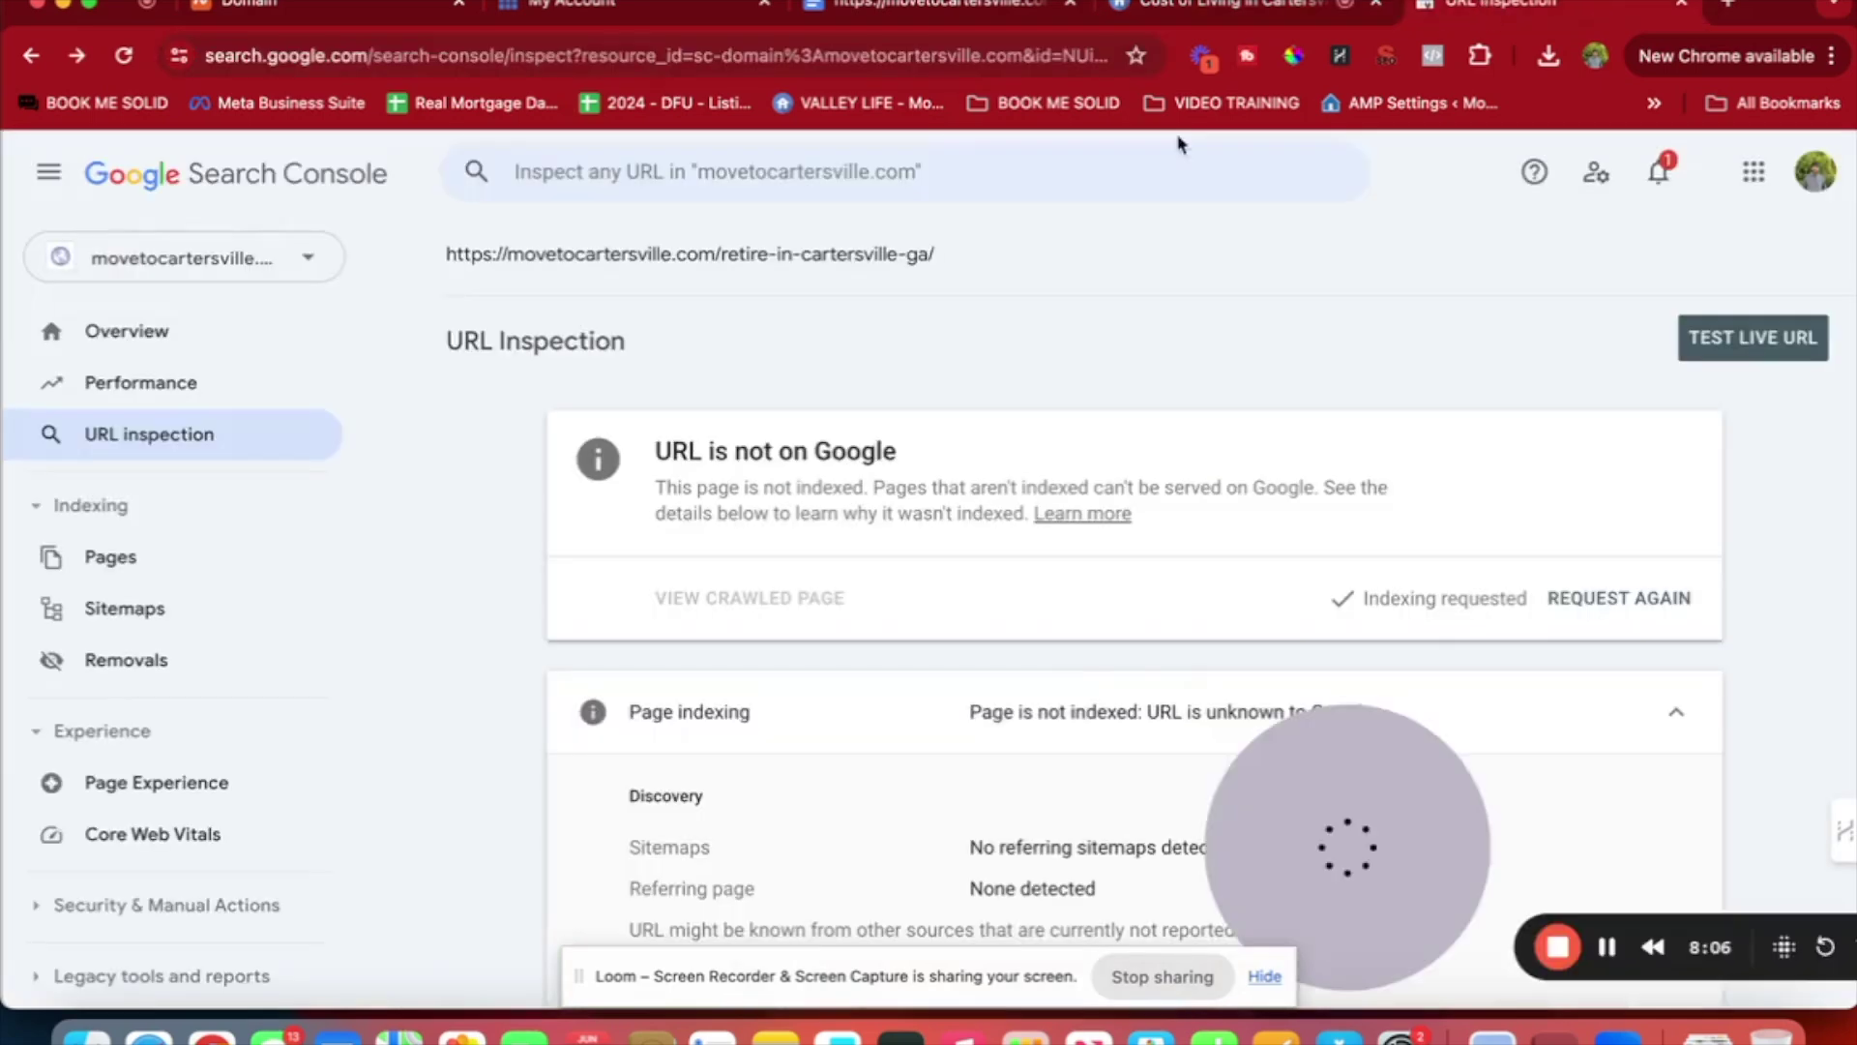
{"action": "left_click", "coordinate": [993, 184]}
{"action": "key", "text": "cmd+v"}
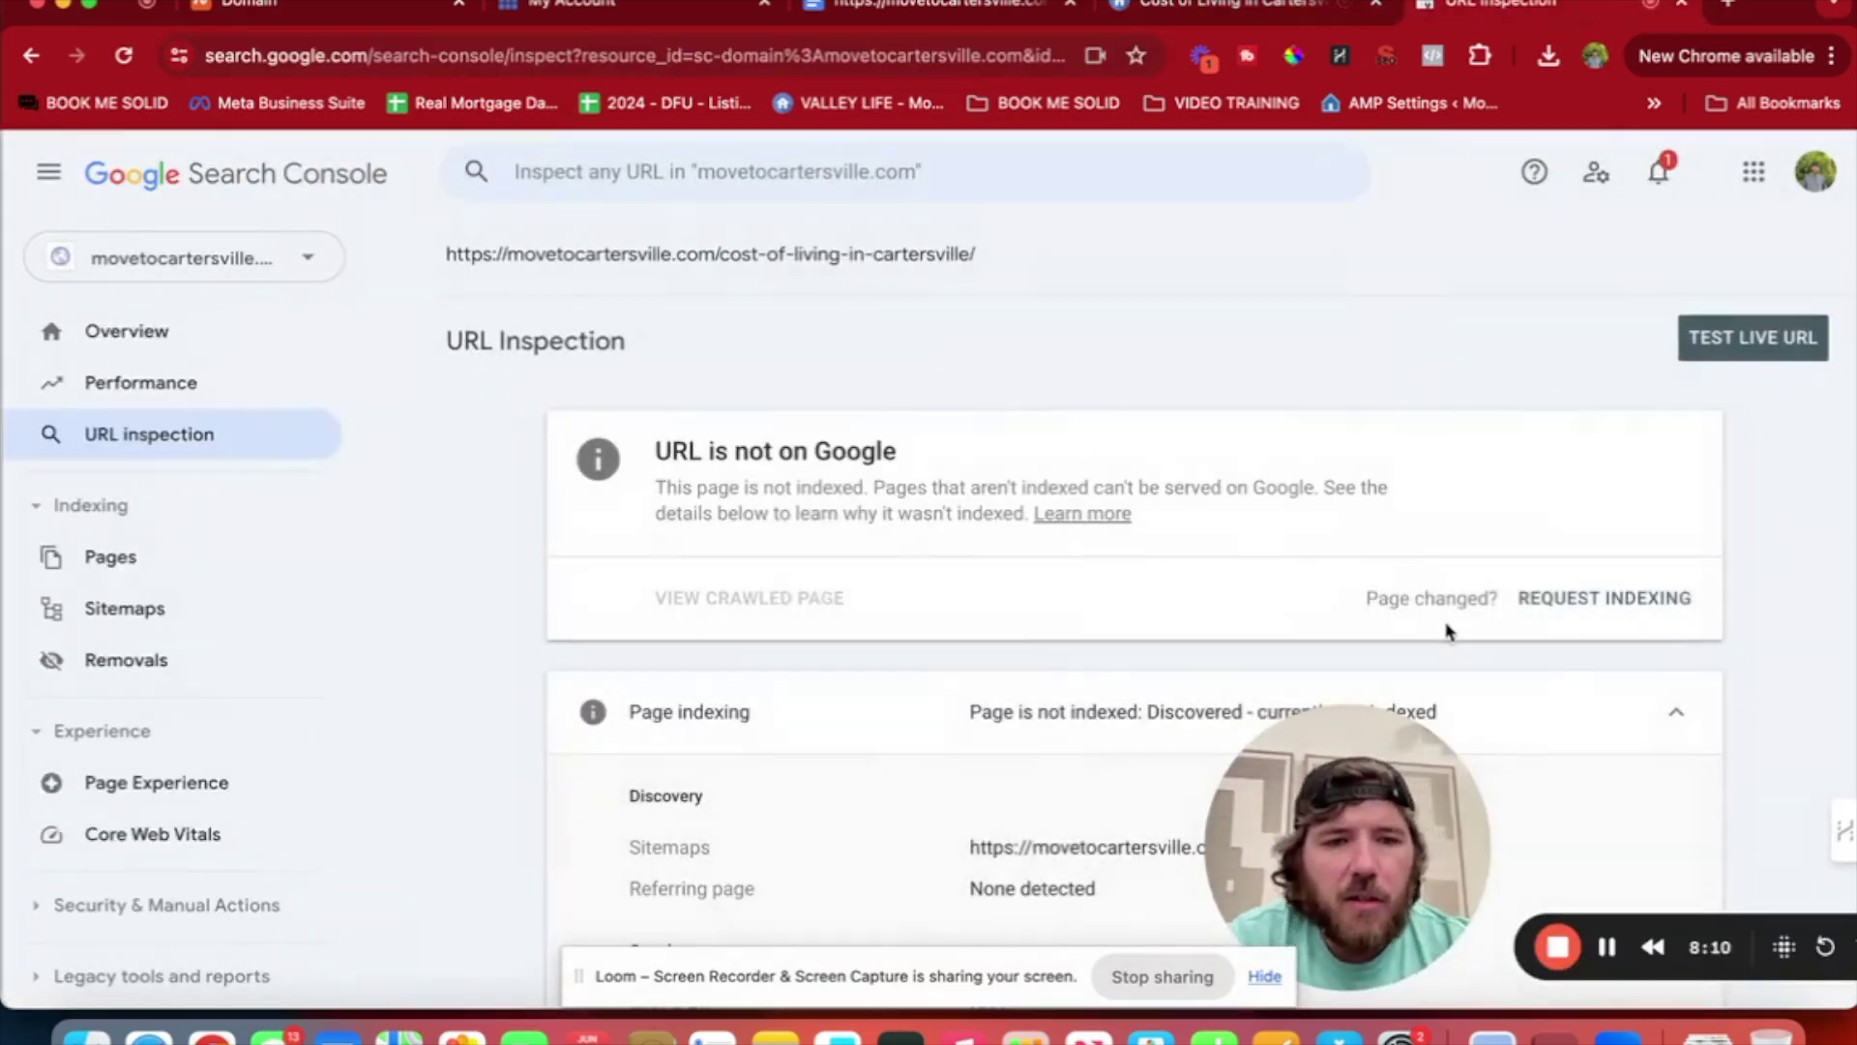
{"action": "left_click", "coordinate": [1582, 602]}
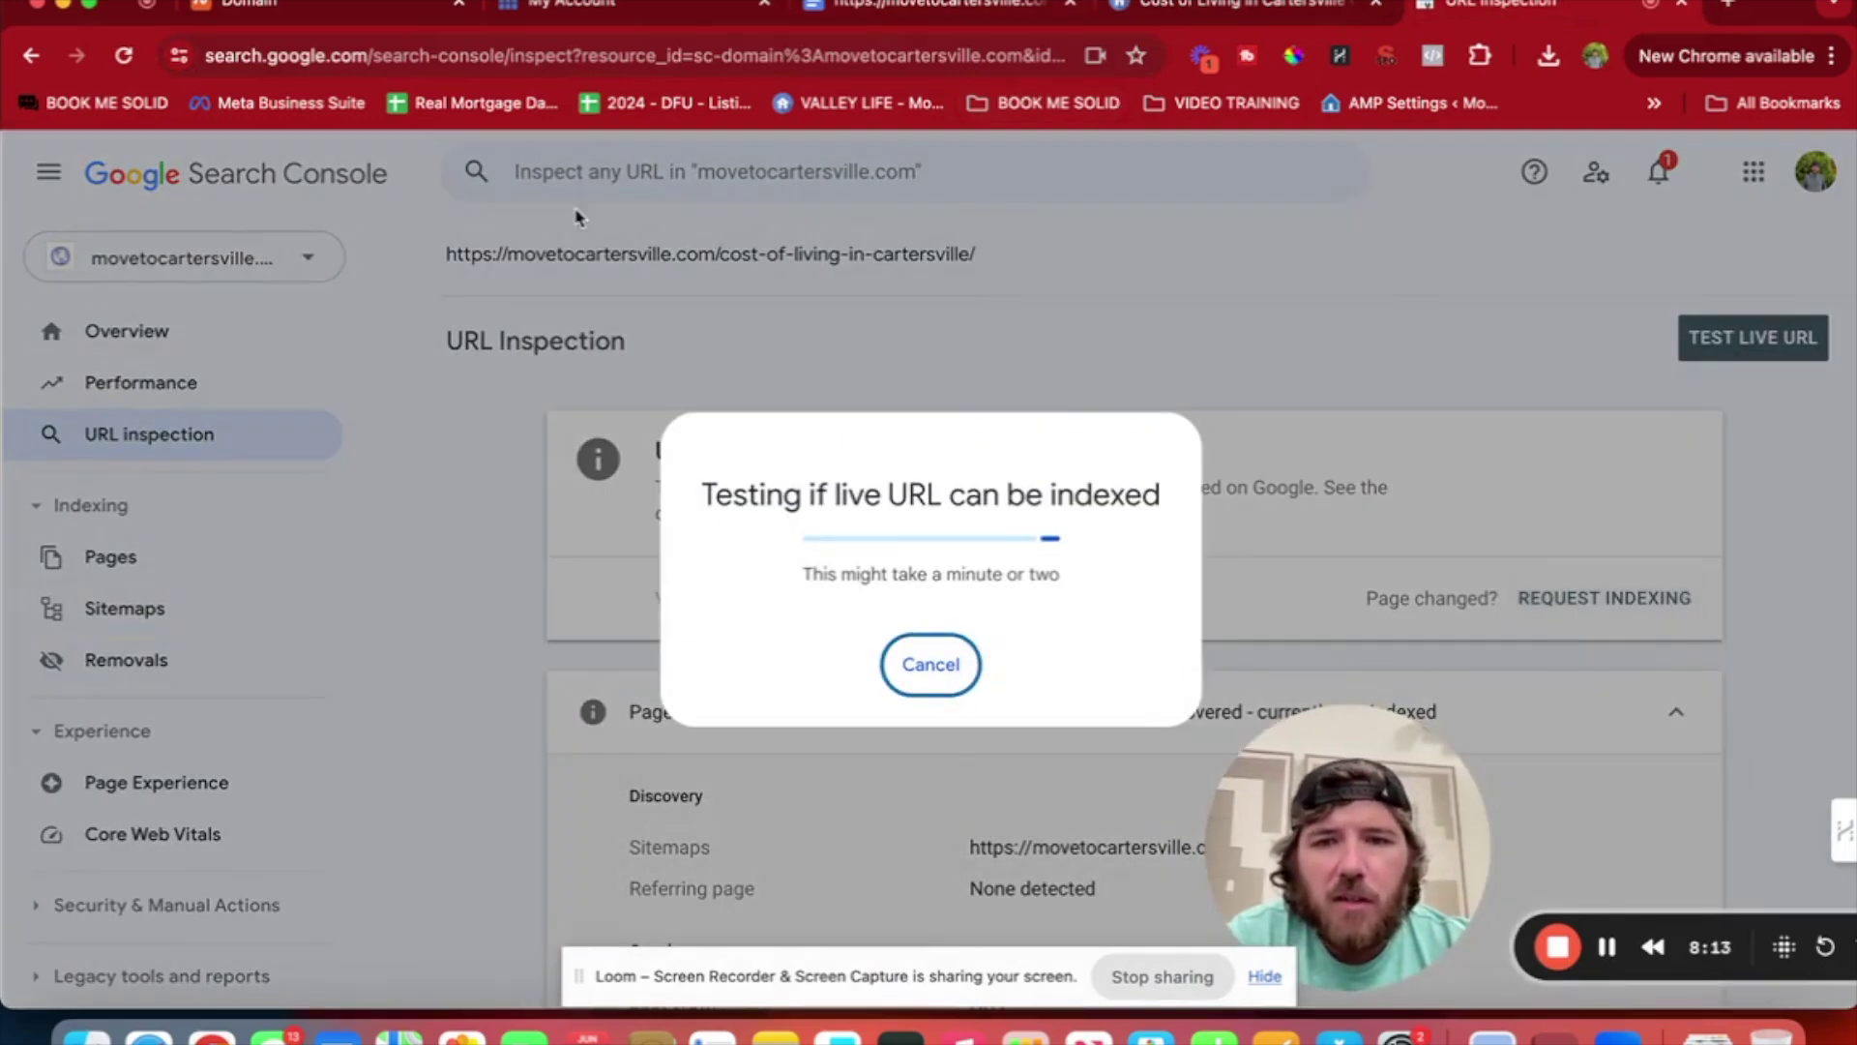
Copy the healthcare-facilities-in-cartersville-ga page URL, inspect it, and request indexing.
{"action": "left_click", "coordinate": [1224, 27]}
{"action": "mouse_move", "coordinate": [717, 271]}
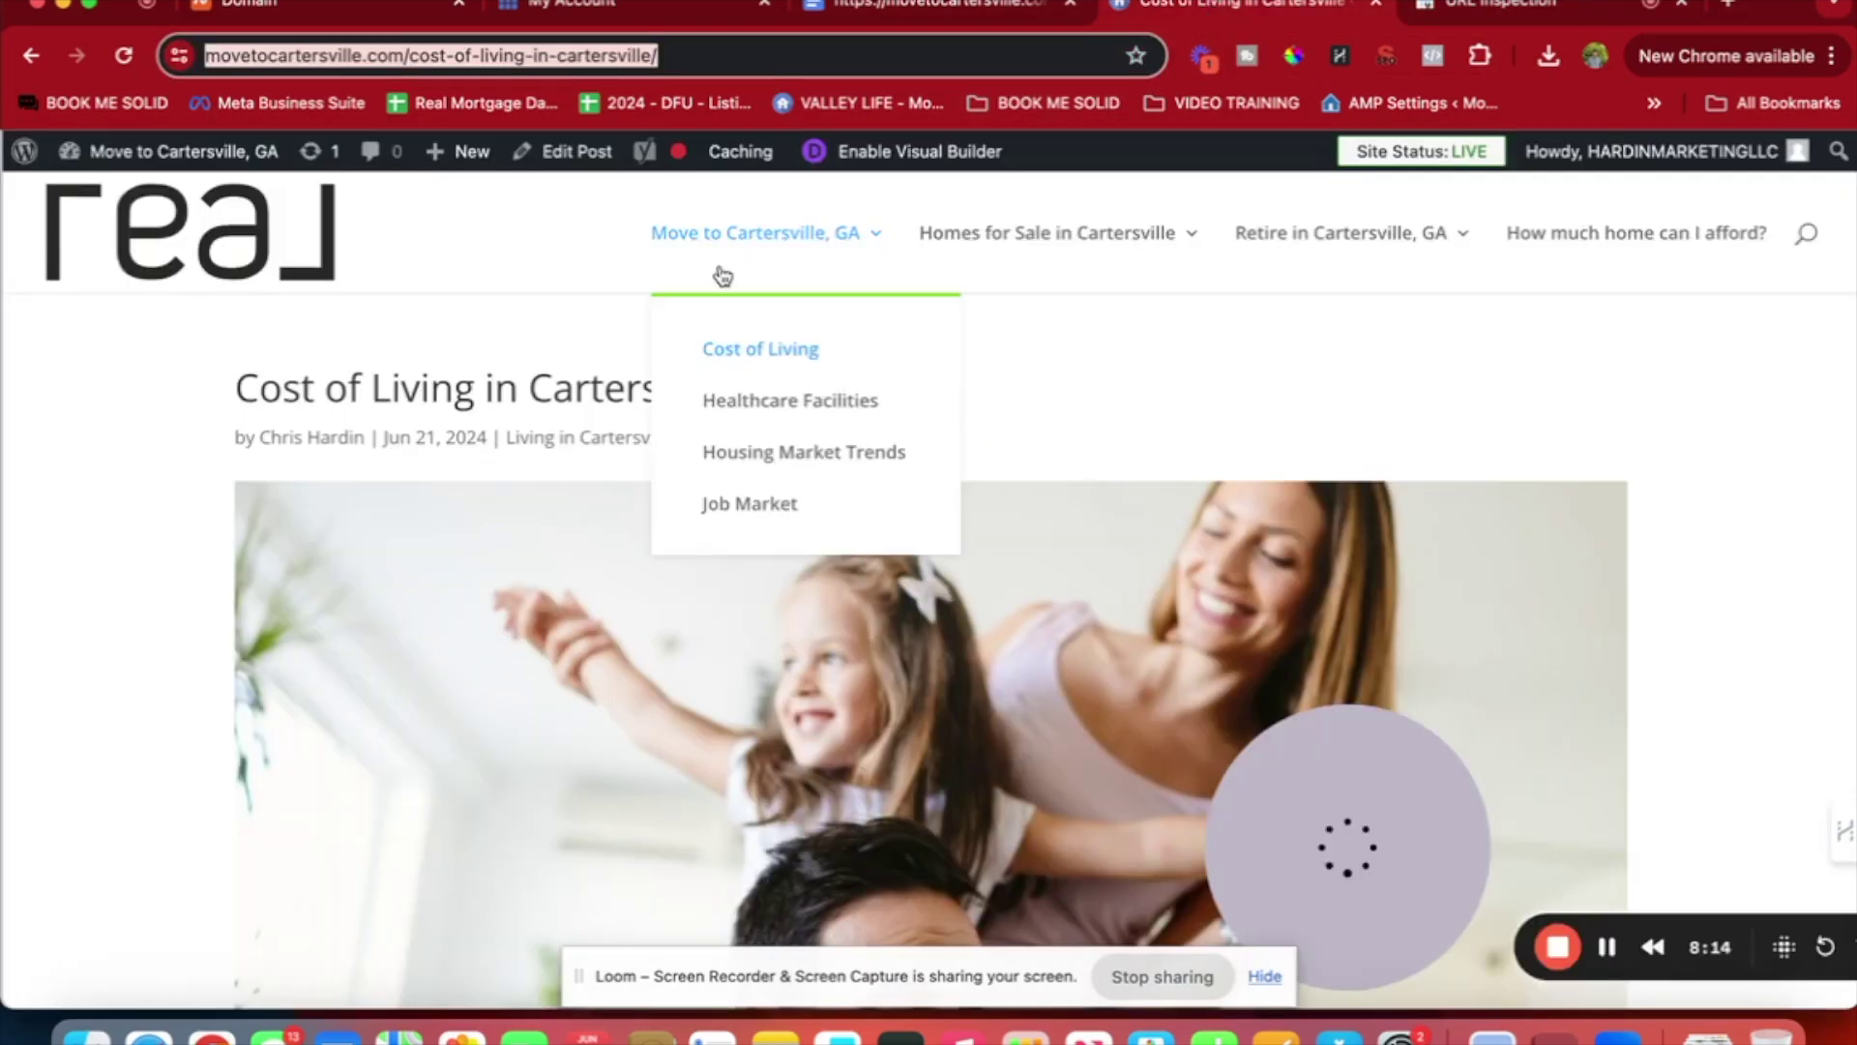
{"action": "left_click", "coordinate": [786, 404]}
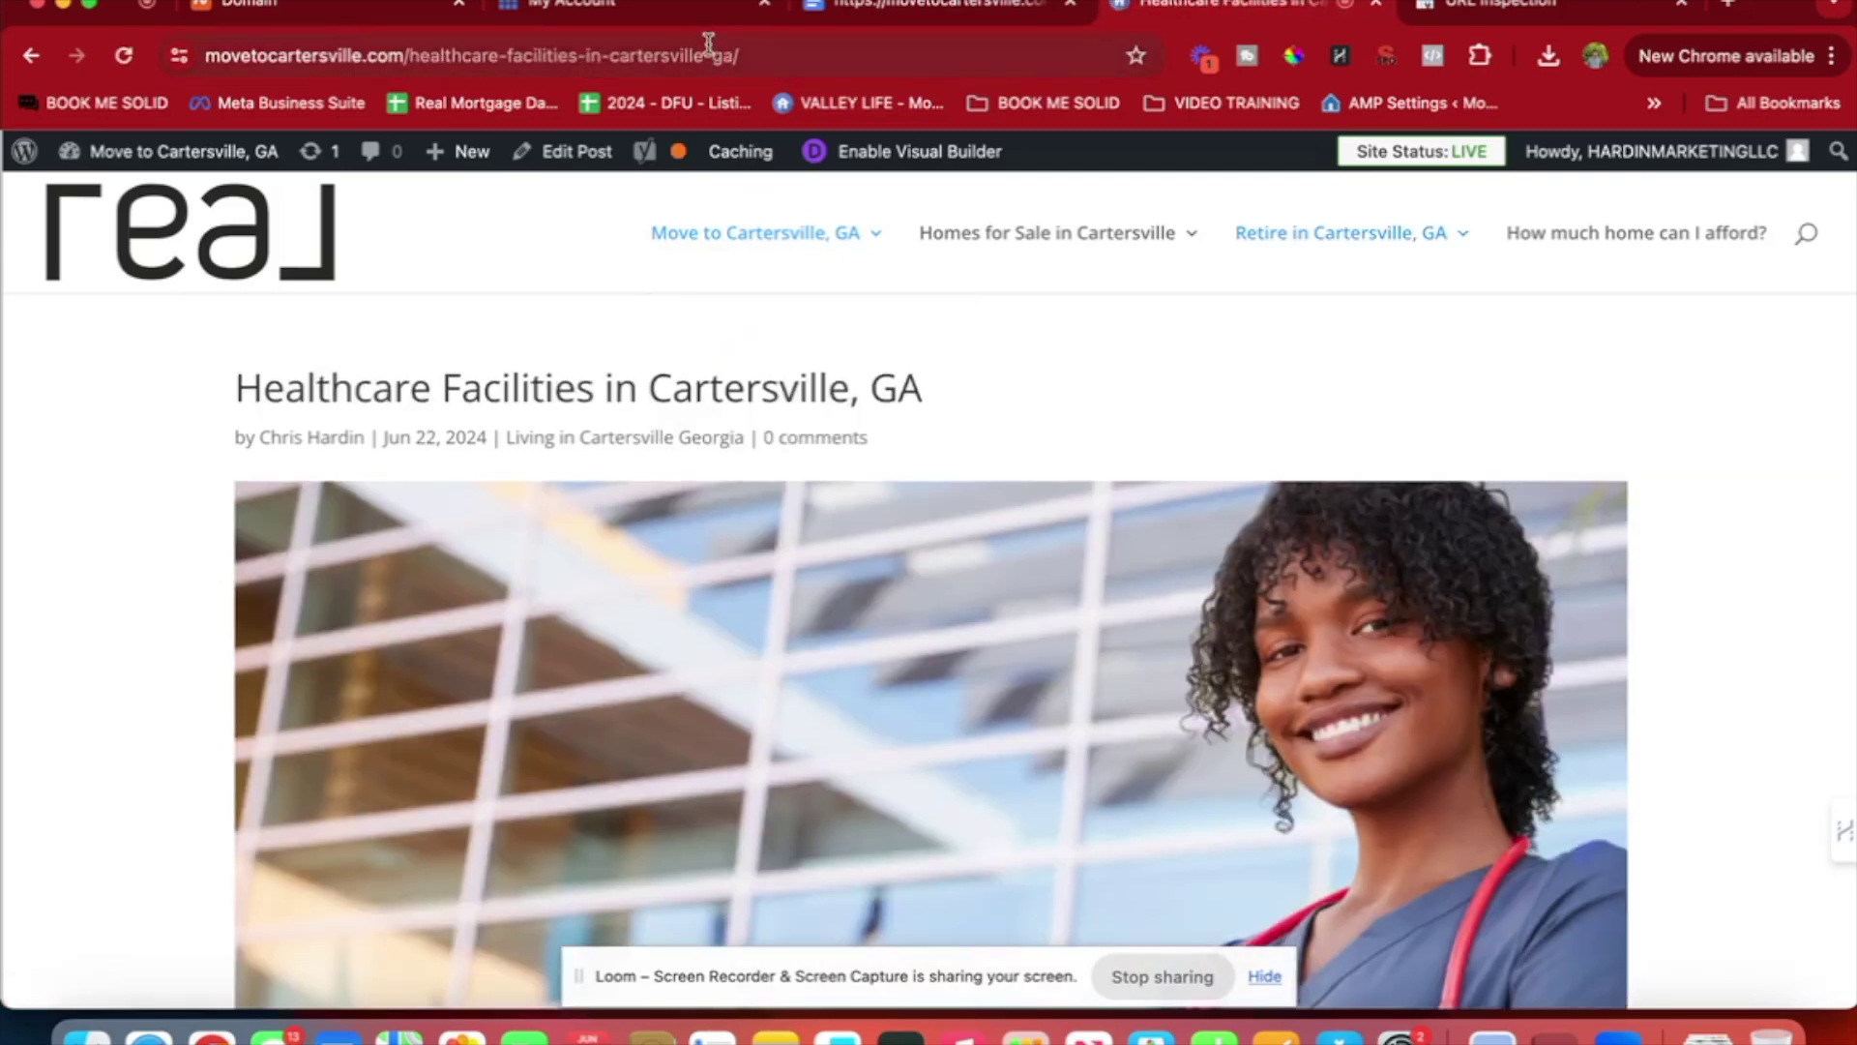
{"action": "left_click", "coordinate": [713, 55]}
{"action": "key", "text": "super+c"}
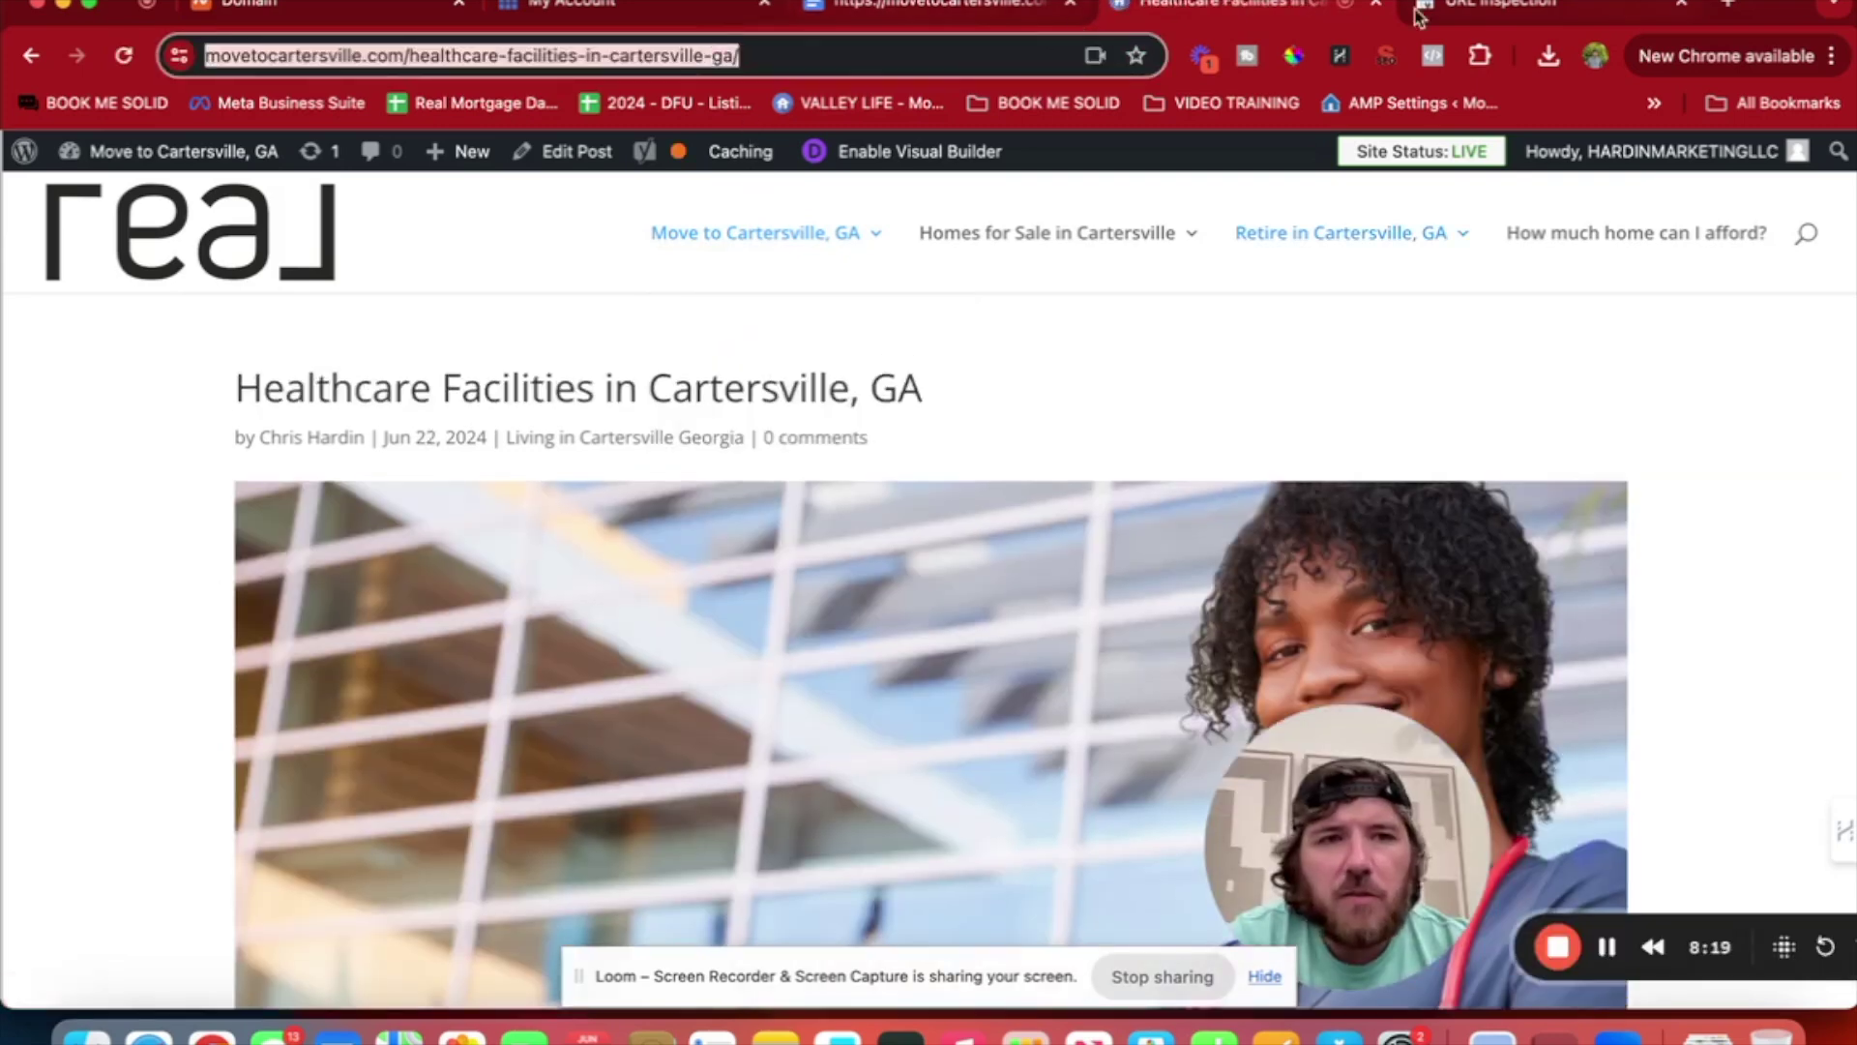
{"action": "left_click", "coordinate": [1464, 12]}
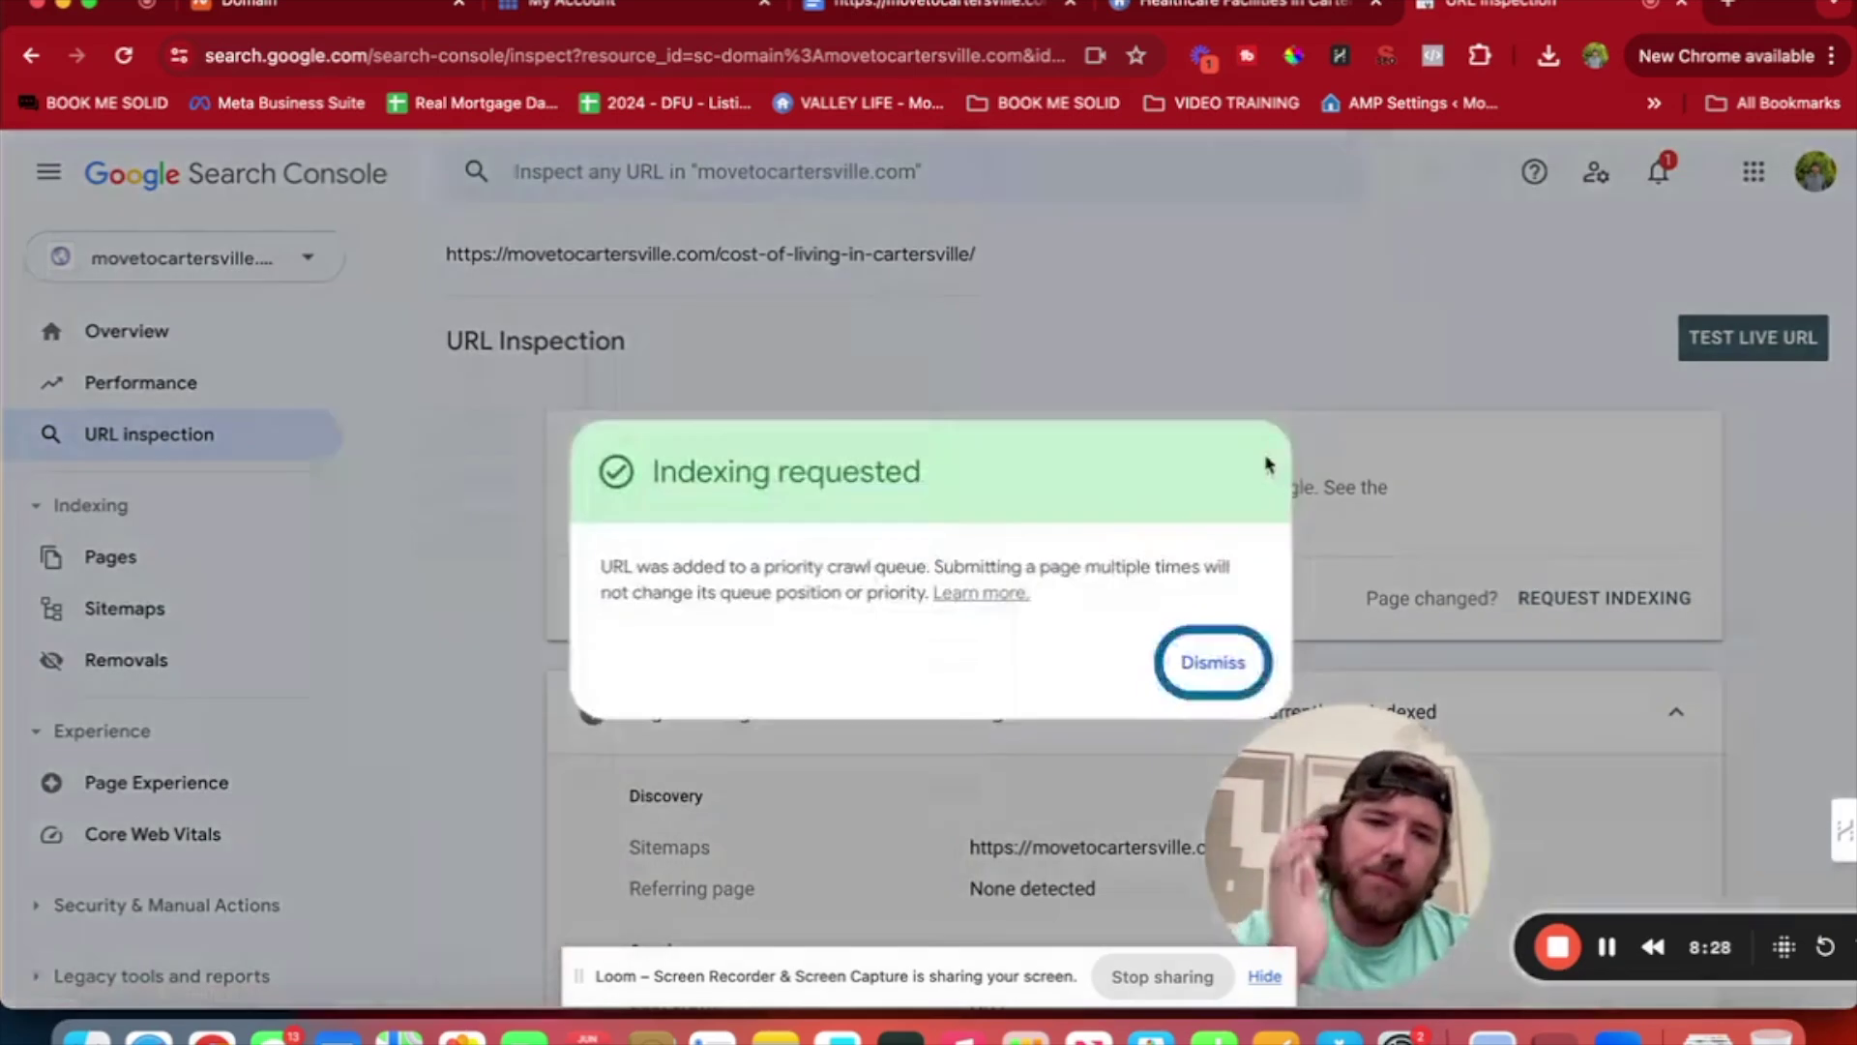
{"action": "left_click", "coordinate": [1212, 662]}
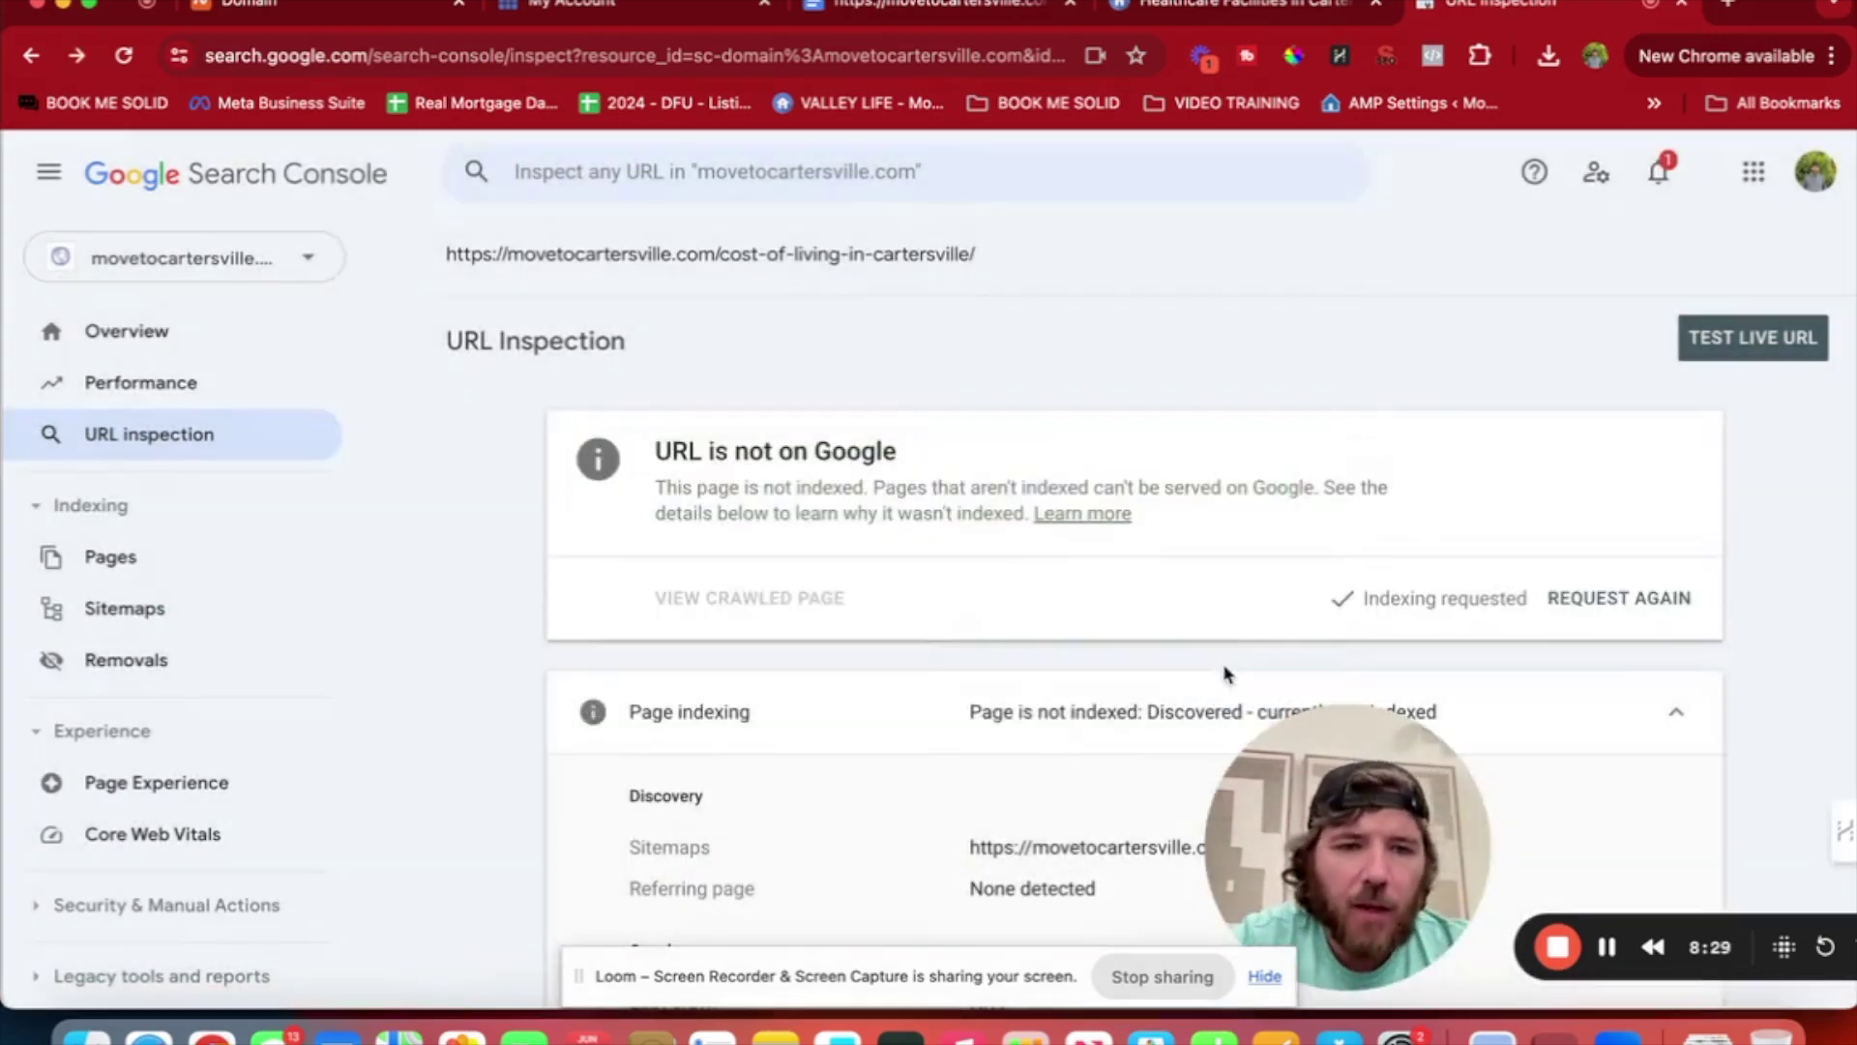
{"action": "left_click", "coordinate": [1130, 173]}
{"action": "key", "text": "super+v"}
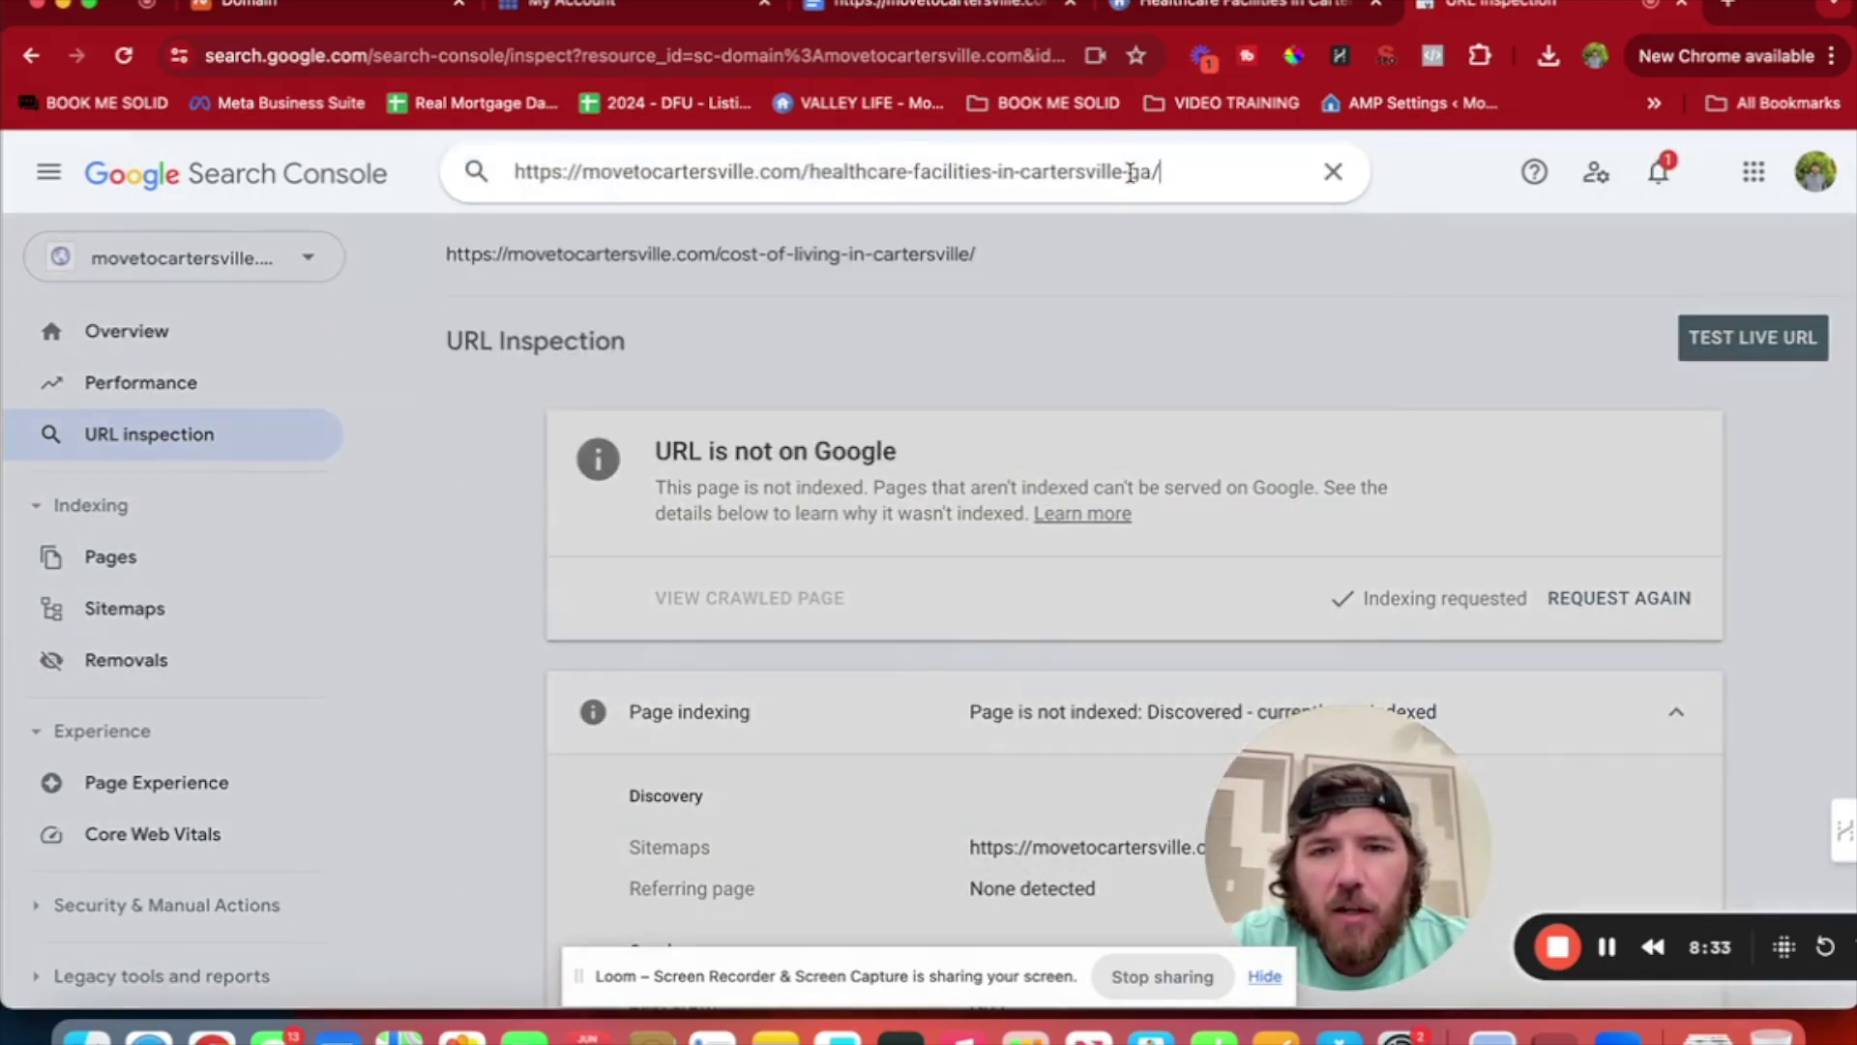
{"action": "key", "text": "Return"}
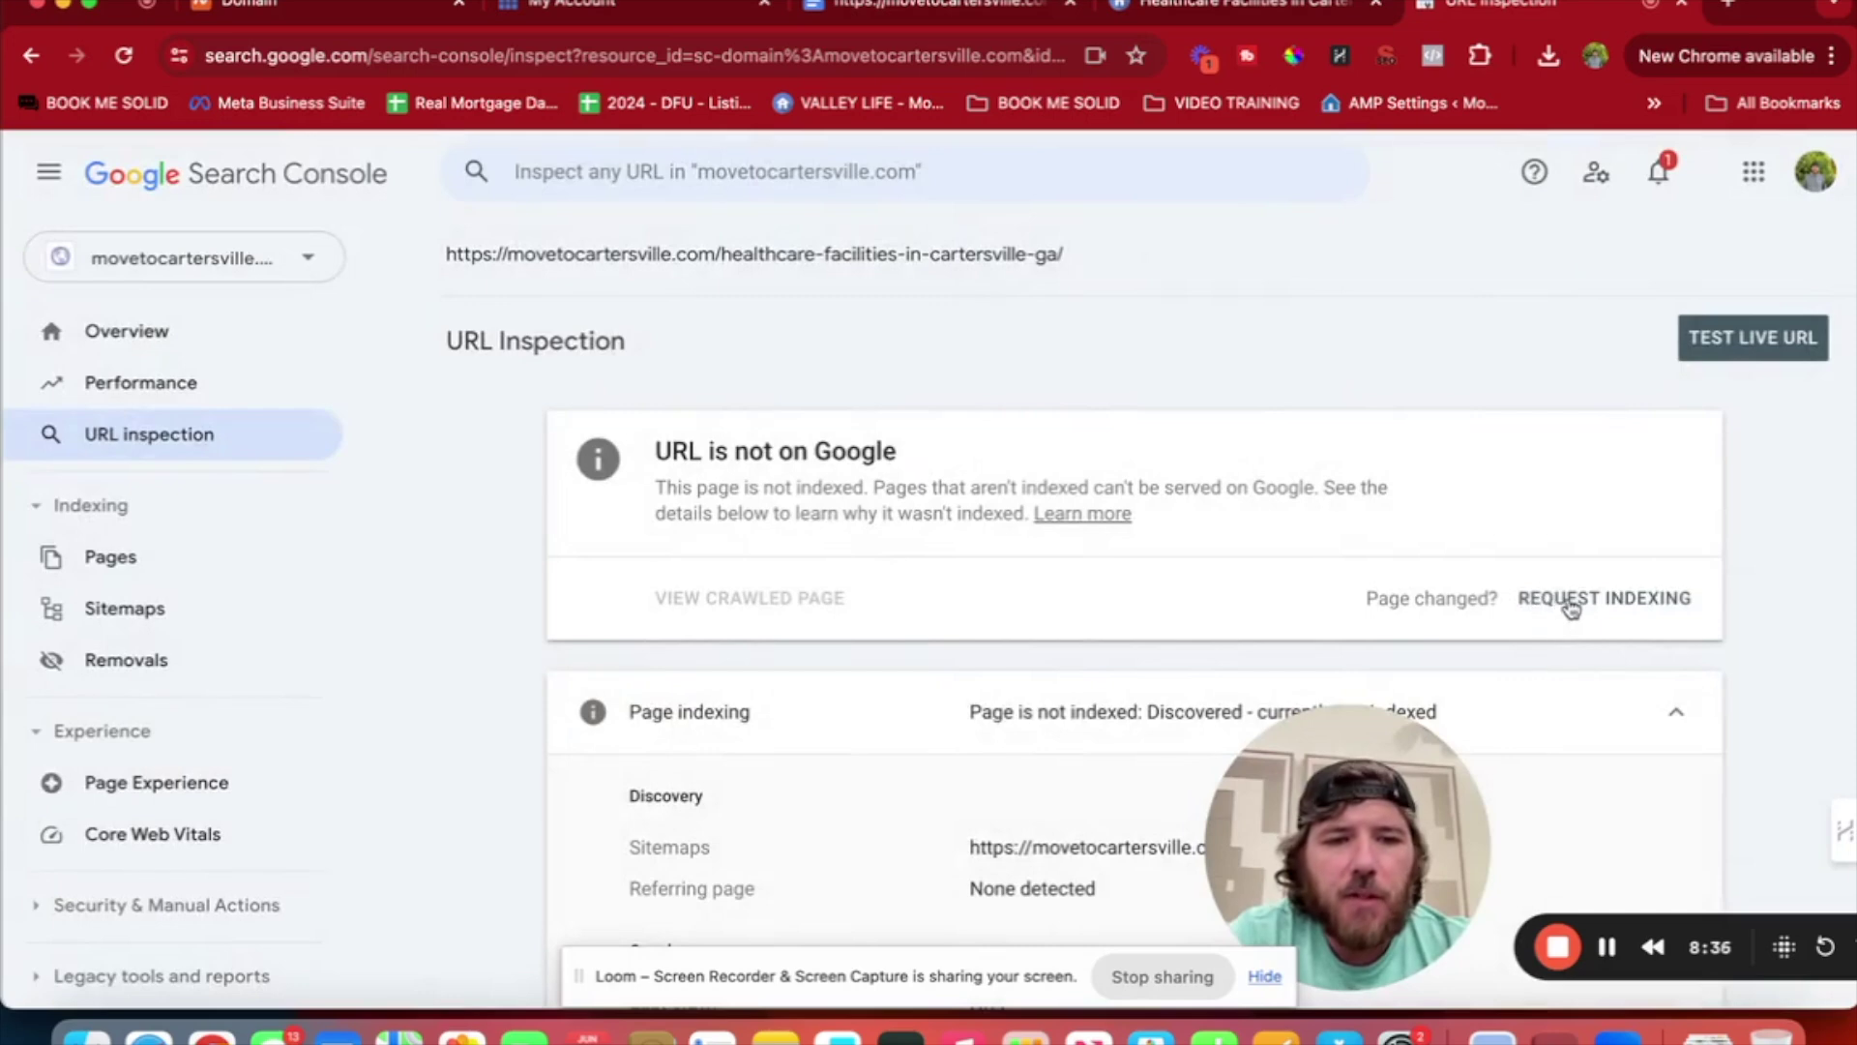
{"action": "left_click", "coordinate": [1572, 599]}
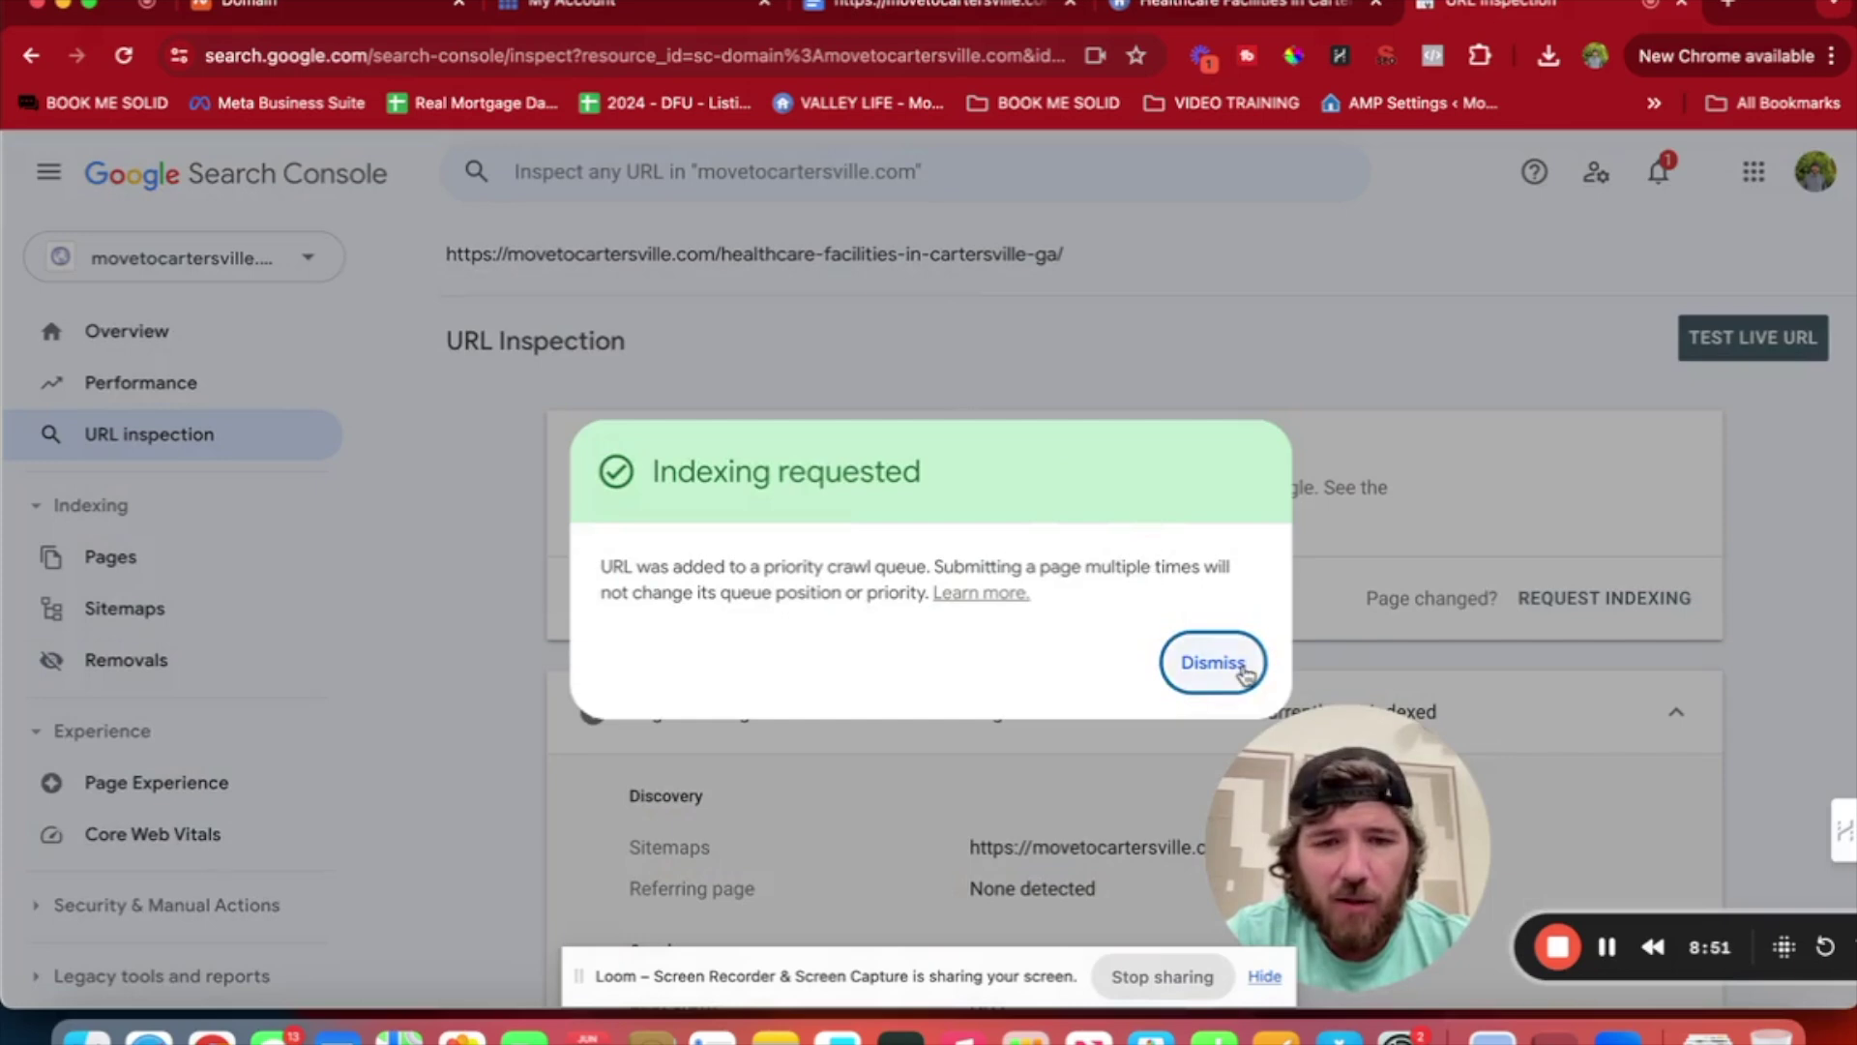
{"action": "left_click", "coordinate": [1214, 663]}
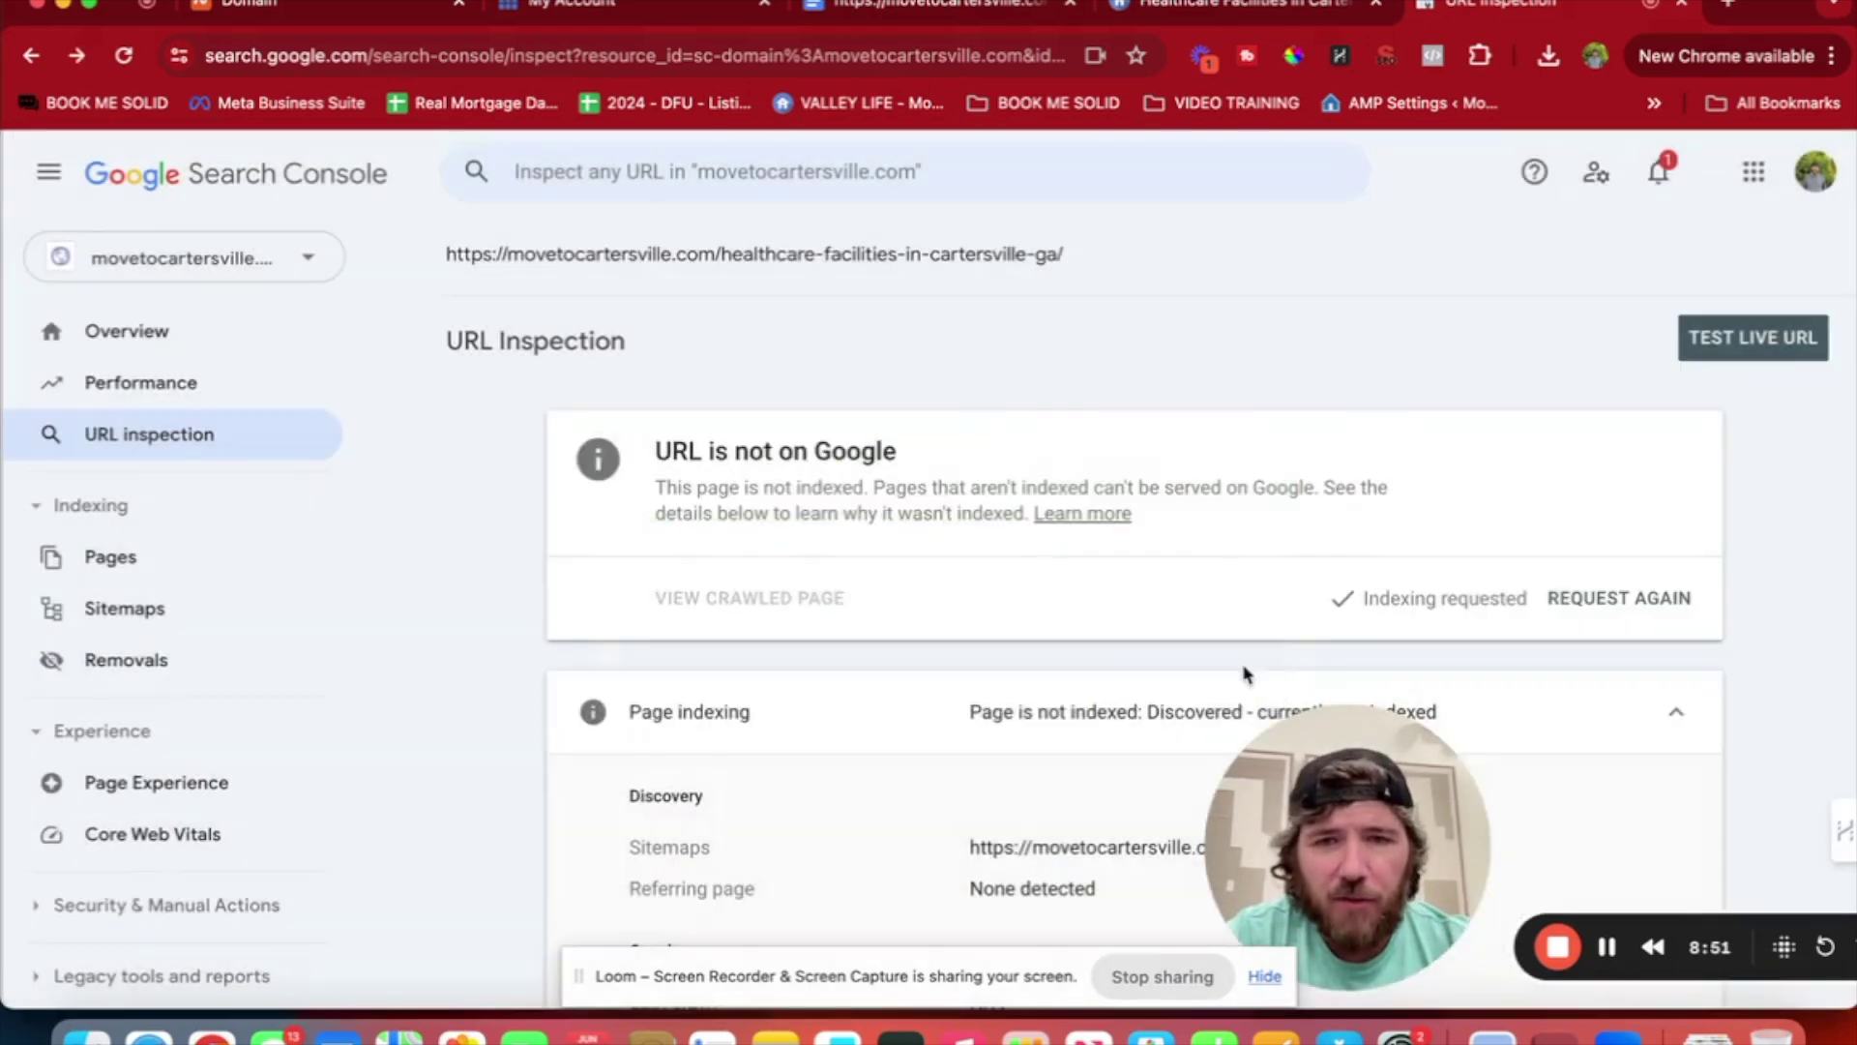
Copy the Housing Market 2024 Trends and Predictions post URL, inspect it, and request indexing.
{"action": "left_click", "coordinate": [1248, 7]}
{"action": "mouse_move", "coordinate": [961, 256]}
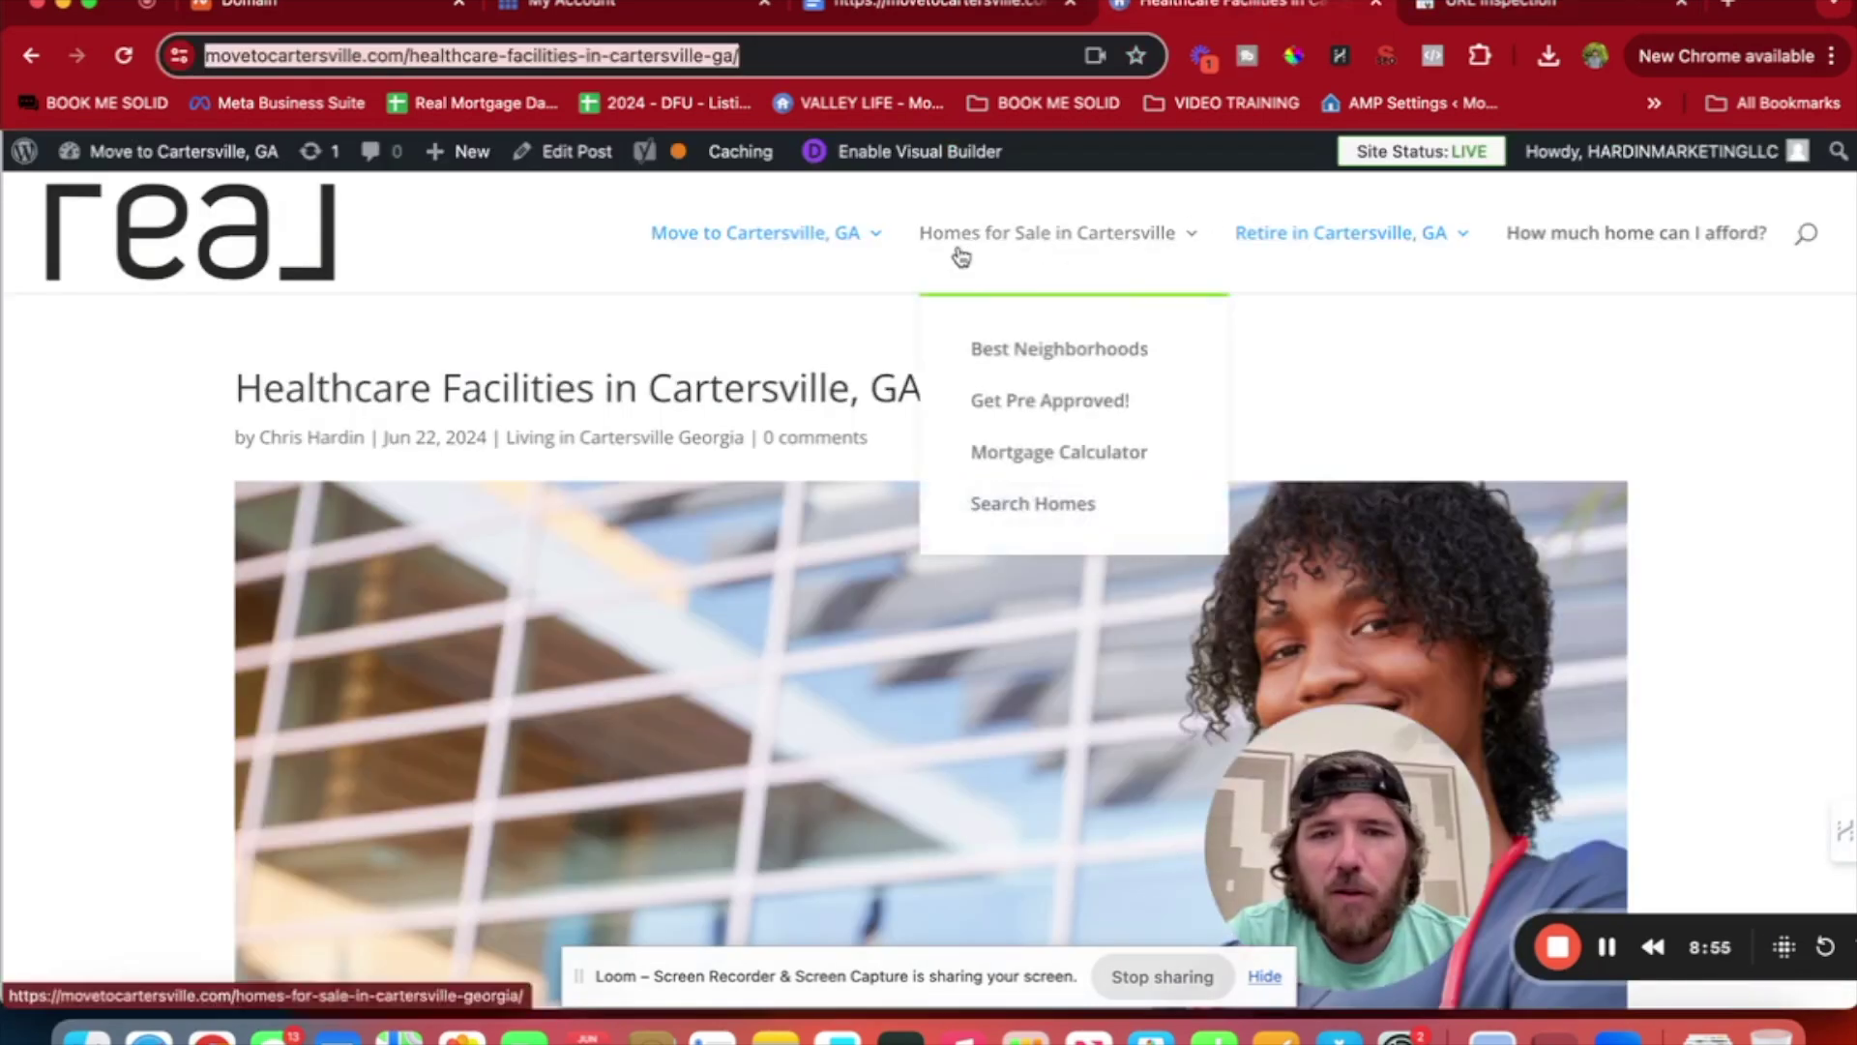
{"action": "left_click", "coordinate": [771, 455]}
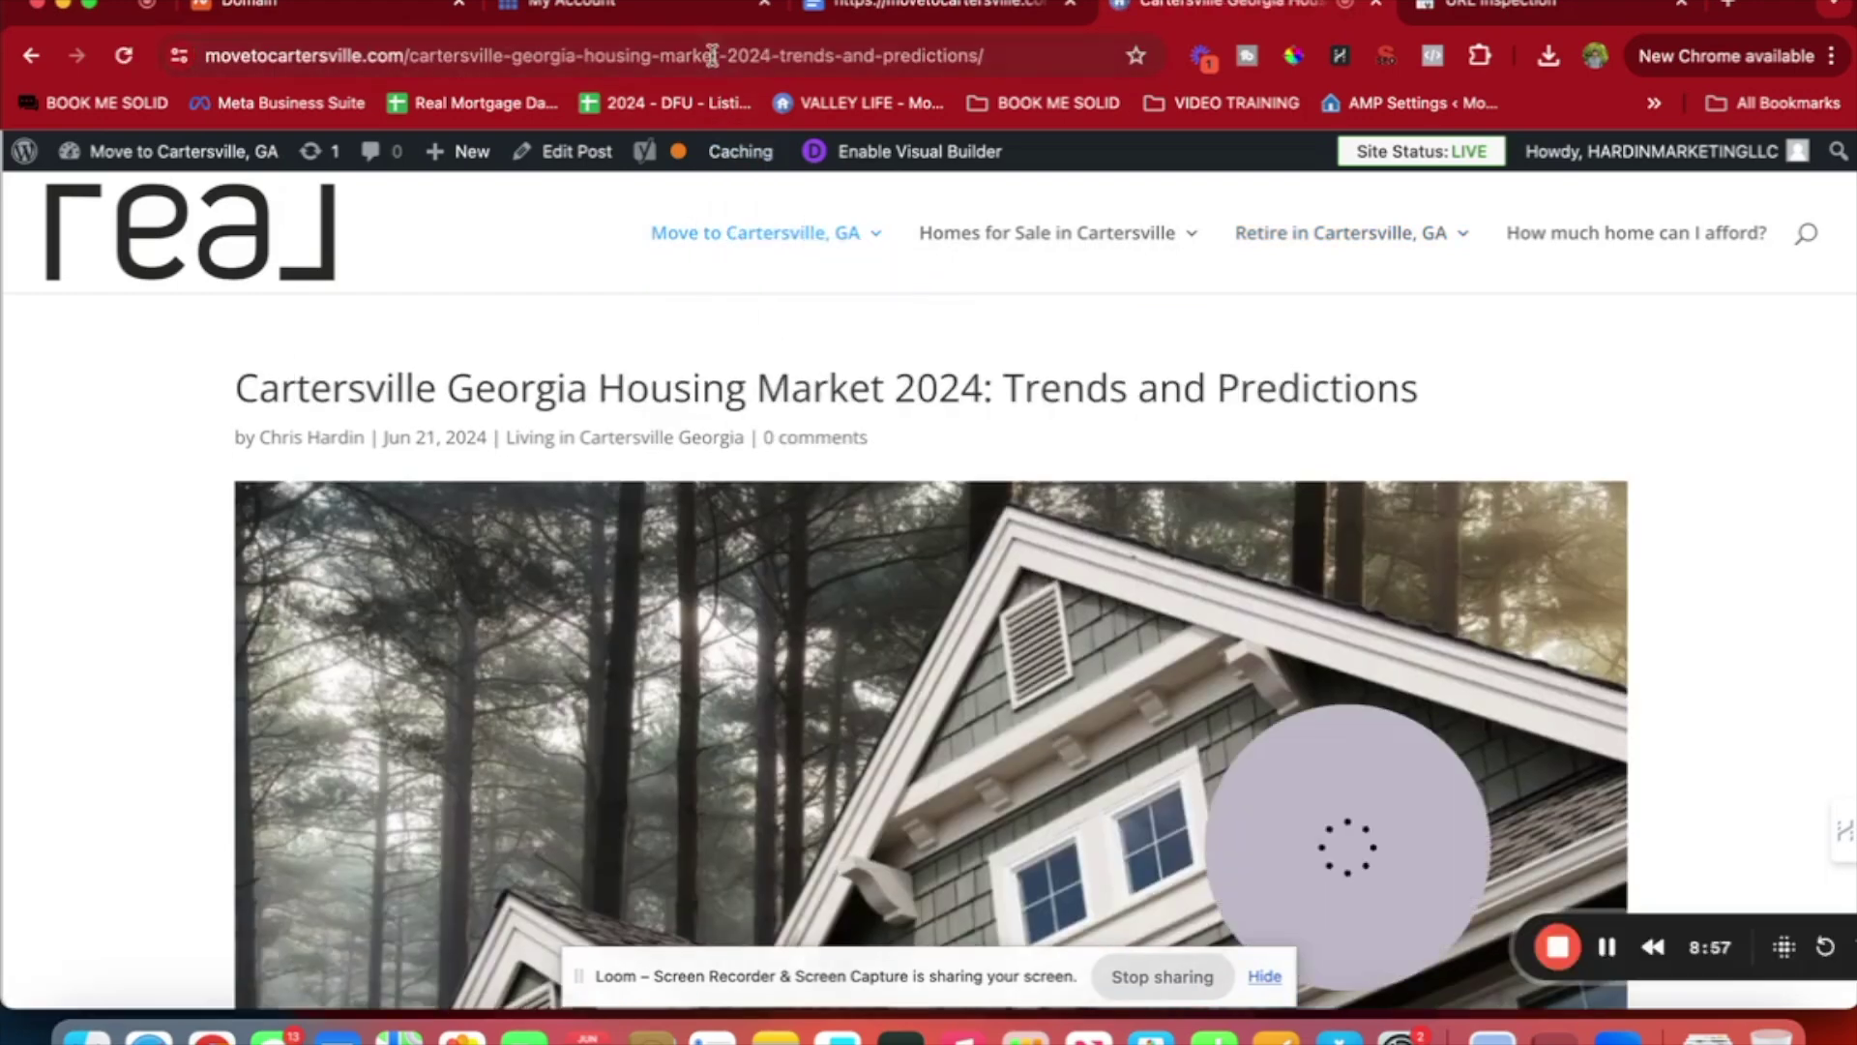
{"action": "left_click", "coordinate": [713, 56]}
{"action": "key", "text": "super+c"}
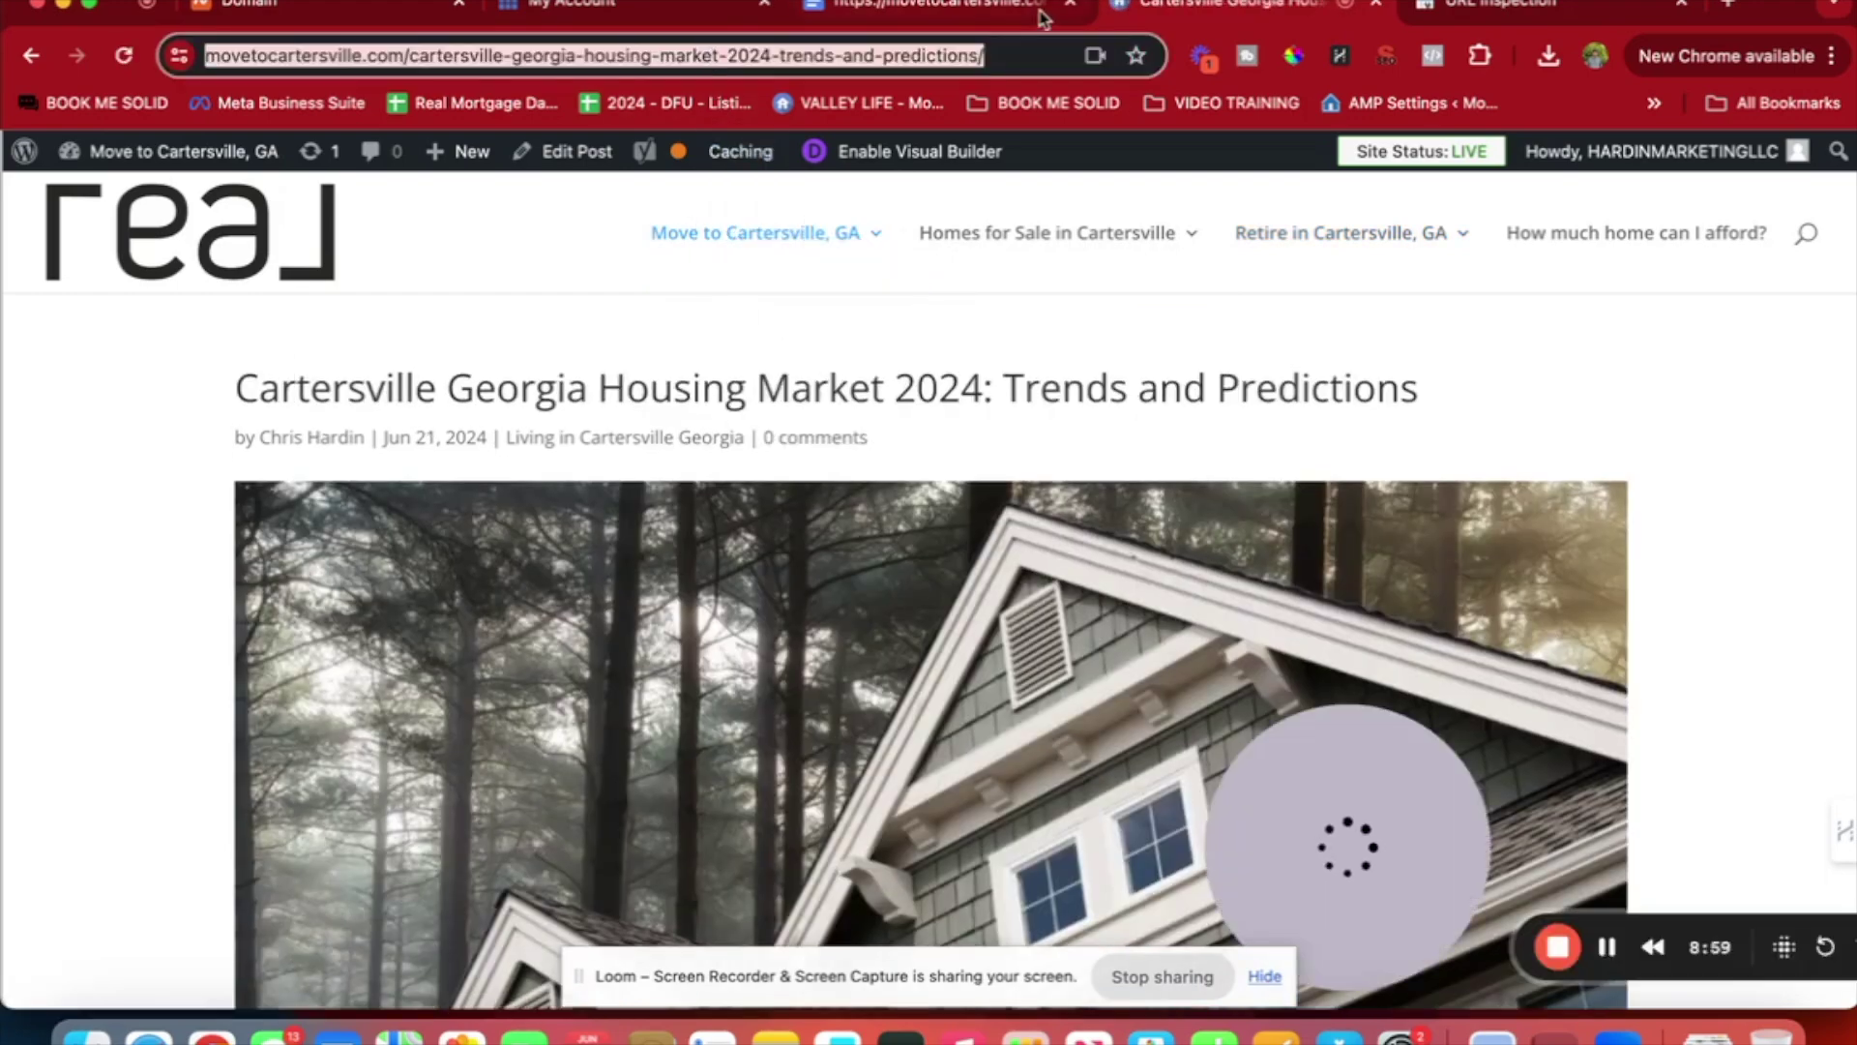
{"action": "key", "text": "ctrl+Tab"}
{"action": "left_click", "coordinate": [1105, 180]}
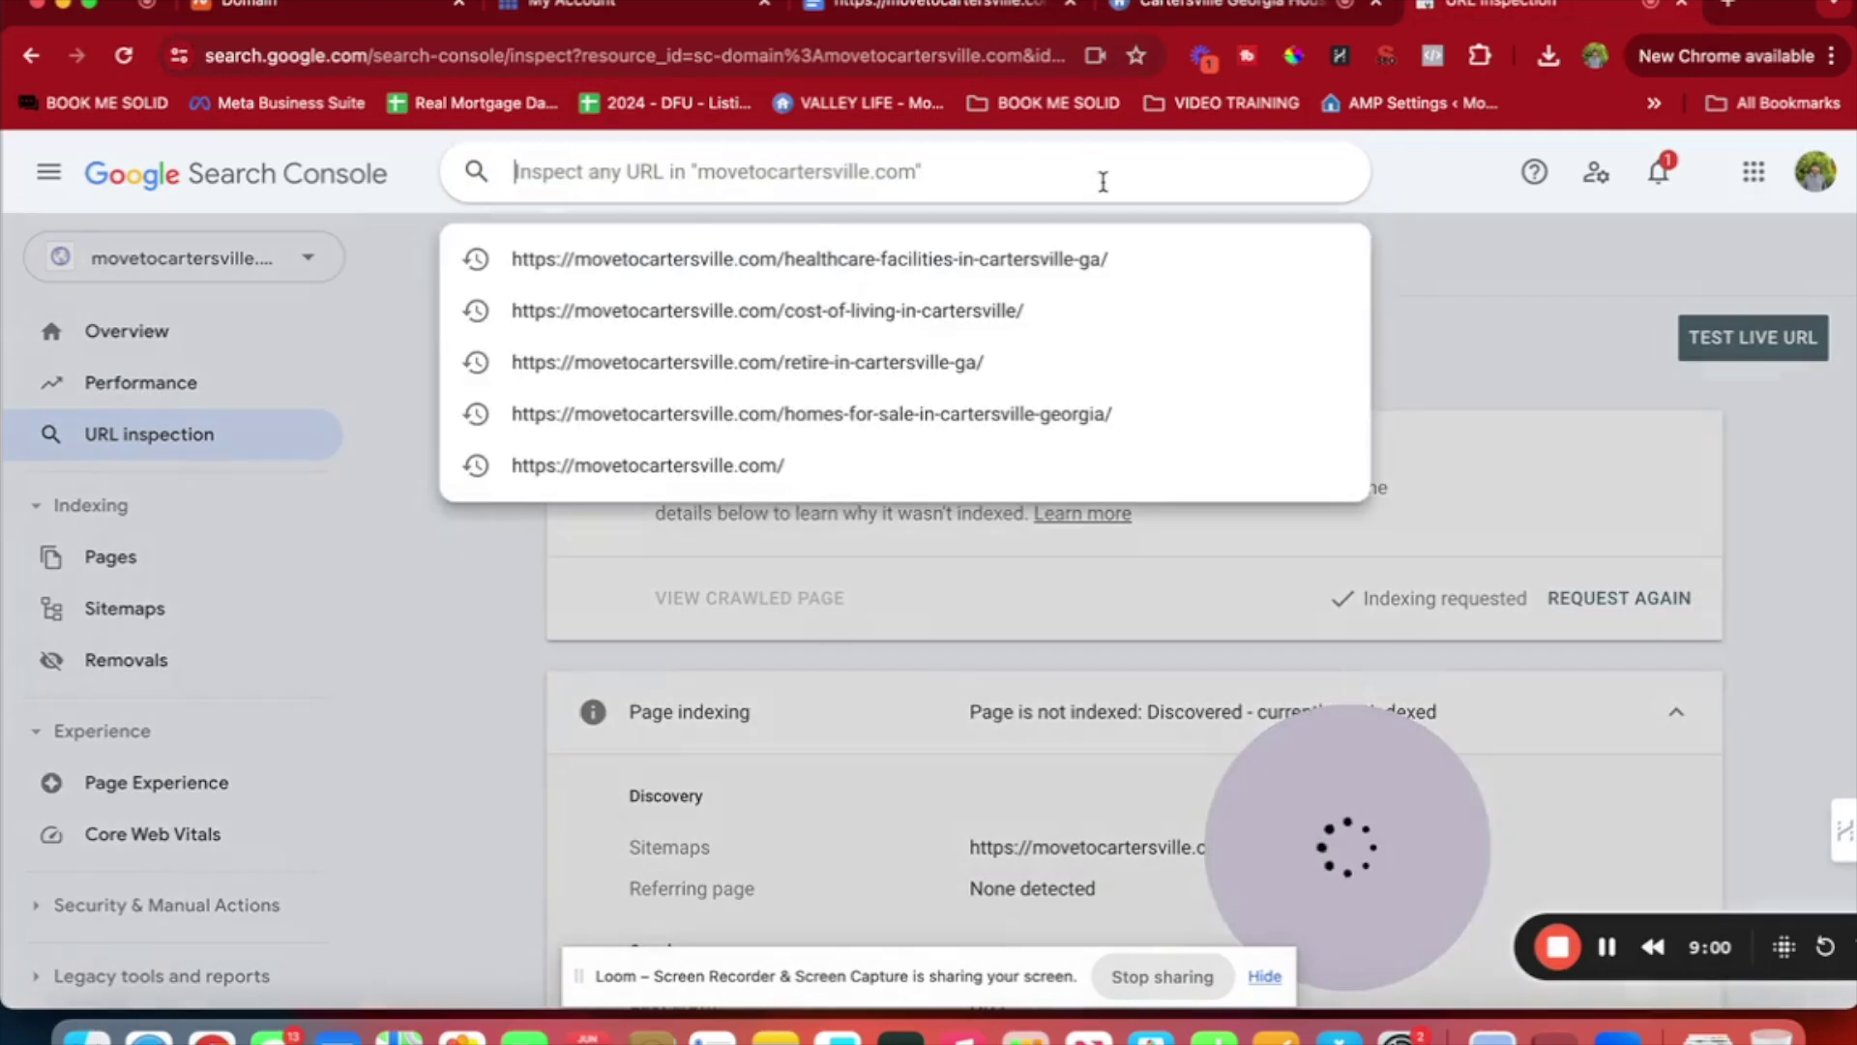
{"action": "key", "text": "super+v"}
{"action": "key", "text": "Return"}
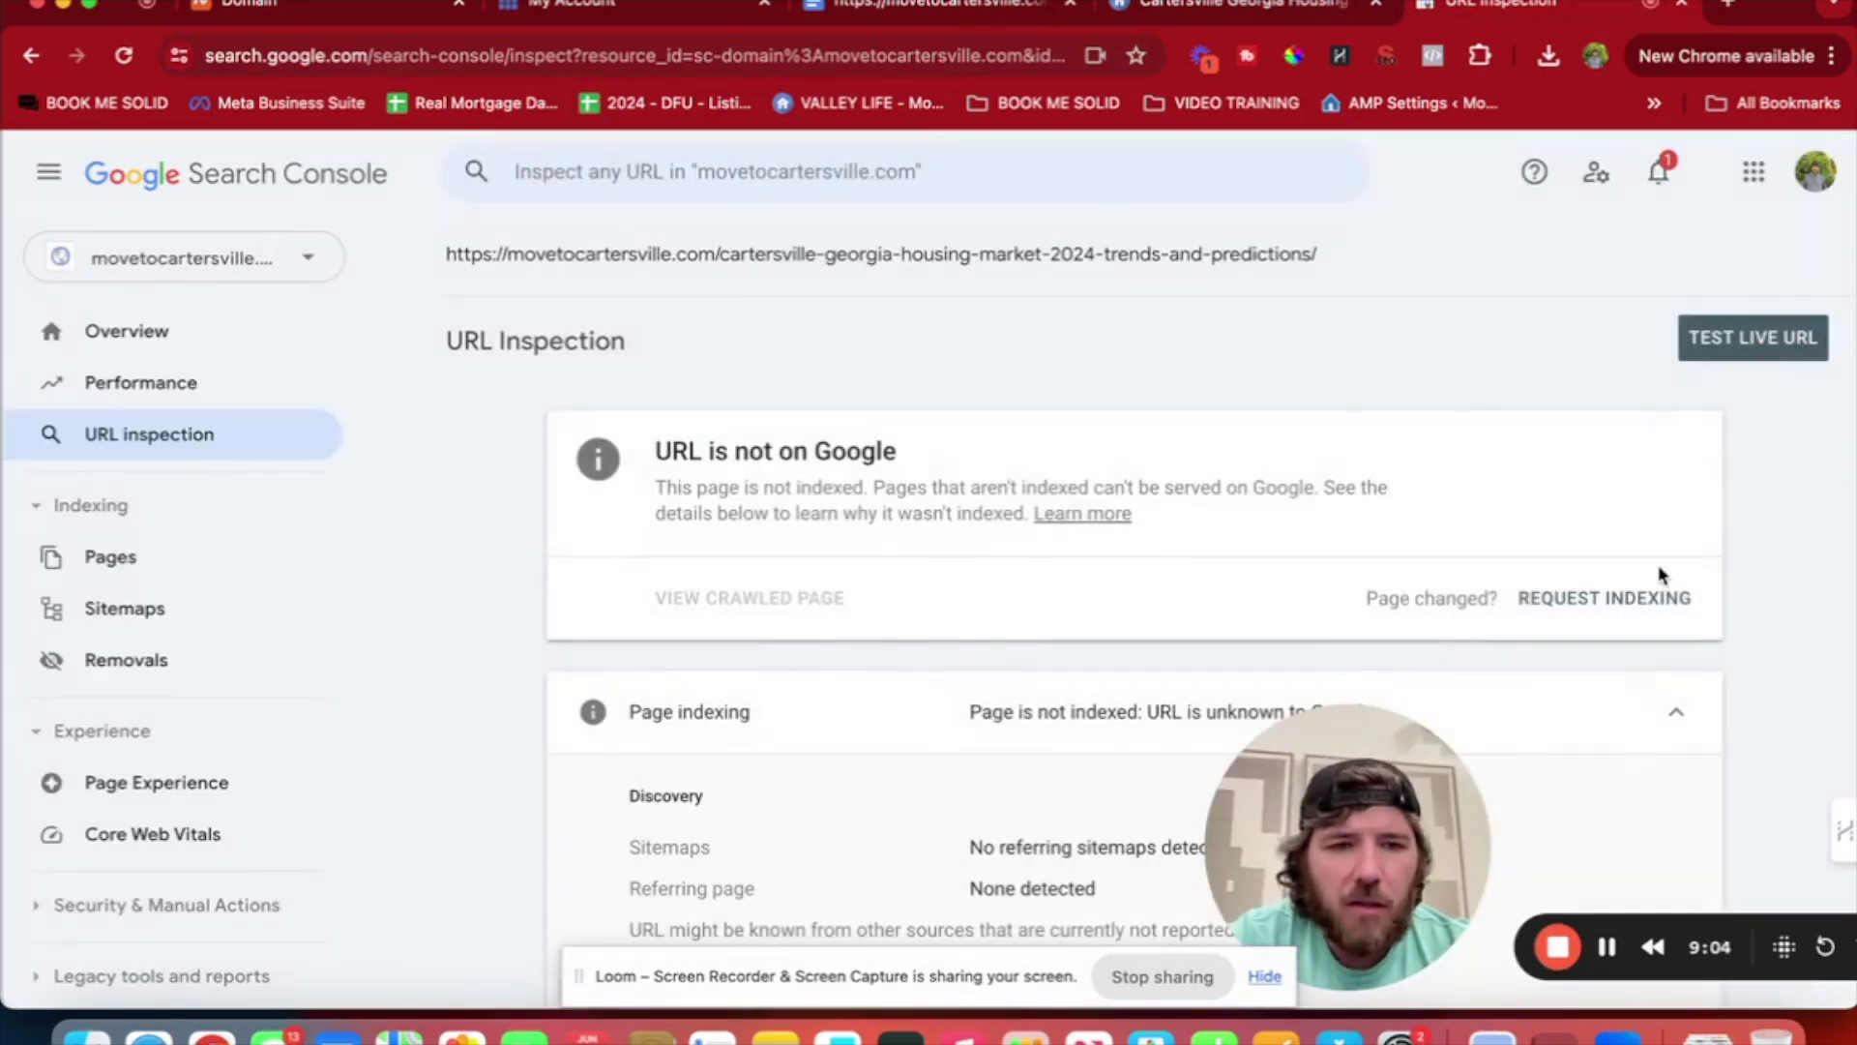
{"action": "left_click", "coordinate": [1639, 596]}
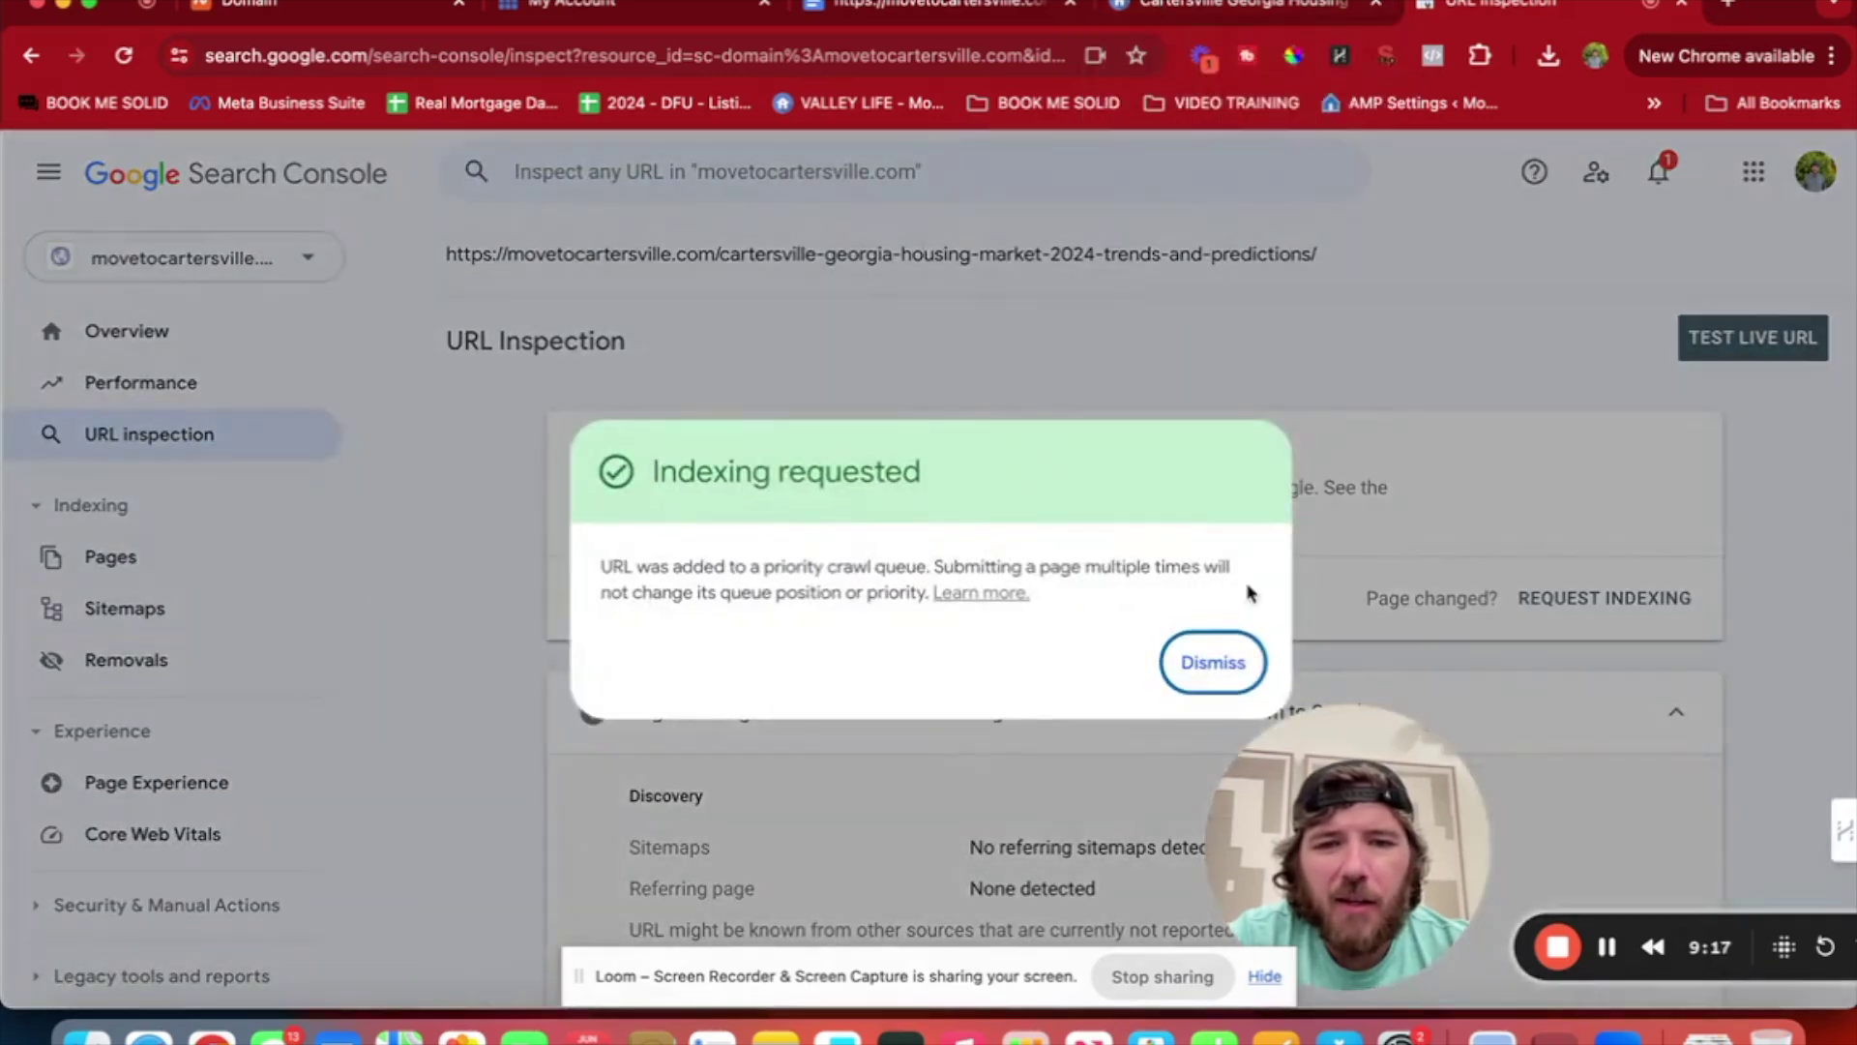
{"action": "left_click", "coordinate": [1213, 664]}
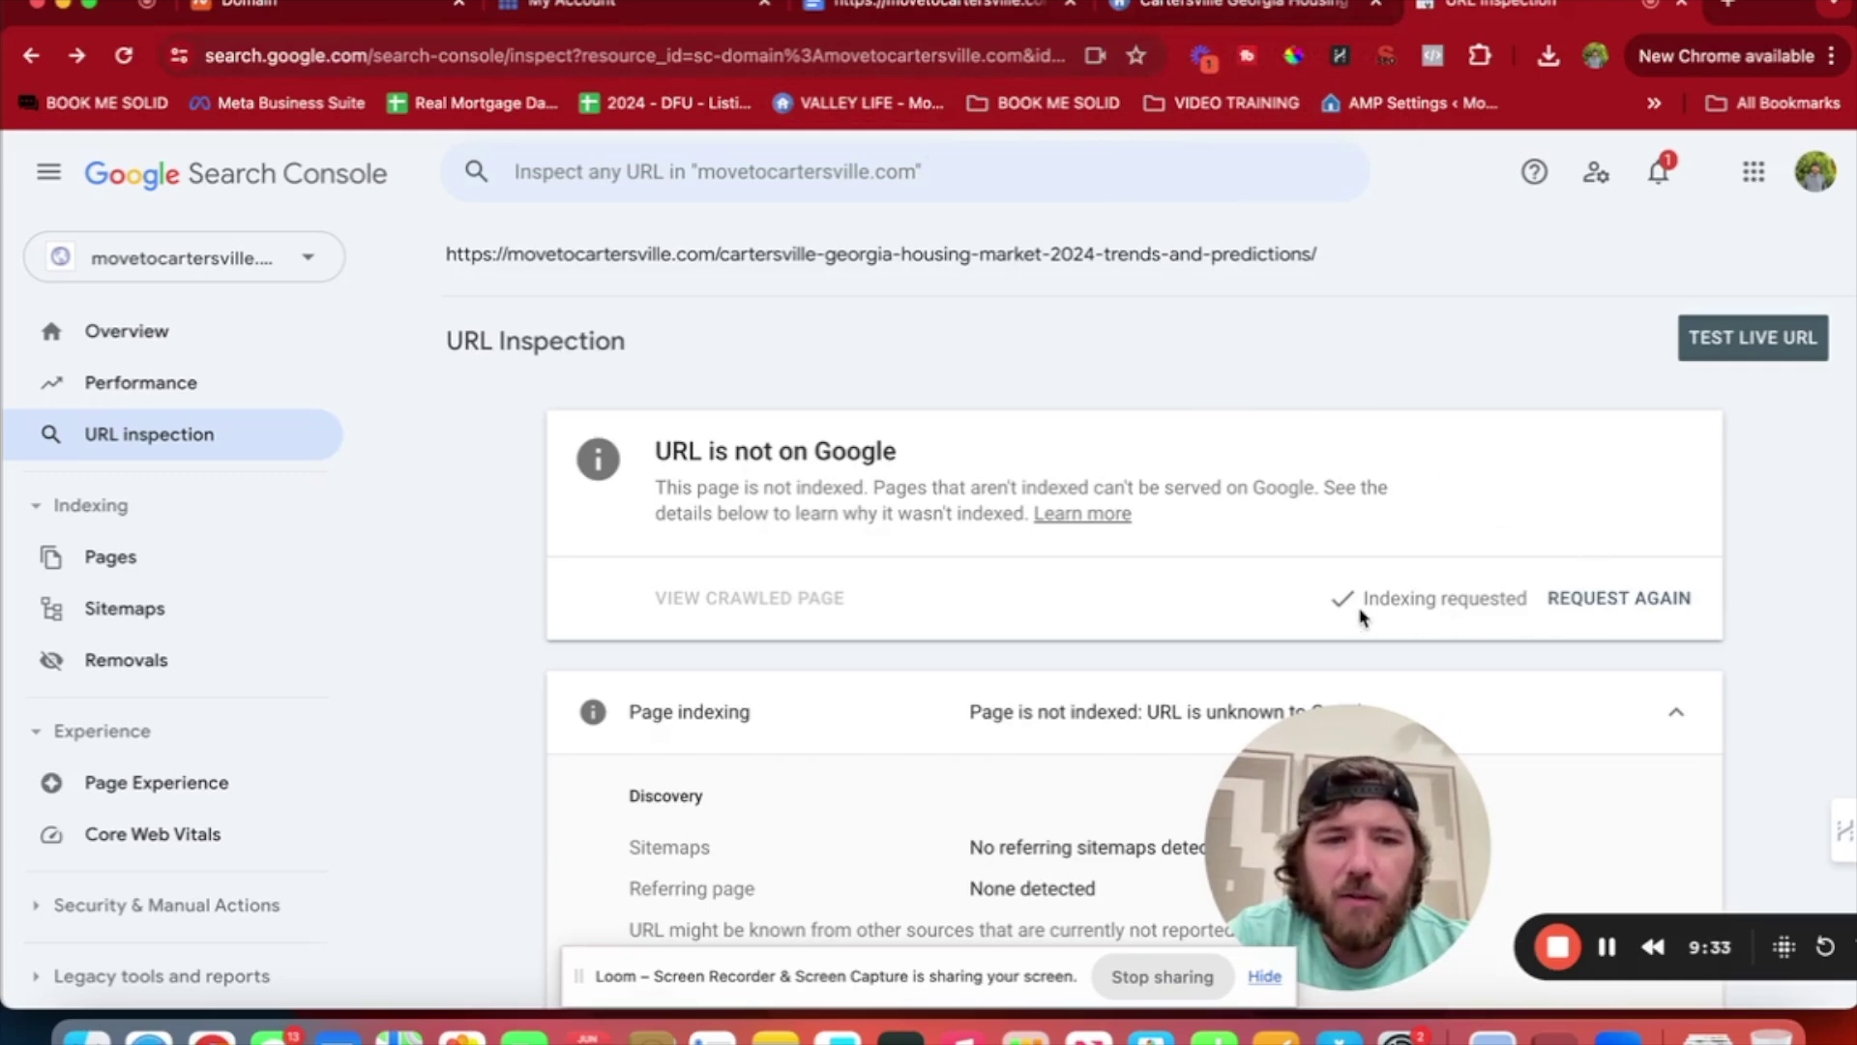
Copy the Job Market post URL, inspect it in Search Console, and request indexing.
{"action": "left_click", "coordinate": [1248, 8]}
{"action": "mouse_move", "coordinate": [850, 233]}
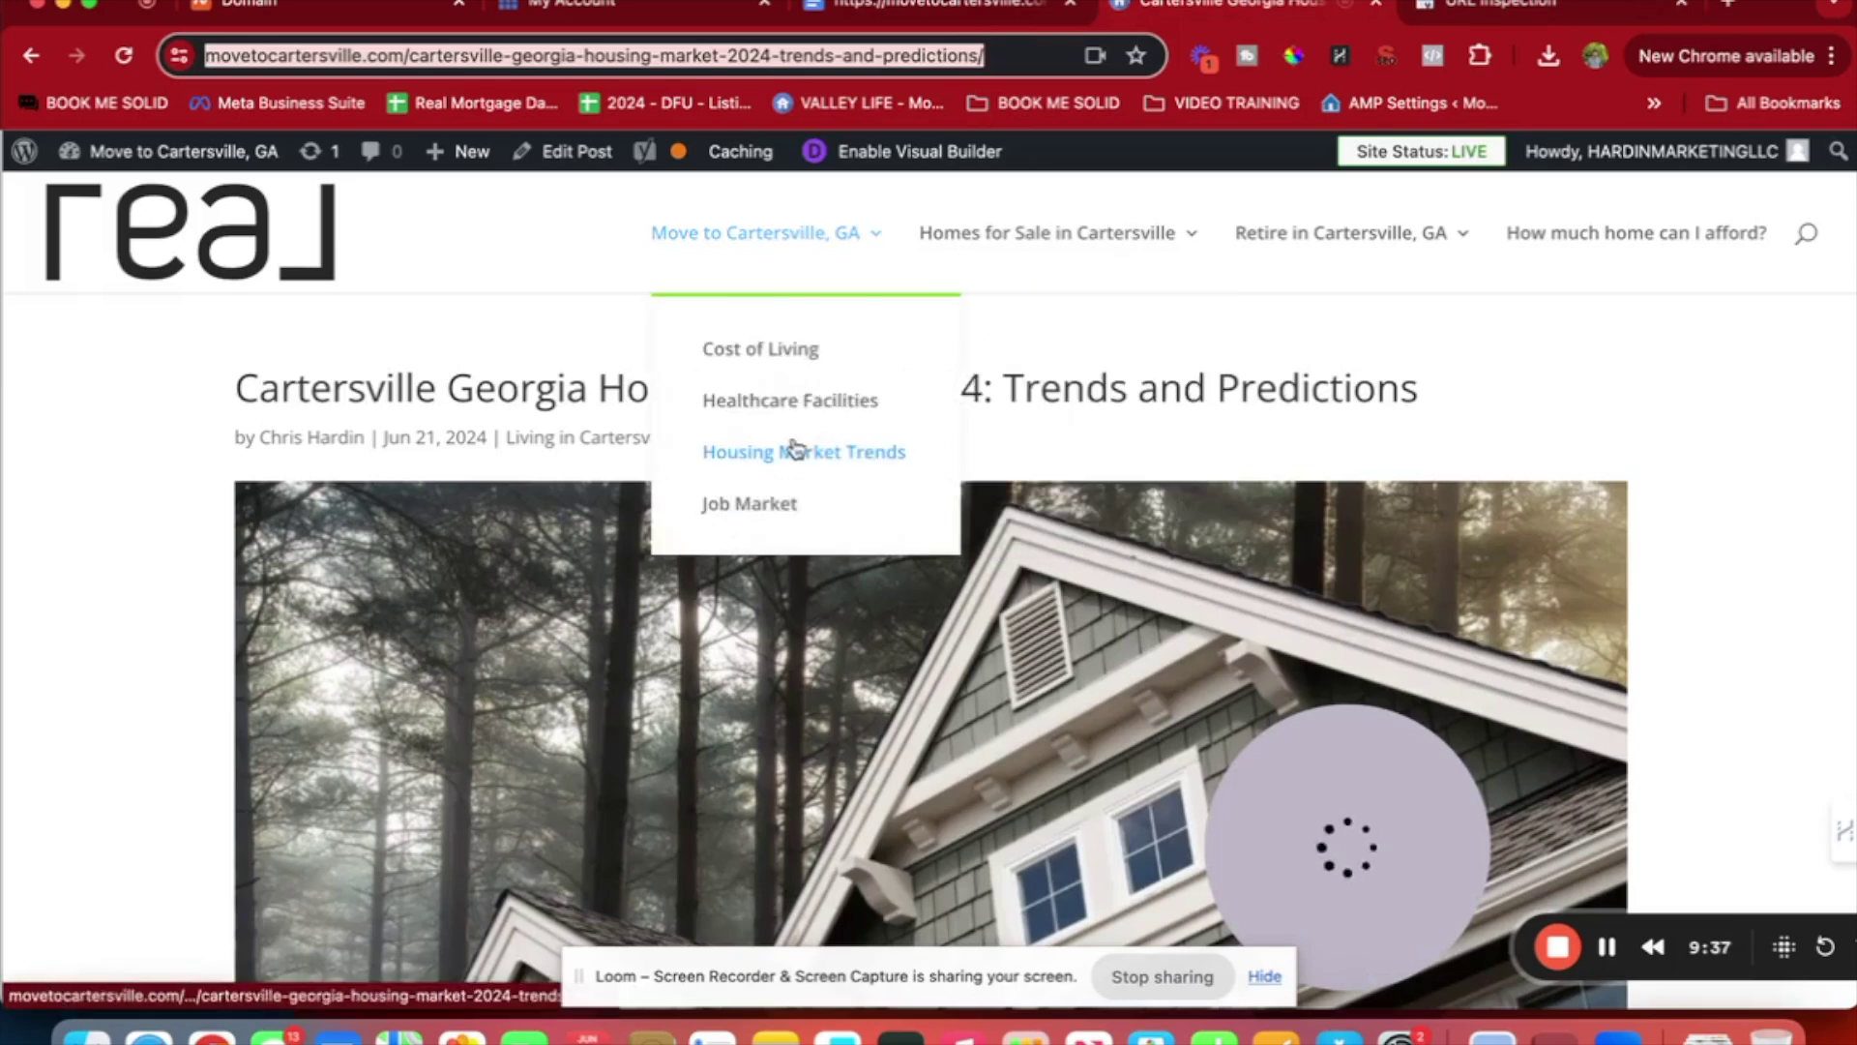
{"action": "left_click", "coordinate": [775, 505]}
{"action": "left_click", "coordinate": [807, 60]}
{"action": "key", "text": "ctrl+c"}
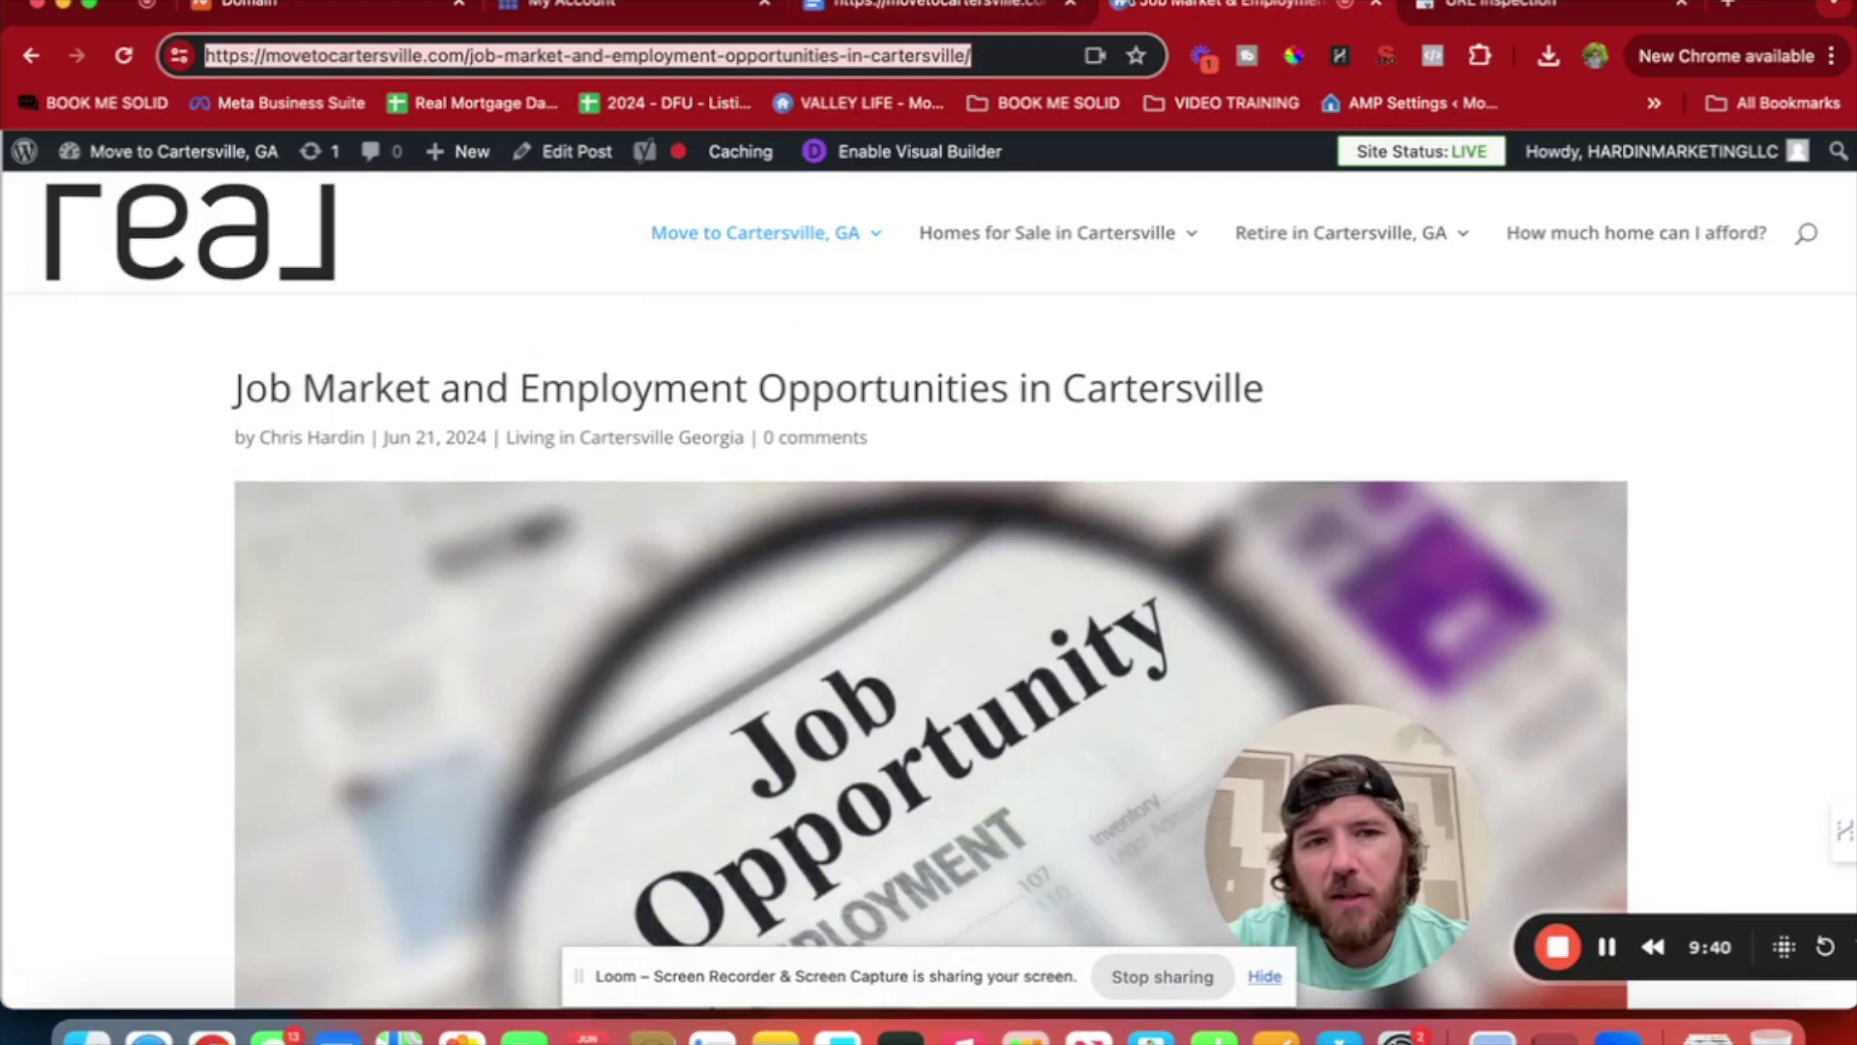
{"action": "left_click", "coordinate": [1516, 7]}
{"action": "left_click", "coordinate": [1151, 170]}
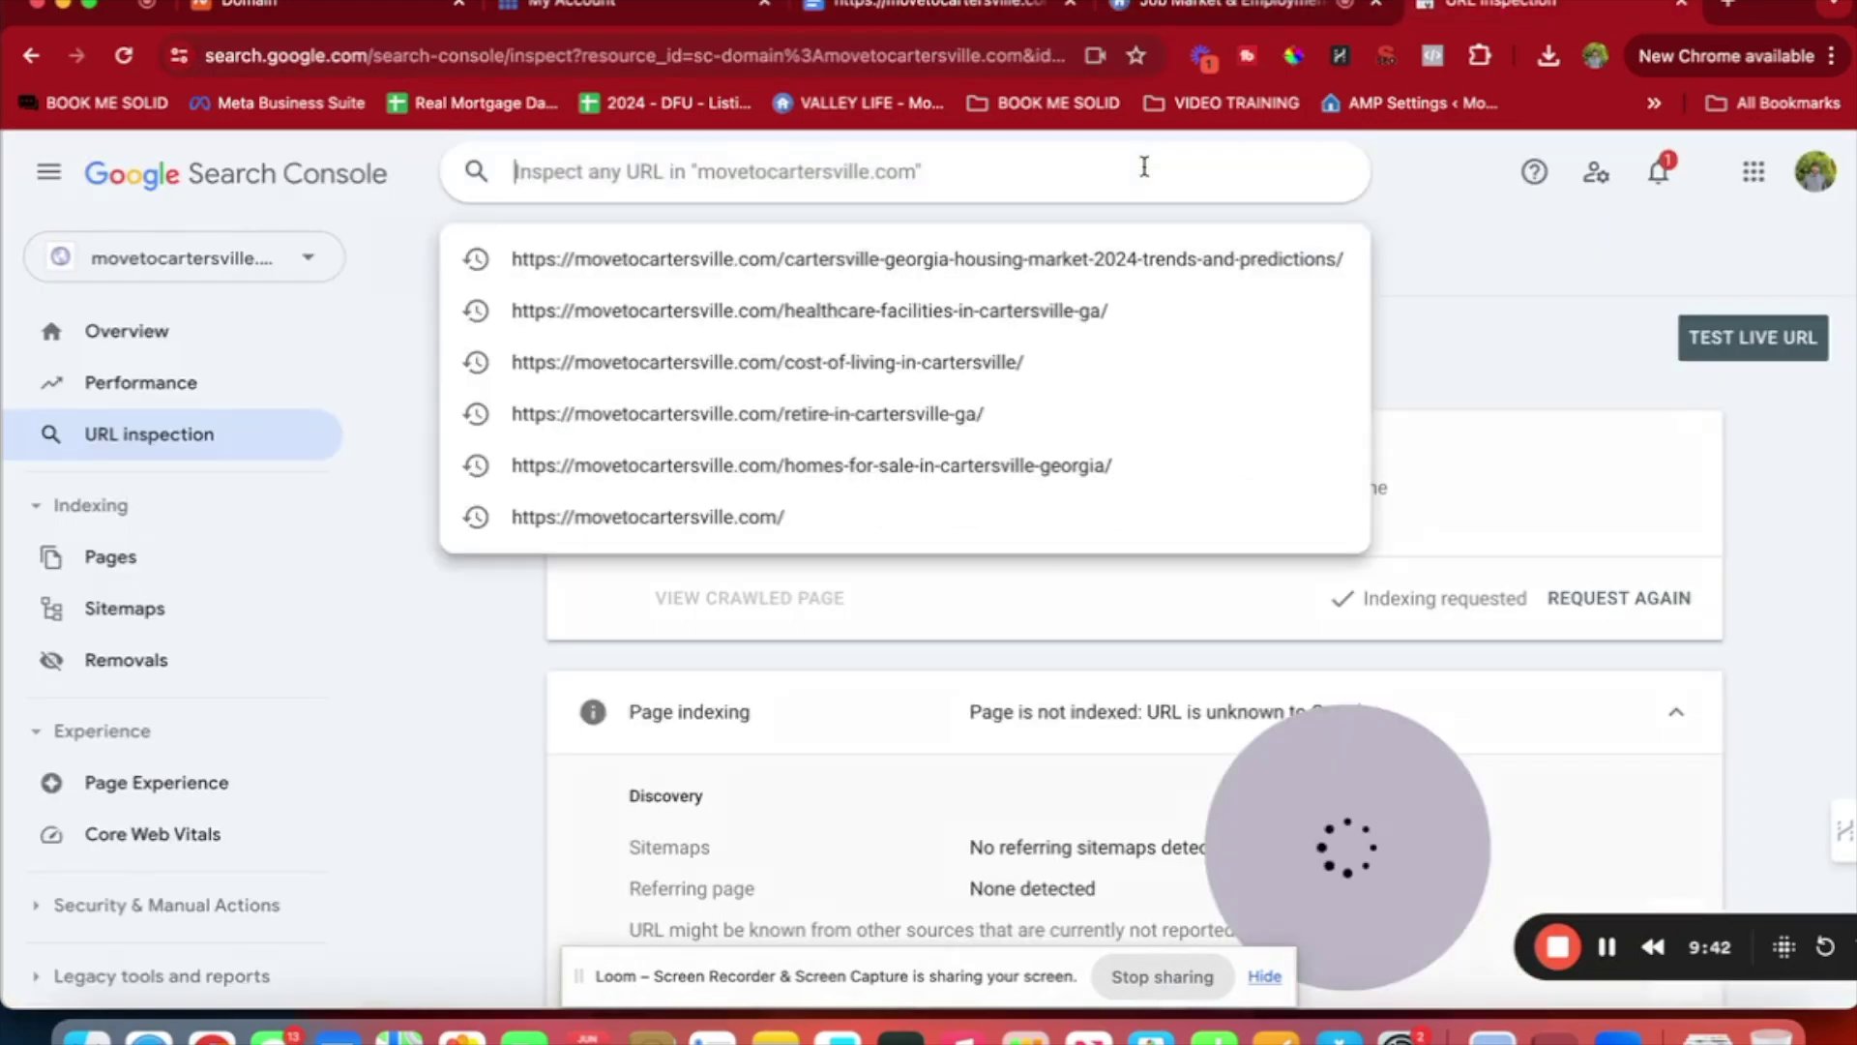
{"action": "key", "text": "ctrl+v"}
{"action": "key", "text": "Return"}
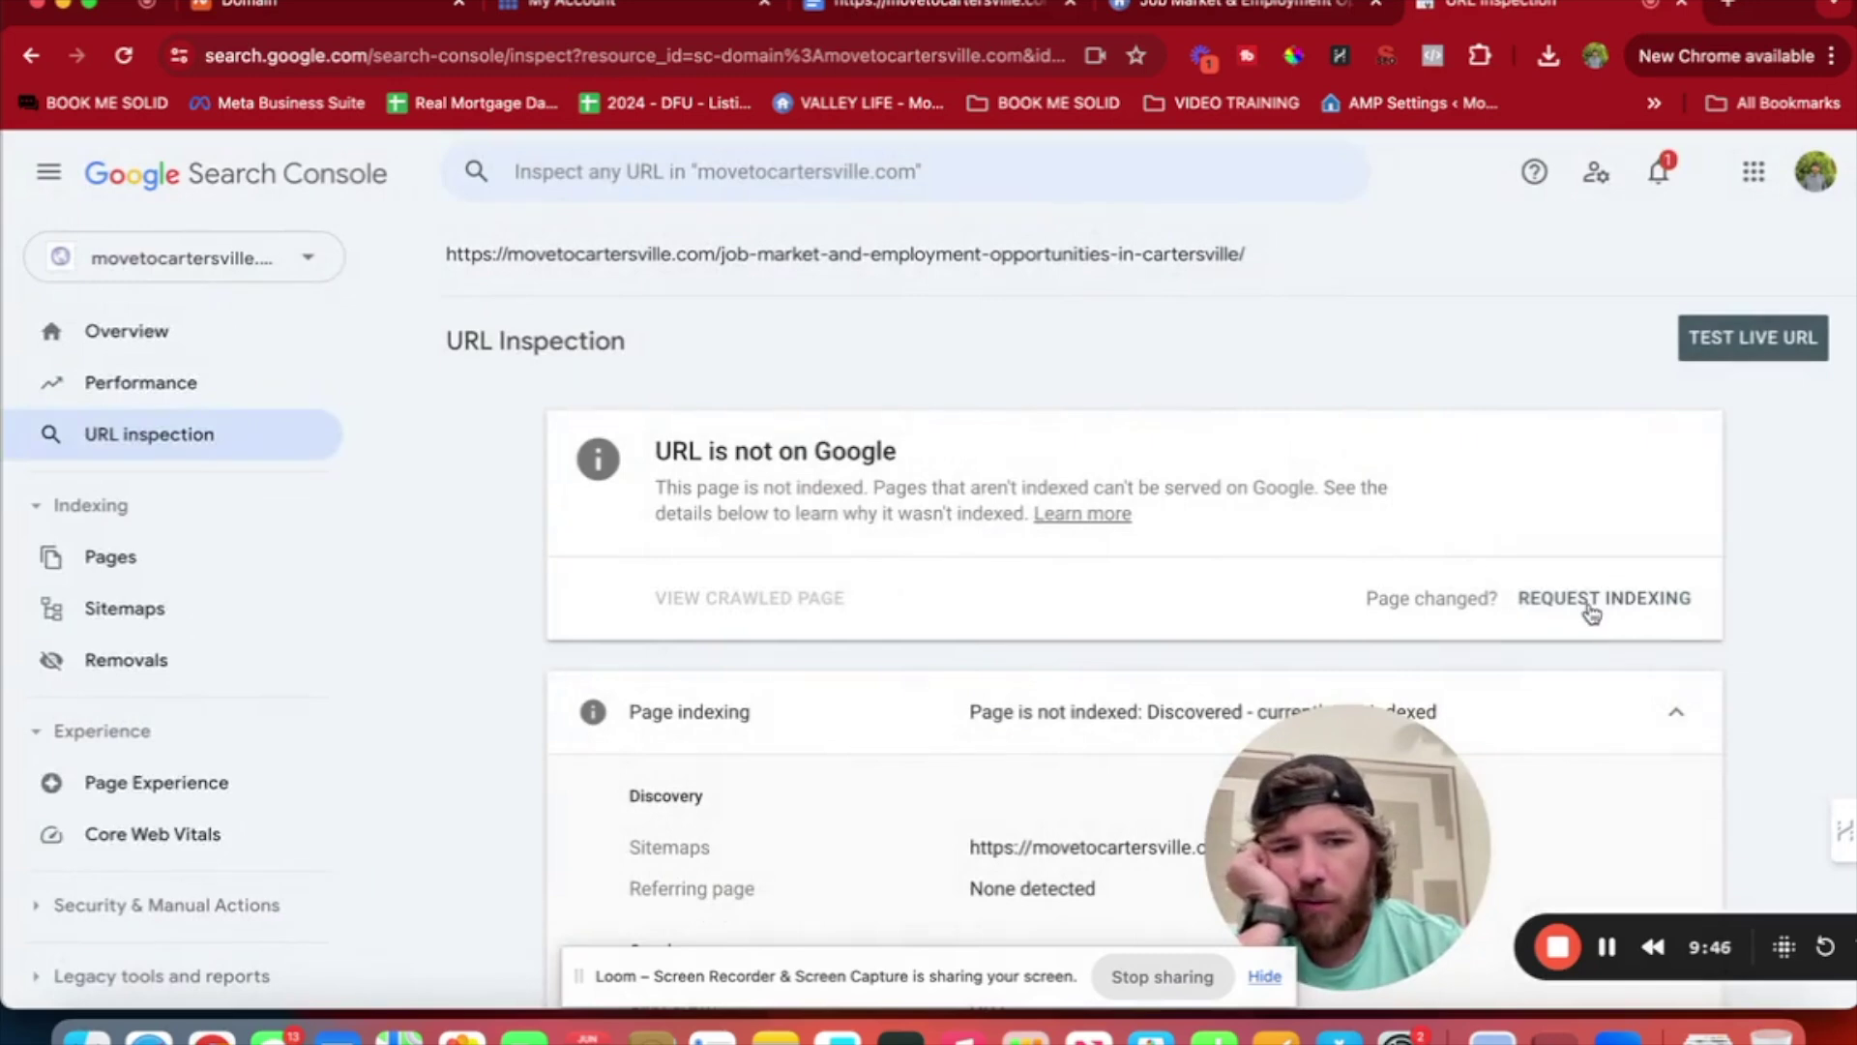
{"action": "left_click", "coordinate": [1591, 601]}
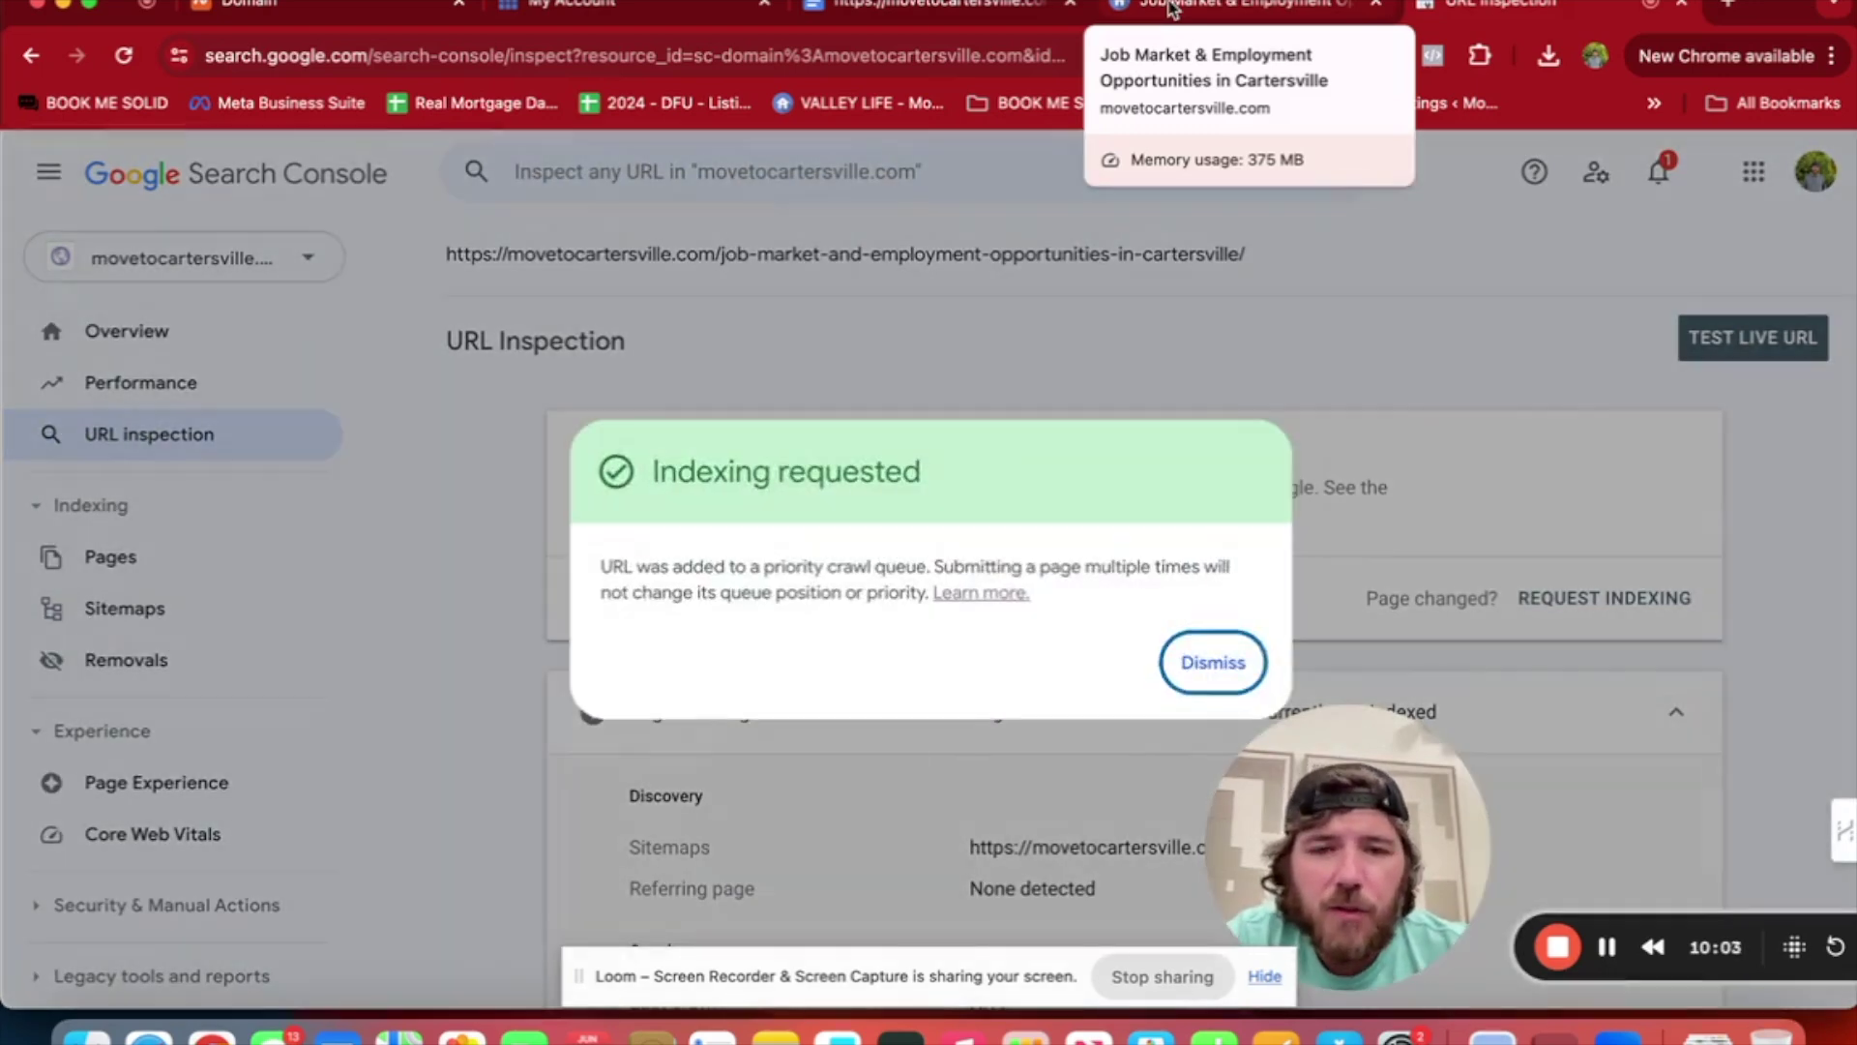
{"action": "left_click", "coordinate": [1213, 662]}
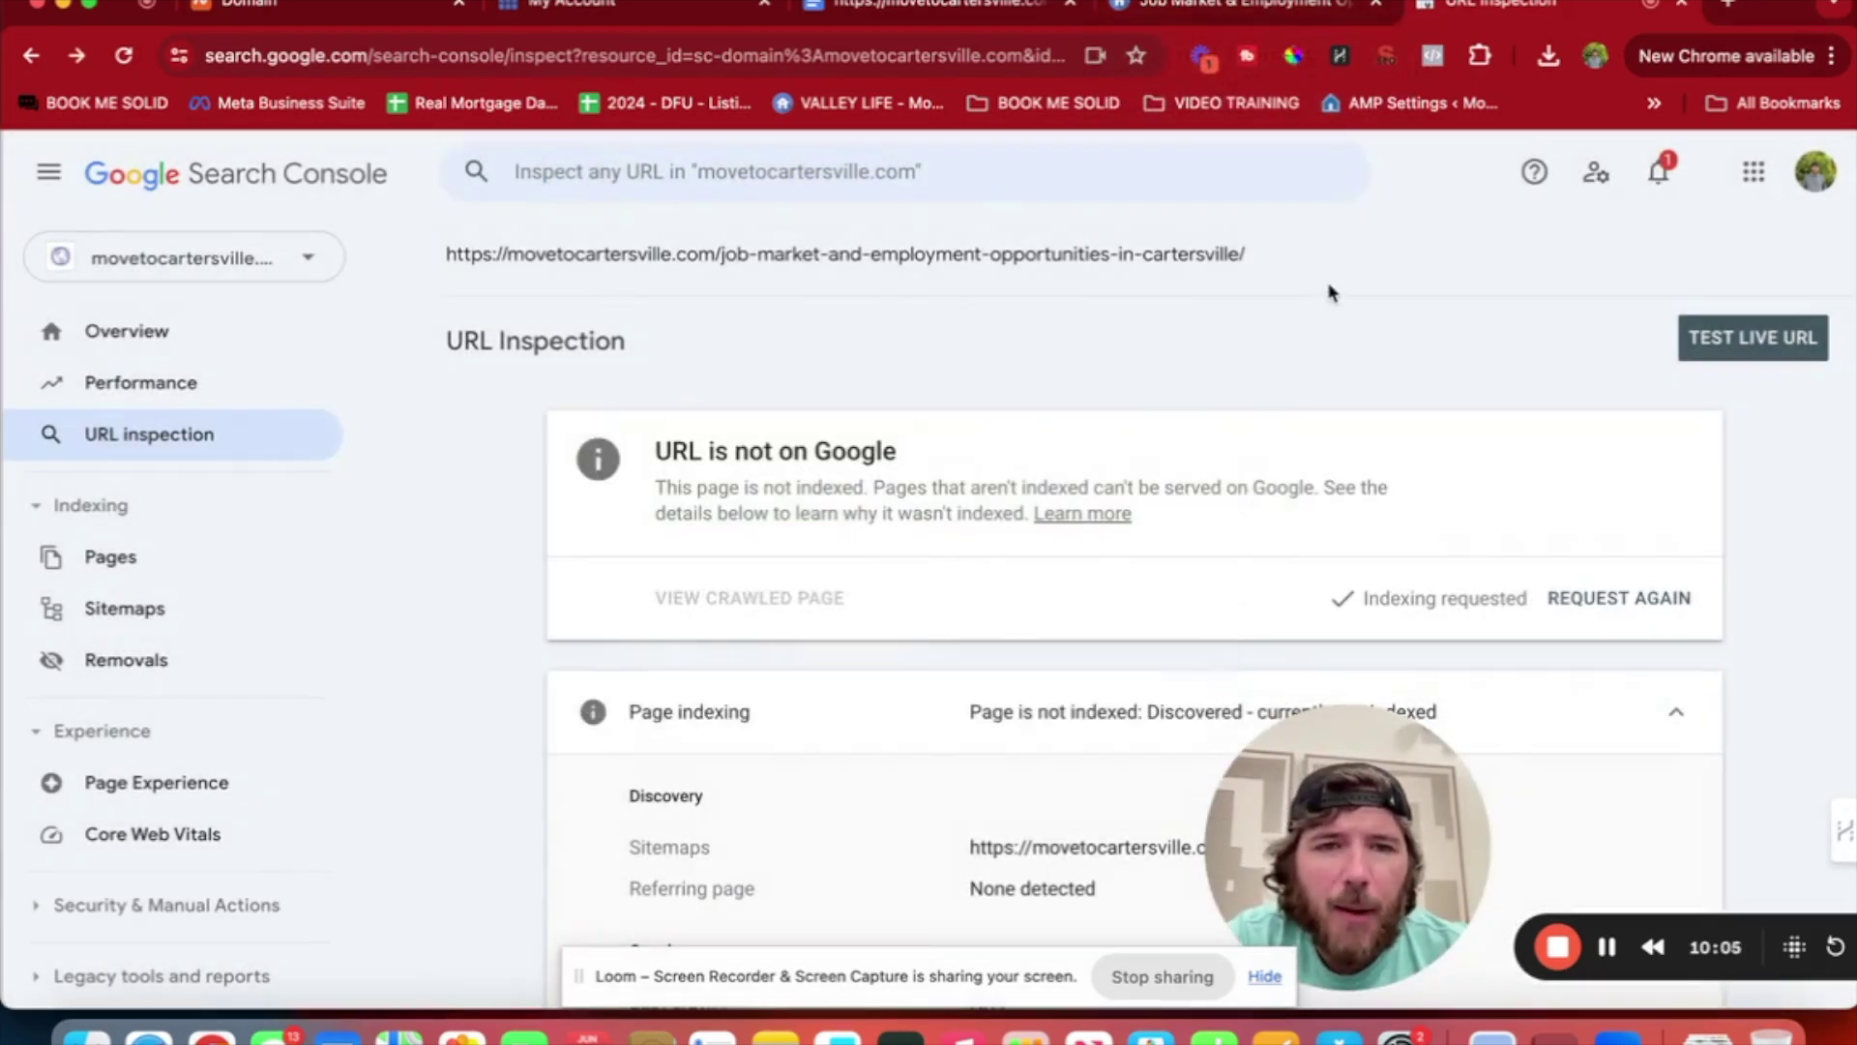
Inspect the best-neighborhoods-in-cartersville-georgia URL, request indexing, and return to that post.
{"action": "left_click", "coordinate": [1252, 14]}
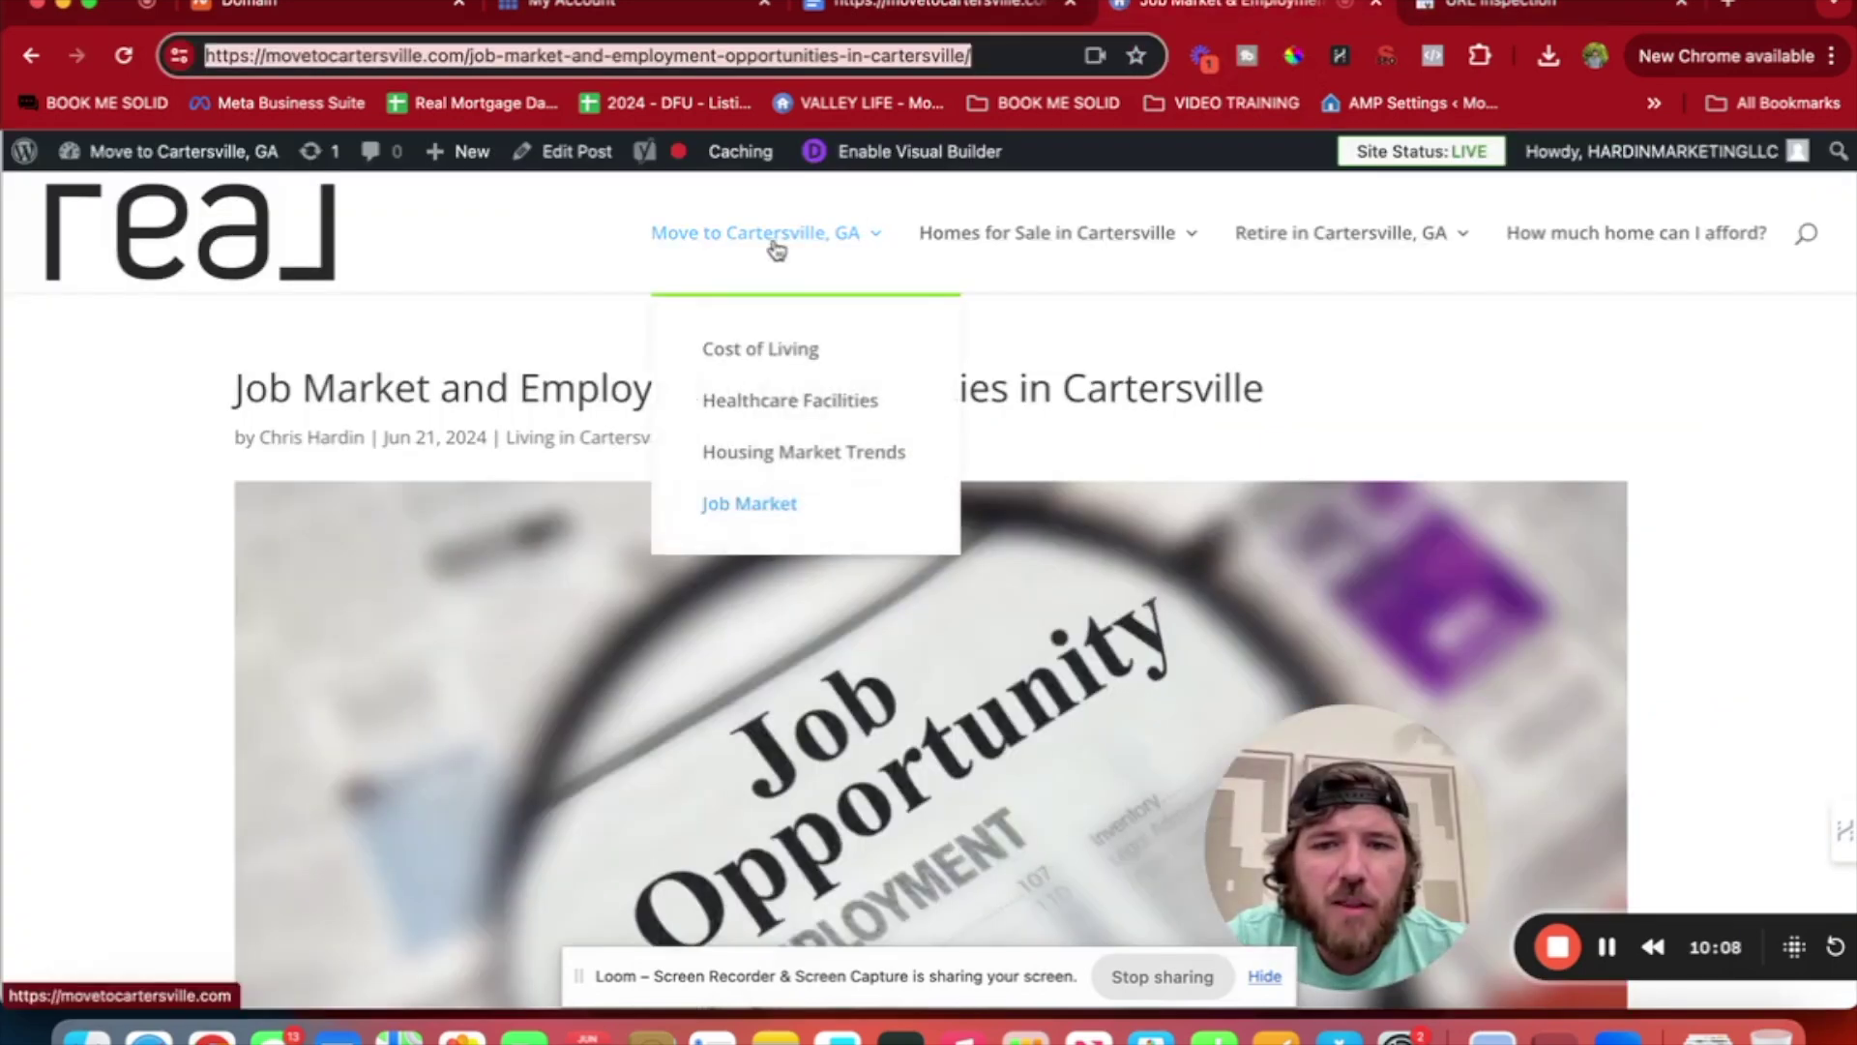
{"action": "mouse_move", "coordinate": [1070, 249]}
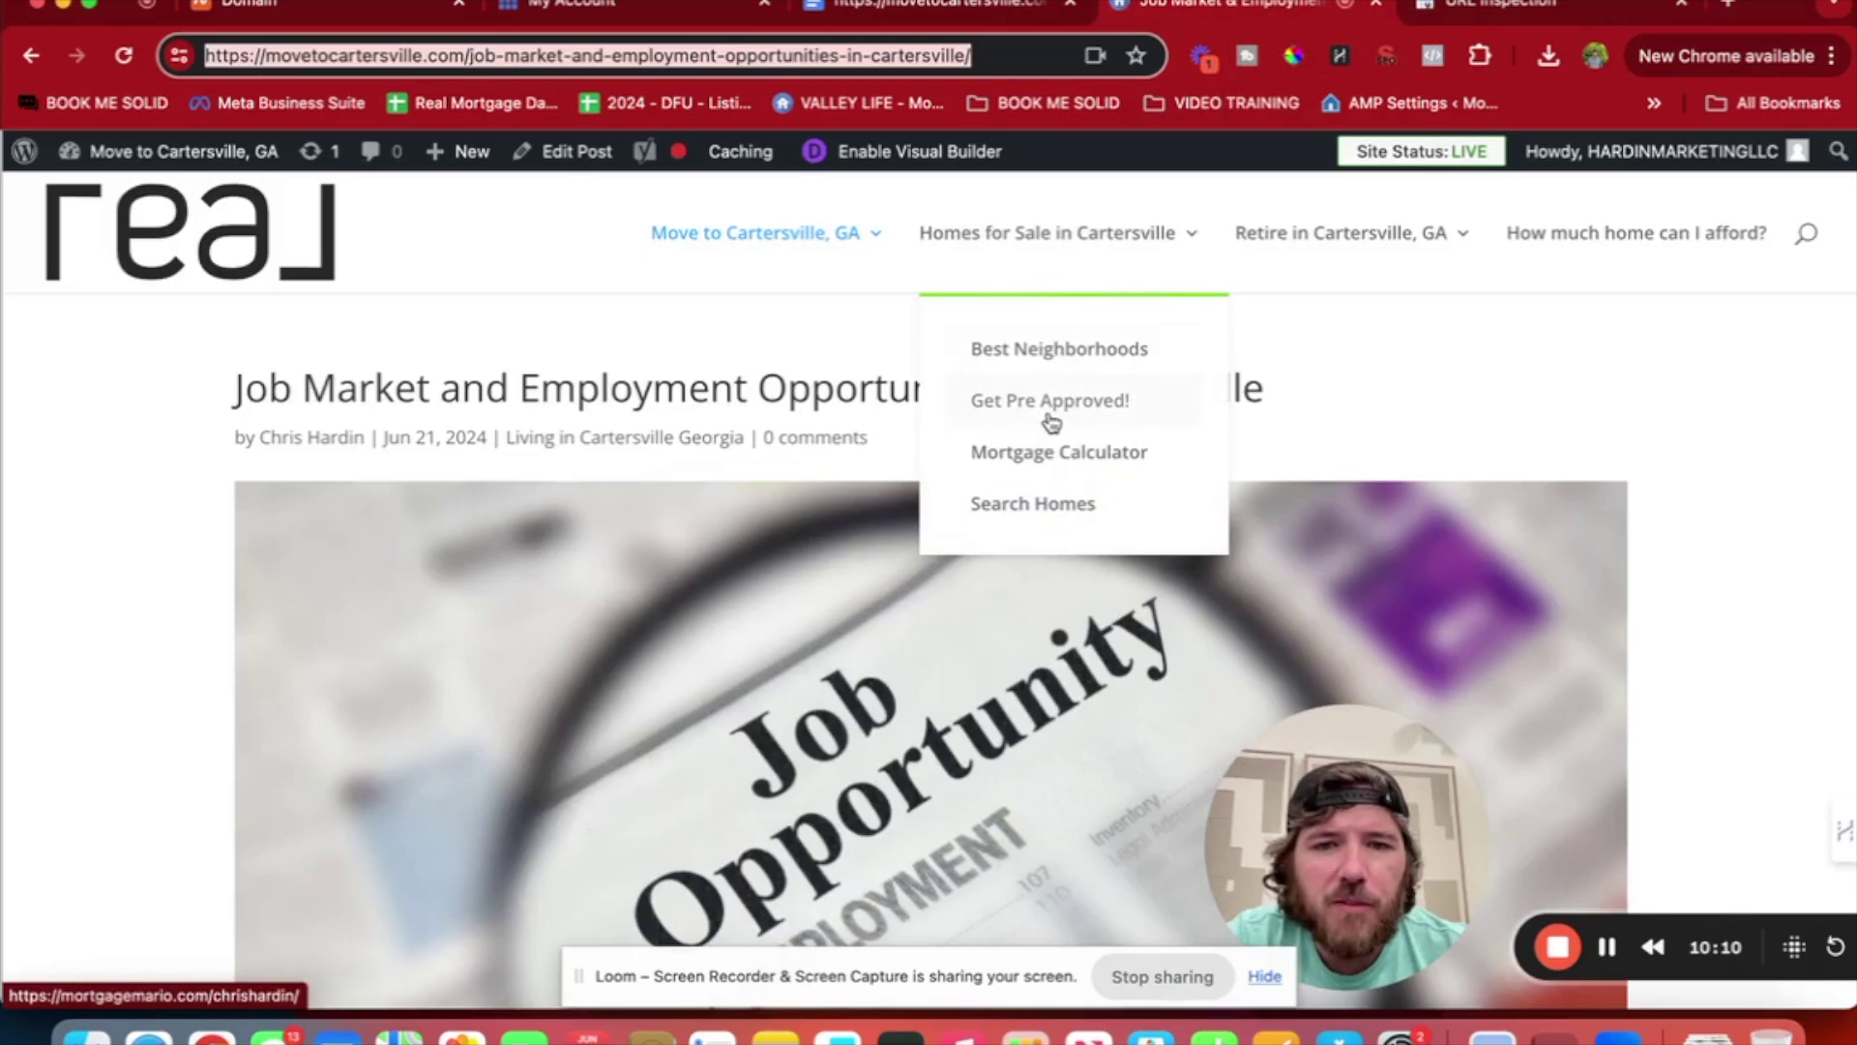
{"action": "left_click", "coordinate": [1024, 360]}
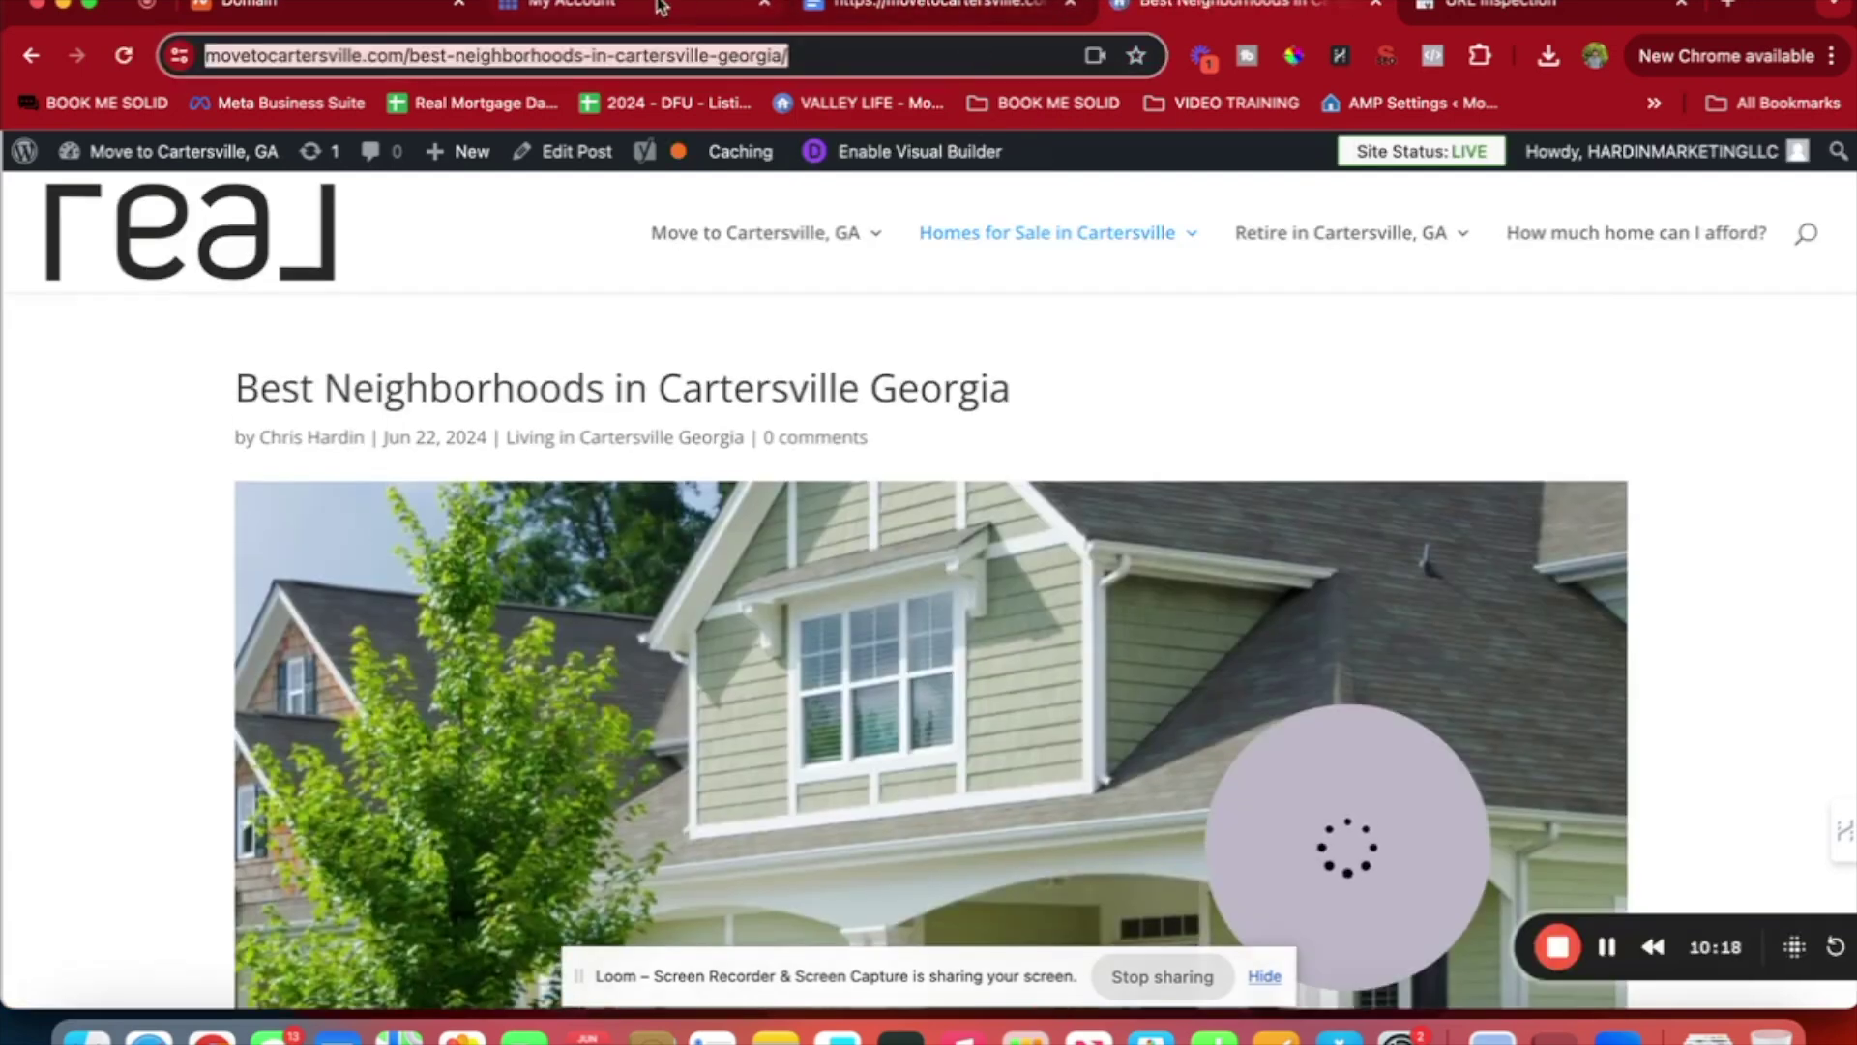
{"action": "left_click", "coordinate": [1538, 8]}
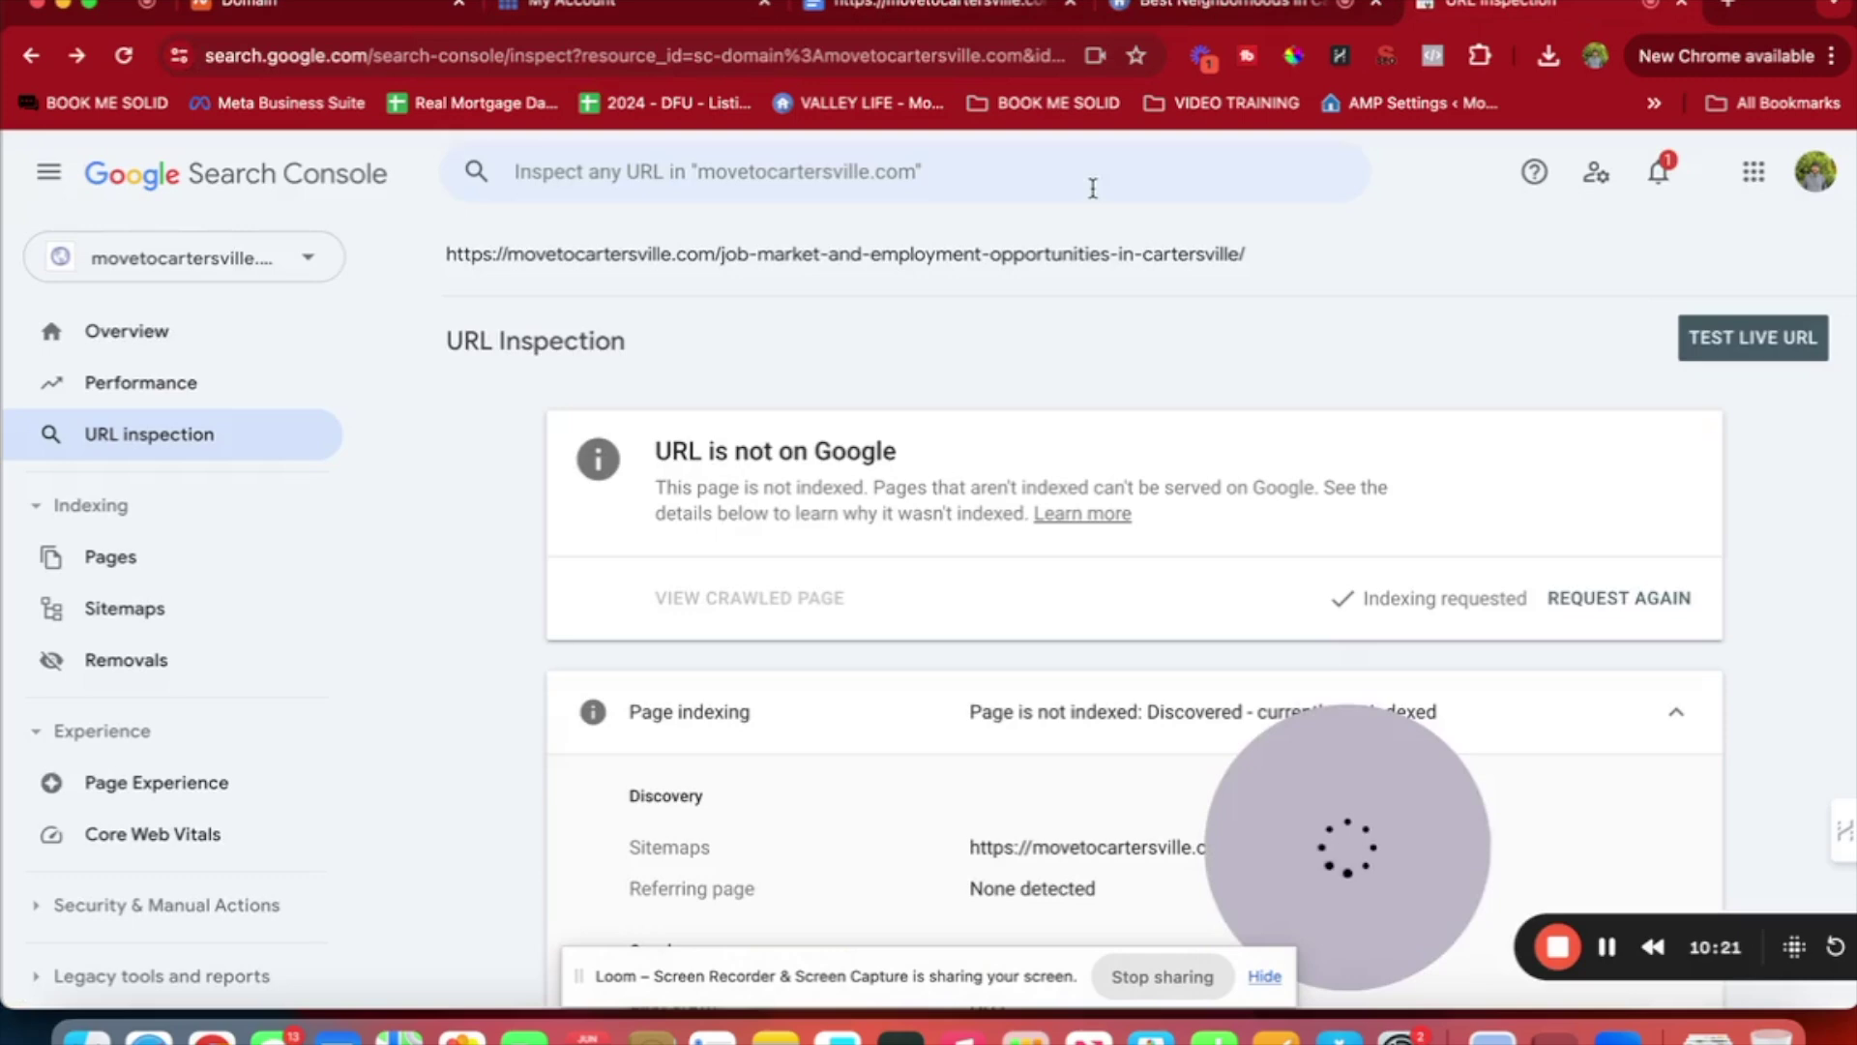
{"action": "left_click", "coordinate": [1032, 190]}
{"action": "type", "text": "https://movetocartersville.com/best-neighborhoods-in-cartersville-georgia/"}
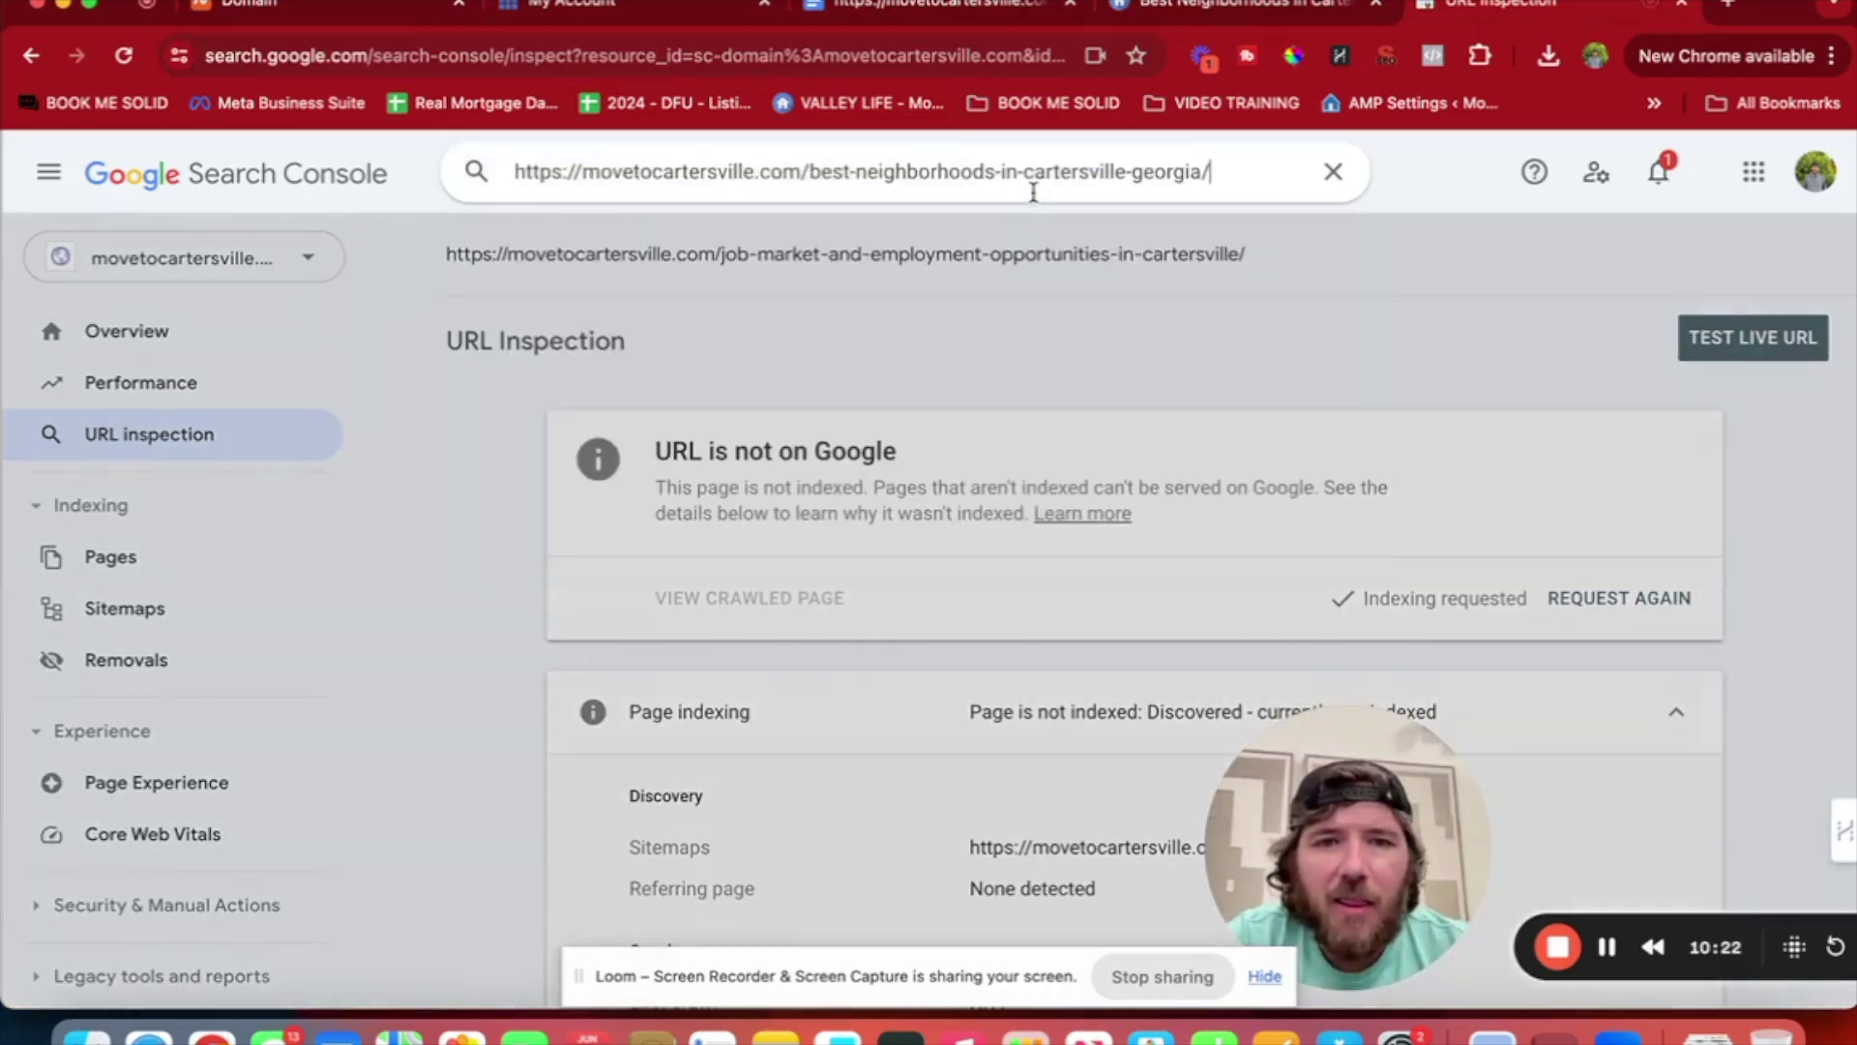
{"action": "key", "text": "Return"}
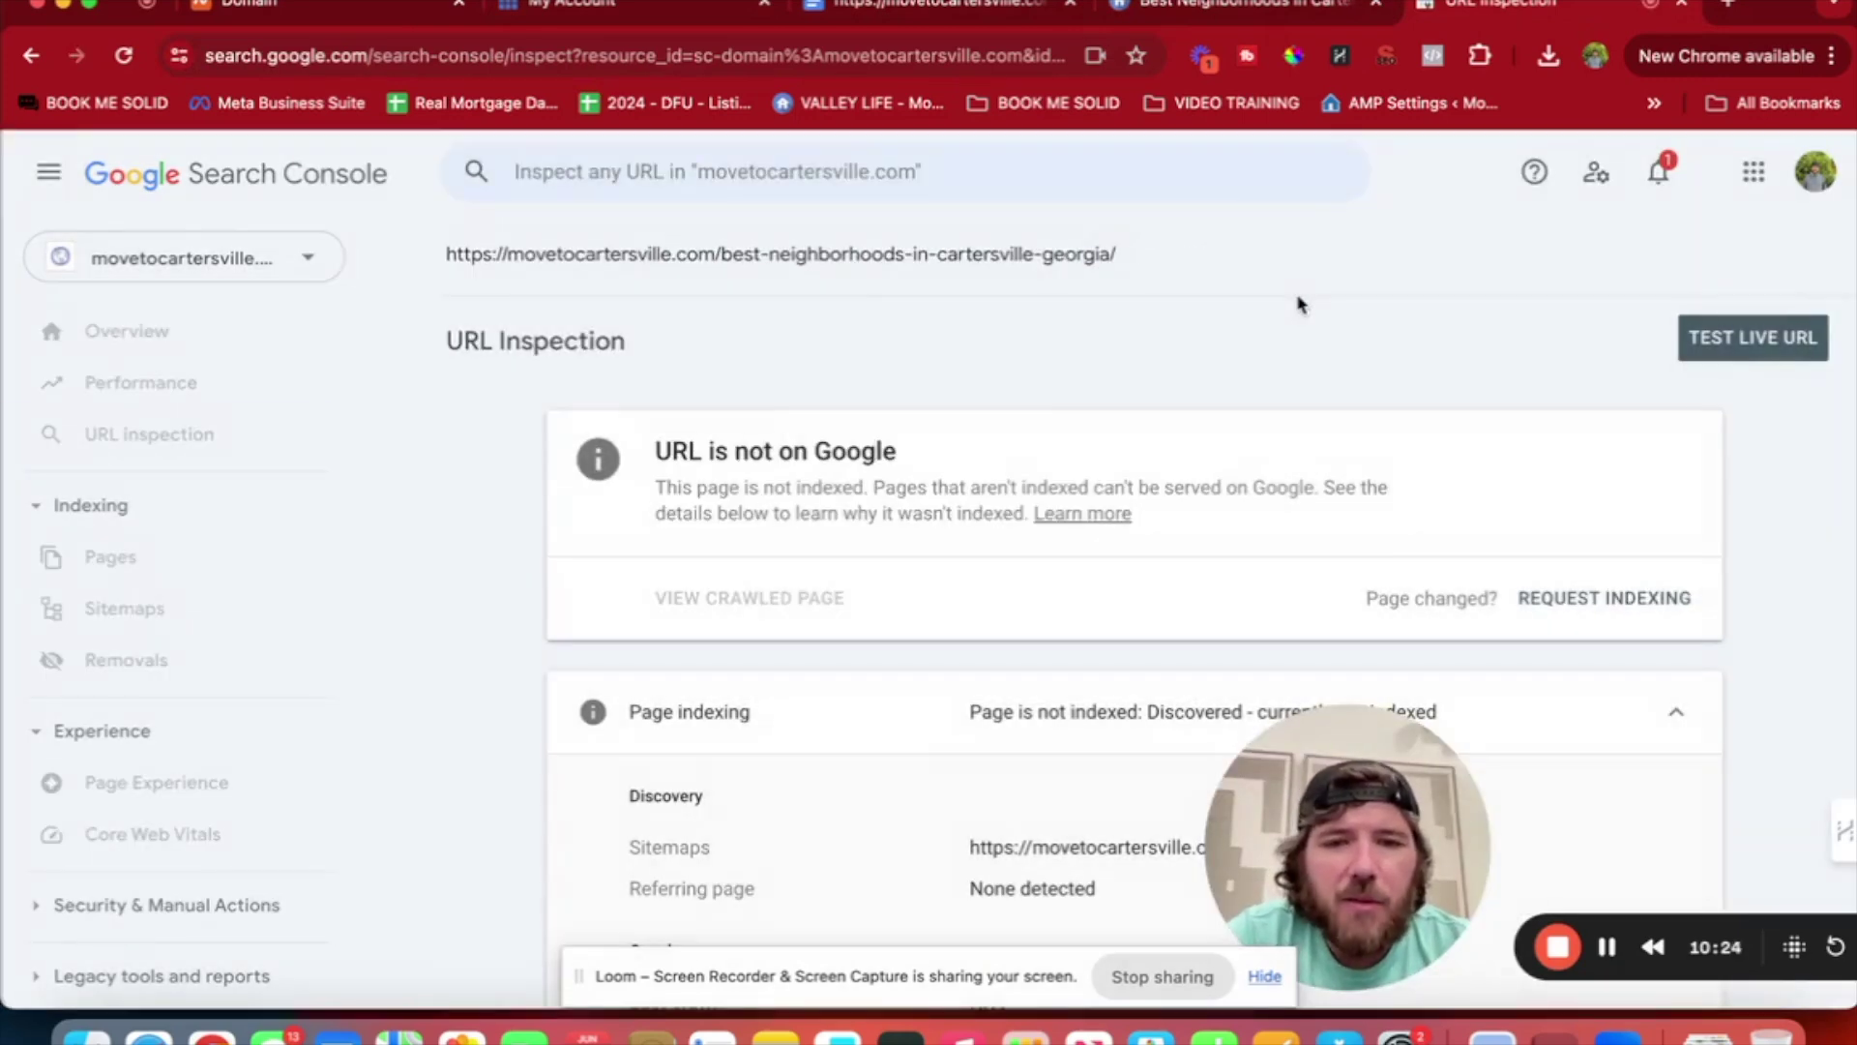
{"action": "left_click", "coordinate": [1583, 600]}
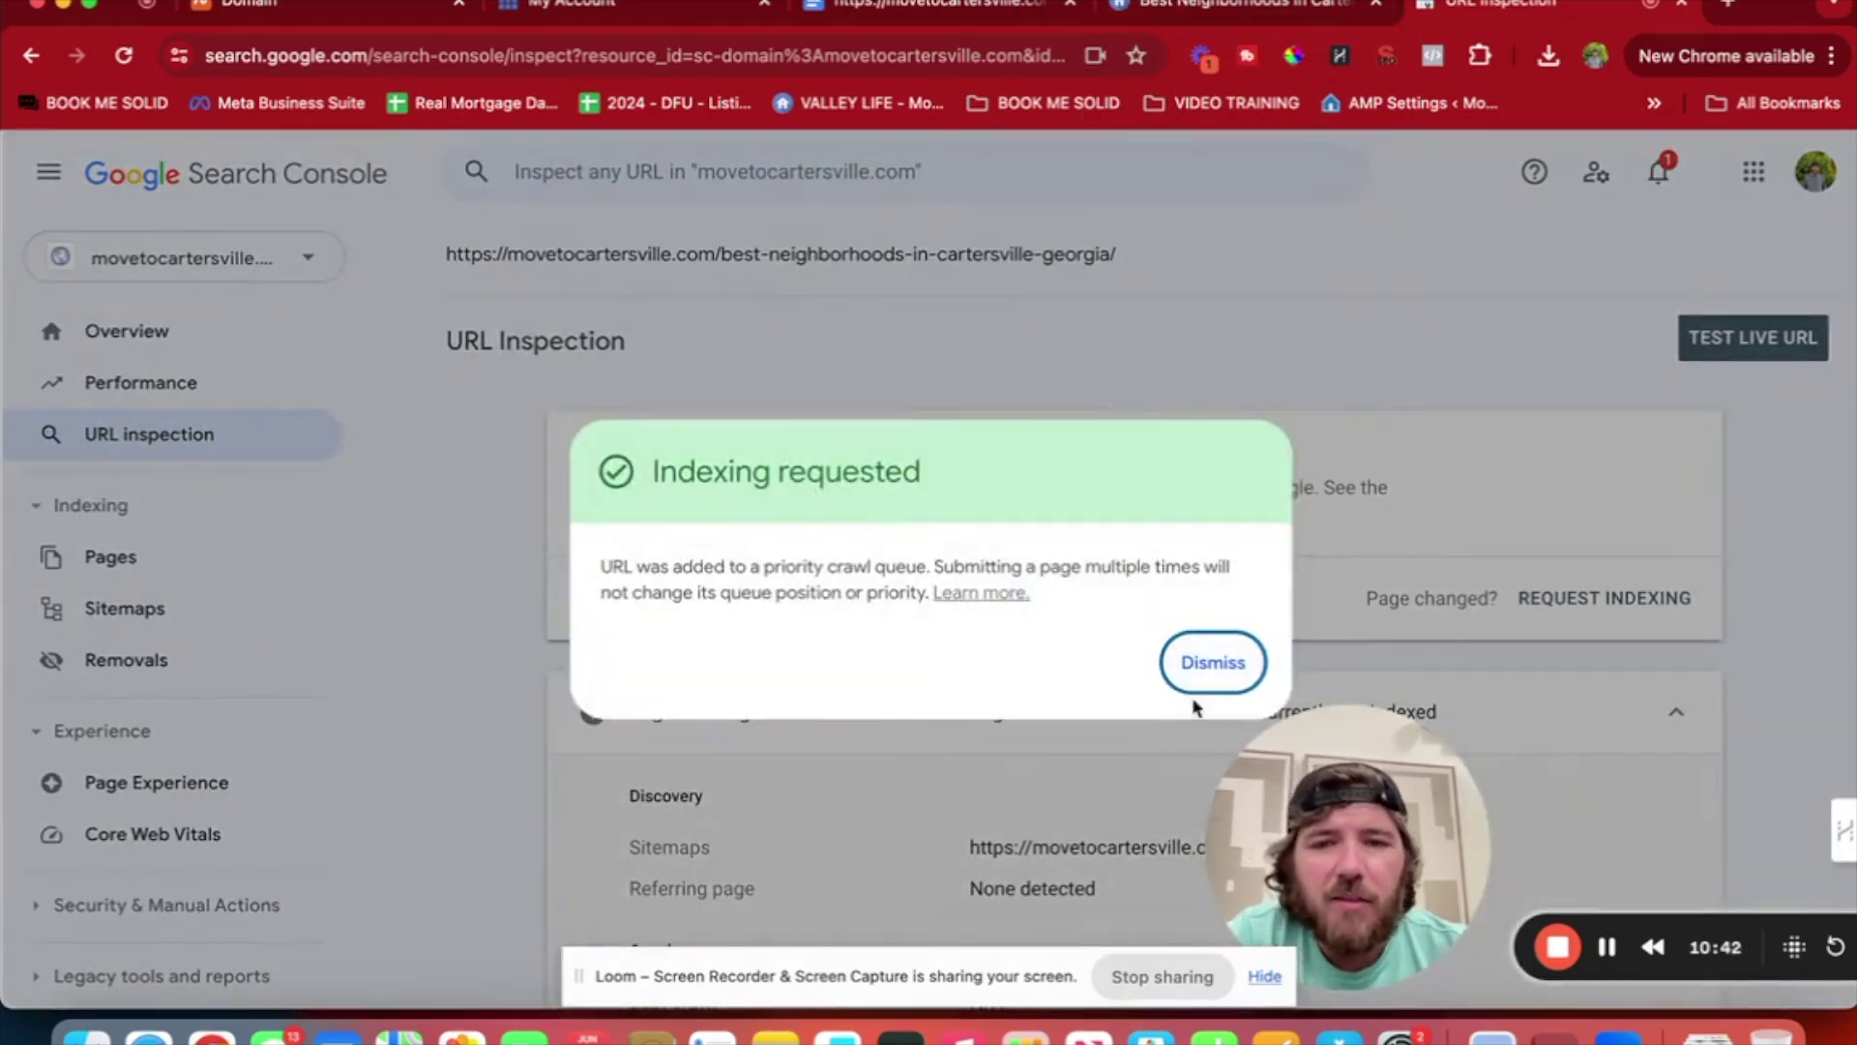
{"action": "left_click", "coordinate": [1214, 666]}
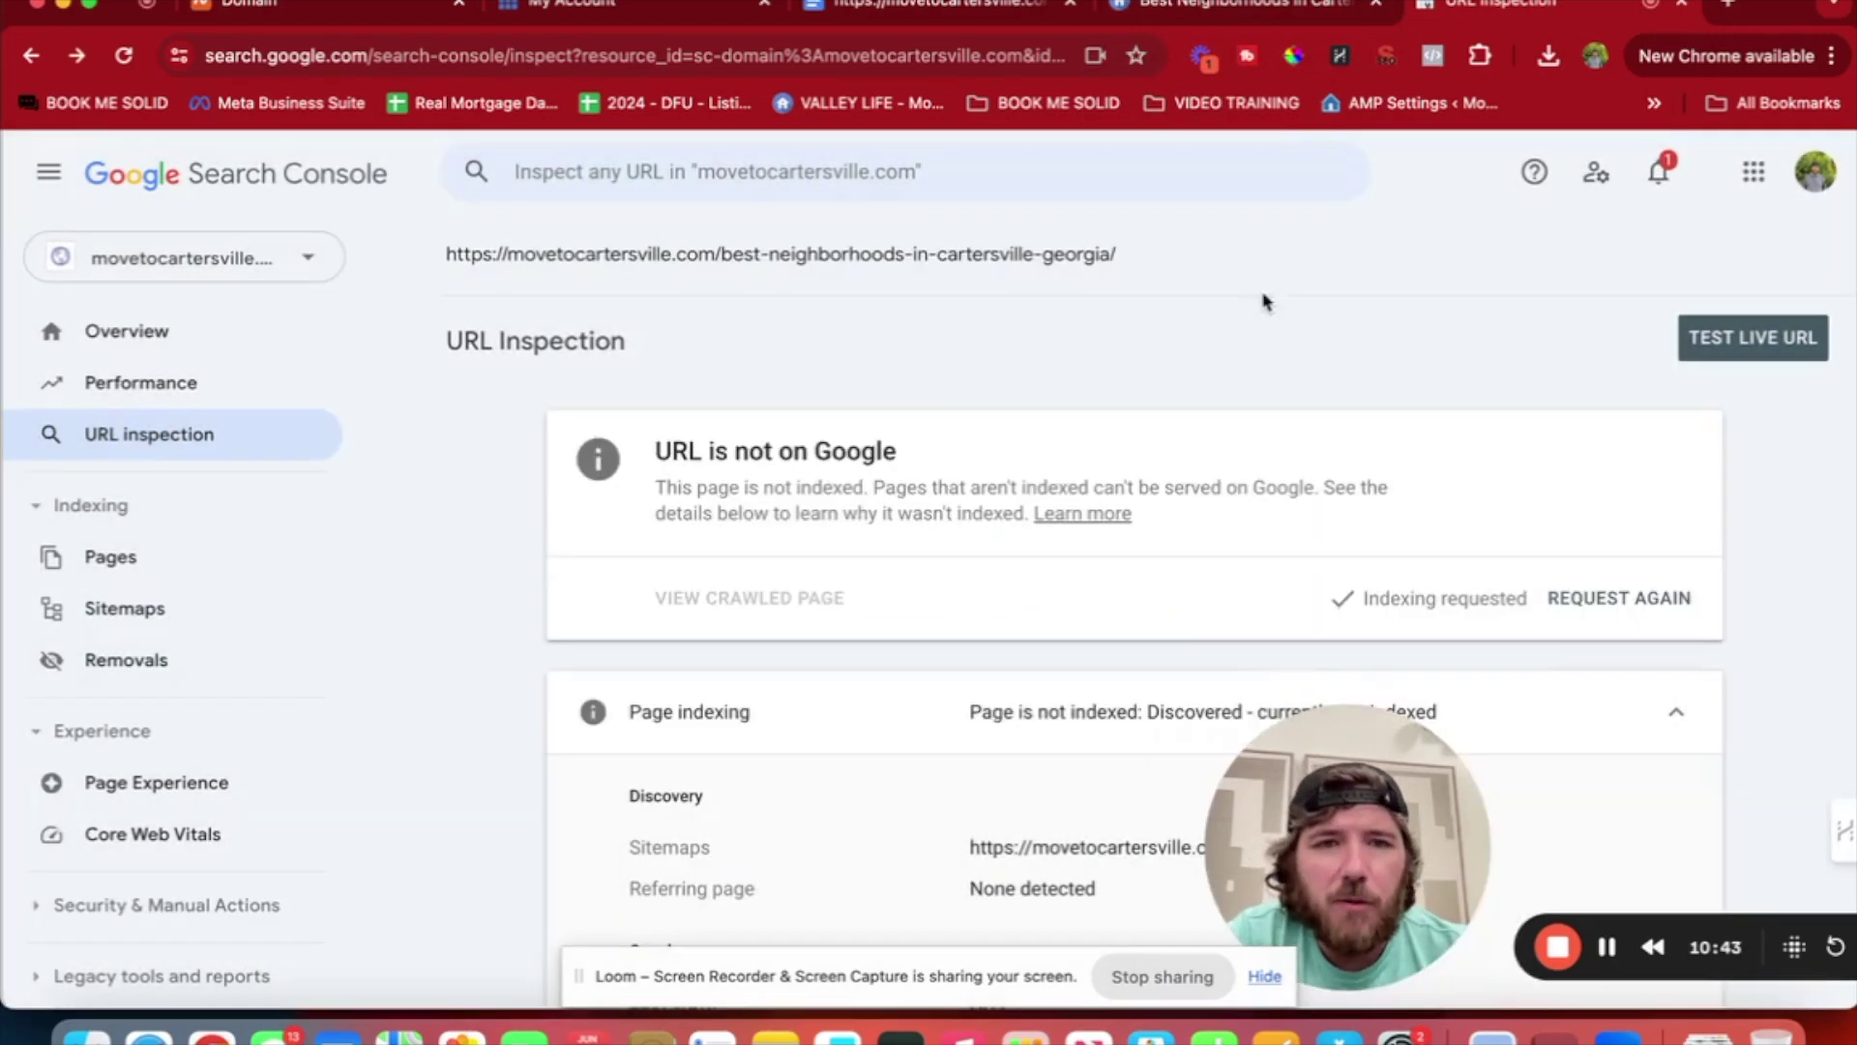
{"action": "left_click", "coordinate": [1203, 8]}
{"action": "mouse_move", "coordinate": [1145, 270]}
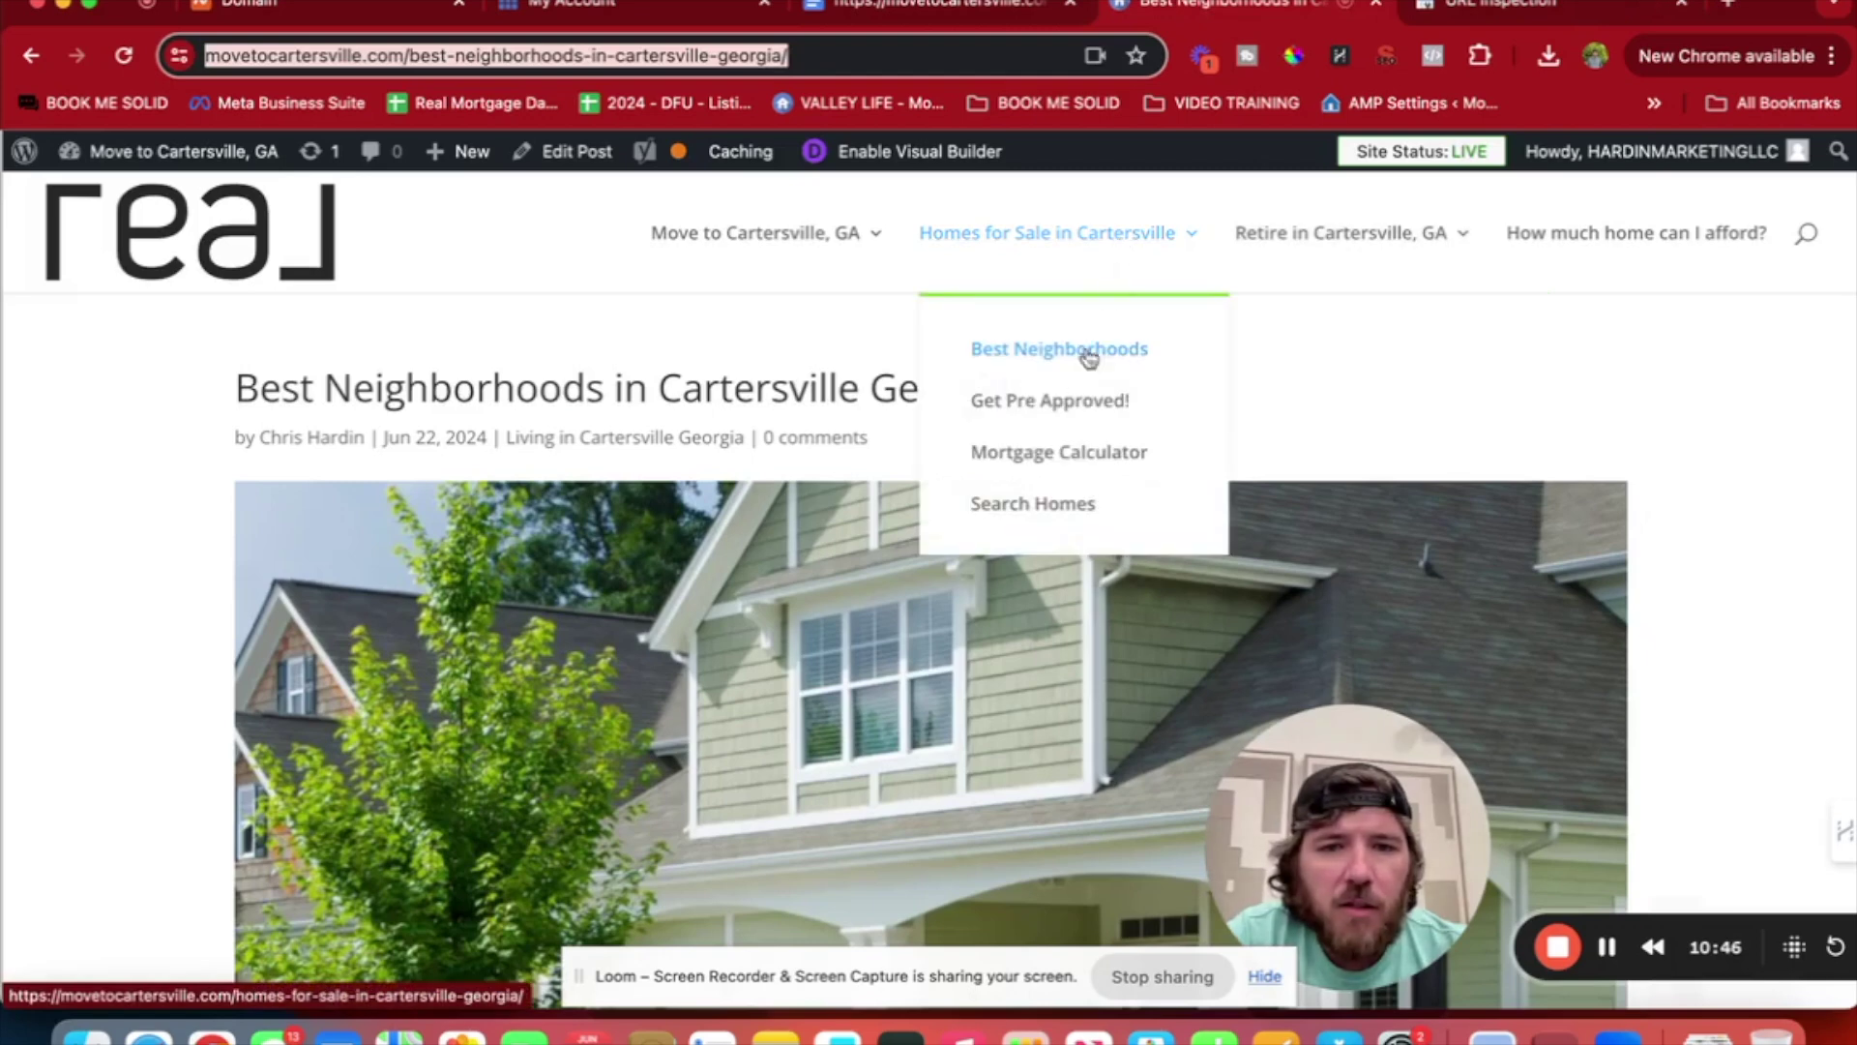
Copy the Mortgage Calculator page URL, inspect it, and request indexing.
{"action": "left_click", "coordinate": [1041, 451]}
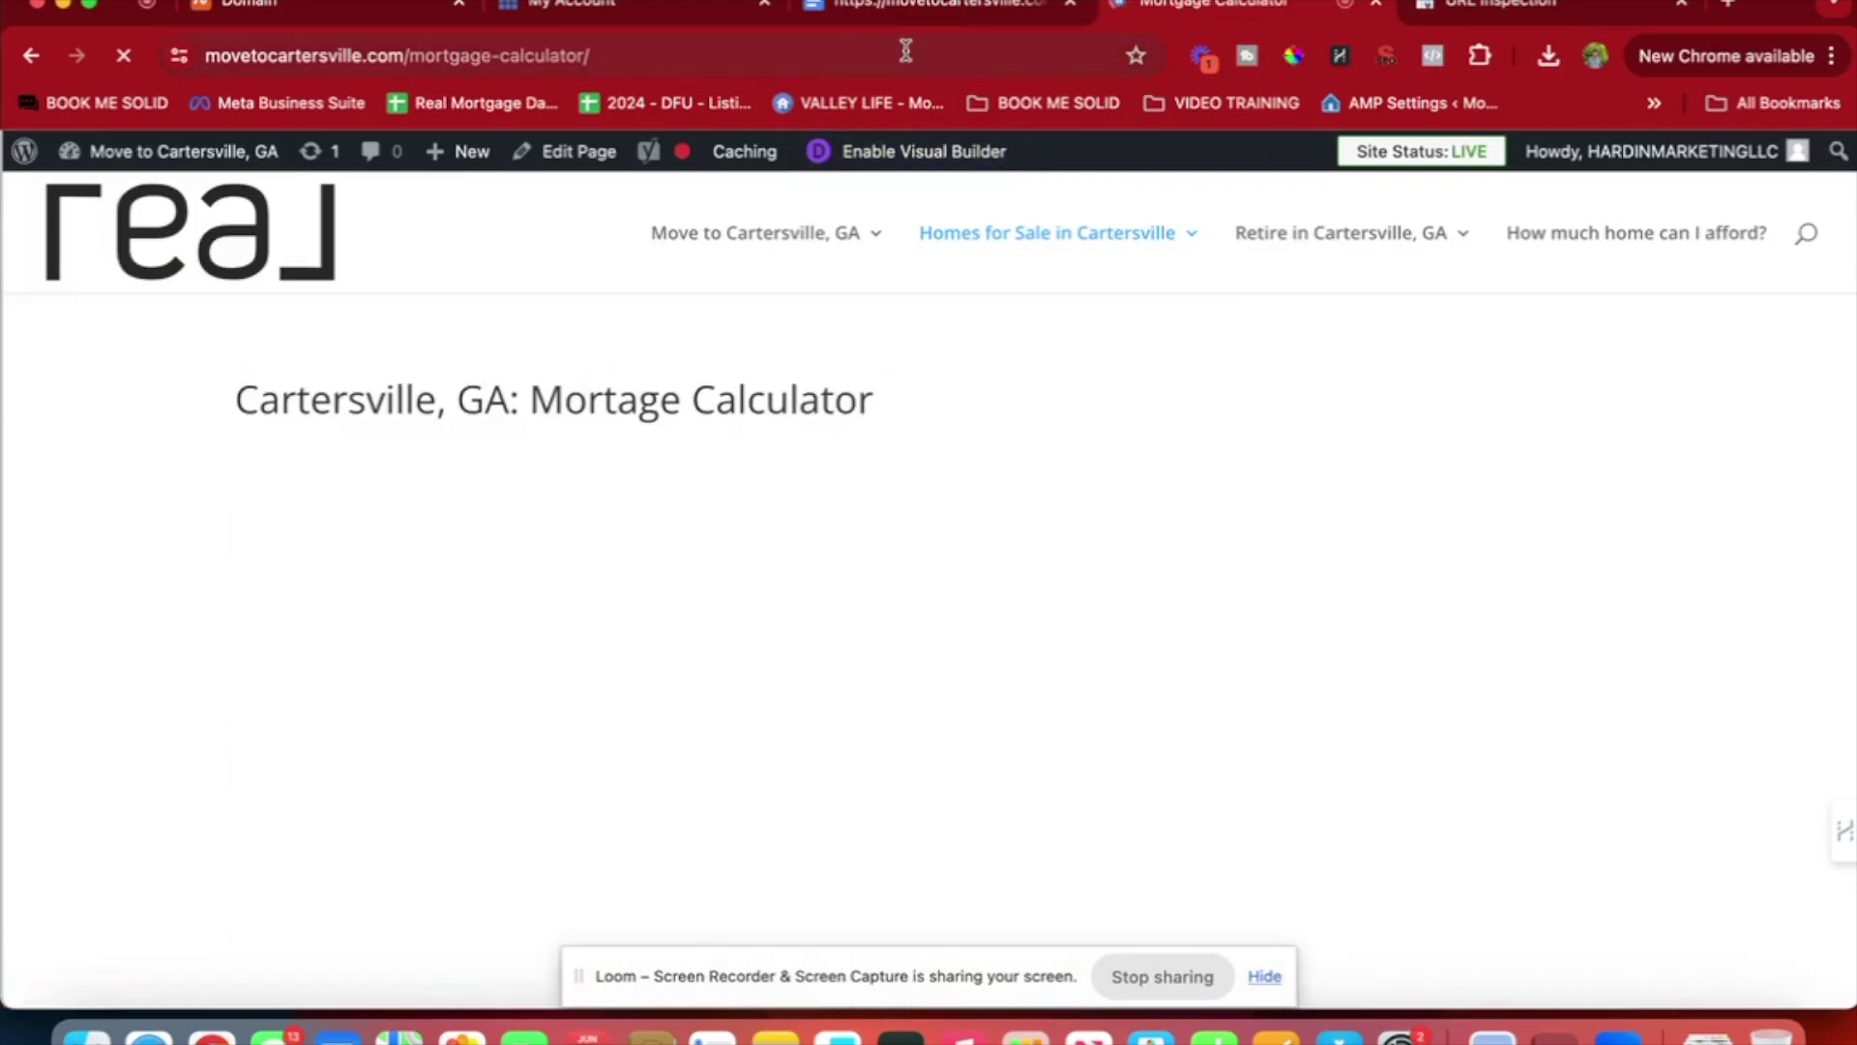
{"action": "left_click", "coordinate": [905, 50]}
{"action": "key", "text": "super+c"}
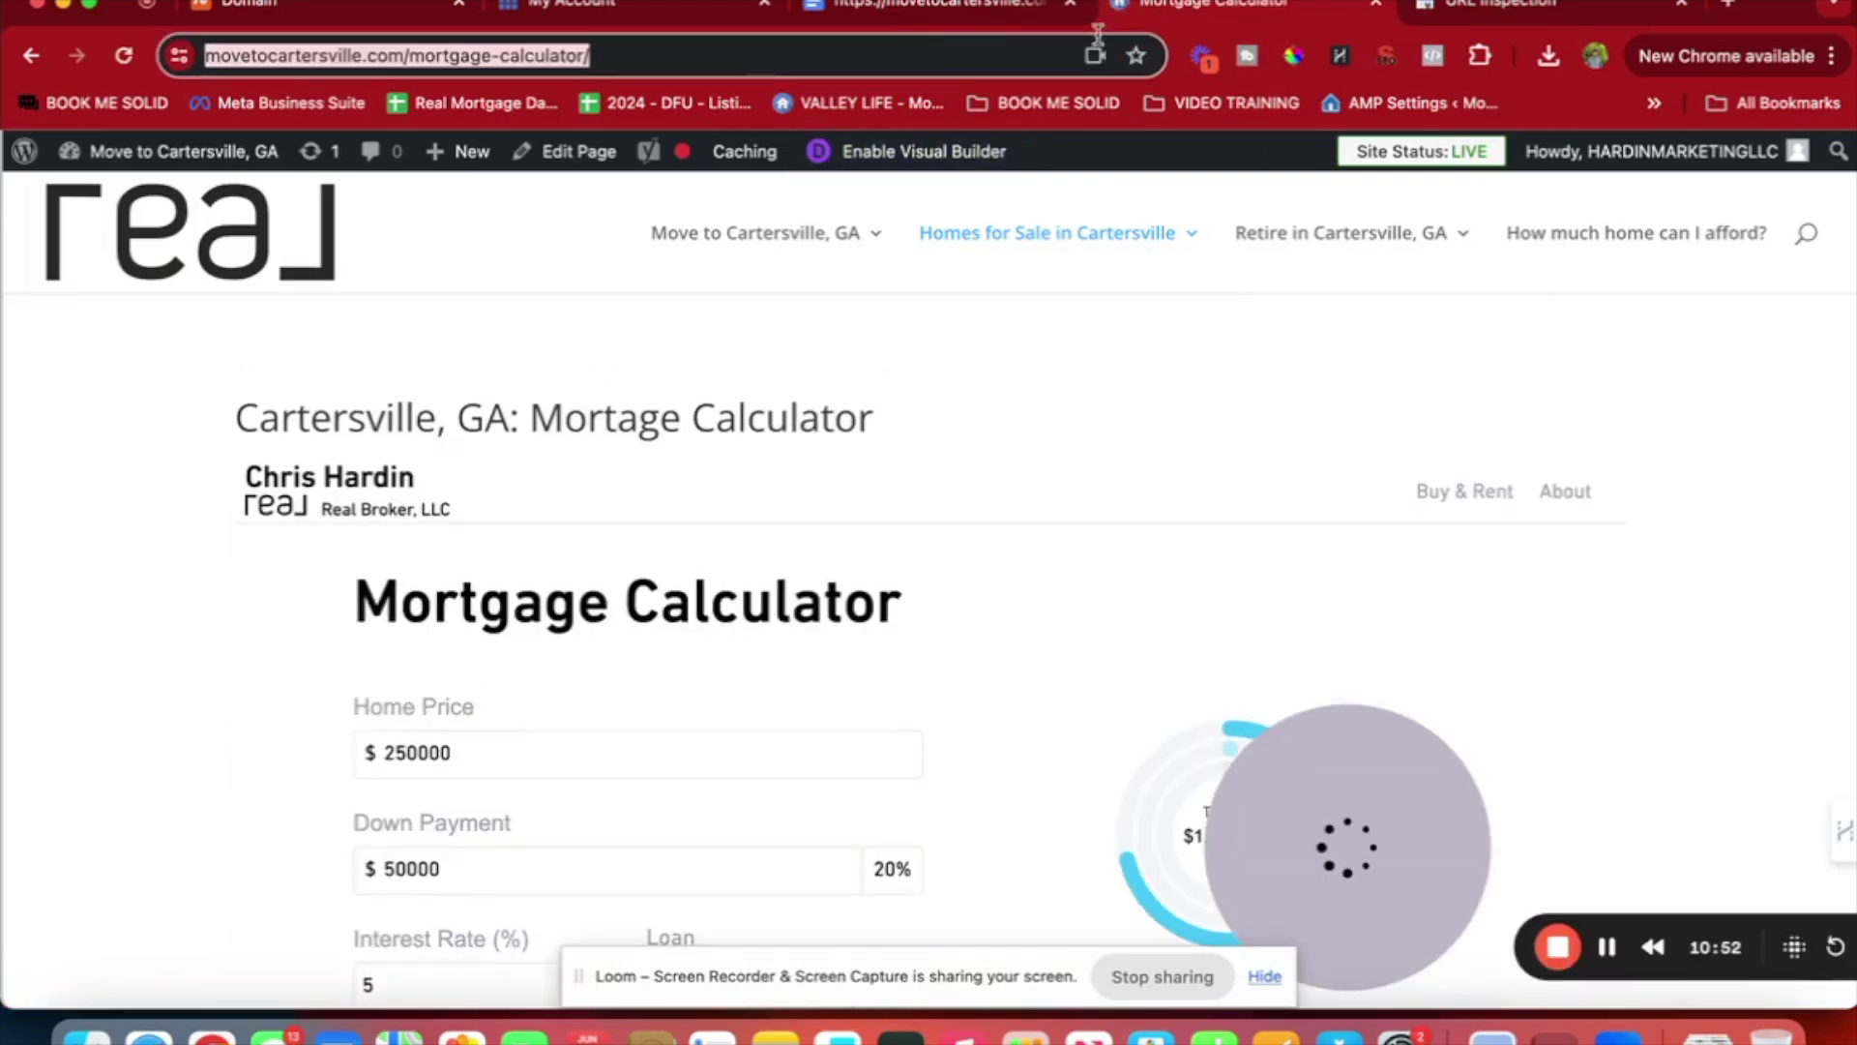
{"action": "left_click", "coordinate": [1467, 13]}
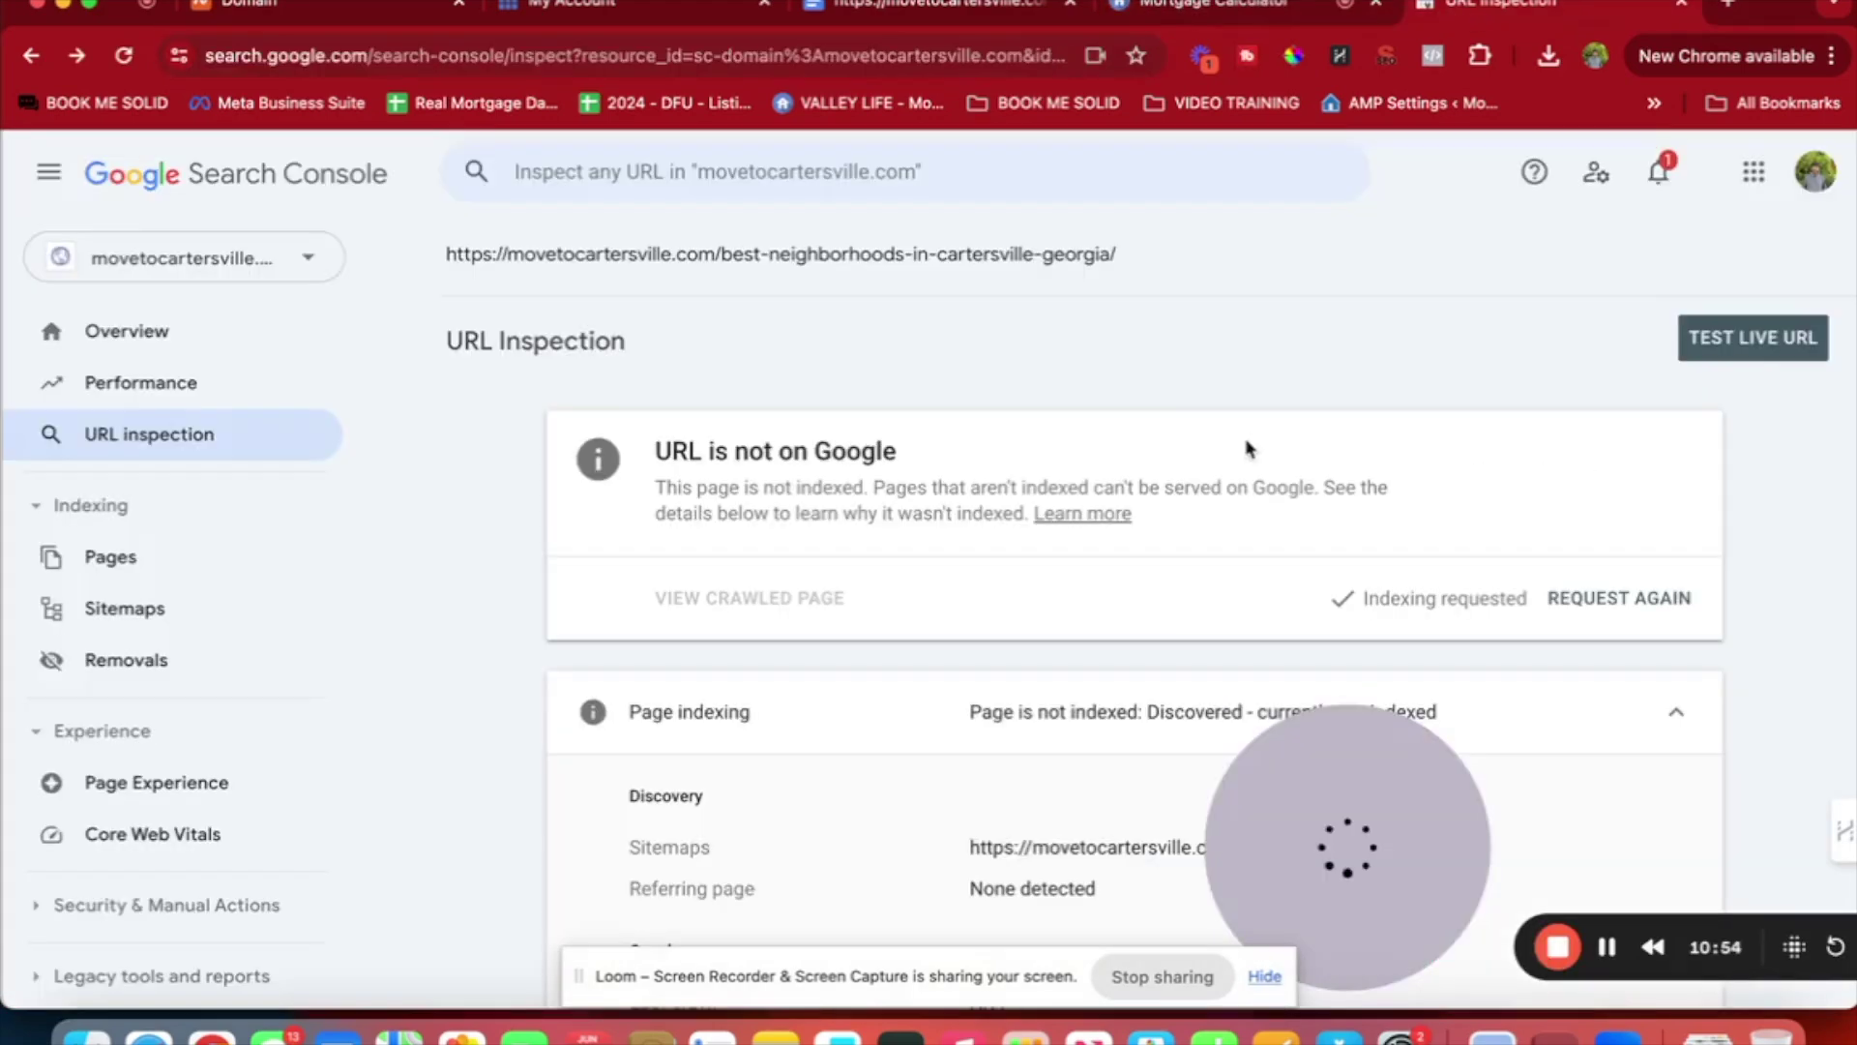
{"action": "left_click", "coordinate": [1145, 172]}
{"action": "key", "text": "super+v"}
{"action": "key", "text": "Return"}
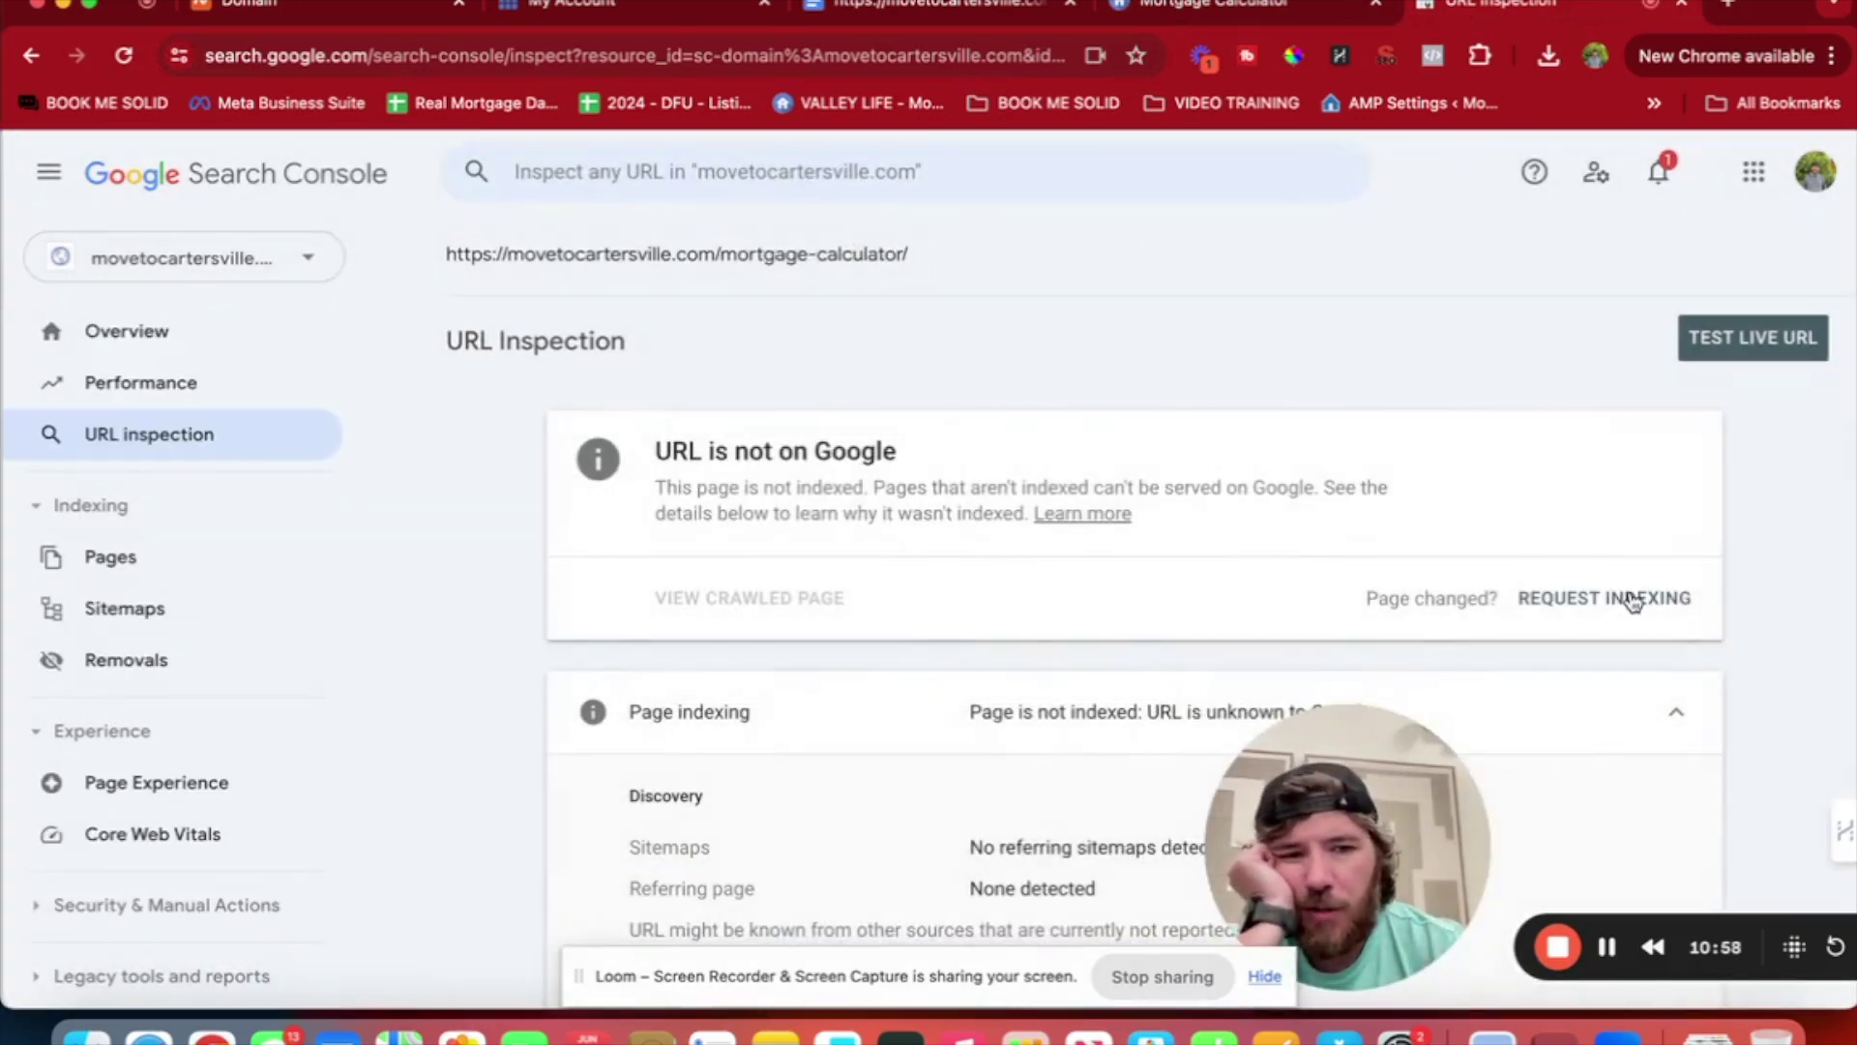
{"action": "left_click", "coordinate": [1632, 600]}
Scroll through the Mortgage Calculator page and open it in the Divi Visual Builder.
{"action": "left_click", "coordinate": [1292, 5]}
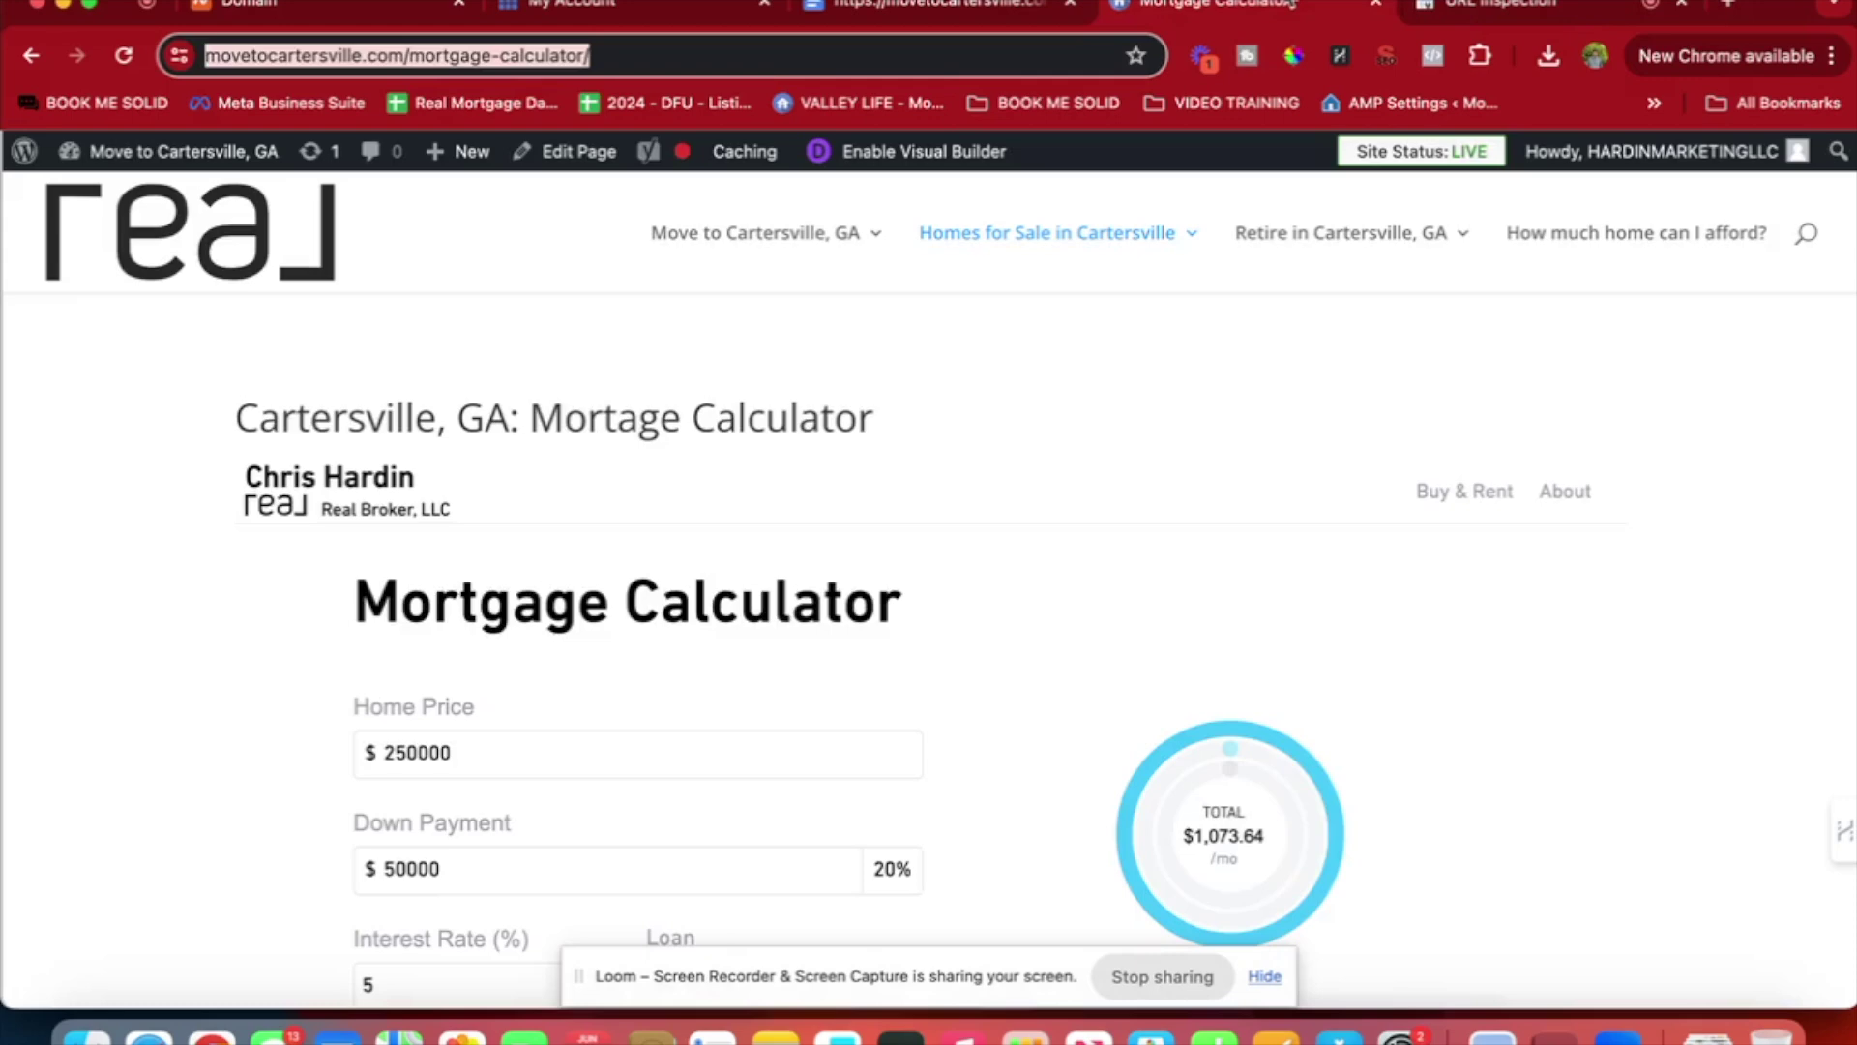
{"action": "scroll", "coordinate": [1379, 437], "scroll_direction": "down", "scroll_amount": 6}
{"action": "scroll", "coordinate": [1379, 440], "scroll_direction": "down", "scroll_amount": 15}
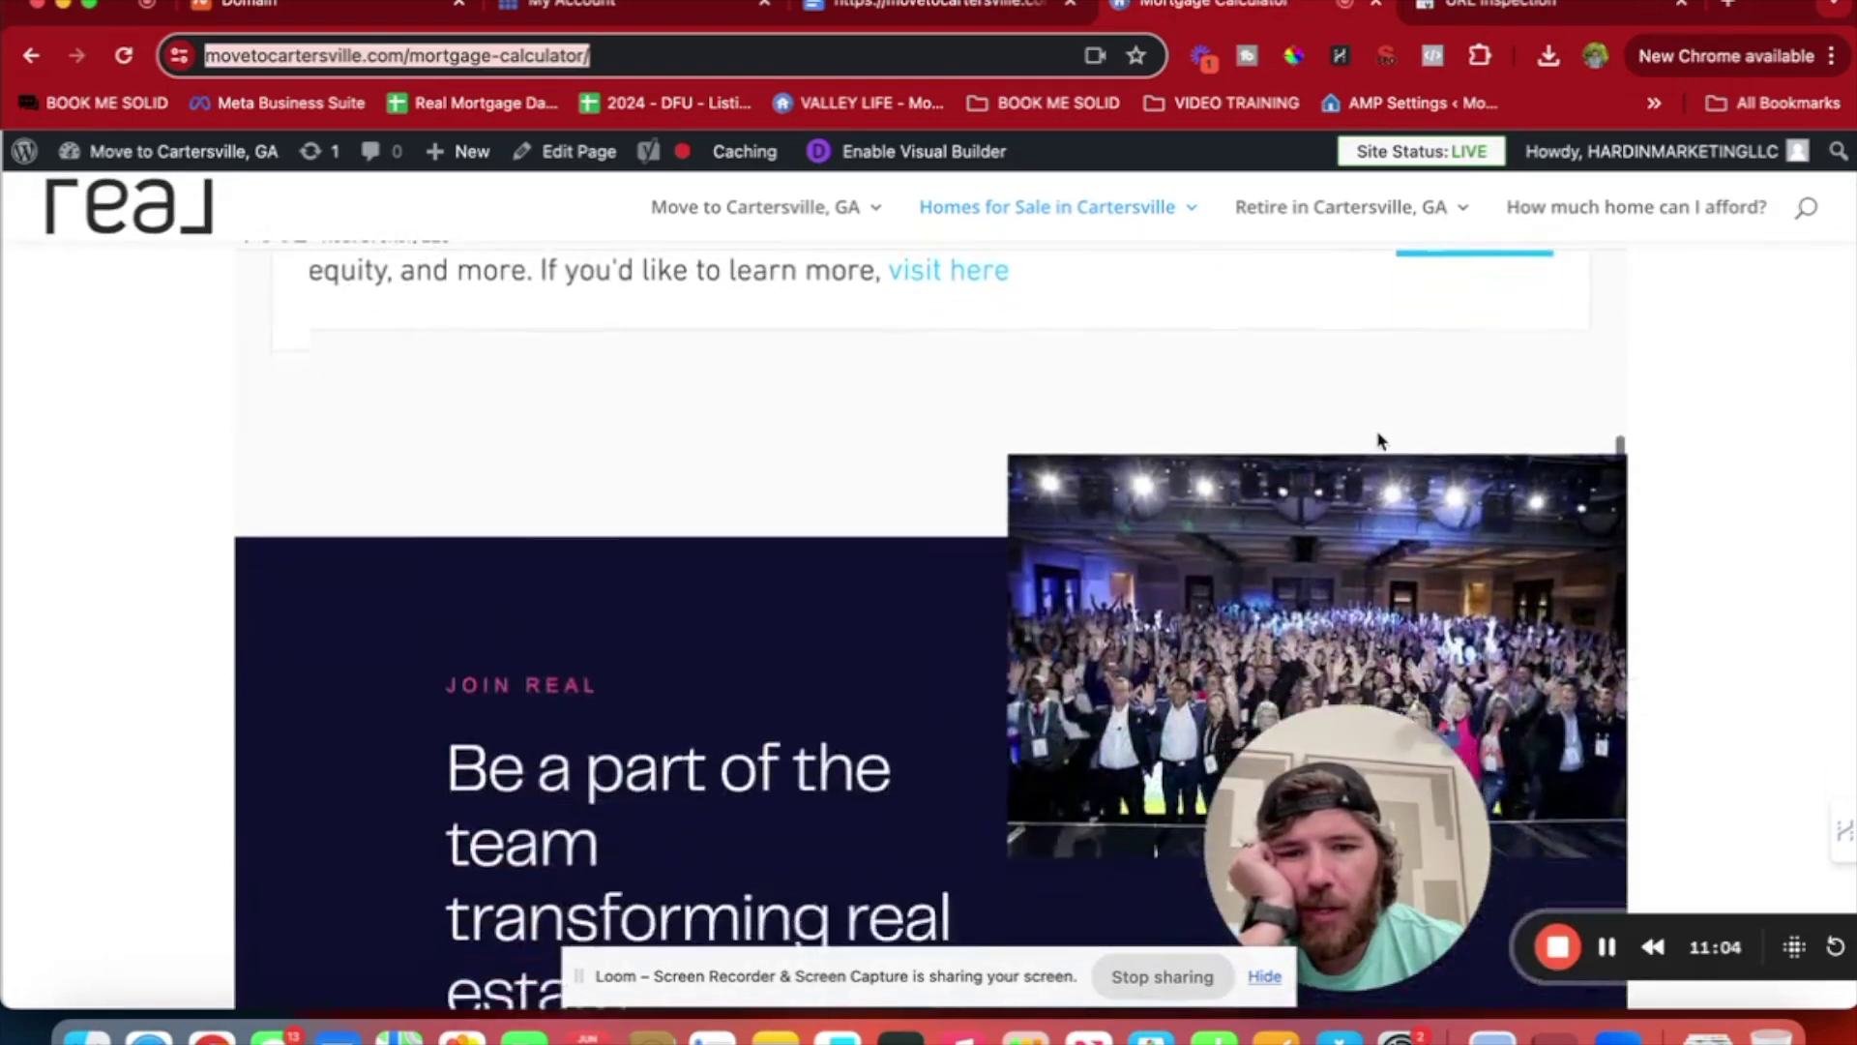
{"action": "scroll", "coordinate": [1380, 440], "scroll_direction": "down", "scroll_amount": 15}
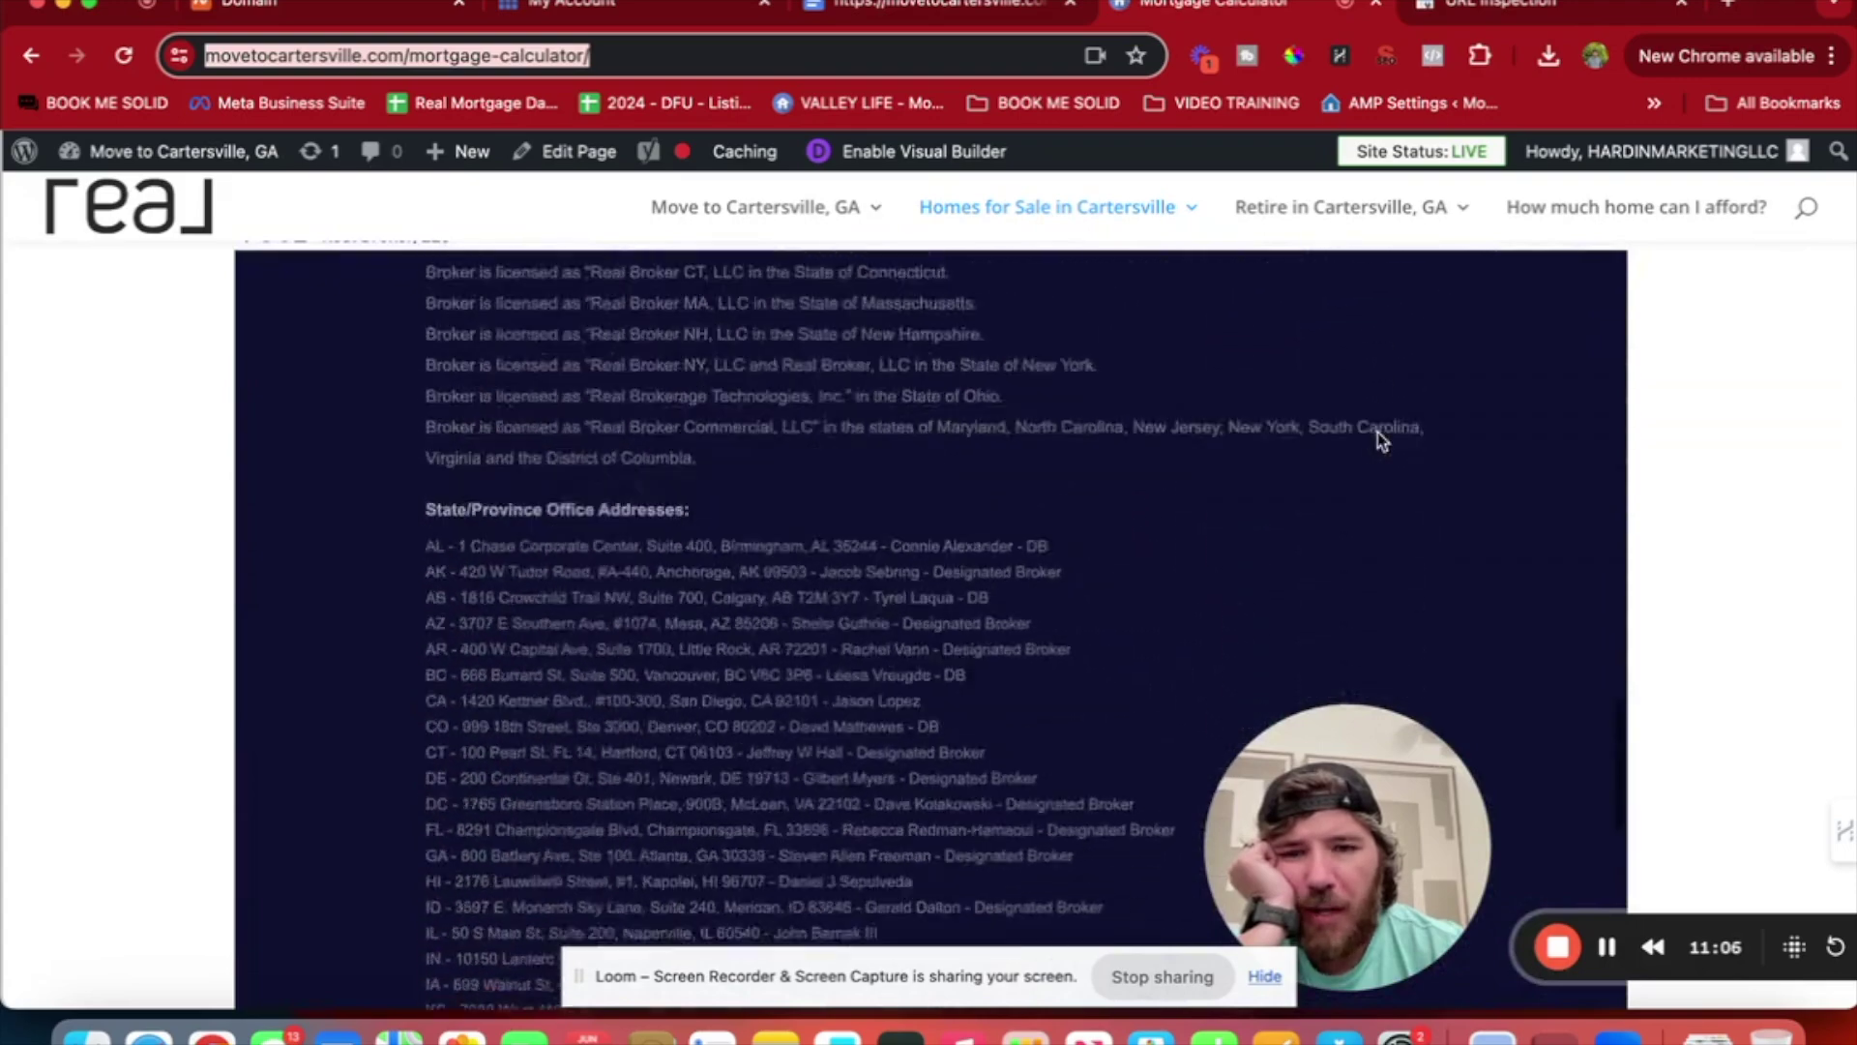
{"action": "scroll", "coordinate": [1378, 433], "scroll_direction": "up", "scroll_amount": 20}
{"action": "mouse_move", "coordinate": [1273, 232]}
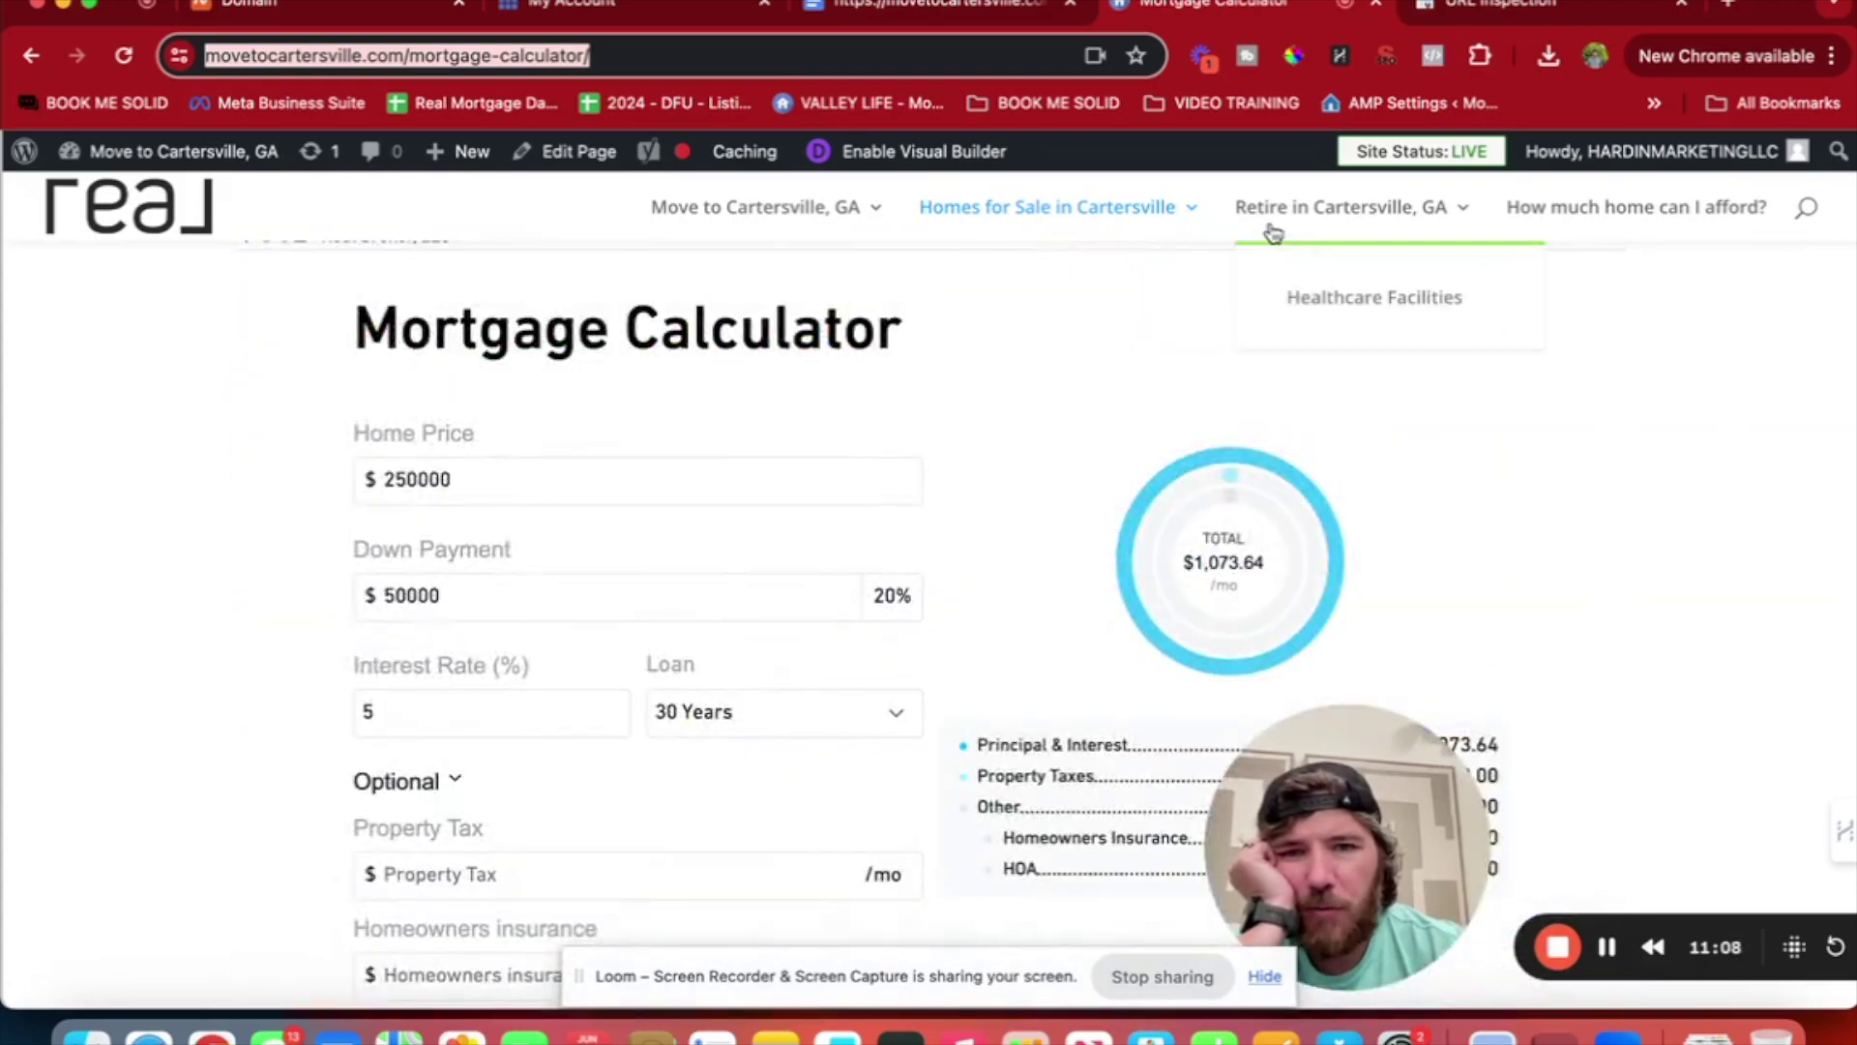
{"action": "left_click", "coordinate": [838, 156]}
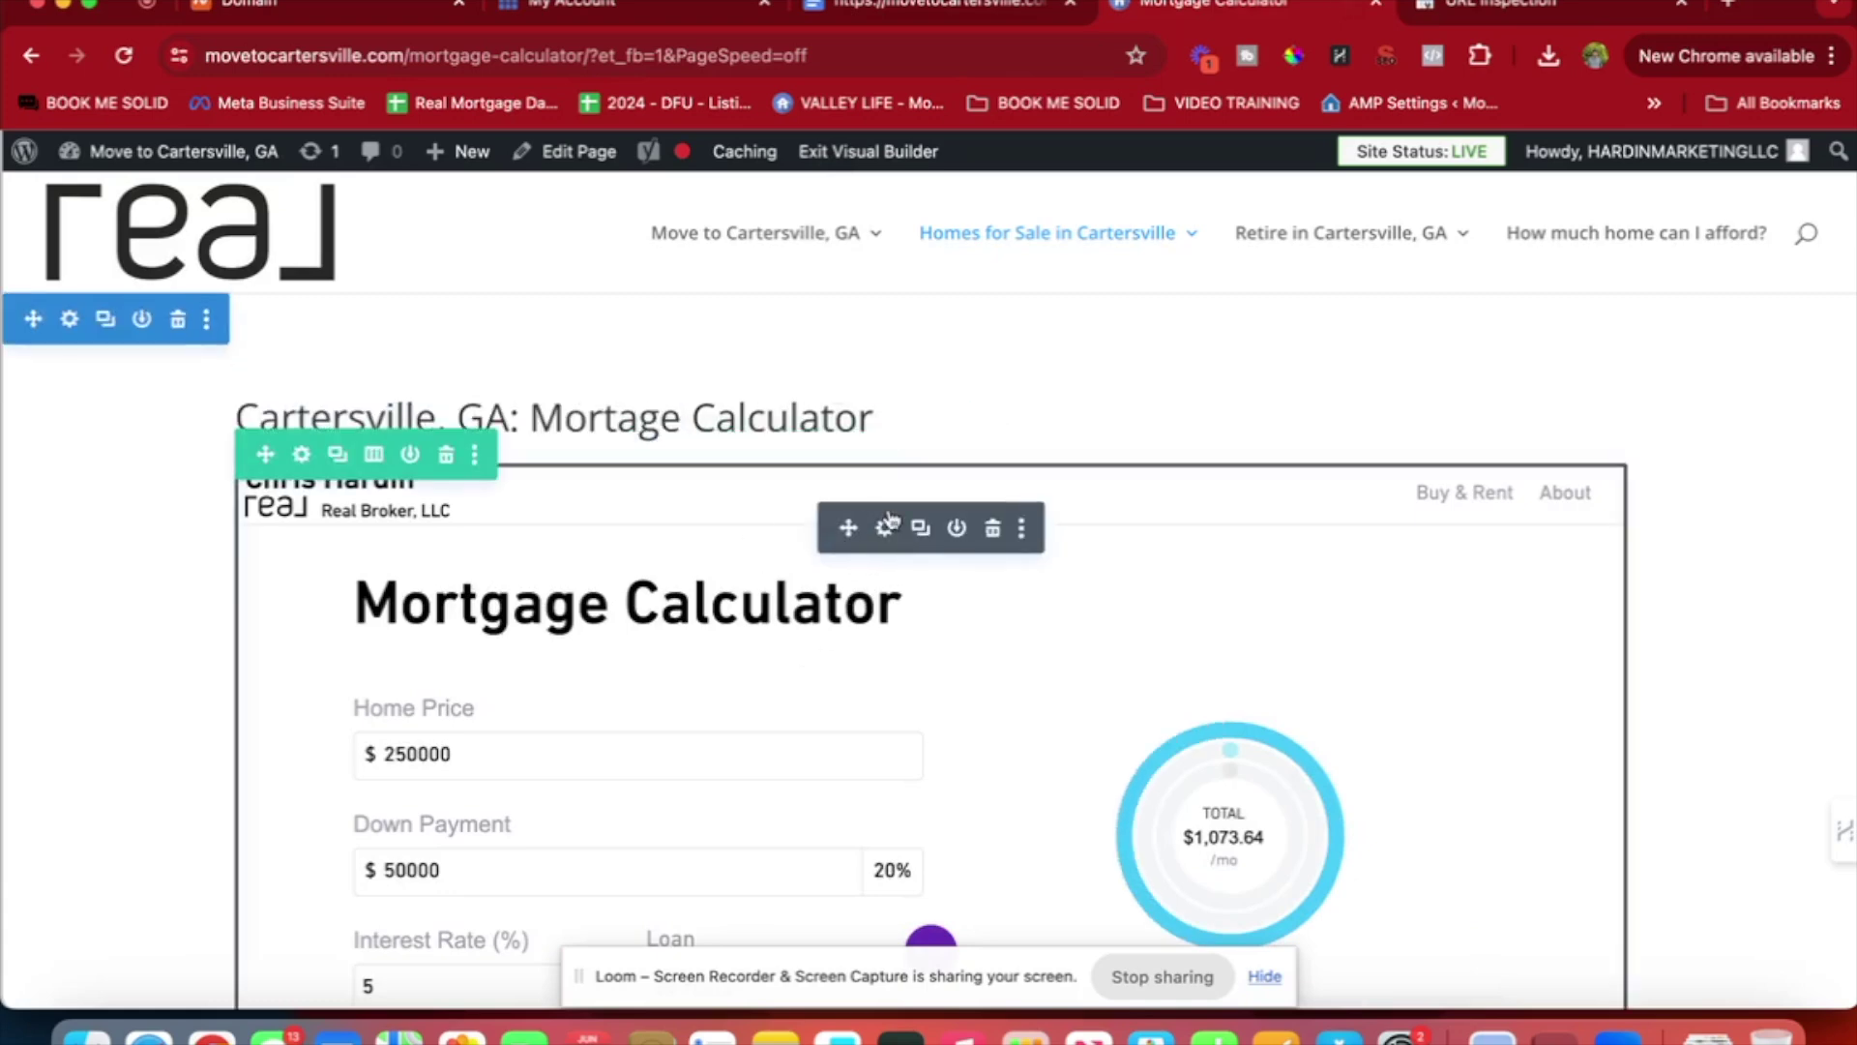
Review the calculator Text module's iframe code, close it unchanged, and exit the Visual Builder.
{"action": "left_click", "coordinate": [885, 529]}
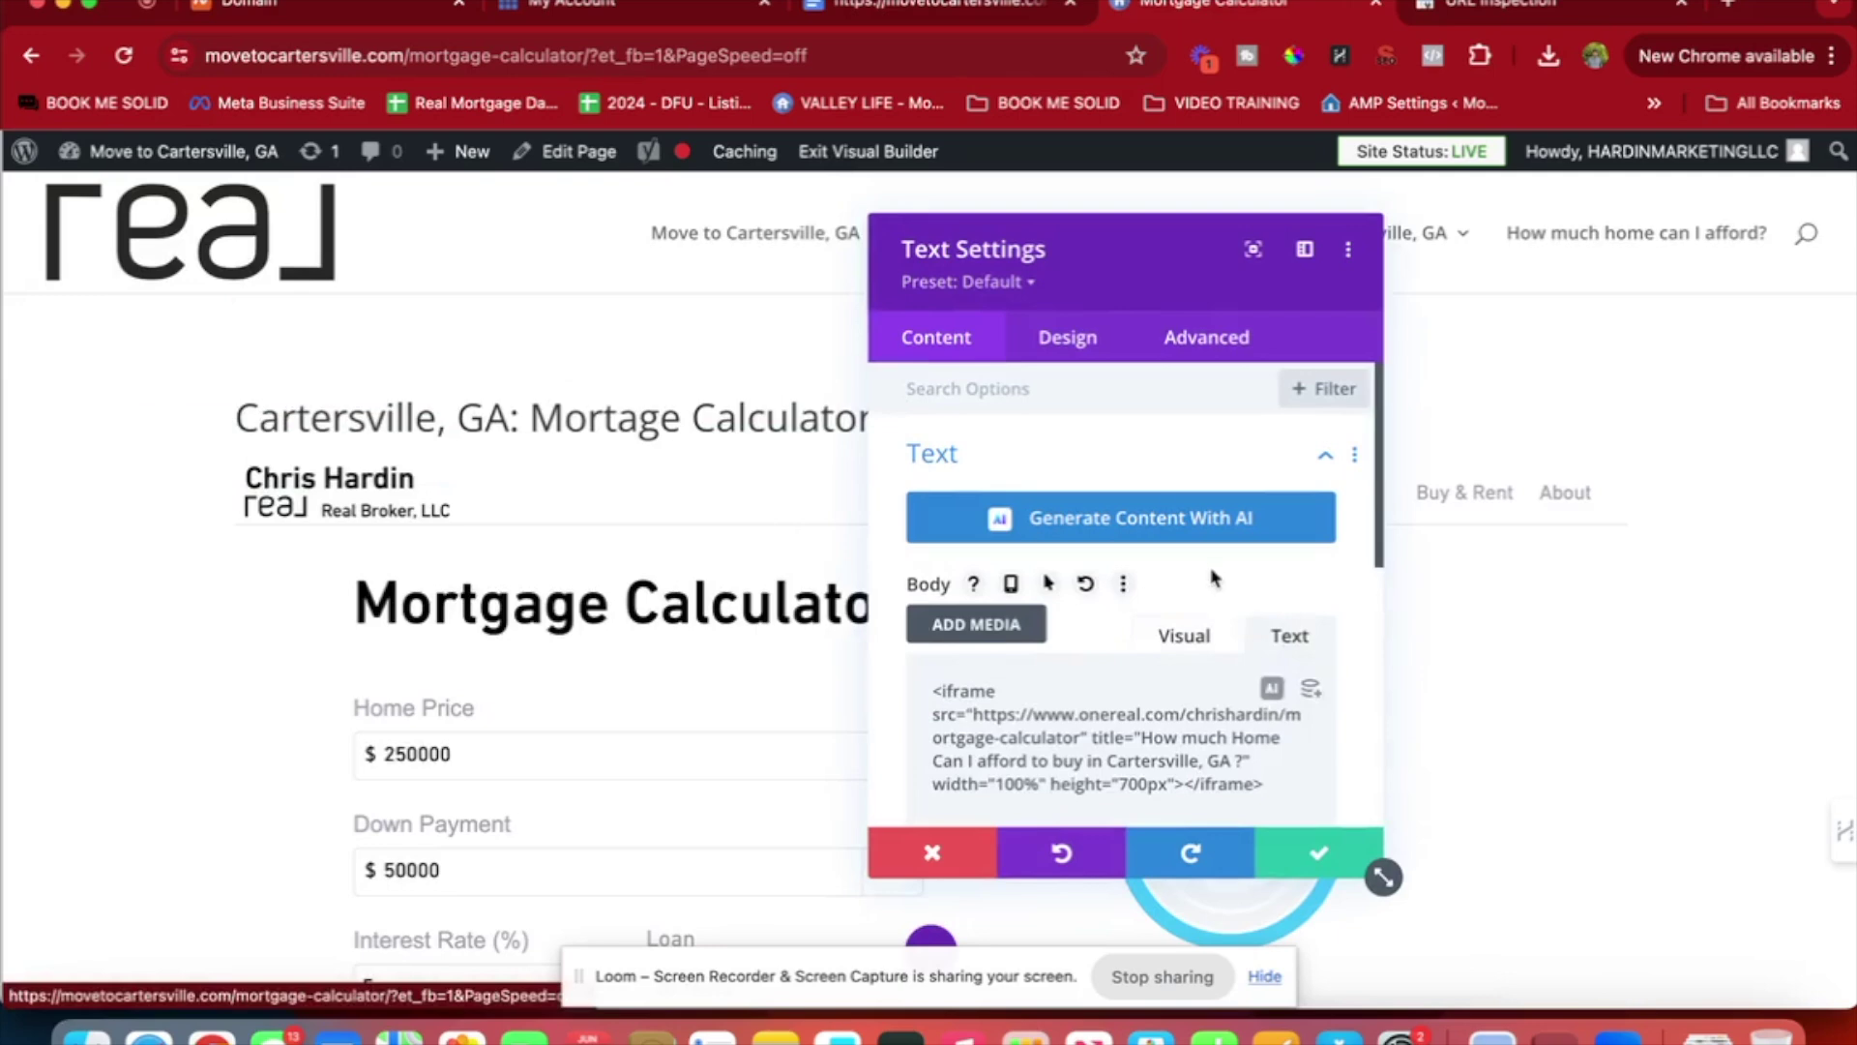
{"action": "scroll", "coordinate": [1213, 572], "scroll_direction": "down", "scroll_amount": 1}
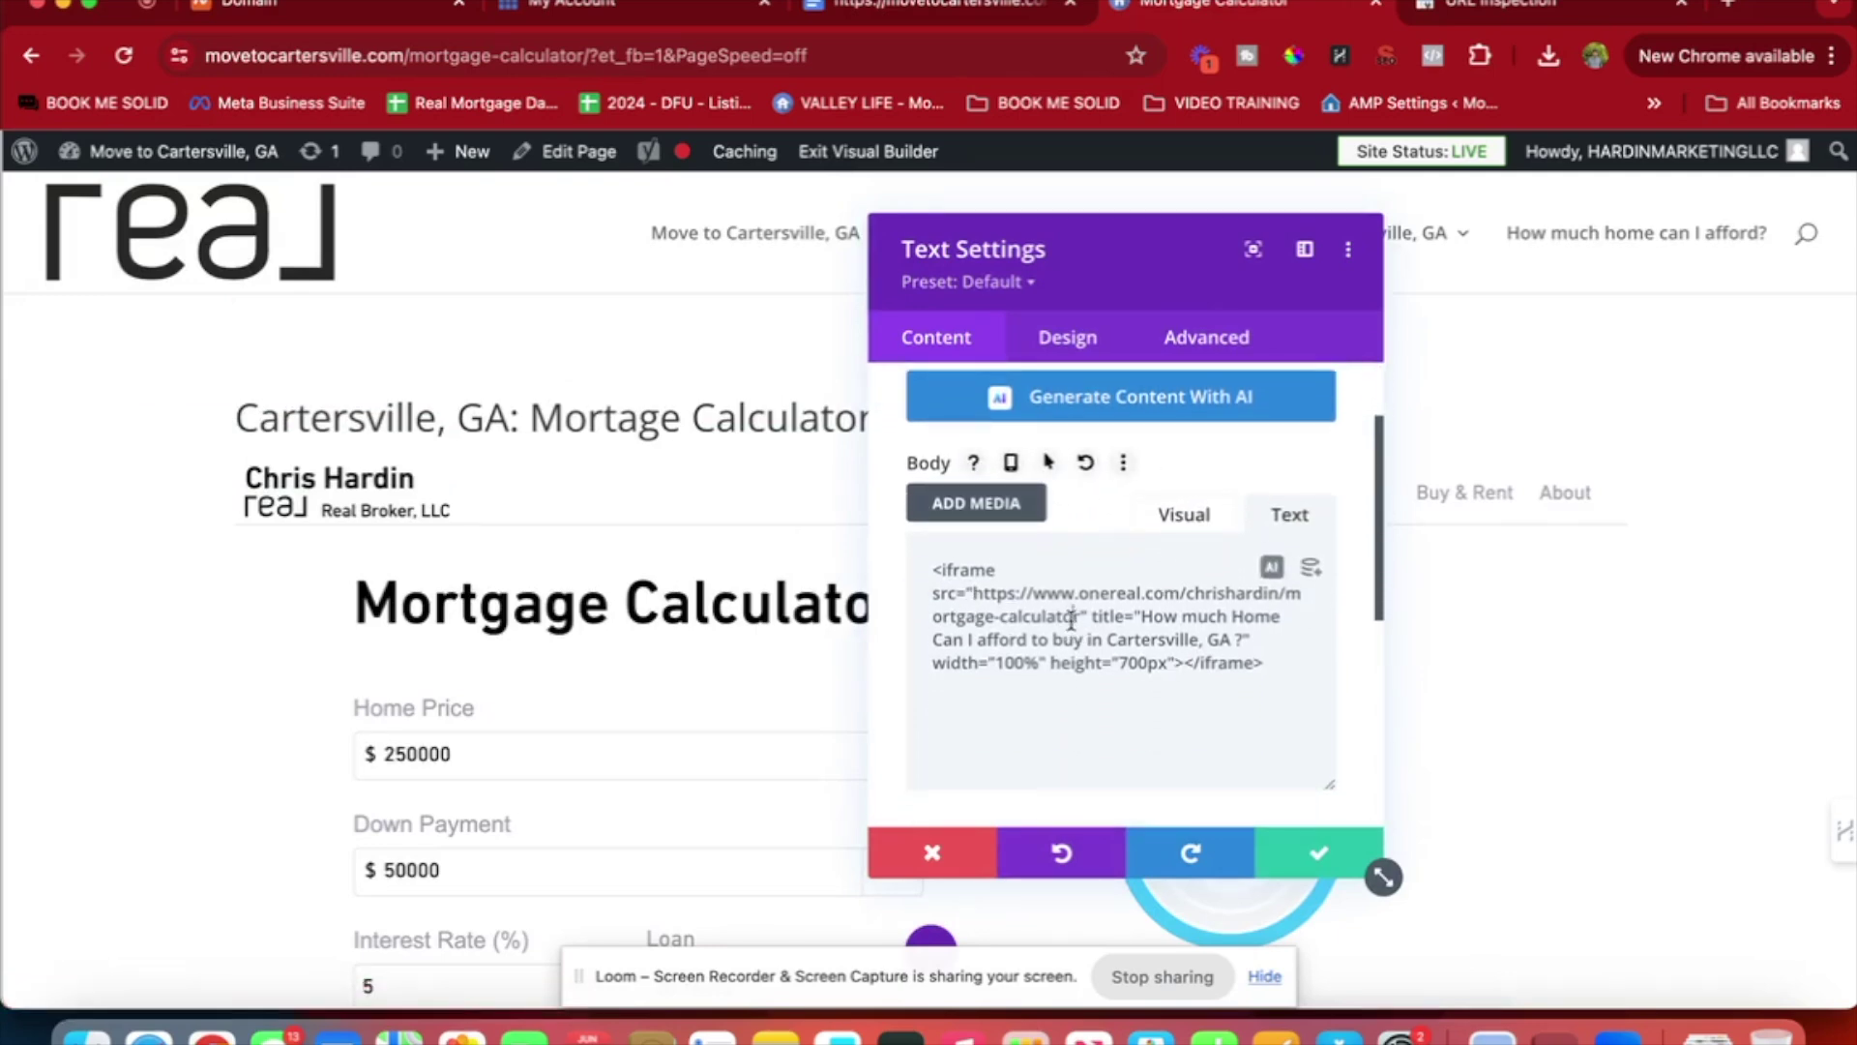
{"action": "left_click_drag", "start_coordinate": [1072, 617], "coordinate": [1025, 598]}
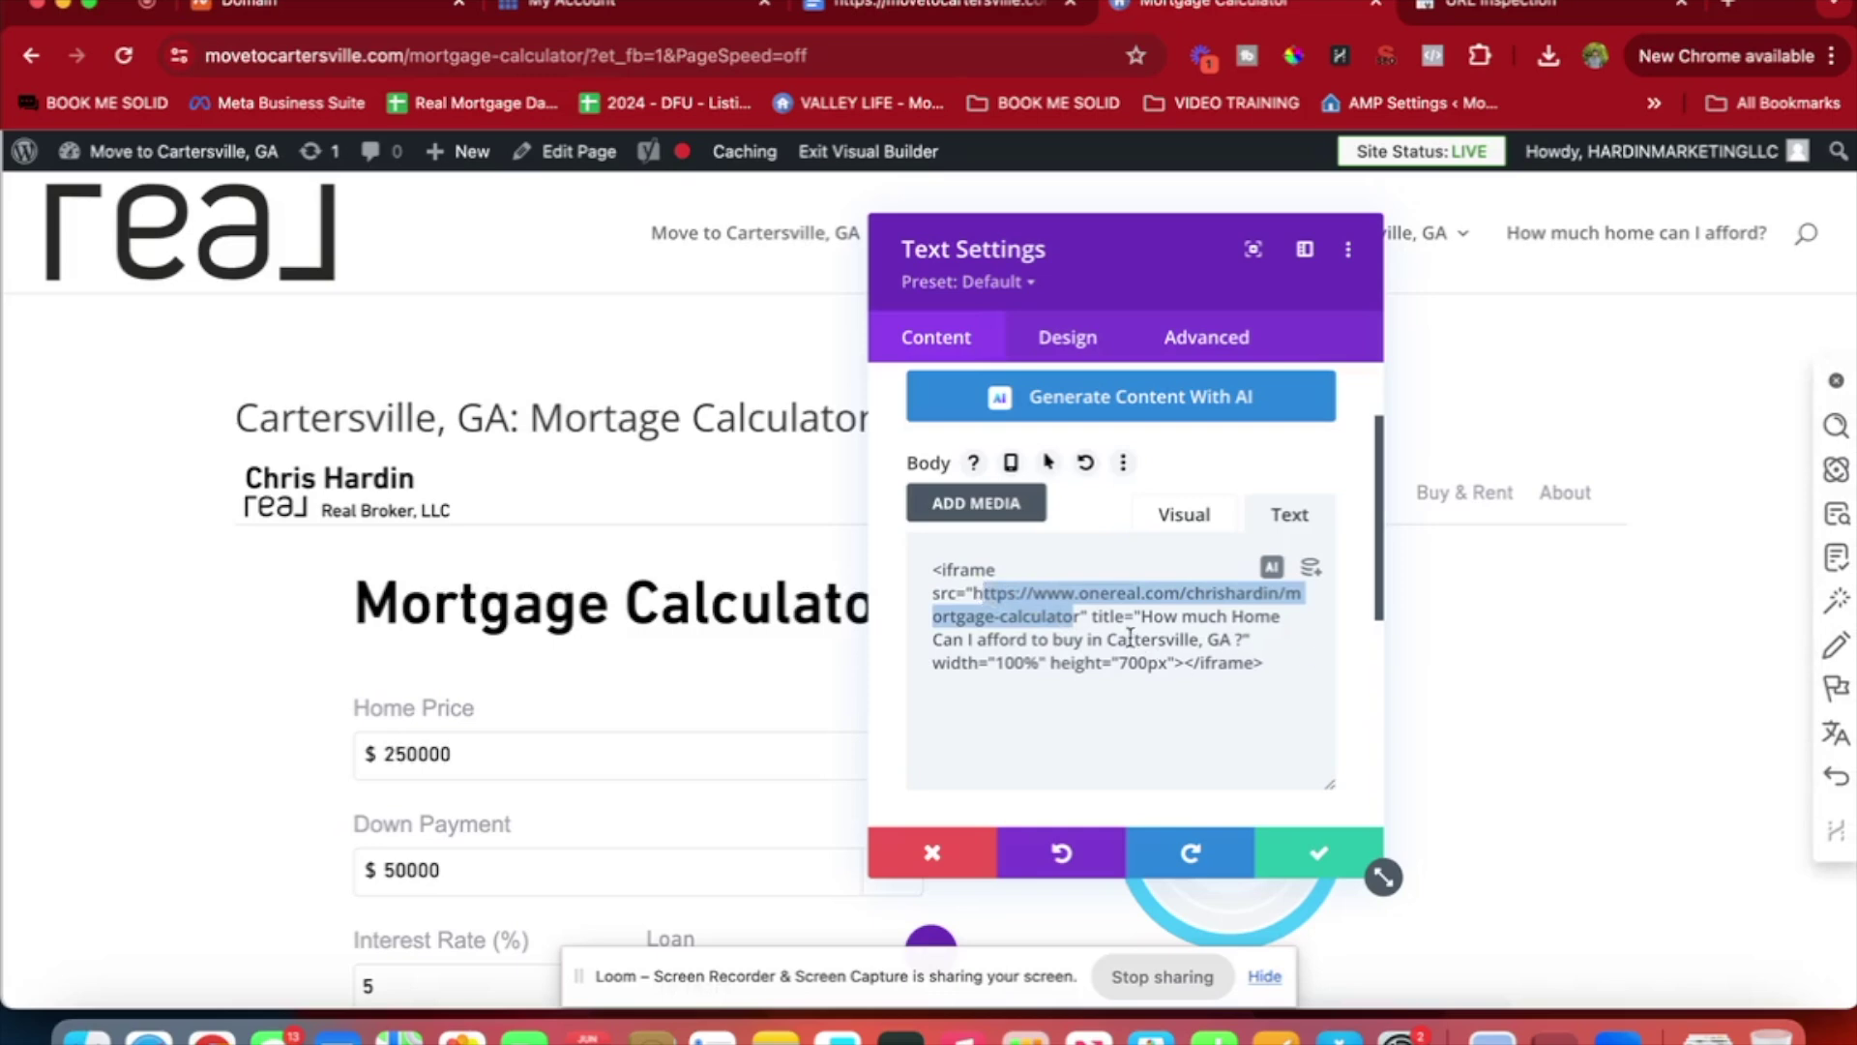
{"action": "left_click_drag", "start_coordinate": [1142, 617], "coordinate": [1204, 646]}
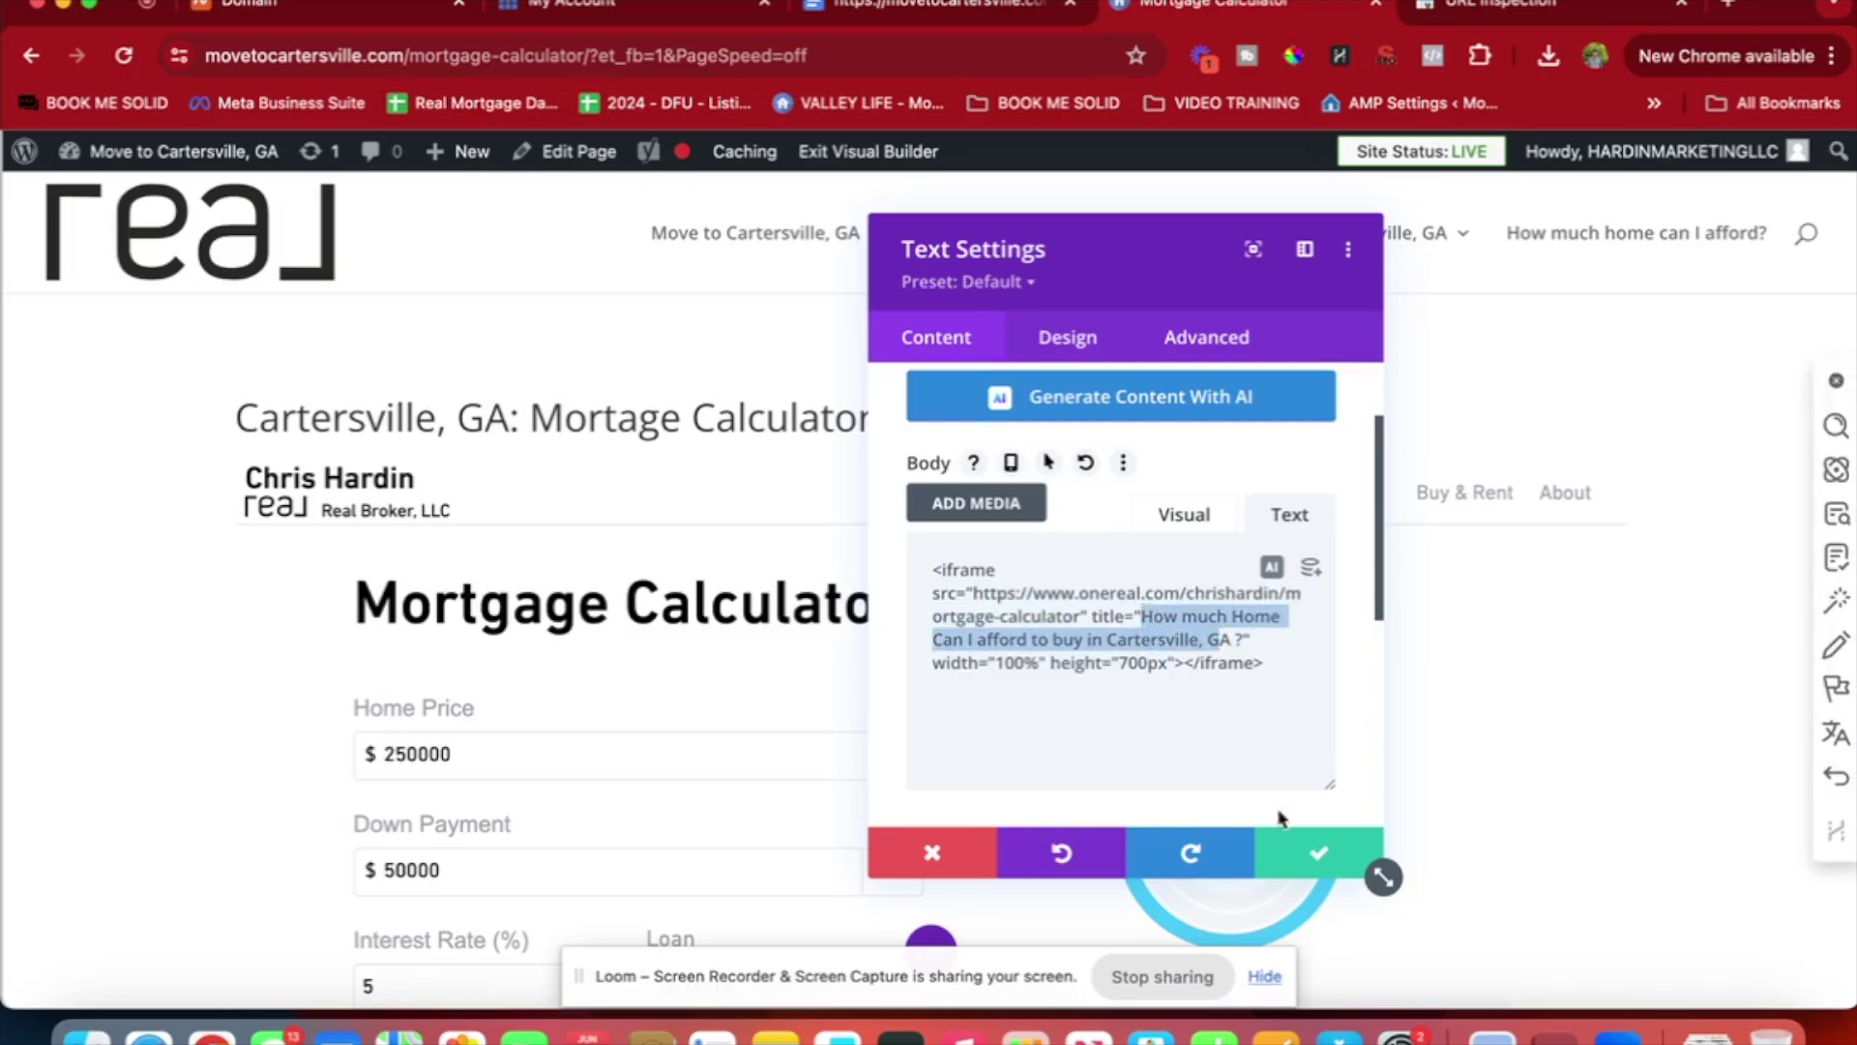
{"action": "left_click", "coordinate": [969, 856]}
{"action": "scroll", "coordinate": [1225, 739], "scroll_direction": "down", "scroll_amount": 3}
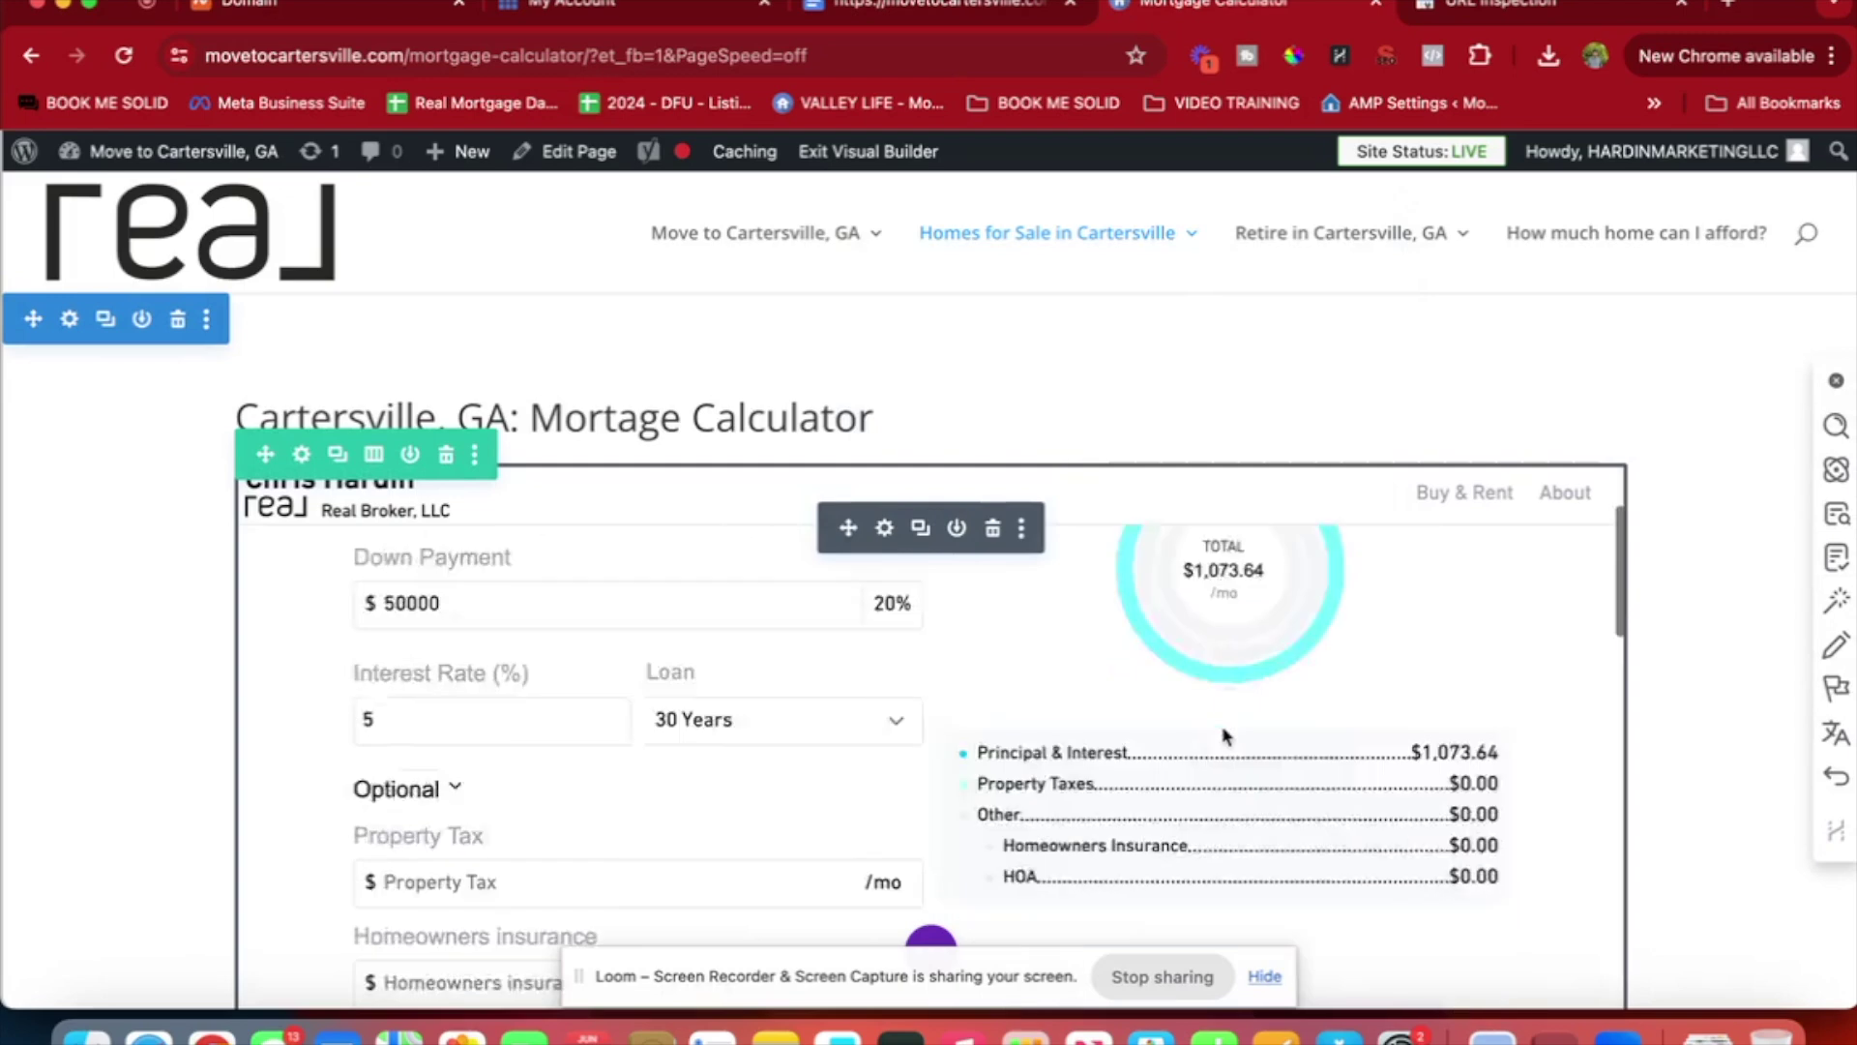
{"action": "scroll", "coordinate": [1225, 735], "scroll_direction": "down", "scroll_amount": 5}
{"action": "left_click", "coordinate": [890, 152]}
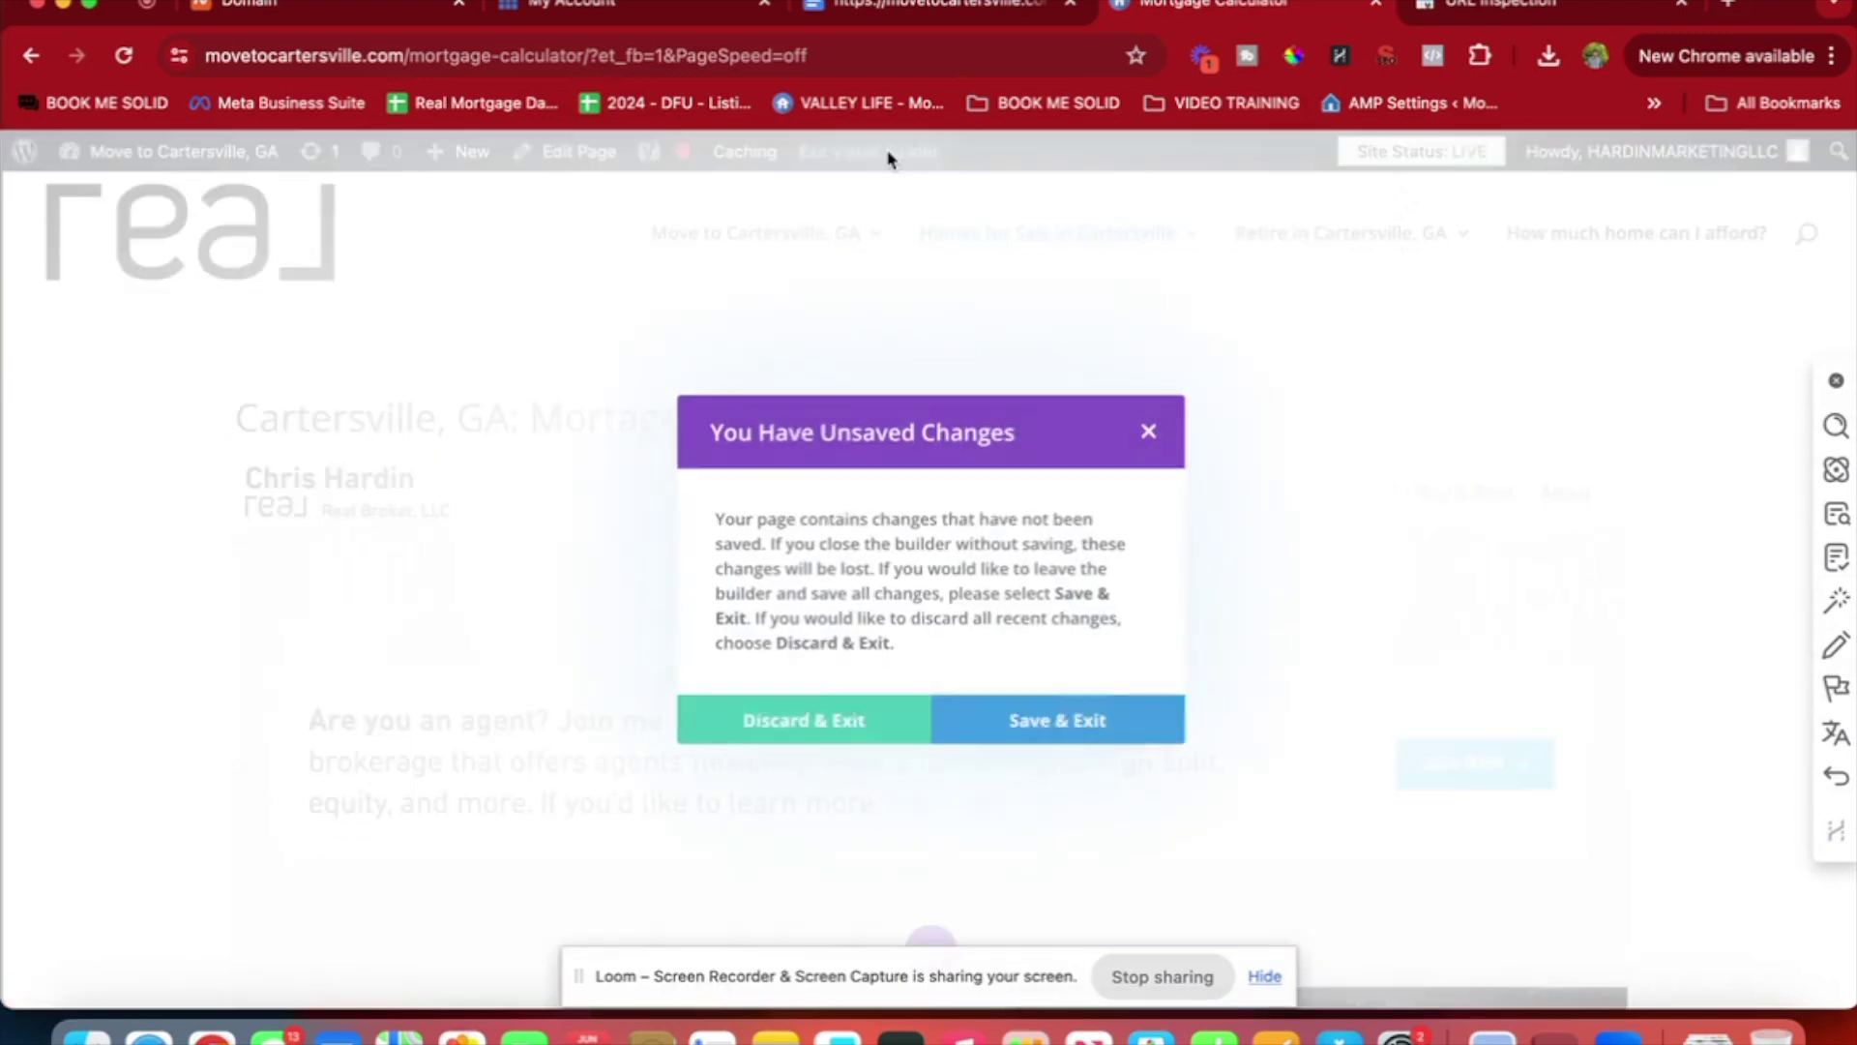
{"action": "left_click", "coordinate": [909, 724]}
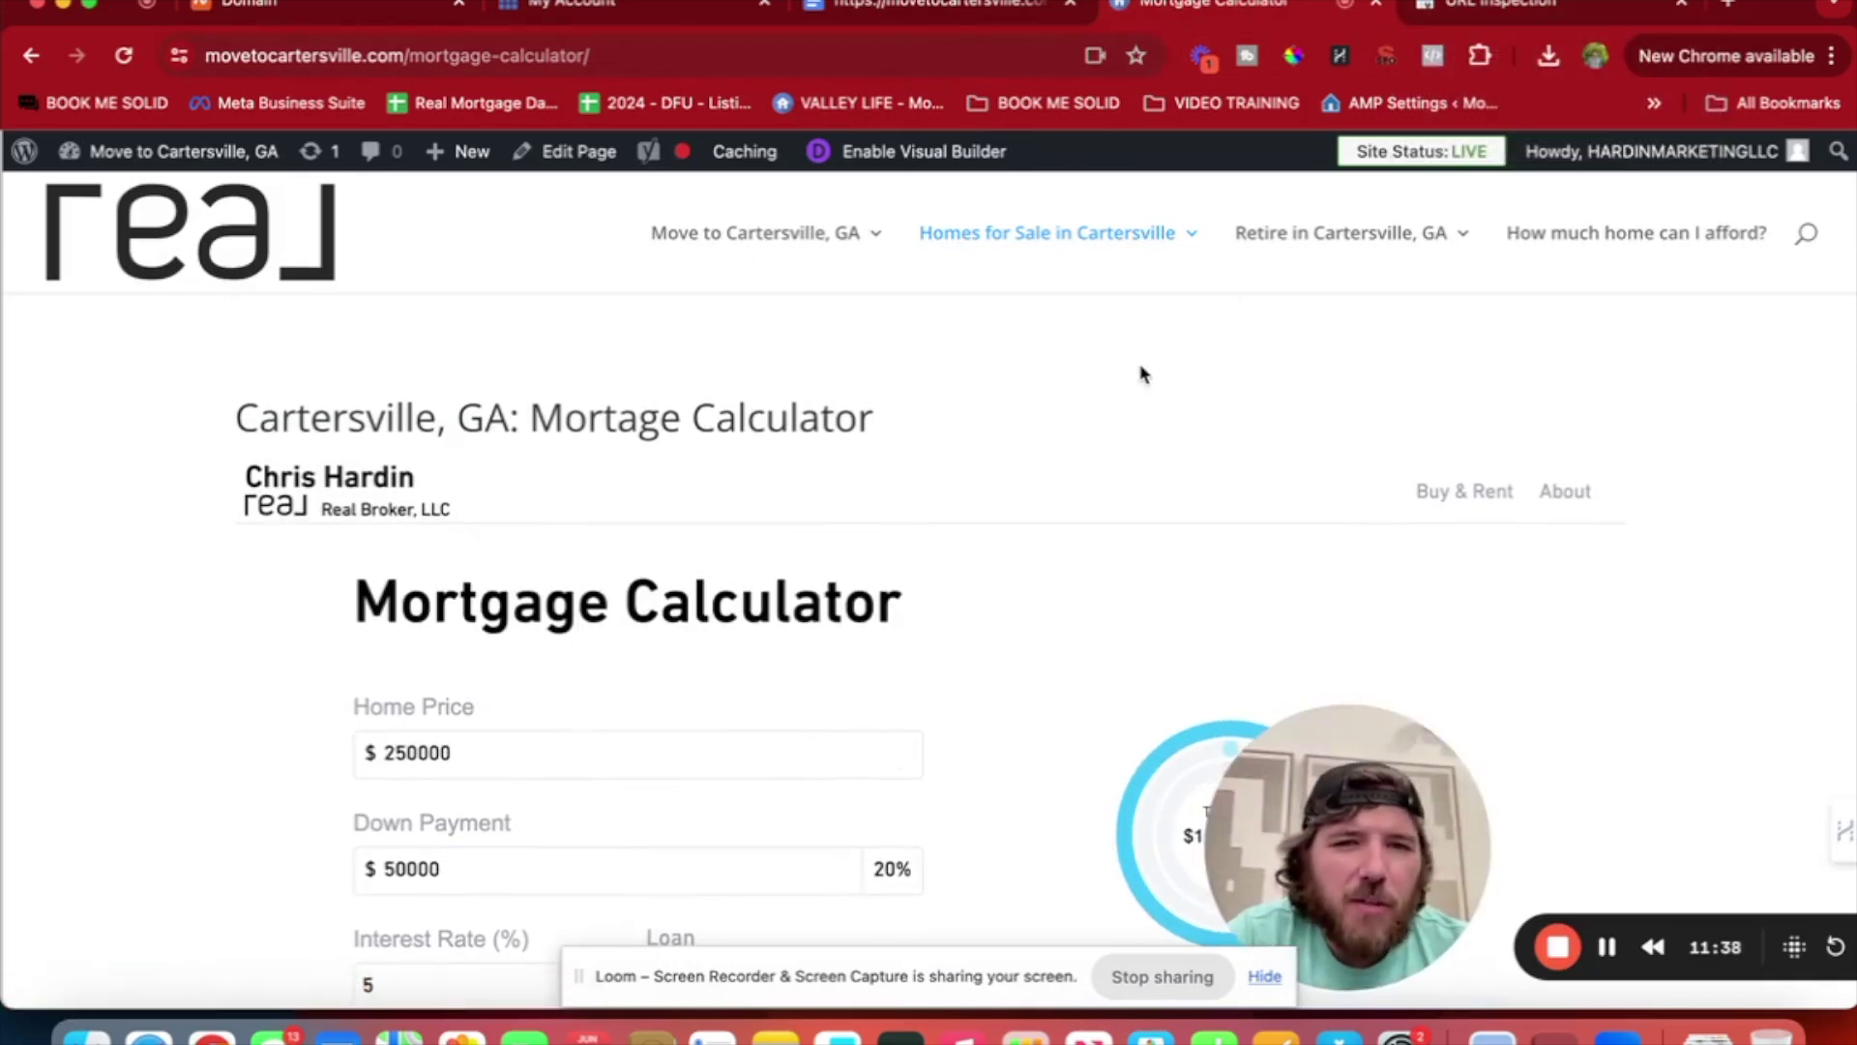
Open Homes for Sale > Search Homes and copy the page's web address.
{"action": "mouse_move", "coordinate": [1094, 232]}
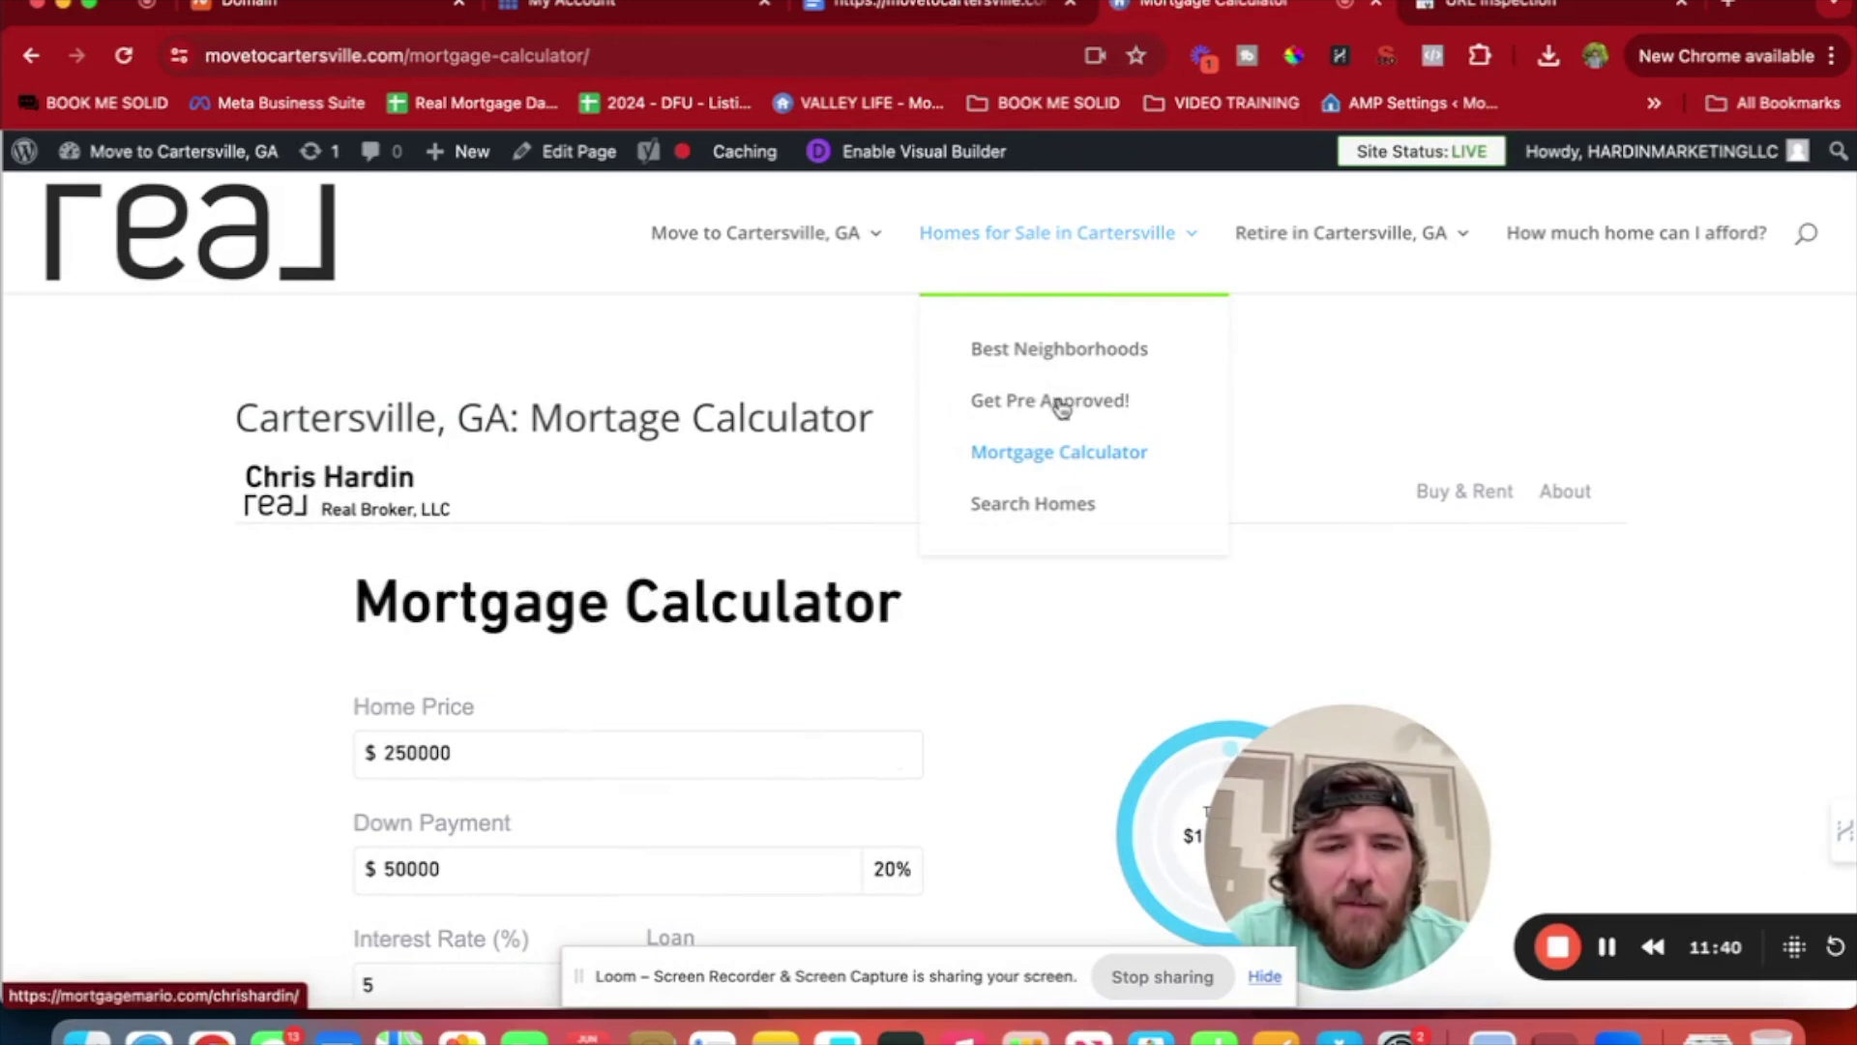
{"action": "left_click", "coordinate": [981, 513]}
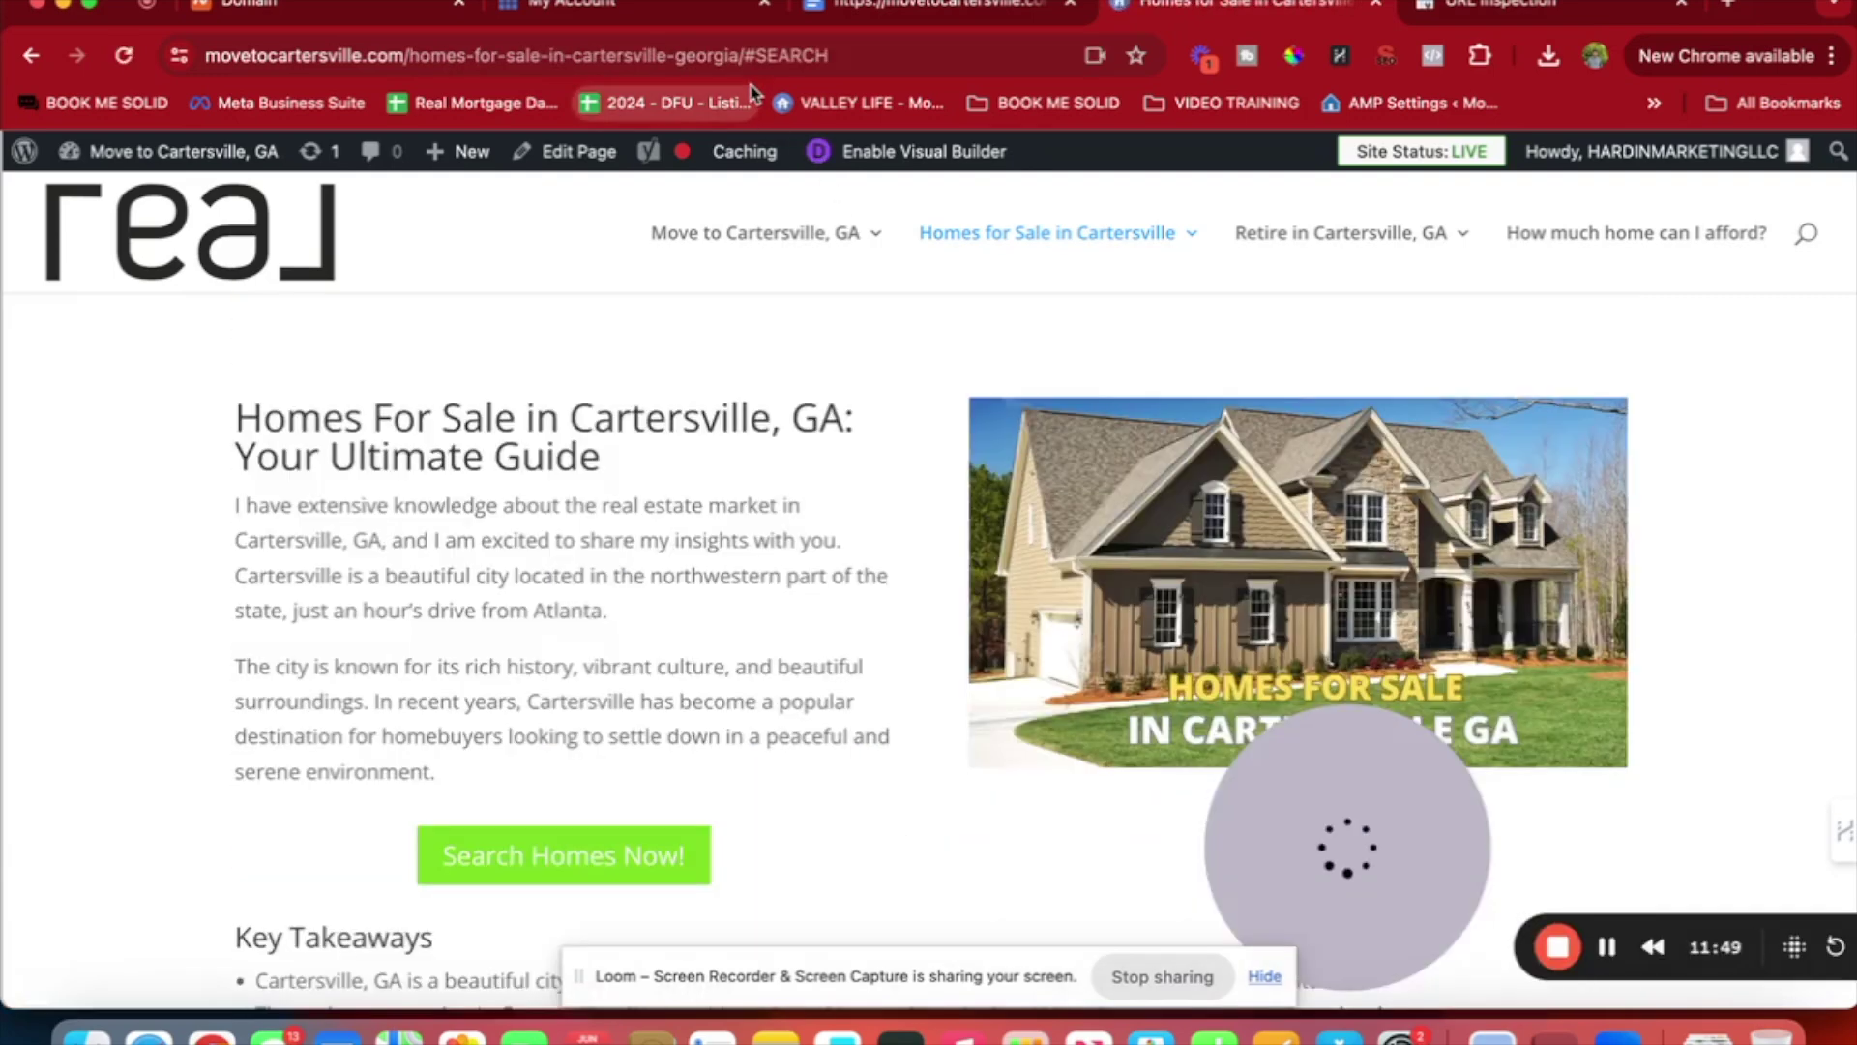
{"action": "left_click", "coordinate": [744, 101]}
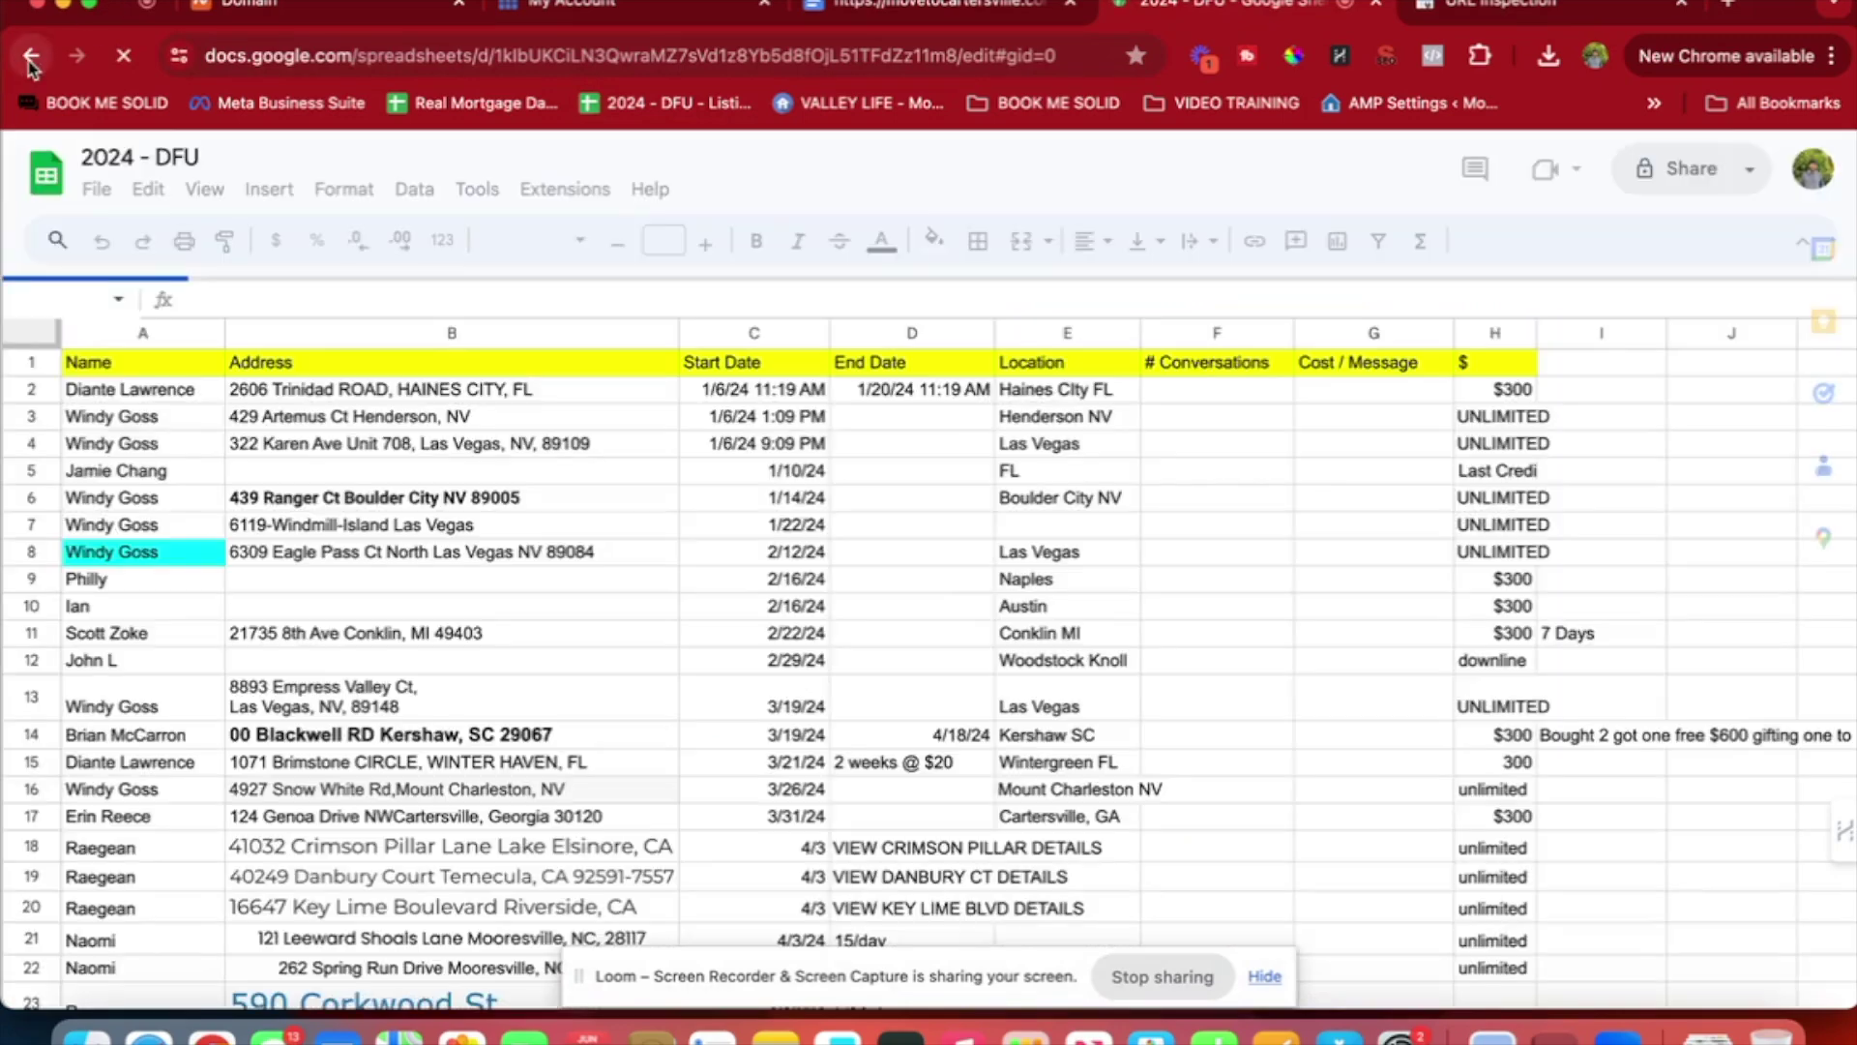
{"action": "left_click", "coordinate": [30, 58]}
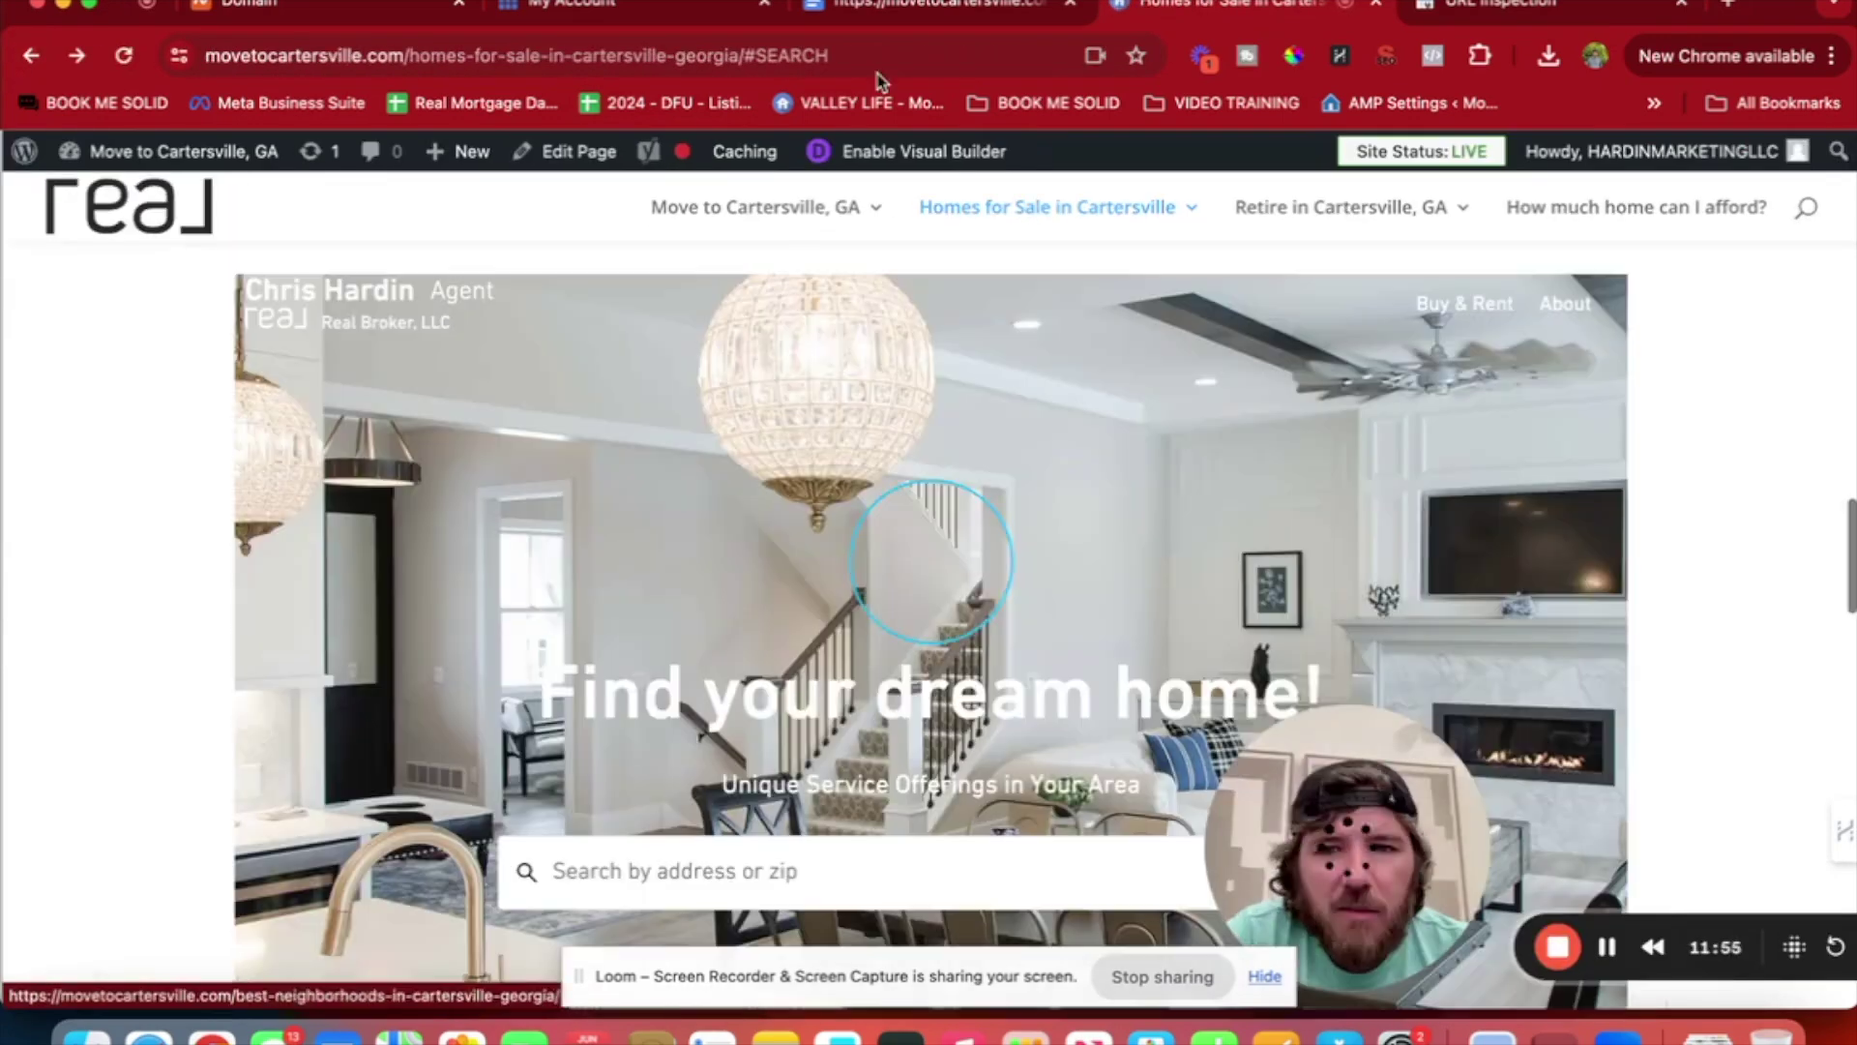
{"action": "left_click", "coordinate": [870, 53]}
{"action": "key", "text": "super+c"}
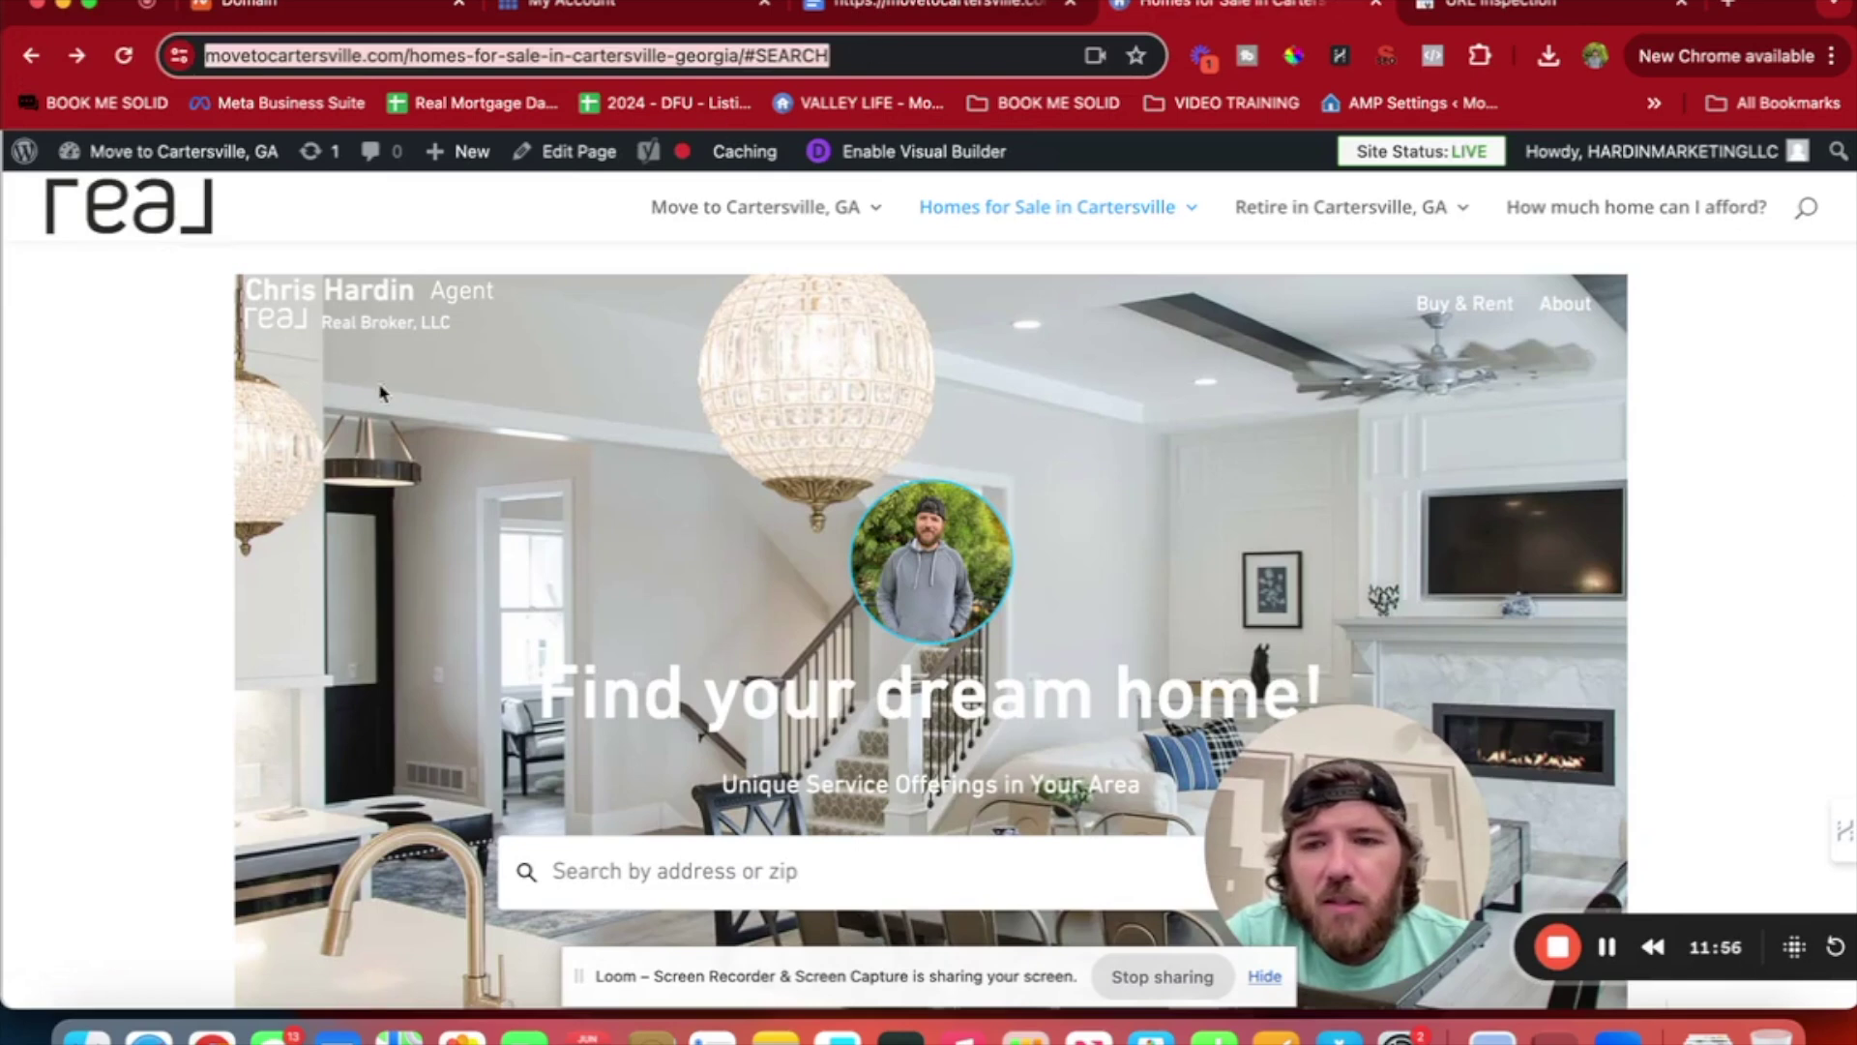
Browse the homes page down to its home search section, then return to URL Inspection.
{"action": "left_click", "coordinate": [150, 519]}
{"action": "scroll", "coordinate": [668, 453], "scroll_direction": "up", "scroll_amount": 2}
{"action": "scroll", "coordinate": [677, 464], "scroll_direction": "down", "scroll_amount": 3}
{"action": "scroll", "coordinate": [715, 503], "scroll_direction": "down", "scroll_amount": 3}
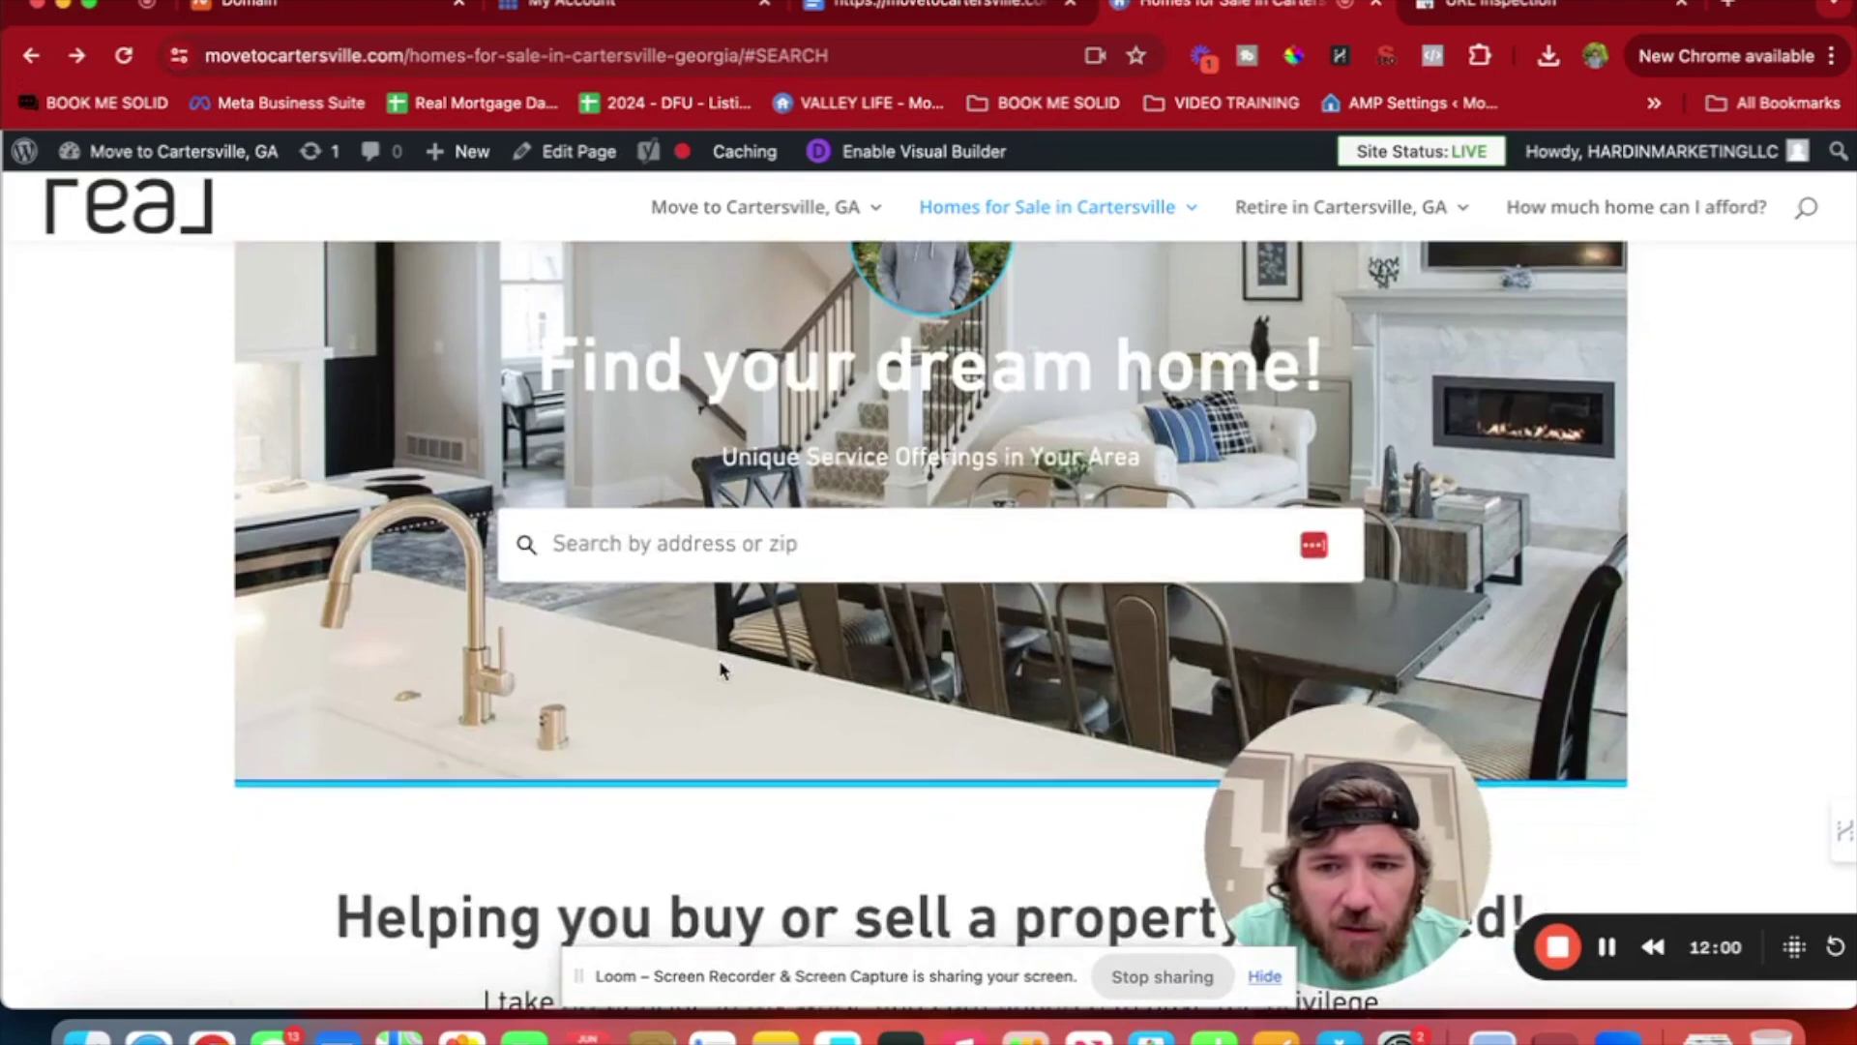
{"action": "scroll", "coordinate": [720, 668], "scroll_direction": "down", "scroll_amount": 15}
{"action": "scroll", "coordinate": [721, 667], "scroll_direction": "up", "scroll_amount": 20}
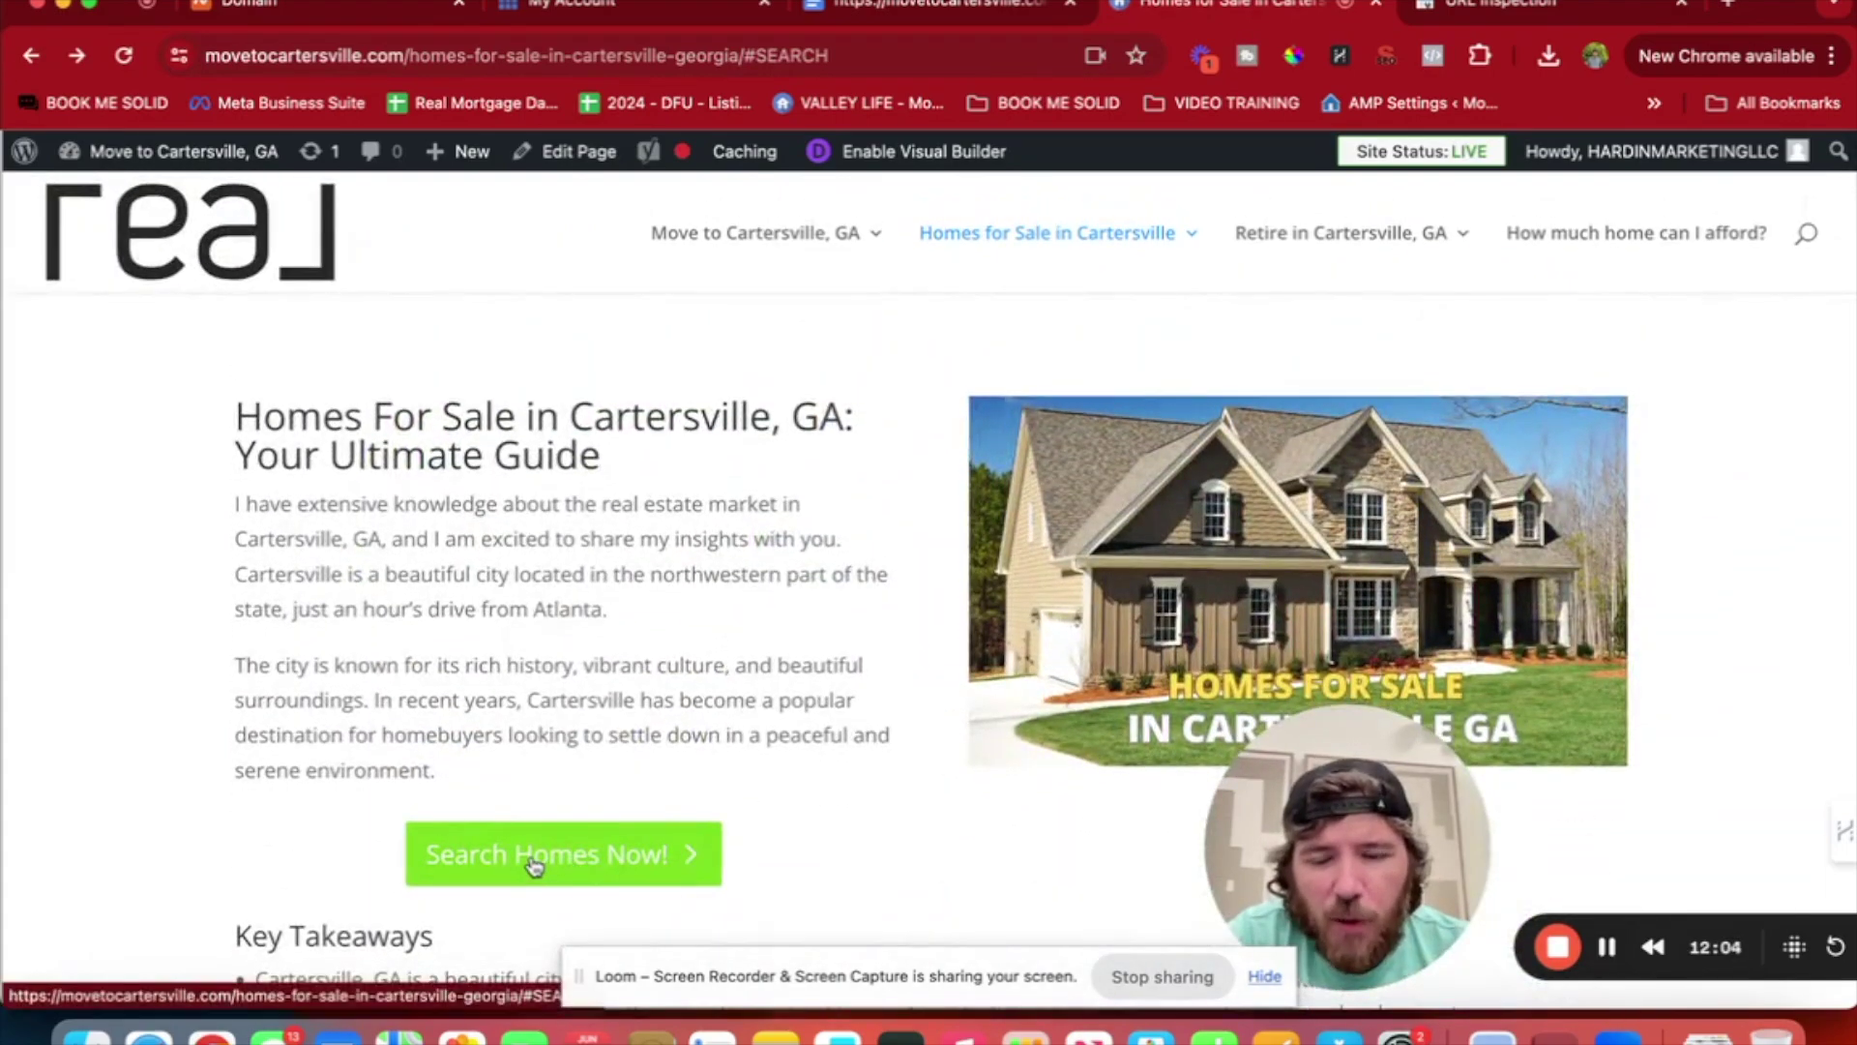
{"action": "left_click", "coordinate": [534, 864]}
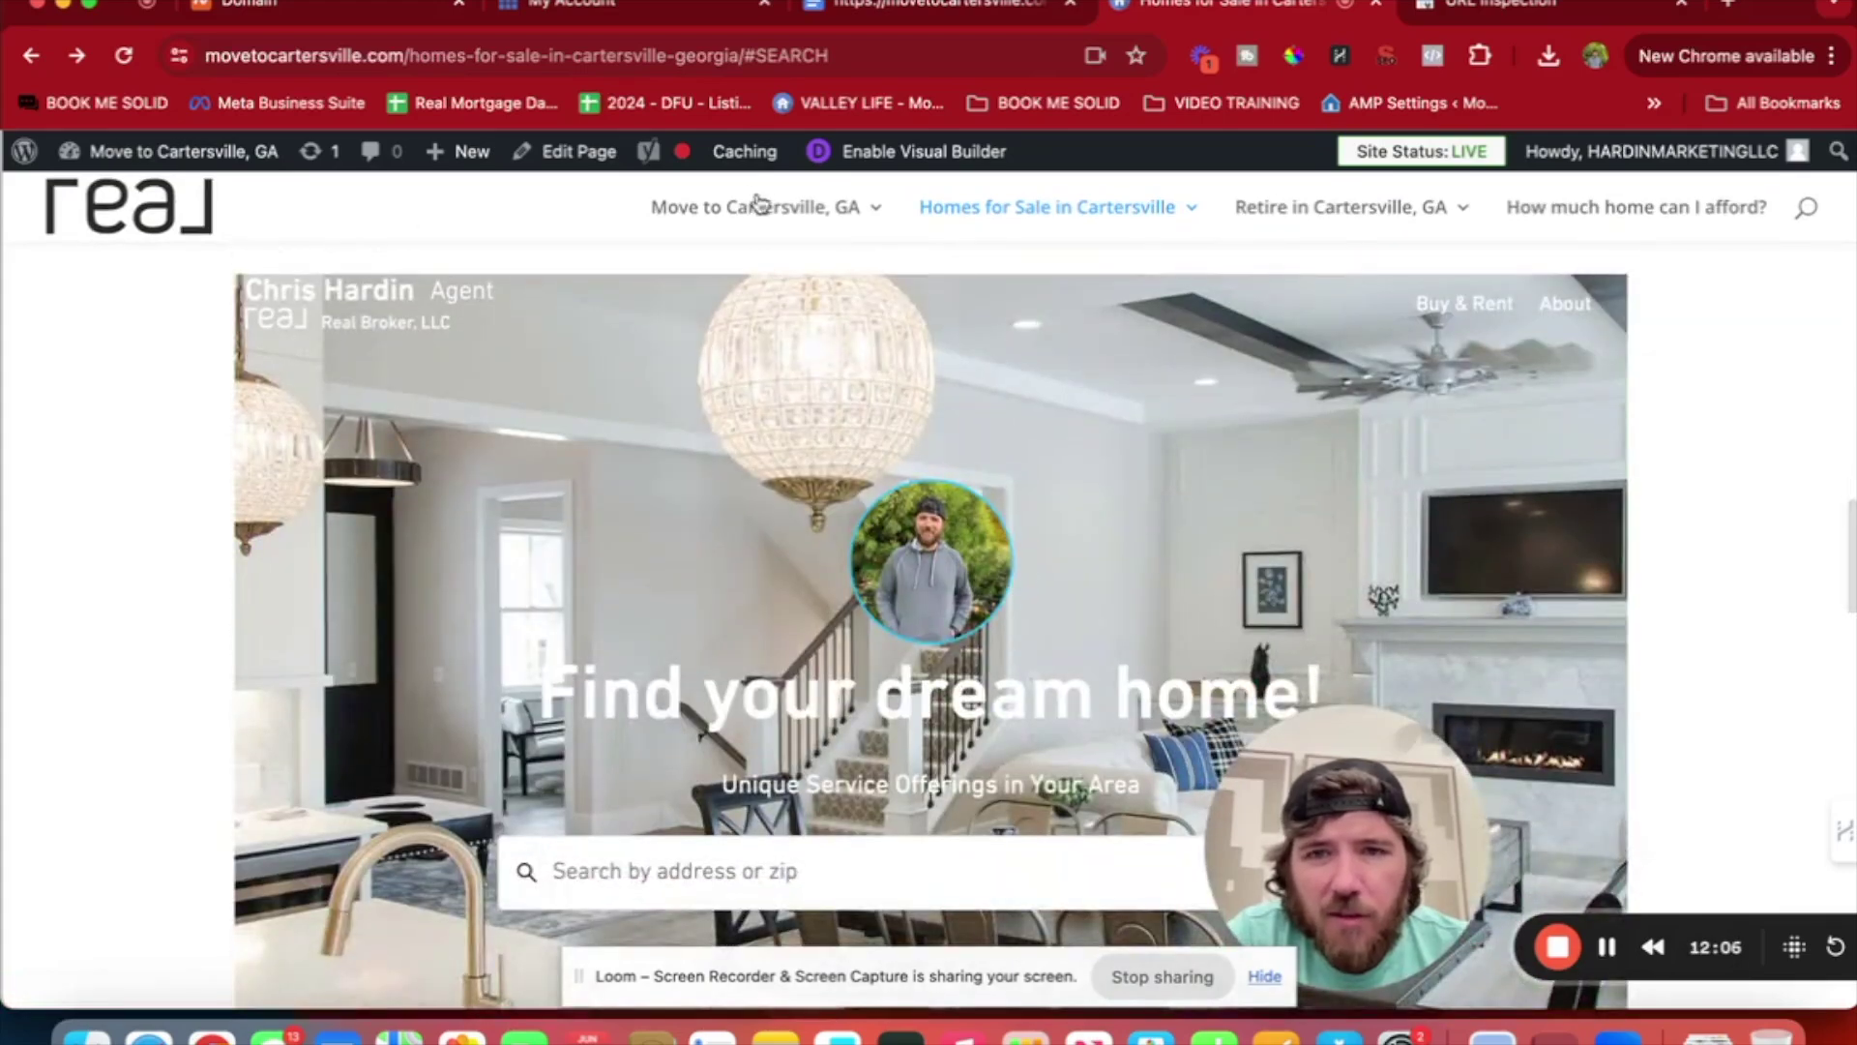
{"action": "scroll", "coordinate": [829, 381], "scroll_direction": "up", "scroll_amount": 2}
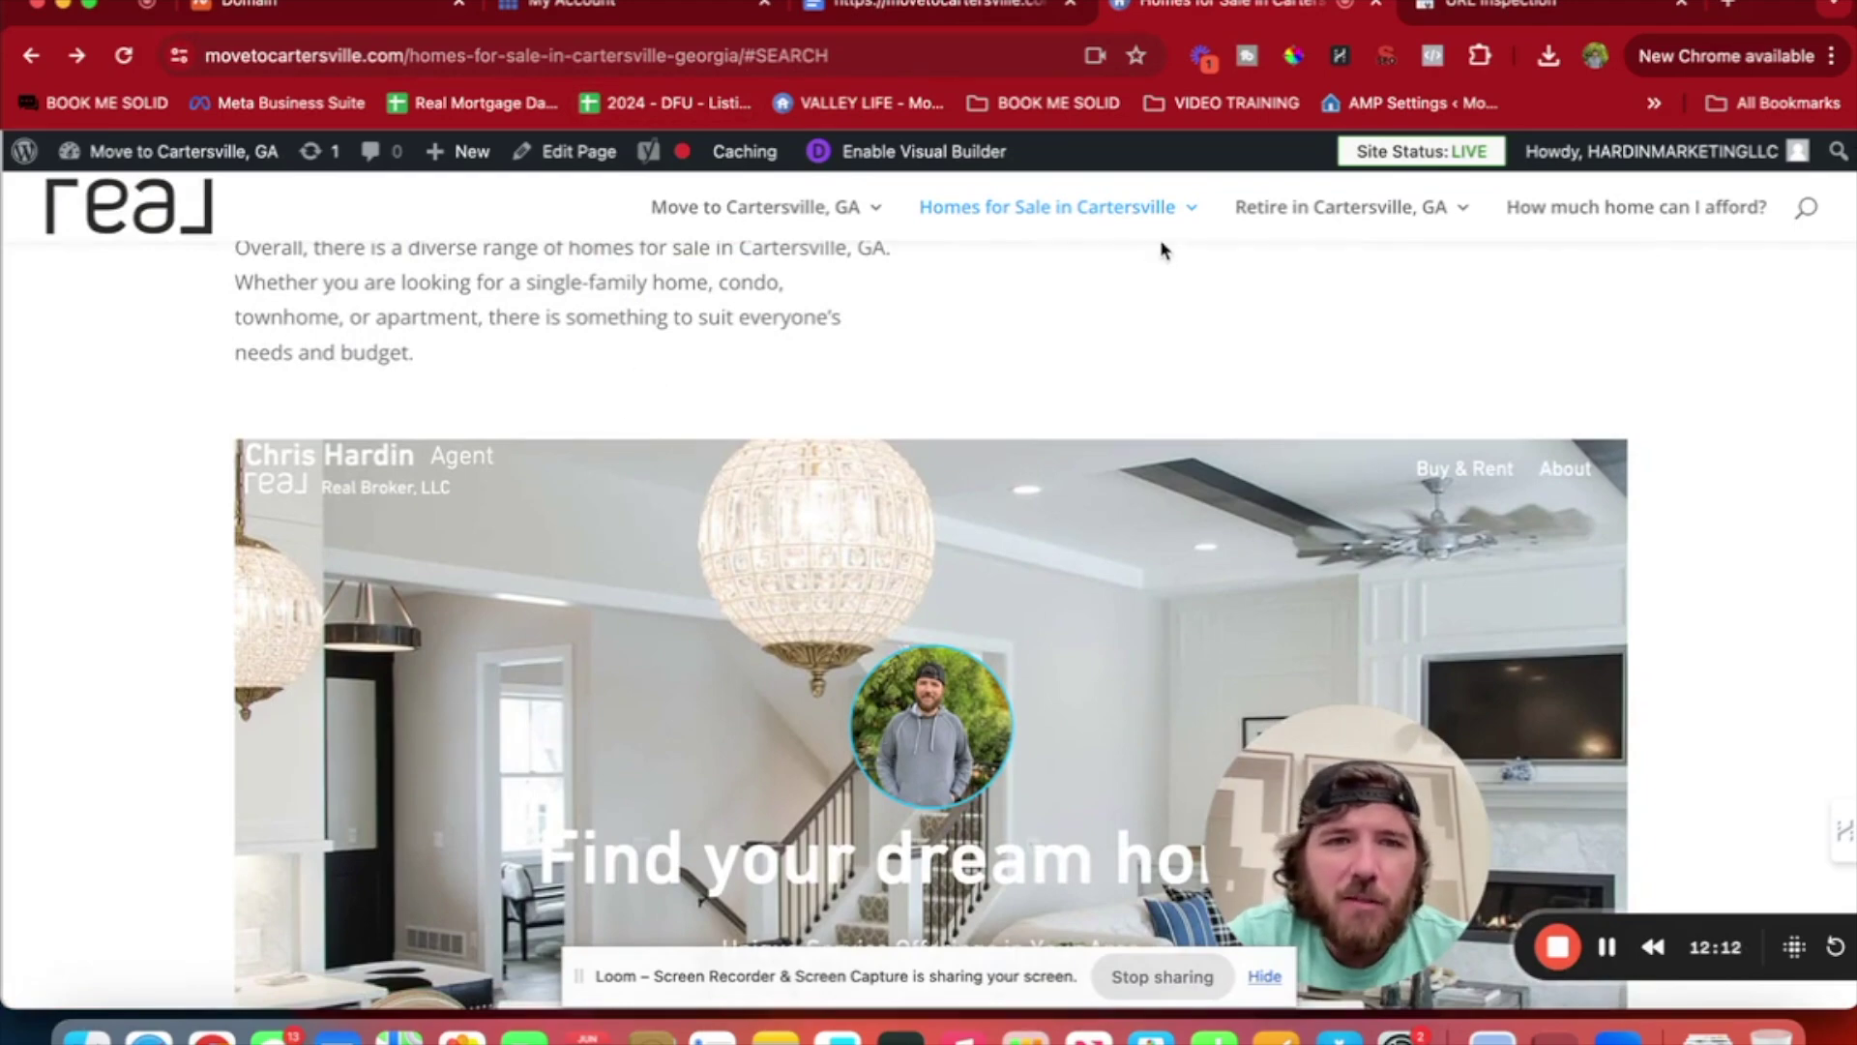
{"action": "left_click", "coordinate": [1480, 10]}
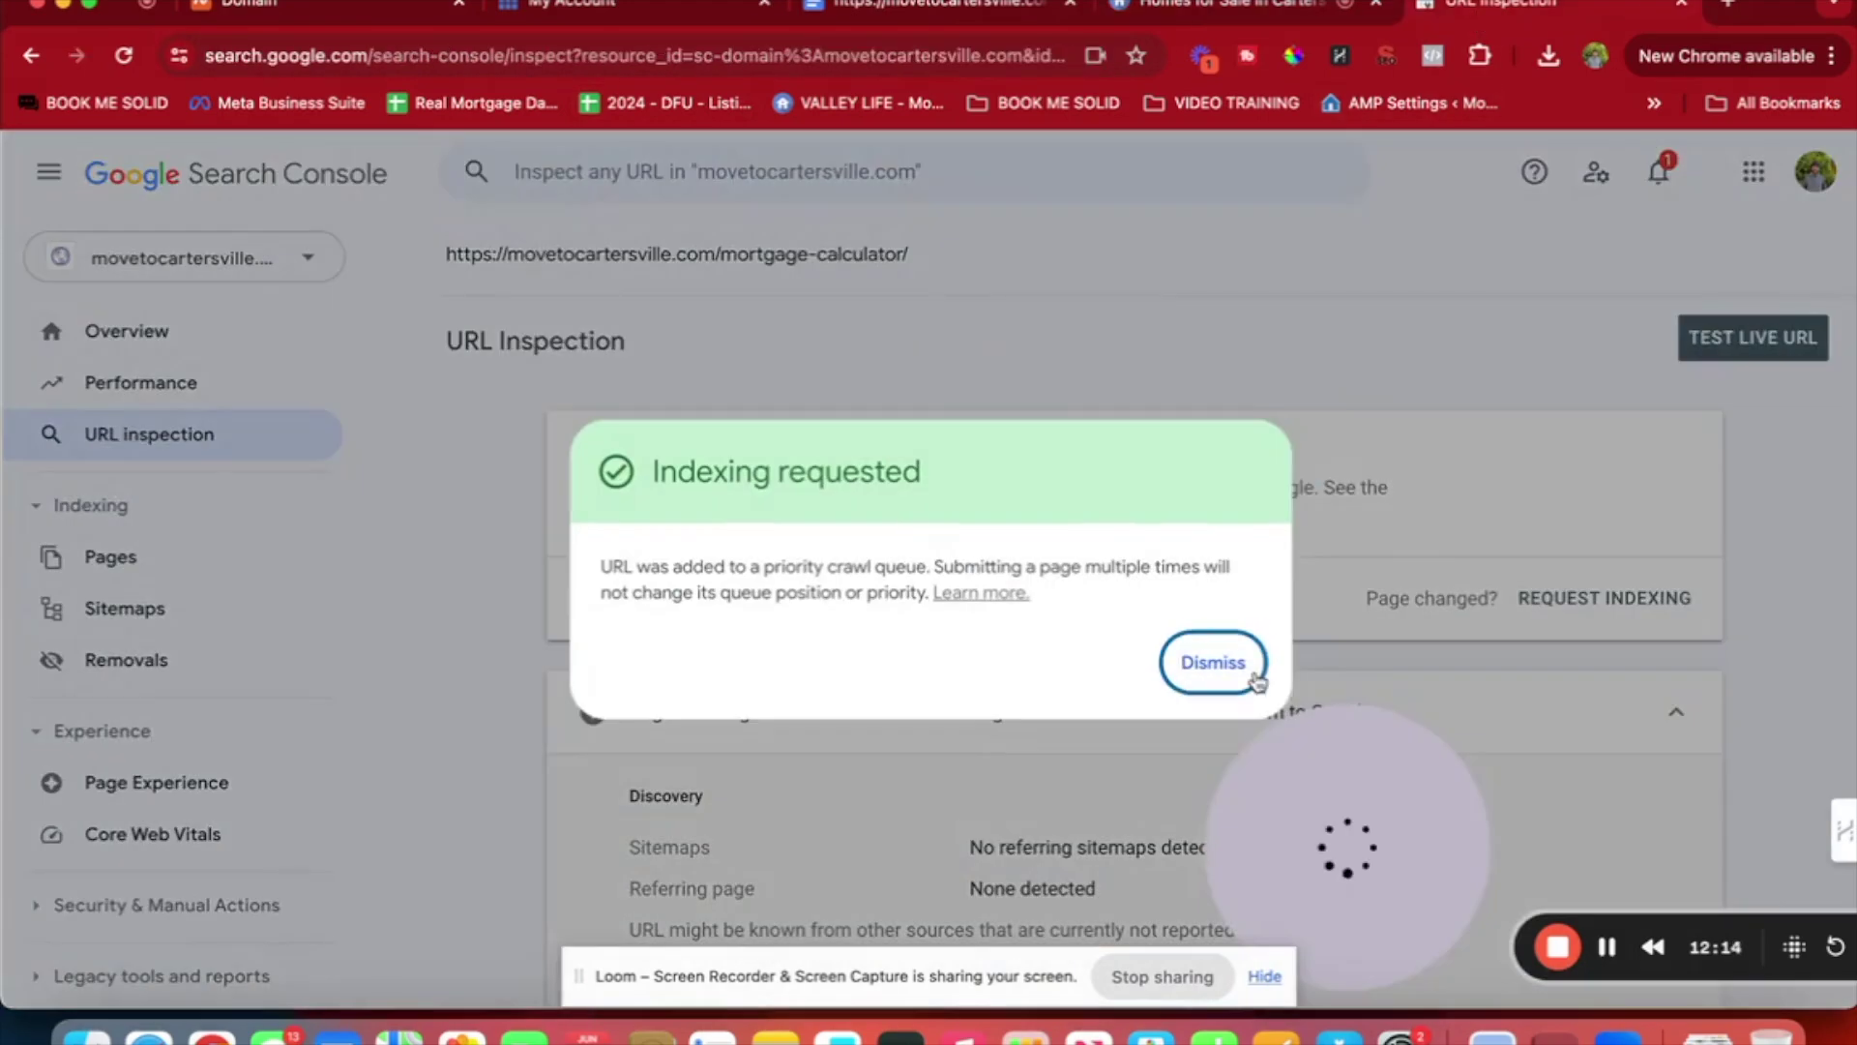
Inspect the homes-for-sale-in-cartersville-georgia URL, then re-inspect it with #SEARCH removed.
{"action": "left_click", "coordinate": [1242, 679]}
{"action": "left_click", "coordinate": [1062, 182]}
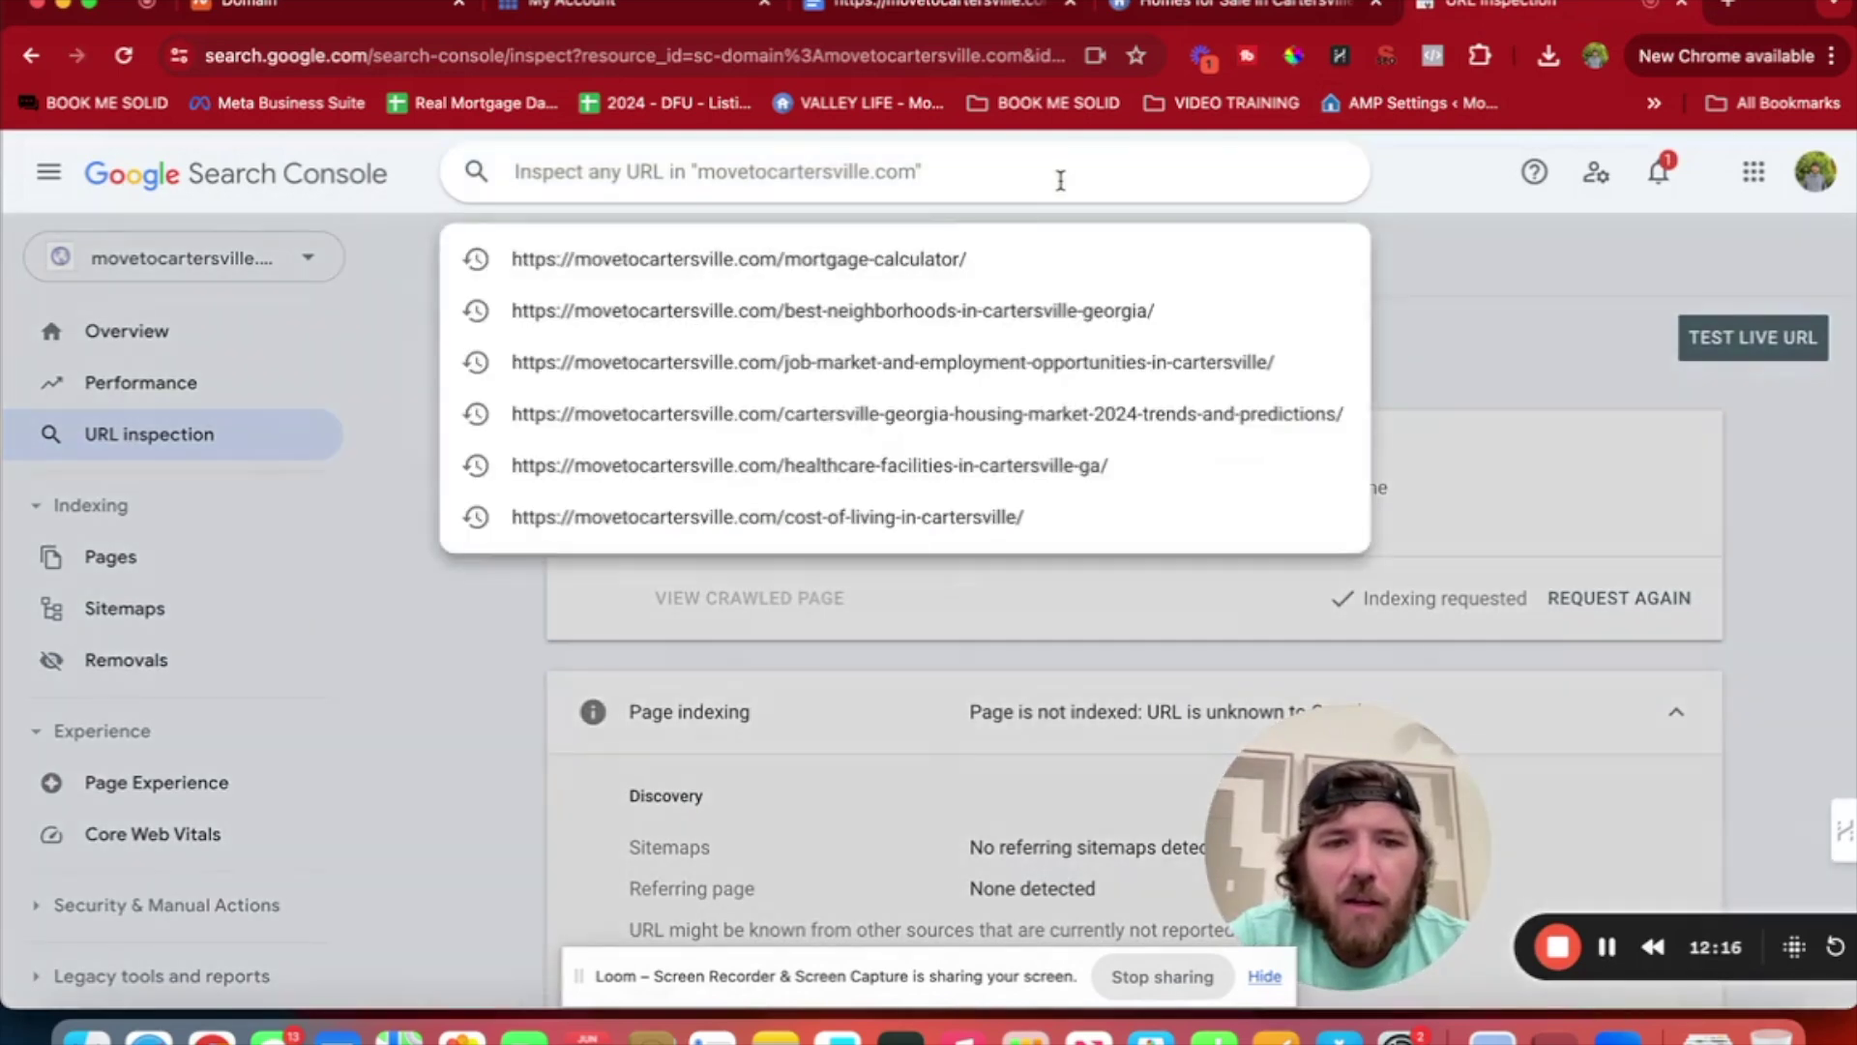
{"action": "key", "text": "super+v"}
{"action": "key", "text": "Return"}
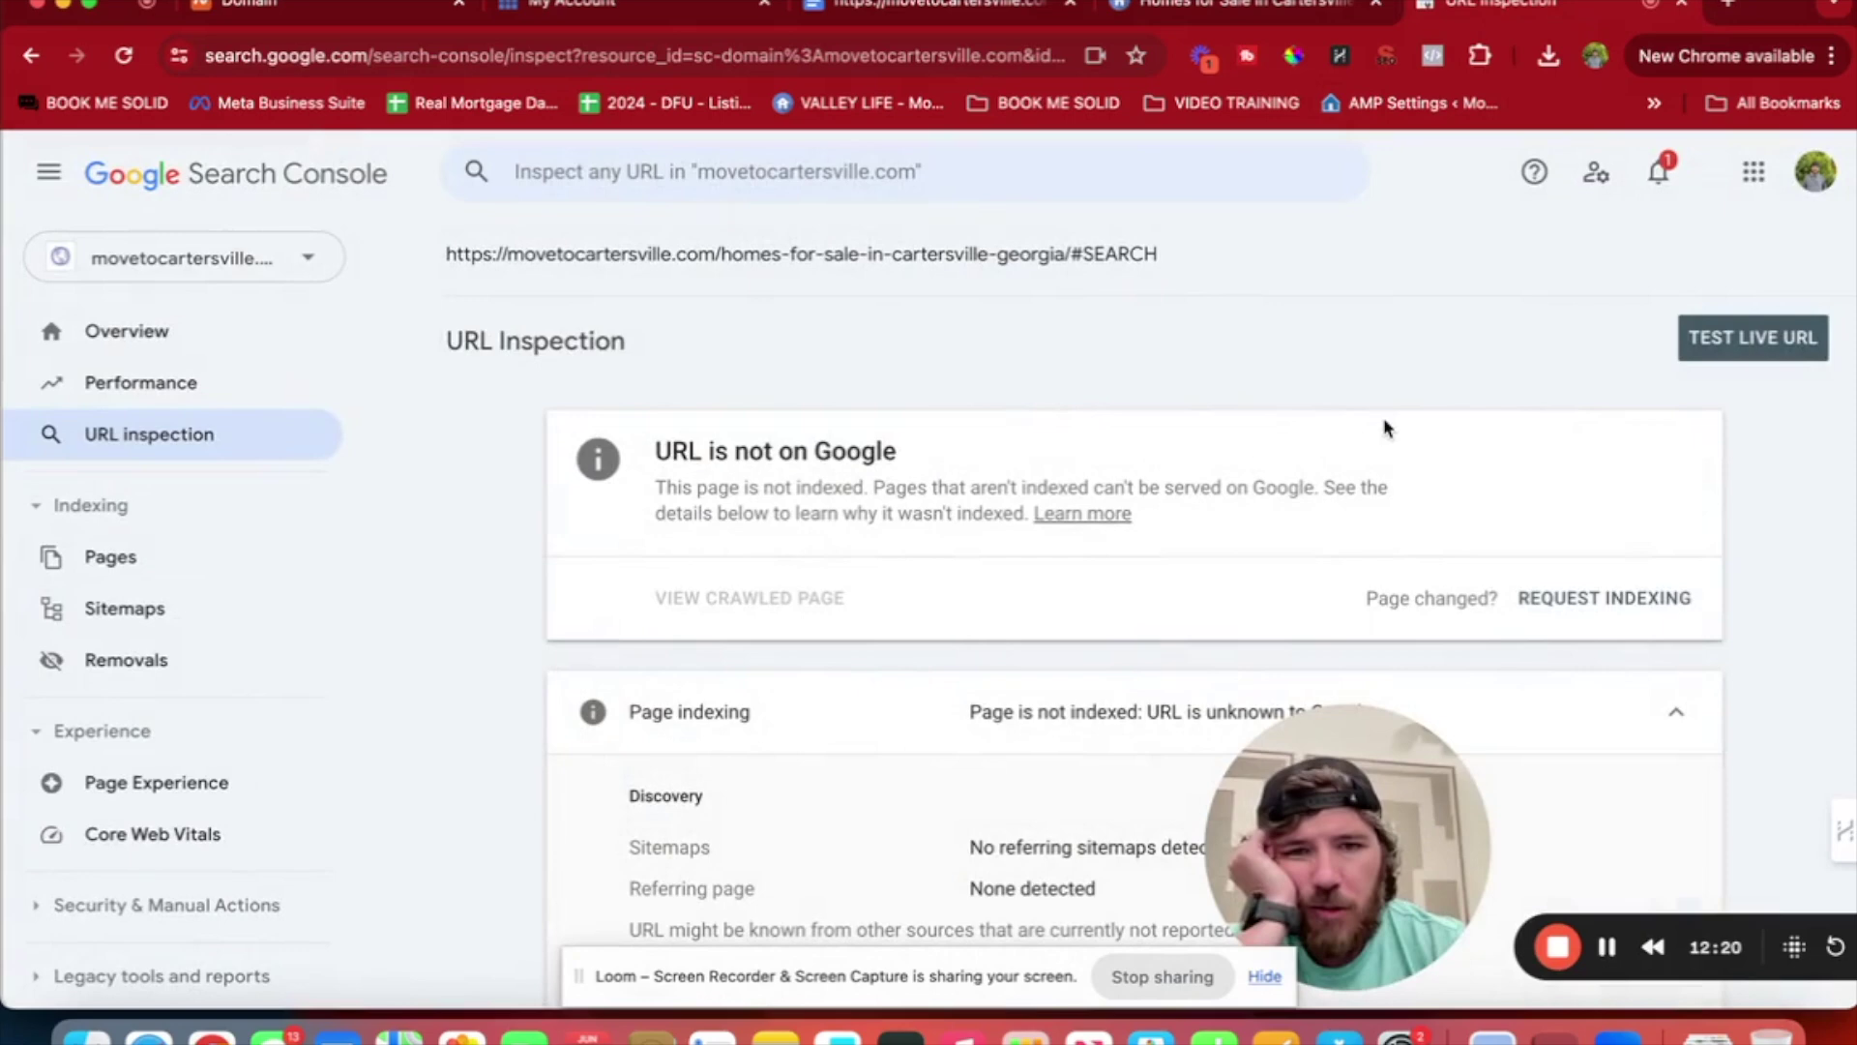
{"action": "left_click", "coordinate": [1036, 190]}
{"action": "key", "text": "super+v"}
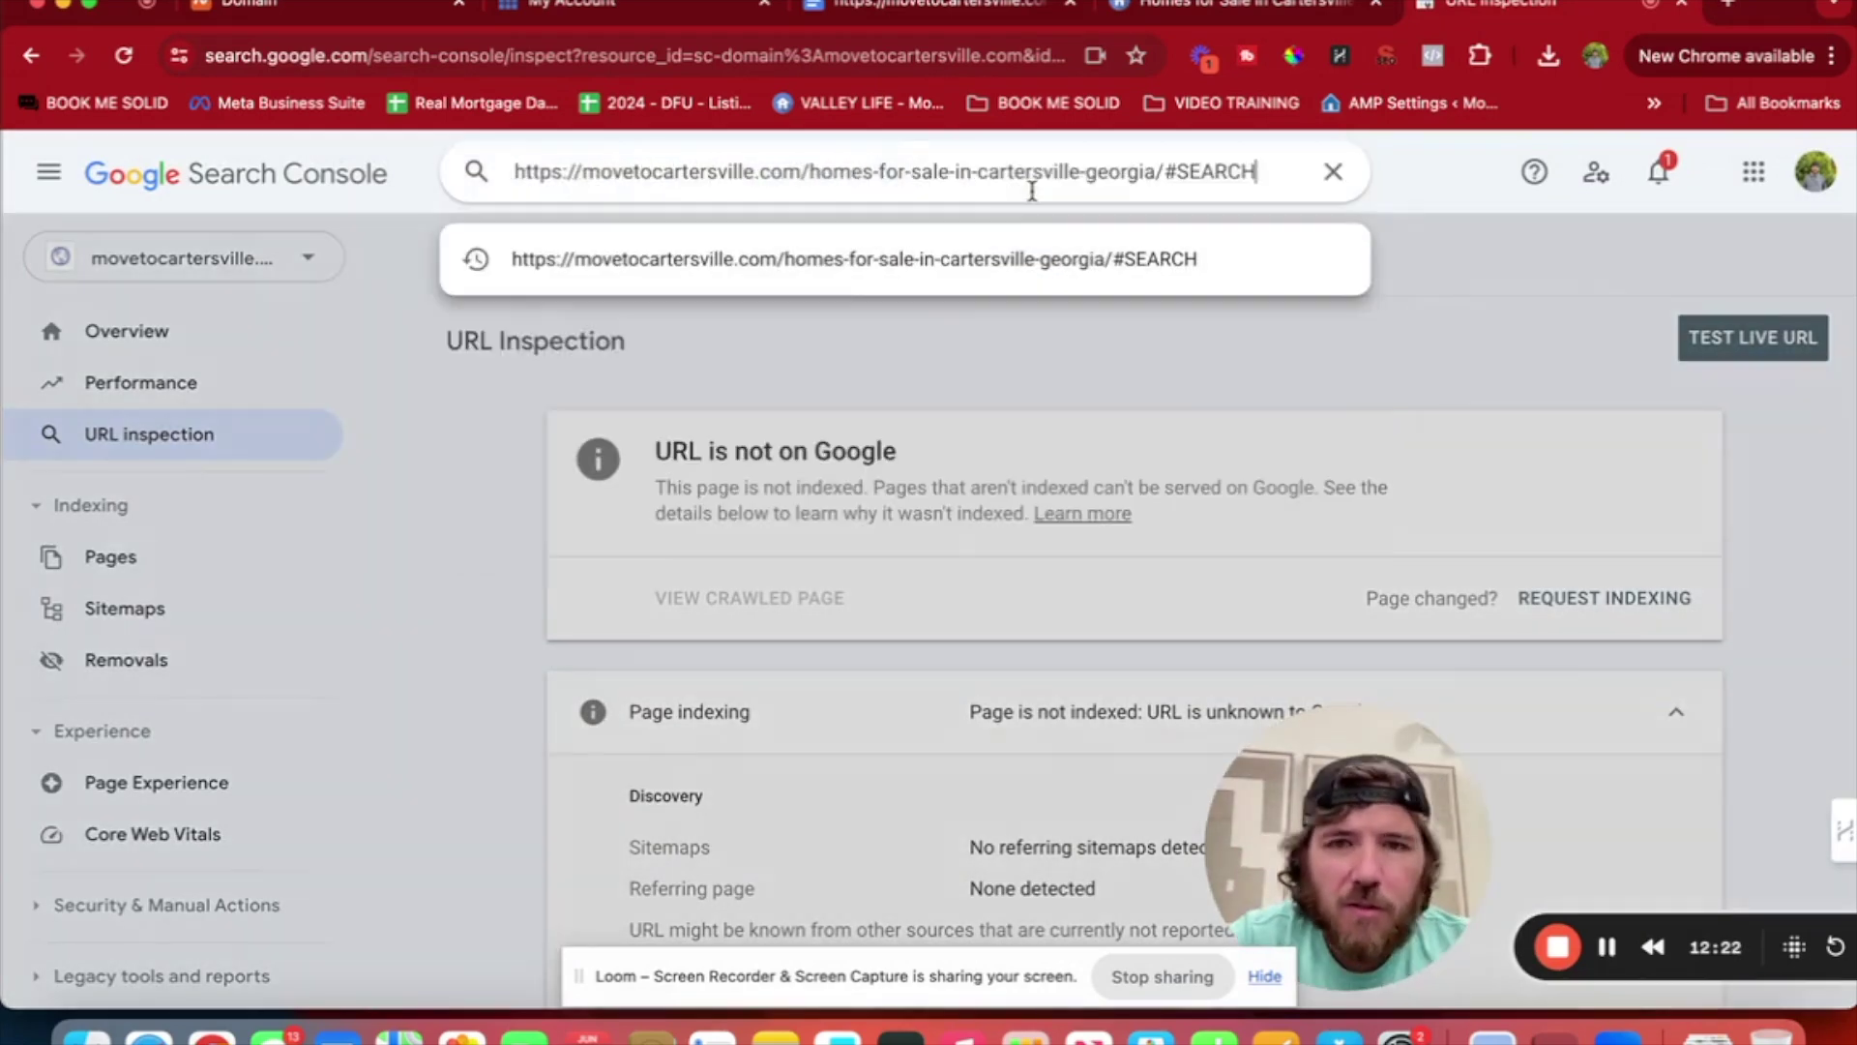
{"action": "key", "text": "BackSpace"}
{"action": "key", "text": "BackSpace"}
{"action": "key", "text": "BackSpace"}
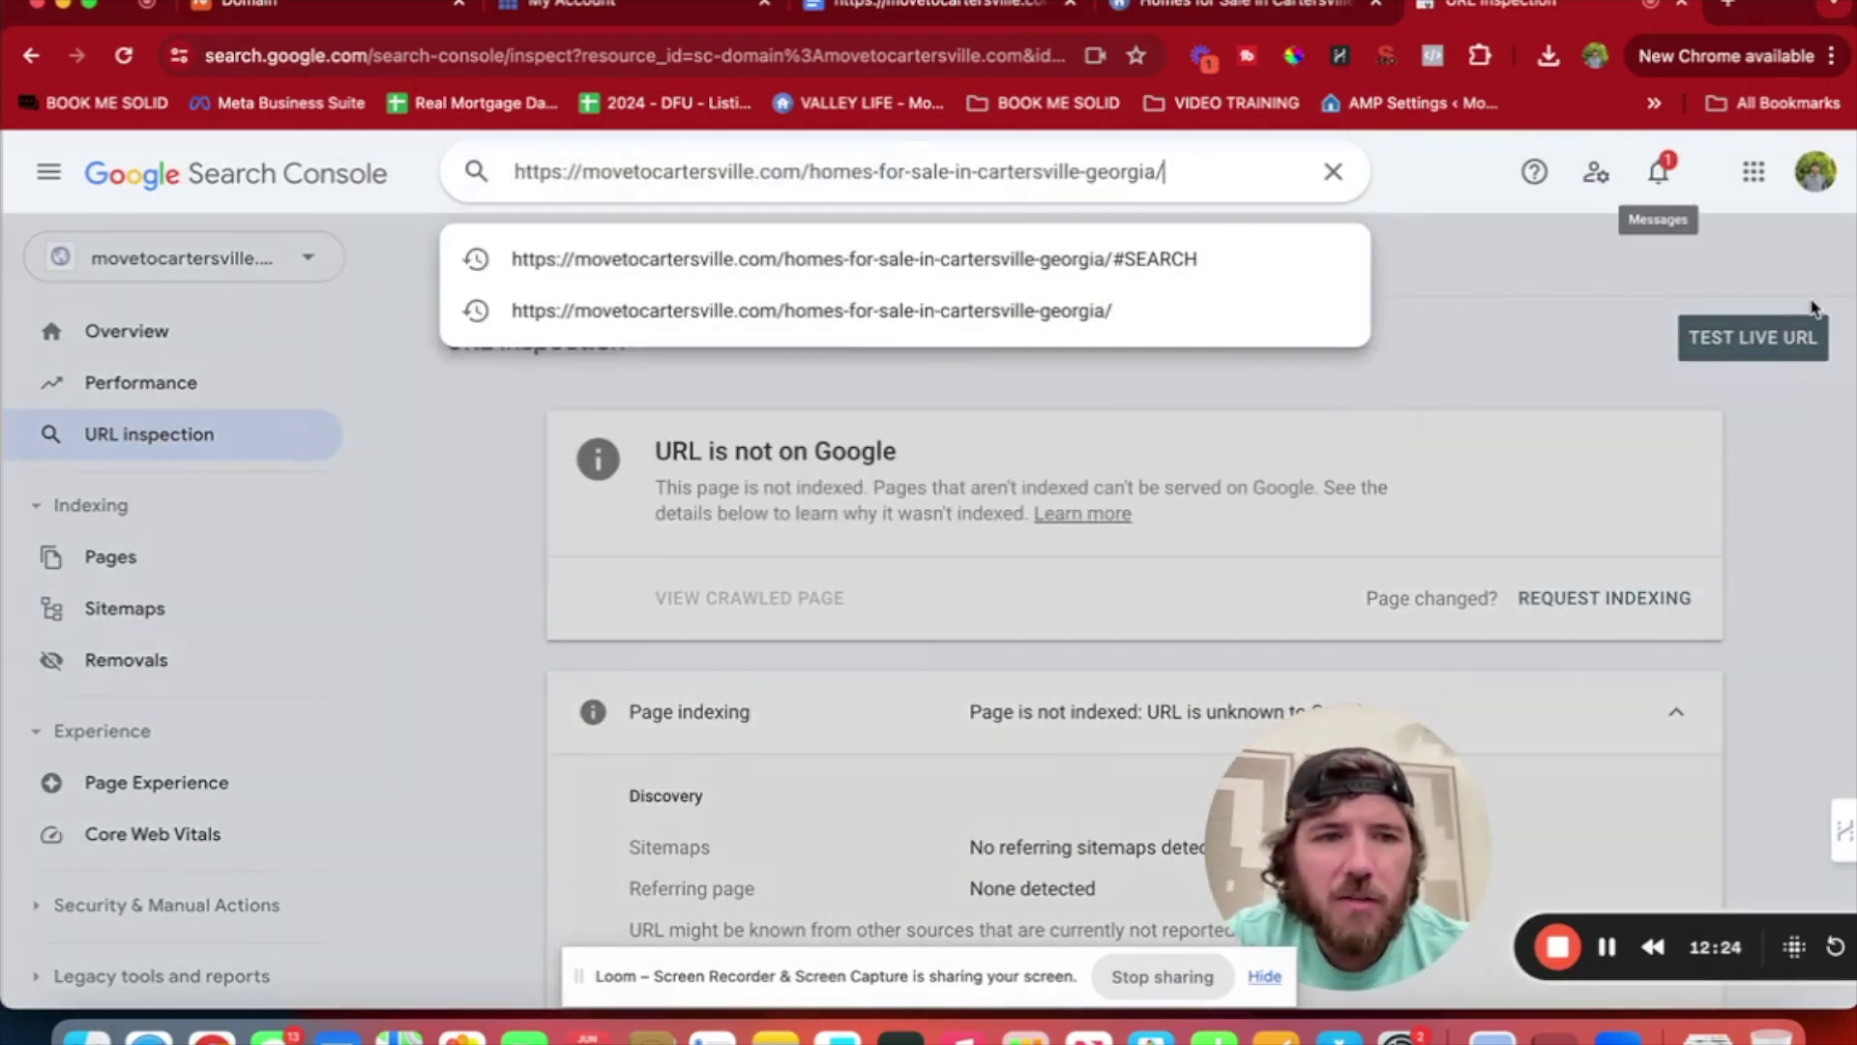
{"action": "key", "text": "Return"}
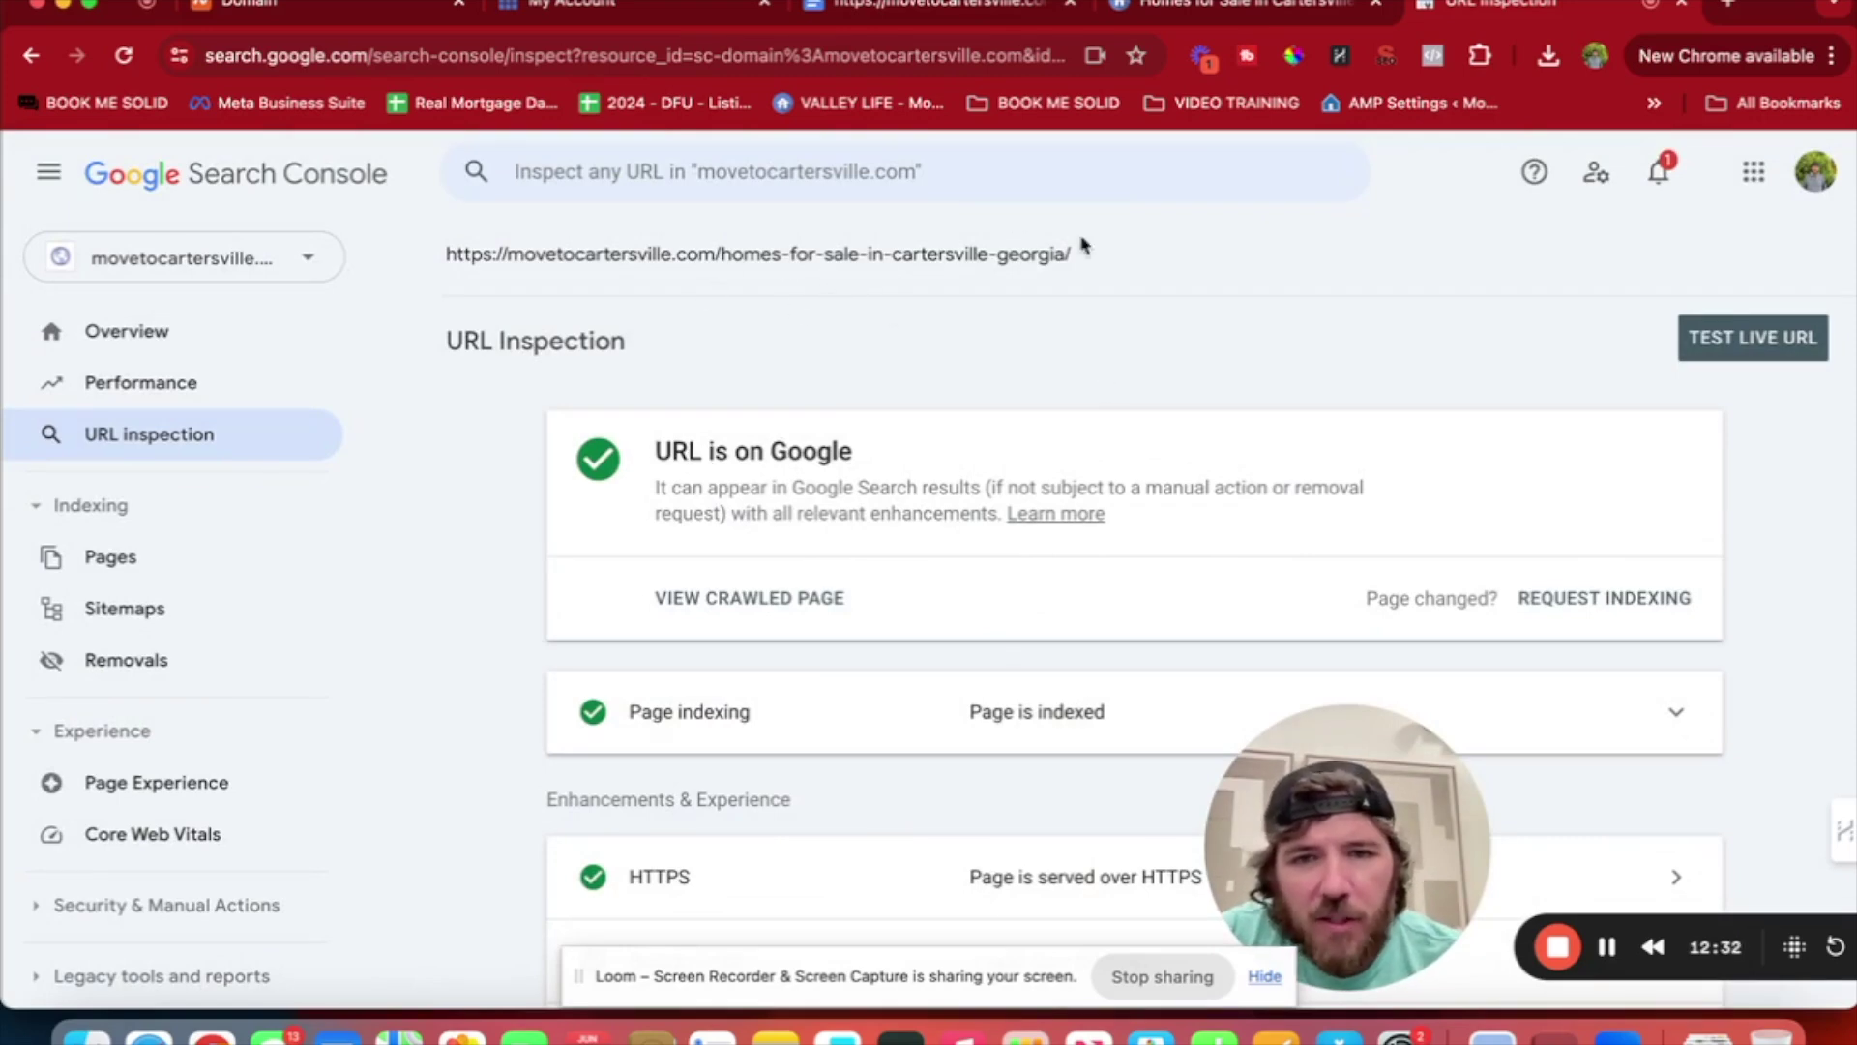
Search 'homes for sale in cartersville ga' in an incognito window and scroll through all results.
{"action": "left_click", "coordinate": [155, 2]}
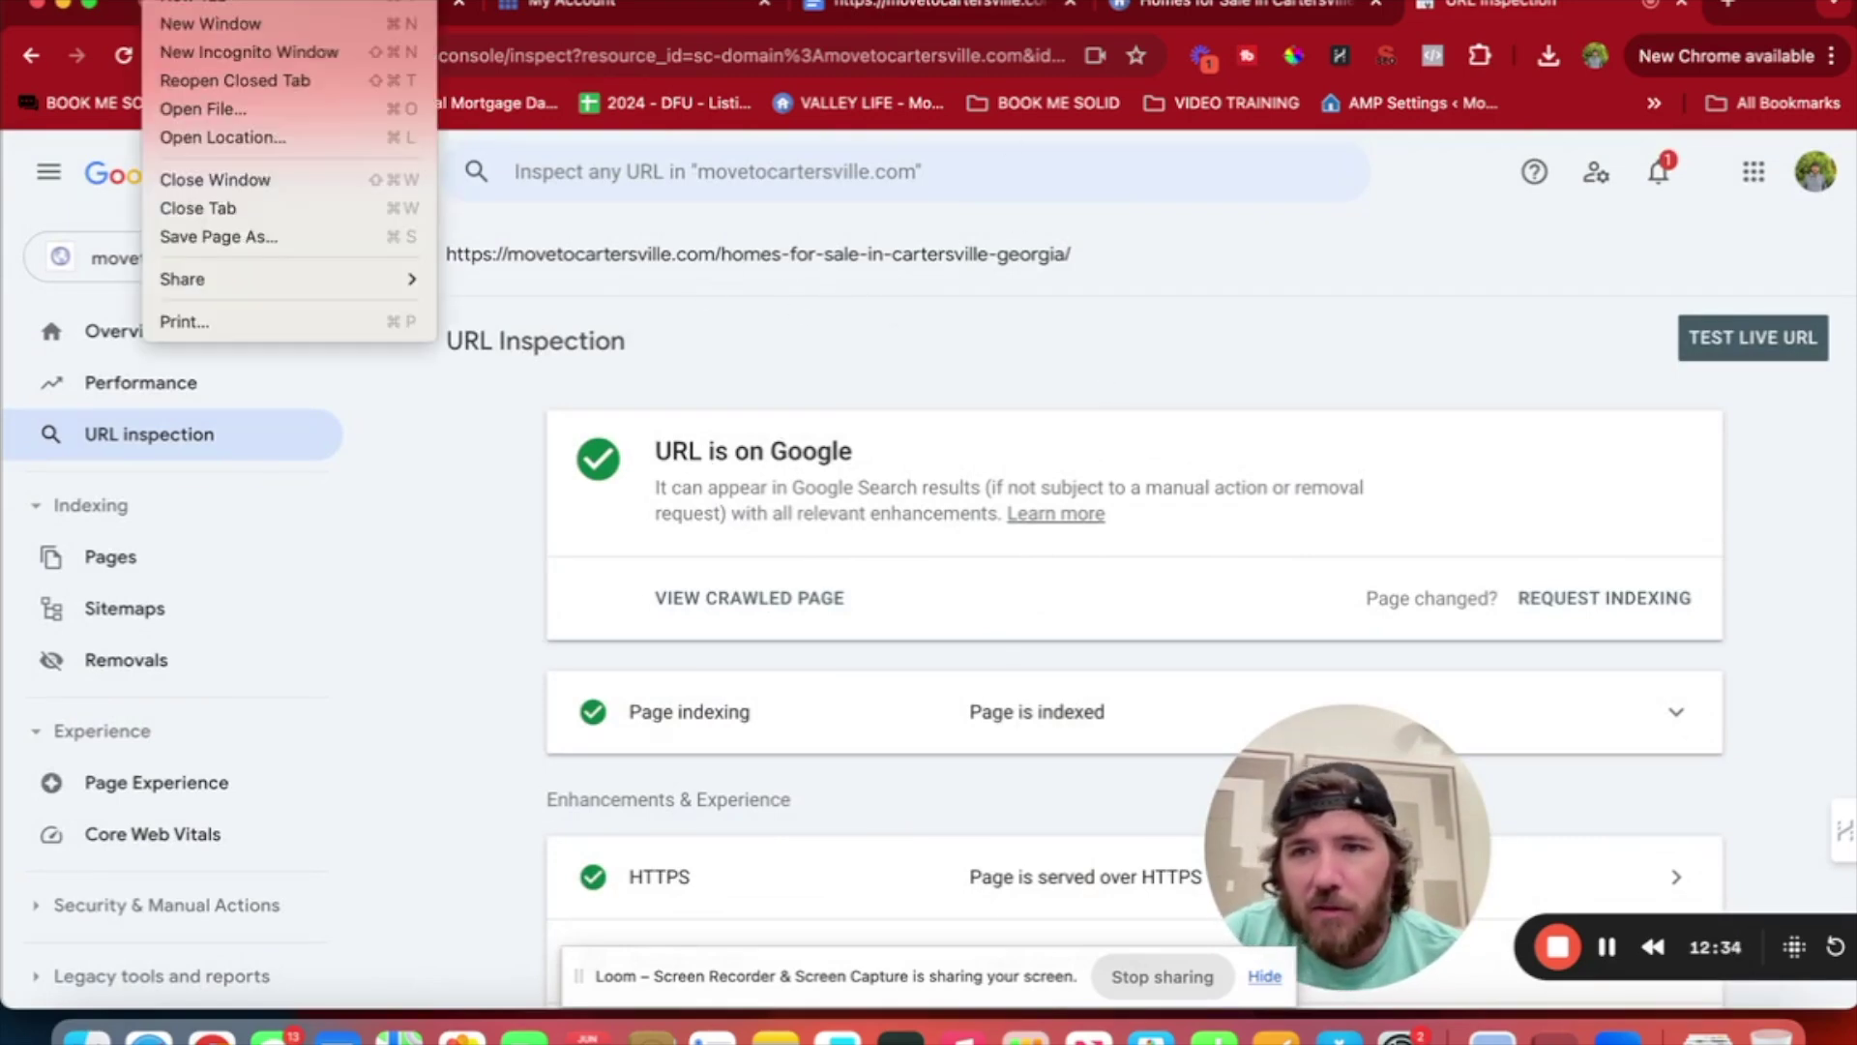
{"action": "left_click", "coordinate": [230, 51]}
{"action": "type", "text": "homes"}
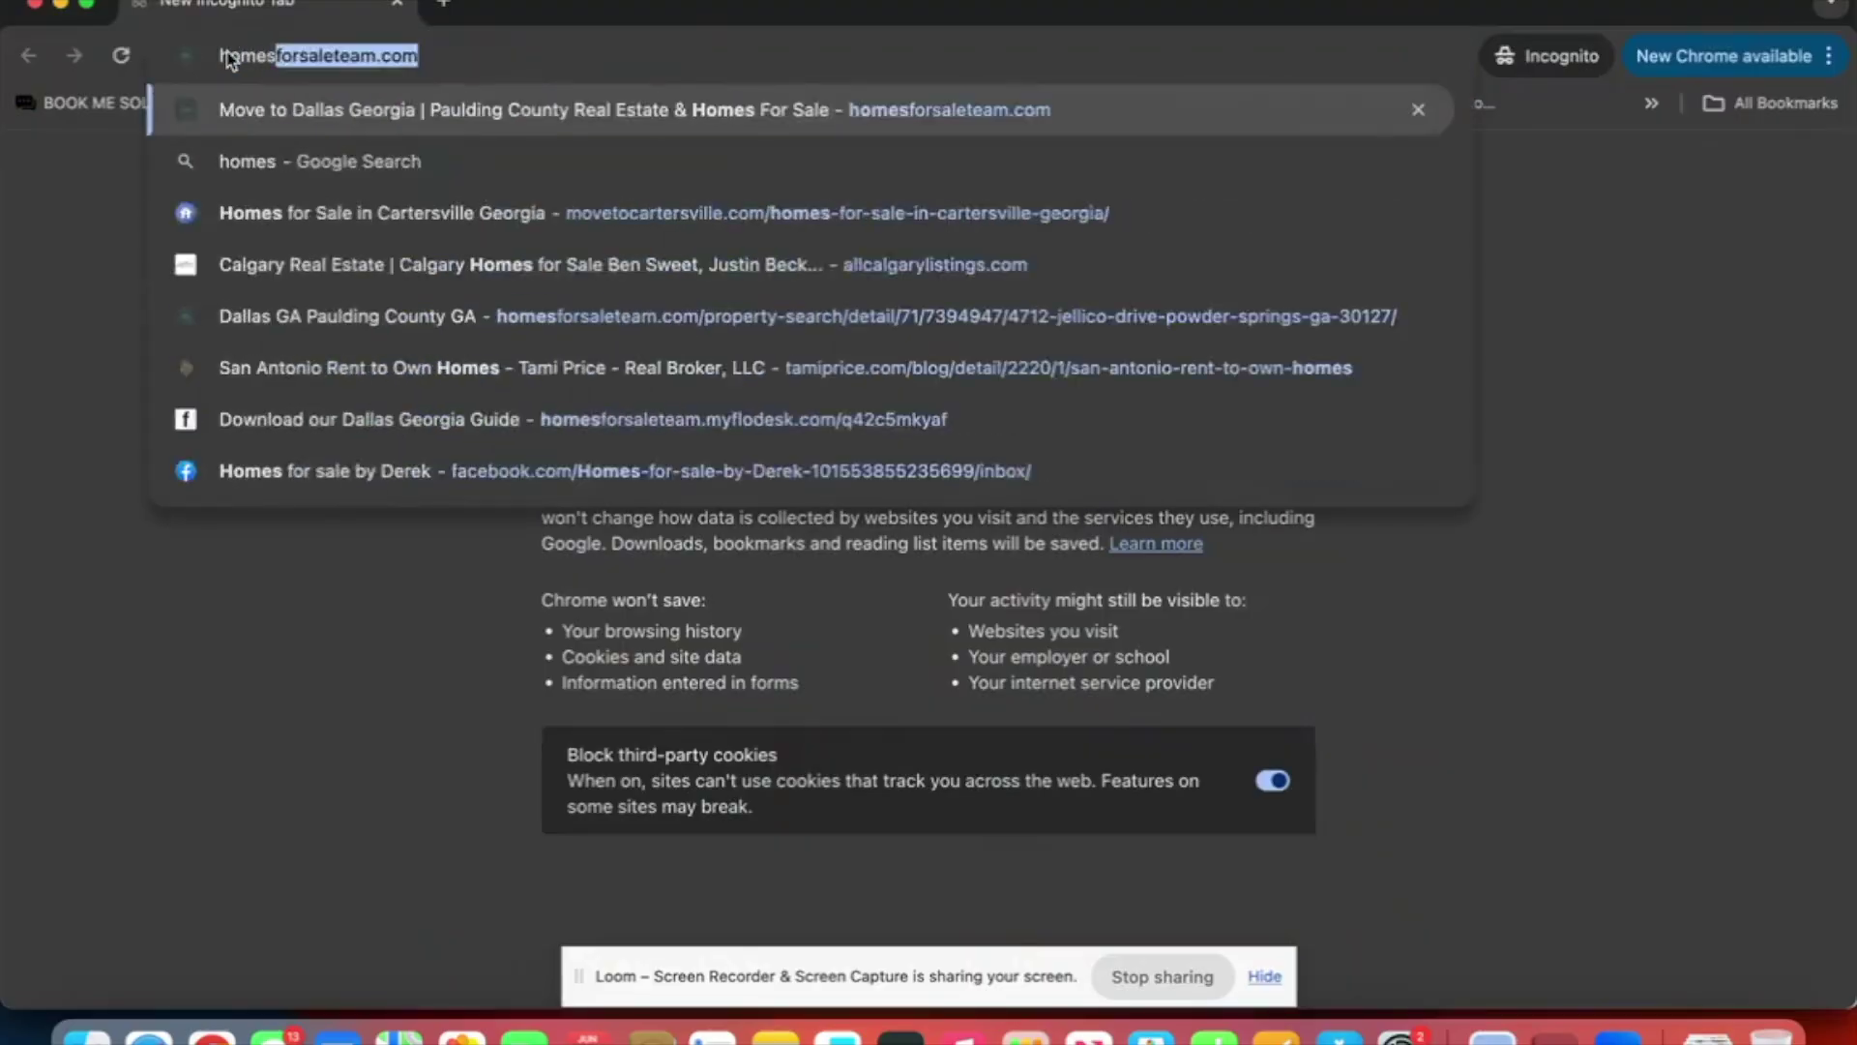
{"action": "type", "text": " for sale in car"}
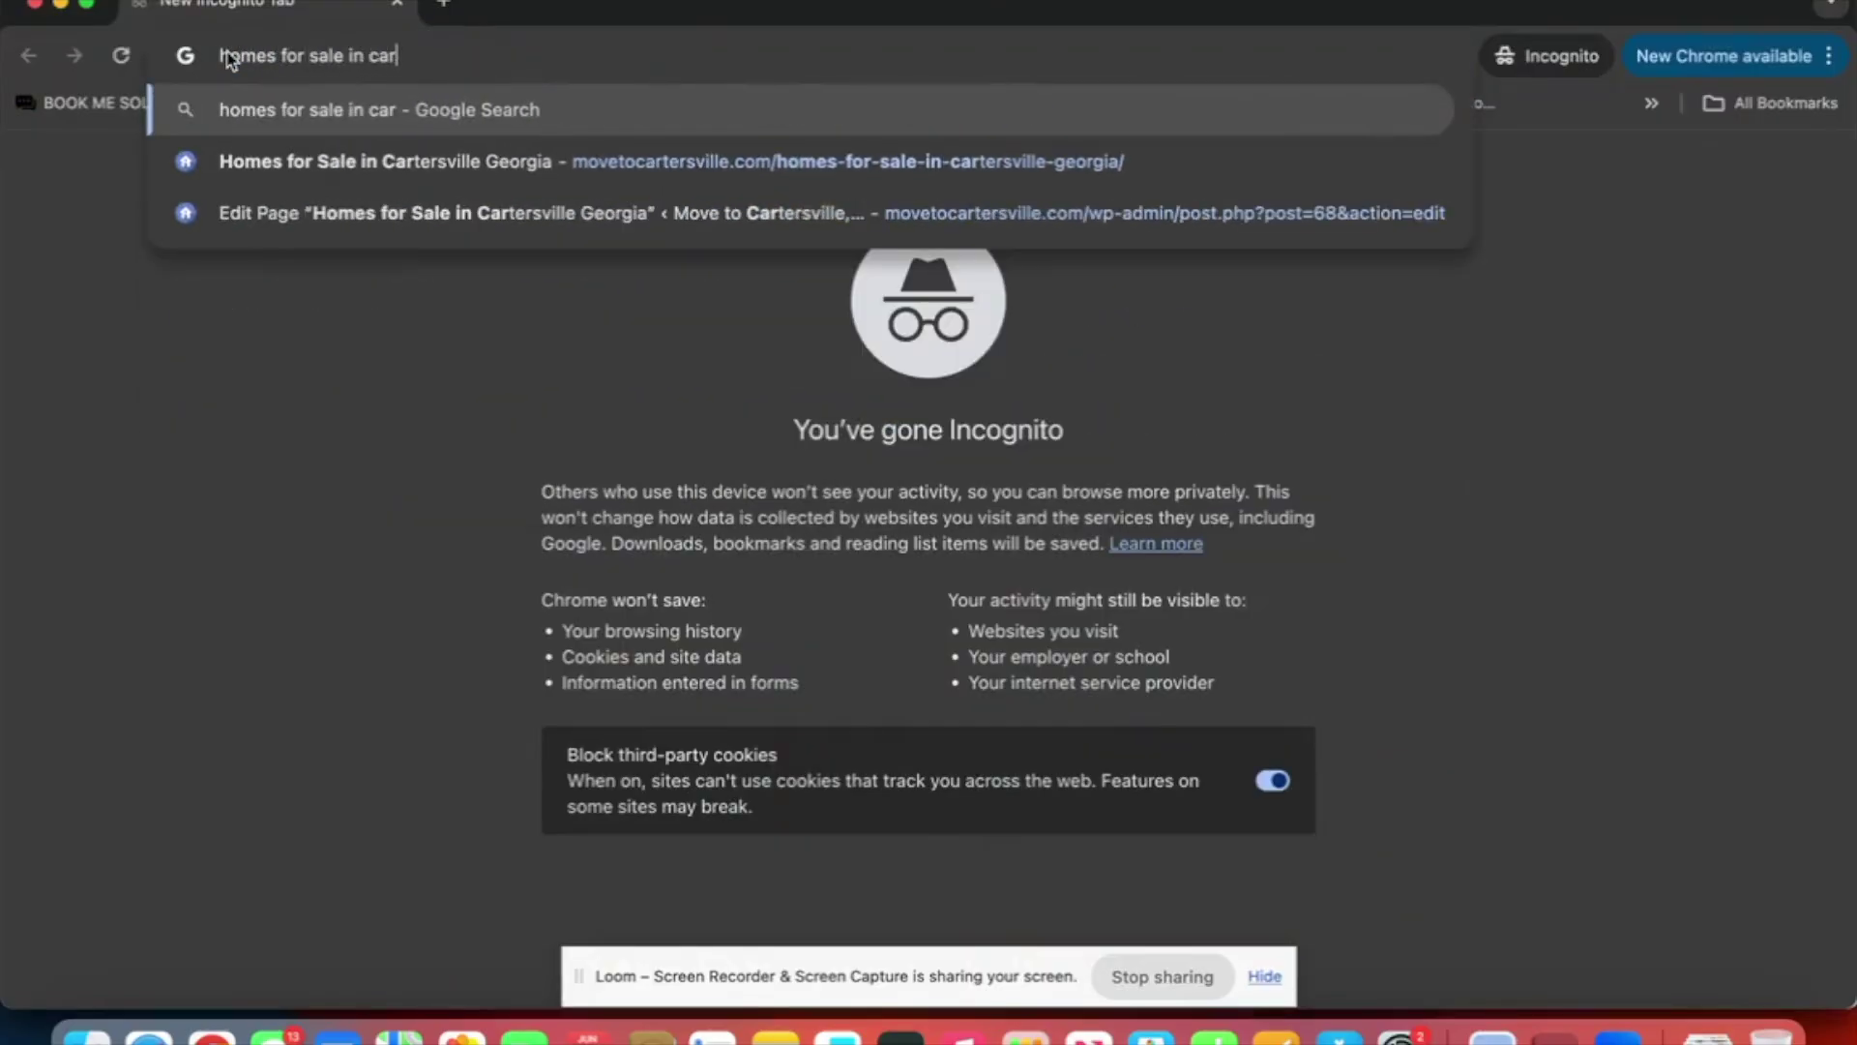
{"action": "type", "text": "tersville ga"}
{"action": "key", "text": "Return"}
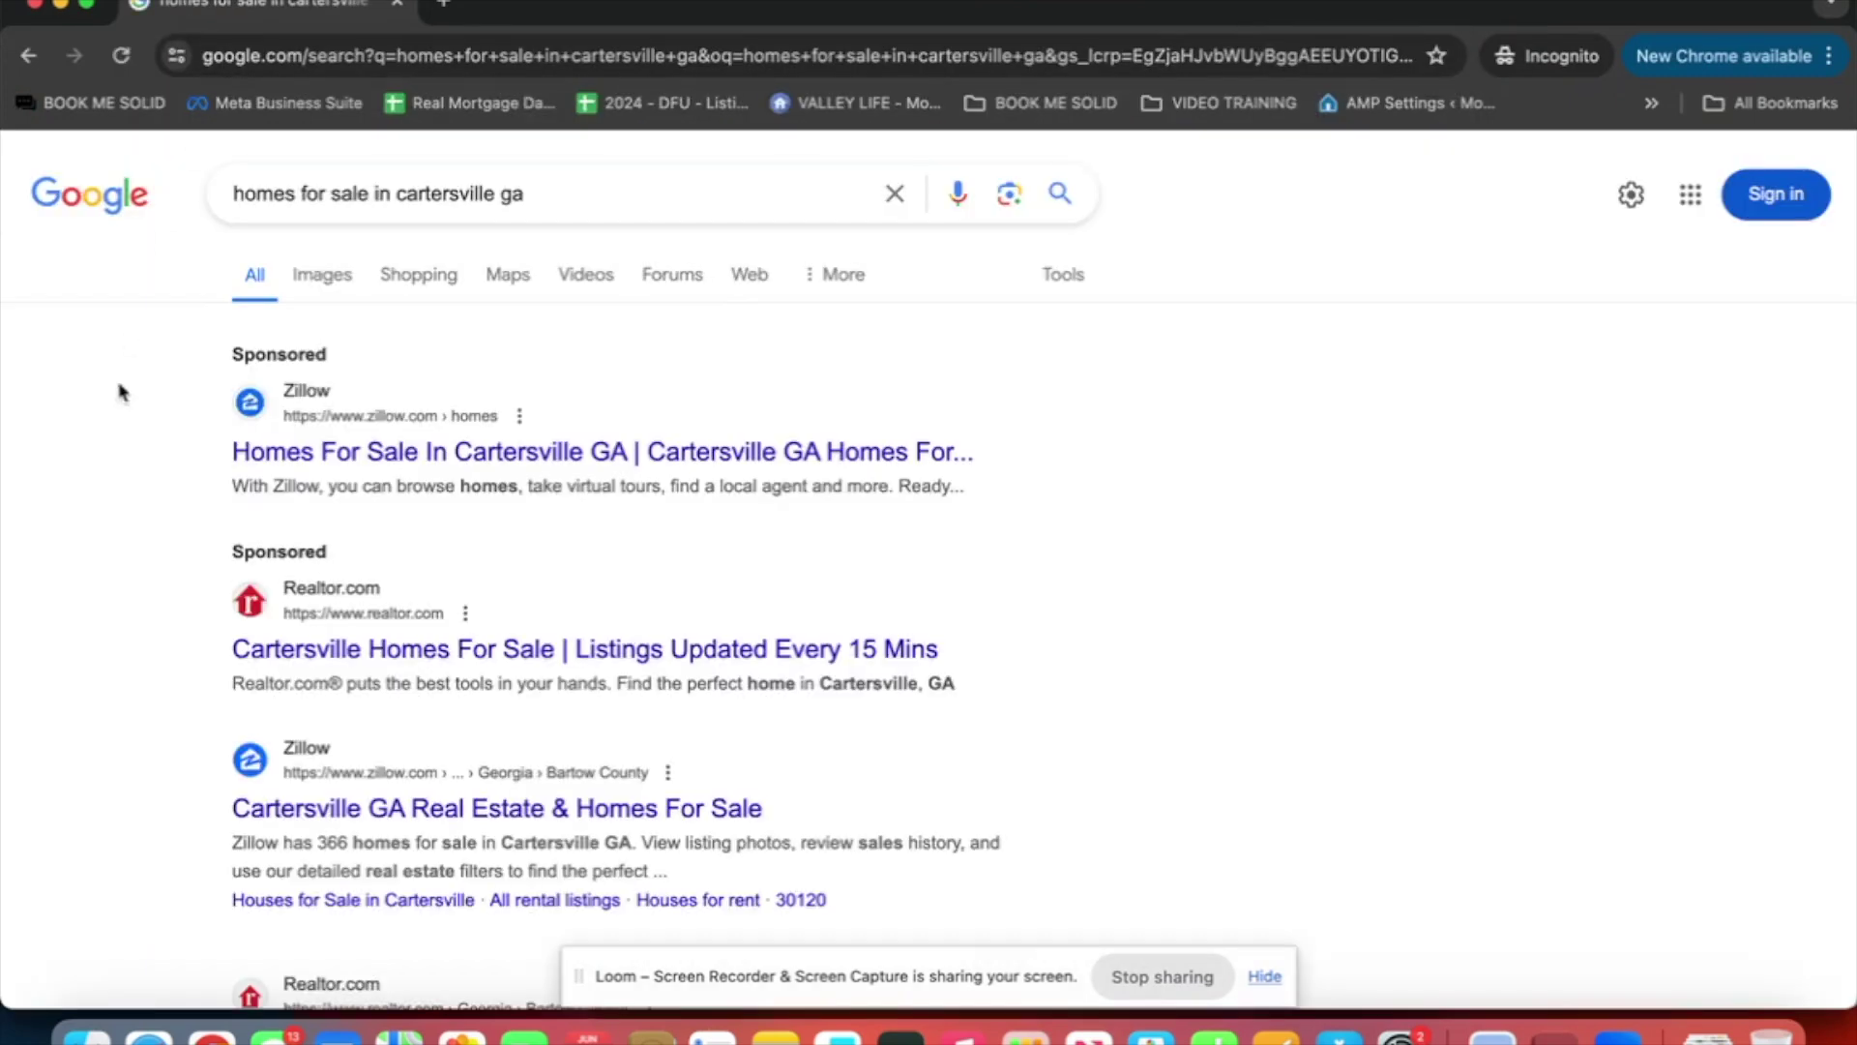
{"action": "scroll", "coordinate": [180, 572], "scroll_direction": "down", "scroll_amount": 10}
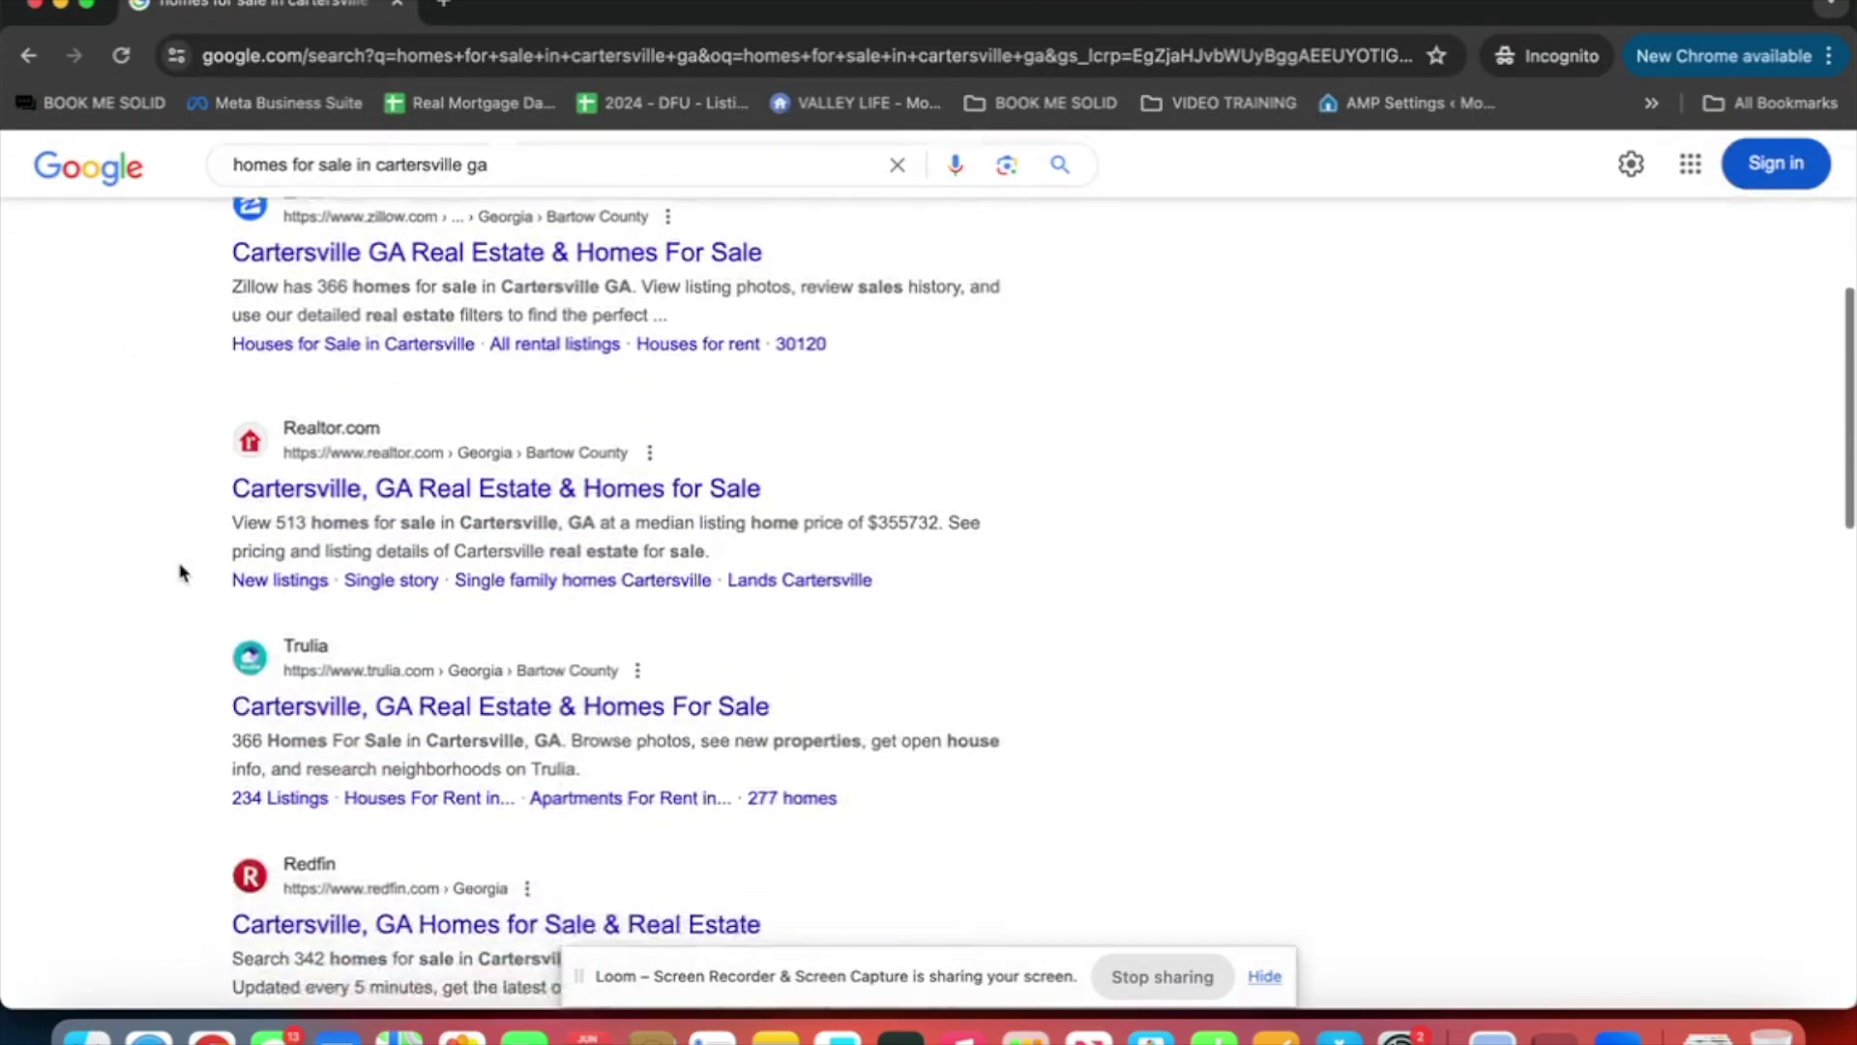
{"action": "scroll", "coordinate": [180, 572], "scroll_direction": "down", "scroll_amount": 8}
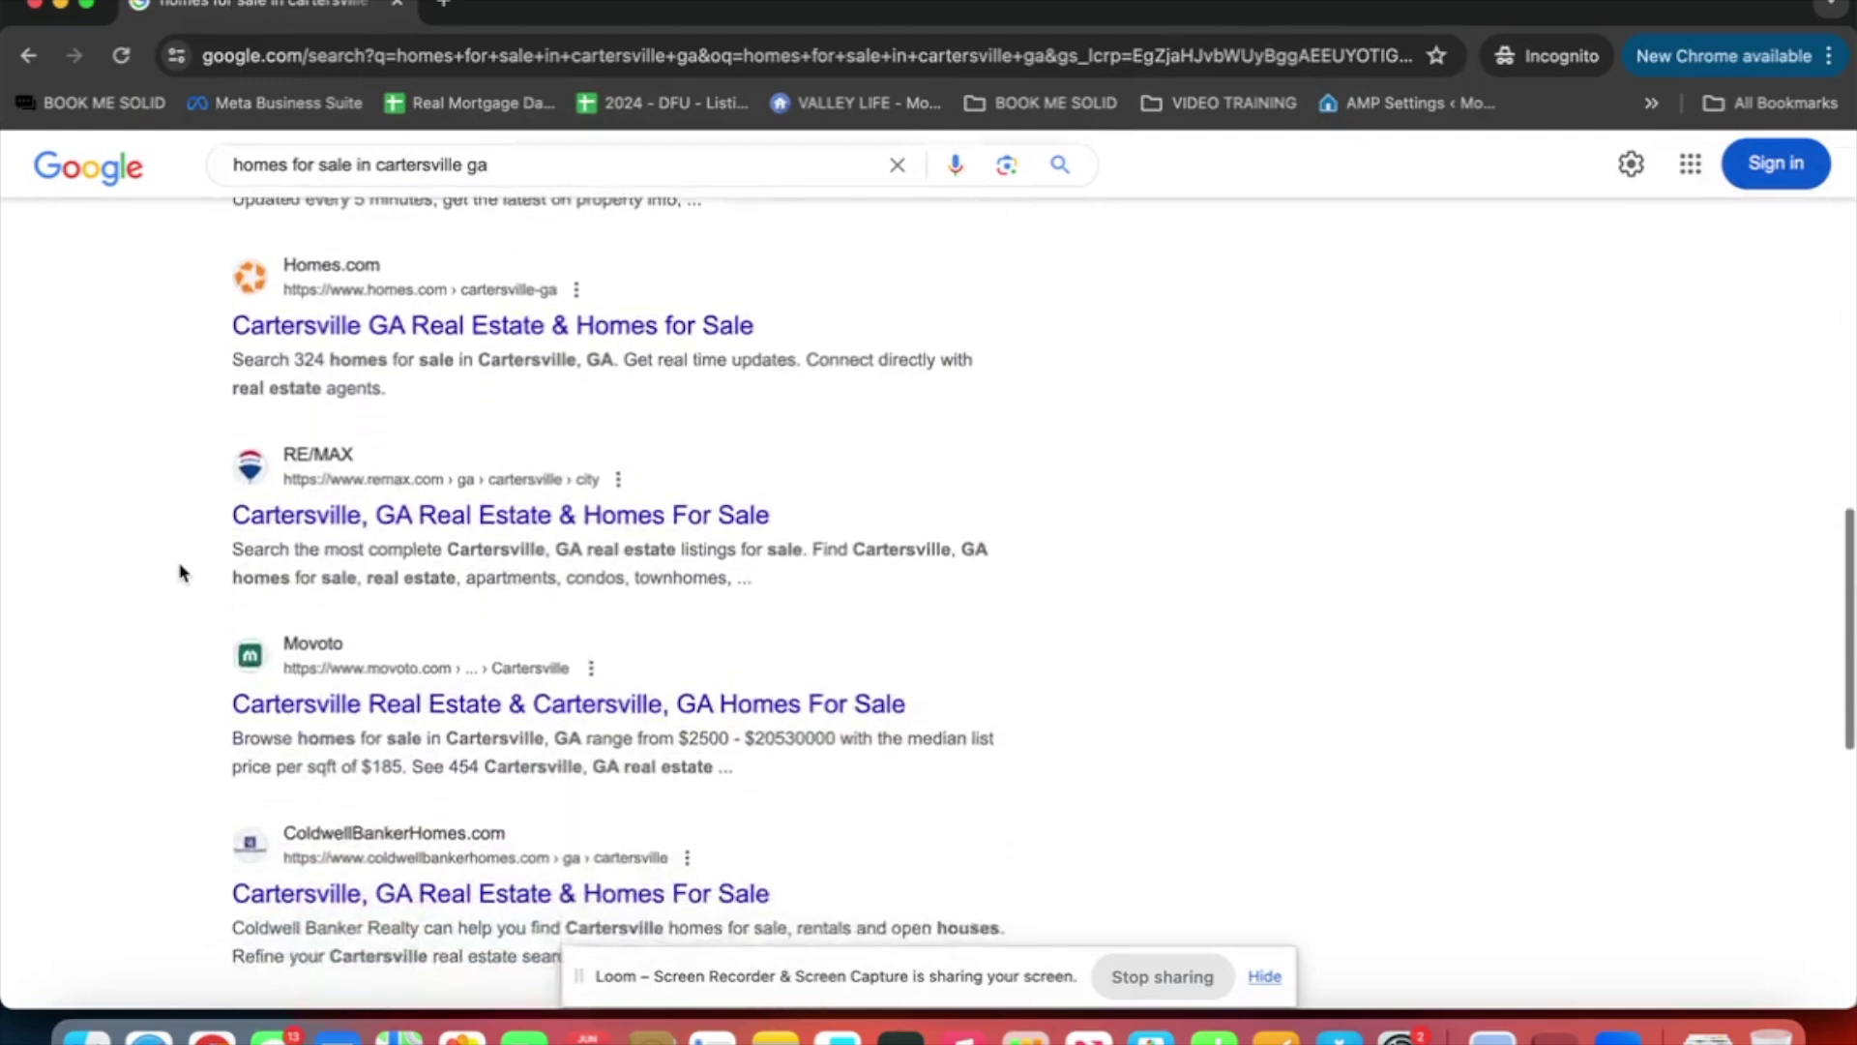
{"action": "scroll", "coordinate": [180, 571], "scroll_direction": "down", "scroll_amount": 10}
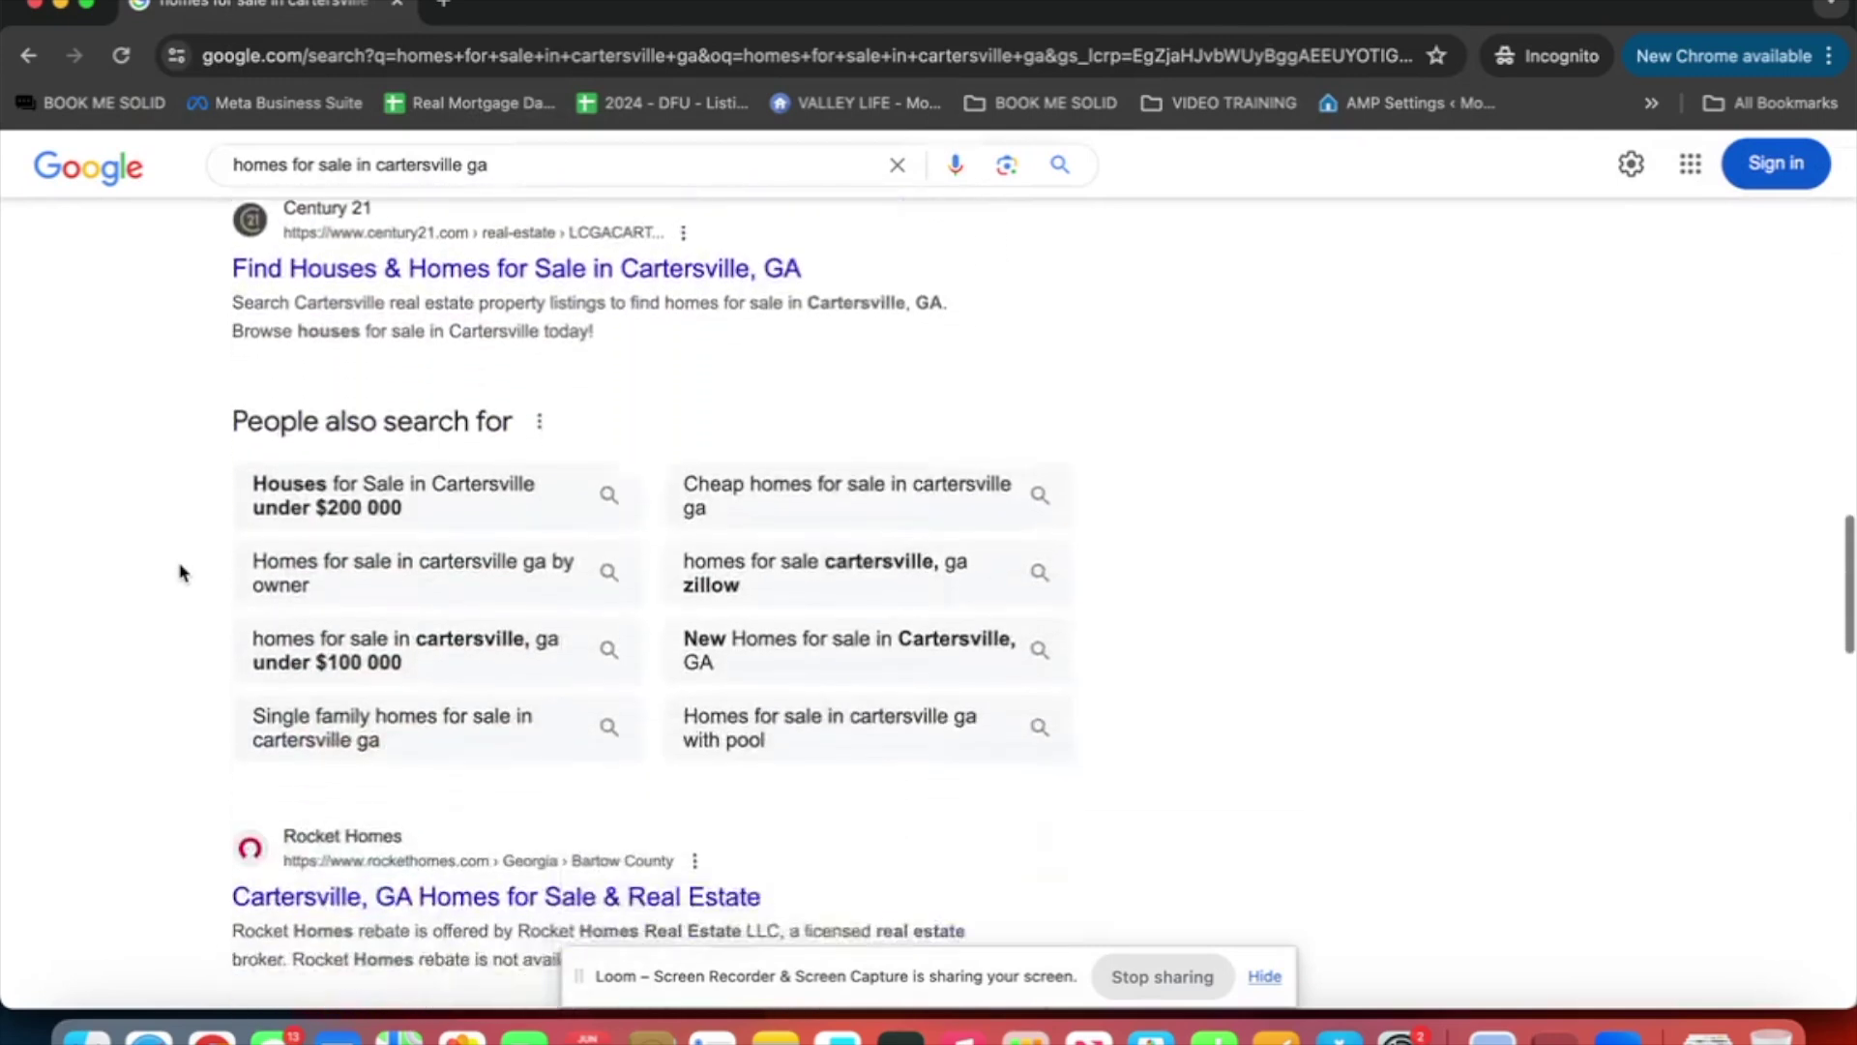
{"action": "scroll", "coordinate": [180, 572], "scroll_direction": "down", "scroll_amount": 8}
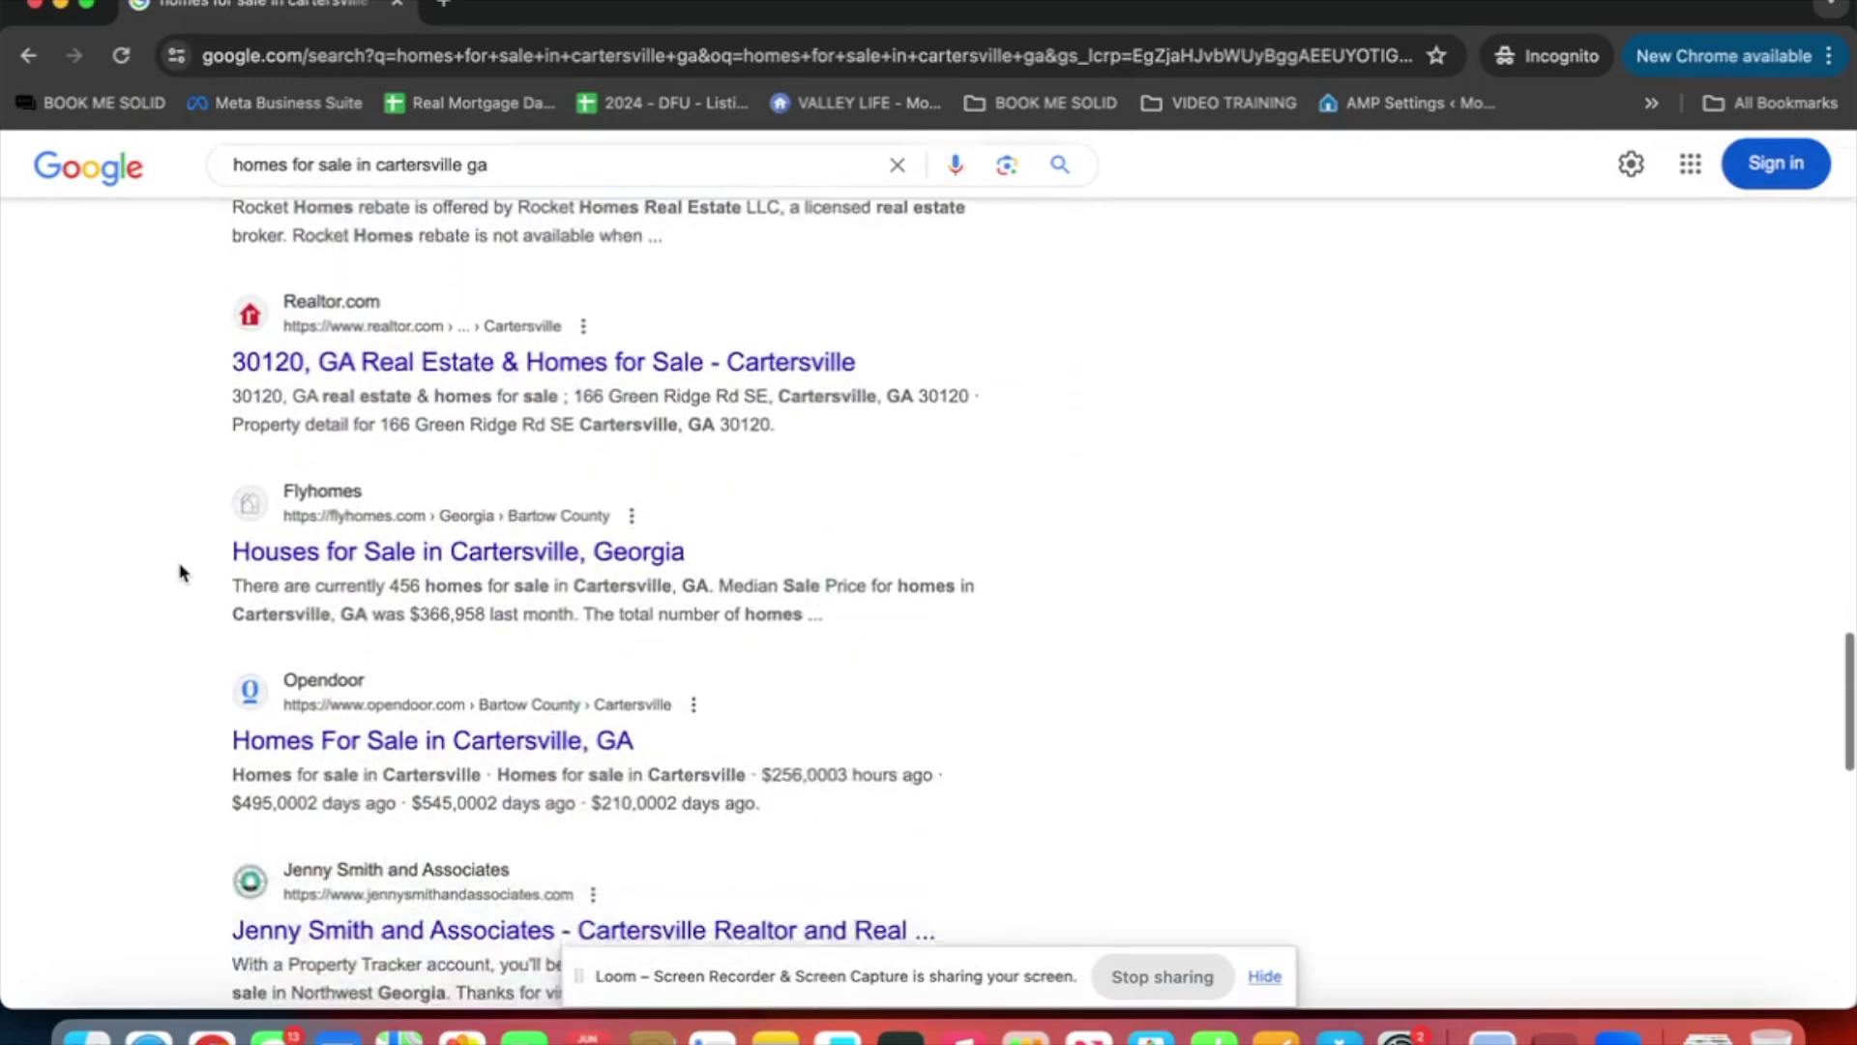
{"action": "scroll", "coordinate": [180, 572], "scroll_direction": "down", "scroll_amount": 3}
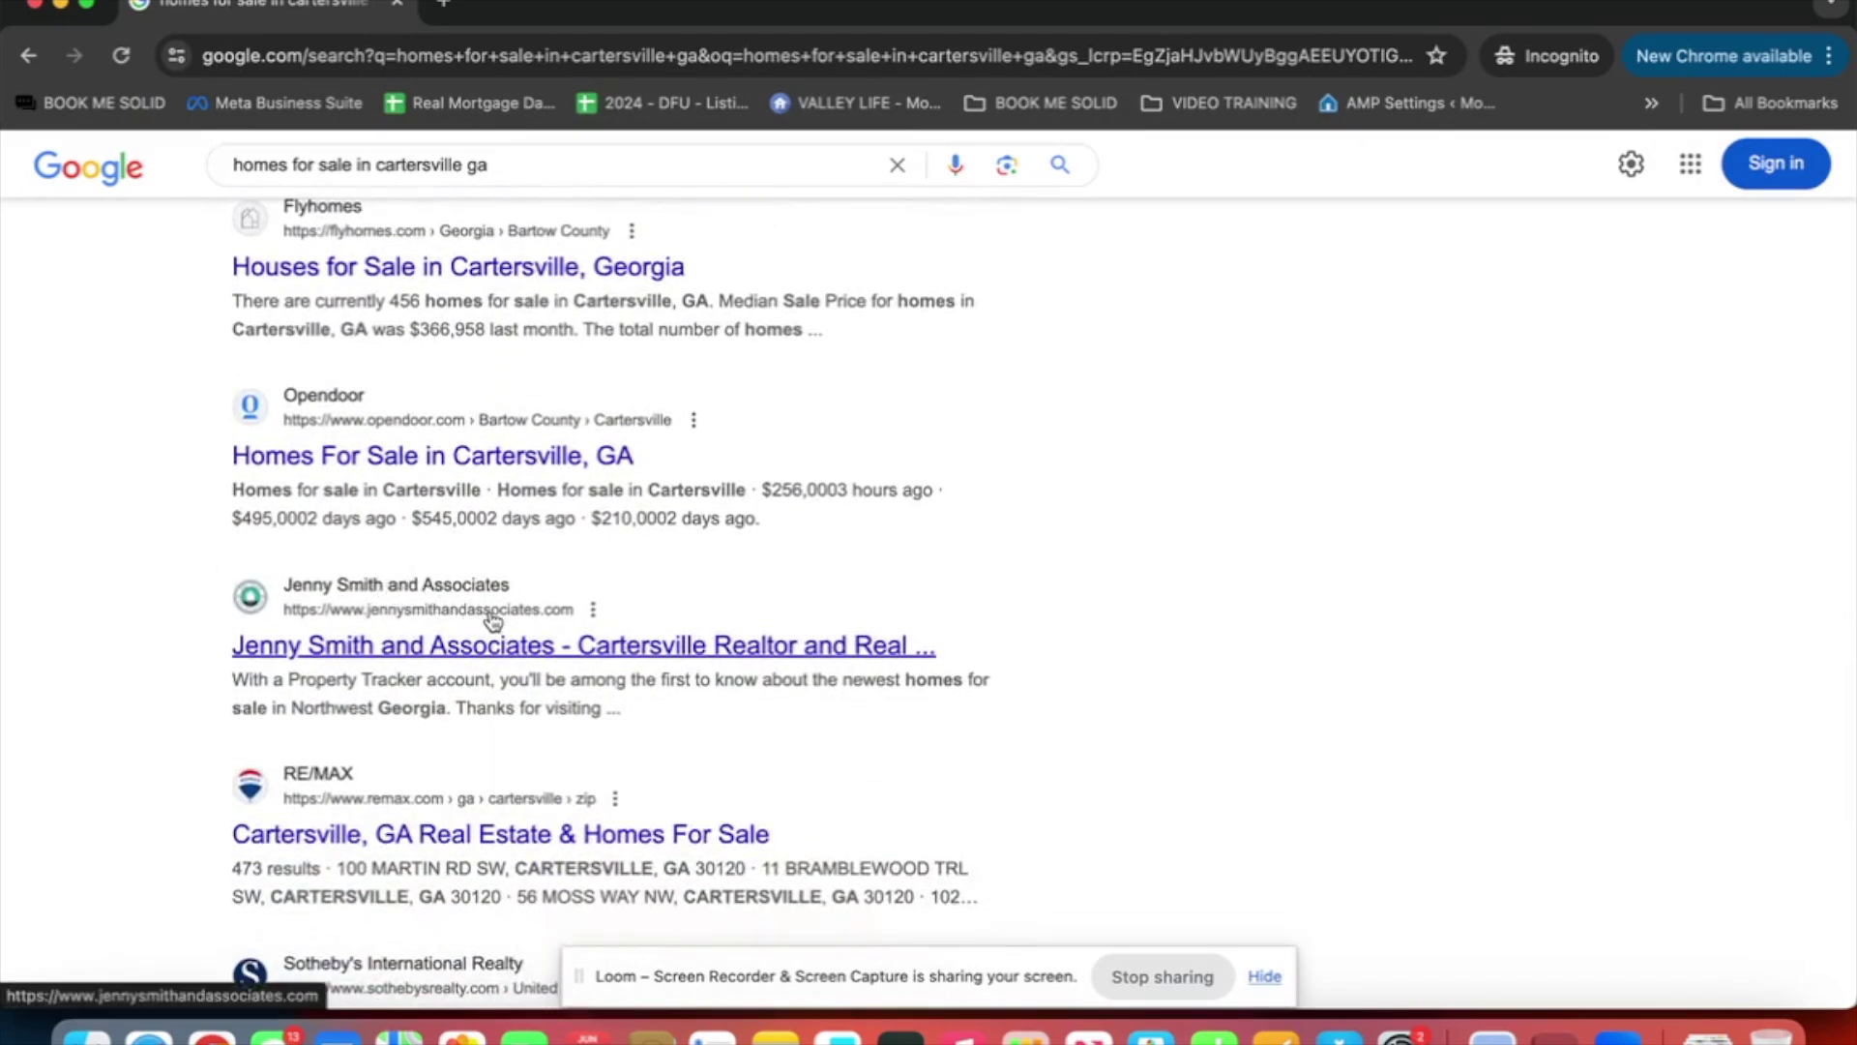
{"action": "scroll", "coordinate": [494, 619], "scroll_direction": "down", "scroll_amount": 5}
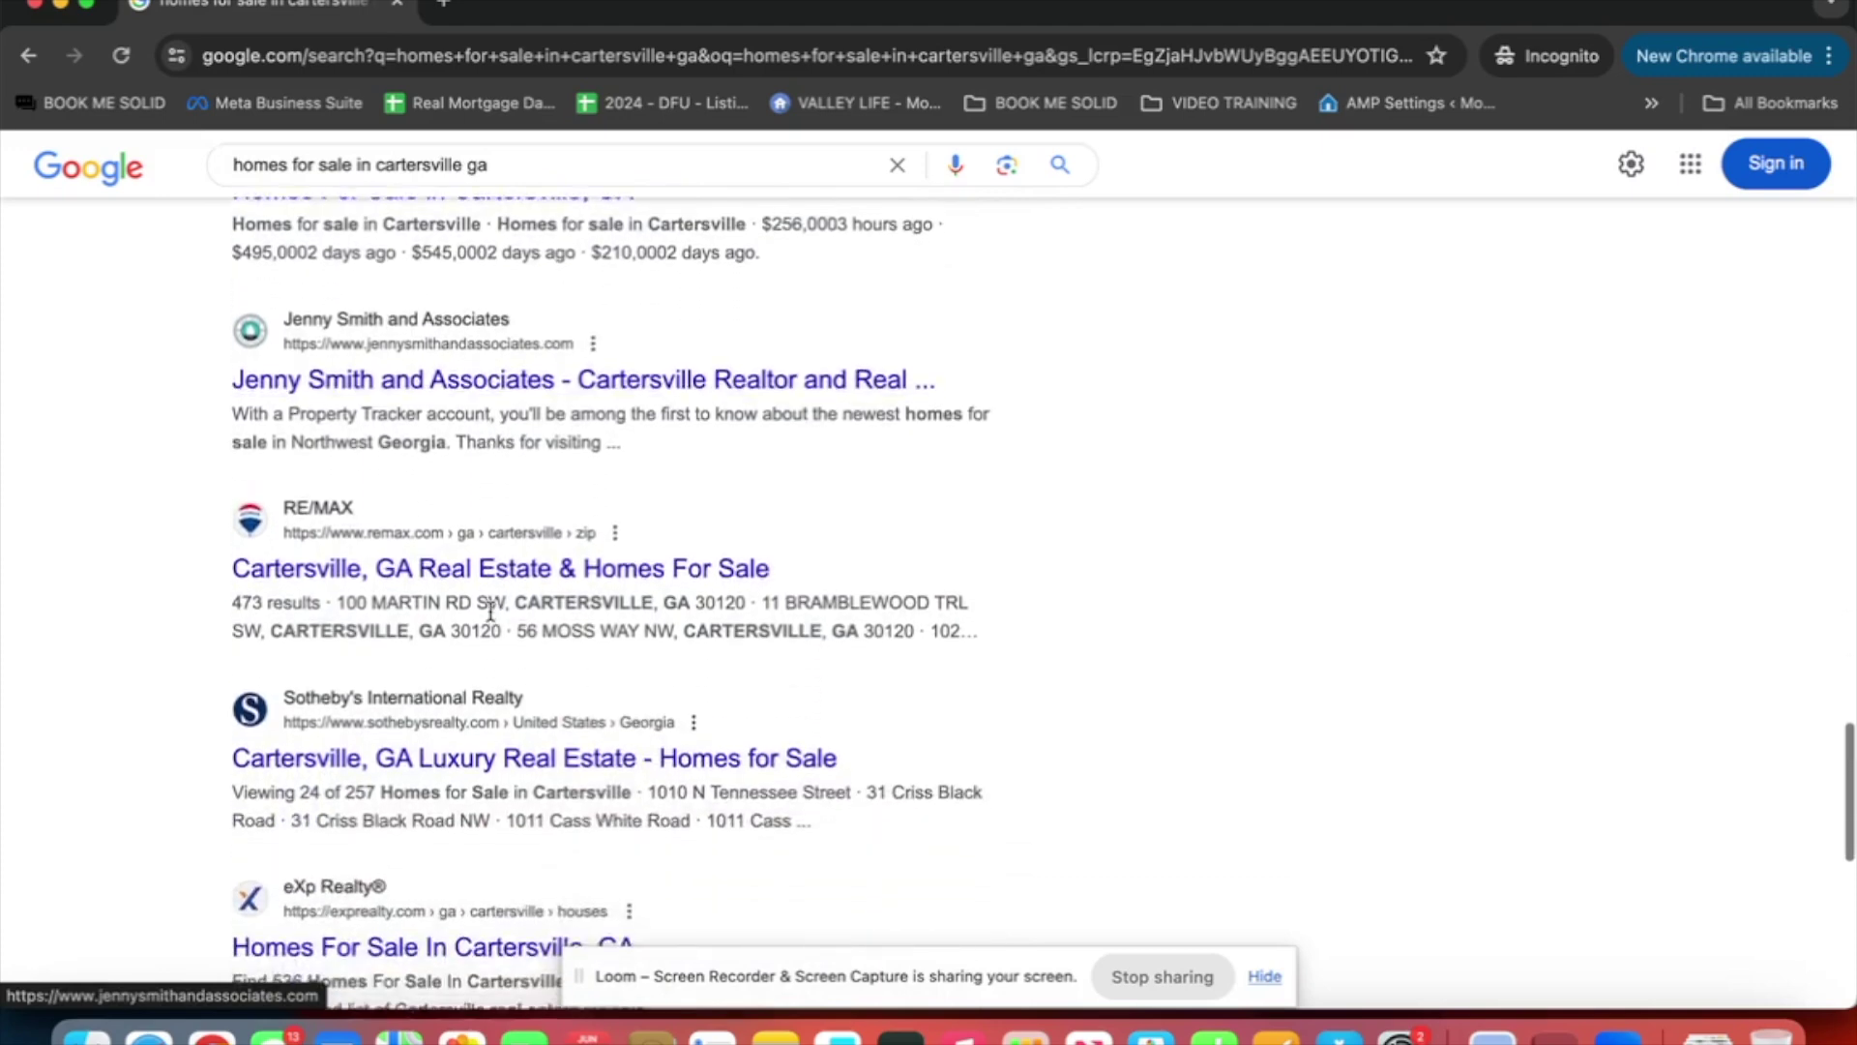
{"action": "scroll", "coordinate": [490, 611], "scroll_direction": "down", "scroll_amount": 8}
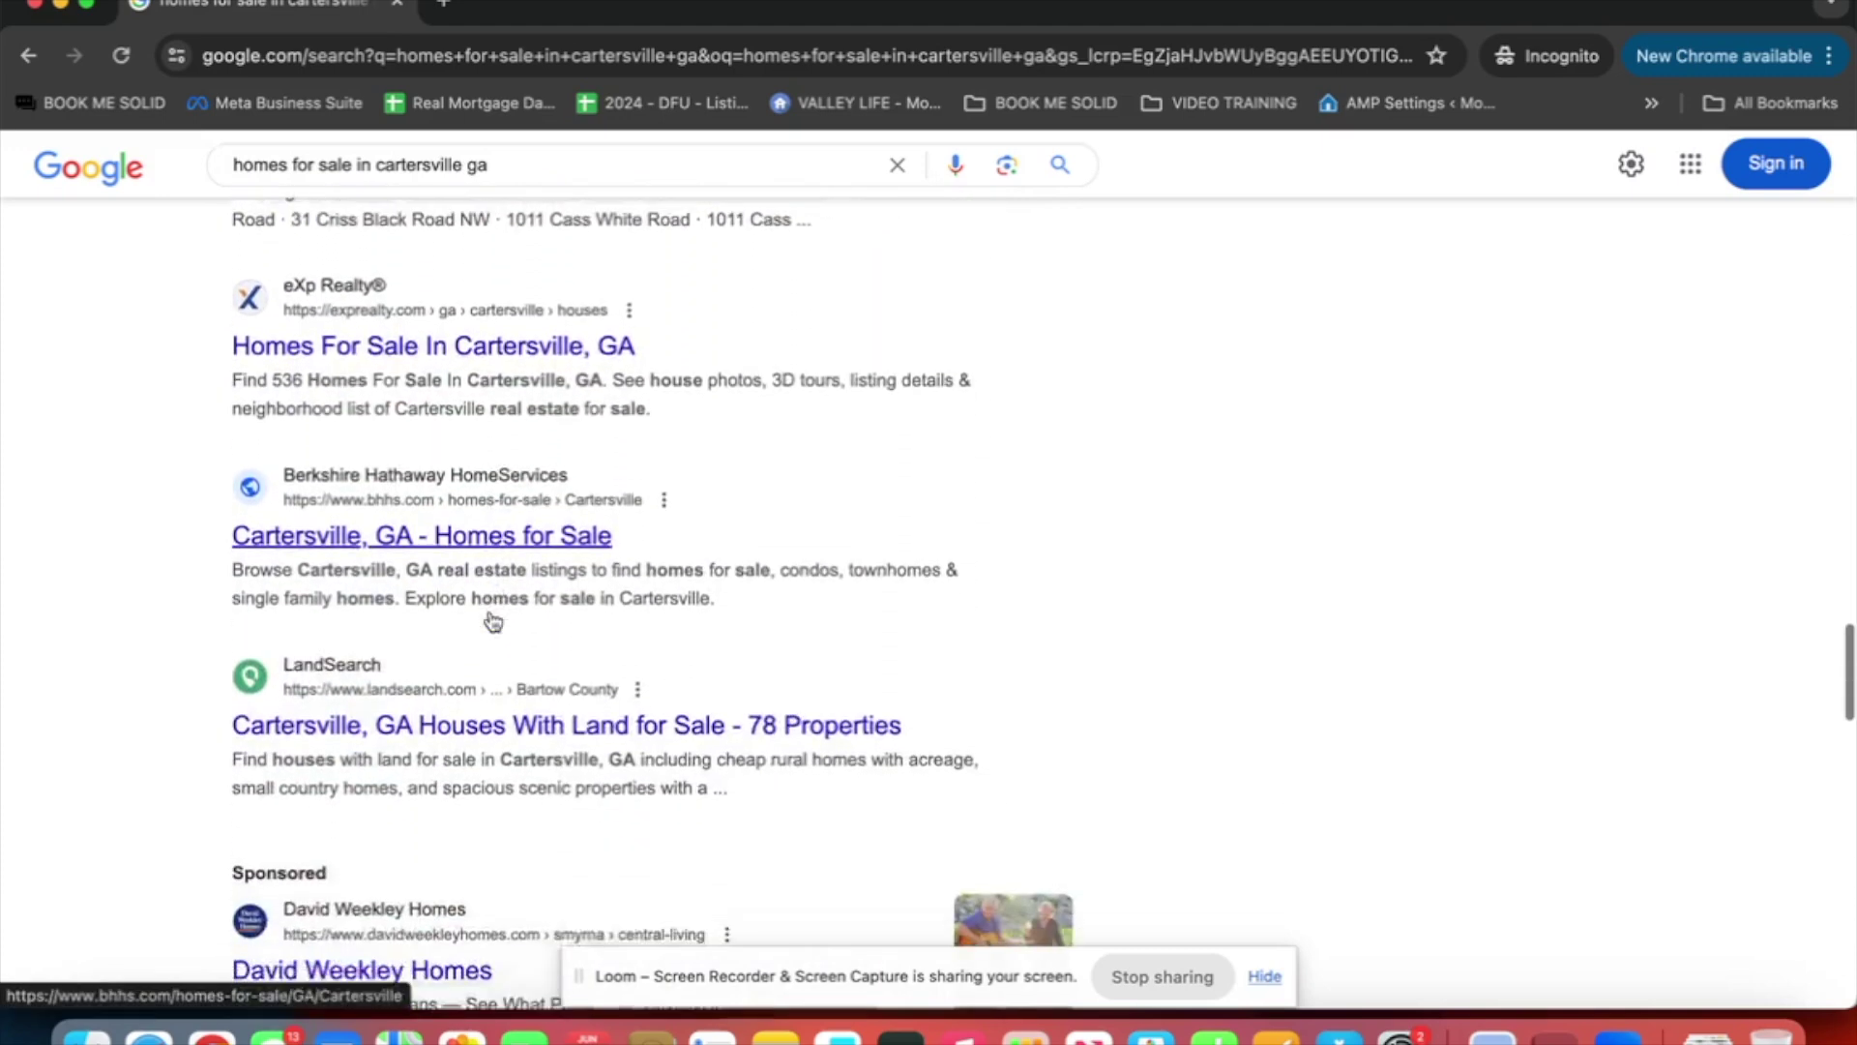
{"action": "scroll", "coordinate": [490, 611], "scroll_direction": "down", "scroll_amount": 10}
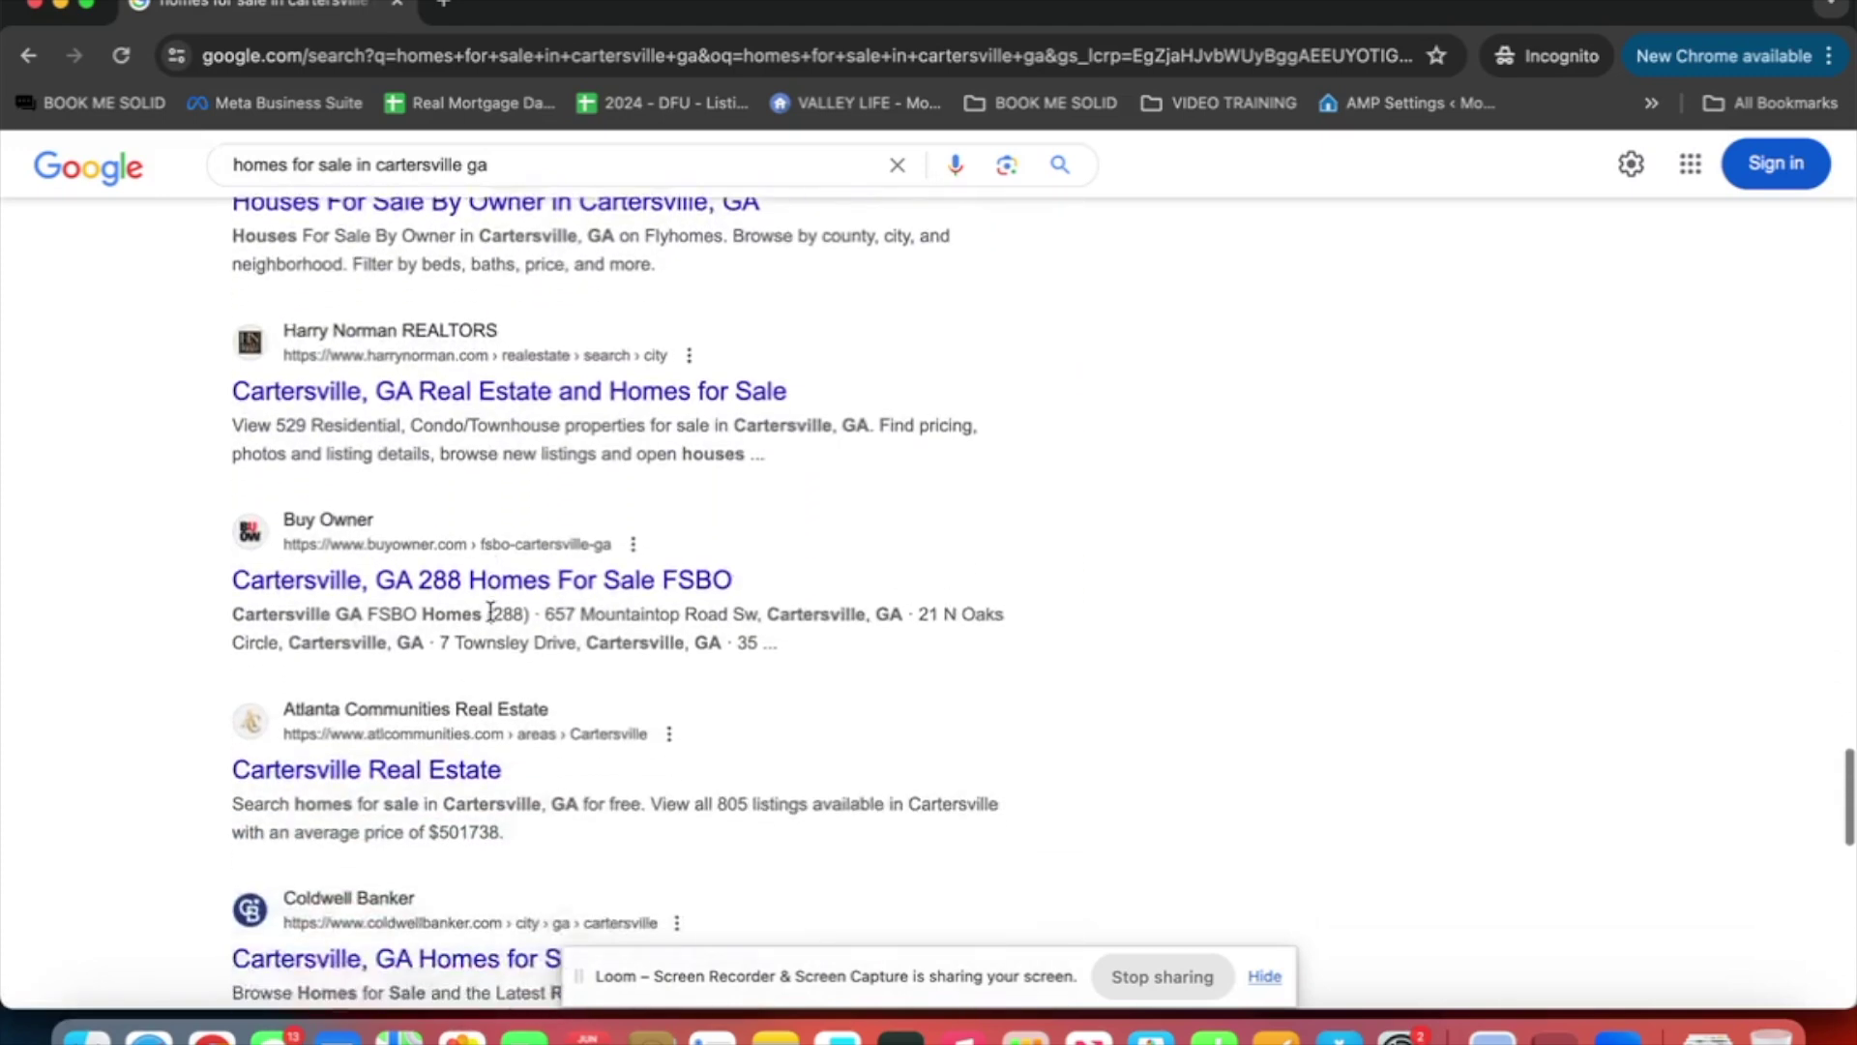
{"action": "scroll", "coordinate": [493, 619], "scroll_direction": "down", "scroll_amount": 9}
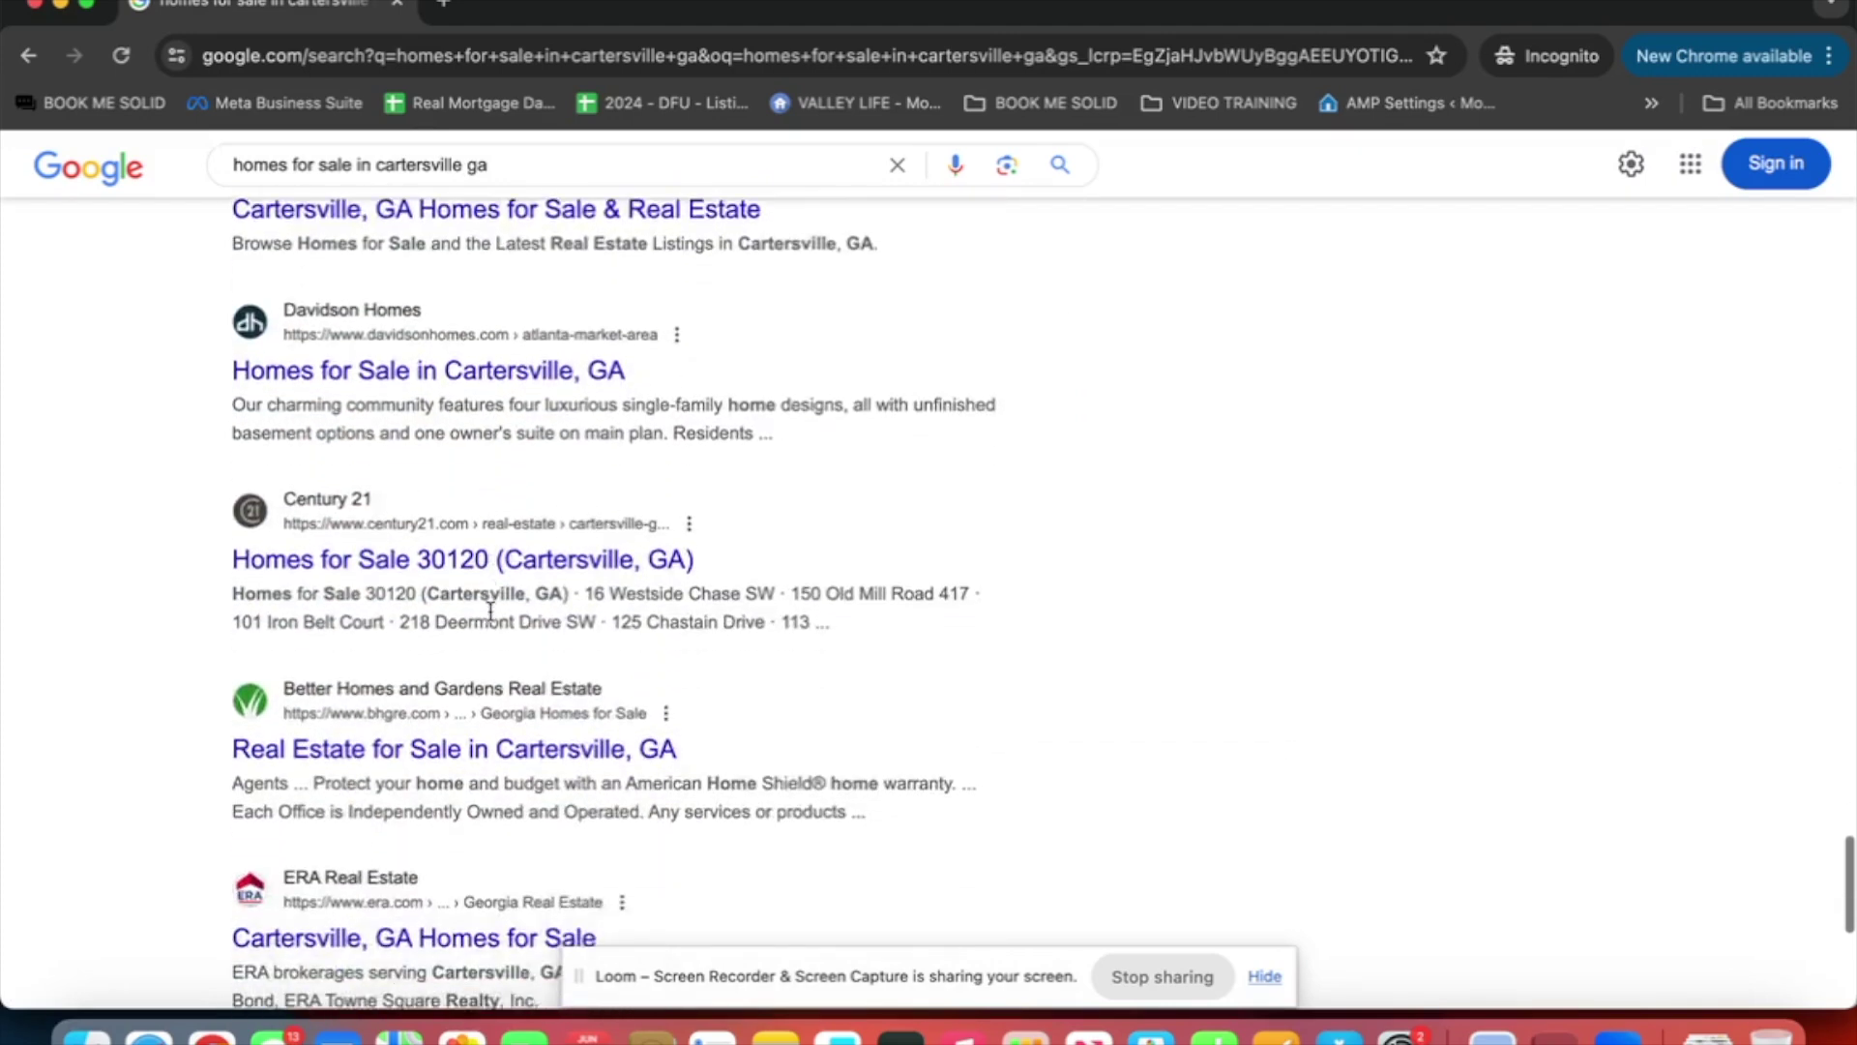
{"action": "scroll", "coordinate": [493, 619], "scroll_direction": "down", "scroll_amount": 9}
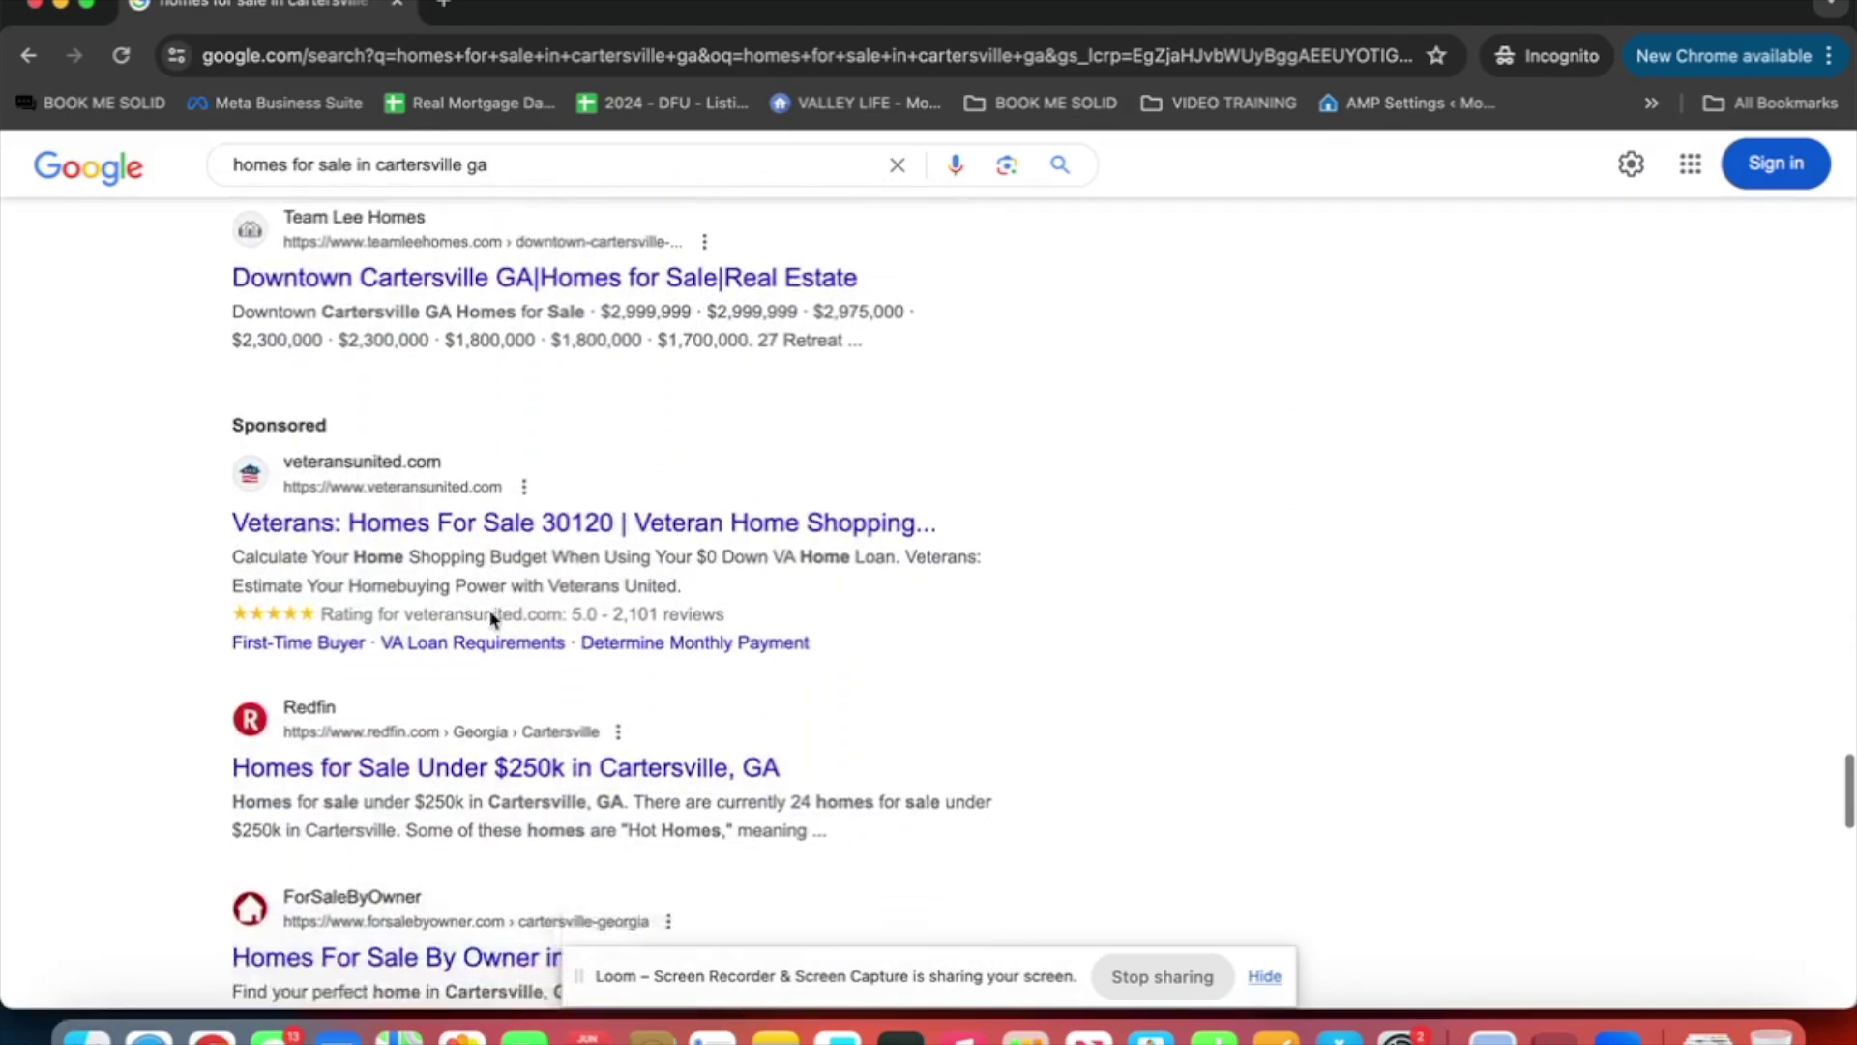
{"action": "scroll", "coordinate": [492, 619], "scroll_direction": "down", "scroll_amount": 11}
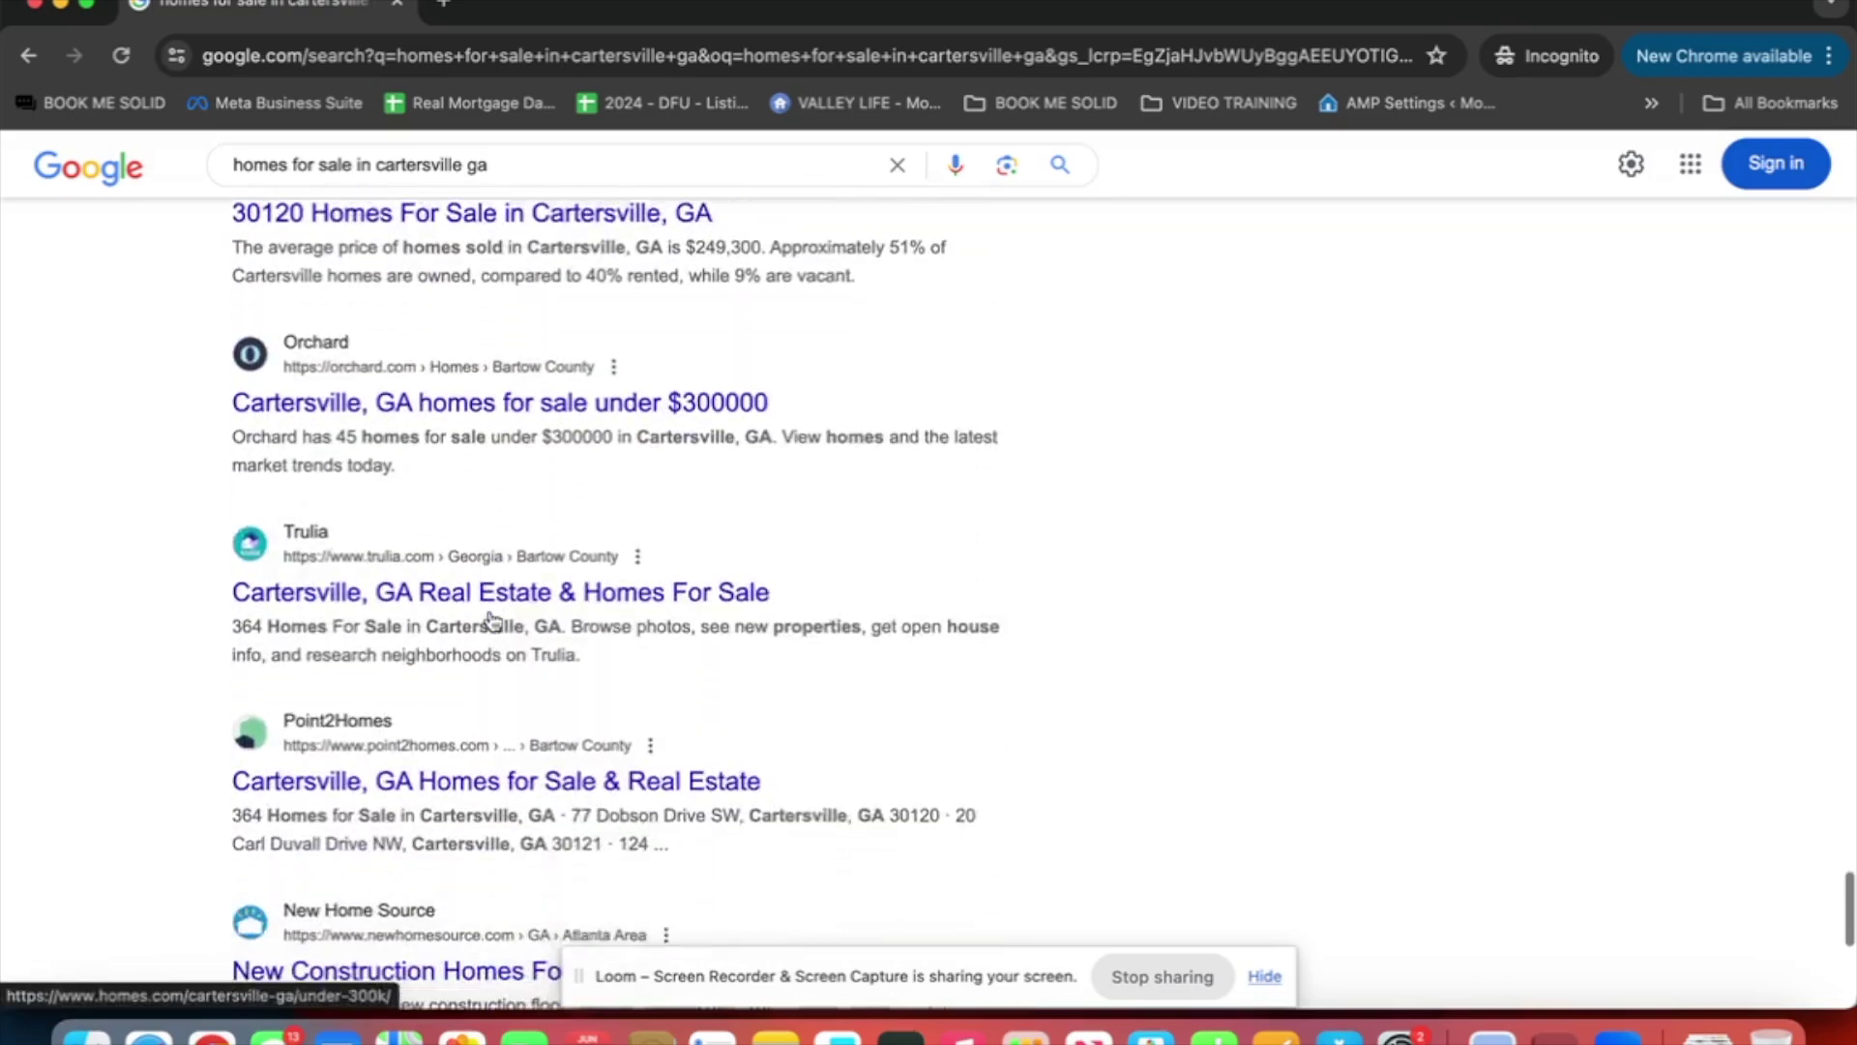
{"action": "scroll", "coordinate": [491, 610], "scroll_direction": "down", "scroll_amount": 7}
{"action": "scroll", "coordinate": [490, 615], "scroll_direction": "up", "scroll_amount": 20}
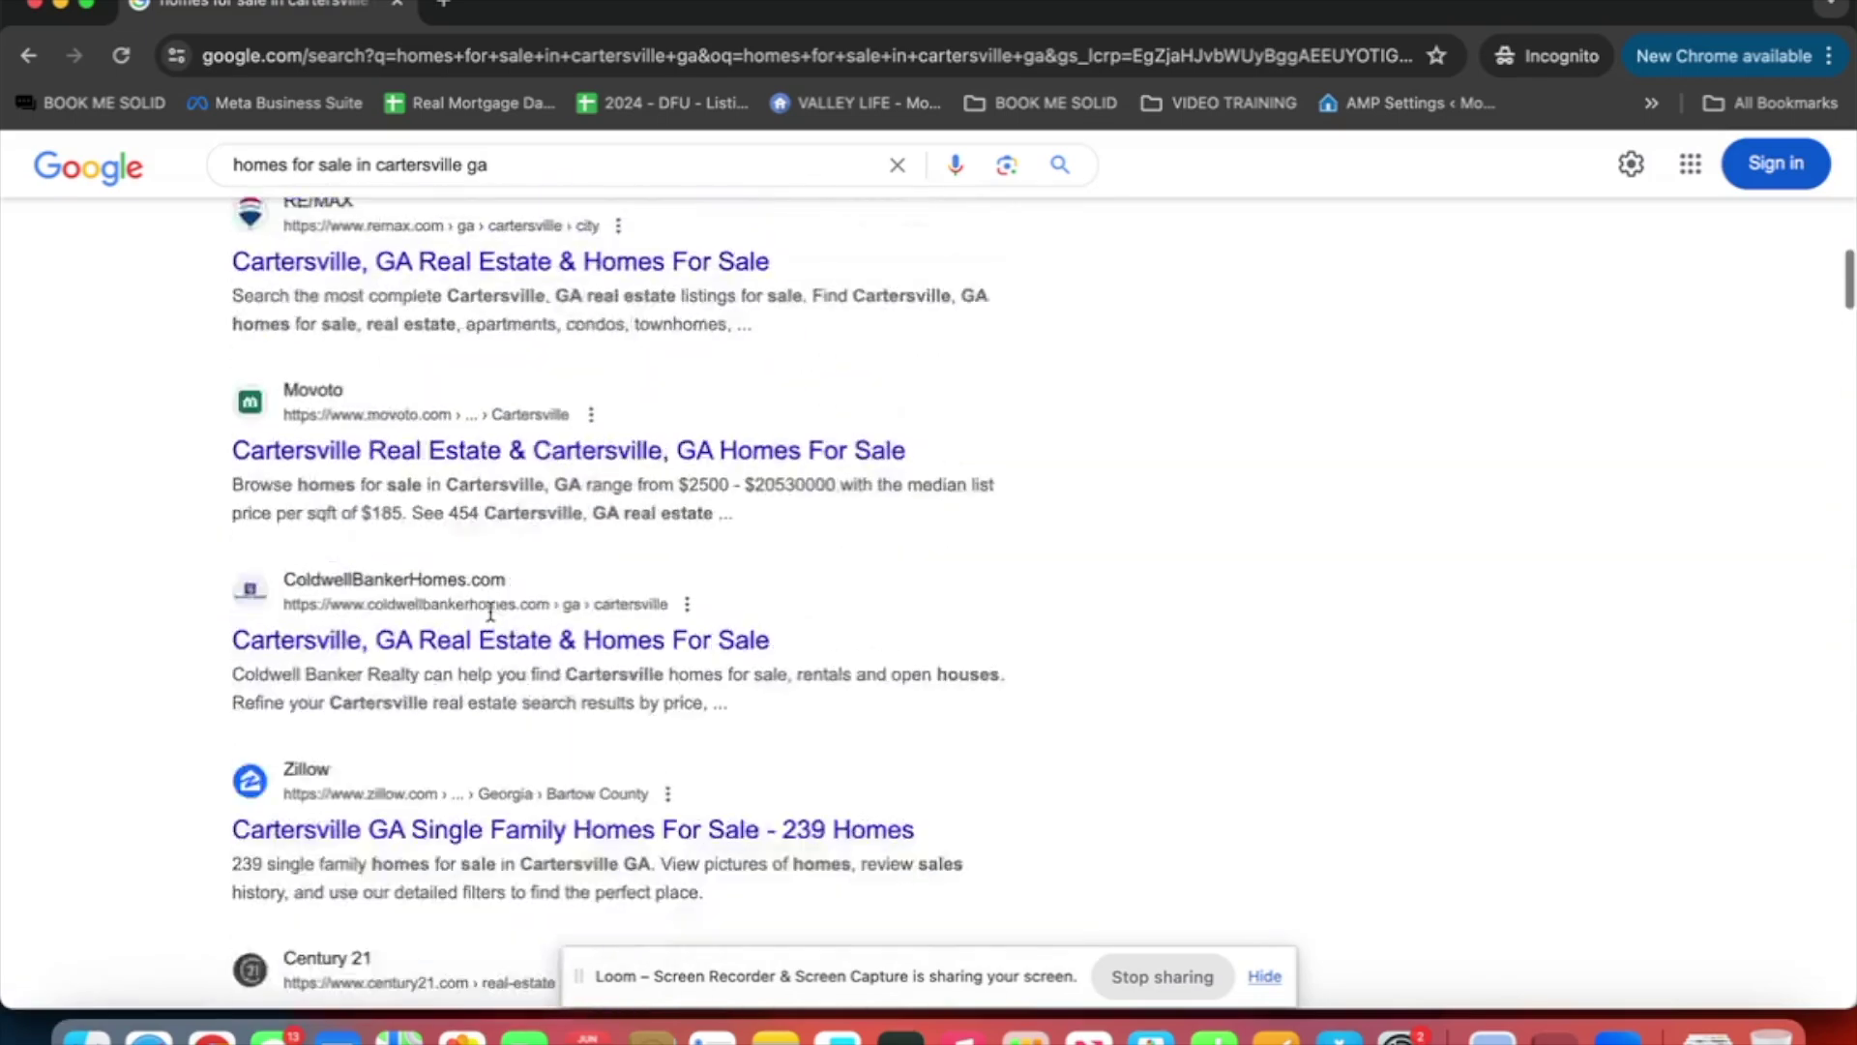
Close the private results window and read Search Console's 'Improve Google presence' message.
{"action": "left_click", "coordinate": [39, 5]}
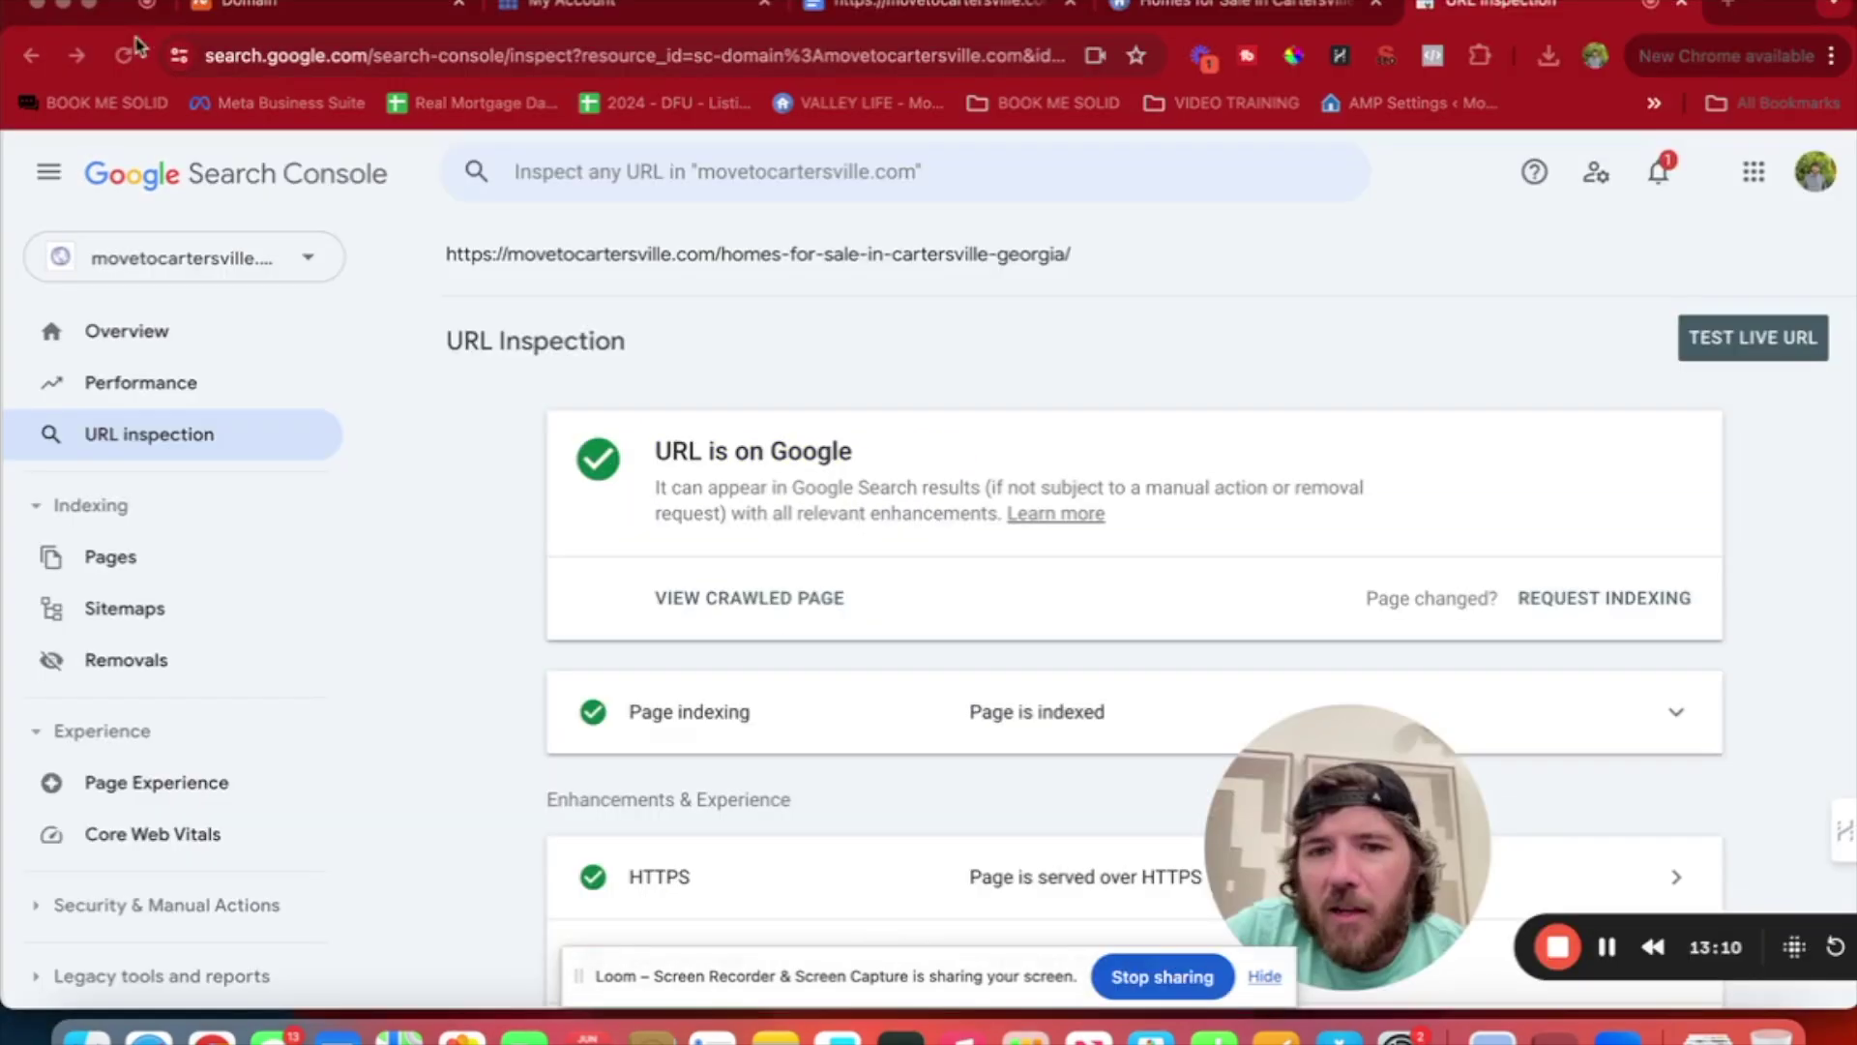
{"action": "left_click", "coordinate": [1658, 175]}
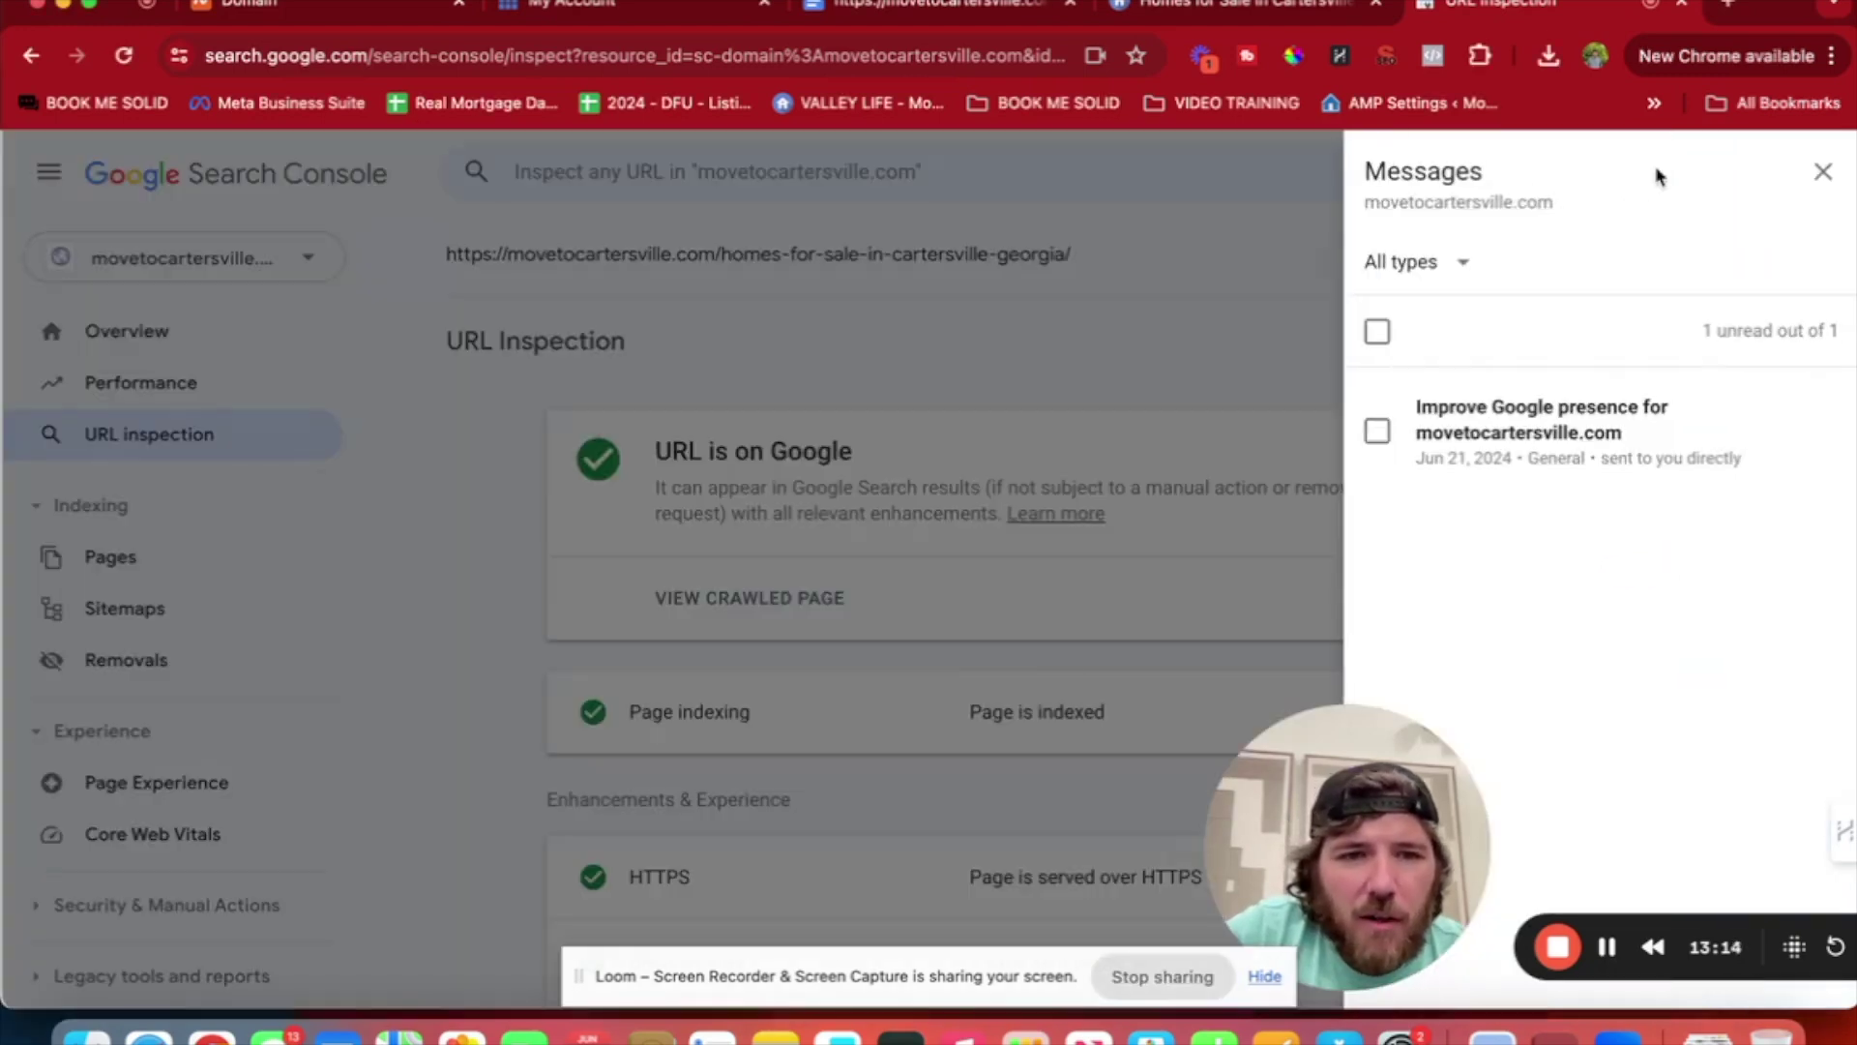
{"action": "left_click", "coordinate": [1572, 440]}
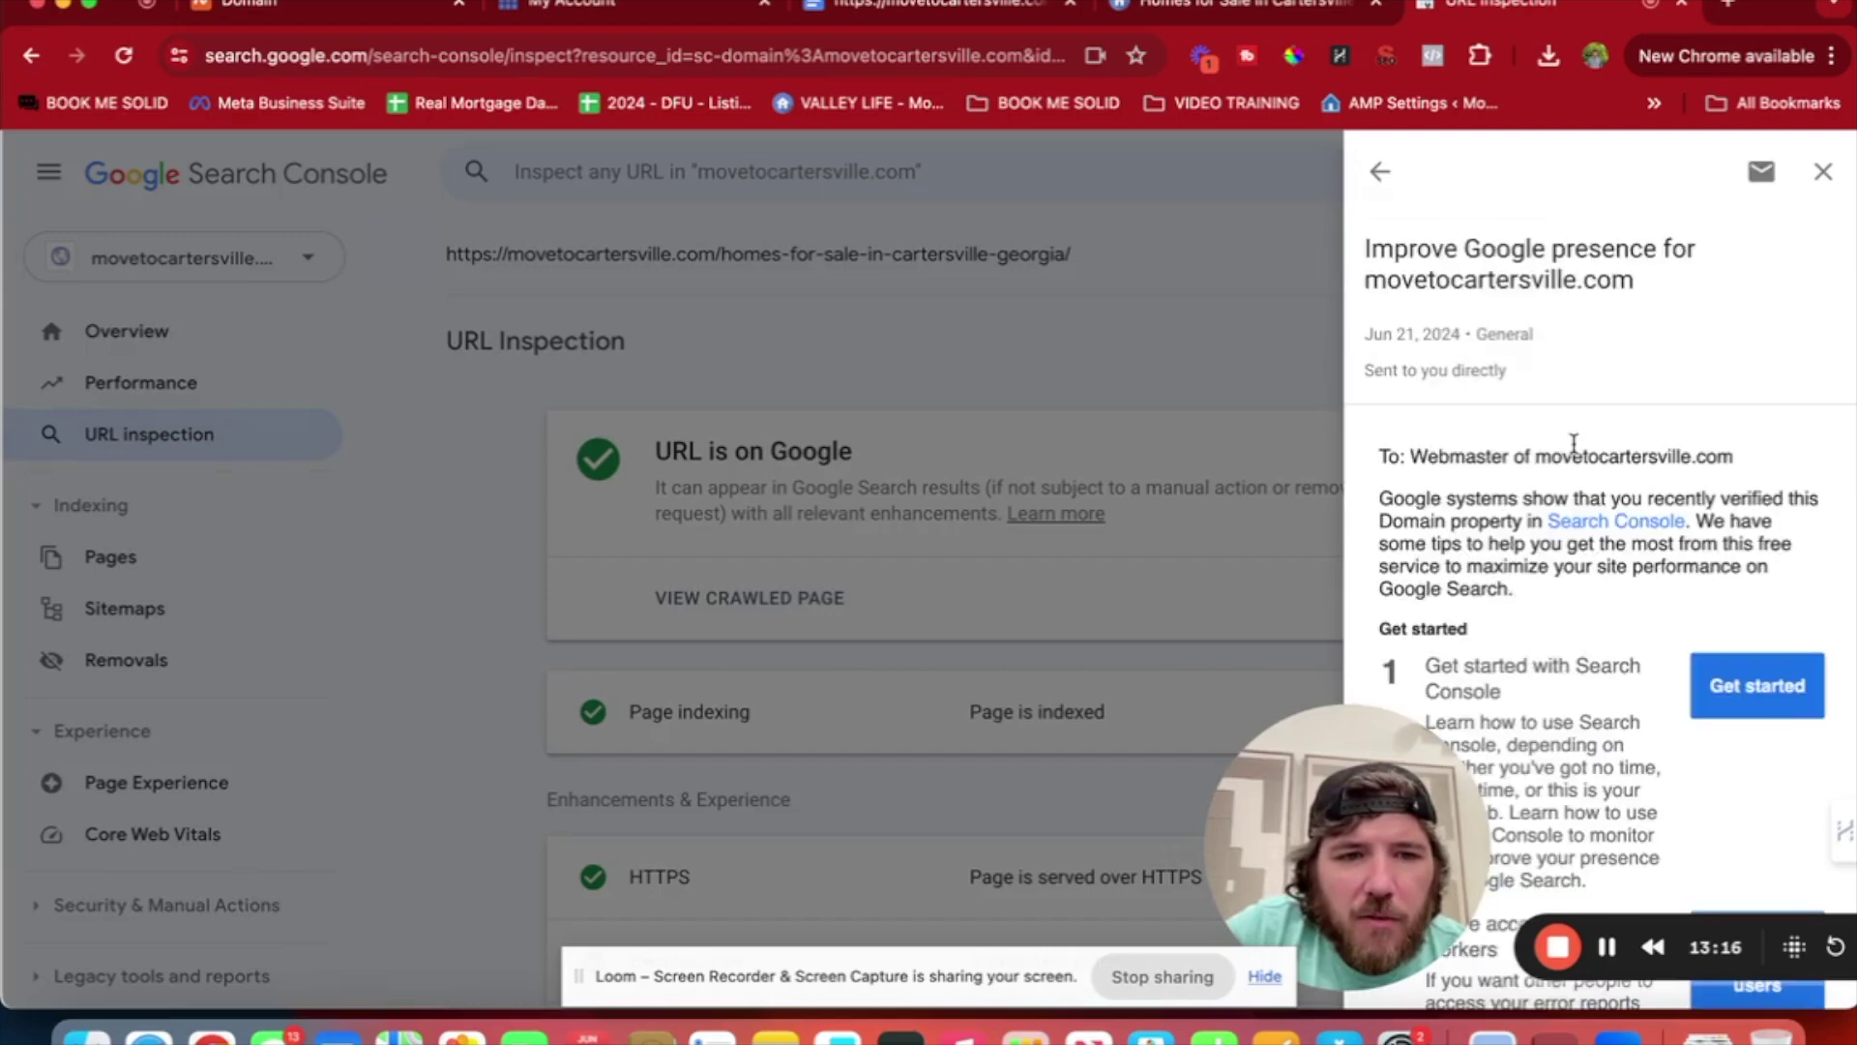
{"action": "scroll", "coordinate": [1597, 724], "scroll_direction": "down", "scroll_amount": 5}
{"action": "scroll", "coordinate": [1597, 723], "scroll_direction": "up", "scroll_amount": 5}
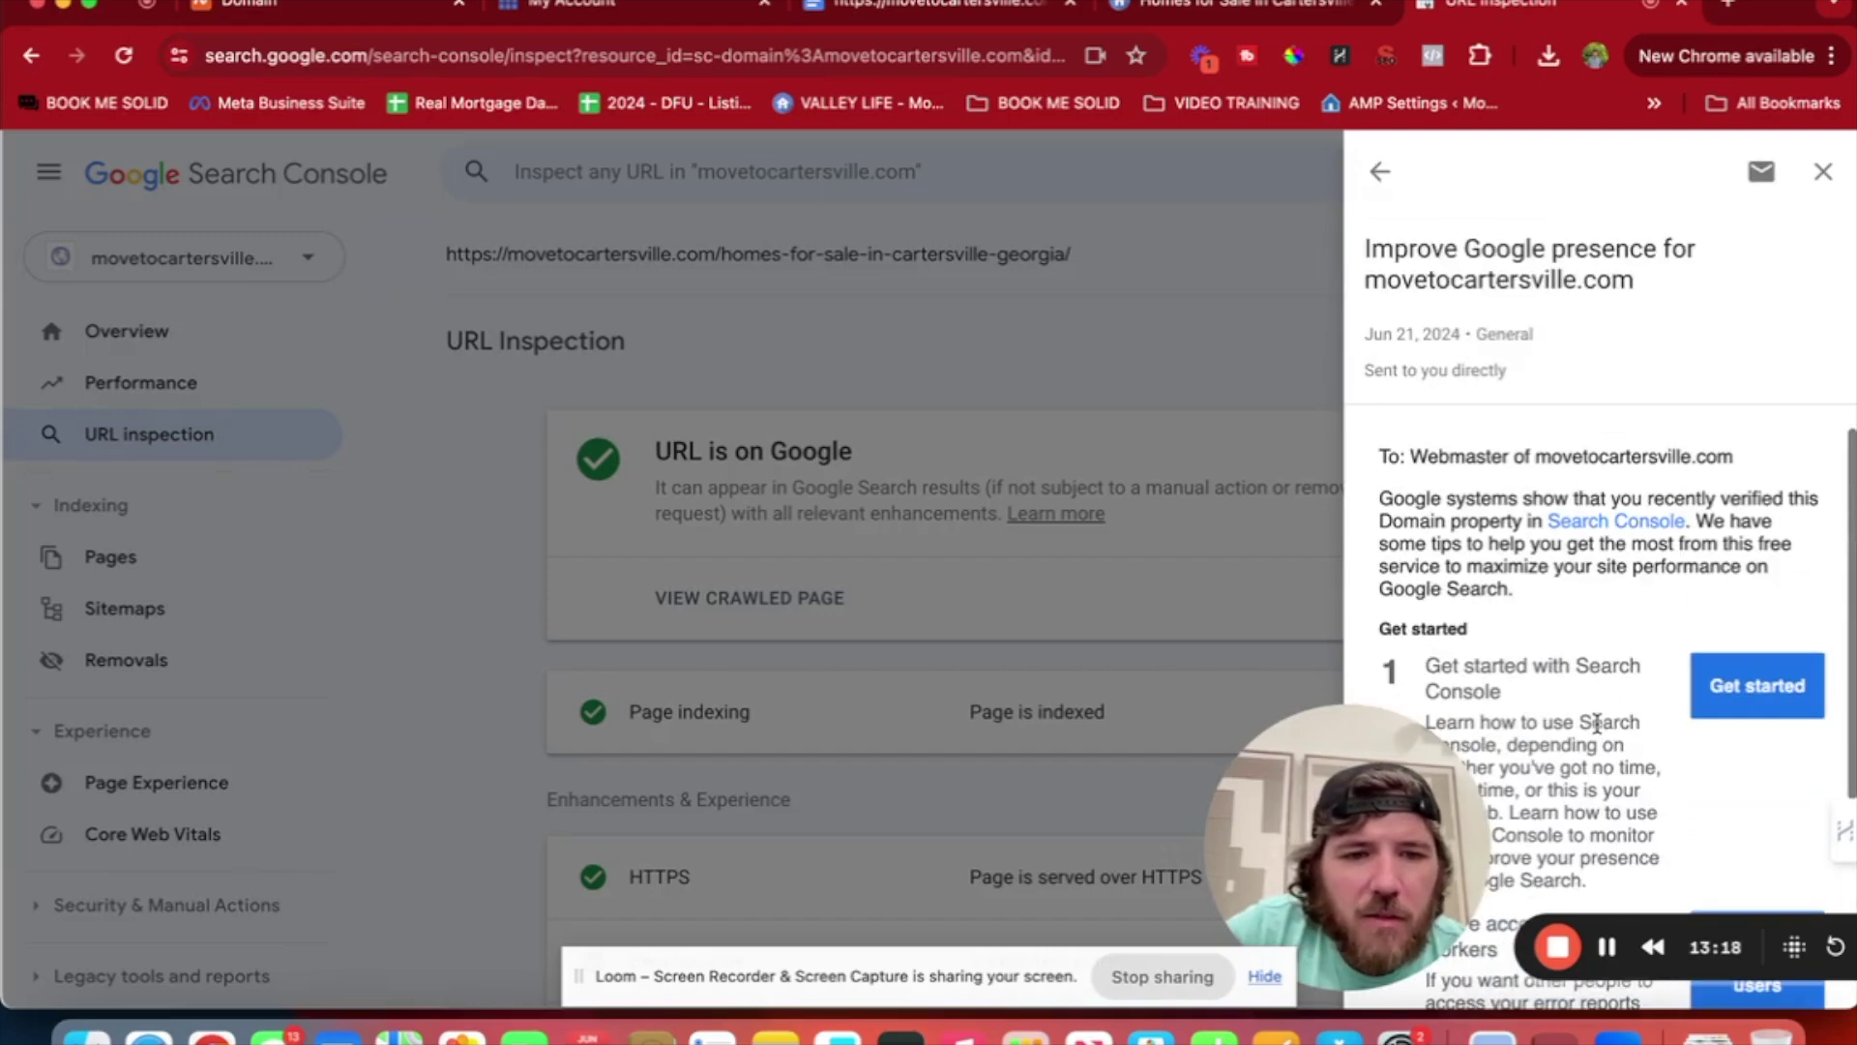
{"action": "left_click", "coordinate": [1823, 171]}
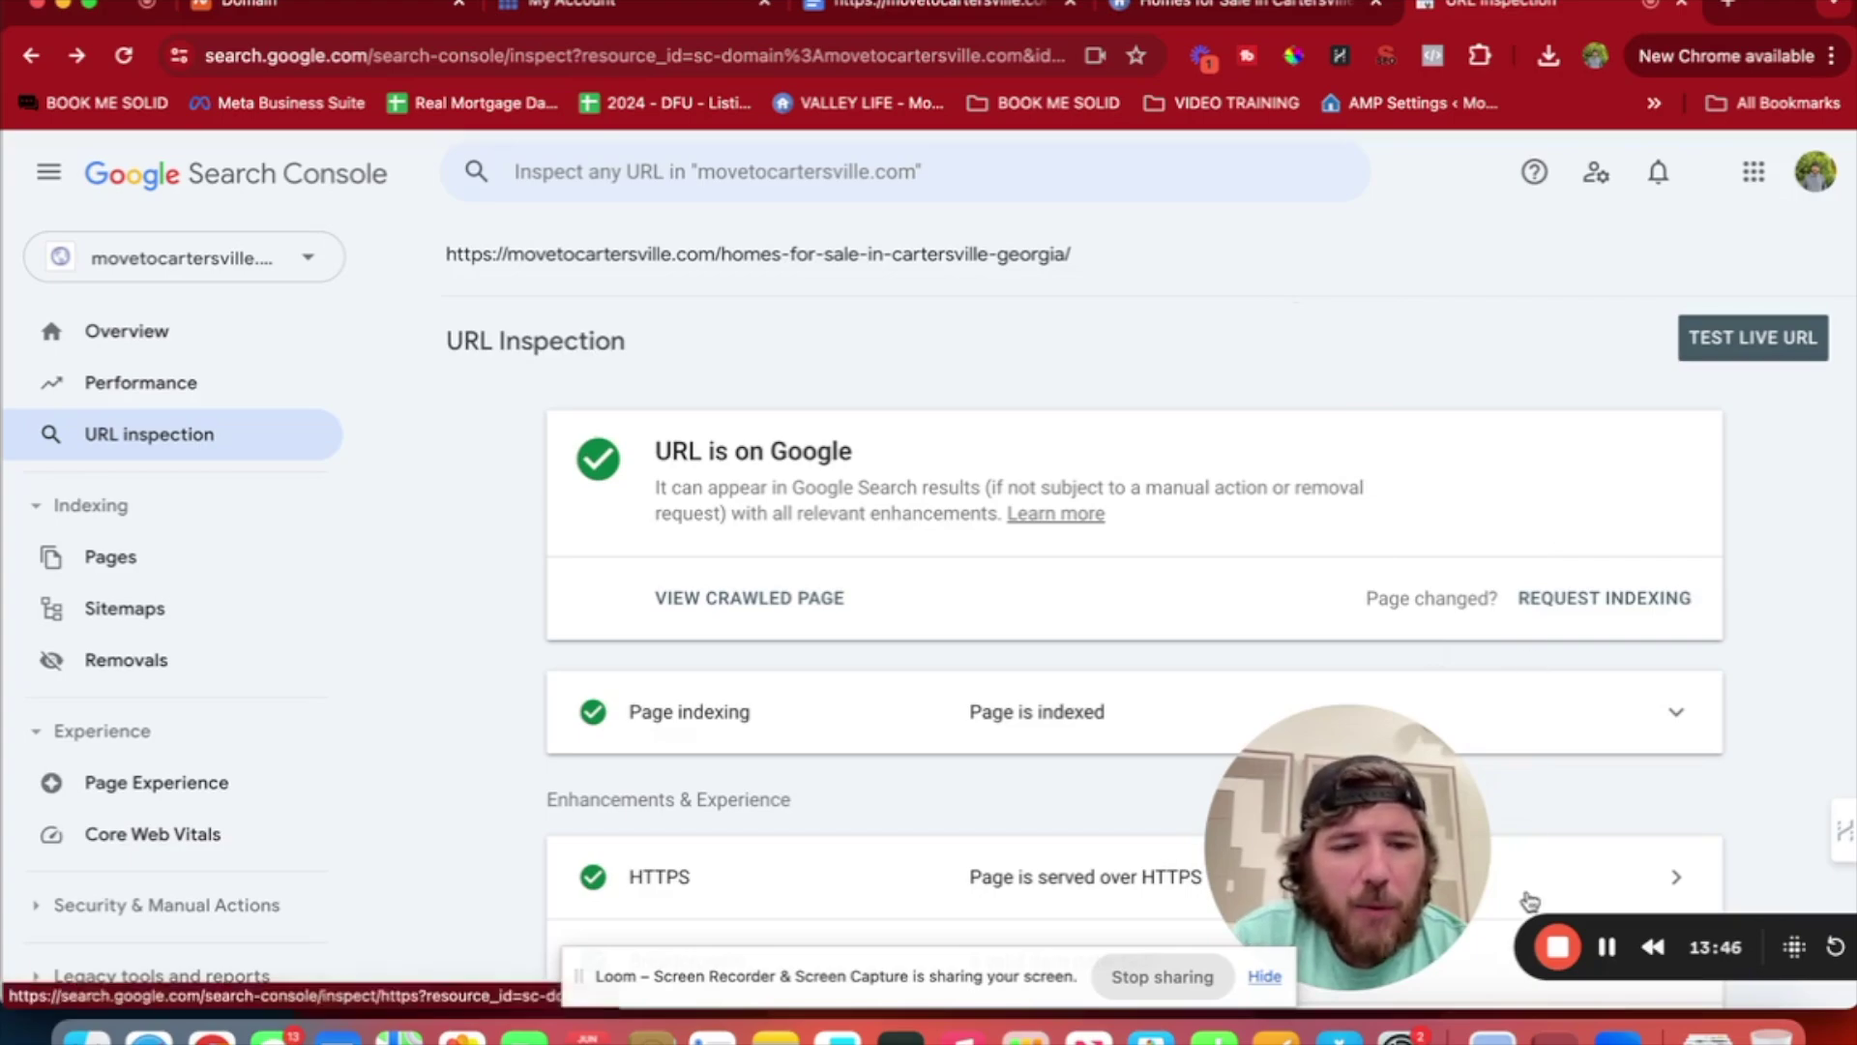
{"action": "left_click", "coordinate": [1557, 947]}
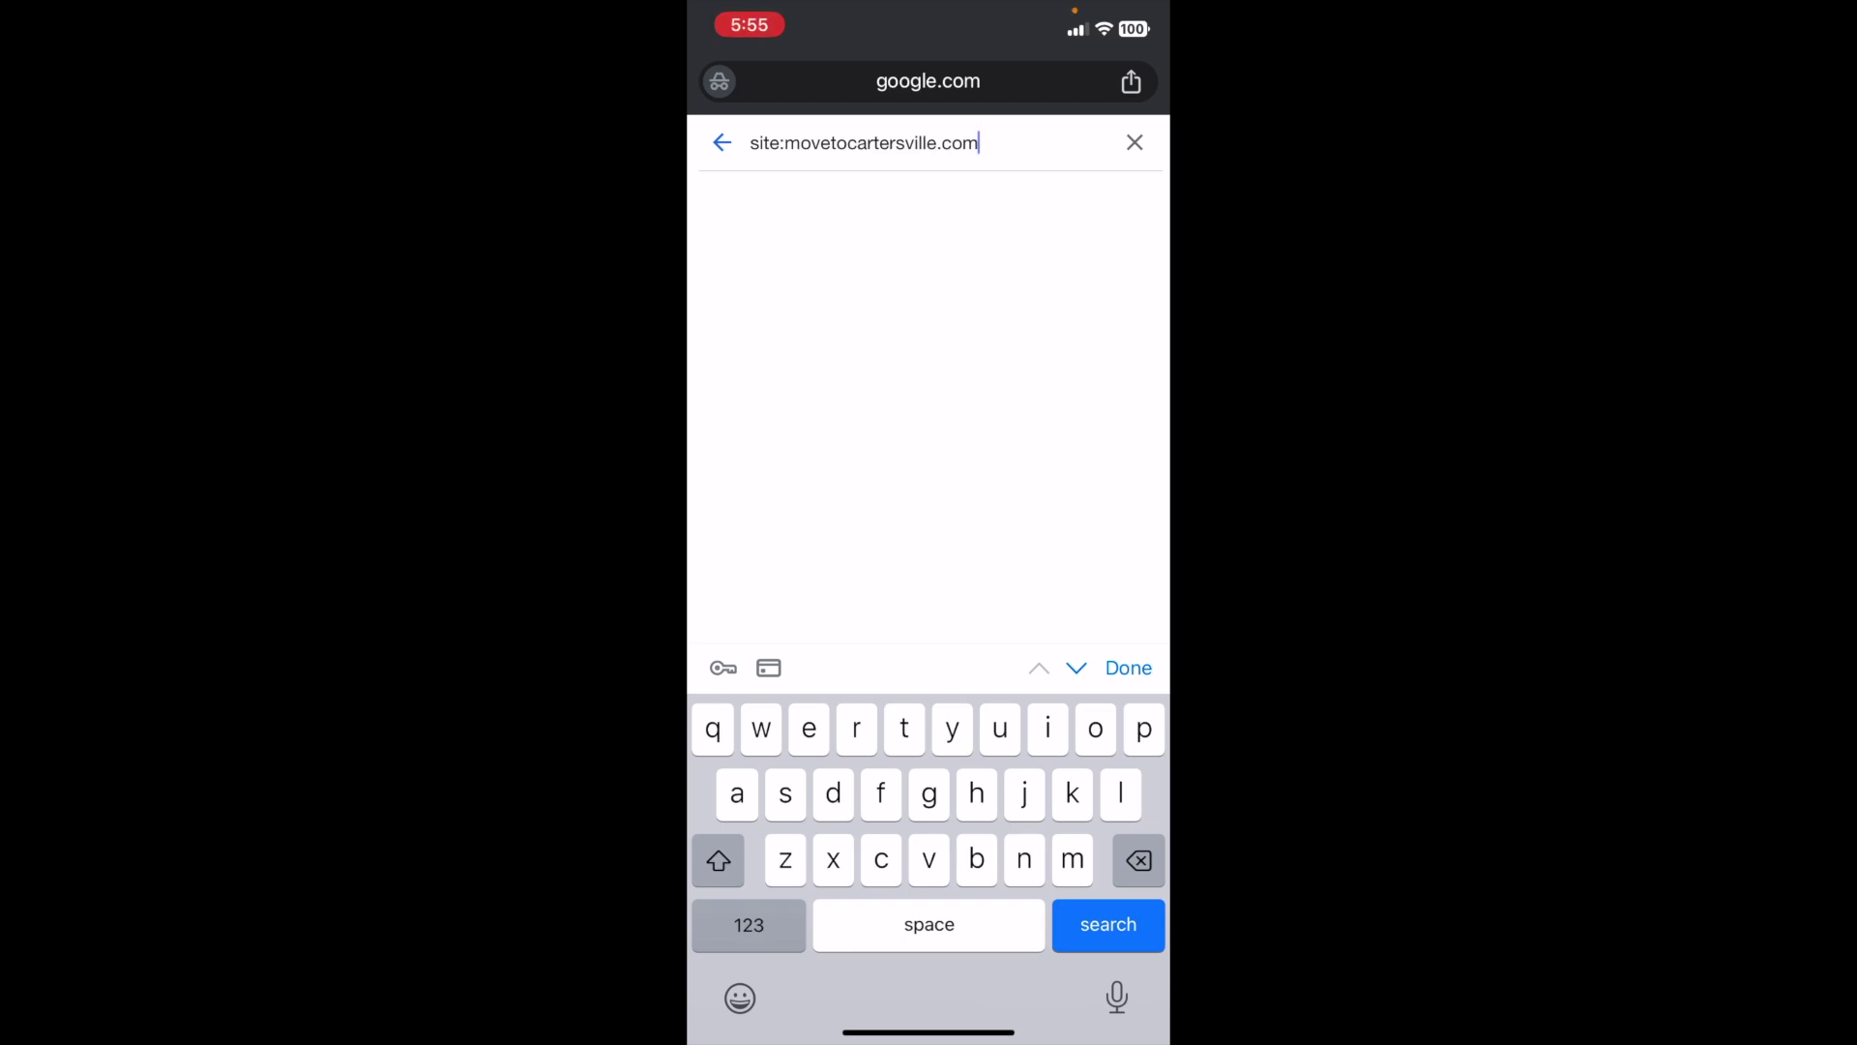
Run the site:movetocartersville.com search and browse the site's listed pages.
{"action": "key", "text": "Return"}
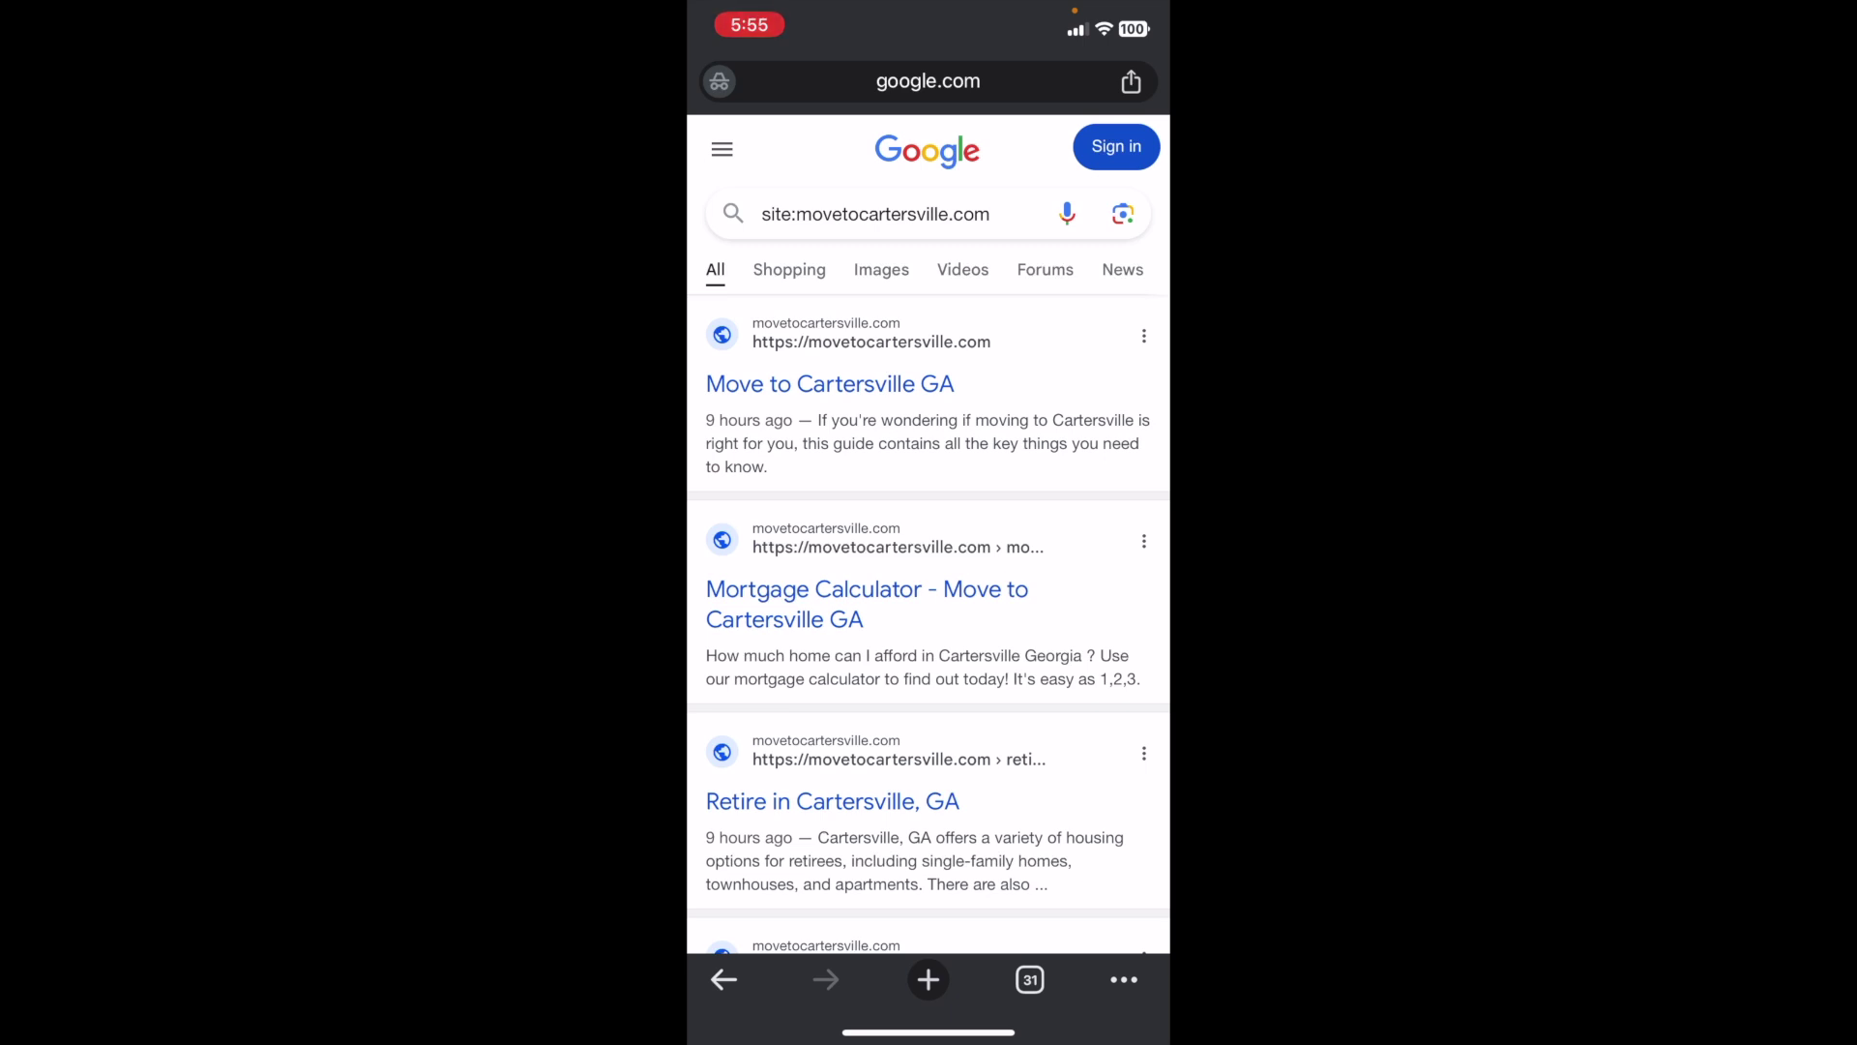
{"action": "scroll", "coordinate": [929, 550], "scroll_direction": "down", "scroll_amount": 6}
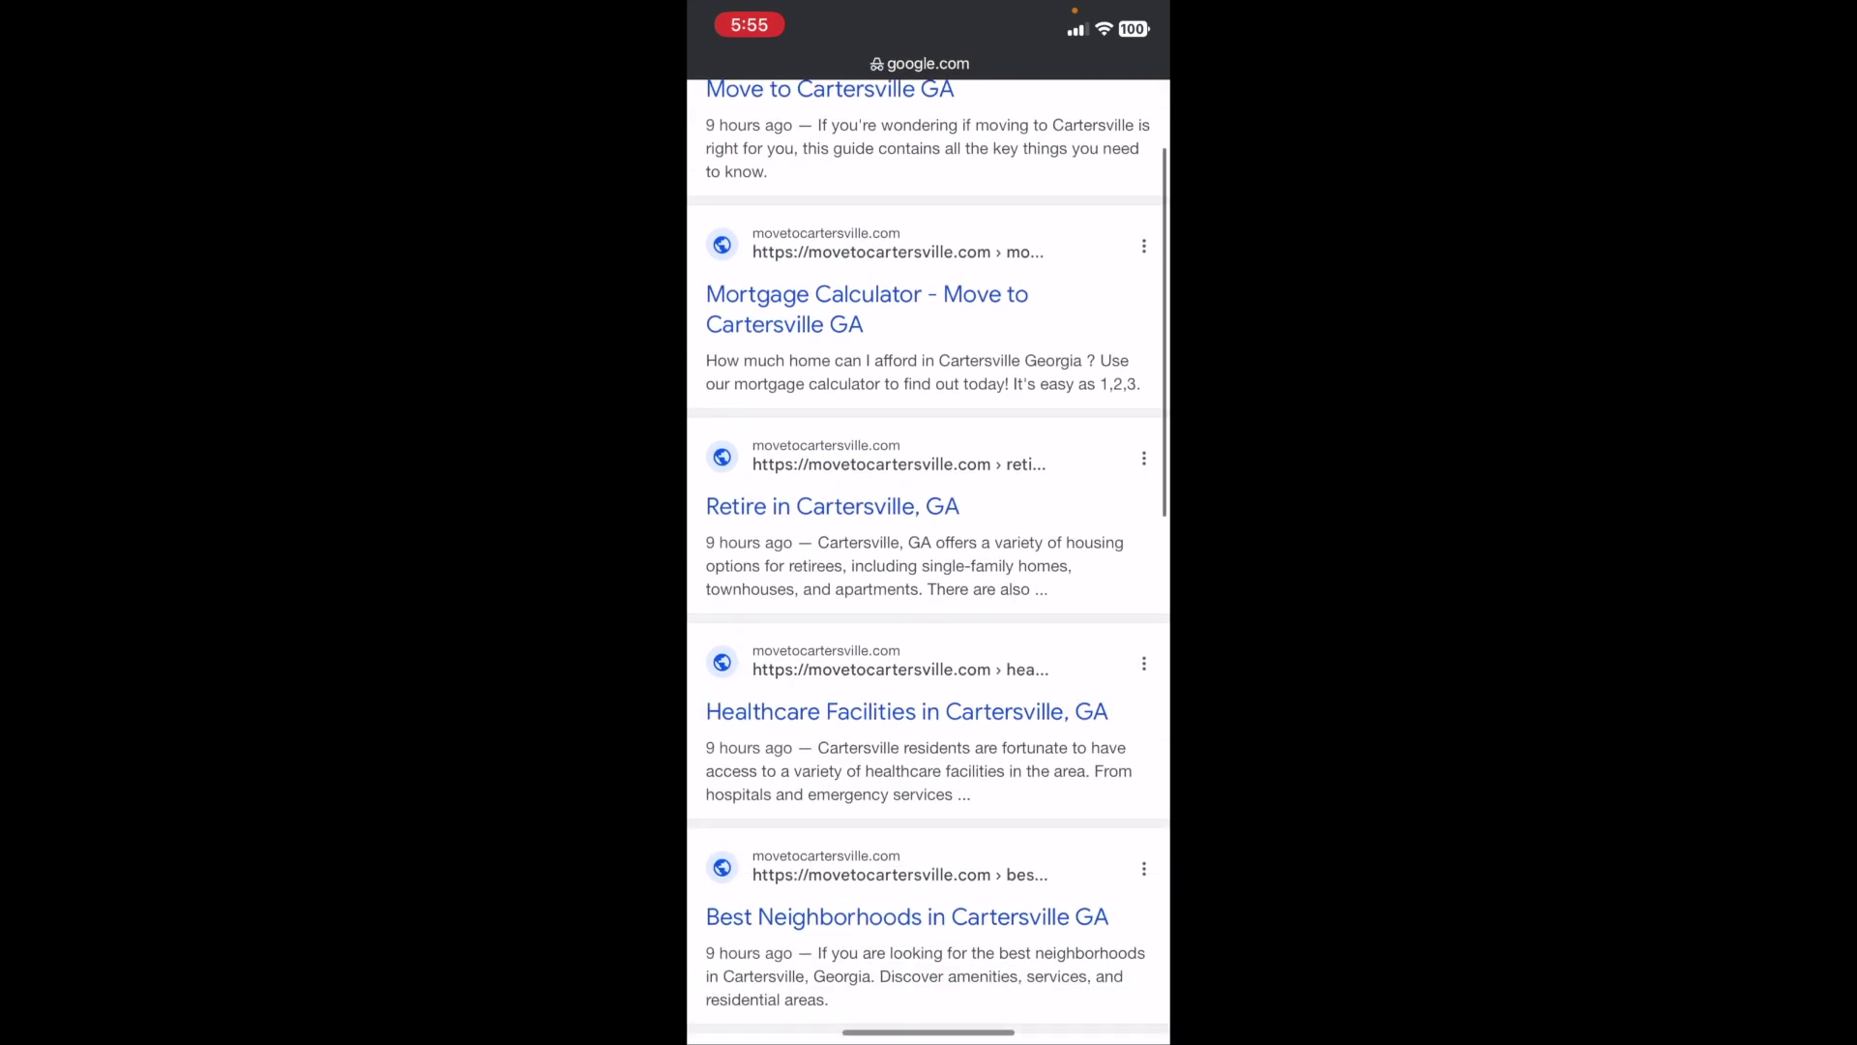
{"action": "scroll", "coordinate": [929, 561], "scroll_direction": "down", "scroll_amount": 7}
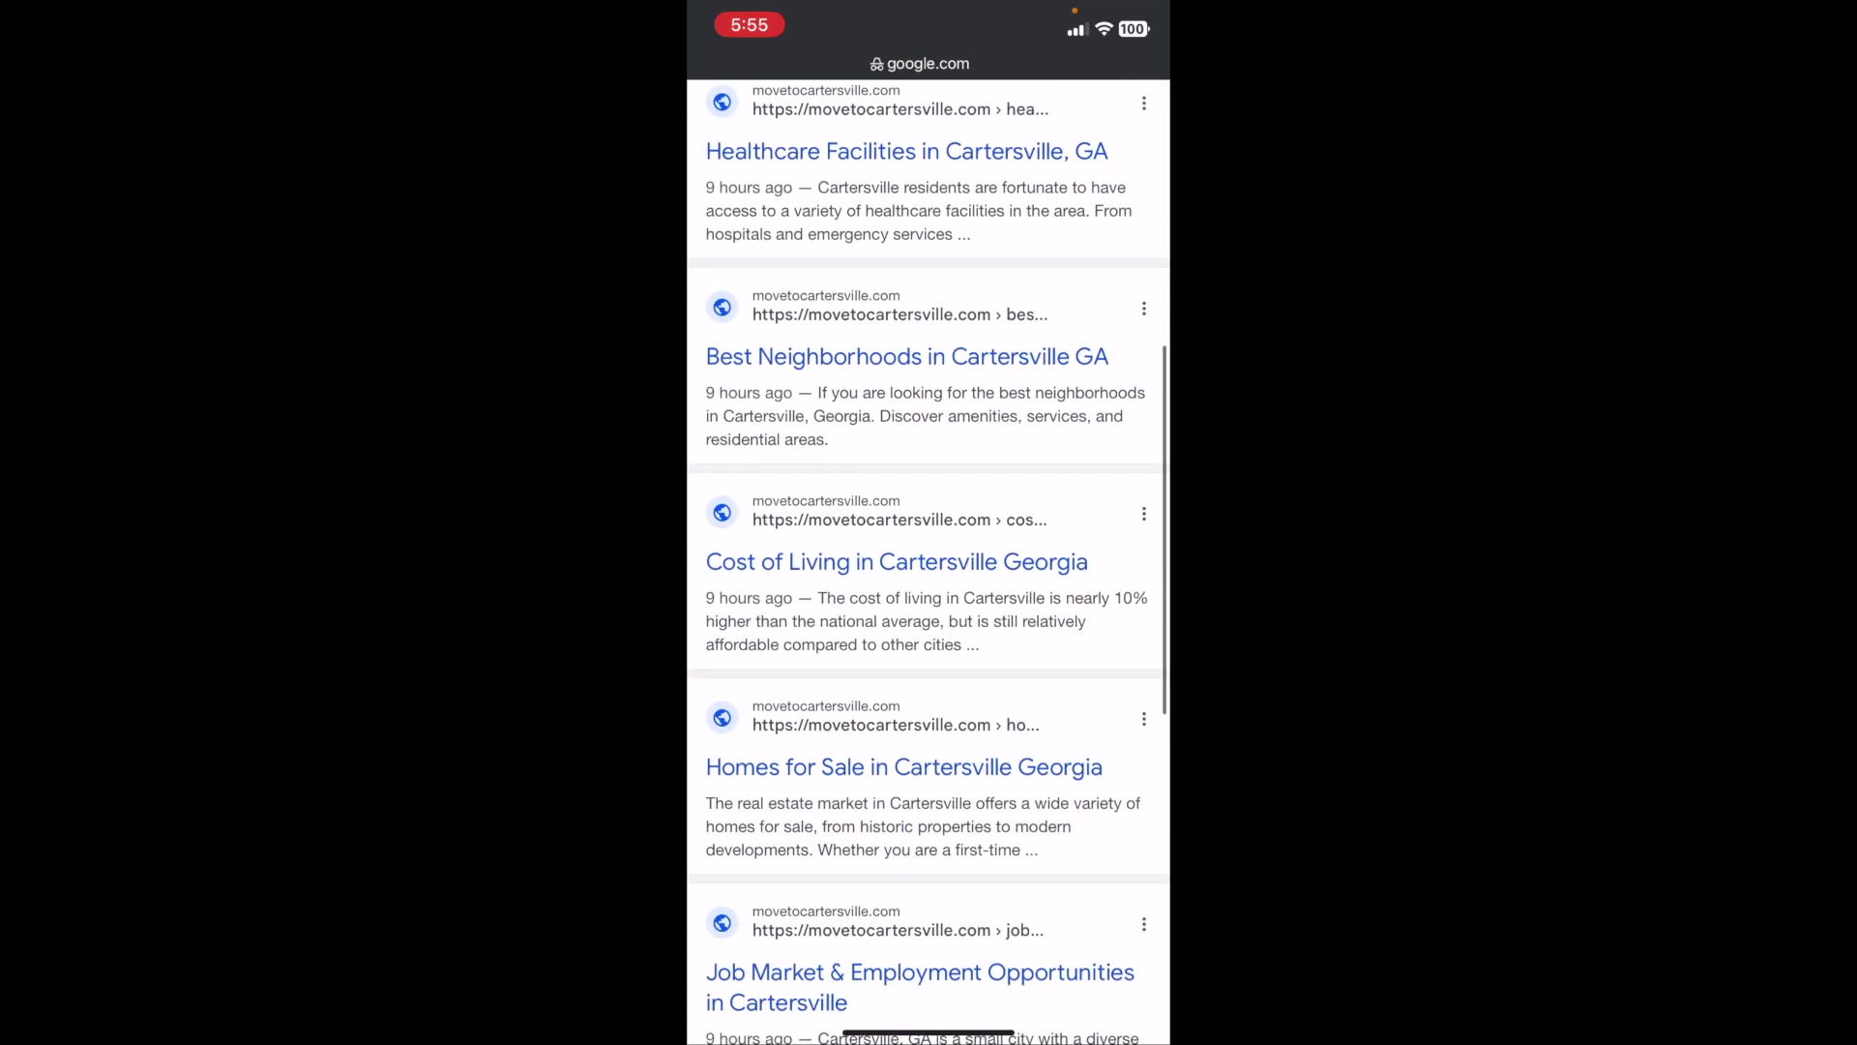
{"action": "scroll", "coordinate": [928, 561], "scroll_direction": "down", "scroll_amount": 5}
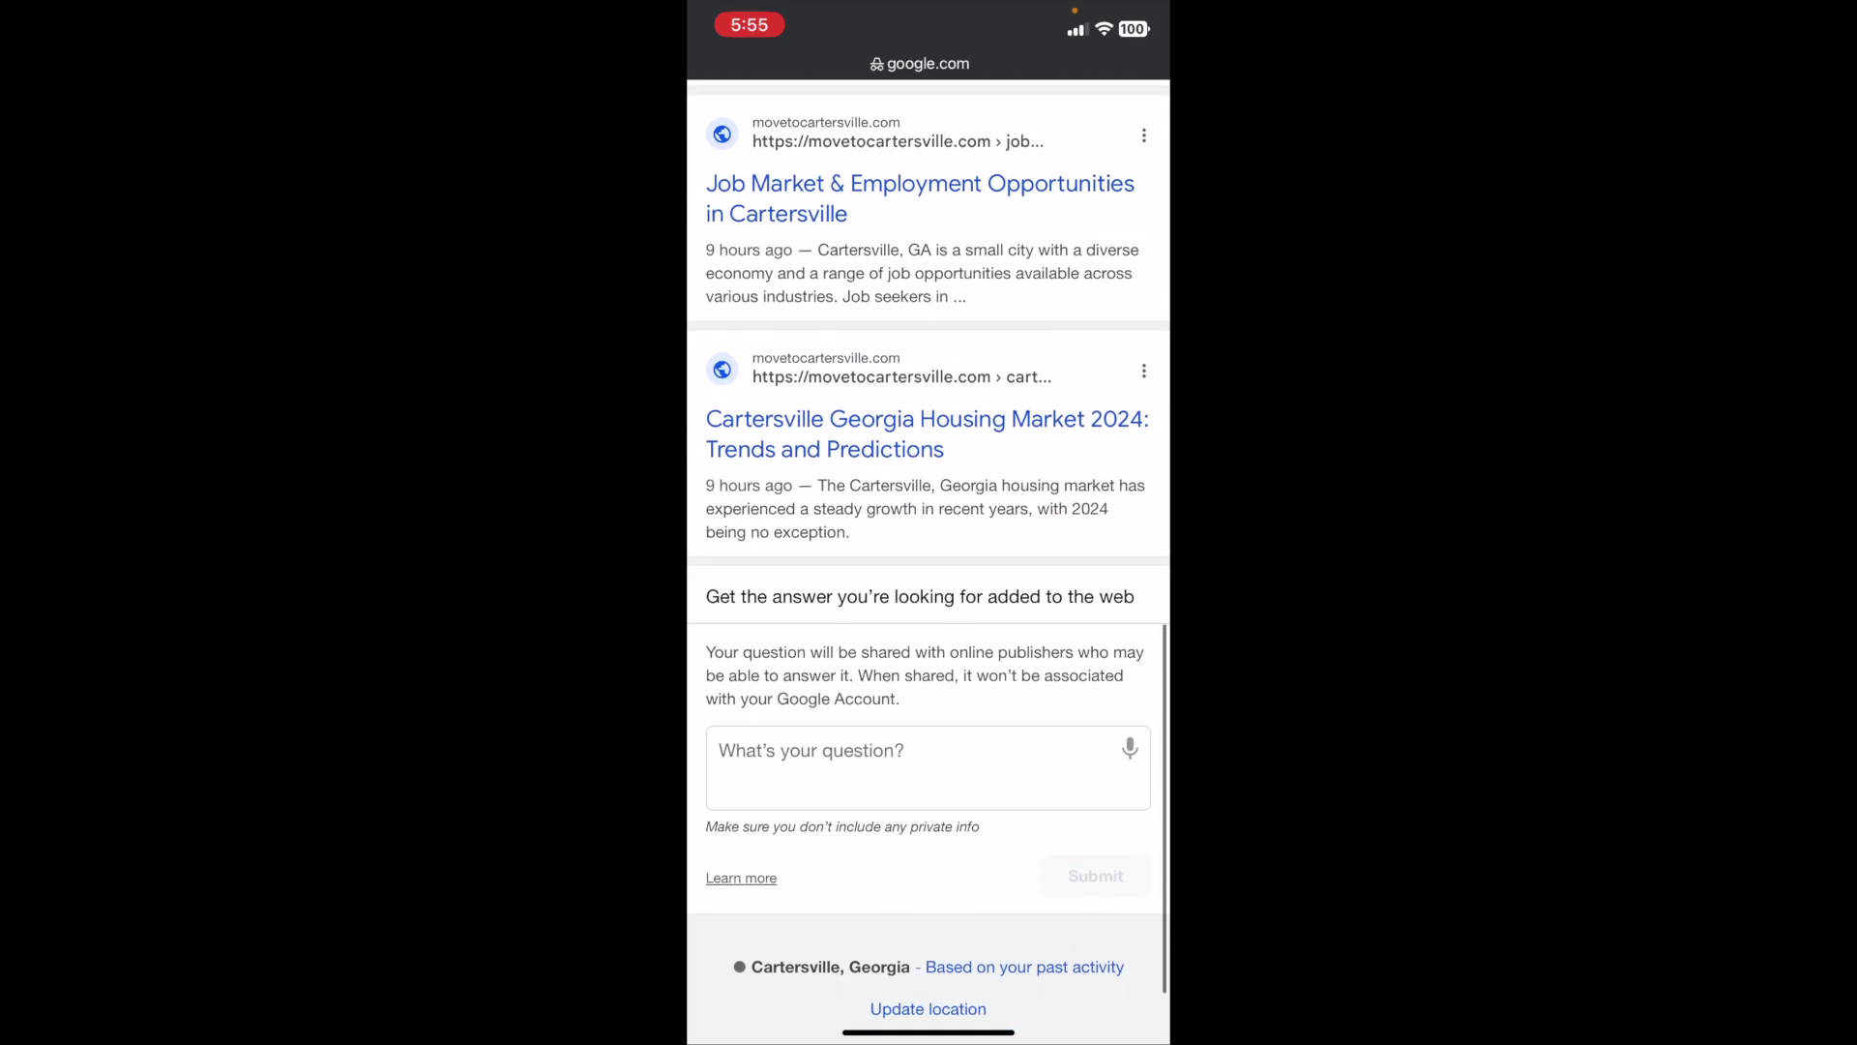
{"action": "scroll", "coordinate": [929, 561], "scroll_direction": "up", "scroll_amount": 16}
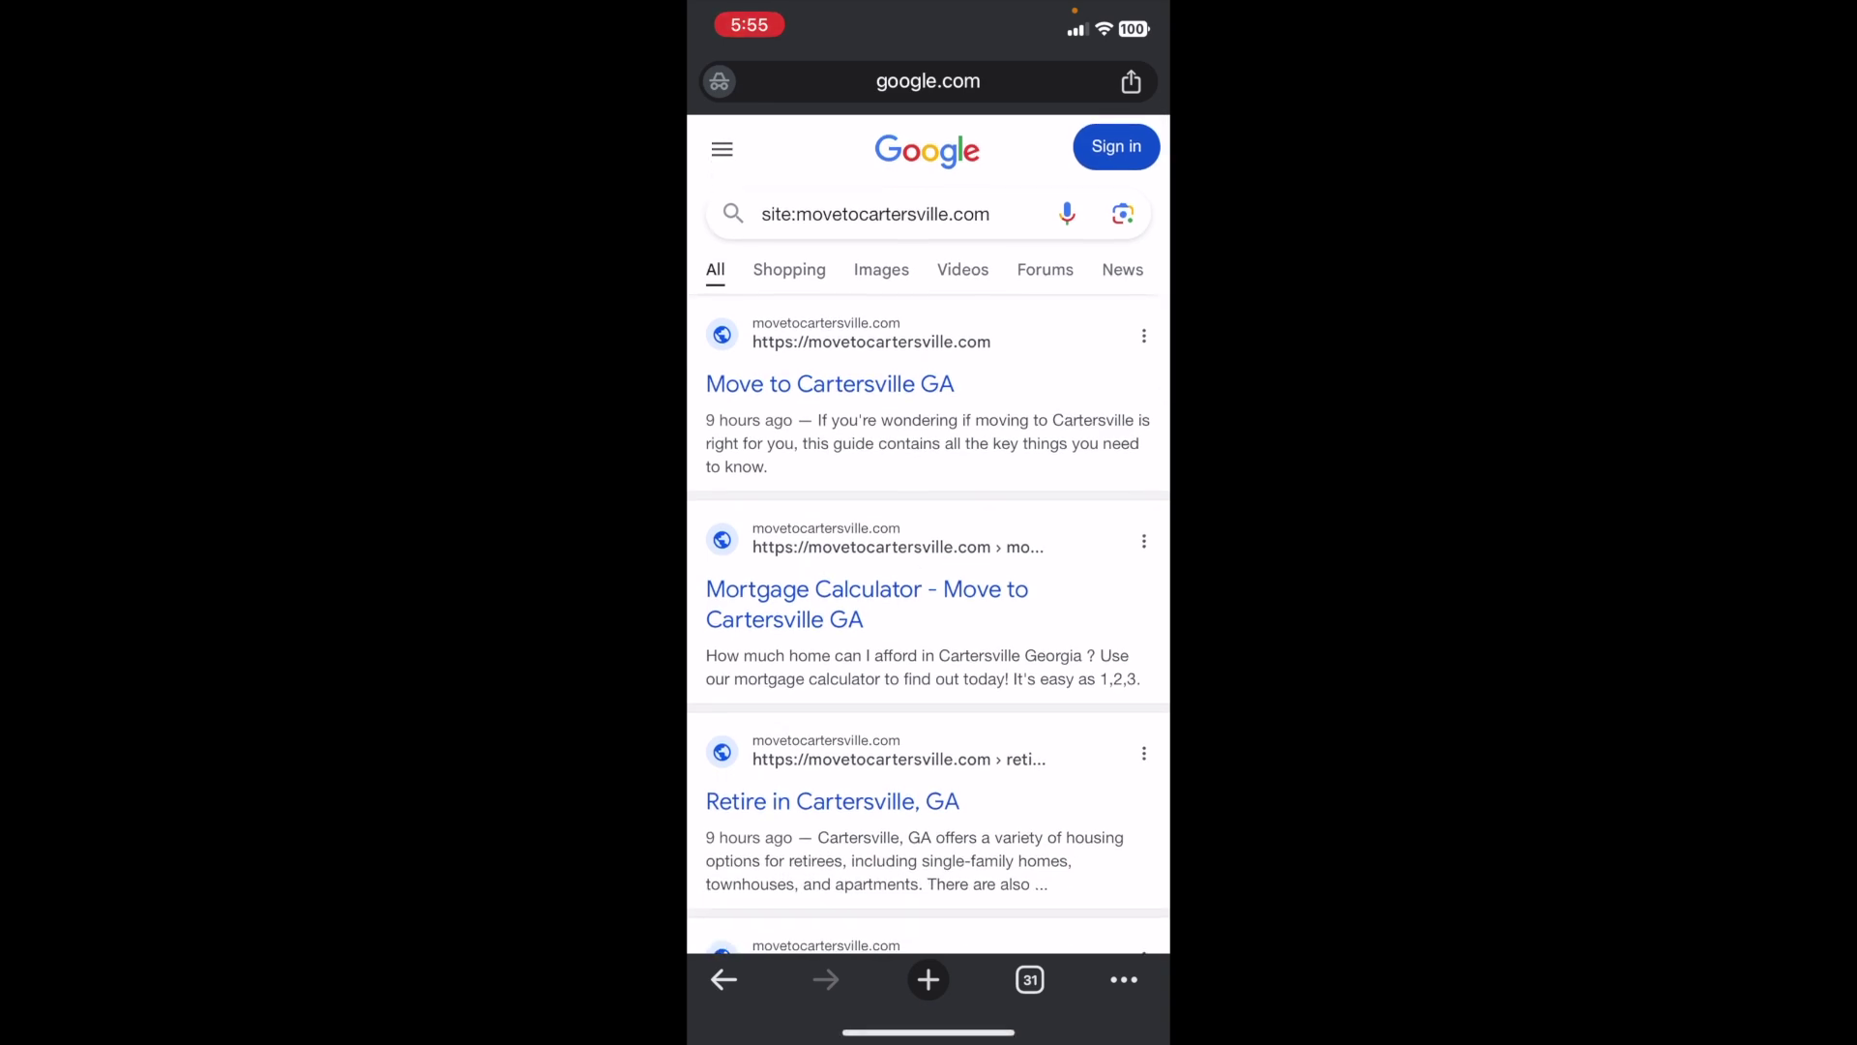
In a new incognito tab, search Google for 'move to cartersville ga'.
{"action": "left_click", "coordinate": [1124, 979]}
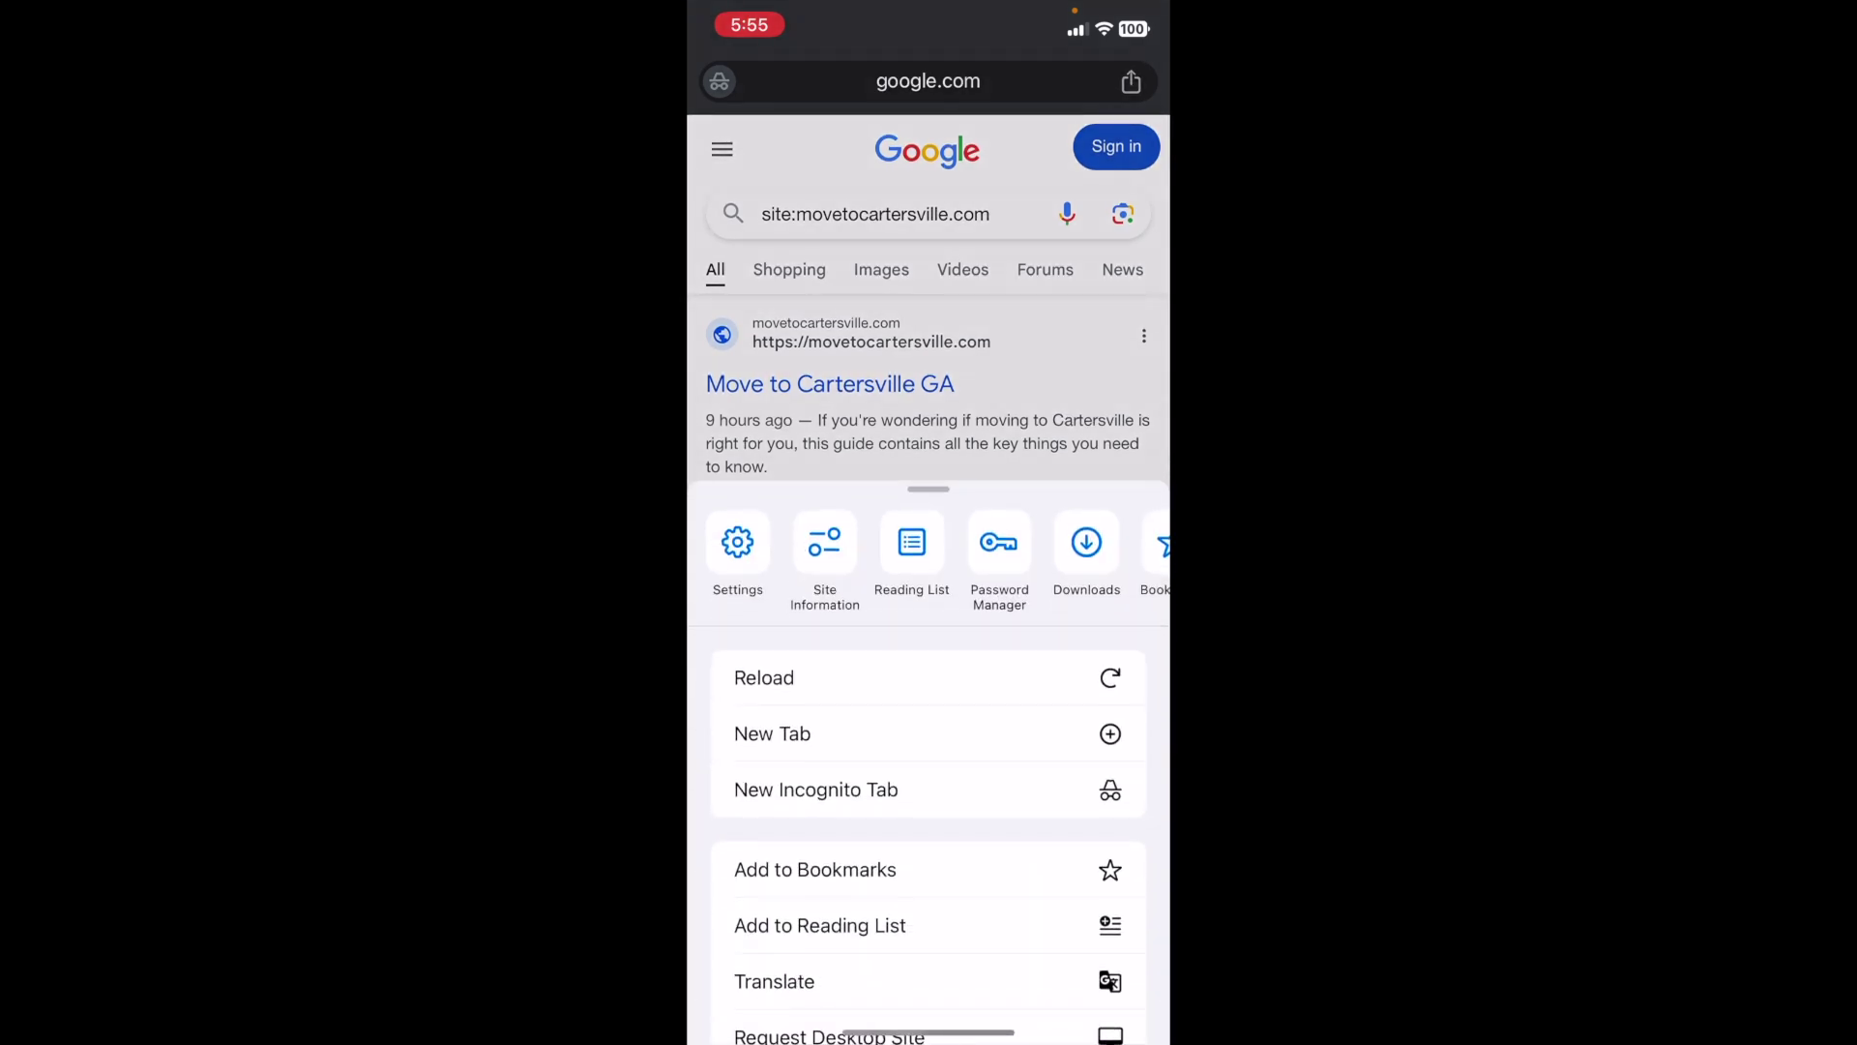
{"action": "left_click", "coordinate": [929, 789]}
{"action": "left_click", "coordinate": [928, 82]}
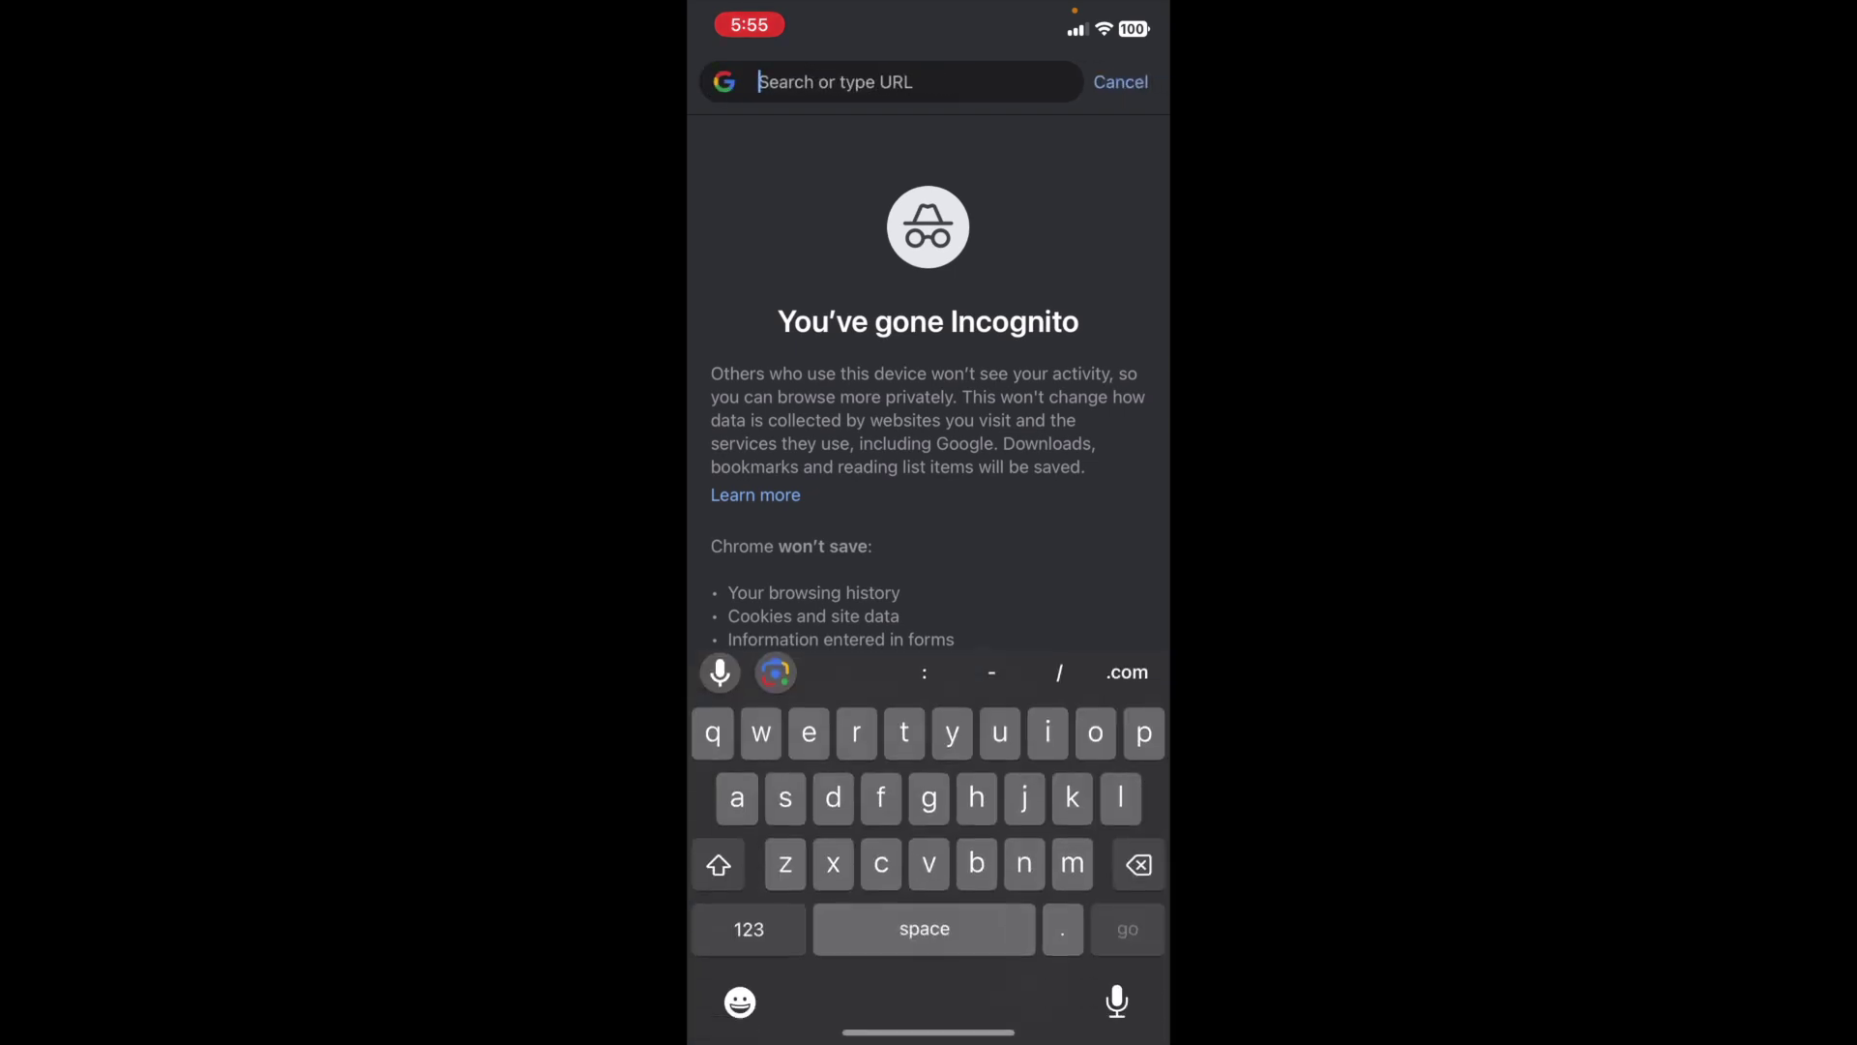
{"action": "type", "text": "move to "}
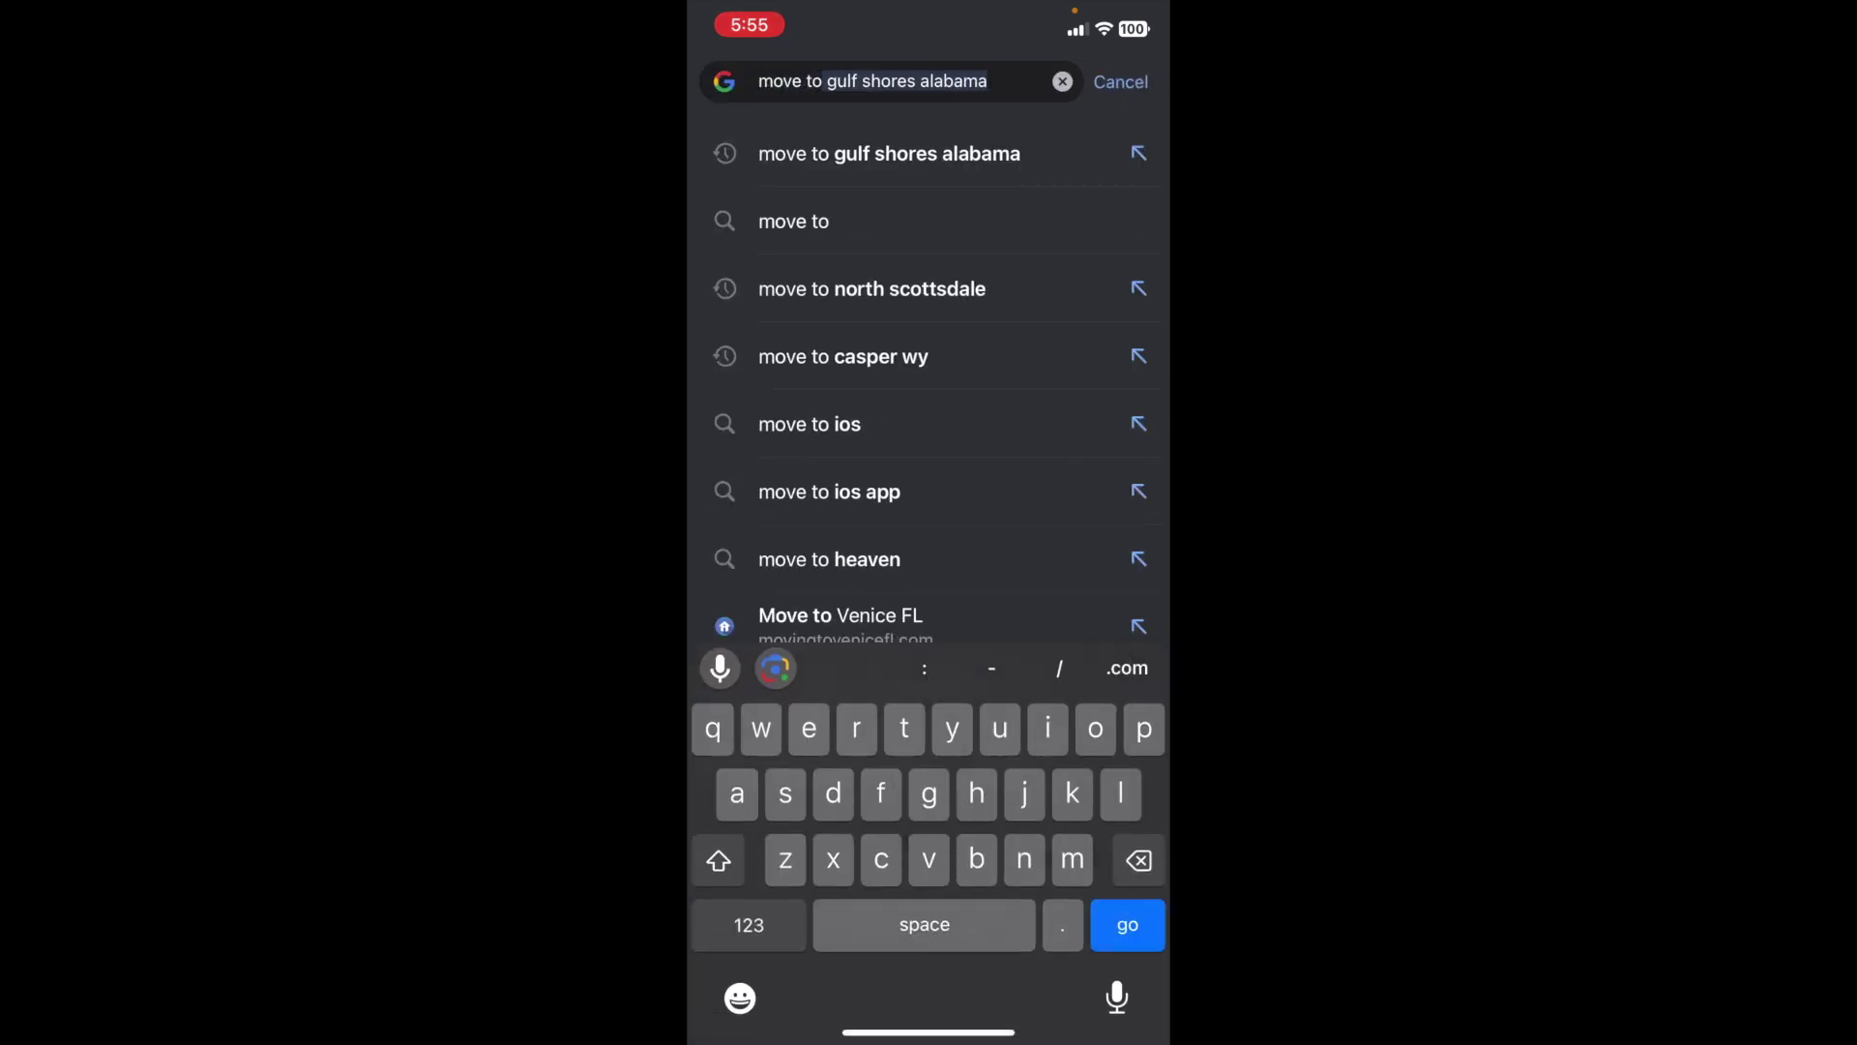
{"action": "type", "text": "carter"}
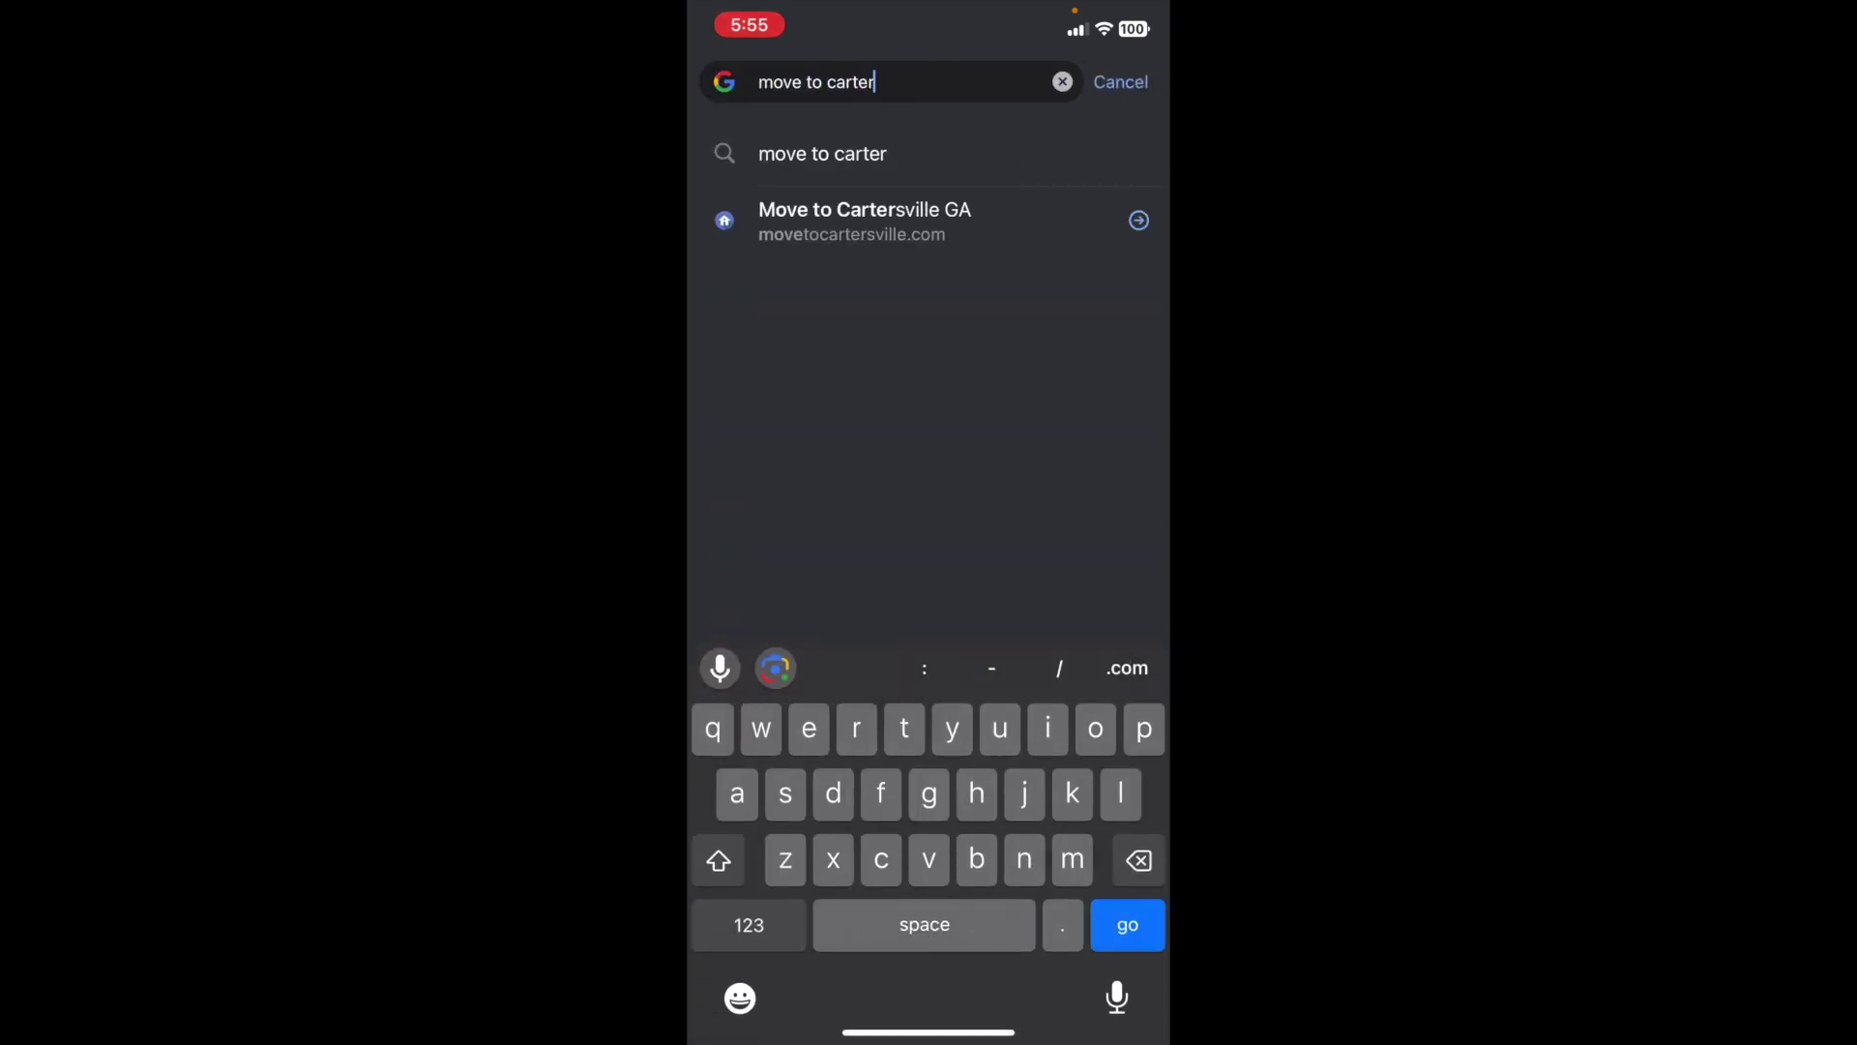
{"action": "type", "text": "sville ga"}
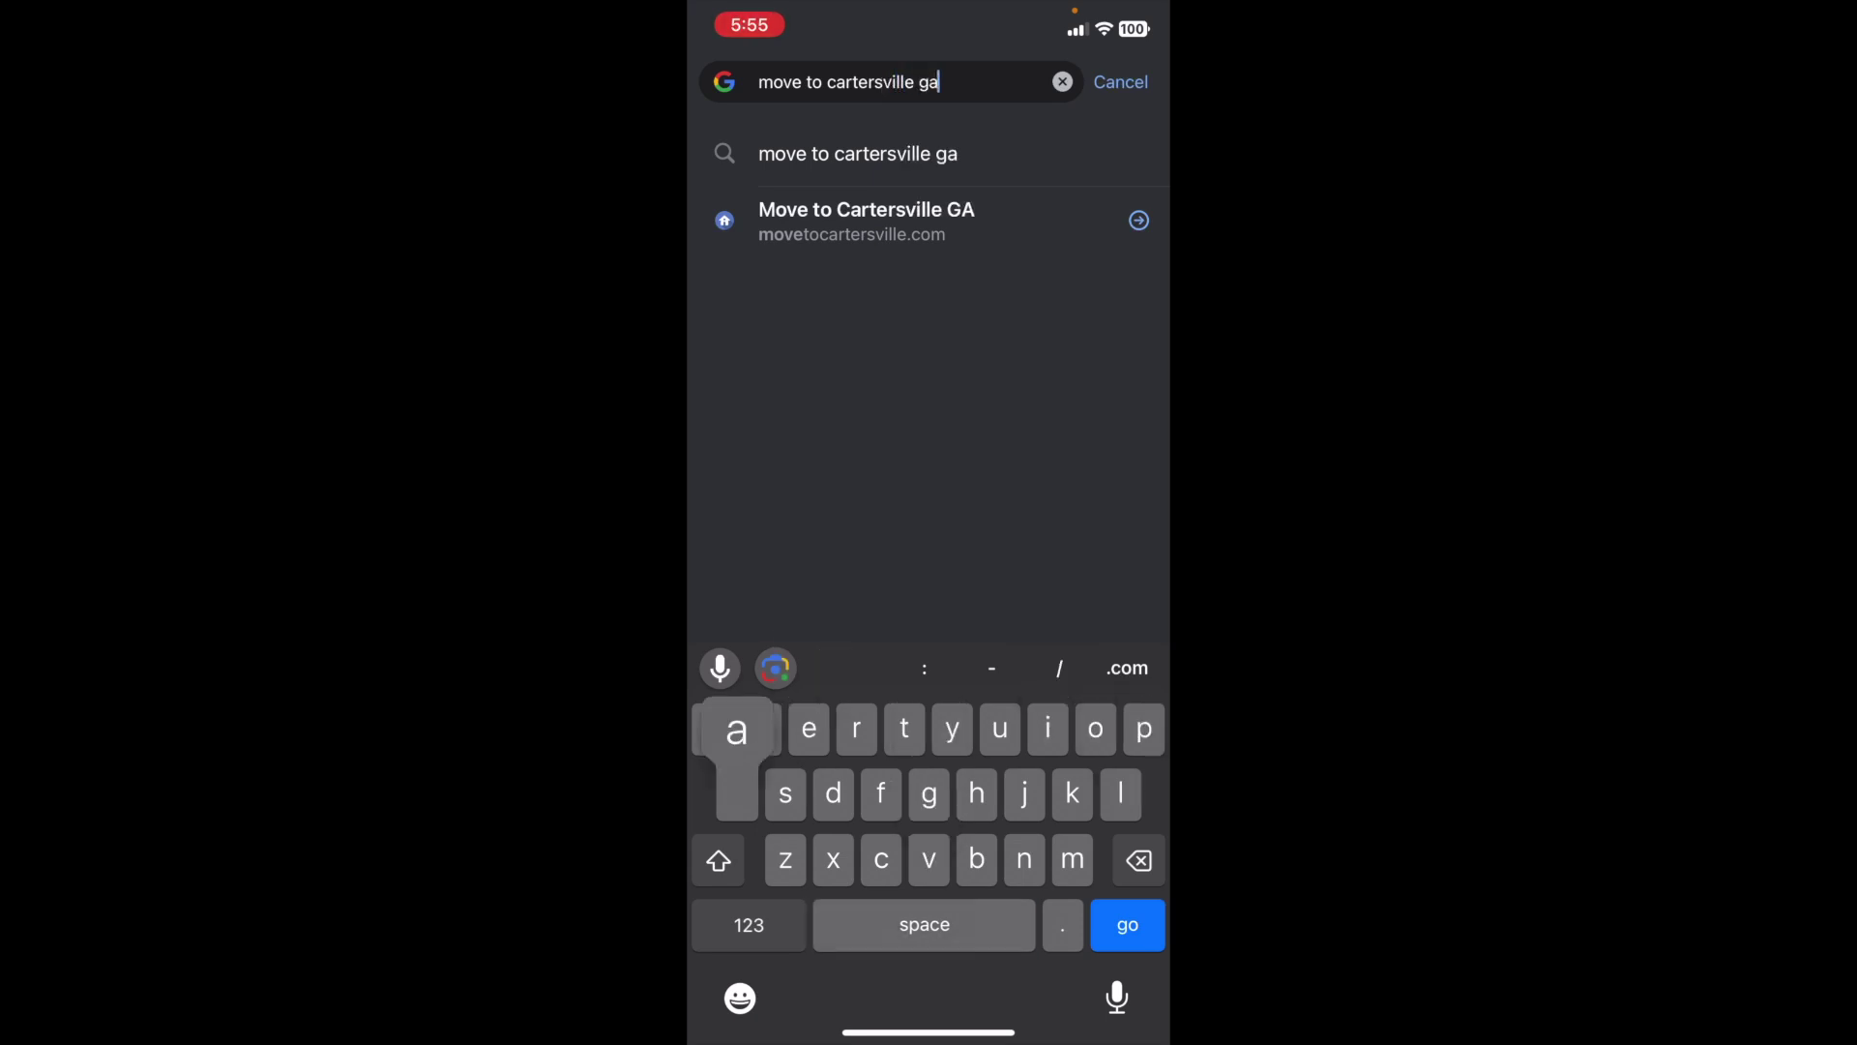
{"action": "key", "text": "Return"}
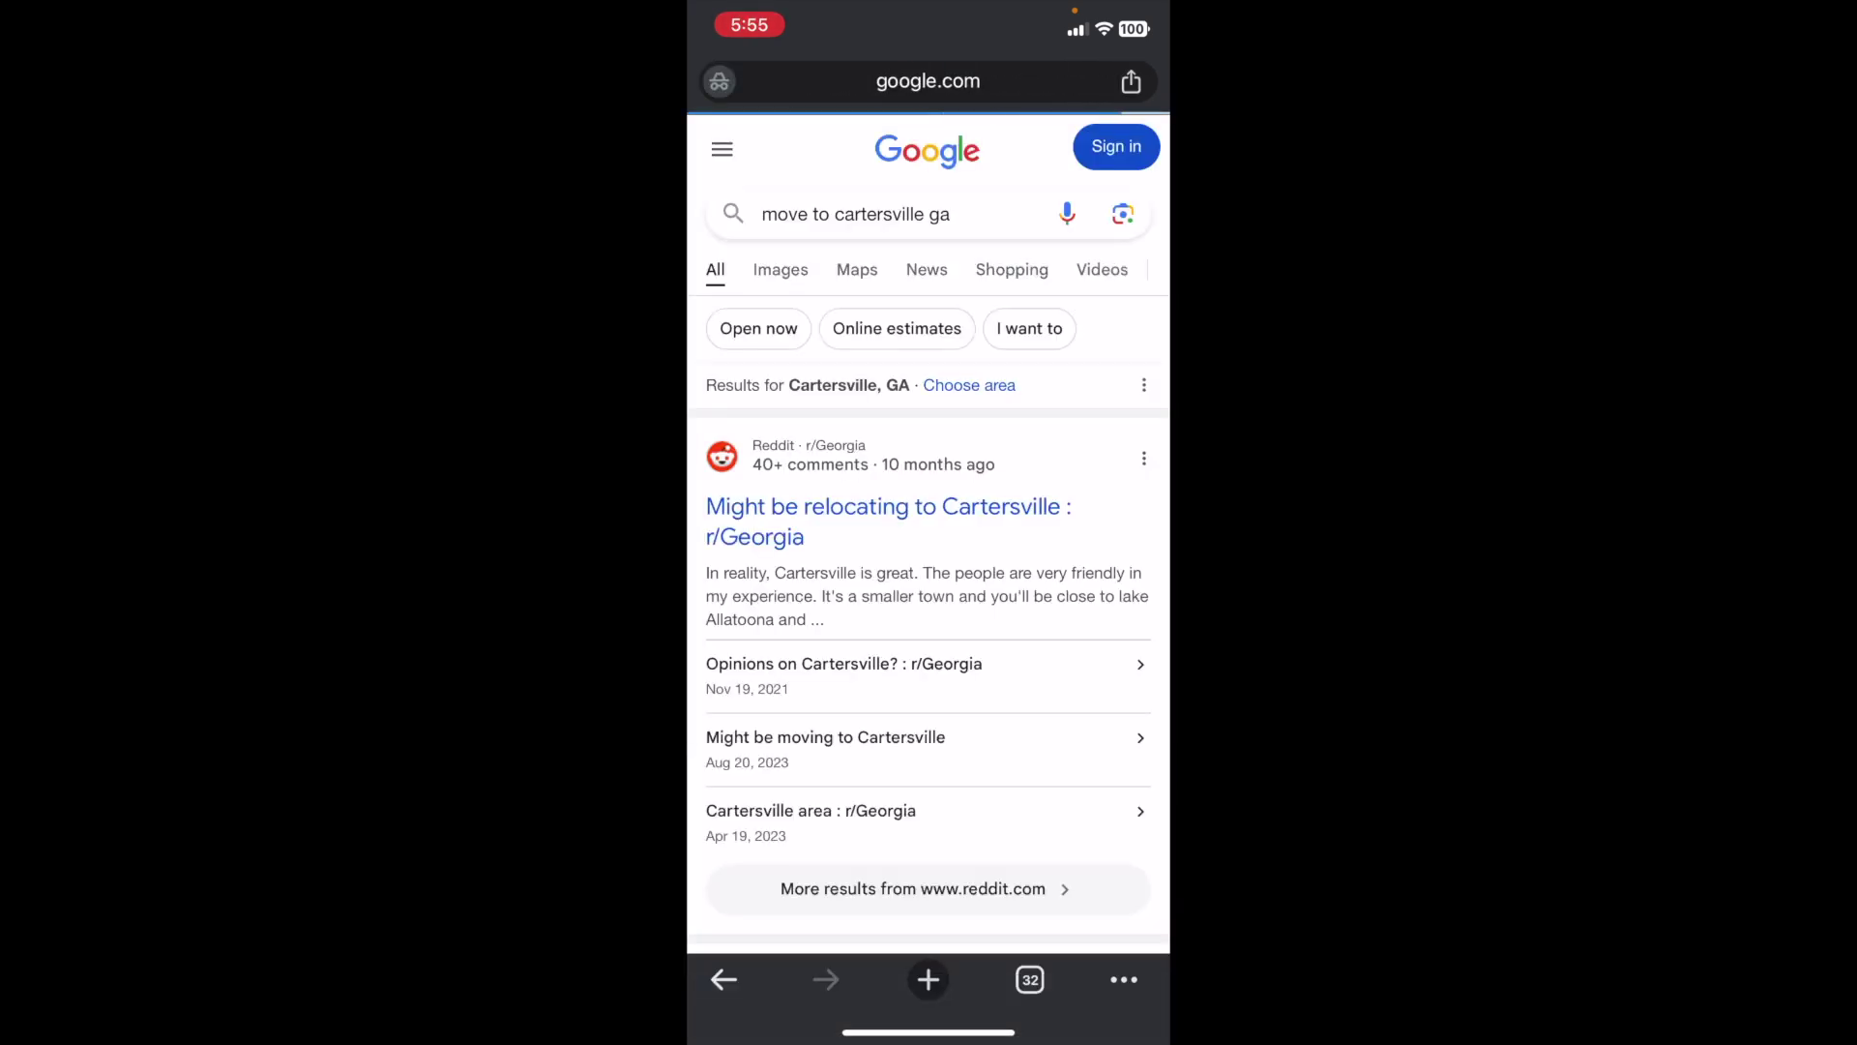
Scroll the results to locate the movetocartersville.com 'Move to Cartersville GA' listing.
{"action": "scroll", "coordinate": [929, 542], "scroll_direction": "down", "scroll_amount": 8}
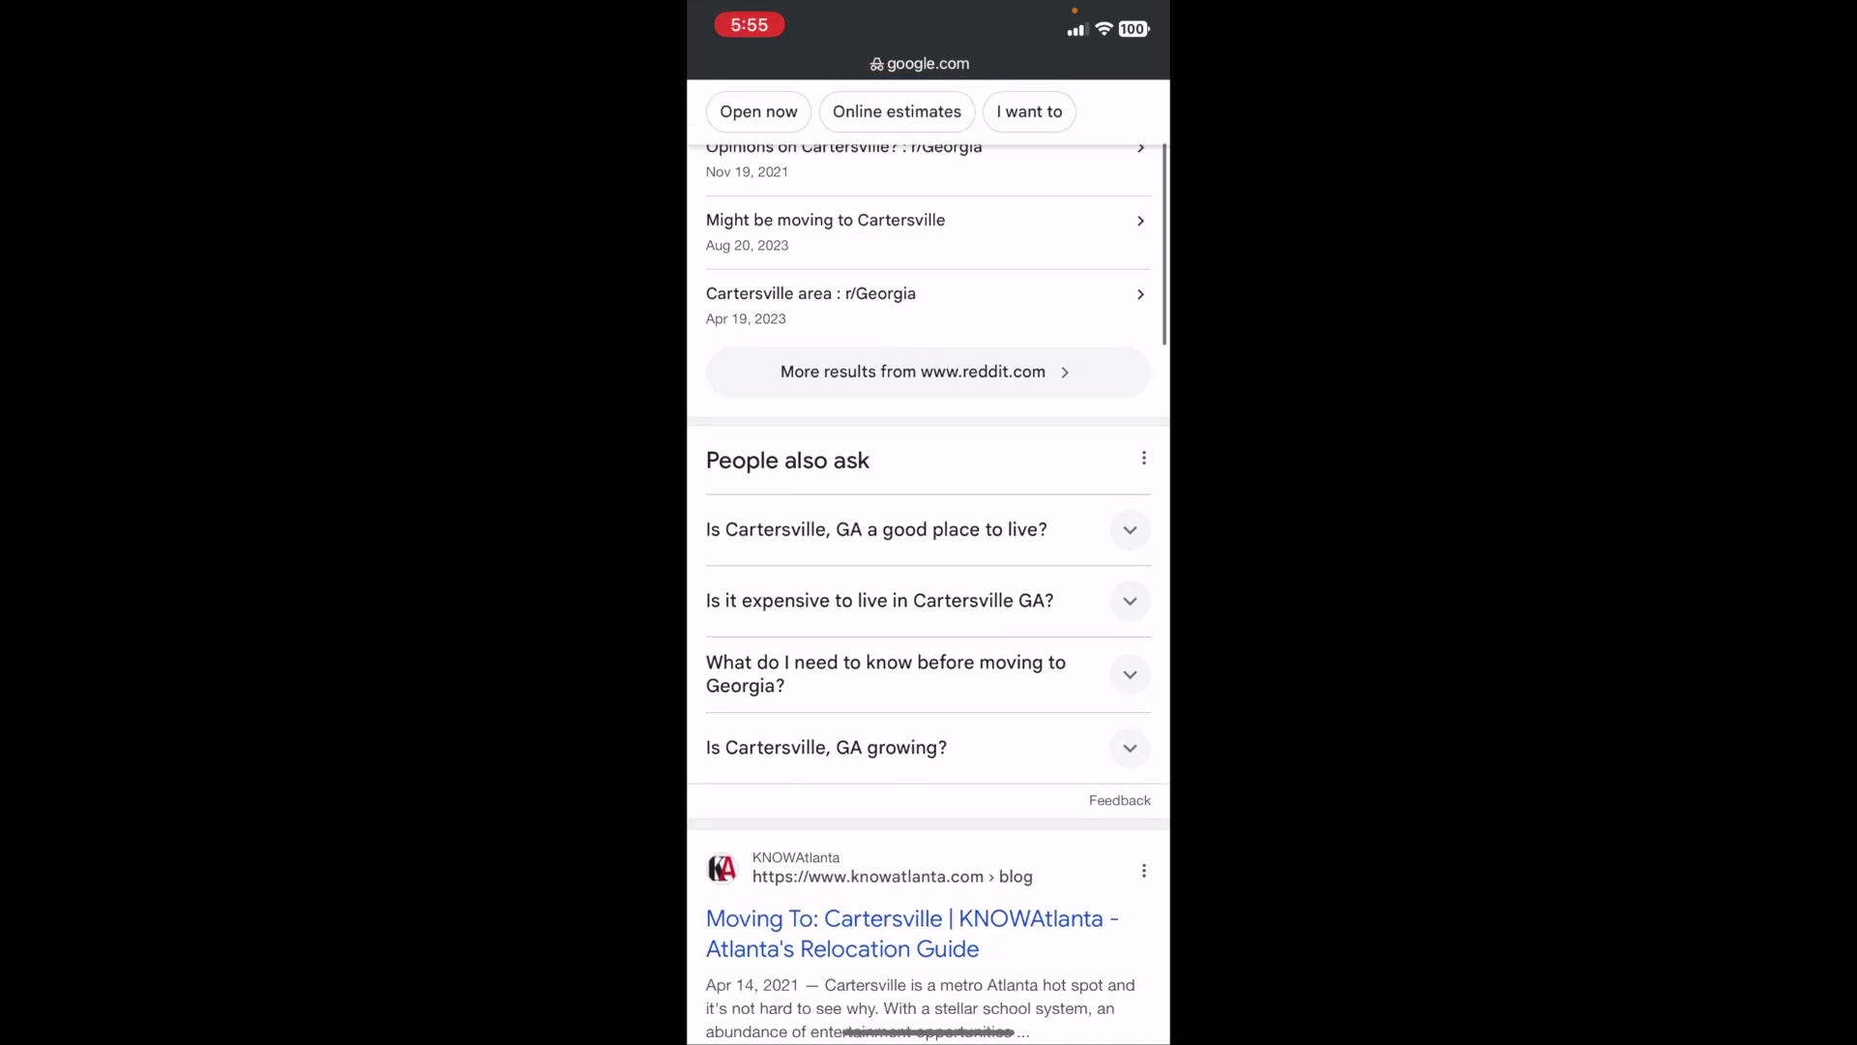
{"action": "scroll", "coordinate": [928, 542], "scroll_direction": "down", "scroll_amount": 4}
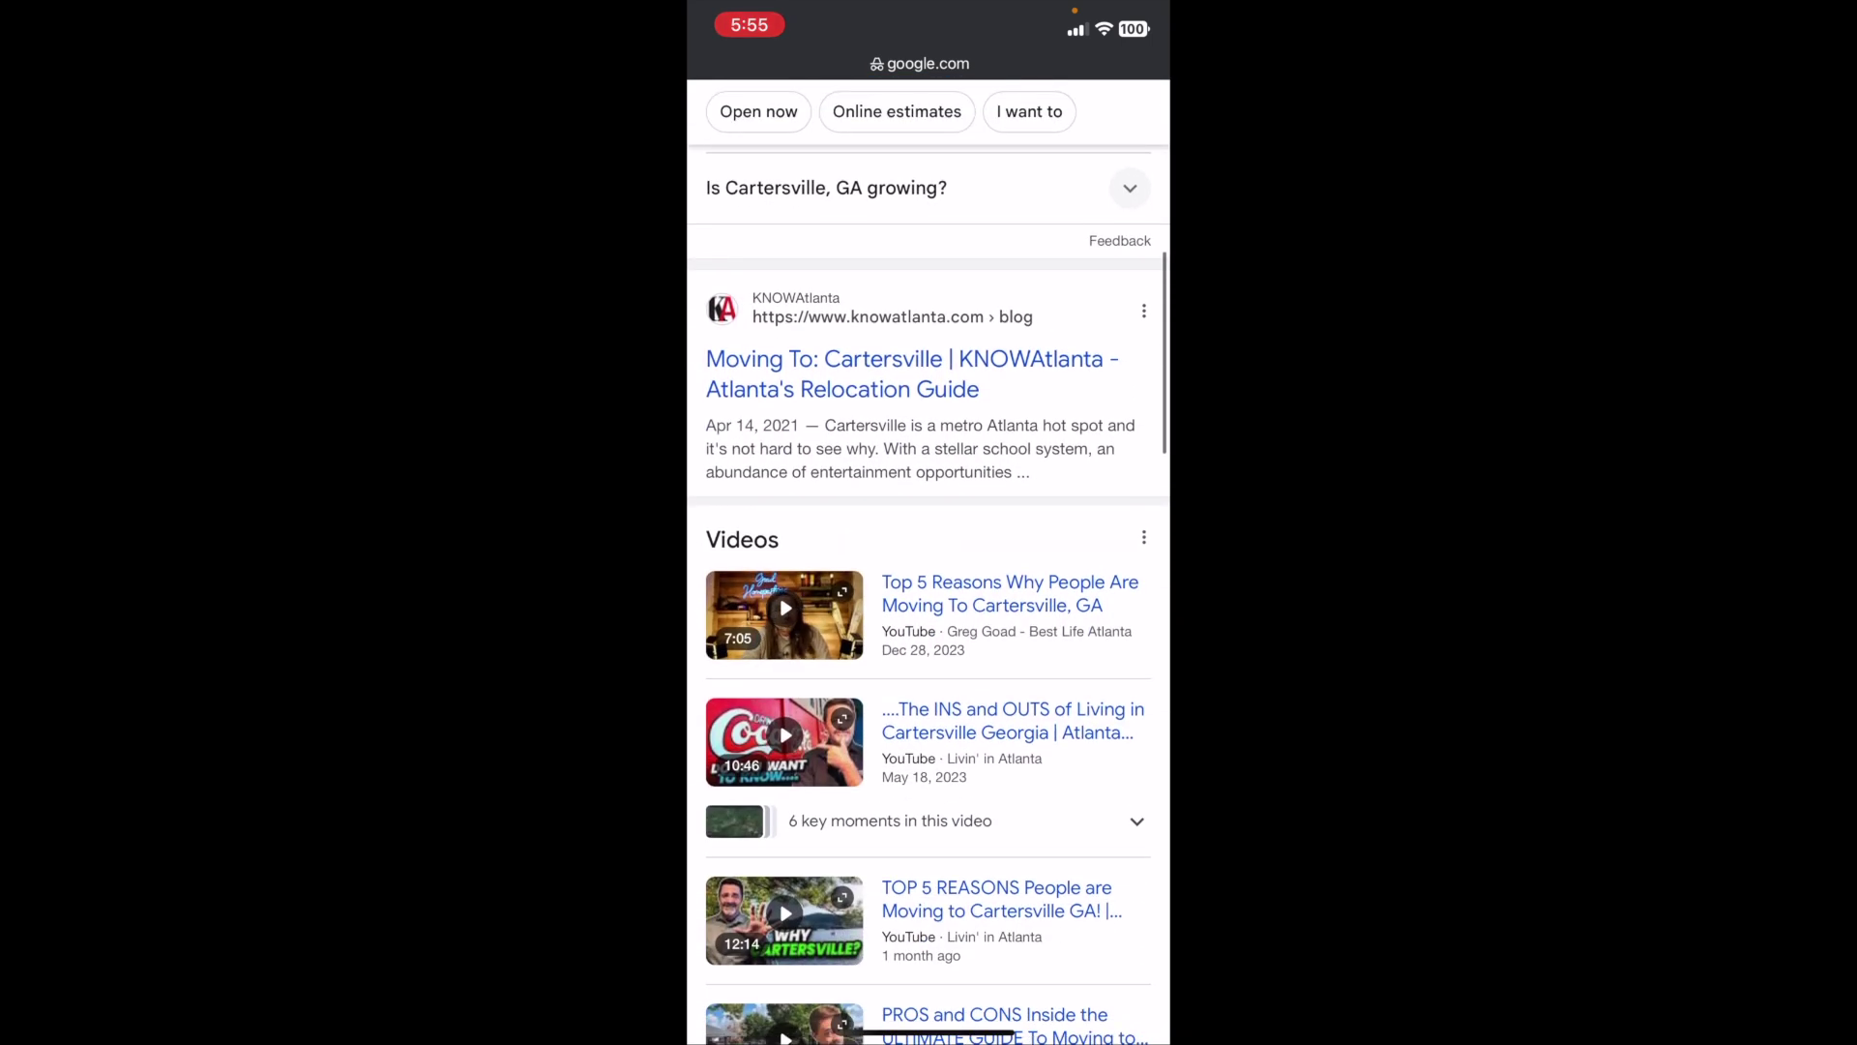
{"action": "scroll", "coordinate": [928, 542], "scroll_direction": "down", "scroll_amount": 6}
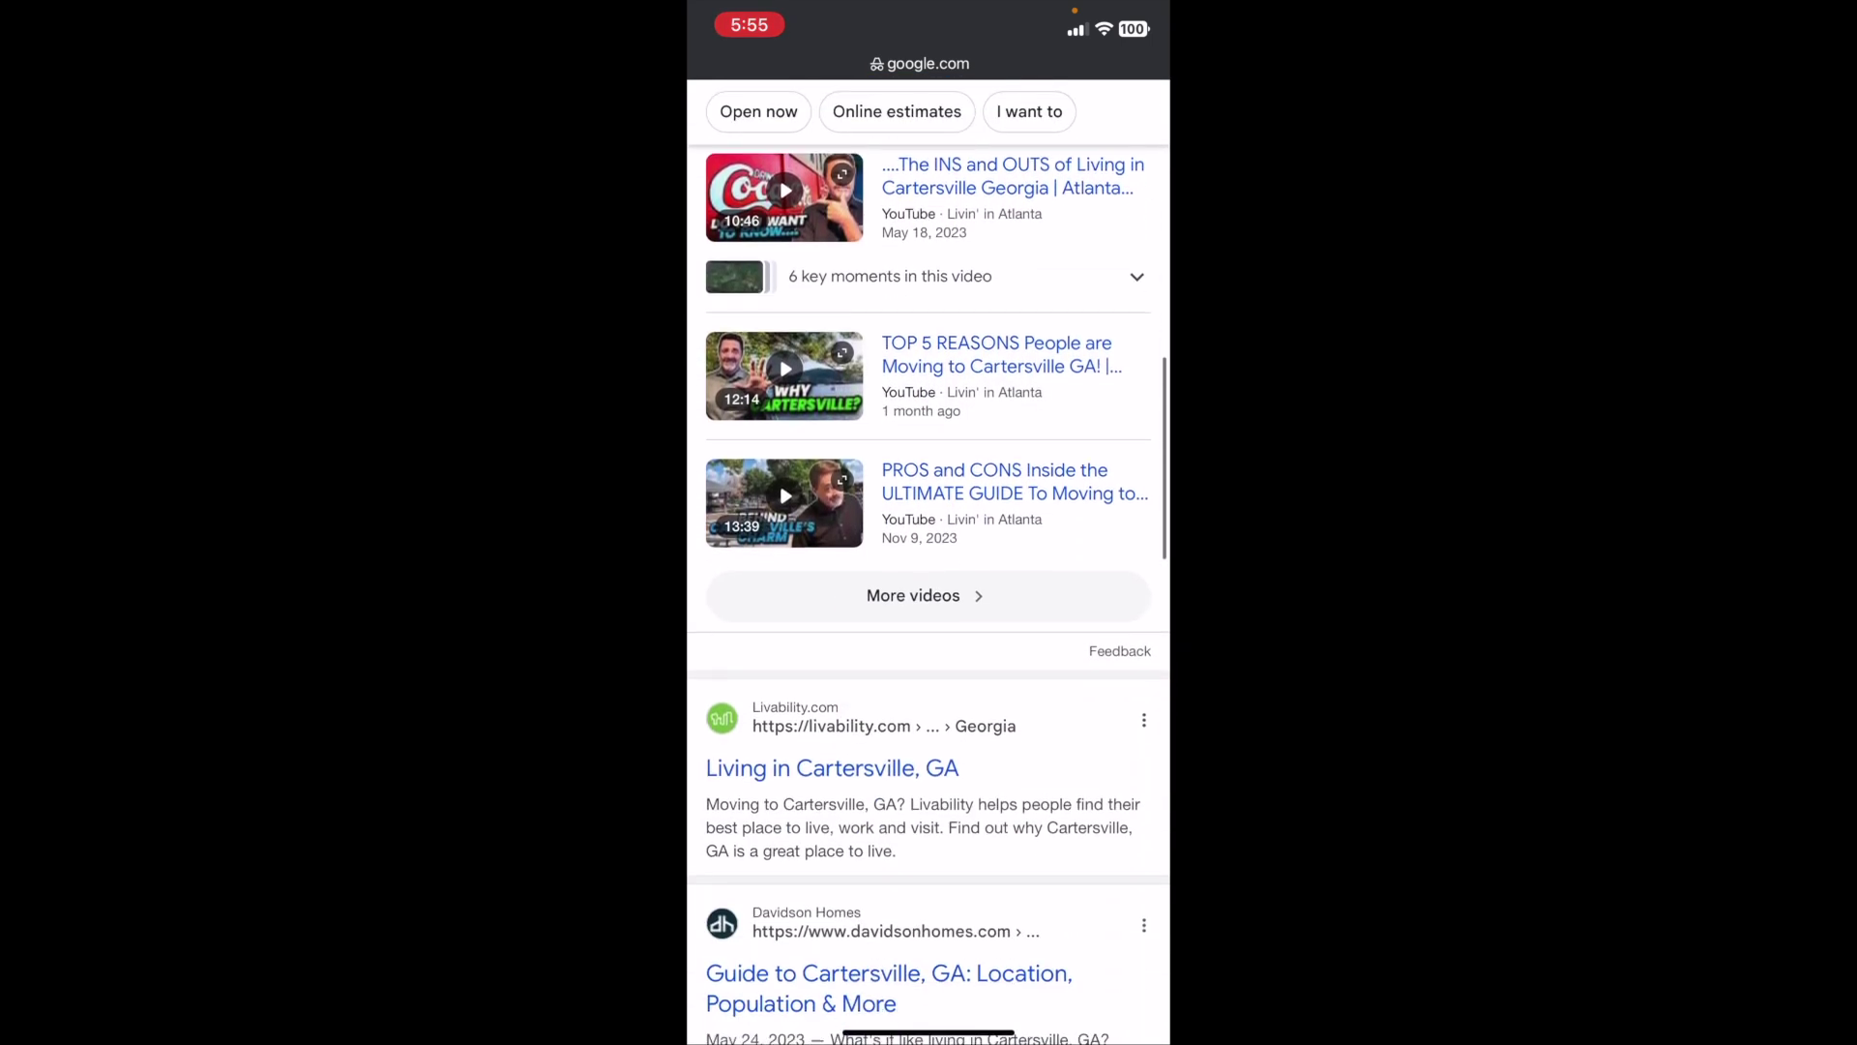
{"action": "scroll", "coordinate": [929, 542], "scroll_direction": "down", "scroll_amount": 4}
{"action": "scroll", "coordinate": [929, 541], "scroll_direction": "down", "scroll_amount": 10}
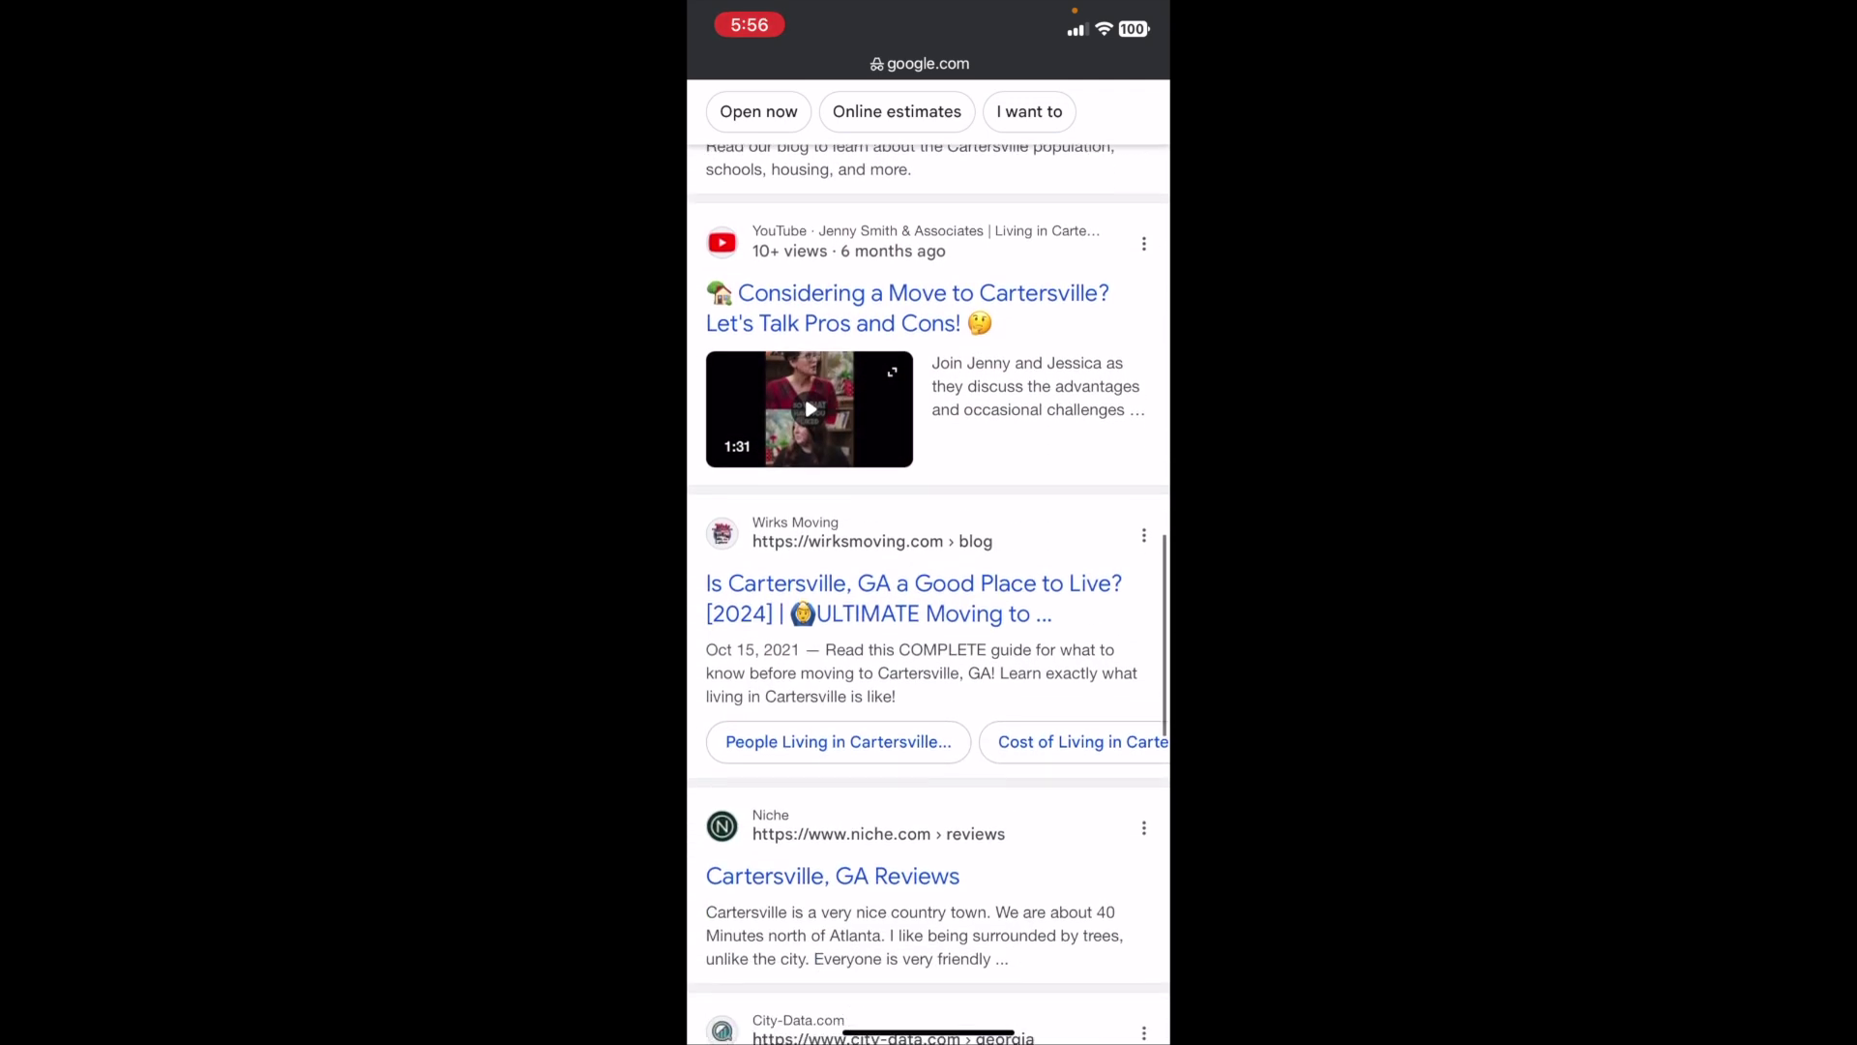
{"action": "scroll", "coordinate": [928, 541], "scroll_direction": "down", "scroll_amount": 14}
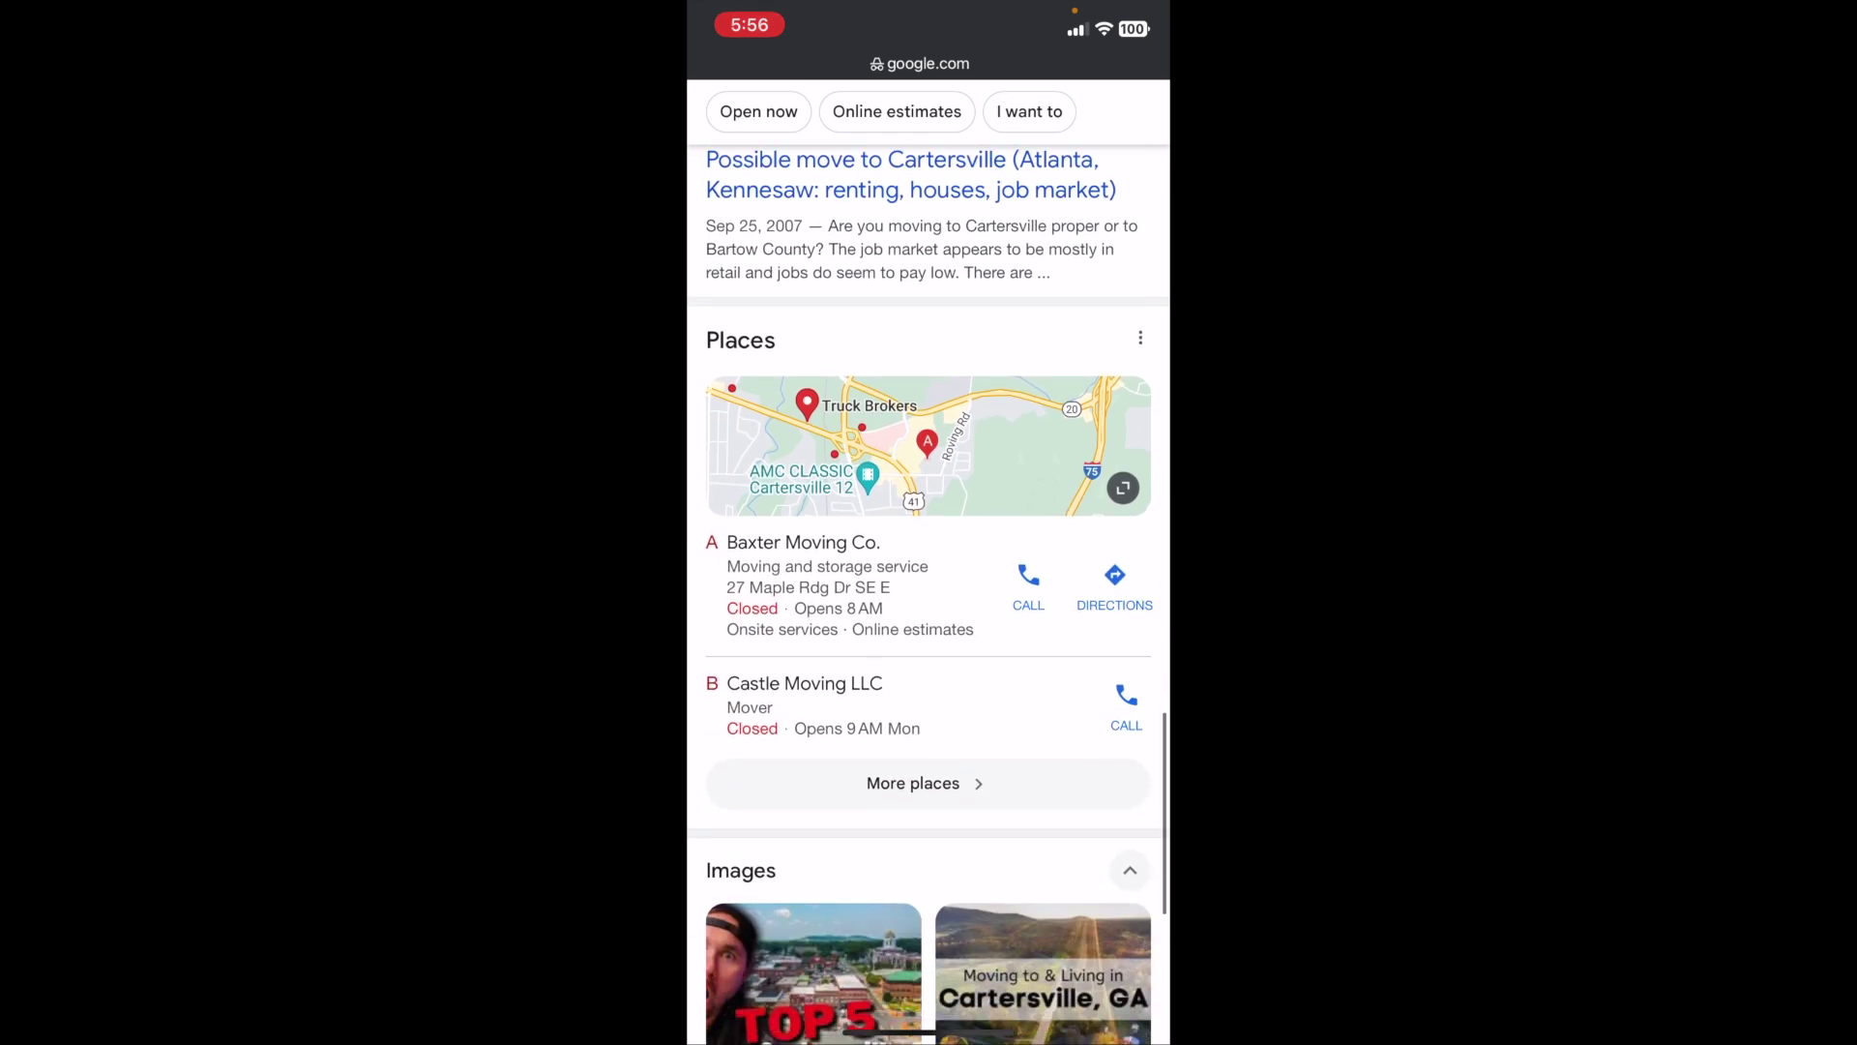
{"action": "scroll", "coordinate": [928, 541], "scroll_direction": "down", "scroll_amount": 2}
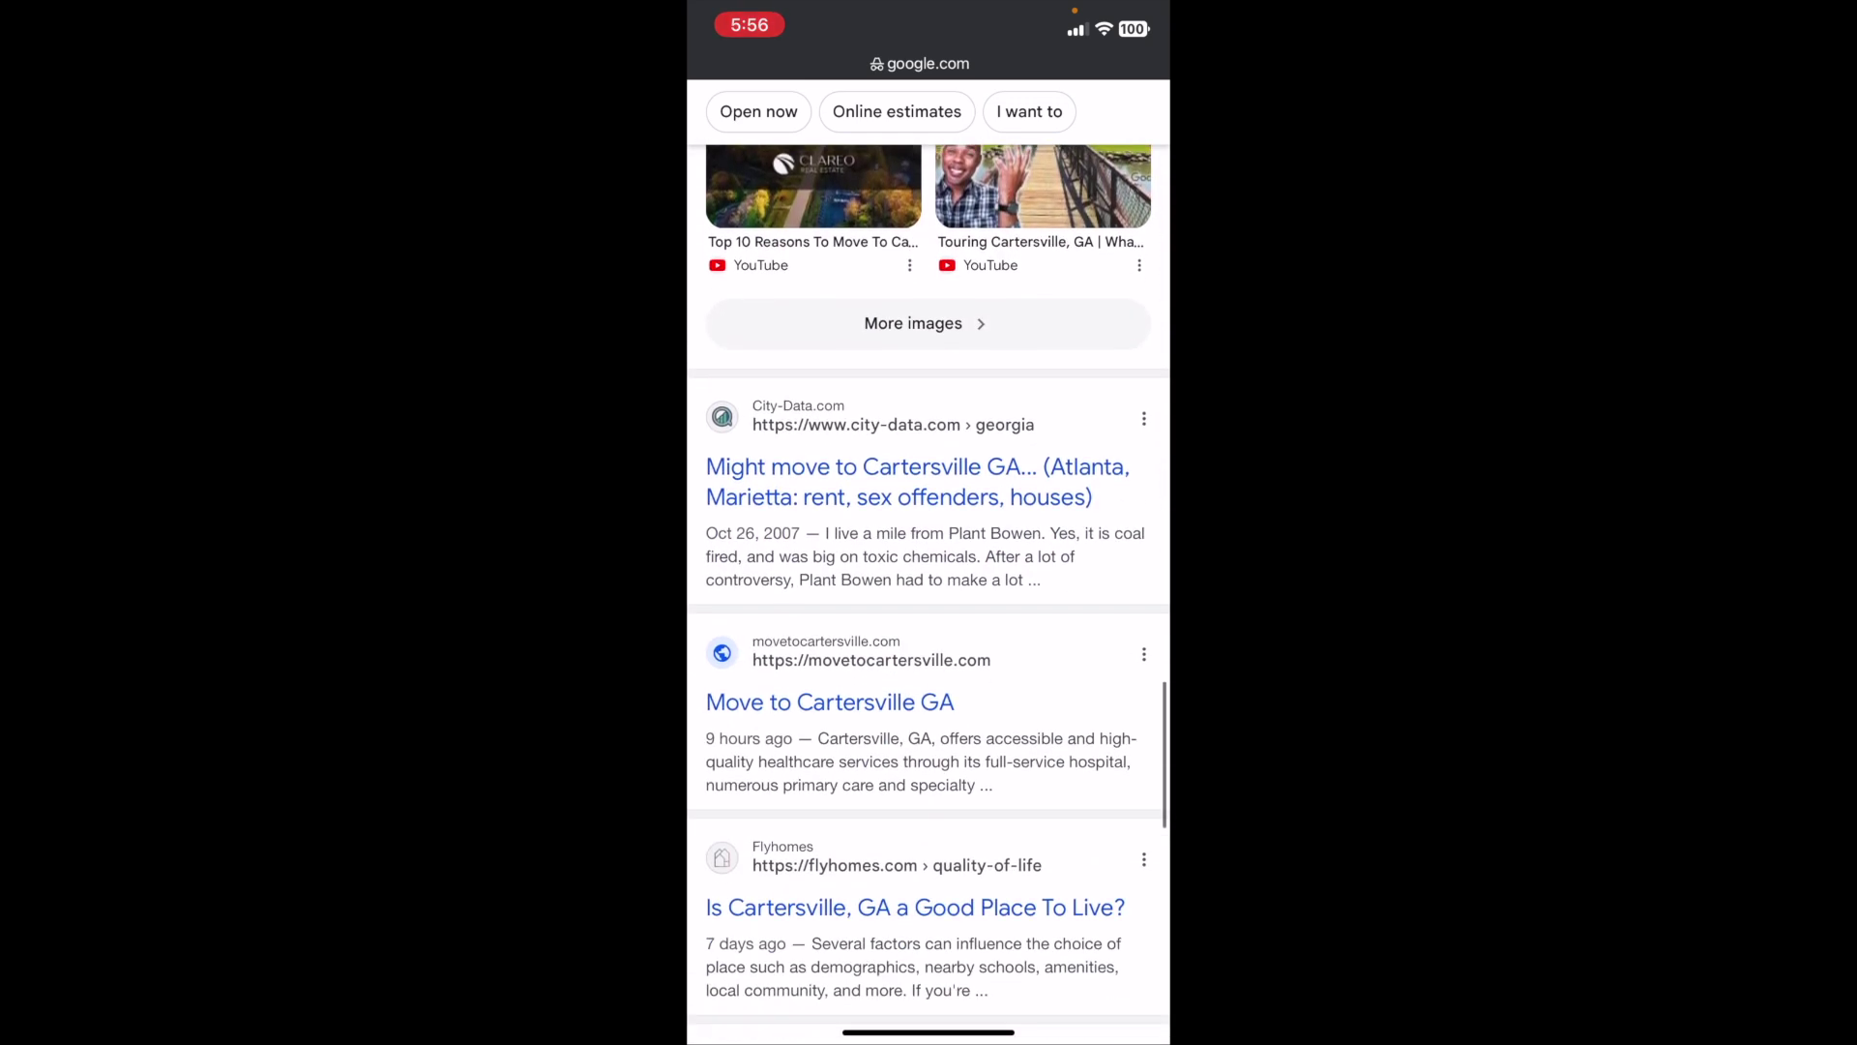
{"action": "scroll", "coordinate": [929, 541], "scroll_direction": "down", "scroll_amount": 1}
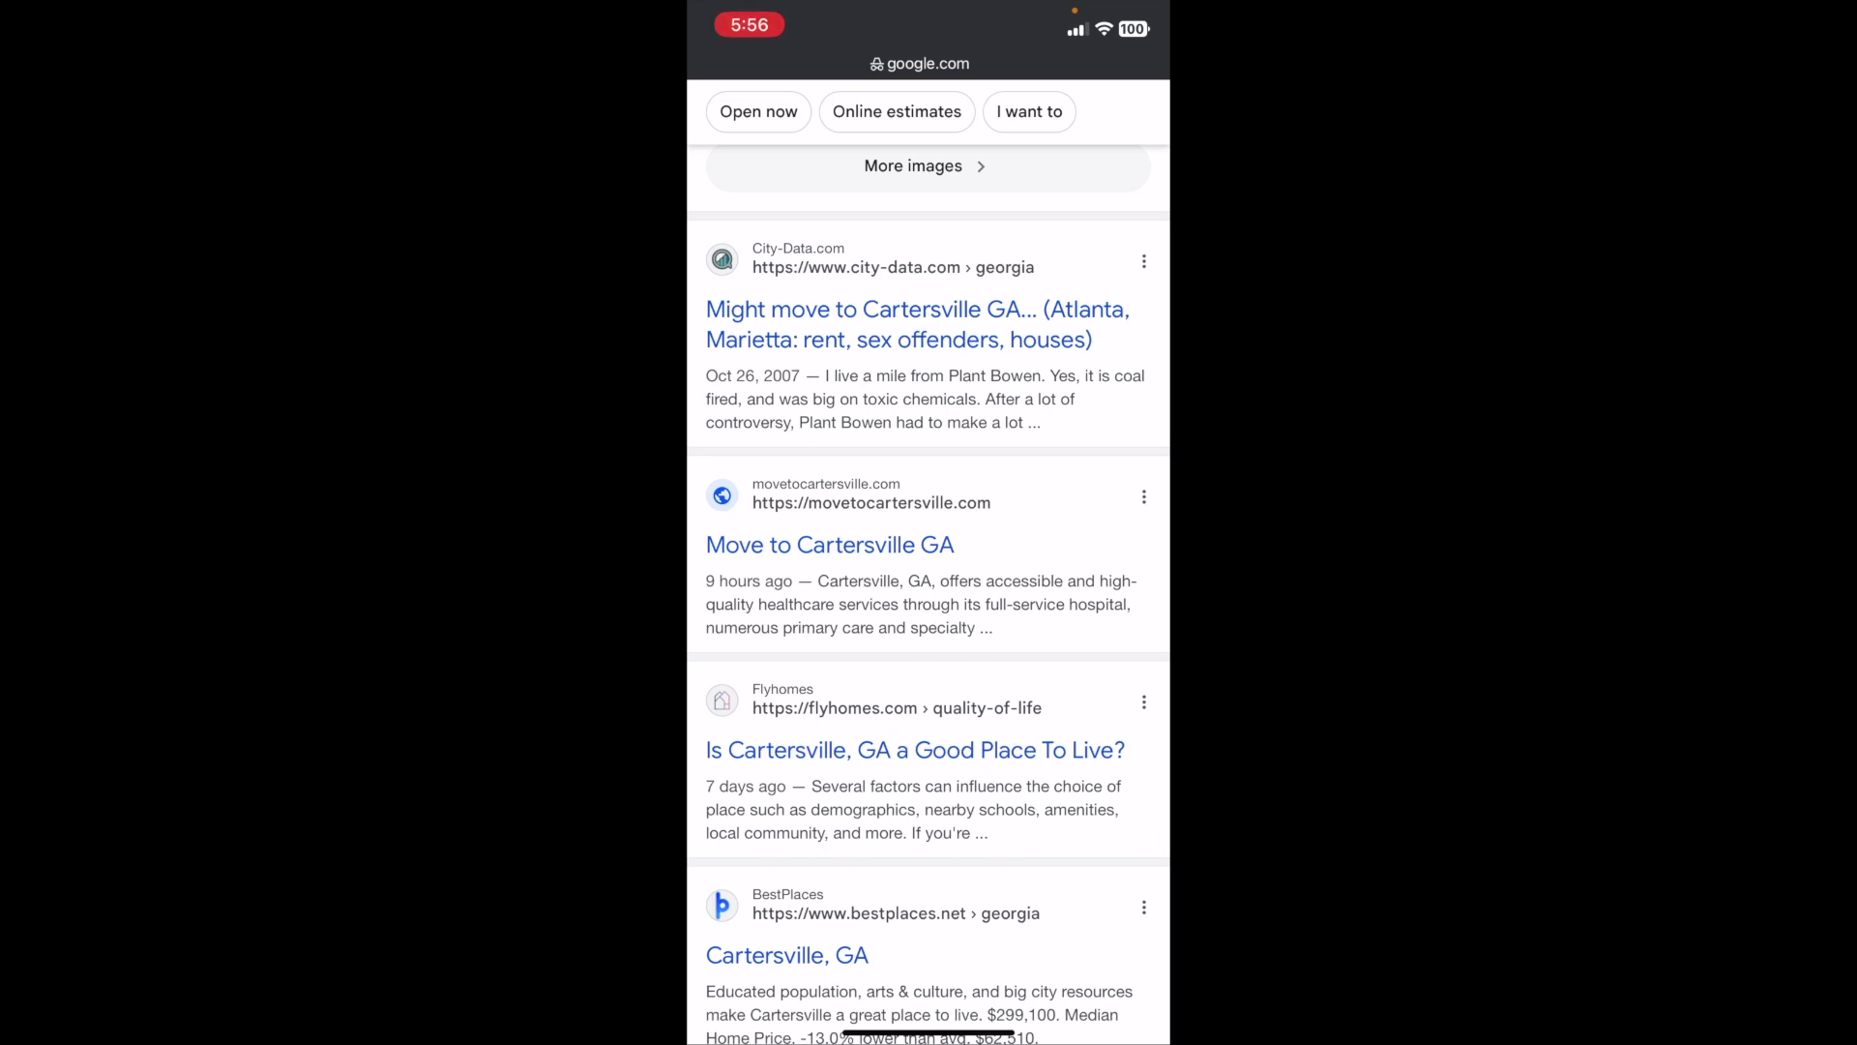
{"action": "scroll", "coordinate": [928, 541], "scroll_direction": "up", "scroll_amount": 8}
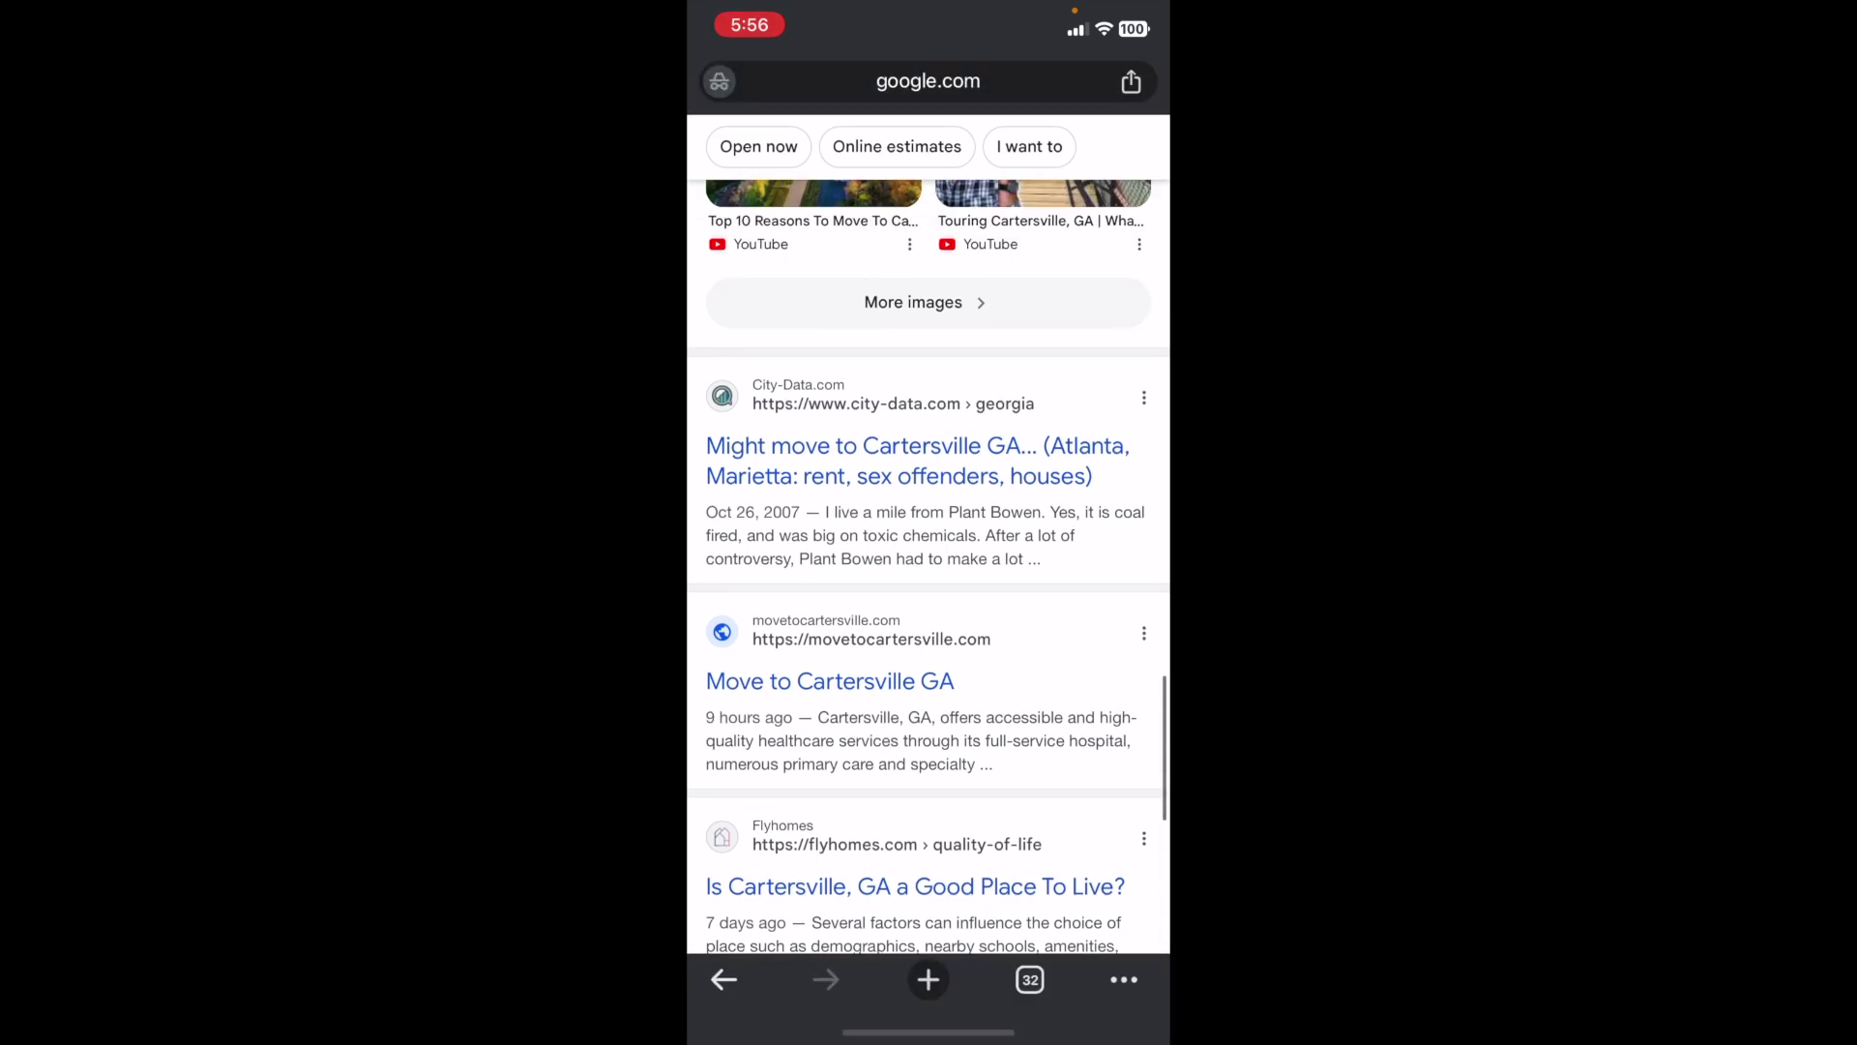
{"action": "scroll", "coordinate": [928, 542], "scroll_direction": "up", "scroll_amount": 7}
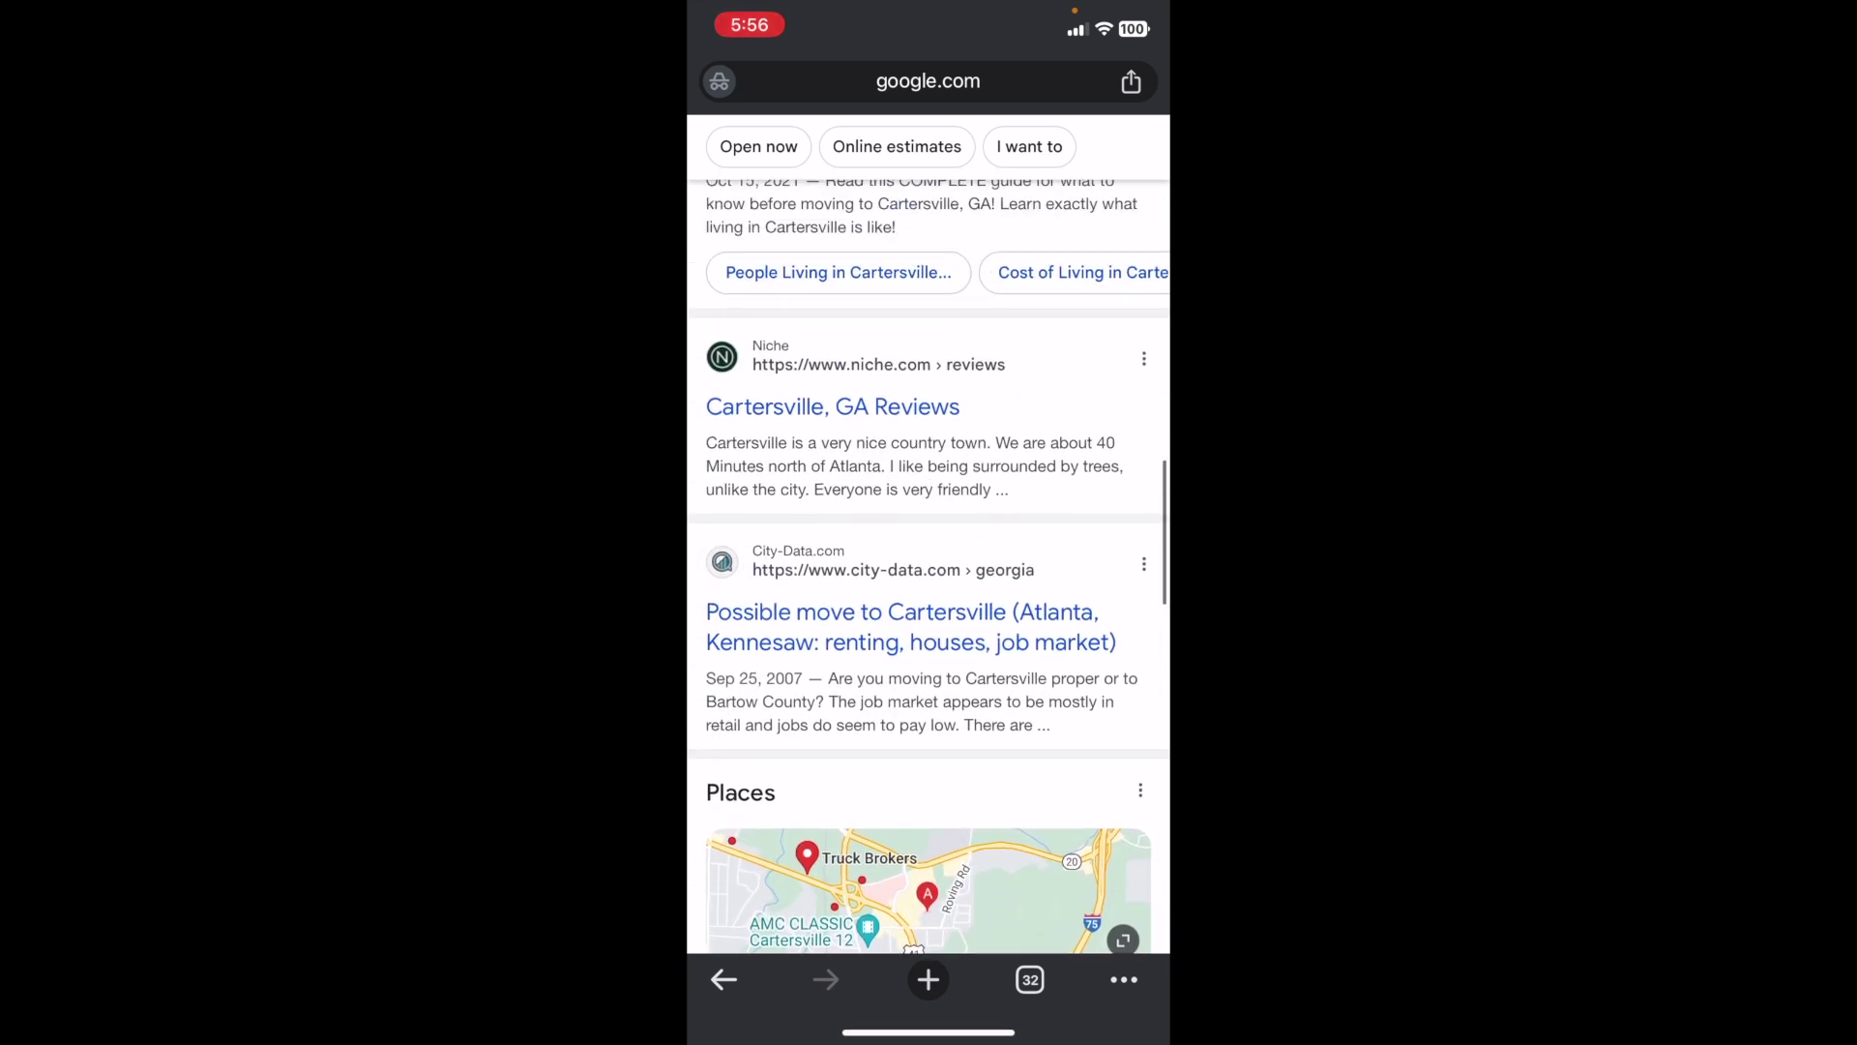
{"action": "scroll", "coordinate": [929, 542], "scroll_direction": "up", "scroll_amount": 2}
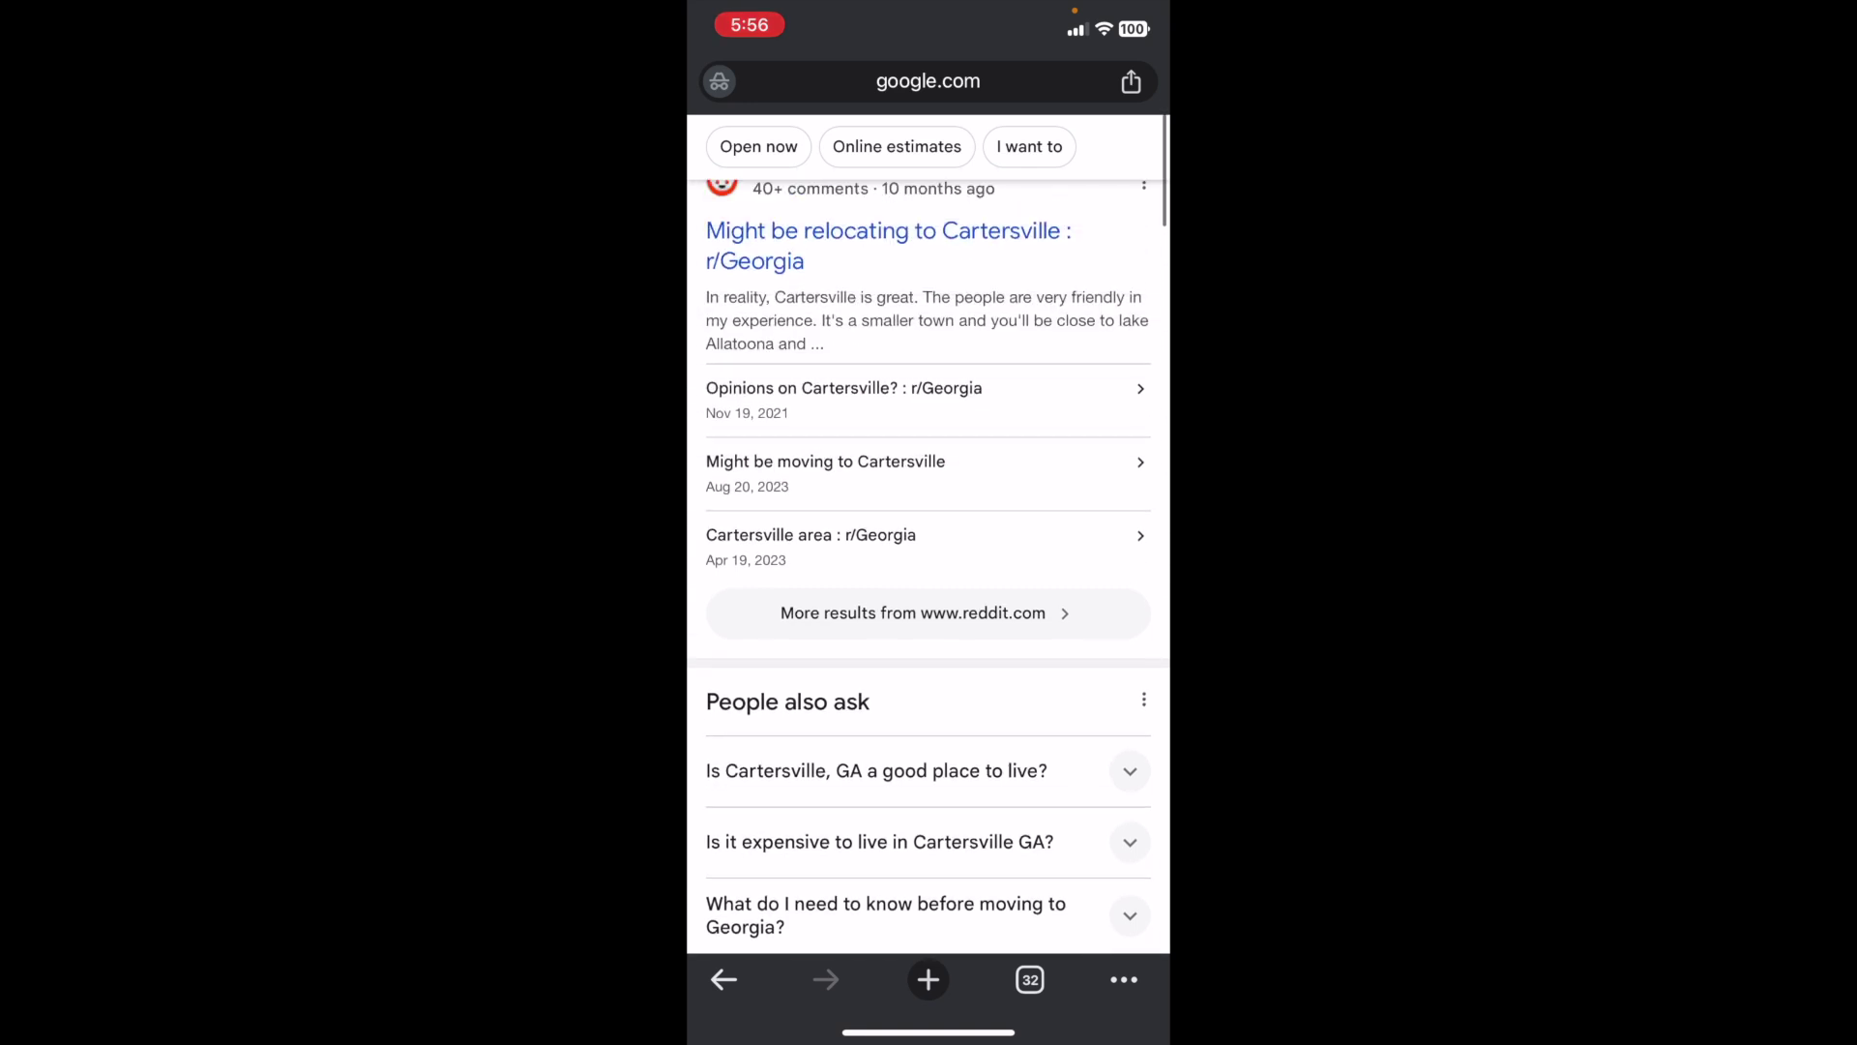
{"action": "scroll", "coordinate": [929, 542], "scroll_direction": "up", "scroll_amount": 1}
{"action": "scroll", "coordinate": [928, 542], "scroll_direction": "down", "scroll_amount": 3}
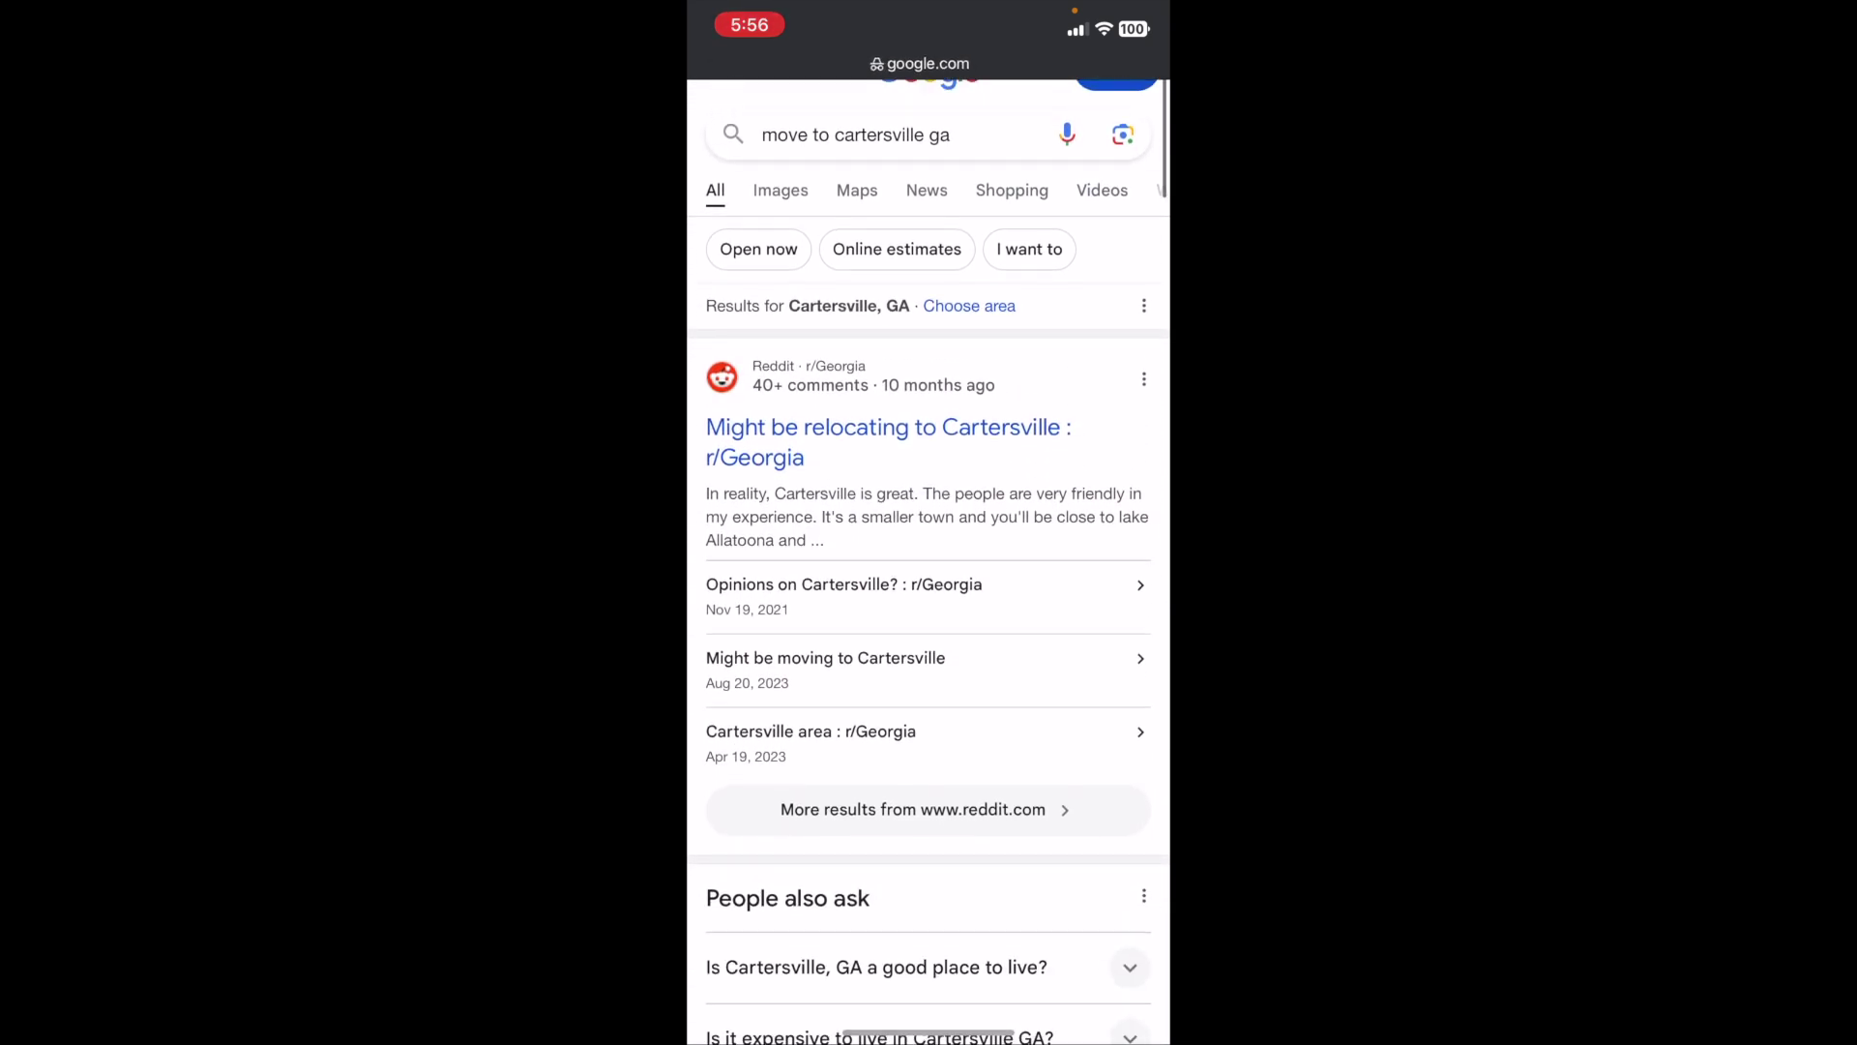
{"action": "scroll", "coordinate": [929, 542], "scroll_direction": "down", "scroll_amount": 10}
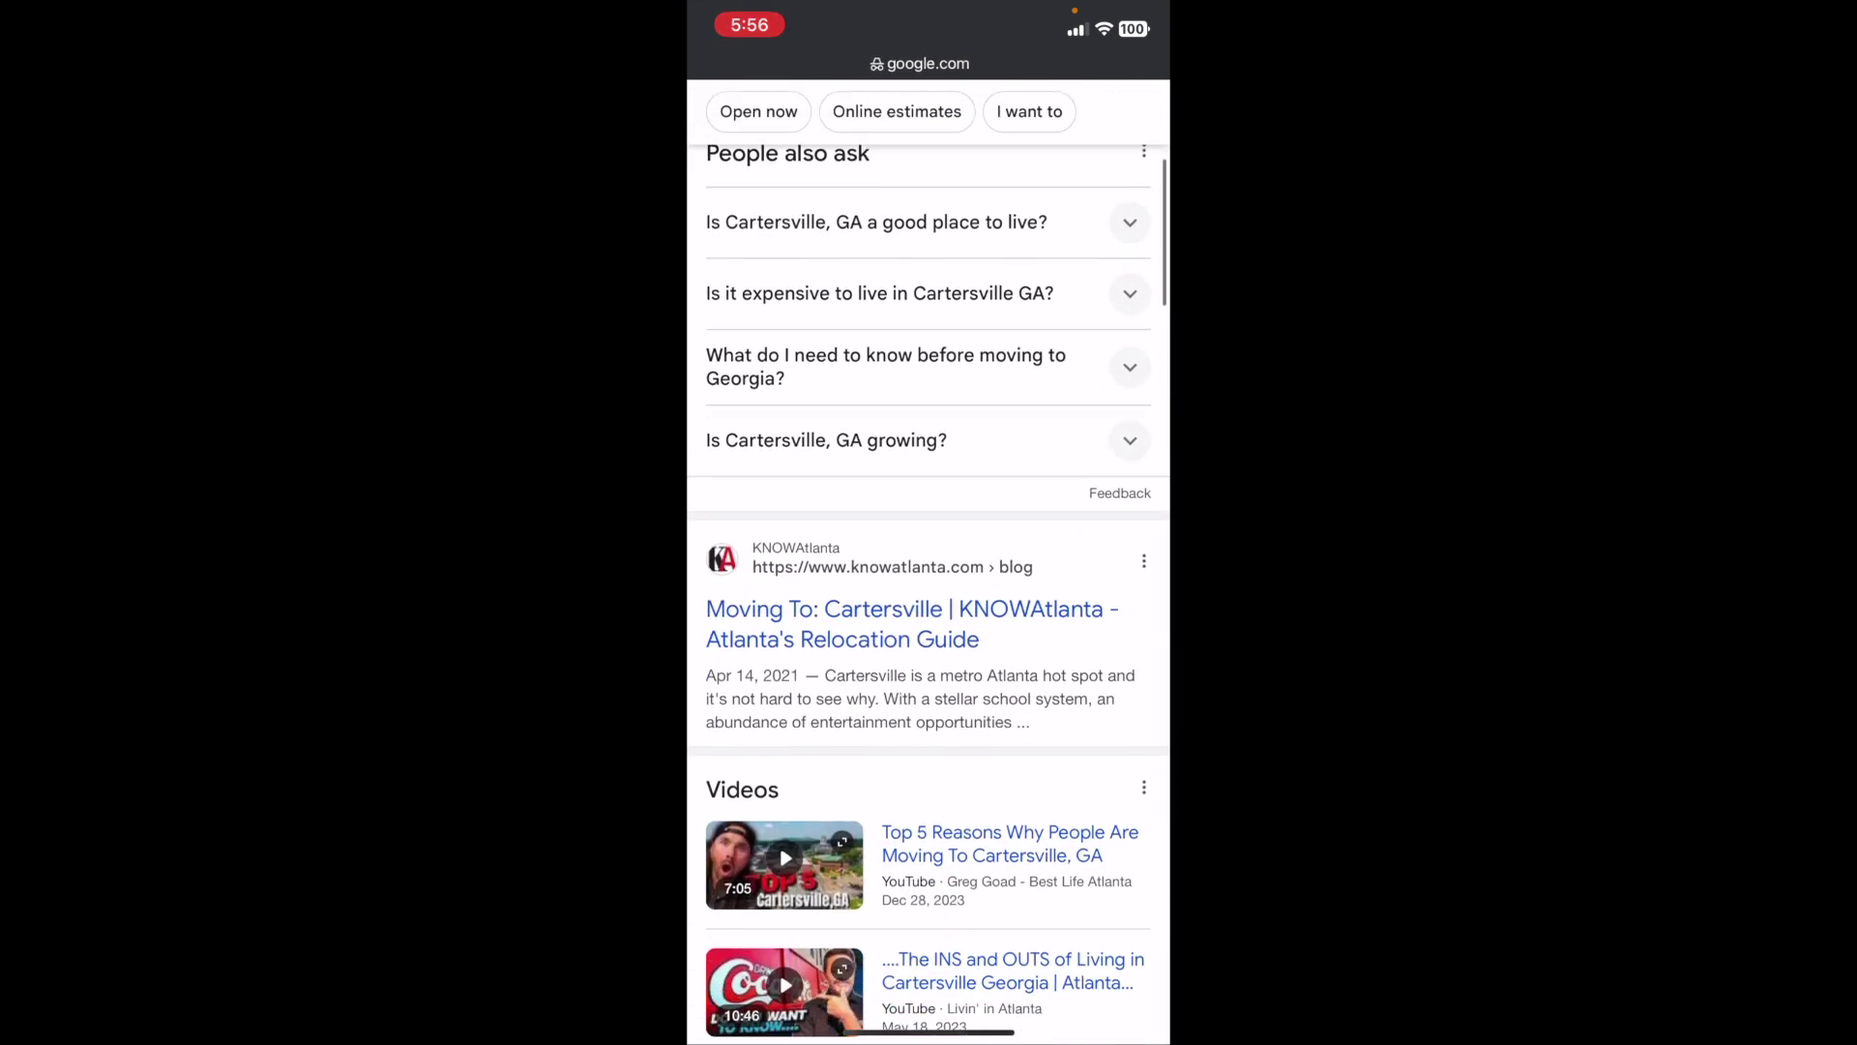
{"action": "scroll", "coordinate": [929, 542], "scroll_direction": "down", "scroll_amount": 20}
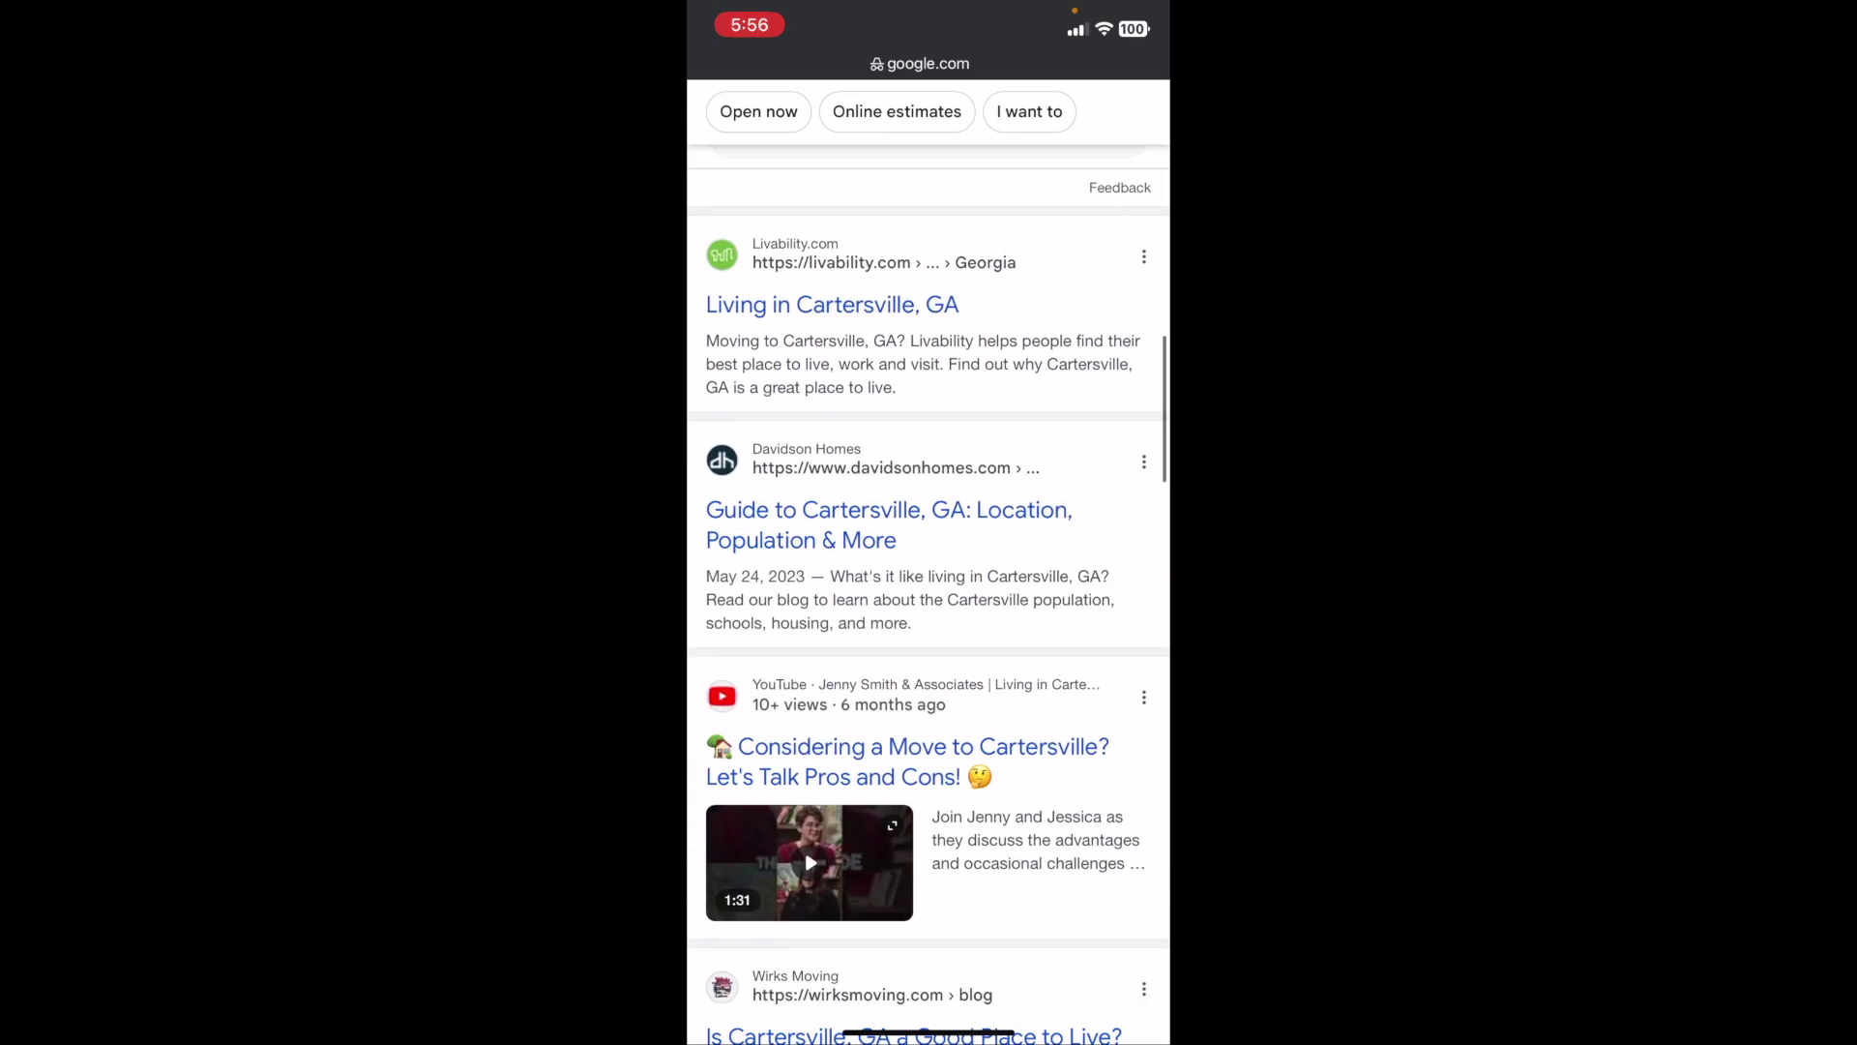
{"action": "scroll", "coordinate": [928, 542], "scroll_direction": "down", "scroll_amount": 10}
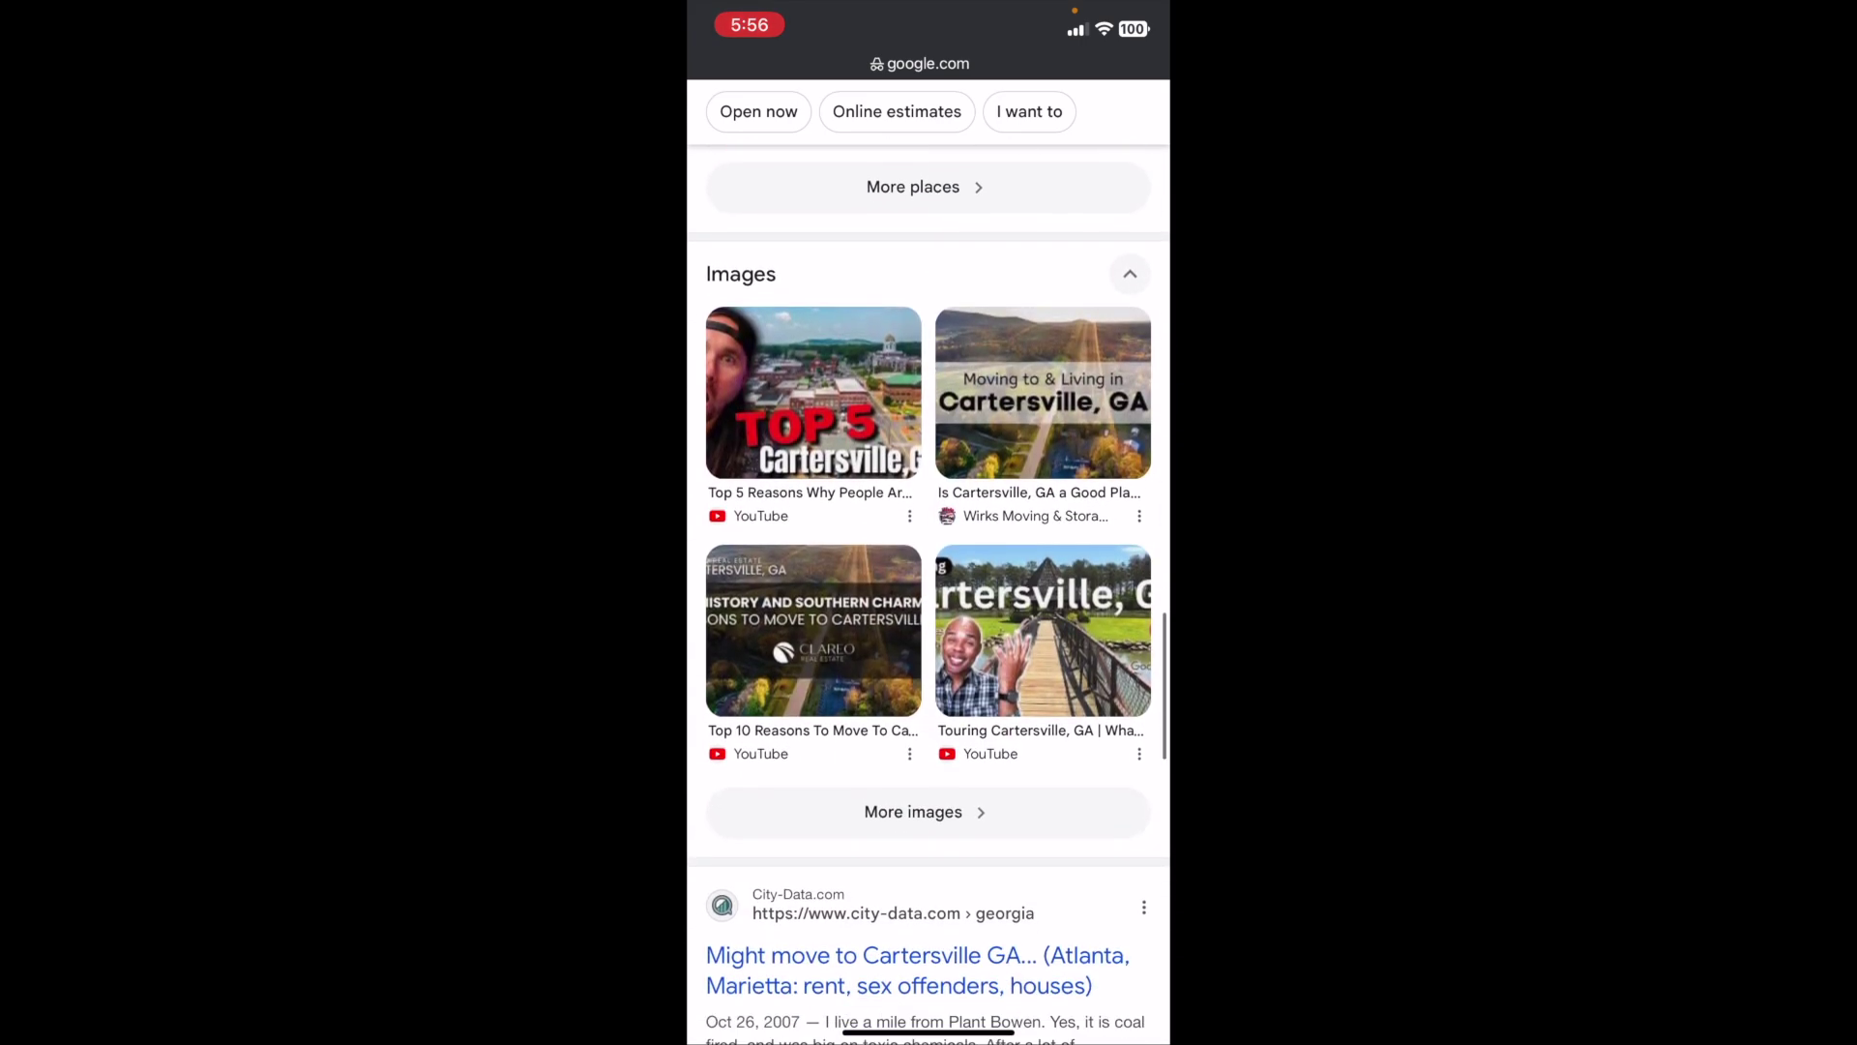
Browse the full image results for 'move to cartersville ga'.
{"action": "left_click", "coordinate": [927, 754]}
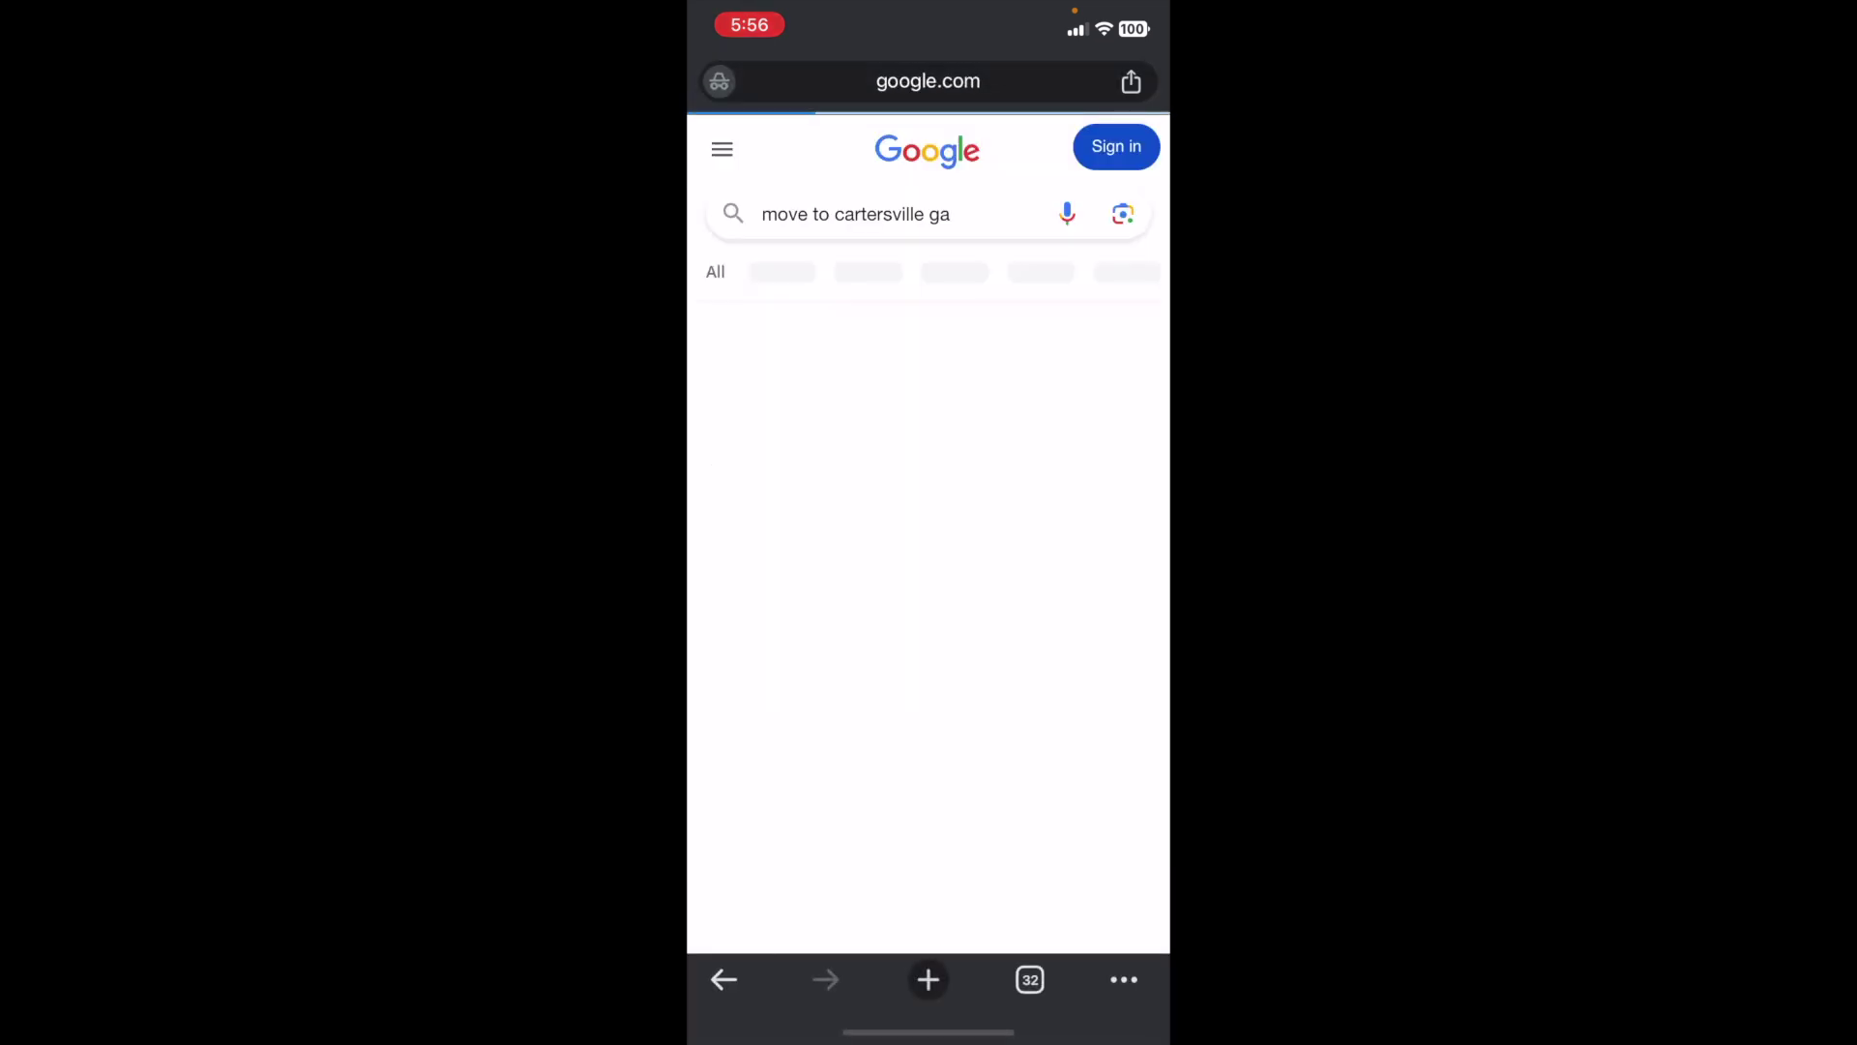
{"action": "scroll", "coordinate": [929, 541], "scroll_direction": "down", "scroll_amount": 4}
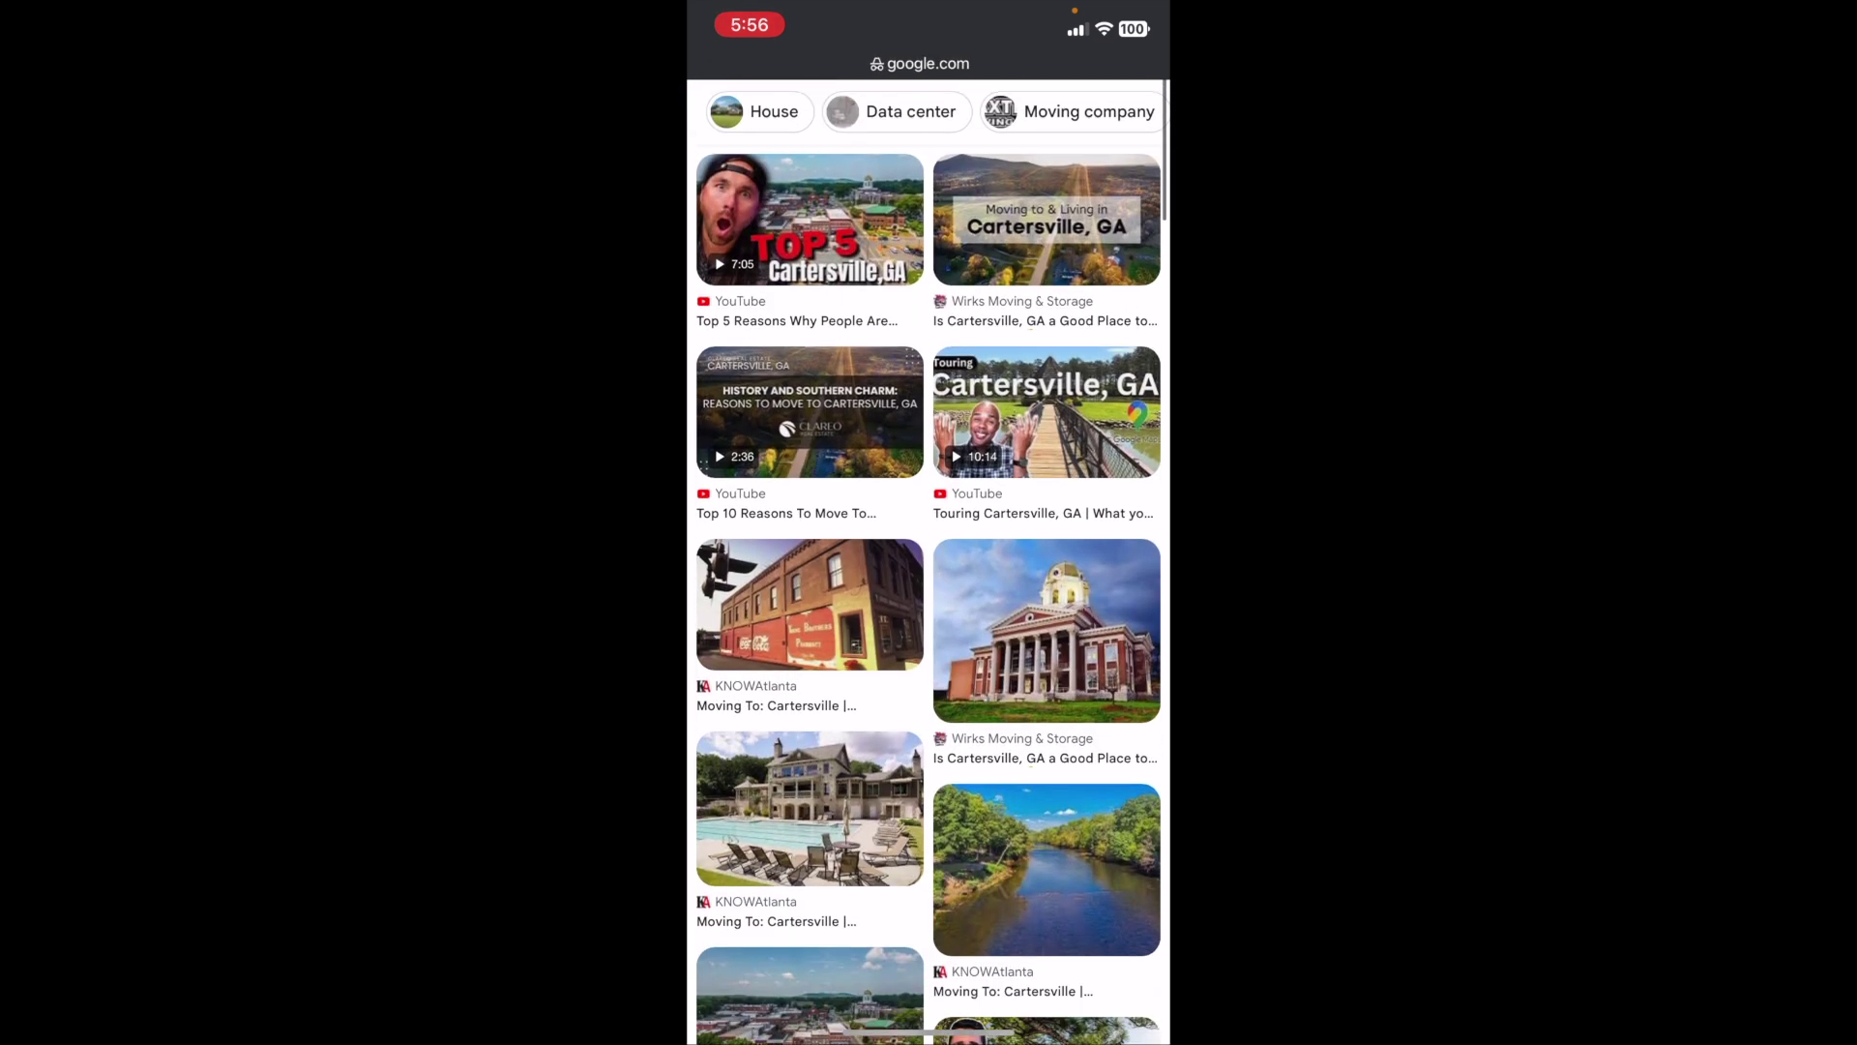
{"action": "scroll", "coordinate": [928, 580], "scroll_direction": "down", "scroll_amount": 3}
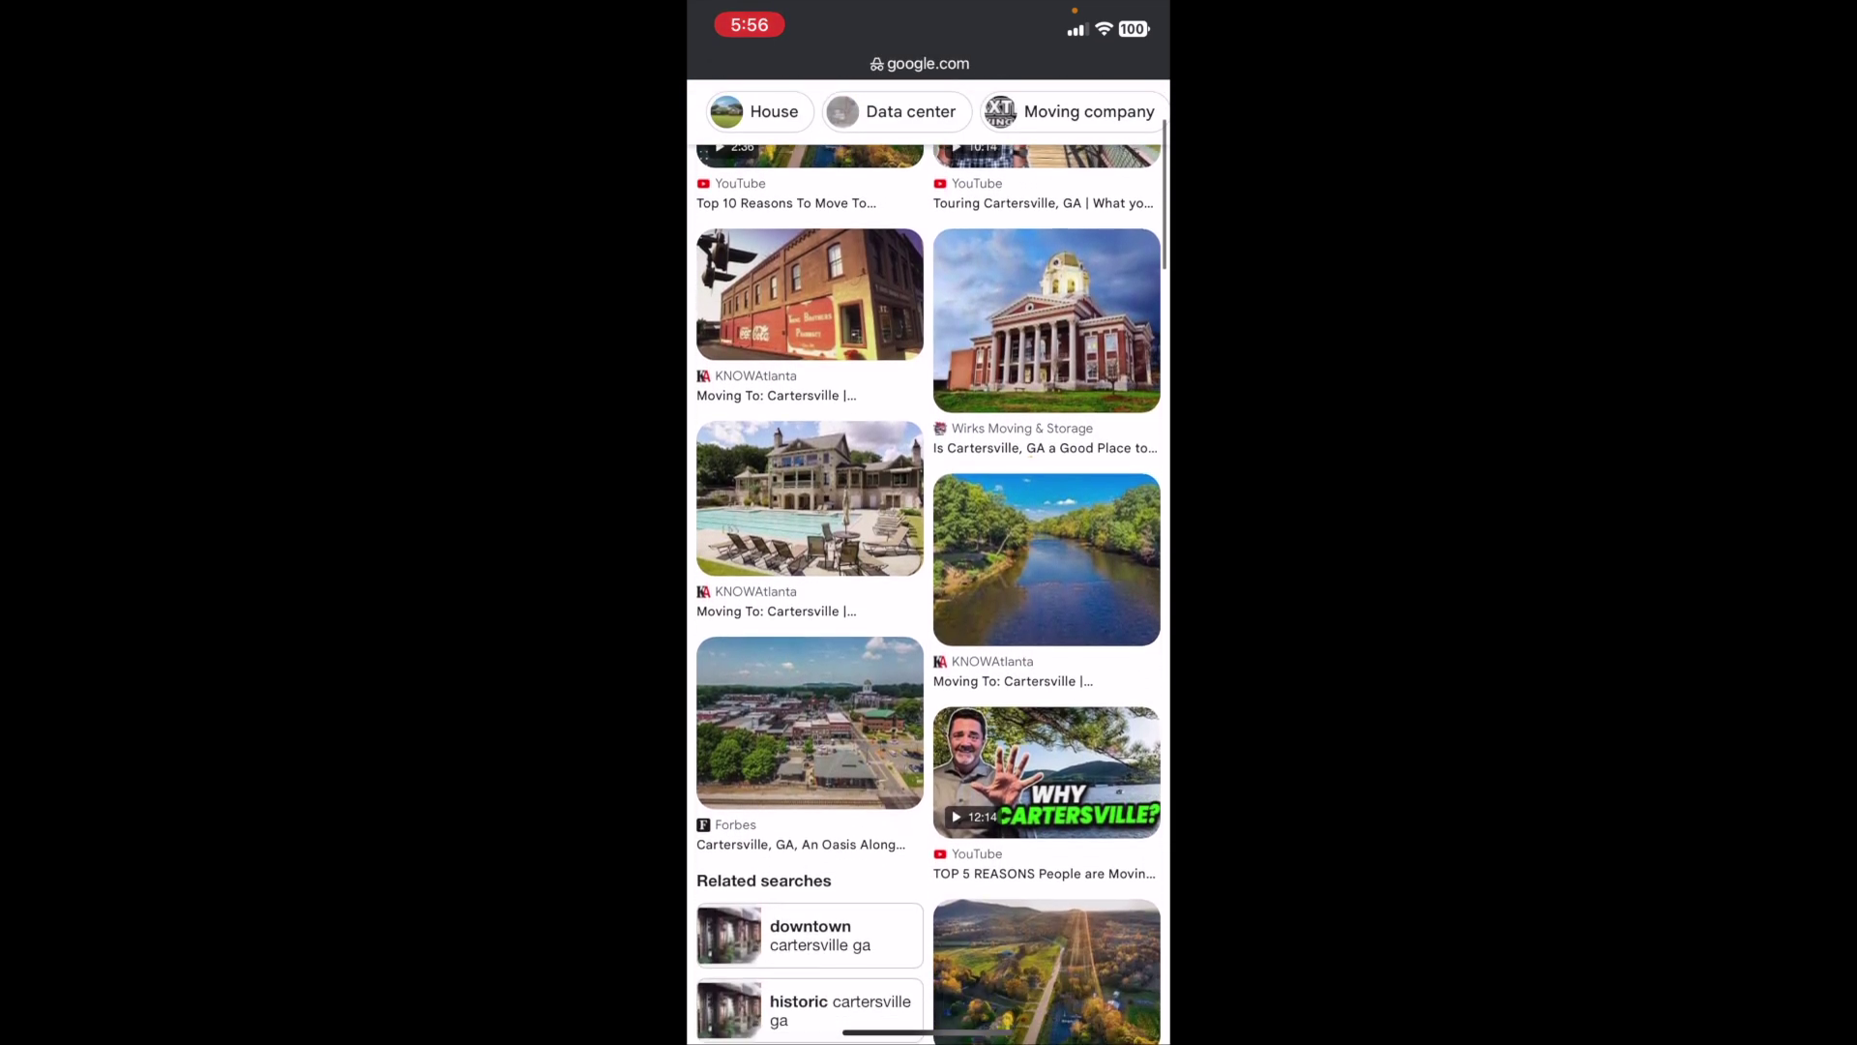
{"action": "scroll", "coordinate": [929, 581], "scroll_direction": "down", "scroll_amount": 5}
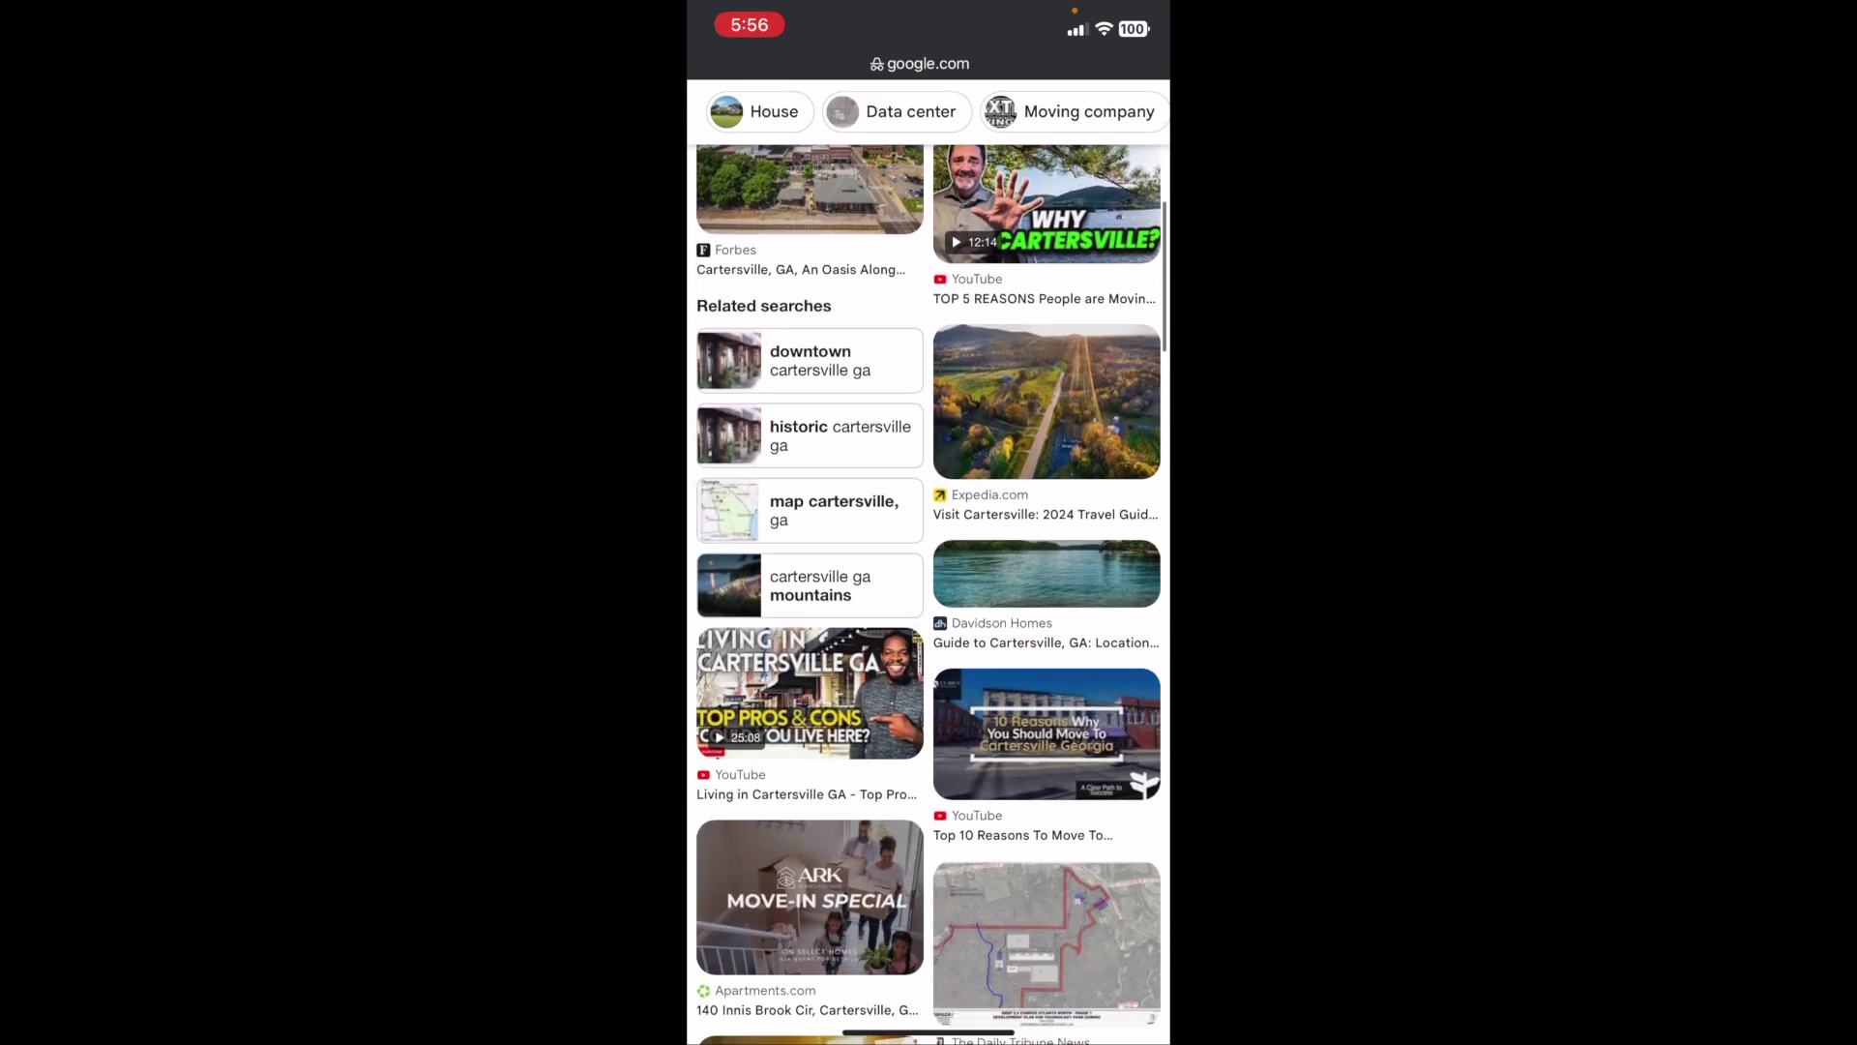
{"action": "scroll", "coordinate": [929, 580], "scroll_direction": "up", "scroll_amount": 5}
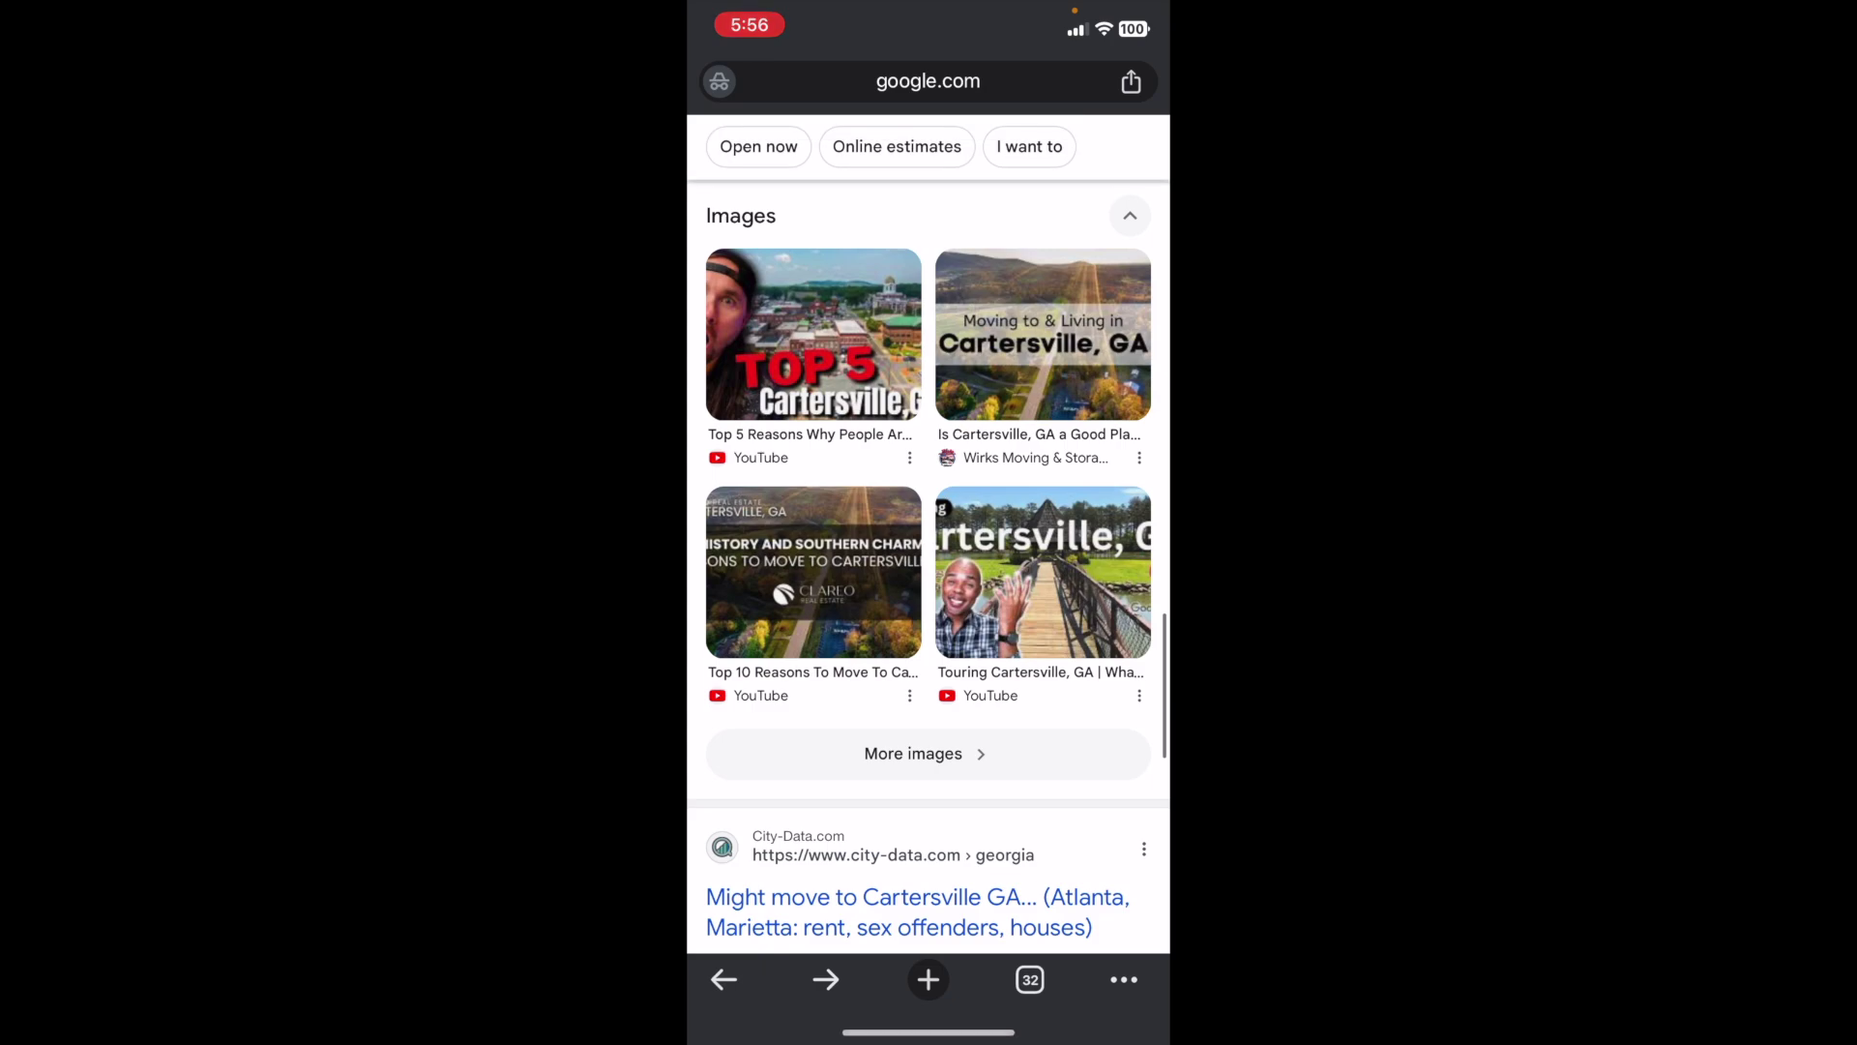
{"action": "scroll", "coordinate": [928, 532], "scroll_direction": "up", "scroll_amount": 5}
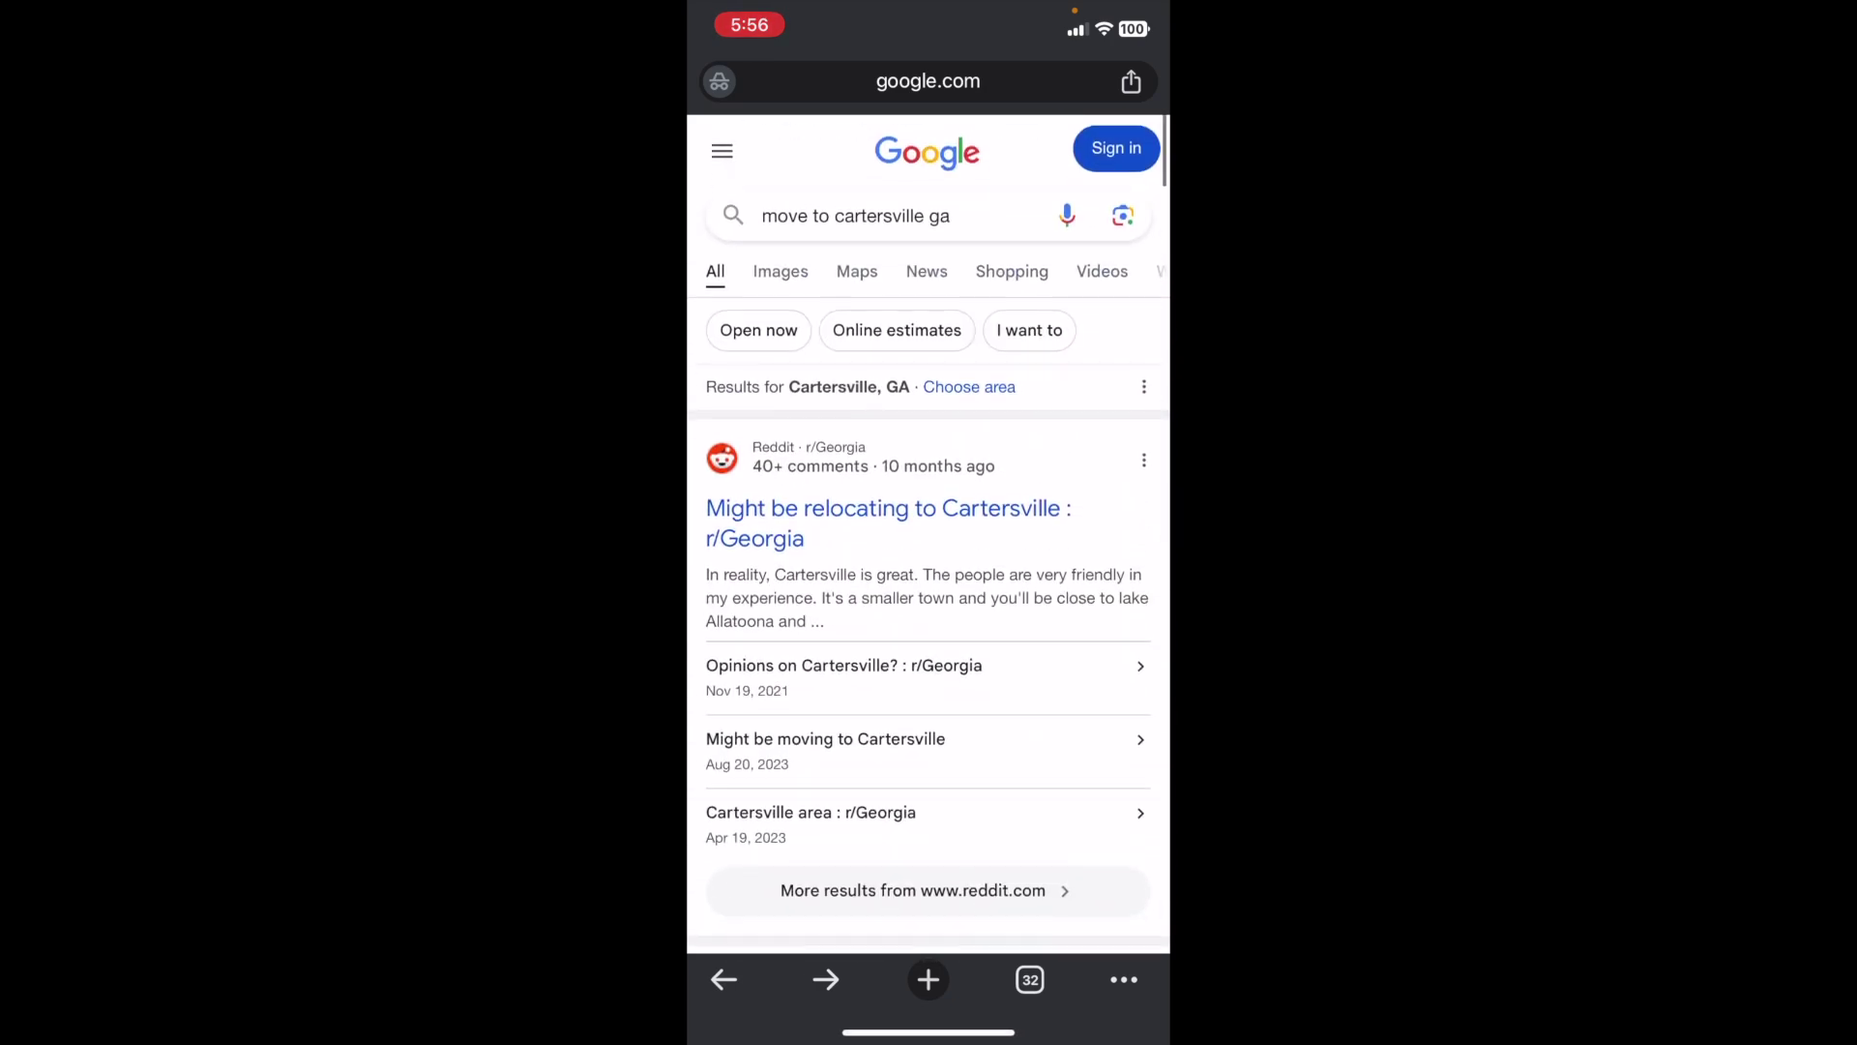
Search the shorter query 'move to cartersville' and scroll to the site's result.
{"action": "left_click", "coordinate": [900, 215]}
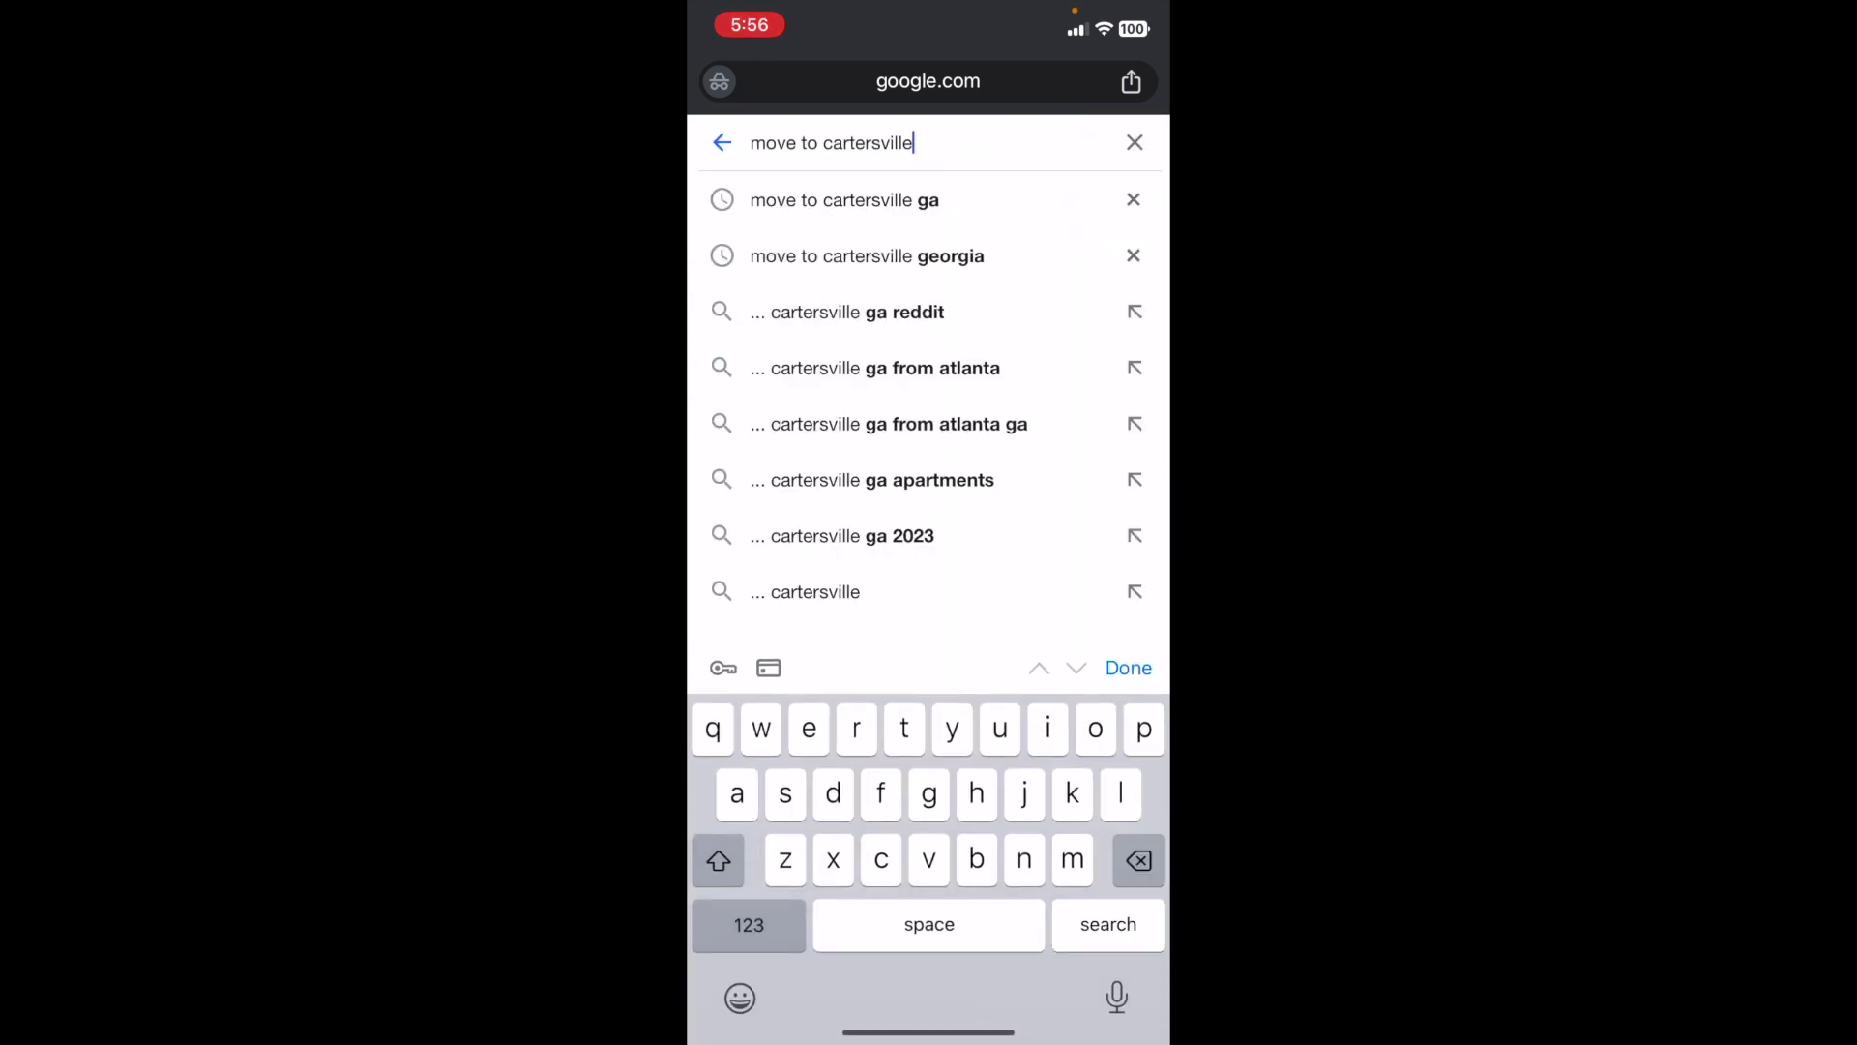
{"action": "key", "text": "Return"}
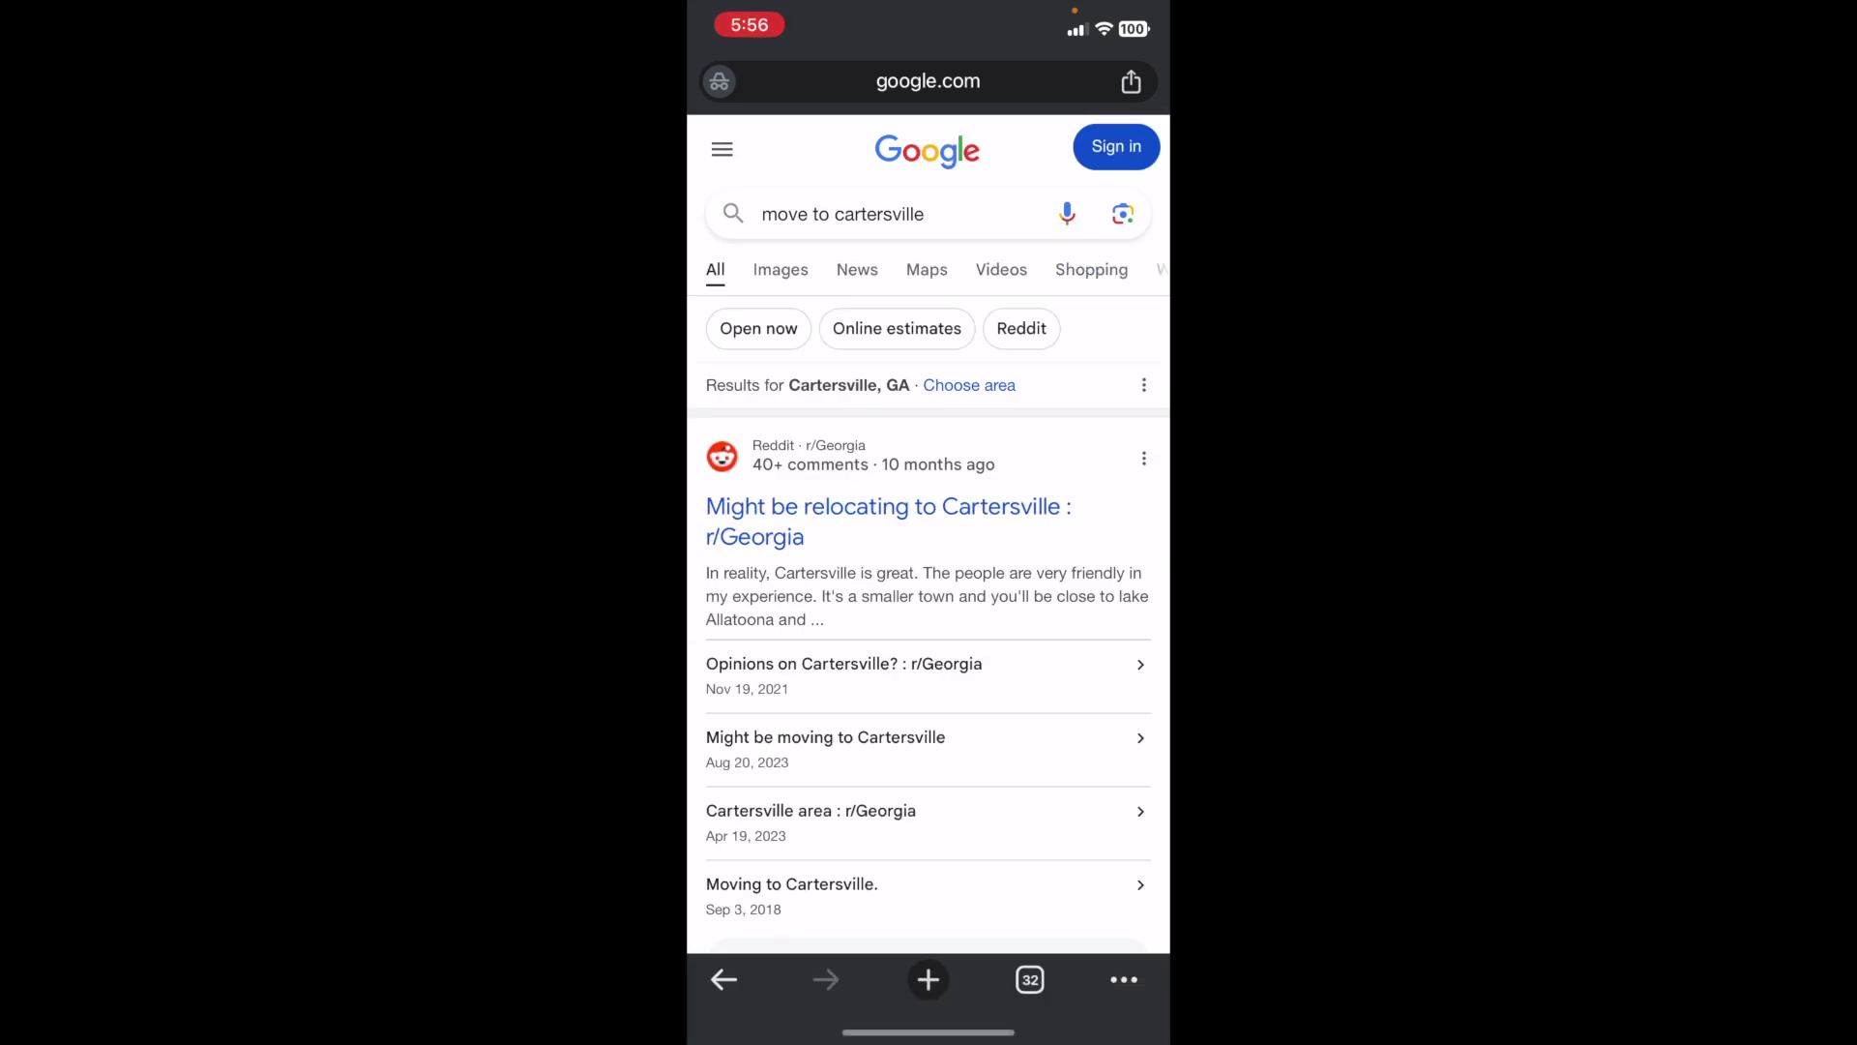
{"action": "scroll", "coordinate": [929, 532], "scroll_direction": "down", "scroll_amount": 8}
{"action": "scroll", "coordinate": [929, 532], "scroll_direction": "down", "scroll_amount": 10}
{"action": "scroll", "coordinate": [929, 565], "scroll_direction": "down", "scroll_amount": 5}
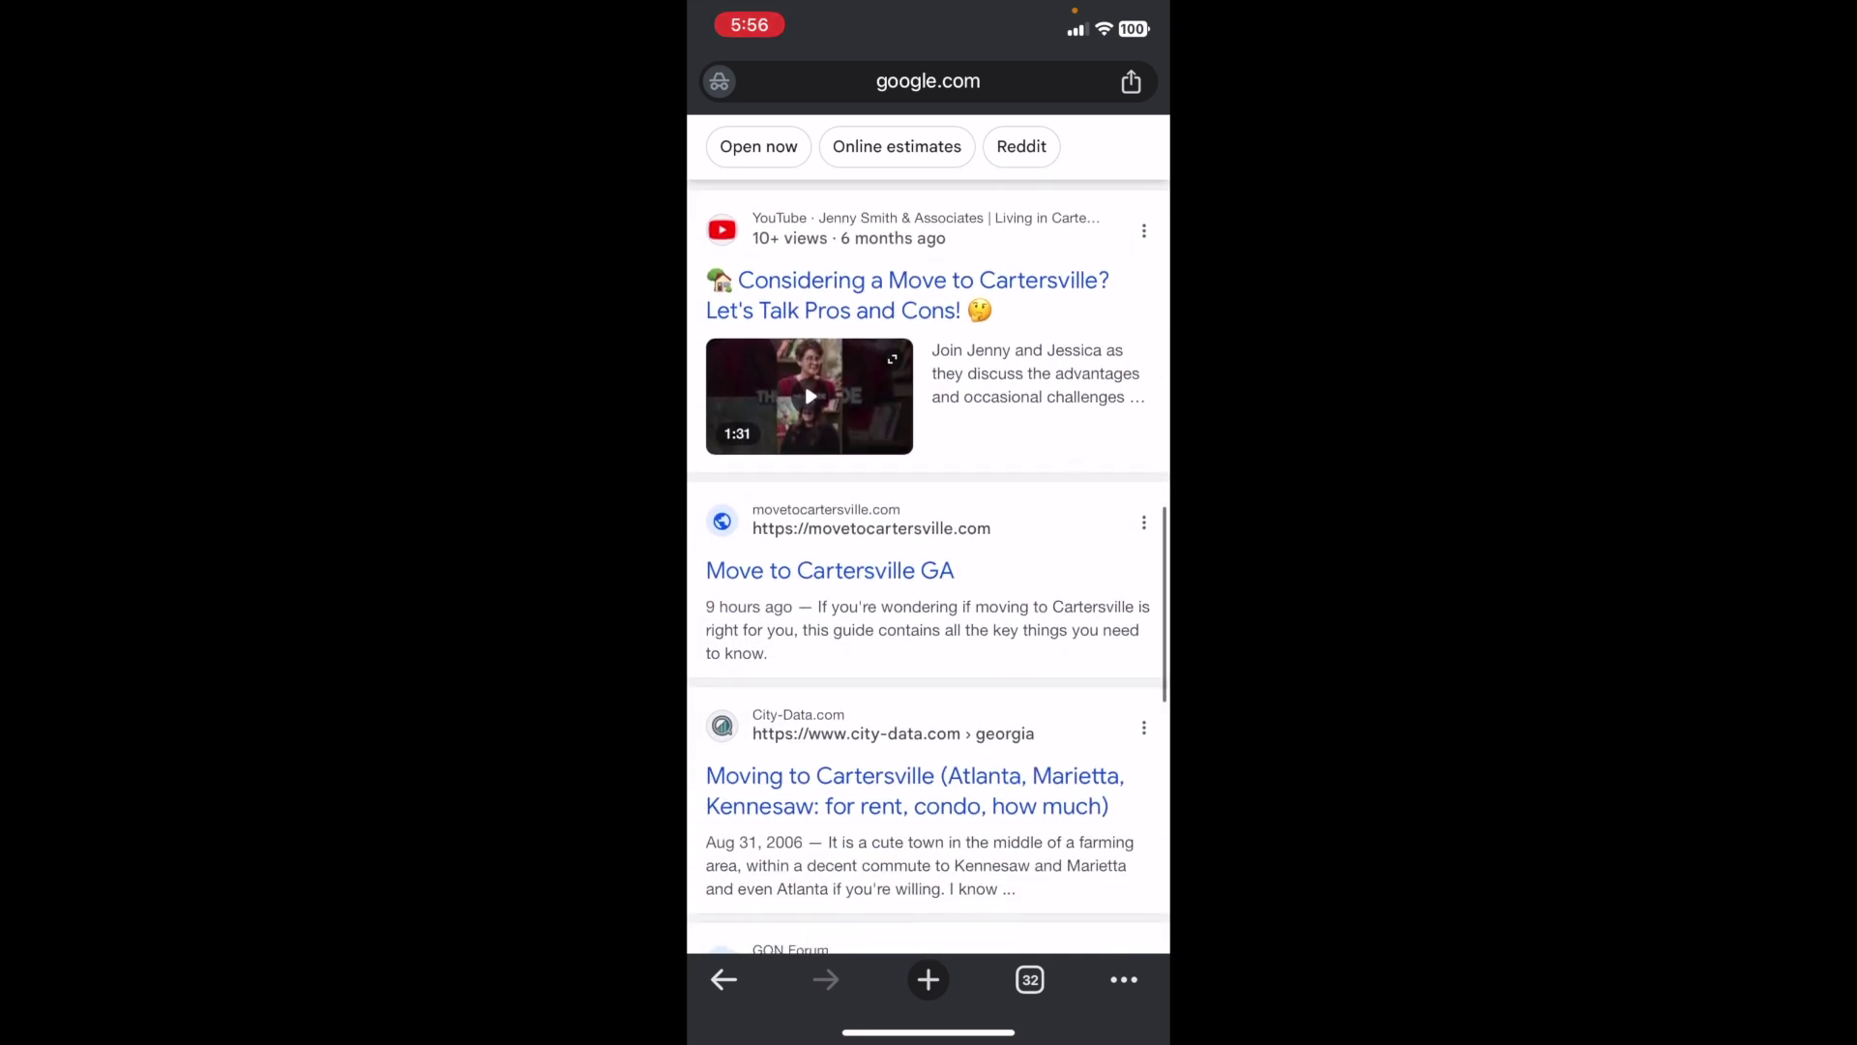
{"action": "scroll", "coordinate": [928, 566], "scroll_direction": "down", "scroll_amount": 3}
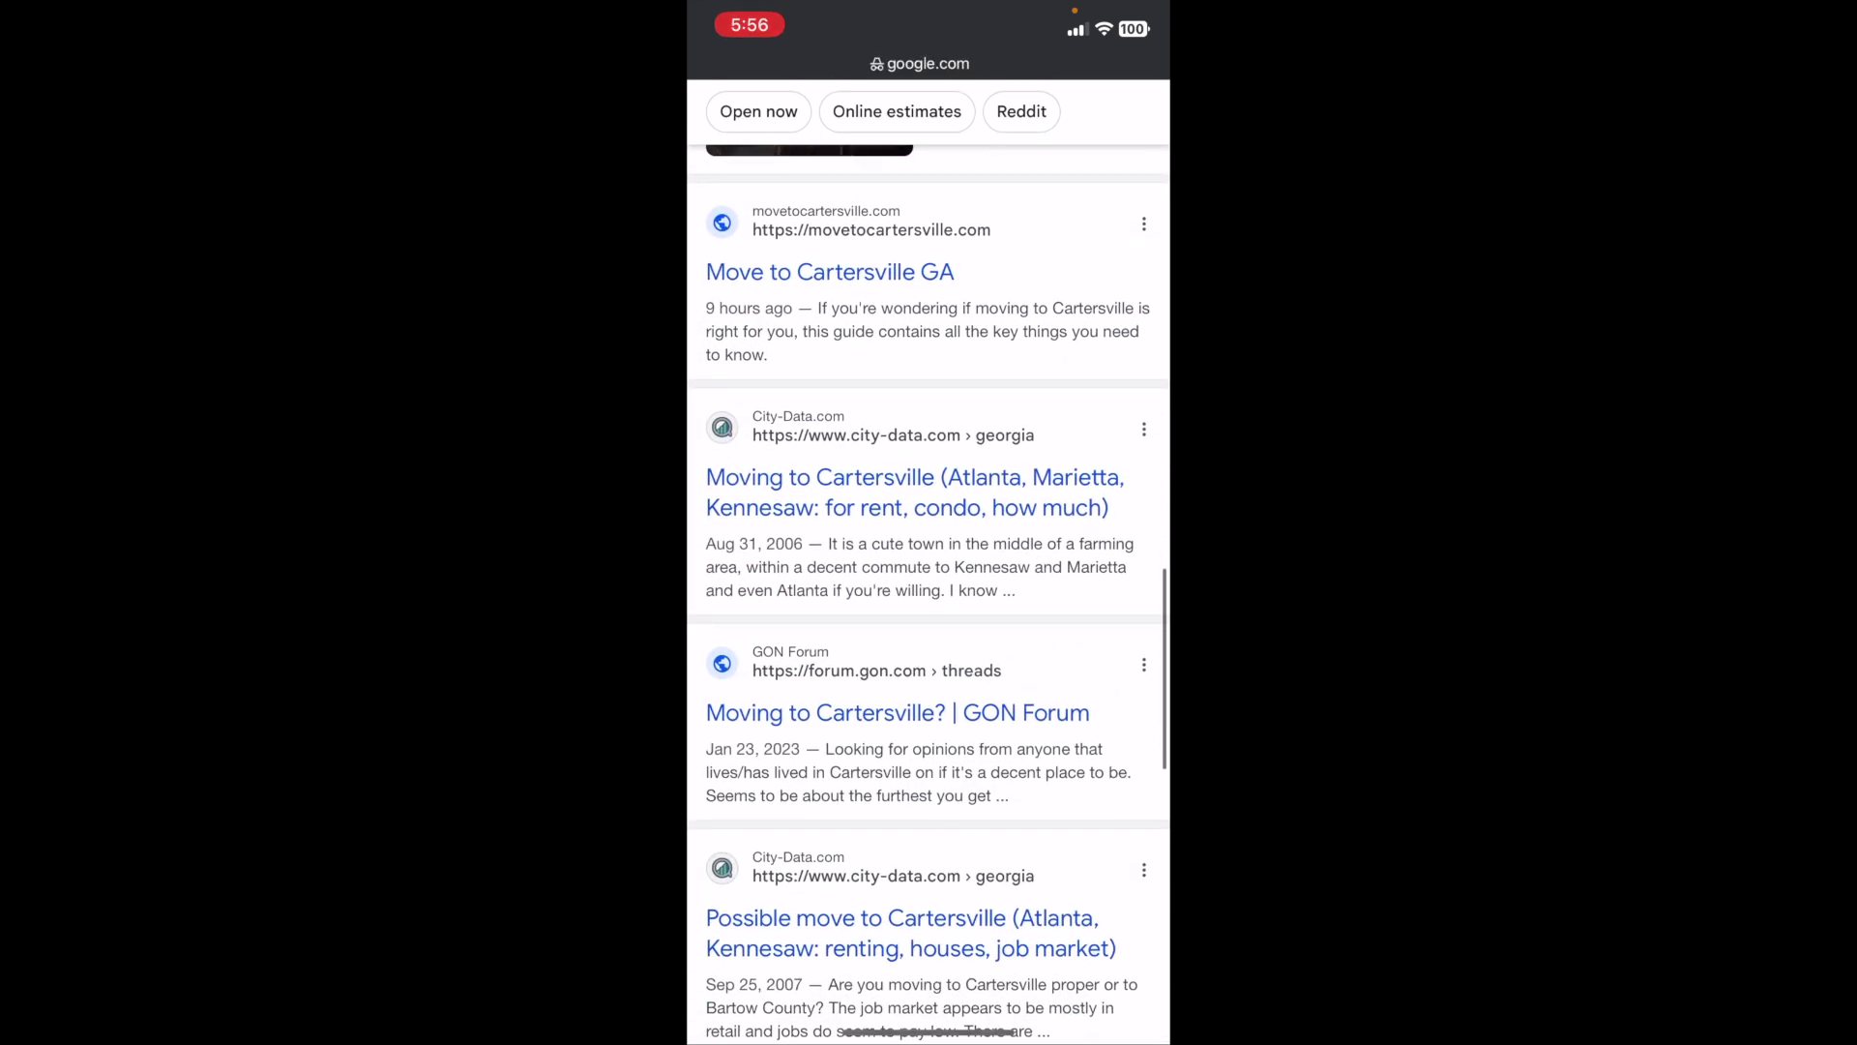